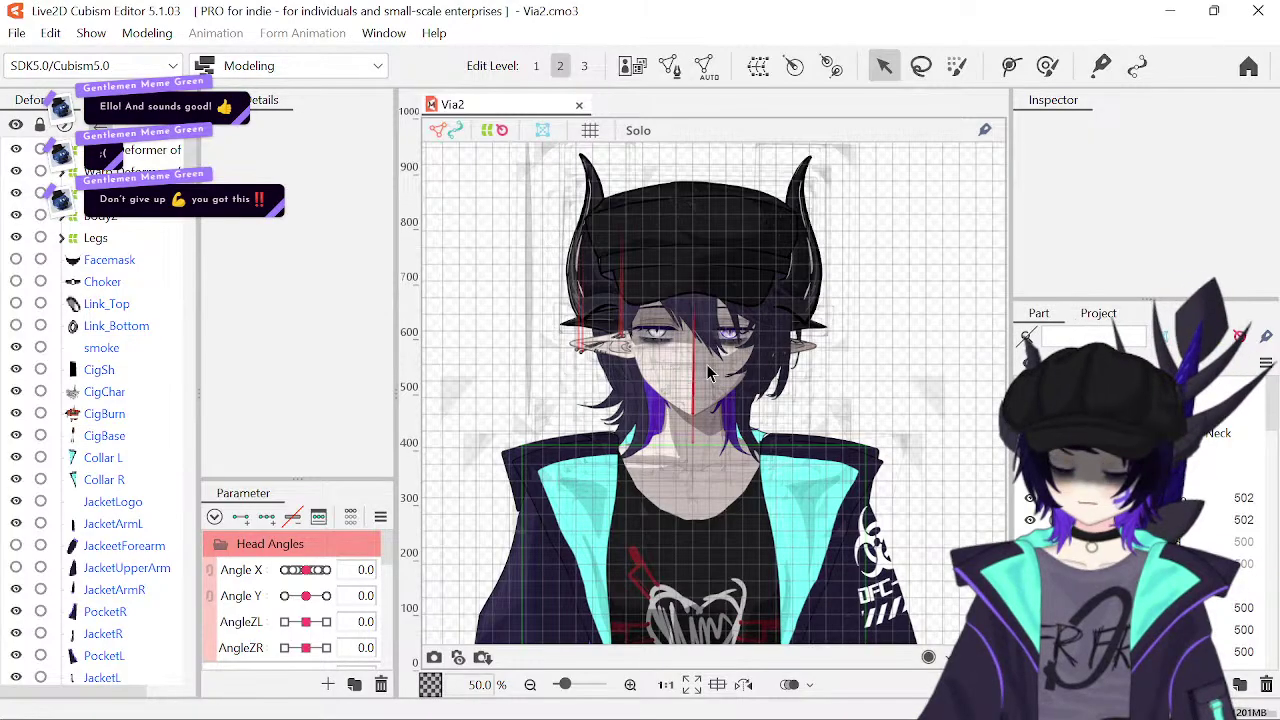
# - Turn off the grid display on the modeling canvas
pyautogui.click(591, 130)
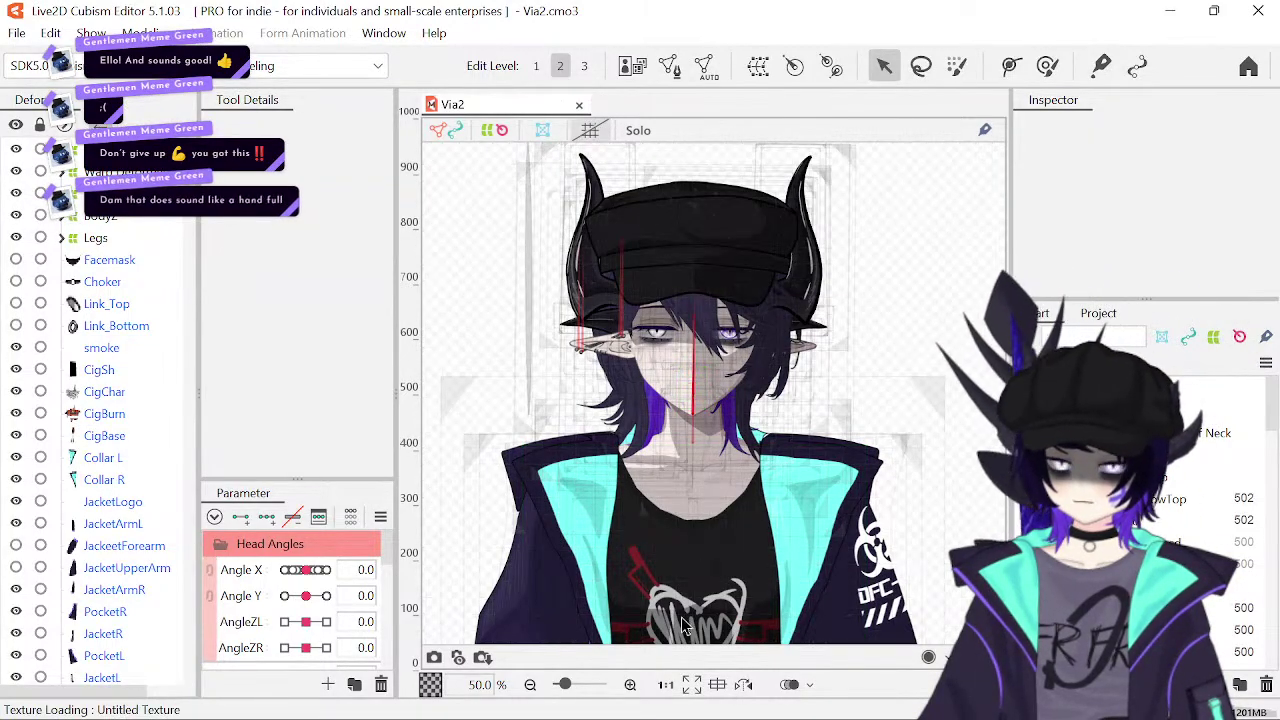
pyautogui.click(630, 685)
pyautogui.click(630, 685)
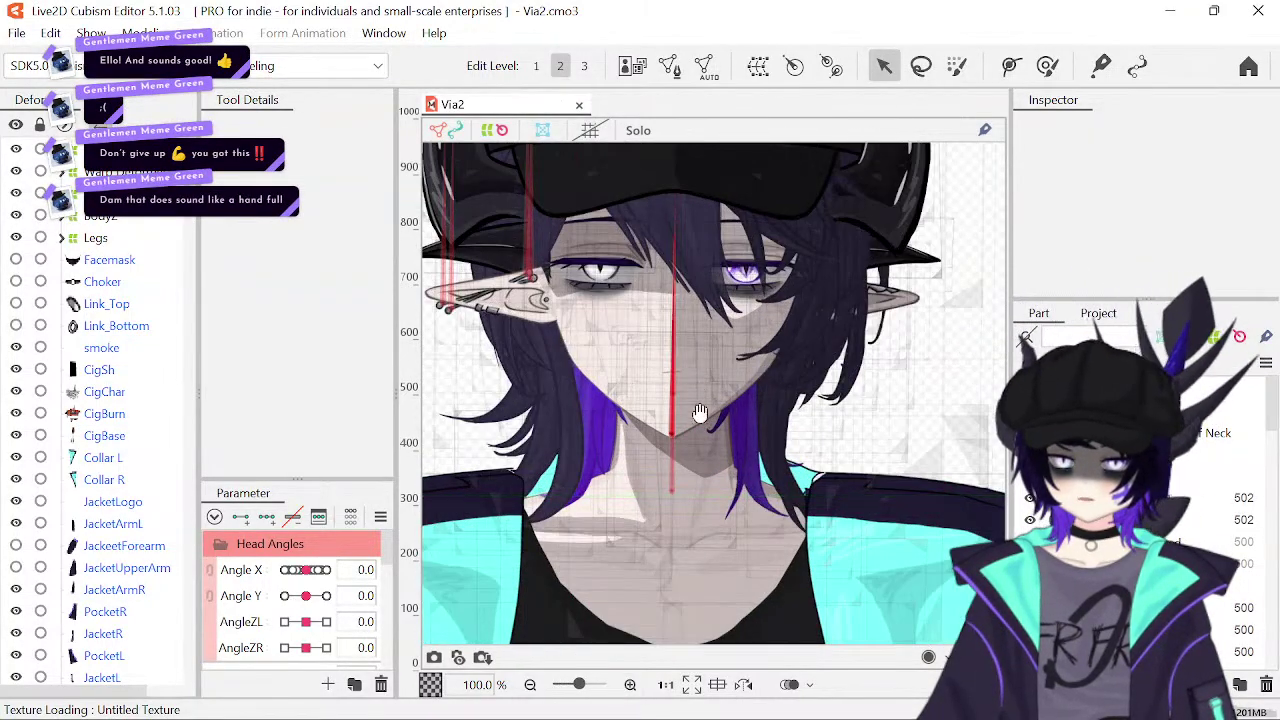
# - Examine the cap brim, bangs and eyes on the character's face up close
pyautogui.scroll(2, 697, 420)
pyautogui.click(700, 471)
pyautogui.click(640, 195)
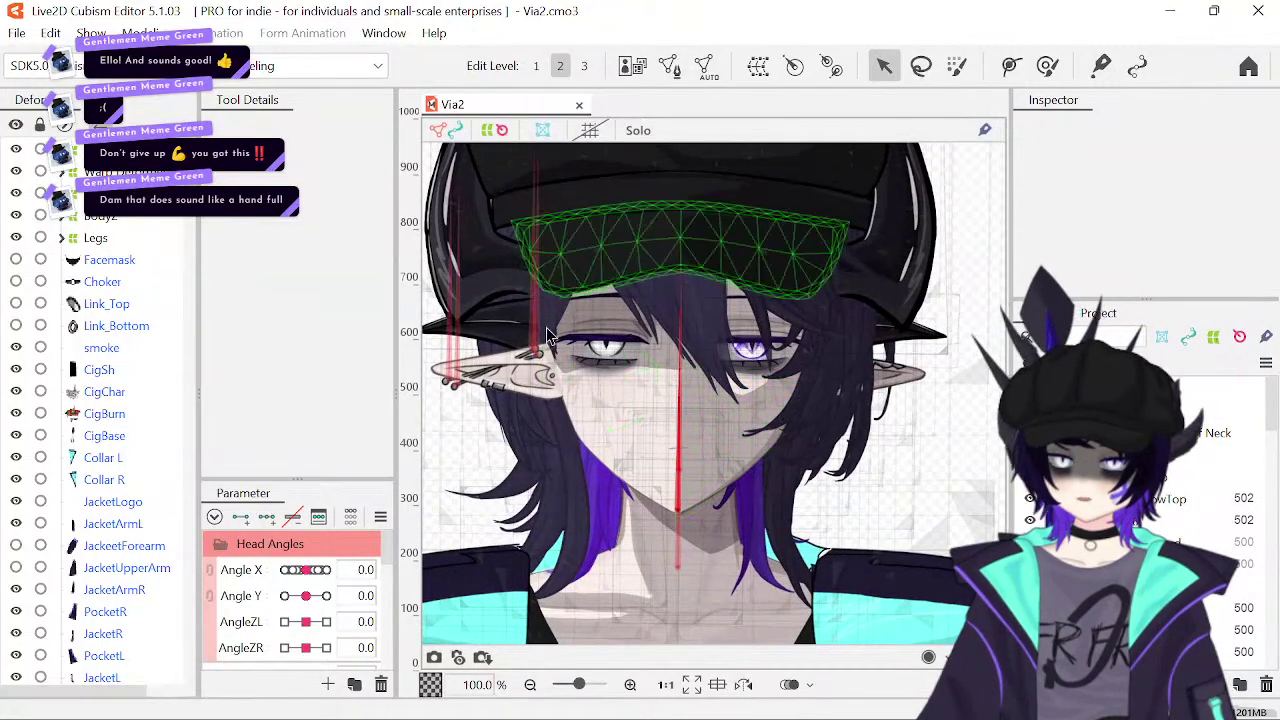
pyautogui.click(635, 389)
pyautogui.click(485, 315)
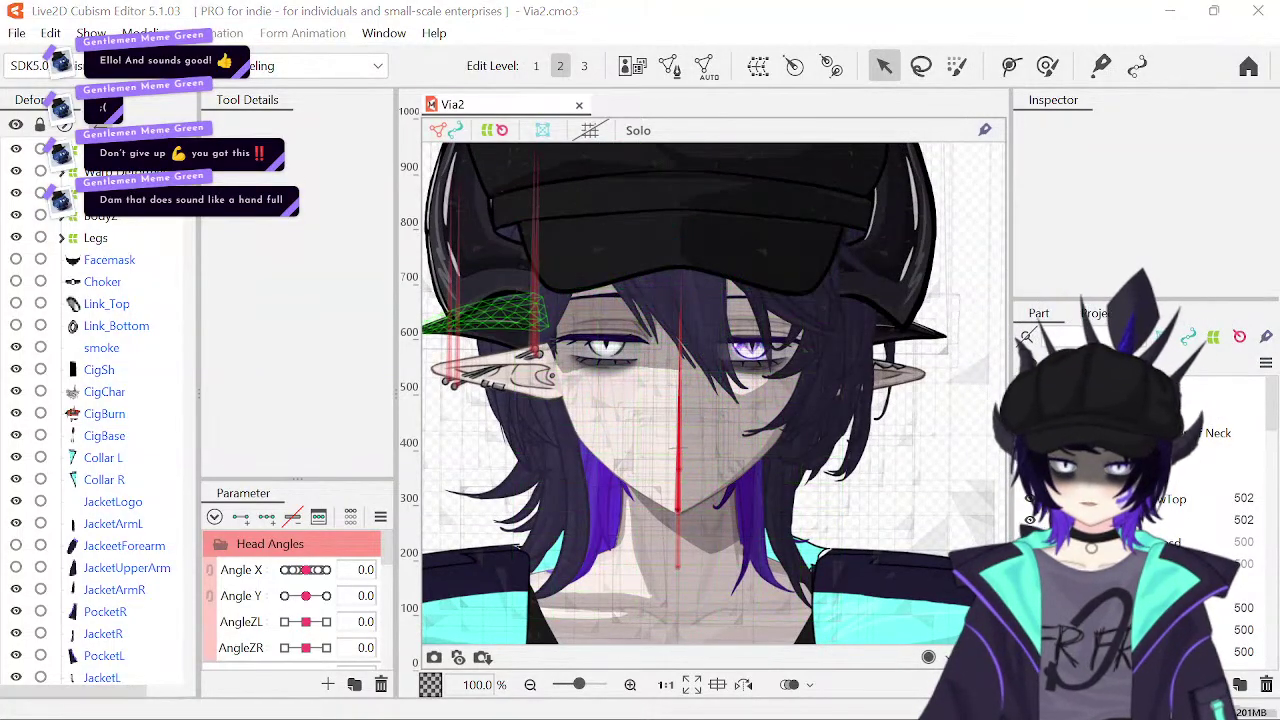
pyautogui.click(680, 225)
pyautogui.click(605, 350)
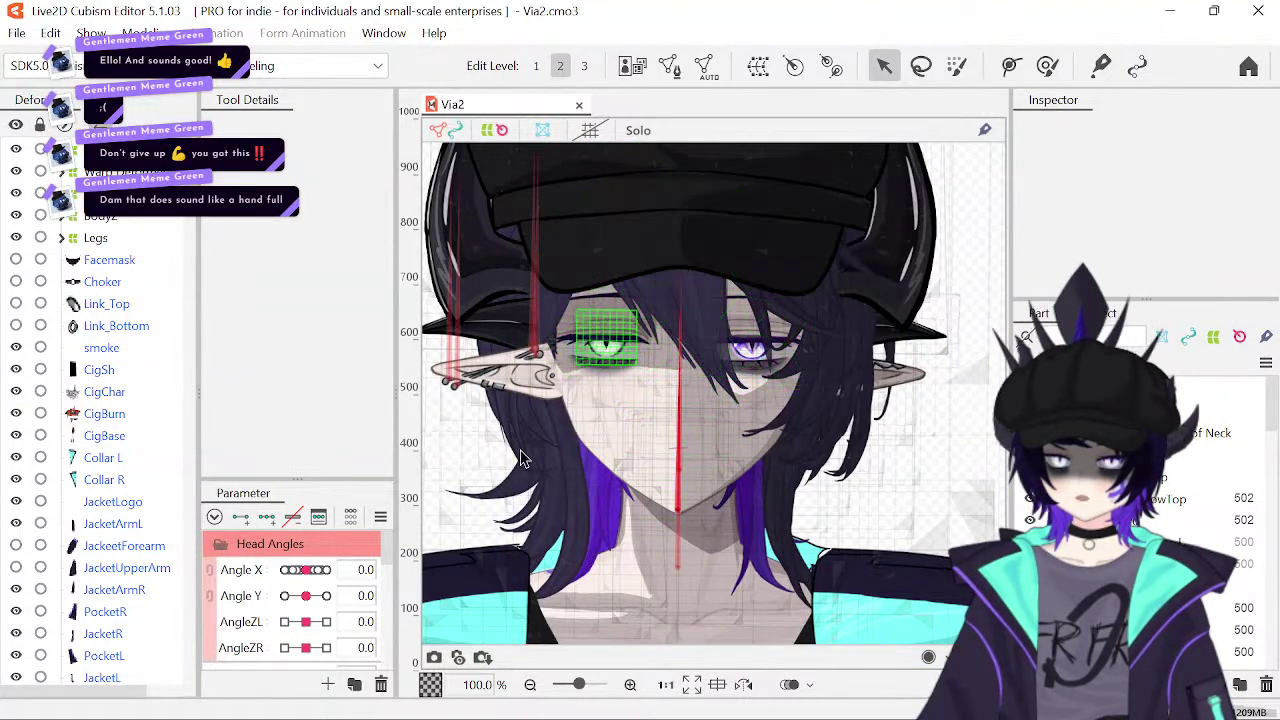
pyautogui.scroll(2, 520, 458)
pyautogui.click(630, 684)
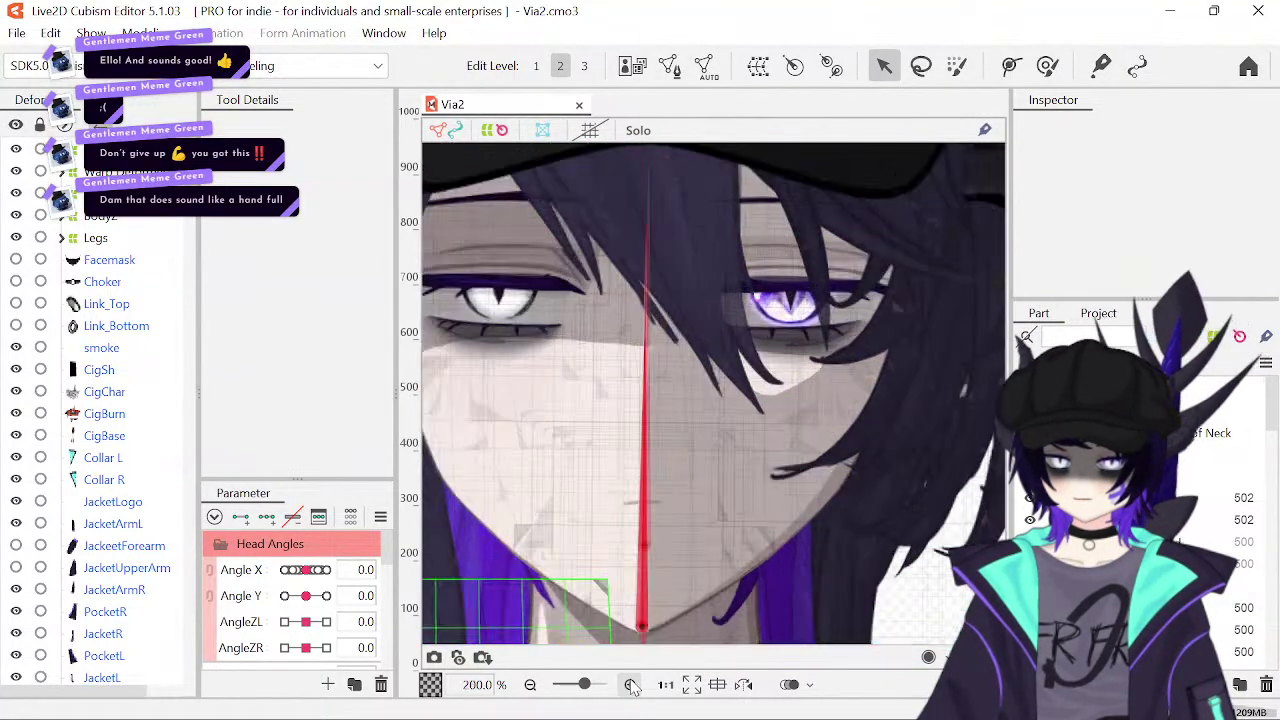
pyautogui.moveTo(669, 551); pyautogui.dragTo(764, 616)
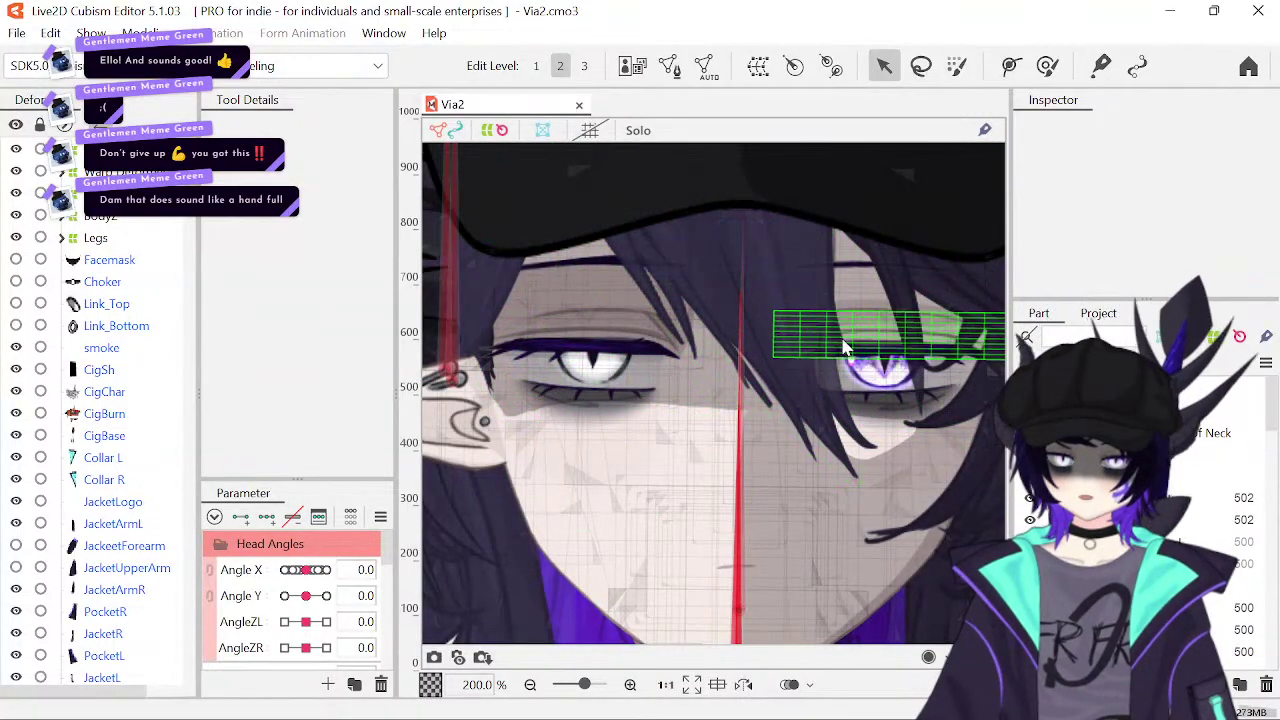
# - Hide the BangsCClip mesh and the central bang mesh beneath it so the face is uncovered
pyautogui.click(780, 285)
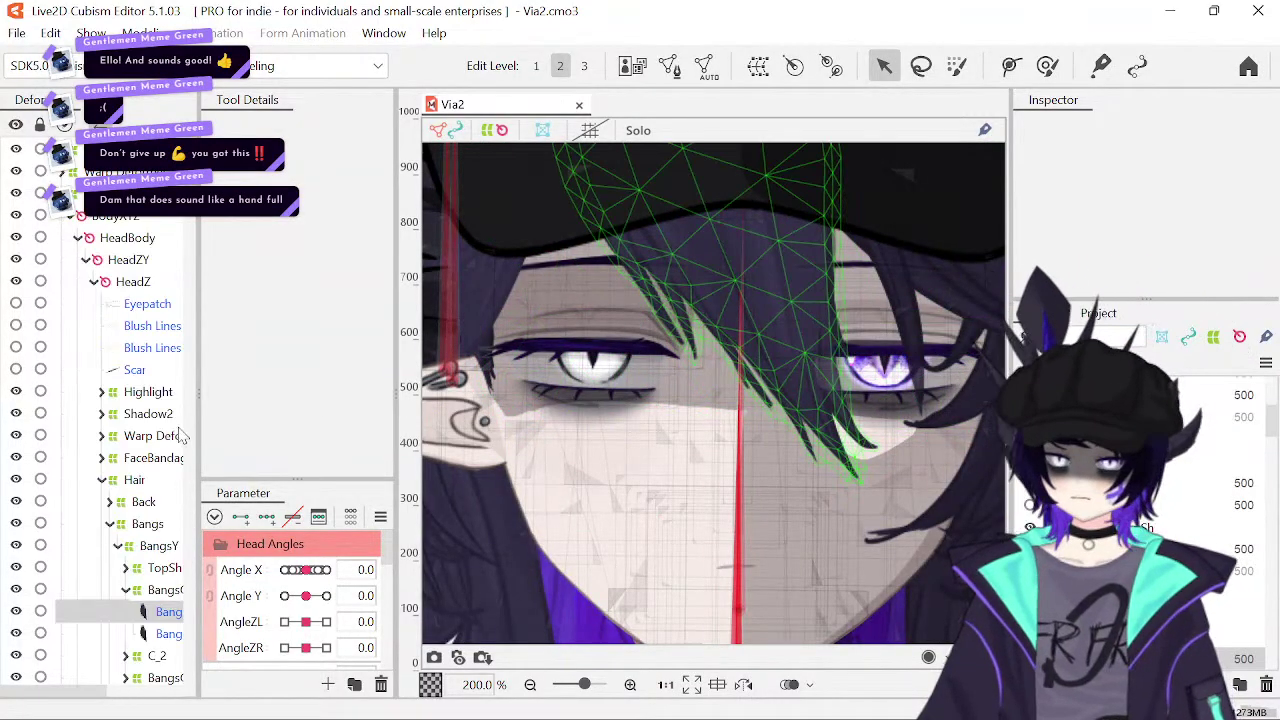
pyautogui.click(96, 611)
pyautogui.click(15, 611)
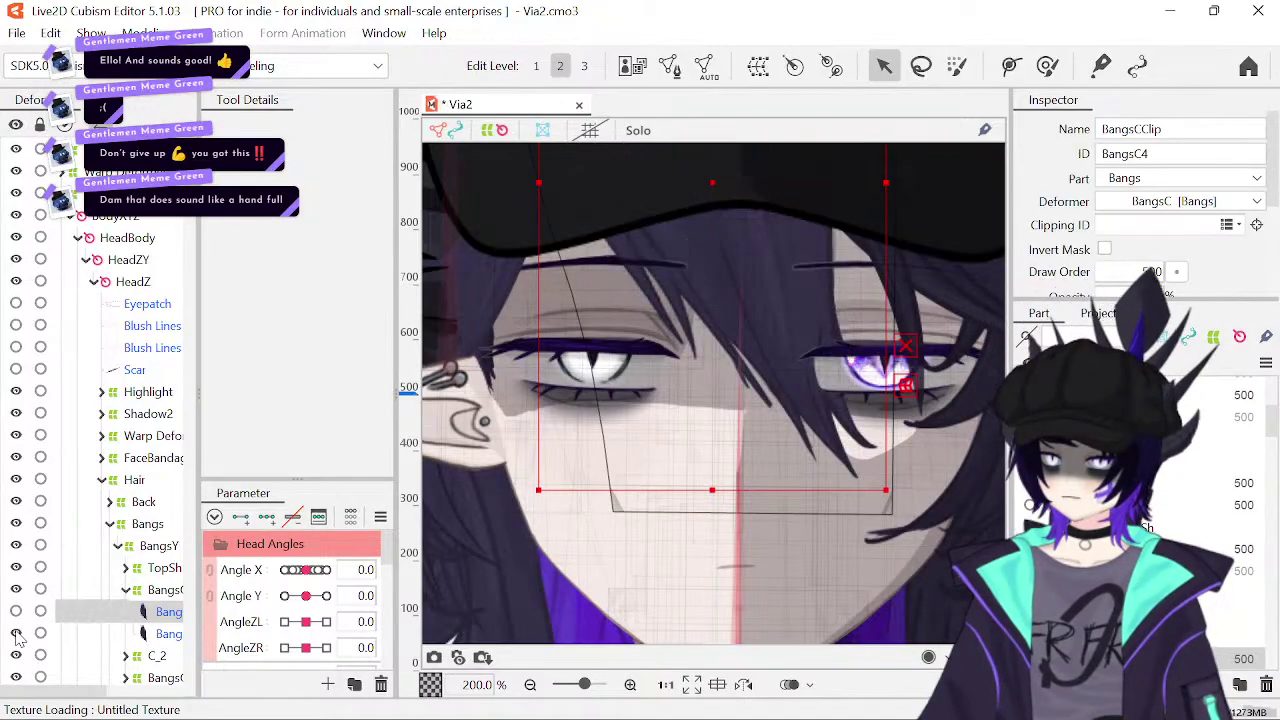
pyautogui.click(15, 633)
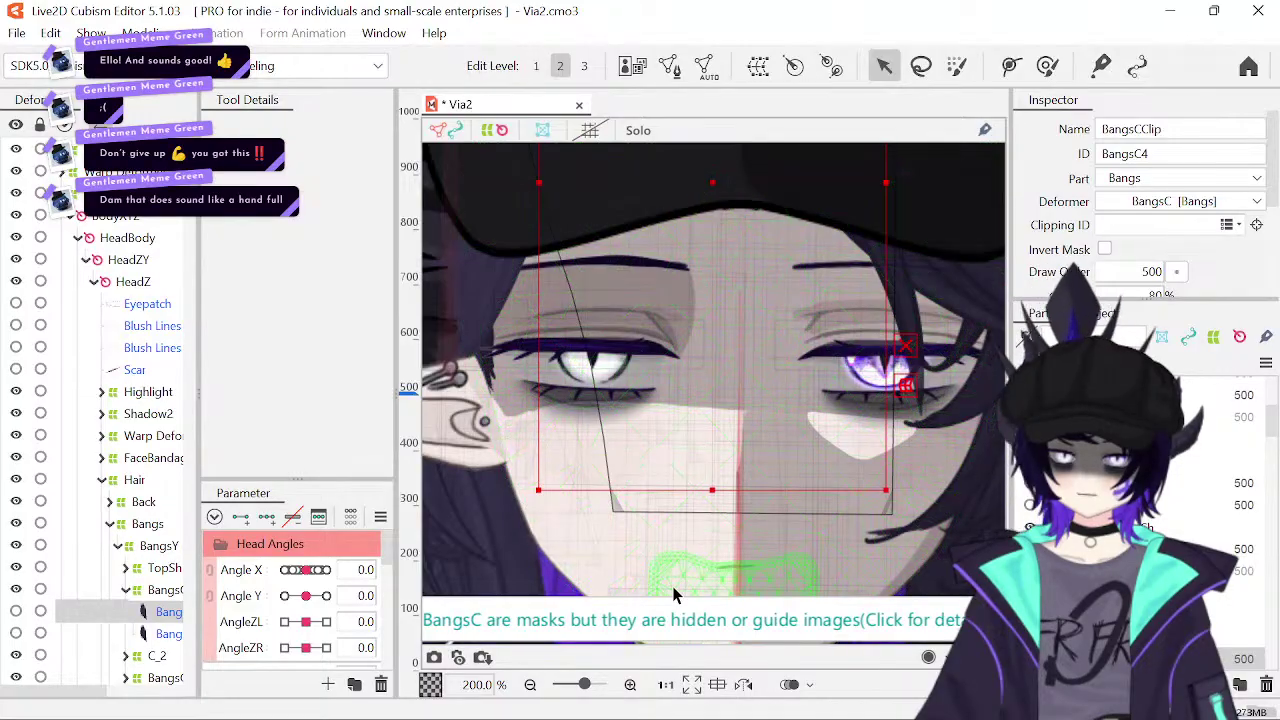
# - Inspect the brow area above the white eye, including the Brow2 mesh
pyautogui.scroll(-3, 814, 414)
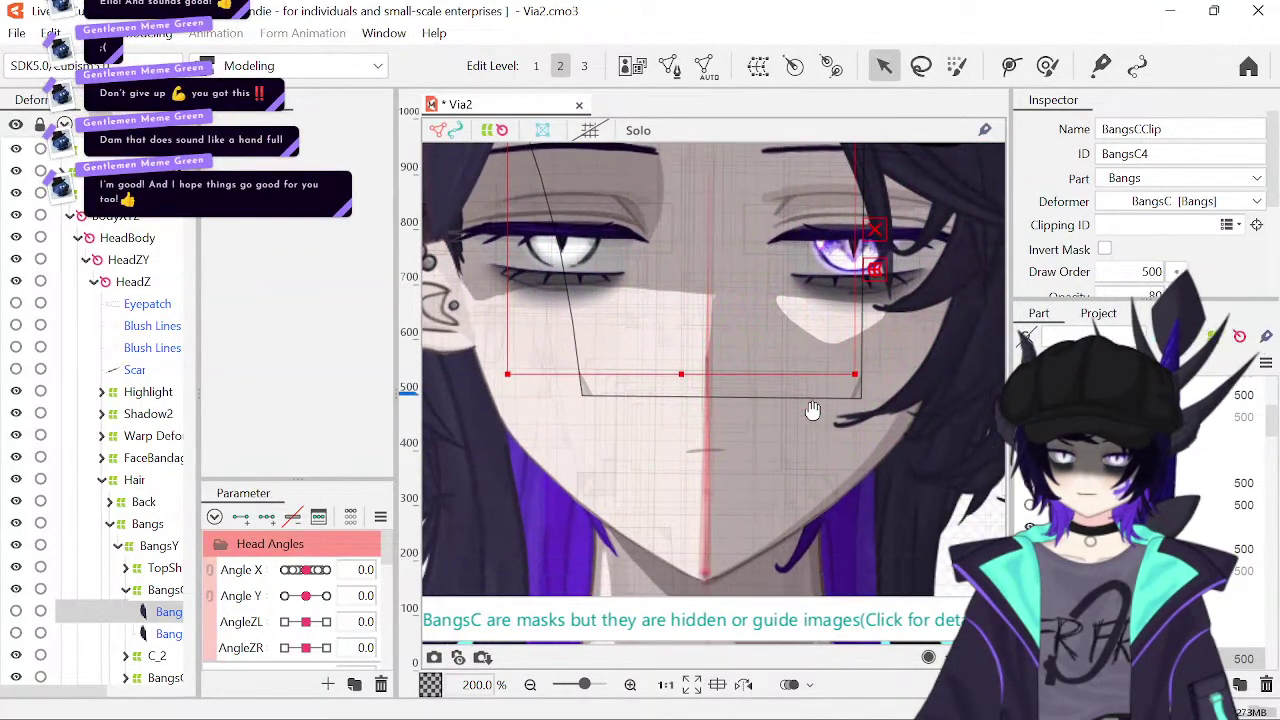
pyautogui.moveTo(812, 410); pyautogui.dragTo(836, 495)
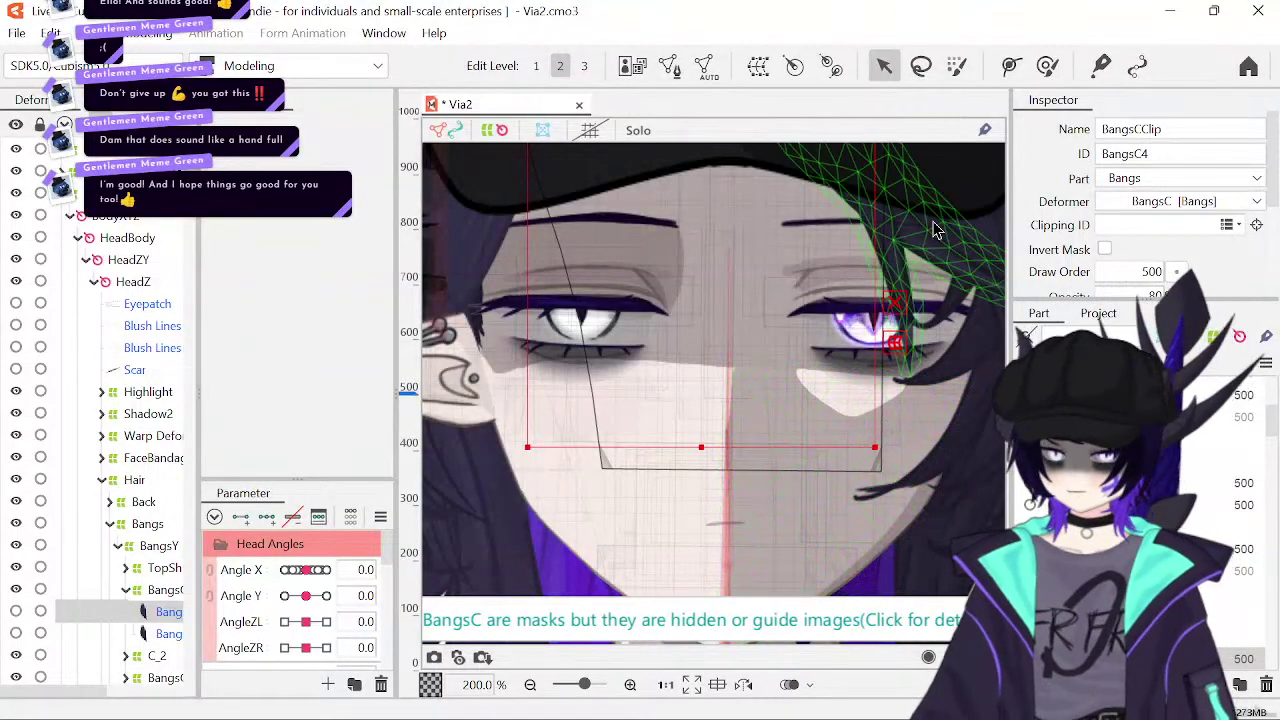
pyautogui.scroll(4, 677, 290)
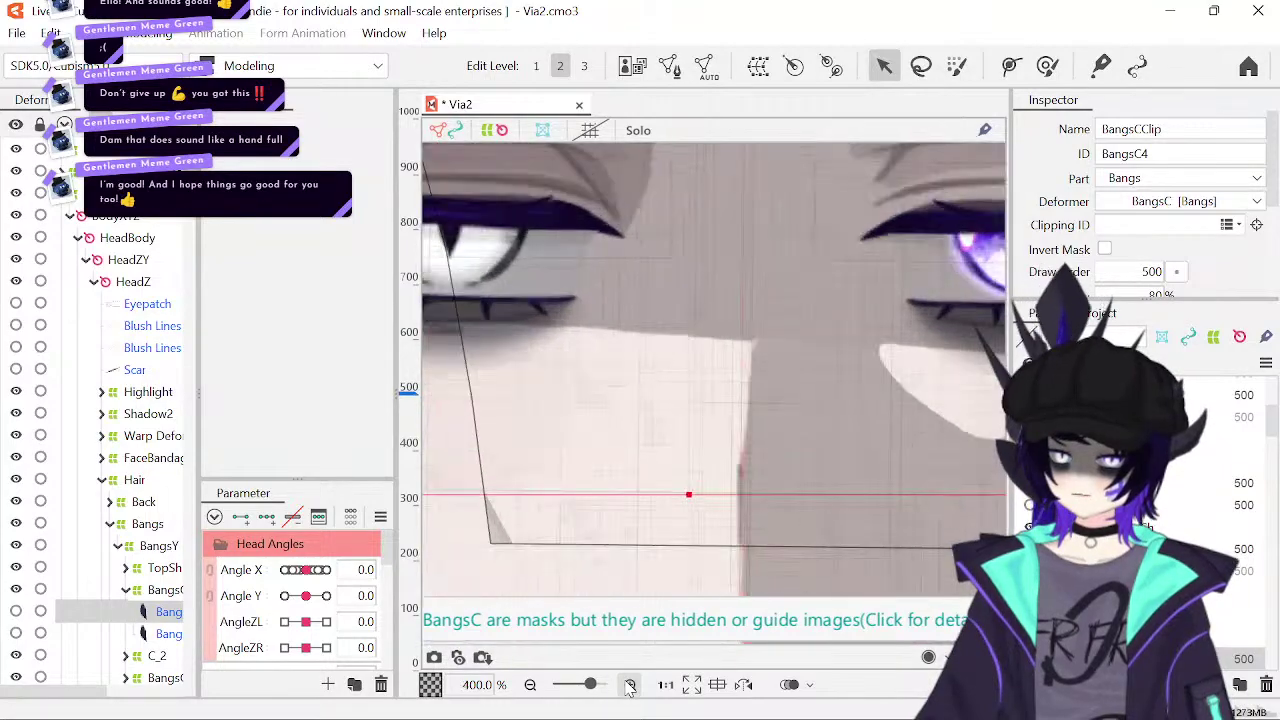
pyautogui.moveTo(677, 290); pyautogui.dragTo(817, 591)
pyautogui.moveTo(690, 320); pyautogui.dragTo(852, 531)
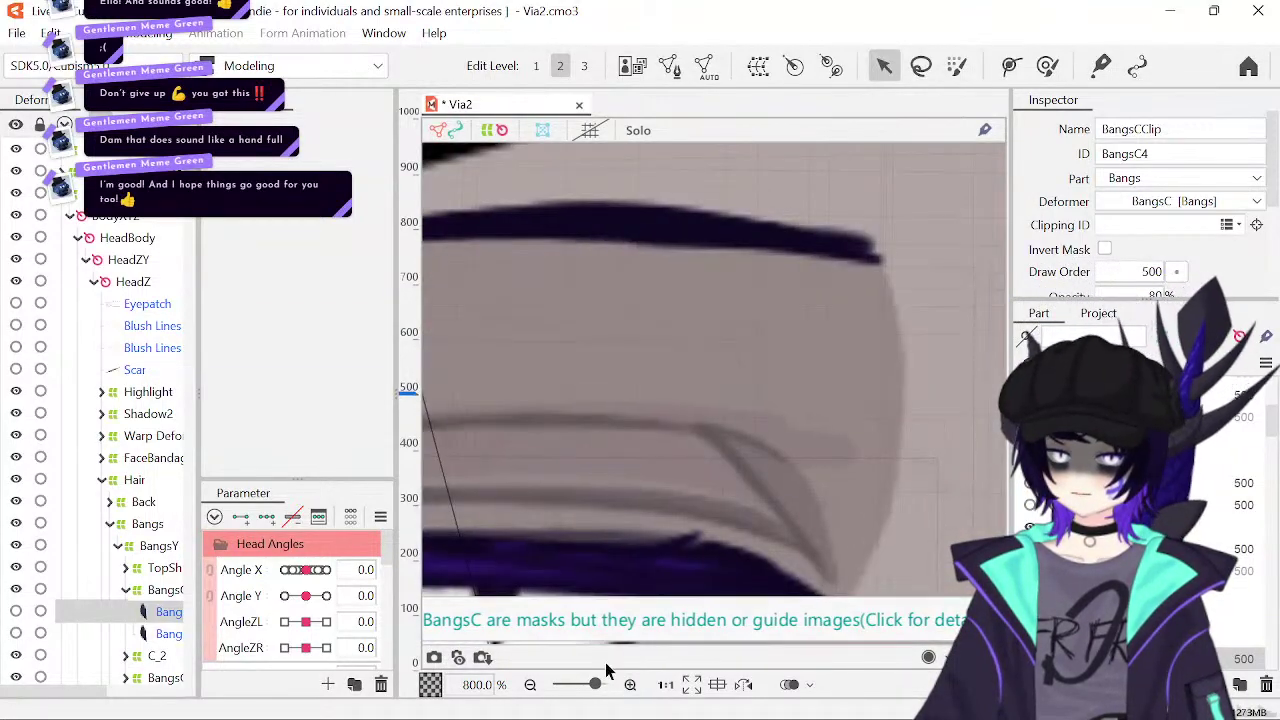
pyautogui.click(530, 688)
pyautogui.moveTo(711, 346); pyautogui.dragTo(731, 400)
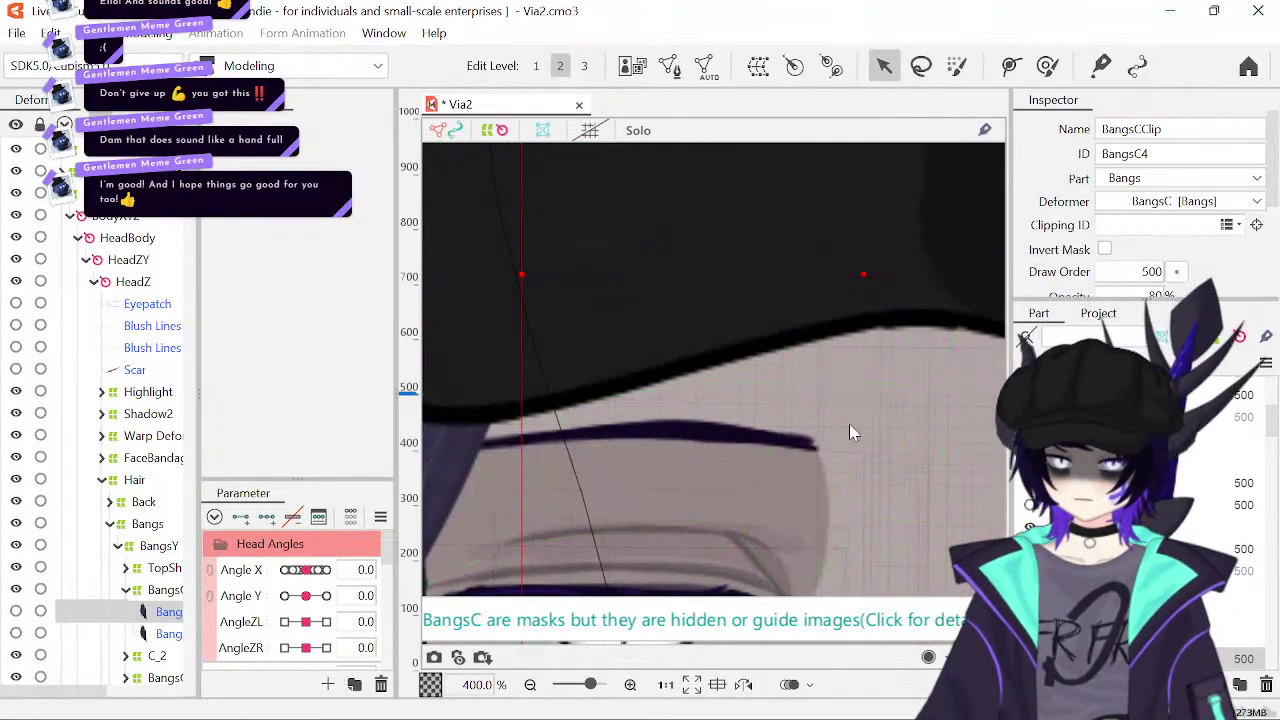
pyautogui.click(690, 432)
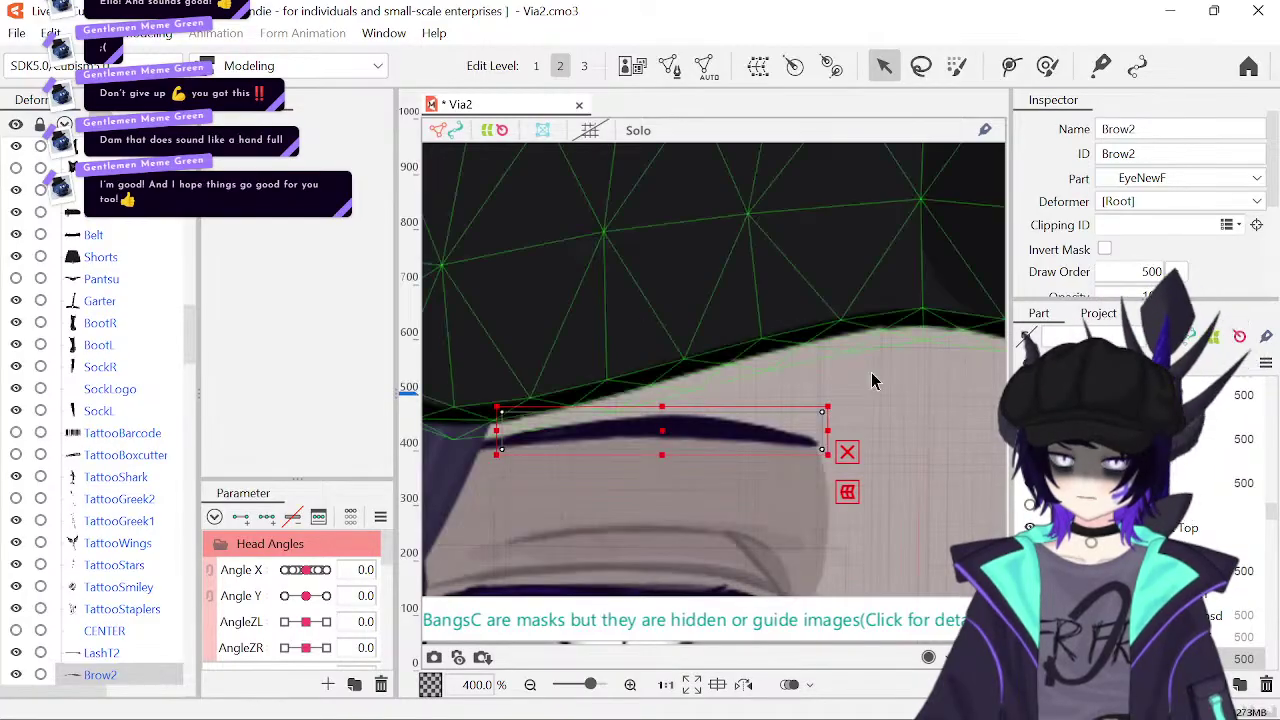
pyautogui.click(680, 517)
# - Inspect the eyelid, upper lashes and lower lashes of the white eye, and the area between both eyes
pyautogui.moveTo(698, 463); pyautogui.dragTo(705, 383)
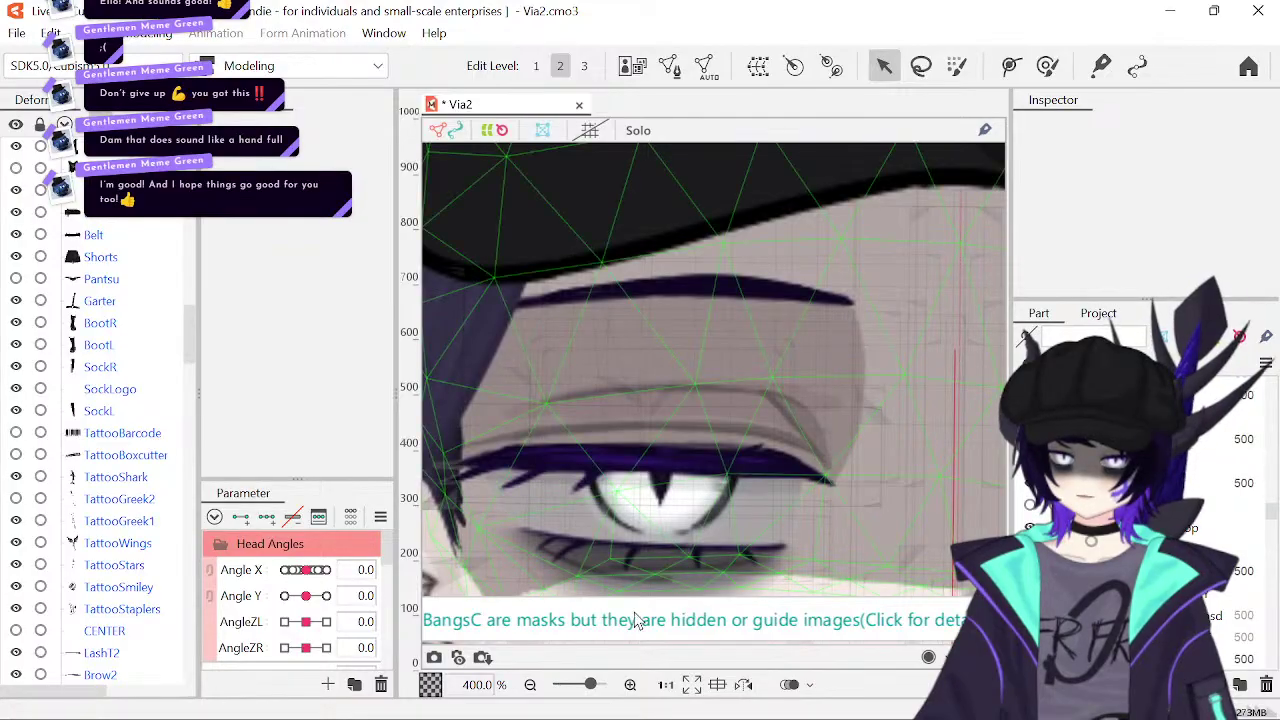
pyautogui.moveTo(720, 500); pyautogui.dragTo(732, 360)
pyautogui.click(686, 316)
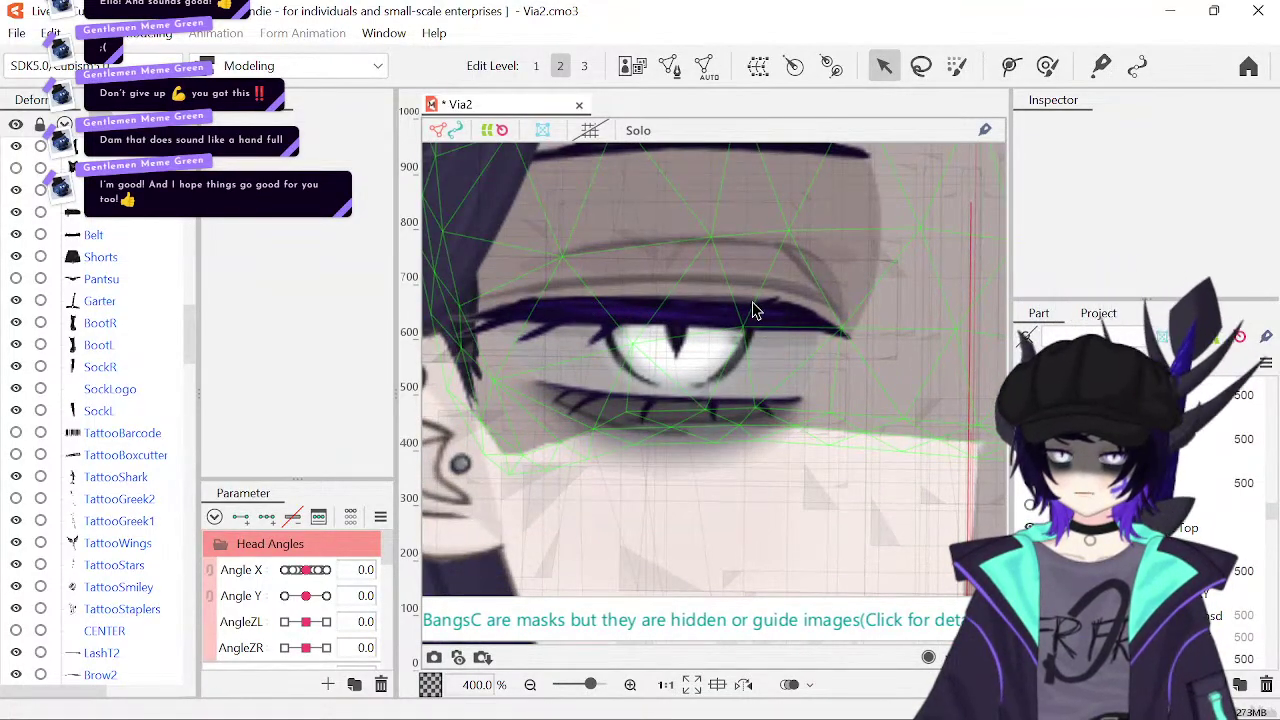
pyautogui.moveTo(854, 391); pyautogui.dragTo(833, 288)
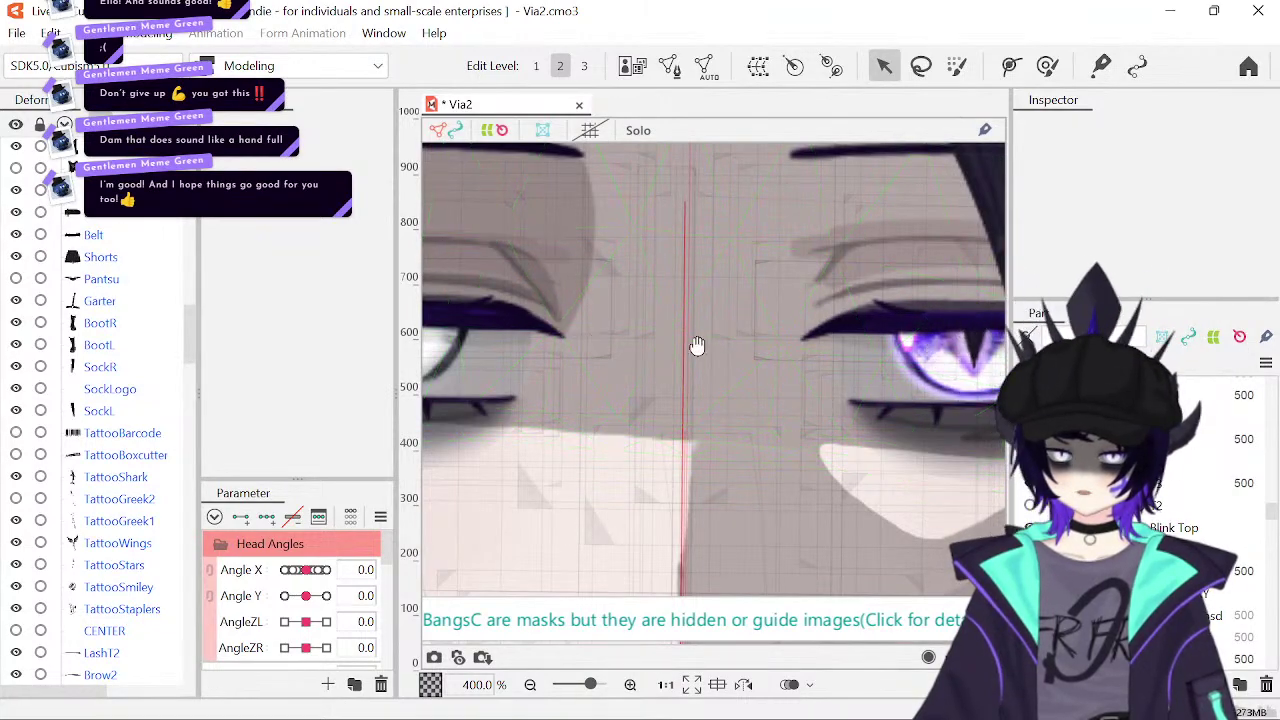
pyautogui.moveTo(697, 345); pyautogui.dragTo(532, 405)
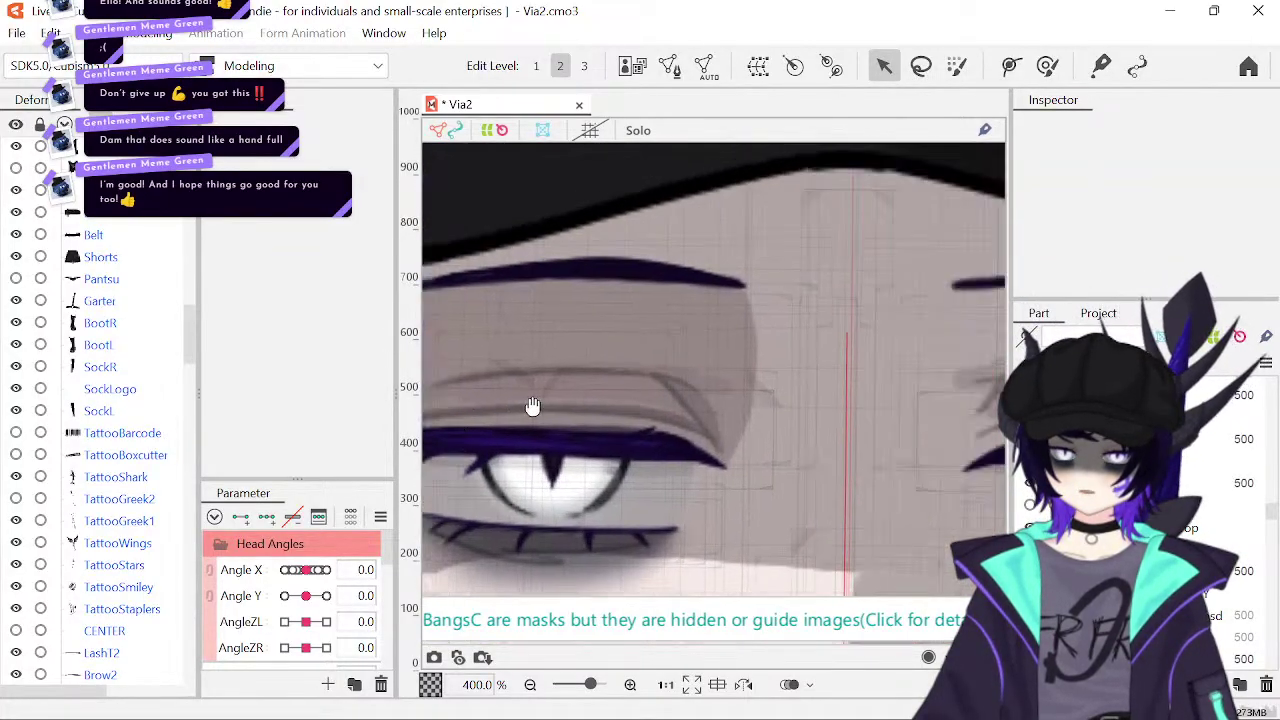
pyautogui.moveTo(689, 331); pyautogui.dragTo(1270, 400)
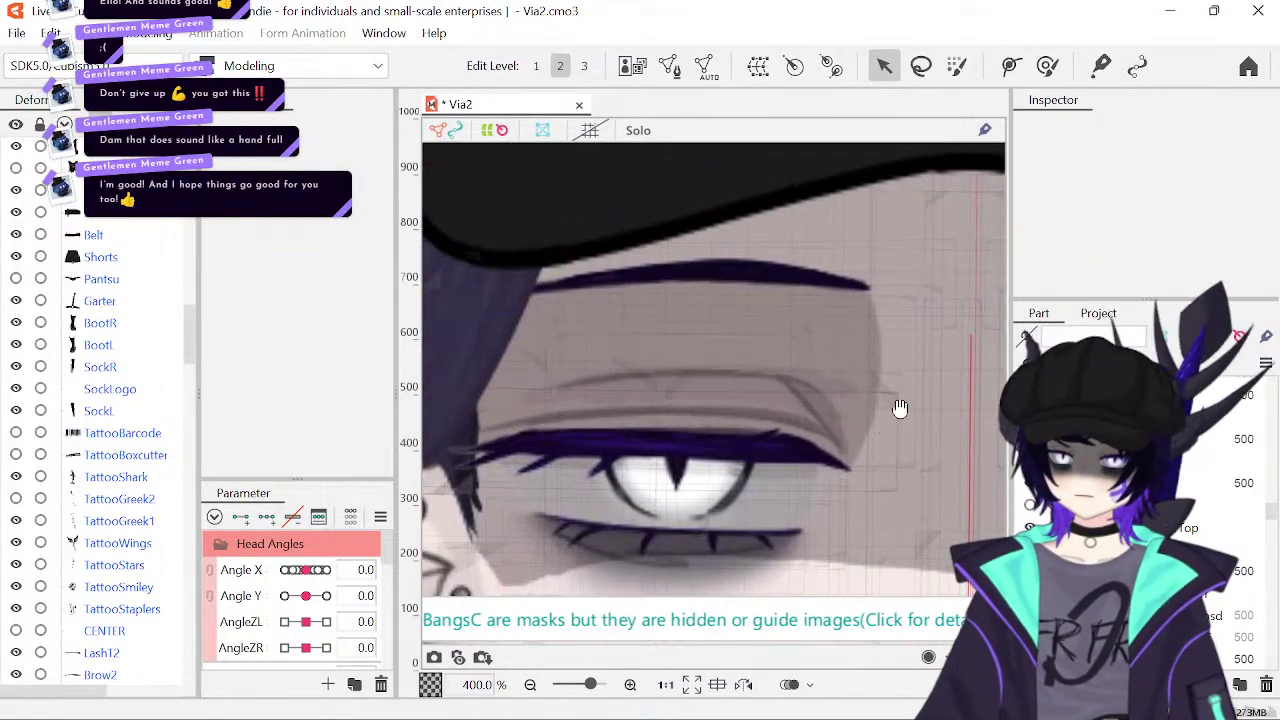
pyautogui.moveTo(900, 408); pyautogui.dragTo(869, 423)
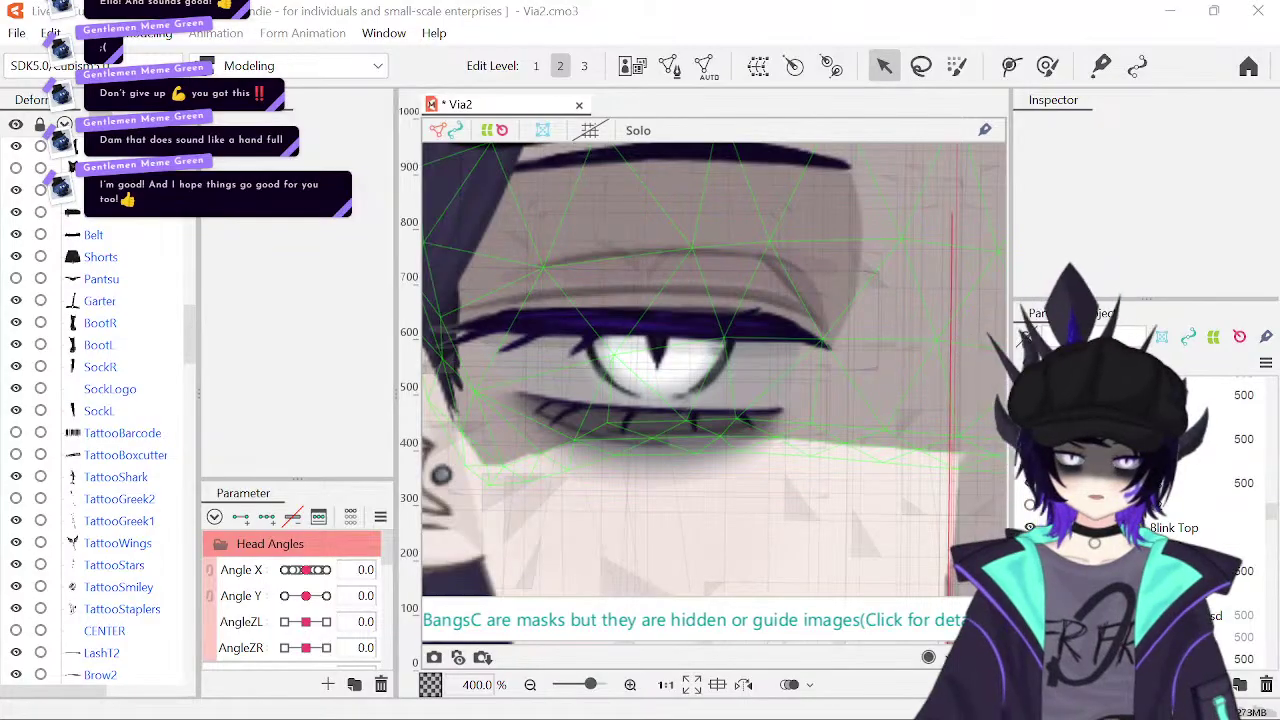
pyautogui.moveTo(720, 408); pyautogui.dragTo(757, 403)
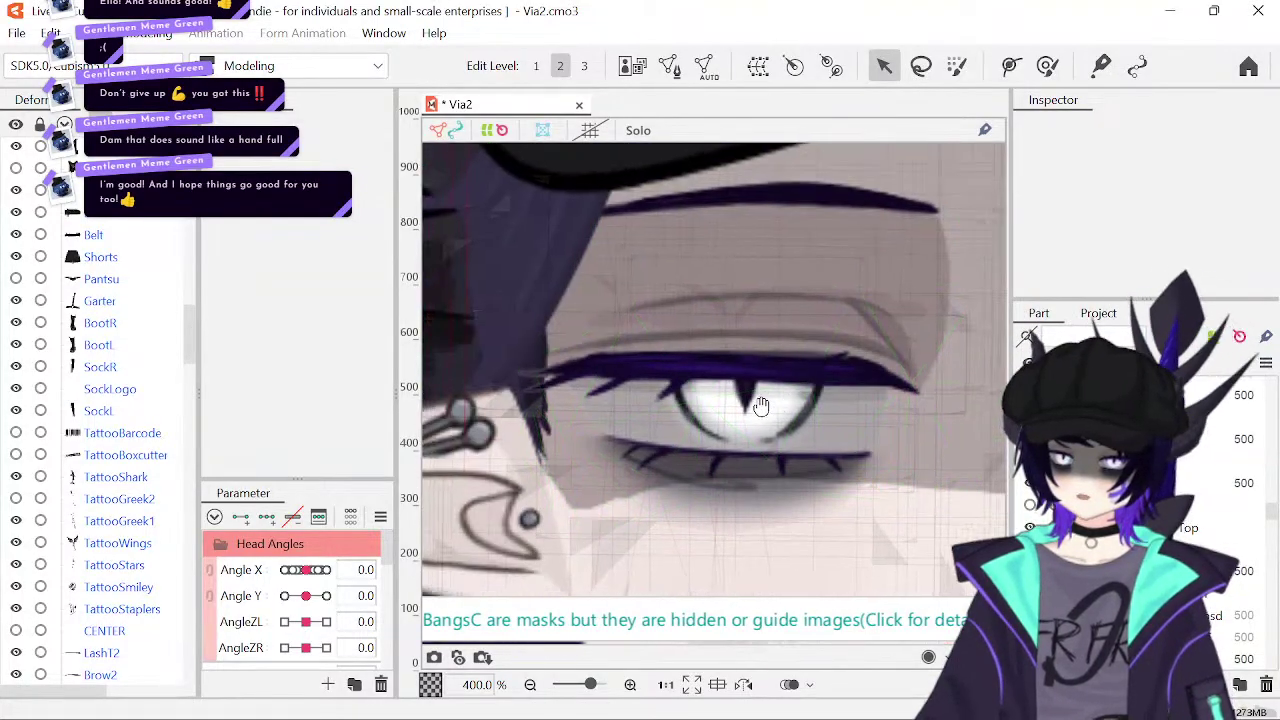
pyautogui.scroll(2, 738, 416)
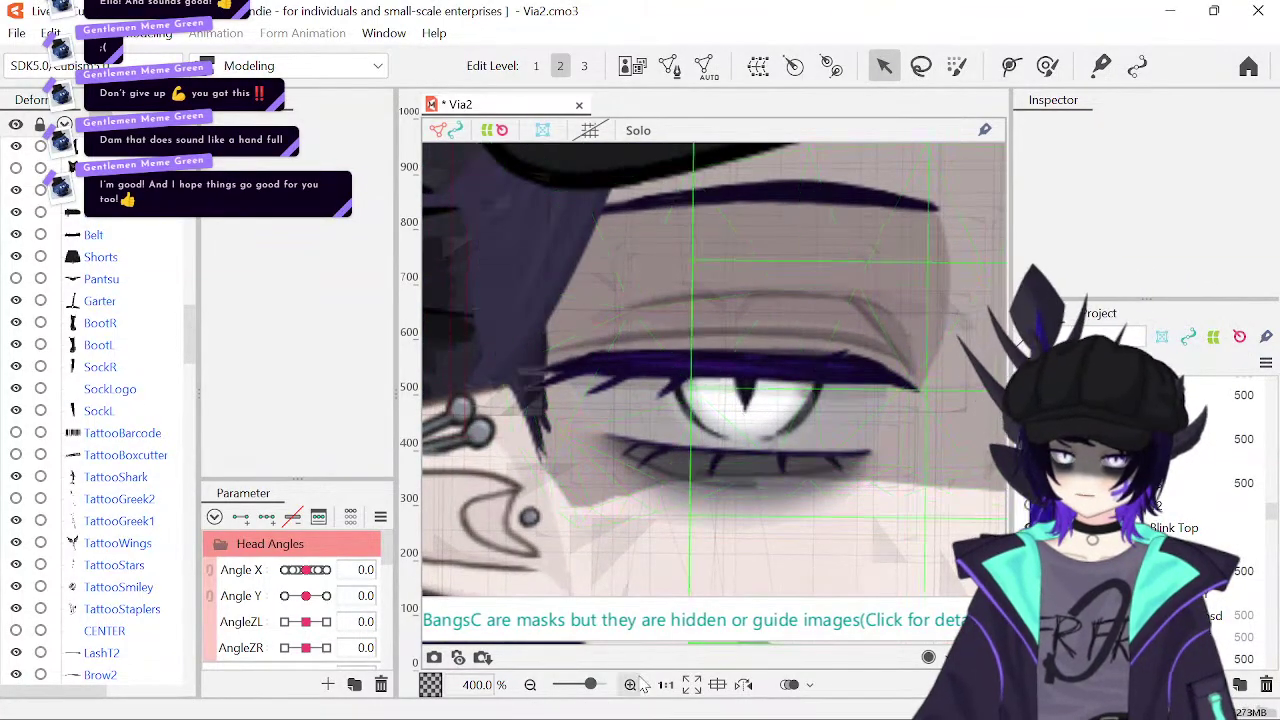
pyautogui.moveTo(840, 388); pyautogui.dragTo(887, 331)
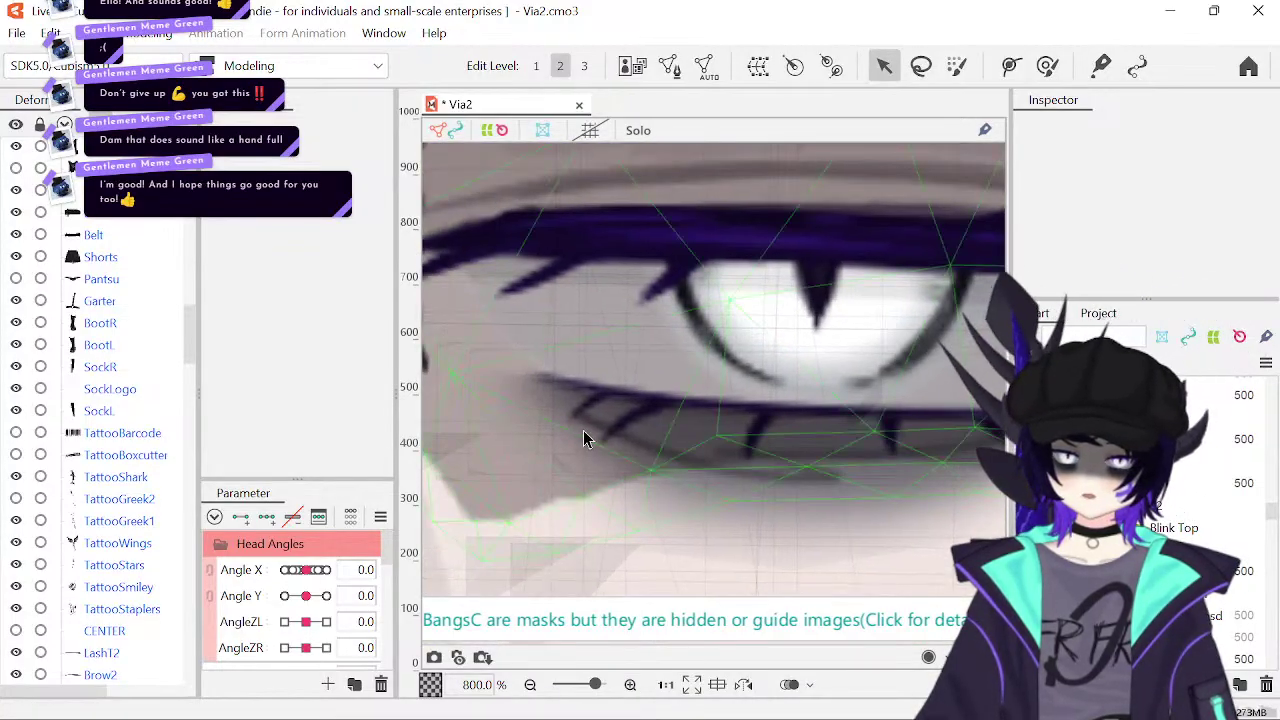
pyautogui.scroll(3, 843, 417)
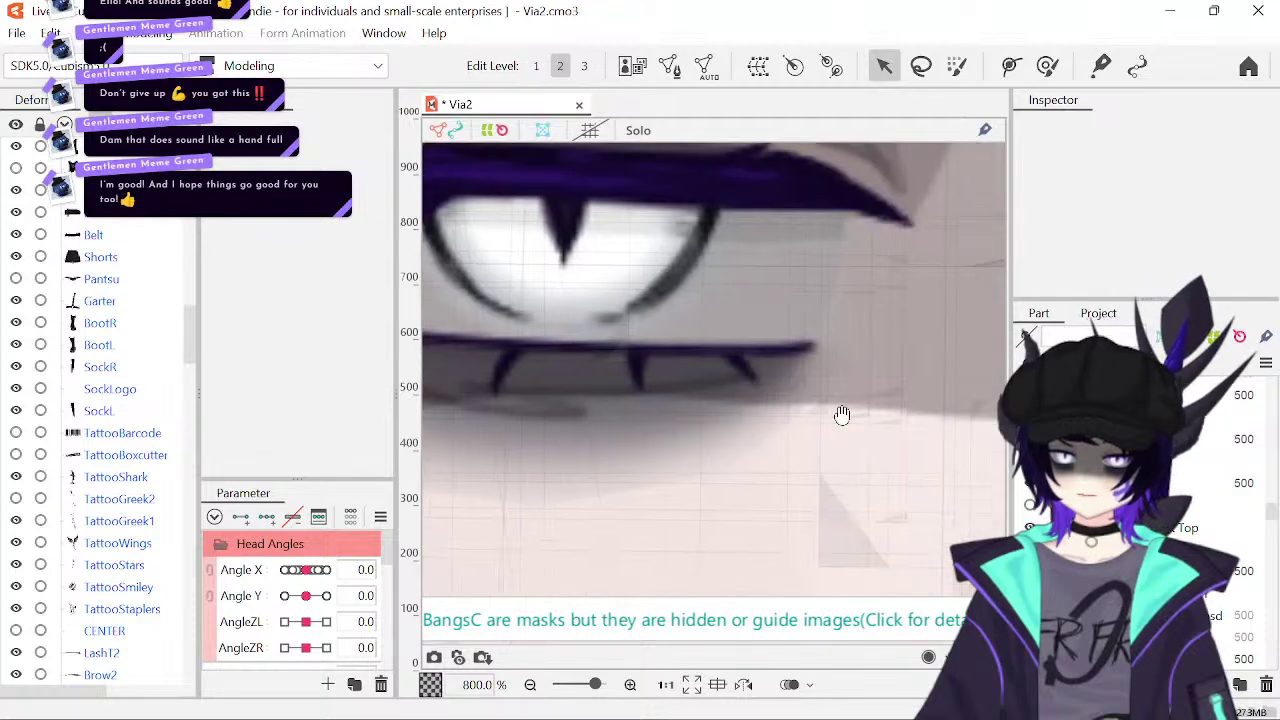
pyautogui.moveTo(821, 398); pyautogui.dragTo(791, 420)
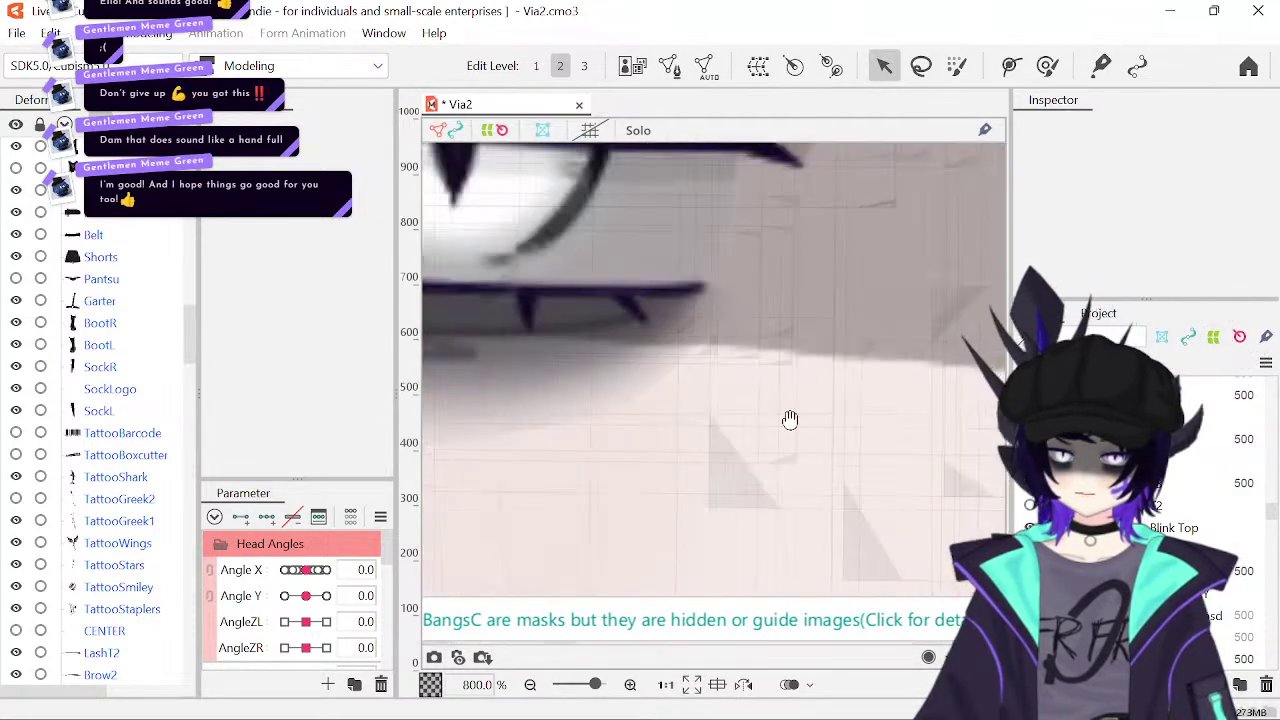
pyautogui.moveTo(943, 441); pyautogui.dragTo(955, 498)
# - Open the outermost small lower lash, LashB2, for manual mesh editing and clear its default mesh
pyautogui.click(531, 430)
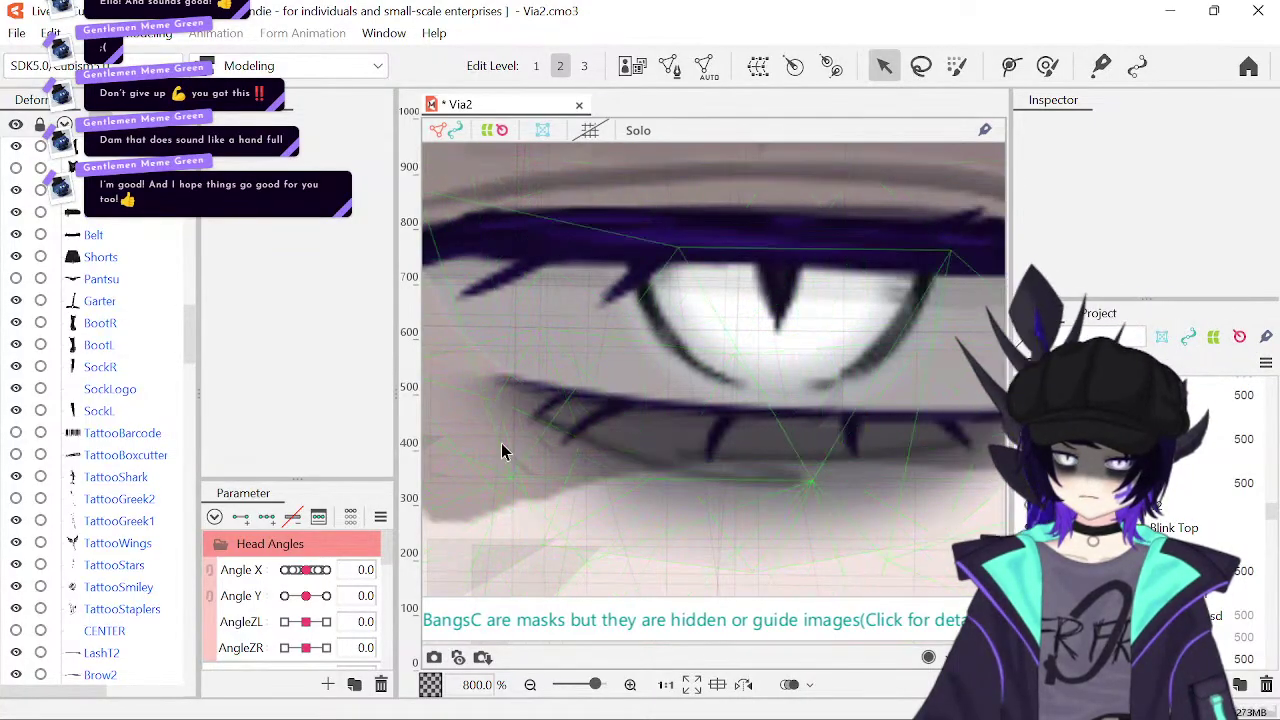
pyautogui.click(527, 414)
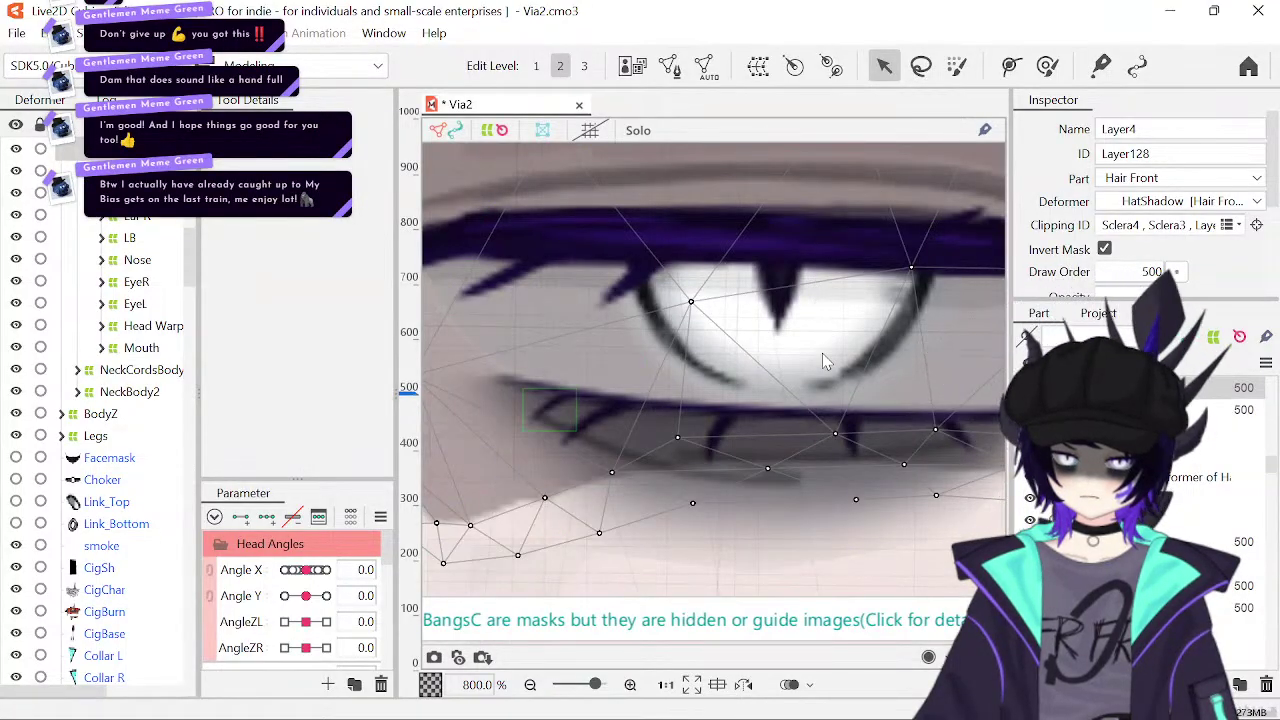
pyautogui.click(729, 457)
pyautogui.click(630, 685)
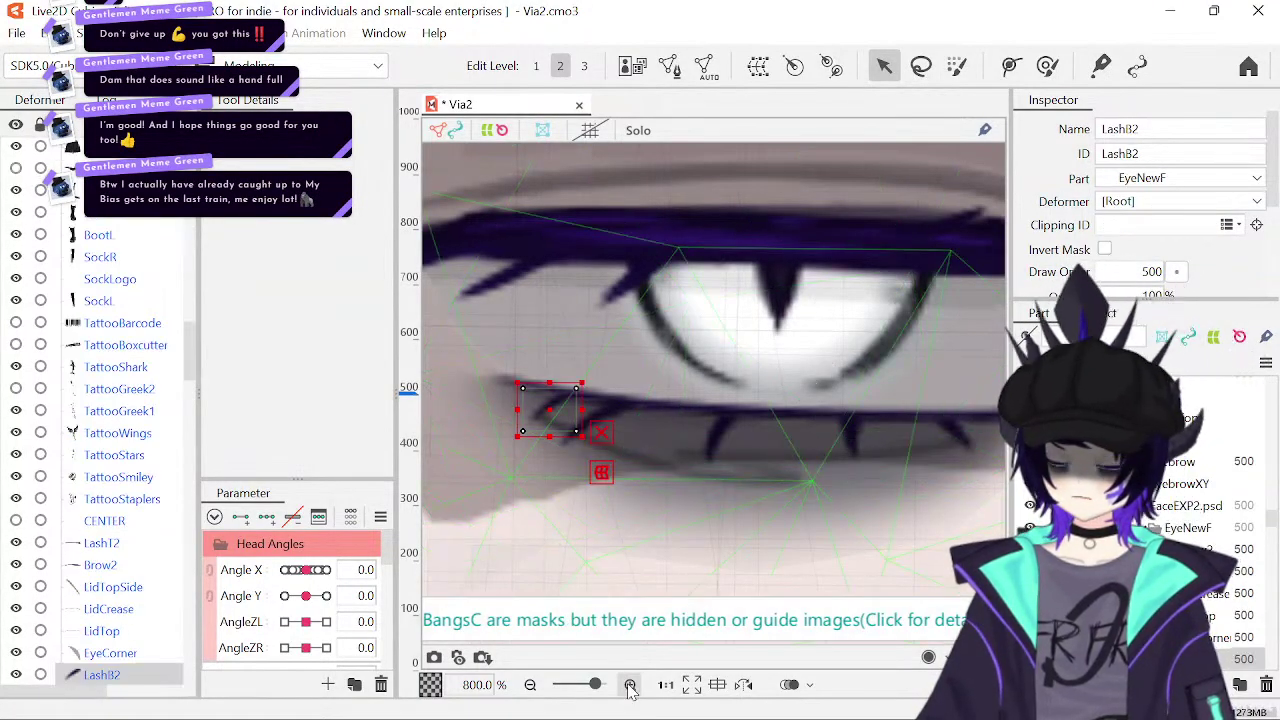
pyautogui.click(630, 685)
pyautogui.moveTo(455, 512); pyautogui.dragTo(890, 467)
pyautogui.click(669, 65)
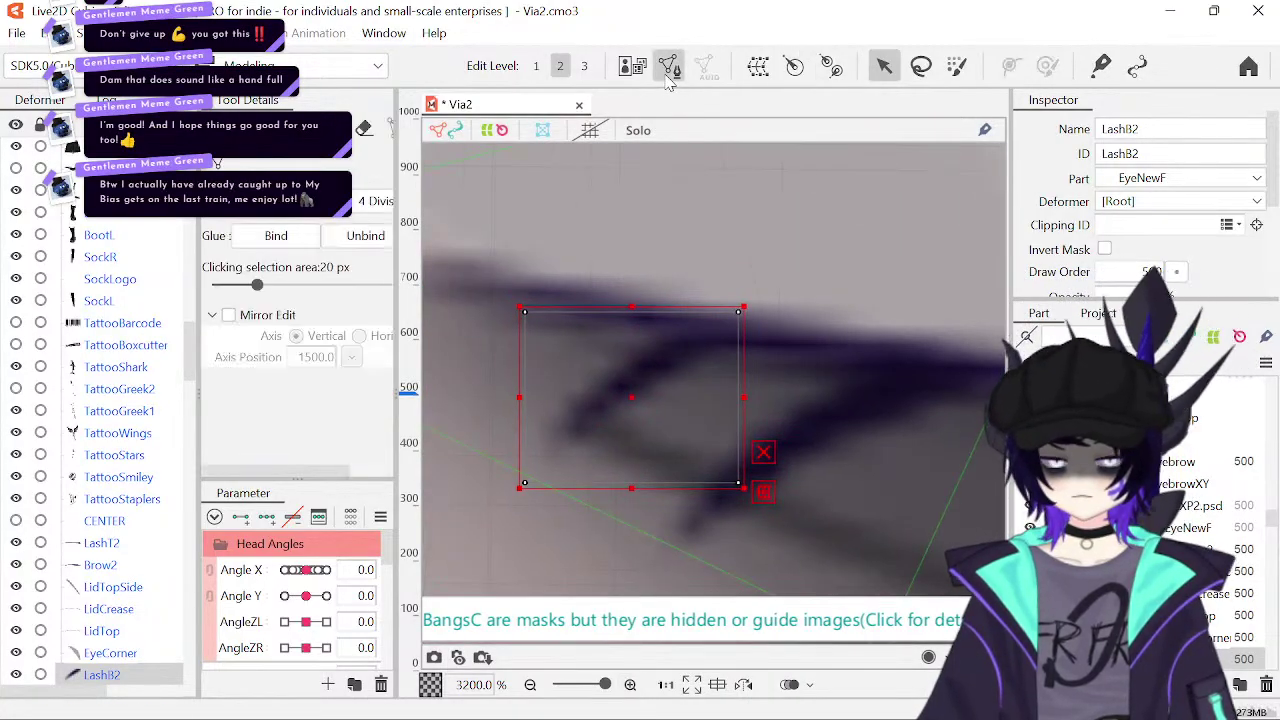
pyautogui.click(657, 302)
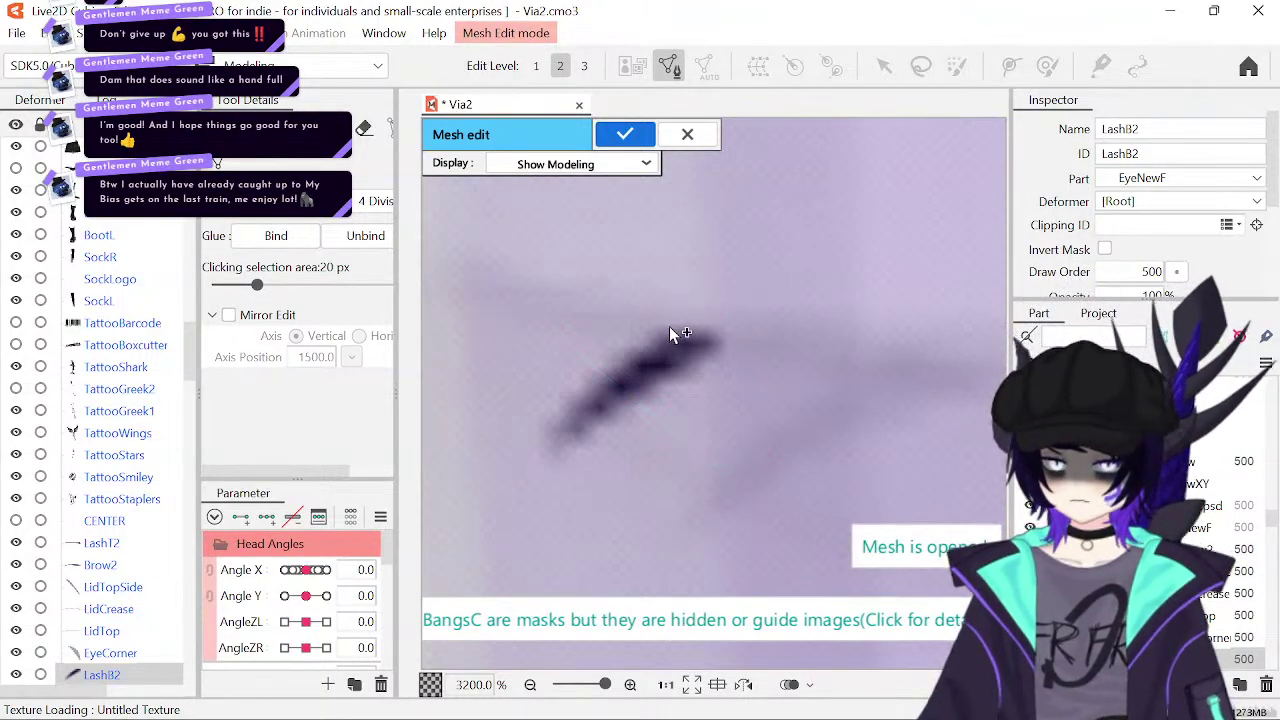
# - Trace a closed inner outline of five vertices tightly around the LashB2 lash
pyautogui.click(664, 323)
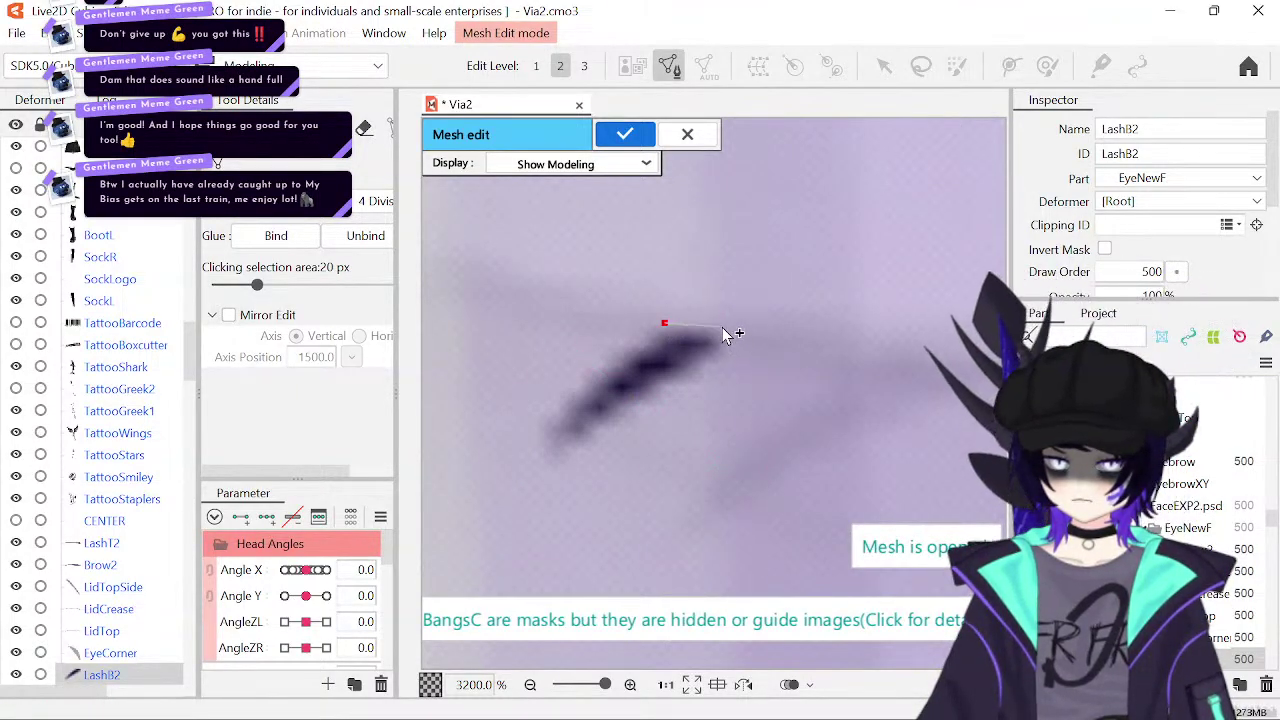
pyautogui.click(728, 334)
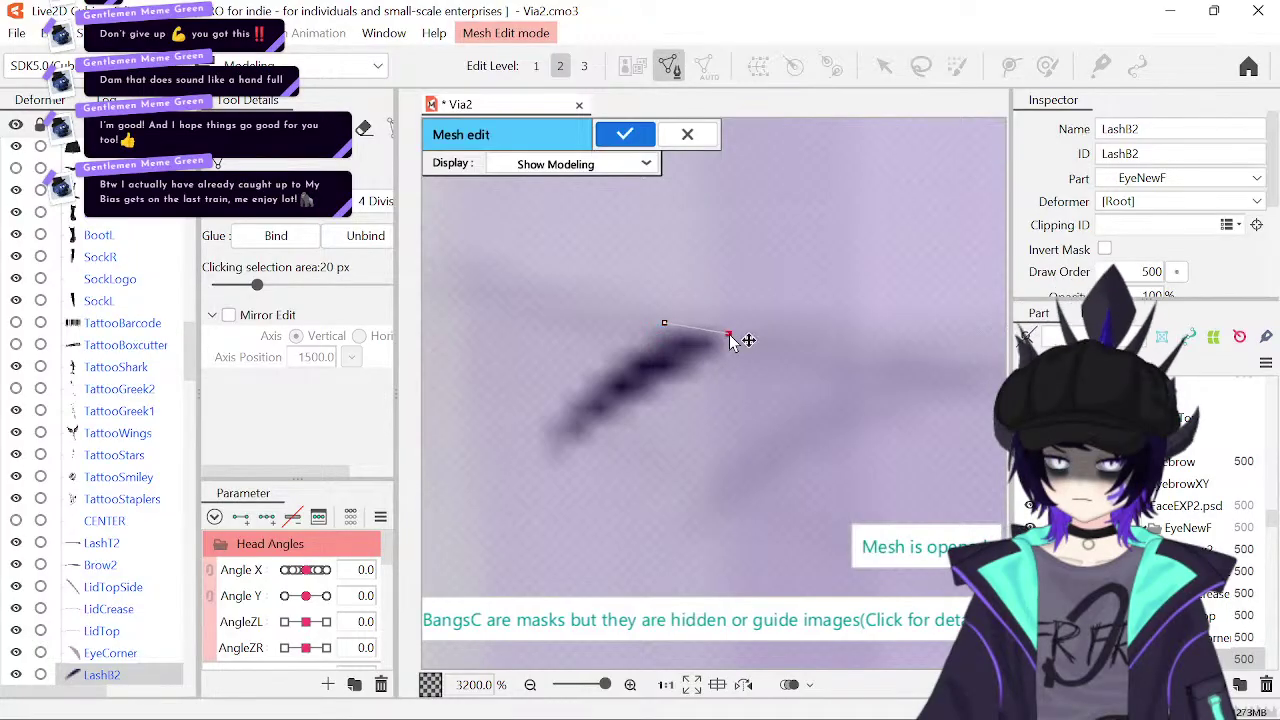
pyautogui.click(644, 394)
pyautogui.click(548, 464)
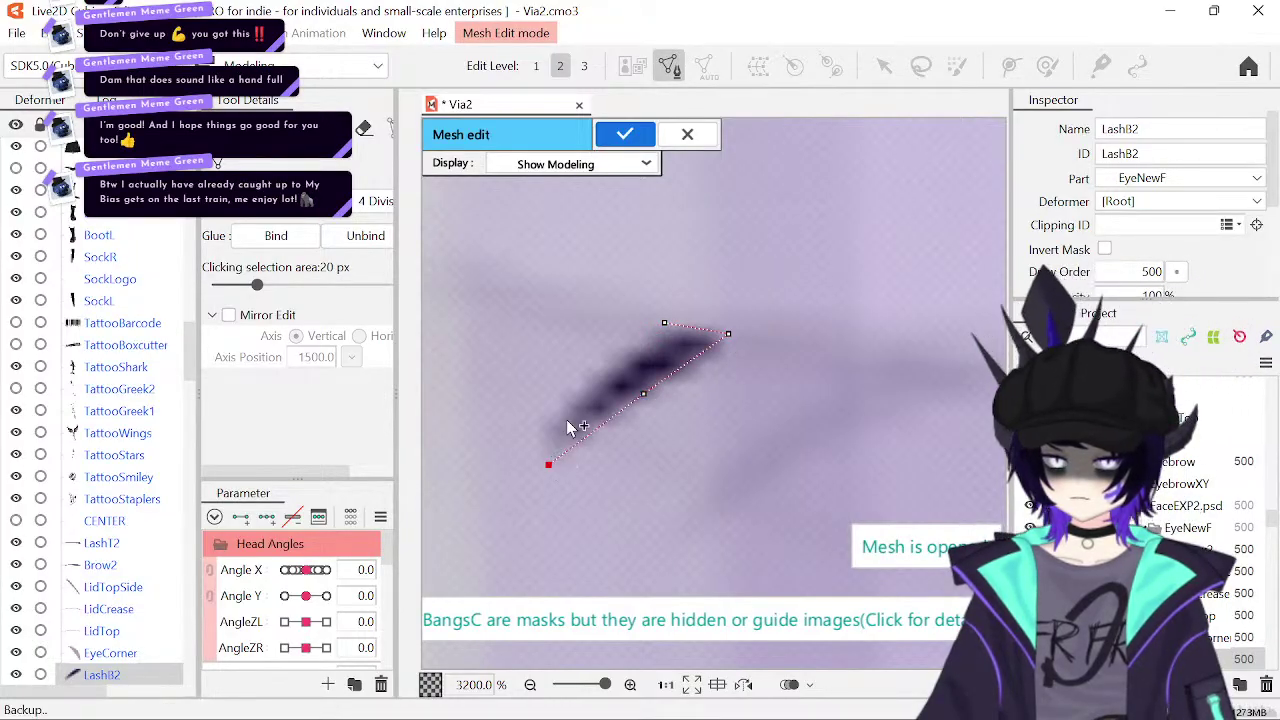
pyautogui.click(591, 380)
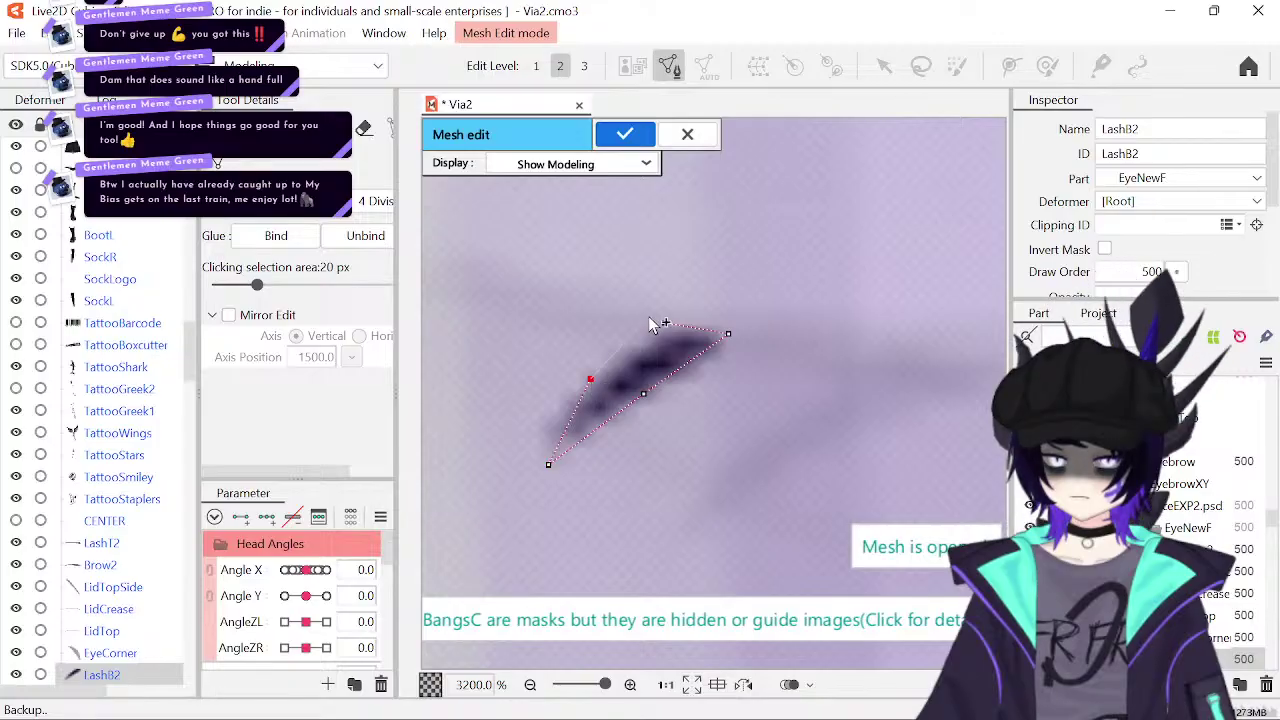
pyautogui.click(664, 324)
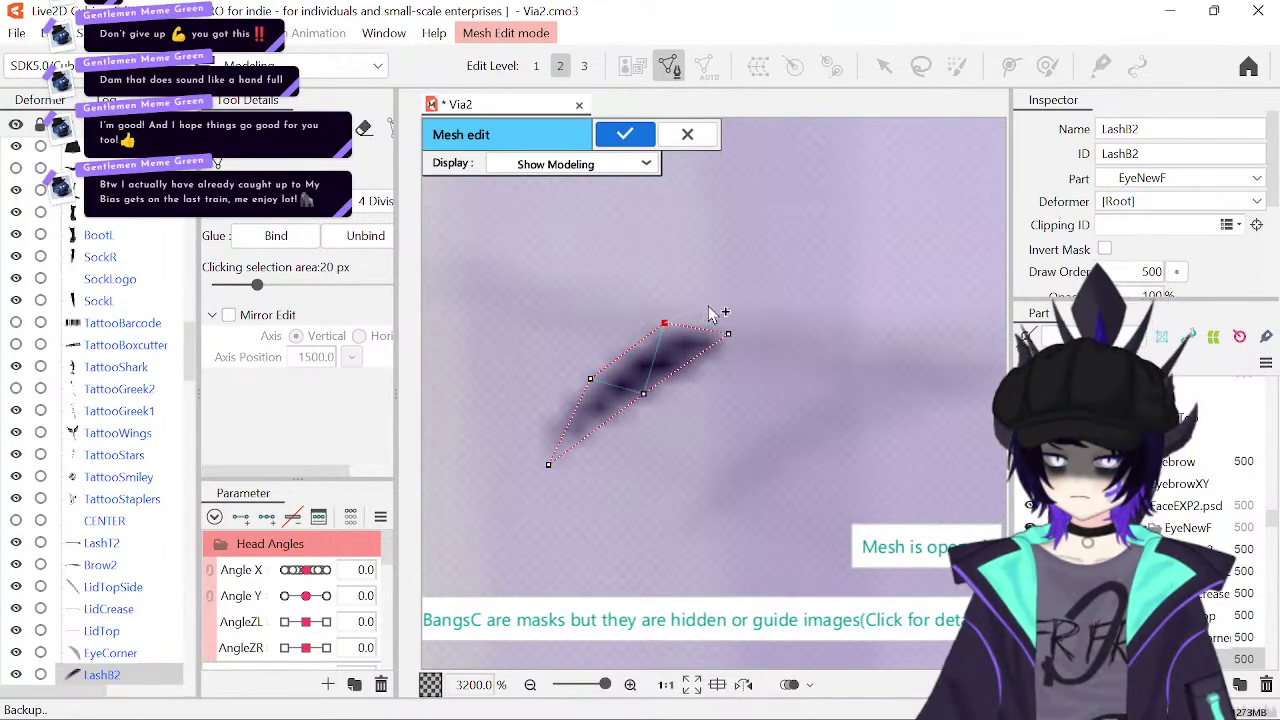
# - Surround the inner outline of LashB2 with a closed outer ring of eight vertices and connect both rings into triangles
pyautogui.click(767, 322)
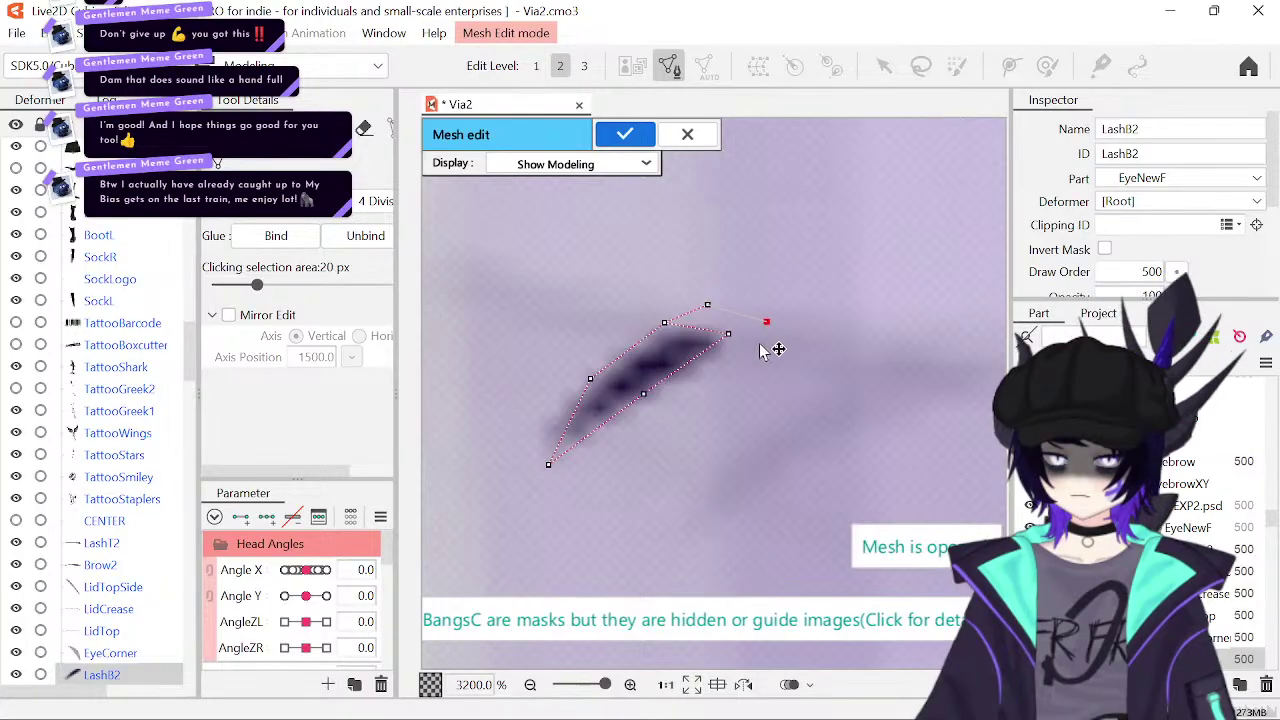
pyautogui.click(701, 395)
pyautogui.click(621, 456)
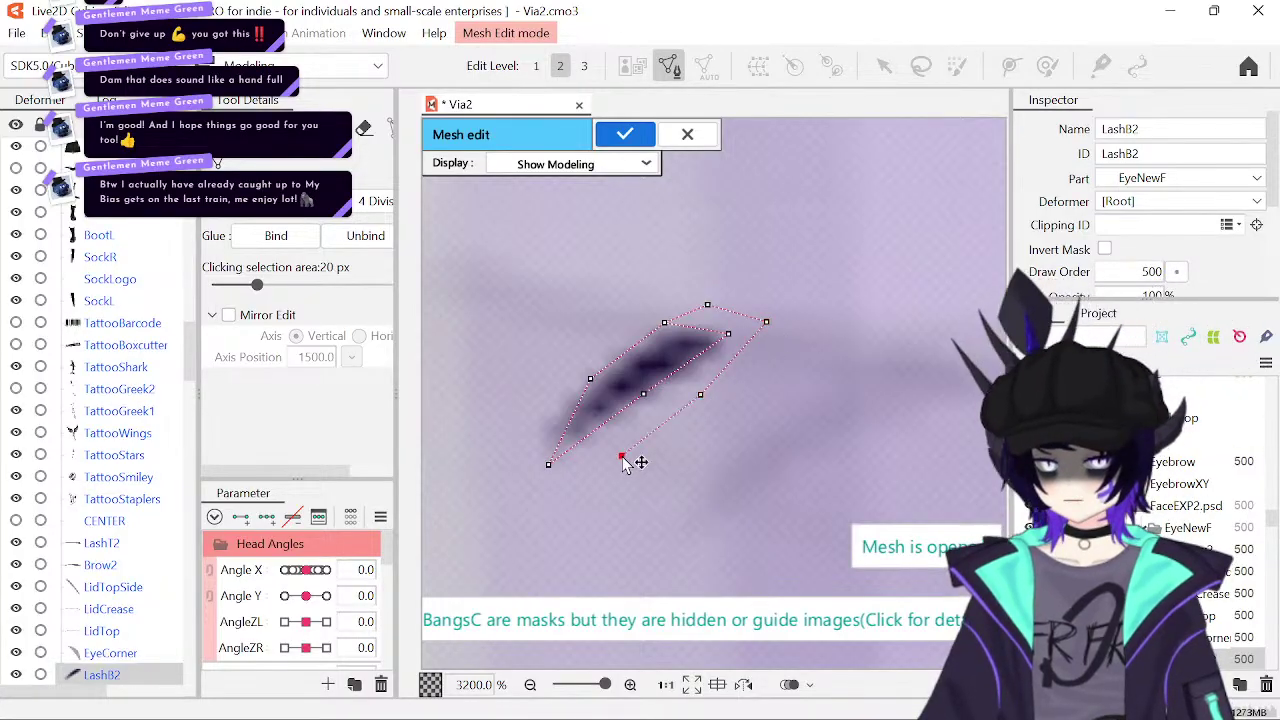
pyautogui.click(527, 504)
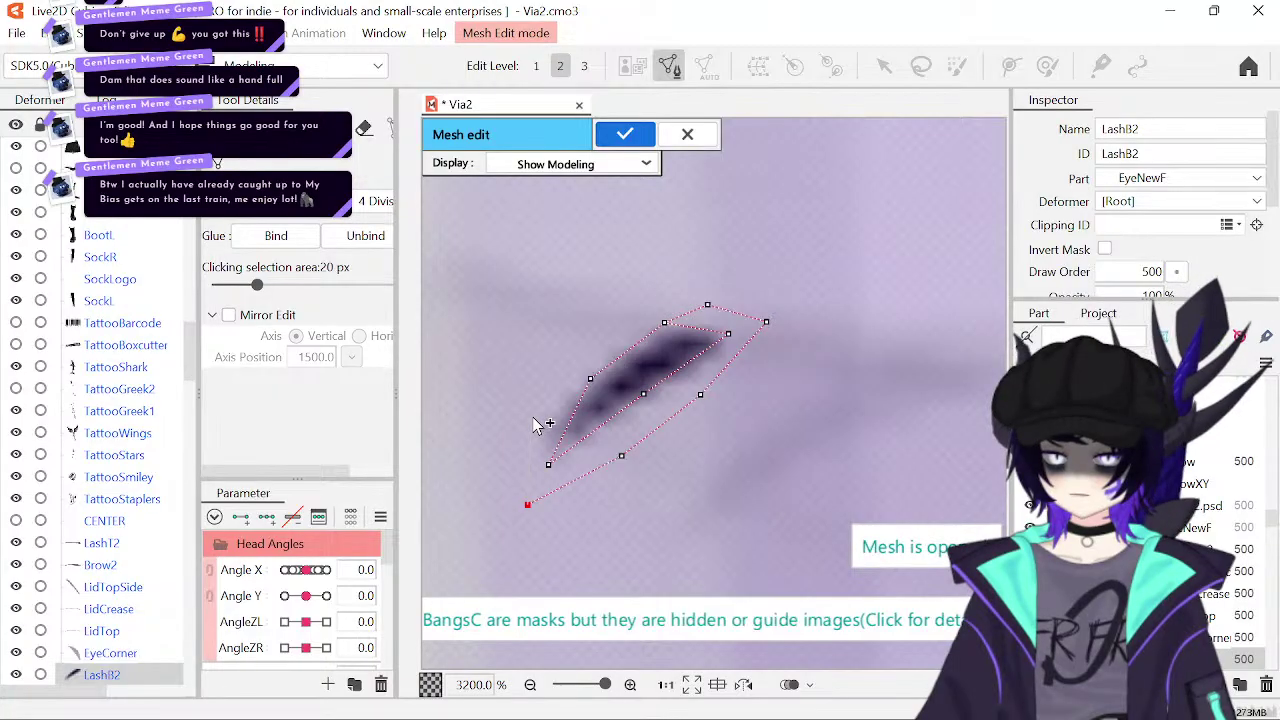
pyautogui.click(532, 417)
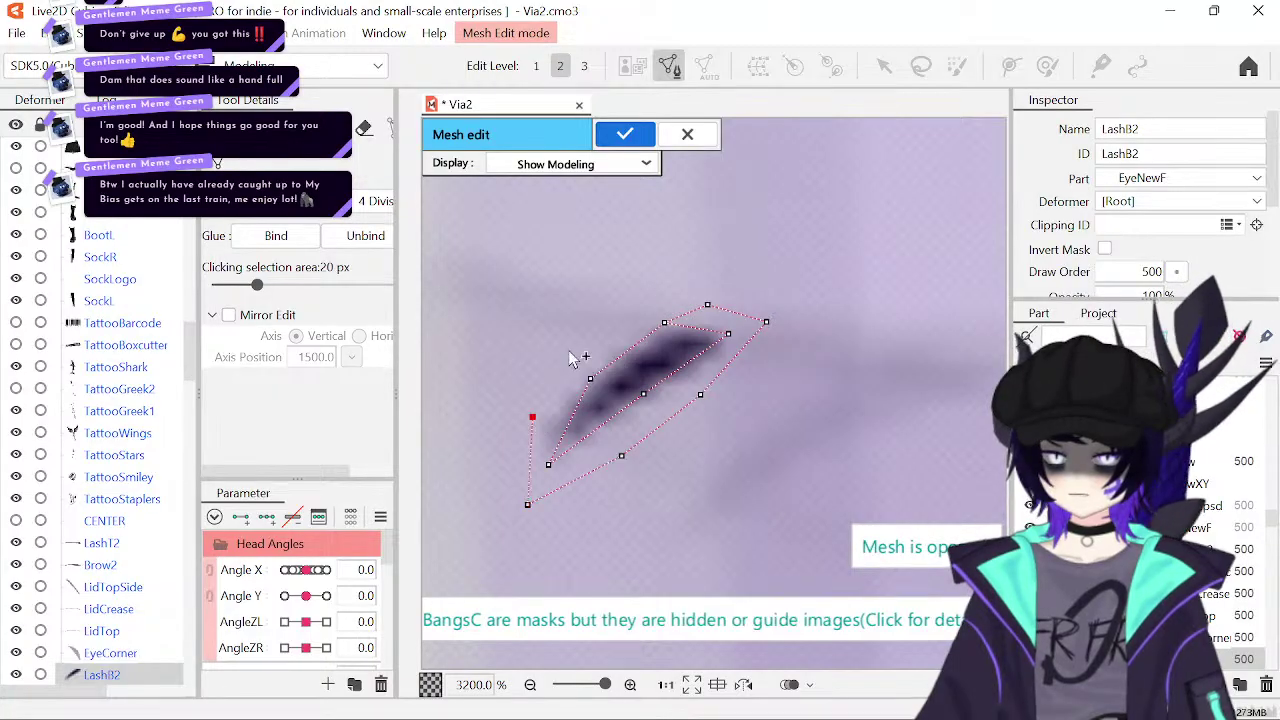
pyautogui.click(656, 295)
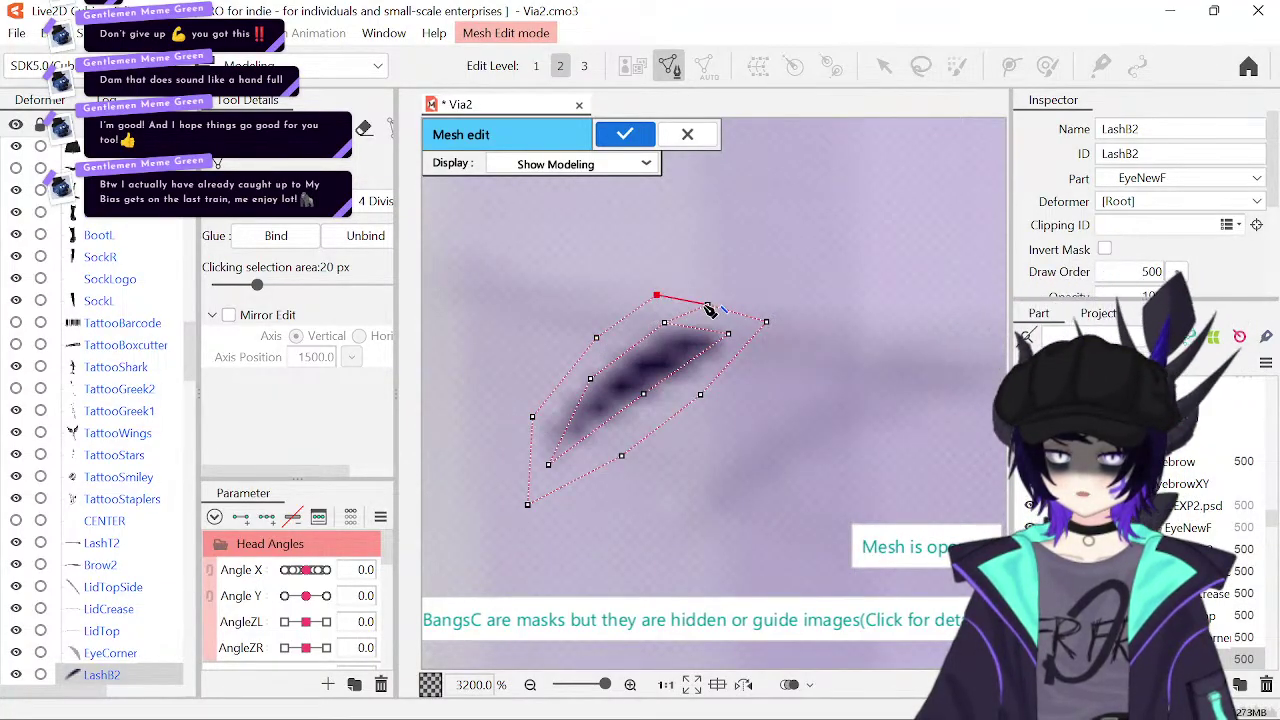
pyautogui.click(707, 304)
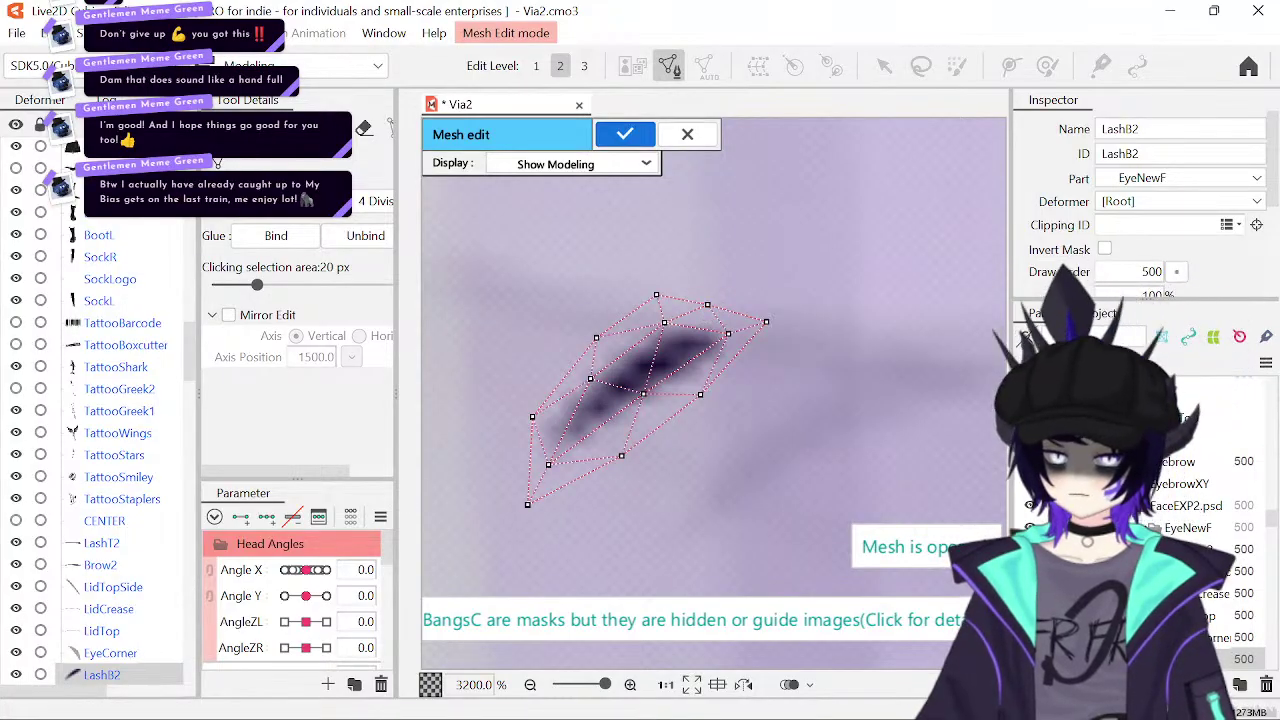
# - Fine-tune the LashB2 mesh by nudging the vertices around the lash tip and along its lower outer edge
pyautogui.click(534, 418)
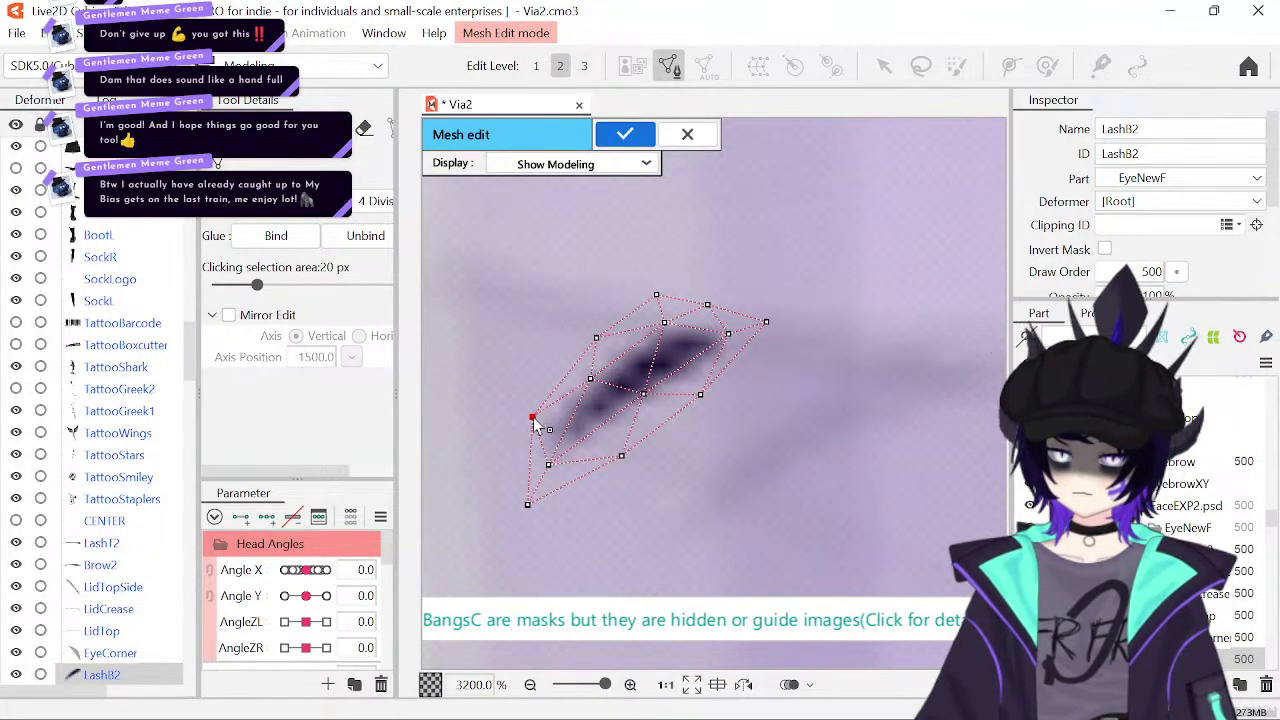
pyautogui.moveTo(534, 420); pyautogui.dragTo(539, 421)
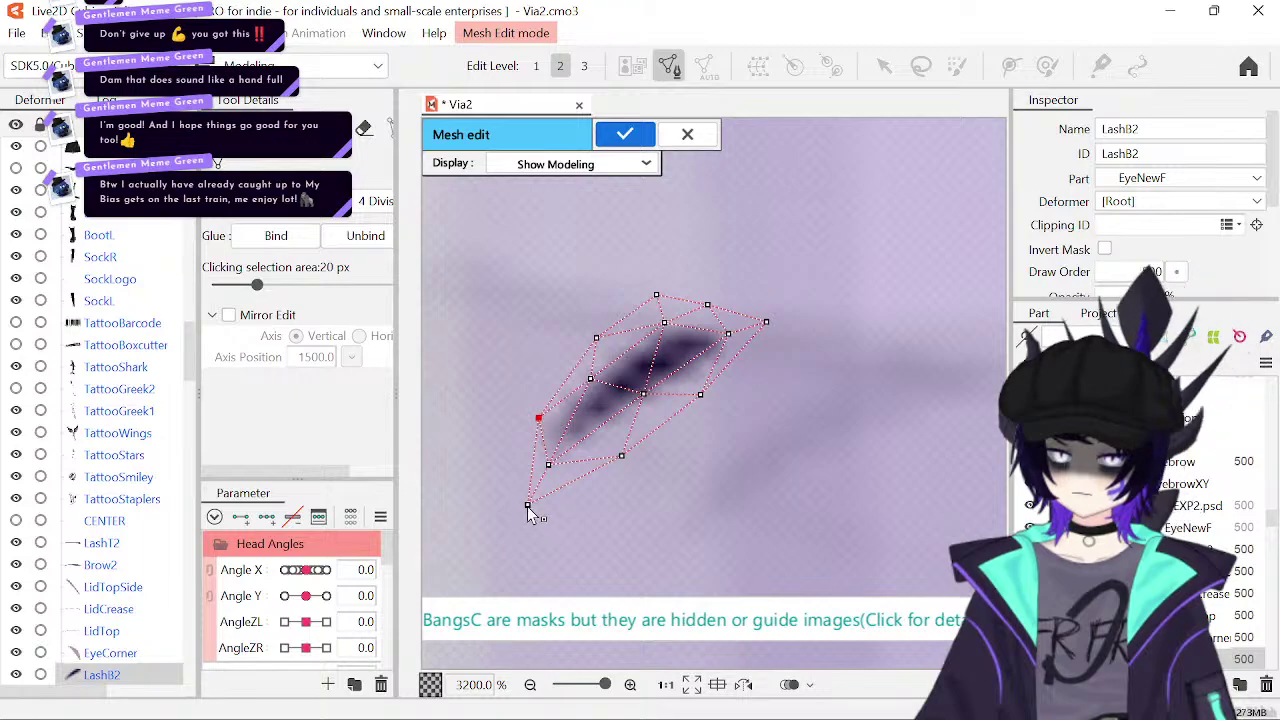
pyautogui.moveTo(530, 512); pyautogui.dragTo(550, 459)
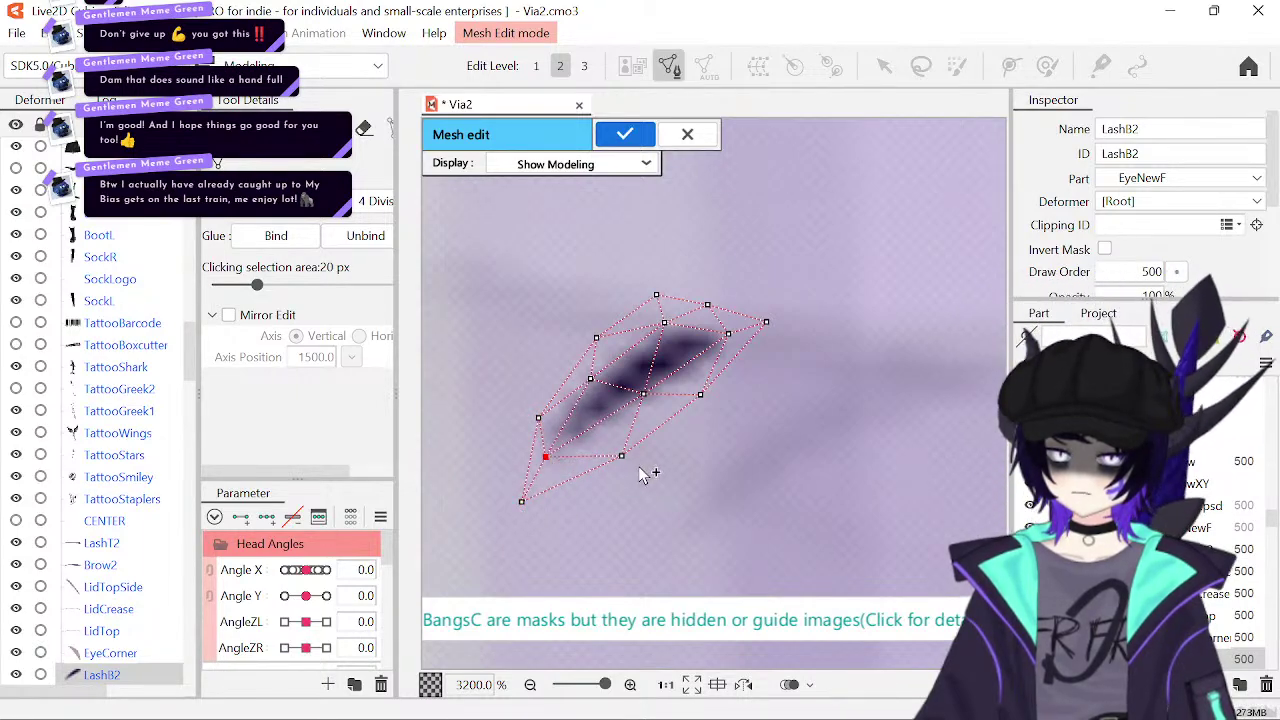
pyautogui.moveTo(628, 462); pyautogui.dragTo(622, 458)
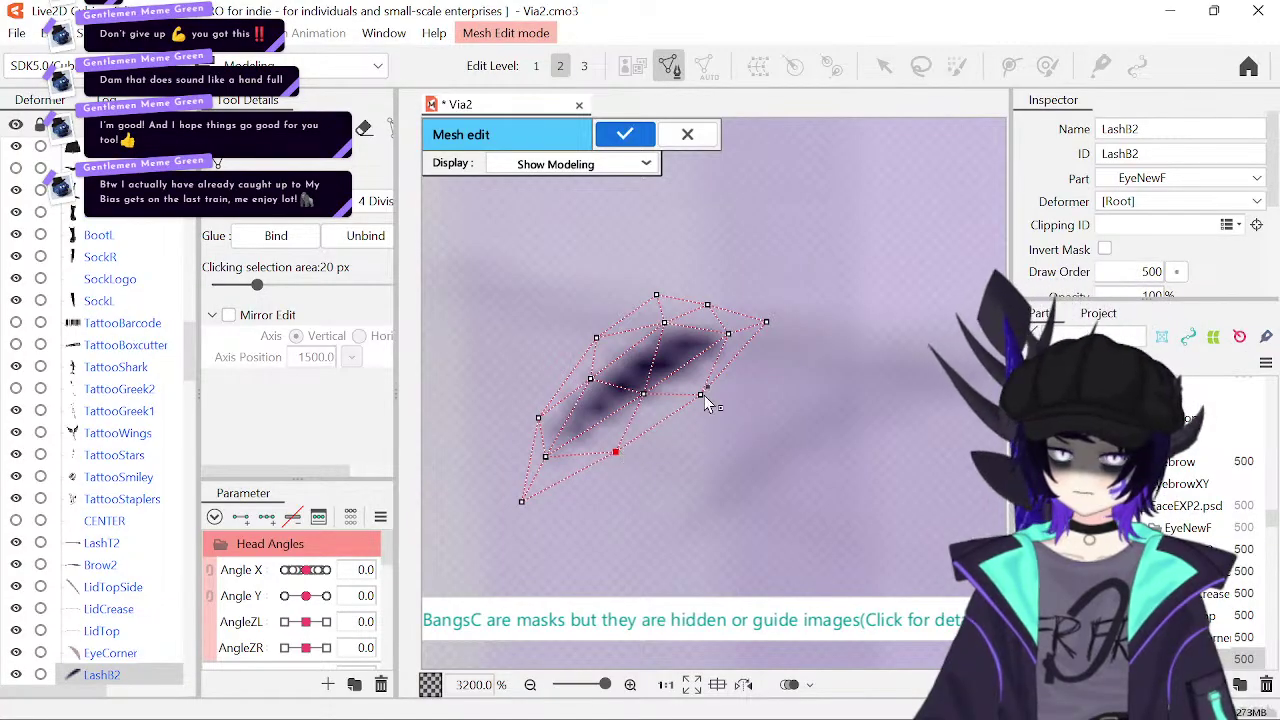
pyautogui.moveTo(704, 399); pyautogui.dragTo(709, 387)
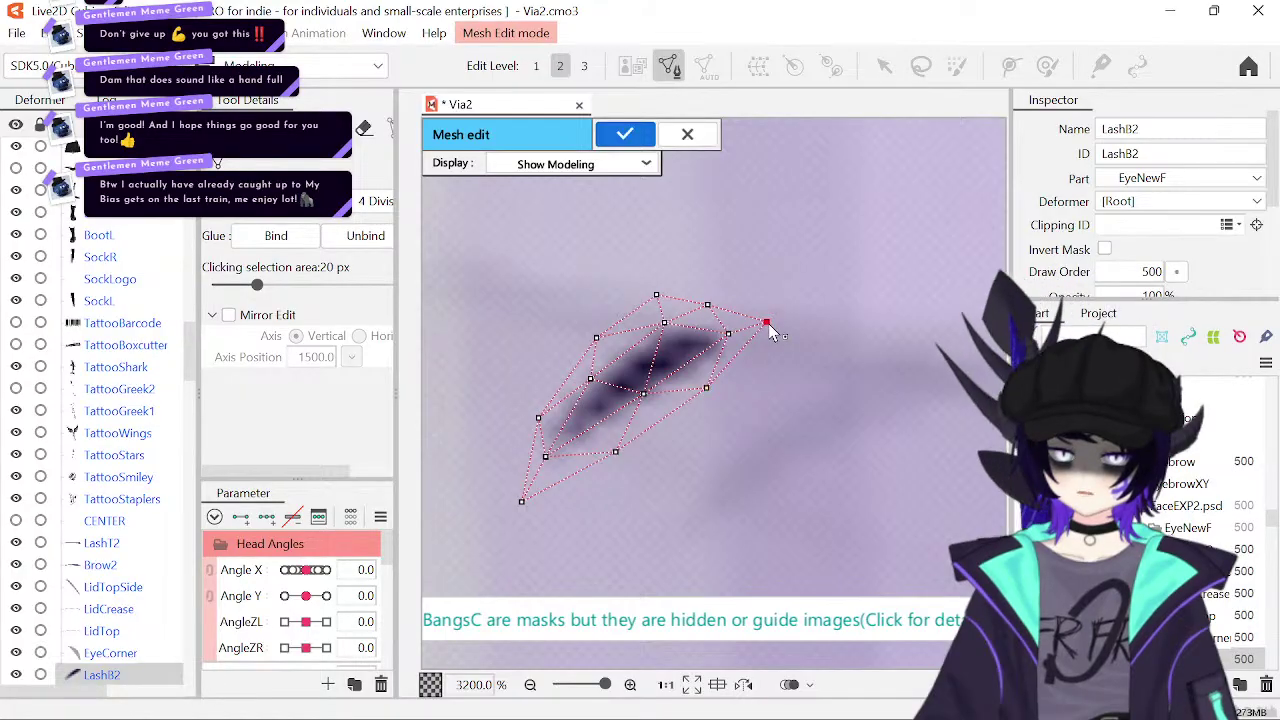
pyautogui.moveTo(769, 324); pyautogui.dragTo(767, 330)
# - Apply the edited LashB2 mesh, clear the selection and save the model
pyautogui.click(637, 139)
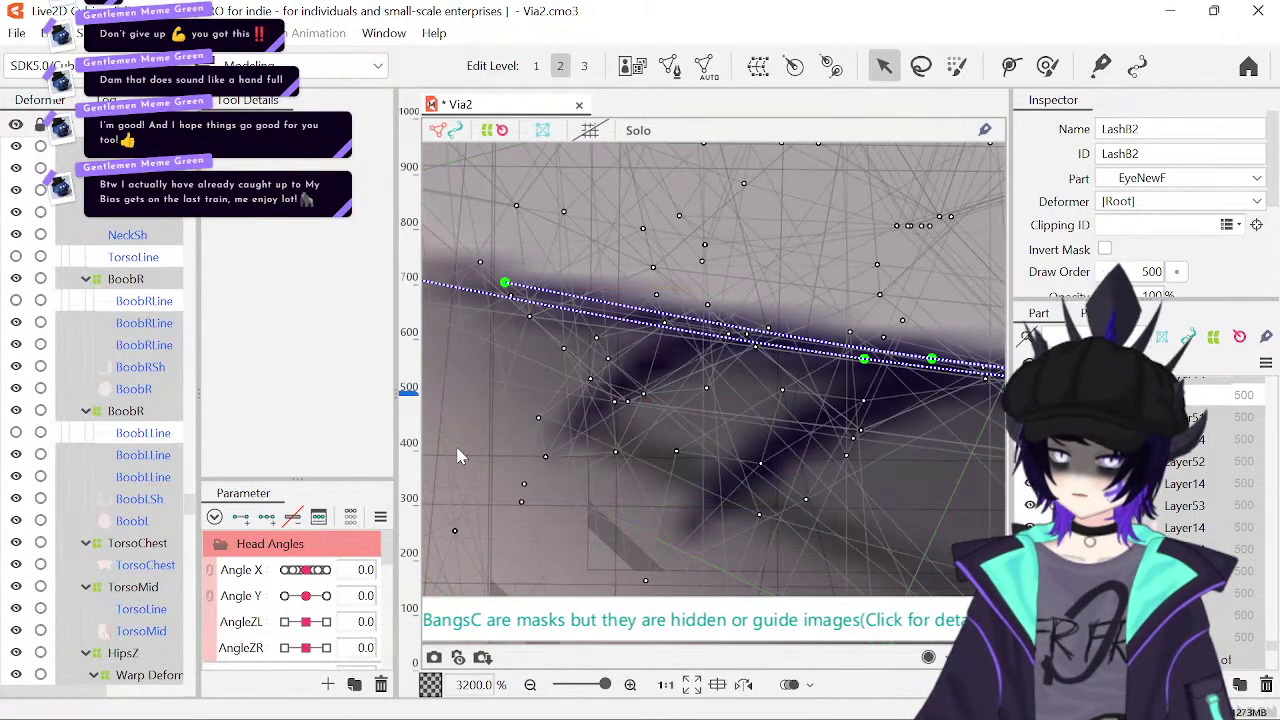
pyautogui.click(700, 455)
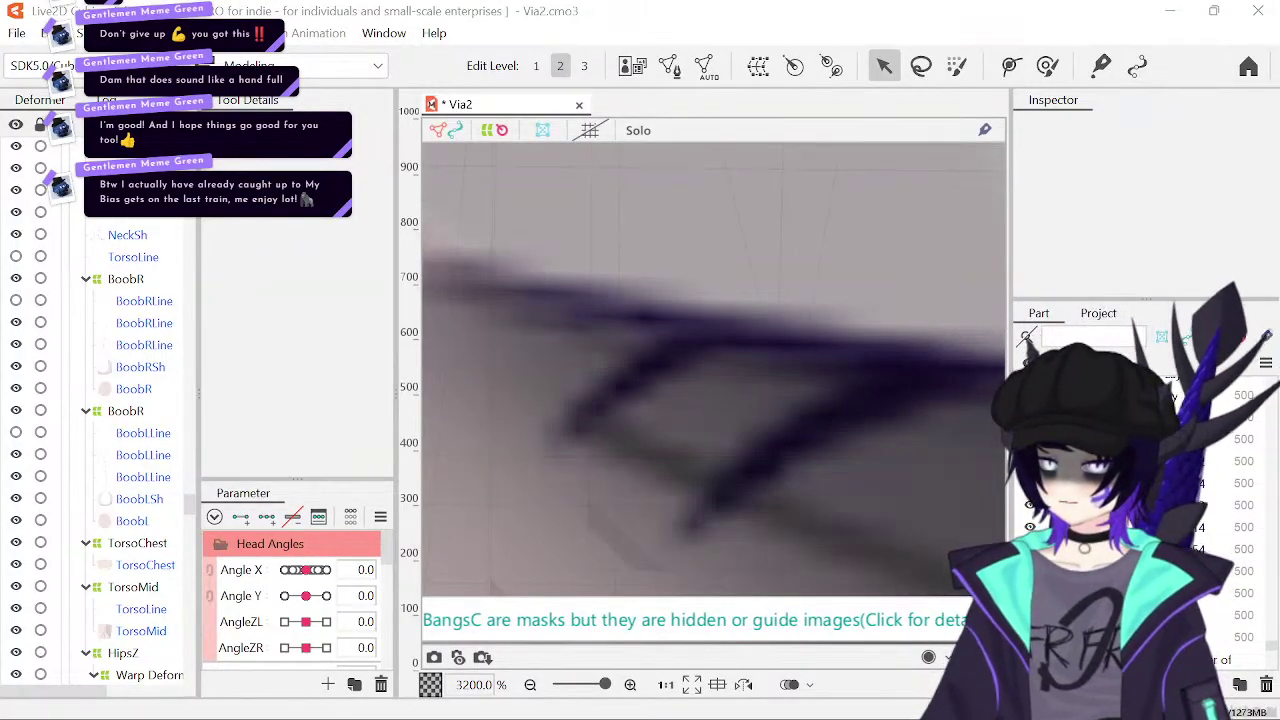
pyautogui.hotkey('ctrl', 's')
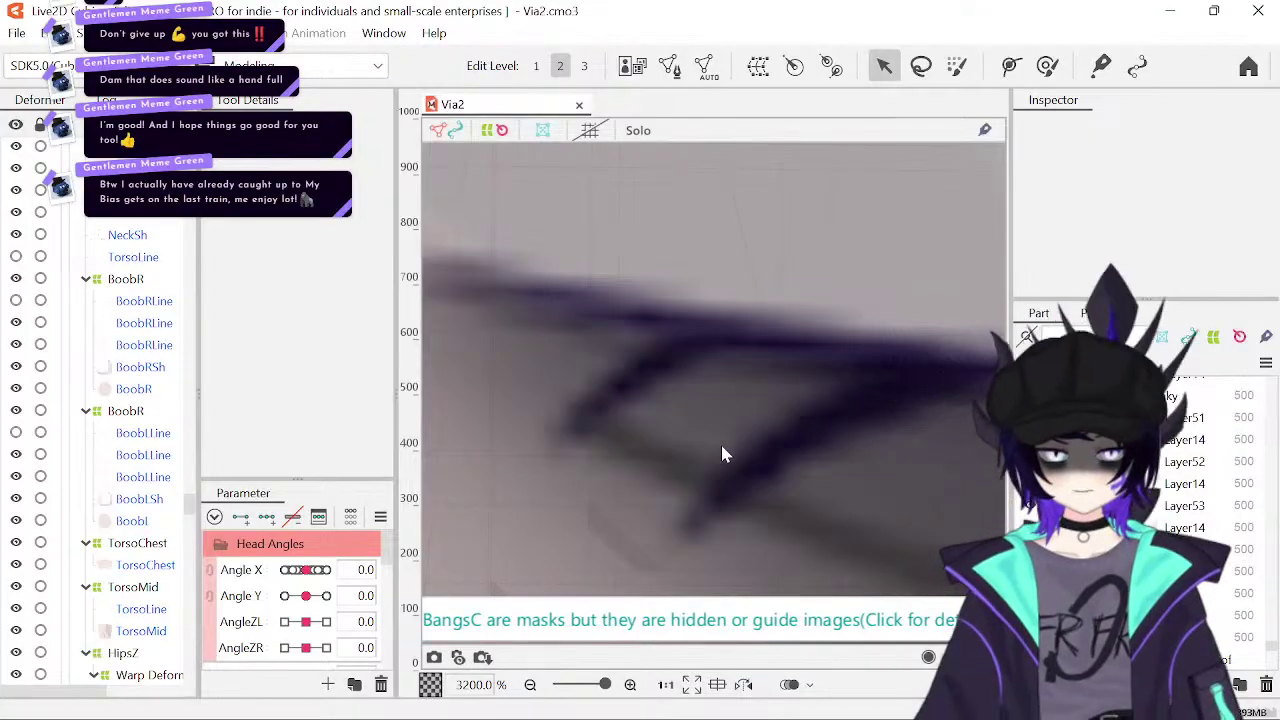
# - Open the upper lash line LashT2 for manual mesh editing and delete its entire default mesh
pyautogui.scroll(-8, 791, 552)
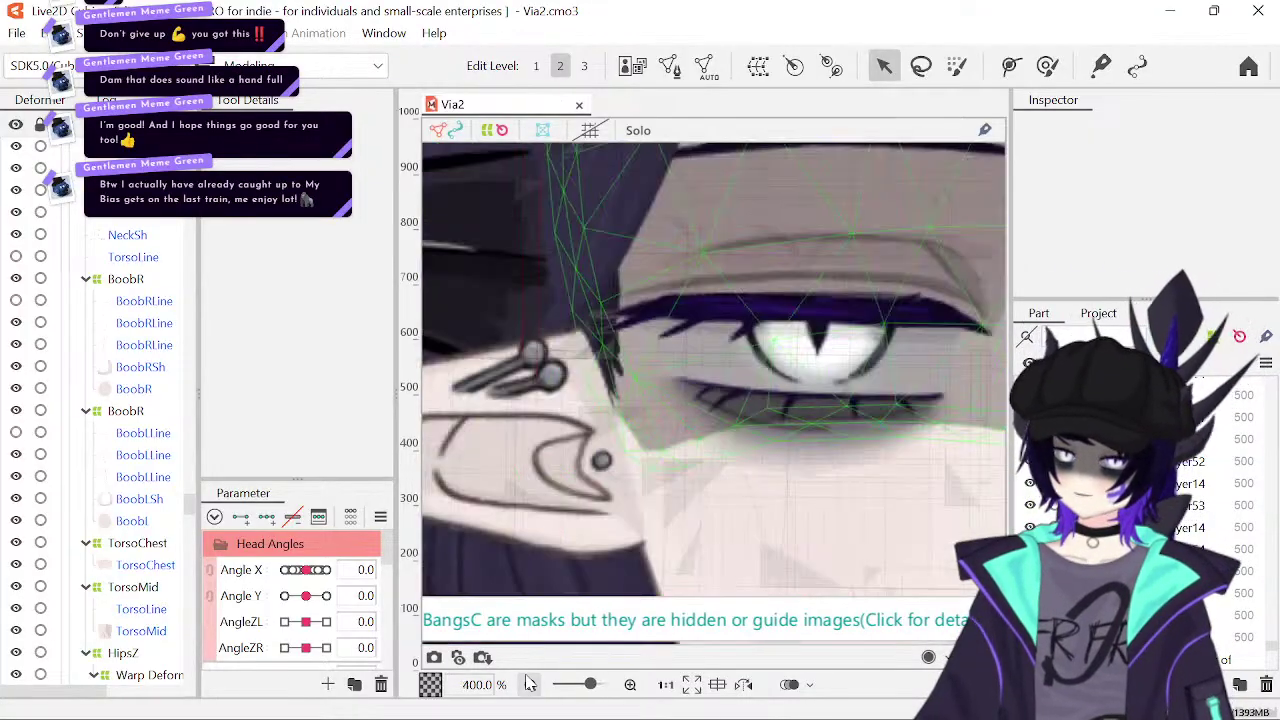
pyautogui.scroll(2, 680, 506)
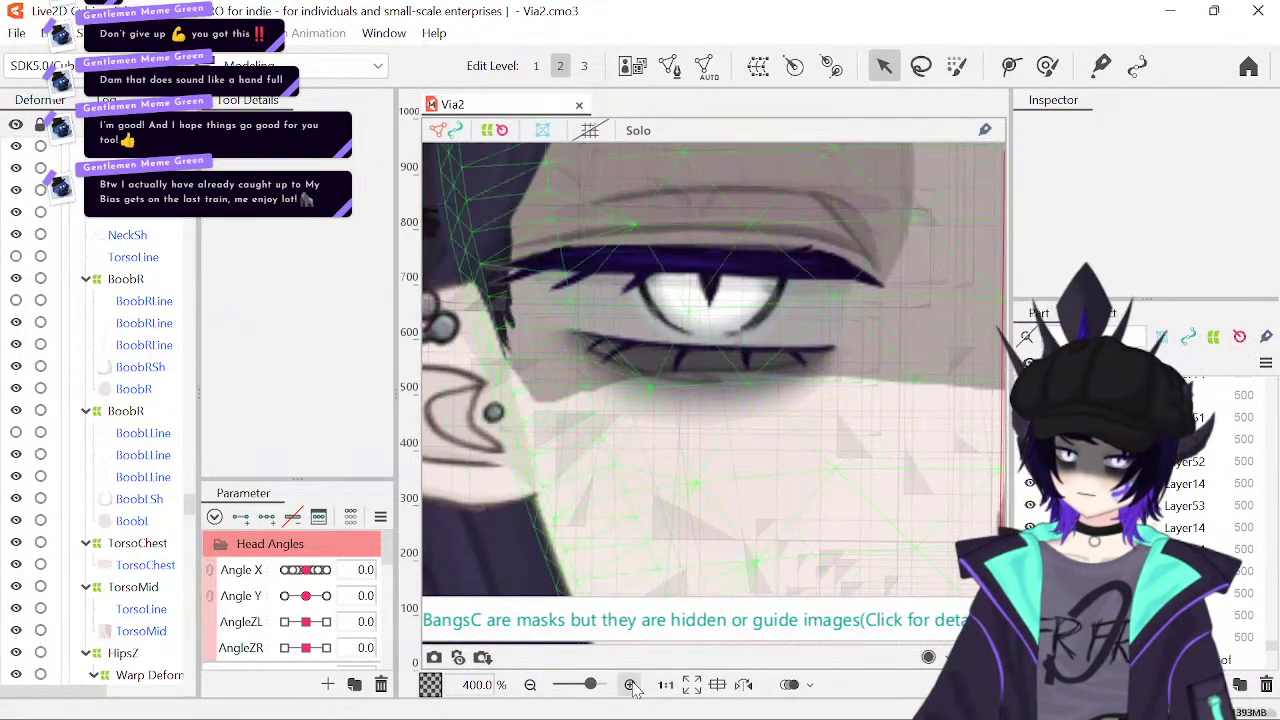
pyautogui.scroll(1, 732, 420)
pyautogui.scroll(3, 735, 440)
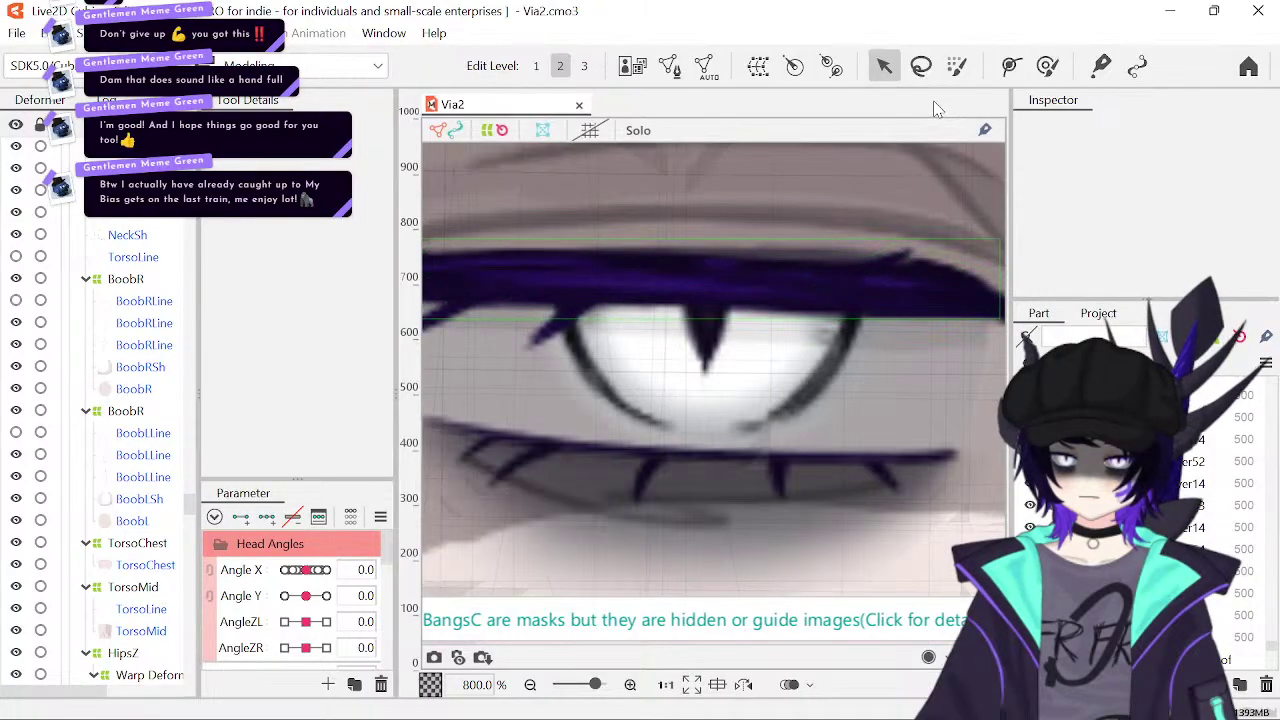
pyautogui.click(870, 275)
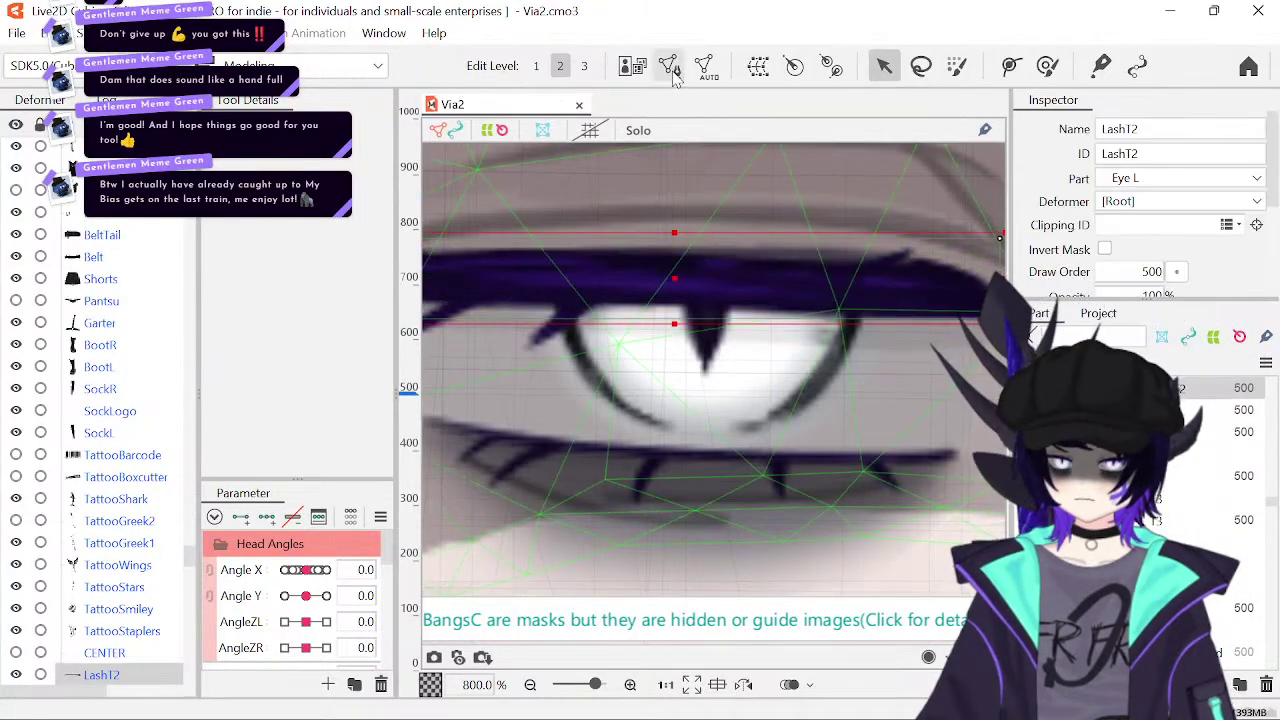
pyautogui.click(669, 66)
pyautogui.click(530, 684)
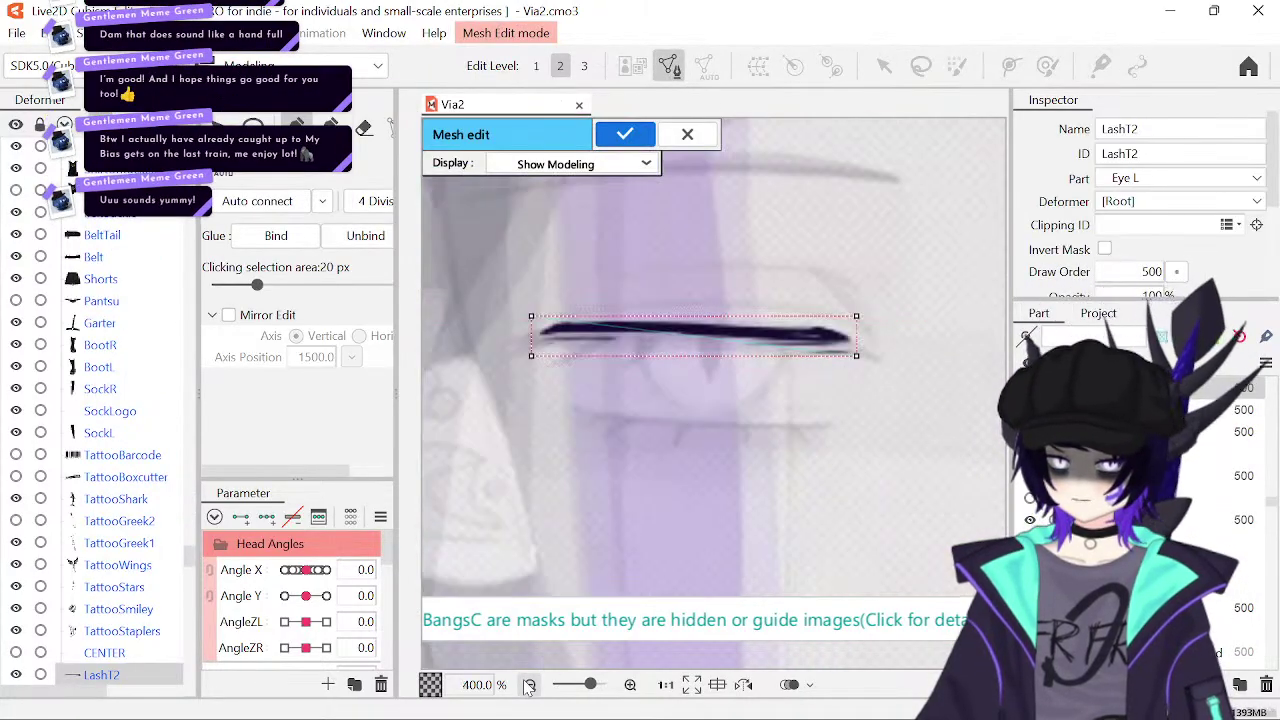
pyautogui.hotkey('ctrl', 'a')
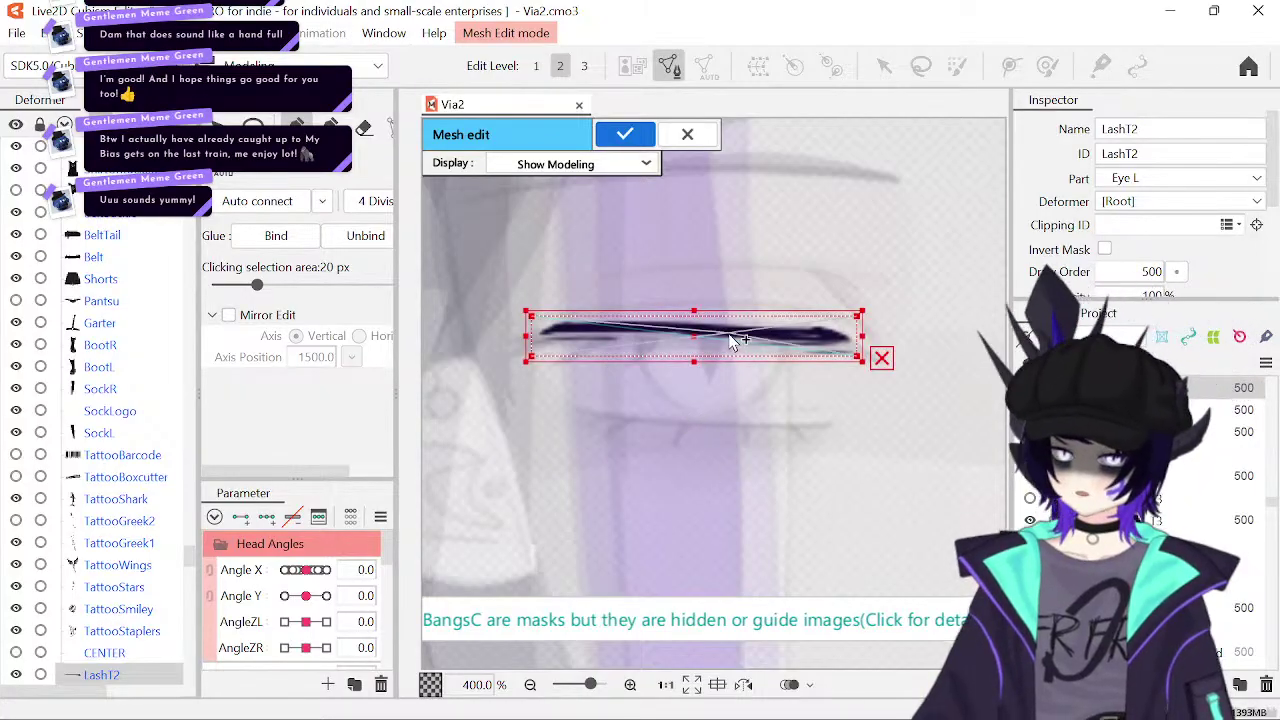
pyautogui.press('Delete')
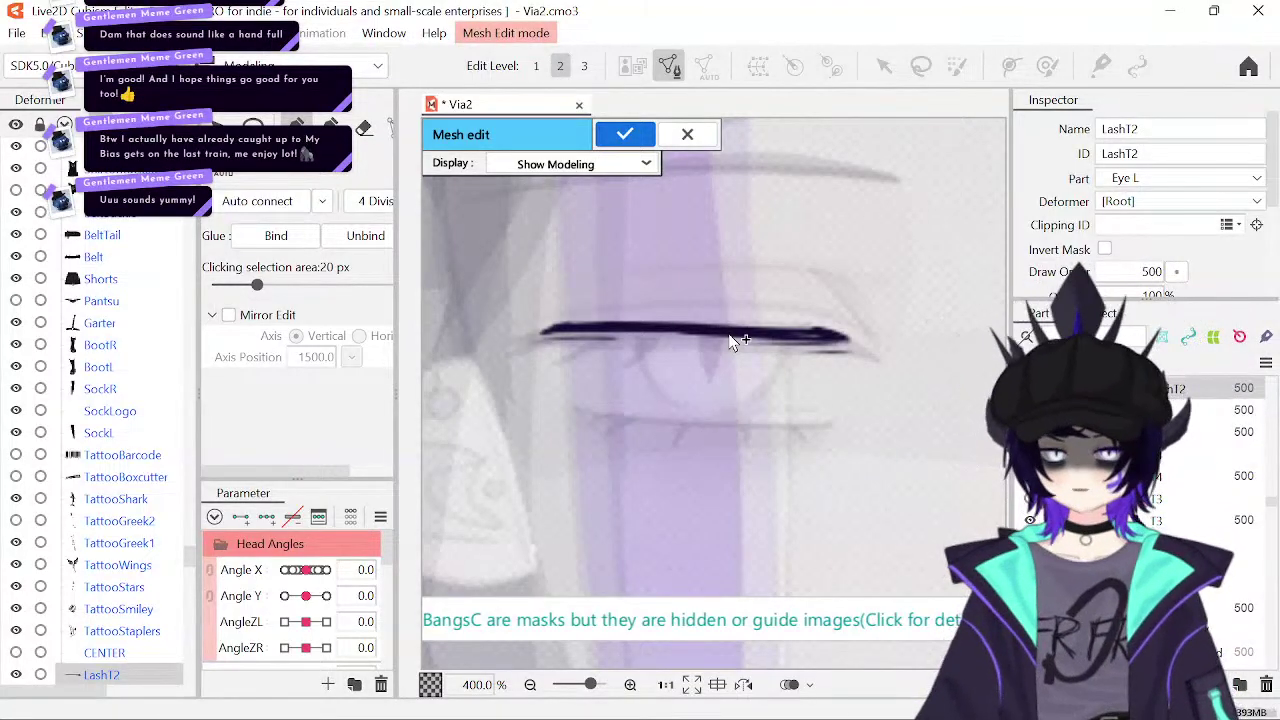
# - Draw a stroke along the full length of the LashT2 upper lash line with Stroke mesh-mapping
pyautogui.click(630, 685)
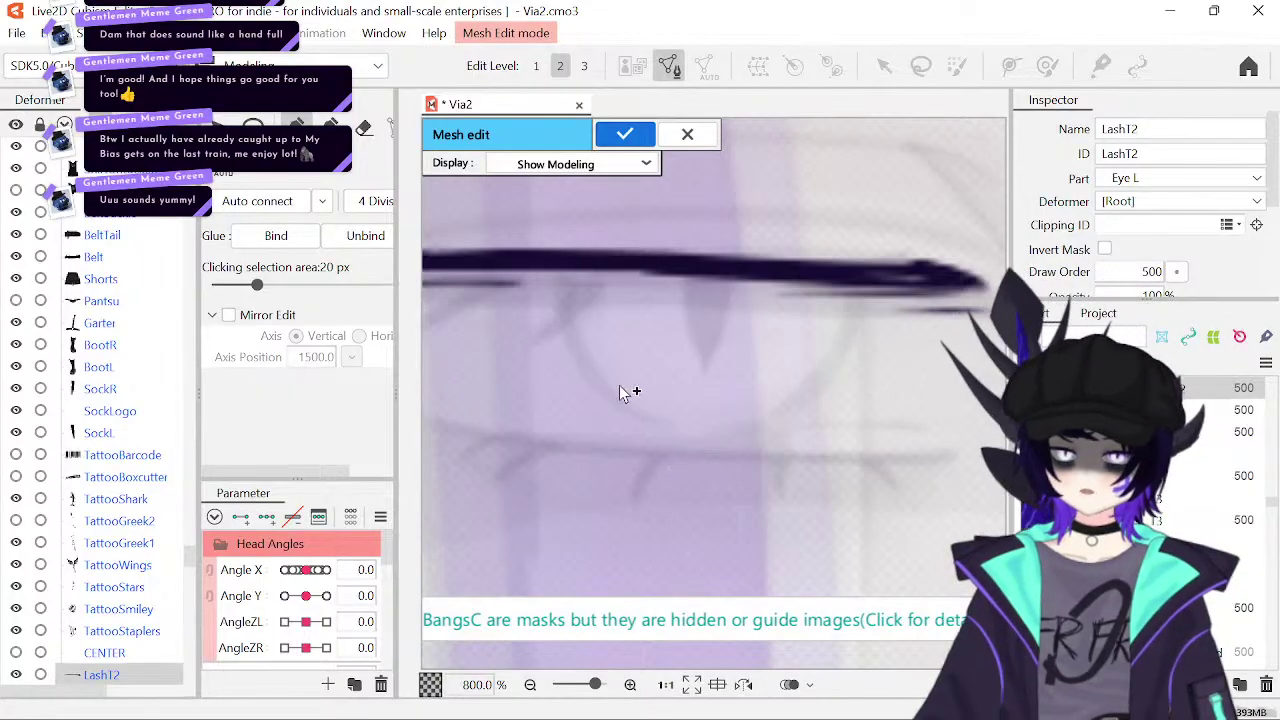
pyautogui.moveTo(660, 384); pyautogui.dragTo(718, 403)
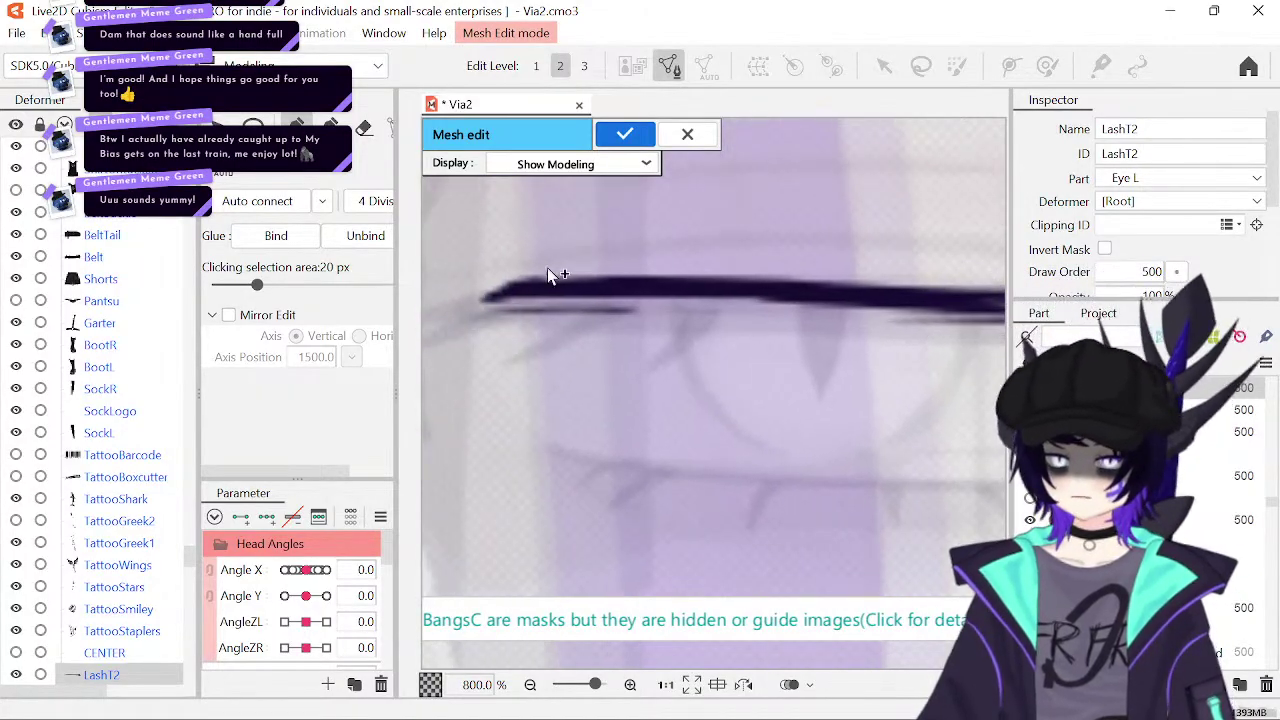
pyautogui.hscroll(2, 376, 128)
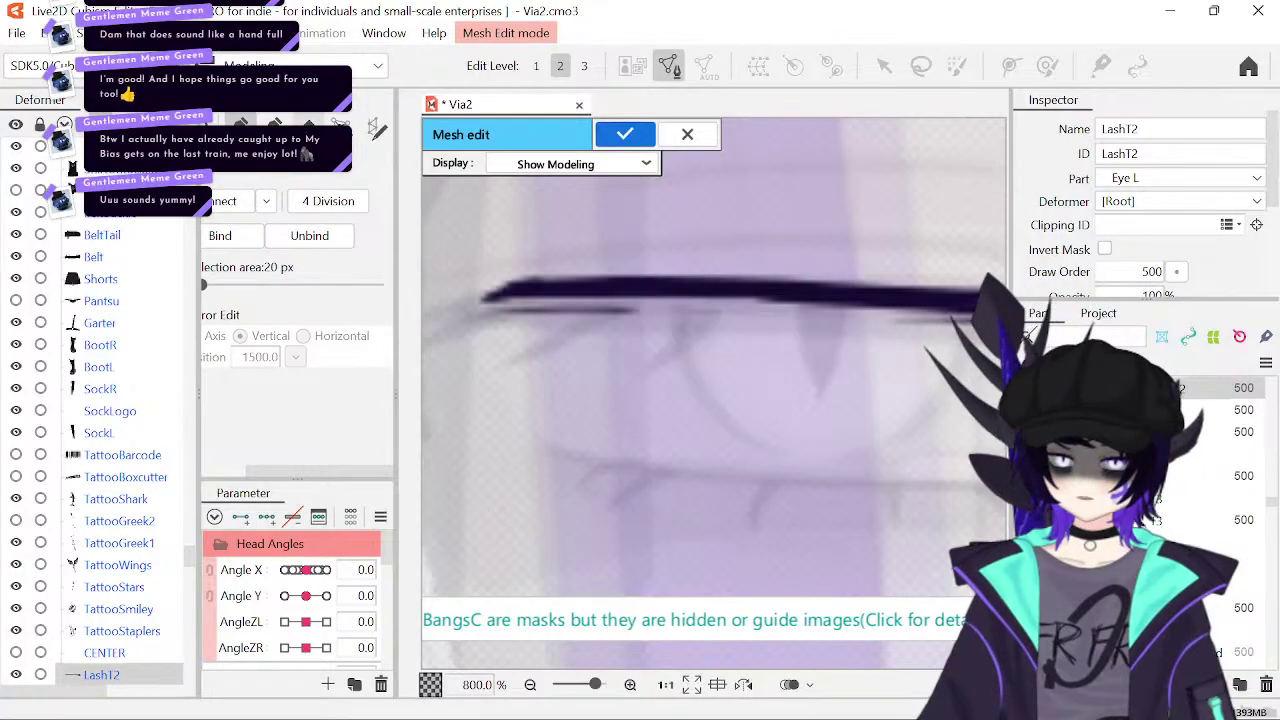
pyautogui.click(372, 127)
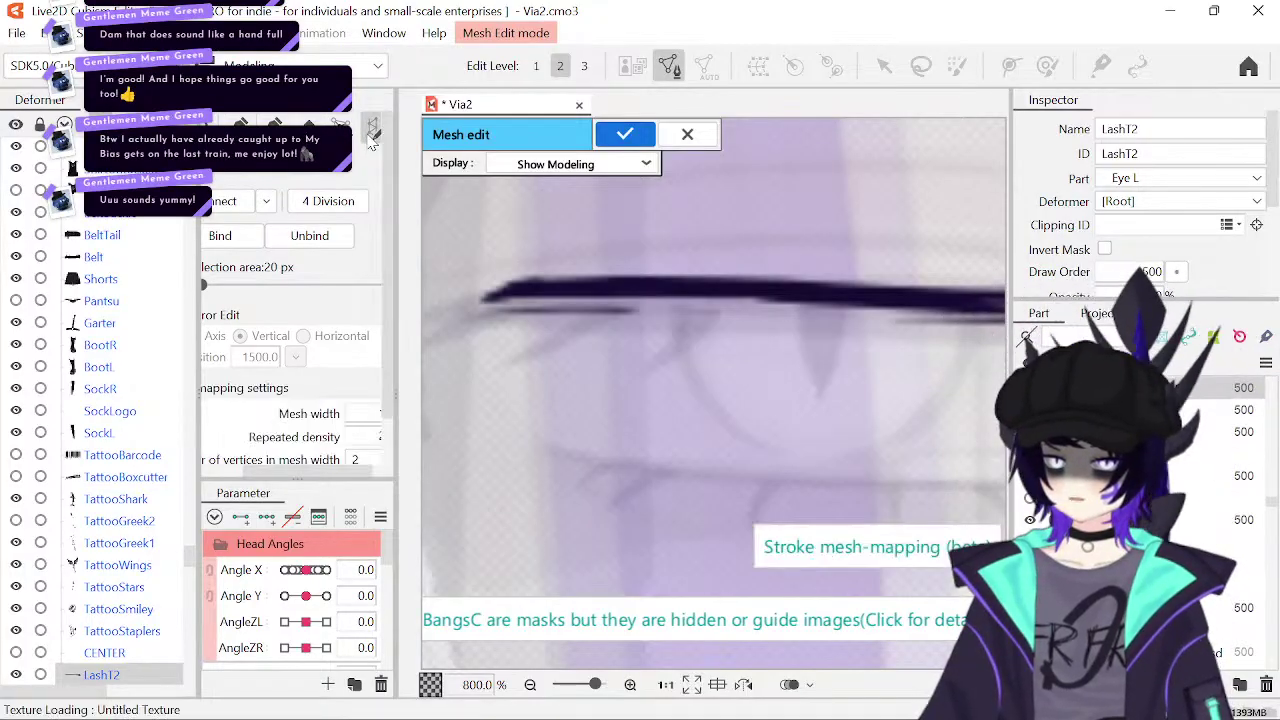
pyautogui.moveTo(508, 288); pyautogui.dragTo(822, 286)
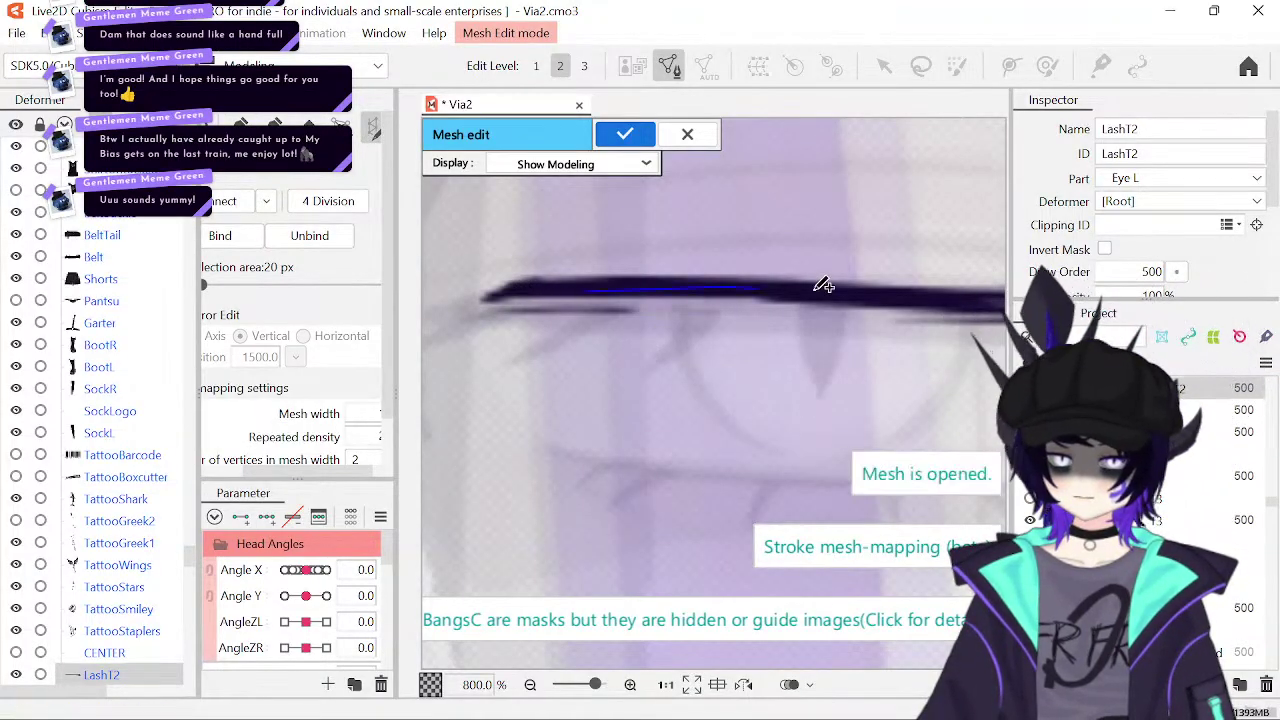
pyautogui.moveTo(1073, 298); pyautogui.dragTo(1100, 318)
# - Set the stroke mesh to 3 vertices in mesh width and shift the stroke's right end point onto the lash tip
pyautogui.moveTo(840, 407); pyautogui.dragTo(571, 391)
pyautogui.scroll(-1, 310, 437)
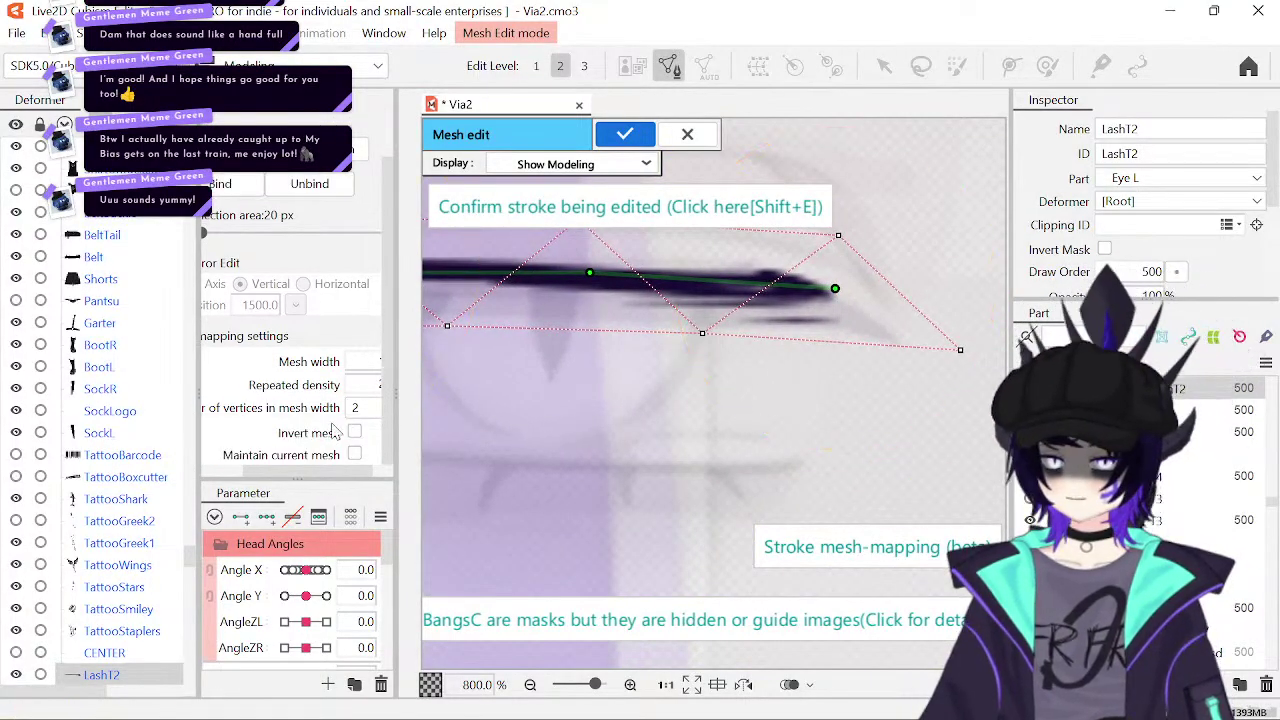
pyautogui.write('3')
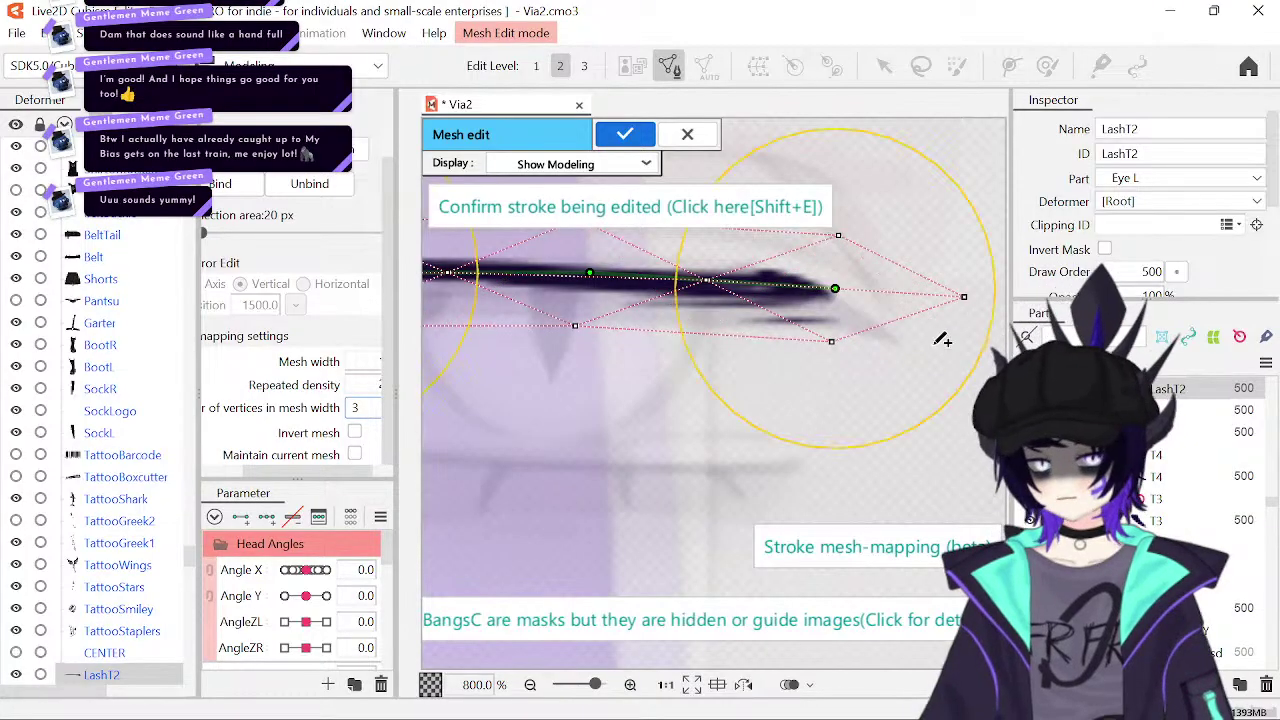
pyautogui.moveTo(838, 292); pyautogui.dragTo(824, 300)
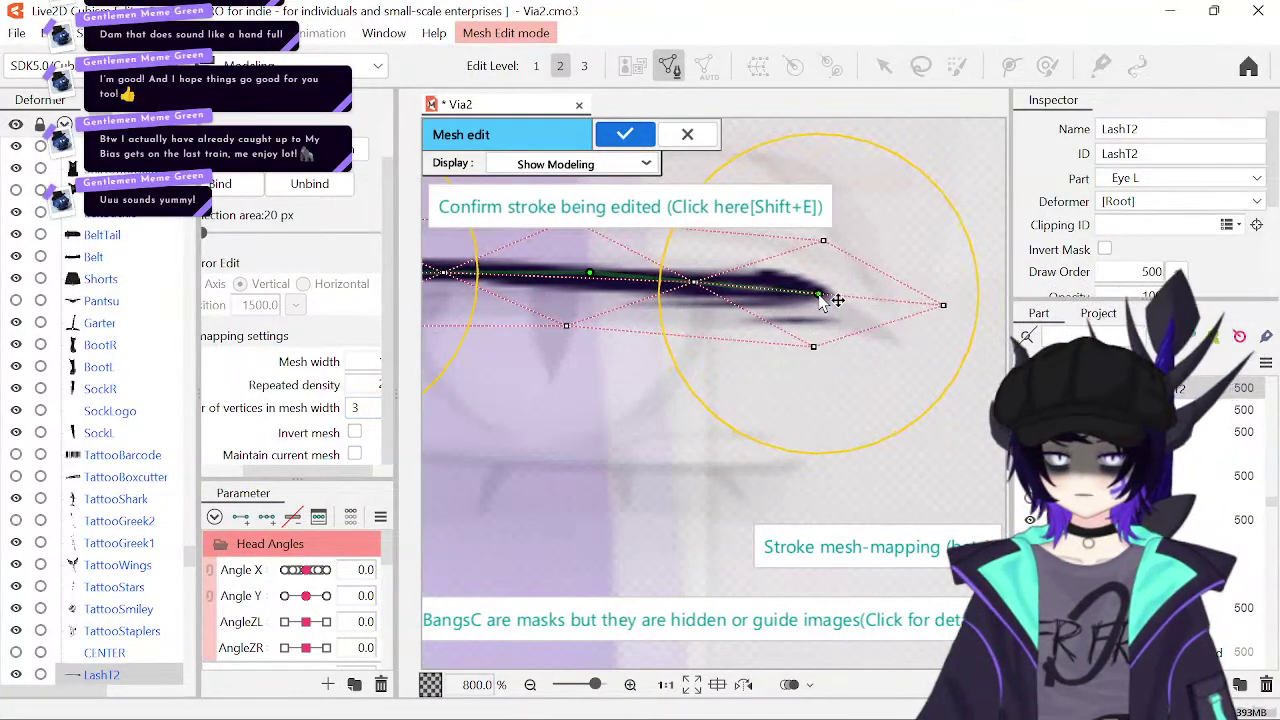
# - Set the stroke mesh's repeated density to 14 and its mesh width to 6
pyautogui.hscroll(1, 275, 418)
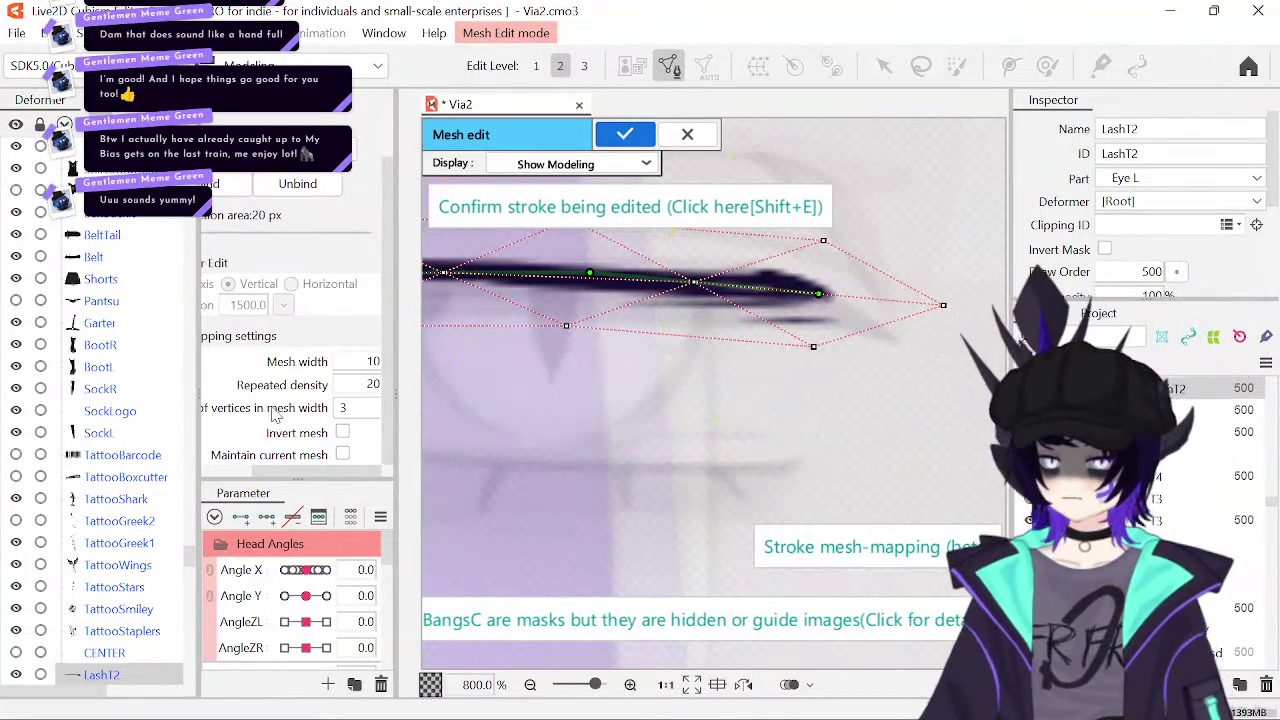
pyautogui.click(356, 385)
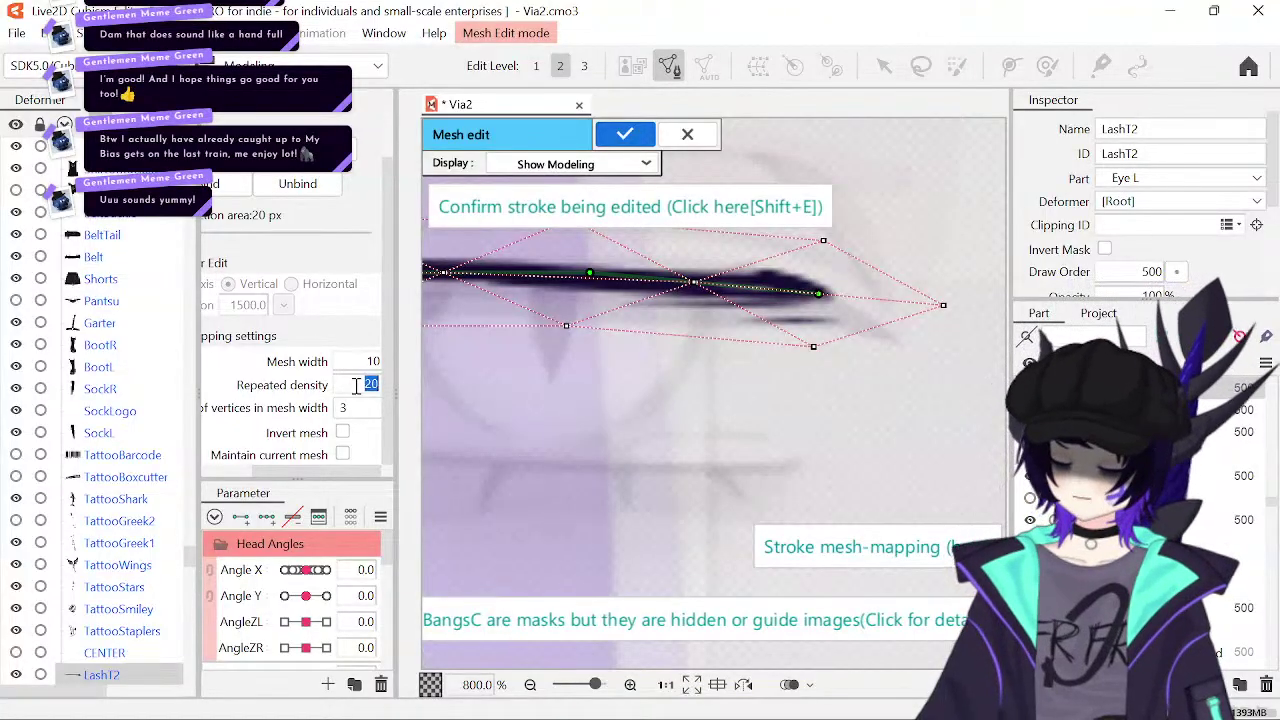
pyautogui.click(370, 362)
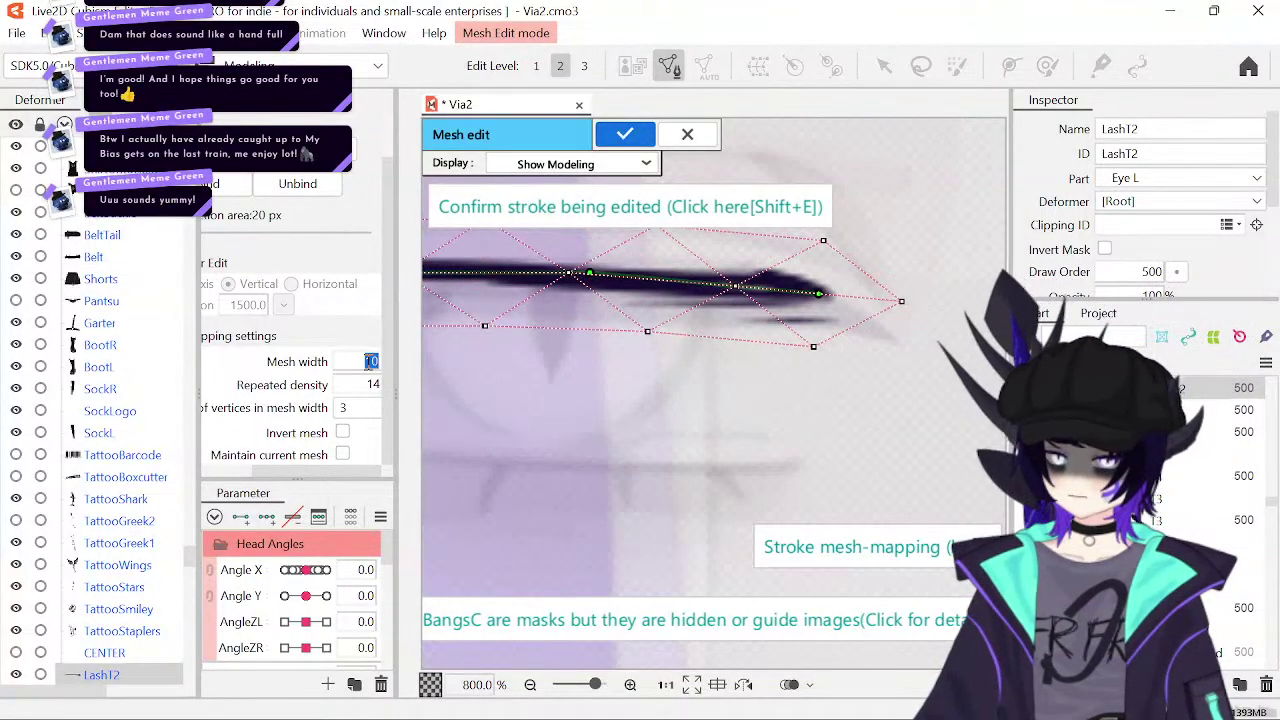
pyautogui.press('Return')
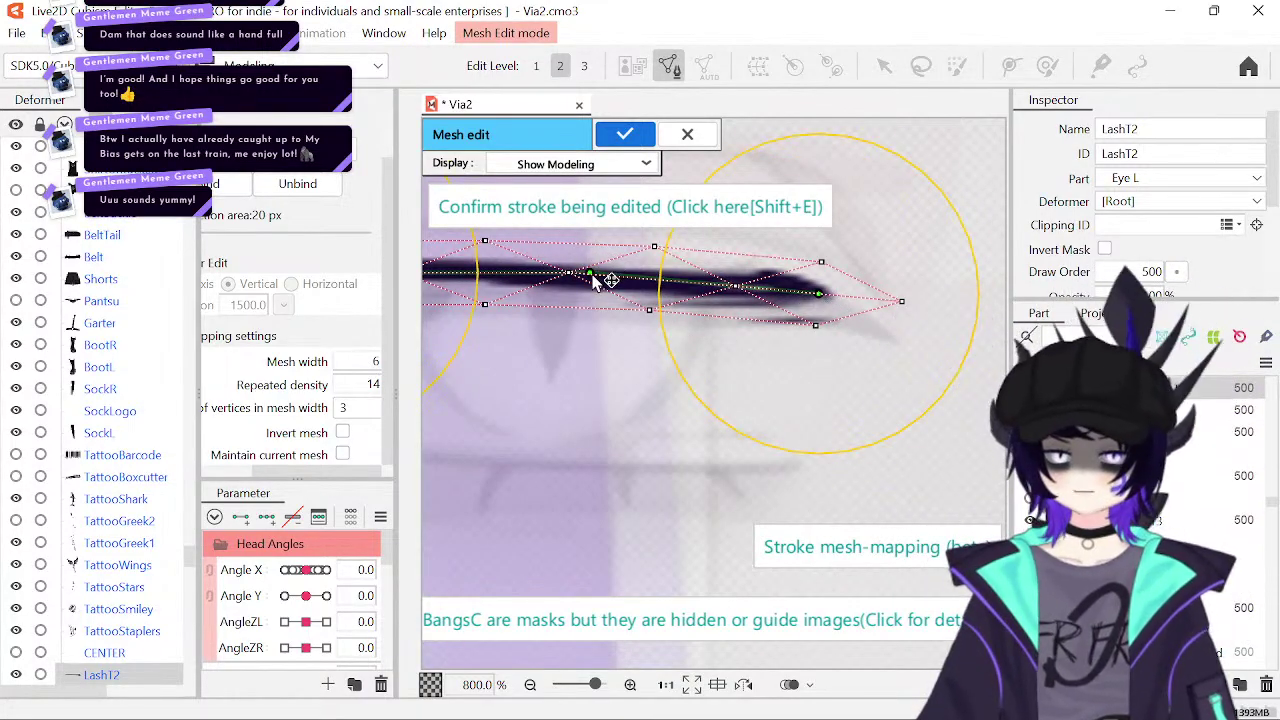
# - Extend the stroke's left end point to the lash line's tip and align its intermediate control points with the middle of the lash
pyautogui.moveTo(759, 277); pyautogui.dragTo(852, 300)
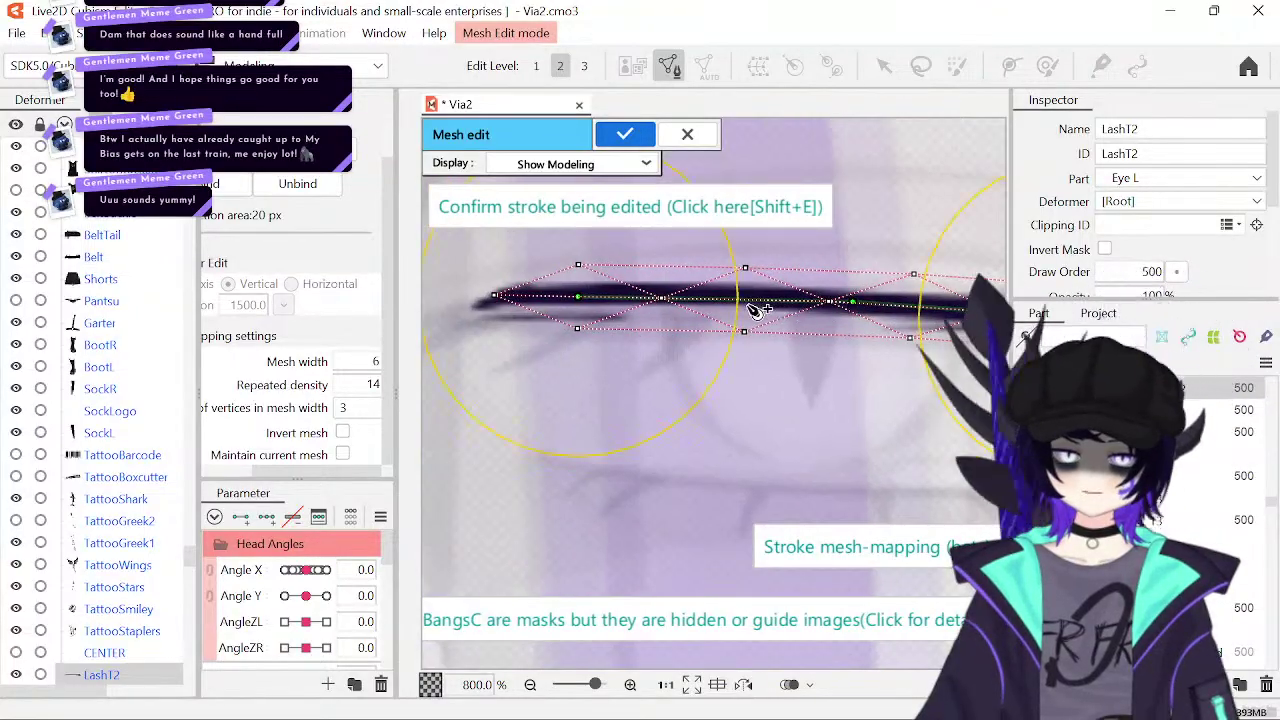
pyautogui.moveTo(666, 299); pyautogui.dragTo(663, 294)
pyautogui.moveTo(580, 303); pyautogui.dragTo(527, 308)
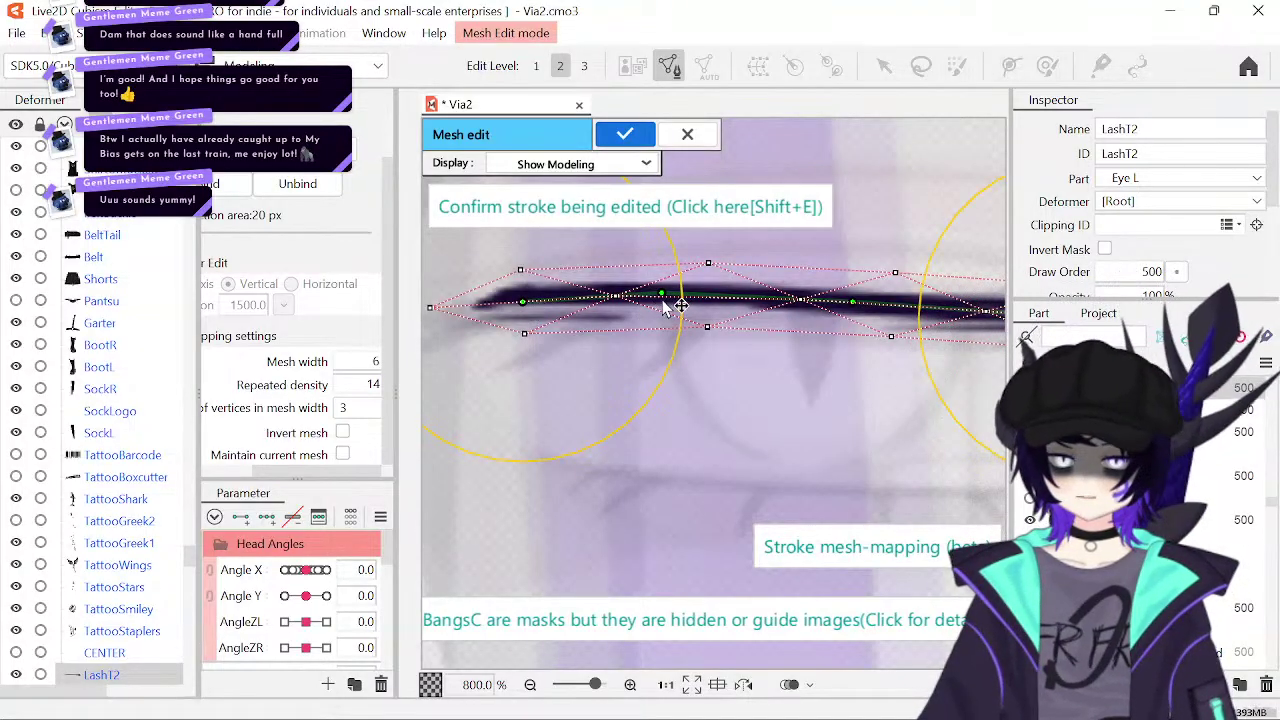
pyautogui.moveTo(658, 297); pyautogui.dragTo(648, 297)
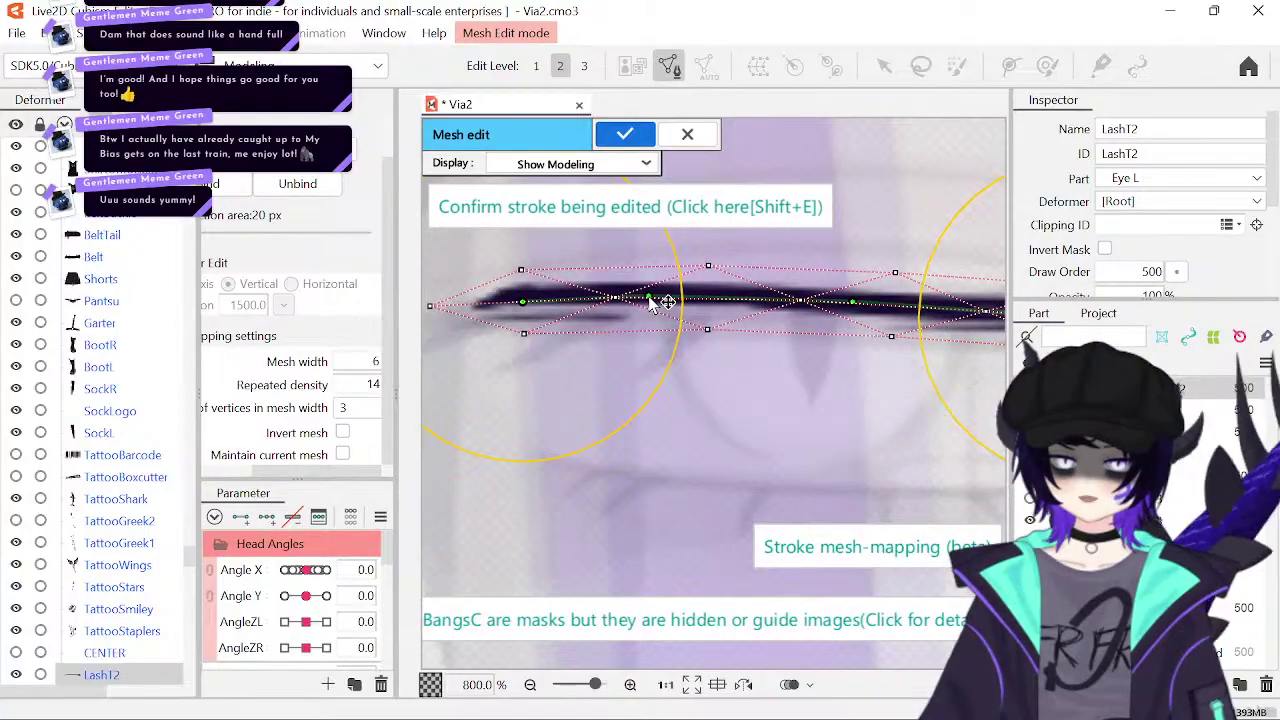
pyautogui.moveTo(524, 302); pyautogui.dragTo(485, 308)
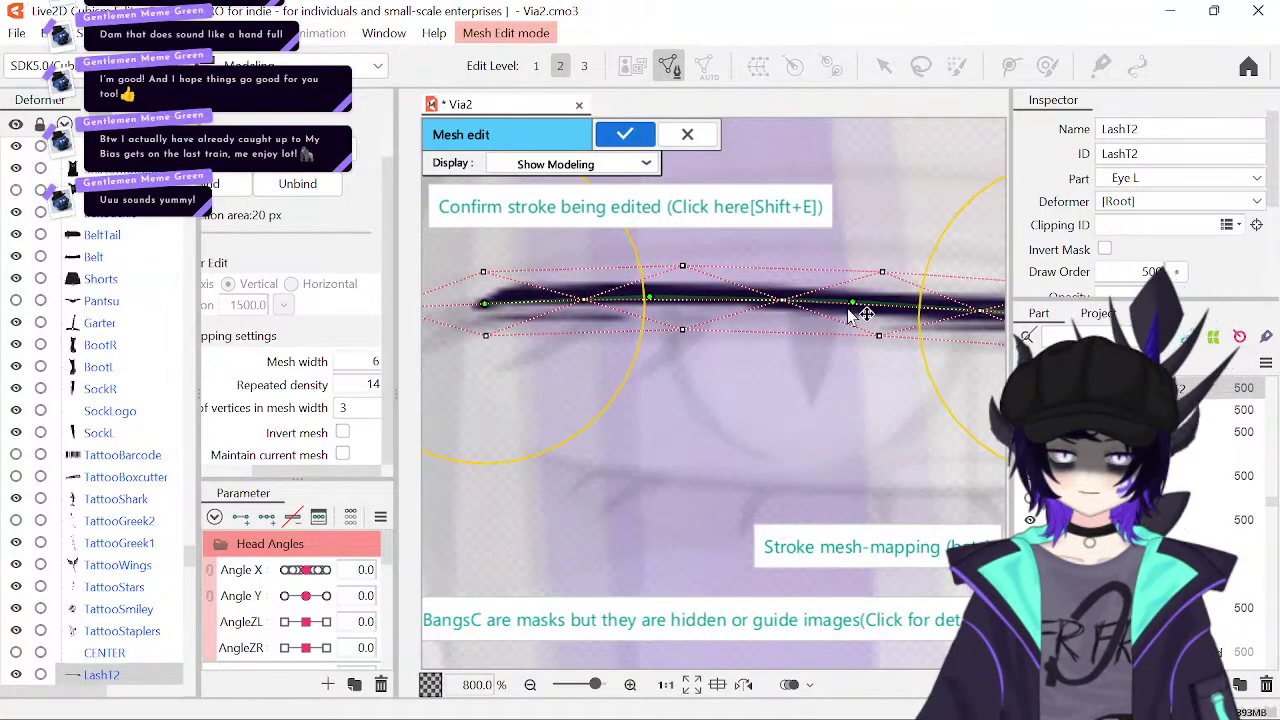
pyautogui.moveTo(848, 315); pyautogui.dragTo(848, 316)
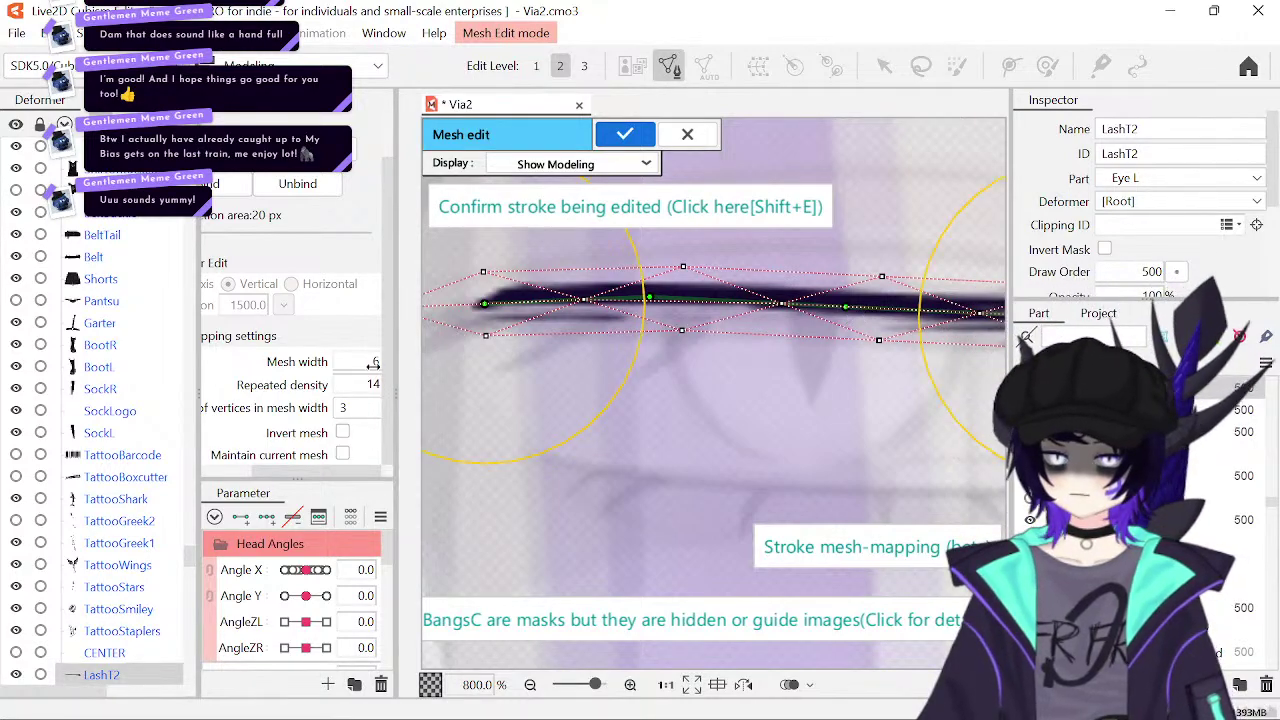
# - Set the mesh width to 5, refine the stroke near the lash's right end and confirm the stroke mesh
pyautogui.moveTo(372, 365); pyautogui.dragTo(362, 365)
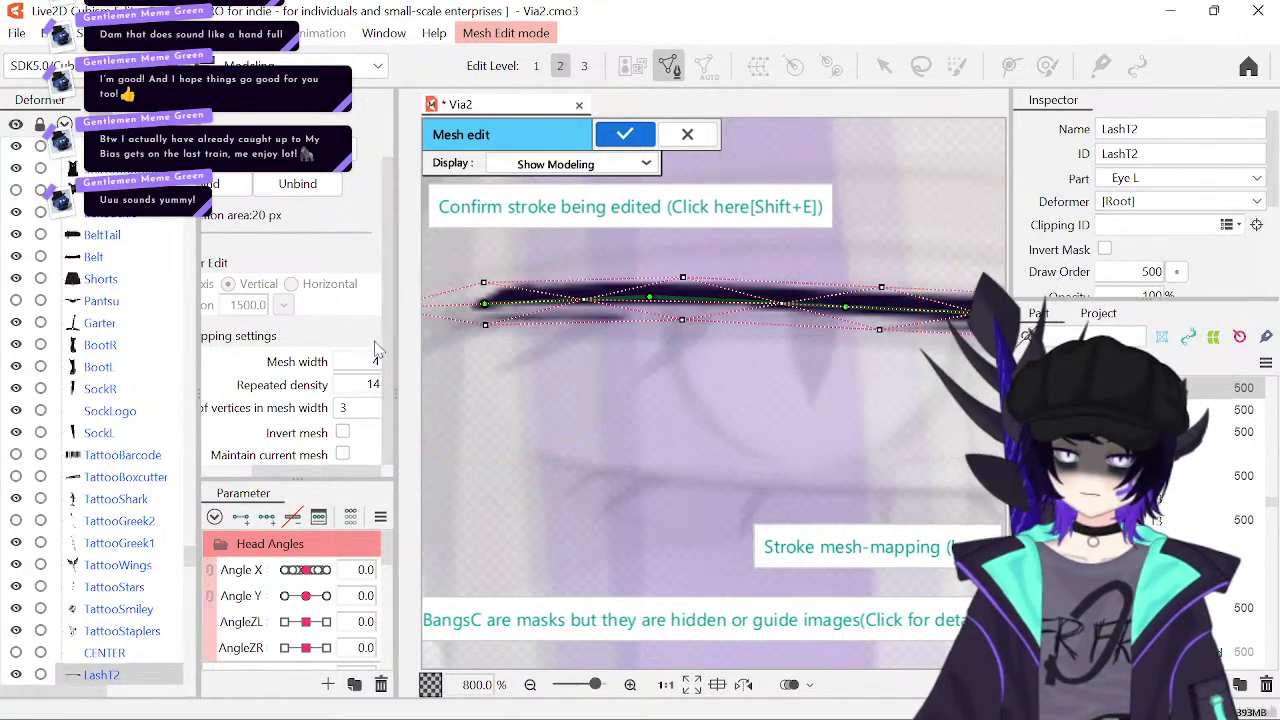
pyautogui.write('5')
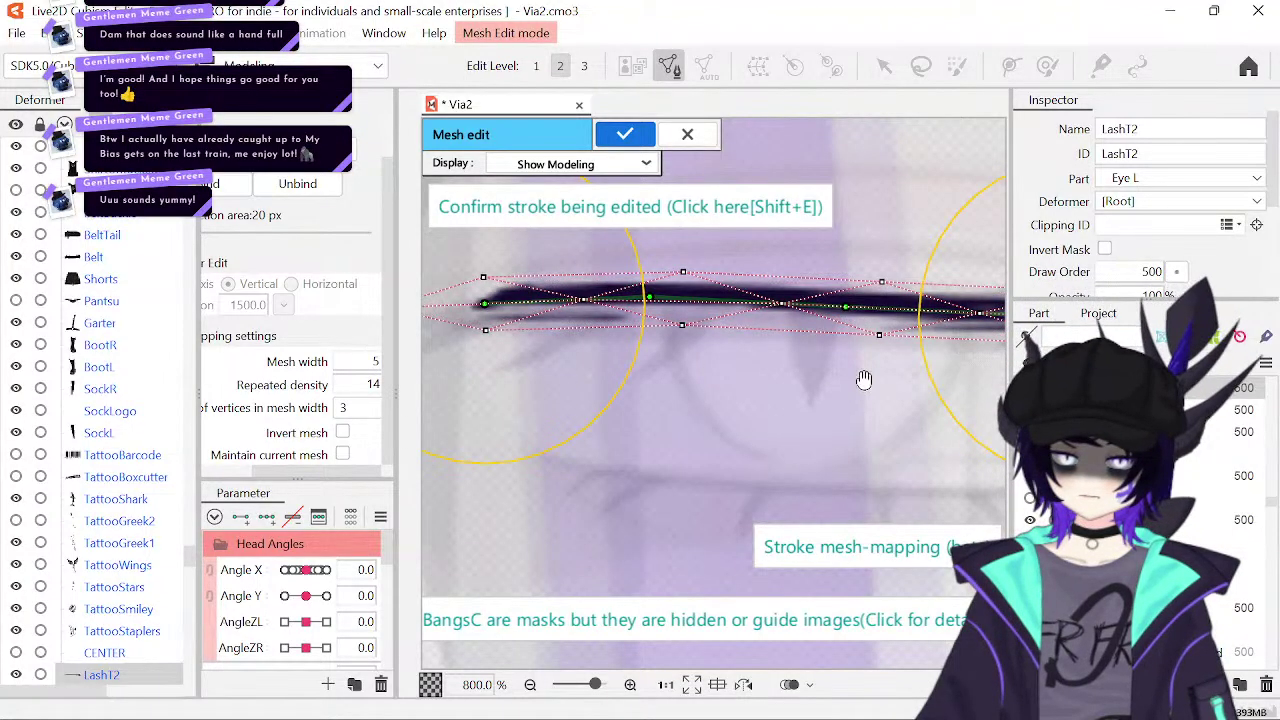
pyautogui.moveTo(641, 365); pyautogui.dragTo(619, 362)
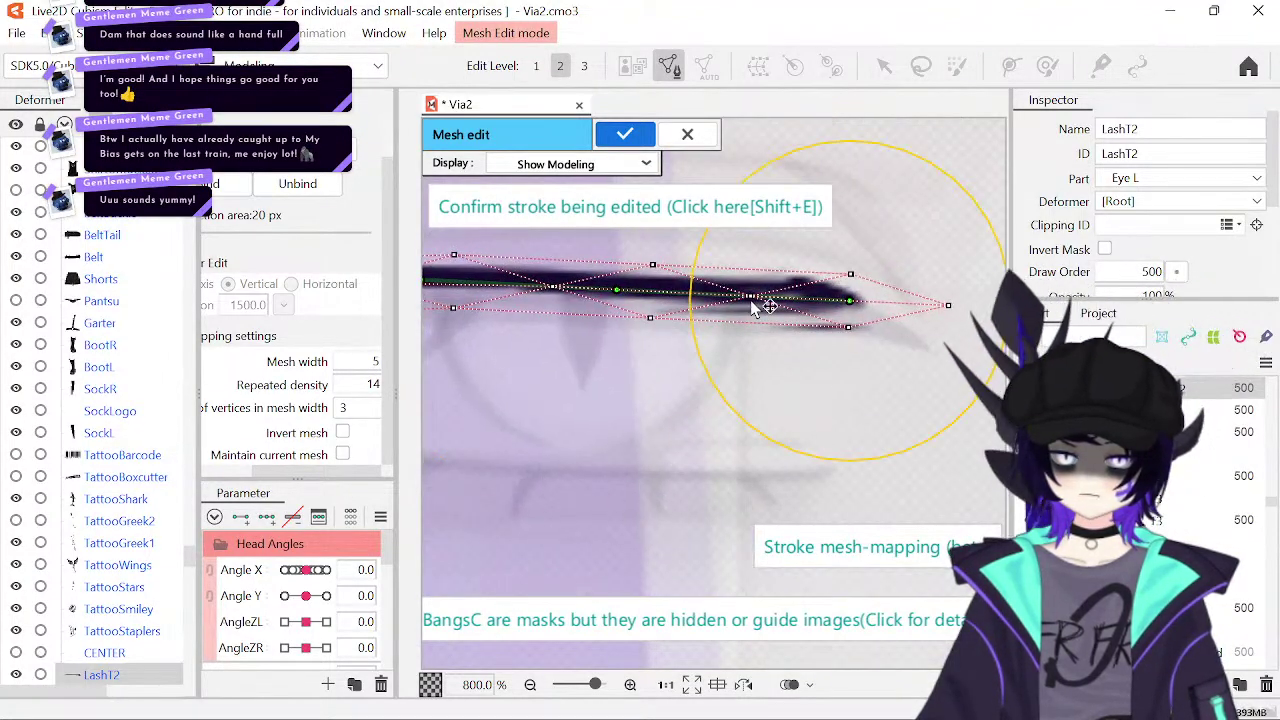
pyautogui.moveTo(762, 303); pyautogui.dragTo(759, 297)
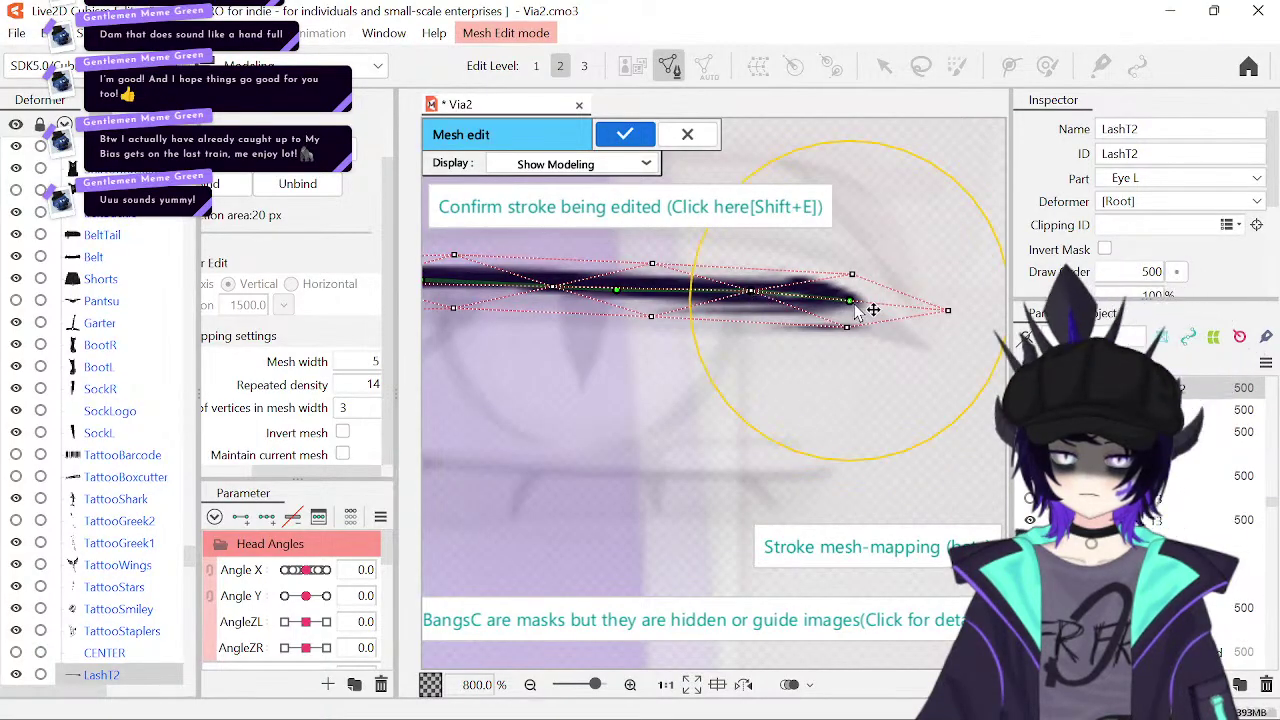
pyautogui.click(672, 207)
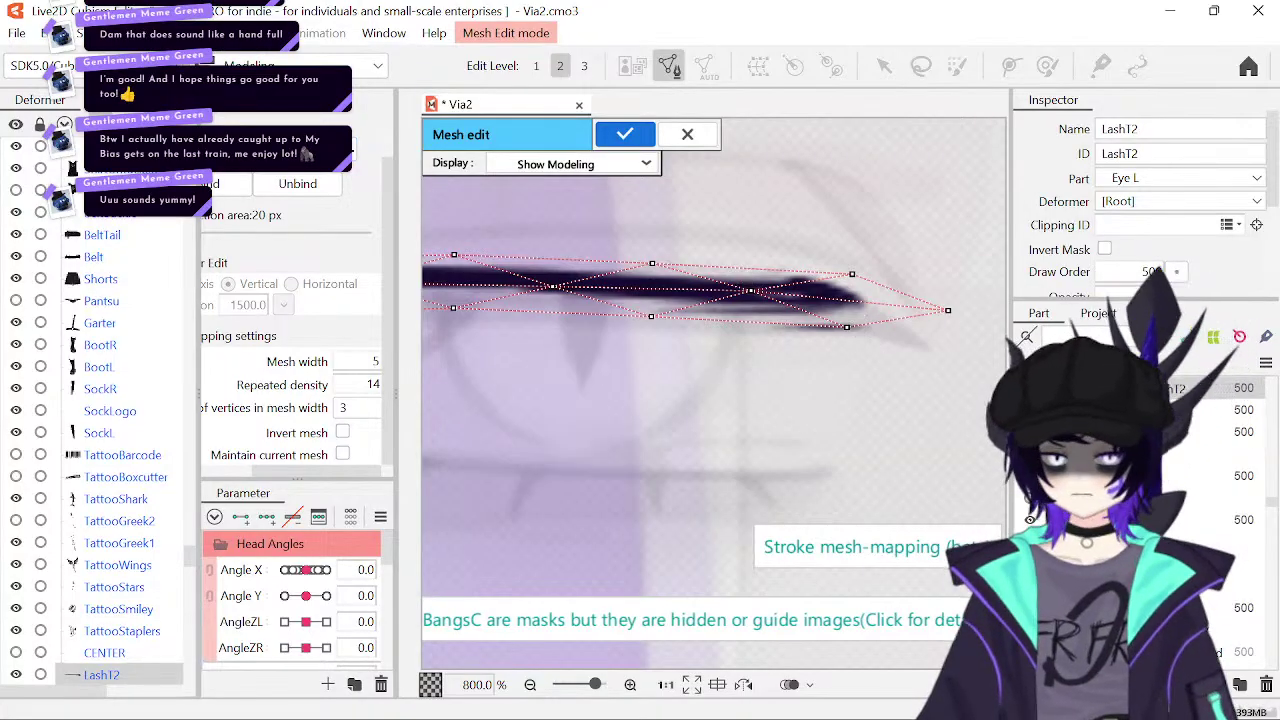
# - Move the lower vertices at both ends of the LashT2 mesh outward around the thin strands and pull its left tip vertex closer to the lash
pyautogui.click(284, 121)
pyautogui.click(228, 121)
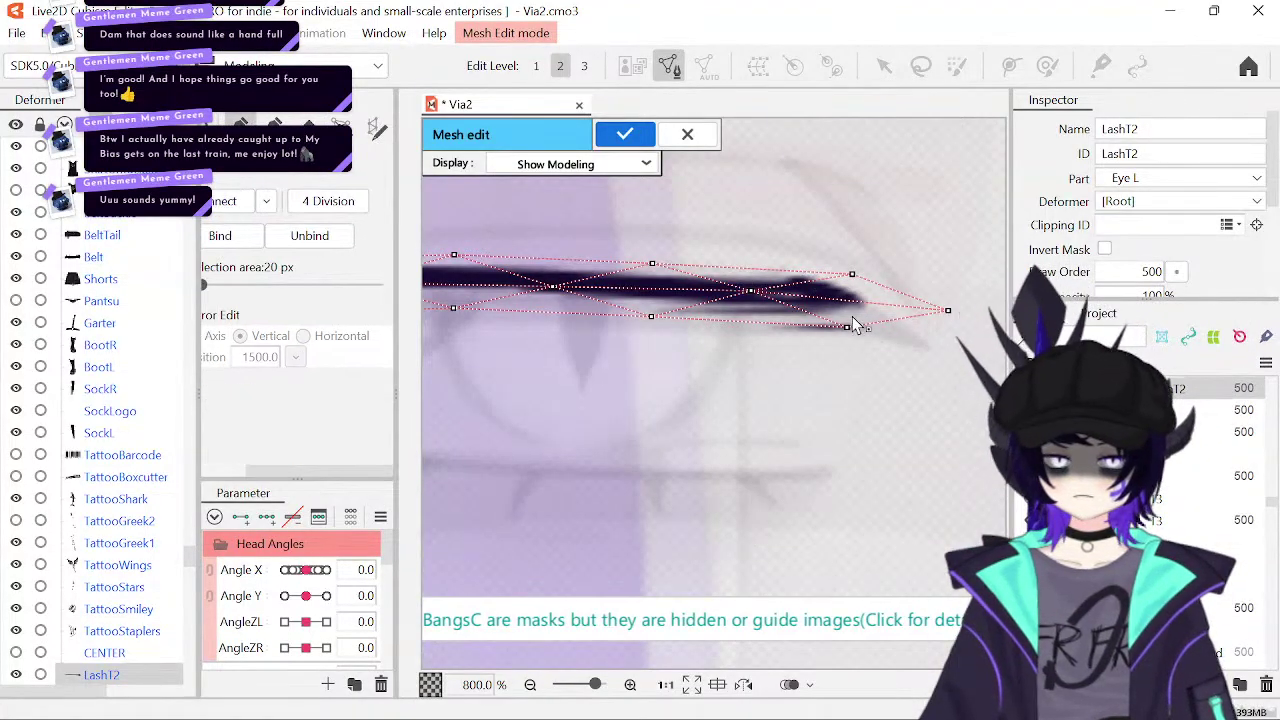
pyautogui.moveTo(846, 336)
pyautogui.mouseDown()
pyautogui.moveTo(852, 346)
pyautogui.moveTo(832, 341)
pyautogui.mouseUp()
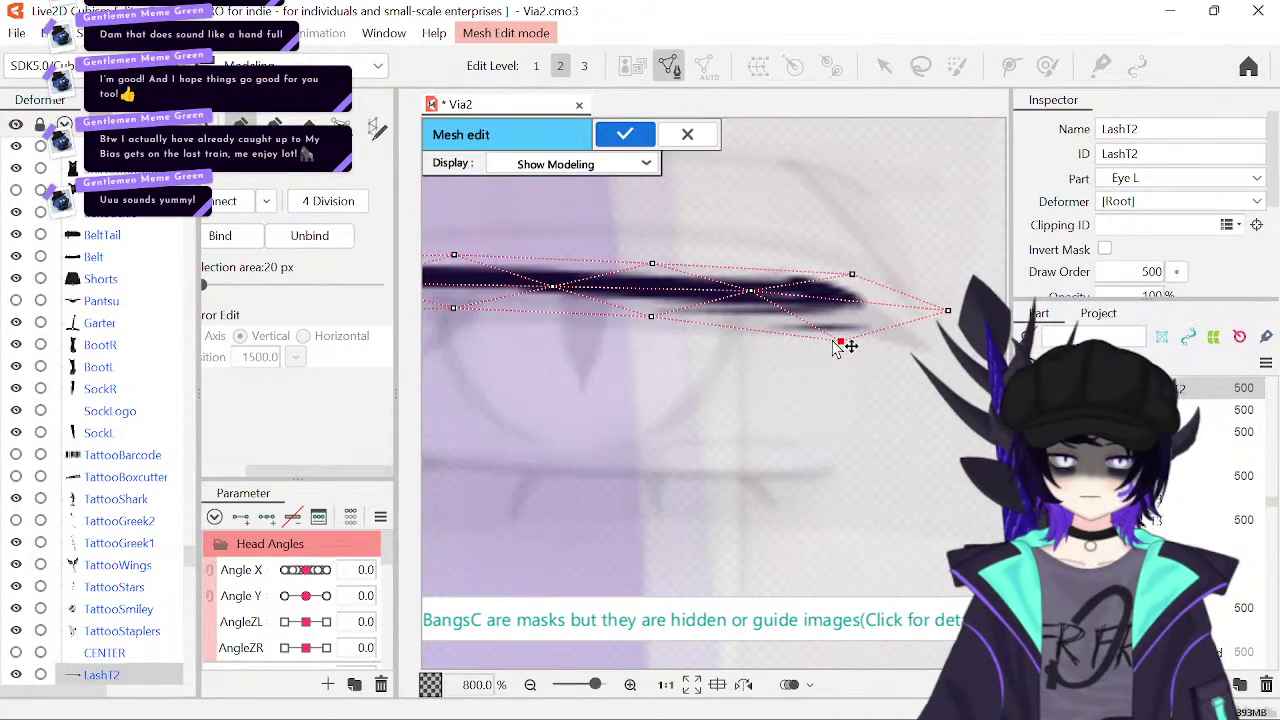
pyautogui.moveTo(721, 362); pyautogui.dragTo(849, 362)
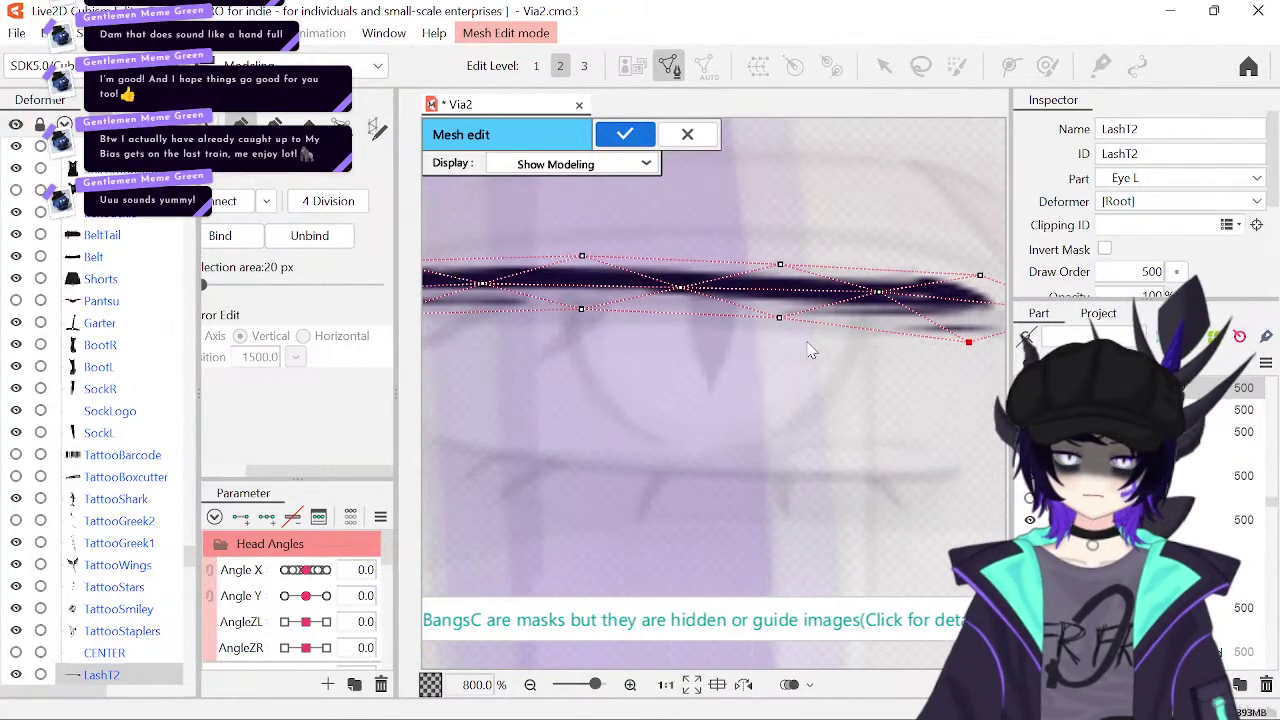
pyautogui.moveTo(636, 360); pyautogui.dragTo(724, 388)
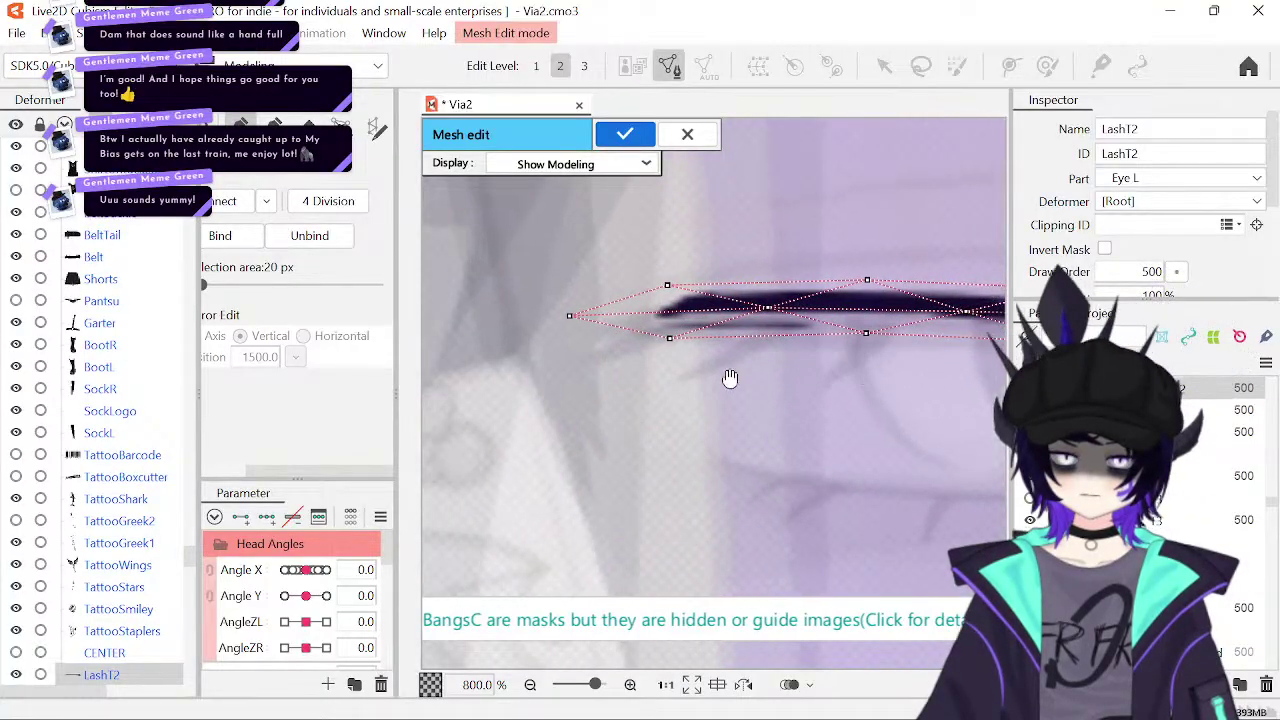
pyautogui.click(670, 340)
pyautogui.moveTo(671, 343); pyautogui.dragTo(667, 344)
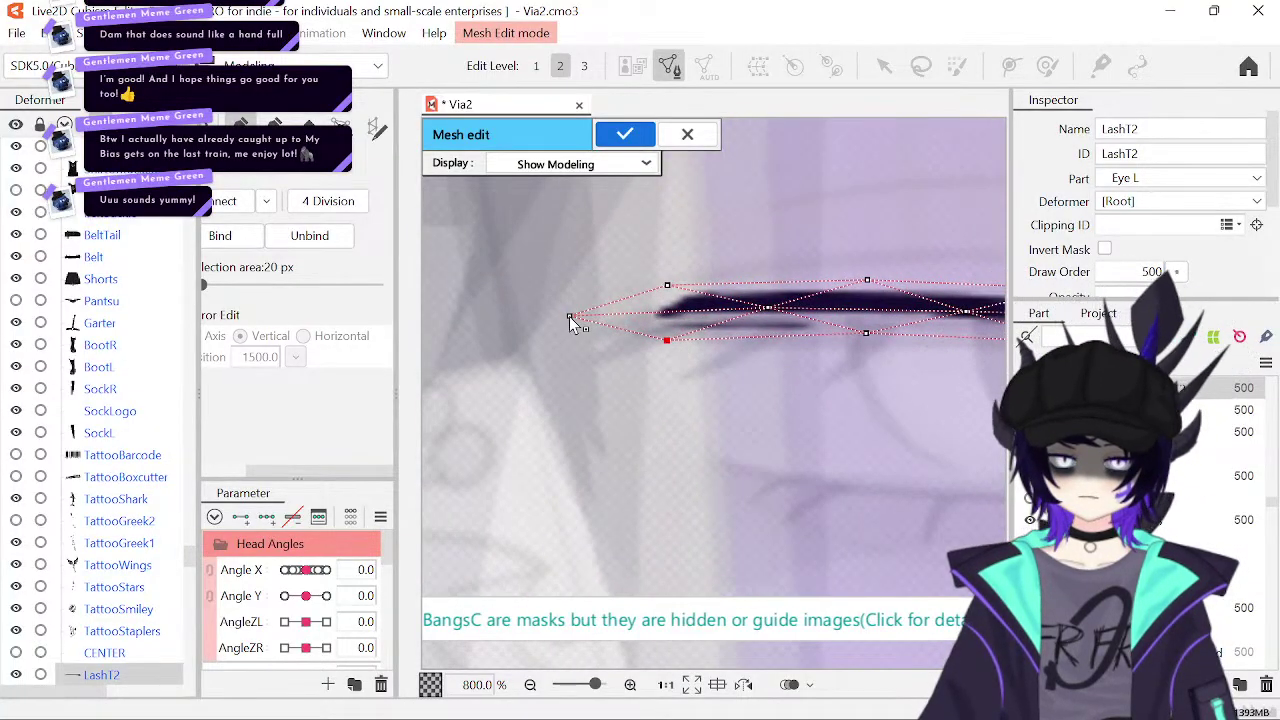
pyautogui.moveTo(572, 322); pyautogui.dragTo(597, 328)
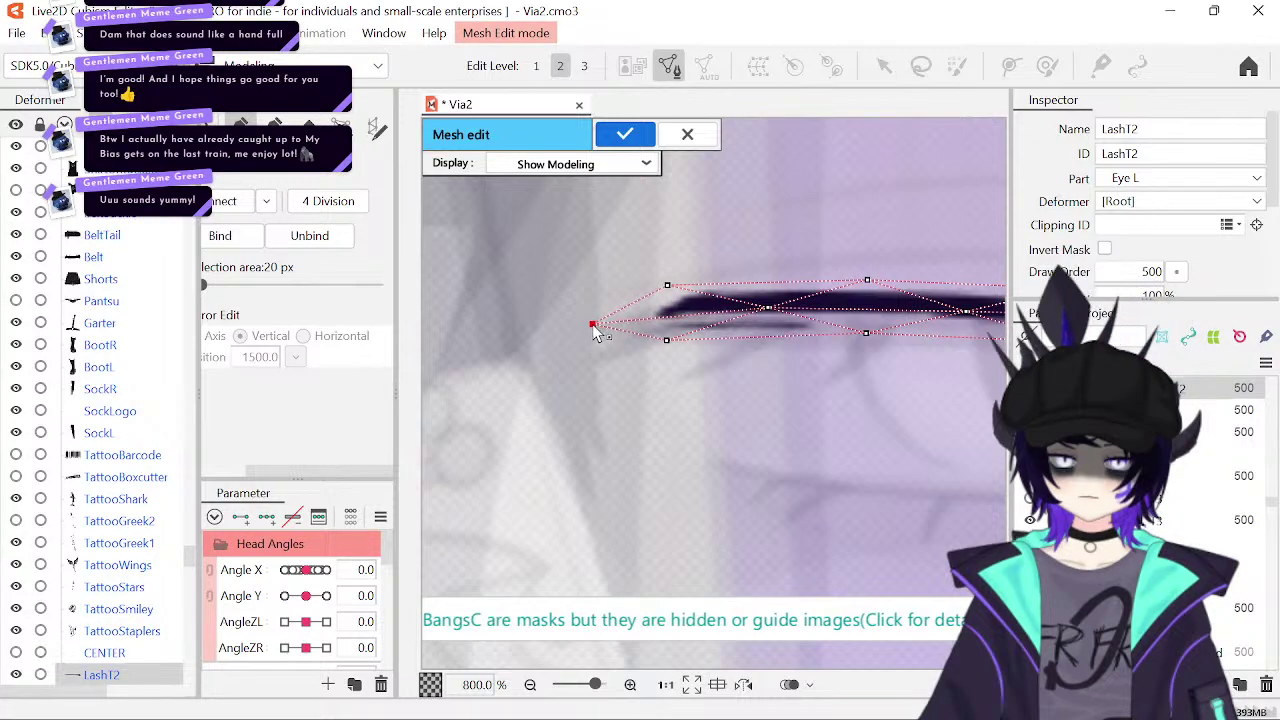
pyautogui.click(667, 341)
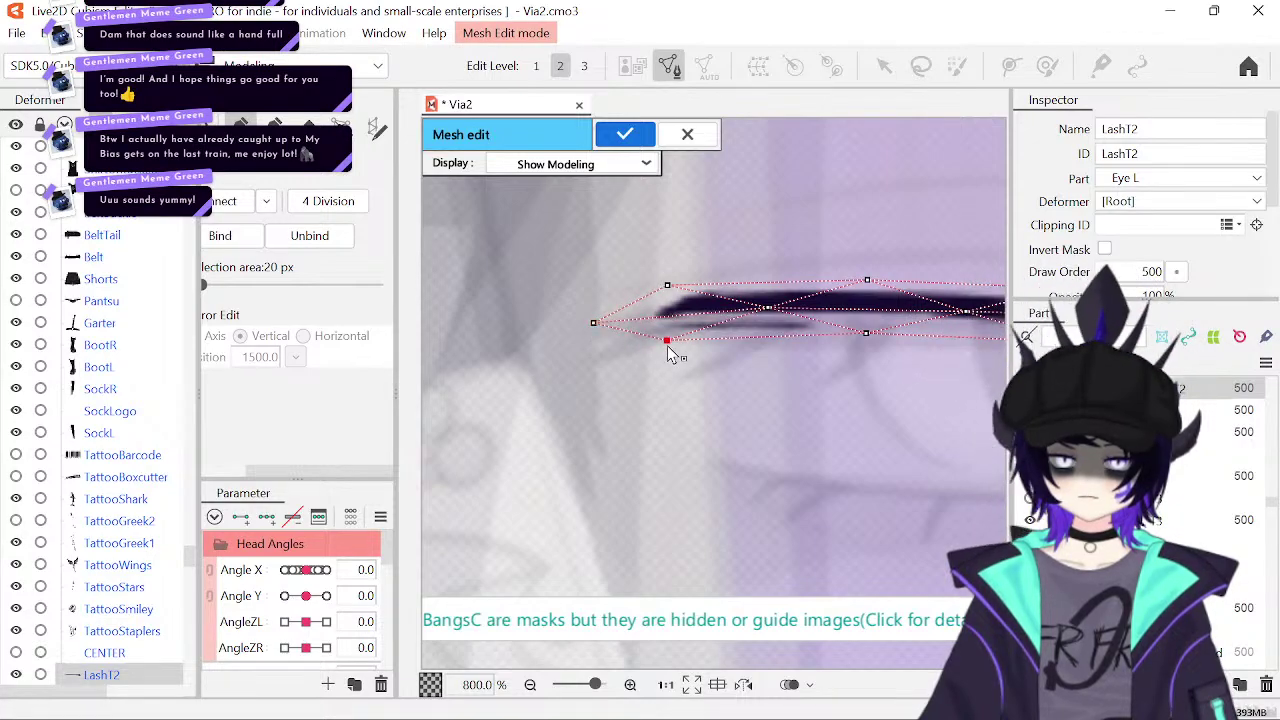
pyautogui.moveTo(664, 347); pyautogui.dragTo(655, 347)
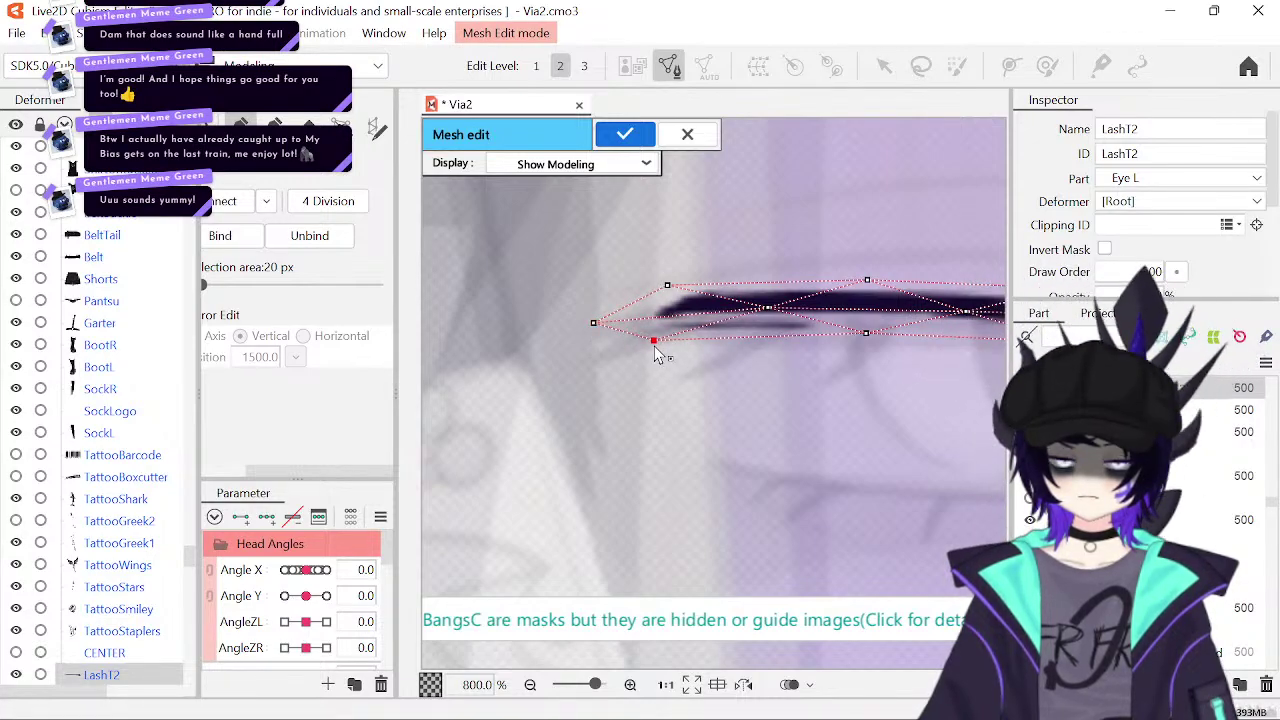
# - Apply the edited LashT2 mesh and save the model
pyautogui.click(624, 134)
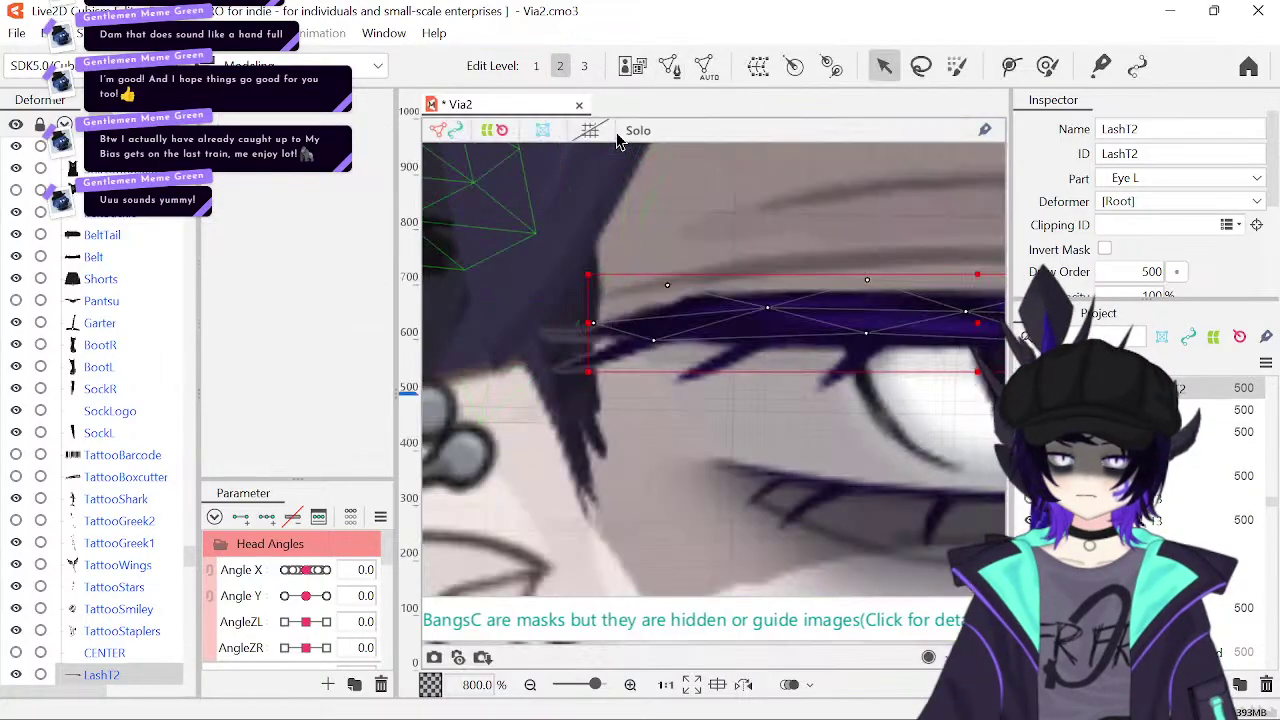
pyautogui.scroll(-3, 150, 500)
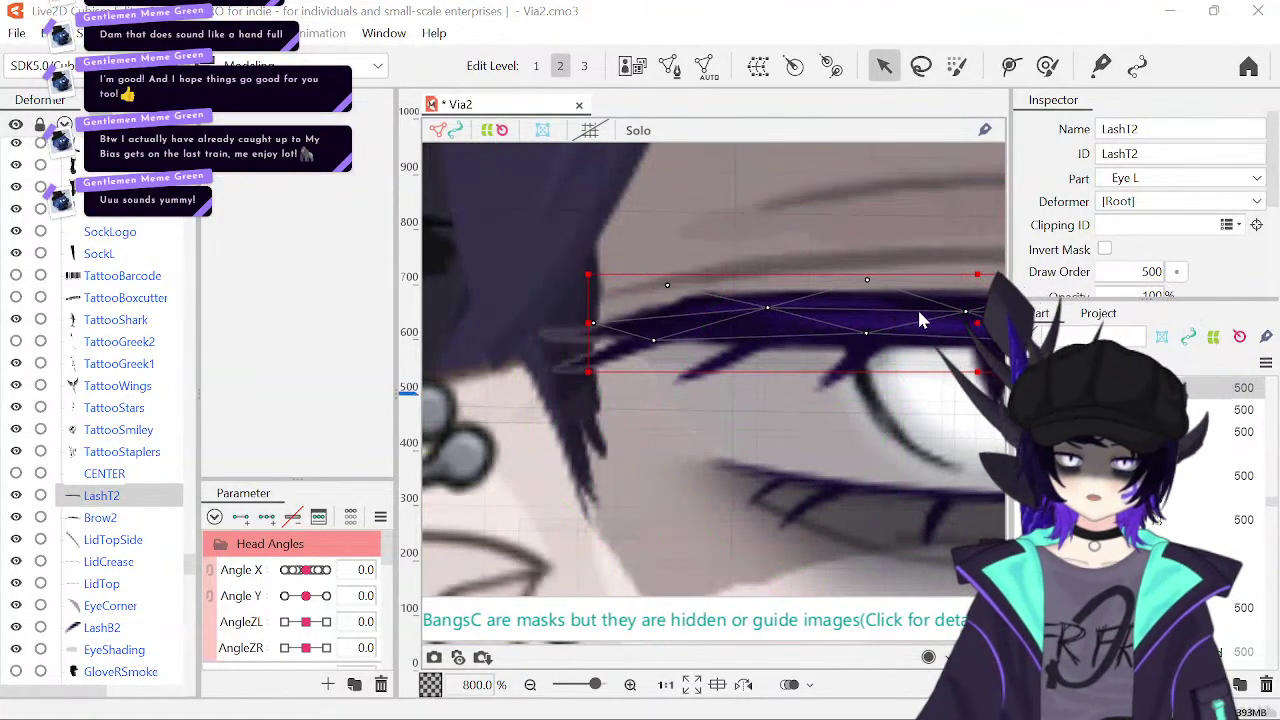
pyautogui.hotkey('ctrl', 's')
# - Select the upper lash highlight part LashT3 and open it for manual mesh editing
pyautogui.moveTo(900, 313); pyautogui.dragTo(772, 310)
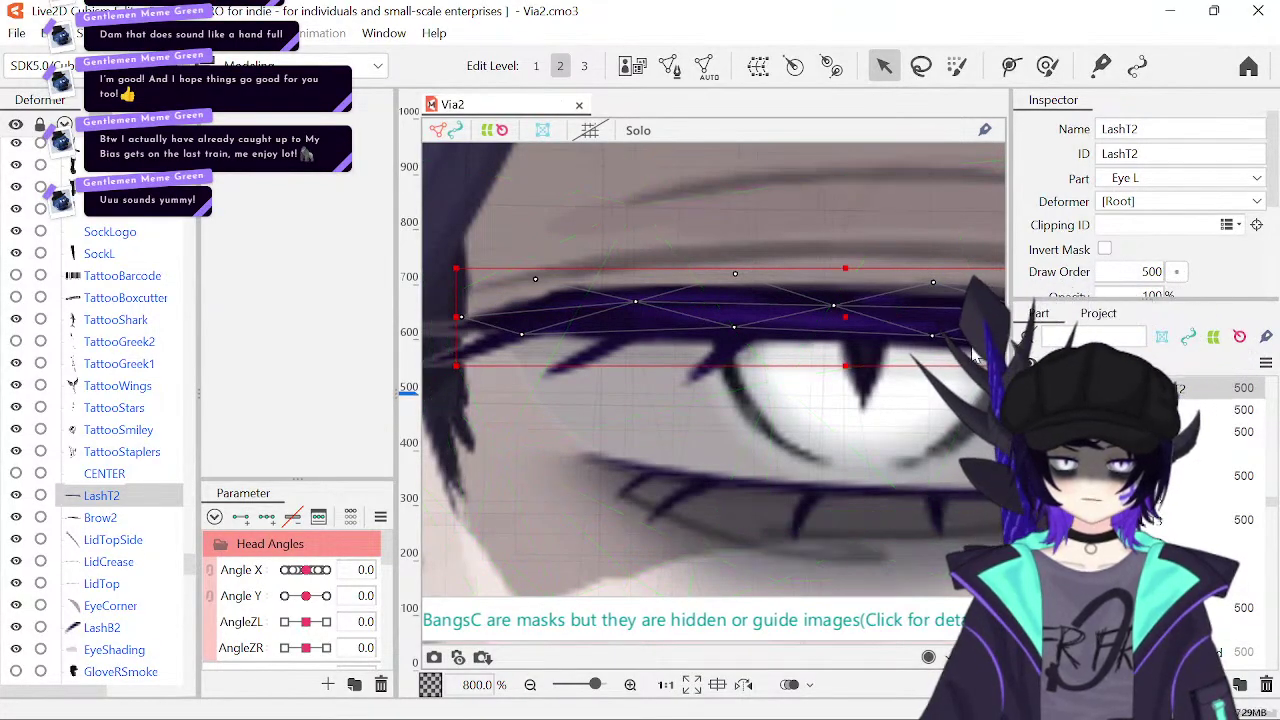
pyautogui.hotkey('ctrl', 'z')
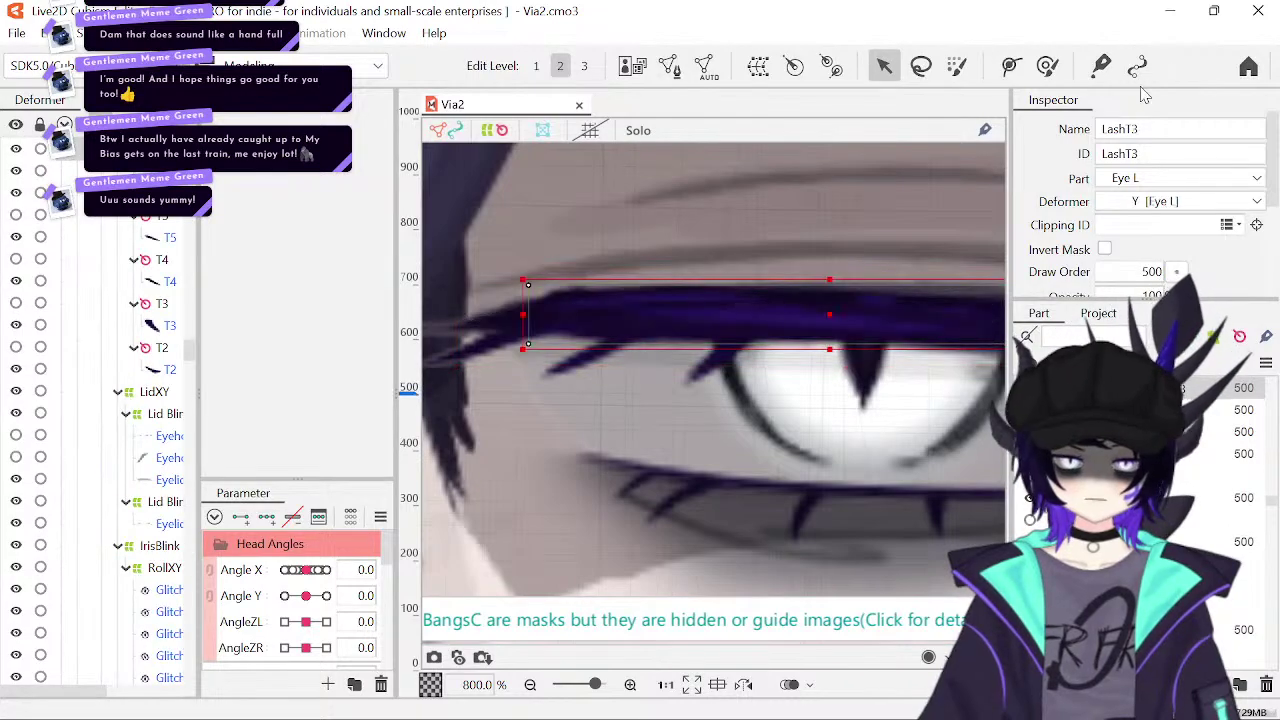
pyautogui.click(667, 68)
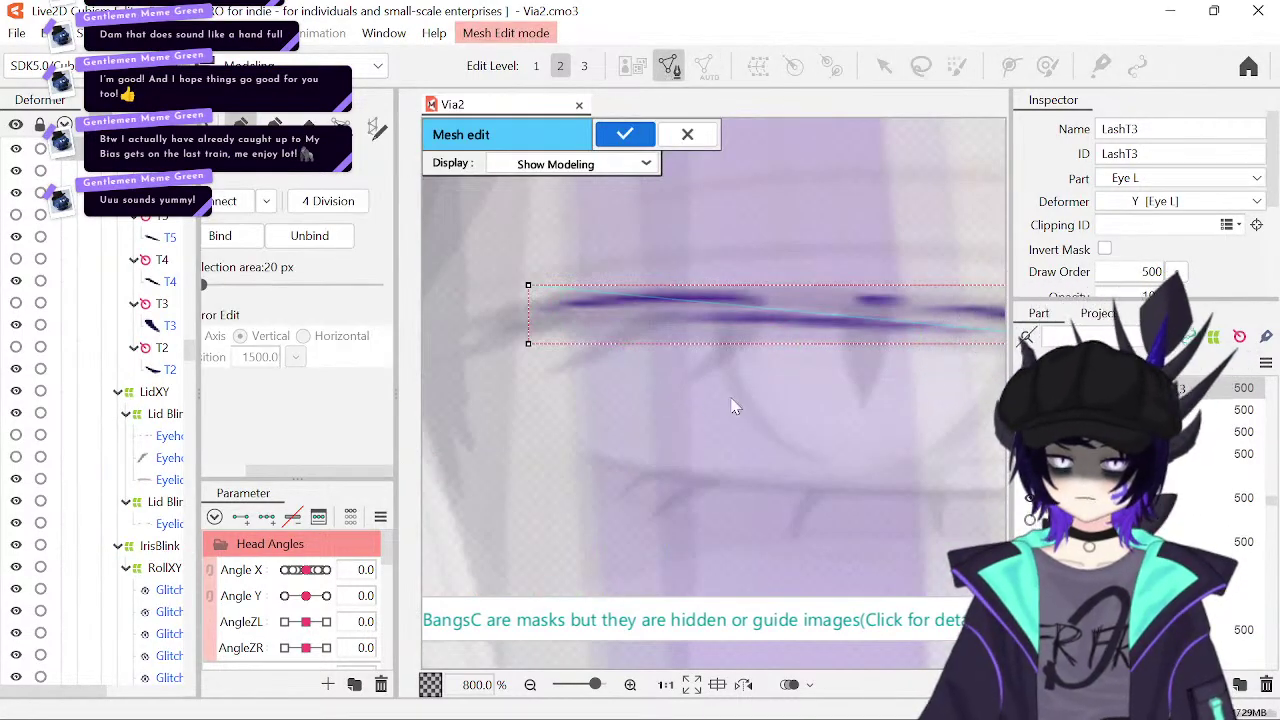
# - Clear the existing LashT3 mesh and draw a stroke mesh along the full length of the upper lash highlight
pyautogui.hotkey('ctrl', 'a')
pyautogui.press('Delete')
pyautogui.moveTo(719, 381)
pyautogui.mouseDown()
pyautogui.moveTo(523, 354)
pyautogui.moveTo(729, 365)
pyautogui.mouseUp()
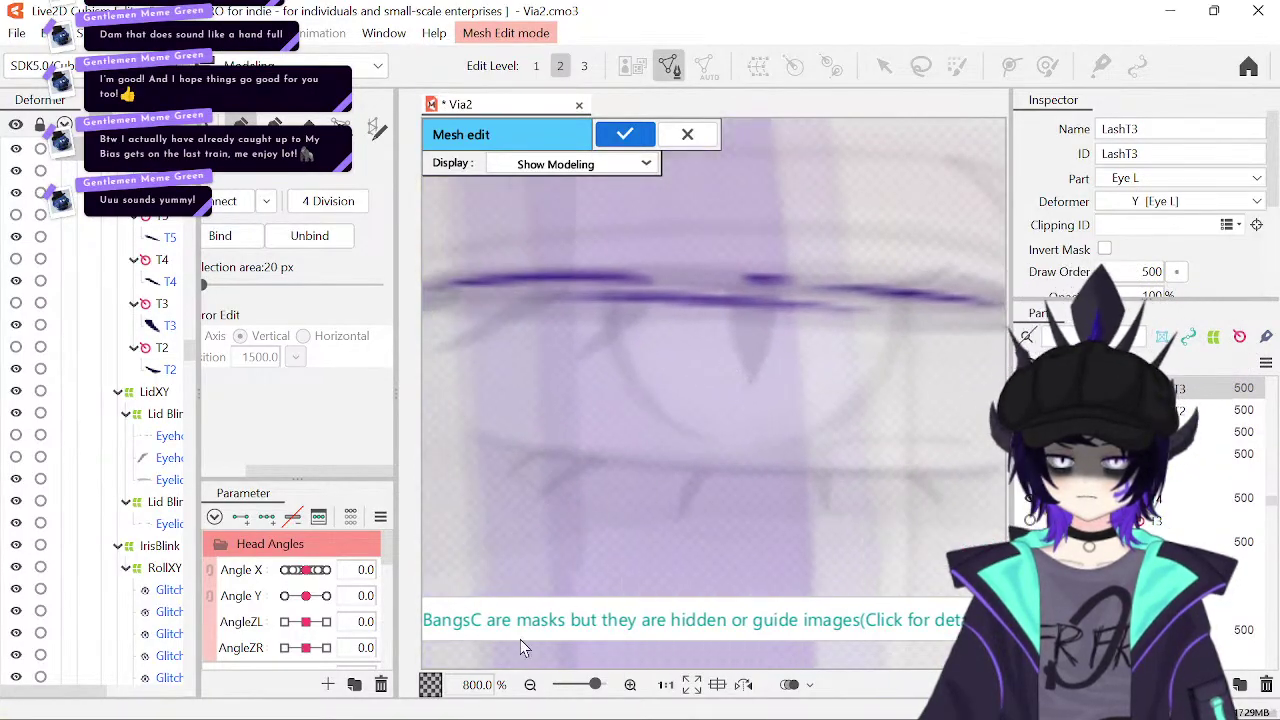
pyautogui.scroll(-3, 626, 391)
pyautogui.click(373, 128)
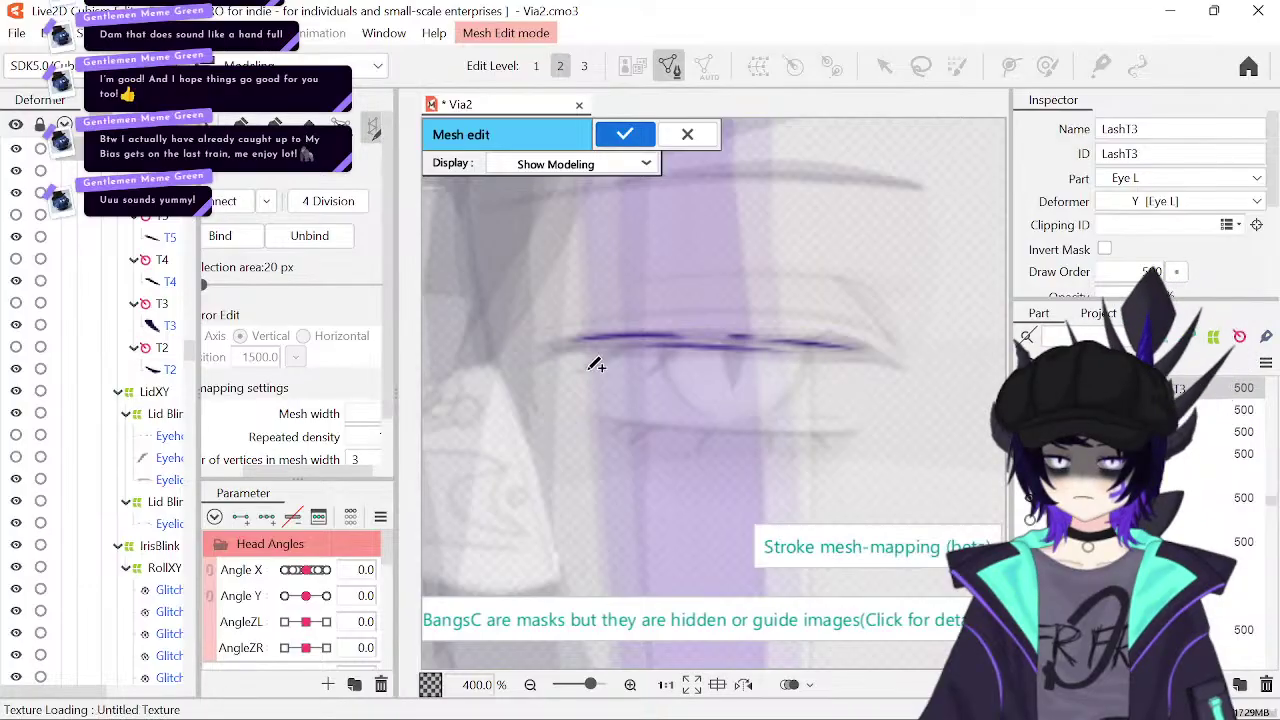
pyautogui.moveTo(672, 338)
pyautogui.mouseDown()
pyautogui.moveTo(866, 340)
pyautogui.moveTo(914, 263)
pyautogui.moveTo(905, 275)
pyautogui.mouseUp()
pyautogui.scroll(2, 805, 400)
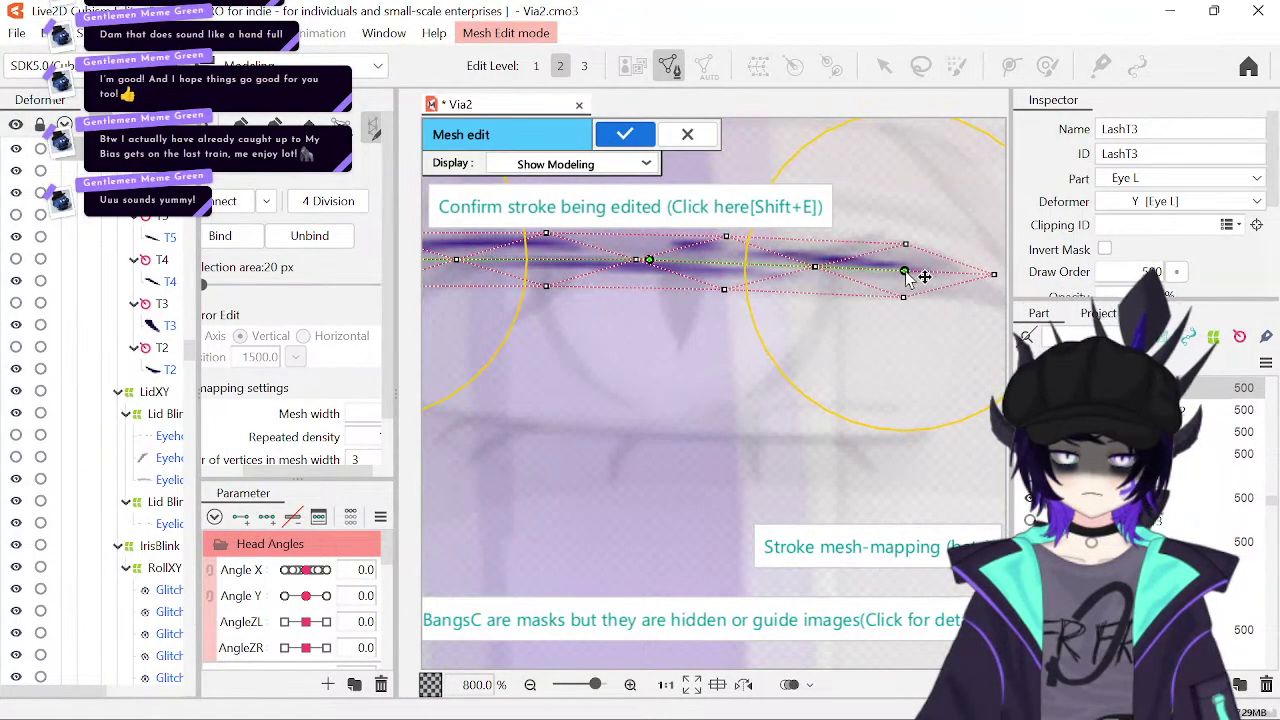
# - Add a control point near the right end of the LashT3 stroke, align its points with the highlight, and confirm and apply the mesh
pyautogui.click(790, 259)
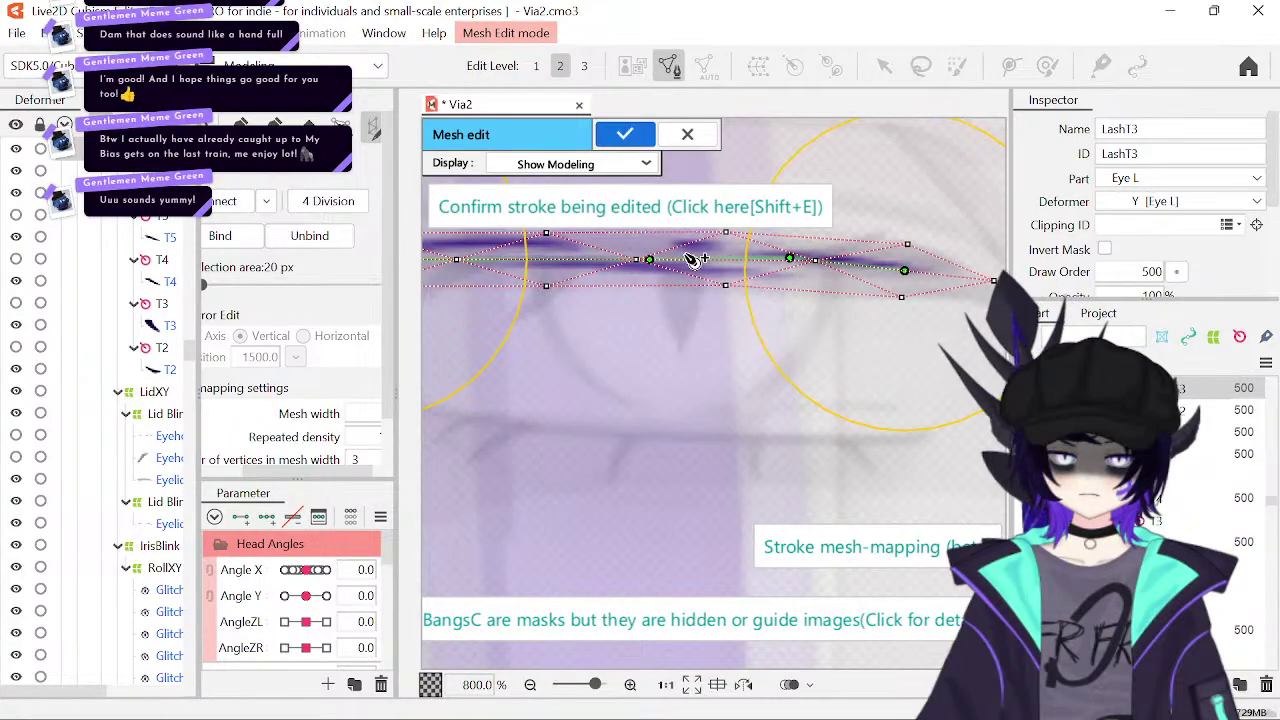
pyautogui.moveTo(651, 259); pyautogui.dragTo(685, 329)
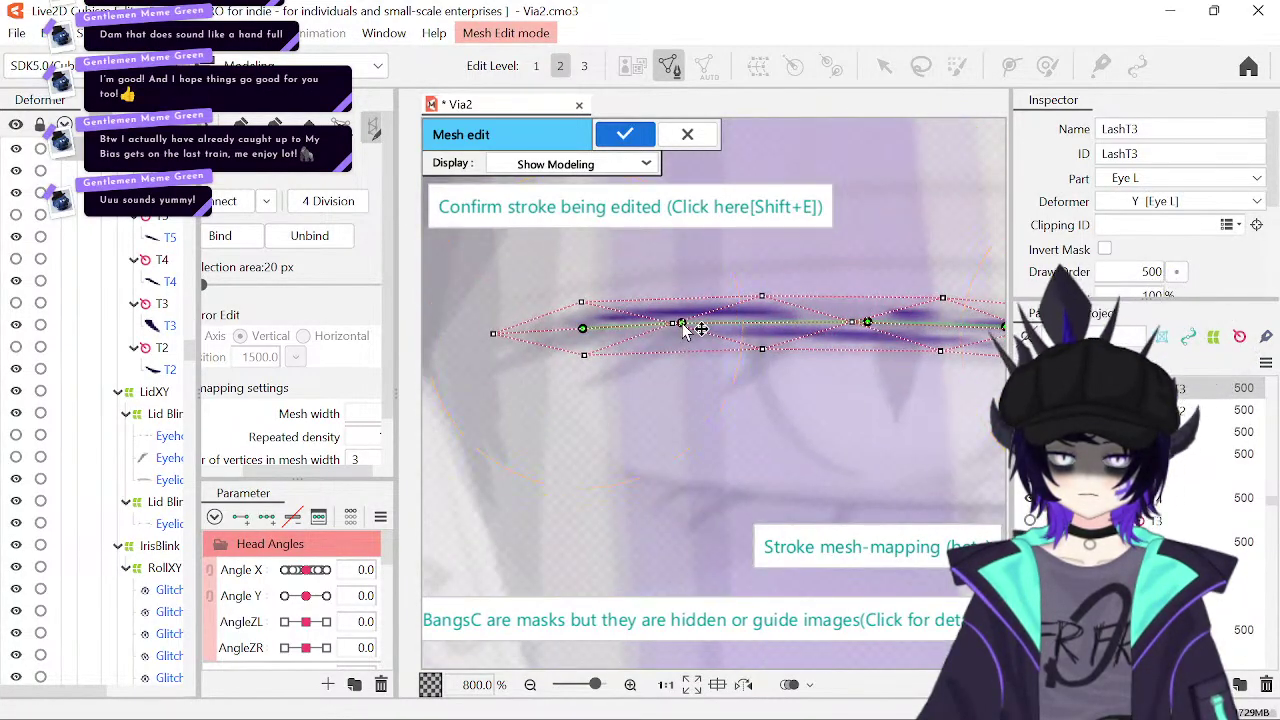
pyautogui.moveTo(588, 334); pyautogui.dragTo(597, 328)
pyautogui.moveTo(684, 324)
pyautogui.mouseDown()
pyautogui.moveTo(694, 334)
pyautogui.moveTo(694, 323)
pyautogui.mouseUp()
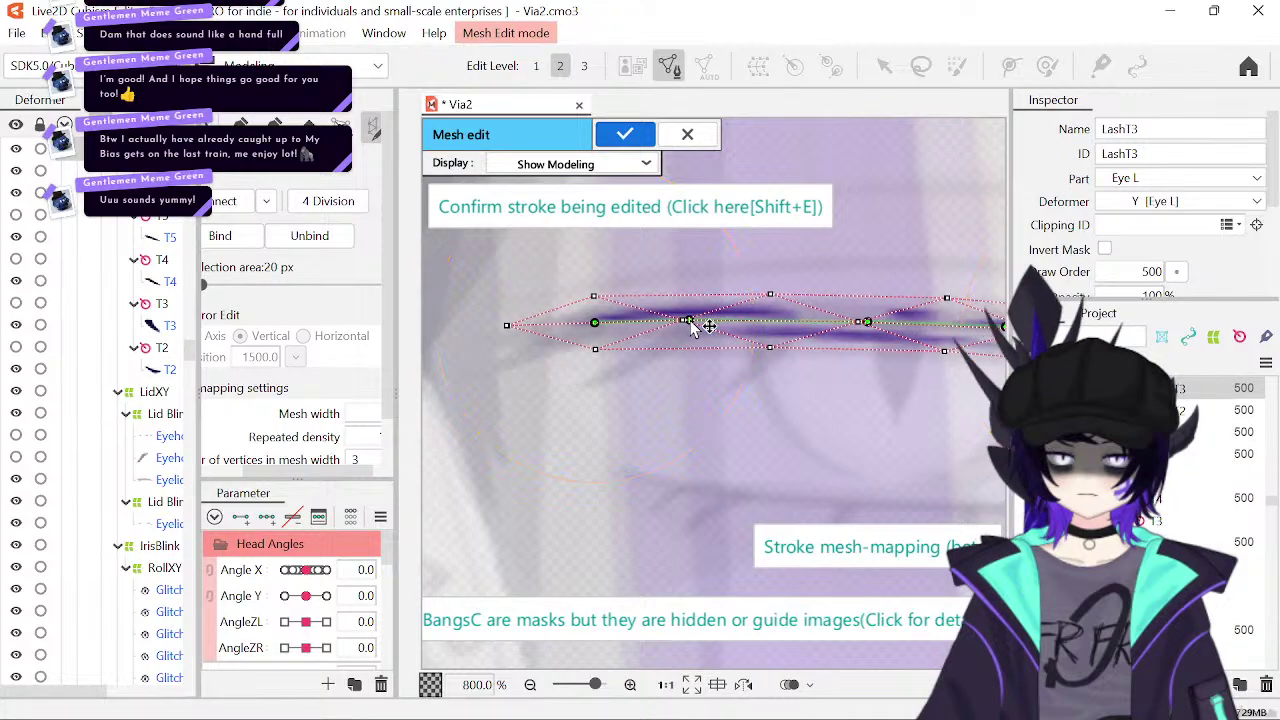
pyautogui.moveTo(866, 333); pyautogui.dragTo(698, 353)
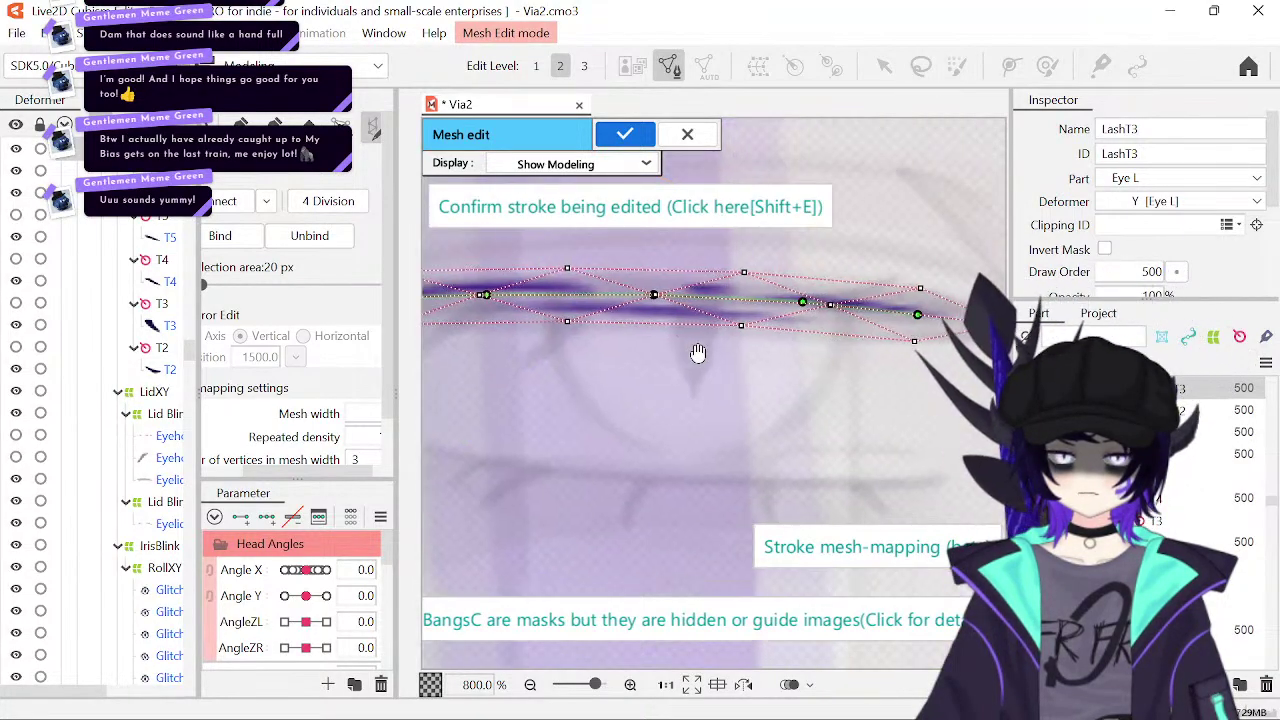
pyautogui.moveTo(919, 315); pyautogui.dragTo(921, 313)
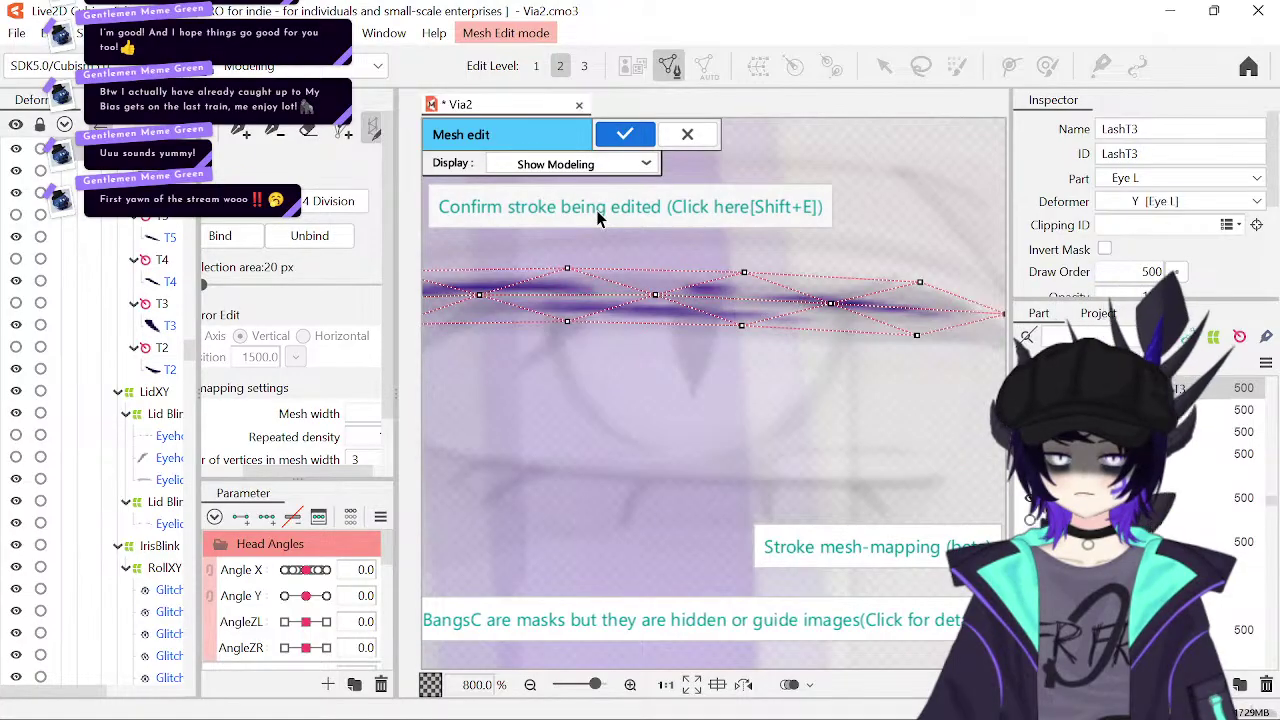
pyautogui.hotkey('shift', 'e')
pyautogui.click(624, 135)
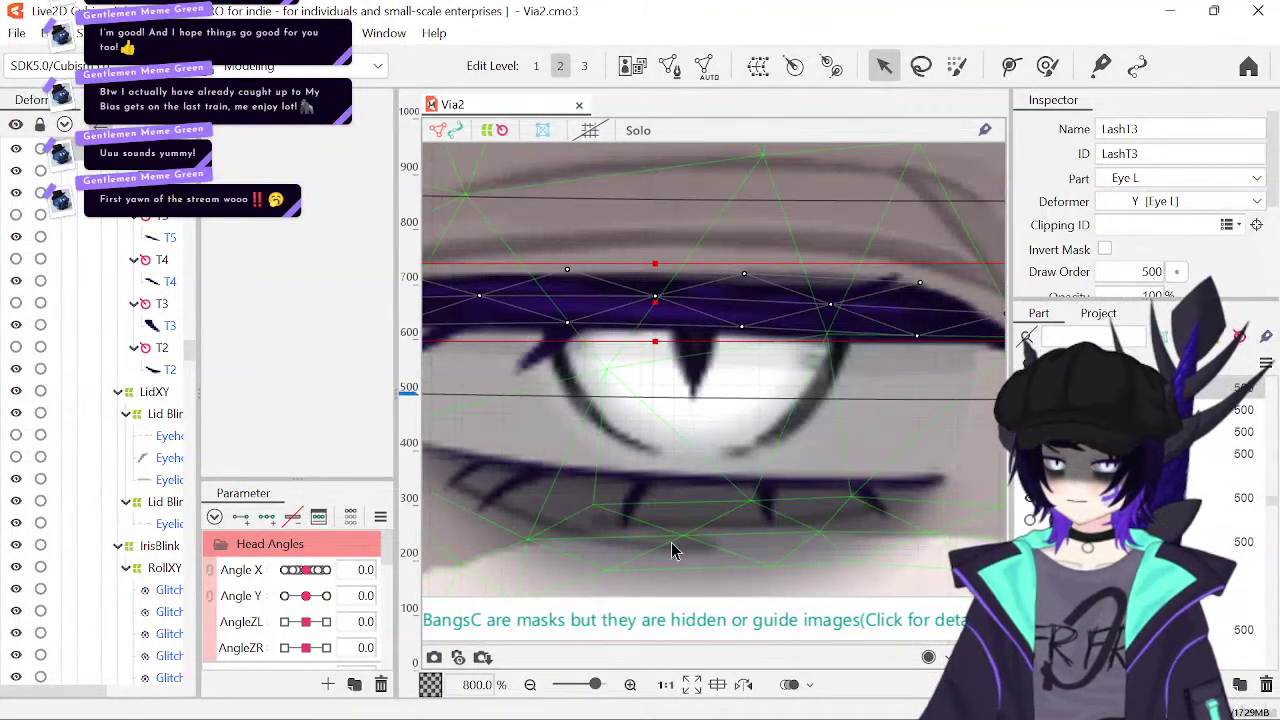
# - Open LidCrease for manual mesh editing and replace its default mesh with a stroke mesh along the crease line
pyautogui.click(713, 238)
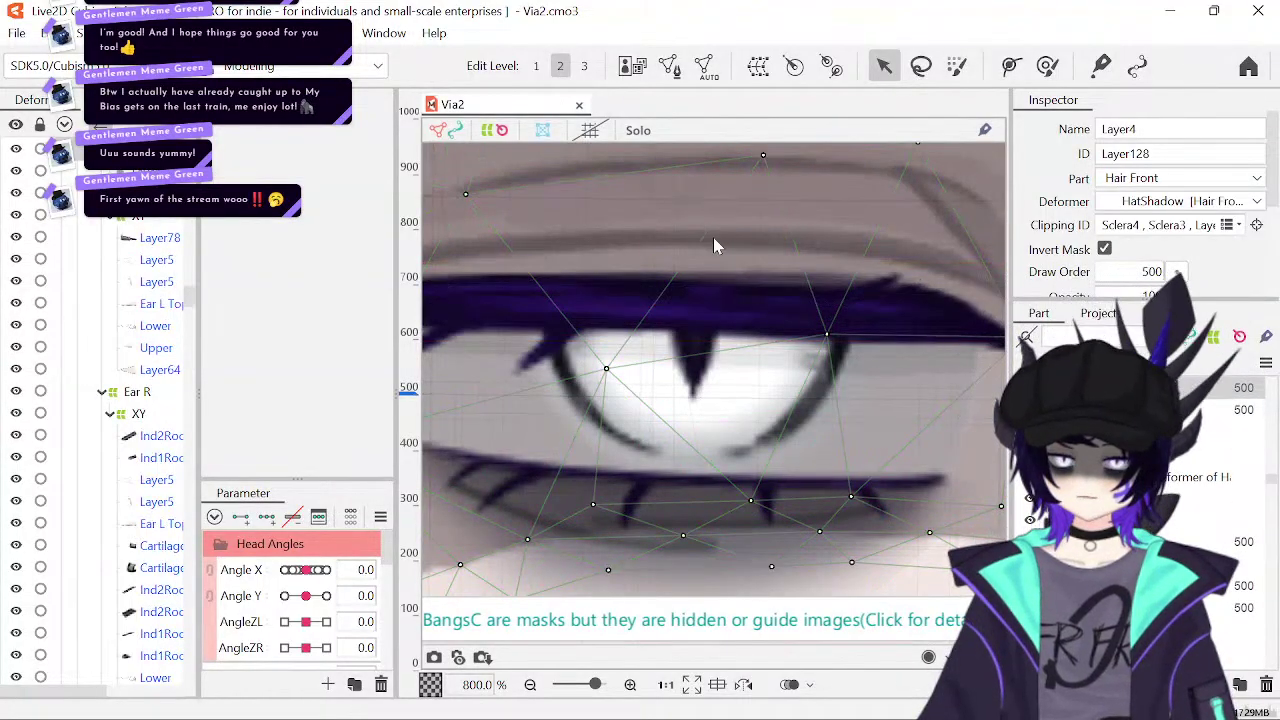
pyautogui.click(1010, 65)
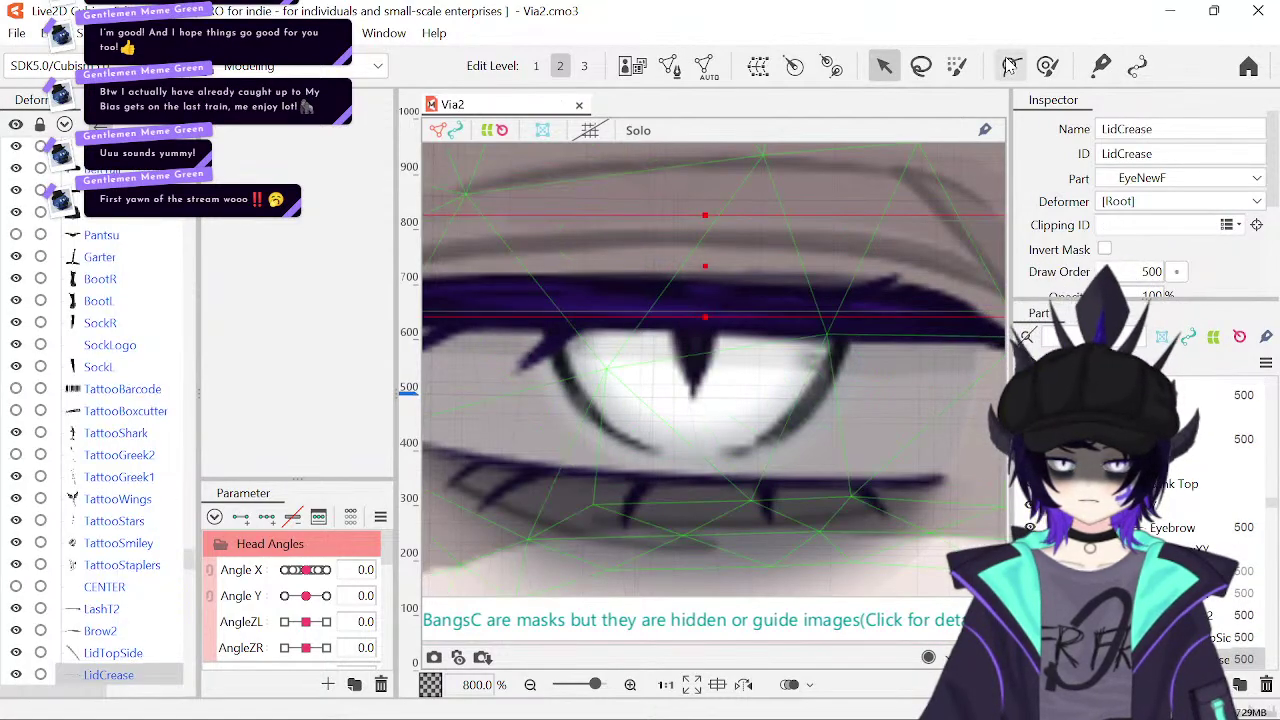
pyautogui.click(670, 66)
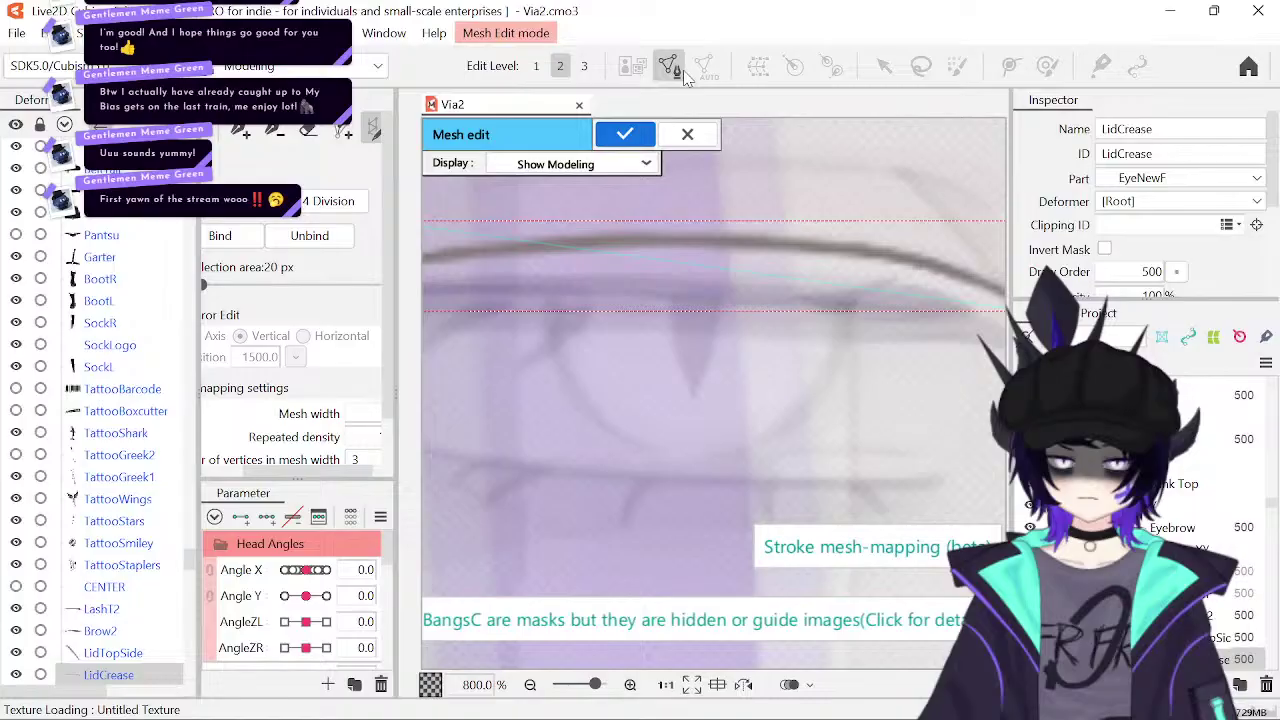
pyautogui.click(530, 684)
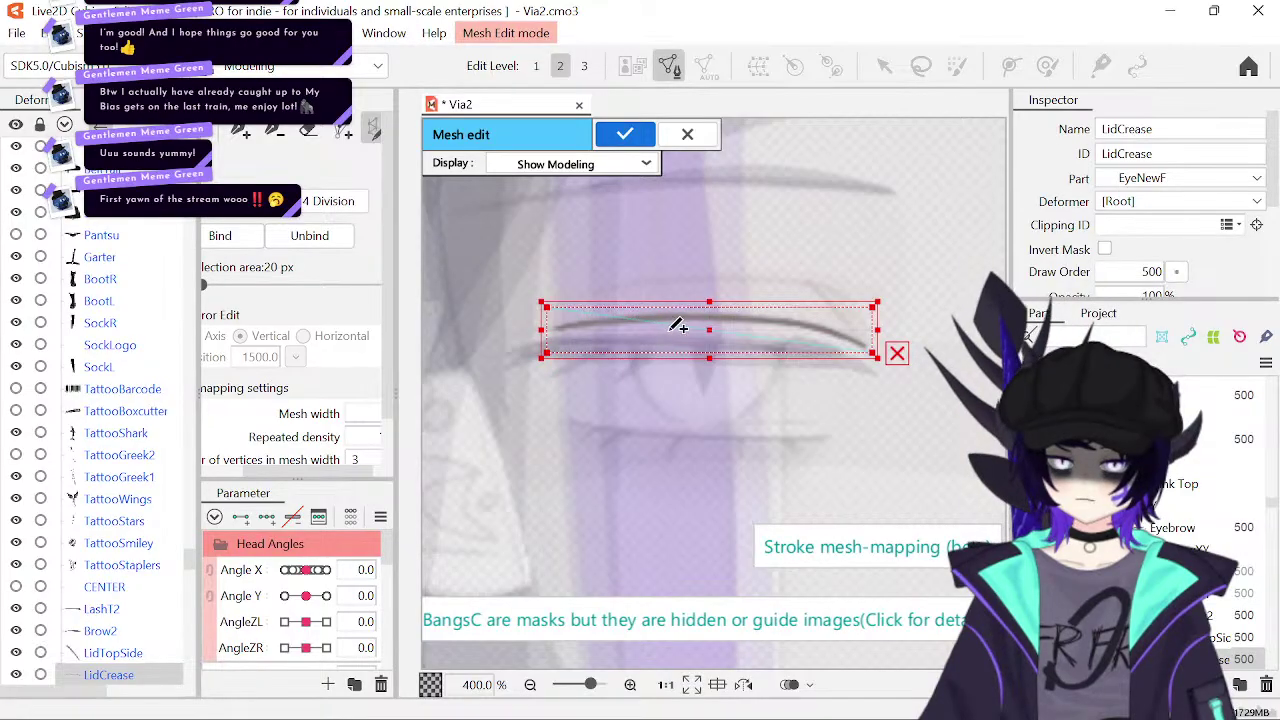
pyautogui.click(244, 136)
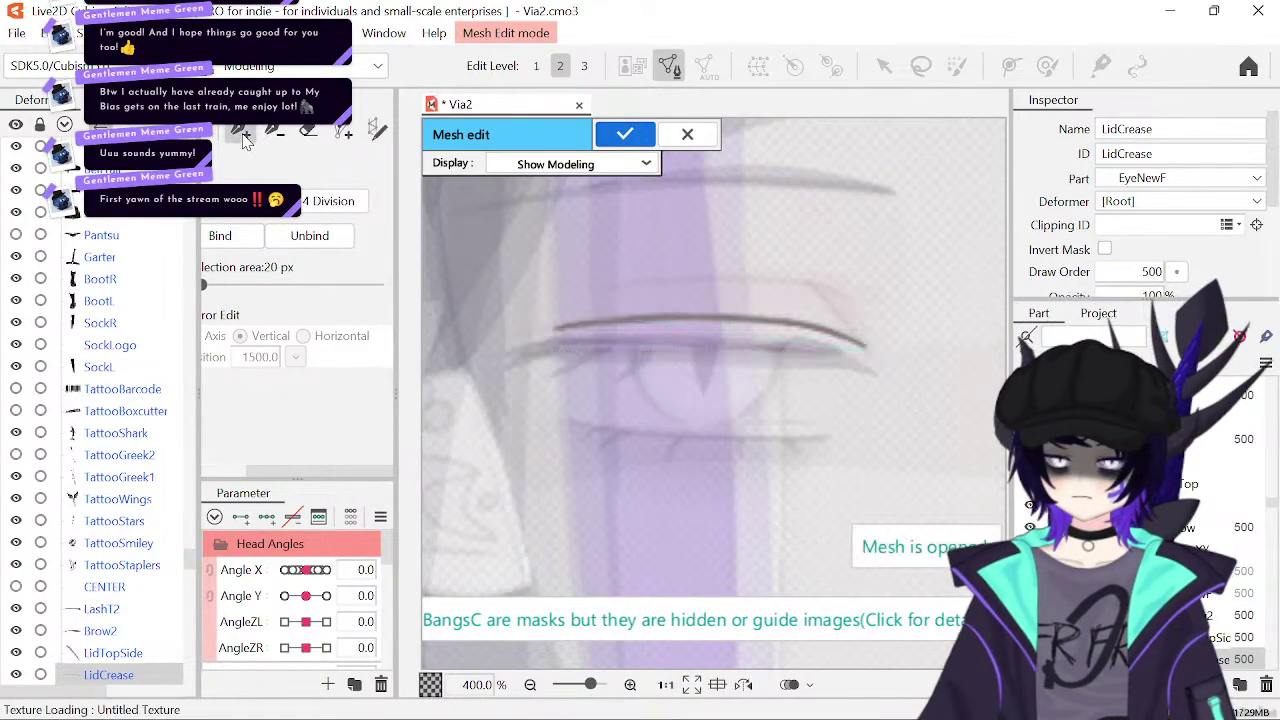
pyautogui.click(374, 131)
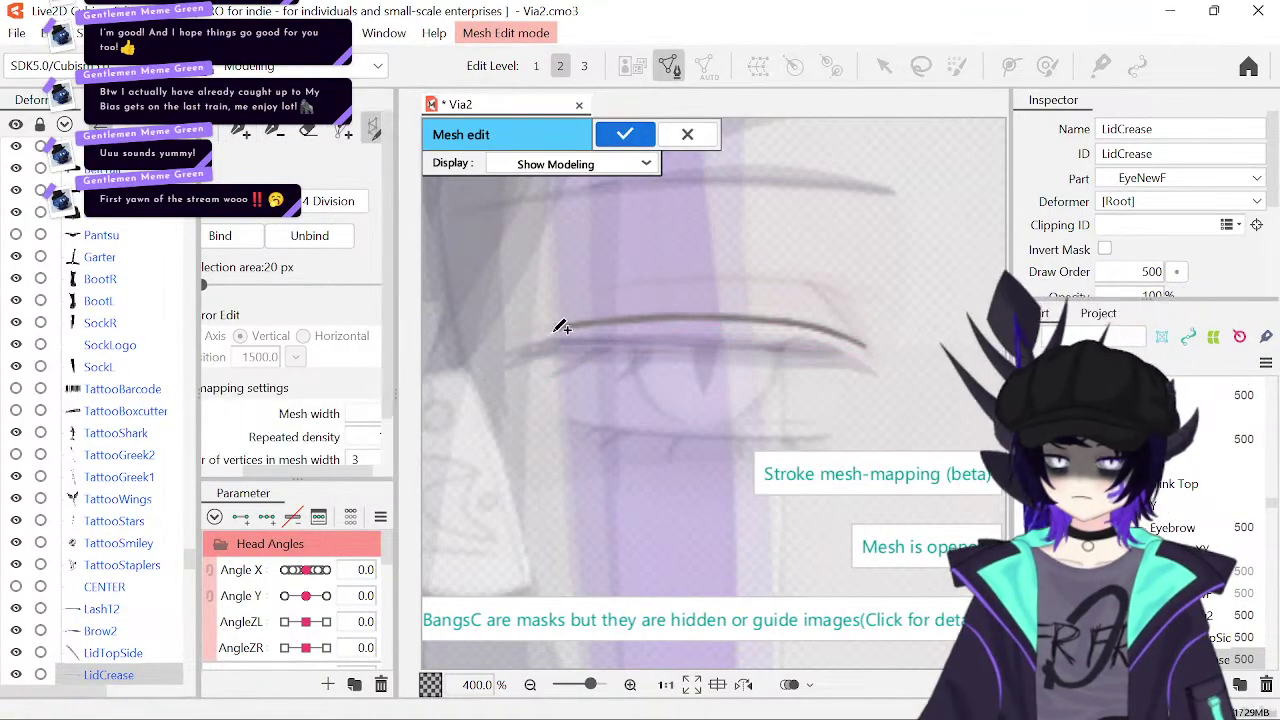
pyautogui.moveTo(566, 324); pyautogui.dragTo(634, 316)
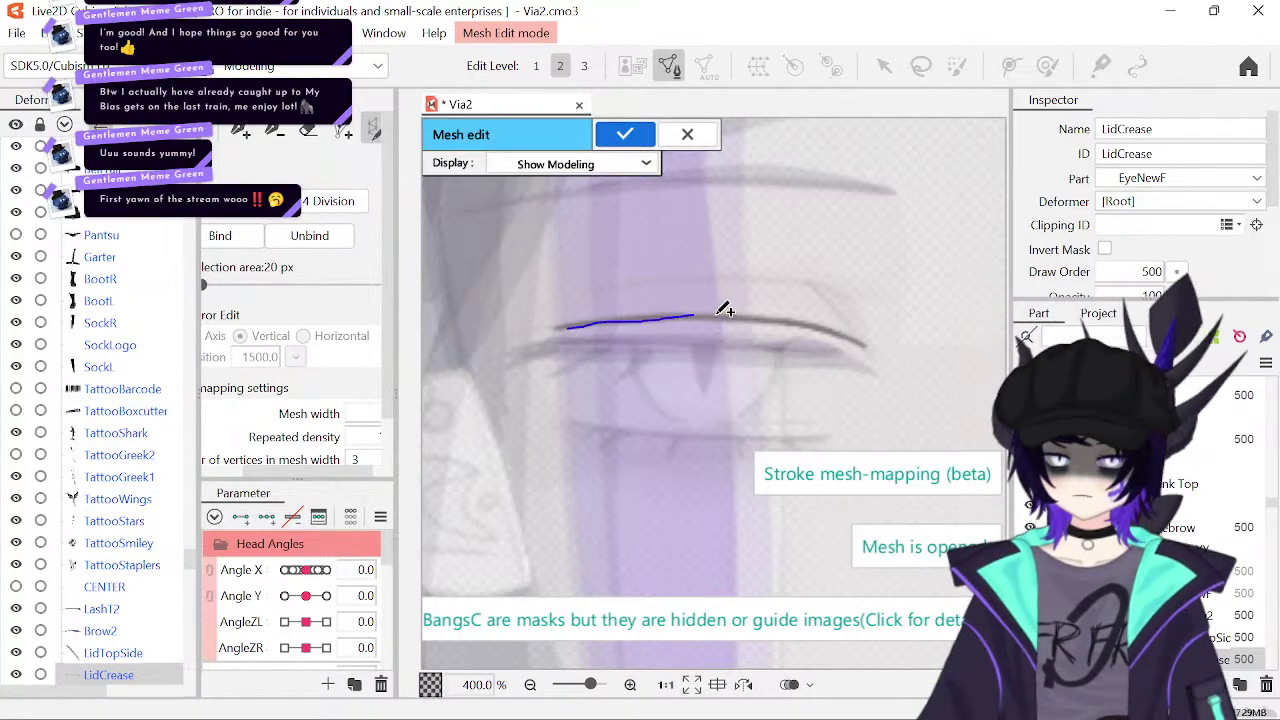
pyautogui.moveTo(722, 310); pyautogui.dragTo(875, 341)
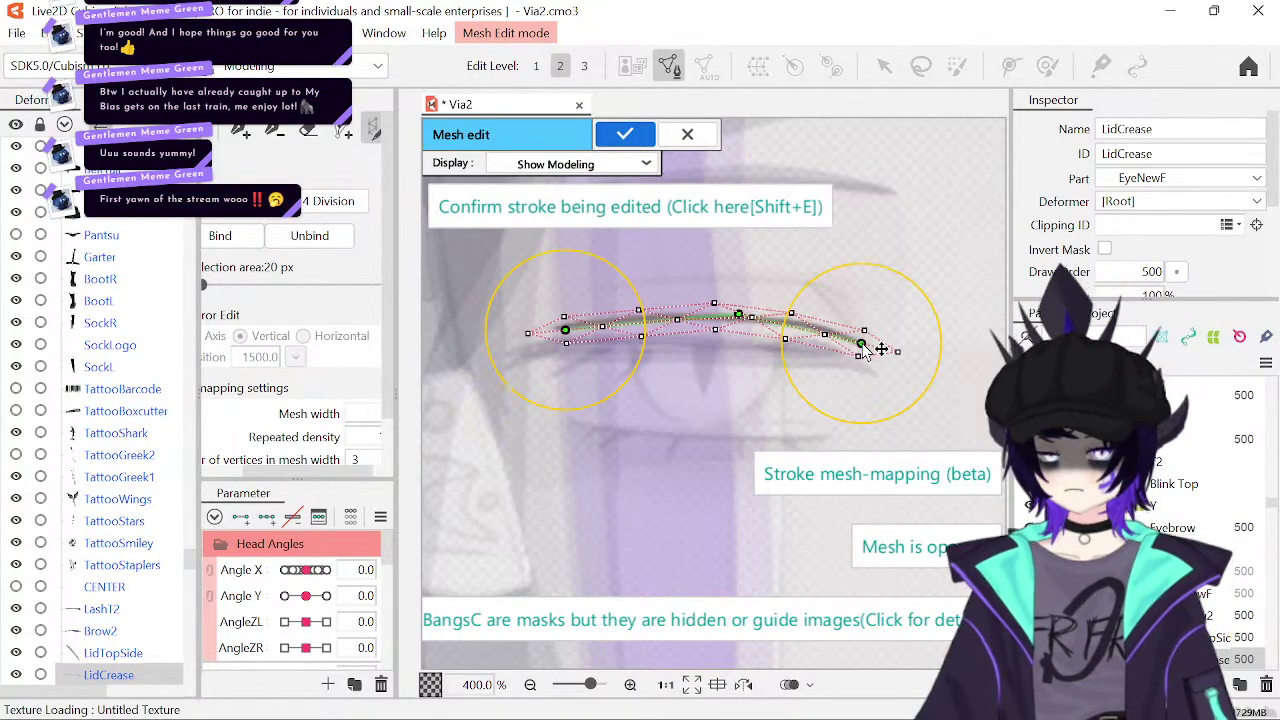
# - Set the stroke's mesh width to 4 and repeated density to 7, and fit it to the lid crease with additional control points
pyautogui.scroll(-2, 310, 390)
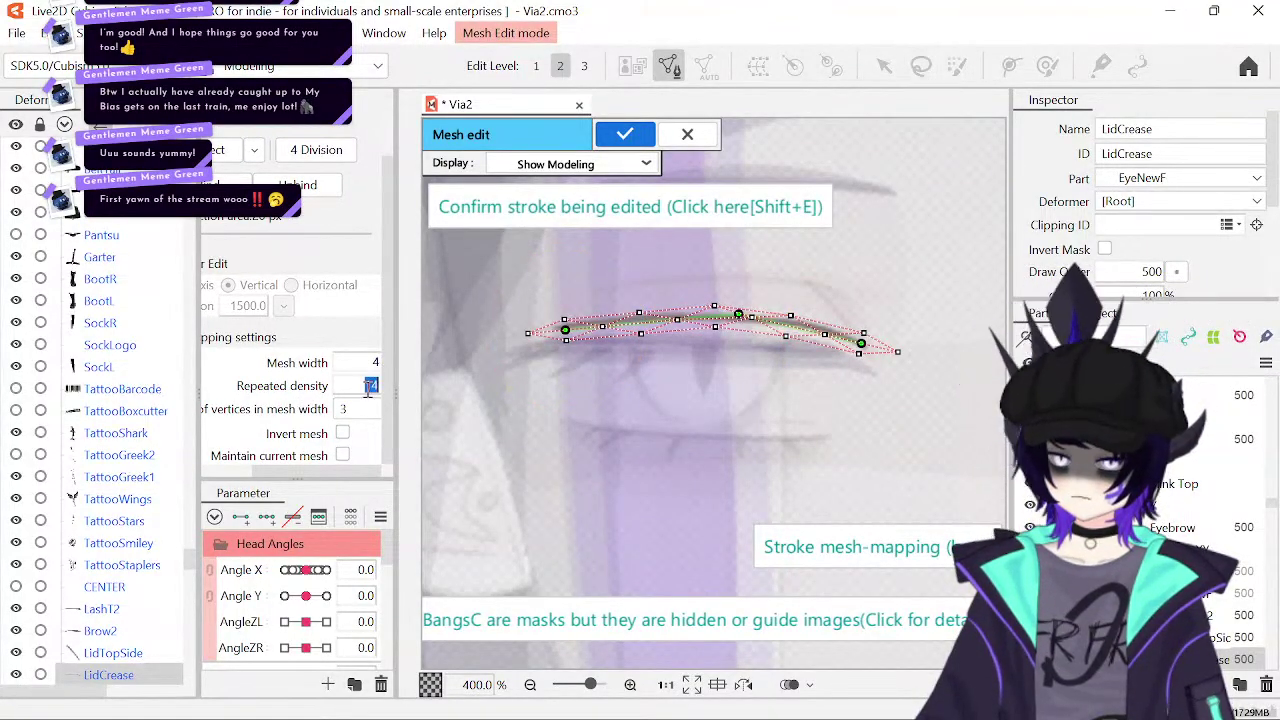
pyautogui.write('7')
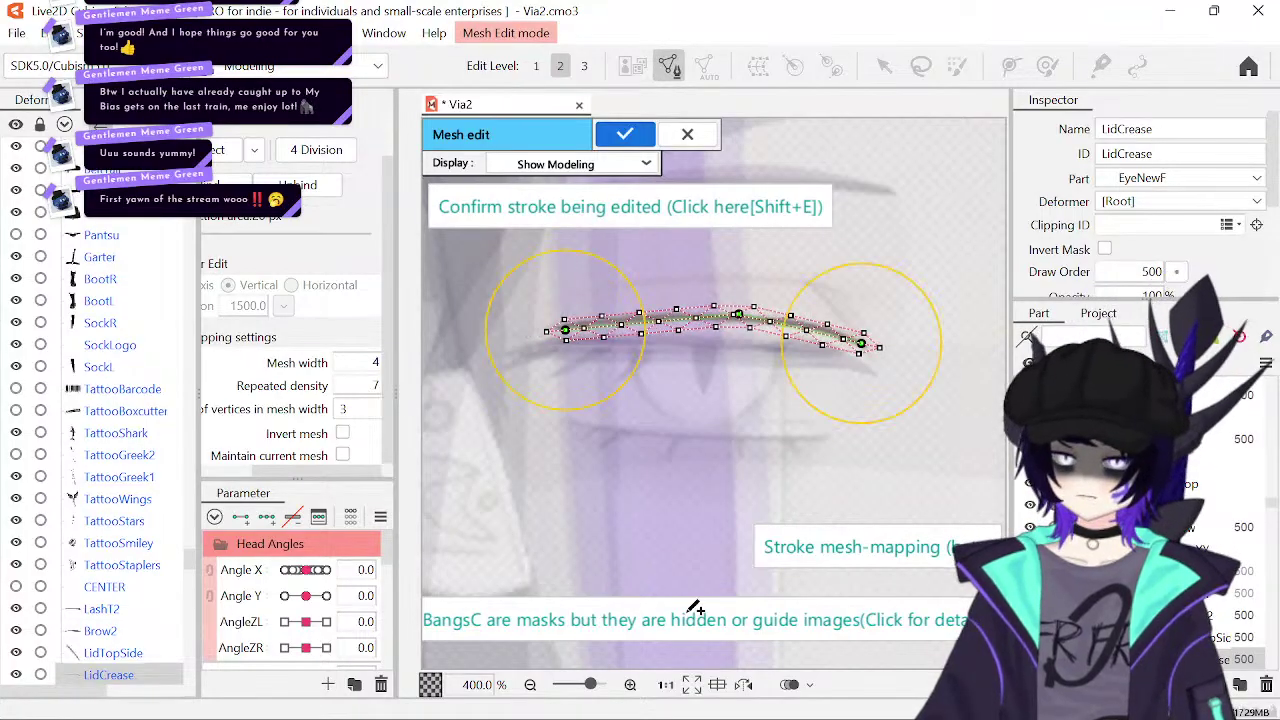
pyautogui.click(630, 685)
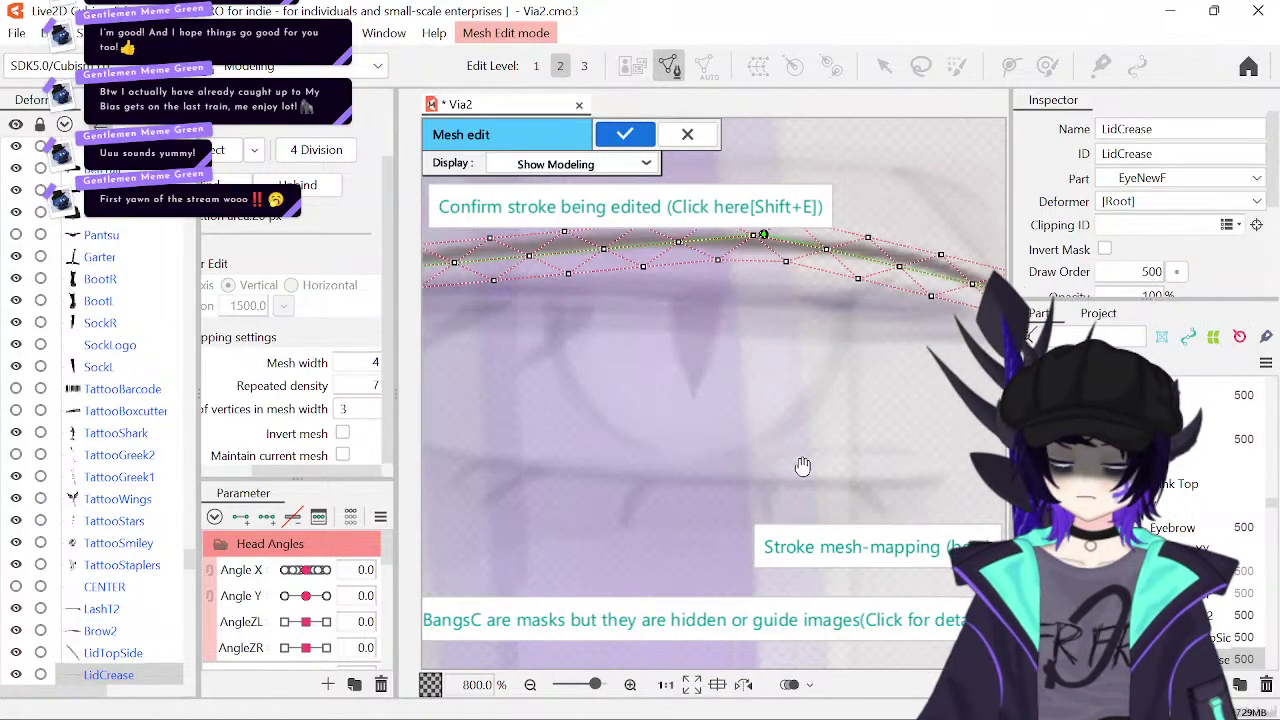
pyautogui.moveTo(803, 466); pyautogui.dragTo(1066, 524)
pyautogui.moveTo(676, 328); pyautogui.dragTo(670, 324)
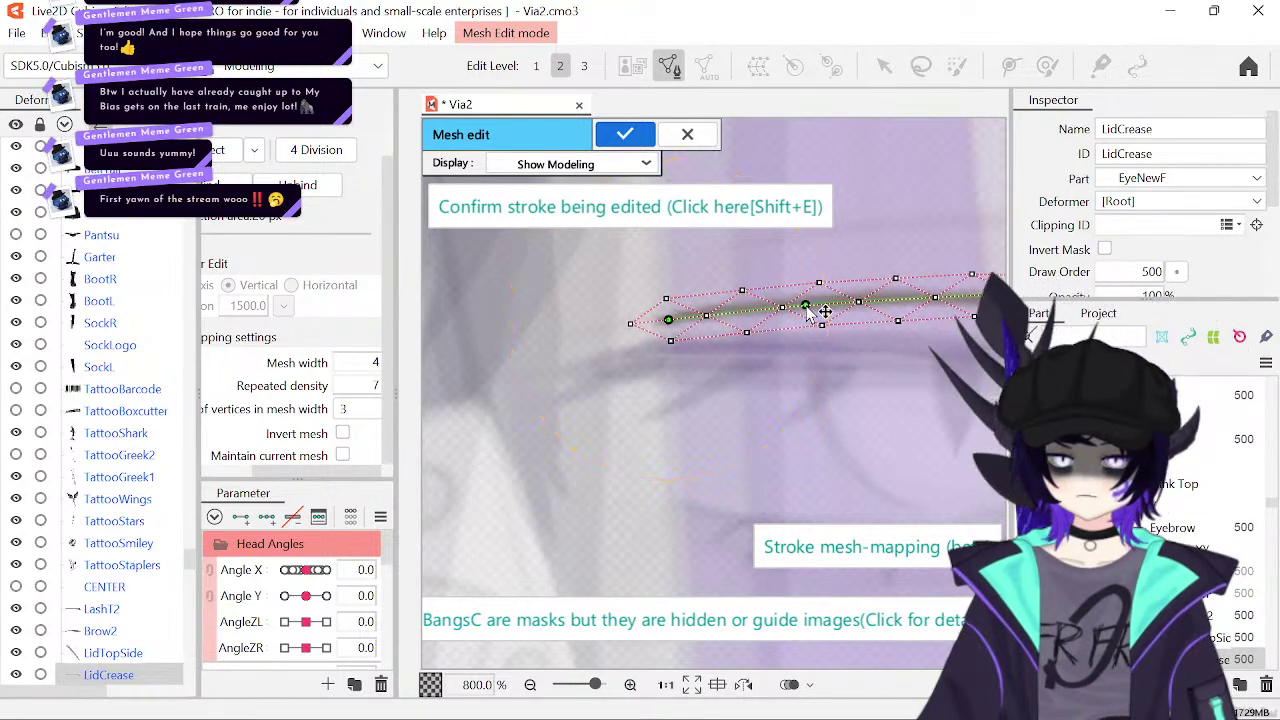
pyautogui.moveTo(826, 334); pyautogui.dragTo(629, 346)
pyautogui.click(719, 314)
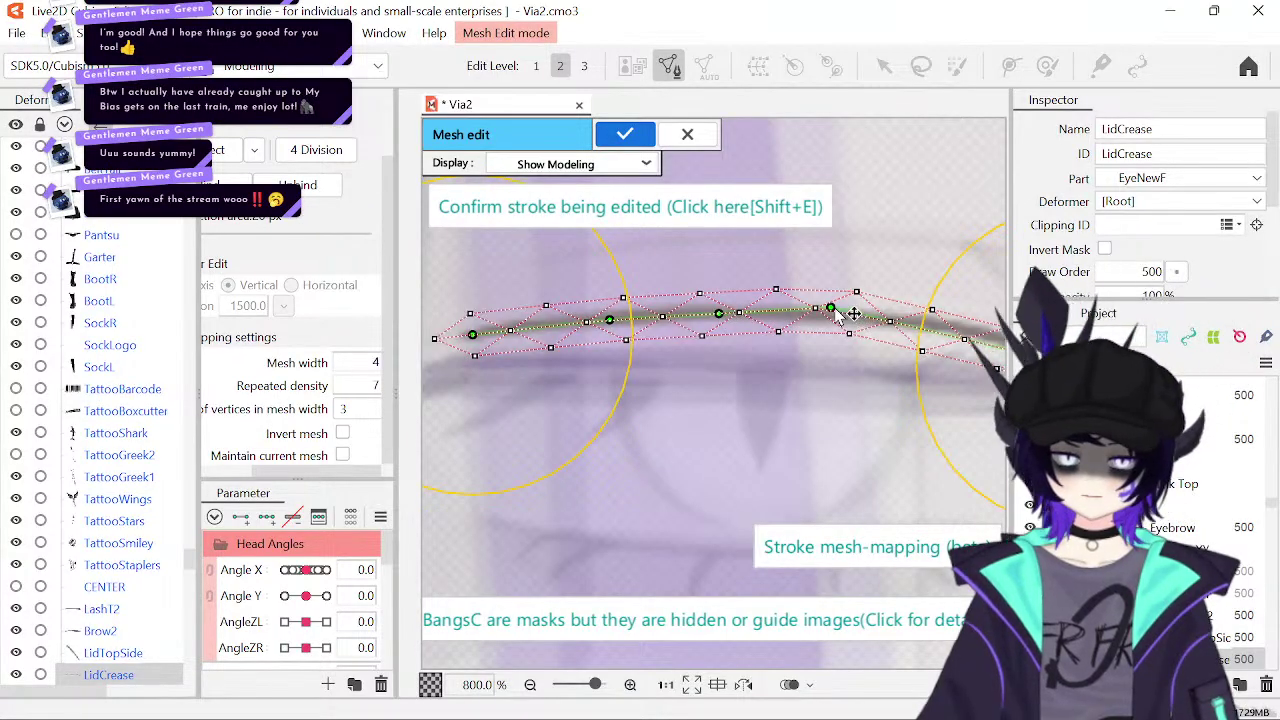
pyautogui.moveTo(829, 306)
pyautogui.mouseDown()
pyautogui.moveTo(724, 335)
pyautogui.moveTo(725, 318)
pyautogui.mouseUp()
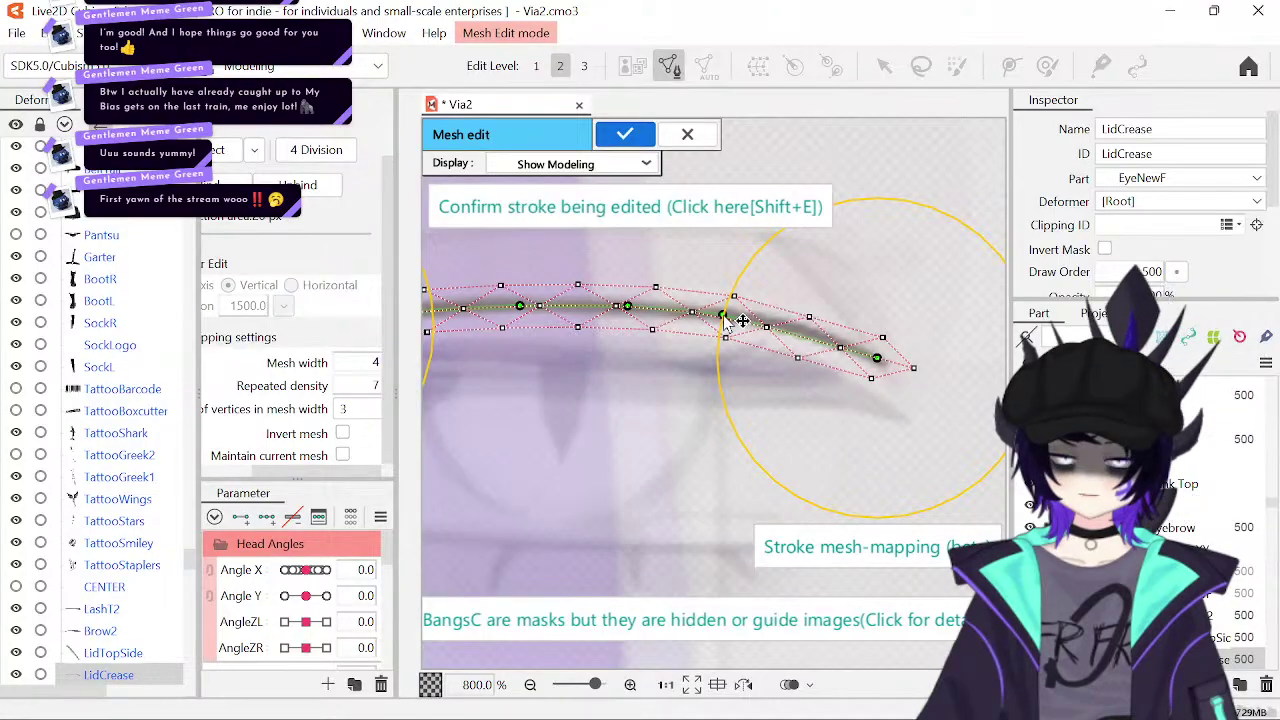
pyautogui.moveTo(797, 338); pyautogui.dragTo(883, 369)
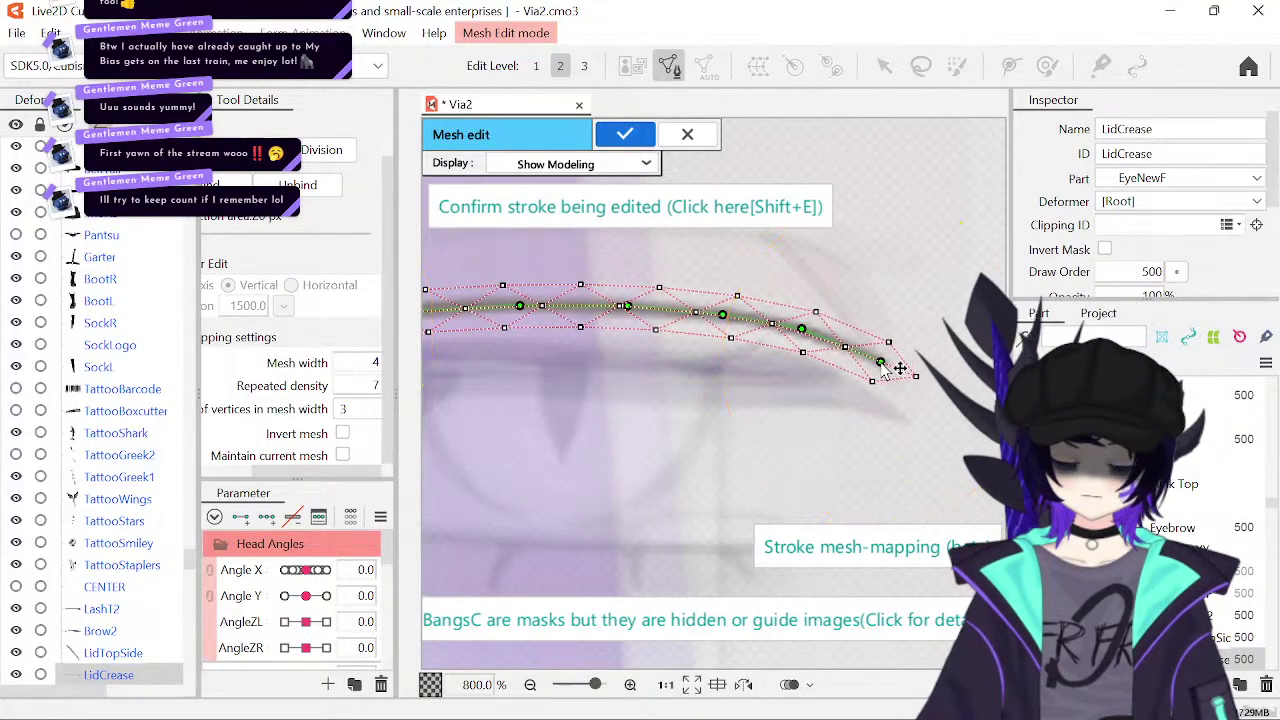
# - Apply the LidCrease mesh and save the model
pyautogui.click(628, 134)
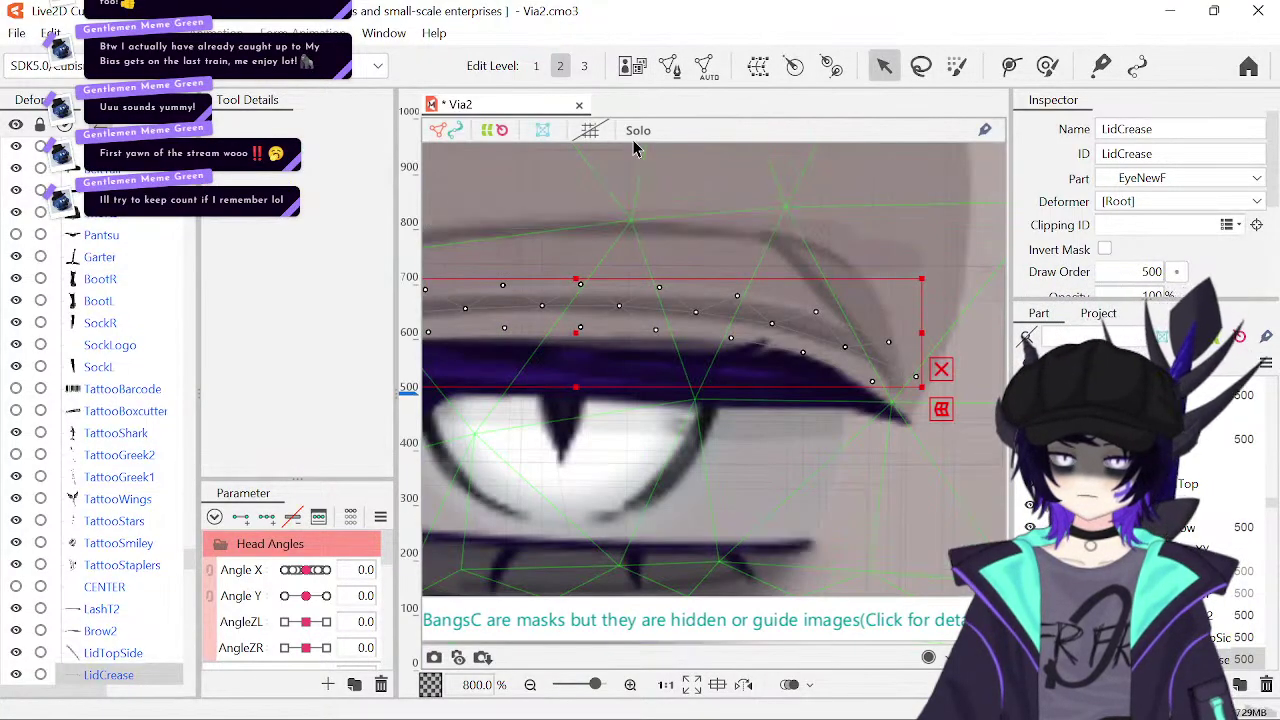
pyautogui.moveTo(537, 396); pyautogui.dragTo(688, 368)
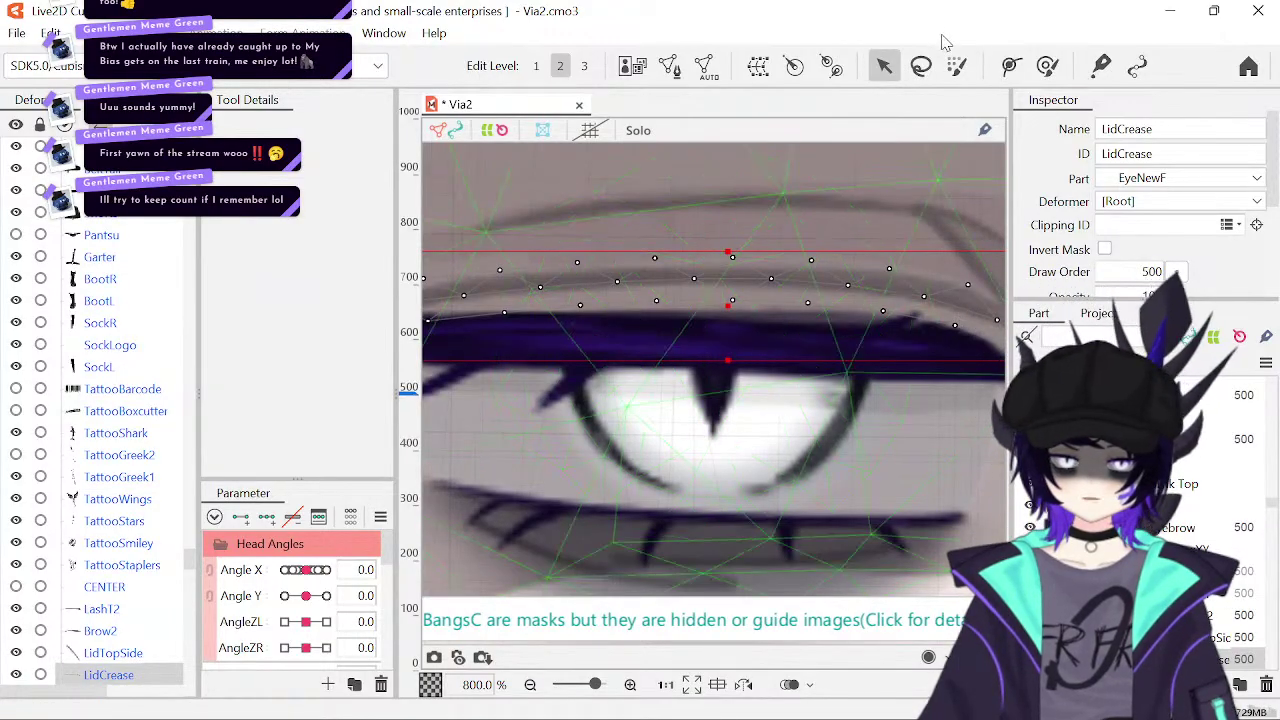
pyautogui.click(785, 180)
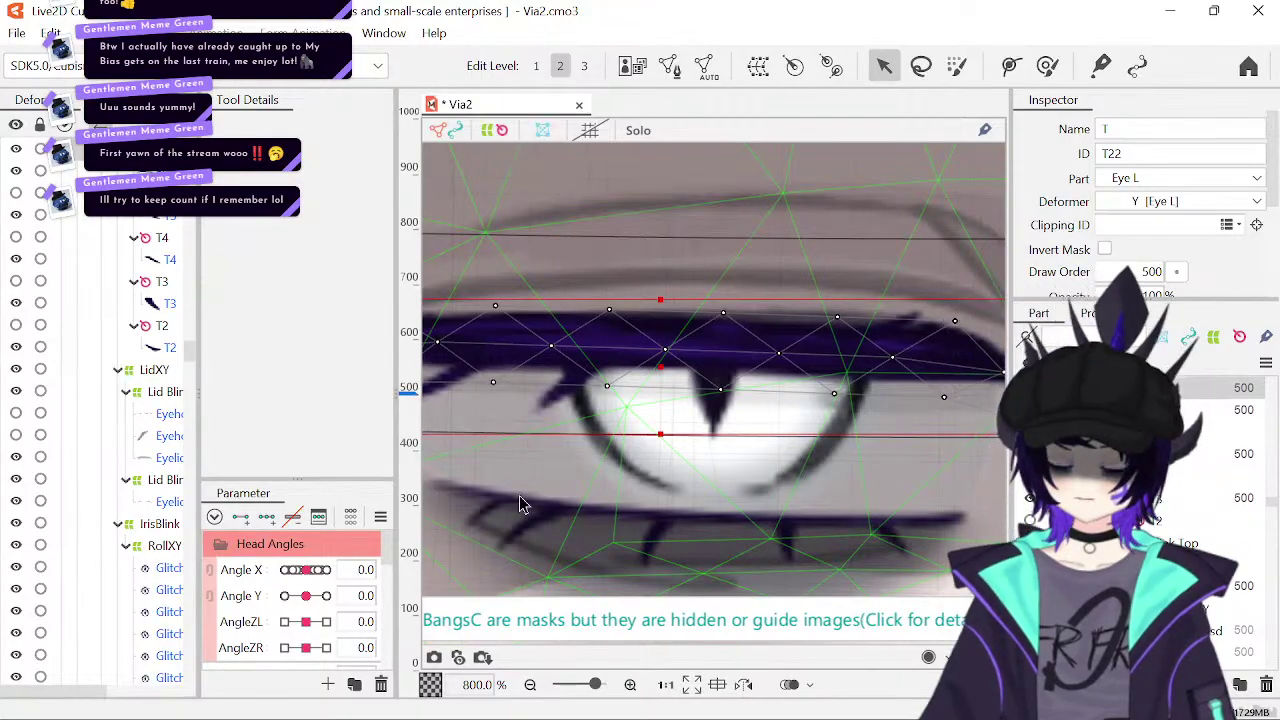
pyautogui.scroll(-15, 143, 428)
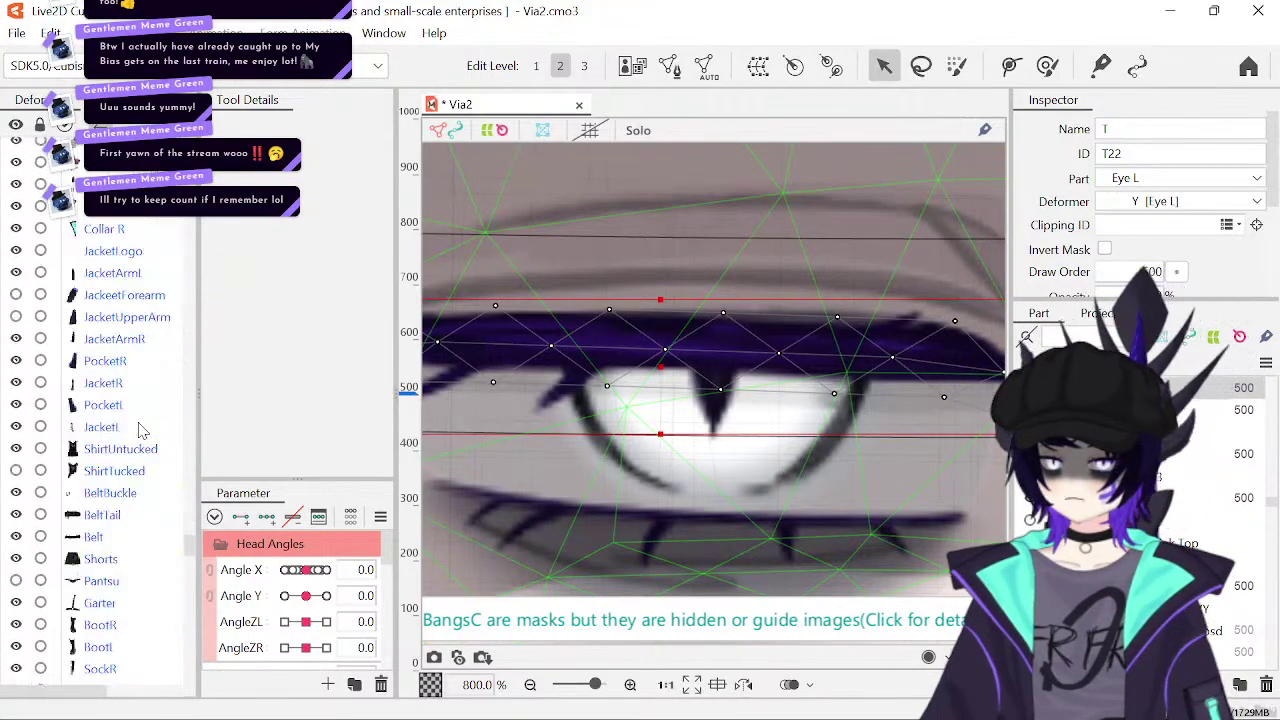
pyautogui.moveTo(606, 257); pyautogui.dragTo(497, 366)
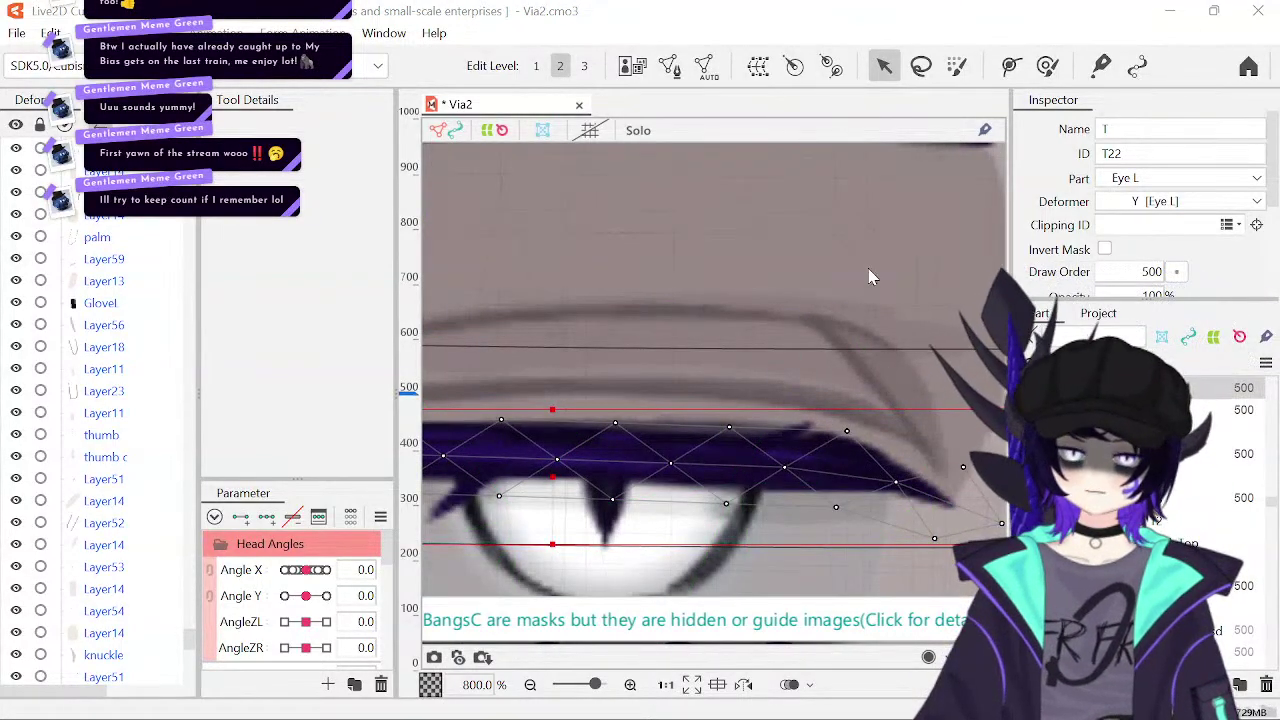
pyautogui.hotkey('ctrl', 's')
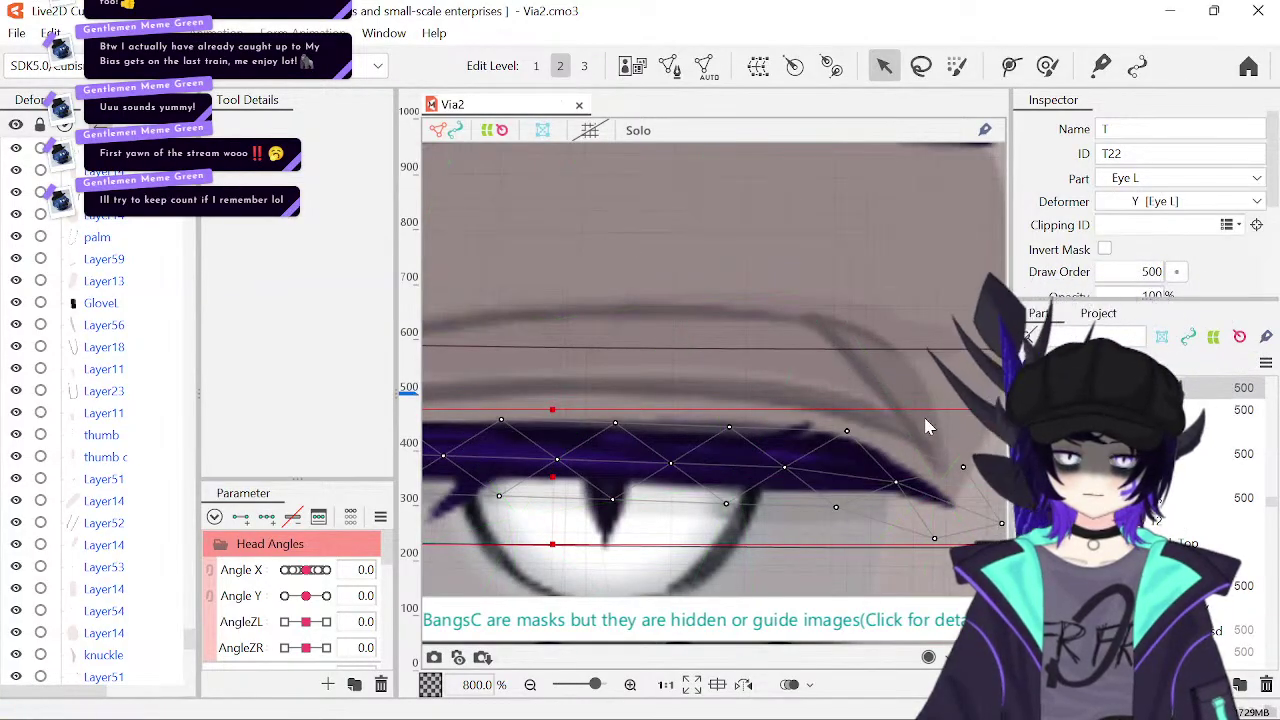
# - Open LidTopSide for manual mesh editing, replace its mesh with a stroke mesh along the diagonal lid line and confirm the stroke
pyautogui.click(811, 333)
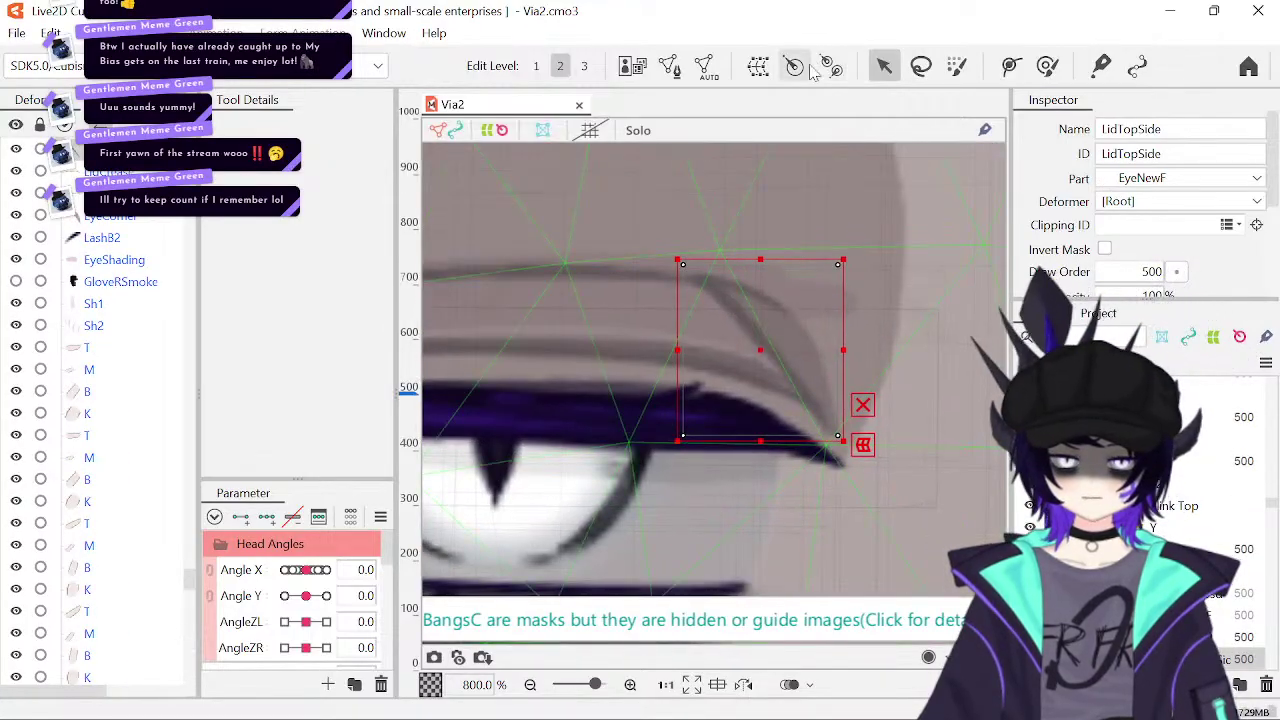
pyautogui.click(669, 65)
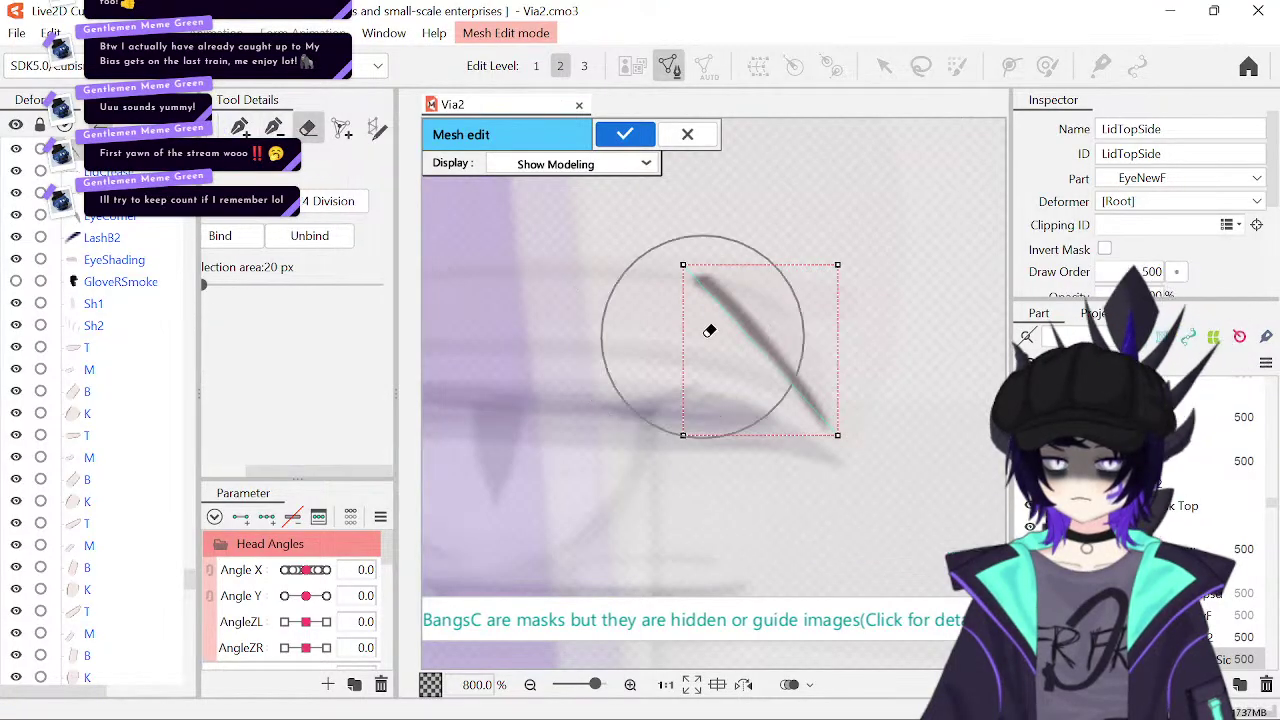
pyautogui.click(376, 129)
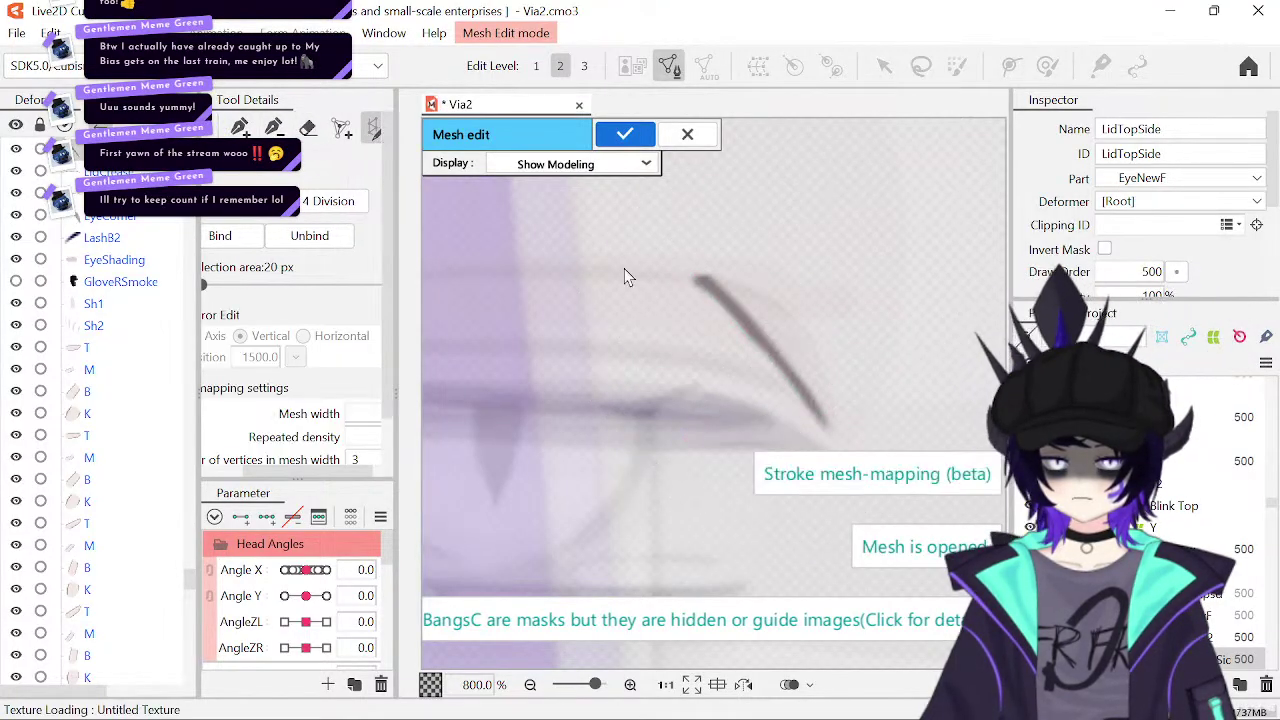
pyautogui.moveTo(698, 270)
pyautogui.mouseDown()
pyautogui.moveTo(786, 346)
pyautogui.moveTo(822, 418)
pyautogui.mouseUp()
pyautogui.moveTo(859, 370)
pyautogui.mouseDown()
pyautogui.moveTo(792, 332)
pyautogui.moveTo(806, 354)
pyautogui.mouseUp()
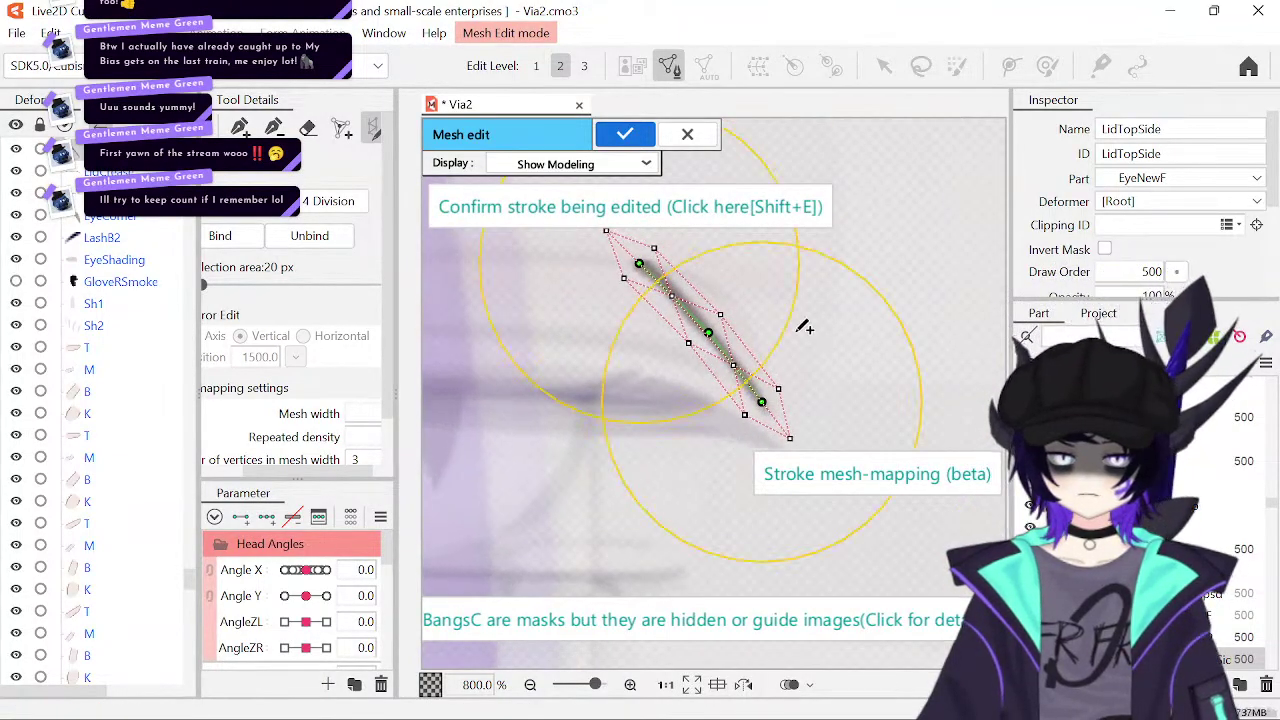
pyautogui.click(760, 210)
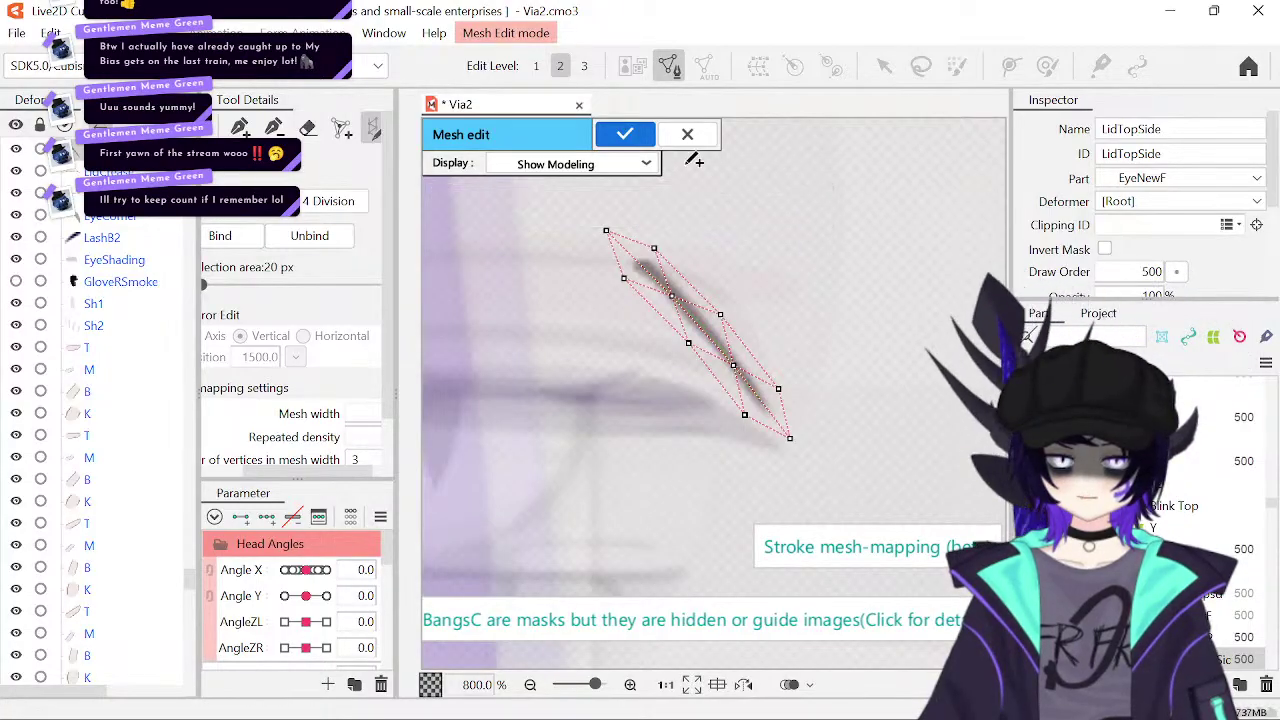
# - Apply the LidTopSide mesh
pyautogui.click(624, 133)
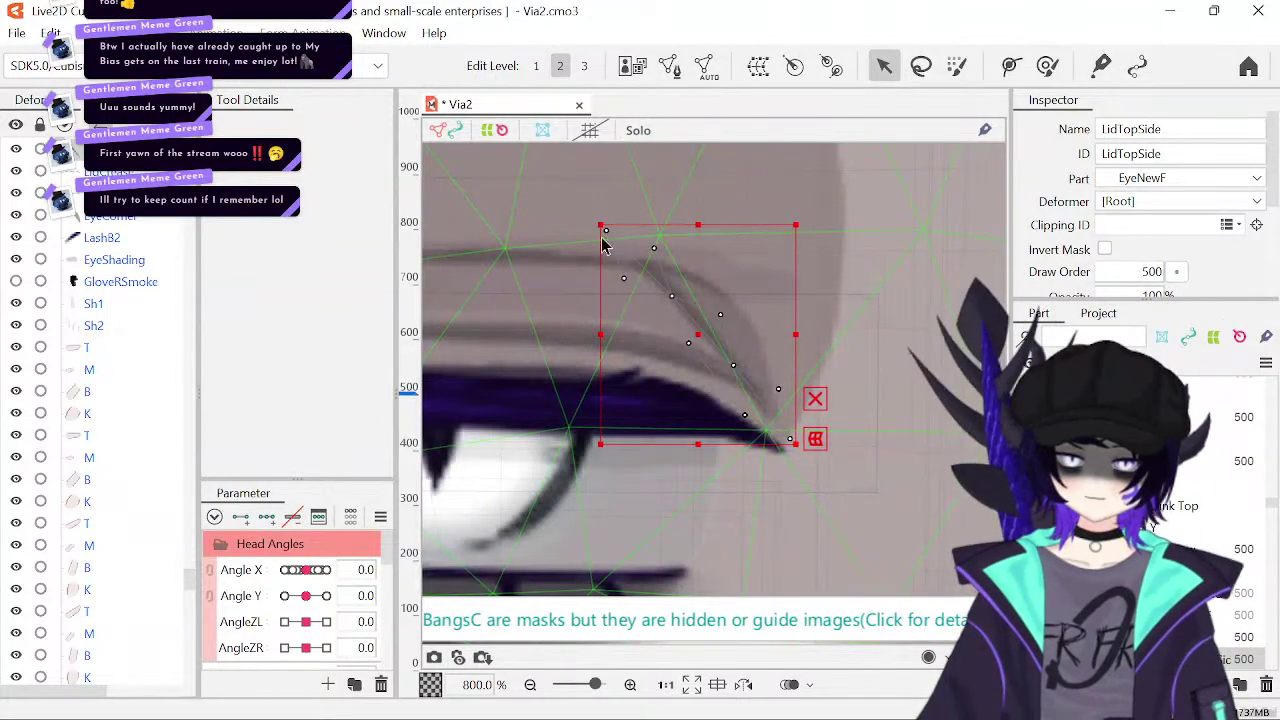
pyautogui.moveTo(538, 270); pyautogui.dragTo(591, 295)
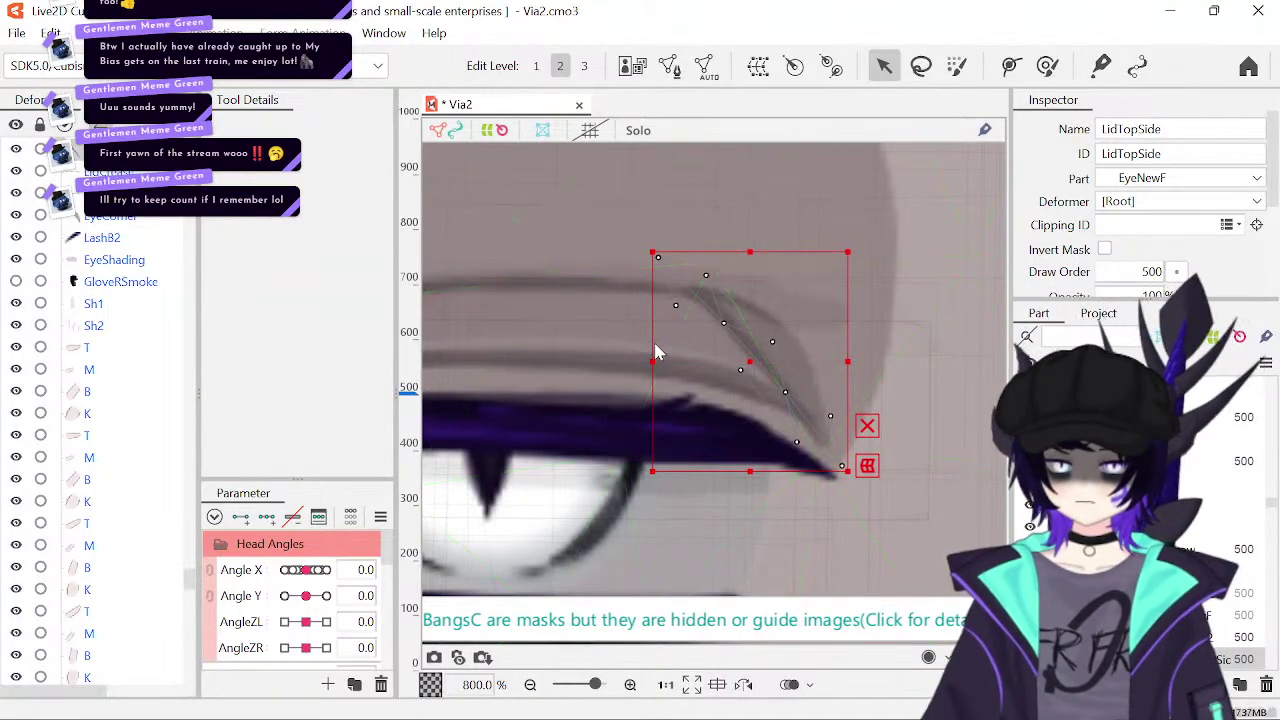
# - Open LidTop for manual mesh editing and erase its default mesh
pyautogui.click(748, 197)
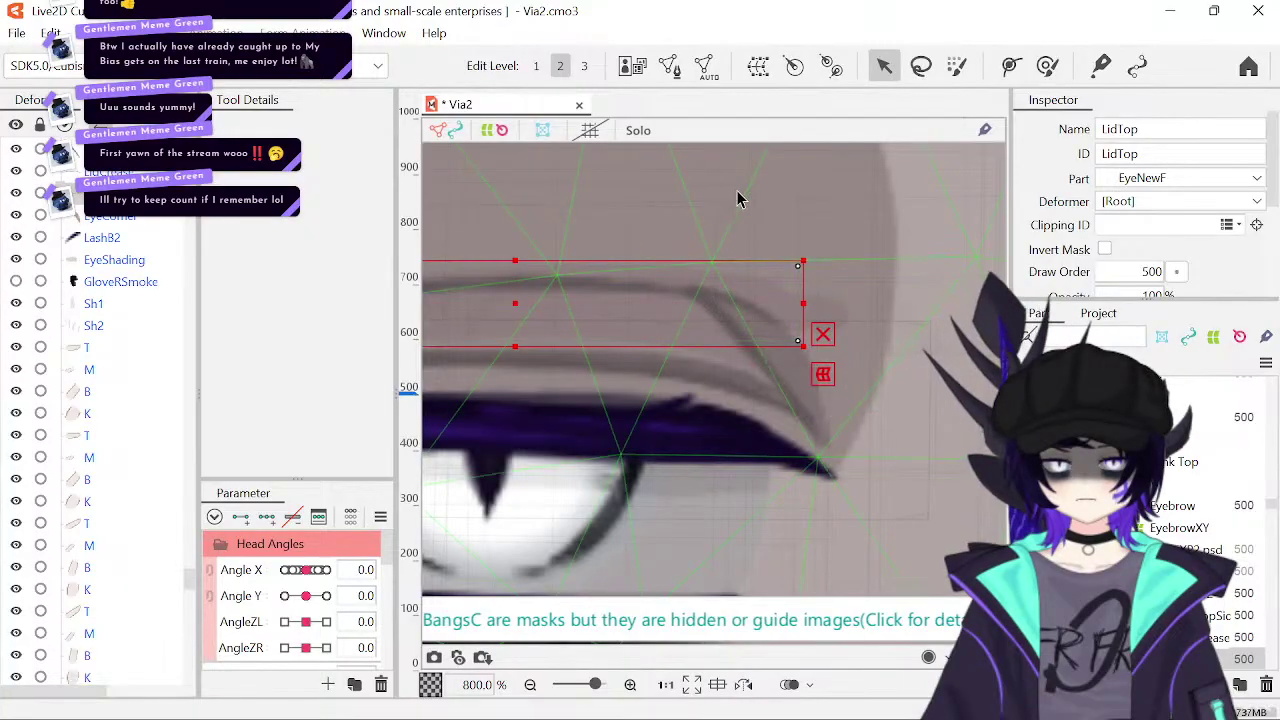
pyautogui.click(670, 68)
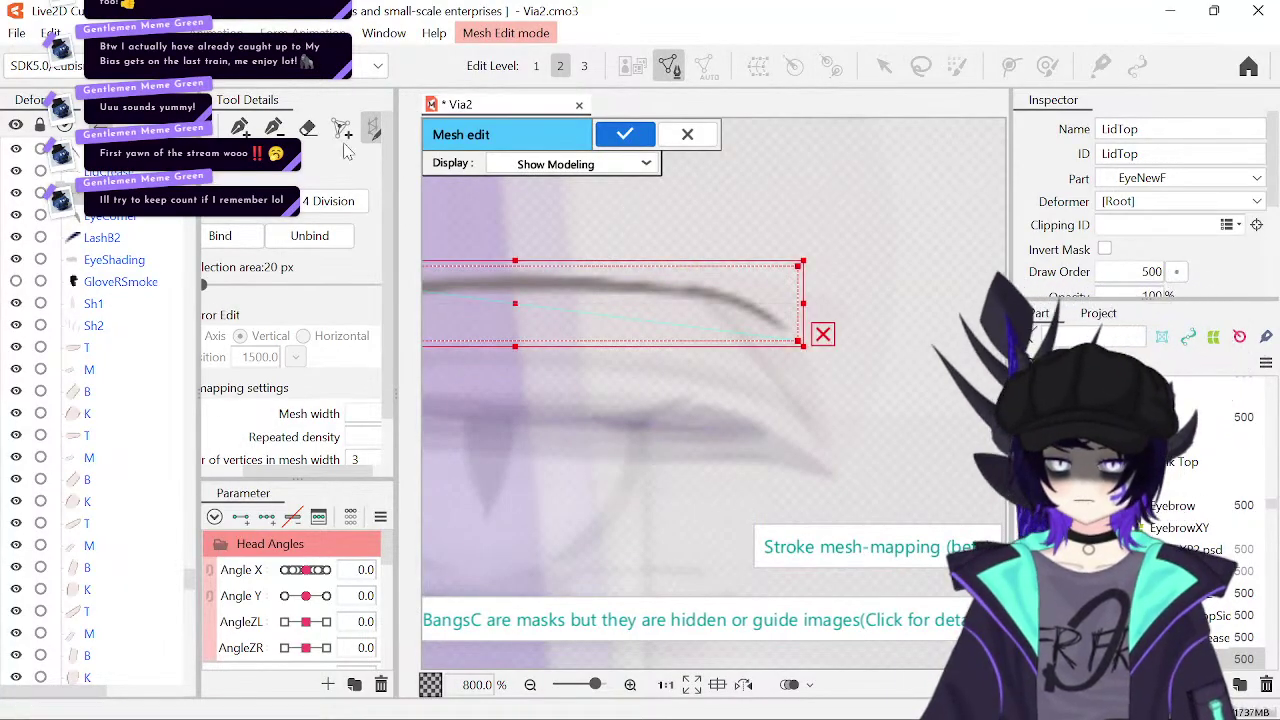
pyautogui.click(307, 127)
pyautogui.moveTo(523, 329); pyautogui.dragTo(873, 351)
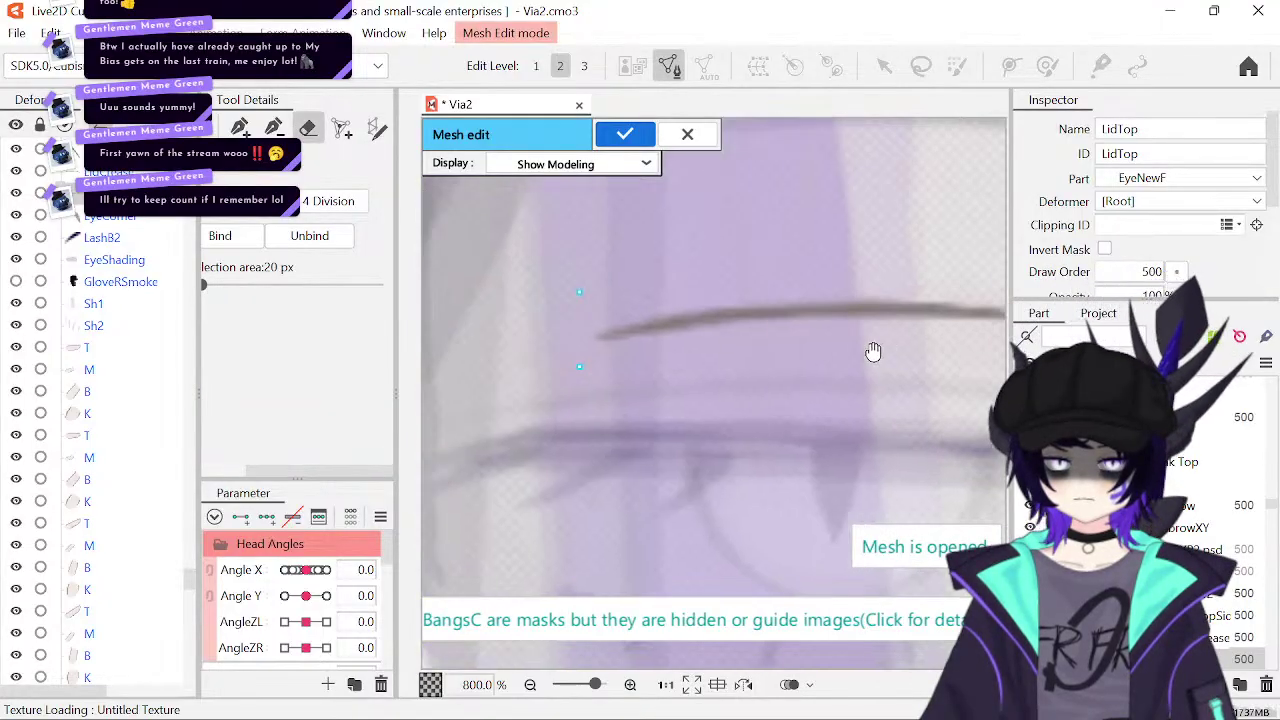
# - Widen the canvas area and draw a stroke mesh along the full length of the LidTop line
pyautogui.click(372, 127)
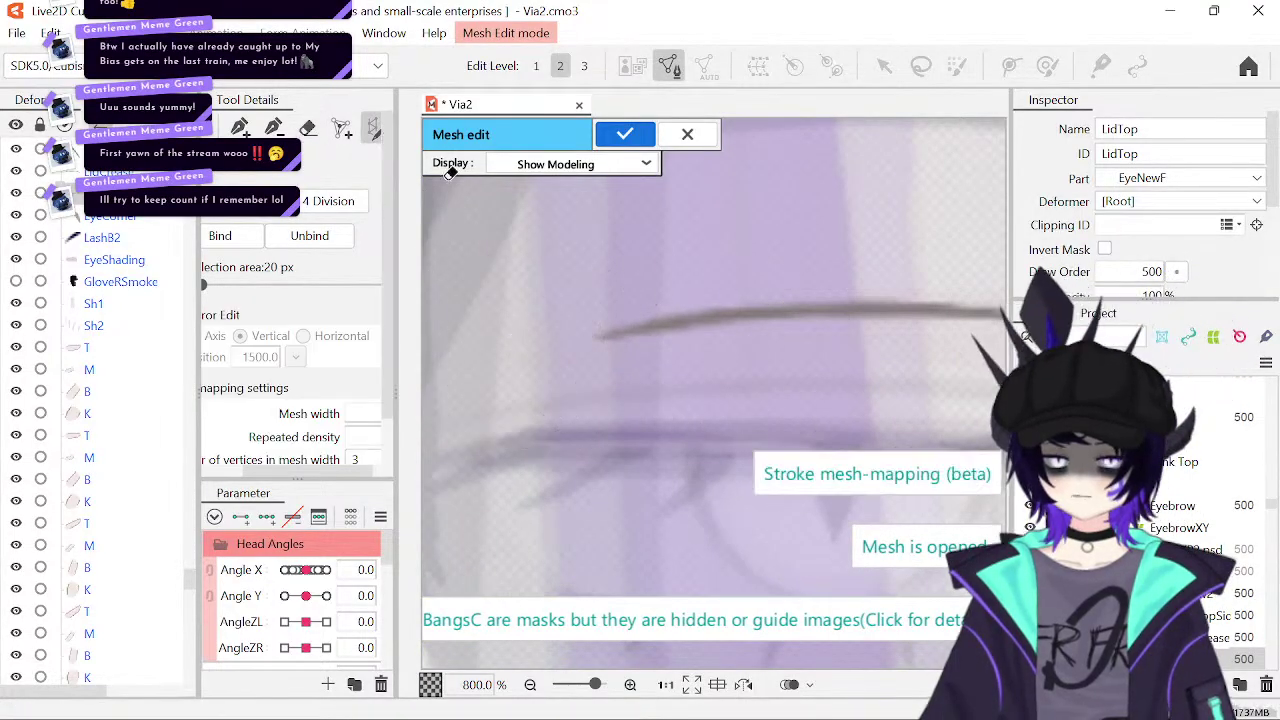
pyautogui.moveTo(600, 260)
pyautogui.mouseDown()
pyautogui.moveTo(706, 309)
pyautogui.moveTo(677, 303)
pyautogui.moveTo(694, 309)
pyautogui.mouseUp()
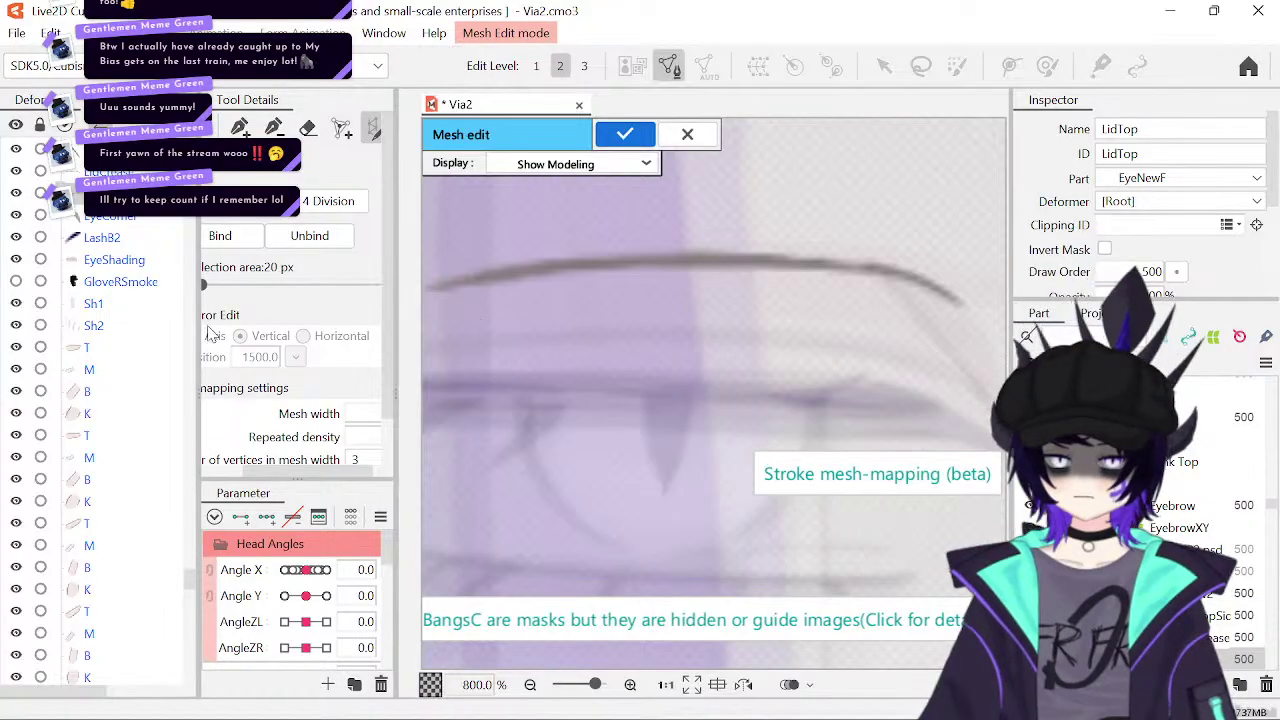
pyautogui.moveTo(198, 331); pyautogui.dragTo(139, 323)
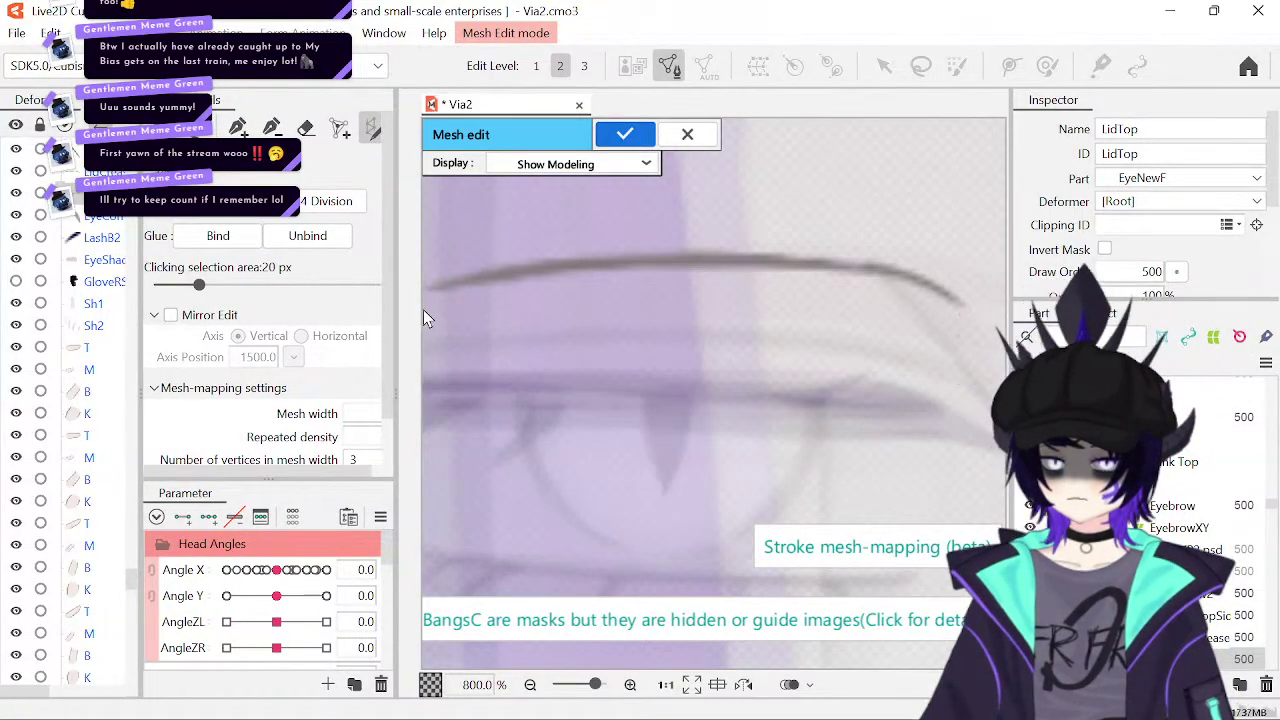
pyautogui.moveTo(397, 307); pyautogui.dragTo(324, 306)
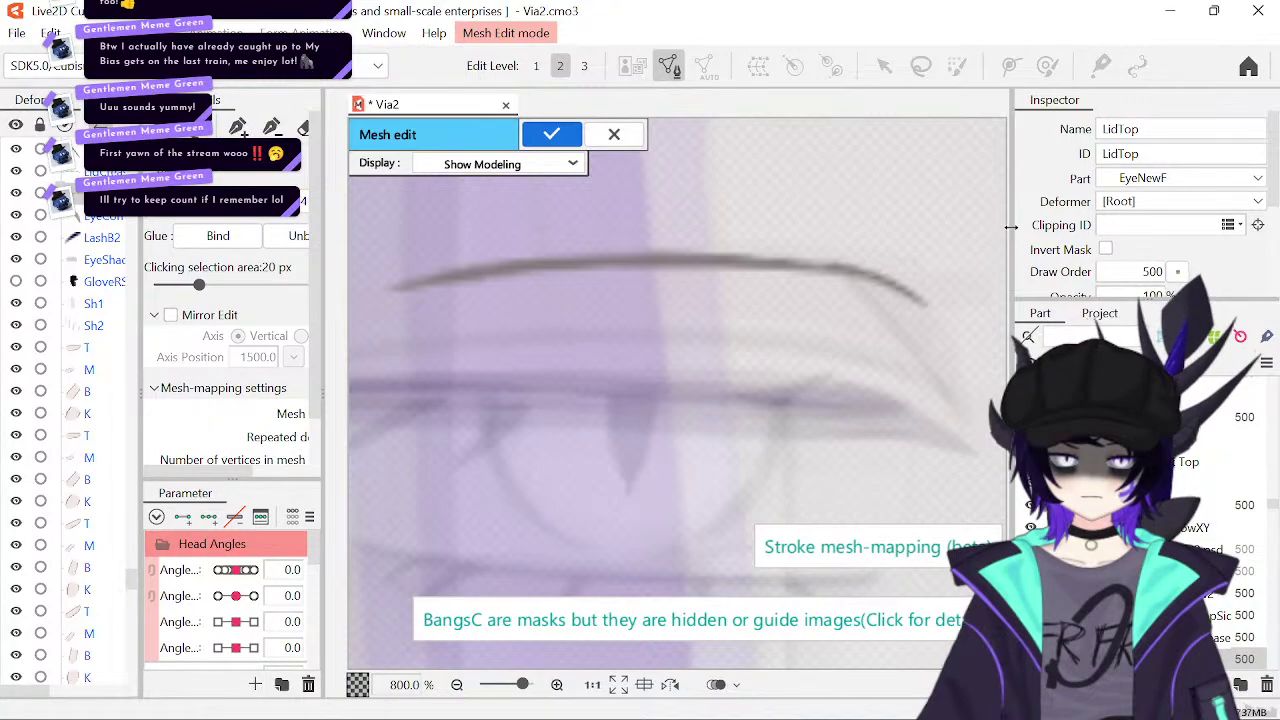
pyautogui.moveTo(1011, 227); pyautogui.dragTo(1053, 227)
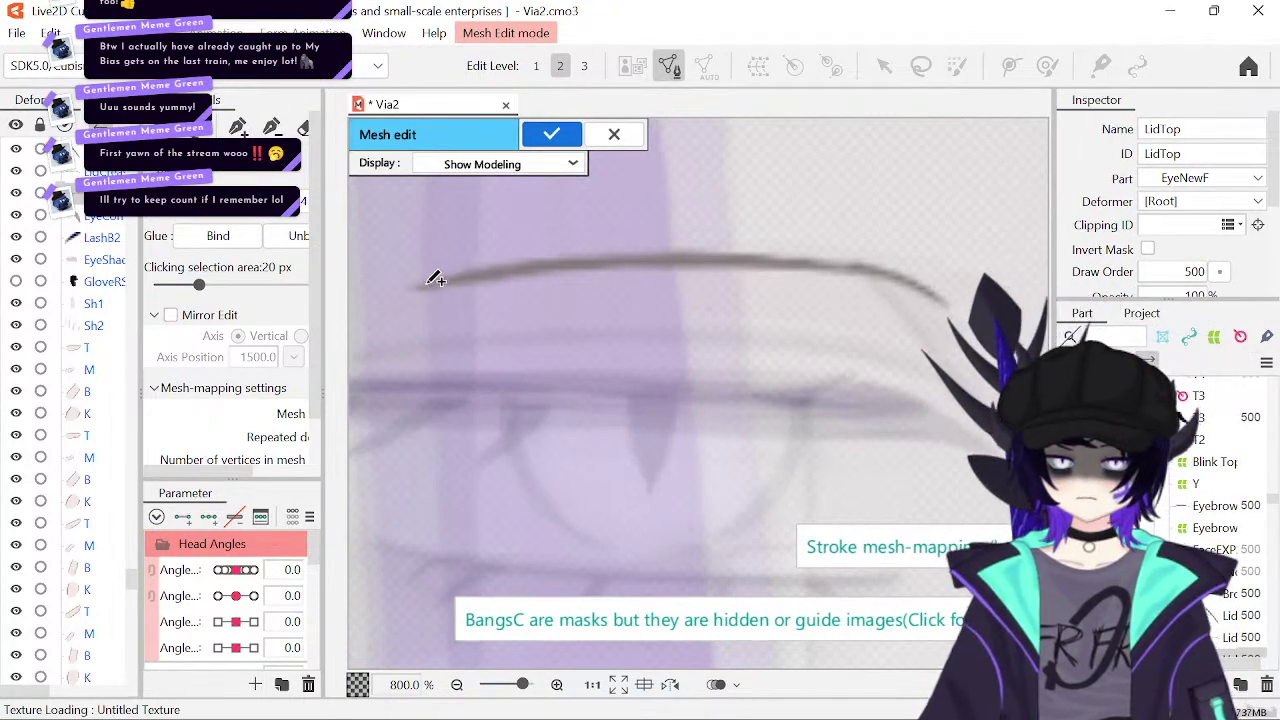
pyautogui.moveTo(424, 284)
pyautogui.mouseDown()
pyautogui.moveTo(542, 266)
pyautogui.moveTo(825, 252)
pyautogui.moveTo(904, 270)
pyautogui.moveTo(940, 298)
pyautogui.mouseUp()
# - Fit the LidTop stroke mesh to the curved lid line with additional control points and apply it
pyautogui.moveTo(814, 254)
pyautogui.mouseDown()
pyautogui.moveTo(905, 279)
pyautogui.moveTo(891, 275)
pyautogui.mouseUp()
pyautogui.moveTo(699, 274); pyautogui.dragTo(694, 263)
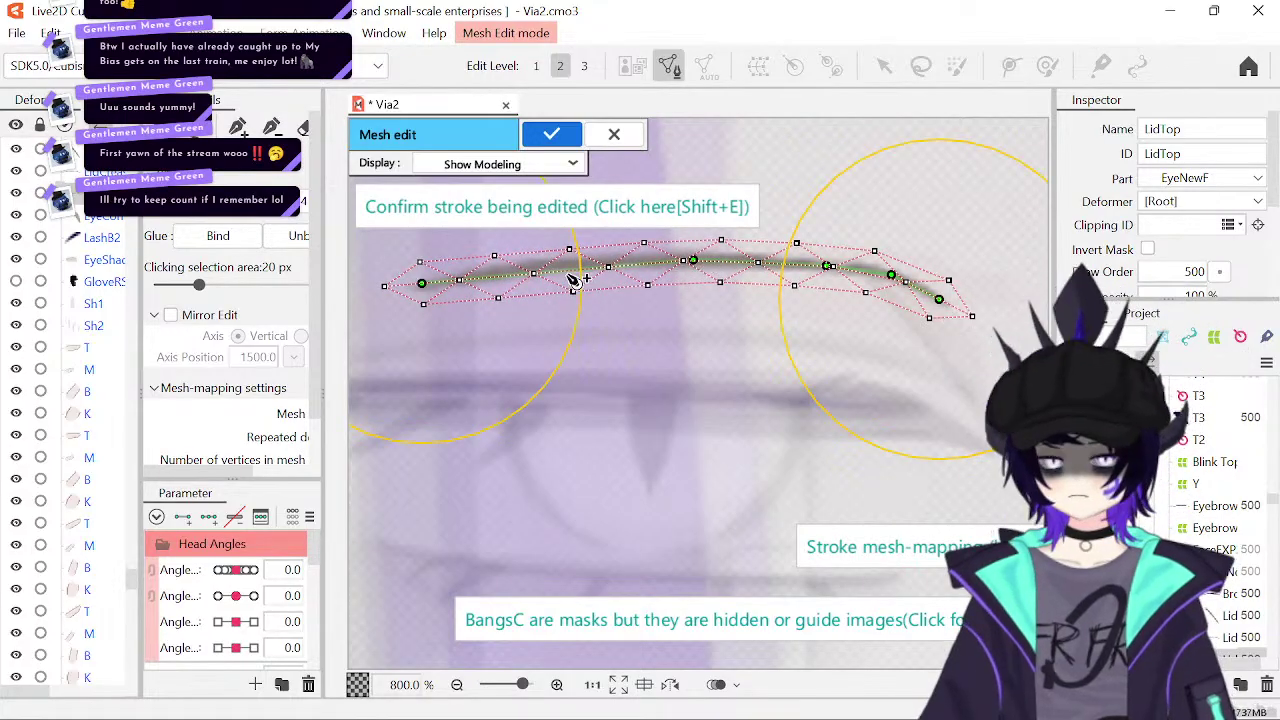
pyautogui.moveTo(573, 280); pyautogui.dragTo(578, 263)
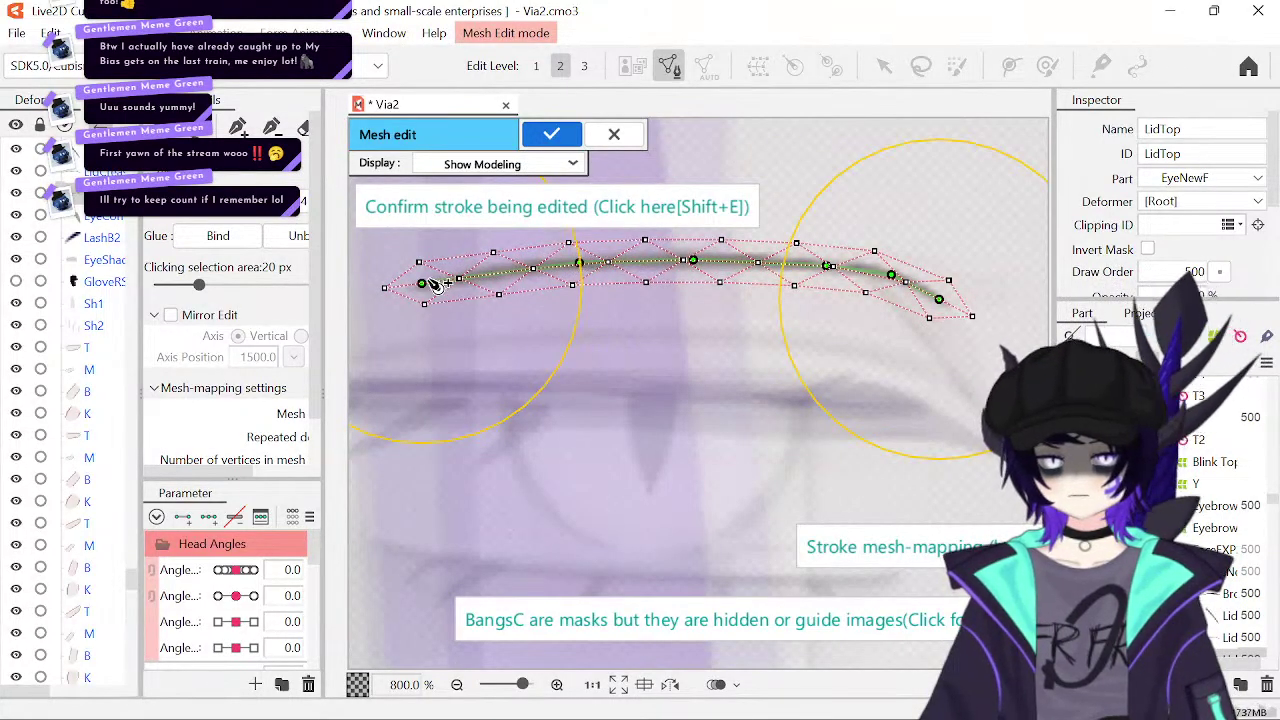
pyautogui.moveTo(427, 287); pyautogui.dragTo(498, 275)
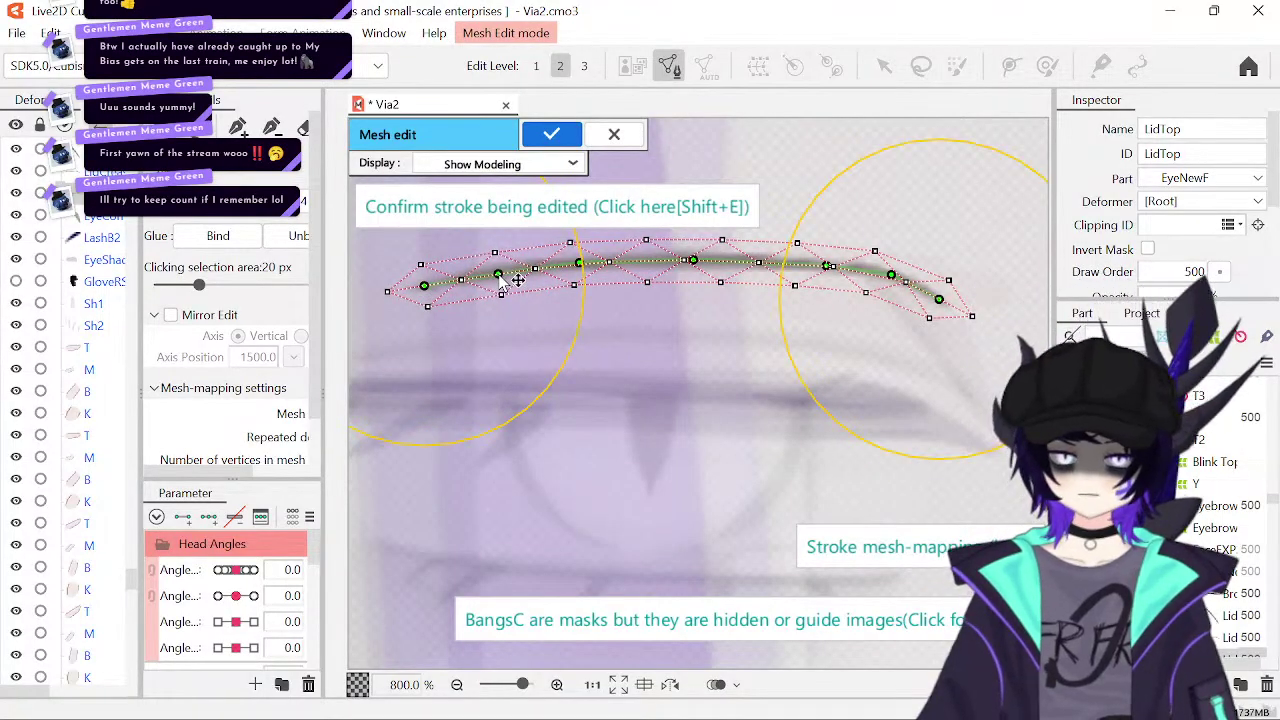
pyautogui.click(602, 219)
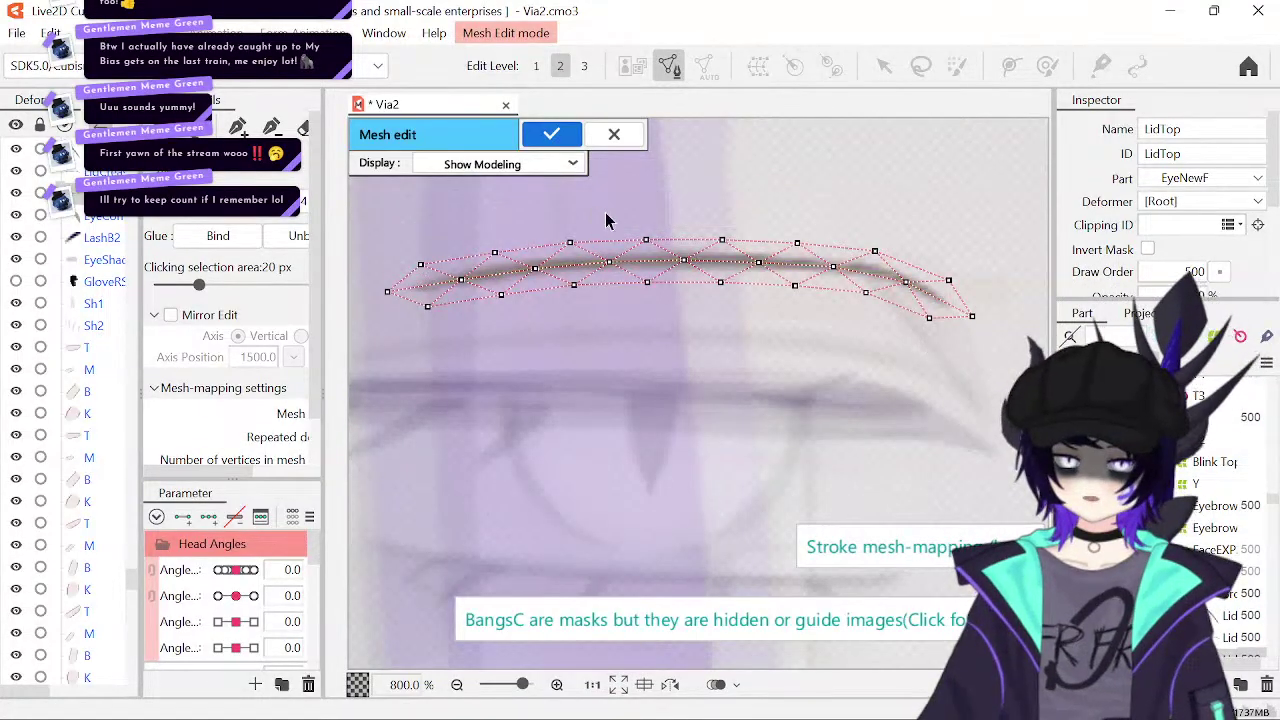
pyautogui.click(551, 134)
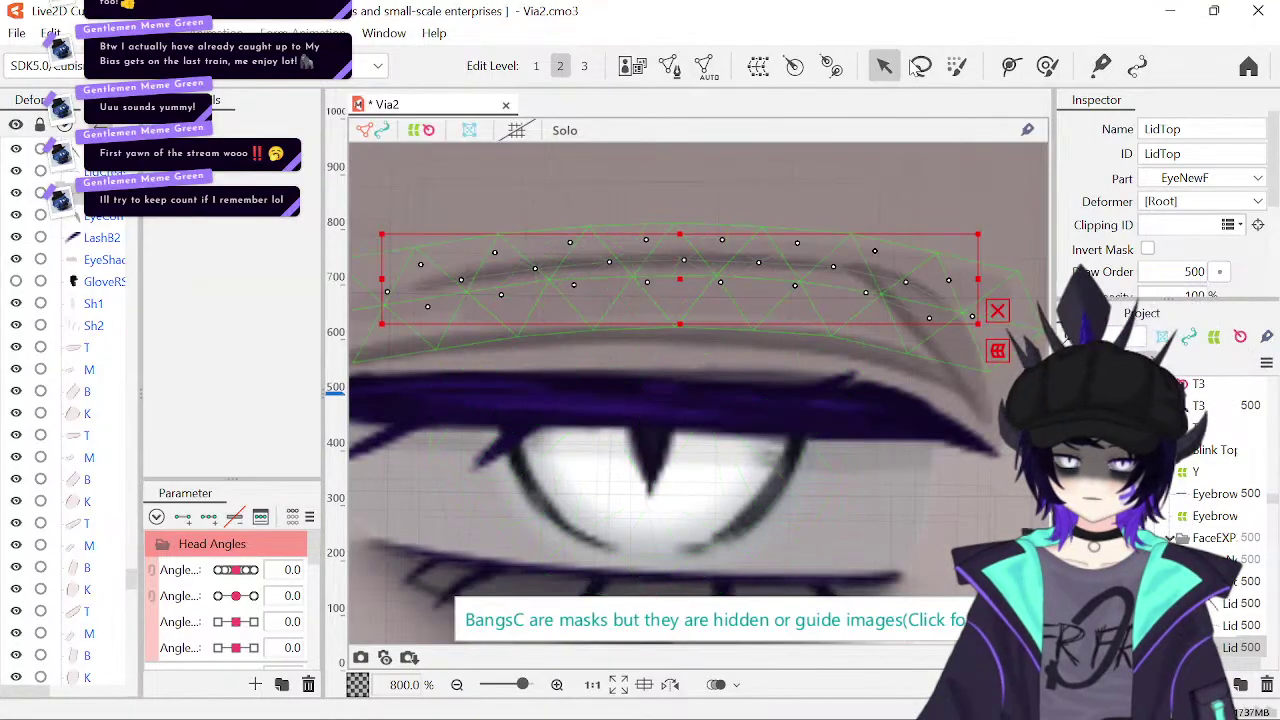
# - Open EyeCorner for manual mesh editing and erase its default mesh
pyautogui.click(771, 371)
pyautogui.moveTo(744, 329); pyautogui.dragTo(726, 354)
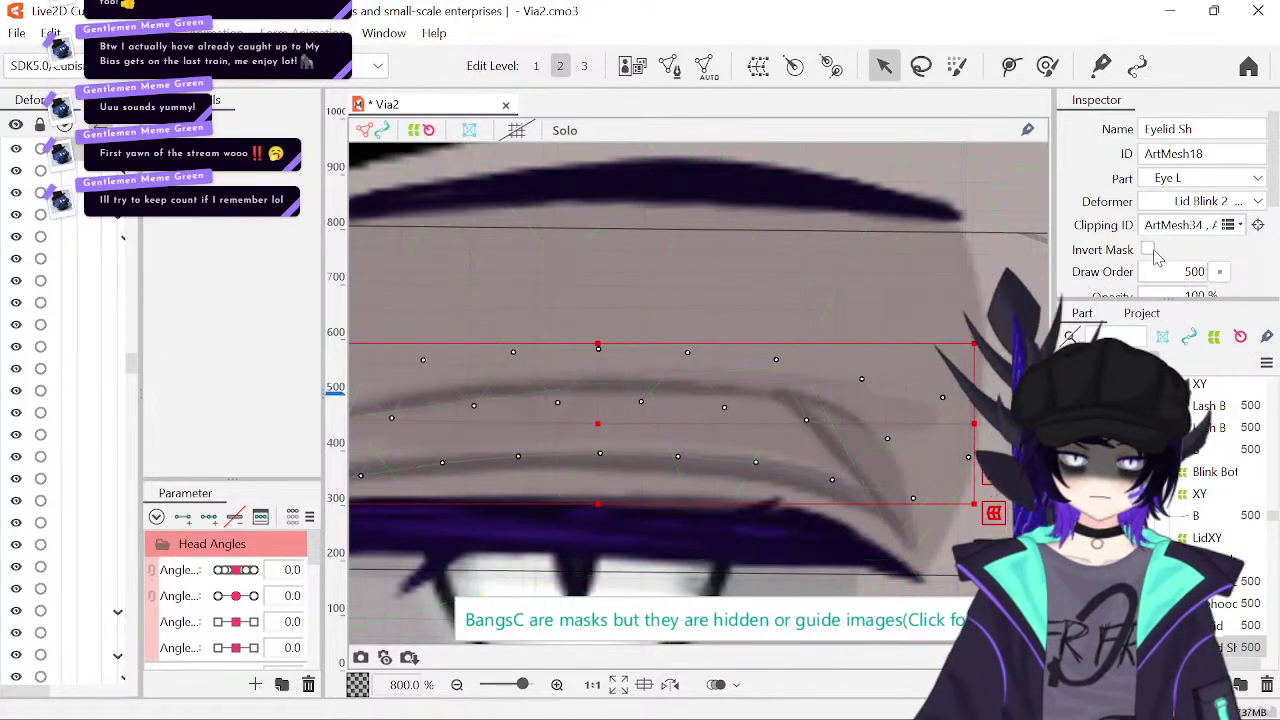
pyautogui.click(966, 453)
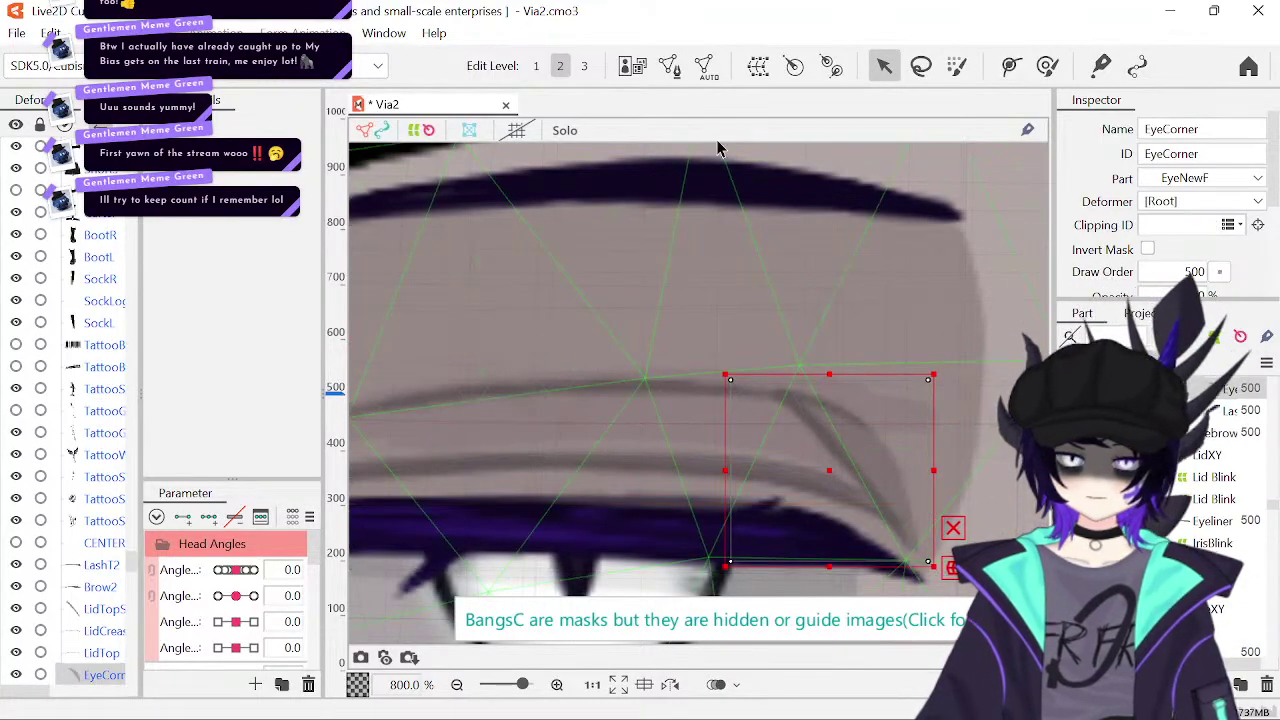
pyautogui.click(669, 66)
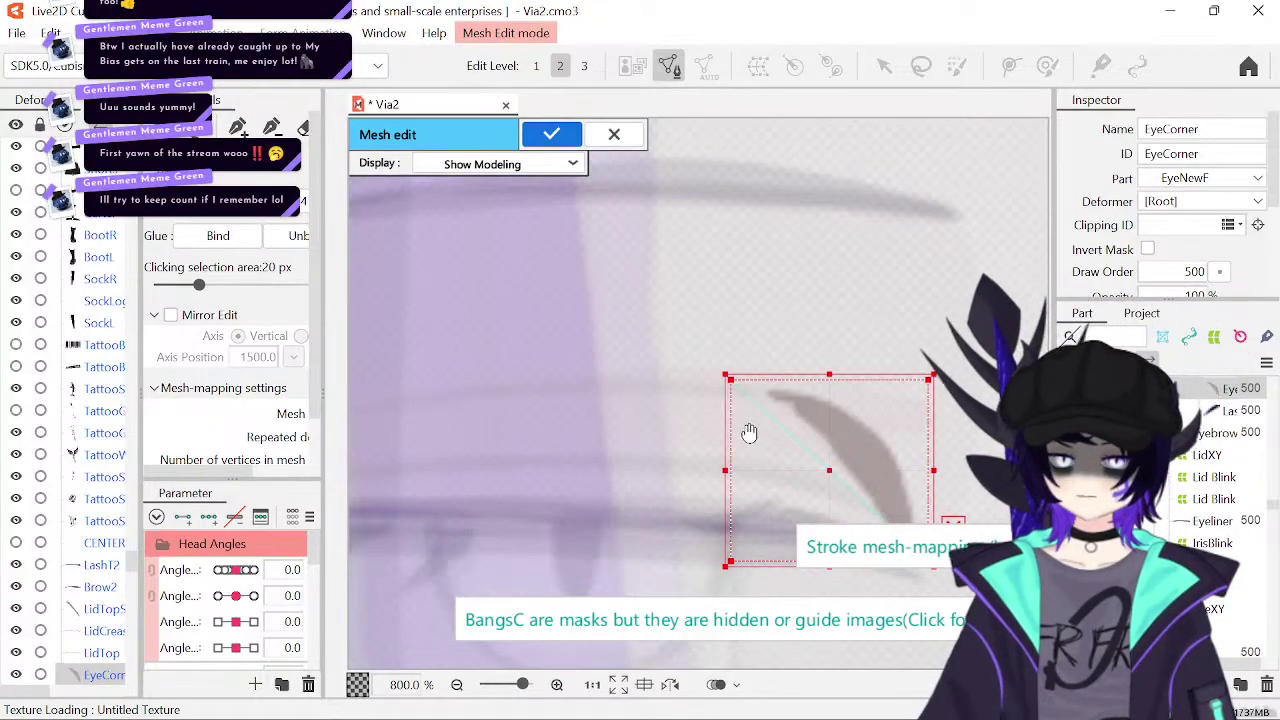
pyautogui.moveTo(791, 443); pyautogui.dragTo(602, 318)
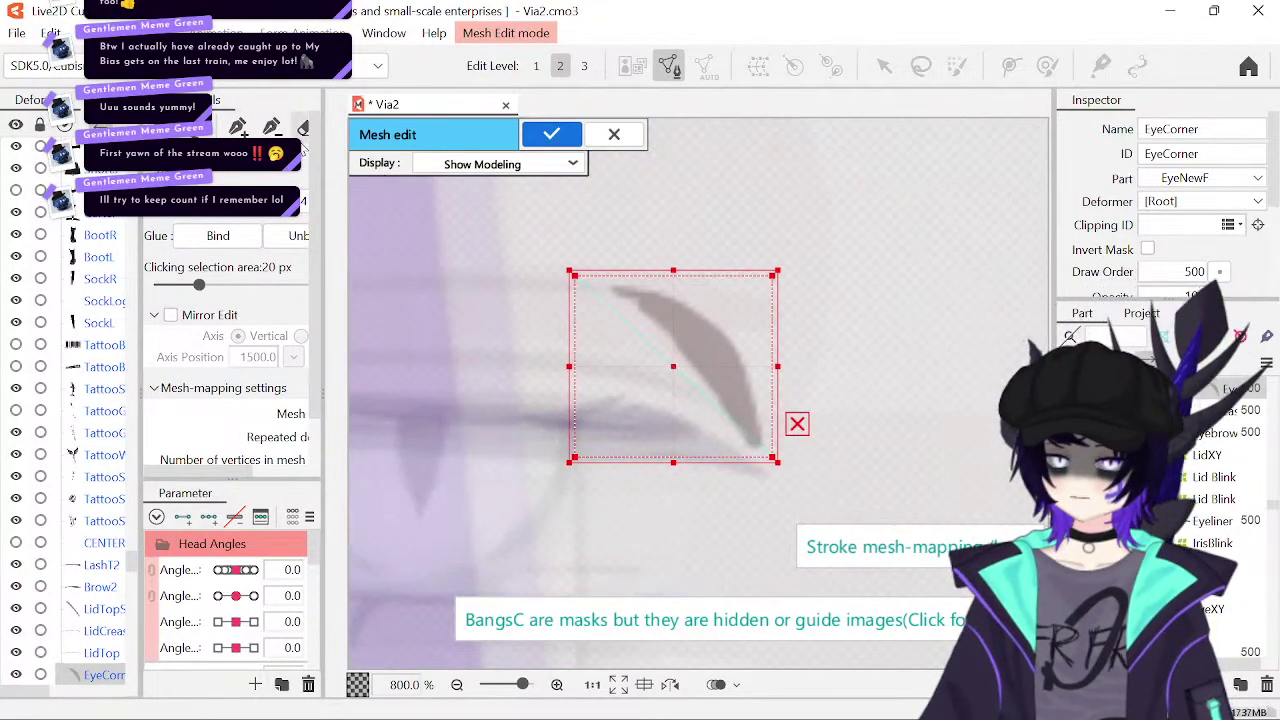
pyautogui.click(305, 126)
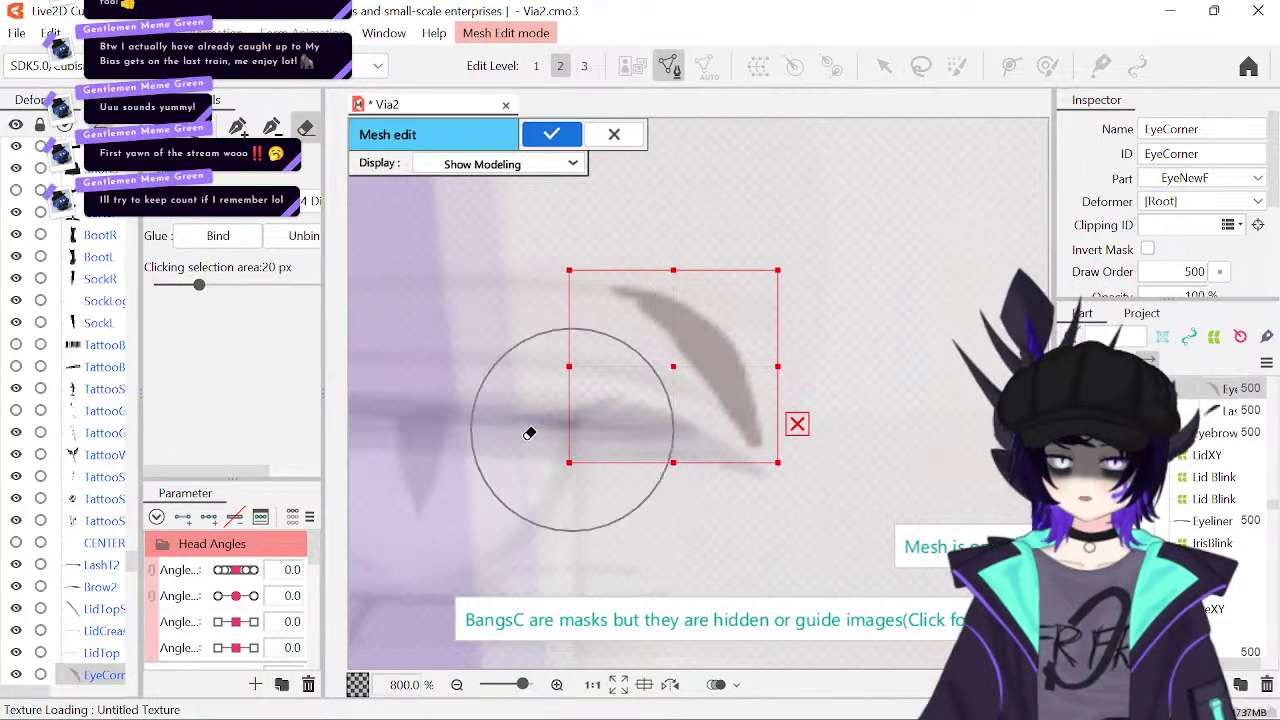
pyautogui.moveTo(529, 429); pyautogui.dragTo(514, 429)
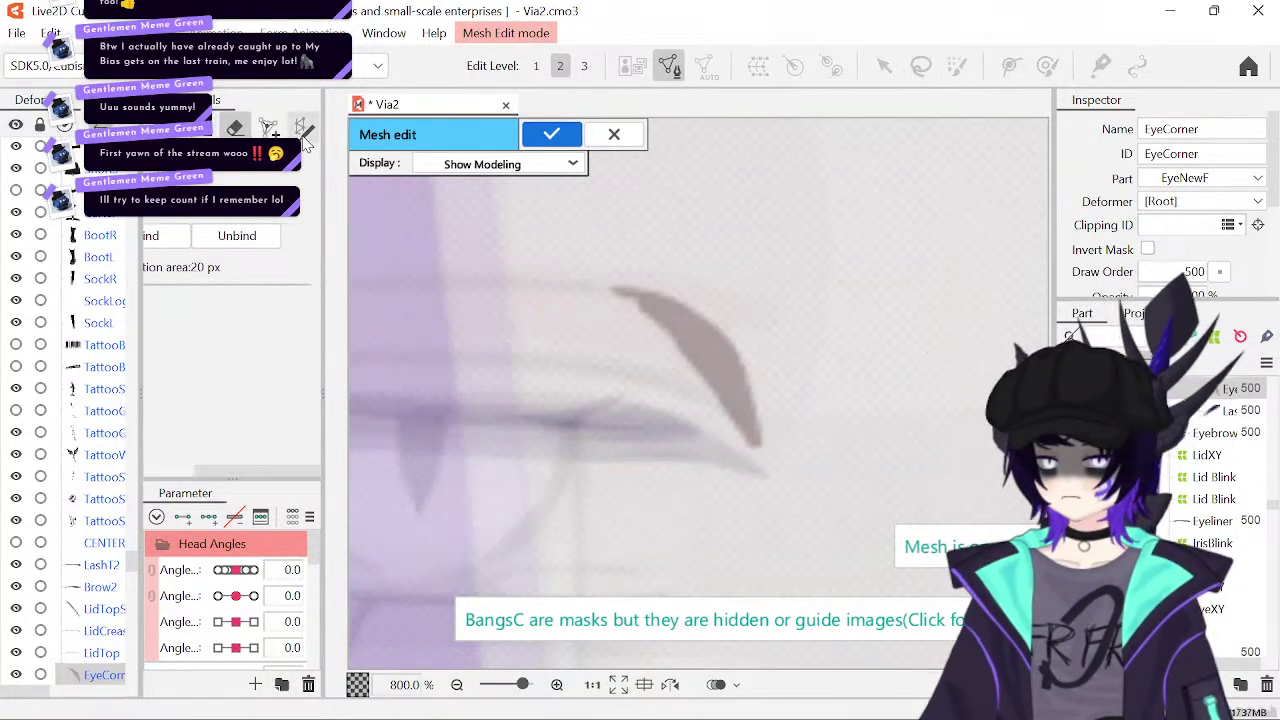
# - Place mesh vertices along both edges of the crescent-shaped eye corner to form a closed inner outline
pyautogui.click(239, 127)
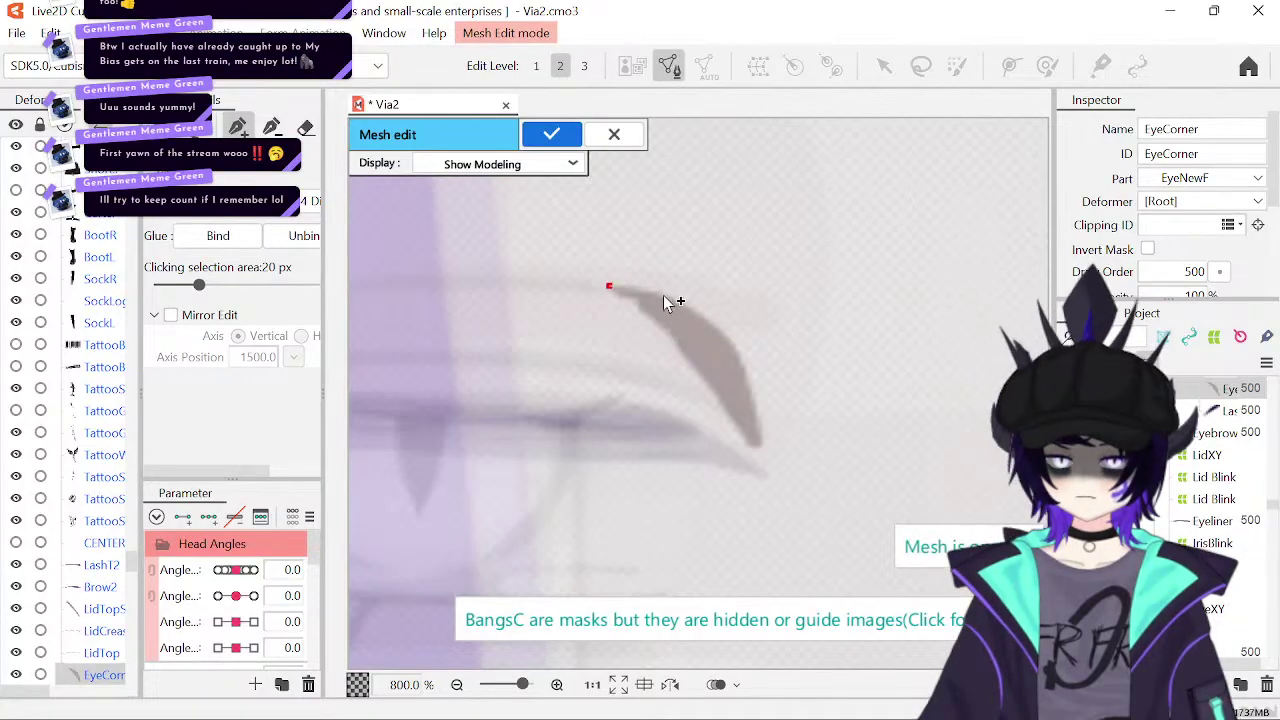
pyautogui.click(662, 295)
pyautogui.click(701, 317)
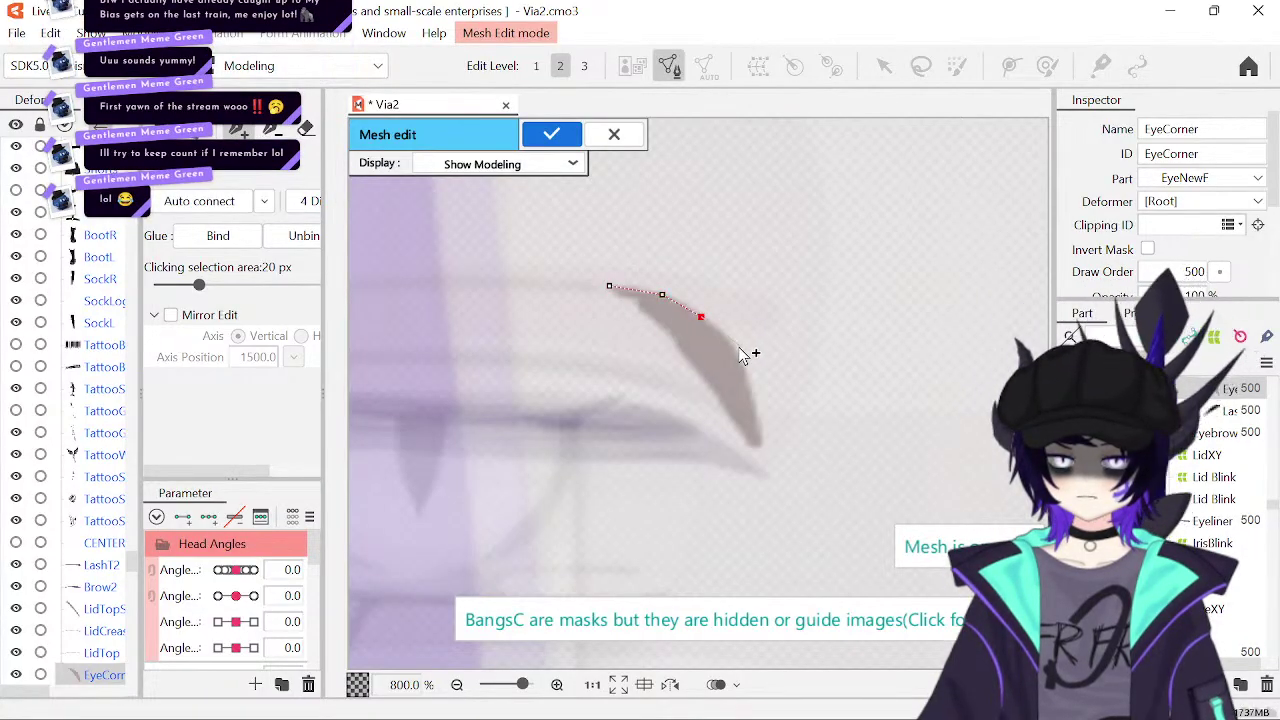
pyautogui.click(748, 380)
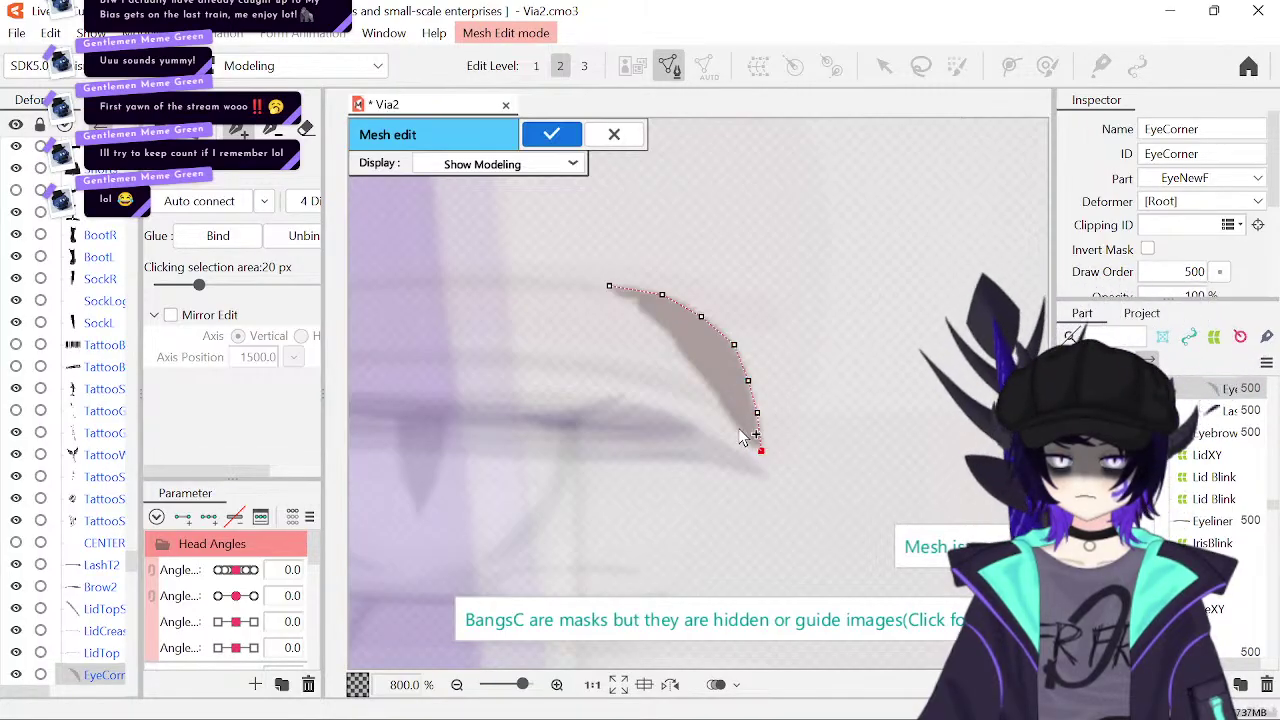
pyautogui.click(686, 360)
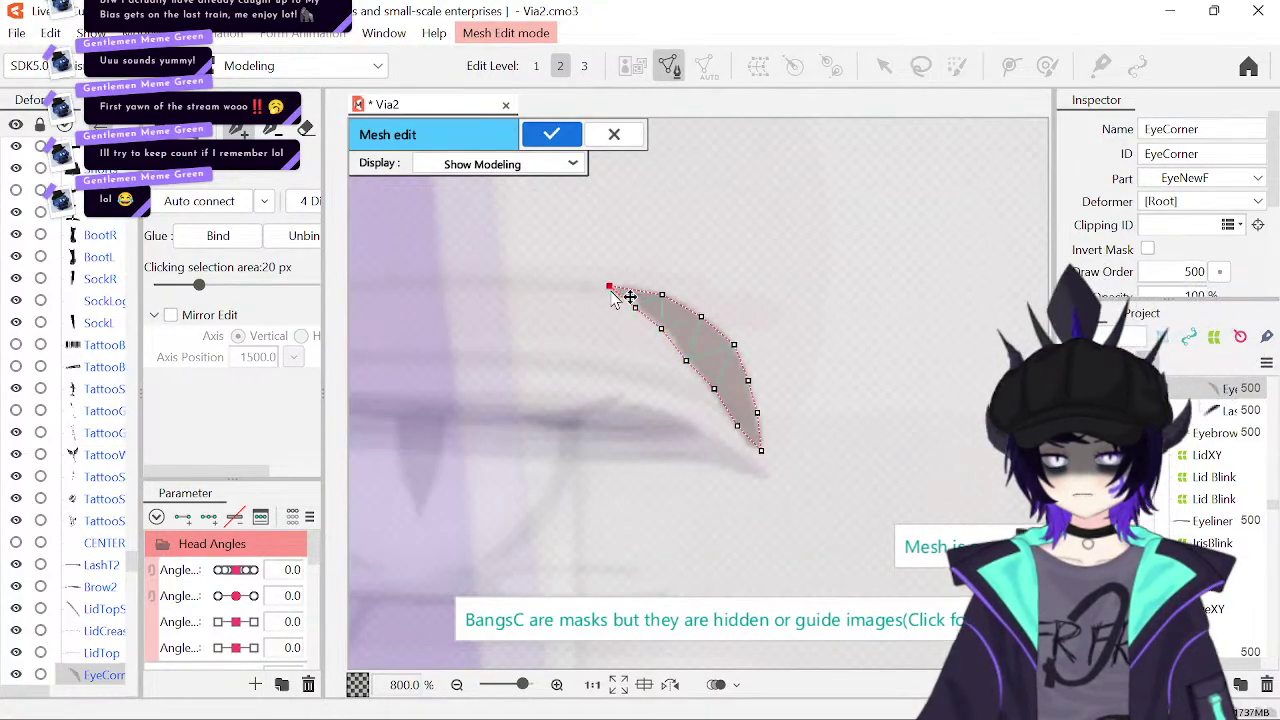
# - Add a closed ring of vertices a short distance outside the eye corner's inner outline
pyautogui.click(584, 272)
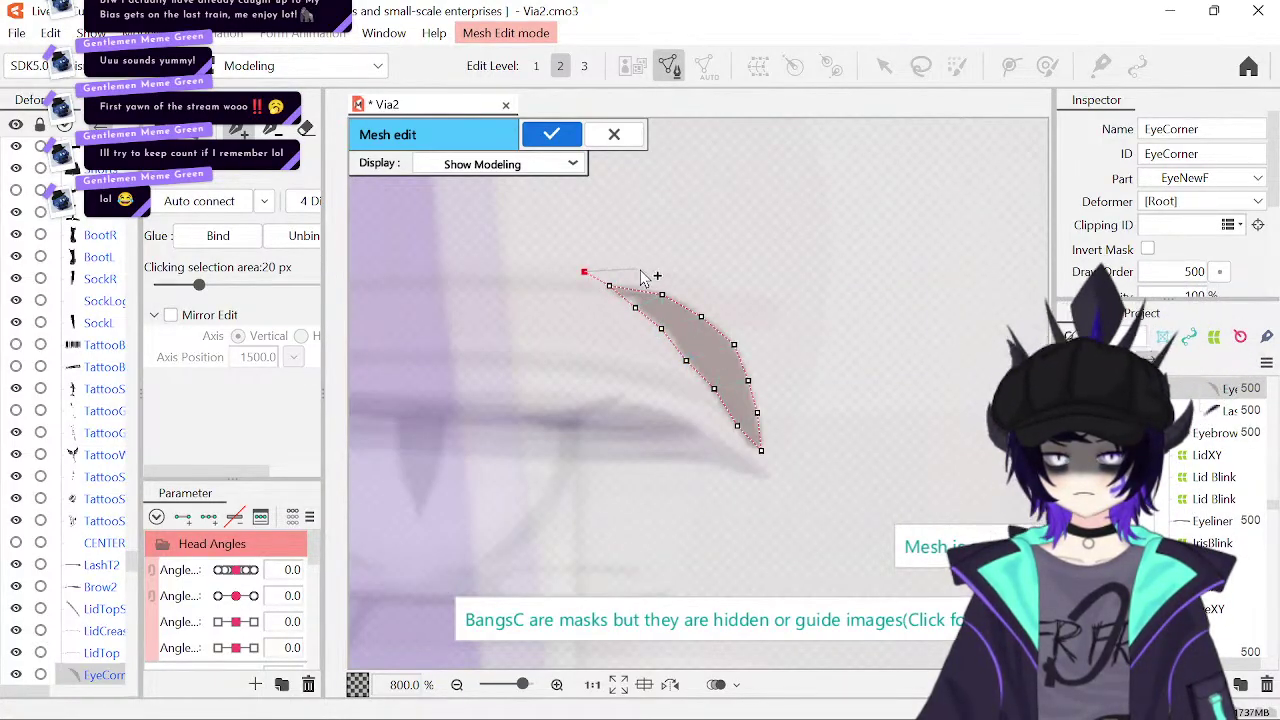
pyautogui.click(698, 290)
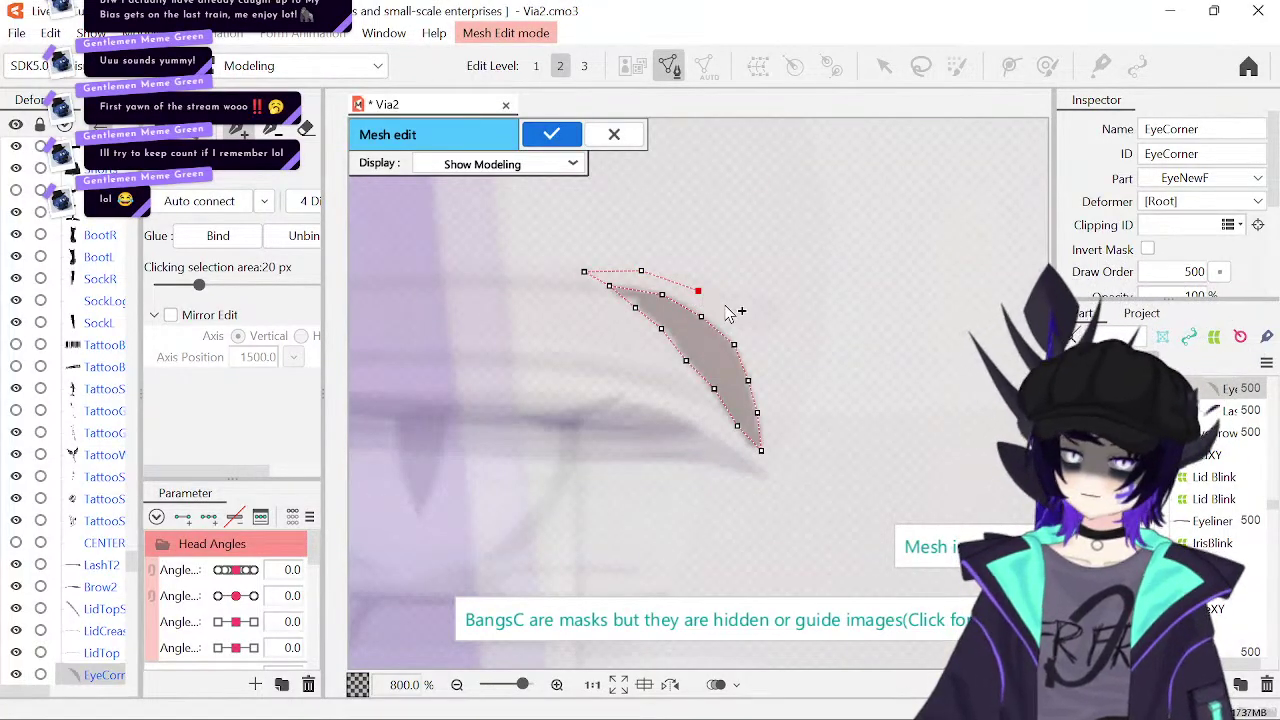
pyautogui.click(762, 358)
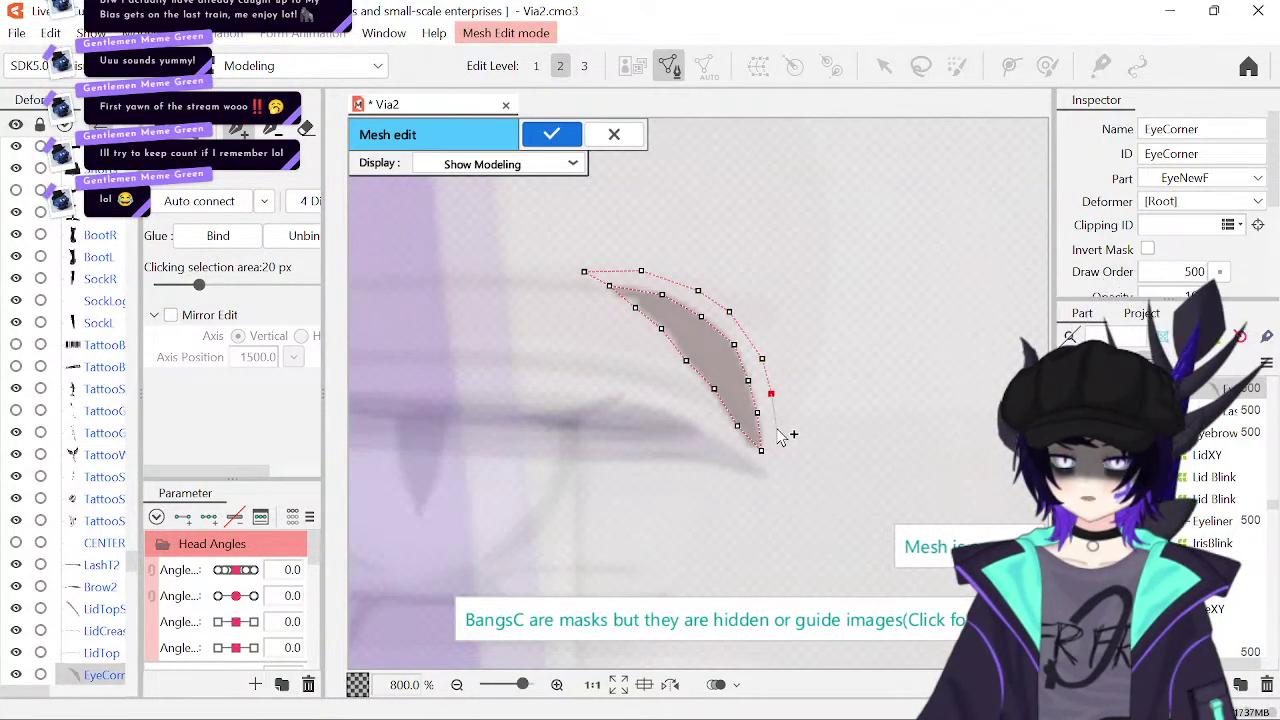
pyautogui.click(776, 429)
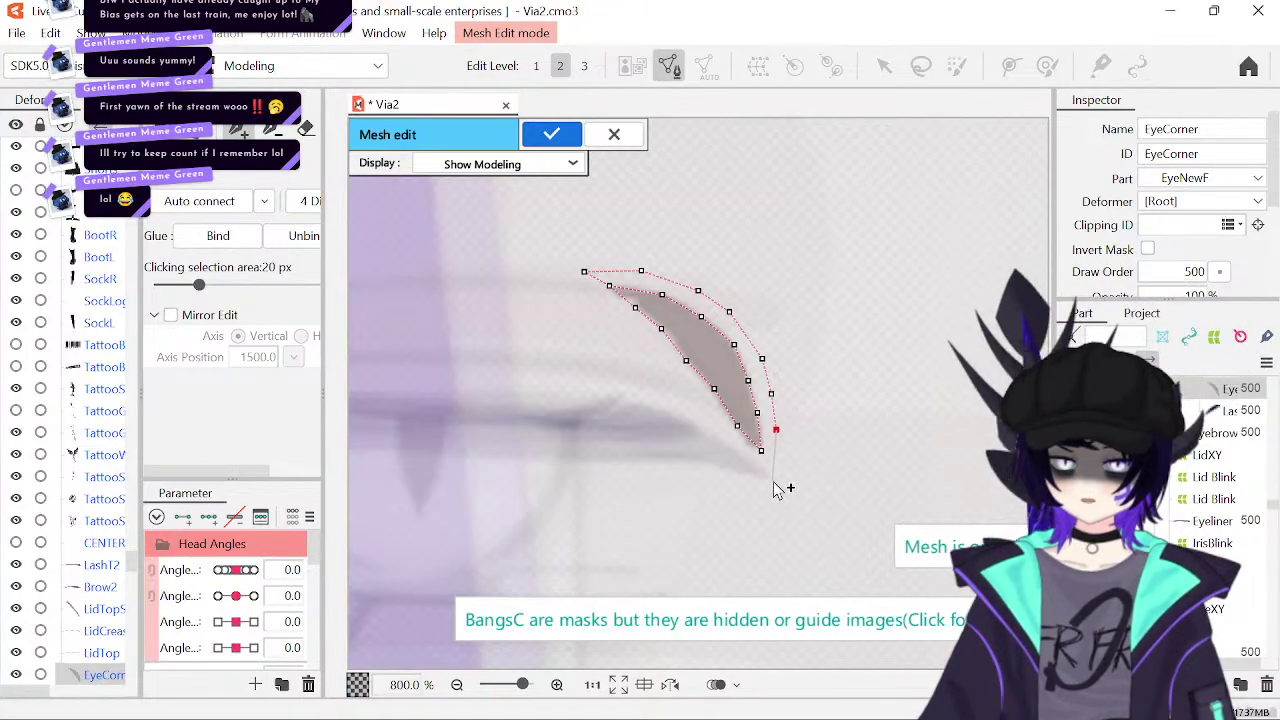
pyautogui.click(772, 481)
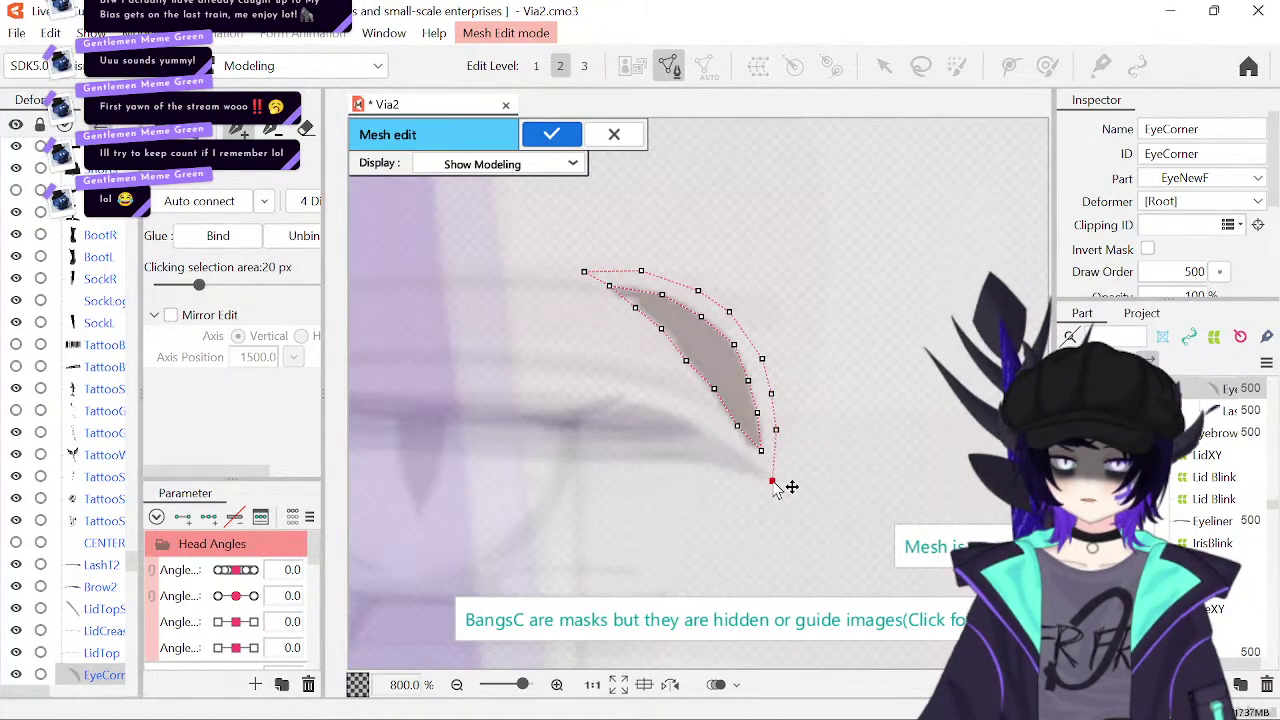
pyautogui.click(733, 451)
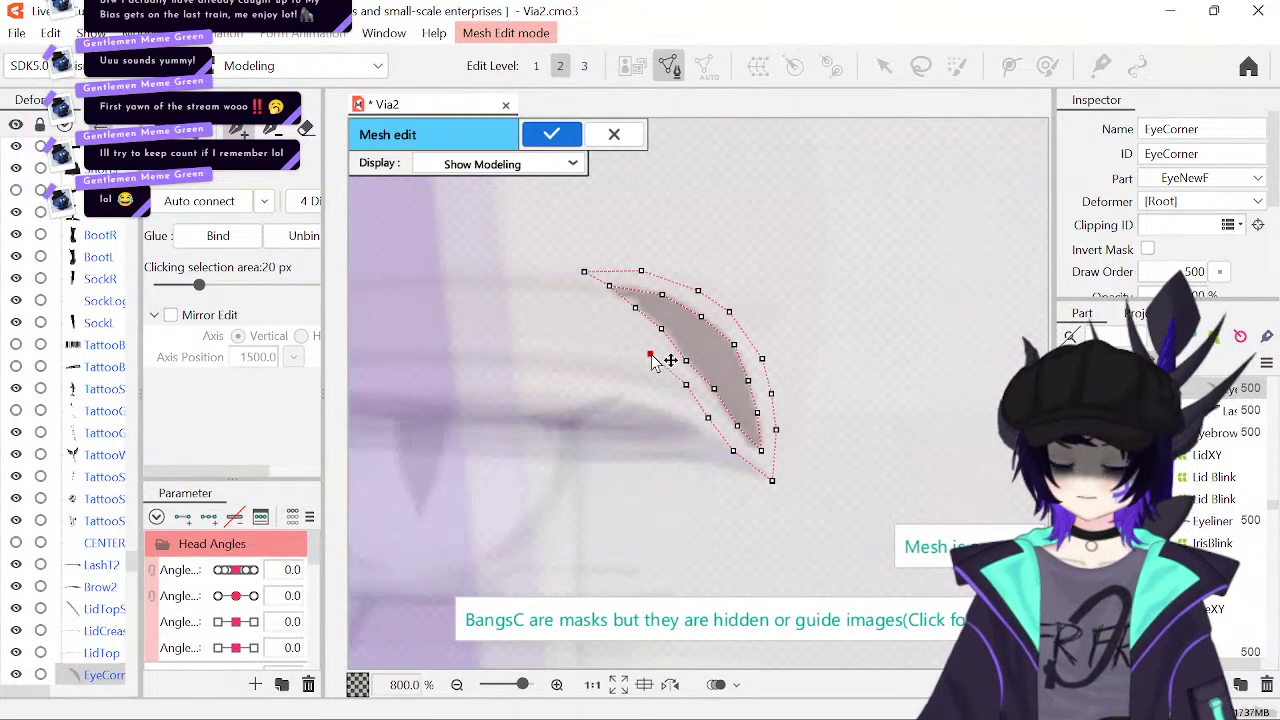
pyautogui.click(602, 308)
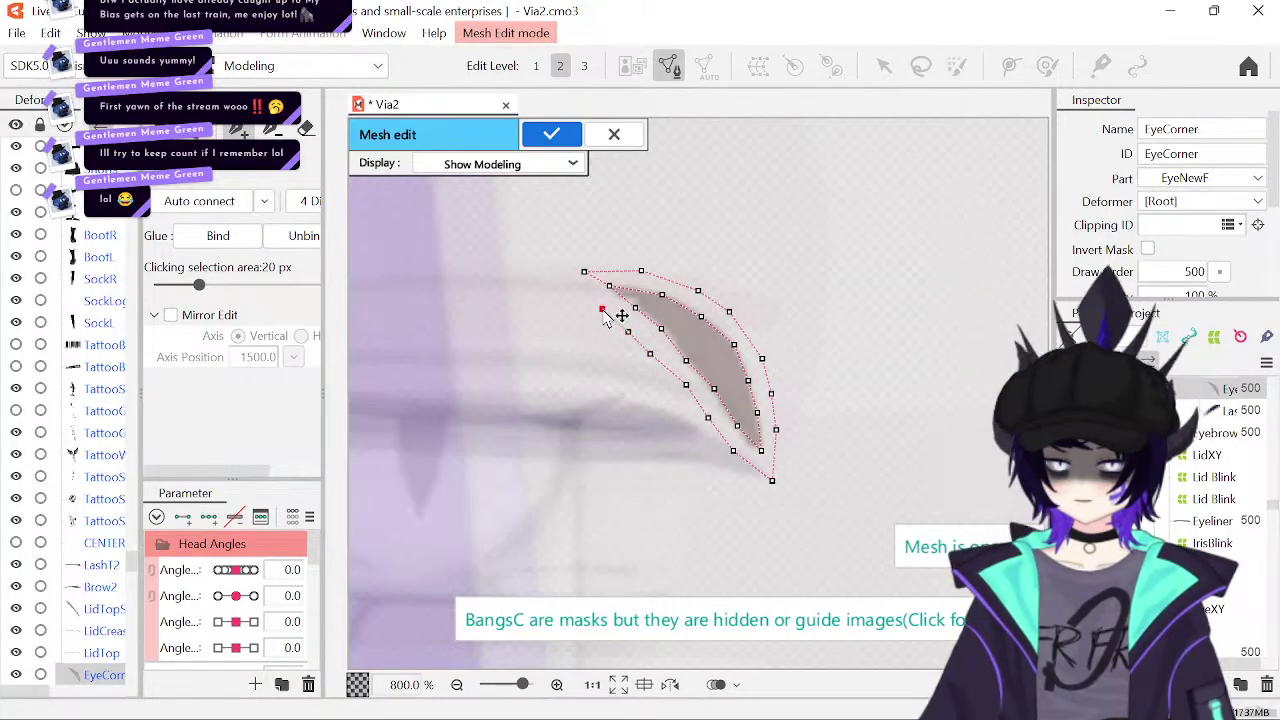
pyautogui.click(585, 272)
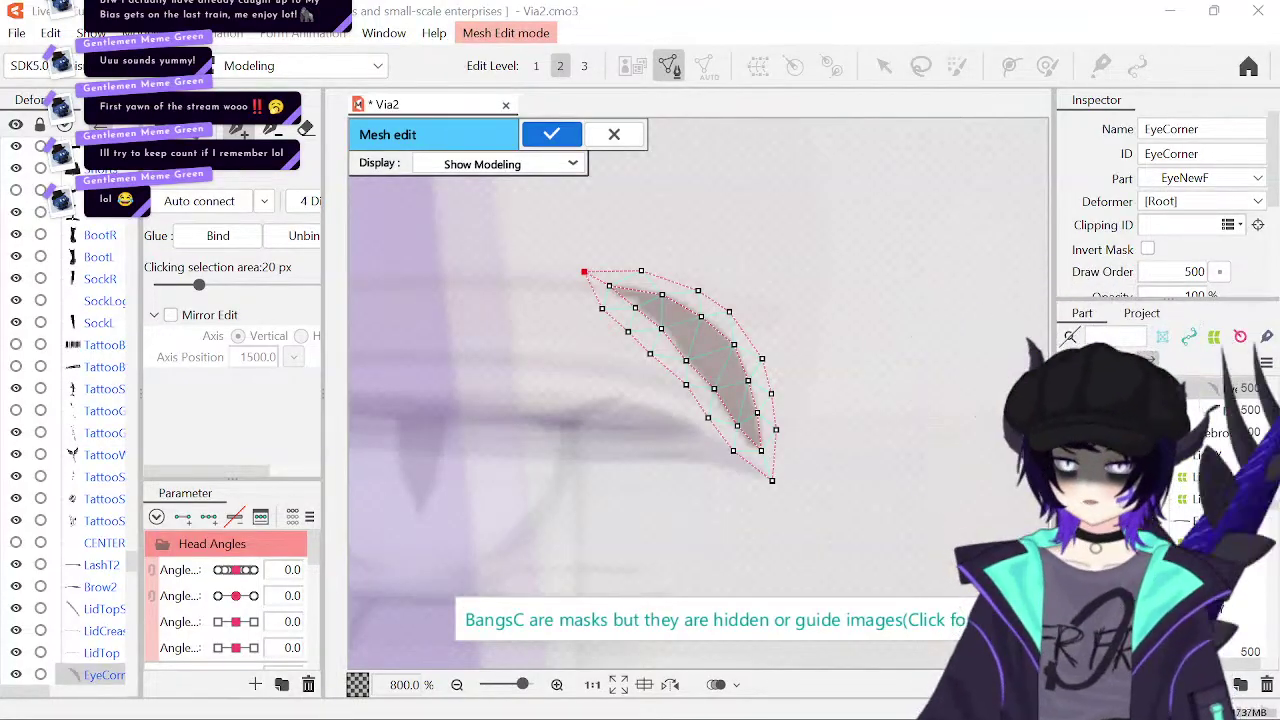
# - Auto-connect the EyeCorner vertices into a triangulated mesh and fine-tune points on its outer outline
pyautogui.click(685, 389)
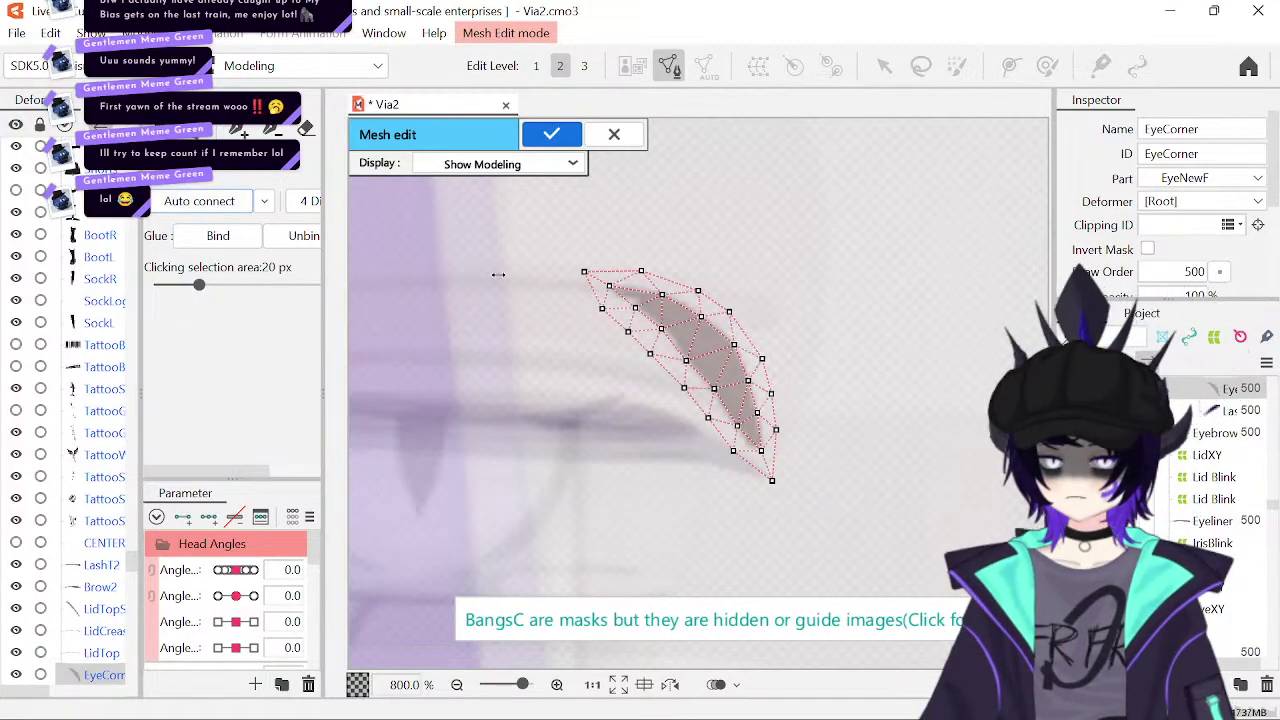
pyautogui.moveTo(591, 282); pyautogui.dragTo(583, 284)
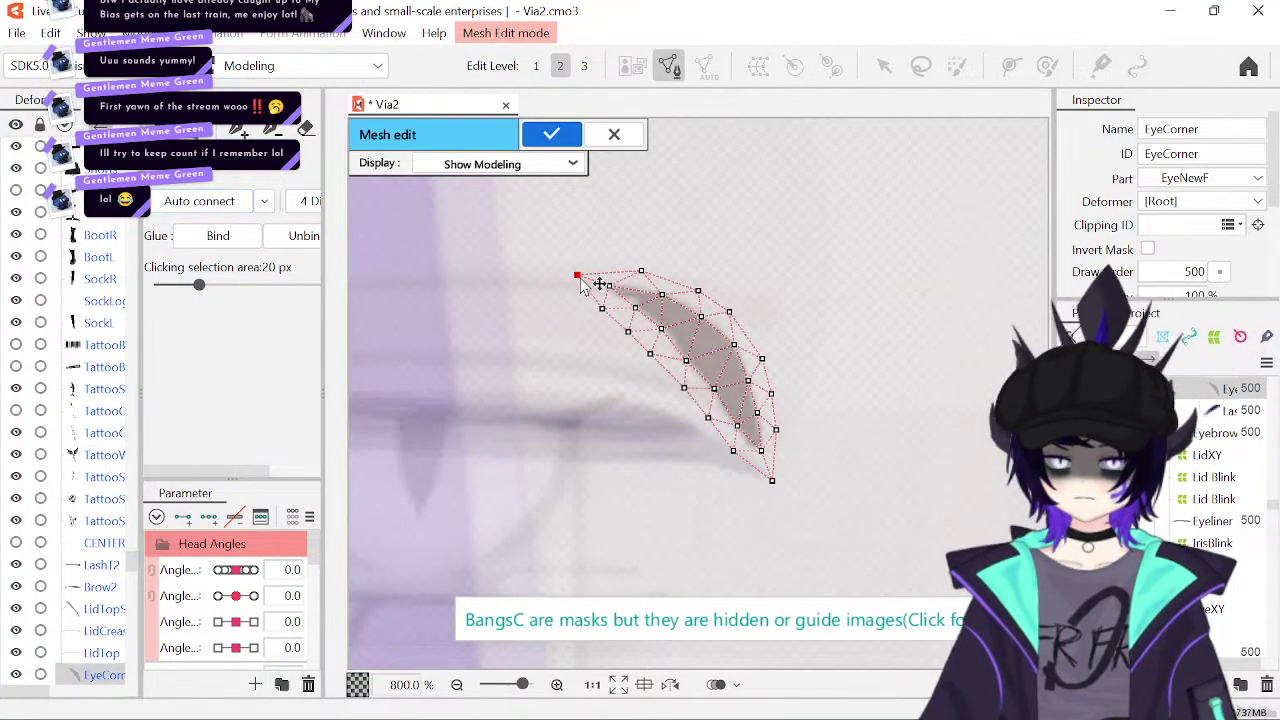
# - Apply the edited EyeCorner mesh and leave mesh editing
pyautogui.click(556, 134)
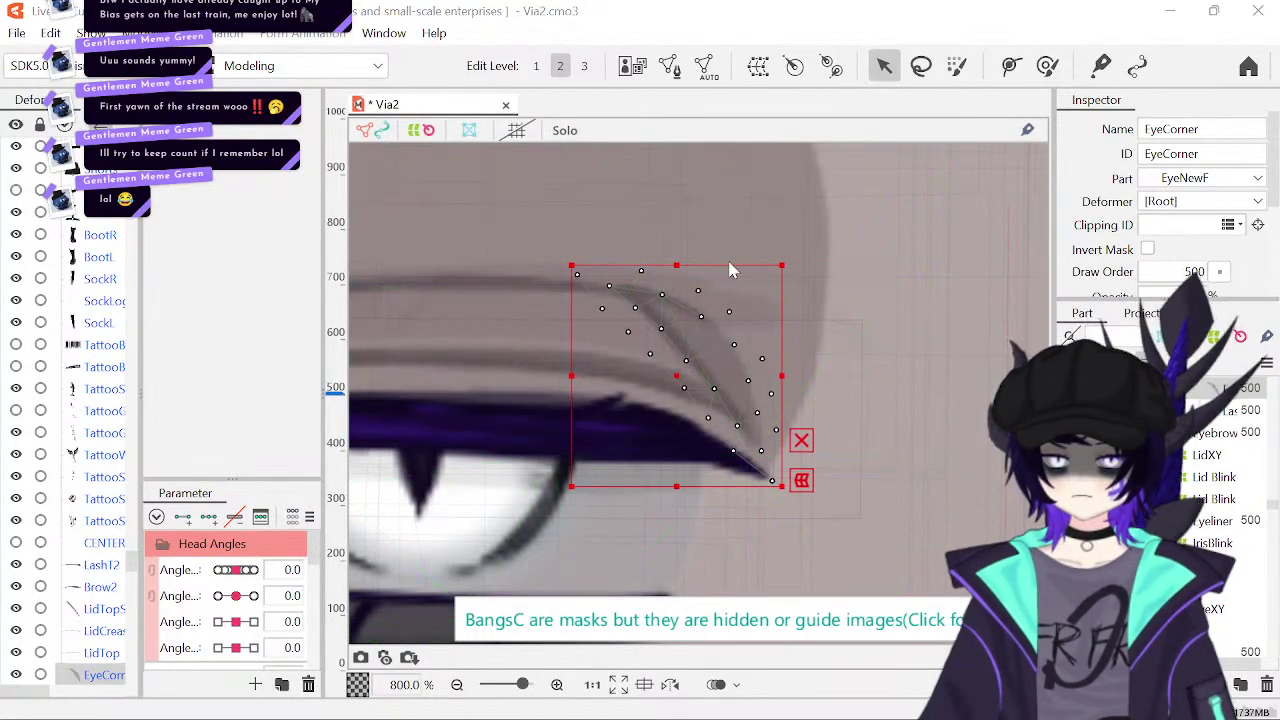
# - Open the eyebrow part Brow2 for manual mesh editing and erase its default mesh
pyautogui.moveTo(667, 259); pyautogui.dragTo(955, 455)
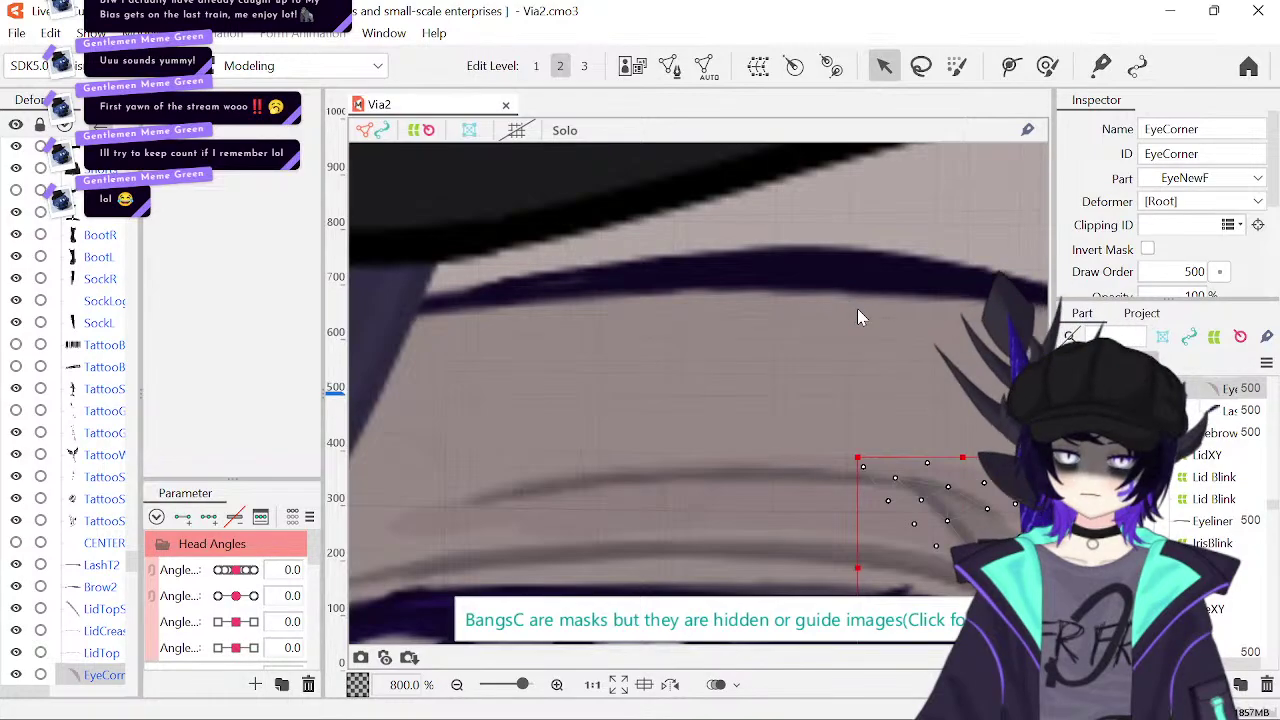
pyautogui.click(860, 280)
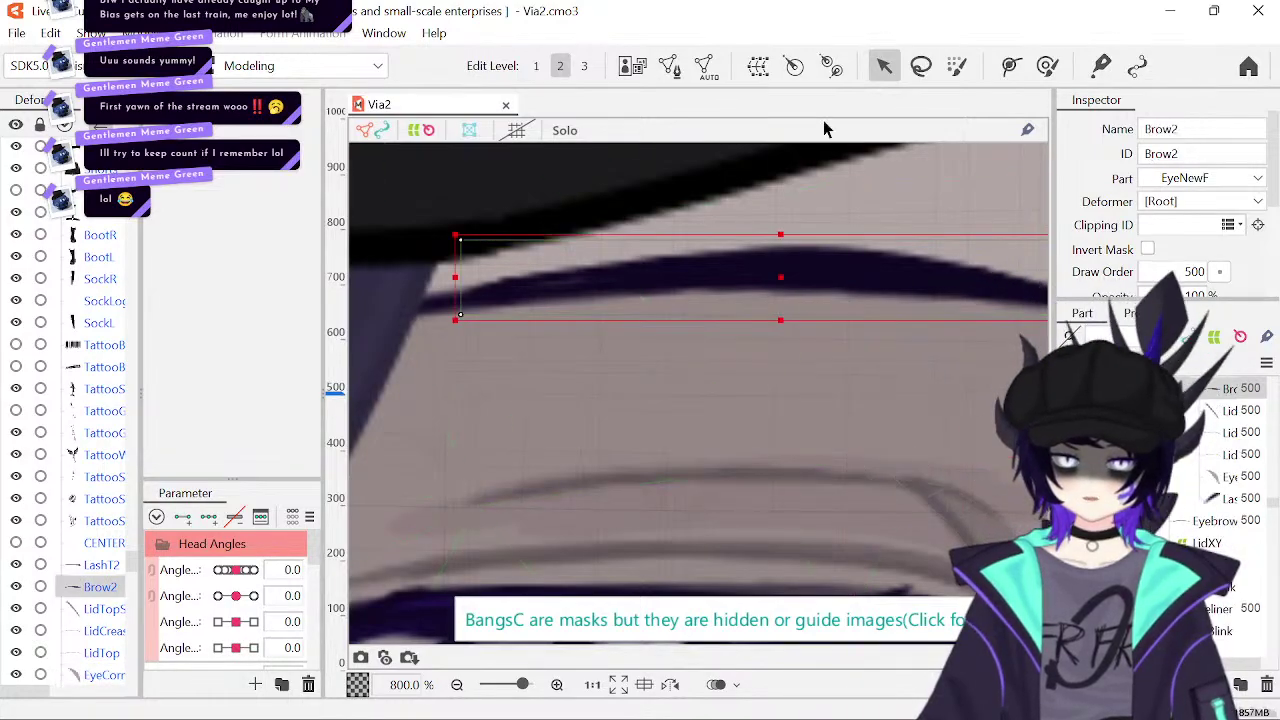
pyautogui.click(669, 66)
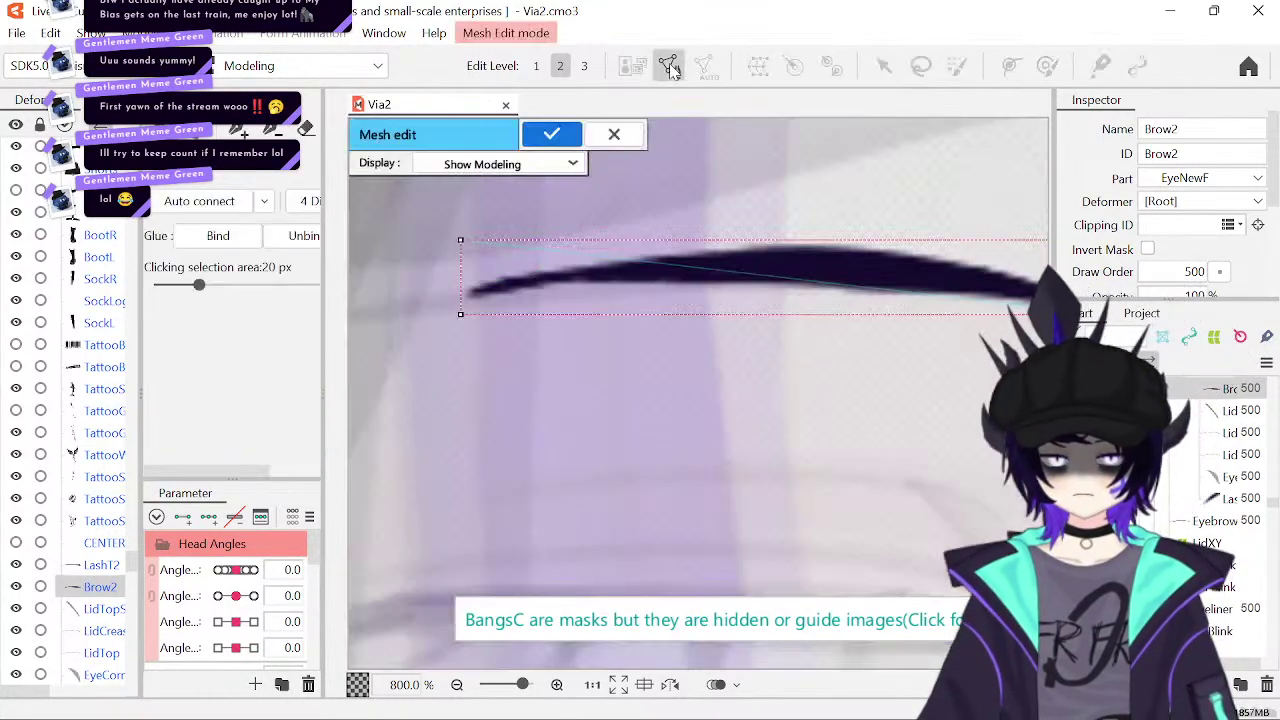
pyautogui.hotkey('ctrl', 'a')
pyautogui.press('Delete')
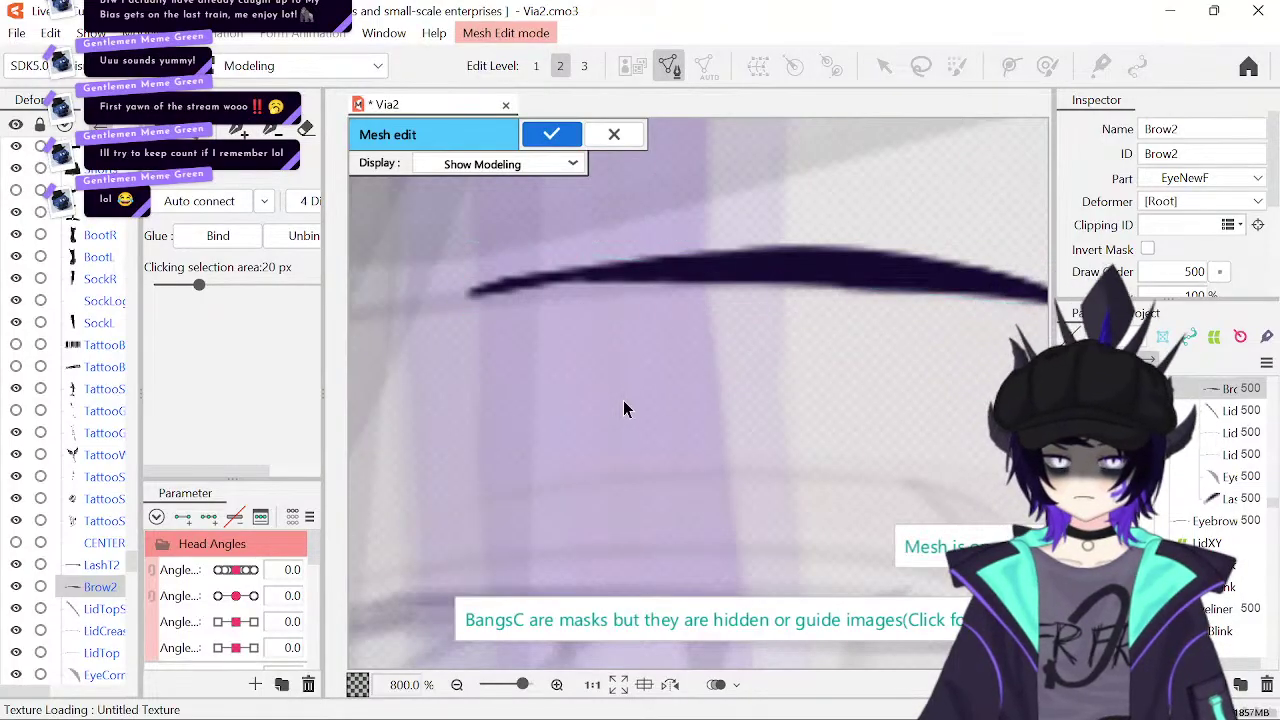
# - Generate a stroke mesh along the length of the eyebrow and set its mesh width to 6
pyautogui.hscroll(3, 260, 150)
pyautogui.click(303, 130)
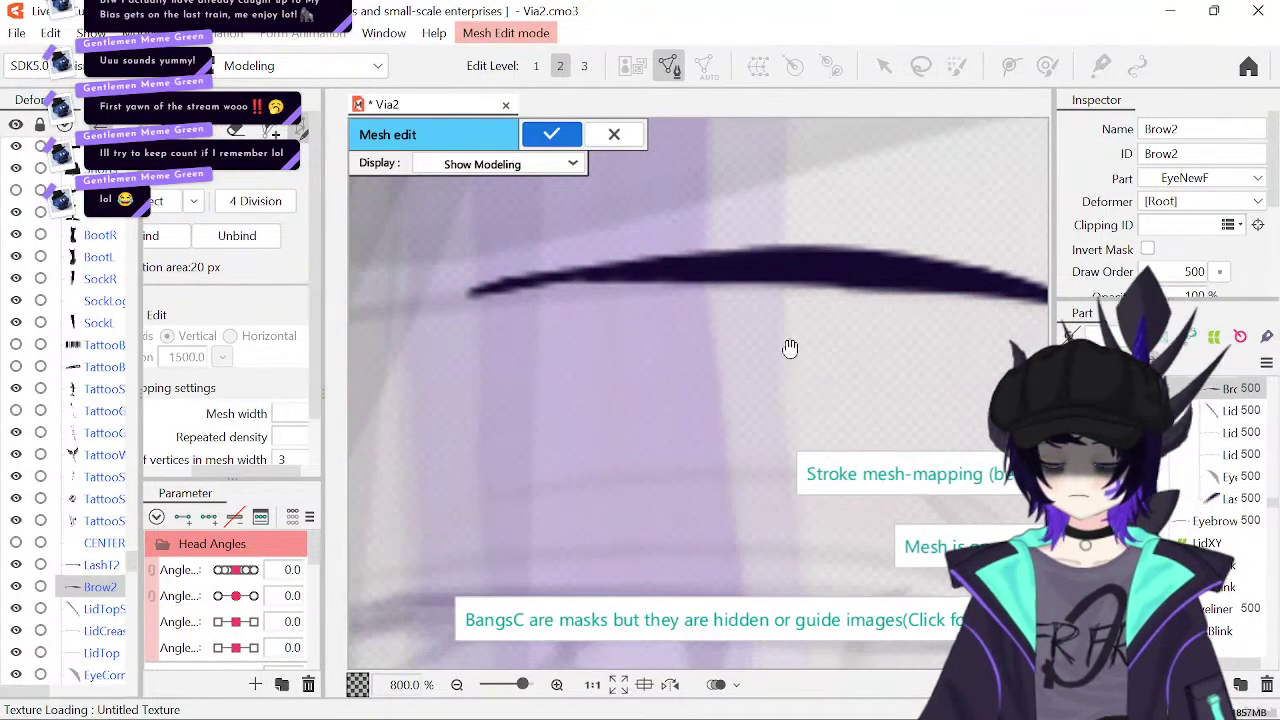
pyautogui.moveTo(790, 347); pyautogui.dragTo(694, 346)
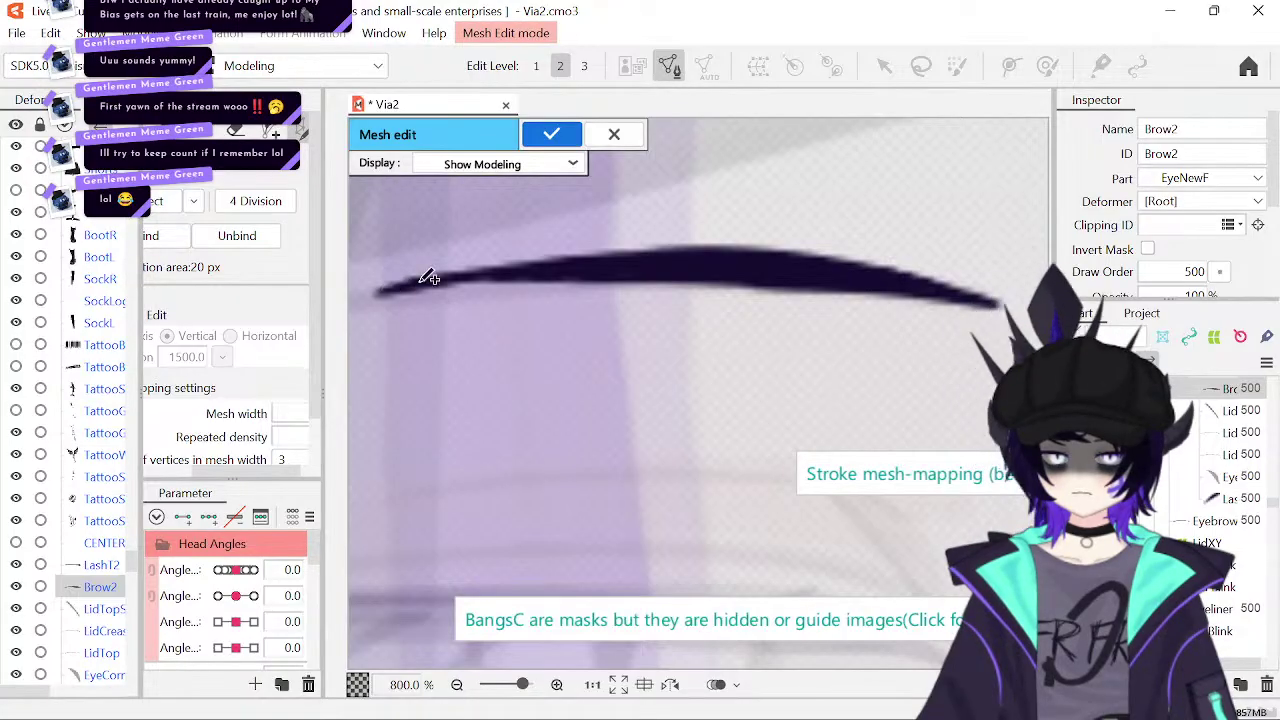
pyautogui.moveTo(565, 250)
pyautogui.mouseDown()
pyautogui.moveTo(675, 249)
pyautogui.moveTo(858, 263)
pyautogui.mouseUp()
pyautogui.moveTo(995, 288); pyautogui.dragTo(992, 290)
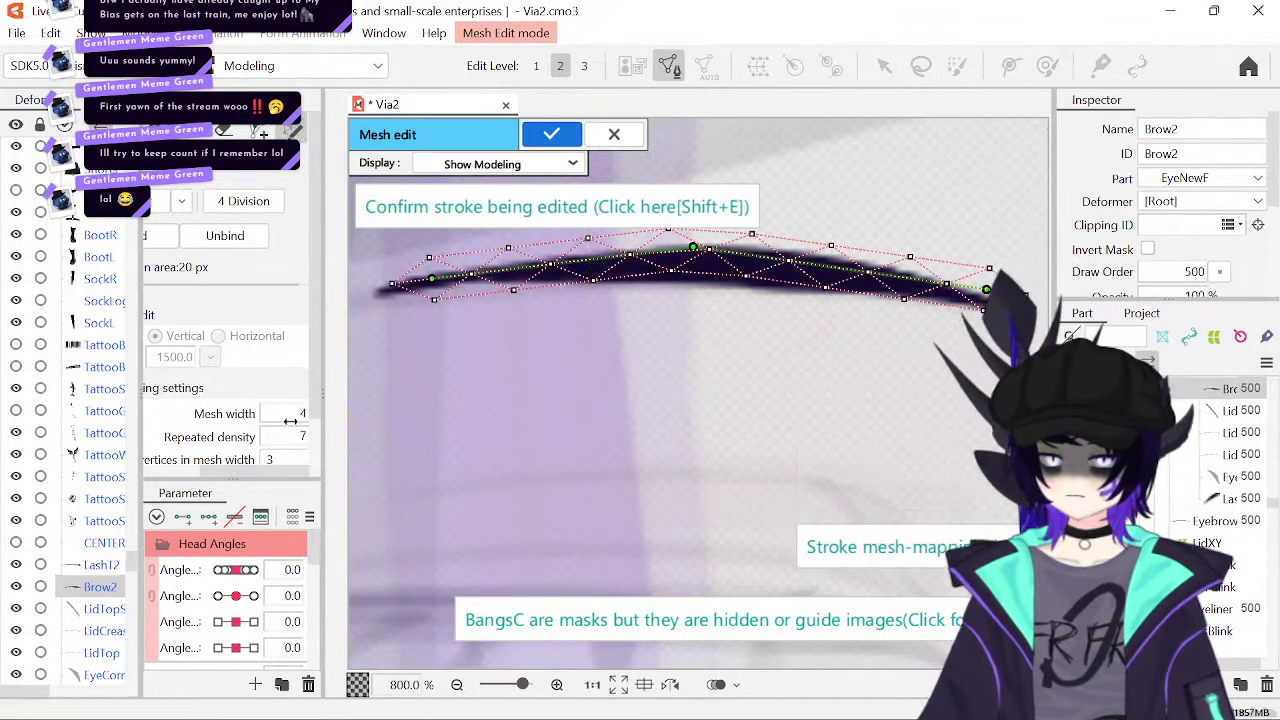
pyautogui.write('6')
pyautogui.press('Return')
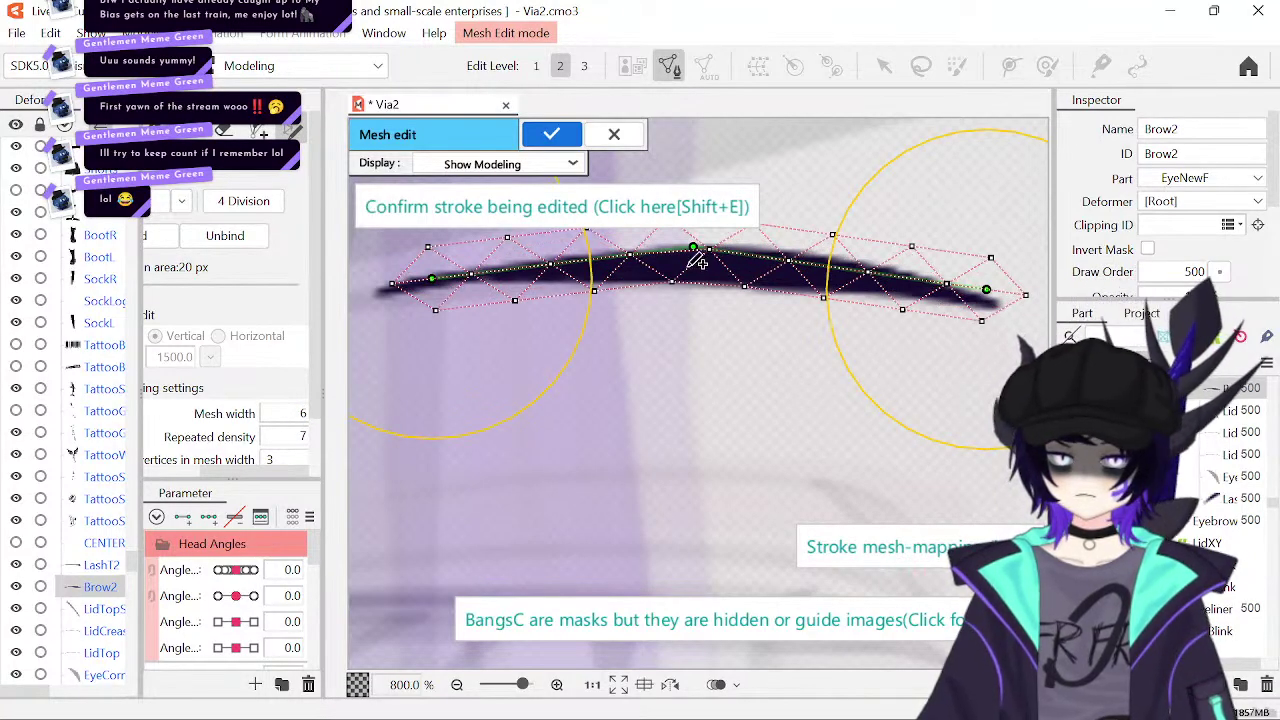
# - Fit the stroke to the eyebrow's centre line by adding and moving control points out to both tips, and apply the mesh
pyautogui.moveTo(697, 258)
pyautogui.mouseDown()
pyautogui.moveTo(700, 277)
pyautogui.moveTo(695, 263)
pyautogui.mouseUp()
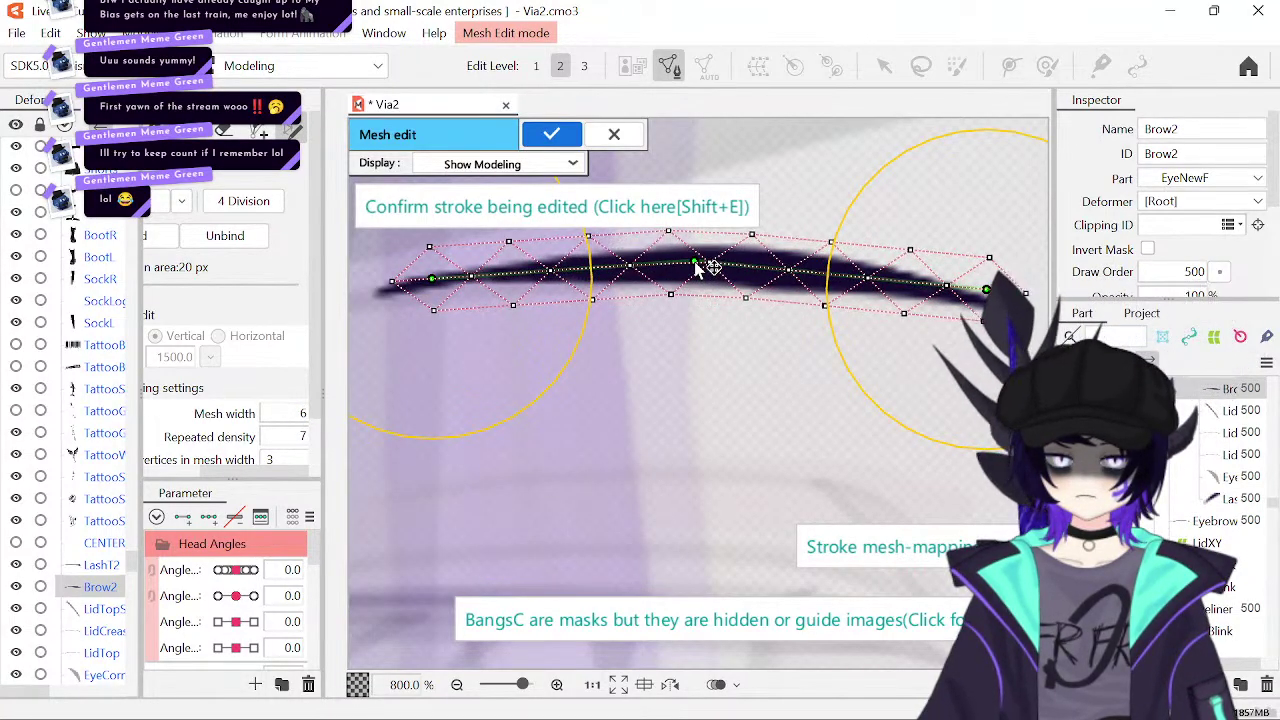
pyautogui.moveTo(438, 279); pyautogui.dragTo(390, 291)
pyautogui.click(479, 278)
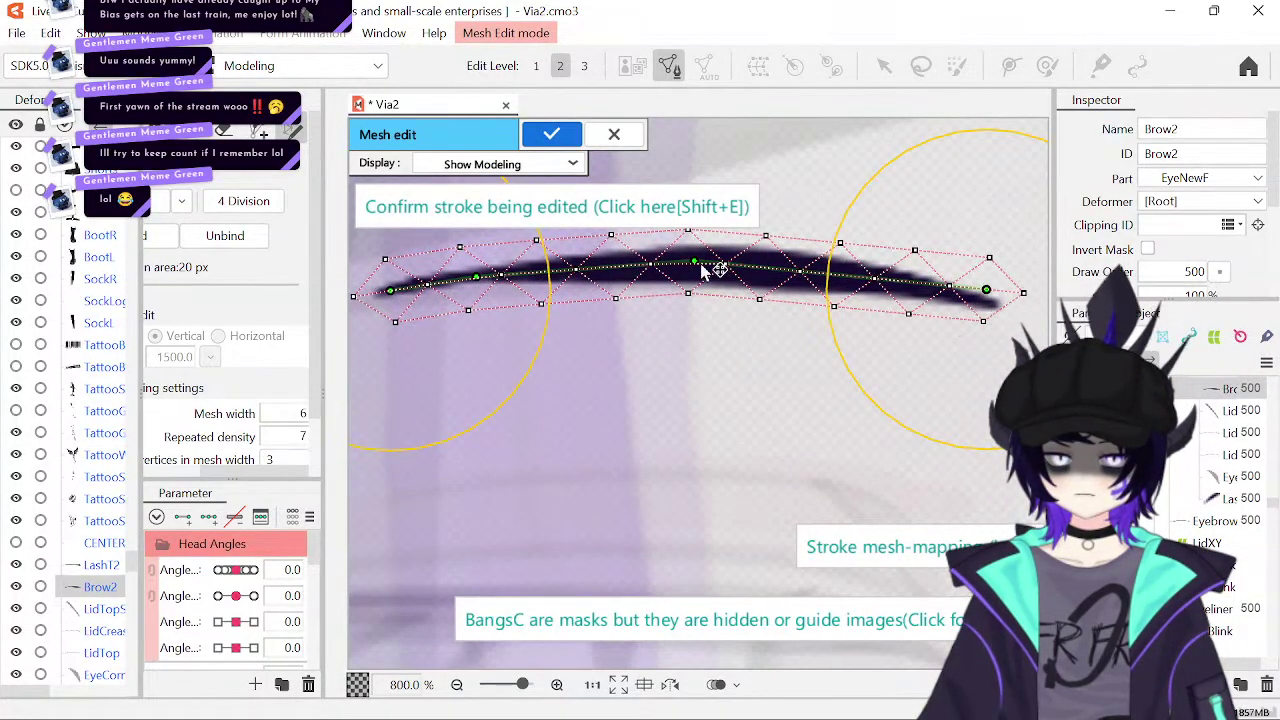
pyautogui.moveTo(698, 263); pyautogui.dragTo(700, 274)
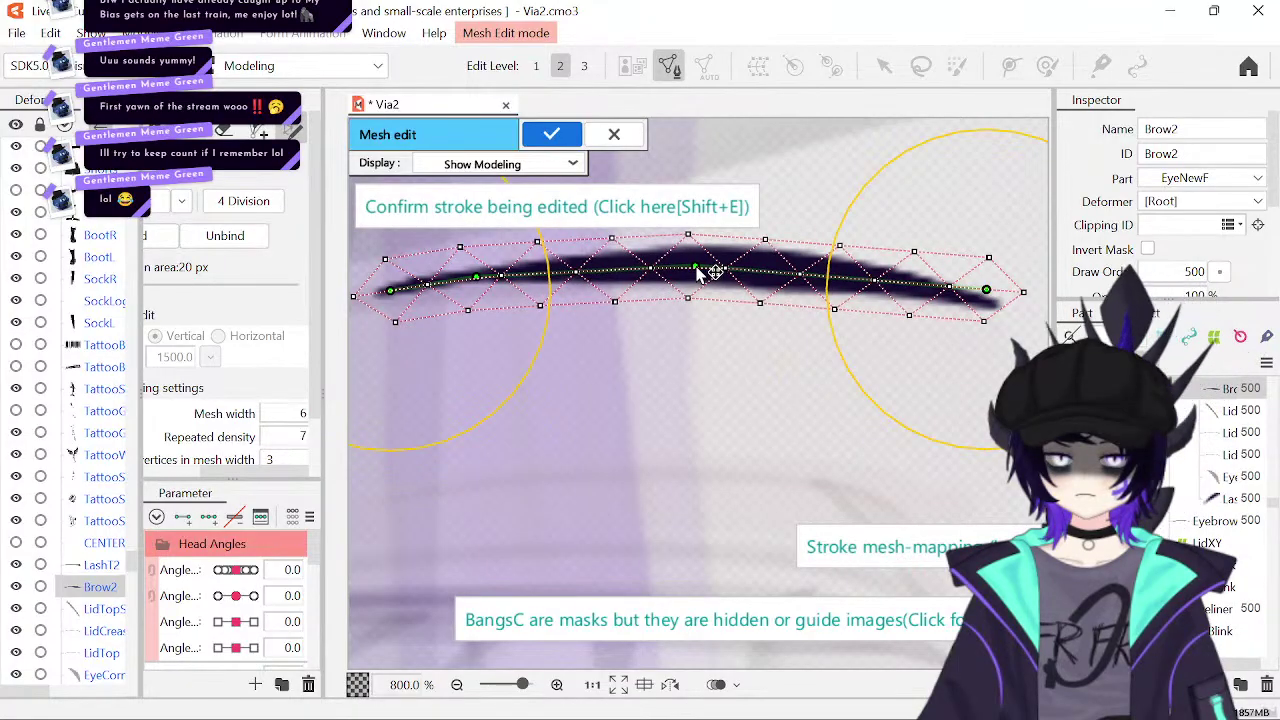
pyautogui.moveTo(806, 283); pyautogui.dragTo(812, 279)
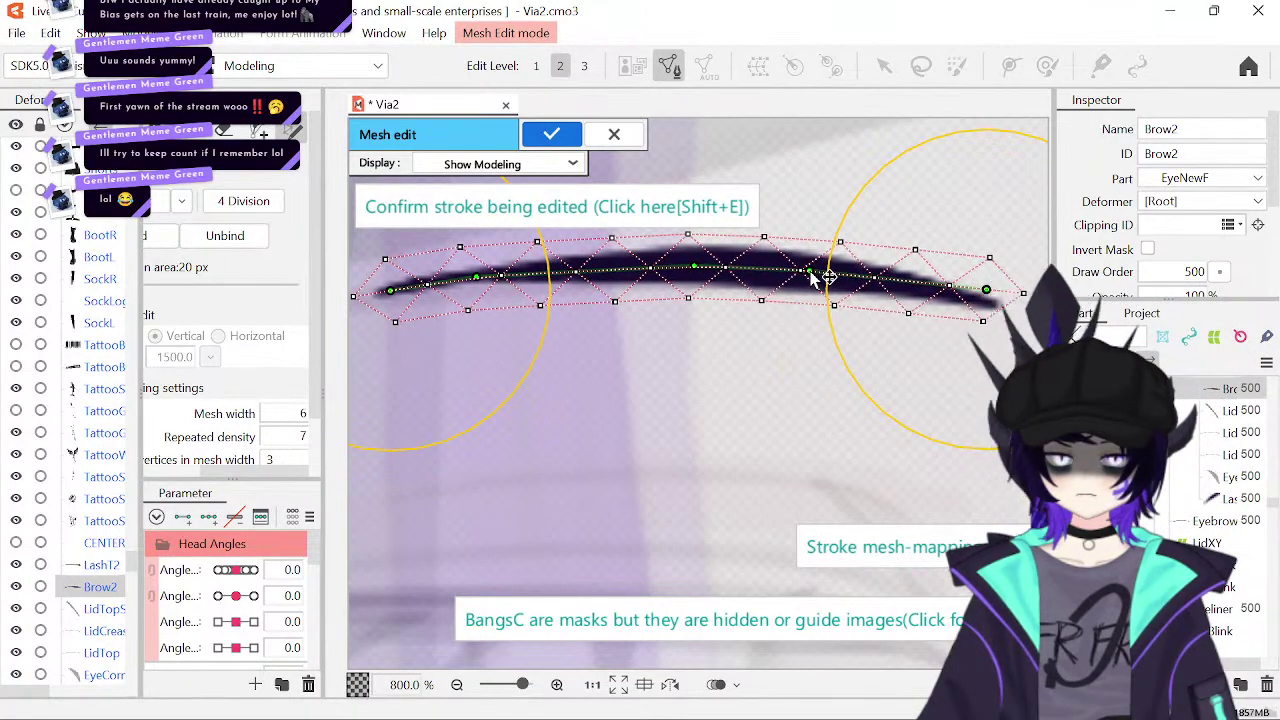
pyautogui.moveTo(985, 290); pyautogui.dragTo(990, 305)
pyautogui.moveTo(898, 295)
pyautogui.mouseDown()
pyautogui.moveTo(912, 294)
pyautogui.moveTo(903, 288)
pyautogui.mouseUp()
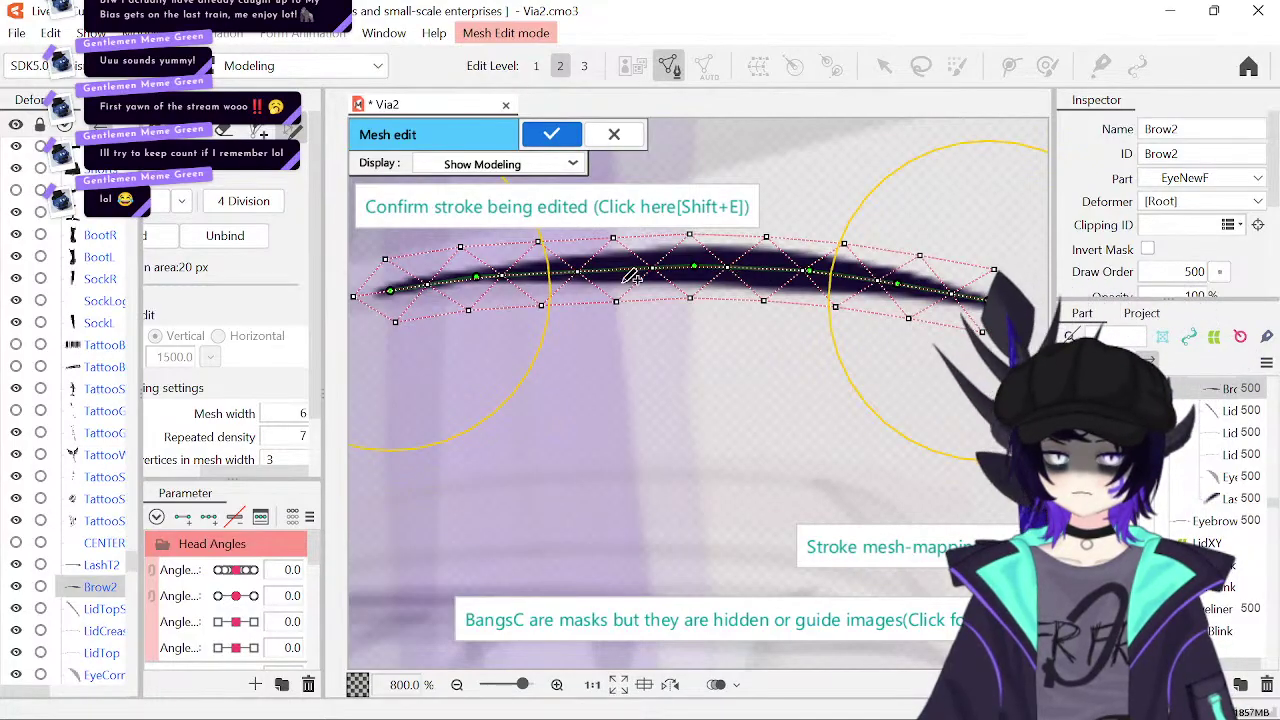
pyautogui.moveTo(597, 280); pyautogui.dragTo(600, 276)
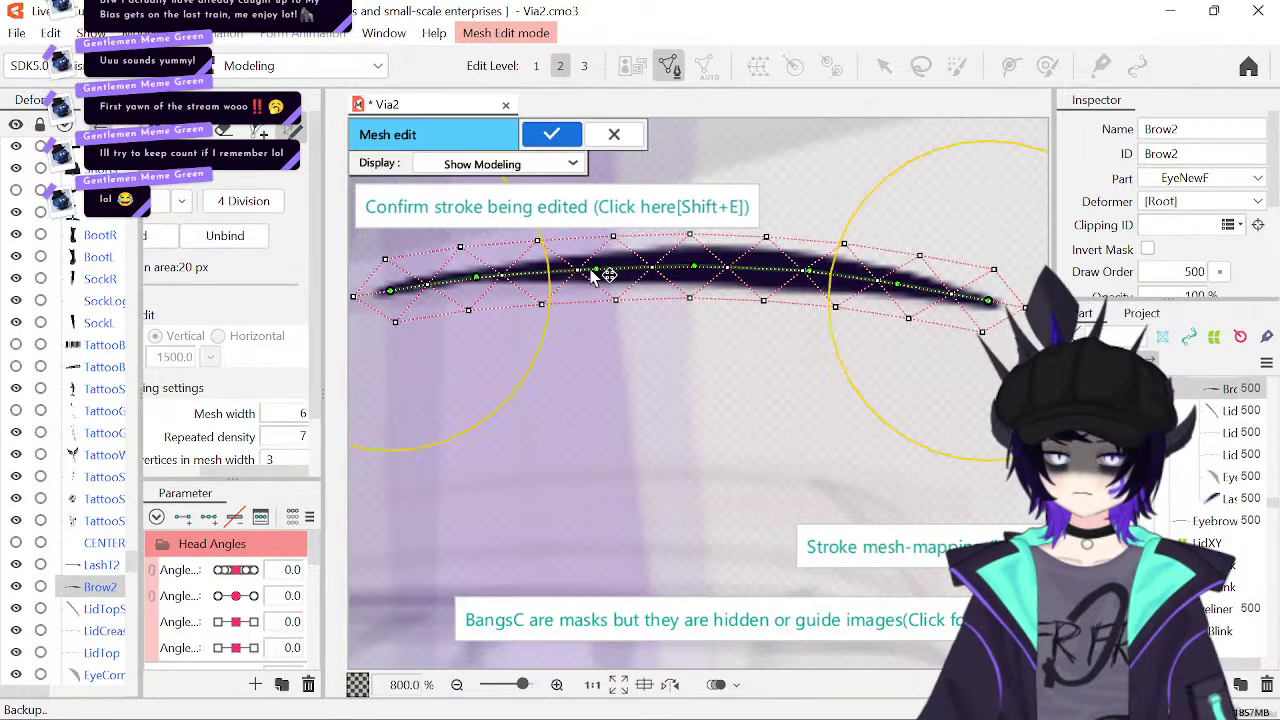
pyautogui.click(670, 214)
pyautogui.click(551, 134)
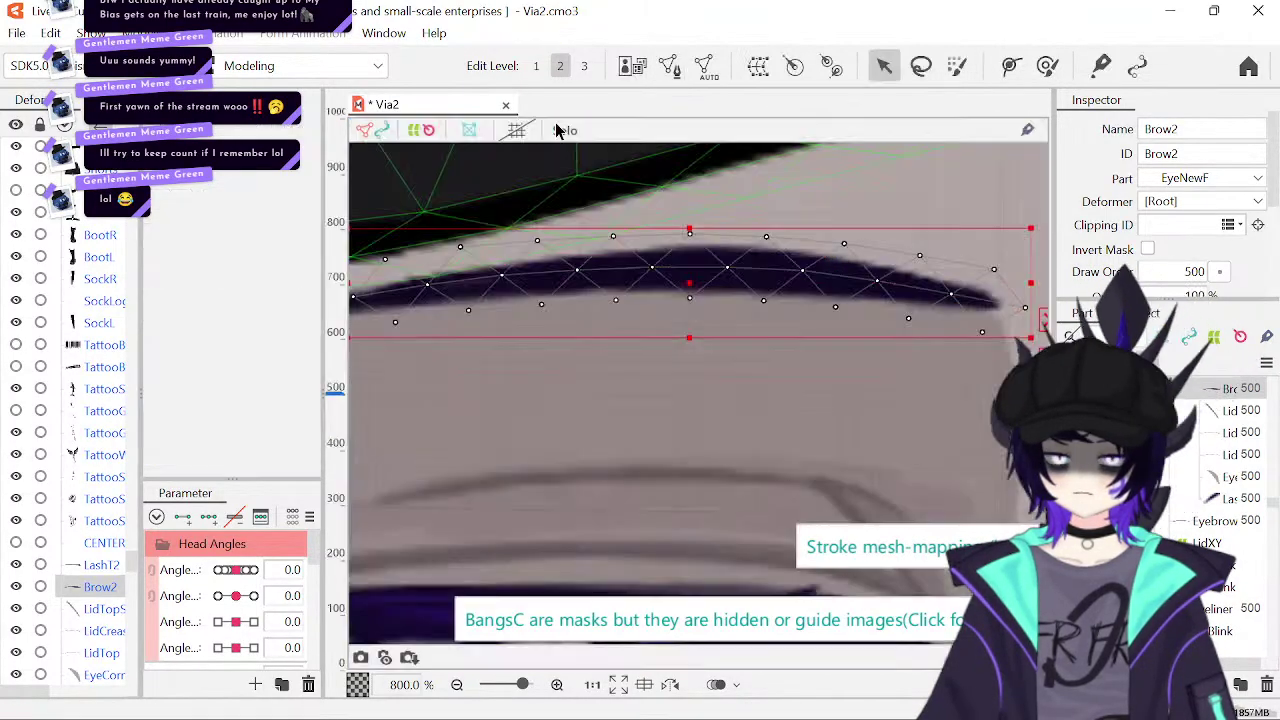
# - Fine-tune Brow2's centre-line, upper and lower mesh vertices towards the eyebrow's outer tail
pyautogui.scroll(2, 652, 414)
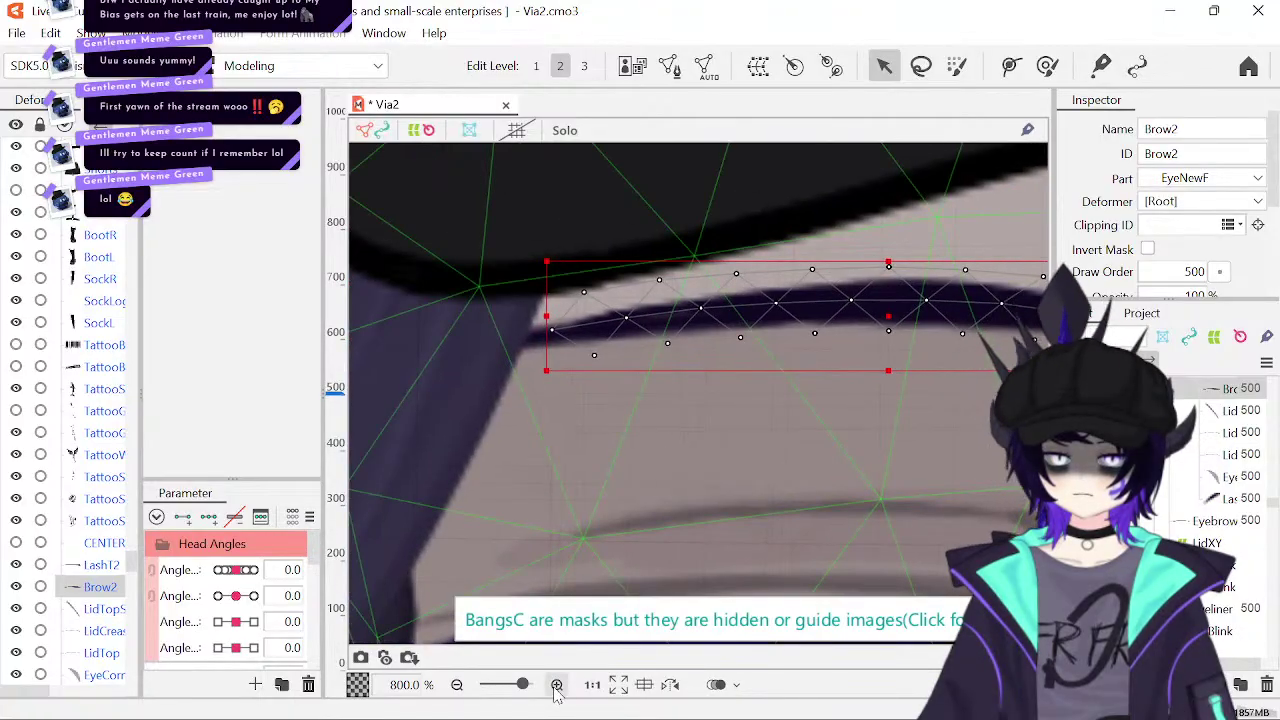
pyautogui.click(557, 684)
pyautogui.moveTo(704, 412); pyautogui.dragTo(724, 528)
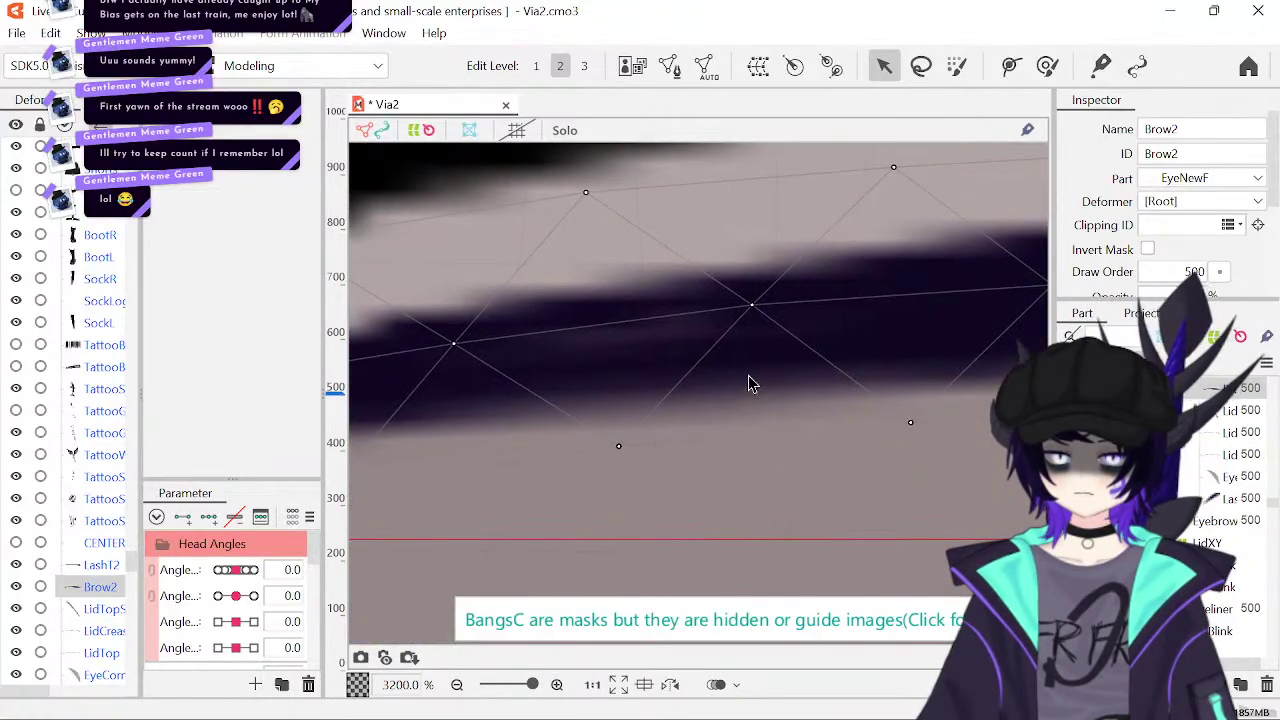
pyautogui.moveTo(752, 305); pyautogui.dragTo(753, 311)
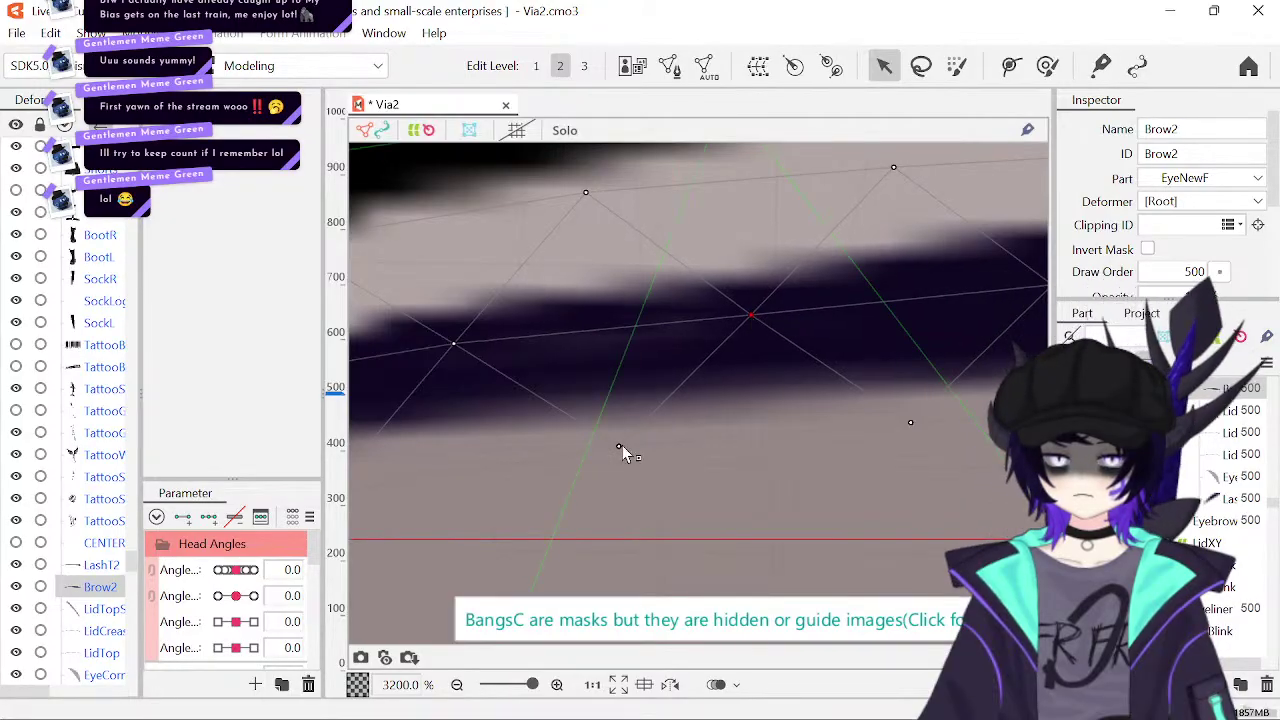
pyautogui.moveTo(619, 447); pyautogui.dragTo(620, 457)
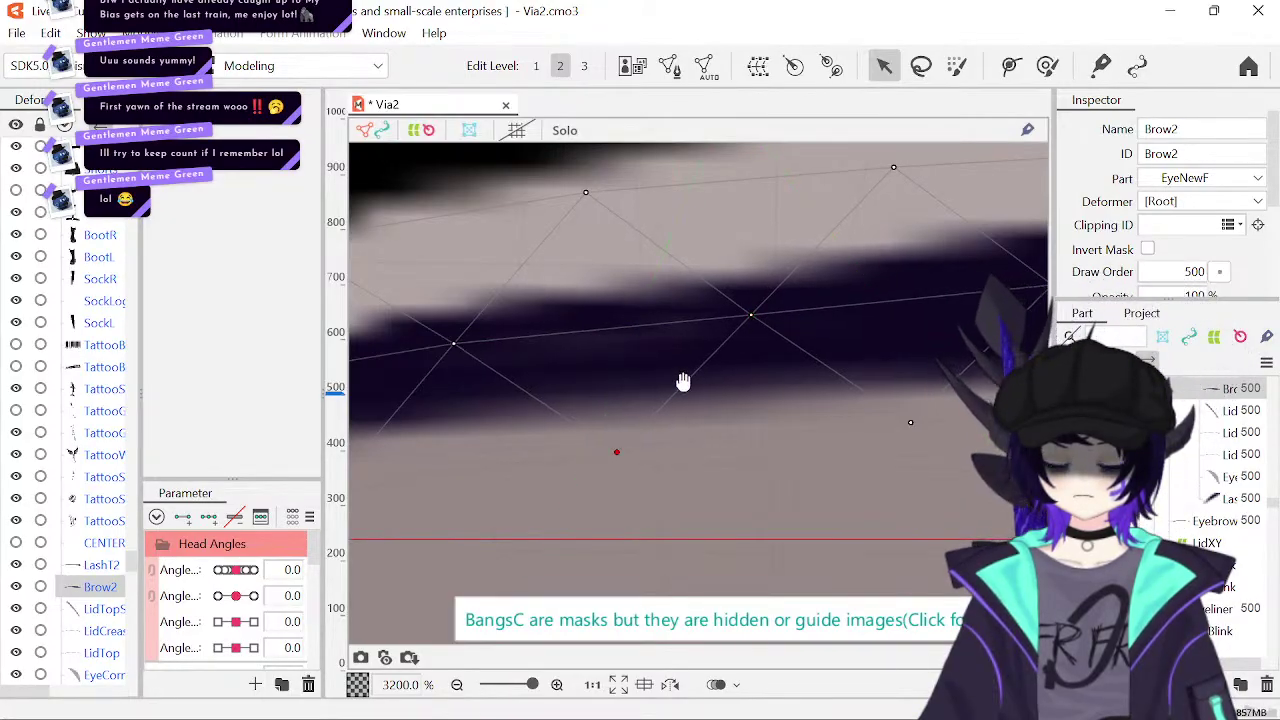
pyautogui.hscroll(-3, 683, 381)
pyautogui.moveTo(604, 345); pyautogui.dragTo(601, 353)
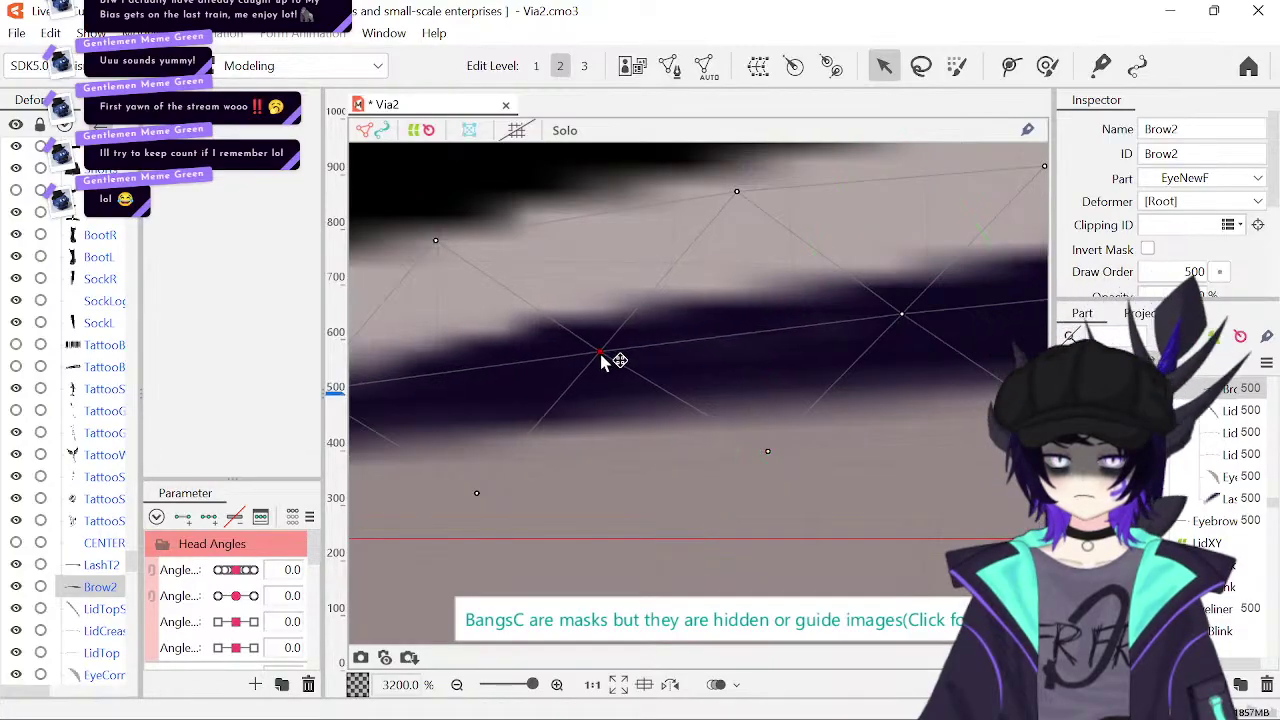
pyautogui.click(435, 245)
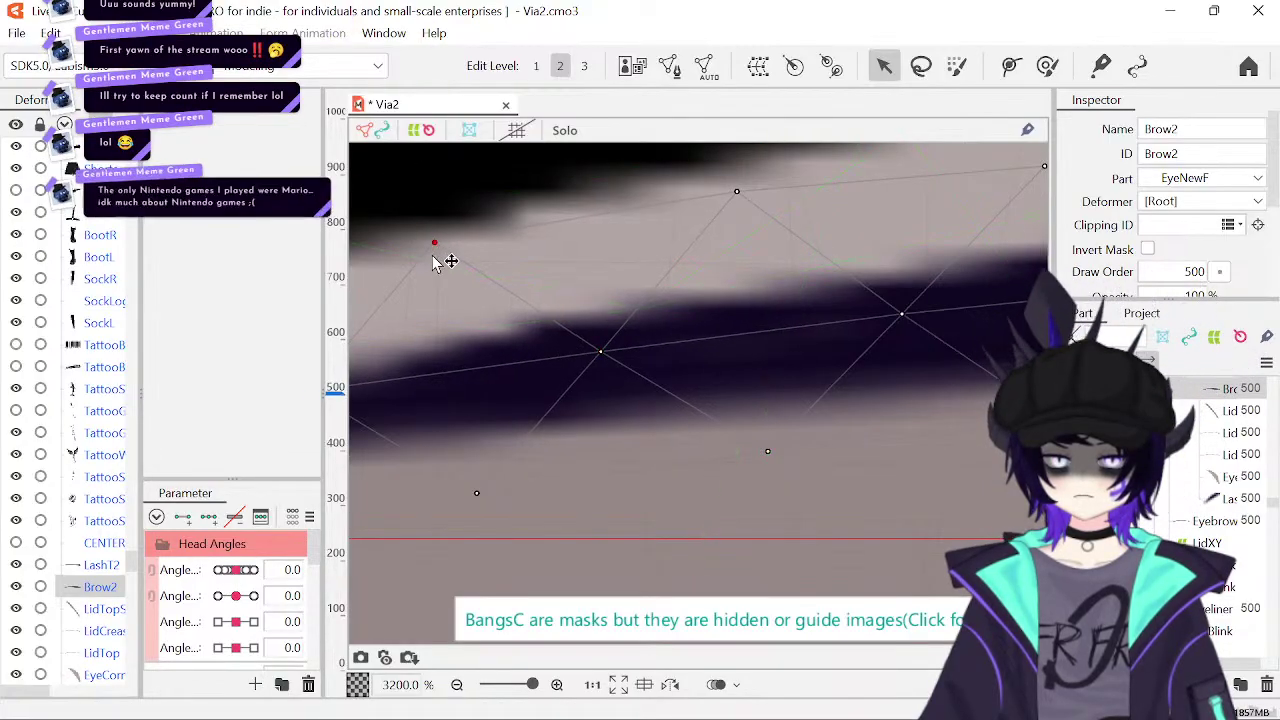
pyautogui.moveTo(434, 244); pyautogui.dragTo(436, 257)
# - Nudge the mesh vertices along the middle of Brow2 and pull in the end vertex at its inner tip
pyautogui.moveTo(734, 388); pyautogui.dragTo(443, 391)
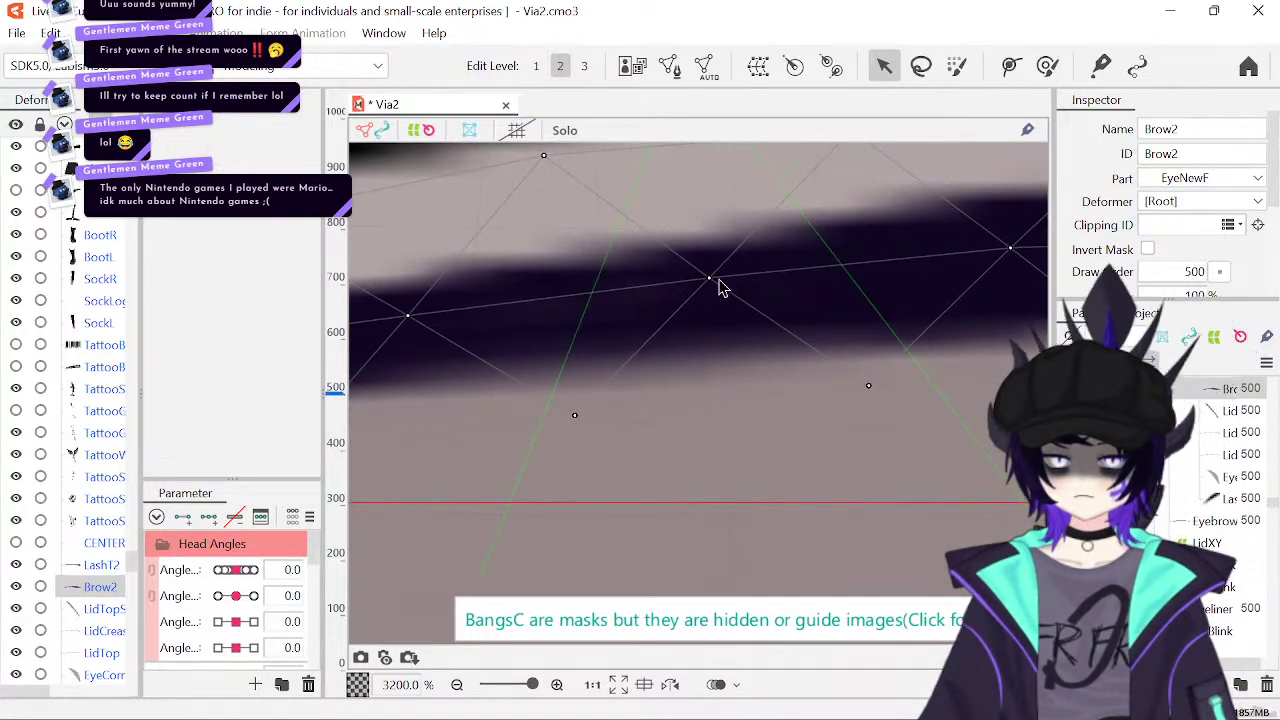
pyautogui.moveTo(710, 278); pyautogui.dragTo(569, 291)
pyautogui.moveTo(869, 256); pyautogui.dragTo(872, 266)
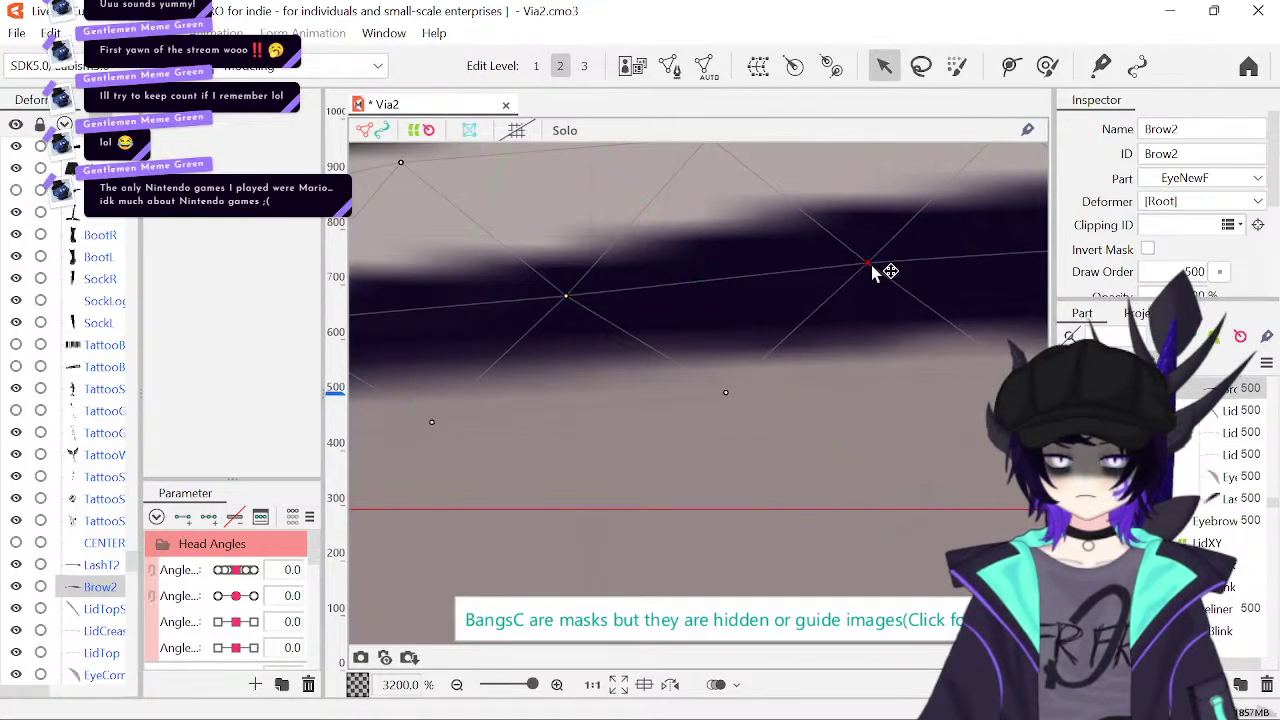
pyautogui.scroll(3, 800, 310)
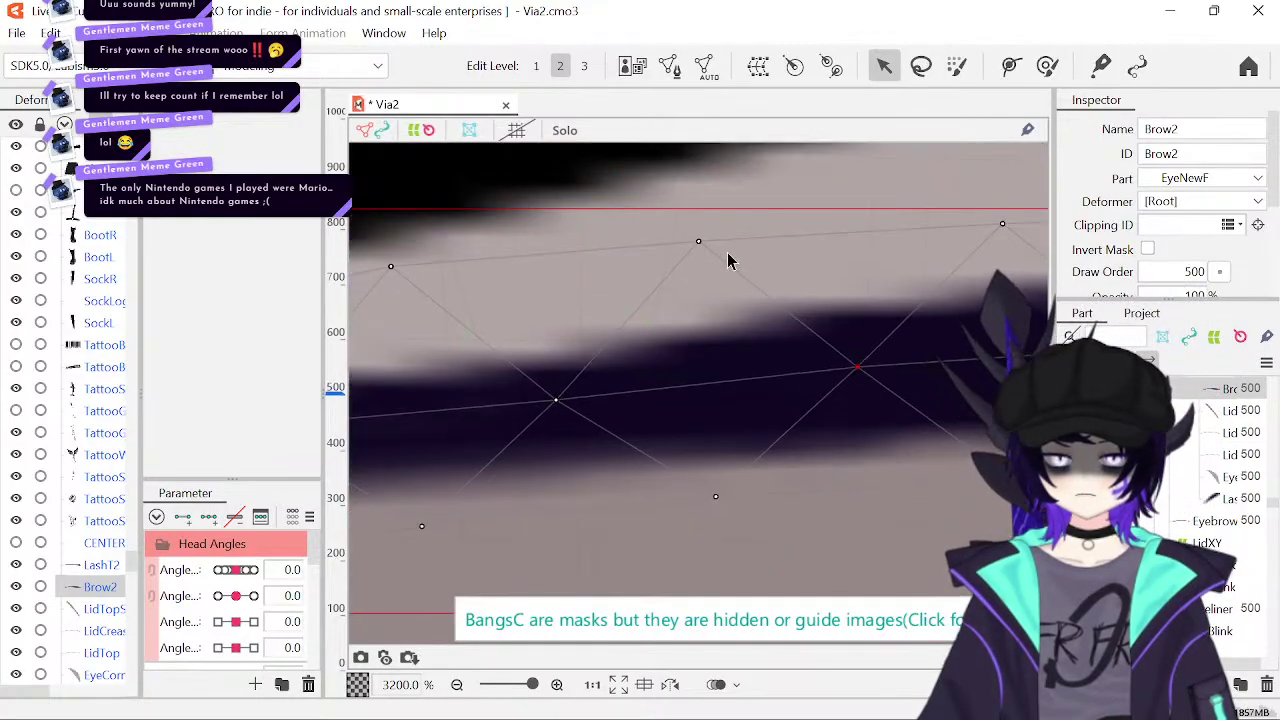
pyautogui.moveTo(700, 248); pyautogui.dragTo(702, 255)
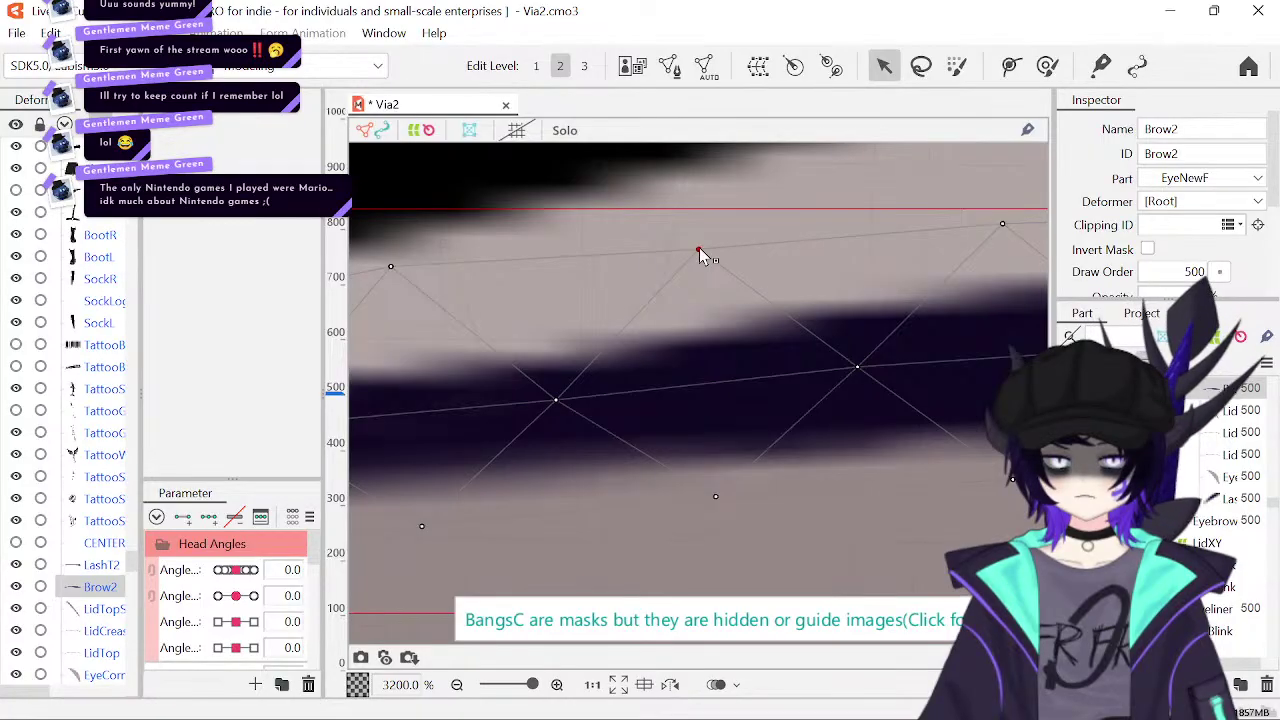
pyautogui.moveTo(919, 297); pyautogui.dragTo(591, 295)
pyautogui.moveTo(676, 223); pyautogui.dragTo(677, 228)
pyautogui.moveTo(873, 362); pyautogui.dragTo(614, 423)
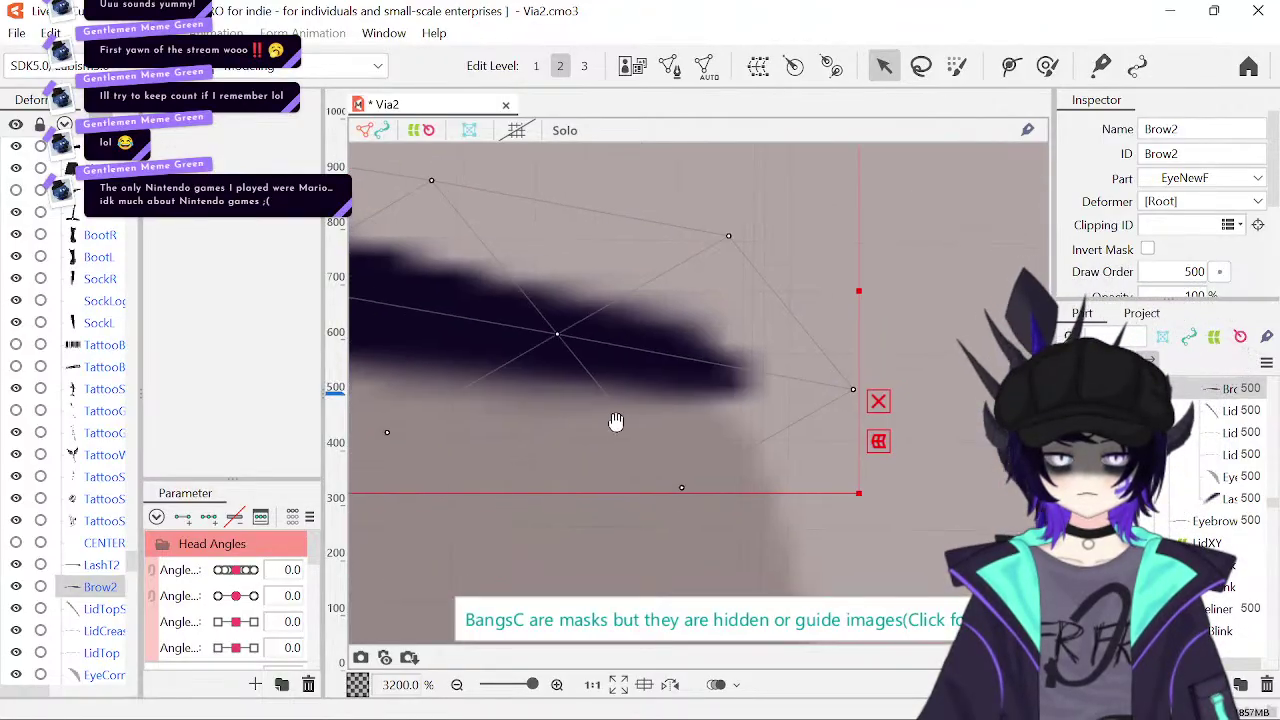
pyautogui.moveTo(853, 389)
pyautogui.mouseDown()
pyautogui.moveTo(854, 349)
pyautogui.moveTo(840, 404)
pyautogui.moveTo(853, 390)
pyautogui.mouseUp()
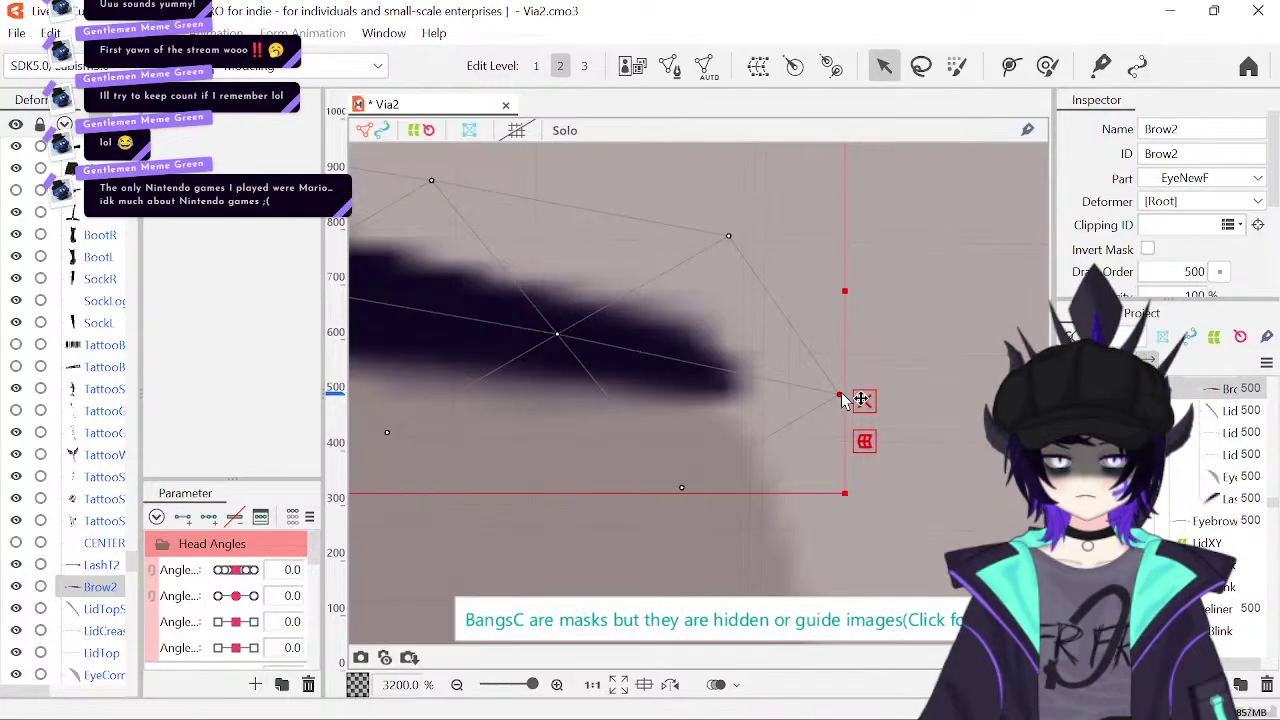
# - Deselect Brow2 and save the model file
pyautogui.click(457, 684)
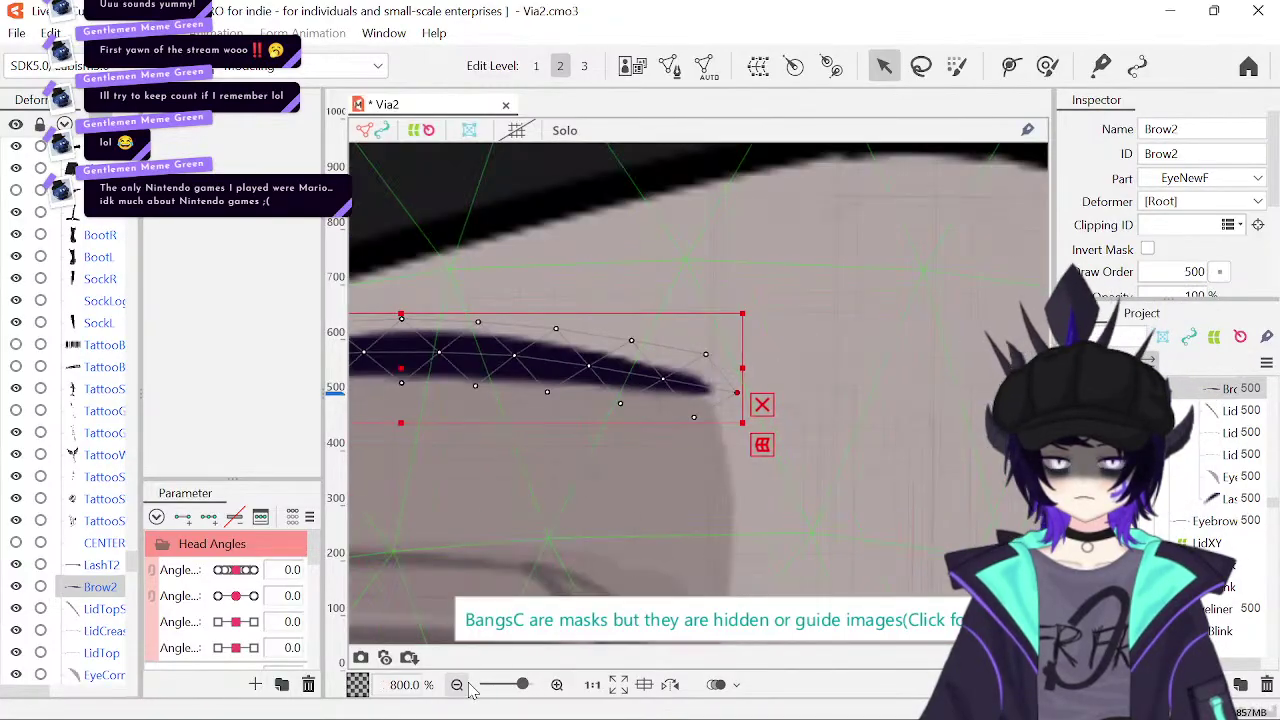
pyautogui.click(457, 684)
pyautogui.click(457, 684)
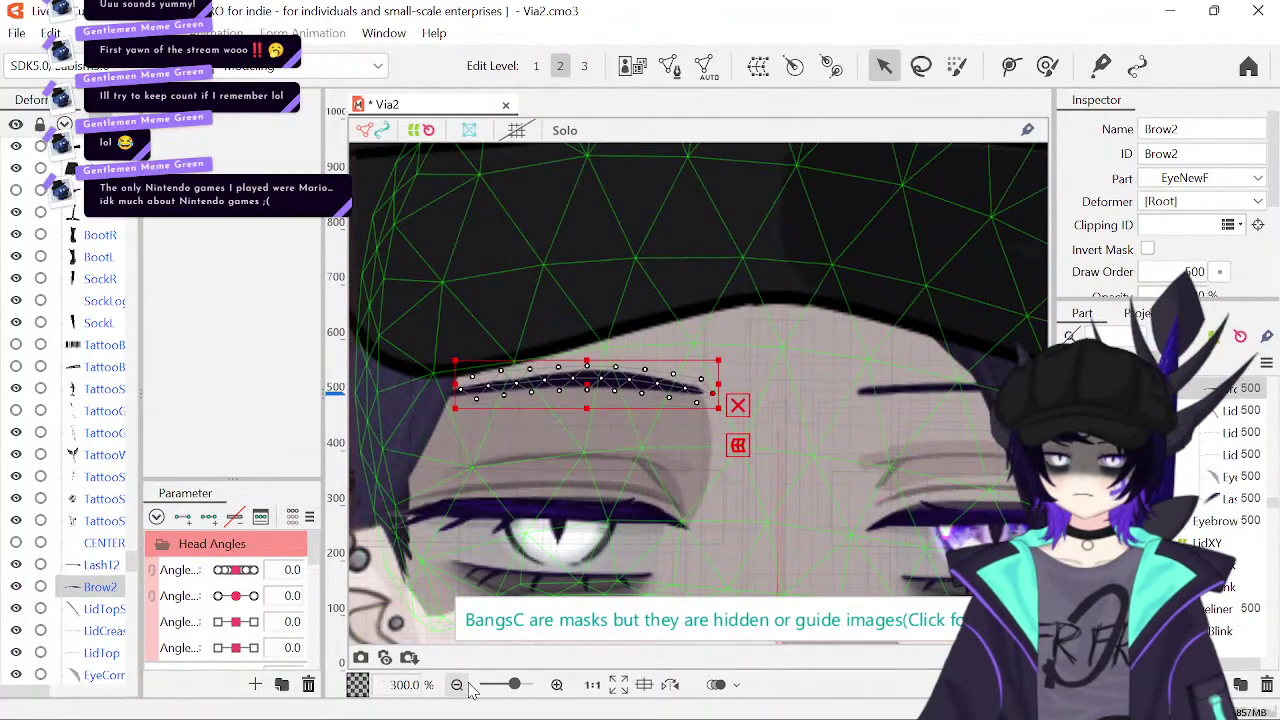
pyautogui.press('Escape')
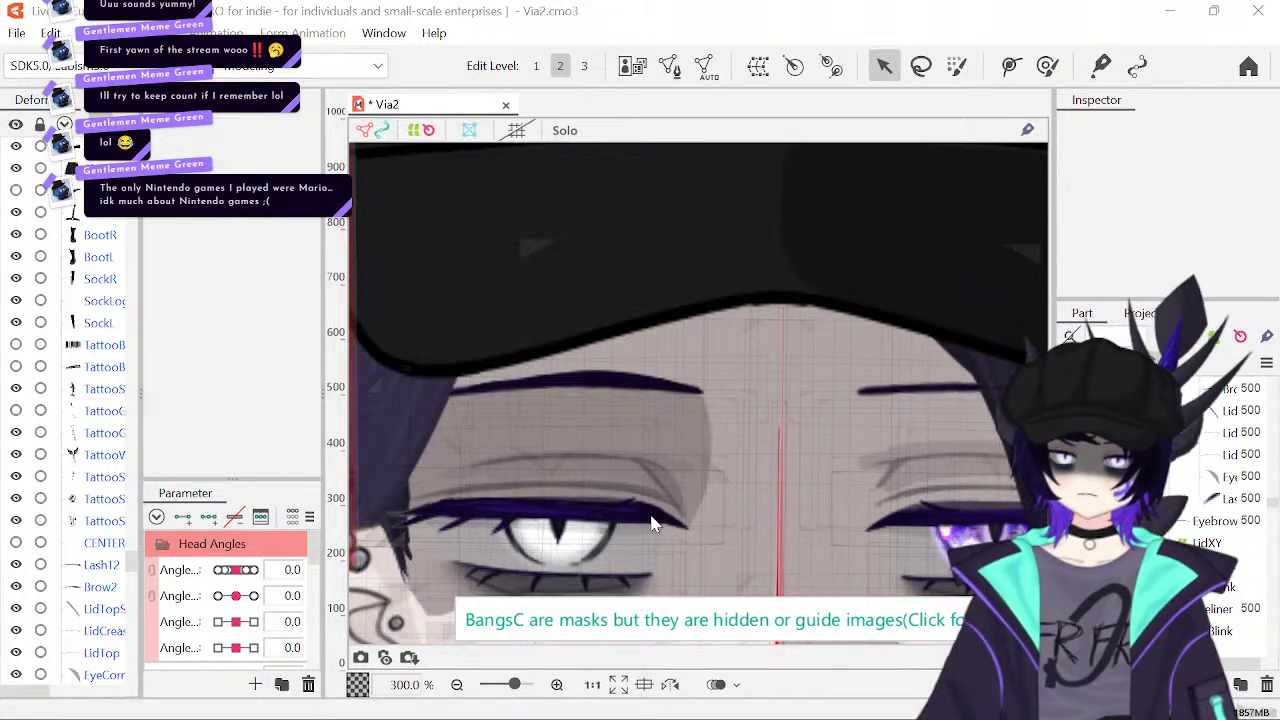
pyautogui.hotkey('ctrl', 's')
# - Bring the whole head into view and hide the deformer overlays on the canvas
pyautogui.moveTo(655, 522); pyautogui.dragTo(670, 296)
pyautogui.click(457, 684)
pyautogui.click(457, 684)
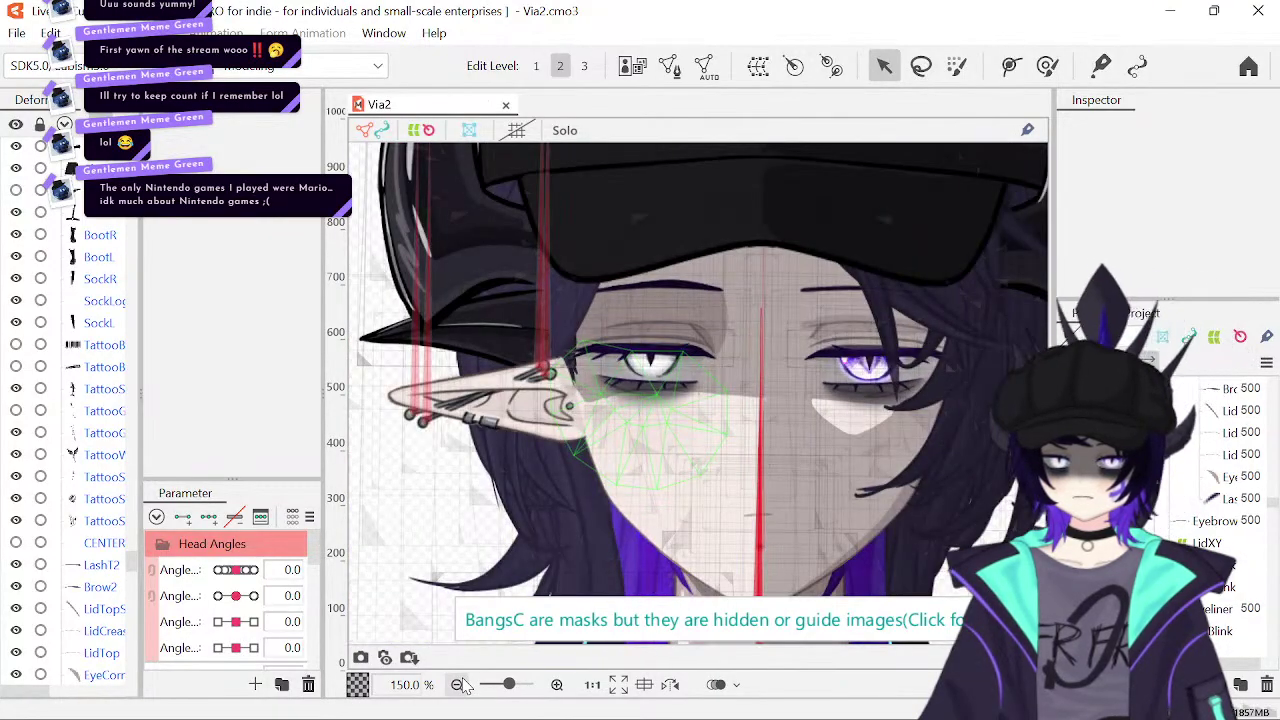
pyautogui.click(457, 684)
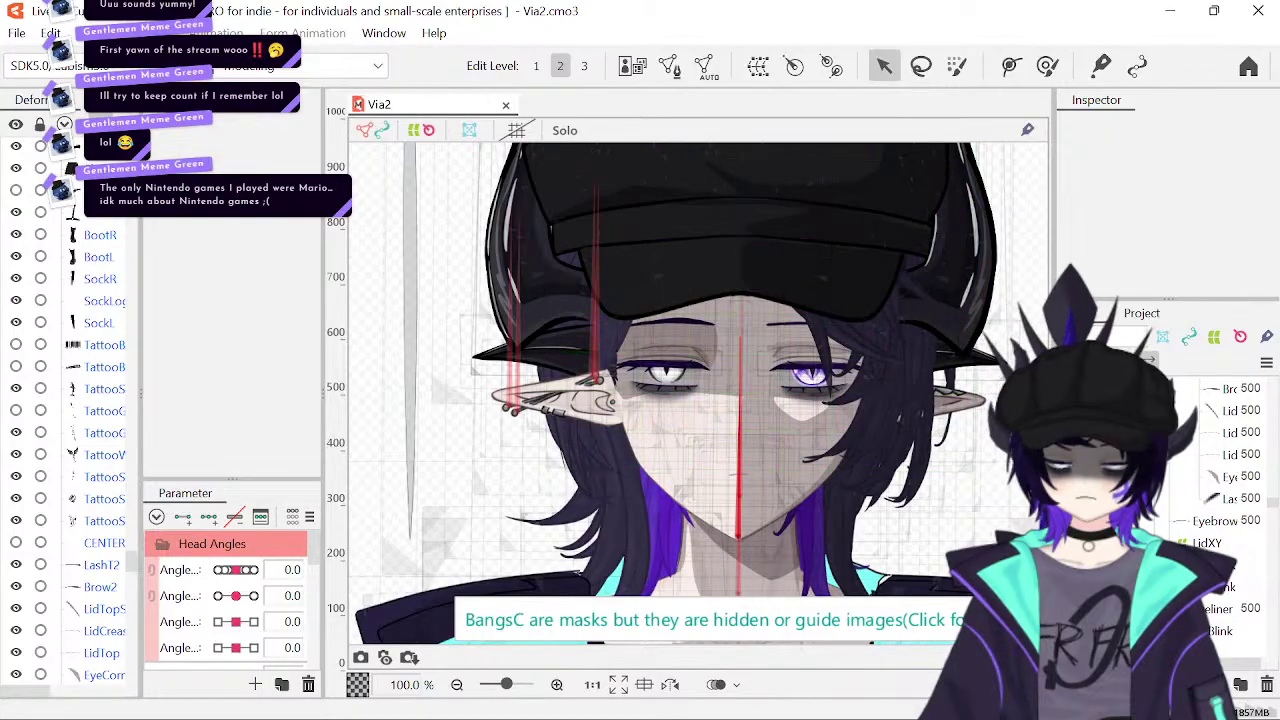
pyautogui.moveTo(946, 487); pyautogui.dragTo(865, 404)
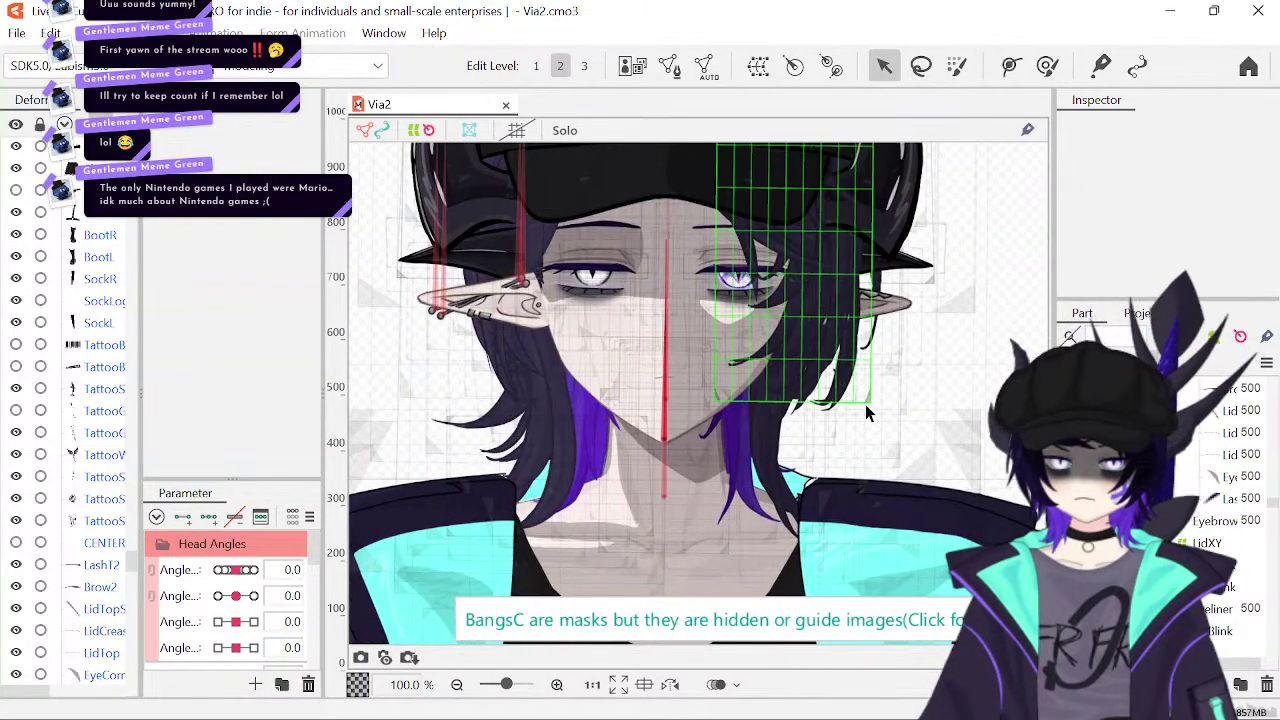
pyautogui.click(428, 131)
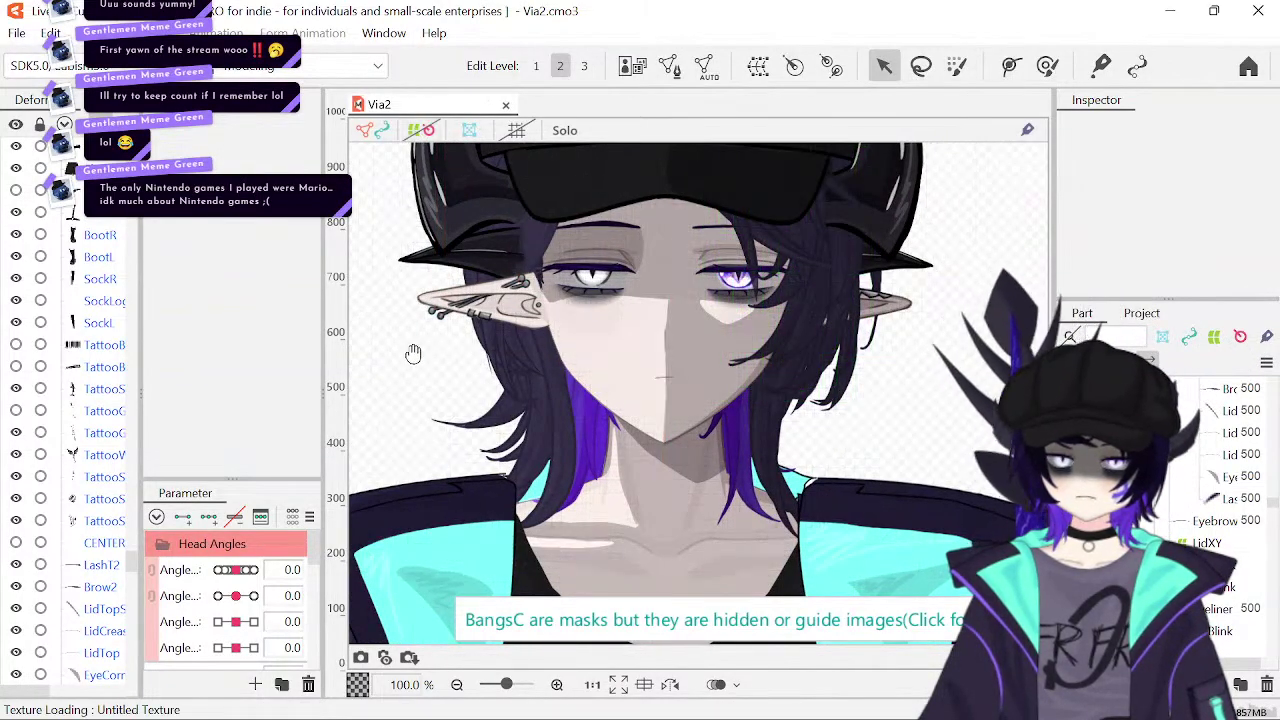
pyautogui.moveTo(413, 298); pyautogui.dragTo(411, 360)
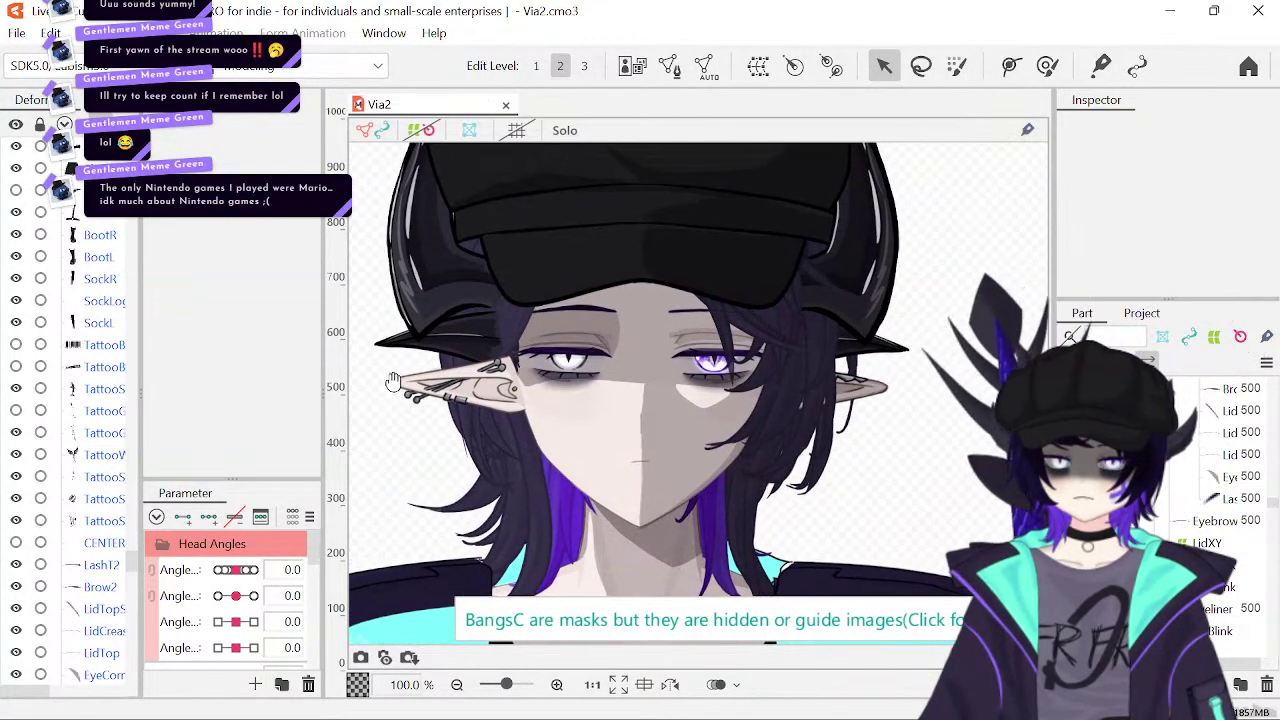
pyautogui.moveTo(392, 385); pyautogui.dragTo(390, 396)
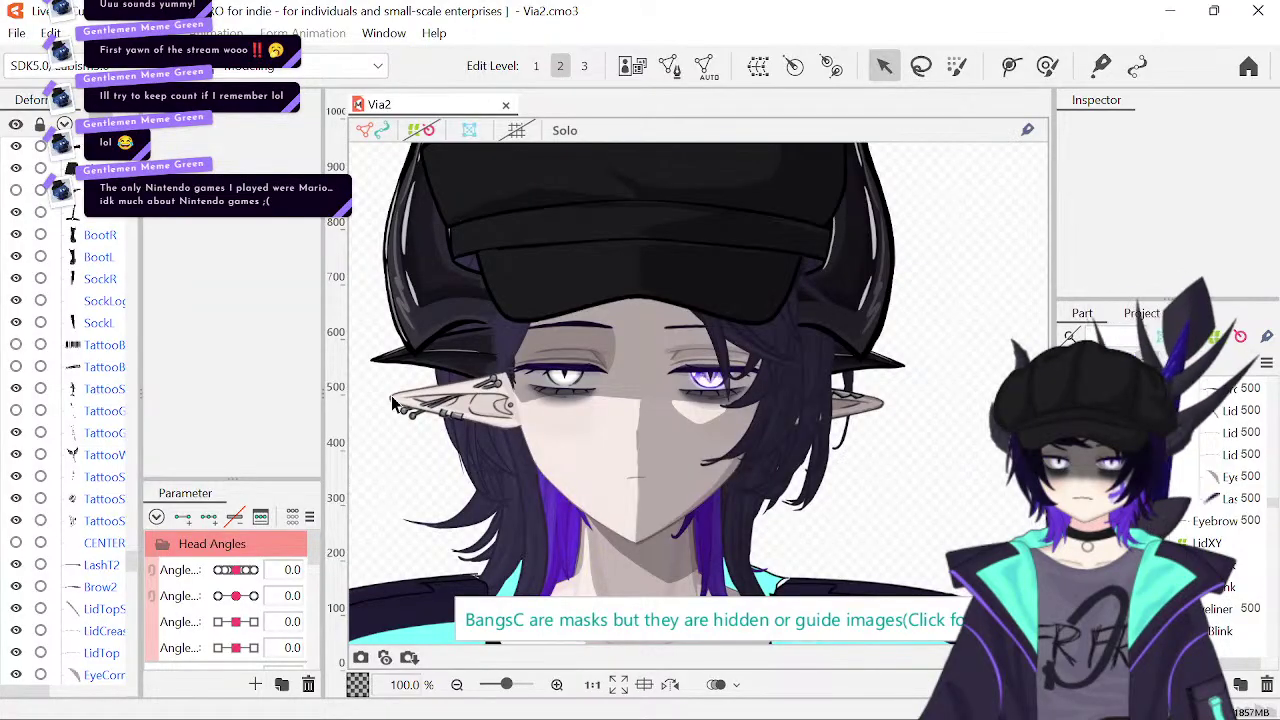
pyautogui.scroll(3, 600, 411)
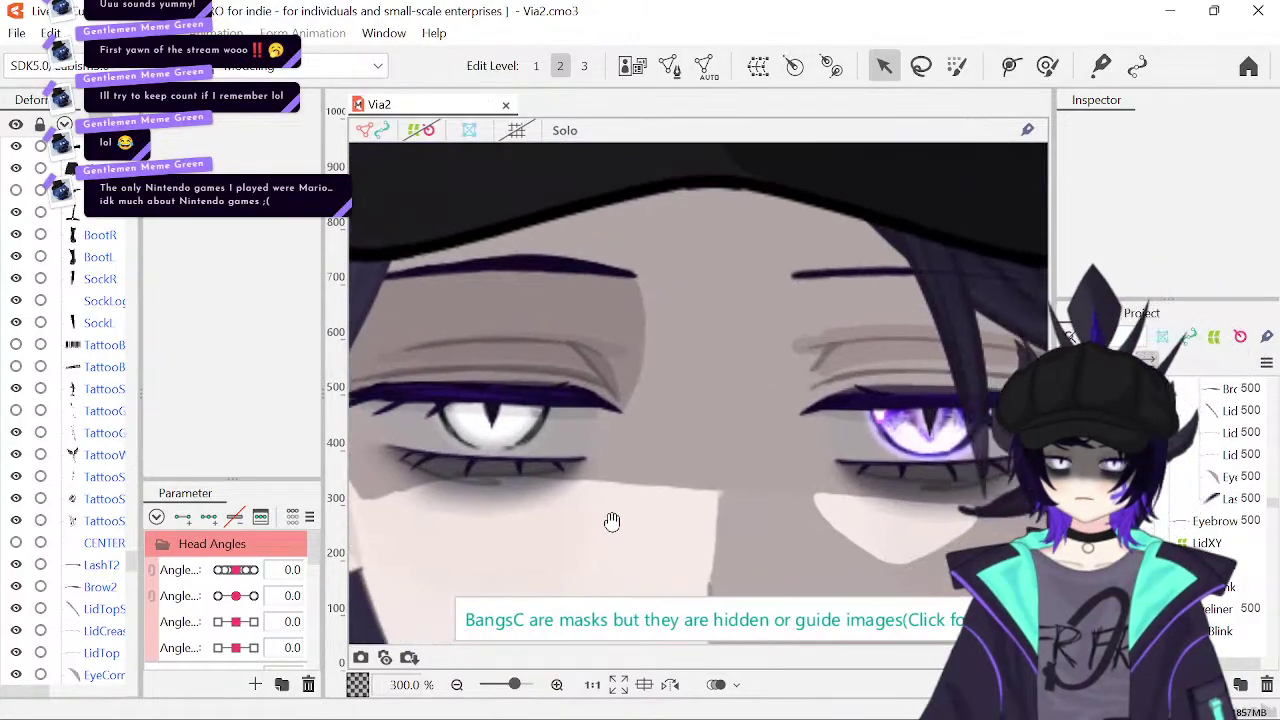
pyautogui.scroll(-3, 700, 400)
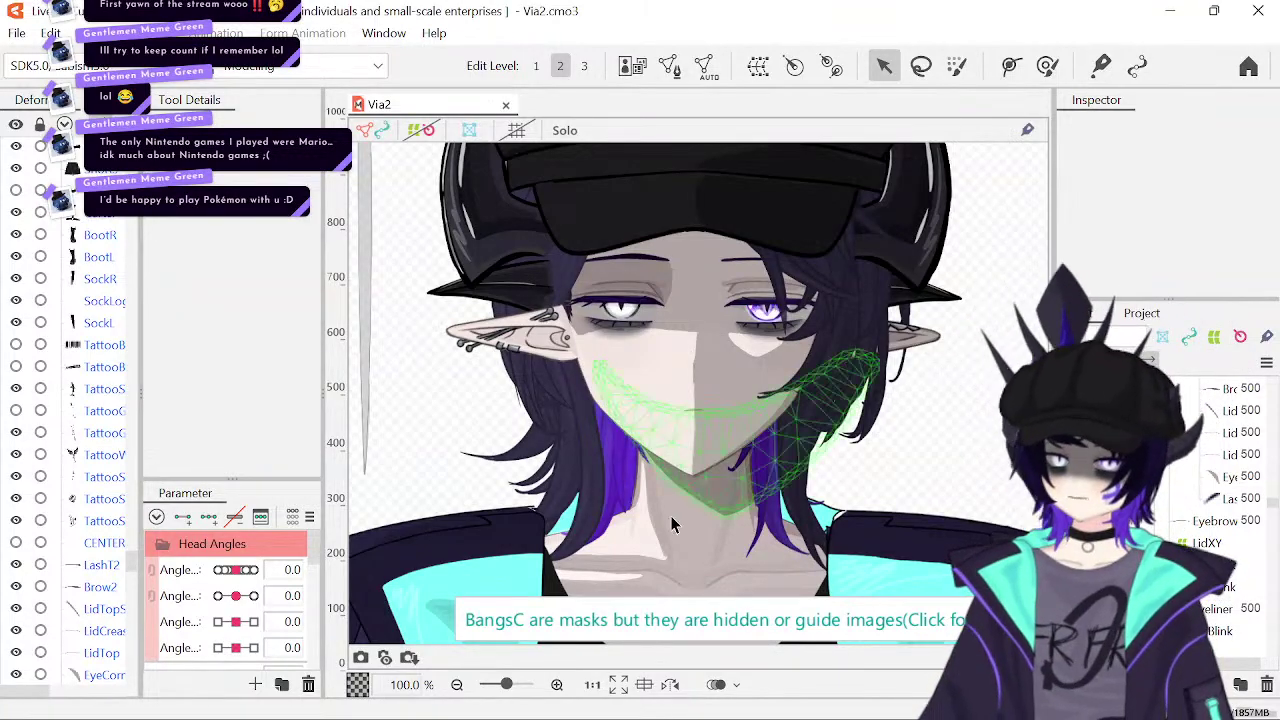
# - Select the EyeShading art mesh above the eye and open it for manual mesh editing
pyautogui.click(557, 685)
pyautogui.click(557, 685)
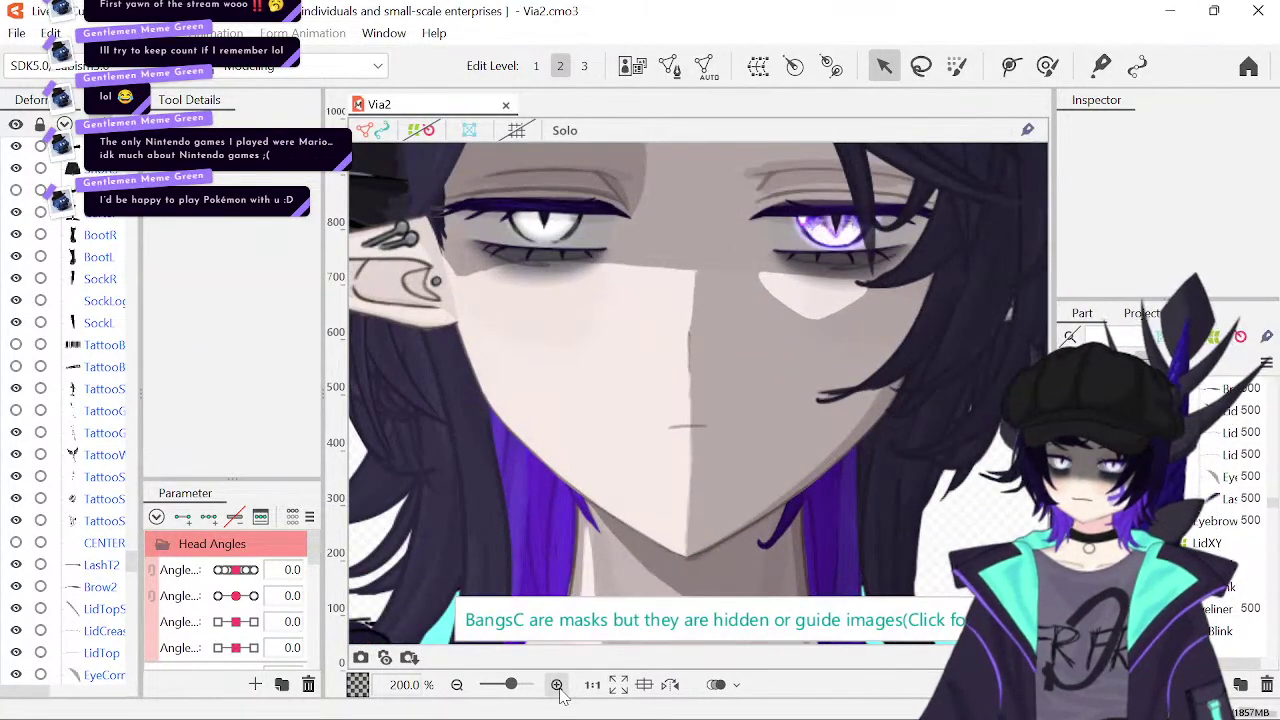
pyautogui.click(557, 685)
pyautogui.moveTo(710, 250); pyautogui.dragTo(792, 450)
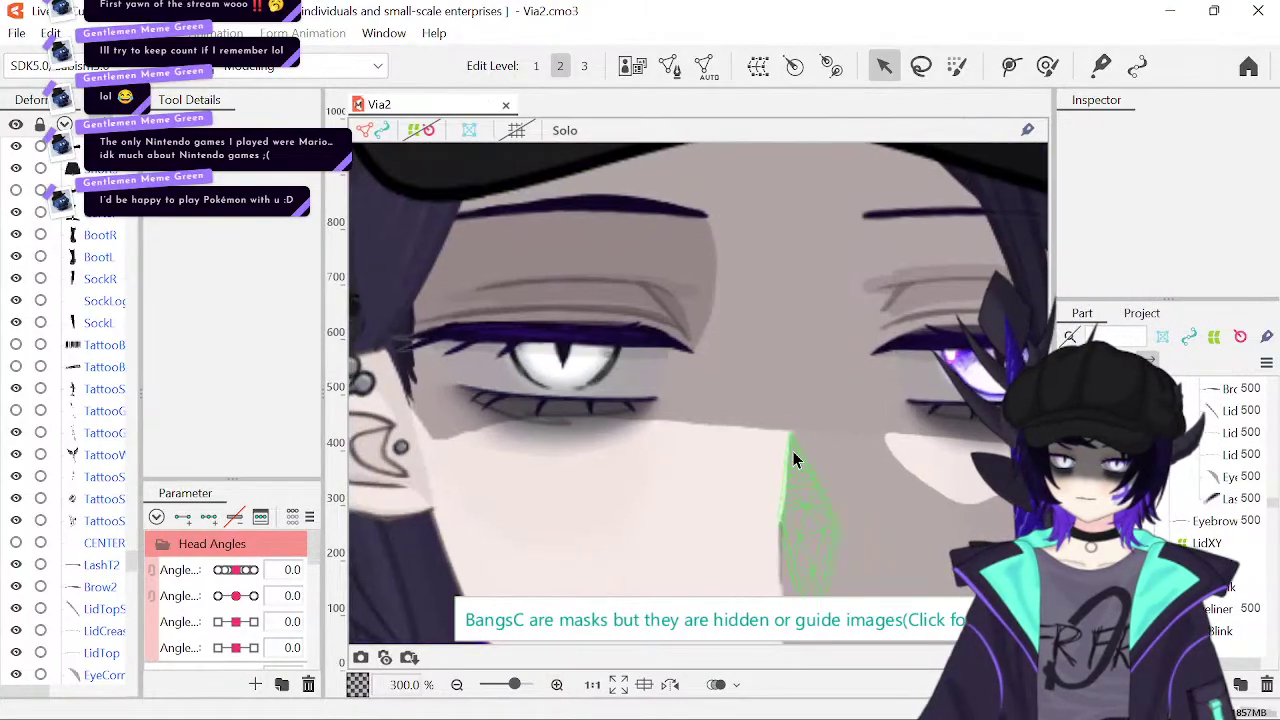
pyautogui.click(557, 685)
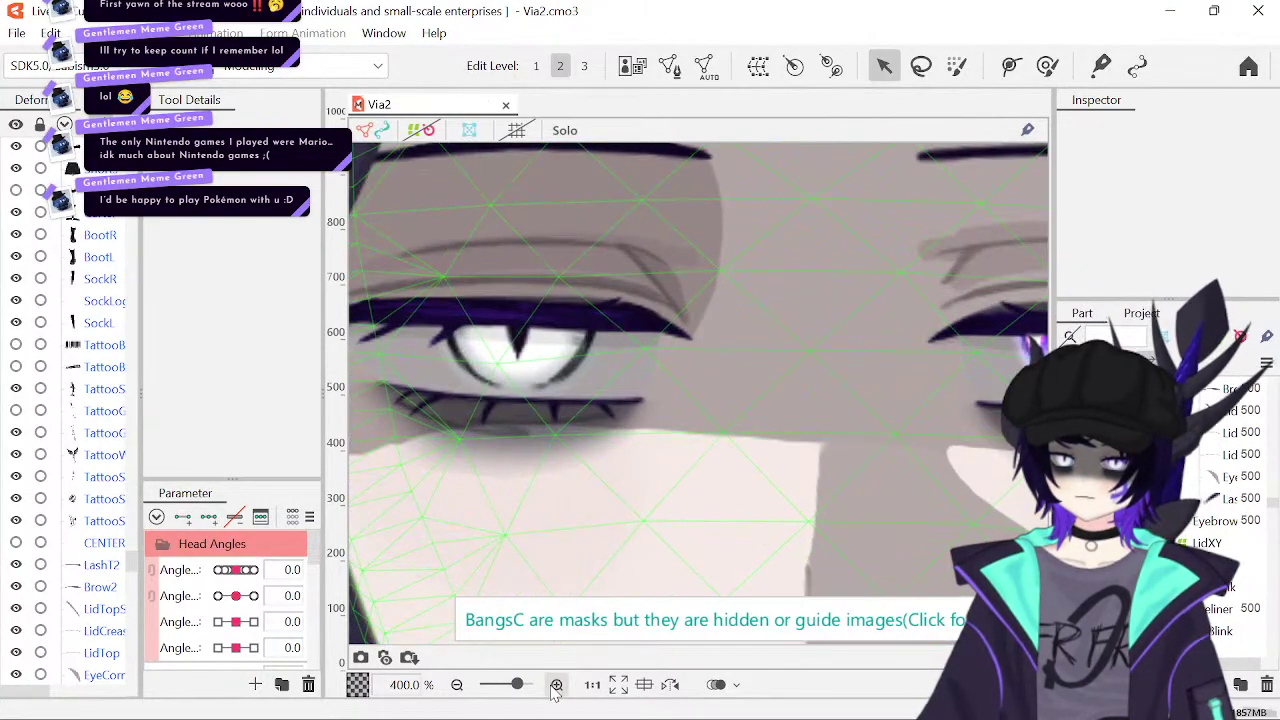
pyautogui.click(556, 685)
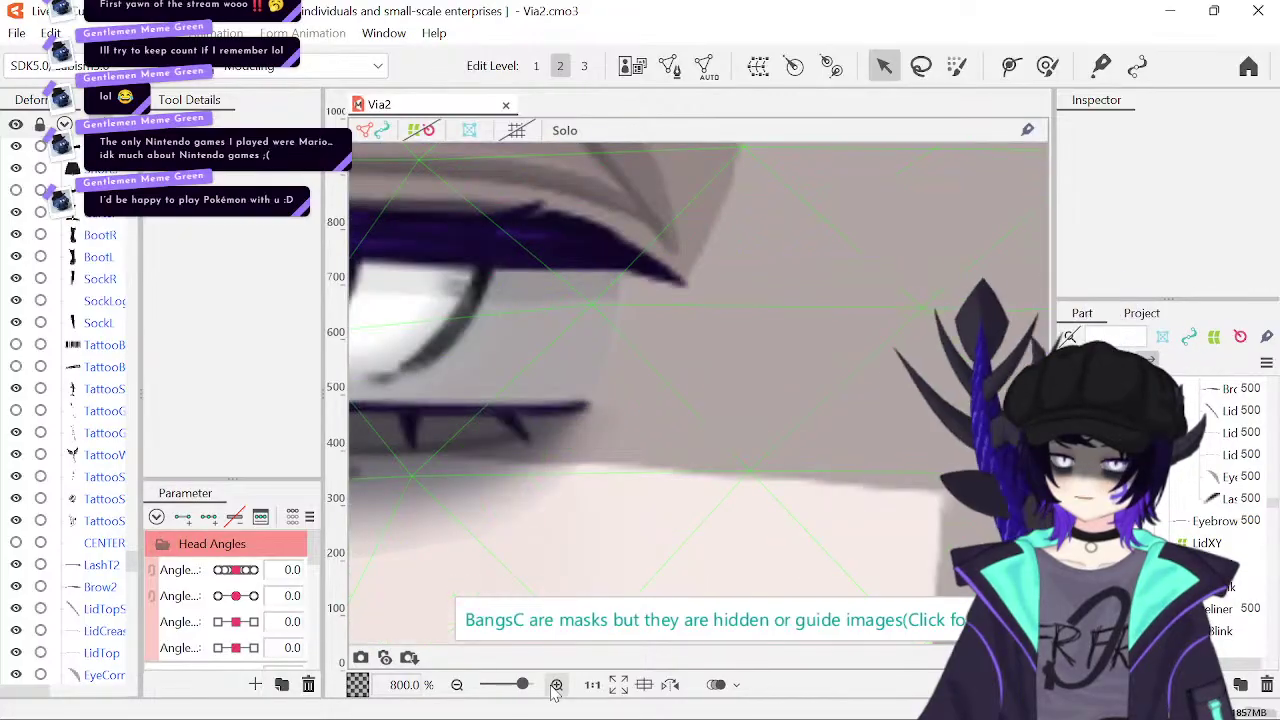
pyautogui.moveTo(643, 300); pyautogui.dragTo(757, 491)
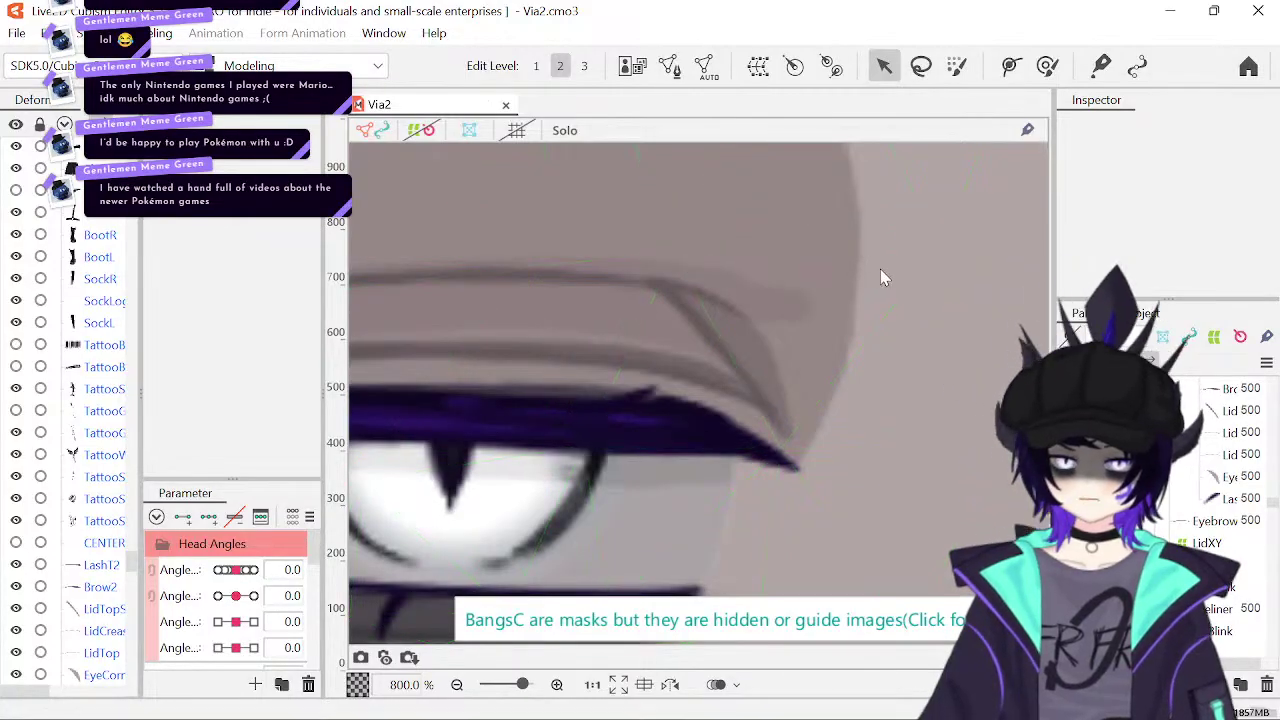
pyautogui.click(757, 177)
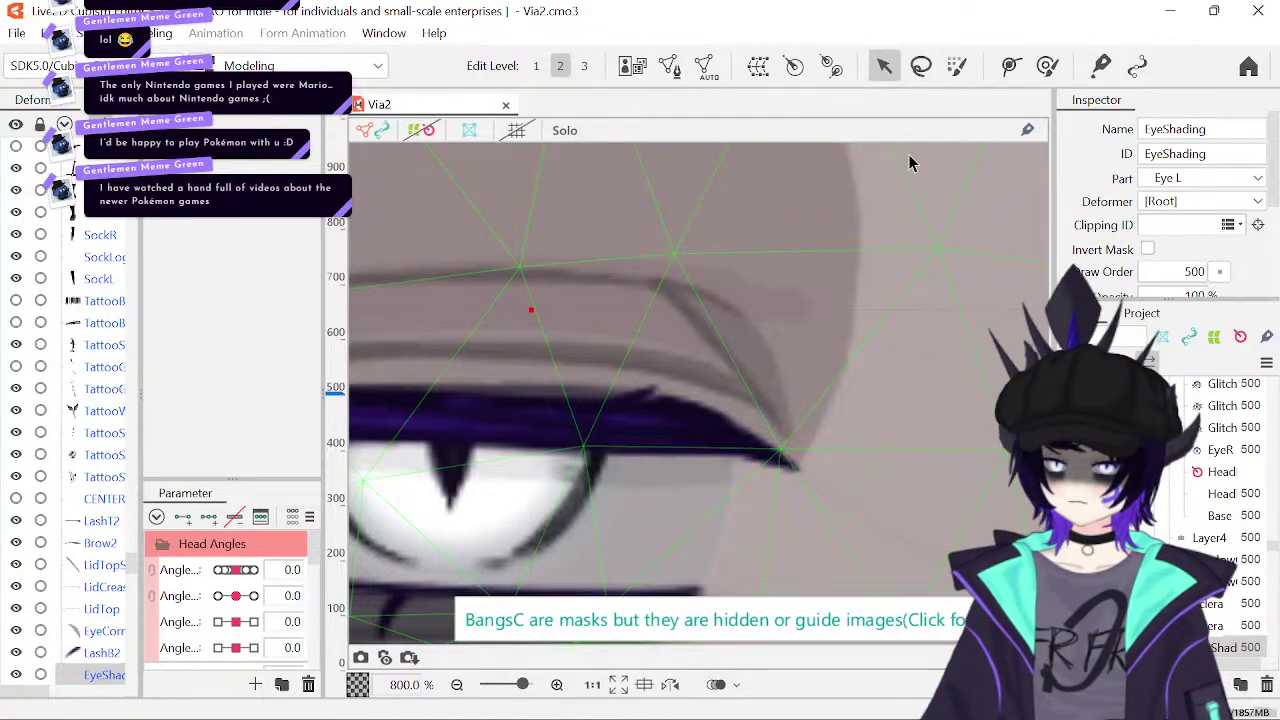
pyautogui.click(669, 68)
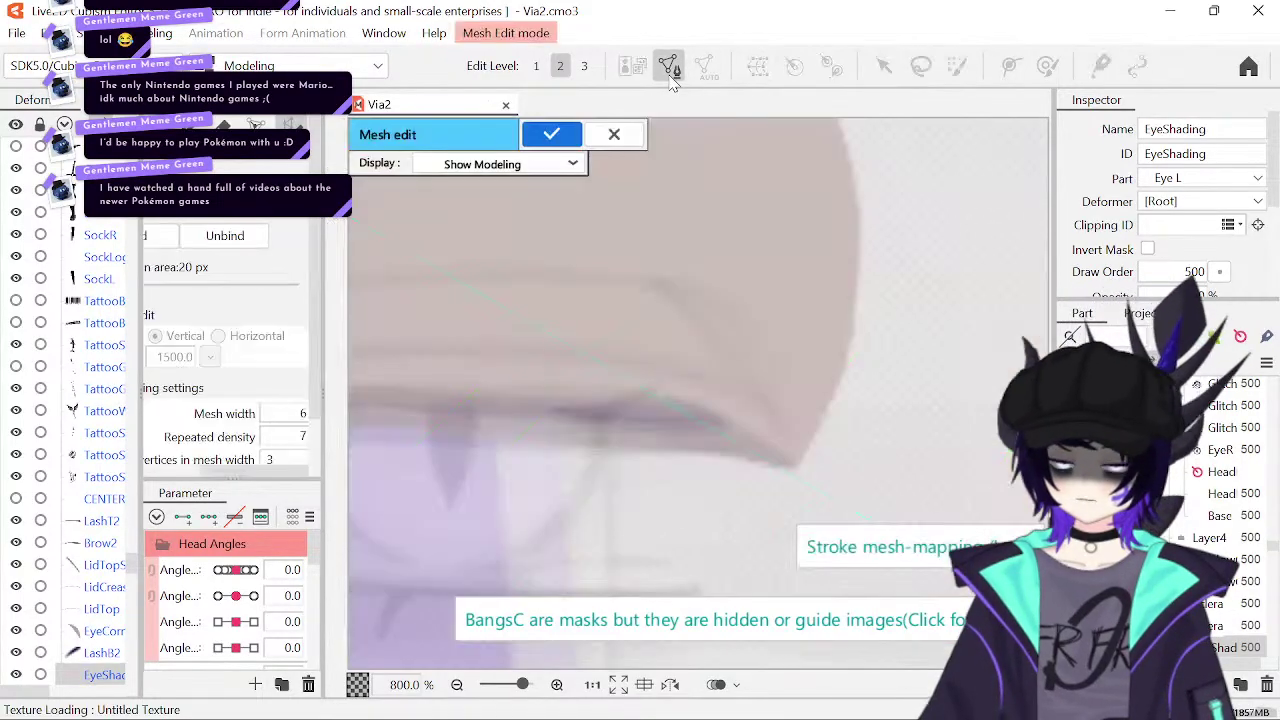
# - Select all of EyeShading's existing mesh vertices and delete them
pyautogui.click(456, 684)
pyautogui.click(456, 684)
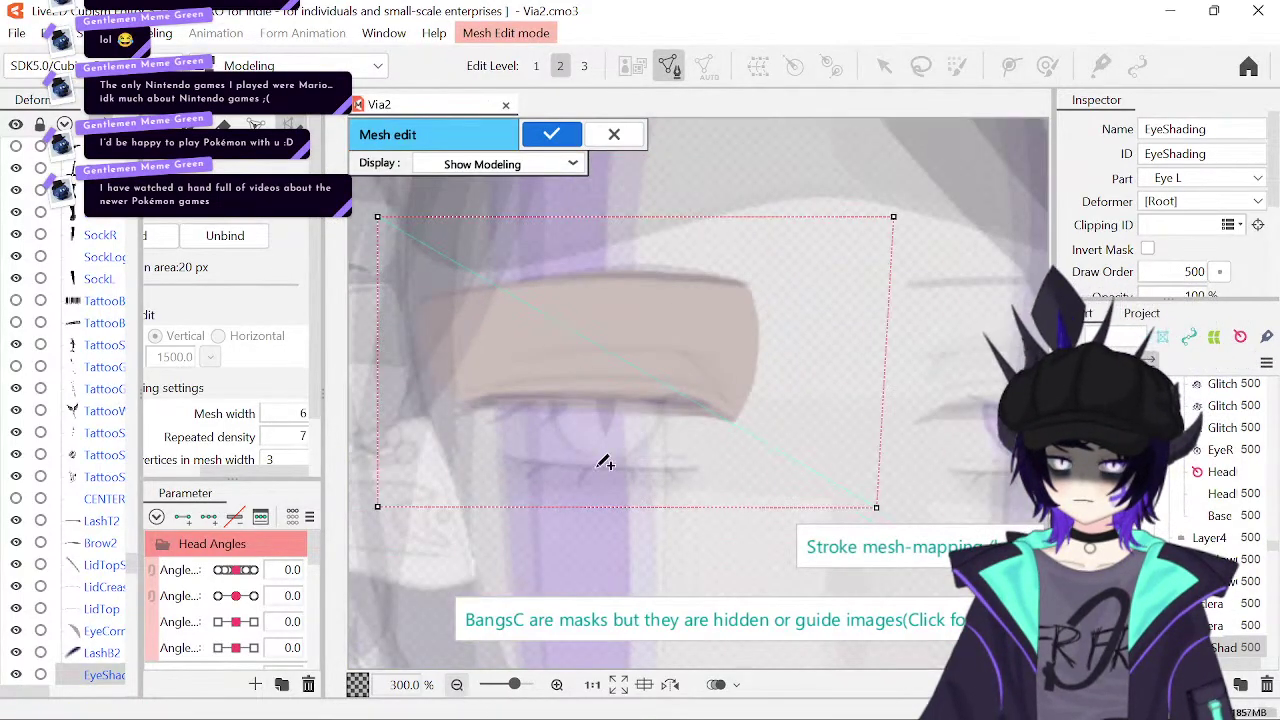
pyautogui.click(740, 417)
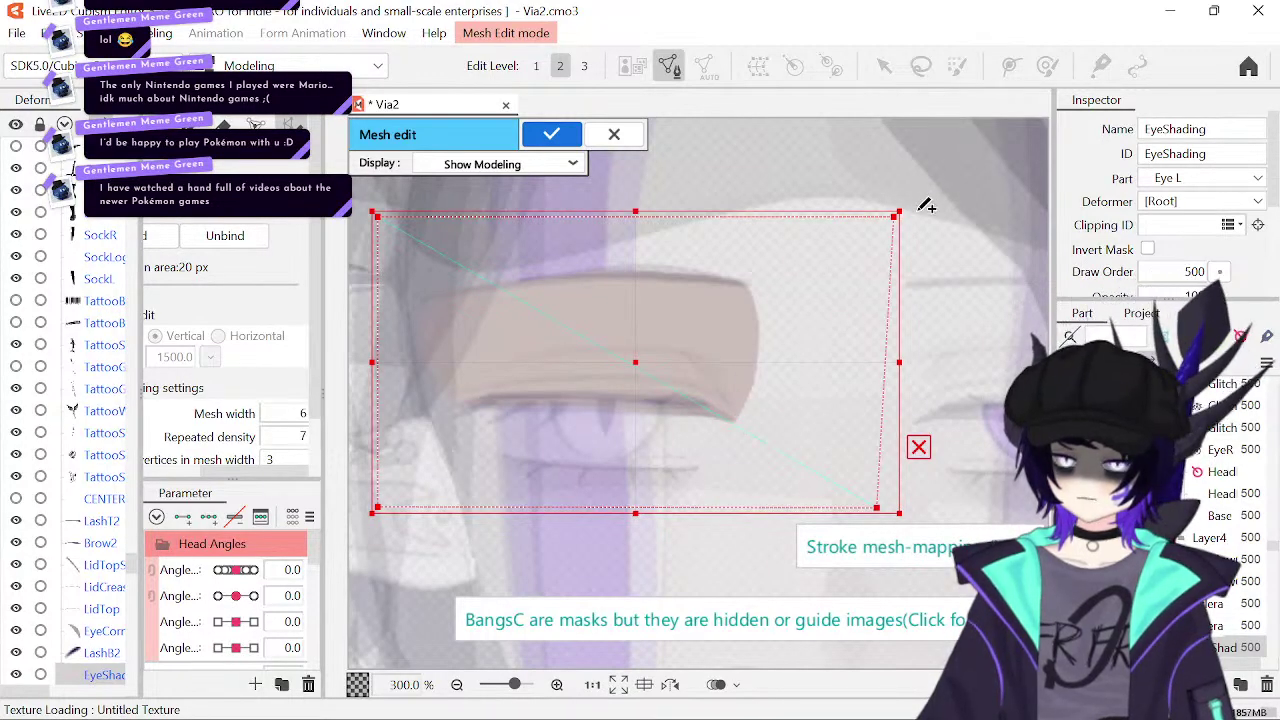
pyautogui.press('Escape')
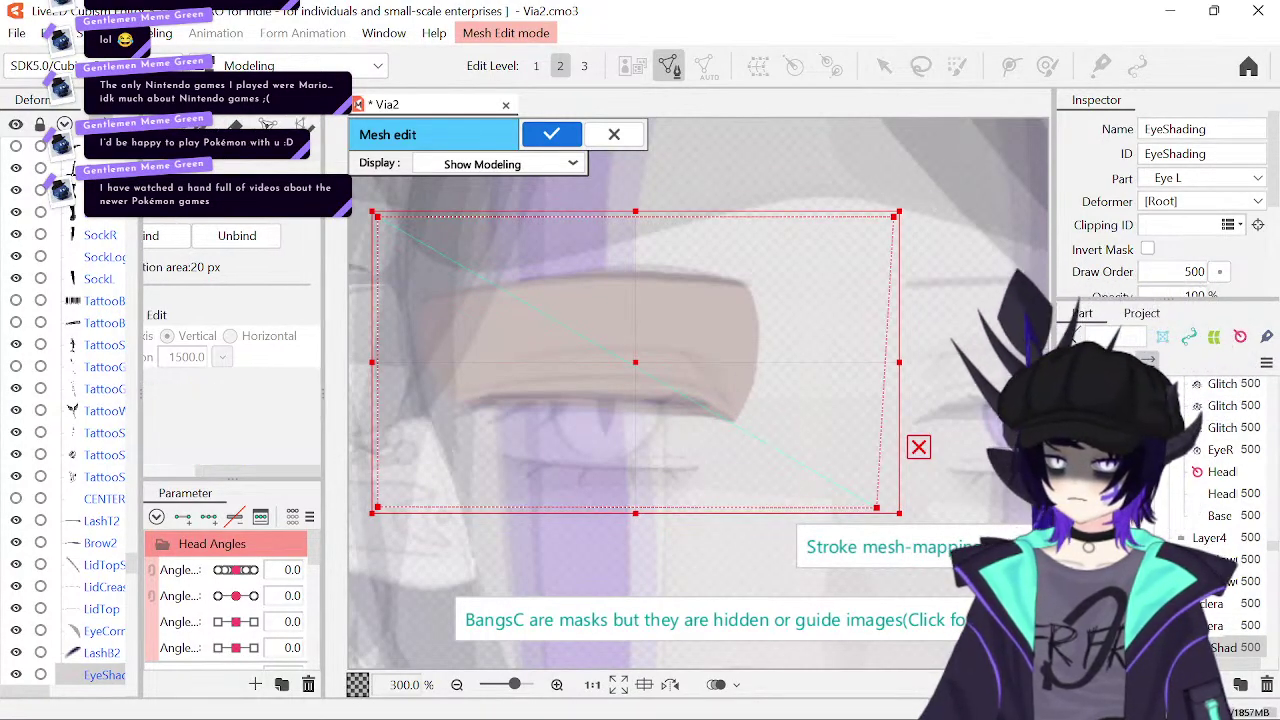
# - Set EyeShading's multiply color to #000000 and undo the stray vertex placed above the shape
pyautogui.scroll(-3, 1147, 250)
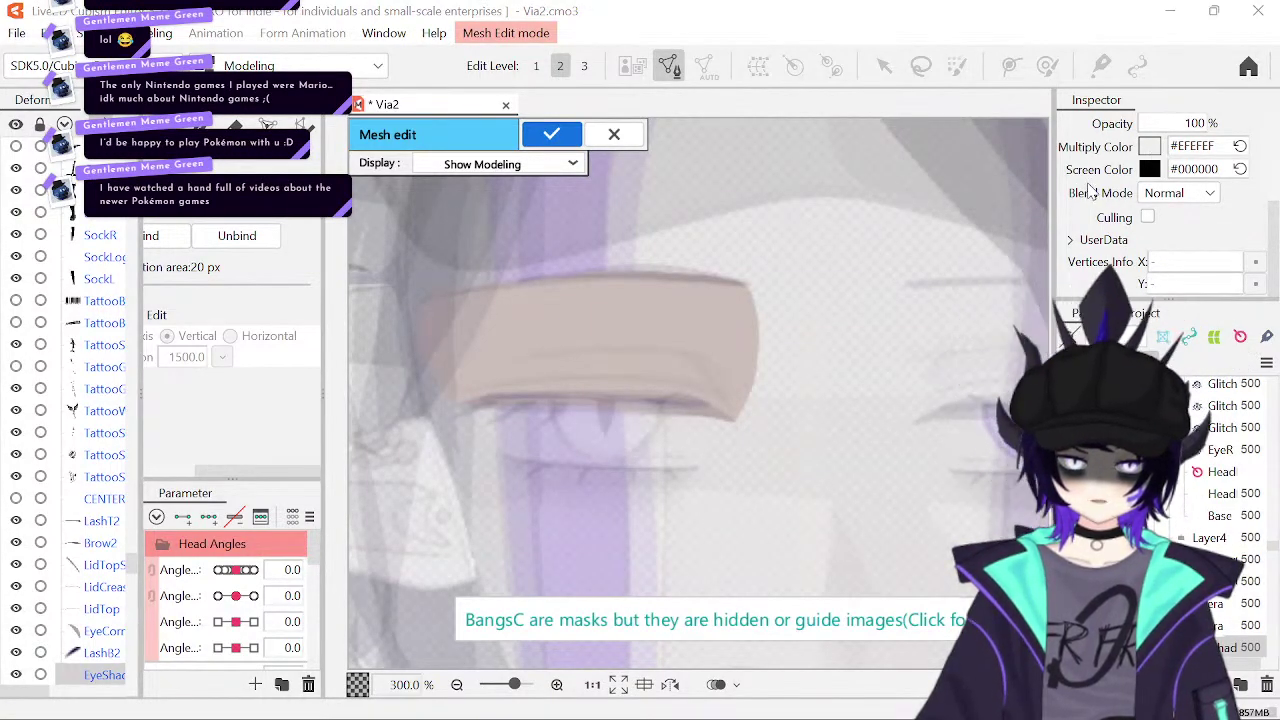
pyautogui.moveTo(1095, 180); pyautogui.dragTo(1087, 400)
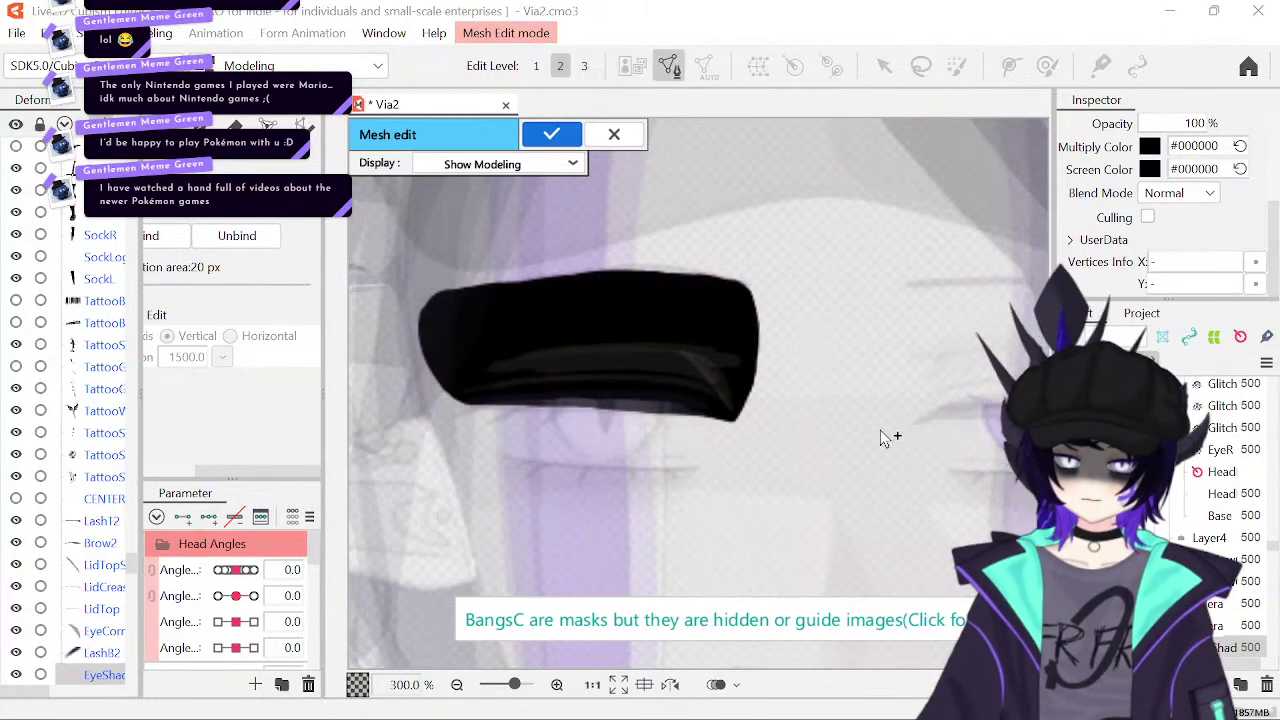
pyautogui.click(480, 245)
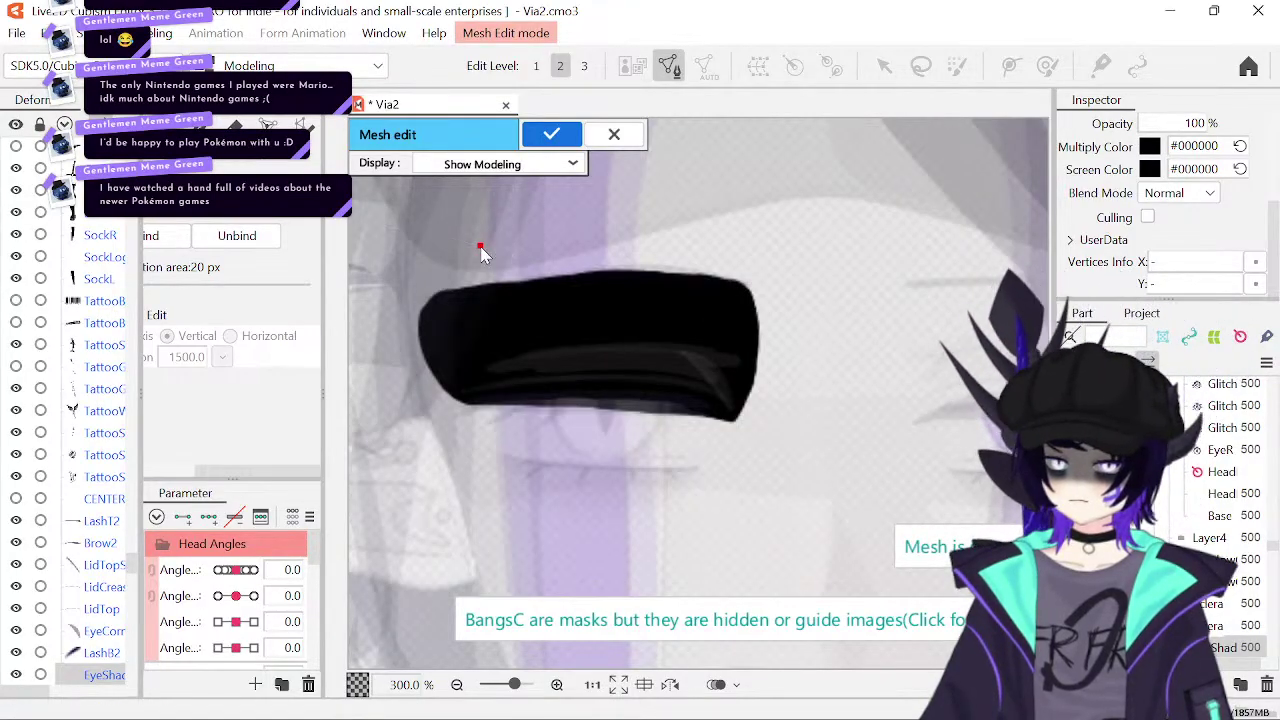
pyautogui.hotkey('ctrl', 'z')
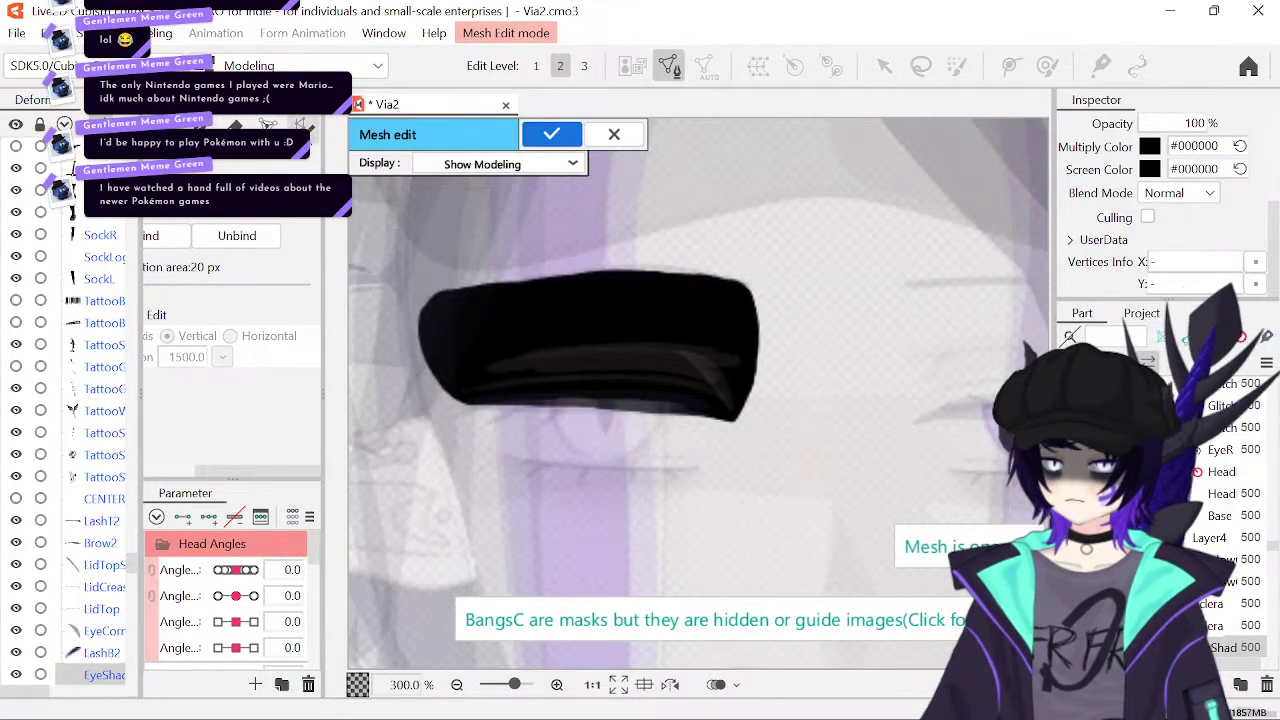
# - Place connected mesh vertices along EyeShading's upper edge, from its outer corner to its rounded inner corner
pyautogui.click(268, 123)
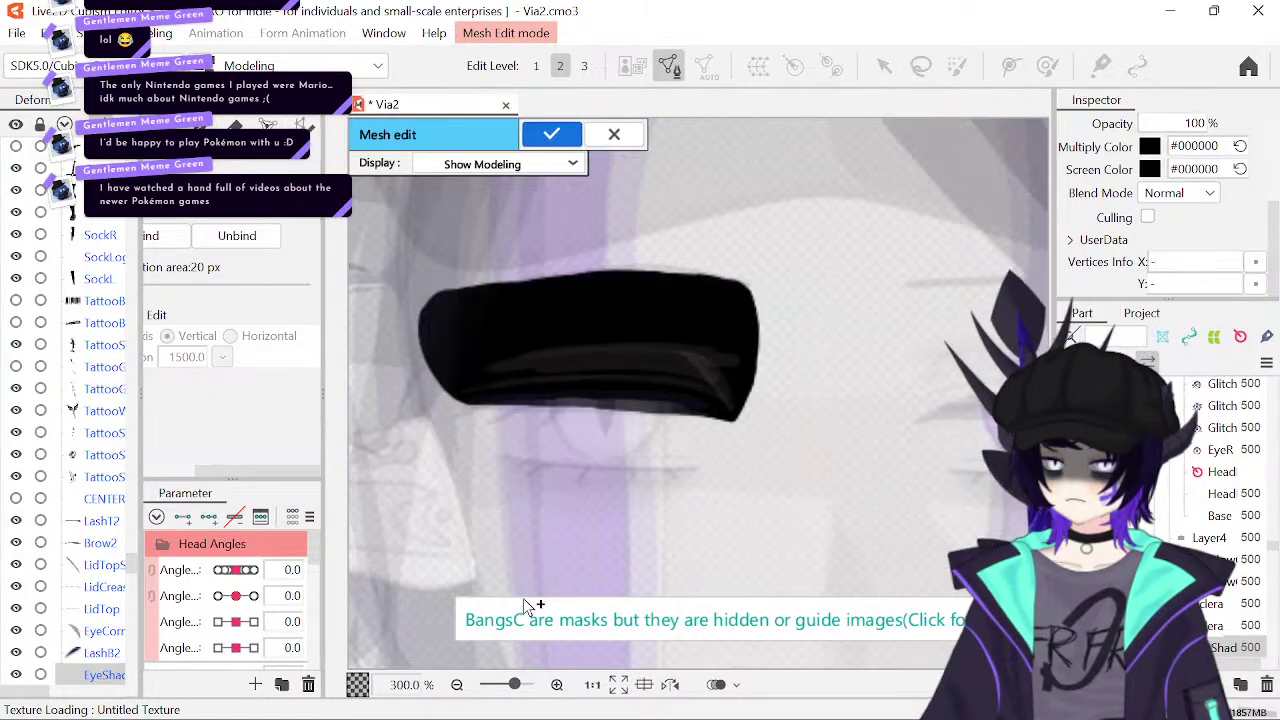
pyautogui.scroll(1, 483, 437)
pyautogui.moveTo(483, 437); pyautogui.dragTo(594, 451)
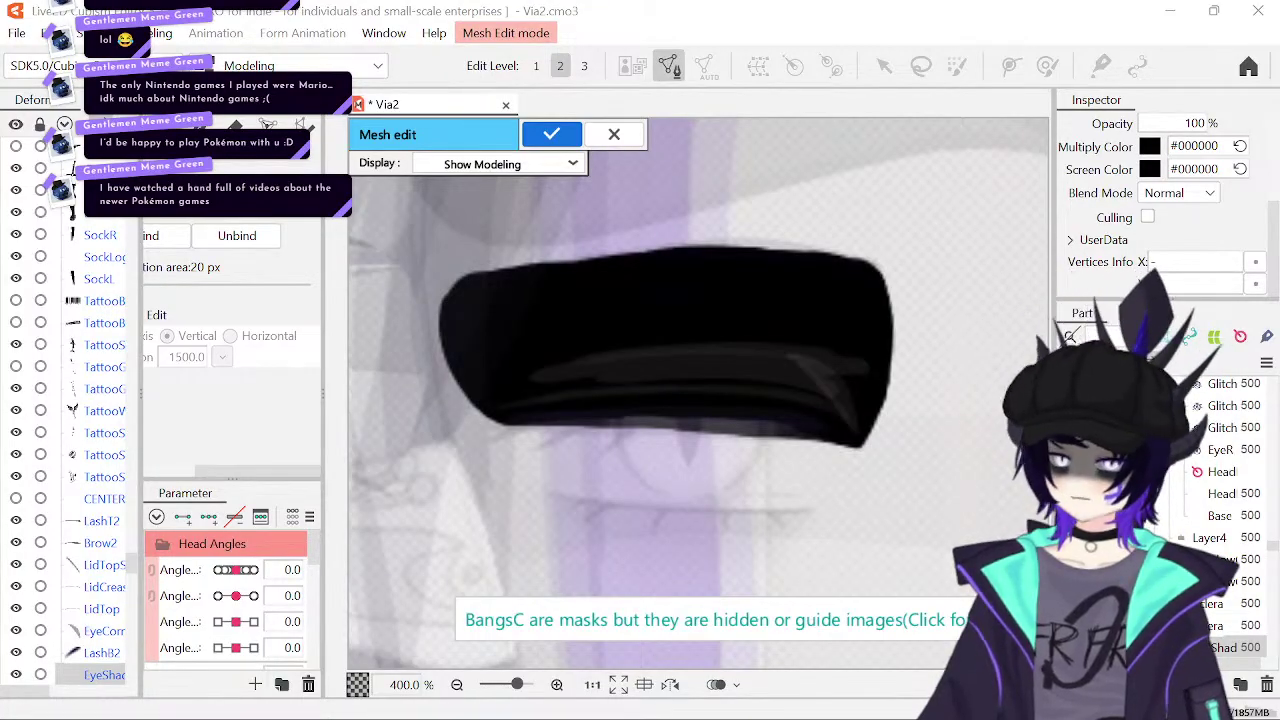
pyautogui.click(455, 286)
pyautogui.click(517, 267)
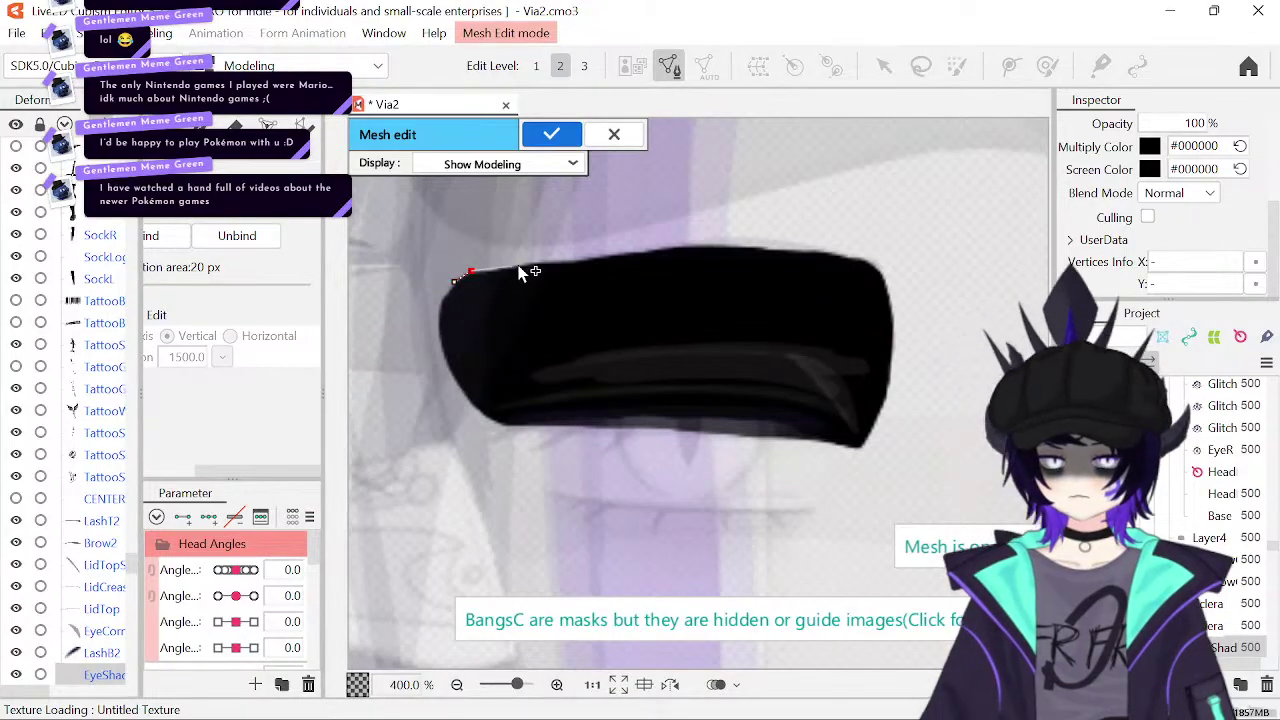
pyautogui.click(570, 261)
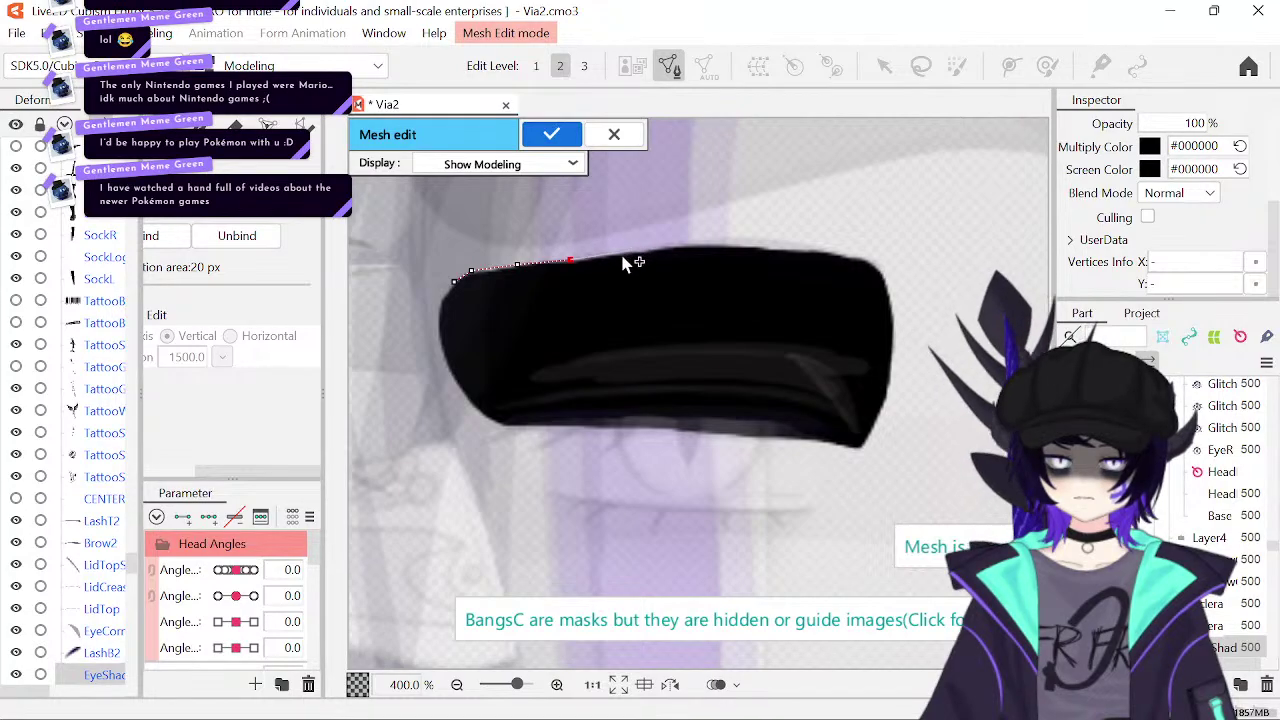
pyautogui.click(621, 257)
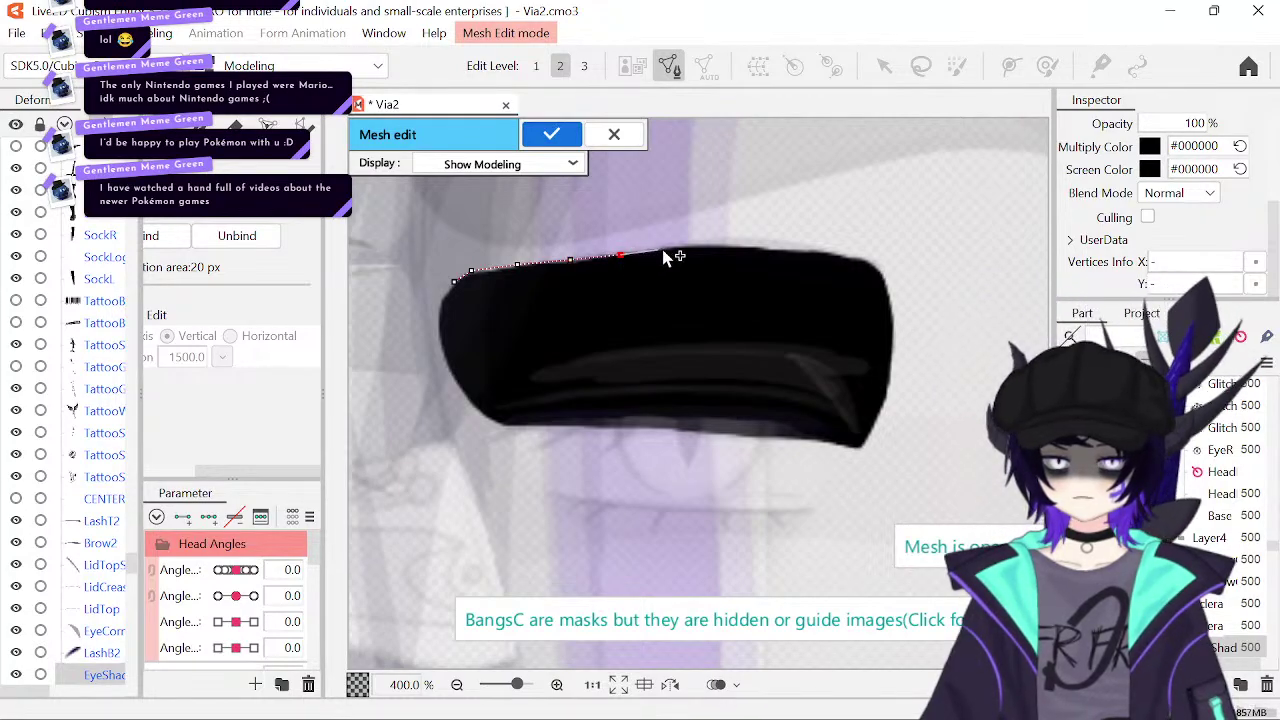
pyautogui.click(708, 246)
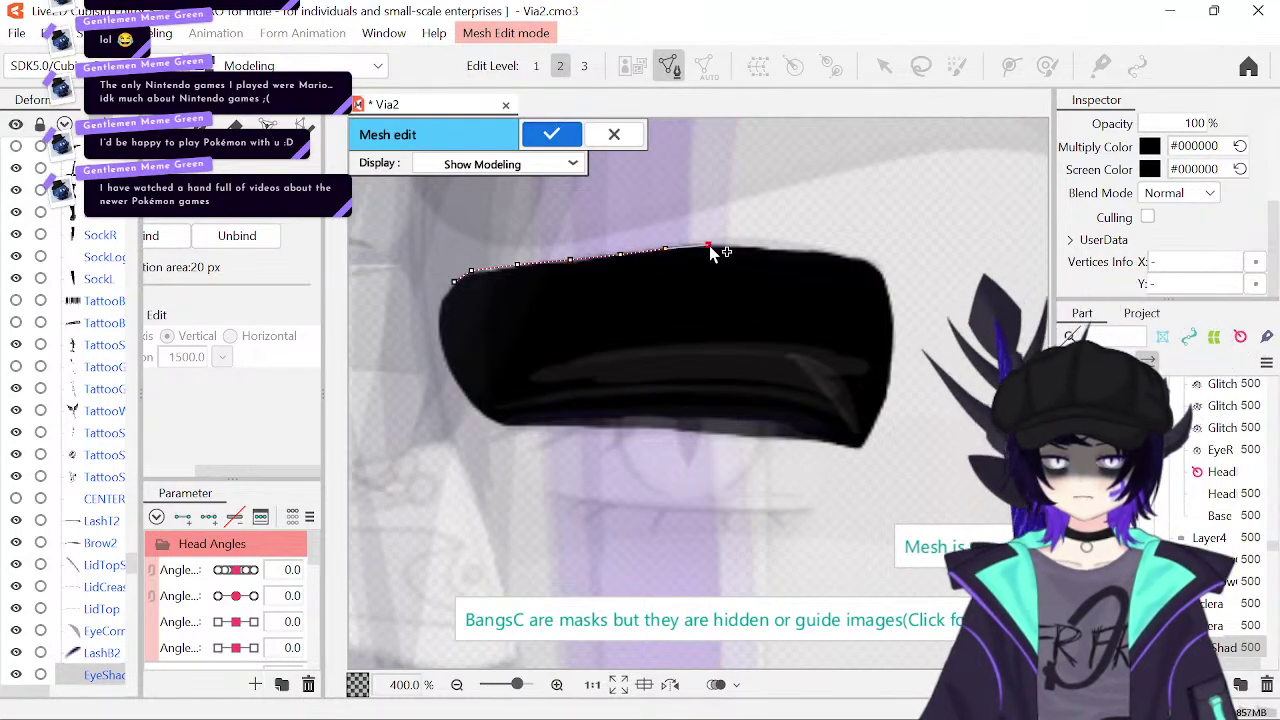
pyautogui.click(744, 246)
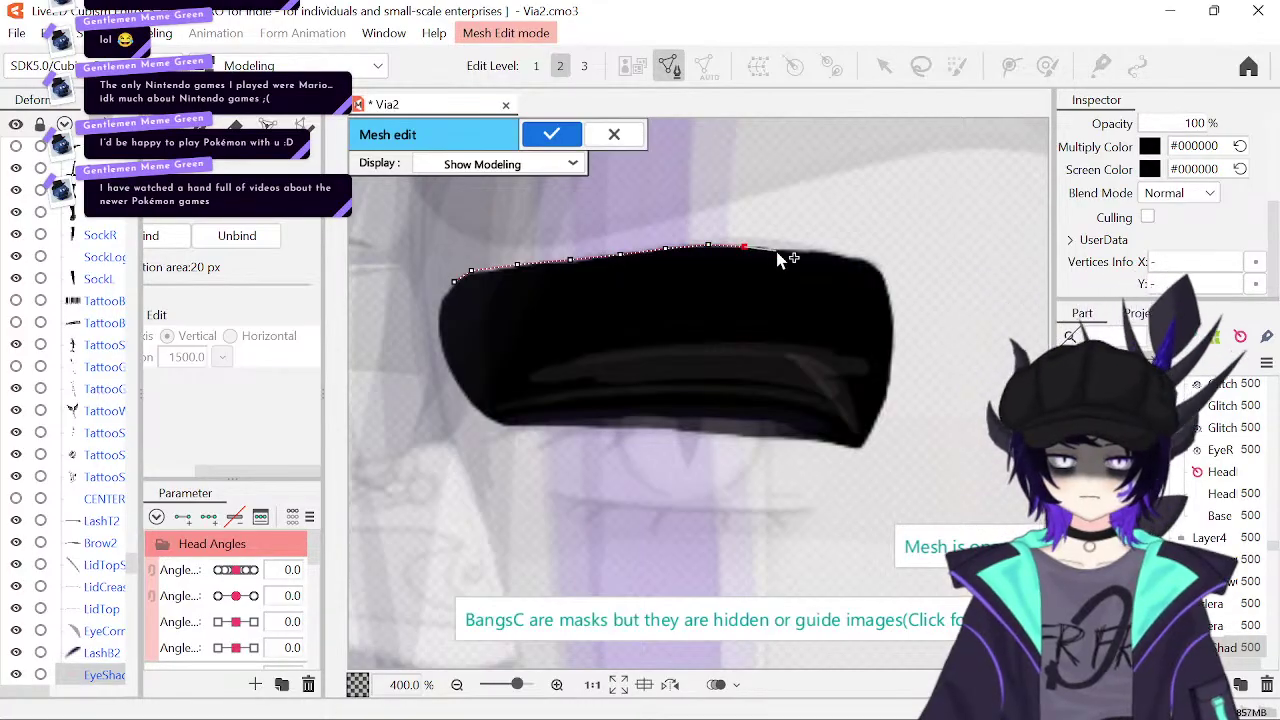
pyautogui.click(781, 248)
pyautogui.click(823, 249)
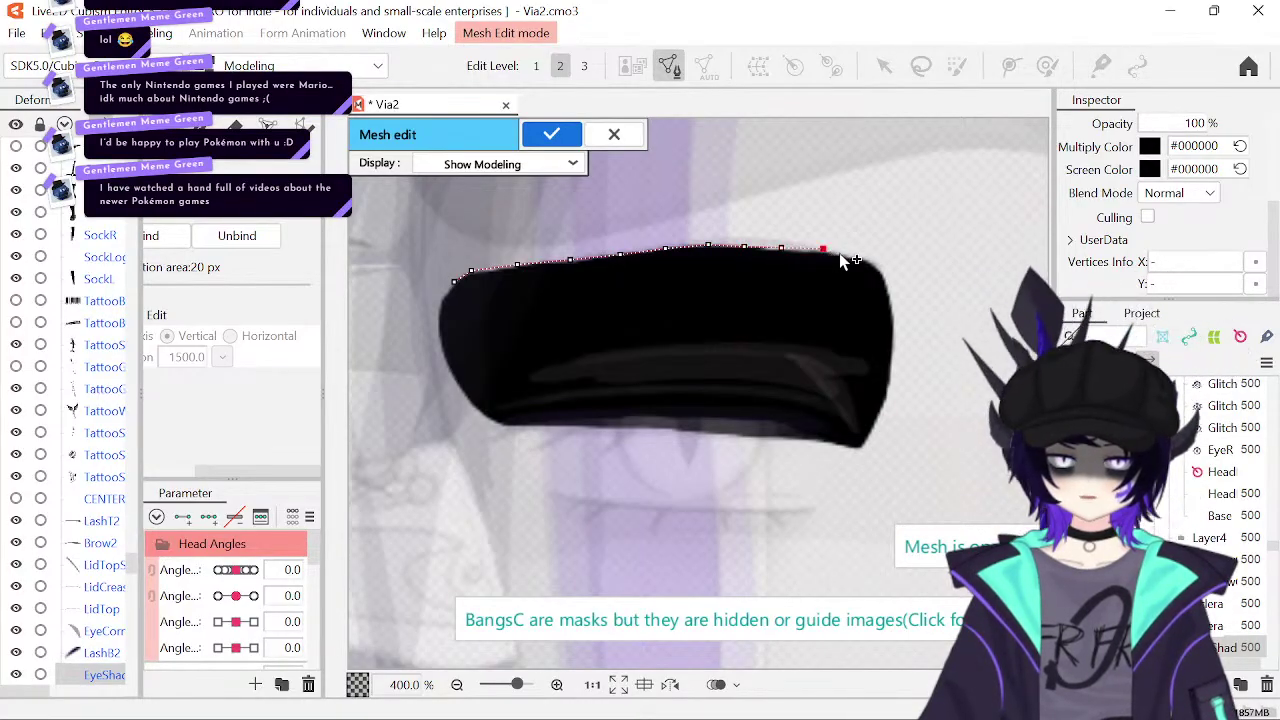
pyautogui.click(856, 257)
pyautogui.click(884, 271)
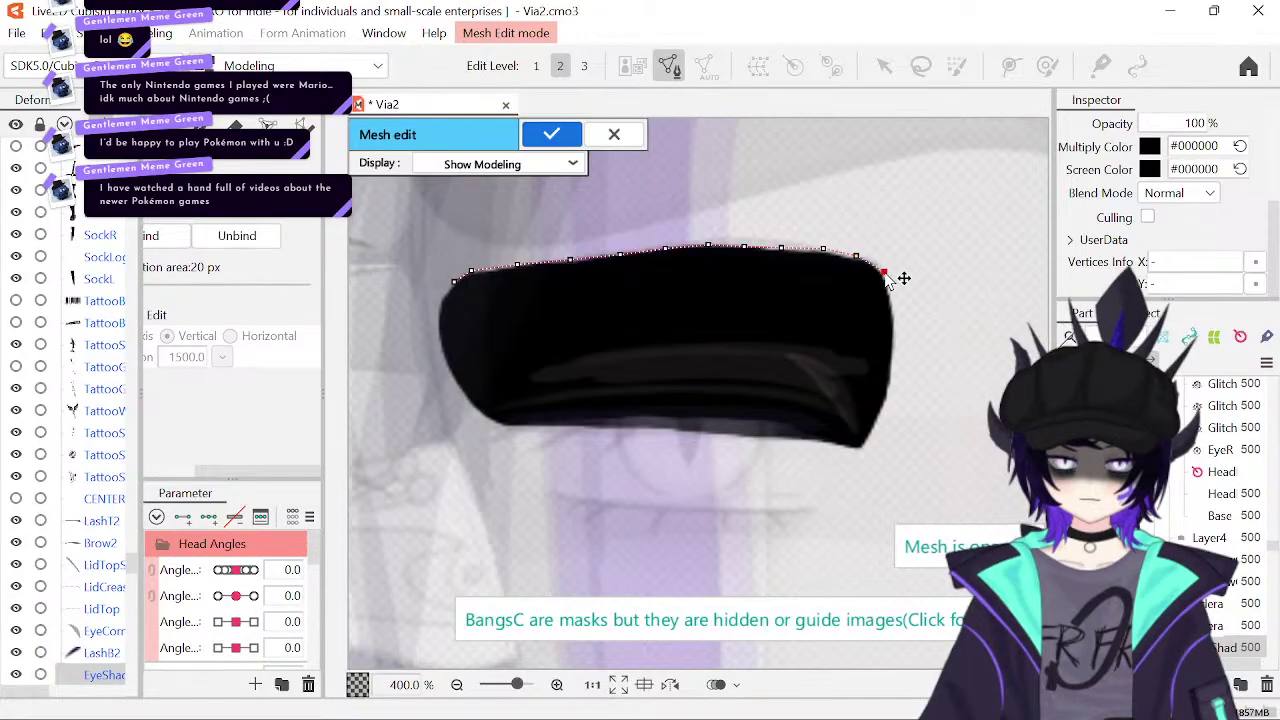
# - Continue the EyeShading mesh outline down the inner side to the pointed lower corner
pyautogui.click(890, 300)
pyautogui.click(891, 328)
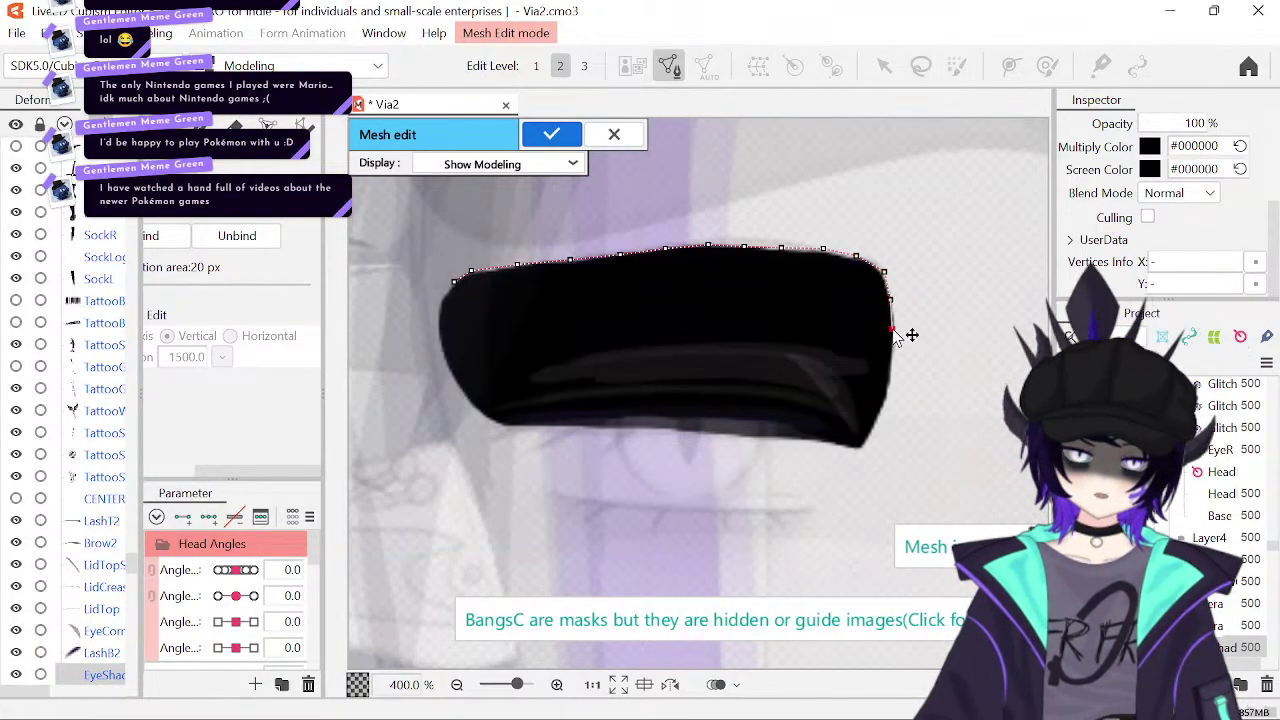
pyautogui.click(892, 366)
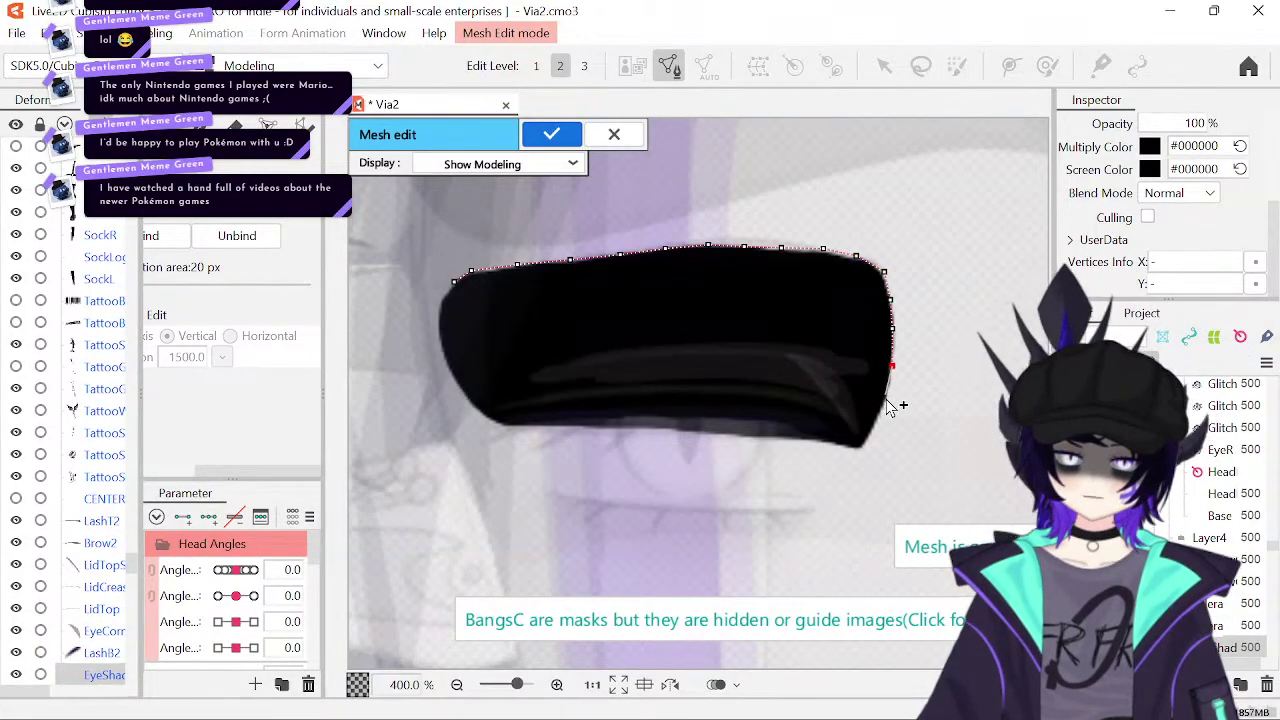
pyautogui.click(885, 404)
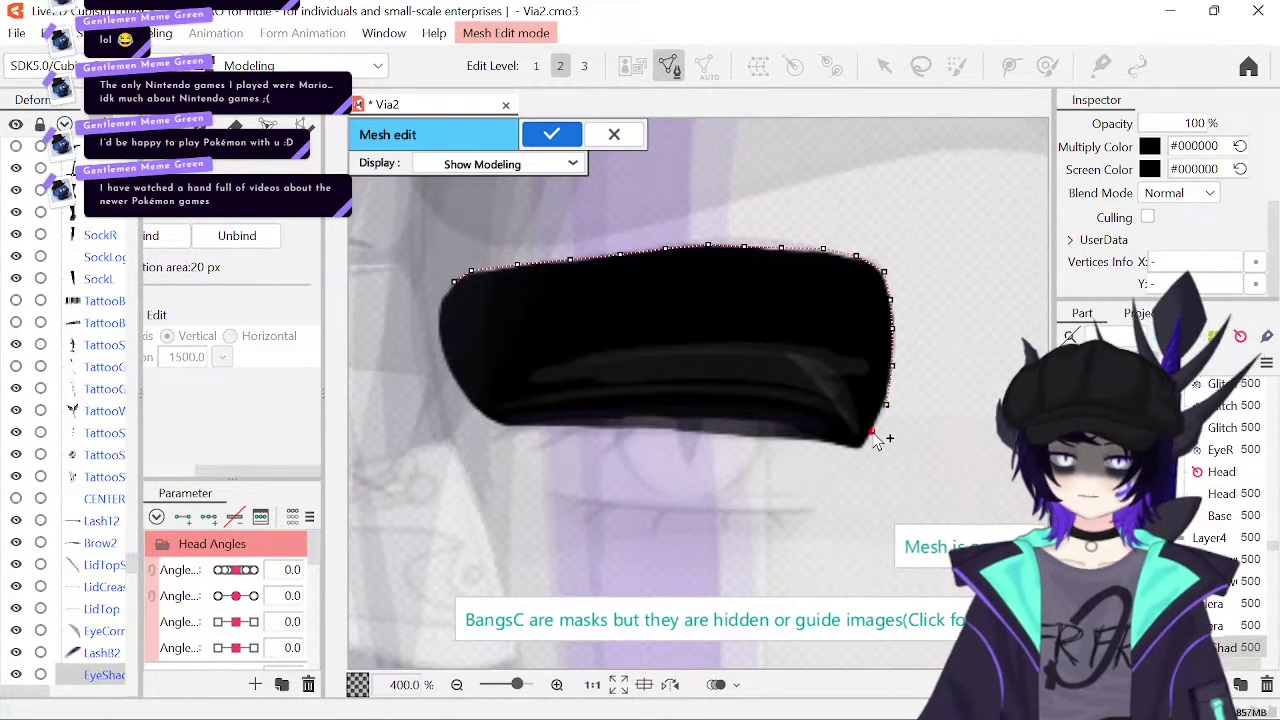
pyautogui.click(861, 450)
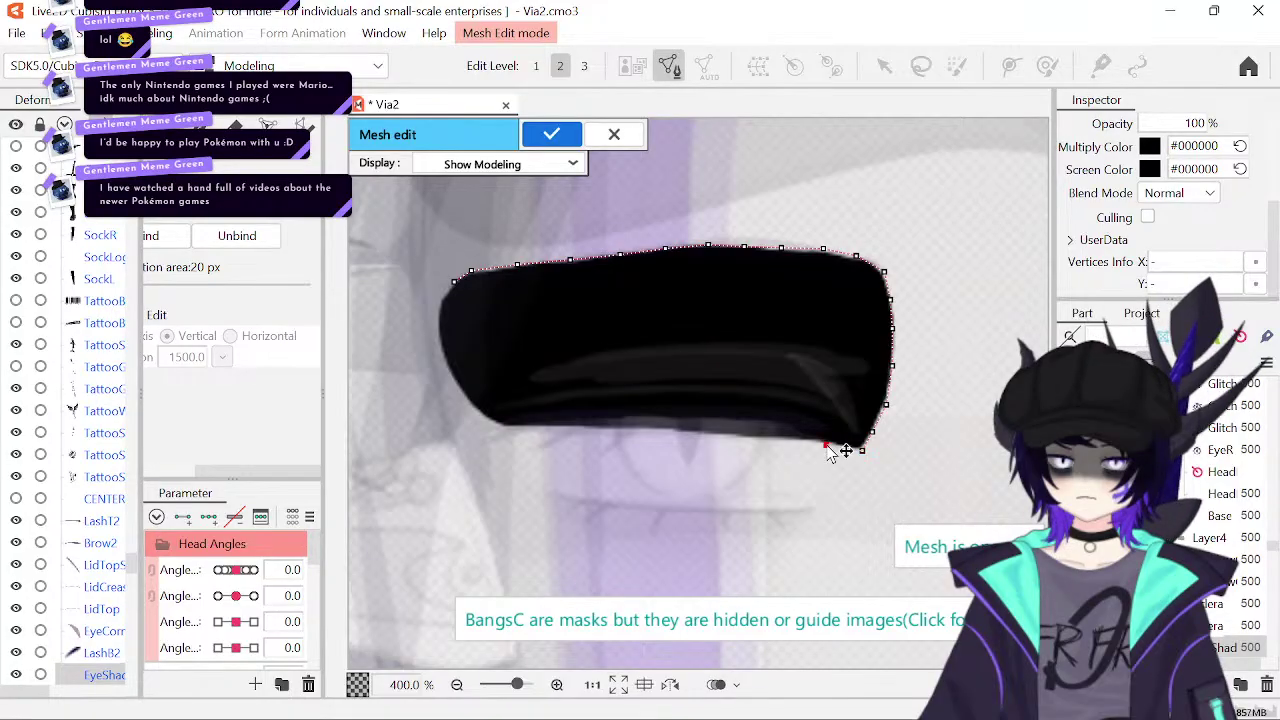
# - Continue the EyeShading mesh outline along the lower edge, from the pointed inner corner to the lower outer corner
pyautogui.click(800, 441)
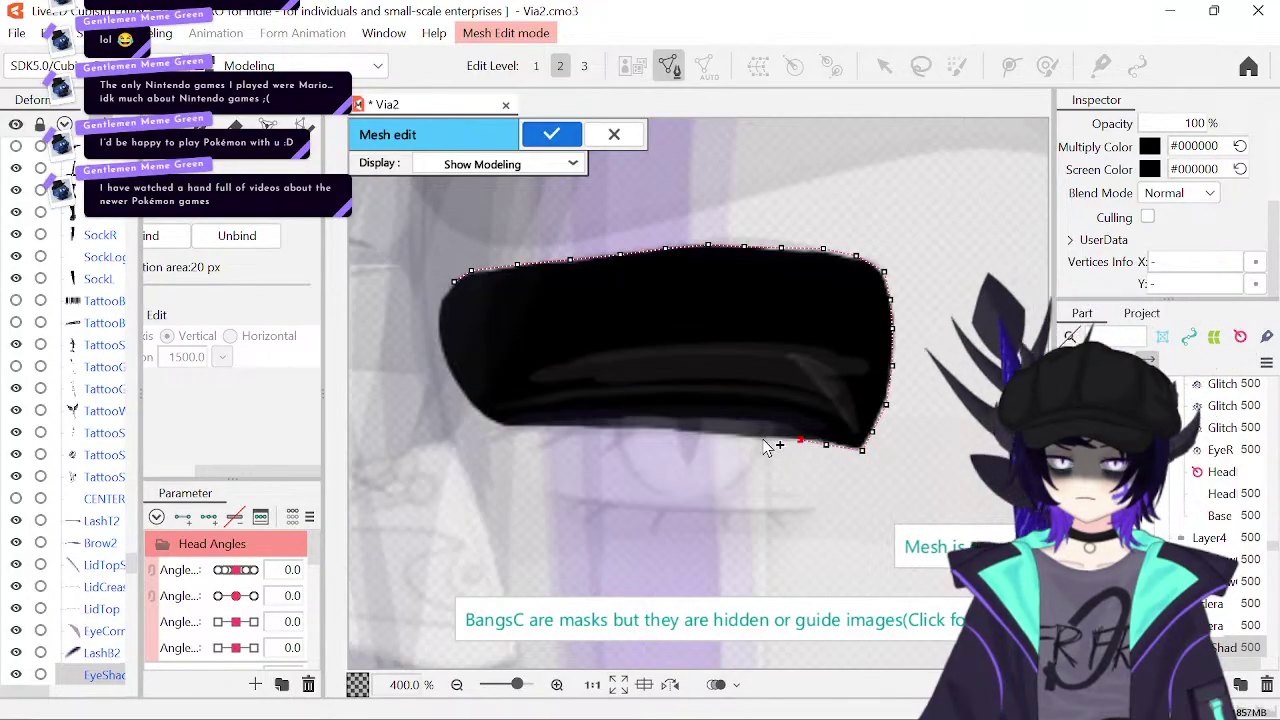
pyautogui.click(761, 439)
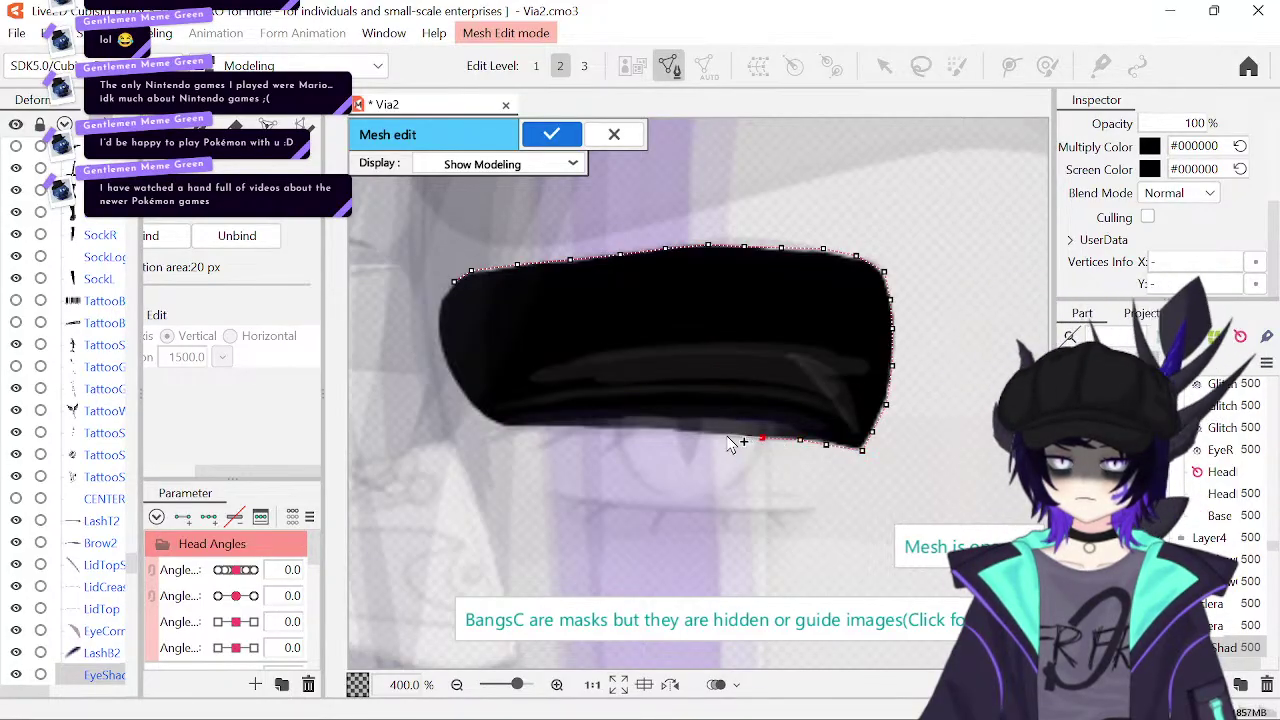
pyautogui.click(726, 435)
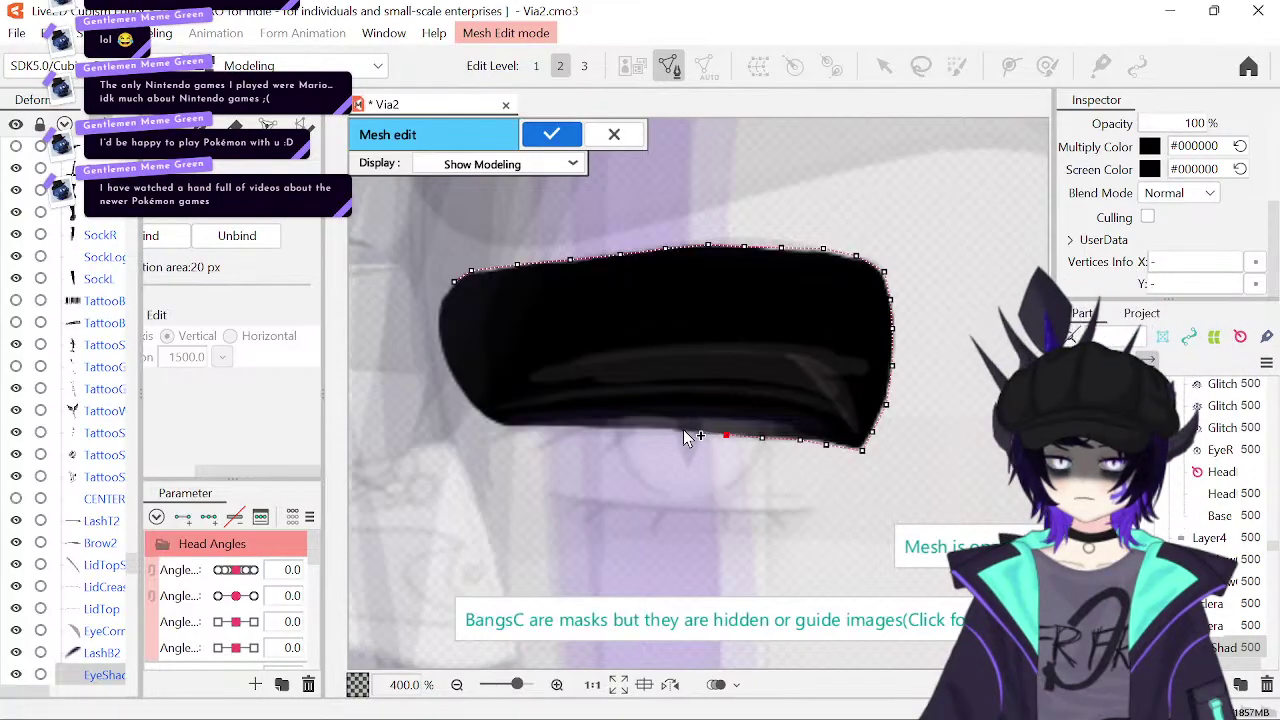
pyautogui.click(682, 431)
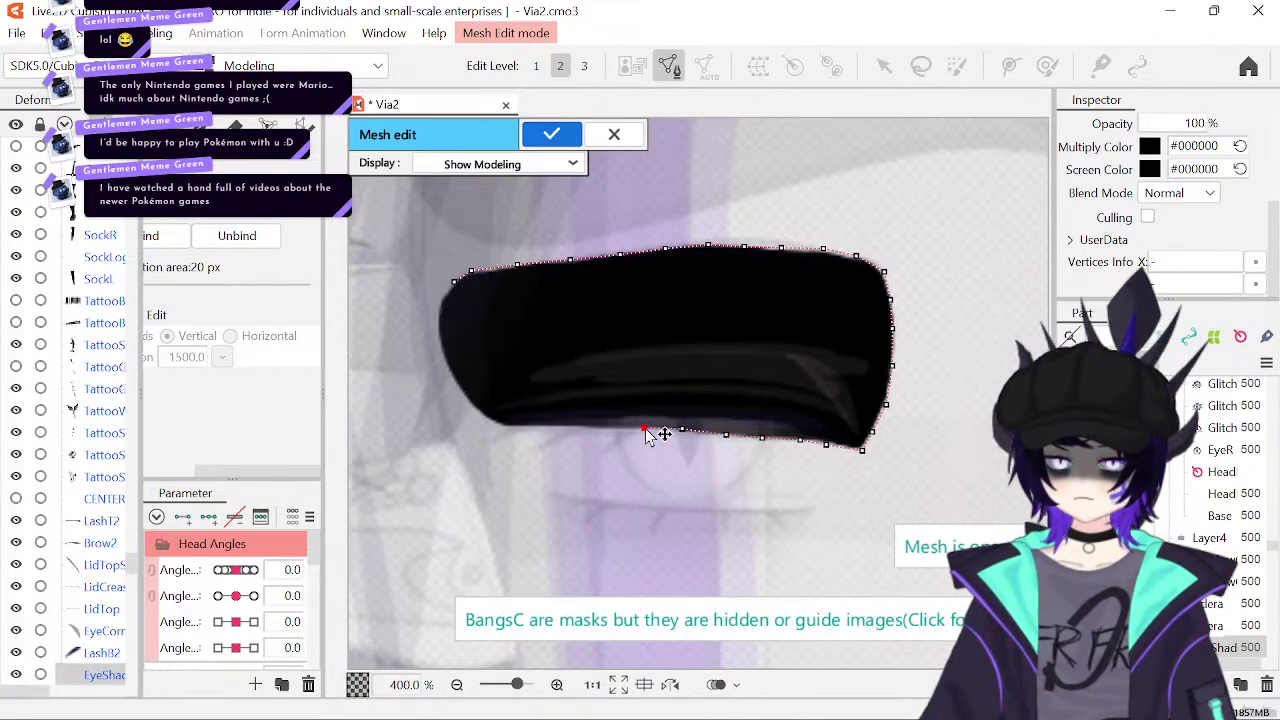
pyautogui.click(603, 427)
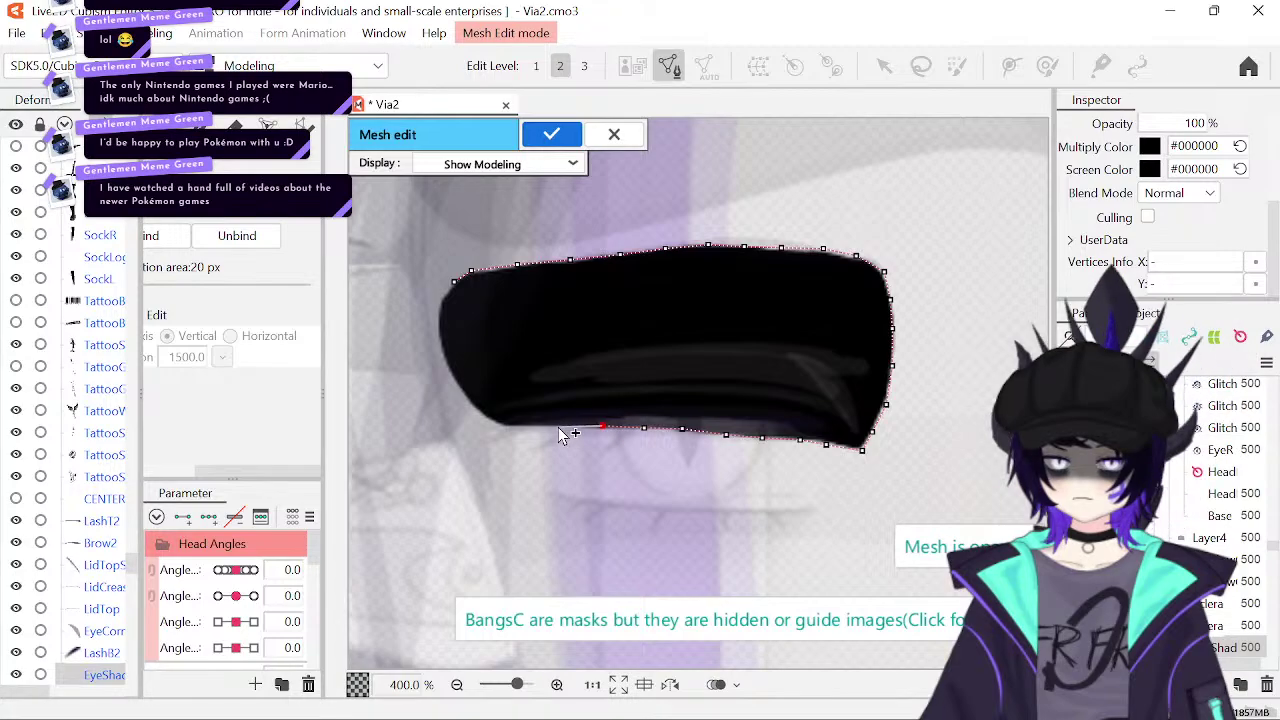
pyautogui.click(557, 428)
pyautogui.click(519, 428)
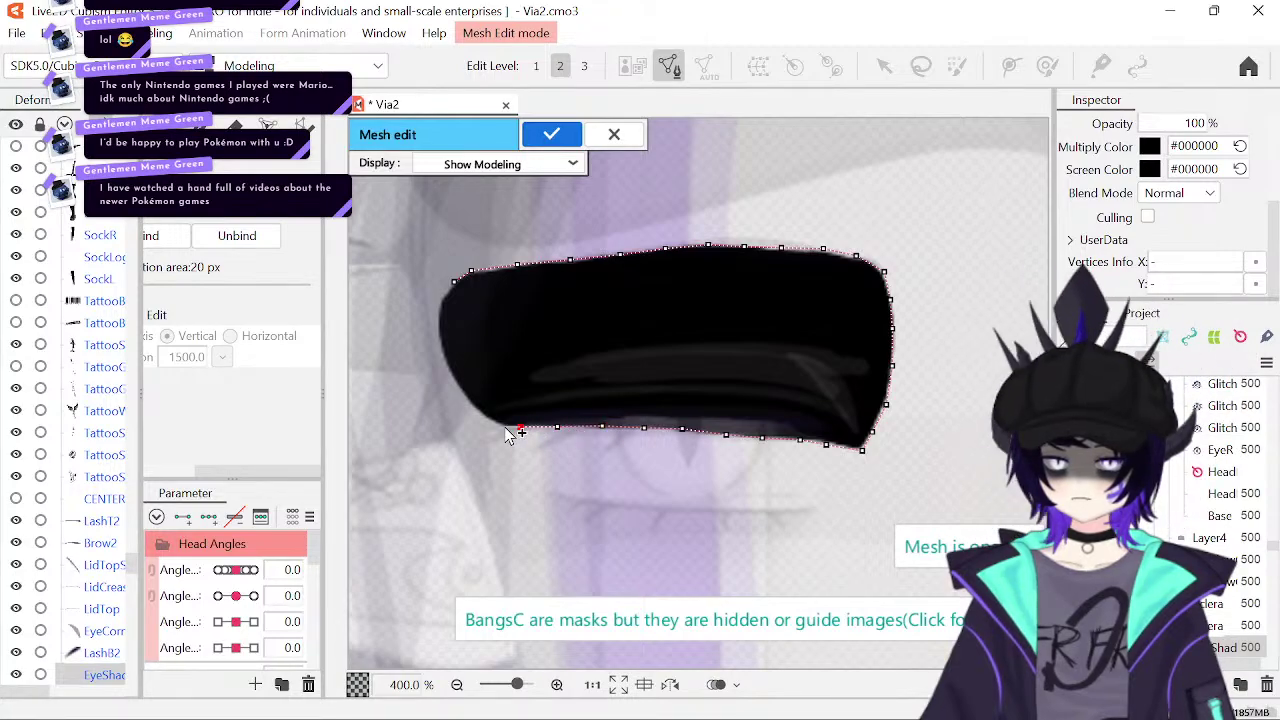
pyautogui.click(525, 428)
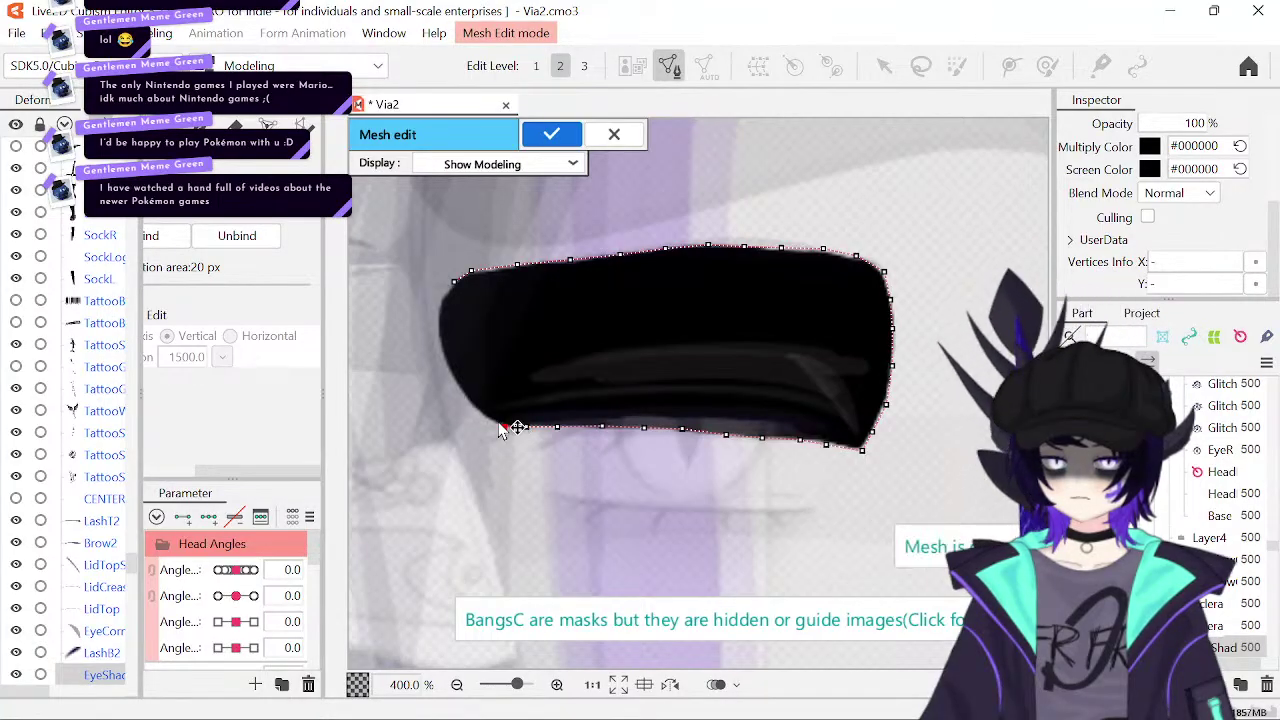
# - Run the EyeShading outline up the curved outer side and close it at its first vertex near the upper outer corner
pyautogui.click(503, 427)
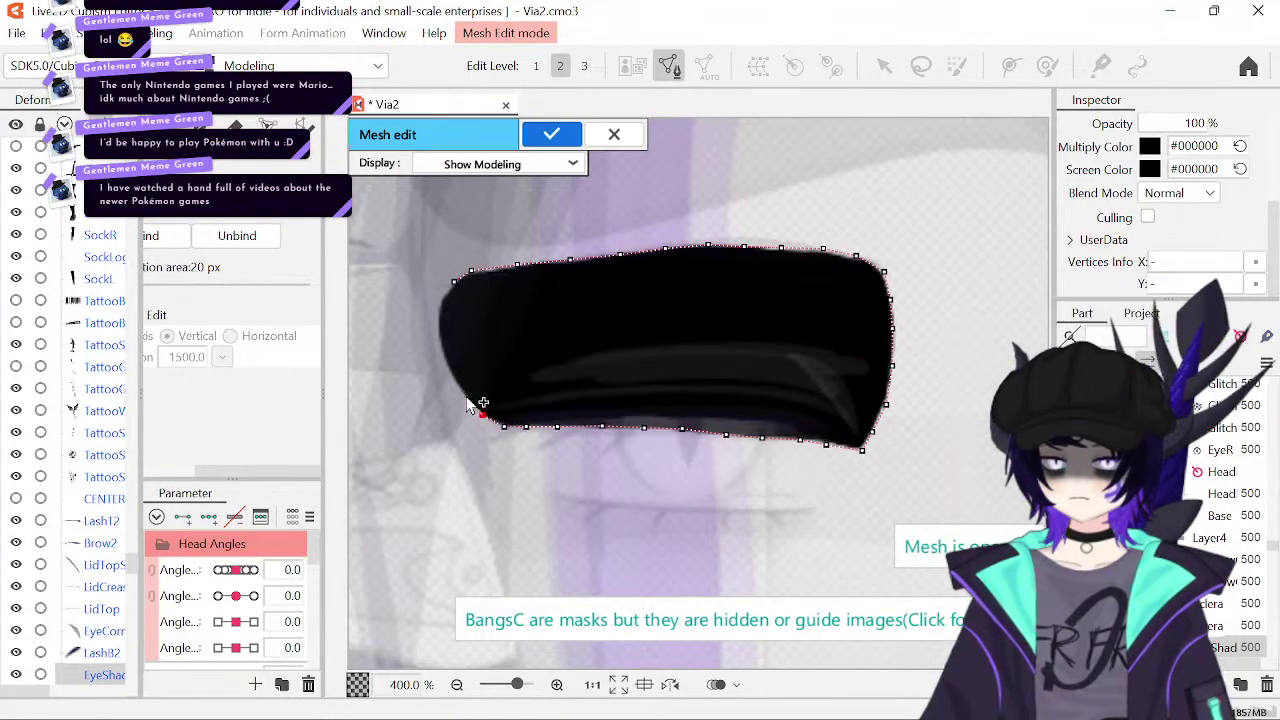
pyautogui.click(463, 390)
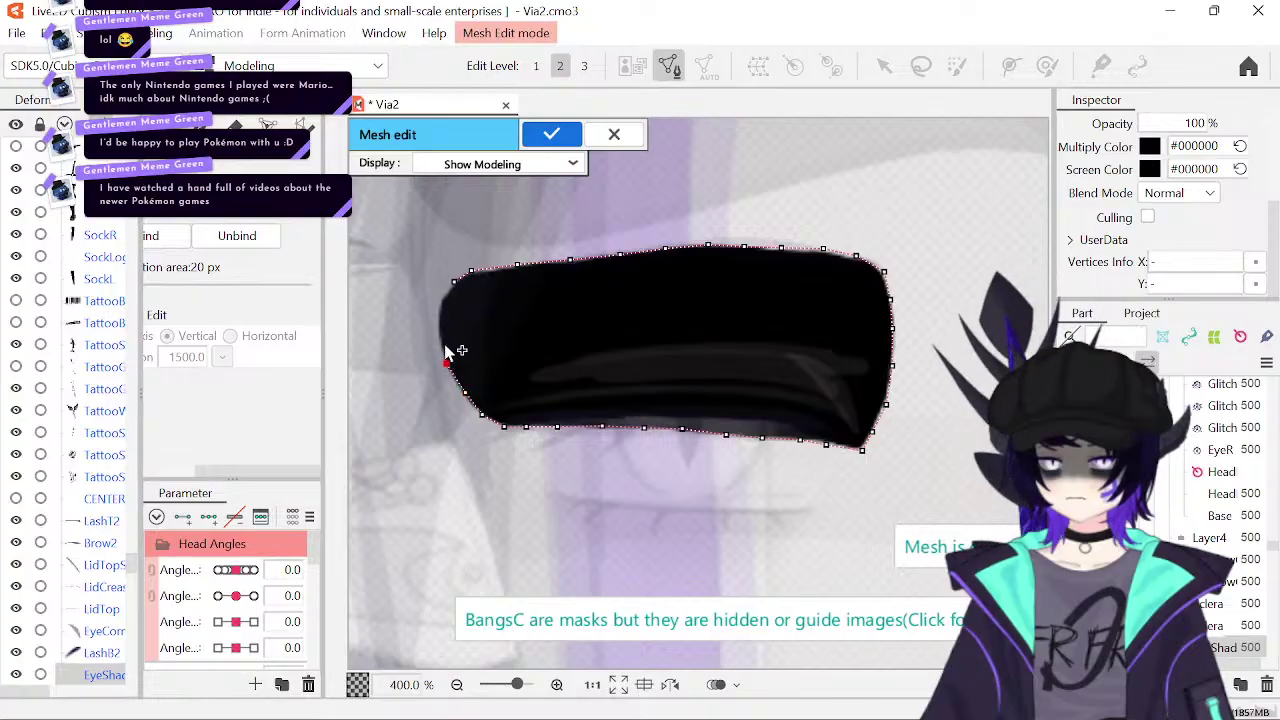
pyautogui.click(437, 334)
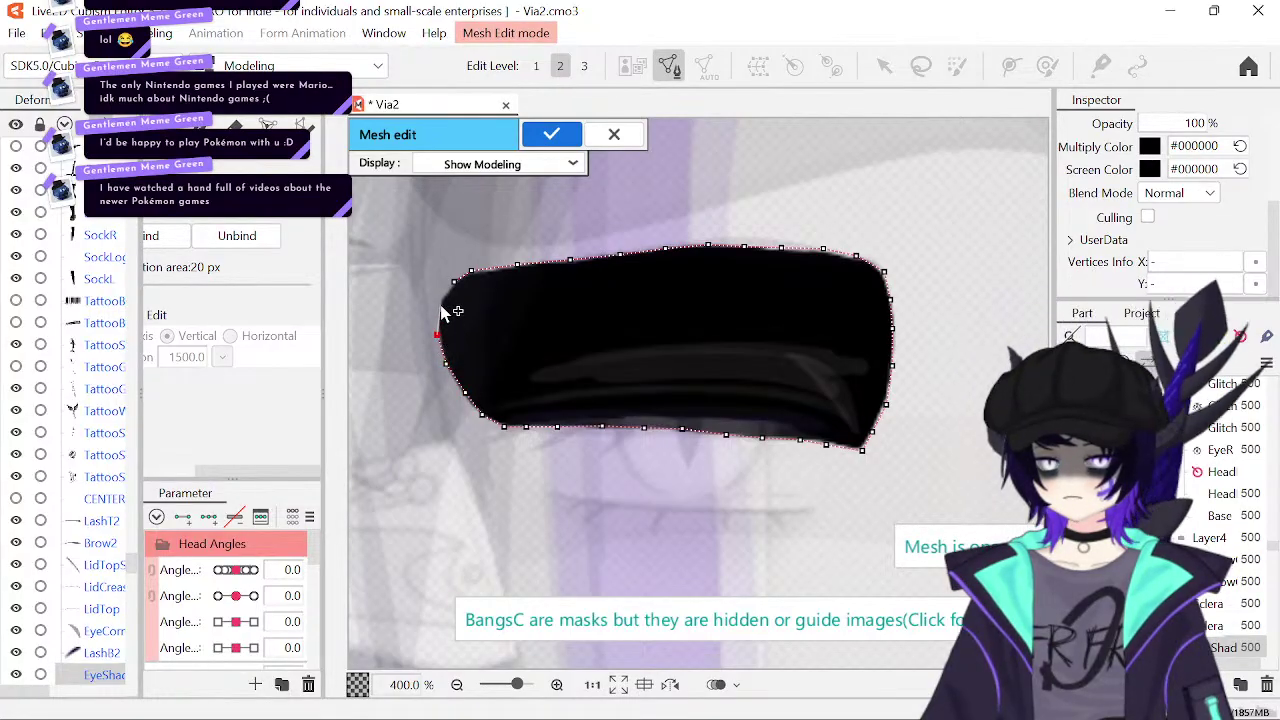
pyautogui.click(455, 283)
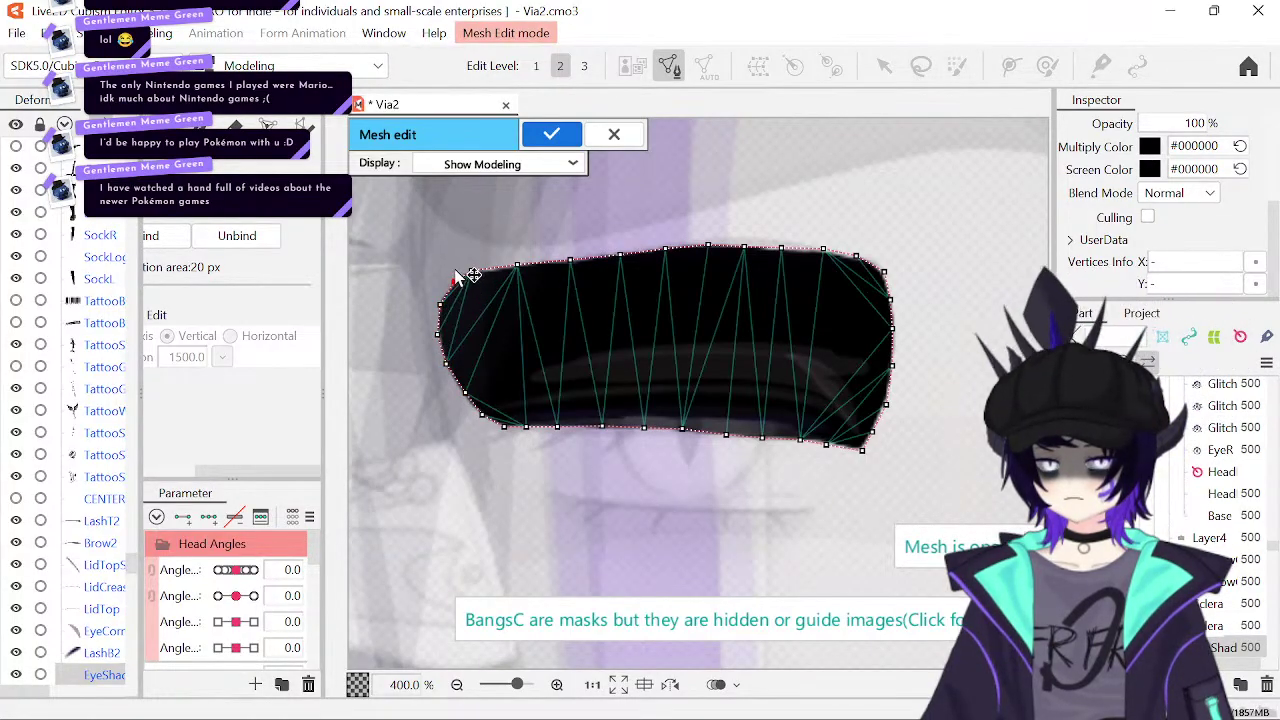
# - Start a second row of connected vertices just outside EyeShading's upper edge, from the outer corner towards the middle
pyautogui.scroll(4, 471, 386)
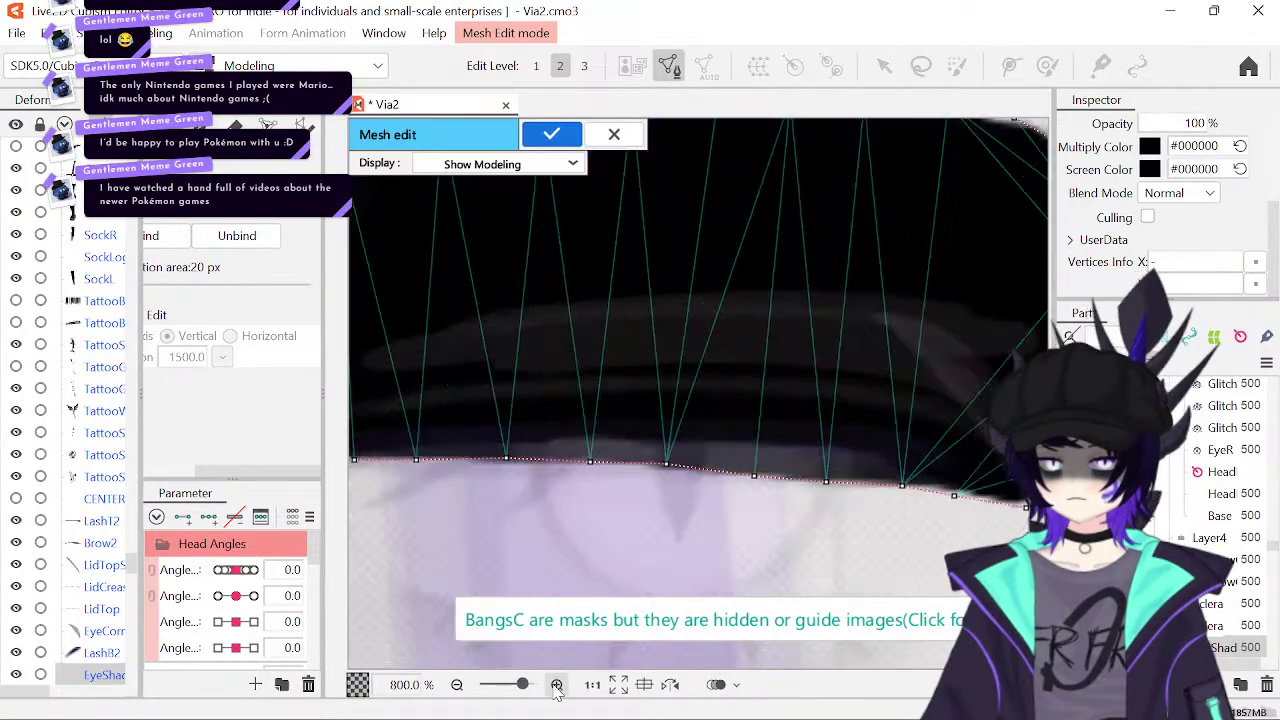
pyautogui.moveTo(966, 533); pyautogui.dragTo(557, 537)
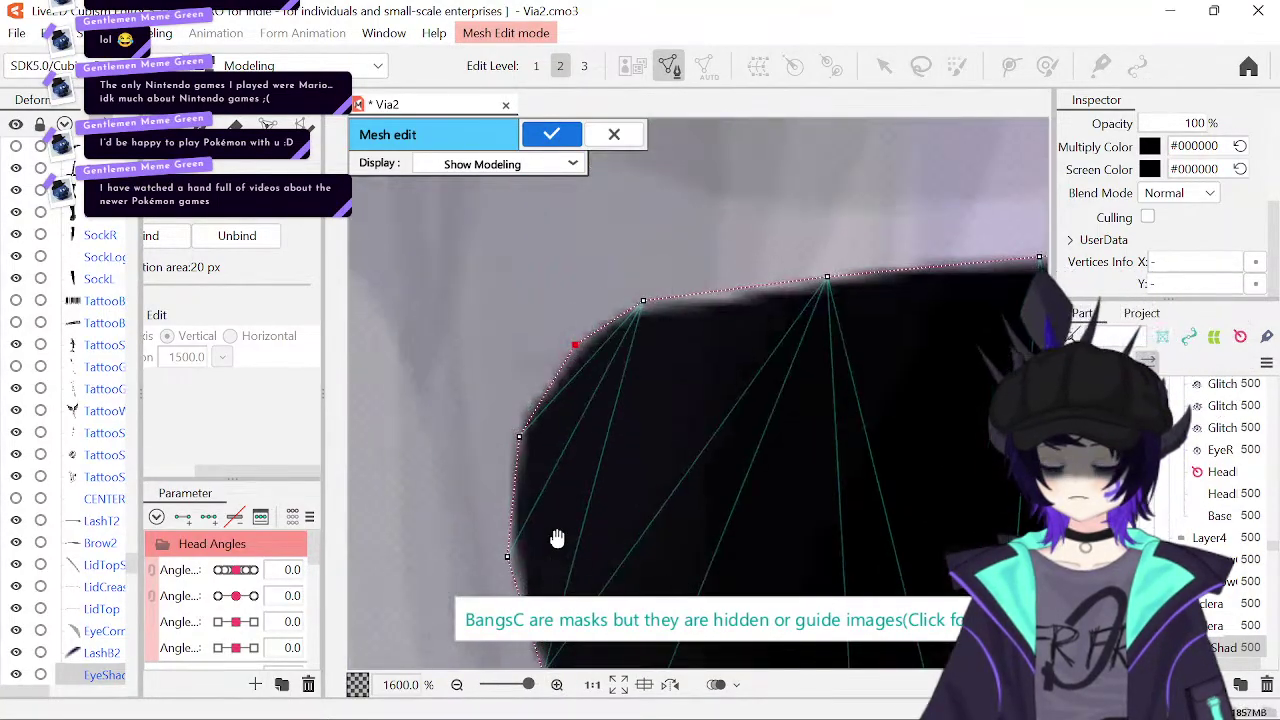
pyautogui.click(584, 290)
pyautogui.click(747, 246)
pyautogui.moveTo(851, 268); pyautogui.dragTo(525, 325)
pyautogui.click(638, 292)
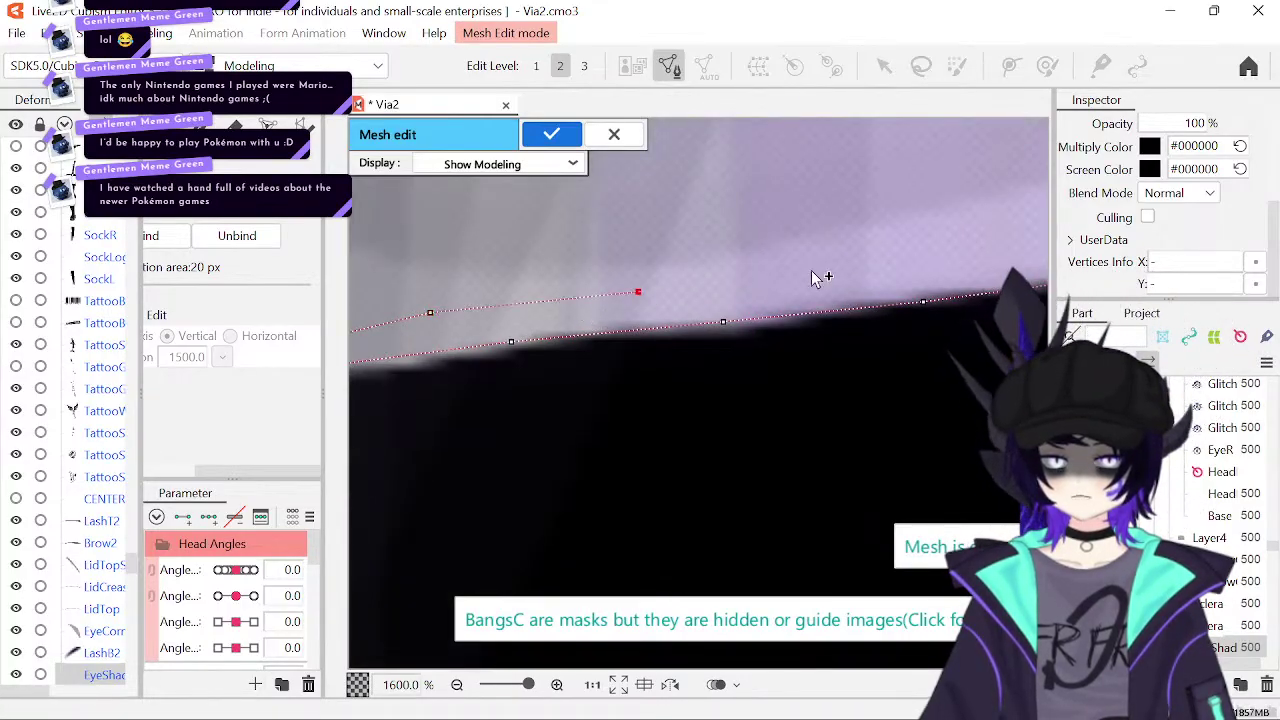
pyautogui.click(832, 269)
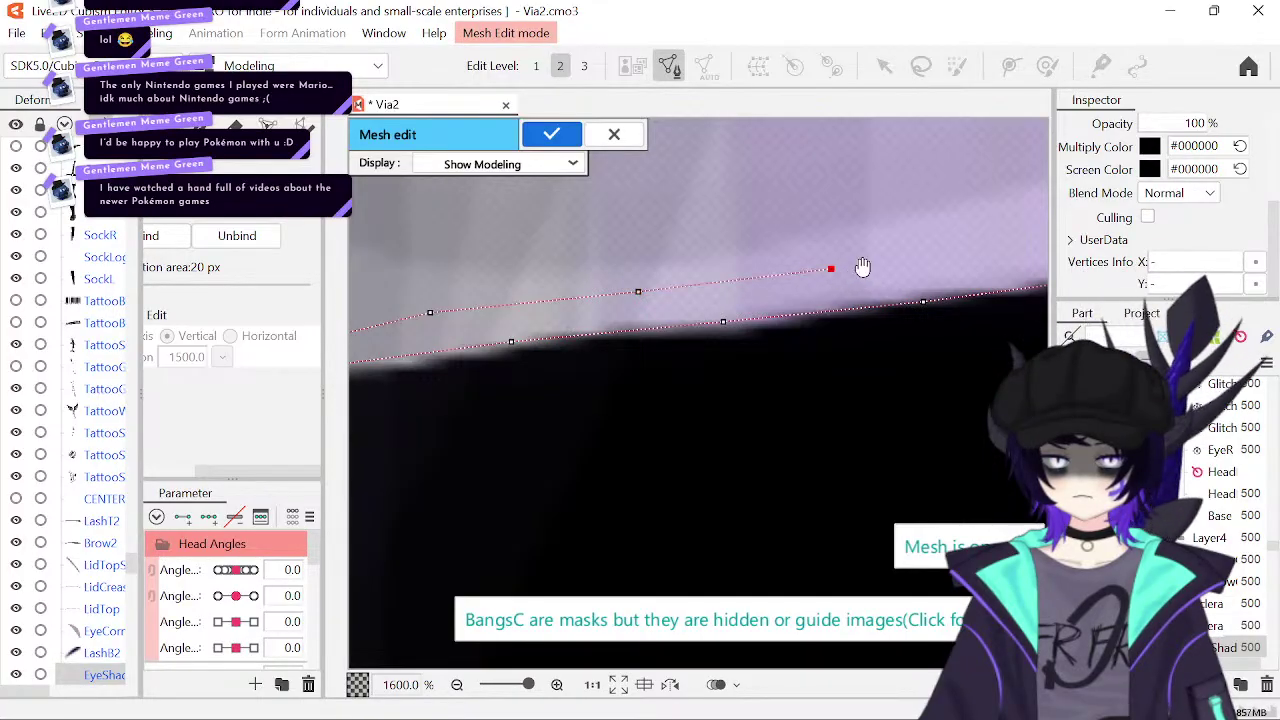
# - Continue the outer vertex row above the upper edge, across the middle and over the rounded inner corner
pyautogui.moveTo(943, 262); pyautogui.dragTo(617, 298)
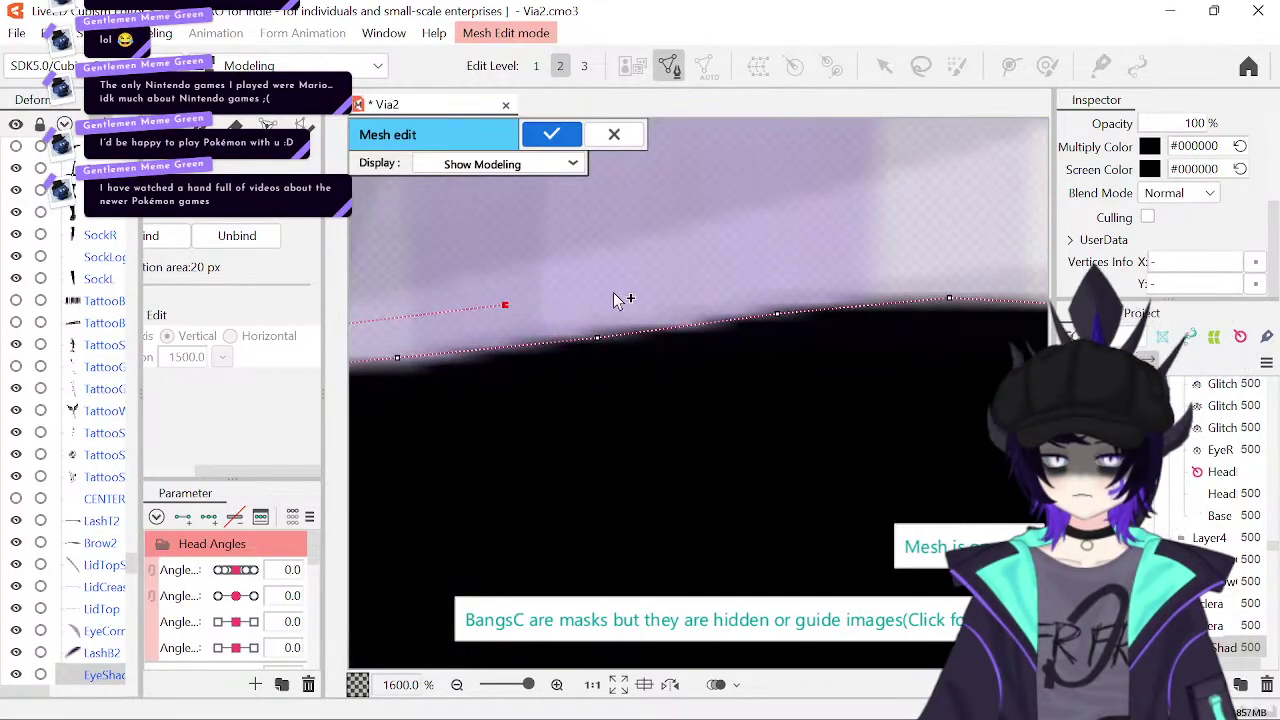
pyautogui.click(678, 282)
pyautogui.click(851, 260)
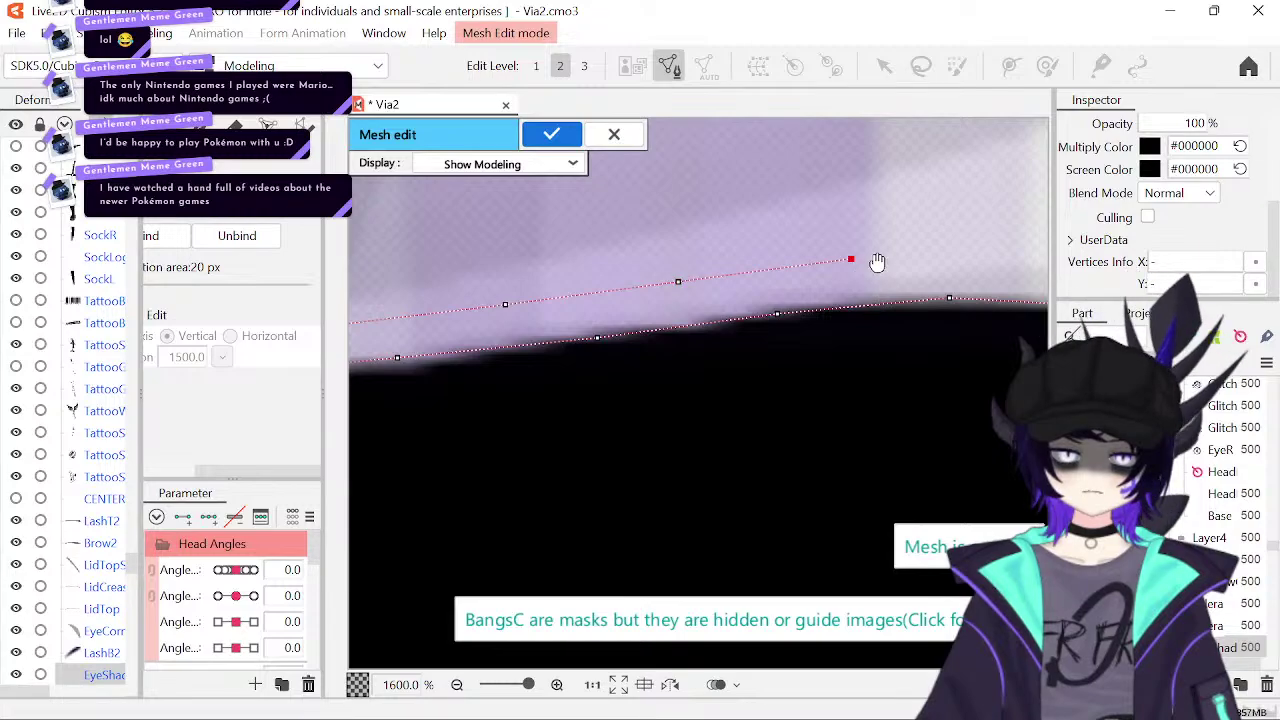
pyautogui.moveTo(877, 262); pyautogui.dragTo(527, 267)
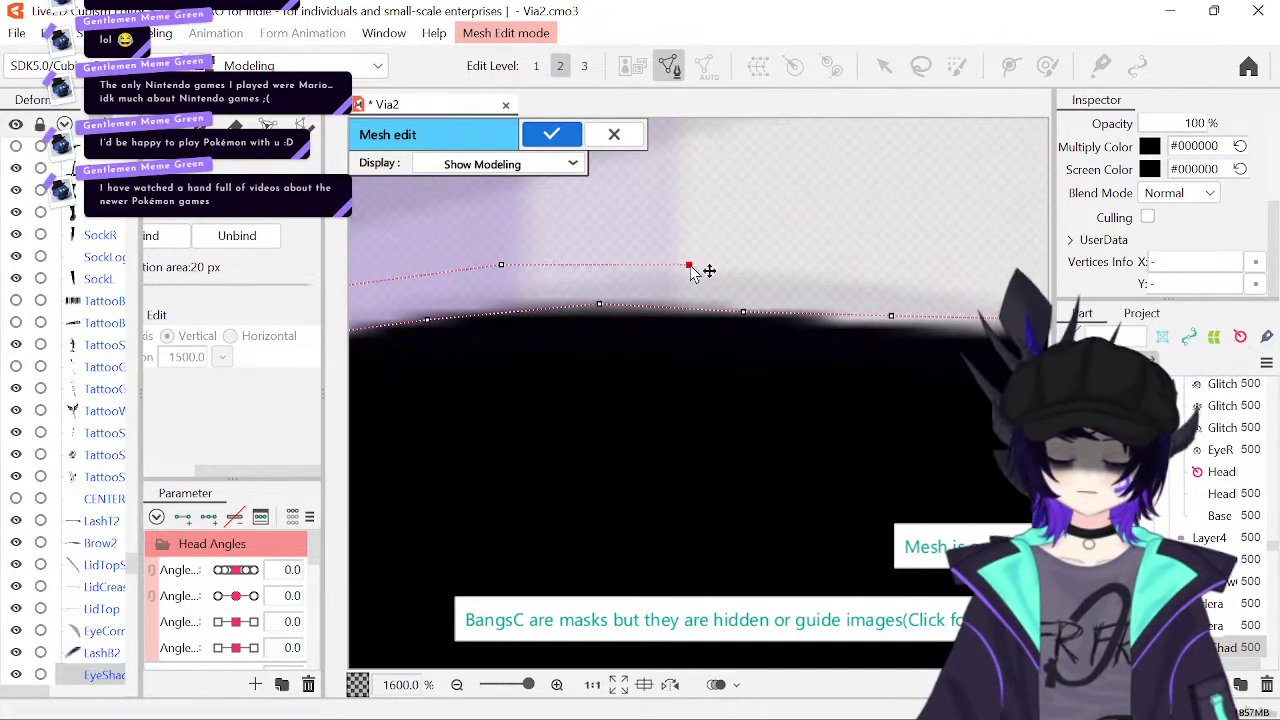
pyautogui.click(816, 268)
pyautogui.click(961, 273)
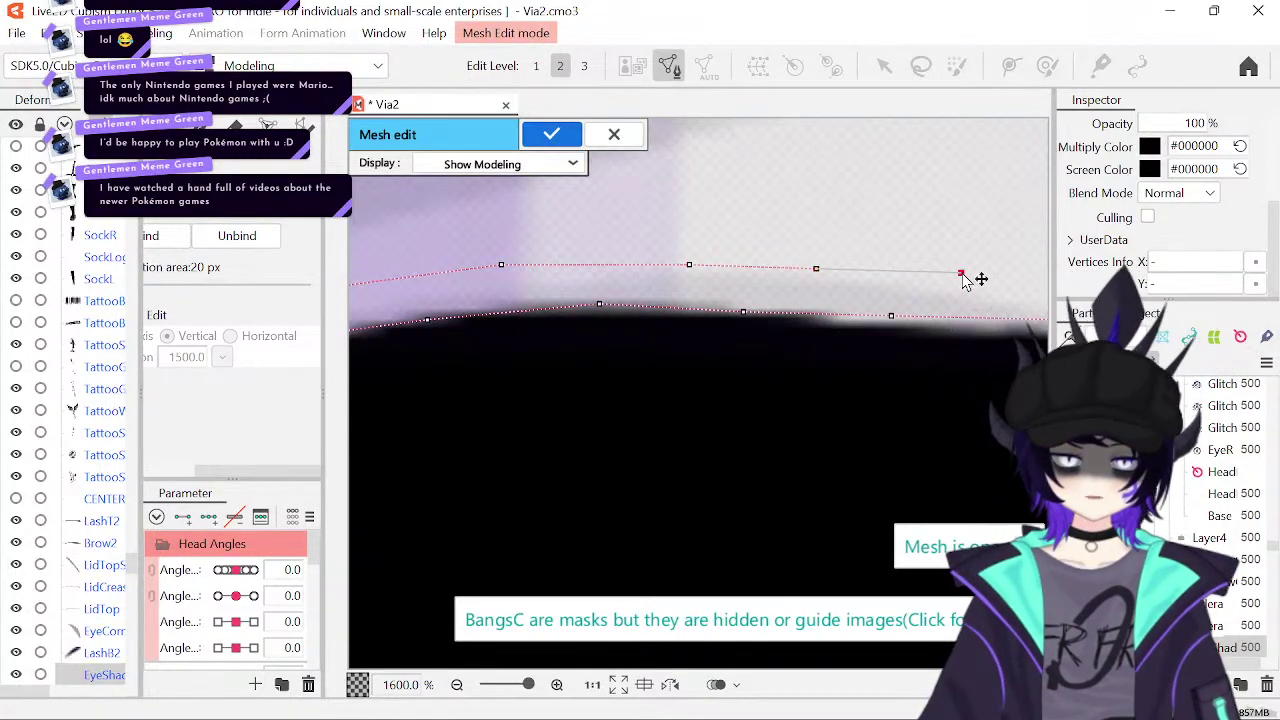
pyautogui.moveTo(963, 280); pyautogui.dragTo(565, 259)
pyautogui.click(741, 269)
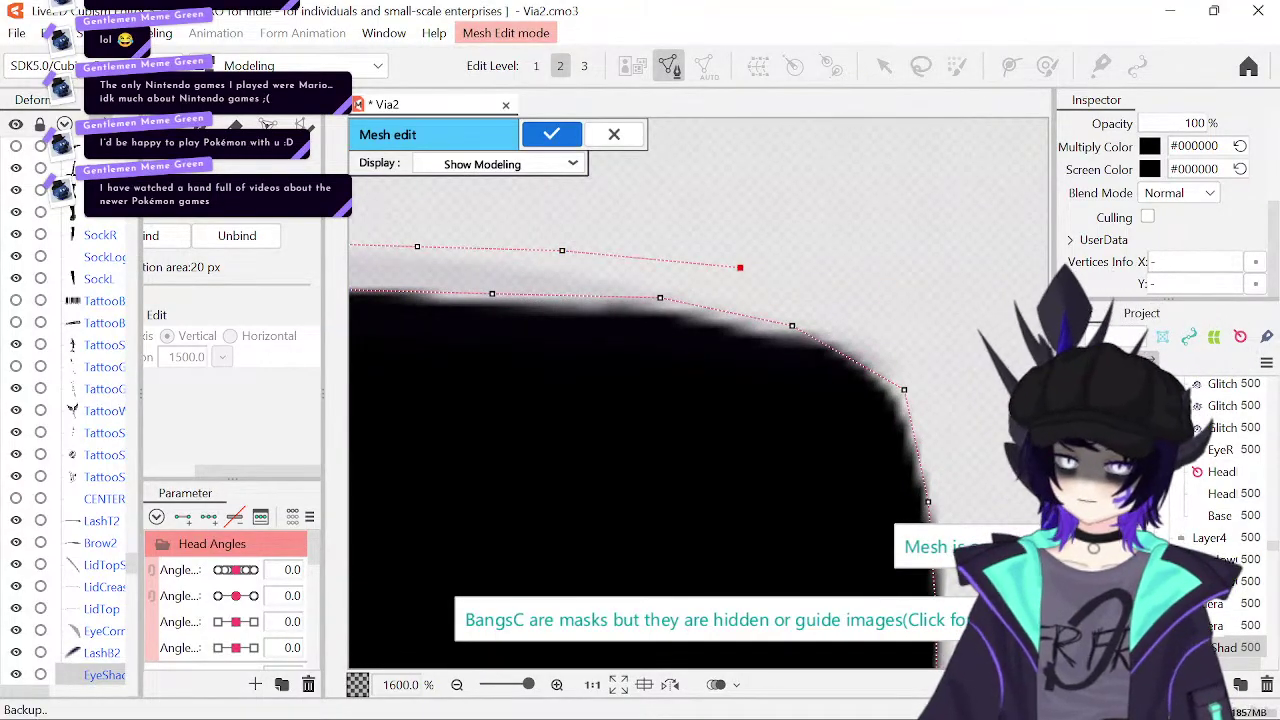
pyautogui.click(888, 320)
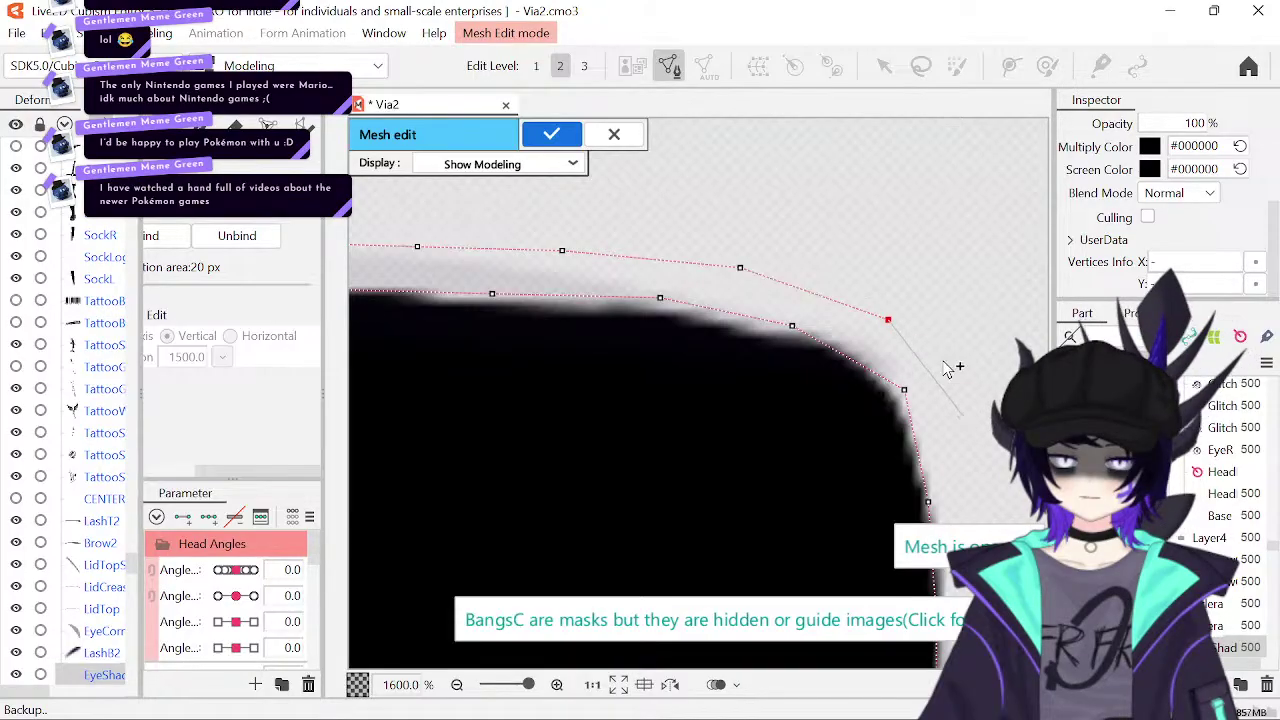
# - Nudge the first outline's three vertices at the rounded inner corner closer to the black shape's edge
pyautogui.click(906, 394)
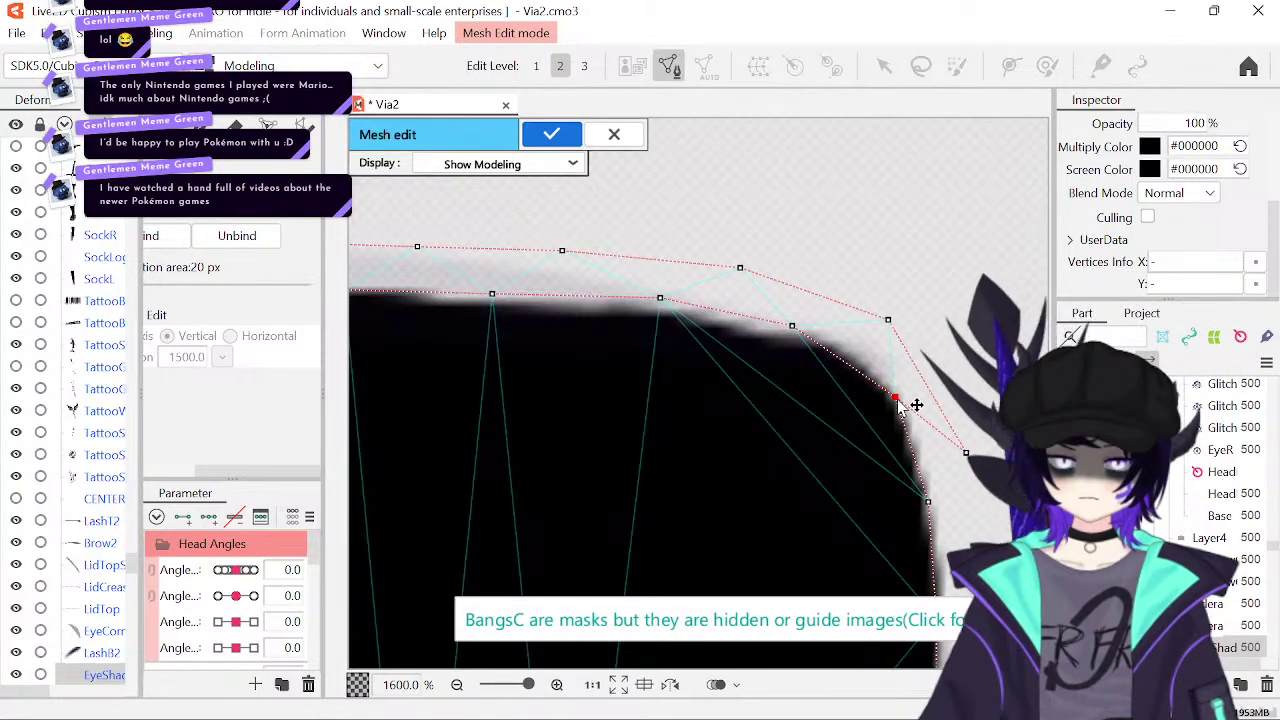
pyautogui.moveTo(660, 299); pyautogui.dragTo(657, 306)
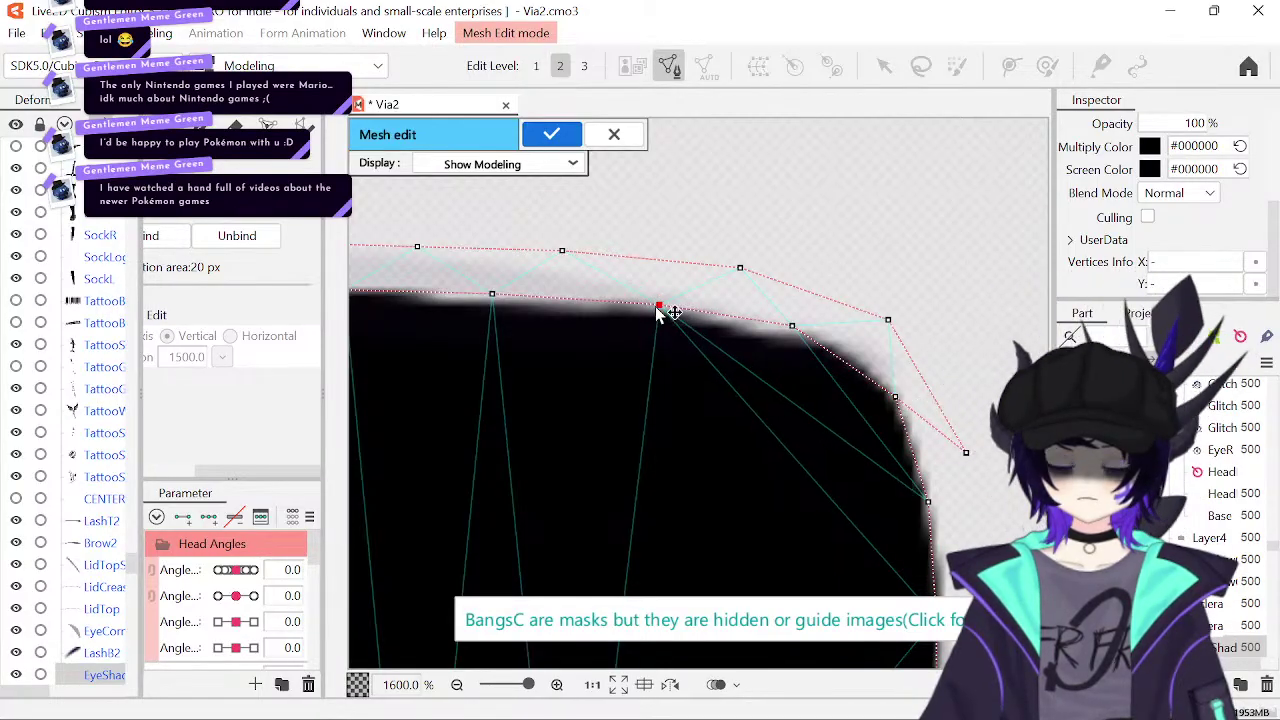
pyautogui.moveTo(792, 327); pyautogui.dragTo(803, 331)
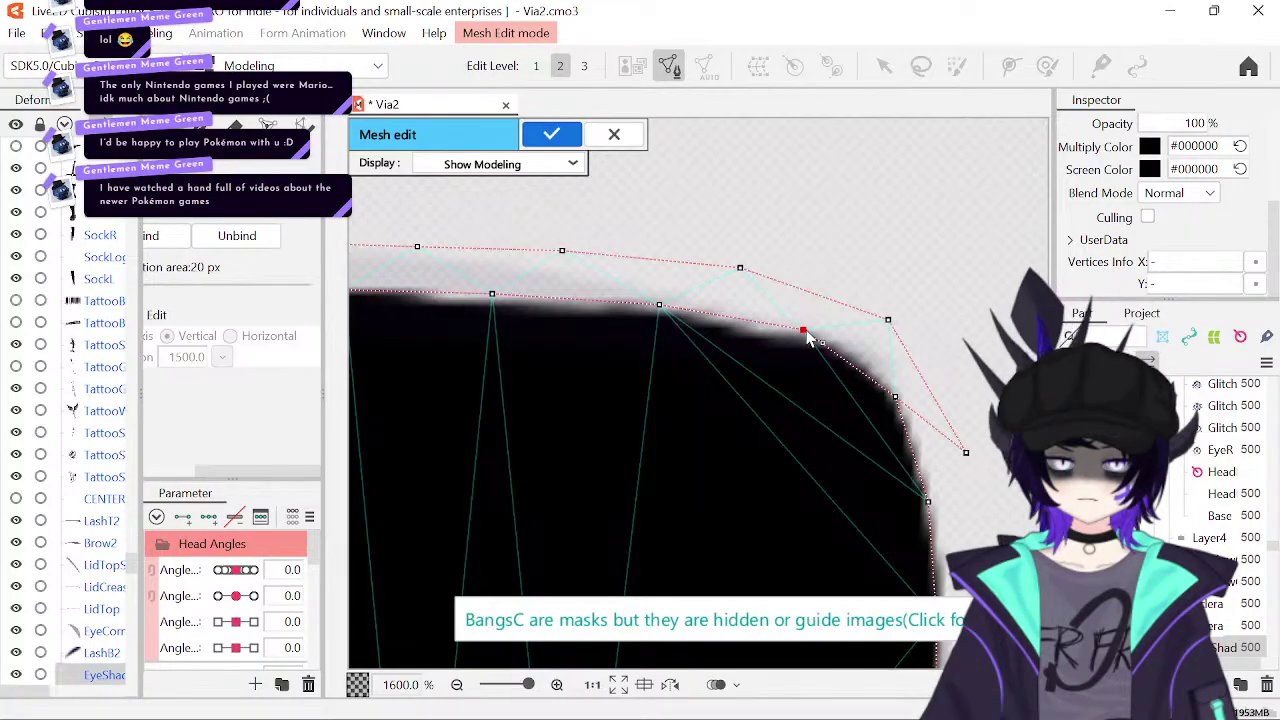
# - Extend the outer vertex row down EyeShading's inner side and move the neighbouring outline vertex closer to the shape
pyautogui.moveTo(965, 452); pyautogui.dragTo(846, 303)
pyautogui.click(846, 304)
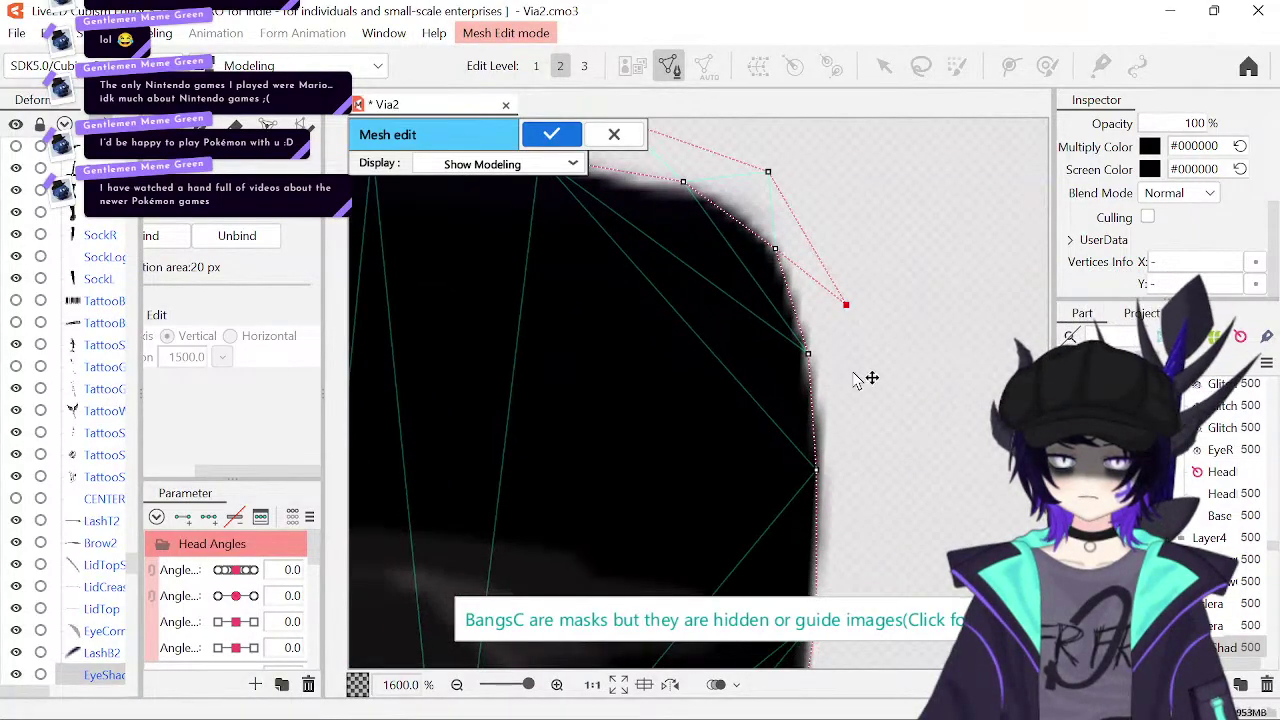
pyautogui.click(856, 425)
pyautogui.scroll(-4, 849, 260)
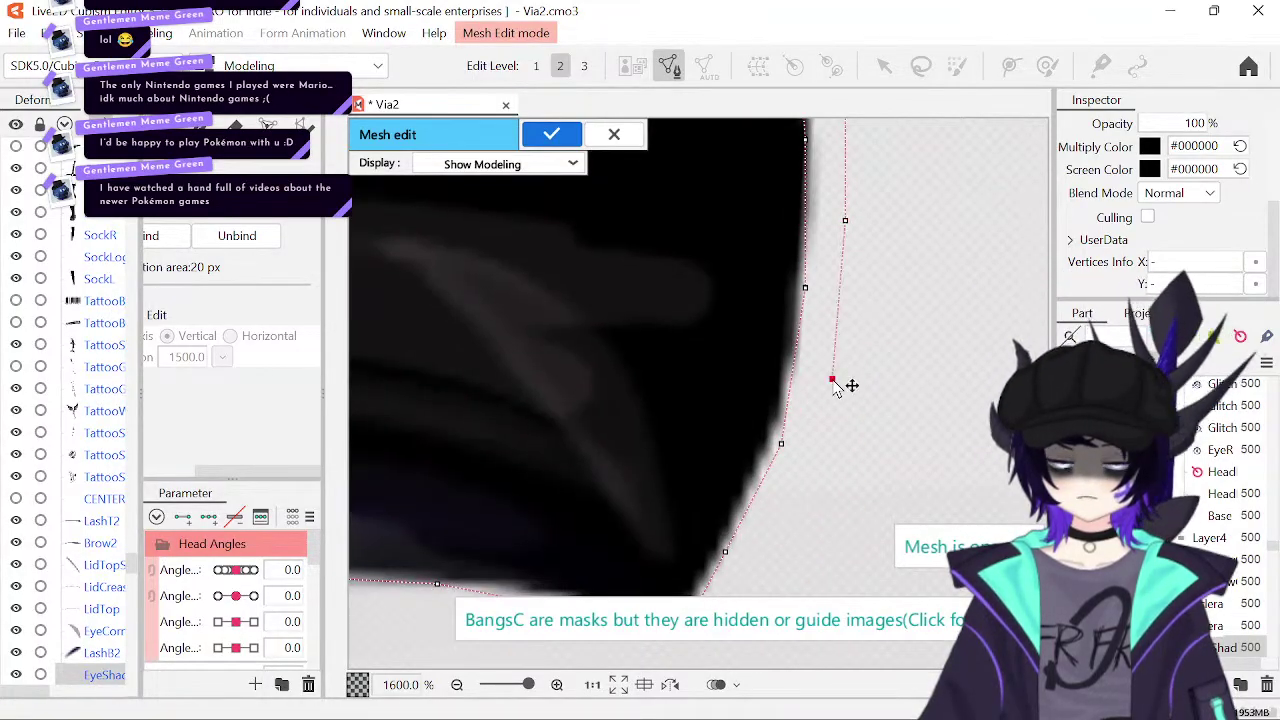
pyautogui.click(831, 378)
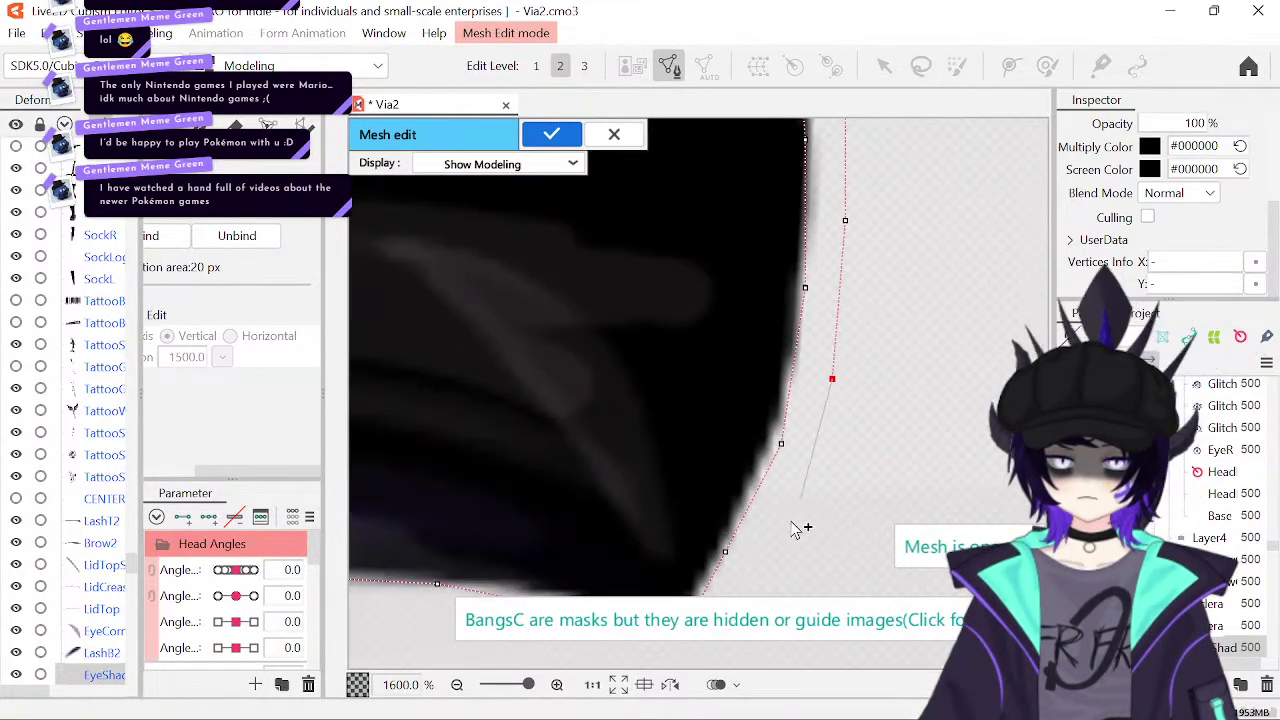
pyautogui.click(775, 442)
pyautogui.click(779, 536)
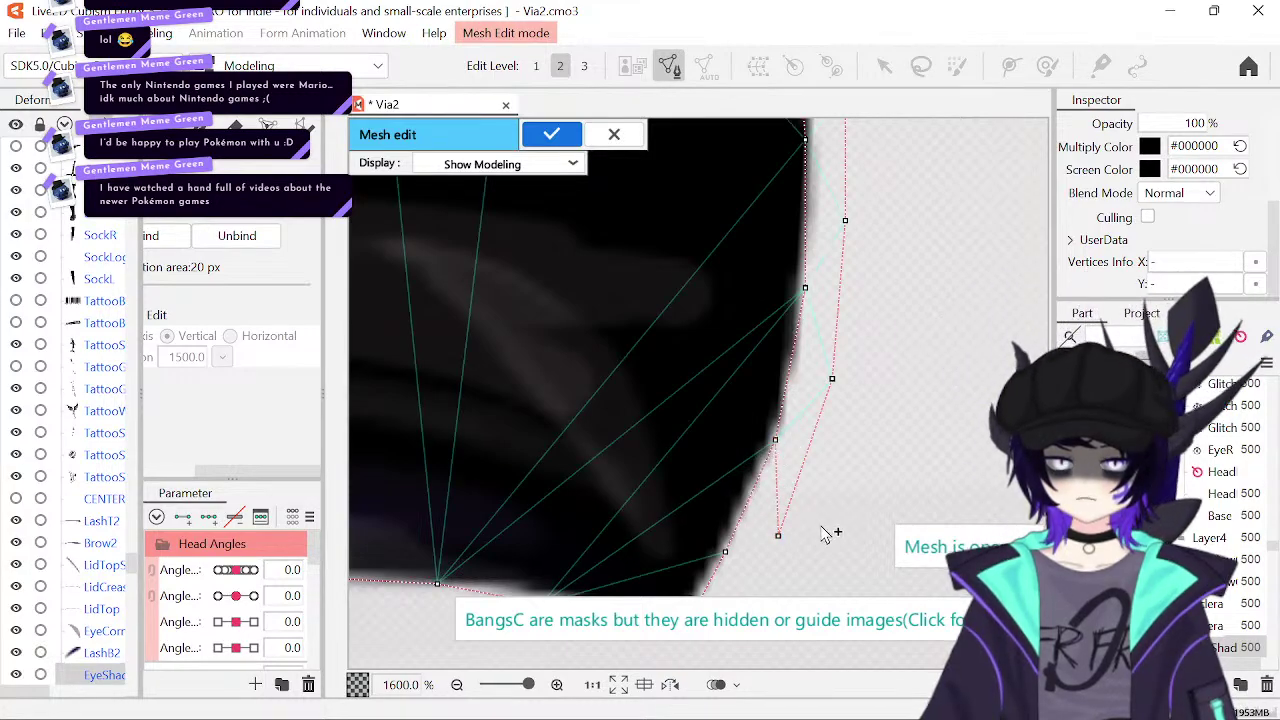
# - Carry the outer vertex row around the pointed lower inner corner and onto the start of the lower edge
pyautogui.moveTo(779, 536); pyautogui.dragTo(866, 307)
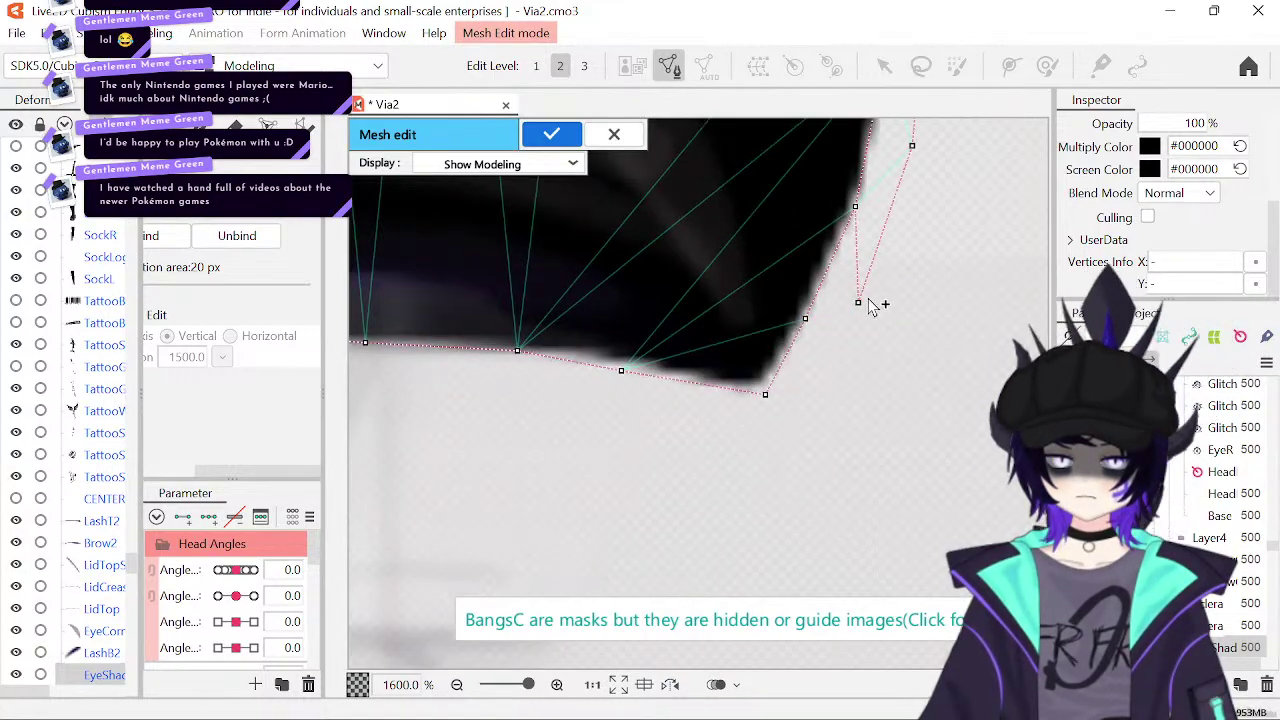
pyautogui.click(820, 377)
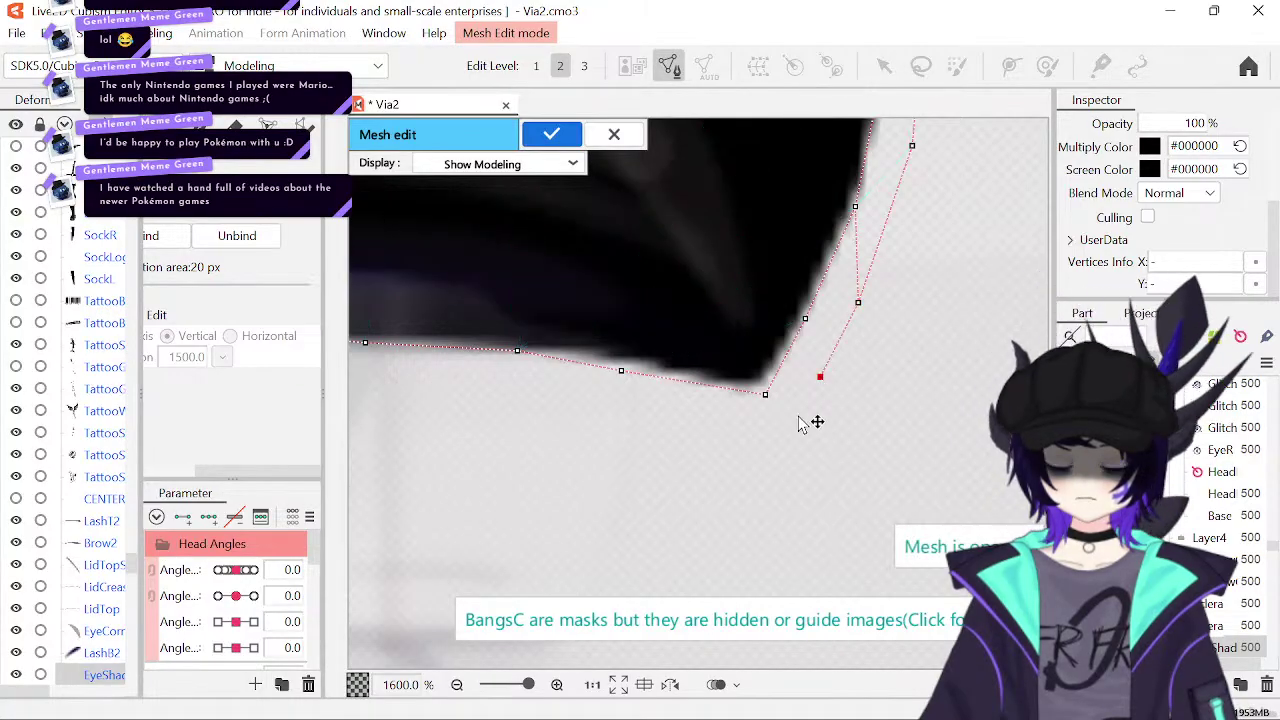
pyautogui.click(782, 430)
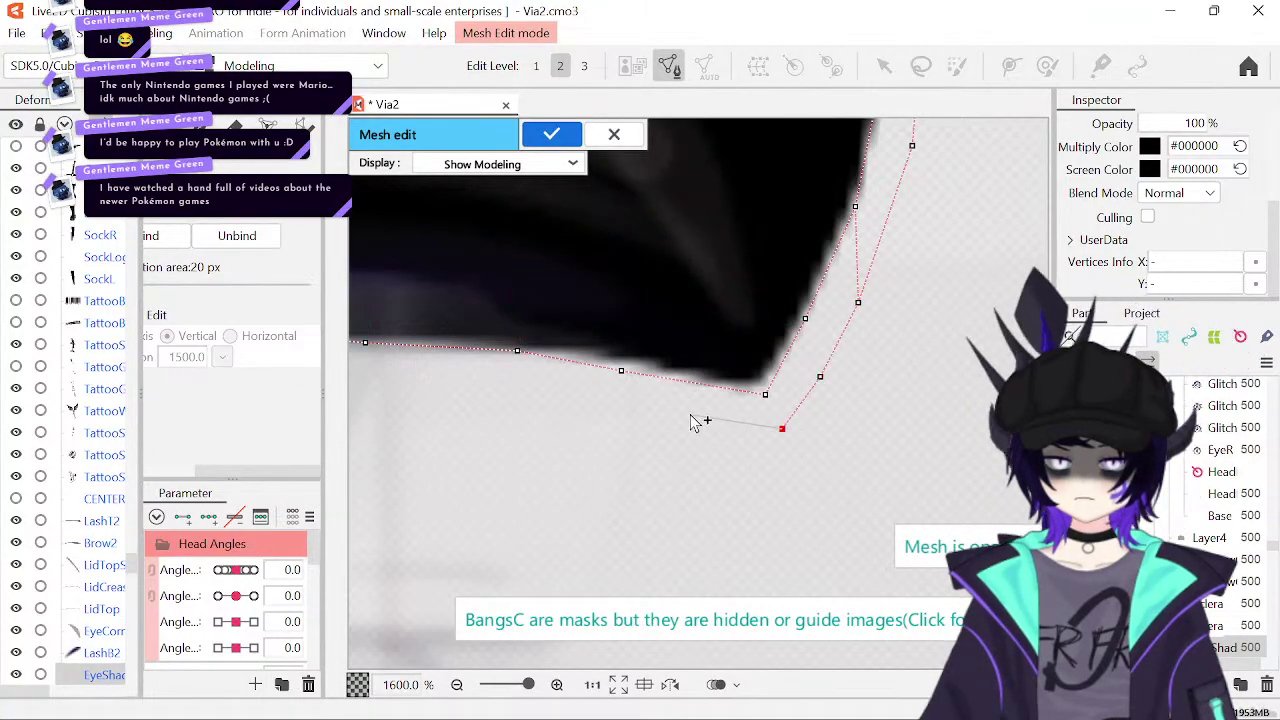
pyautogui.click(689, 413)
pyautogui.click(553, 391)
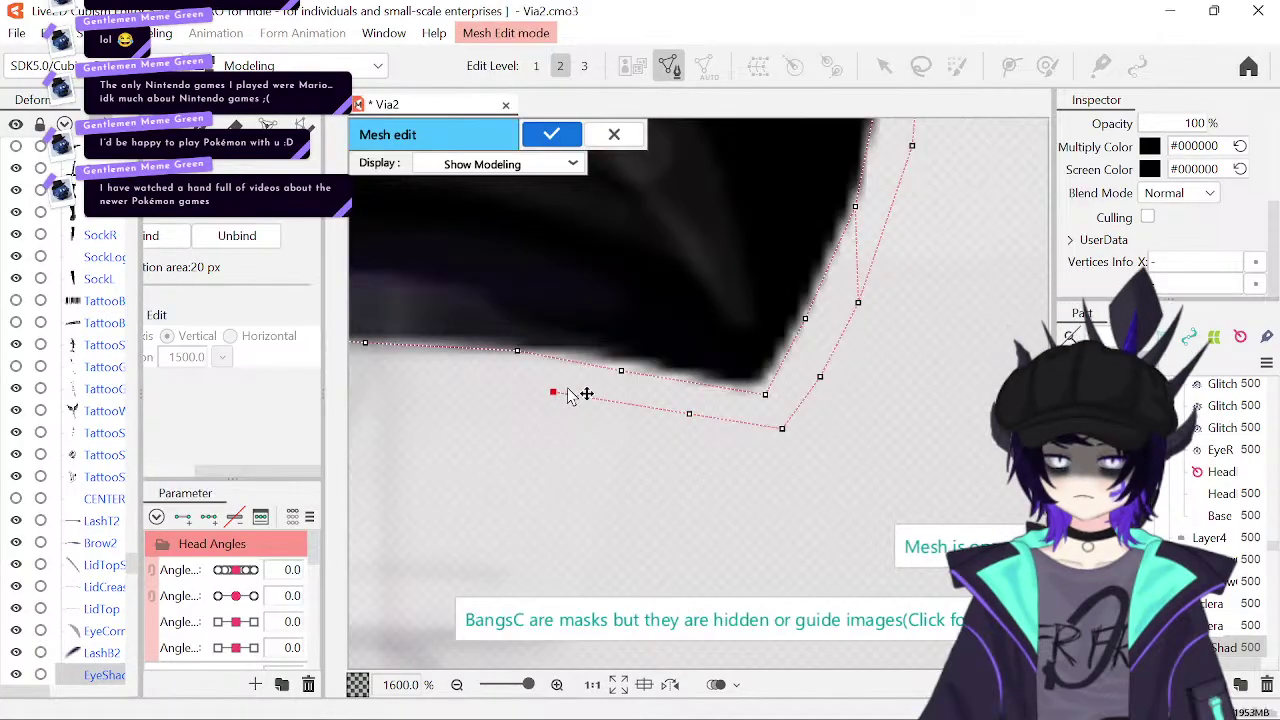
# - Nudge EyeShading's lower-edge outline vertex near the pointed inner corner closer to the shape and link the outer row's end to the neighbouring outline vertices
pyautogui.click(621, 371)
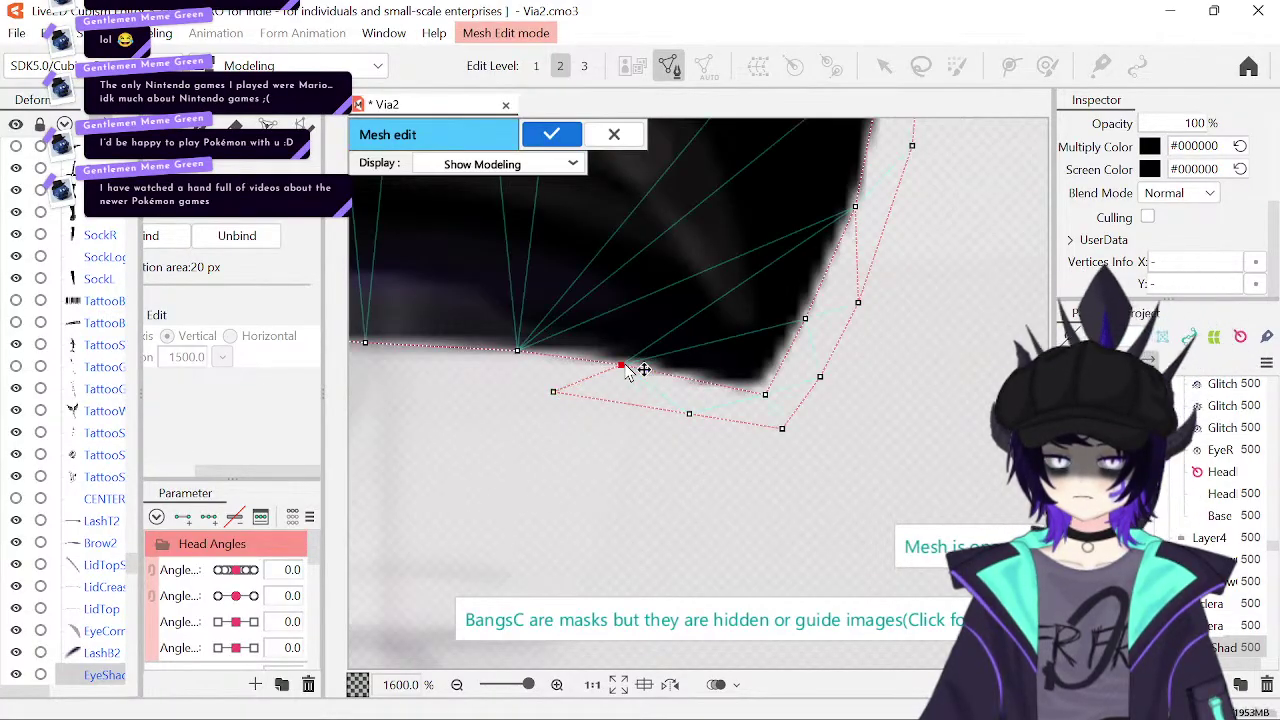
pyautogui.click(518, 352)
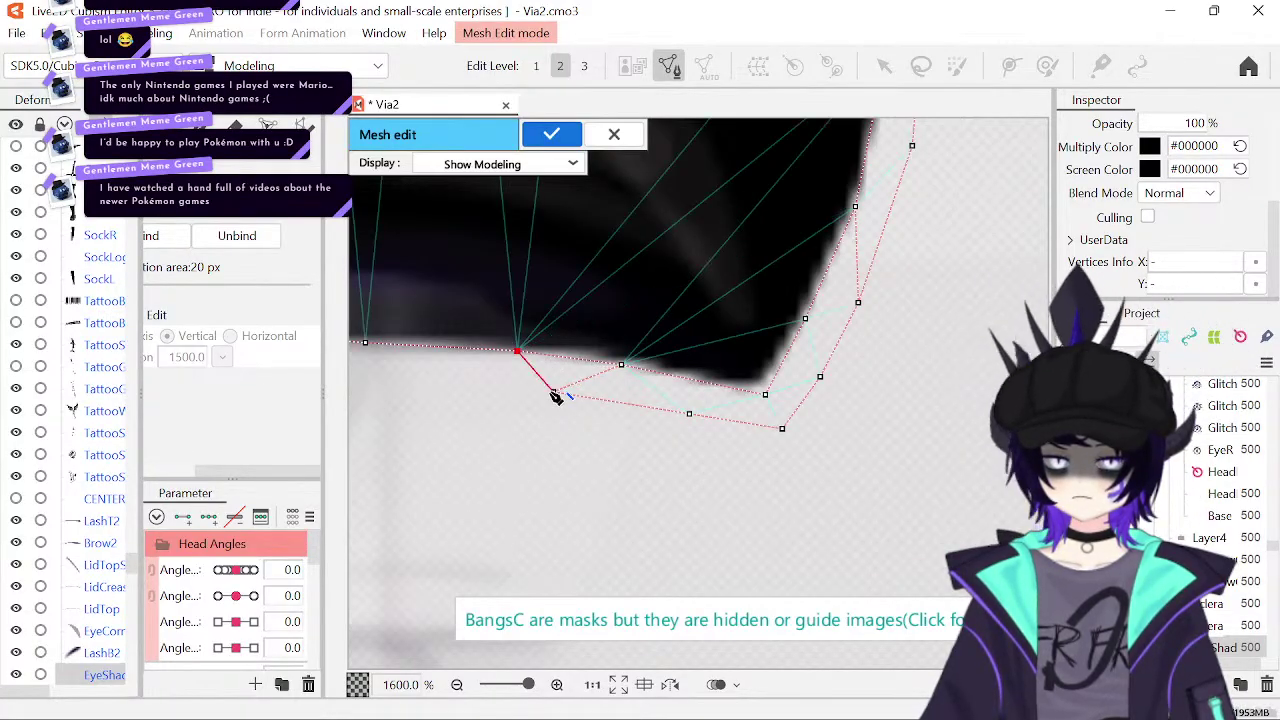
pyautogui.click(553, 391)
# - Continue the outer vertex row below EyeShading's lower edge toward the outer corner
pyautogui.hscroll(-3, 580, 388)
pyautogui.click(585, 382)
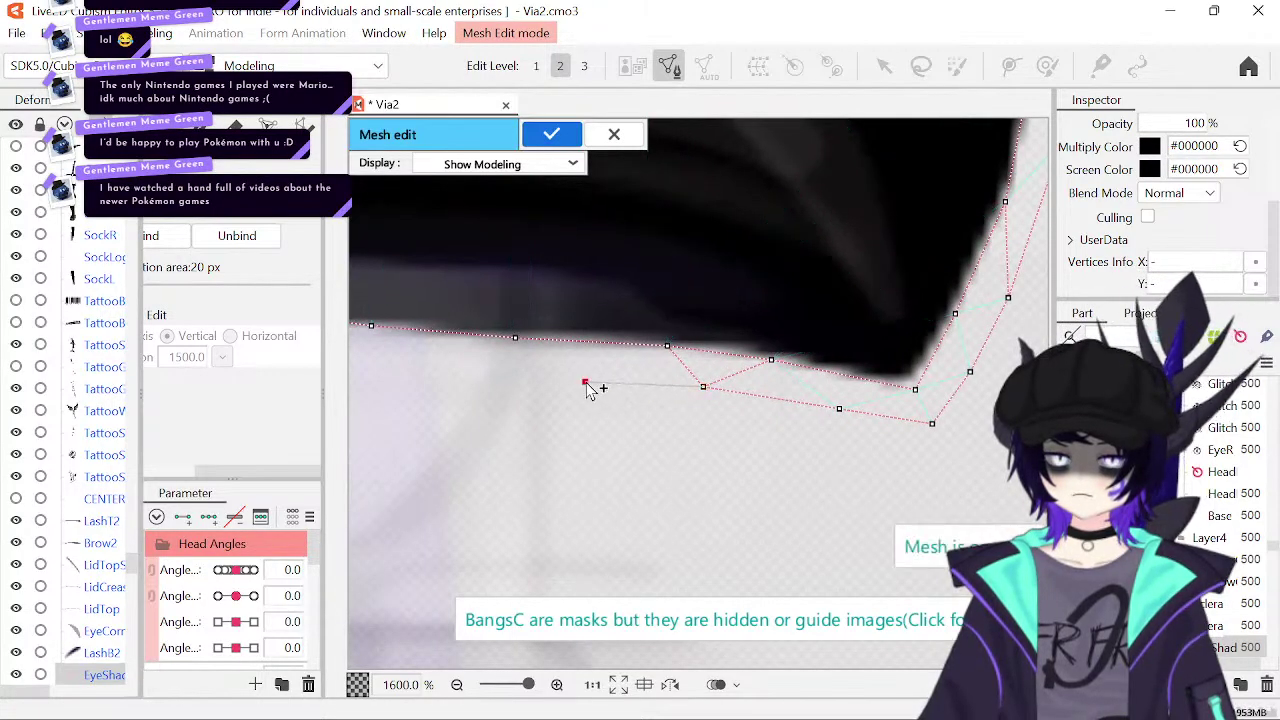
pyautogui.click(428, 374)
pyautogui.moveTo(556, 357); pyautogui.dragTo(944, 311)
pyautogui.click(650, 313)
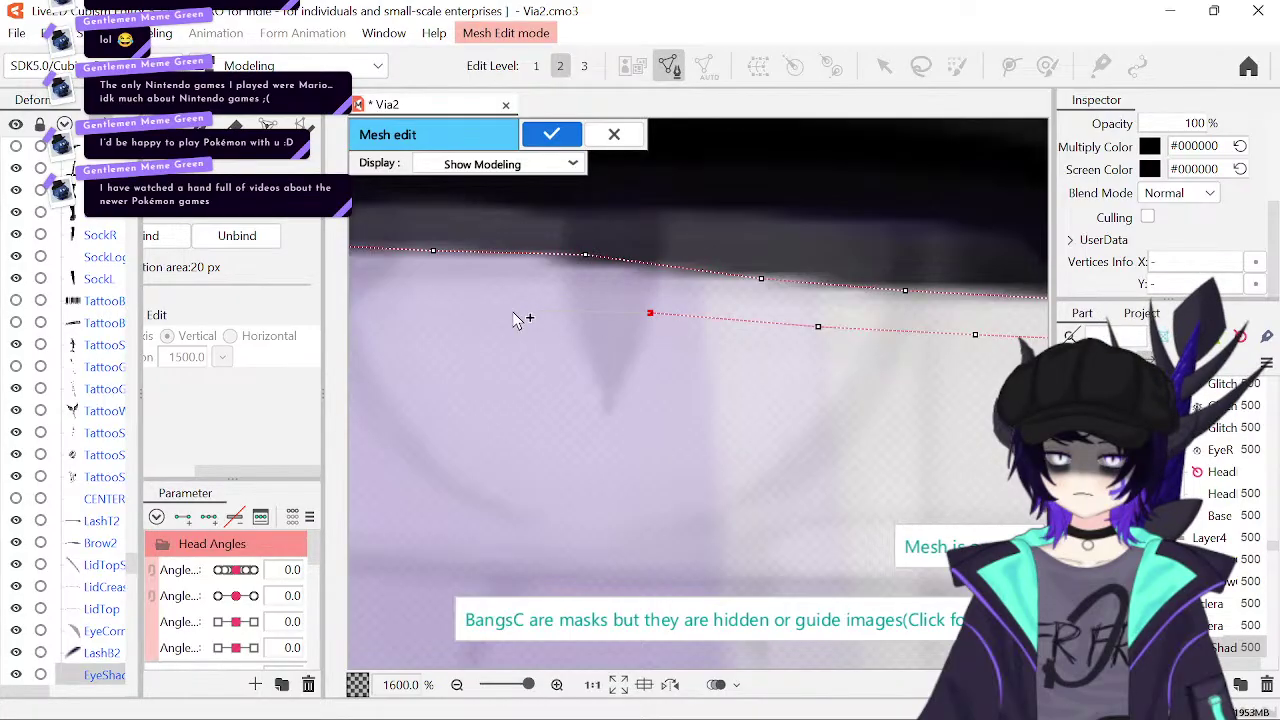
pyautogui.moveTo(497, 305); pyautogui.dragTo(830, 348)
pyautogui.click(694, 305)
pyautogui.click(555, 305)
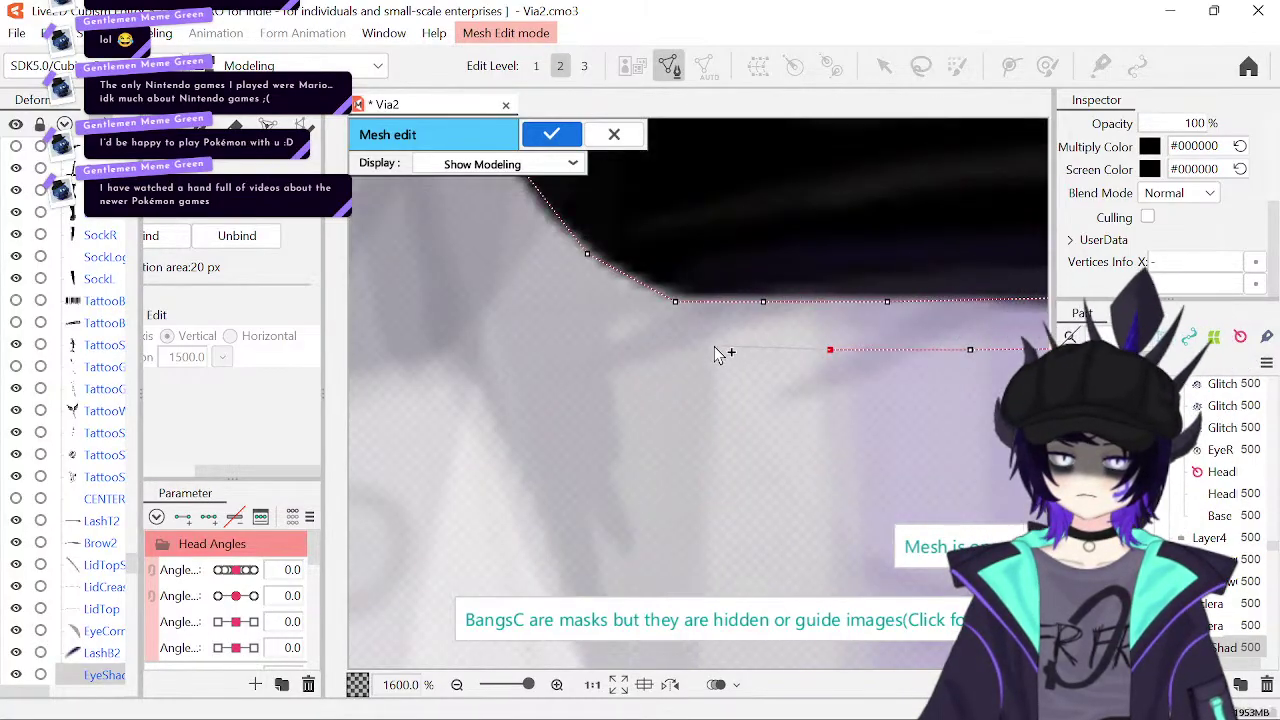
pyautogui.click(703, 353)
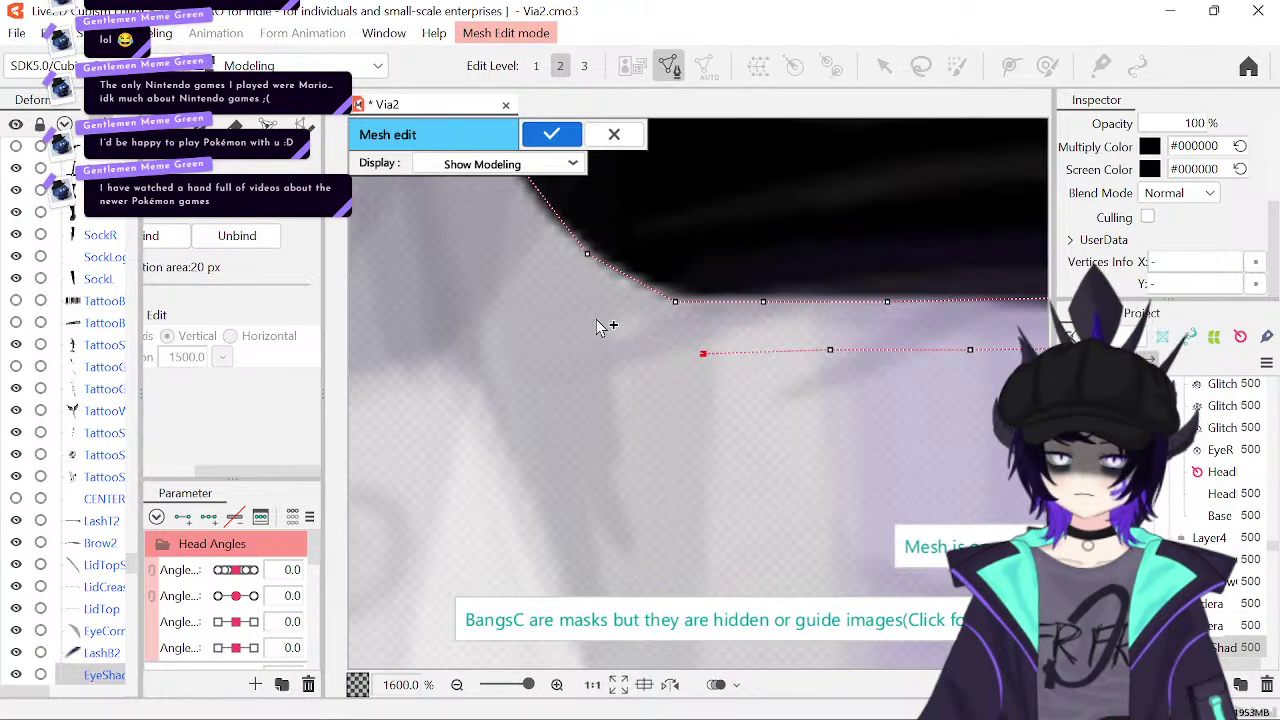
# - Carry the outer vertex row around the rounded lower outer corner and up along the start of the outer side
pyautogui.moveTo(634, 337); pyautogui.dragTo(697, 374)
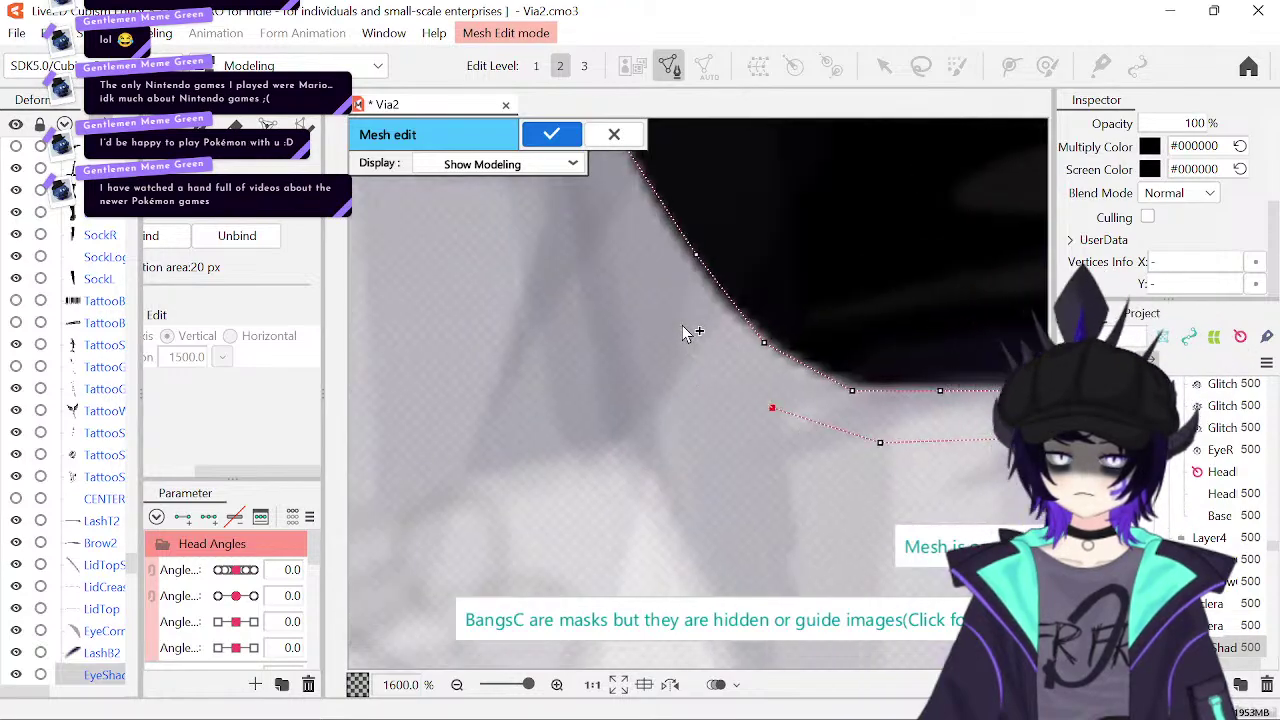
pyautogui.click(682, 326)
pyautogui.moveTo(614, 223); pyautogui.dragTo(715, 368)
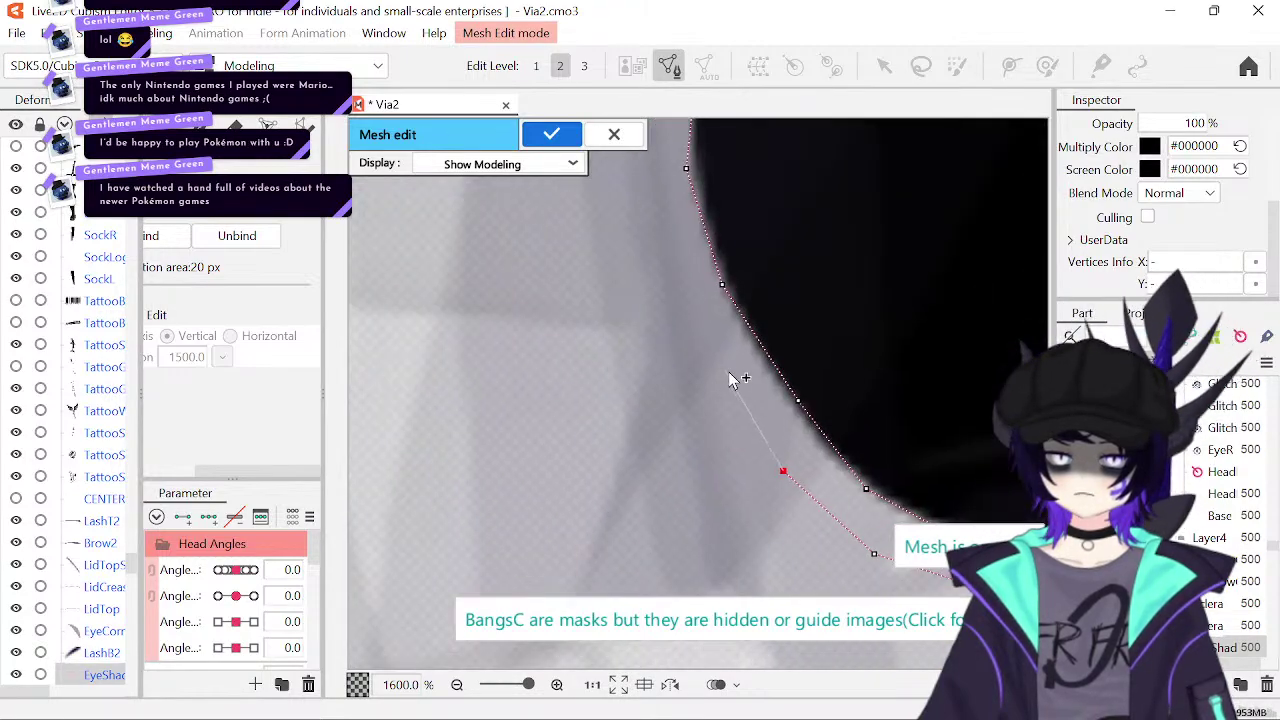
pyautogui.click(728, 372)
pyautogui.click(666, 236)
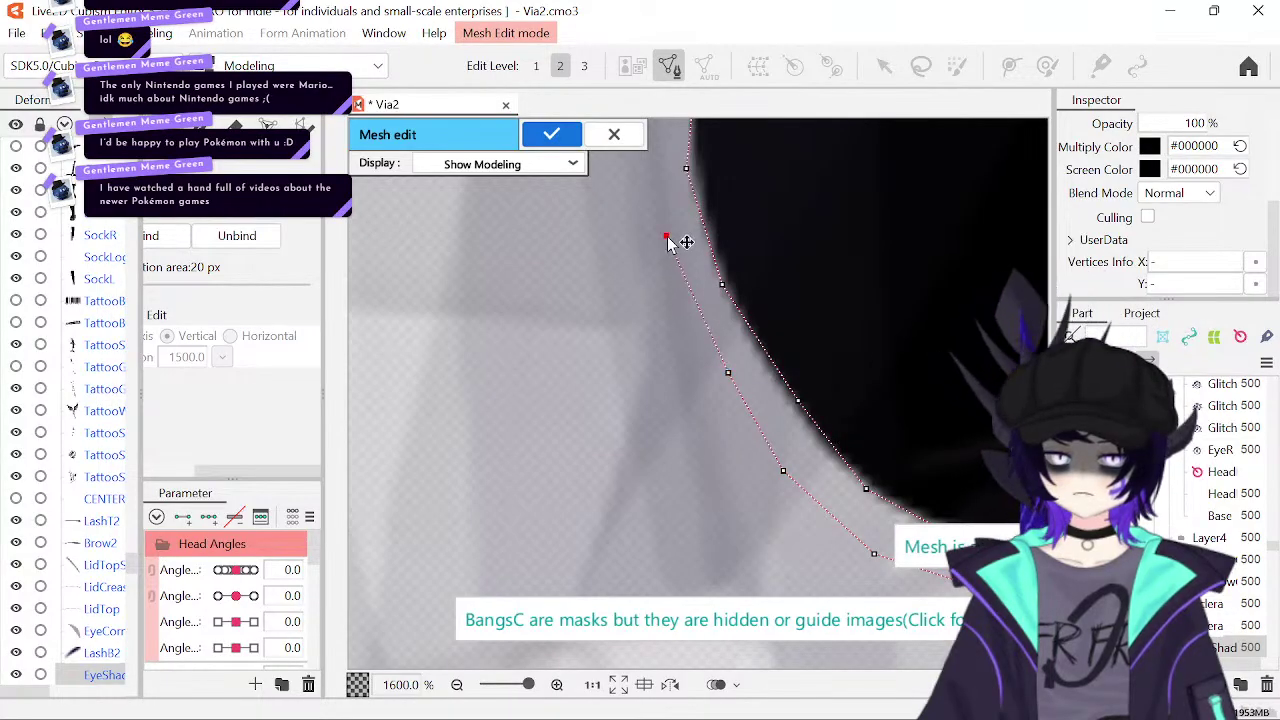
# - Extend the outer vertex row up the outer side and close it on its first vertex at the upper outer corner
pyautogui.moveTo(667, 240); pyautogui.dragTo(752, 560)
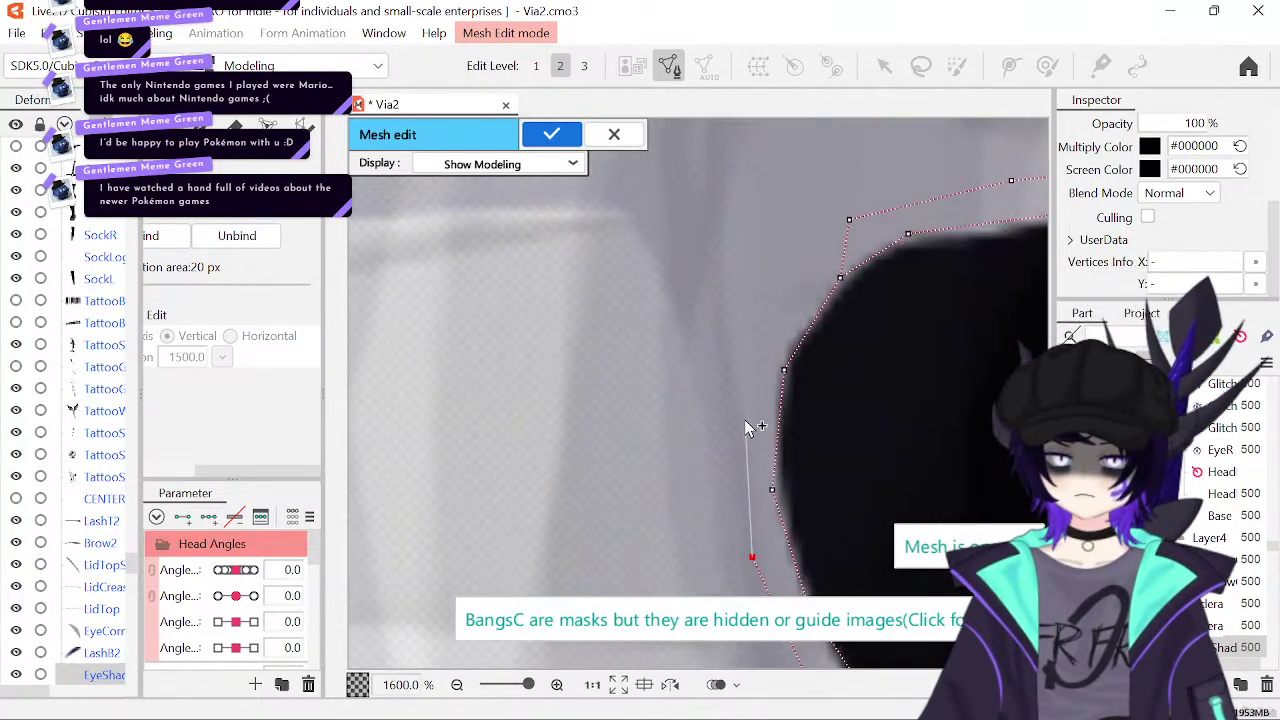
pyautogui.click(743, 415)
pyautogui.click(768, 296)
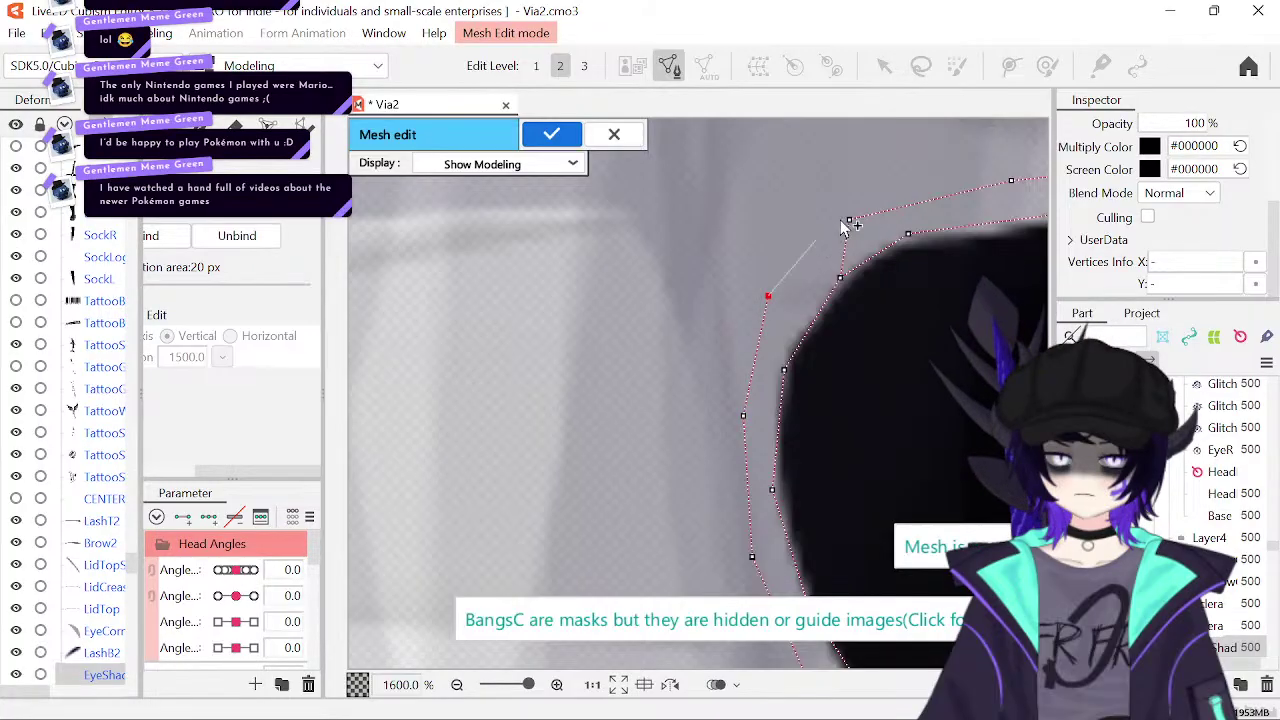
pyautogui.click(848, 219)
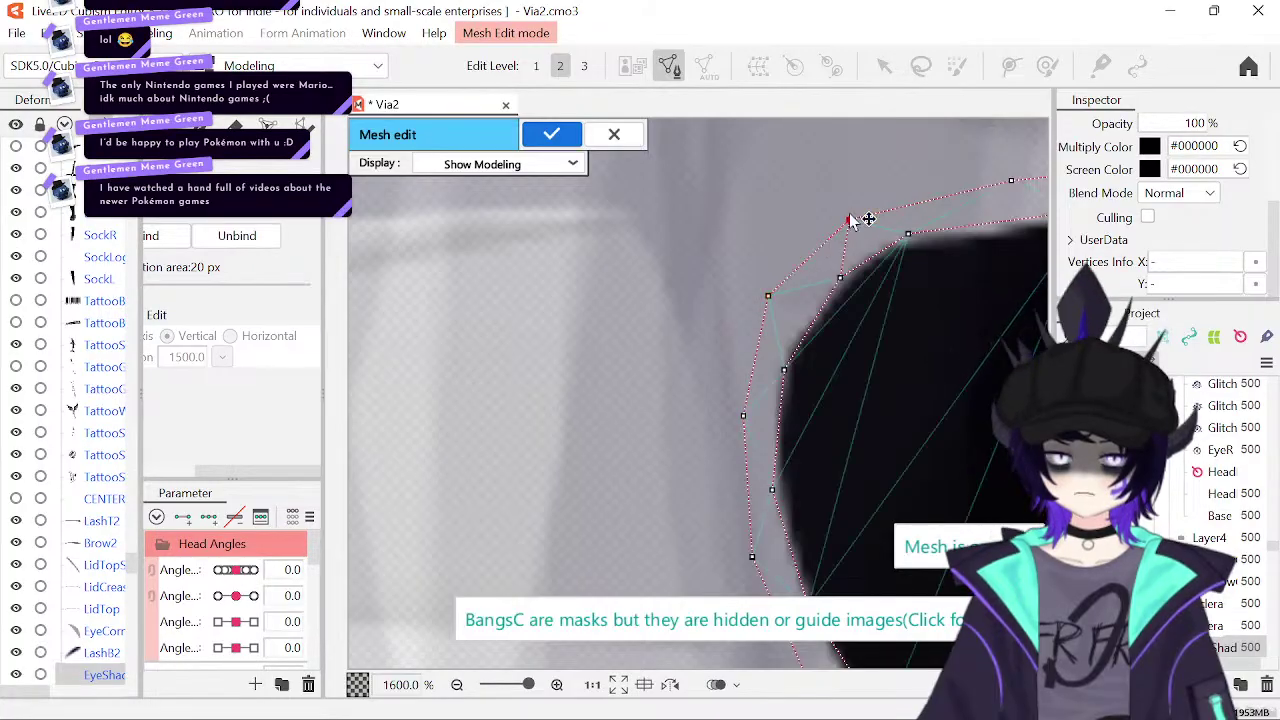
# - Place a row of six interior vertices just inside EyeShading's upper edge, from the outer end to the inner end
pyautogui.click(457, 684)
pyautogui.click(457, 684)
pyautogui.click(457, 684)
pyautogui.click(457, 684)
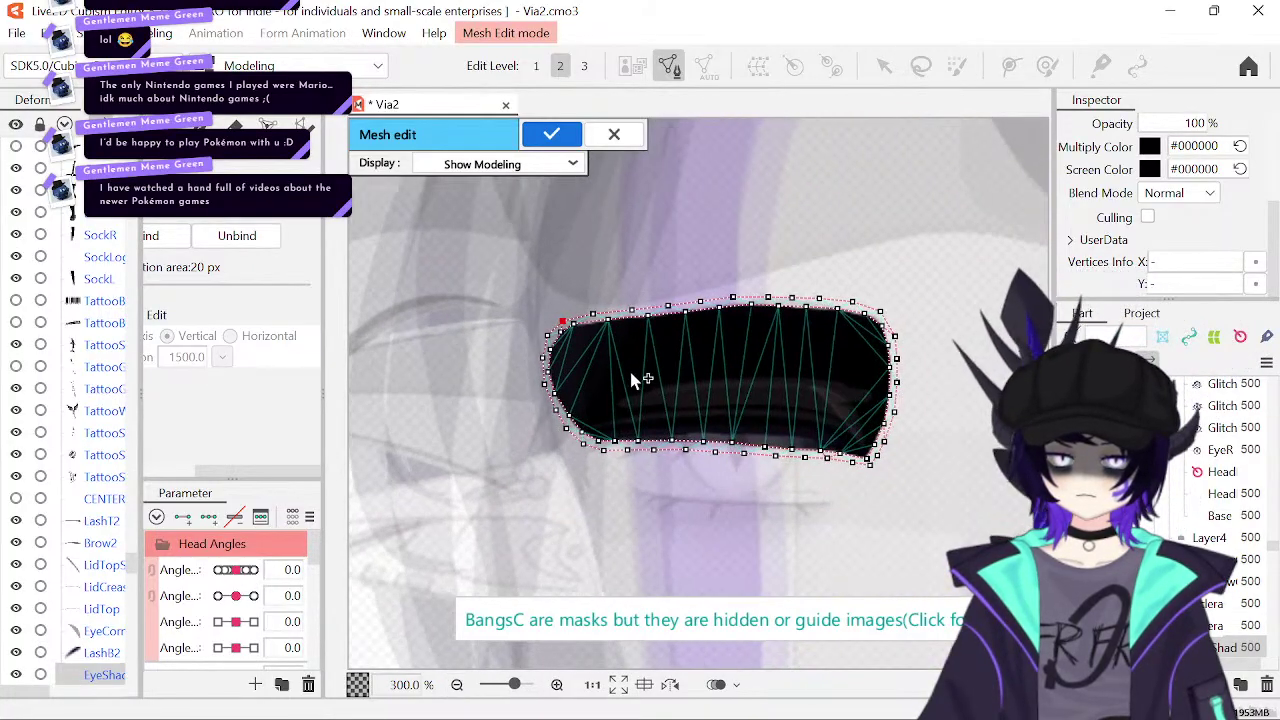
pyautogui.click(581, 353)
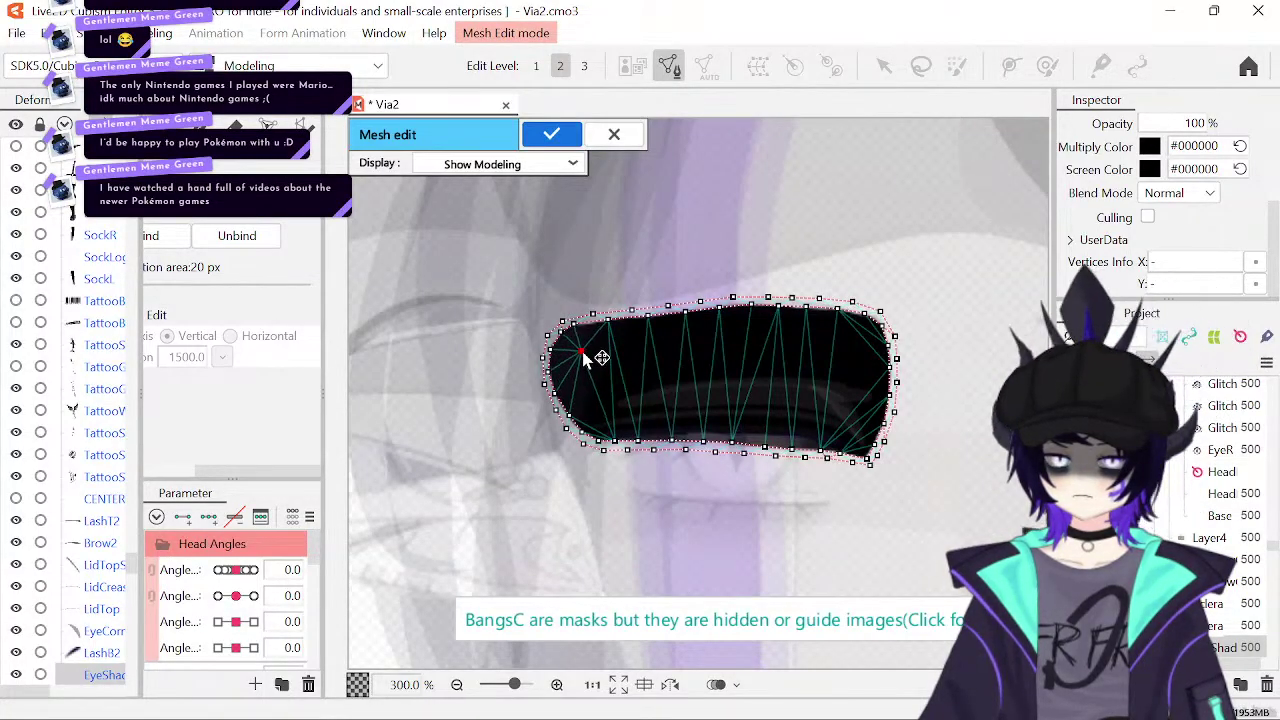
pyautogui.click(626, 347)
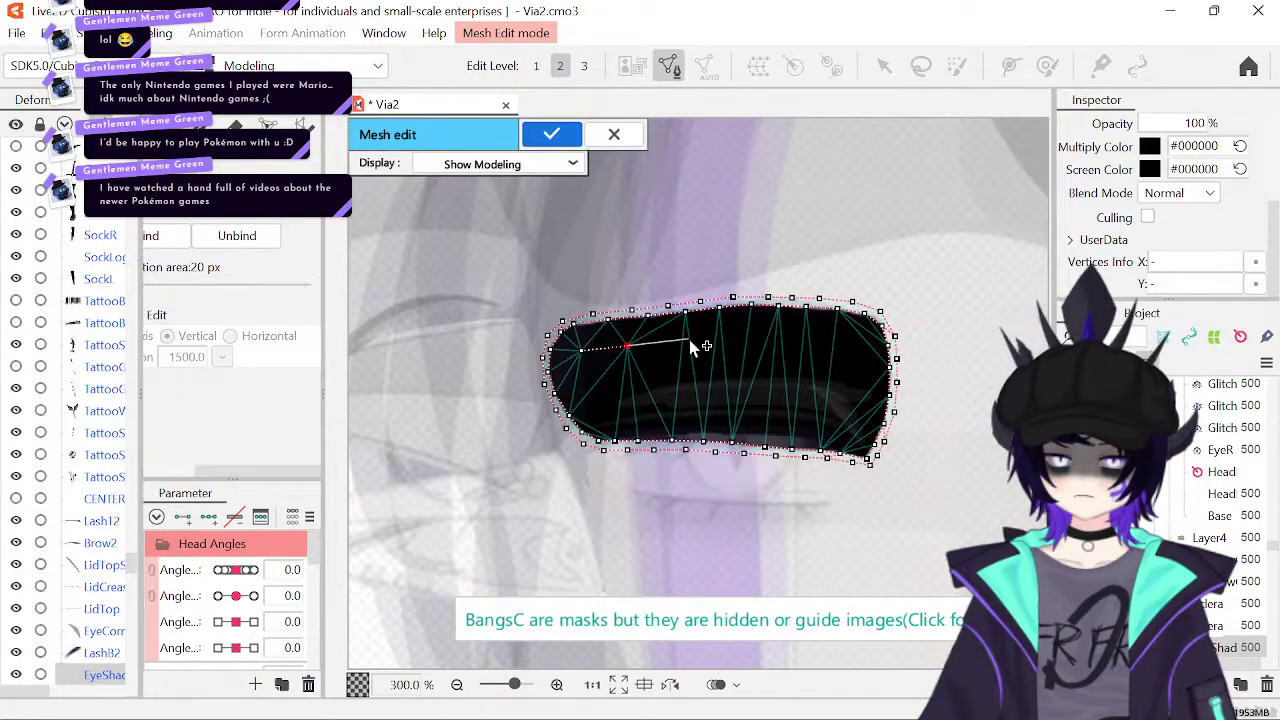
pyautogui.click(689, 339)
pyautogui.click(748, 340)
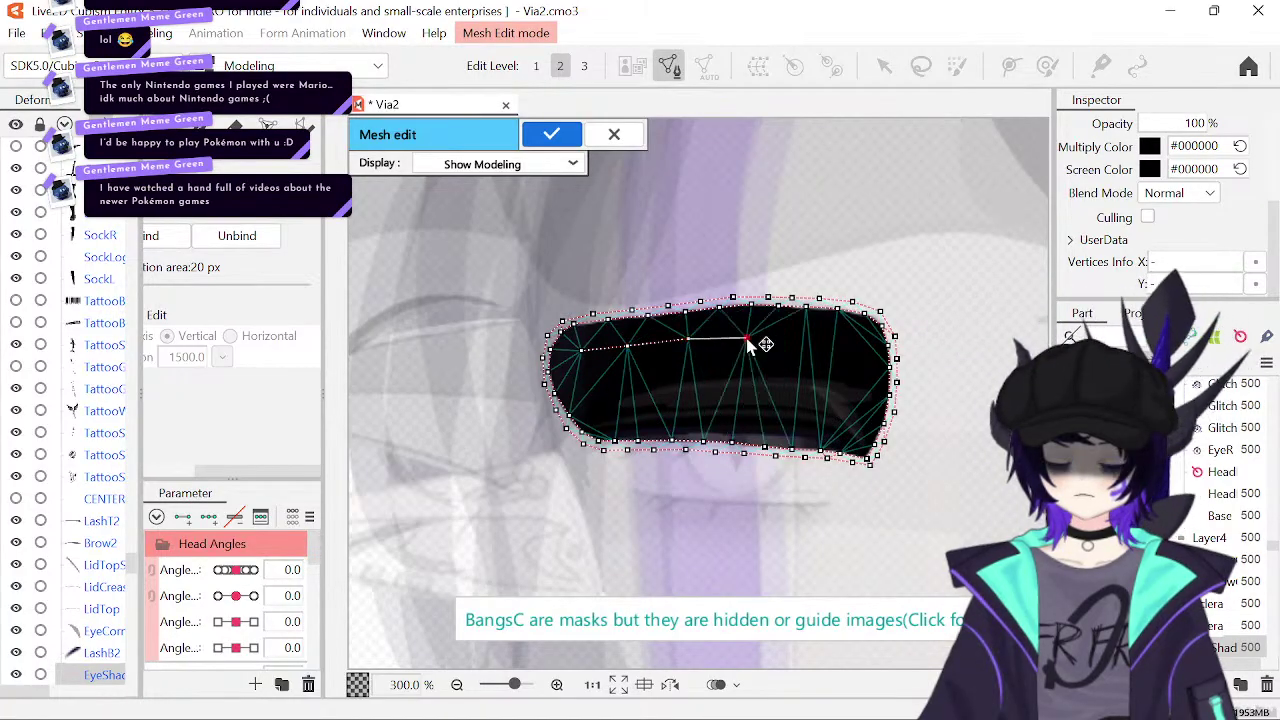
pyautogui.click(798, 340)
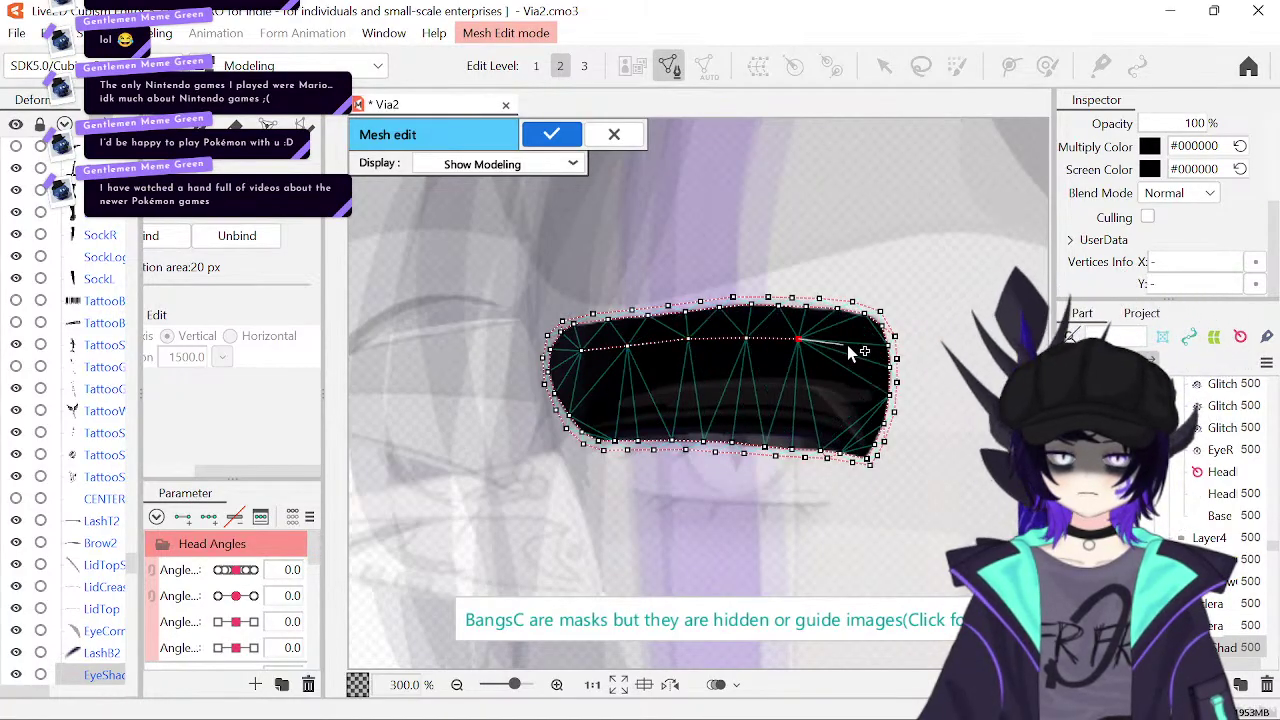
pyautogui.click(847, 345)
# - Turn the interior row down the inner side into two vertices above the lower edge, shifting the side vertex outward and adjusting the lower two
pyautogui.click(858, 387)
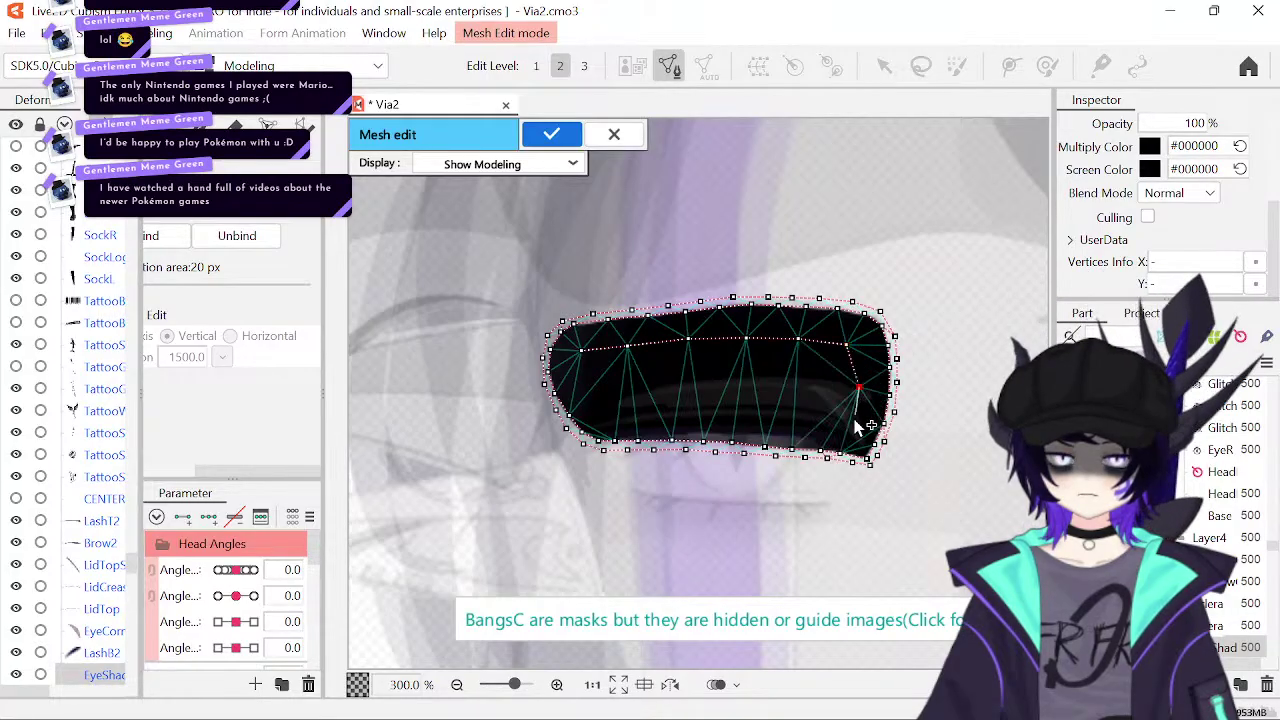
pyautogui.click(853, 422)
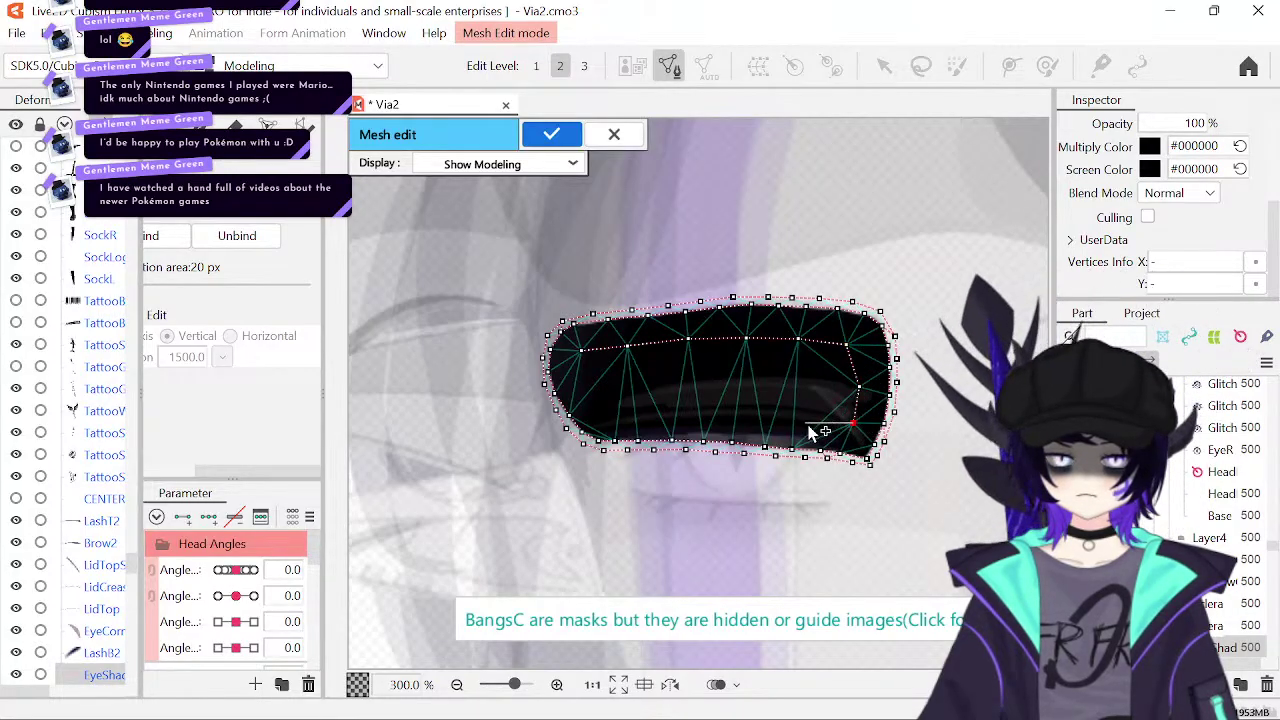
pyautogui.click(805, 420)
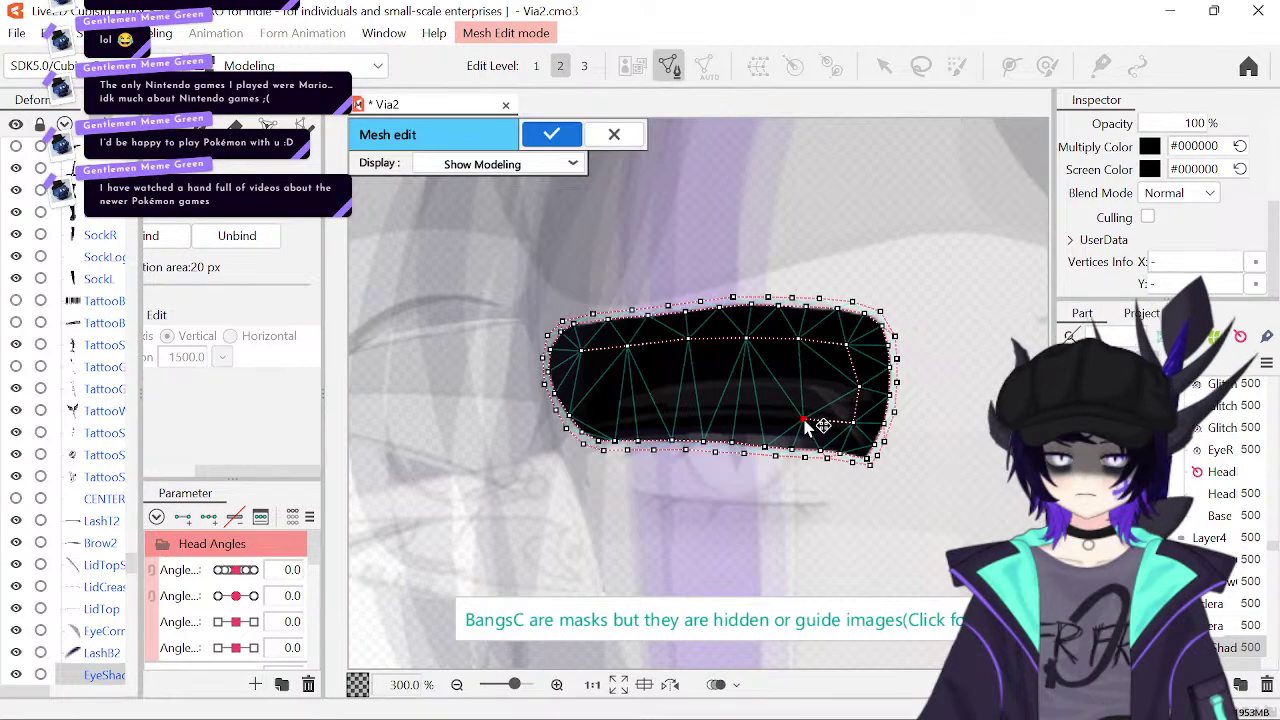
pyautogui.click(860, 386)
pyautogui.click(872, 391)
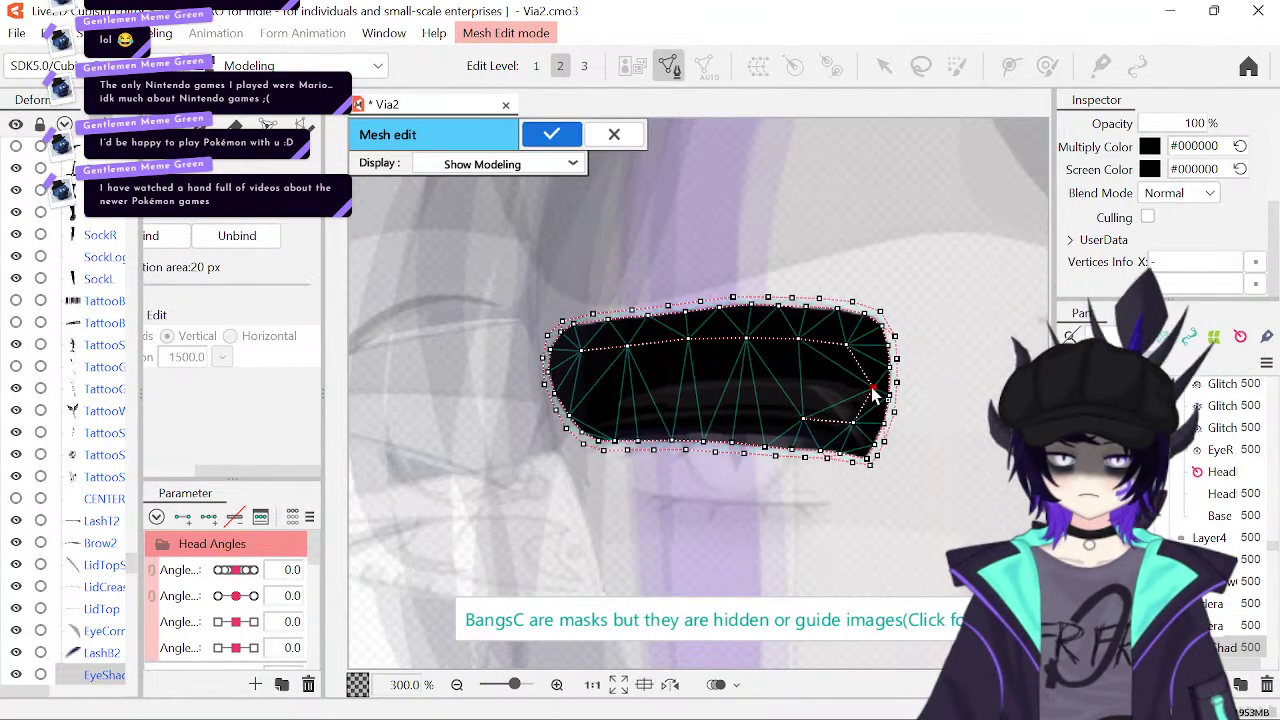
pyautogui.click(846, 424)
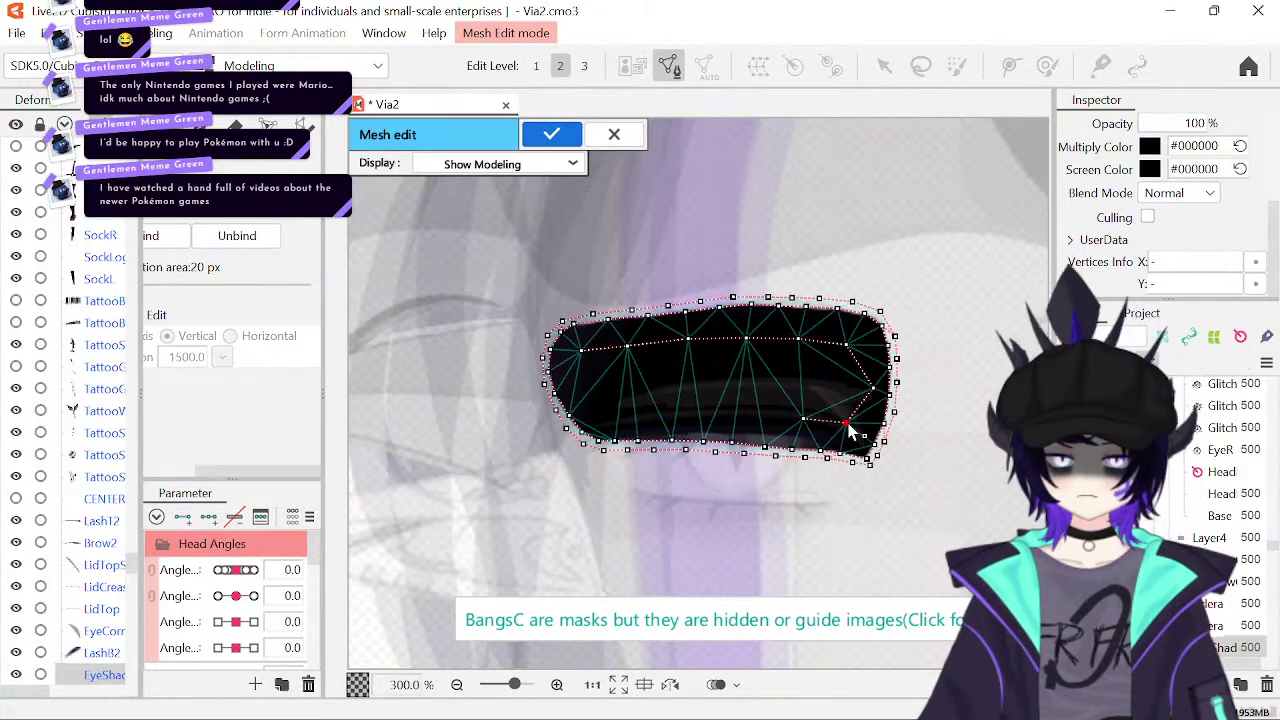
pyautogui.click(805, 422)
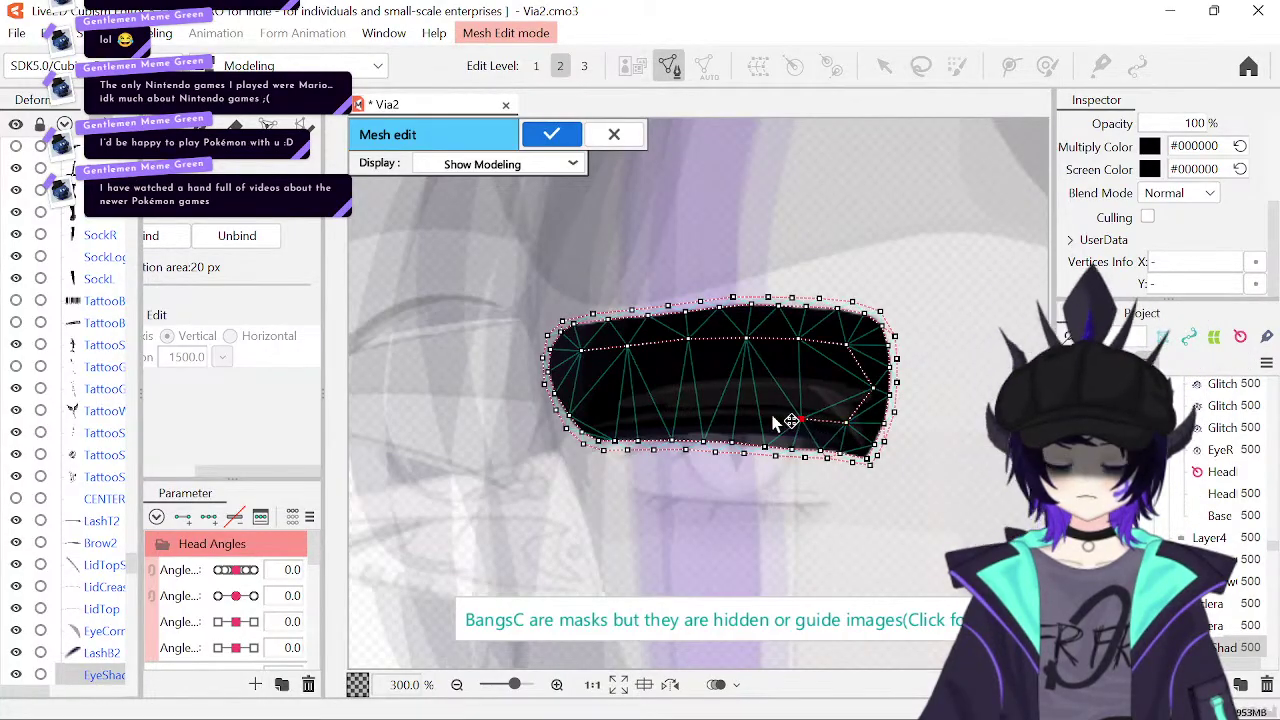
# - Continue the interior row above the lower edge with four more vertices, ending near the outer side
pyautogui.click(738, 415)
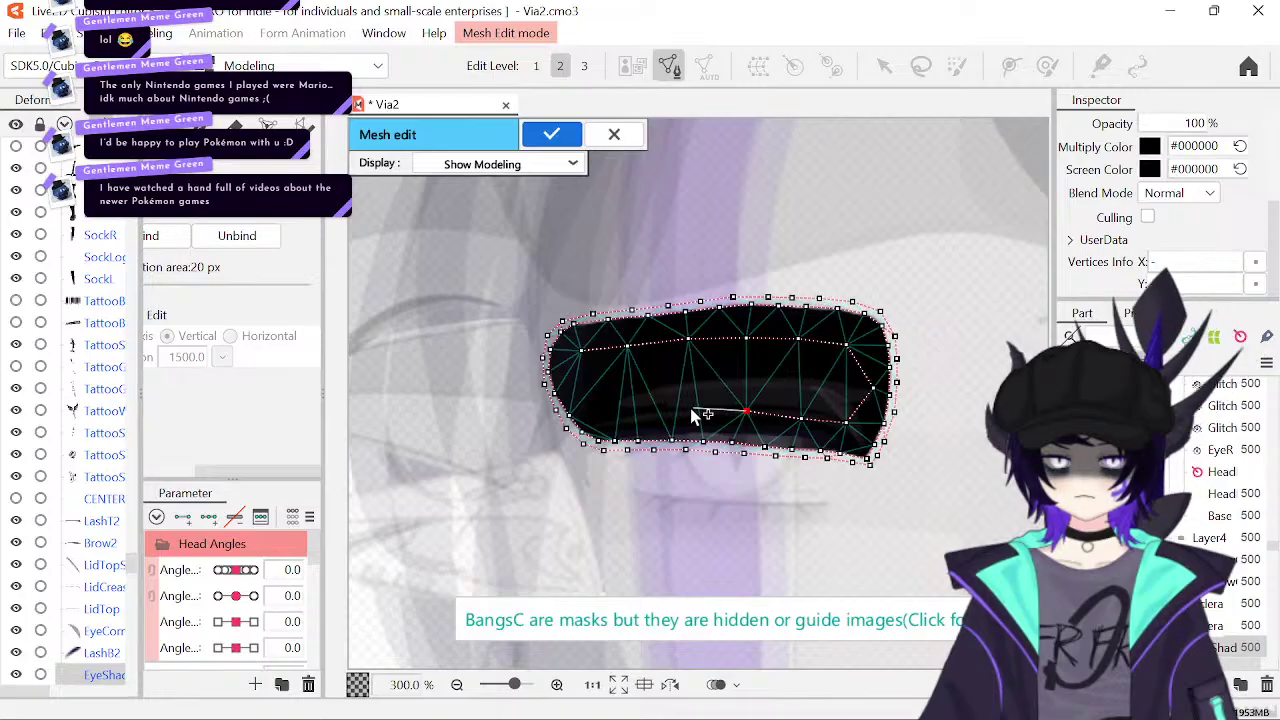
pyautogui.click(689, 410)
pyautogui.click(632, 410)
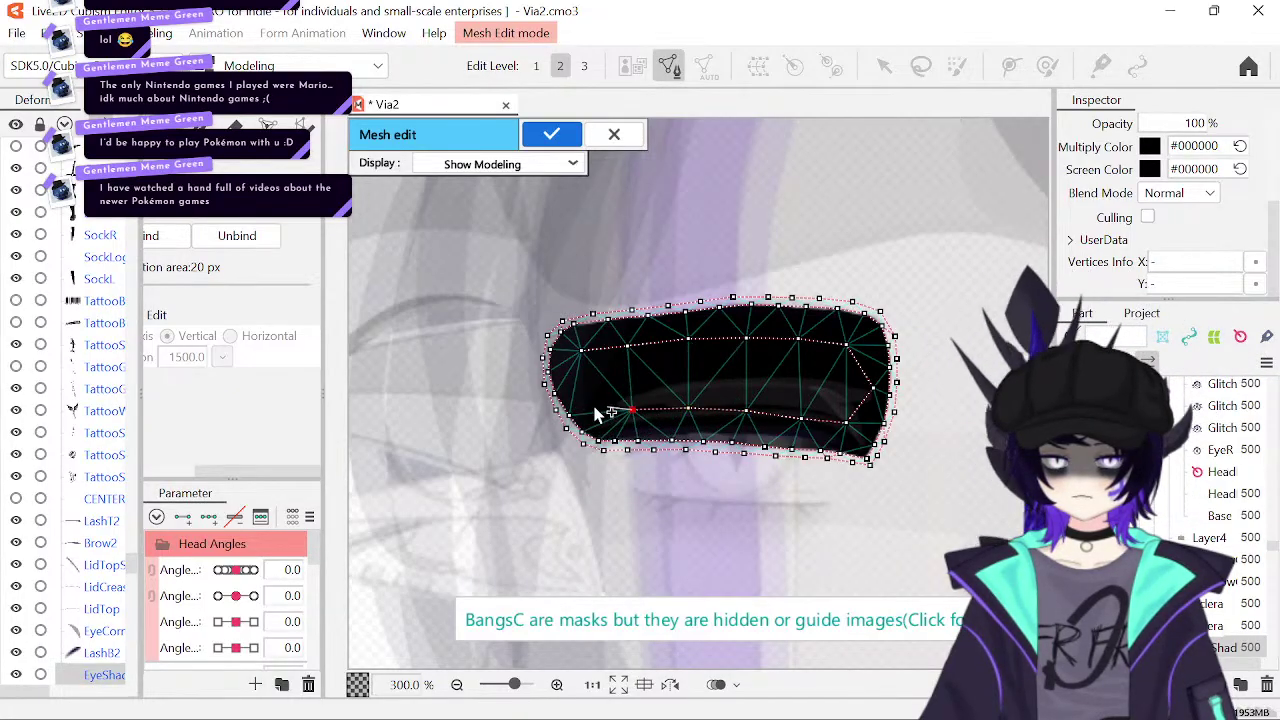
pyautogui.click(587, 406)
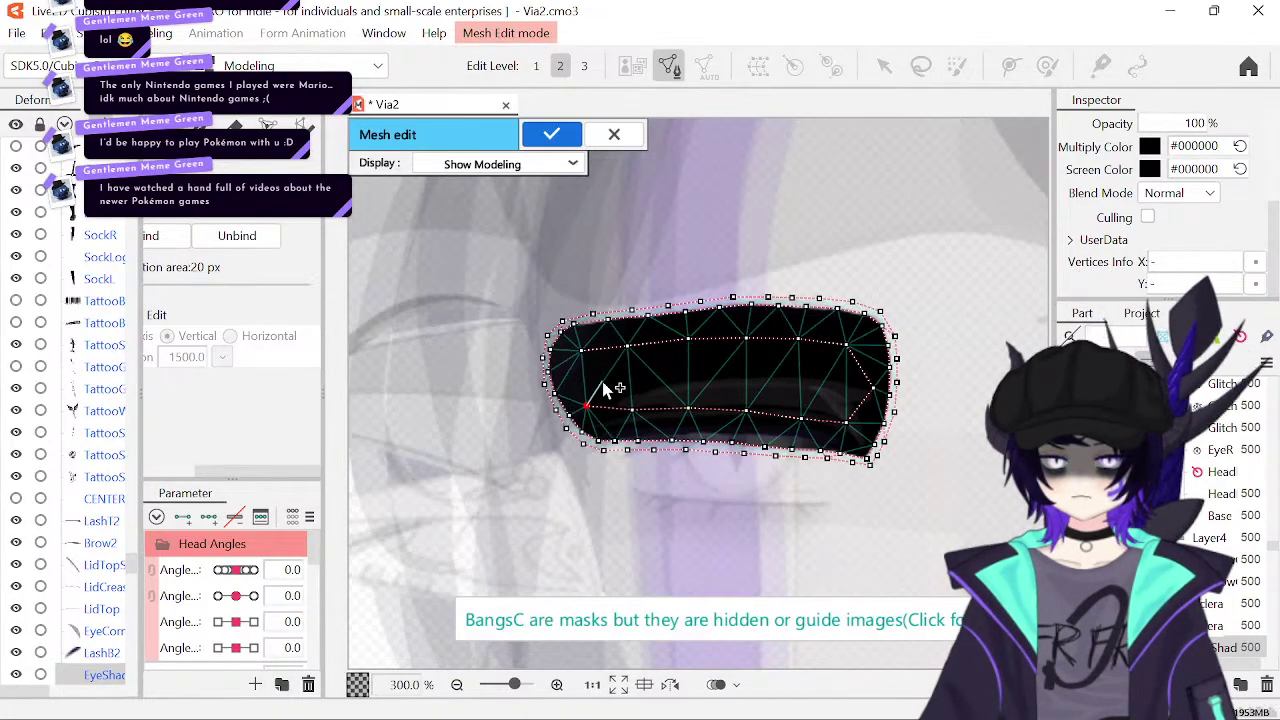
# - Add five vertices along the middle of the shape, auto-connect the mesh points, and apply the mesh edit
pyautogui.click(603, 382)
pyautogui.click(660, 379)
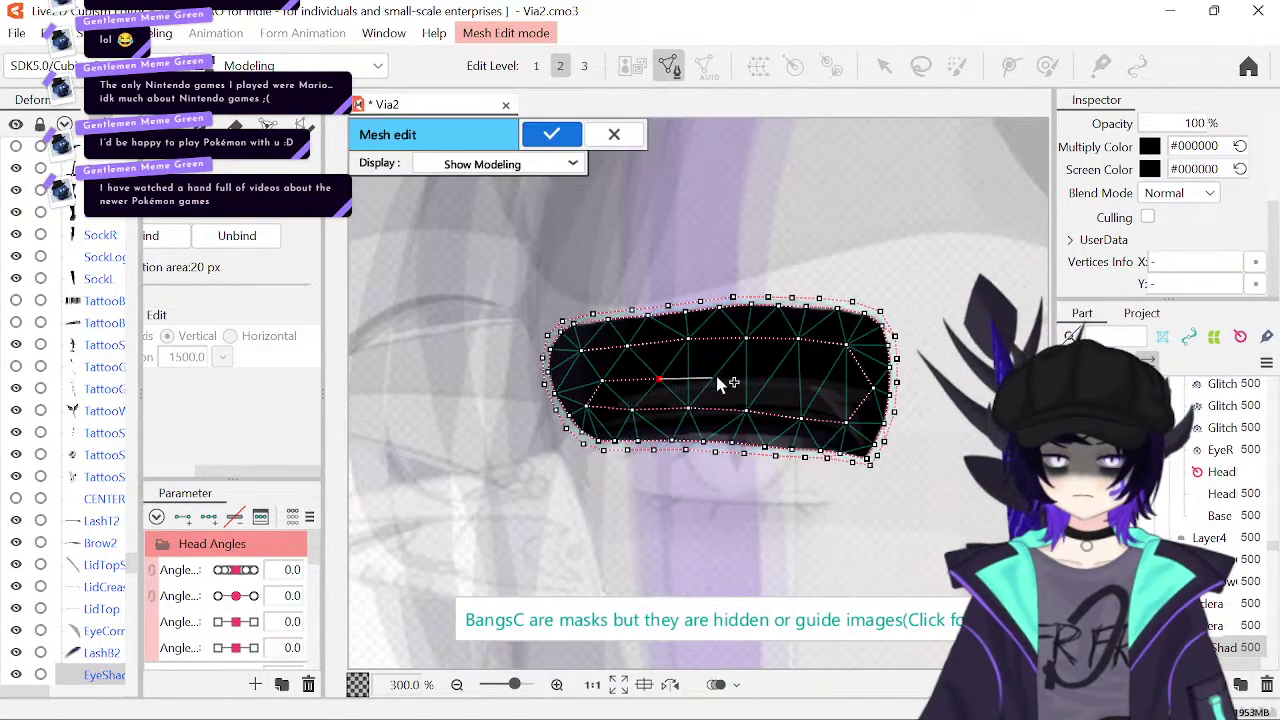
pyautogui.click(716, 376)
pyautogui.click(779, 378)
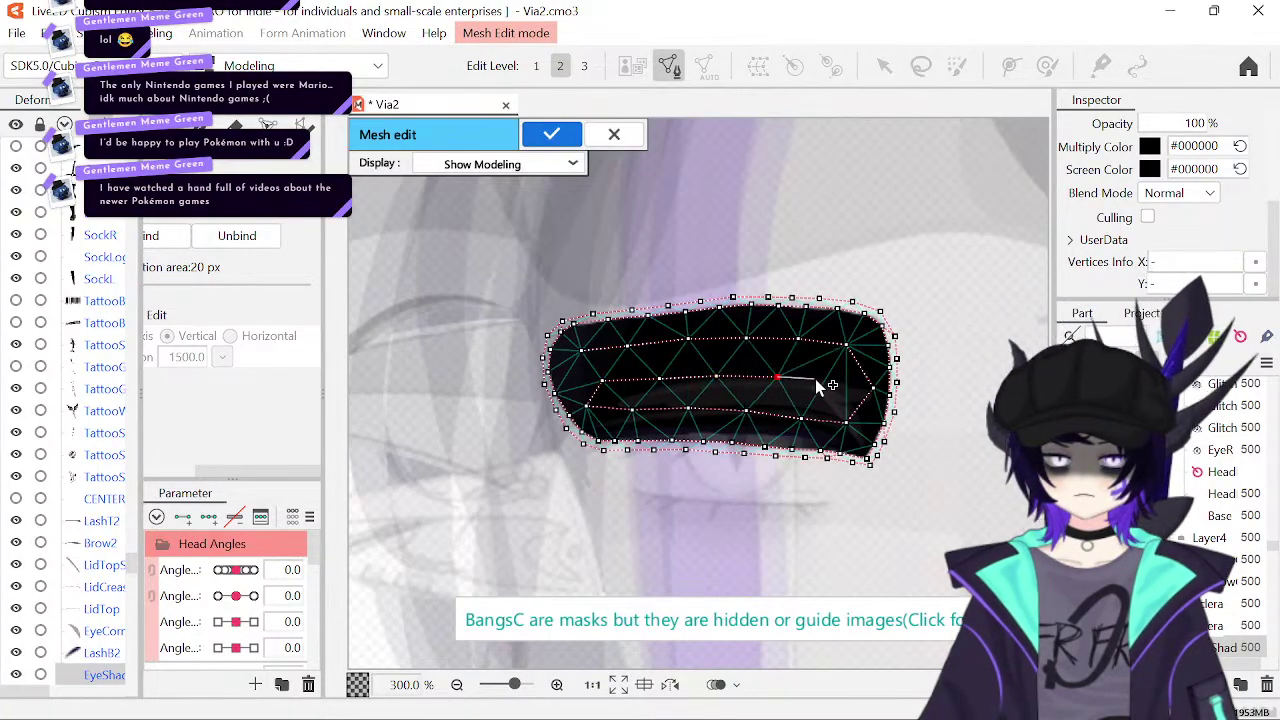
pyautogui.click(822, 380)
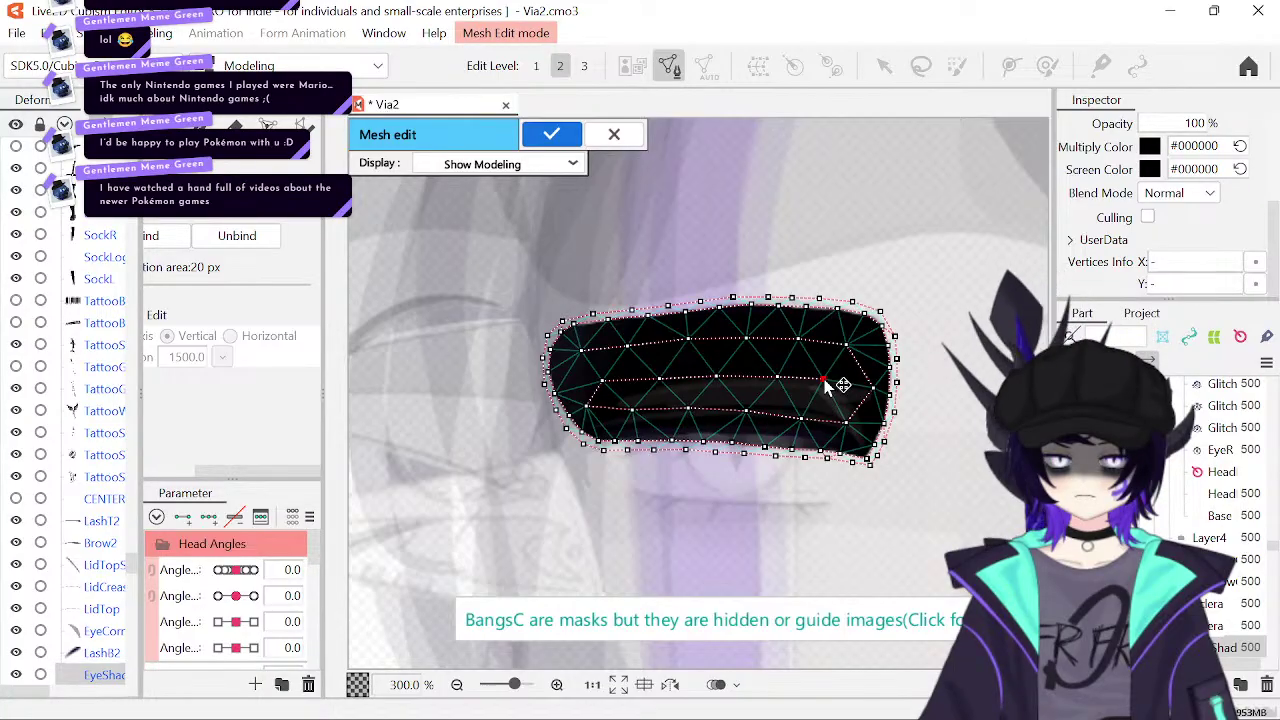
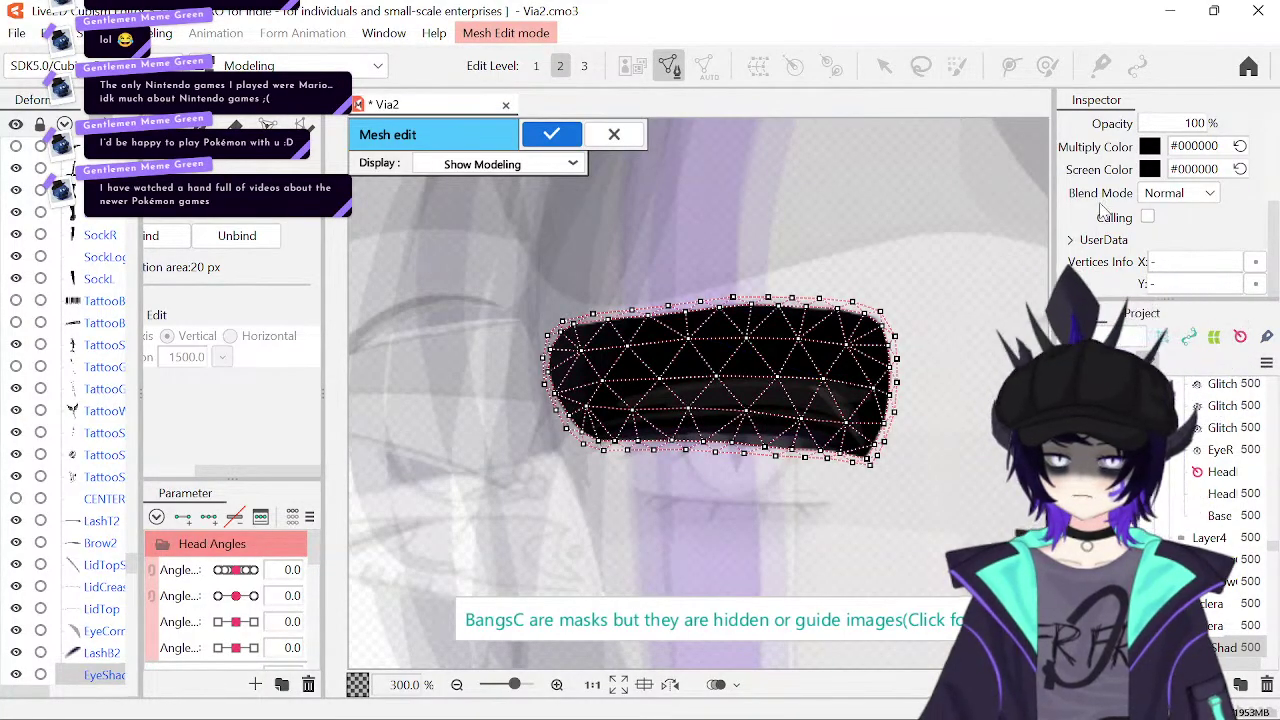
pyautogui.click(549, 134)
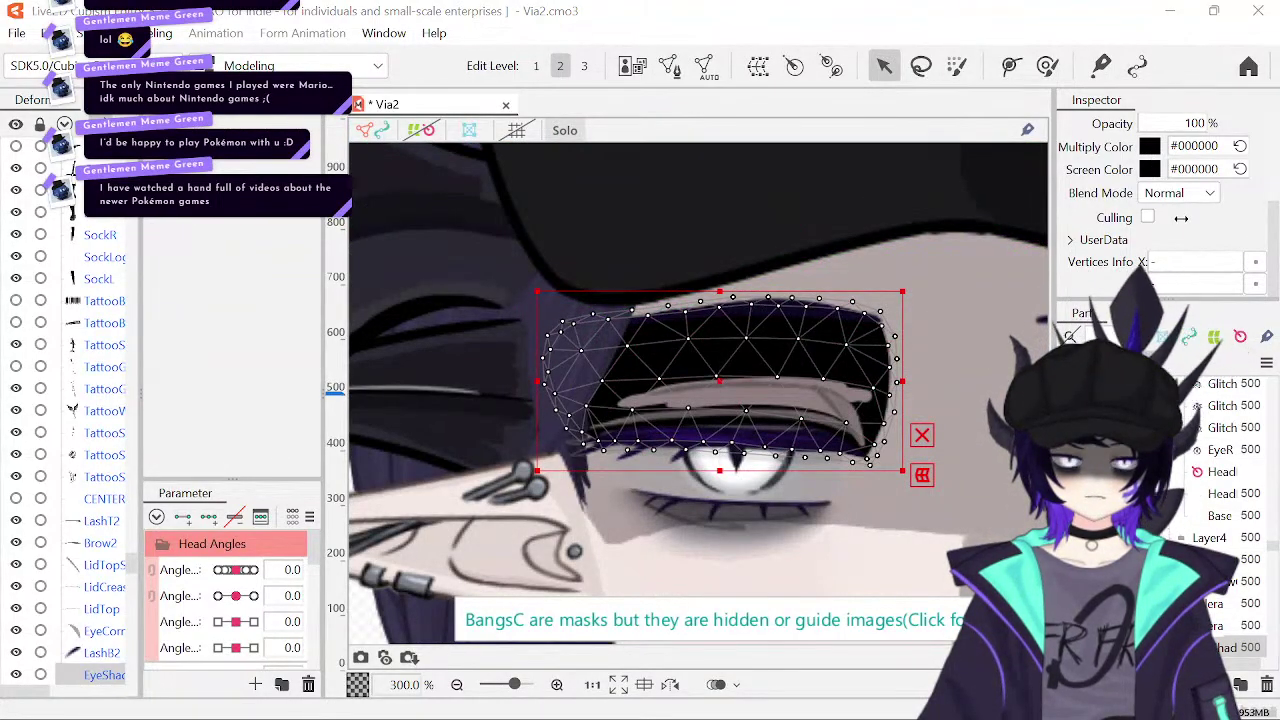
# - Set EyeShading's Multiply Color to #F0F0F0, deselect the part, and save the model
pyautogui.moveTo(1088, 193); pyautogui.dragTo(1091, 181)
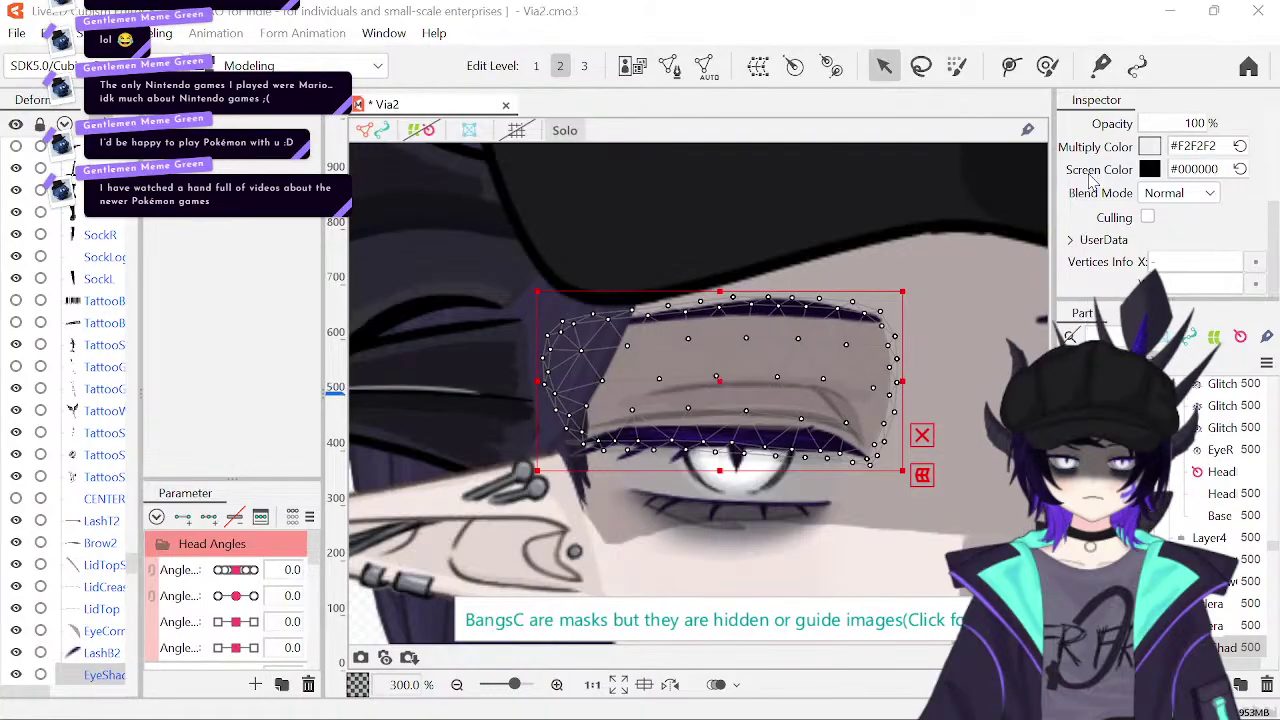
pyautogui.moveTo(1093, 178); pyautogui.dragTo(1090, 176)
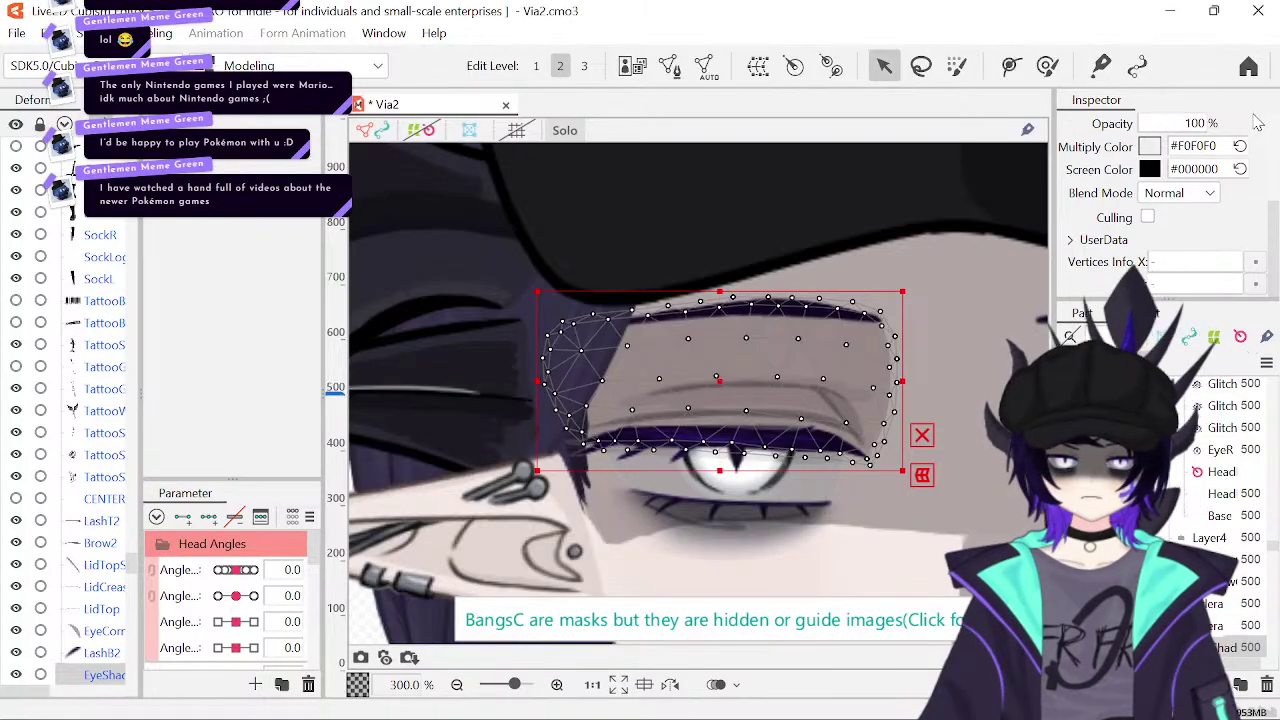
pyautogui.click(865, 447)
pyautogui.click(865, 447)
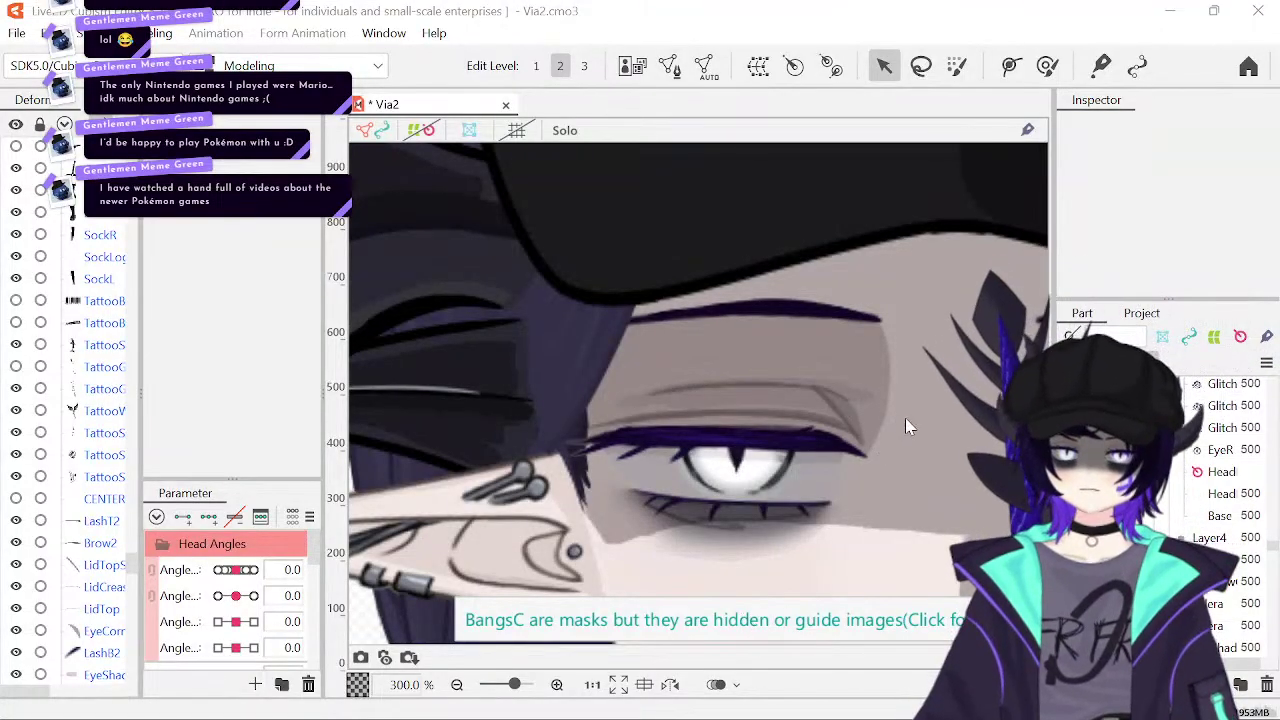
pyautogui.hotkey('ctrl', 's')
pyautogui.scroll(-3, 744, 442)
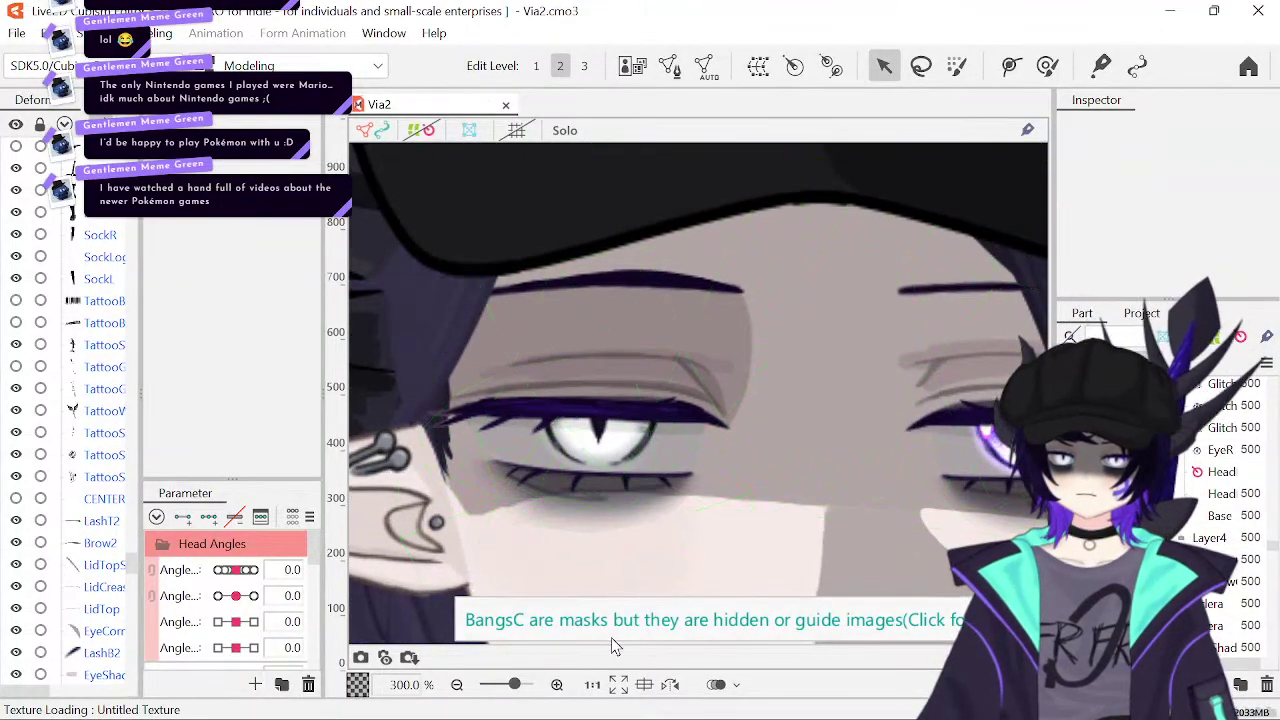
# - Select the Eyelid Sh mesh of Eye L and pull its two outermost vertices at the inner eye corner back toward the eyelid shading
pyautogui.click(590, 686)
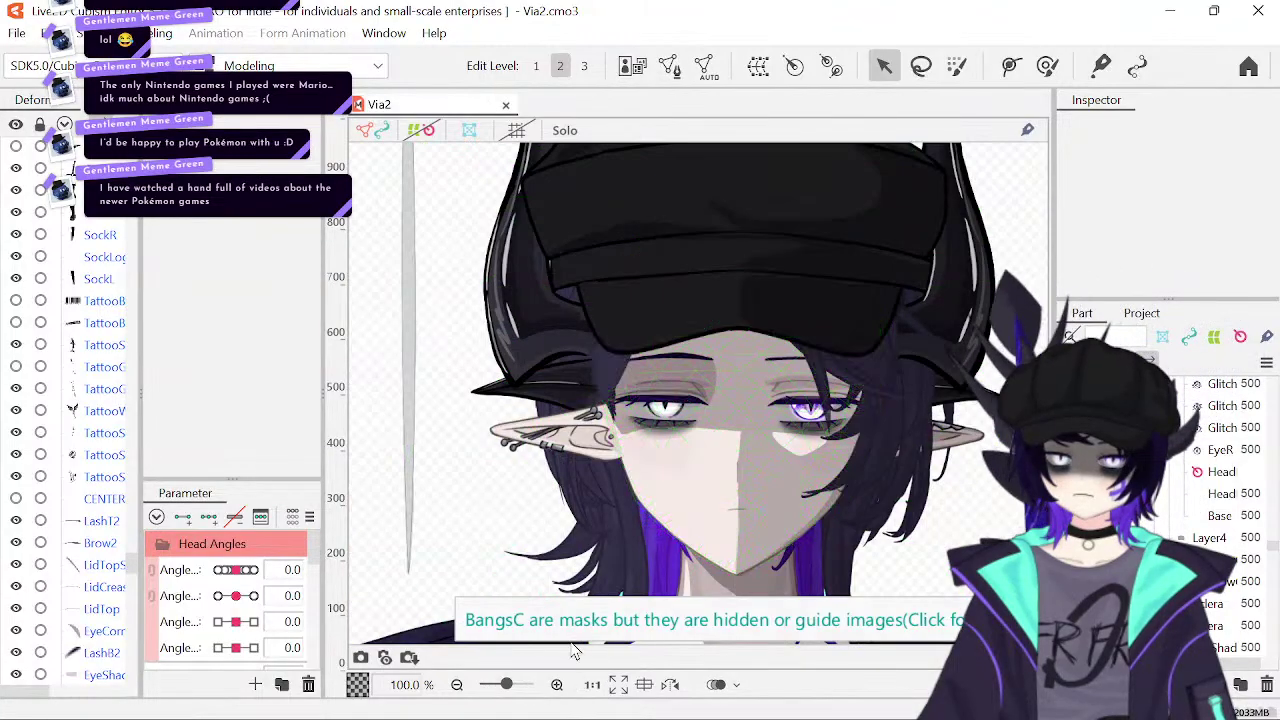
pyautogui.click(557, 685)
pyautogui.click(557, 685)
pyautogui.click(557, 685)
pyautogui.click(557, 685)
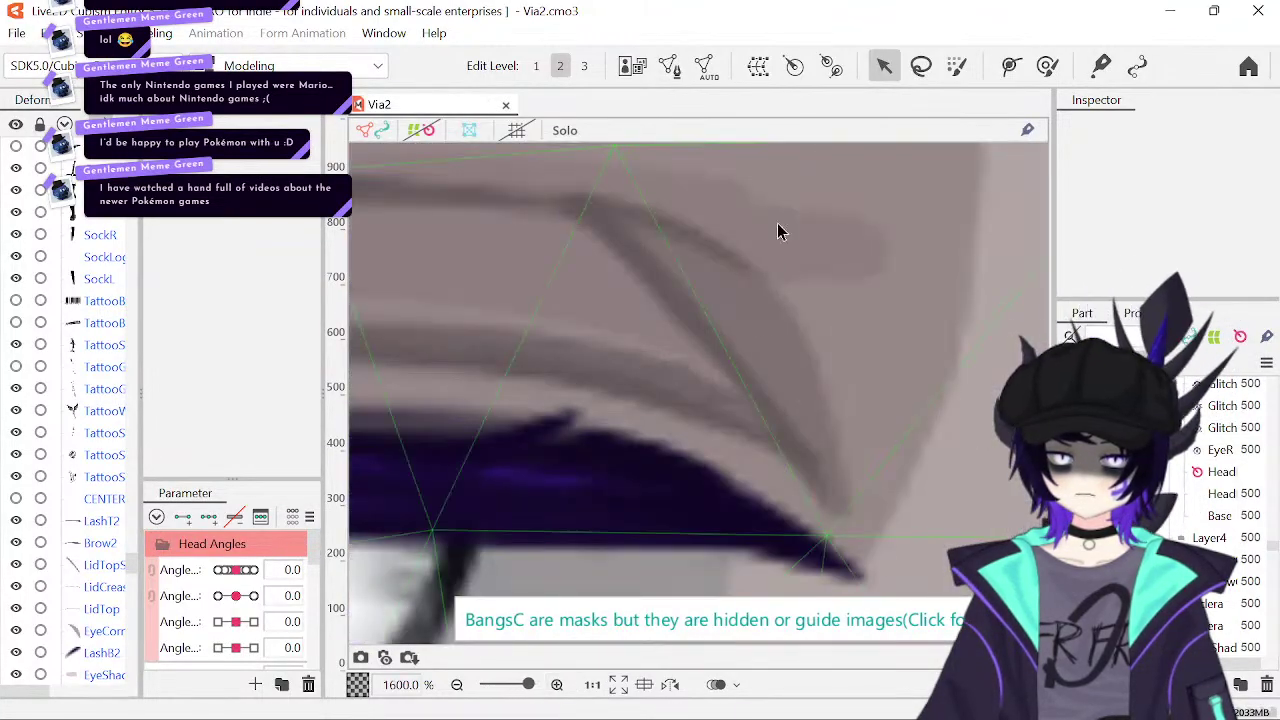
pyautogui.click(916, 304)
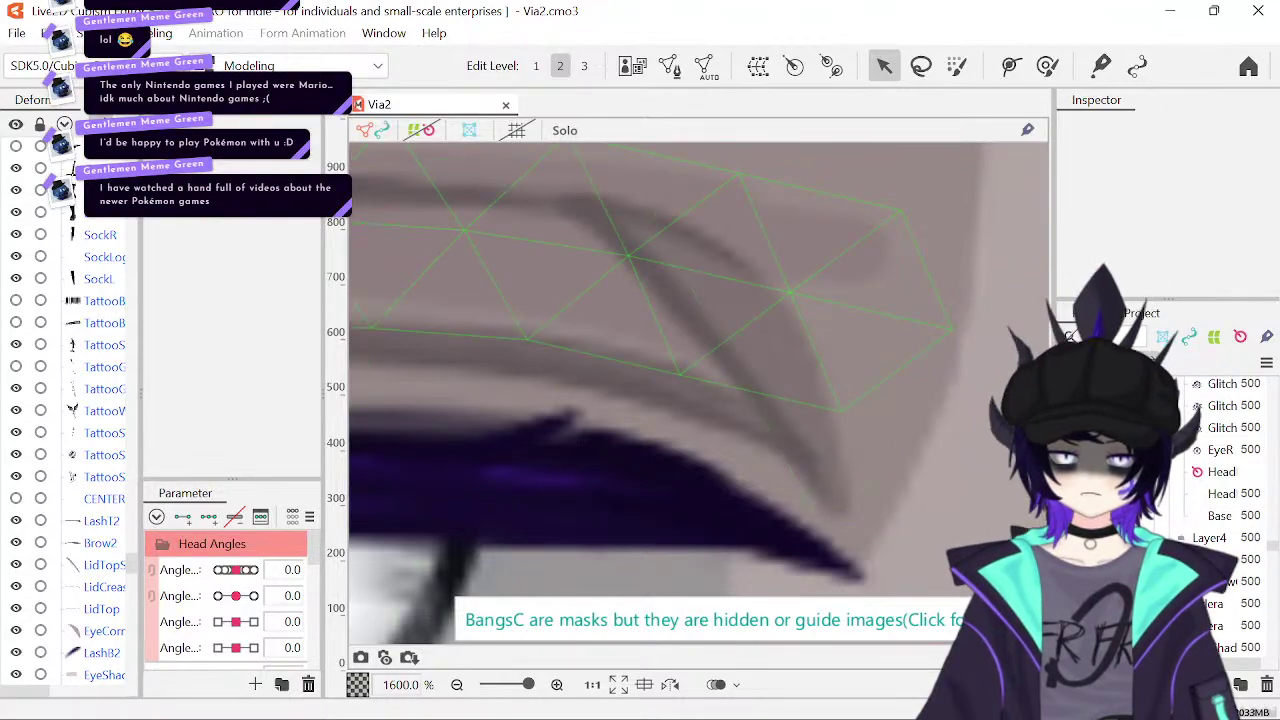
pyautogui.click(916, 304)
pyautogui.moveTo(950, 328); pyautogui.dragTo(907, 314)
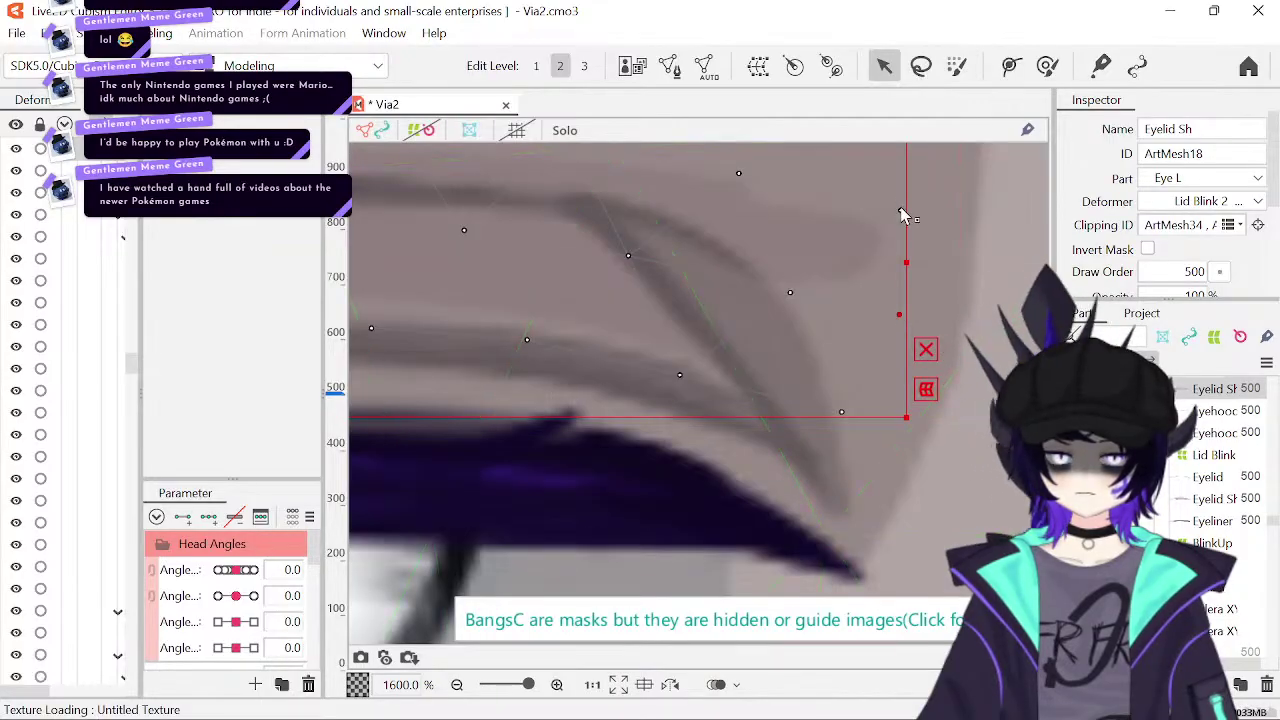
pyautogui.click(811, 200)
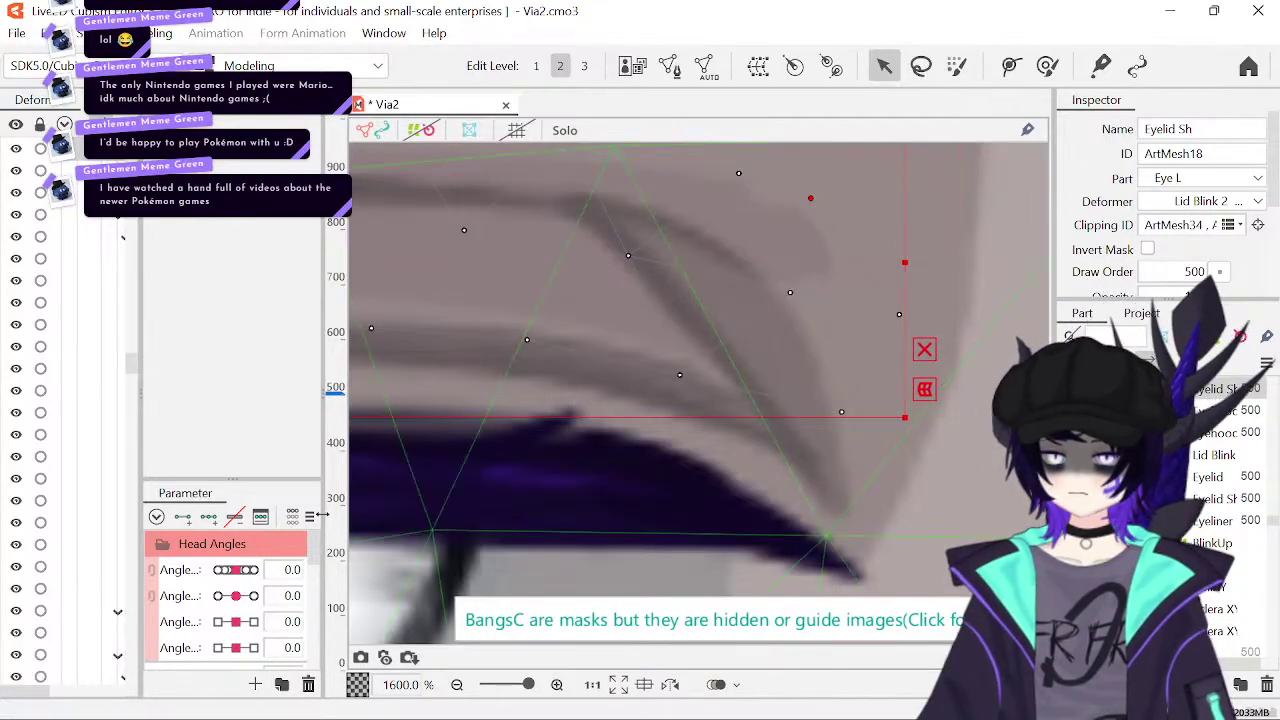
# - Look through the parameter list, including the parameters in the Eyes group
pyautogui.scroll(-10, 250, 563)
pyautogui.scroll(-5, 250, 563)
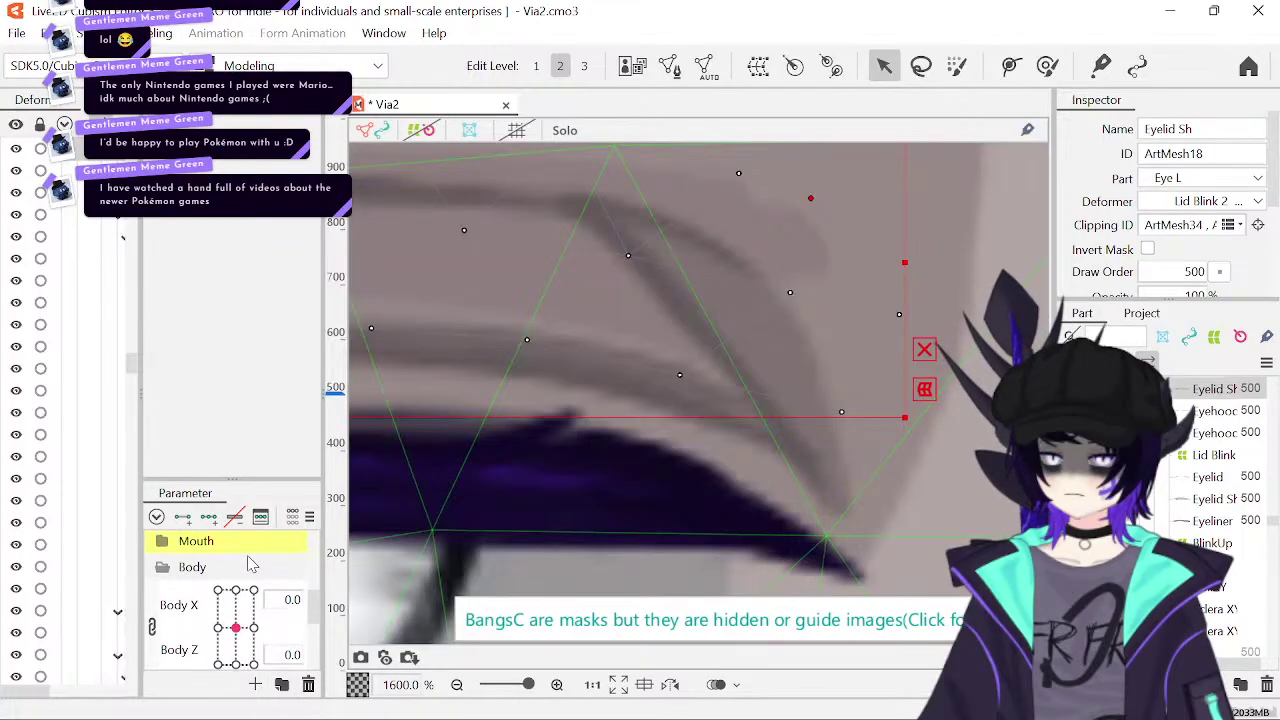
pyautogui.scroll(2, 250, 565)
pyautogui.click(166, 570)
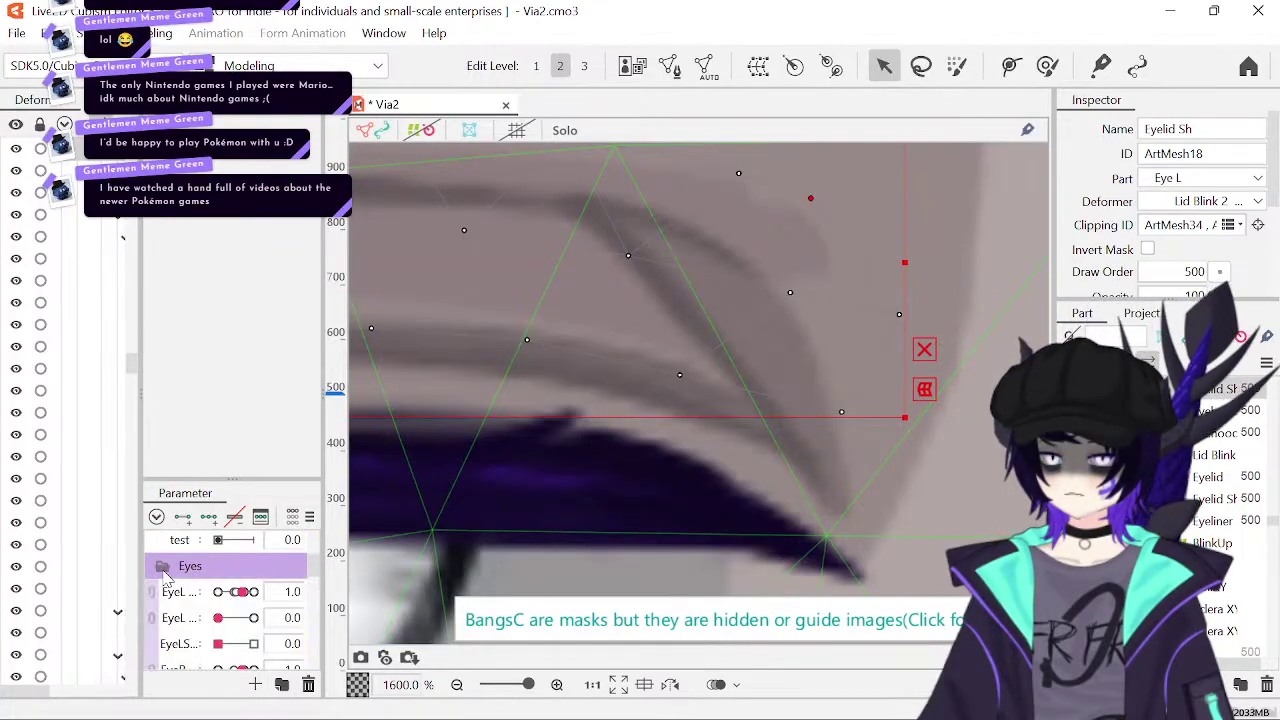
pyautogui.scroll(-5, 166, 575)
pyautogui.scroll(10, 166, 575)
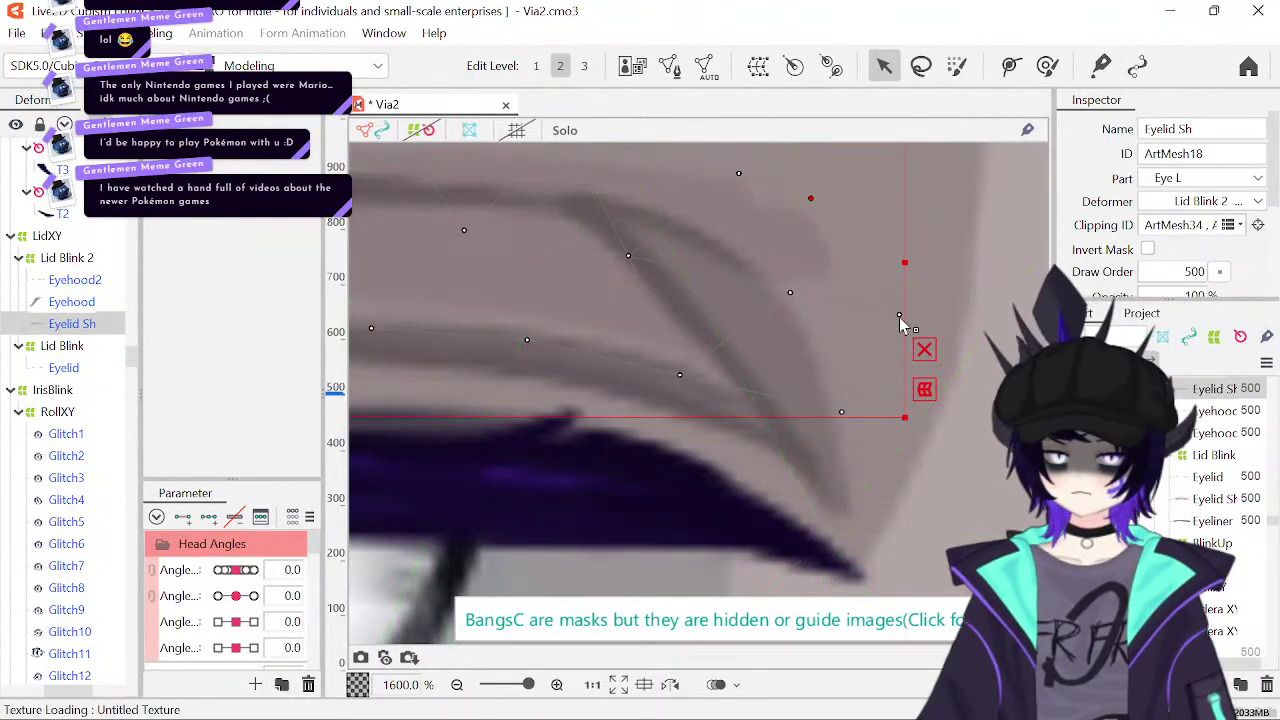
# - Draw the inner-corner end and upper edge vertices of Eyelid Sh further inward, following the curve of the lid crease
pyautogui.moveTo(899, 316); pyautogui.dragTo(764, 302)
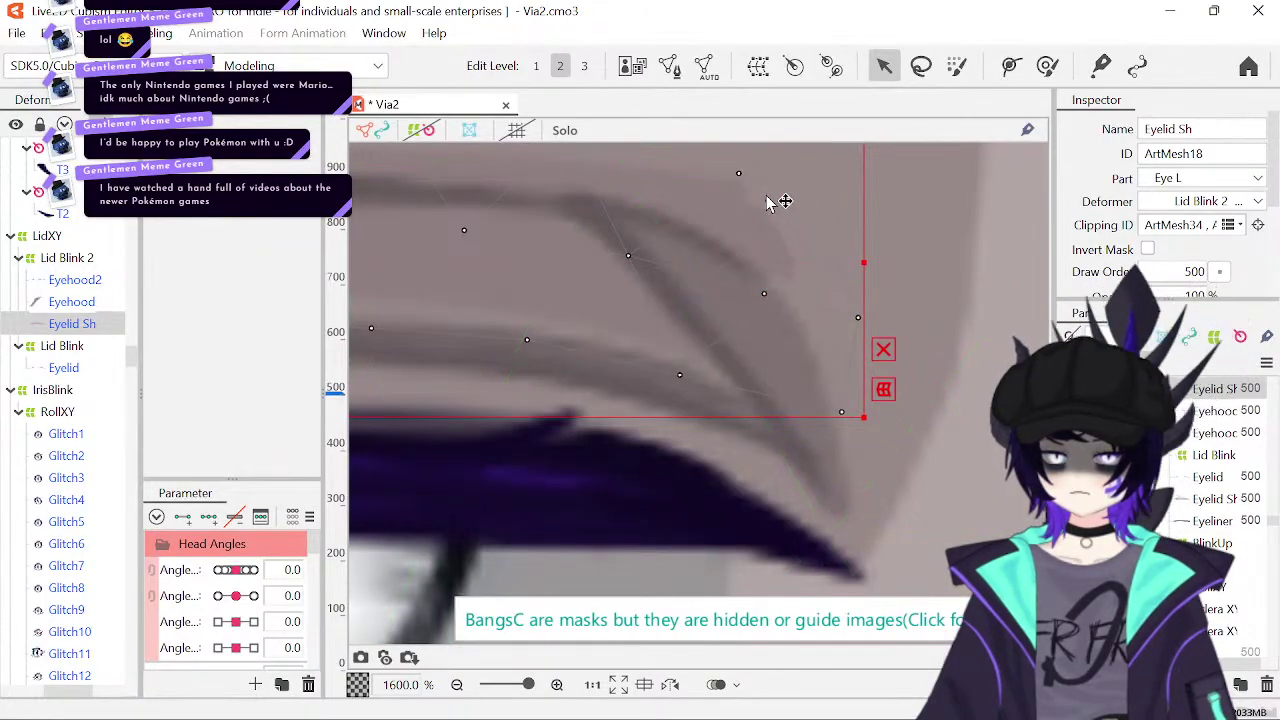
pyautogui.moveTo(738, 173); pyautogui.dragTo(690, 172)
pyautogui.moveTo(858, 318); pyautogui.dragTo(833, 313)
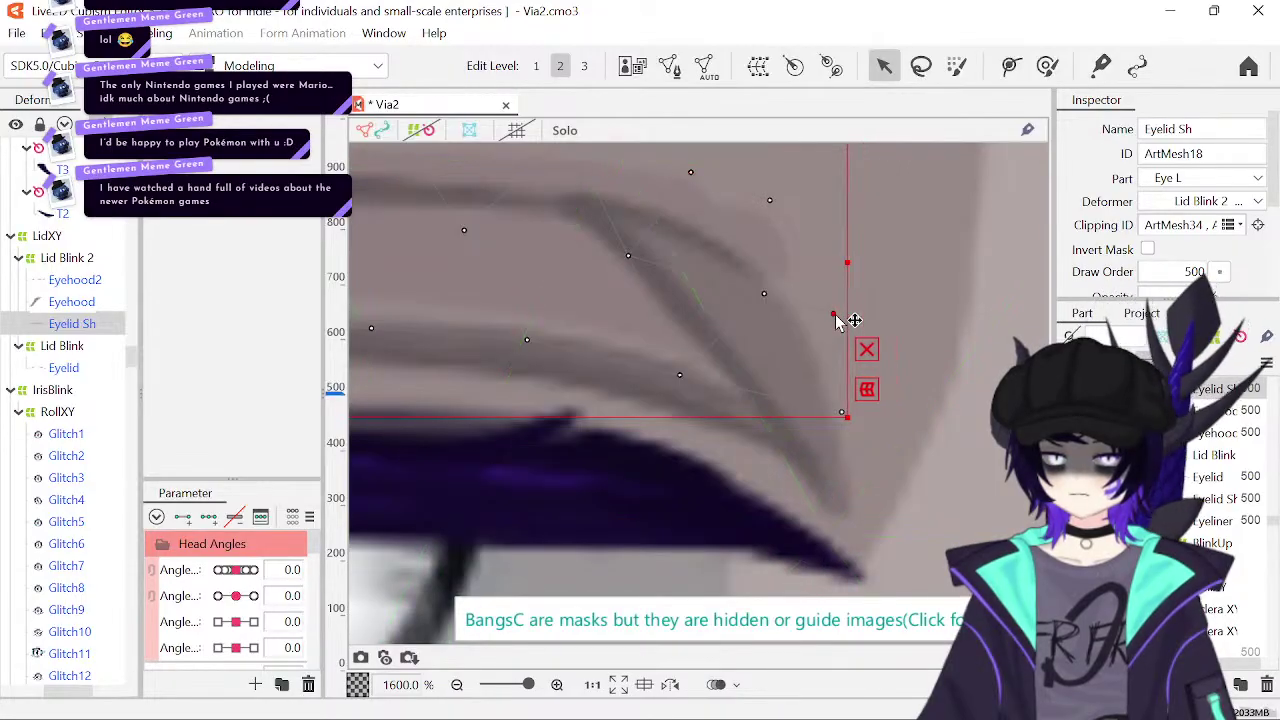
pyautogui.moveTo(771, 203); pyautogui.dragTo(756, 216)
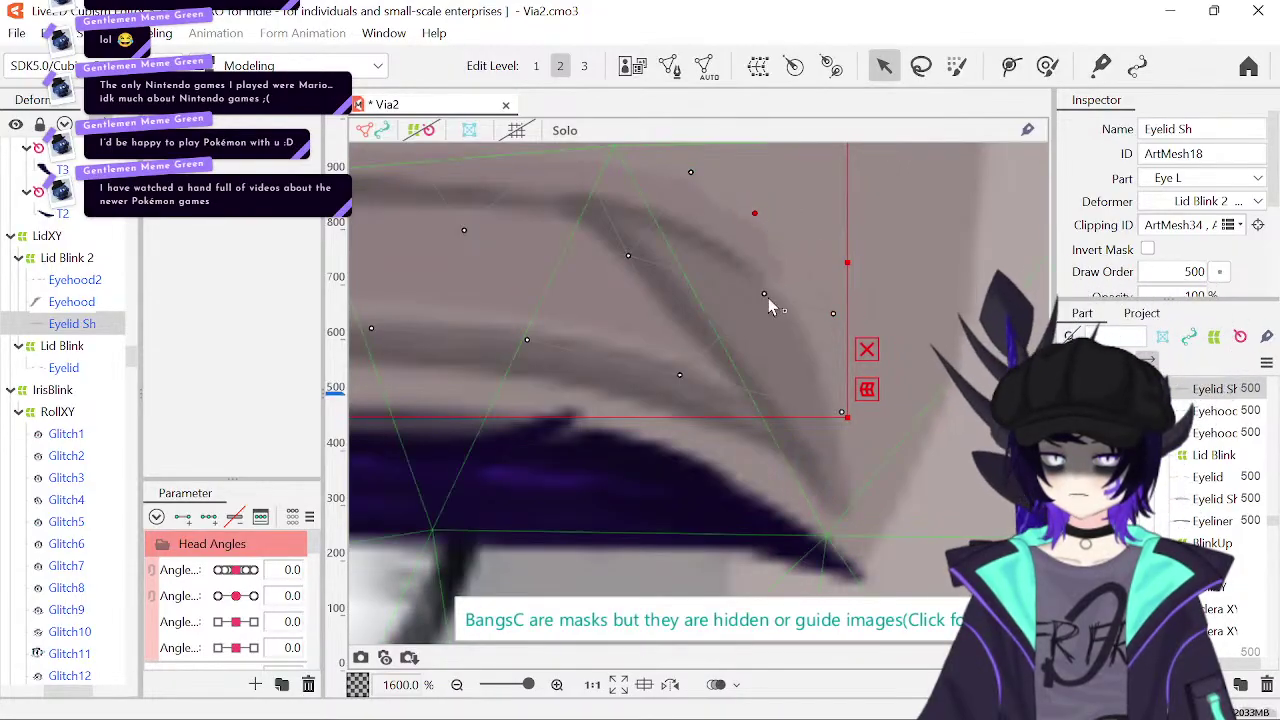
pyautogui.moveTo(764, 296); pyautogui.dragTo(758, 298)
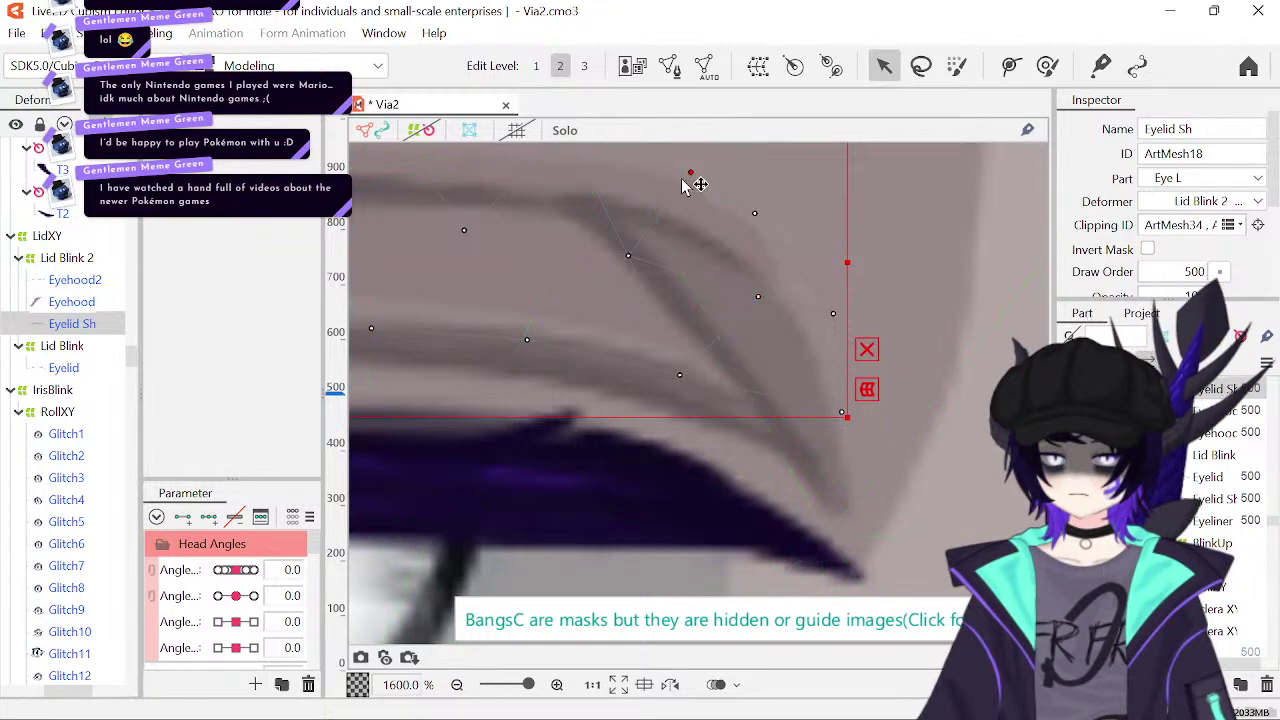
pyautogui.moveTo(690, 174); pyautogui.dragTo(674, 183)
# - Fine-tune the upper edge, interior and end vertices of Eyelid Sh so the shading hugs the crease near the inner corner
pyautogui.moveTo(622, 238); pyautogui.dragTo(708, 277)
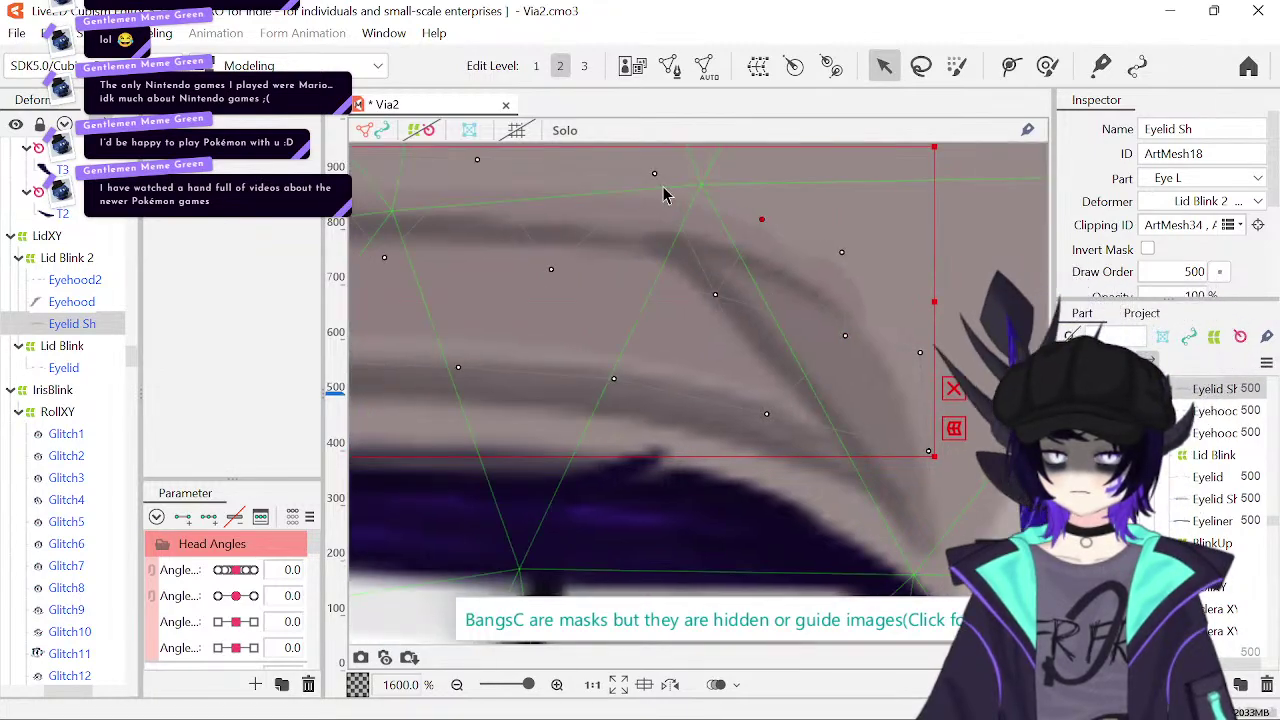
pyautogui.moveTo(655, 176); pyautogui.dragTo(648, 189)
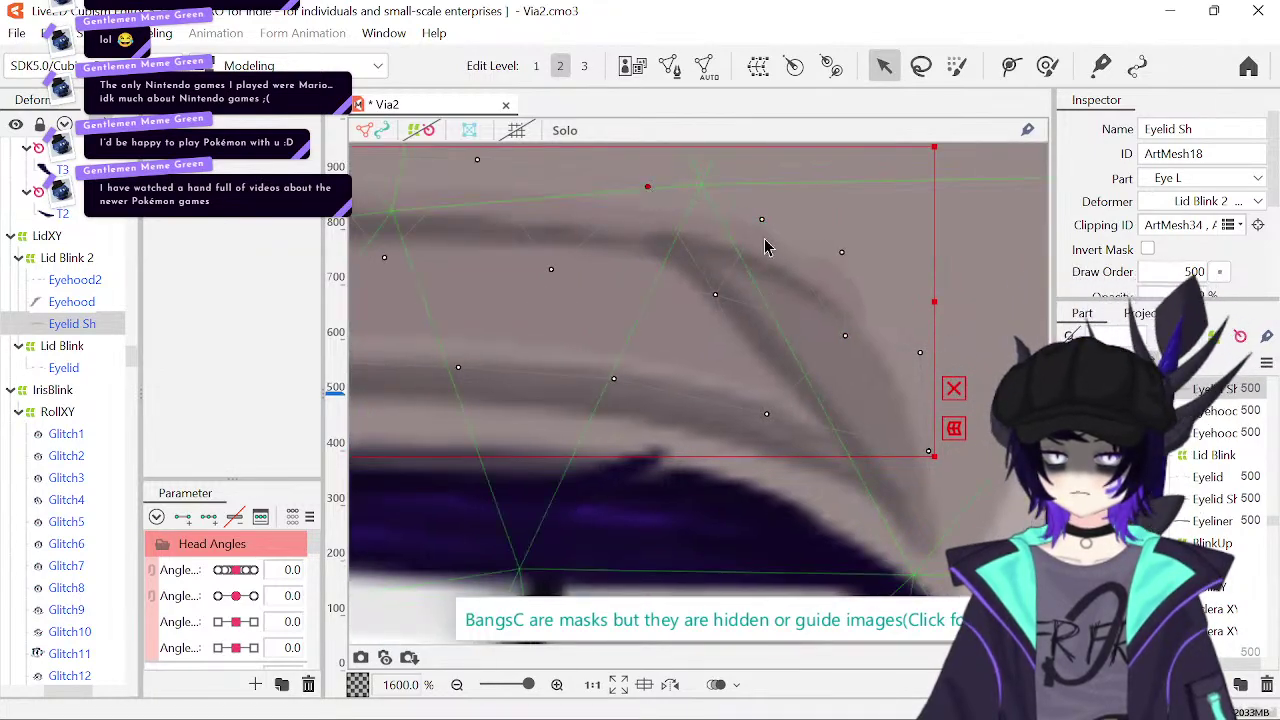
pyautogui.moveTo(759, 220); pyautogui.dragTo(743, 218)
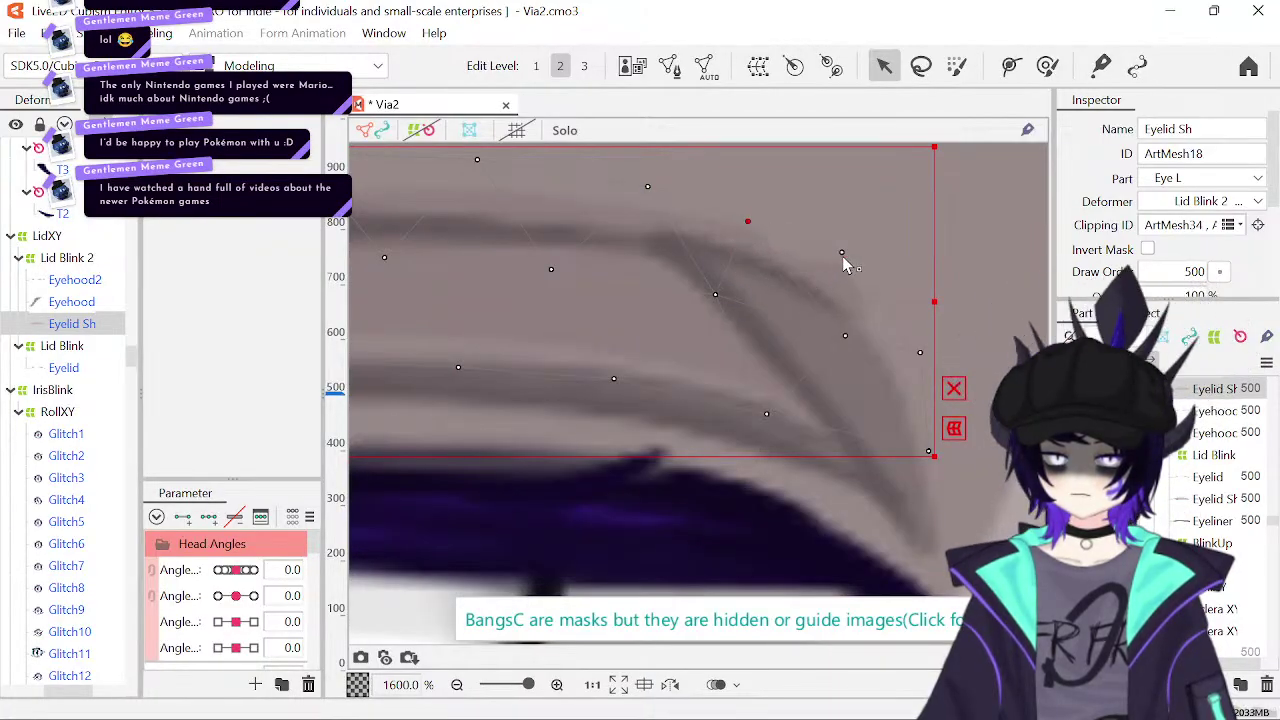
pyautogui.moveTo(842, 254); pyautogui.dragTo(842, 259)
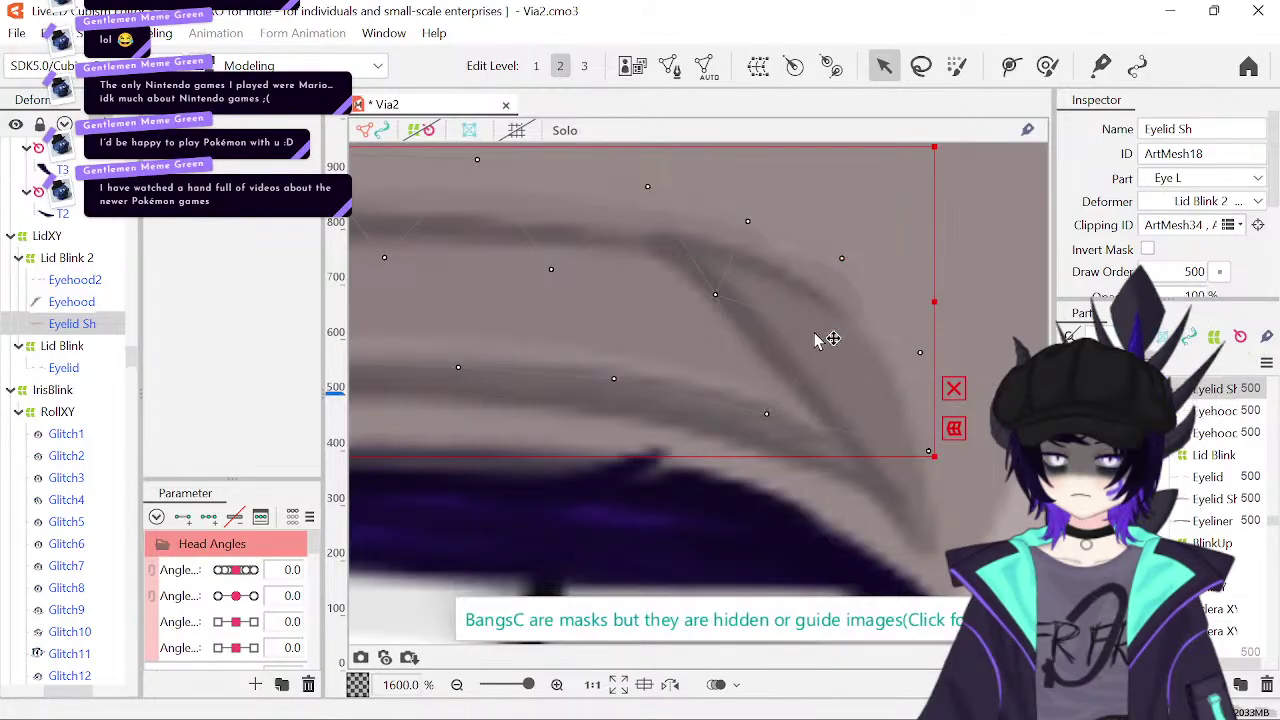
pyautogui.moveTo(809, 330); pyautogui.dragTo(812, 333)
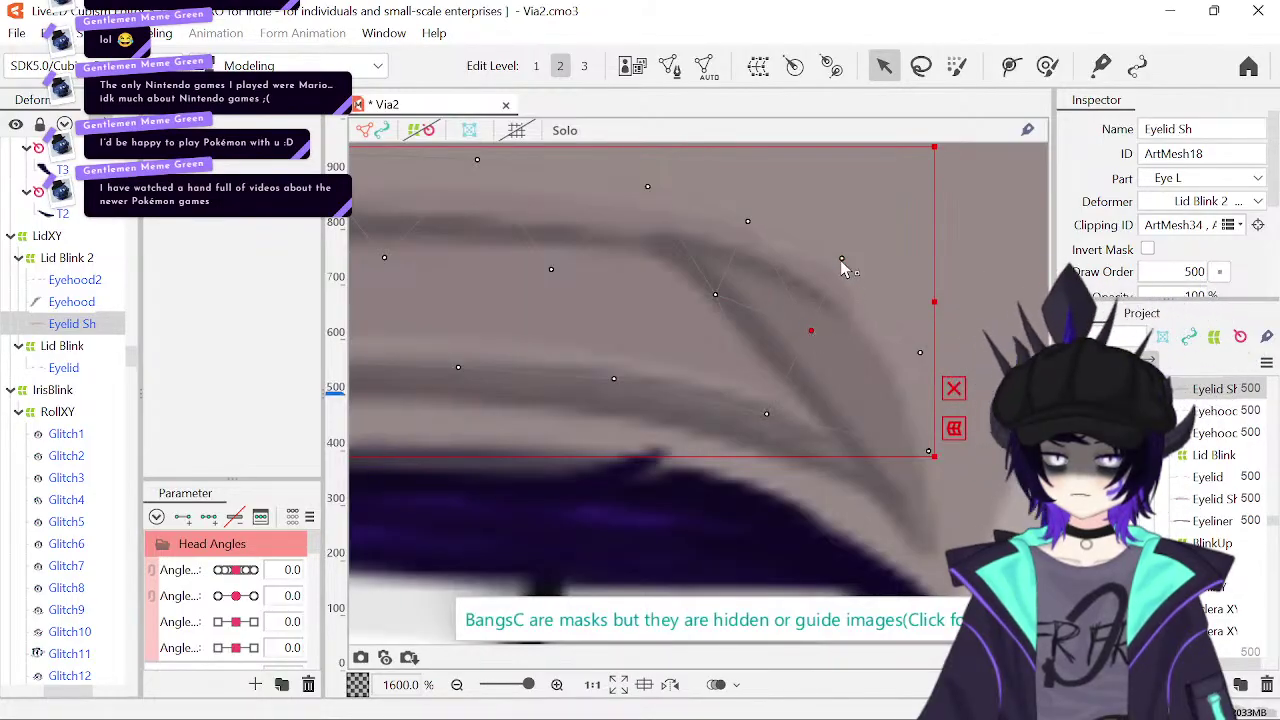
pyautogui.moveTo(842, 259); pyautogui.dragTo(839, 267)
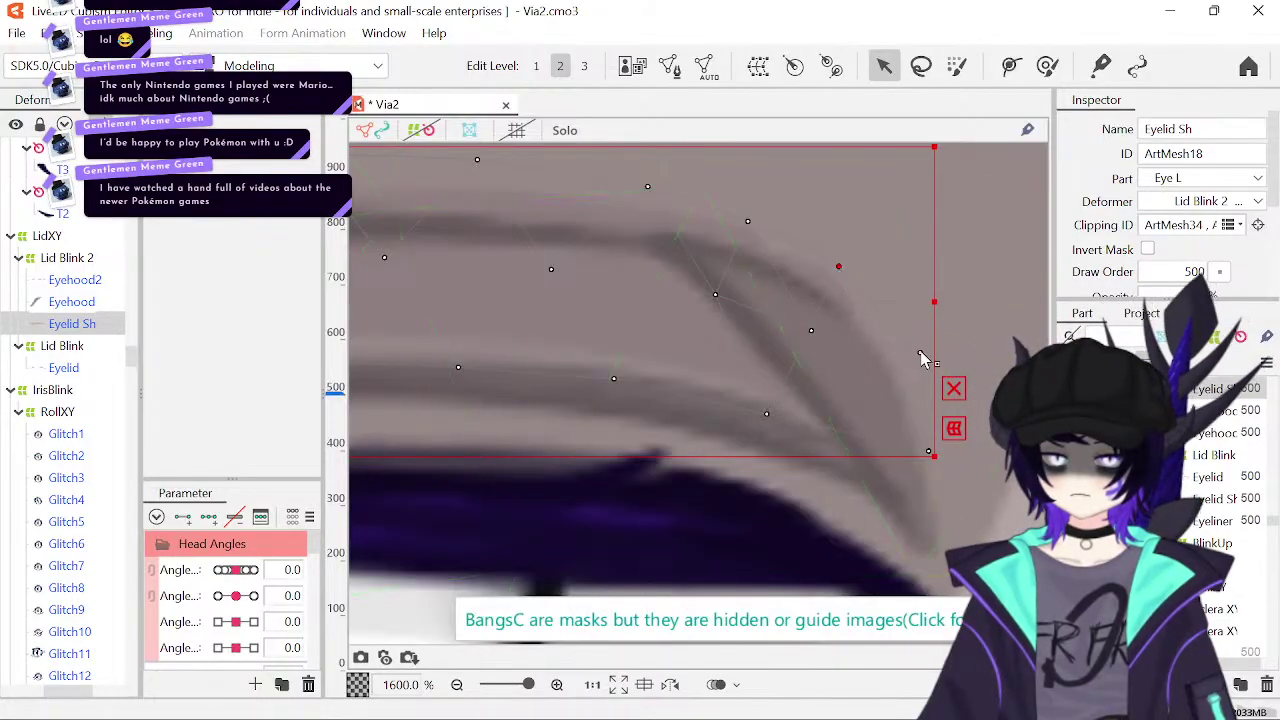
pyautogui.moveTo(920, 353); pyautogui.dragTo(903, 363)
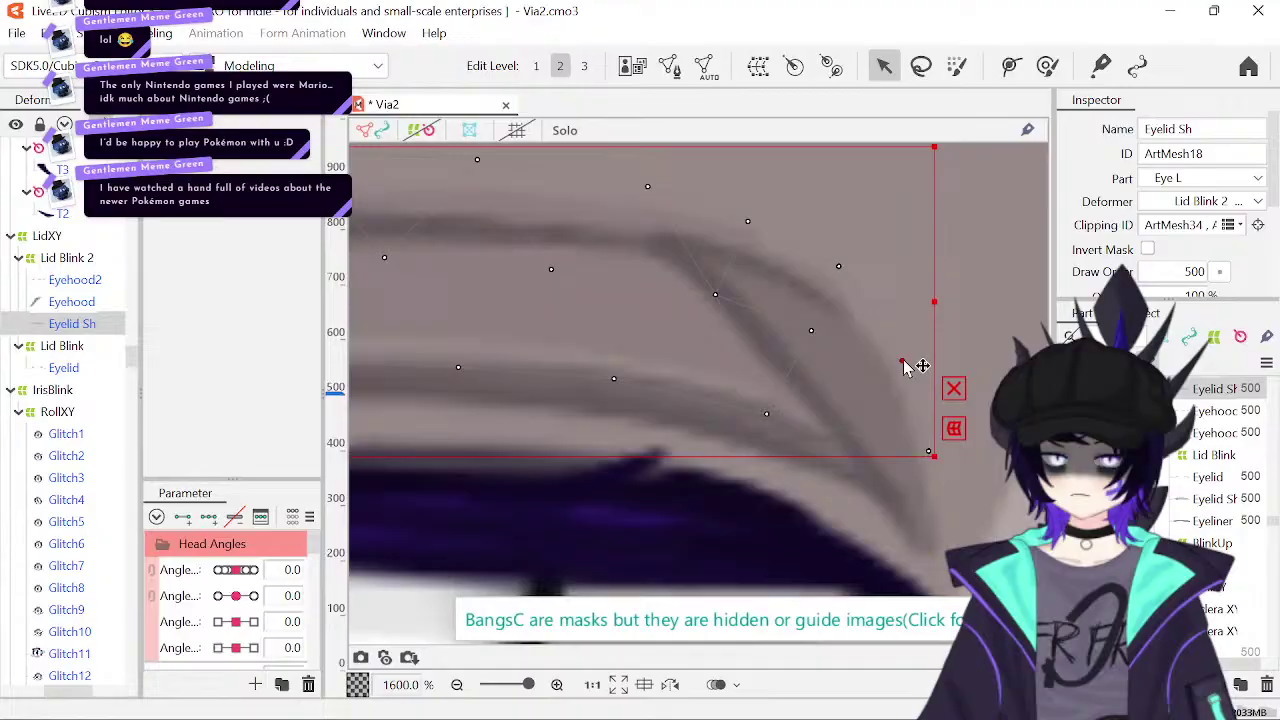
# - Deselect Eyelid Sh, return to a view of the whole face, and save the model
pyautogui.click(870, 282)
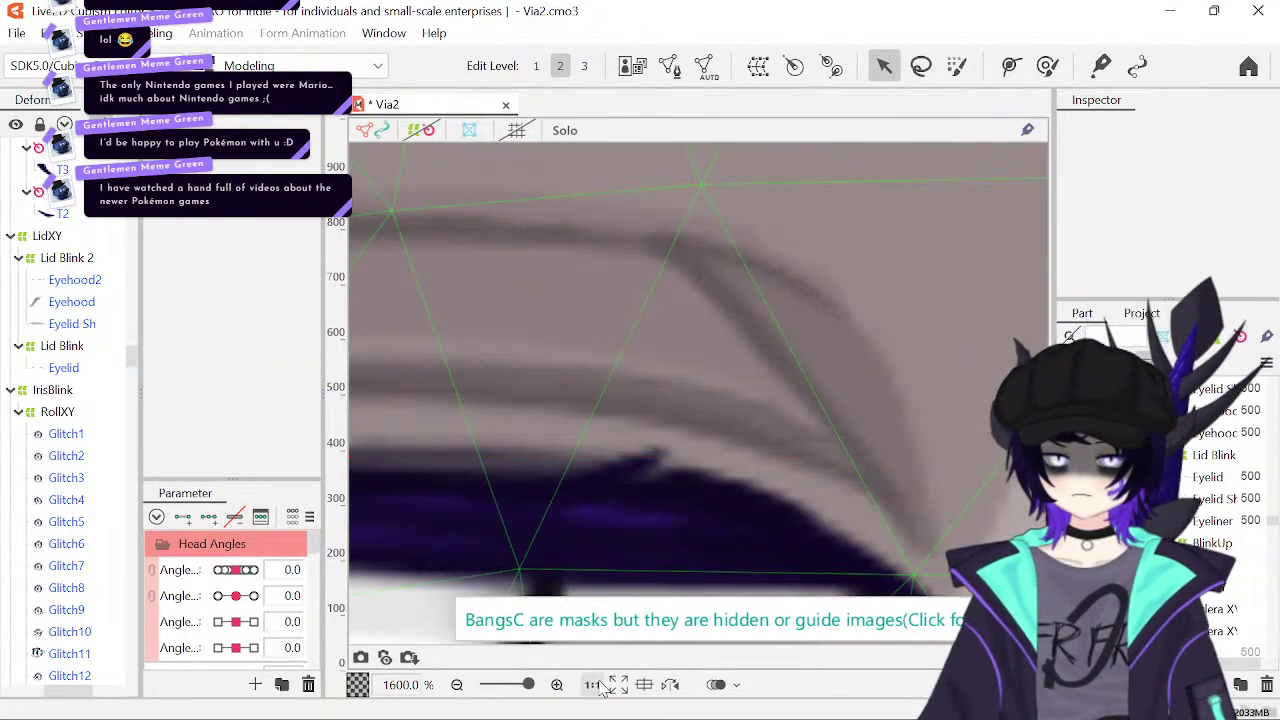
pyautogui.click(456, 684)
pyautogui.click(456, 684)
pyautogui.click(456, 684)
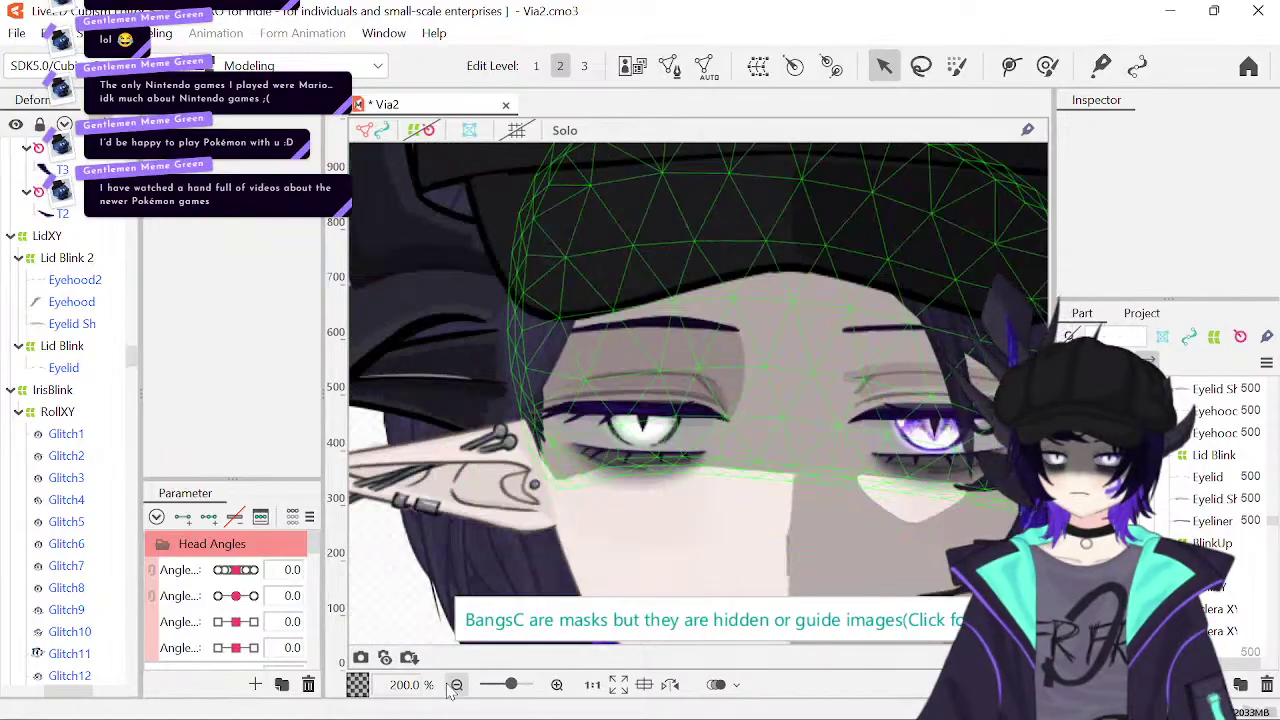
pyautogui.click(456, 684)
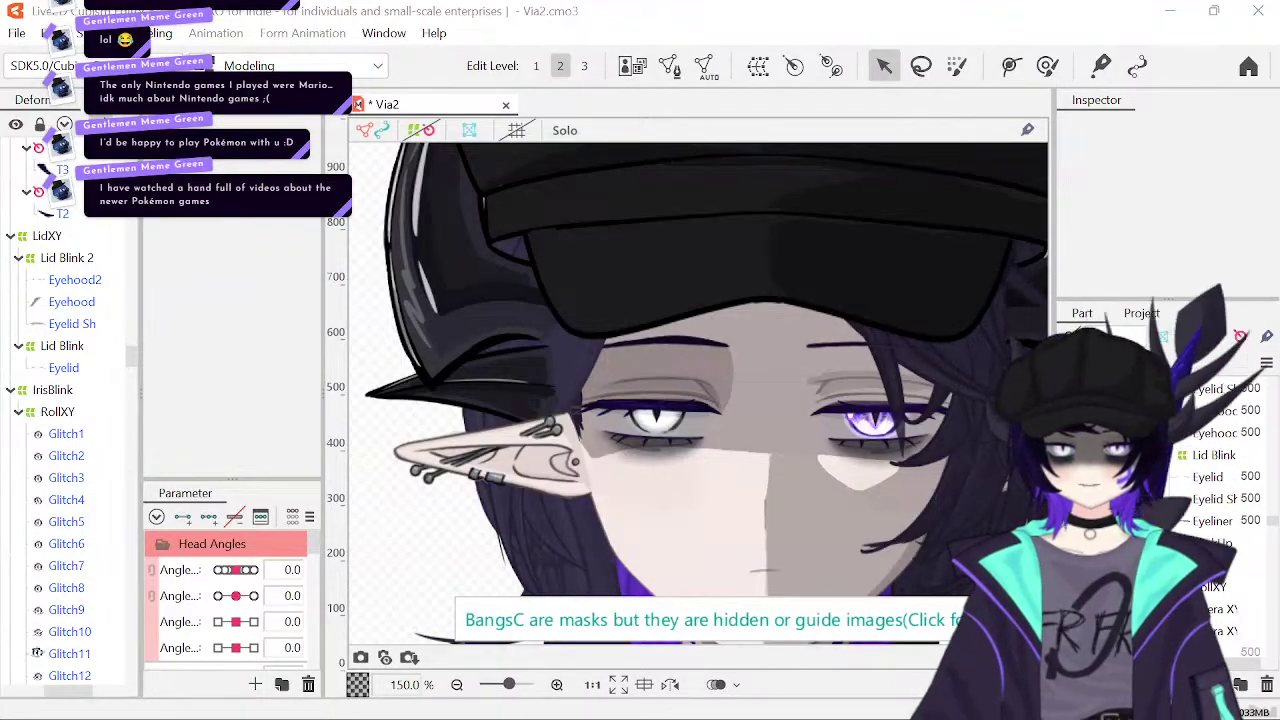
pyautogui.hotkey('ctrl', 's')
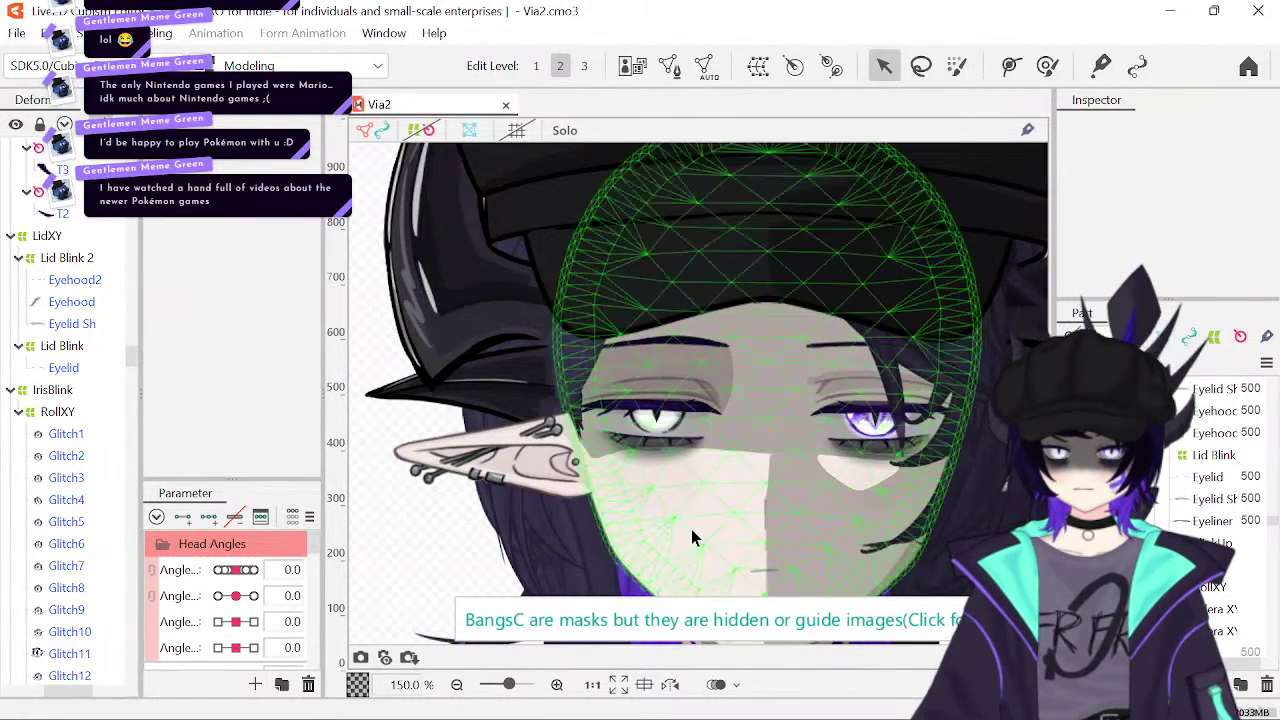
# - Centre the face and select the original Eyebrow mesh of Eye L
pyautogui.moveTo(691, 534); pyautogui.dragTo(600, 401)
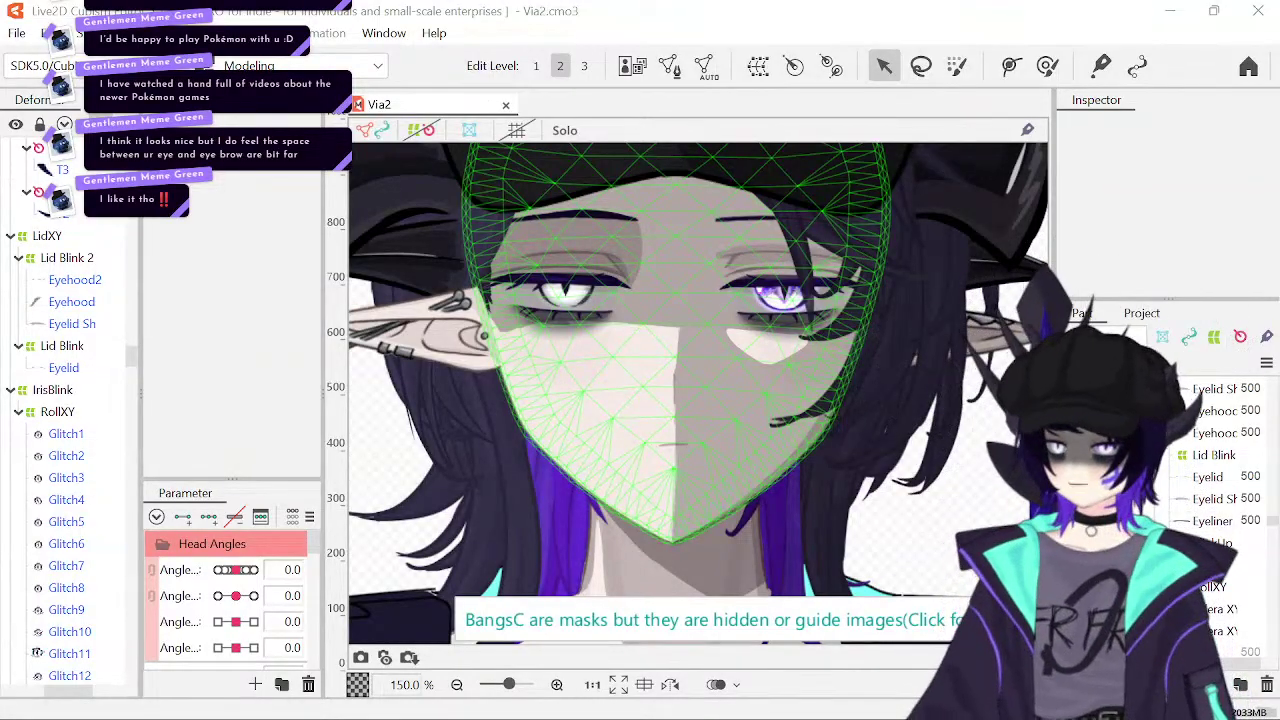
pyautogui.click(856, 291)
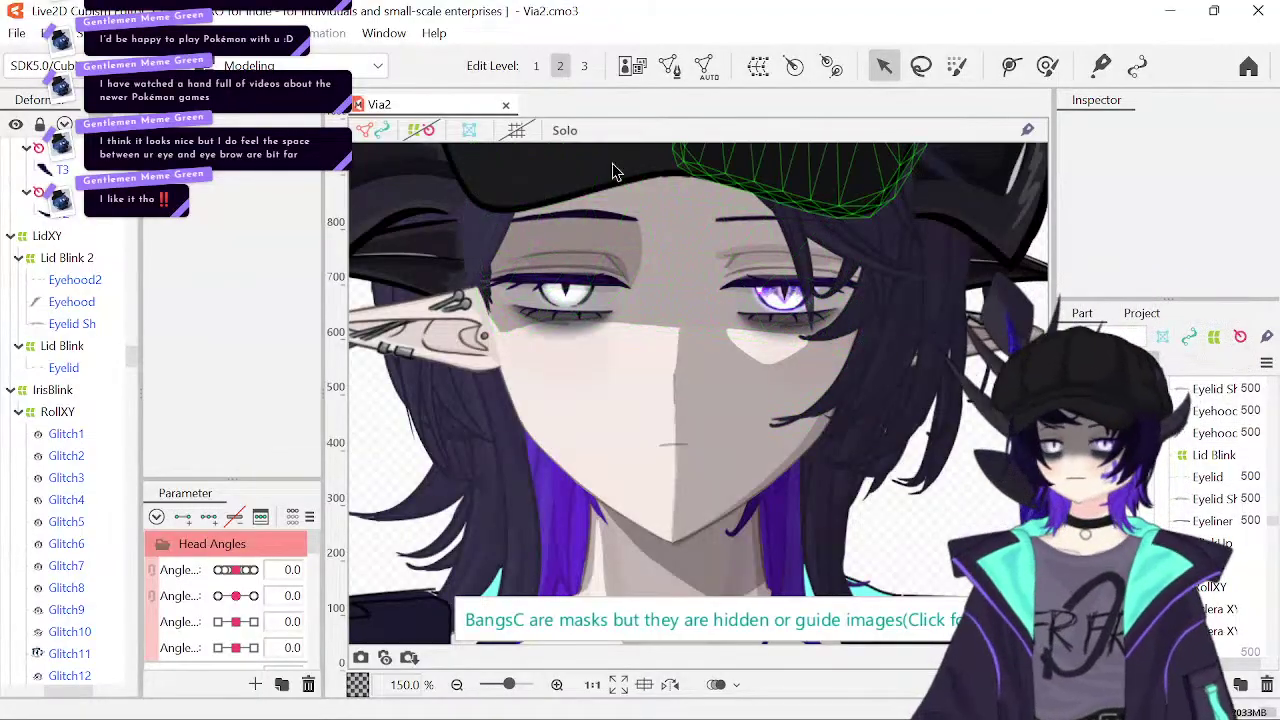
pyautogui.click(575, 220)
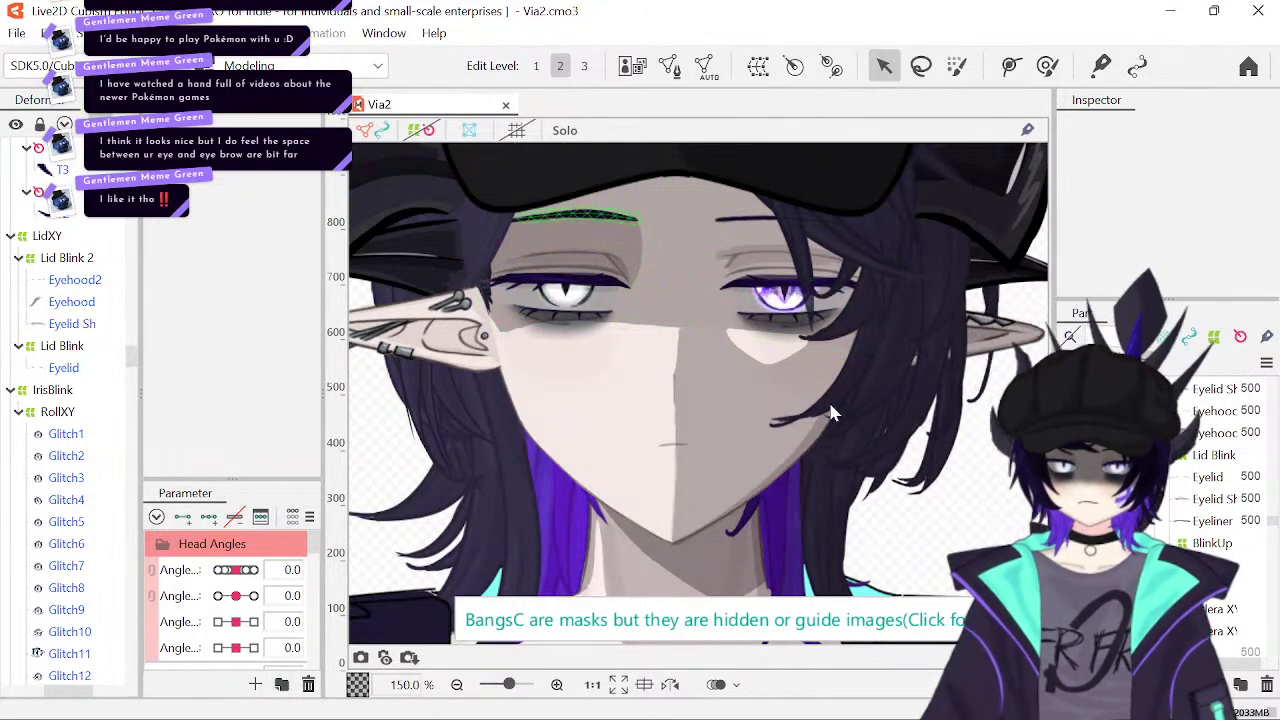
pyautogui.click(557, 247)
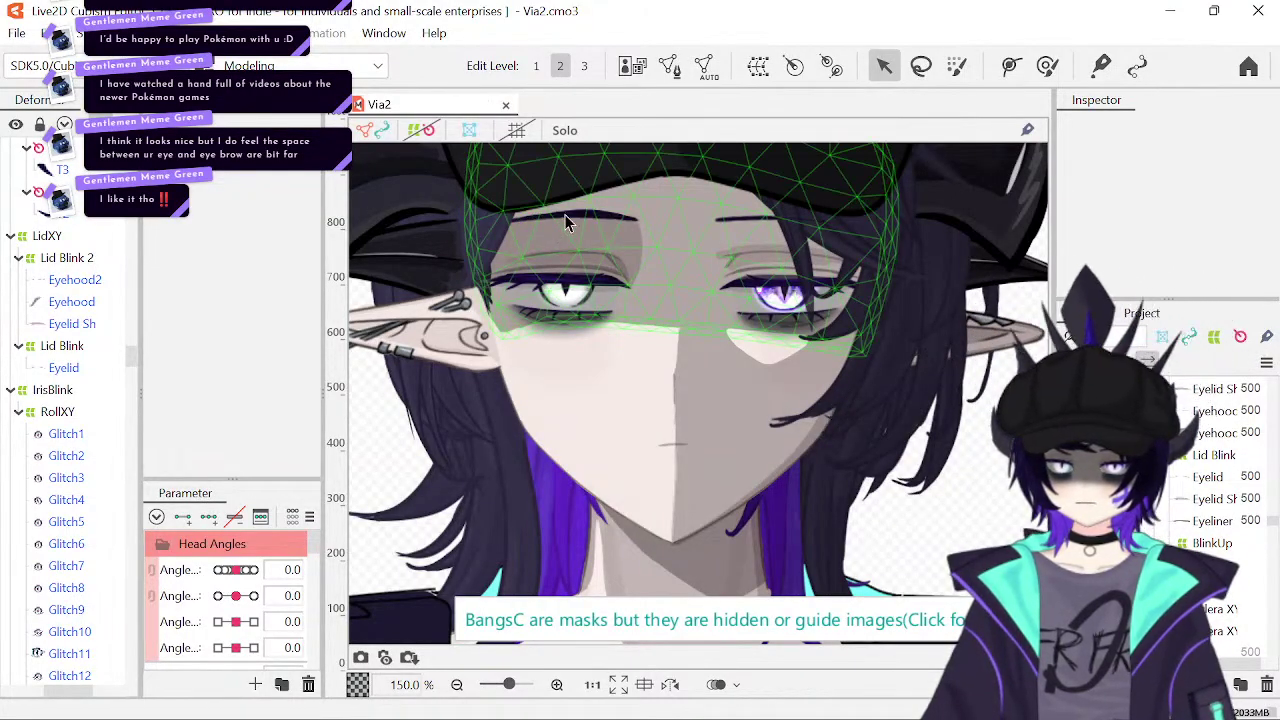
pyautogui.click(565, 217)
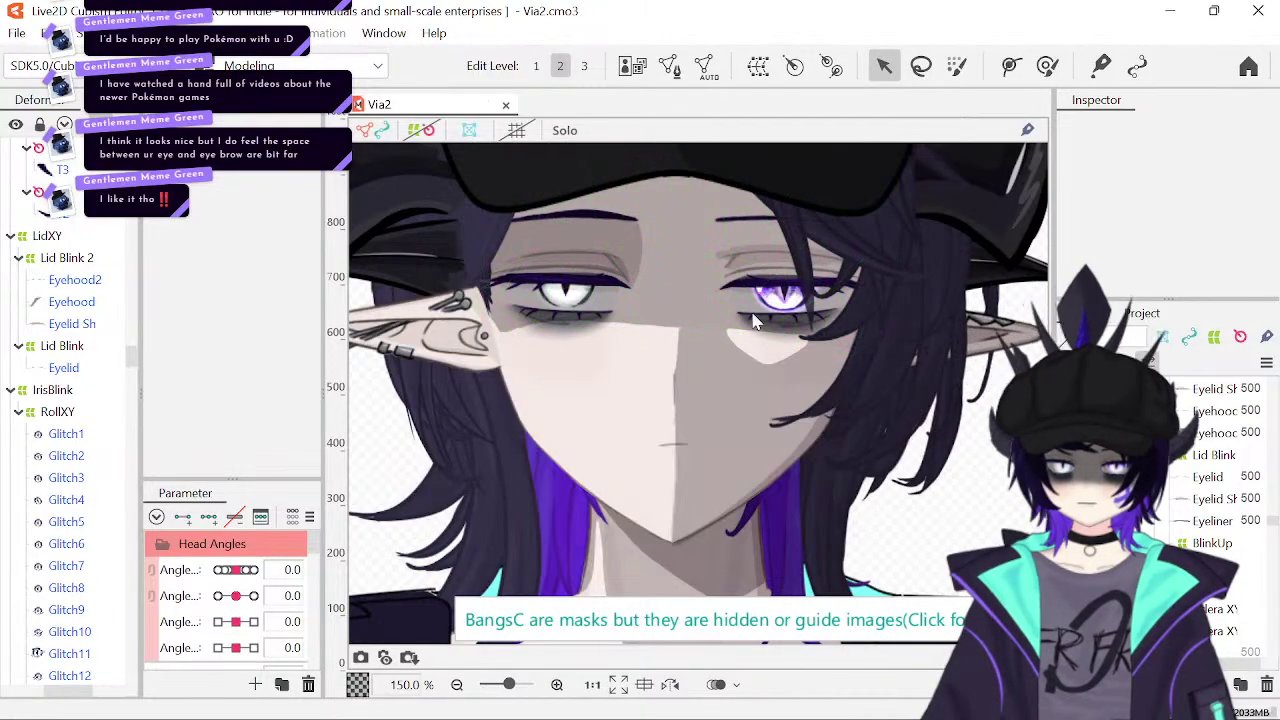
pyautogui.click(560, 217)
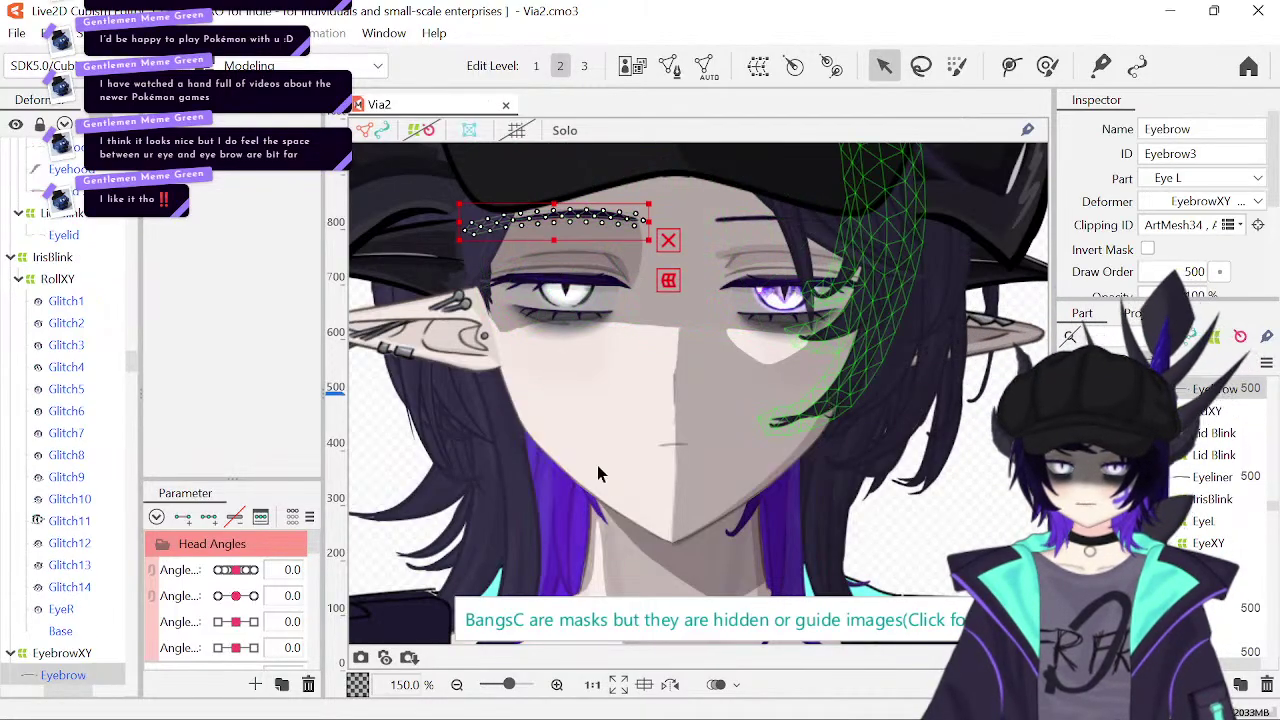
# - Search the deformer list for the new eye parts and select the Brow2 mesh on the model
pyautogui.scroll(-4, 55, 525)
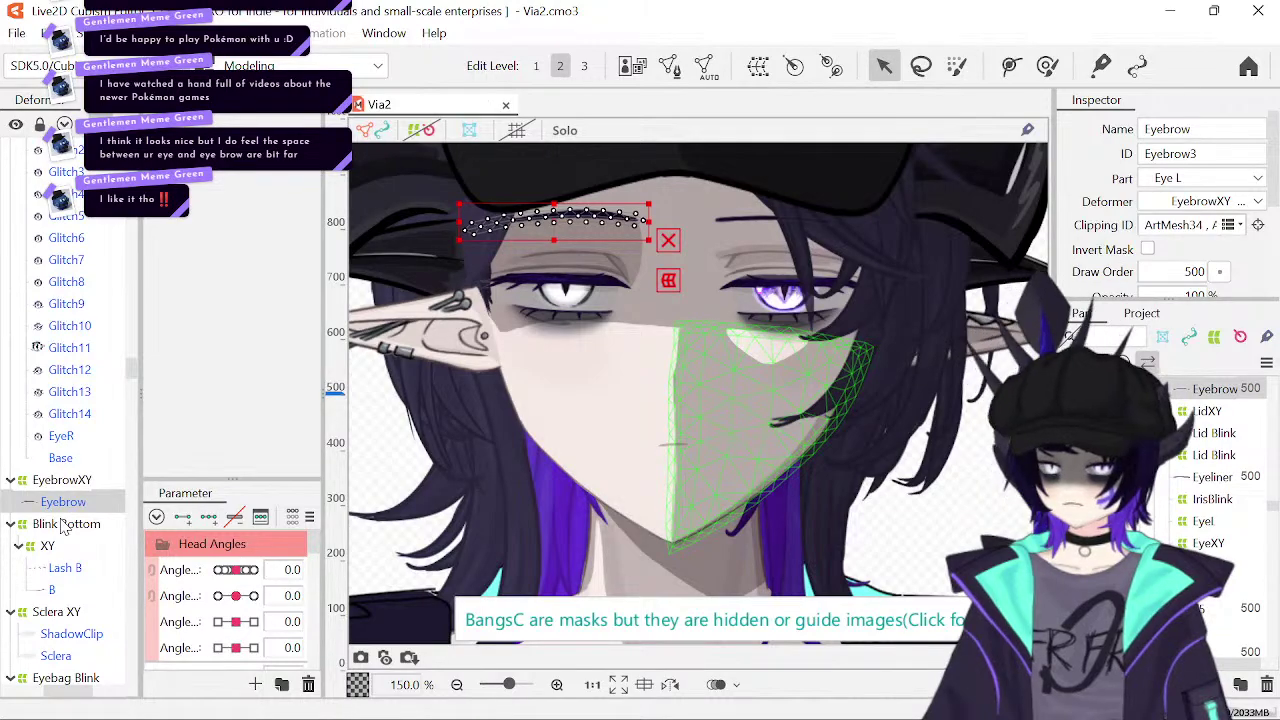
pyautogui.scroll(-10, 62, 527)
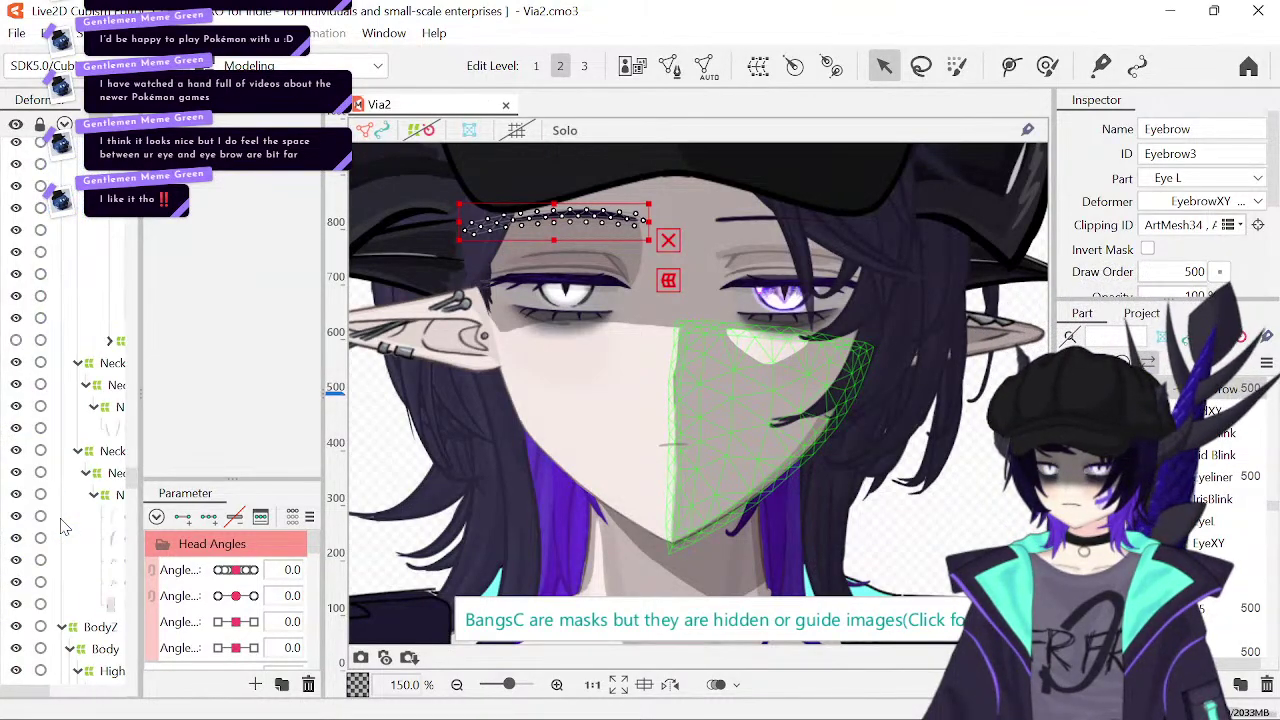
pyautogui.scroll(-10, 62, 527)
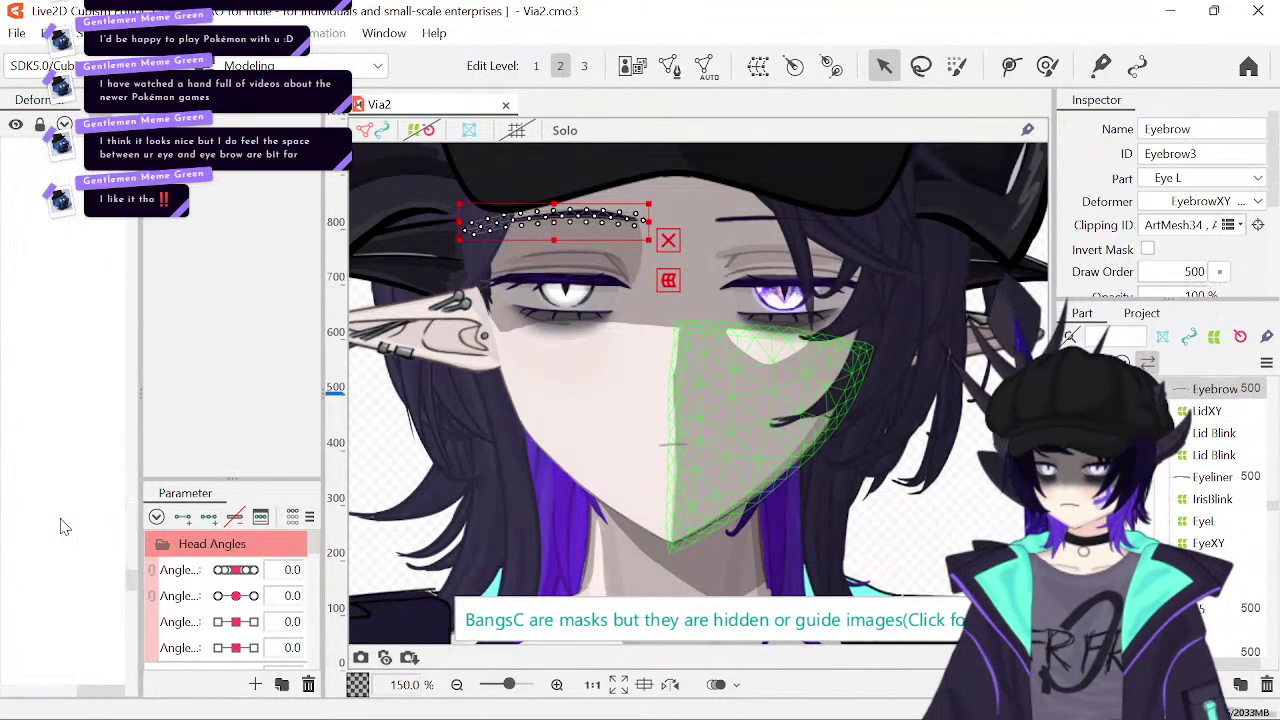
pyautogui.scroll(8, 62, 500)
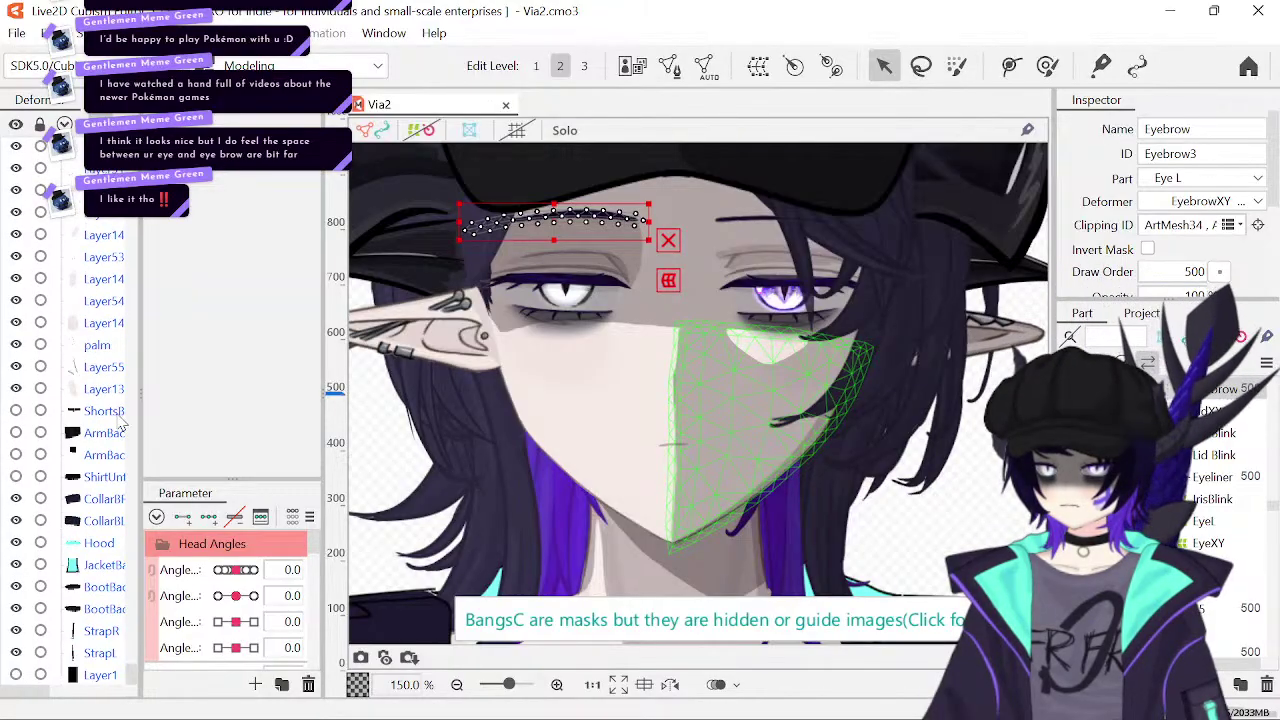
pyautogui.scroll(8, 119, 424)
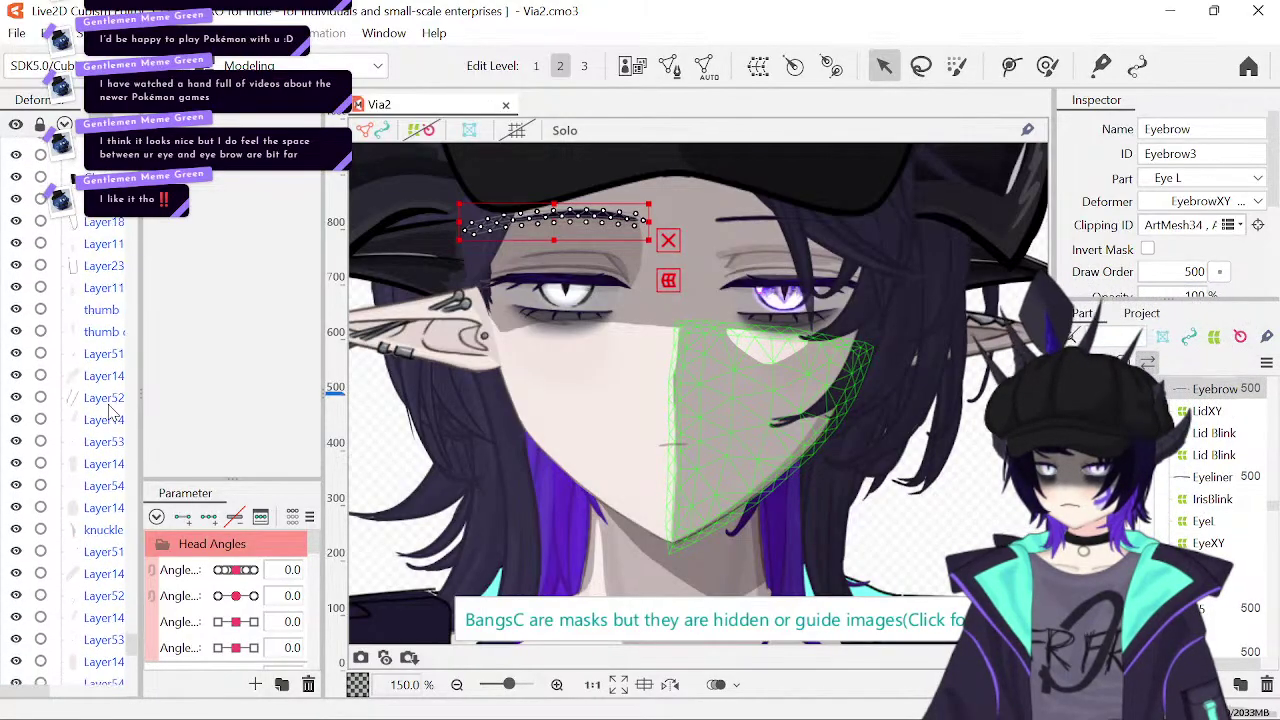
pyautogui.scroll(3, 113, 412)
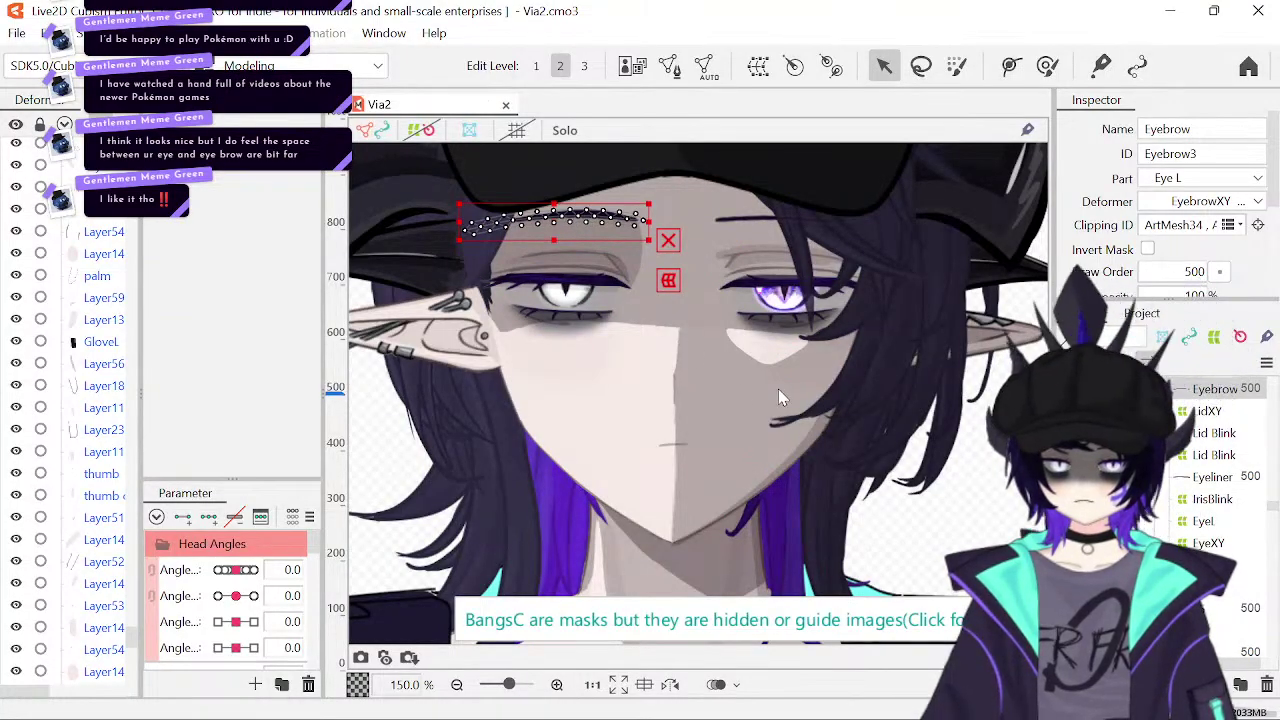
pyautogui.click(580, 215)
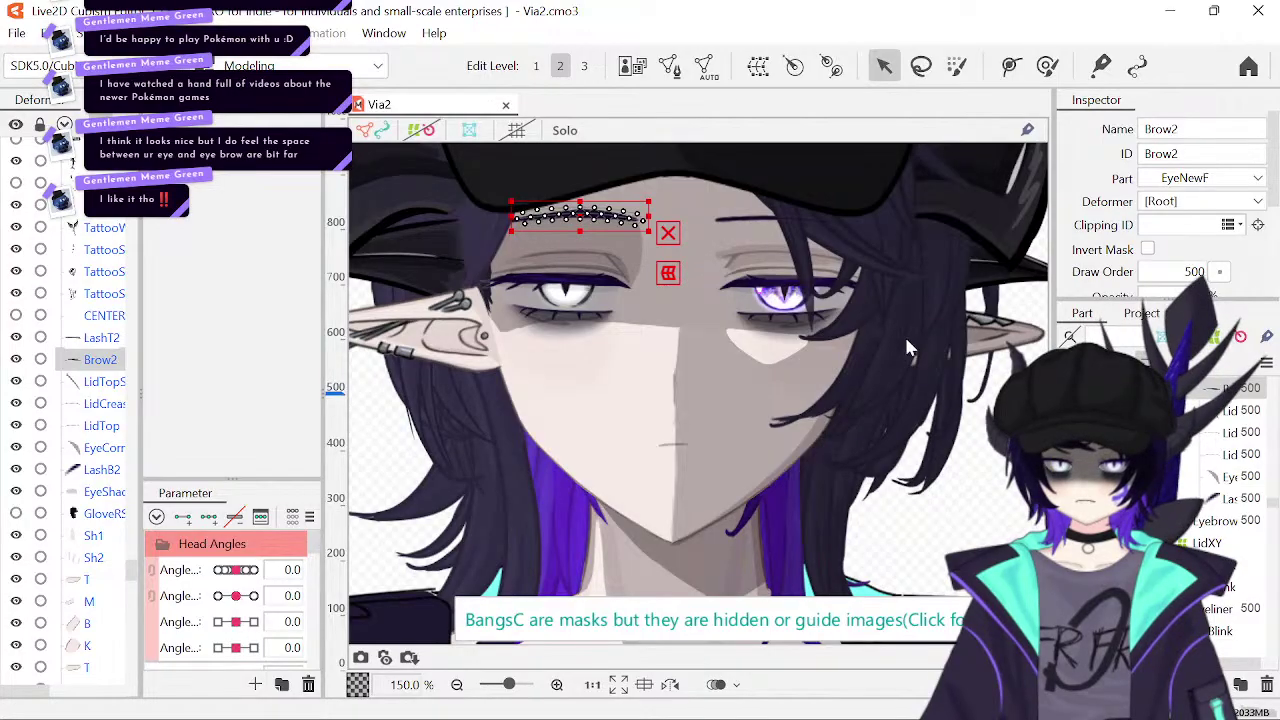
# - Select the original Eyebrow mesh and its parent deformer, EyebrowXY
pyautogui.click(485, 222)
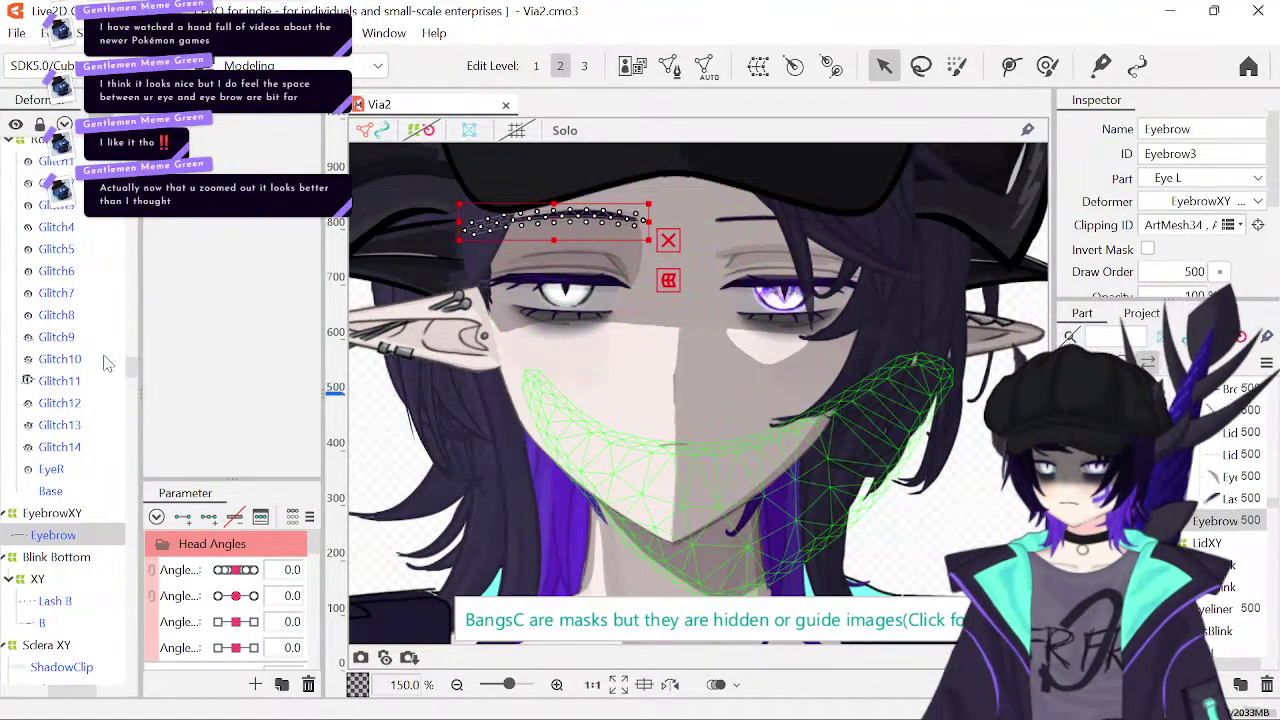
pyautogui.click(55, 514)
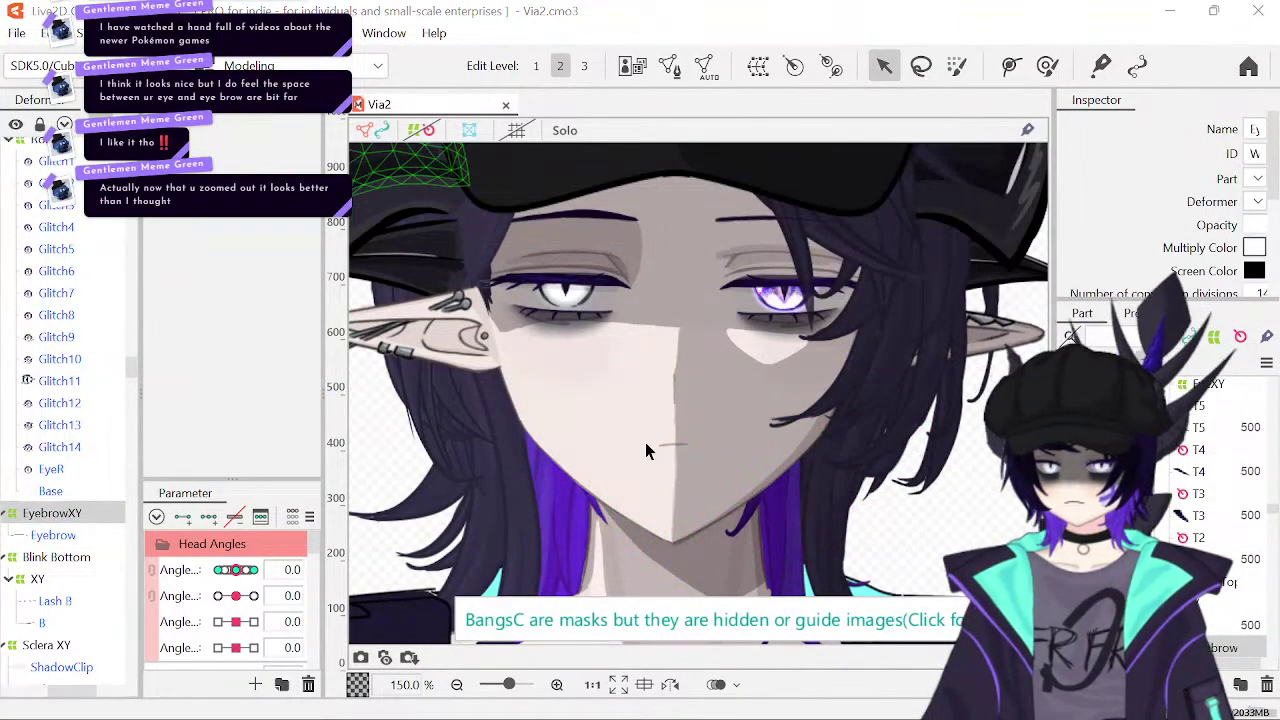
# - Assign the Brow2 mesh to the EyebrowXY deformer, then select that deformer with deformers shown on the canvas
pyautogui.click(84, 535)
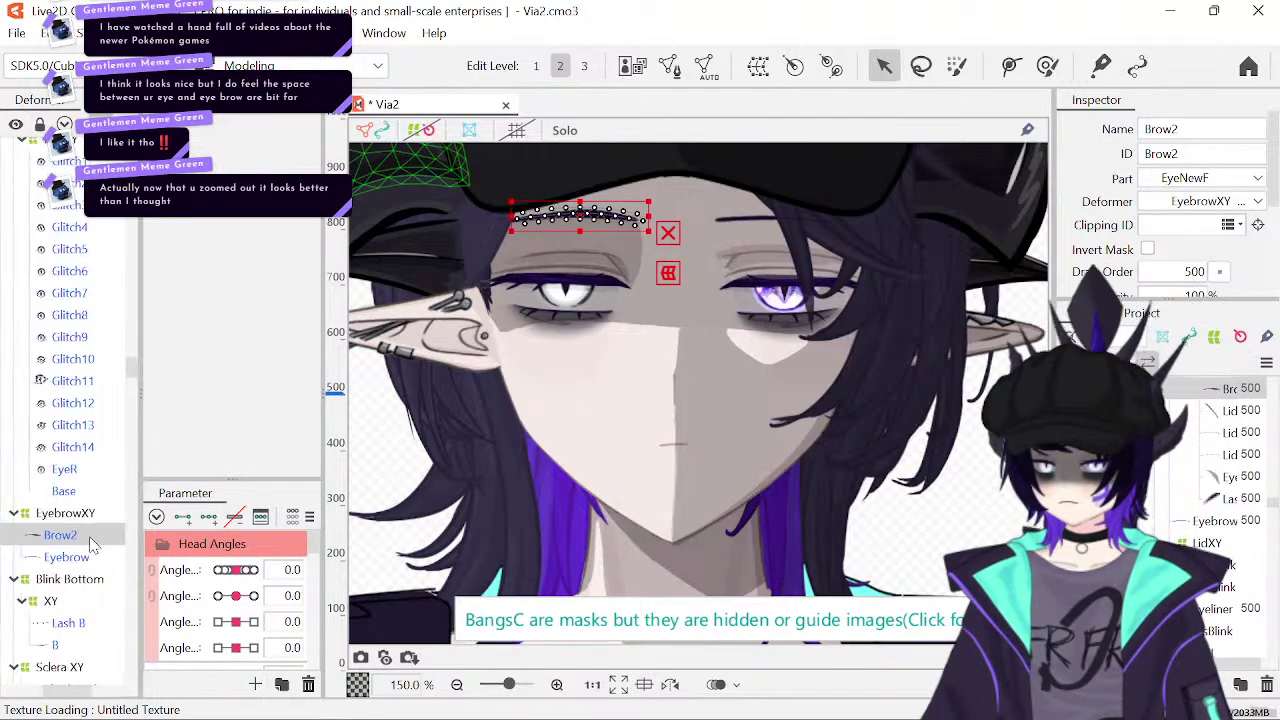
pyautogui.click(92, 514)
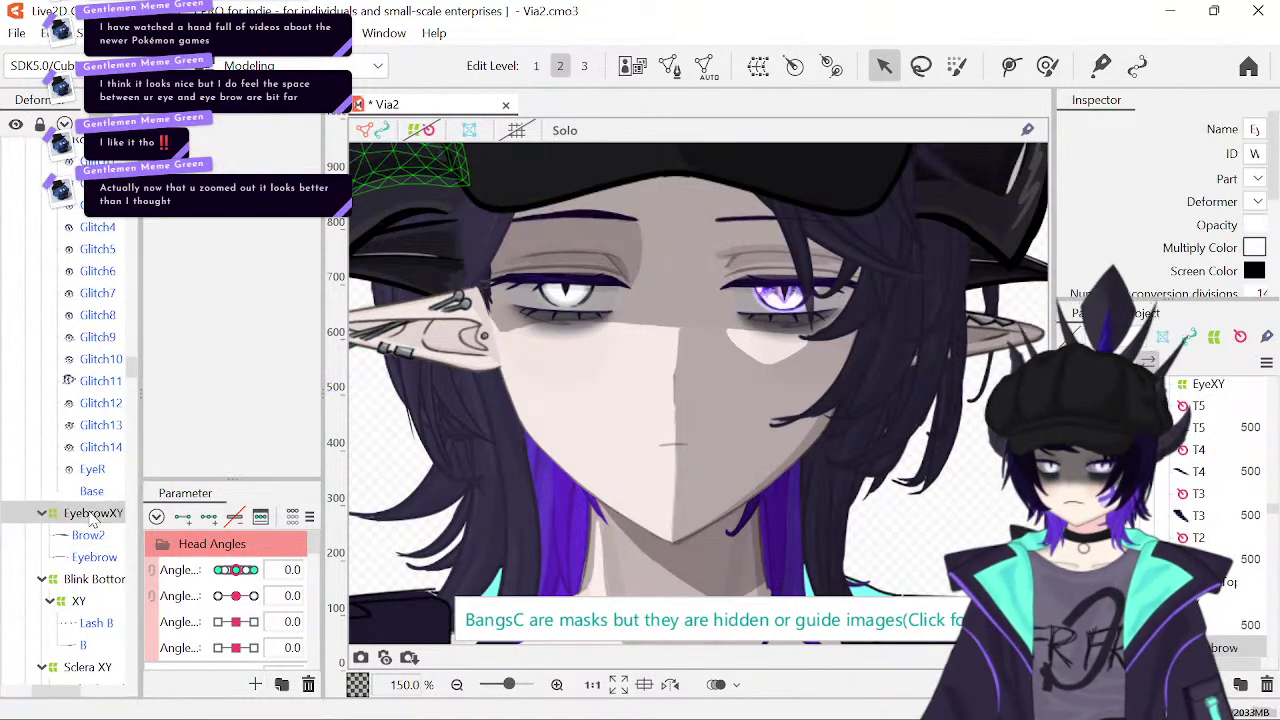
pyautogui.click(423, 136)
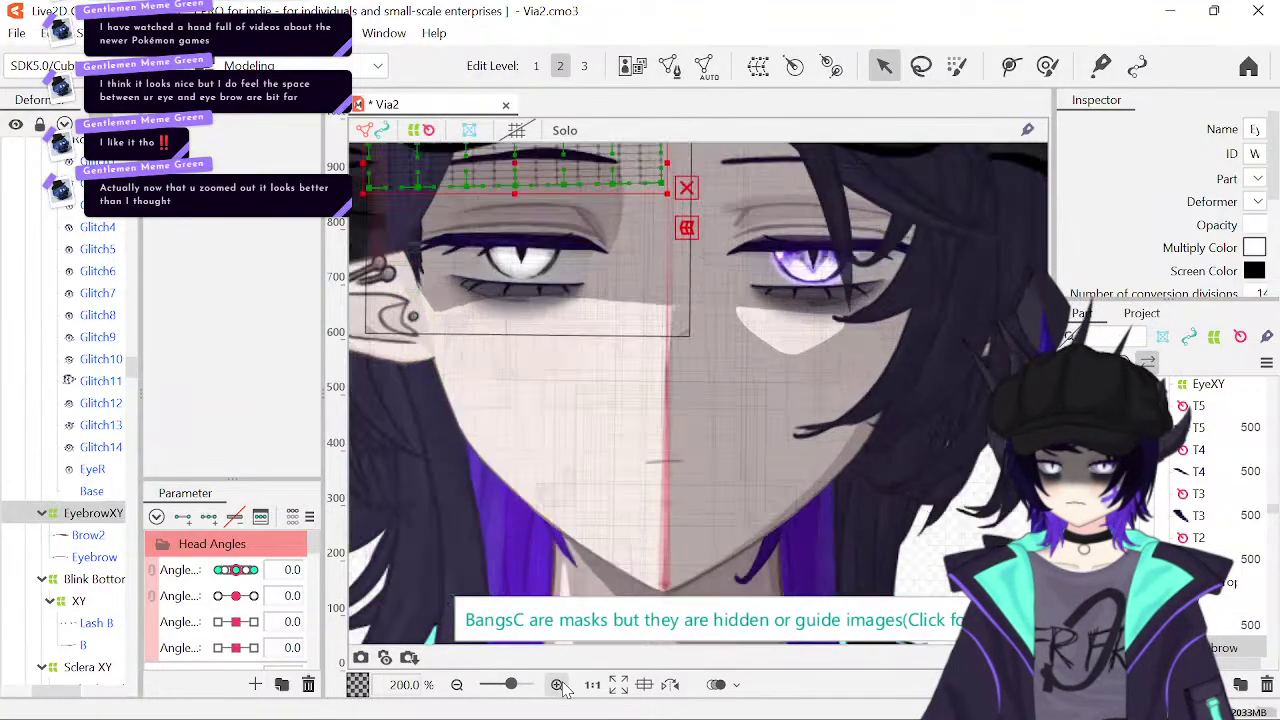
# - Examine the Eyebrow parameter group to see which brow parameters the EyebrowXY deformer has keys on
pyautogui.scroll(2, 601, 545)
pyautogui.moveTo(601, 545); pyautogui.dragTo(698, 643)
pyautogui.scroll(-5, 165, 600)
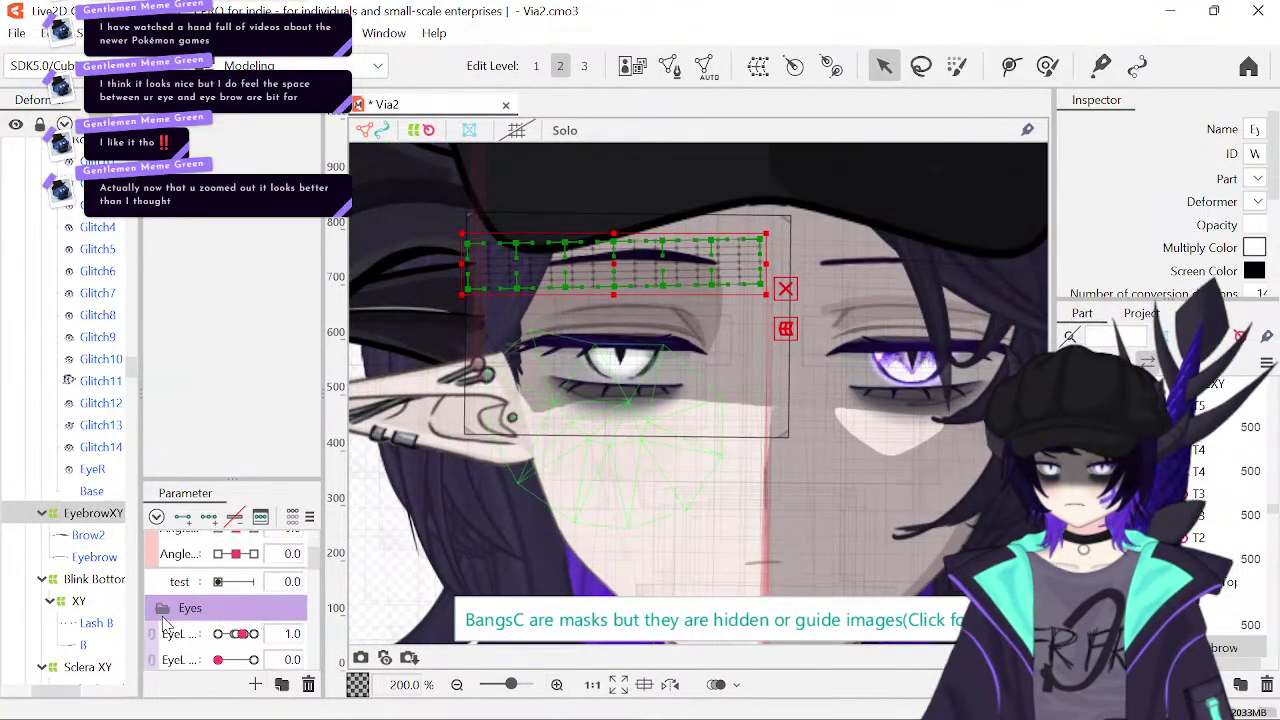
pyautogui.scroll(-2, 165, 625)
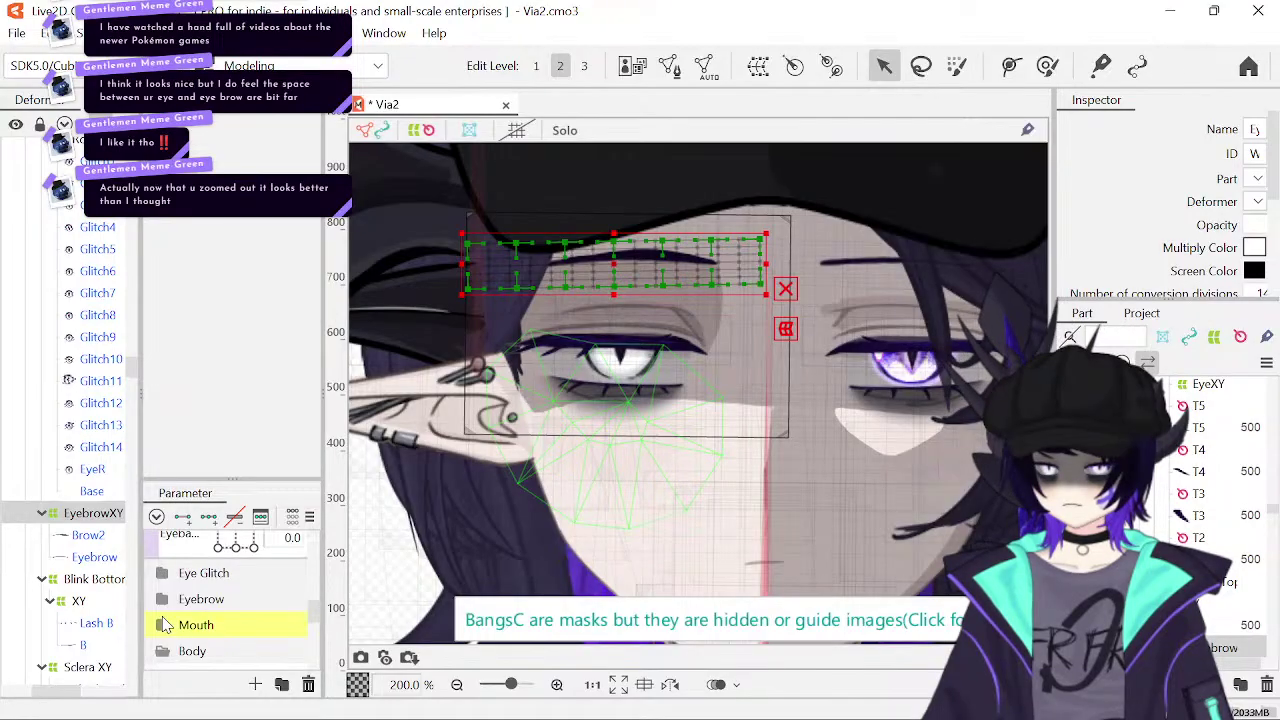
pyautogui.click(162, 605)
pyautogui.scroll(-3, 162, 605)
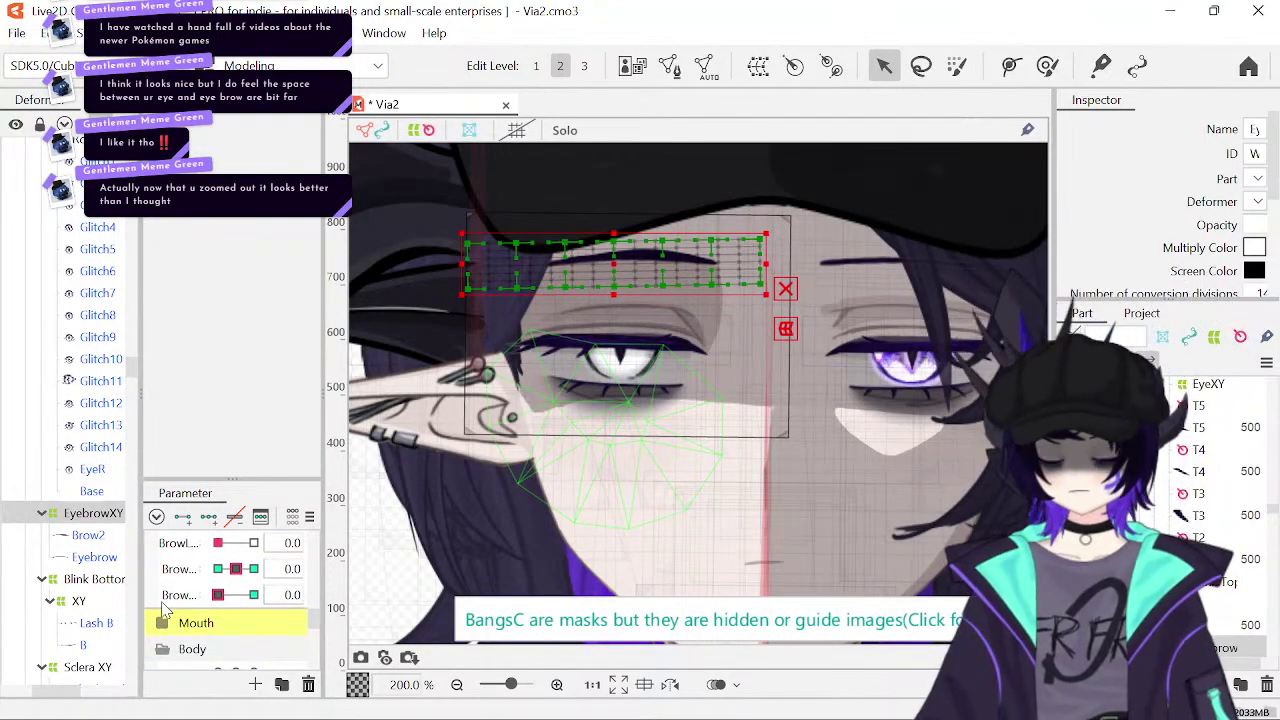
pyautogui.scroll(5, 165, 610)
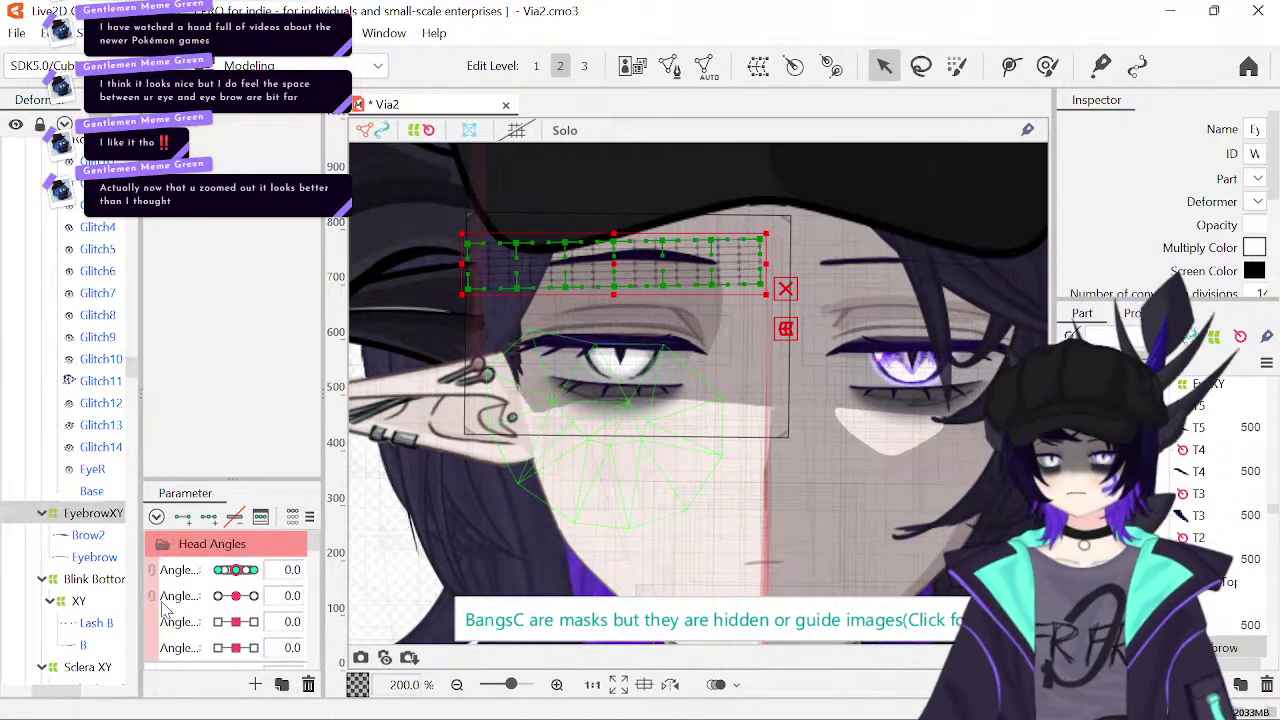
# - Examine the brow inside the EyebrowXY deformer both close up and with the whole head in view
pyautogui.click(556, 684)
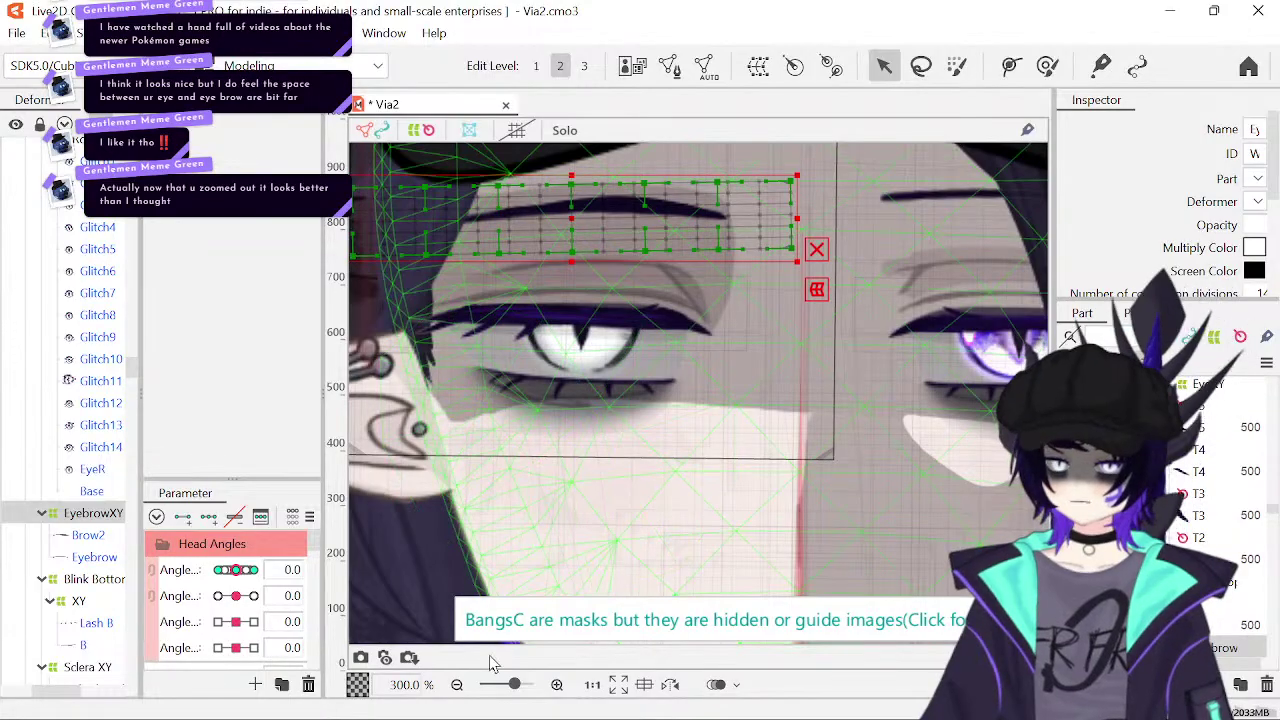
pyautogui.click(456, 685)
pyautogui.click(456, 685)
pyautogui.click(456, 685)
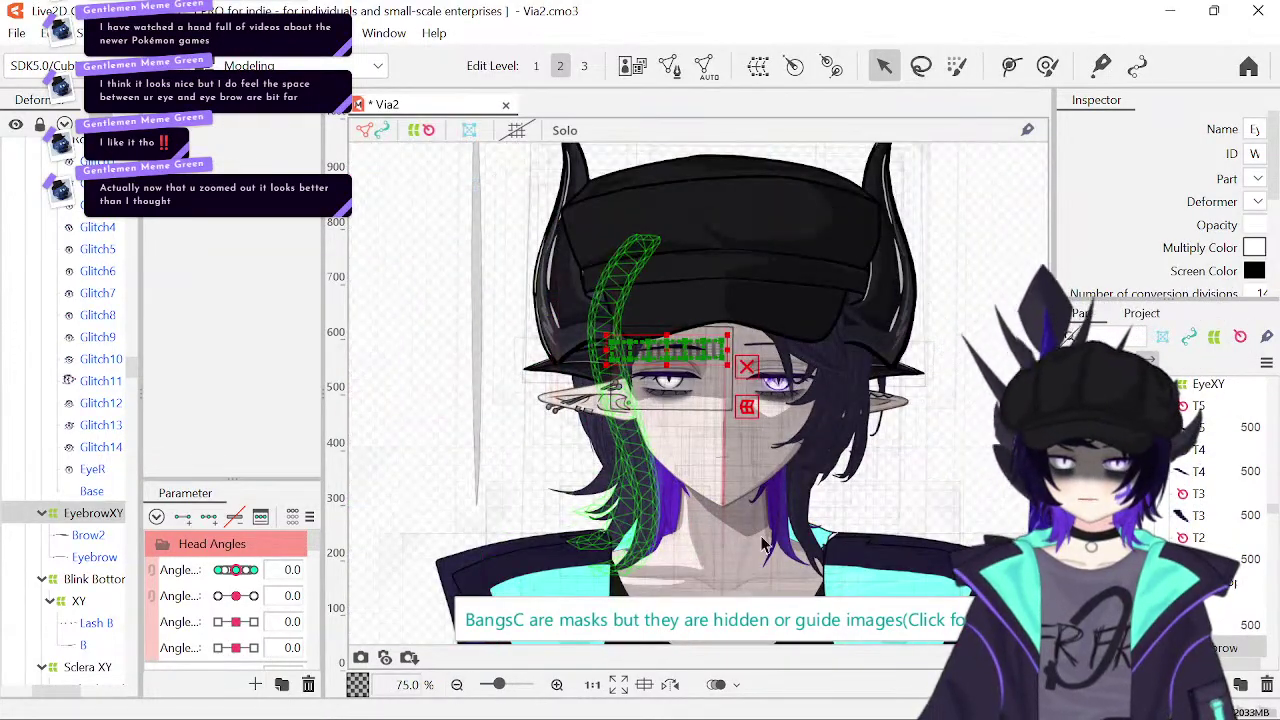
pyautogui.scroll(-3, 905, 382)
pyautogui.click(905, 382)
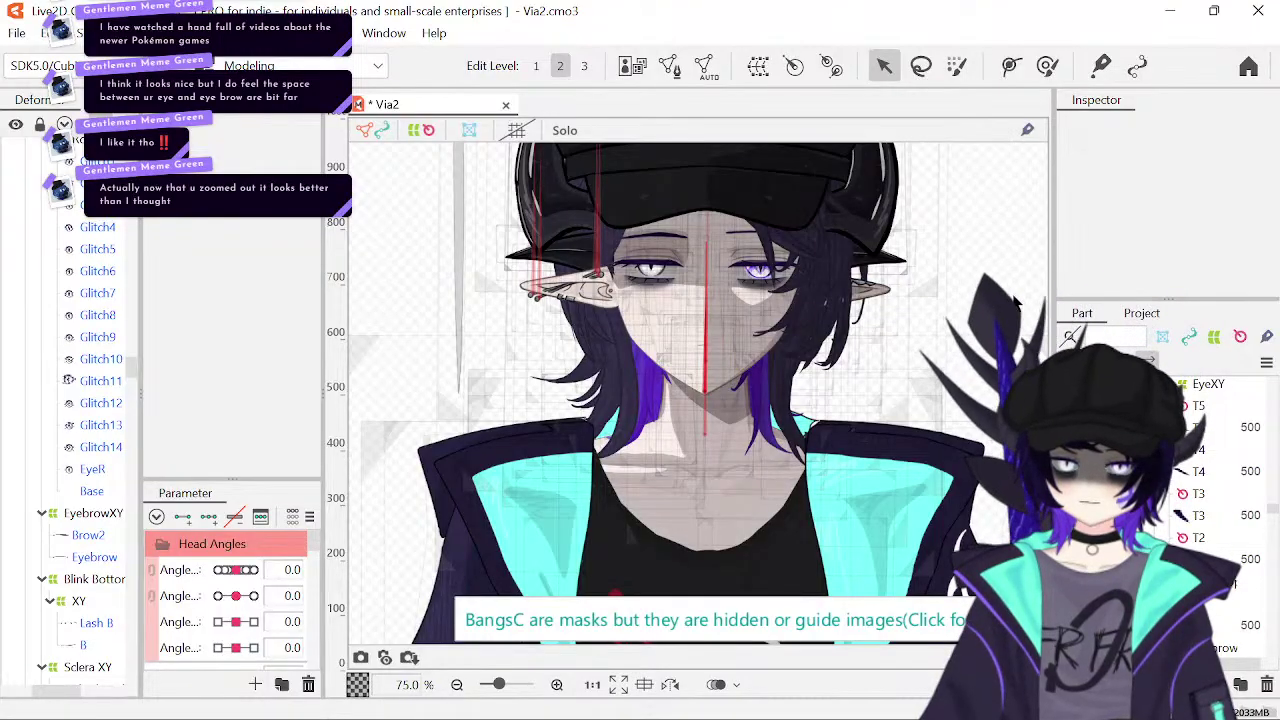
pyautogui.hotkey('ctrl', 'z')
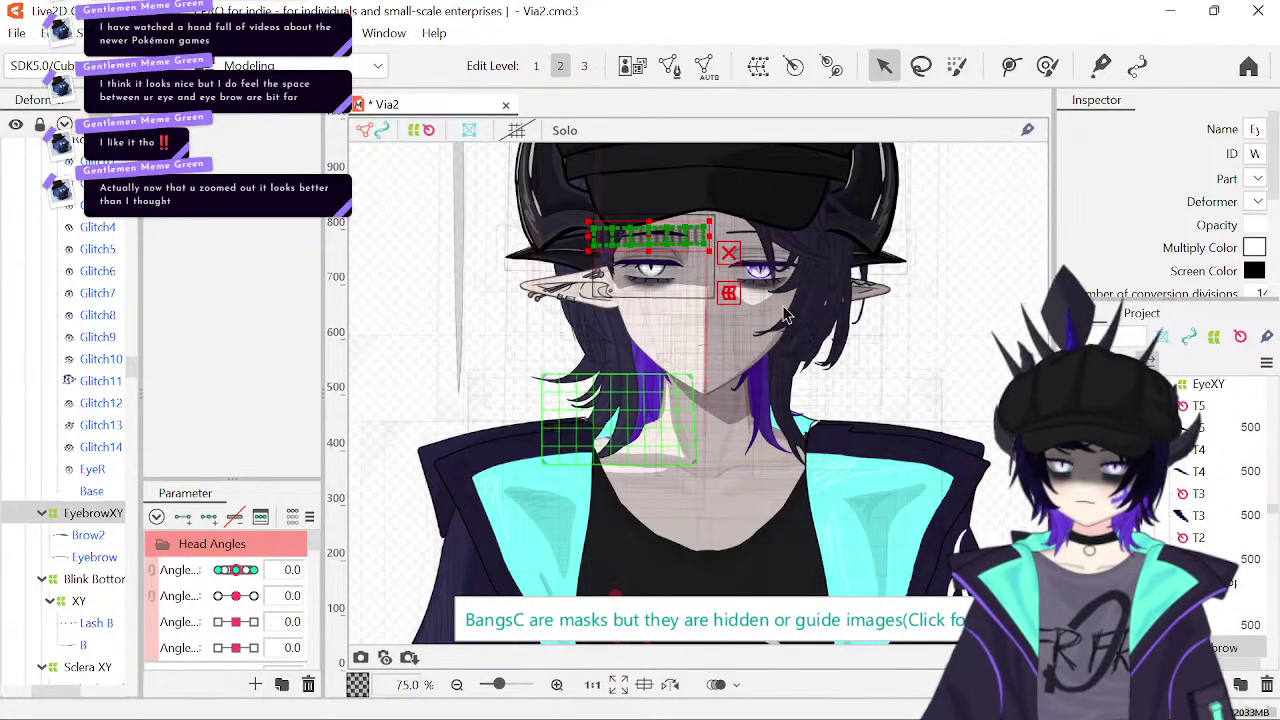
pyautogui.scroll(4, 808, 418)
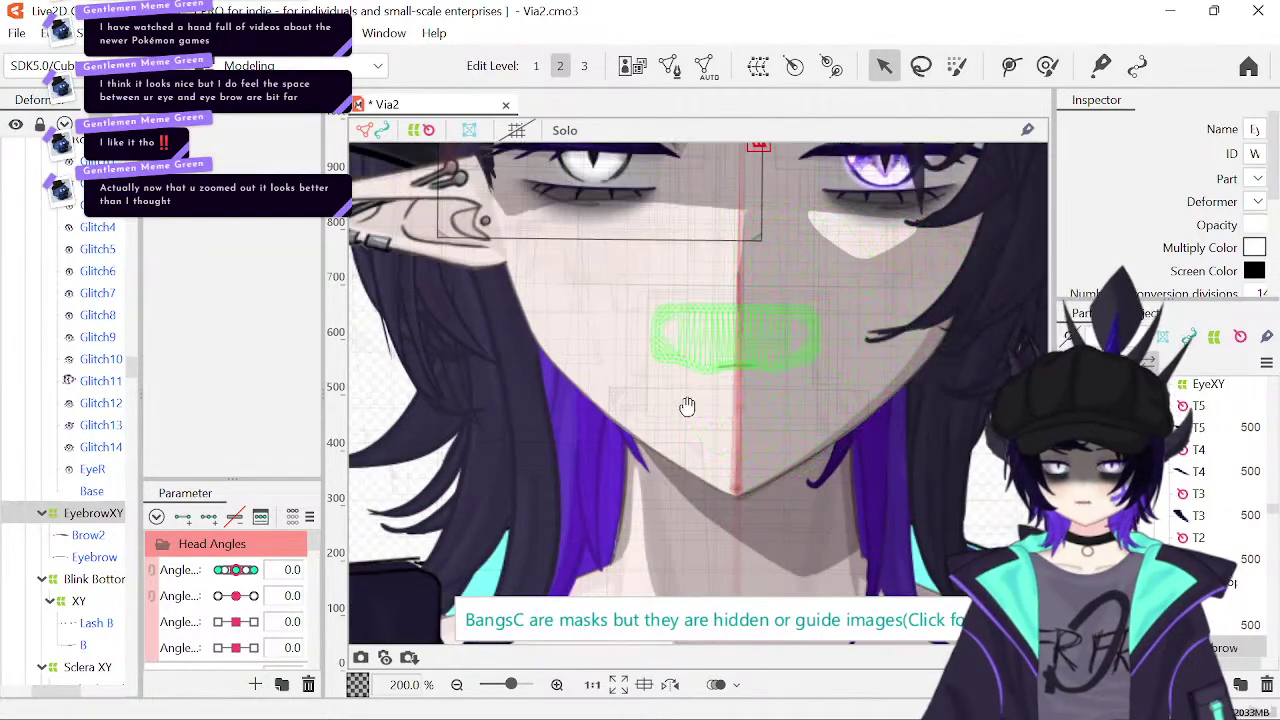
pyautogui.scroll(3, 688, 430)
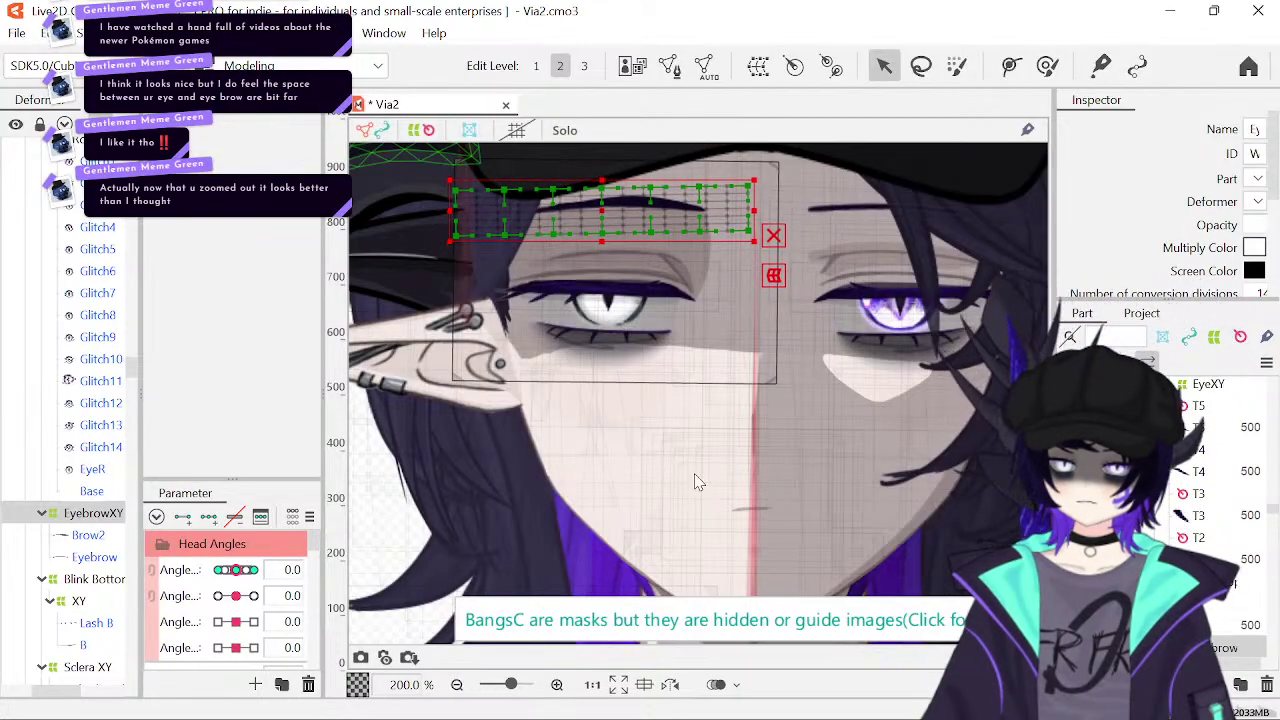
# - Undo and redo Brow2's assignment to the EyebrowXY deformer, then save the model
pyautogui.hotkey('ctrl', 'z')
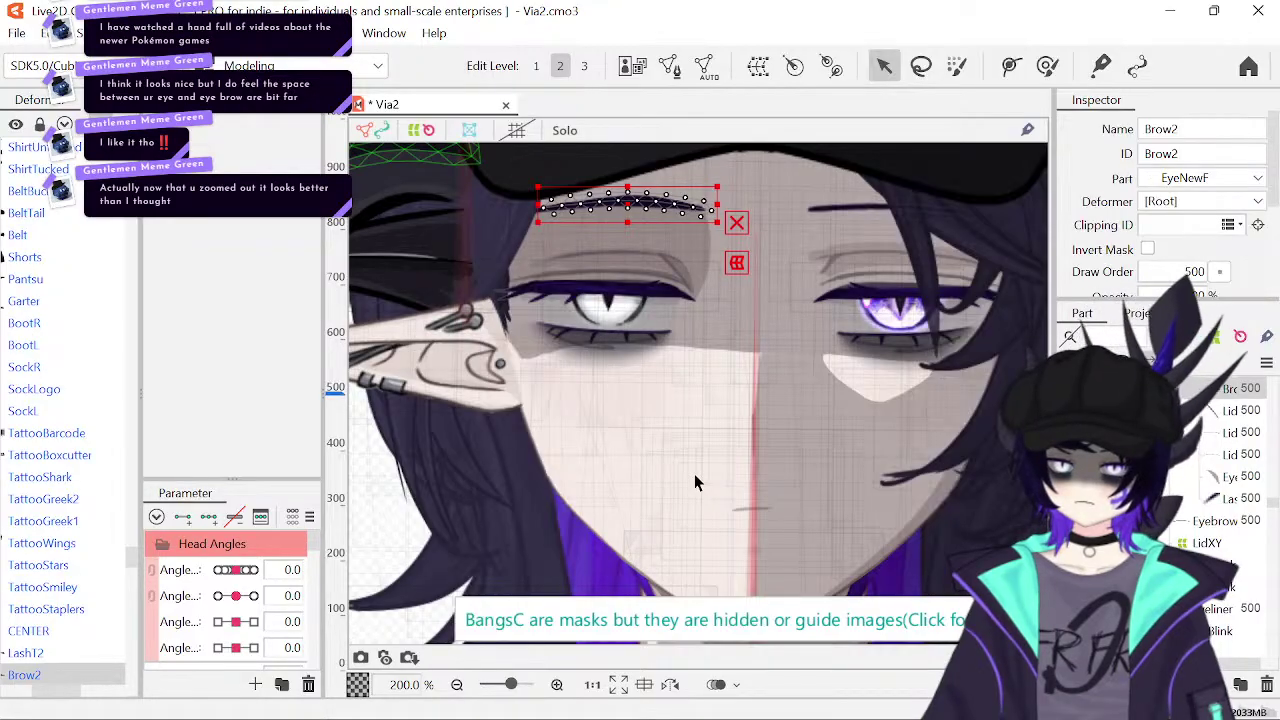
pyautogui.hotkey('ctrl', 'y')
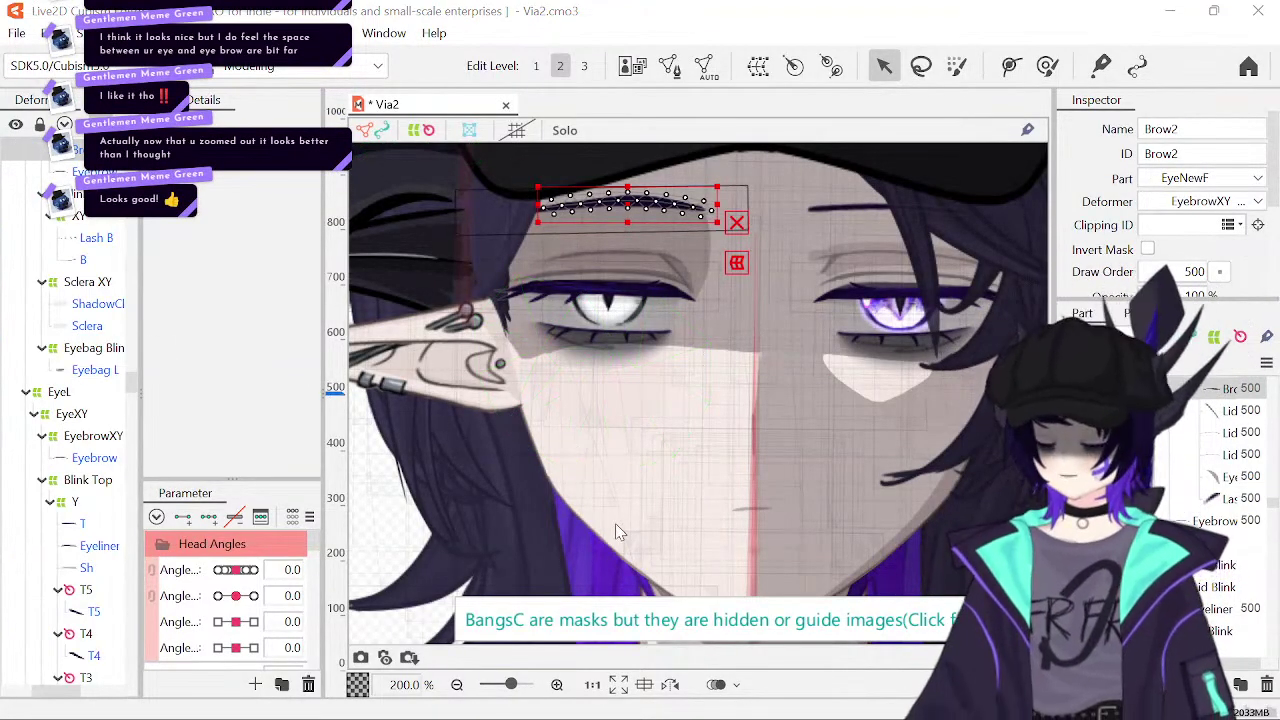
pyautogui.click(452, 688)
pyautogui.moveTo(818, 485); pyautogui.dragTo(767, 325)
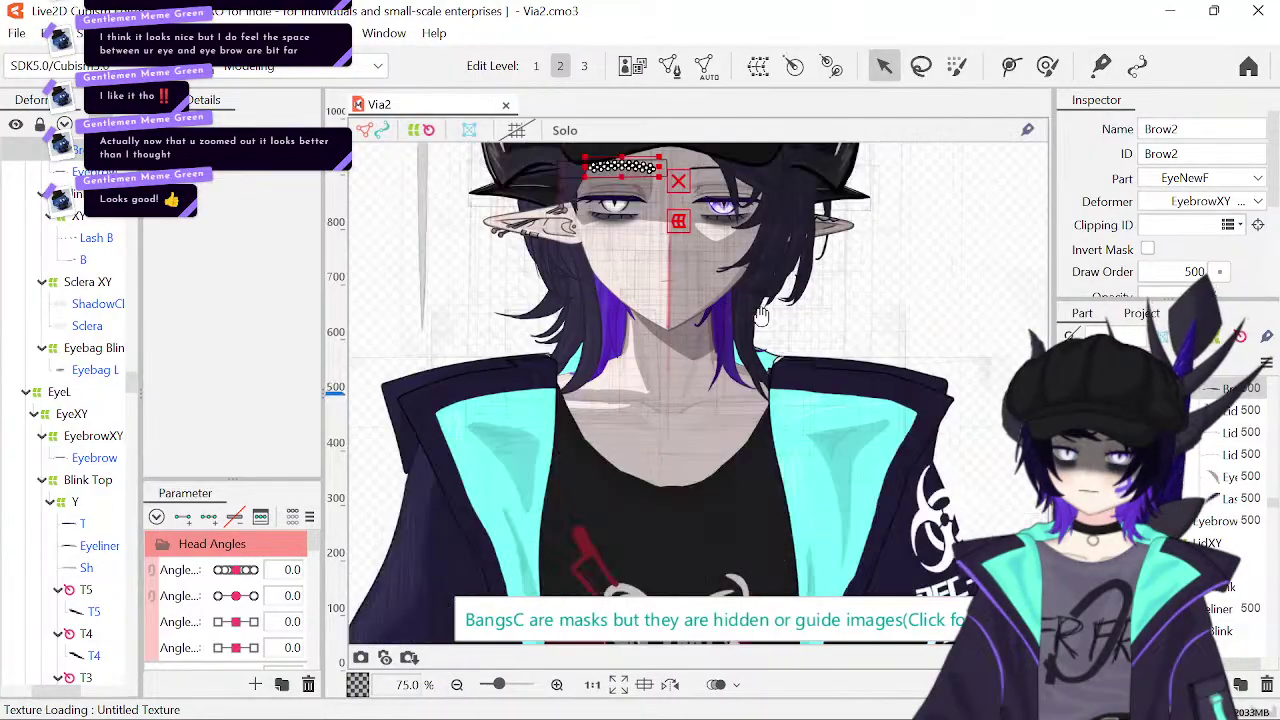
# - Deselect the Brow2 mesh and hide the deformers on the canvas to view the face unobstructed
pyautogui.click(936, 281)
pyautogui.moveTo(835, 290); pyautogui.dragTo(841, 318)
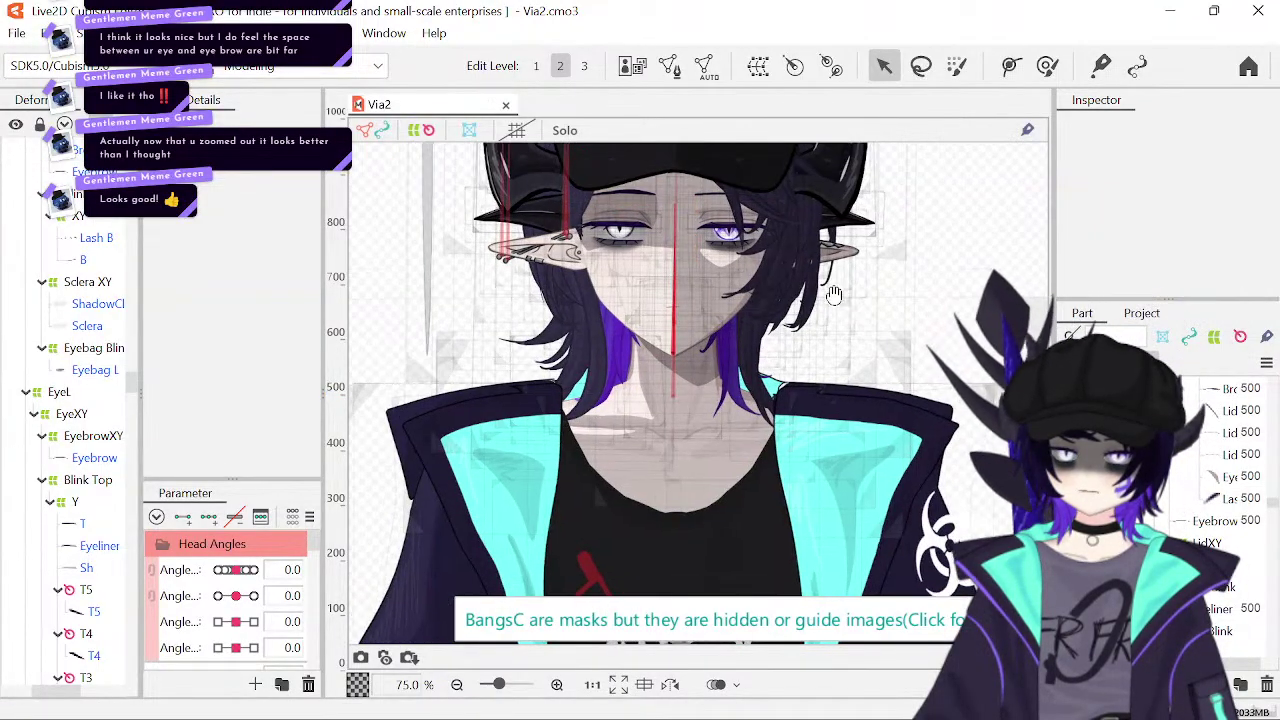
pyautogui.click(420, 132)
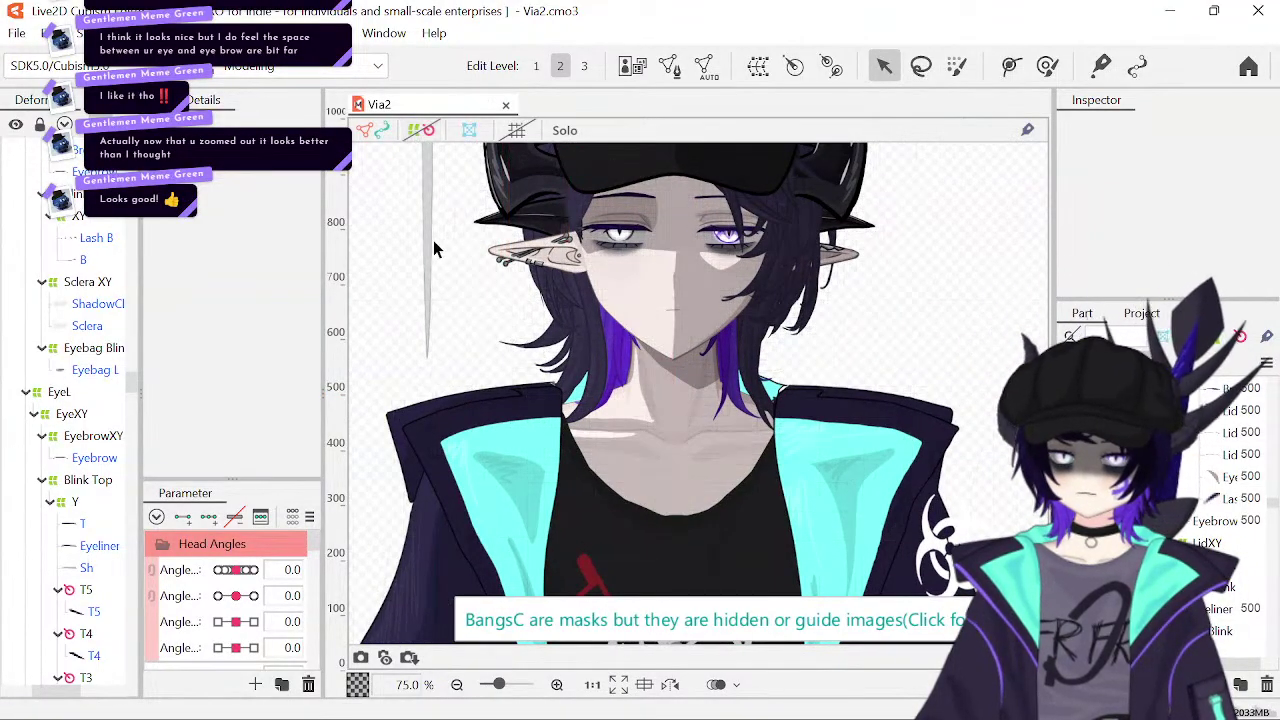
pyautogui.moveTo(433, 245); pyautogui.dragTo(430, 287)
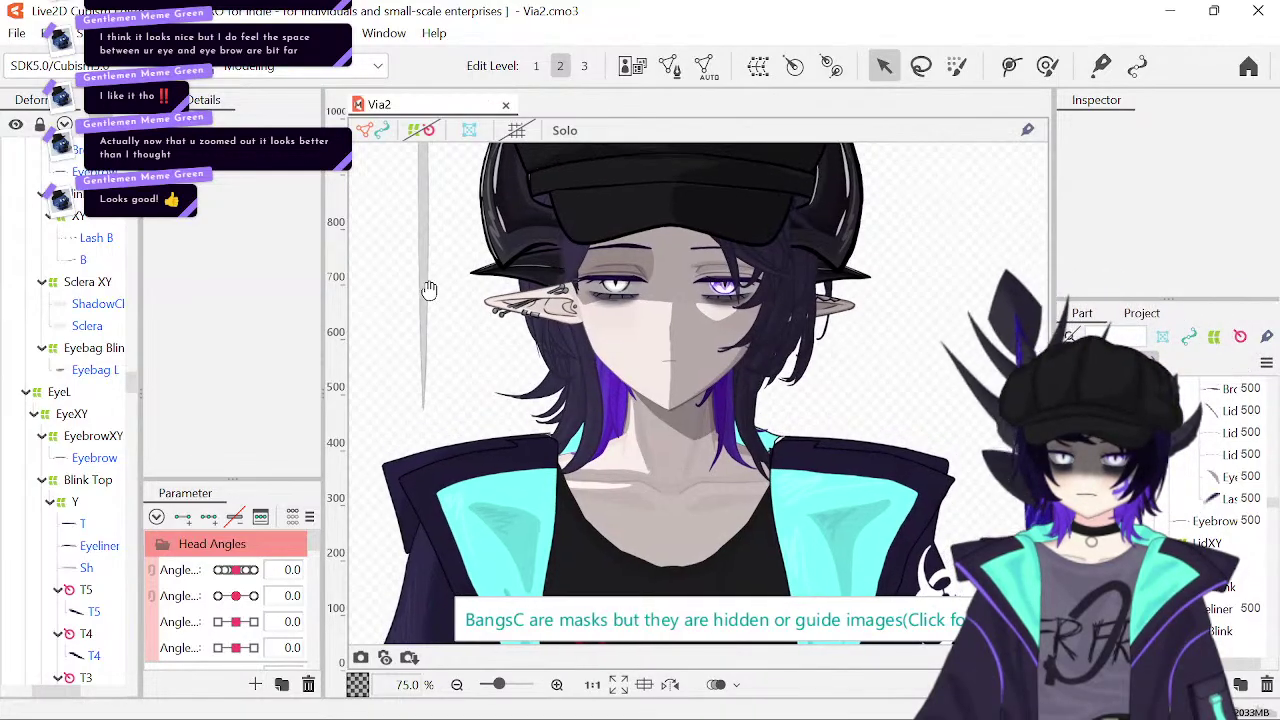
# - Pull the inner edge of the EyeShading mesh toward the white eye with the Deform Brush at size 84.1 px
pyautogui.click(557, 685)
pyautogui.click(557, 685)
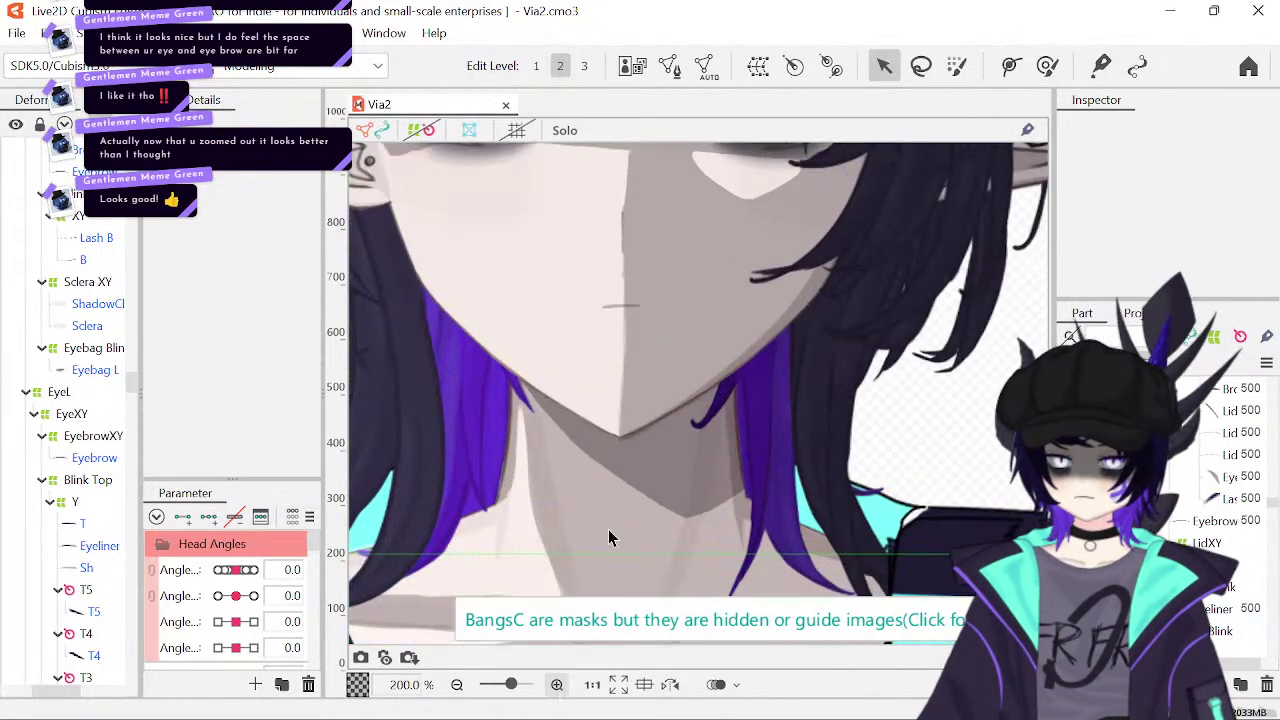
pyautogui.moveTo(608, 534); pyautogui.dragTo(741, 400)
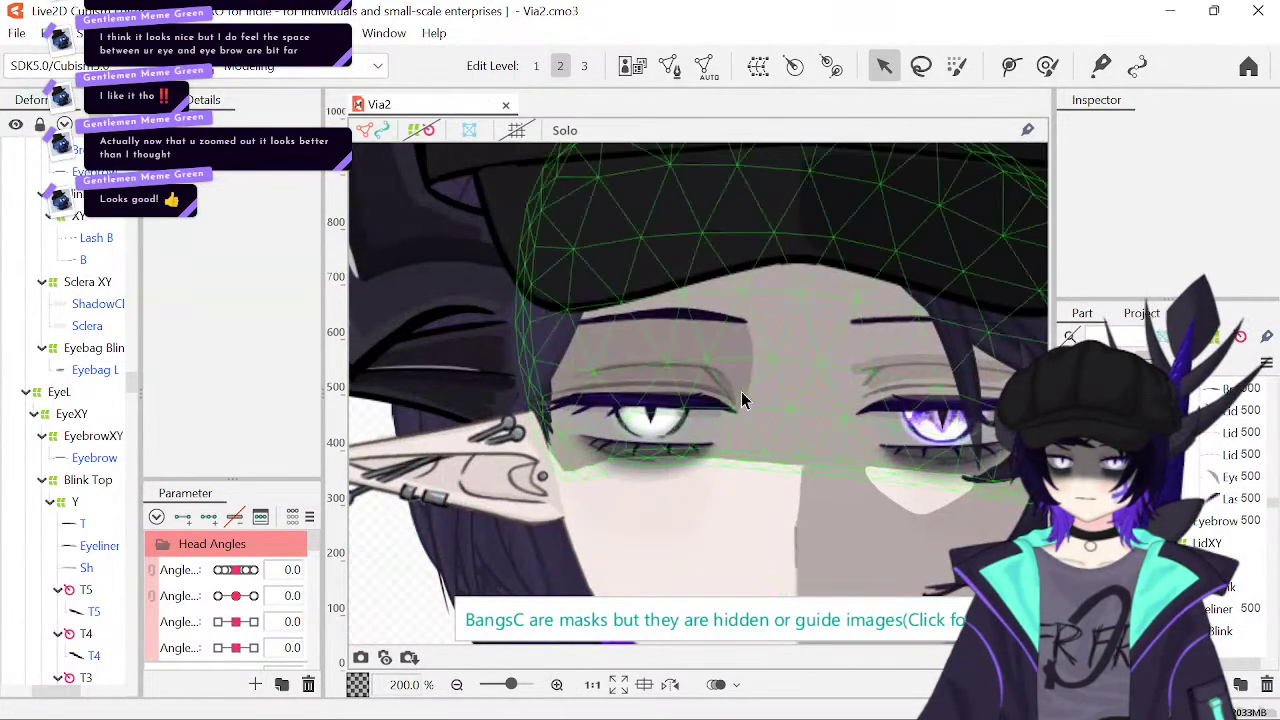
pyautogui.click(681, 337)
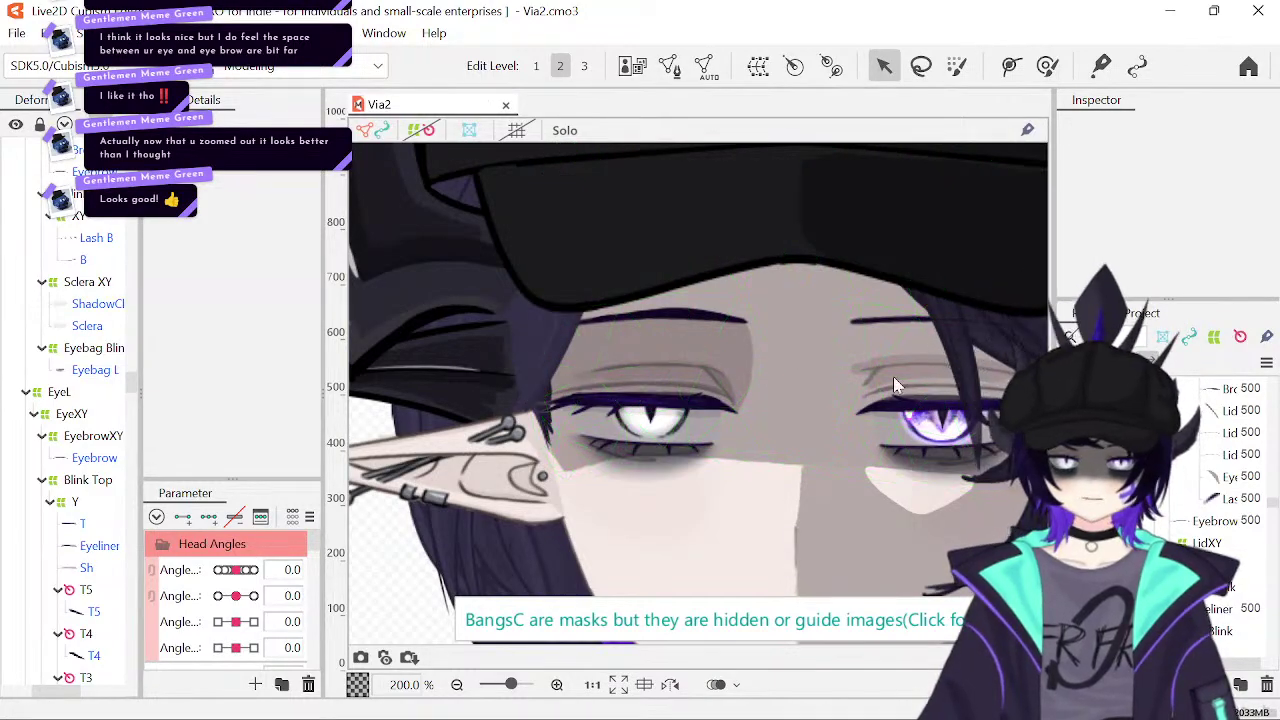
pyautogui.click(640, 365)
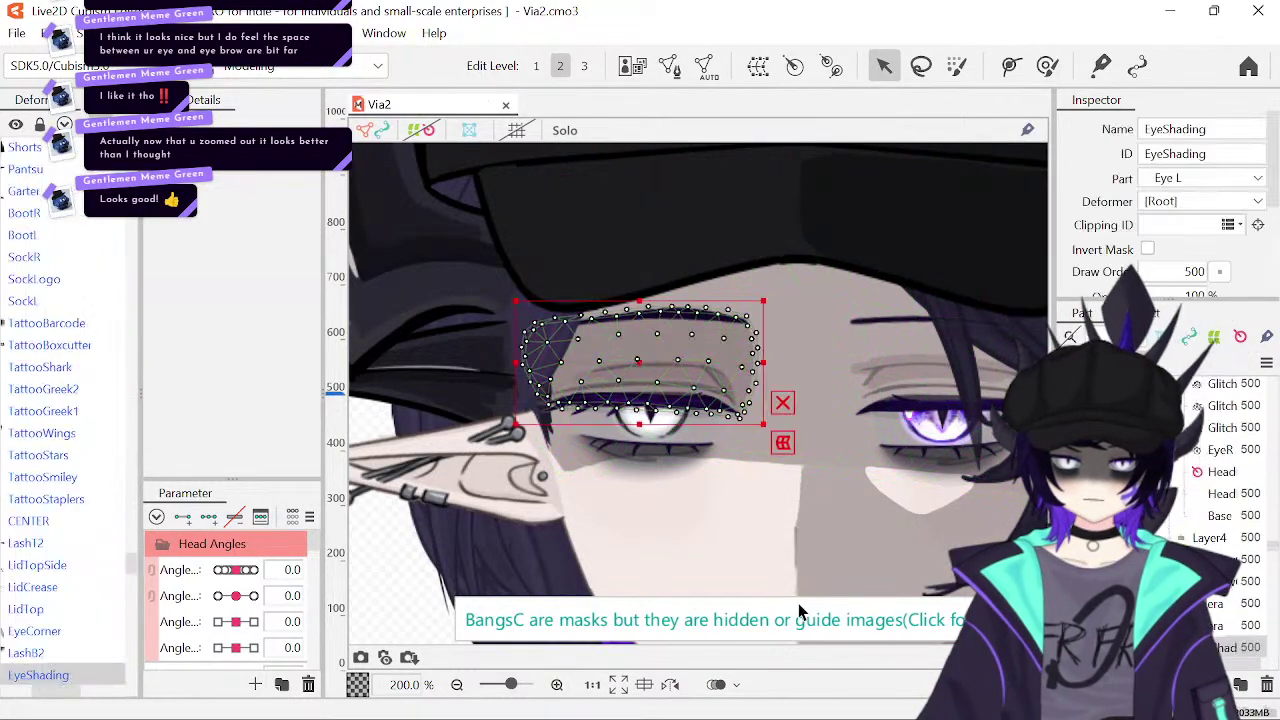
pyautogui.click(557, 685)
pyautogui.click(557, 685)
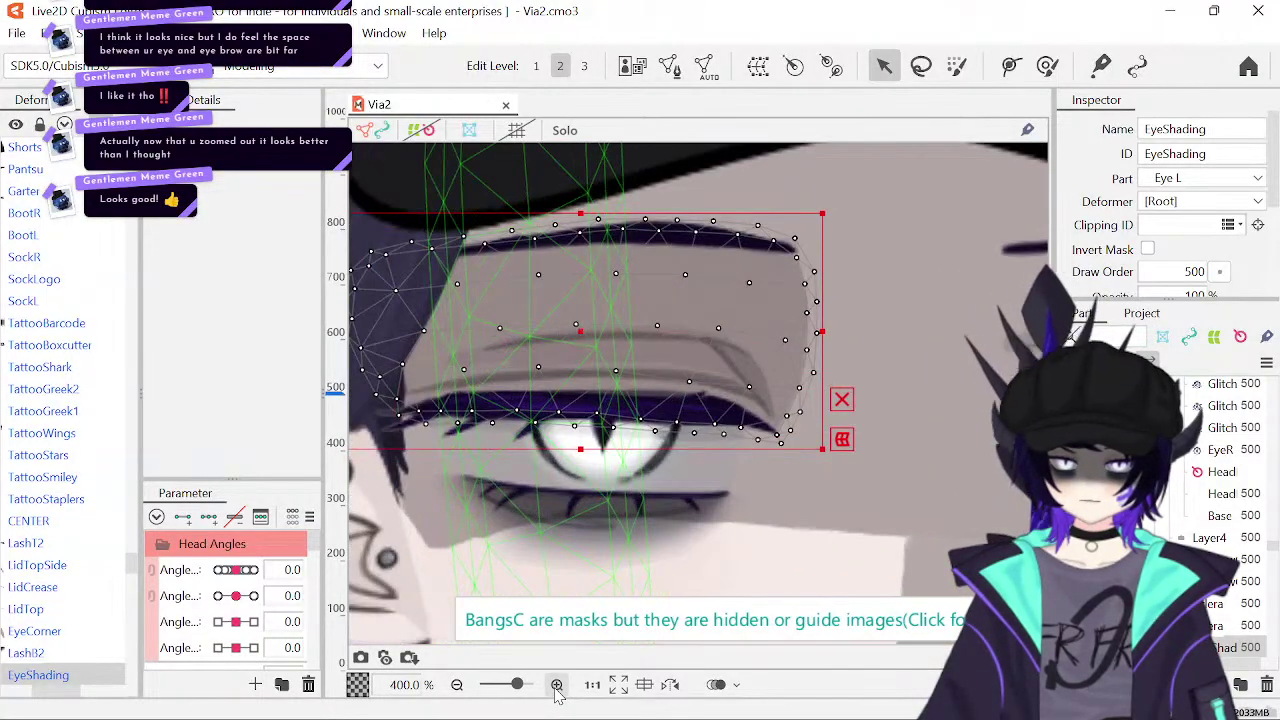
pyautogui.click(557, 685)
pyautogui.moveTo(676, 493); pyautogui.dragTo(640, 500)
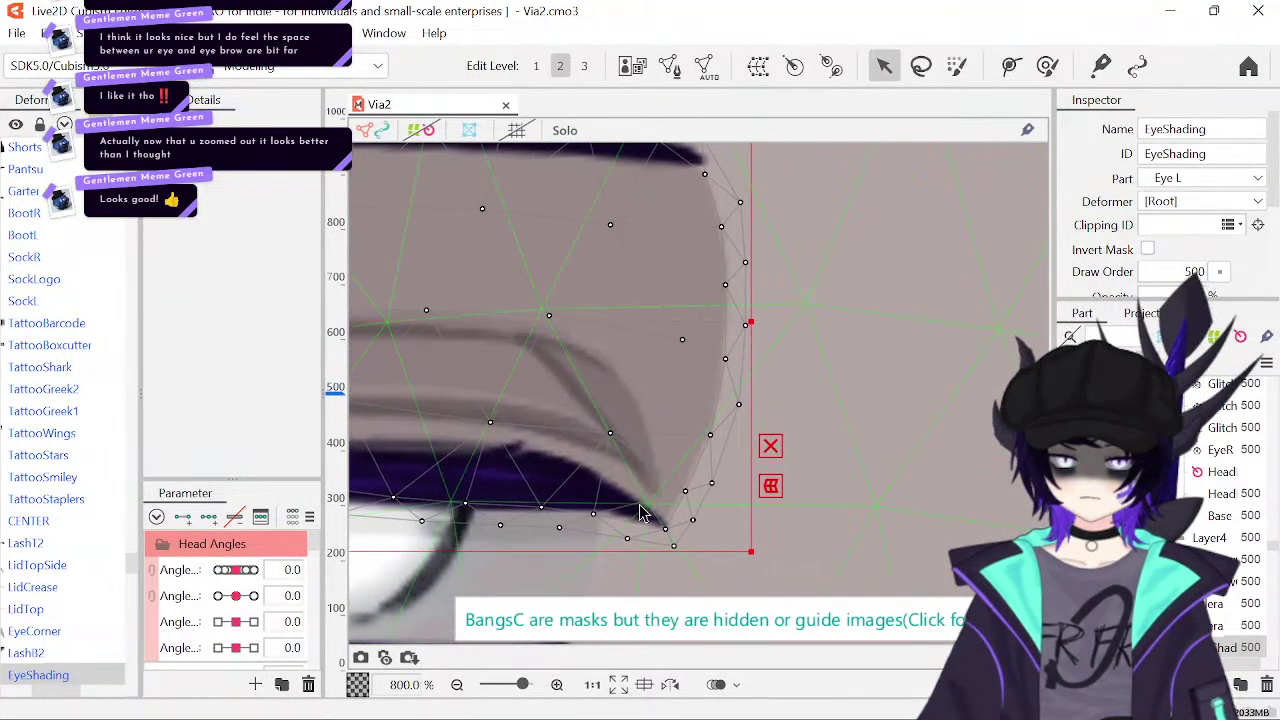
pyautogui.click(1047, 65)
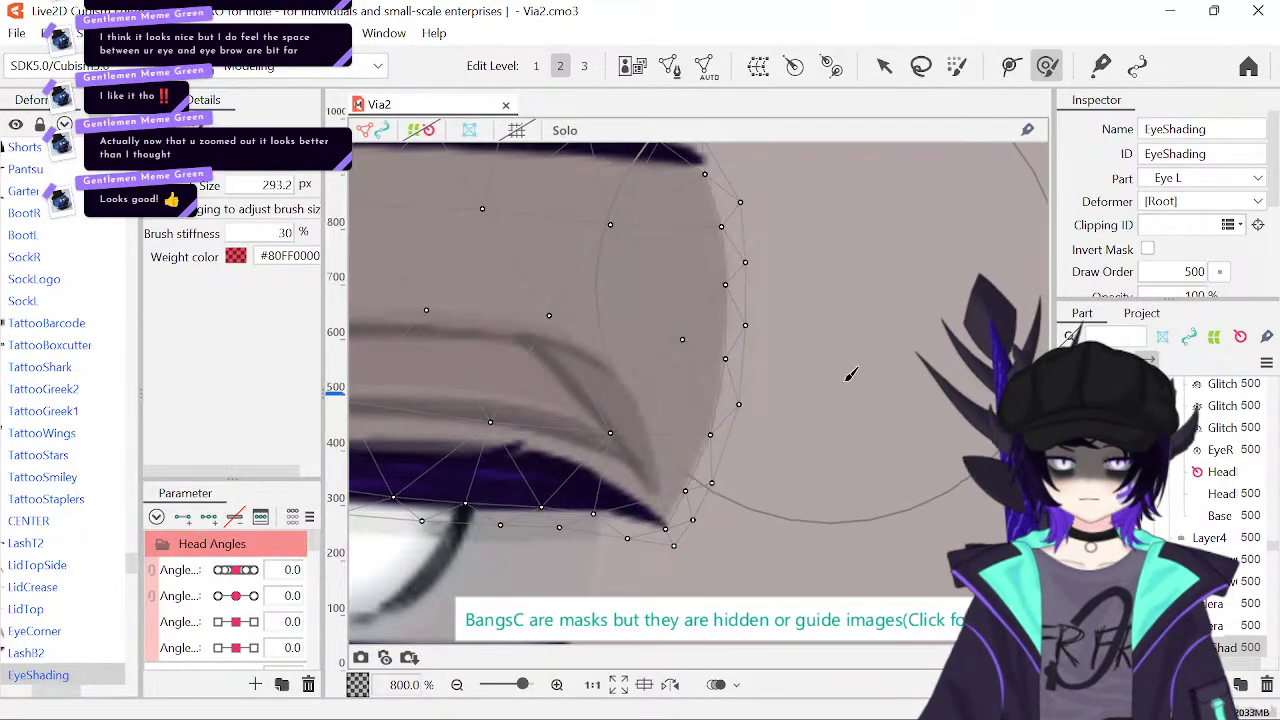
pyautogui.moveTo(820, 350)
pyautogui.mouseDown()
pyautogui.moveTo(808, 362)
pyautogui.moveTo(843, 429)
pyautogui.moveTo(823, 309)
pyautogui.moveTo(823, 509)
pyautogui.moveTo(795, 530)
pyautogui.moveTo(780, 309)
pyautogui.moveTo(814, 486)
pyautogui.moveTo(818, 335)
pyautogui.moveTo(771, 346)
pyautogui.moveTo(762, 335)
pyautogui.mouseUp()
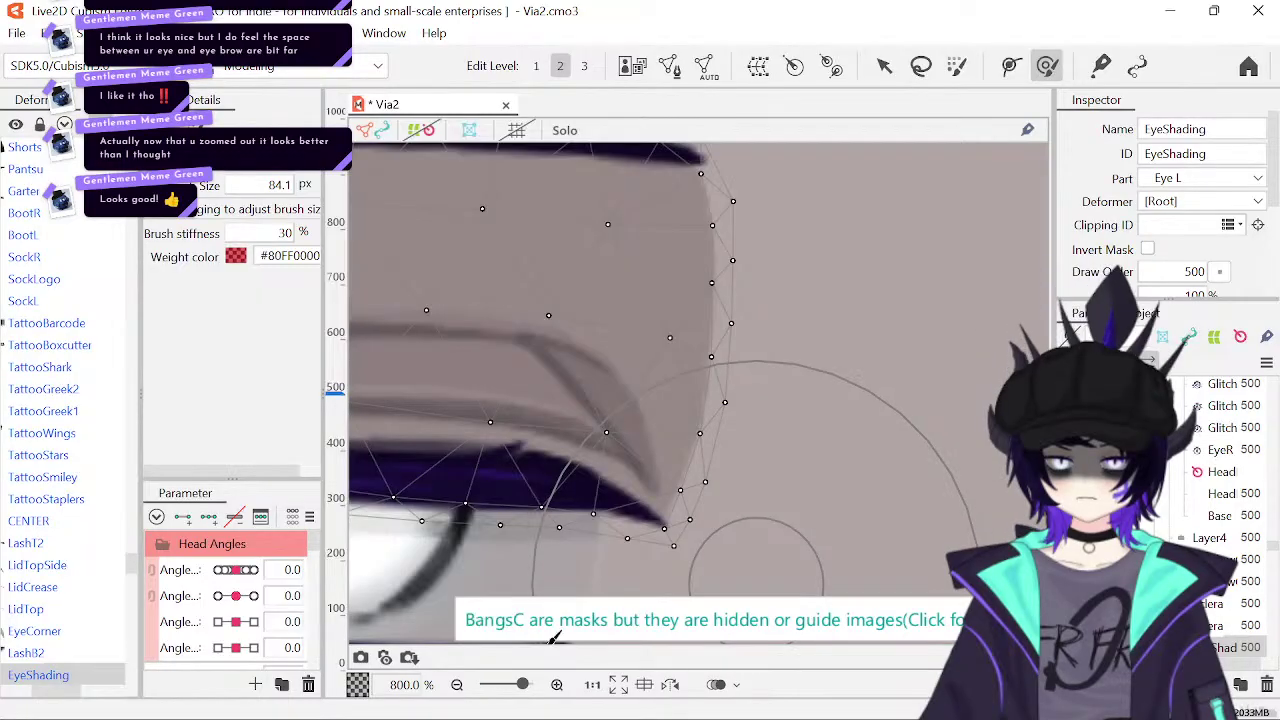
# - Deselect EyeShading and examine the eye shading's inner edge with the whole face in view and up close
pyautogui.click(456, 684)
pyautogui.click(456, 684)
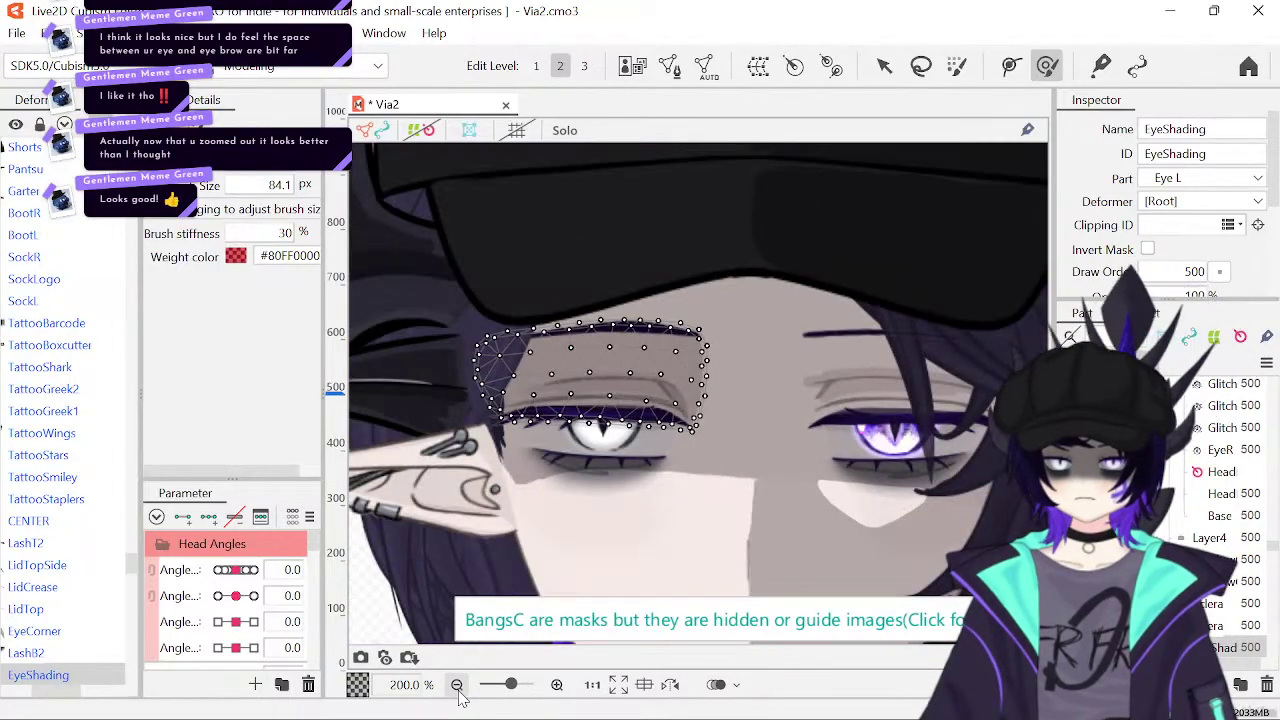
pyautogui.click(456, 684)
pyautogui.press('Escape')
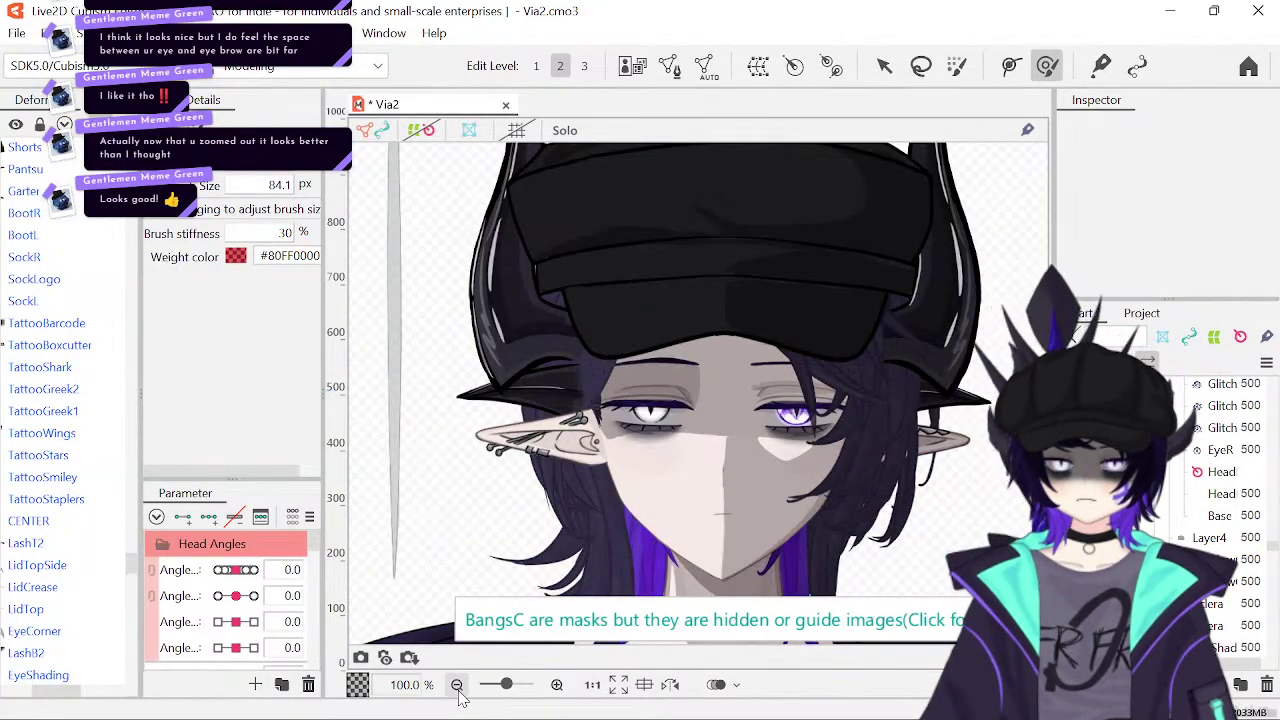
pyautogui.moveTo(688, 580); pyautogui.dragTo(661, 478)
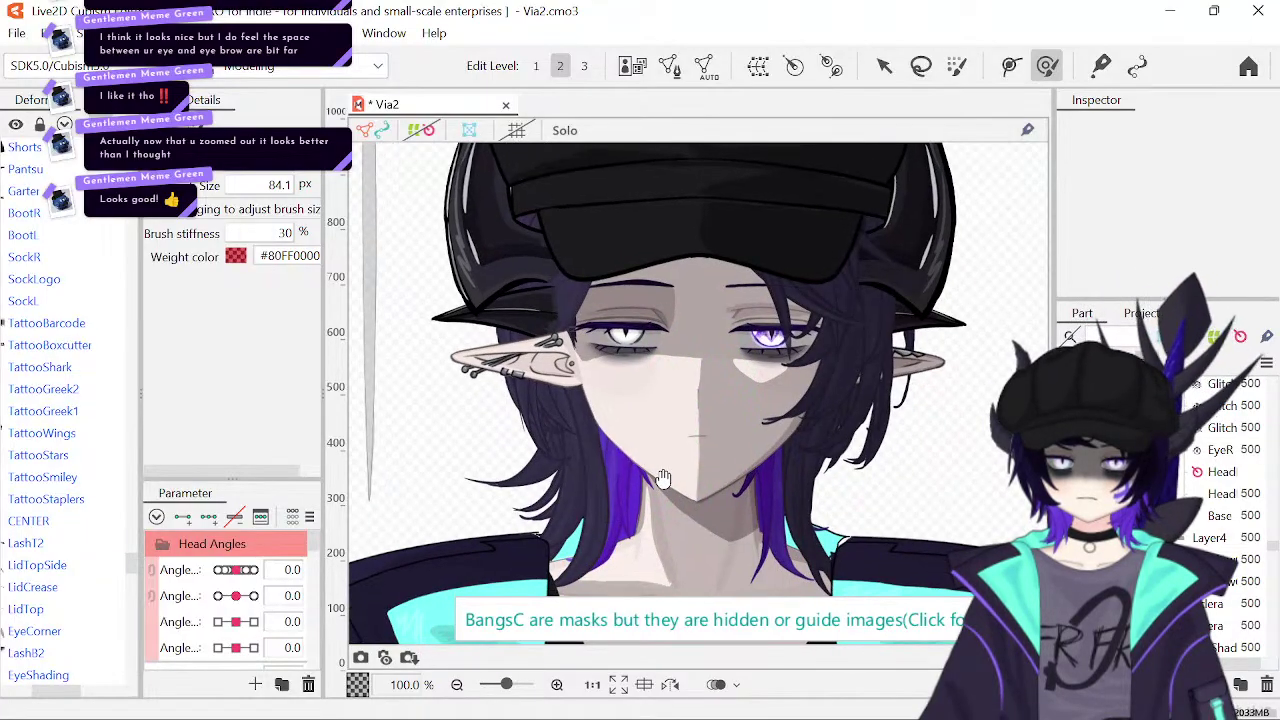
pyautogui.click(557, 684)
pyautogui.click(557, 684)
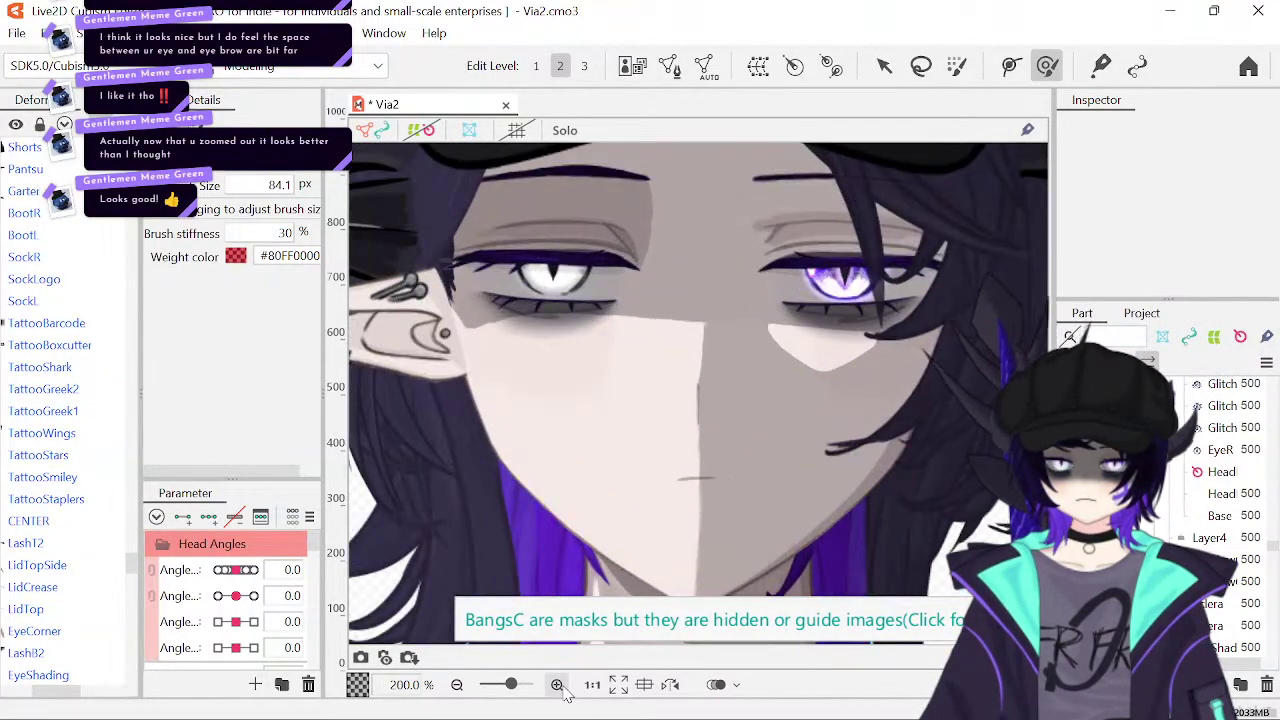
pyautogui.click(557, 684)
pyautogui.moveTo(709, 294); pyautogui.dragTo(766, 520)
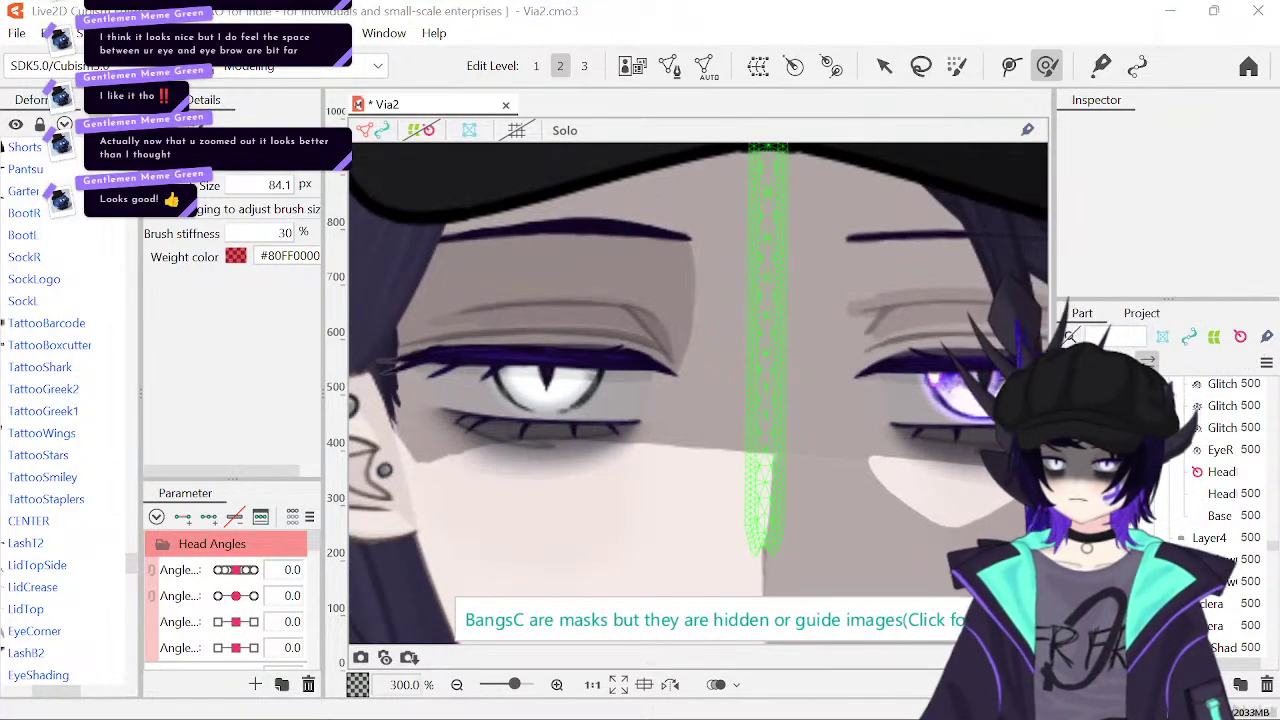
# - Select the EyeShading mesh and push its upper inner corner outward beside the brow tip with the Deform Brush at size 84.1 px
pyautogui.click(720, 355)
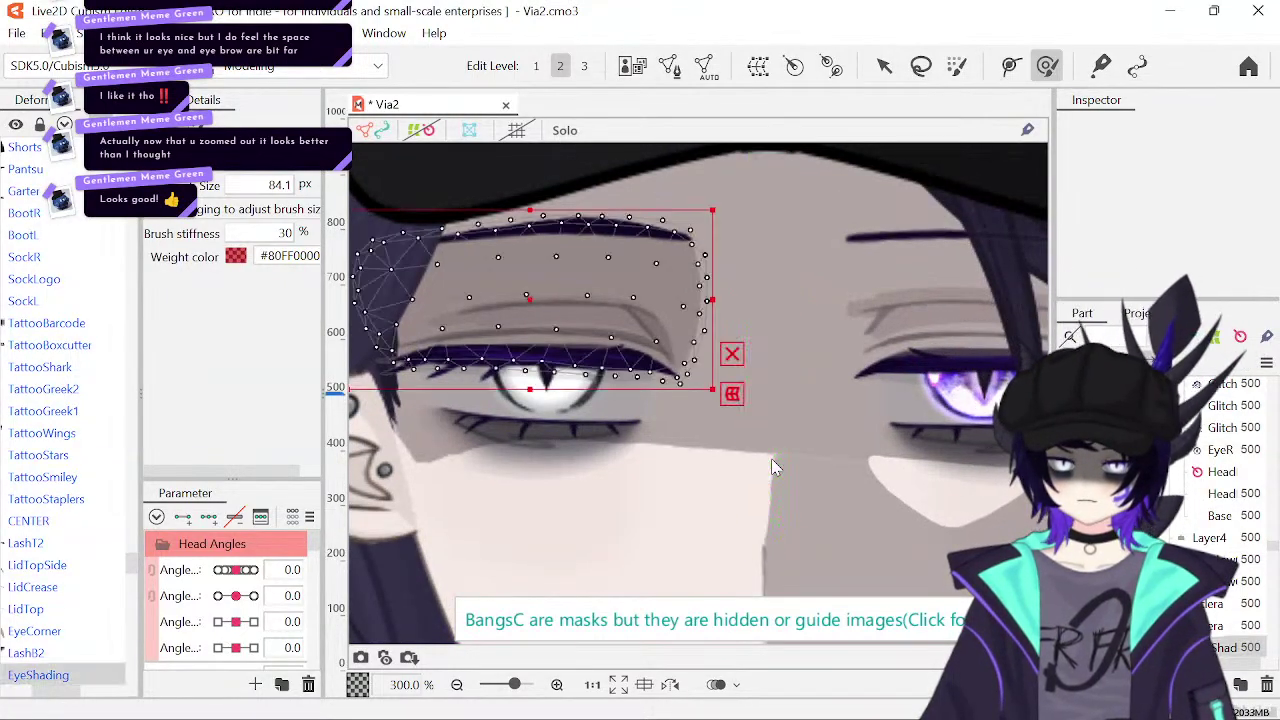
pyautogui.click(557, 684)
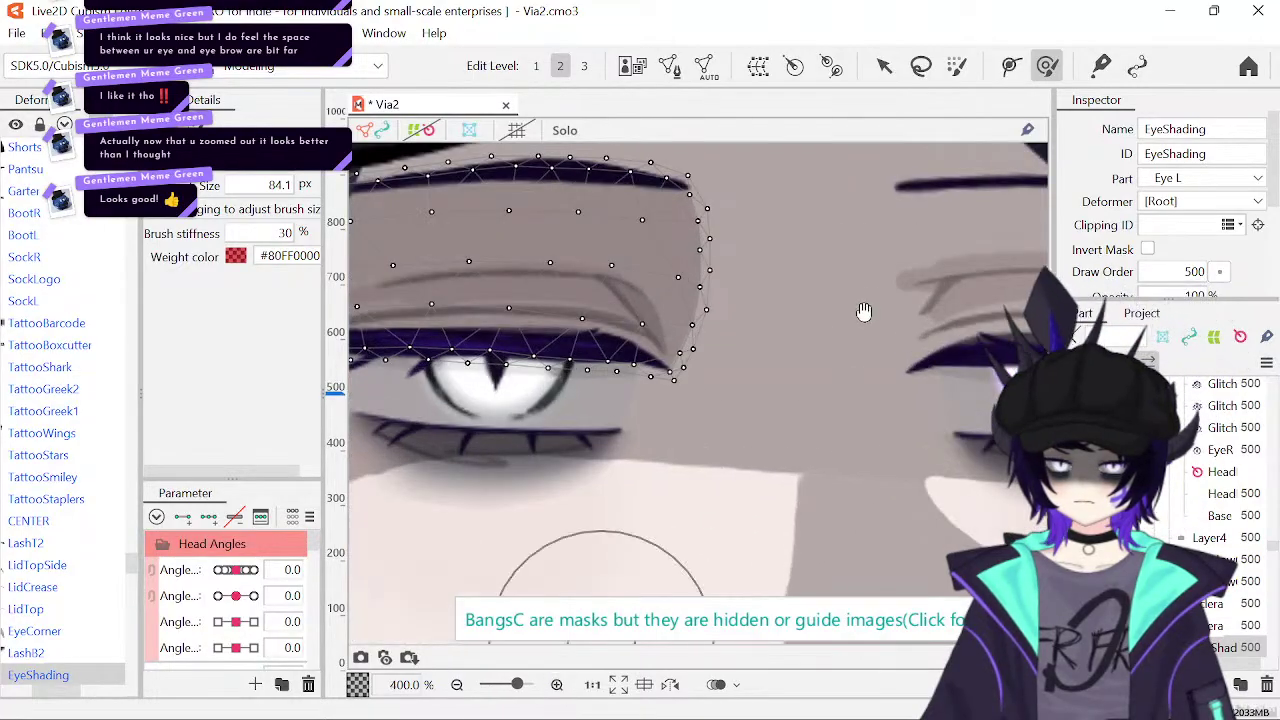
pyautogui.click(645, 540)
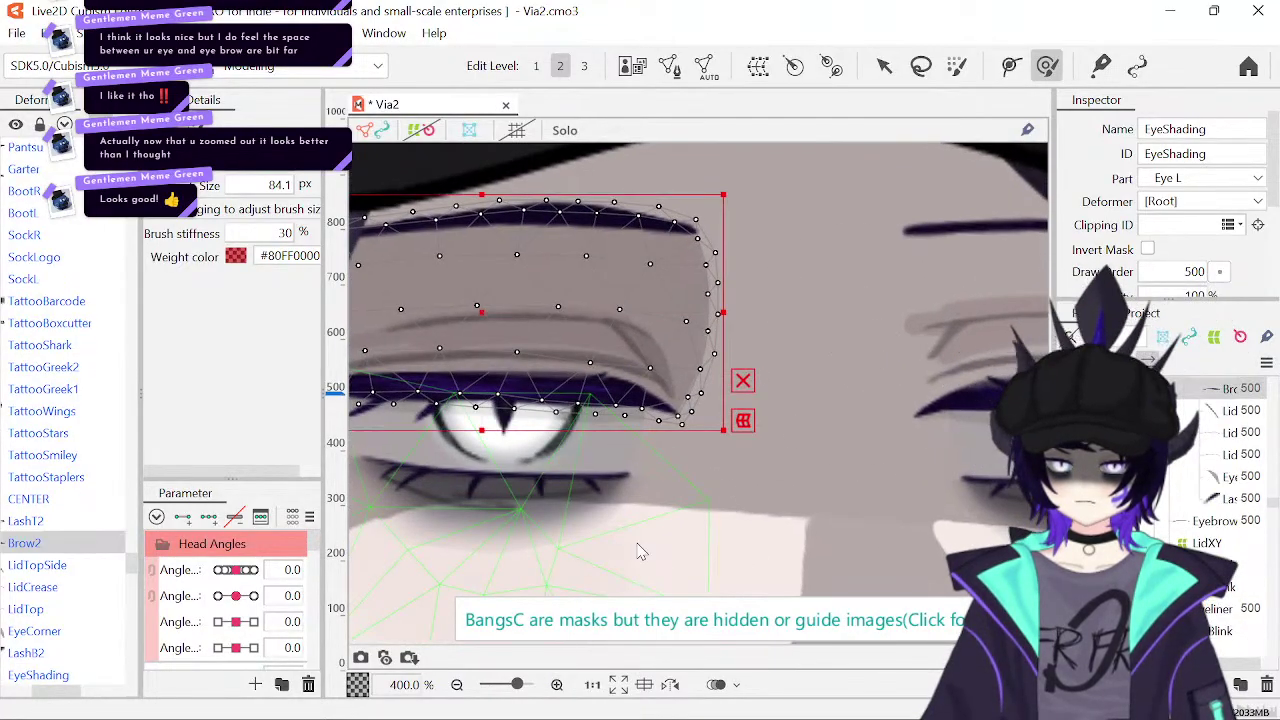
pyautogui.click(641, 551)
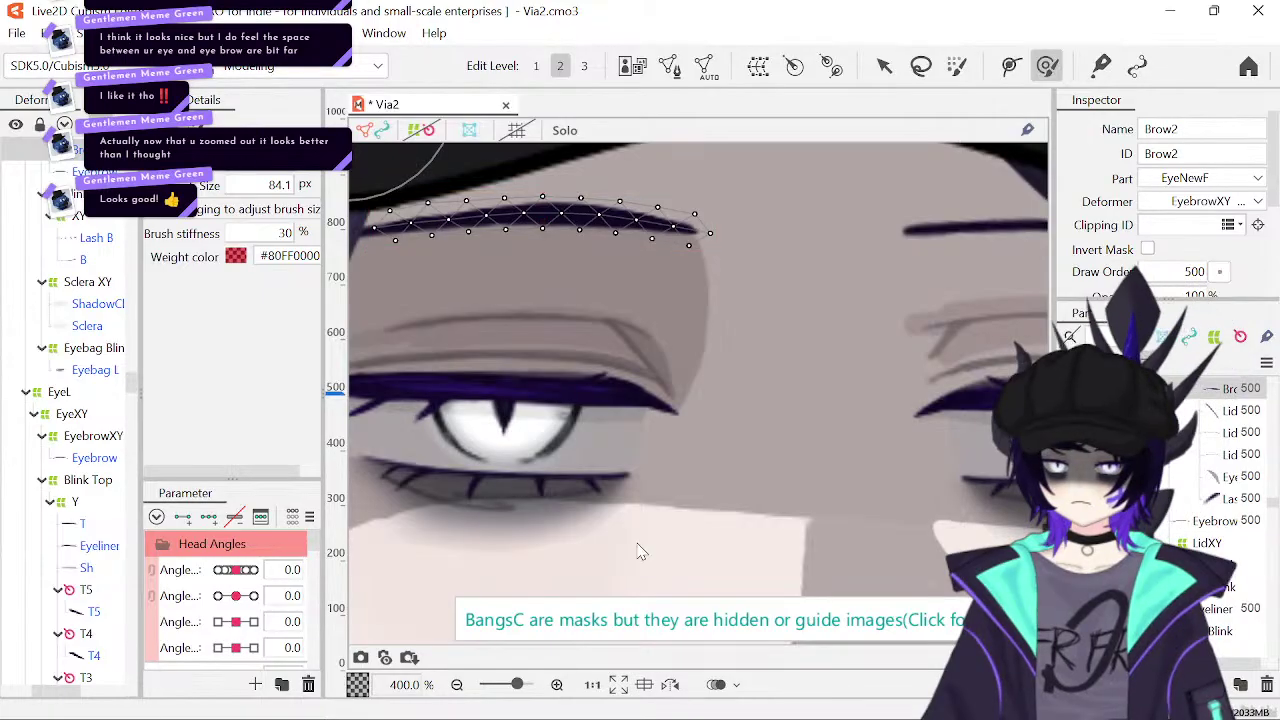
pyautogui.click(641, 551)
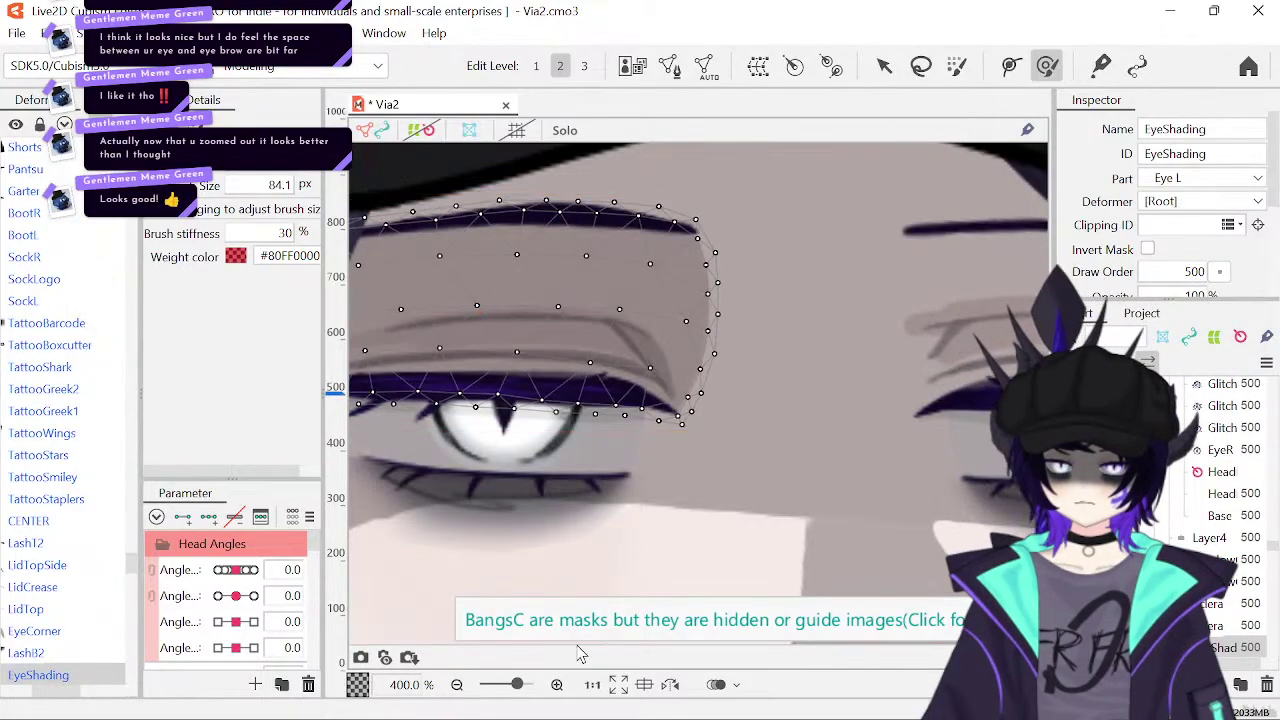
pyautogui.click(557, 684)
pyautogui.moveTo(823, 314)
pyautogui.mouseDown()
pyautogui.moveTo(814, 378)
pyautogui.moveTo(812, 346)
pyautogui.moveTo(796, 347)
pyautogui.moveTo(771, 466)
pyautogui.mouseUp()
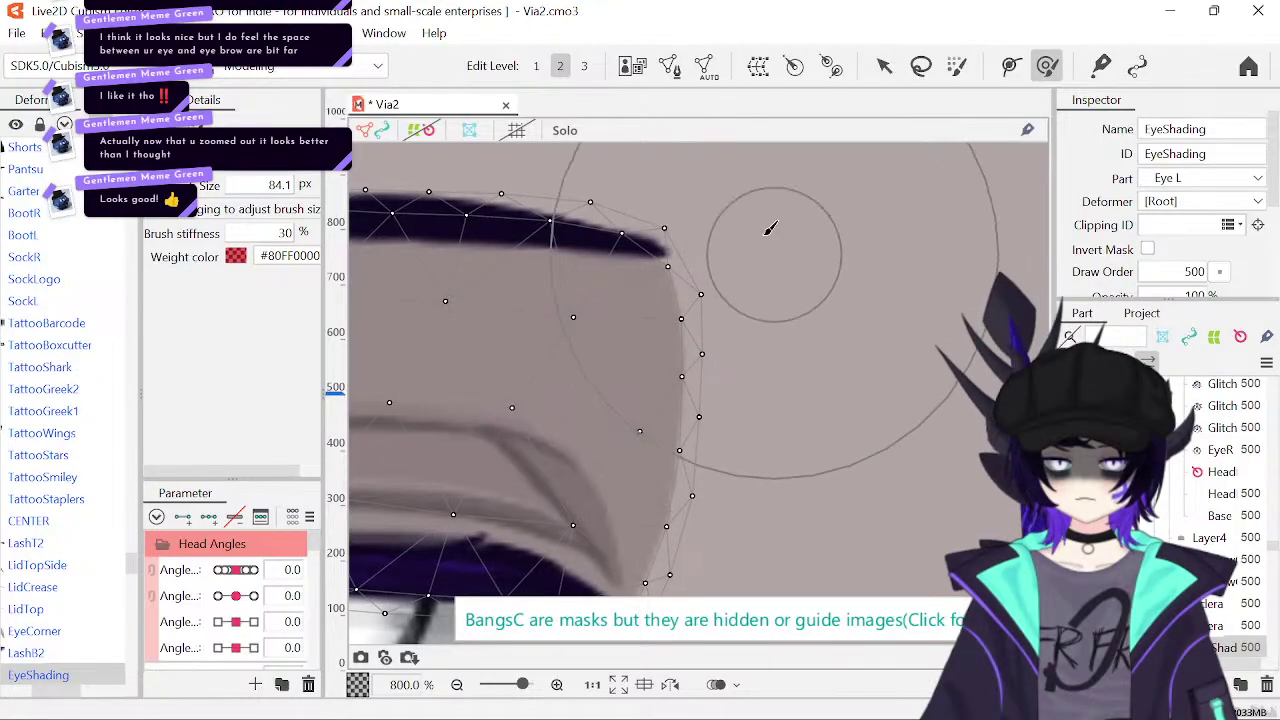
pyautogui.moveTo(759, 191); pyautogui.dragTo(770, 199)
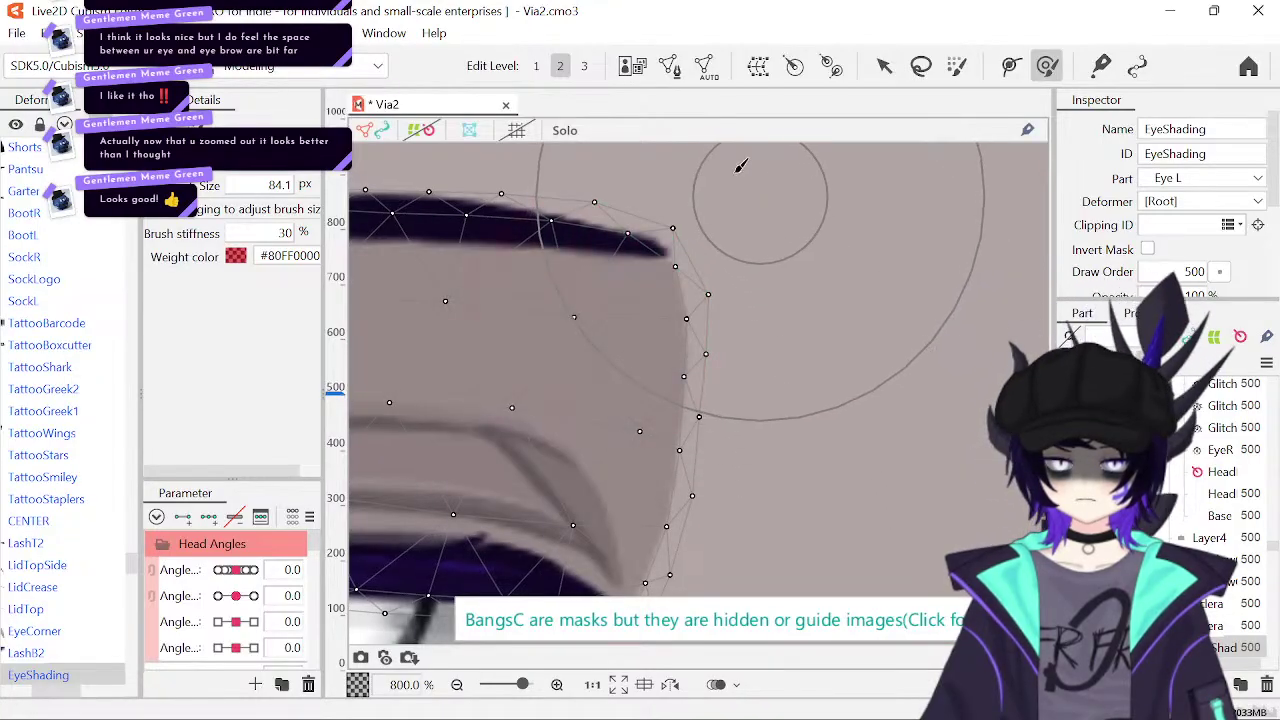
pyautogui.moveTo(681, 190); pyautogui.dragTo(694, 257)
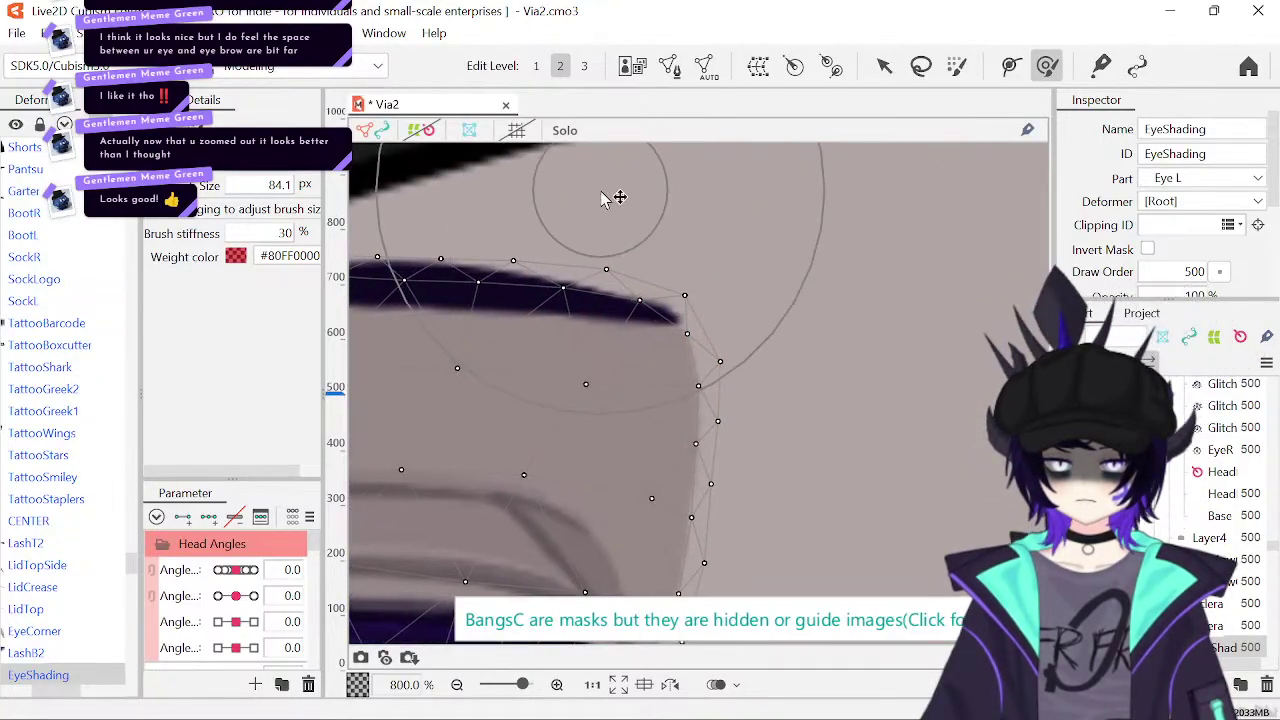
pyautogui.moveTo(614, 194); pyautogui.dragTo(632, 194)
pyautogui.moveTo(843, 428)
pyautogui.mouseDown()
pyautogui.moveTo(889, 381)
pyautogui.moveTo(897, 329)
pyautogui.mouseUp()
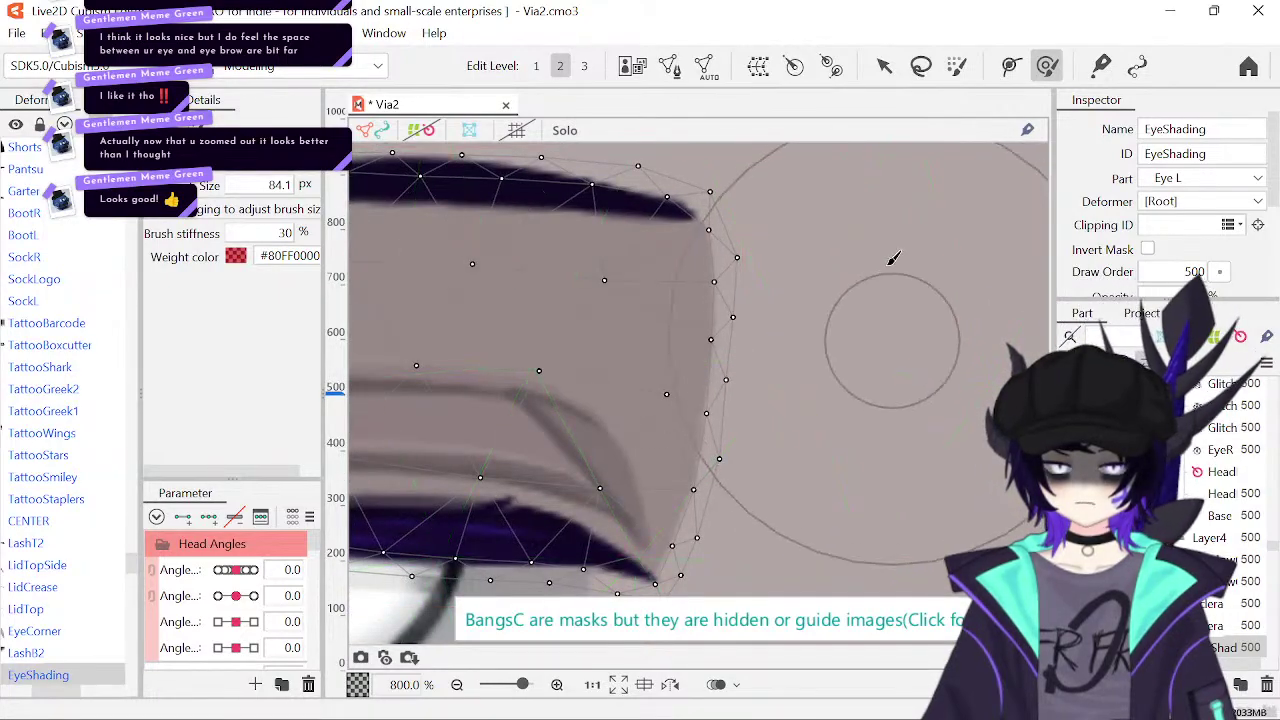
# - Nudge individual EyeShading vertices around the brow's inner tip with the Arrow tool and deselect the mesh
pyautogui.click(884, 65)
pyautogui.click(710, 232)
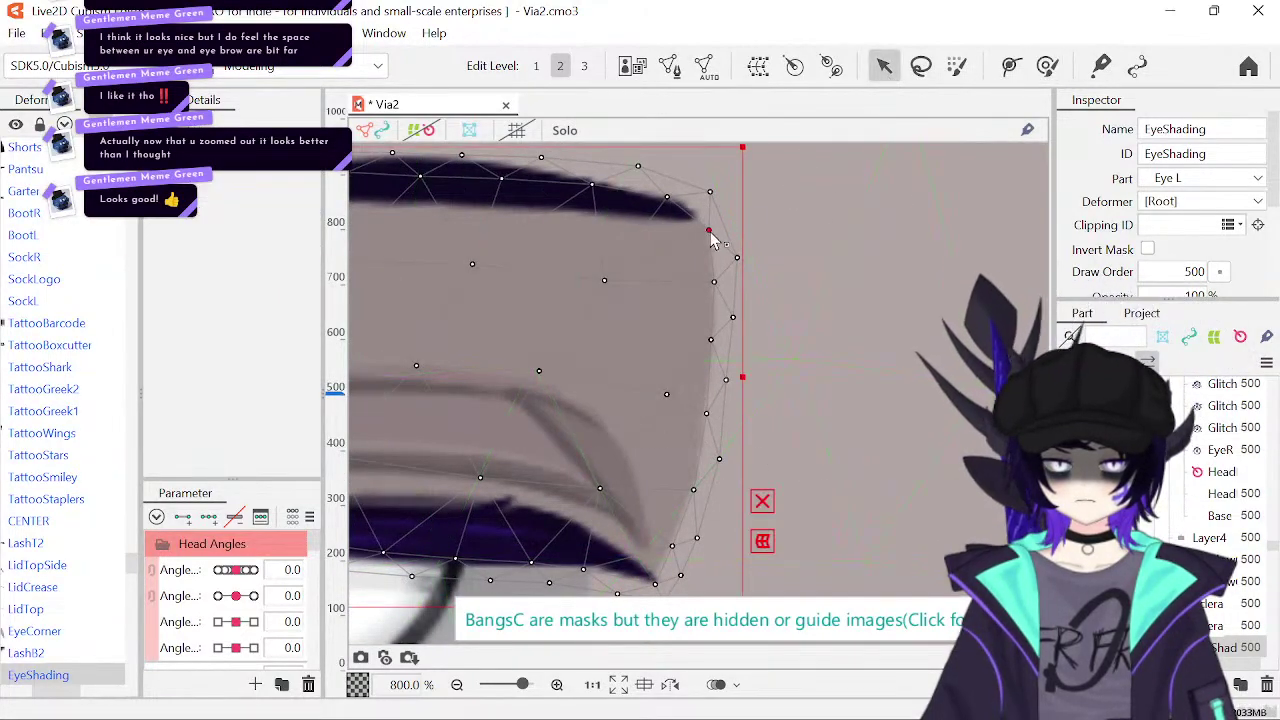
pyautogui.click(737, 258)
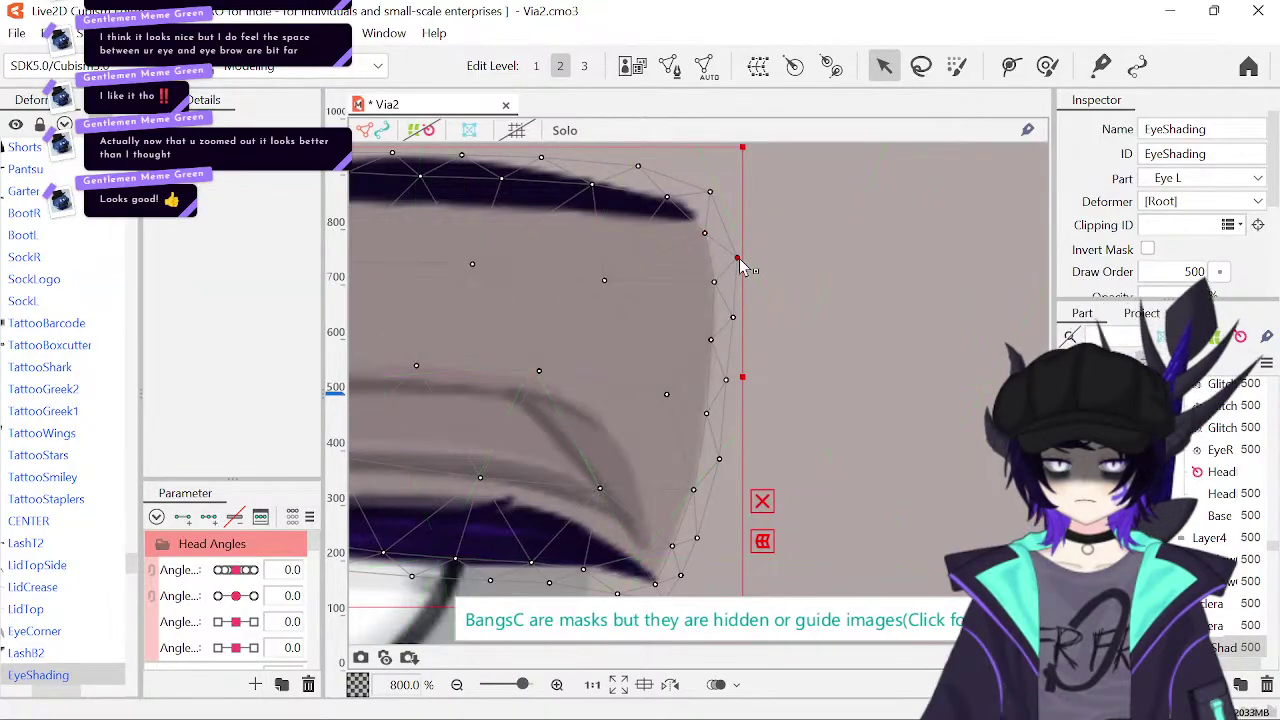
pyautogui.moveTo(738, 259); pyautogui.dragTo(737, 259)
pyautogui.click(671, 198)
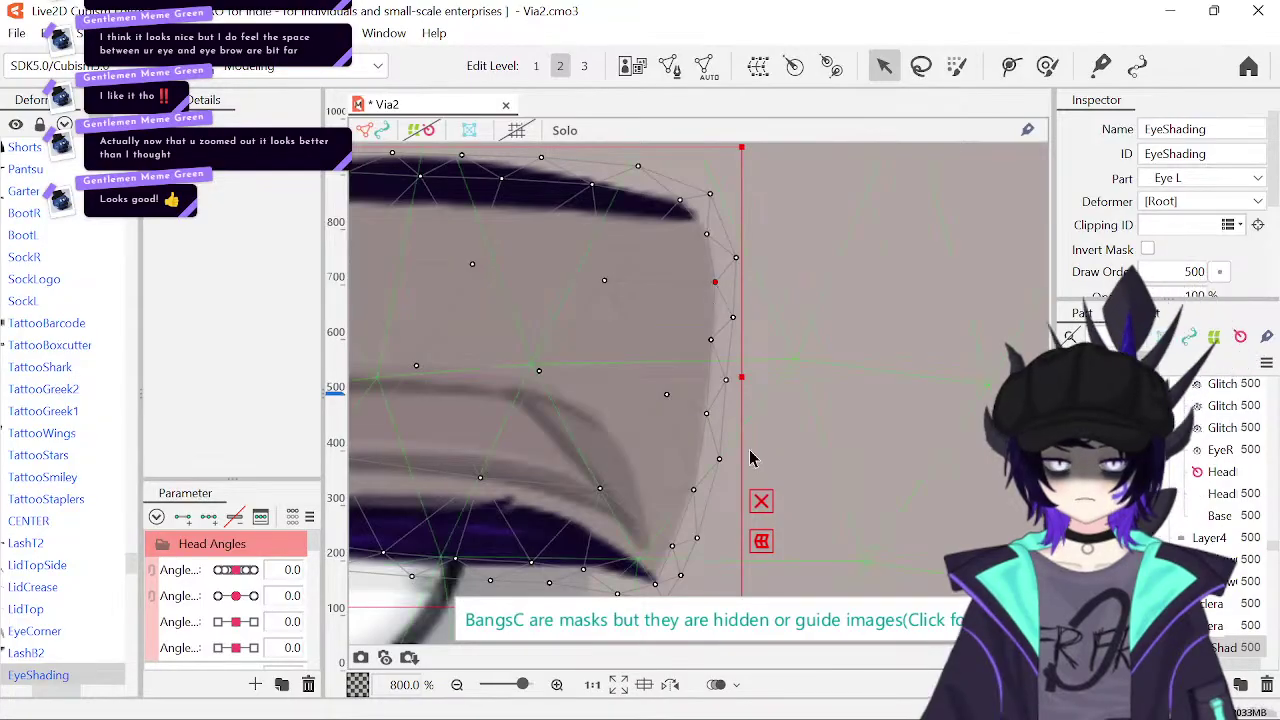
pyautogui.click(516, 615)
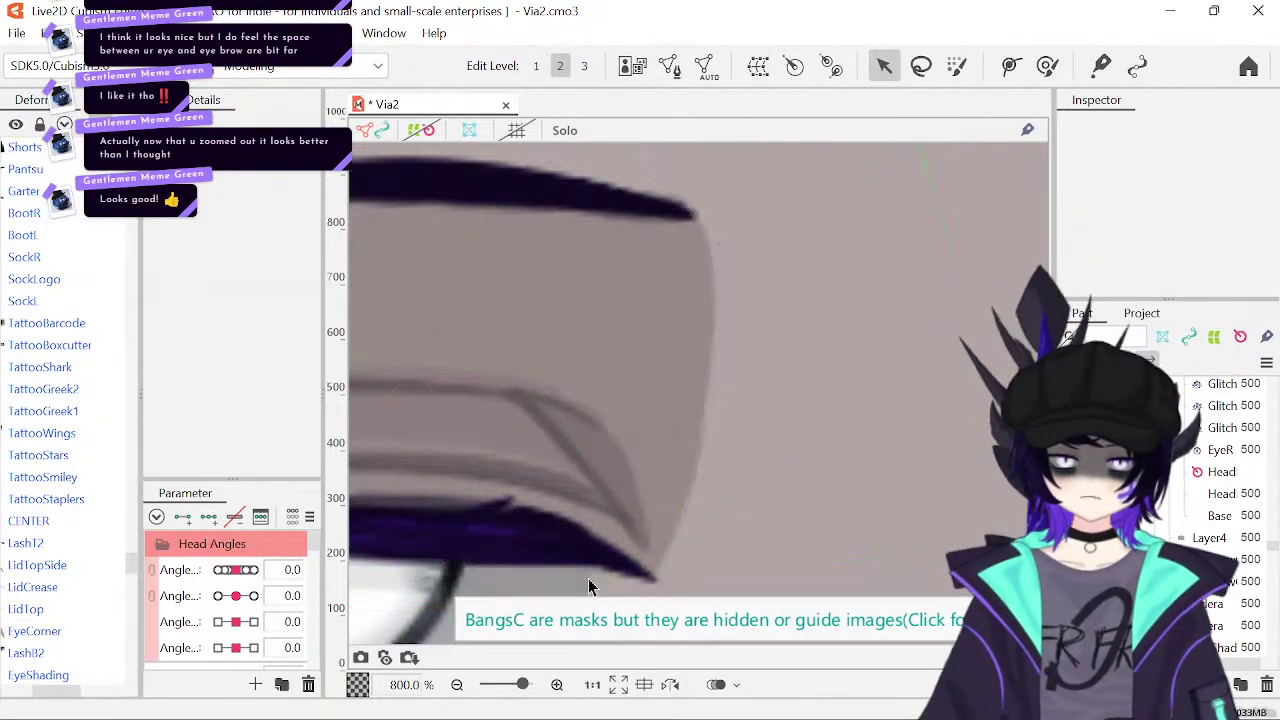
# - Check the eye shading with the whole face in view and save the model
pyautogui.click(457, 685)
pyautogui.click(457, 685)
pyautogui.click(457, 685)
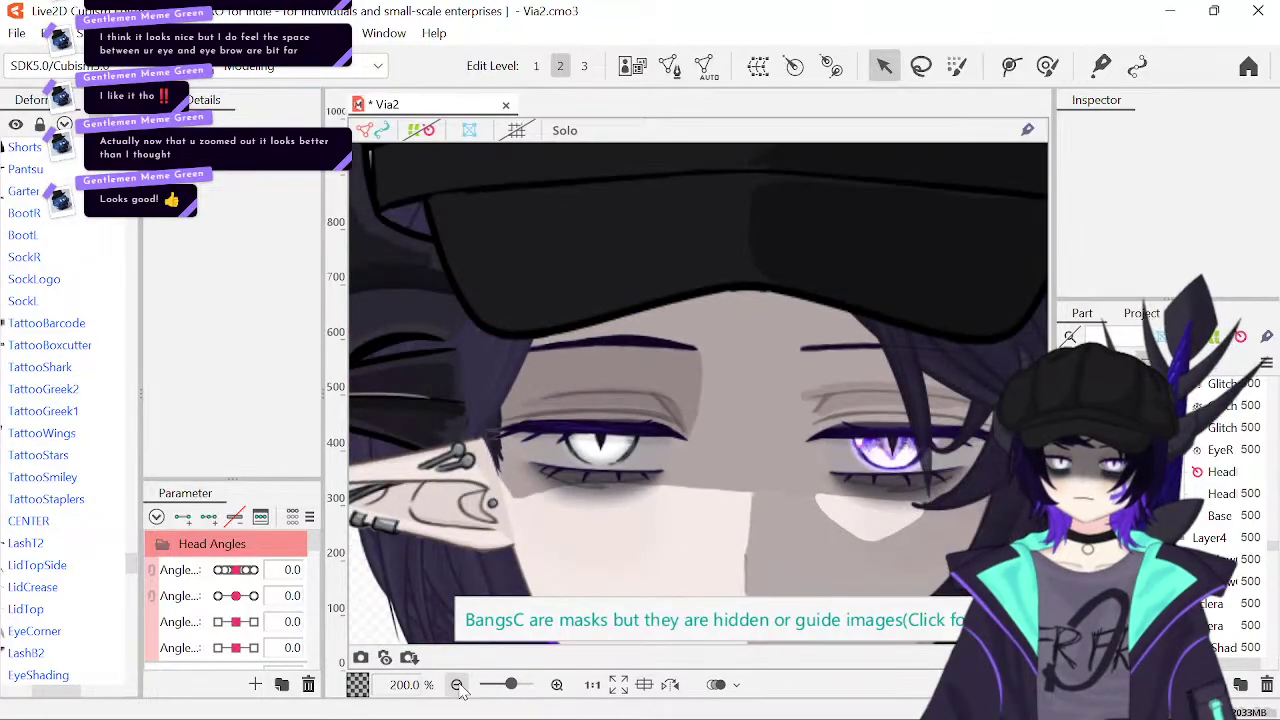
pyautogui.click(457, 685)
pyautogui.click(457, 685)
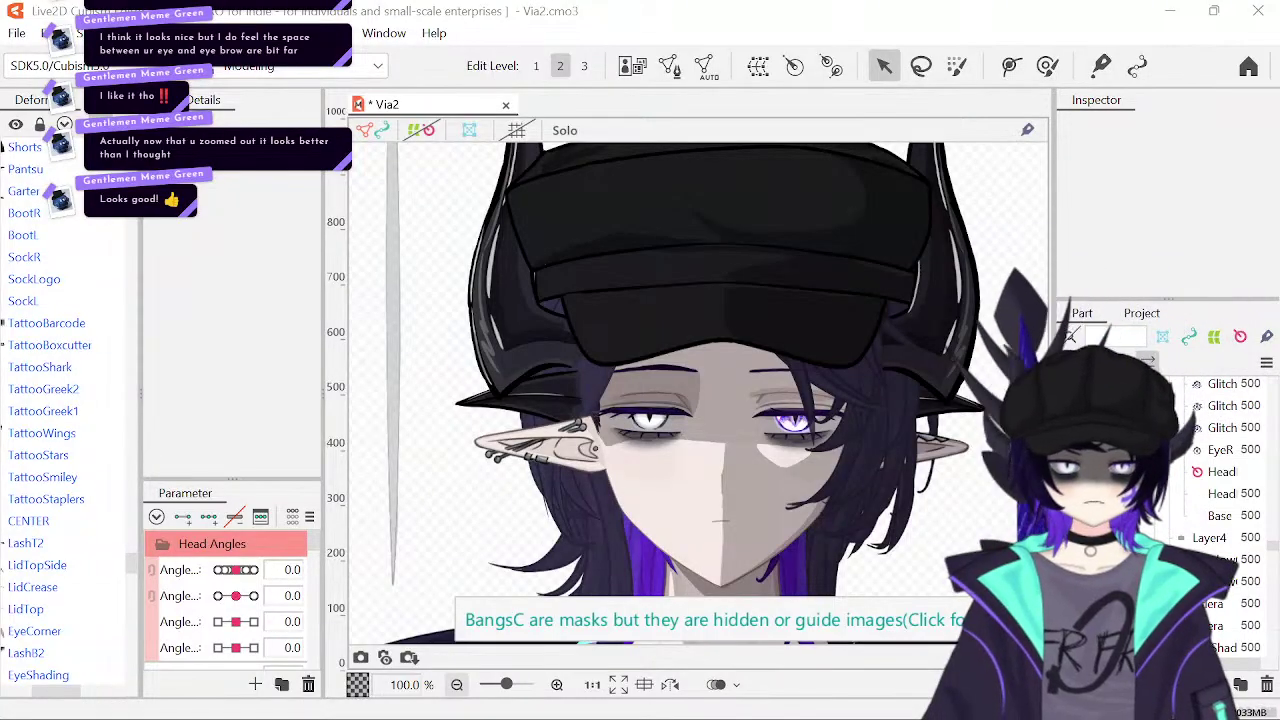
pyautogui.hotkey('ctrl', 's')
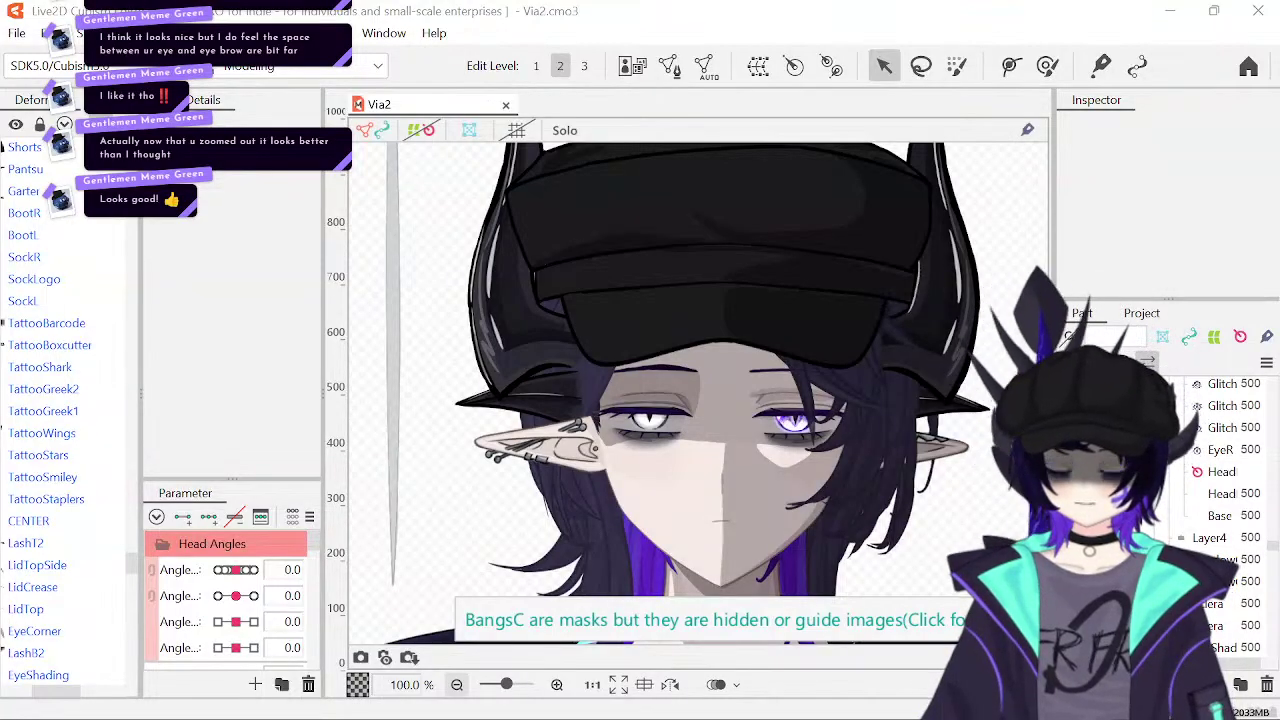
# - Select EyeShading above the white eye and compare its shape by undoing and redoing the last change
pyautogui.click(583, 256)
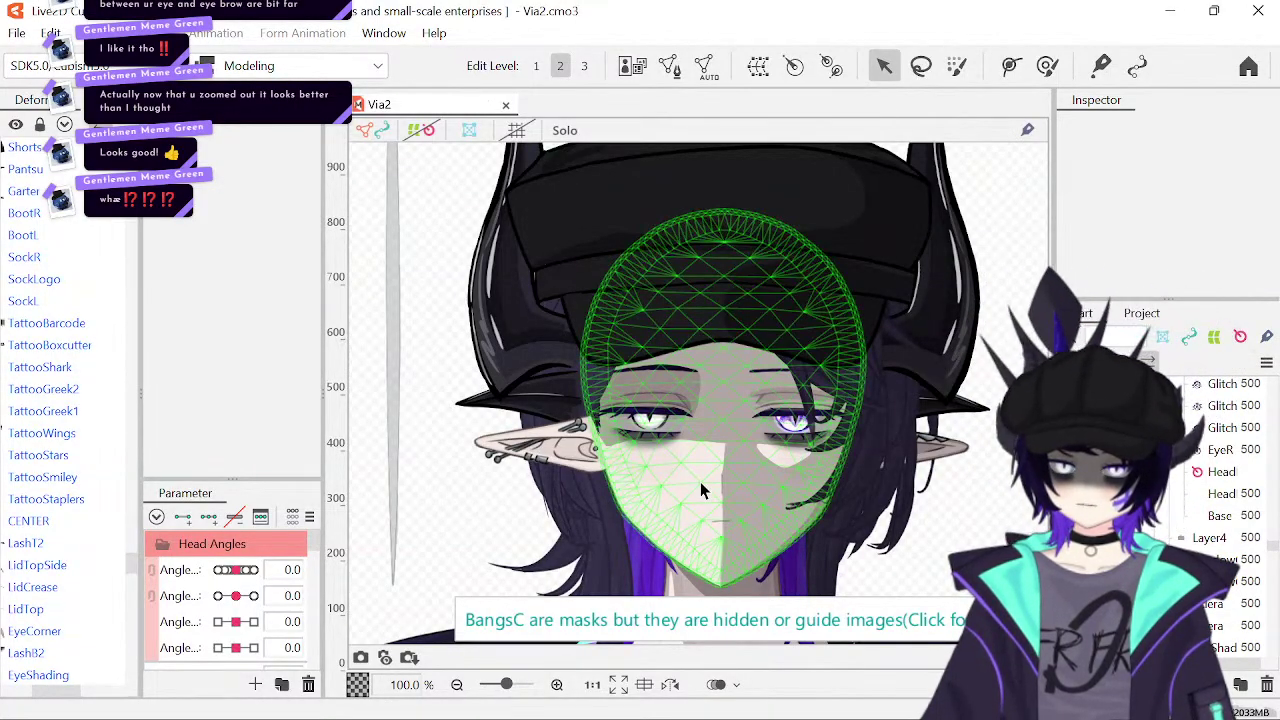
pyautogui.click(557, 685)
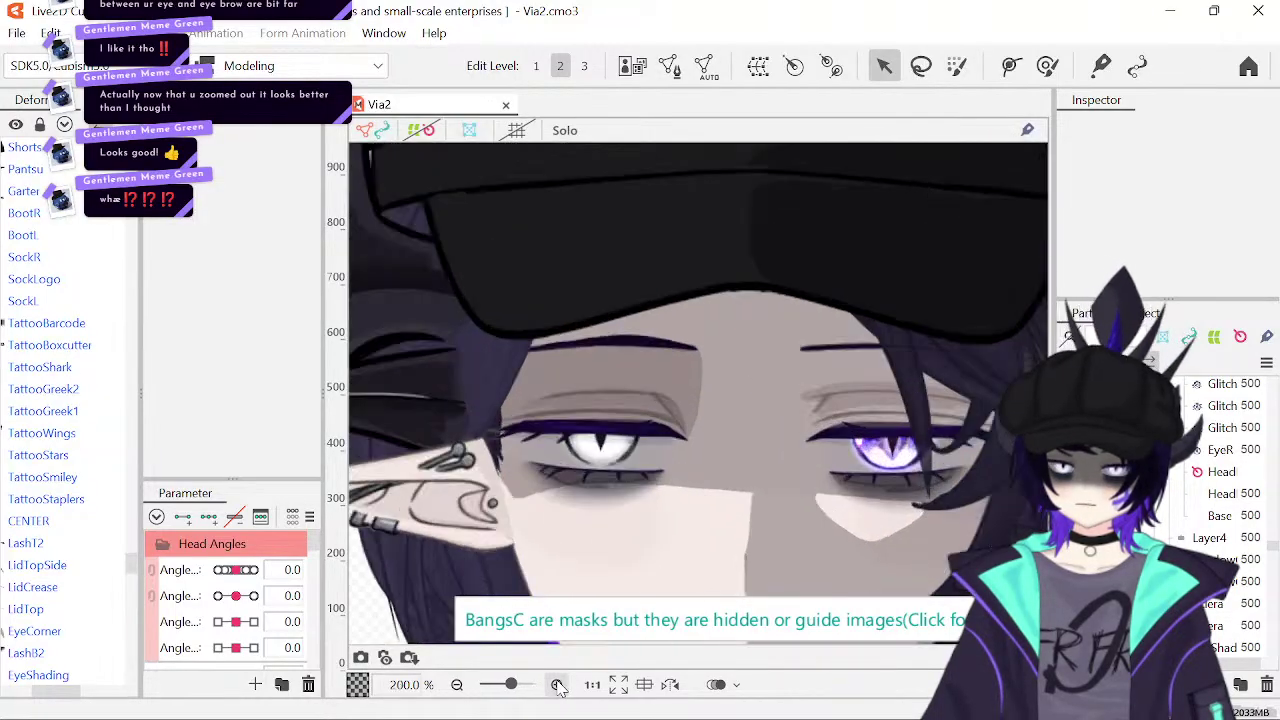
pyautogui.click(557, 685)
pyautogui.click(538, 468)
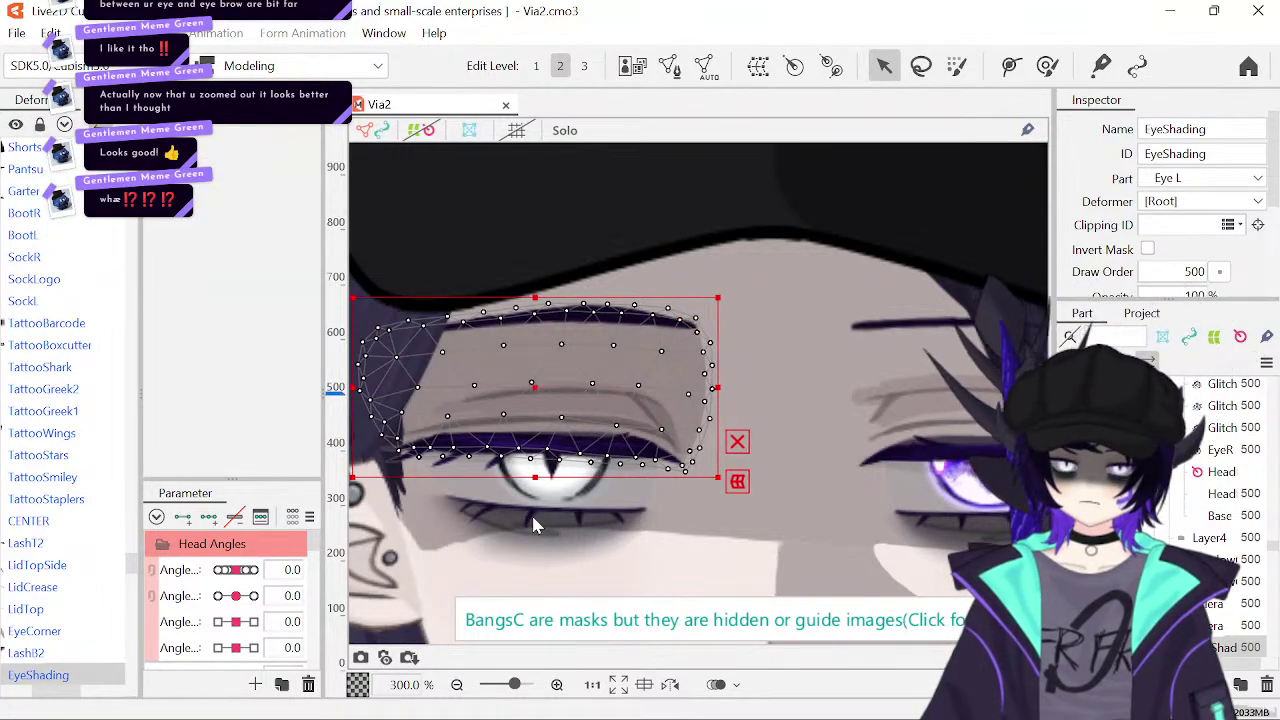
pyautogui.hotkey('ctrl', 'z')
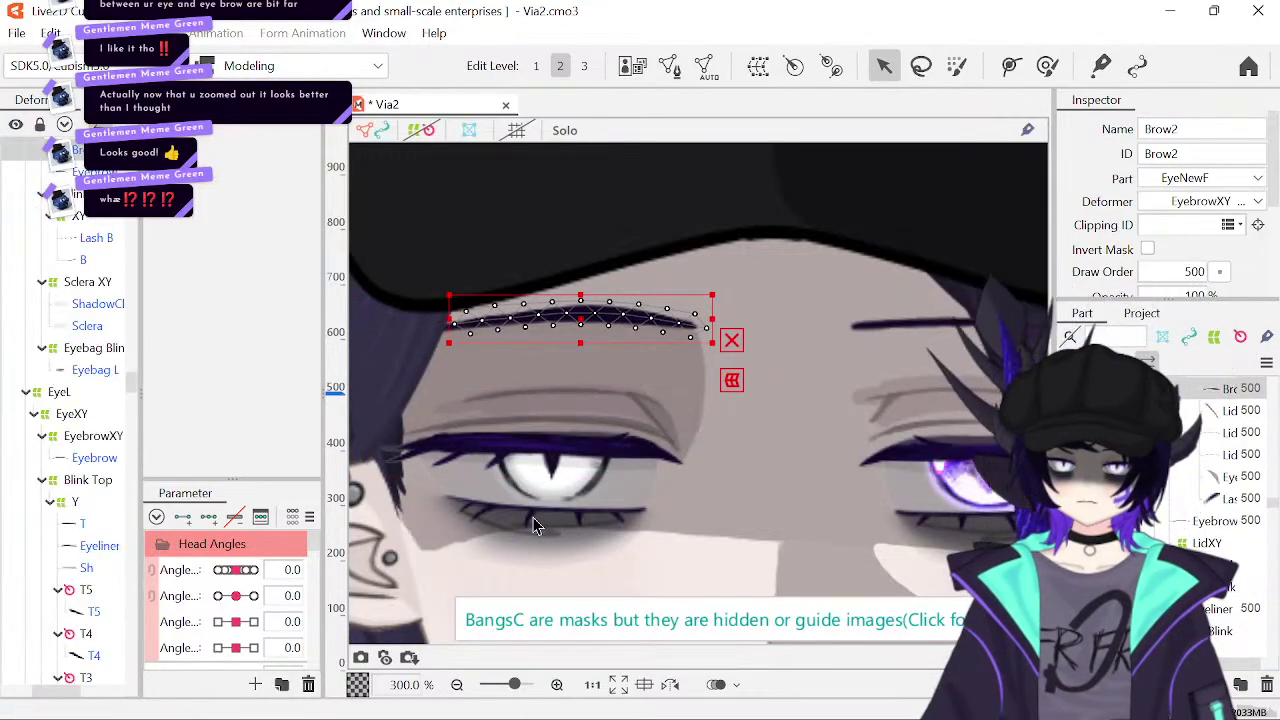
pyautogui.hotkey('ctrl', 'y')
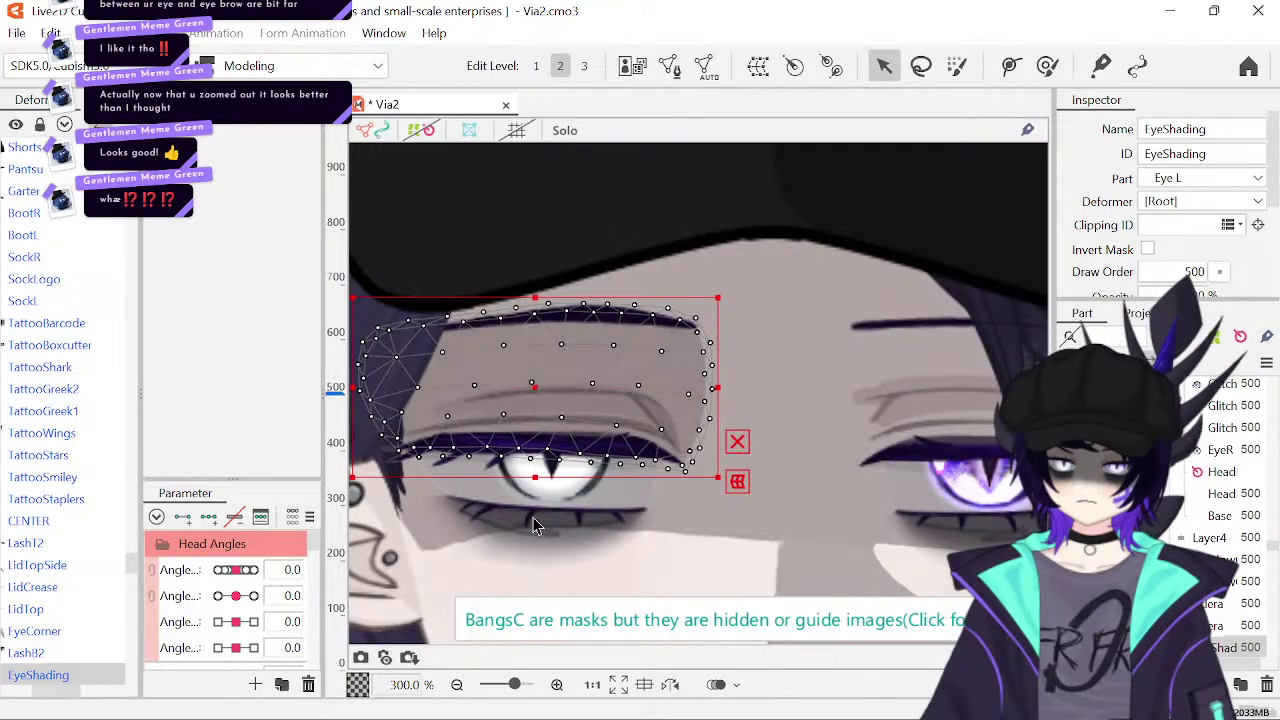
# - Refine EyeShading's upper inner corner with the Deform Brush at size 84.1 px, undoing unwanted strokes, deselect the mesh and save the model
pyautogui.click(557, 684)
pyautogui.click(1047, 65)
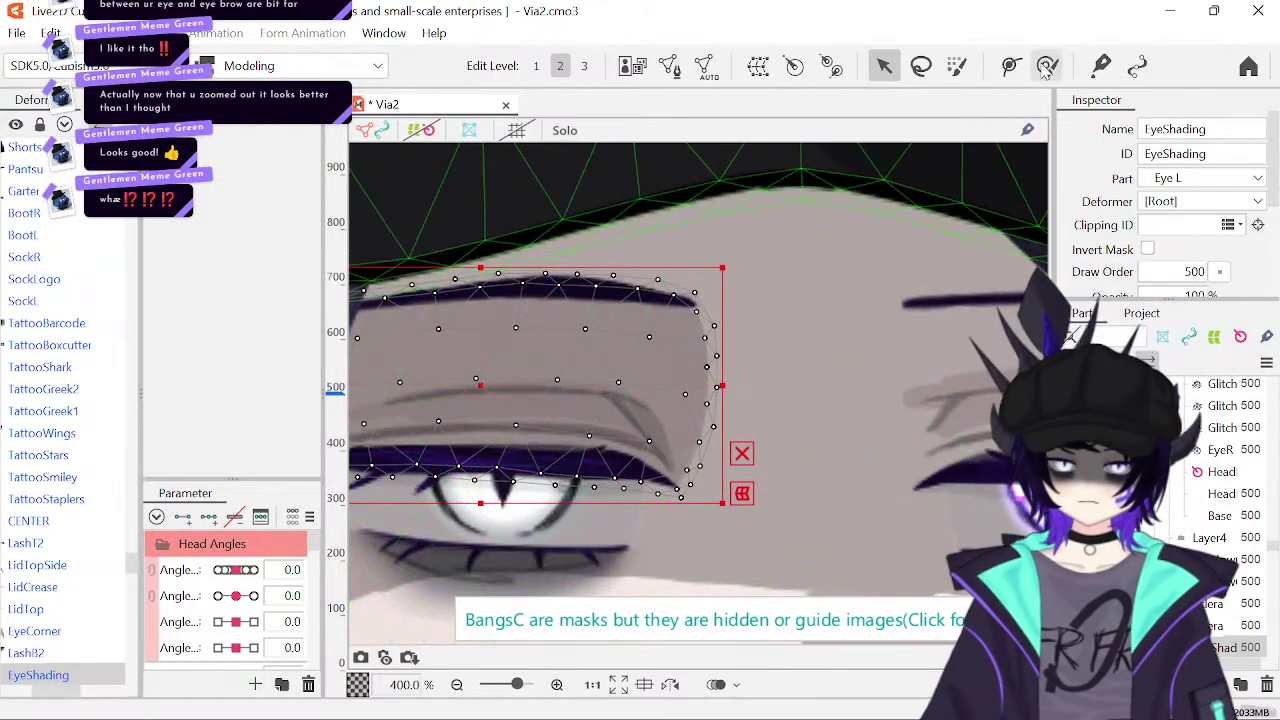
pyautogui.moveTo(718, 257); pyautogui.dragTo(737, 271)
pyautogui.hotkey('ctrl', 'z')
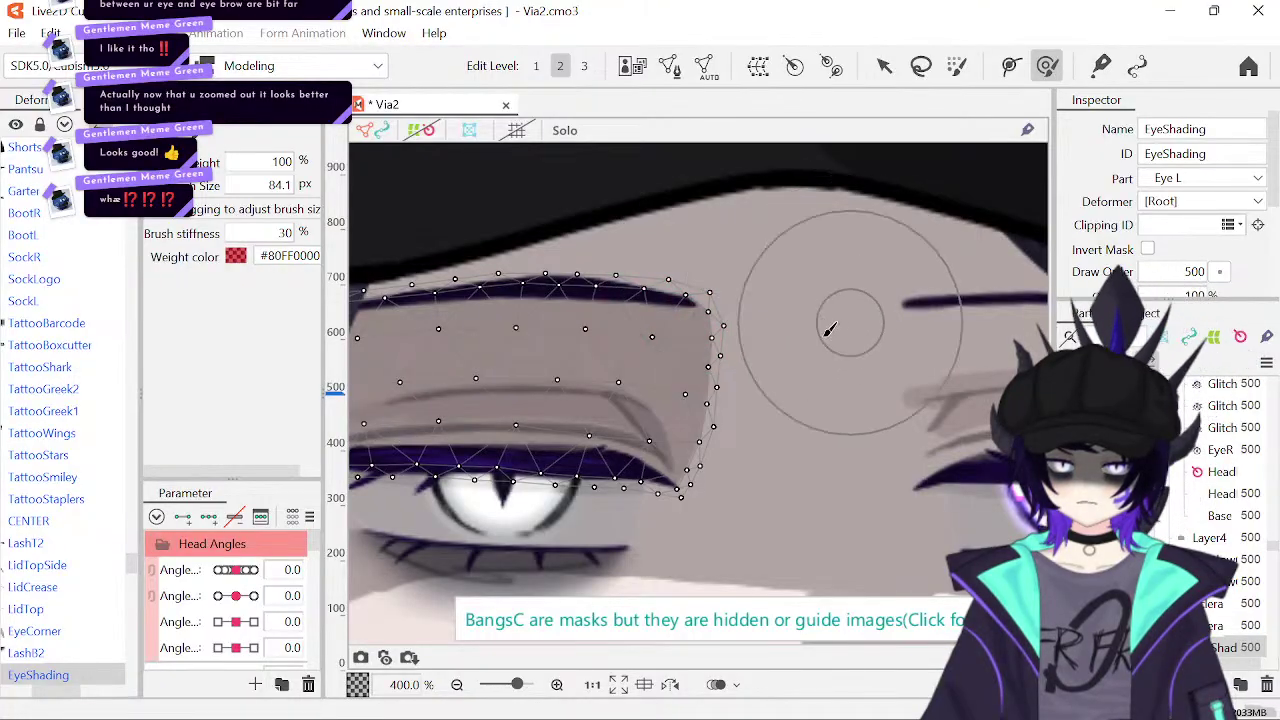
pyautogui.moveTo(771, 366); pyautogui.dragTo(780, 377)
pyautogui.hotkey('ctrl', 'z')
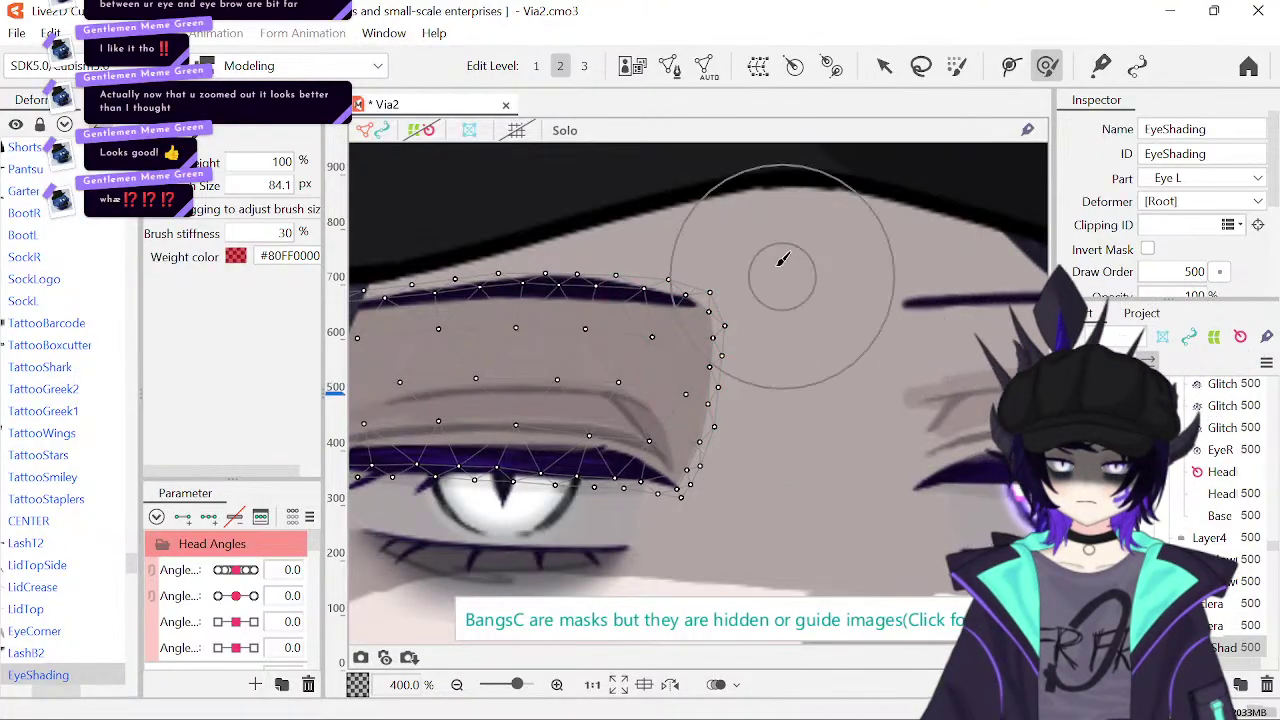
pyautogui.moveTo(771, 257); pyautogui.dragTo(750, 258)
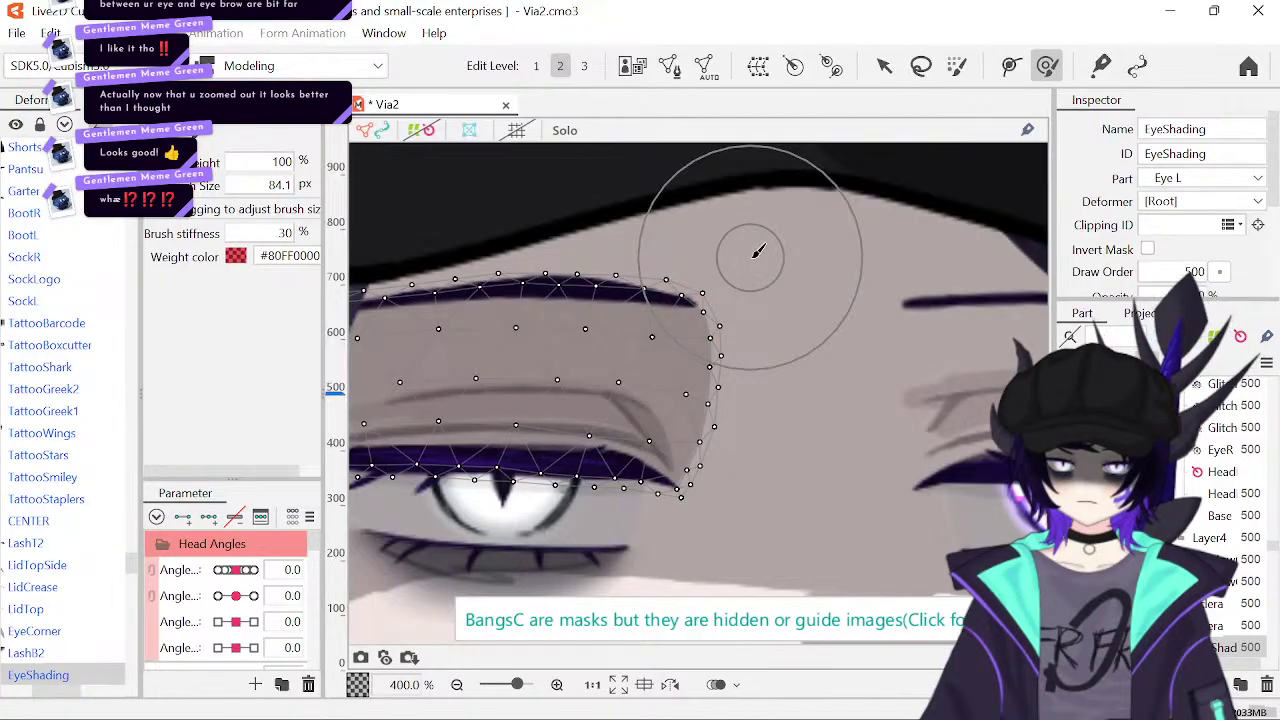
pyautogui.click(606, 668)
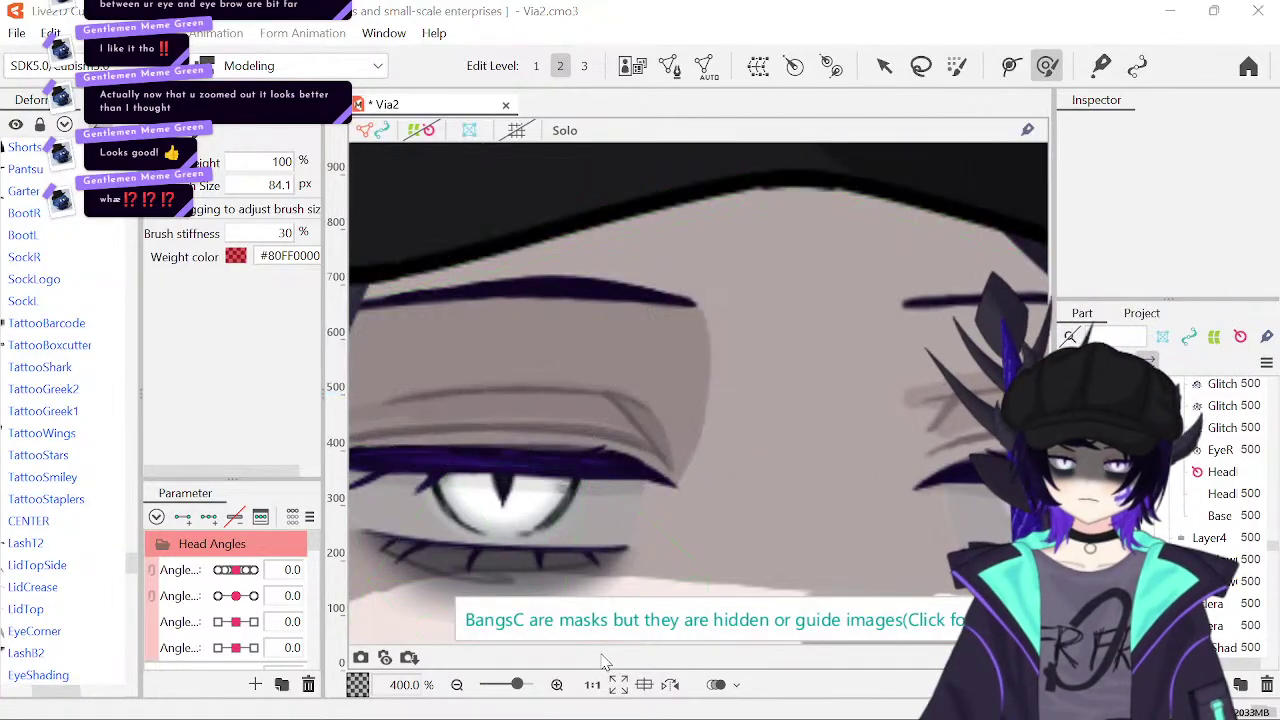
# - Examine the brow and eye shading of the white eye with the head and shoulders in view and up close
pyautogui.click(457, 685)
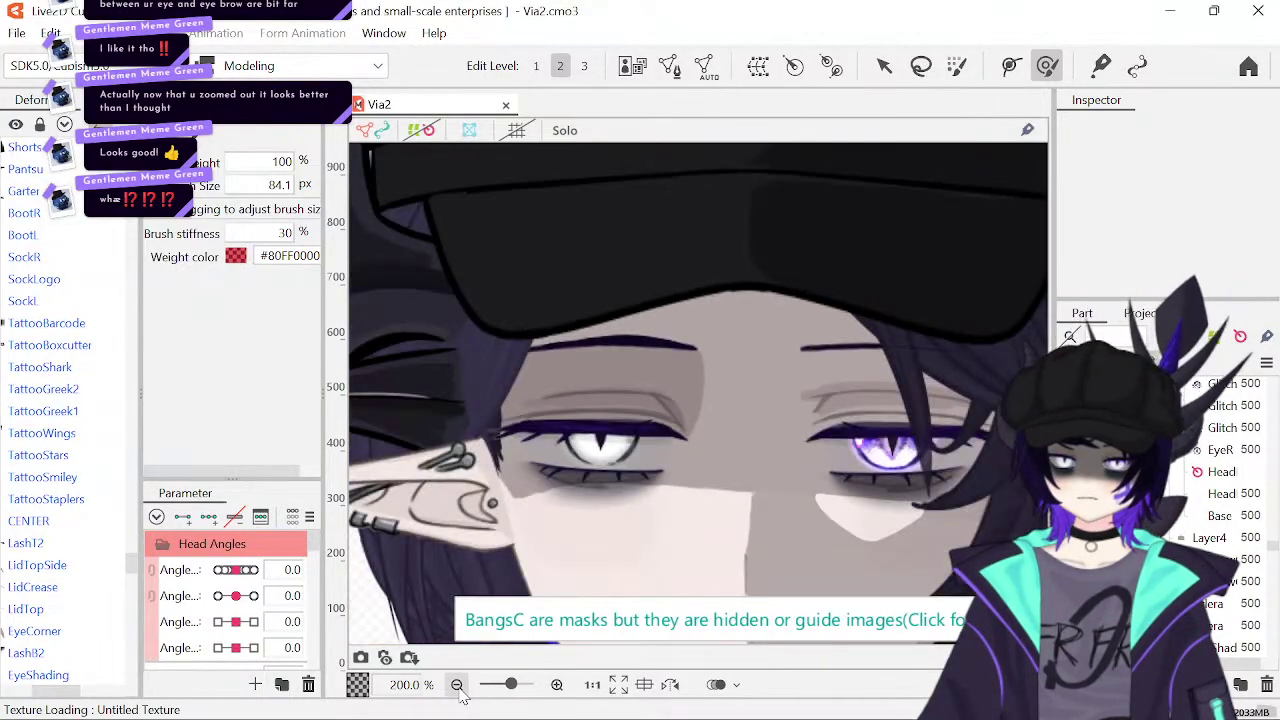
pyautogui.click(459, 688)
pyautogui.click(459, 688)
pyautogui.click(459, 688)
pyautogui.moveTo(756, 512); pyautogui.dragTo(737, 371)
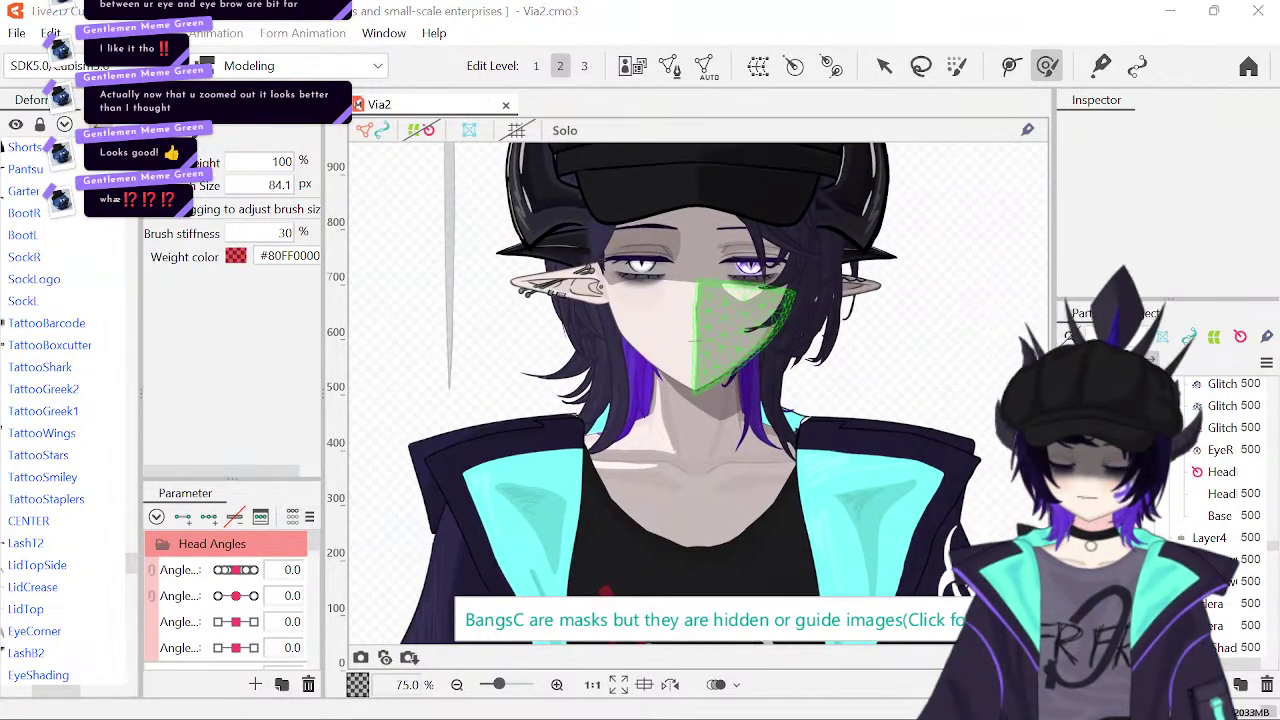
pyautogui.scroll(2, 715, 380)
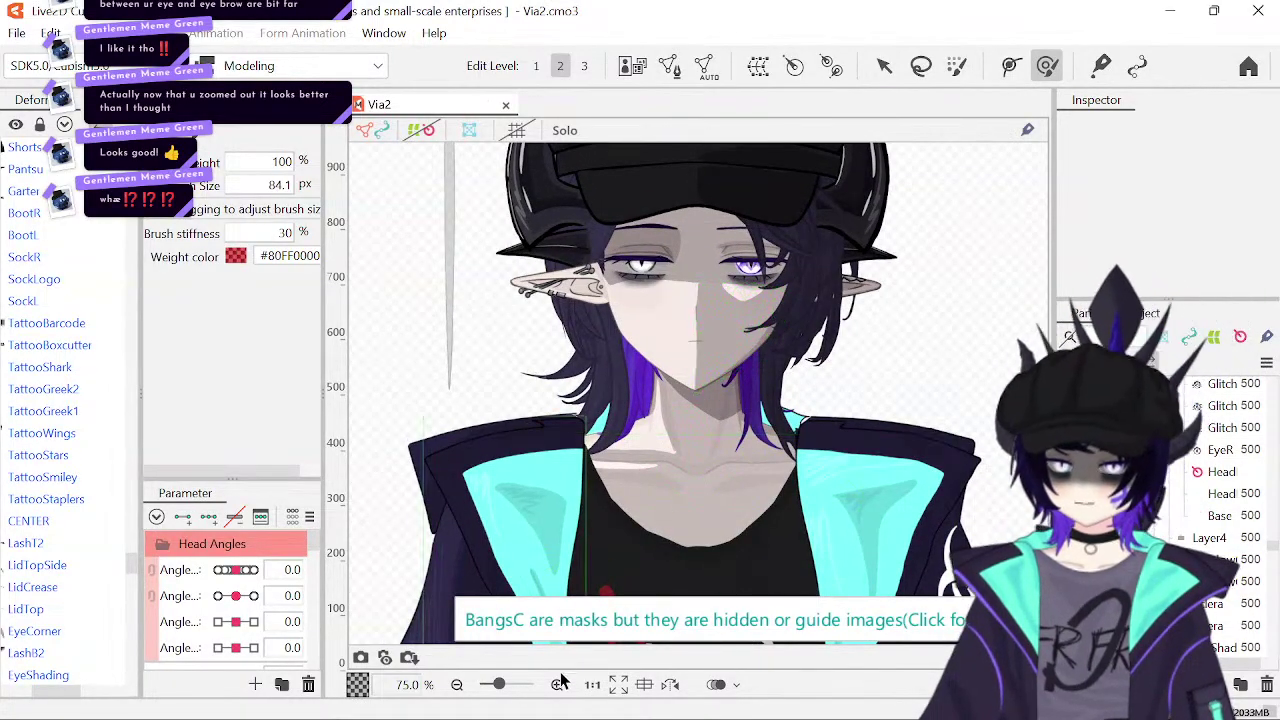
pyautogui.scroll(2, 700, 370)
pyautogui.moveTo(660, 225); pyautogui.dragTo(692, 505)
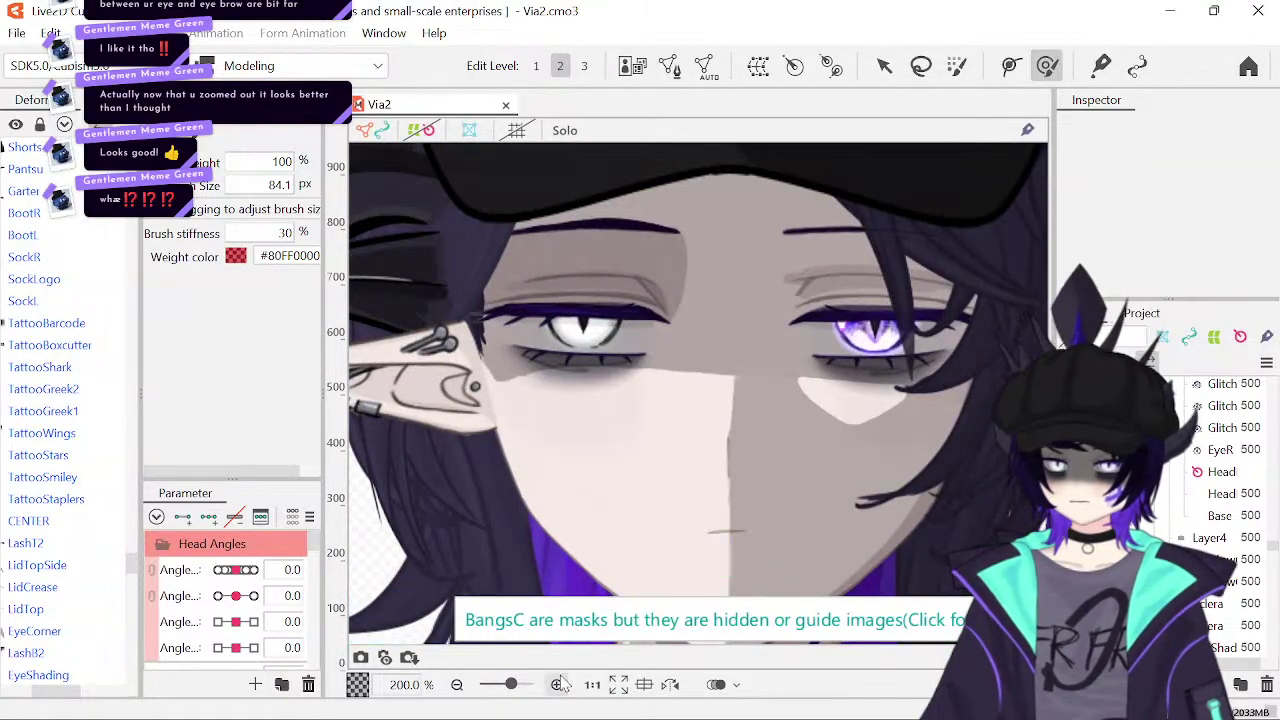
pyautogui.scroll(2, 601, 213)
pyautogui.moveTo(601, 213); pyautogui.dragTo(700, 300)
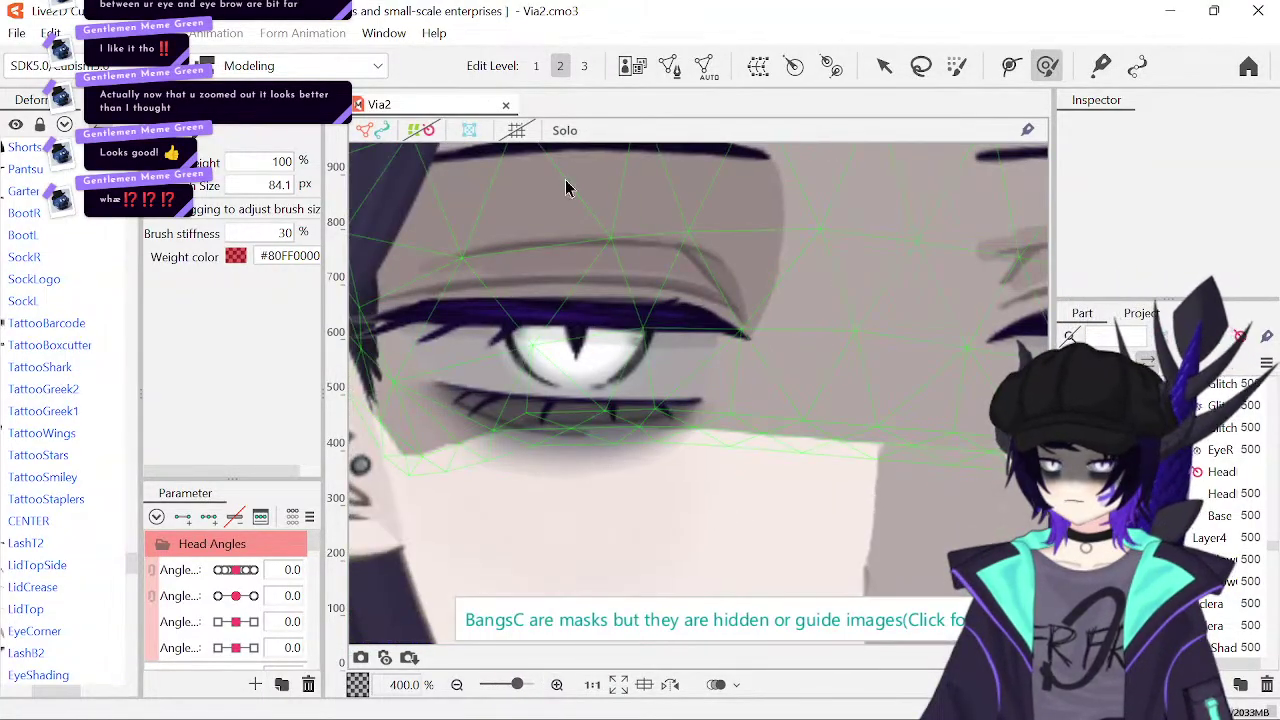
pyautogui.moveTo(566, 243); pyautogui.dragTo(573, 268)
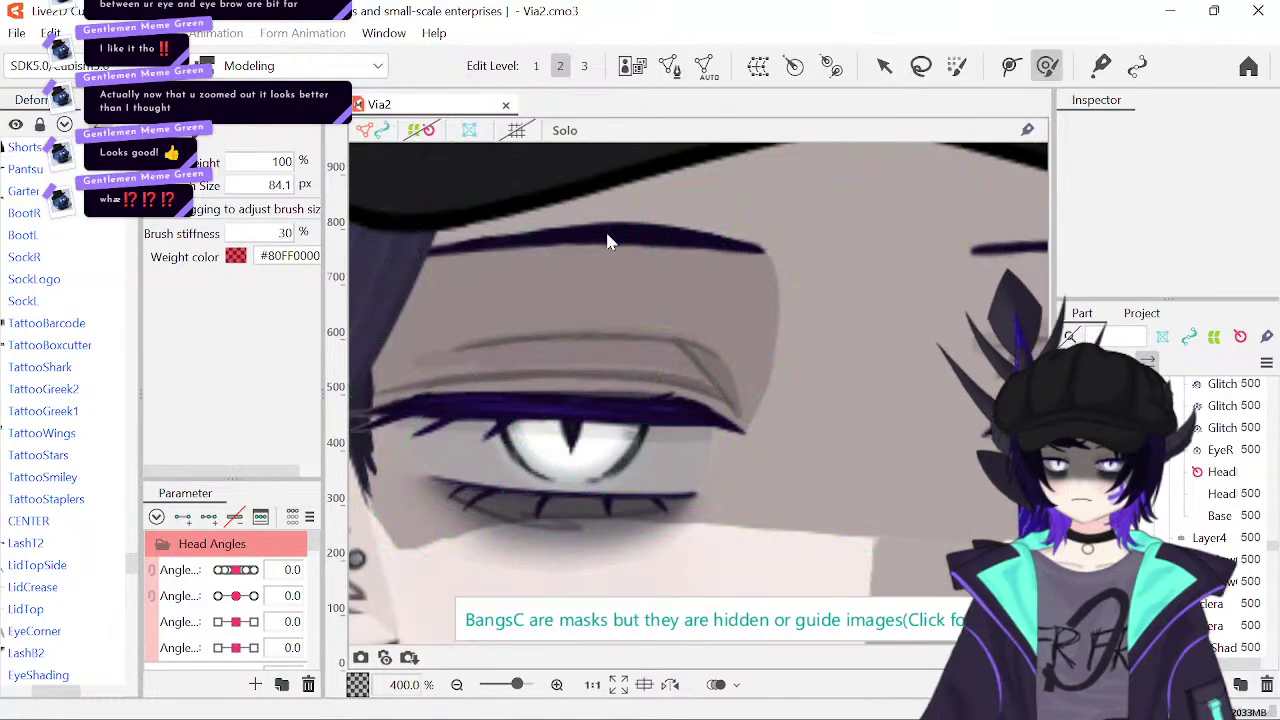
# - Move the EyebrowXY deformer holding Brow2 slightly down toward the white eye, then deselect it
pyautogui.click(892, 415)
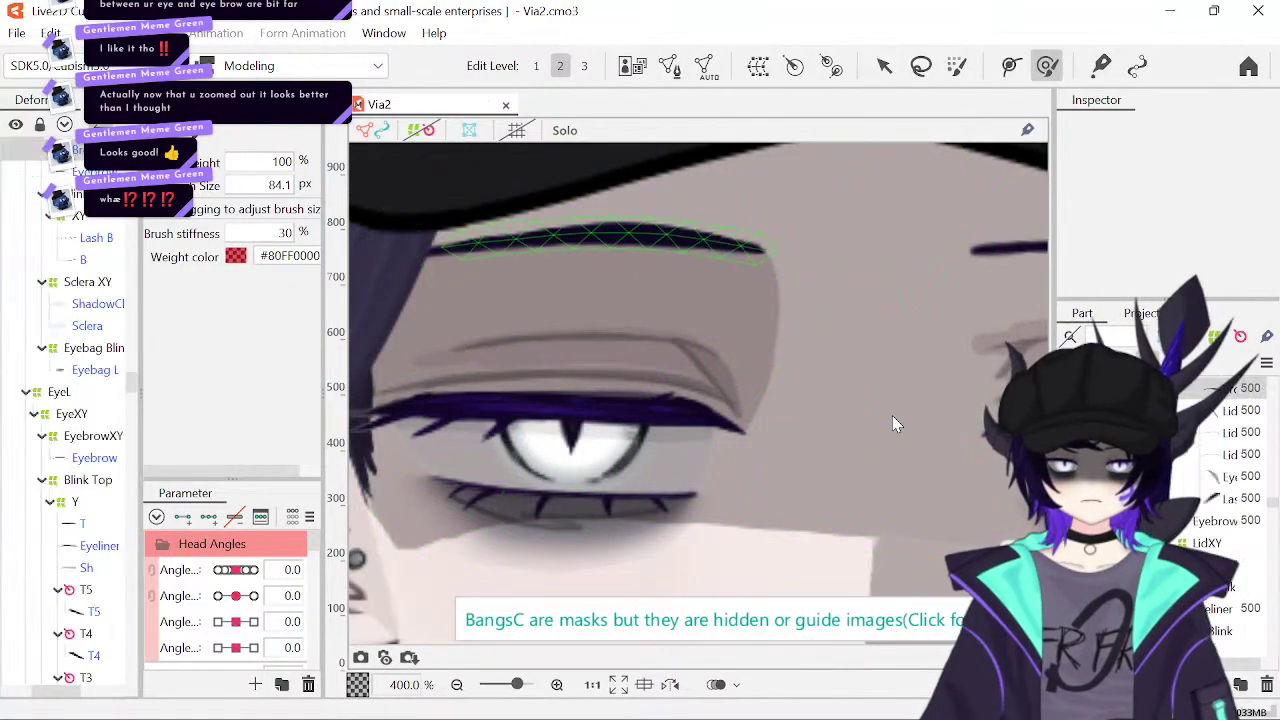
pyautogui.scroll(1, 112, 428)
pyautogui.click(93, 367)
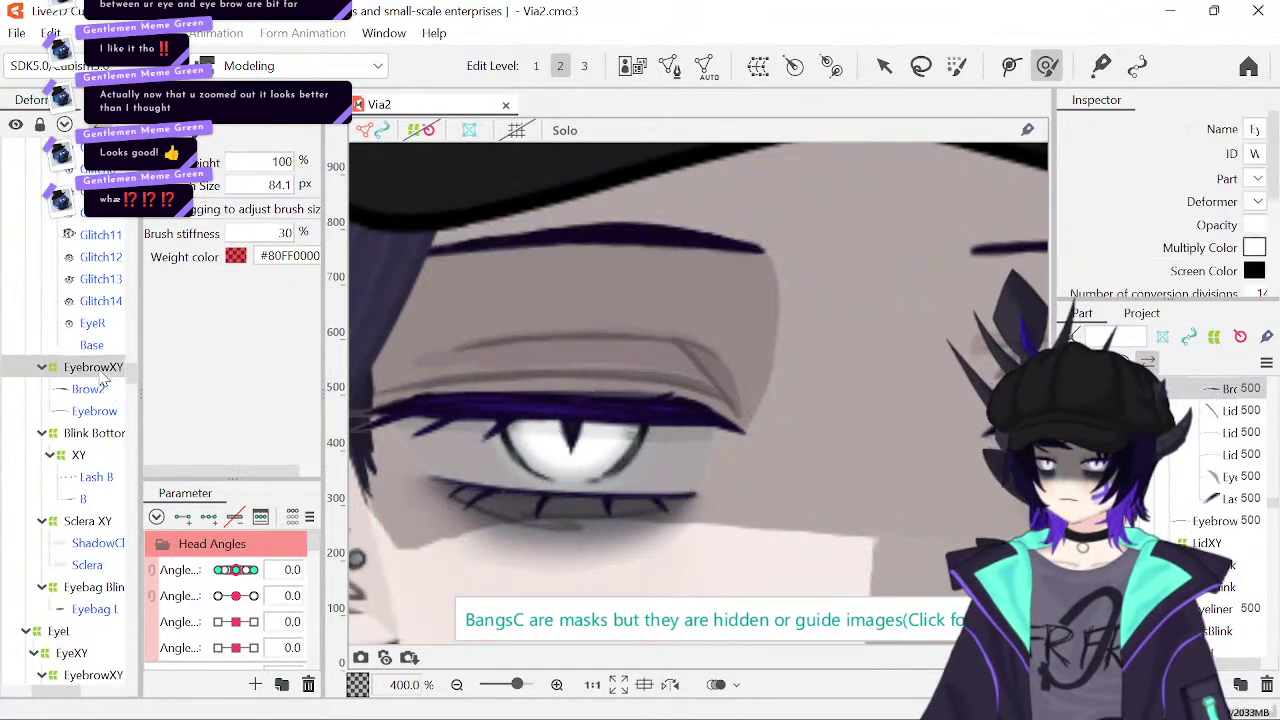
pyautogui.click(885, 67)
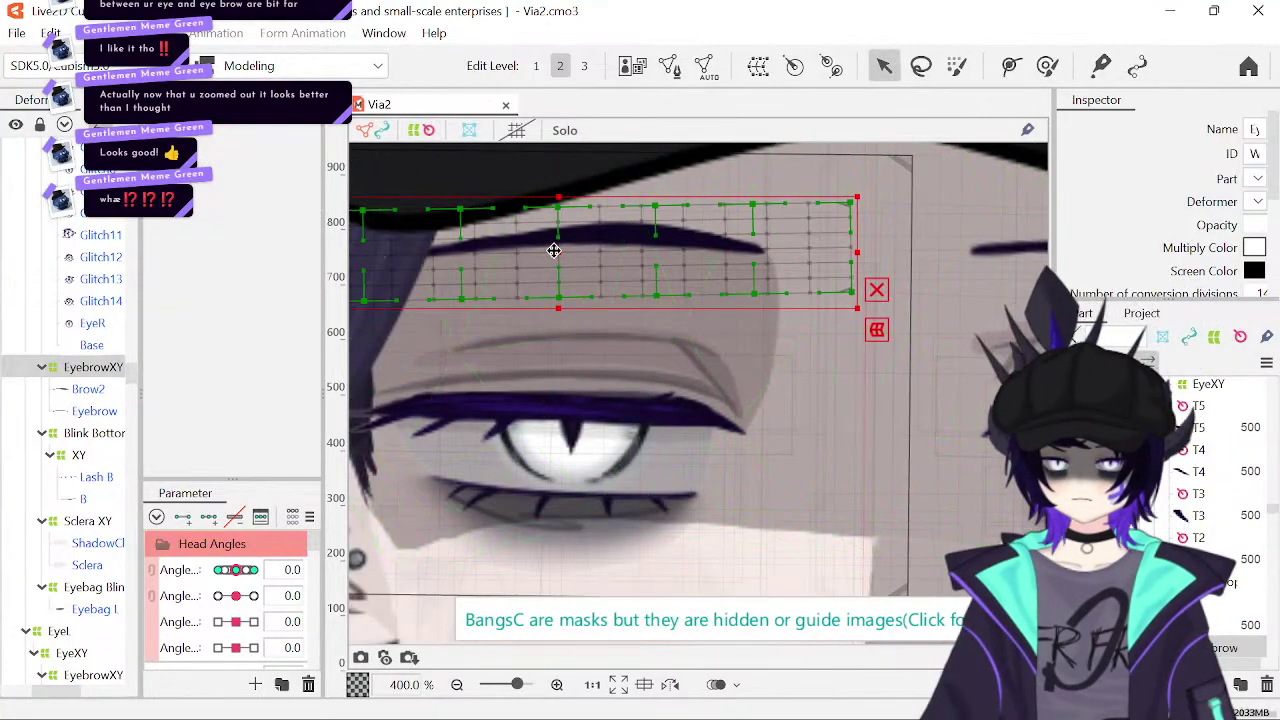
pyautogui.moveTo(554, 251); pyautogui.dragTo(553, 269)
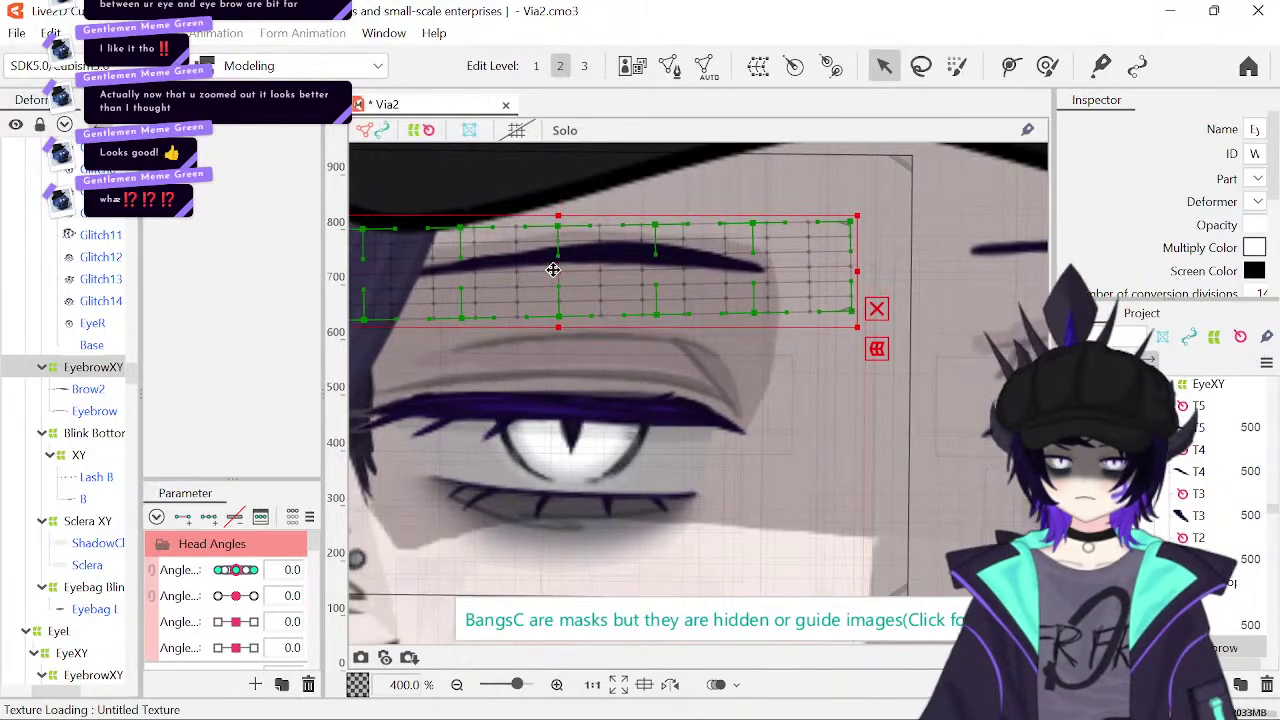
pyautogui.click(456, 684)
pyautogui.click(456, 684)
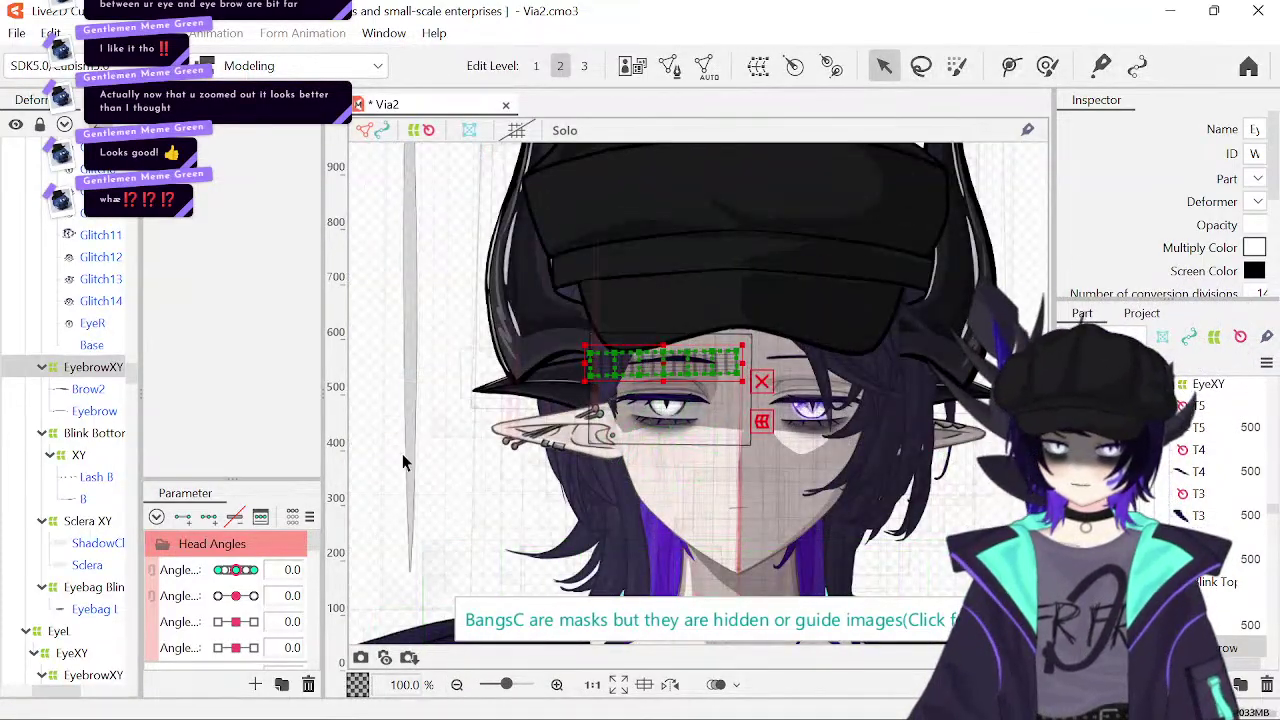
pyautogui.click(367, 458)
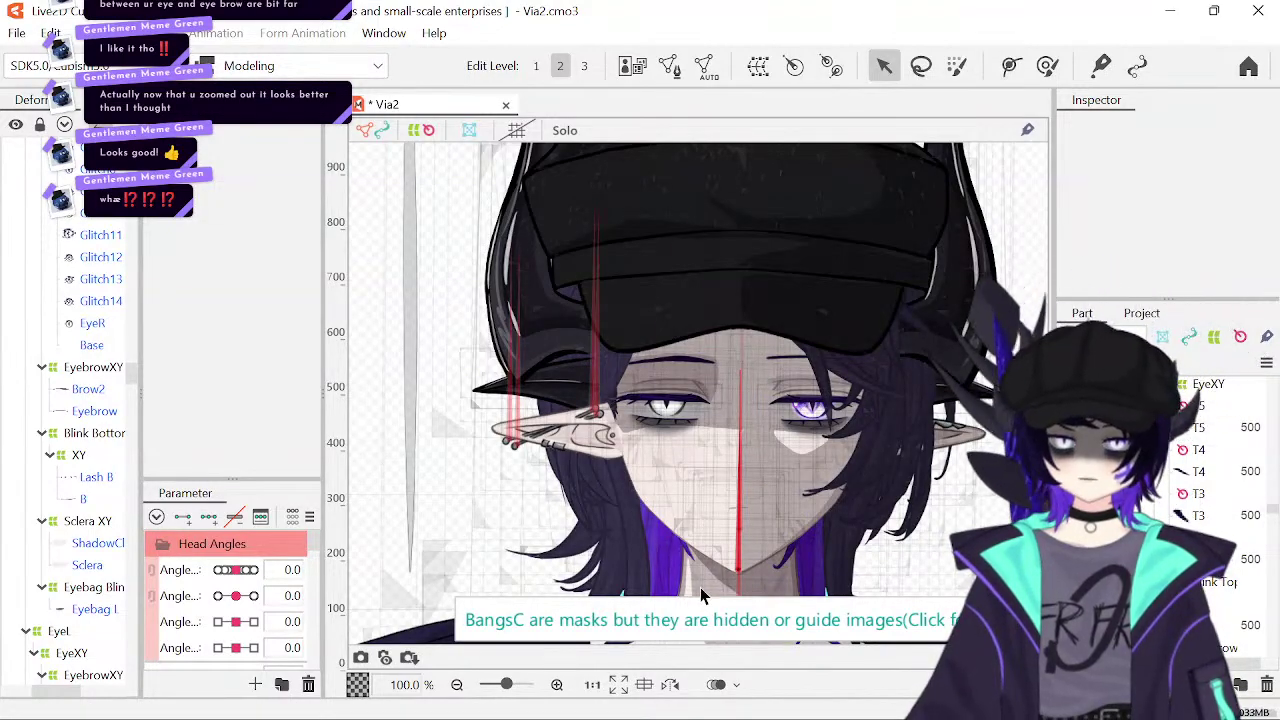
# - Squash EyeShading from its upper edge down to the lowered brow above the white eye, then deselect it
pyautogui.click(557, 684)
pyautogui.click(557, 684)
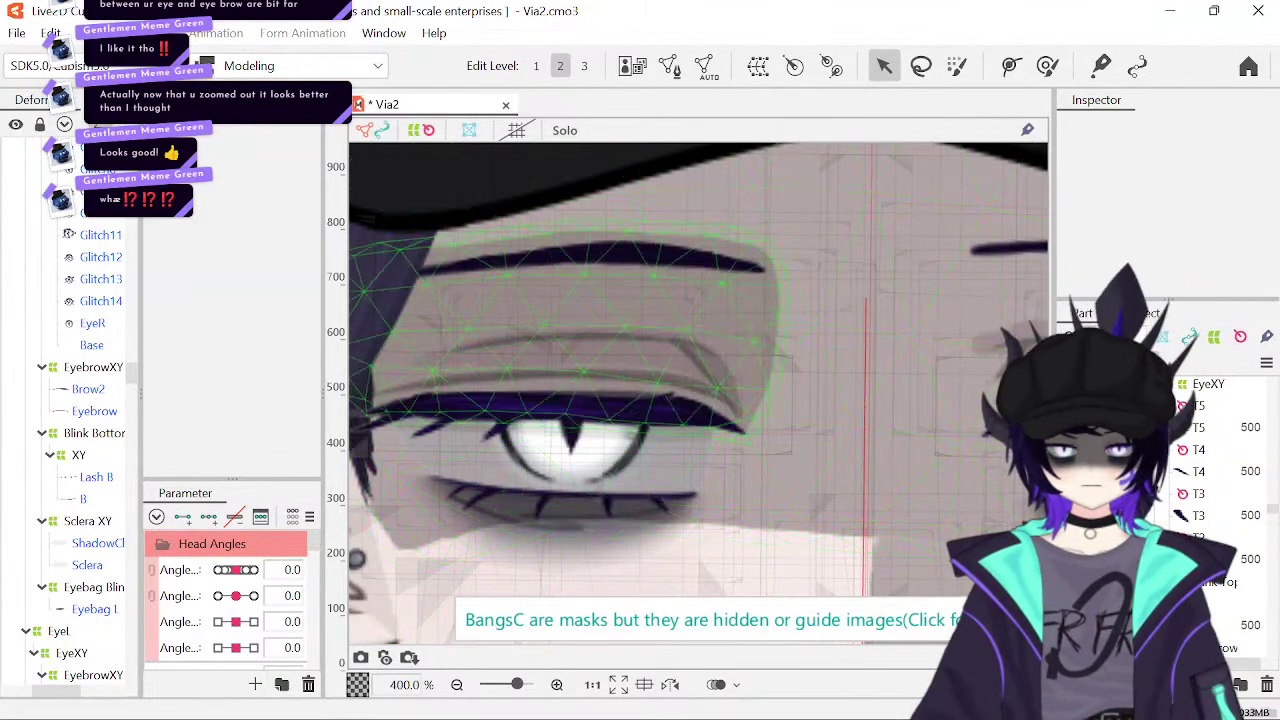
pyautogui.click(546, 211)
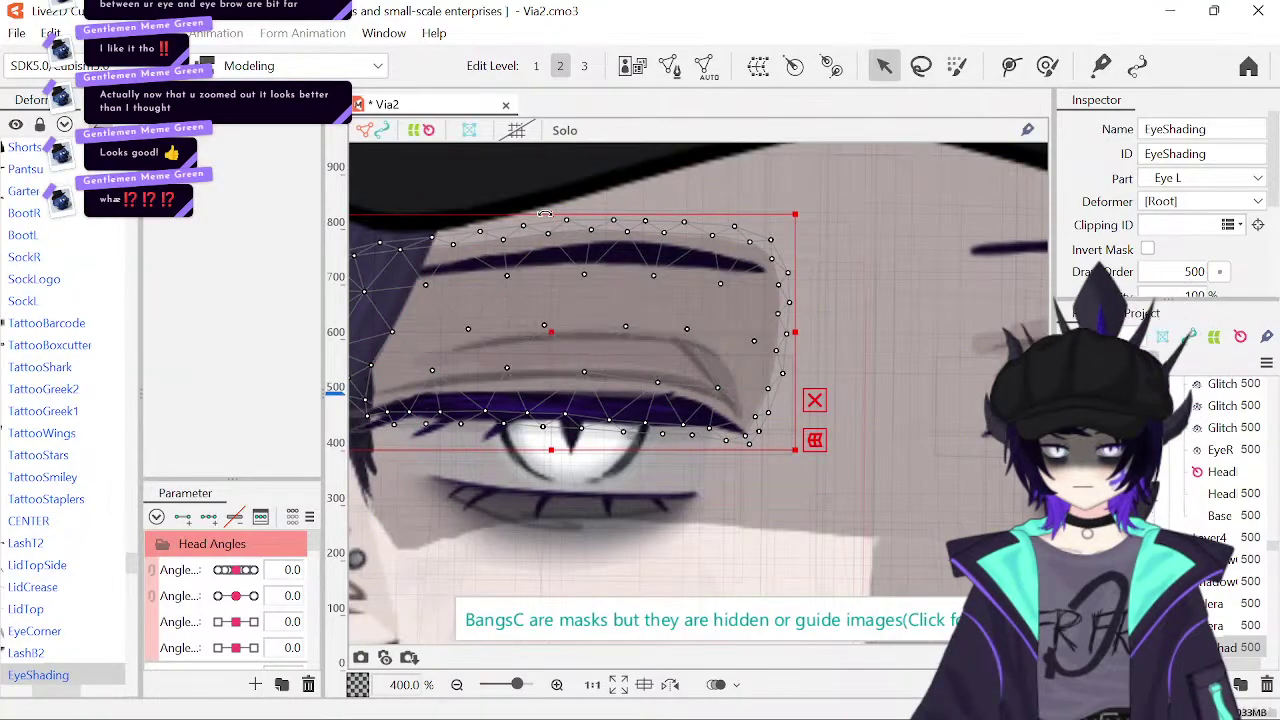
pyautogui.moveTo(551, 215); pyautogui.dragTo(548, 236)
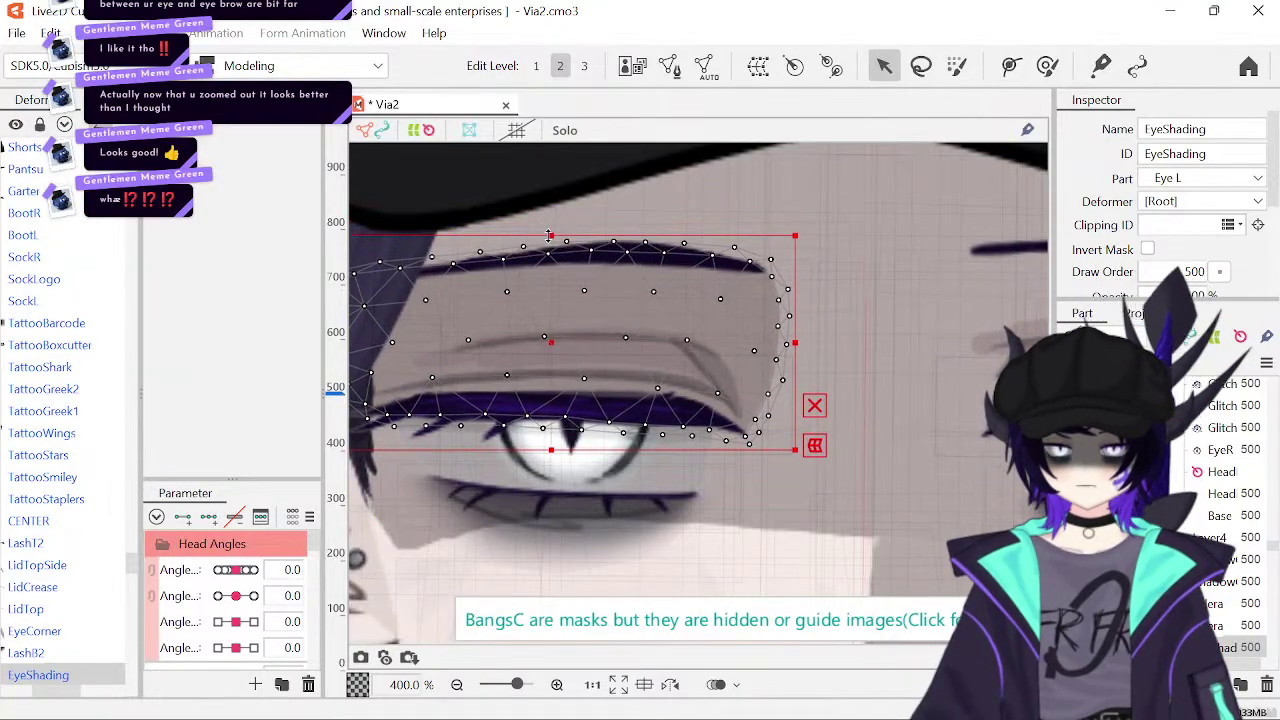
pyautogui.press('Escape')
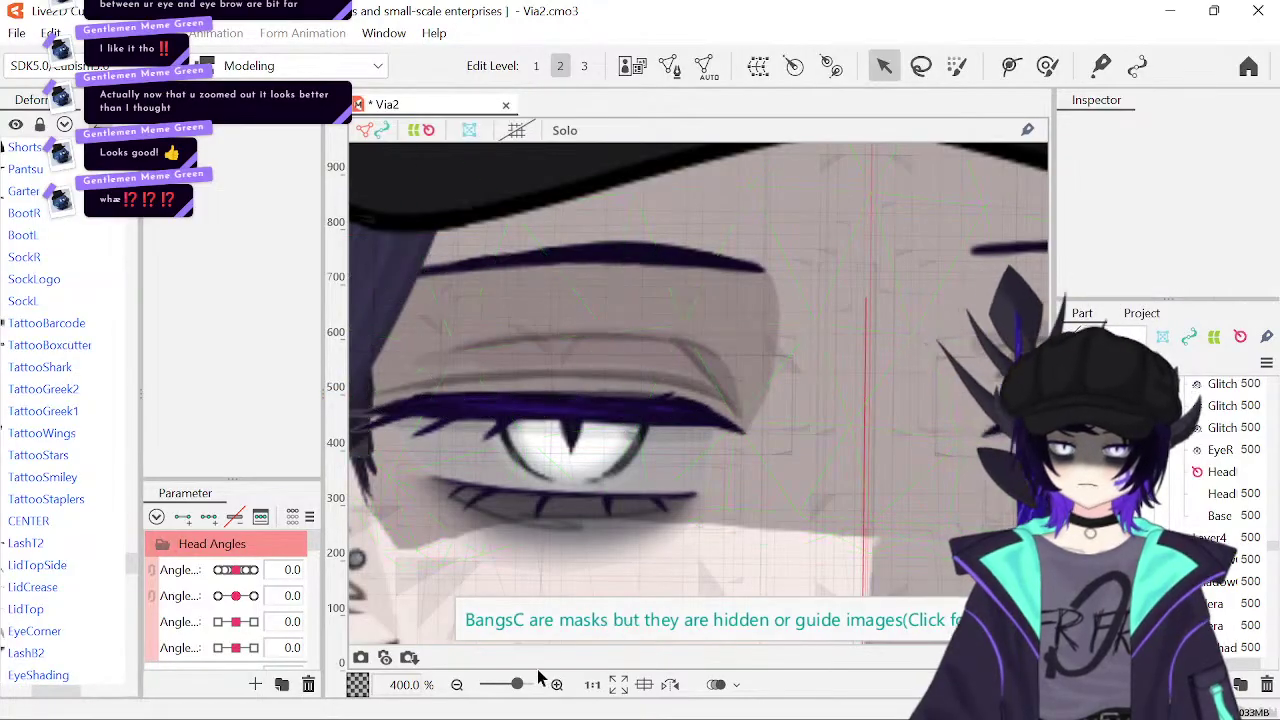
# - Hide the deformers, check the lowered brow and shading with head and shoulders in view, and save the model
pyautogui.click(456, 684)
pyautogui.click(456, 684)
pyautogui.click(456, 684)
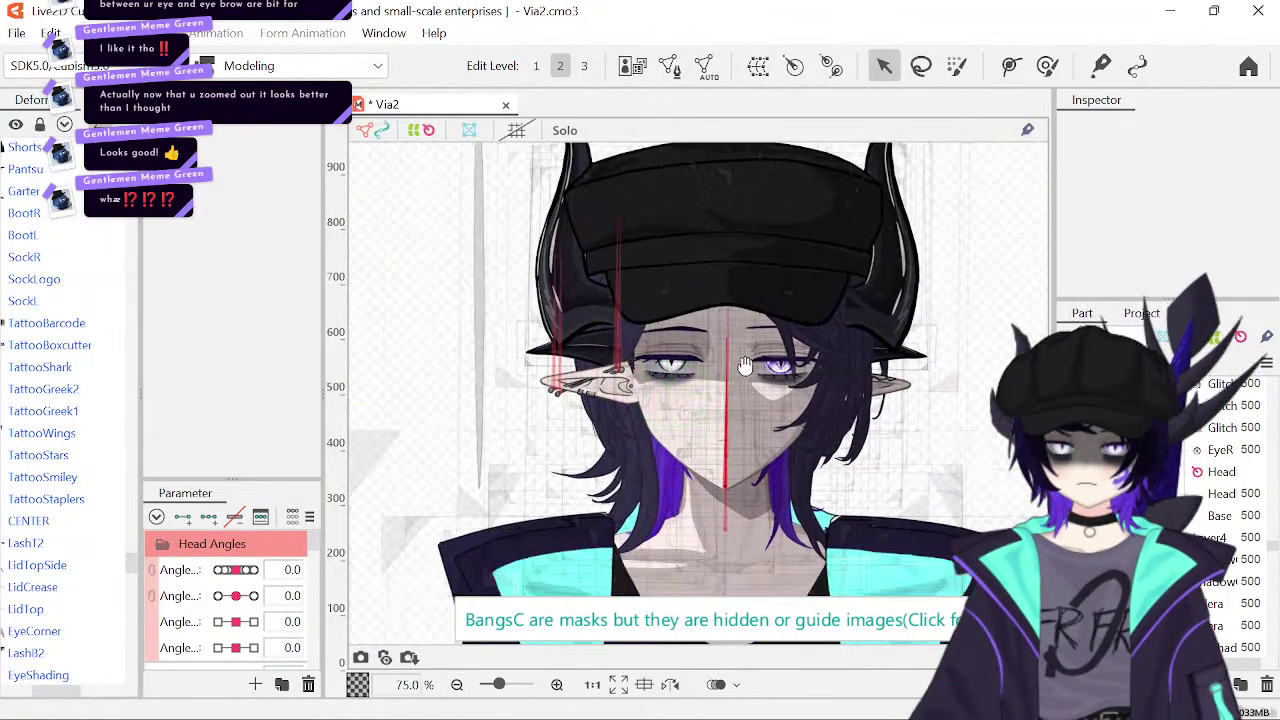
pyautogui.moveTo(745, 365); pyautogui.dragTo(725, 255)
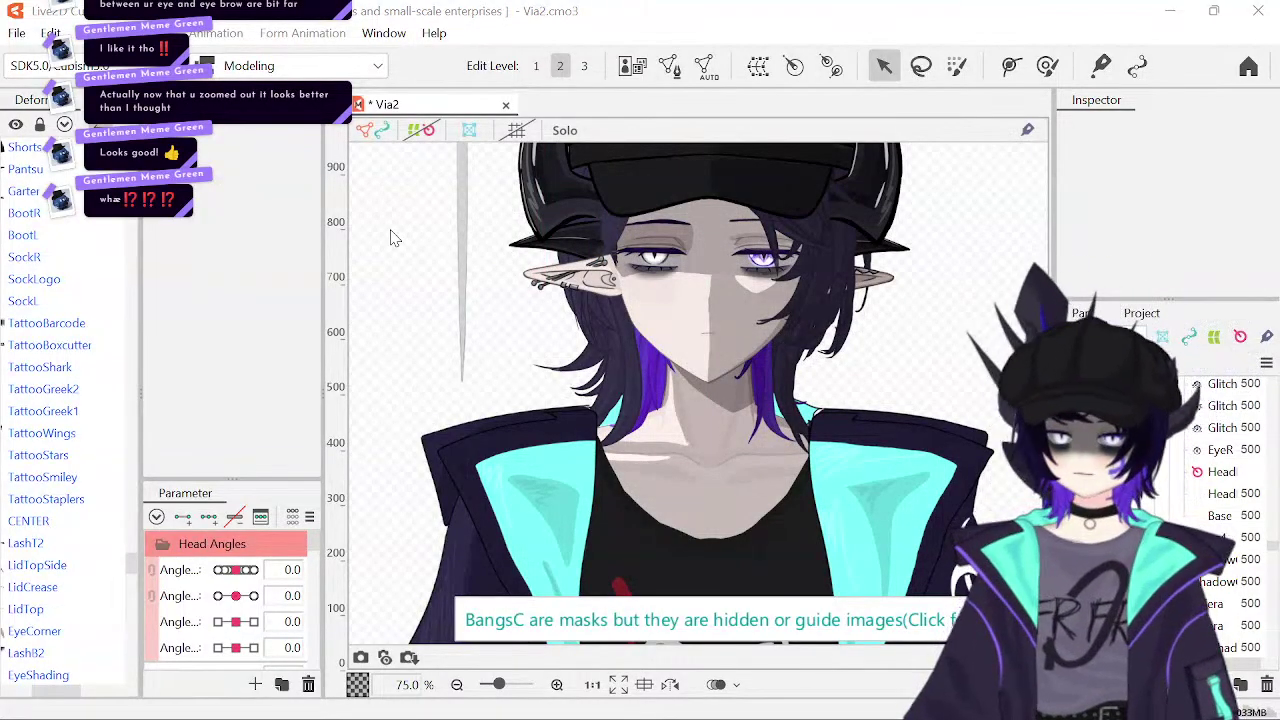
pyautogui.hotkey('ctrl', 's')
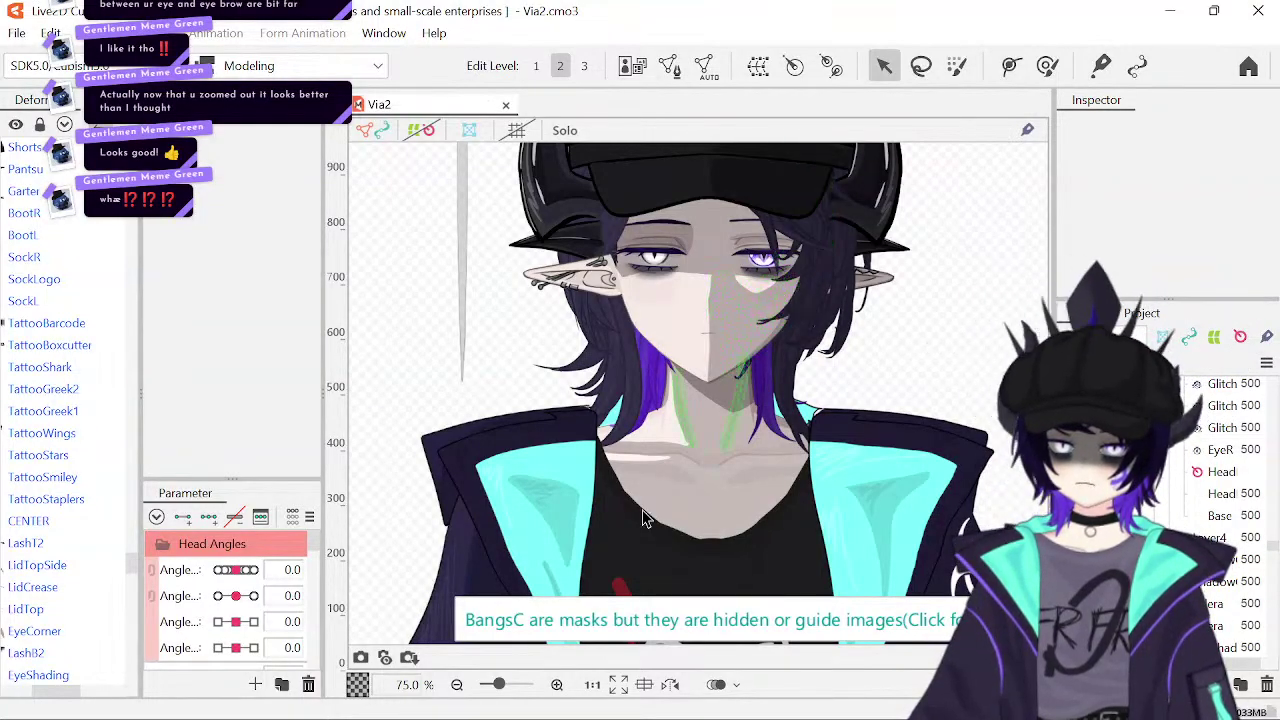
# - Reshape EyeShading's inner edge between the brow and the inner eye corner with the Deform Brush at size 84.1 px
pyautogui.scroll(5, 642, 578)
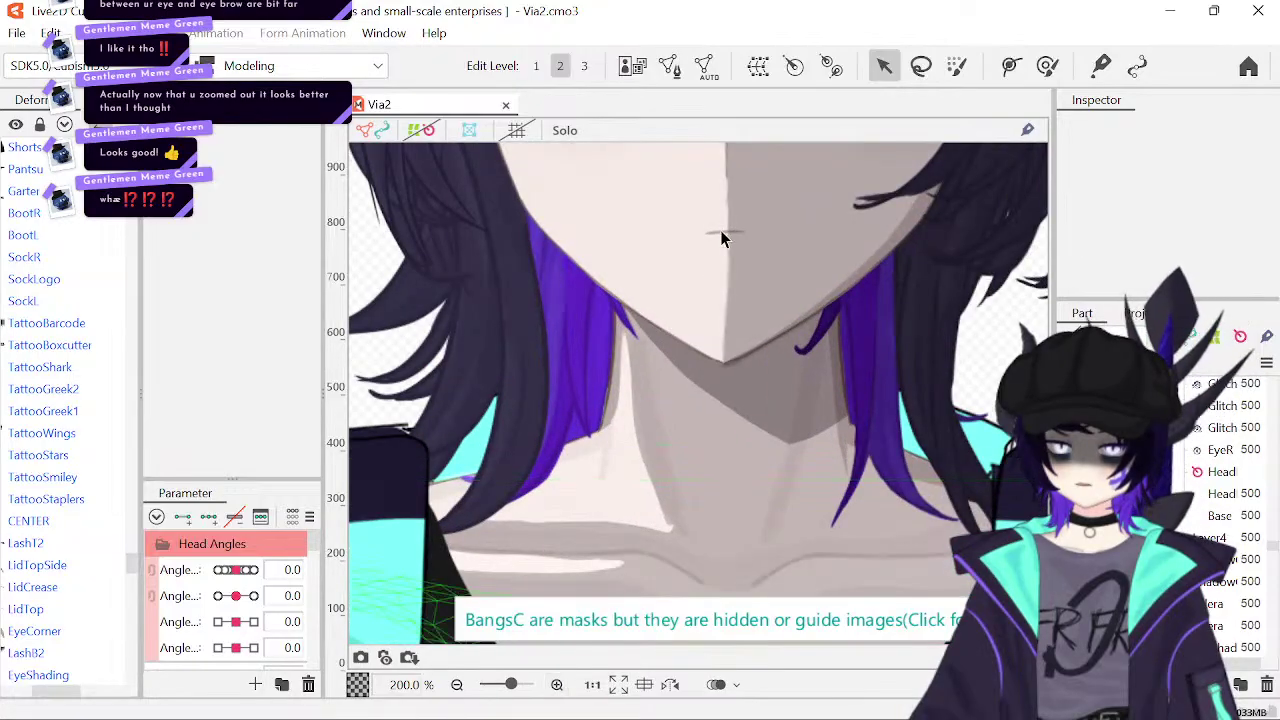
pyautogui.moveTo(723, 237); pyautogui.dragTo(744, 536)
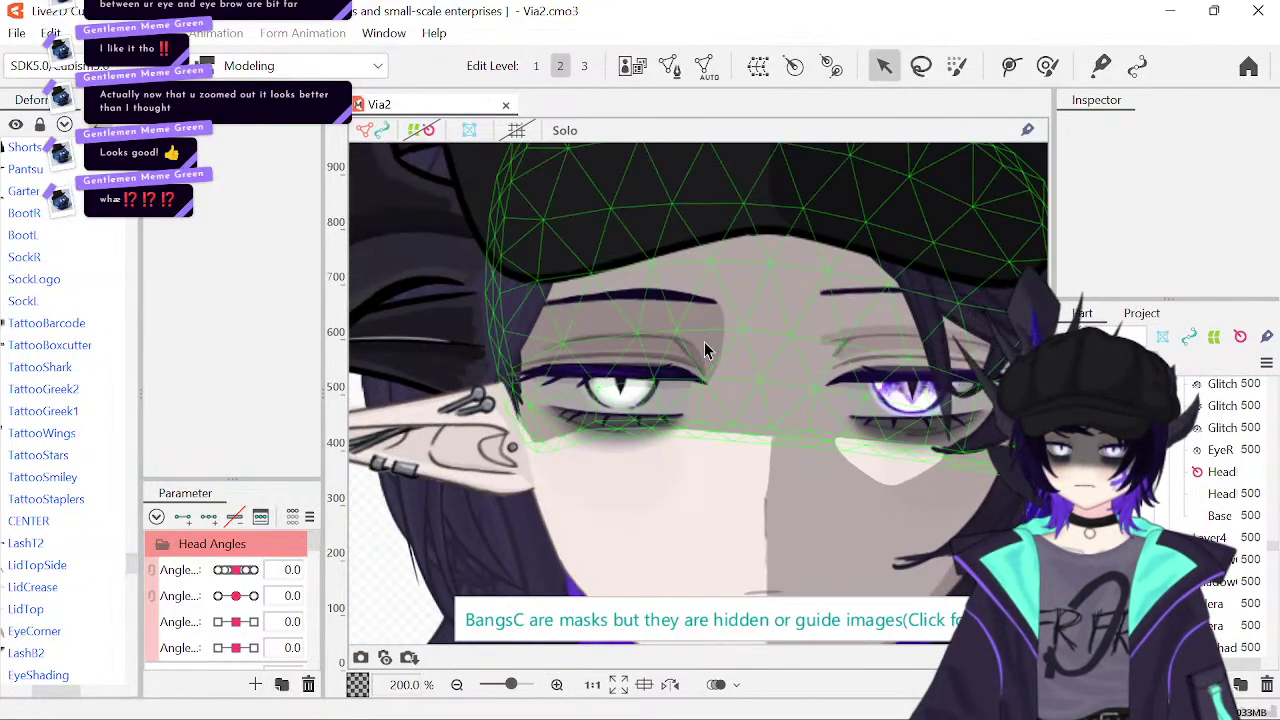
pyautogui.click(557, 684)
pyautogui.click(557, 684)
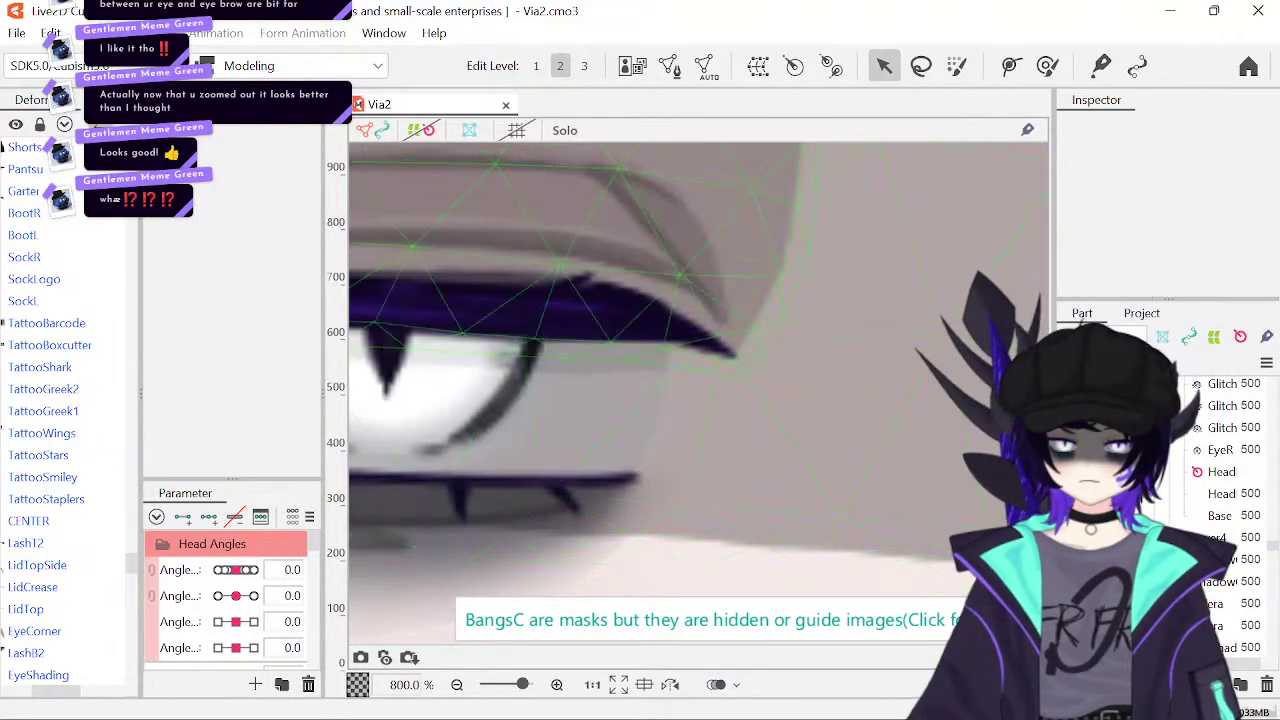
pyautogui.click(885, 272)
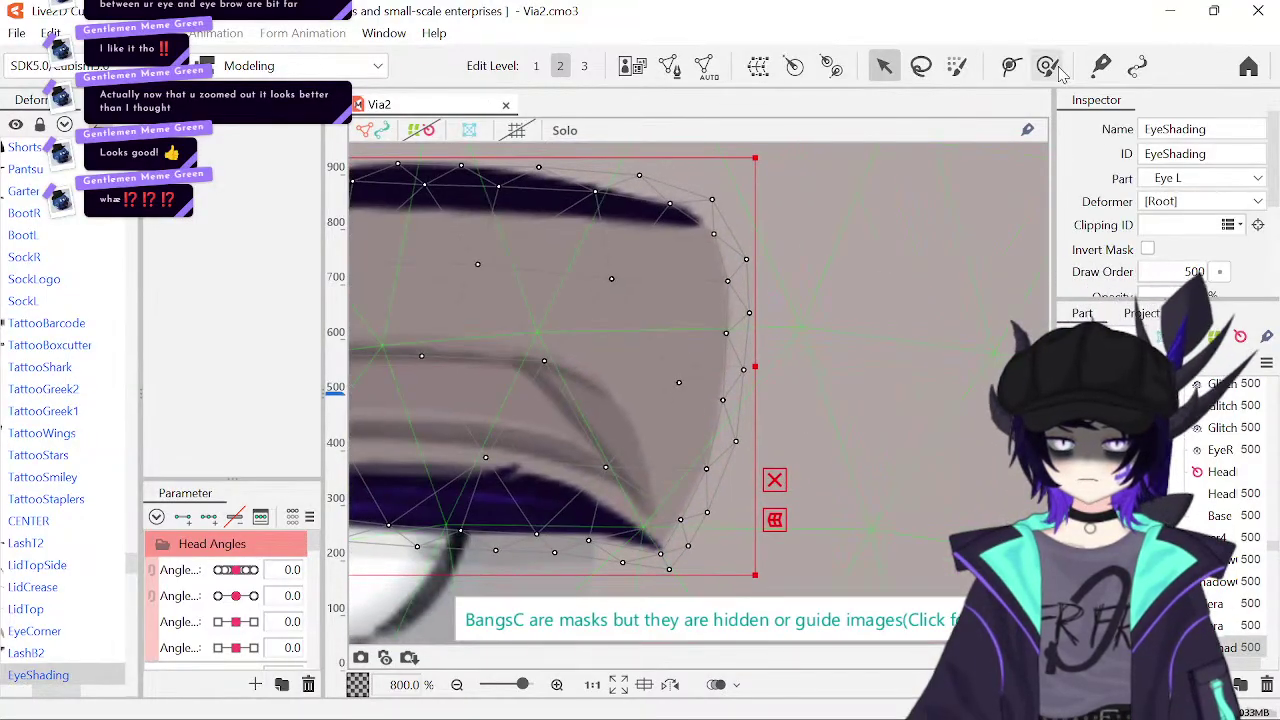
pyautogui.press('g')
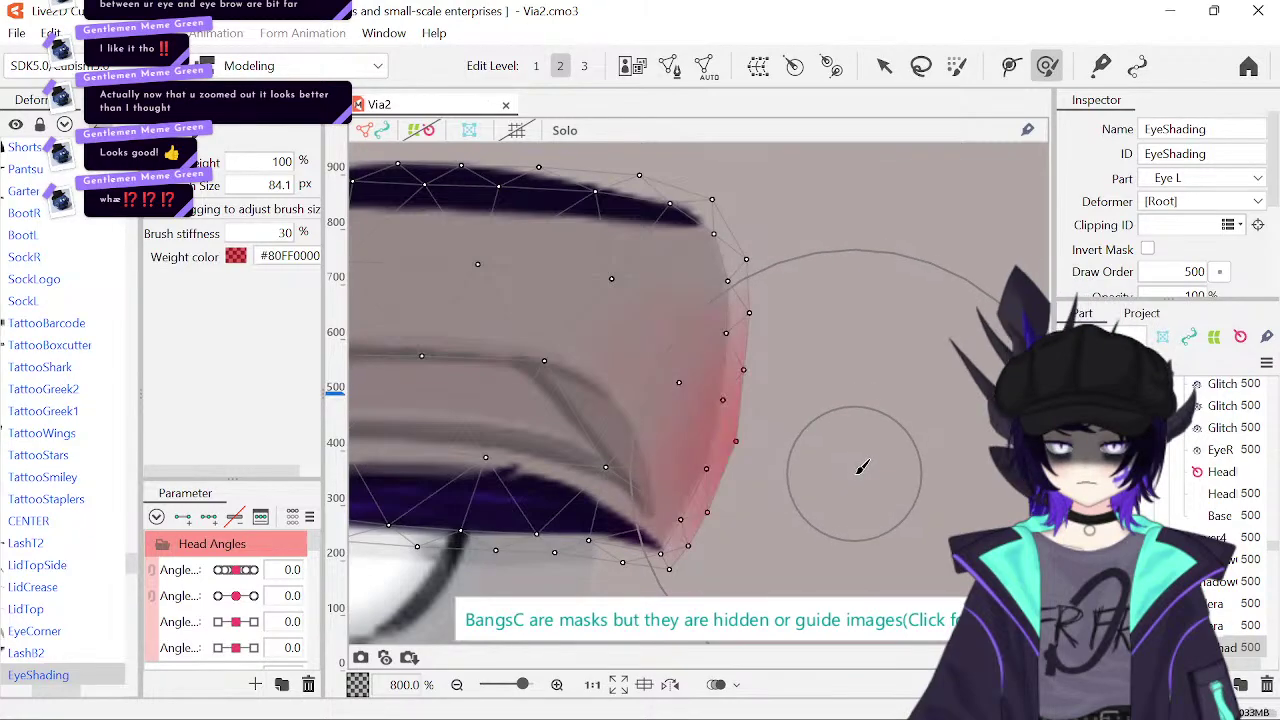
pyautogui.moveTo(860, 457)
pyautogui.mouseDown()
pyautogui.moveTo(837, 514)
pyautogui.moveTo(817, 508)
pyautogui.moveTo(843, 471)
pyautogui.moveTo(843, 423)
pyautogui.moveTo(849, 494)
pyautogui.mouseUp()
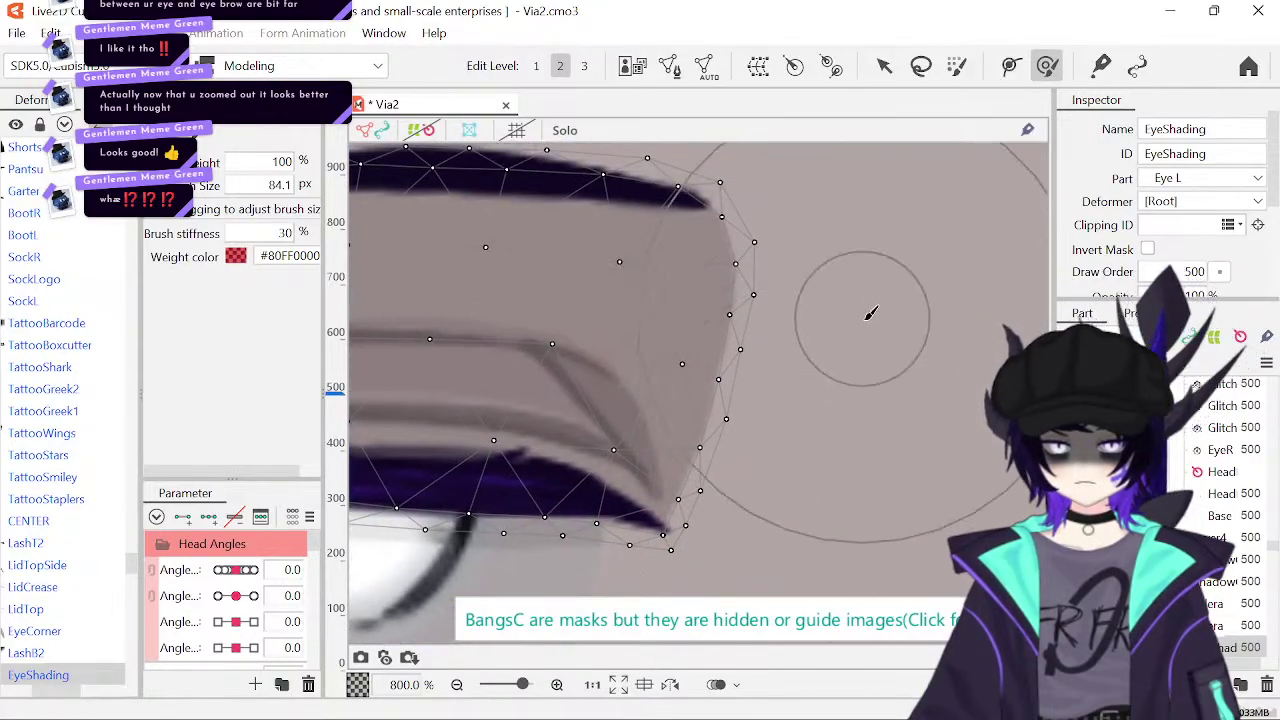
pyautogui.moveTo(870, 314)
pyautogui.mouseDown()
pyautogui.moveTo(876, 328)
pyautogui.moveTo(863, 309)
pyautogui.mouseUp()
pyautogui.moveTo(852, 246)
pyautogui.mouseDown()
pyautogui.moveTo(911, 369)
pyautogui.moveTo(926, 257)
pyautogui.moveTo(923, 289)
pyautogui.mouseUp()
pyautogui.moveTo(929, 457)
pyautogui.mouseDown()
pyautogui.moveTo(931, 471)
pyautogui.moveTo(912, 472)
pyautogui.moveTo(914, 460)
pyautogui.mouseUp()
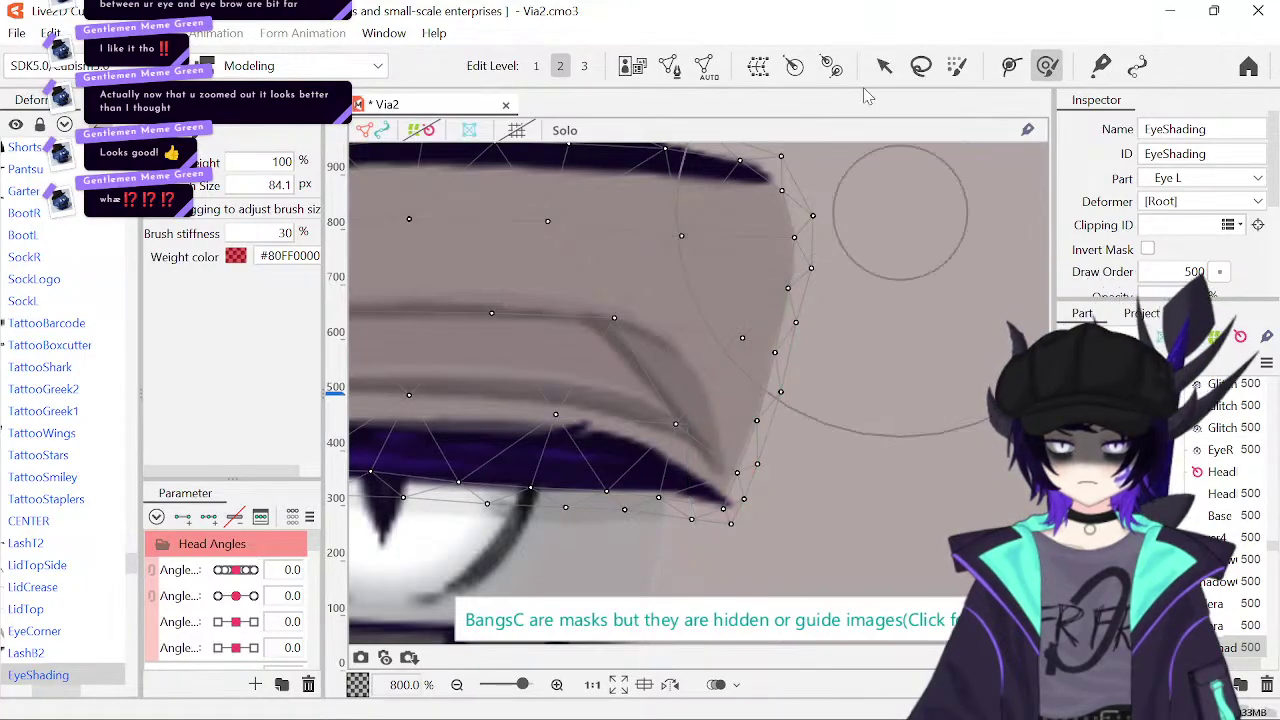
pyautogui.click(886, 67)
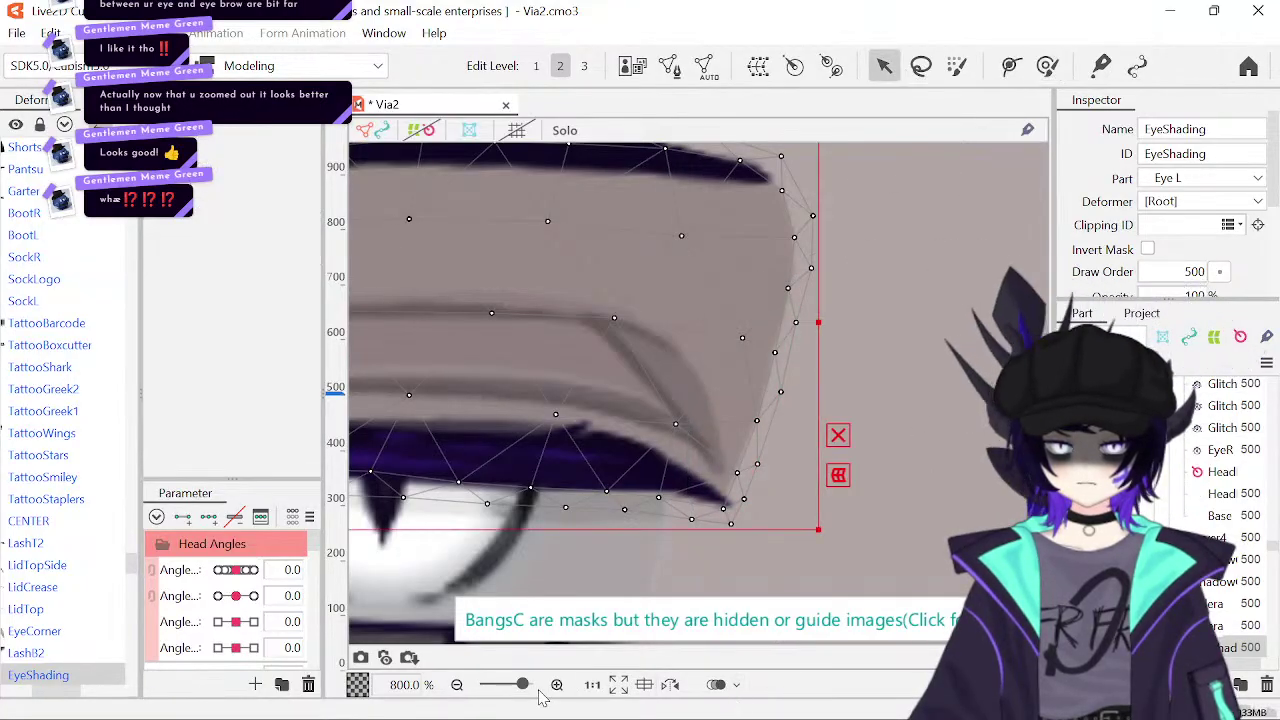
# - Deselect EyeShading and examine its inner edge against the other eye, across the whole face and up close
pyautogui.click(455, 688)
pyautogui.click(455, 688)
pyautogui.click(455, 688)
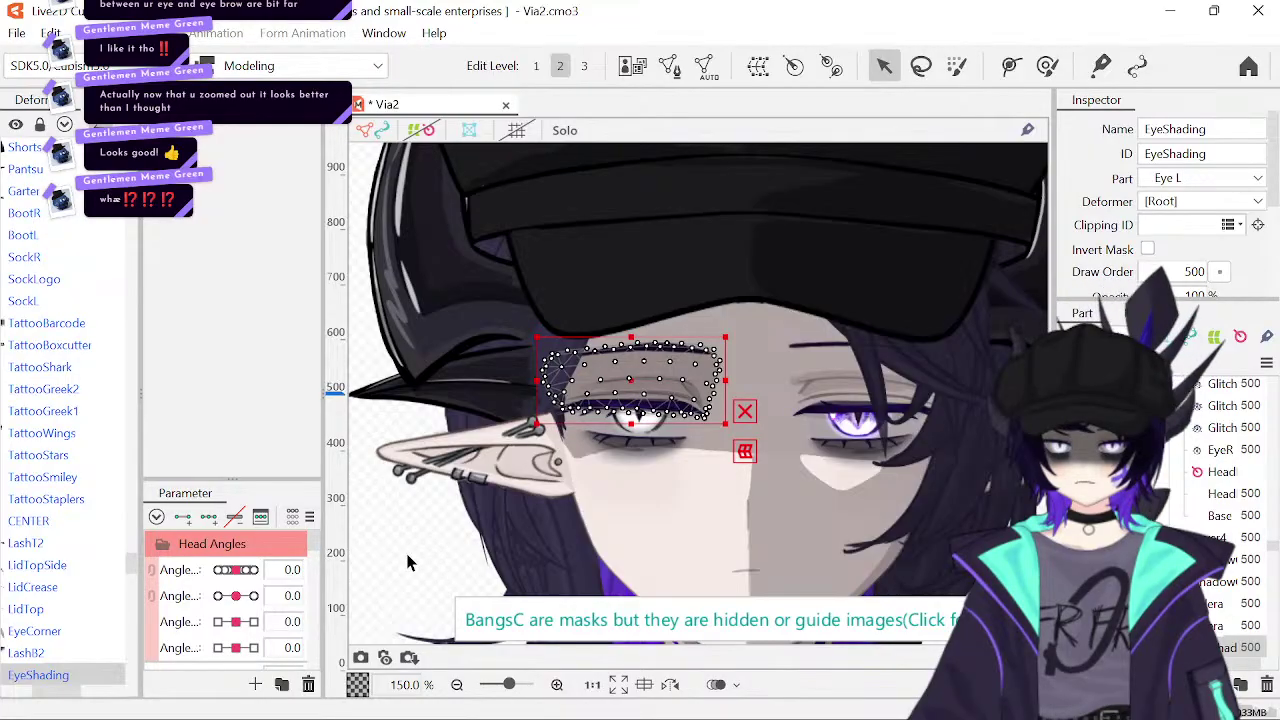
pyautogui.click(407, 562)
pyautogui.moveTo(753, 468); pyautogui.dragTo(686, 353)
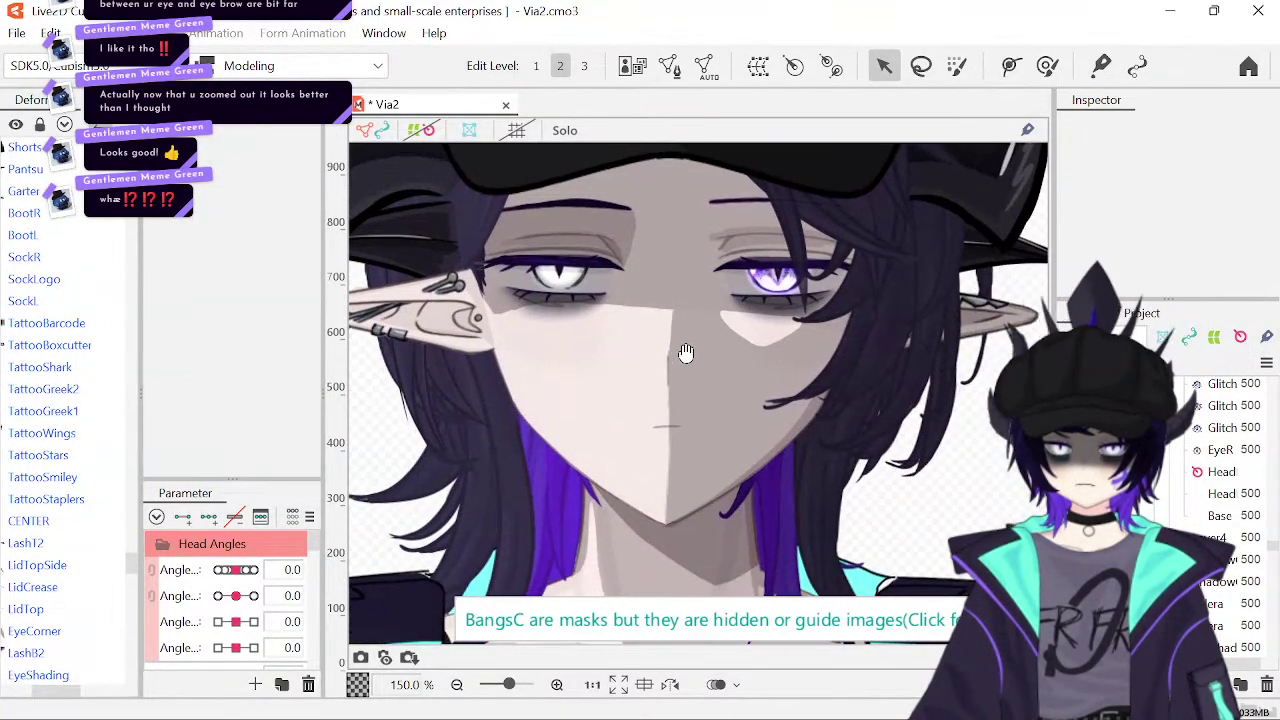
pyautogui.click(689, 361)
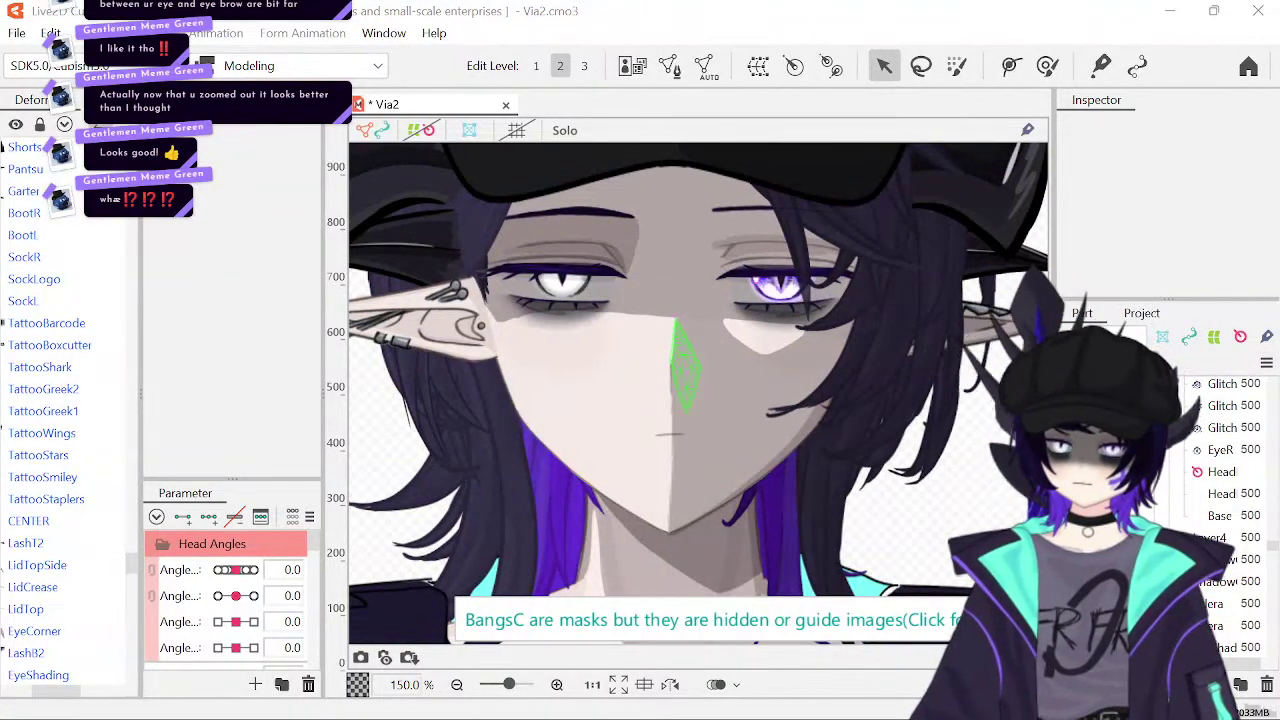
pyautogui.moveTo(689, 361); pyautogui.dragTo(723, 469)
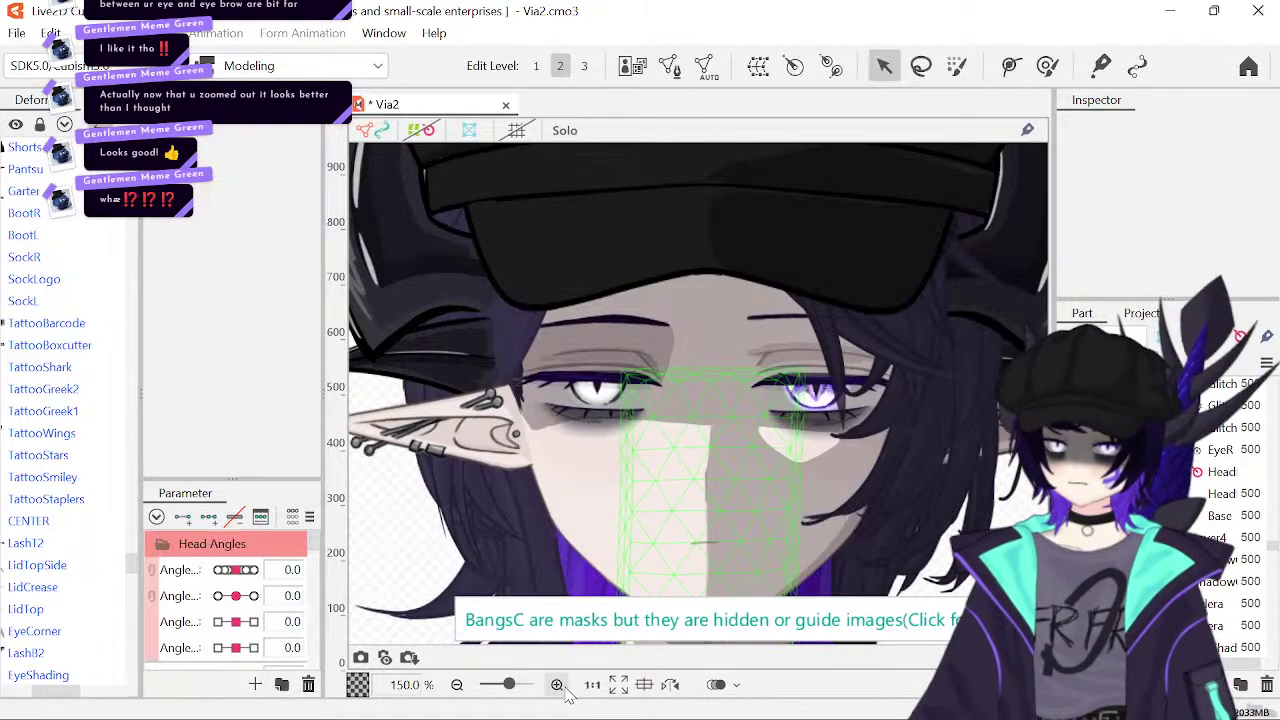
pyautogui.click(557, 684)
pyautogui.click(557, 684)
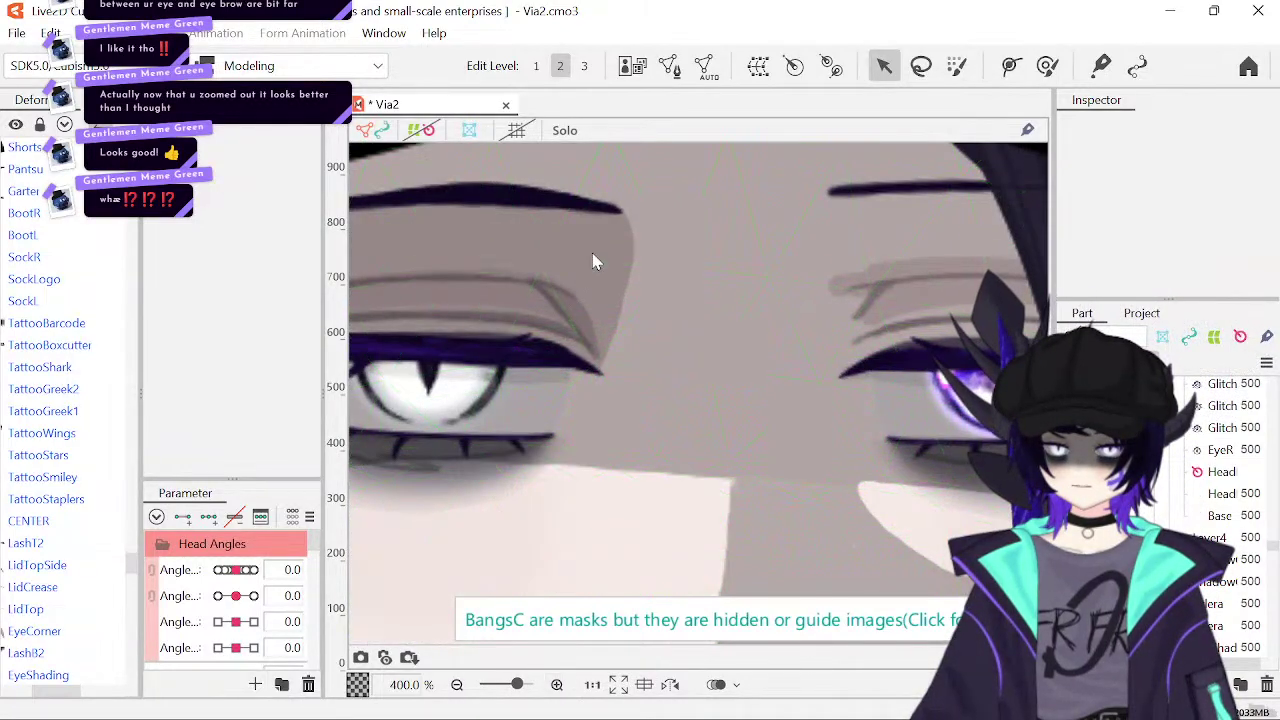
# - Review EyeShading's opacity, color and blend settings, deselect the mesh and save the model
pyautogui.click(540, 350)
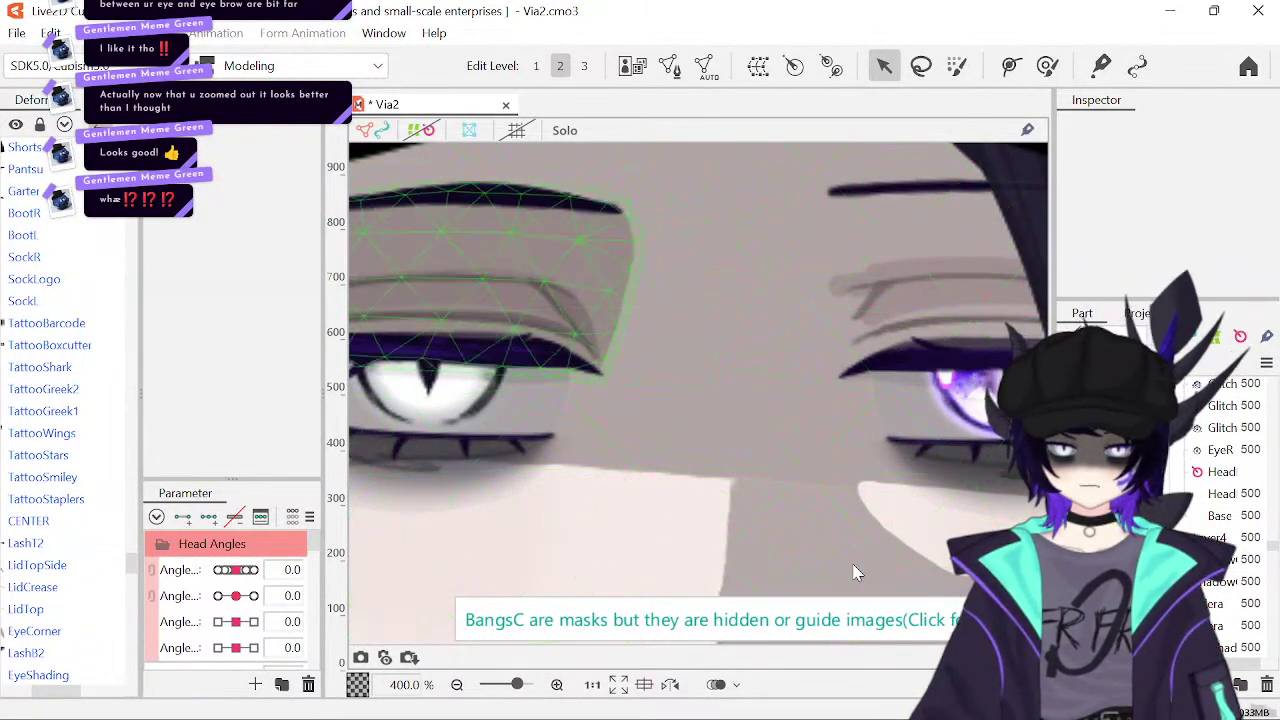
pyautogui.scroll(-3, 1210, 290)
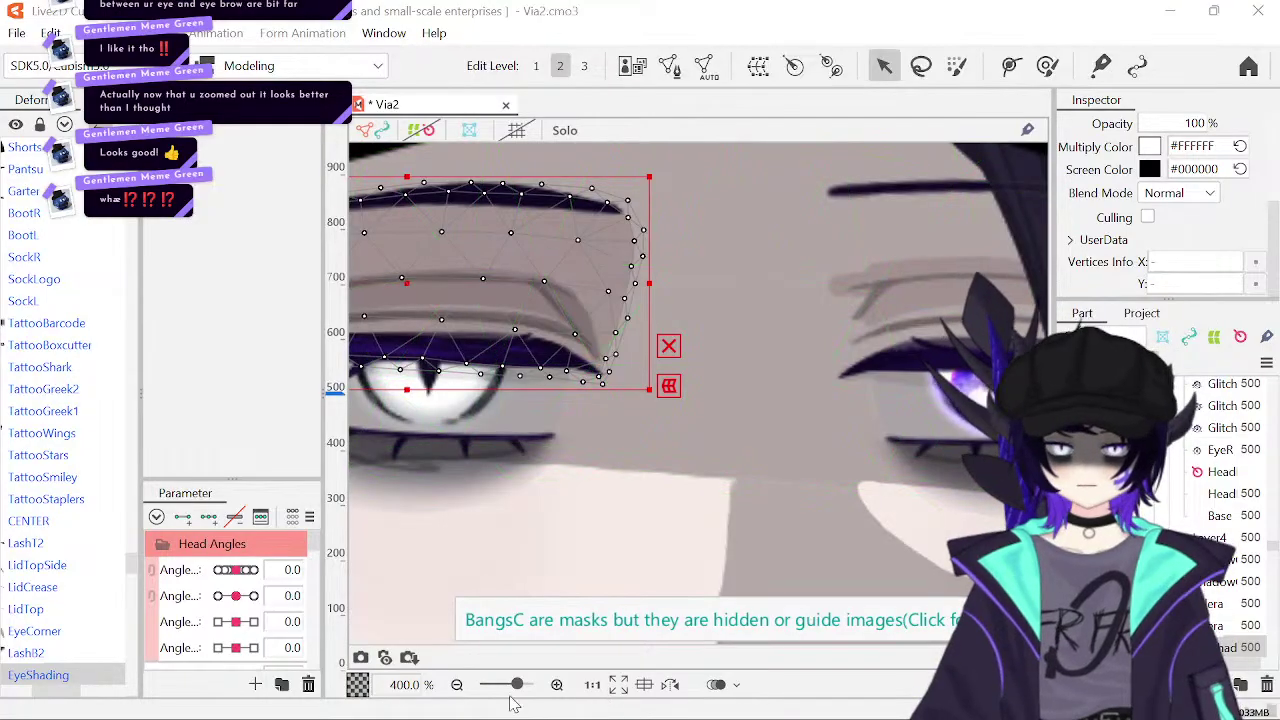
pyautogui.click(463, 694)
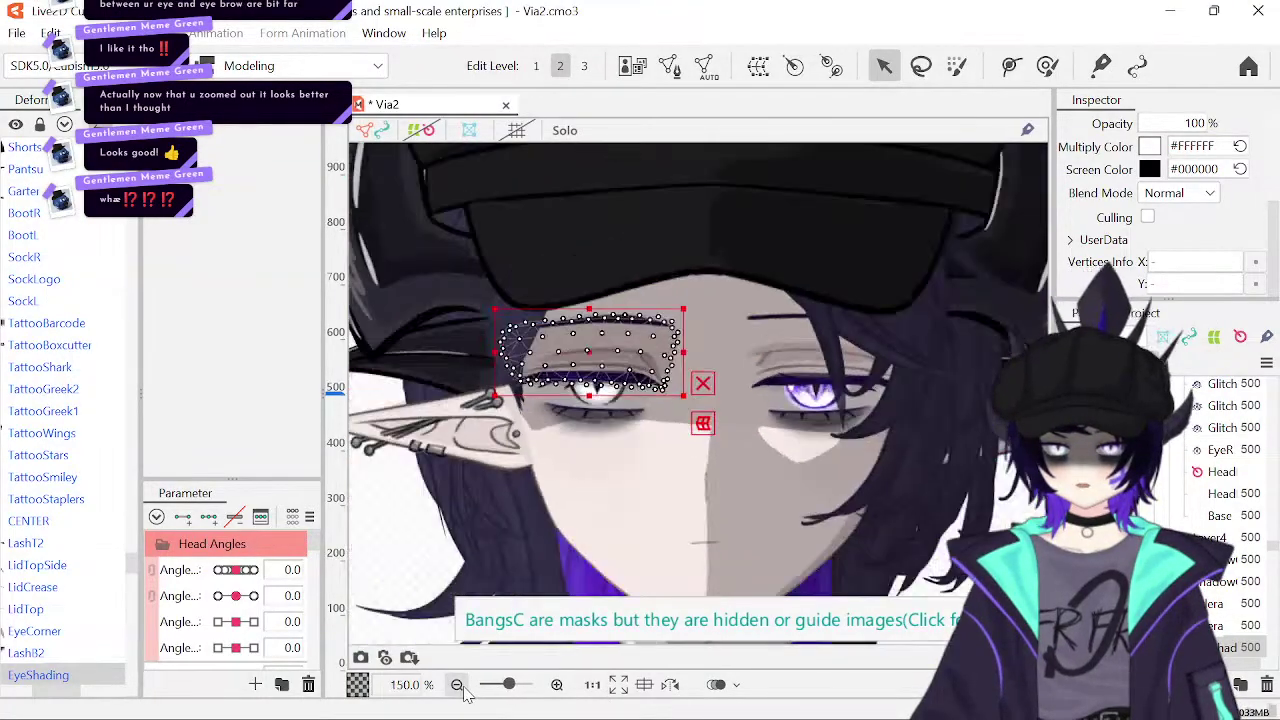
pyautogui.click(379, 557)
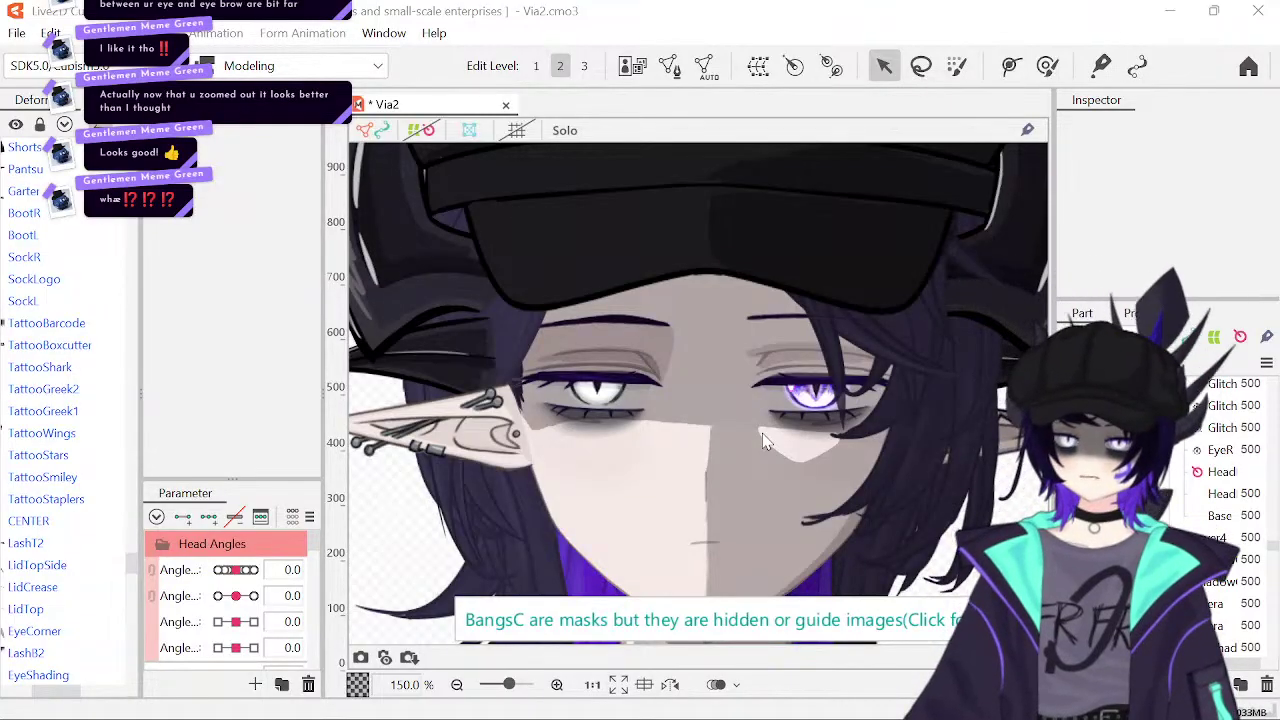
pyautogui.hotkey('ctrl', 's')
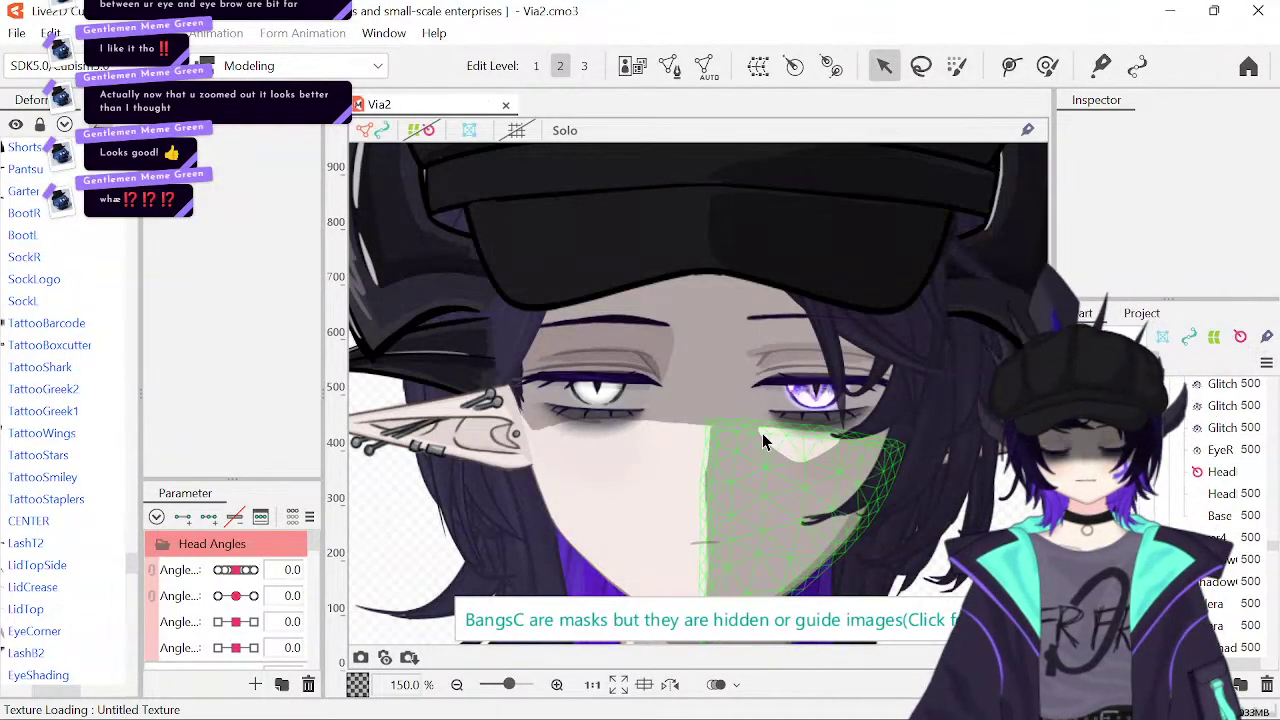
# - Examine the match between both brows and eye shadings from a distance and up close
pyautogui.click(457, 687)
pyautogui.click(457, 687)
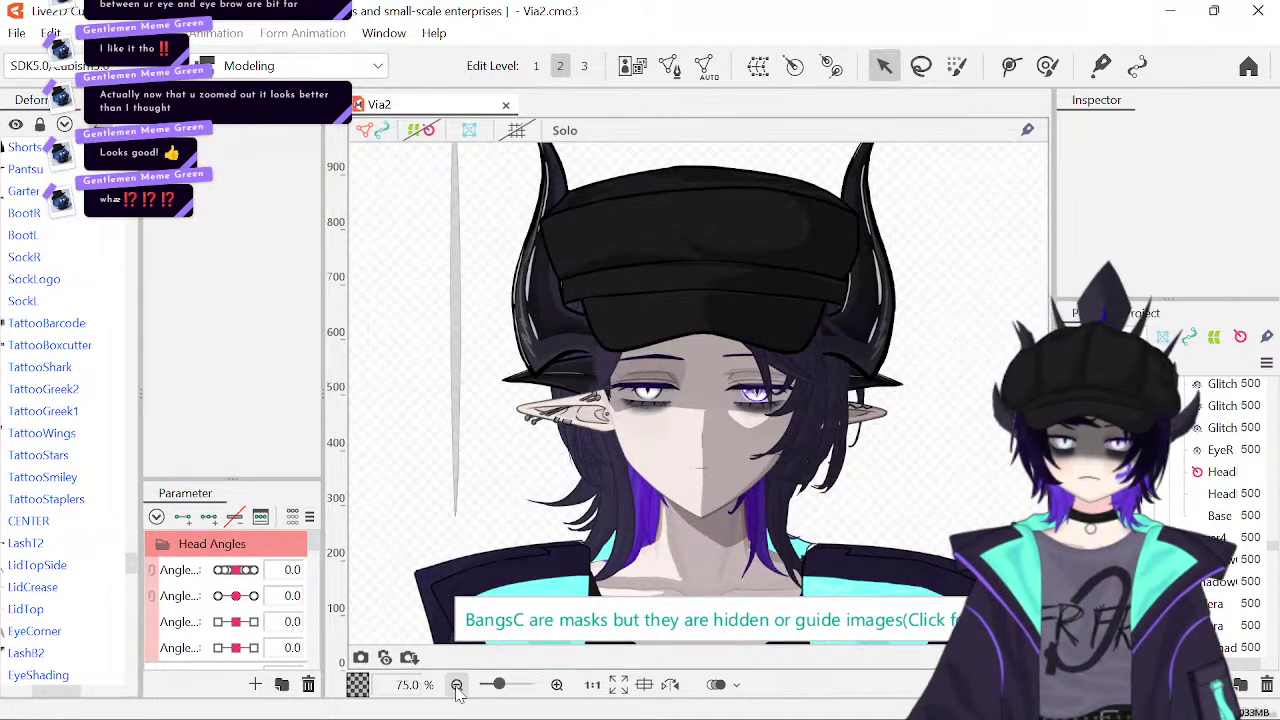
pyautogui.click(457, 687)
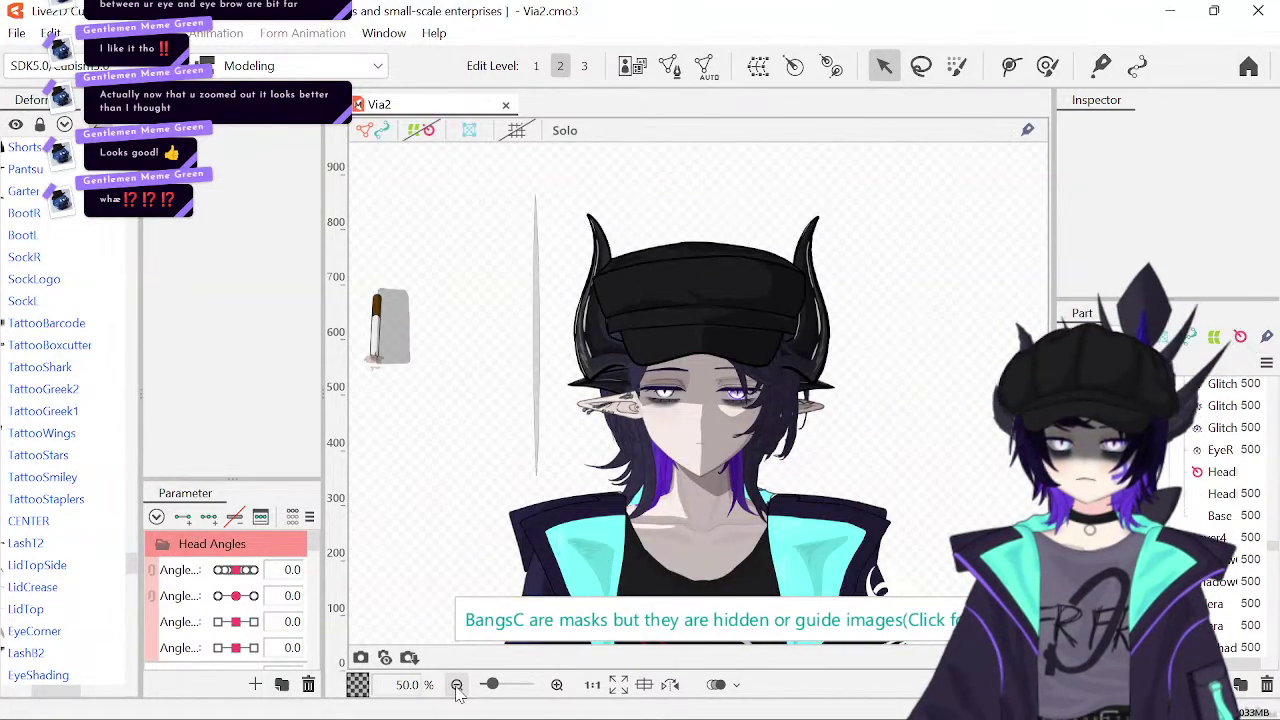
pyautogui.click(557, 685)
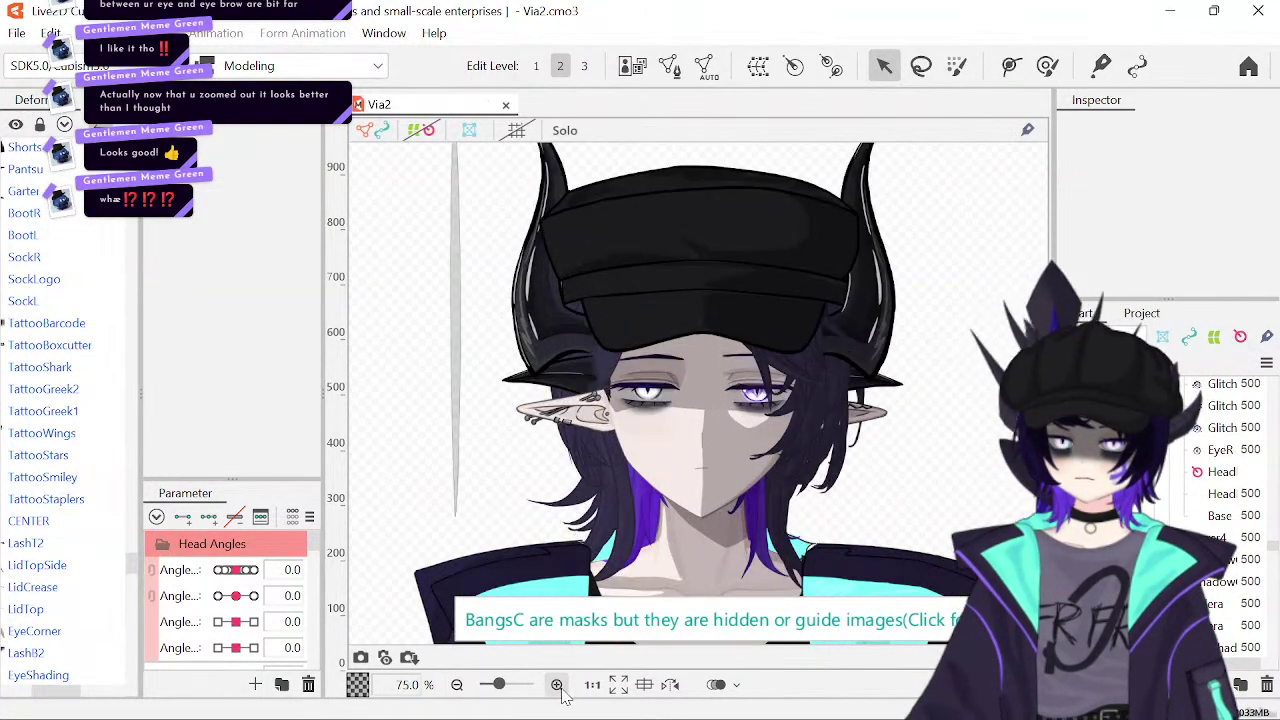
pyautogui.click(557, 685)
pyautogui.click(557, 685)
pyautogui.click(557, 685)
pyautogui.click(557, 685)
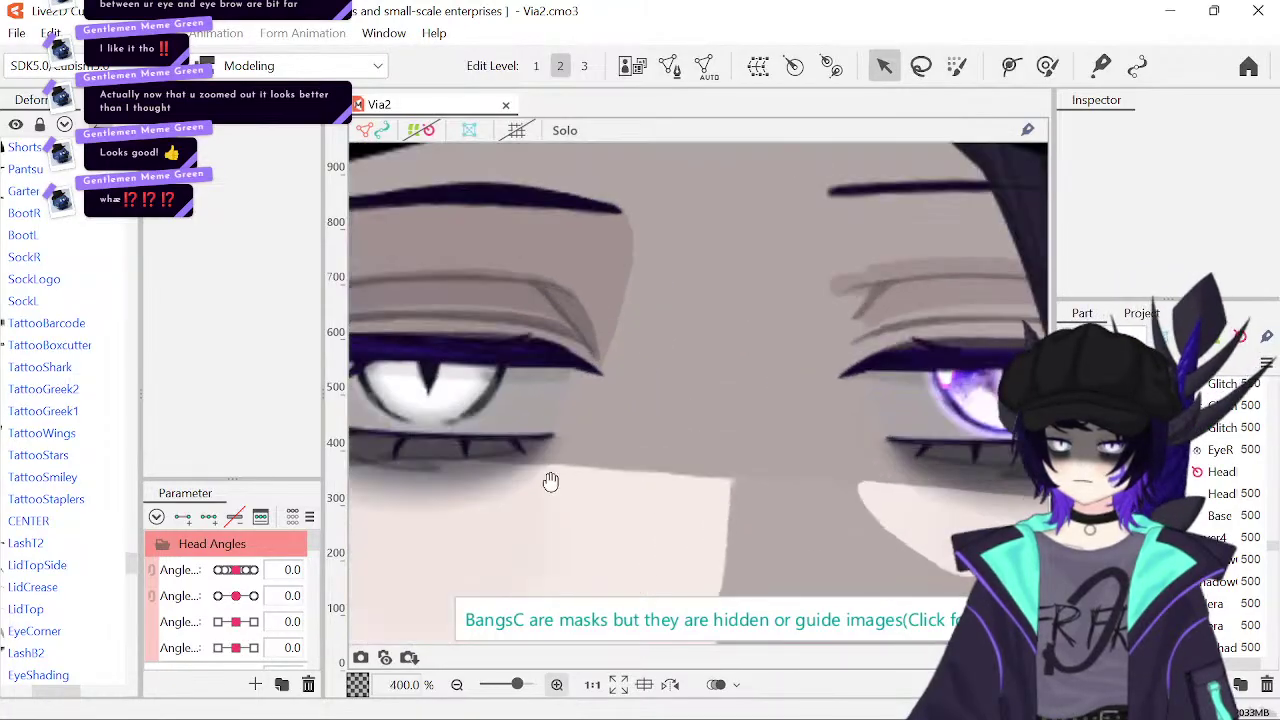
# - Set the opacity of the Eyelid Sh mesh above the white eye to 70%, deselect it and compare both lids
pyautogui.click(557, 685)
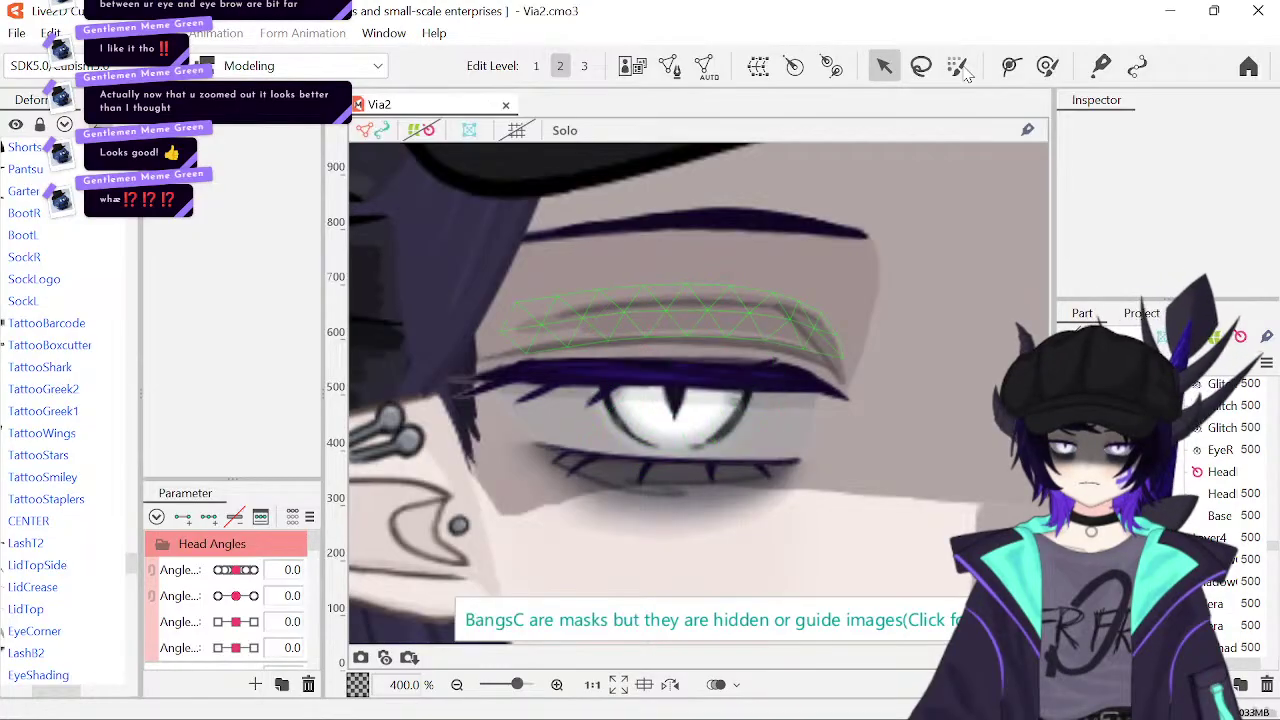
pyautogui.click(680, 310)
pyautogui.scroll(-2, 1200, 200)
pyautogui.scroll(-1, 1225, 207)
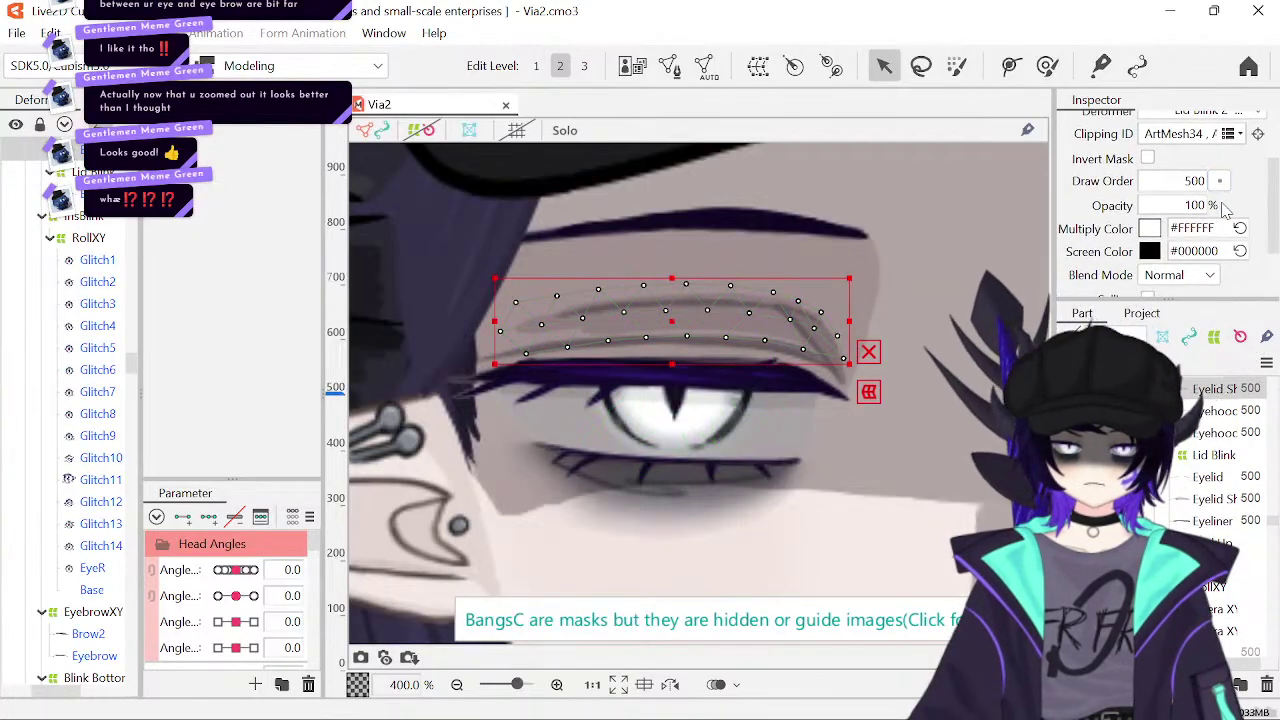
pyautogui.doubleClick(1193, 205)
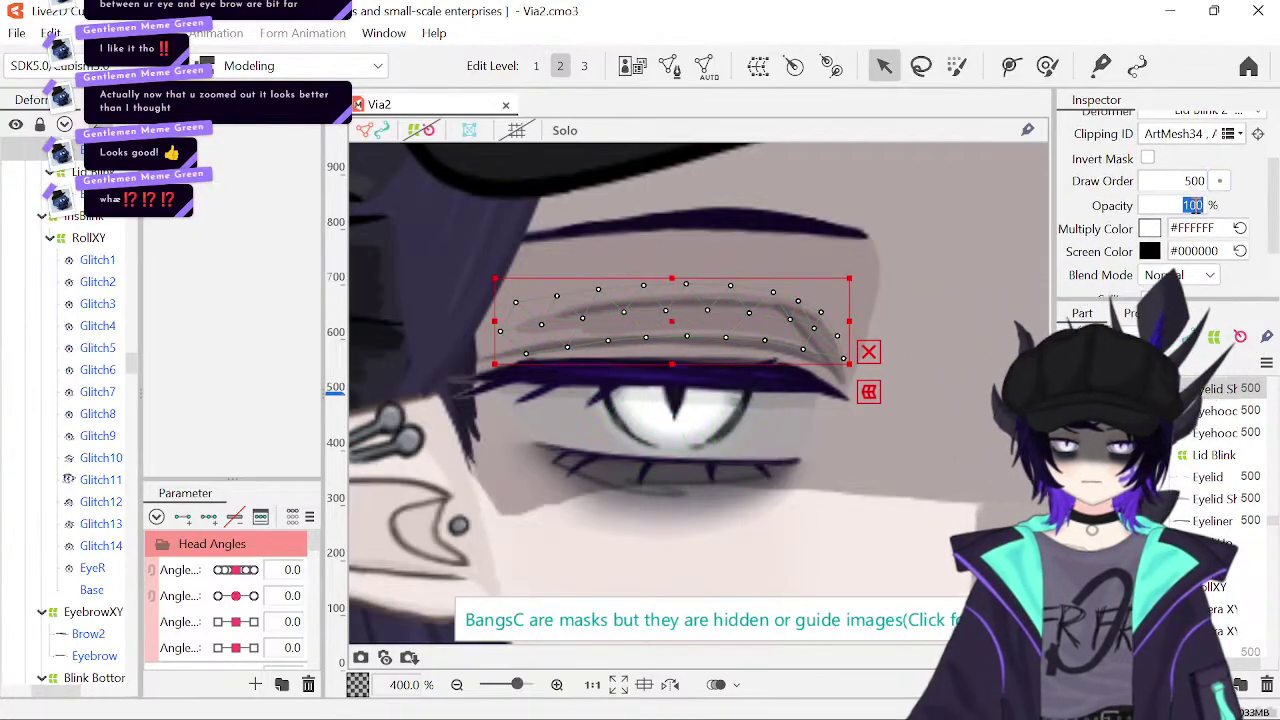
pyautogui.write('70')
pyautogui.press('Return')
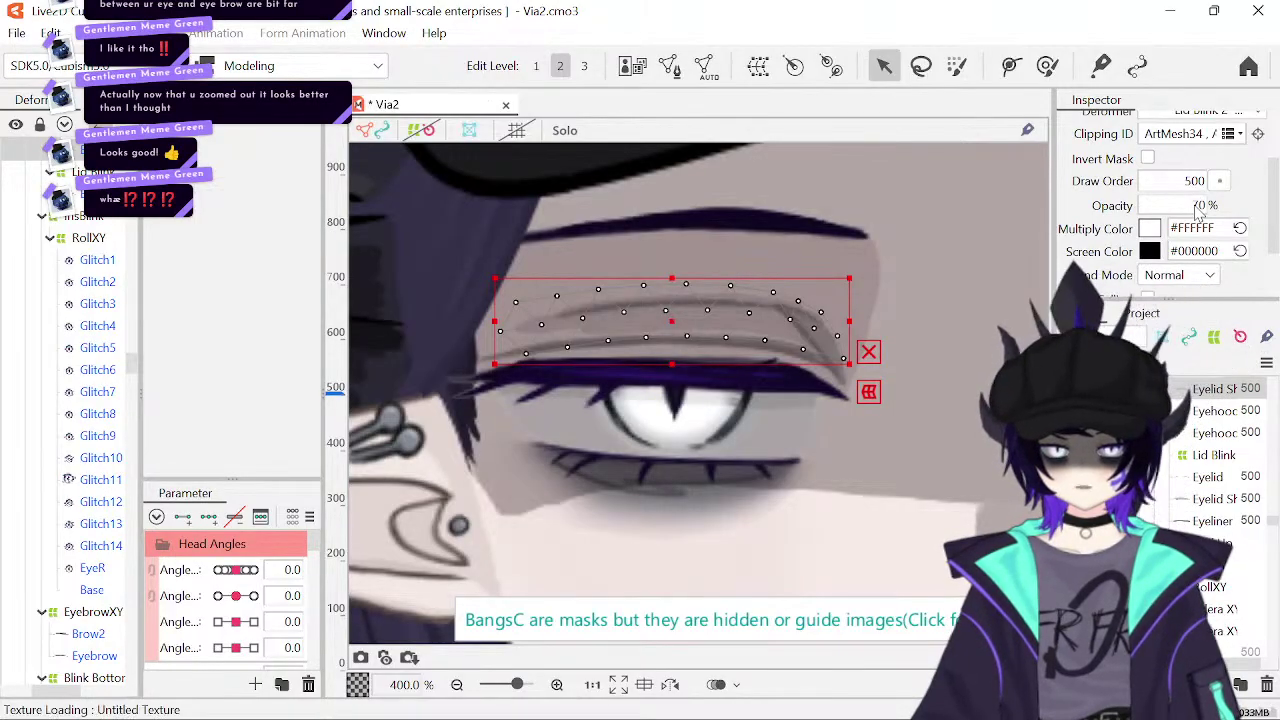
pyautogui.scroll(-2, 698, 402)
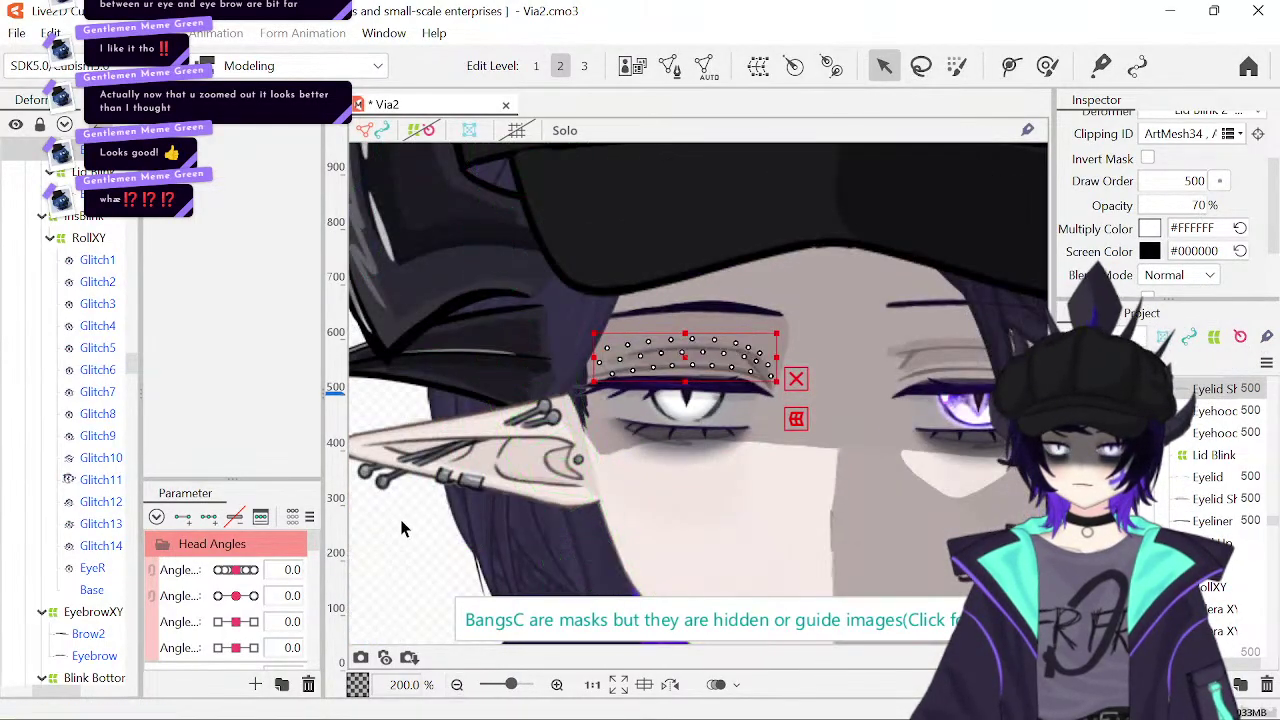
pyautogui.click(720, 514)
pyautogui.moveTo(720, 514); pyautogui.dragTo(577, 416)
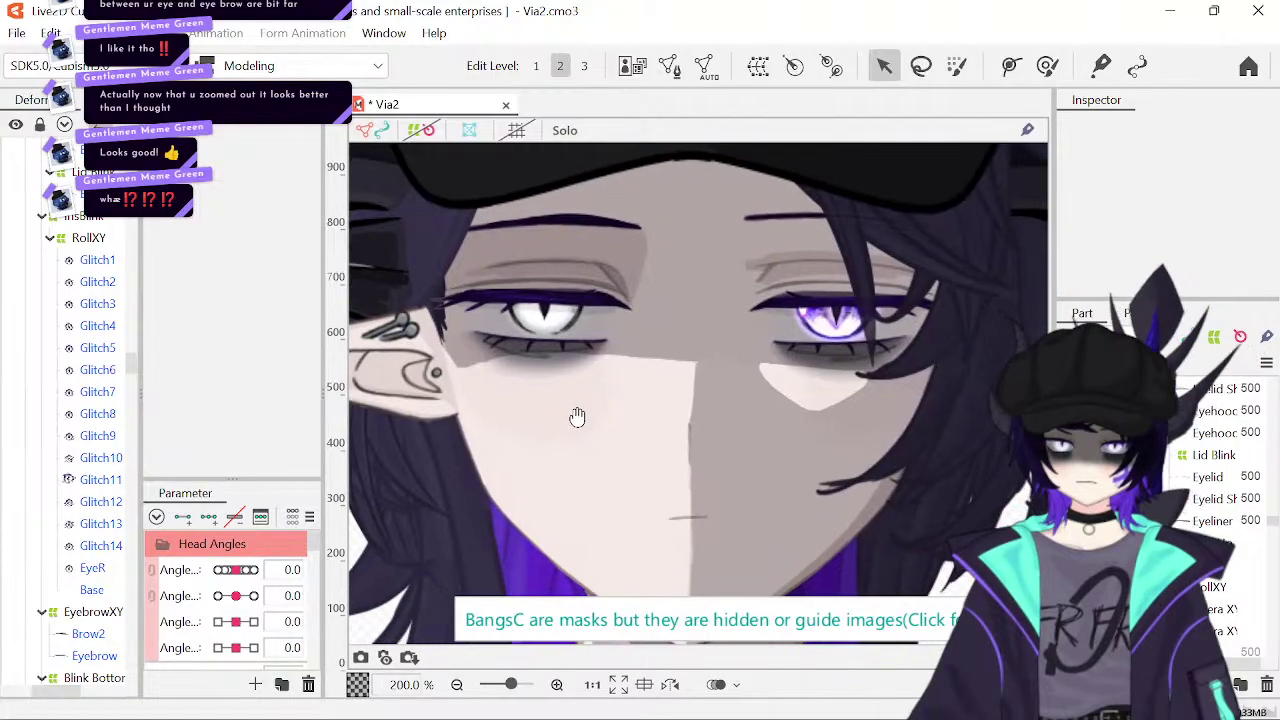
pyautogui.click(570, 405)
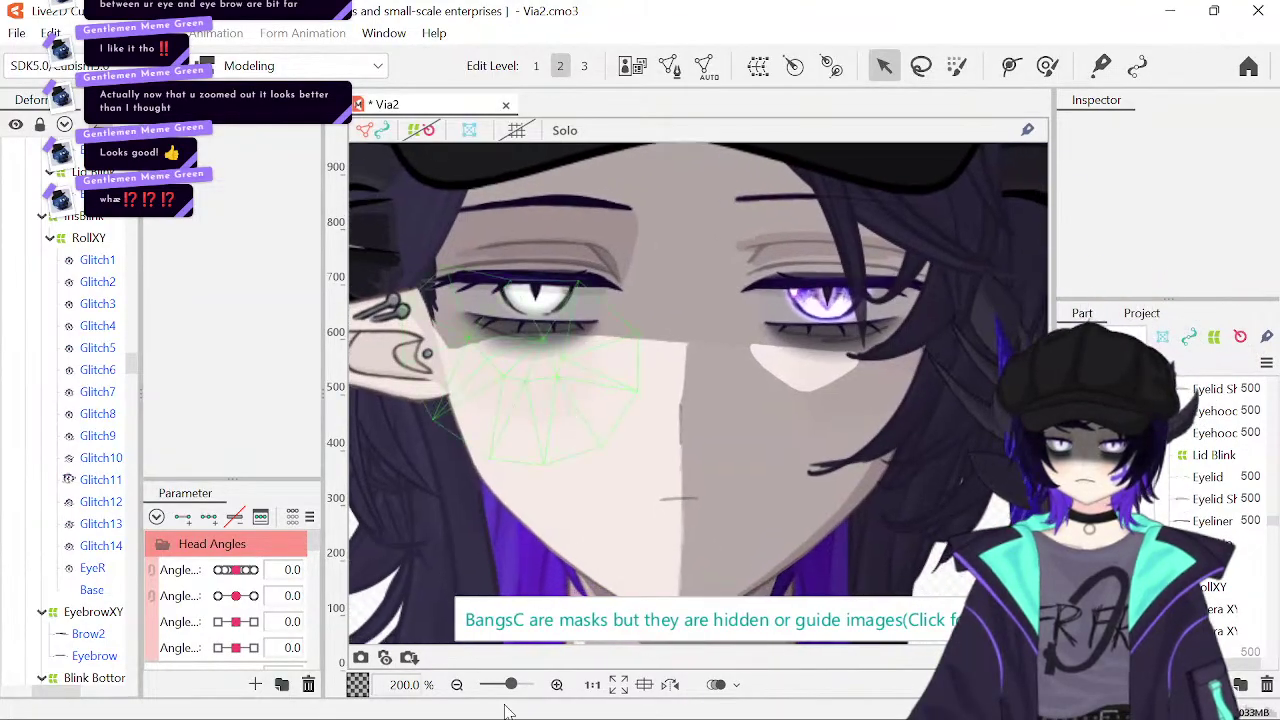
pyautogui.click(456, 686)
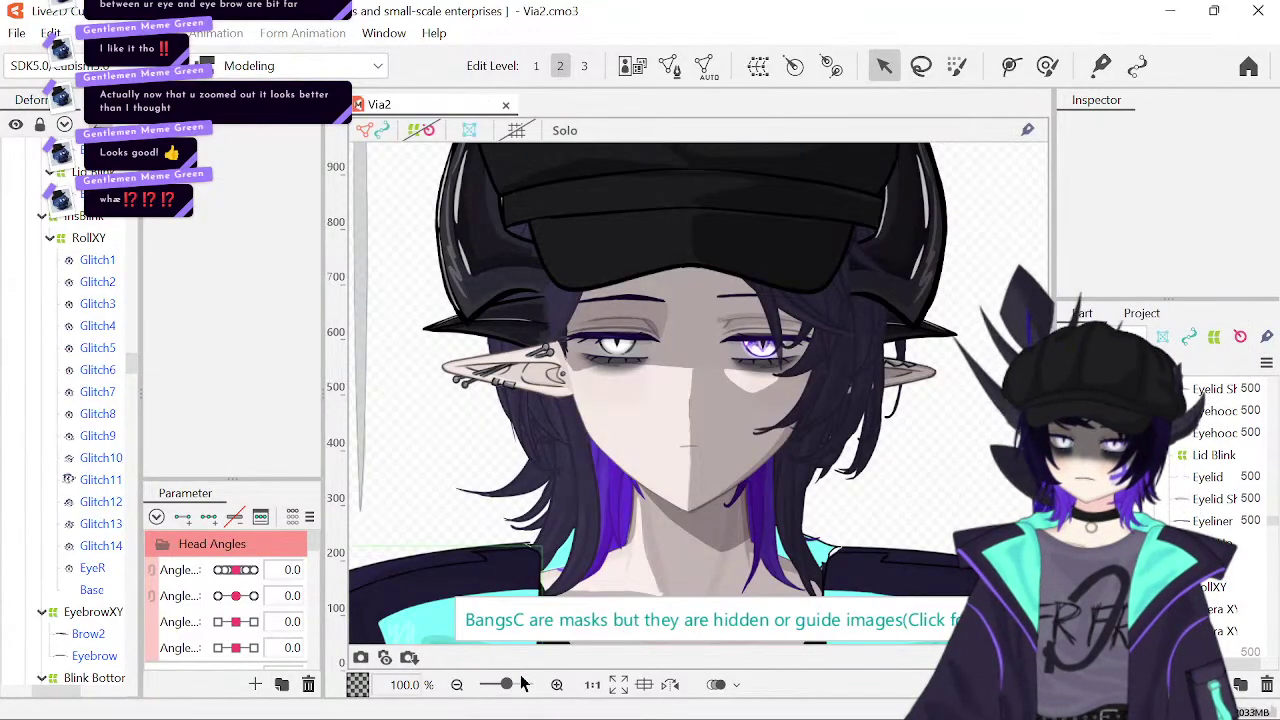
# - Pull EyeShading's inner edge just below the brow's end slightly towards the eye with the Deform Brush at size 84.1 px
pyautogui.scroll(5, 561, 259)
pyautogui.moveTo(561, 259); pyautogui.dragTo(652, 372)
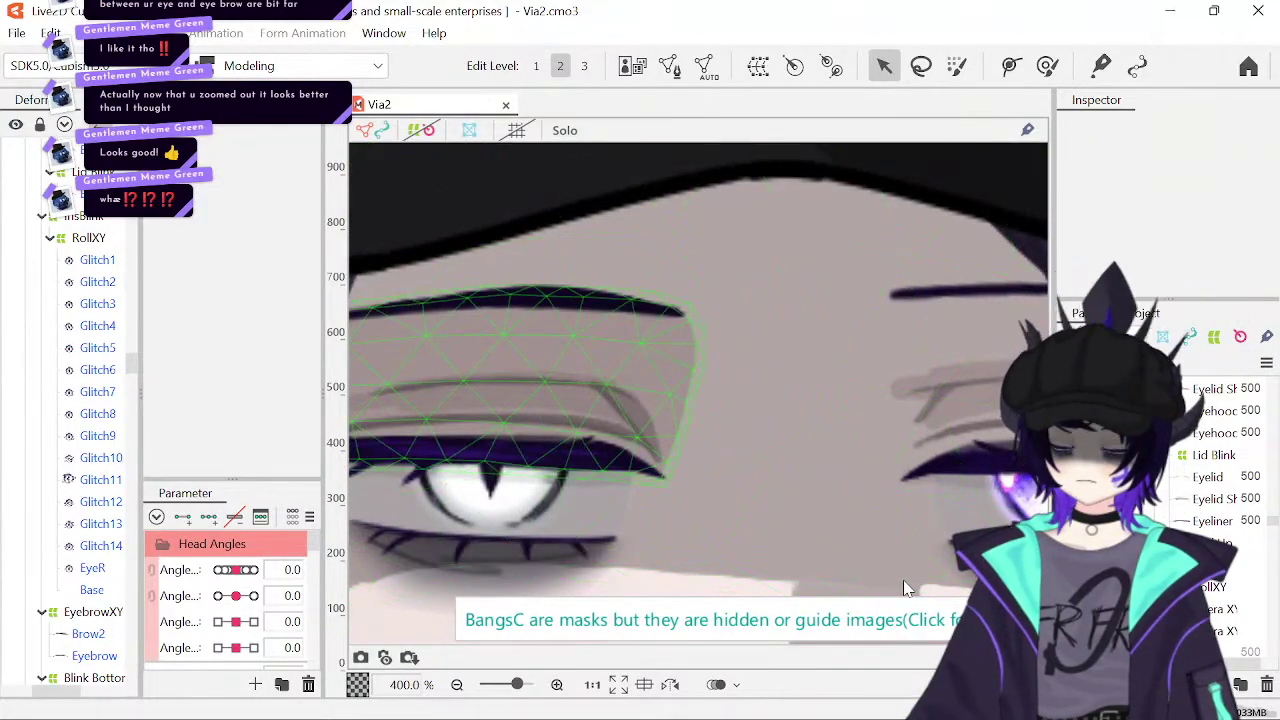
pyautogui.click(650, 420)
pyautogui.click(1047, 65)
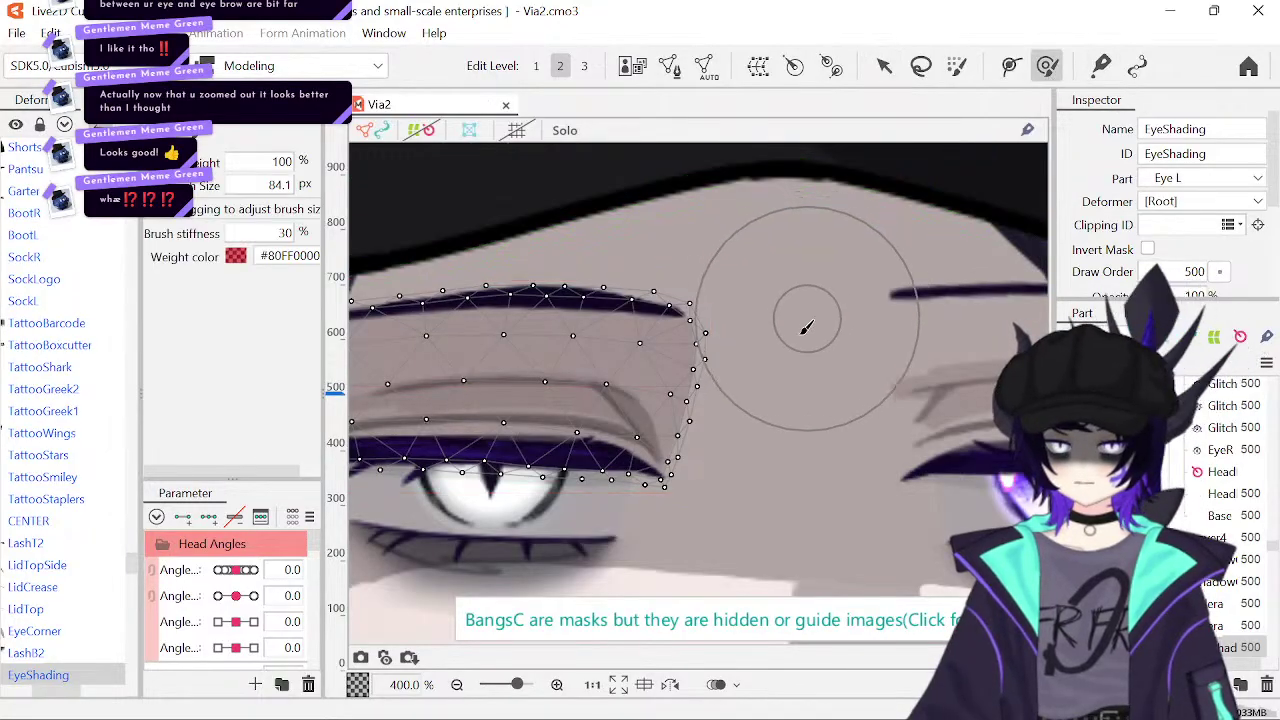
pyautogui.moveTo(777, 343); pyautogui.dragTo(771, 346)
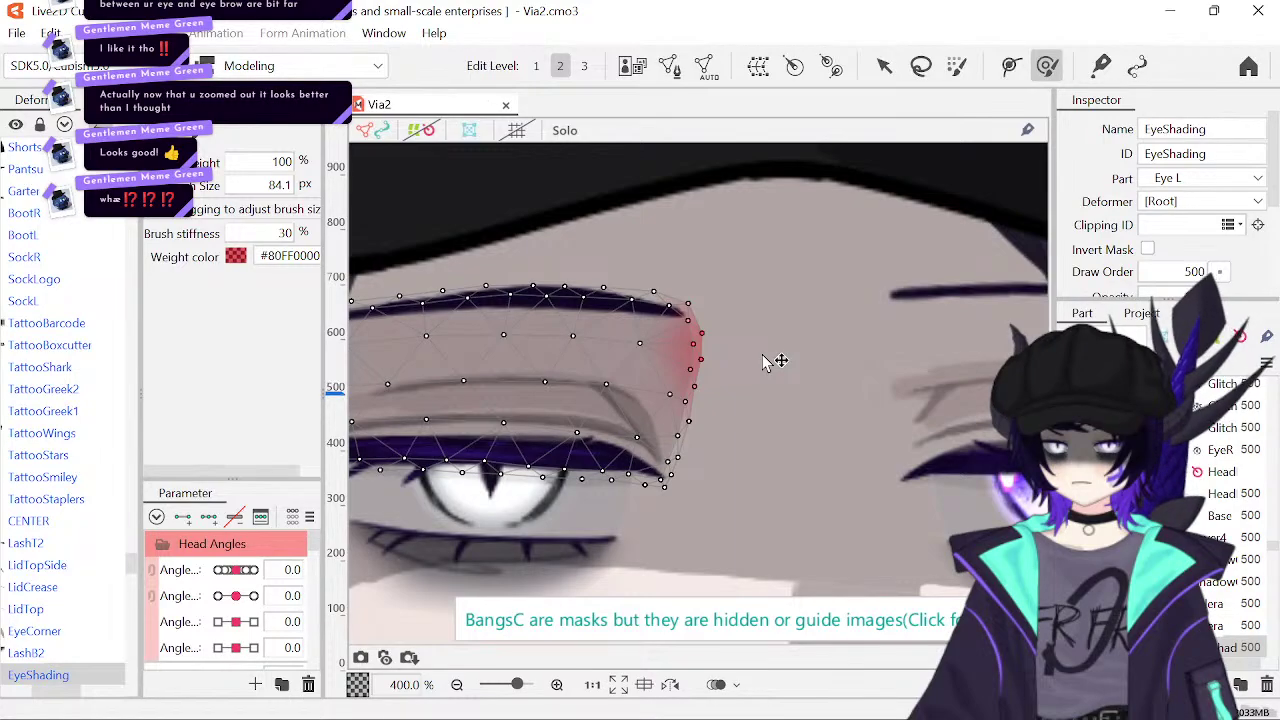
pyautogui.hotkey('ctrl', 'z')
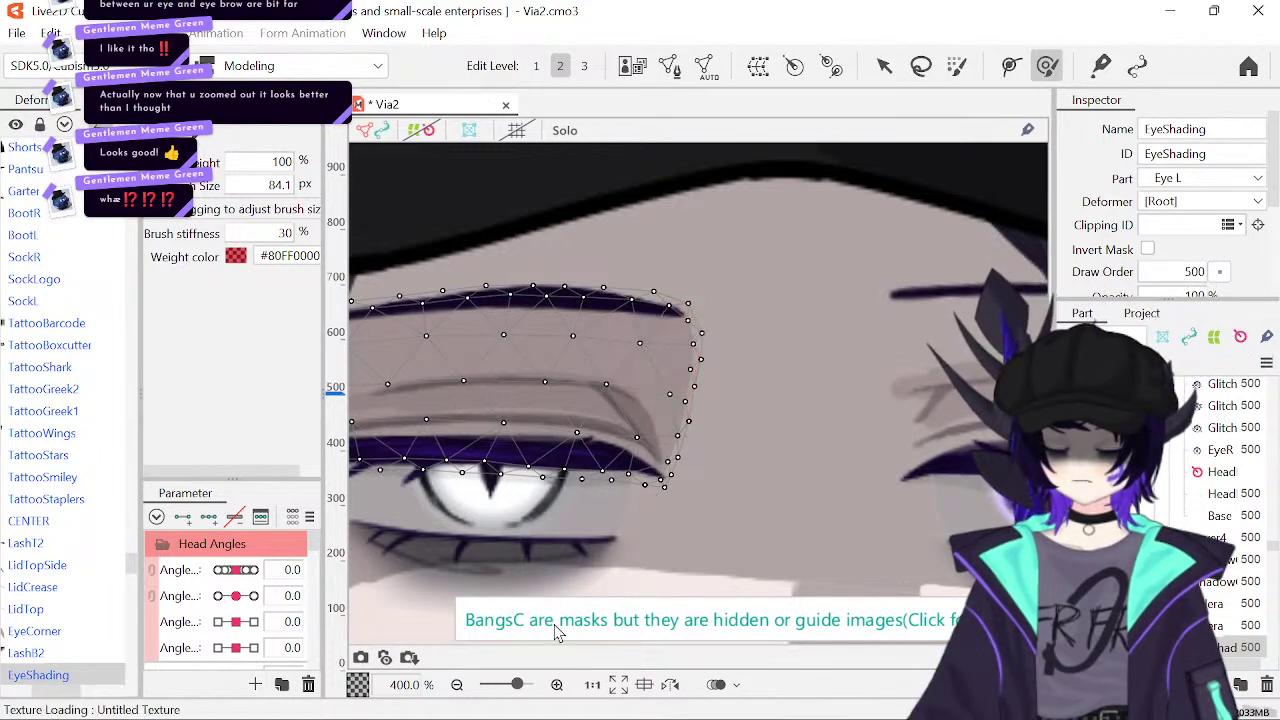
pyautogui.hotkey('ctrl', 'z')
pyautogui.click(457, 685)
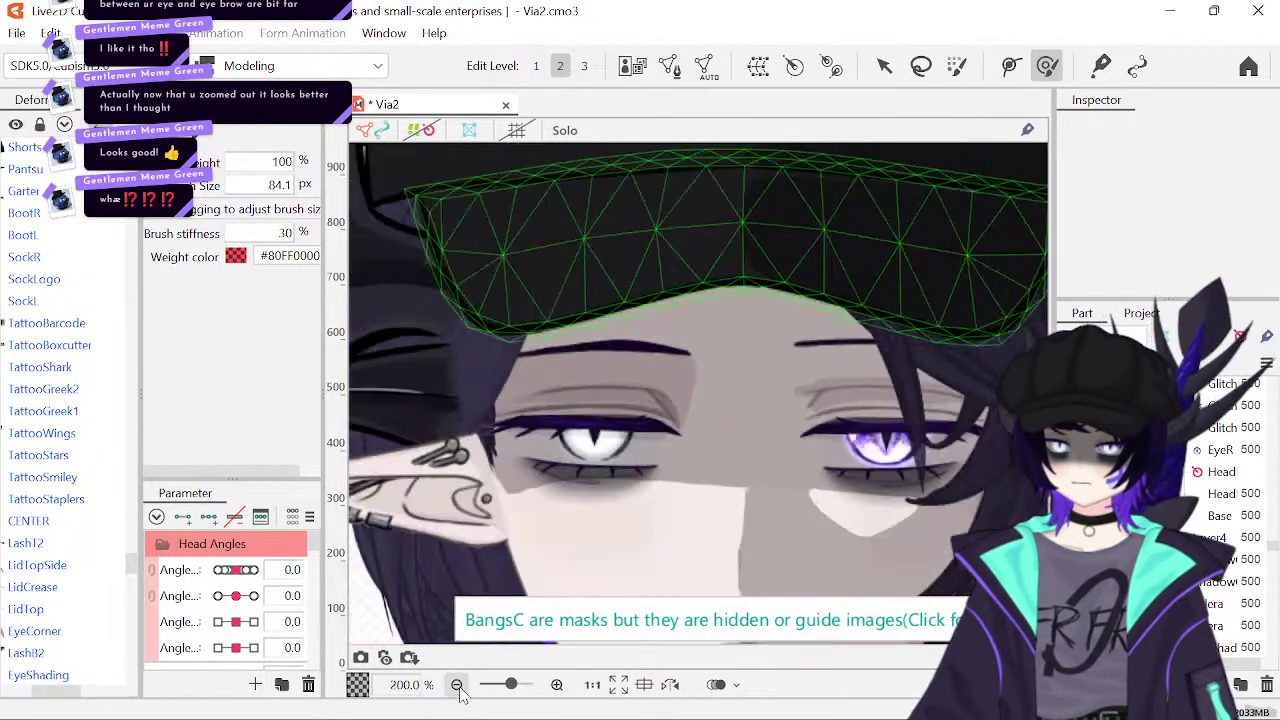
pyautogui.click(457, 685)
pyautogui.click(457, 685)
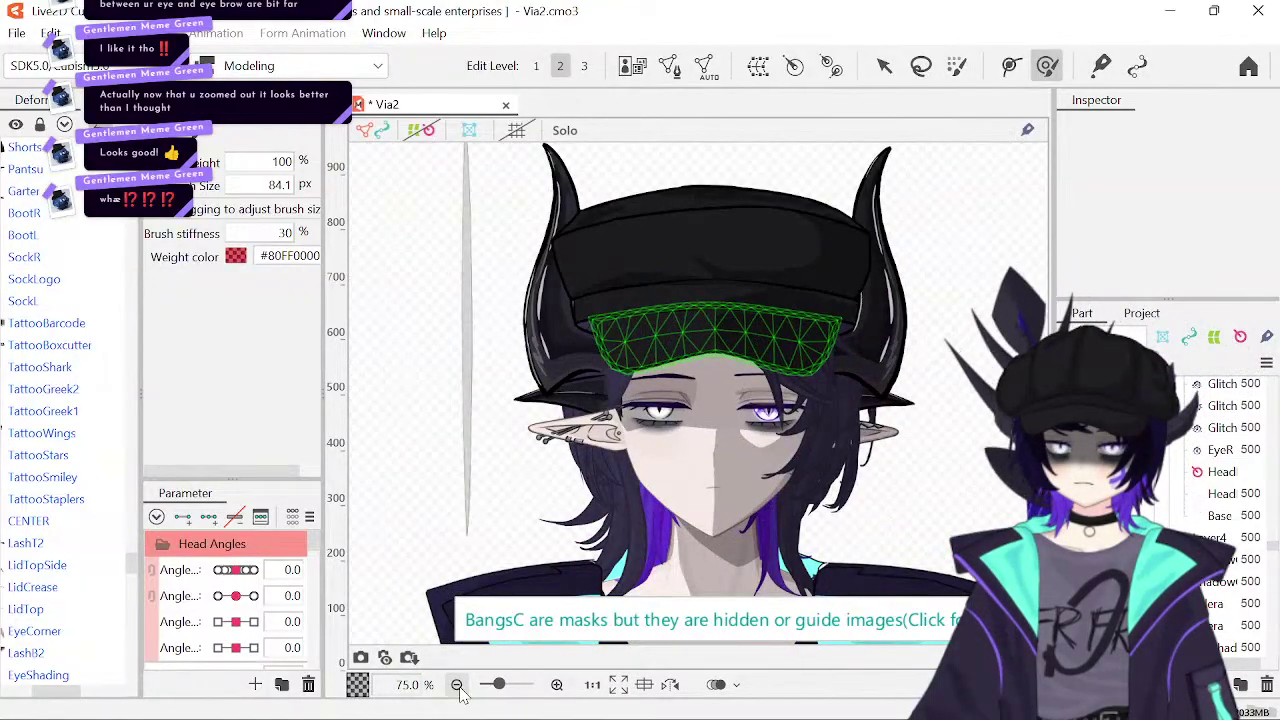
# - Reselect EyeShading and push the upper part of its inner edge a little further from the nose bridge with the Deform Brush
pyautogui.click(655, 395)
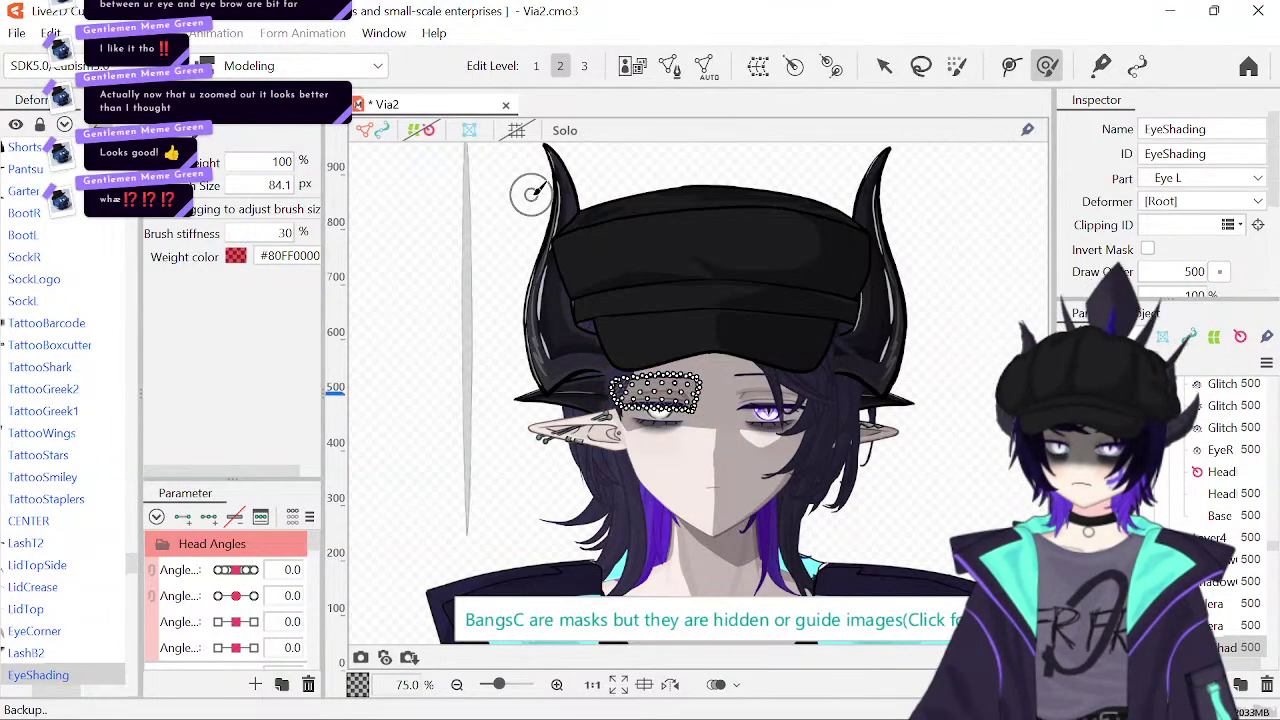
pyautogui.click(557, 684)
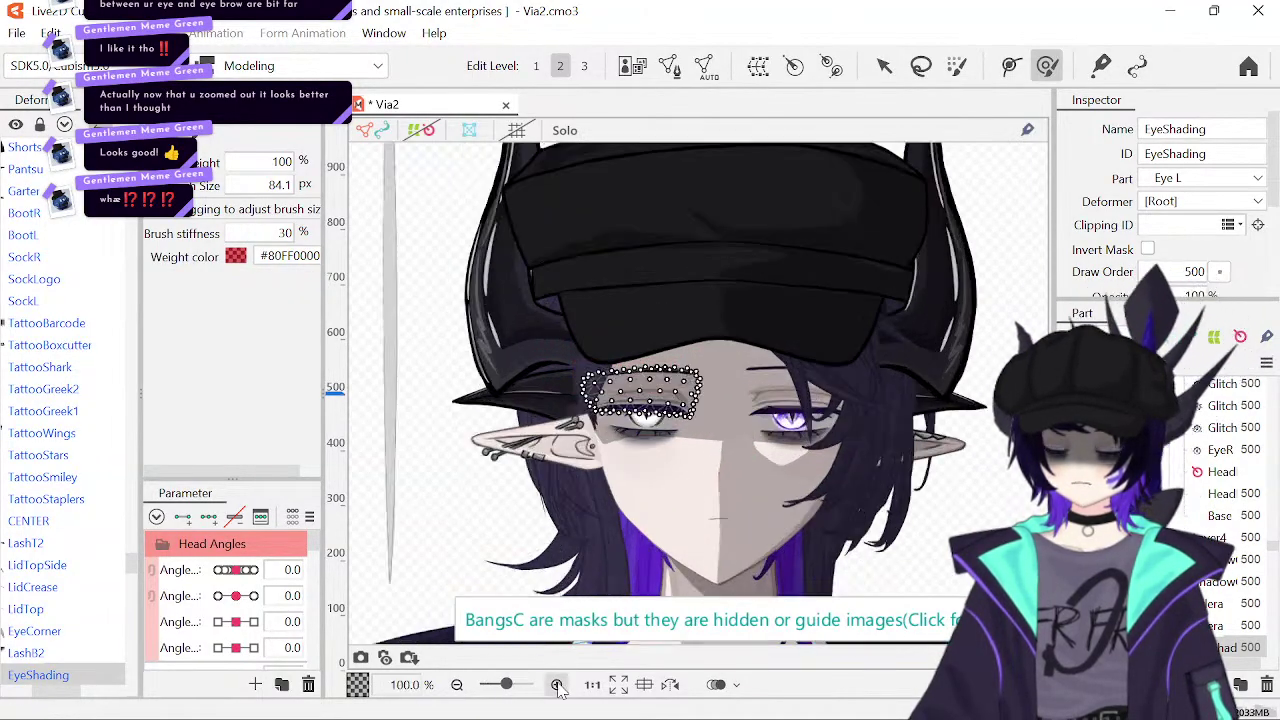
pyautogui.click(557, 684)
pyautogui.click(557, 684)
pyautogui.click(557, 684)
pyautogui.click(557, 684)
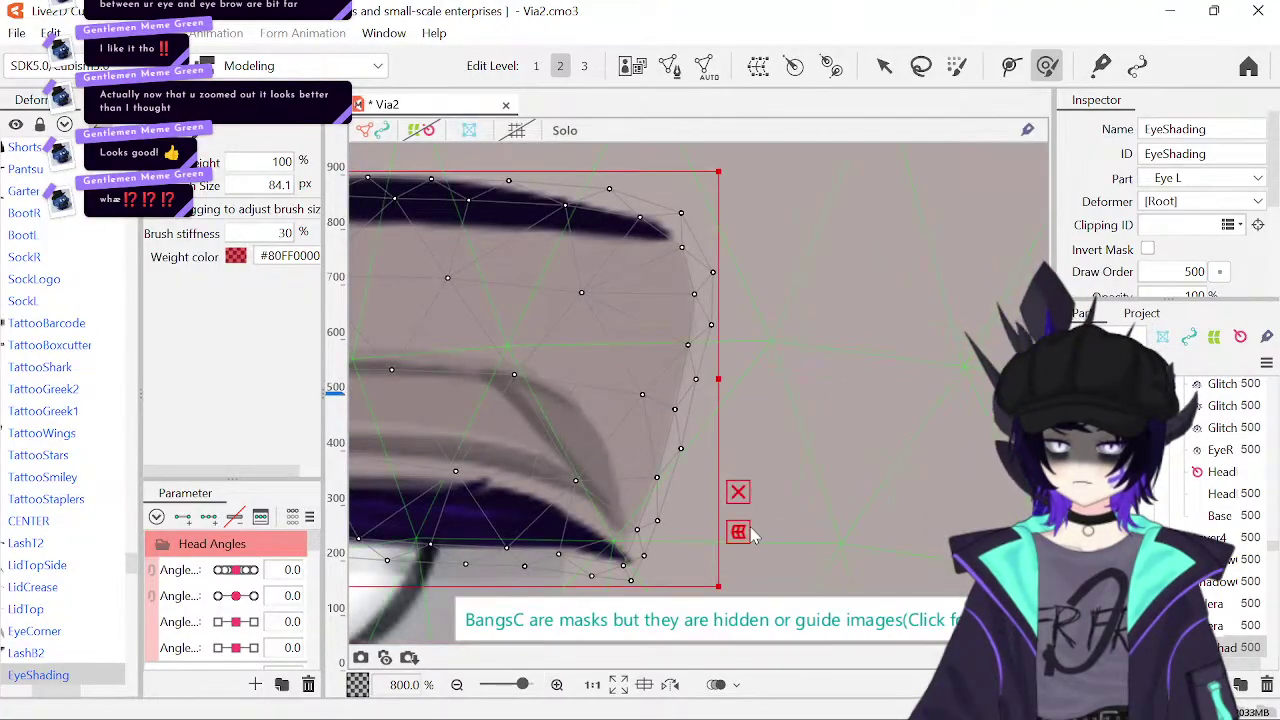
pyautogui.click(750, 527)
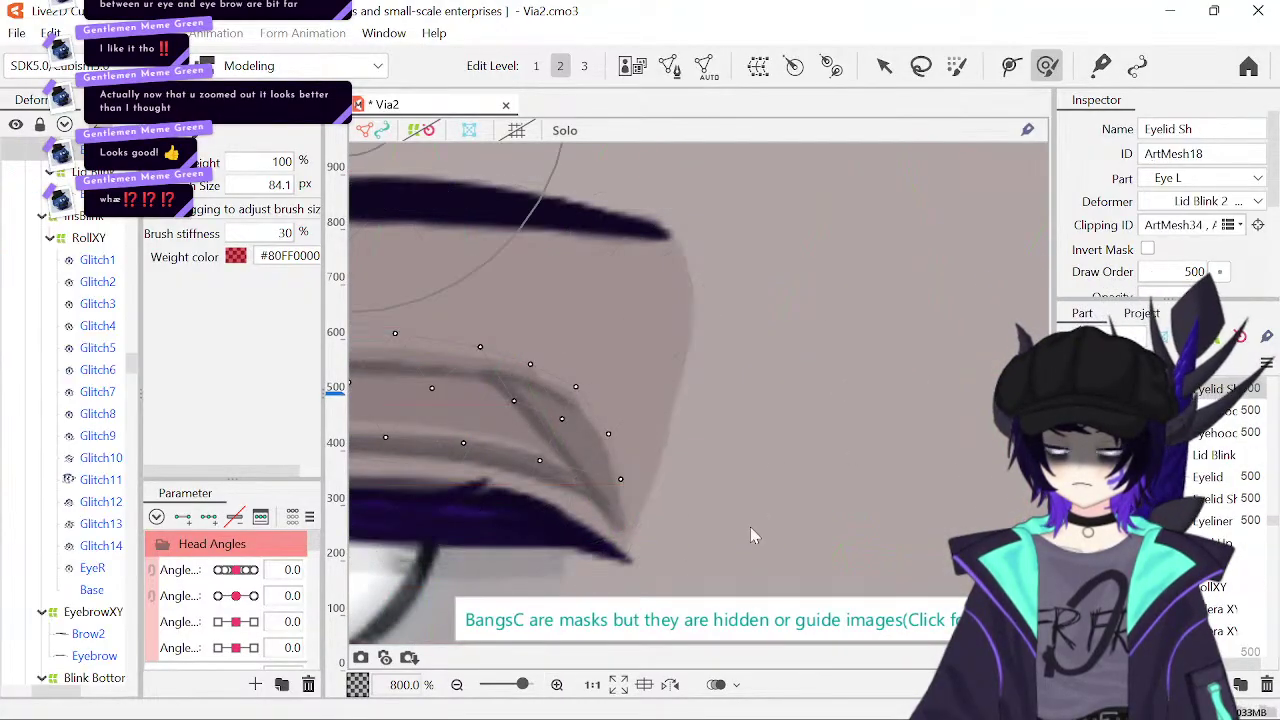
pyautogui.click(750, 527)
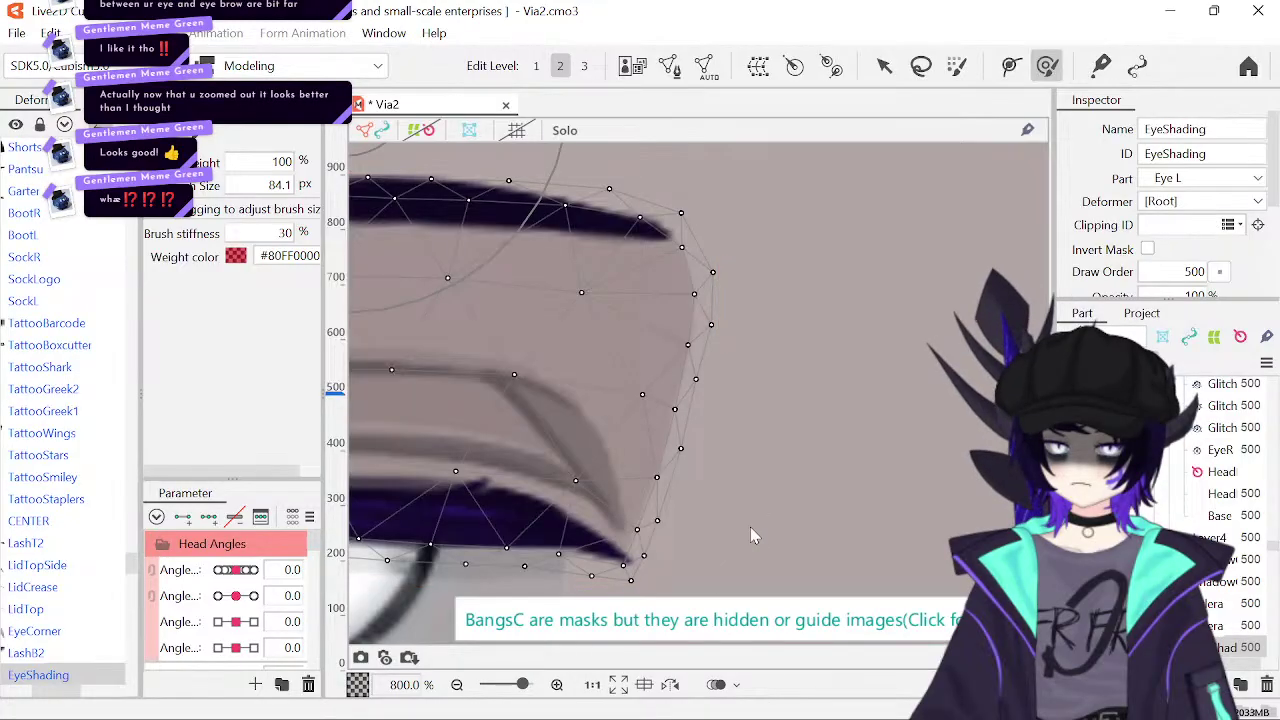
pyautogui.click(826, 306)
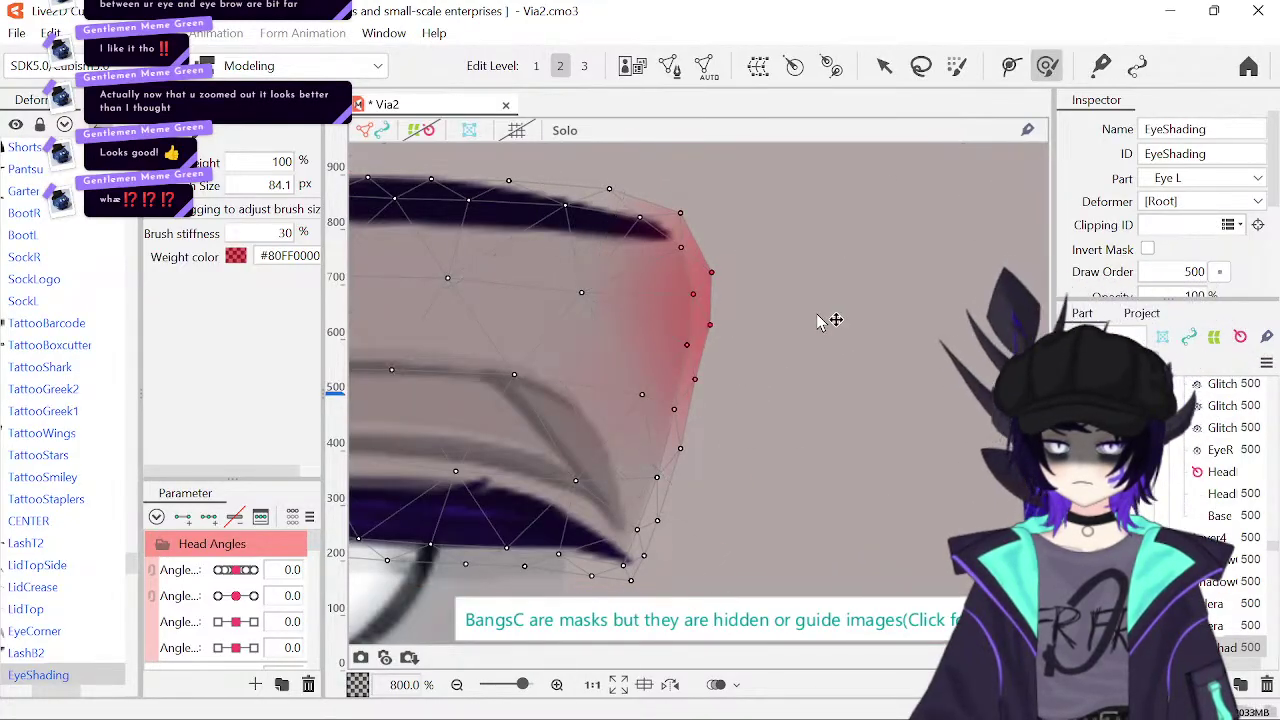
pyautogui.moveTo(817, 318); pyautogui.dragTo(814, 310)
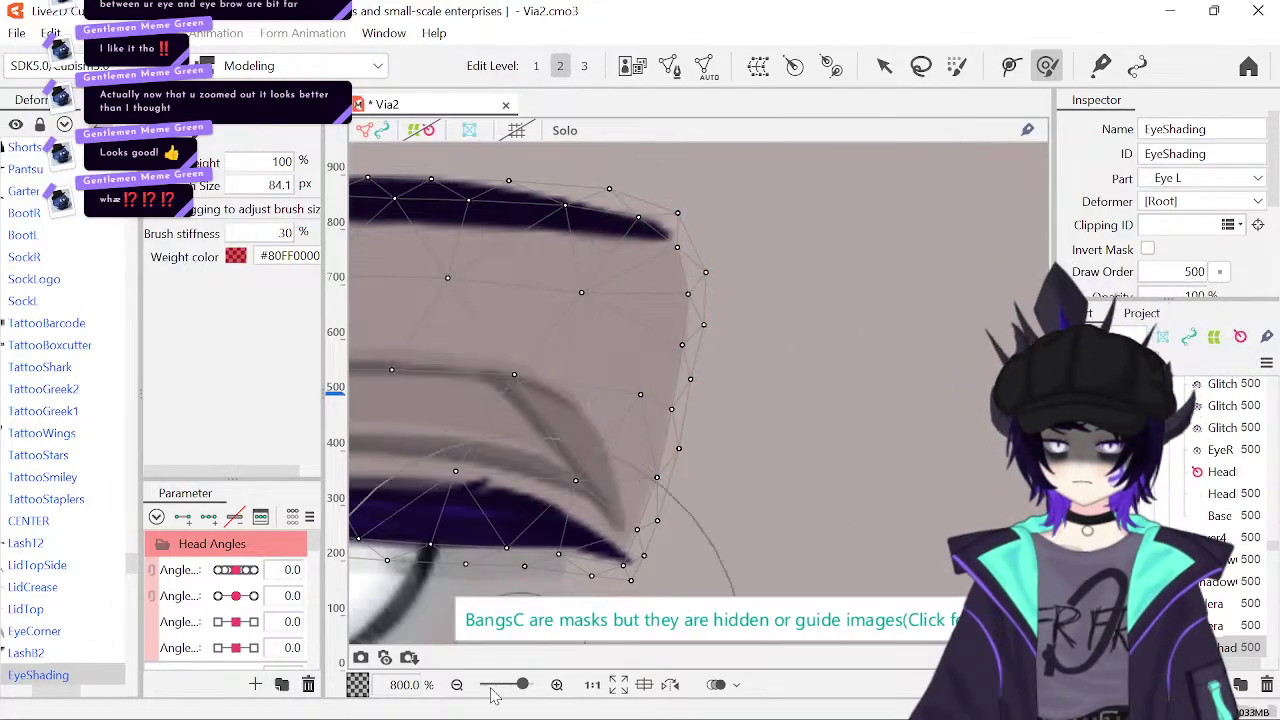
# - Deselect EyeShading and examine its reshaped edge against the other eye, across the face and from a distance
pyautogui.click(457, 685)
pyautogui.click(457, 685)
pyautogui.press('v')
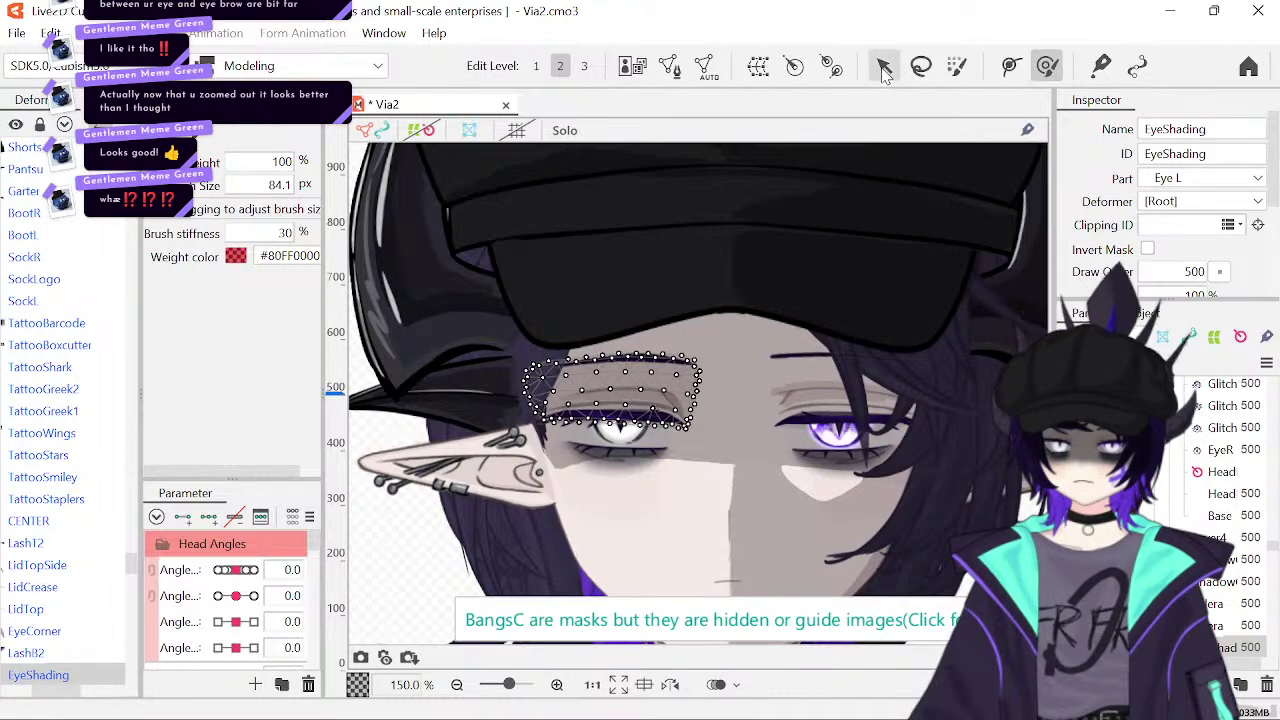
pyautogui.click(388, 563)
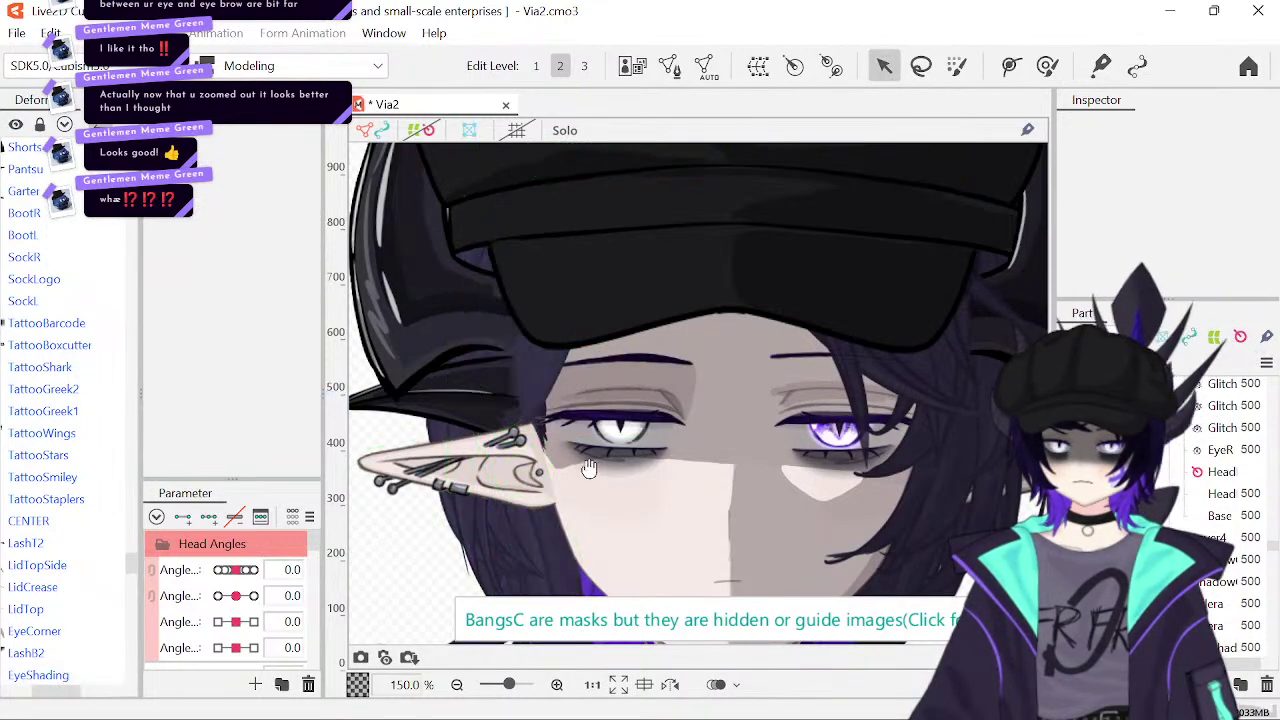
pyautogui.moveTo(558, 541); pyautogui.dragTo(598, 416)
pyautogui.click(599, 420)
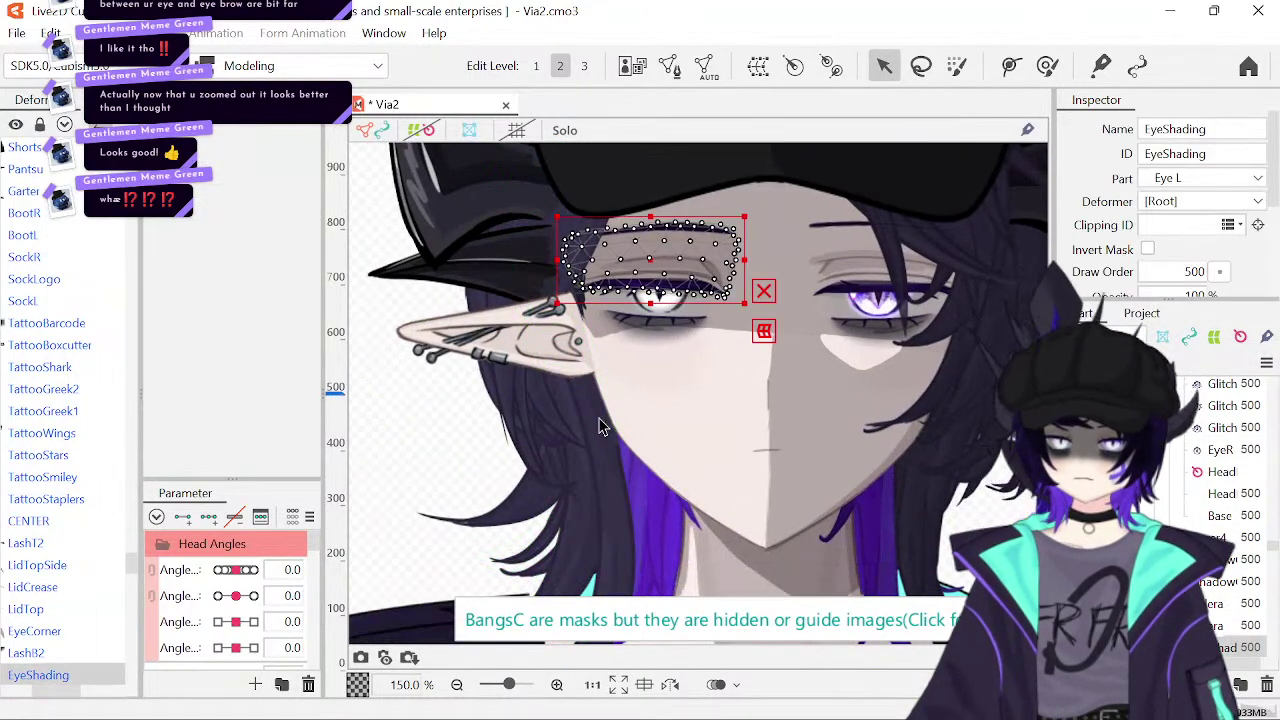
pyautogui.click(441, 423)
pyautogui.click(431, 438)
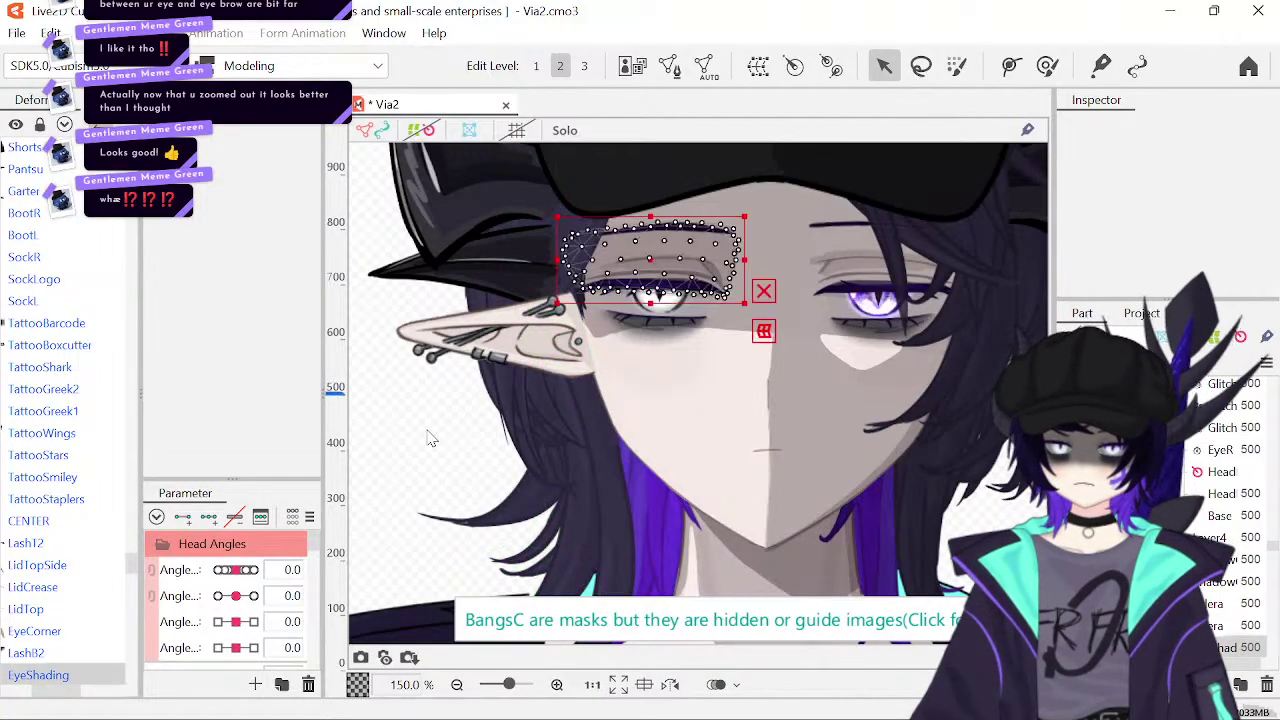
pyautogui.click(427, 438)
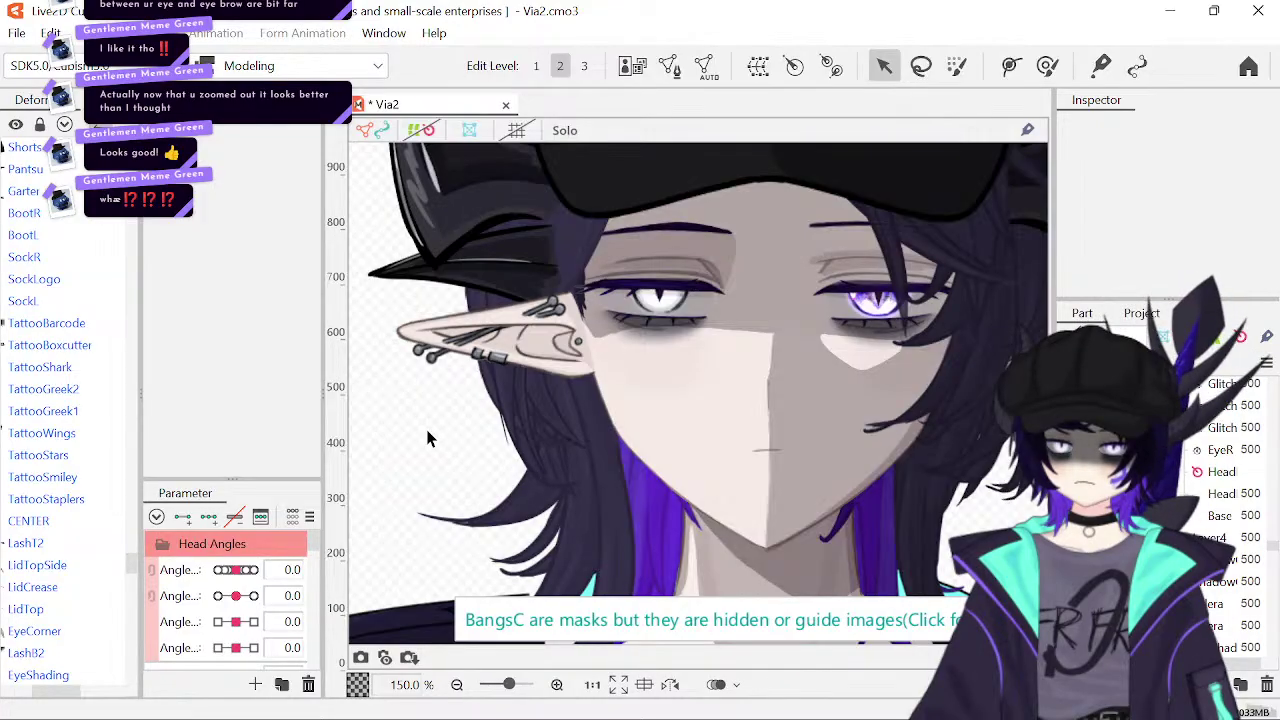
pyautogui.click(427, 438)
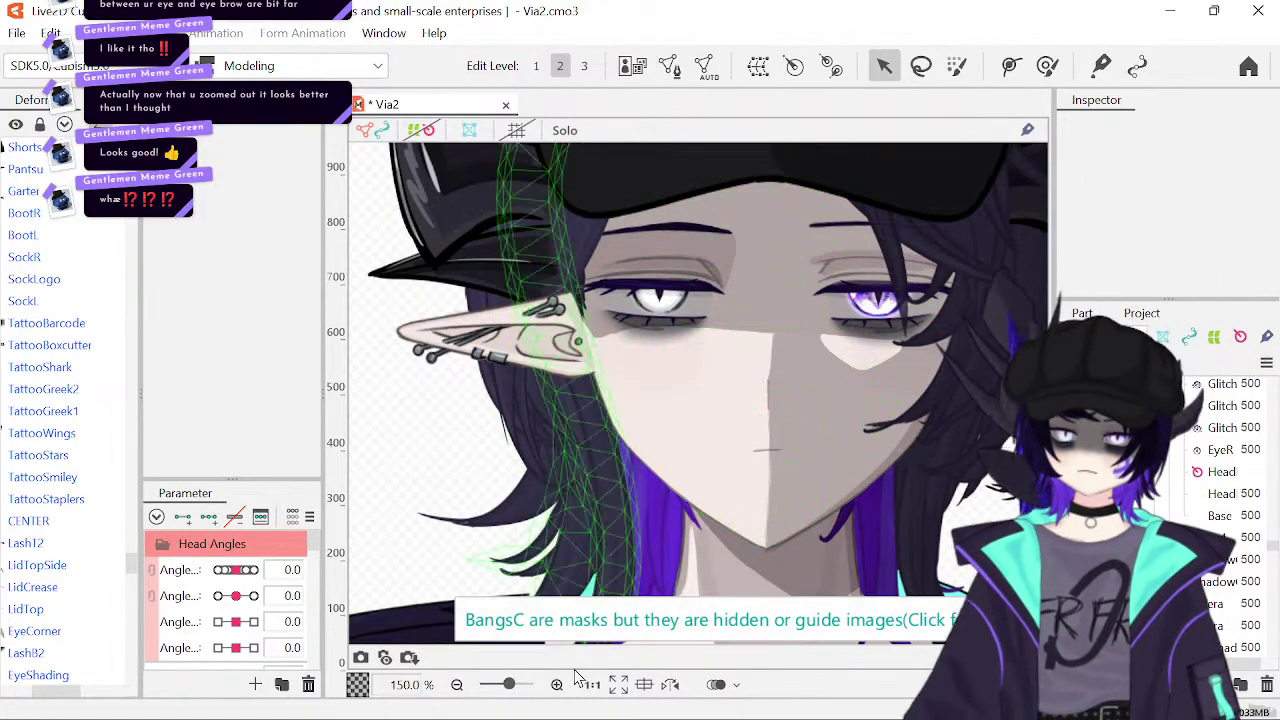
pyautogui.click(457, 685)
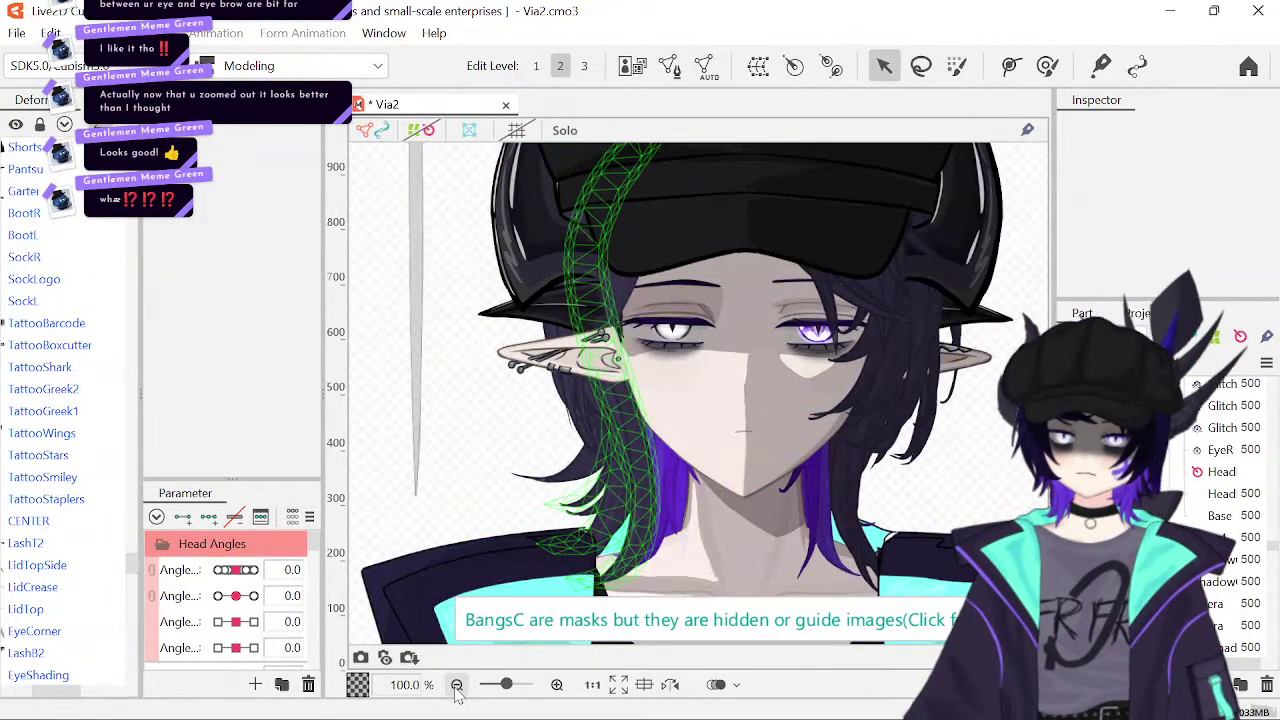
pyautogui.click(457, 686)
pyautogui.click(457, 686)
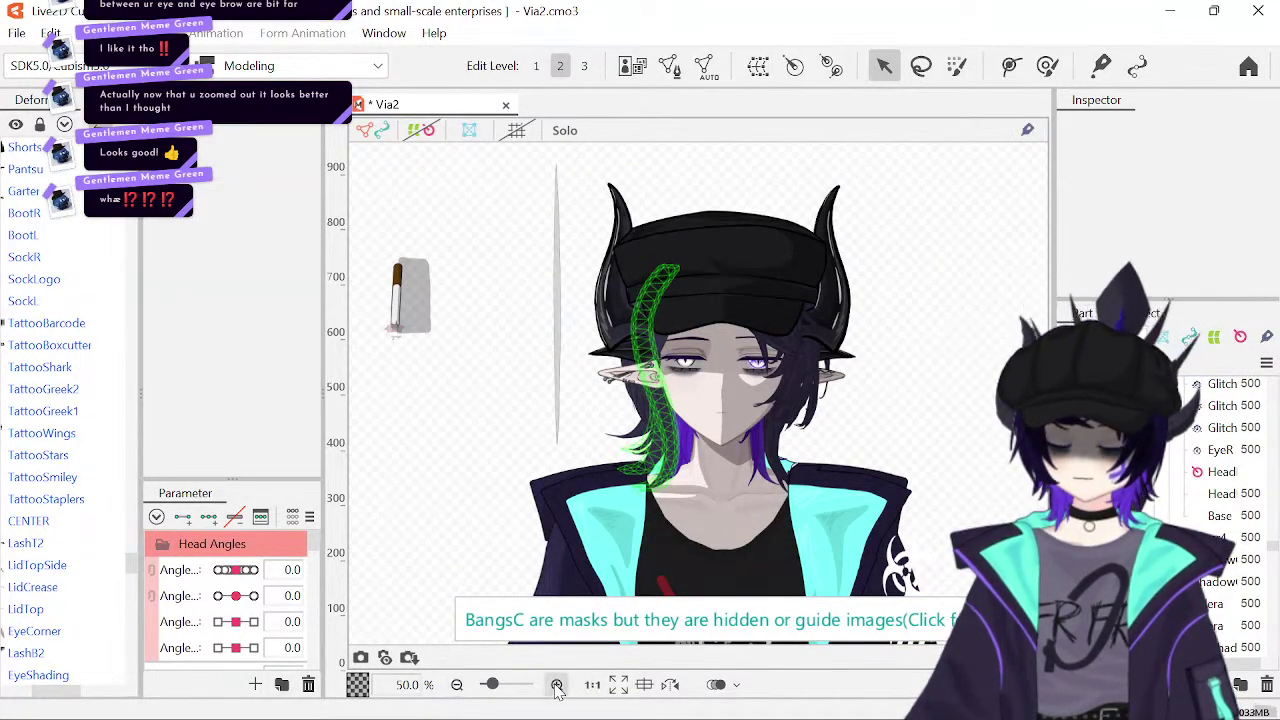
# - Select EyeShading, tighten the curve of its inner edge beside the brow with one more Deform Brush stroke, and deselect the mesh
pyautogui.scroll(6, 818, 628)
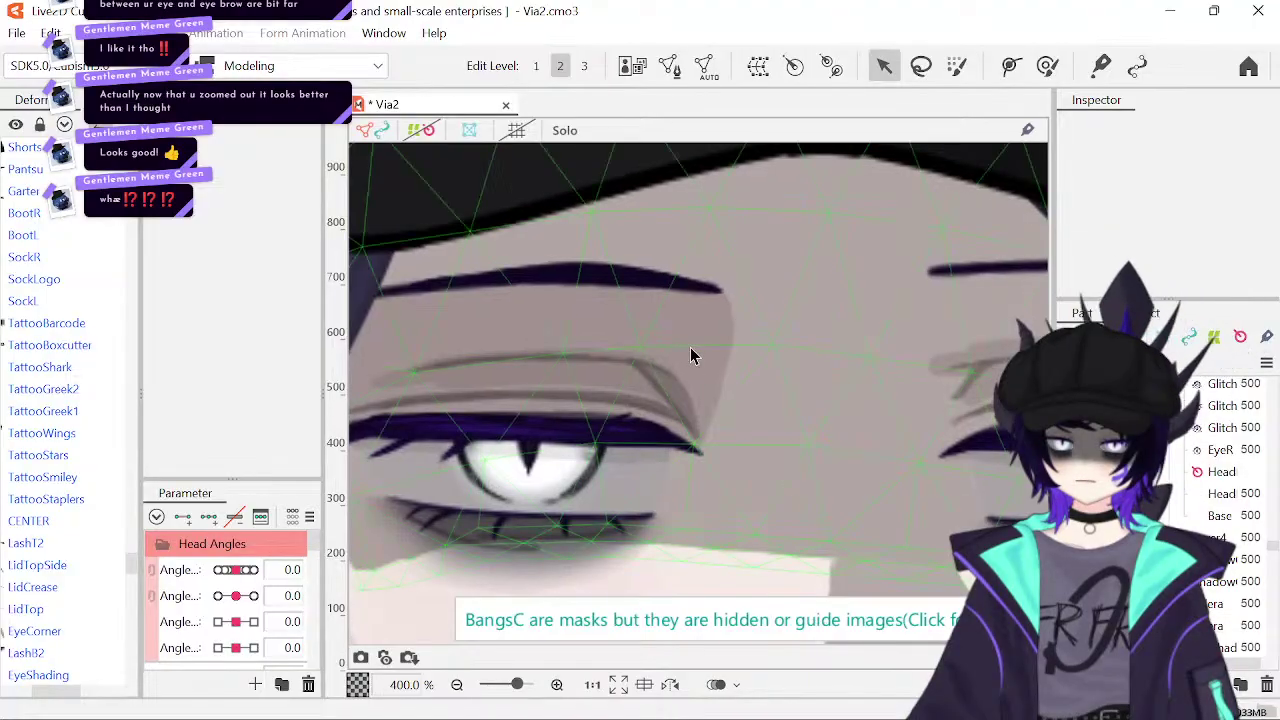
pyautogui.rightClick(757, 345)
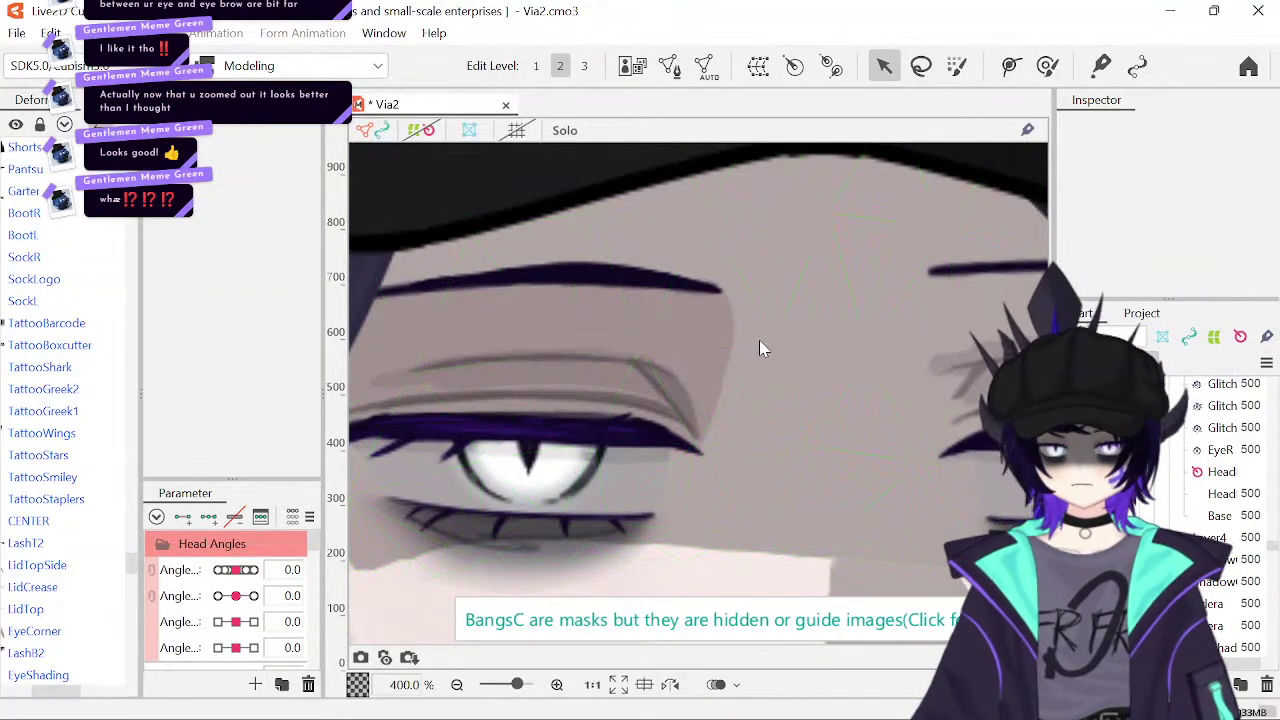
pyautogui.click(938, 573)
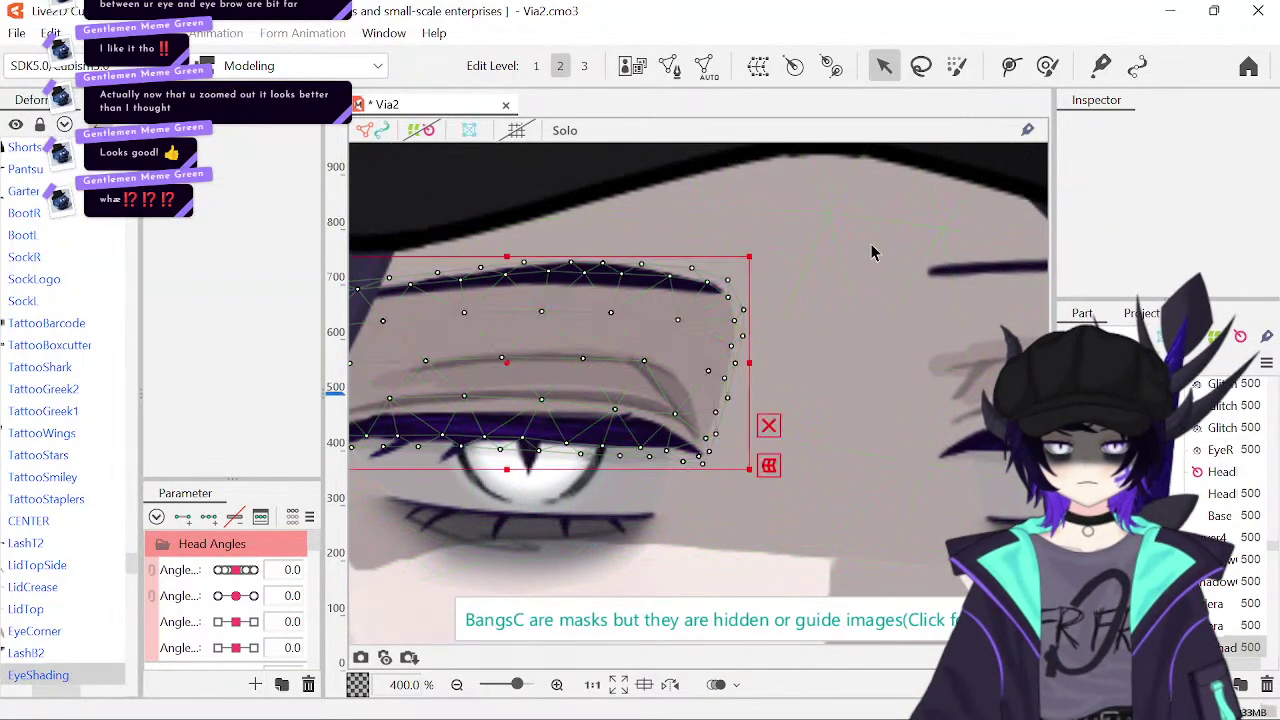
pyautogui.click(1047, 66)
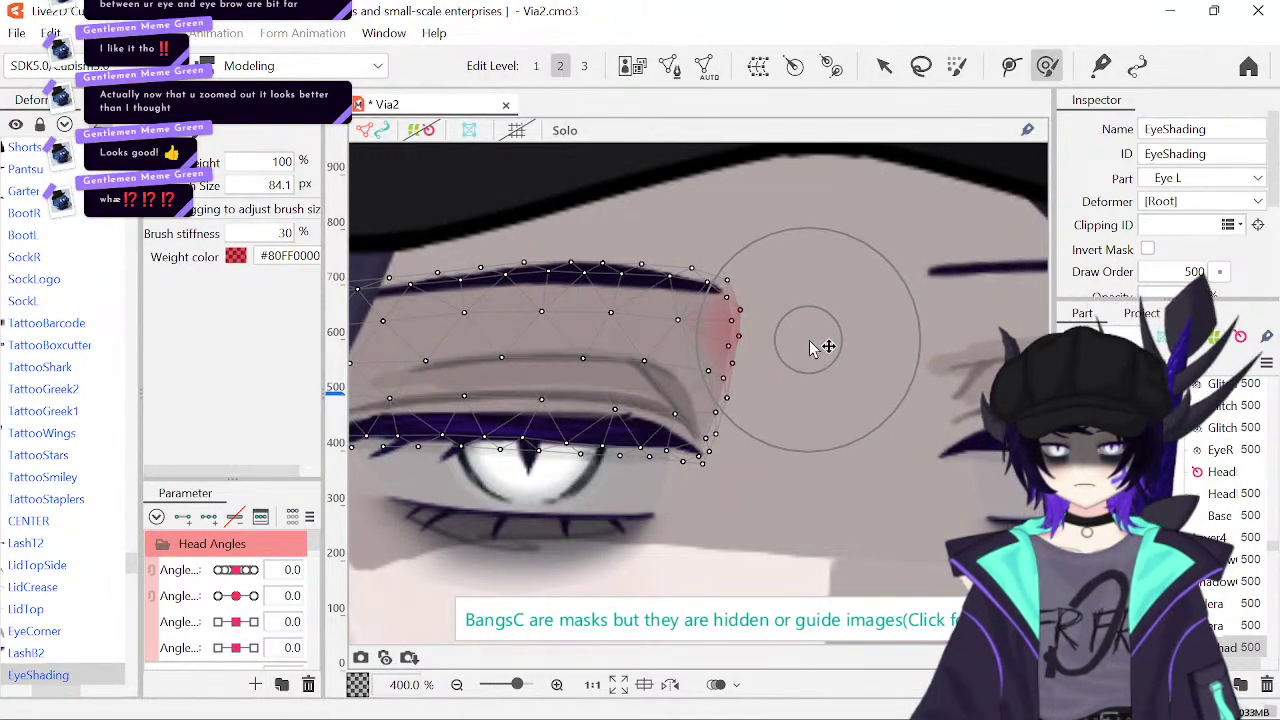
pyautogui.click(457, 684)
pyautogui.click(458, 686)
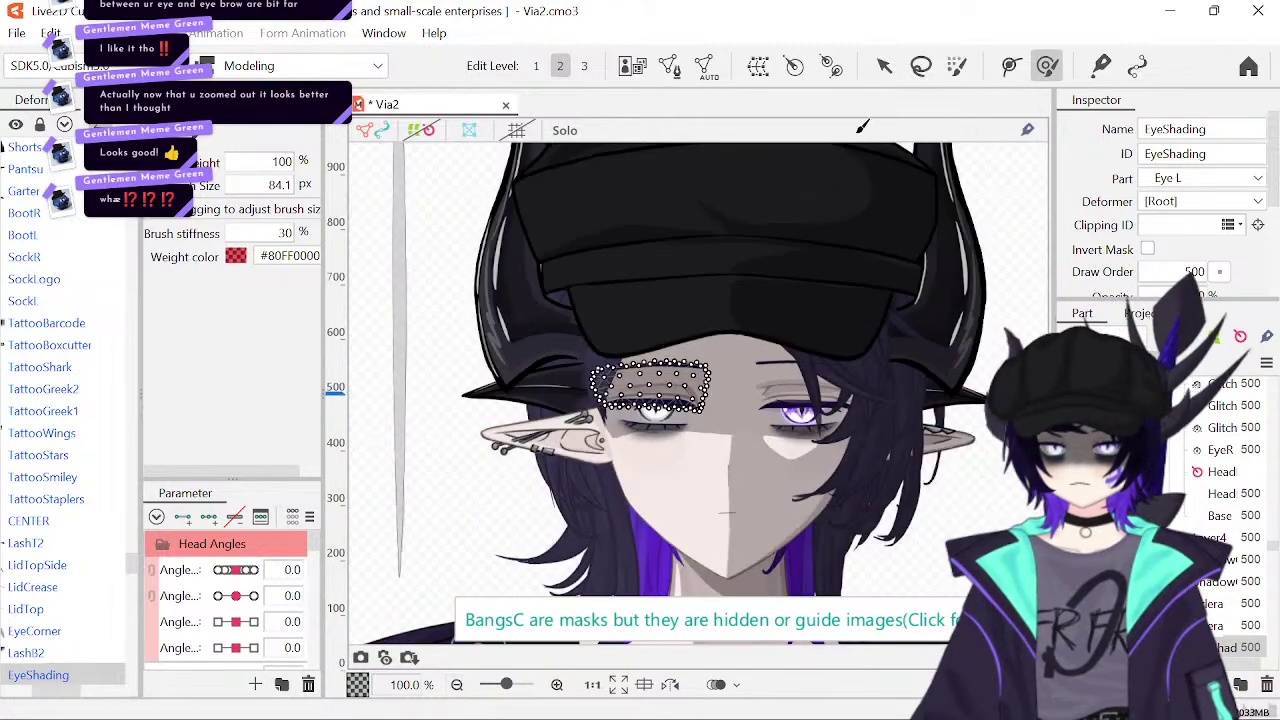
pyautogui.click(886, 66)
pyautogui.click(455, 494)
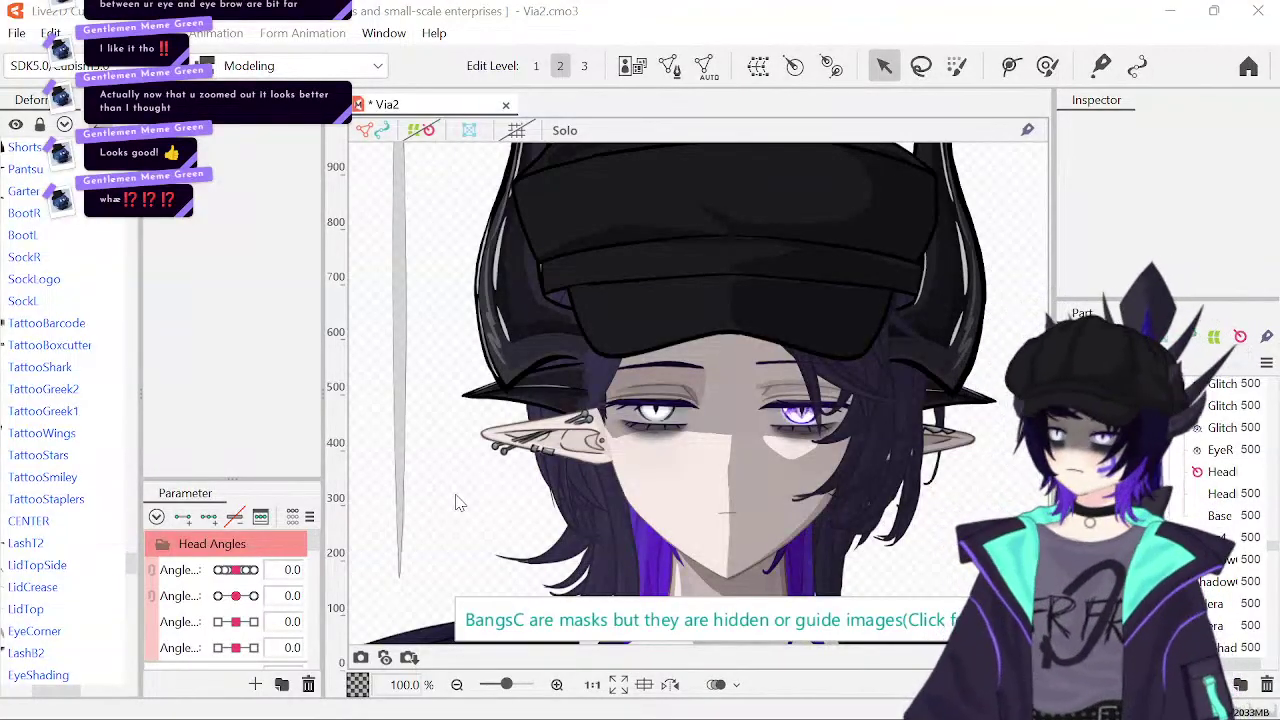
# - Save the model, select the EyebrowXY deformer that holds Brow2, and show the deformers on the canvas
pyautogui.hotkey('ctrl', 's')
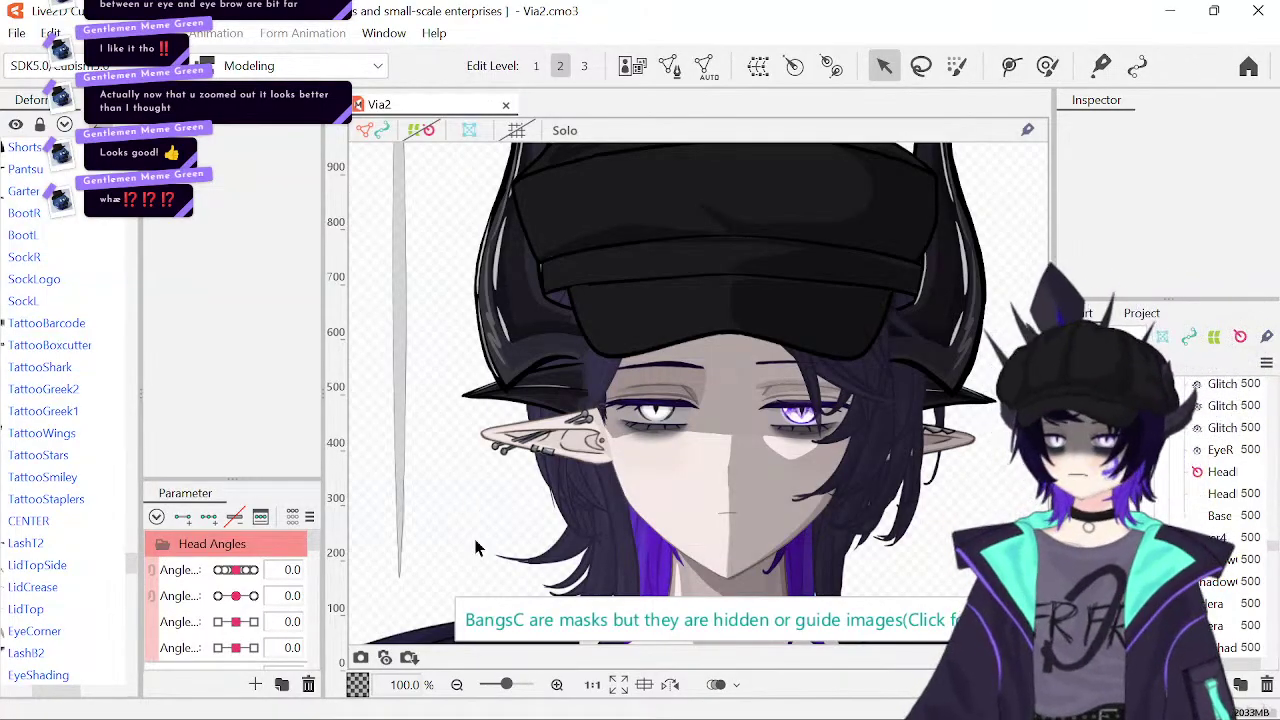
pyautogui.scroll(5, 650, 400)
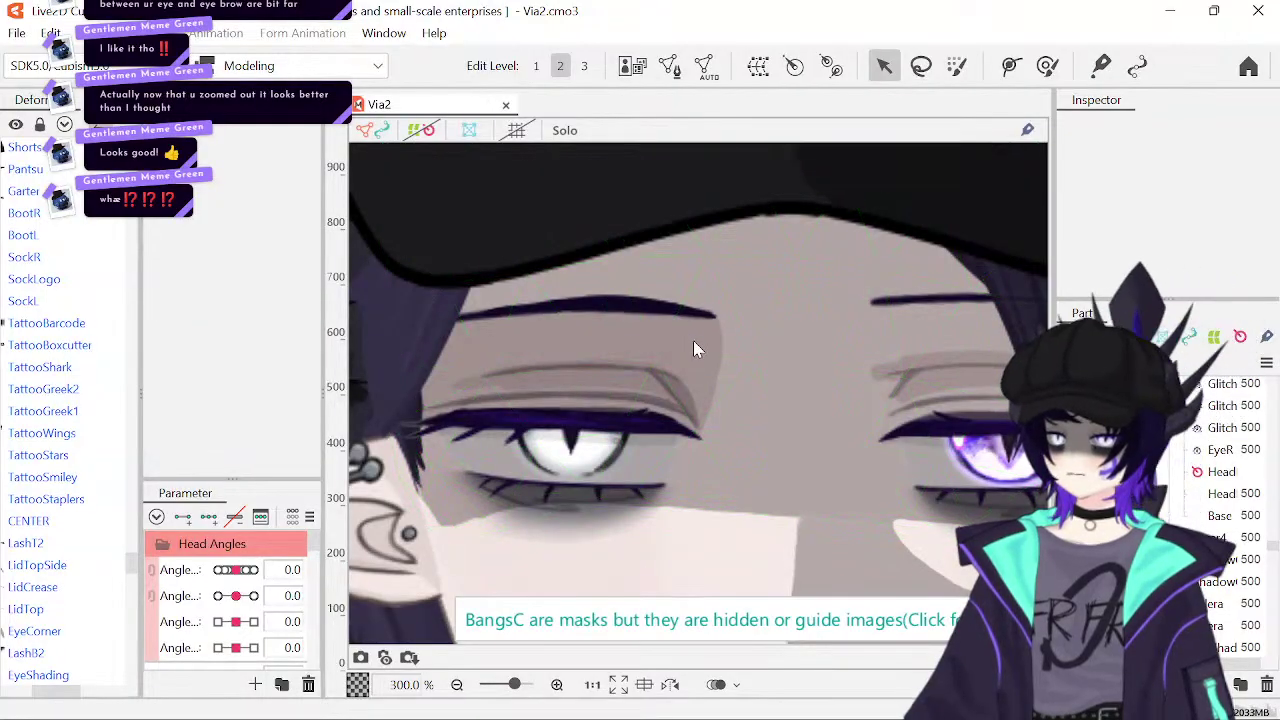
pyautogui.click(600, 306)
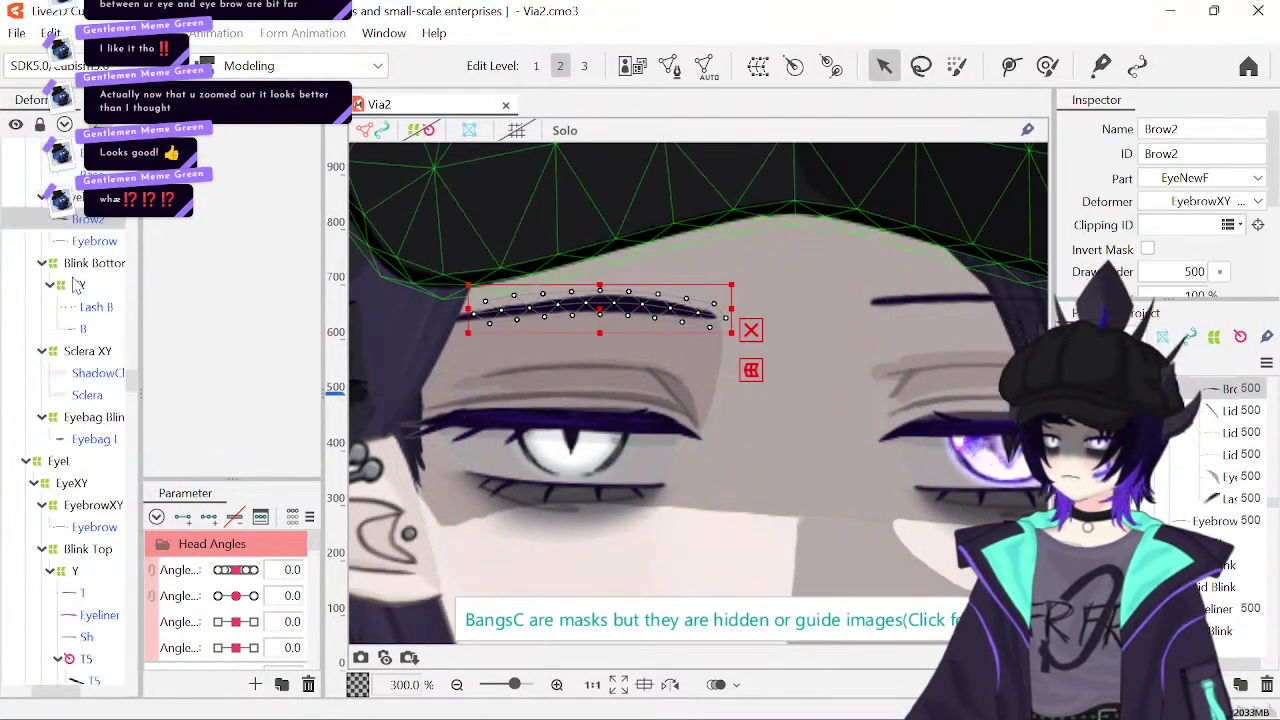
pyautogui.click(92, 258)
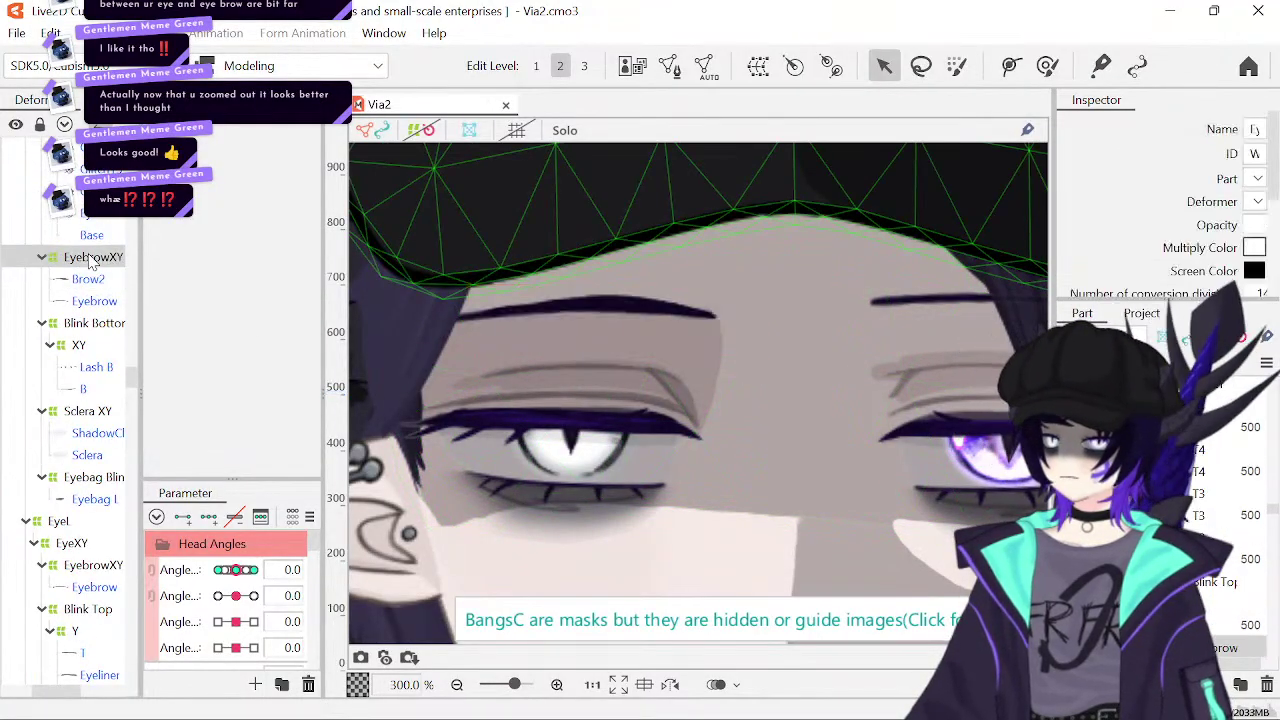
pyautogui.click(431, 127)
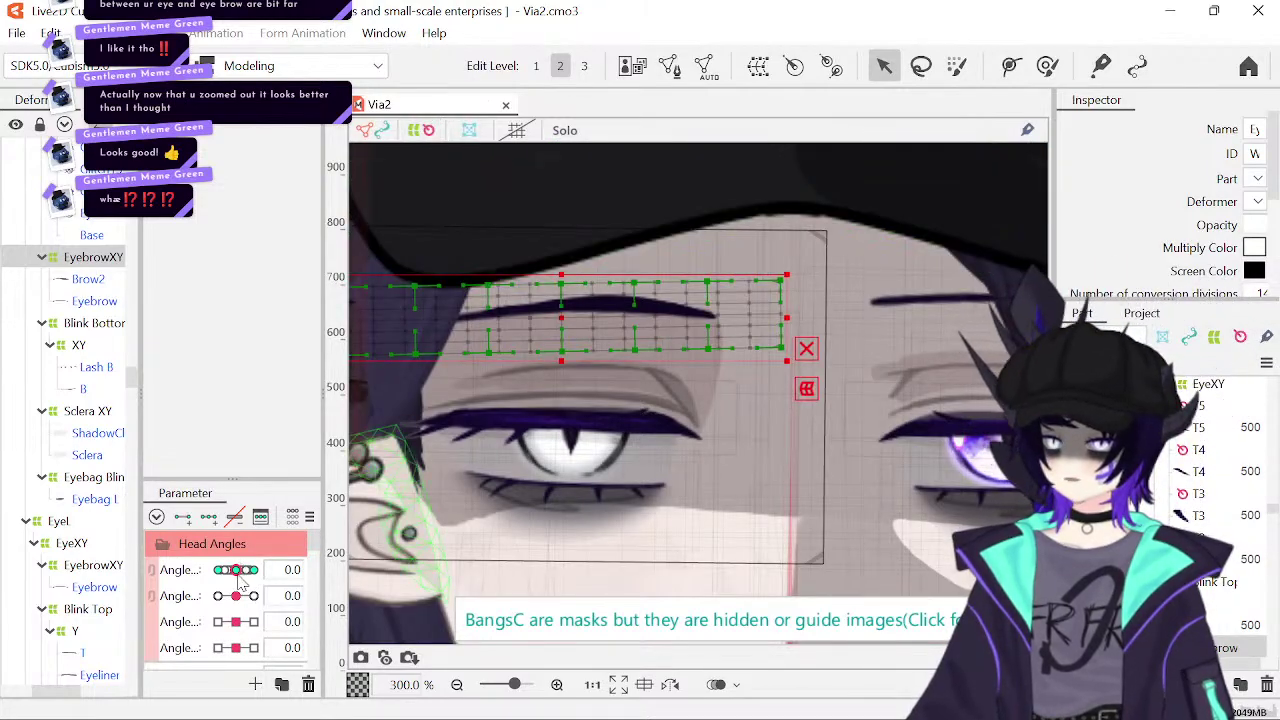
# - Set the first head angle to 50 and move the EyebrowXY deformer slightly down towards the eye
pyautogui.moveTo(240, 580); pyautogui.dragTo(287, 570)
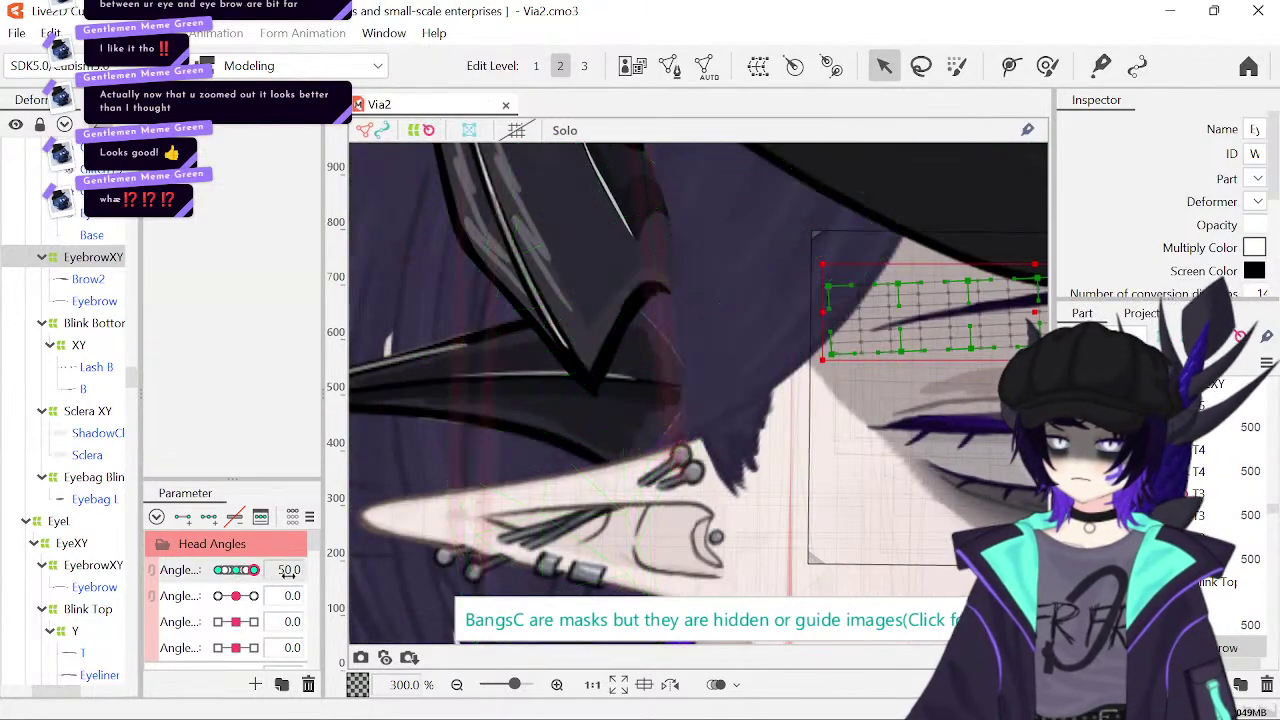
pyautogui.moveTo(624, 411); pyautogui.dragTo(339, 378)
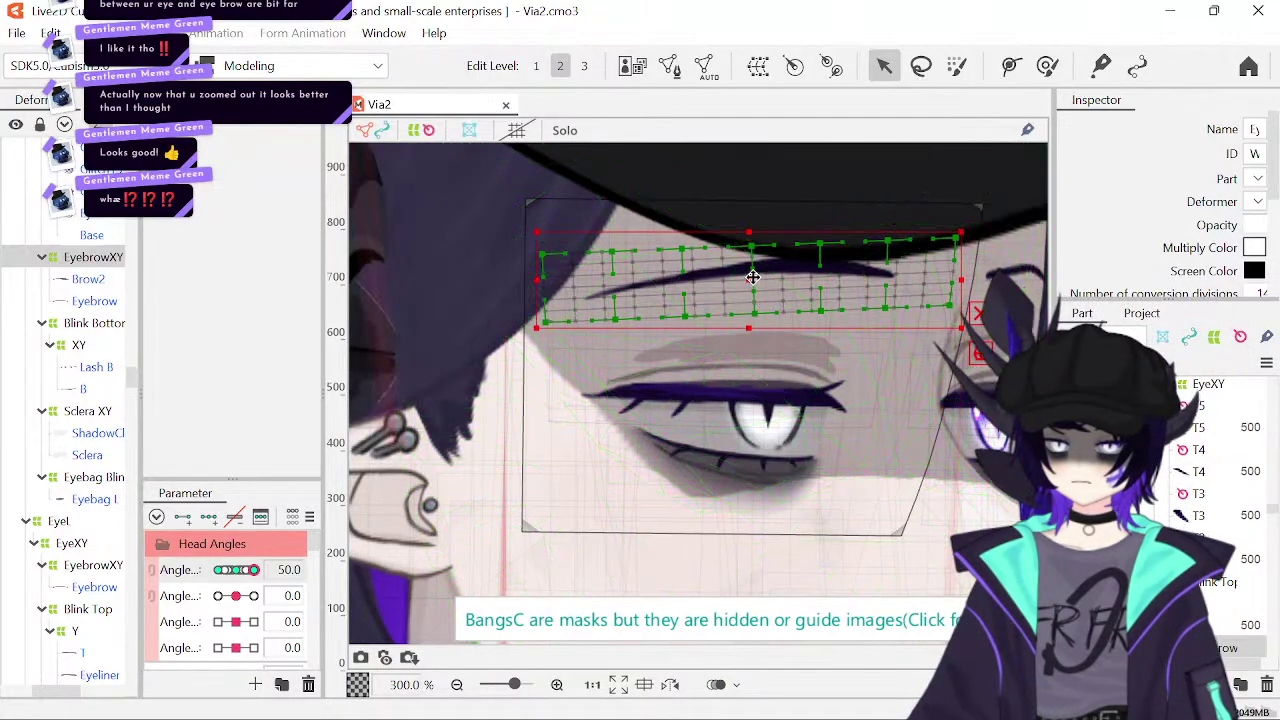
pyautogui.moveTo(752, 276); pyautogui.dragTo(752, 283)
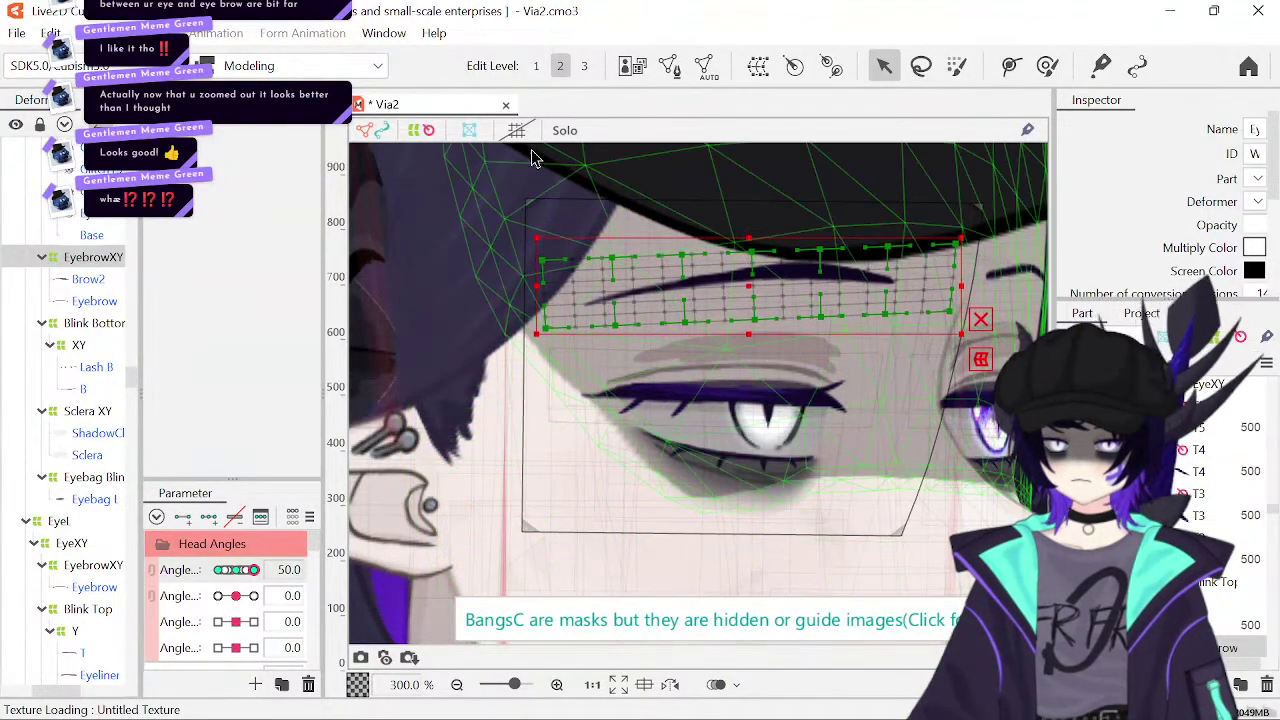
# - Show the canvas grid and reset the first head angle to 0 to compare the heights of the brows
pyautogui.click(457, 685)
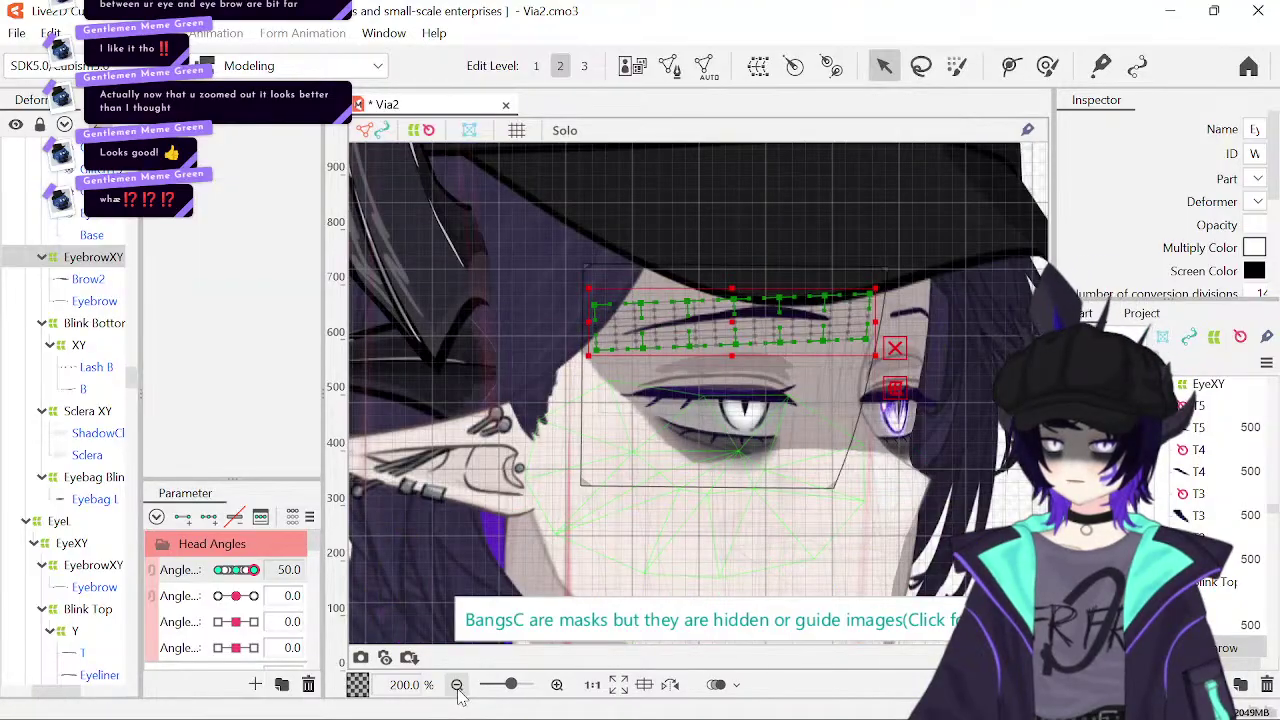
pyautogui.moveTo(632, 430); pyautogui.dragTo(715, 405)
pyautogui.write('0')
pyautogui.press('Return')
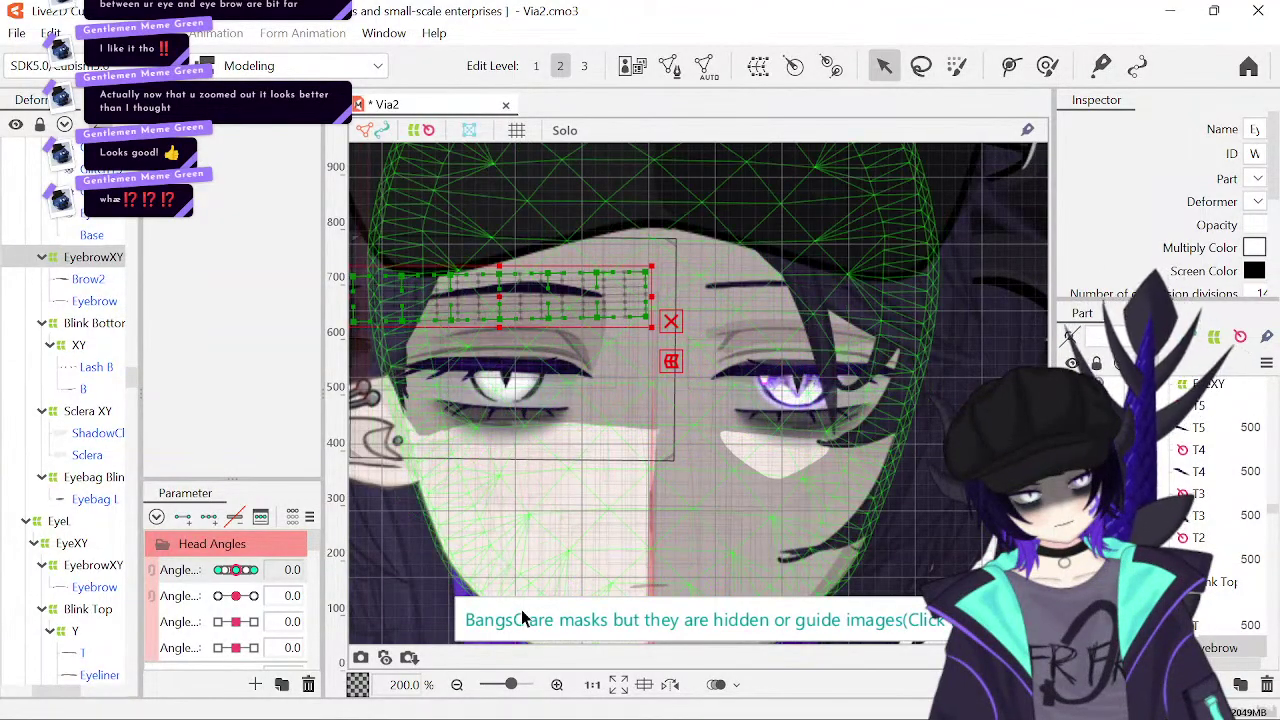
pyautogui.click(557, 684)
pyautogui.scroll(2, 602, 512)
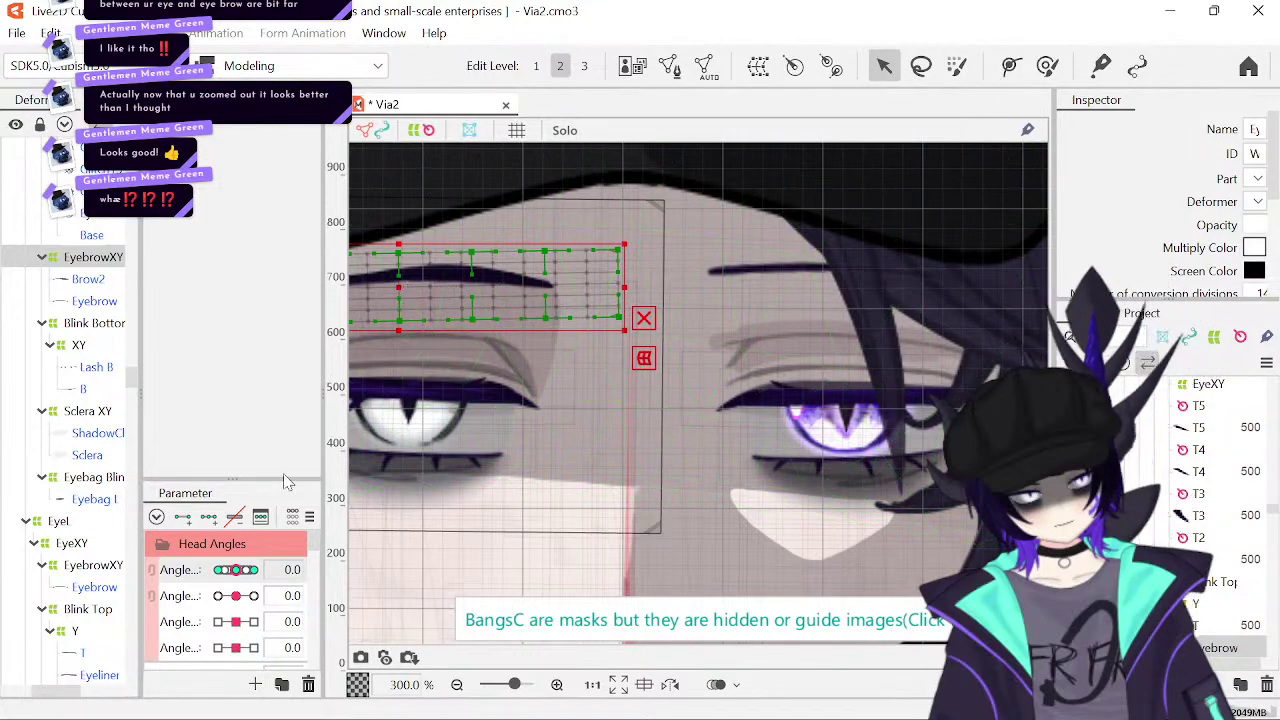
# - Turn the head to the opposite extreme, first head angle -50, and move the EyebrowXY deformer slightly down
pyautogui.moveTo(240, 575); pyautogui.dragTo(338, 578)
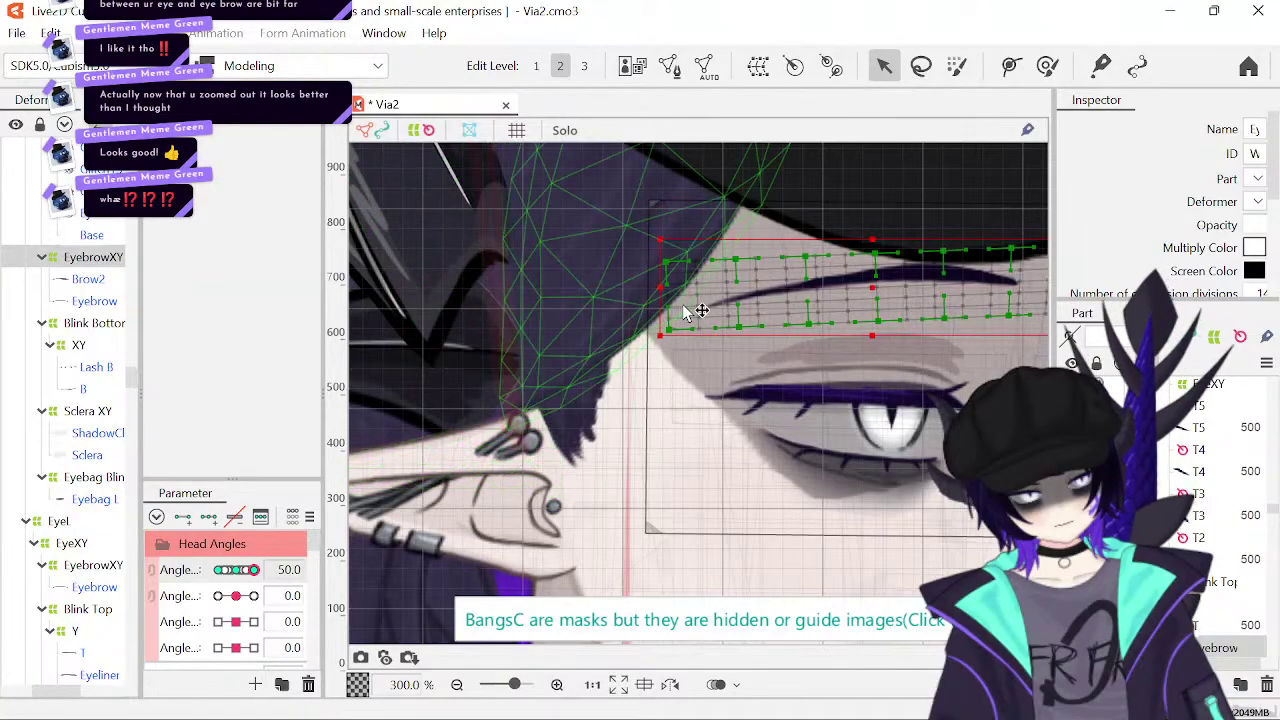
pyautogui.moveTo(243, 578); pyautogui.dragTo(217, 572)
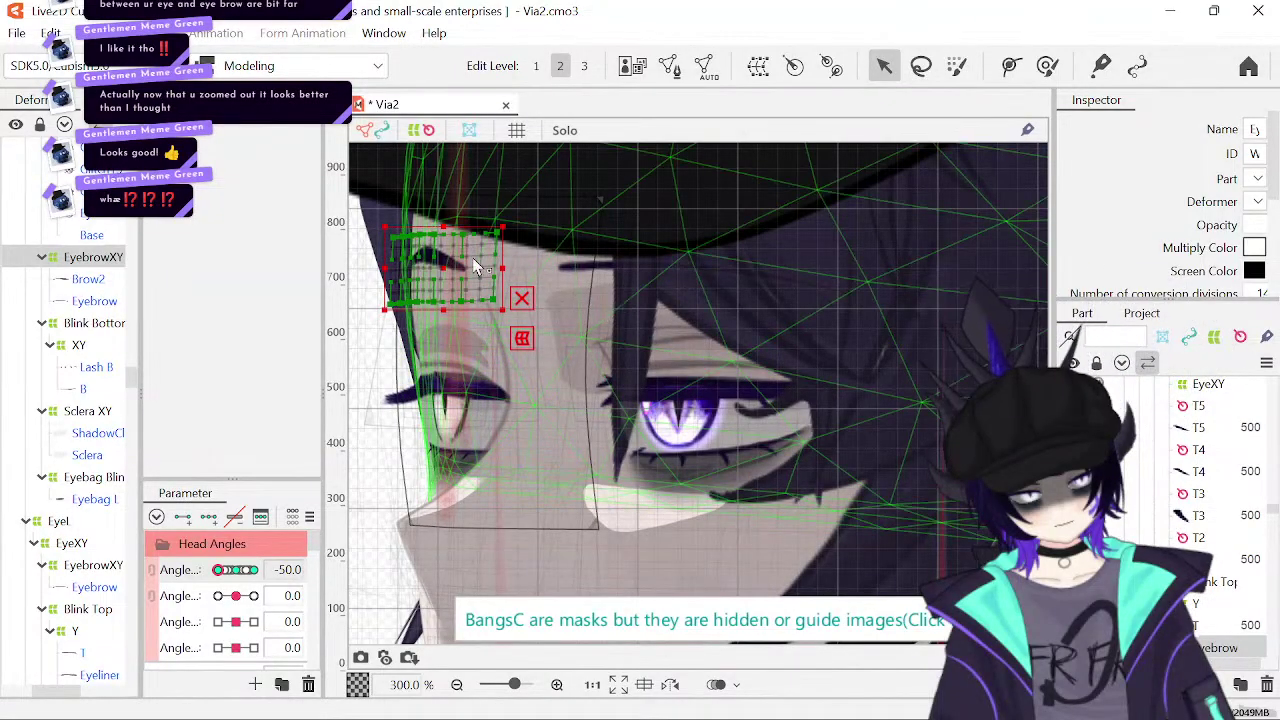
pyautogui.moveTo(443, 270); pyautogui.dragTo(446, 281)
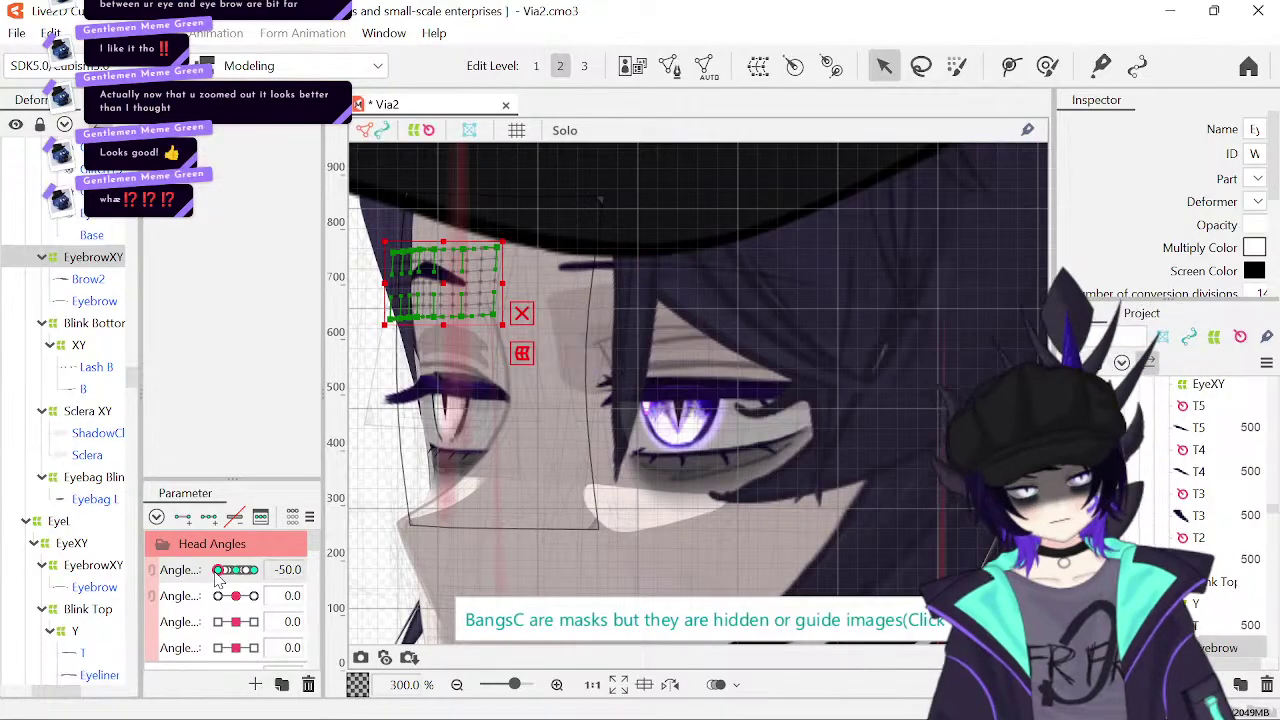
# - Return the first head angle to 50 and nudge the EyebrowXY deformer down in nine small increments
pyautogui.moveTo(218, 580); pyautogui.dragTo(255, 583)
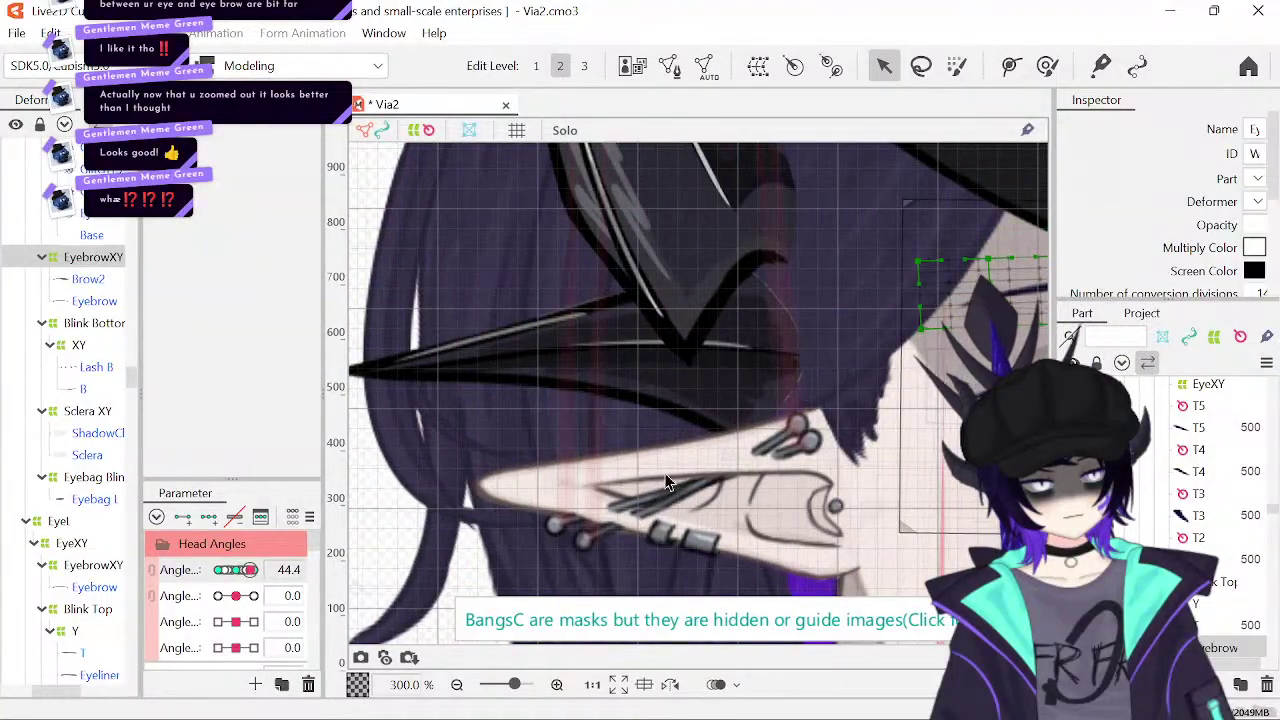
pyautogui.moveTo(596, 476); pyautogui.dragTo(321, 421)
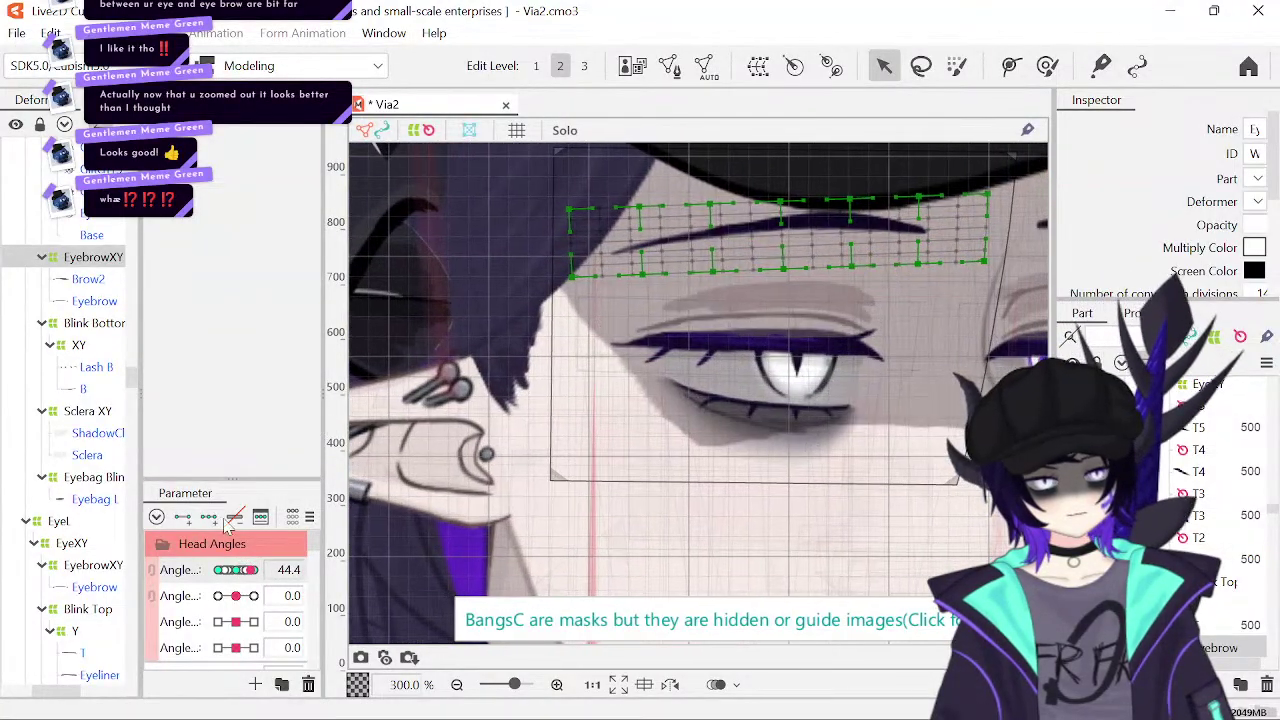
pyautogui.click(236, 570)
pyautogui.moveTo(240, 570); pyautogui.dragTo(268, 573)
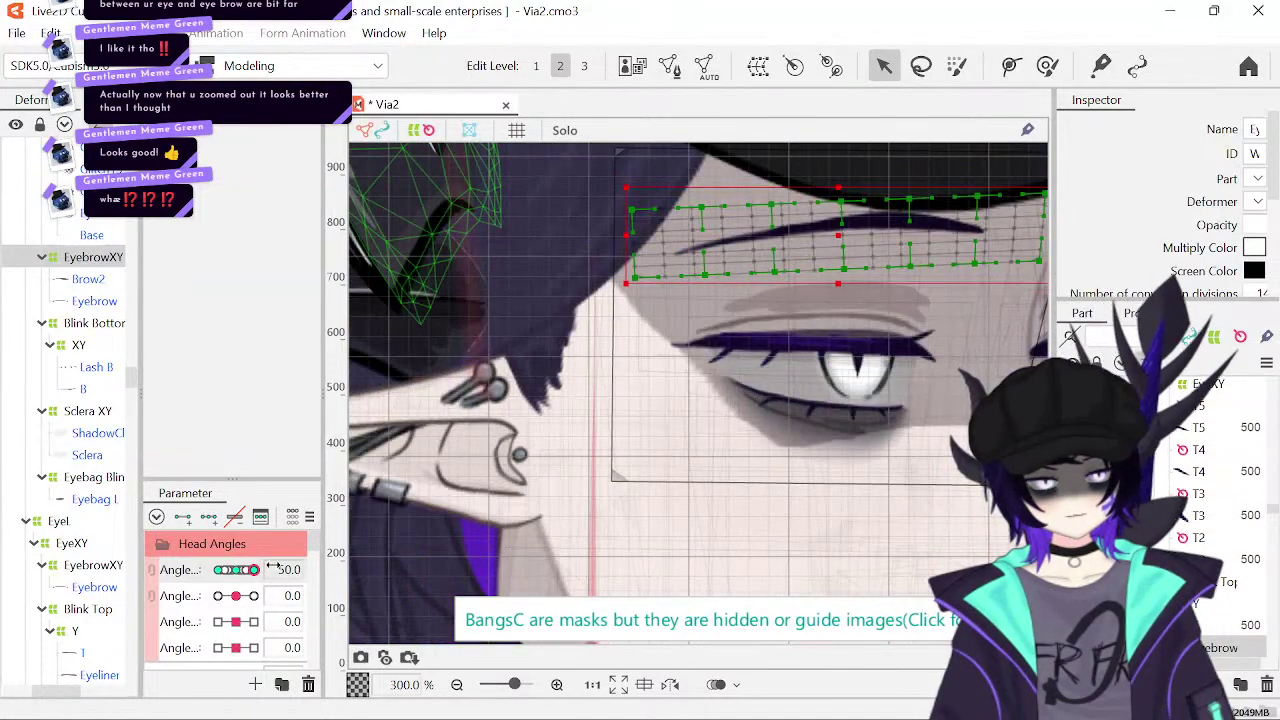
pyautogui.press('Down')
pyautogui.press('Down')
pyautogui.press('Down')
pyautogui.press('Down')
pyautogui.press('Down')
pyautogui.press('Down')
pyautogui.press('Down')
pyautogui.press('Down')
pyautogui.press('Down')
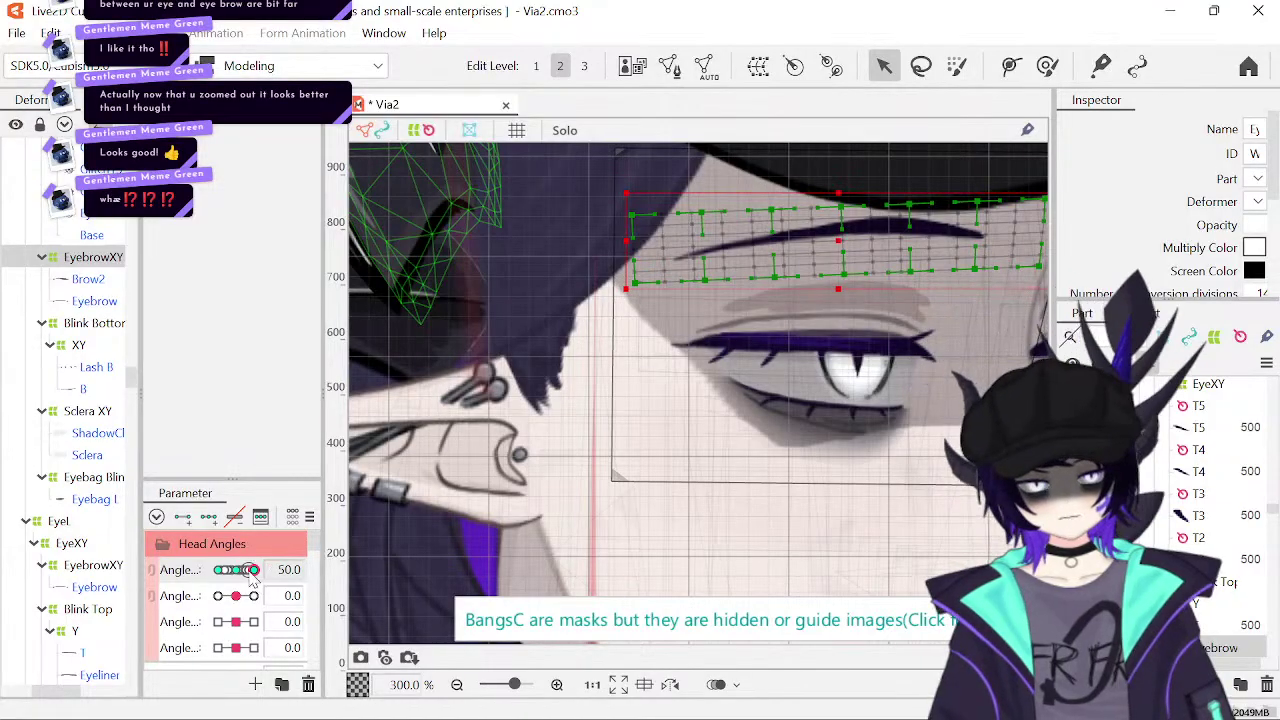
# - Sweep the first head angle around 0 and back to 50 to check the brow's height during the head turn
pyautogui.click(238, 577)
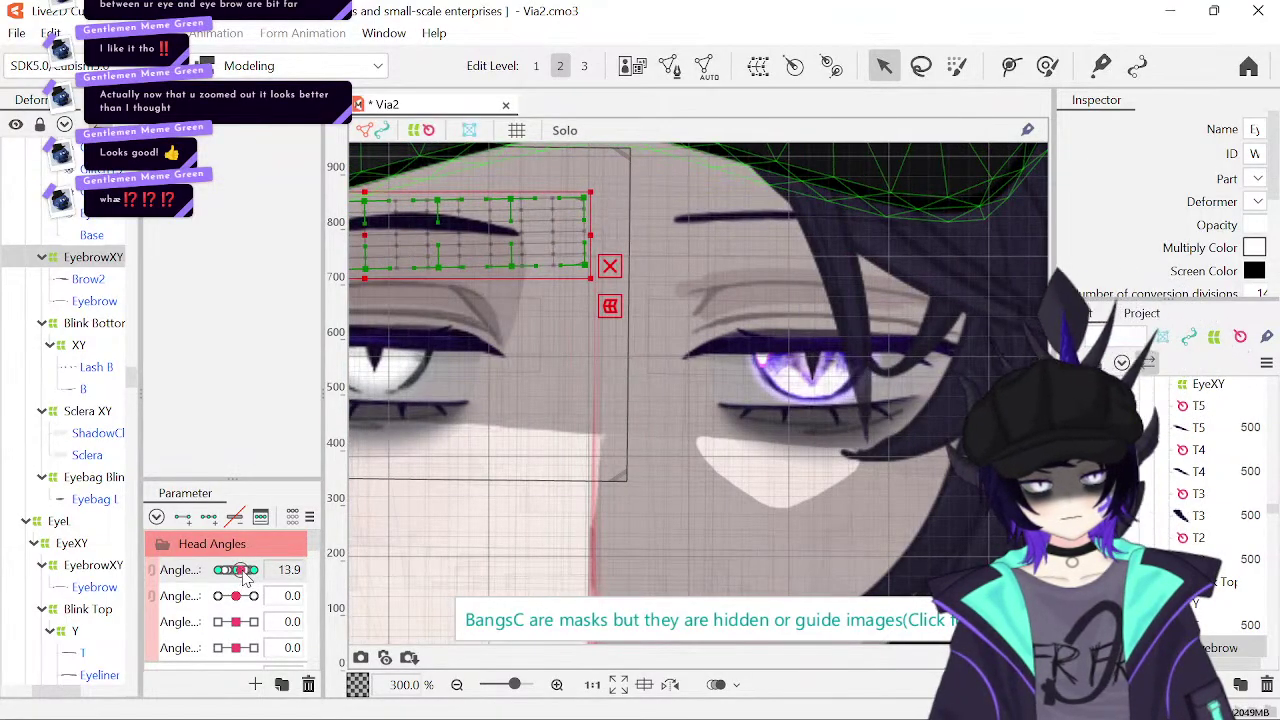
pyautogui.moveTo(245, 575); pyautogui.dragTo(237, 577)
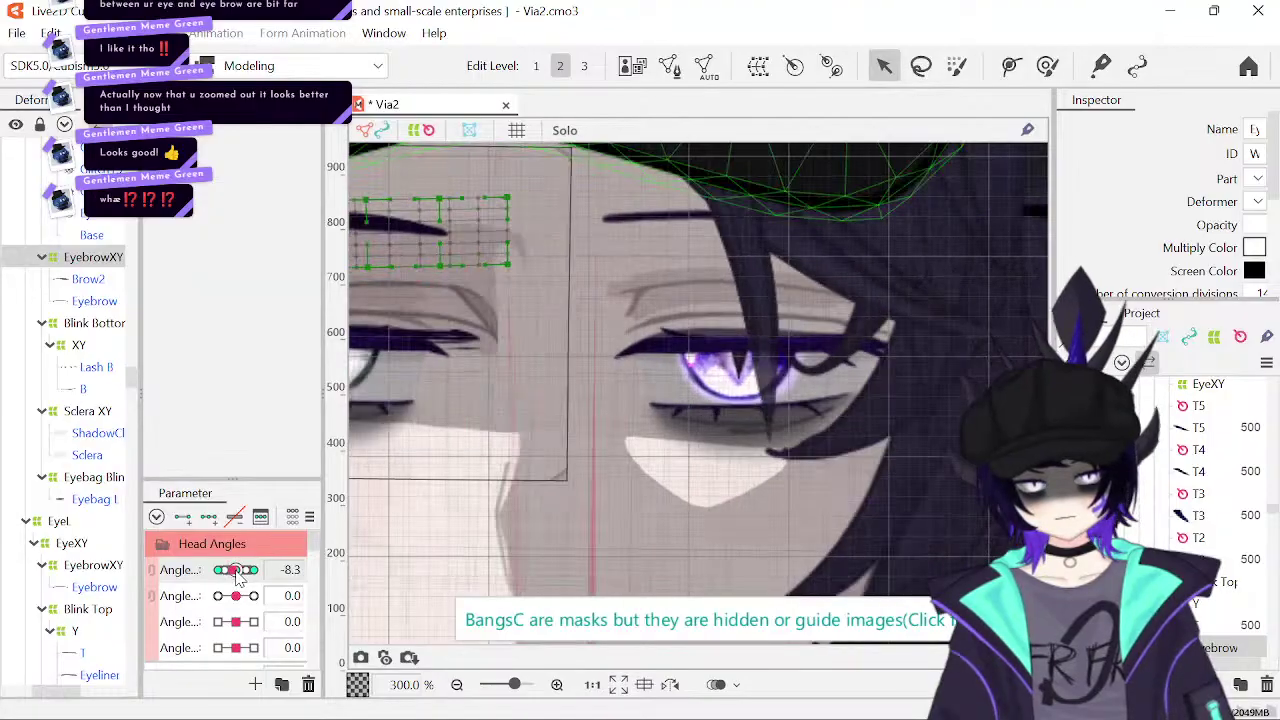
pyautogui.click(237, 577)
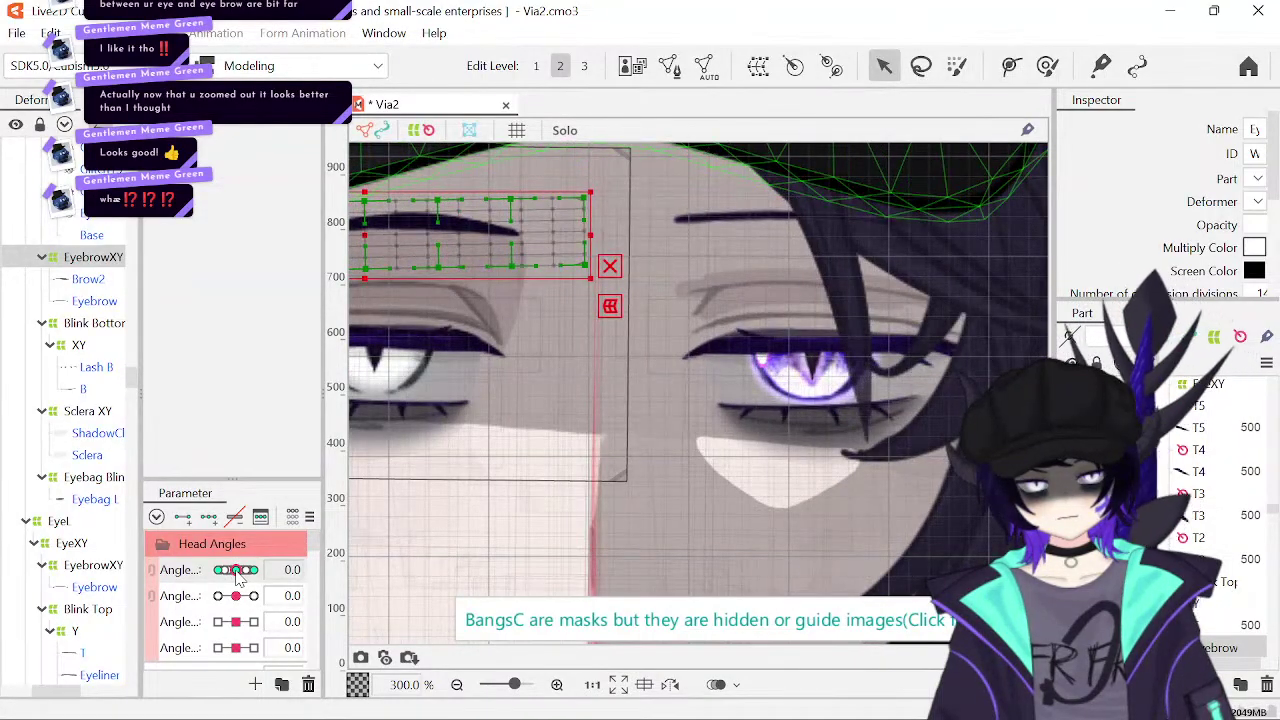
pyautogui.moveTo(237, 577); pyautogui.dragTo(266, 578)
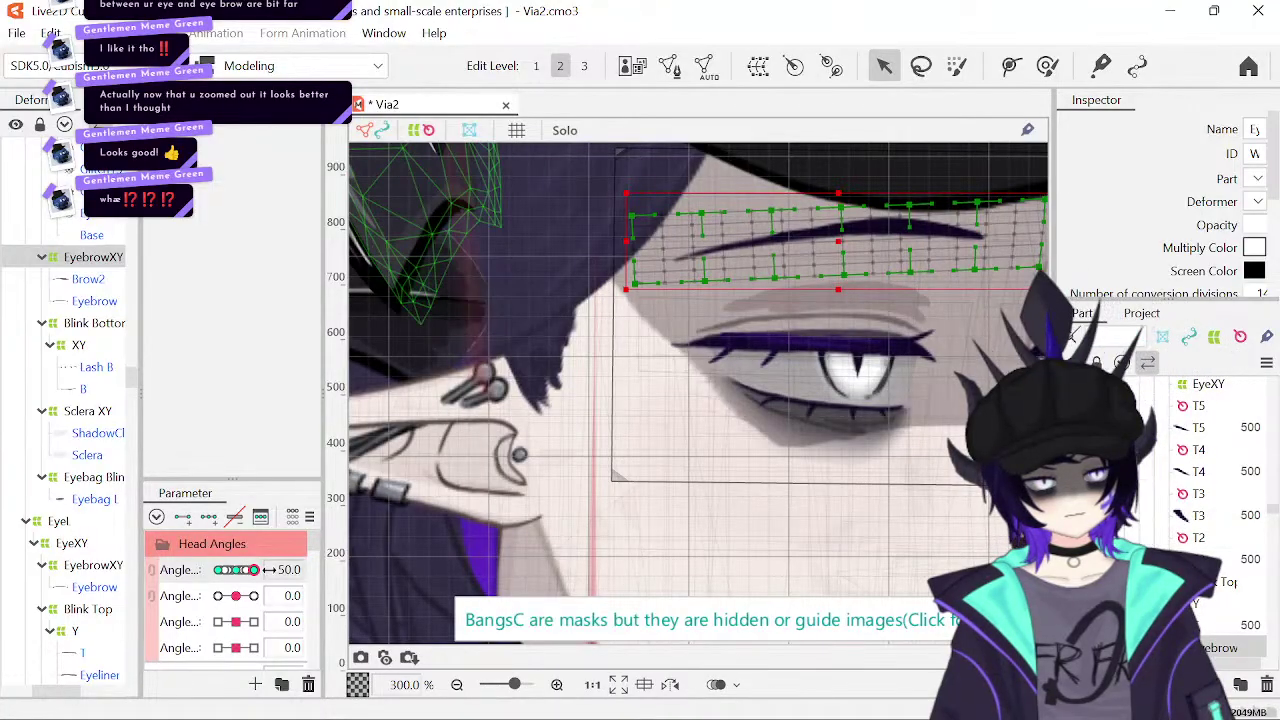
pyautogui.click(458, 684)
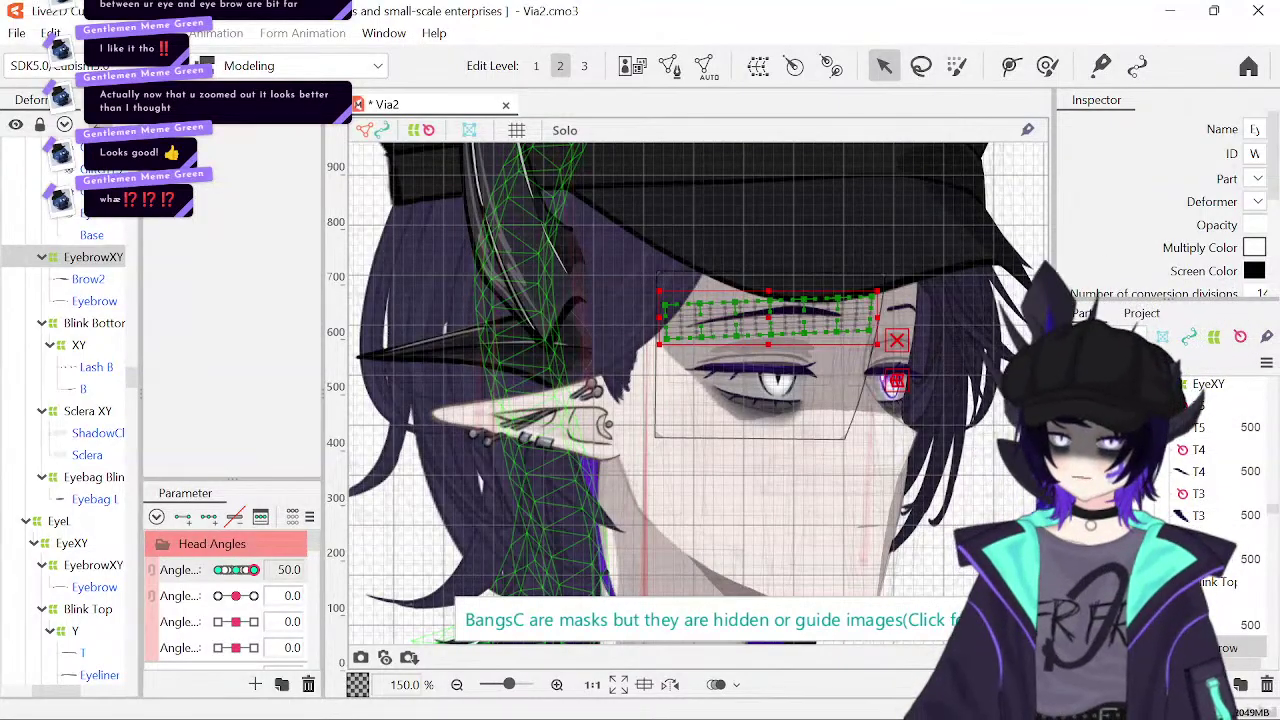
# - Deselect the EyebrowXY deformer, hide the canvas grid, and save the model
pyautogui.click(688, 267)
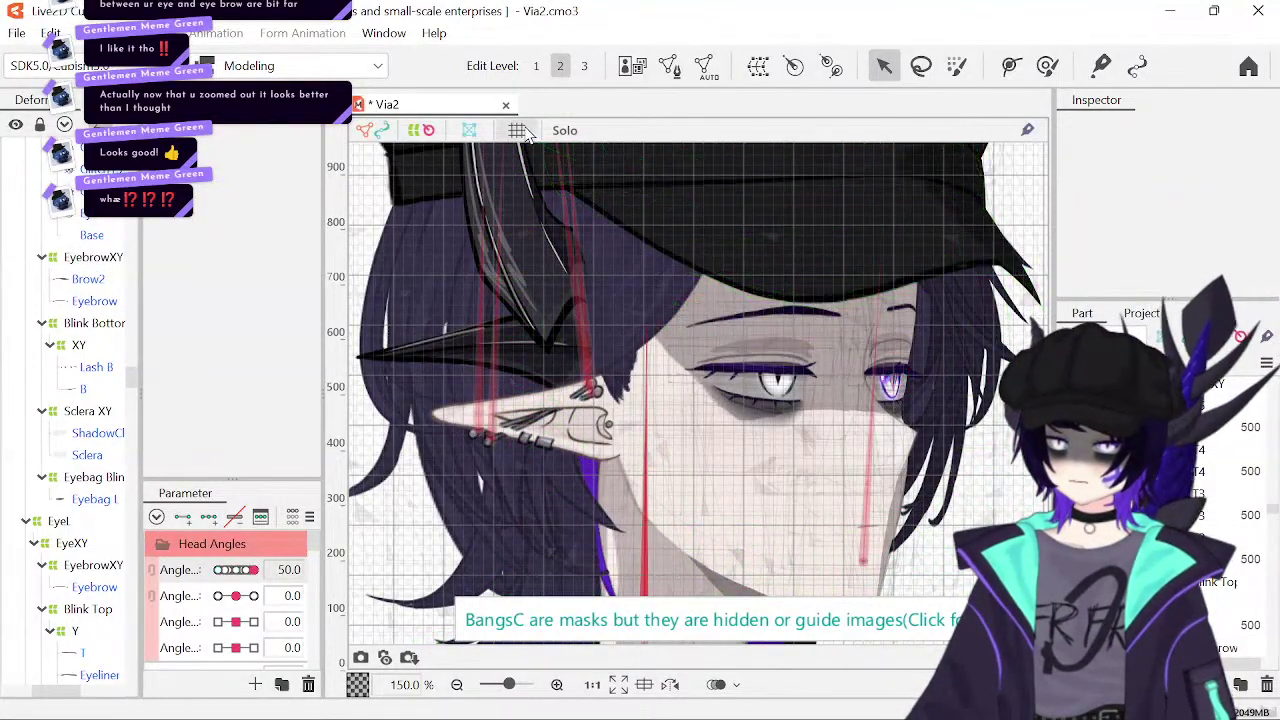
pyautogui.click(517, 131)
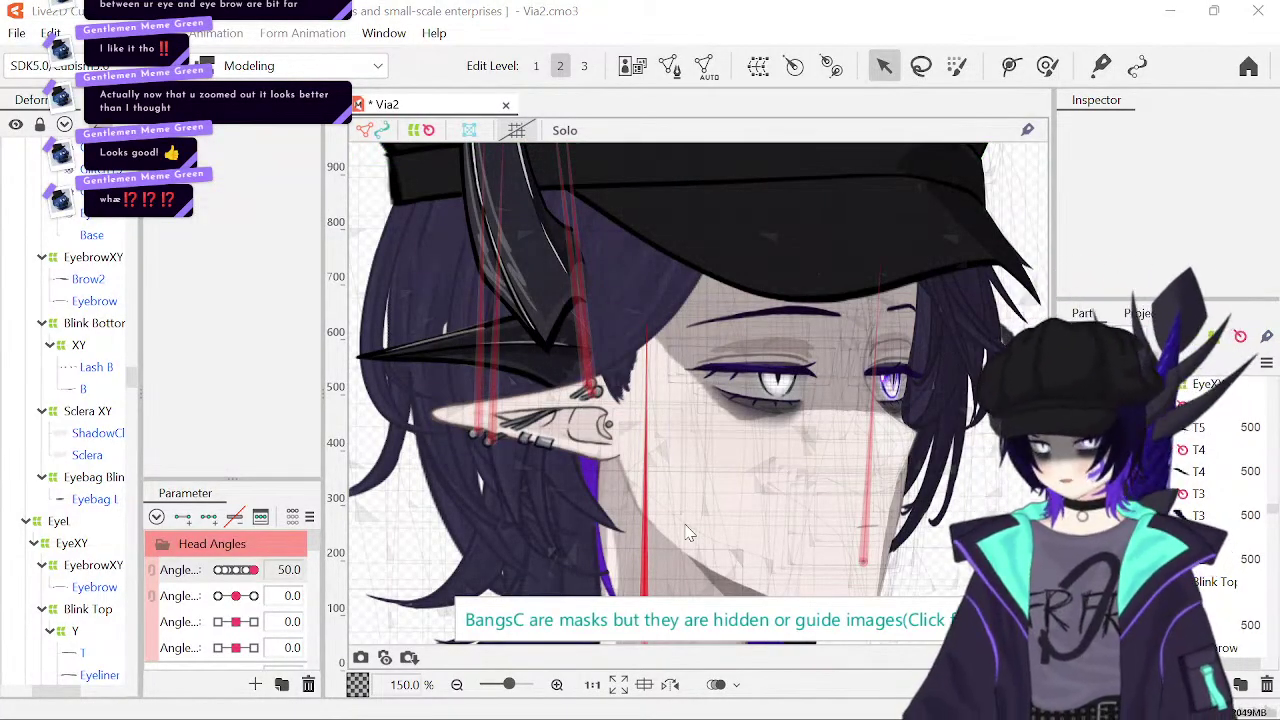
pyautogui.hotkey('ctrl', 's')
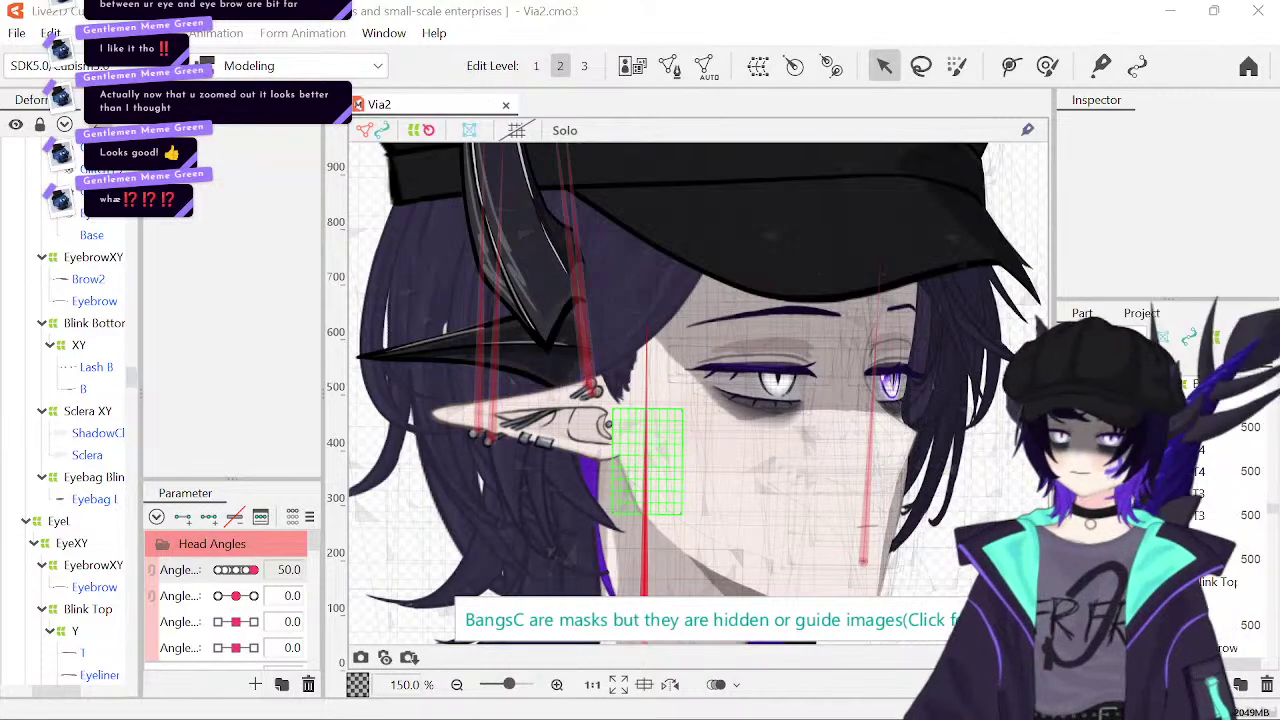
# - Return the first head angle to 0 so the face looks straight ahead
pyautogui.click(554, 684)
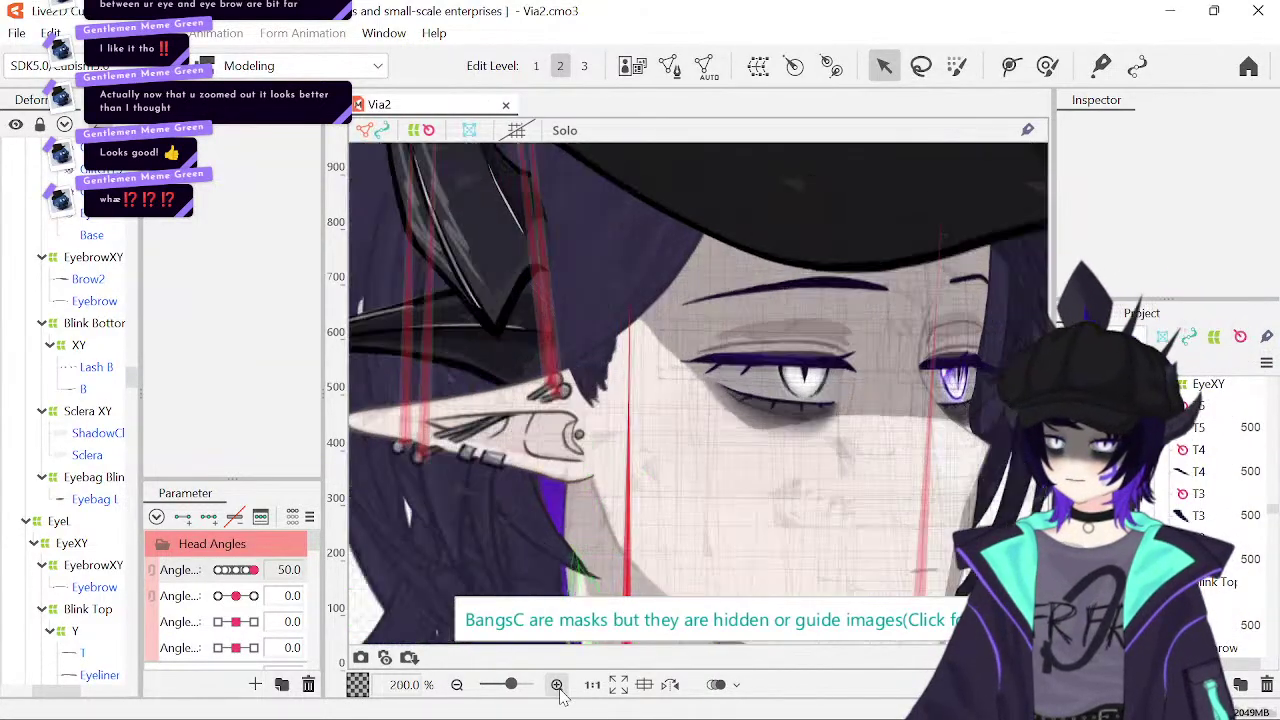
pyautogui.click(554, 684)
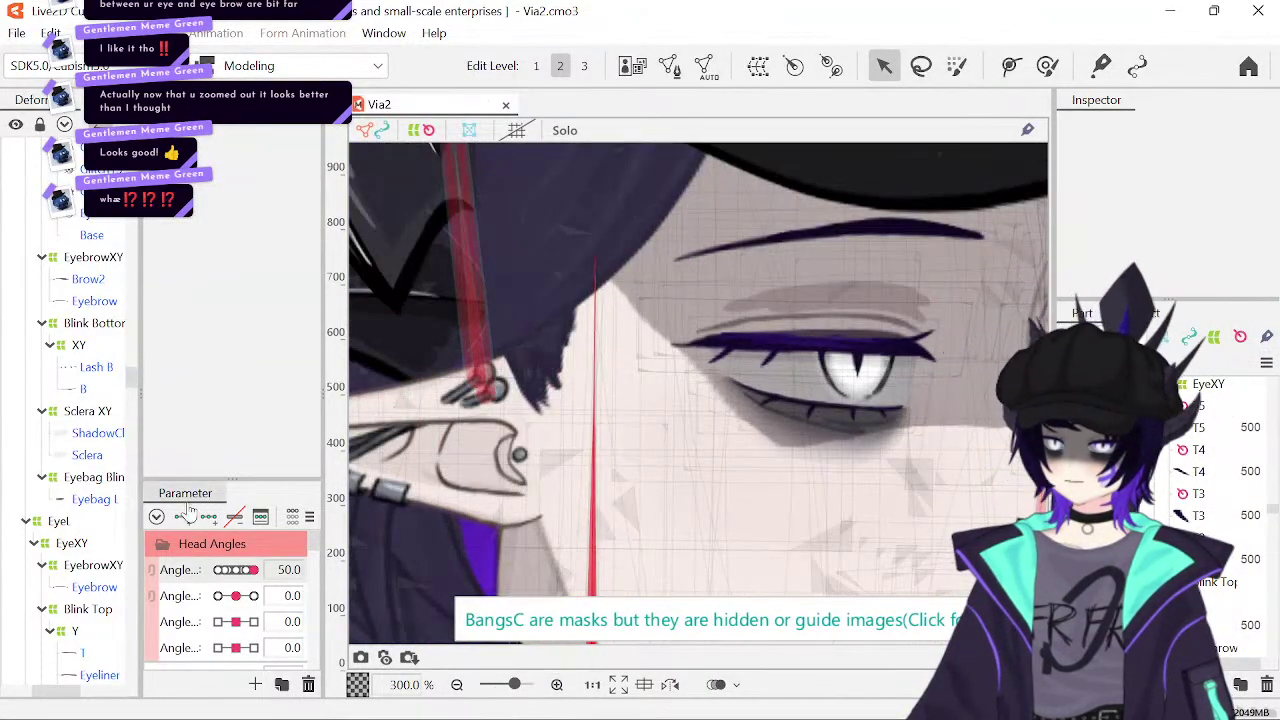
pyautogui.click(236, 570)
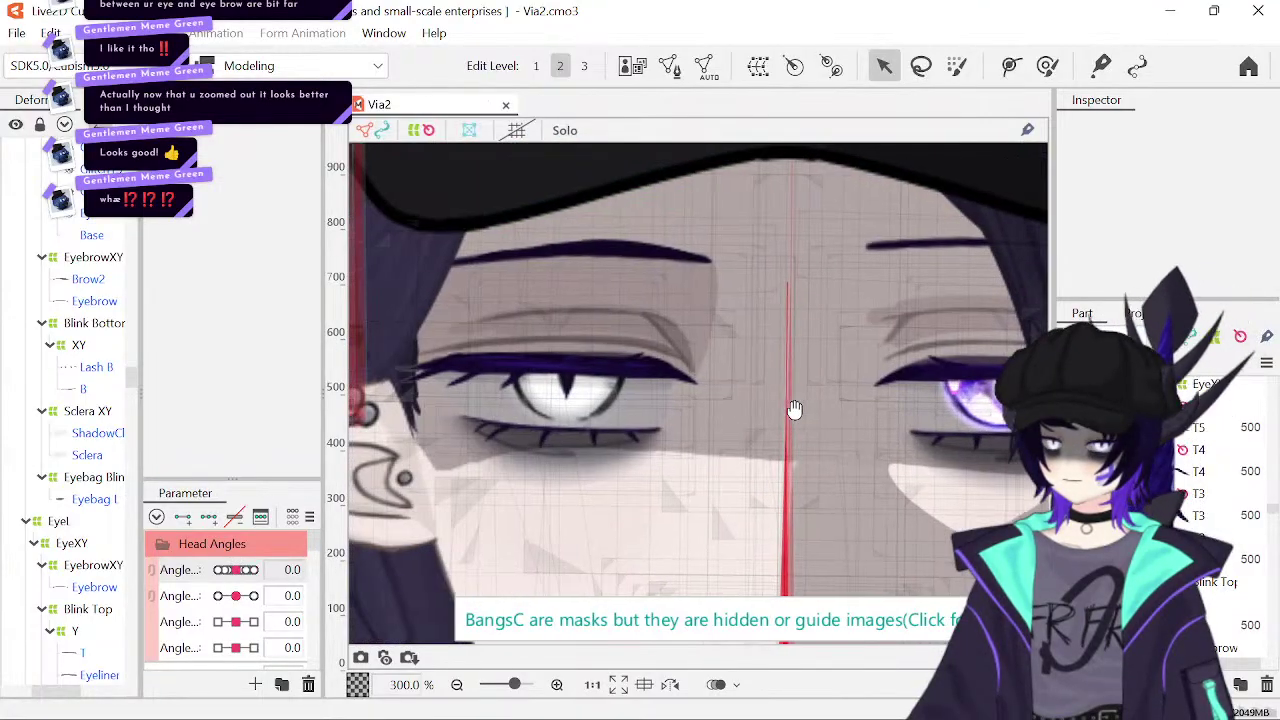
pyautogui.click(290, 569)
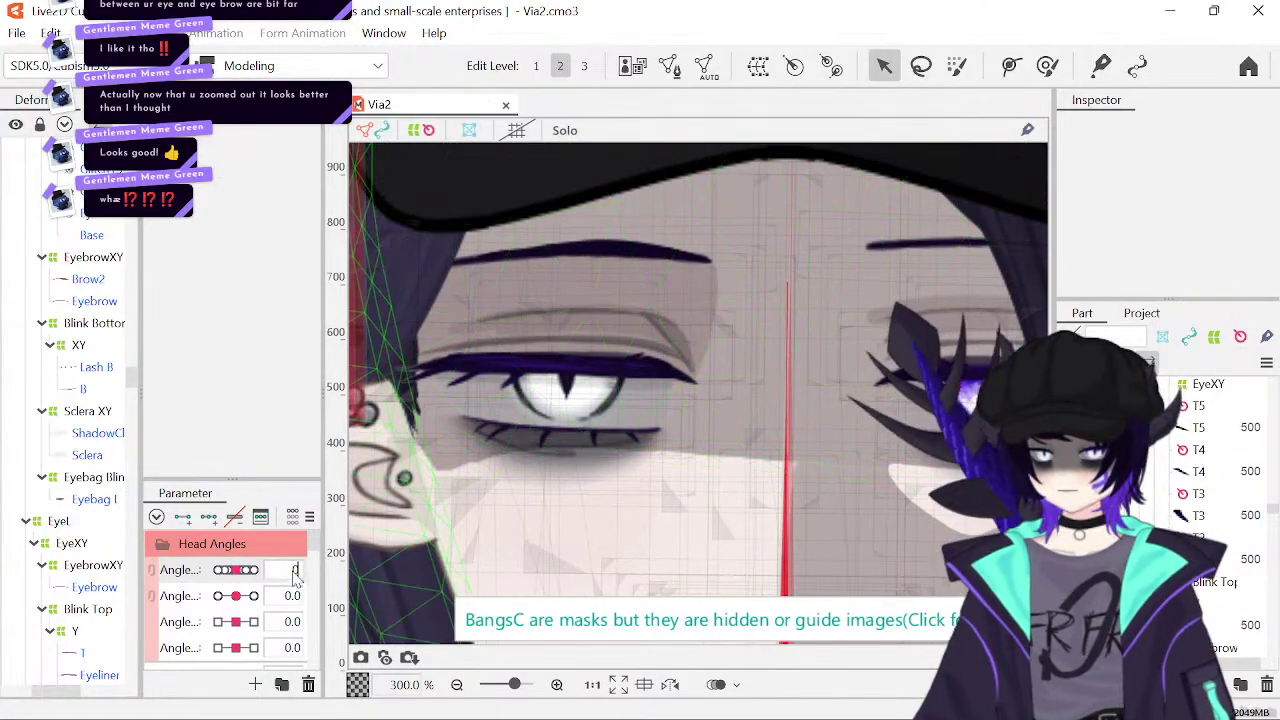
# - Select the LidCrease mesh above the eye and widen the deformer and parameter lists
pyautogui.click(596, 354)
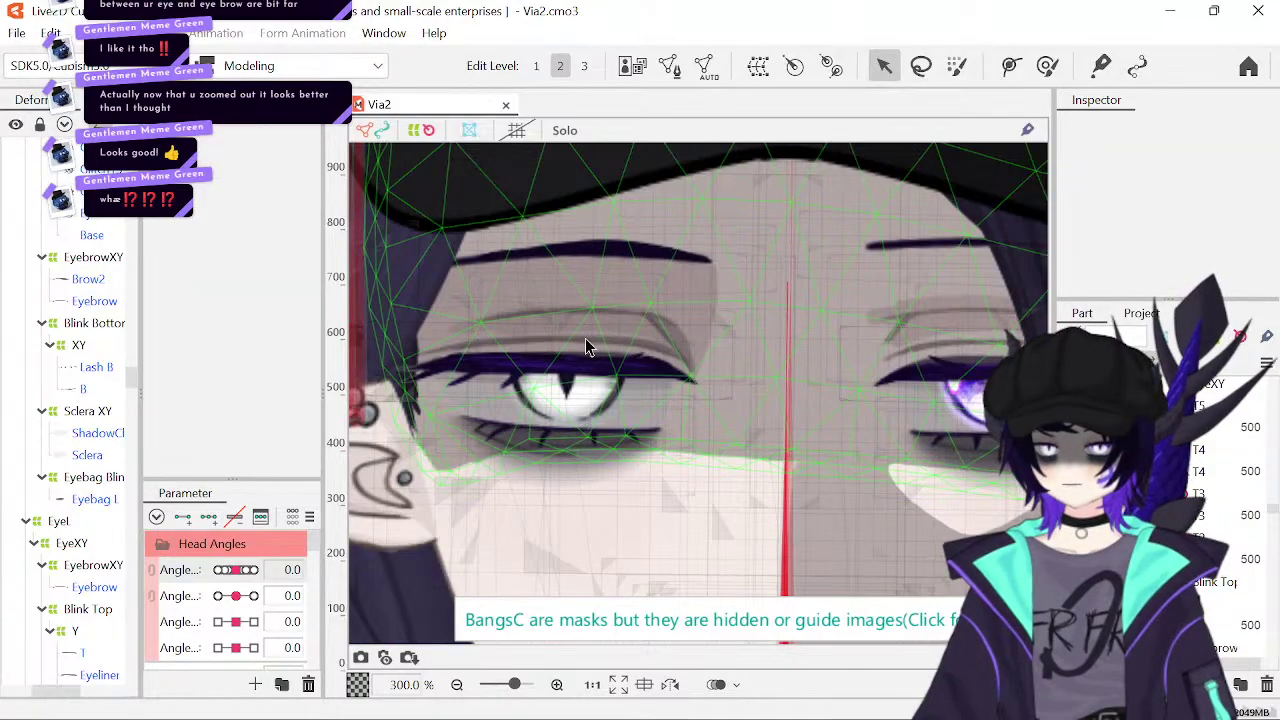
pyautogui.click(574, 345)
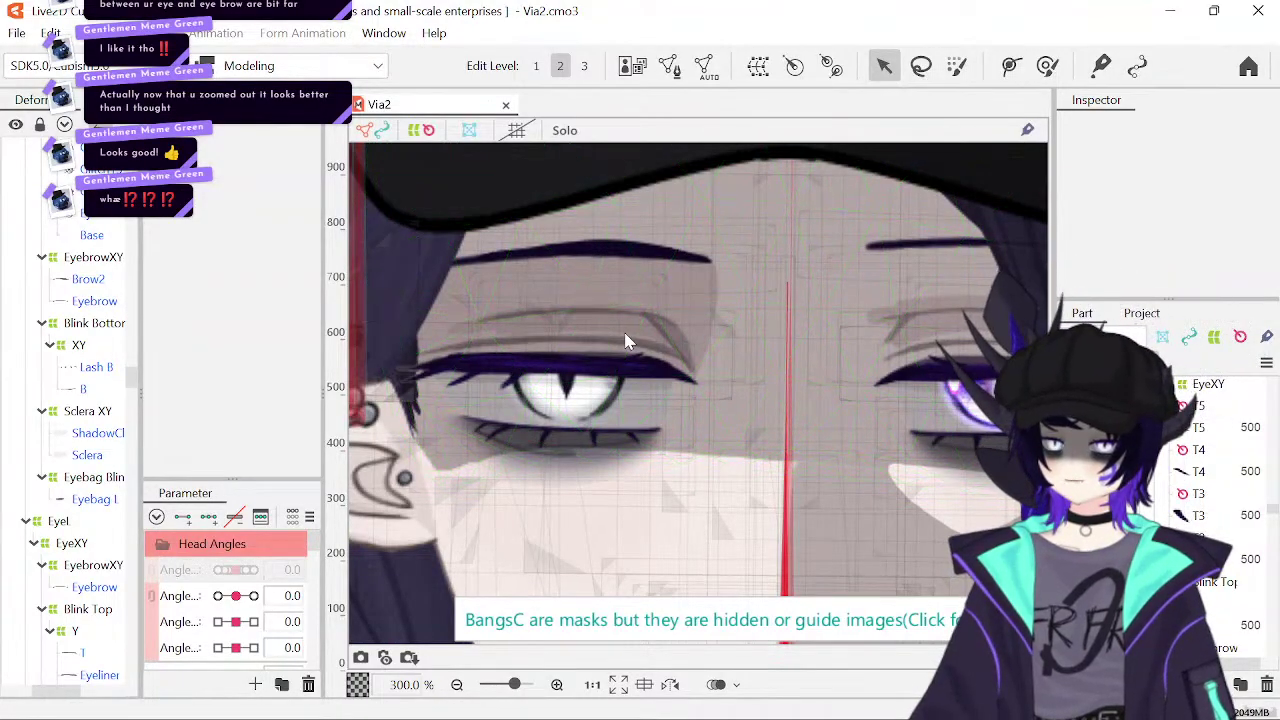
pyautogui.click(882, 66)
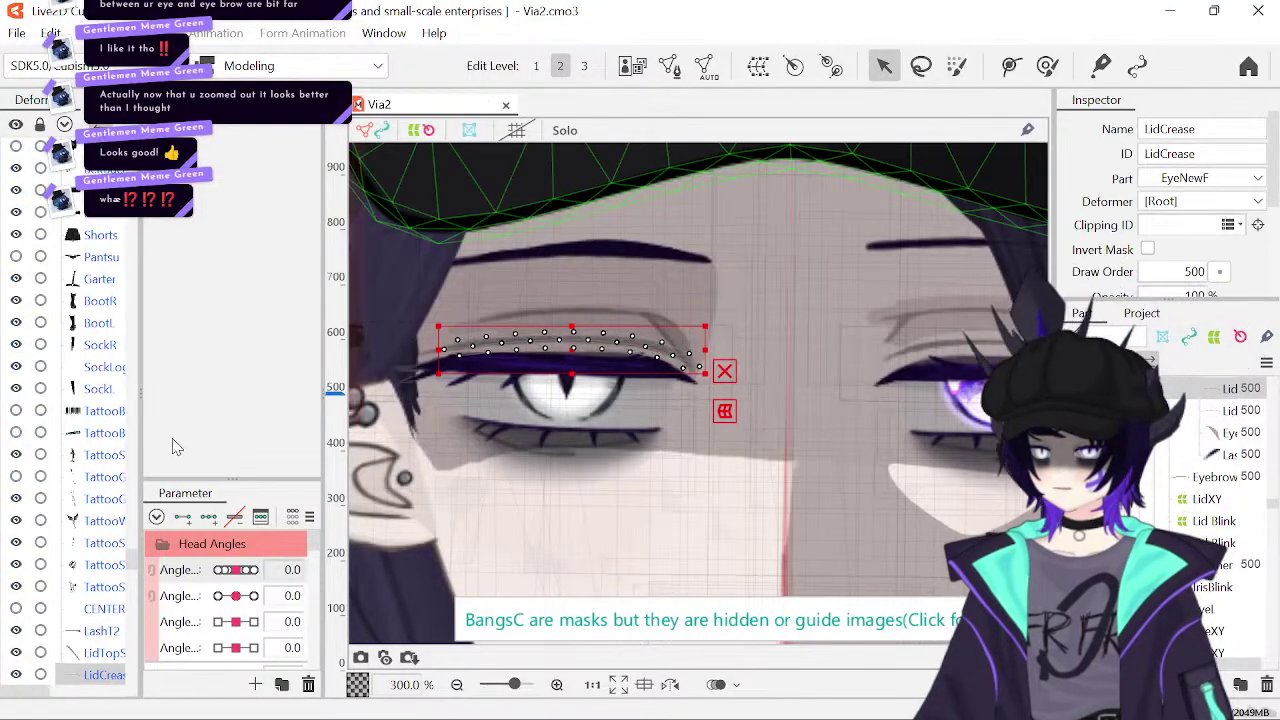
pyautogui.moveTo(138, 432); pyautogui.dragTo(157, 441)
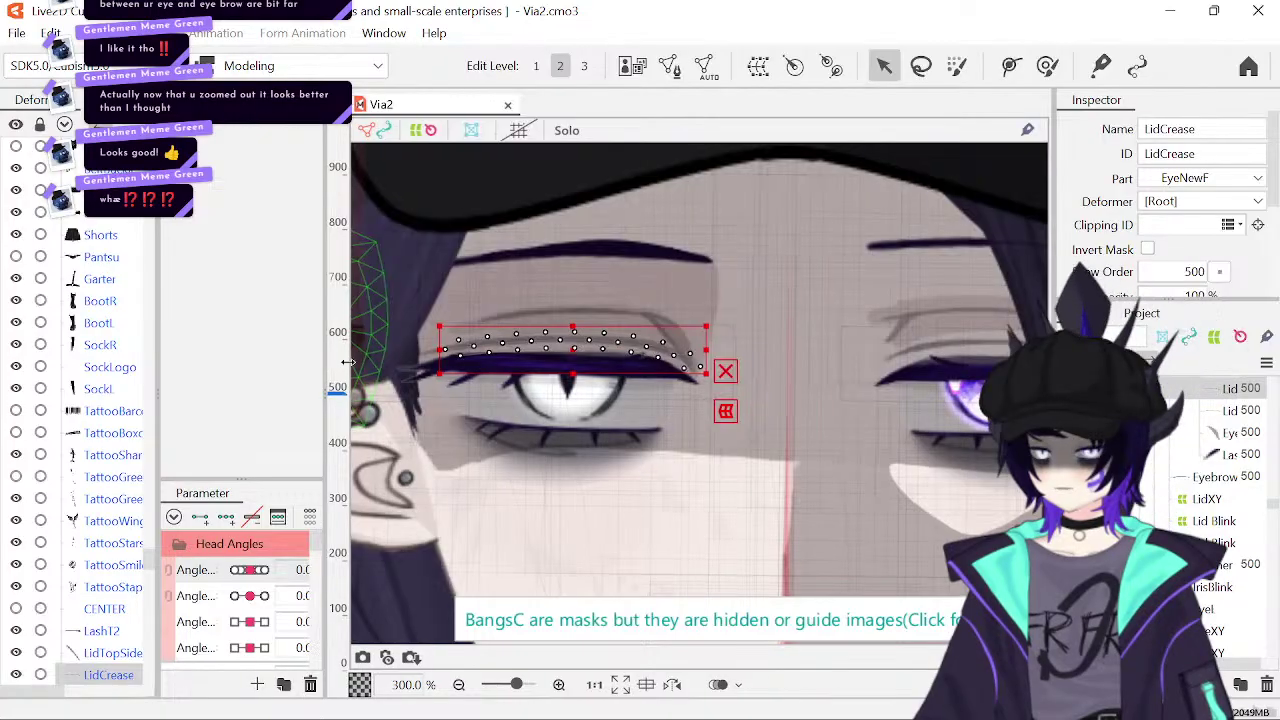
pyautogui.moveTo(320, 360); pyautogui.dragTo(374, 364)
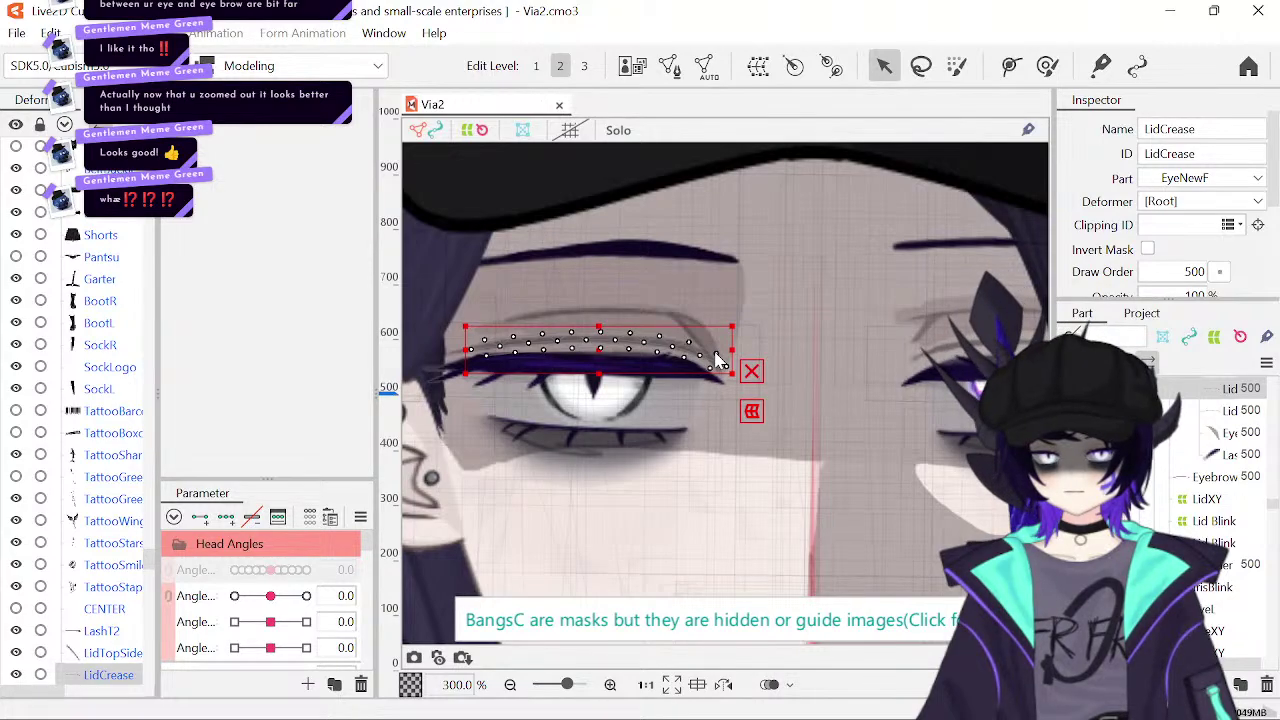
# - Parent the LidCrease mesh to the Lid Blink deformer under LidXY
pyautogui.click(100, 277)
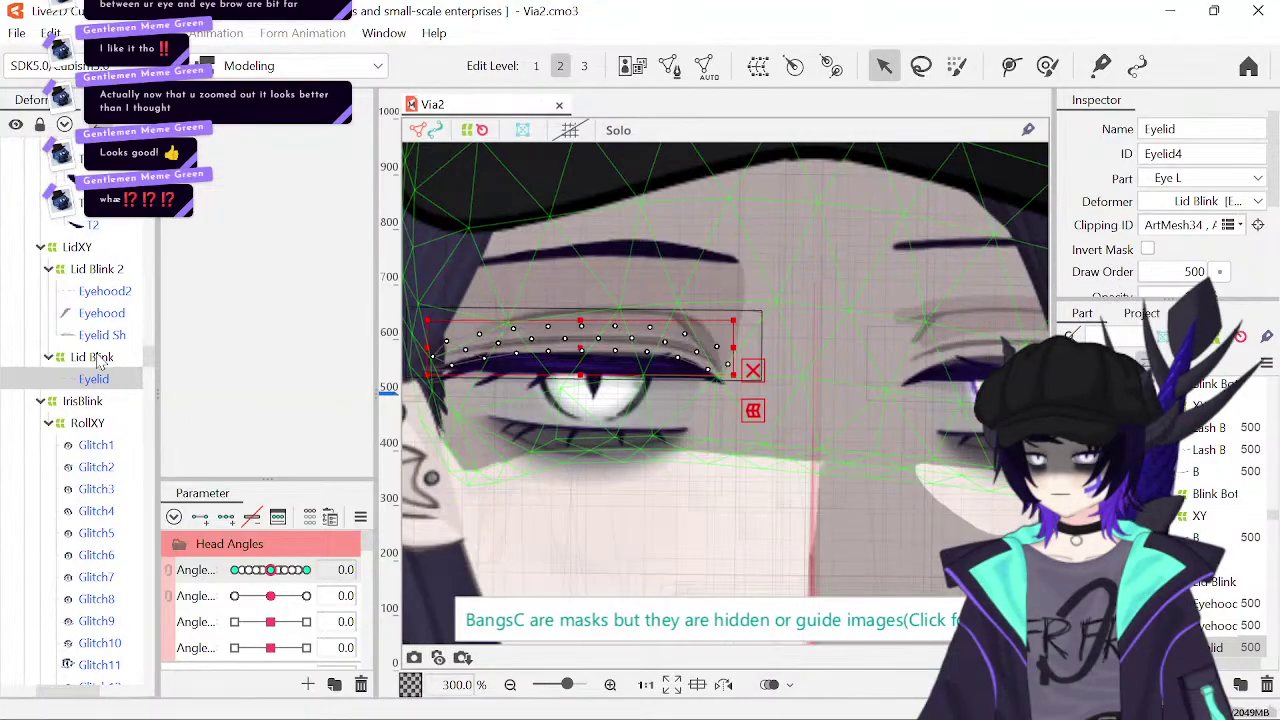
pyautogui.click(96, 358)
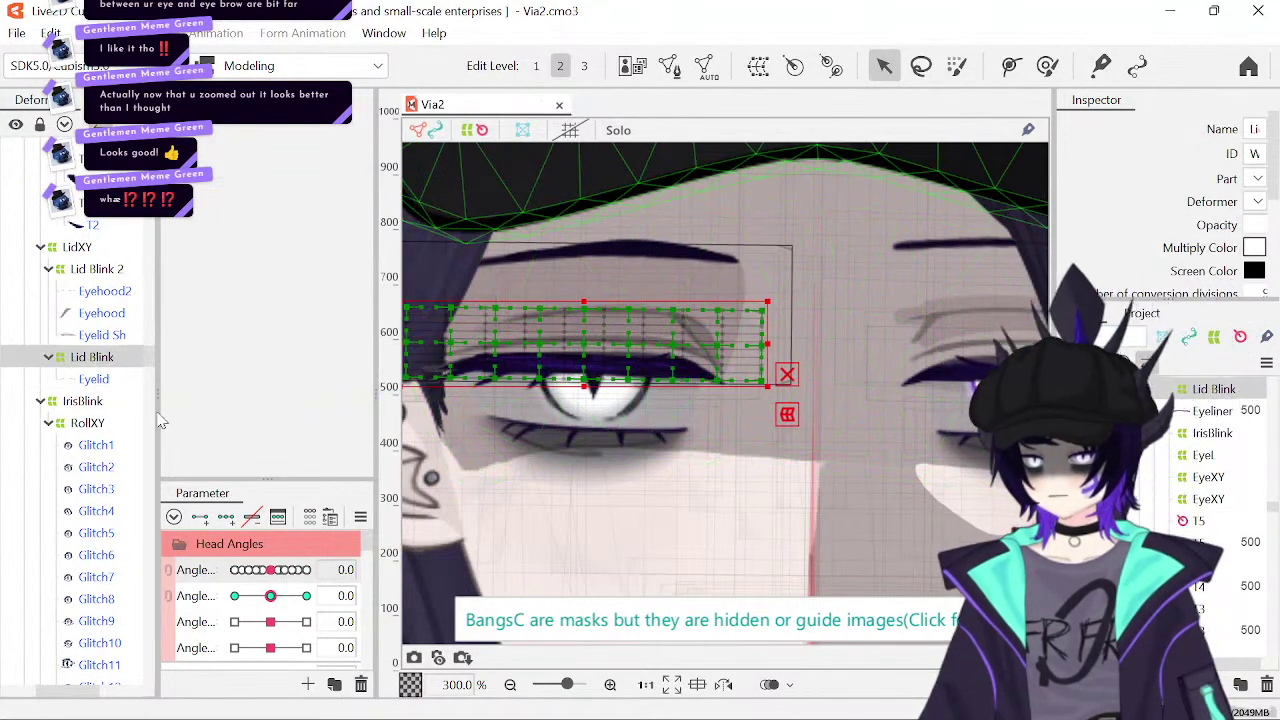
pyautogui.click(659, 441)
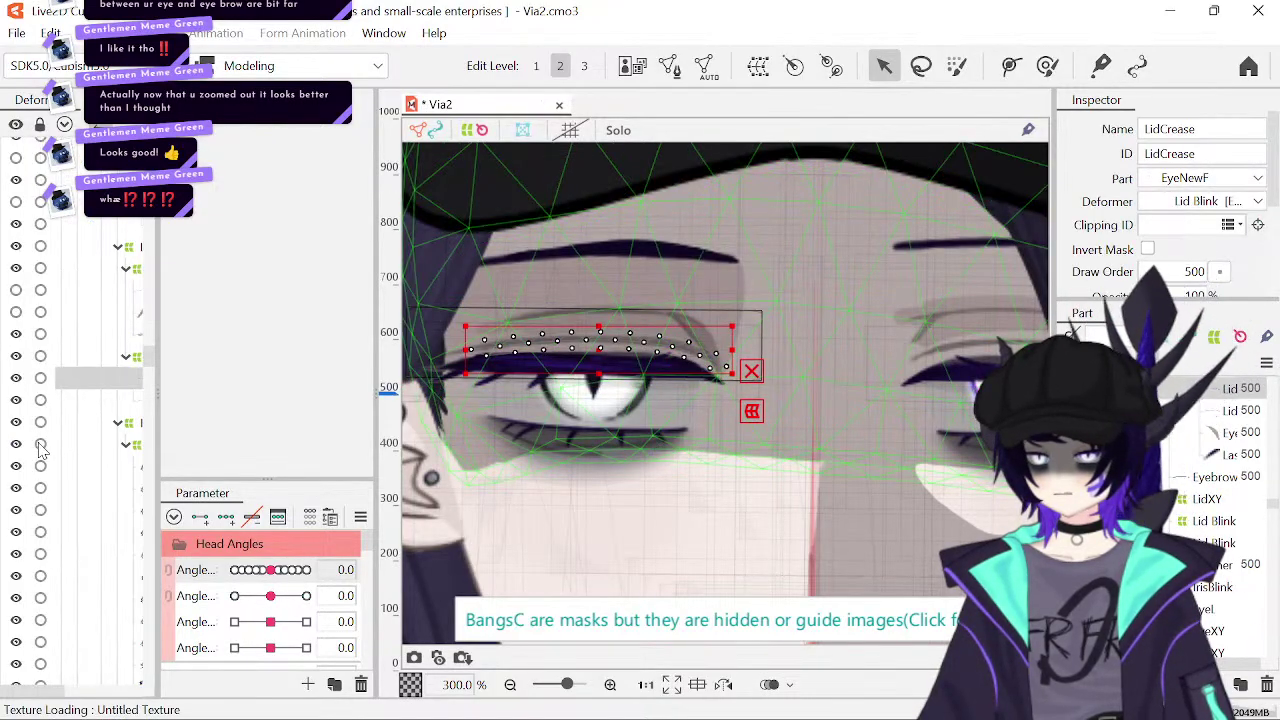
# - Select the Lid Blink deformer and check it with the second head angle at -30, returning the angle to 0
pyautogui.click(56, 357)
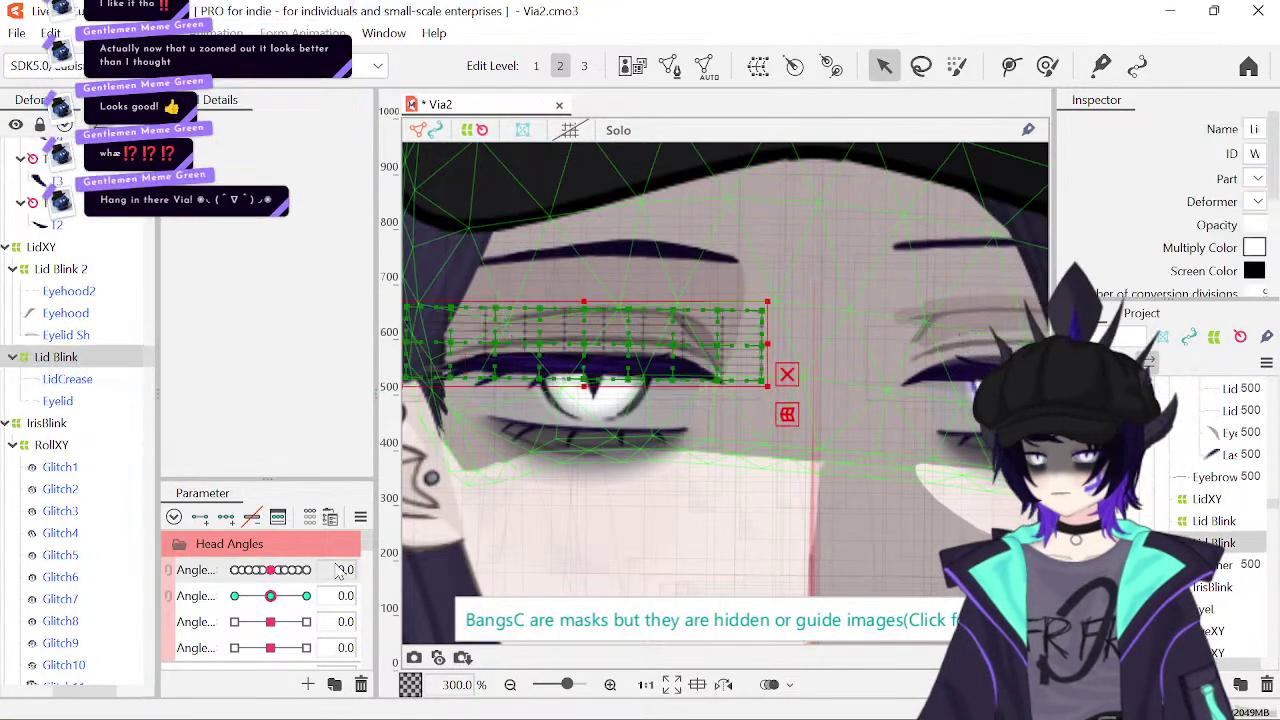
pyautogui.moveTo(270, 596); pyautogui.dragTo(220, 597)
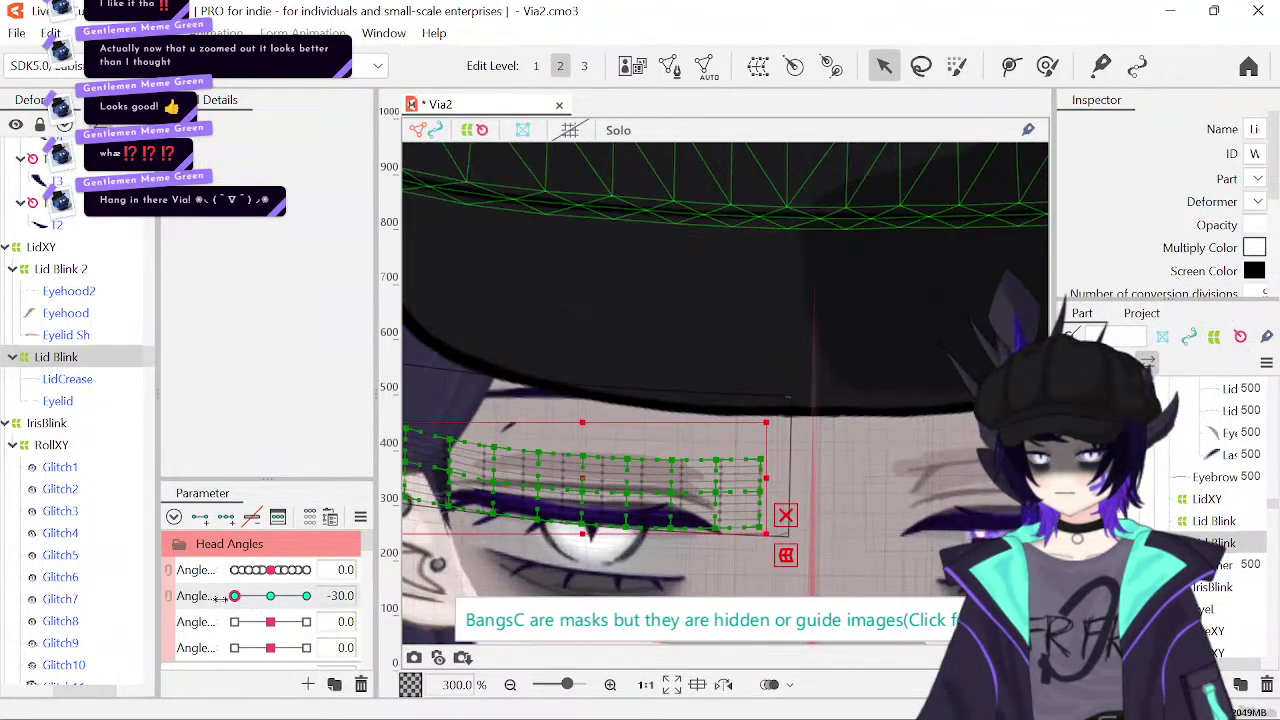
pyautogui.click(340, 595)
pyautogui.write('0')
pyautogui.press('Return')
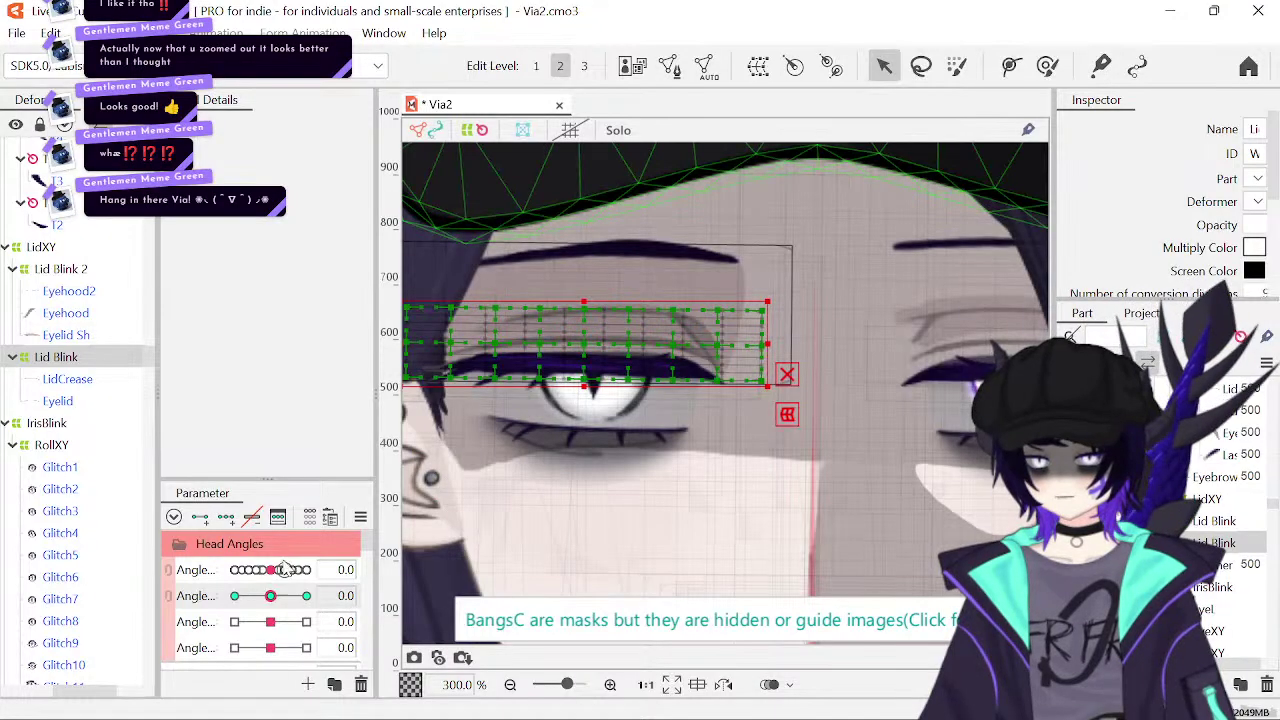
# - Swing the first head angle to about -45 to check the lid crease, and return it to 0
pyautogui.moveTo(280, 572); pyautogui.dragTo(240, 575)
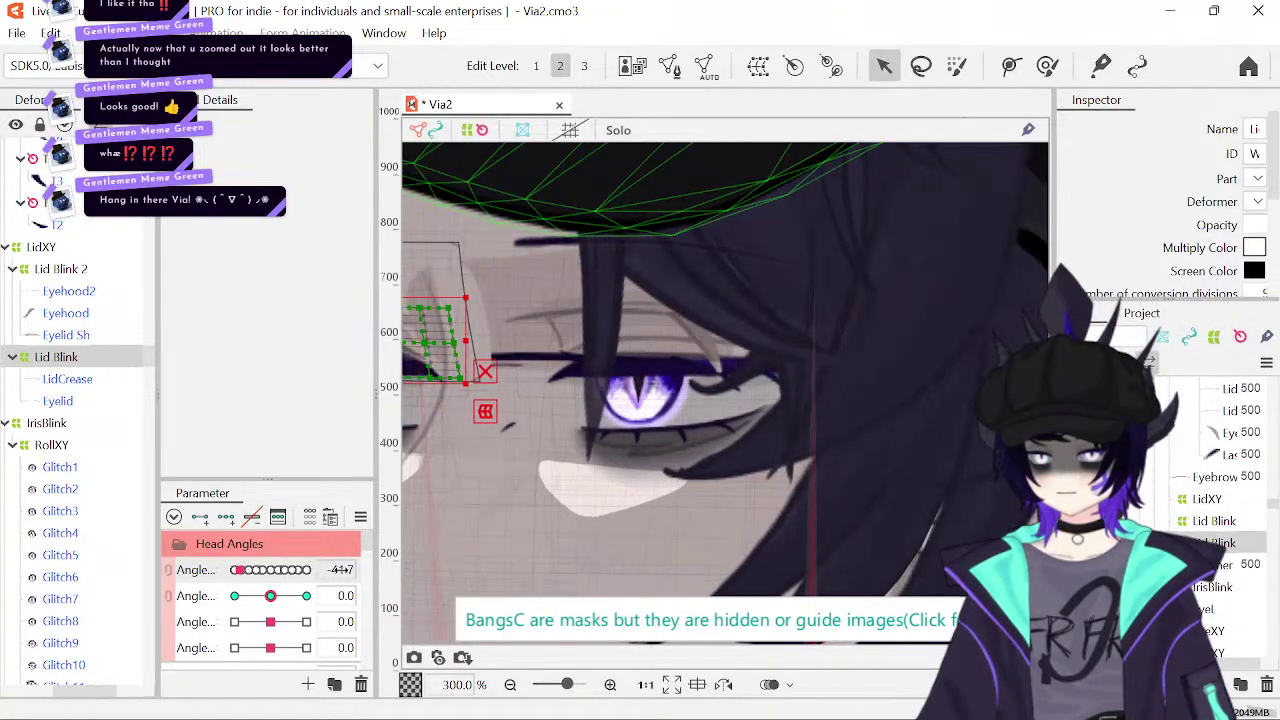
pyautogui.click(340, 569)
pyautogui.write('0')
pyautogui.press('Return')
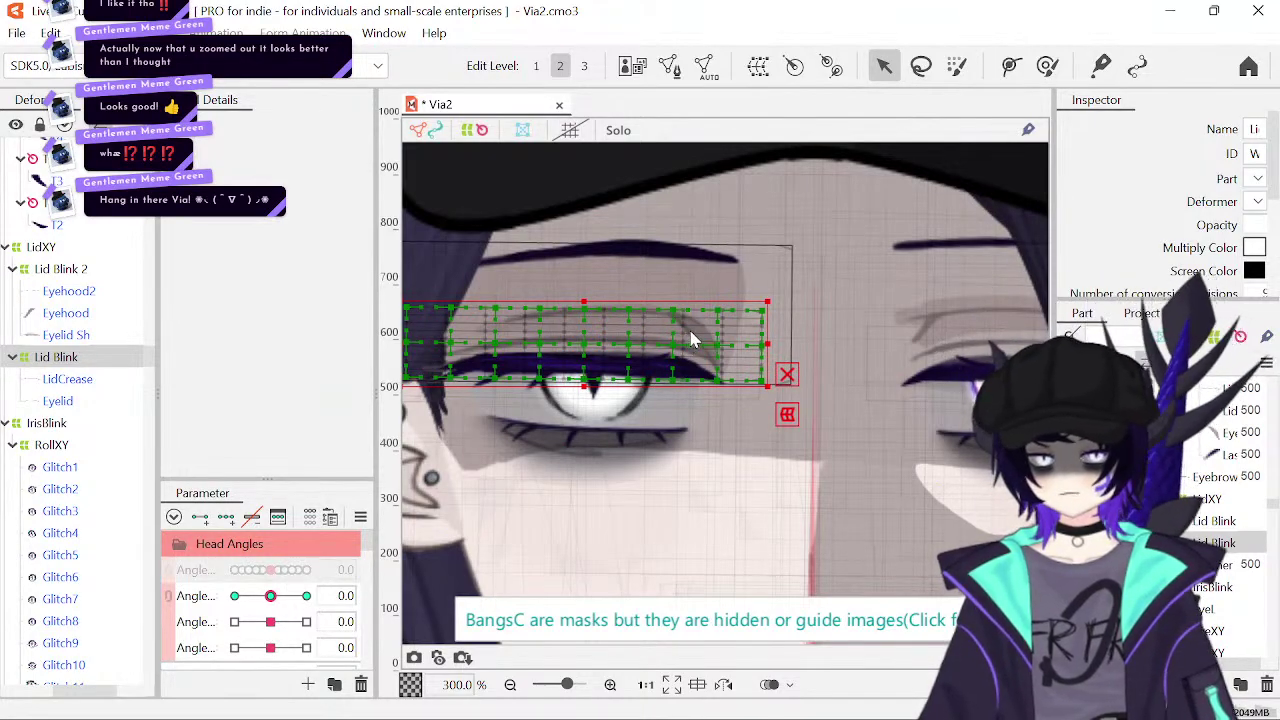
# - Parent the LidTopSide, LidTop and EyeCorner meshes together to the Lid Blink 2 deformer under LidXY
pyautogui.click(990, 190)
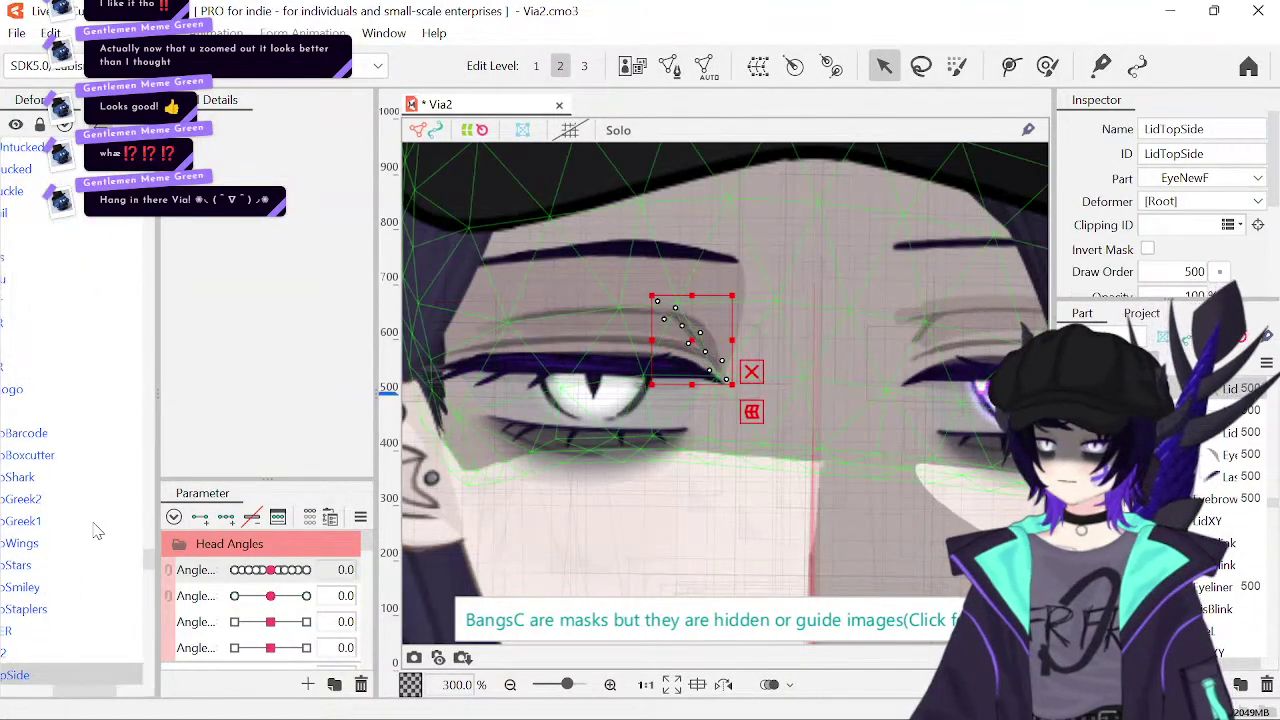
pyautogui.scroll(-3, 78, 605)
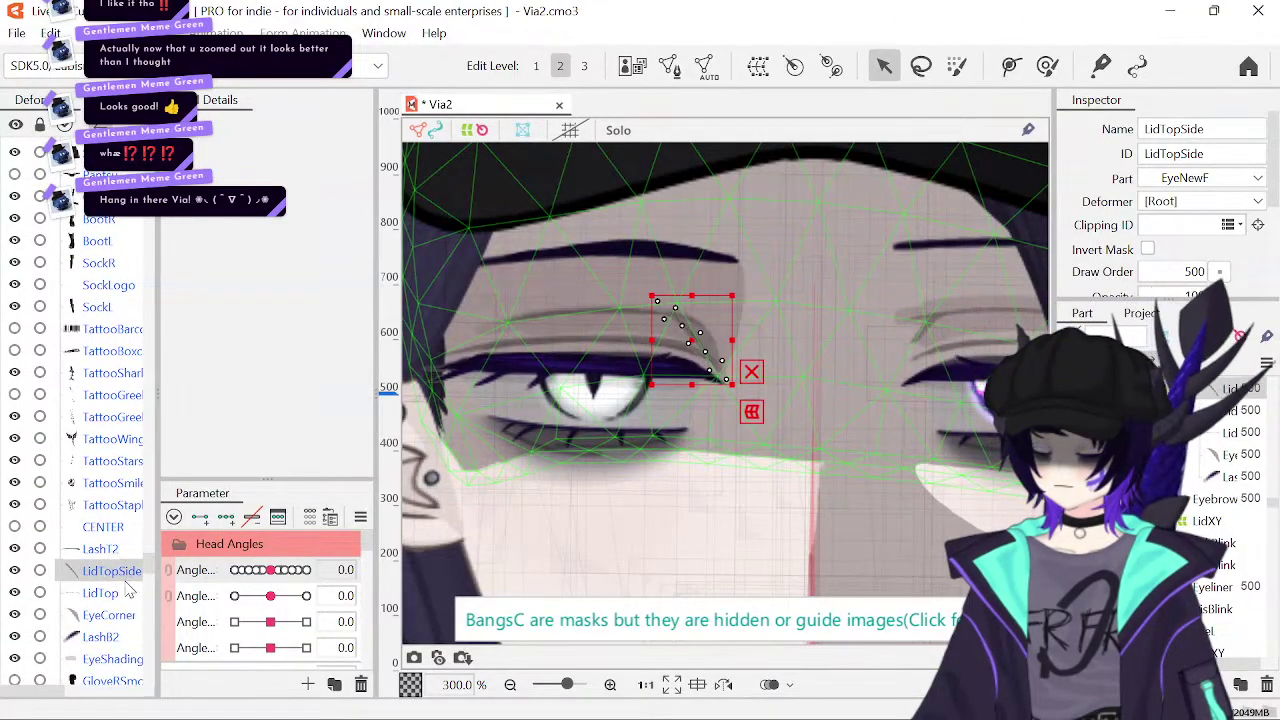
pyautogui.keyDown('ctrl'); pyautogui.click(120, 597); pyautogui.keyUp('ctrl')
pyautogui.keyDown('ctrl'); pyautogui.click(124, 617); pyautogui.keyUp('ctrl')
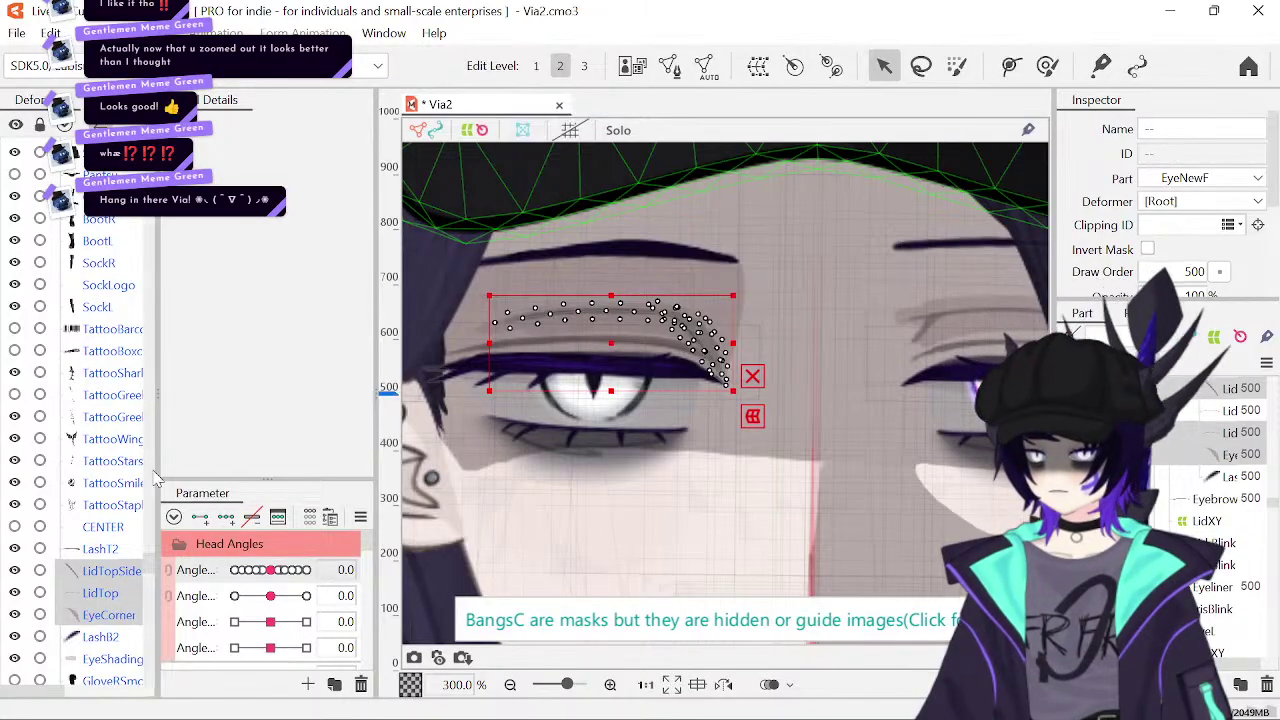
pyautogui.scroll(10, 110, 400)
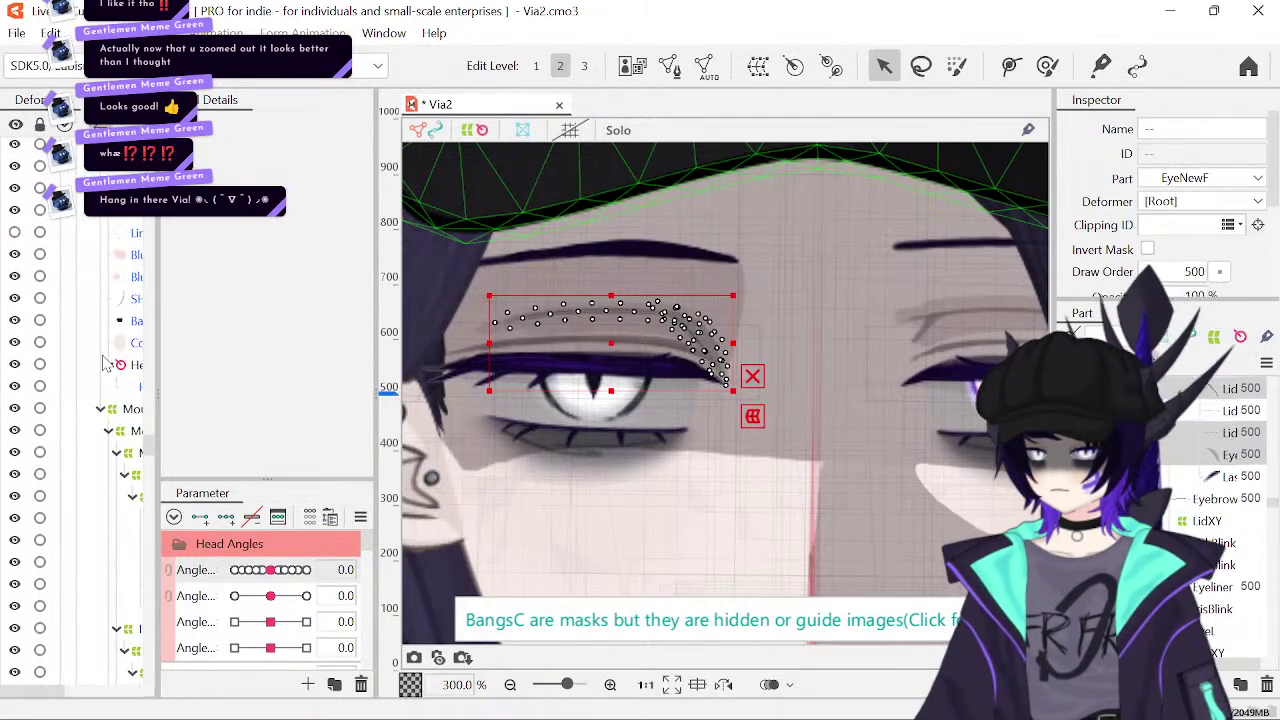
pyautogui.scroll(10, 104, 364)
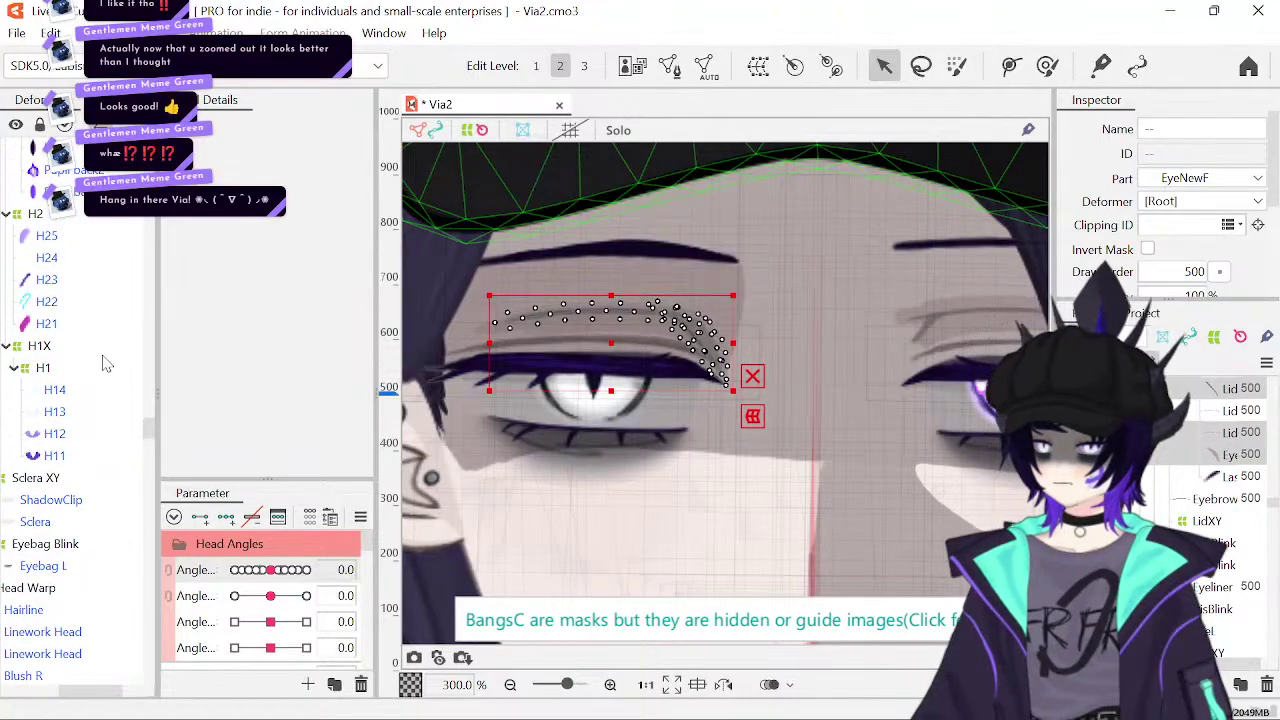
pyautogui.scroll(10, 104, 364)
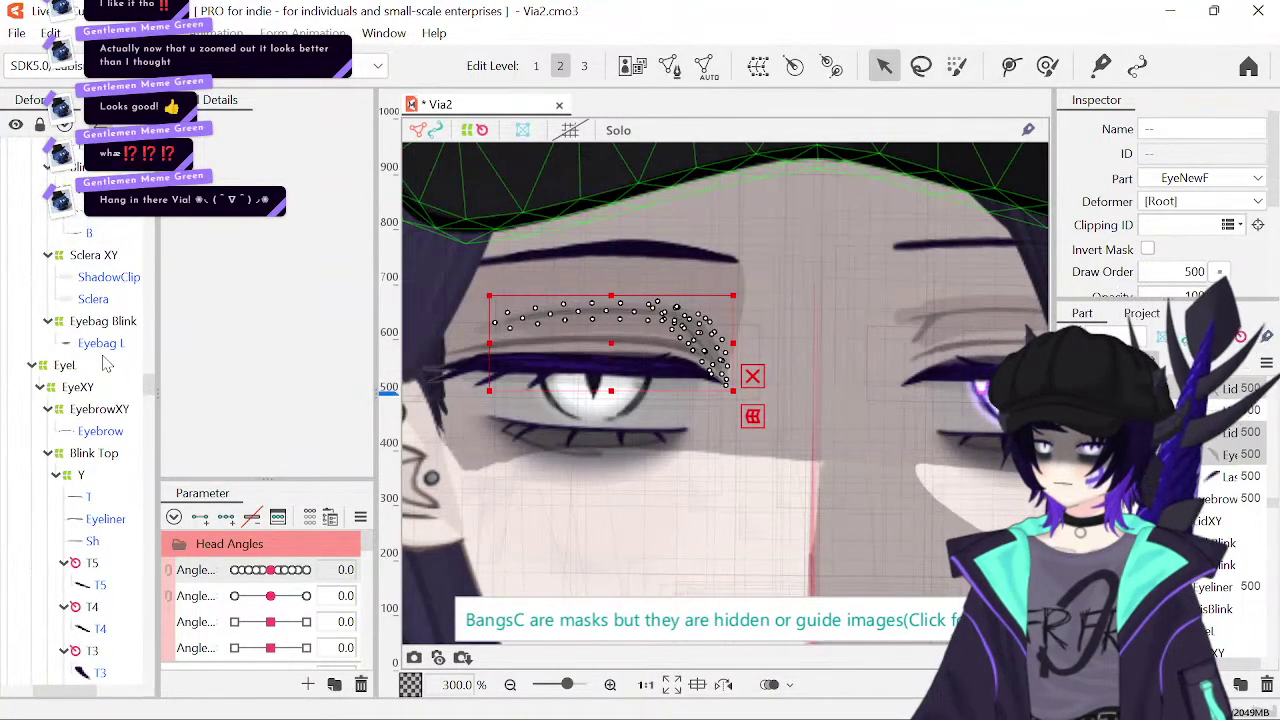
pyautogui.scroll(5, 107, 365)
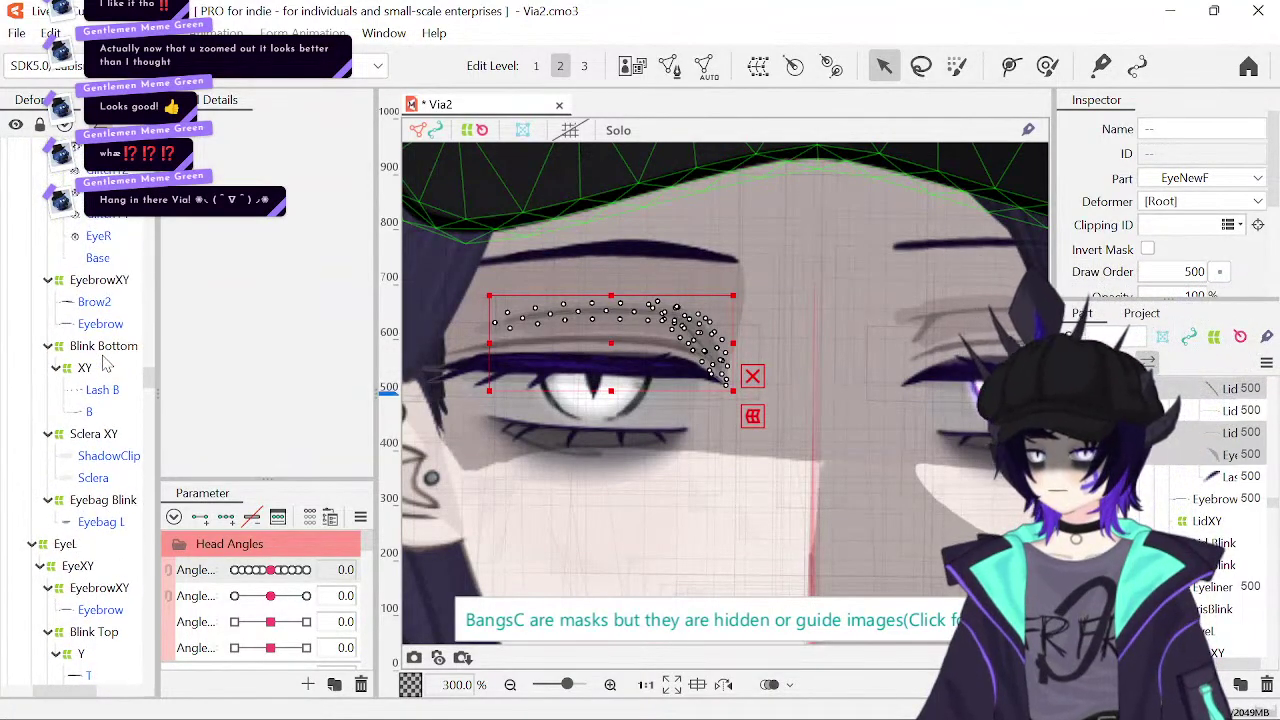
pyautogui.scroll(10, 107, 365)
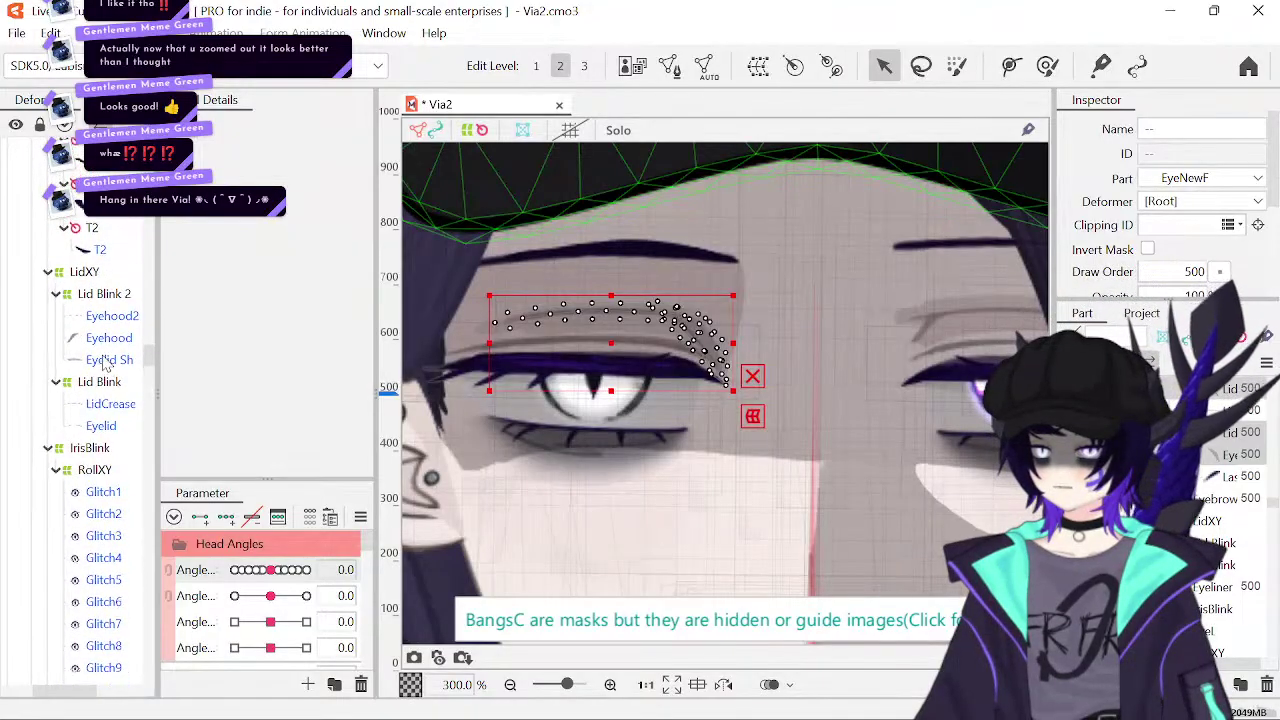
pyautogui.scroll(1, 105, 365)
pyautogui.click(113, 302)
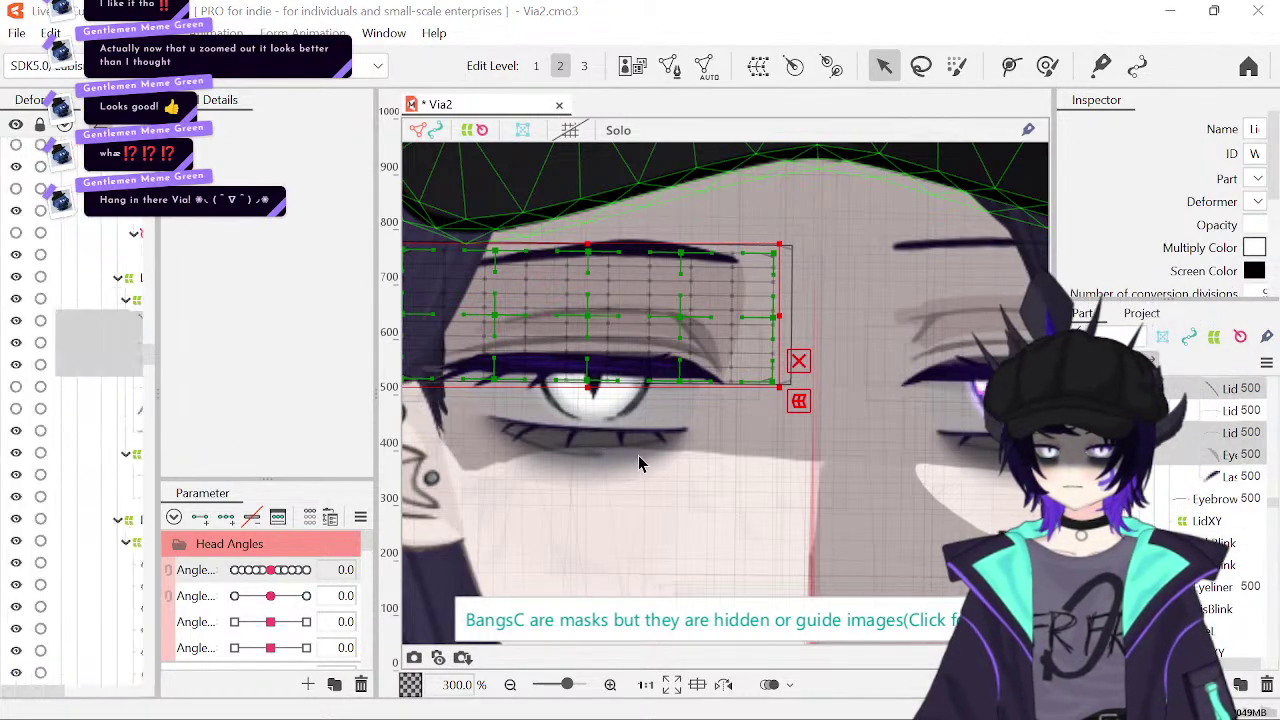
pyautogui.click(620, 365)
# - Turn the first head angle to 50 to inspect the upper lid parts up close, and reset it to 0
pyautogui.moveTo(270, 569); pyautogui.dragTo(330, 580)
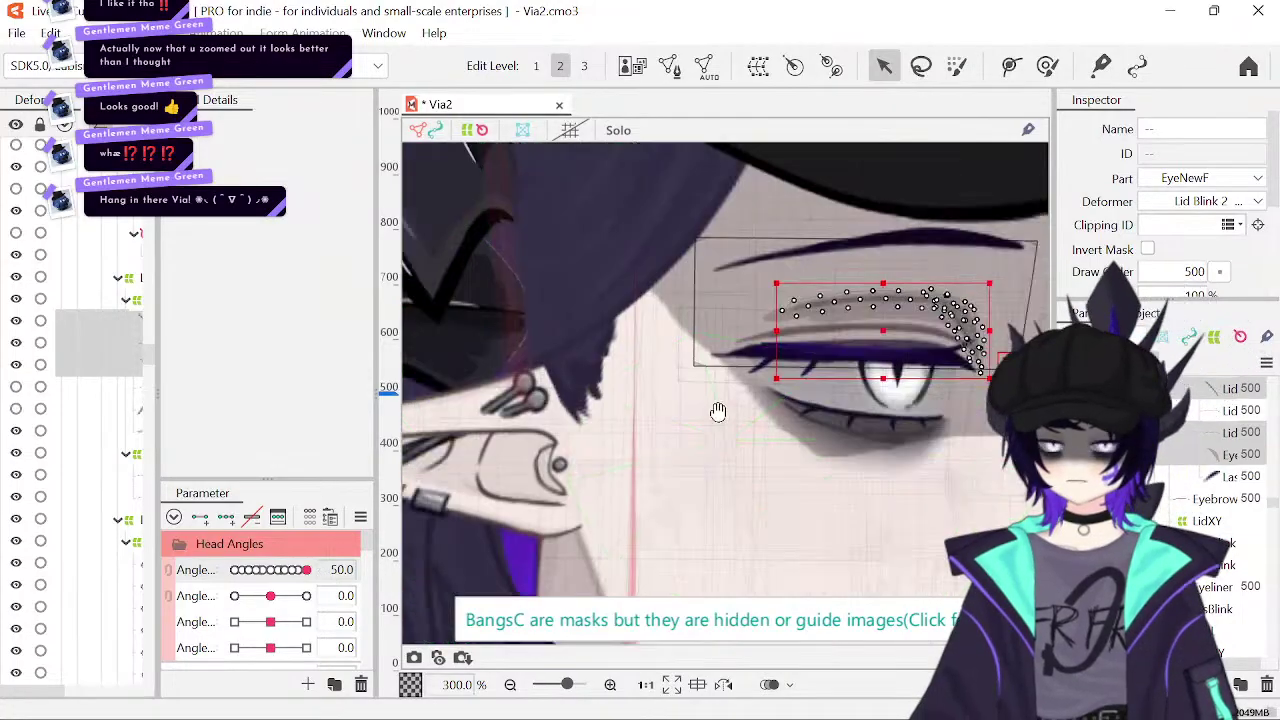
pyautogui.click(610, 684)
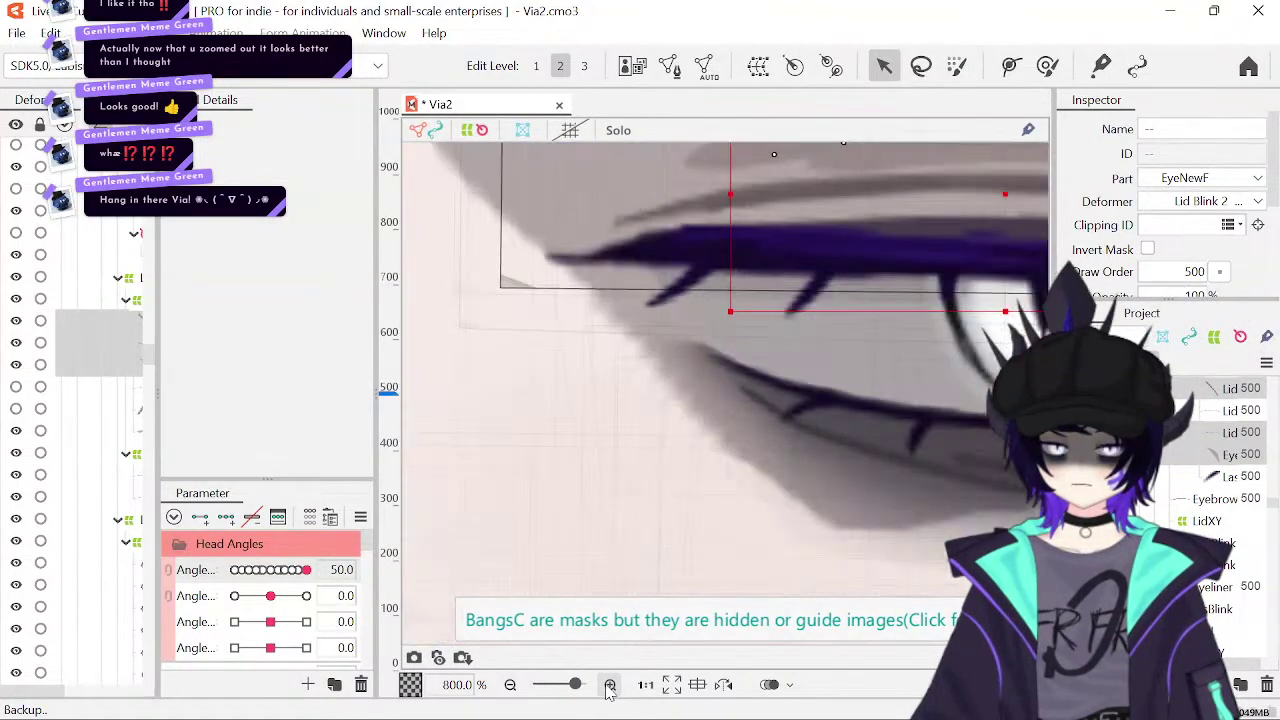
pyautogui.moveTo(808, 498); pyautogui.dragTo(587, 612)
pyautogui.click(510, 684)
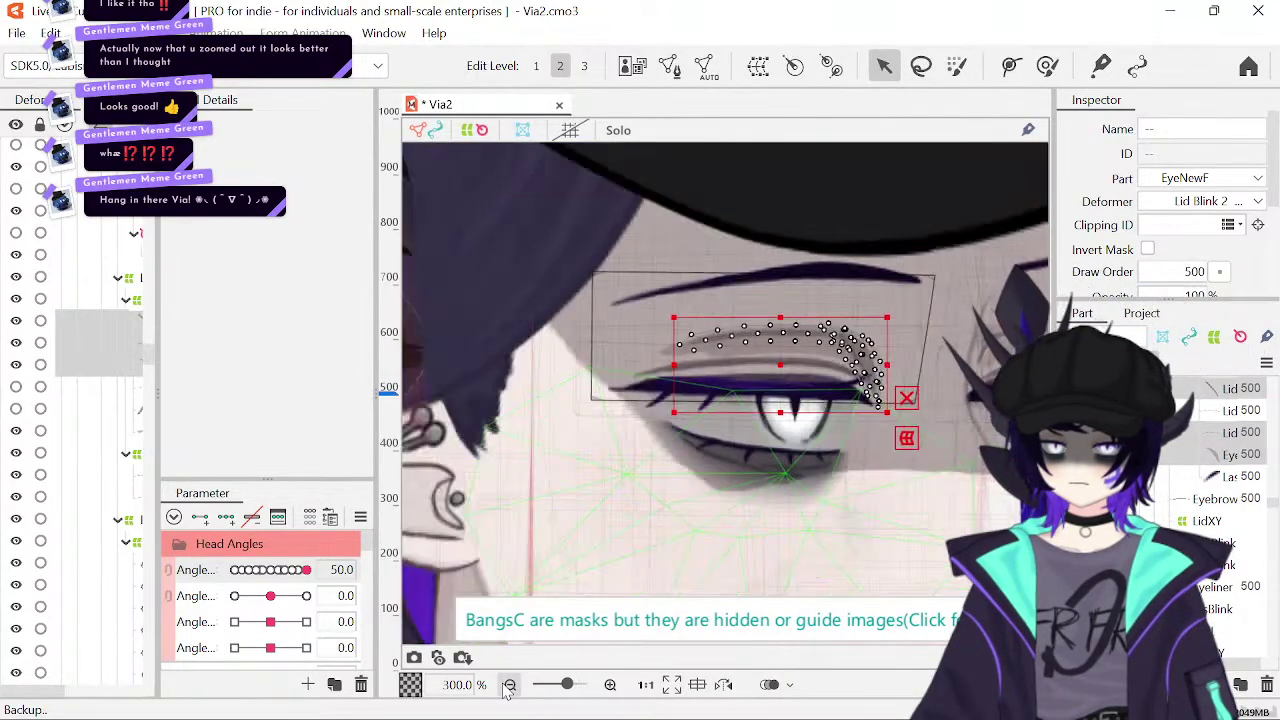
pyautogui.click(510, 684)
pyautogui.click(510, 684)
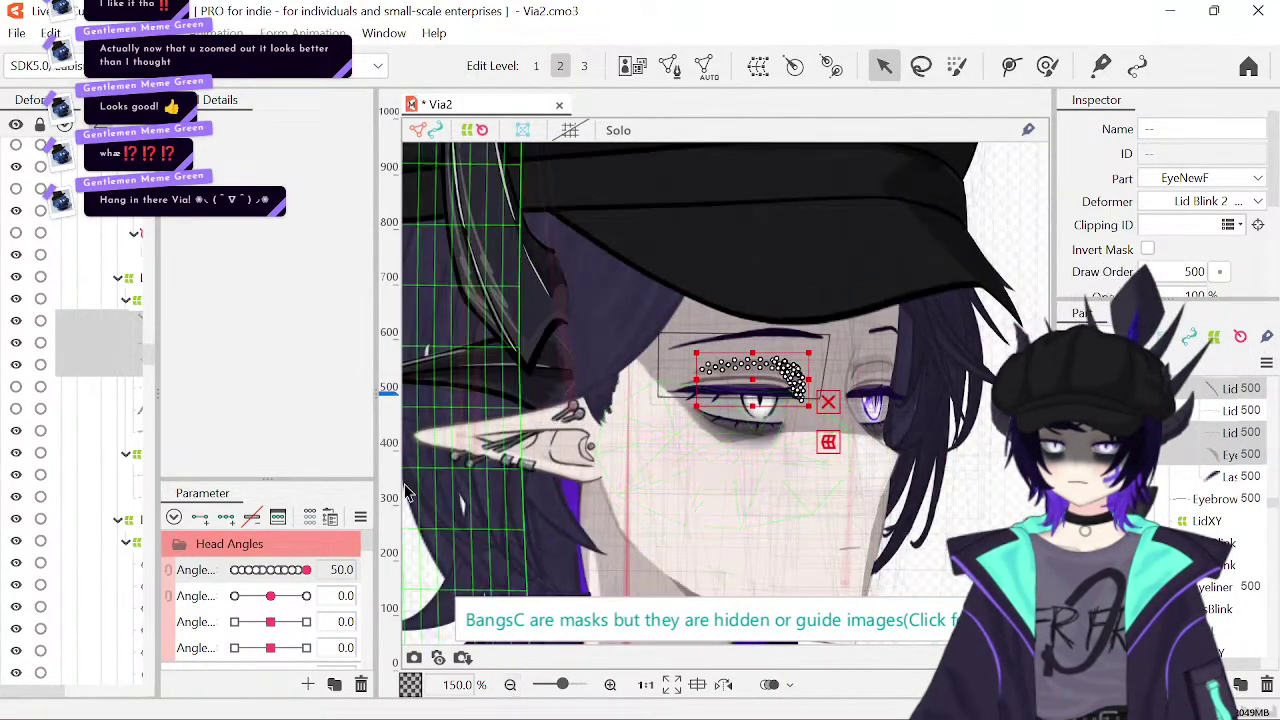
pyautogui.doubleClick(340, 569)
pyautogui.write('0')
pyautogui.press('Return')
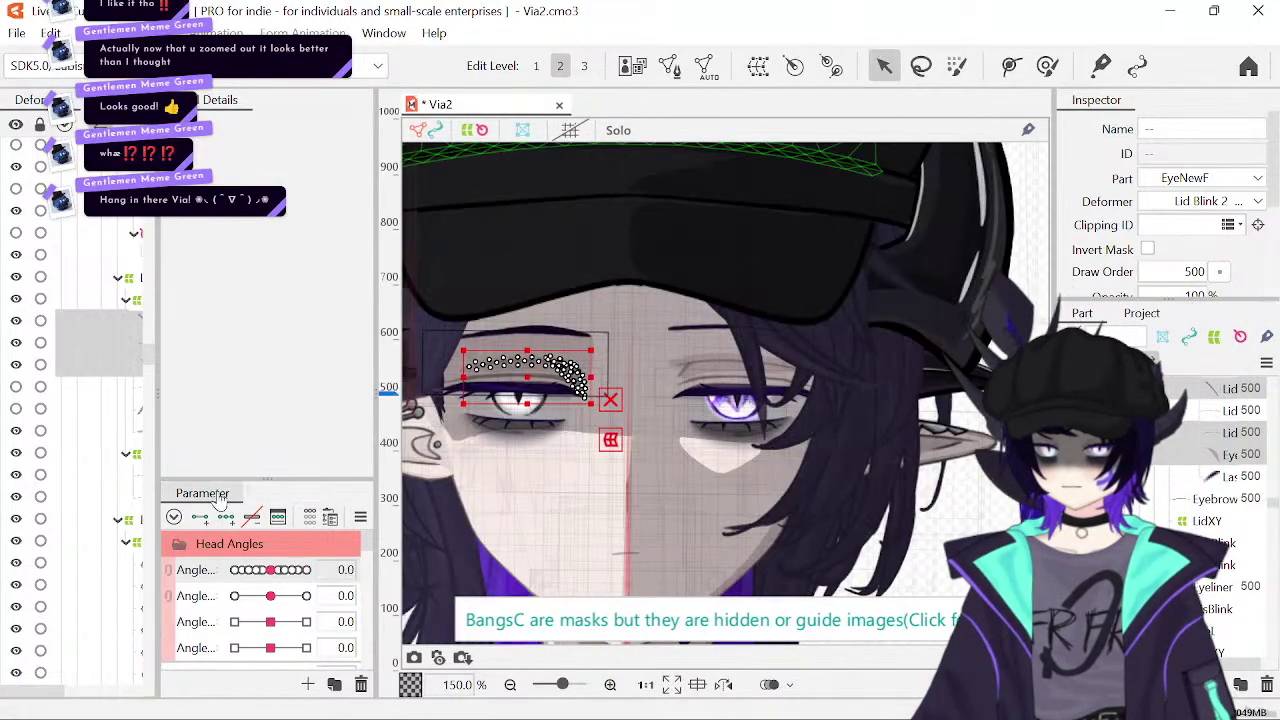
# - Select the Lid Blink 2 deformer and examine how its grid covers the upper lid
pyautogui.hscroll(5, 75, 305)
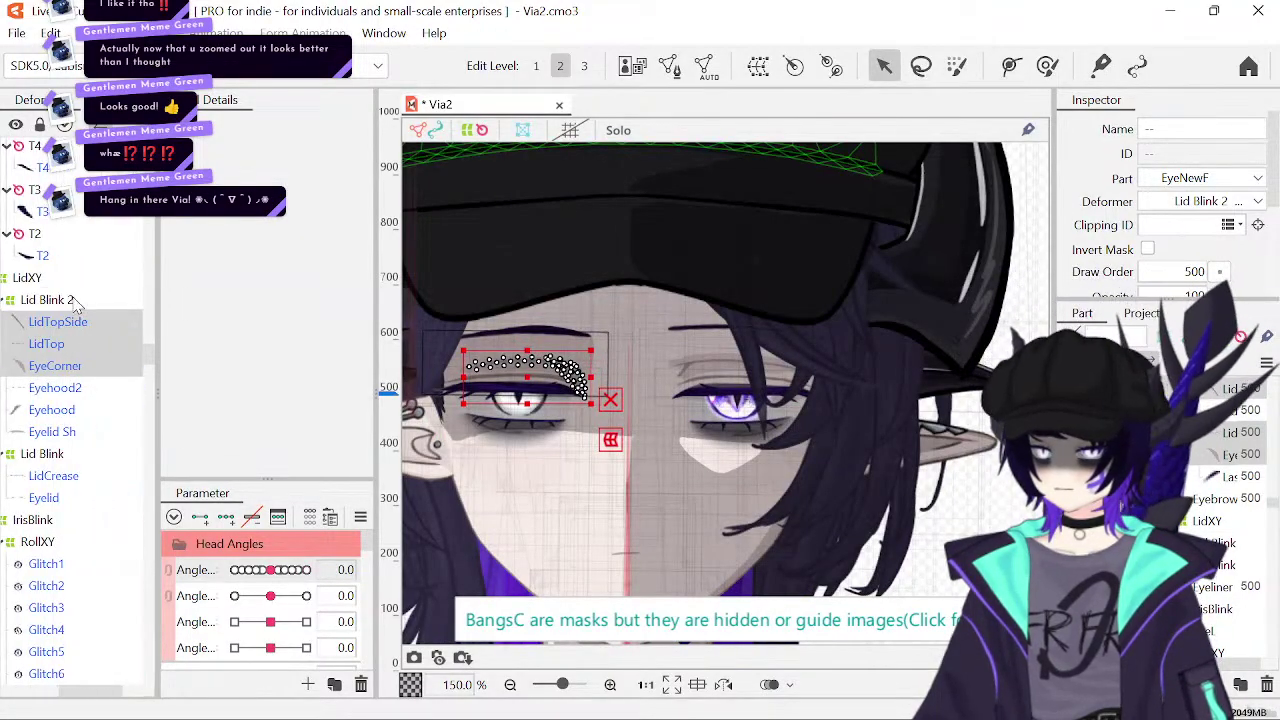
pyautogui.click(73, 301)
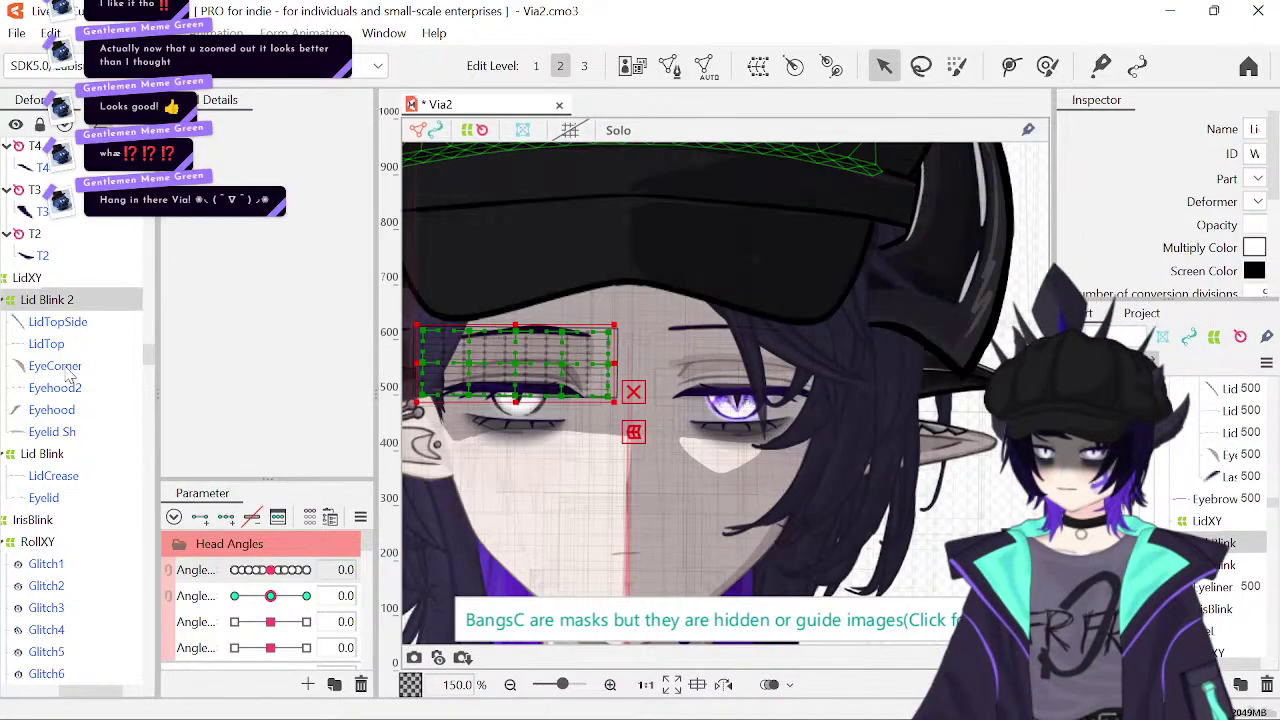
pyautogui.click(610, 684)
pyautogui.scroll(1, 608, 449)
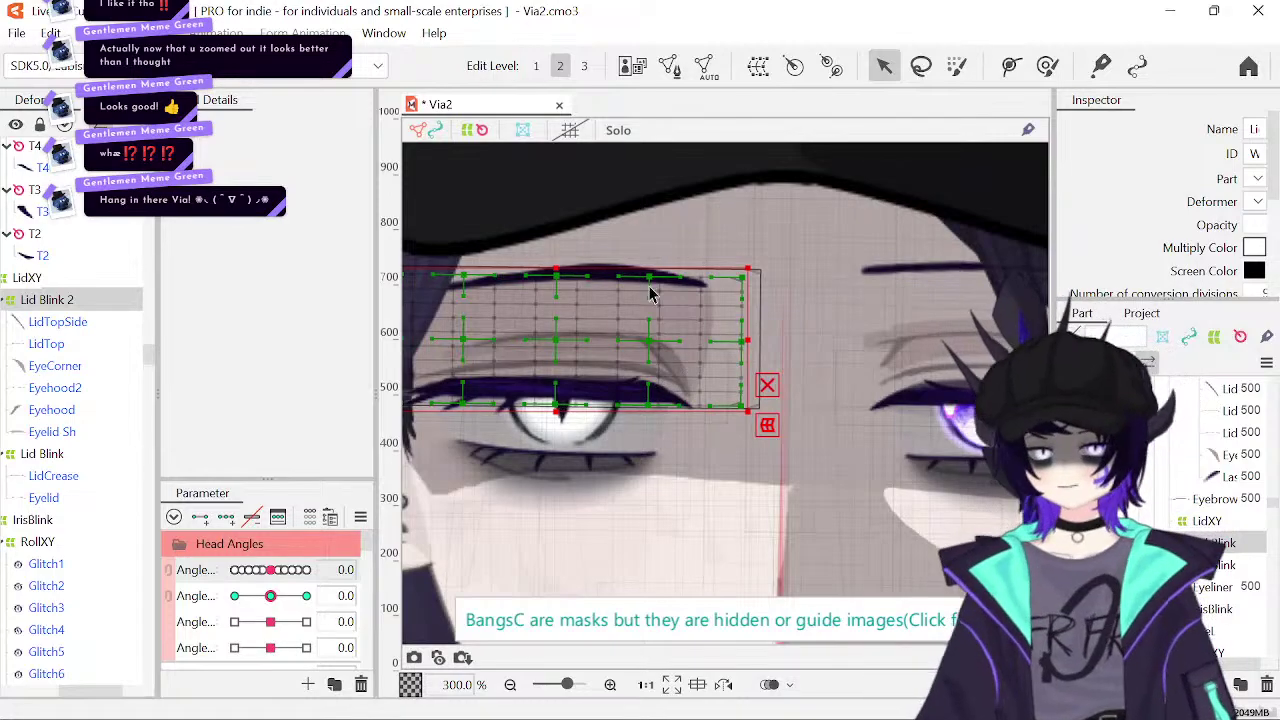
pyautogui.moveTo(626, 345); pyautogui.dragTo(748, 327)
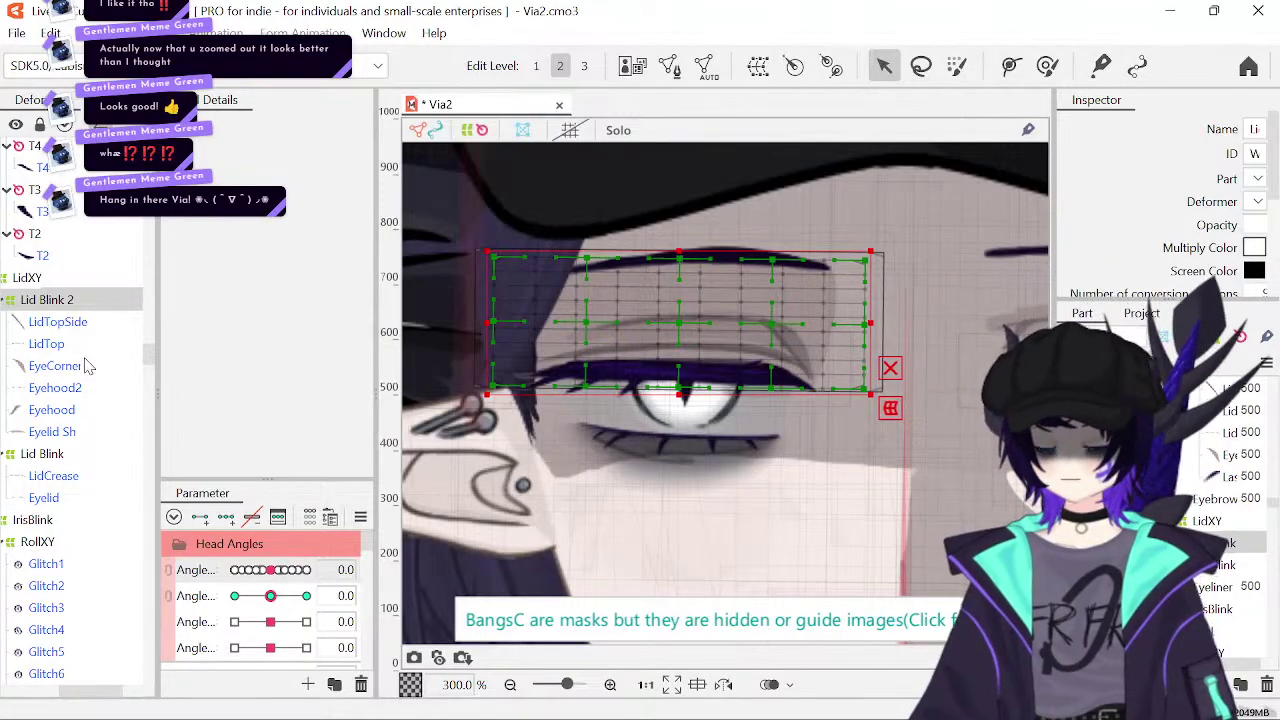
# - Select the LidXY deformer and test it with the first head angle at about 18, returning the angle to 0
pyautogui.hscroll(-2, 85, 365)
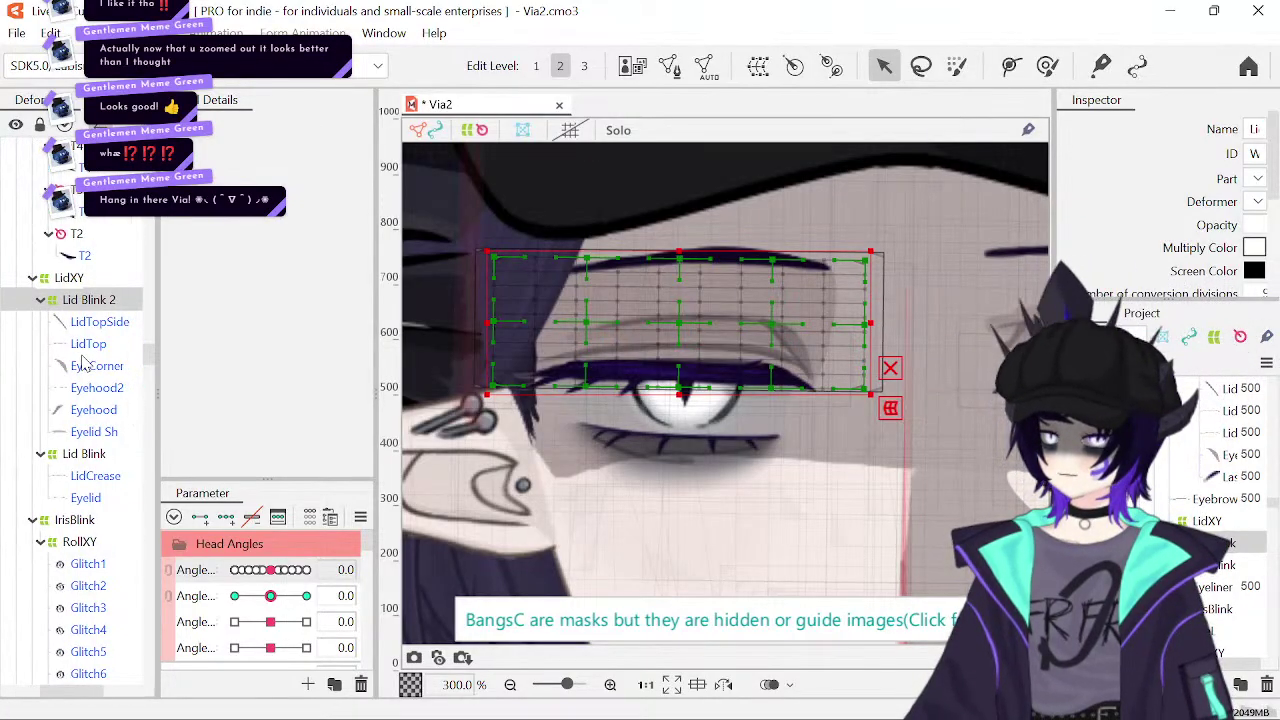
pyautogui.click(70, 278)
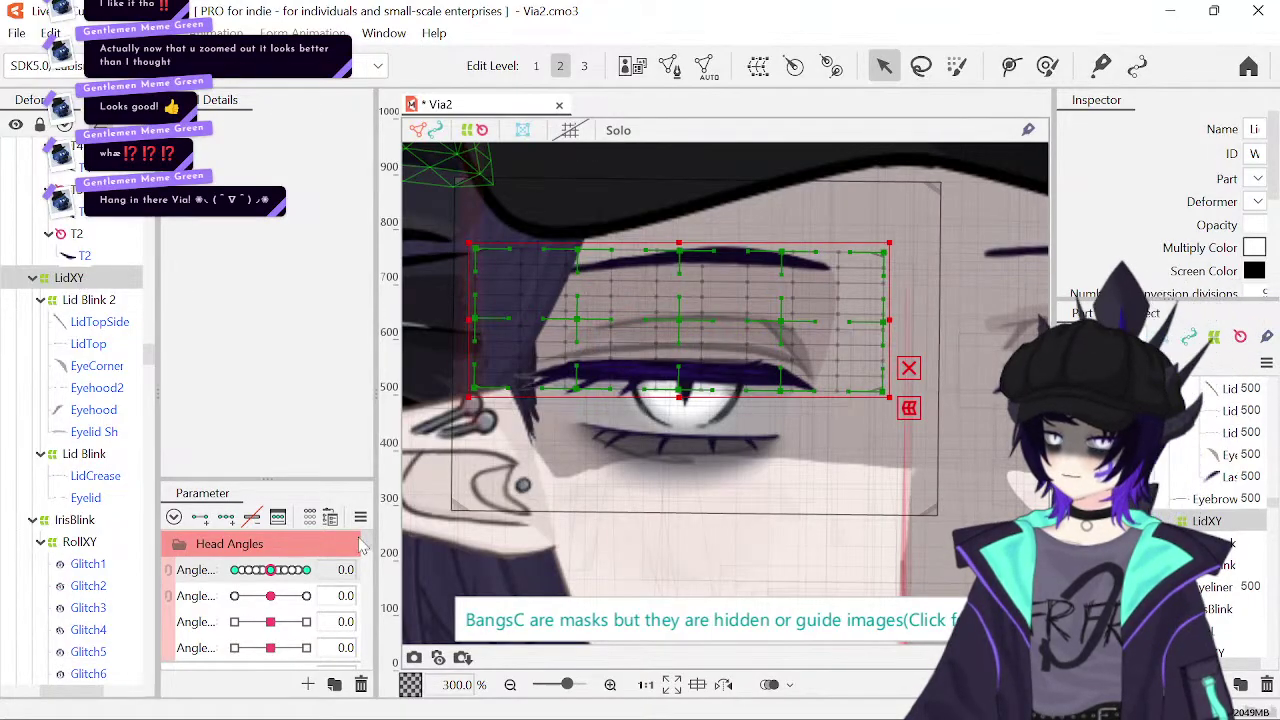
pyautogui.moveTo(272, 575); pyautogui.dragTo(286, 577)
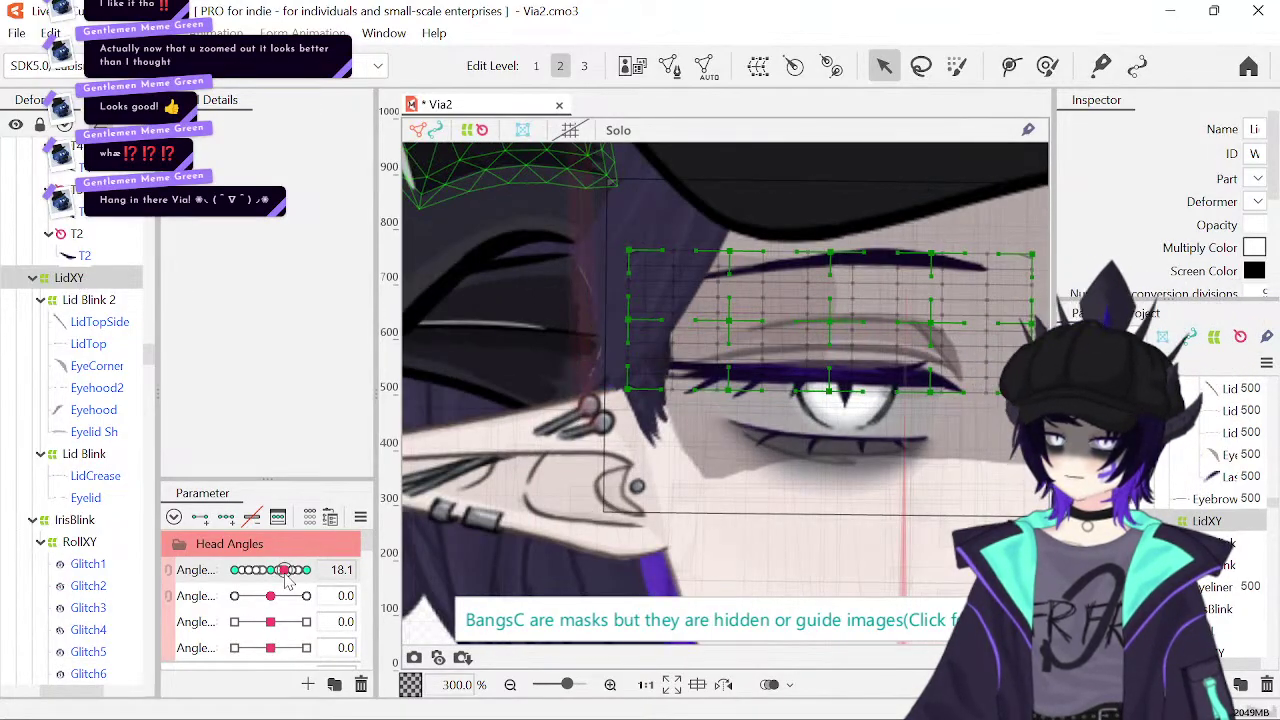
pyautogui.click(346, 572)
pyautogui.write('0')
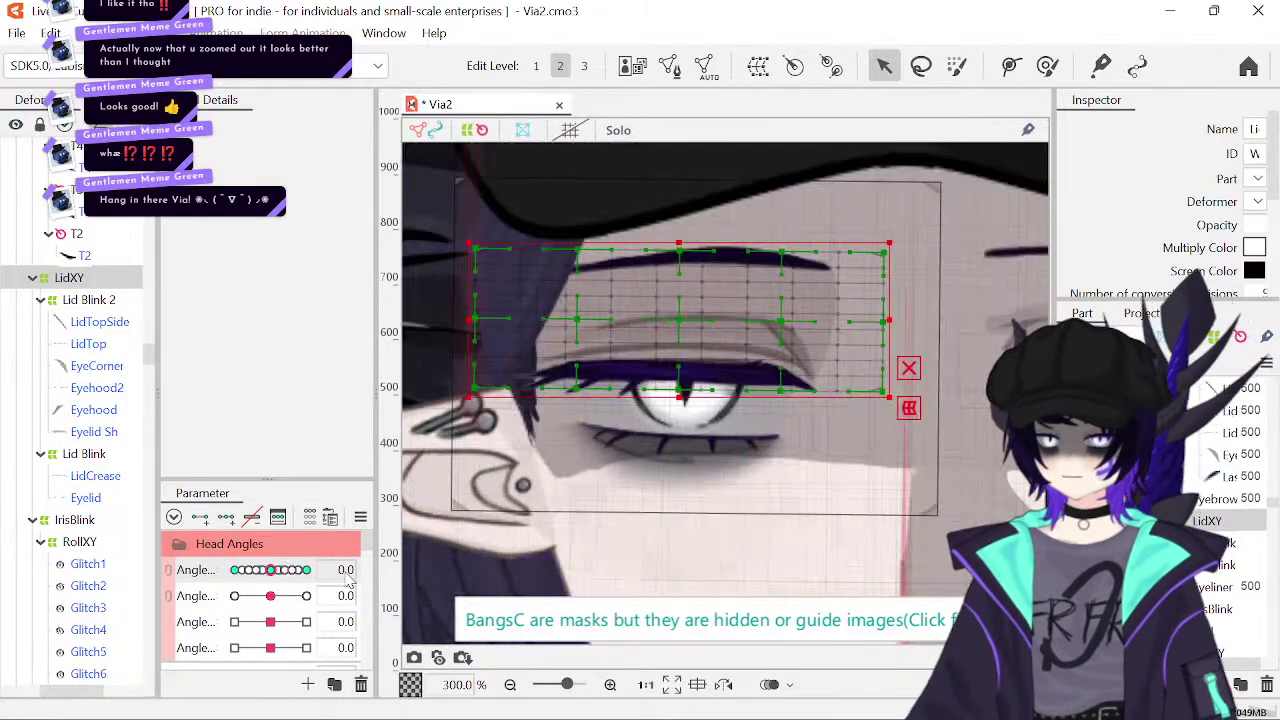
pyautogui.press('Return')
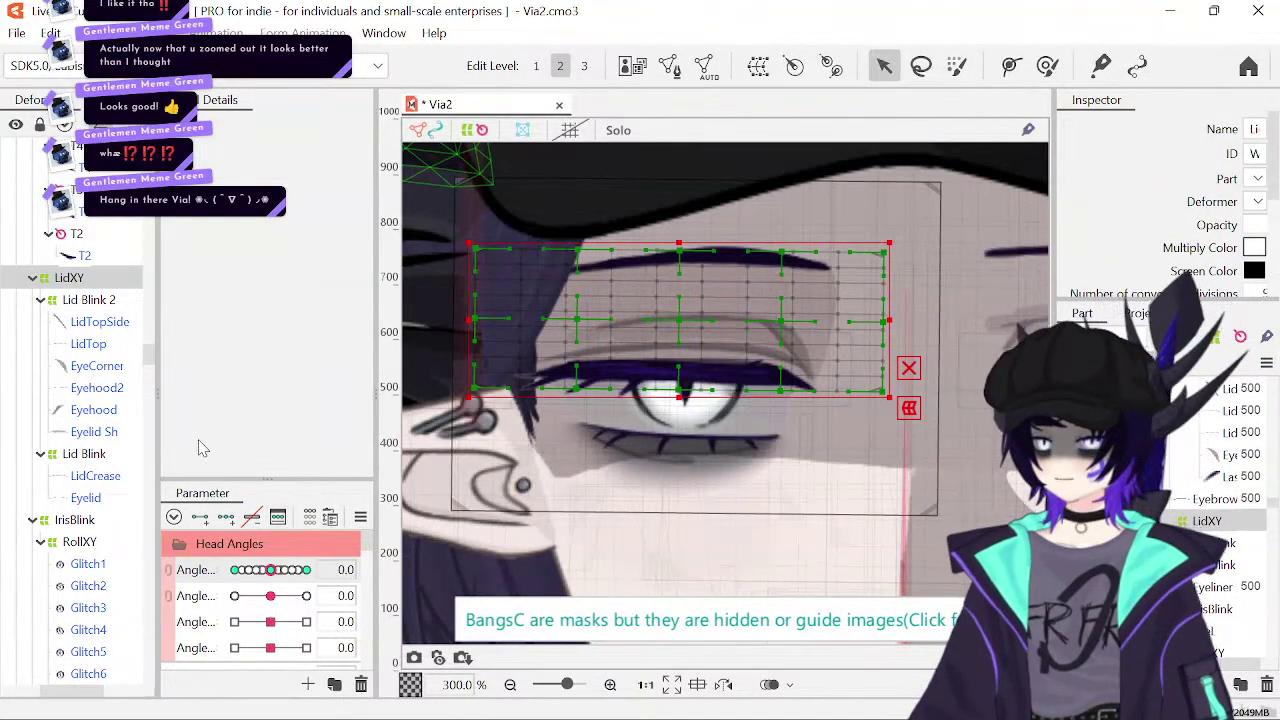
# - Select Lid Blink 2 and test the blink by setting the first EyeR parameter keyed on it to 0, and back to 1
pyautogui.click(110, 302)
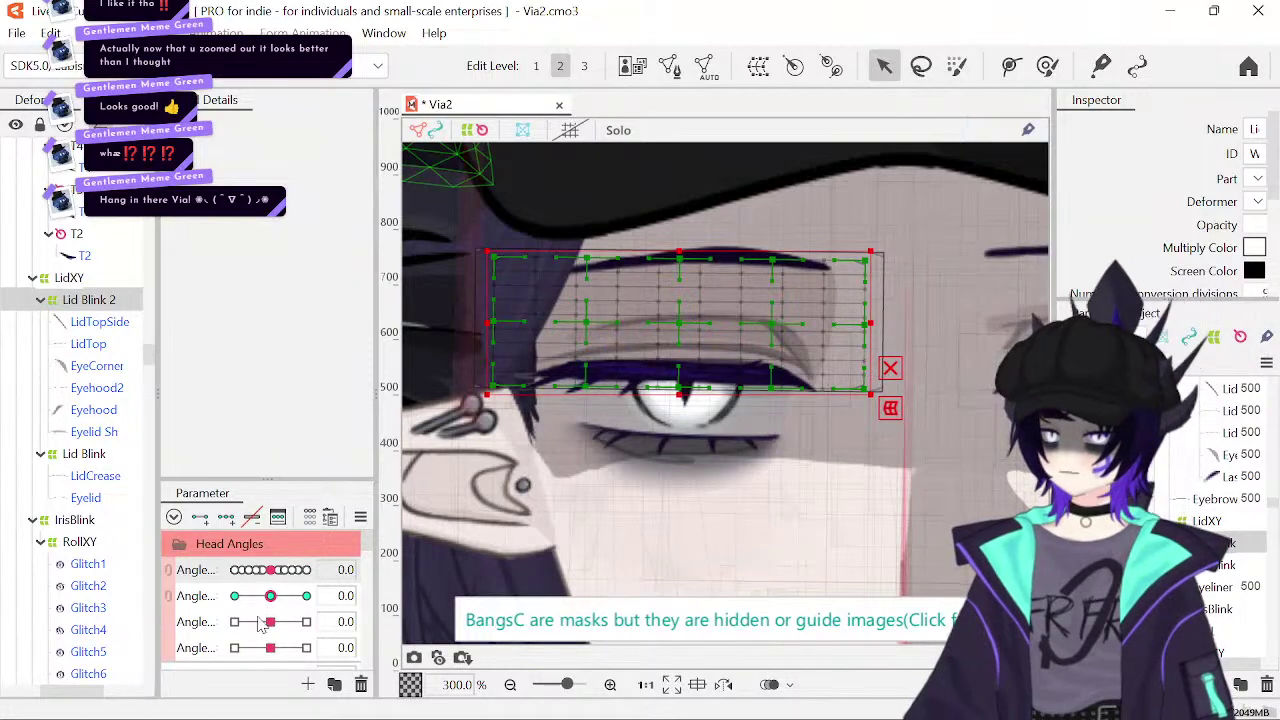
pyautogui.scroll(-8, 262, 624)
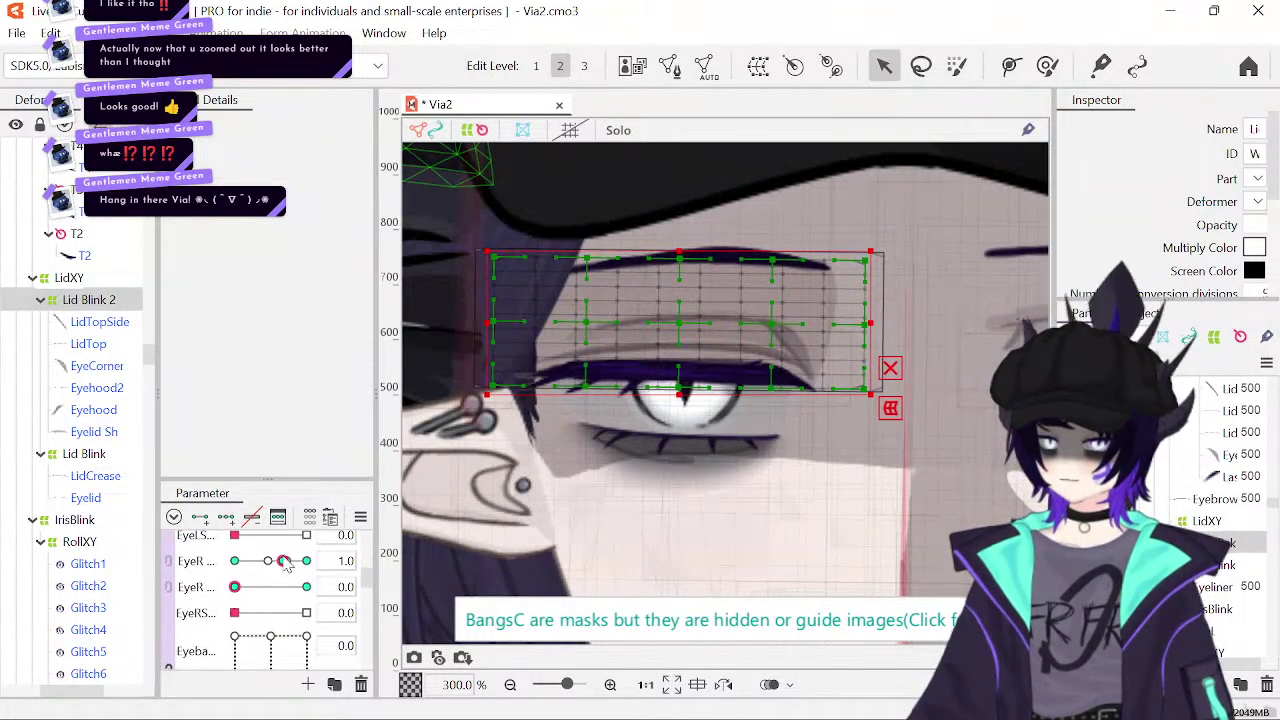
pyautogui.moveTo(285, 561)
pyautogui.mouseDown()
pyautogui.moveTo(345, 561)
pyautogui.moveTo(230, 568)
pyautogui.moveTo(275, 587)
pyautogui.moveTo(276, 572)
pyautogui.moveTo(217, 570)
pyautogui.moveTo(285, 582)
pyautogui.moveTo(218, 561)
pyautogui.moveTo(283, 565)
pyautogui.mouseUp()
pyautogui.click(345, 561)
pyautogui.write('0')
pyautogui.press('Return')
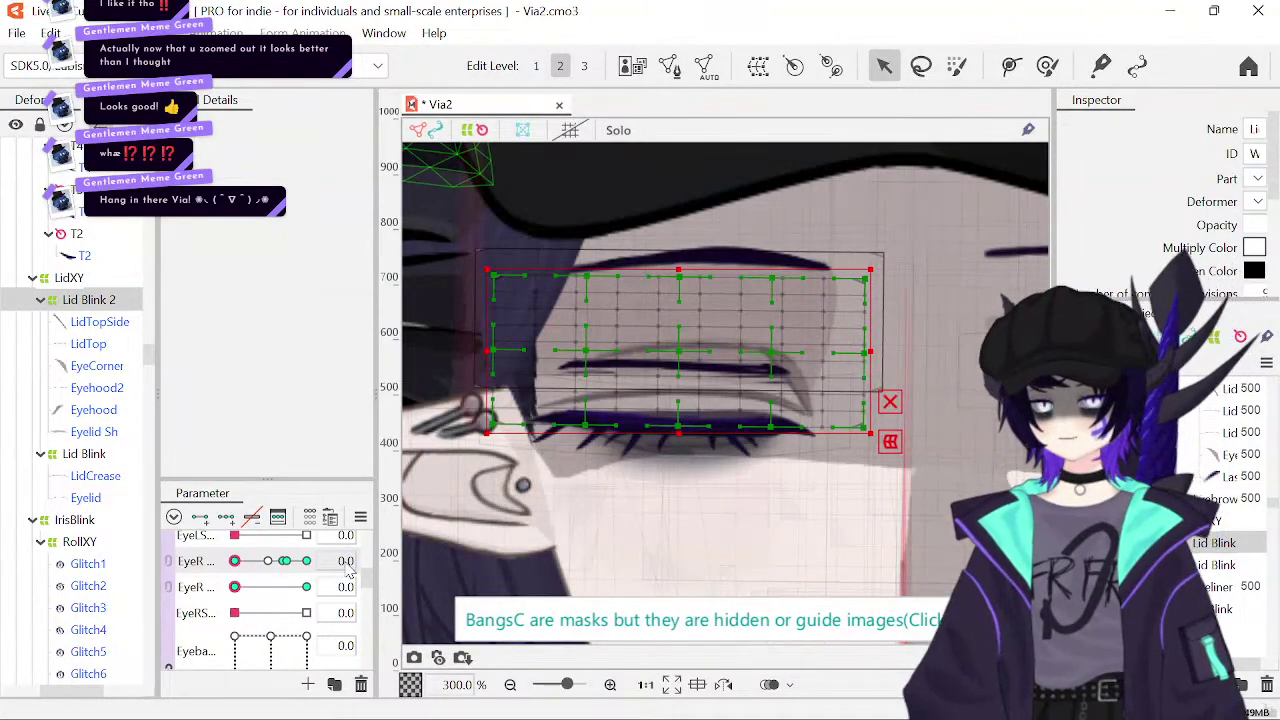
pyautogui.click(348, 564)
pyautogui.write('1')
pyautogui.press('Return')
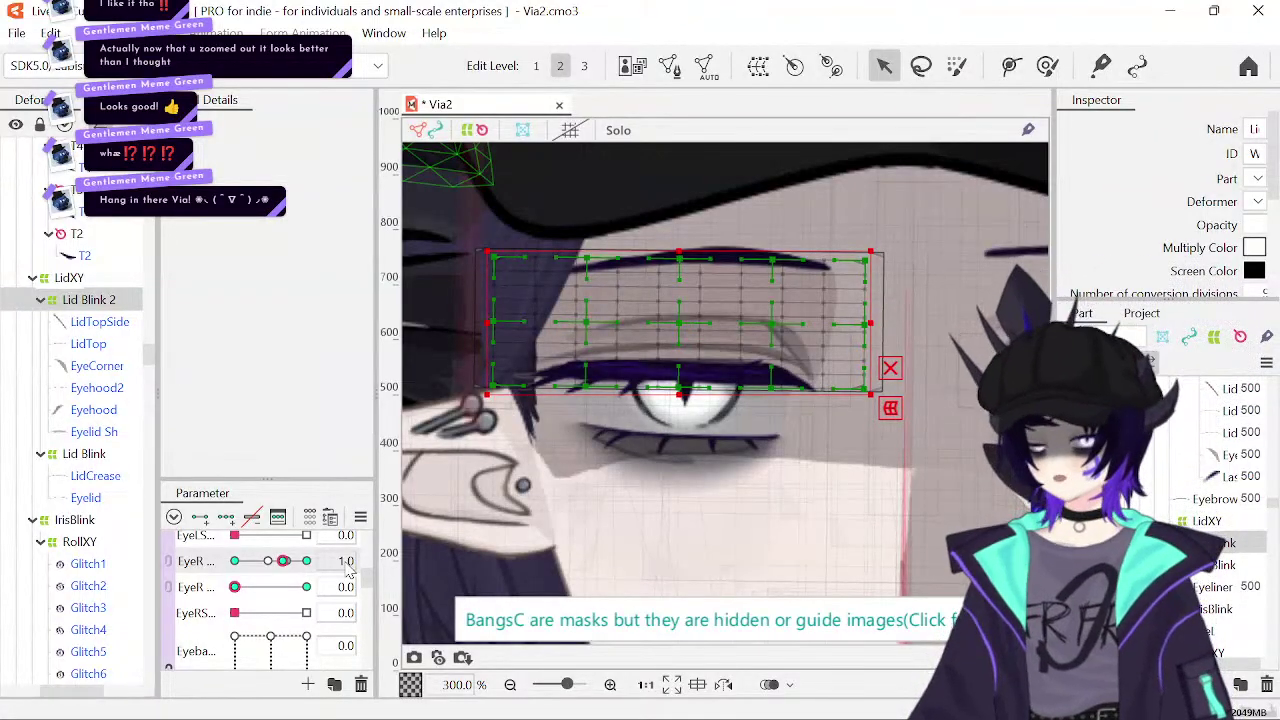
# - Close the eye again with the first EyeR parameter at 0 to recheck the Lid Blink 2 grid, and return it to 1
pyautogui.moveTo(278, 566); pyautogui.dragTo(215, 566)
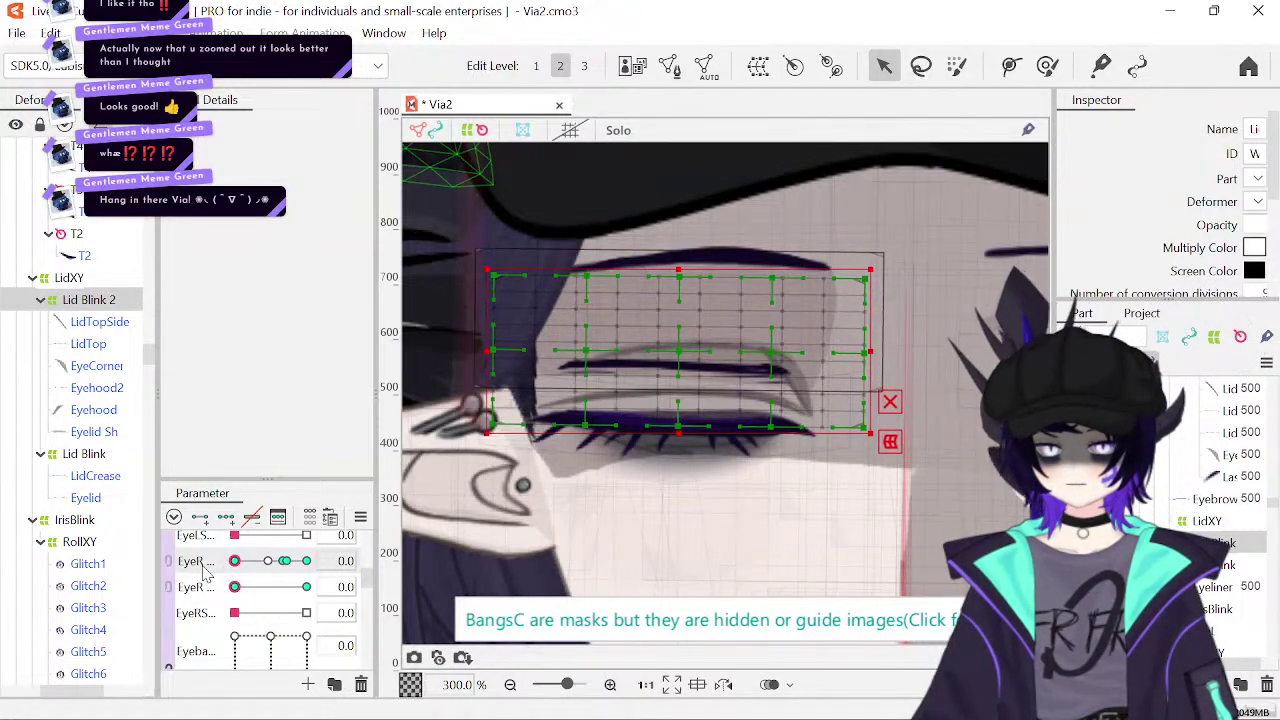
pyautogui.click(342, 561)
pyautogui.write('1')
pyautogui.press('Return')
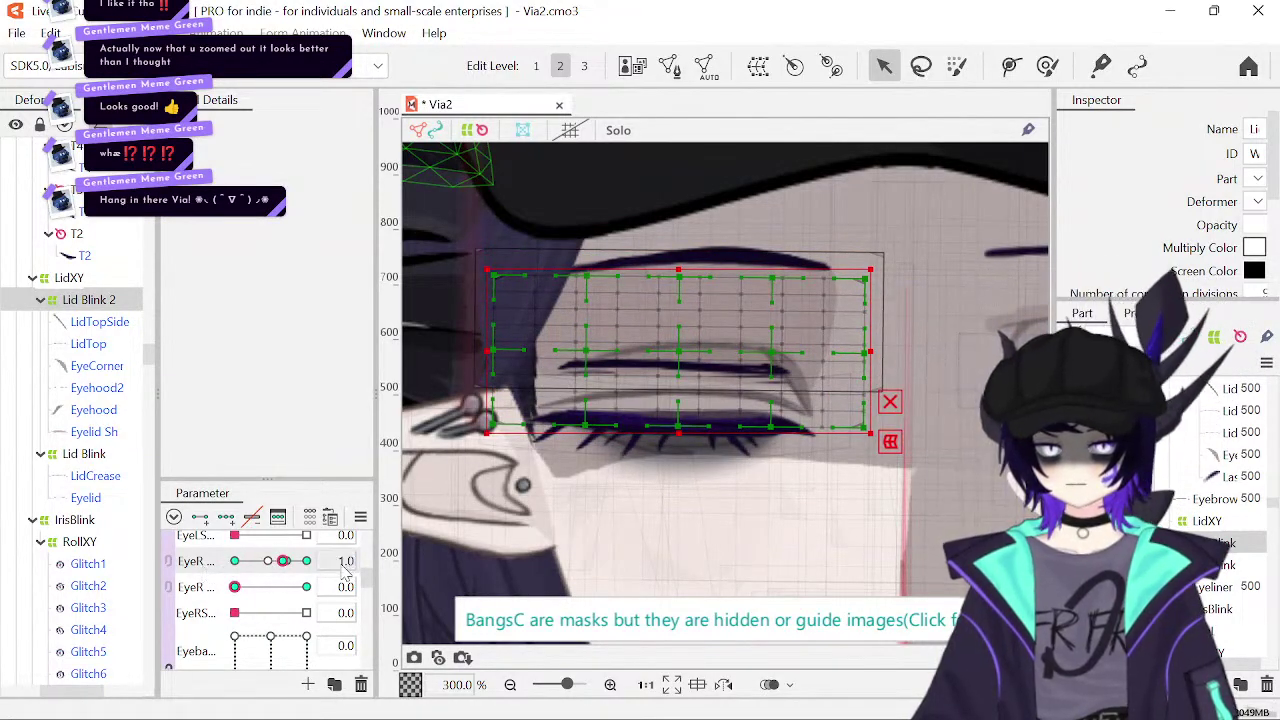
pyautogui.moveTo(774, 349); pyautogui.dragTo(760, 425)
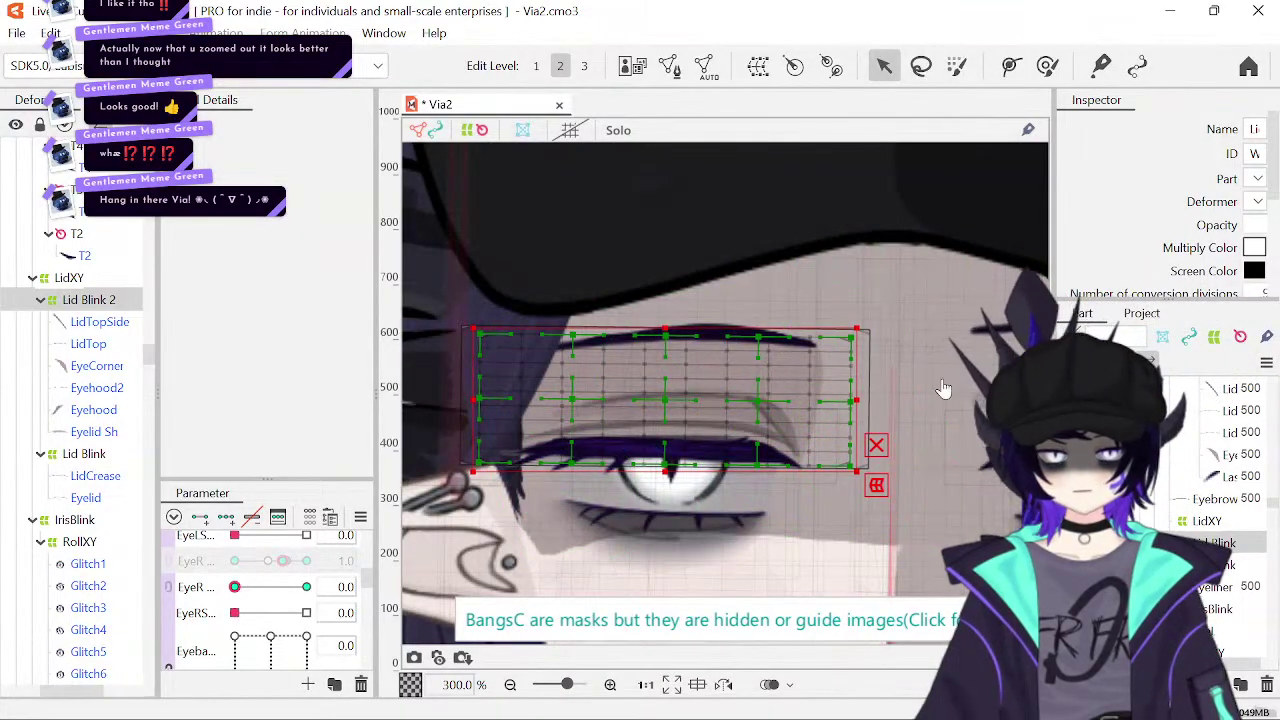
# - Select the EyeShading mesh over the eye and parent it to the LidXY deformer of Eye L
pyautogui.click(700, 372)
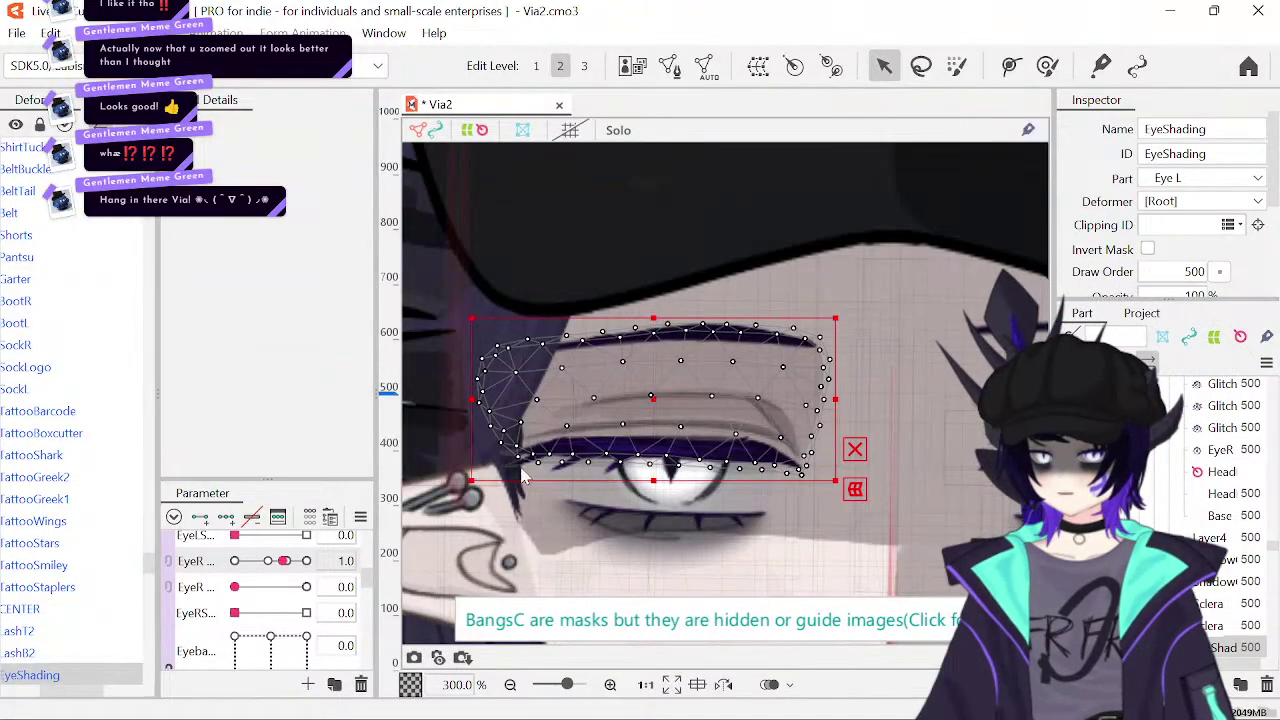
pyautogui.hscroll(-3, 68, 320)
pyautogui.scroll(-10, 68, 320)
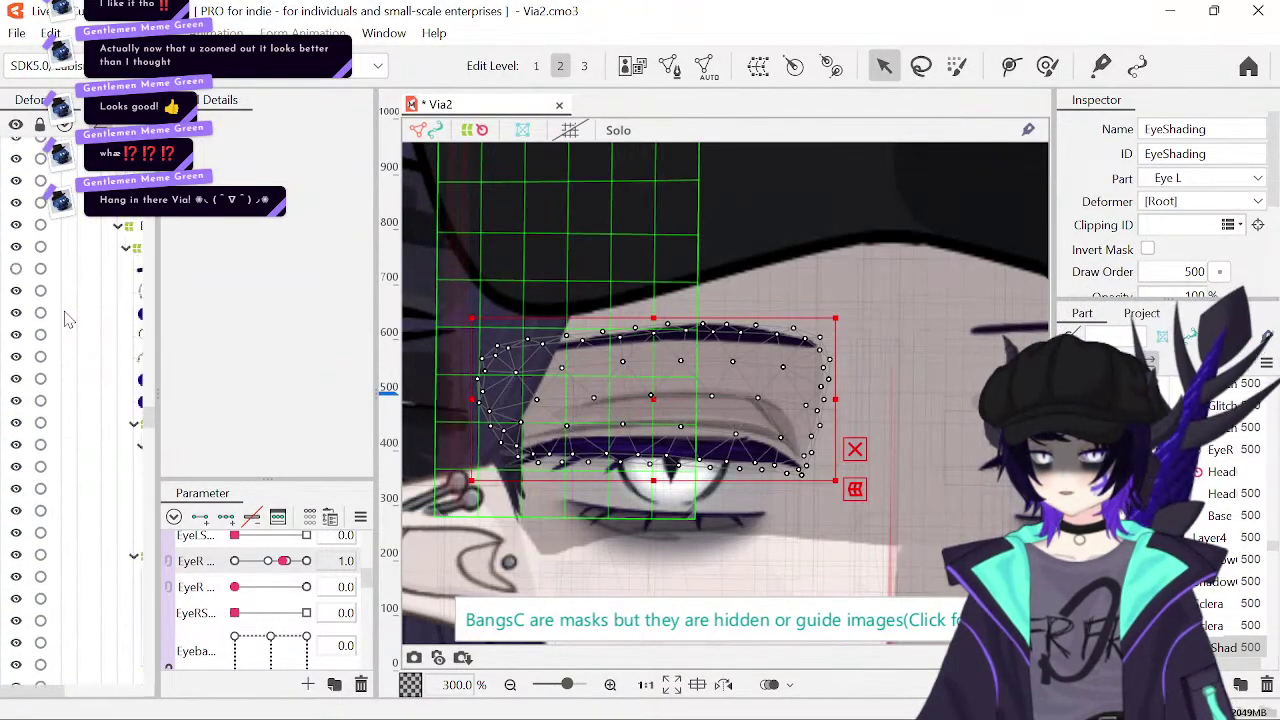
pyautogui.hscroll(3, 68, 318)
pyautogui.scroll(8, 66, 318)
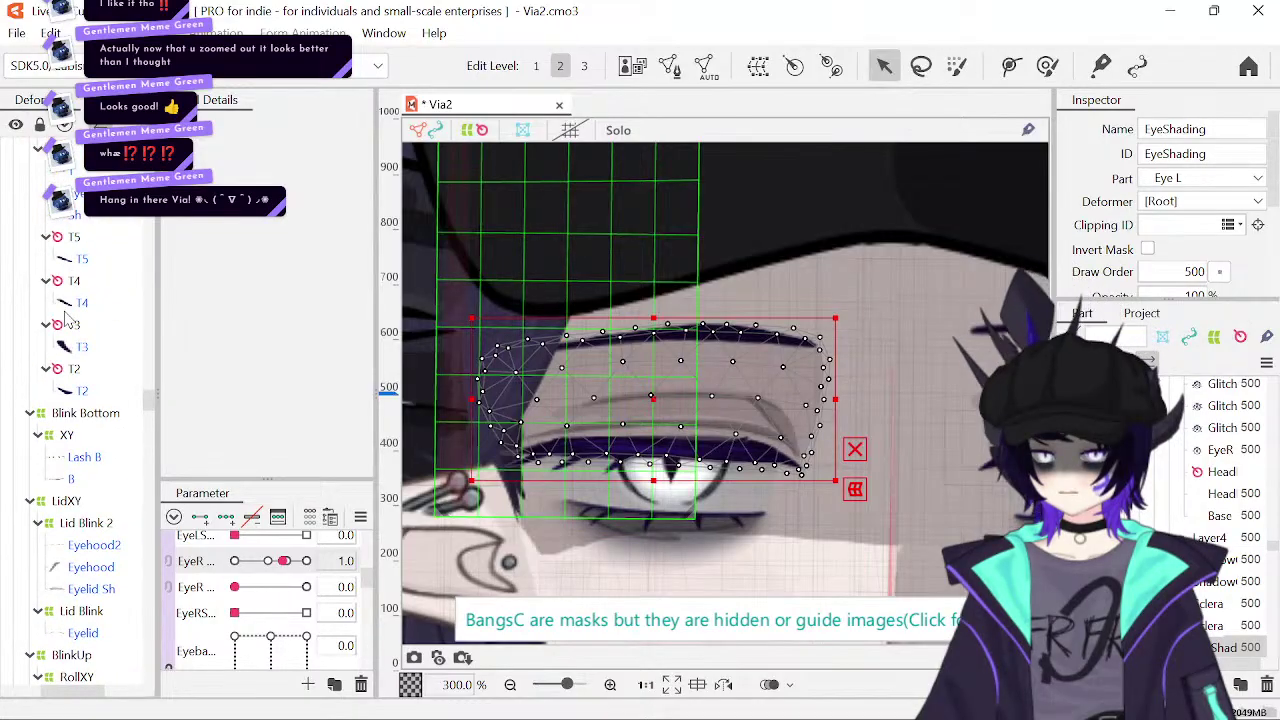
pyautogui.click(66, 504)
pyautogui.scroll(10, 85, 512)
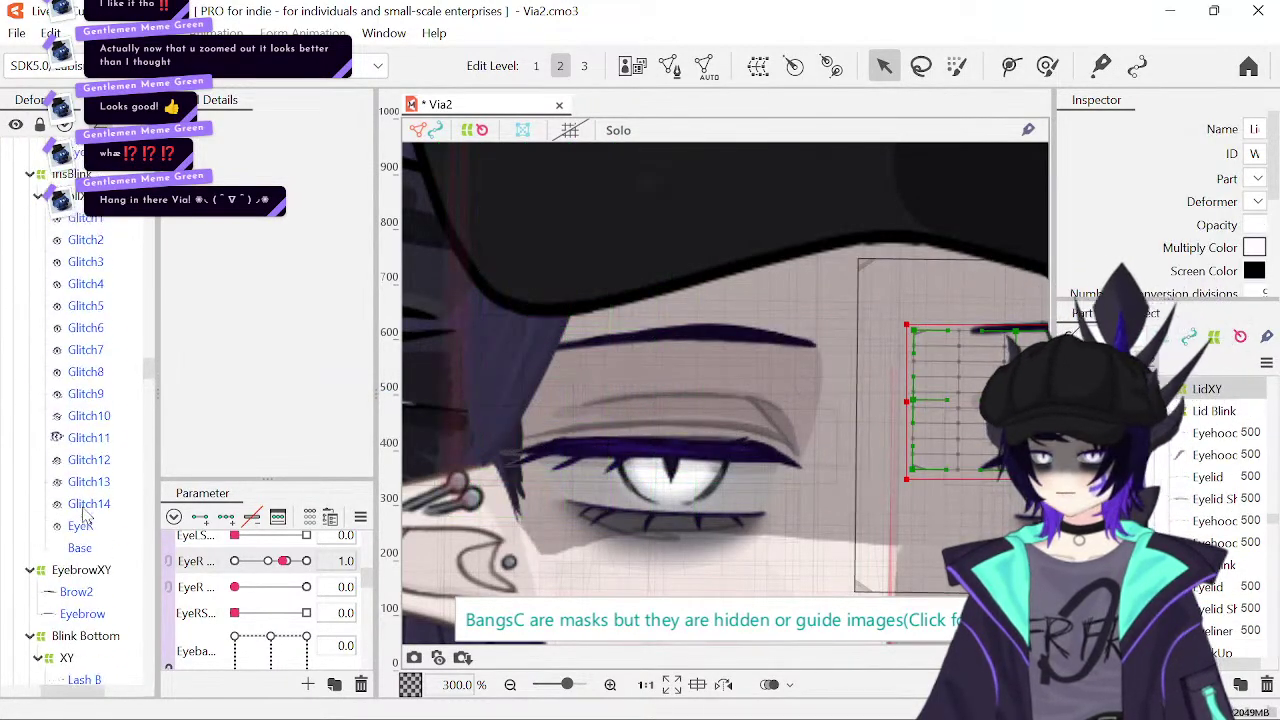
pyautogui.scroll(8, 85, 515)
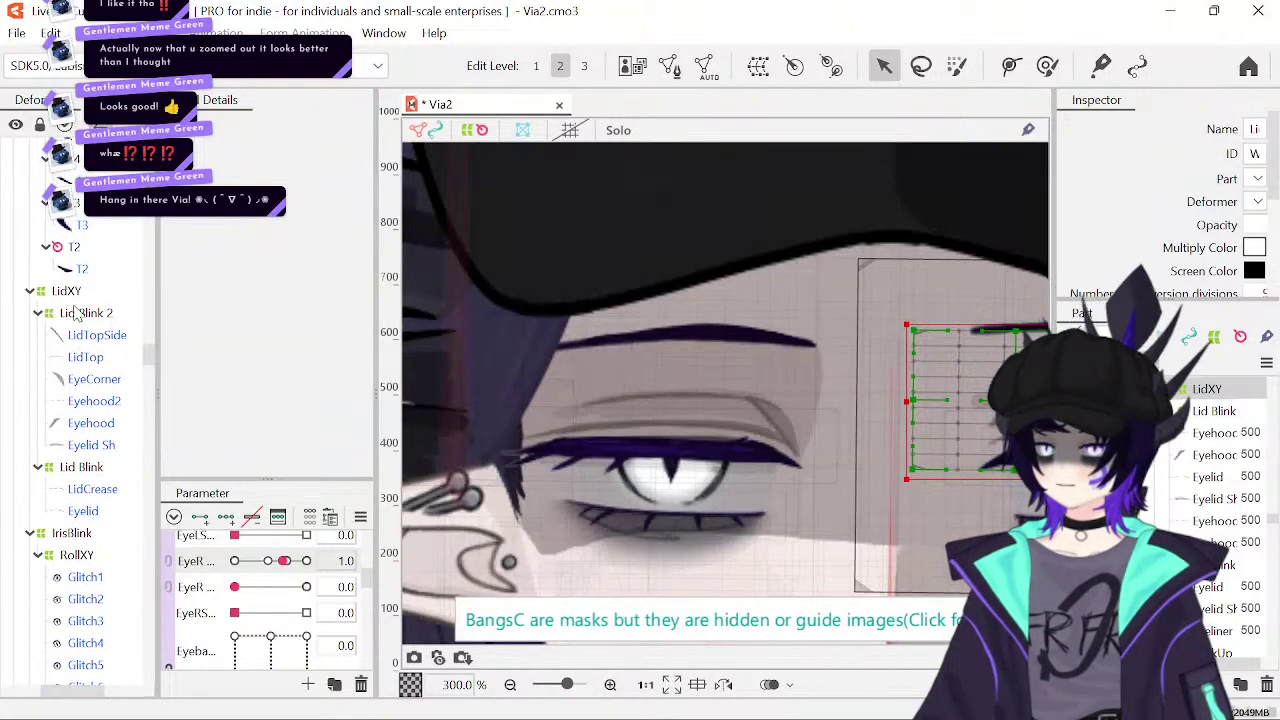
pyautogui.click(66, 291)
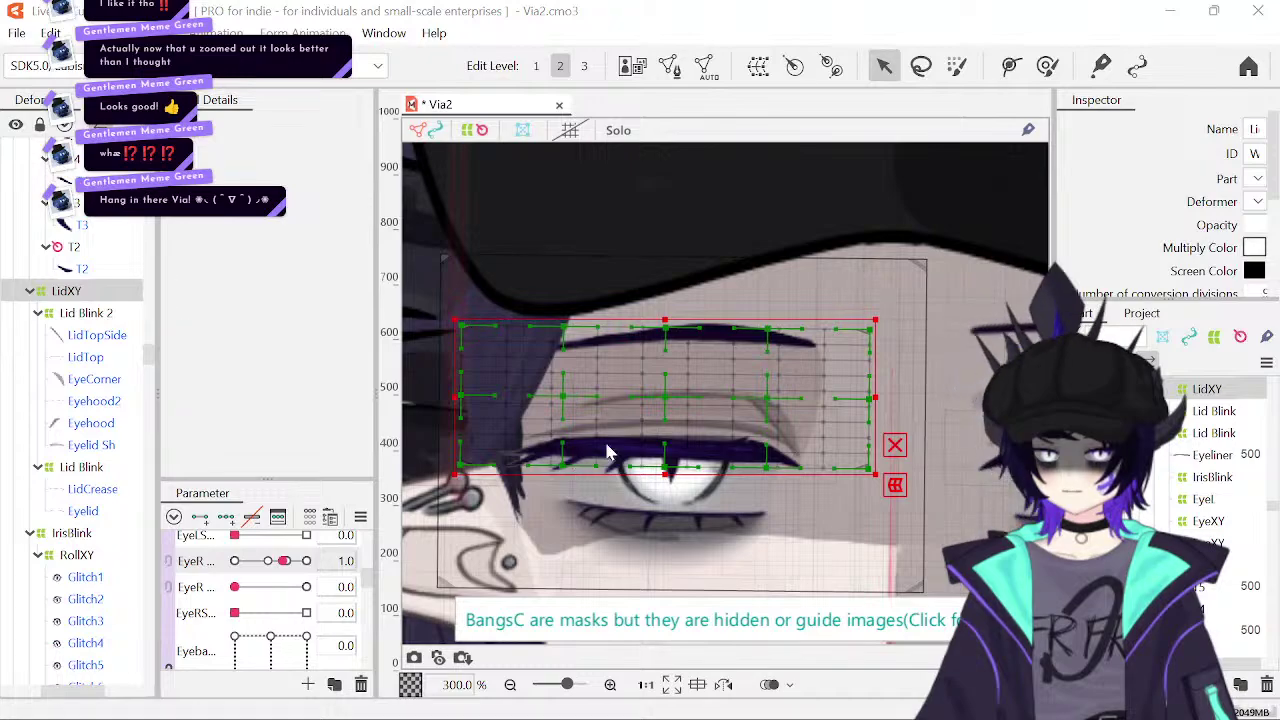
# - Test how EyeShading follows the head turn with the first head angle at 50, and reset the angle to 0
pyautogui.scroll(5, 302, 624)
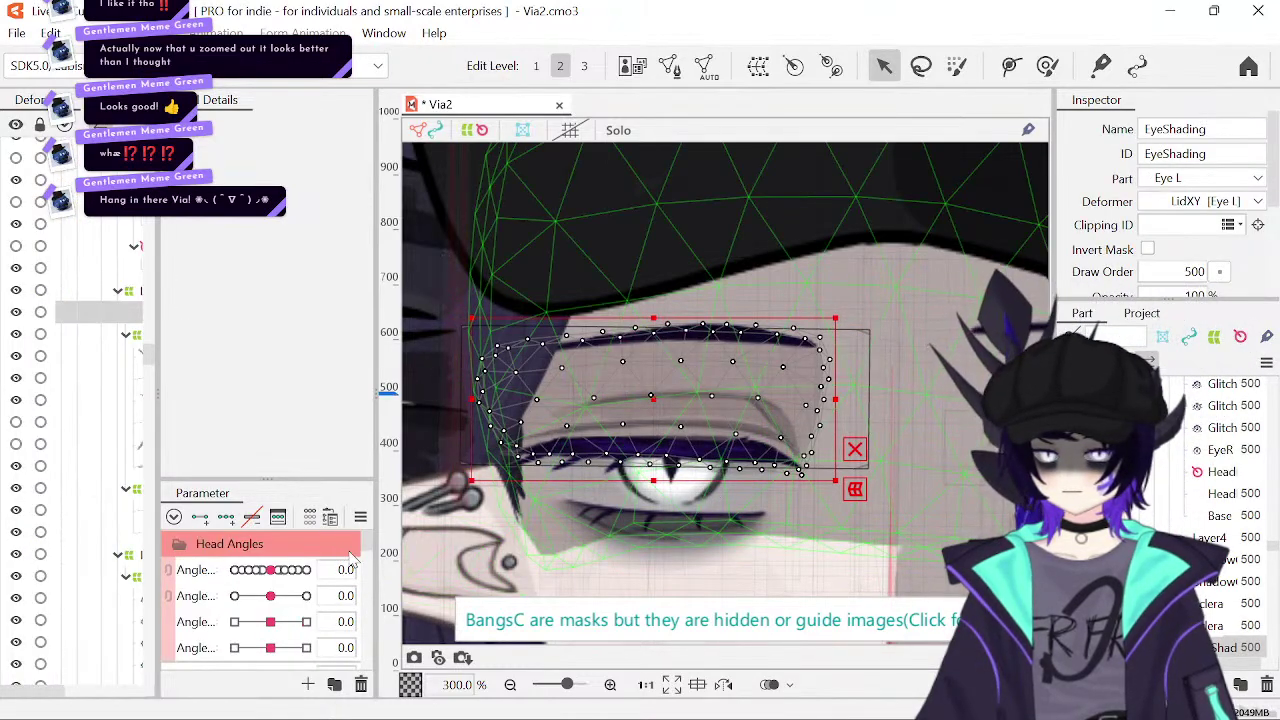
pyautogui.moveTo(278, 570); pyautogui.dragTo(320, 576)
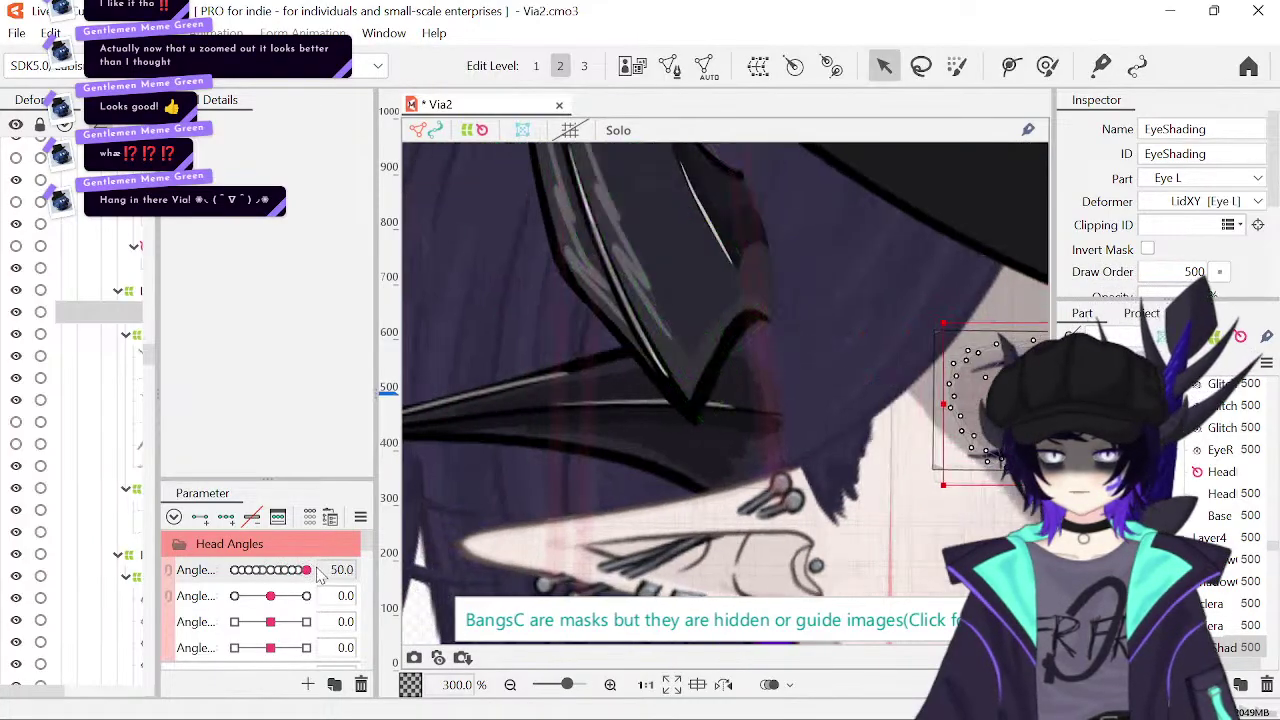
pyautogui.moveTo(546, 403); pyautogui.dragTo(463, 390)
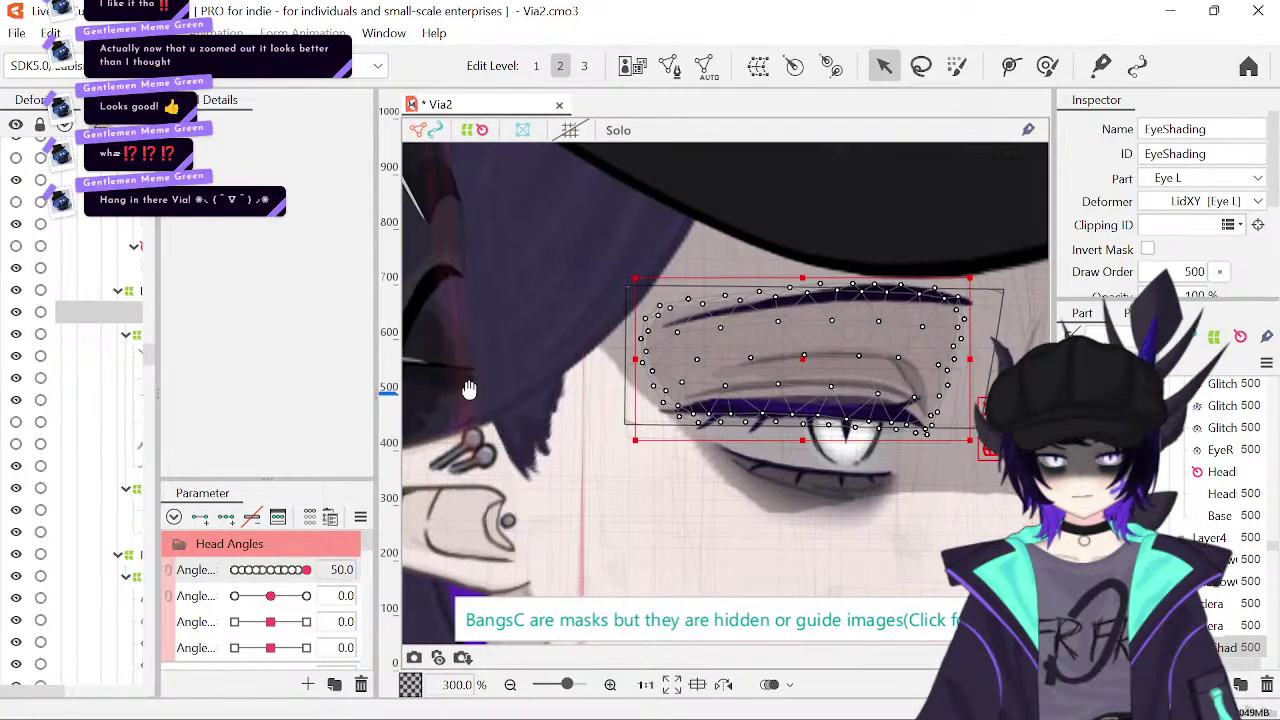
pyautogui.moveTo(268, 578); pyautogui.dragTo(336, 569)
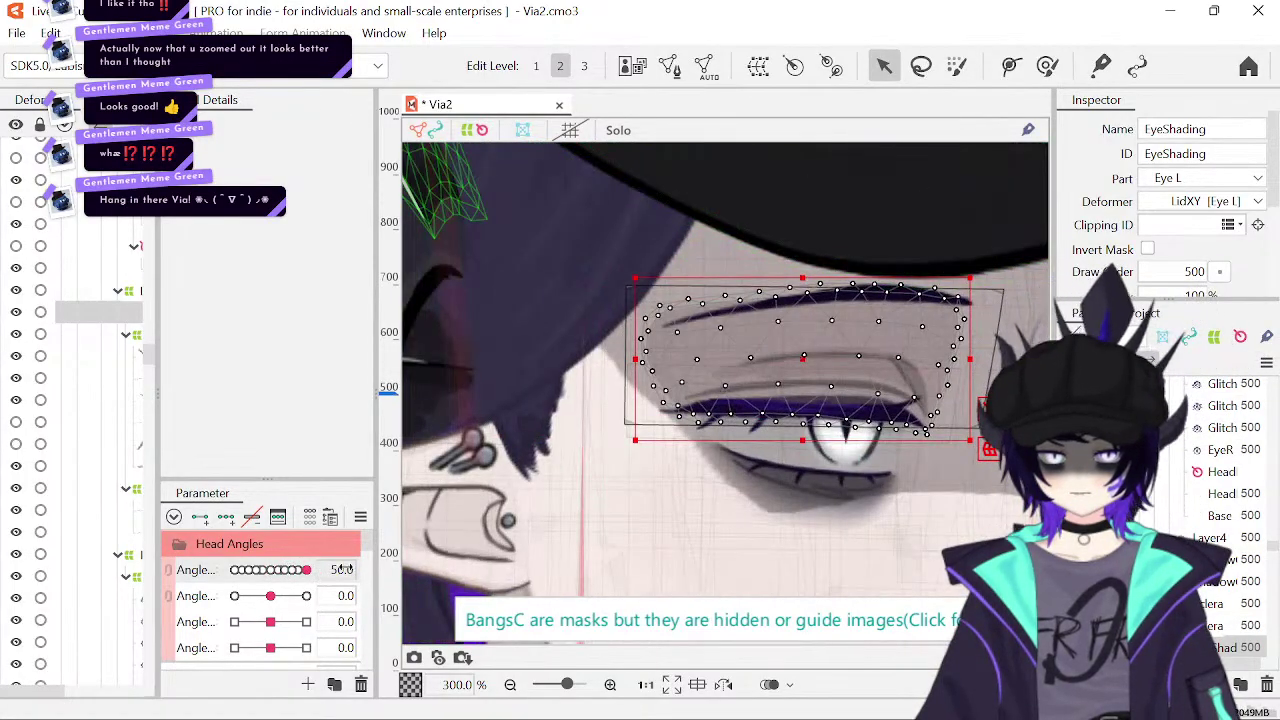
pyautogui.scroll(-8, 343, 569)
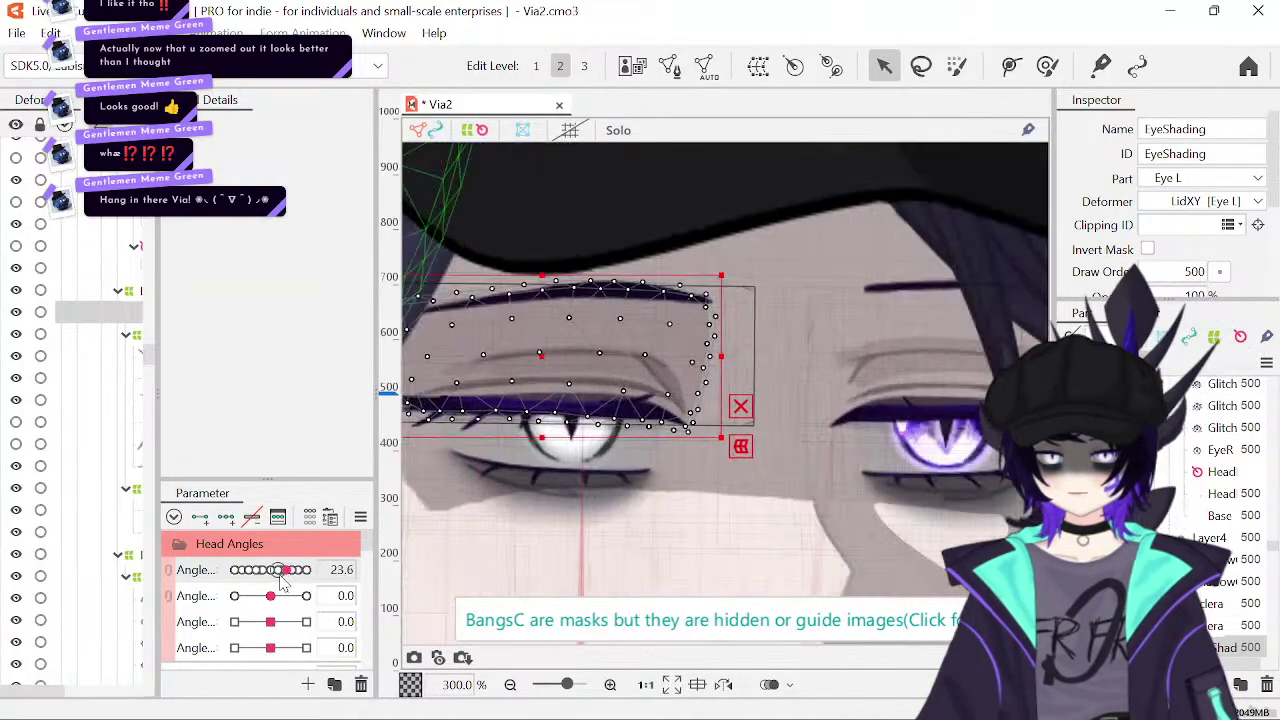
pyautogui.doubleClick(343, 569)
pyautogui.write('0')
pyautogui.press('Return')
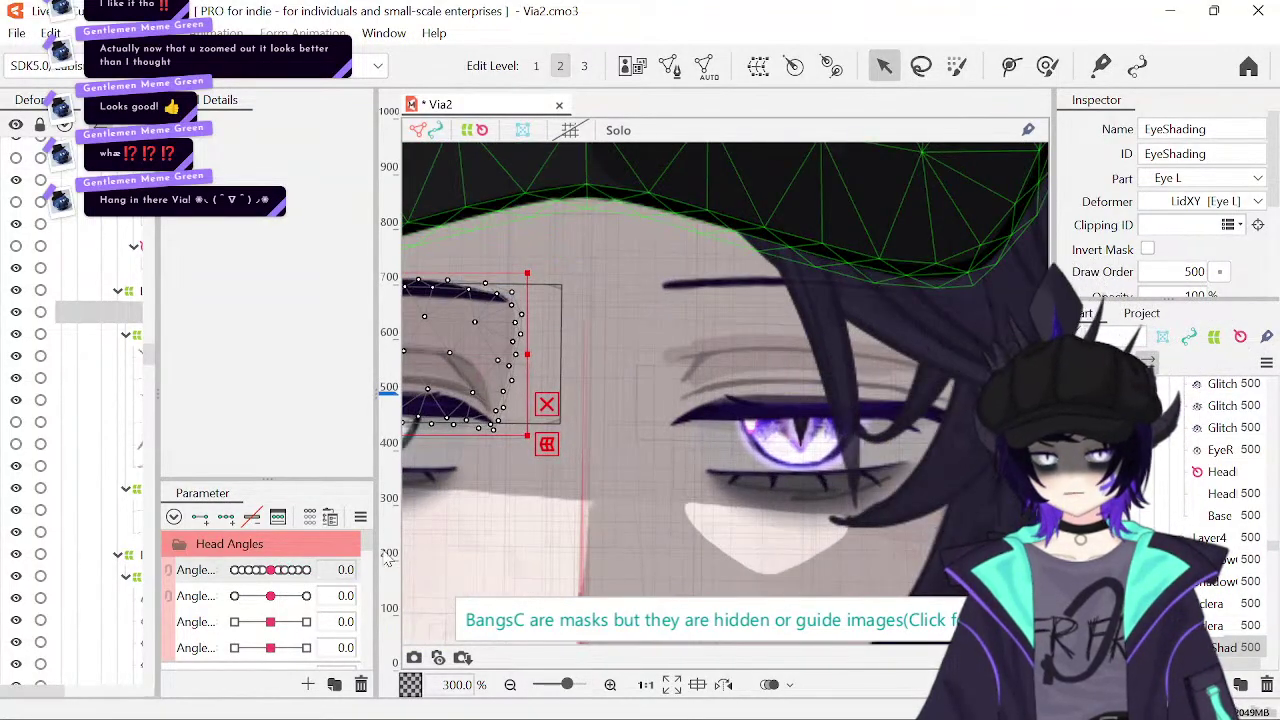
# - Save the Via2 model file
pyautogui.moveTo(655, 462); pyautogui.dragTo(899, 441)
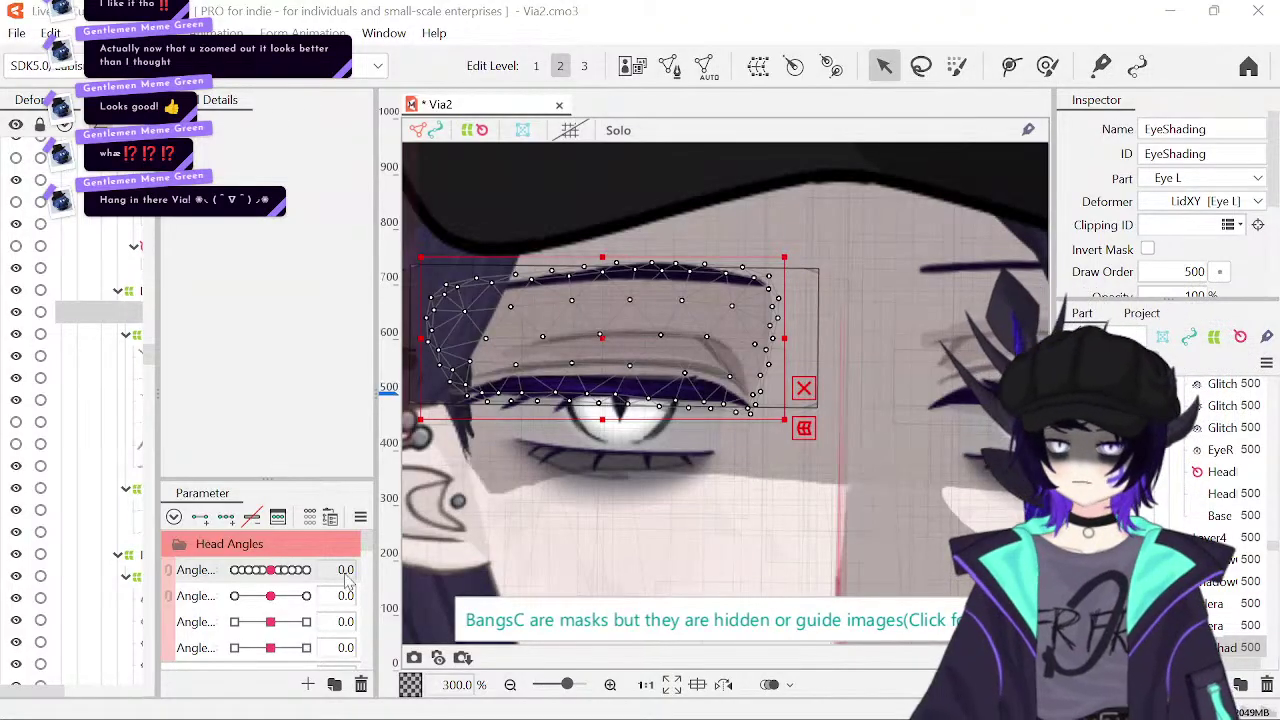
pyautogui.hotkey('ctrl', 's')
pyautogui.moveTo(600, 503); pyautogui.dragTo(627, 512)
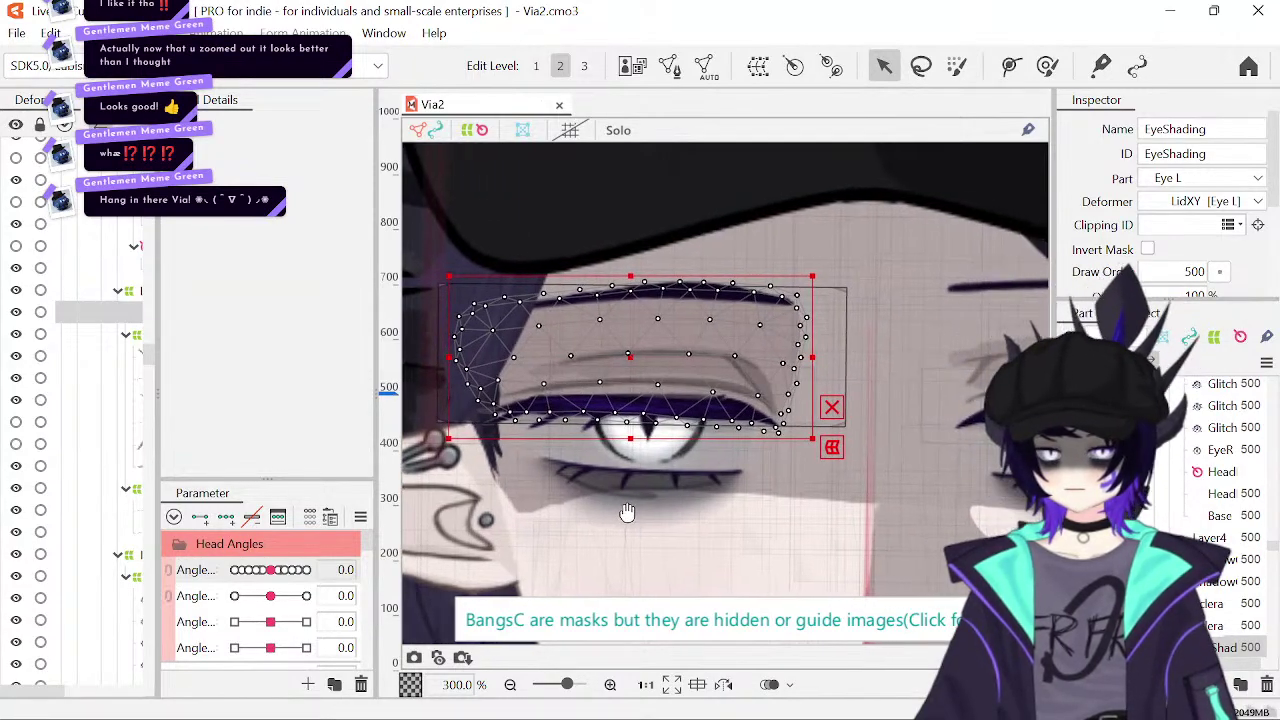
# - Create a warp deformer named RidgeXY under LidXY around EyeShading, with keys on the first head angle
pyautogui.hscroll(3, 130, 435)
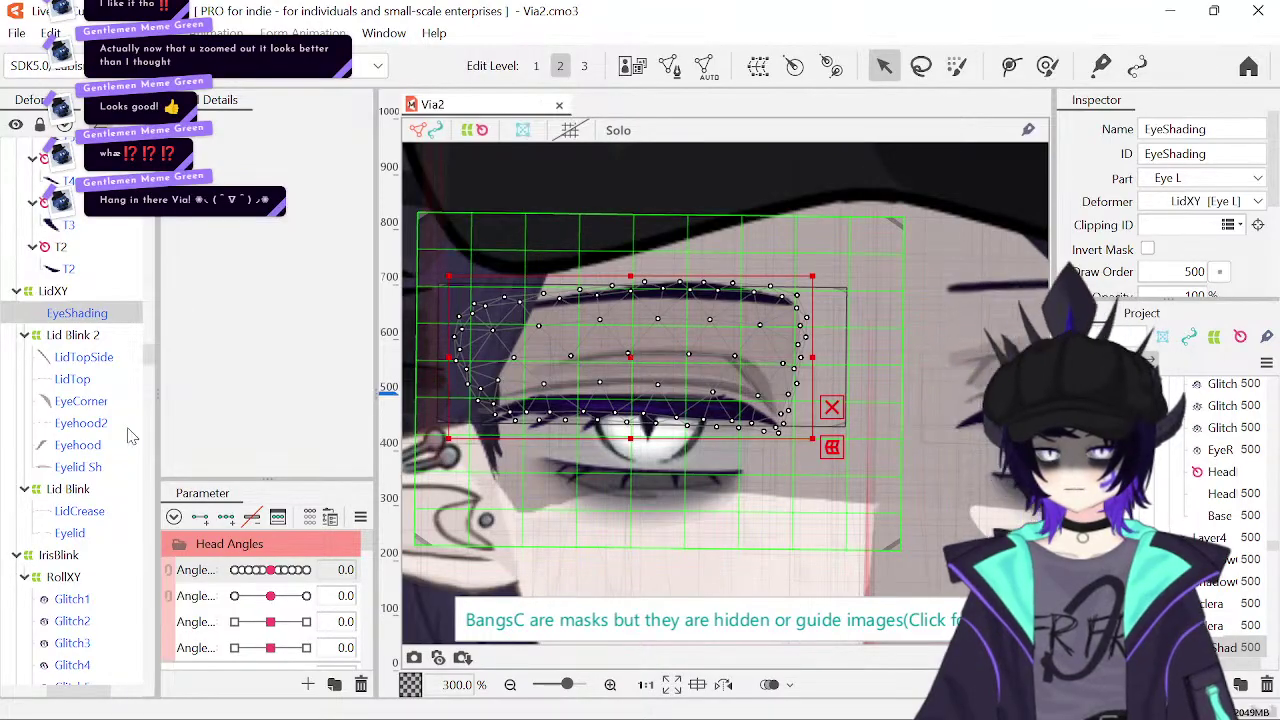
pyautogui.click(609, 685)
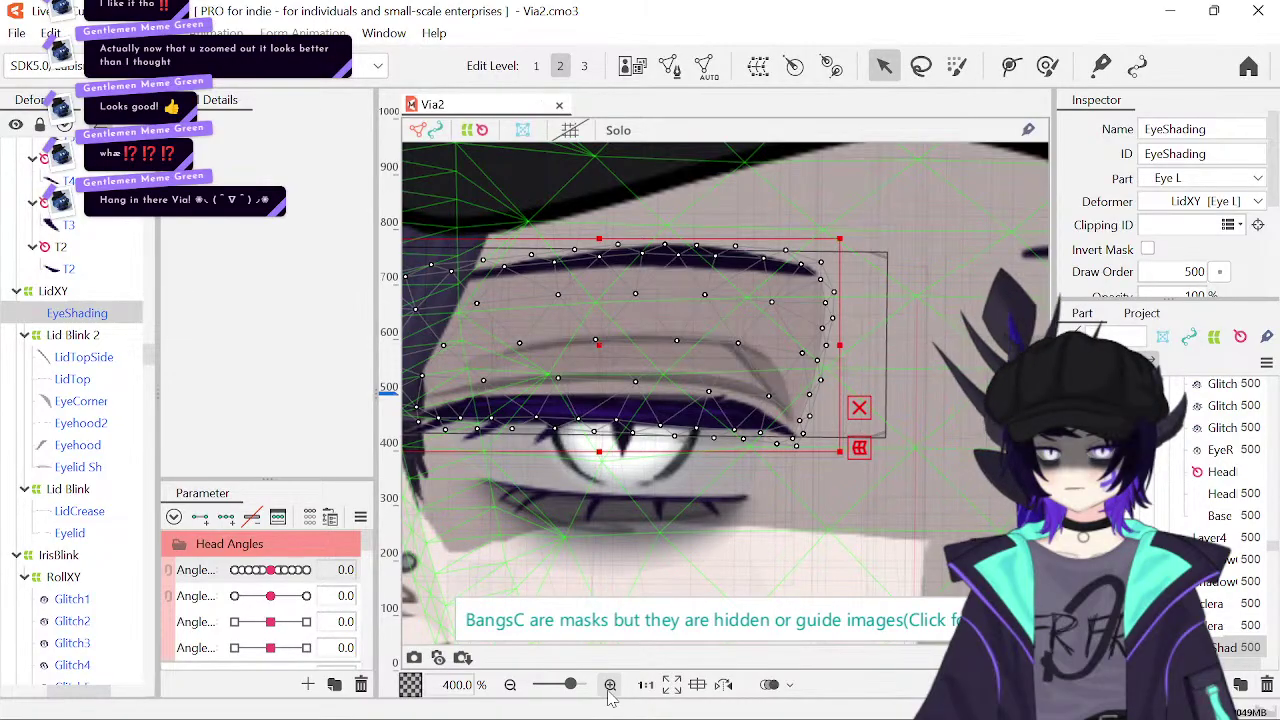
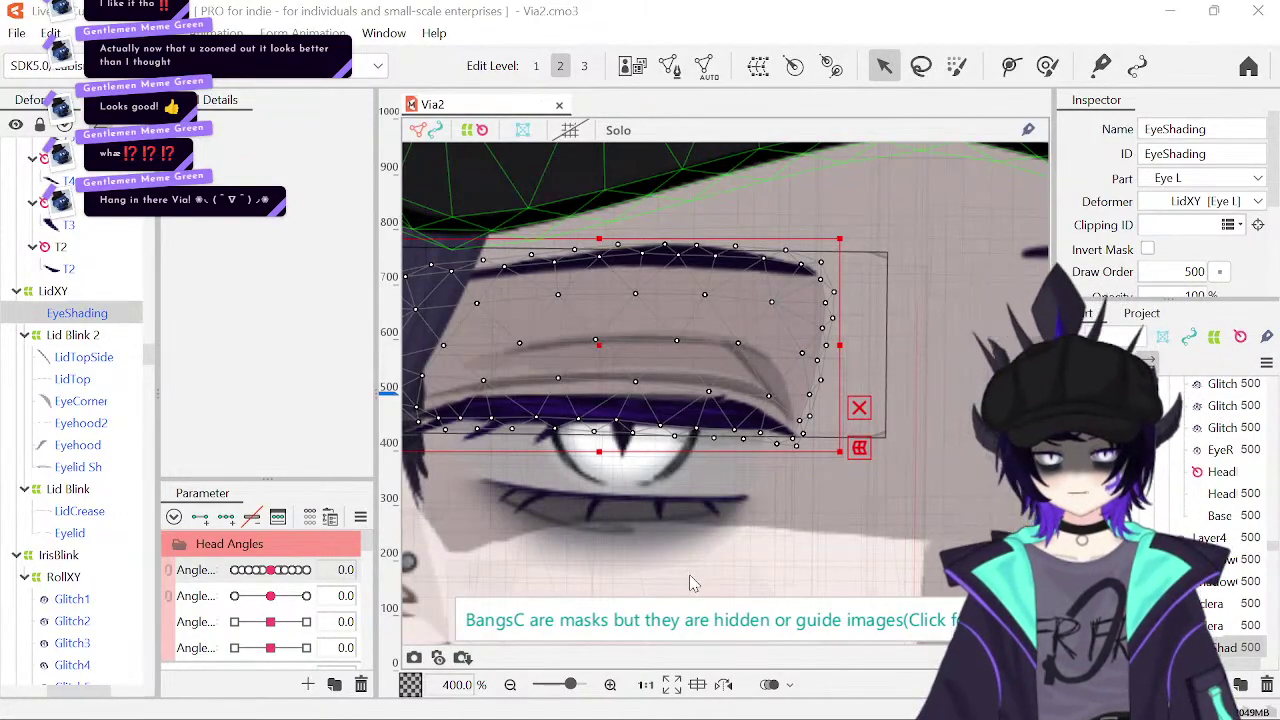
pyautogui.hotkey('ctrl', 'z')
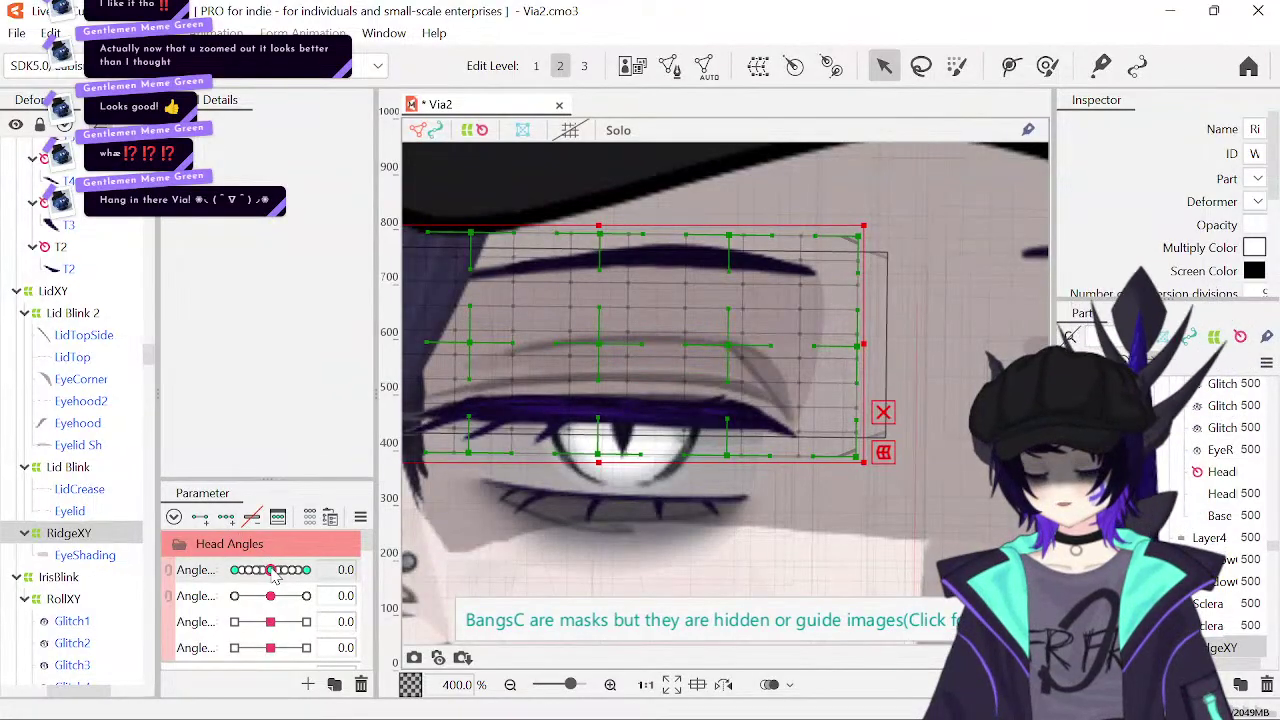
# - Turn the first head angle to 50 and set RidgeXY's Bezier division number to 1 x 1
pyautogui.moveTo(275, 575); pyautogui.dragTo(350, 568)
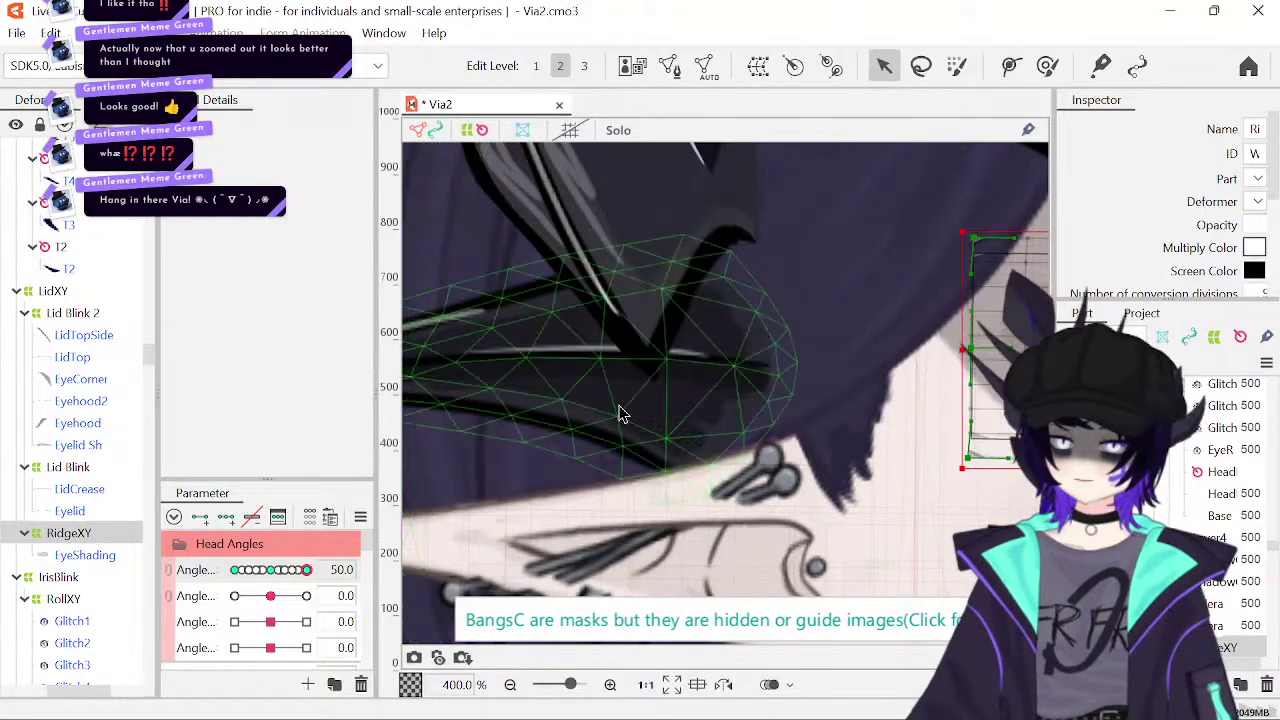
pyautogui.moveTo(810, 415); pyautogui.dragTo(523, 437)
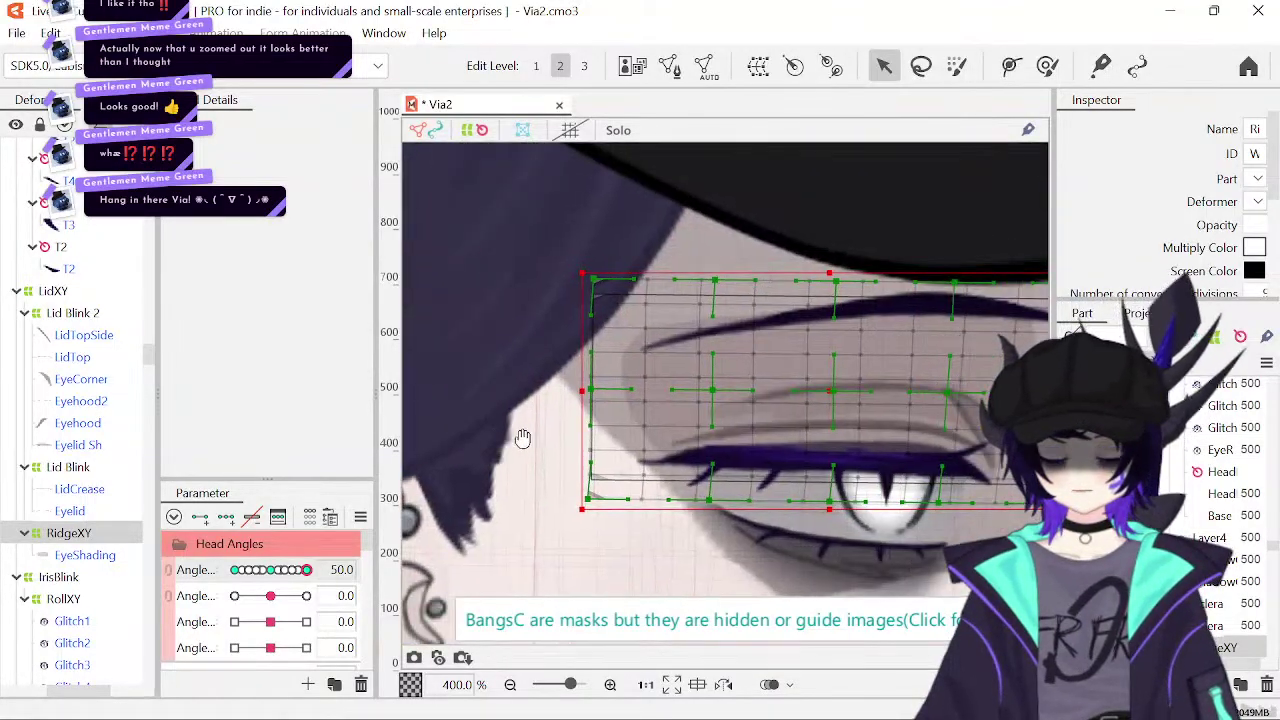
pyautogui.moveTo(723, 420); pyautogui.dragTo(689, 420)
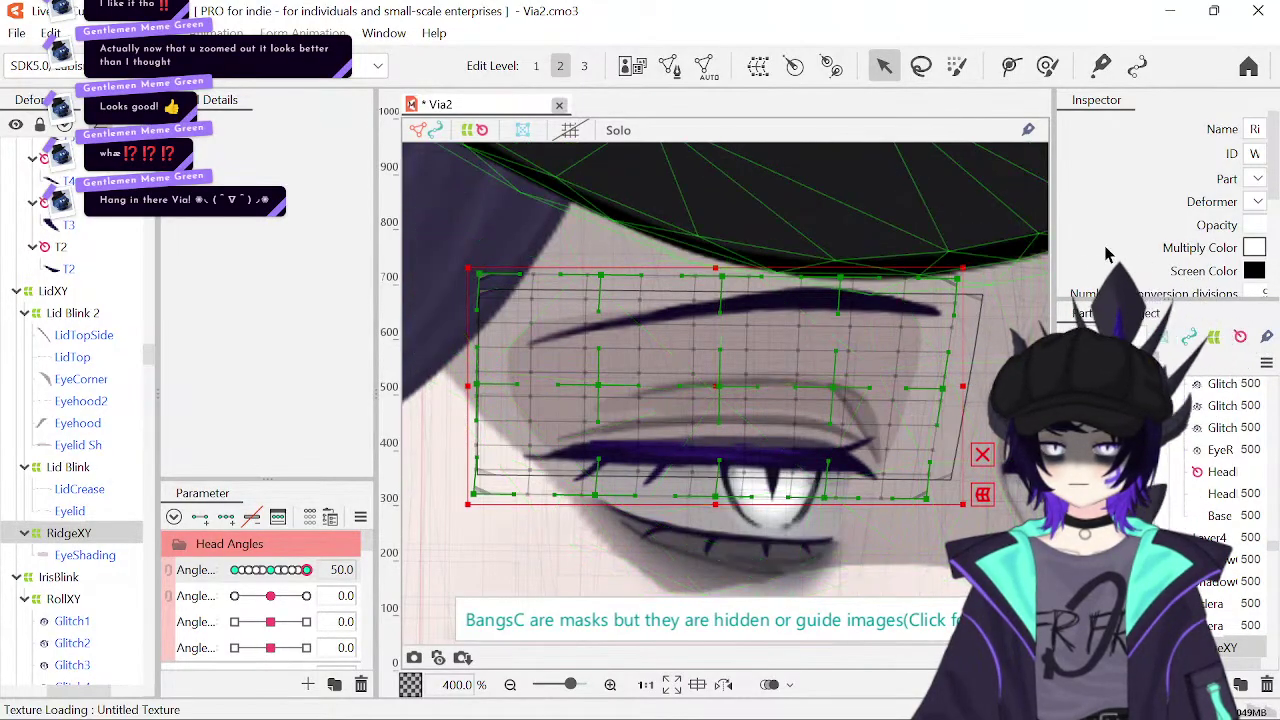
pyautogui.scroll(-3, 1107, 258)
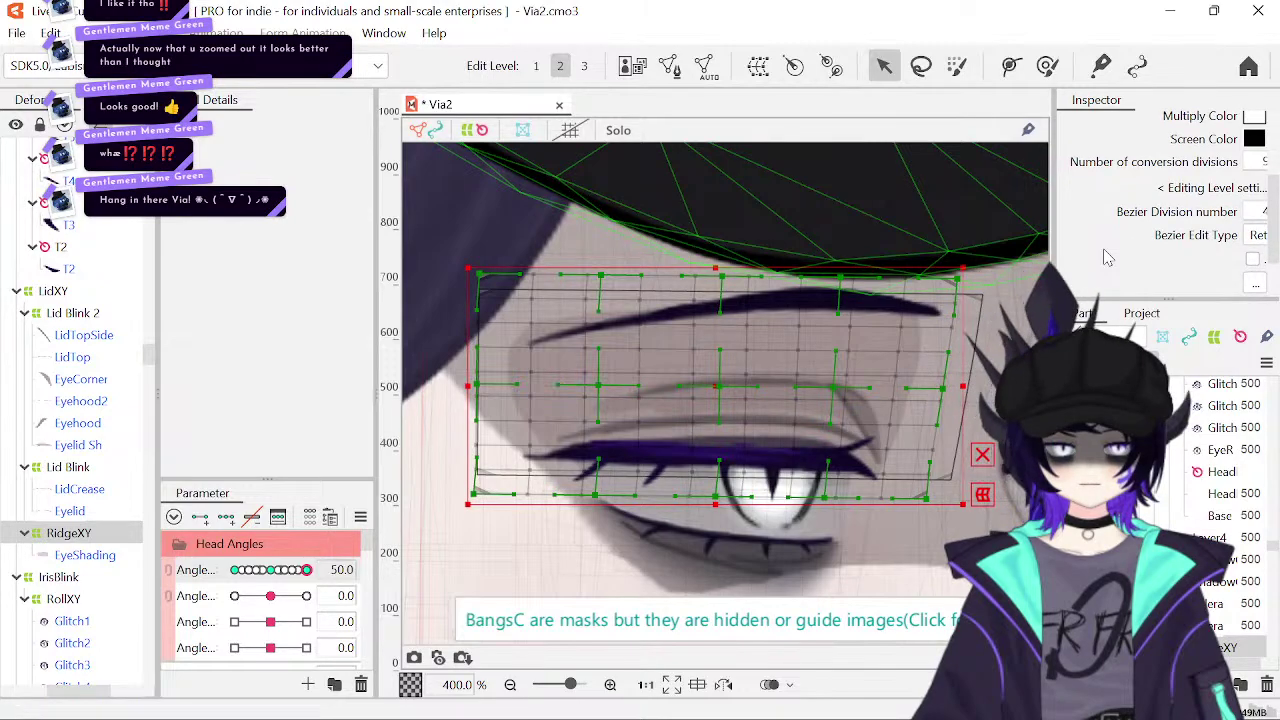
pyautogui.moveTo(1047, 240); pyautogui.dragTo(1012, 240)
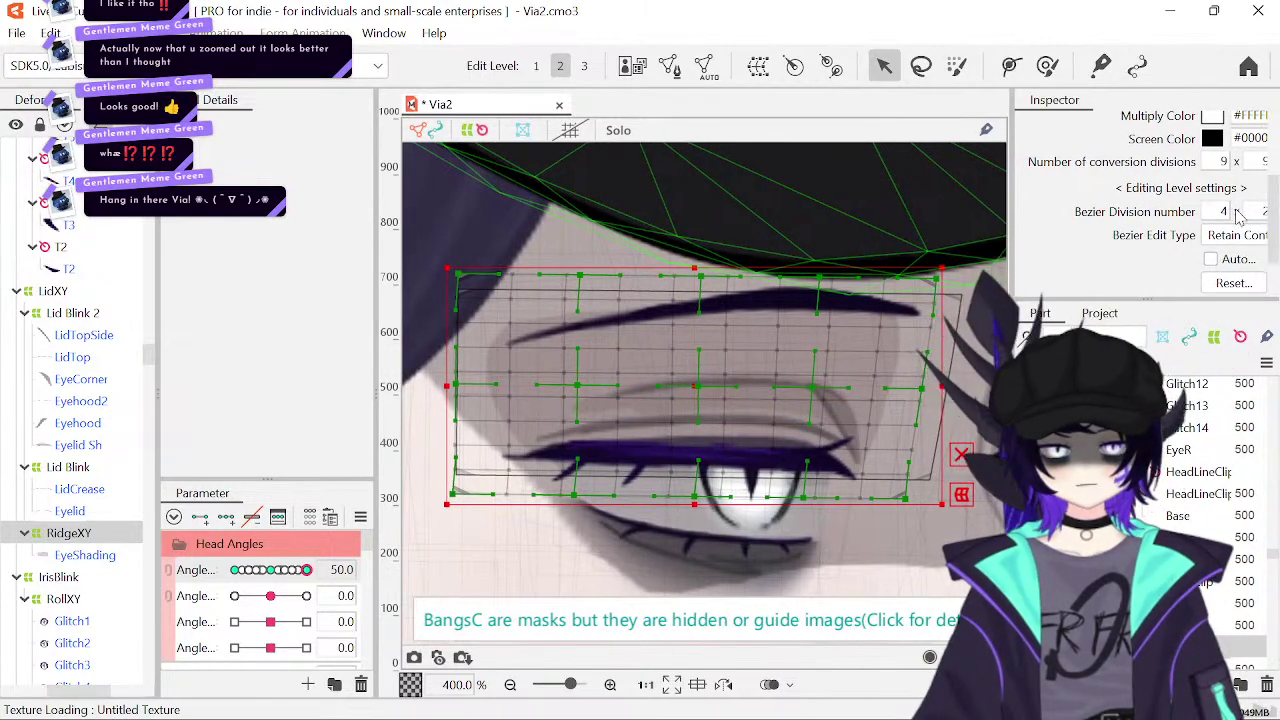
pyautogui.write('1')
pyautogui.press('Return')
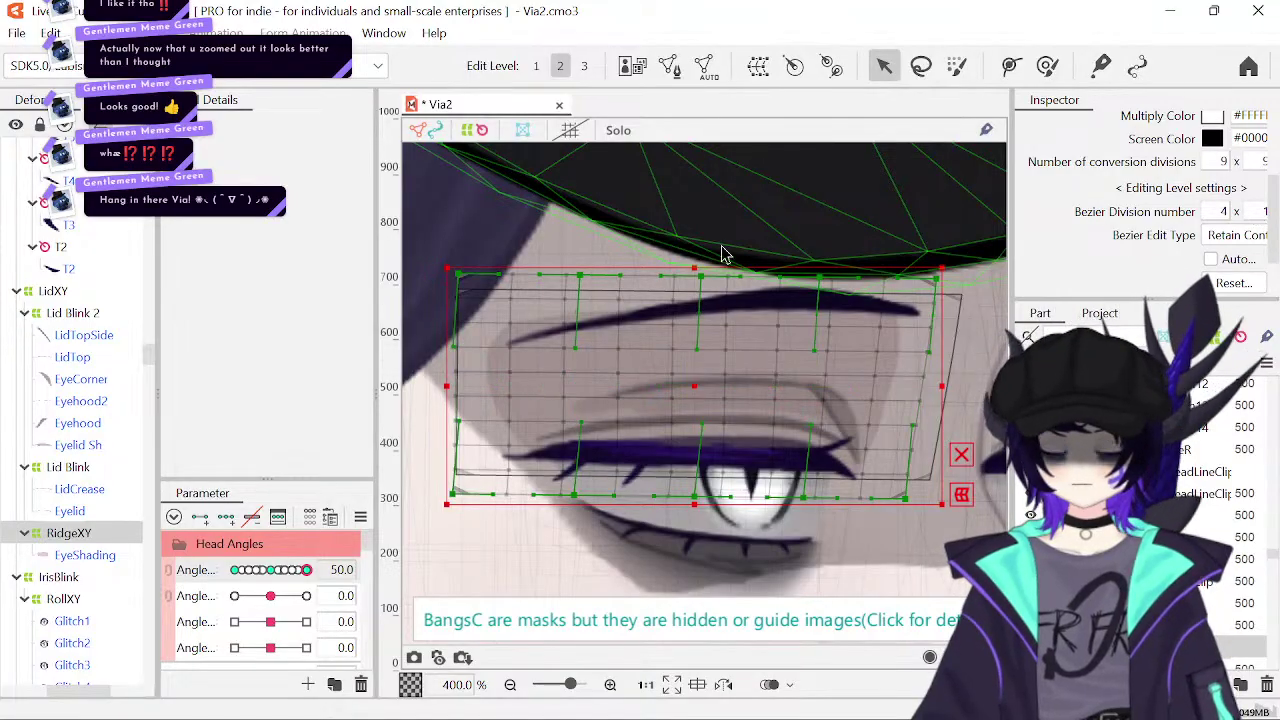
pyautogui.doubleClick(1226, 211)
pyautogui.write('1')
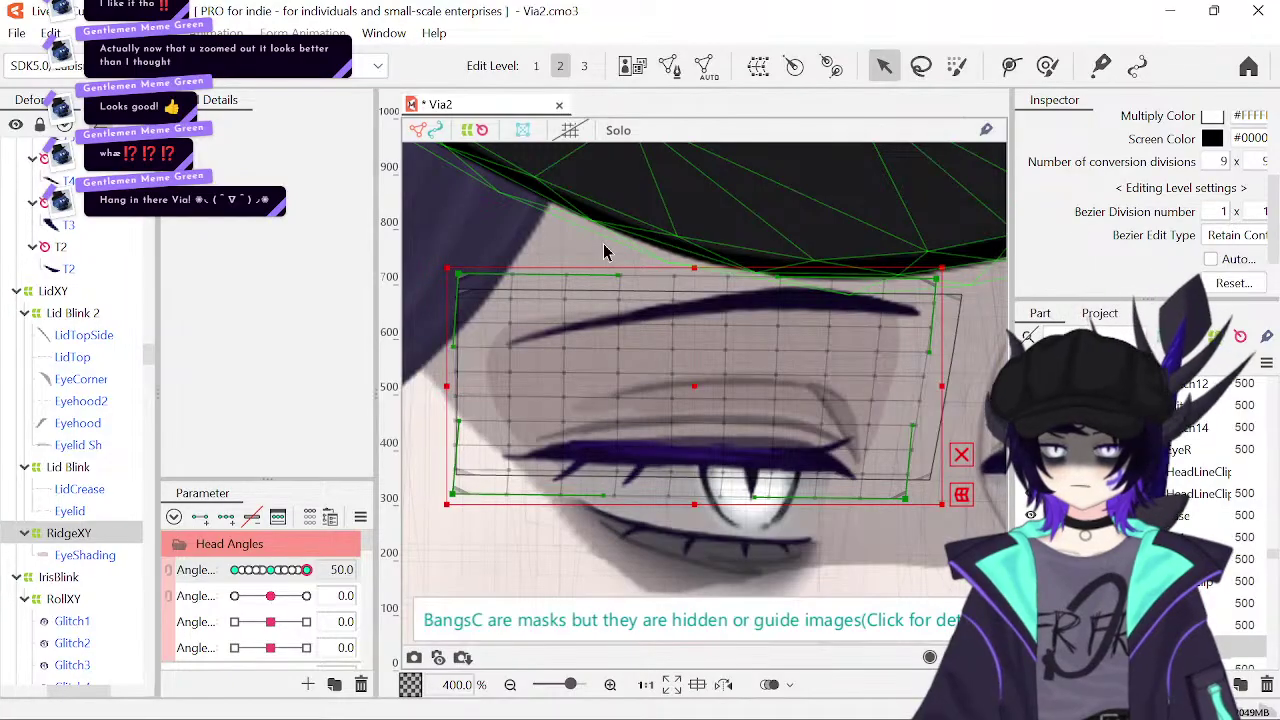
pyautogui.press('Return')
# - Slant the RidgeXY grid at head angle 50 by shifting both of its upper corners to the right
pyautogui.moveTo(458, 281); pyautogui.dragTo(485, 281)
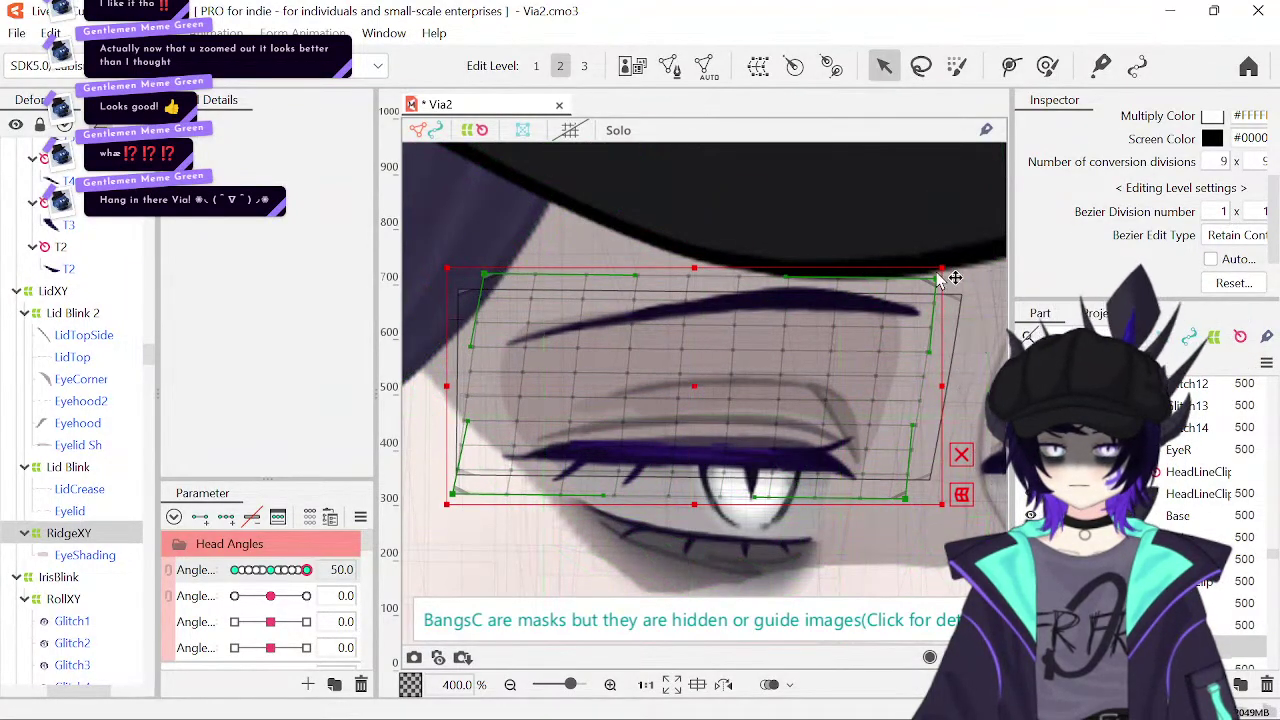
pyautogui.moveTo(947, 281); pyautogui.dragTo(974, 283)
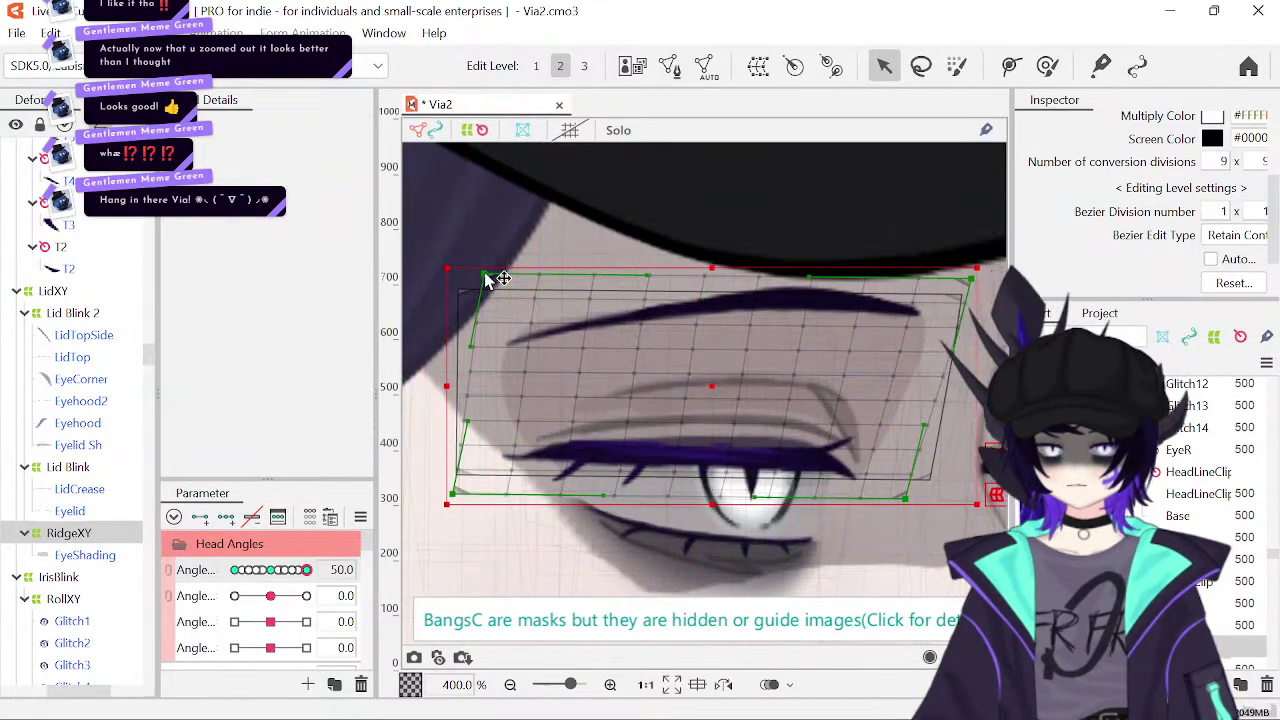
pyautogui.moveTo(487, 279); pyautogui.dragTo(518, 283)
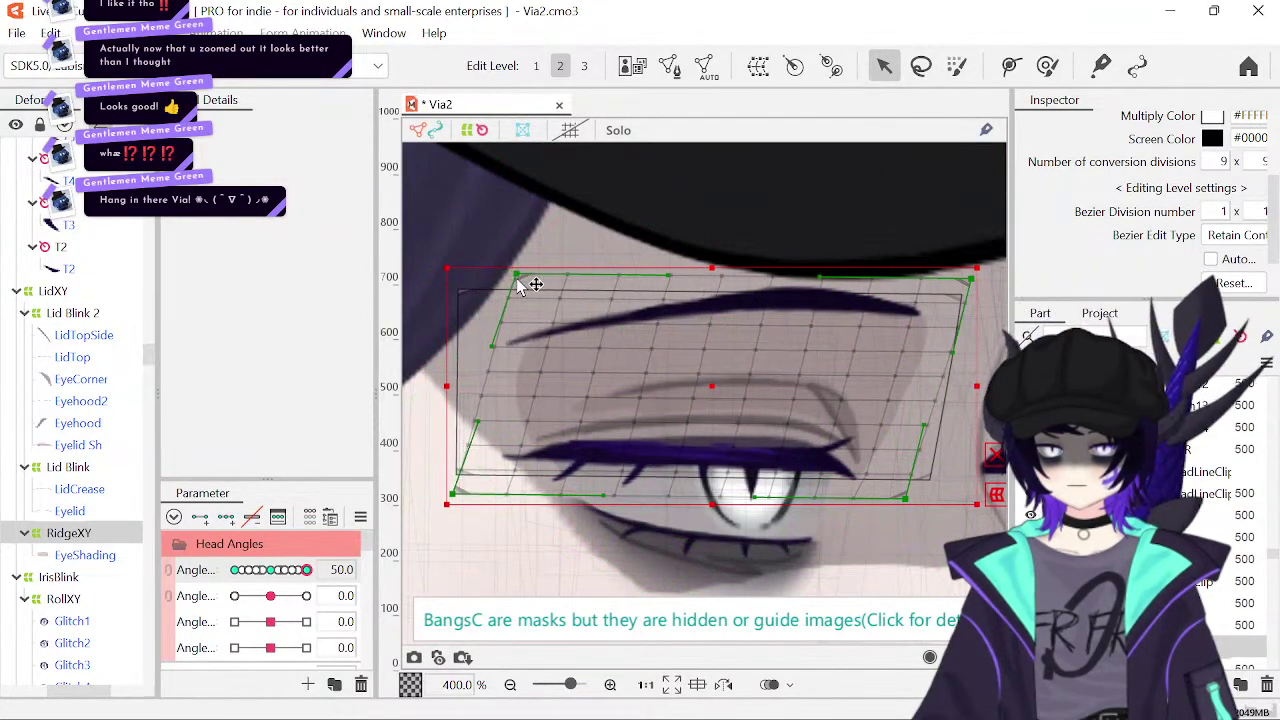
# - Check the slanted EyeShading with the first head angle at about 34.7 and lower, and return the angle to 50
pyautogui.click(296, 573)
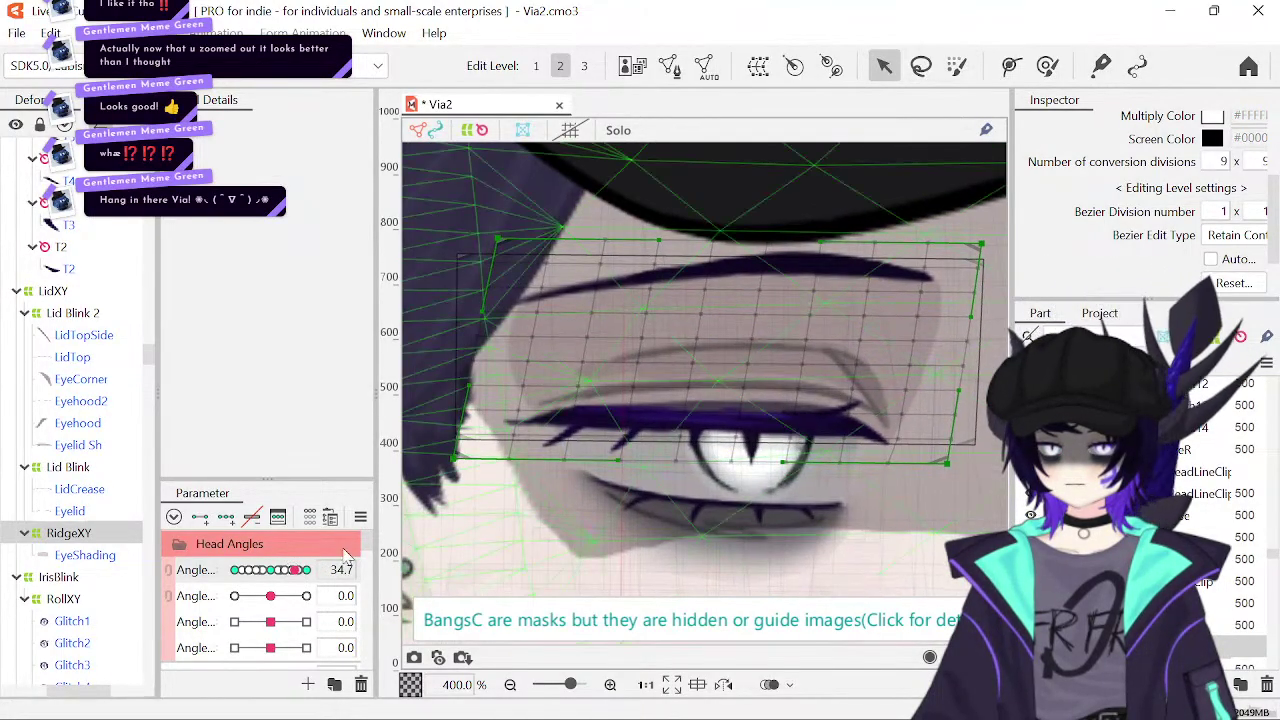
pyautogui.click(289, 575)
pyautogui.click(307, 570)
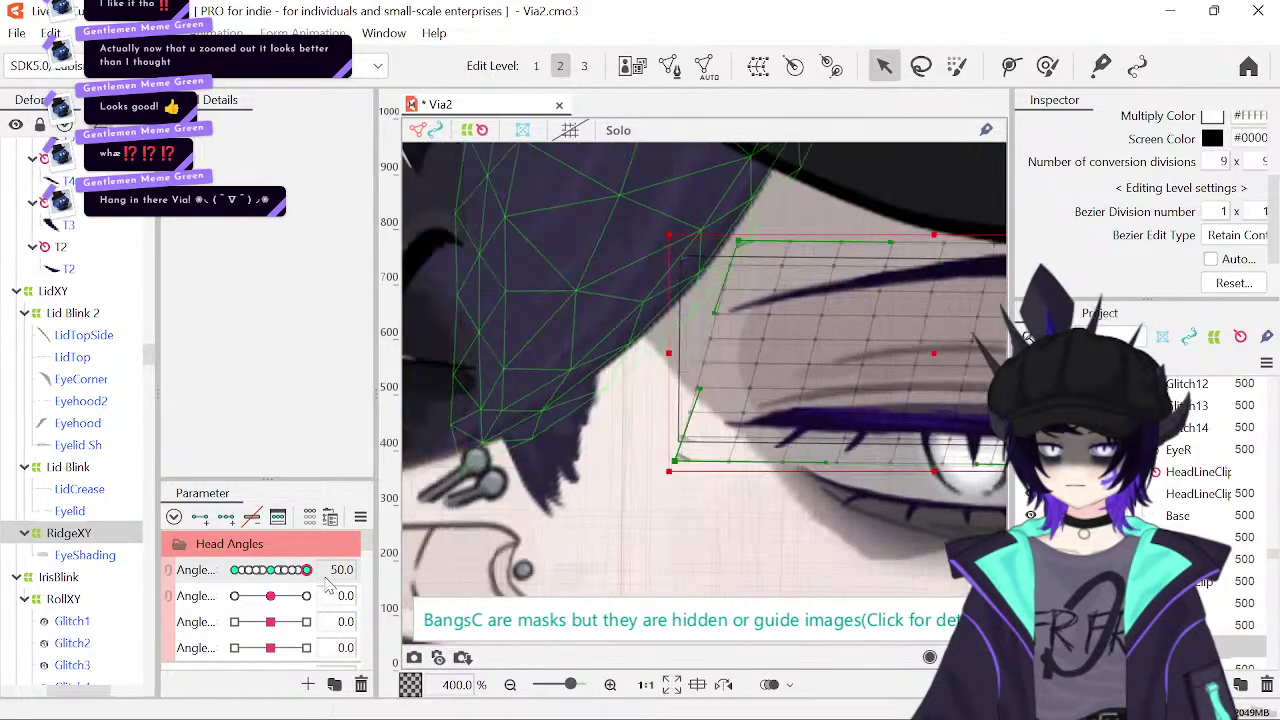
pyautogui.moveTo(787, 374); pyautogui.dragTo(626, 335)
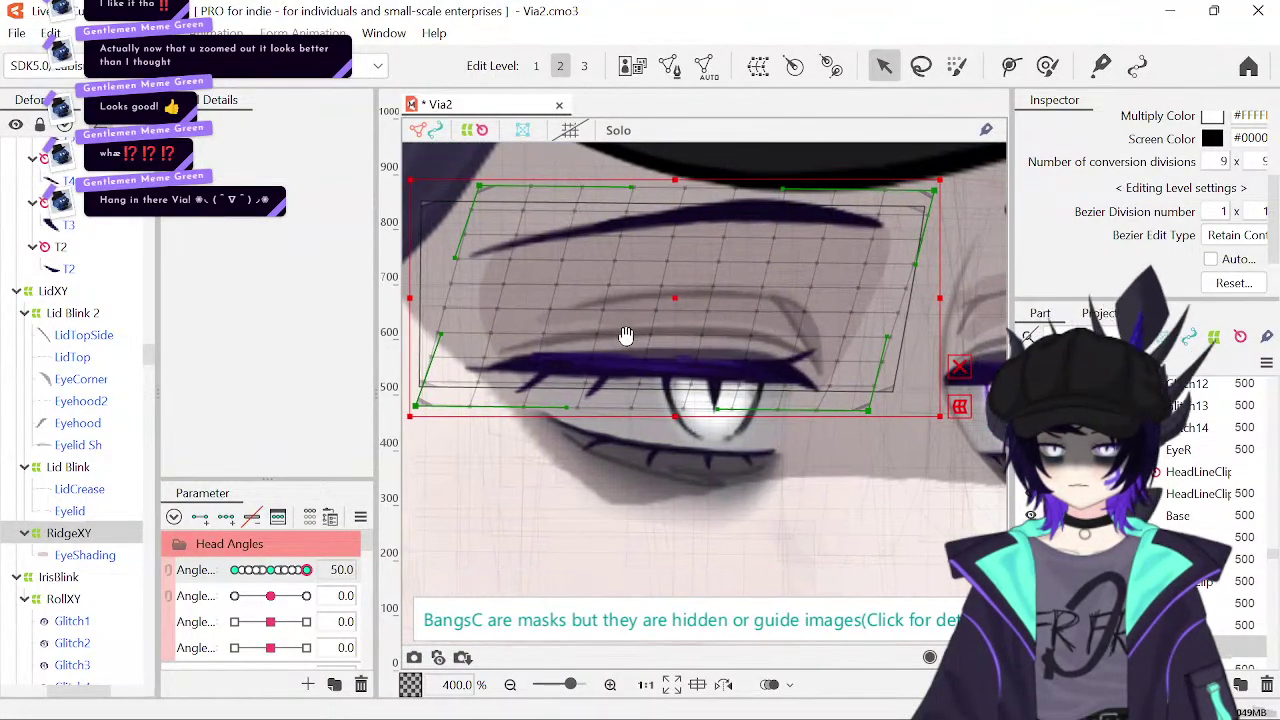
pyautogui.moveTo(762, 346); pyautogui.dragTo(899, 356)
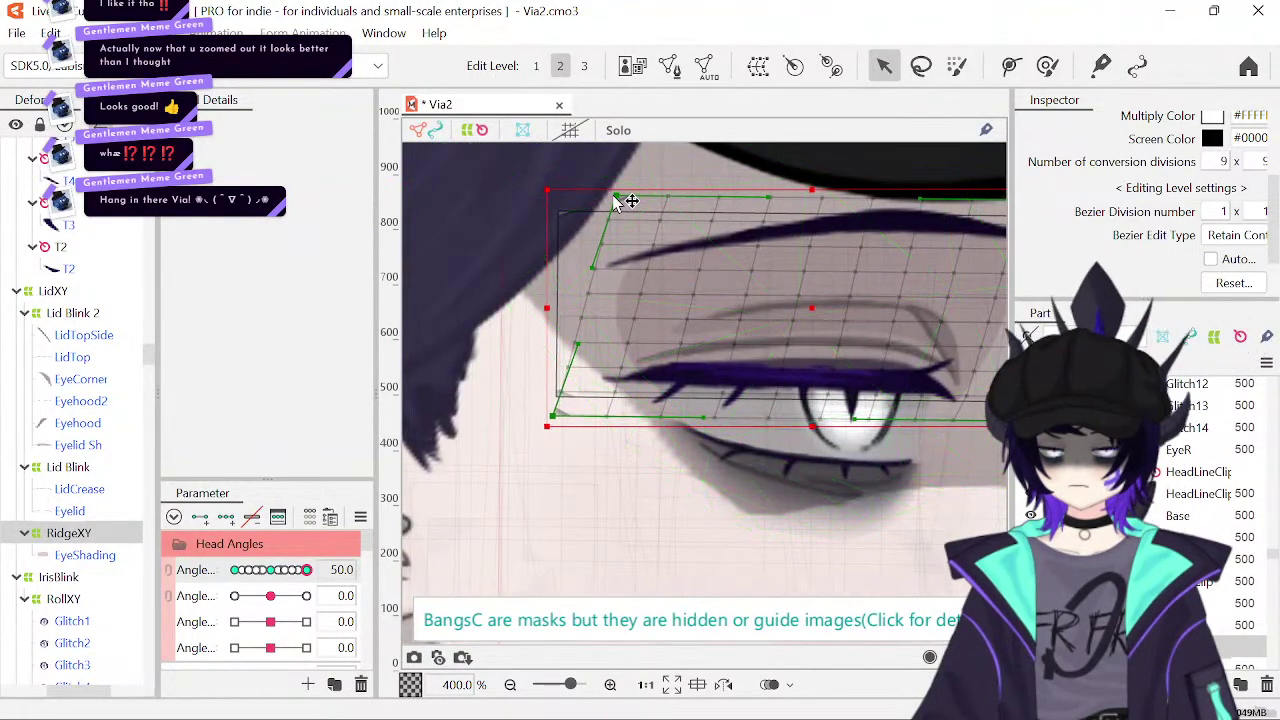
# - Pull RidgeXY's upper left corner slightly left and down at head angle 50, and save the model
pyautogui.moveTo(608, 199); pyautogui.dragTo(598, 204)
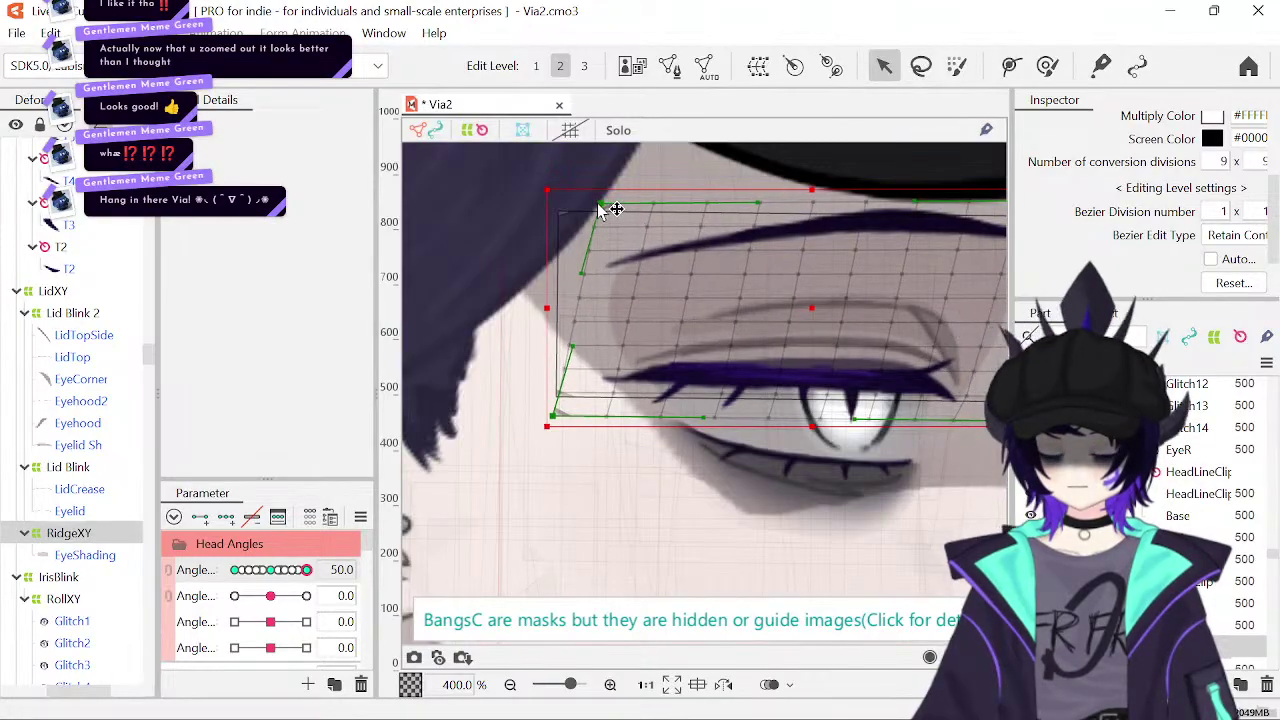
pyautogui.moveTo(786, 300); pyautogui.dragTo(640, 309)
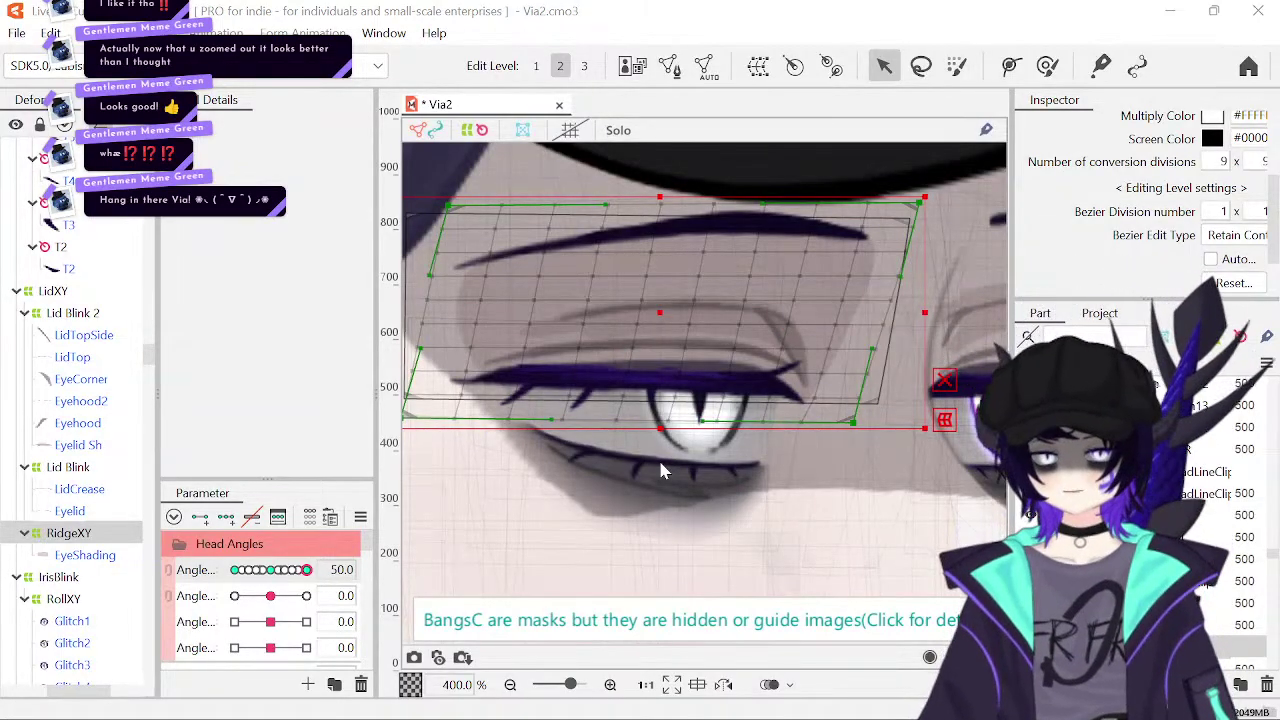
pyautogui.hotkey('ctrl', 's')
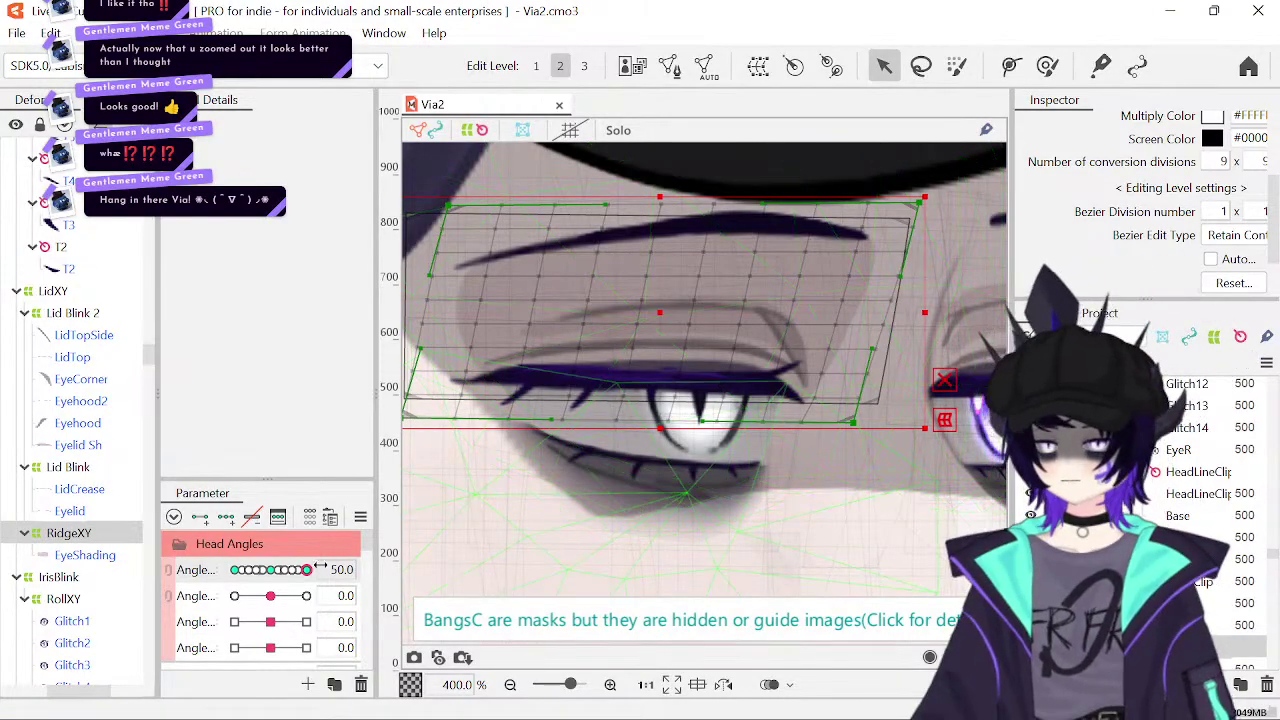
# - Set the first head angle to -50 and reshape RidgeXY's right side, pulling its upper corner left and down and its lower corner slightly right
pyautogui.click(270, 570)
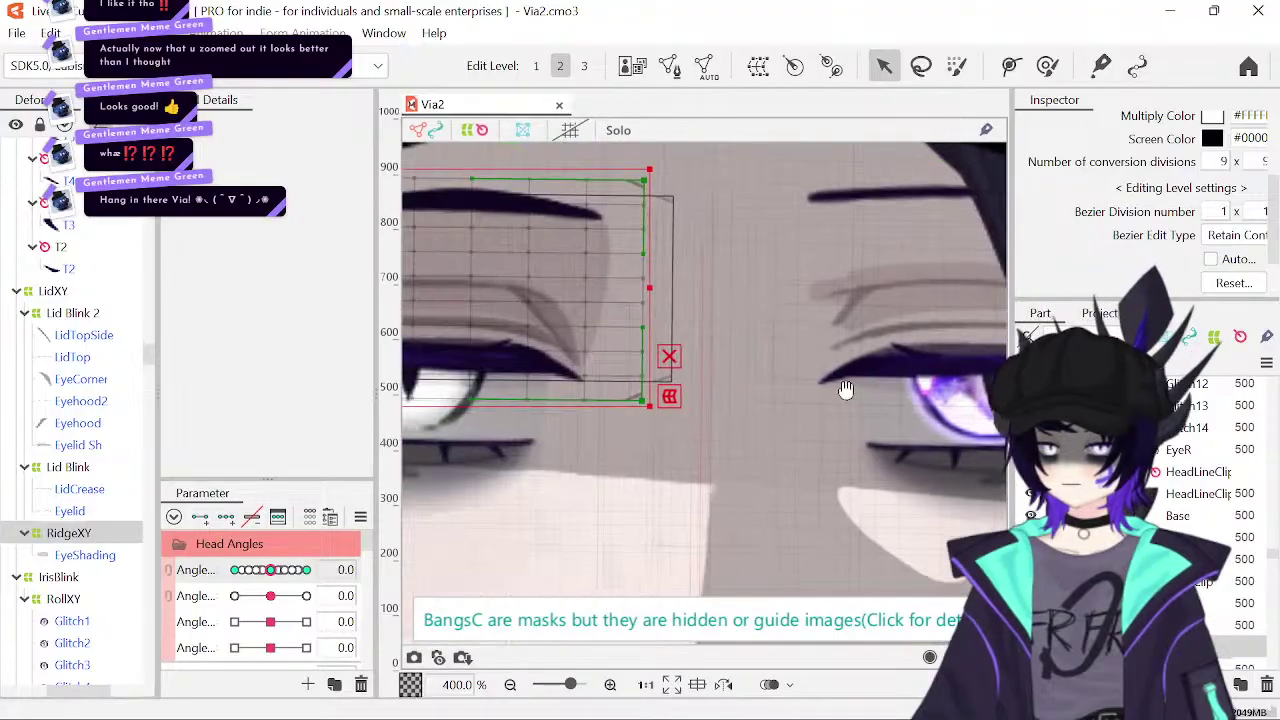
pyautogui.moveTo(272, 573); pyautogui.dragTo(210, 587)
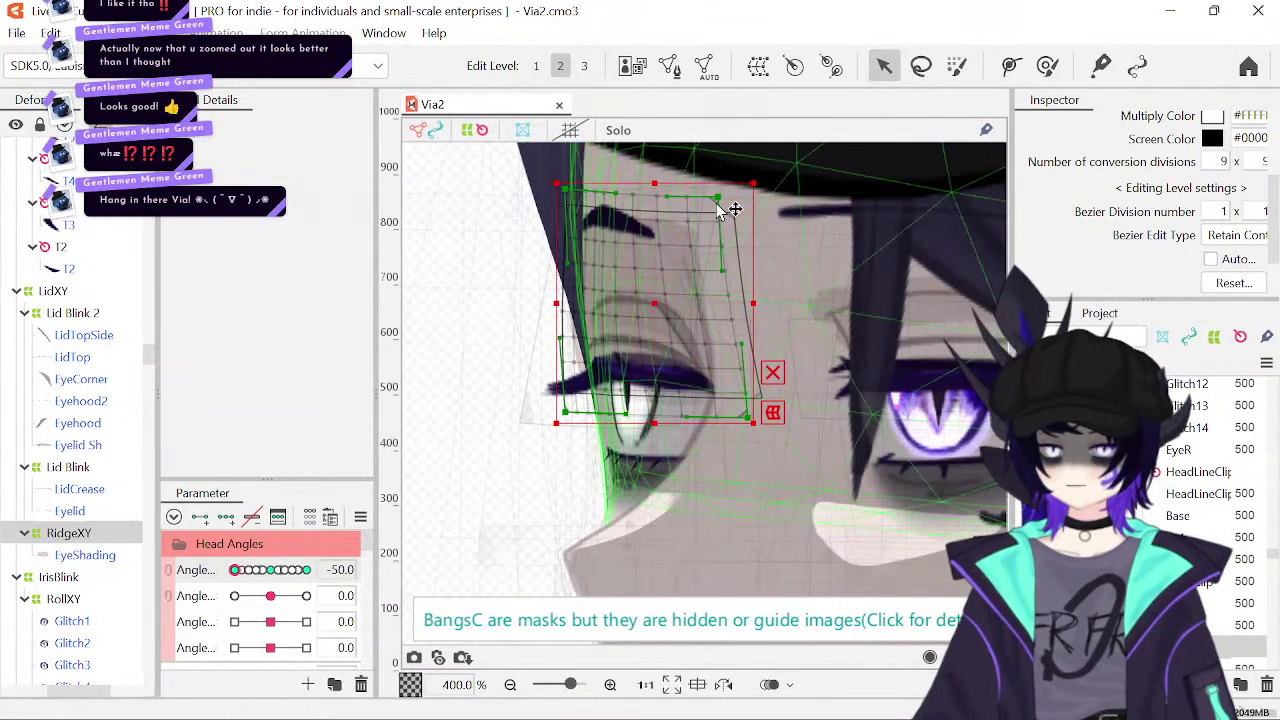
pyautogui.moveTo(718, 198); pyautogui.dragTo(689, 207)
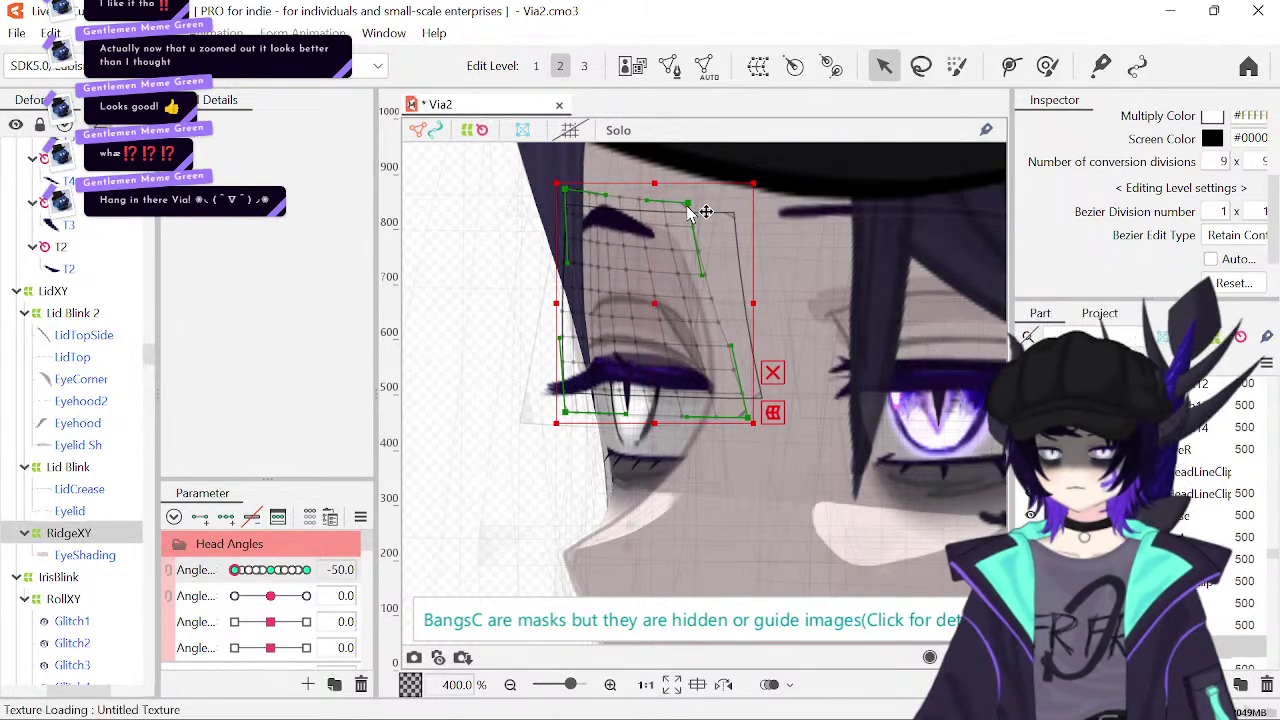
pyautogui.moveTo(765, 422); pyautogui.dragTo(769, 420)
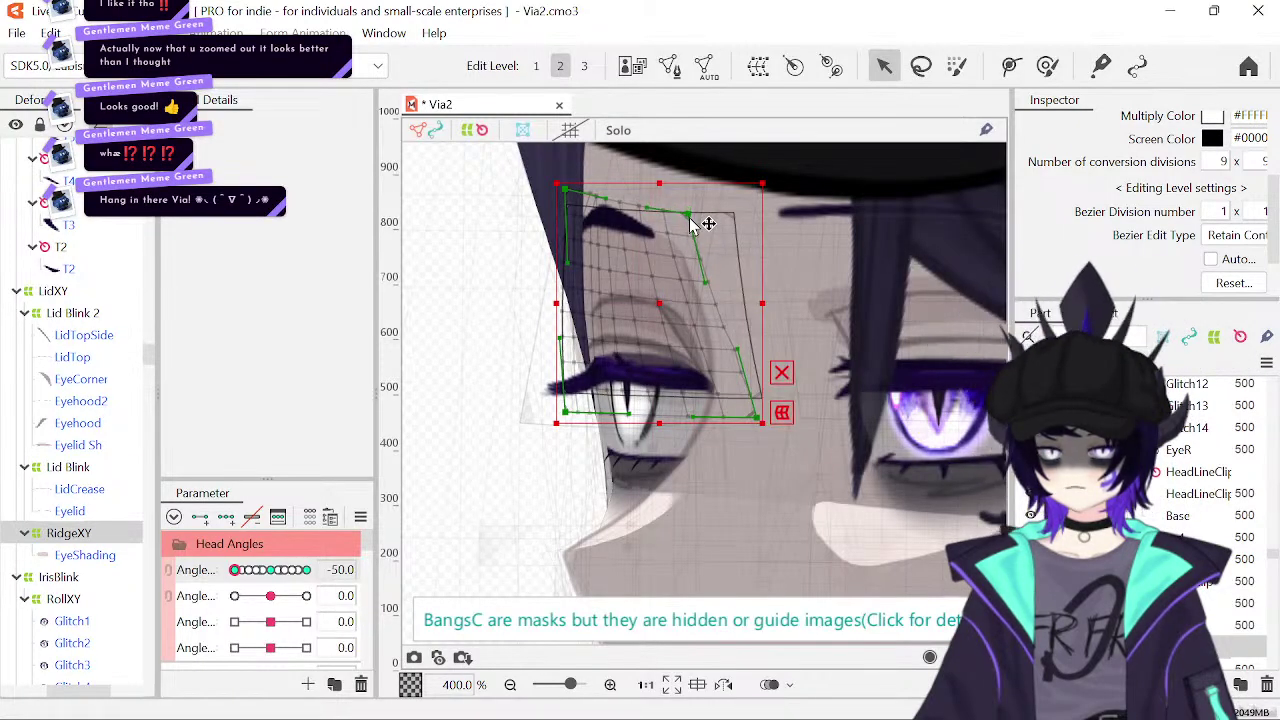
# - Shift RidgeXY's lower left corner slightly to the right at head angle -50, and clear the selection
pyautogui.click(452, 366)
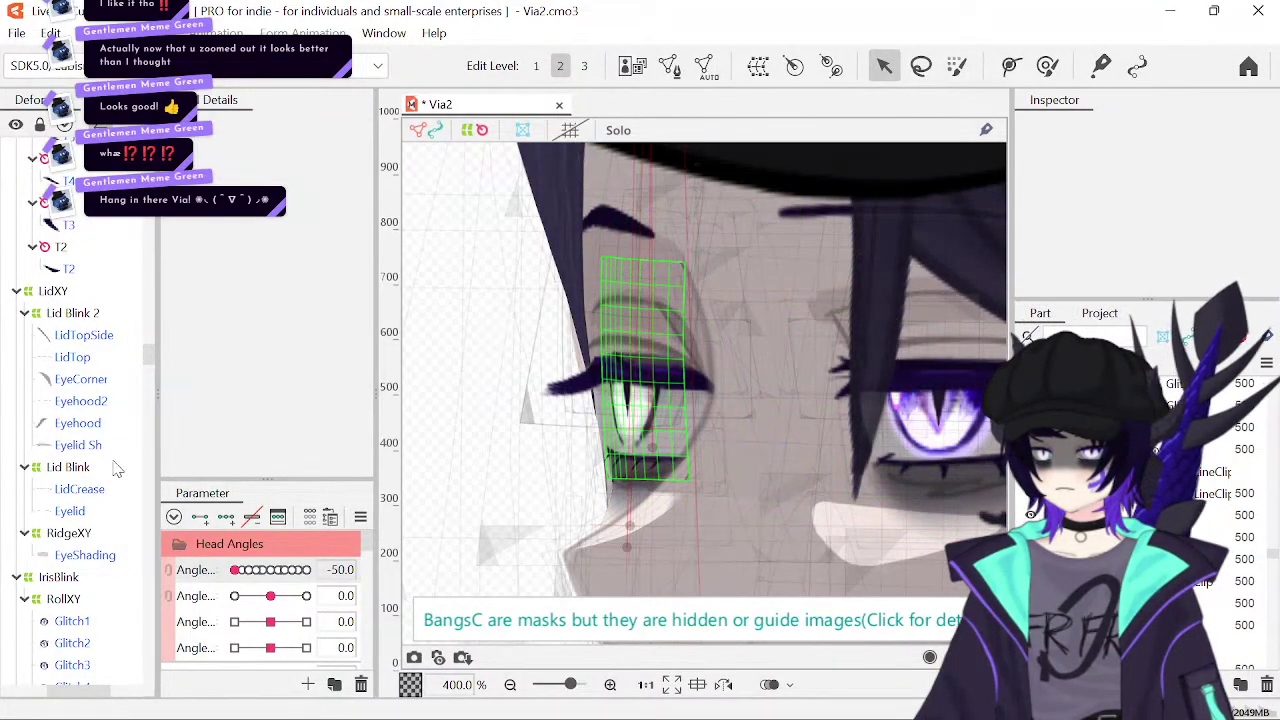
pyautogui.click(86, 537)
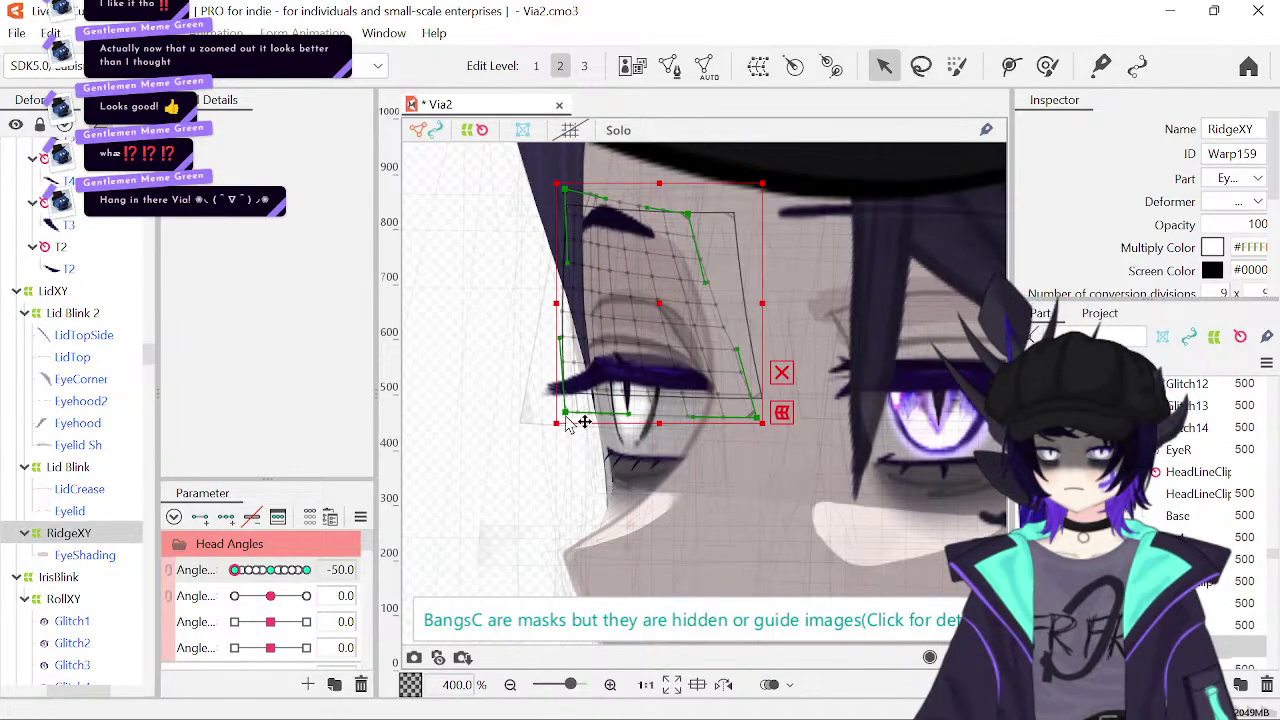
pyautogui.moveTo(566, 419); pyautogui.dragTo(582, 421)
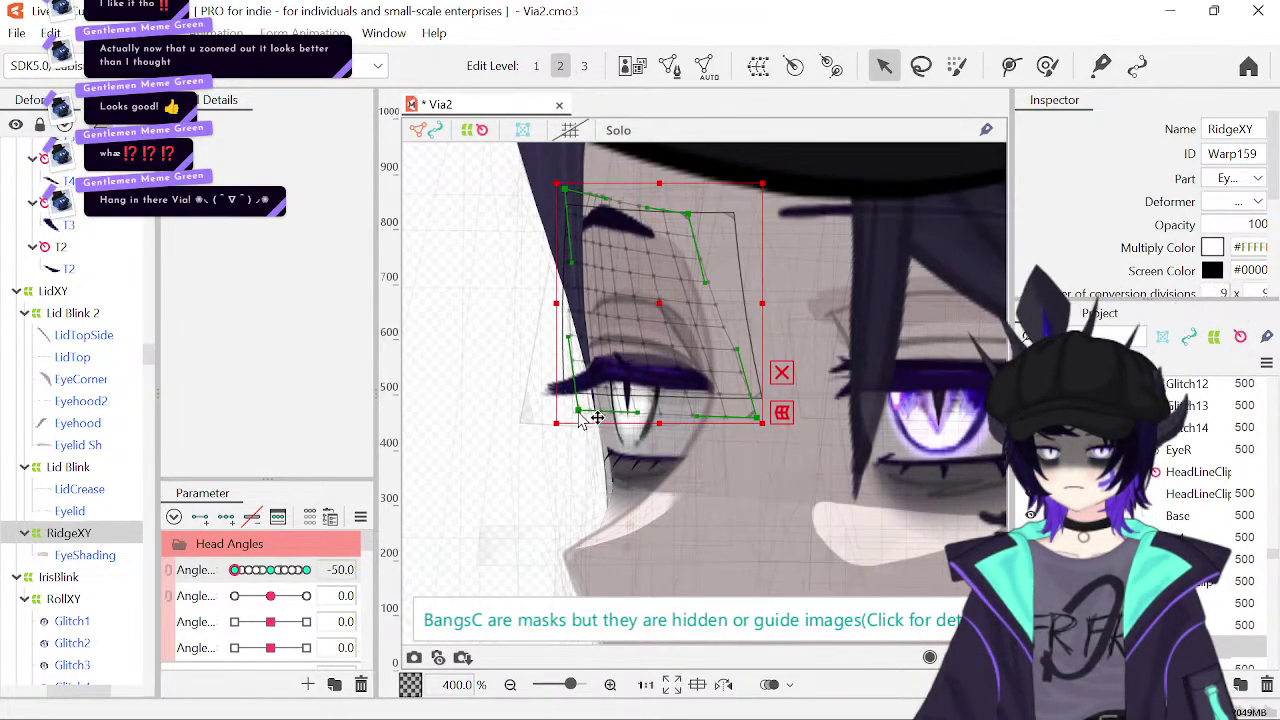
pyautogui.click(468, 440)
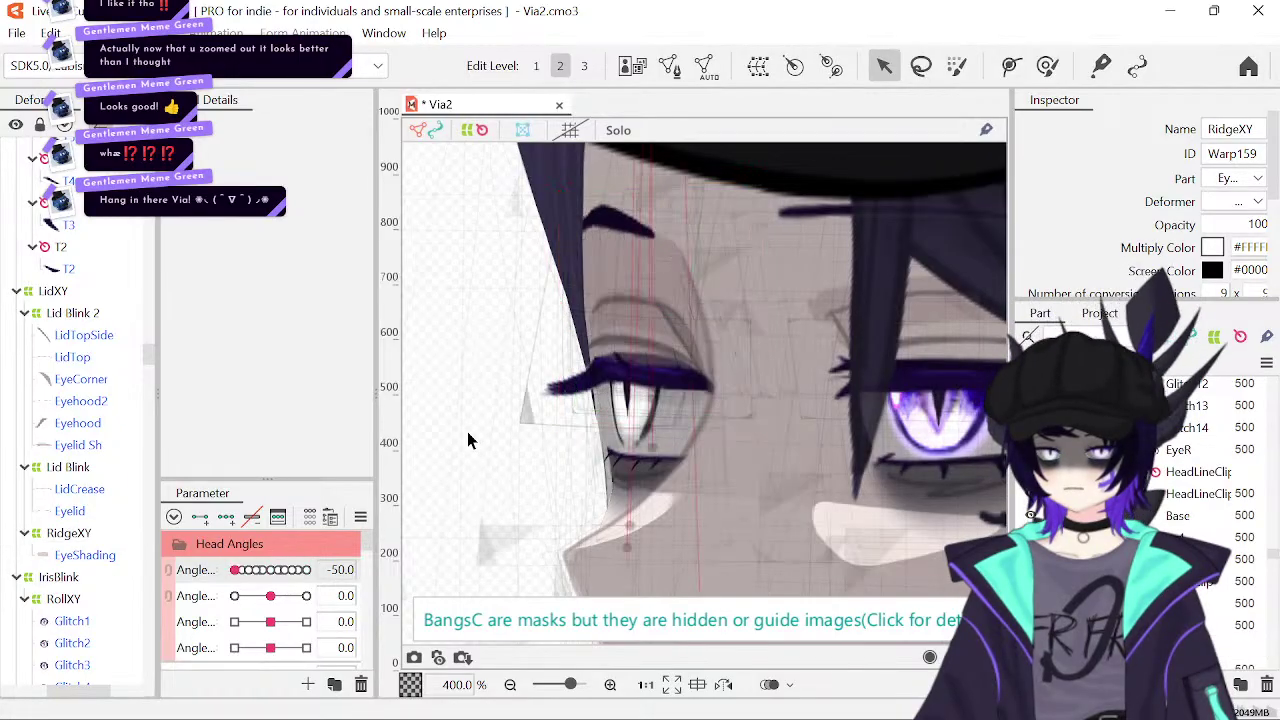
# - Check the reshaped eye shading while turning the first head angle back from -50, and reset the angle to 0
pyautogui.click(510, 685)
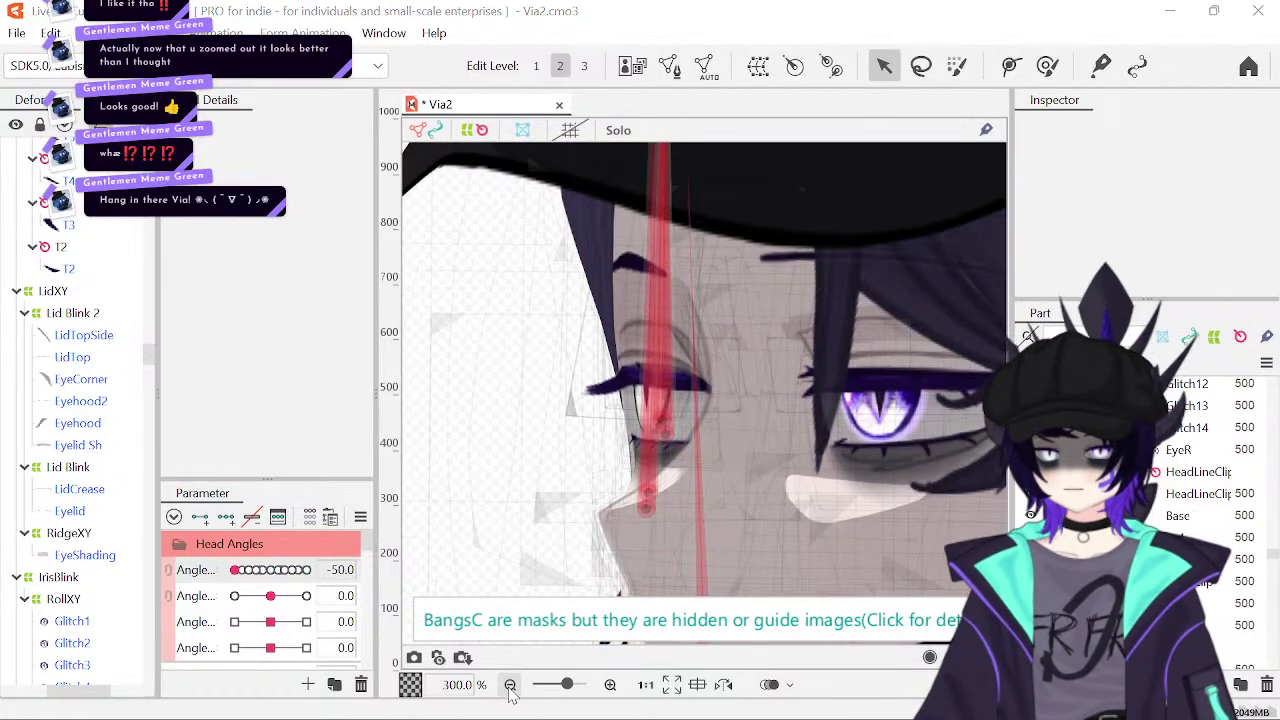
pyautogui.click(273, 570)
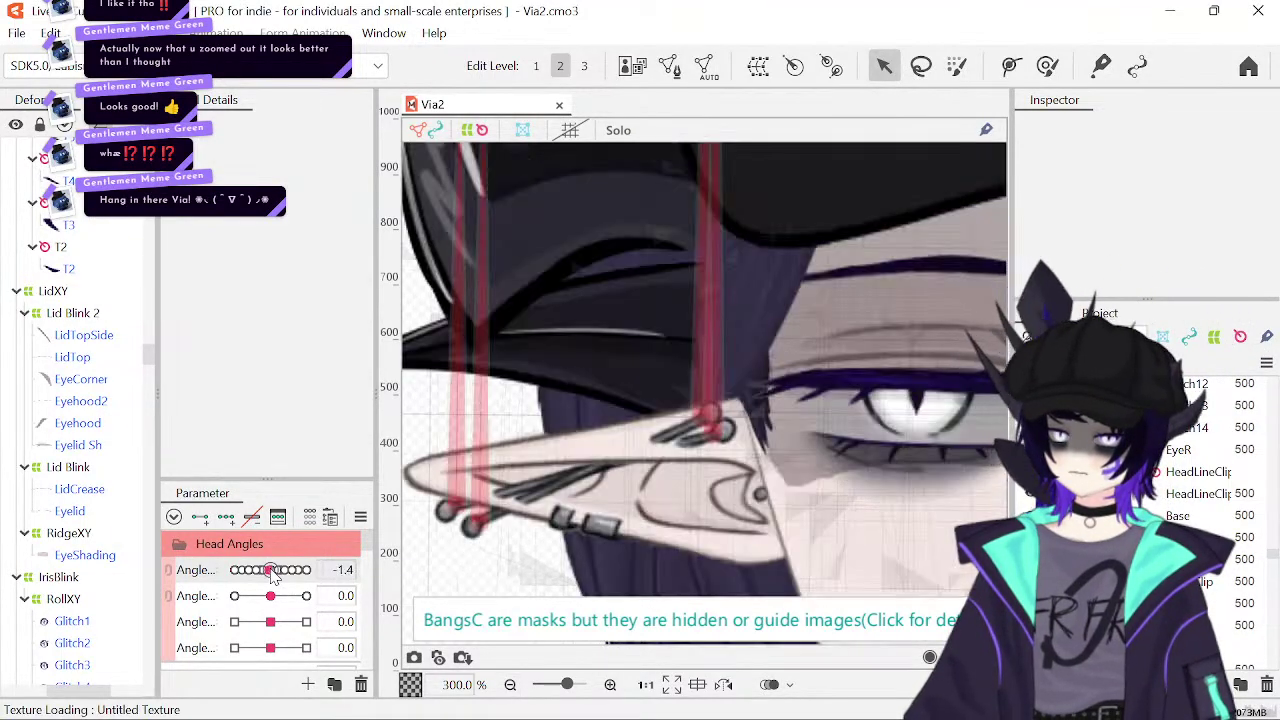
pyautogui.moveTo(273, 570)
pyautogui.mouseDown()
pyautogui.moveTo(226, 588)
pyautogui.moveTo(279, 587)
pyautogui.mouseUp()
pyautogui.moveTo(574, 356); pyautogui.dragTo(462, 385)
pyautogui.click(340, 569)
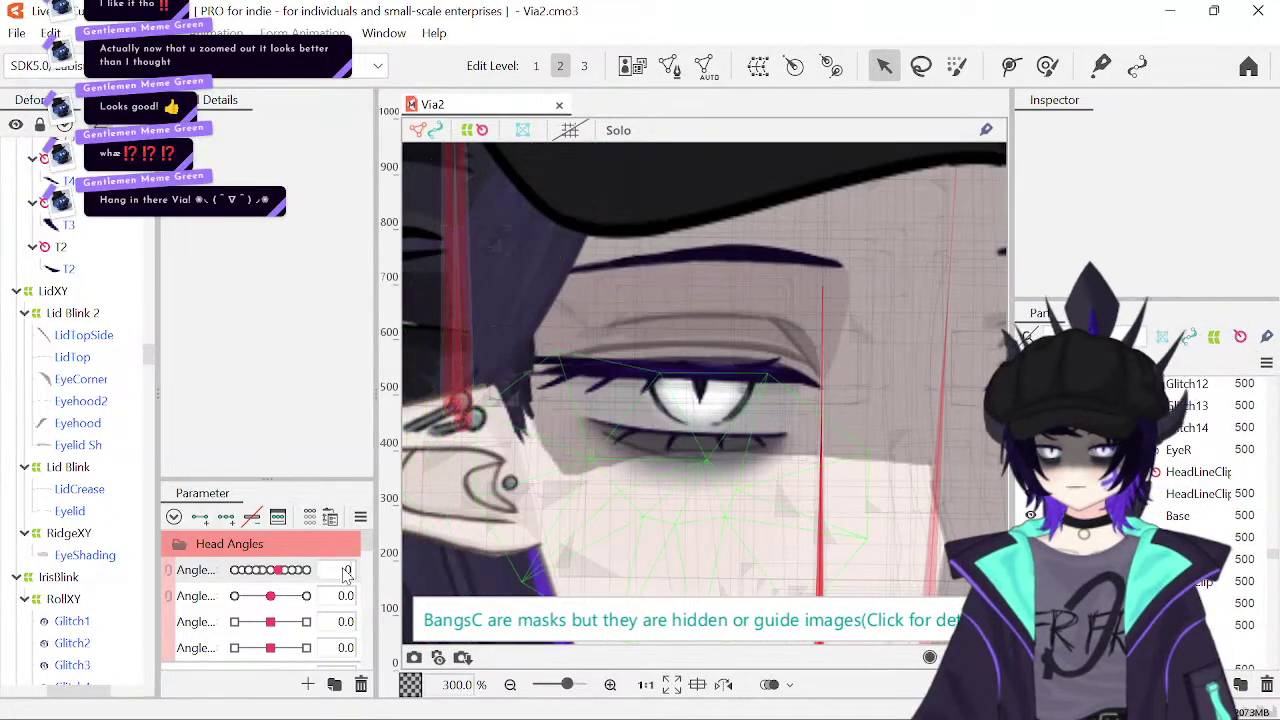
pyautogui.write('0')
pyautogui.press('Return')
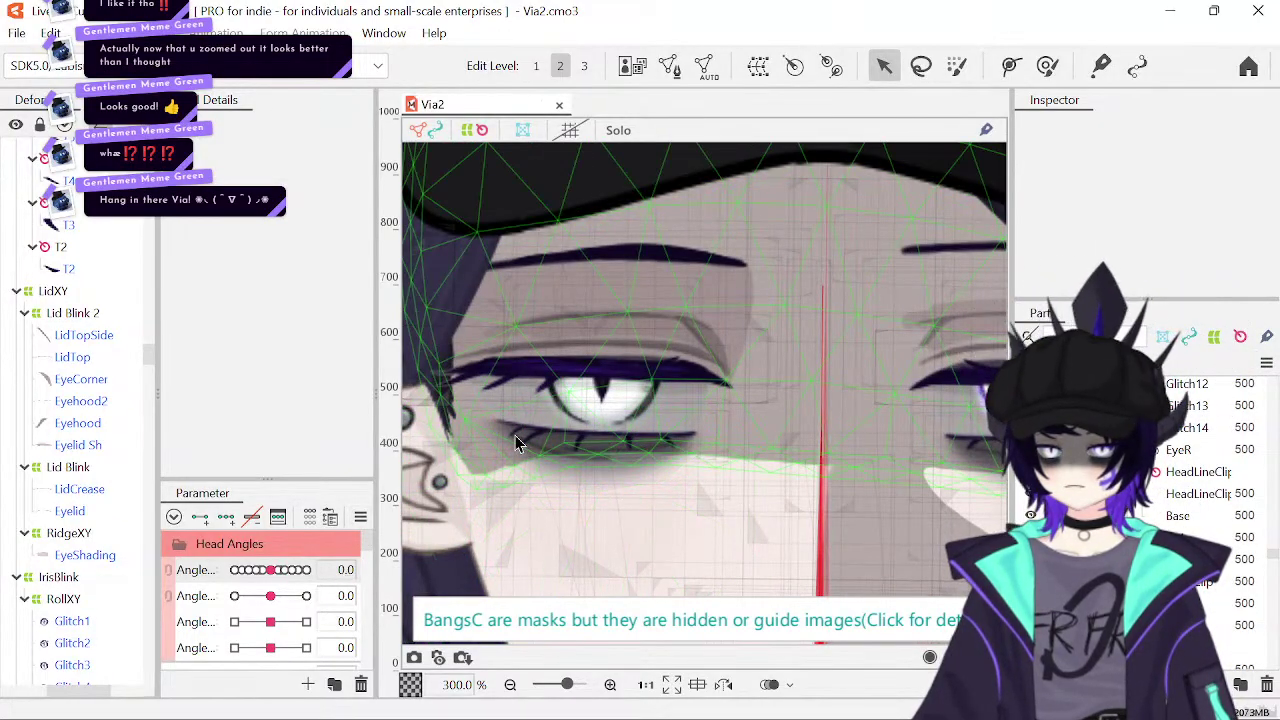
# - Examine the outer end of the lower lashes up close and locate the LashB2 art mesh
pyautogui.click(512, 440)
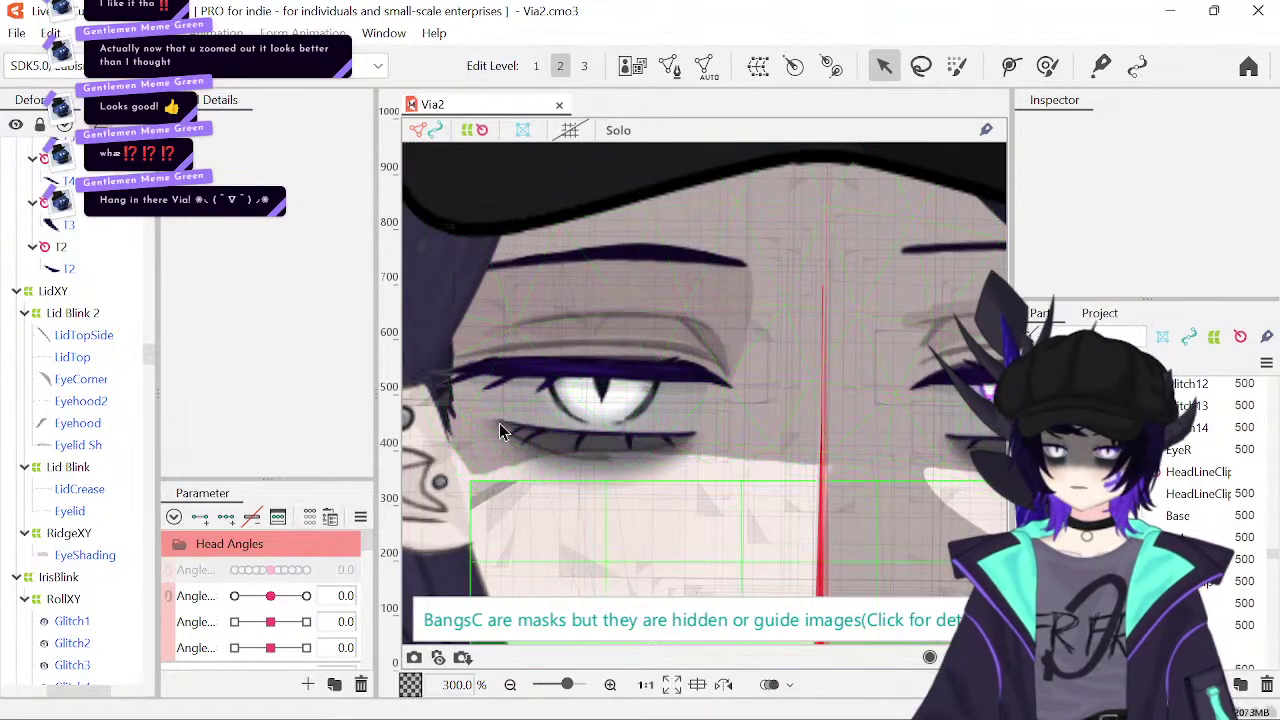
pyautogui.click(506, 462)
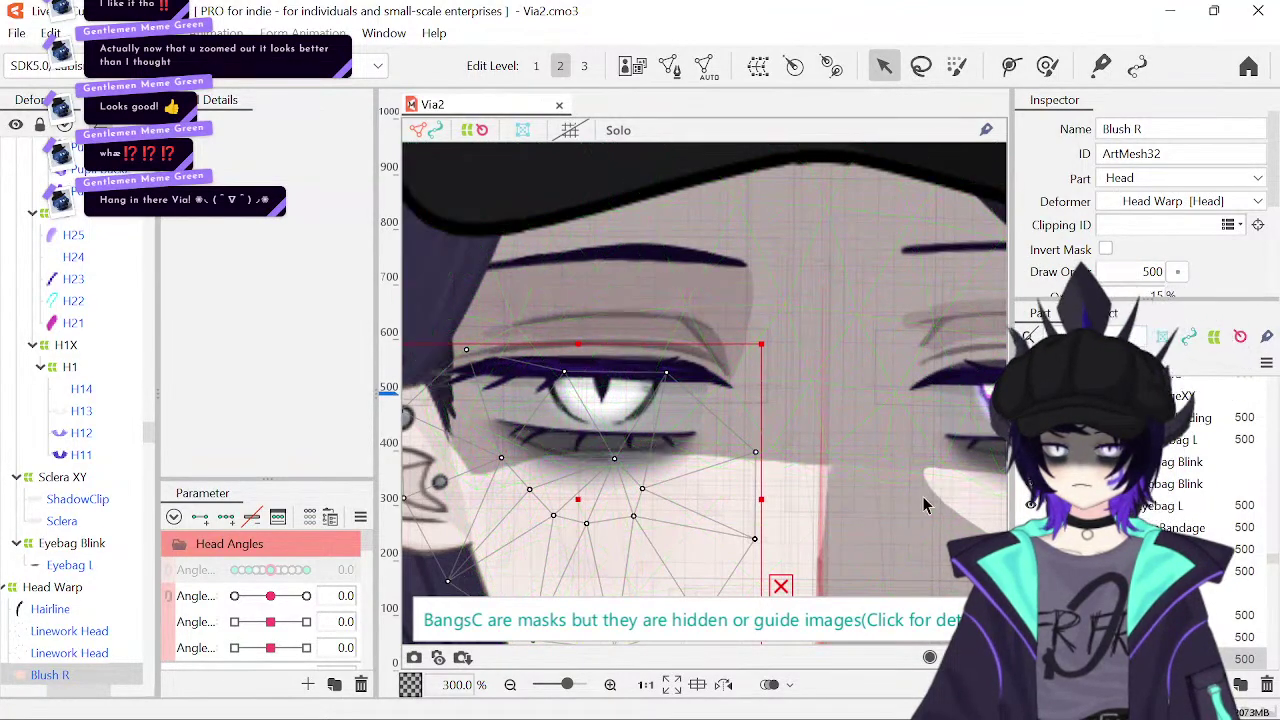
pyautogui.click(945, 450)
pyautogui.click(610, 686)
pyautogui.click(610, 686)
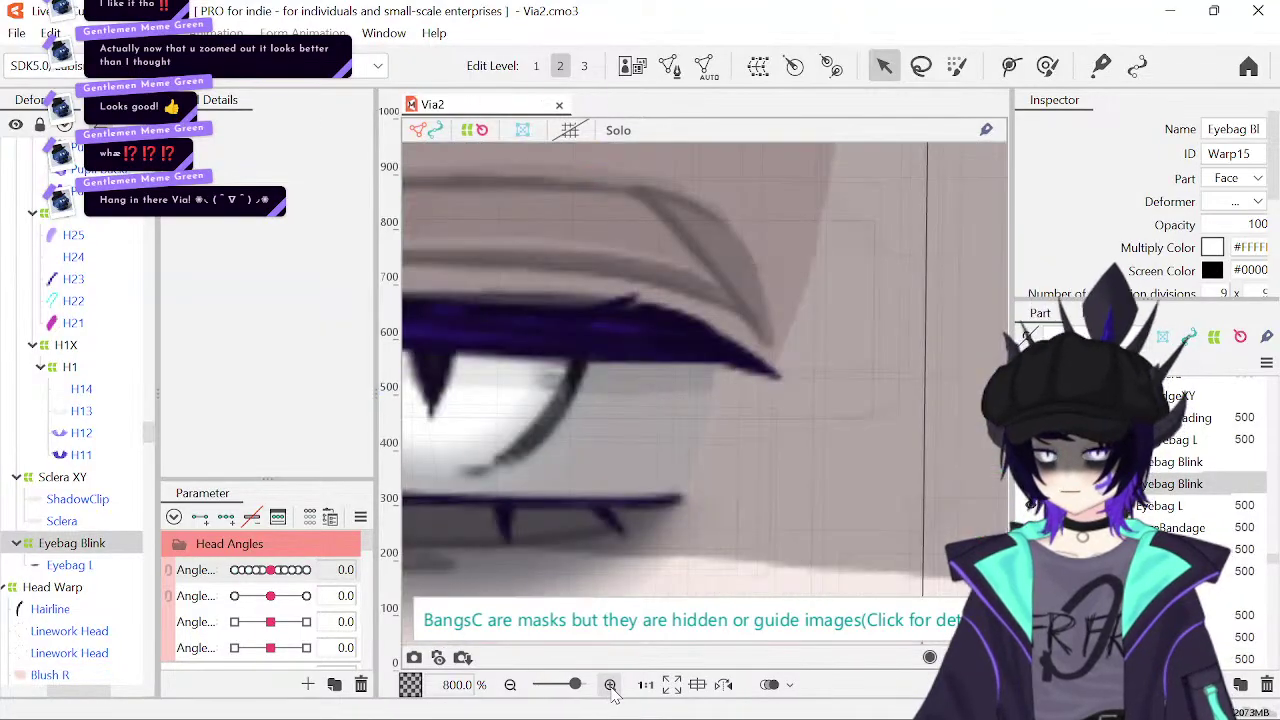
pyautogui.click(610, 686)
pyautogui.moveTo(586, 506); pyautogui.dragTo(746, 417)
pyautogui.click(680, 435)
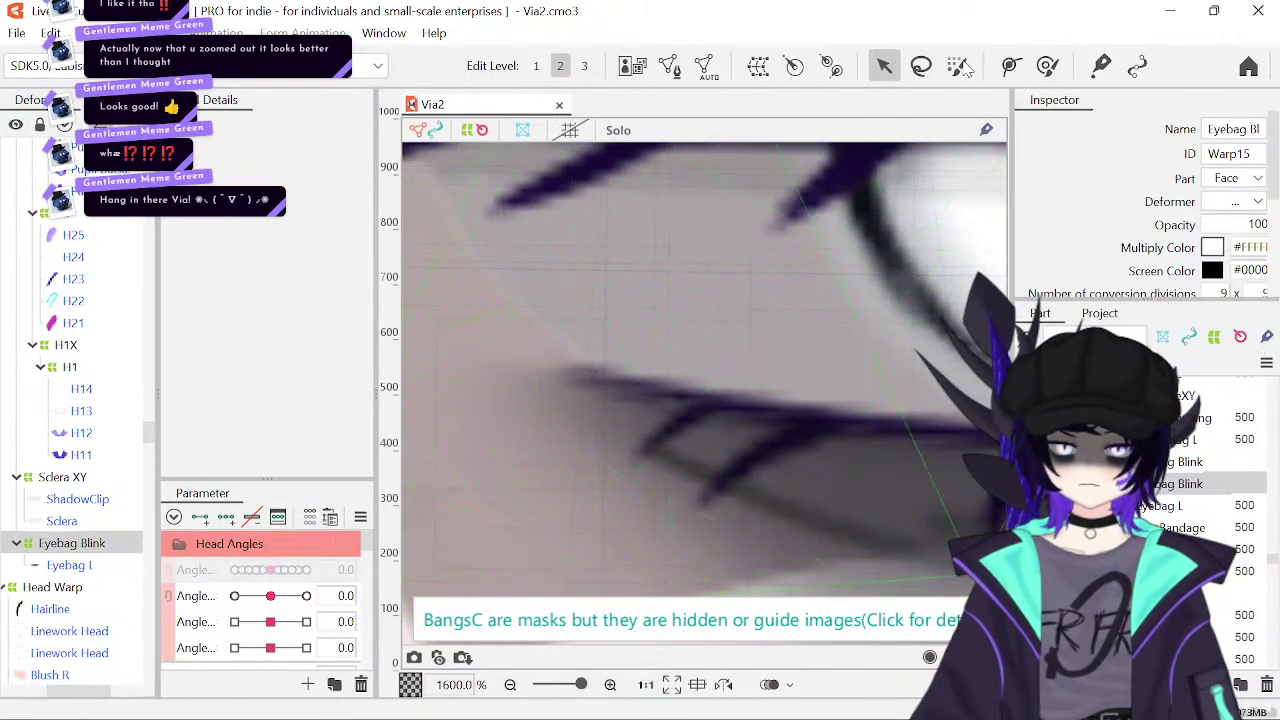
pyautogui.click(668, 442)
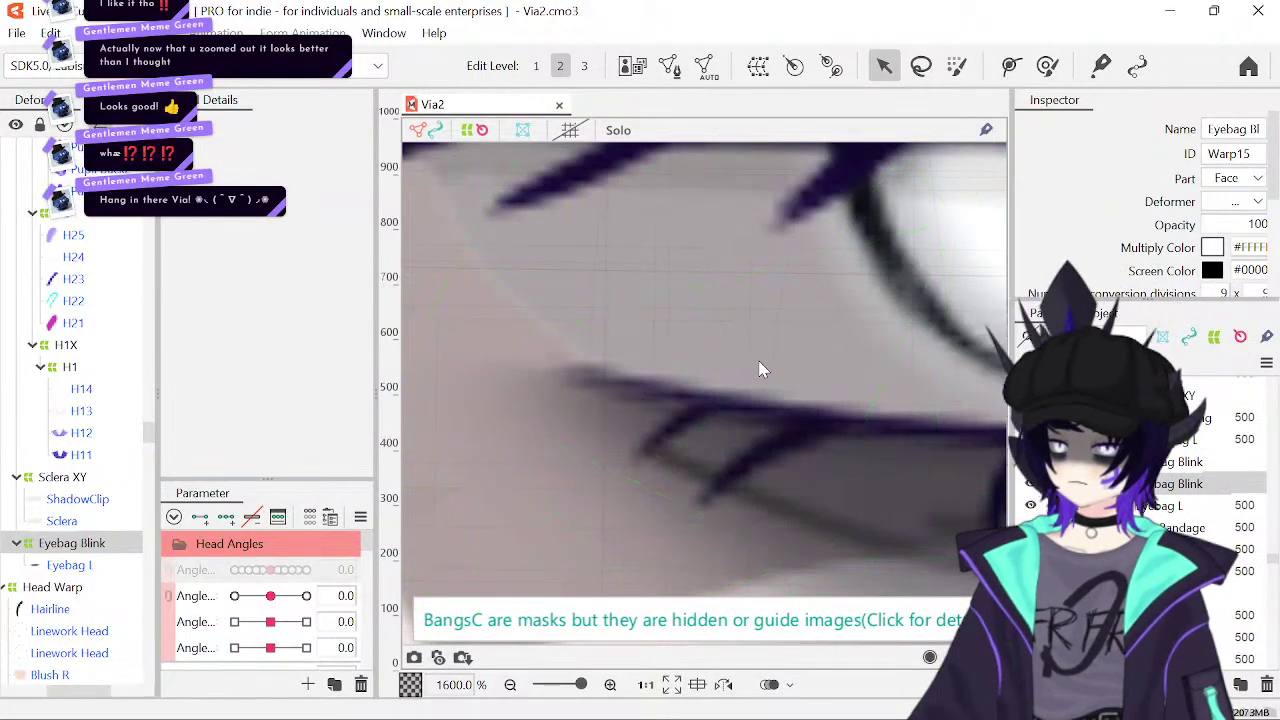
pyautogui.click(909, 330)
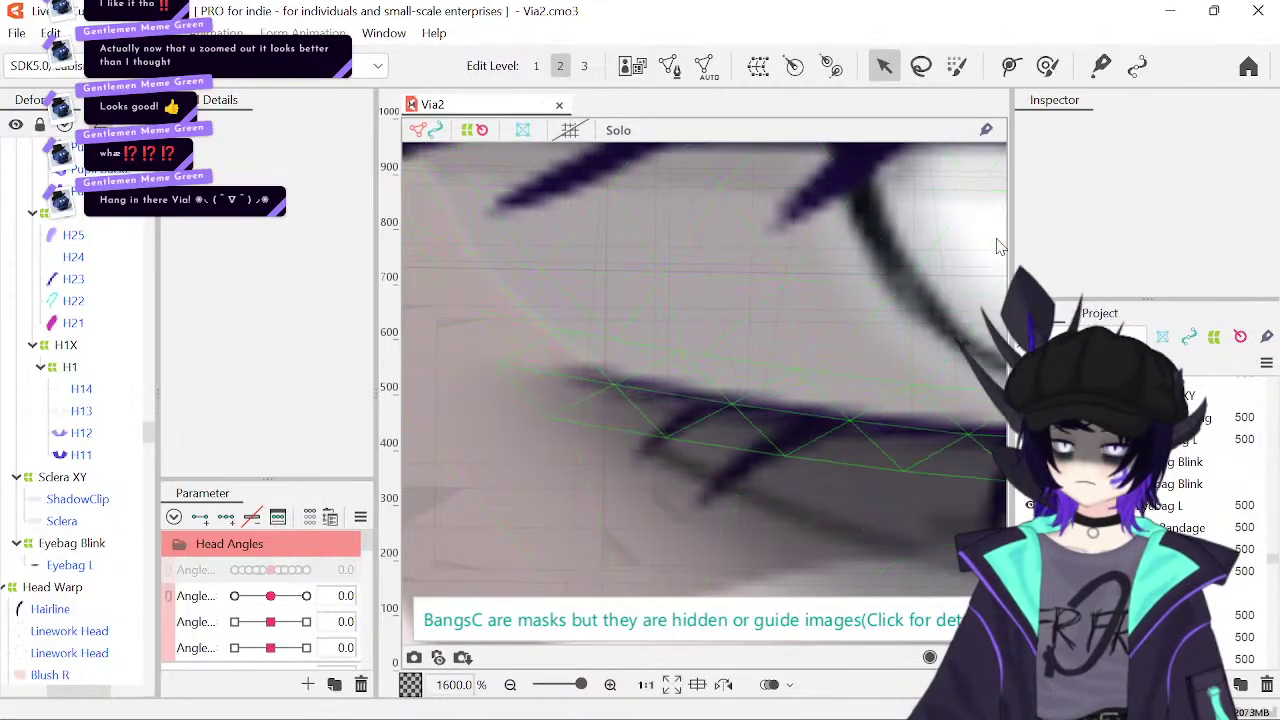
pyautogui.click(997, 203)
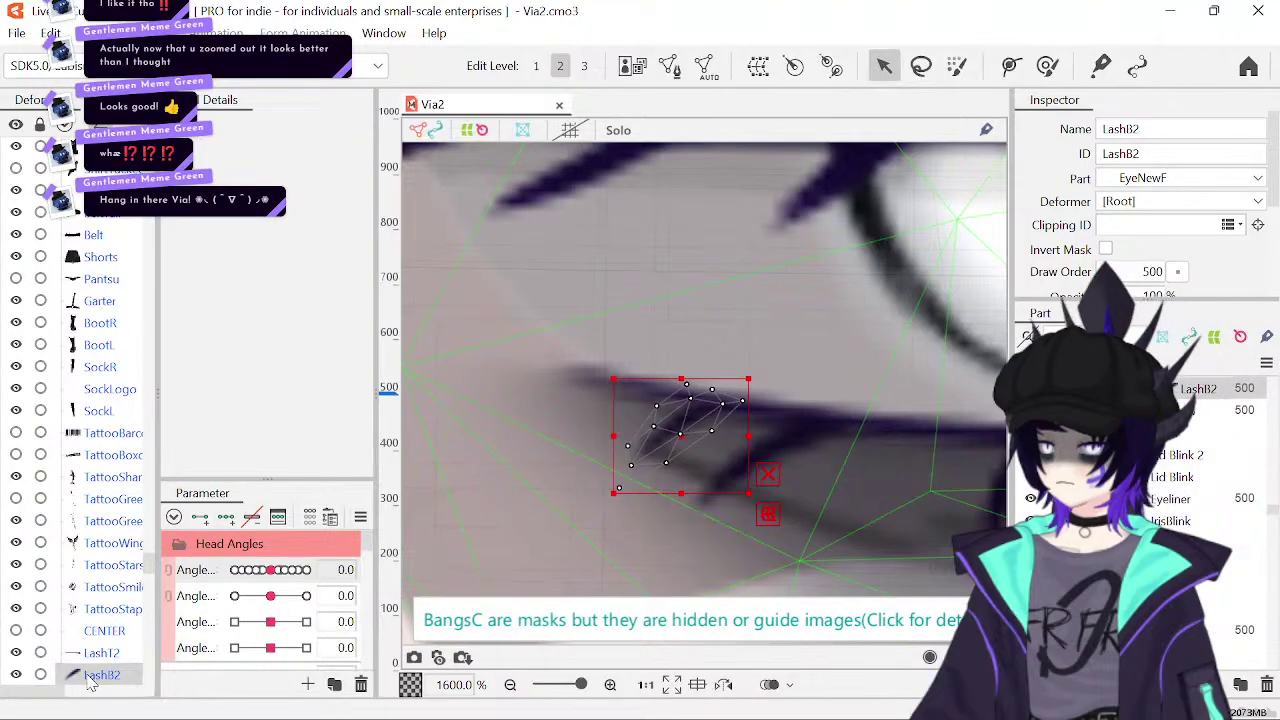
# - Parent LashB2 to the XY warp deformer under Blink Bottom that holds the Lash B art mesh
pyautogui.click(78, 656)
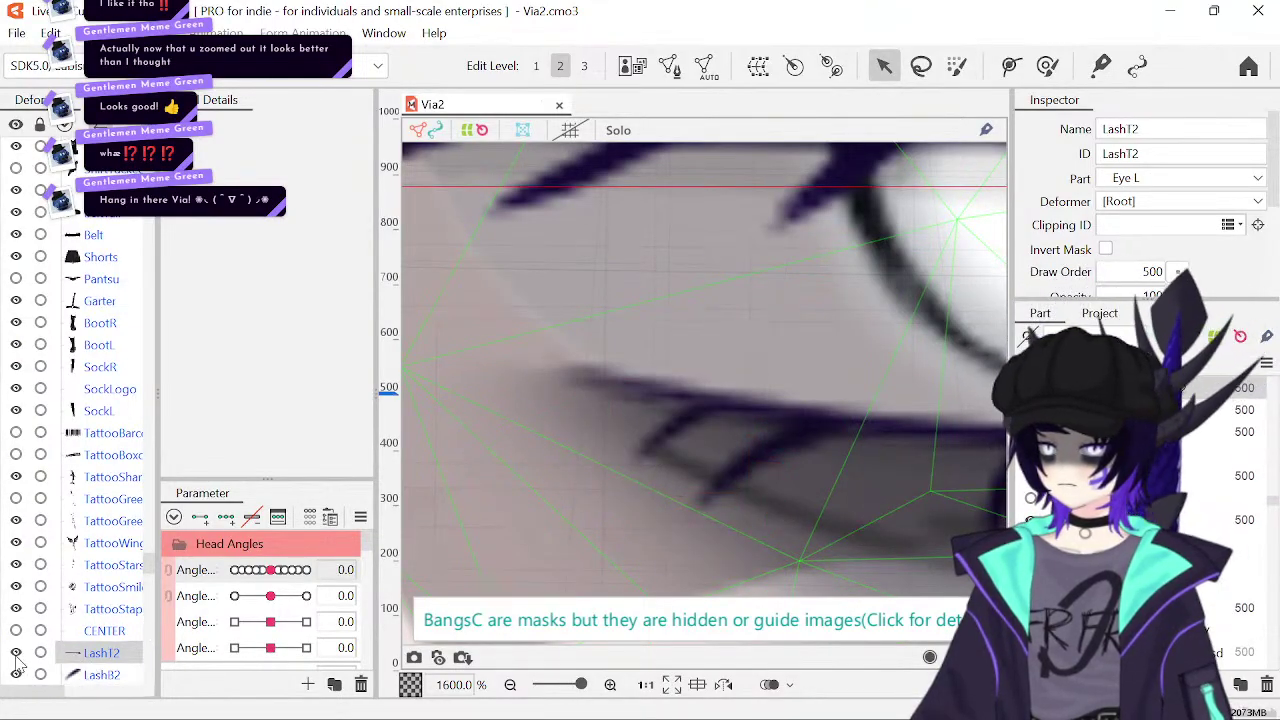
pyautogui.click(108, 678)
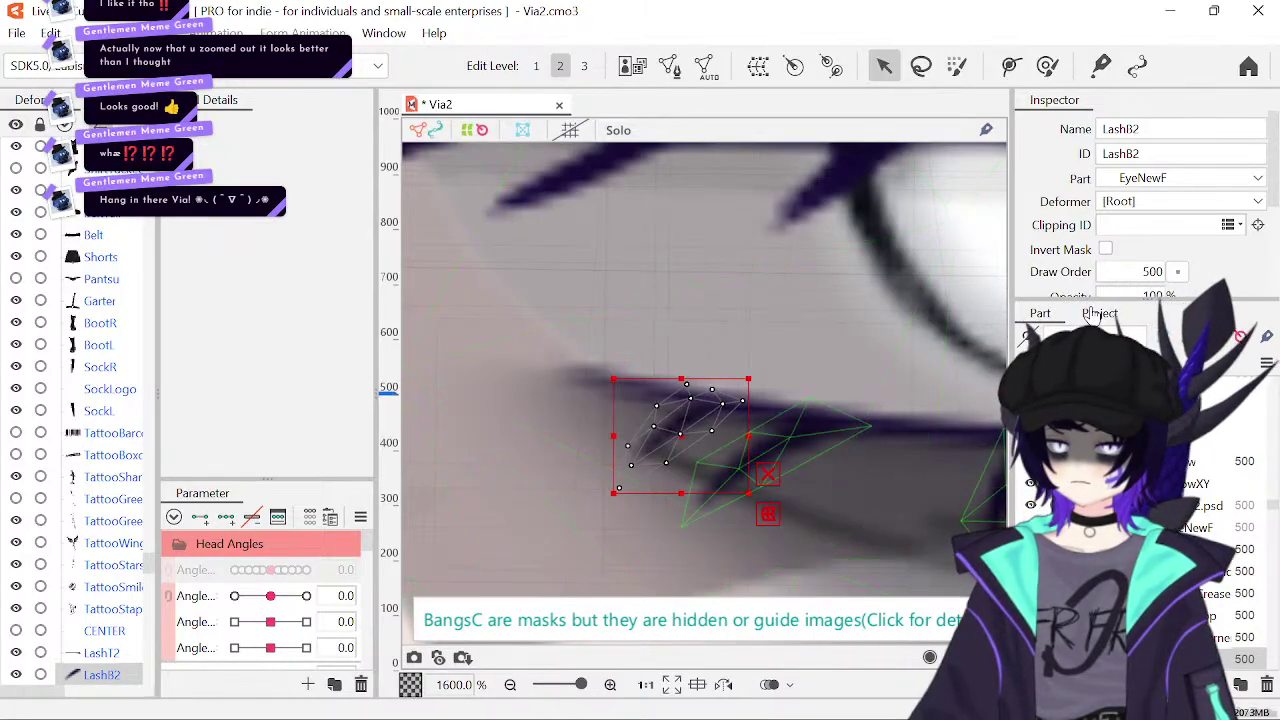
pyautogui.click(812, 418)
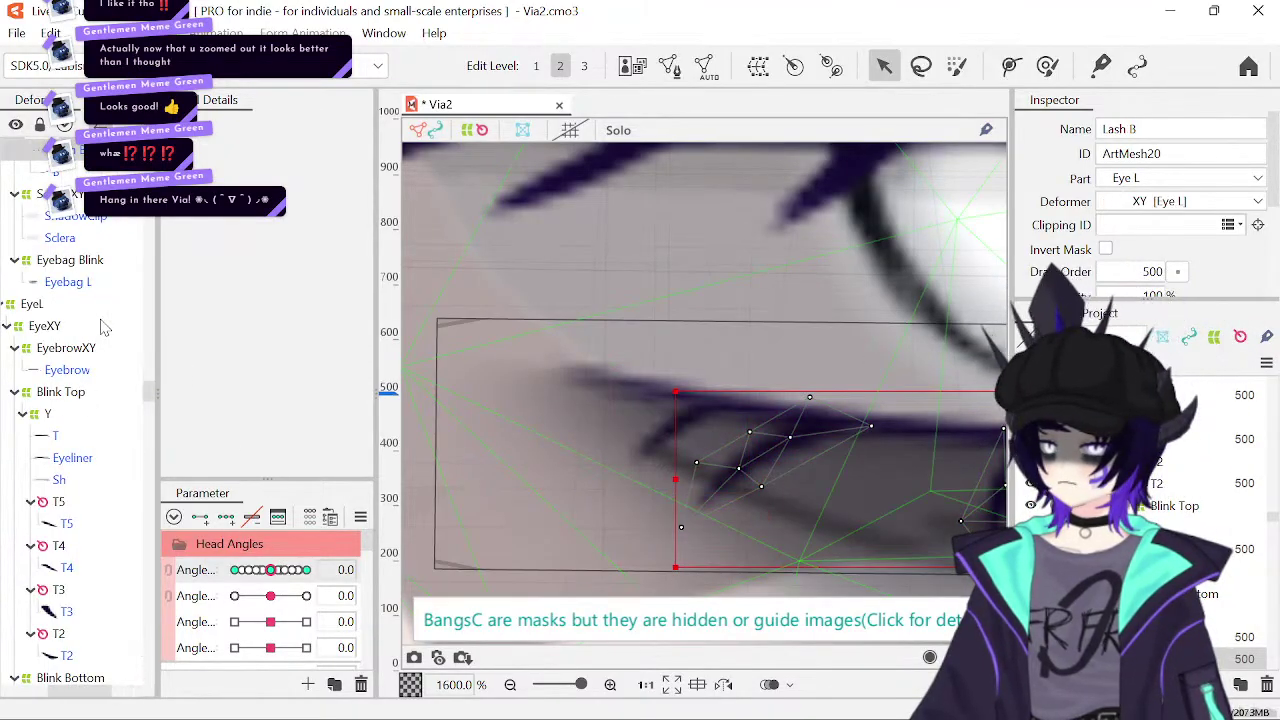
pyautogui.click(52, 300)
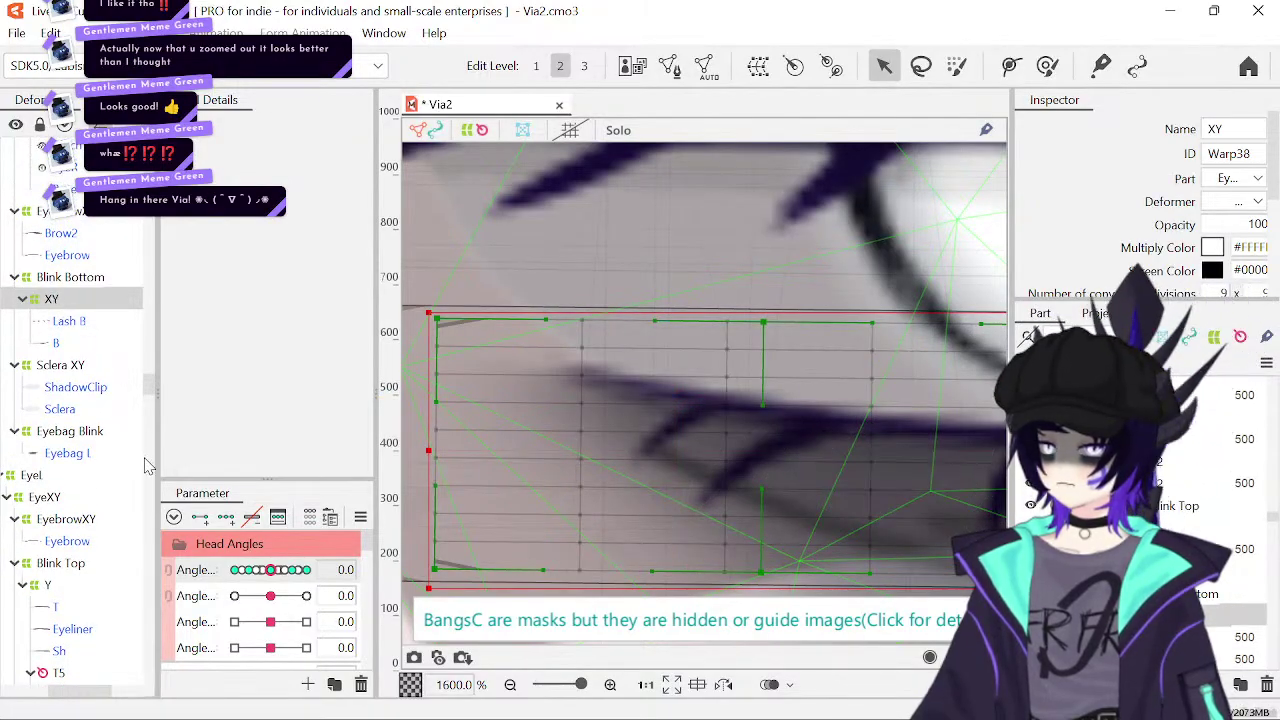
pyautogui.click(658, 444)
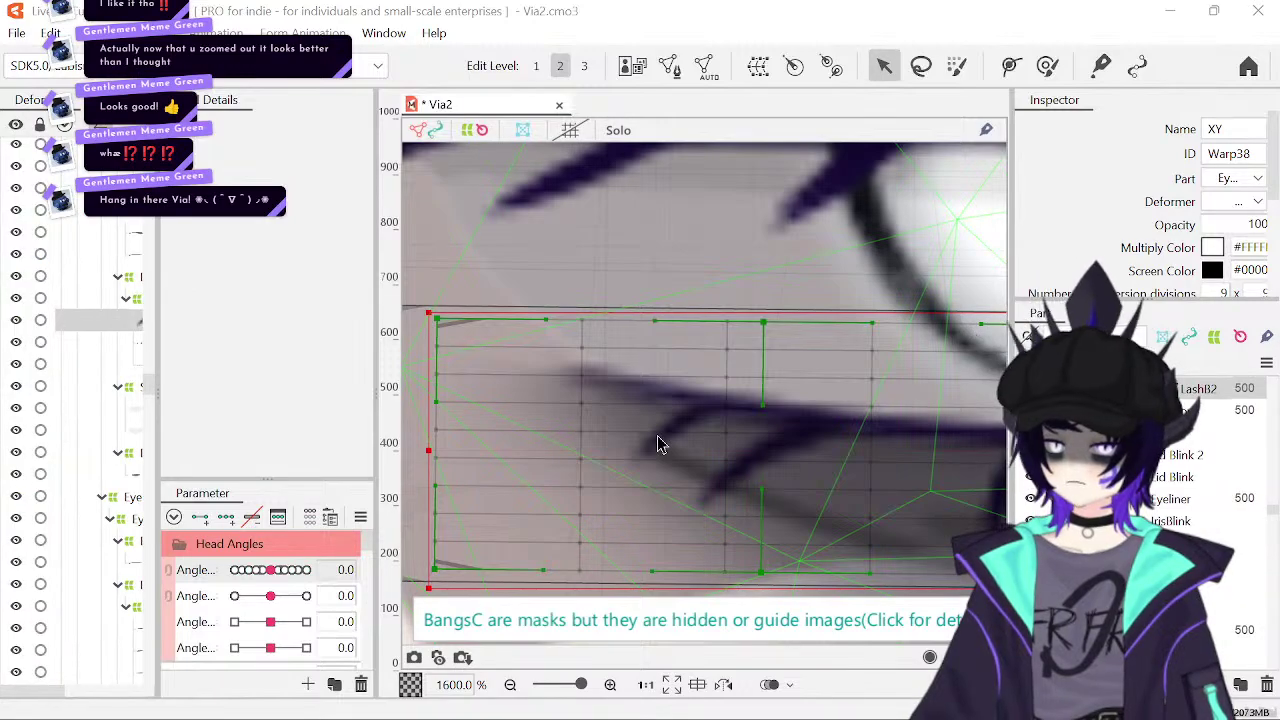
# - Check the lower lashes with the first head angle at about 31.9, 50 and -40.3, and reset the angle to 0
pyautogui.click(510, 684)
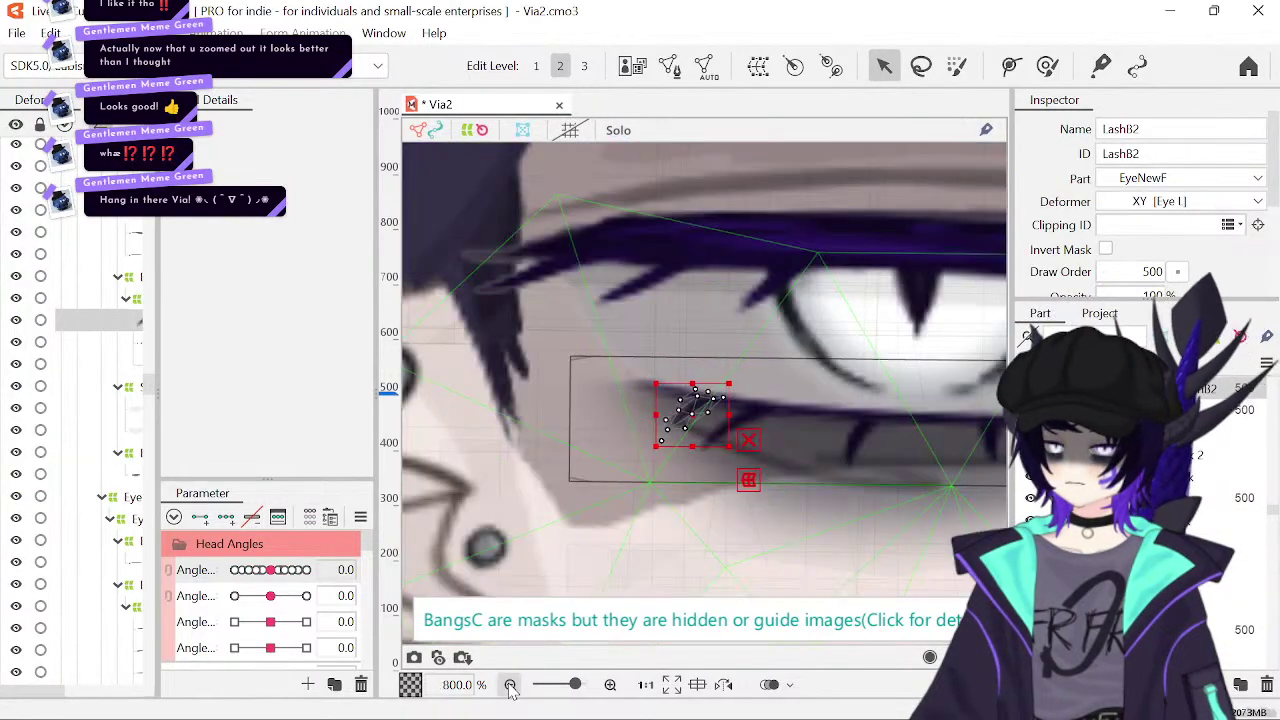
pyautogui.click(416, 570)
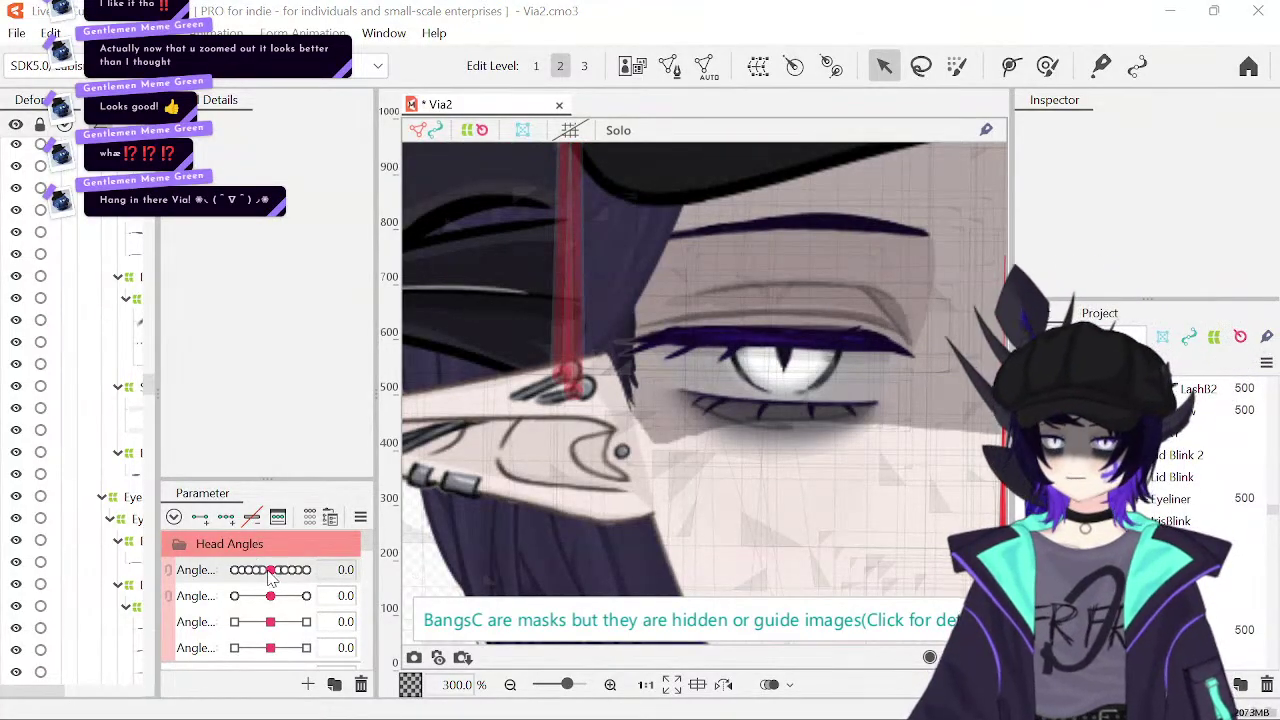
pyautogui.moveTo(270, 570); pyautogui.dragTo(295, 575)
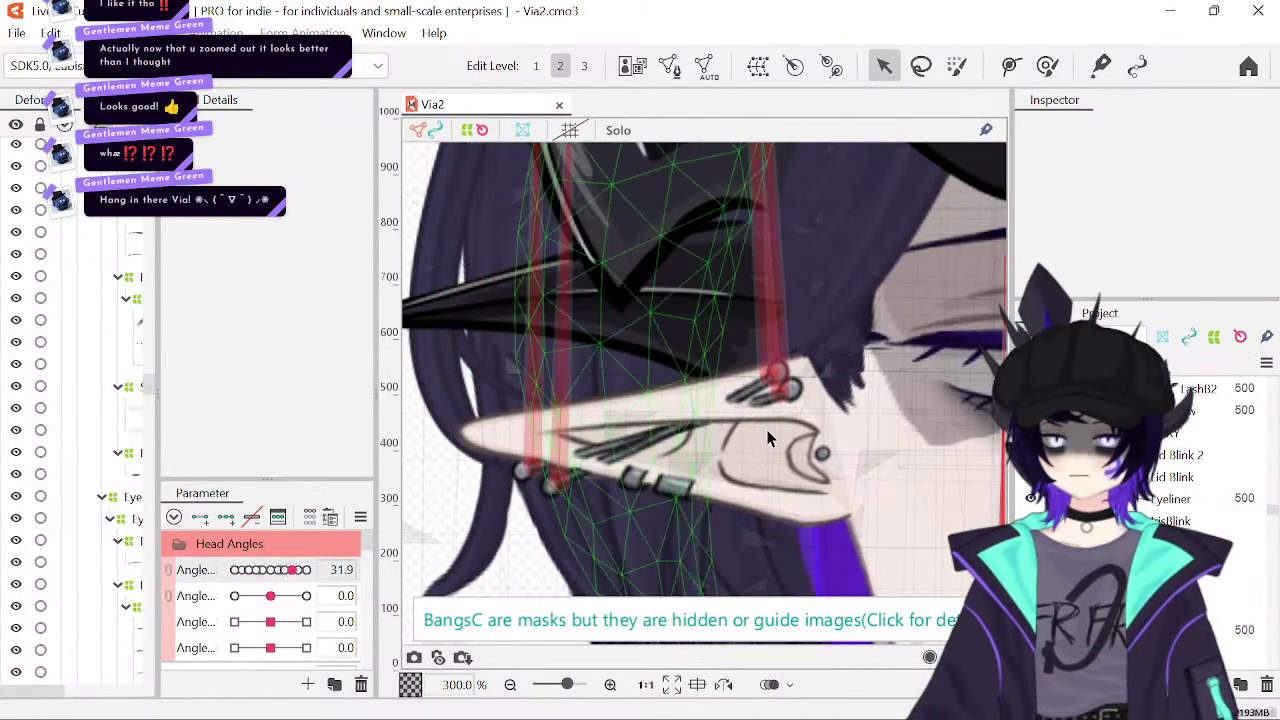
pyautogui.moveTo(766, 429); pyautogui.dragTo(531, 414)
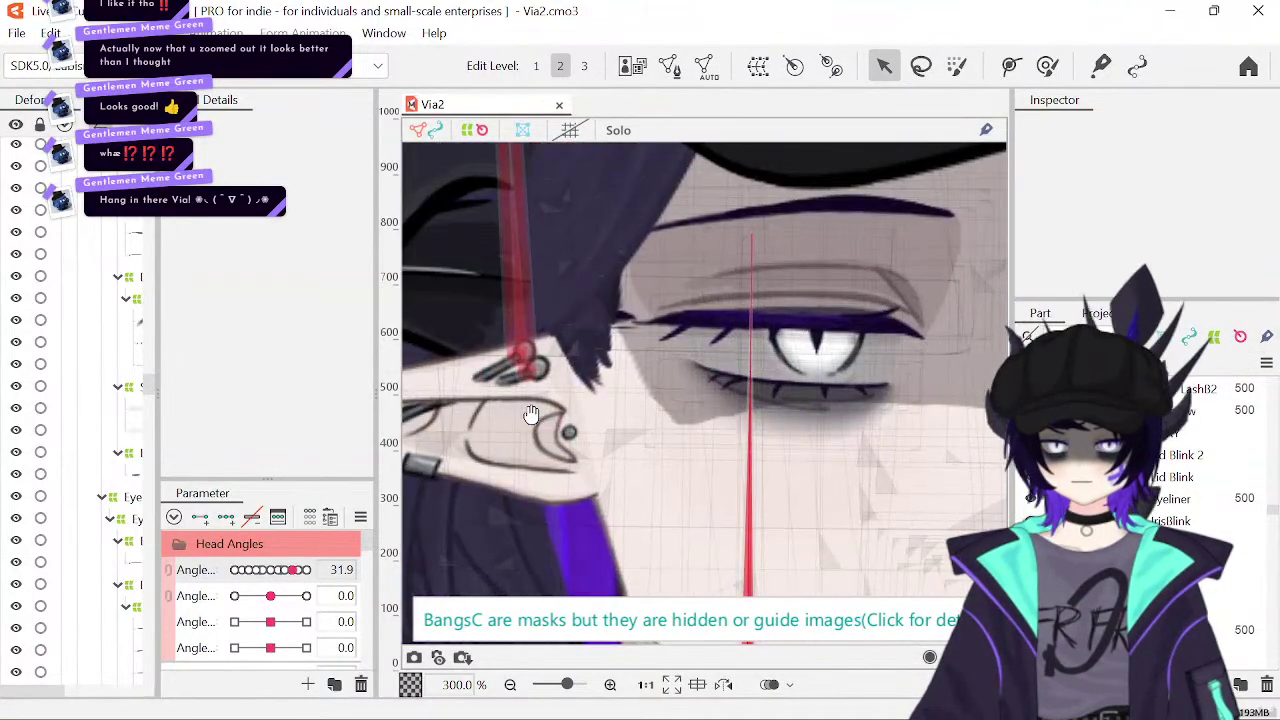
pyautogui.moveTo(293, 570); pyautogui.dragTo(318, 578)
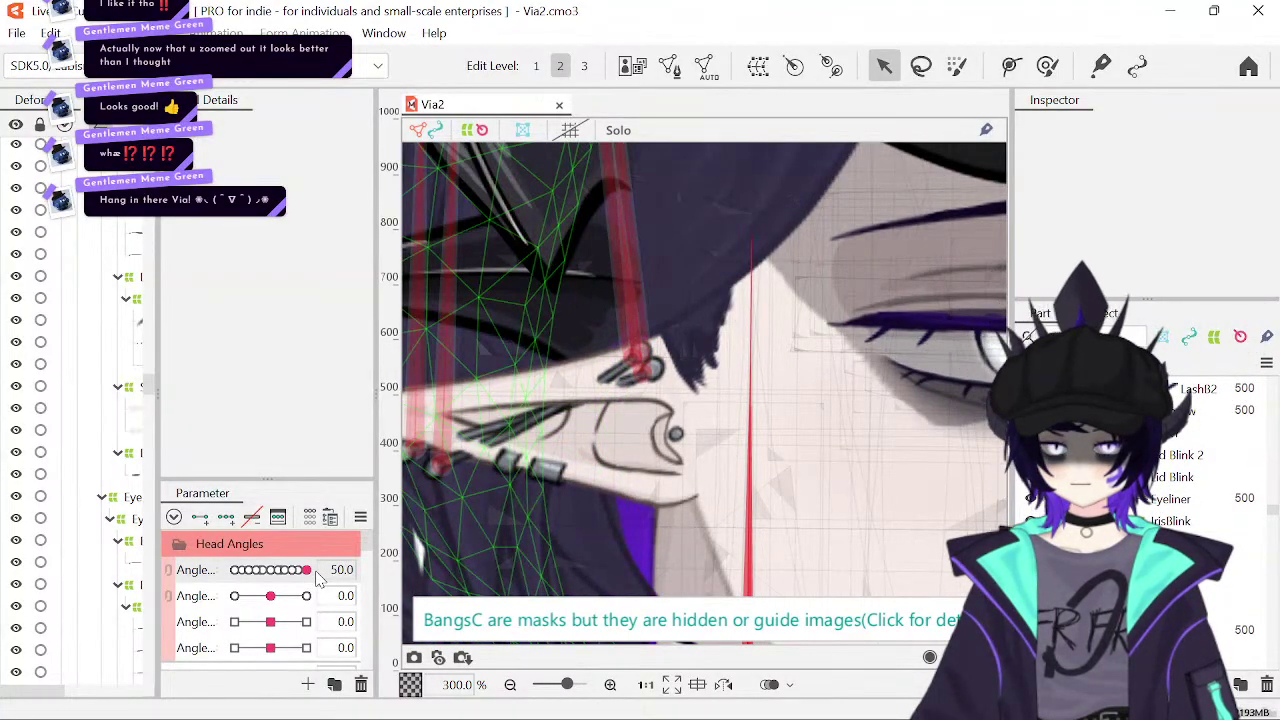
pyautogui.moveTo(305, 575); pyautogui.dragTo(238, 577)
pyautogui.hscroll(-5, 762, 441)
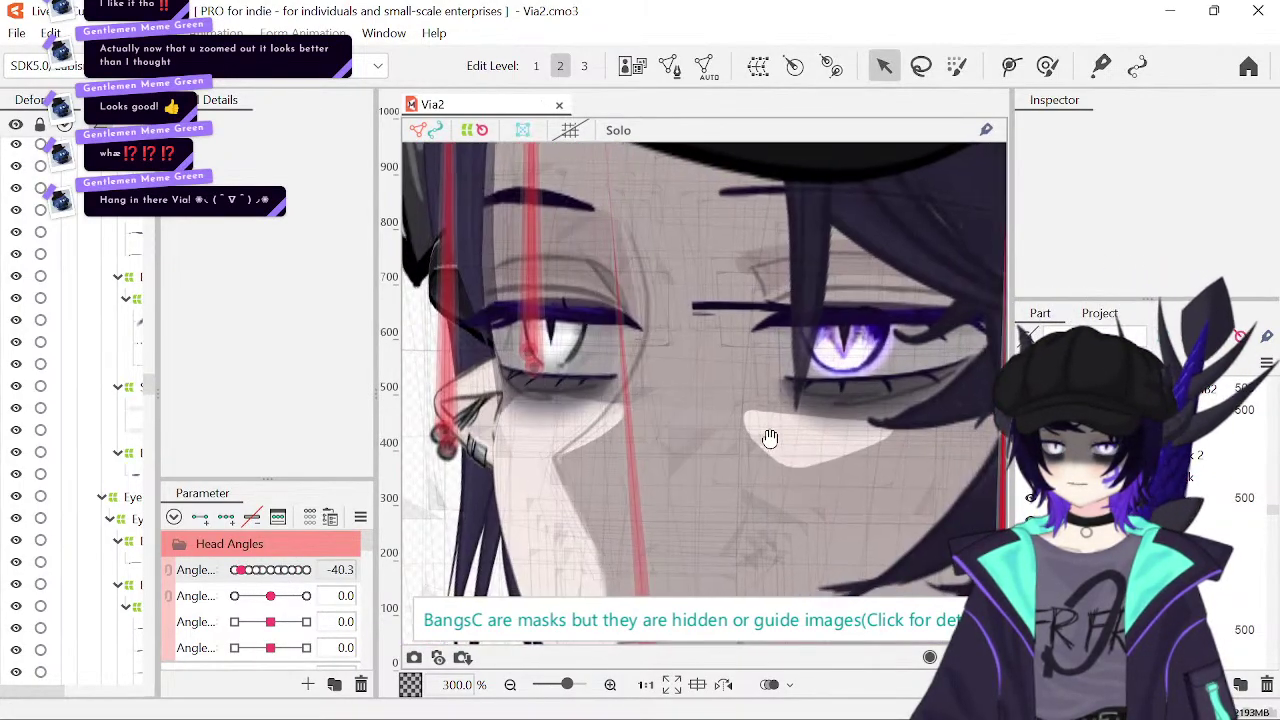
pyautogui.click(771, 449)
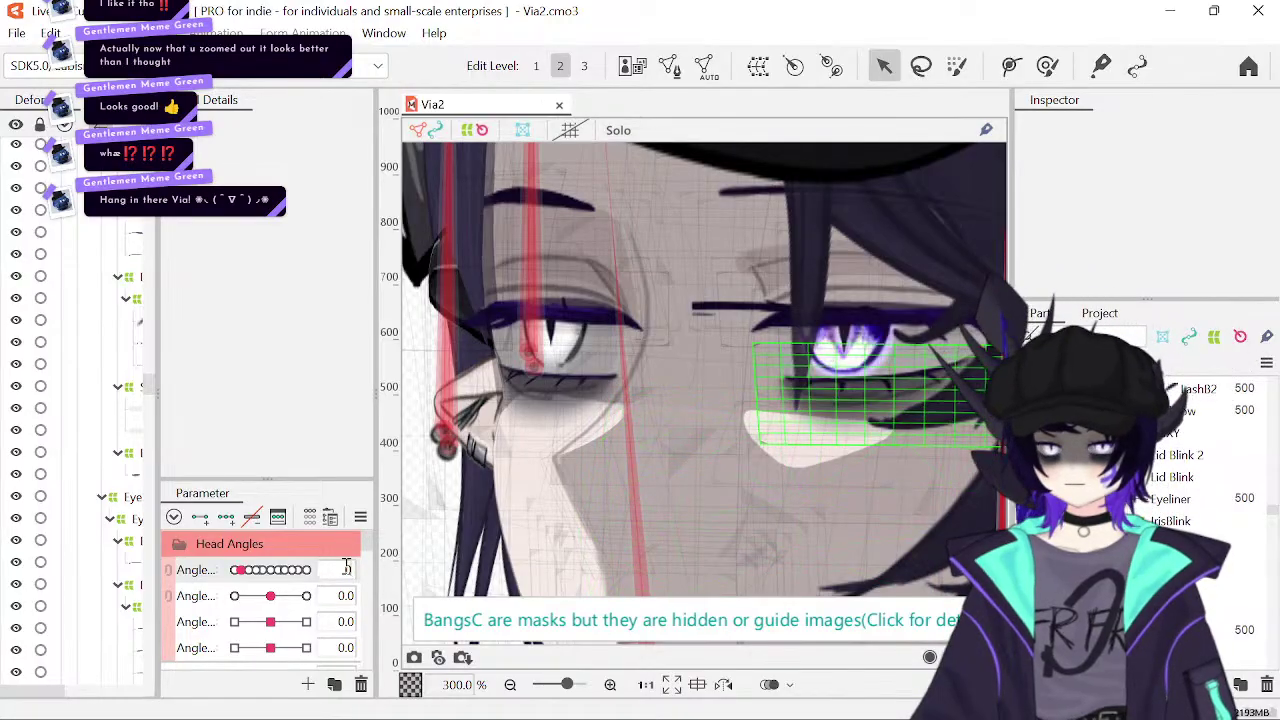
pyautogui.write('0')
pyautogui.press('Return')
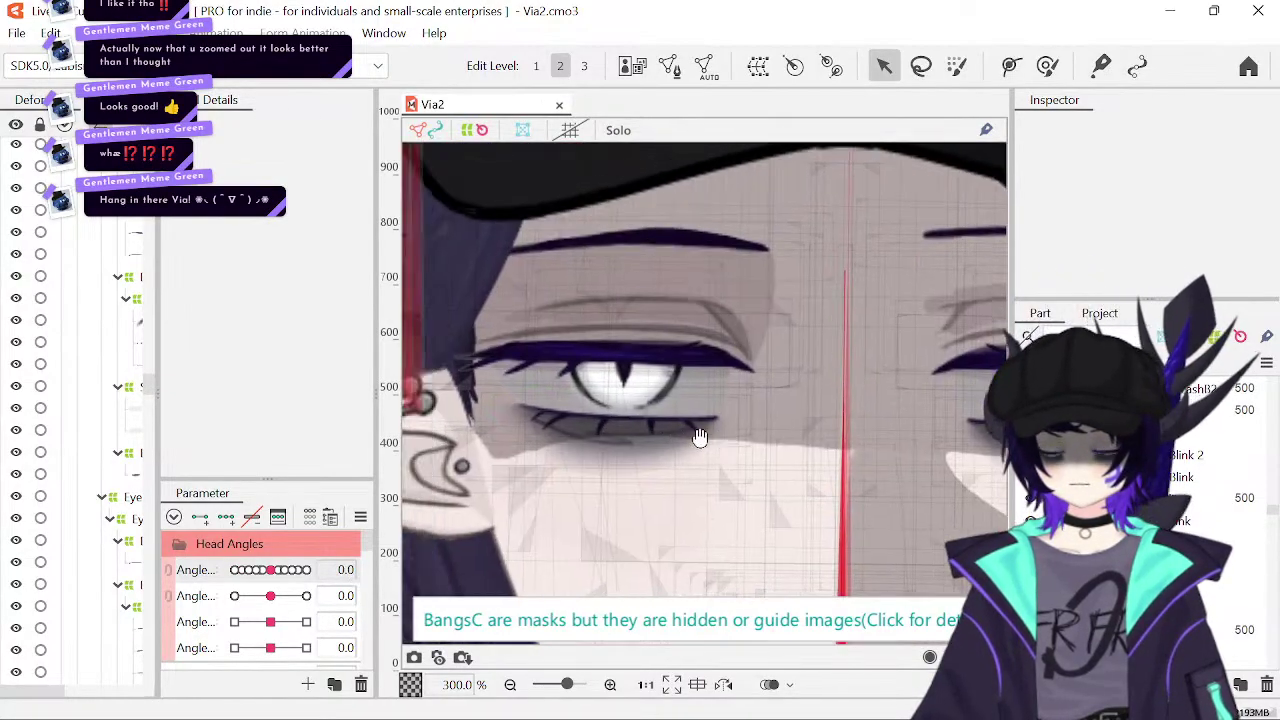
# - Examine the upper lash line up close and locate the Y warp deformer under Blink Top that holds its parts
pyautogui.click(610, 685)
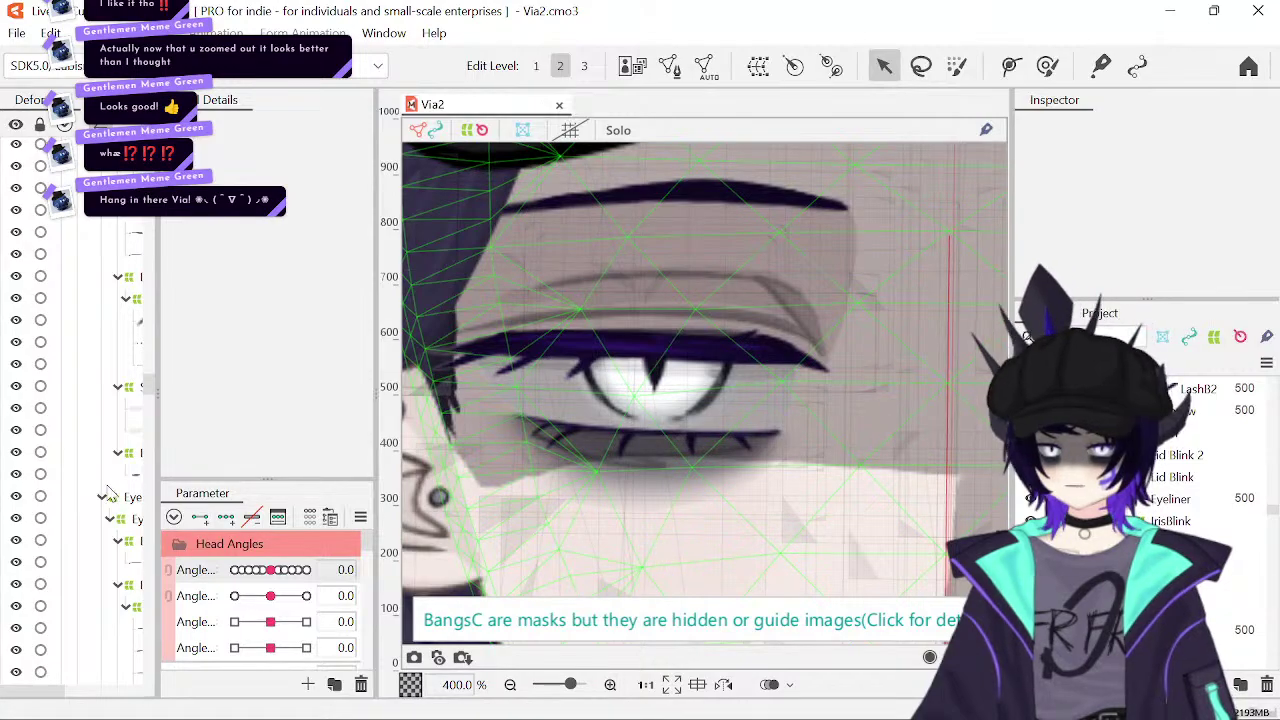
pyautogui.scroll(-5, 109, 494)
pyautogui.scroll(-10, 110, 490)
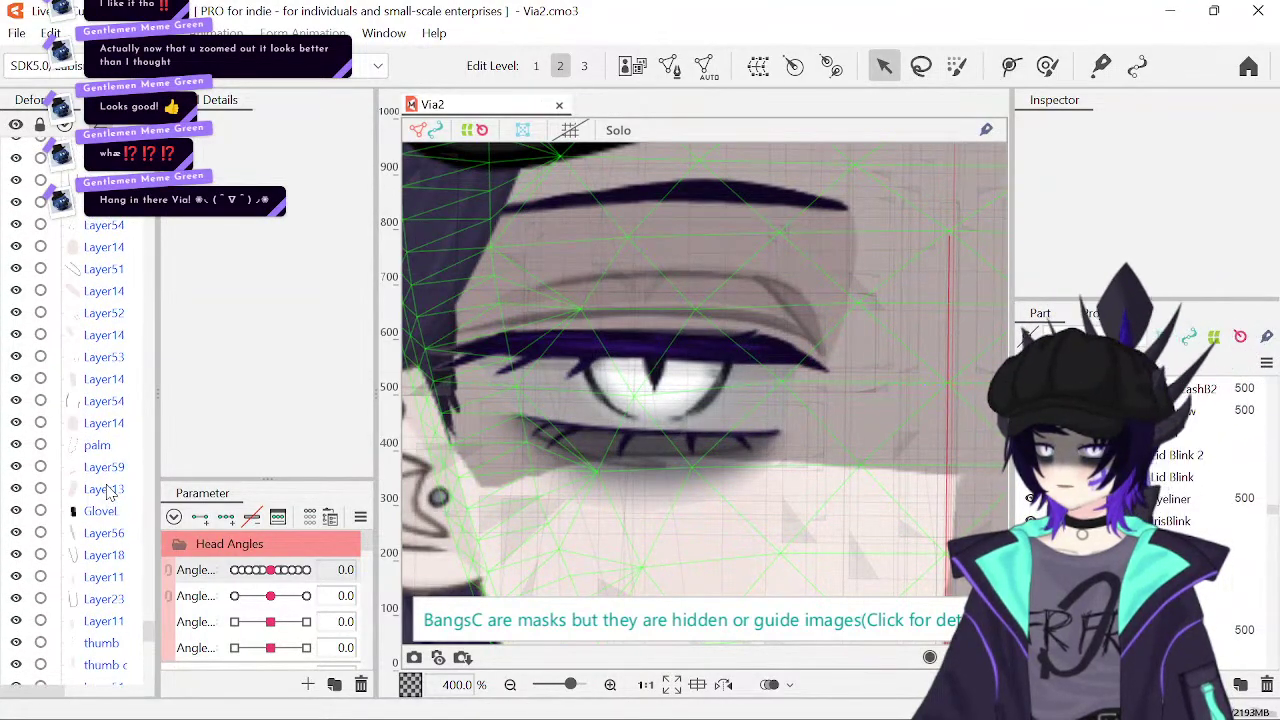
pyautogui.click(108, 489)
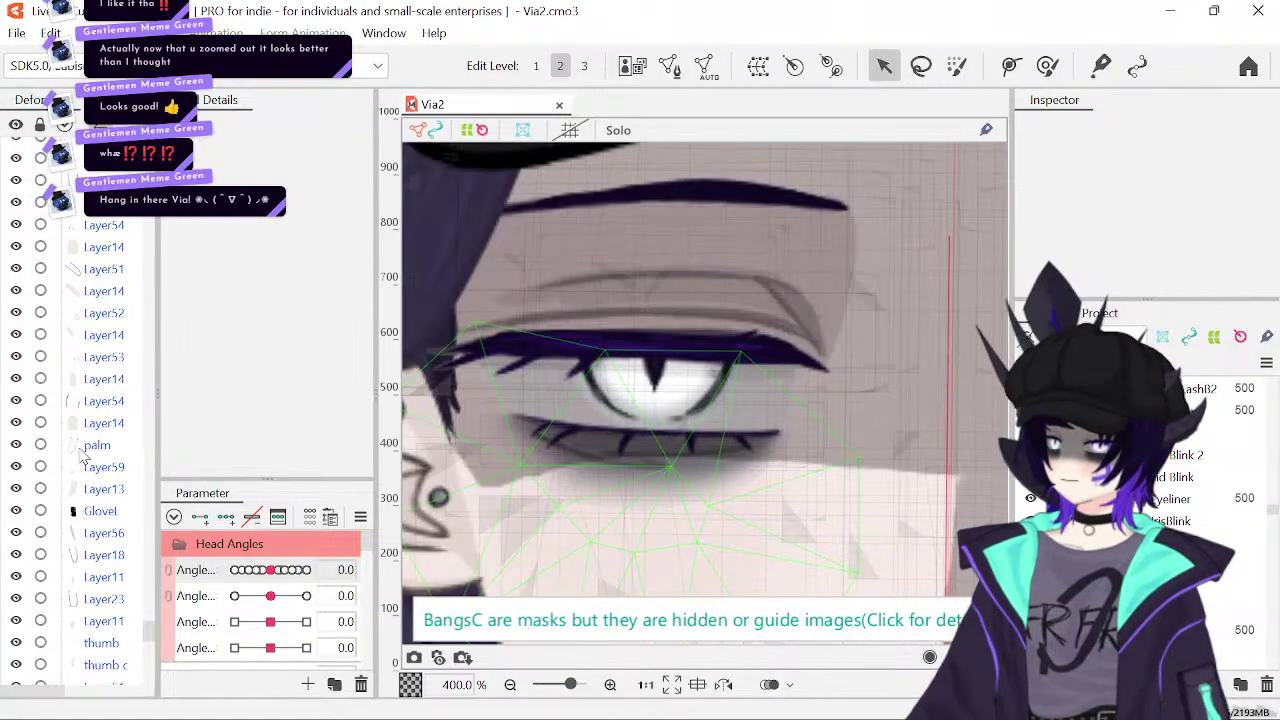
pyautogui.scroll(-15, 85, 455)
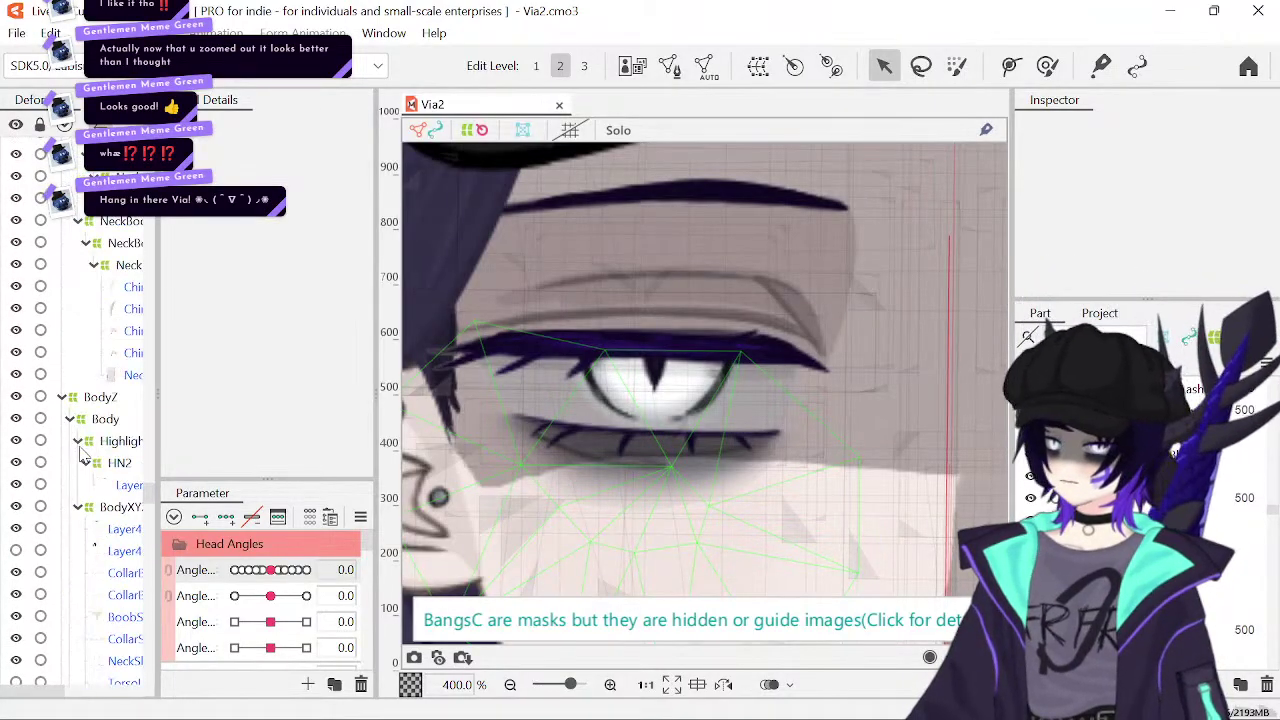
pyautogui.scroll(-15, 85, 455)
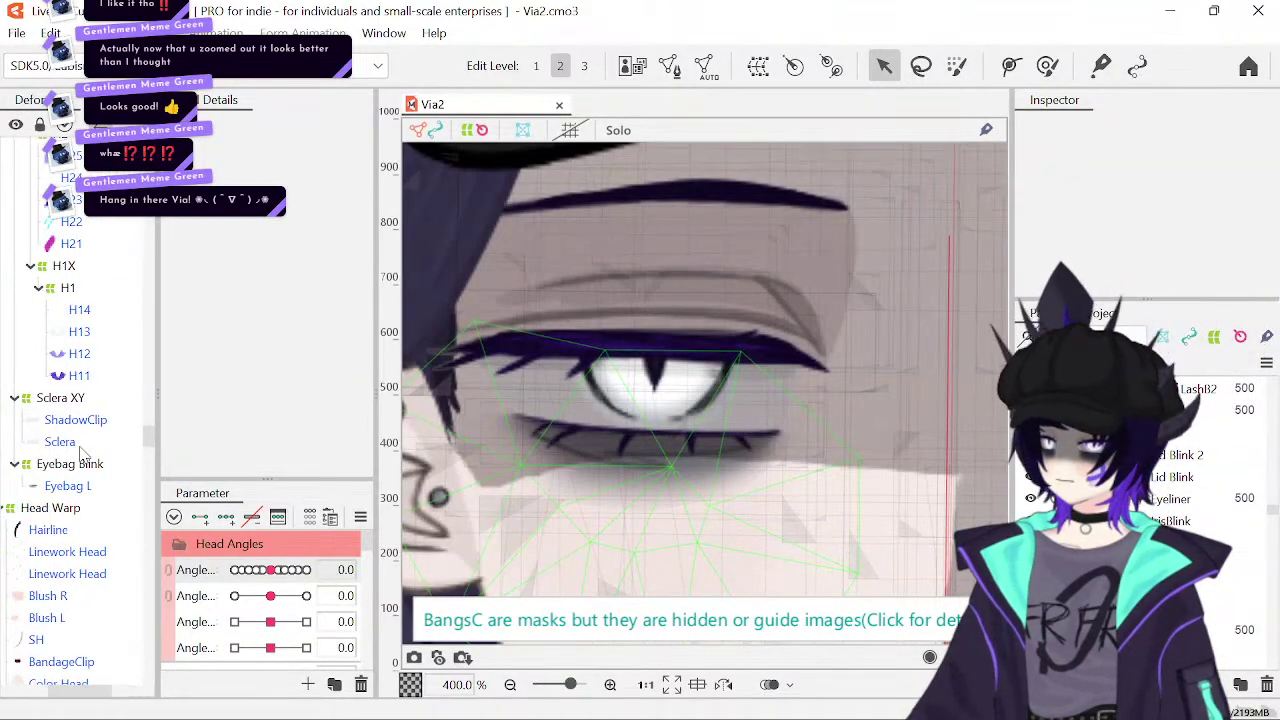
pyautogui.hscroll(-3, 84, 455)
pyautogui.click(603, 345)
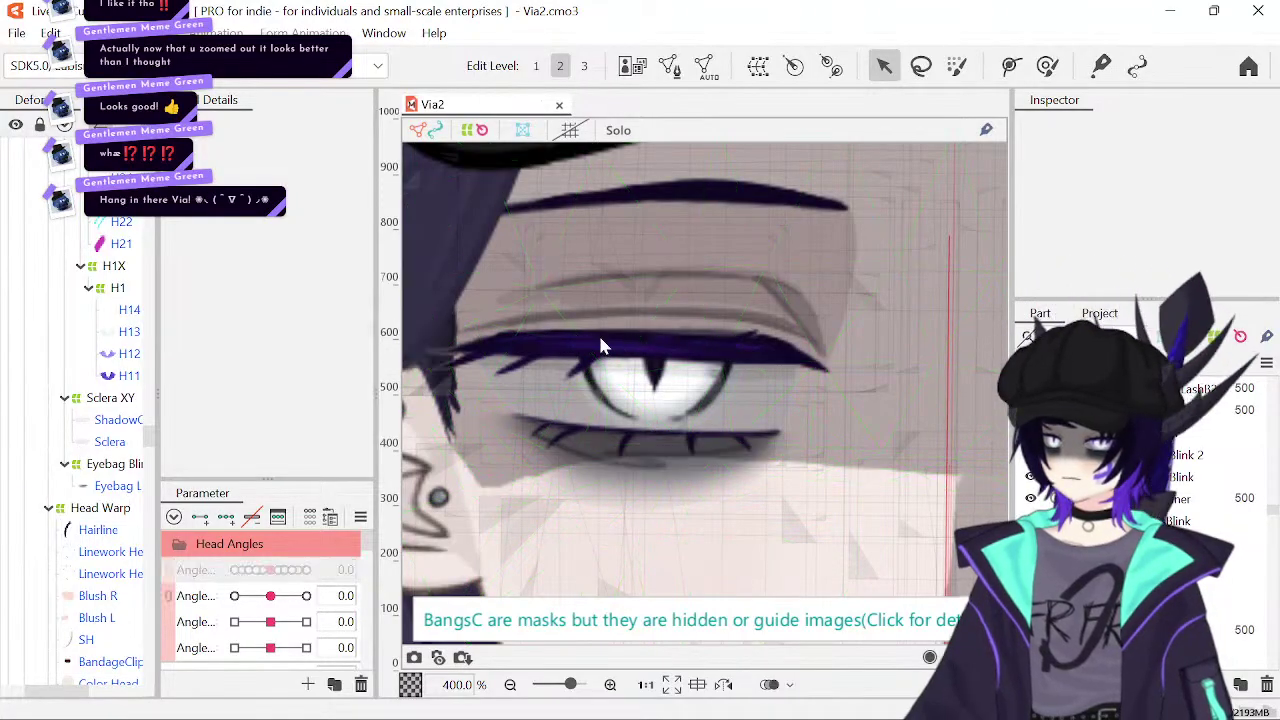
pyautogui.click(710, 346)
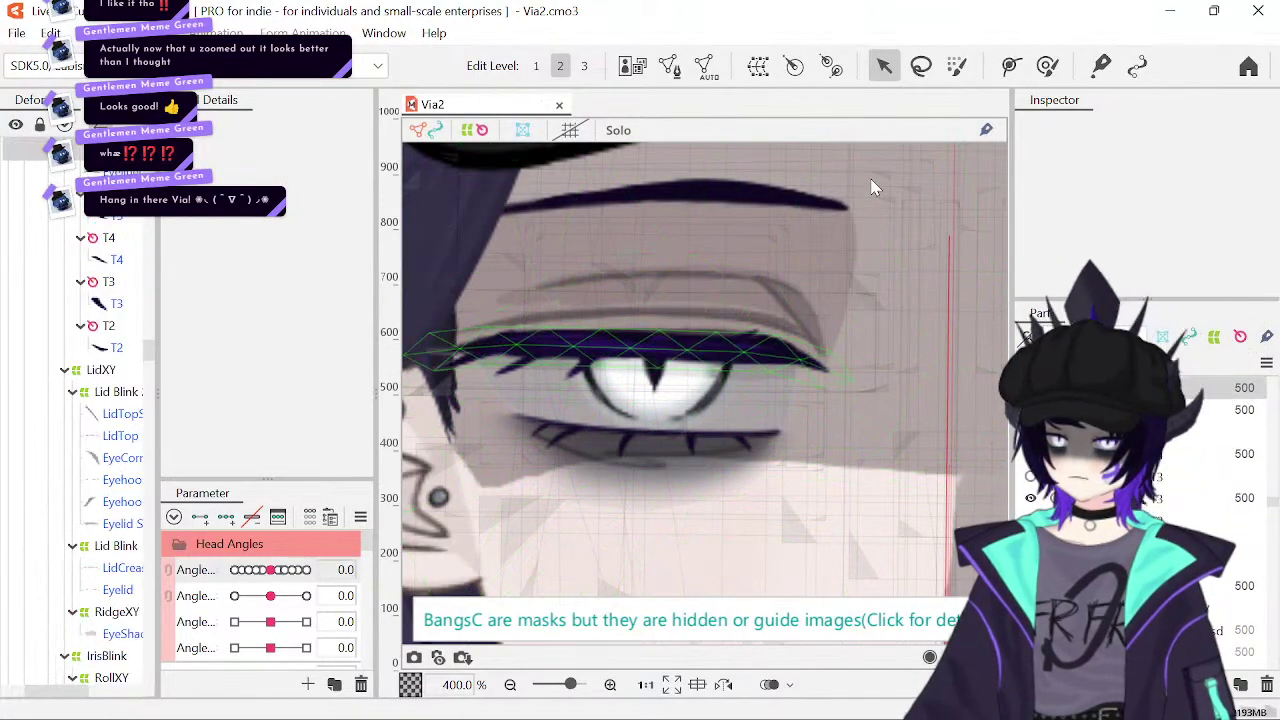
pyautogui.scroll(3, 118, 360)
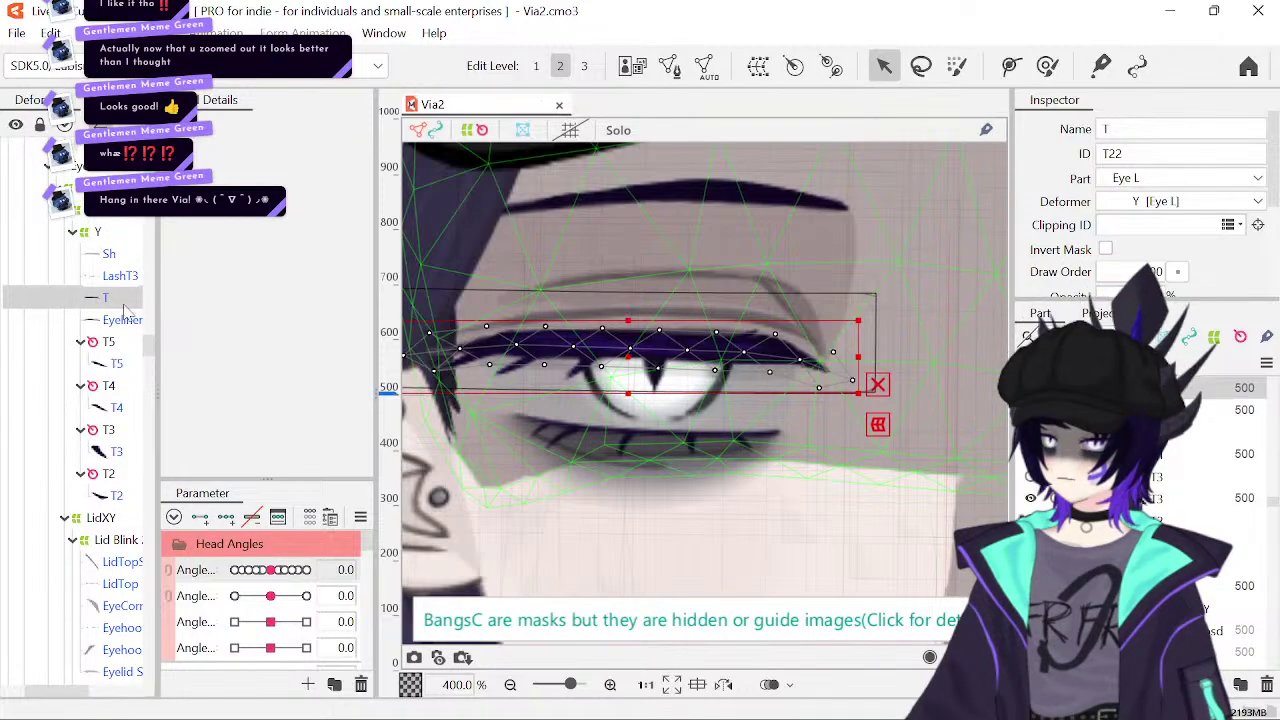
pyautogui.click(104, 236)
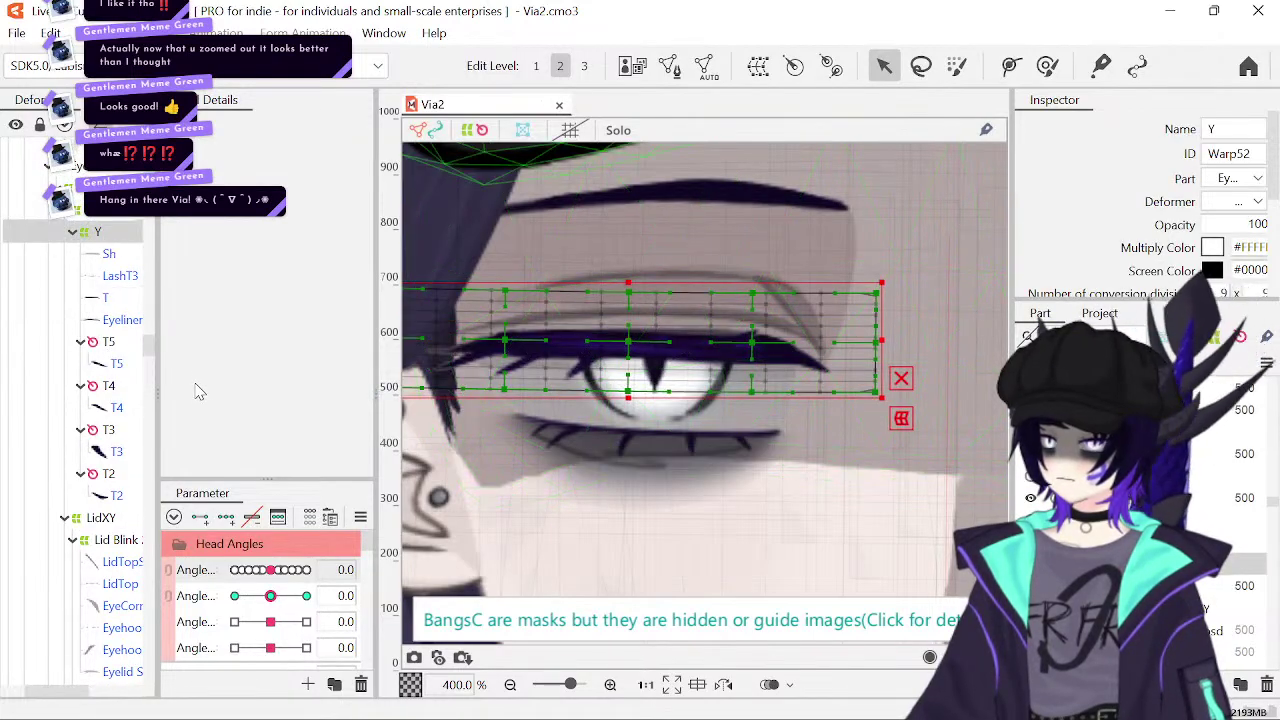
# - Locate the LashT2 art mesh among the parts that have no parent deformer and select it
pyautogui.hotkey('ctrl', 'v')
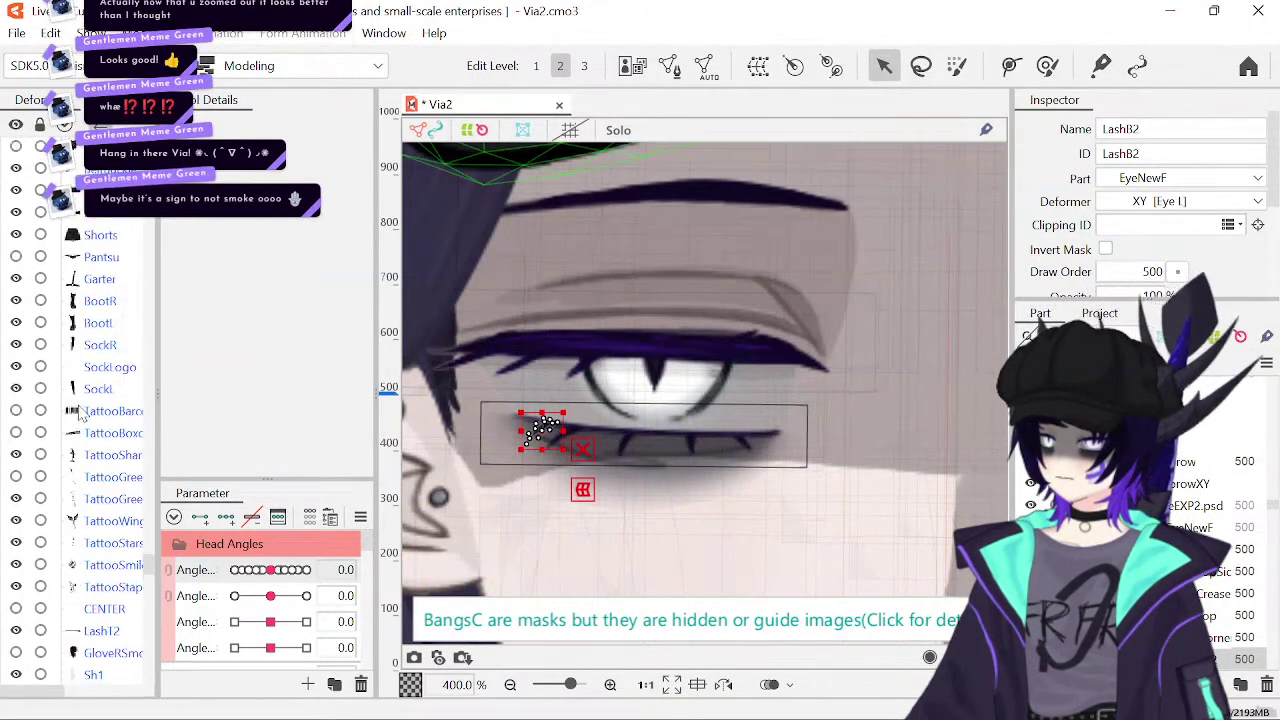
pyautogui.click(101, 633)
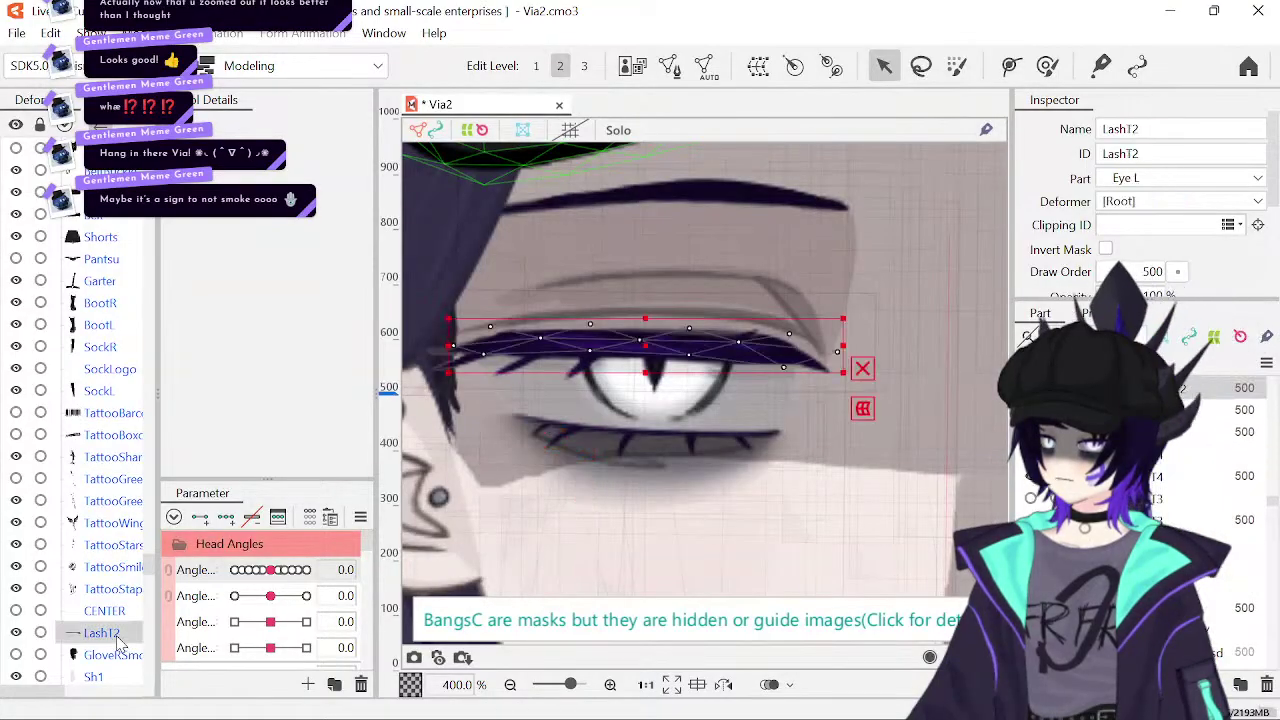
pyautogui.scroll(-3, 118, 645)
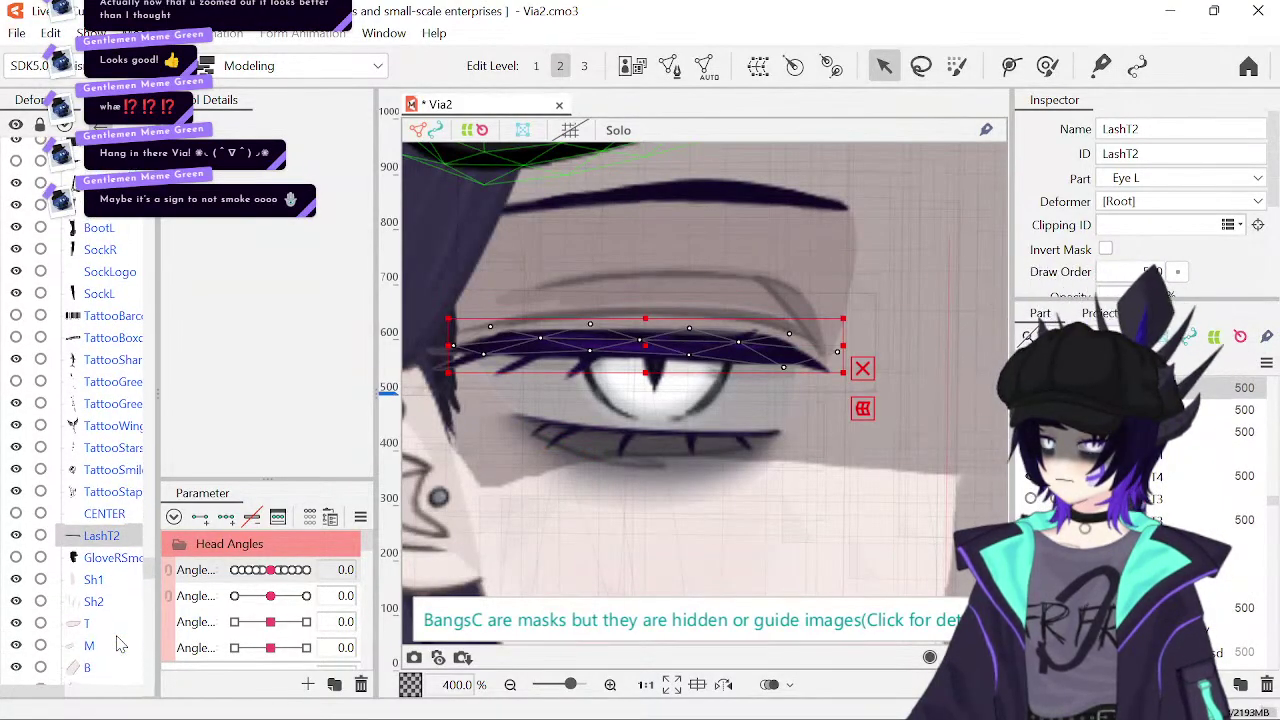
pyautogui.scroll(1, 118, 645)
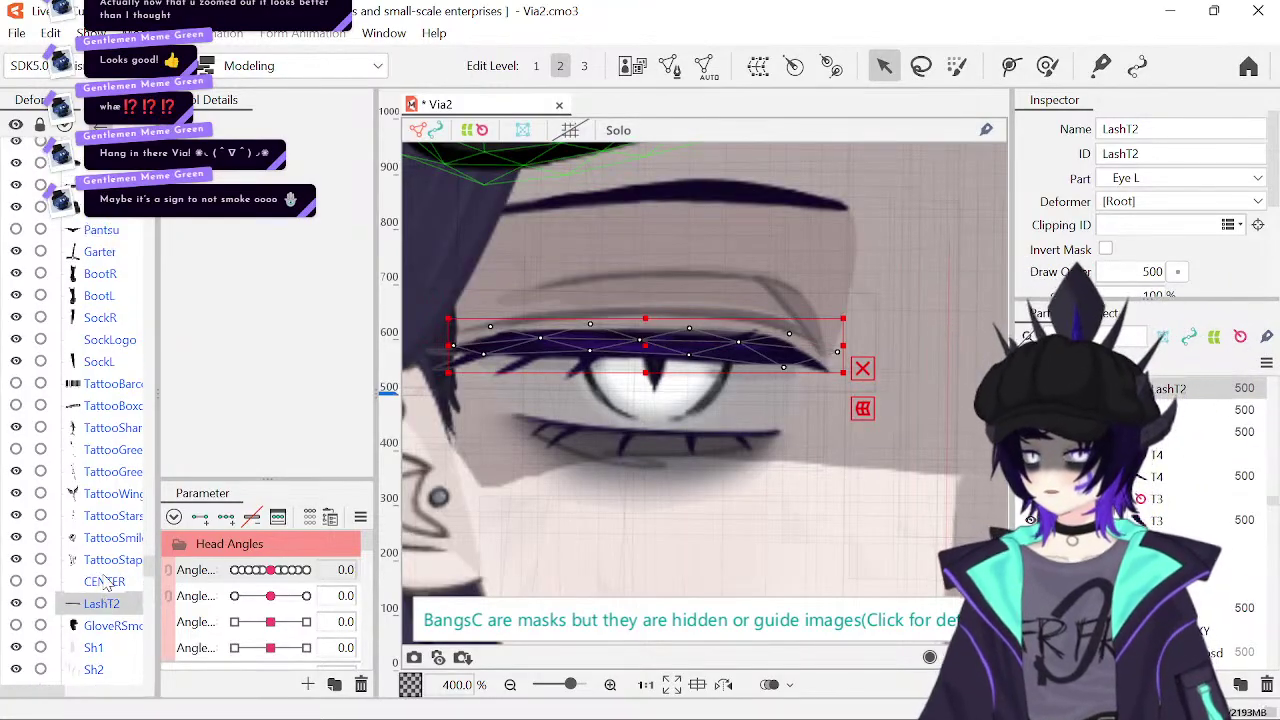
pyautogui.scroll(10, 105, 585)
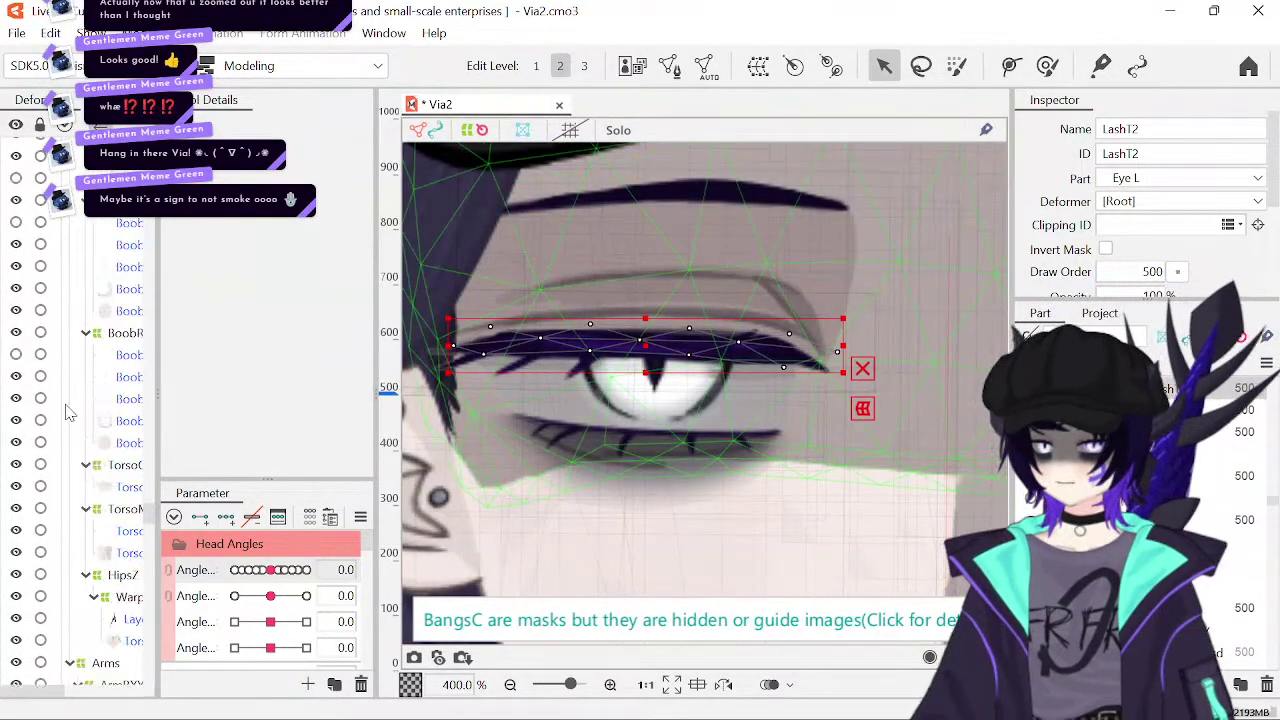
pyautogui.scroll(-10, 68, 412)
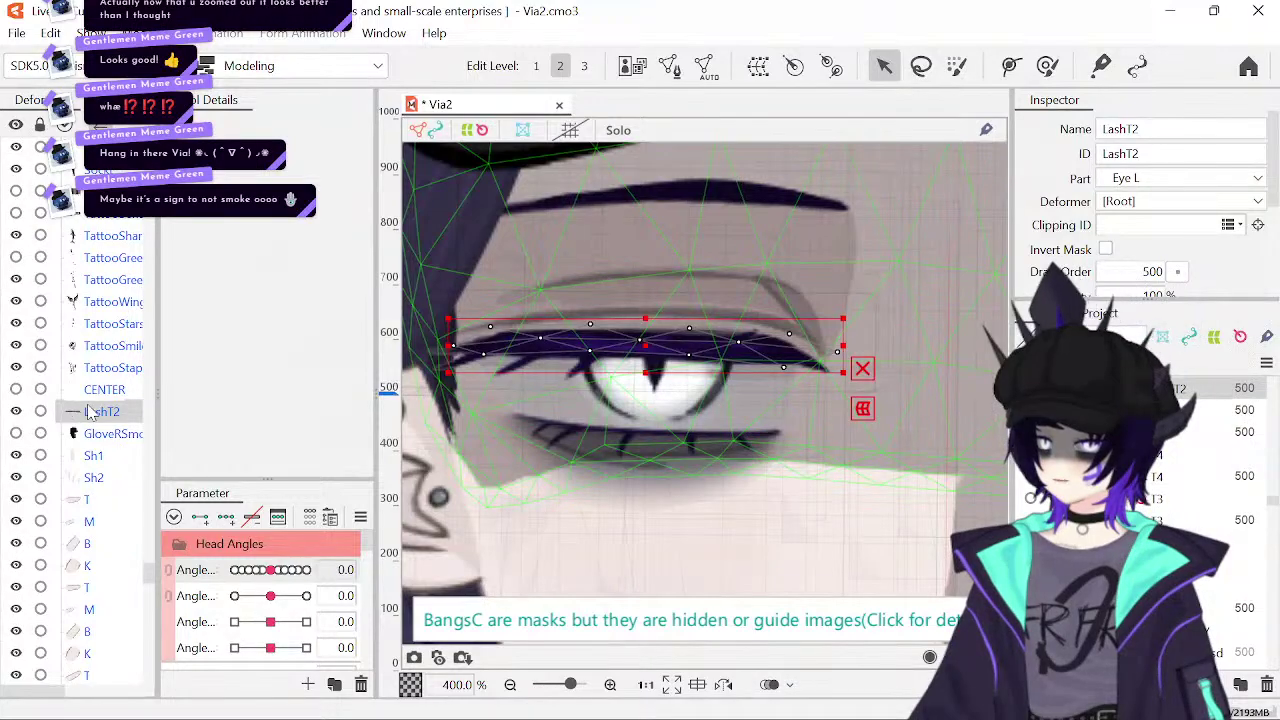
pyautogui.scroll(-10, 95, 410)
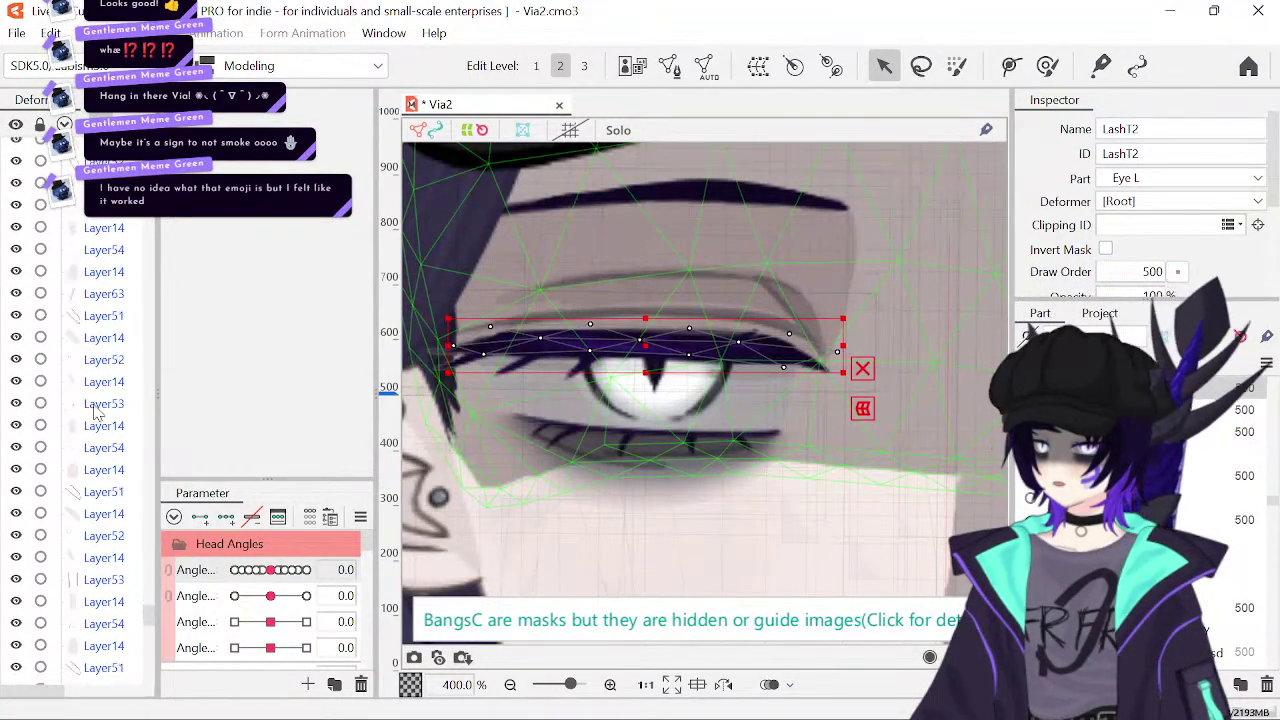
pyautogui.scroll(-3, 95, 410)
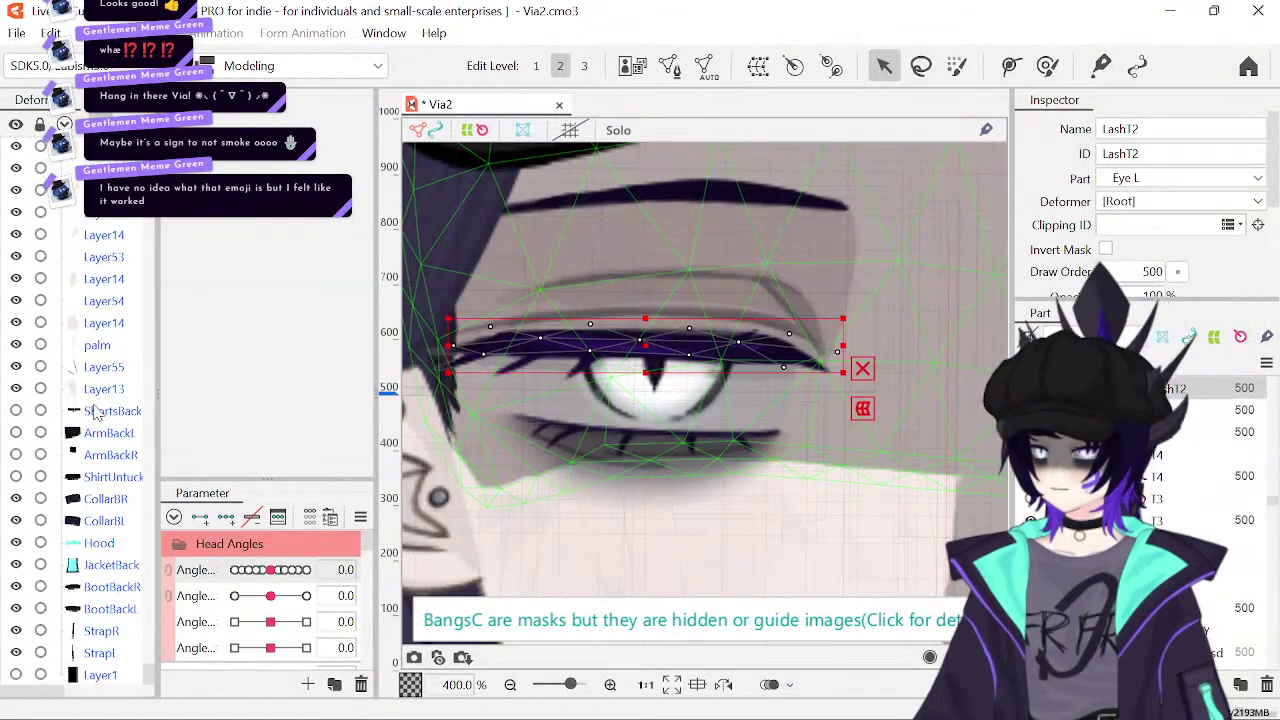
pyautogui.scroll(10, 80, 412)
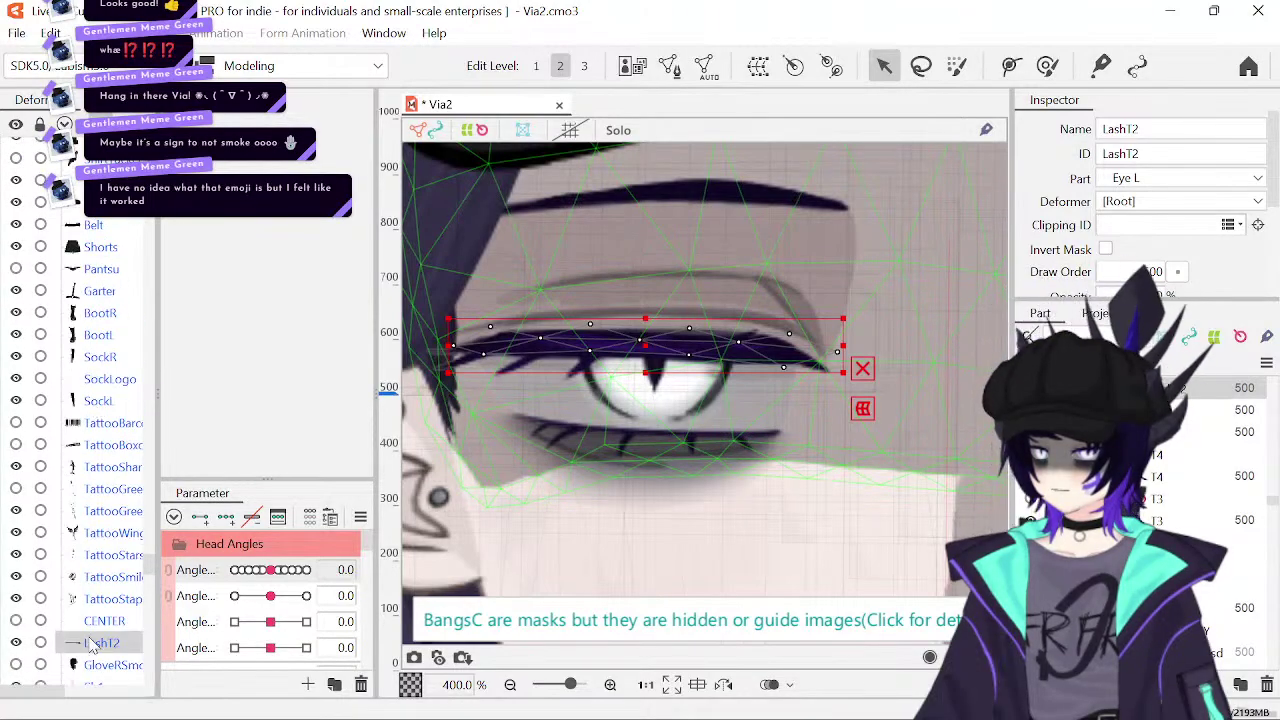
pyautogui.click(92, 643)
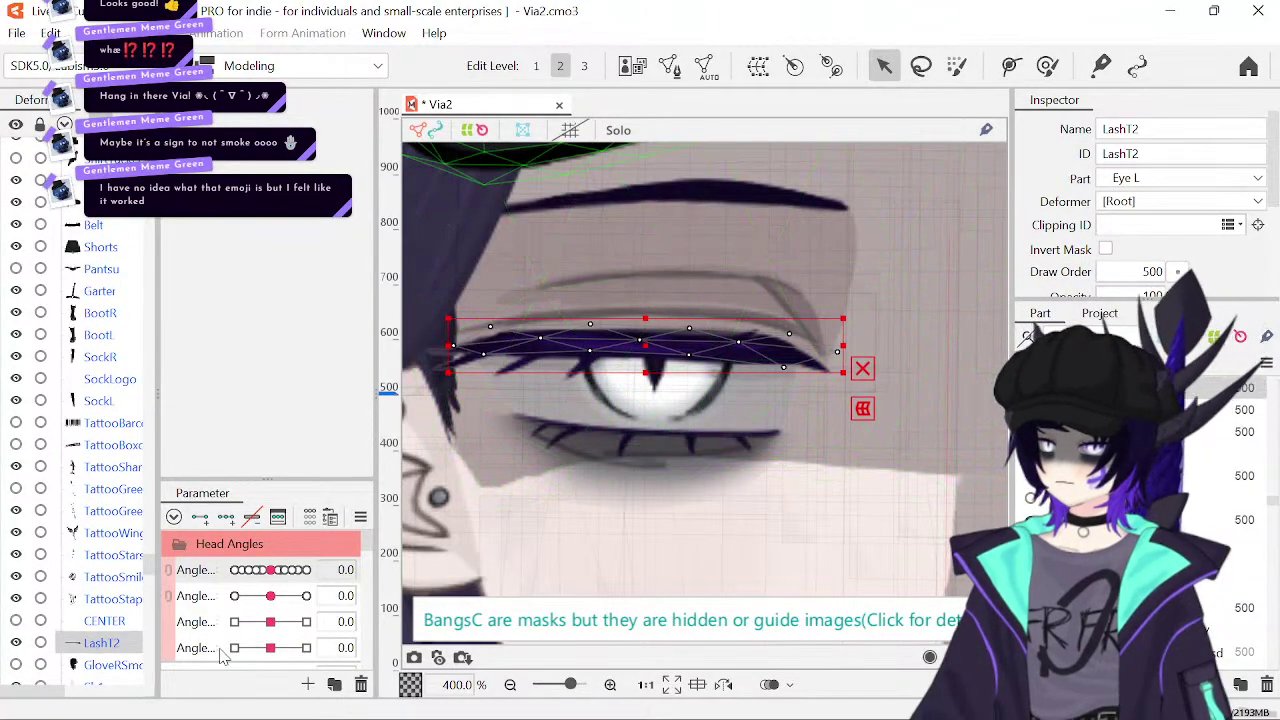
# - Parent LashT2 to the Y warp deformer under Blink Top that holds the LashT3 art mesh
pyautogui.scroll(15, 103, 337)
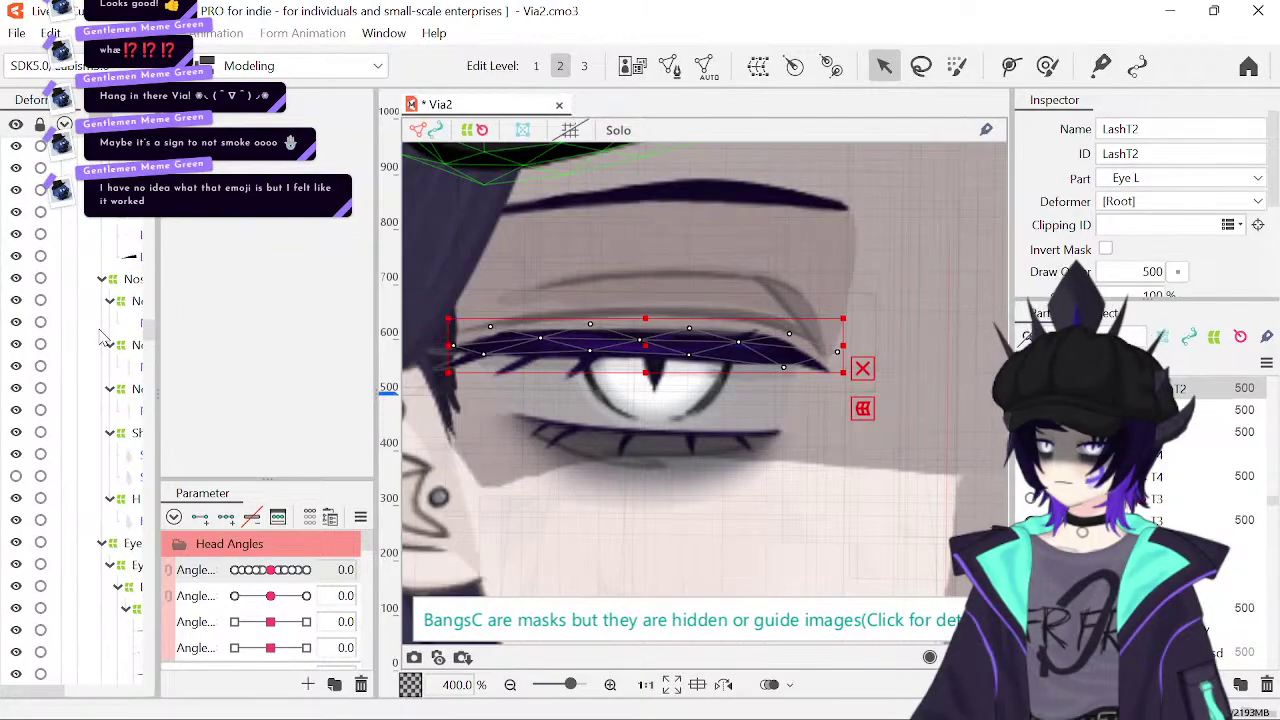
pyautogui.hscroll(-3, 100, 336)
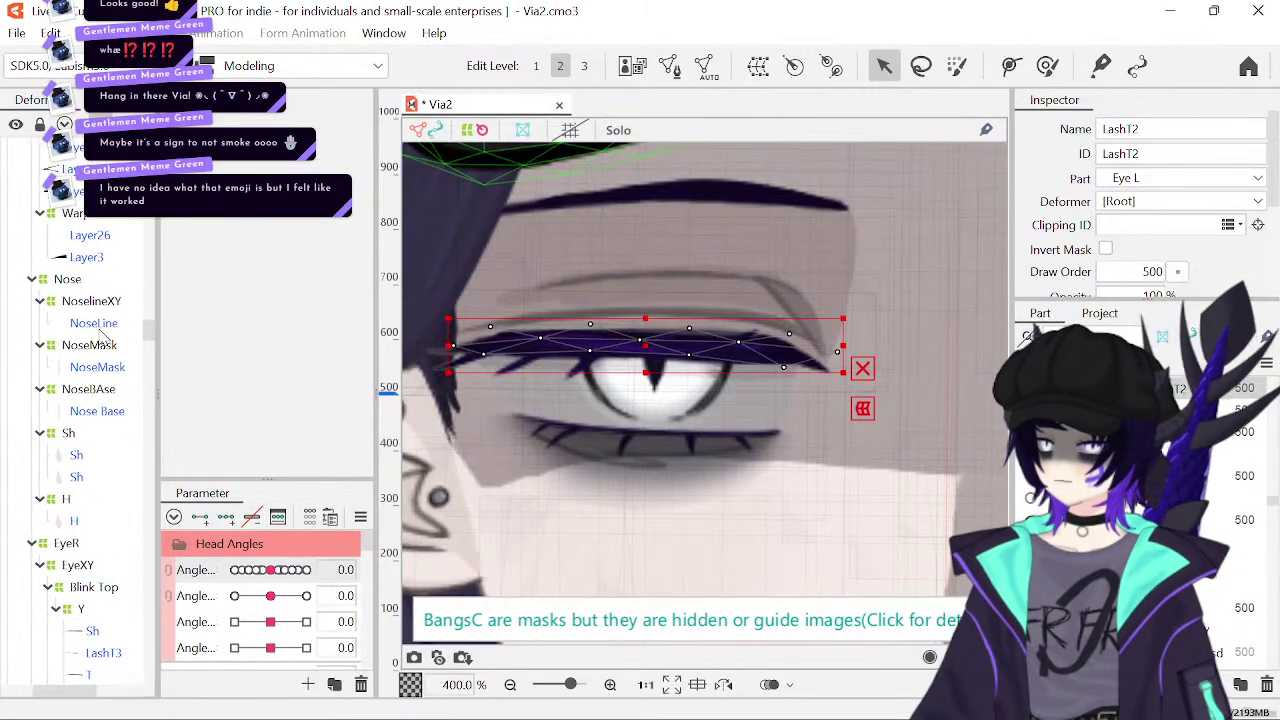
pyautogui.scroll(-10, 103, 337)
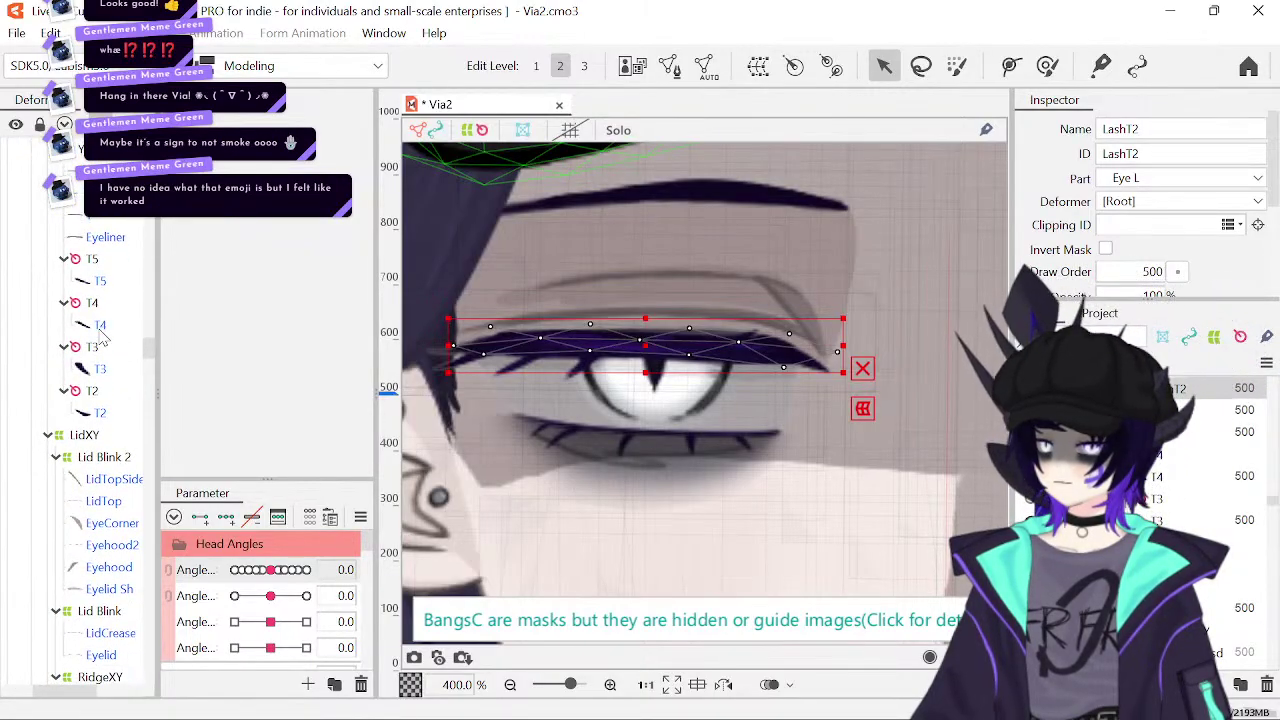
pyautogui.scroll(-10, 103, 338)
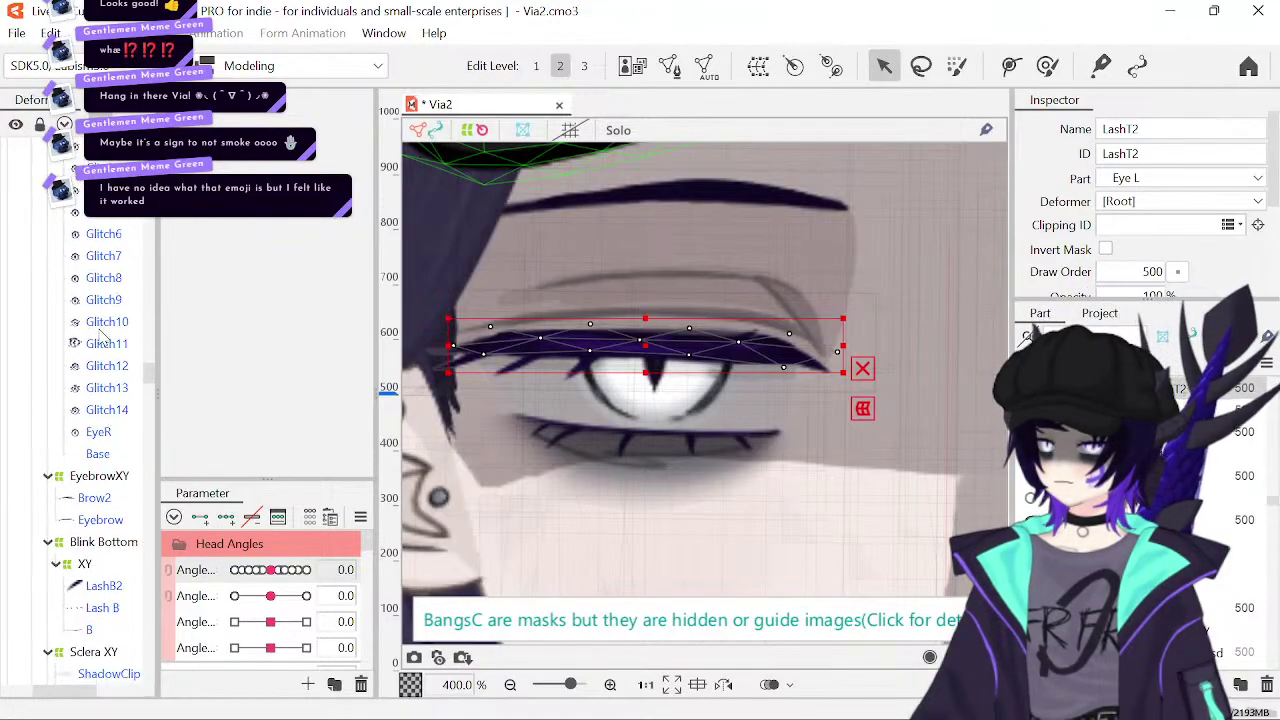
pyautogui.scroll(-3, 100, 340)
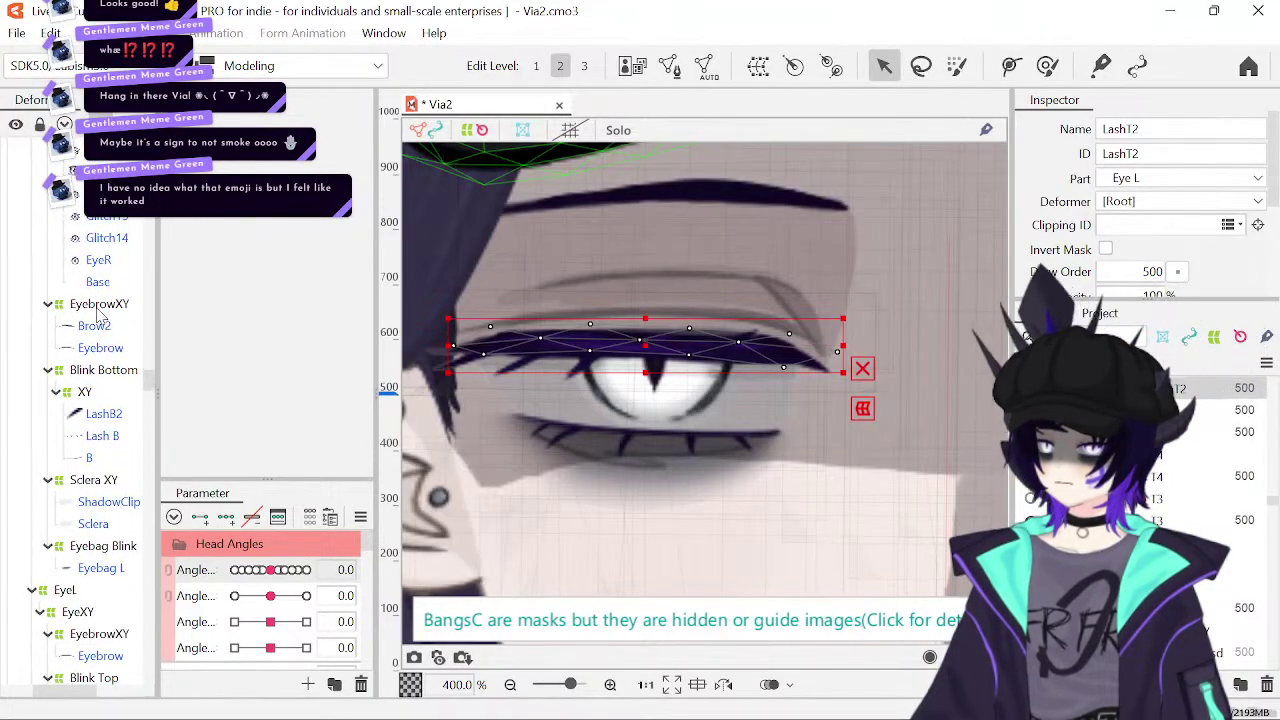
pyautogui.click(100, 305)
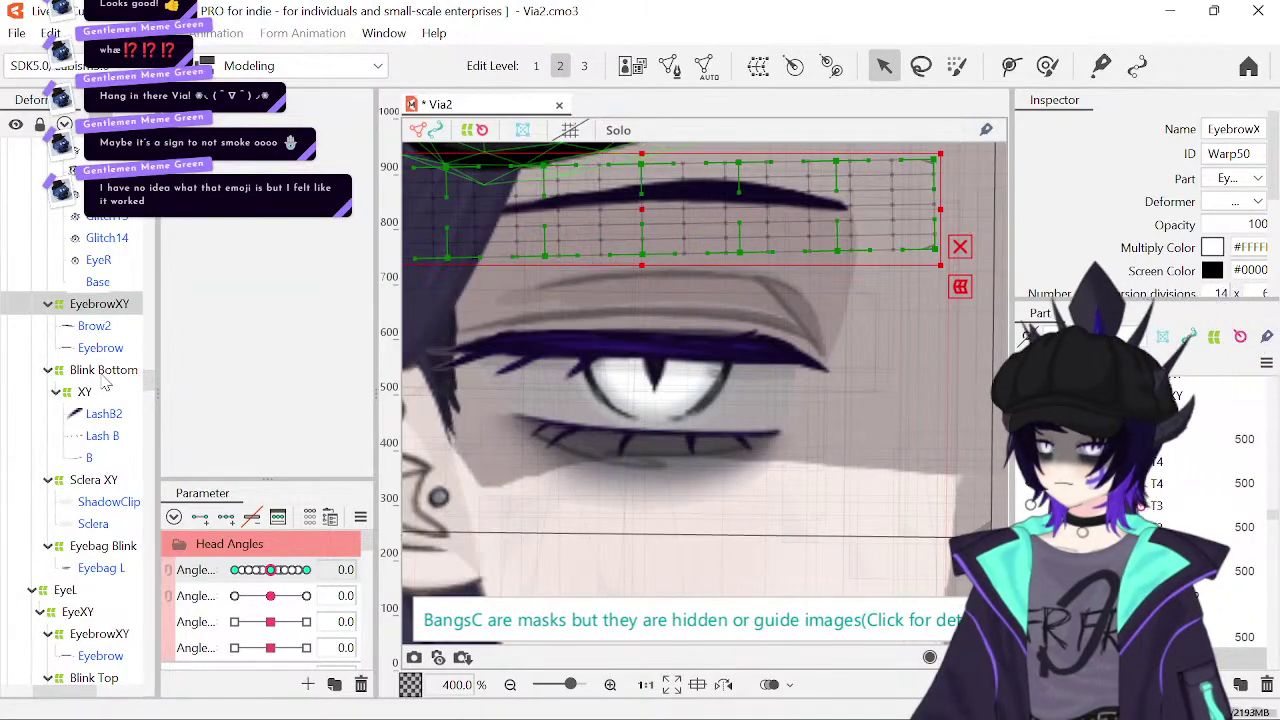
pyautogui.scroll(10, 112, 497)
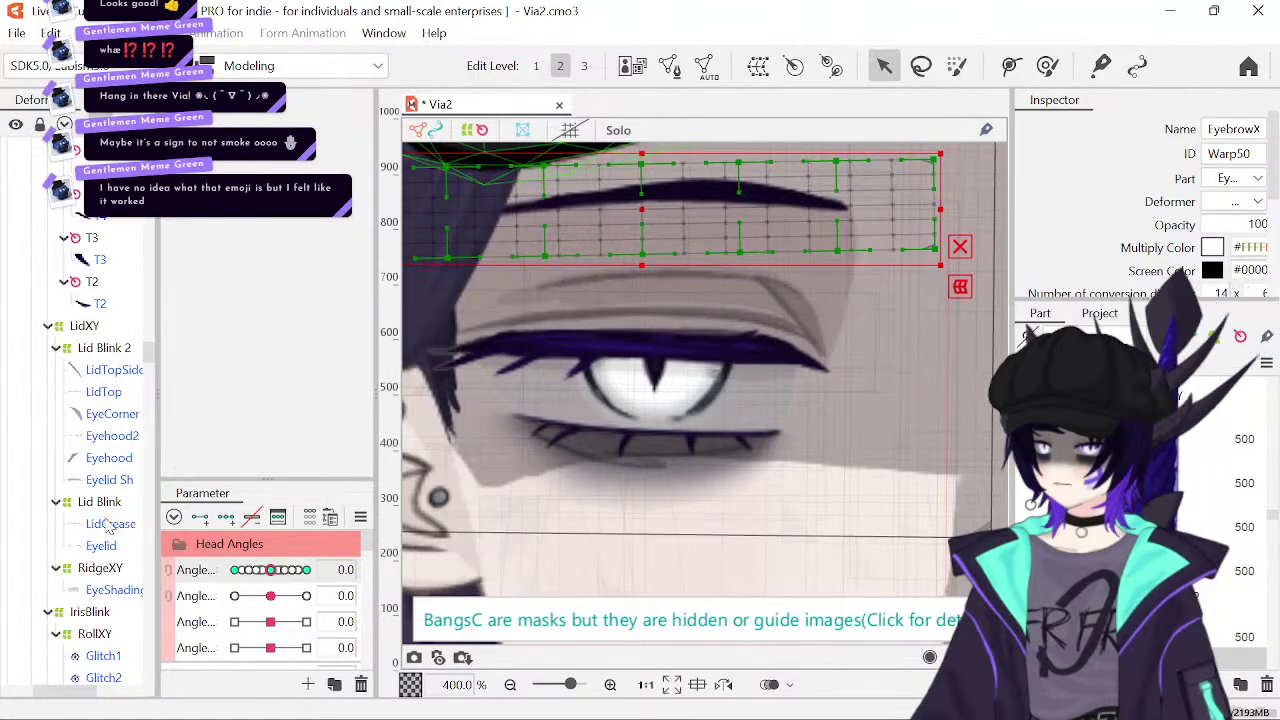
pyautogui.click(100, 509)
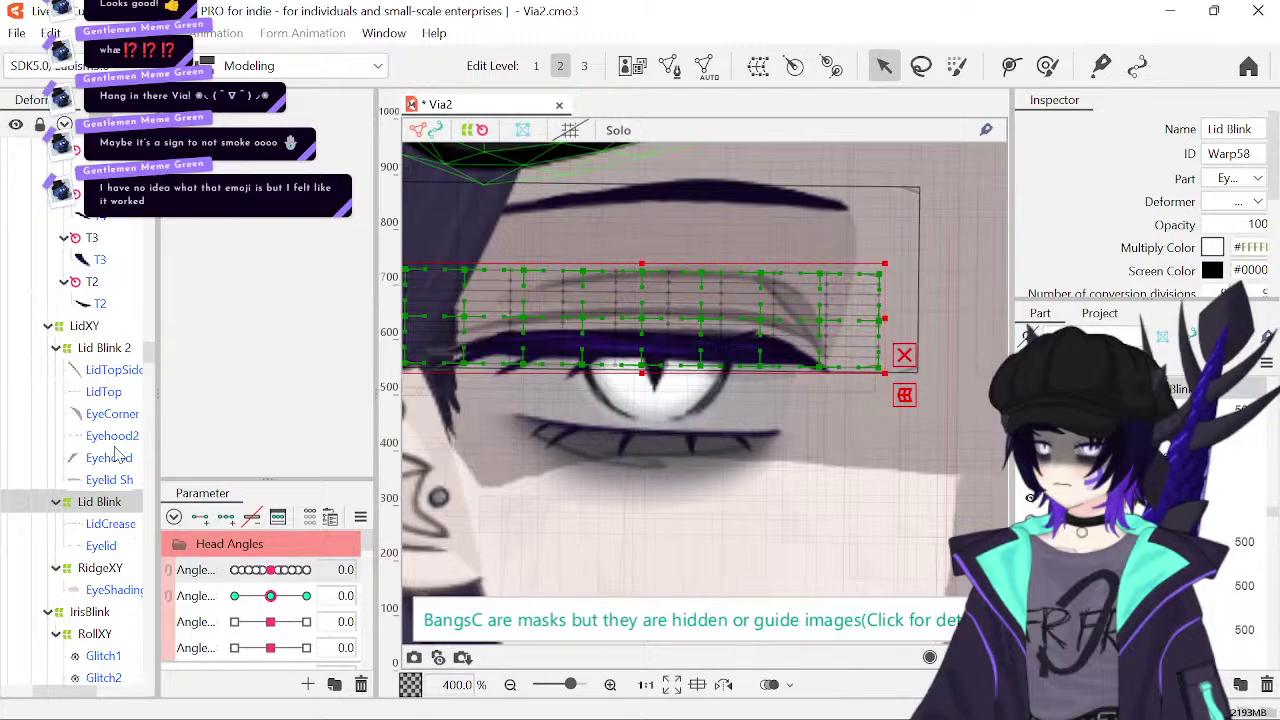
pyautogui.scroll(5, 112, 425)
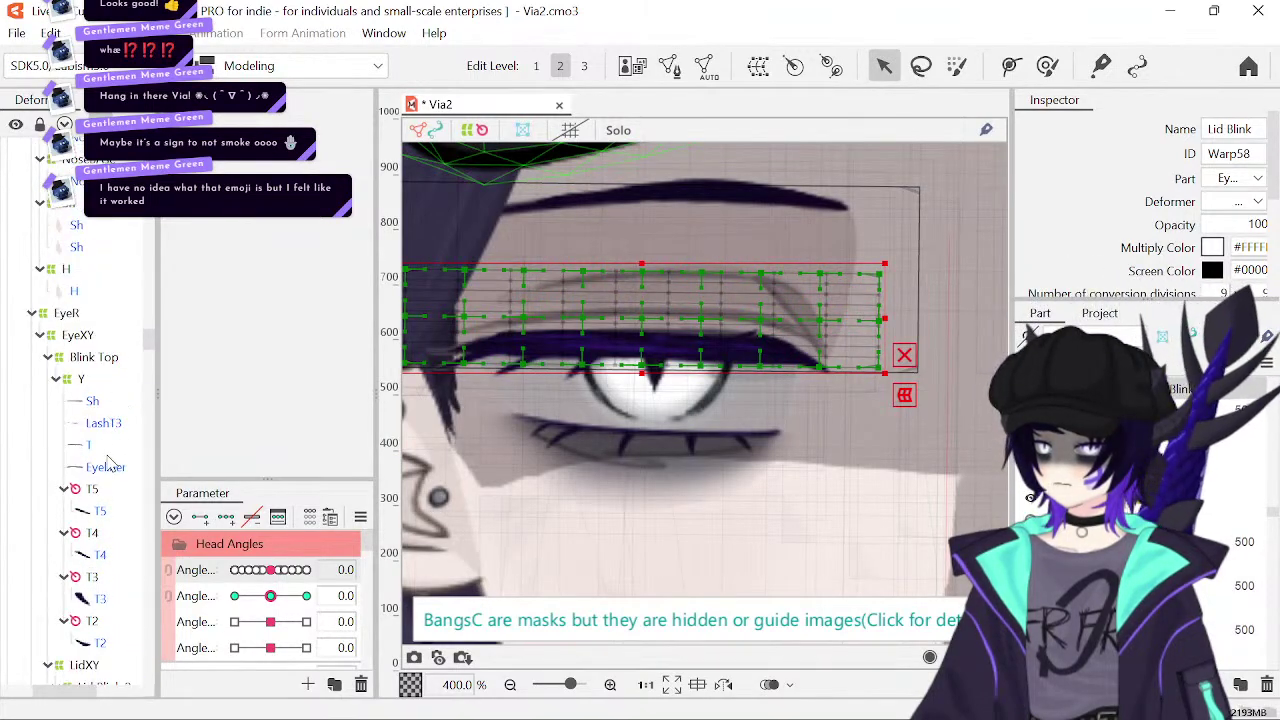
pyautogui.click(104, 467)
pyautogui.click(105, 446)
pyautogui.click(104, 428)
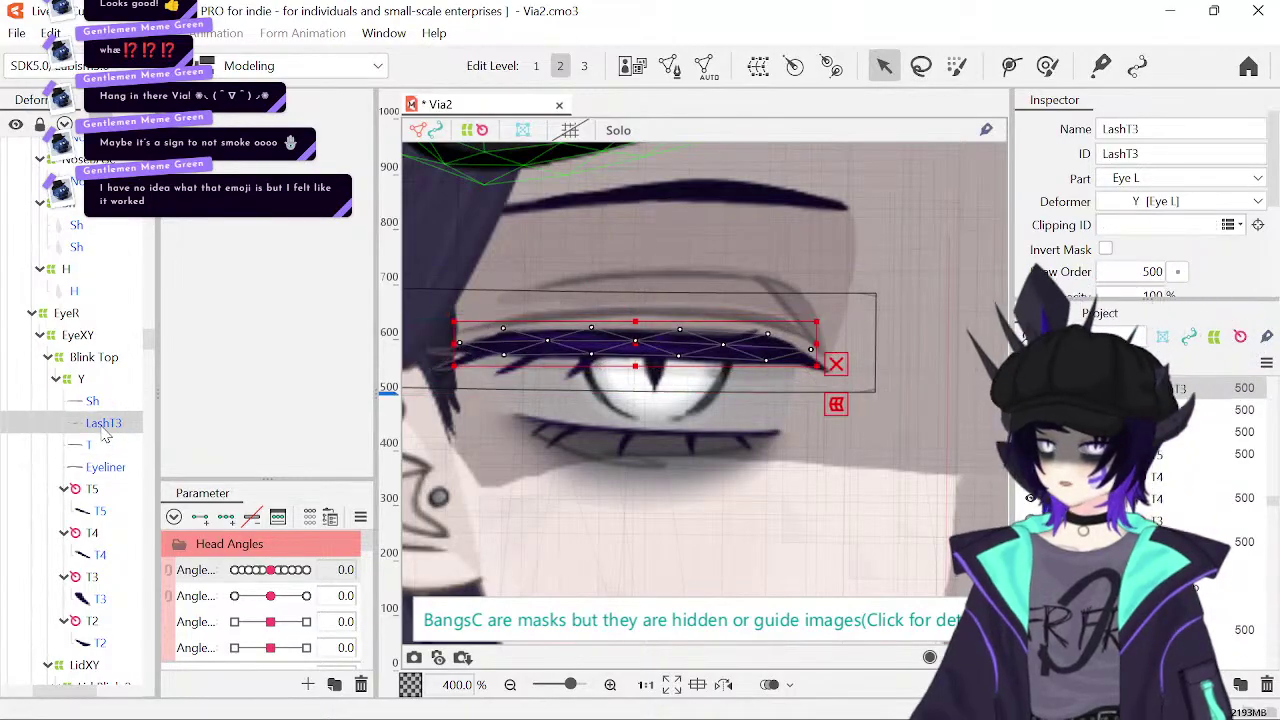
pyautogui.click(81, 386)
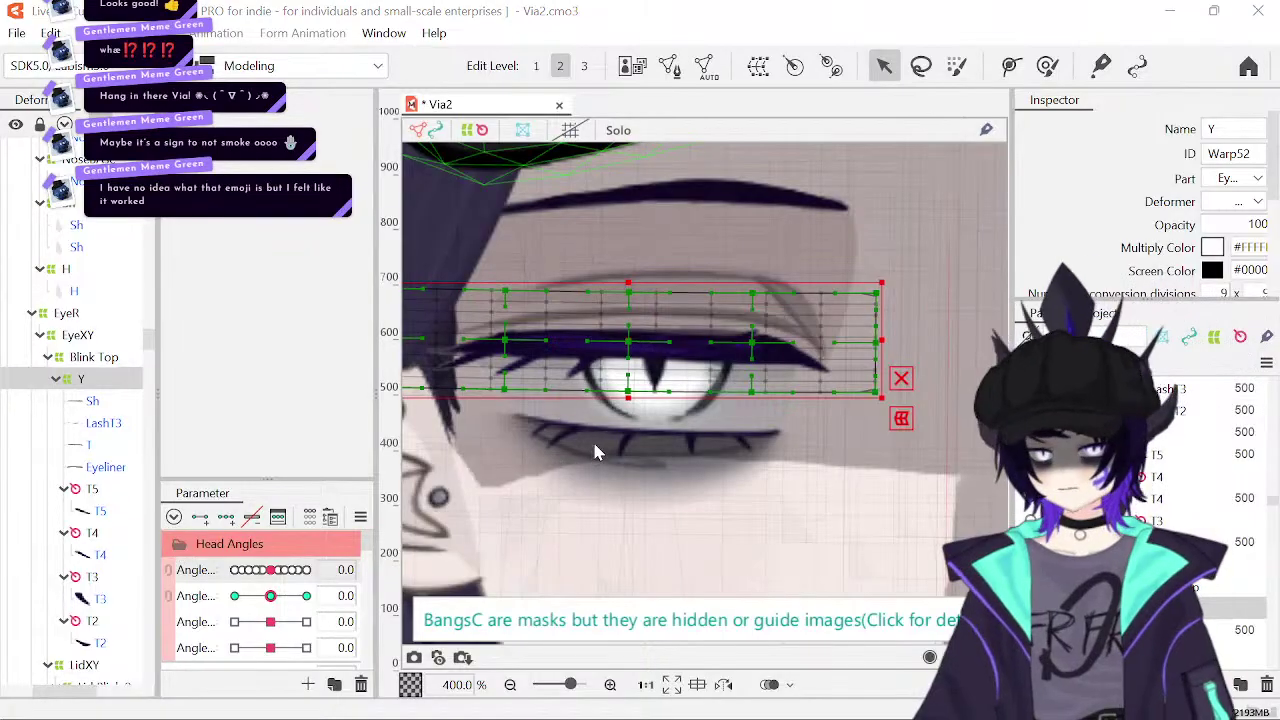
pyautogui.click(630, 440)
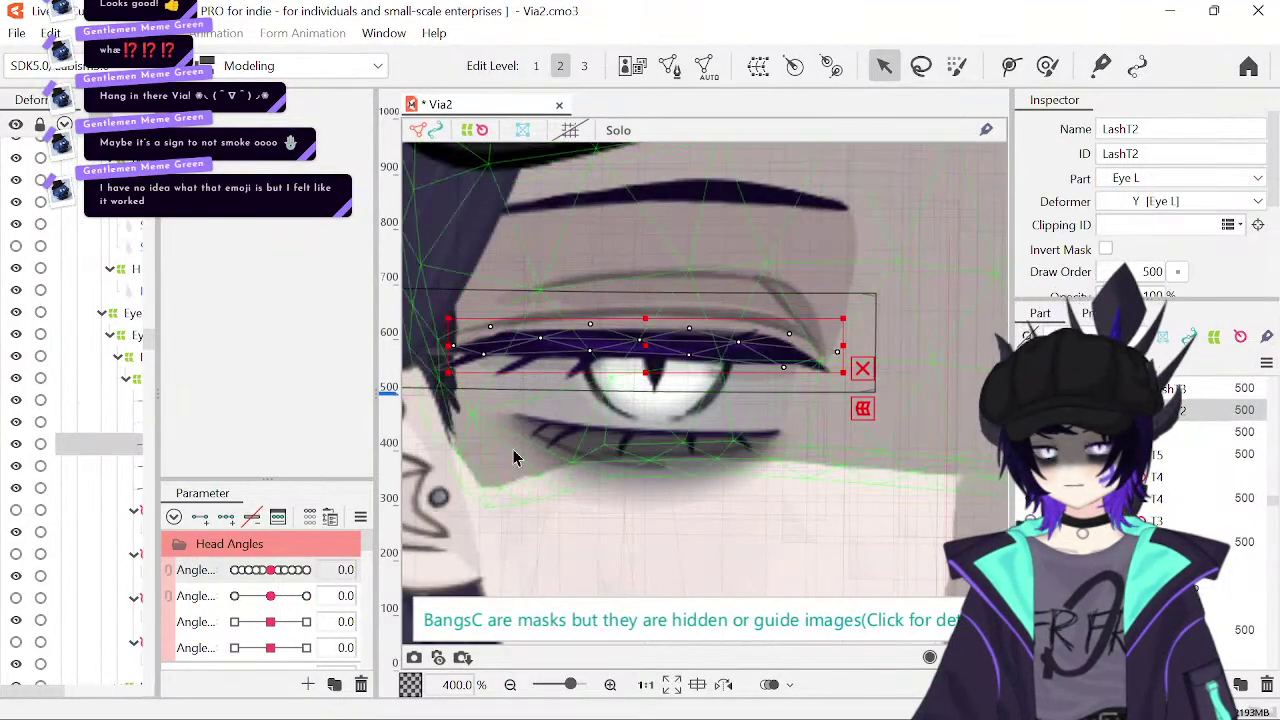
# - Check how the upper lashes follow the head turn with the first head angle at 50 and about -6.9
pyautogui.moveTo(268, 570); pyautogui.dragTo(298, 570)
pyautogui.click(735, 449)
pyautogui.moveTo(735, 449); pyautogui.dragTo(490, 426)
pyautogui.moveTo(296, 570); pyautogui.dragTo(322, 571)
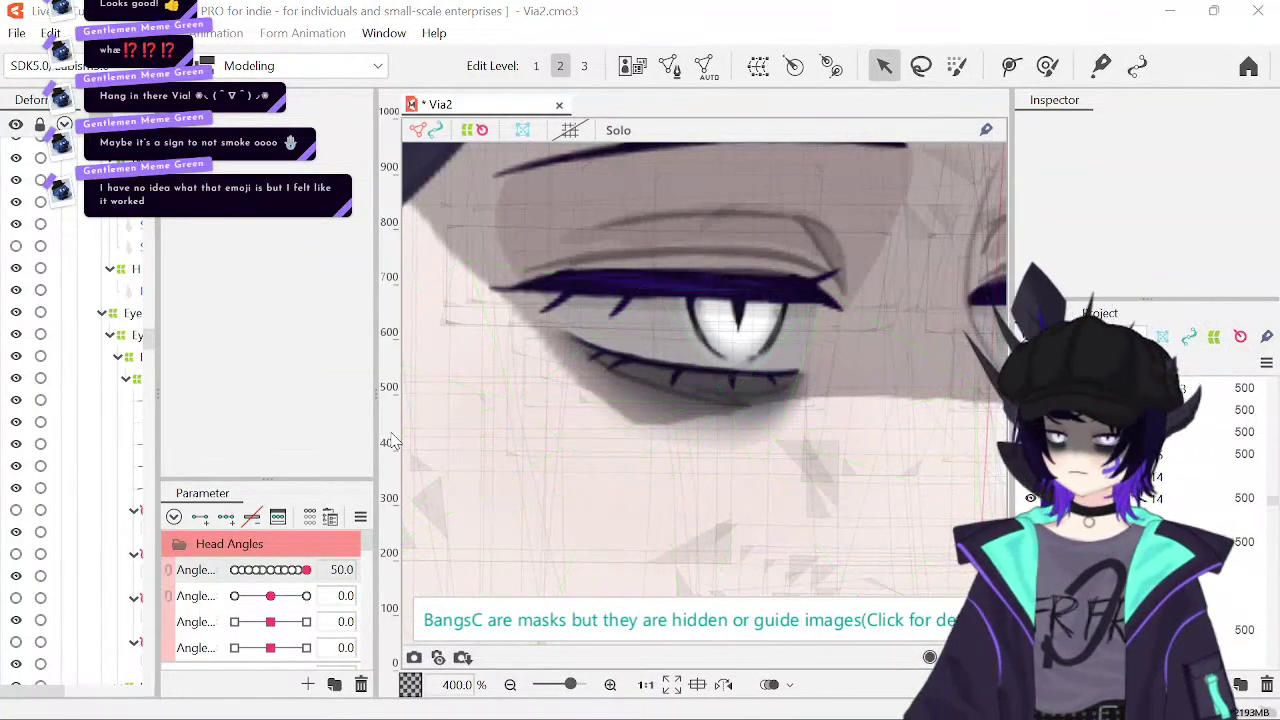
pyautogui.click(268, 575)
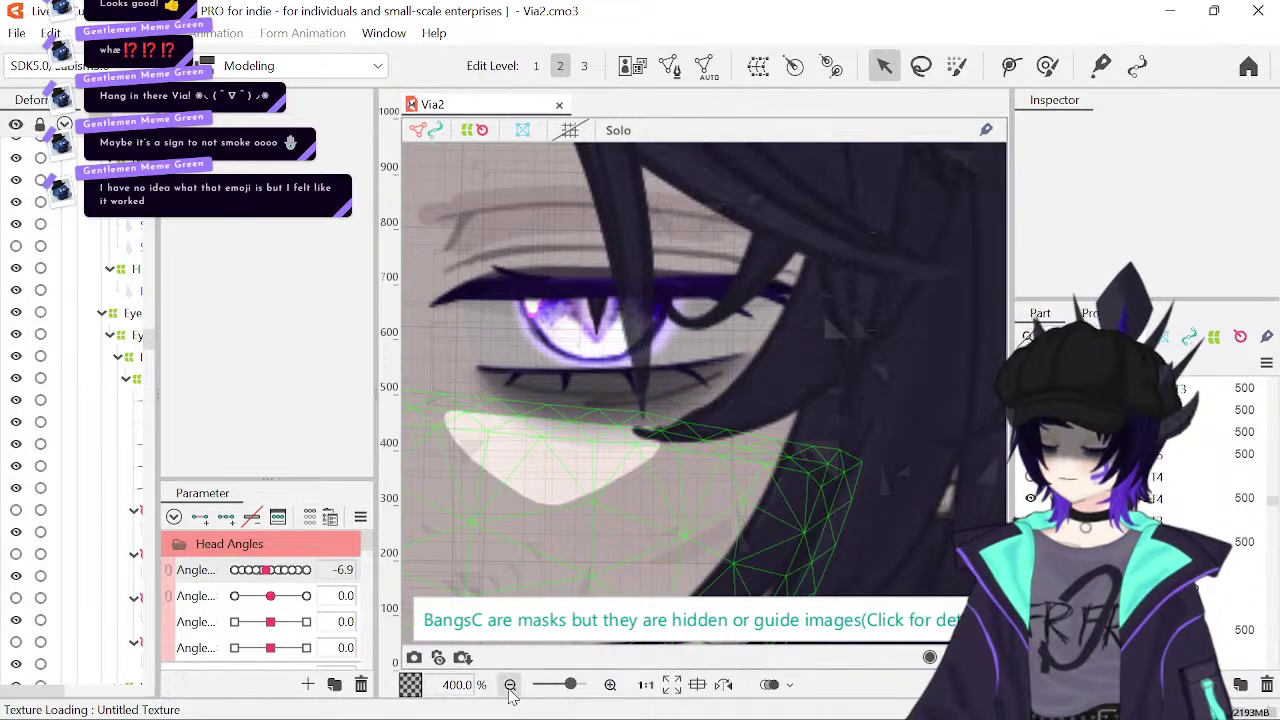
# - Compare both eyes with the whole face in view at 150%, and reset the first head angle to 0
pyautogui.click(510, 685)
pyautogui.click(510, 685)
pyautogui.click(510, 685)
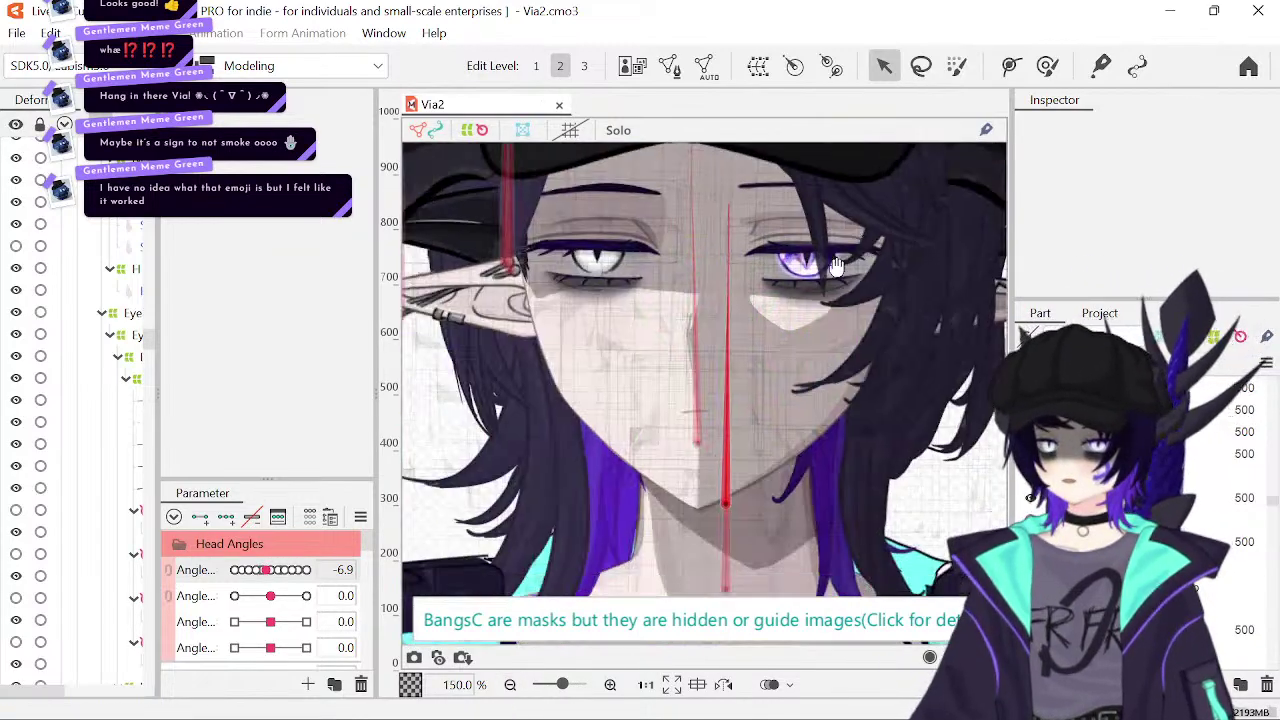
pyautogui.click(350, 570)
pyautogui.write('0')
pyautogui.press('Return')
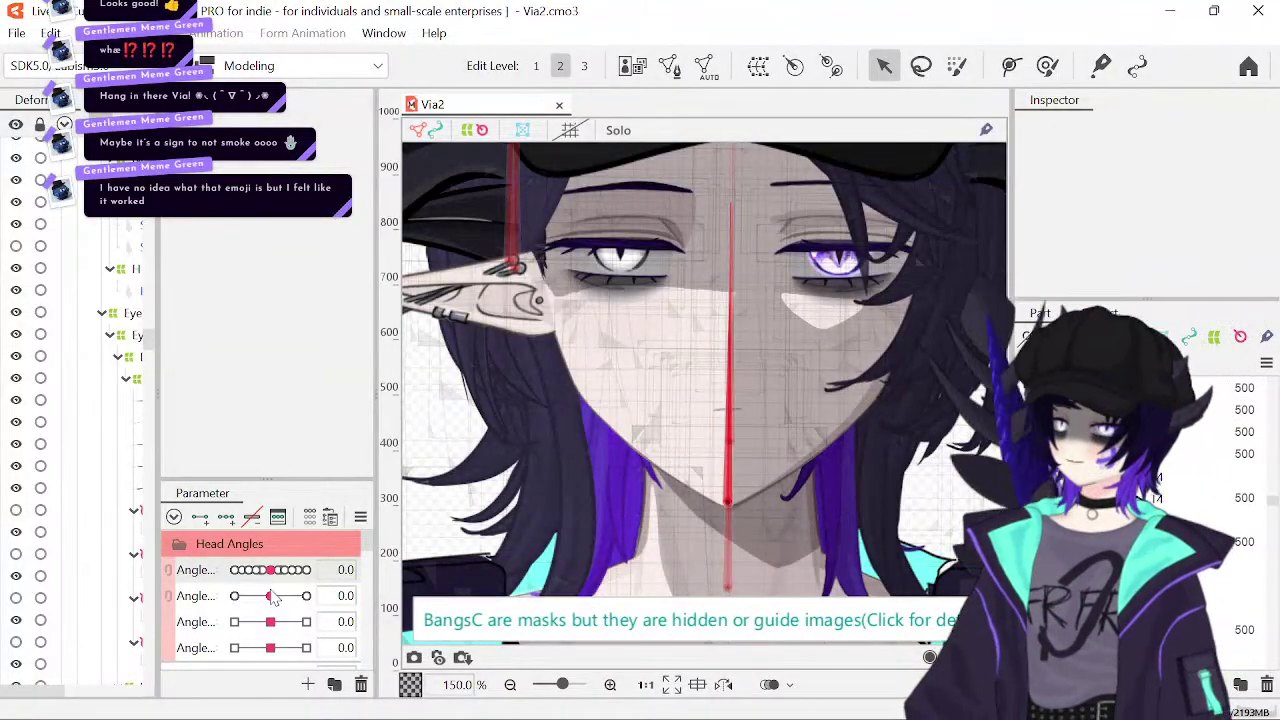
# - Check how the eyes and face follow the second head angle across its range from -30 to 30, ending at -30
pyautogui.click(234, 596)
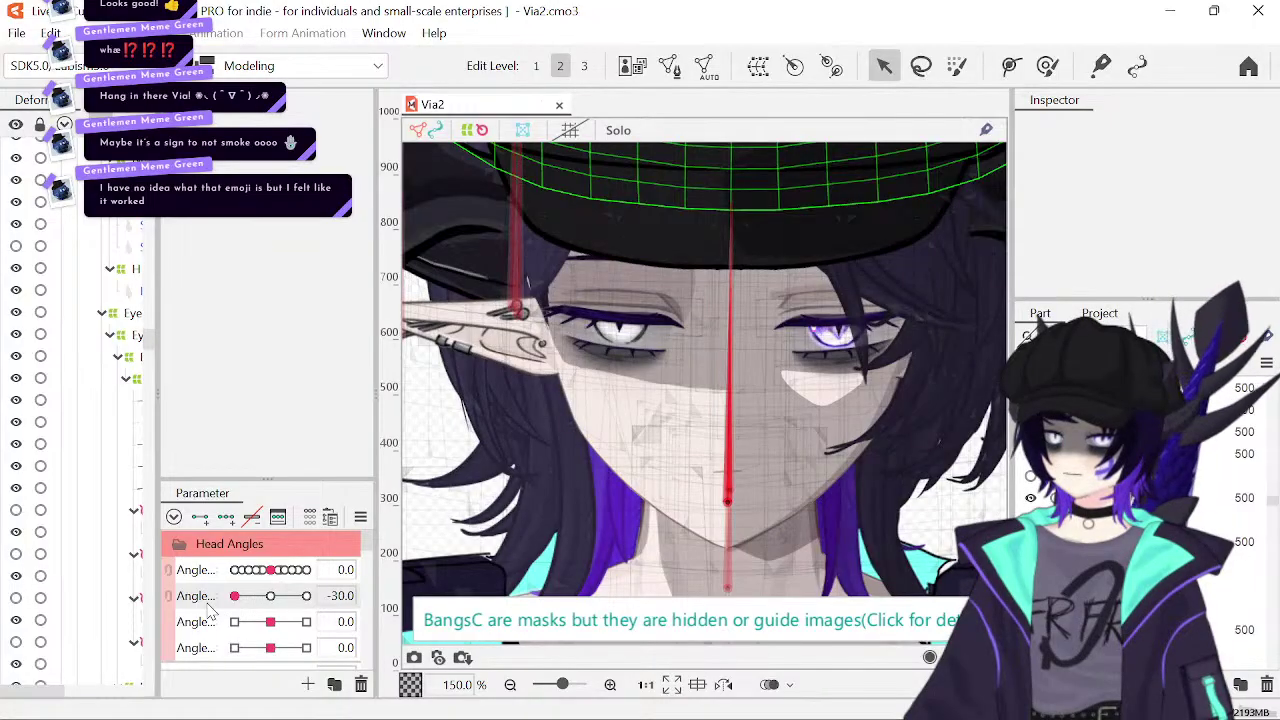
pyautogui.moveTo(226, 606)
pyautogui.mouseDown()
pyautogui.moveTo(270, 606)
pyautogui.moveTo(222, 617)
pyautogui.mouseUp()
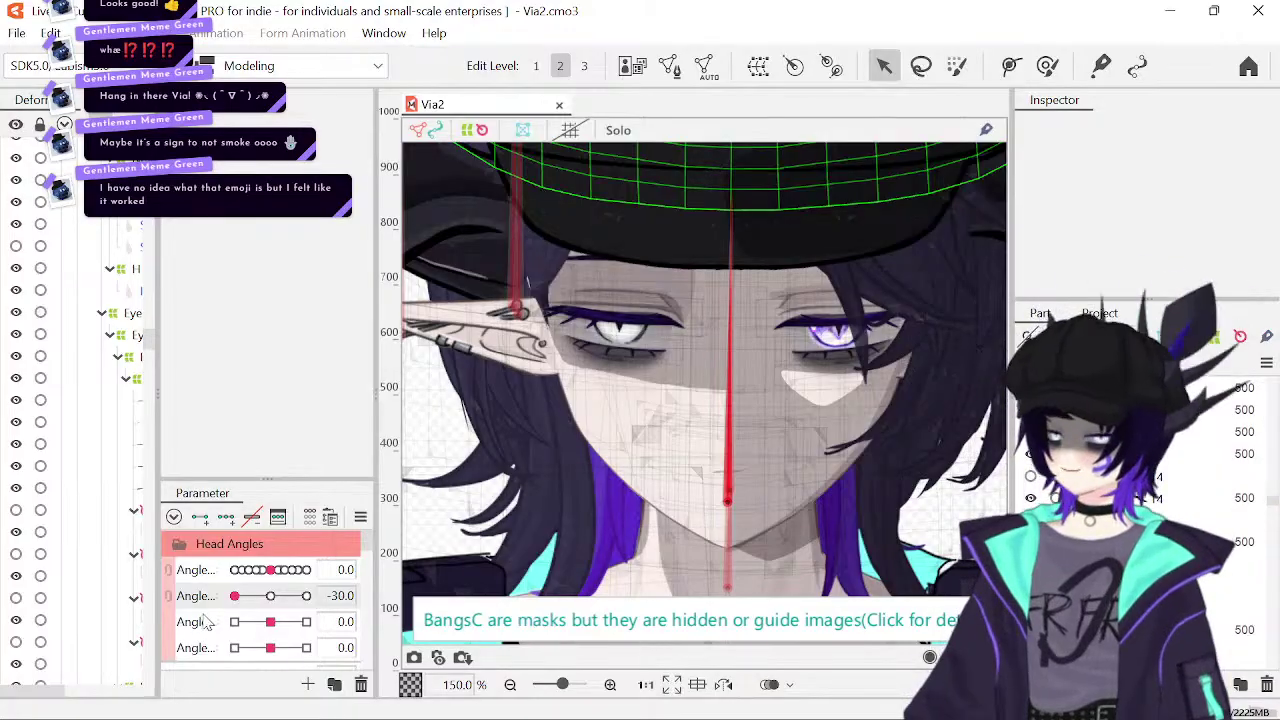
pyautogui.moveTo(228, 622); pyautogui.dragTo(342, 640)
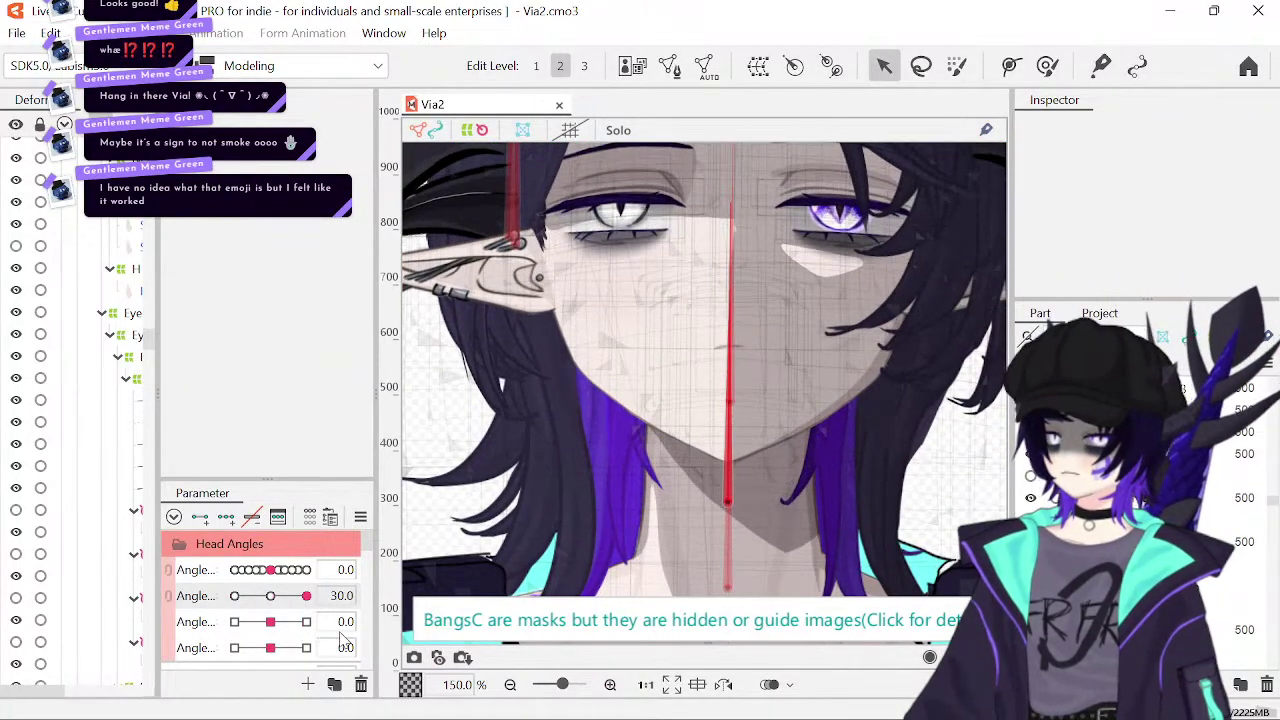
pyautogui.click(271, 596)
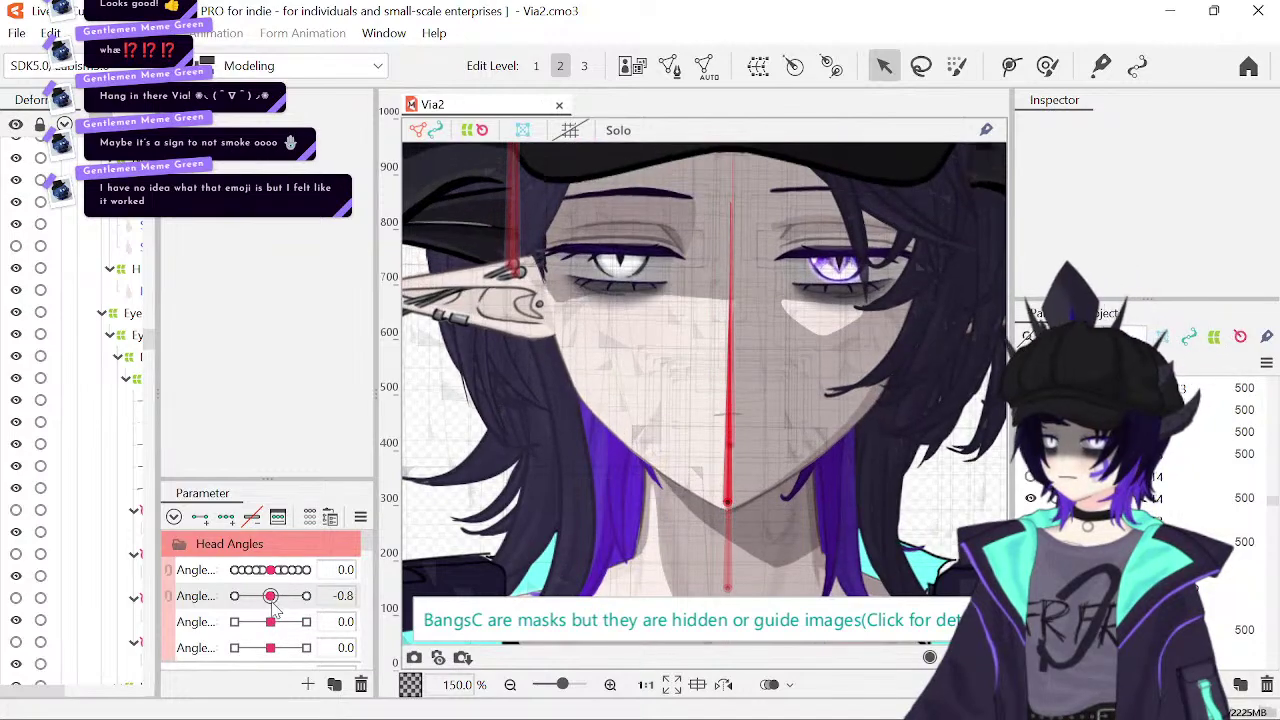
pyautogui.moveTo(271, 597); pyautogui.dragTo(205, 630)
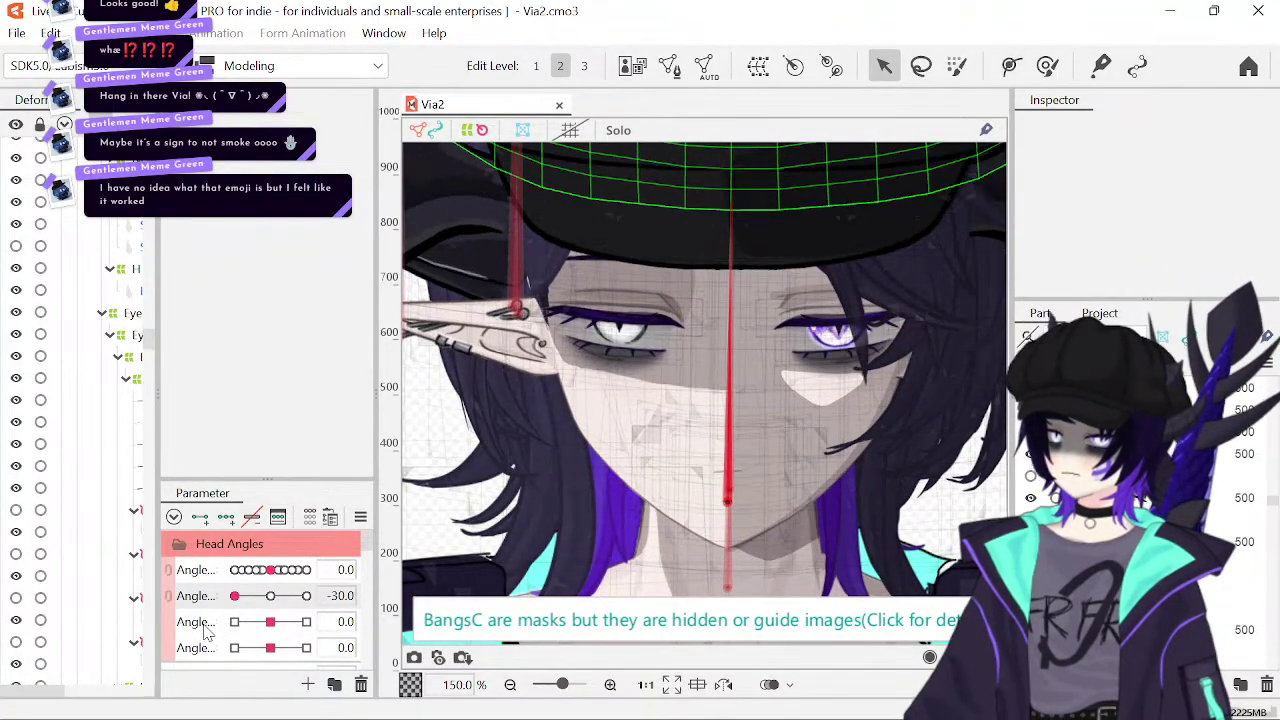
pyautogui.click(272, 596)
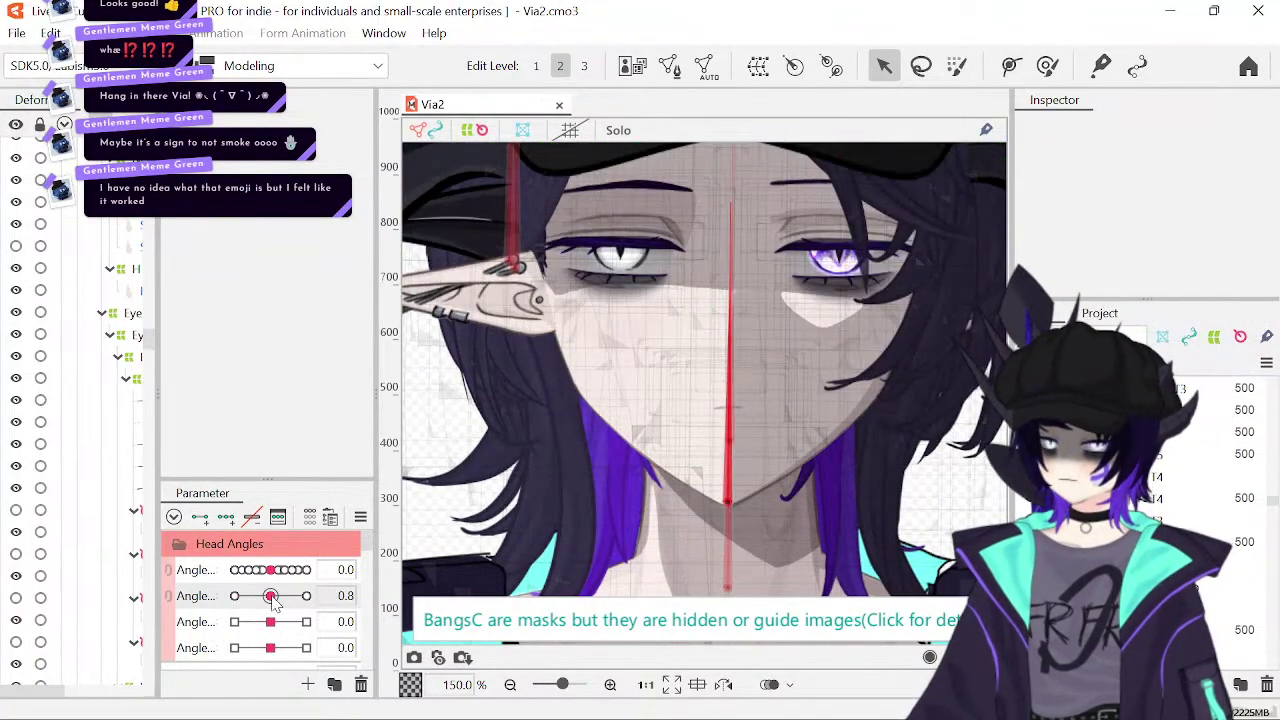
pyautogui.moveTo(272, 596); pyautogui.dragTo(211, 622)
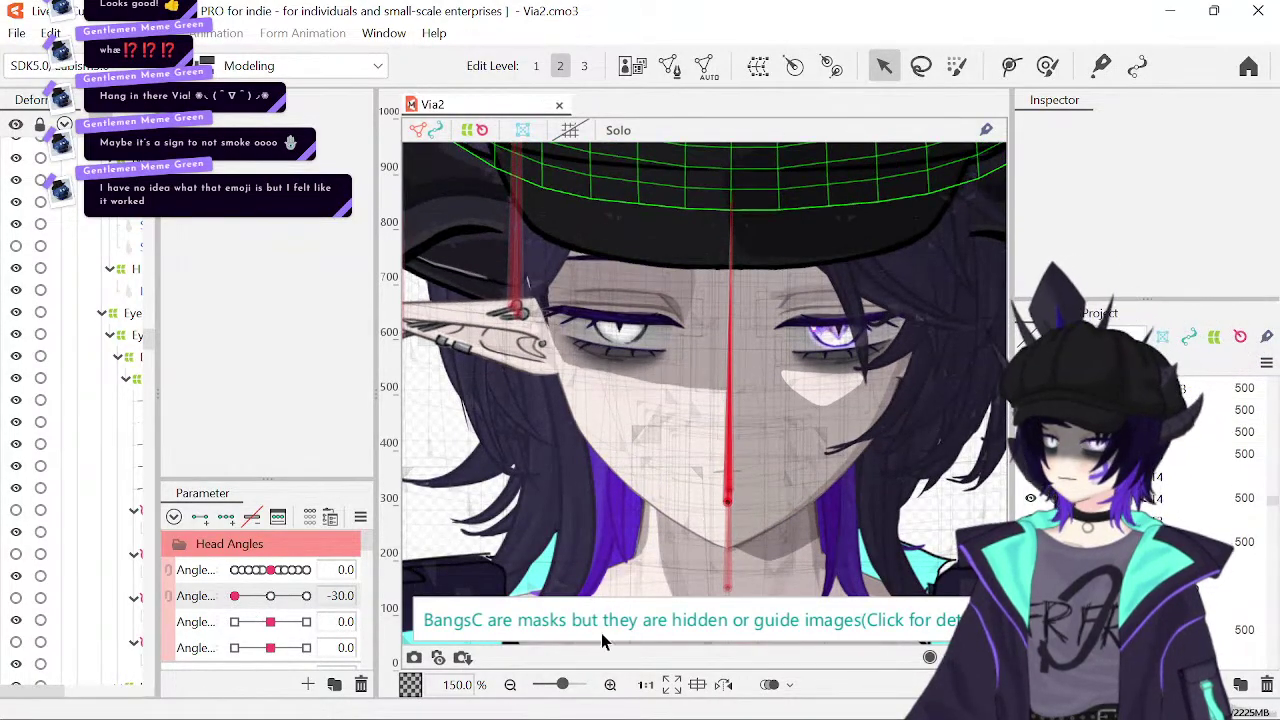
# - Examine the eye shading and the Lid Blink warp deformer at 400%, moving the second head angle to about -9.2
pyautogui.click(683, 543)
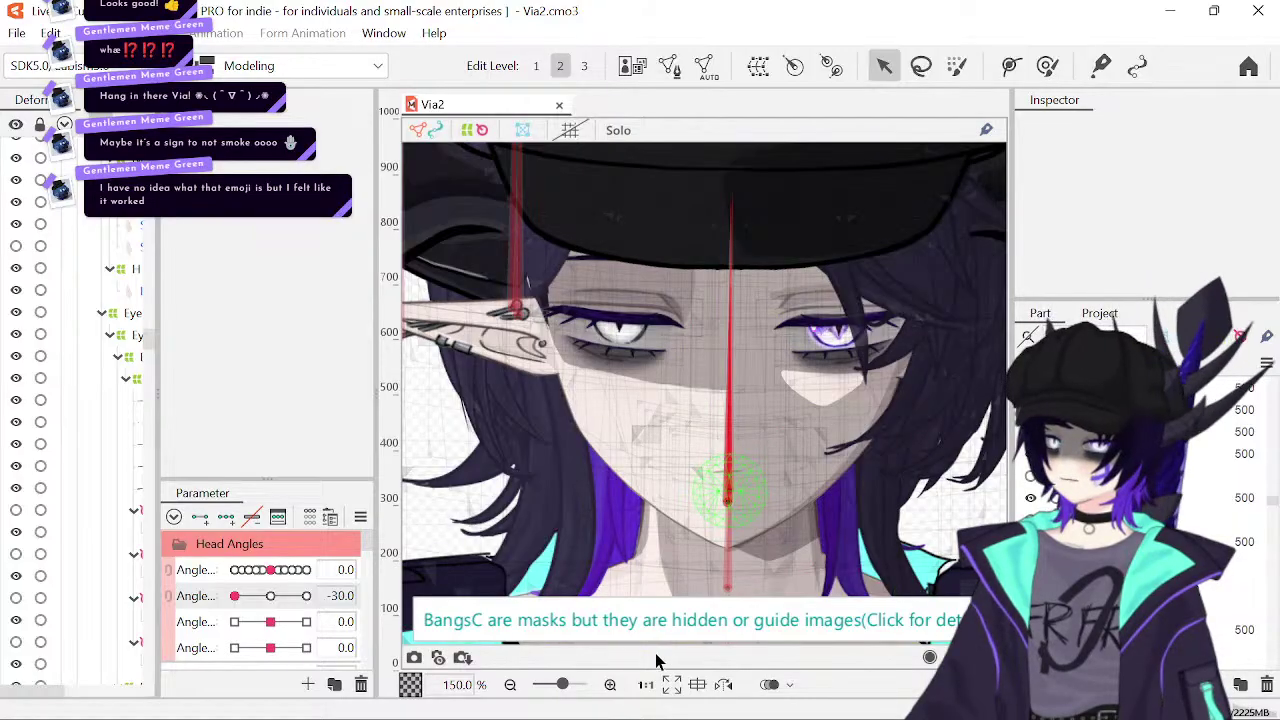
pyautogui.click(610, 684)
pyautogui.click(610, 684)
pyautogui.click(610, 684)
pyautogui.moveTo(698, 527); pyautogui.dragTo(762, 578)
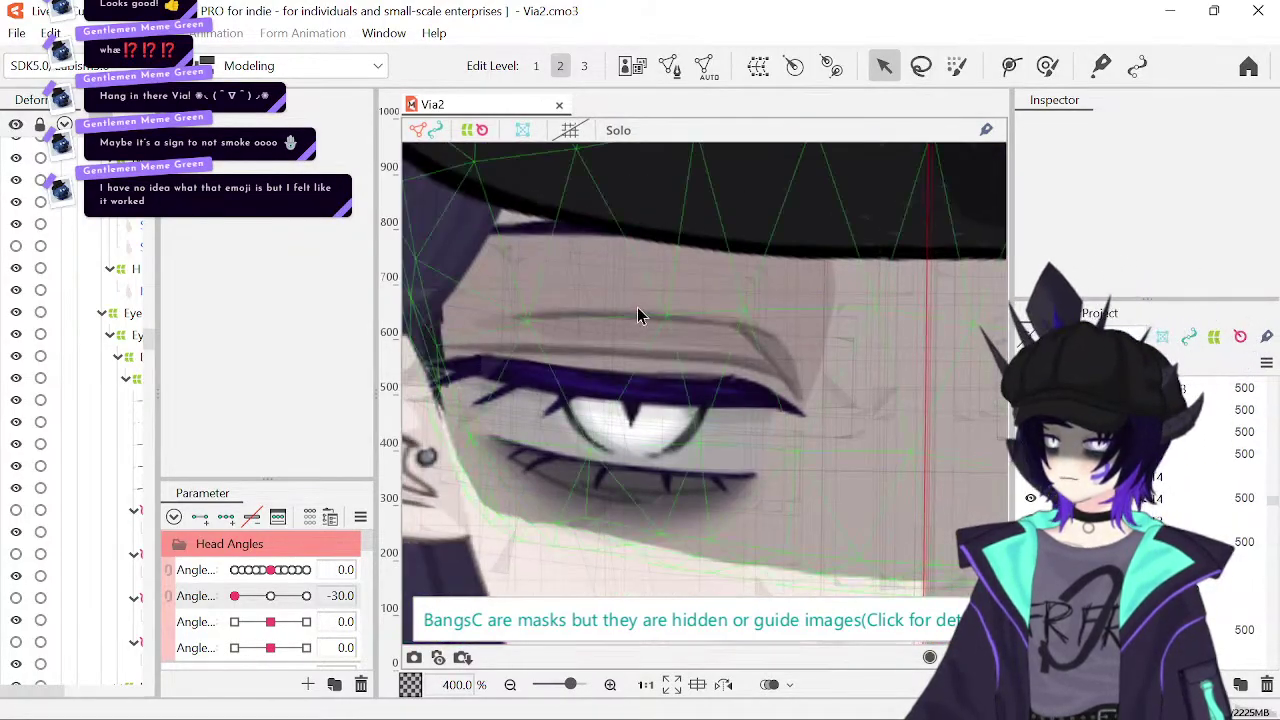
pyautogui.click(559, 261)
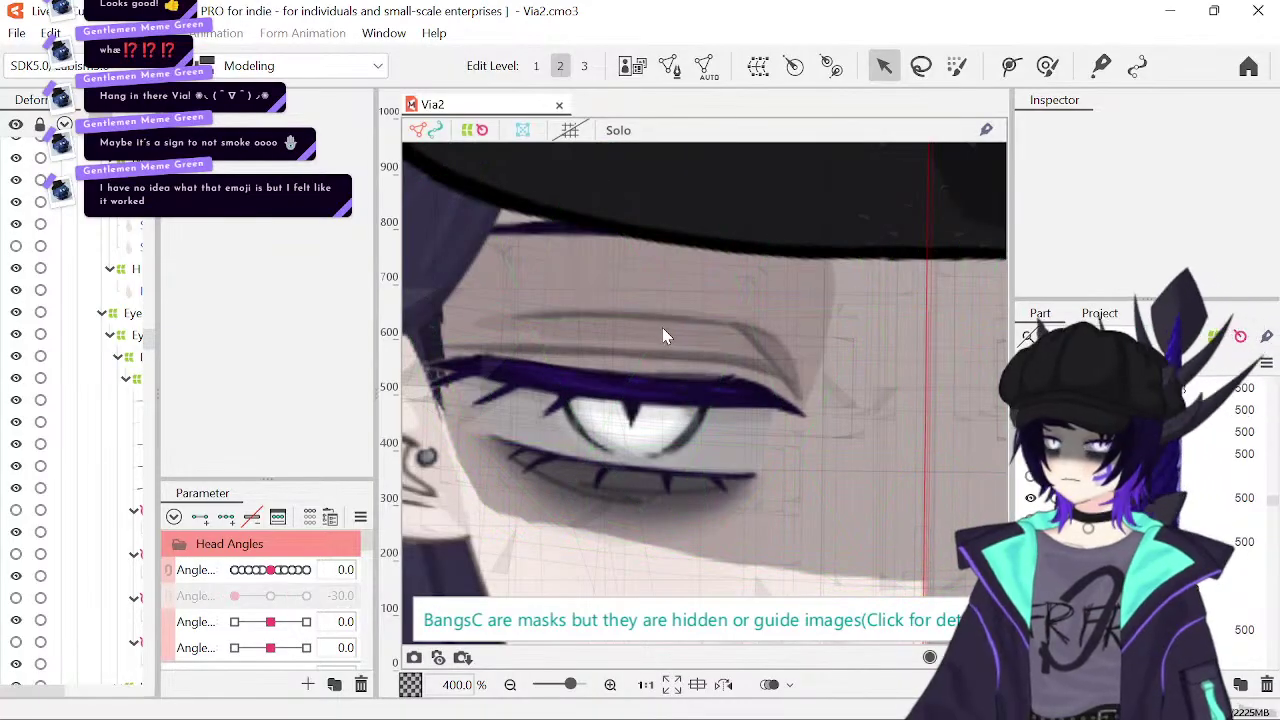
pyautogui.click(838, 425)
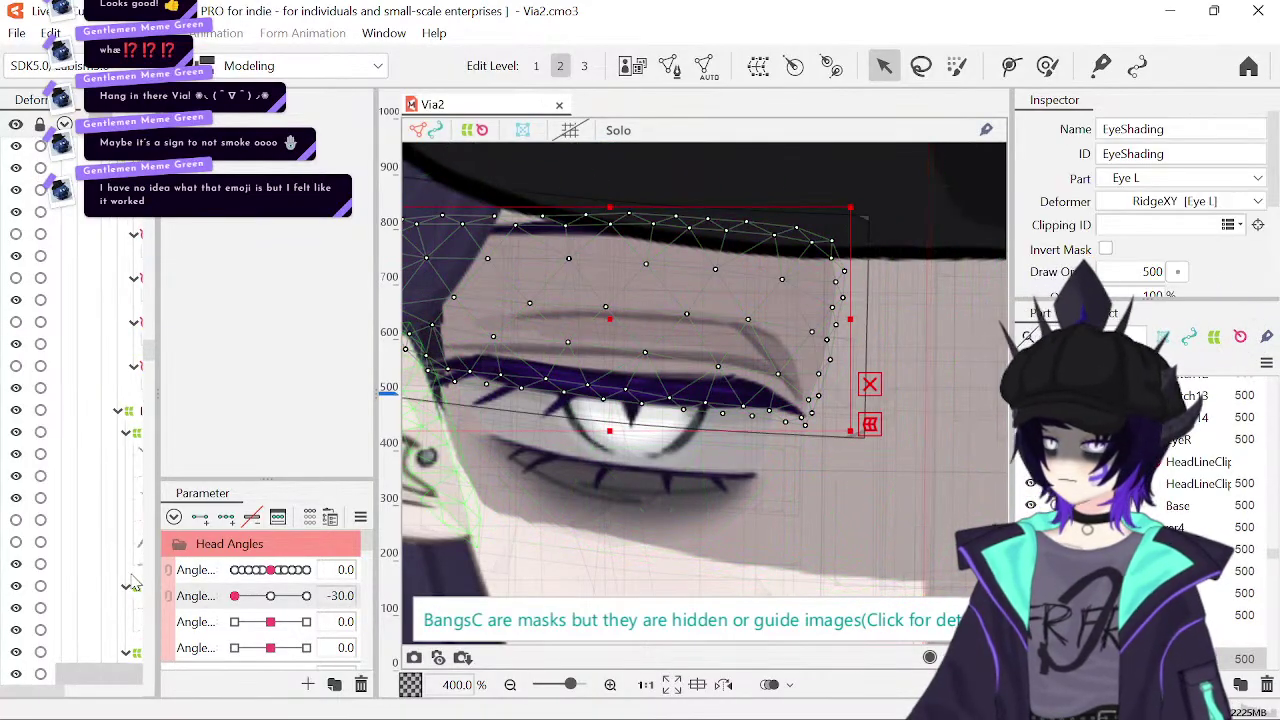
pyautogui.click(71, 587)
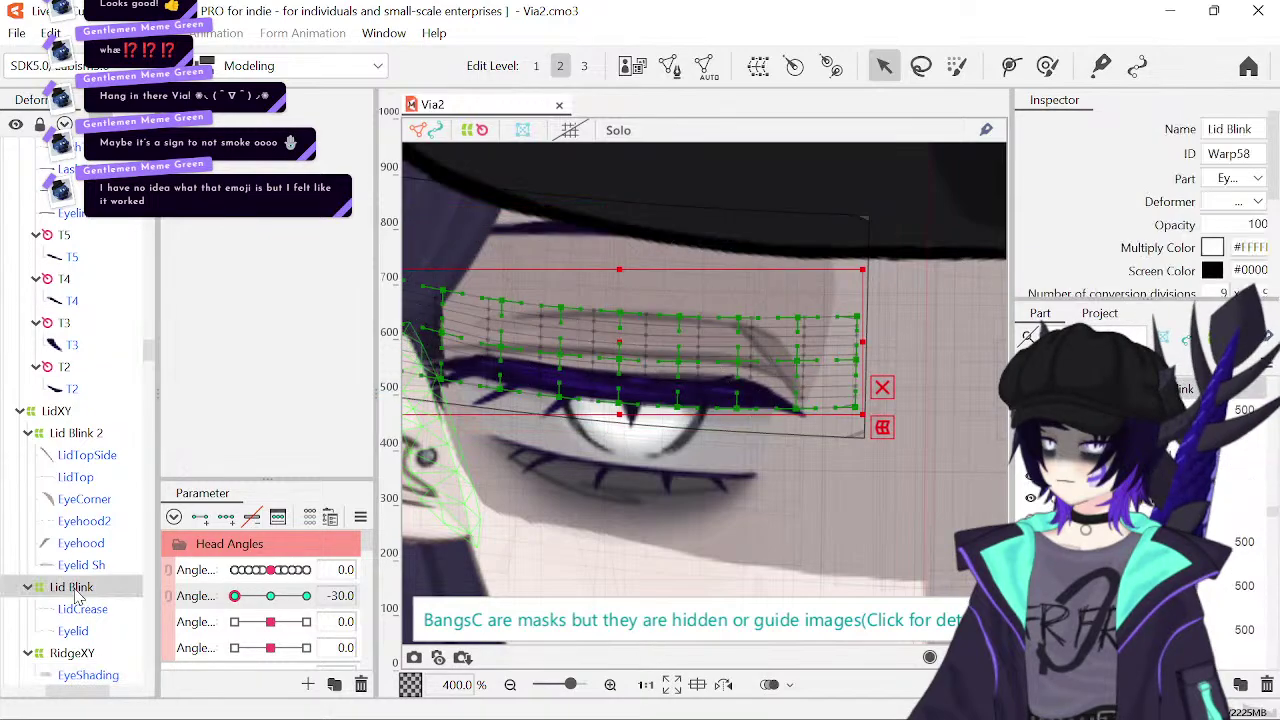
pyautogui.moveTo(234, 595); pyautogui.dragTo(265, 610)
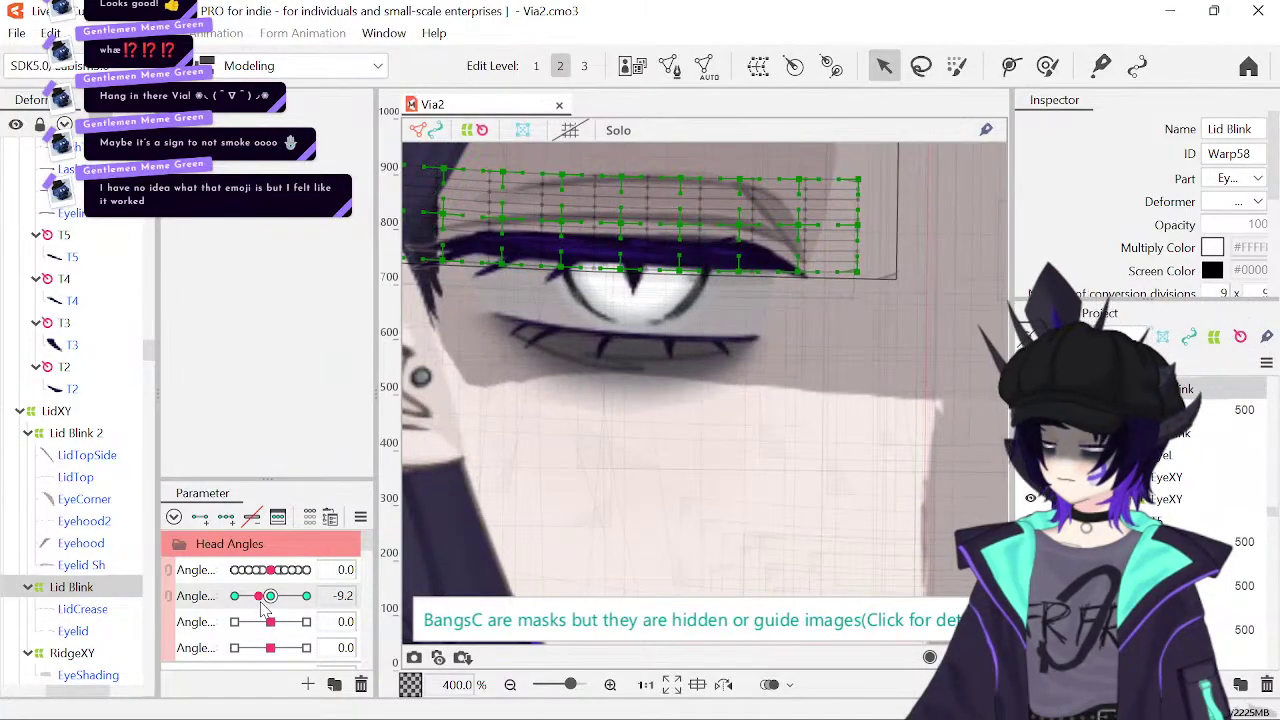
# - Select the LidXY warp deformer and check its fit around the eye with the second head angle near 0 and at -30
pyautogui.click(60, 411)
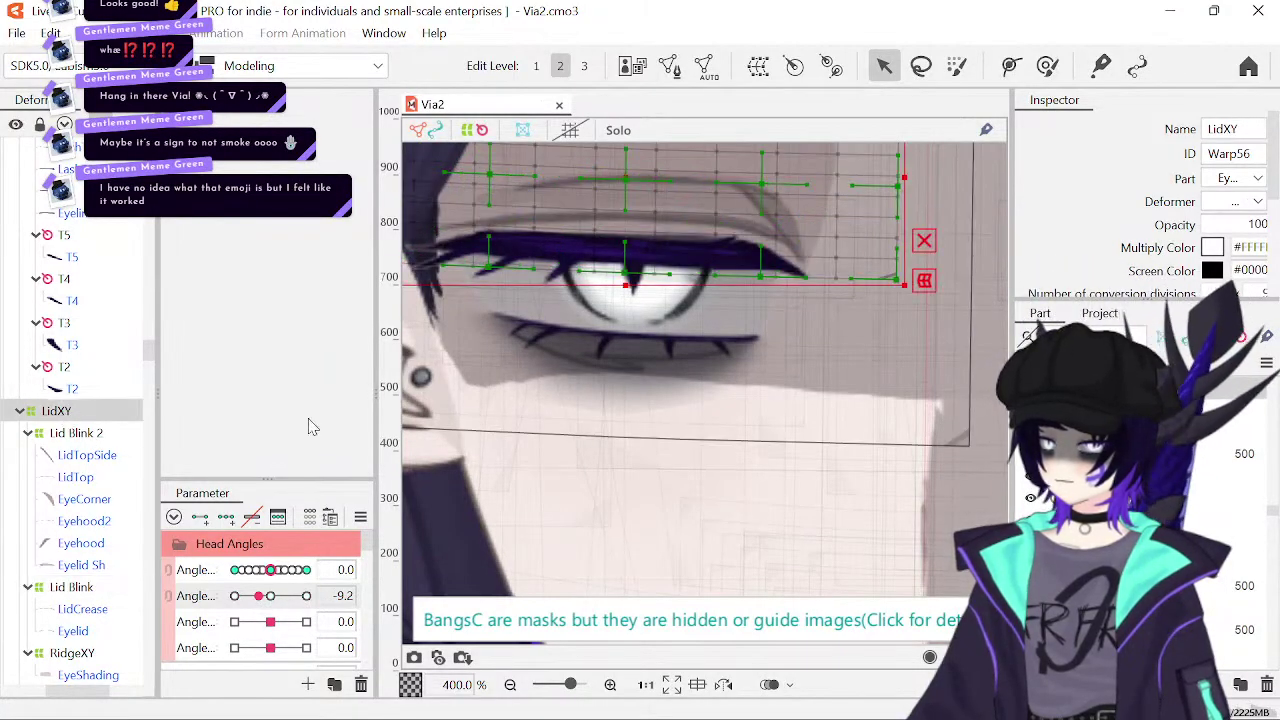
pyautogui.moveTo(698, 368); pyautogui.dragTo(730, 481)
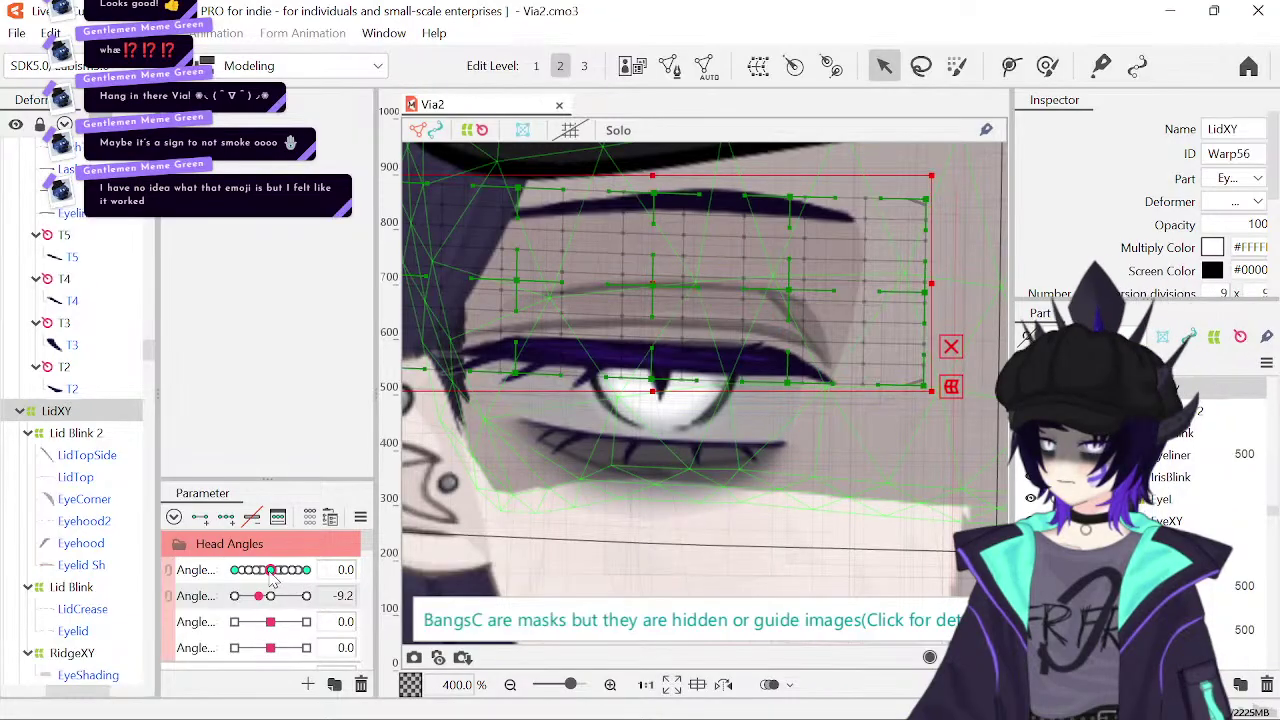
pyautogui.click(272, 594)
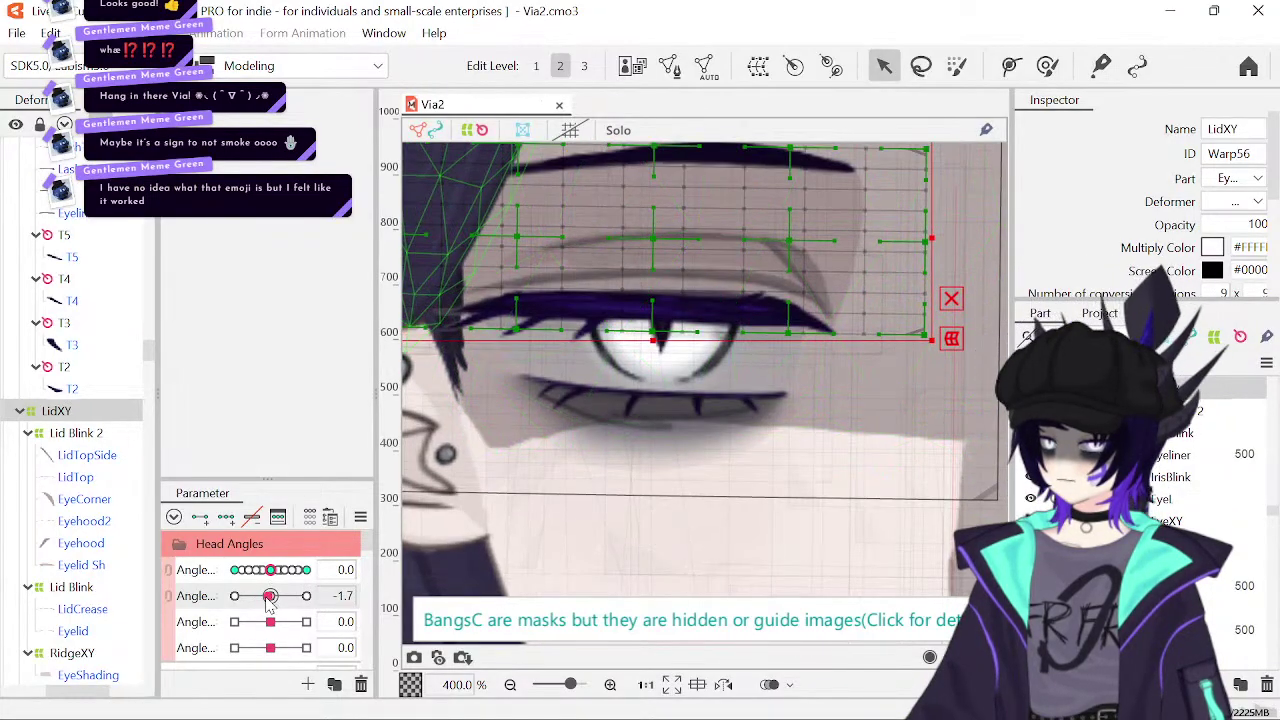
pyautogui.click(246, 596)
pyautogui.moveTo(248, 612)
pyautogui.mouseDown()
pyautogui.moveTo(240, 600)
pyautogui.moveTo(233, 621)
pyautogui.mouseUp()
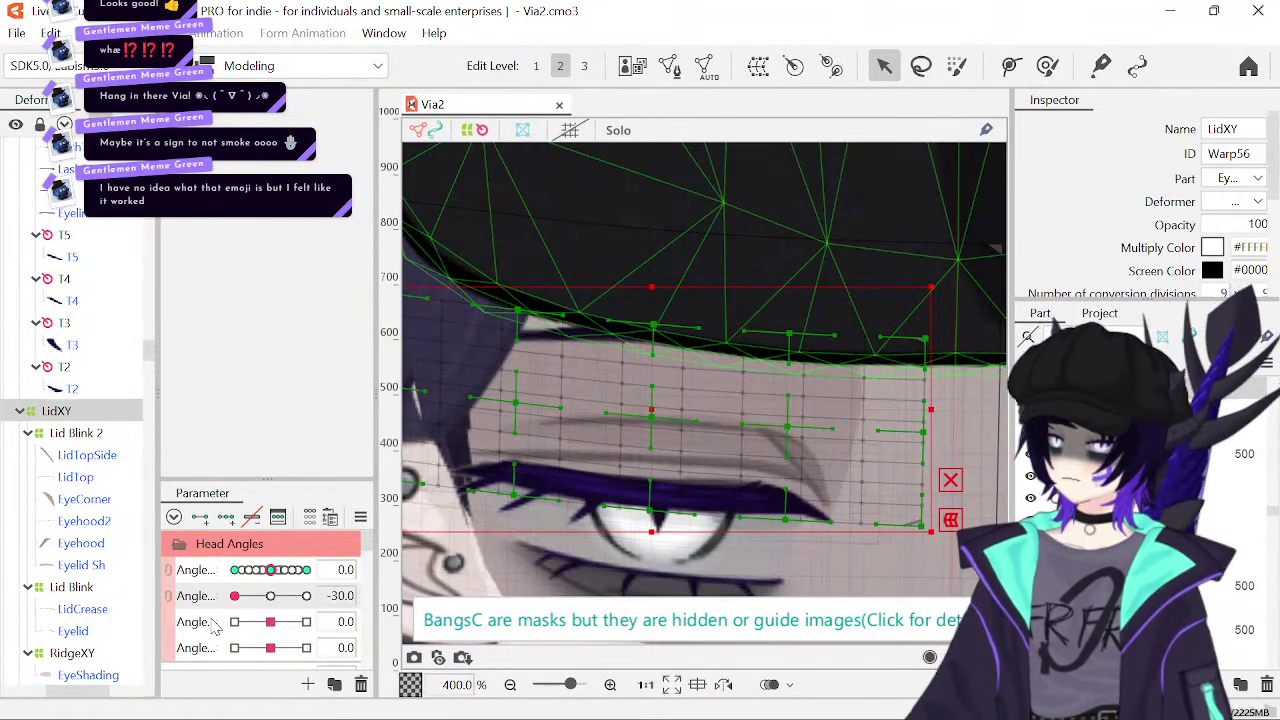
pyautogui.moveTo(633, 428); pyautogui.dragTo(661, 386)
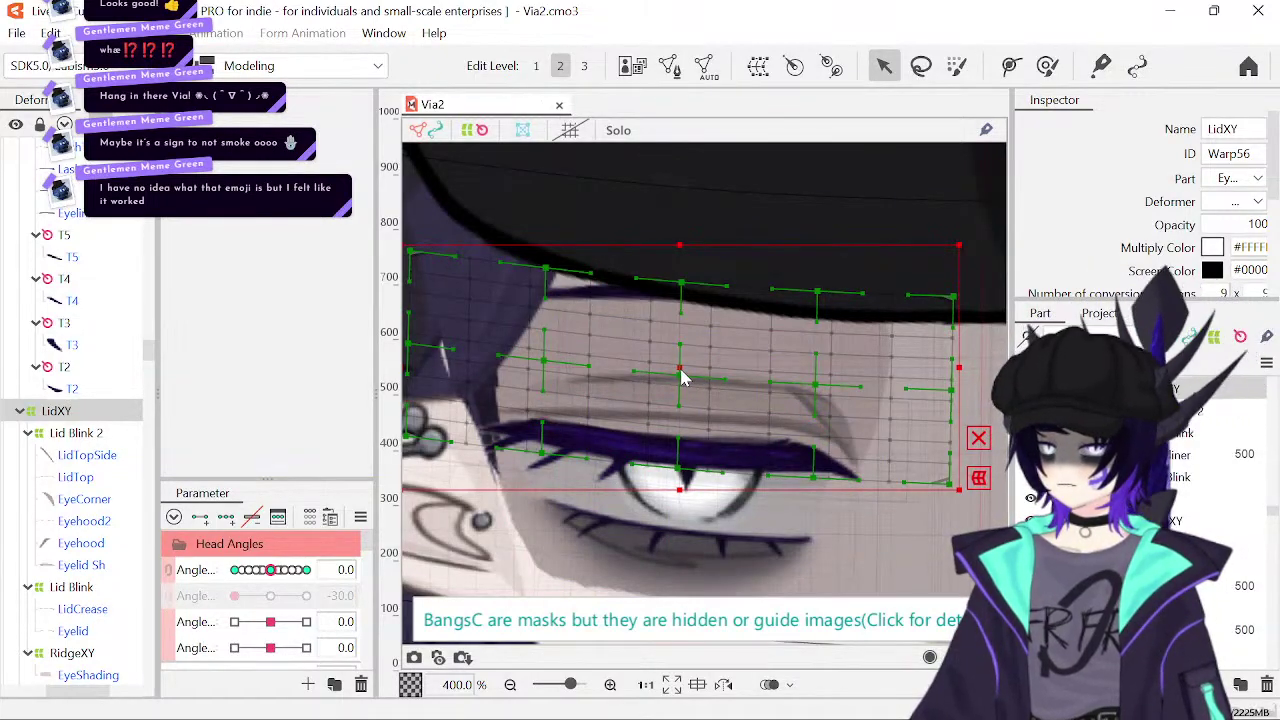
# - Look through the deformer hierarchy from the EyeR group down to the blink deformers of the other eye
pyautogui.scroll(4, 44, 213)
pyautogui.scroll(-8, 75, 393)
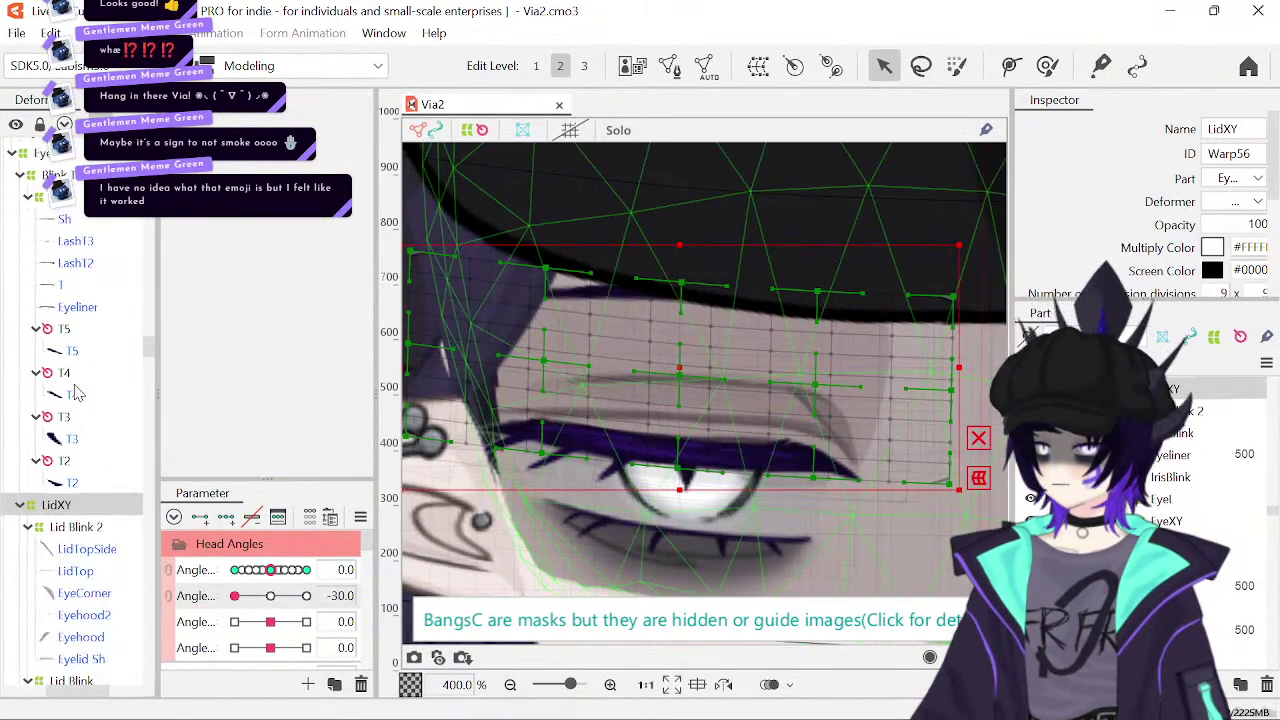
pyautogui.scroll(8, 75, 393)
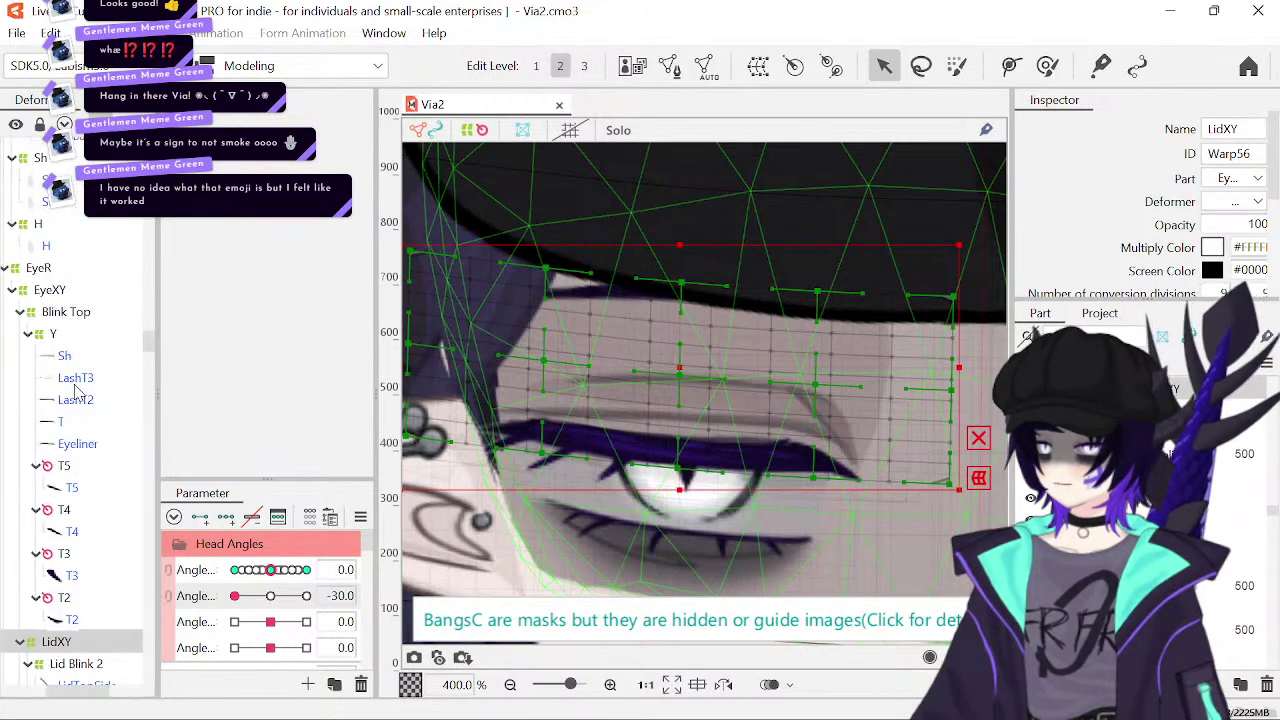
pyautogui.scroll(-2, 75, 393)
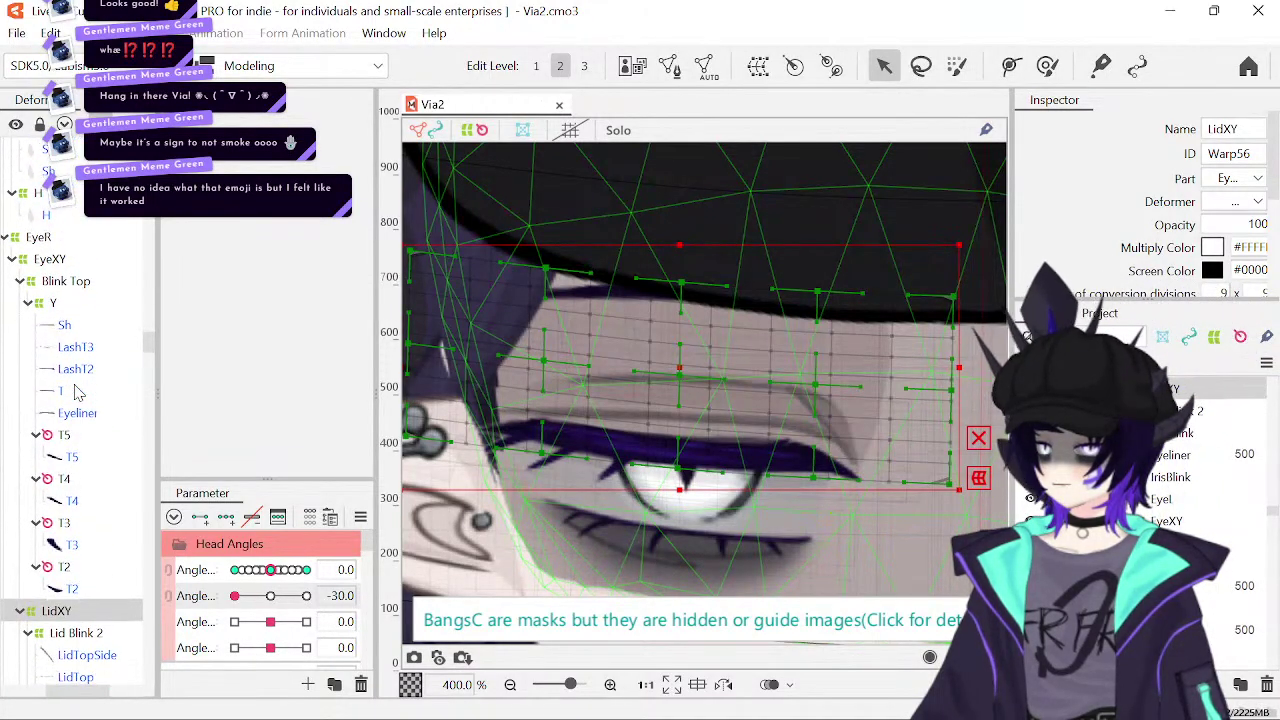
pyautogui.scroll(-5, 75, 393)
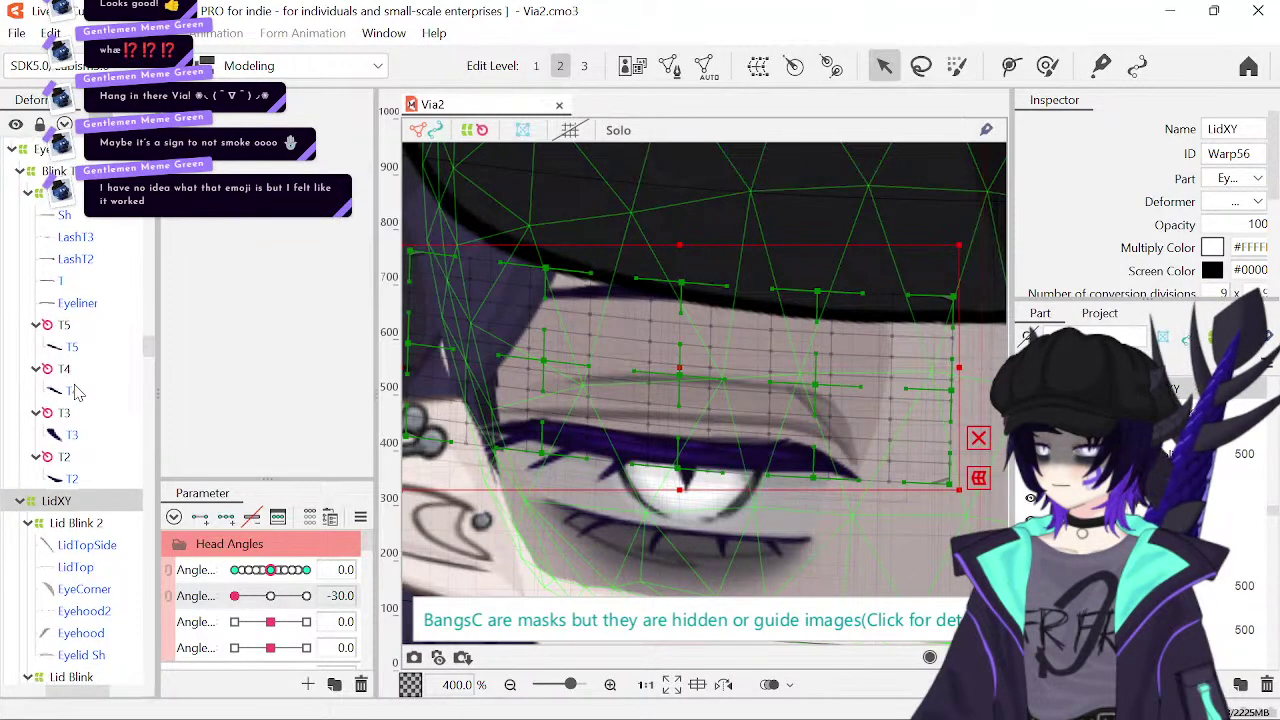
pyautogui.scroll(-10, 75, 393)
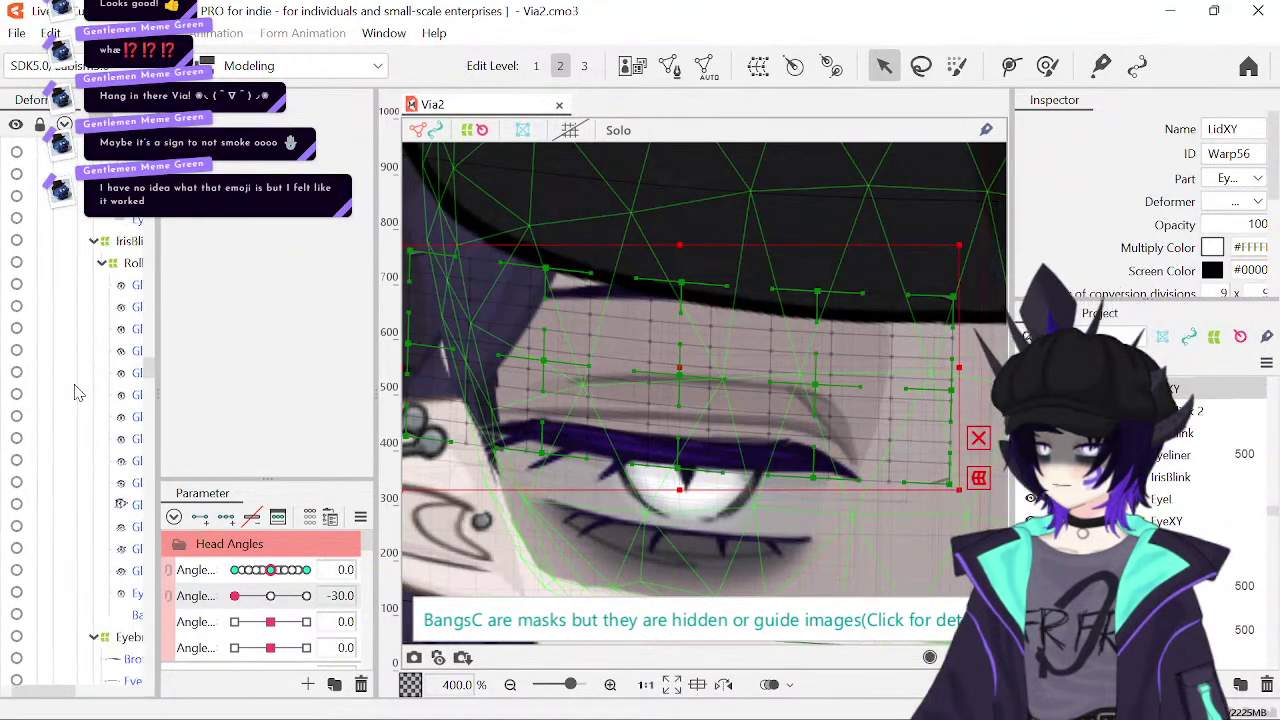
pyautogui.scroll(-11, 75, 393)
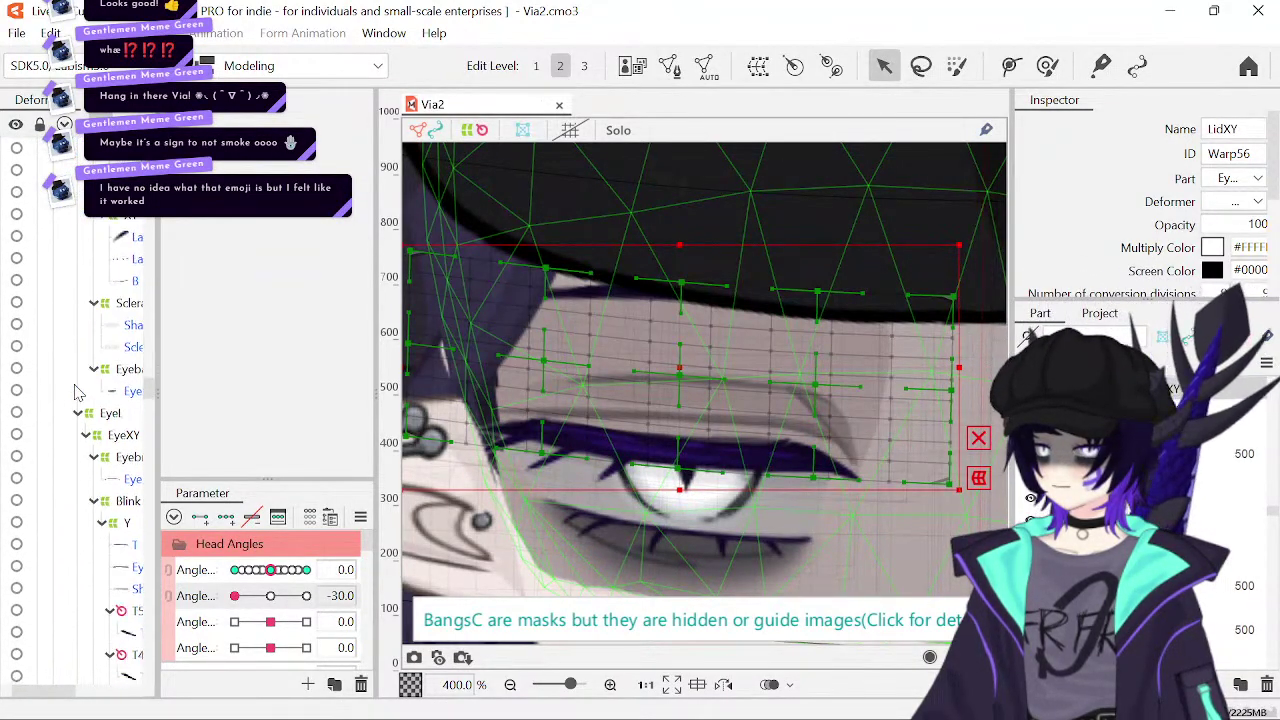
# - Find the Eyebrow mesh in the deformer tree and select its parent EyebrowXY warp deformer
pyautogui.scroll(-9, 75, 393)
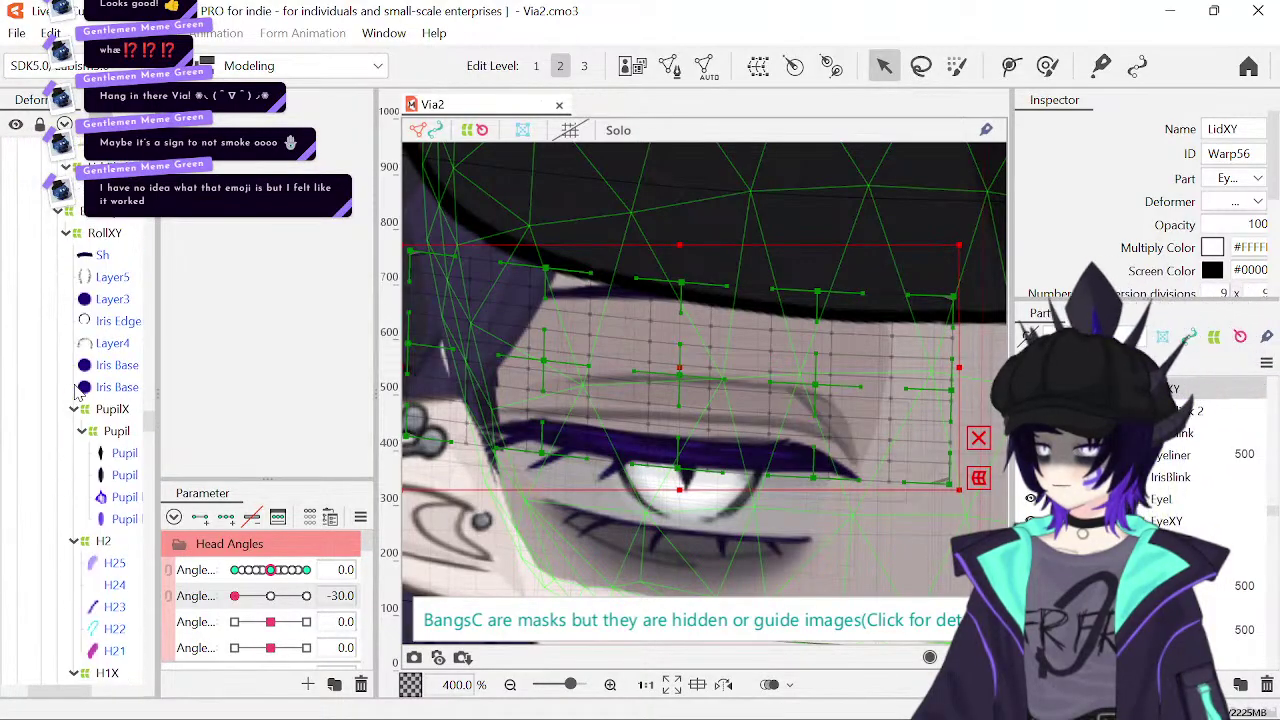
pyautogui.click(605, 300)
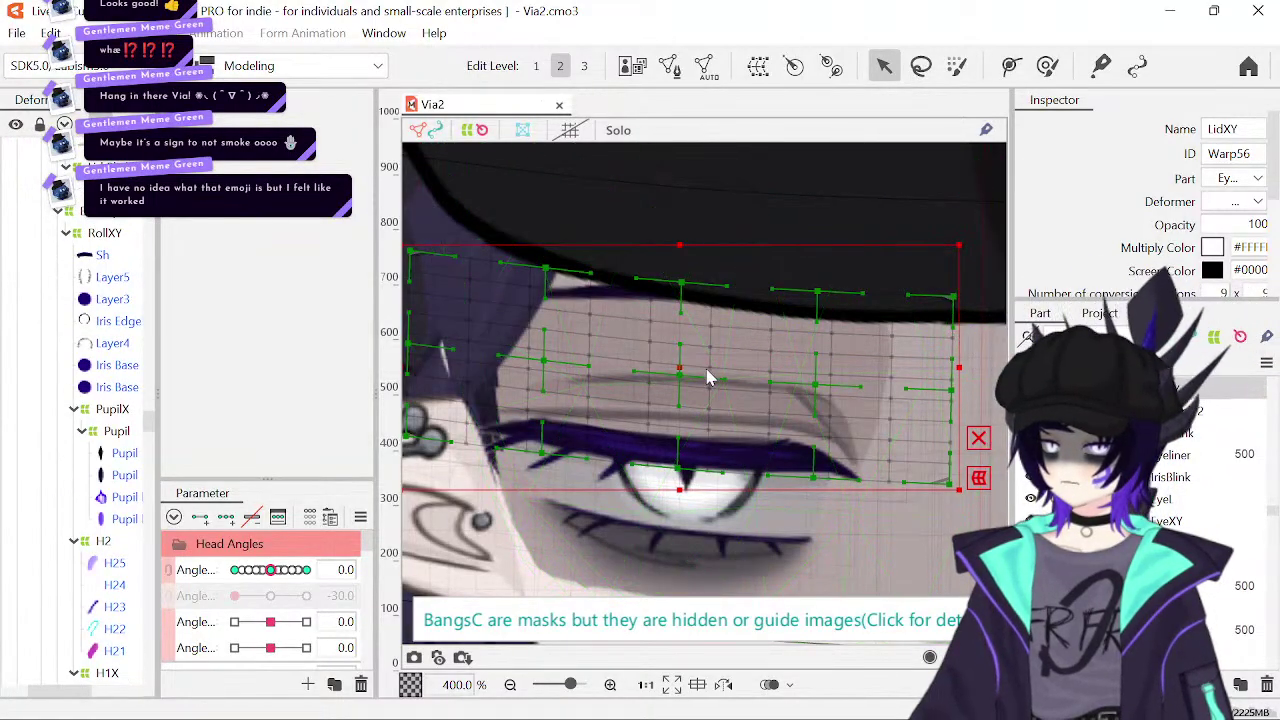
pyautogui.click(650, 290)
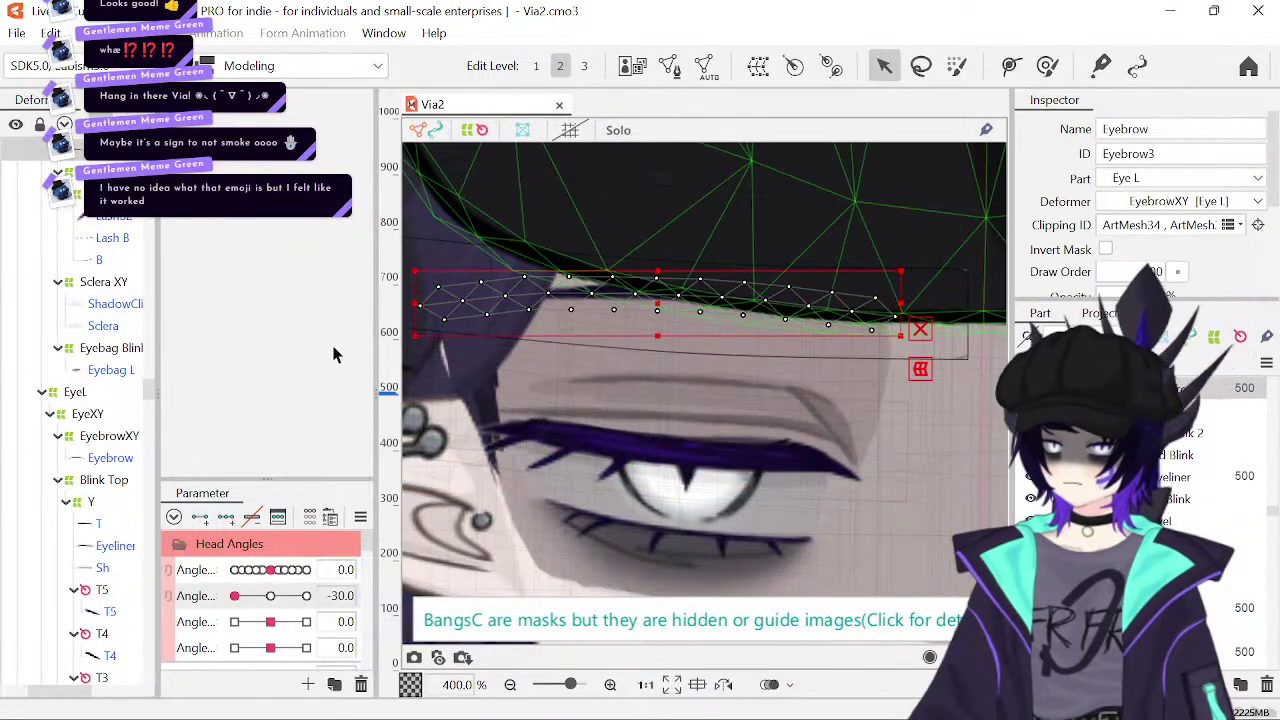
pyautogui.scroll(3, 90, 335)
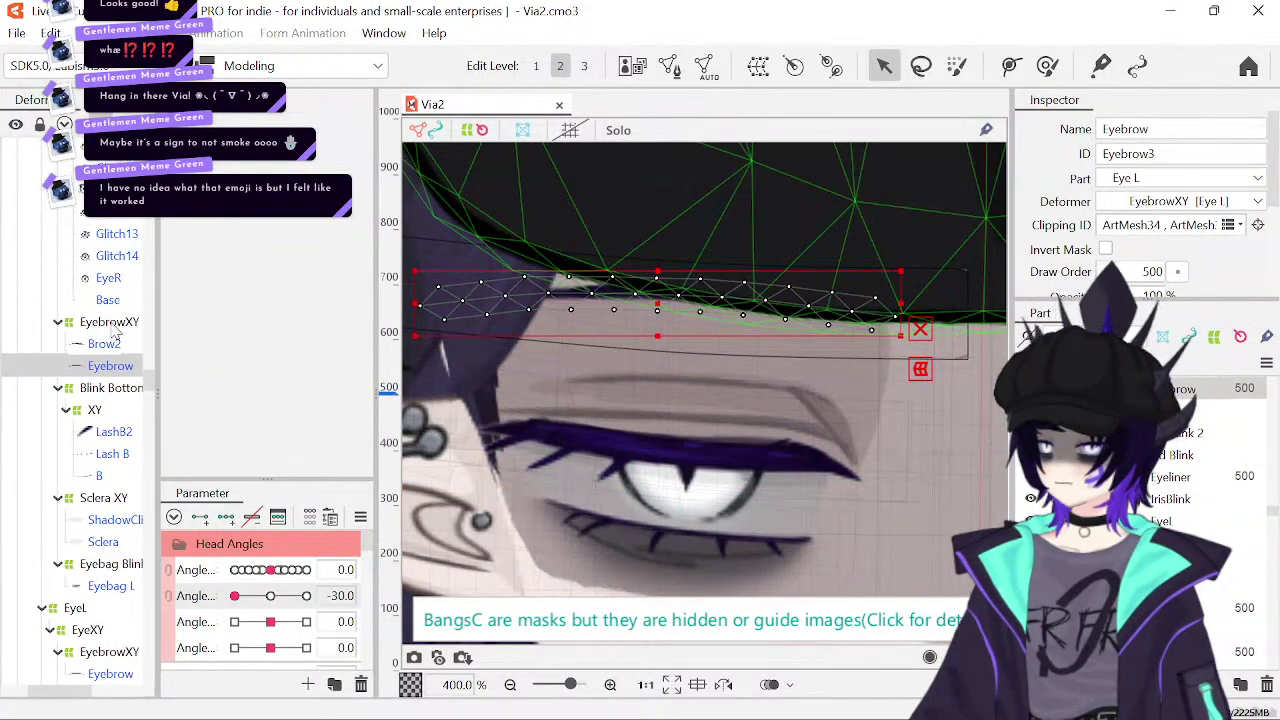
pyautogui.click(110, 322)
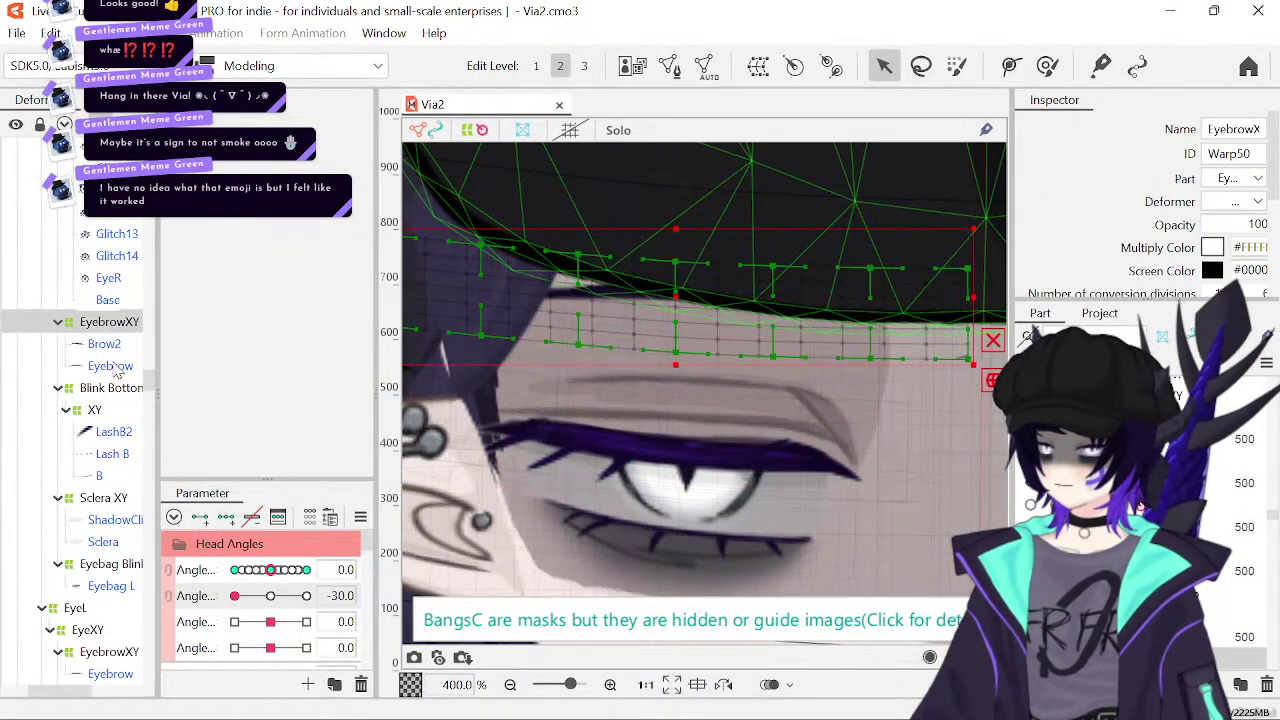
pyautogui.scroll(1, 113, 385)
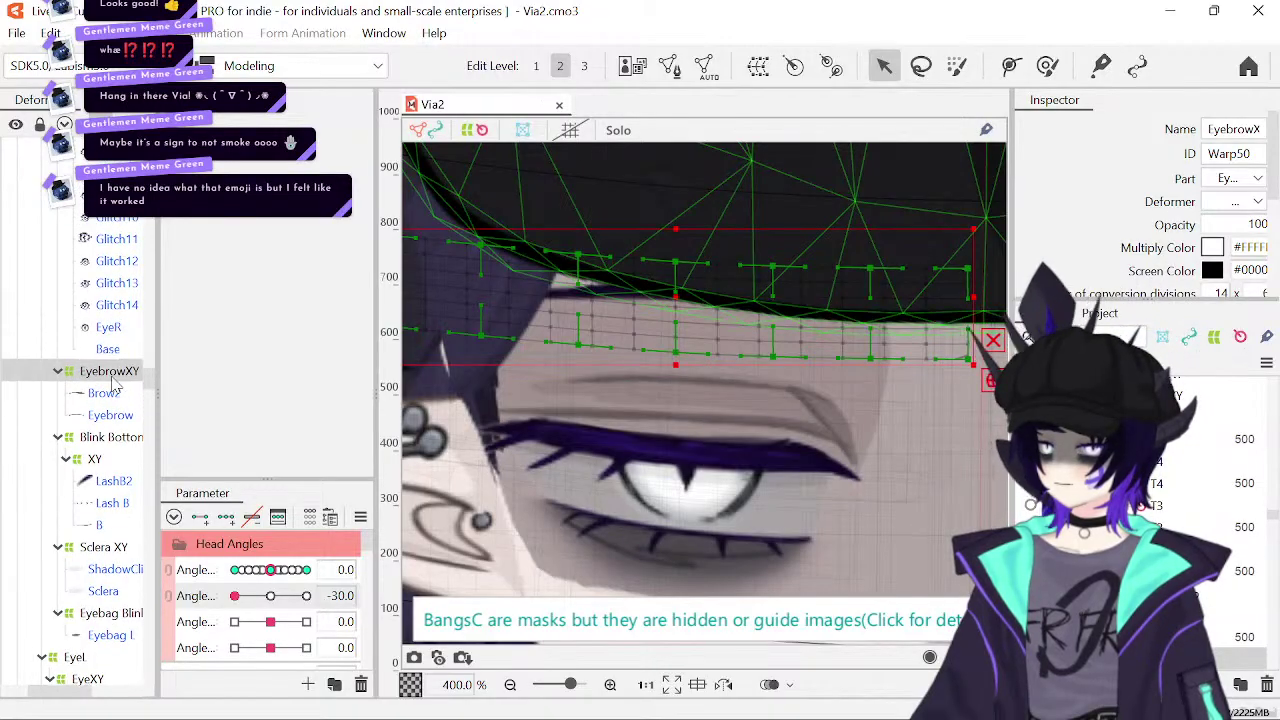
# - Preview the eyebrow's movement on the whole face by sweeping the vertical head angle from -30 up to 30 and back near 0
pyautogui.click(510, 684)
pyautogui.click(510, 684)
pyautogui.click(510, 684)
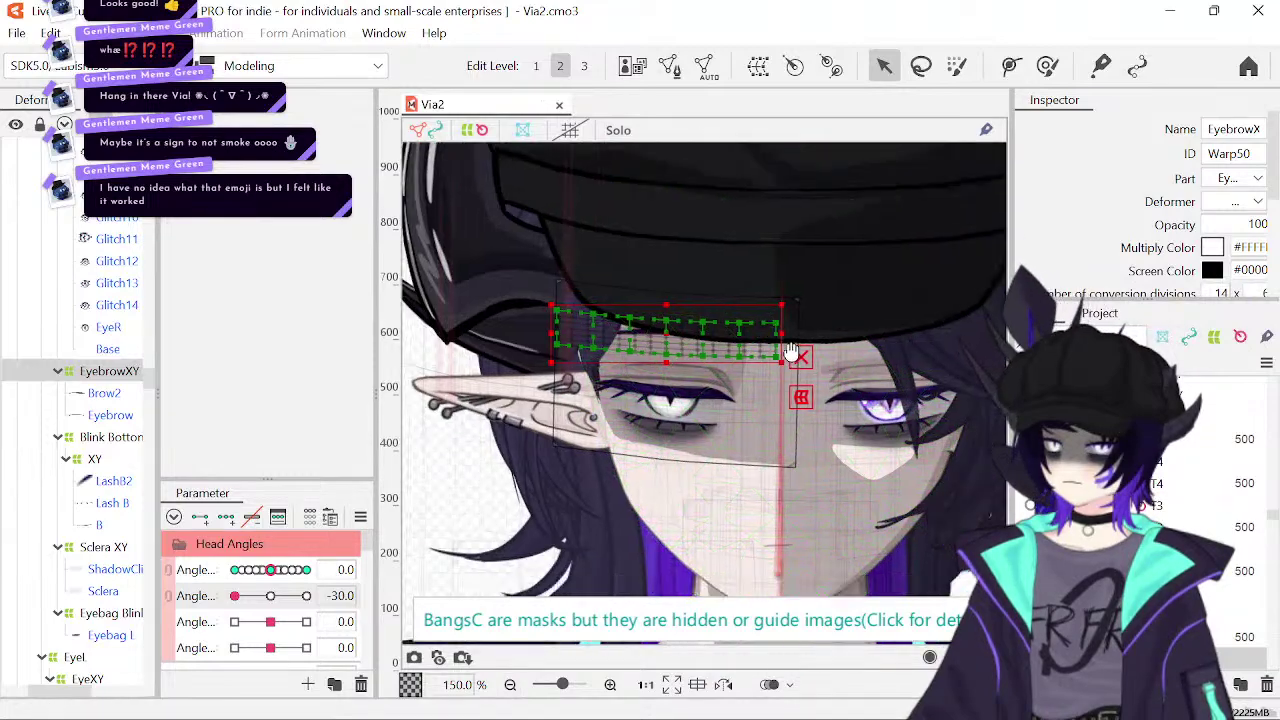
pyautogui.moveTo(271, 596); pyautogui.dragTo(615, 422)
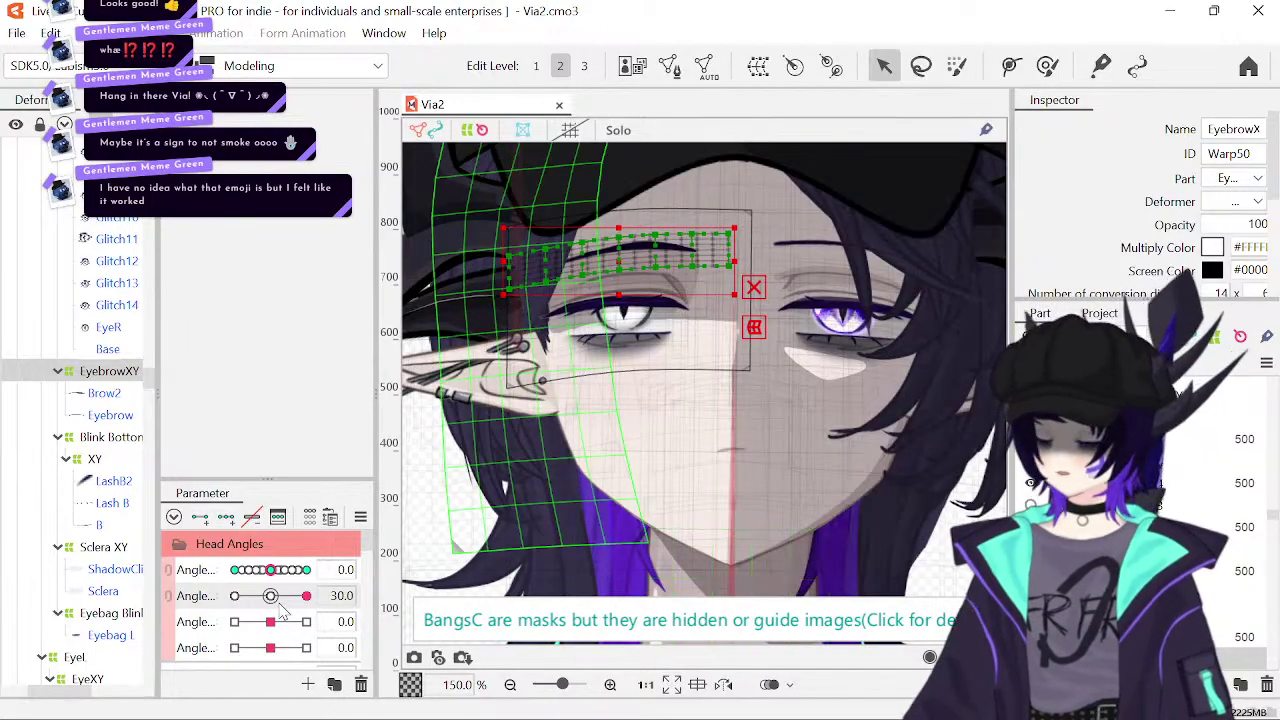
pyautogui.moveTo(306, 596); pyautogui.dragTo(277, 637)
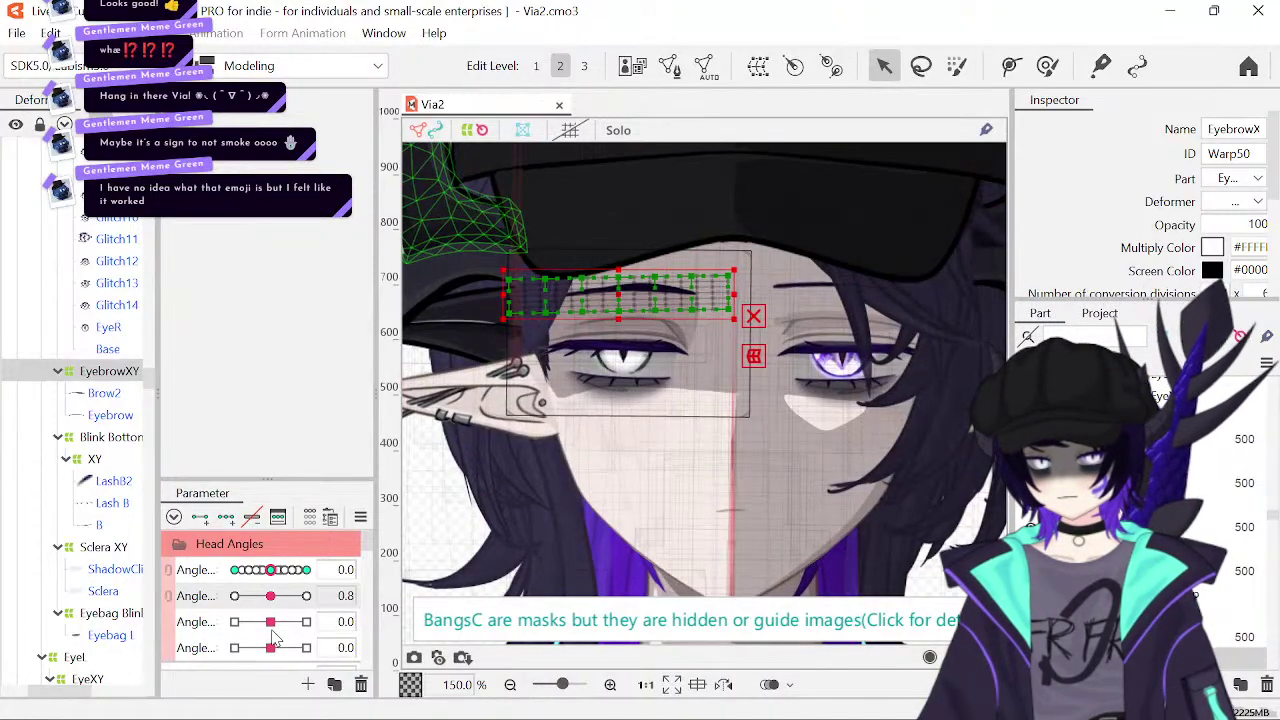
# - Deselect the eyebrow deformer and preview the unobstructed face with the vertical head angle swept down to -30
pyautogui.click(428, 495)
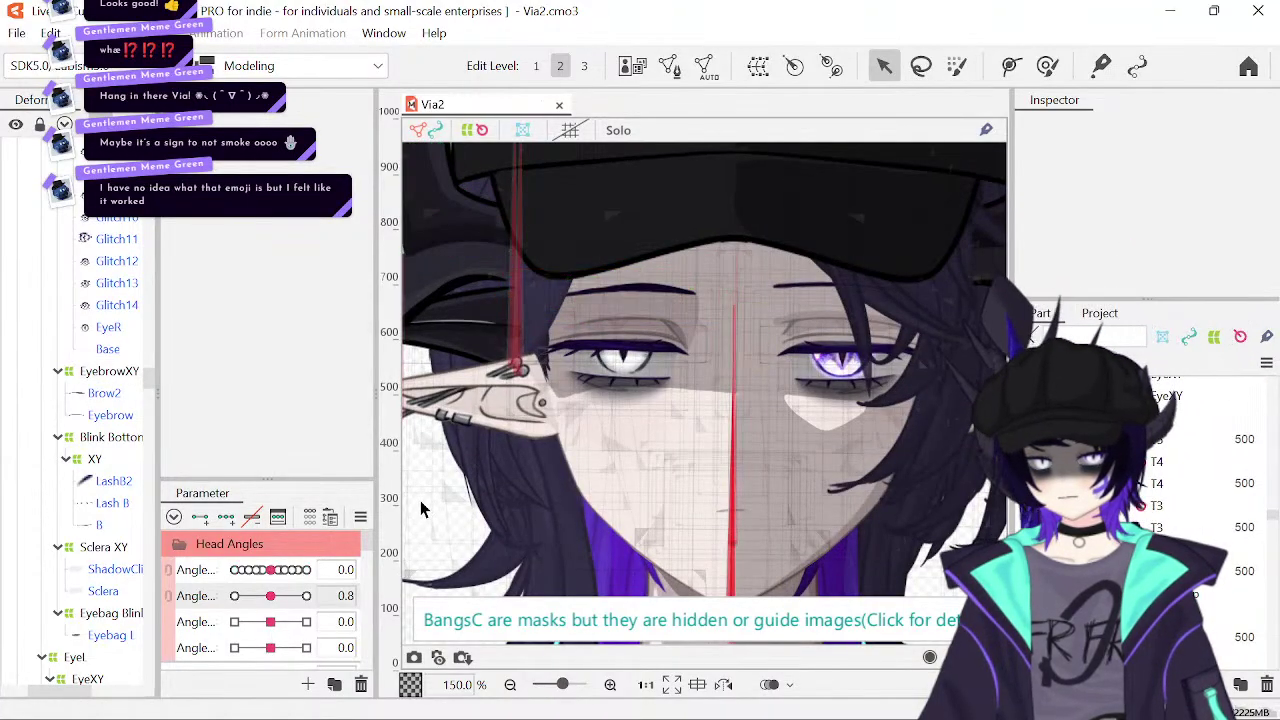
pyautogui.moveTo(278, 590); pyautogui.dragTo(226, 648)
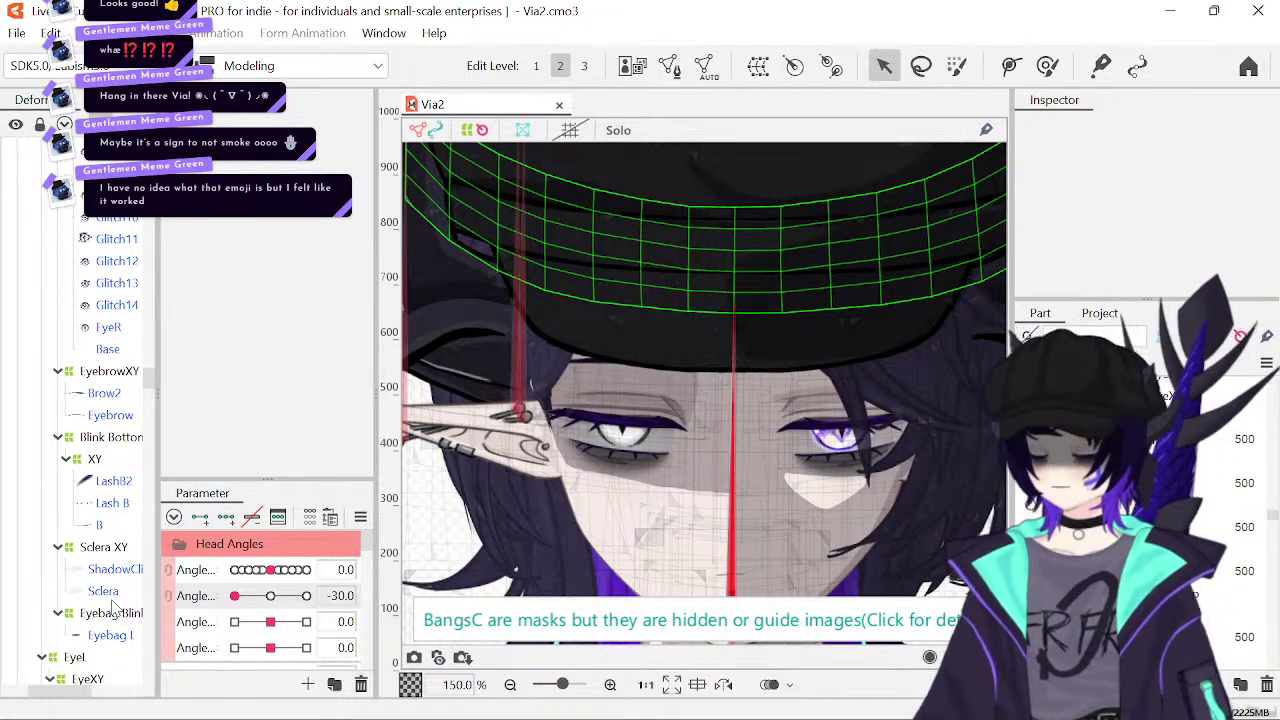
pyautogui.moveTo(270, 606); pyautogui.dragTo(220, 618)
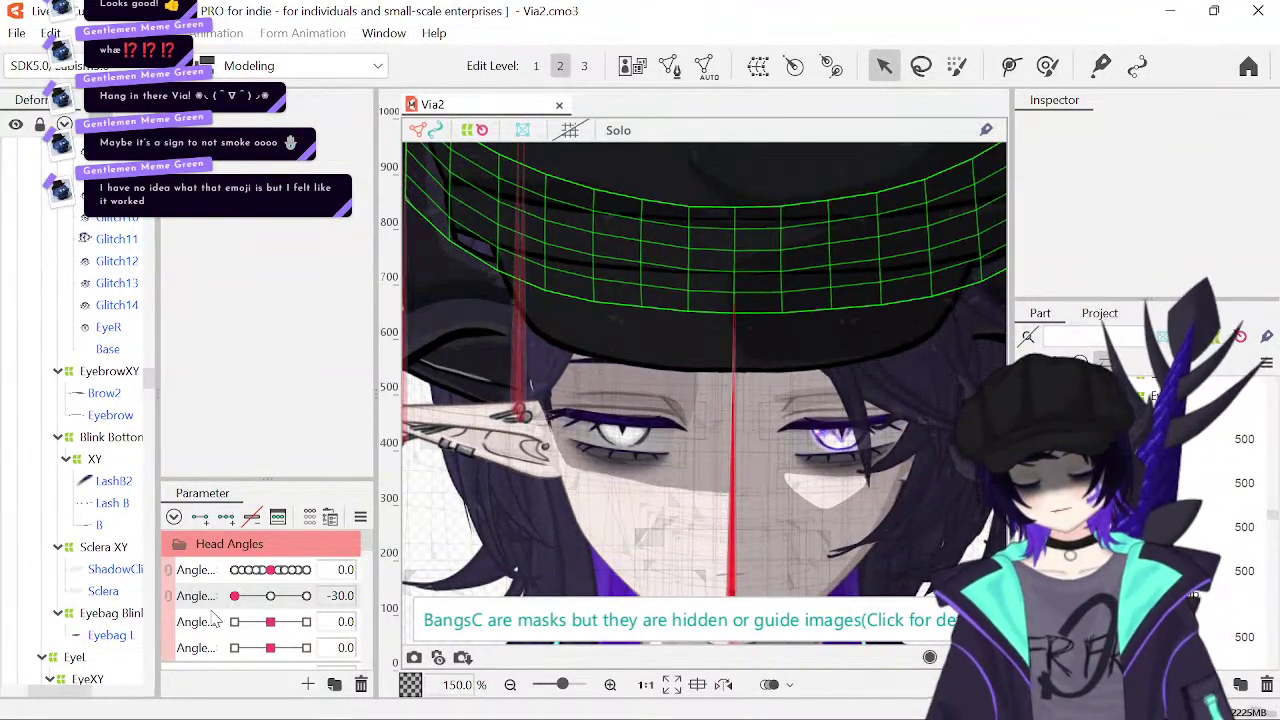
# - Reselect the EyebrowXY warp deformer and check the brow against the hat while sweeping the vertical head angle down to -30
pyautogui.scroll(1, 82, 330)
pyautogui.scroll(2, 82, 330)
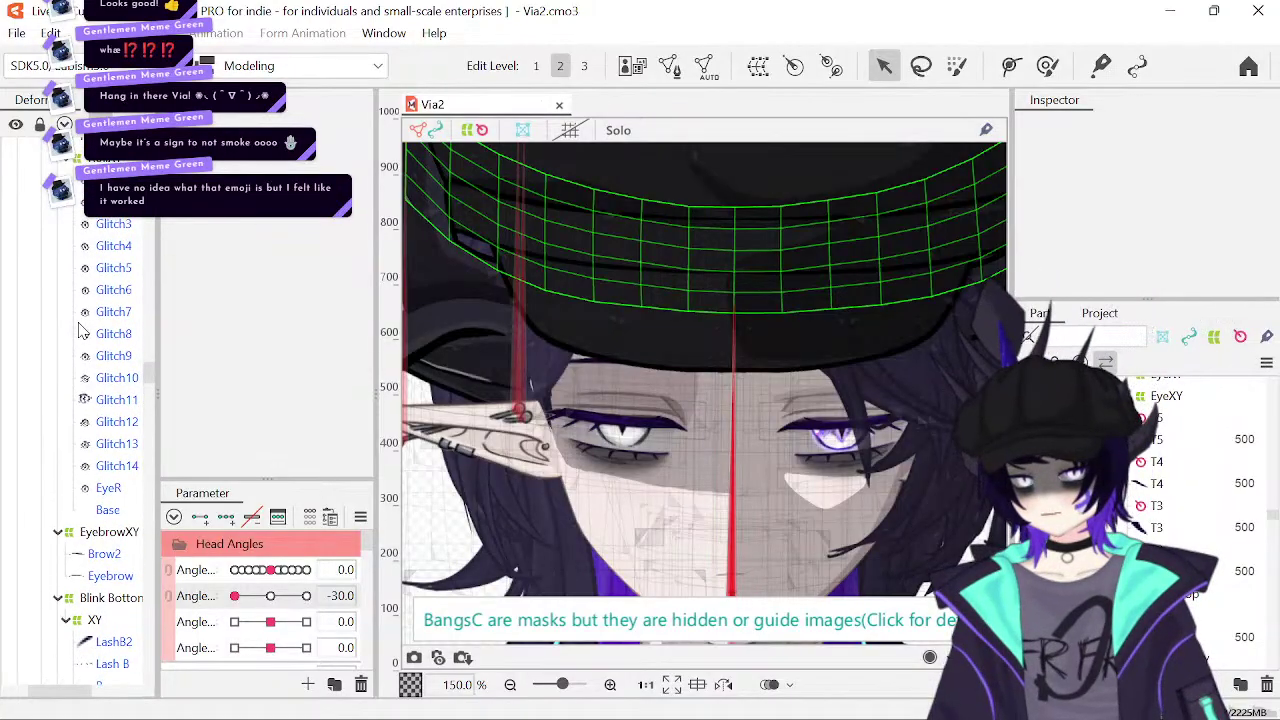
pyautogui.scroll(1, 82, 330)
pyautogui.click(110, 537)
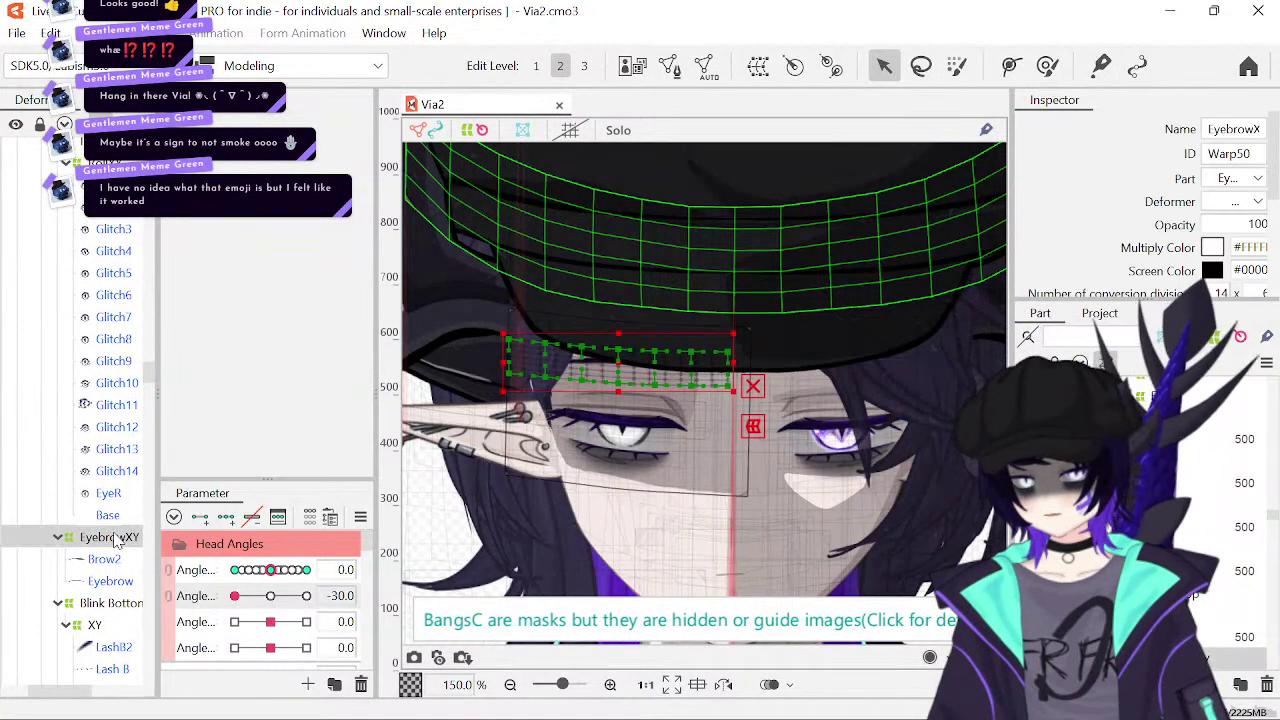
pyautogui.moveTo(285, 598); pyautogui.dragTo(215, 621)
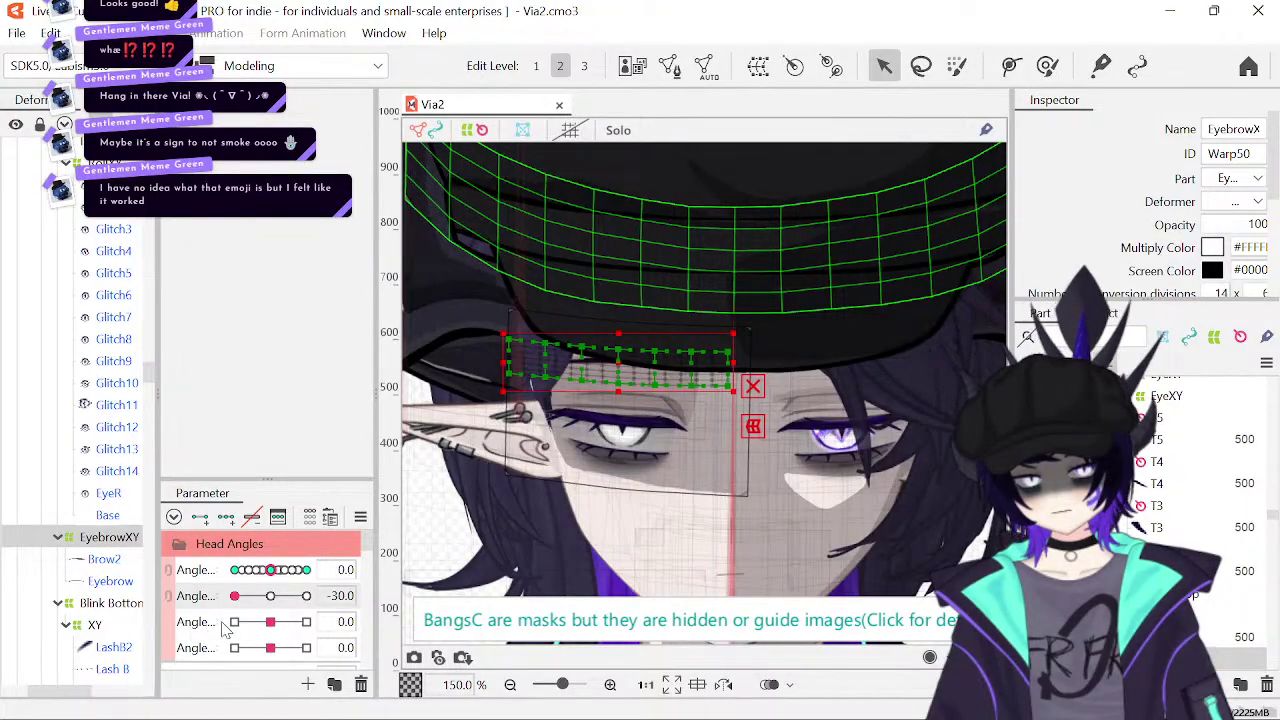
pyautogui.moveTo(238, 625)
pyautogui.mouseDown()
pyautogui.moveTo(270, 627)
pyautogui.moveTo(234, 638)
pyautogui.mouseUp()
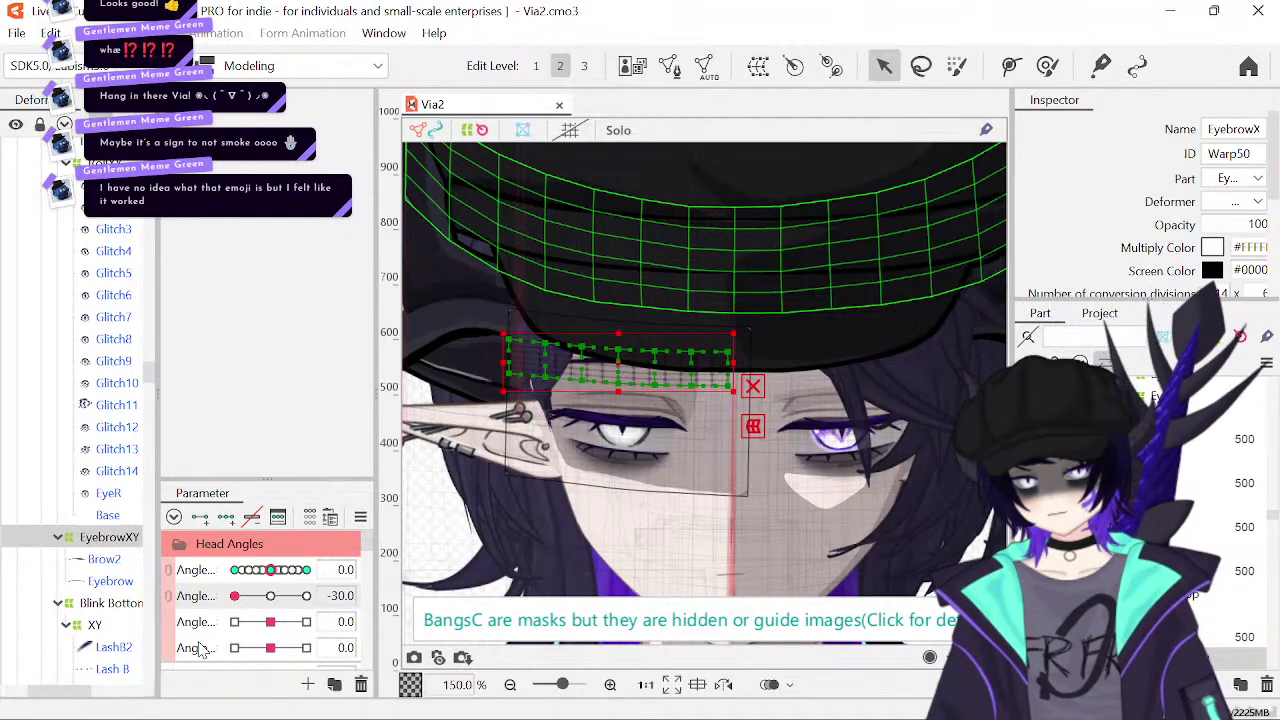
# - Select the EyeXY warp deformer under EyeR and check how it follows the vertical head angle down to -30
pyautogui.scroll(6, 72, 385)
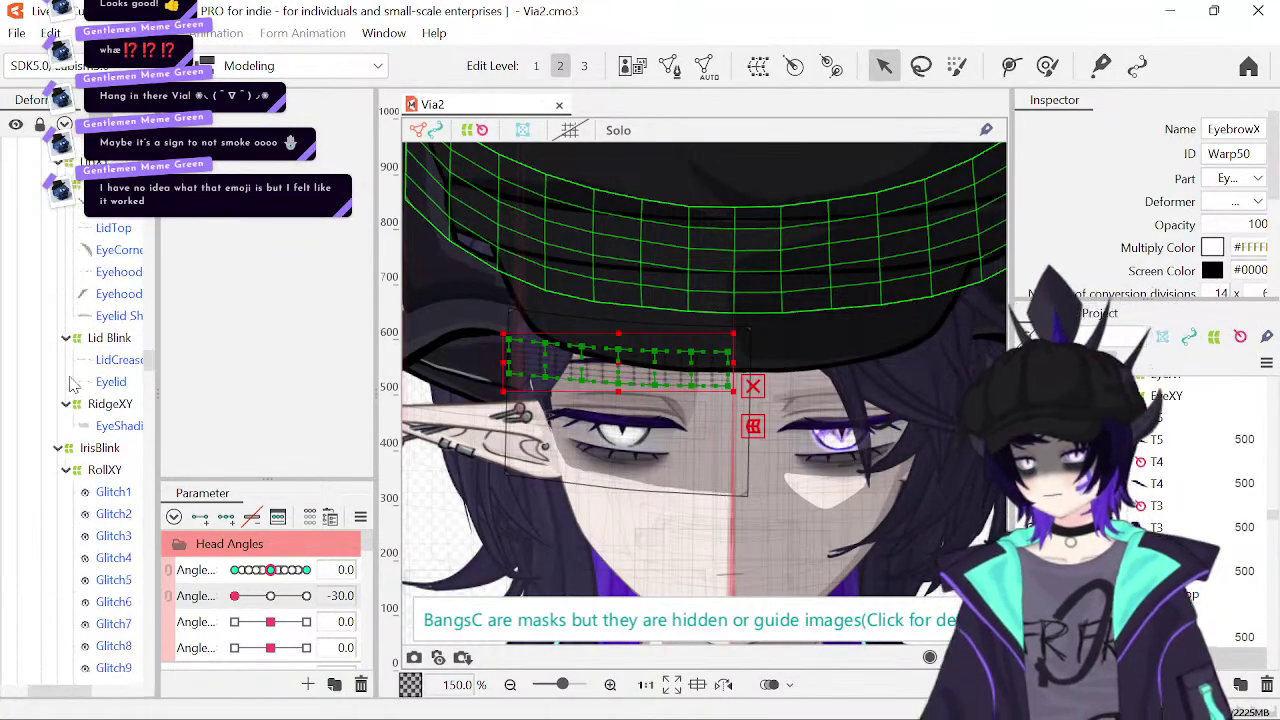
pyautogui.scroll(6, 72, 385)
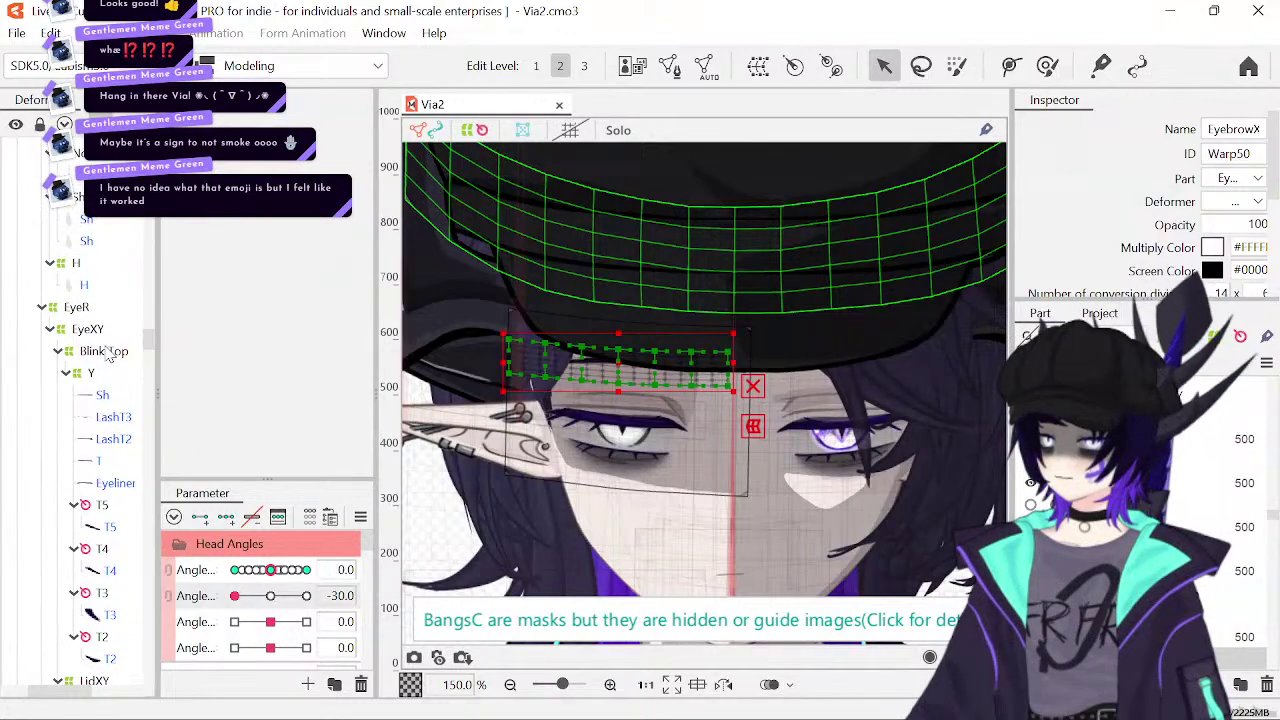
pyautogui.click(98, 332)
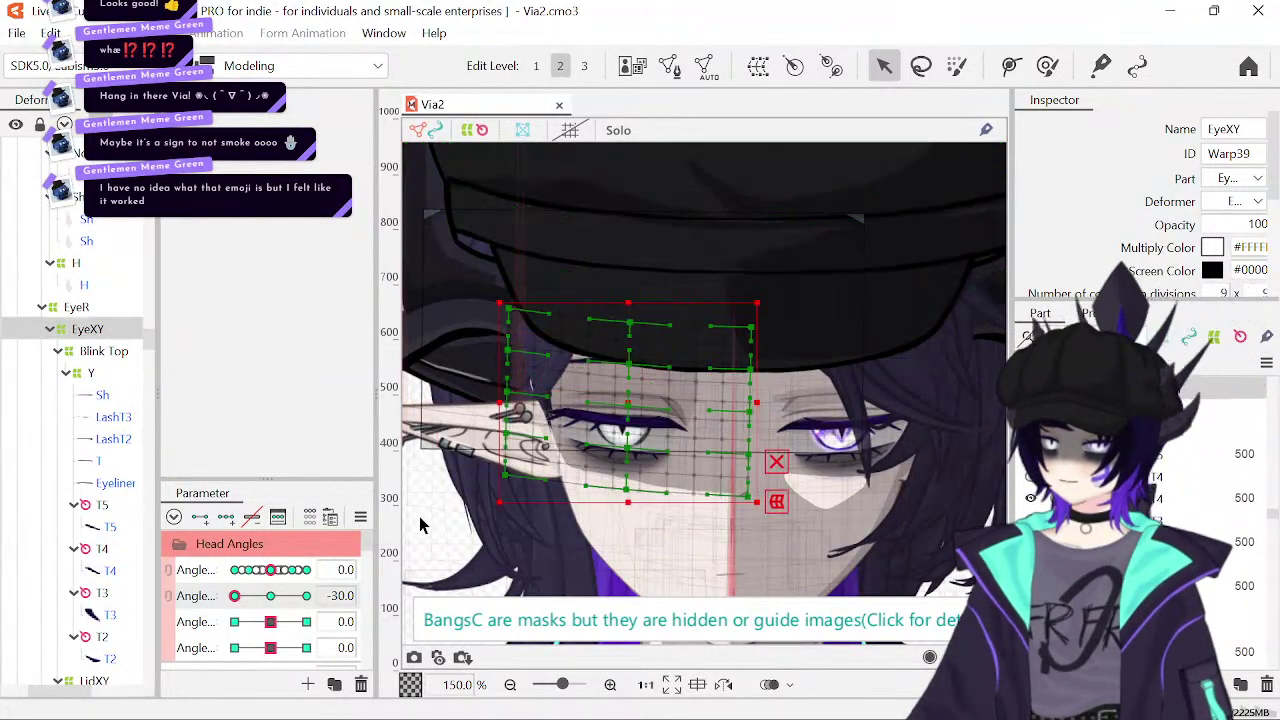
pyautogui.moveTo(272, 598); pyautogui.dragTo(216, 647)
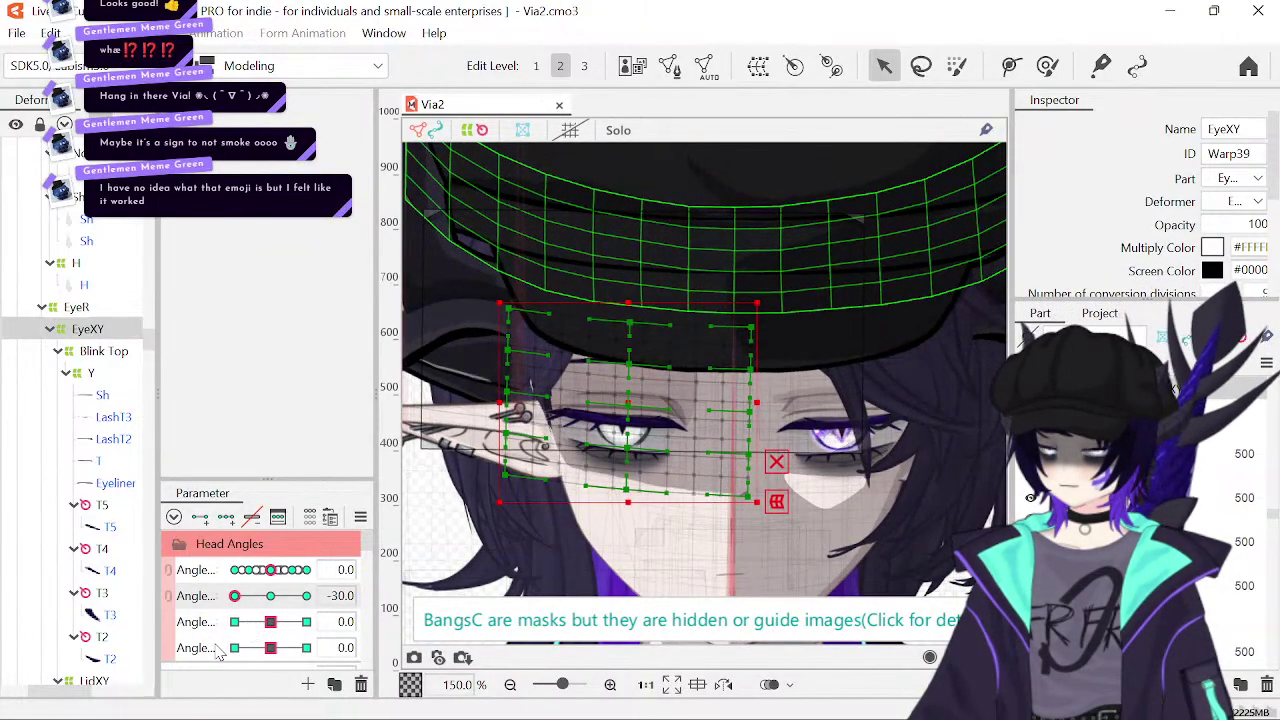
pyautogui.moveTo(218, 652)
pyautogui.mouseDown()
pyautogui.moveTo(262, 654)
pyautogui.moveTo(226, 669)
pyautogui.mouseUp()
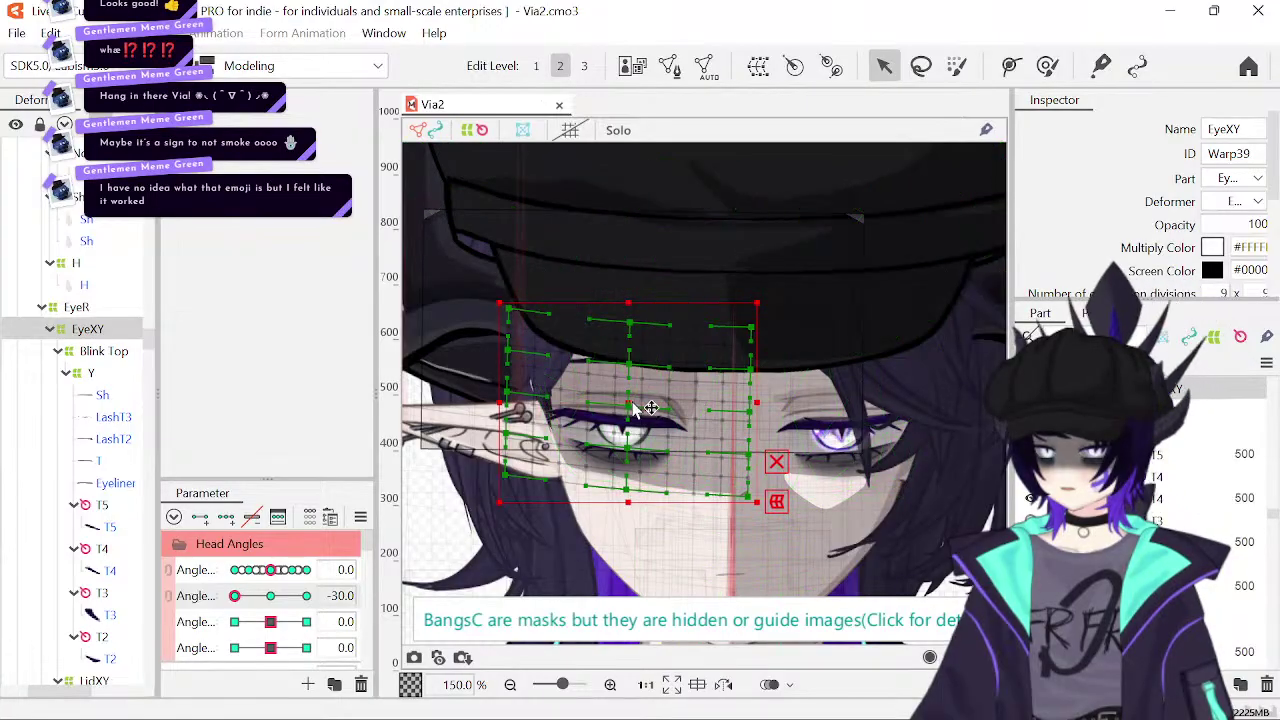
# - Inspect the EyeXY deformer up close with the horizontal head angle turned to about 32
pyautogui.click(610, 684)
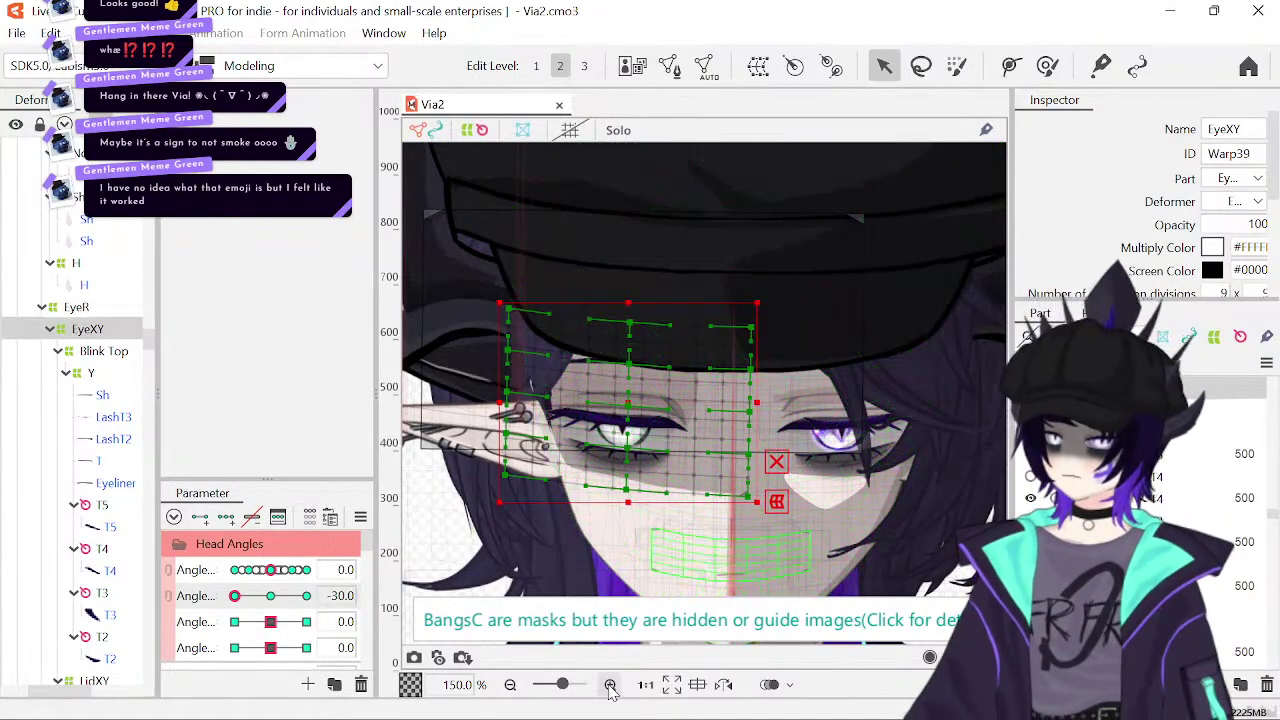
pyautogui.click(610, 684)
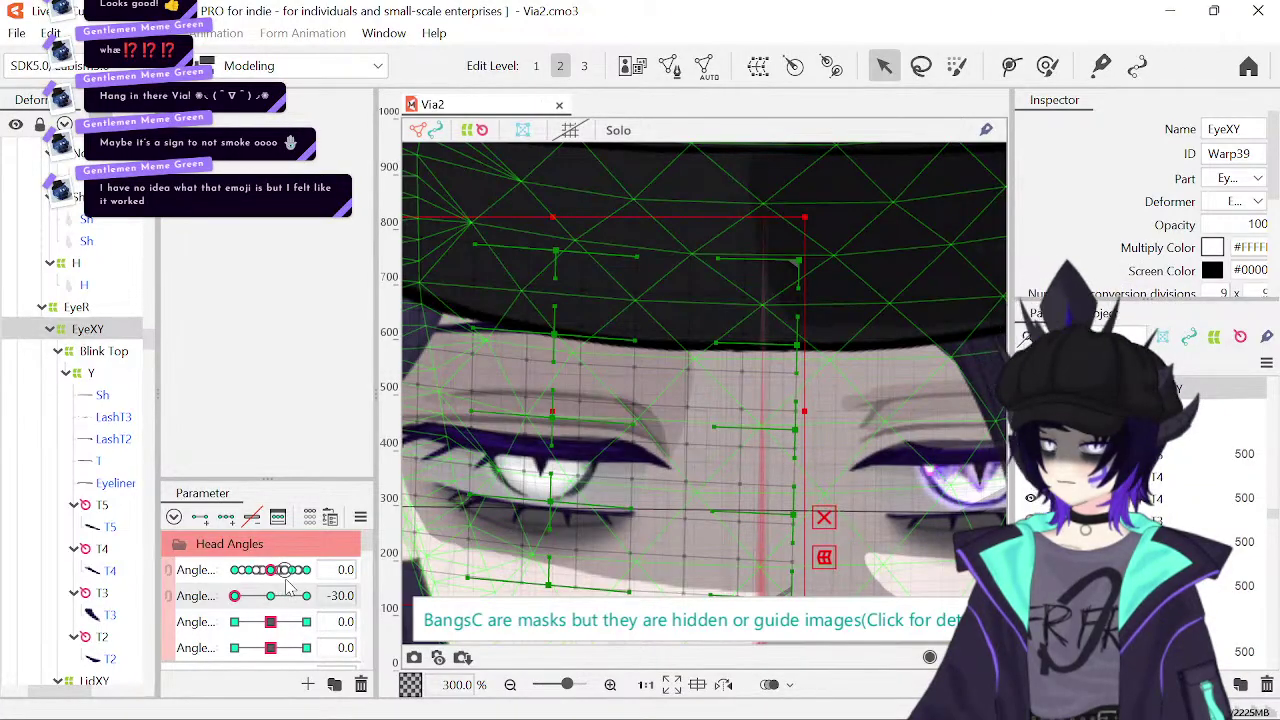
pyautogui.moveTo(293, 571); pyautogui.dragTo(296, 578)
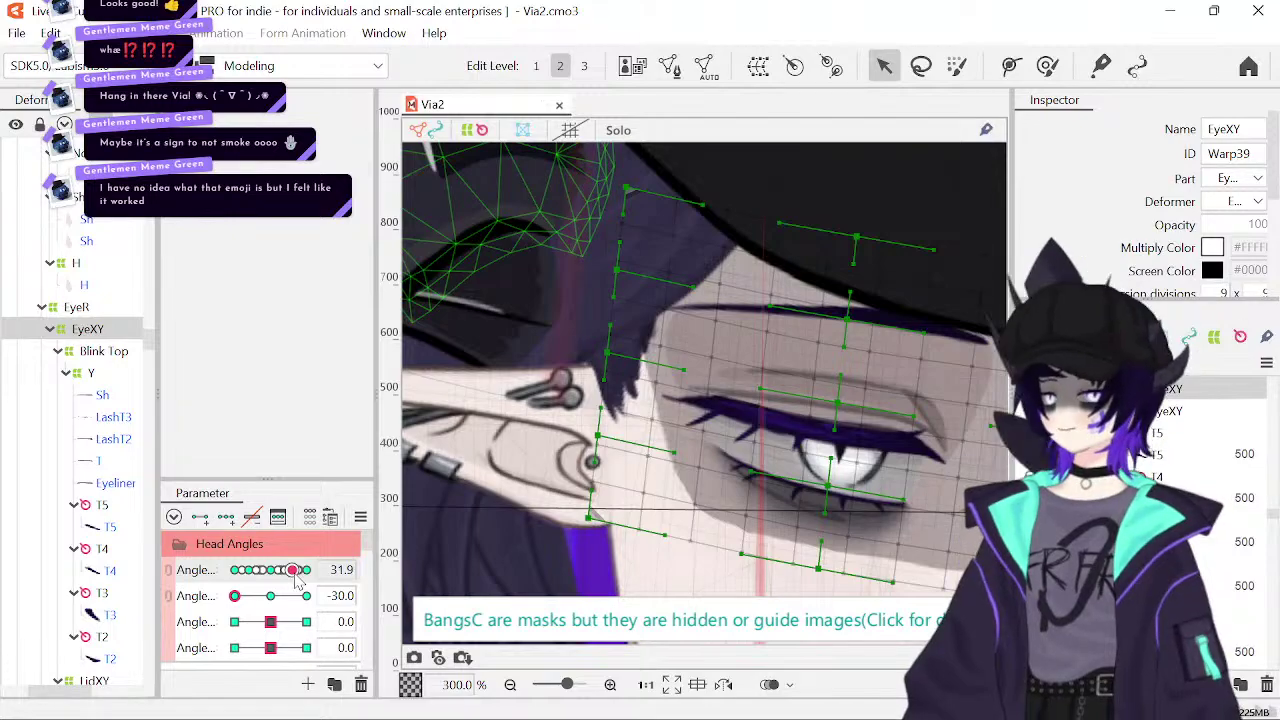
# - Reset both the horizontal and vertical head angles to 0
pyautogui.click(322, 569)
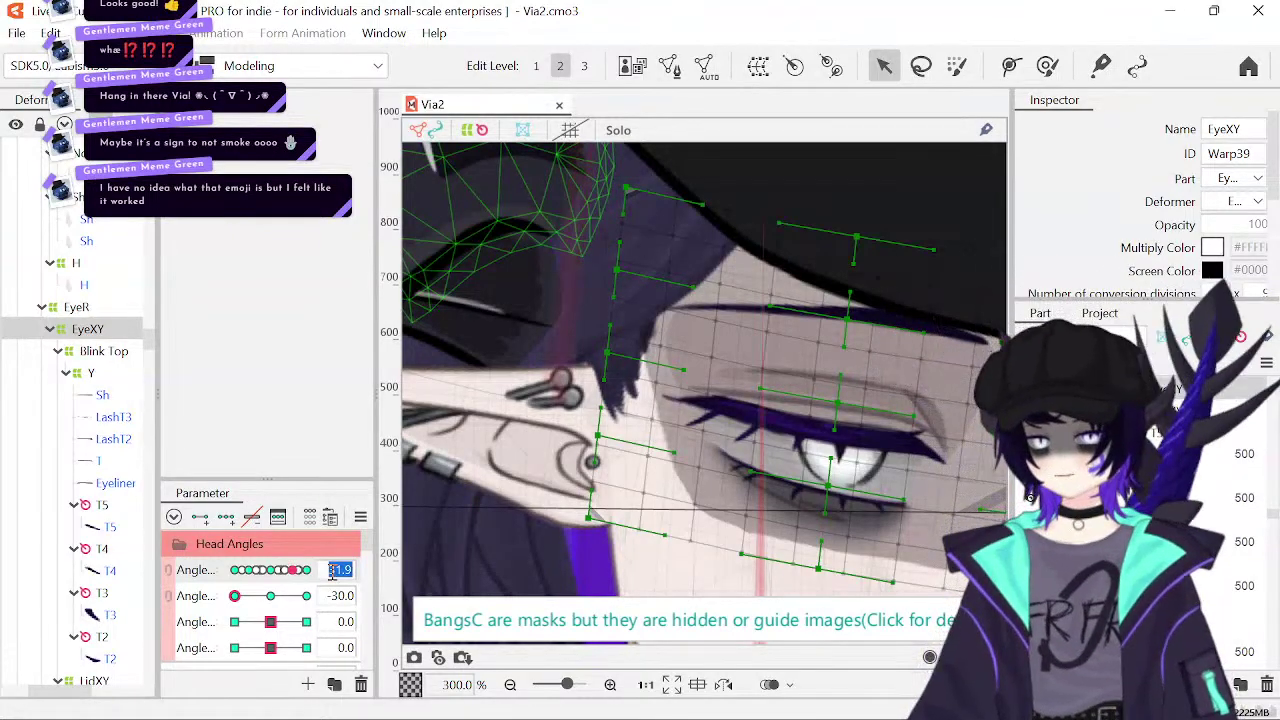
pyautogui.write('0')
pyautogui.press('Return')
pyautogui.click(340, 594)
pyautogui.write('0')
pyautogui.press('Return')
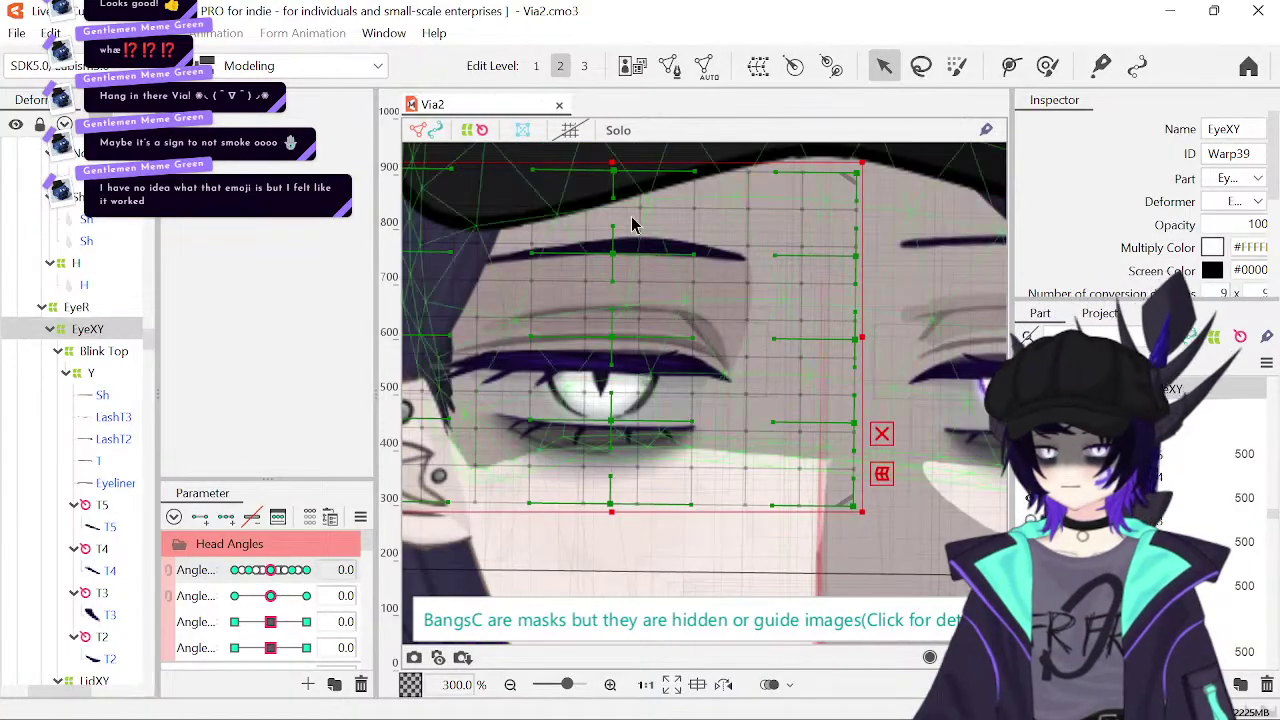
# - Select the hat's Rim mesh and hide the hat to uncover the forehead and eyebrows
pyautogui.click(752, 350)
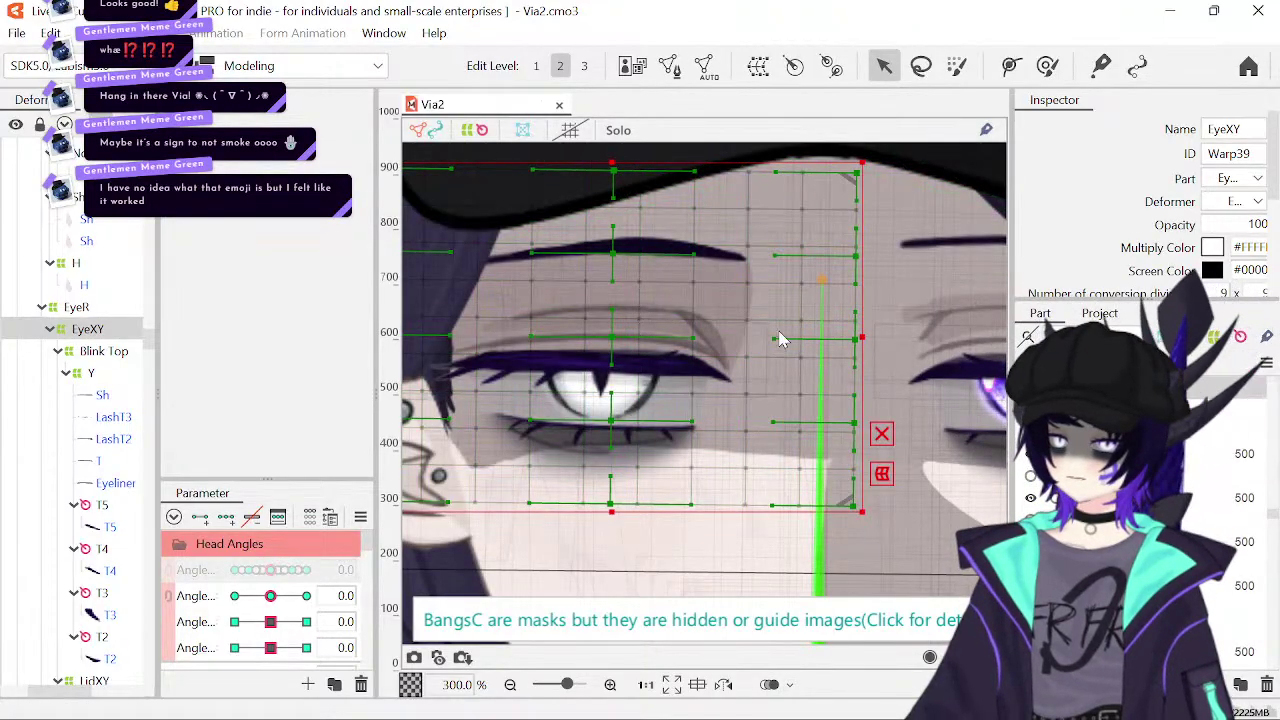
pyautogui.click(790, 252)
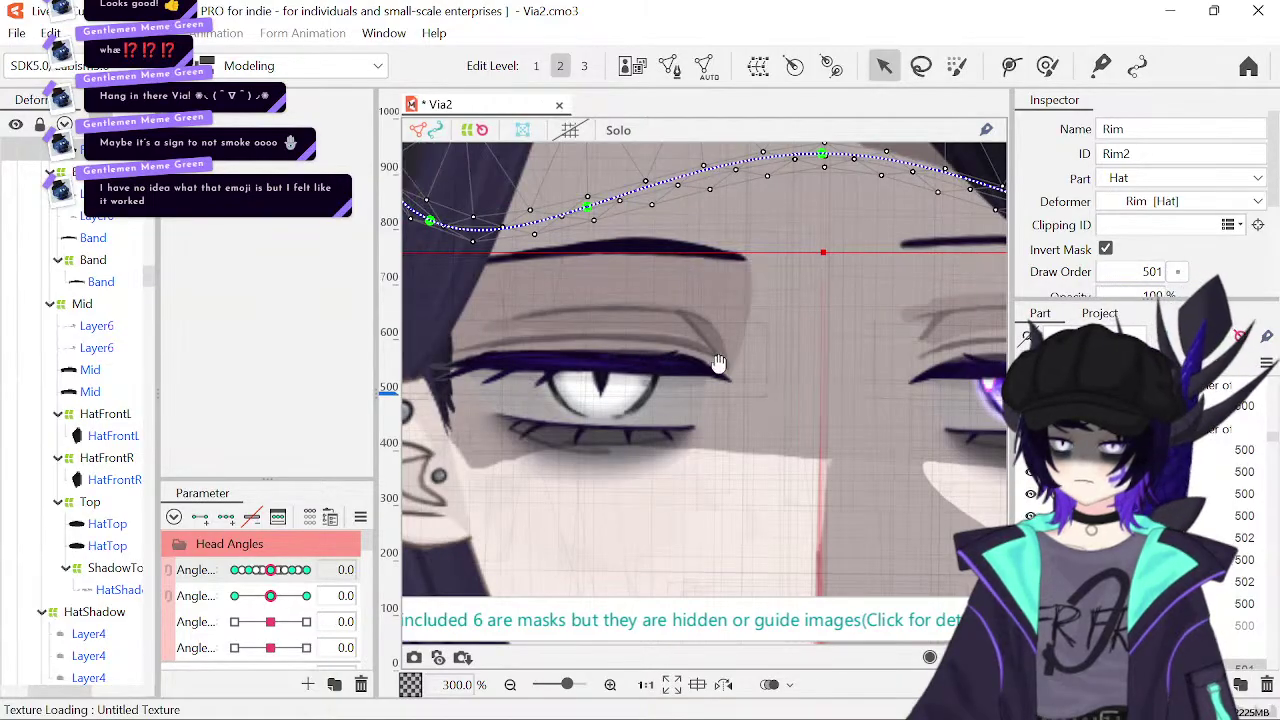
pyautogui.moveTo(718, 362); pyautogui.dragTo(731, 449)
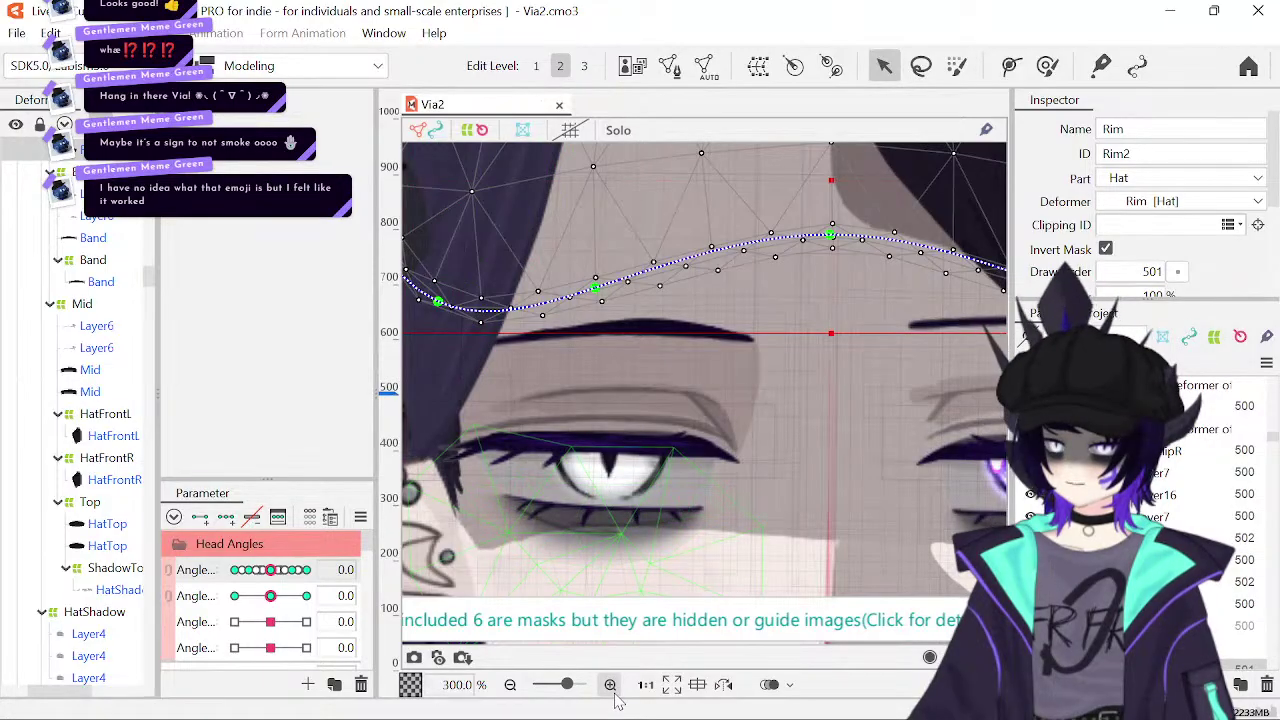
# - Select the EyebrowXY deformer that holds the Brow2 mesh and set the vertical head angle to -30
pyautogui.scroll(2, 582, 441)
pyautogui.moveTo(658, 468); pyautogui.dragTo(690, 458)
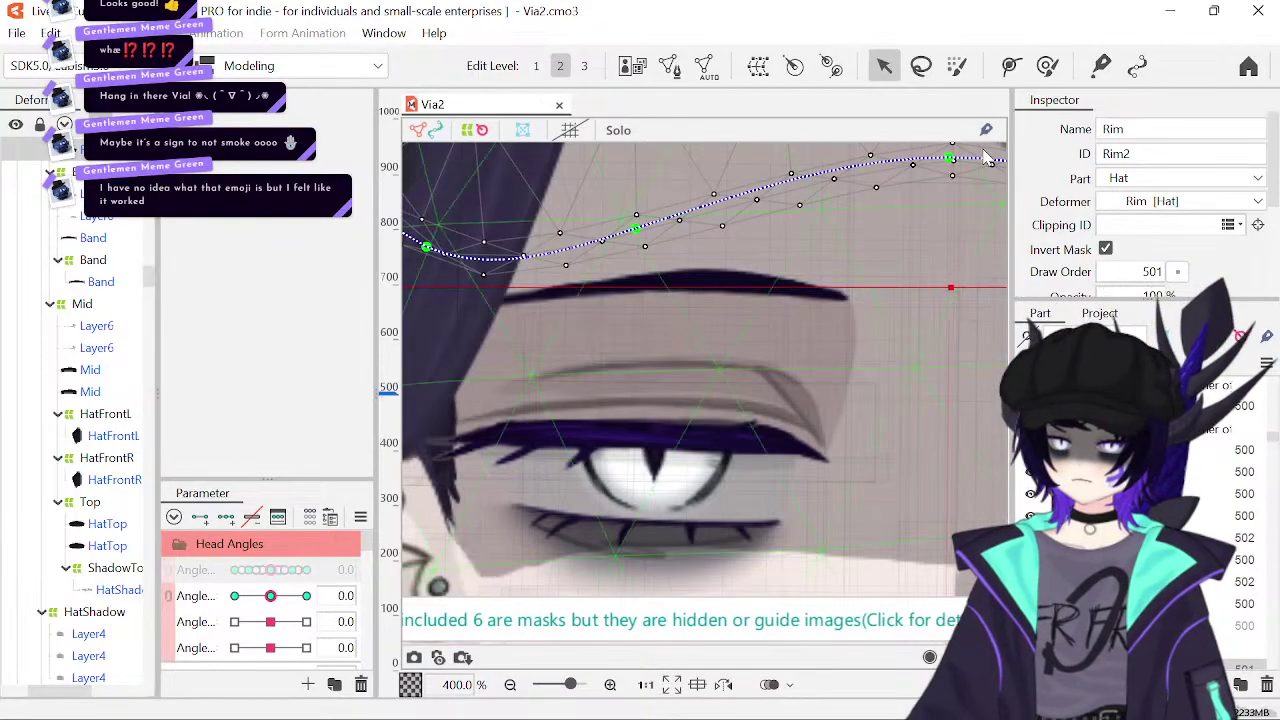
pyautogui.click(690, 288)
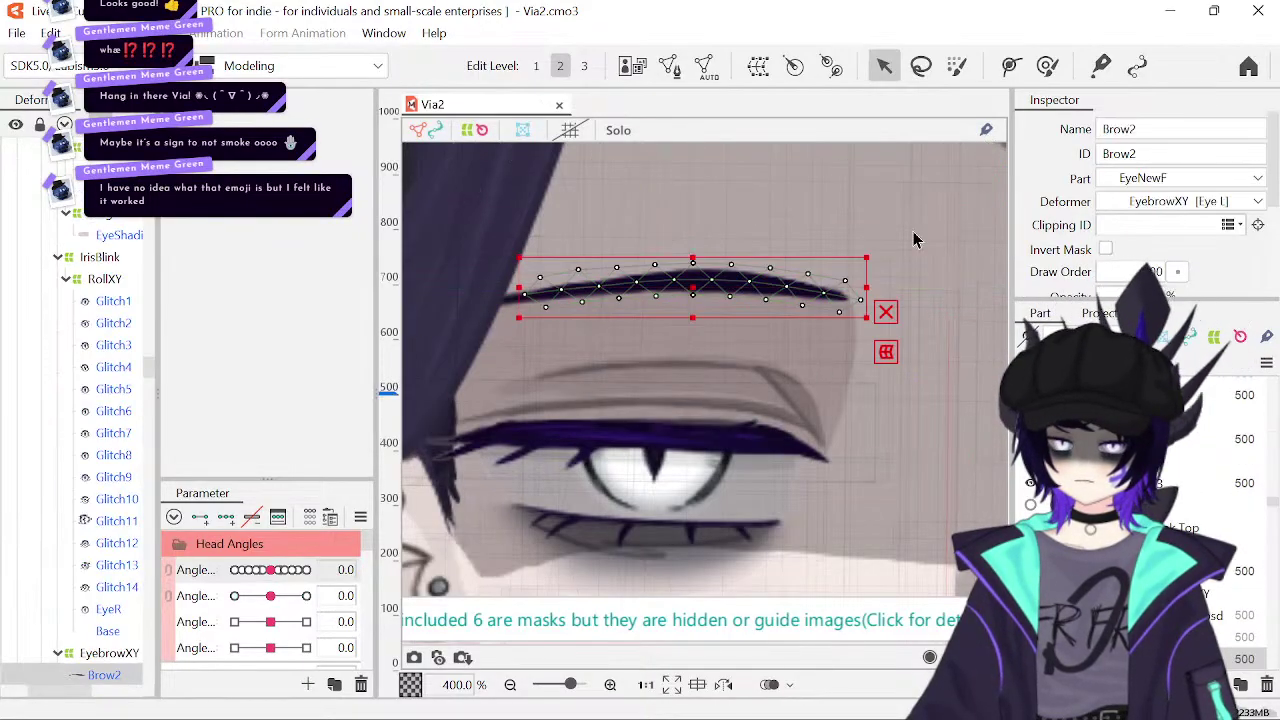
pyautogui.click(109, 653)
pyautogui.moveTo(270, 596); pyautogui.dragTo(222, 595)
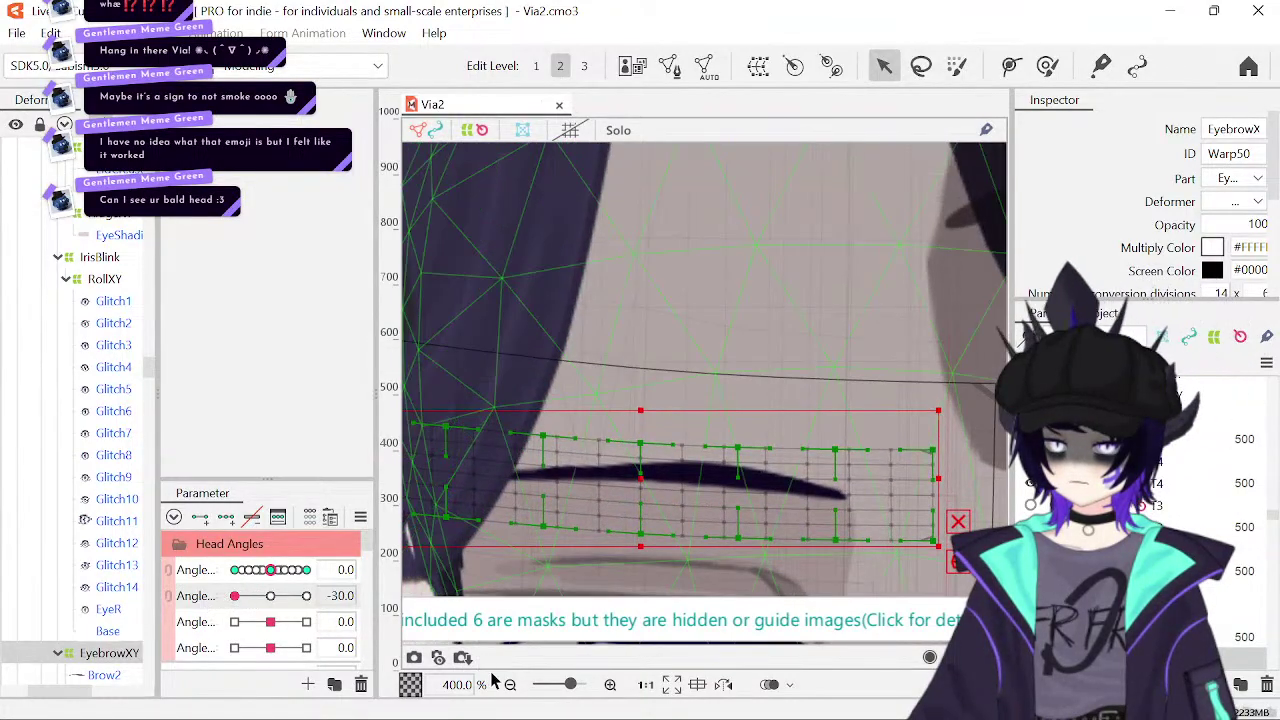
# - Preview the hatless head at 100% zoom while sweeping the vertical head angle, ending at -30
pyautogui.scroll(-6, 802, 344)
pyautogui.moveTo(802, 344); pyautogui.dragTo(778, 248)
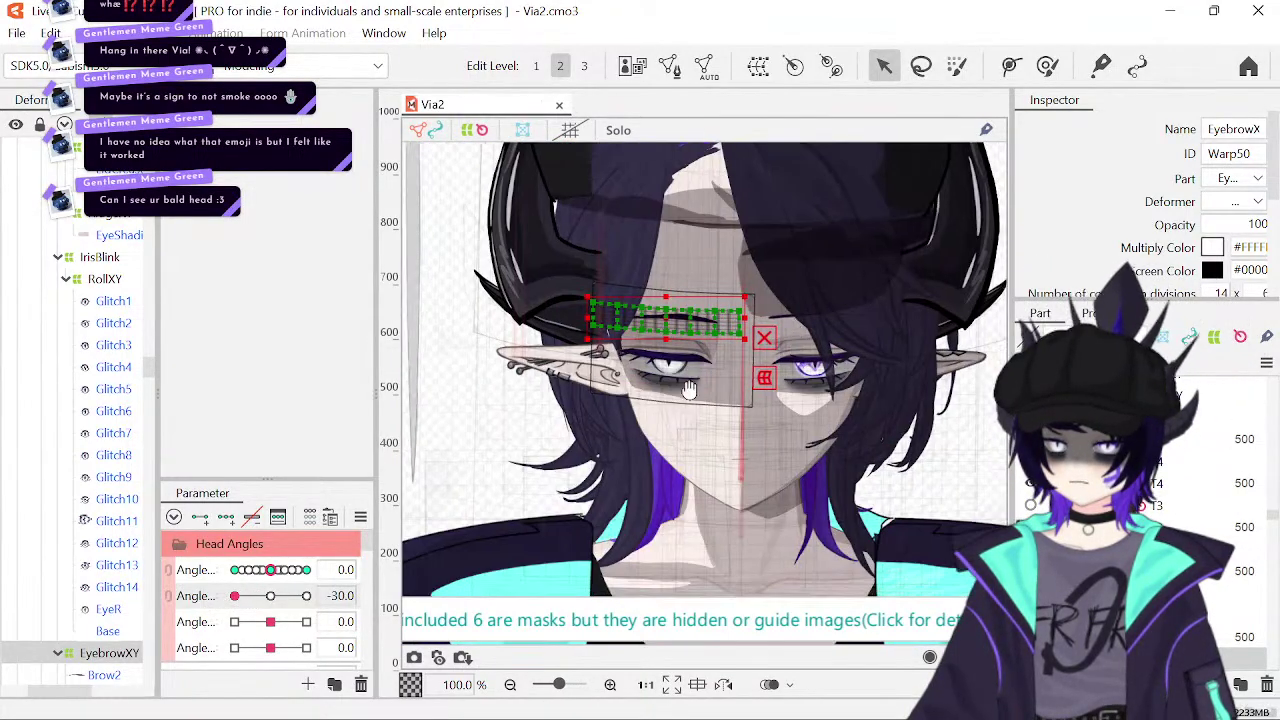
pyautogui.click(426, 520)
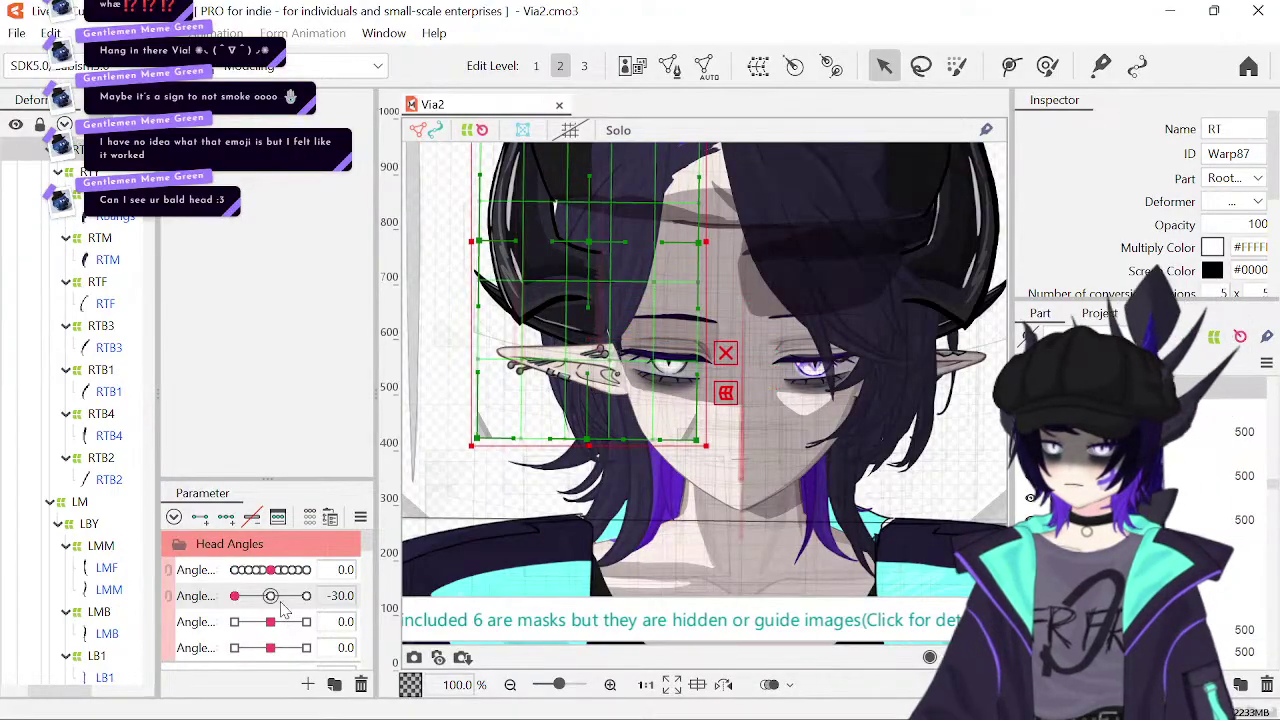
pyautogui.moveTo(270, 598); pyautogui.dragTo(233, 622)
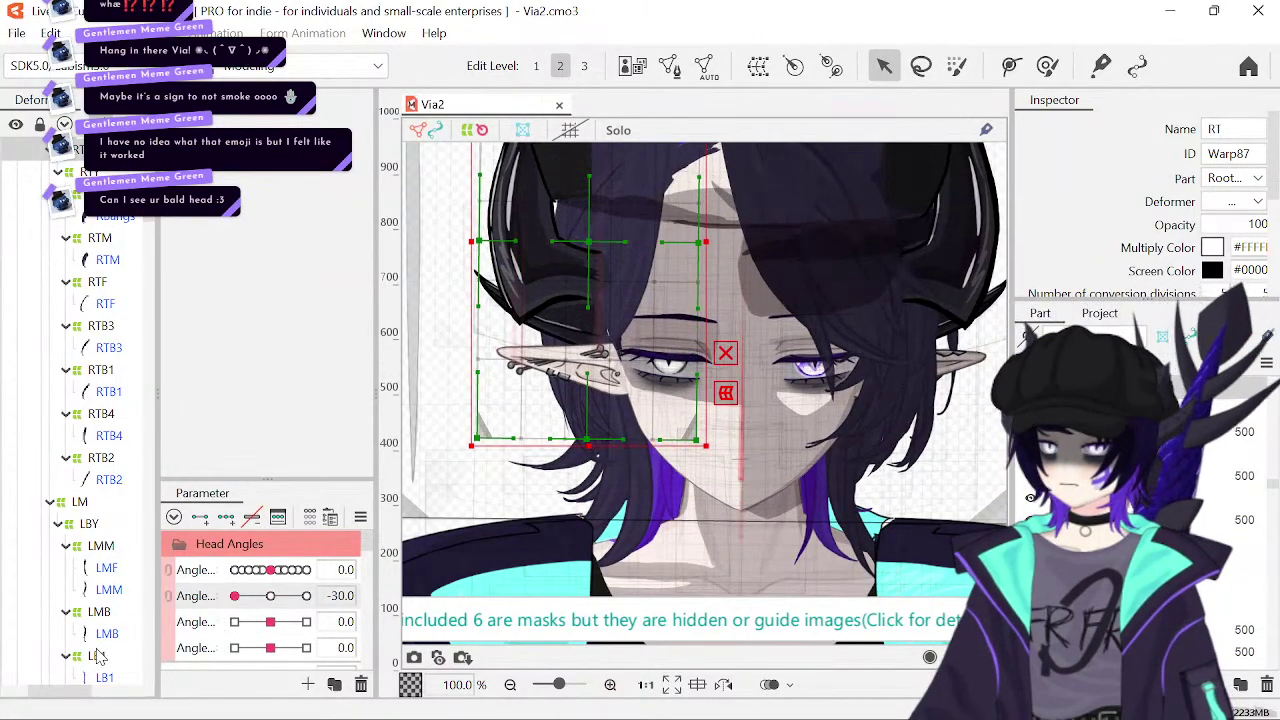
# - Add a test blend shape key to the EyebrowXY deformer of Eye L and lower the eyebrow slightly at test 1.0
pyautogui.scroll(-5, 114, 652)
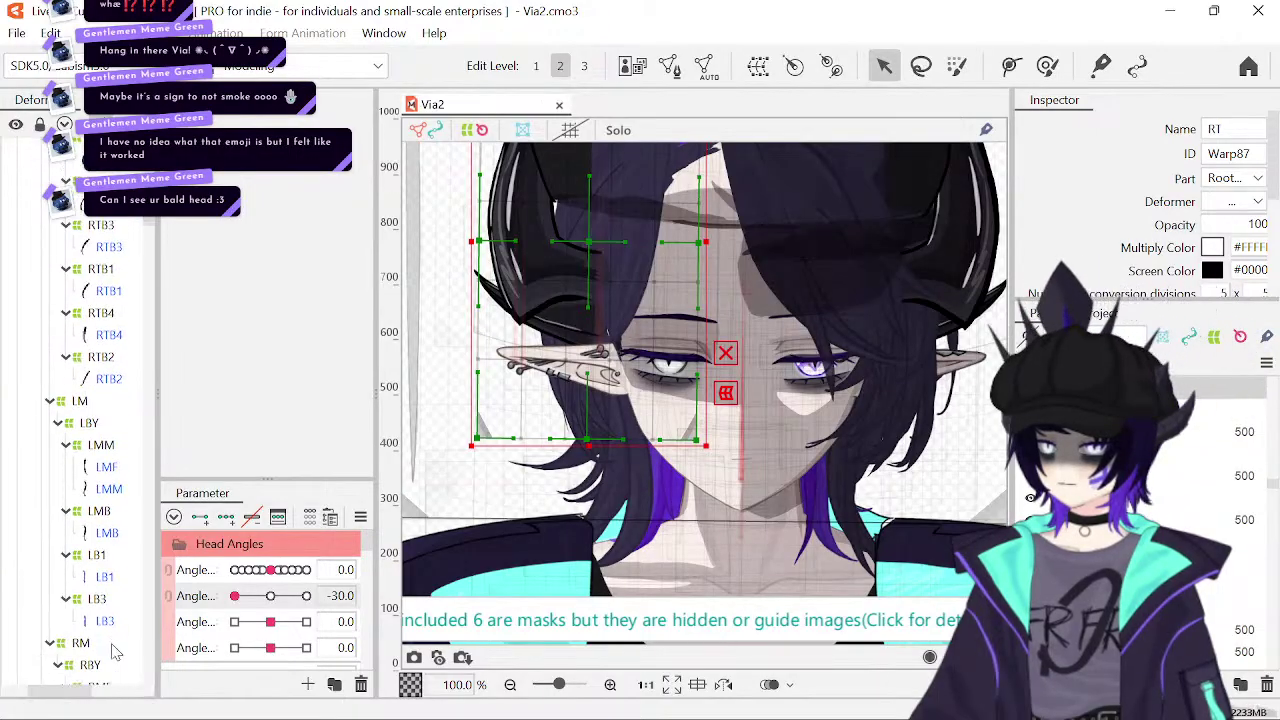
pyautogui.scroll(5, 114, 652)
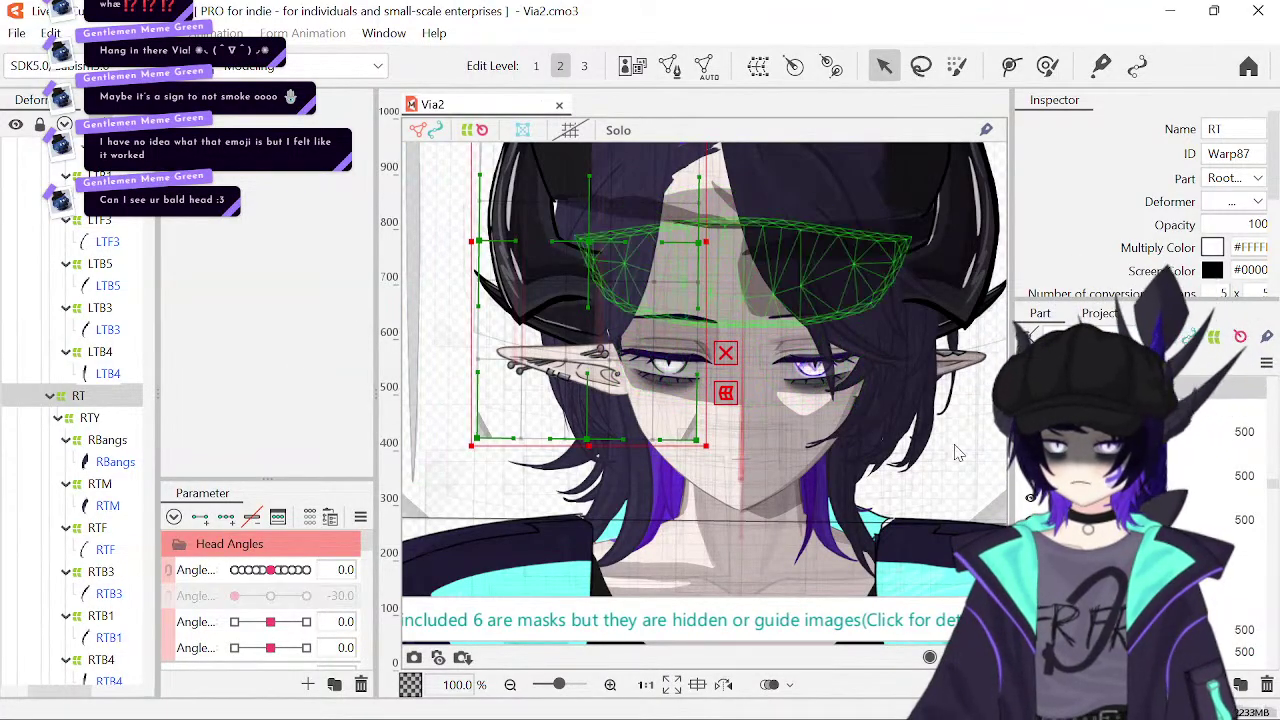
pyautogui.click(660, 318)
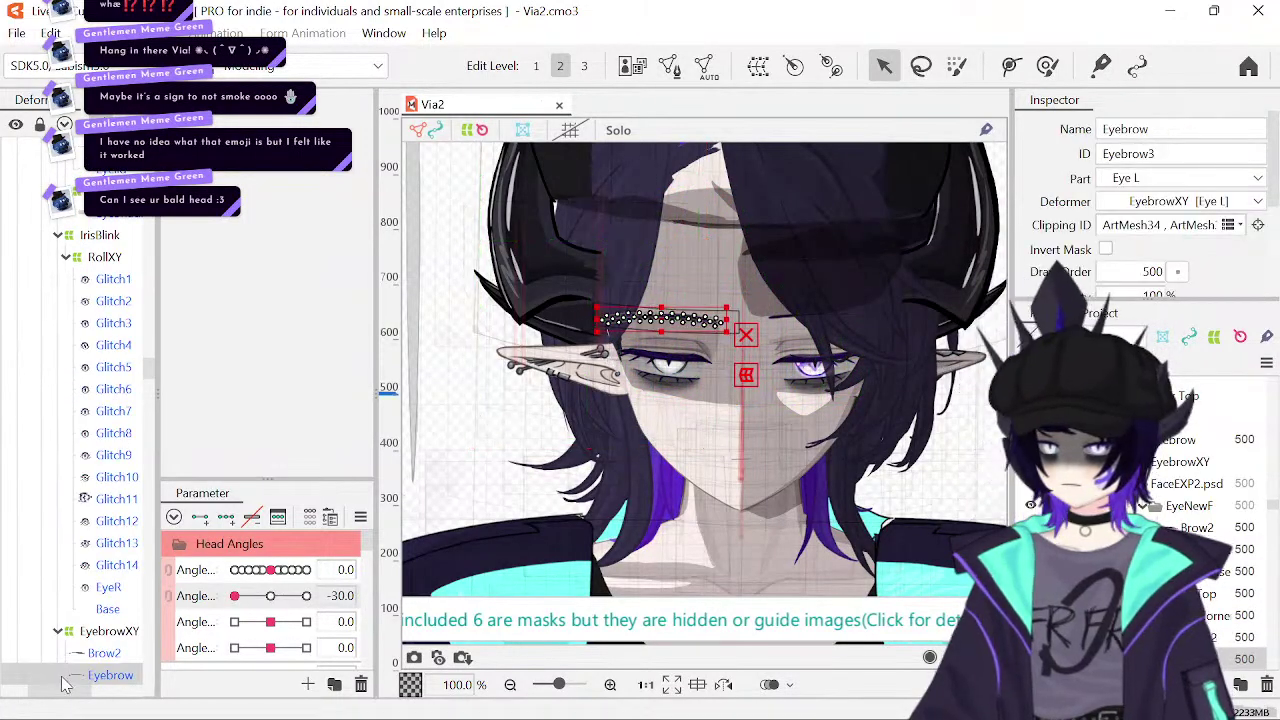
pyautogui.click(110, 631)
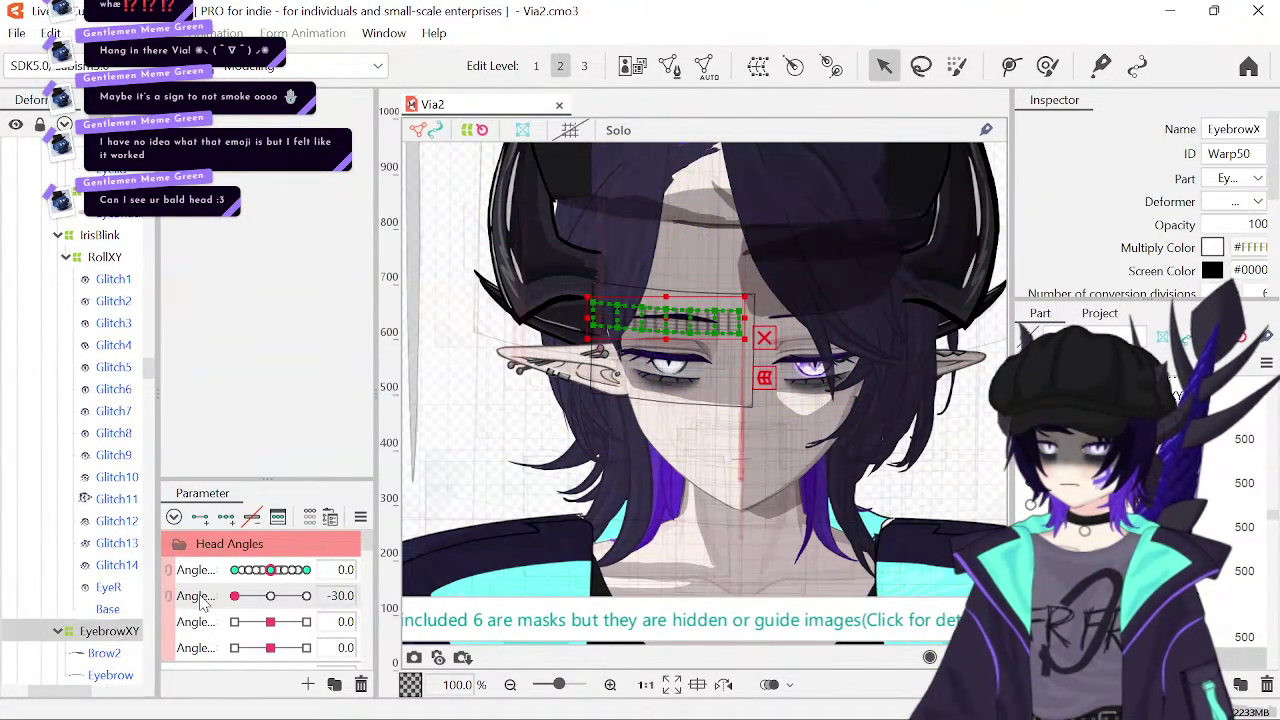
pyautogui.click(610, 684)
pyautogui.click(610, 684)
pyautogui.click(610, 684)
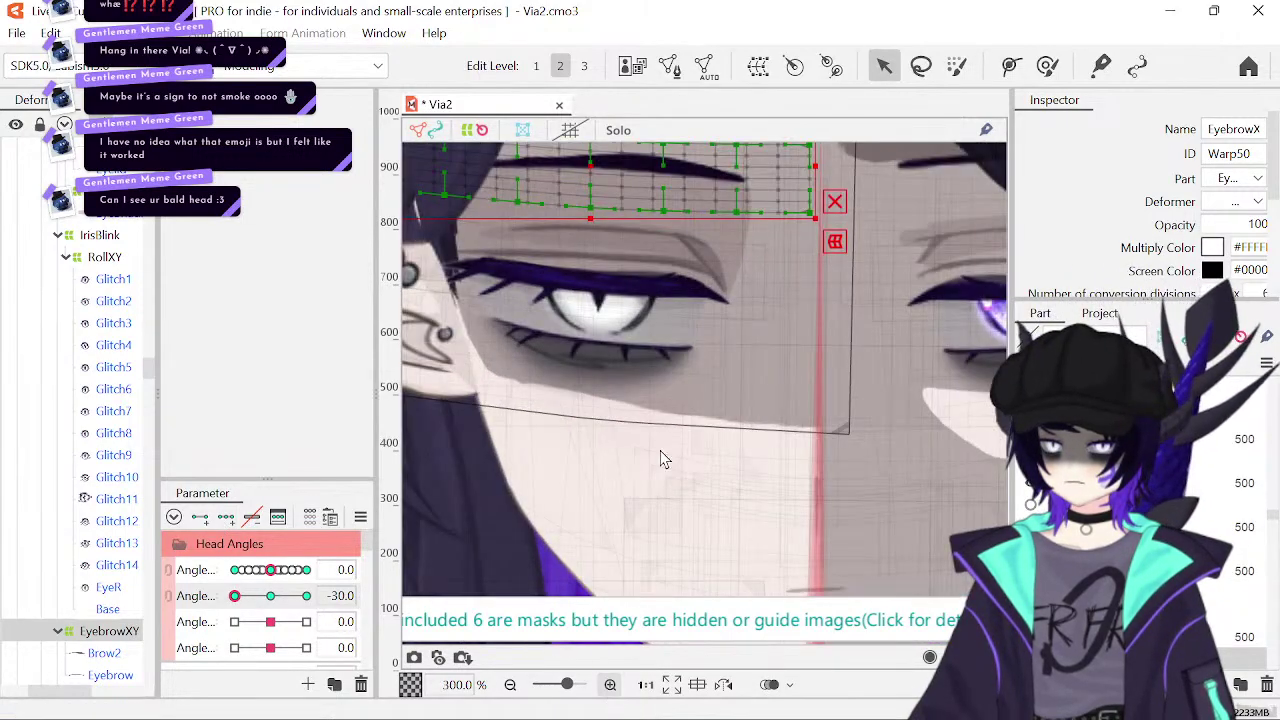
pyautogui.scroll(2, 680, 457)
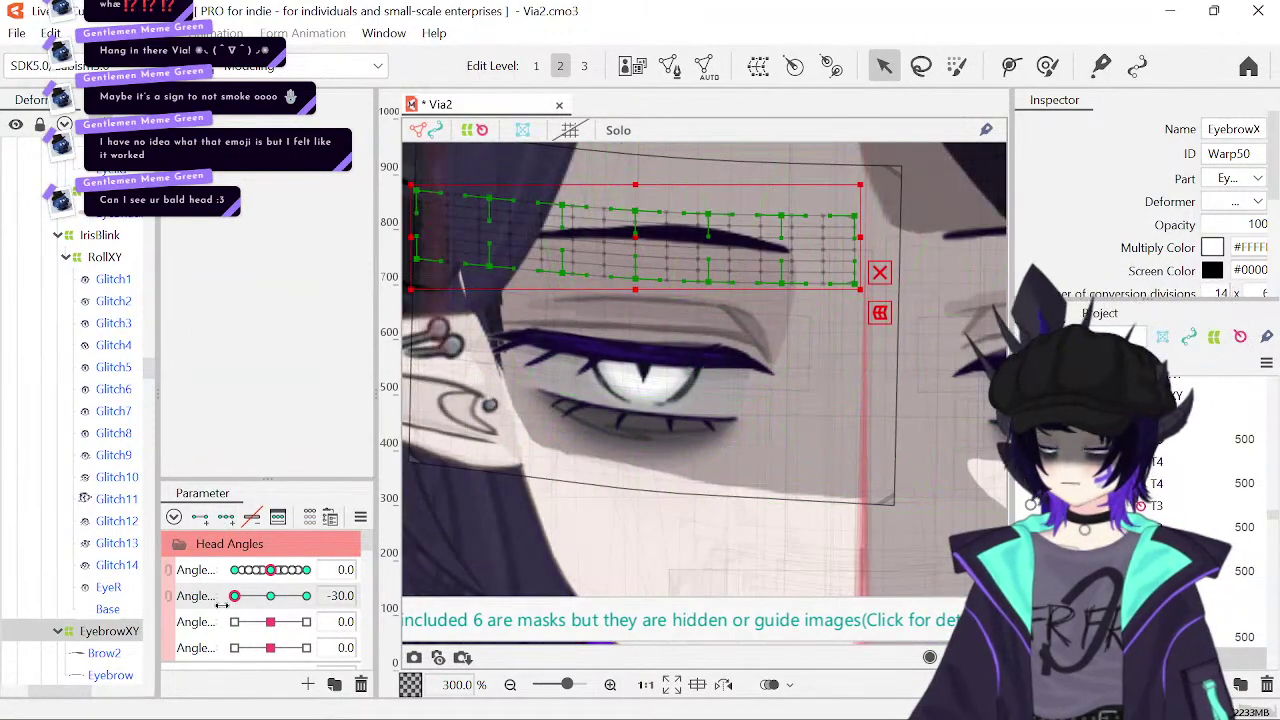
pyautogui.scroll(-2, 222, 605)
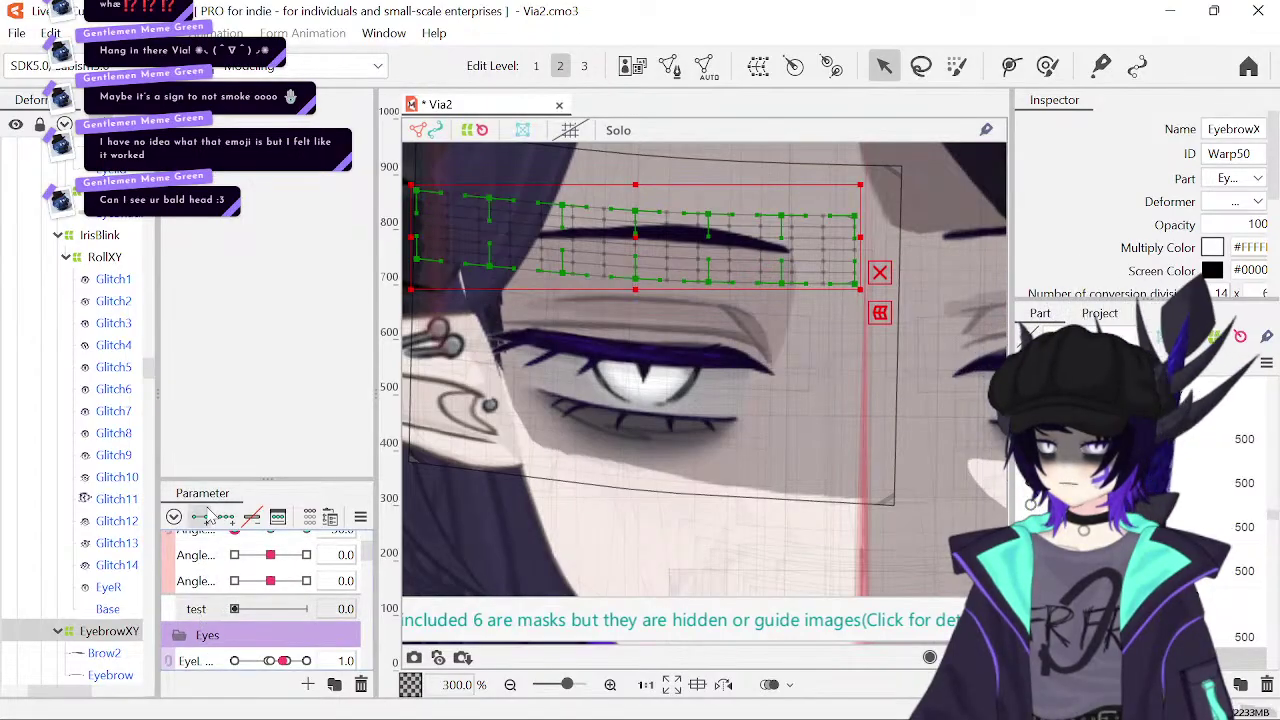
pyautogui.click(306, 608)
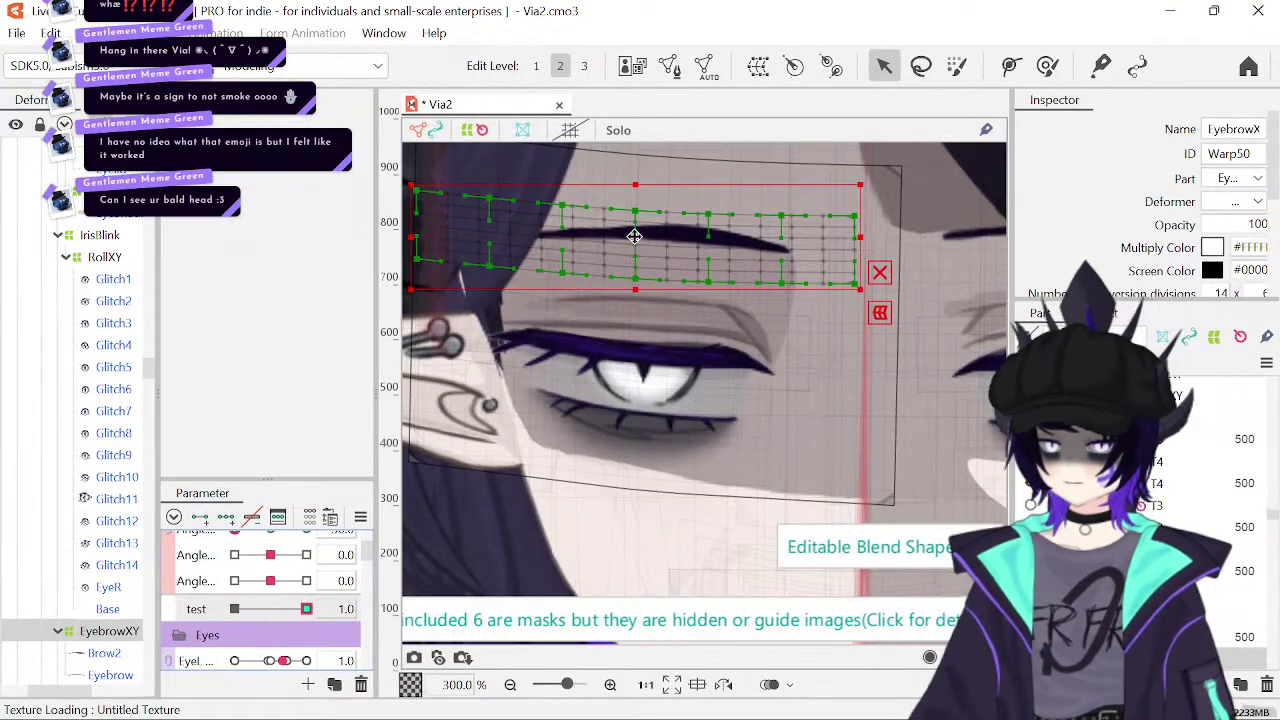
pyautogui.moveTo(634, 236); pyautogui.dragTo(631, 254)
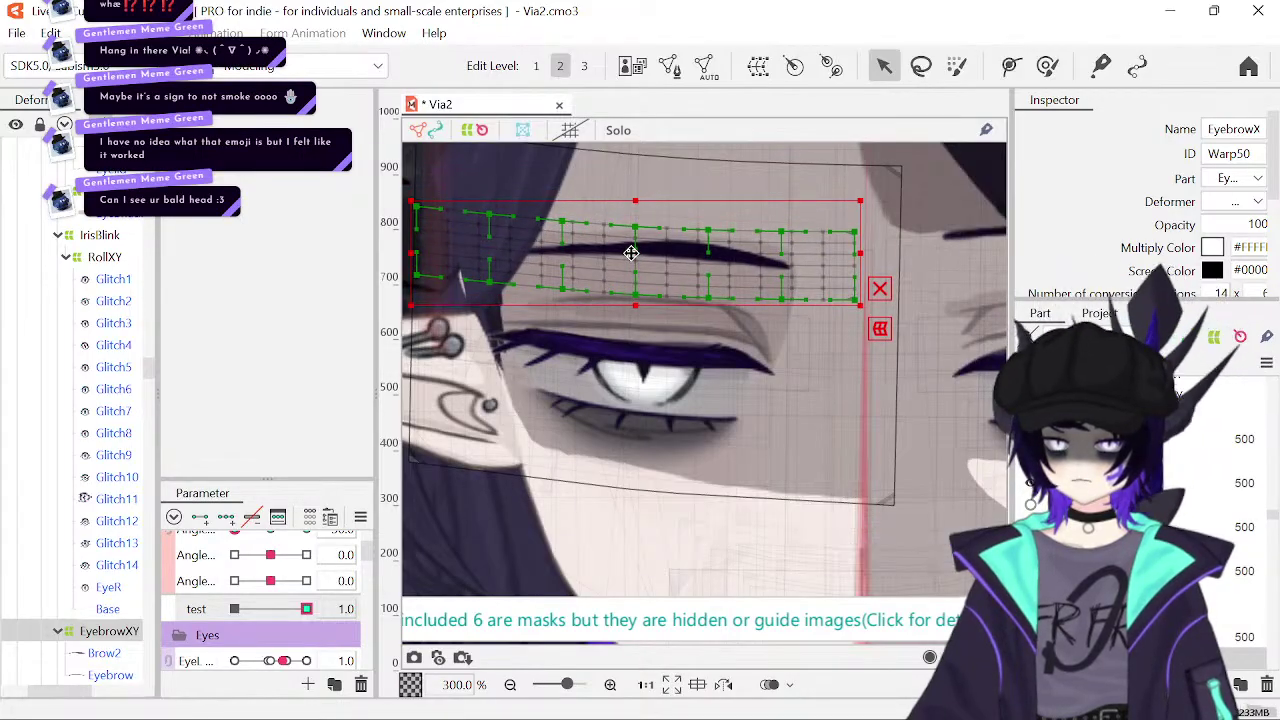
# - Preview the lowered eyebrow at 100% zoom with nothing selected, and return to the EyebrowXY deformer selection by undoing the deselection
pyautogui.click(509, 684)
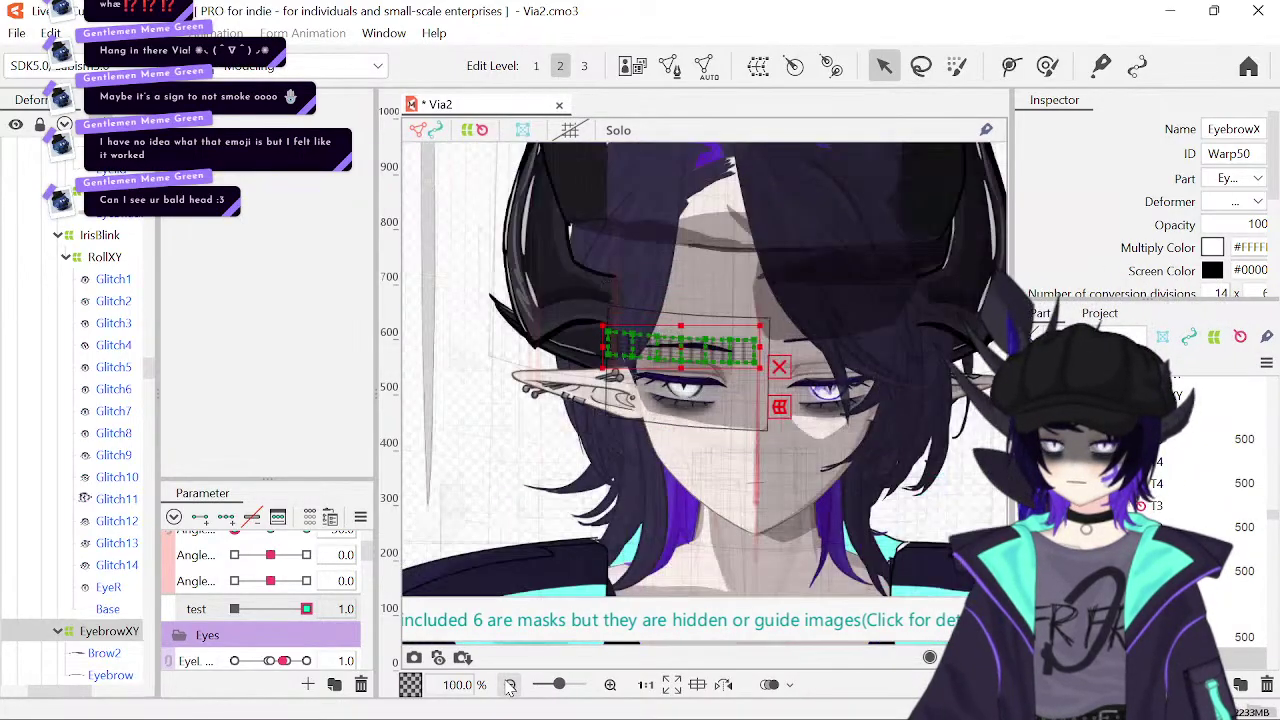
pyautogui.click(486, 463)
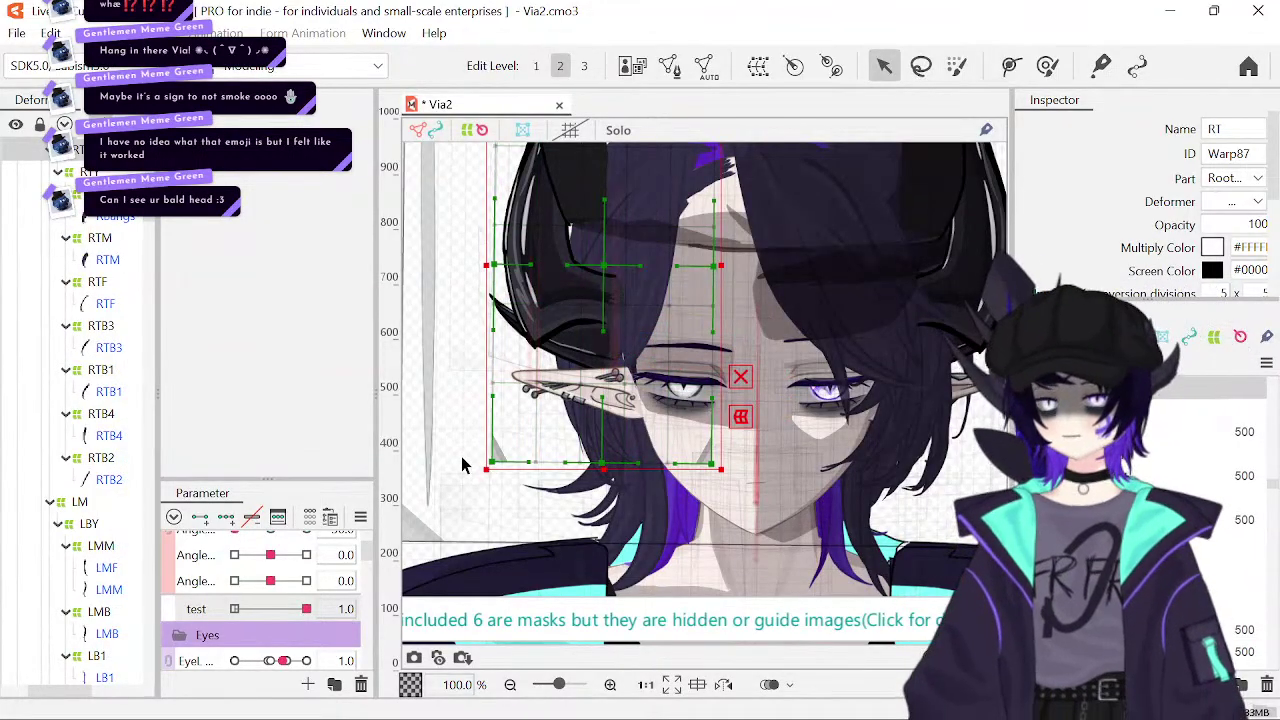
pyautogui.click(462, 464)
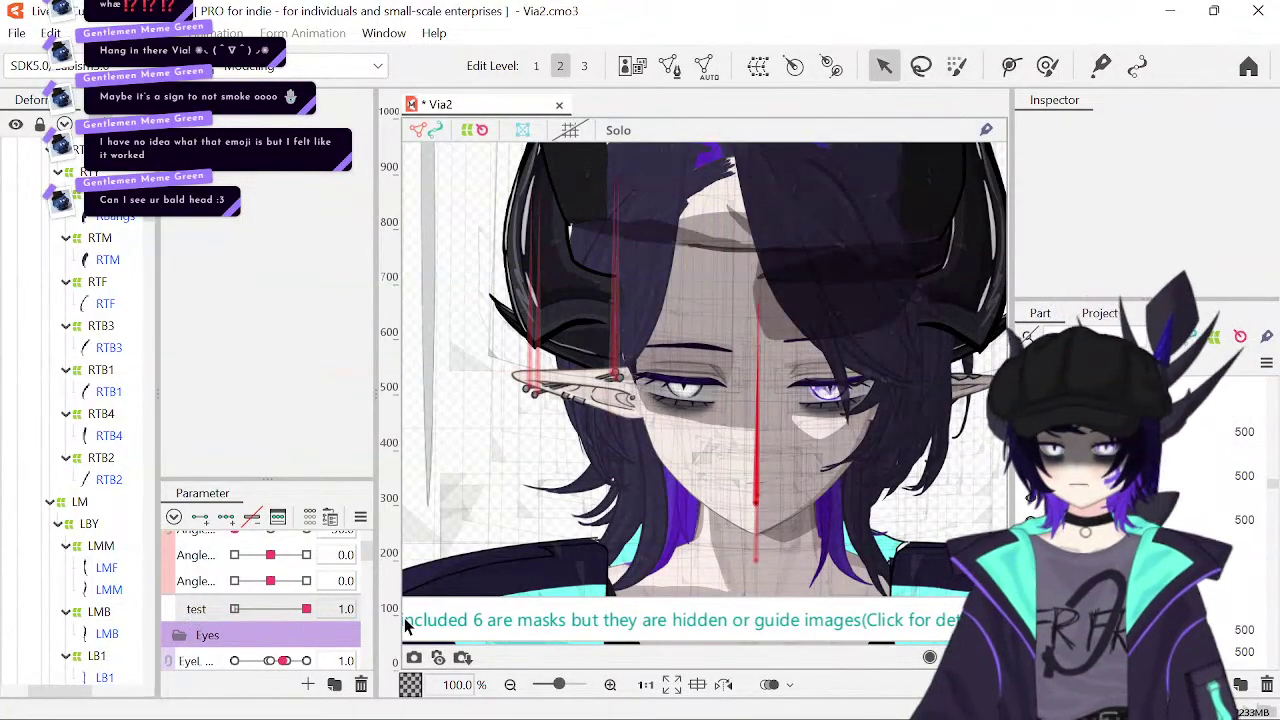
pyautogui.doubleClick(352, 610)
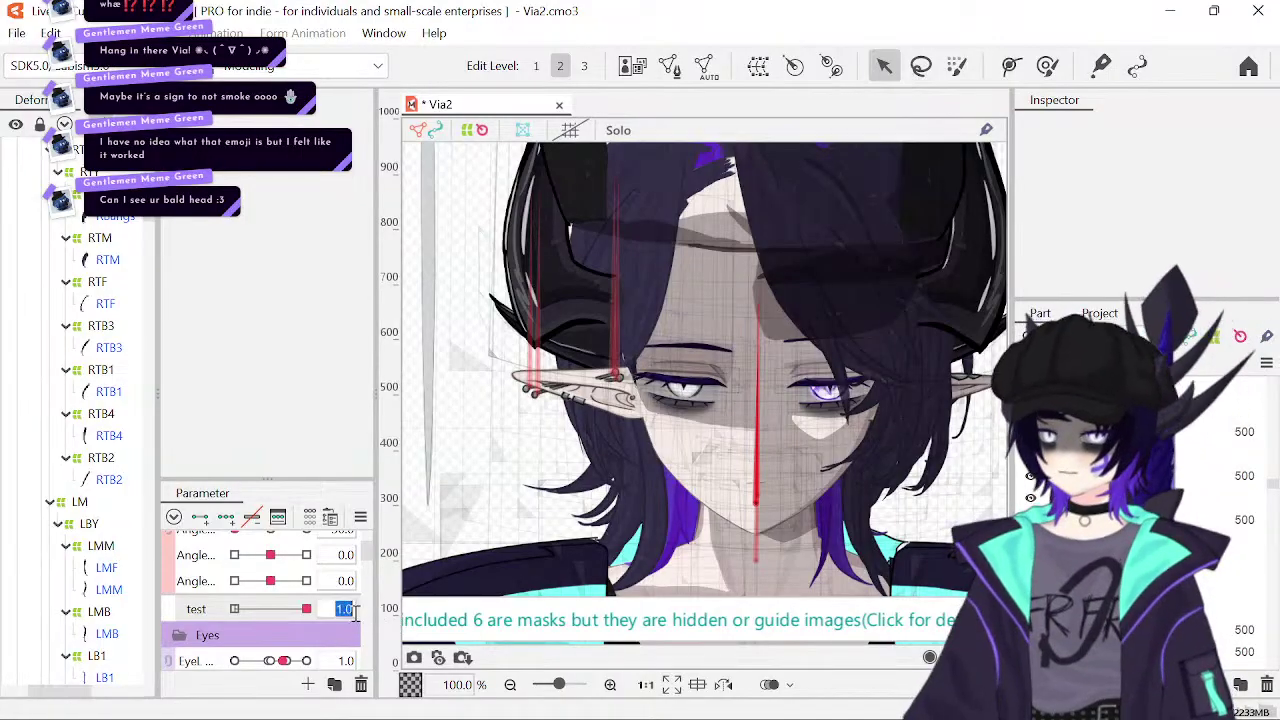
pyautogui.click(433, 619)
pyautogui.hotkey('ctrl', 'z')
pyautogui.scroll(2, 222, 592)
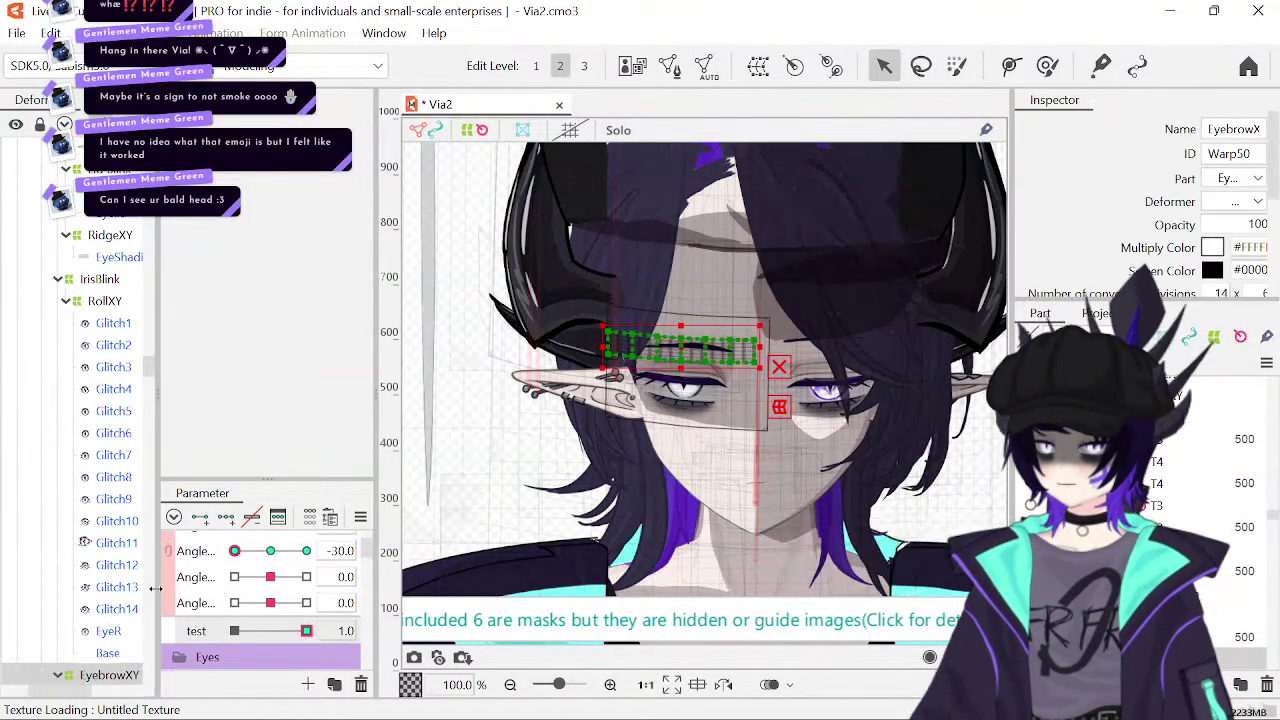
pyautogui.scroll(-2, 120, 590)
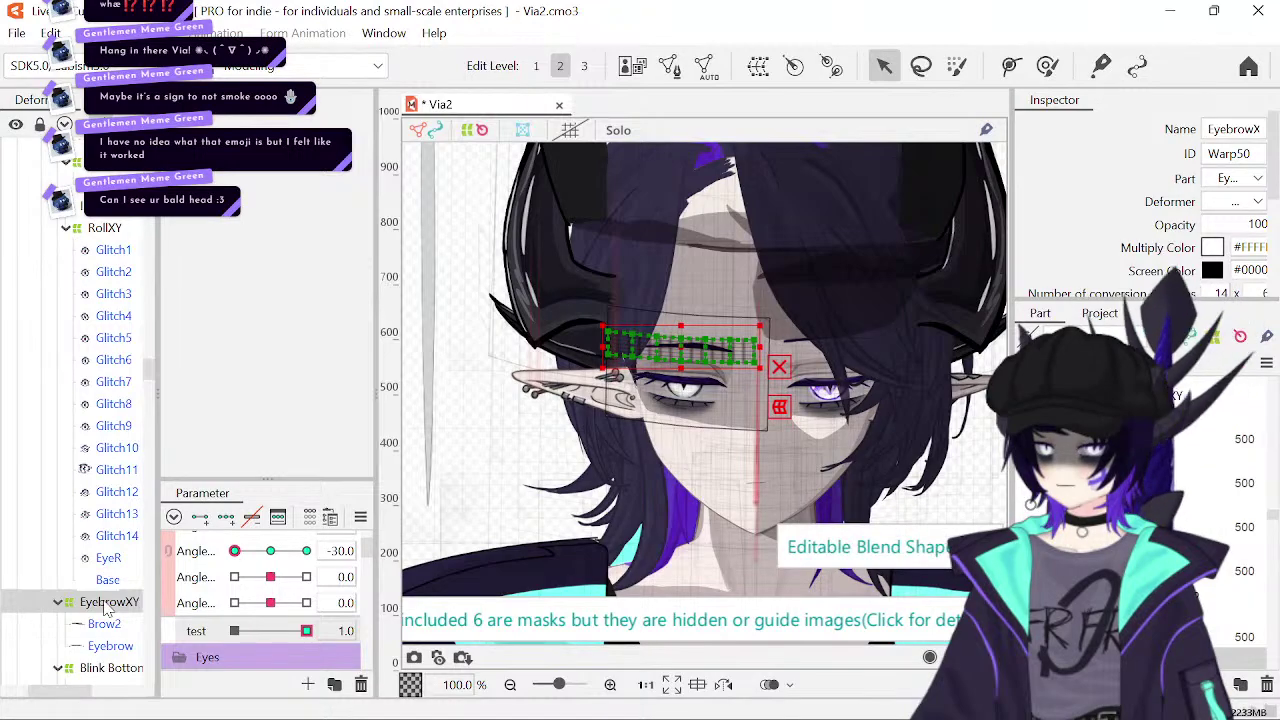
pyautogui.scroll(1, 265, 584)
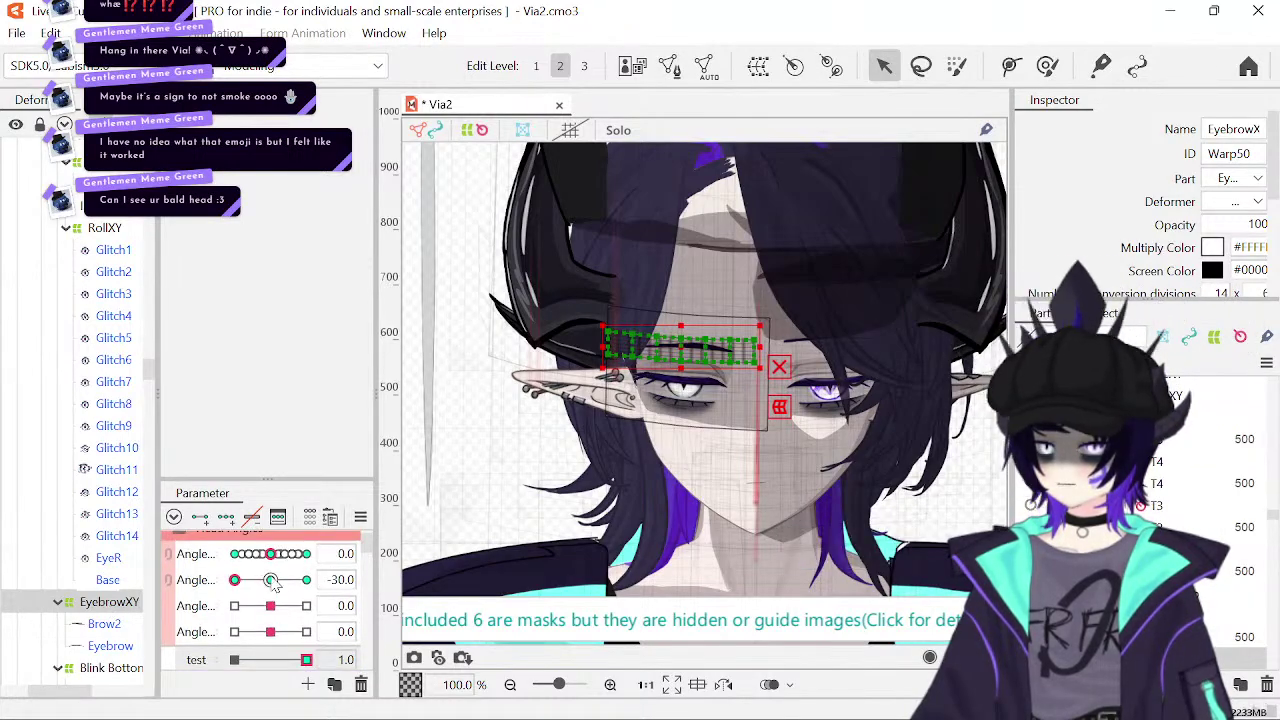
# - Compare the eyebrow with the test blend shape on and off at horizontal head angles of 50 and -50
pyautogui.moveTo(272, 560); pyautogui.dragTo(330, 554)
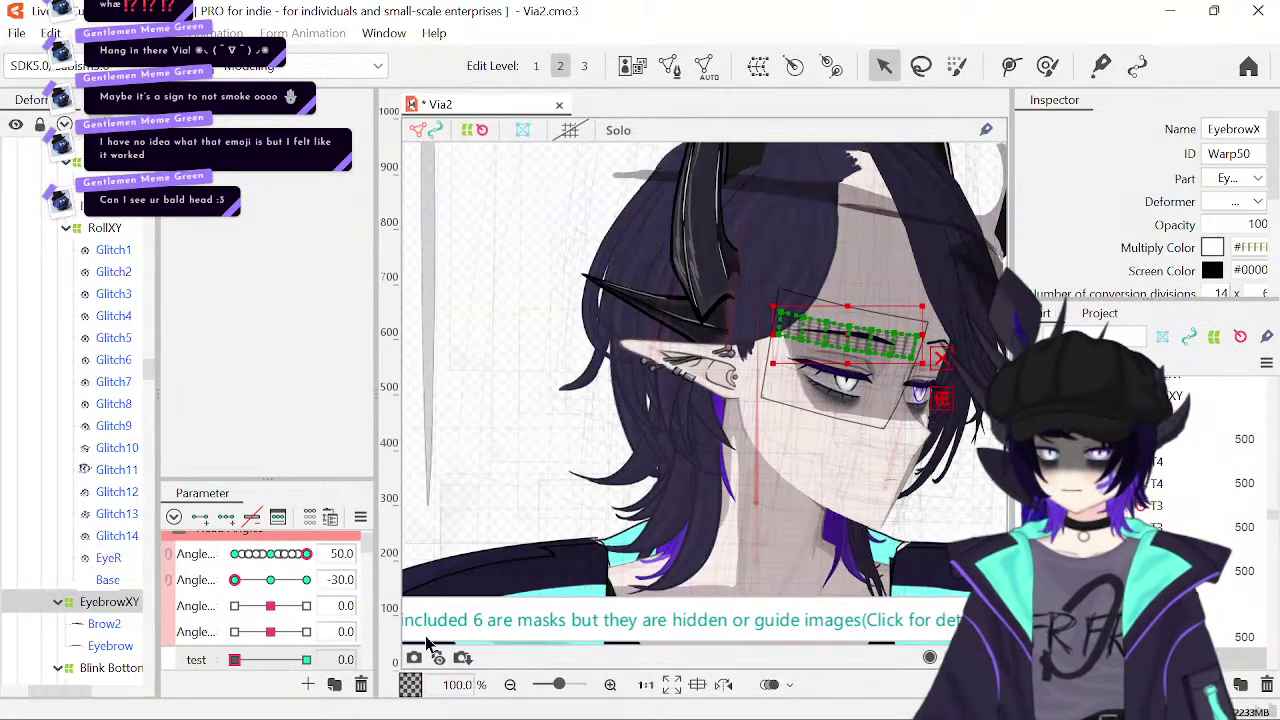
pyautogui.moveTo(312, 662); pyautogui.dragTo(175, 683)
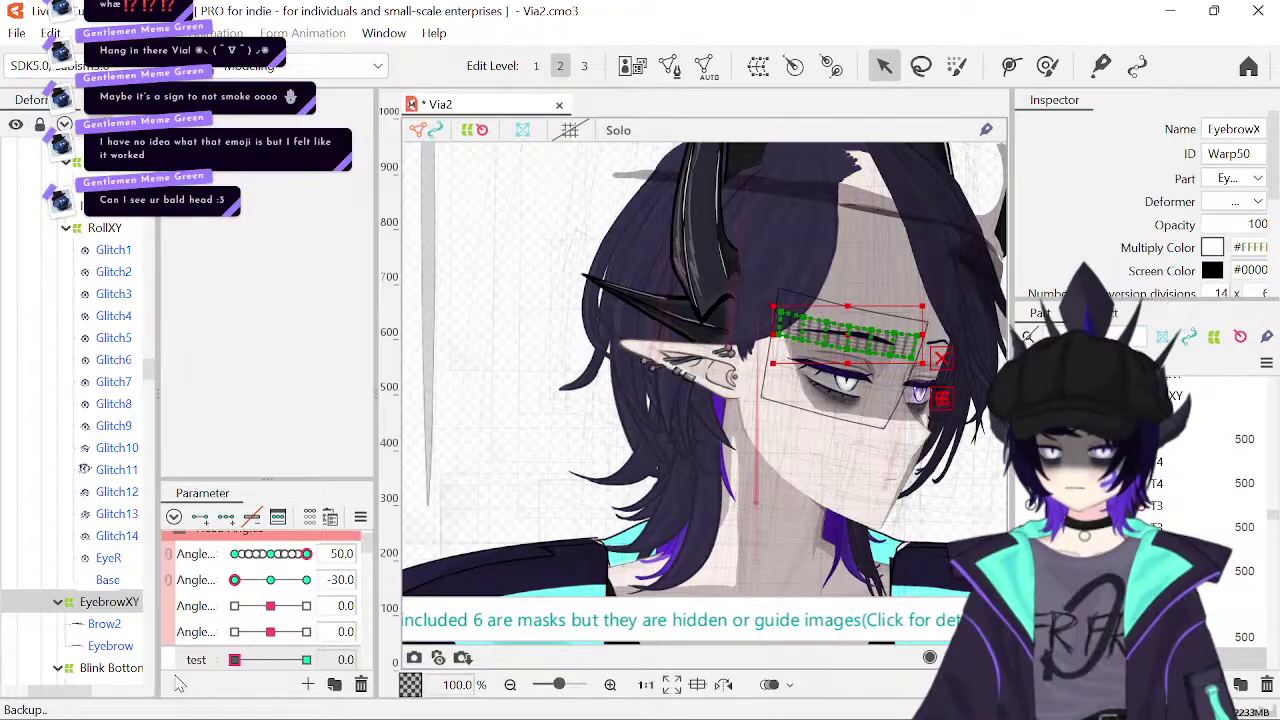
pyautogui.click(234, 553)
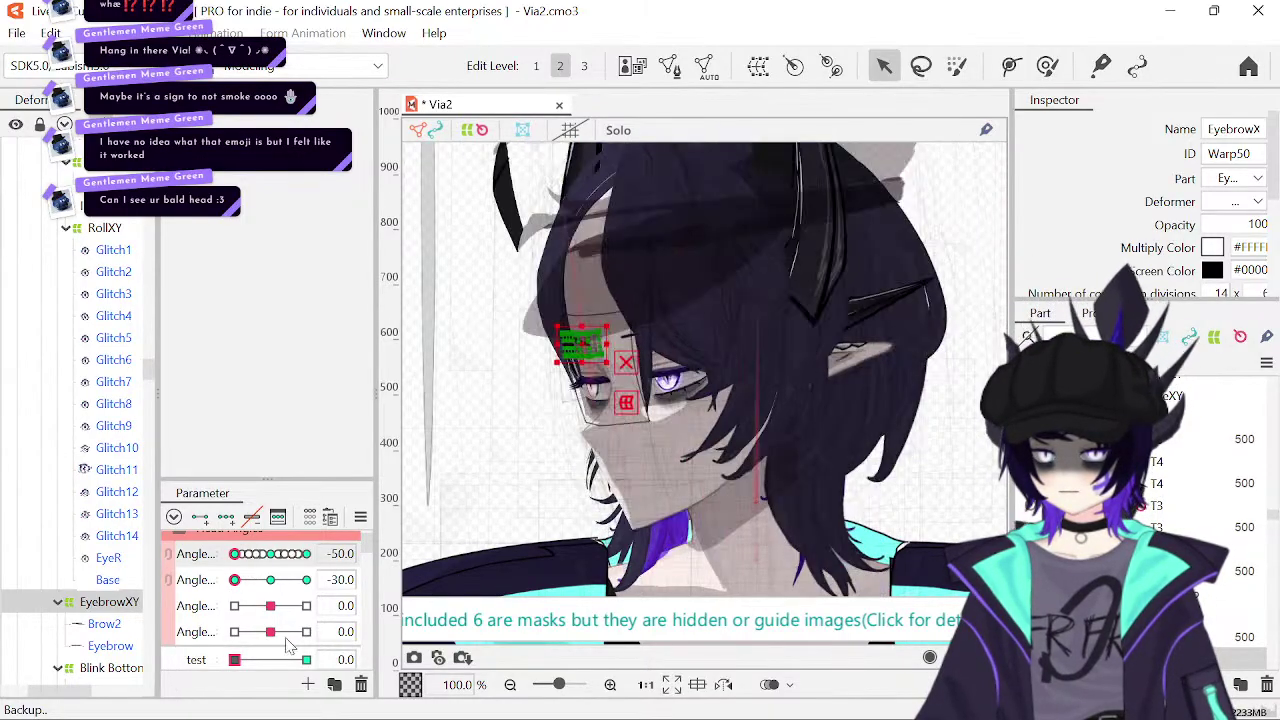
pyautogui.click(306, 660)
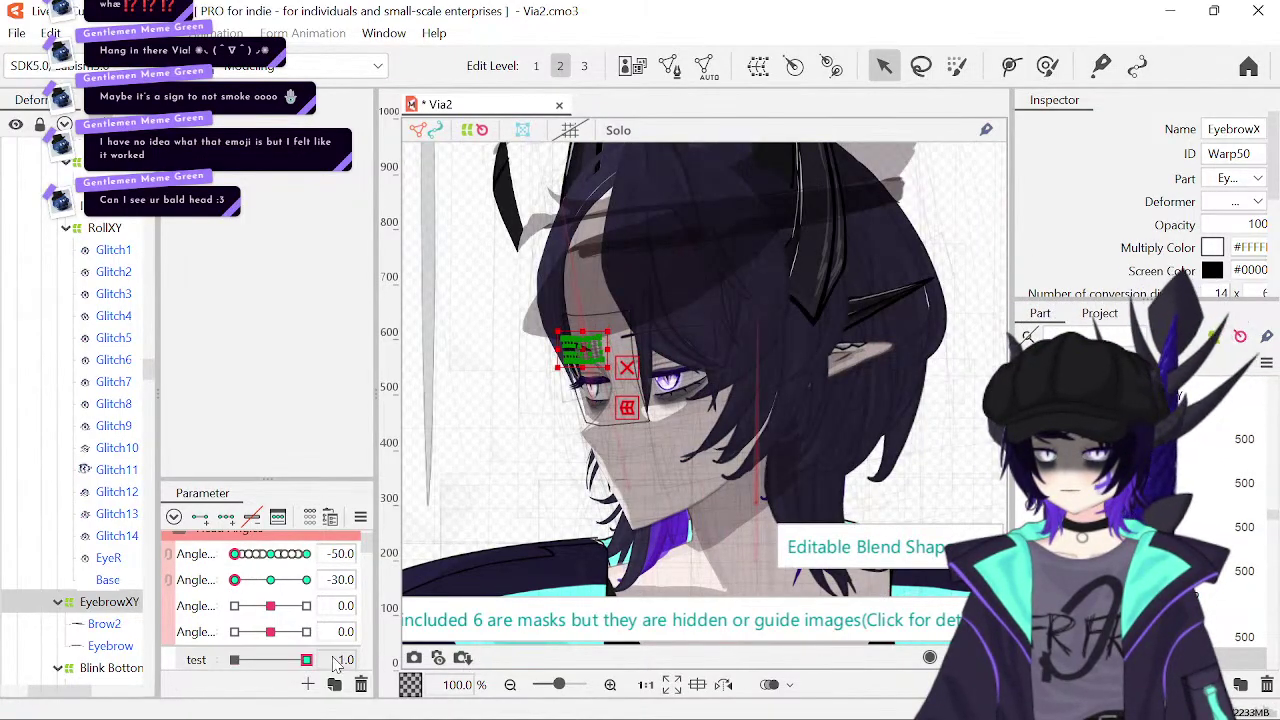
pyautogui.moveTo(306, 660); pyautogui.dragTo(157, 680)
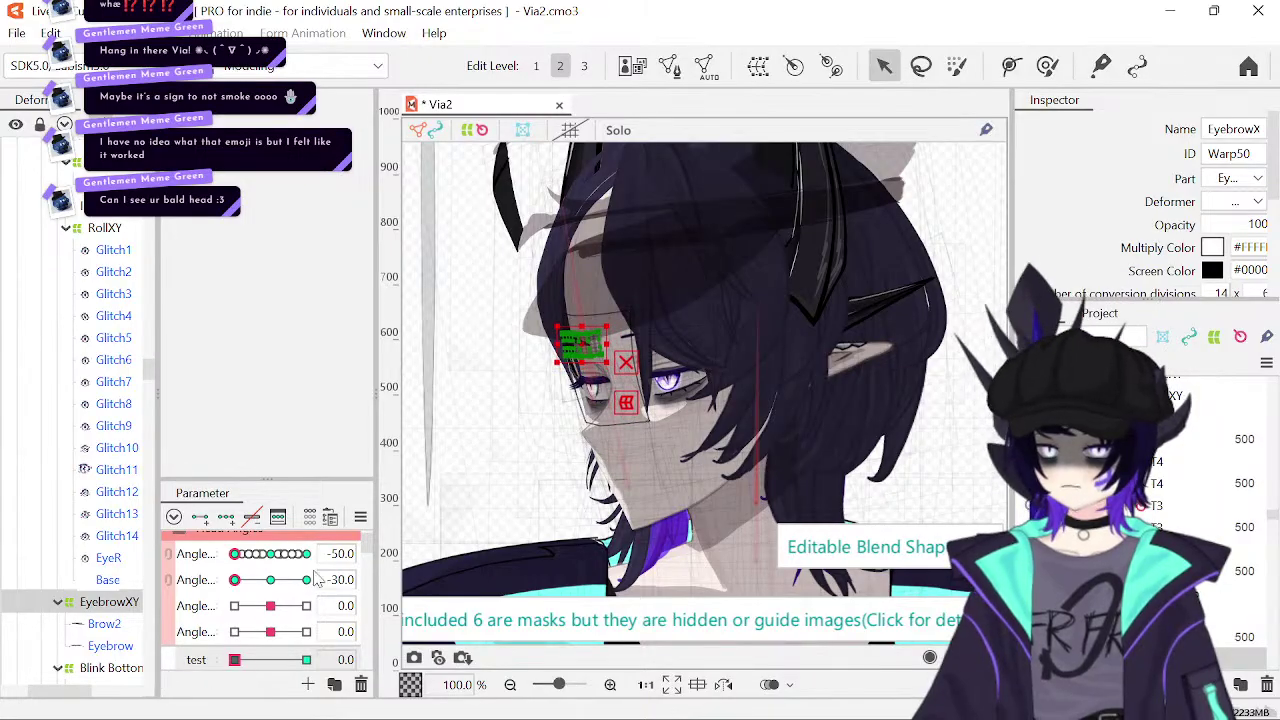
# - Reset the horizontal head angle to 0 and compare the eyebrow at test 1.0 and 0.0, ending with test at 0.0 and nothing selected
pyautogui.click(350, 579)
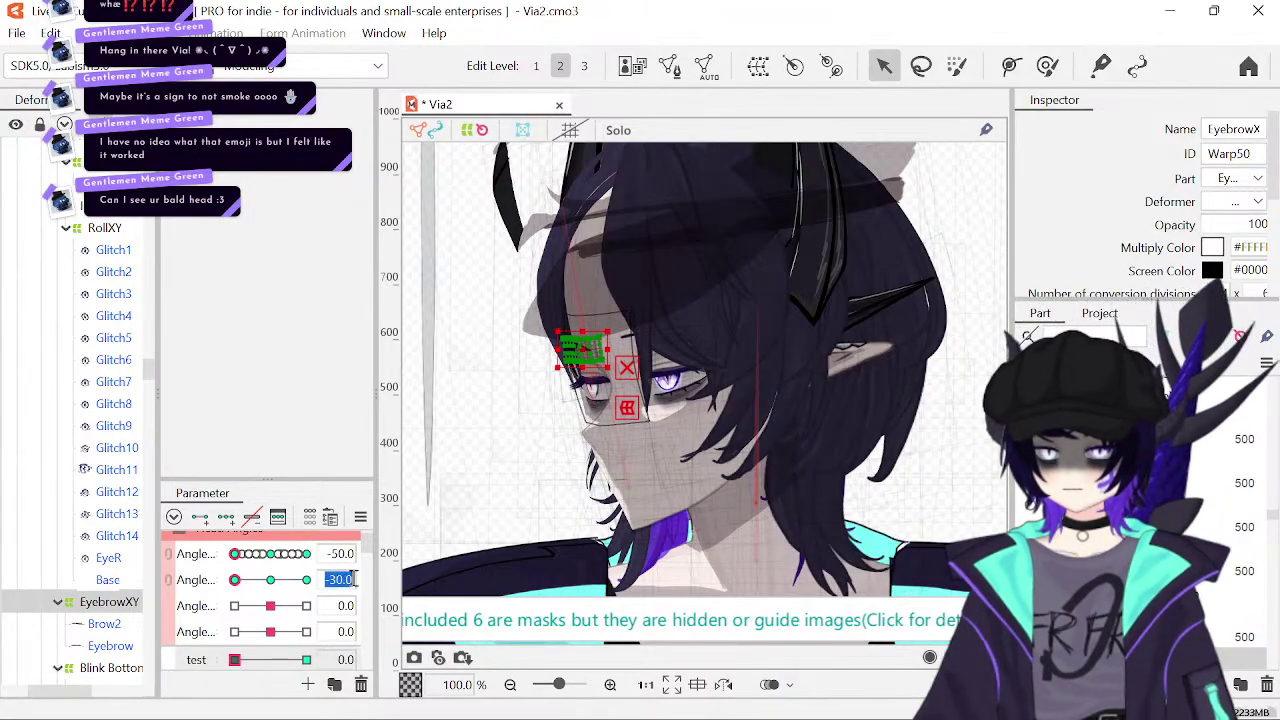
pyautogui.click(345, 553)
pyautogui.write('0')
pyautogui.press('Return')
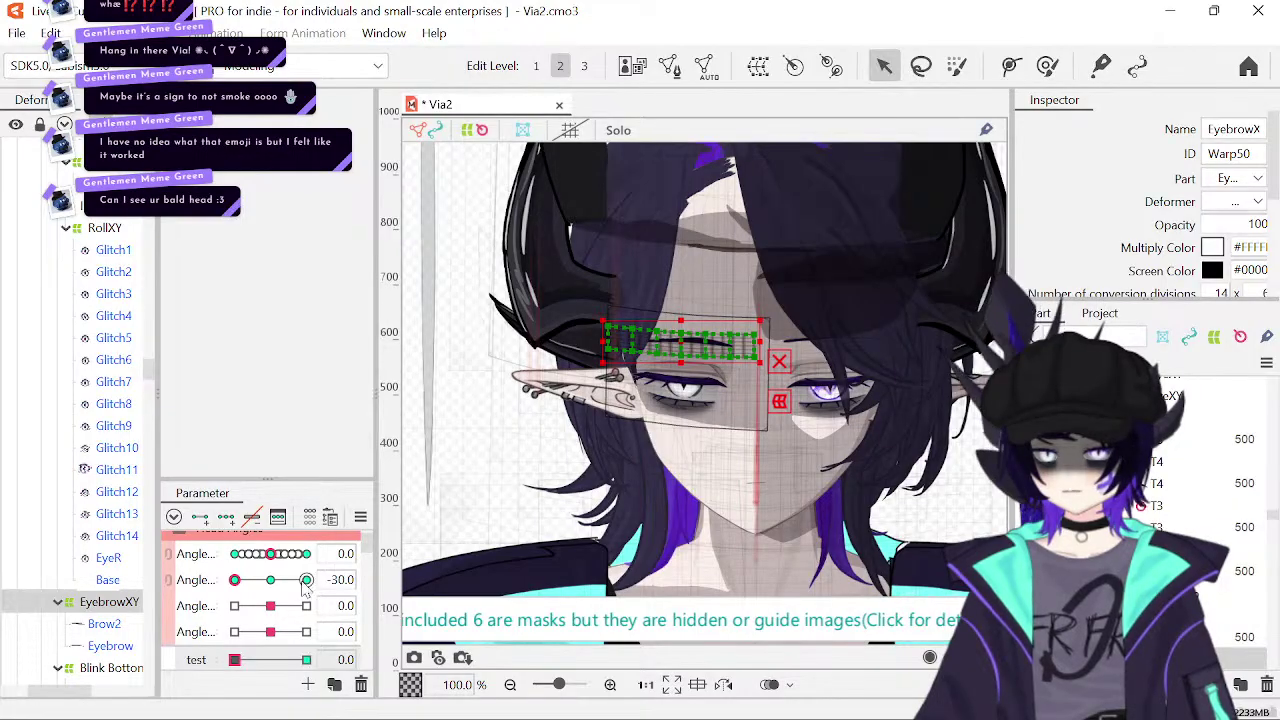
pyautogui.click(306, 660)
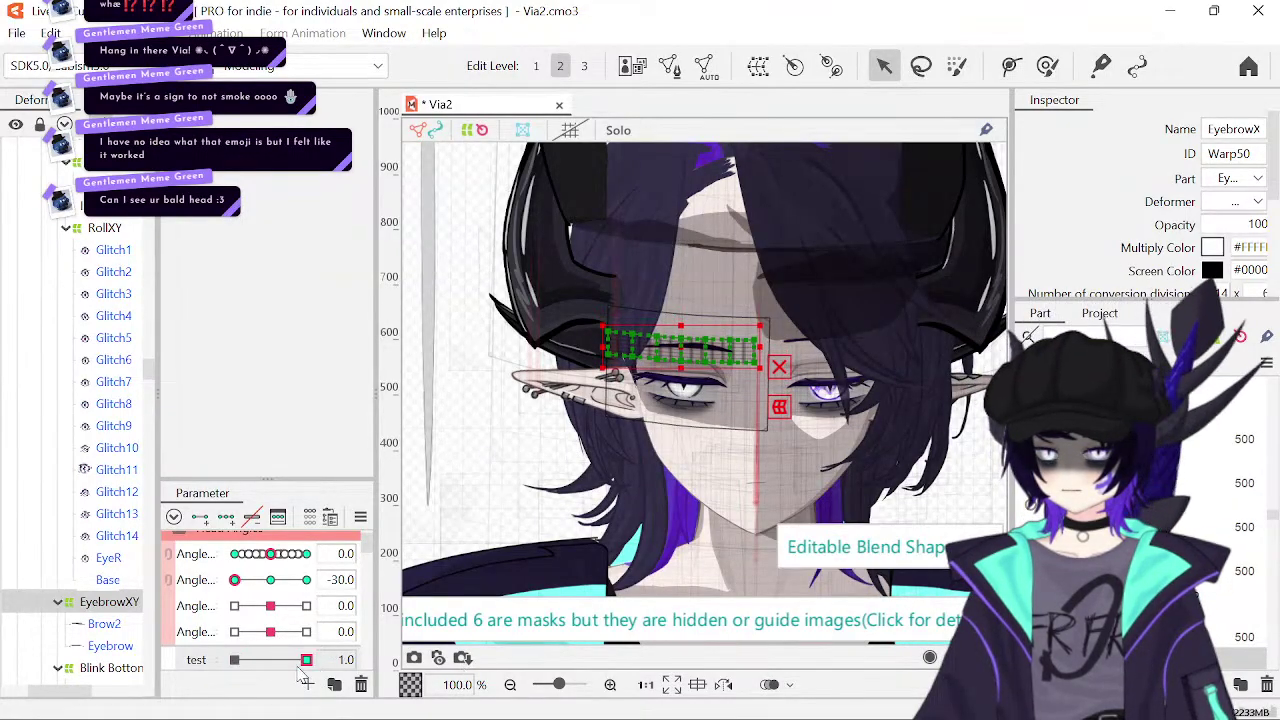
pyautogui.moveTo(304, 661); pyautogui.dragTo(234, 661)
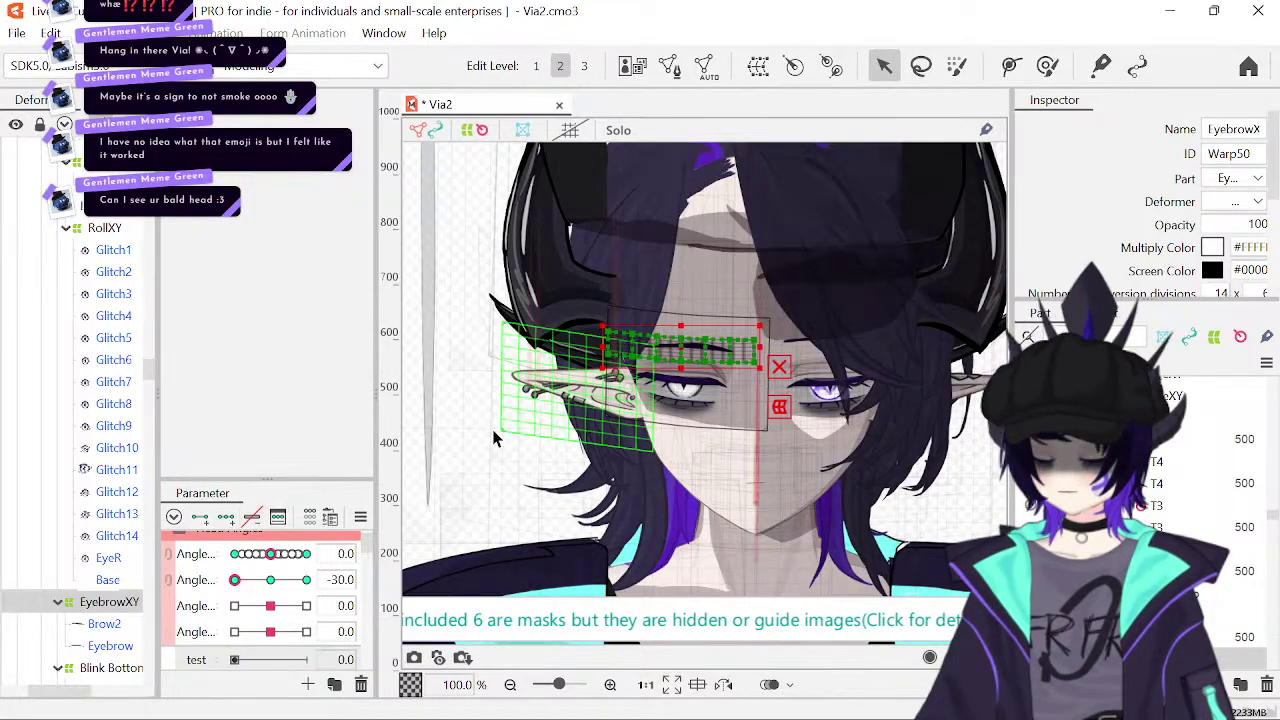
pyautogui.click(500, 440)
pyautogui.click(455, 477)
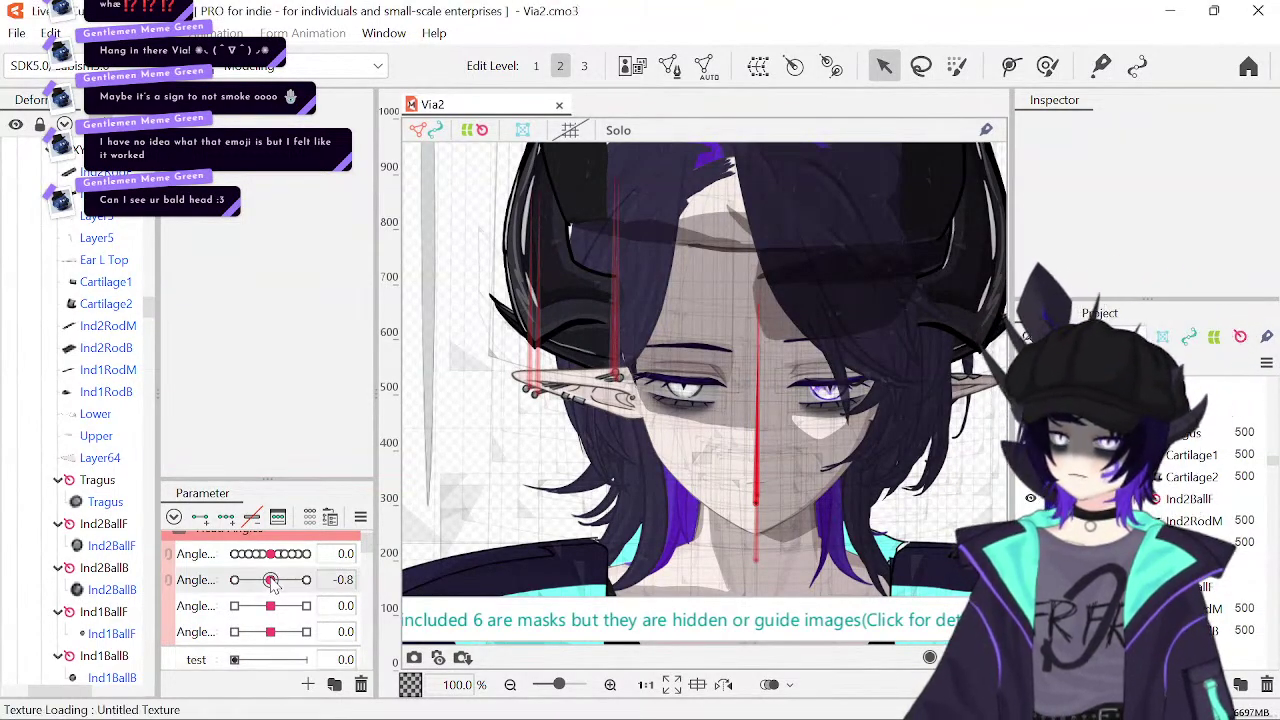
# - Sweep the vertical head angle between 30 and -30 to examine the eyebrow and eye movement, ending at -30
pyautogui.moveTo(275, 585); pyautogui.dragTo(325, 610)
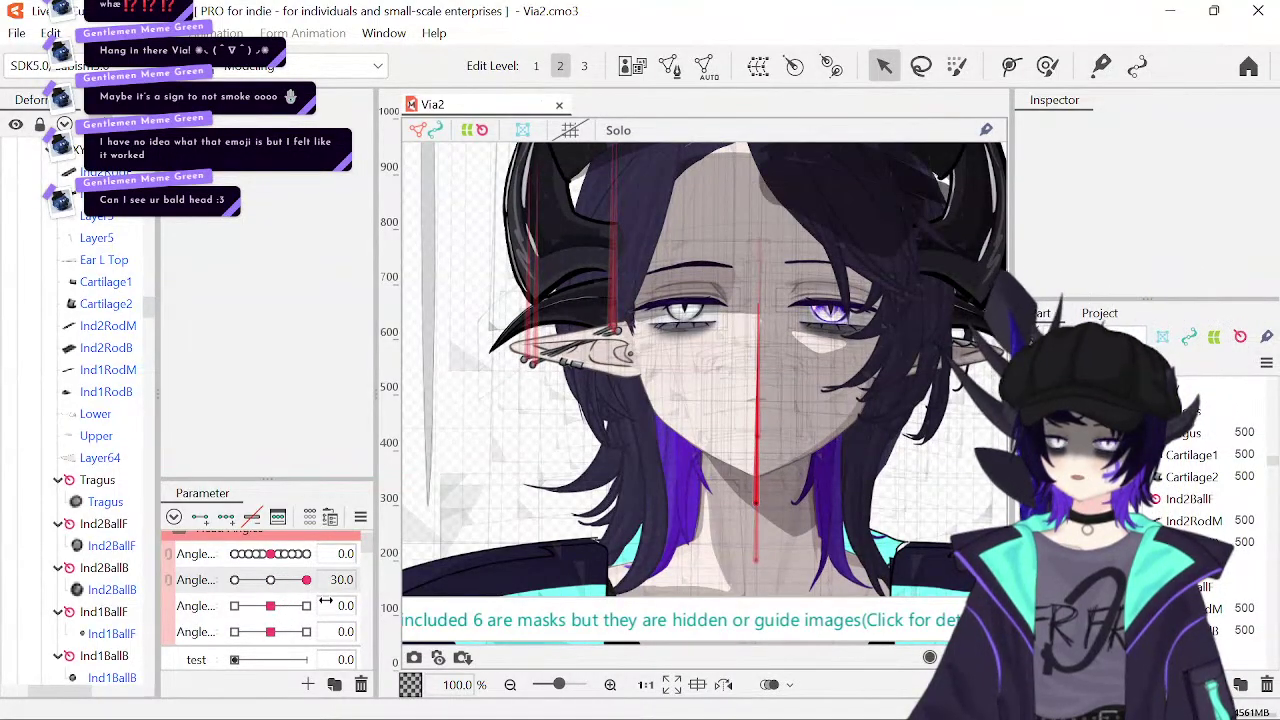
pyautogui.moveTo(325, 600); pyautogui.dragTo(207, 592)
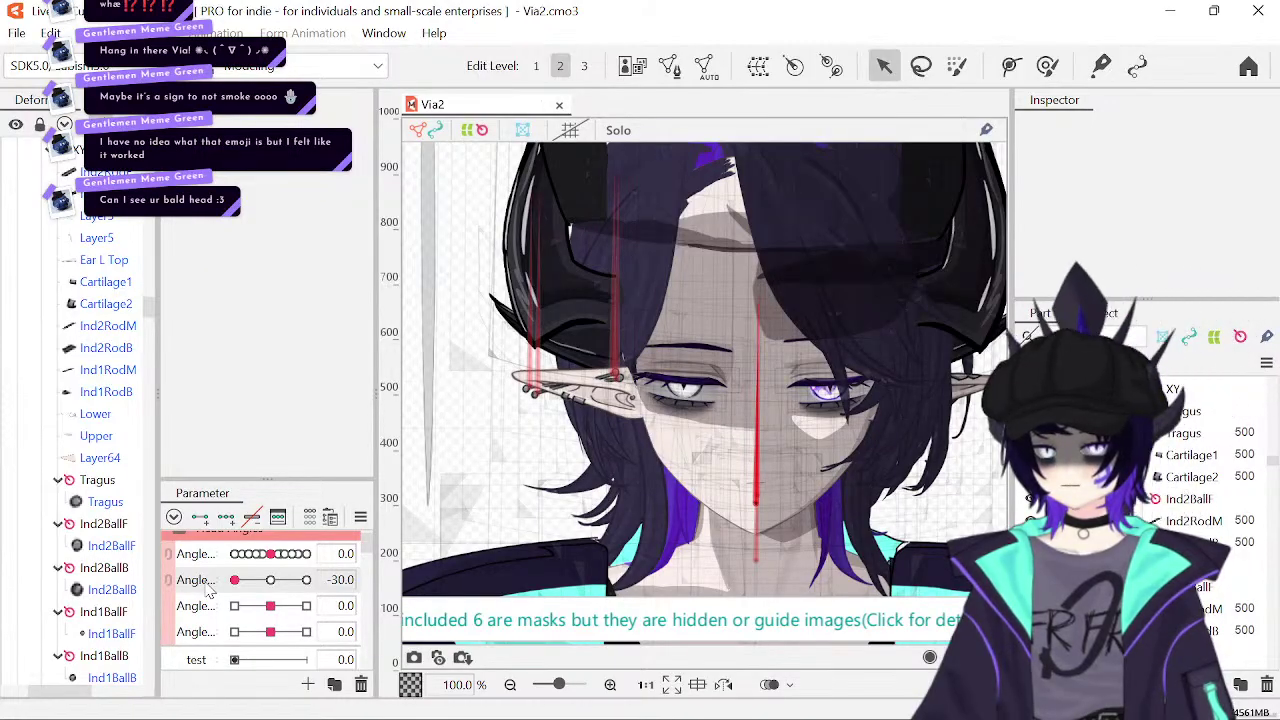
pyautogui.moveTo(252, 591)
pyautogui.mouseDown()
pyautogui.moveTo(272, 593)
pyautogui.moveTo(231, 595)
pyautogui.mouseUp()
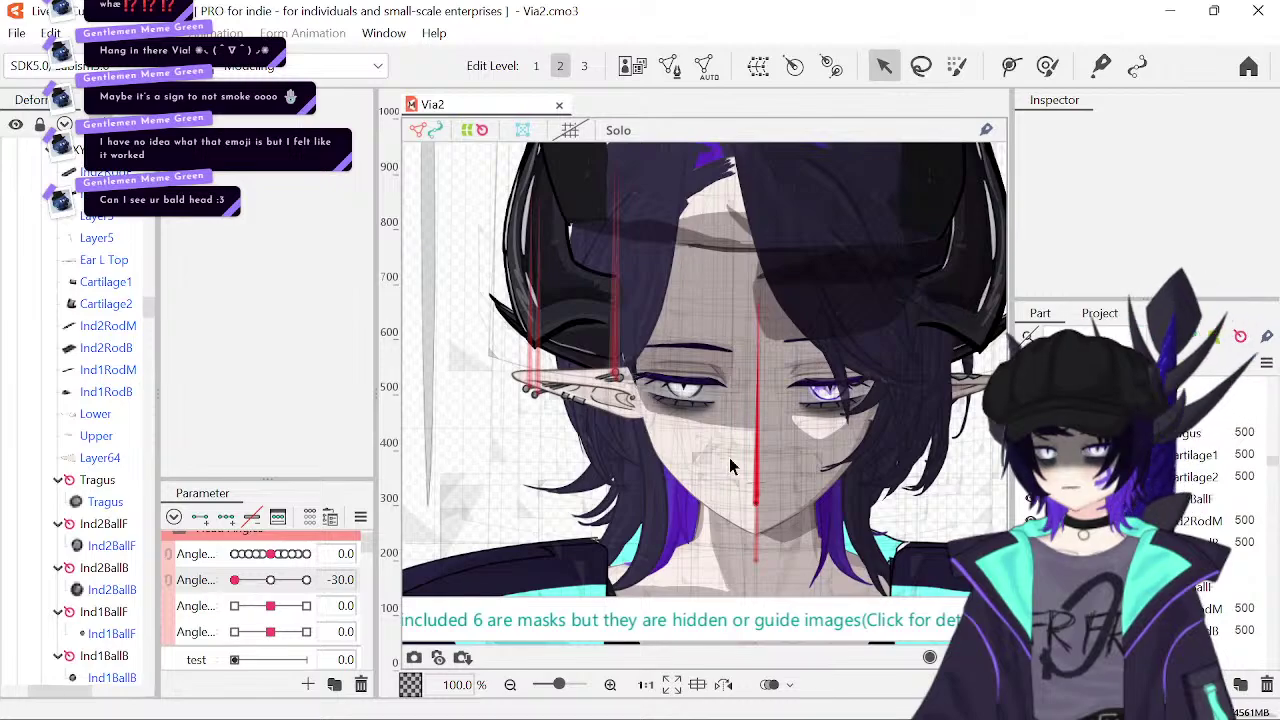
# - Select the EyeXY deformer above the eye mesh and add keys to it at both ends of the test blend shape parameter
pyautogui.click(609, 685)
pyautogui.click(609, 685)
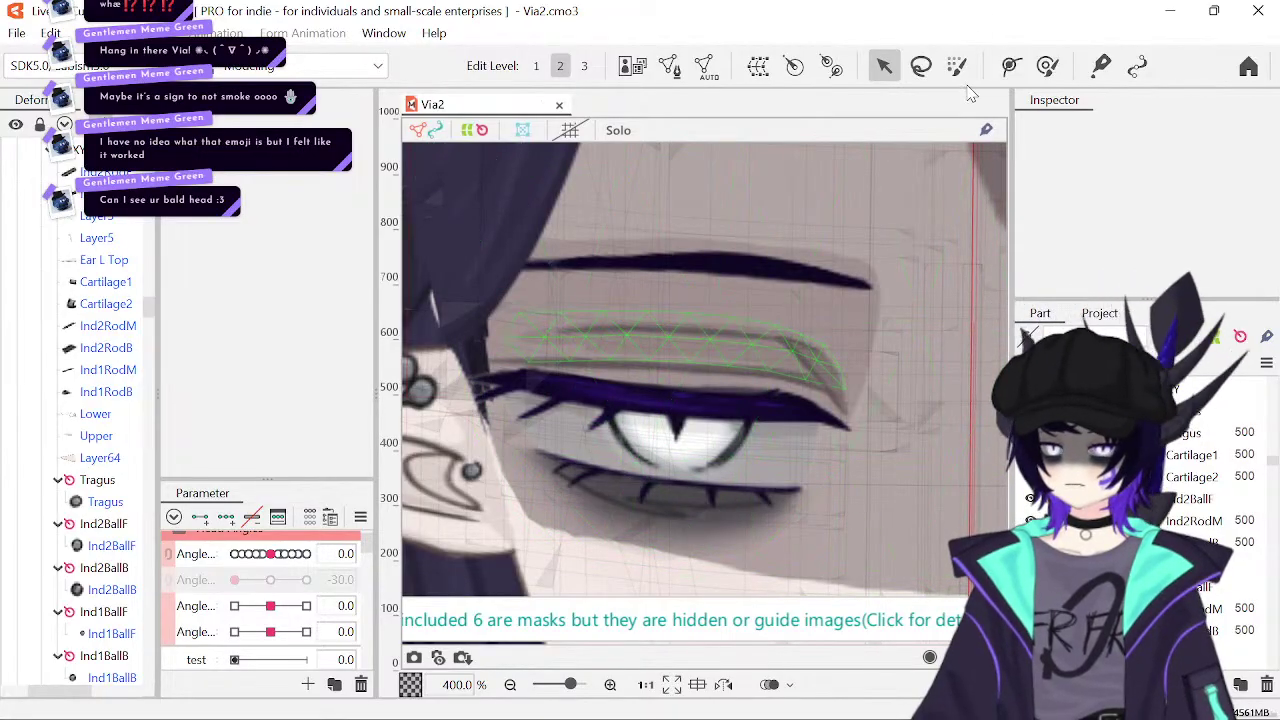
pyautogui.click(748, 355)
pyautogui.click(90, 169)
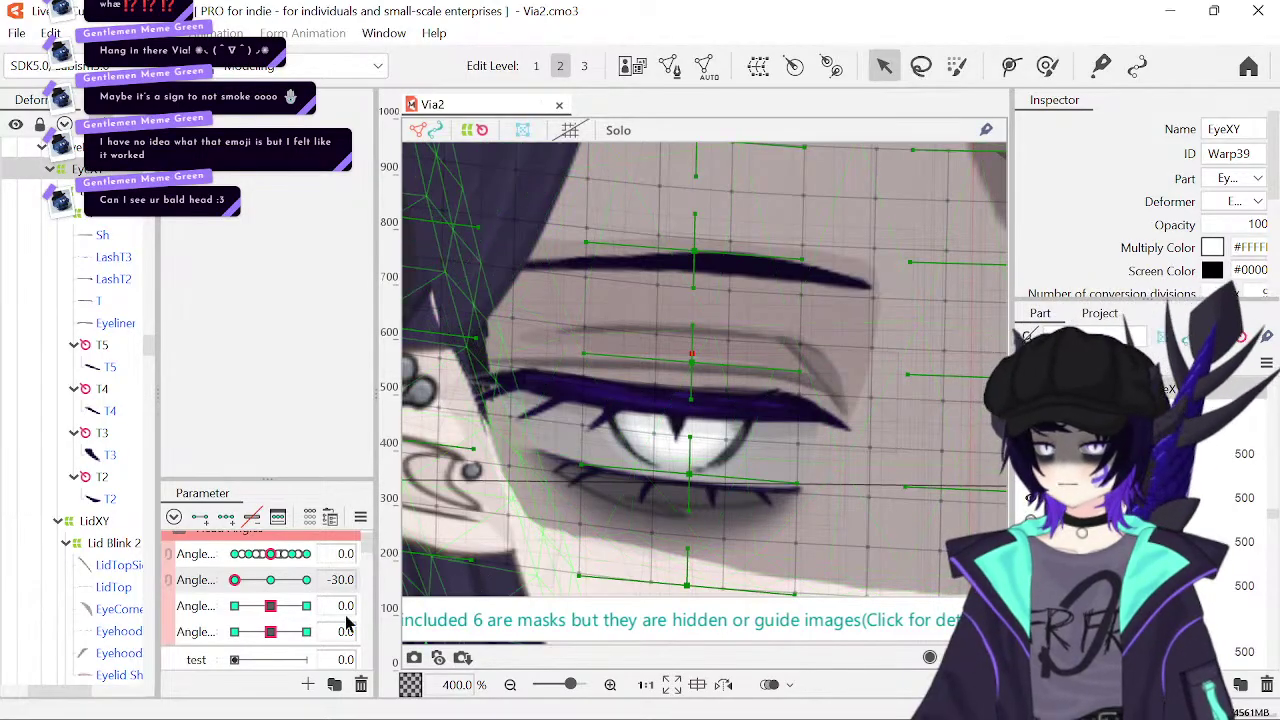
pyautogui.scroll(-6, 343, 624)
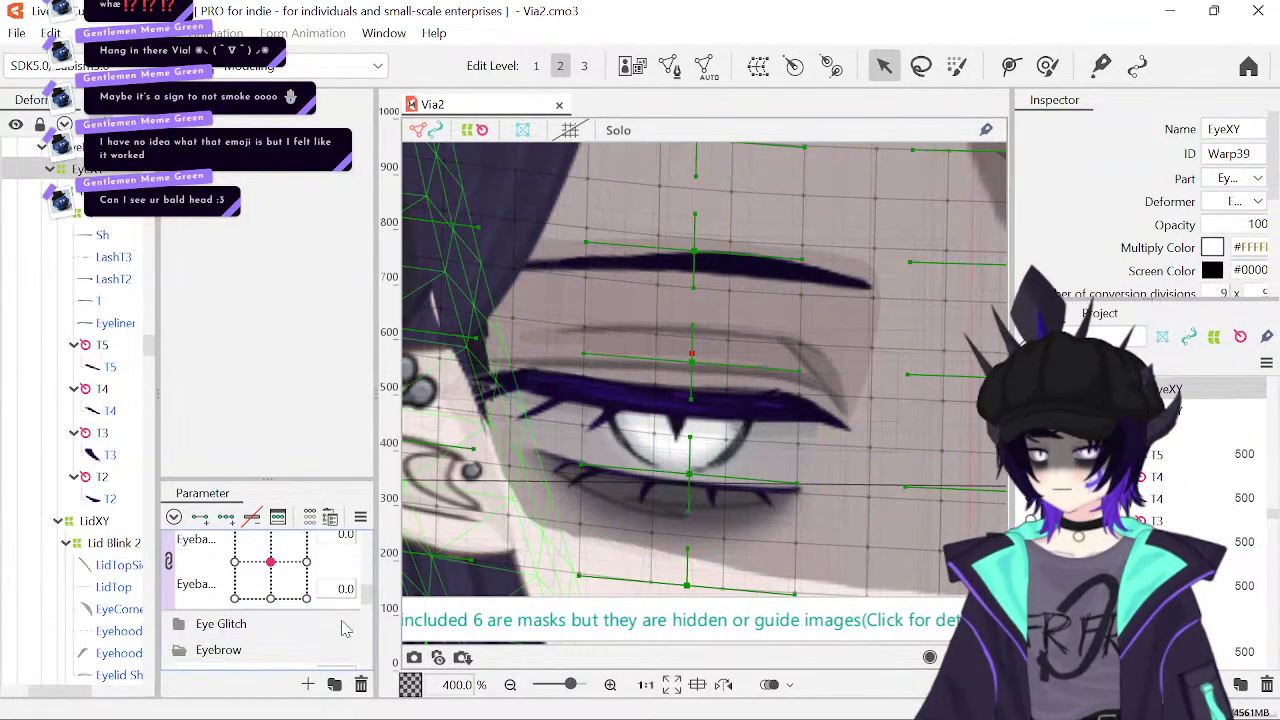
pyautogui.scroll(5, 343, 624)
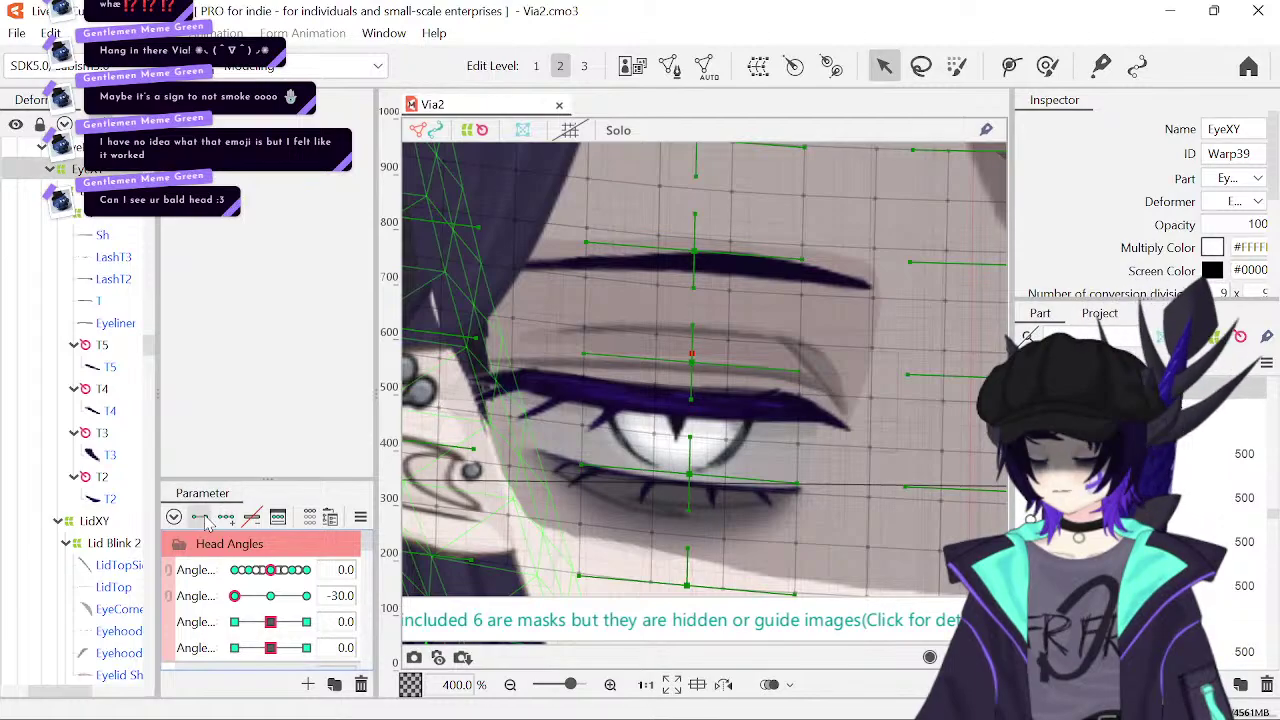
pyautogui.scroll(-1, 208, 622)
pyautogui.click(233, 622)
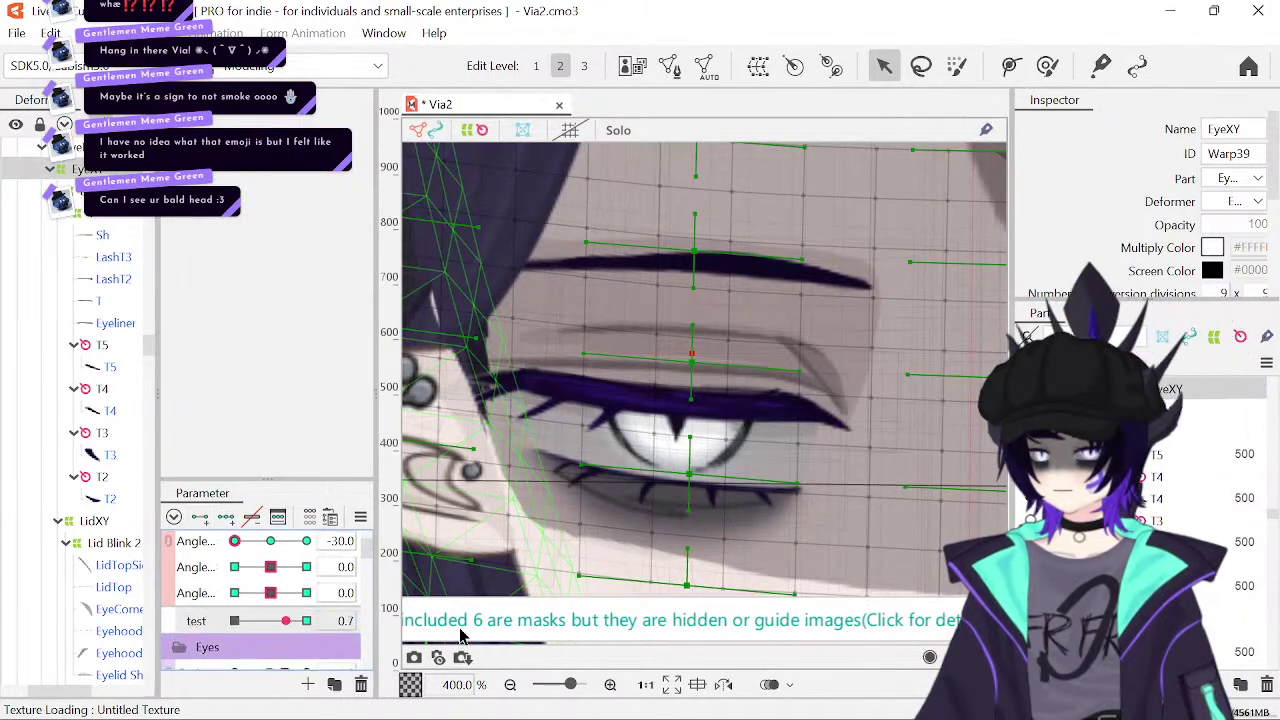
pyautogui.scroll(2, 222, 625)
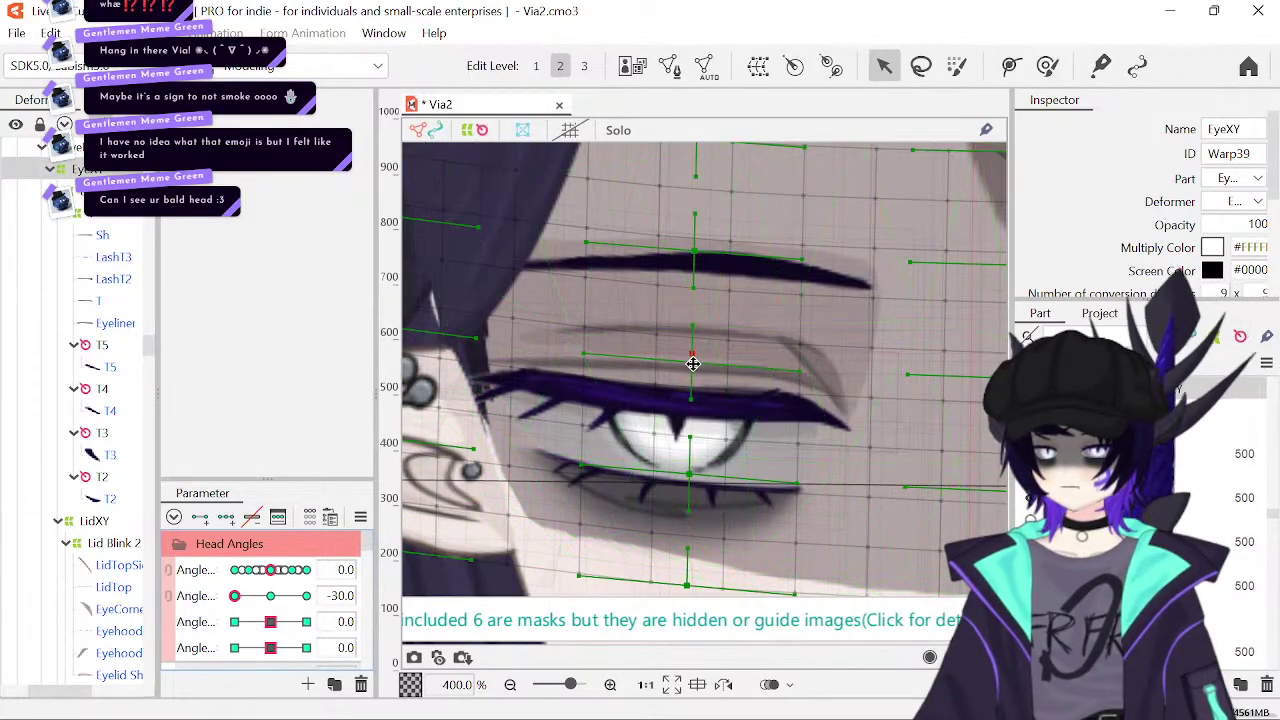
# - At vertical head angle -30, adjust the EyeXY warp by raising the handle above the eyelid crease and nudging the brow-level control point down
pyautogui.moveTo(707, 371); pyautogui.dragTo(707, 362)
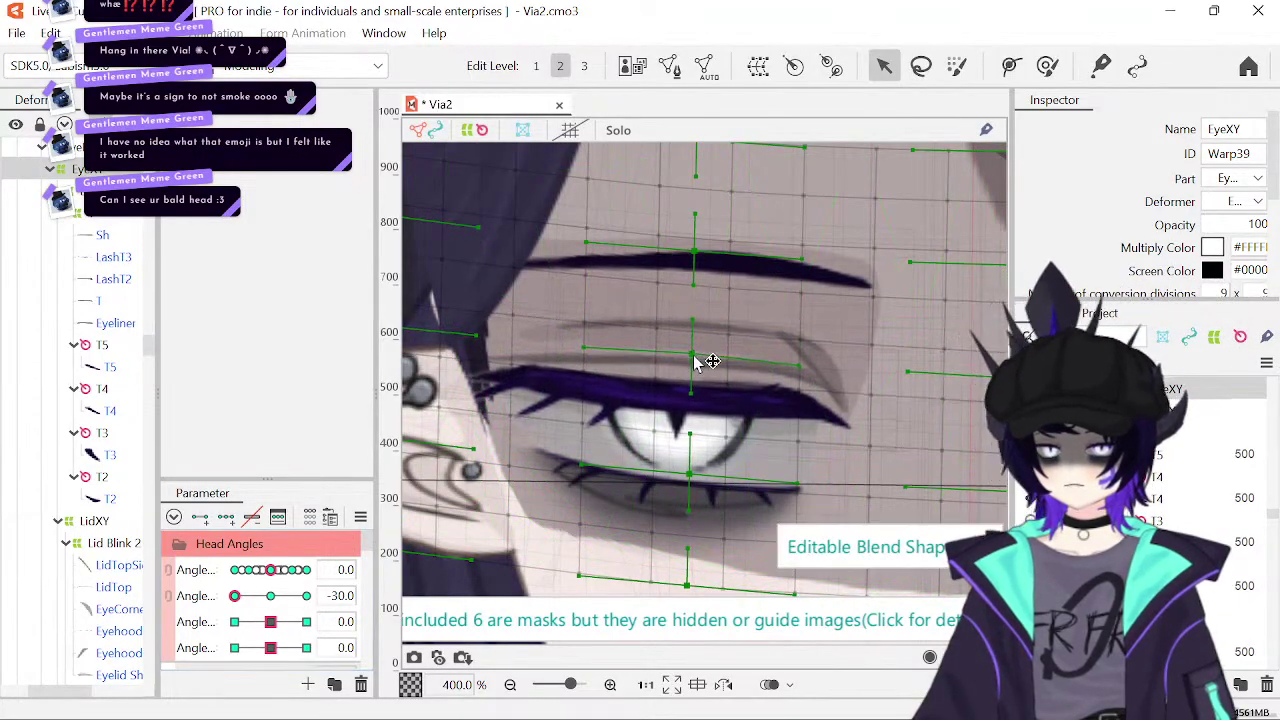
pyautogui.hotkey('ctrl', 'z')
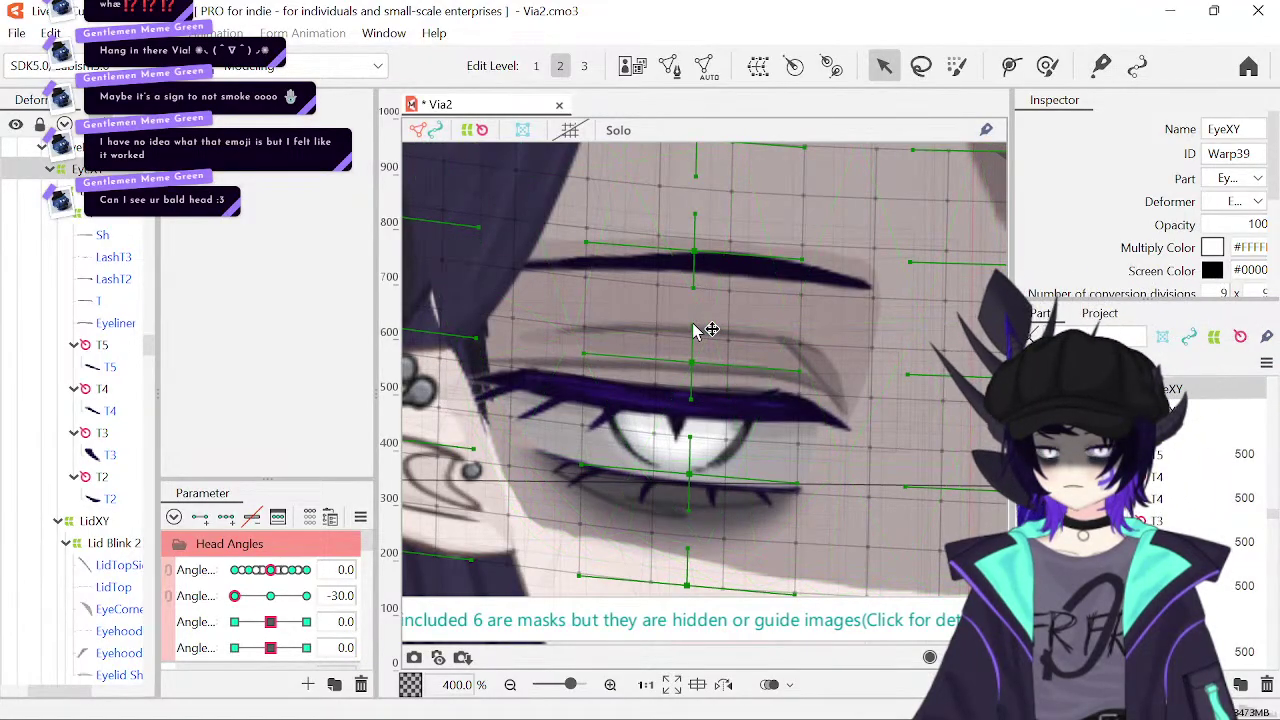
pyautogui.moveTo(697, 330); pyautogui.dragTo(700, 300)
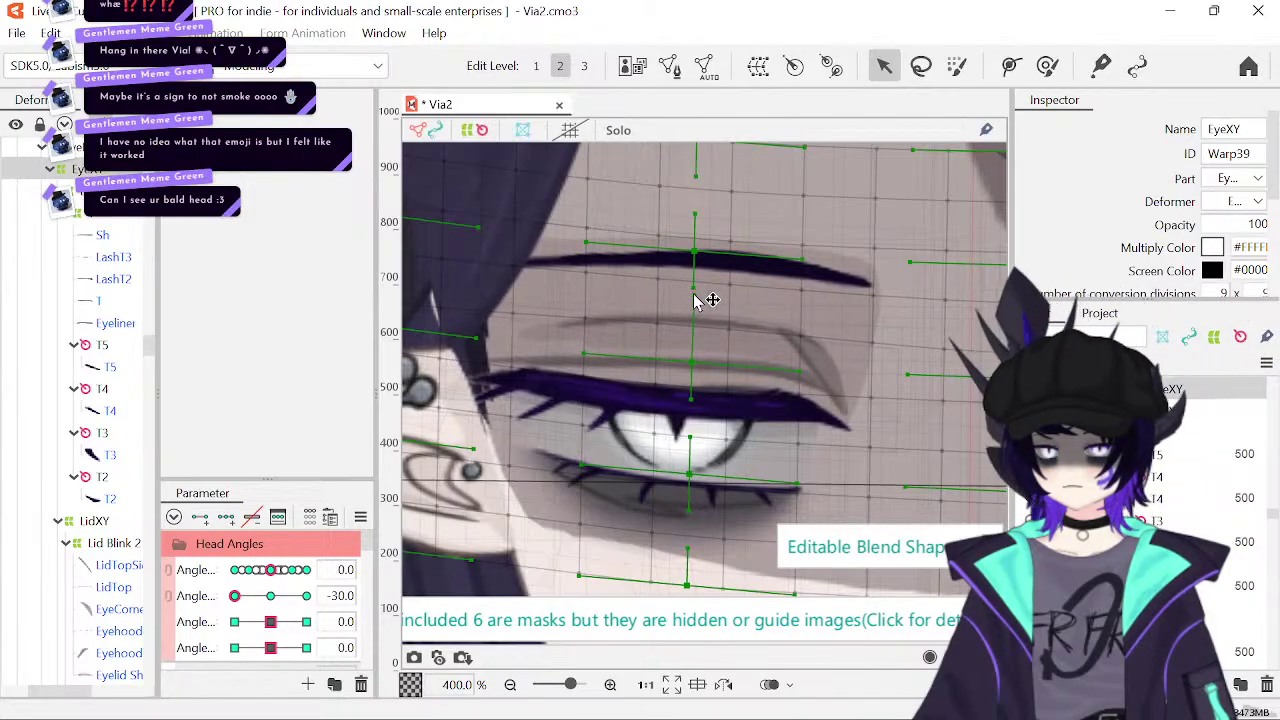
pyautogui.moveTo(566, 331); pyautogui.dragTo(491, 337)
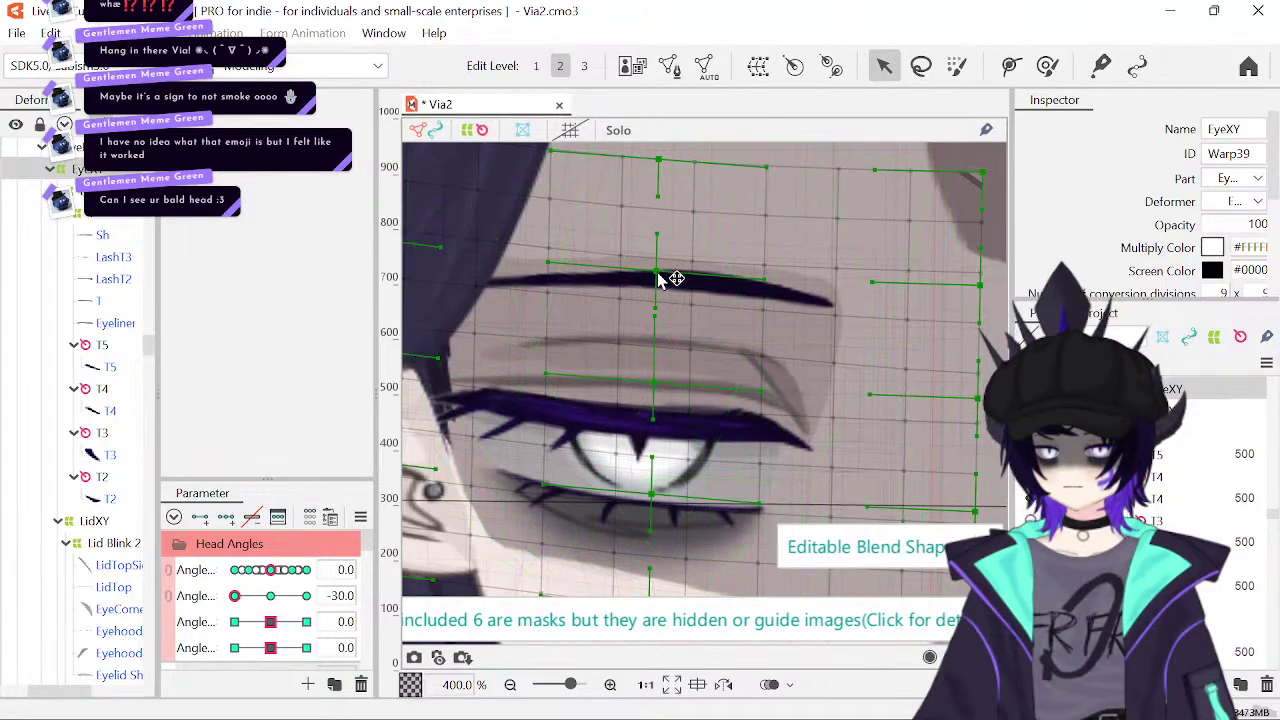
pyautogui.moveTo(660, 280); pyautogui.dragTo(662, 284)
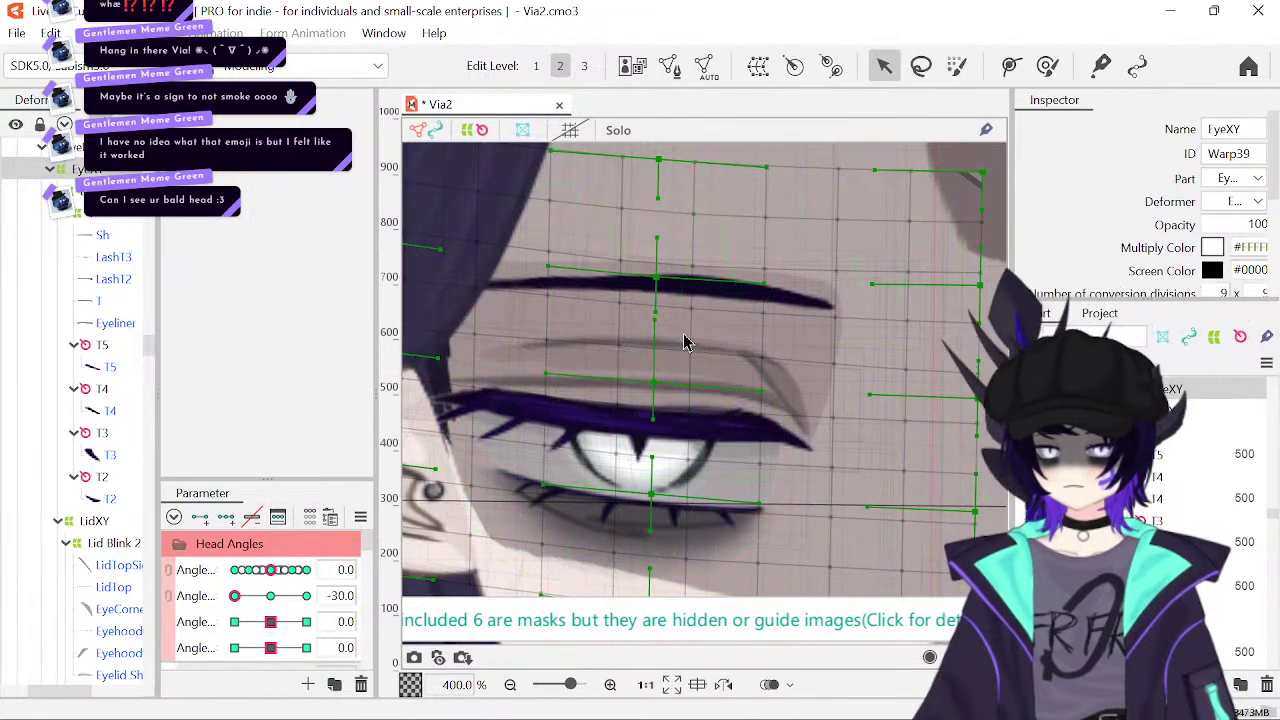
# - Compare the eyelid crease with test at 0.0 and 1.0, and undo the last EyeXY adjustment
pyautogui.scroll(-3, 250, 610)
pyautogui.click(200, 584)
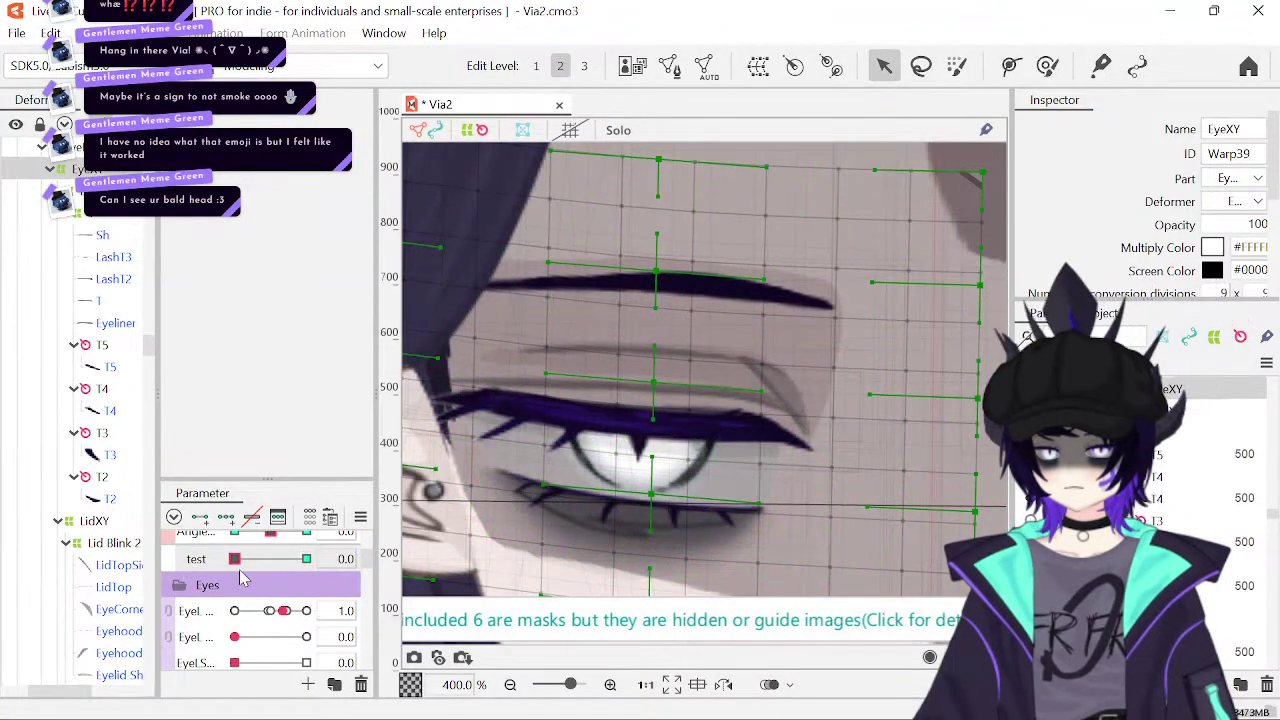
pyautogui.moveTo(236, 560); pyautogui.dragTo(302, 562)
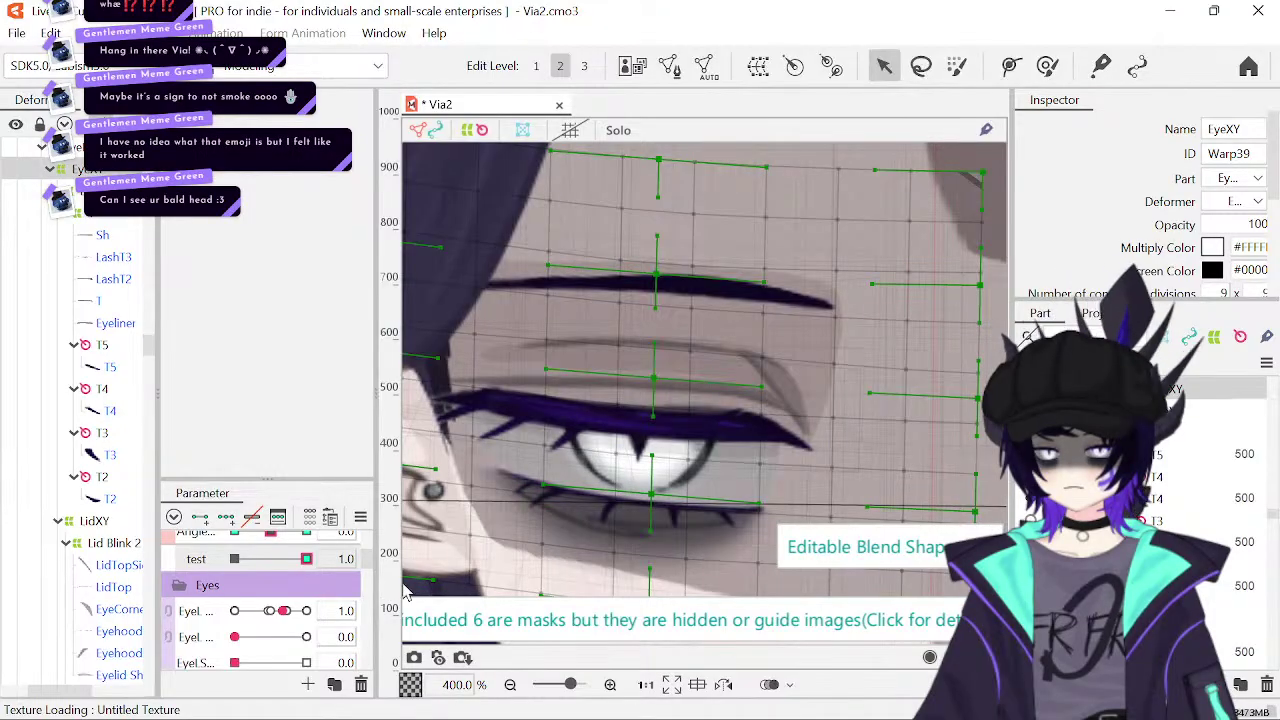
pyautogui.moveTo(307, 559); pyautogui.dragTo(428, 577)
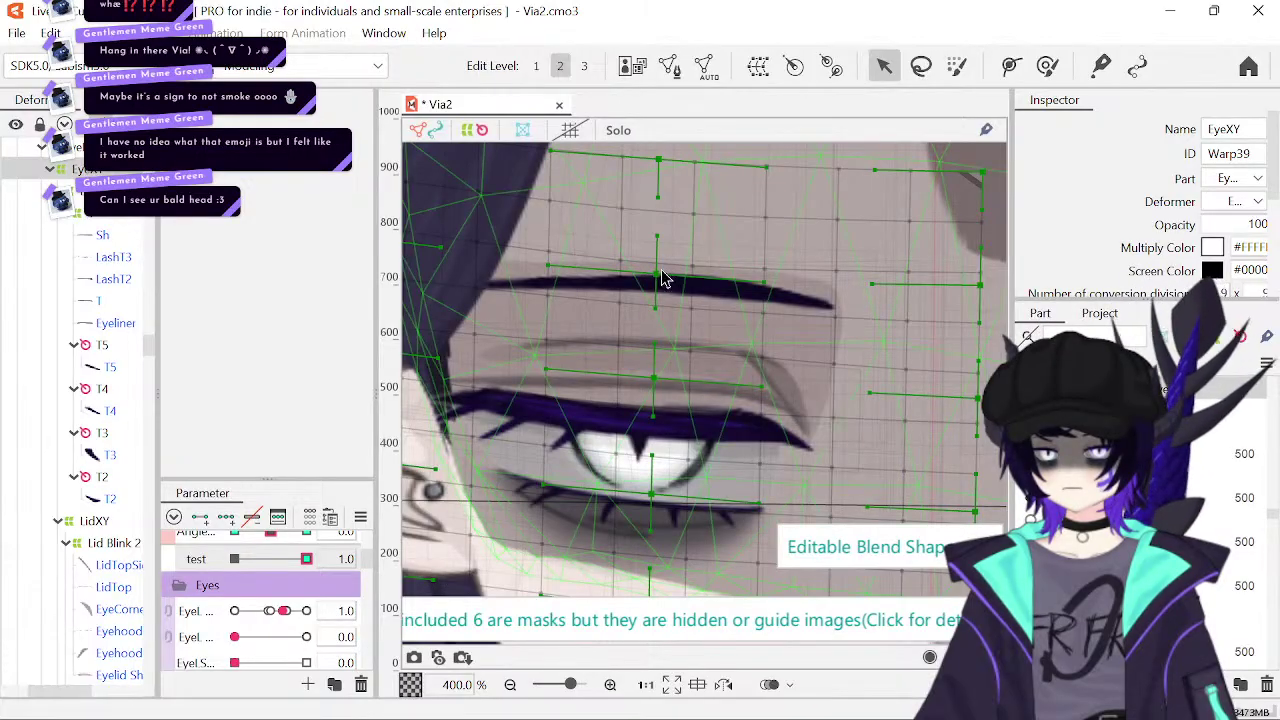
pyautogui.hotkey('ctrl', 'z')
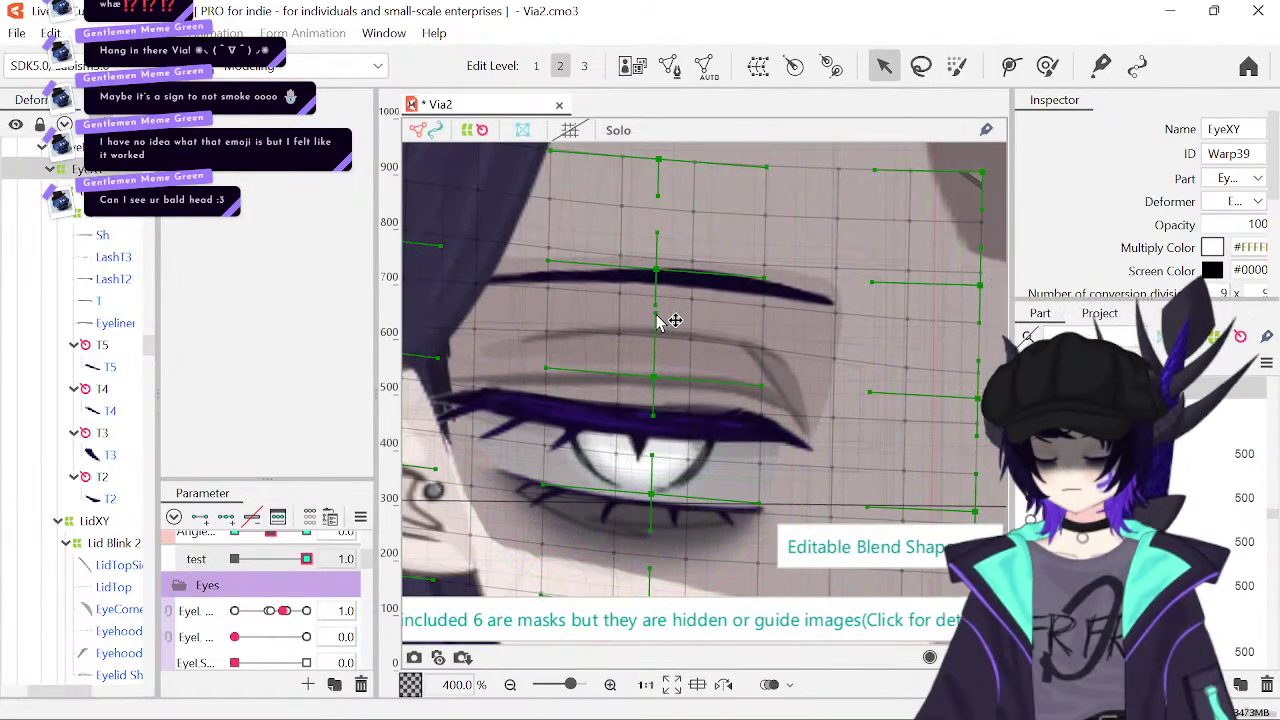
# - Preview the reshaped eyelid at 100% zoom with nothing selected while lowering test from 1.0 to 0.2
pyautogui.click(510, 685)
pyautogui.click(510, 685)
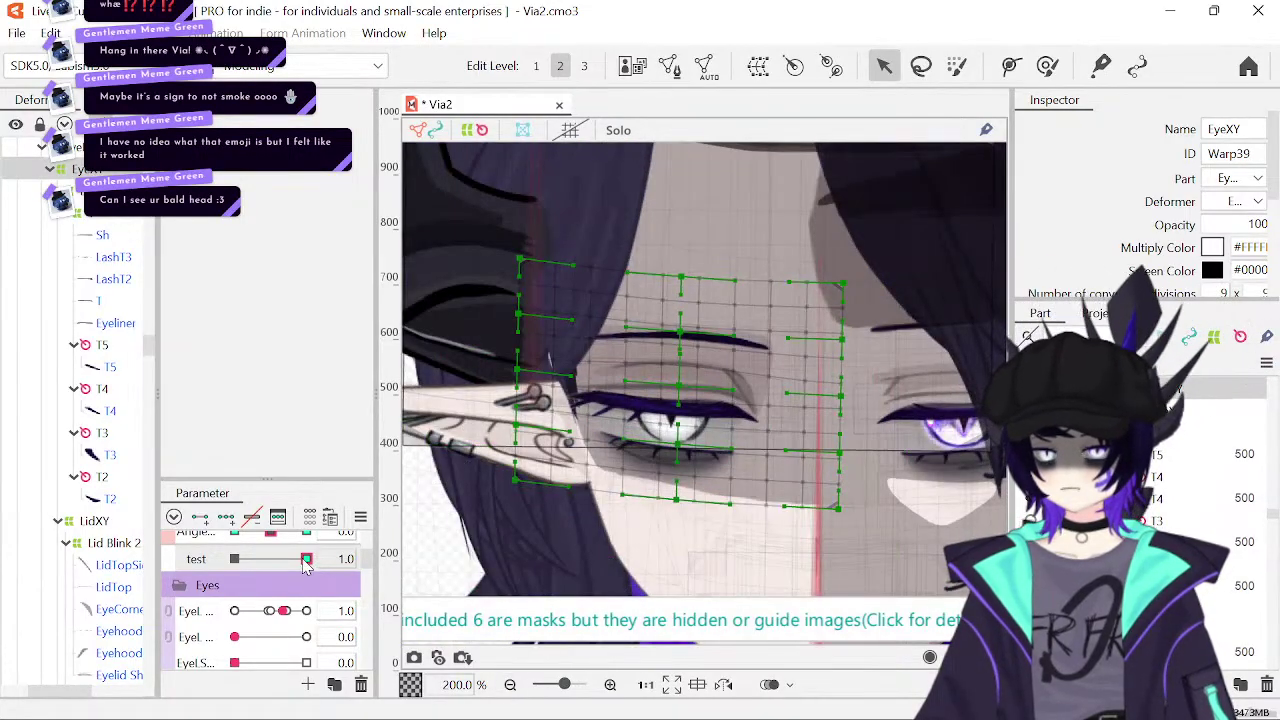
pyautogui.click(432, 568)
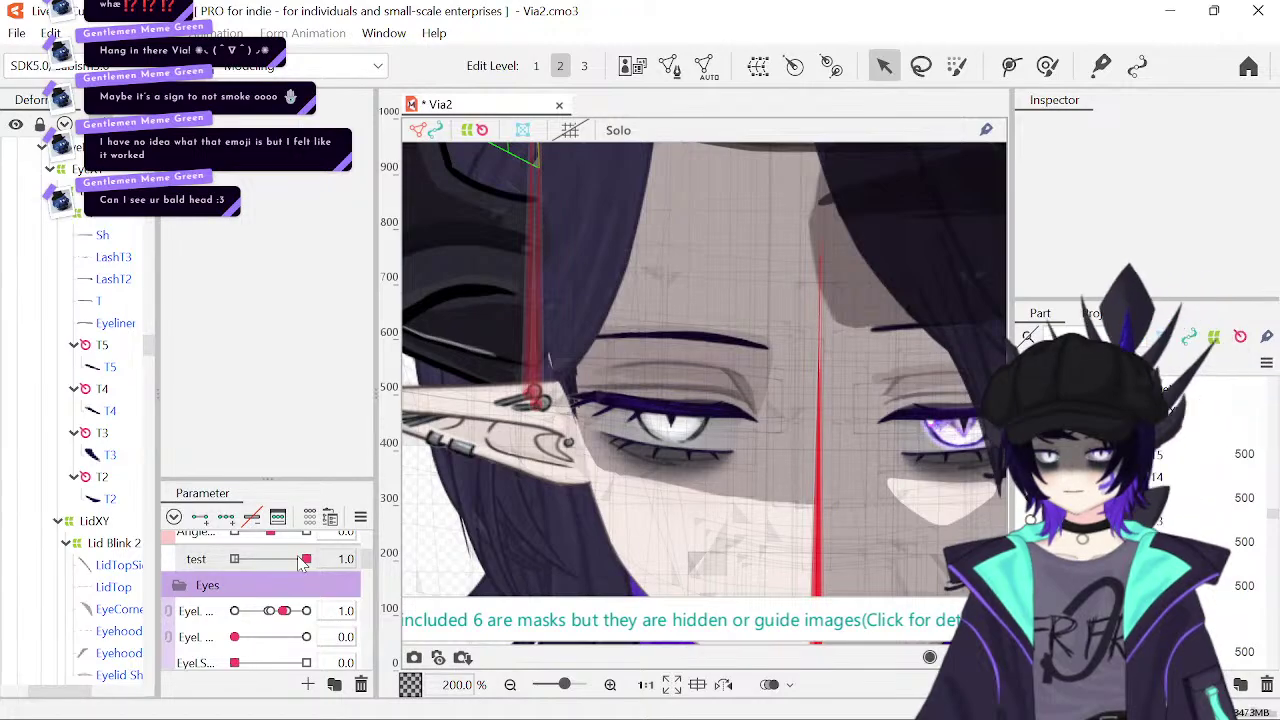
pyautogui.click(566, 611)
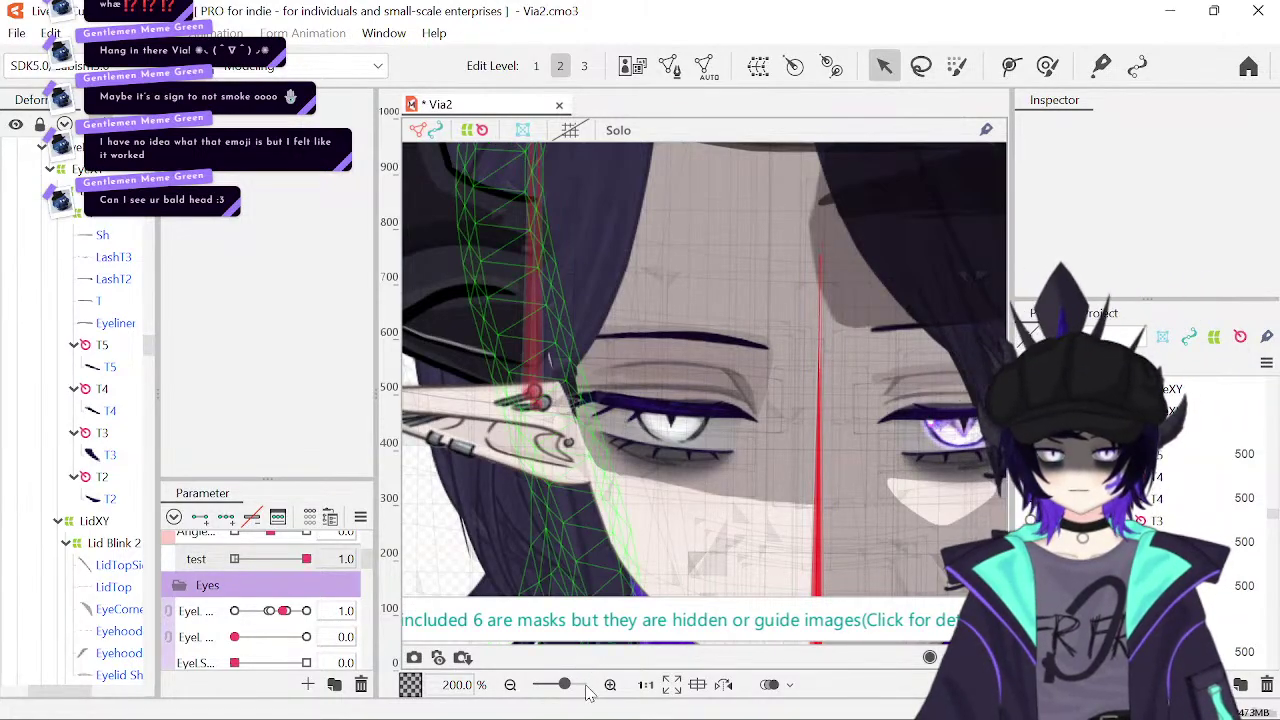
pyautogui.click(510, 685)
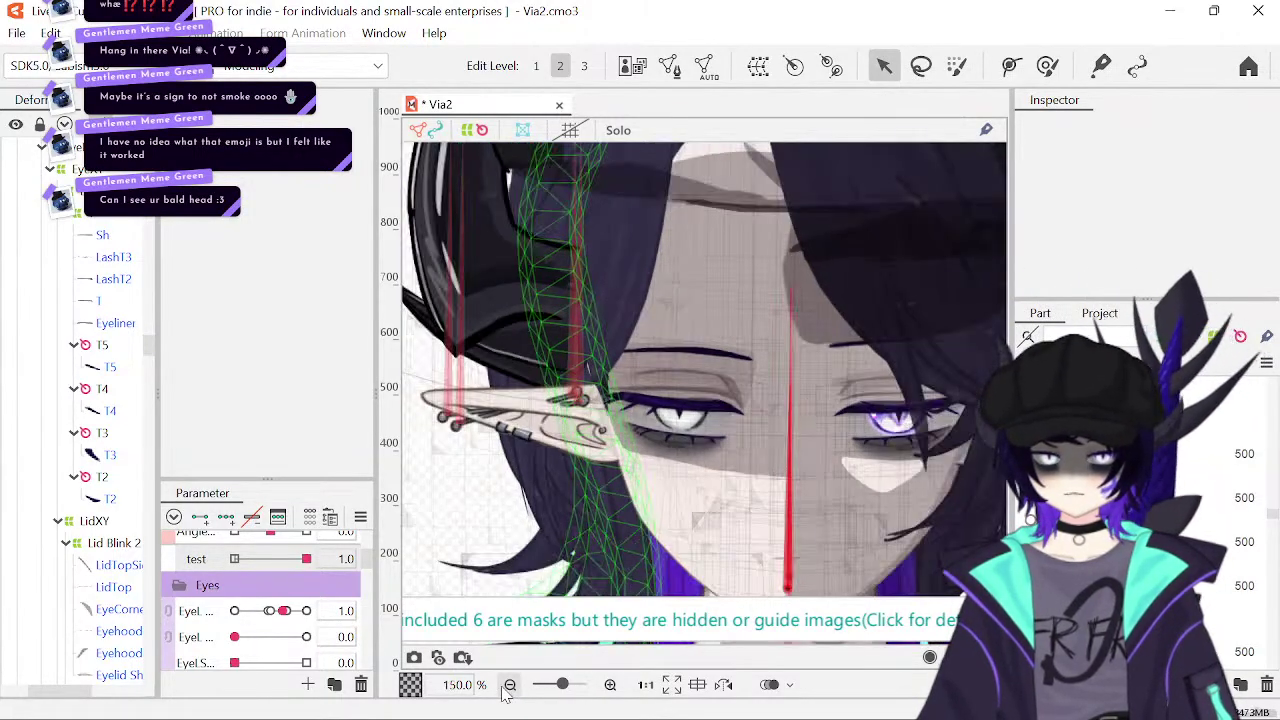
pyautogui.click(510, 685)
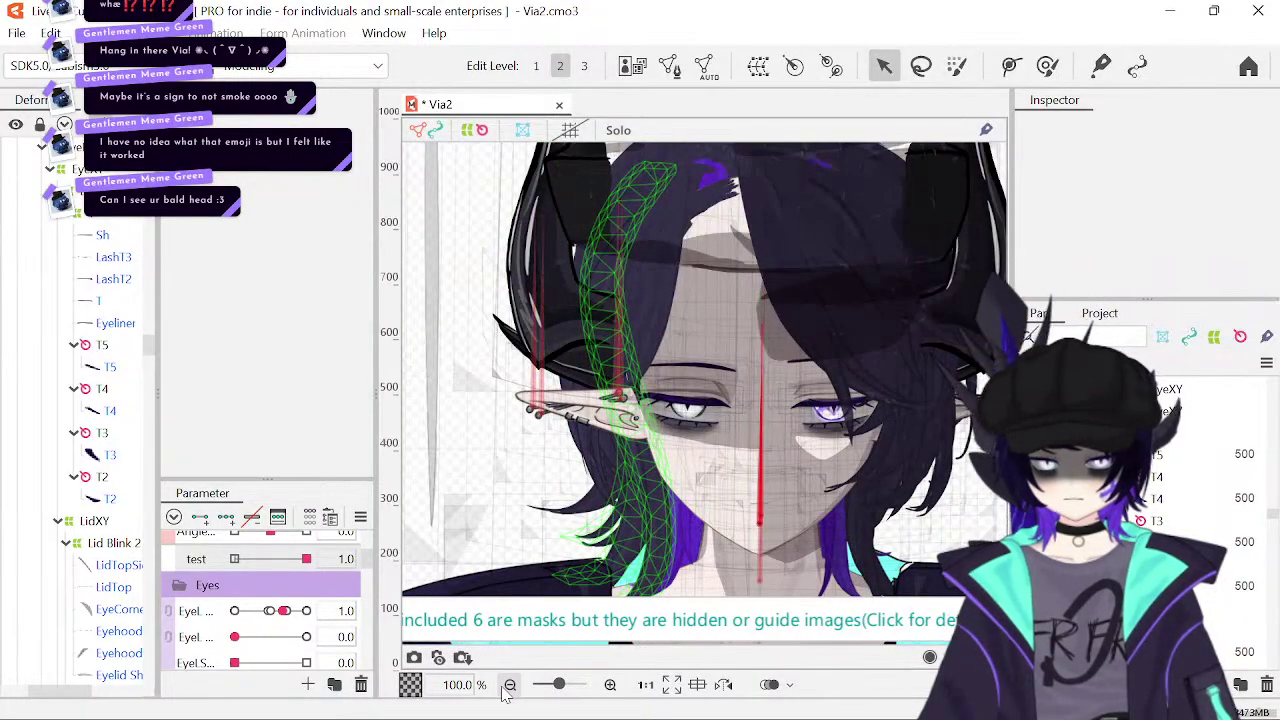
pyautogui.moveTo(306, 560); pyautogui.dragTo(252, 575)
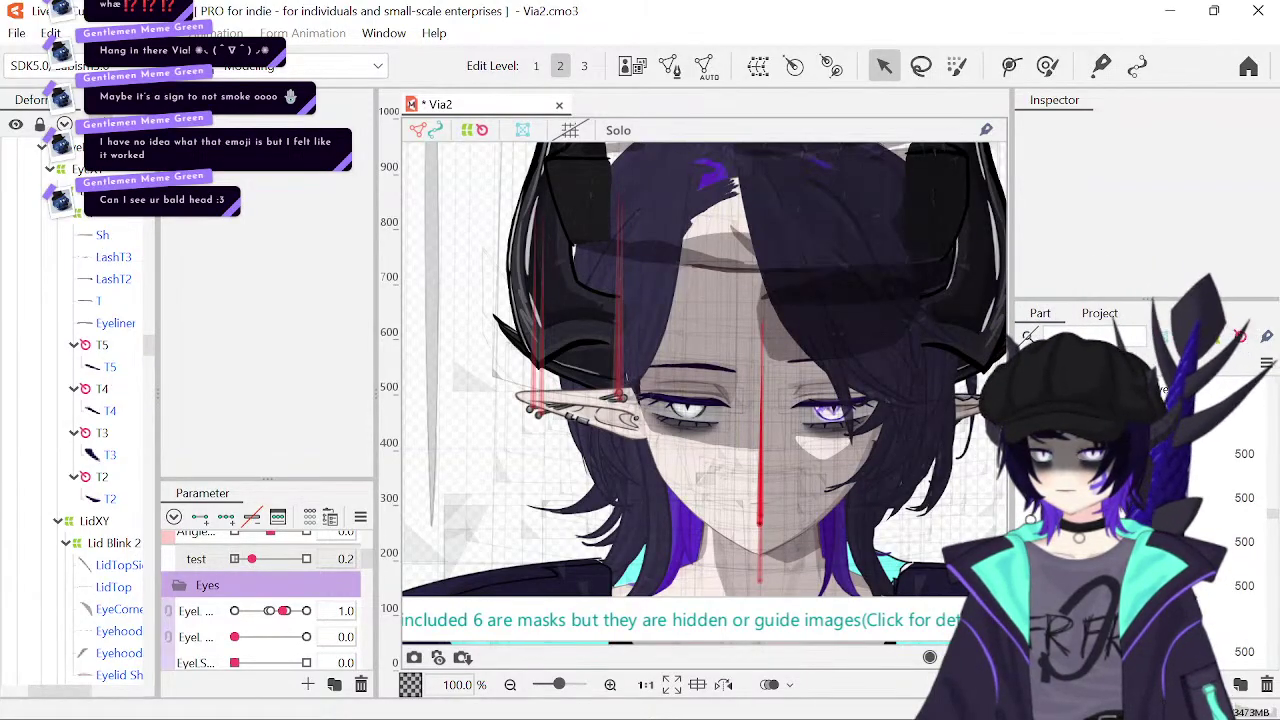
# - Reselect EyeXY to set test to 1.0, and sweep test again with the deformer deselected to examine the eyelid, ending at 1.0
pyautogui.click(90, 169)
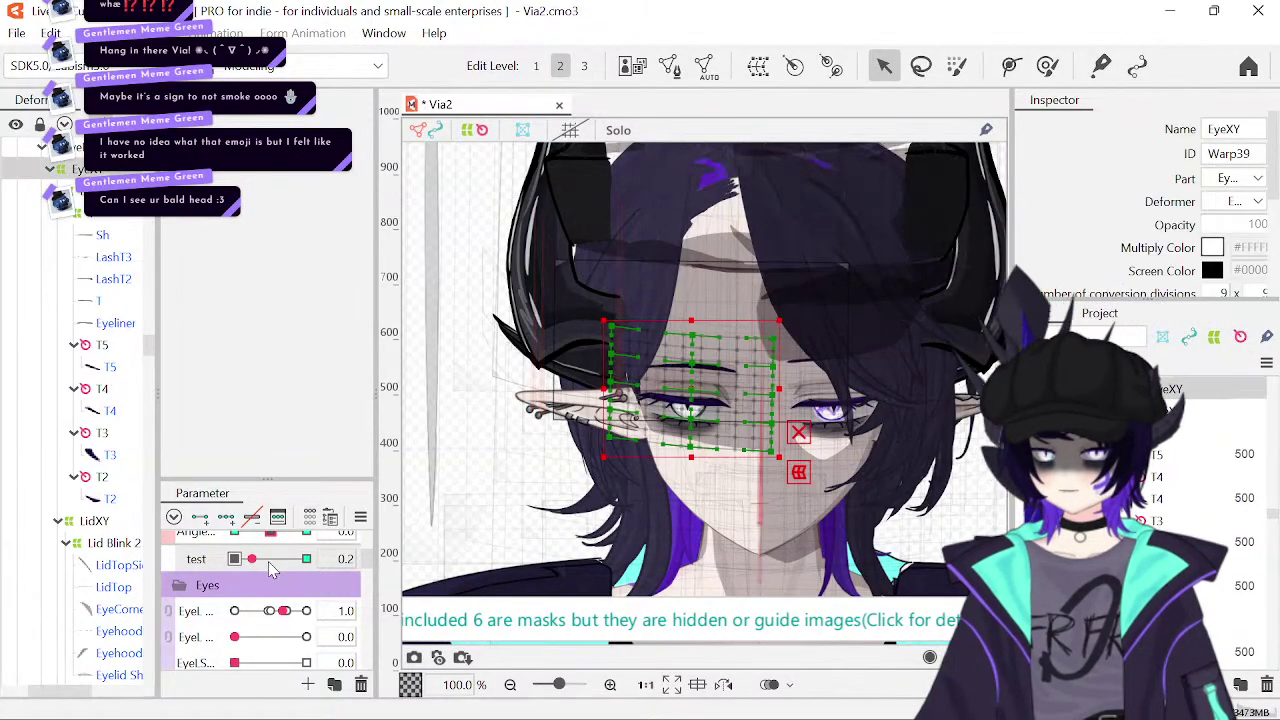
pyautogui.moveTo(268, 568); pyautogui.dragTo(448, 565)
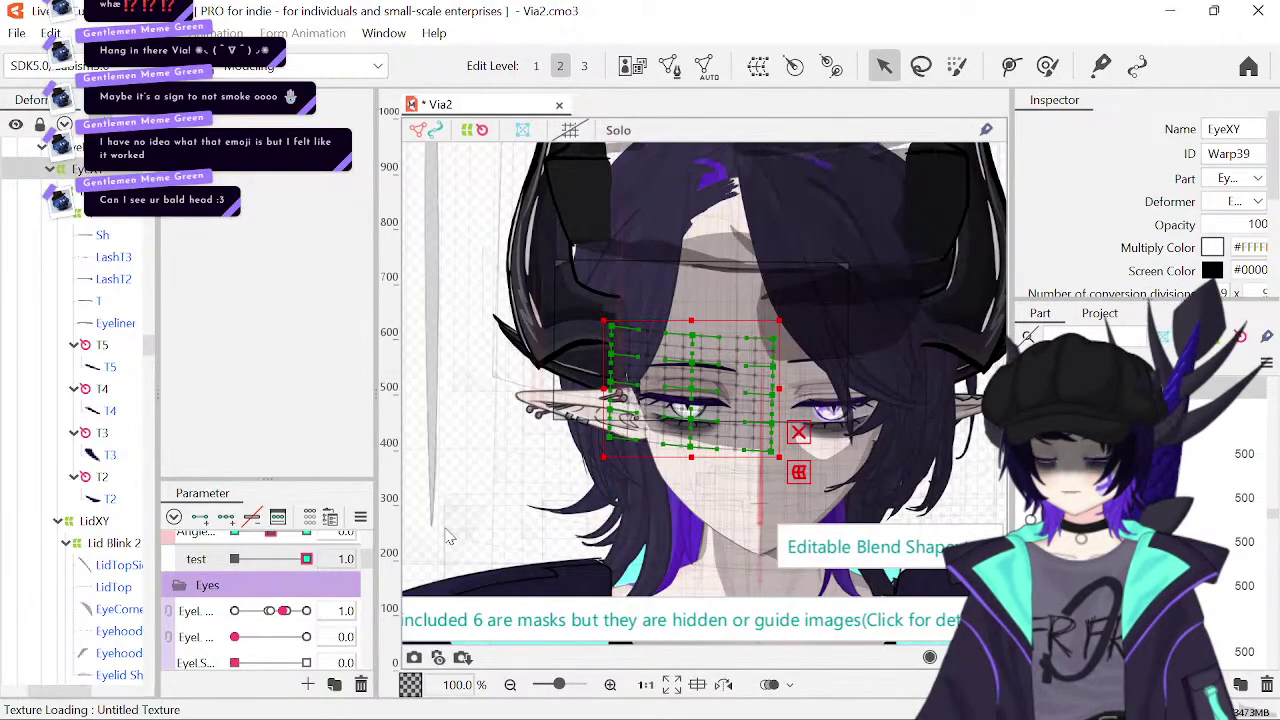
pyautogui.click(469, 449)
pyautogui.click(260, 566)
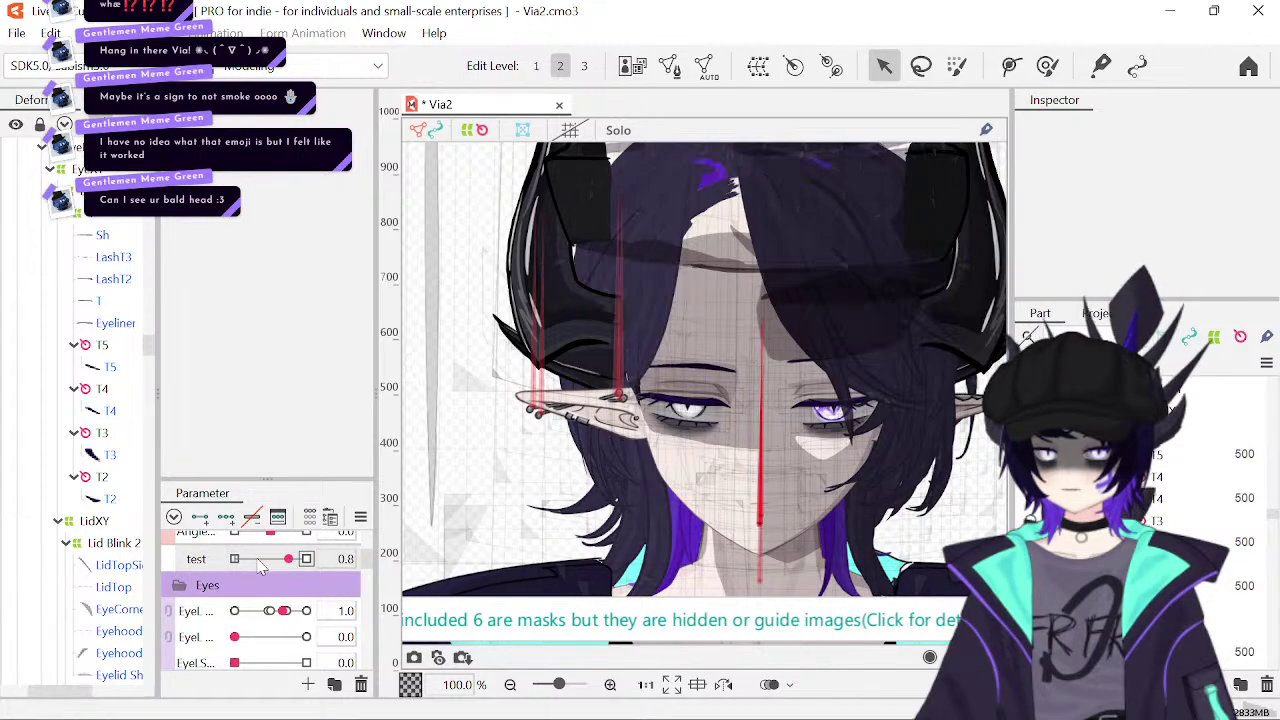
pyautogui.moveTo(260, 566); pyautogui.dragTo(495, 568)
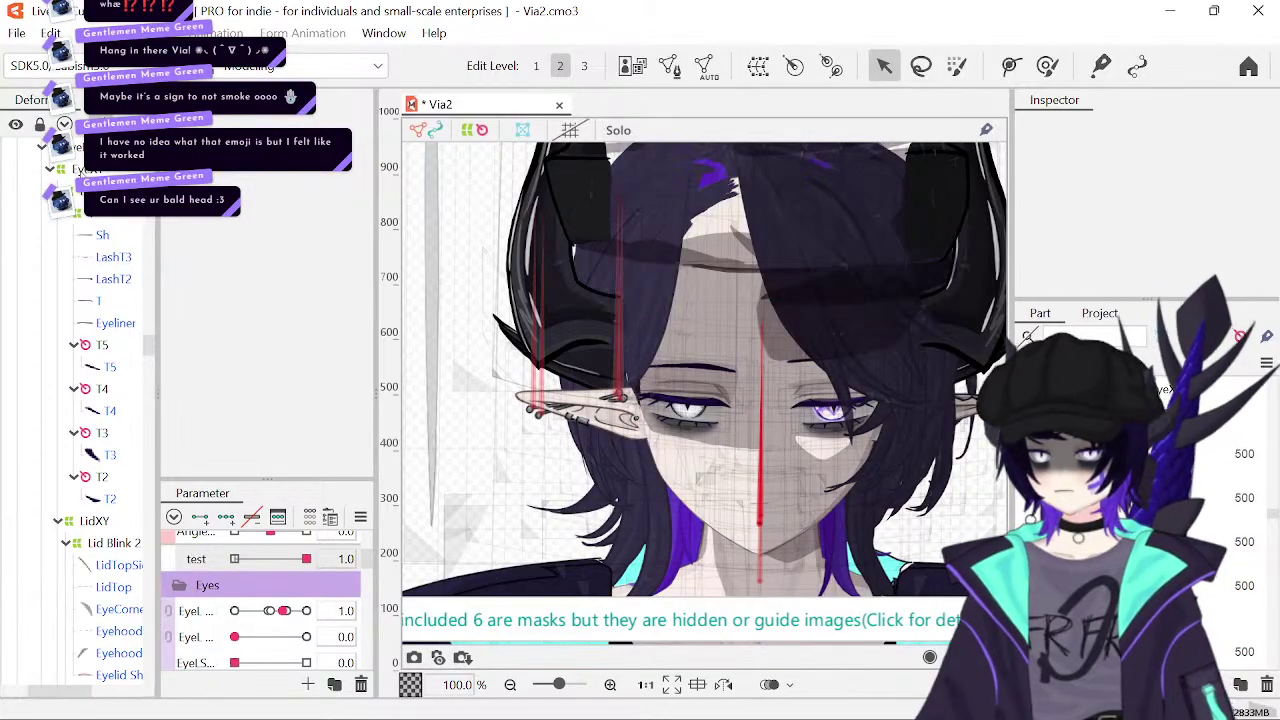
# - Select EyeXY, set the horizontal head angle to 30 and compare the eye at test 1.0 and 0.0
pyautogui.click(88, 169)
pyautogui.scroll(2, 278, 600)
pyautogui.scroll(-2, 276, 598)
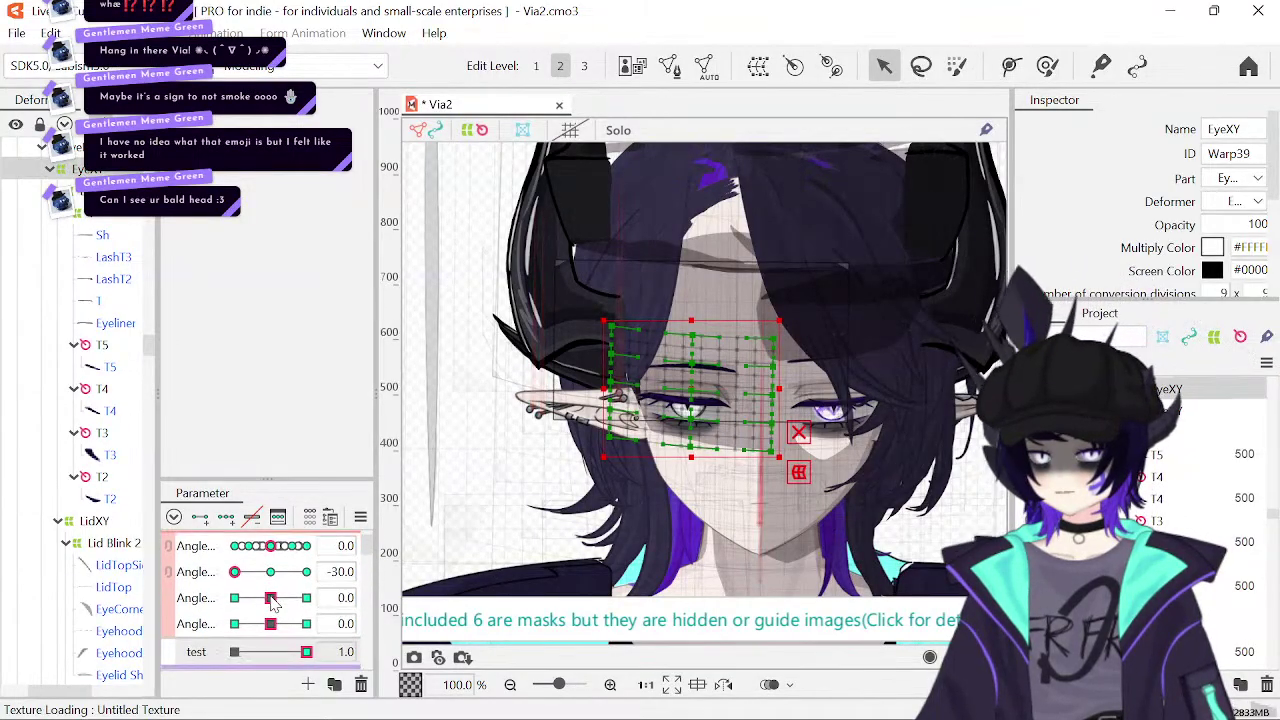
pyautogui.click(345, 543)
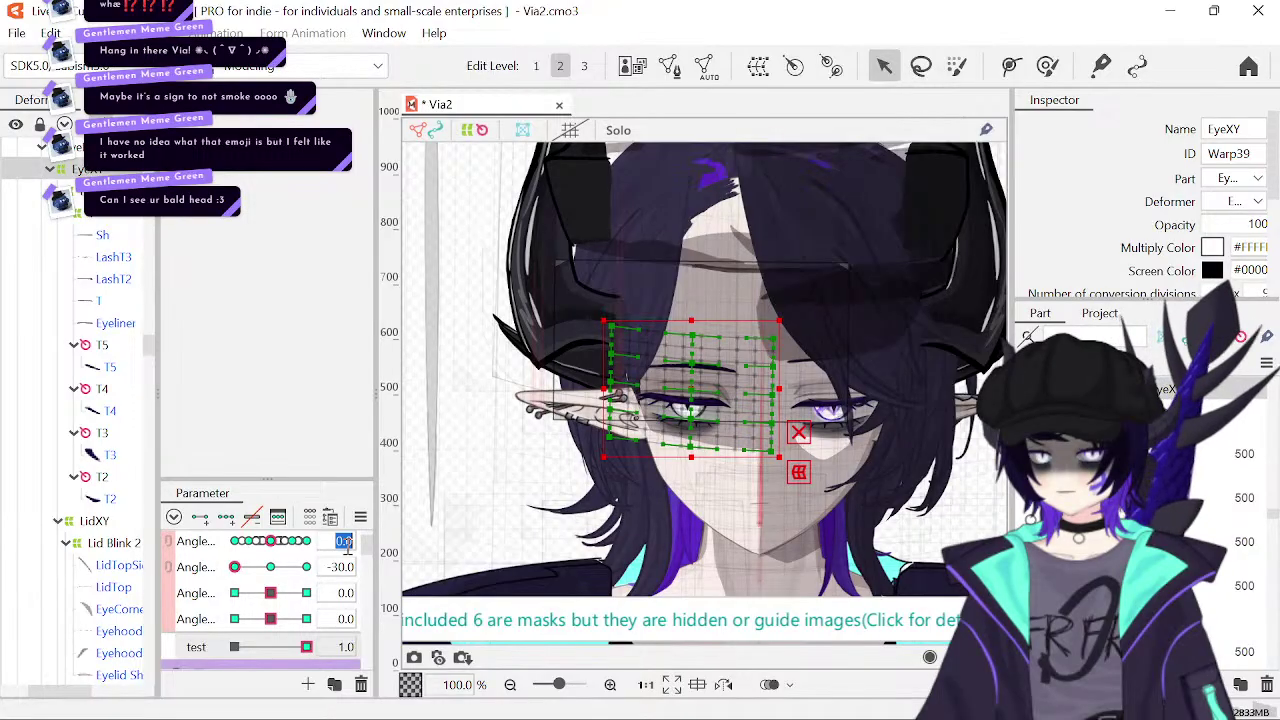
pyautogui.write('30')
pyautogui.press('Return')
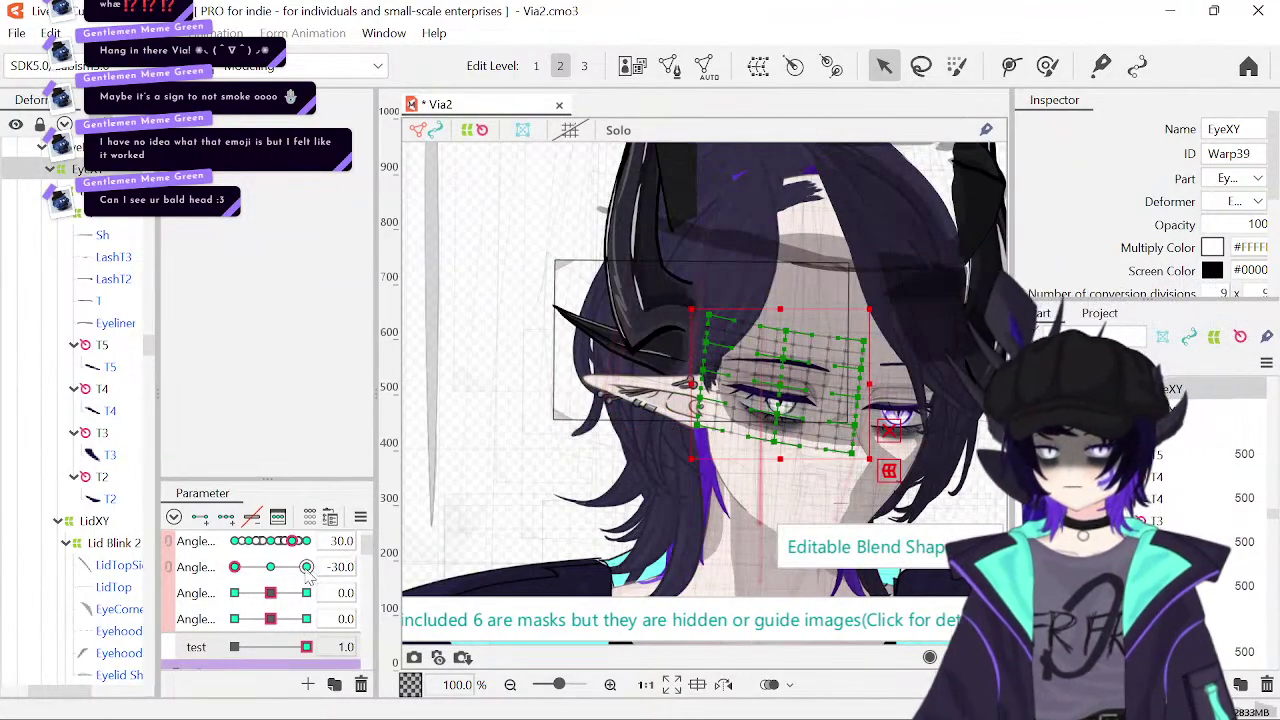
pyautogui.scroll(-1, 272, 580)
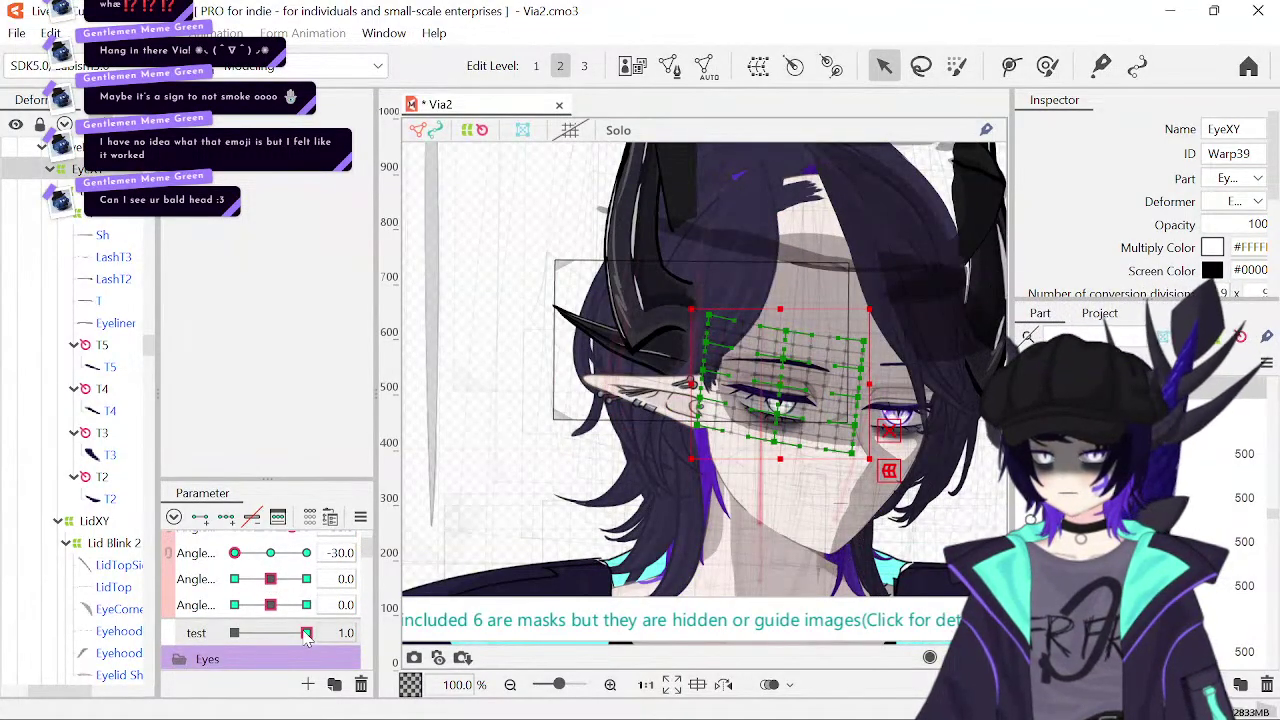
pyautogui.moveTo(307, 640); pyautogui.dragTo(234, 640)
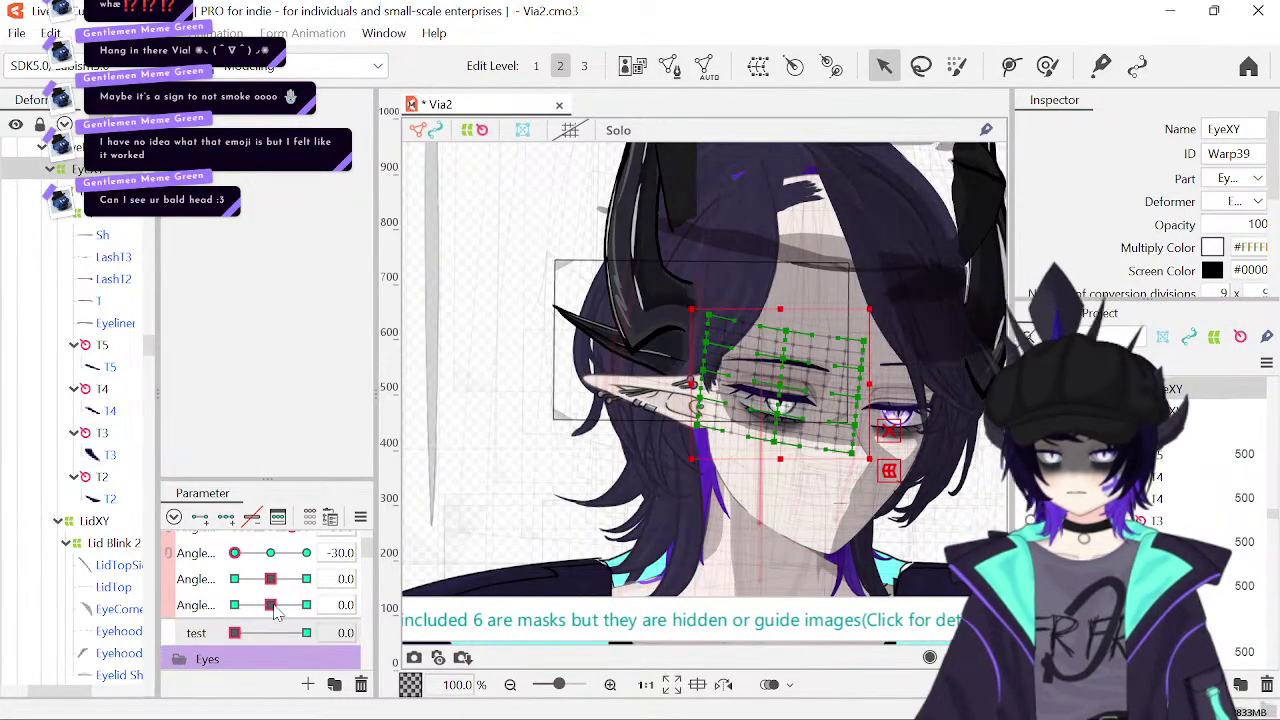
# - Turn the horizontal head angle to 50 and compare the eye with test at 1.0 and 0.0
pyautogui.scroll(2, 300, 595)
pyautogui.moveTo(298, 570); pyautogui.dragTo(360, 572)
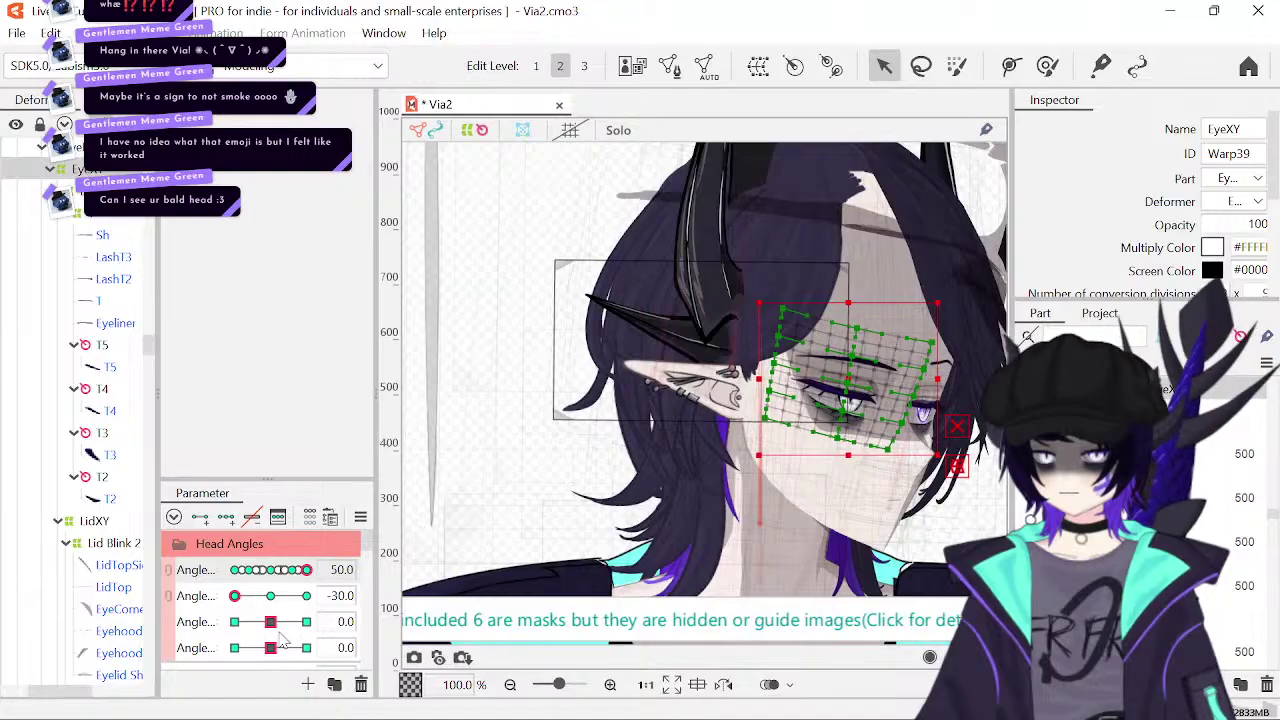
pyautogui.scroll(-3, 290, 610)
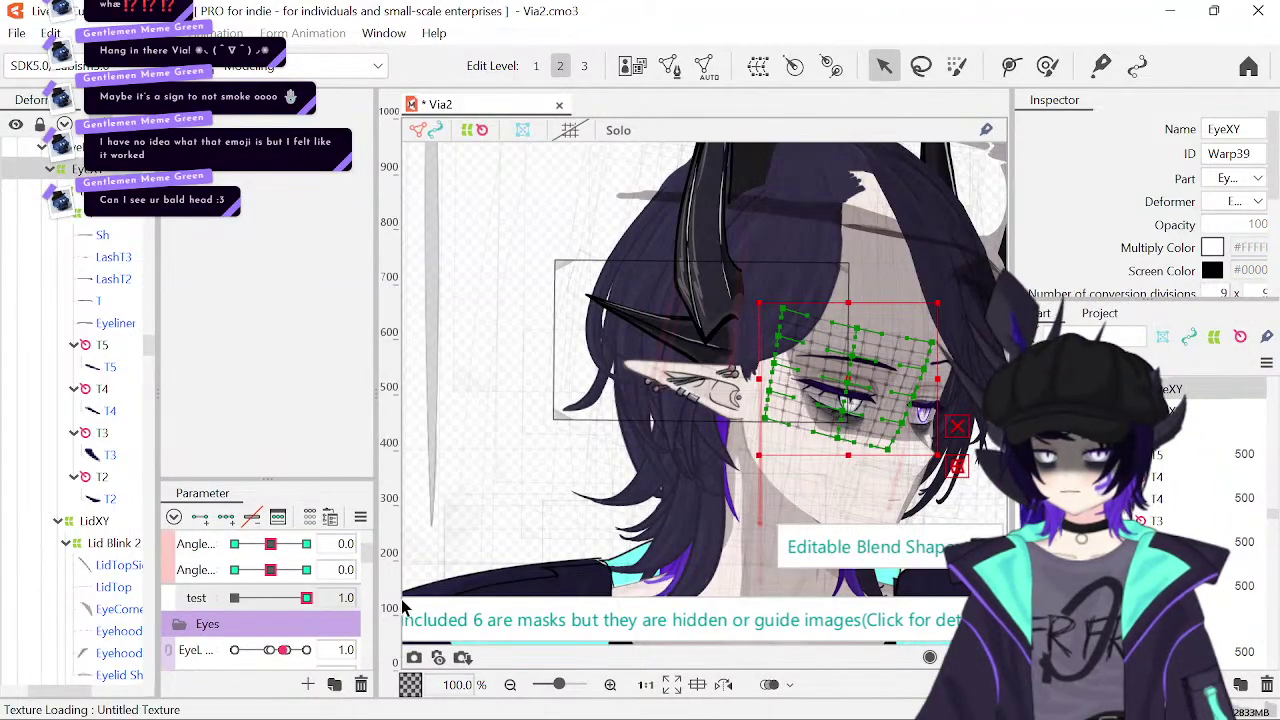
pyautogui.moveTo(306, 597); pyautogui.dragTo(230, 600)
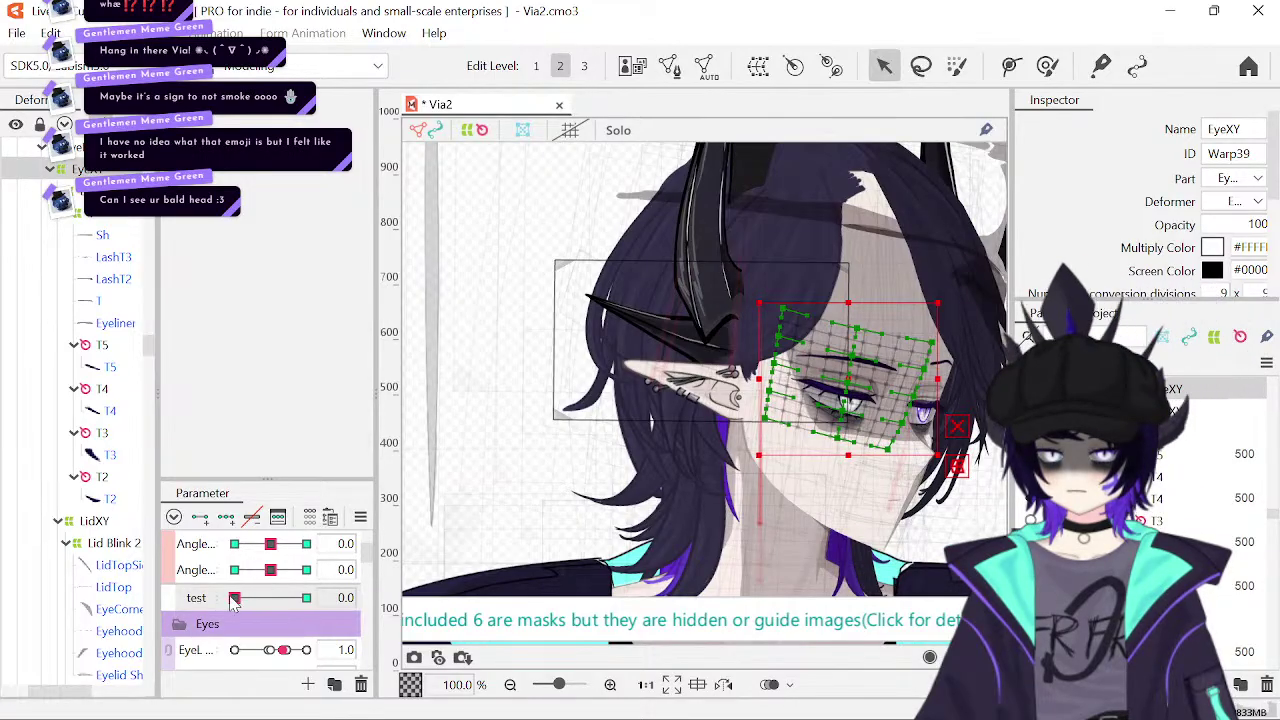
# - Turn the head to the opposite side and set the horizontal head angle to -3
pyautogui.scroll(3, 233, 600)
pyautogui.click(249, 570)
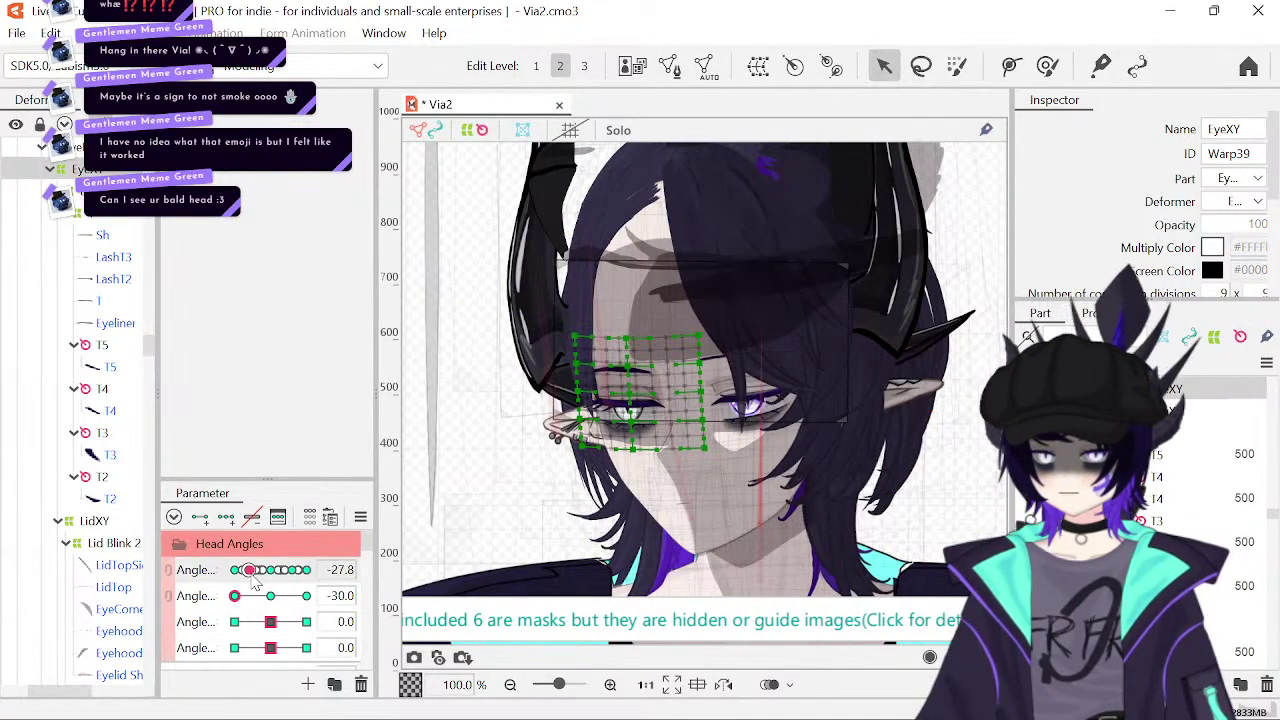
pyautogui.click(342, 570)
pyautogui.write('-3')
pyautogui.press('Return')
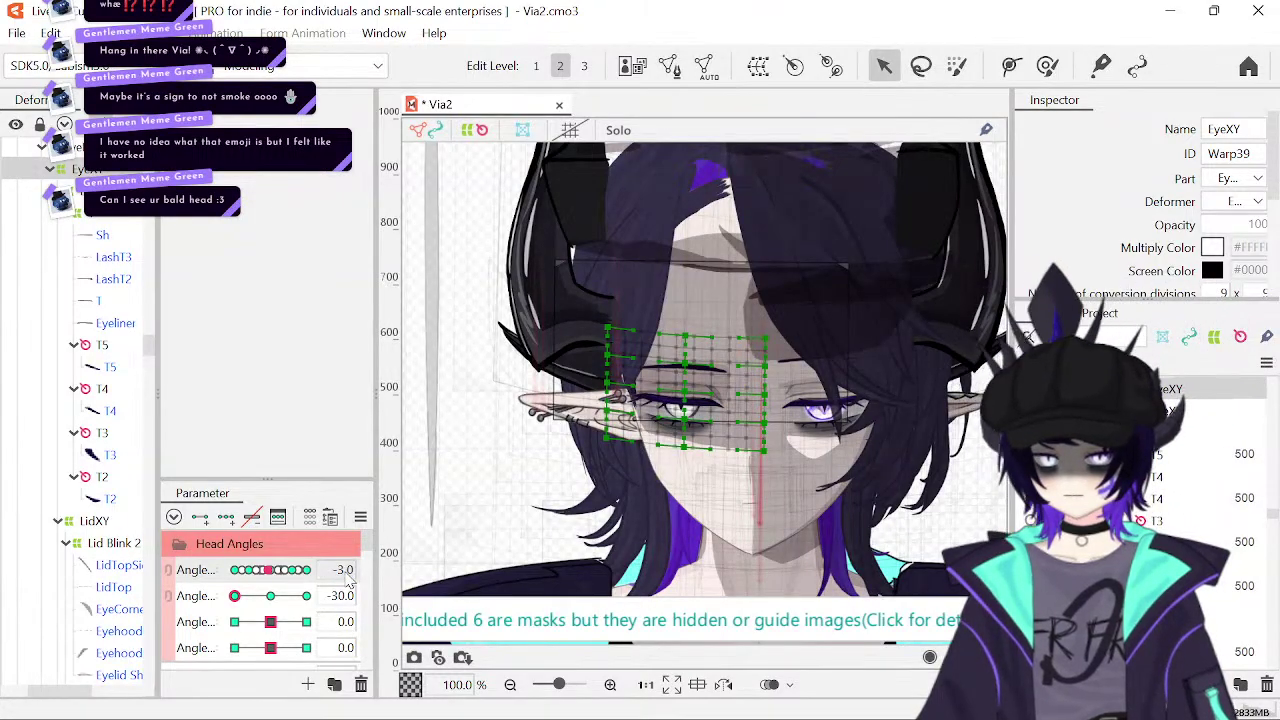
# - Set the horizontal head angle to -30 and compare the eye with test at 1.0 and 0.0
pyautogui.click(346, 577)
pyautogui.write('-30')
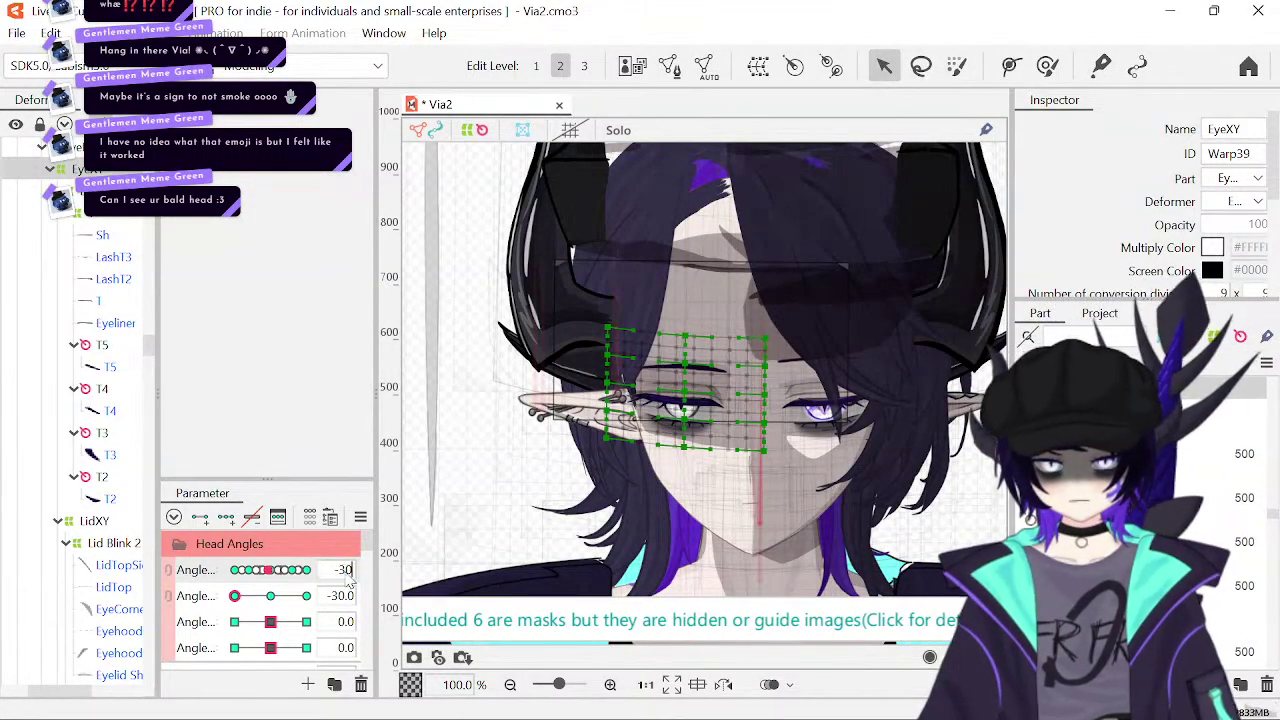
pyautogui.press('Return')
pyautogui.scroll(-3, 347, 578)
pyautogui.click(306, 552)
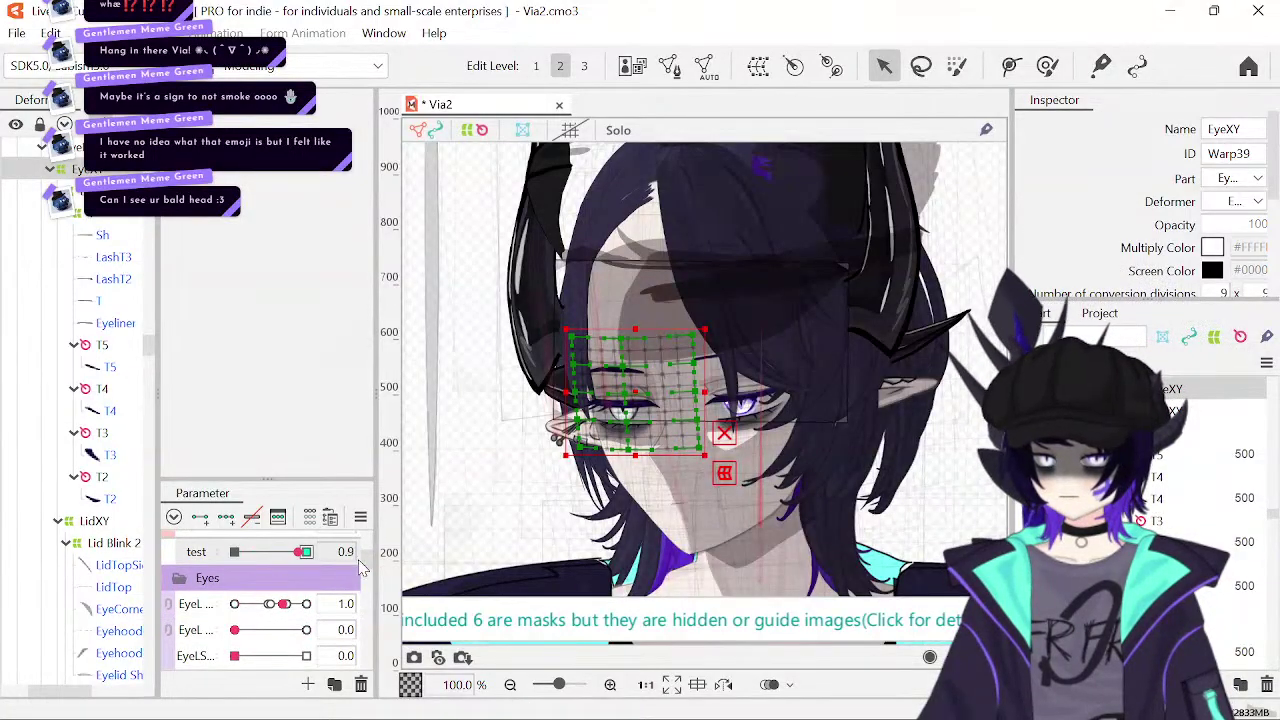
pyautogui.click(236, 552)
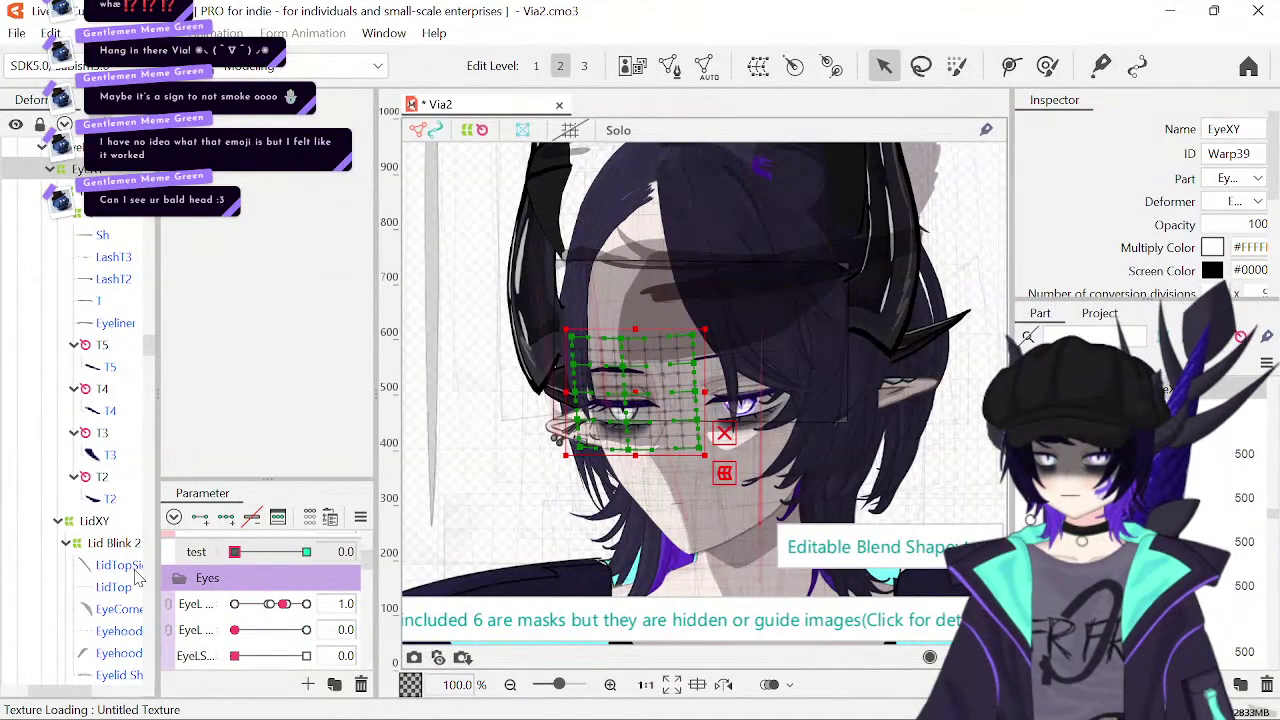
# - Turn the horizontal head angle to -50 and compare the eye with test at 1.0 and 0.0
pyautogui.scroll(3, 243, 578)
pyautogui.click(245, 566)
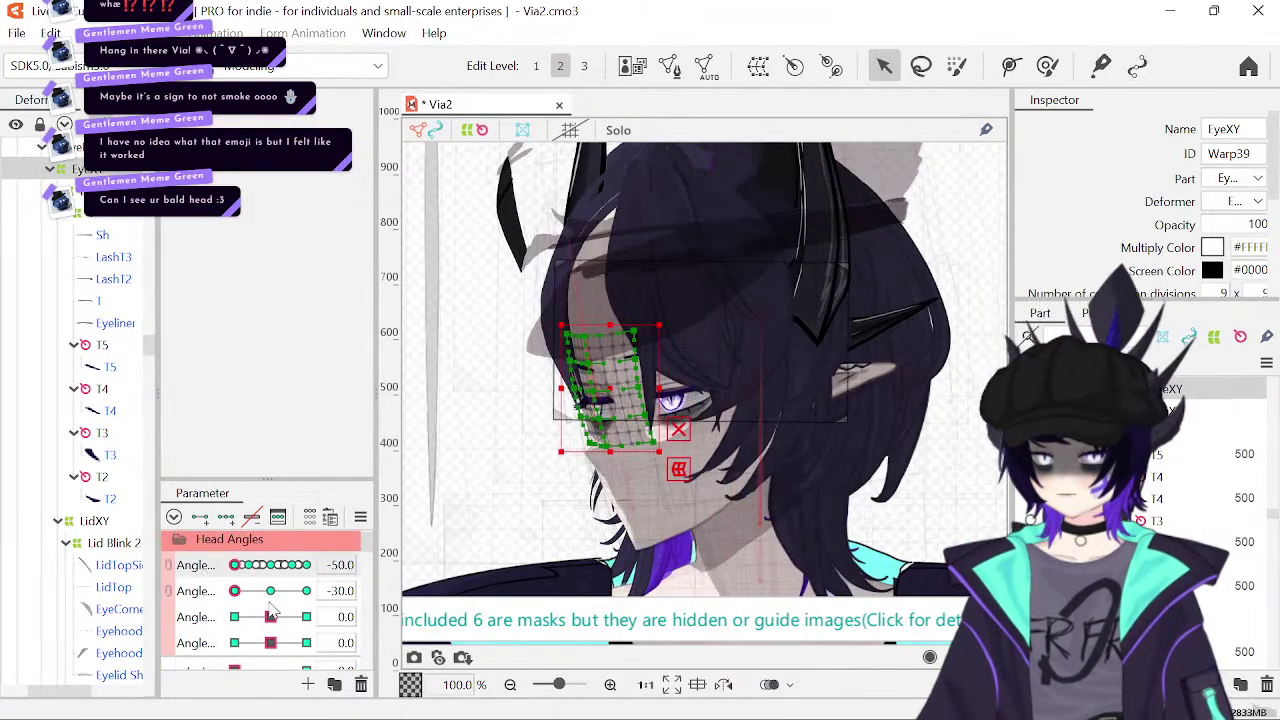
pyautogui.scroll(-3, 243, 578)
pyautogui.click(306, 567)
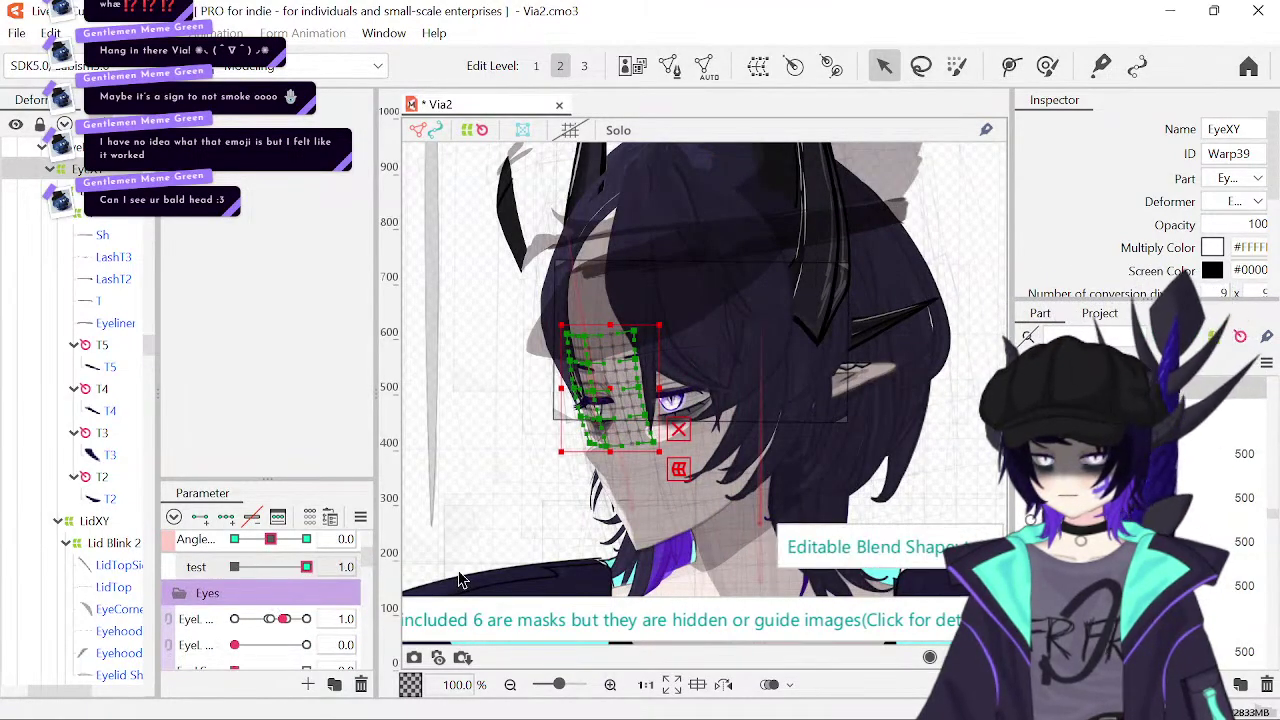
pyautogui.moveTo(226, 578); pyautogui.dragTo(183, 580)
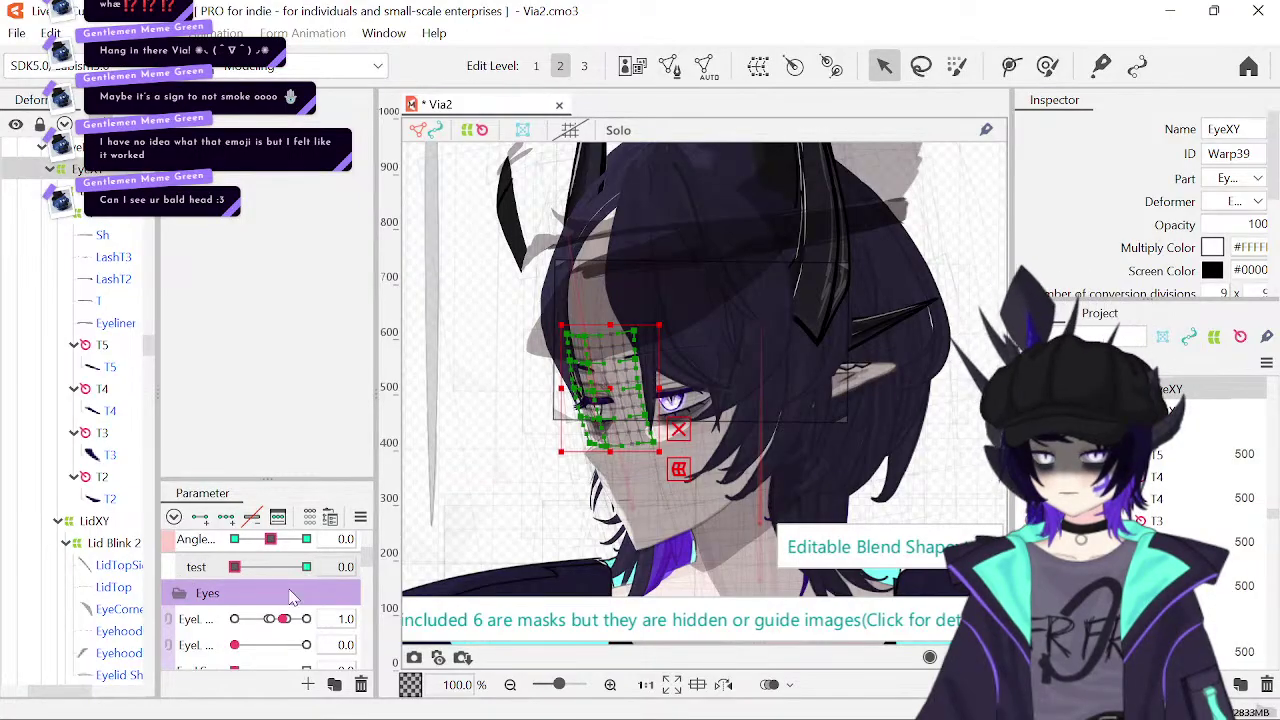
# - Return the horizontal head angle to 0 and sweep test to its maximum and back to 0.0 to examine the eye
pyautogui.scroll(3, 290, 597)
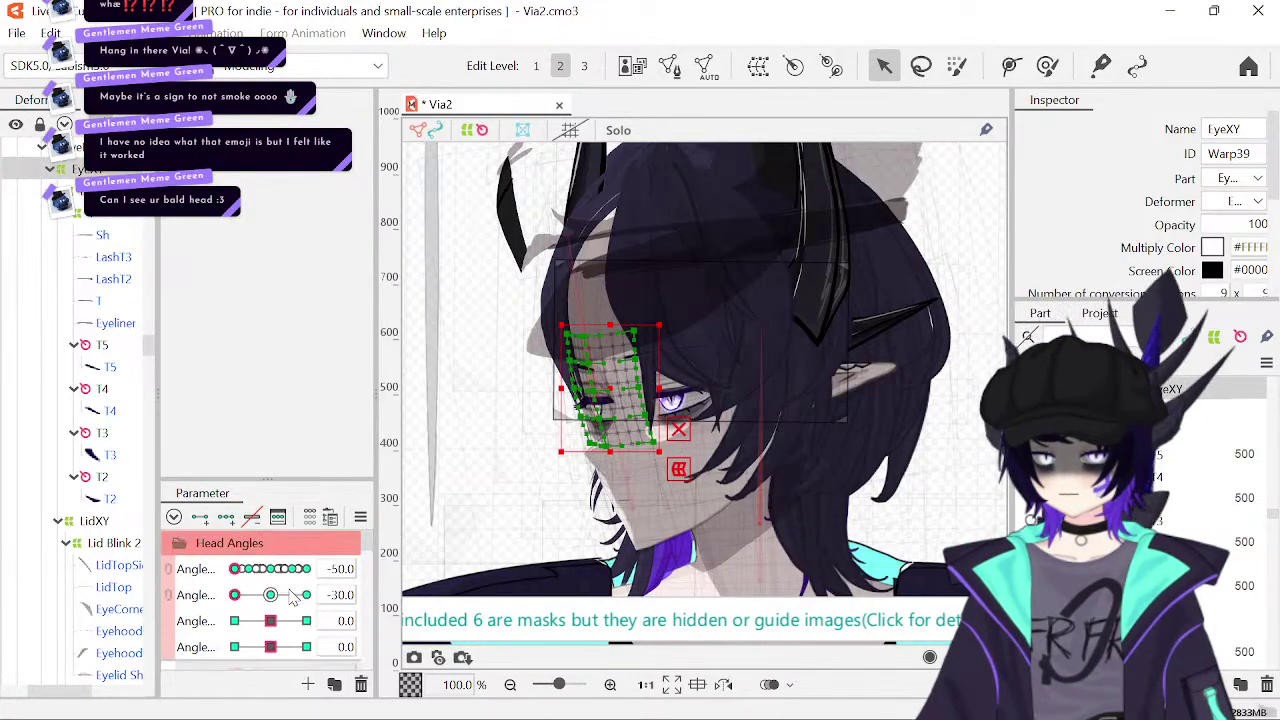
pyautogui.click(341, 594)
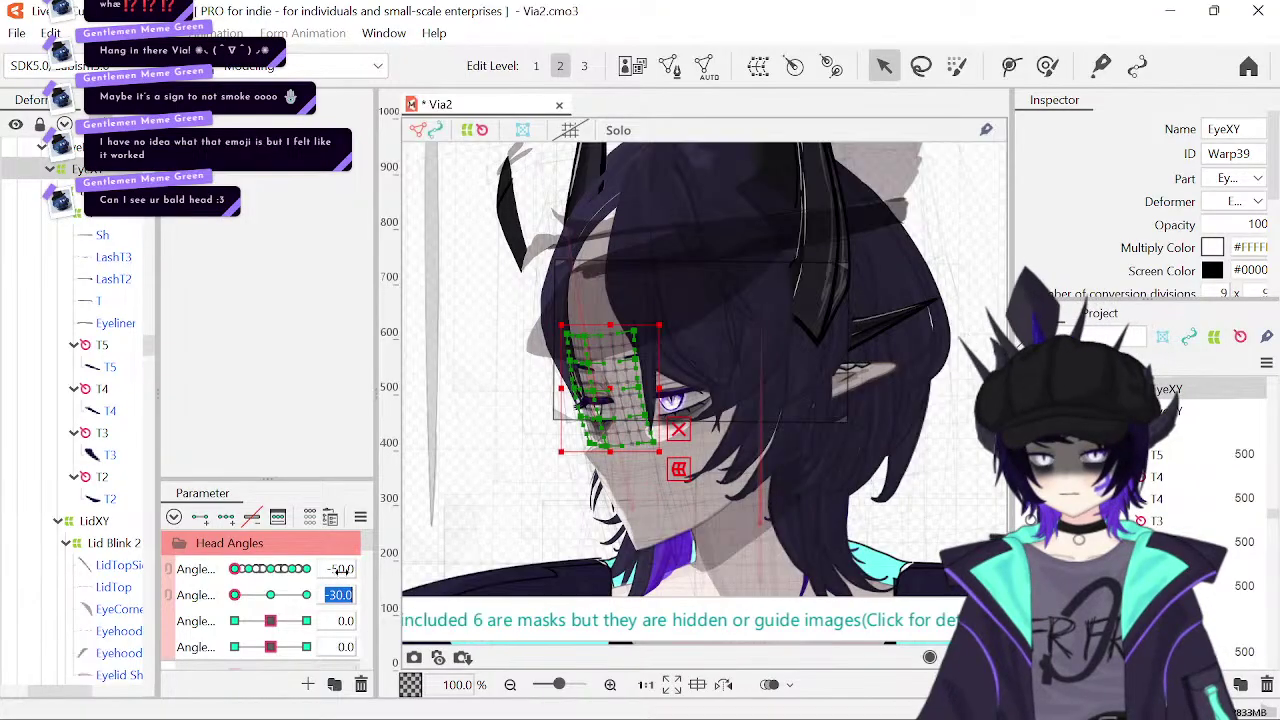
pyautogui.click(343, 570)
pyautogui.write('0')
pyautogui.press('Return')
pyautogui.scroll(-3, 343, 574)
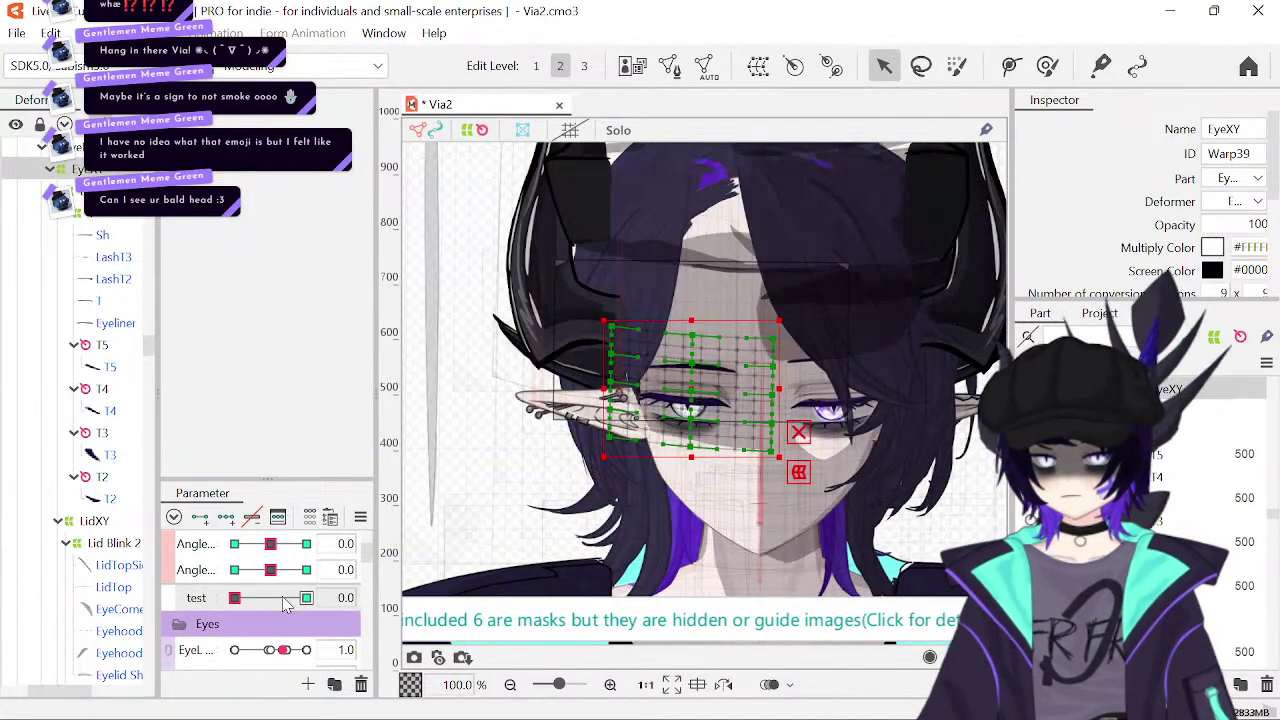
pyautogui.moveTo(285, 600); pyautogui.dragTo(447, 617)
pyautogui.moveTo(300, 600); pyautogui.dragTo(220, 608)
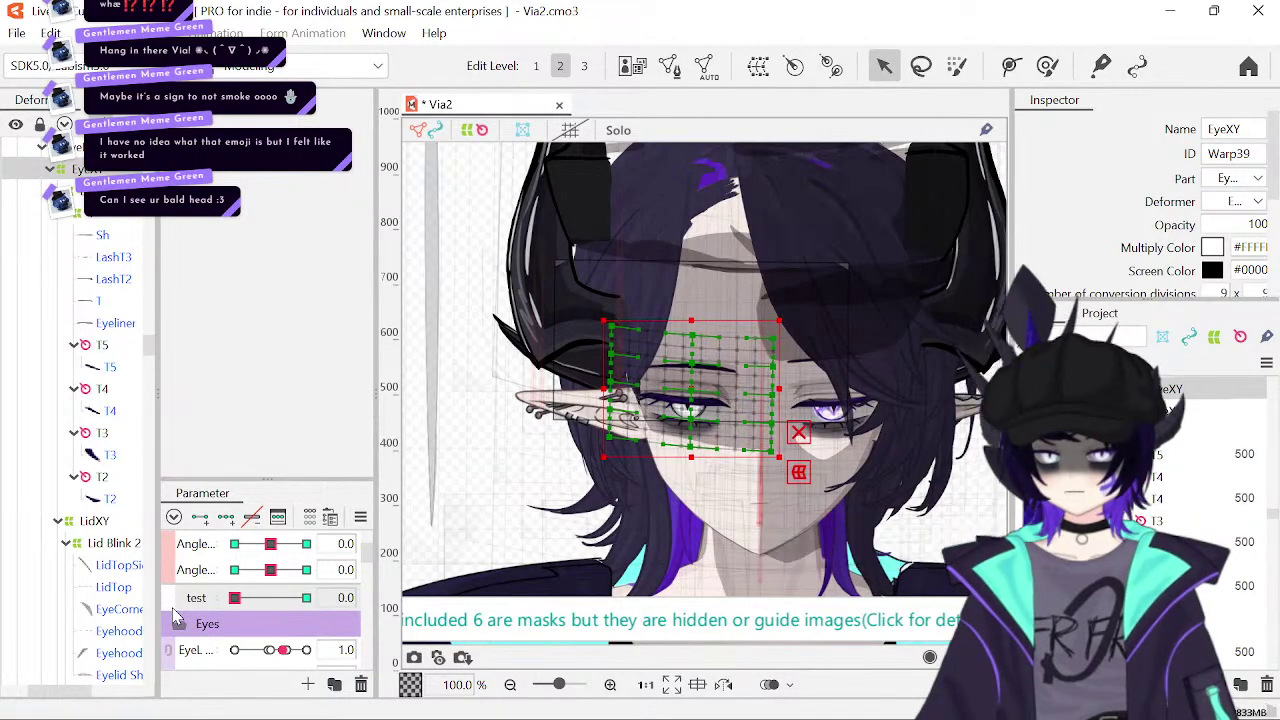
# - Delete the test blend shape keys from the EyeXY deformer and deselect it
pyautogui.click(252, 517)
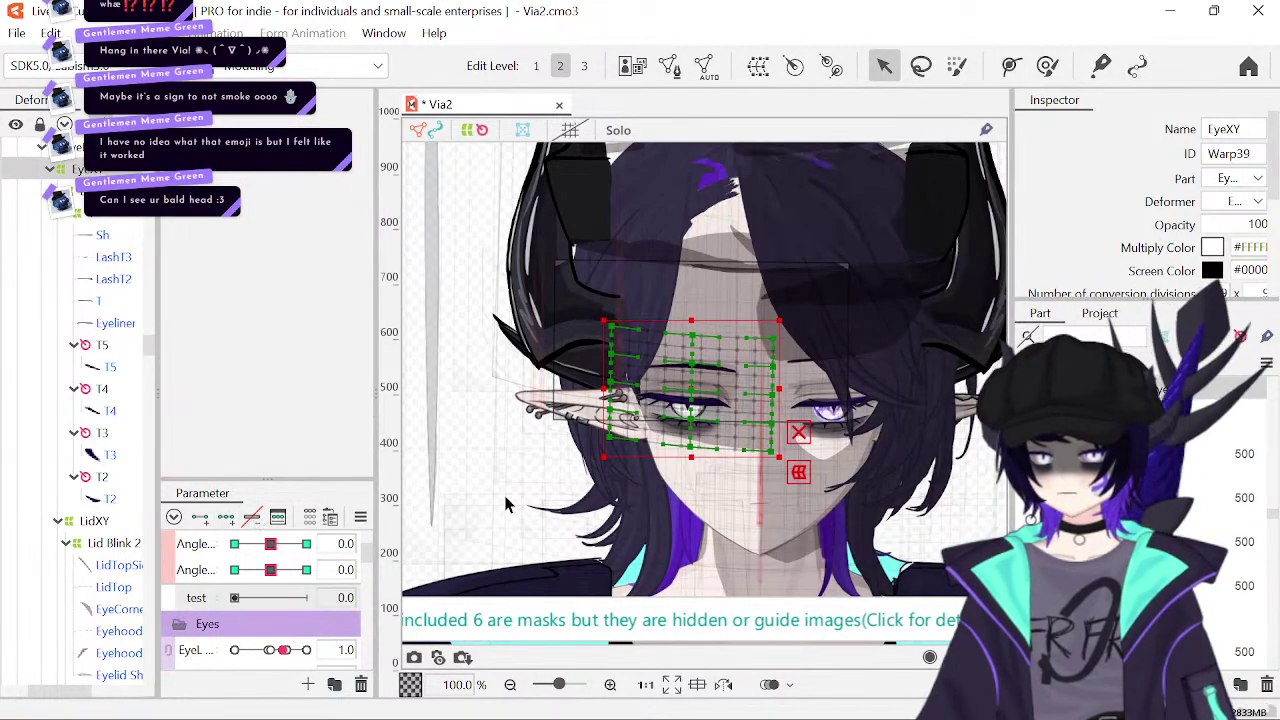
pyautogui.click(418, 449)
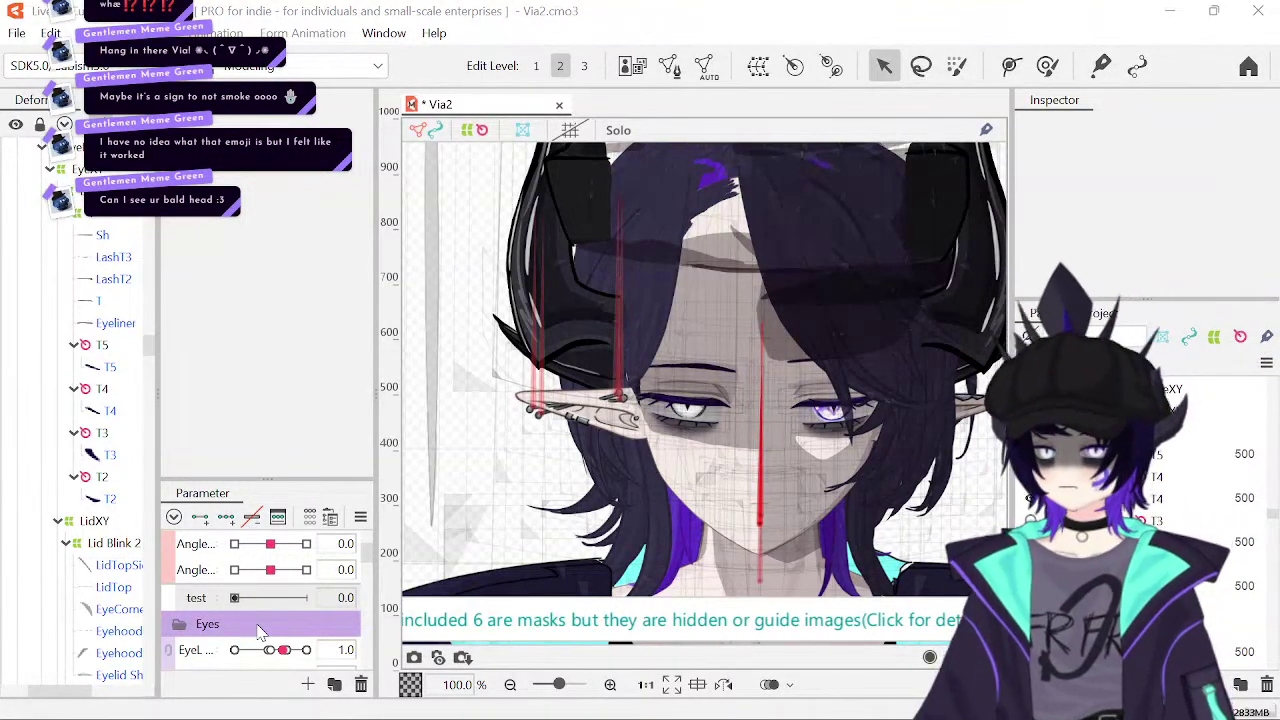
# - Set the vertical head angle to 30 and select the eyebrow's EyebrowXY deformer at close range
pyautogui.scroll(3, 265, 626)
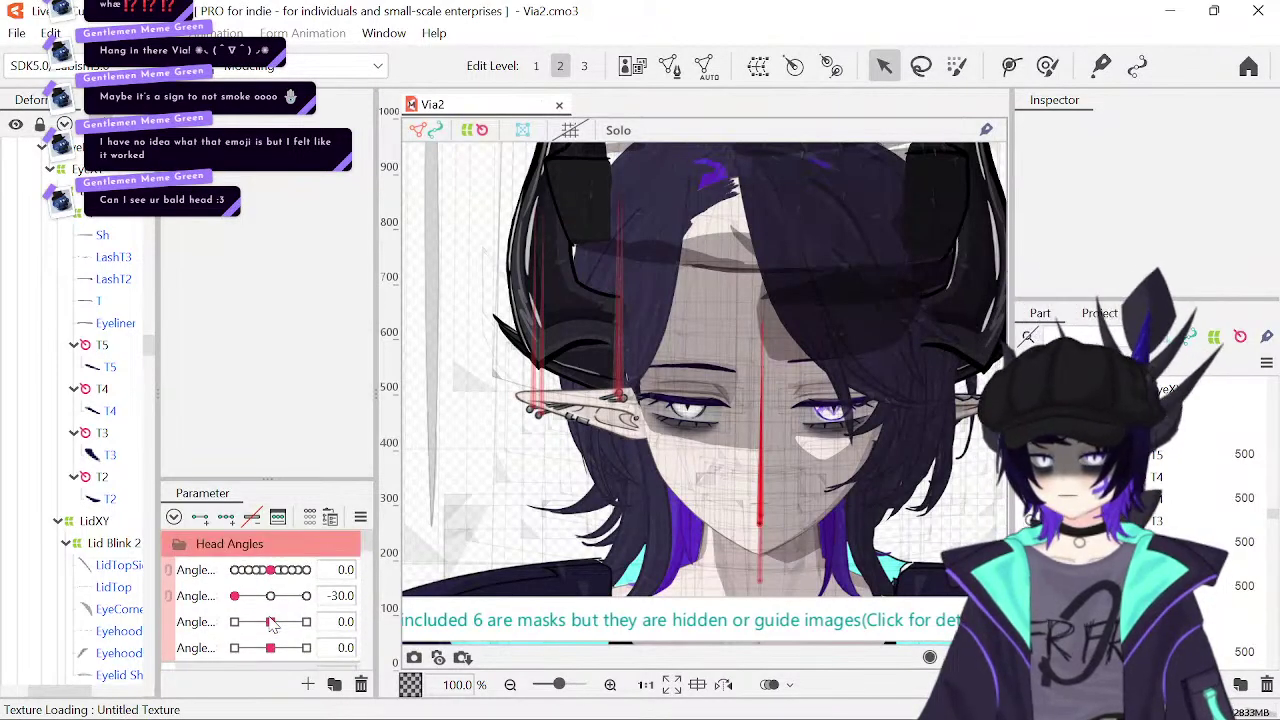
pyautogui.click(271, 596)
pyautogui.moveTo(271, 597); pyautogui.dragTo(322, 606)
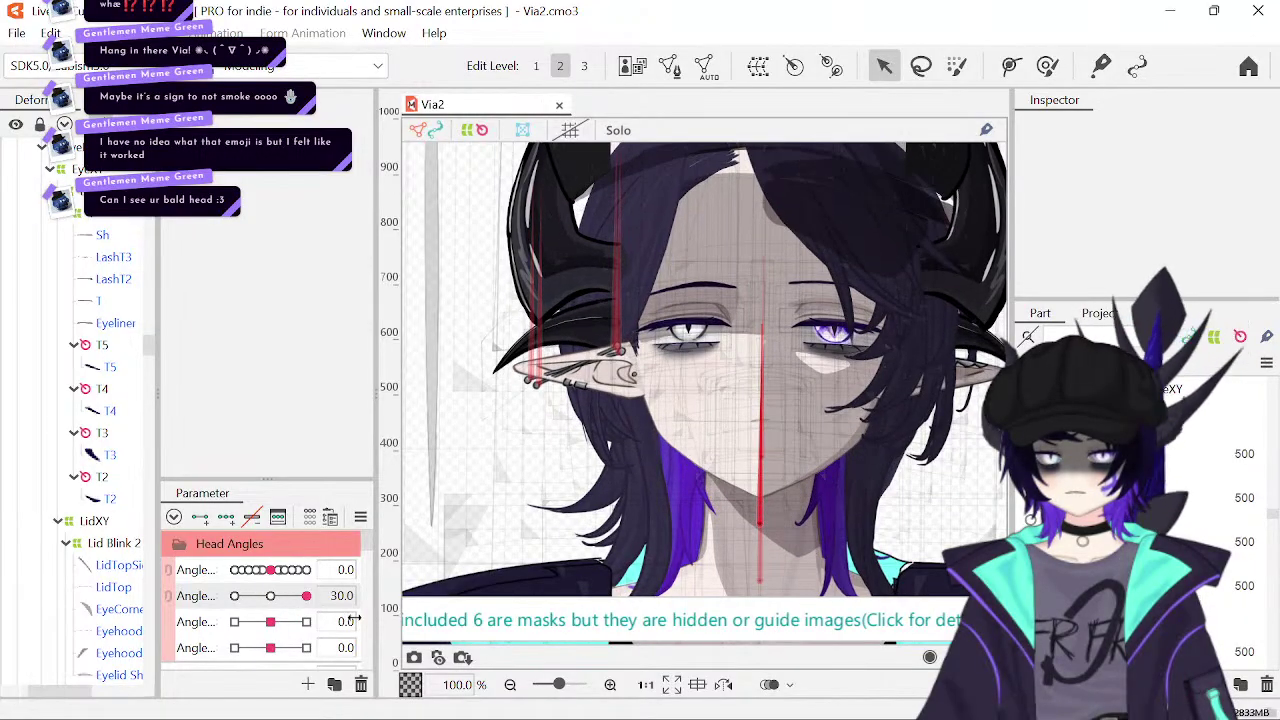
pyautogui.click(610, 685)
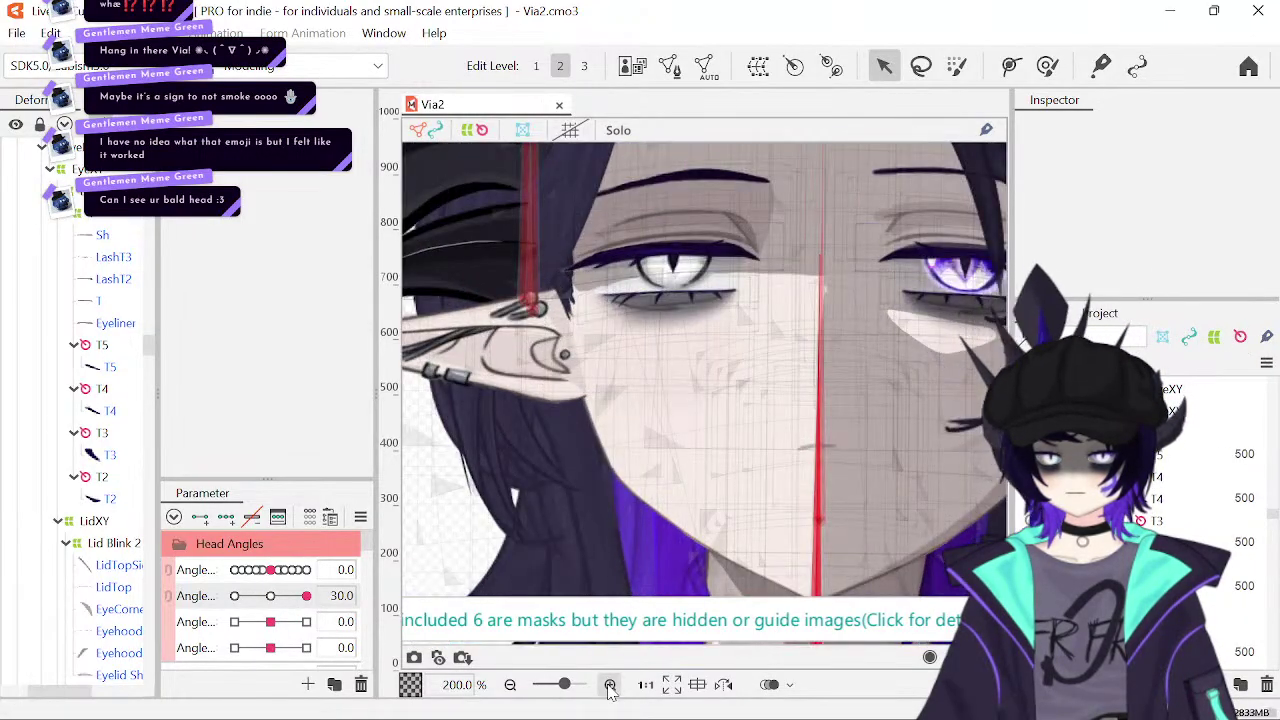
pyautogui.click(610, 685)
pyautogui.scroll(2, 680, 500)
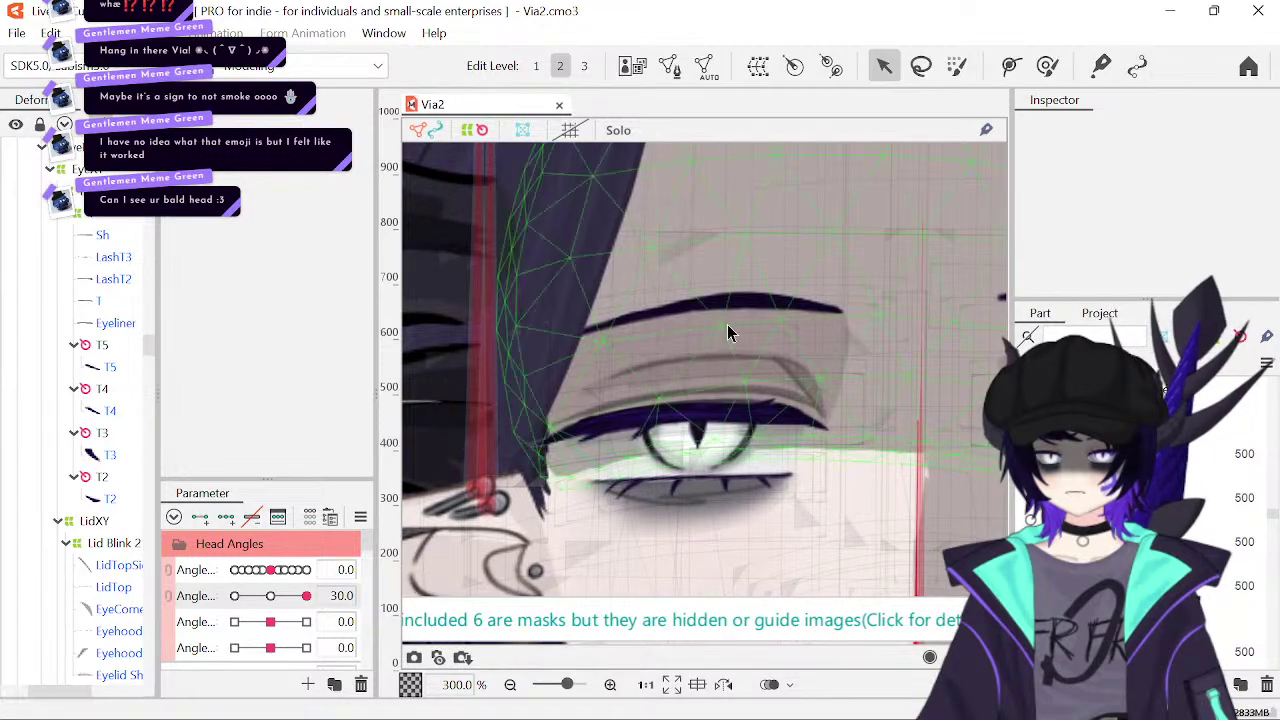
pyautogui.click(742, 305)
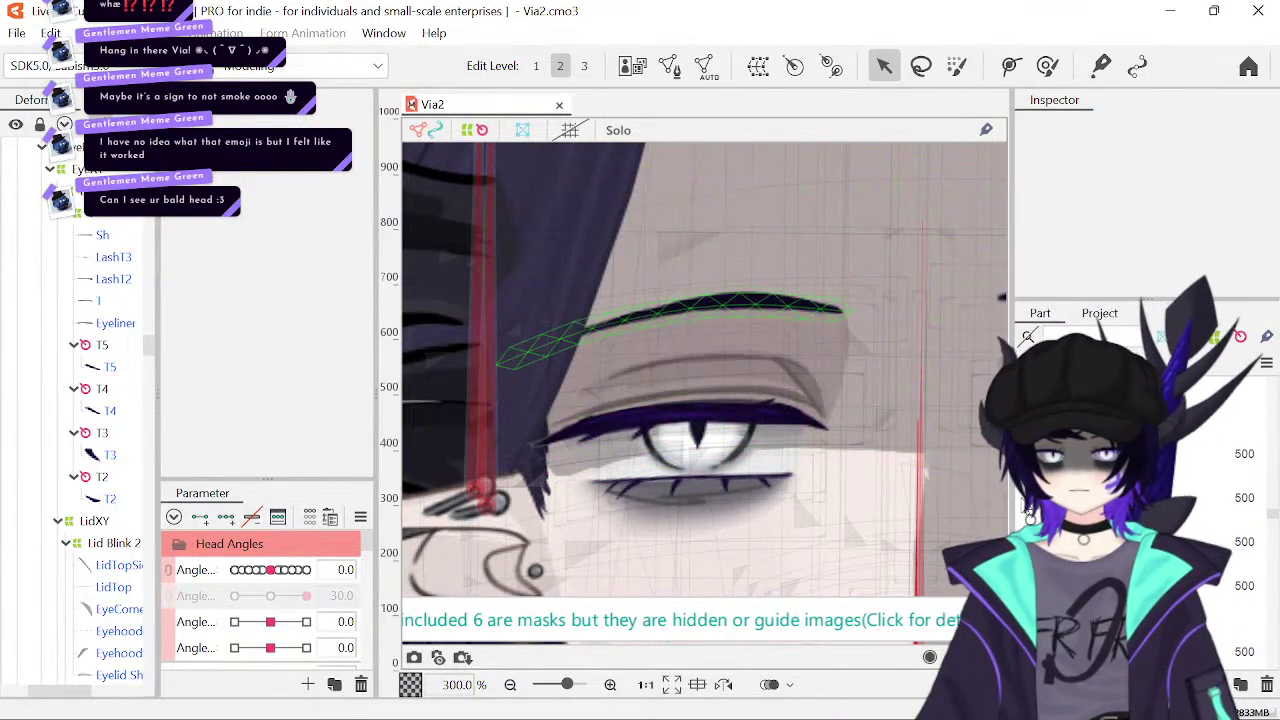
pyautogui.click(720, 308)
pyautogui.click(100, 640)
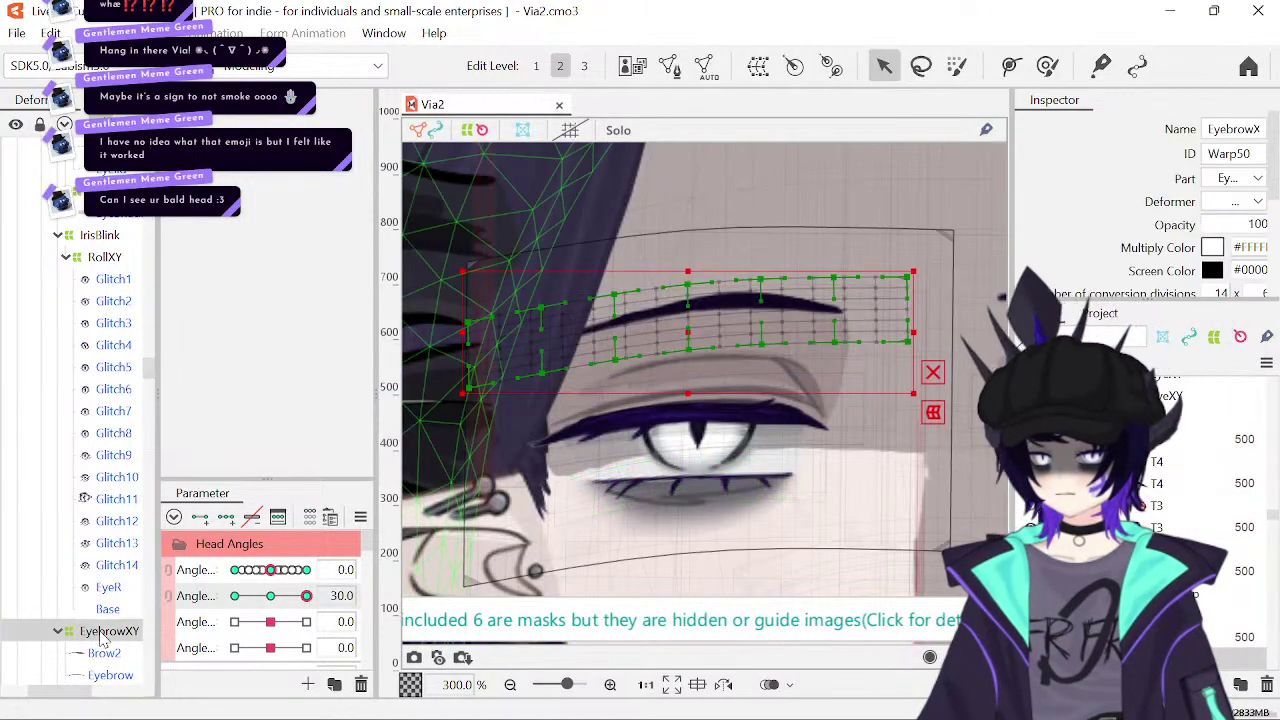
# - Add test blend shape keys to EyebrowXY and move the deformer slightly upward at test 1.0
pyautogui.scroll(-1, 197, 638)
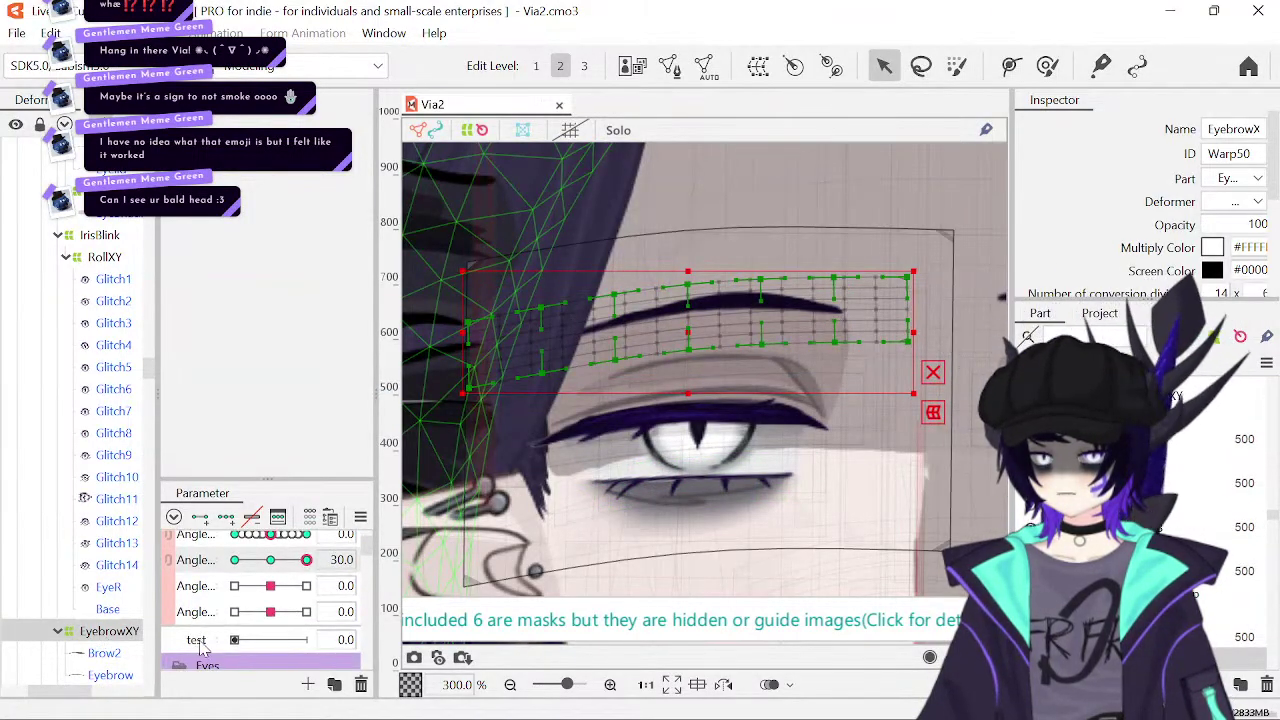
pyautogui.click(215, 646)
pyautogui.click(200, 516)
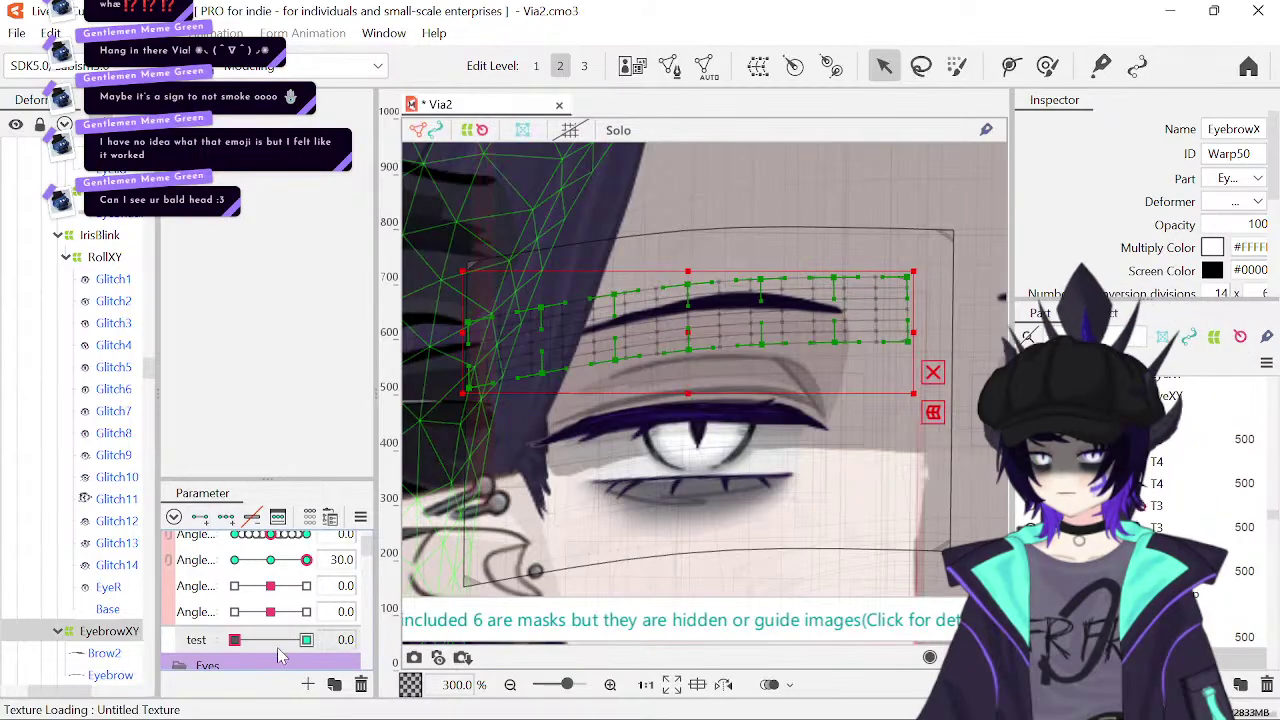
pyautogui.click(306, 640)
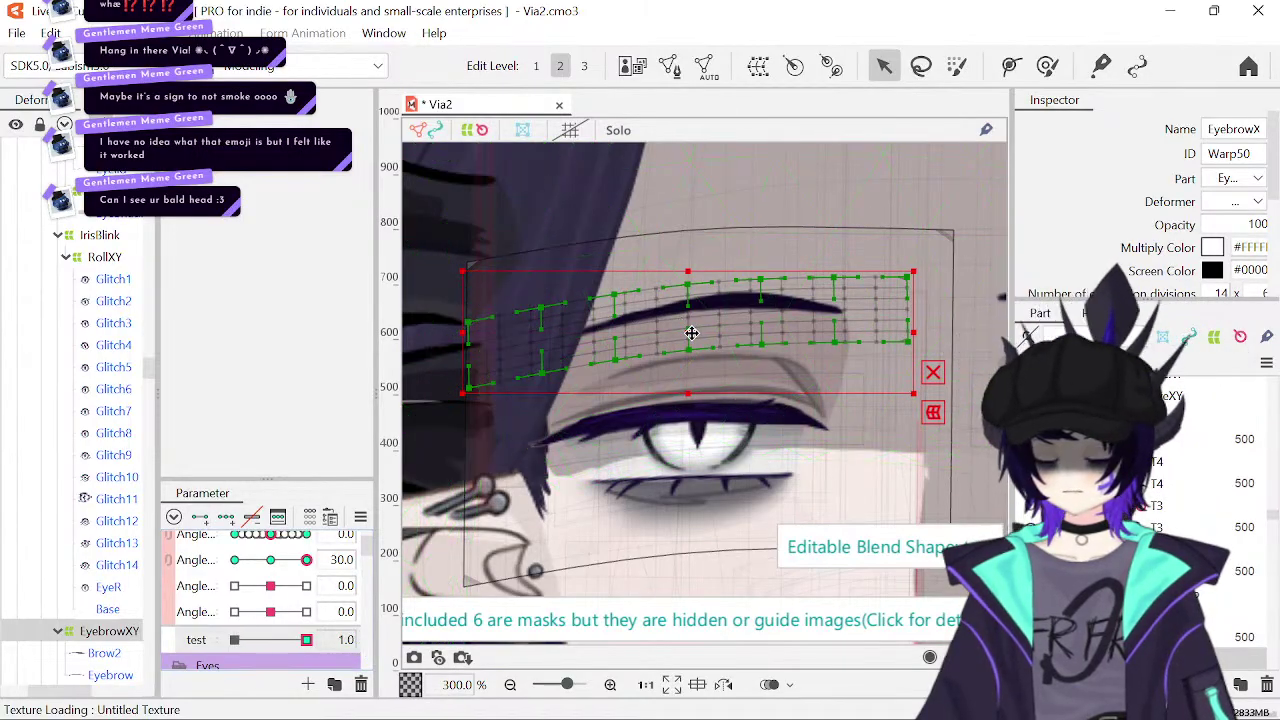
pyautogui.moveTo(691, 333); pyautogui.dragTo(692, 325)
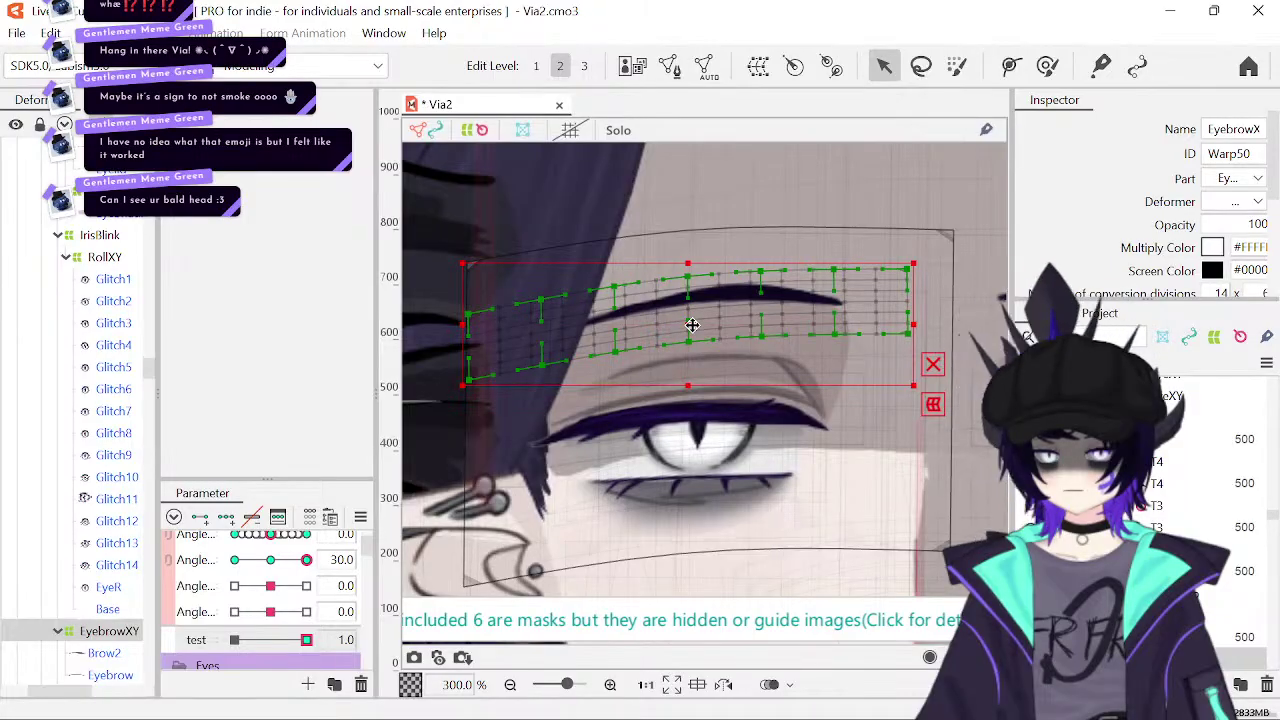
pyautogui.moveTo(692, 325); pyautogui.dragTo(692, 322)
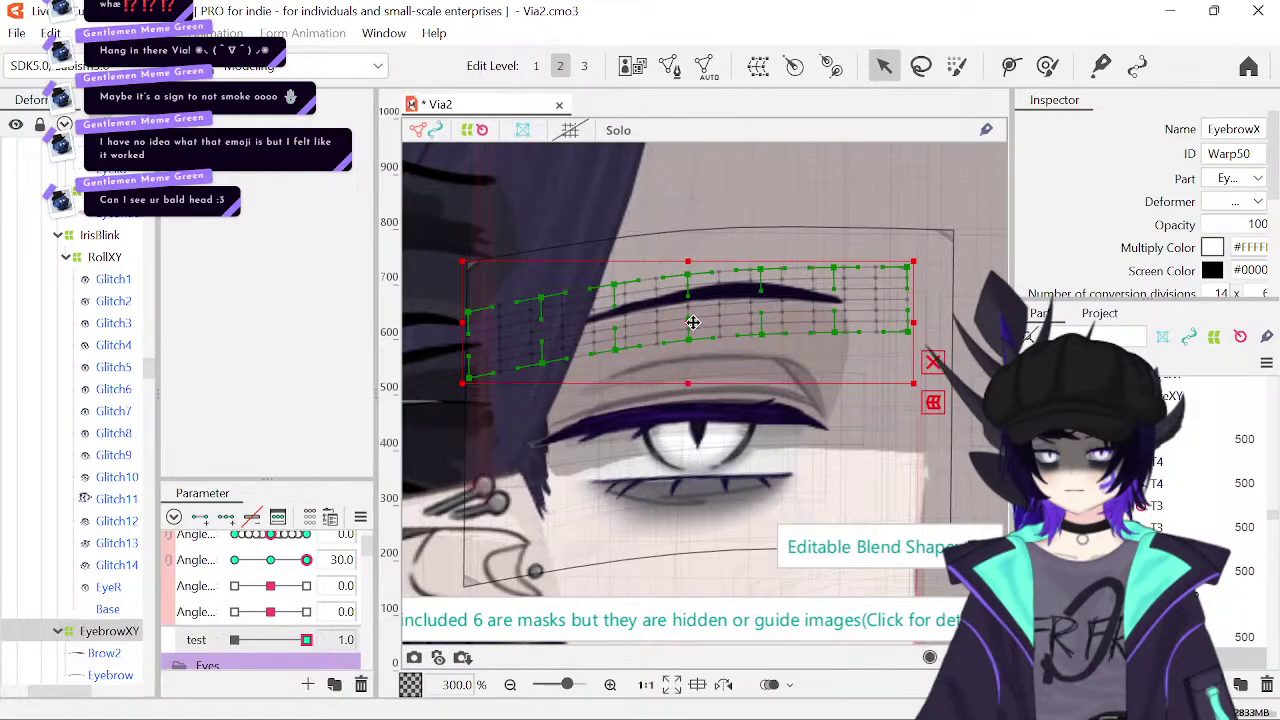
# - Turn the horizontal head angle to 50 and -50, switching test between 0.0 and 1.0 to check the raised eyebrow
pyautogui.moveTo(288, 536); pyautogui.dragTo(443, 543)
pyautogui.click(234, 640)
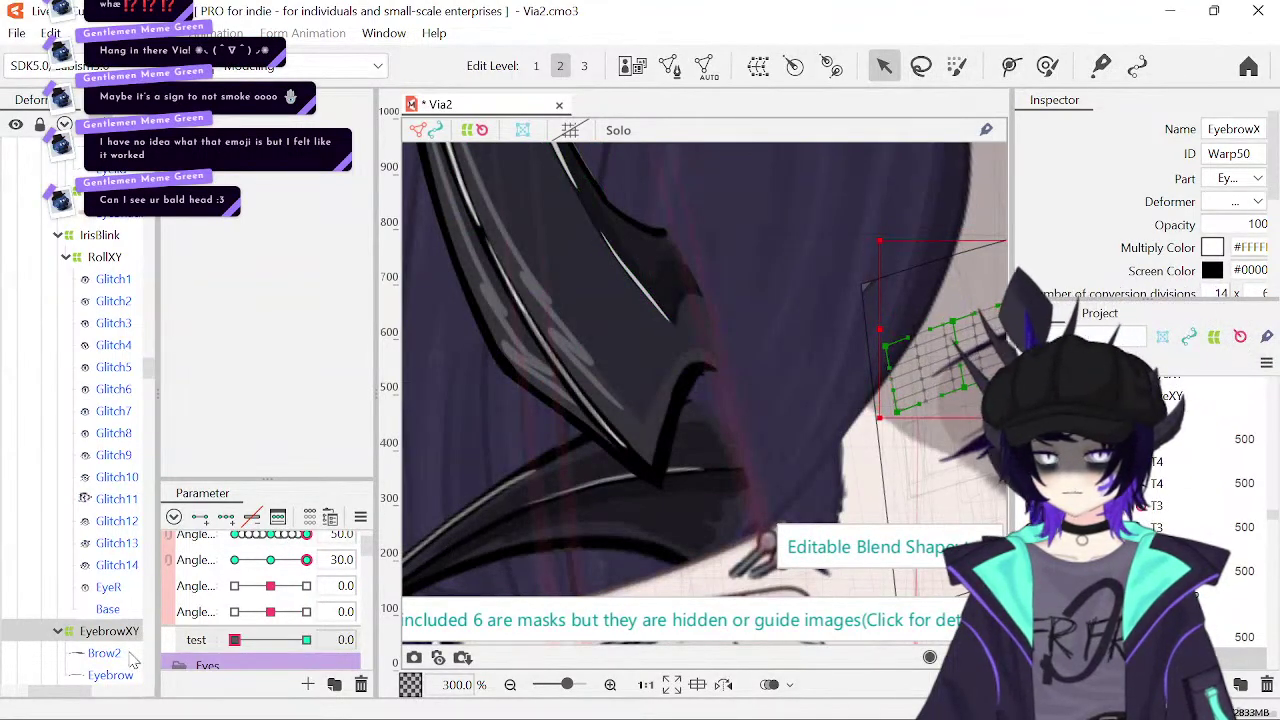
pyautogui.click(234, 534)
pyautogui.click(264, 640)
pyautogui.click(305, 641)
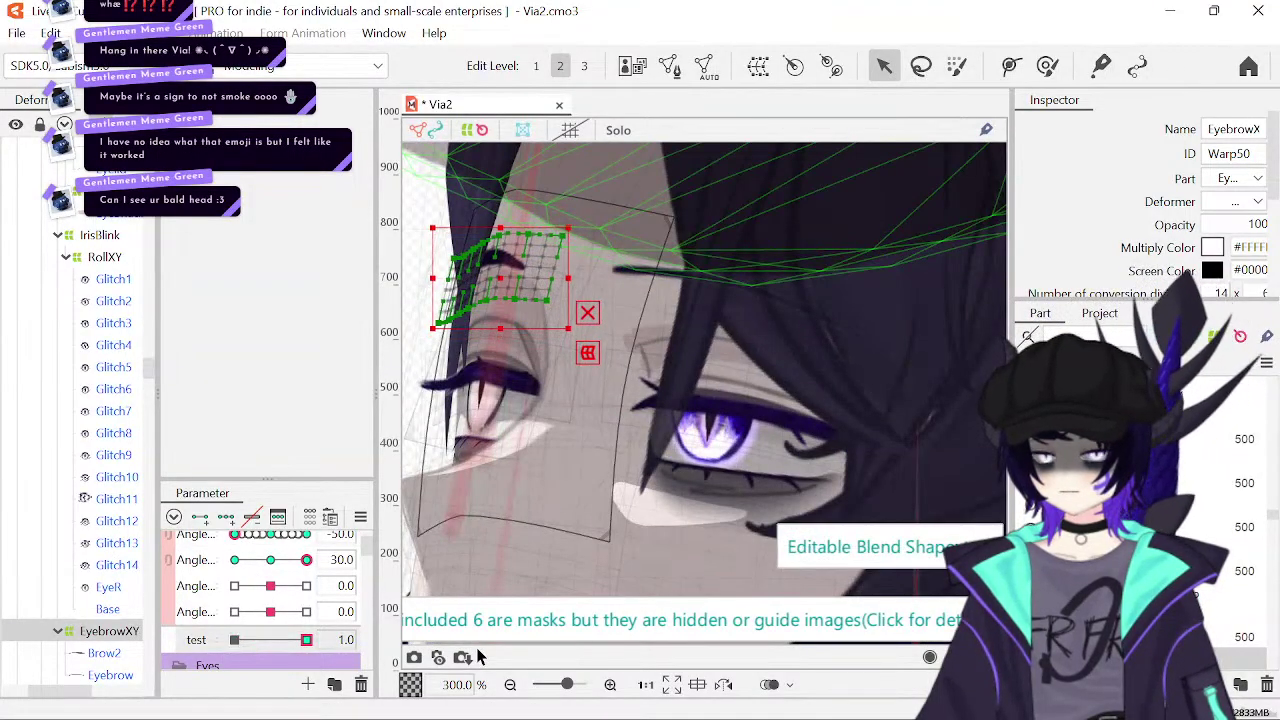
pyautogui.click(234, 640)
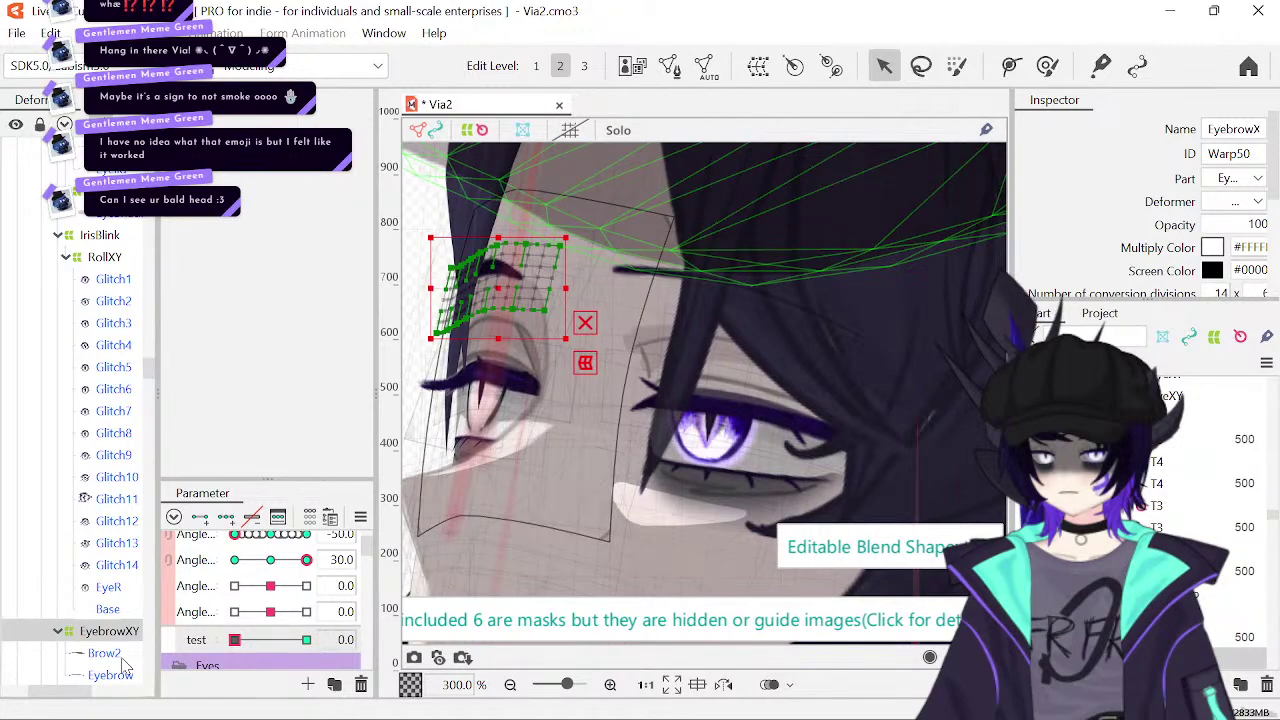
# - Return the horizontal head angle to 0 and compare the eyebrow with test at 1.0 and 0.0
pyautogui.click(270, 535)
pyautogui.click(306, 640)
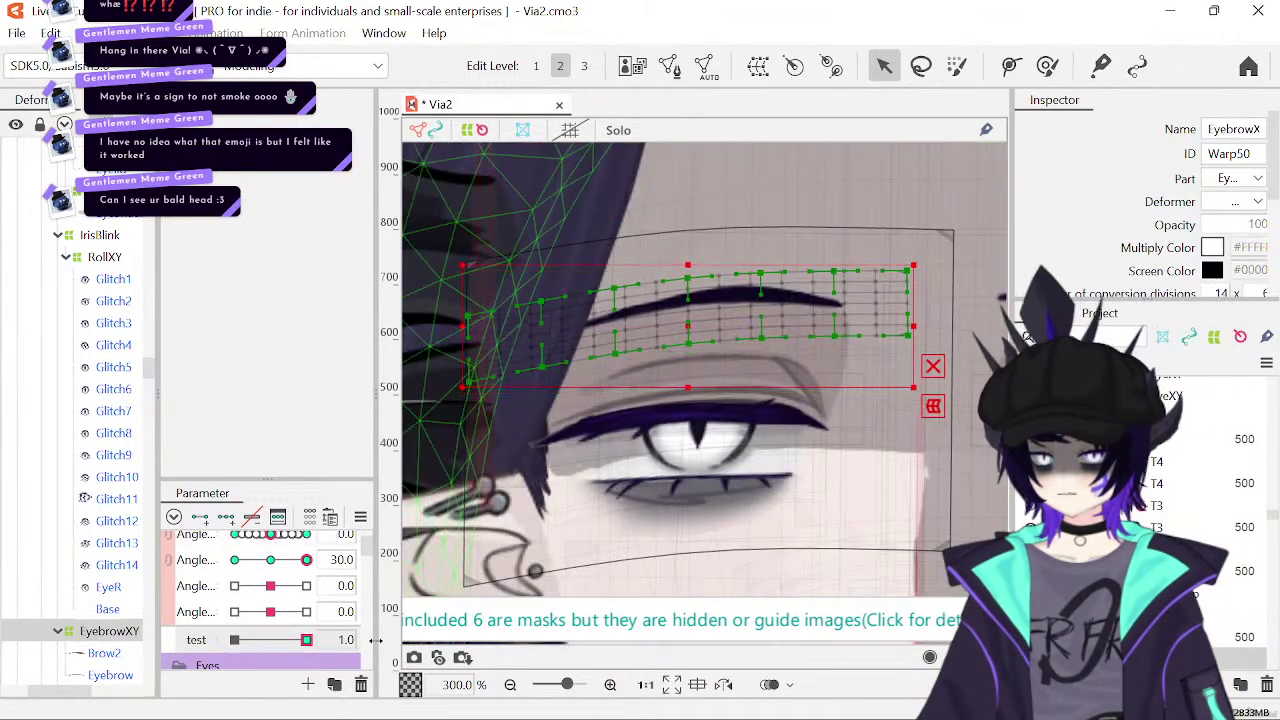
pyautogui.click(234, 640)
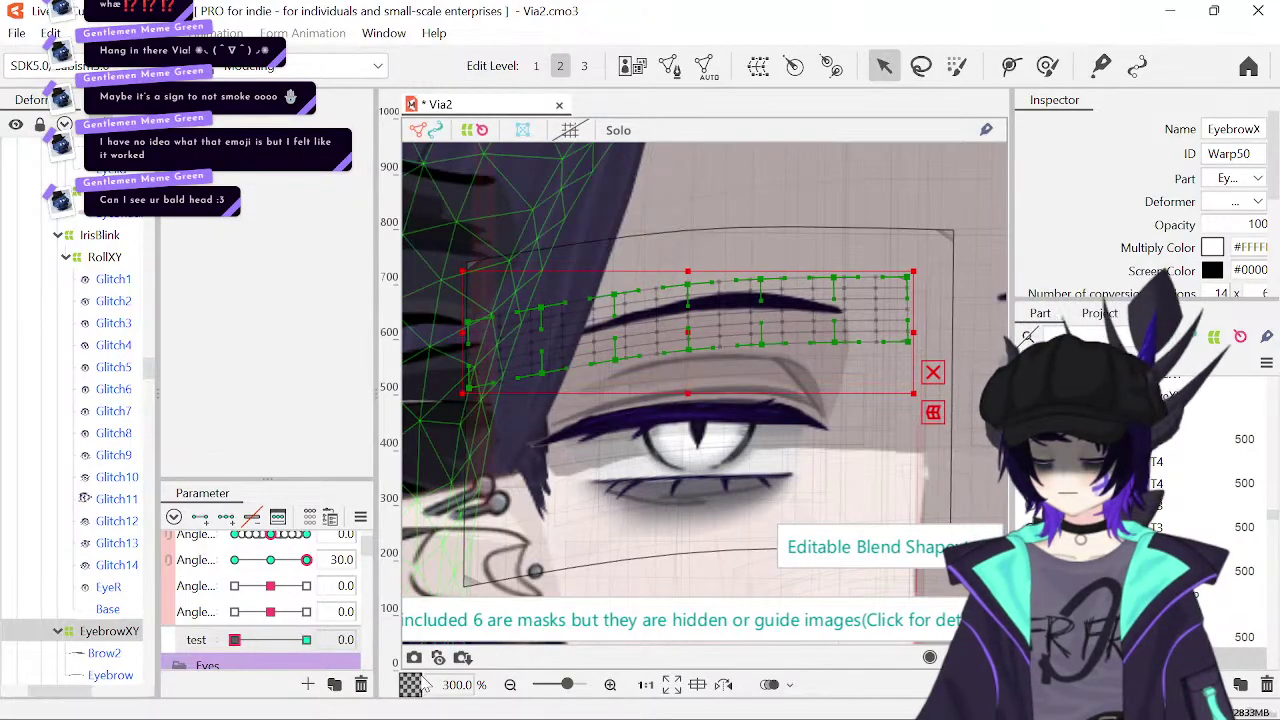
pyautogui.click(510, 684)
pyautogui.click(510, 684)
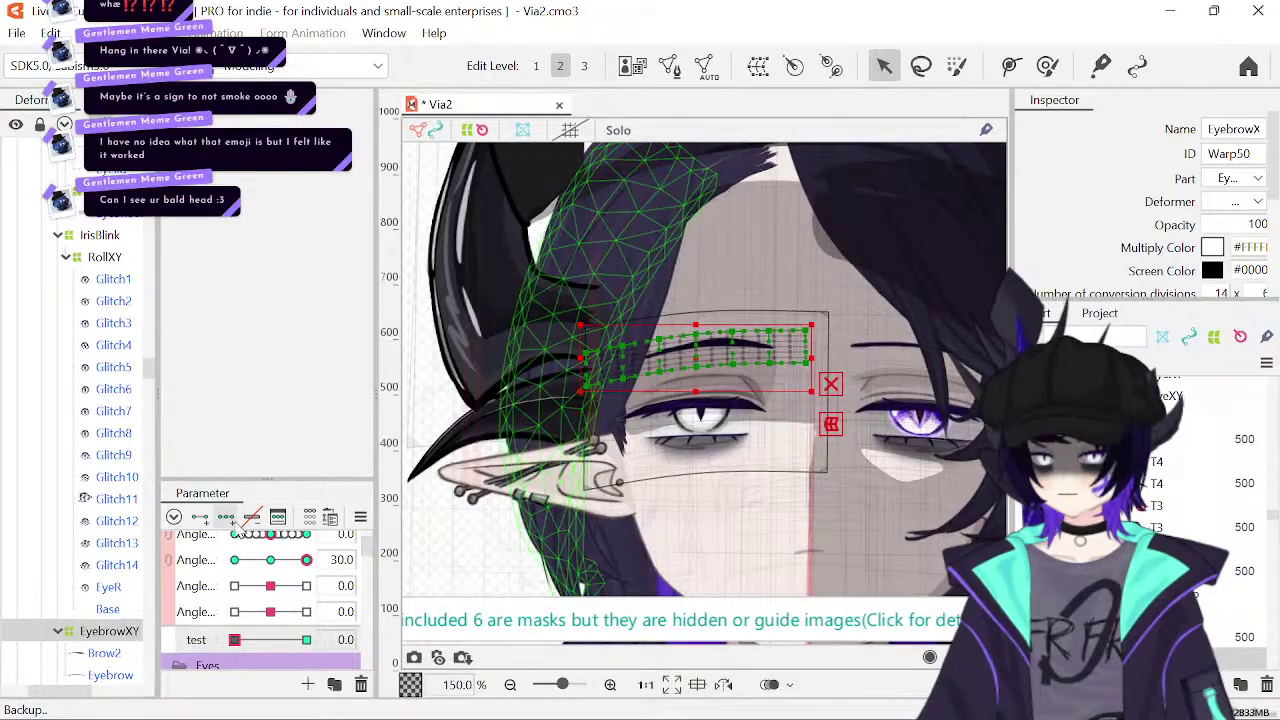
# - Set the horizontal head angle to -50, deselect EyebrowXY, and vary the vertical angle between -2.5 and -30 to examine the far eye and eyebrow
pyautogui.moveTo(270, 535); pyautogui.dragTo(212, 585)
pyautogui.click(270, 560)
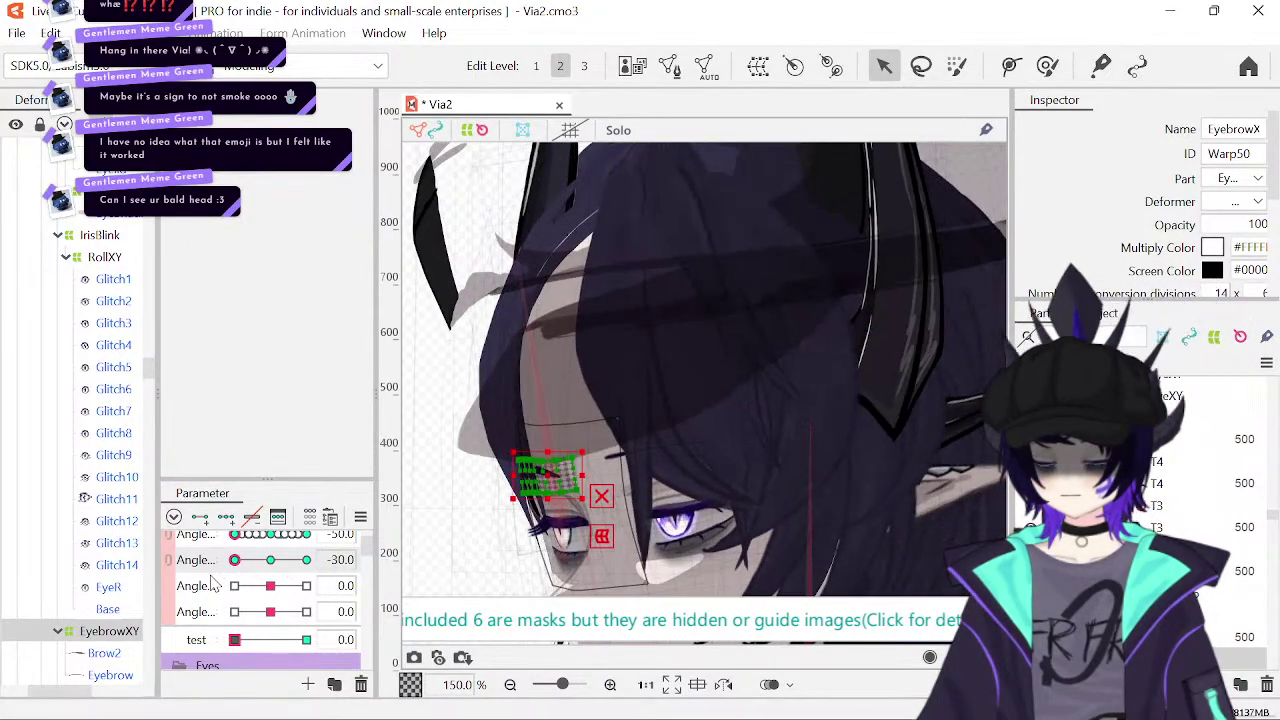
pyautogui.click(270, 561)
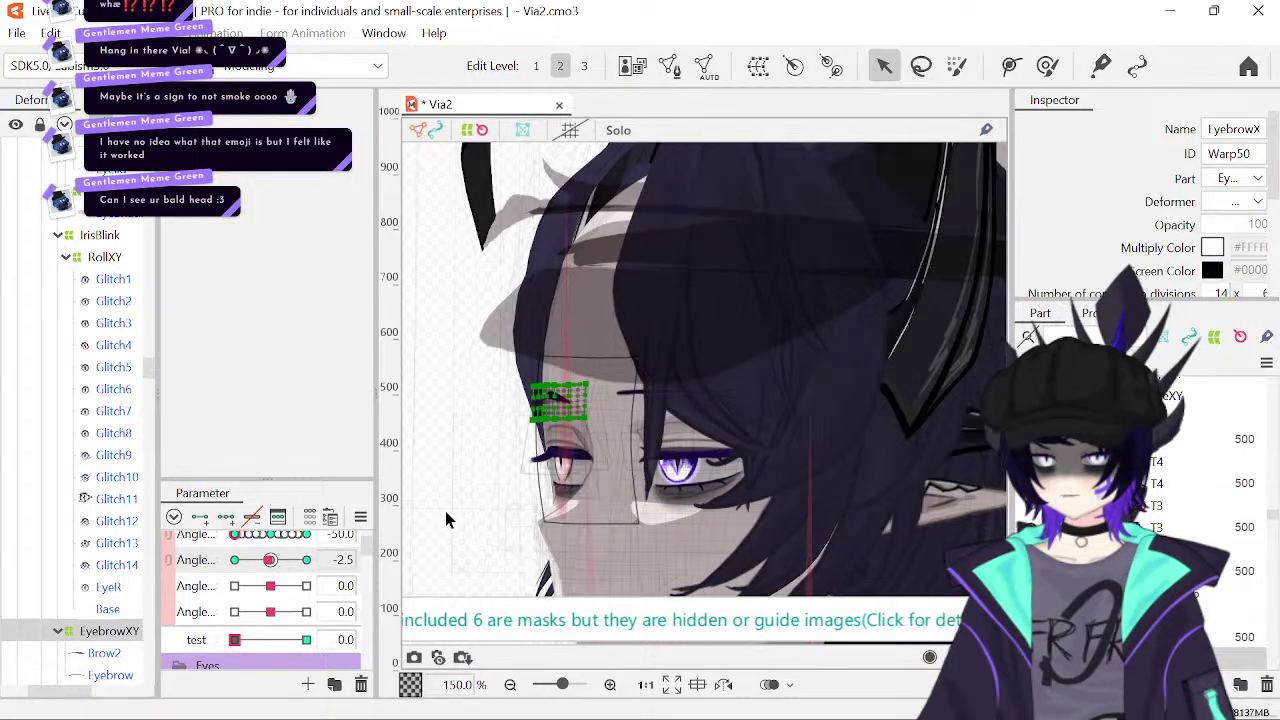
pyautogui.click(419, 478)
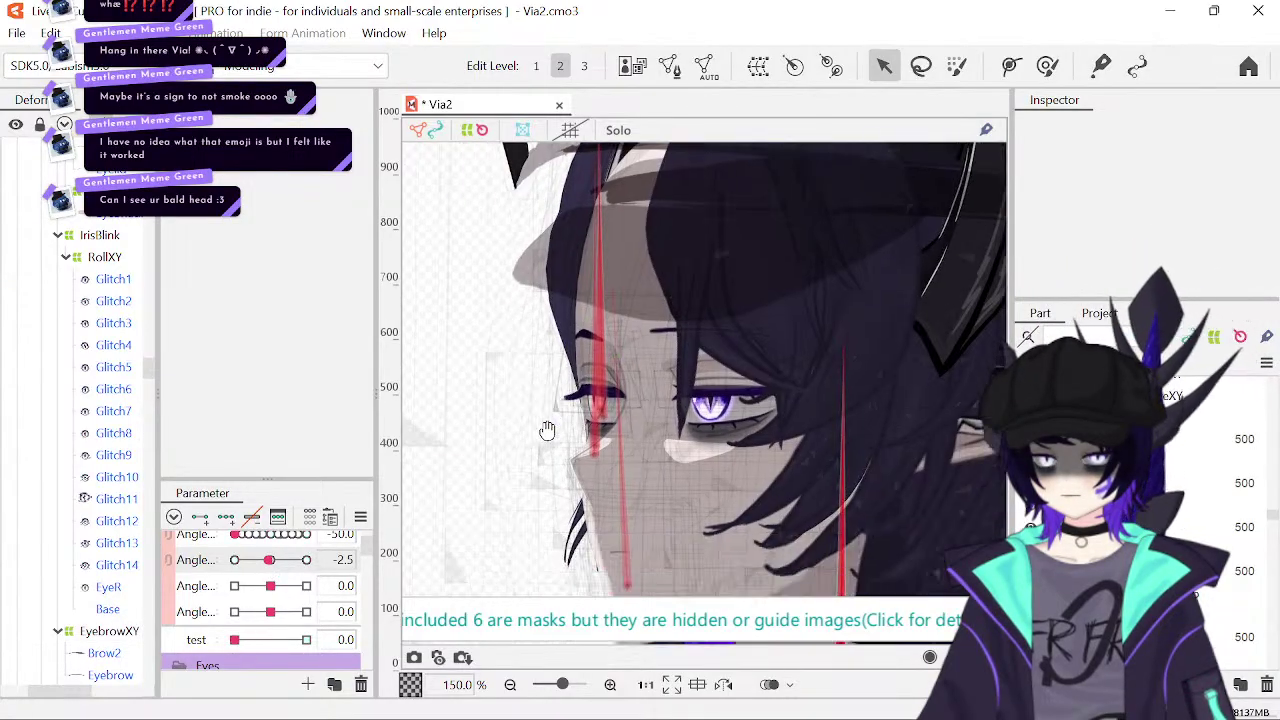
pyautogui.scroll(4, 585, 370)
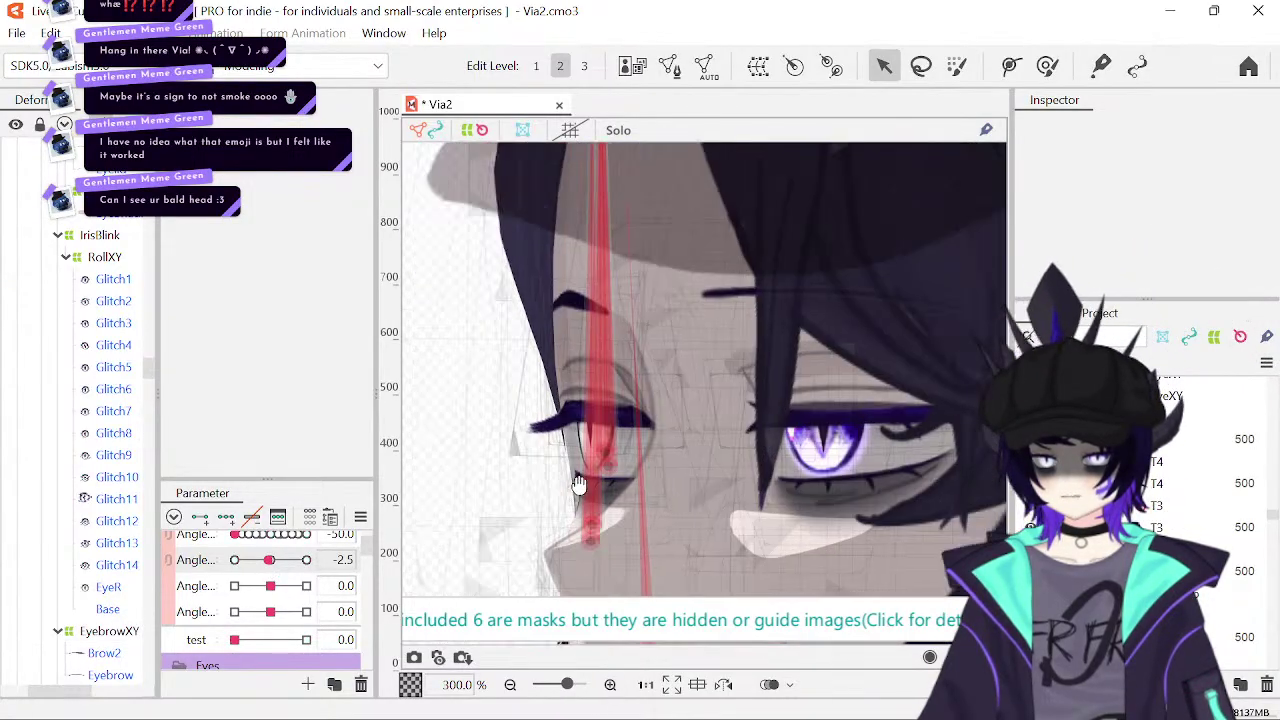
pyautogui.moveTo(272, 563); pyautogui.dragTo(222, 575)
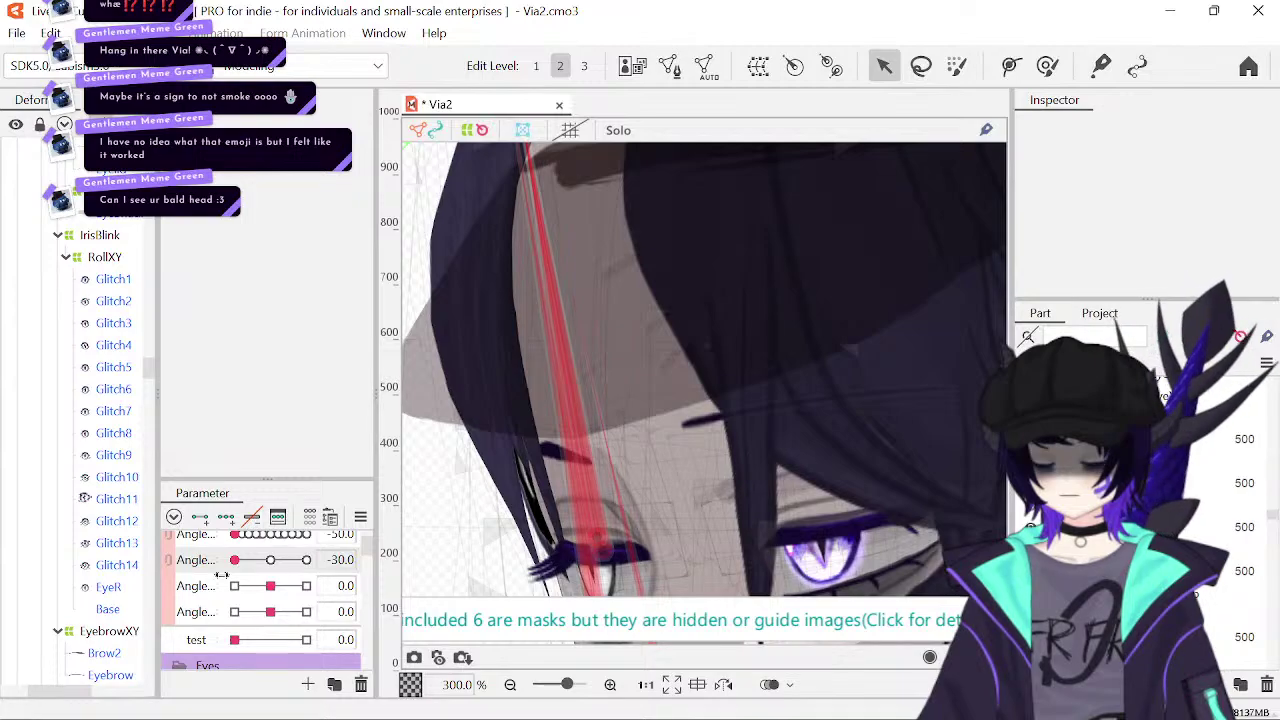
pyautogui.click(530, 338)
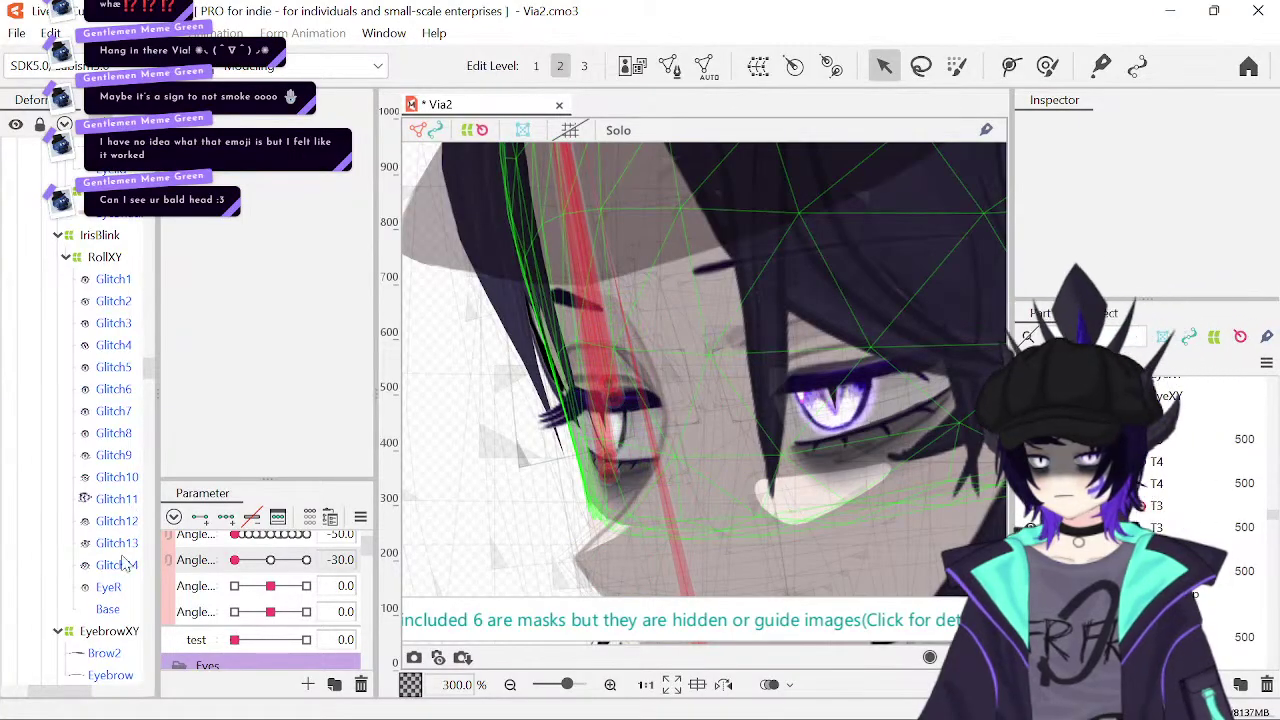
# - Select EyebrowXY, check its position across vertical head angles, and remove its test blend shape keys
pyautogui.click(112, 633)
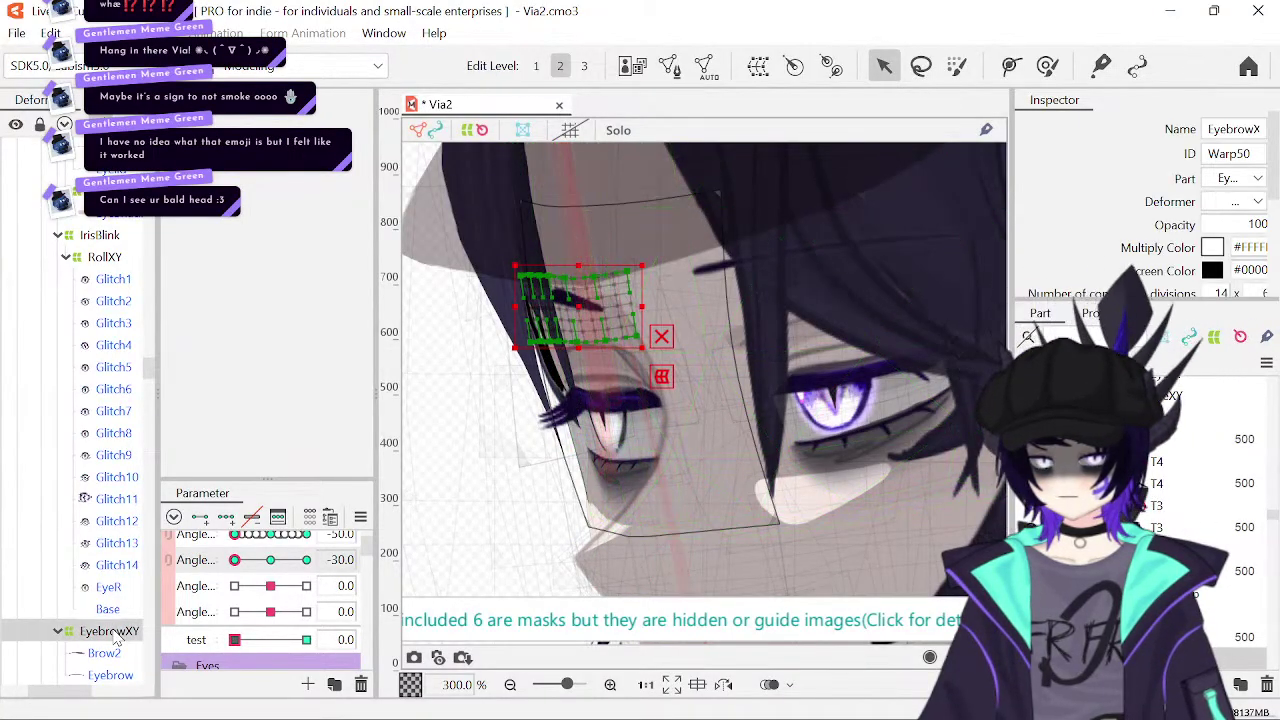
pyautogui.click(271, 561)
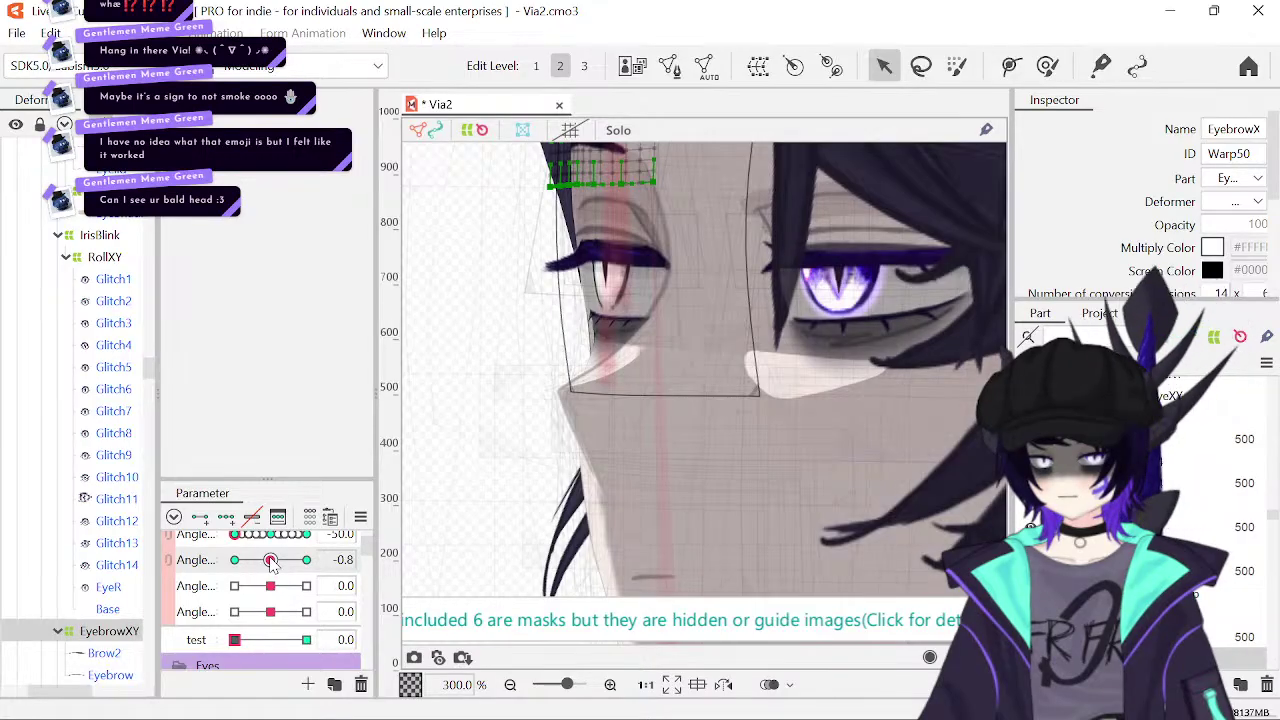
pyautogui.moveTo(271, 561); pyautogui.dragTo(224, 575)
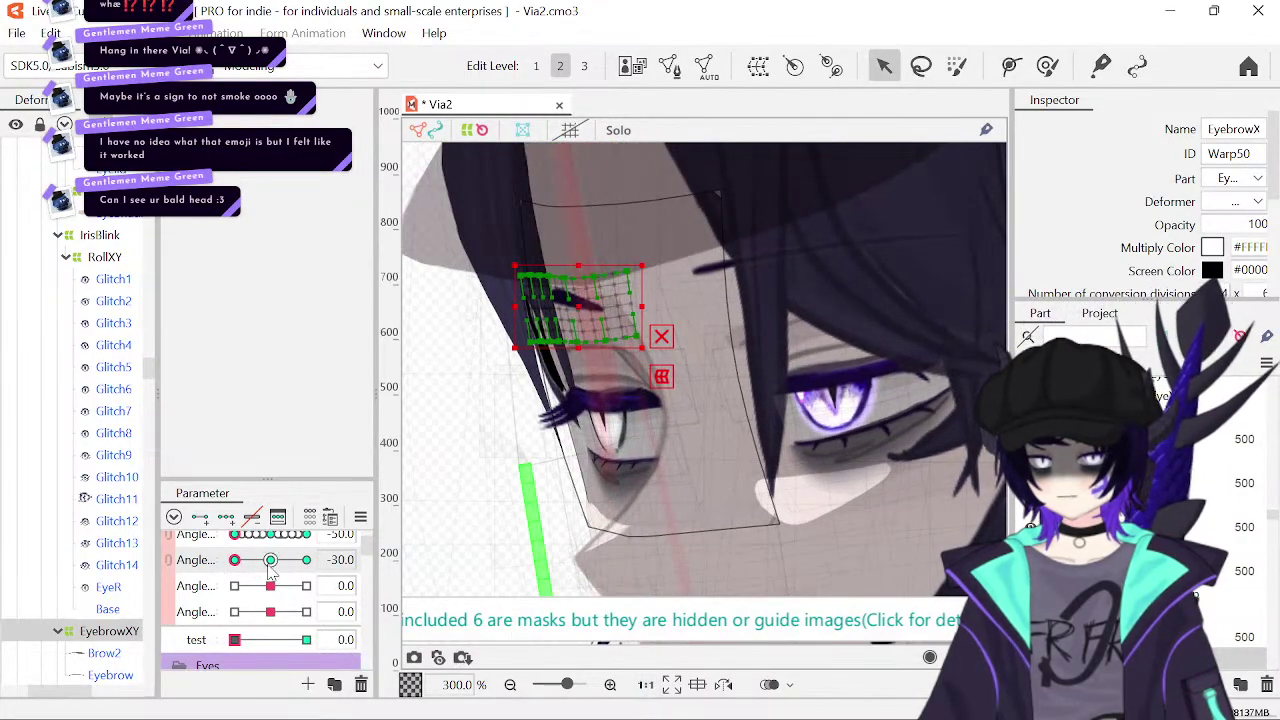
pyautogui.moveTo(273, 544); pyautogui.dragTo(186, 556)
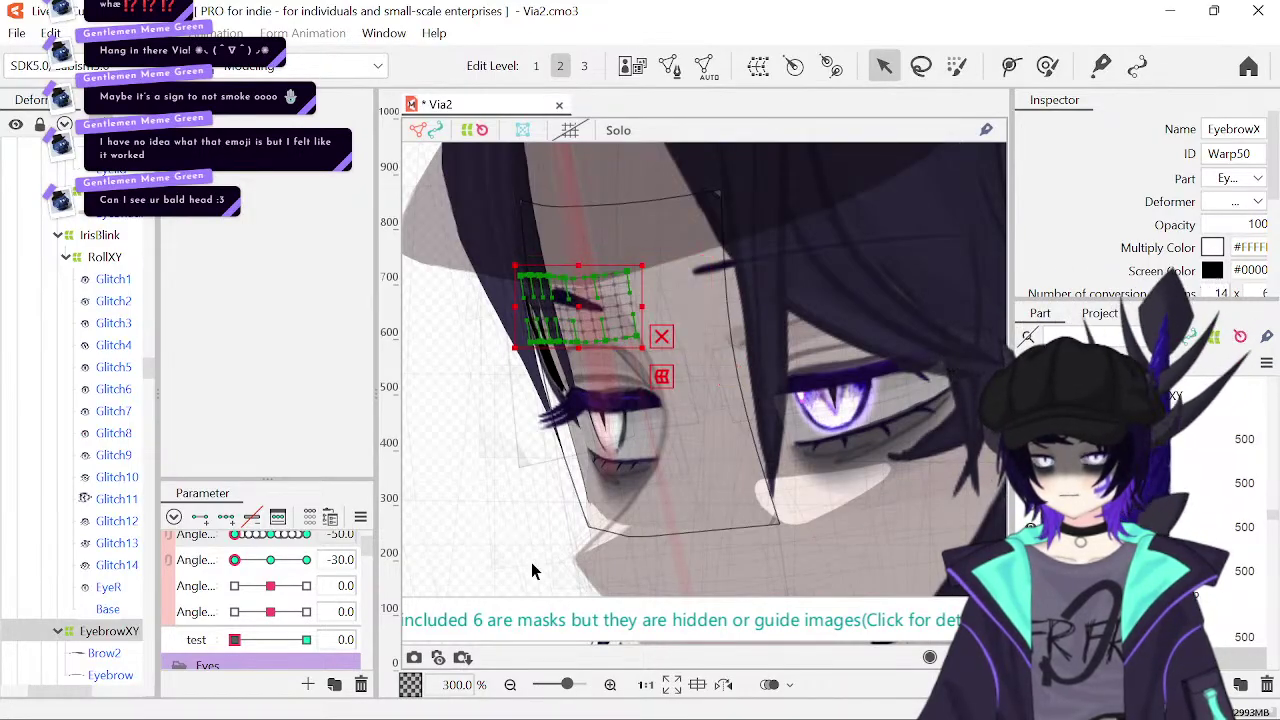
pyautogui.click(197, 643)
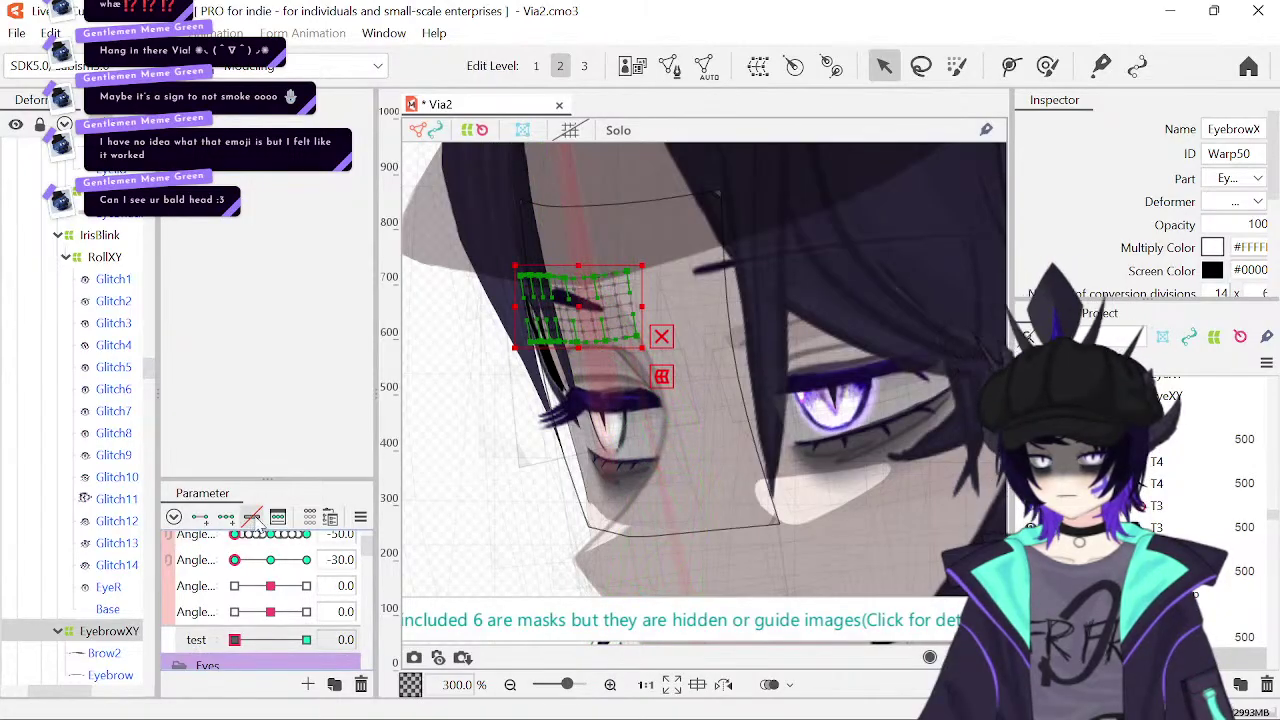
pyautogui.click(252, 517)
# - Raise two control points on the inner lower edge of EyebrowXY at horizontal -50 and vertical -30
pyautogui.click(610, 685)
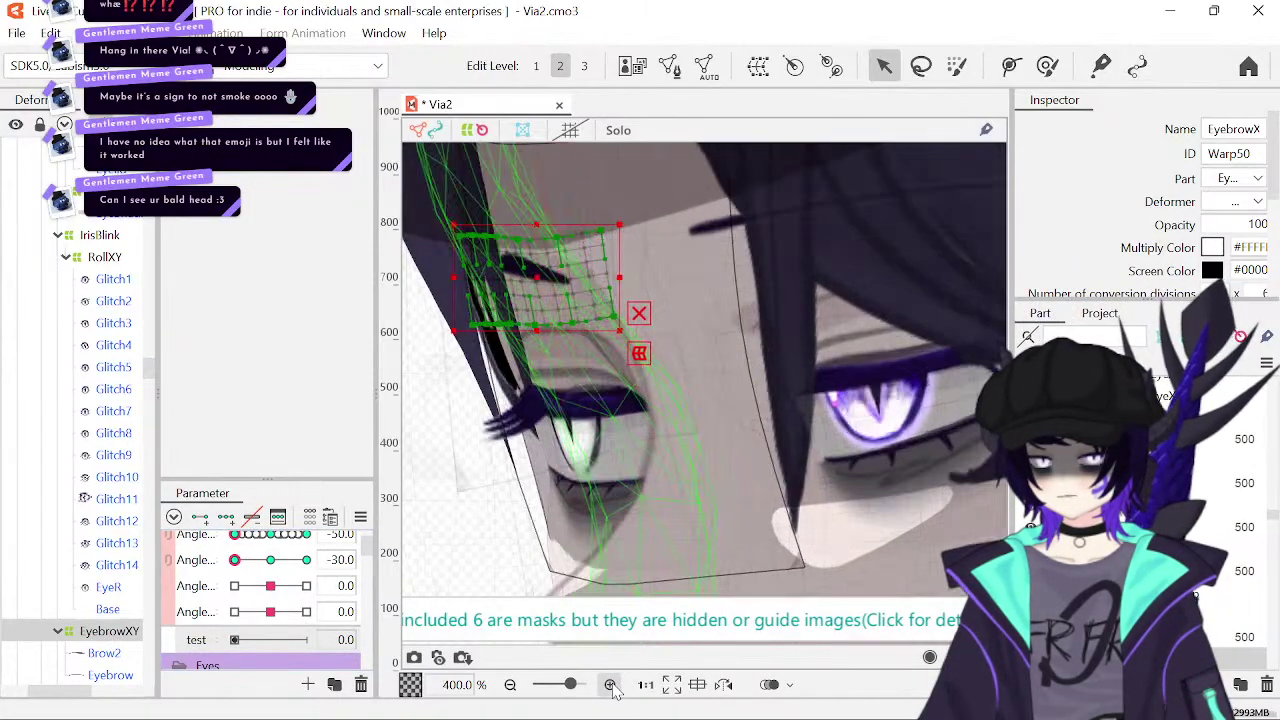
pyautogui.click(610, 685)
pyautogui.click(610, 685)
pyautogui.moveTo(428, 455); pyautogui.dragTo(885, 508)
pyautogui.moveTo(649, 443); pyautogui.dragTo(718, 584)
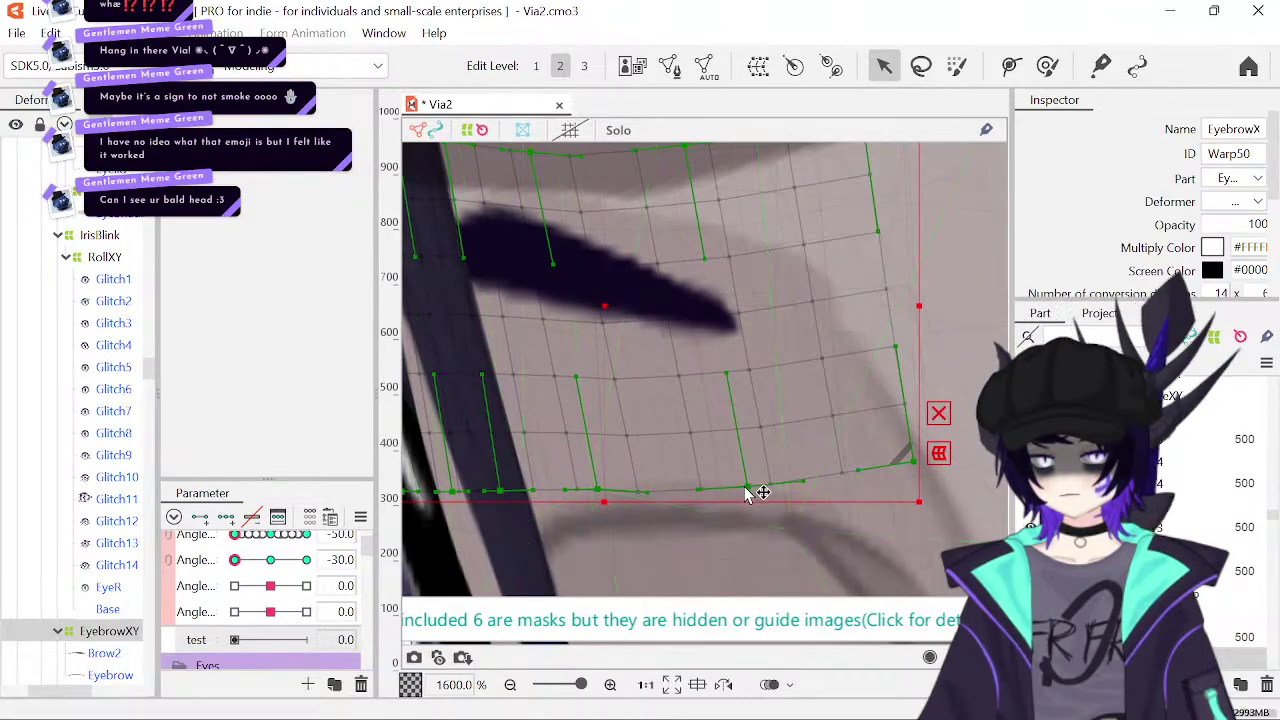
pyautogui.moveTo(747, 488); pyautogui.dragTo(750, 477)
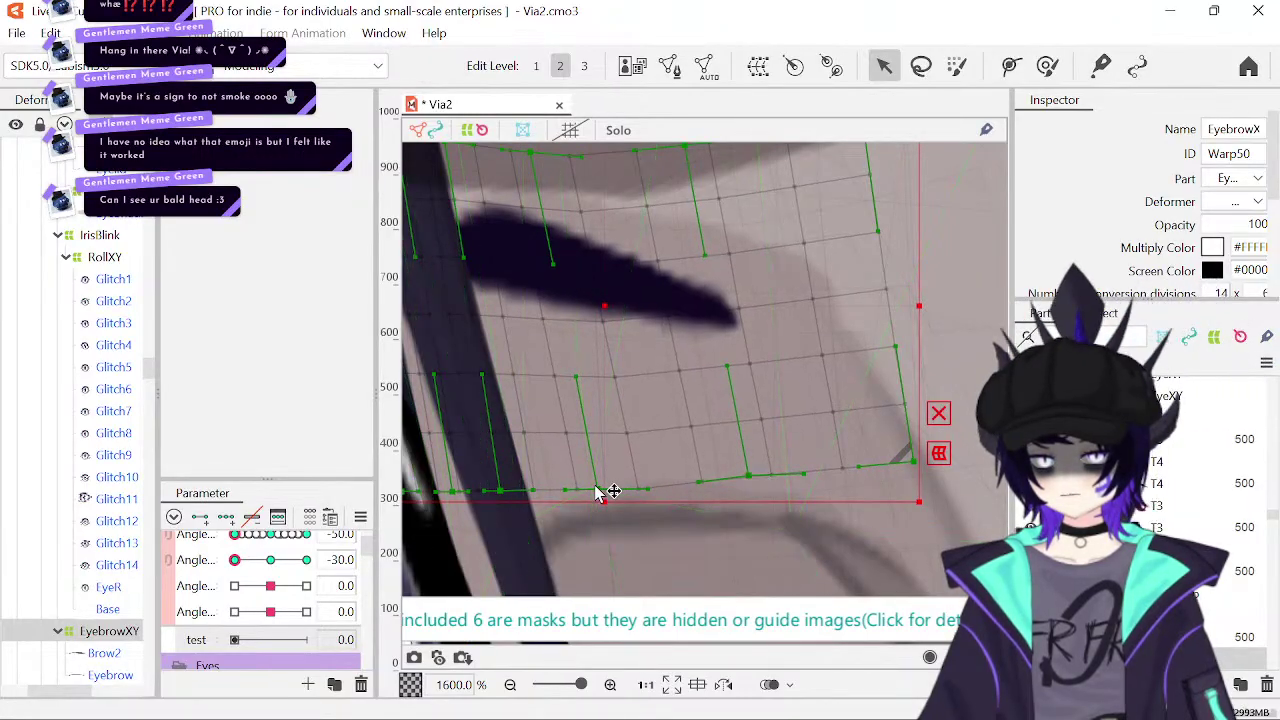
pyautogui.moveTo(596, 480); pyautogui.dragTo(663, 591)
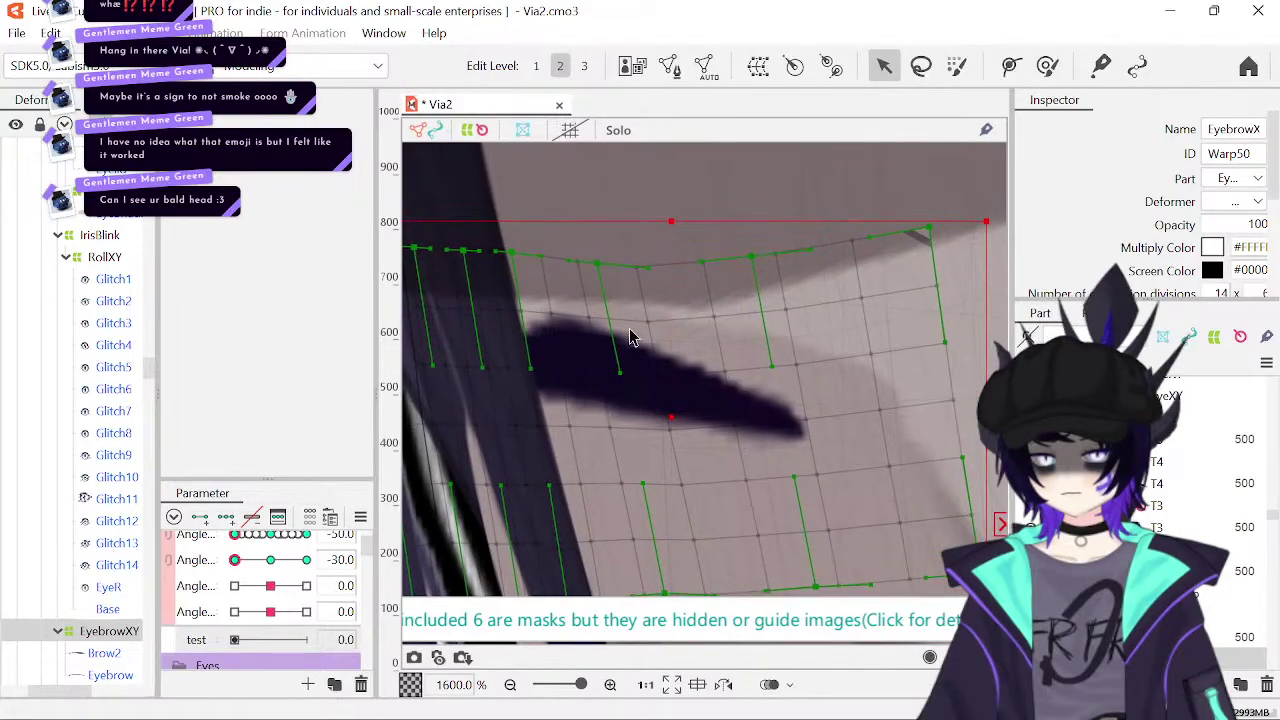
# - Raise two control points along the upper edge of EyebrowXY and nudge a lower-edge point to even the grid
pyautogui.moveTo(600, 265); pyautogui.dragTo(606, 257)
pyautogui.moveTo(765, 257); pyautogui.dragTo(765, 248)
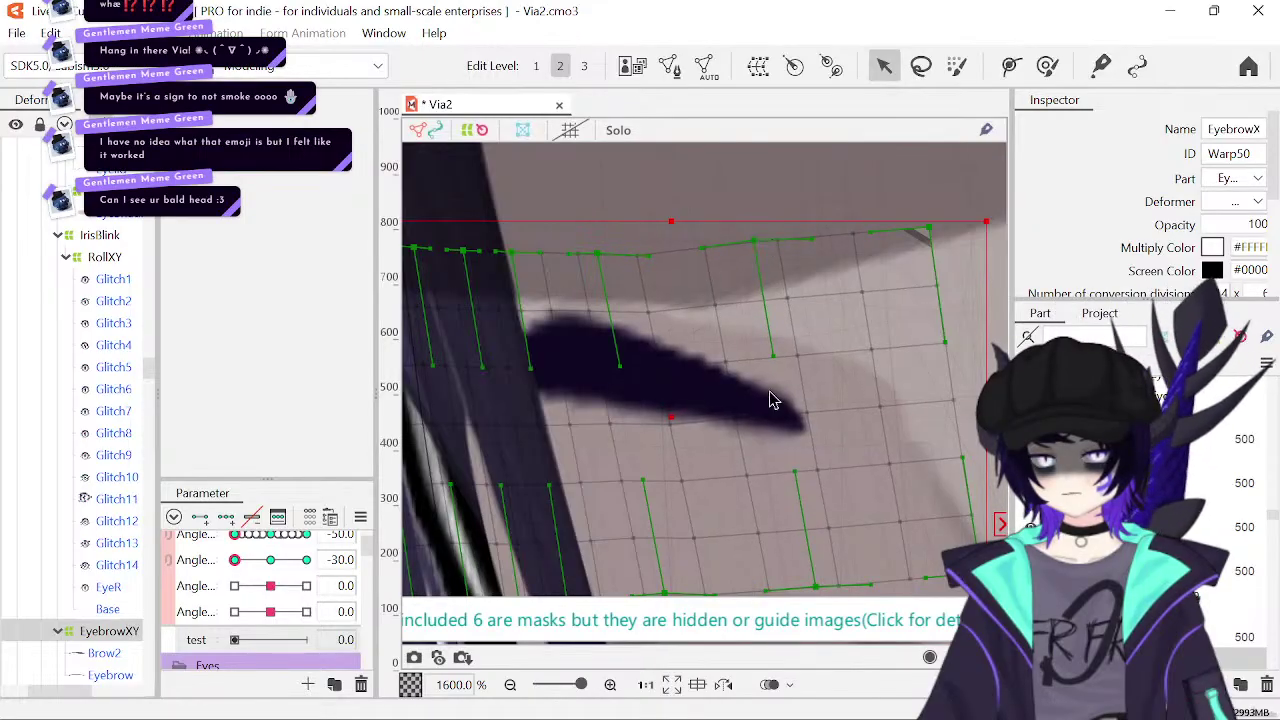
pyautogui.moveTo(789, 366); pyautogui.dragTo(810, 309)
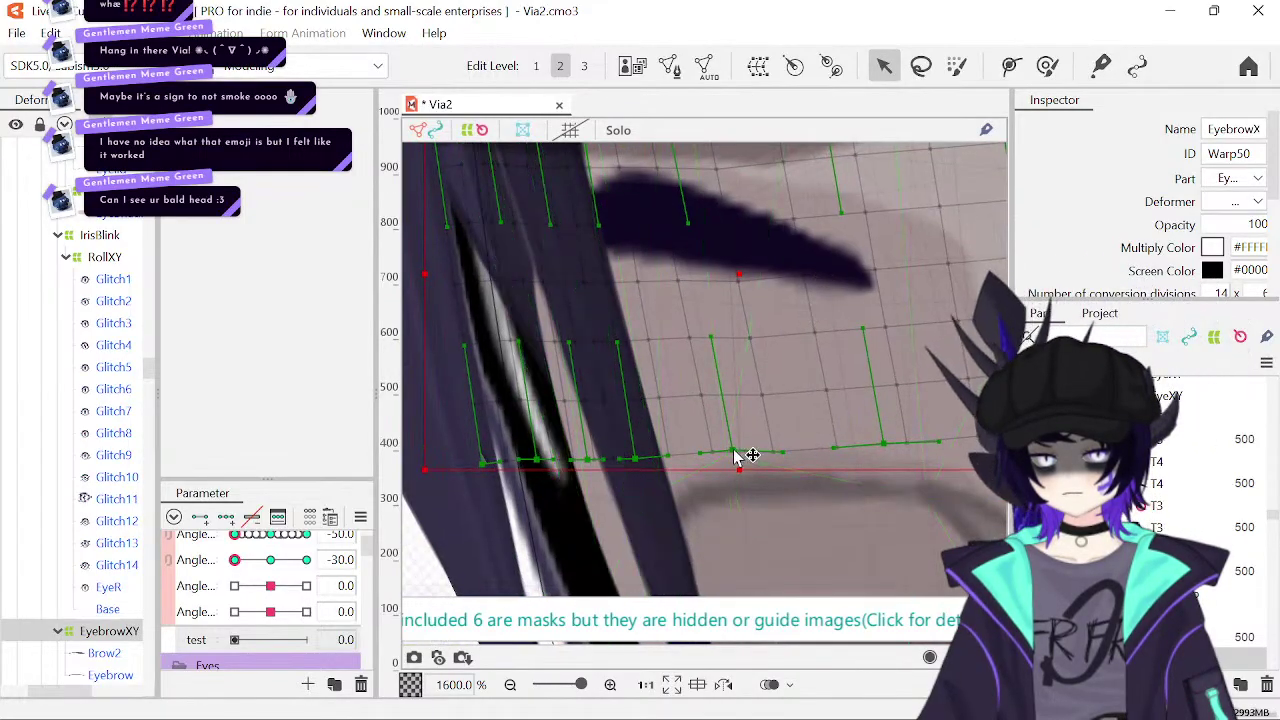
pyautogui.moveTo(740, 455); pyautogui.dragTo(742, 450)
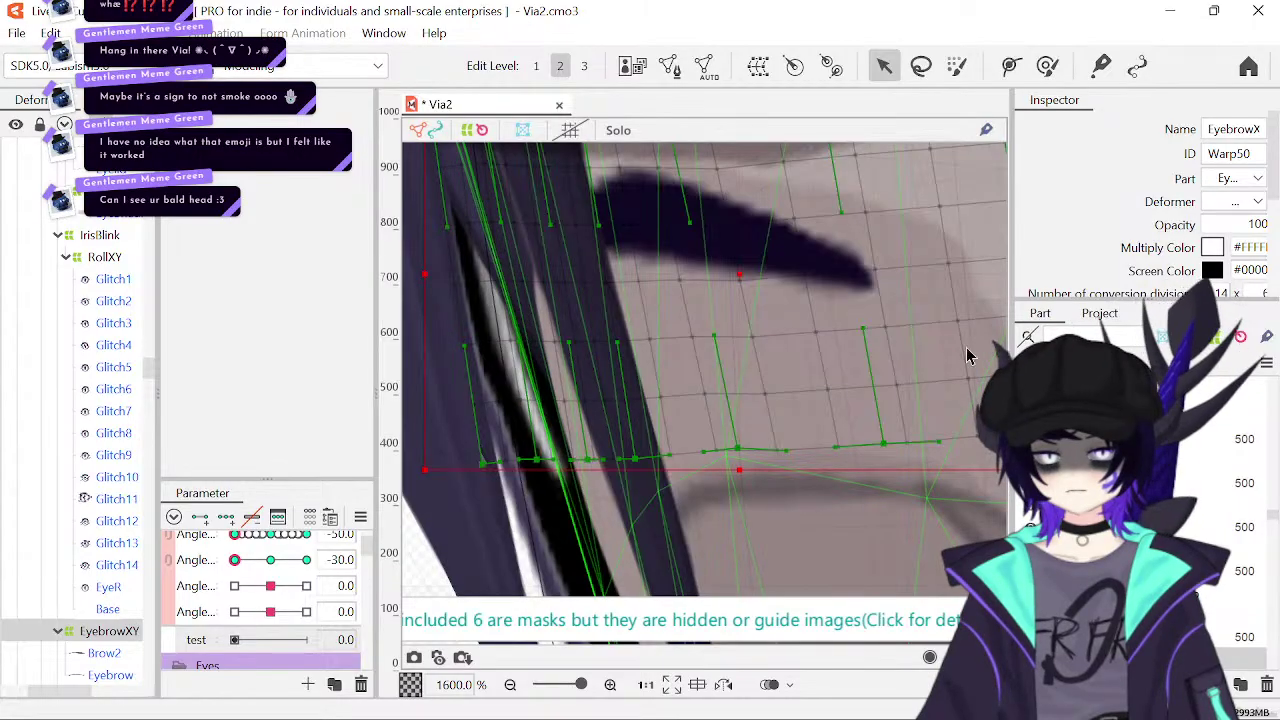
# - Deselect EyebrowXY and vary the vertical head angle between -30 and 30 to check the far eyebrow's movement
pyautogui.click(510, 684)
pyautogui.click(510, 684)
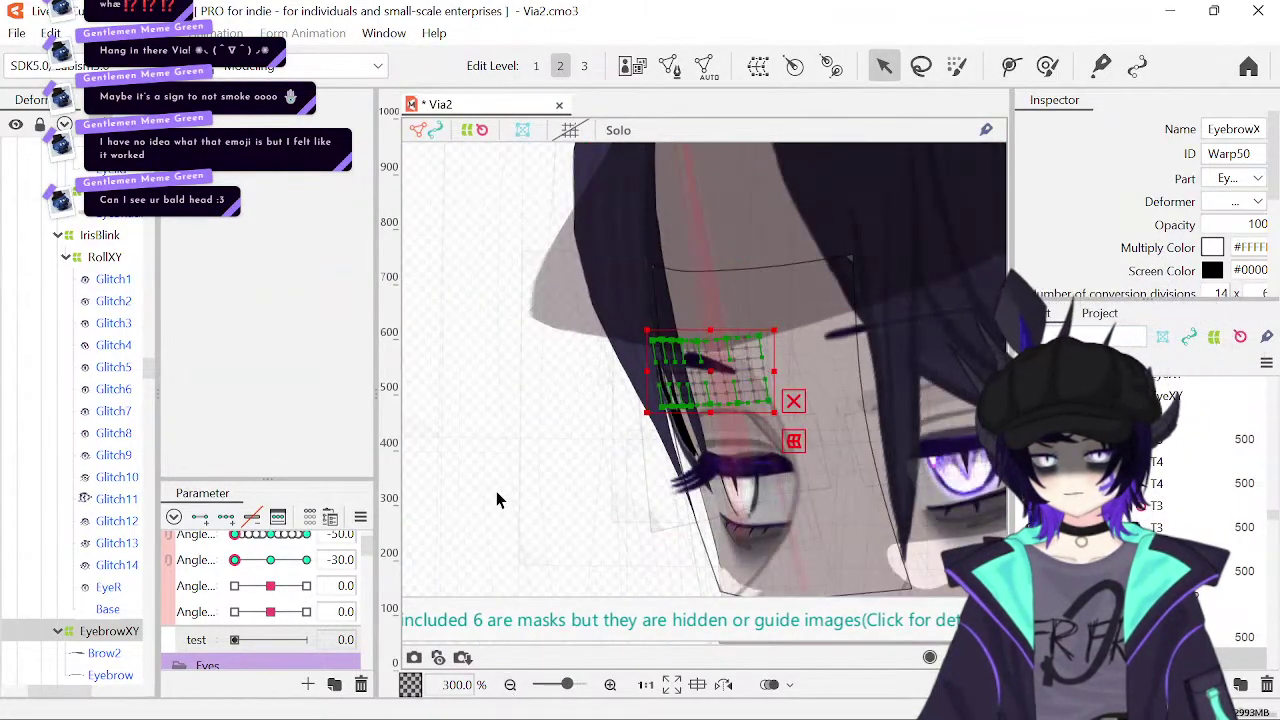
pyautogui.click(466, 487)
pyautogui.click(271, 561)
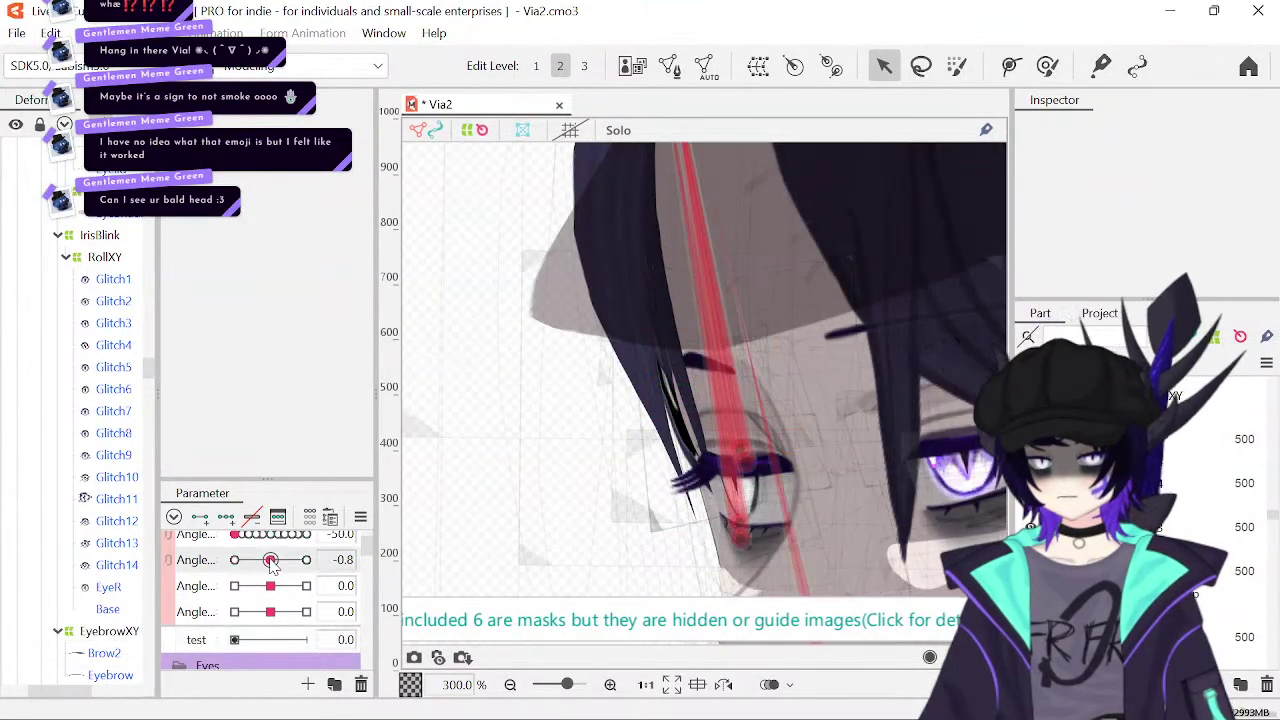
pyautogui.moveTo(271, 561); pyautogui.dragTo(224, 583)
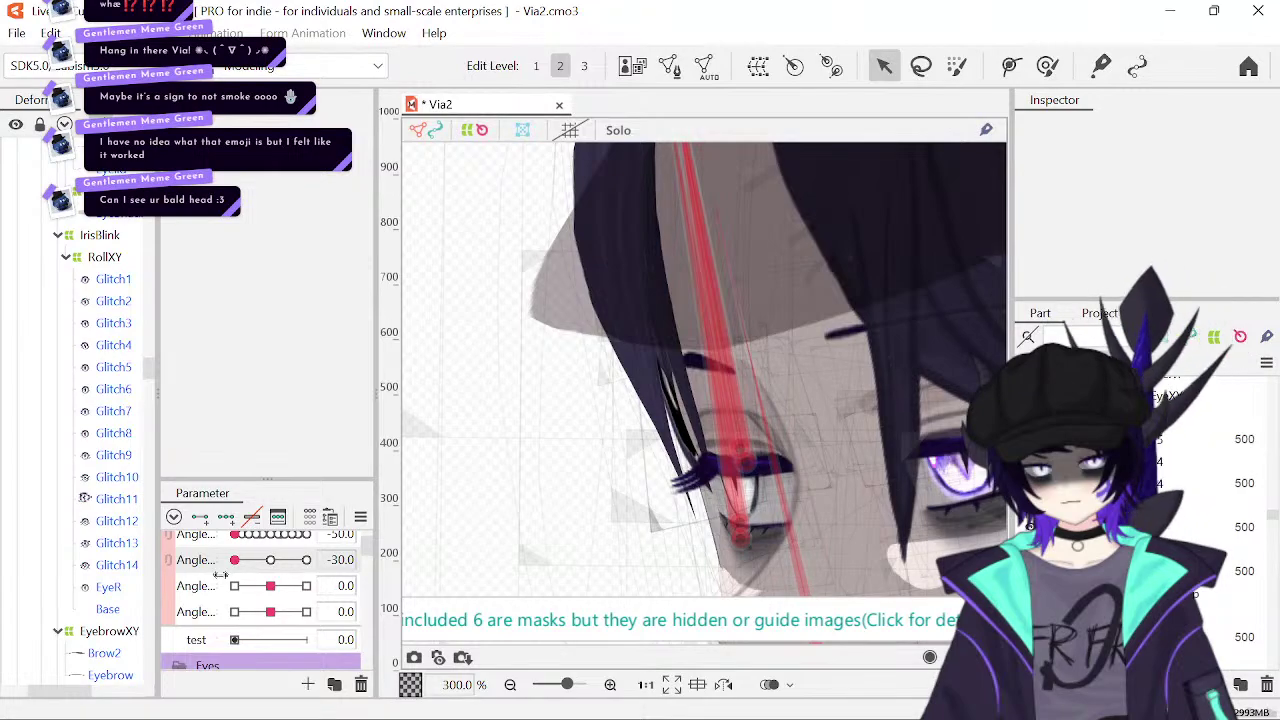
pyautogui.moveTo(234, 560); pyautogui.dragTo(372, 548)
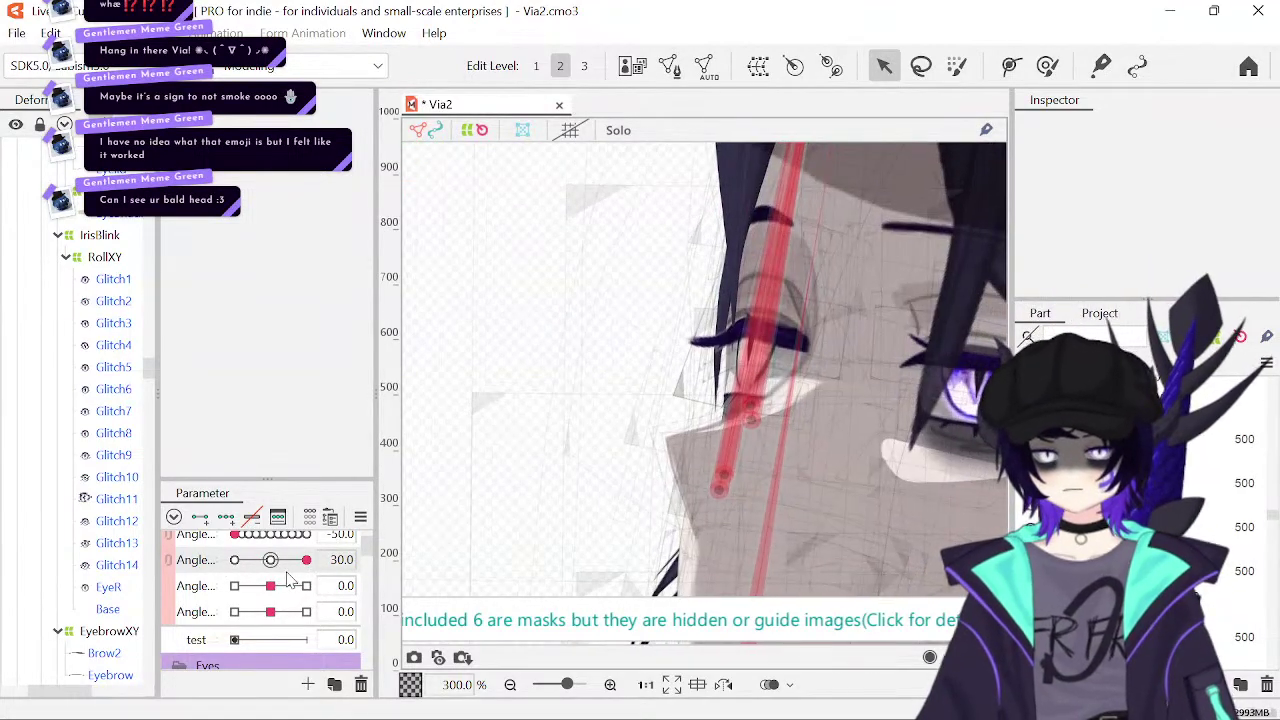
pyautogui.moveTo(276, 561); pyautogui.dragTo(238, 588)
pyautogui.moveTo(502, 355); pyautogui.dragTo(480, 241)
pyautogui.moveTo(479, 417); pyautogui.dragTo(439, 414)
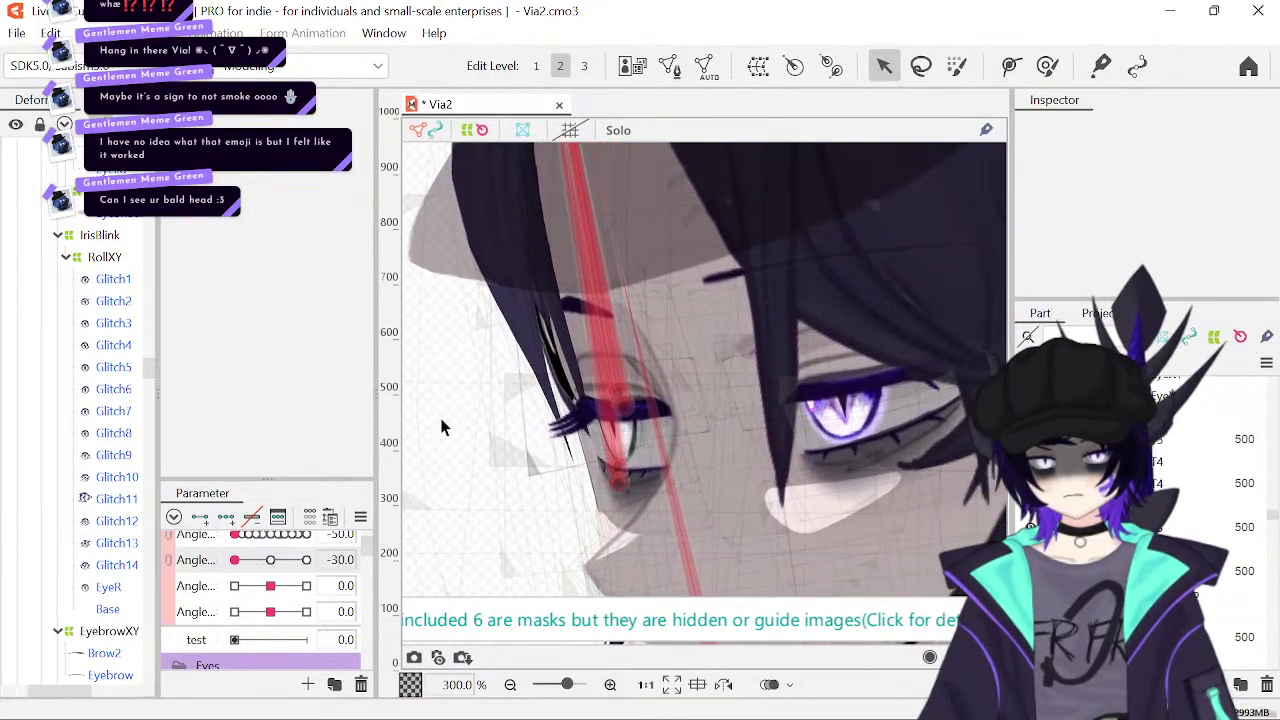
pyautogui.click(271, 561)
pyautogui.moveTo(271, 563); pyautogui.dragTo(226, 588)
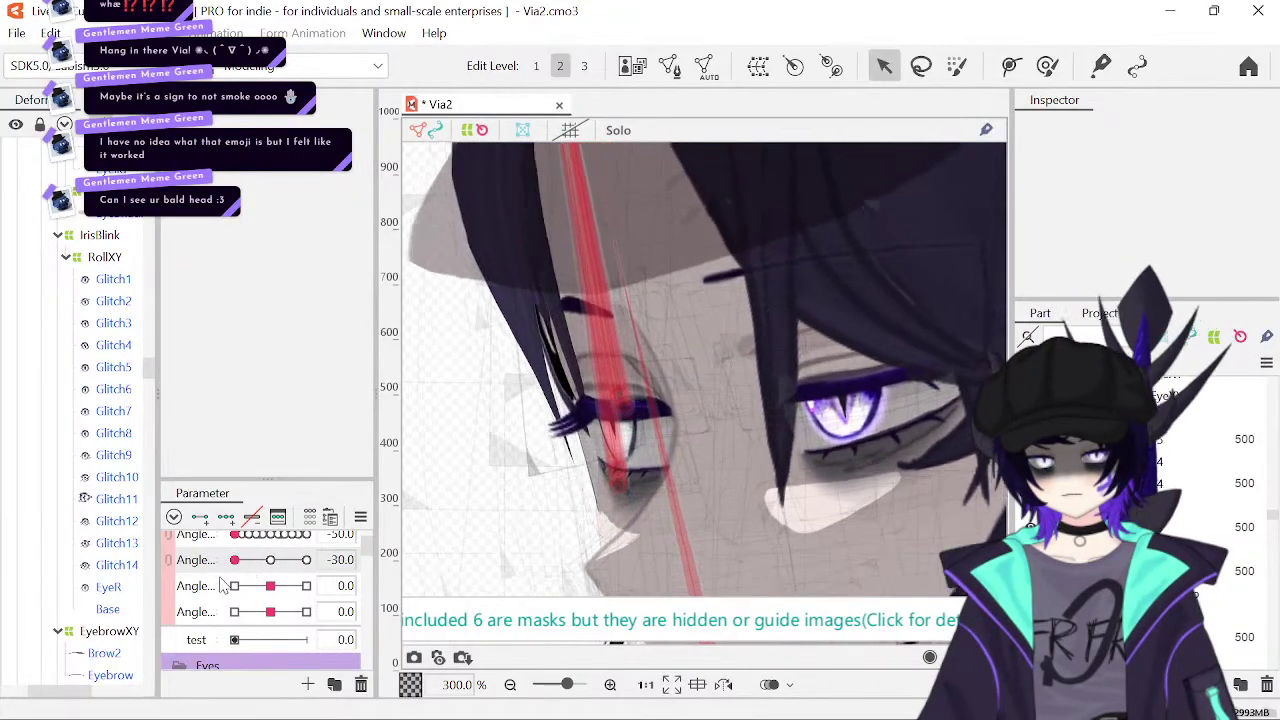
# - Select the RidgeXY deformer and save the model
pyautogui.scroll(4, 95, 390)
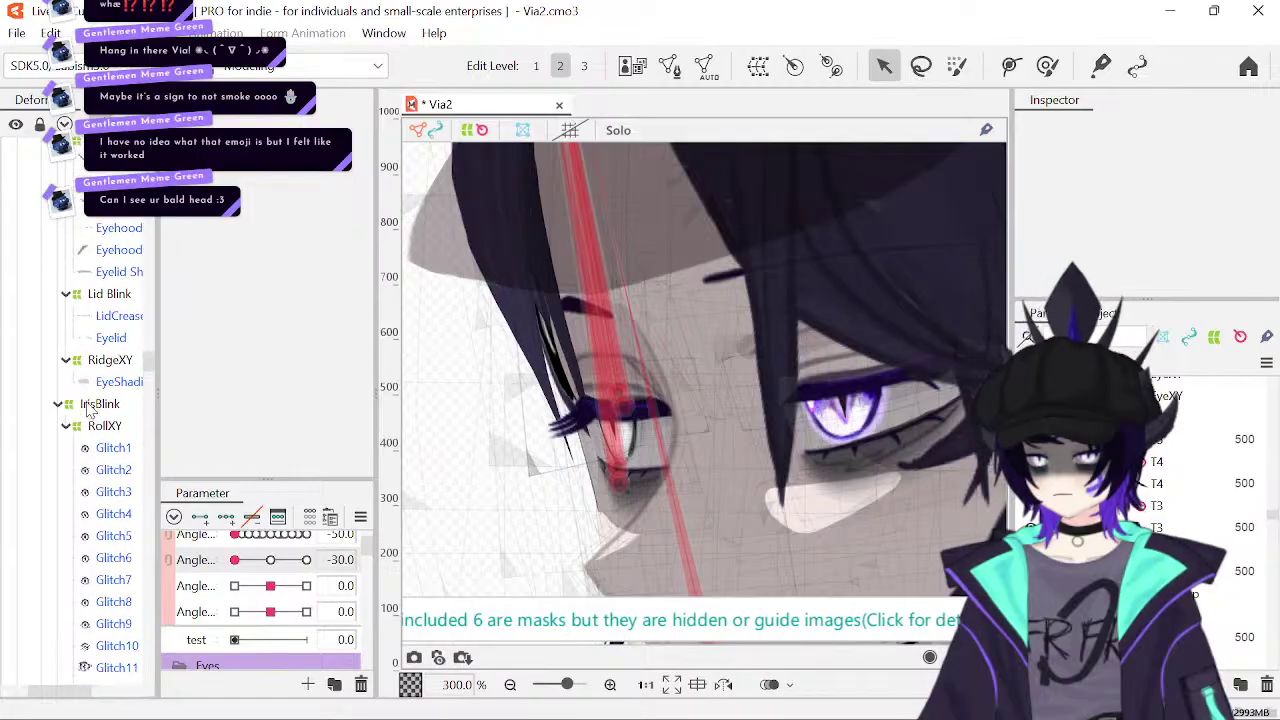
pyautogui.click(108, 373)
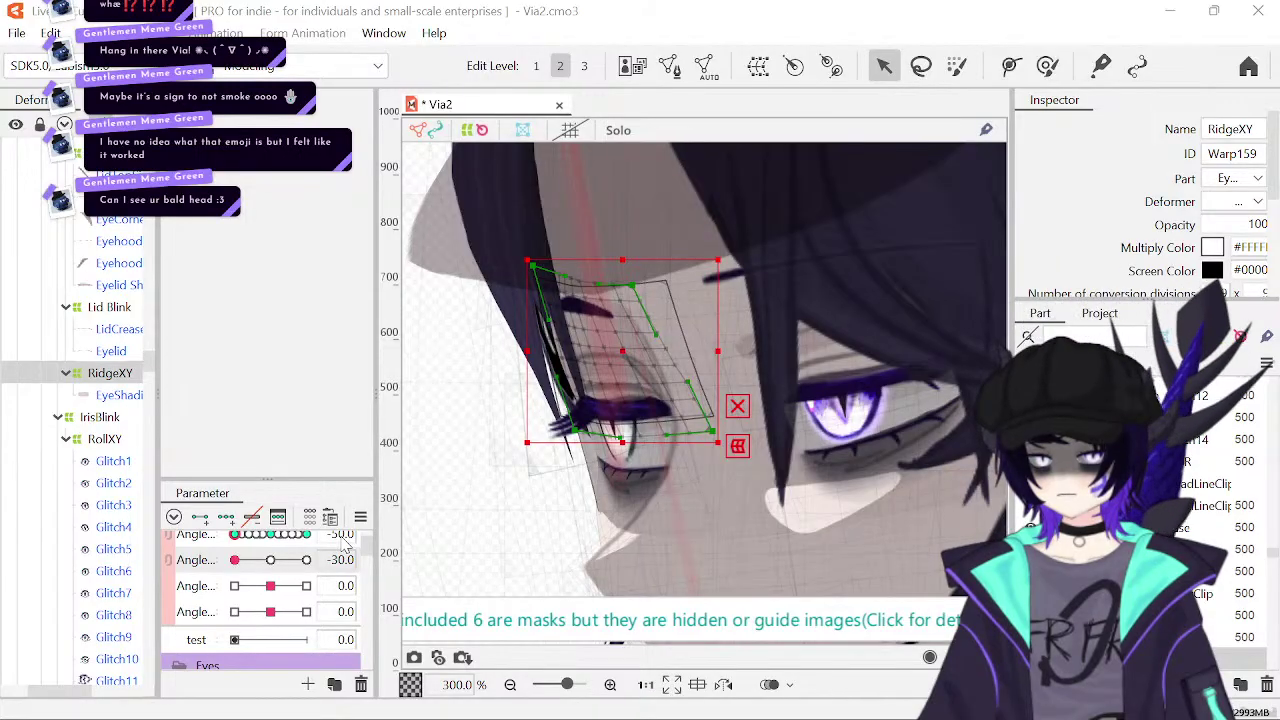
pyautogui.hotkey('ctrl', 's')
# - Set the horizontal and vertical head angles to 0
pyautogui.write('0')
pyautogui.press('Return')
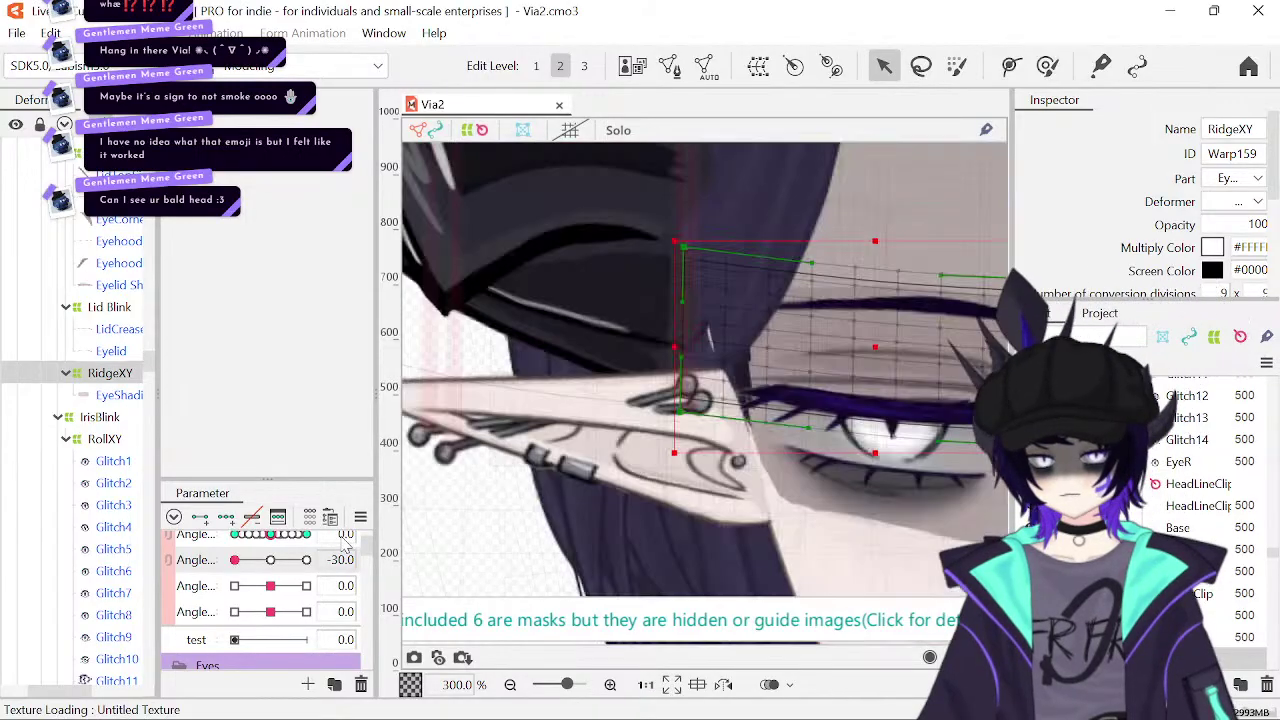
pyautogui.click(335, 562)
pyautogui.write('0')
pyautogui.press('Return')
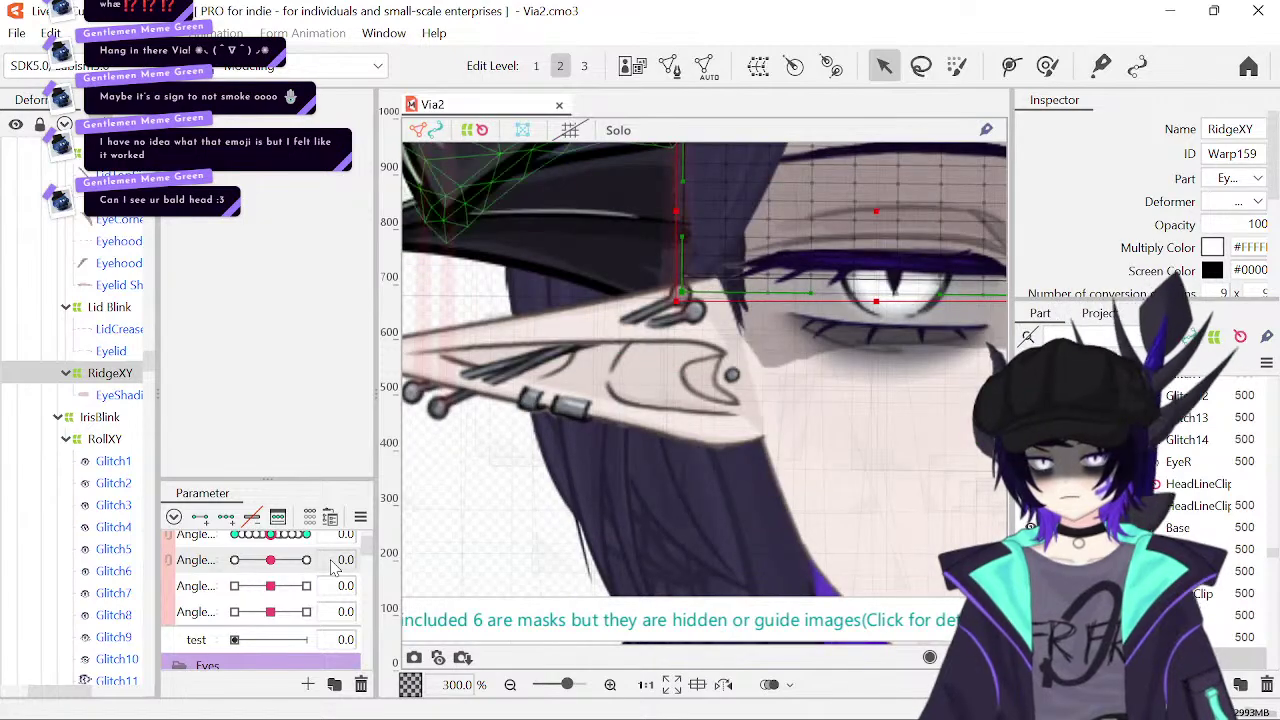
# - Set the vertical head angle to -30 and slightly lower both upper corners of RidgeXY
pyautogui.moveTo(699, 425); pyautogui.dragTo(474, 570)
pyautogui.moveTo(270, 566); pyautogui.dragTo(212, 578)
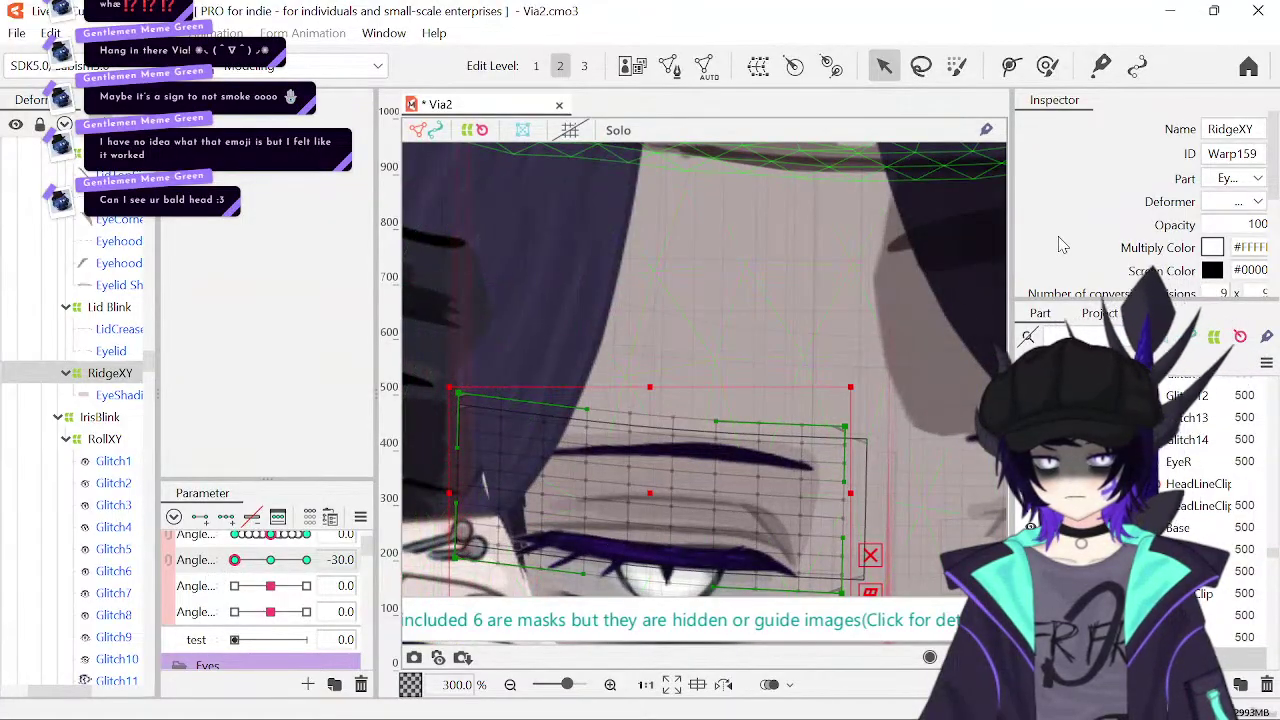
pyautogui.scroll(-1, 1120, 206)
pyautogui.scroll(-2, 1120, 210)
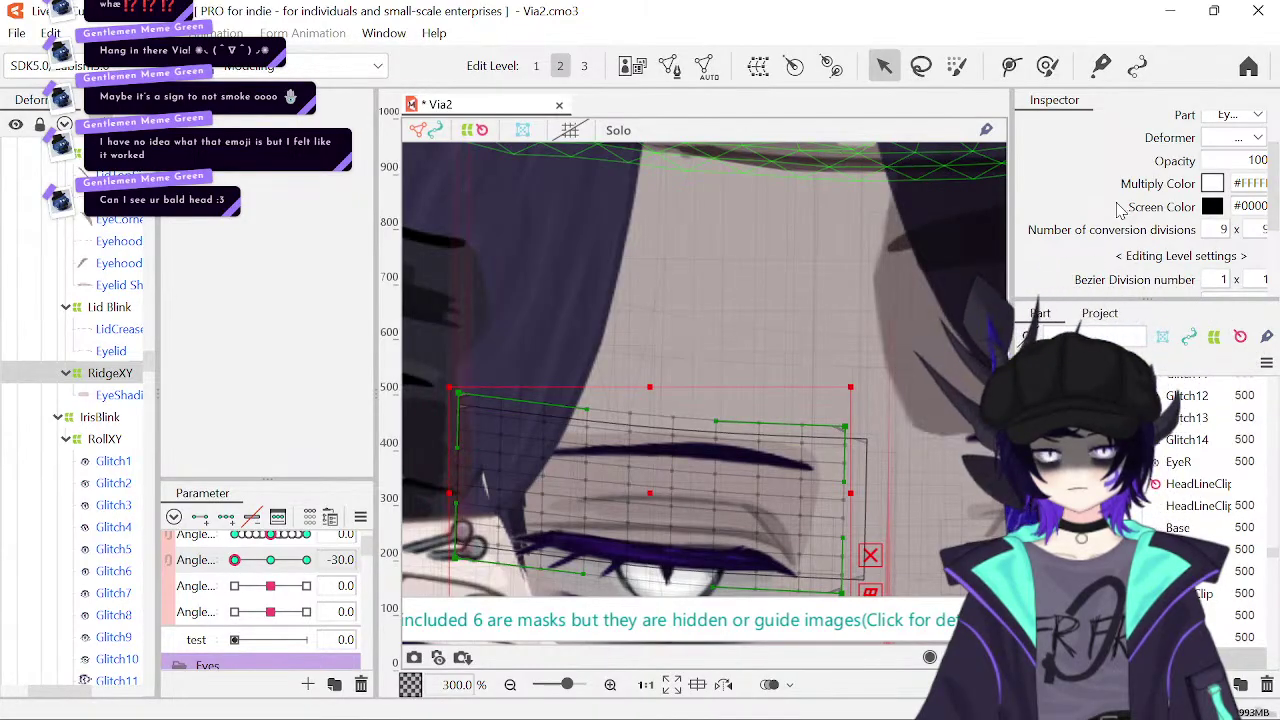
pyautogui.moveTo(812, 453); pyautogui.dragTo(819, 340)
pyautogui.moveTo(437, 290); pyautogui.dragTo(437, 306)
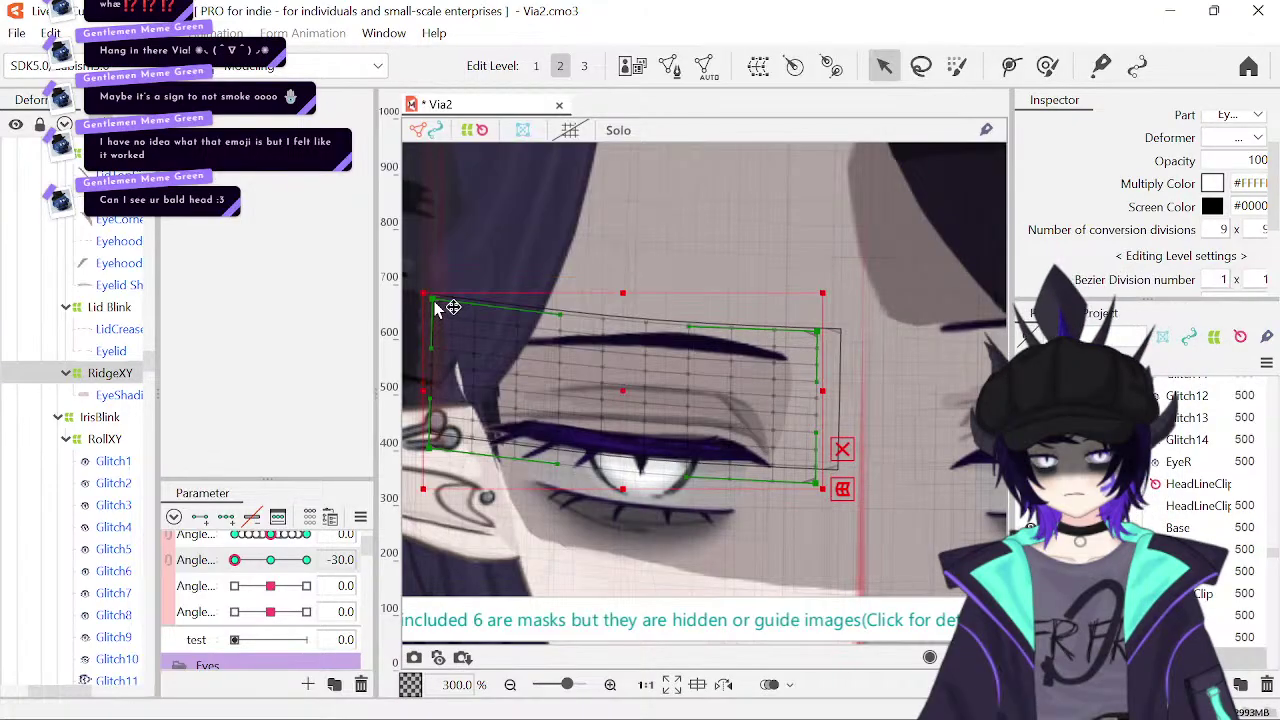
# - Set the vertical head angle to 30, raise RidgeXY's inner upper corner, and fine-tune its outer upper corner
pyautogui.click(265, 561)
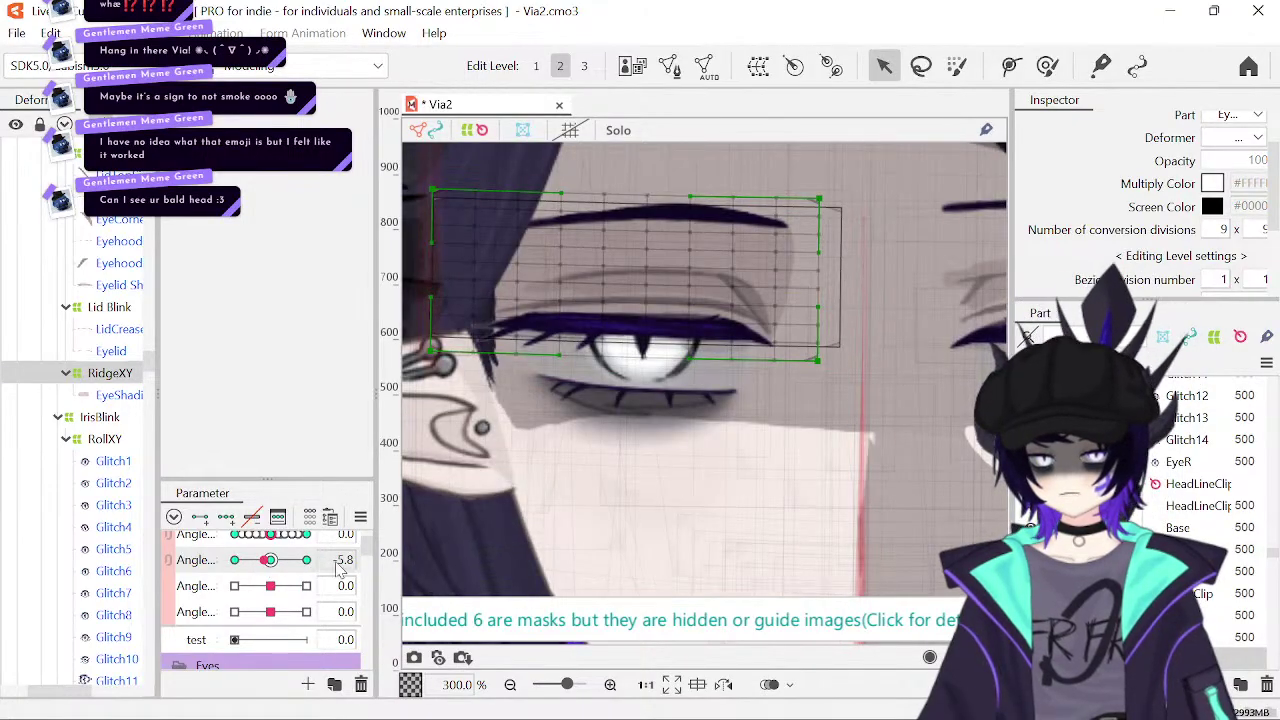
pyautogui.click(306, 560)
pyautogui.moveTo(617, 314); pyautogui.dragTo(652, 468)
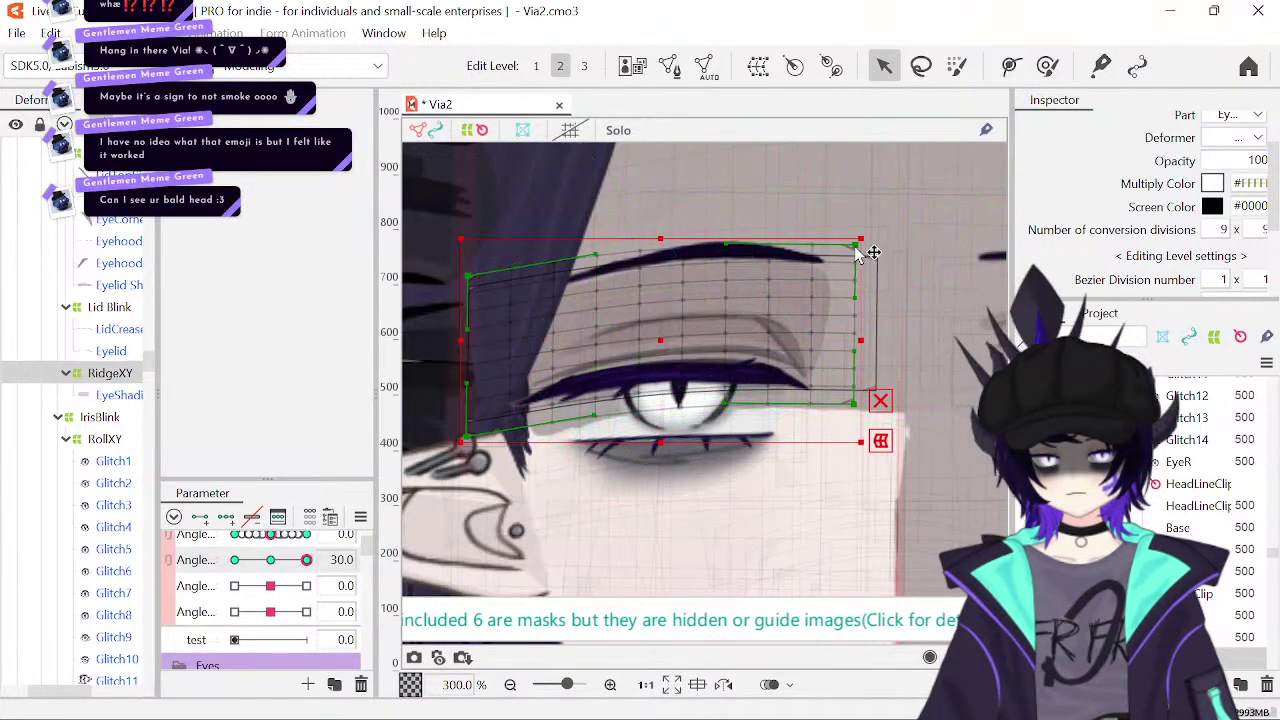
pyautogui.moveTo(872, 252); pyautogui.dragTo(870, 236)
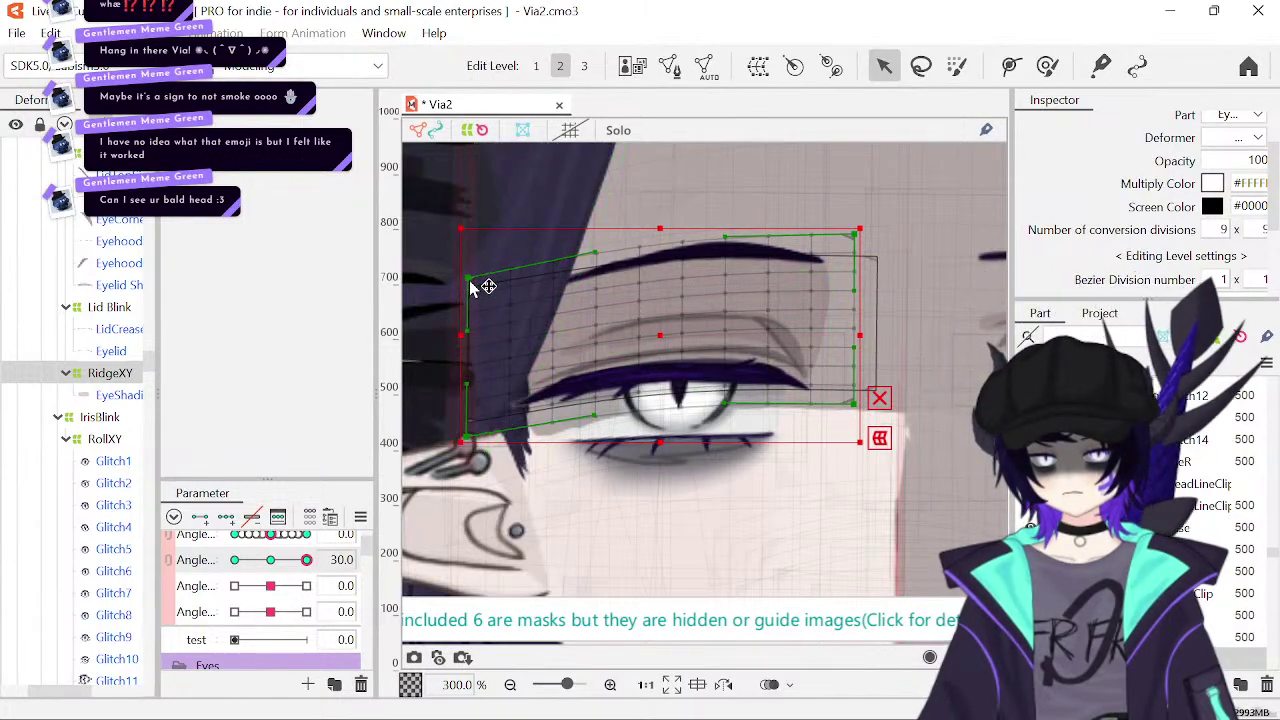
pyautogui.moveTo(487, 287); pyautogui.dragTo(474, 285)
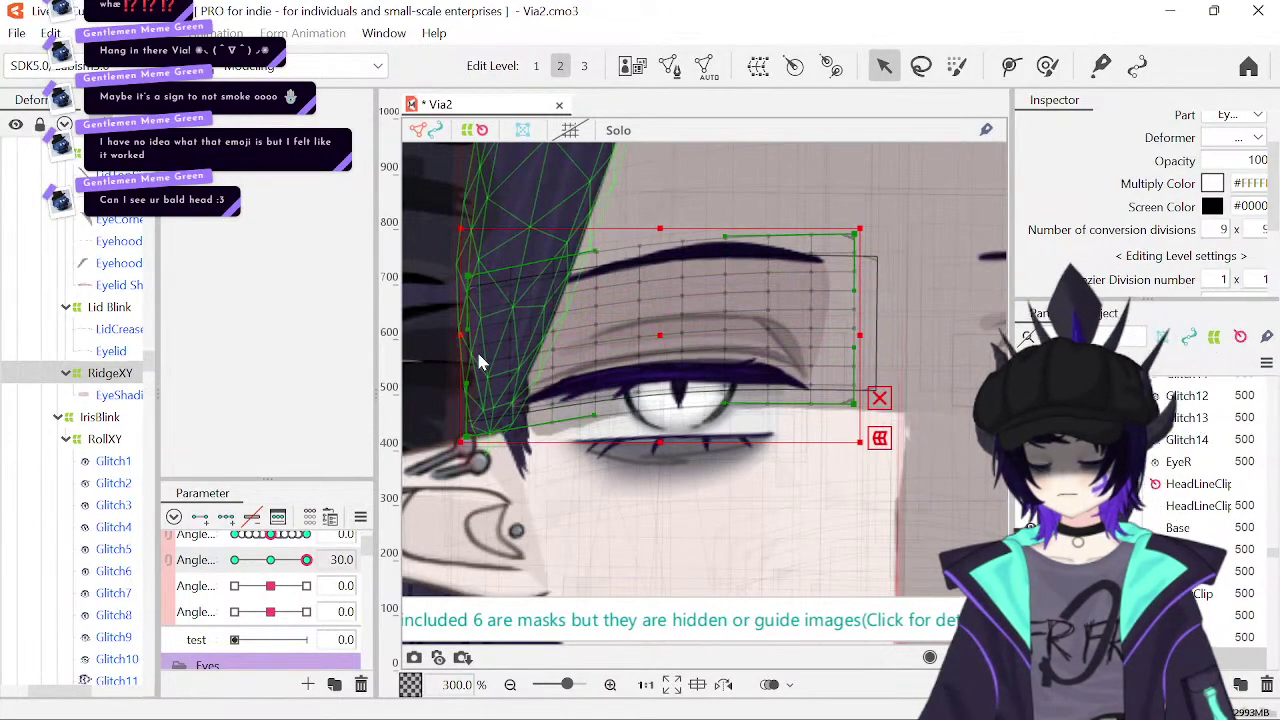
# - Link the horizontal and vertical head angles into one combined grid and turn the head to 50 and 30
pyautogui.moveTo(306, 559); pyautogui.dragTo(408, 510)
pyautogui.click(172, 540)
pyautogui.moveTo(764, 345); pyautogui.dragTo(430, 355)
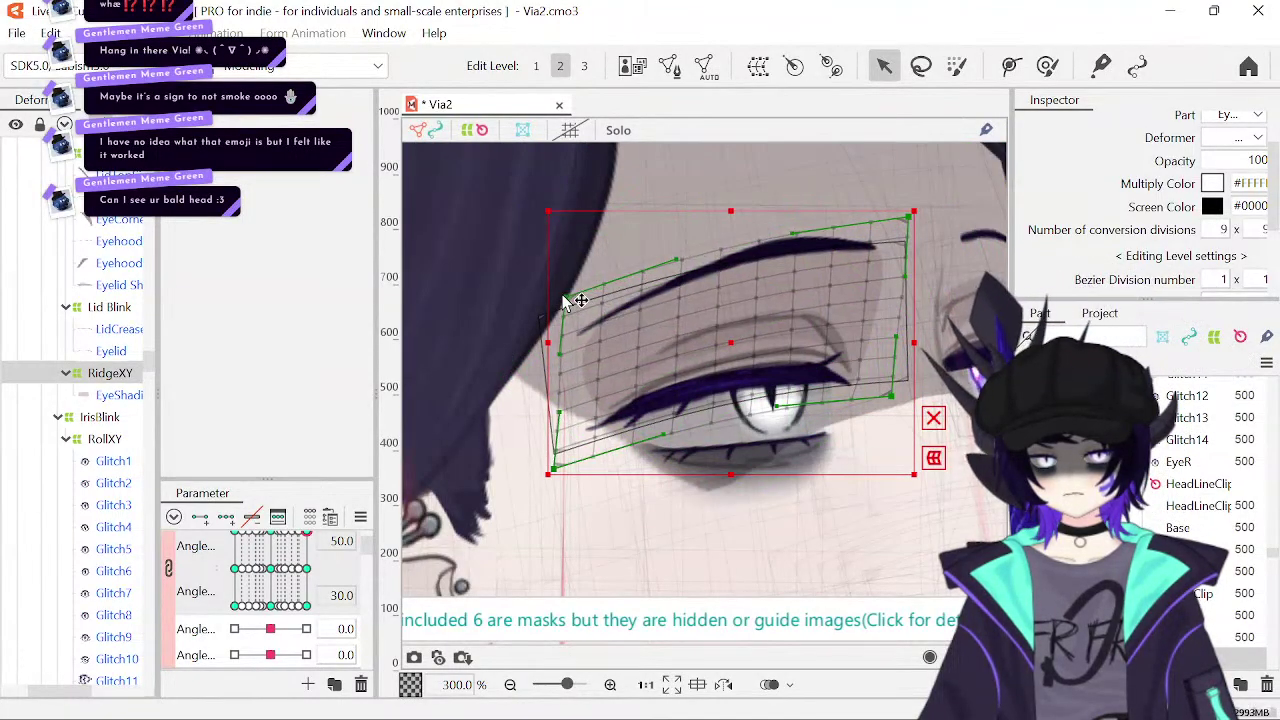
# - Move the head angles through the lower corners to horizontal -50 and vertical 30 to examine RidgeXY's shape
pyautogui.moveTo(314, 568); pyautogui.dragTo(318, 648)
pyautogui.moveTo(306, 605); pyautogui.dragTo(180, 627)
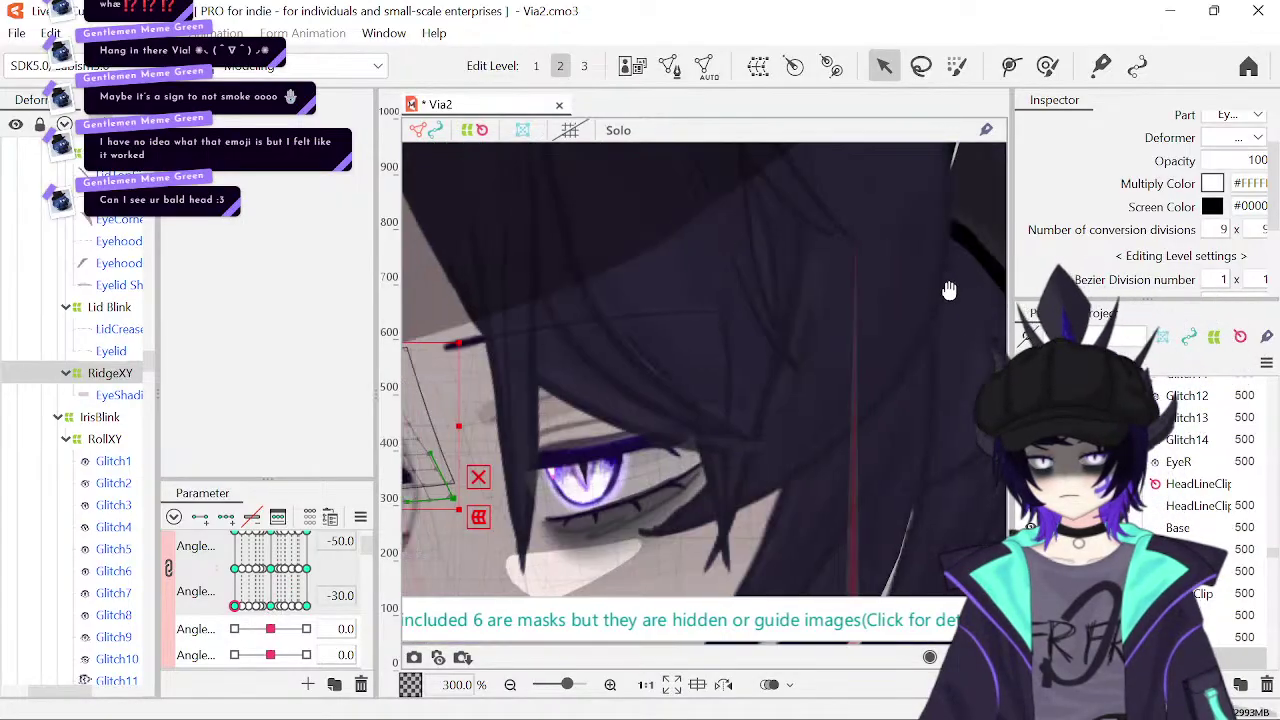
pyautogui.moveTo(488, 326); pyautogui.dragTo(745, 346)
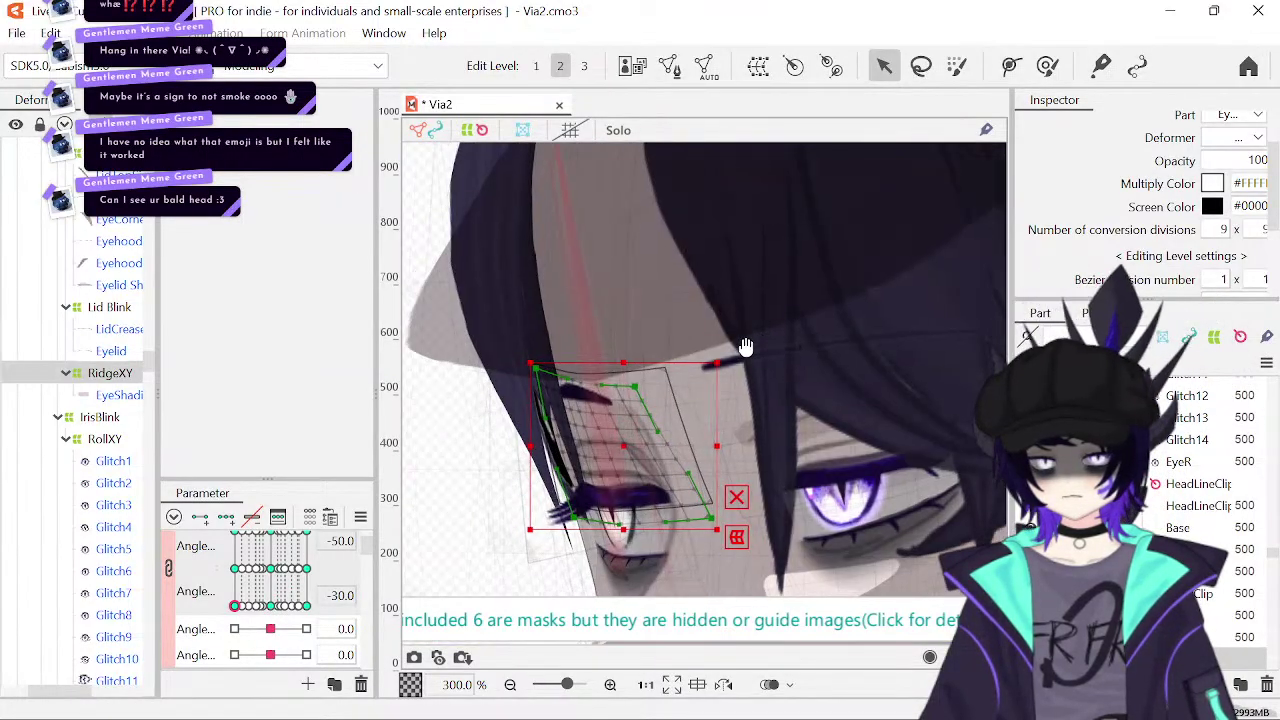
pyautogui.moveTo(234, 604); pyautogui.dragTo(231, 521)
pyautogui.click(605, 351)
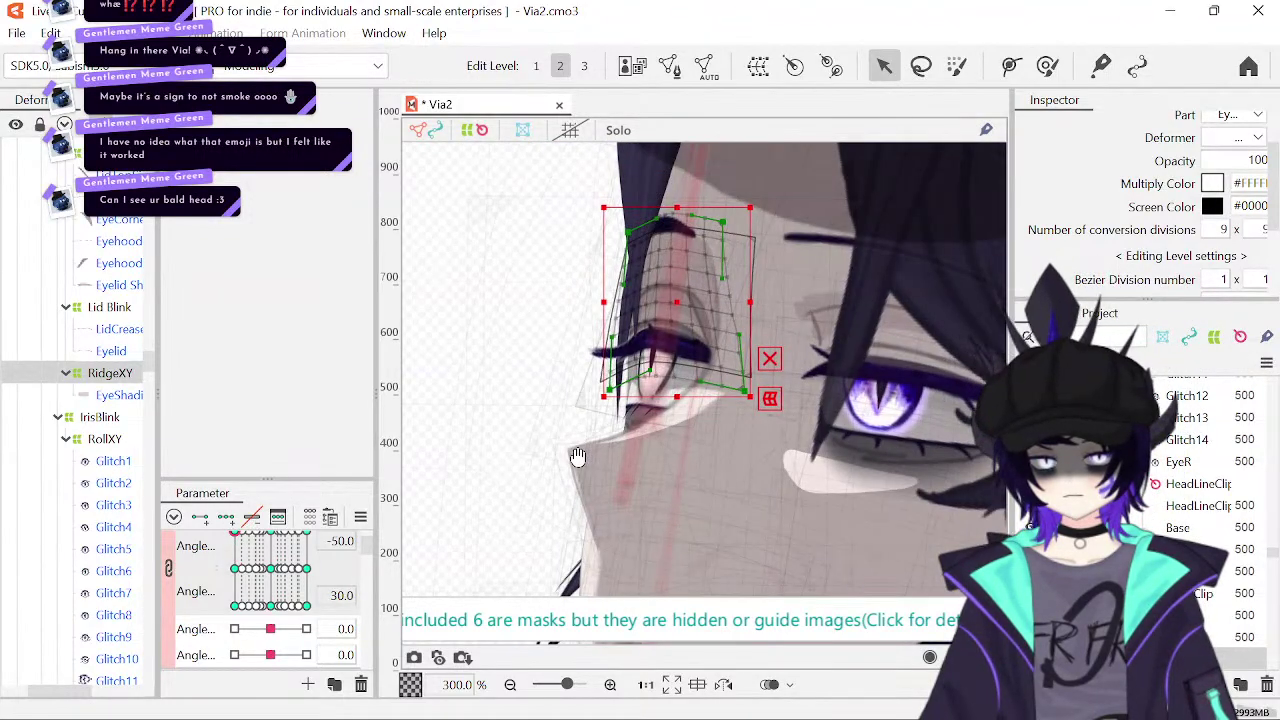
# - Deselect RidgeXY, reset the horizontal and vertical head angles to 0, and save the model
pyautogui.click(488, 386)
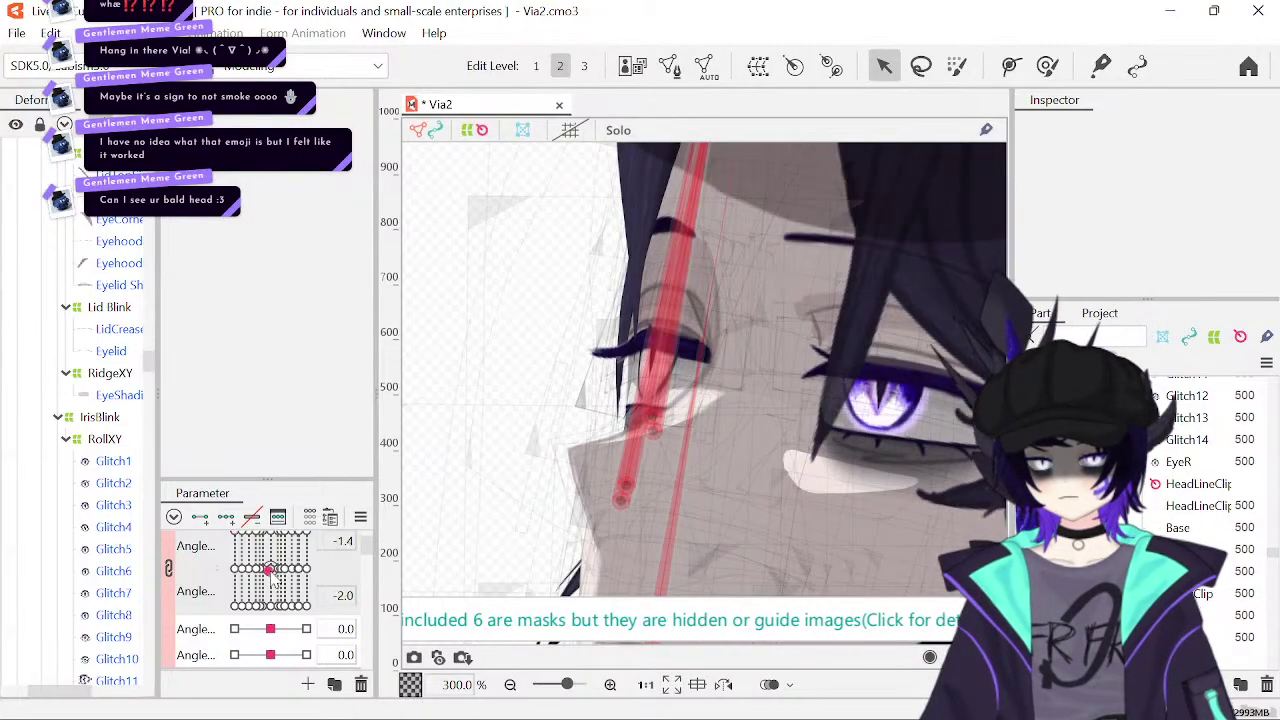
pyautogui.doubleClick(342, 543)
pyautogui.write('0')
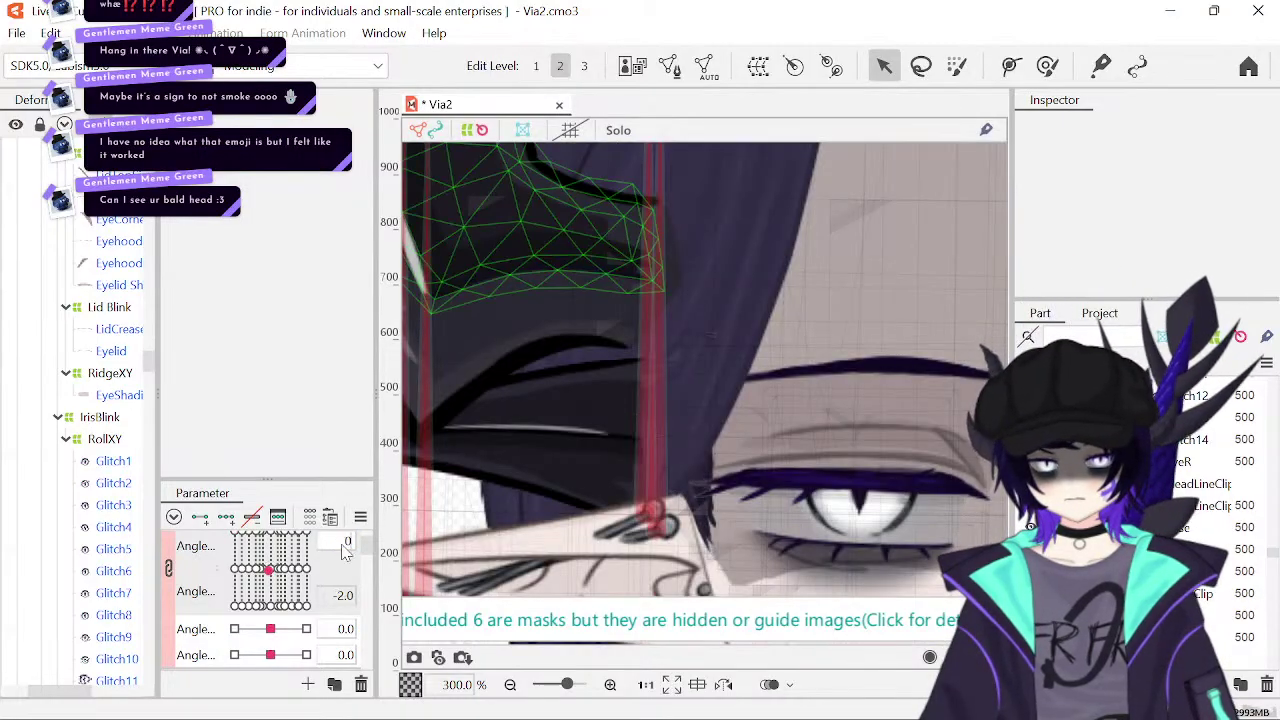
pyautogui.press('Return')
pyautogui.doubleClick(340, 594)
pyautogui.write('0')
pyautogui.press('Return')
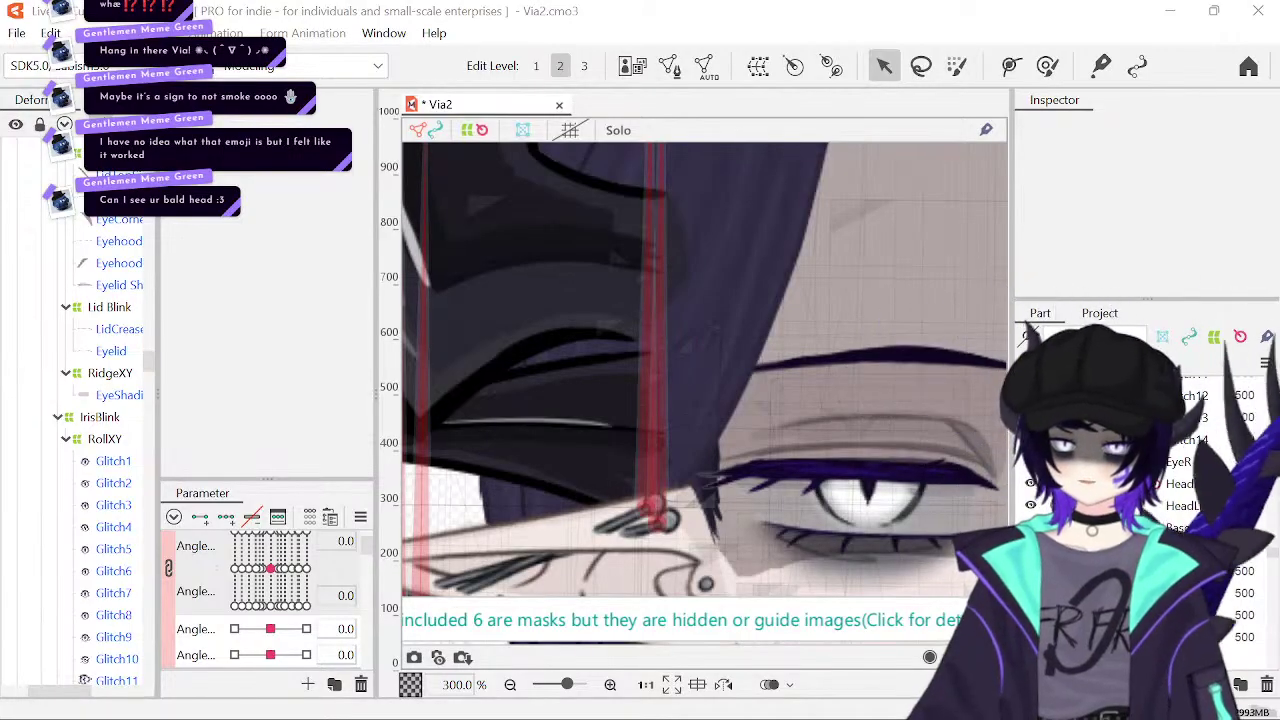
pyautogui.hotkey('ctrl', 's')
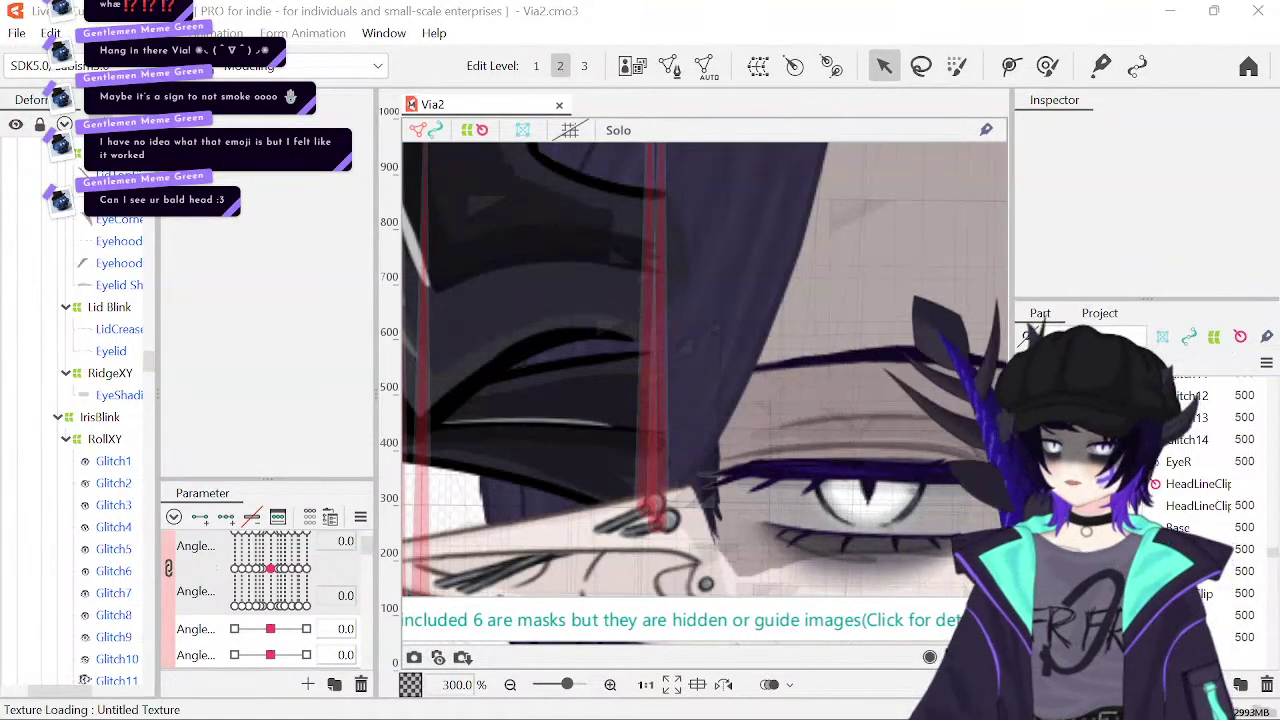
# - Hide the warp and rotation deformers on the canvas with the whole head in view
pyautogui.click(511, 688)
pyautogui.click(511, 688)
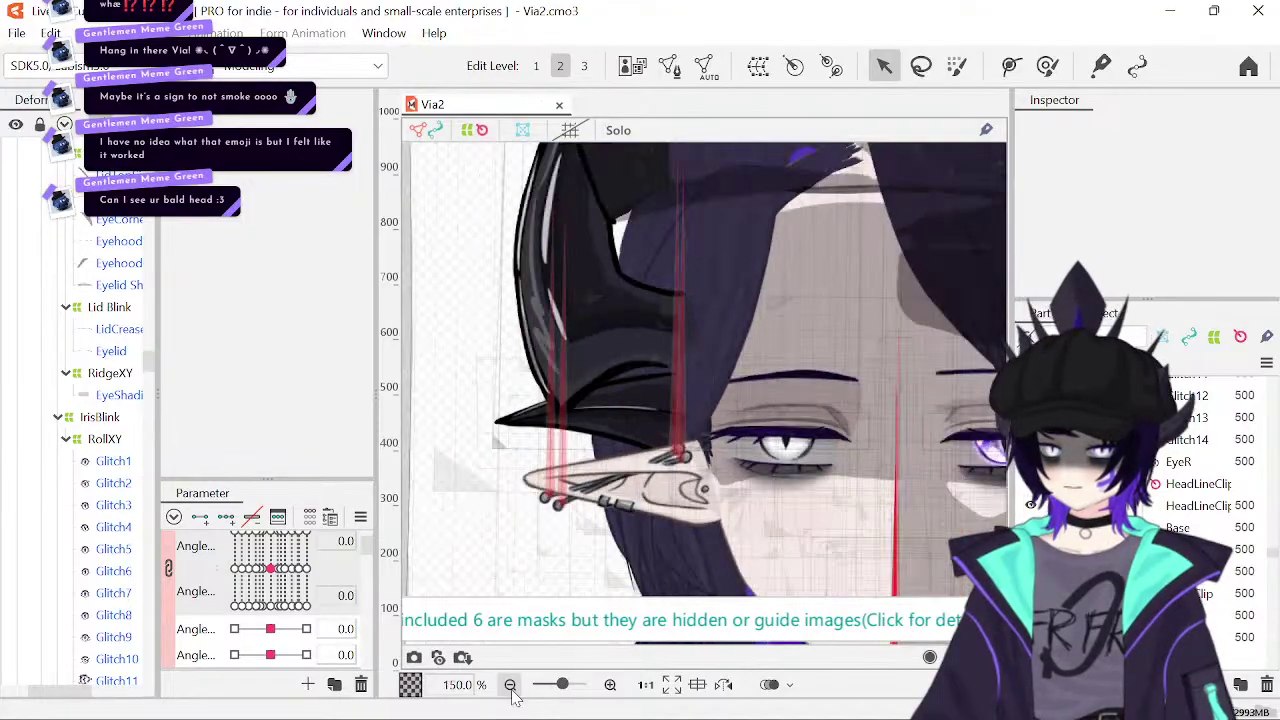
pyautogui.click(511, 688)
pyautogui.click(511, 688)
pyautogui.moveTo(729, 382); pyautogui.dragTo(552, 314)
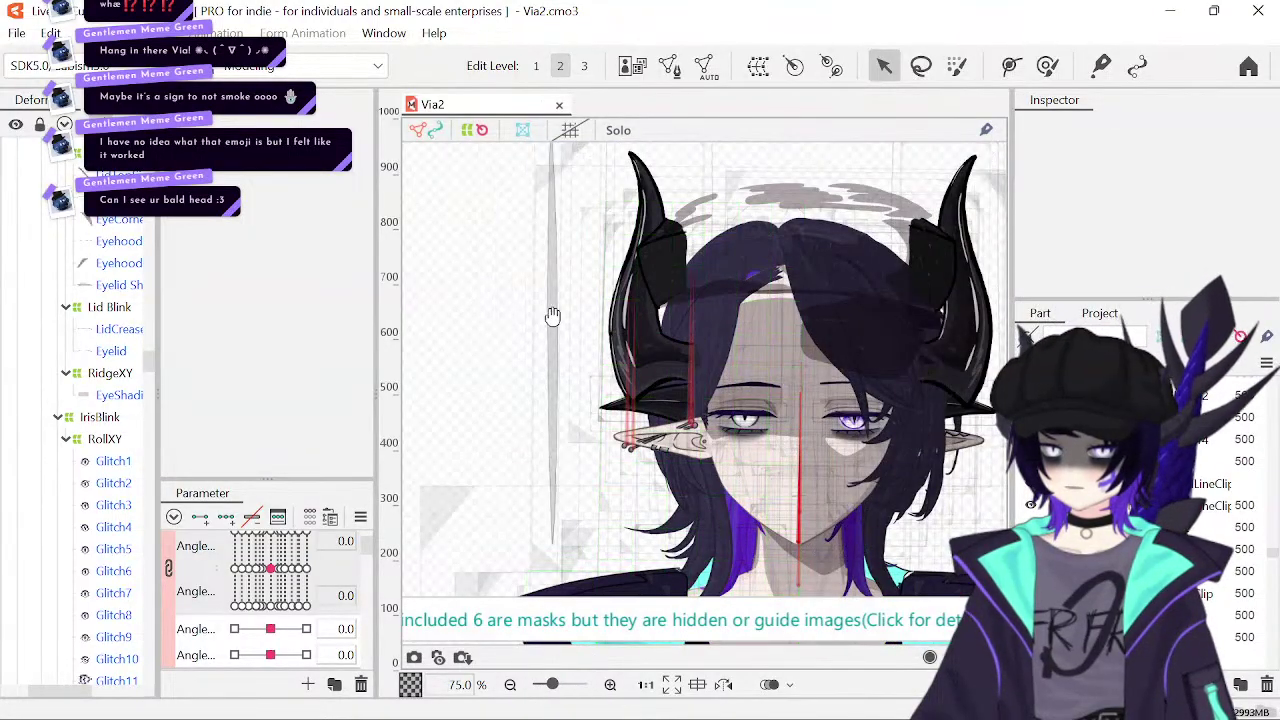
pyautogui.click(481, 131)
pyautogui.moveTo(648, 266); pyautogui.dragTo(662, 312)
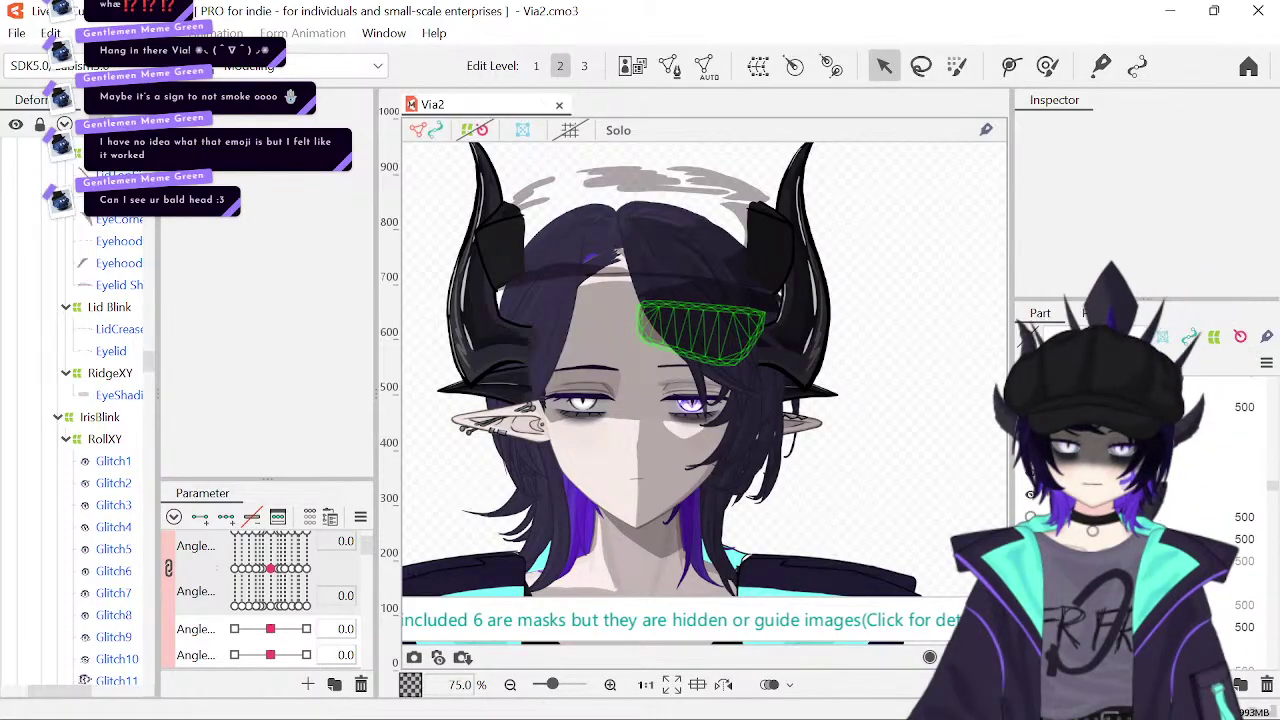
# - Hide the front hair fringe and the shading across the hairline to expose the forehead
pyautogui.scroll(5, 1200, 500)
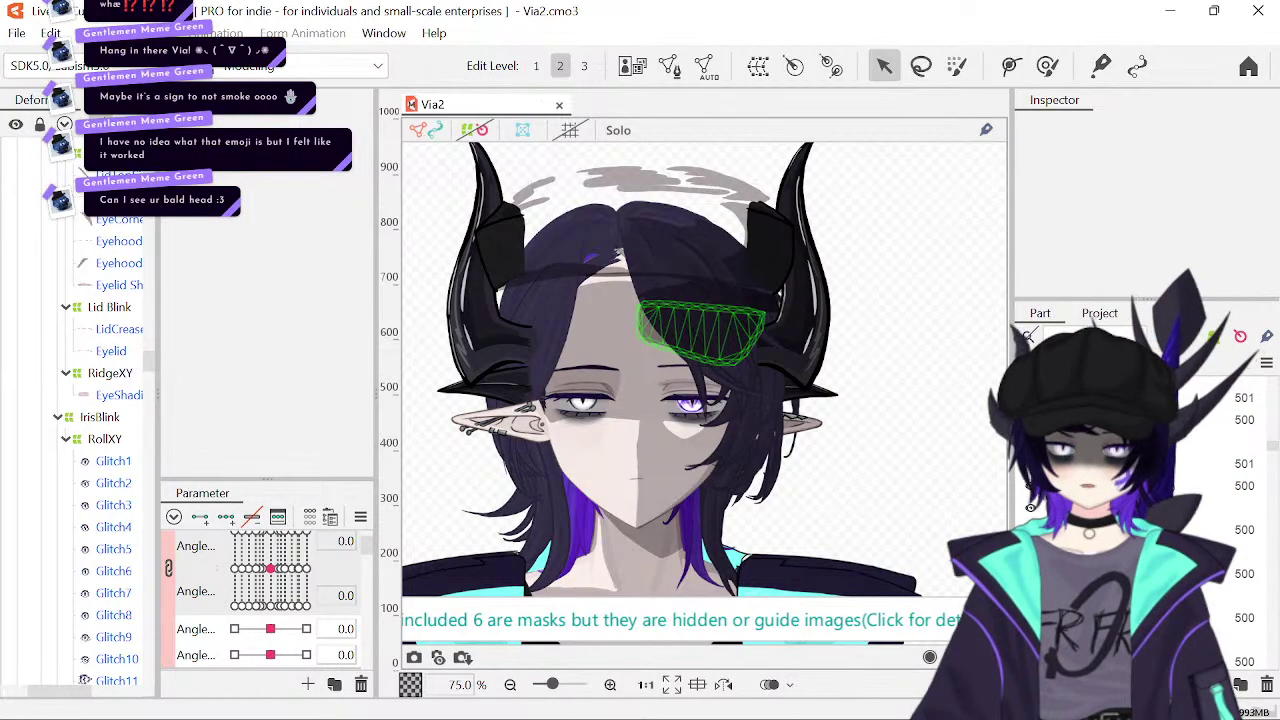
pyautogui.scroll(1, 1200, 480)
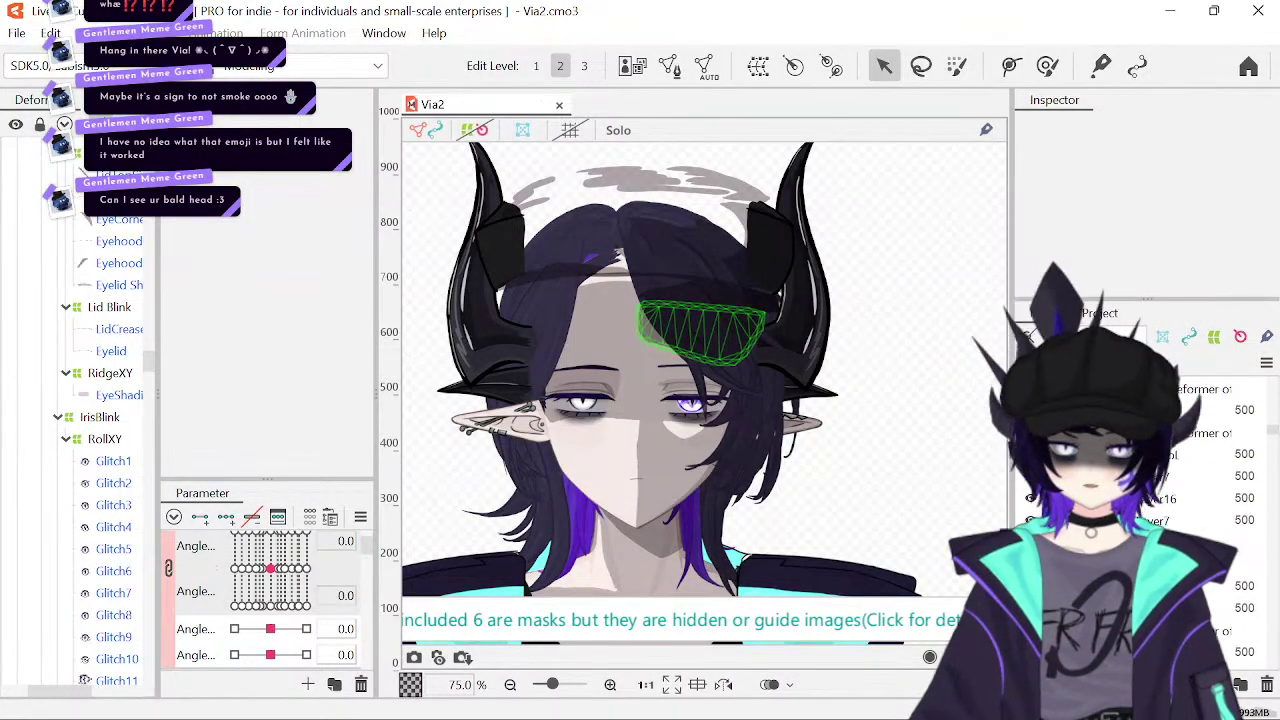
pyautogui.scroll(1, 1150, 480)
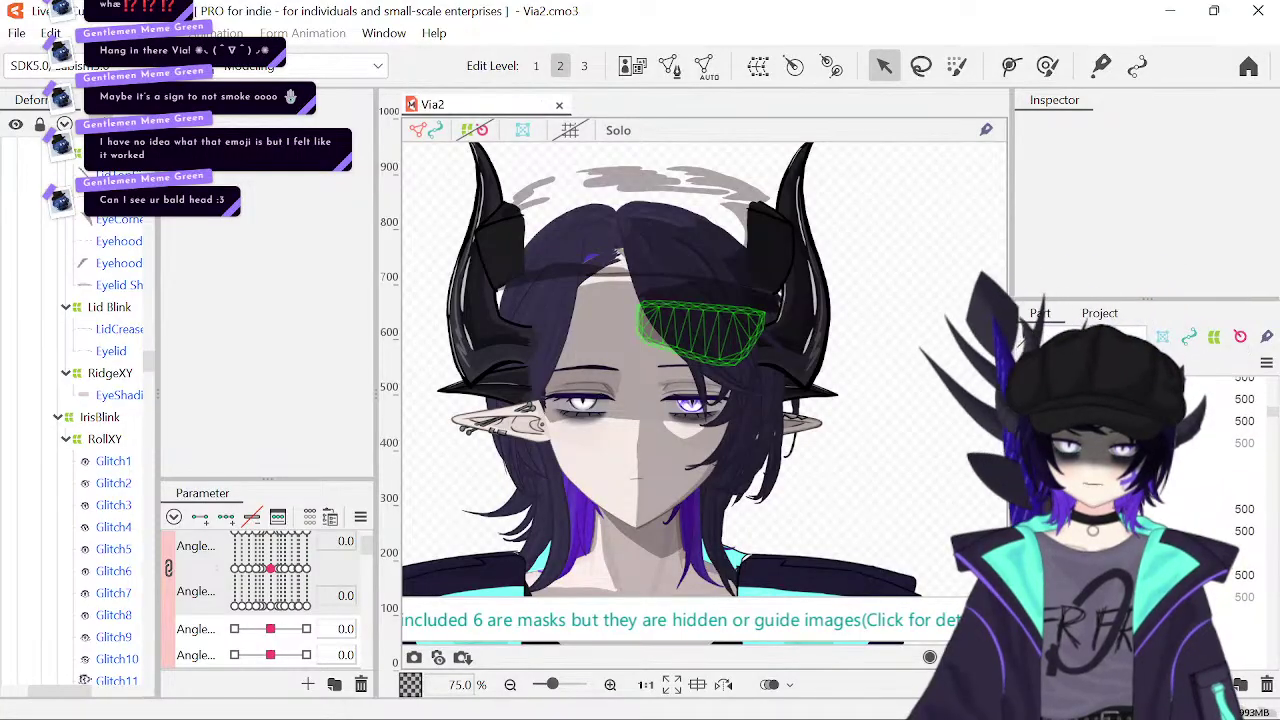
pyautogui.click(940, 380)
pyautogui.hotkey('ctrl', 'z')
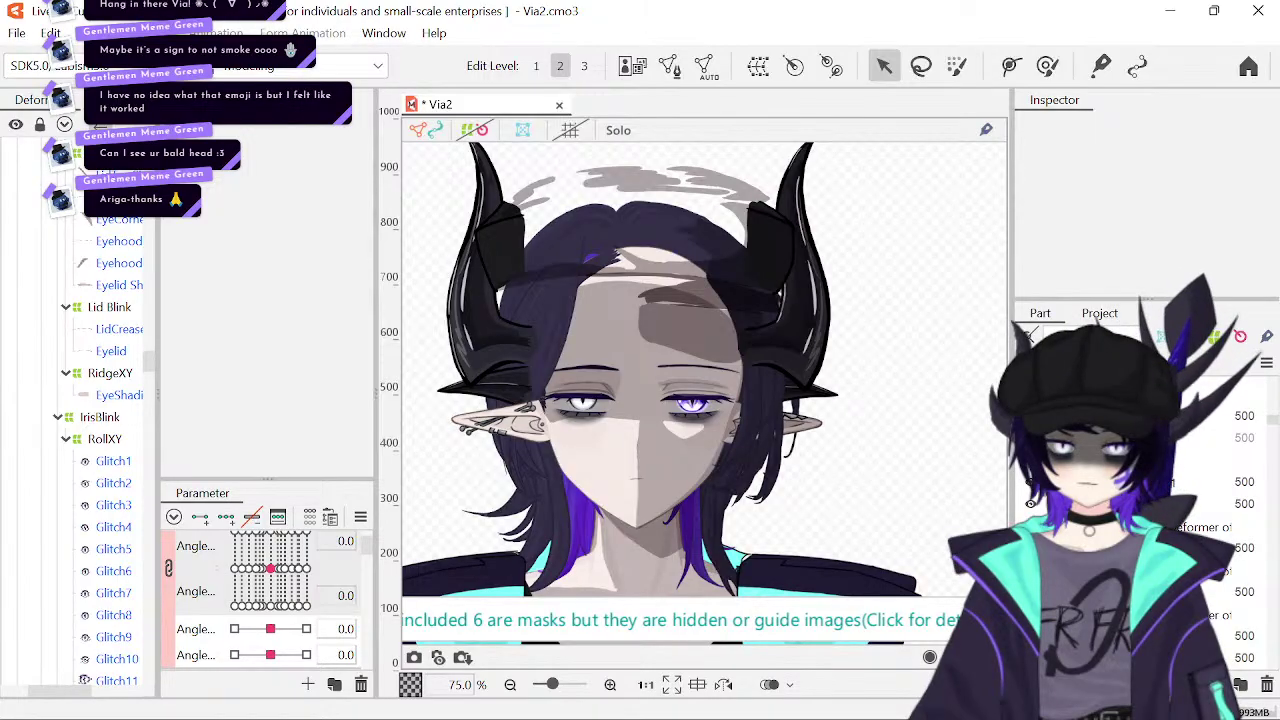
pyautogui.scroll(-1, 1150, 500)
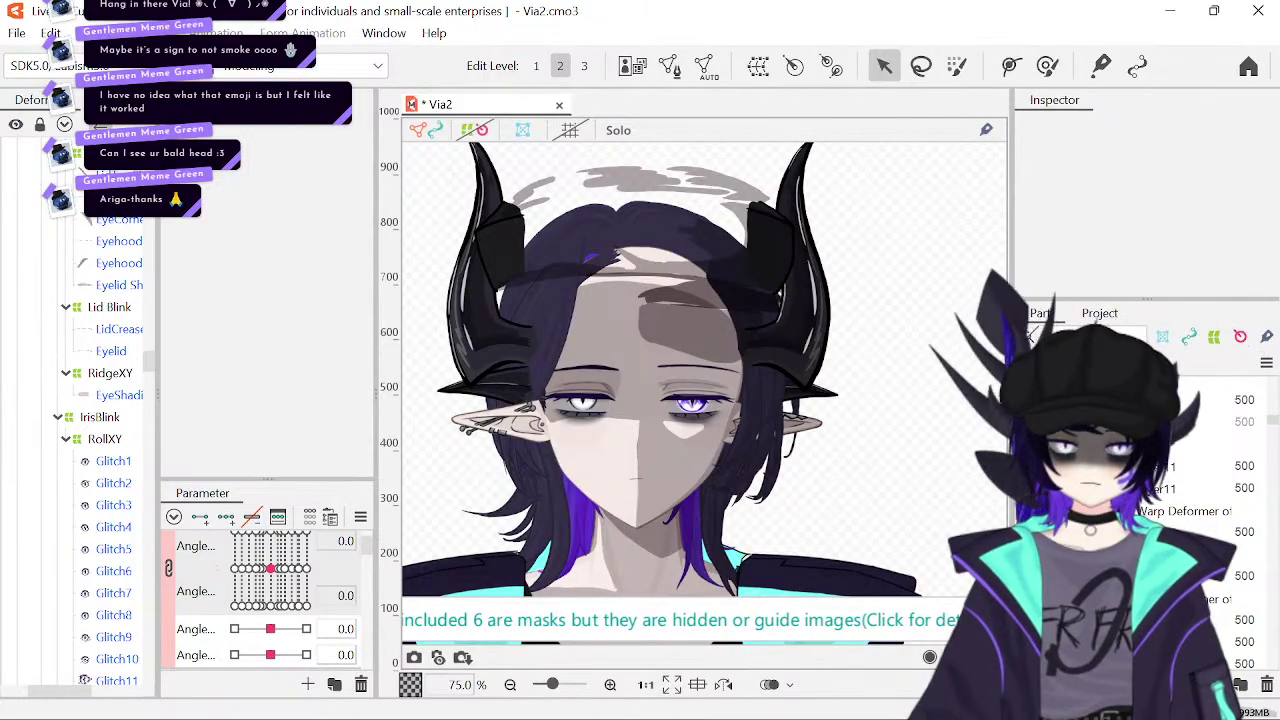
pyautogui.click(1200, 421)
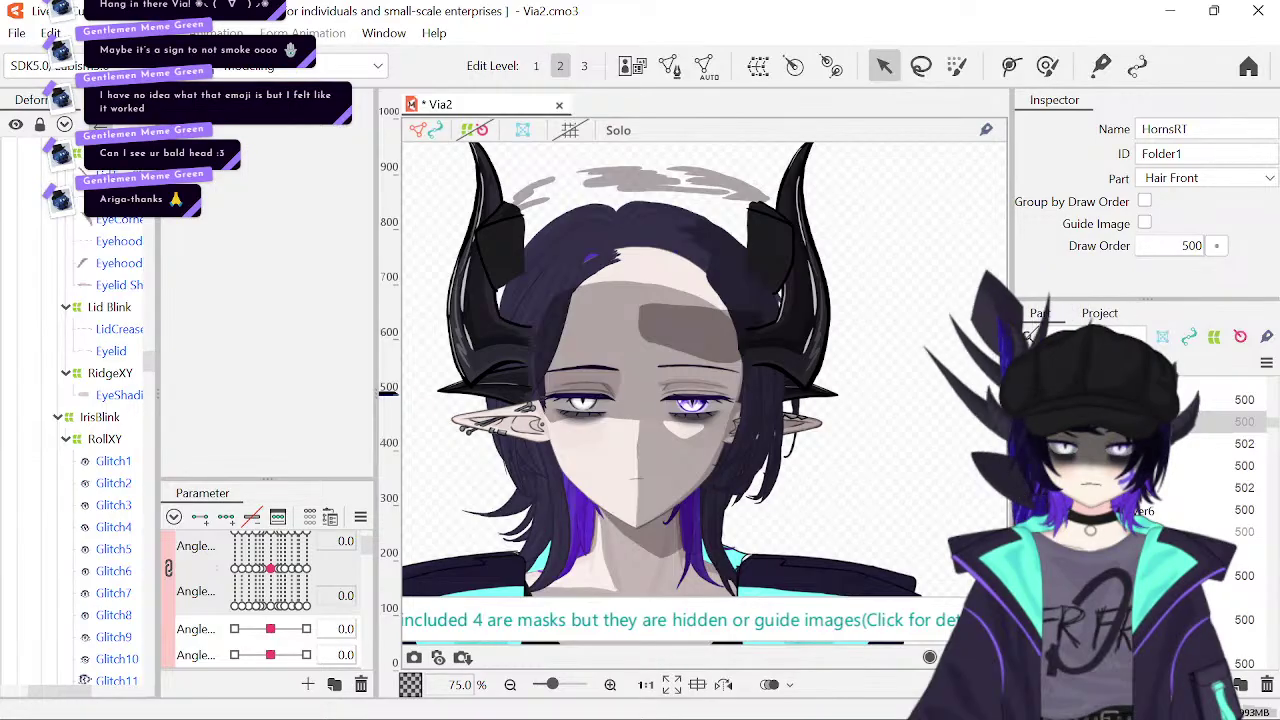
# - Hide the remaining front hair strands beside the face and over the ear
pyautogui.scroll(-2, 1150, 480)
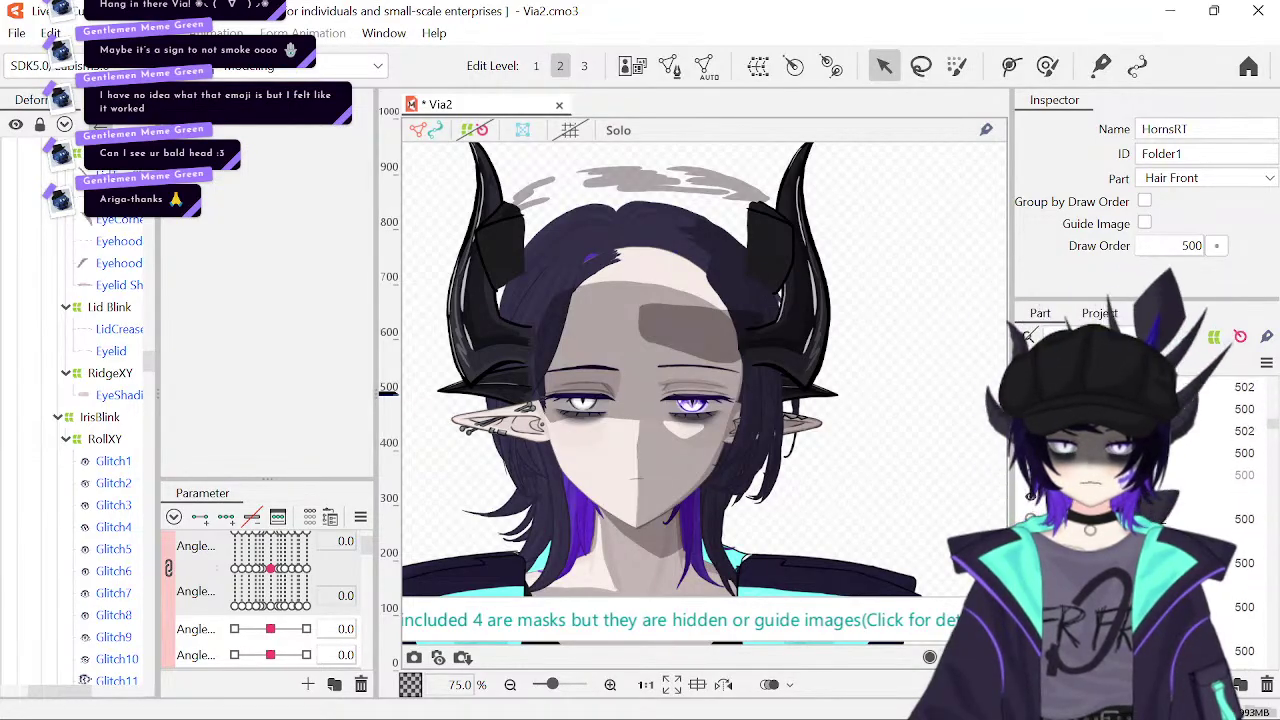
pyautogui.scroll(-2, 1150, 480)
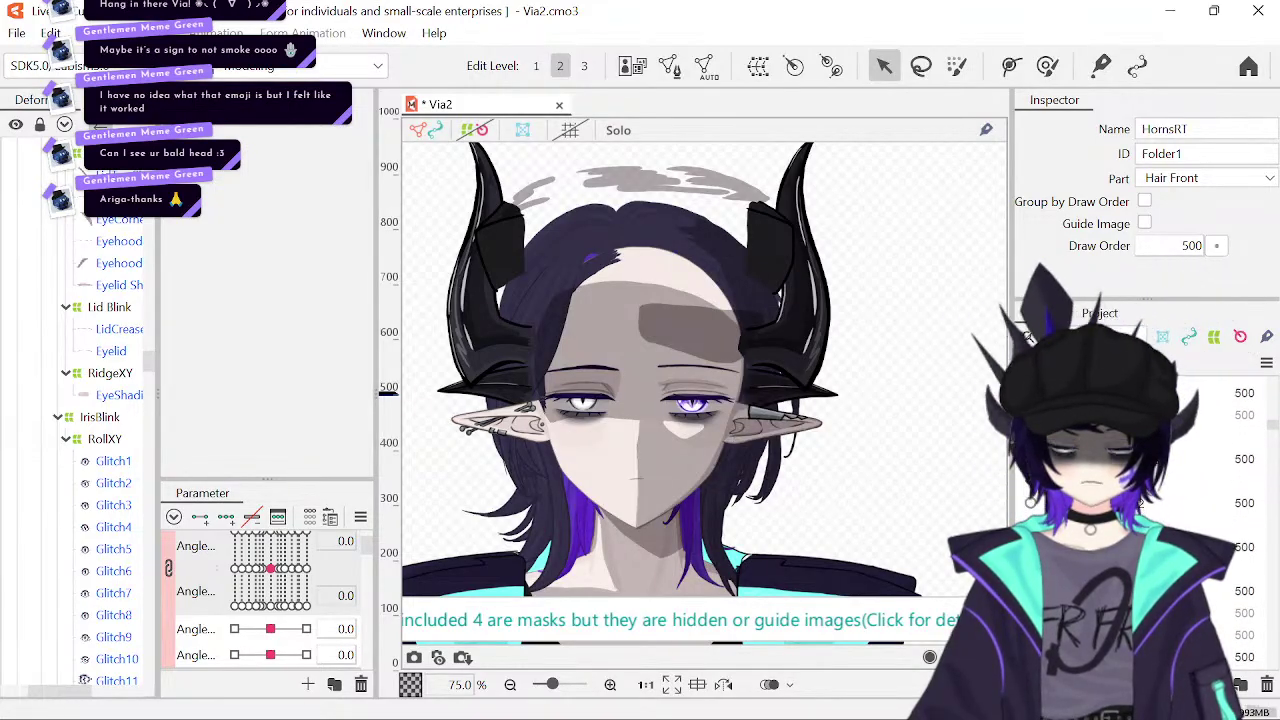
pyautogui.scroll(-2, 1150, 480)
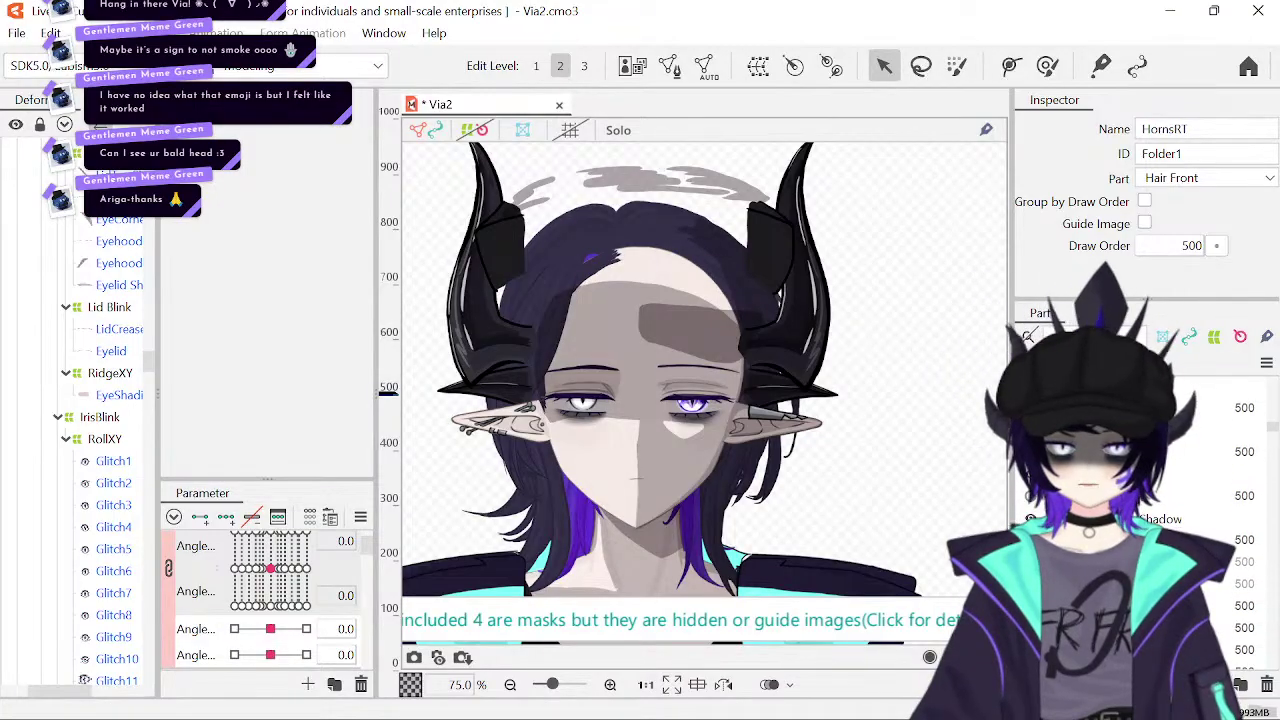
pyautogui.scroll(-2, 1150, 480)
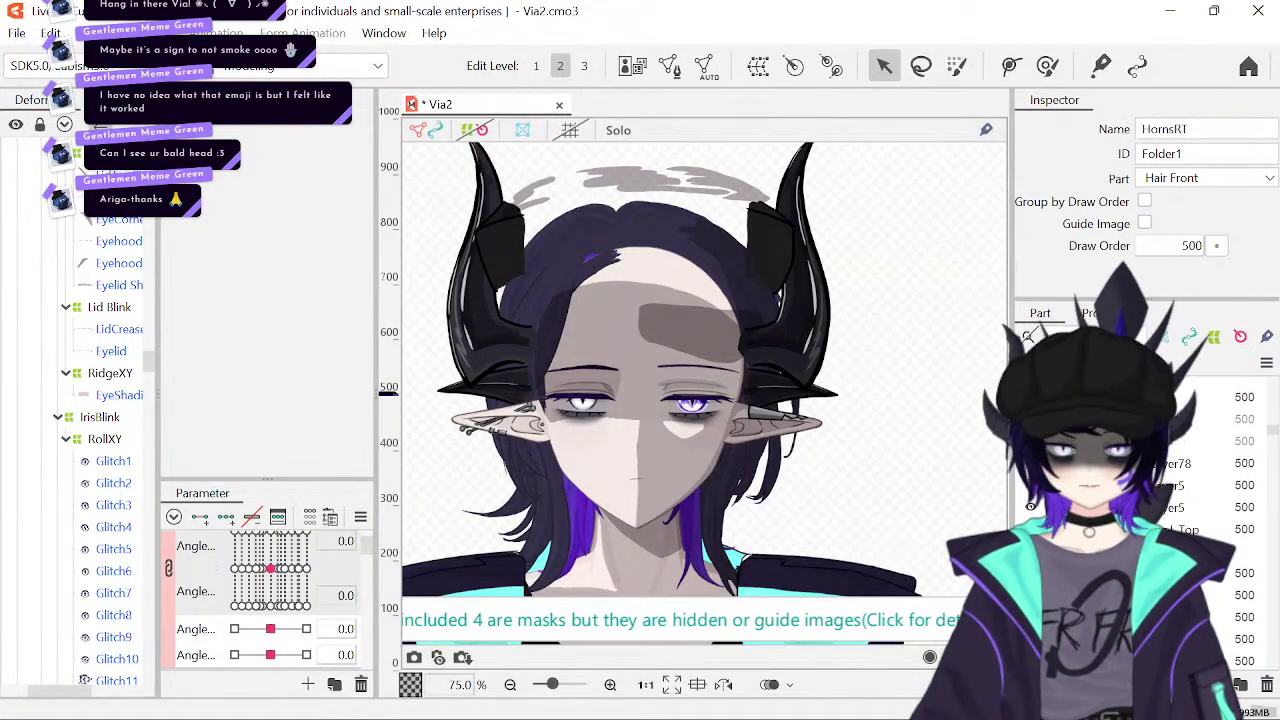
pyautogui.scroll(-2, 1150, 480)
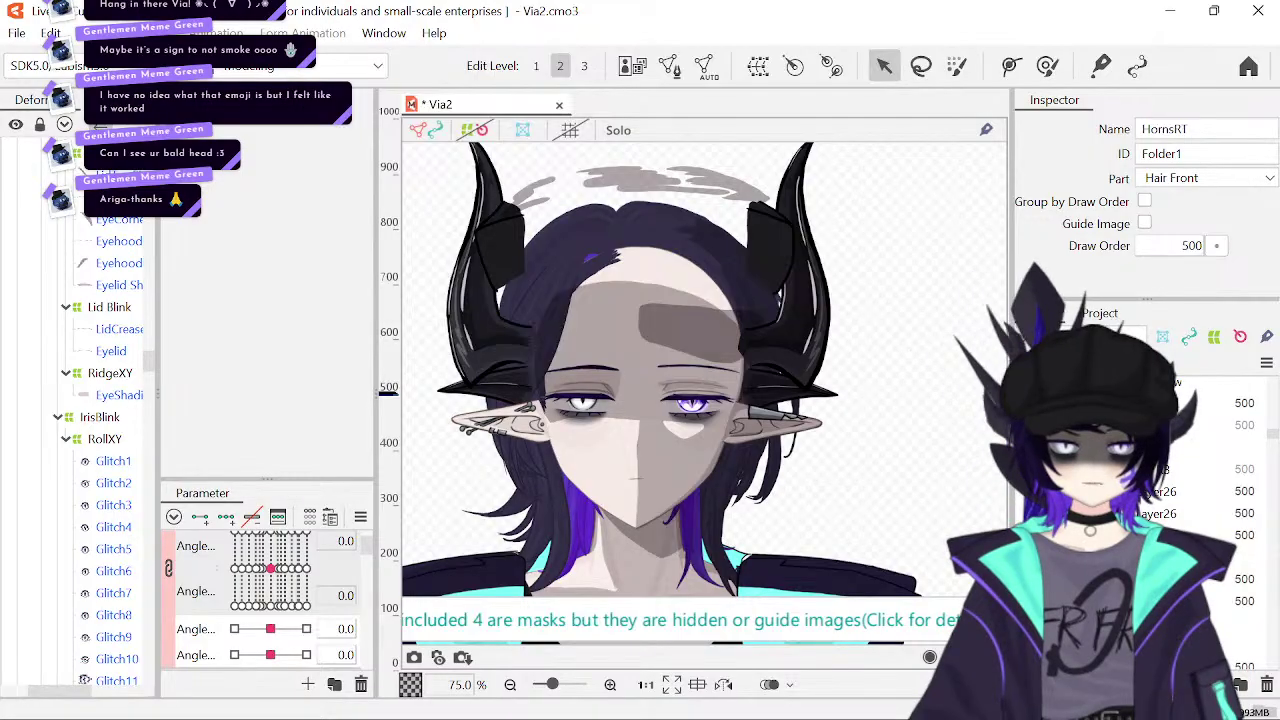
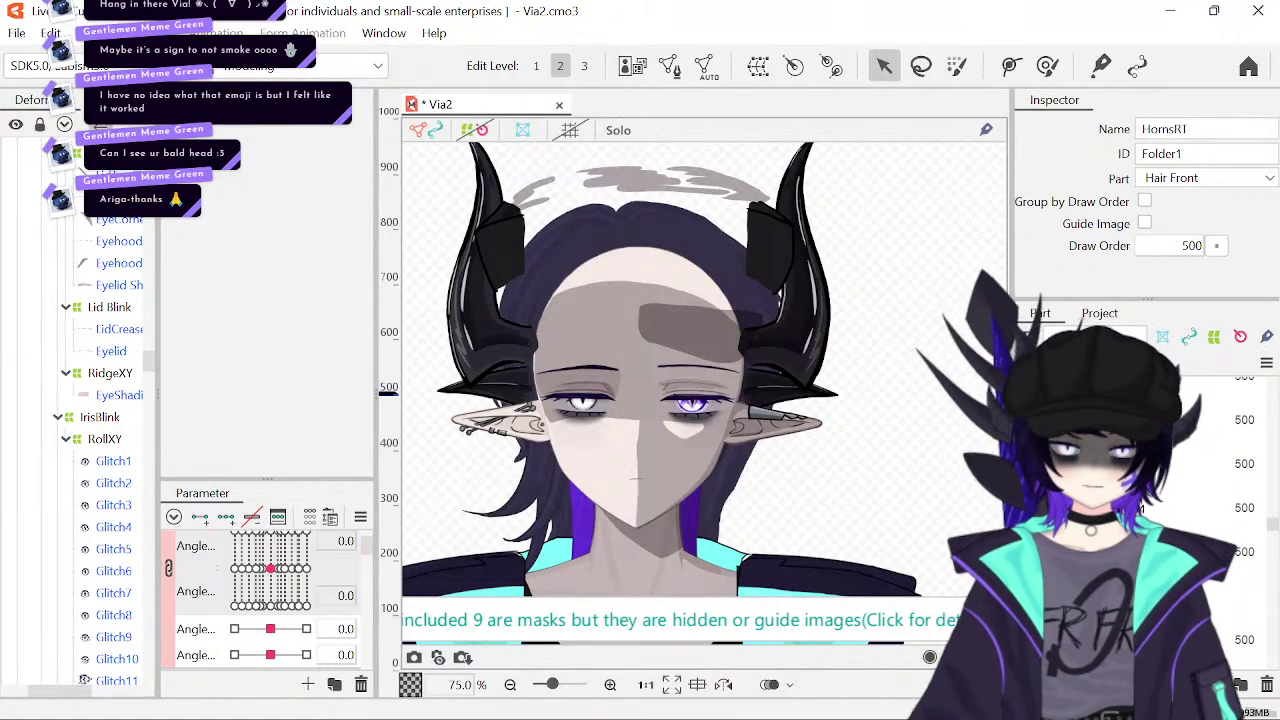
# - Hide the RTB1 strand and all remaining middle and back hair so the head is bald, leaving nothing selected
pyautogui.click(1120, 551)
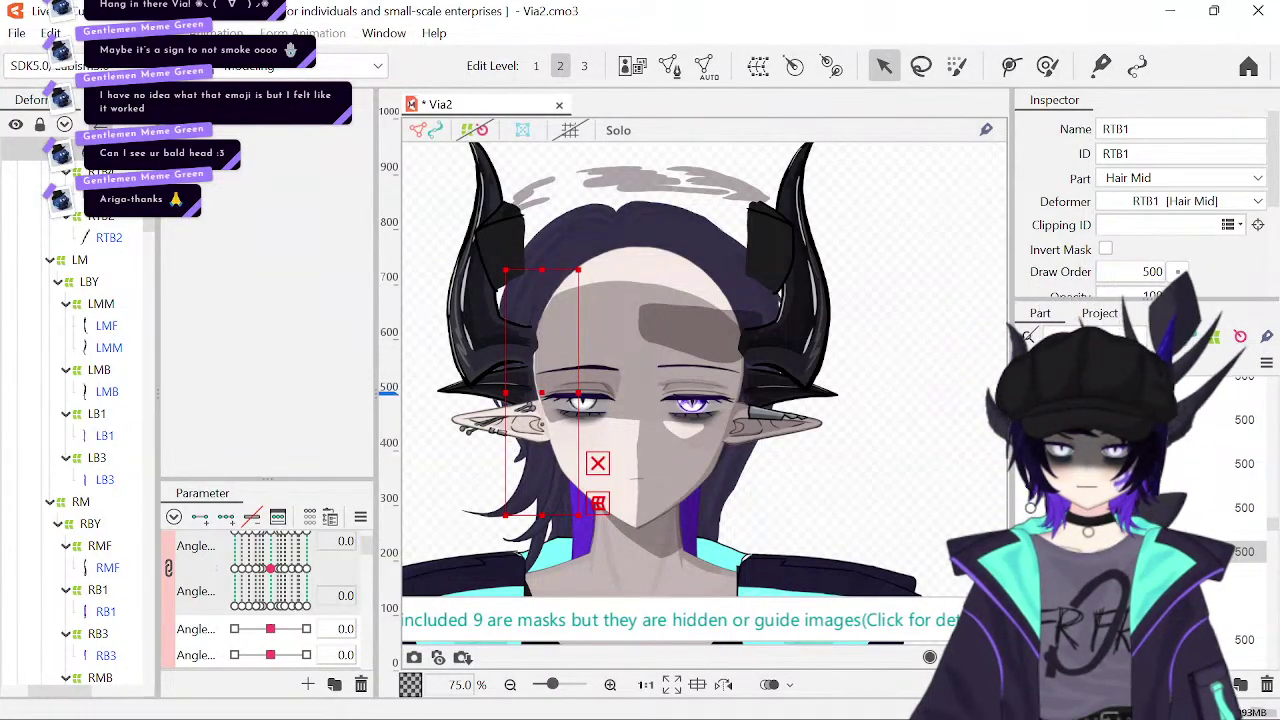
pyautogui.scroll(-2, 1140, 480)
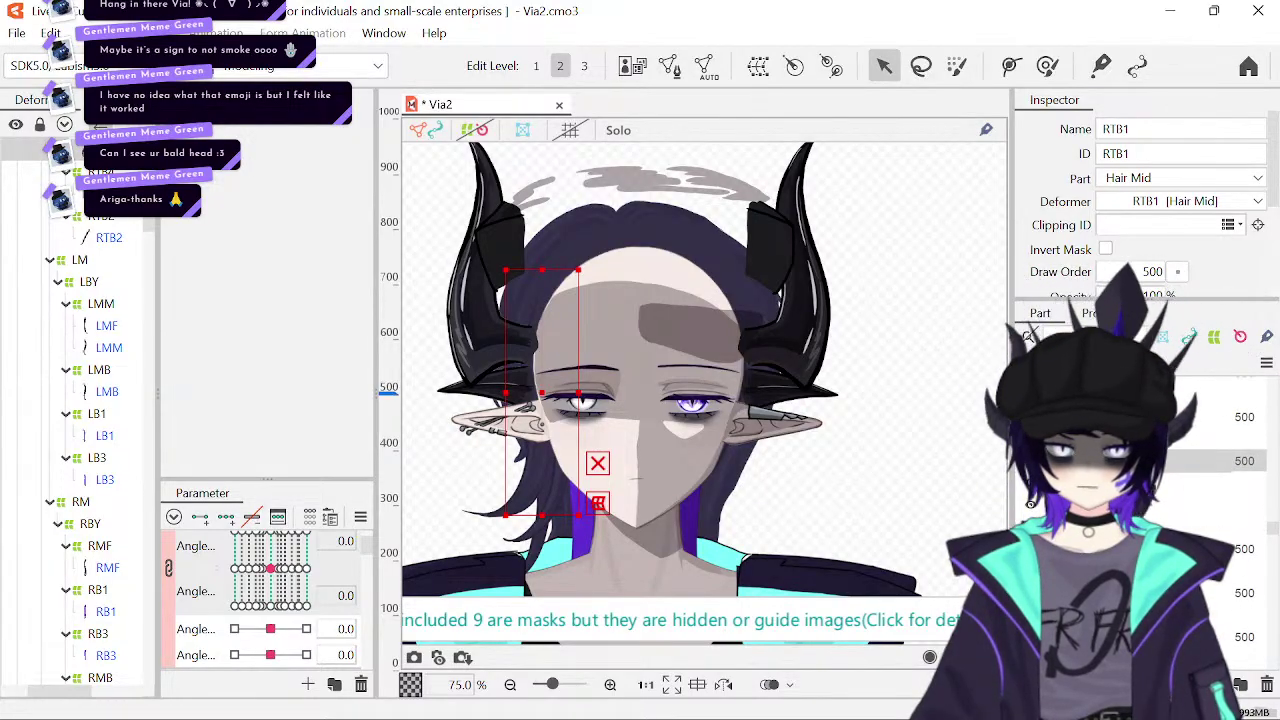
pyautogui.scroll(5, 1140, 480)
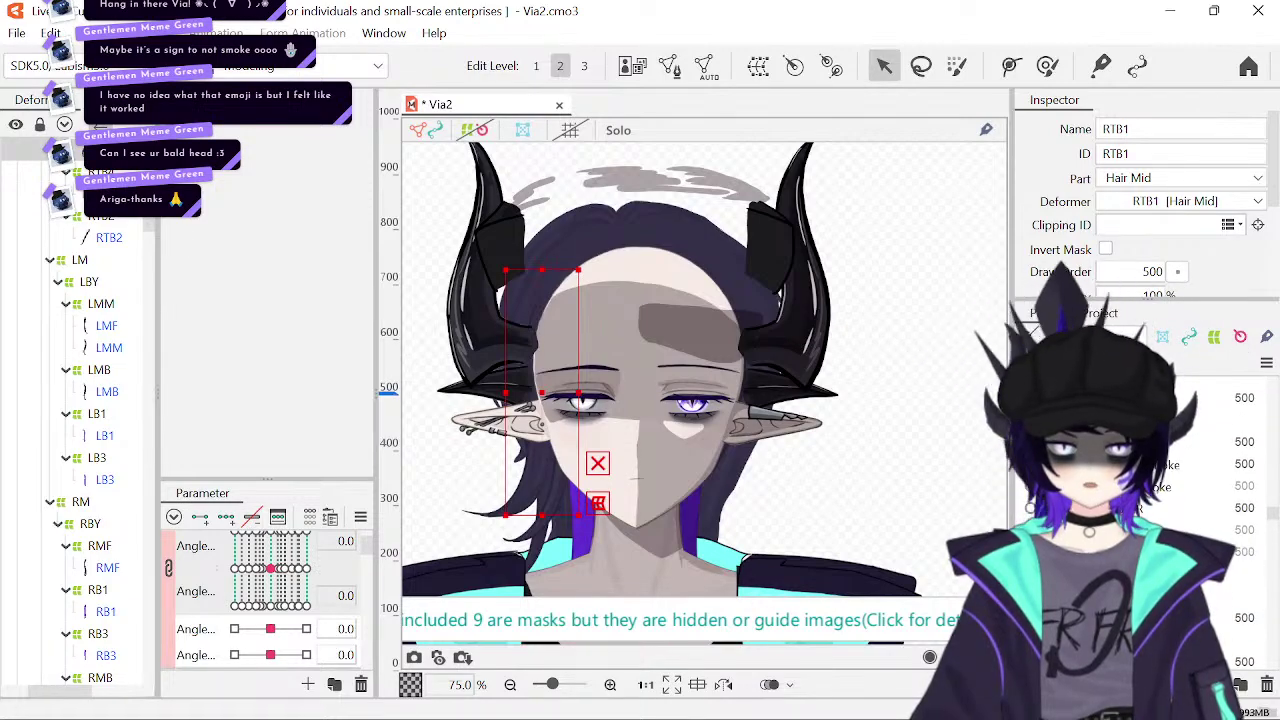
pyautogui.scroll(1, 1140, 480)
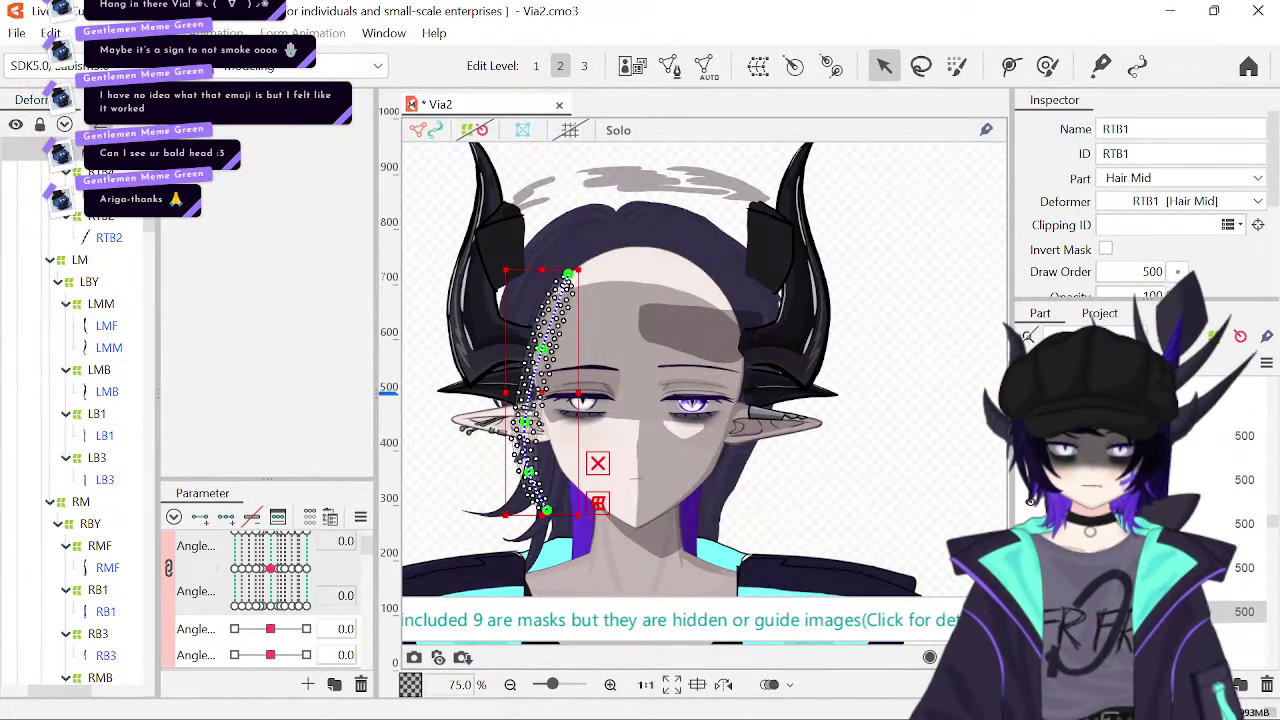
pyautogui.scroll(2, 1140, 480)
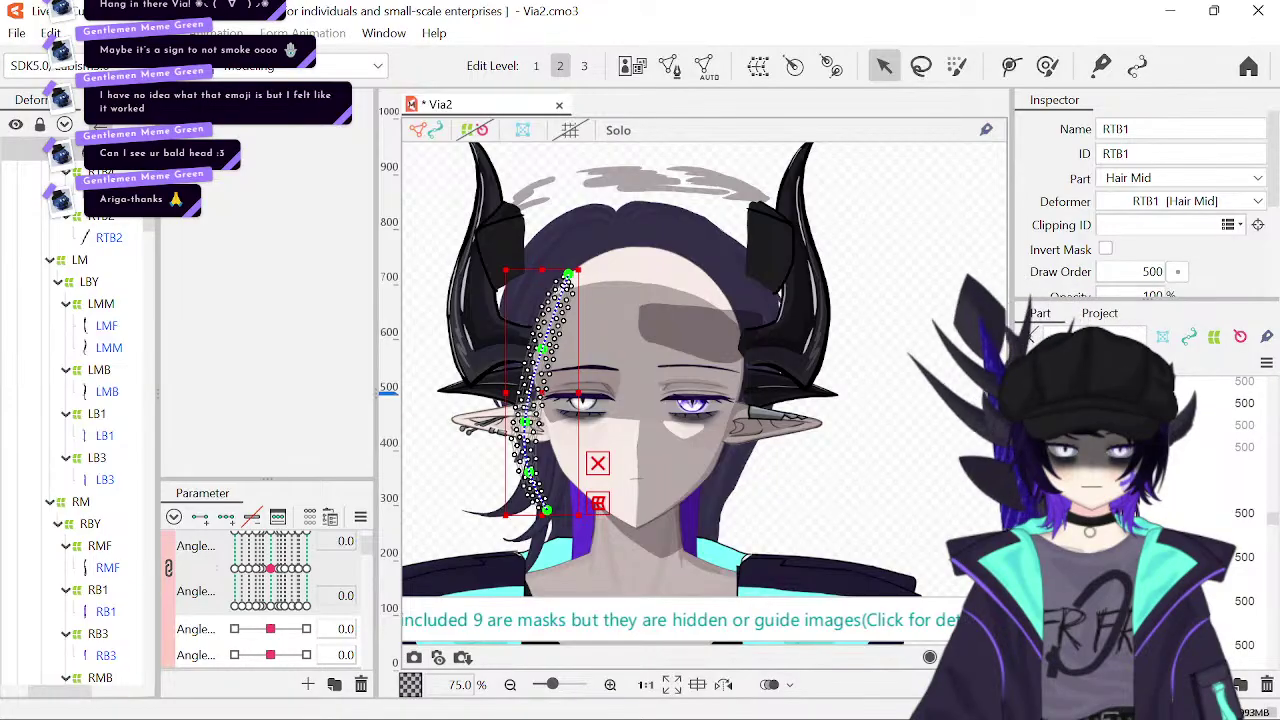
pyautogui.scroll(1, 1140, 480)
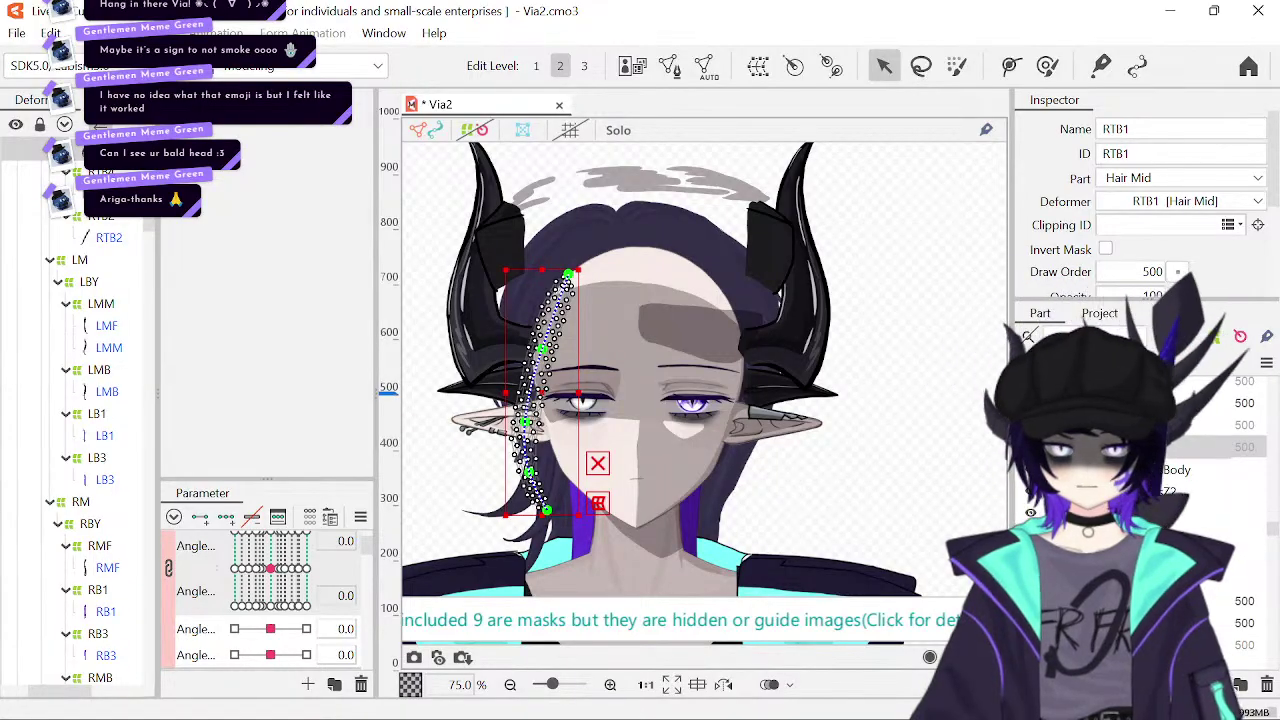
pyautogui.scroll(3, 1140, 480)
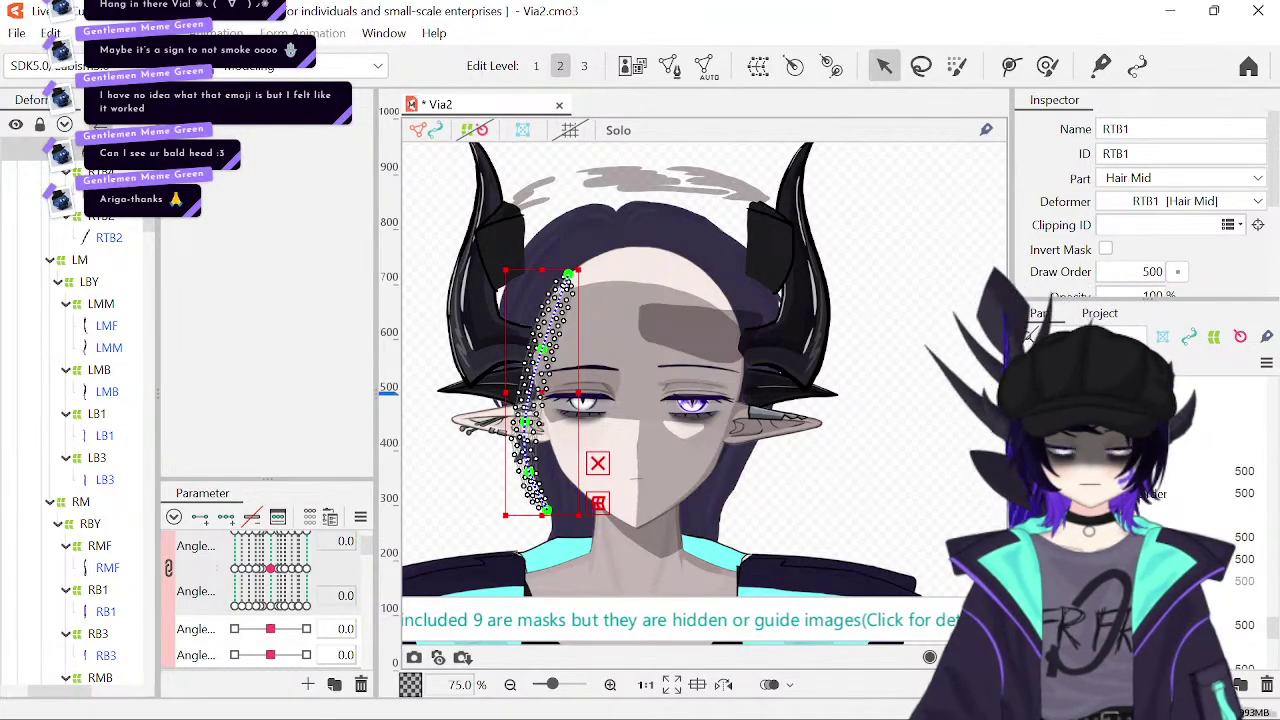
pyautogui.scroll(-1, 1140, 540)
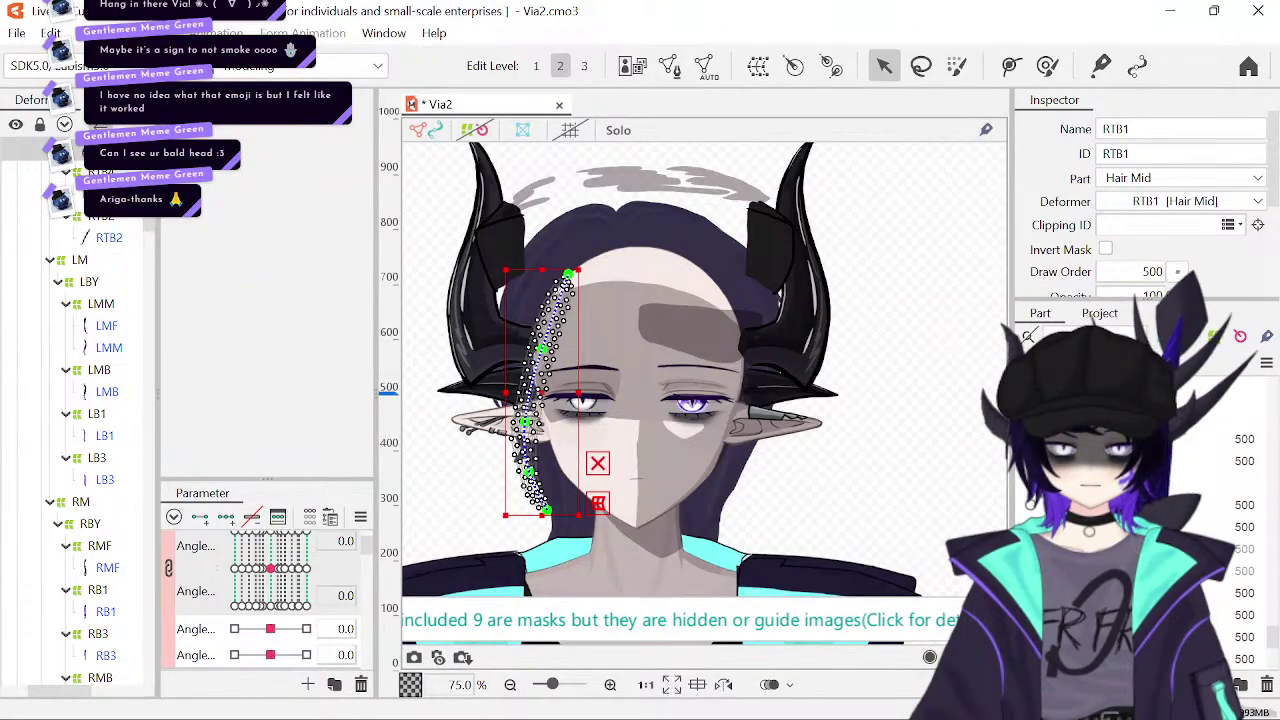
pyautogui.scroll(-1, 1140, 540)
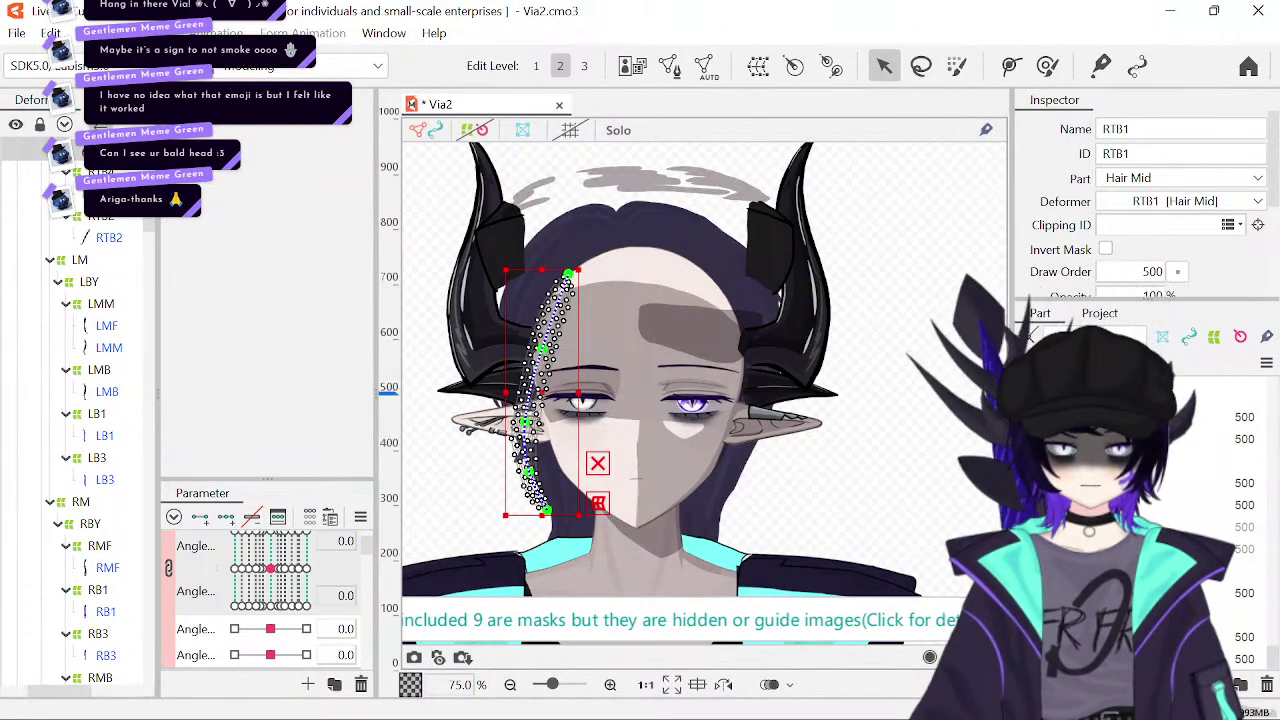
pyautogui.click(1030, 505)
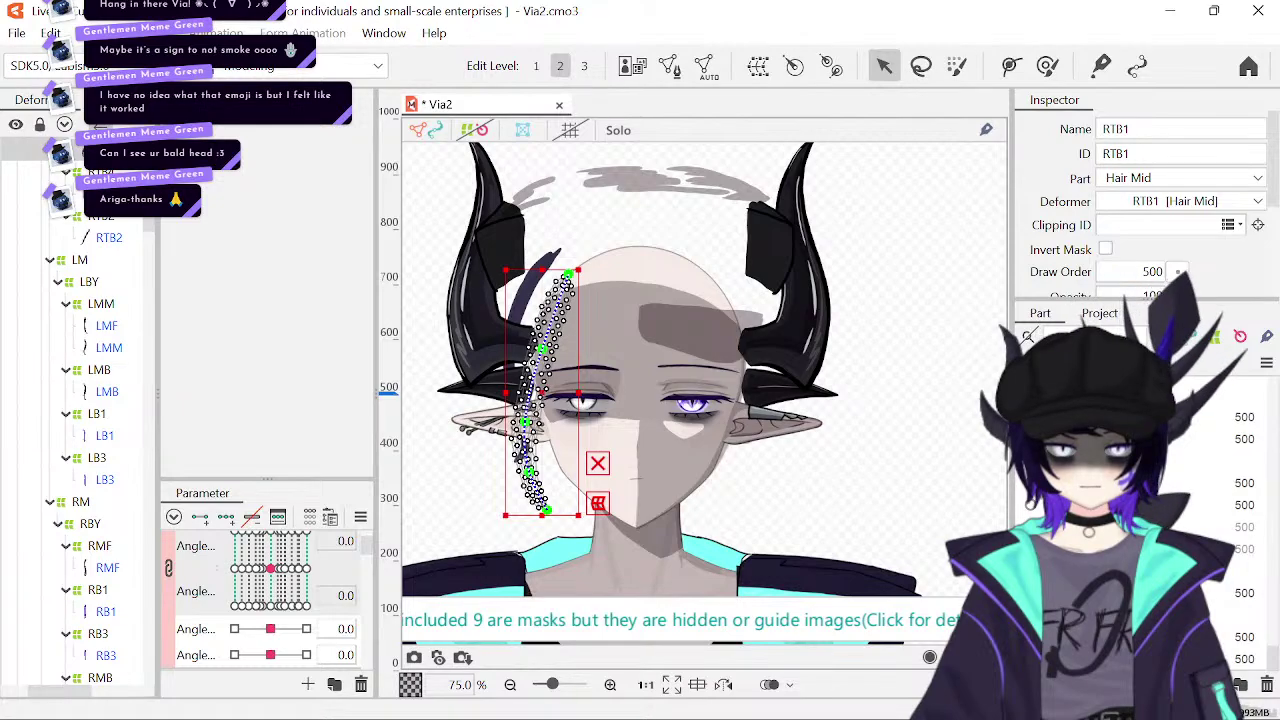
pyautogui.click(903, 475)
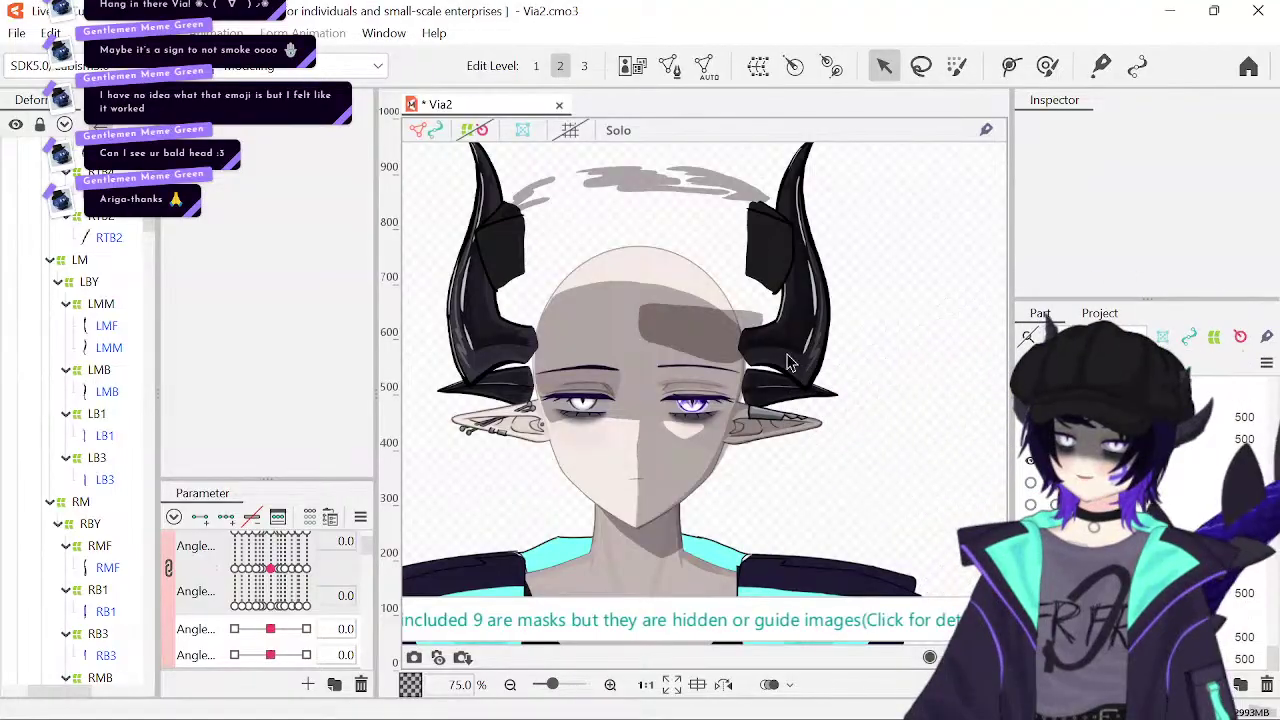
# - Hide the hat rim's Layer6 shadow on the forehead and both HatFront pieces beside the horns
pyautogui.click(719, 325)
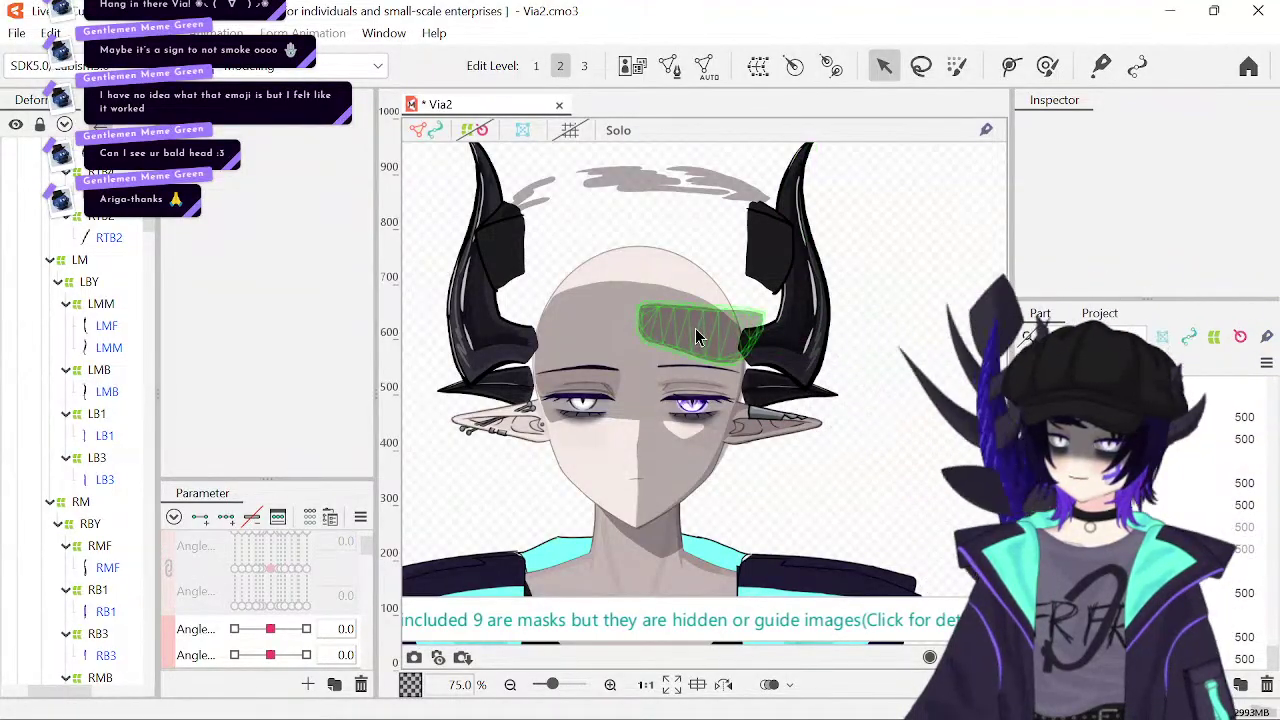
pyautogui.click(705, 330)
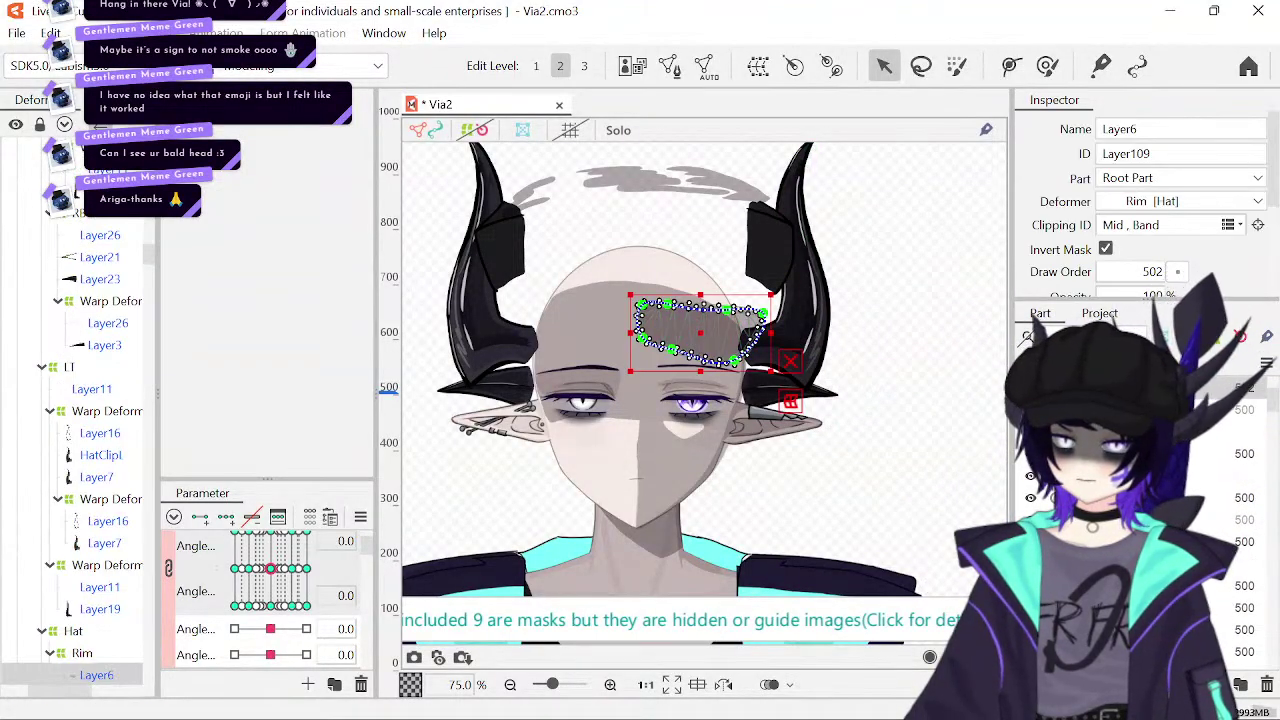
pyautogui.press('Delete')
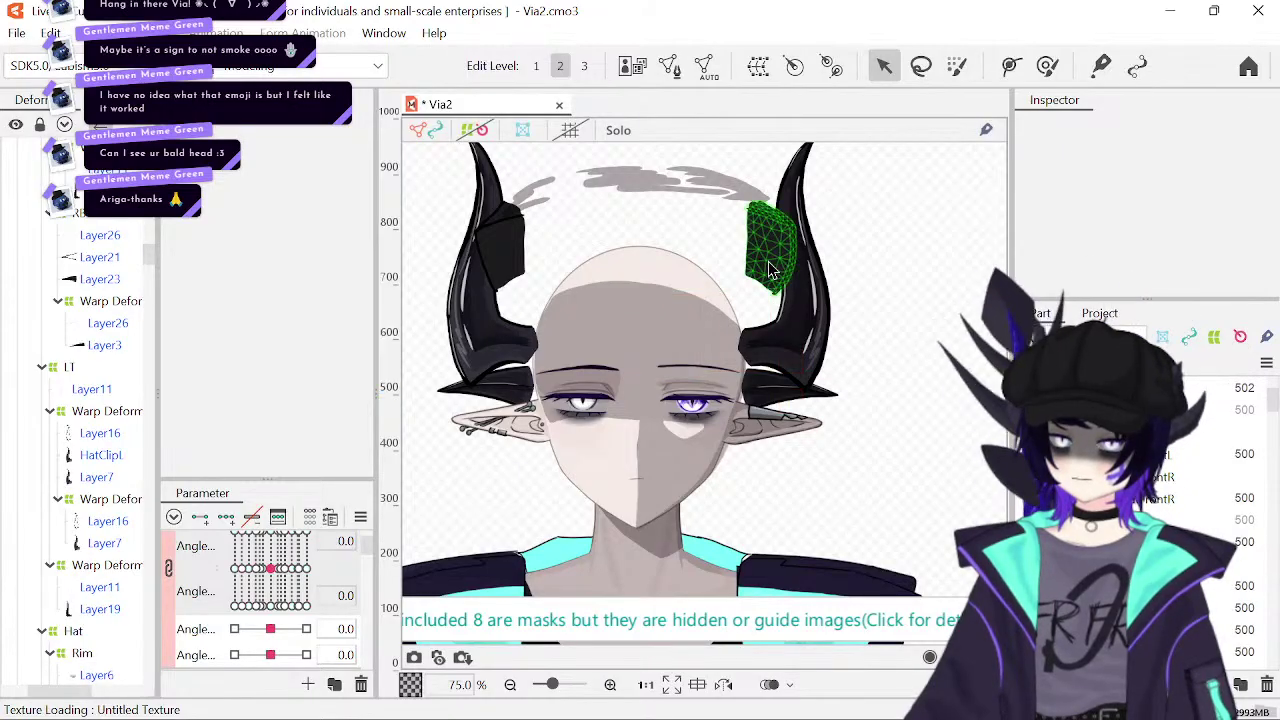
pyautogui.click(770, 270)
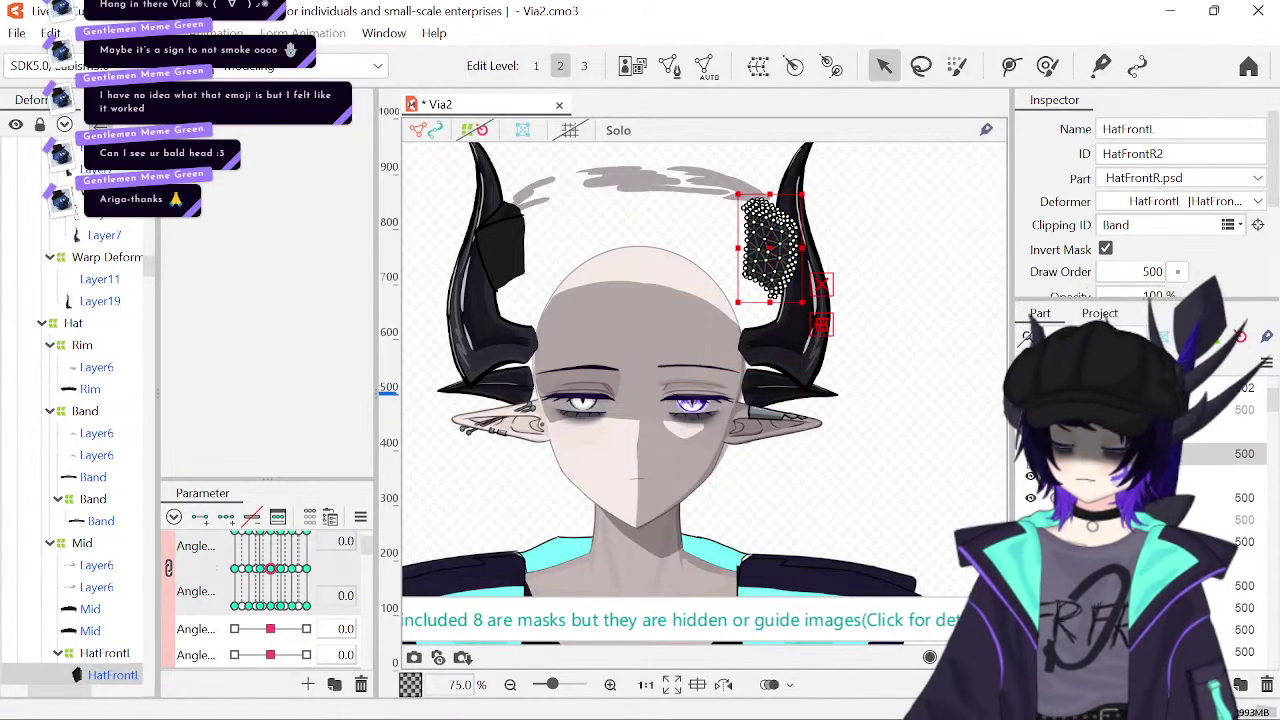
pyautogui.click(1034, 488)
pyautogui.click(1032, 498)
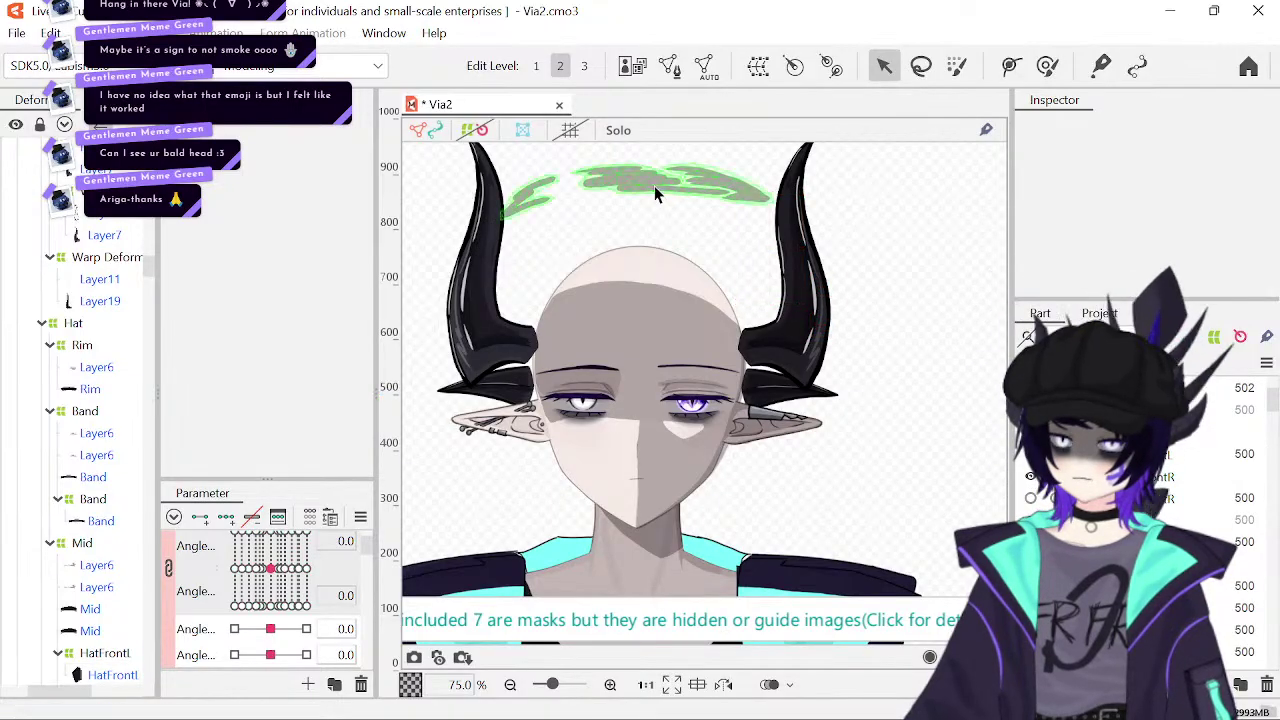
# - Hide the remaining grey hat shading pieces floating above the head and save the model
pyautogui.click(749, 225)
pyautogui.click(921, 521)
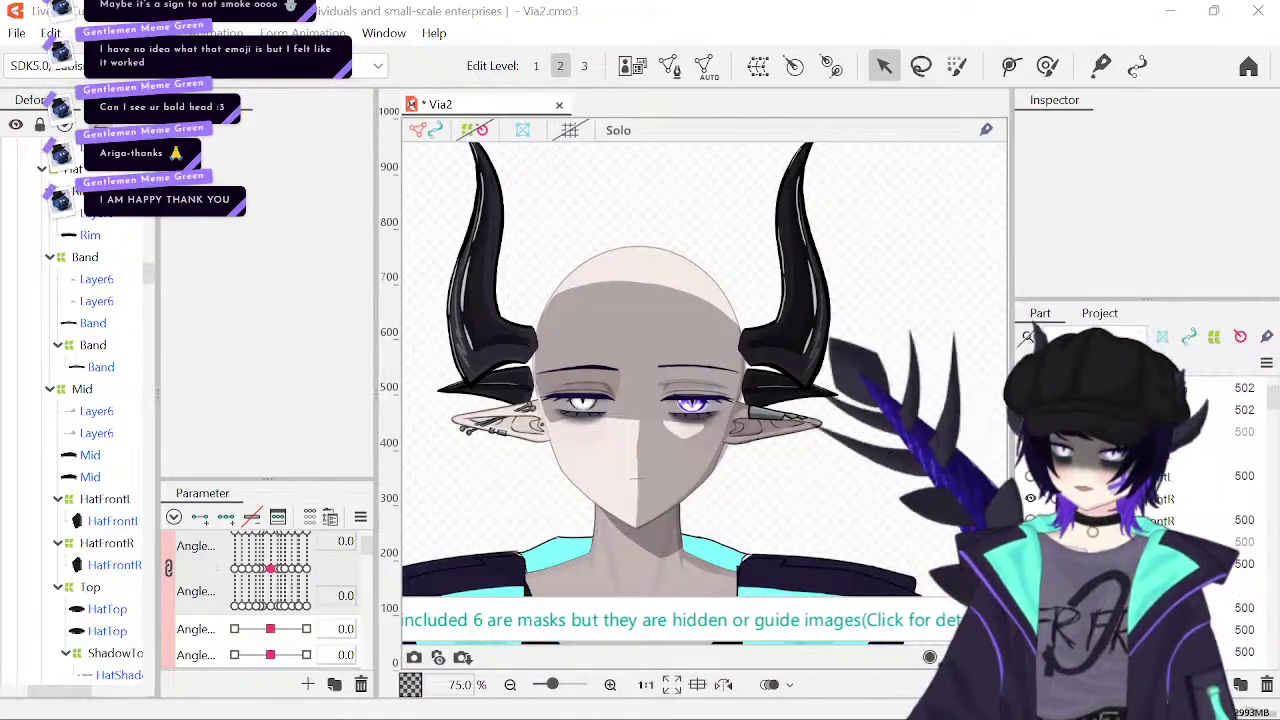
pyautogui.hotkey('ctrl', 's')
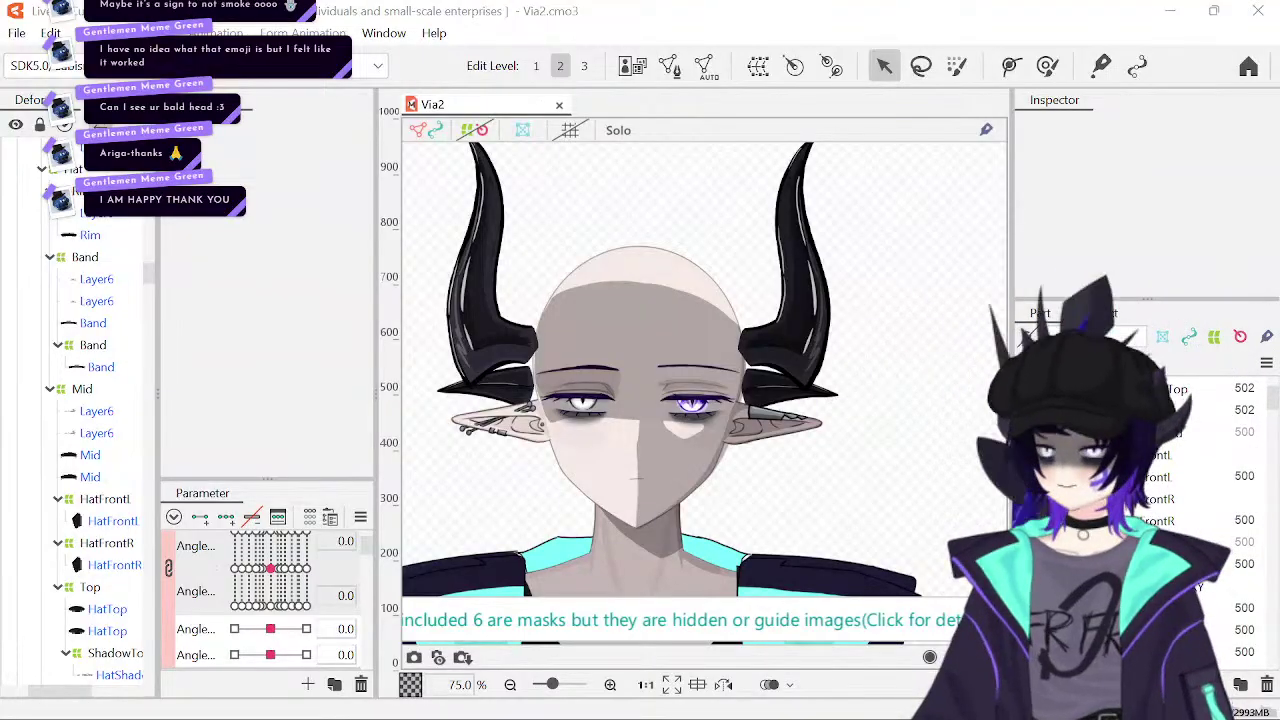
# - Examine both eyes, the eyelids and the rest of the bald face up close
pyautogui.click(610, 684)
pyautogui.click(610, 684)
pyautogui.click(610, 684)
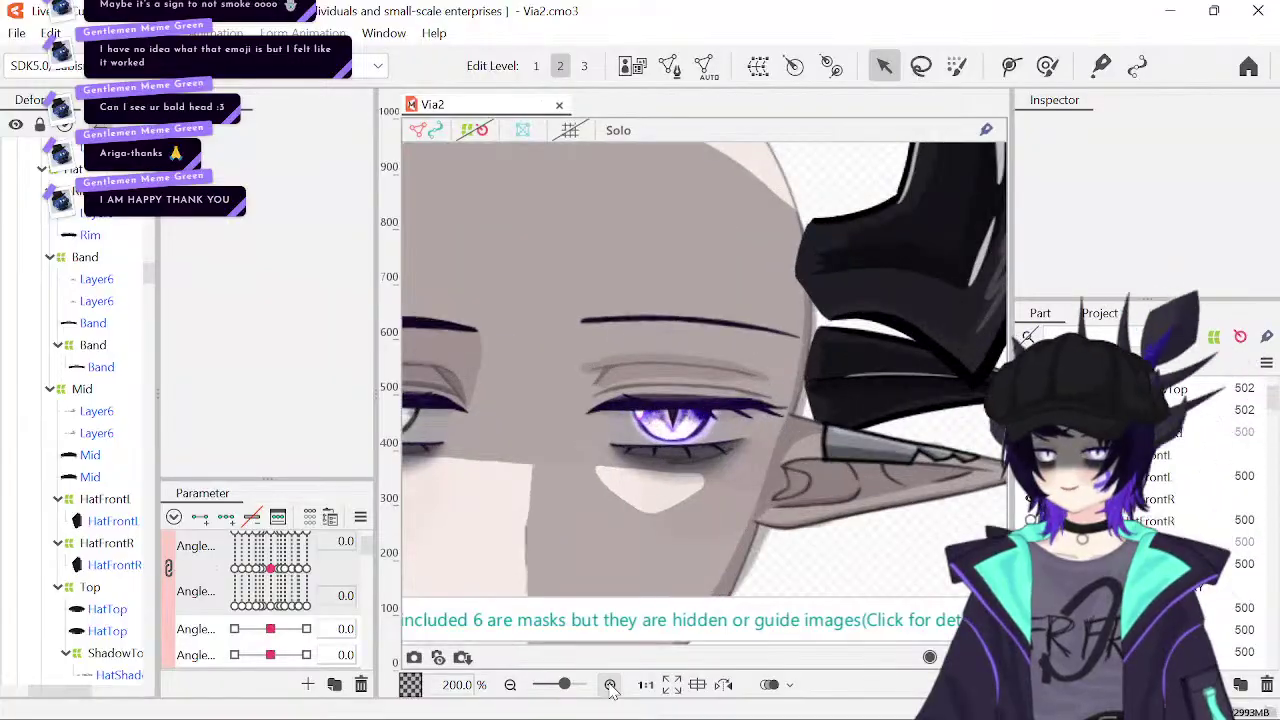
pyautogui.click(610, 684)
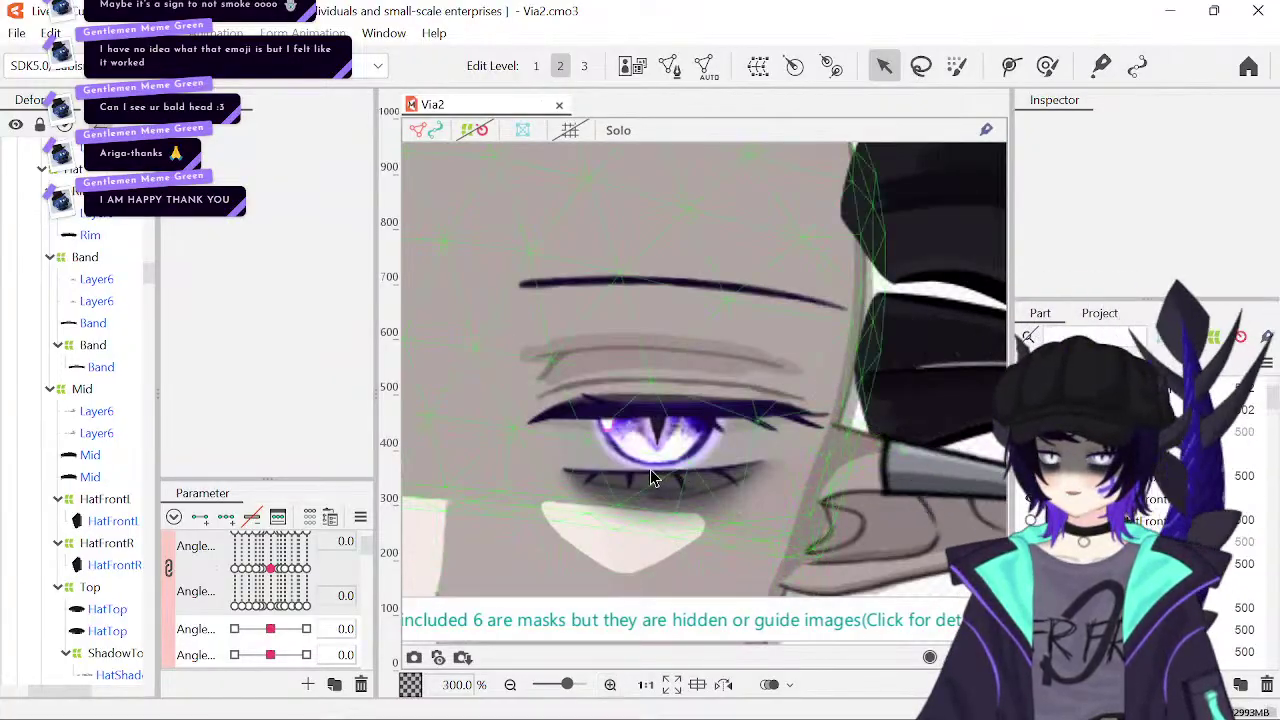
pyautogui.moveTo(652, 478); pyautogui.dragTo(740, 486)
pyautogui.click(510, 684)
pyautogui.click(510, 684)
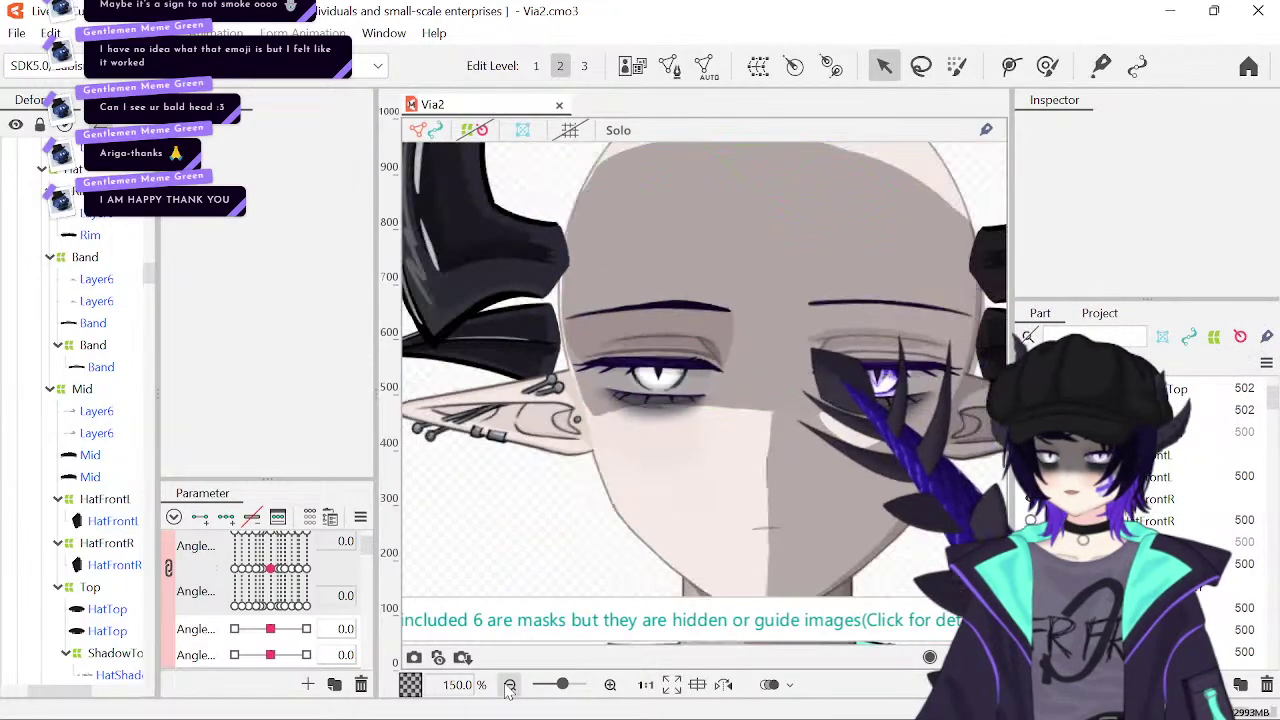
pyautogui.click(510, 684)
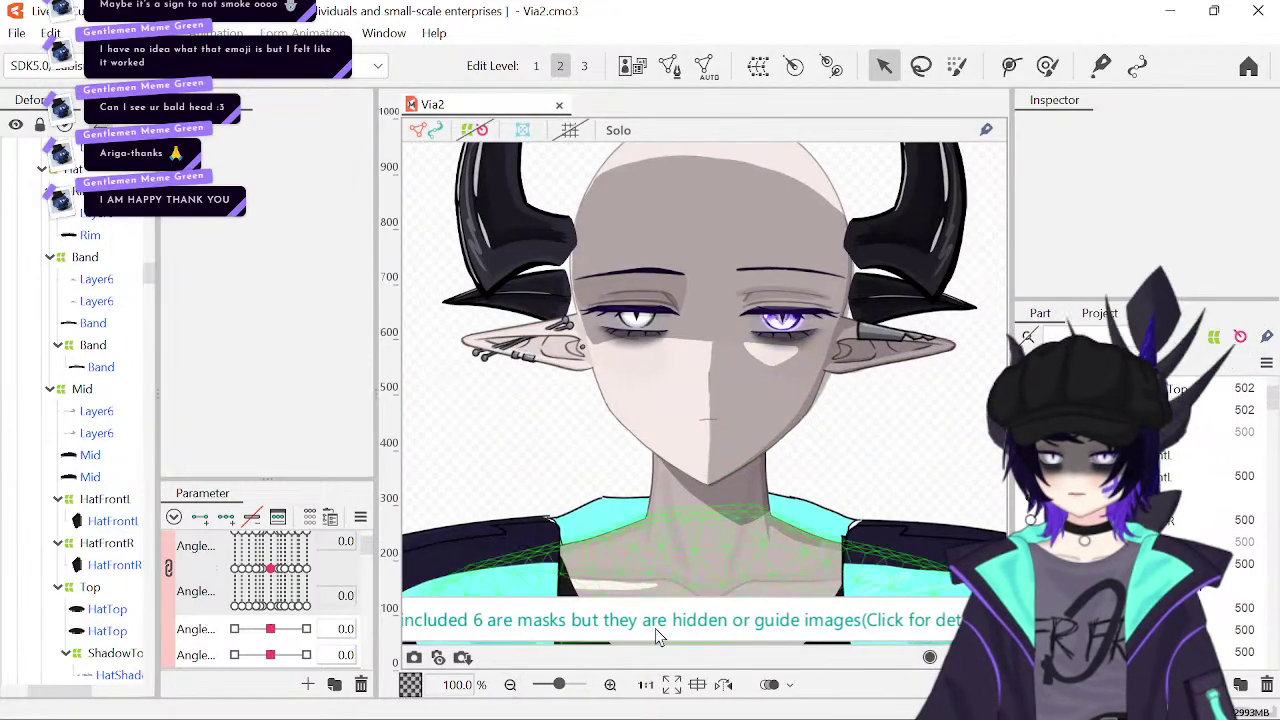
pyautogui.click(610, 684)
pyautogui.moveTo(766, 405); pyautogui.dragTo(715, 436)
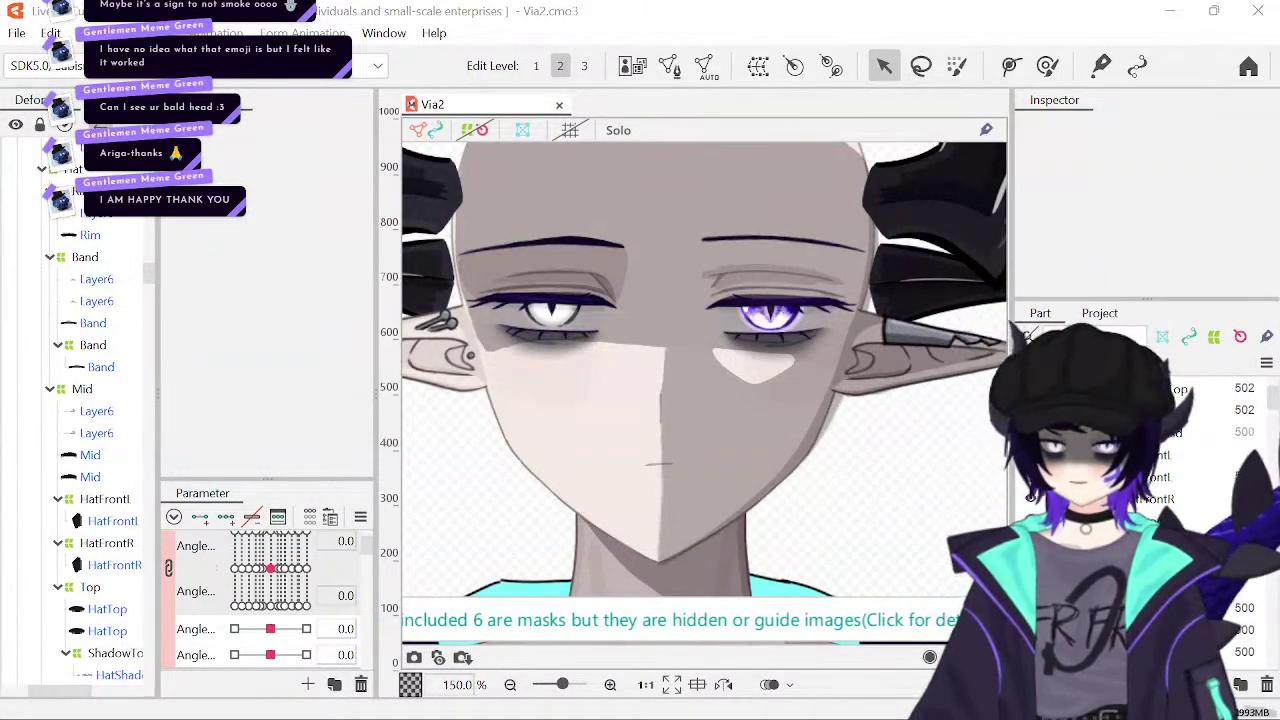
pyautogui.moveTo(707, 413); pyautogui.dragTo(707, 483)
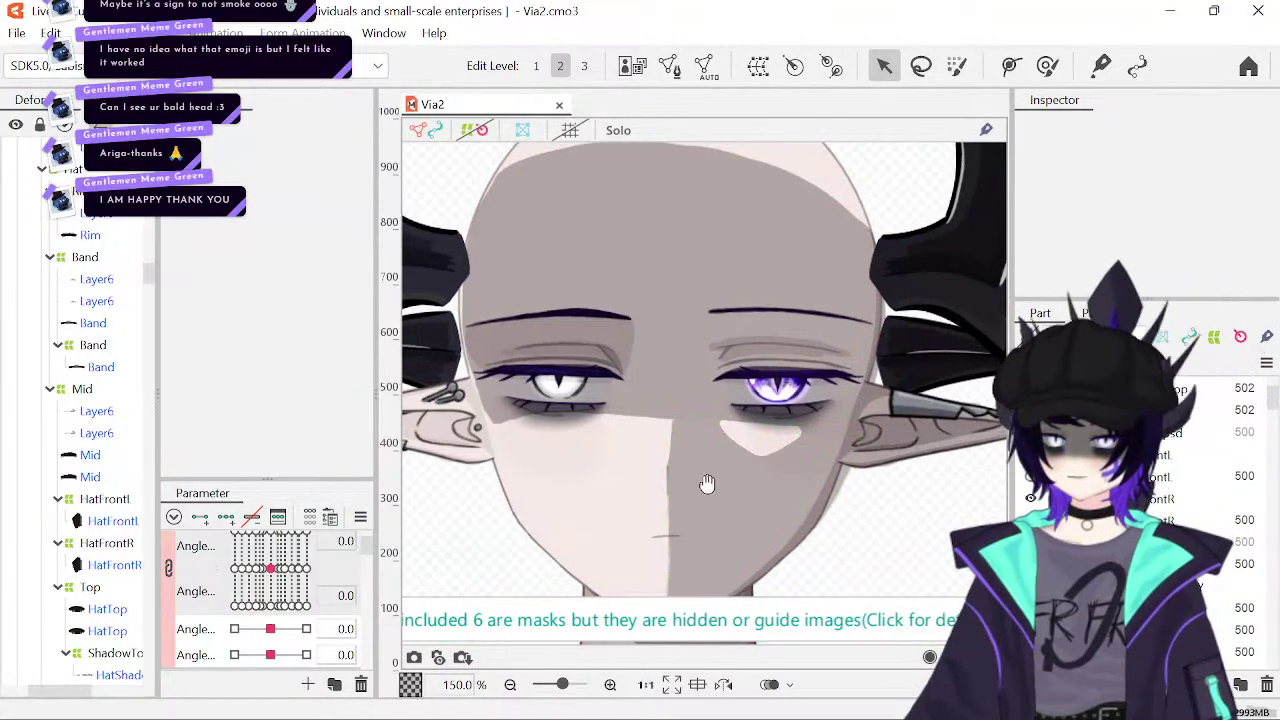
pyautogui.scroll(-1, 760, 495)
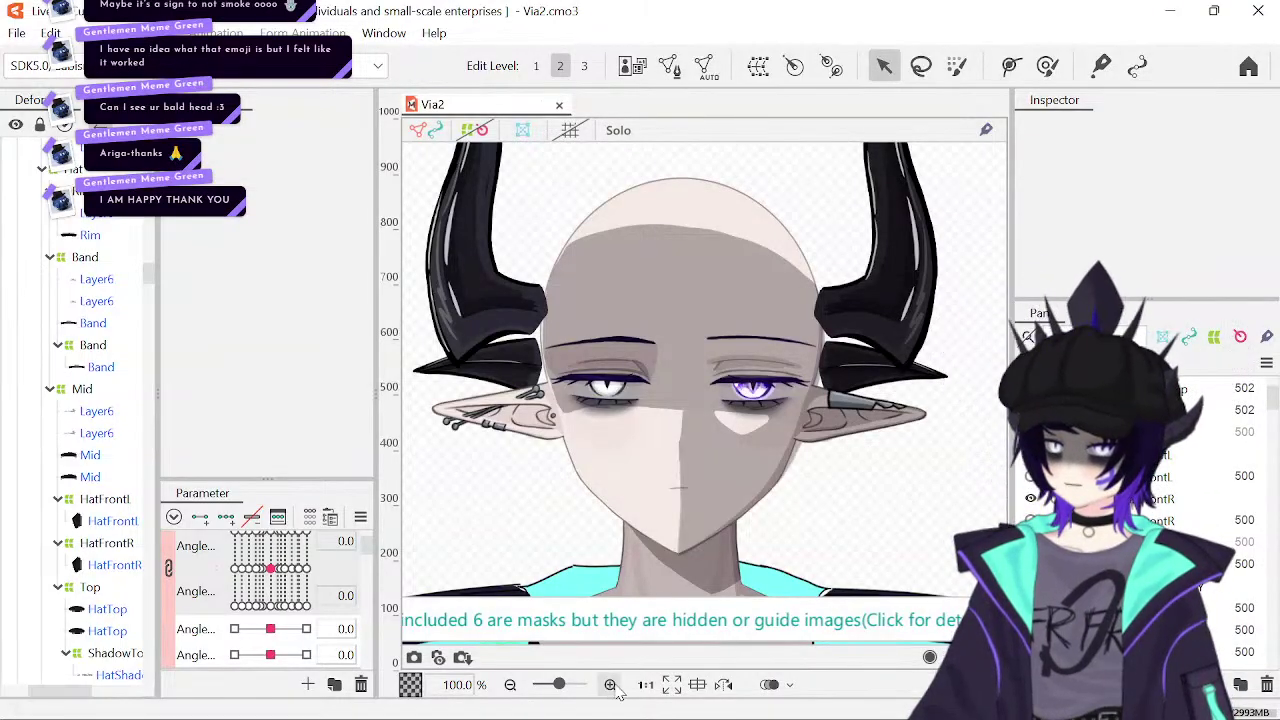
pyautogui.moveTo(270, 568)
pyautogui.mouseDown()
pyautogui.moveTo(306, 568)
pyautogui.moveTo(305, 598)
pyautogui.moveTo(236, 604)
pyautogui.moveTo(233, 554)
pyautogui.moveTo(294, 540)
pyautogui.moveTo(303, 585)
pyautogui.moveTo(276, 592)
pyautogui.moveTo(271, 574)
pyautogui.mouseUp()
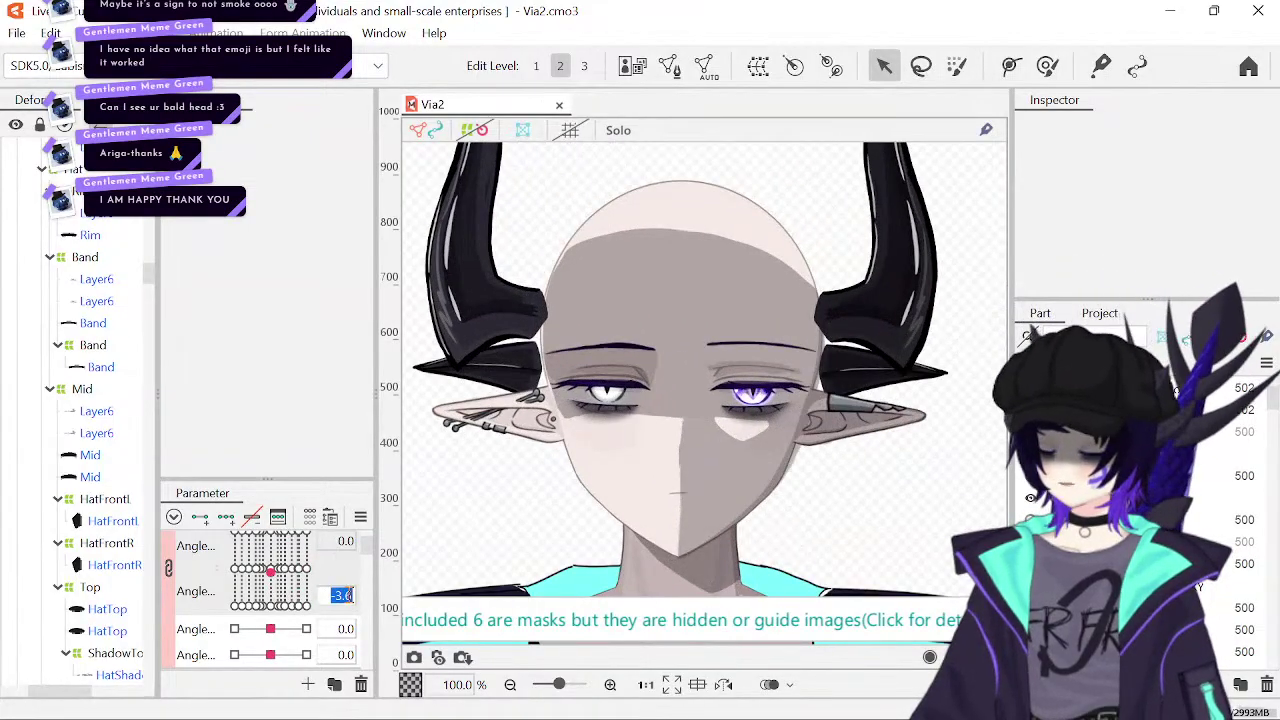
pyautogui.write('0')
pyautogui.press('Return')
# - Close the white-iris eye by setting the first EyeR parameter to 0.0, keeping the first EyeL parameter at 1.0
pyautogui.scroll(-5, 300, 600)
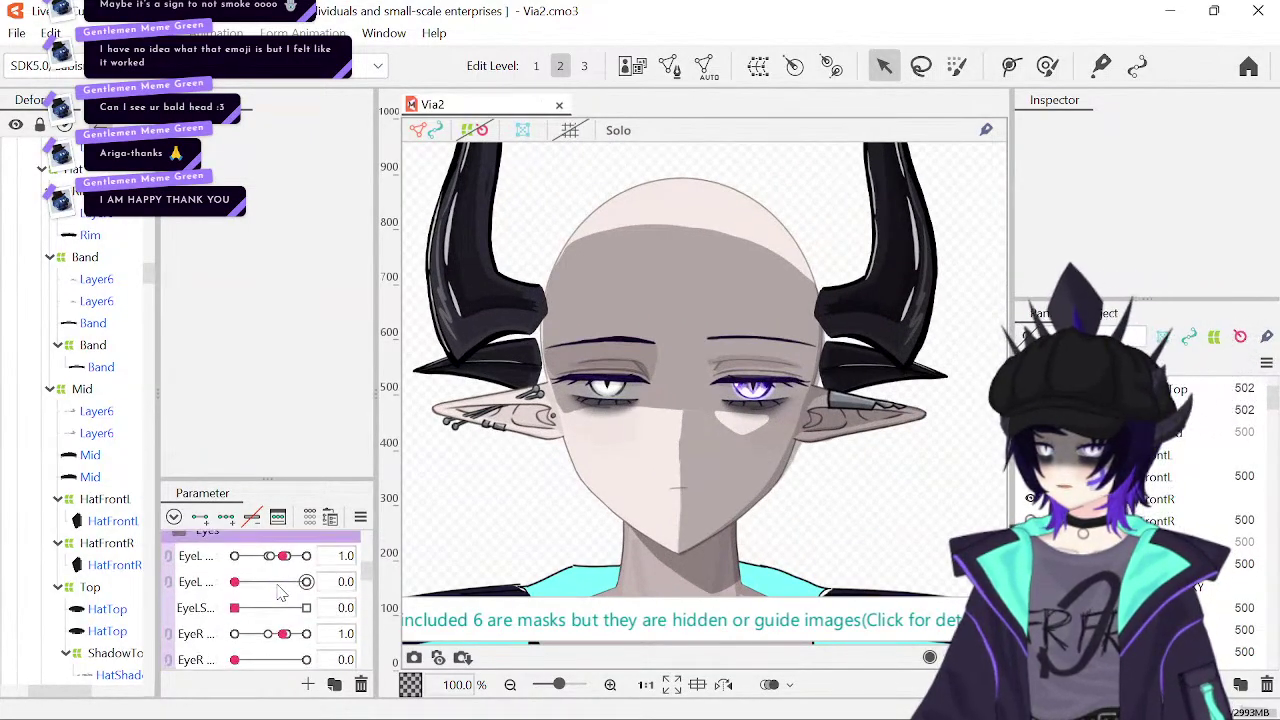
pyautogui.click(610, 684)
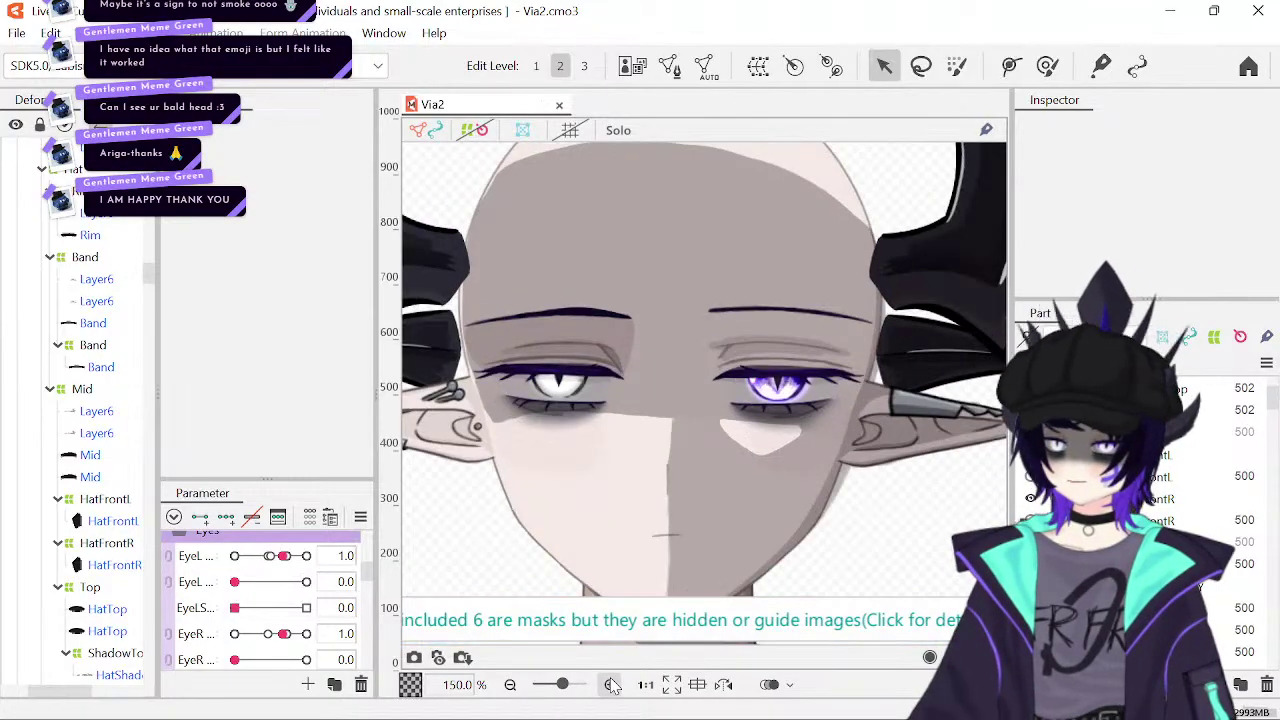
pyautogui.click(610, 684)
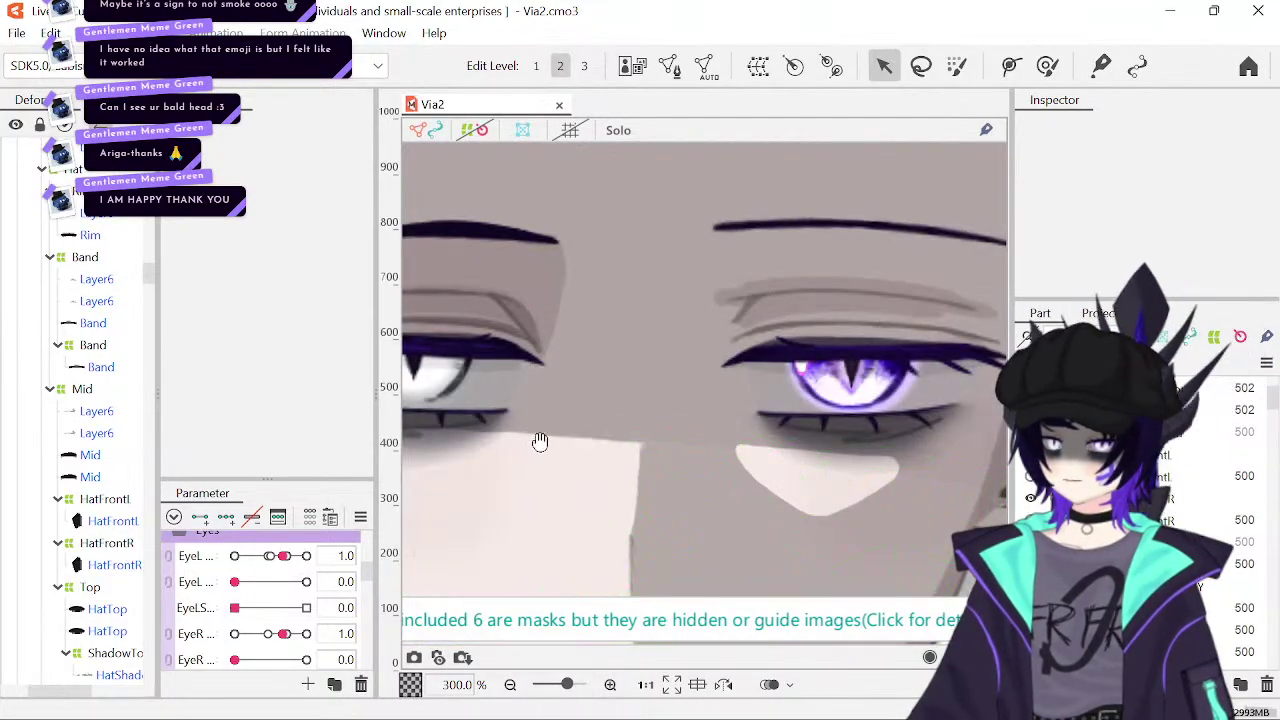
pyautogui.moveTo(540, 441); pyautogui.dragTo(760, 451)
pyautogui.click(760, 451)
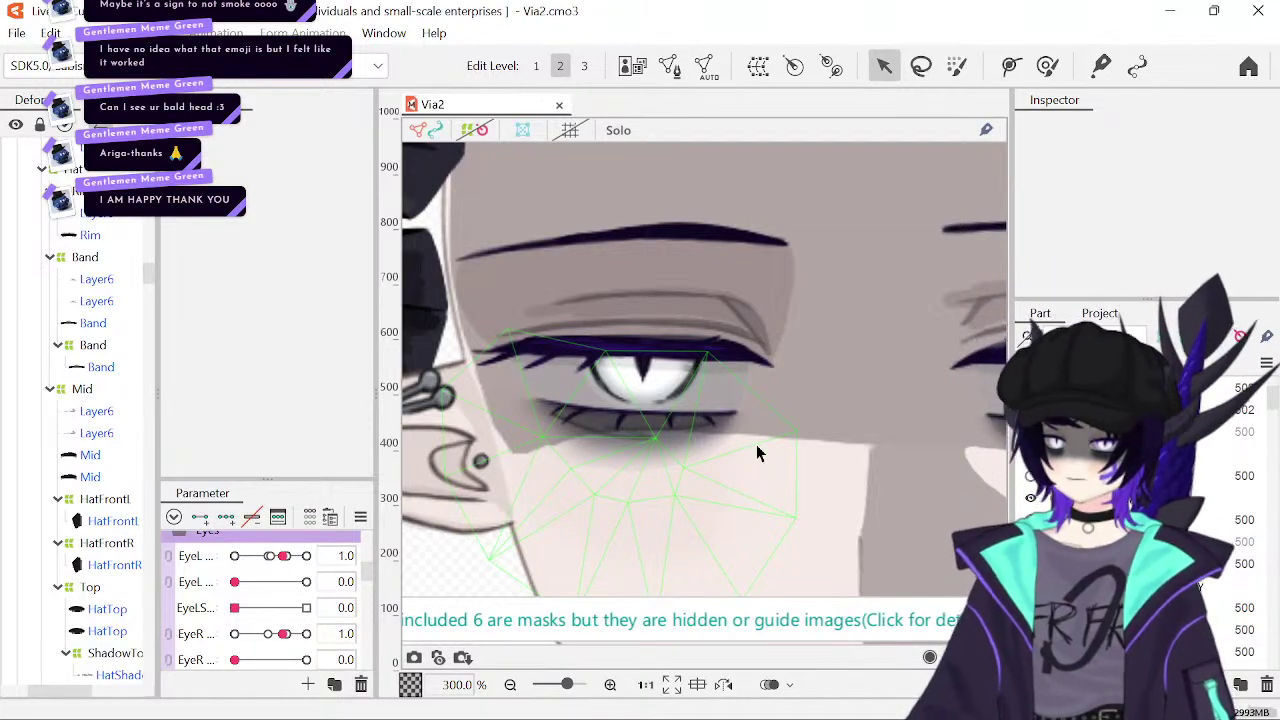
pyautogui.moveTo(284, 556); pyautogui.dragTo(257, 566)
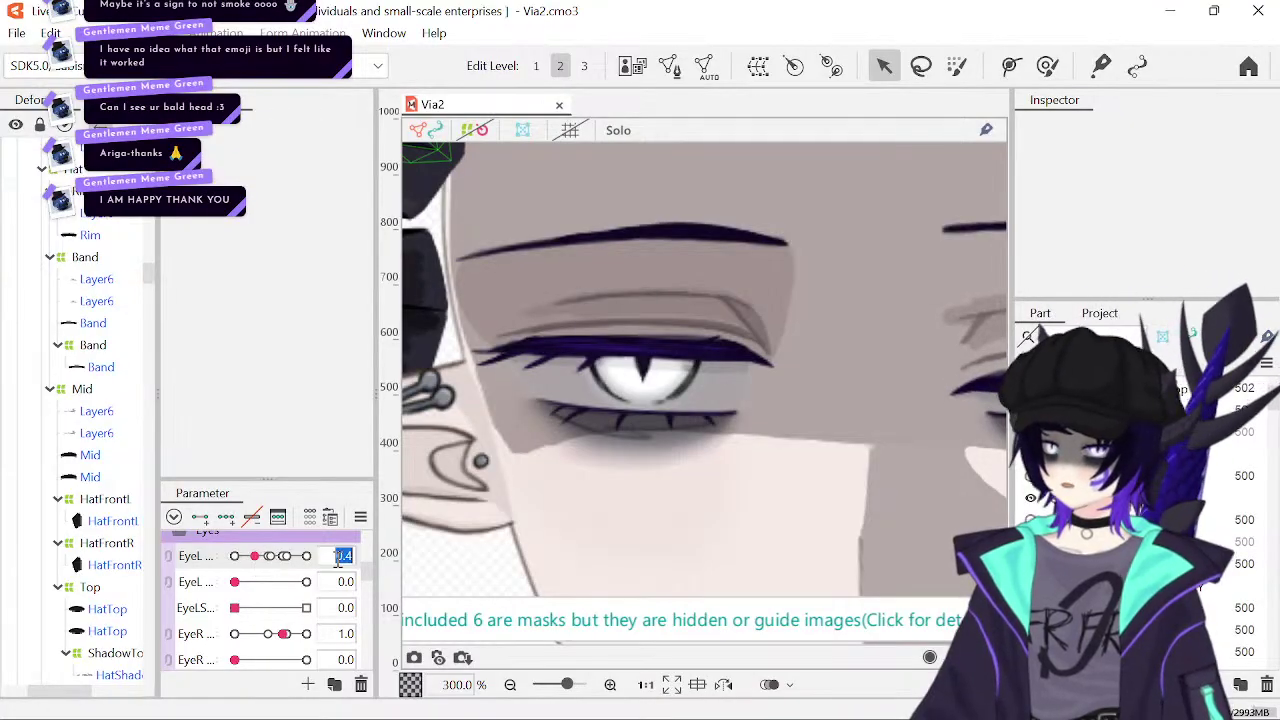
pyautogui.press('Return')
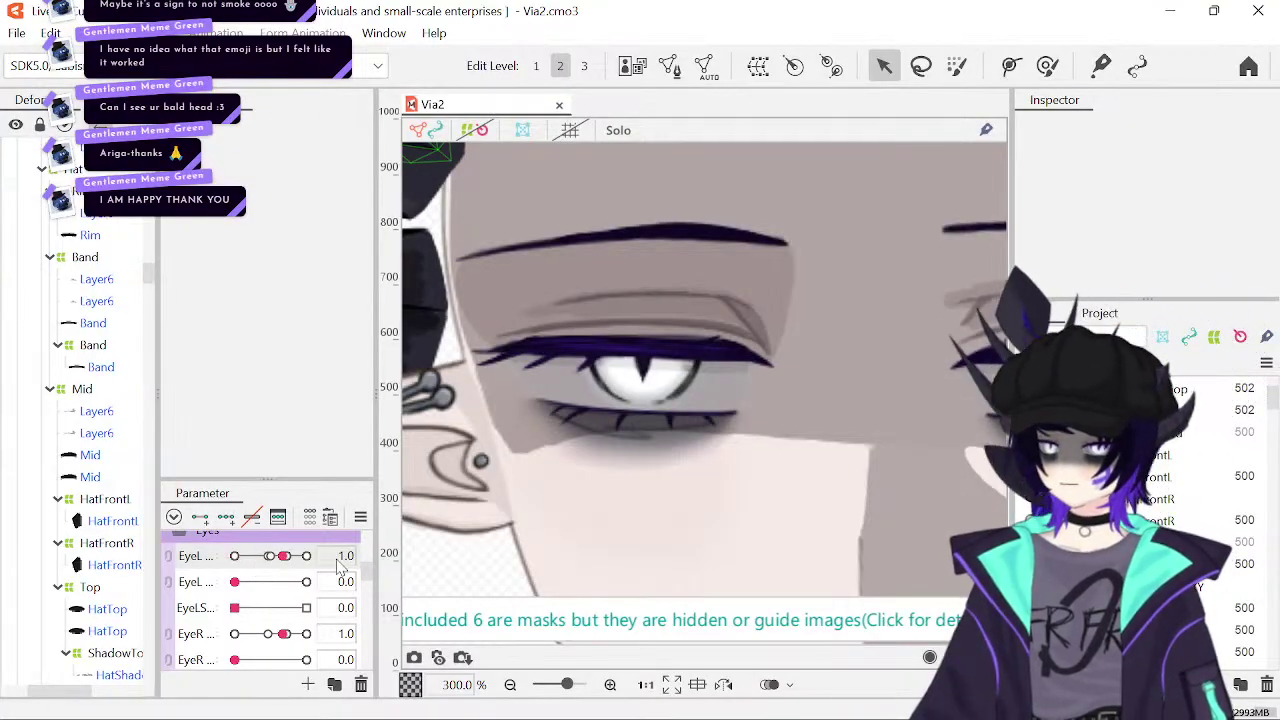
pyautogui.scroll(-1, 280, 610)
pyautogui.moveTo(284, 599); pyautogui.dragTo(212, 618)
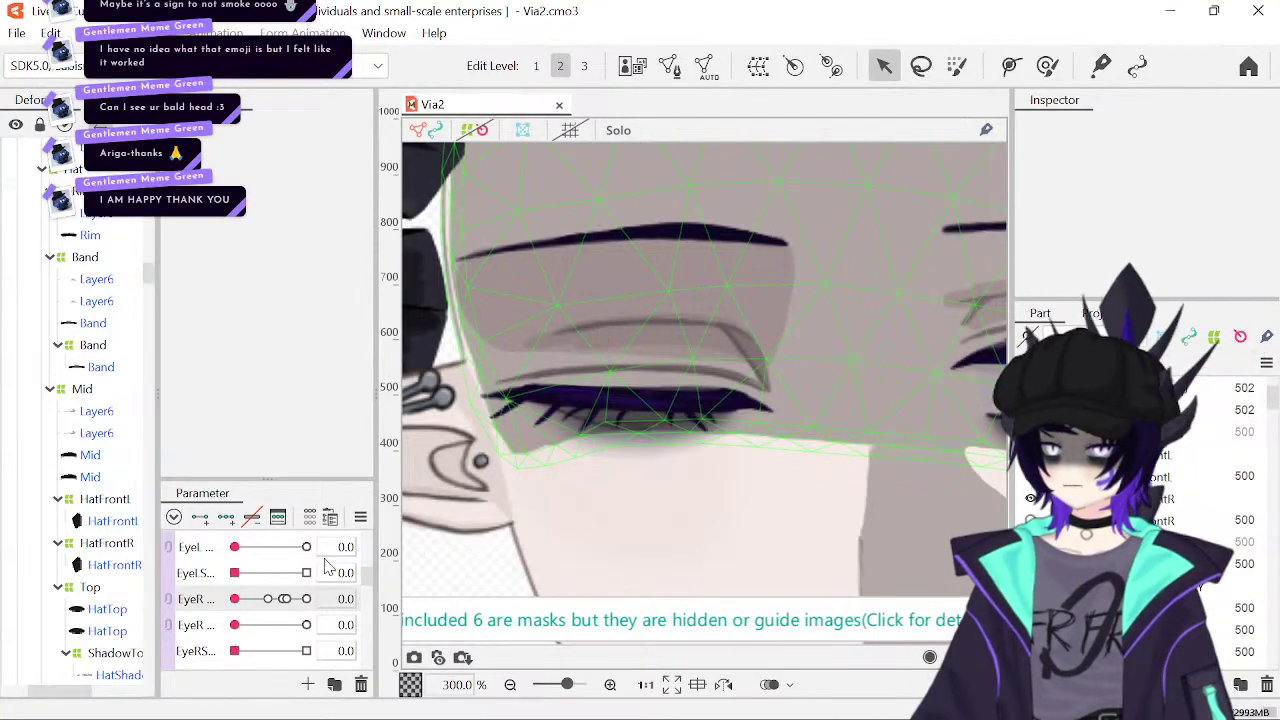
# - Select the Lid Blink 2 warp deformer of the closed eye and show the deformers on the canvas
pyautogui.scroll(-10, 97, 508)
pyautogui.click(97, 499)
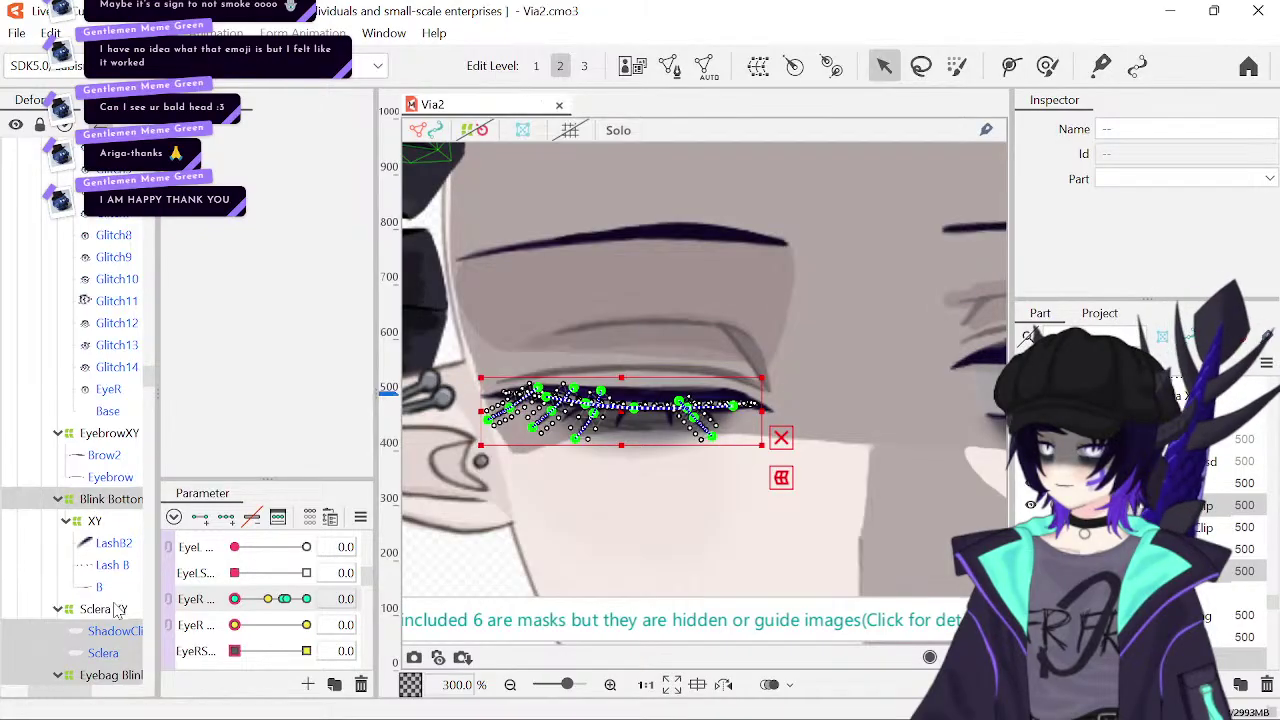
pyautogui.scroll(-3, 115, 620)
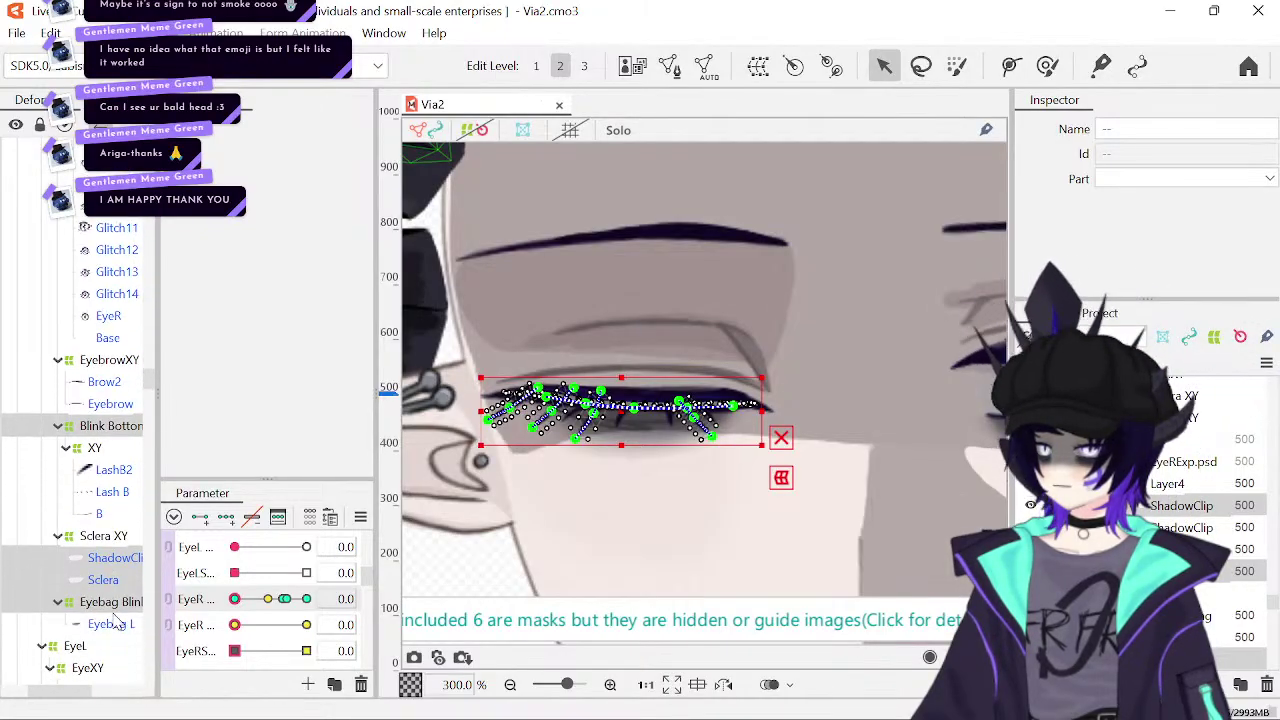
pyautogui.click(112, 604)
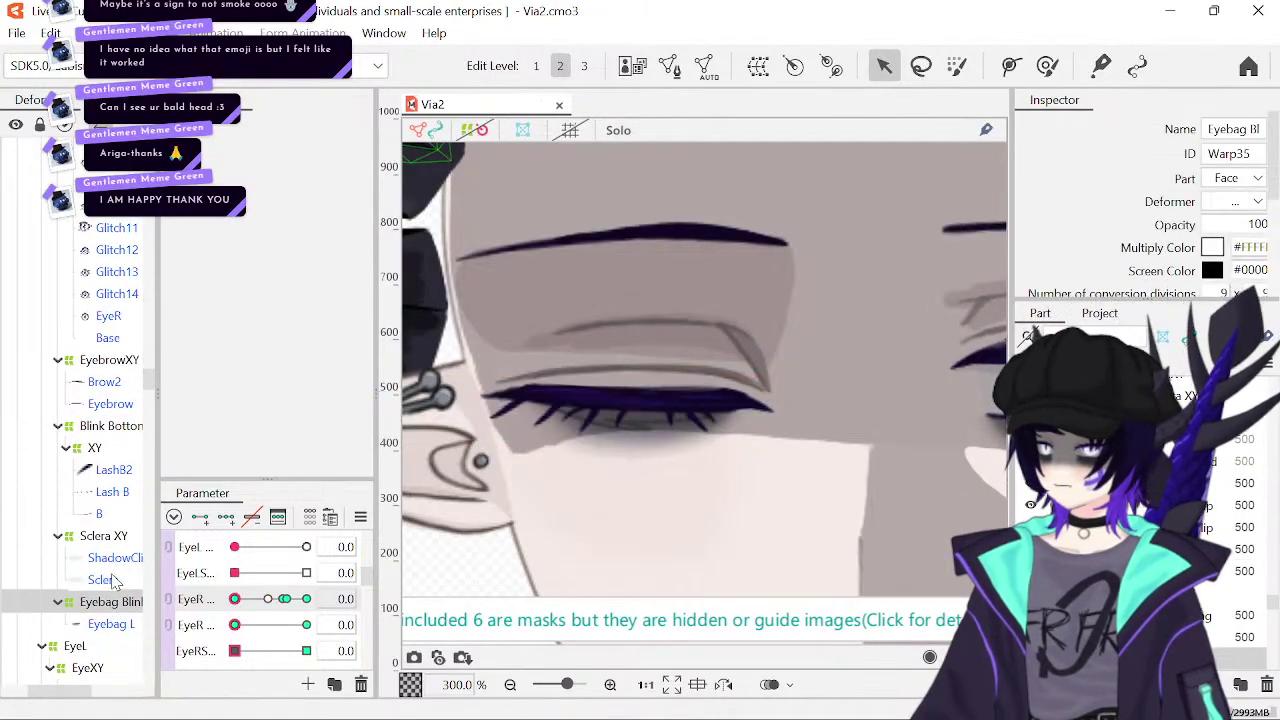
pyautogui.scroll(20, 112, 424)
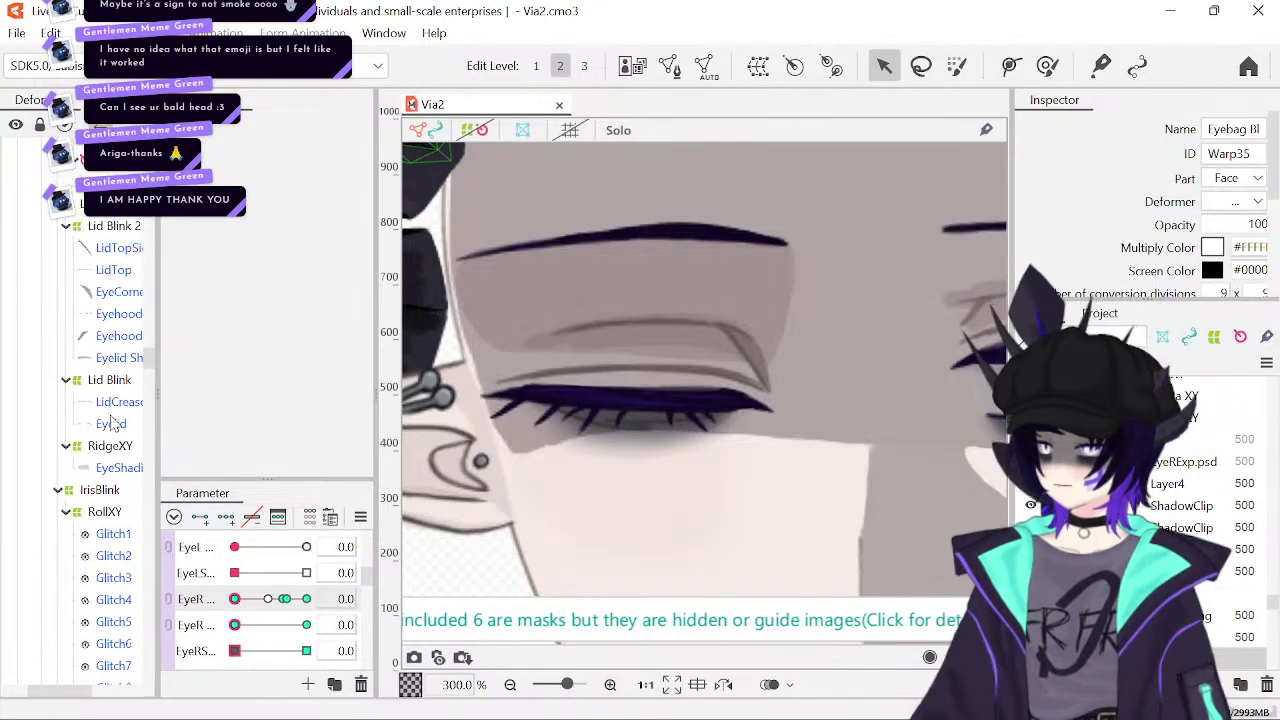
pyautogui.click(97, 282)
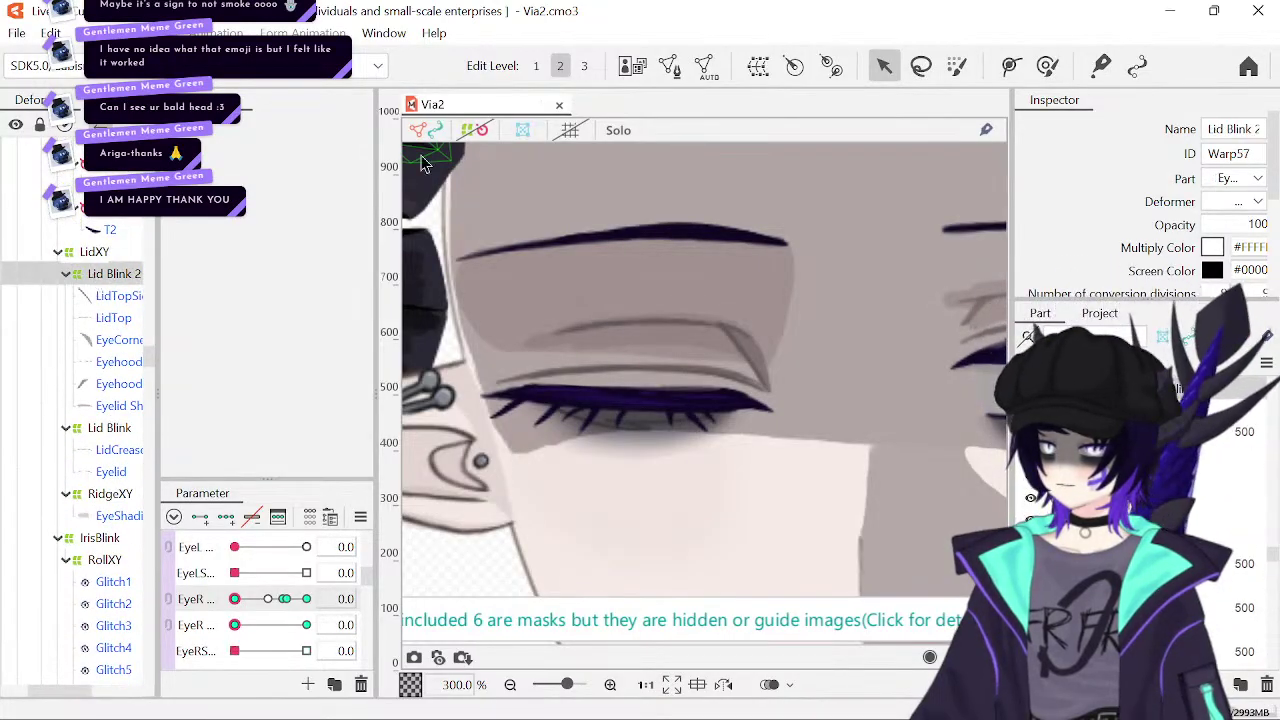
pyautogui.click(480, 131)
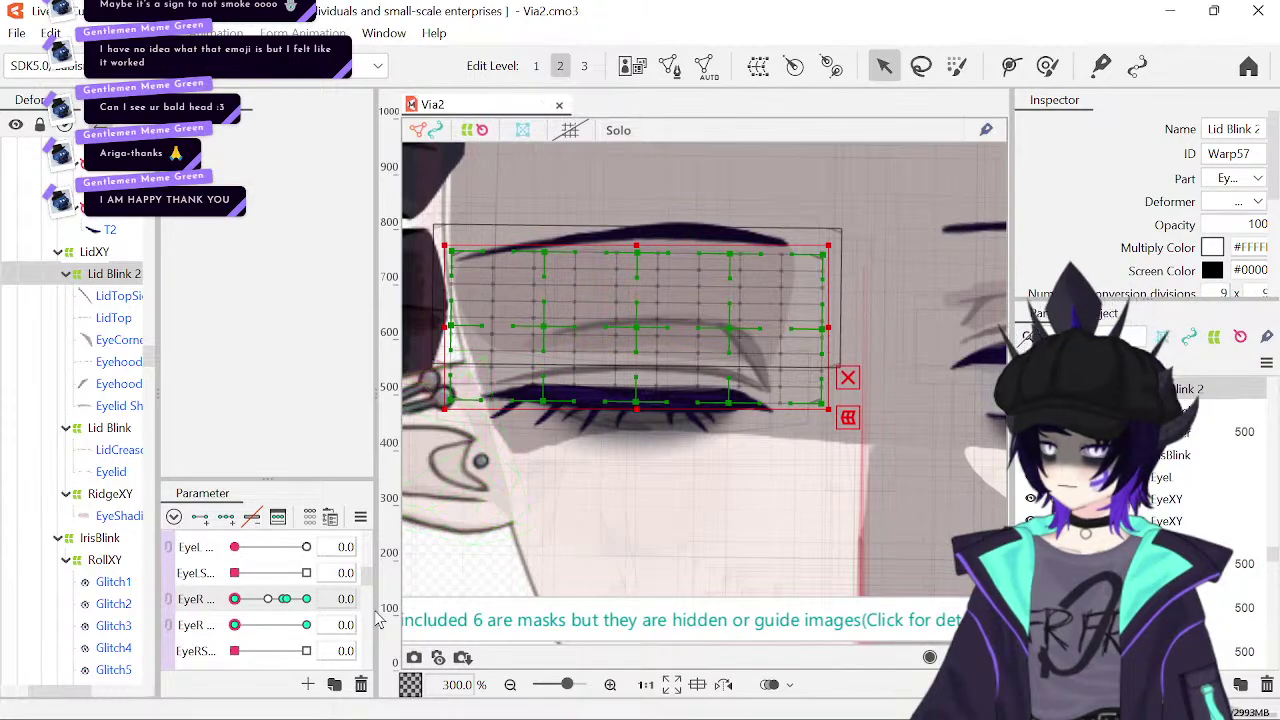
# - Preview the closed lid with the second EyeR parameter at 1.0 and return it to 0.0
pyautogui.click(282, 600)
pyautogui.moveTo(283, 600); pyautogui.dragTo(377, 620)
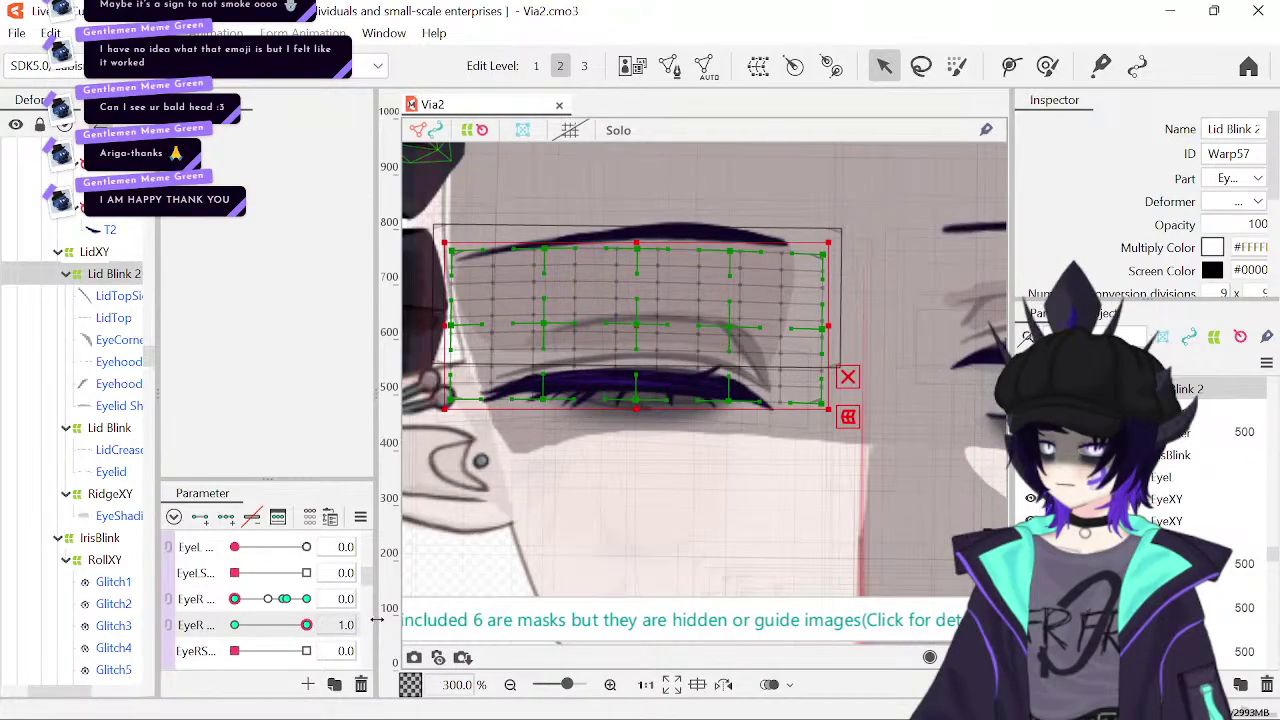
pyautogui.moveTo(275, 648); pyautogui.dragTo(172, 670)
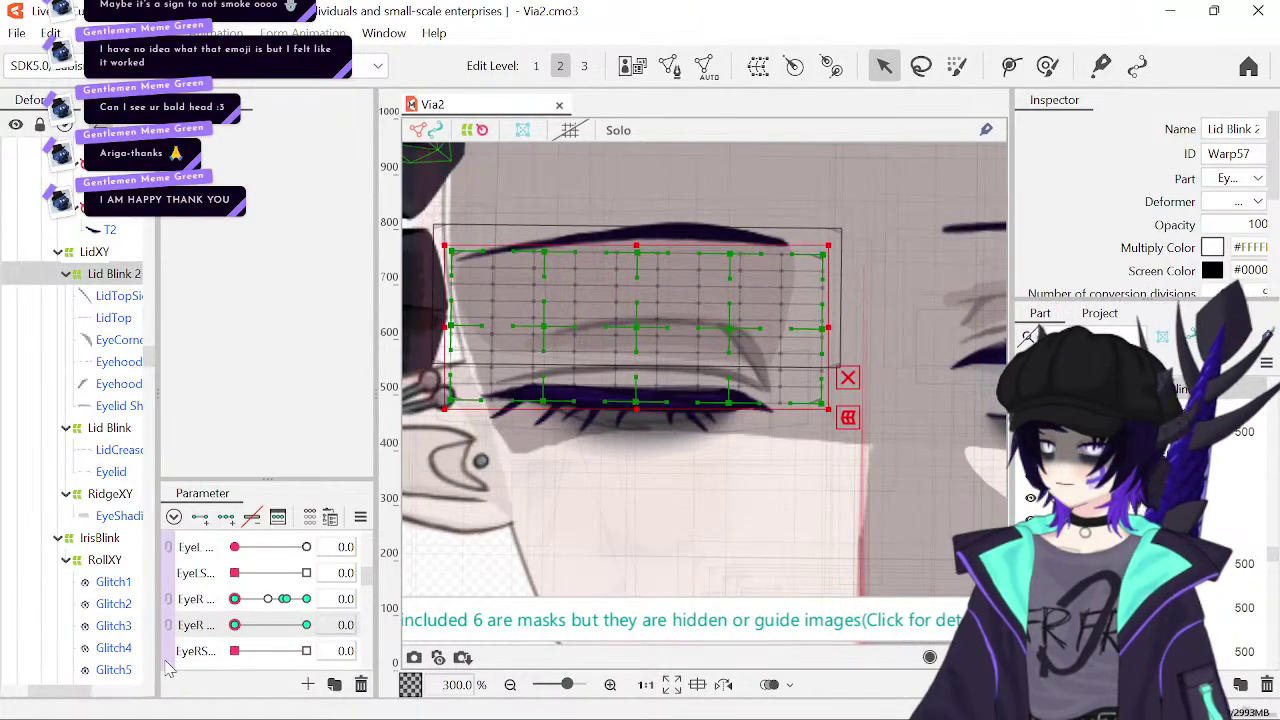
# - Key Lid Blink 2 on the test blend shape parameter and set test to 1.0
pyautogui.click(610, 684)
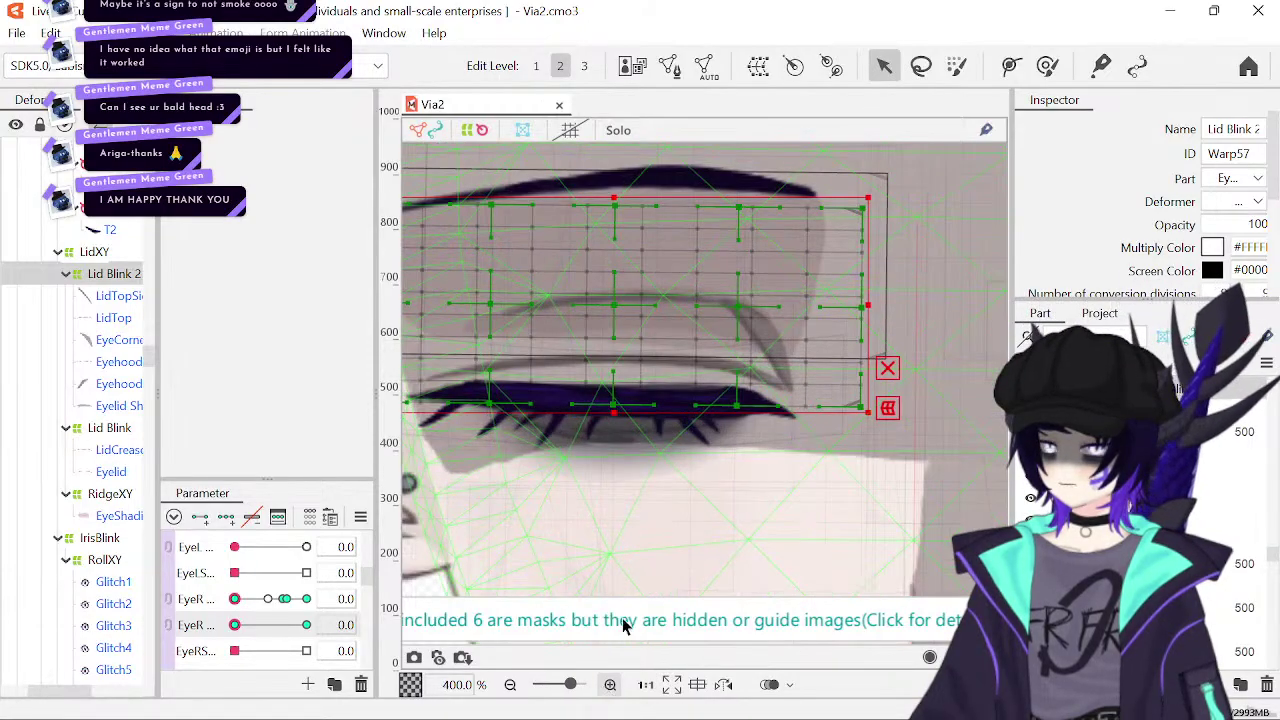
pyautogui.moveTo(665, 501); pyautogui.dragTo(676, 526)
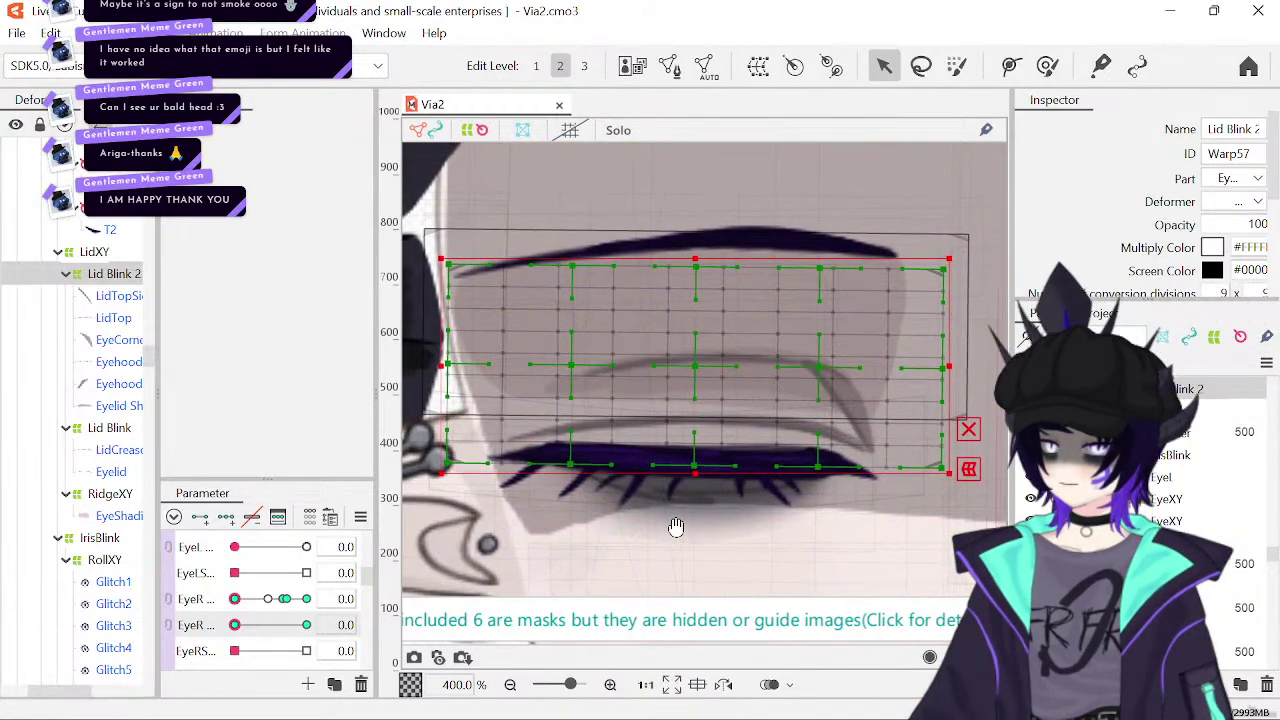
pyautogui.click(700, 368)
pyautogui.scroll(-3, 188, 598)
pyautogui.scroll(10, 188, 598)
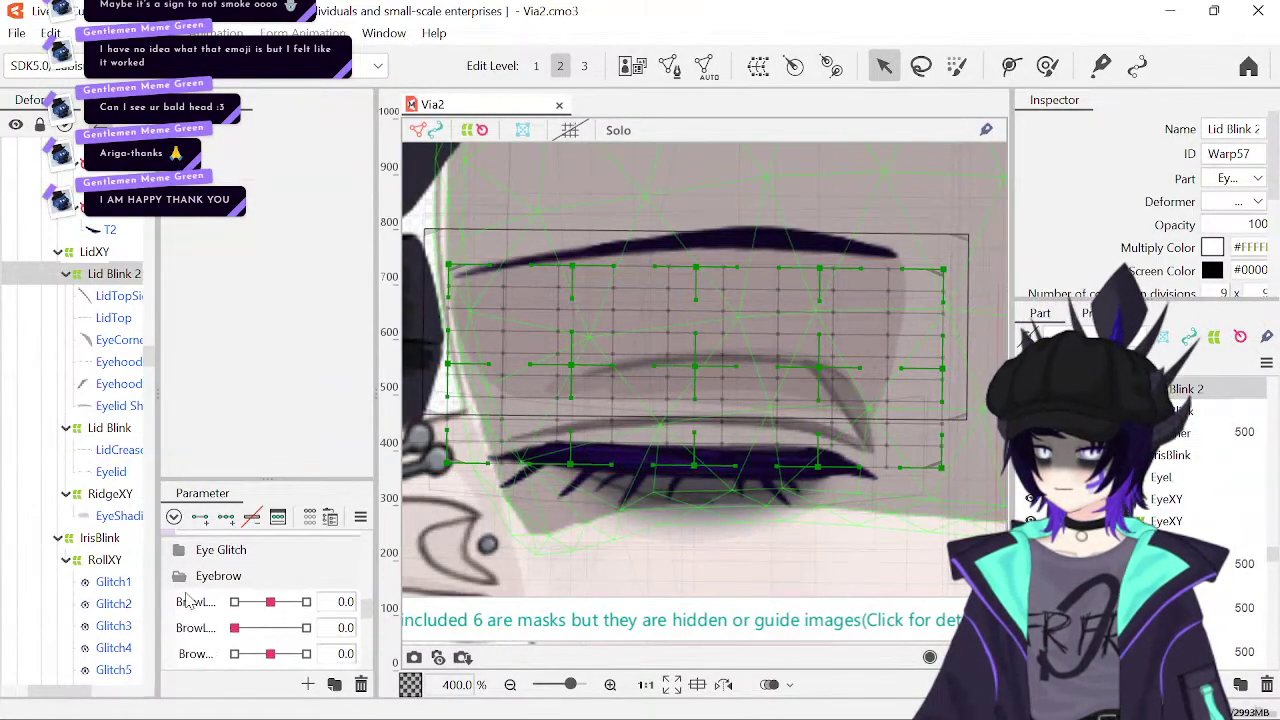
pyautogui.scroll(-2, 188, 598)
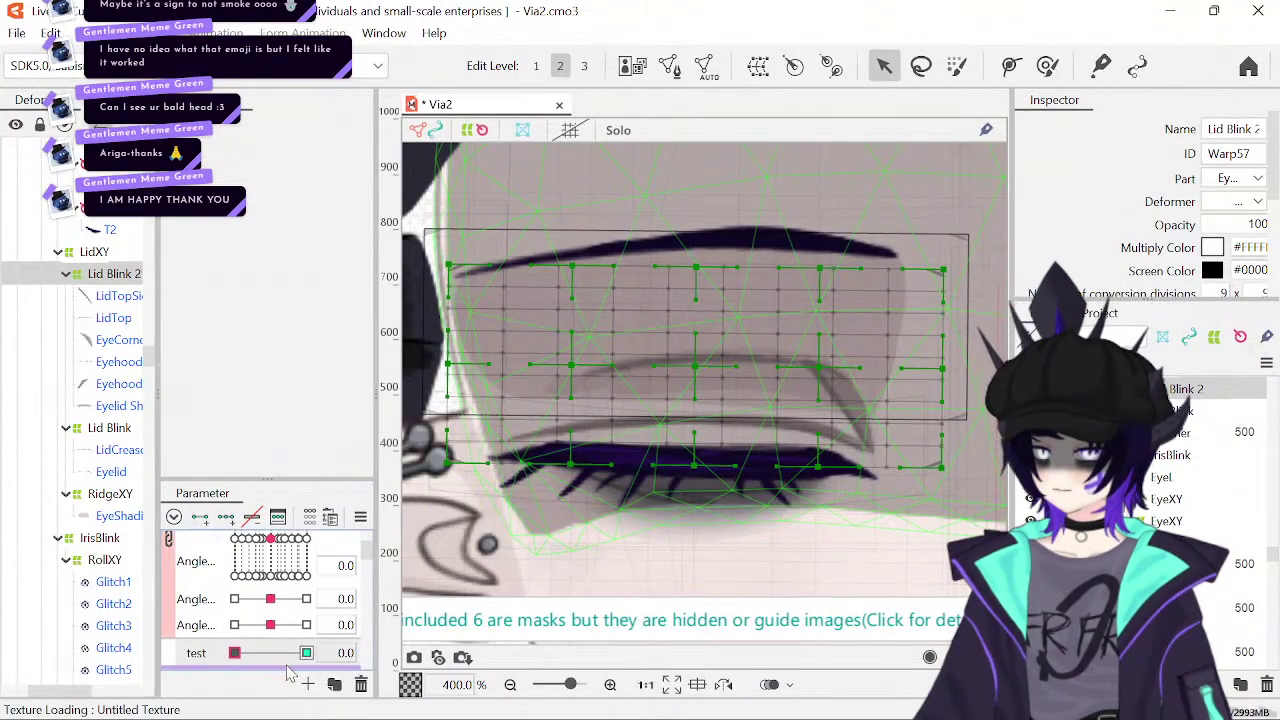
pyautogui.moveTo(234, 652); pyautogui.dragTo(300, 655)
pyautogui.scroll(-1, 270, 662)
pyautogui.scroll(-2, 270, 662)
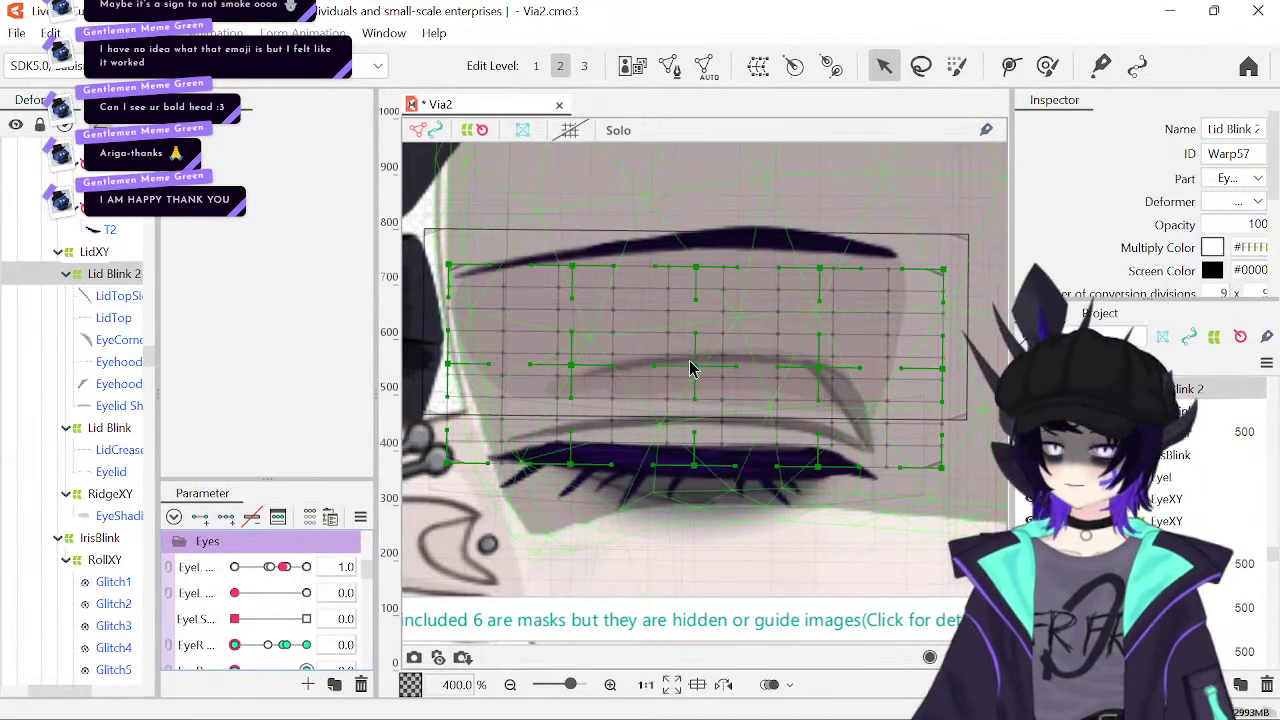
# - Raise the middle row of Lid Blink 2 control points slightly so the eyelid crease arches higher above the closed lashes
pyautogui.moveTo(708, 369); pyautogui.dragTo(706, 349)
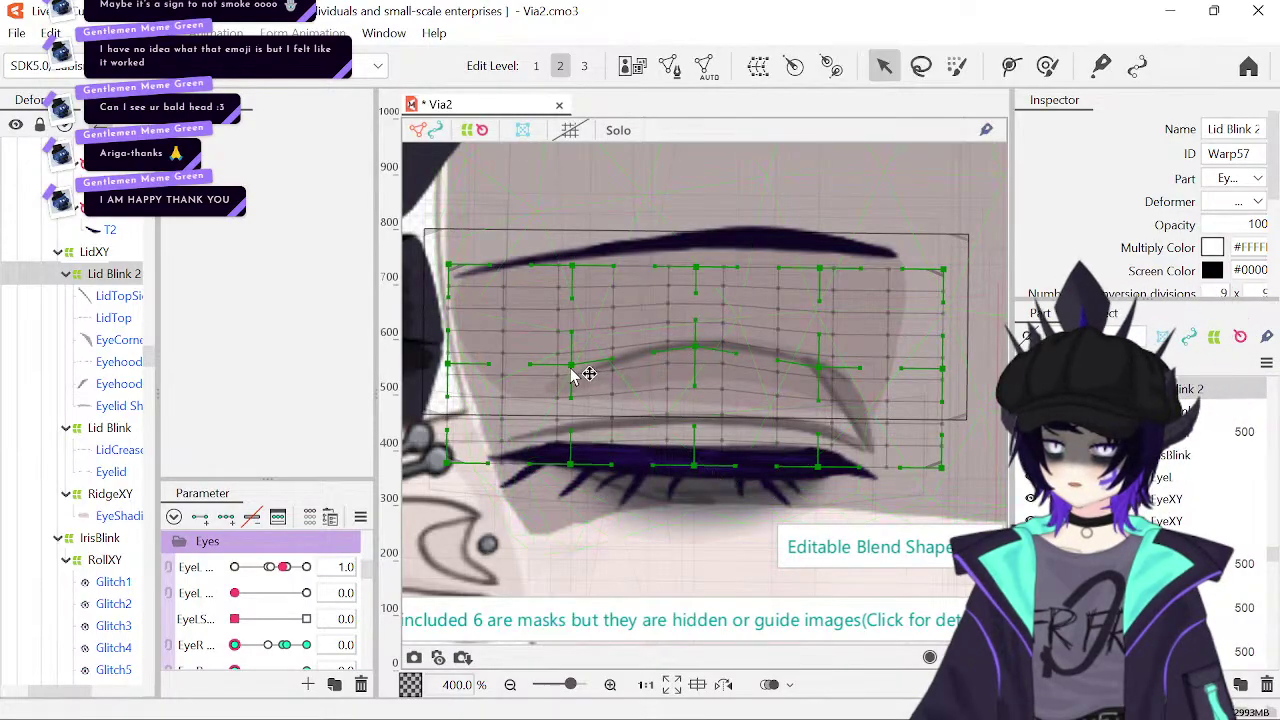
pyautogui.moveTo(578, 366); pyautogui.dragTo(573, 353)
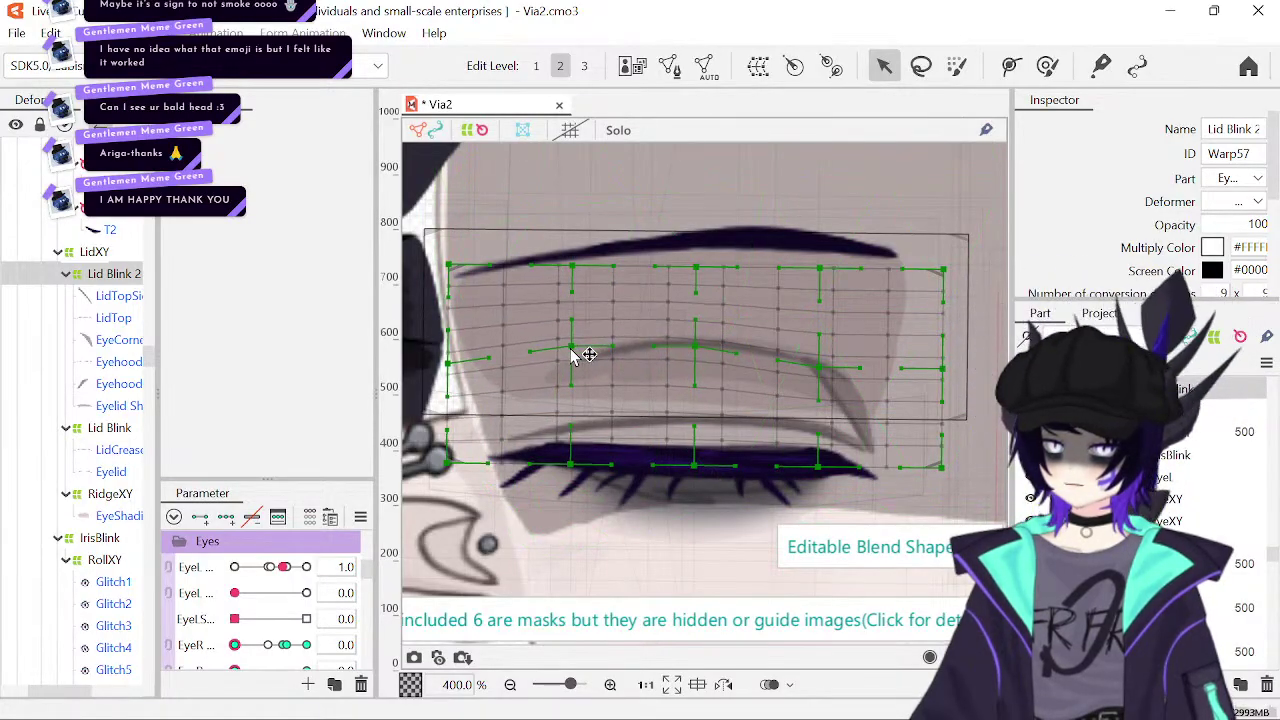
pyautogui.moveTo(822, 371); pyautogui.dragTo(820, 362)
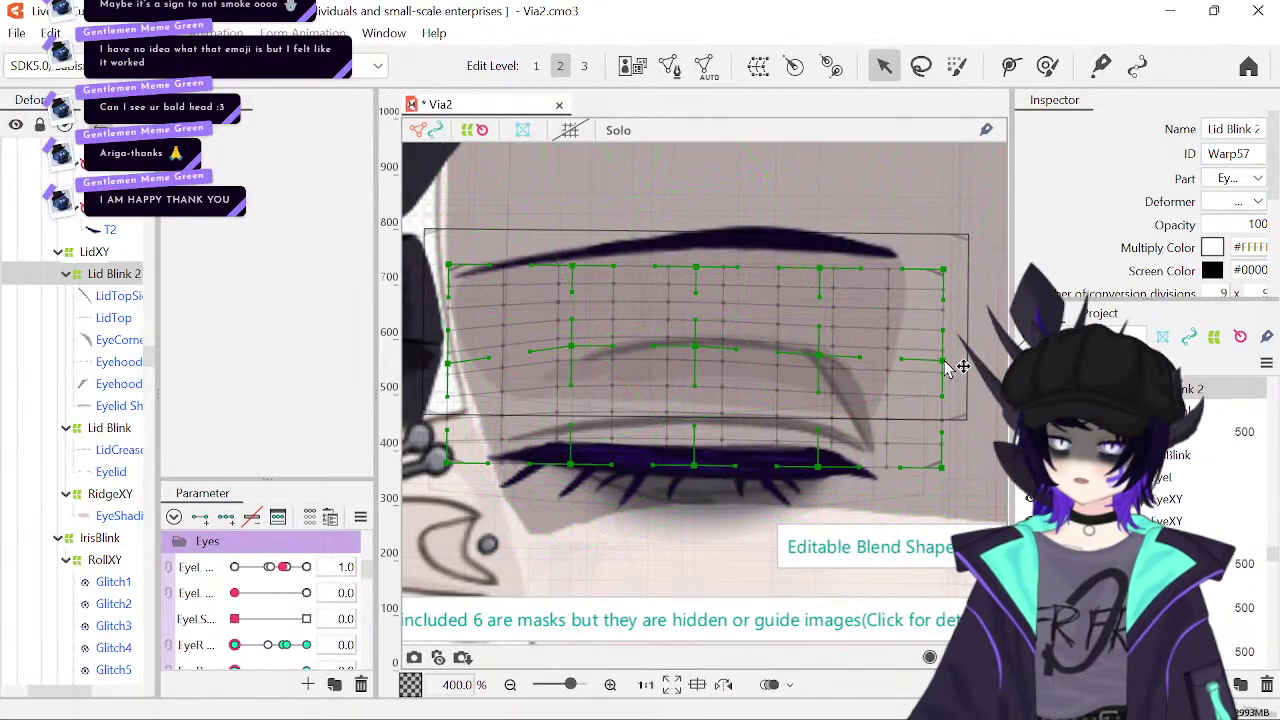
pyautogui.moveTo(457, 372); pyautogui.dragTo(452, 357)
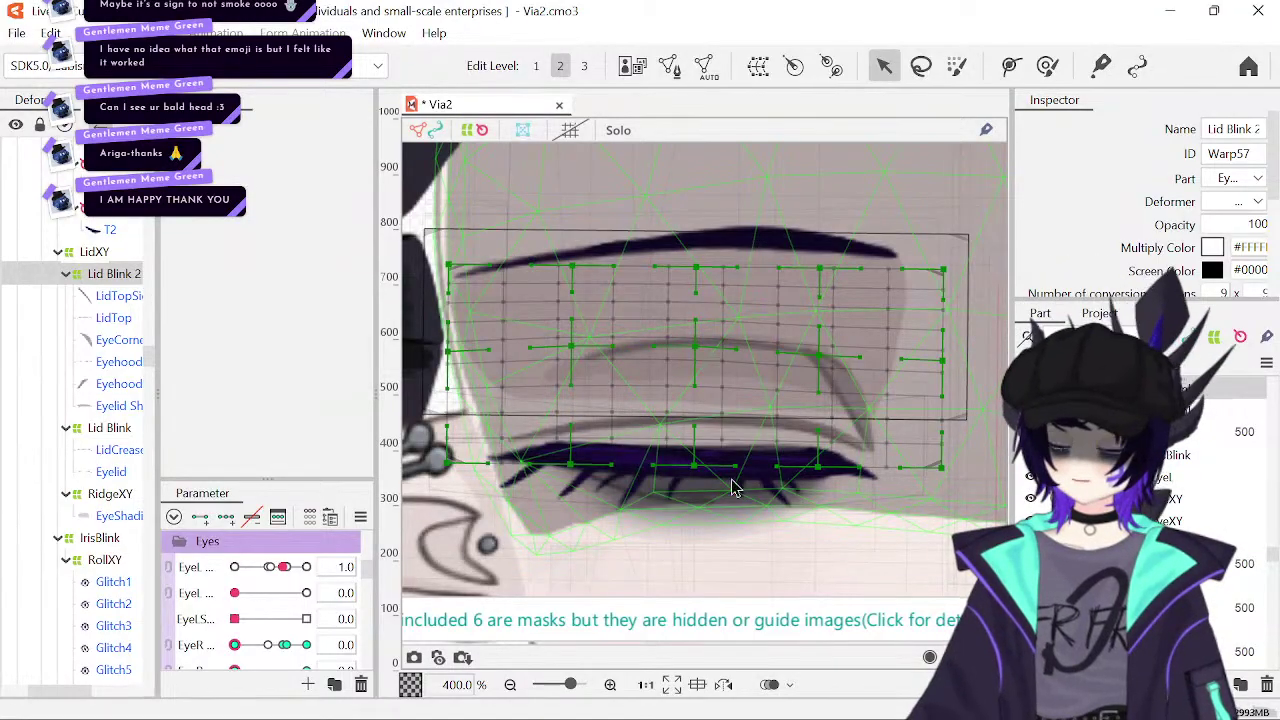
pyautogui.scroll(2, 305, 632)
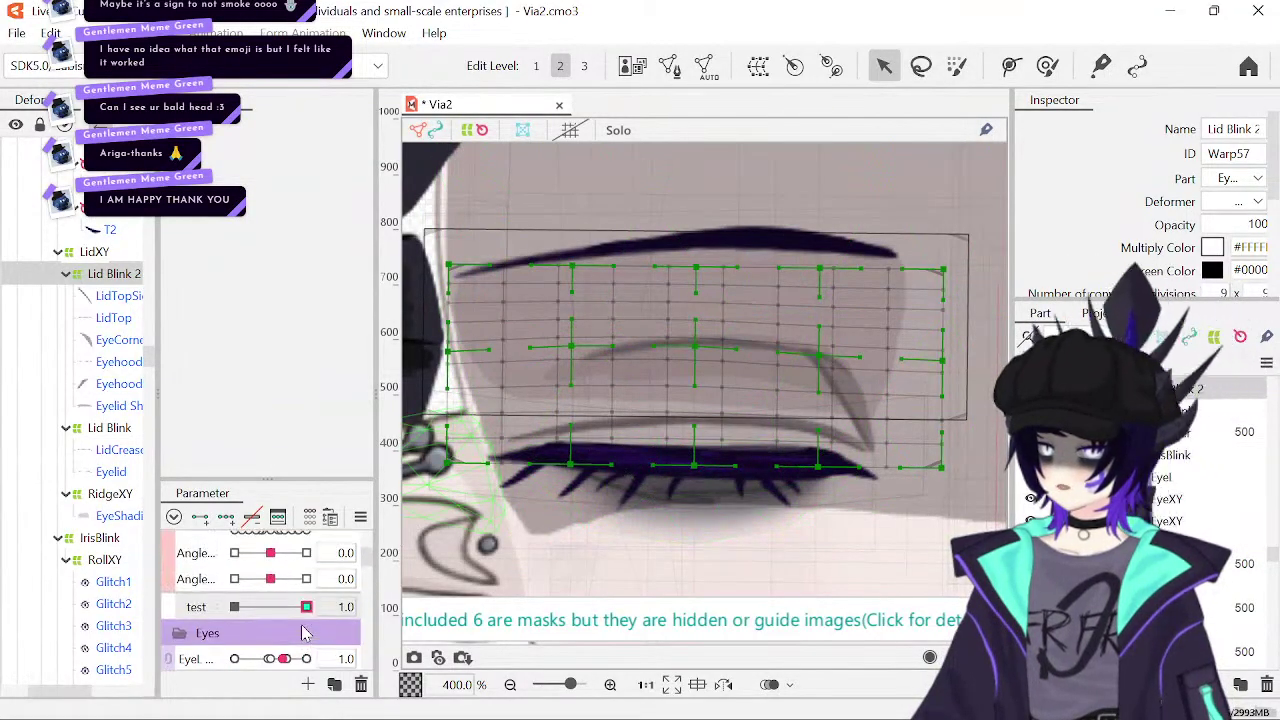
# - Show the canvas grid with test at 1.0 and nudge the outermost middle-row control point of Lid Blink 2 slightly upward
pyautogui.scroll(-4, 305, 632)
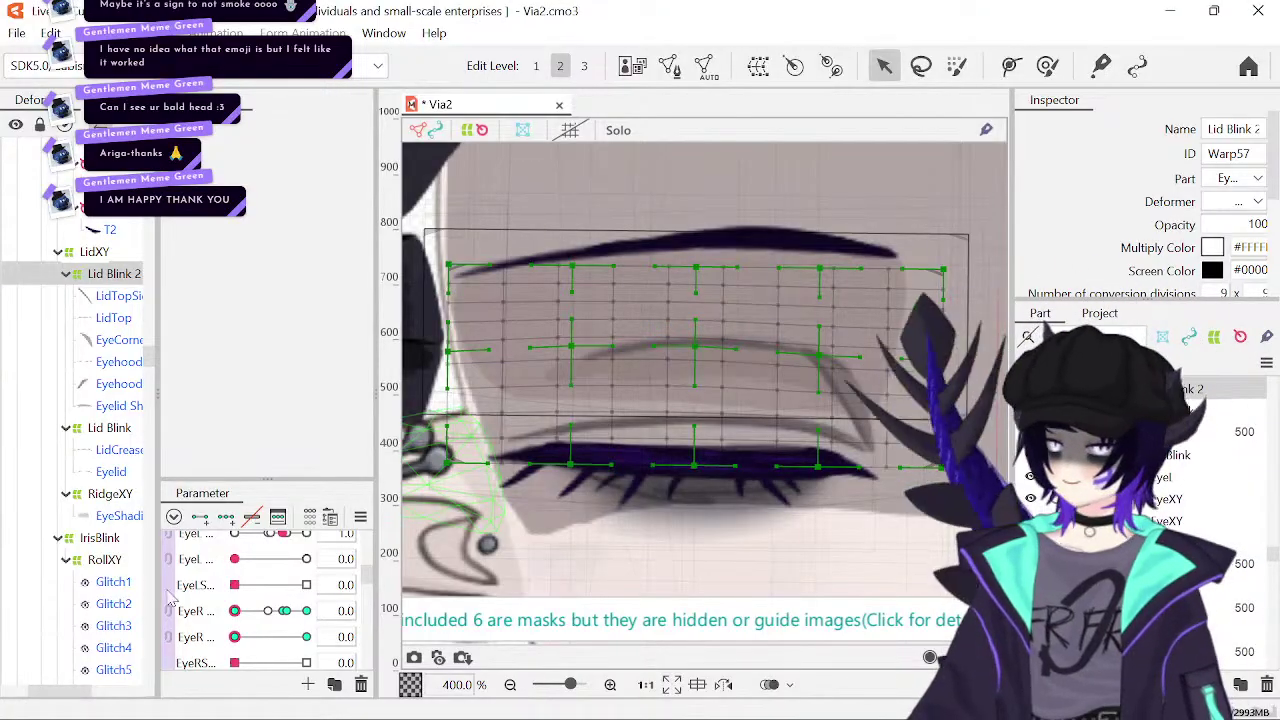
pyautogui.scroll(2, 290, 590)
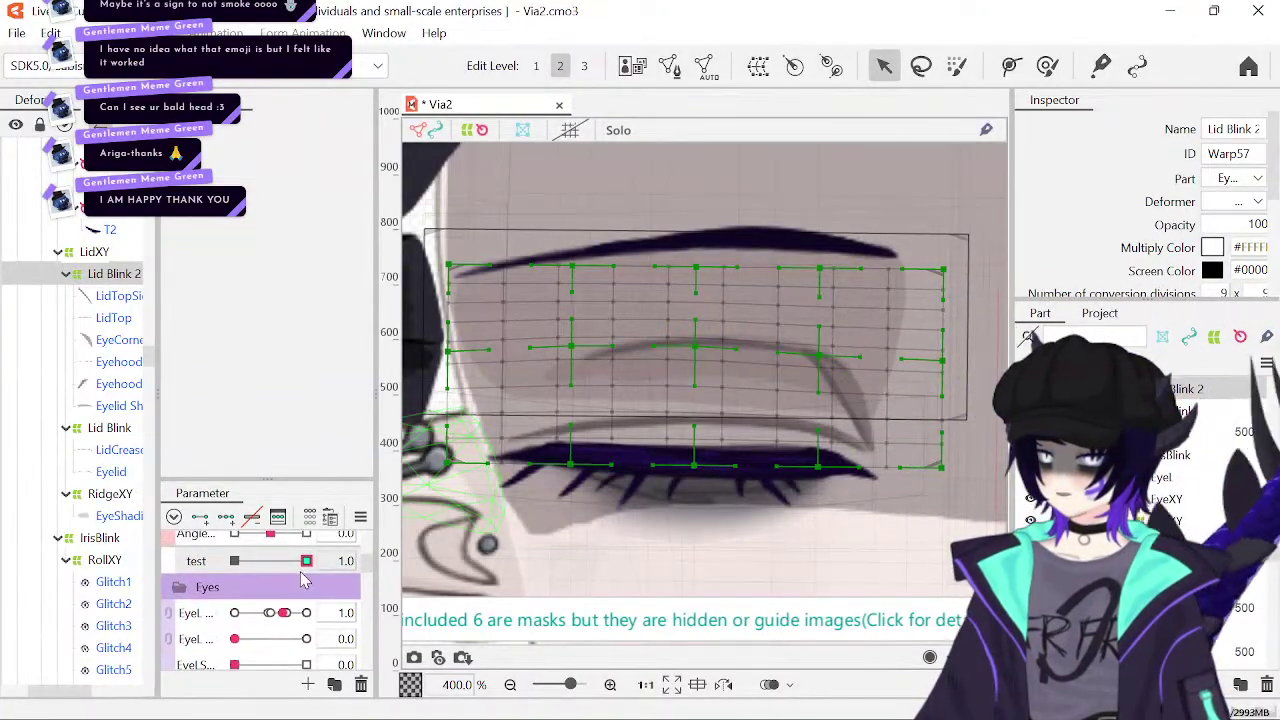
pyautogui.moveTo(304, 574); pyautogui.dragTo(377, 573)
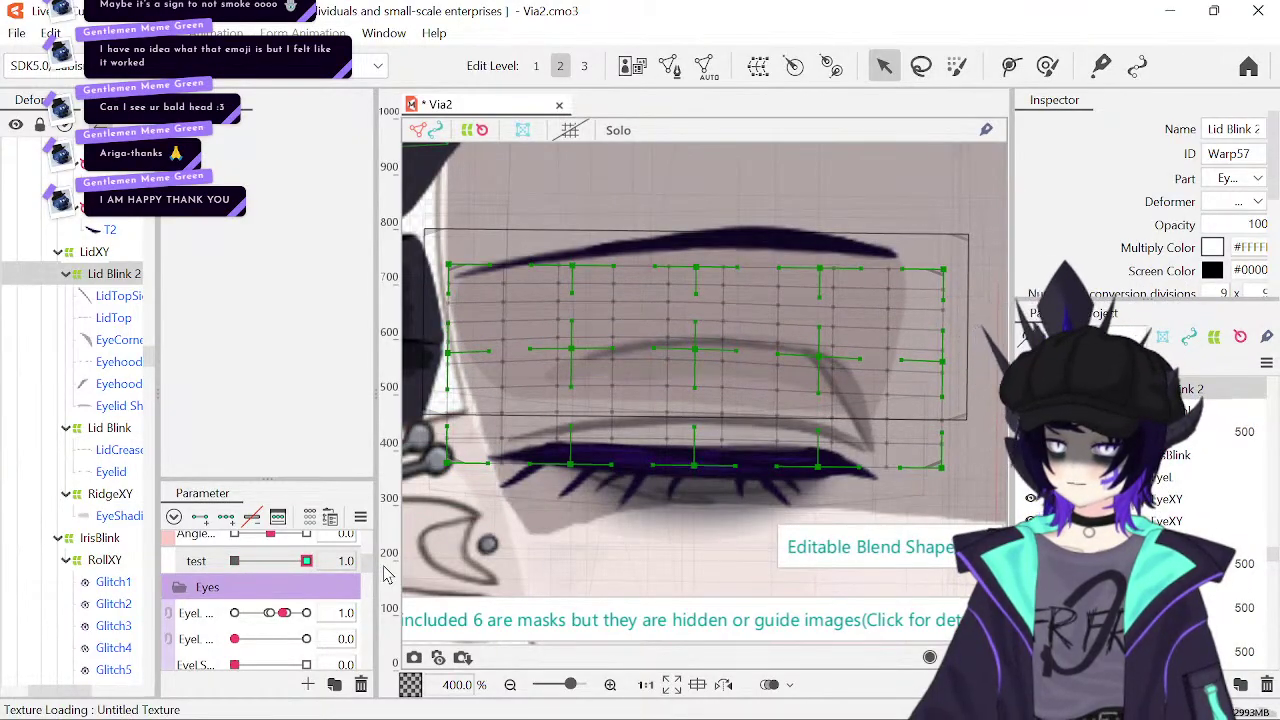
pyautogui.click(570, 130)
pyautogui.click(452, 359)
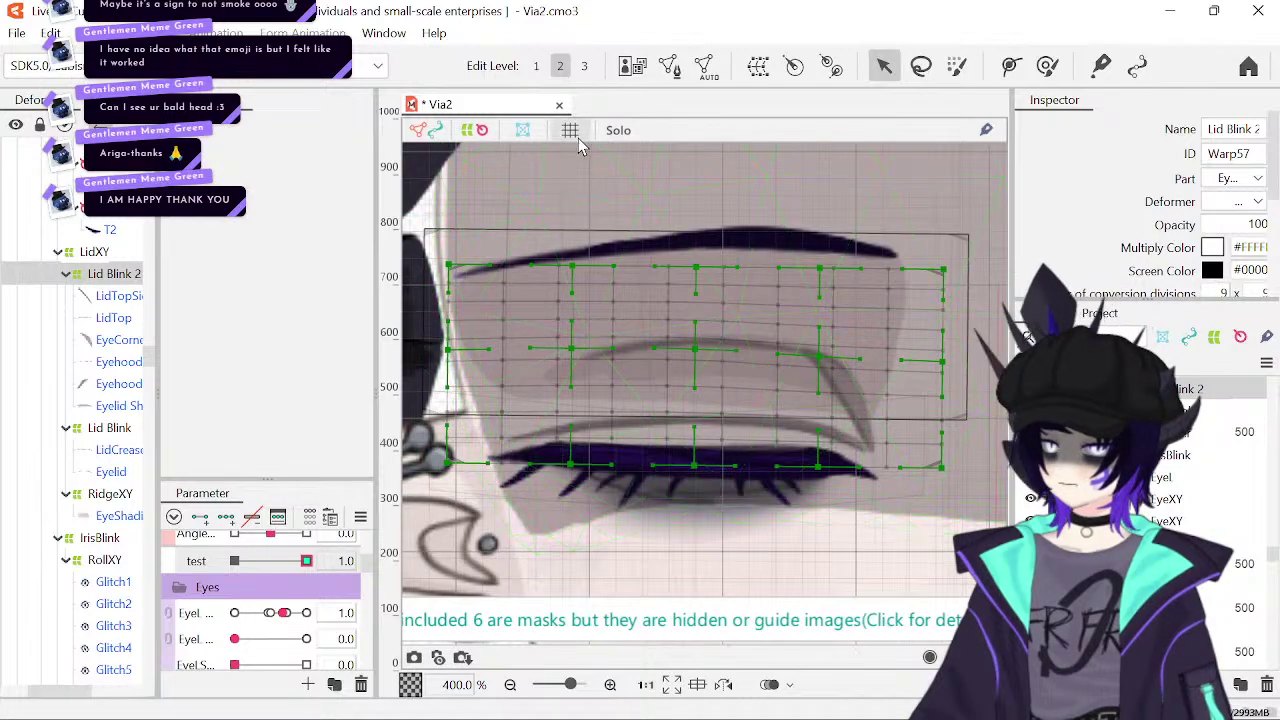
# - Preview the opened lid with the first EyeR parameter at 1.0 and return it to 0.0
pyautogui.scroll(-3, 290, 590)
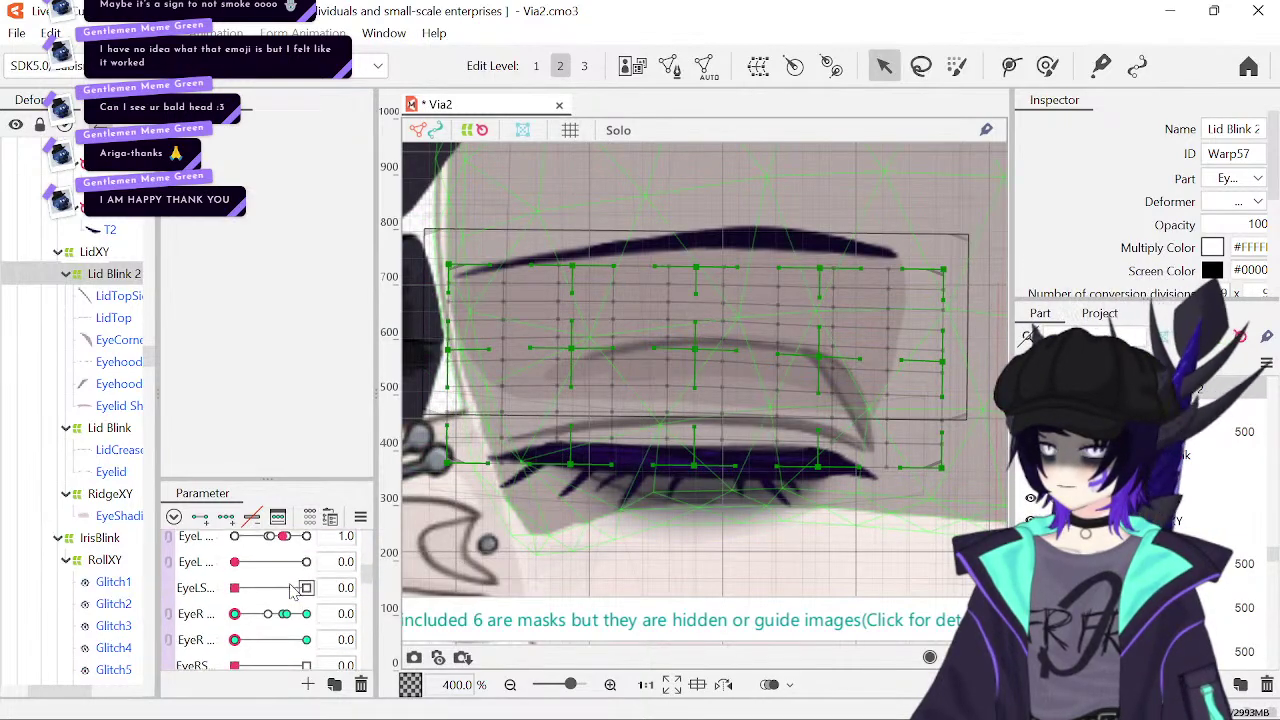
pyautogui.click(283, 612)
pyautogui.scroll(2, 288, 600)
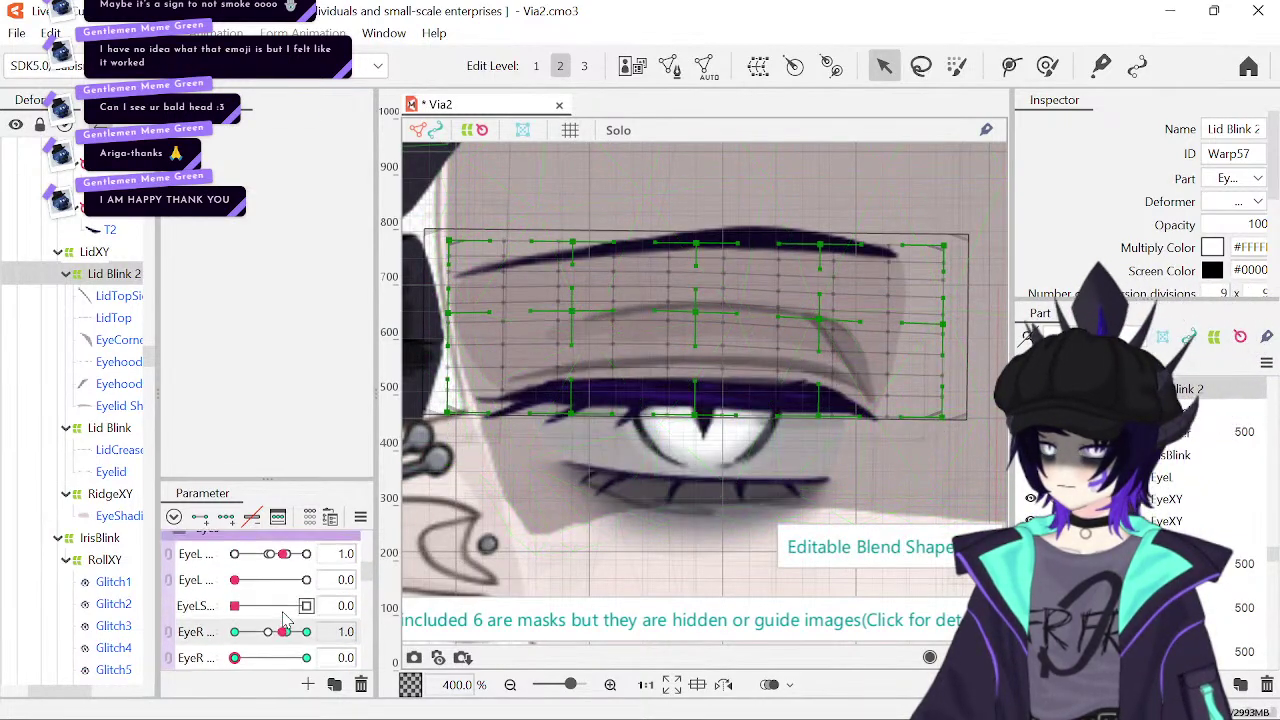
pyautogui.scroll(2, 305, 557)
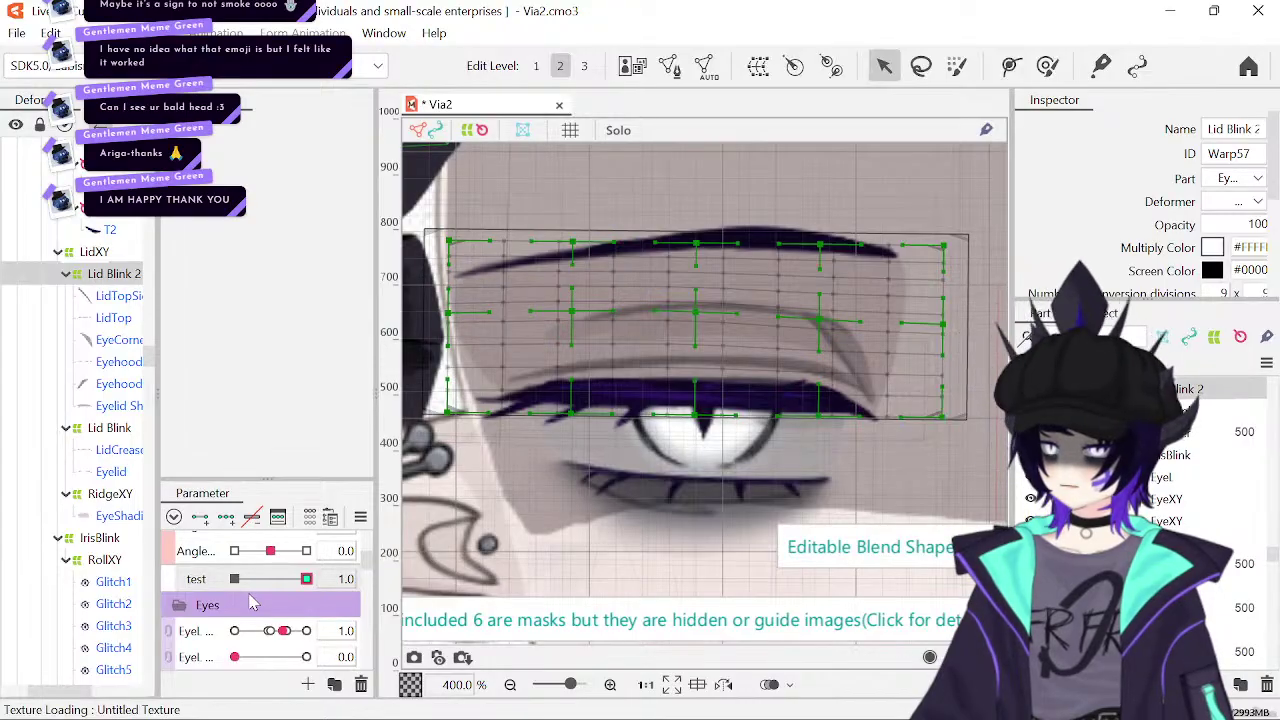
pyautogui.scroll(-4, 250, 600)
pyautogui.moveTo(276, 610); pyautogui.dragTo(234, 607)
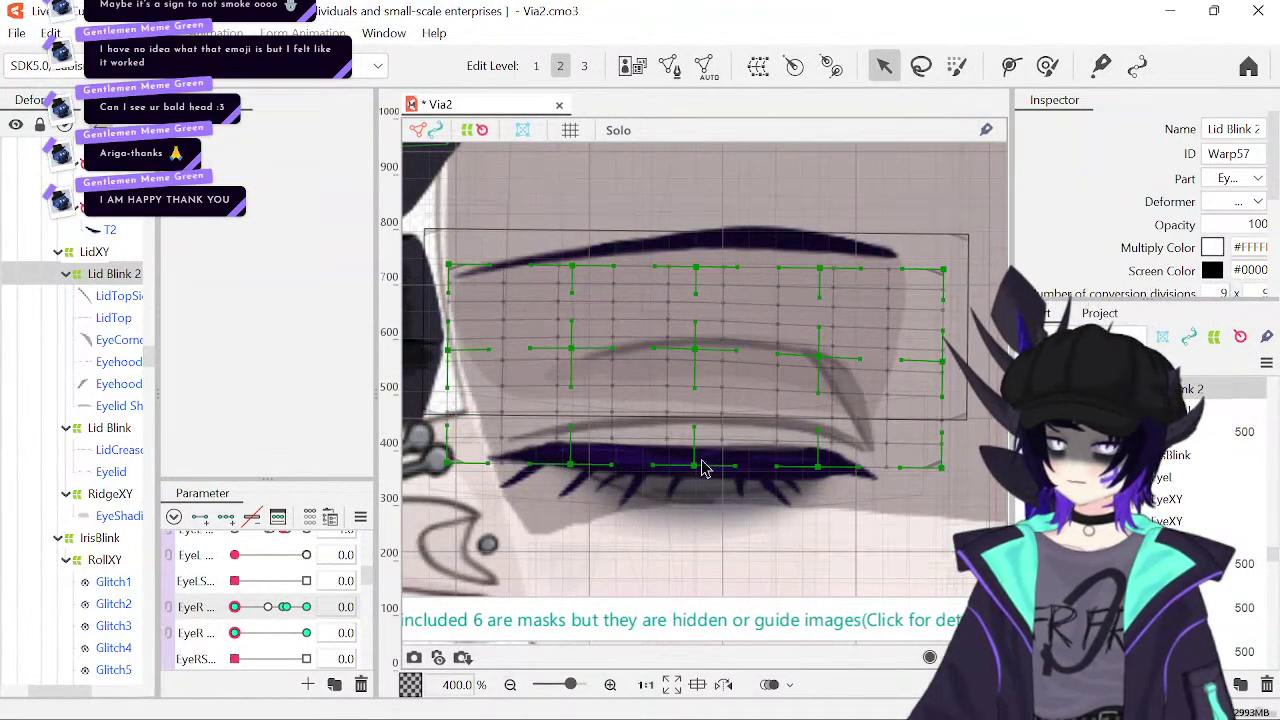
# - Nudge the central and inner middle-row control points of Lid Blink 2 slightly upward against the grid, then hide the grid
pyautogui.click(820, 357)
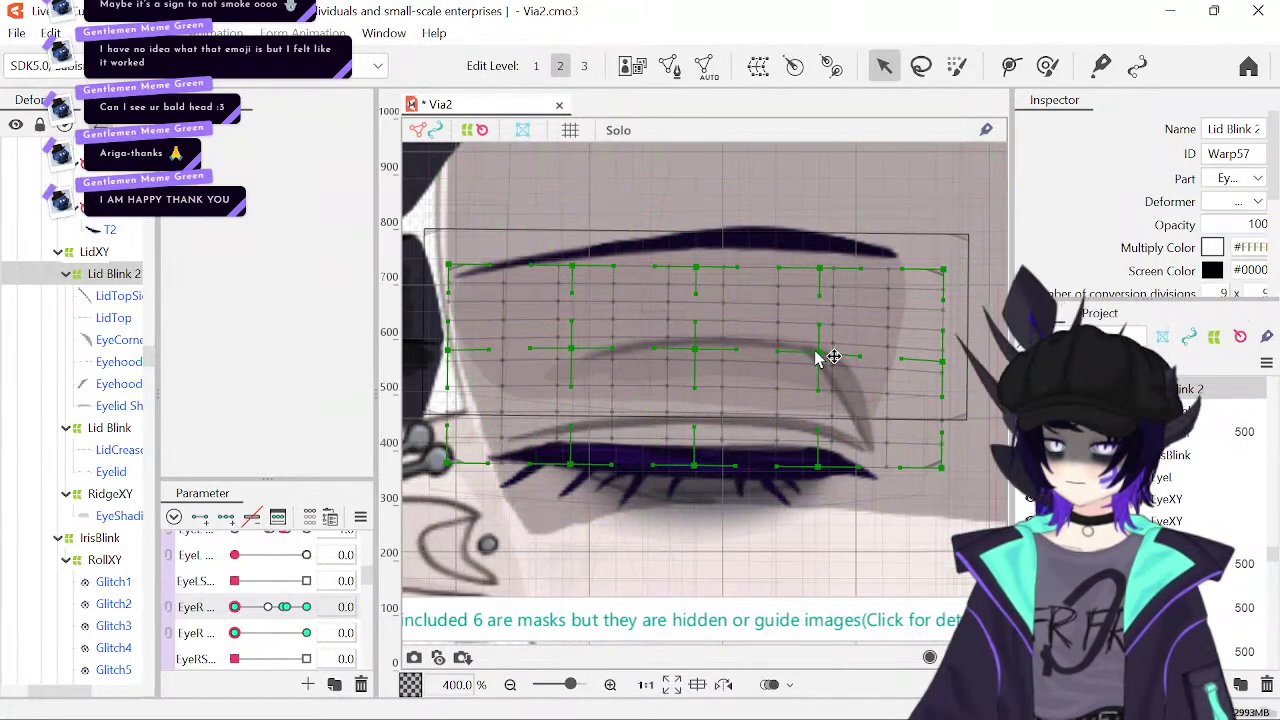
pyautogui.moveTo(820, 357); pyautogui.dragTo(820, 353)
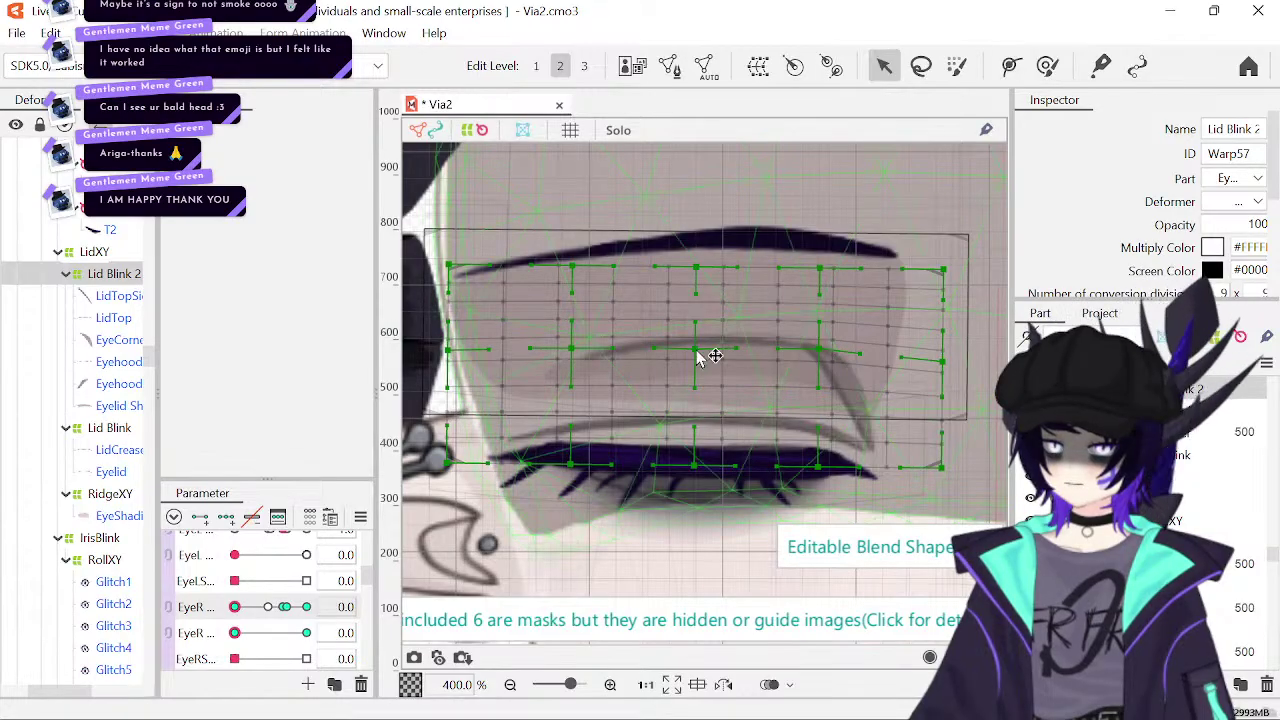
pyautogui.moveTo(706, 352); pyautogui.dragTo(698, 350)
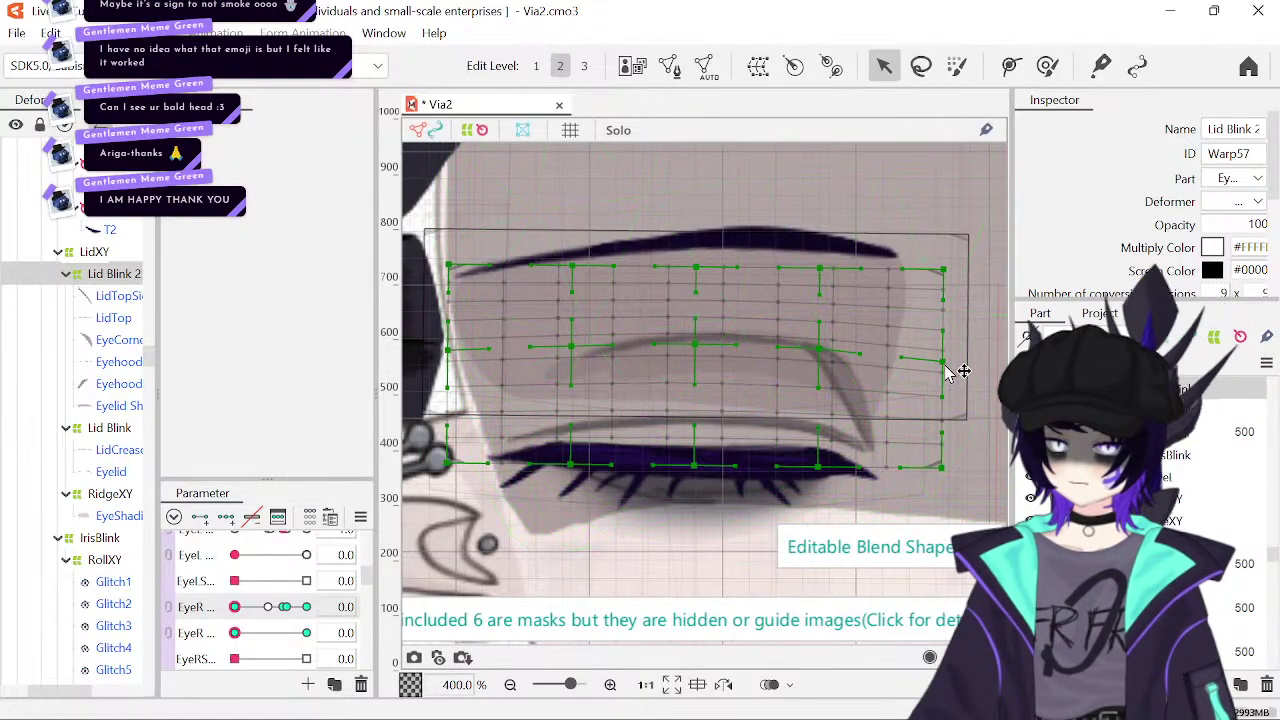
pyautogui.moveTo(946, 364); pyautogui.dragTo(946, 361)
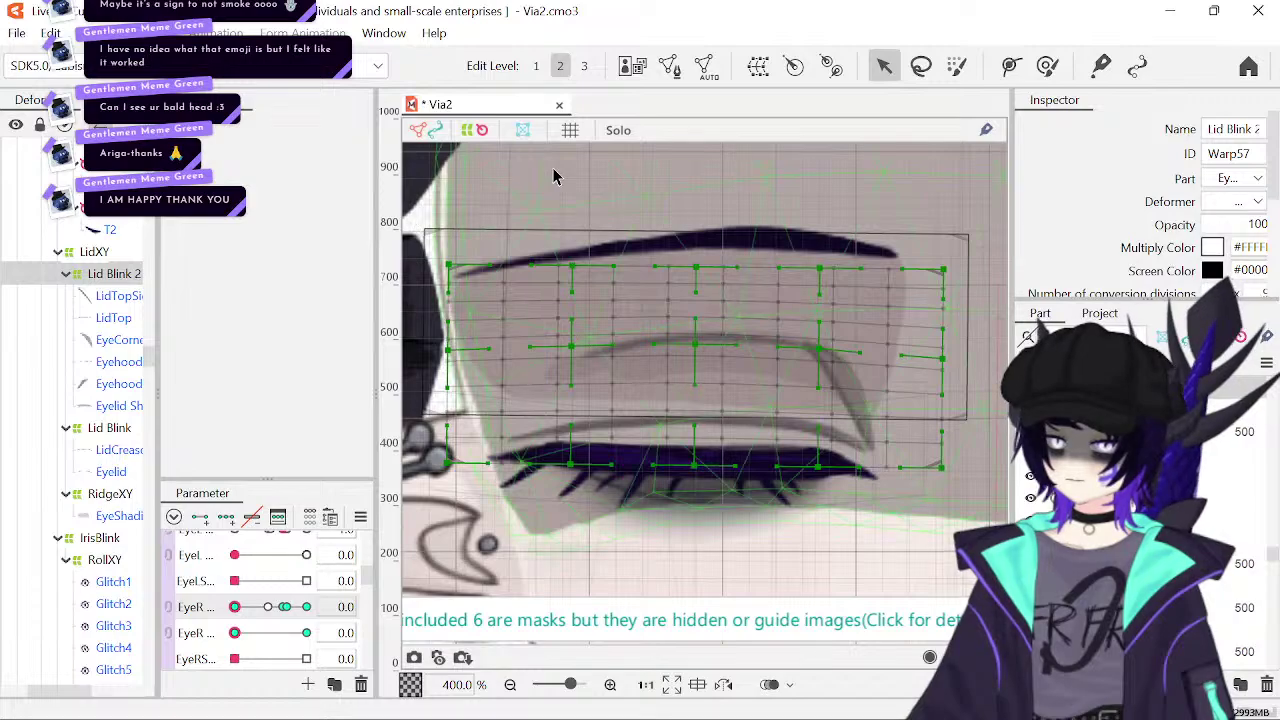
# - Compare the lid with the second EyeR parameter at 1.0 with and without the test blend shape, then return both to 0.0
pyautogui.moveTo(288, 612); pyautogui.dragTo(184, 622)
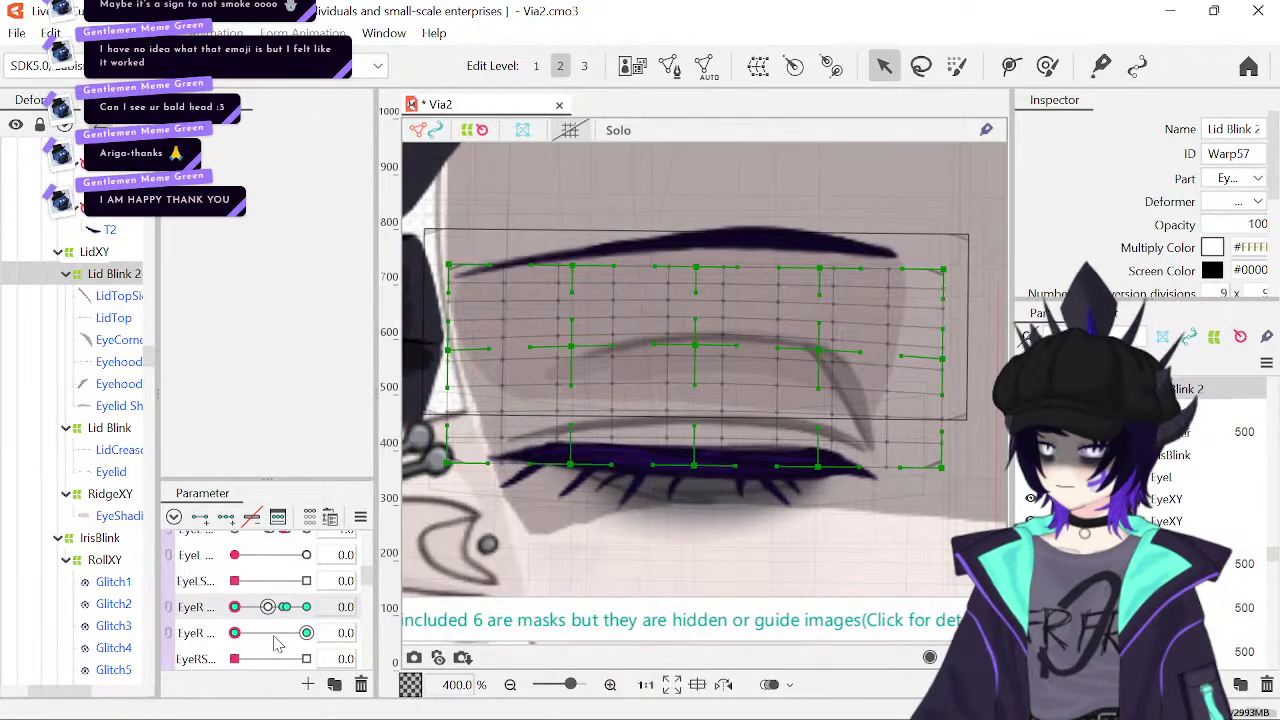
pyautogui.moveTo(278, 640); pyautogui.dragTo(380, 638)
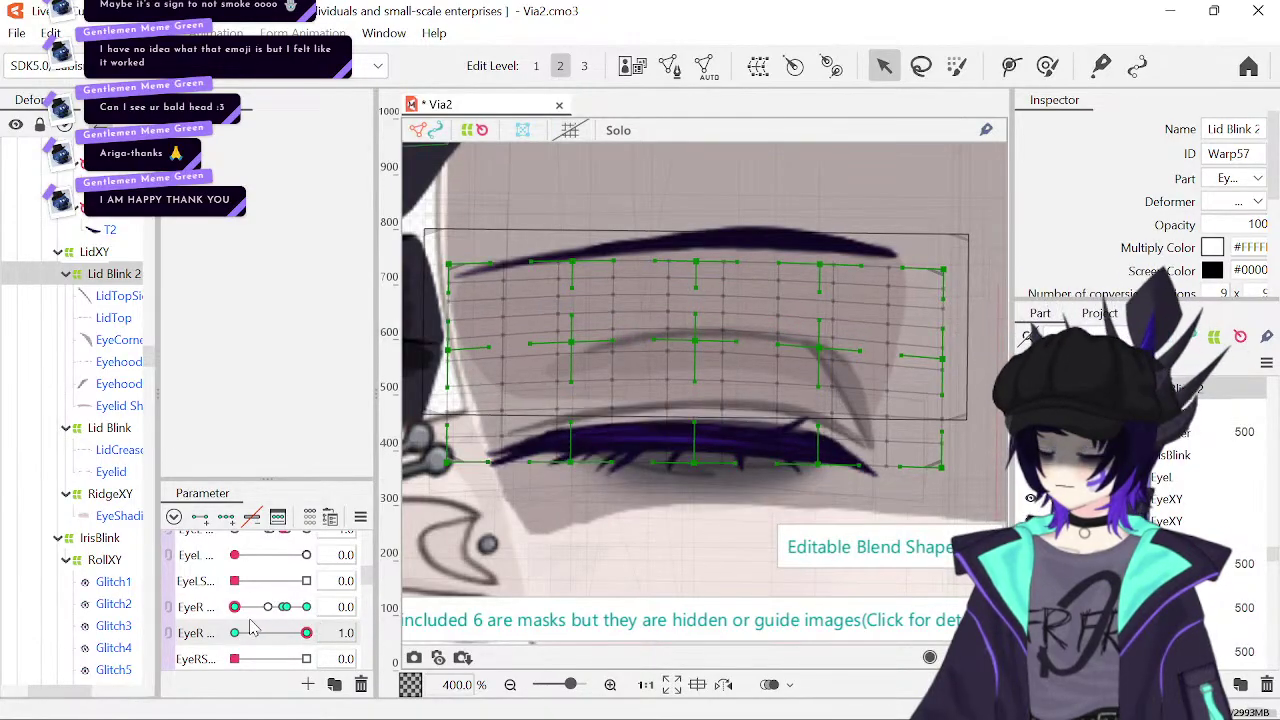
pyautogui.scroll(3, 252, 627)
pyautogui.moveTo(305, 579); pyautogui.dragTo(170, 602)
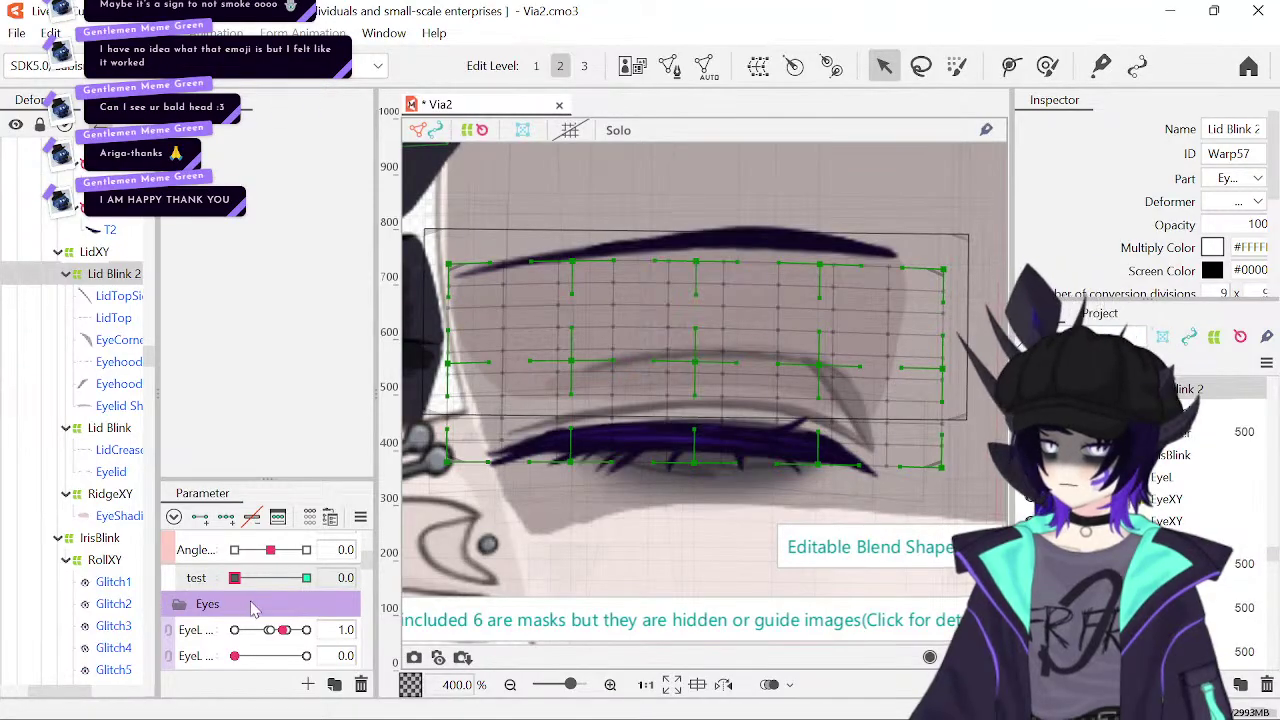
pyautogui.scroll(-3, 285, 610)
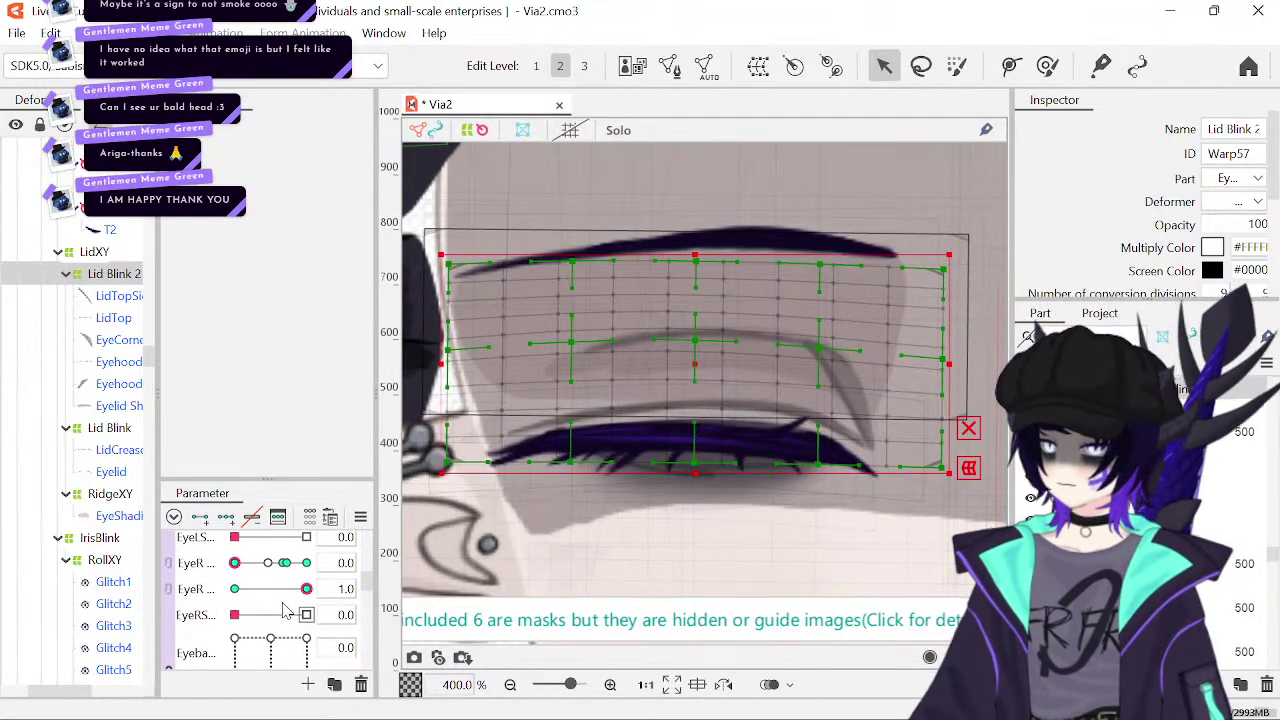
pyautogui.scroll(3, 270, 585)
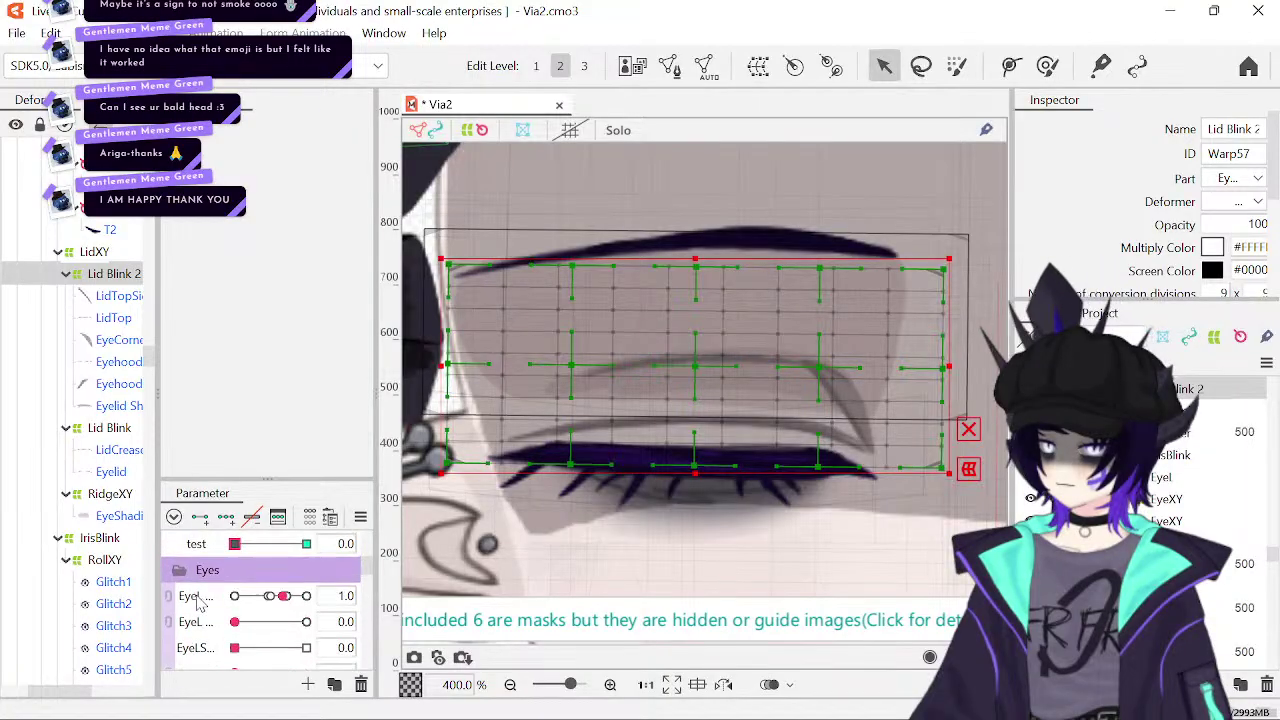
# - Carry the raised lid shape from test 1.0 over to the base form and remove Lid Blink 2's key at test 1.0
pyautogui.moveTo(272, 552); pyautogui.dragTo(450, 563)
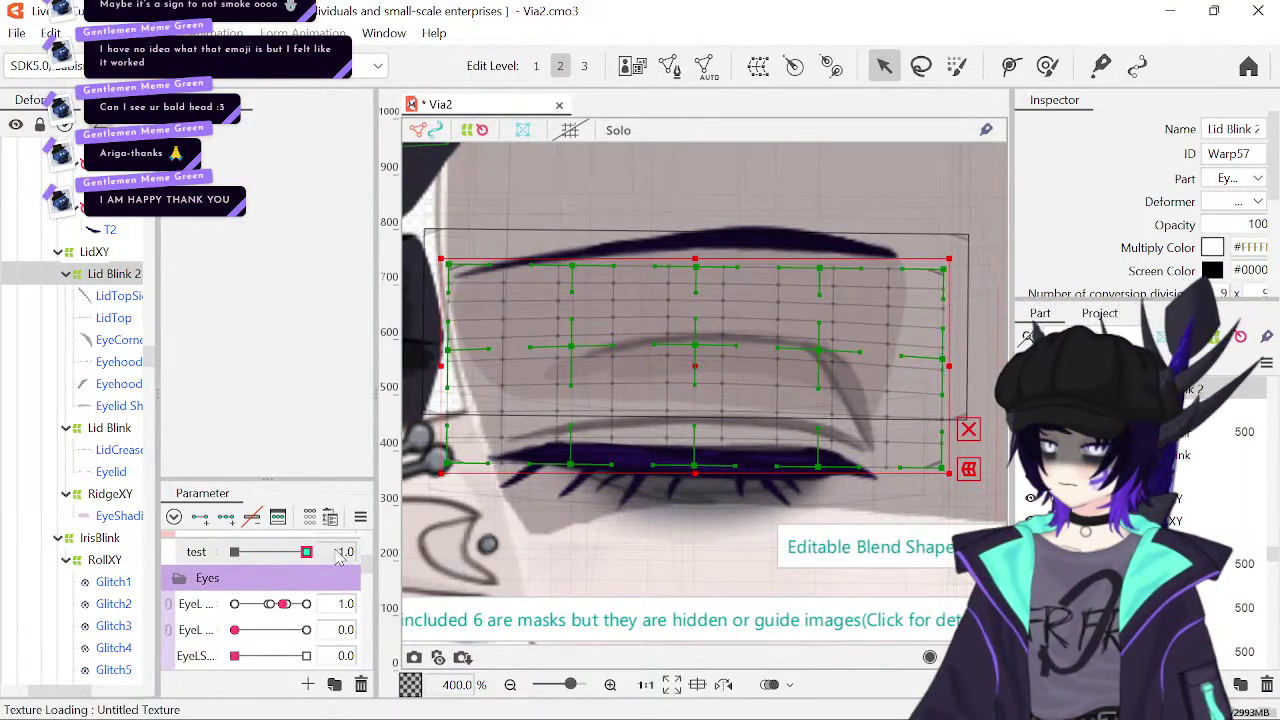
pyautogui.moveTo(340, 560); pyautogui.dragTo(225, 563)
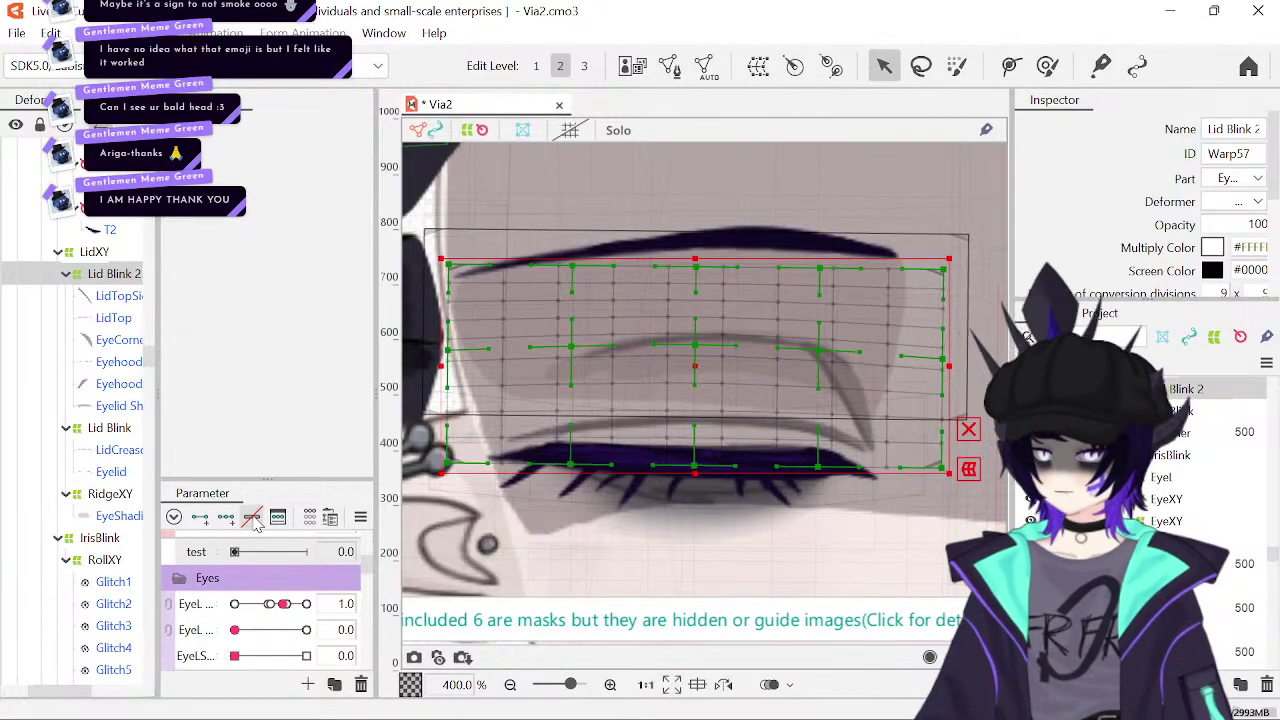
# - Preview the blink with the first EyeR parameter, facing front and with the first head Angle parameter at 31.9
pyautogui.scroll(-3, 270, 580)
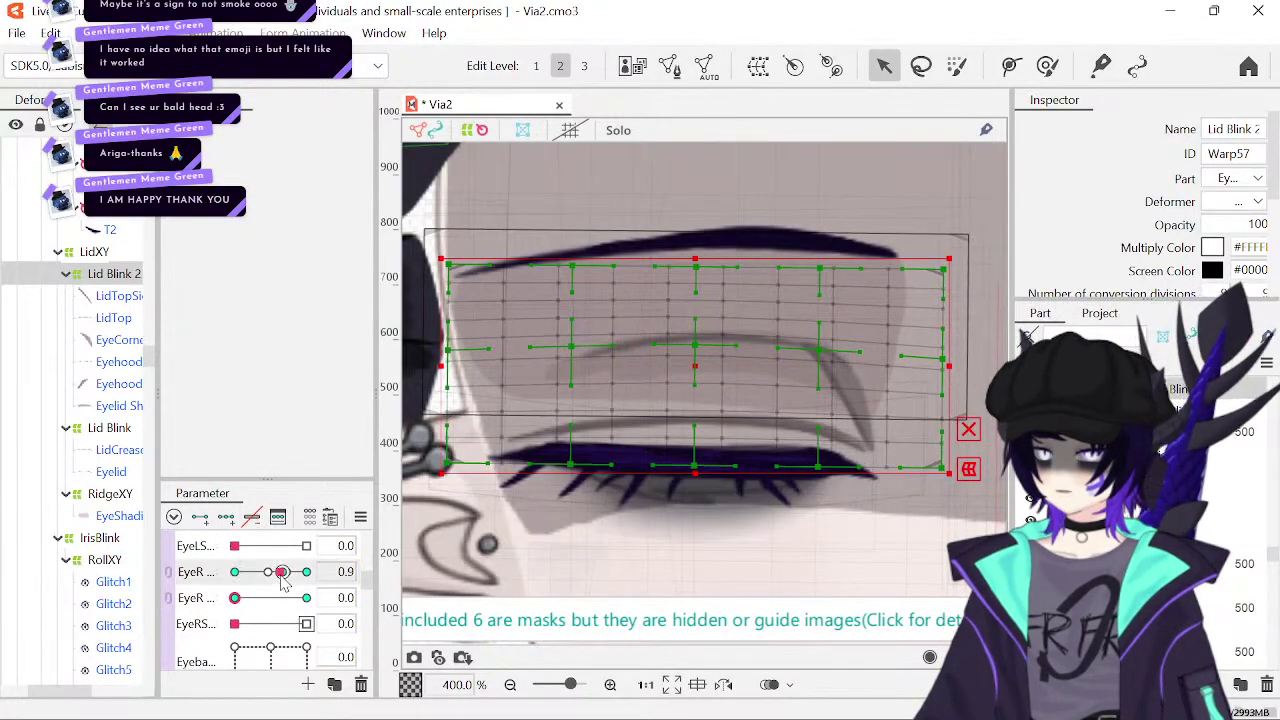
pyautogui.moveTo(285, 583); pyautogui.dragTo(236, 597)
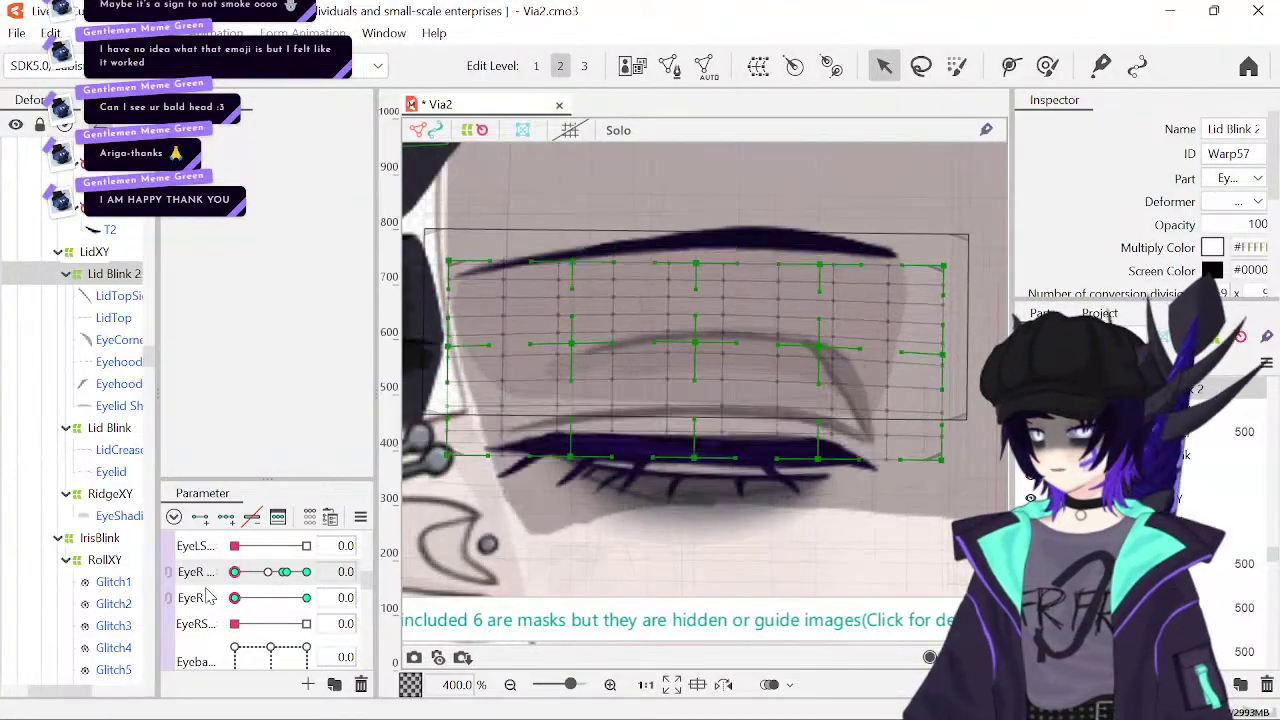
pyautogui.scroll(5, 212, 615)
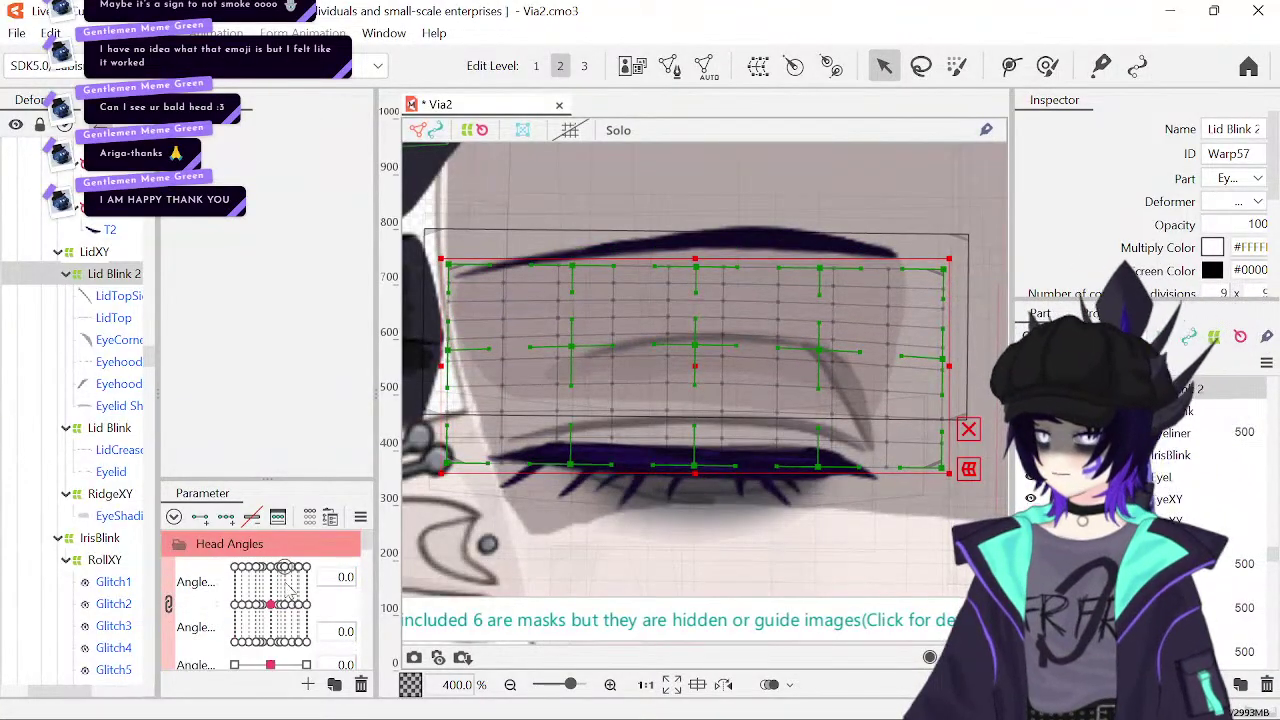
pyautogui.moveTo(270, 570); pyautogui.dragTo(293, 570)
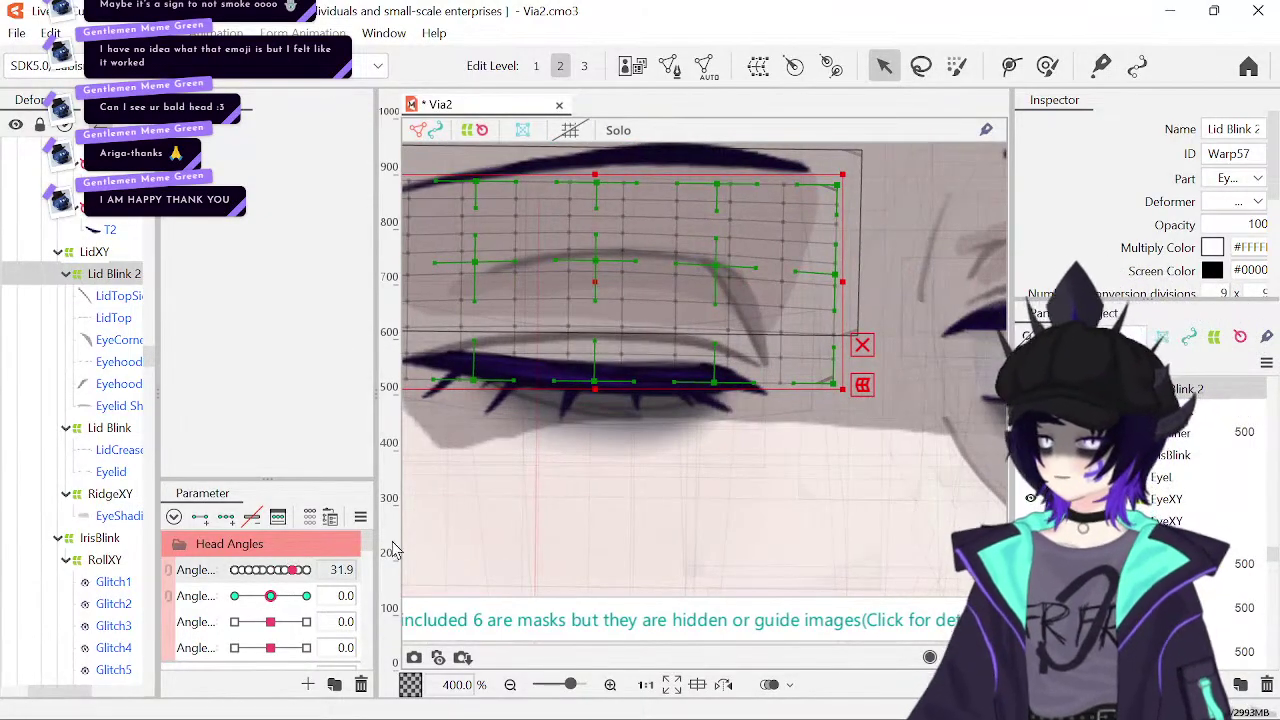
pyautogui.scroll(-6, 250, 610)
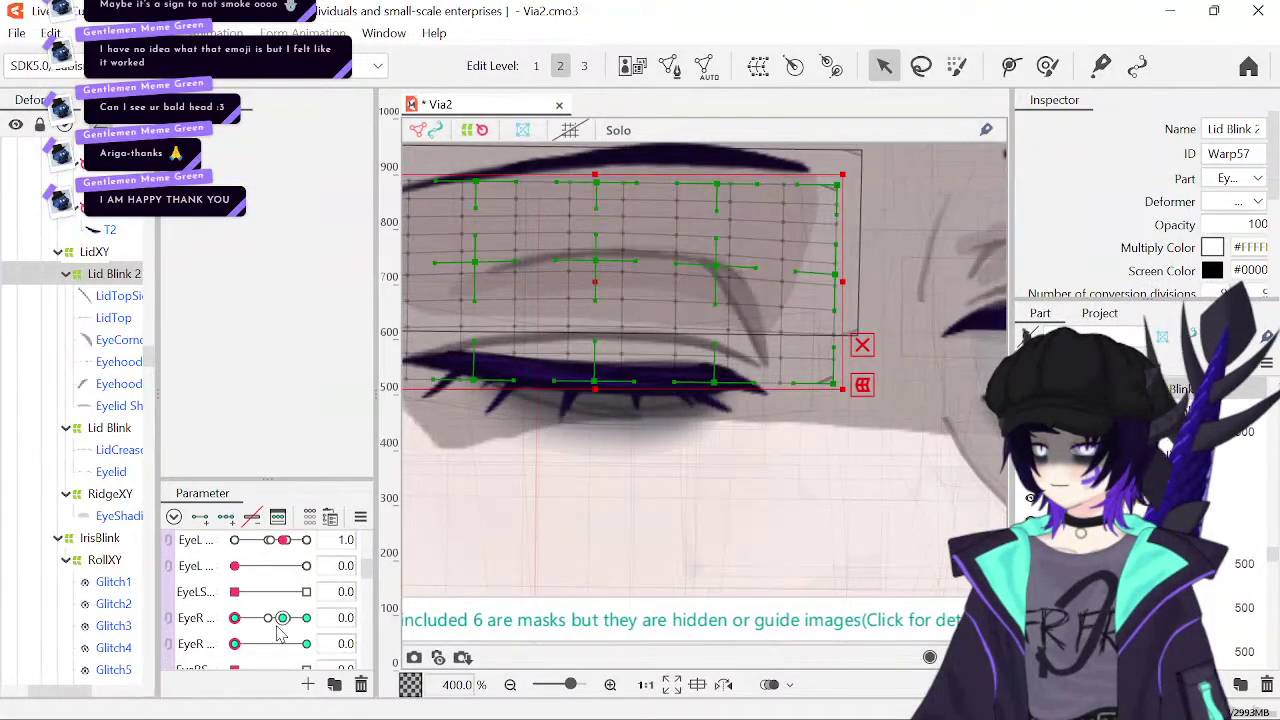
pyautogui.moveTo(277, 622)
pyautogui.mouseDown()
pyautogui.moveTo(240, 620)
pyautogui.moveTo(283, 618)
pyautogui.mouseUp()
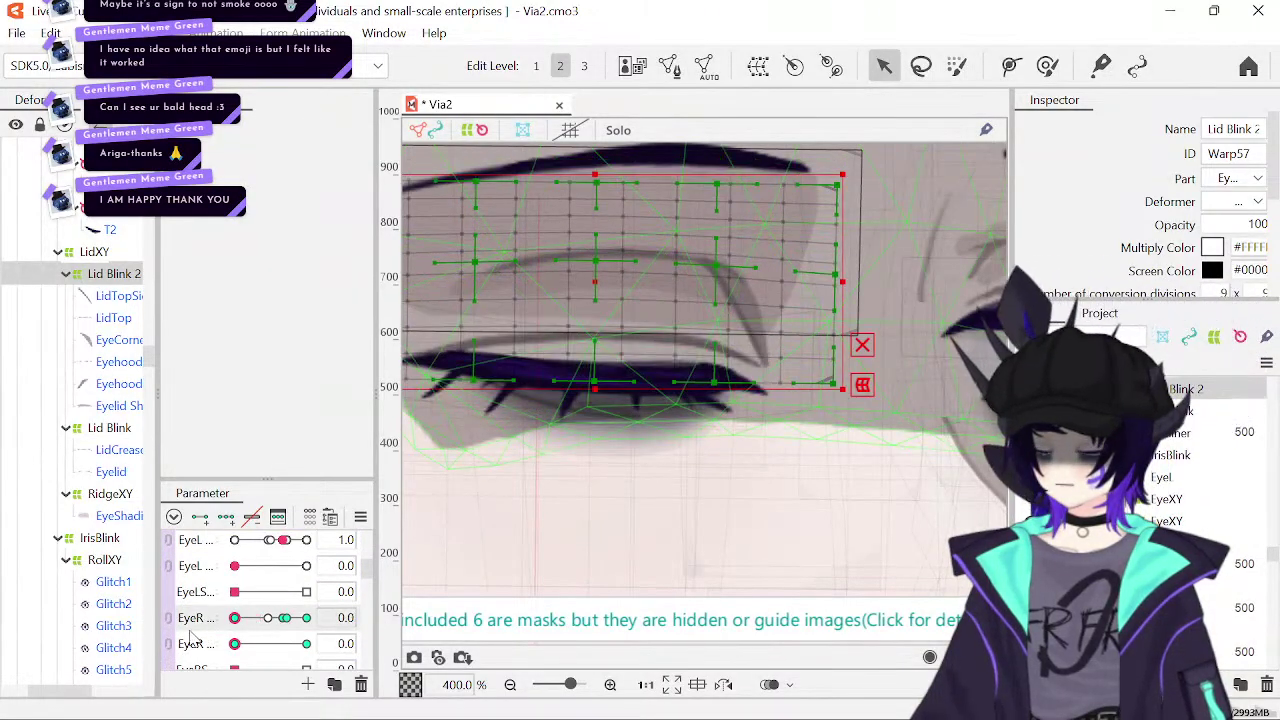
# - Examine the closed lid with the second head Angle parameter at -30.0 while the first stays at 31.9
pyautogui.scroll(5, 253, 615)
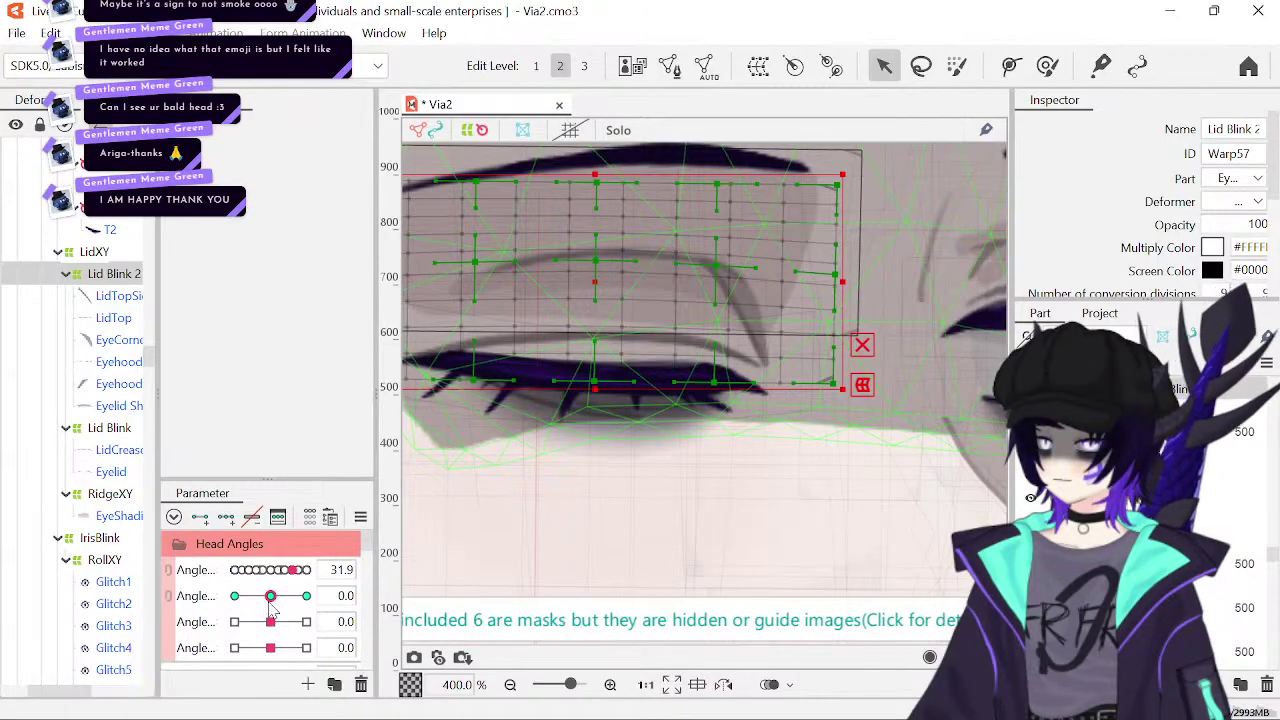
pyautogui.moveTo(270, 596); pyautogui.dragTo(197, 610)
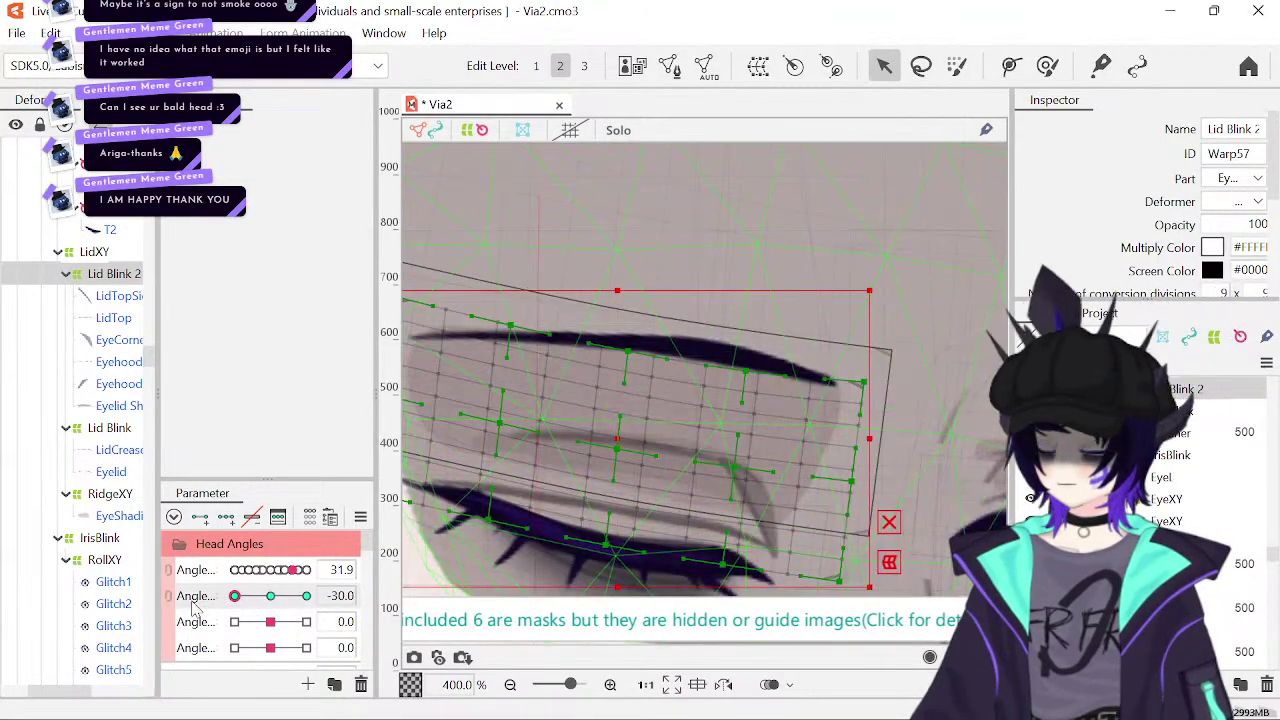
pyautogui.moveTo(529, 534); pyautogui.dragTo(571, 391)
pyautogui.scroll(-1, 262, 608)
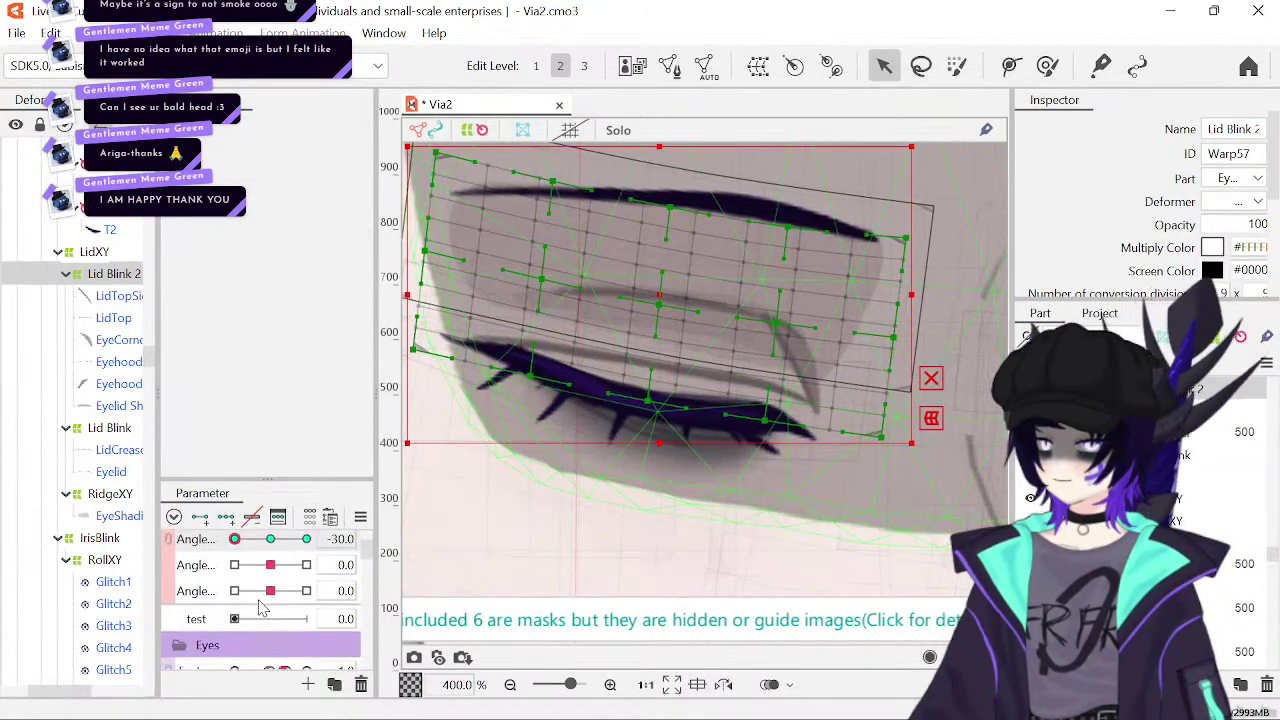
pyautogui.scroll(-3, 262, 608)
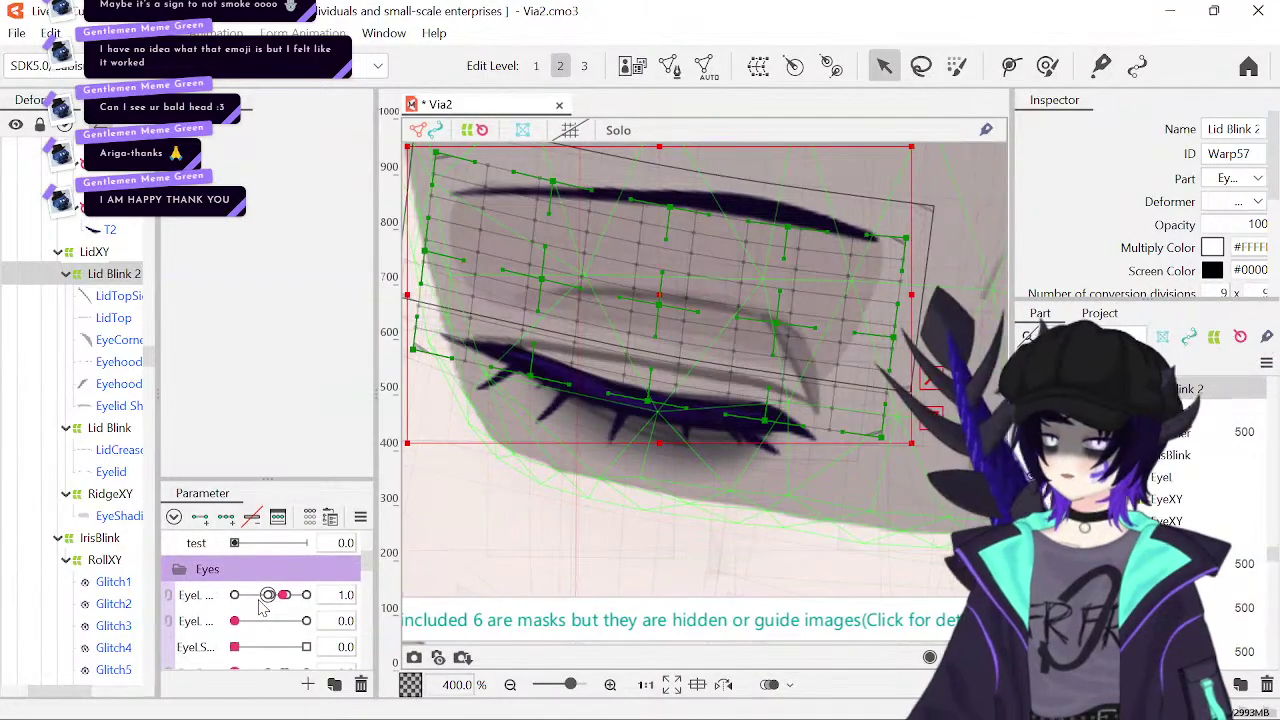
# - Restore Lid Blink 2's key at test 1.0, return test to 0.0 and reset the head angles to 0.0
pyautogui.moveTo(604, 464); pyautogui.dragTo(660, 478)
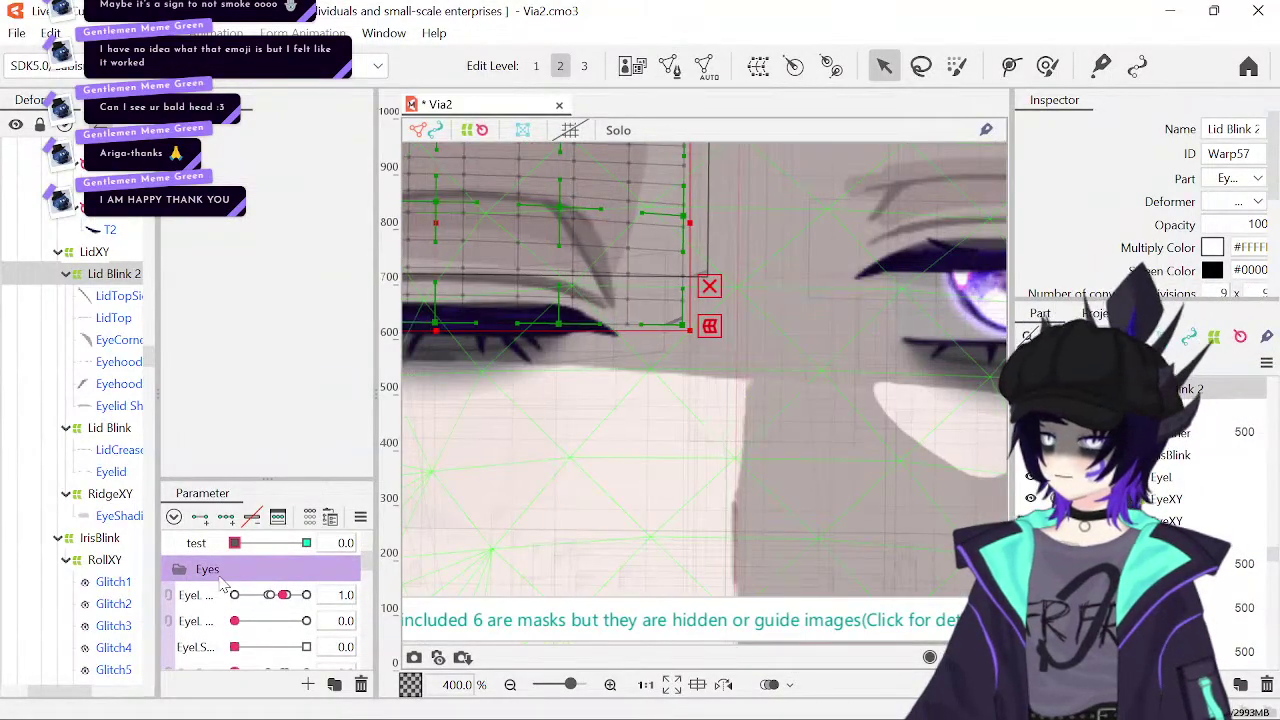
pyautogui.scroll(2, 226, 586)
pyautogui.moveTo(236, 594); pyautogui.dragTo(156, 604)
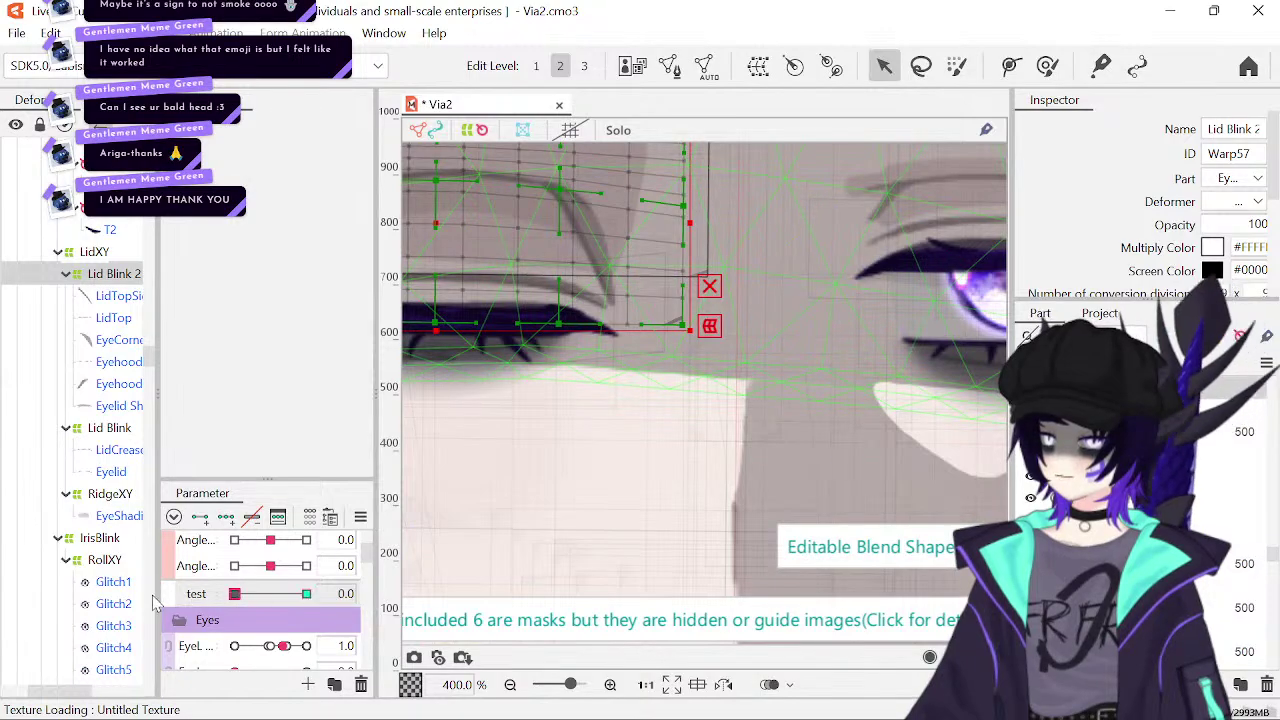
pyautogui.moveTo(814, 414); pyautogui.dragTo(837, 431)
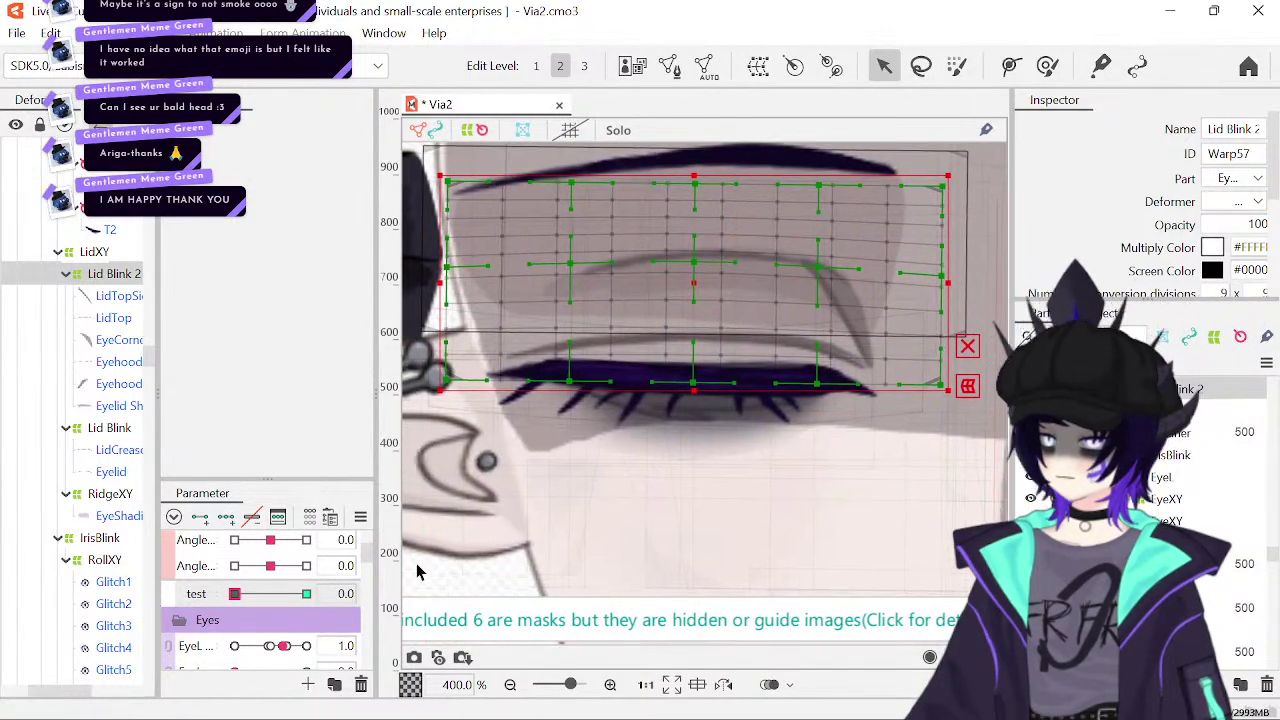
# - Examine the closed lid with the second head Angle parameter at -30.0
pyautogui.scroll(-4, 230, 618)
pyautogui.scroll(4, 230, 620)
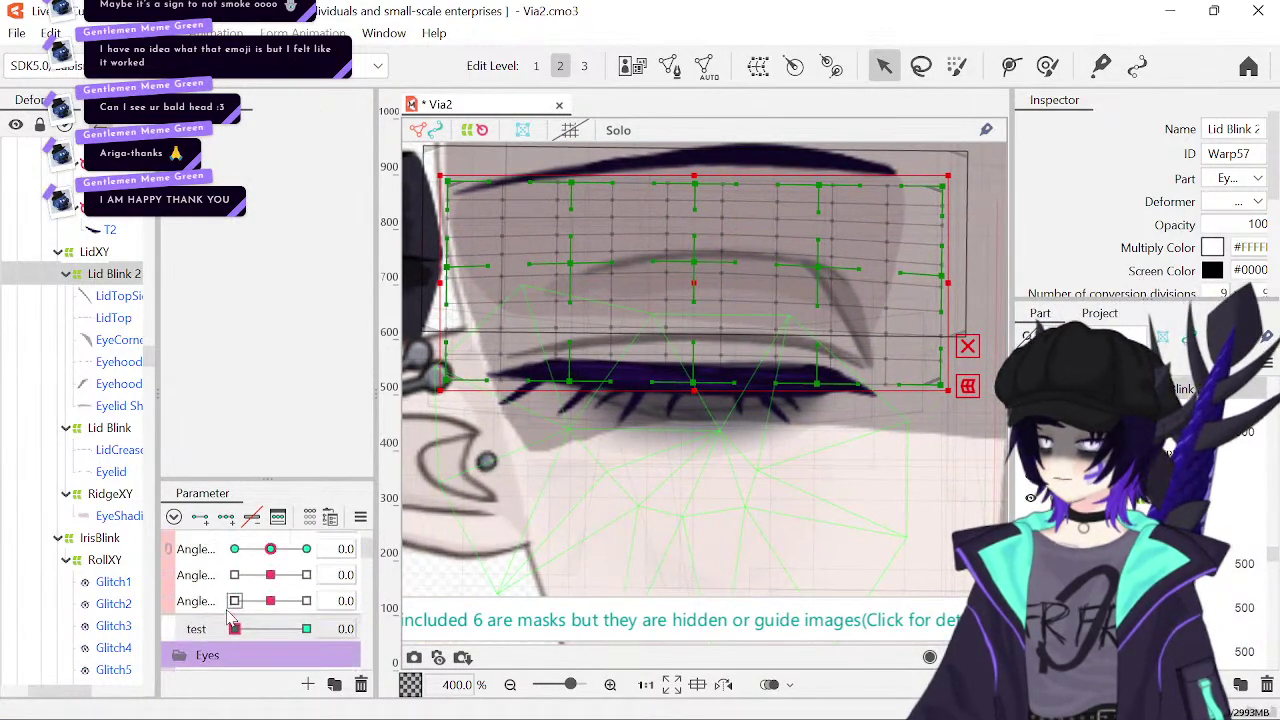
pyautogui.moveTo(270, 596); pyautogui.dragTo(200, 618)
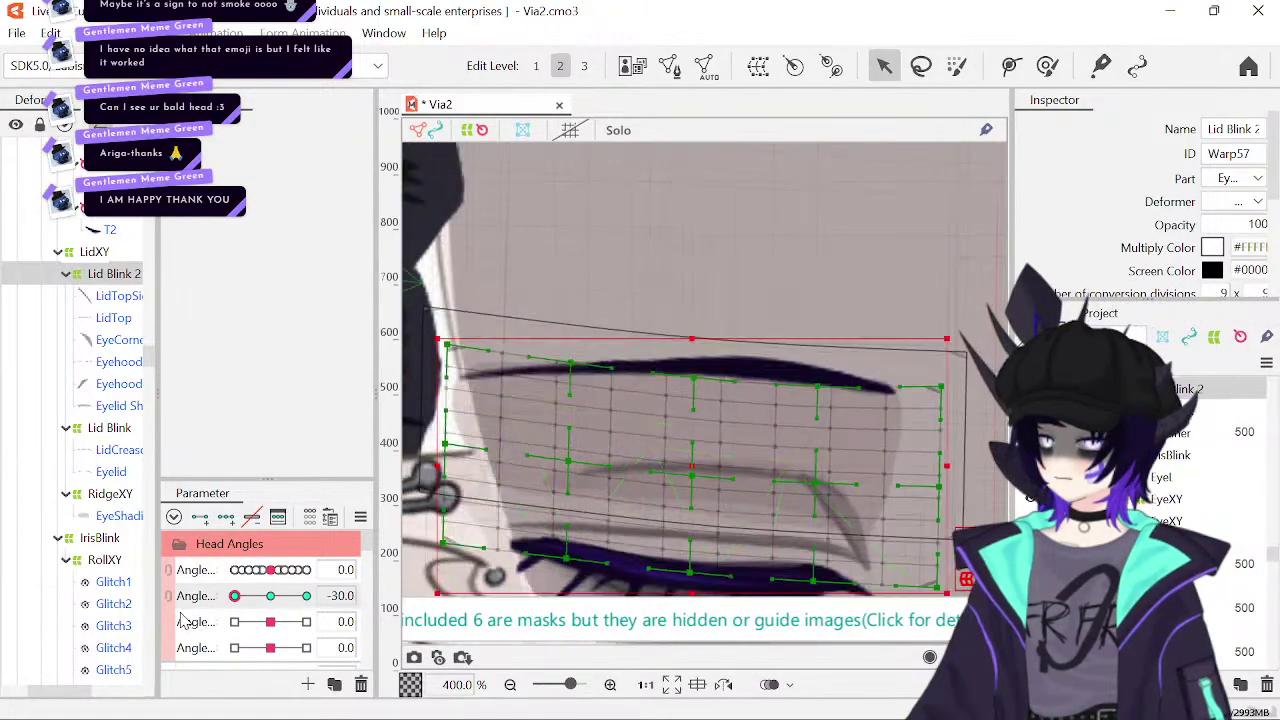
pyautogui.scroll(-5, 618, 560)
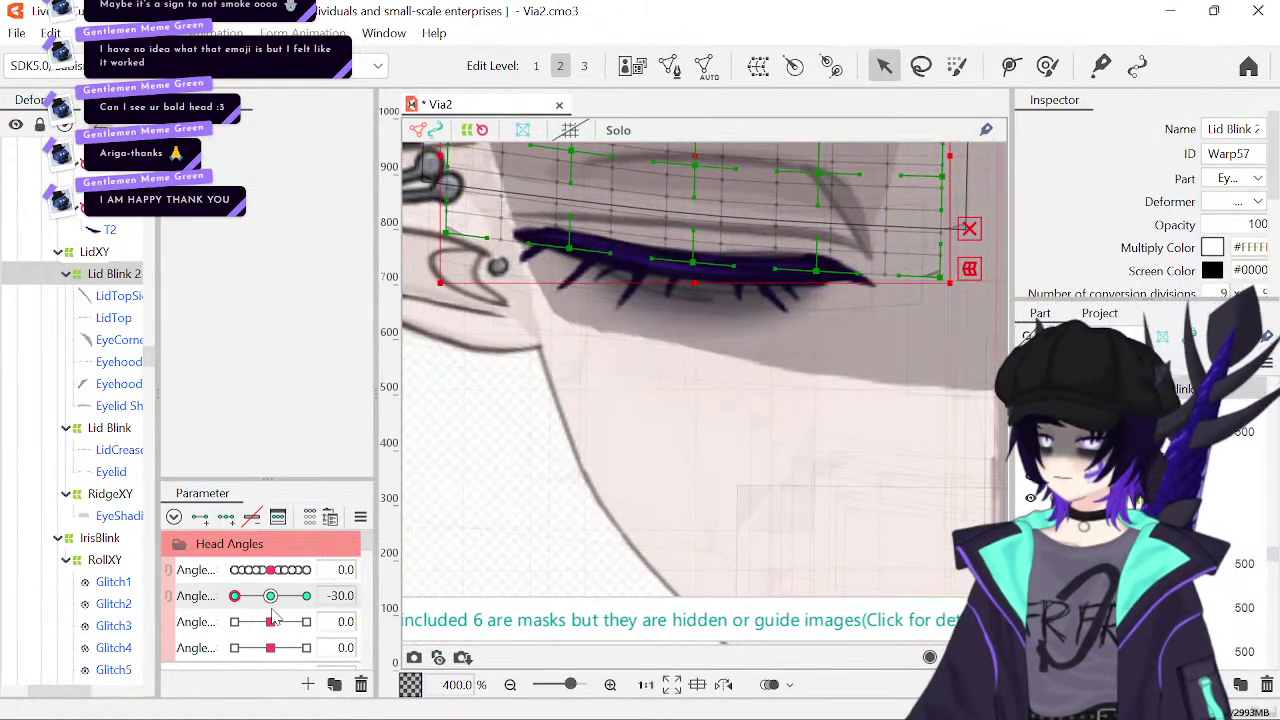
pyautogui.scroll(-3, 275, 615)
pyautogui.scroll(-3, 275, 615)
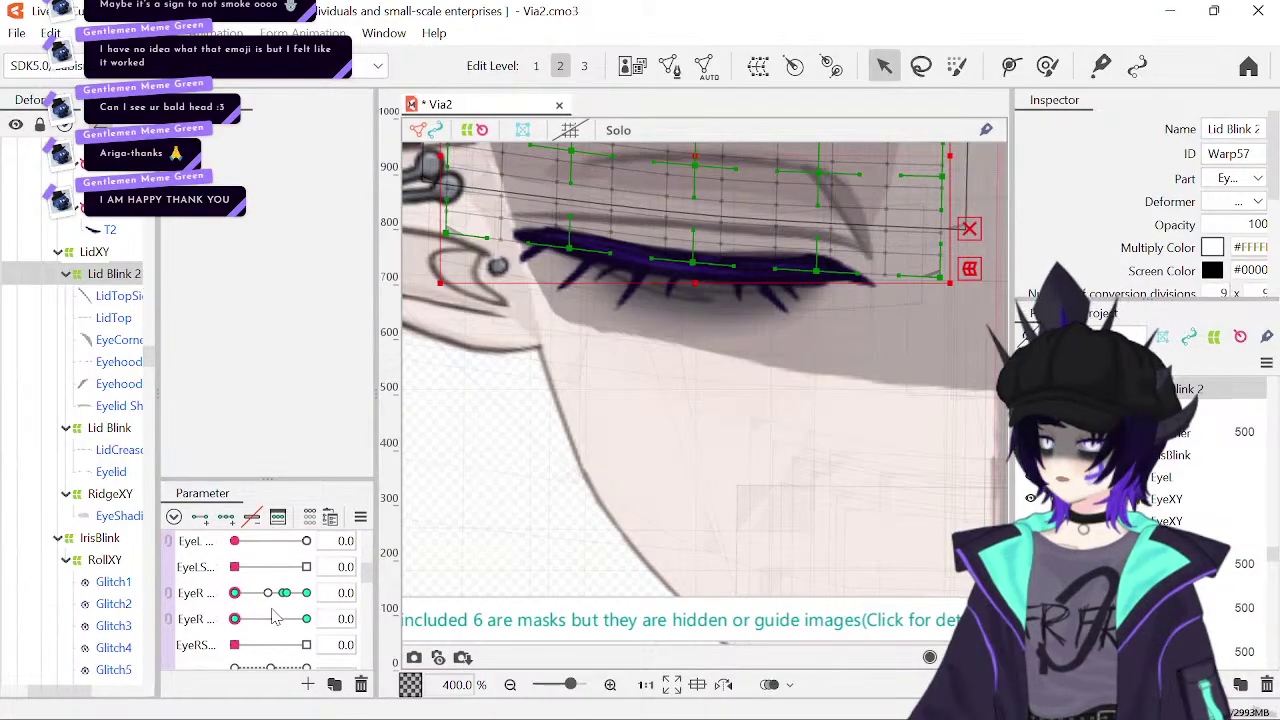
pyautogui.scroll(3, 283, 593)
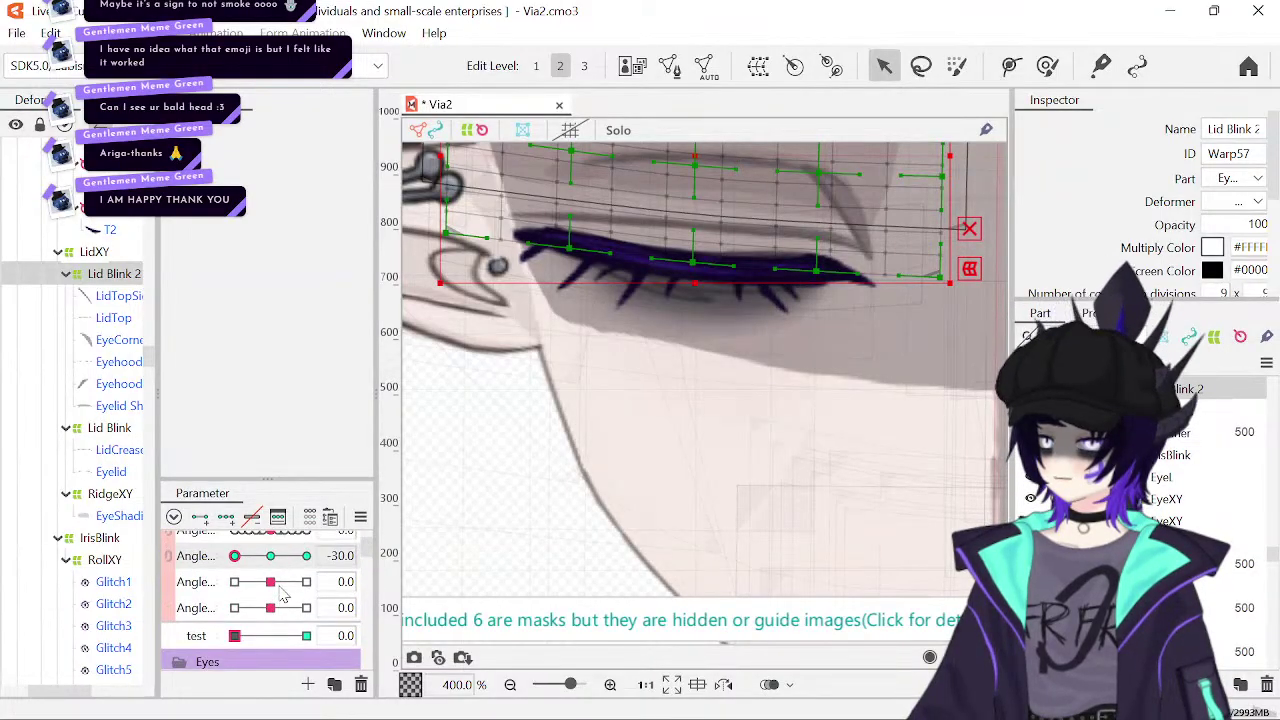
# - Compare Lid Blink 2's closed shape at test 1.0 and test 0.0 while the second head Angle parameter stays at -30.0
pyautogui.click(296, 637)
pyautogui.hotkey('ctrl', 'z')
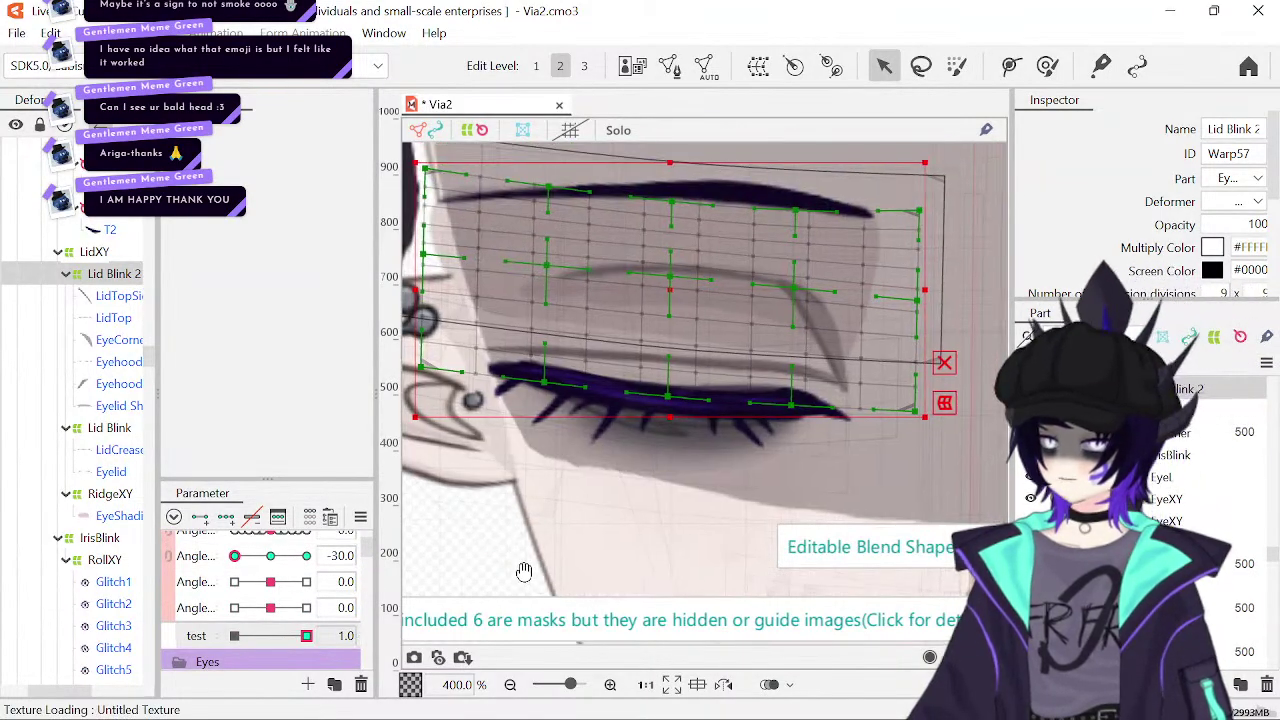
pyautogui.hotkey('ctrl', 'z')
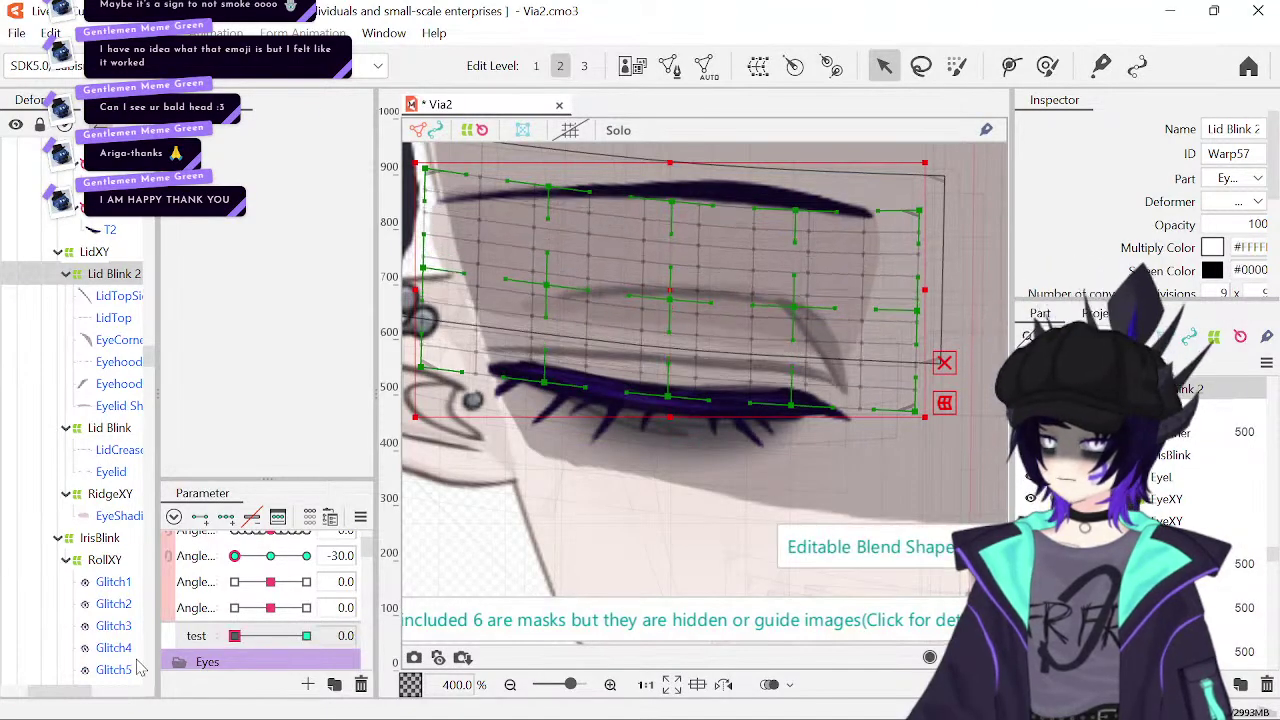
pyautogui.hotkey('ctrl', 'z')
pyautogui.scroll(-3, 243, 655)
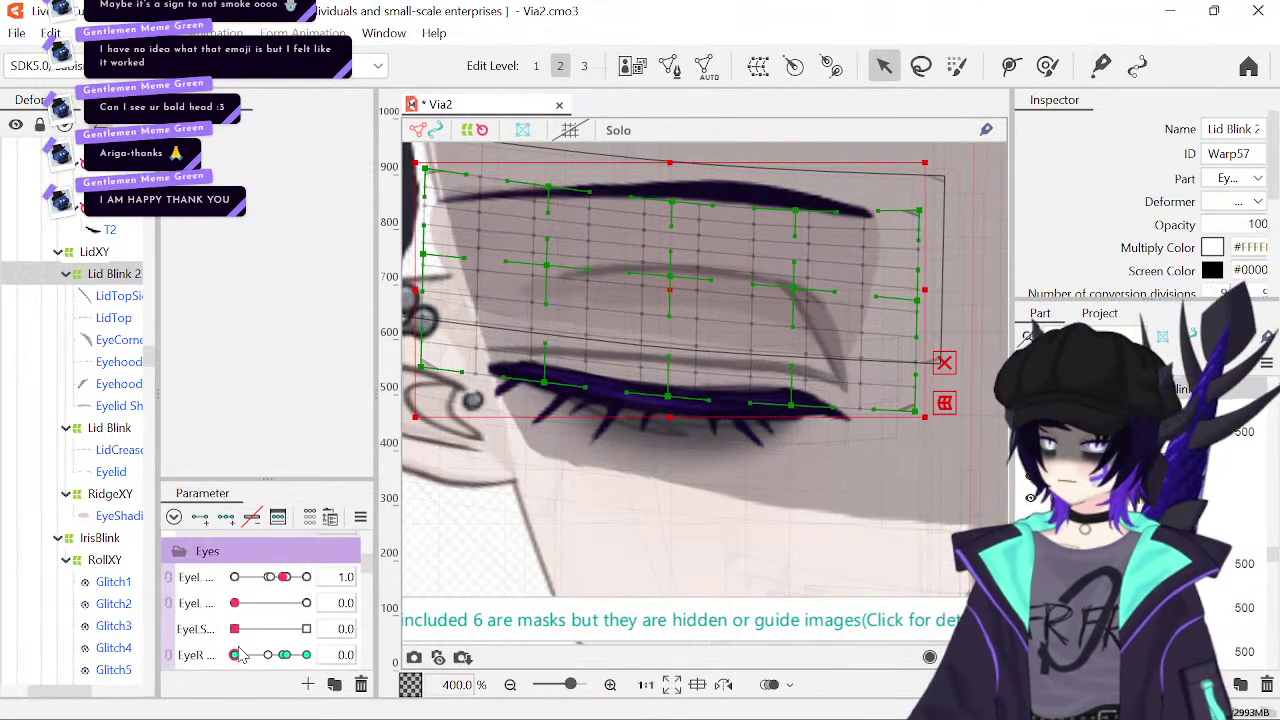
pyautogui.scroll(-1, 266, 650)
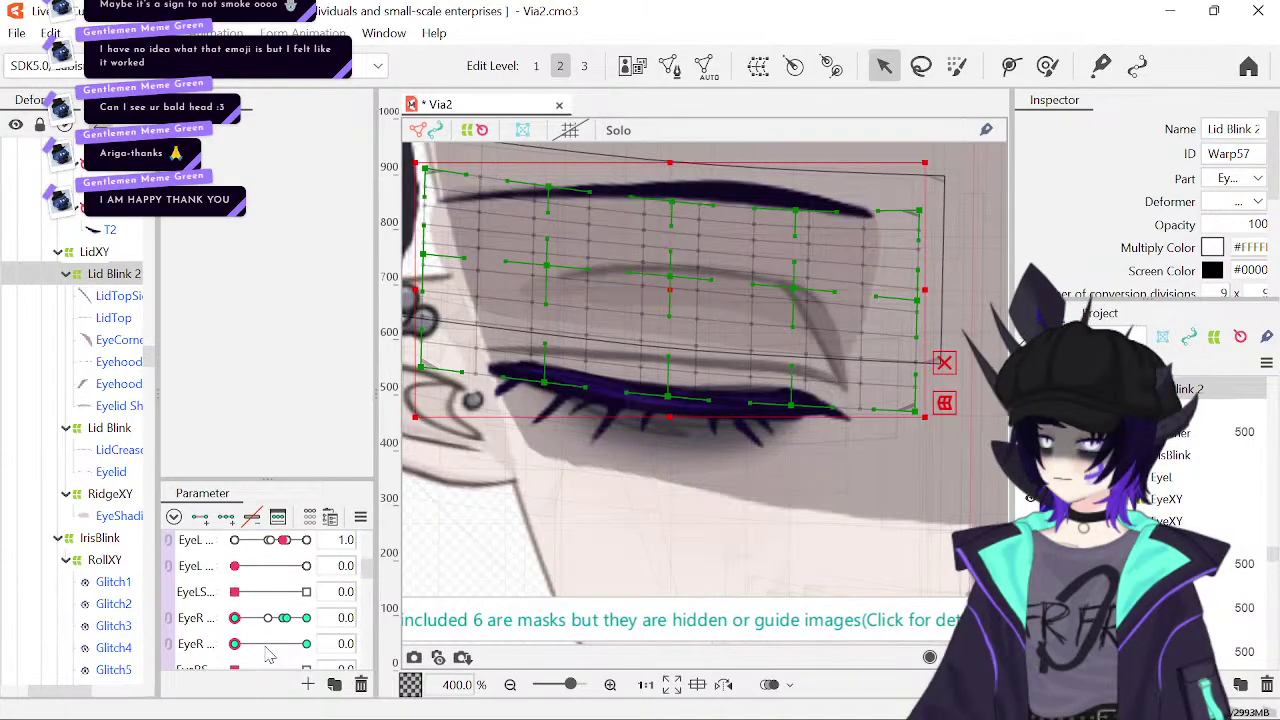
# - Set the second EyeR parameter to 1.0 and compare the closed lid between test 0.0 and 1.0
pyautogui.moveTo(266, 646); pyautogui.dragTo(307, 644)
pyautogui.scroll(6, 238, 609)
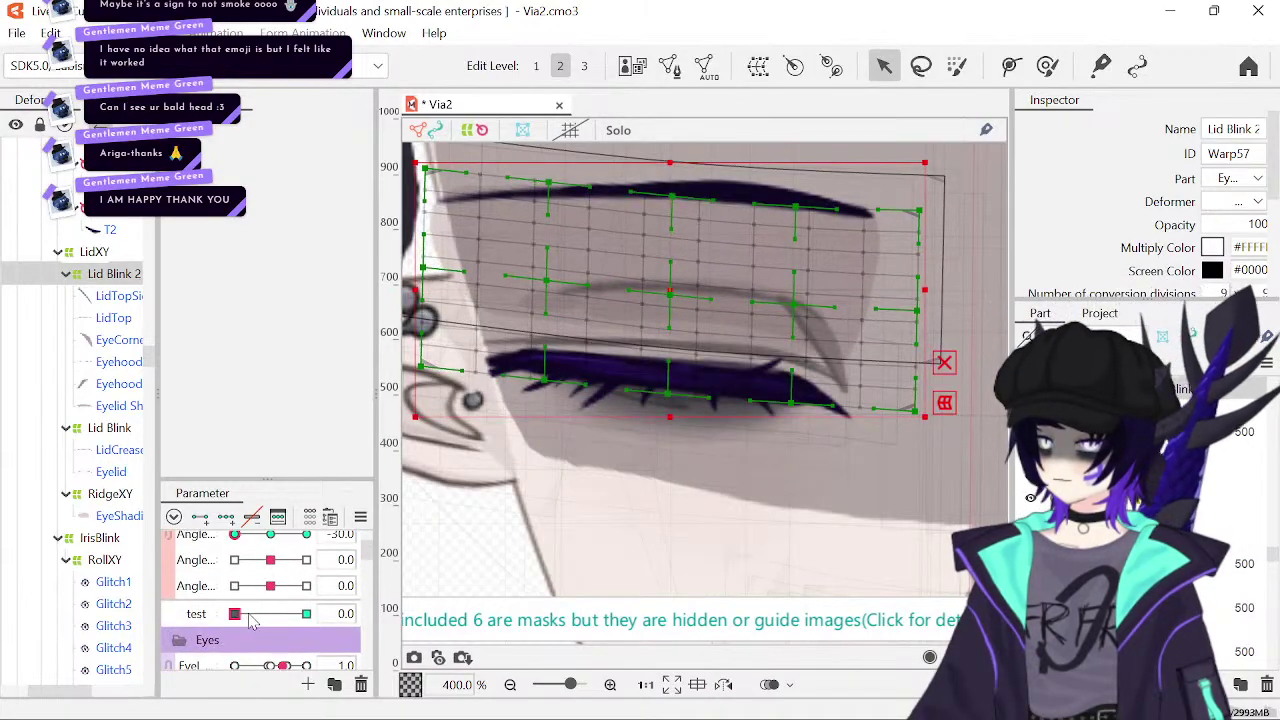
pyautogui.moveTo(240, 613); pyautogui.dragTo(424, 620)
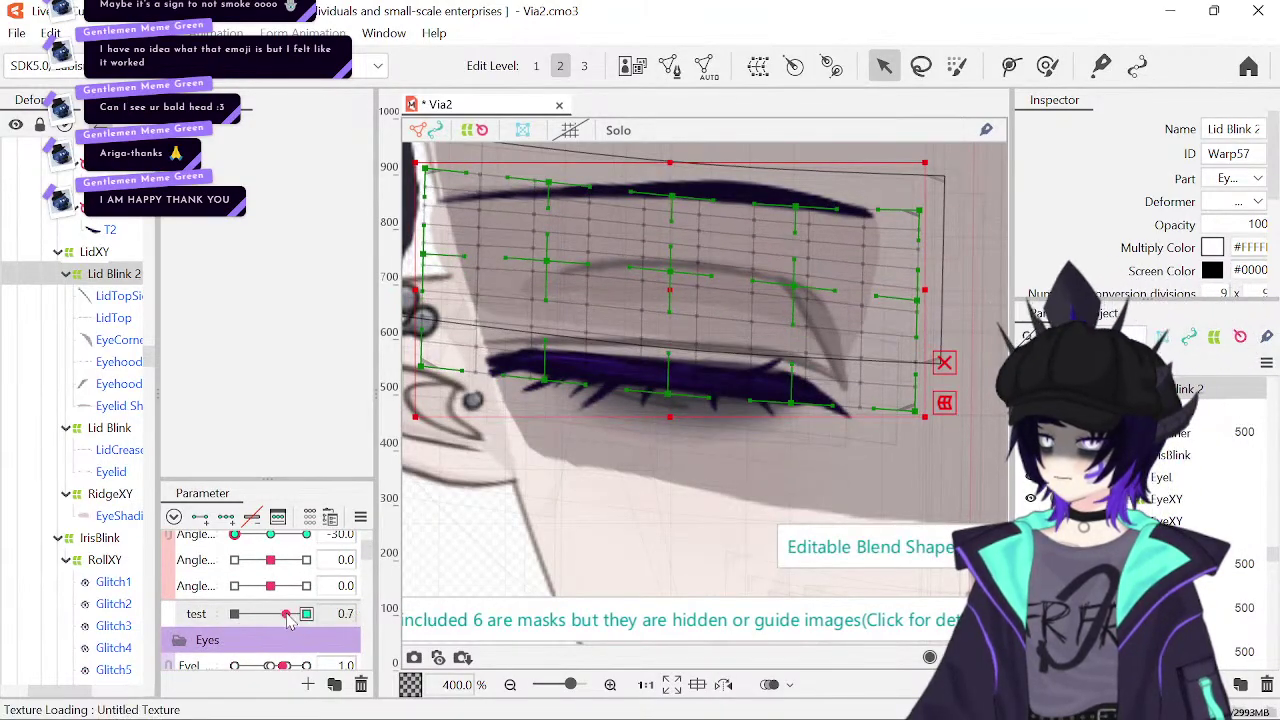
pyautogui.moveTo(306, 613); pyautogui.dragTo(234, 613)
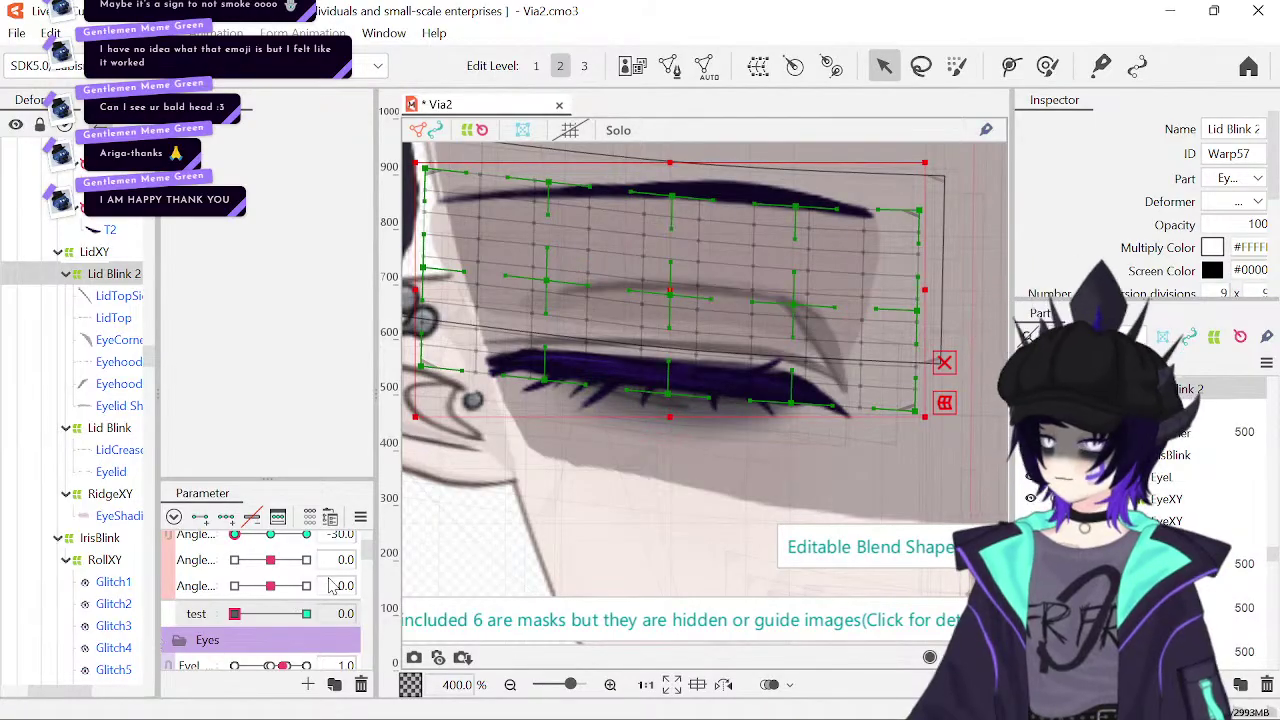
# - Set the second head Angle parameter to 30.0 and compare the closed lid at test 1.0 and 0.0
pyautogui.moveTo(285, 535); pyautogui.dragTo(402, 552)
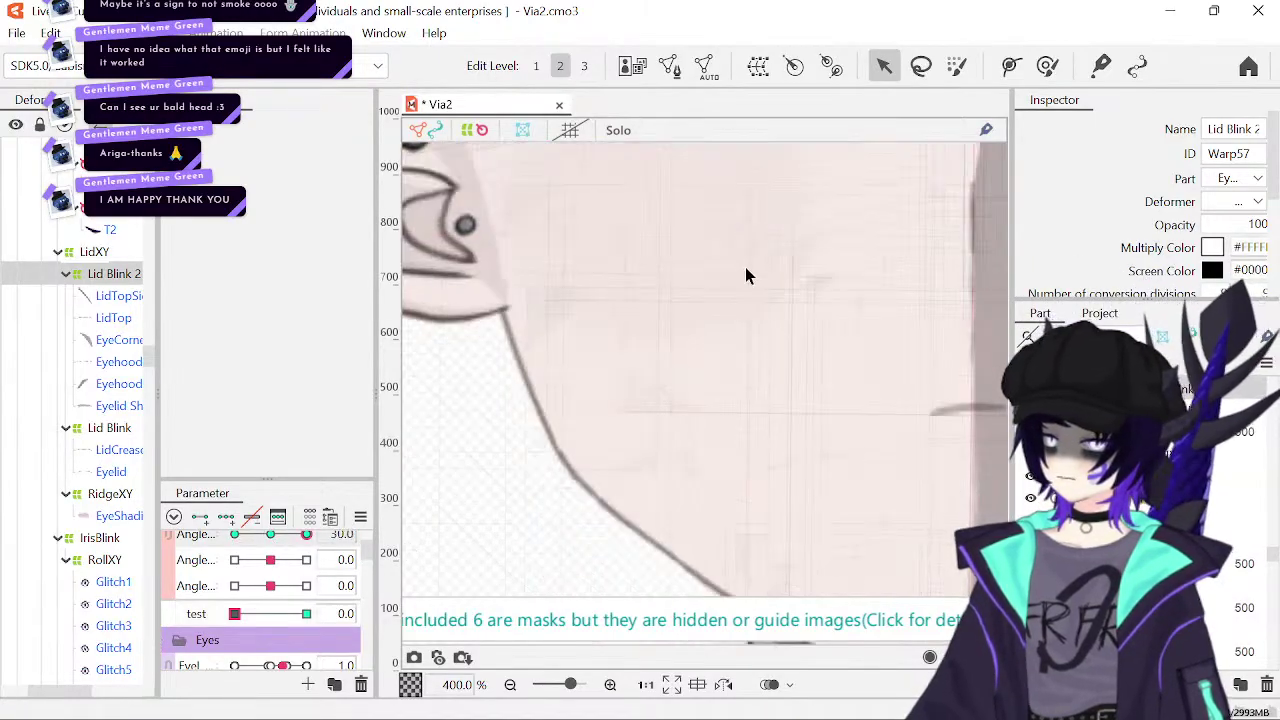
pyautogui.moveTo(745, 267); pyautogui.dragTo(766, 571)
pyautogui.moveTo(749, 409); pyautogui.dragTo(760, 432)
pyautogui.moveTo(234, 613); pyautogui.dragTo(310, 632)
pyautogui.scroll(-3, 305, 633)
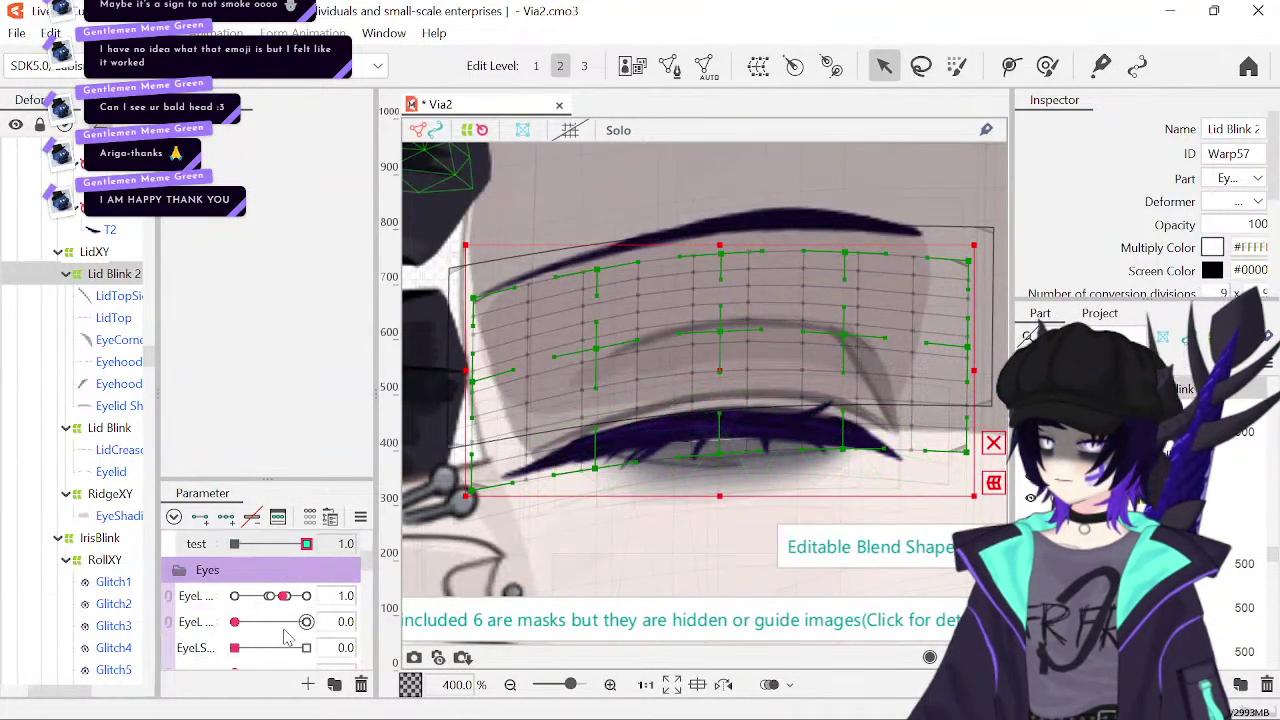
pyautogui.scroll(4, 290, 636)
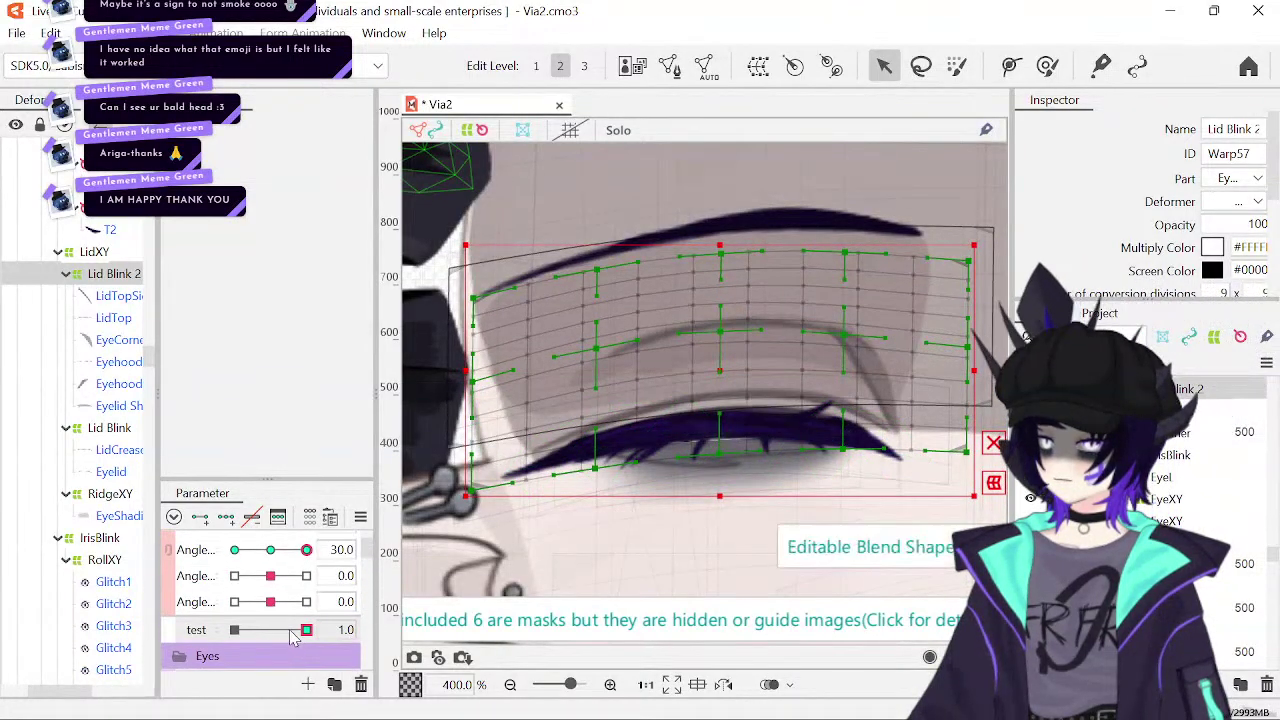
pyautogui.moveTo(306, 630); pyautogui.dragTo(234, 630)
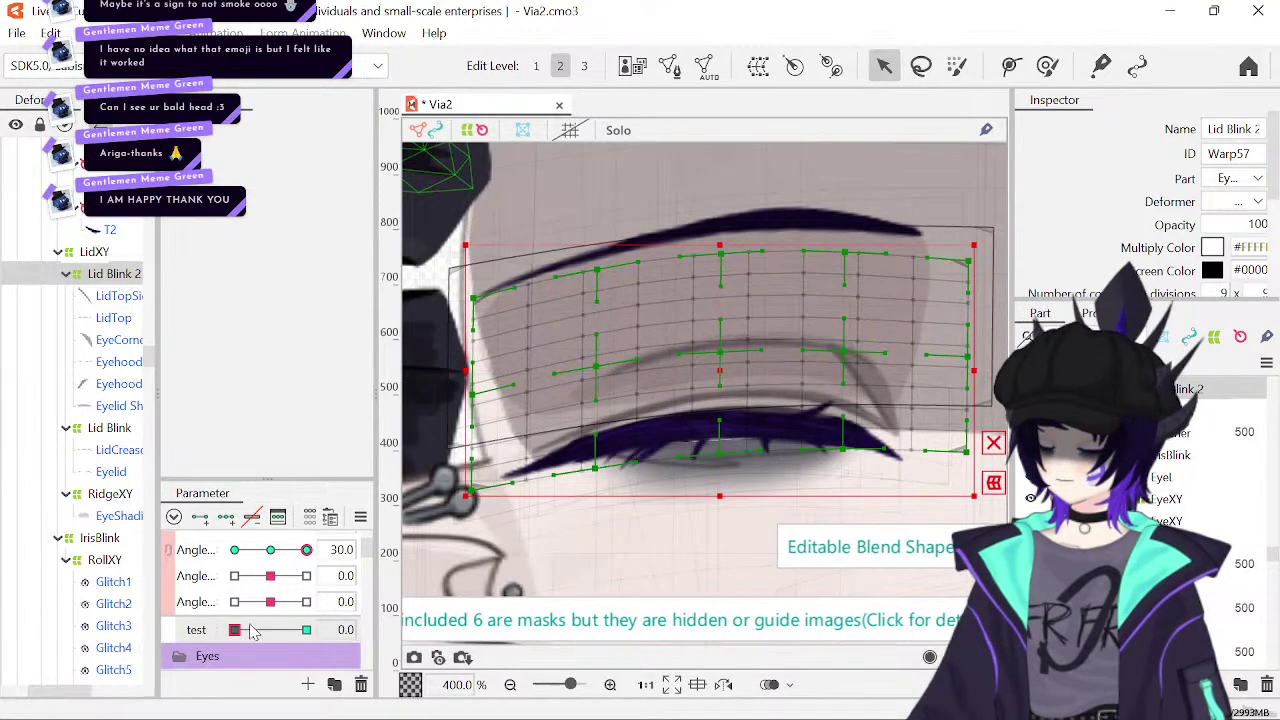
# - Return the second EyeR parameter to 0.0 and carry Lid Blink 2's raised shape from test 1.0 to the base form, removing the test 1.0 key
pyautogui.scroll(-3, 262, 638)
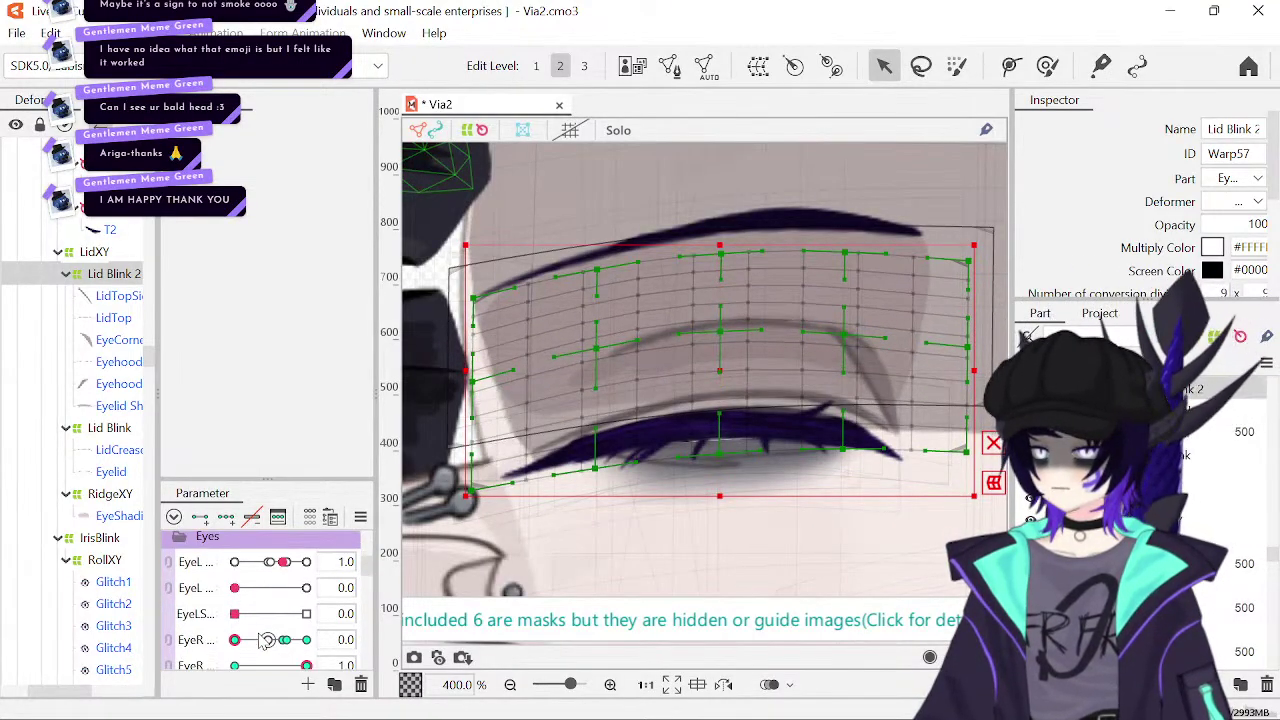
pyautogui.click(265, 665)
pyautogui.scroll(3, 265, 610)
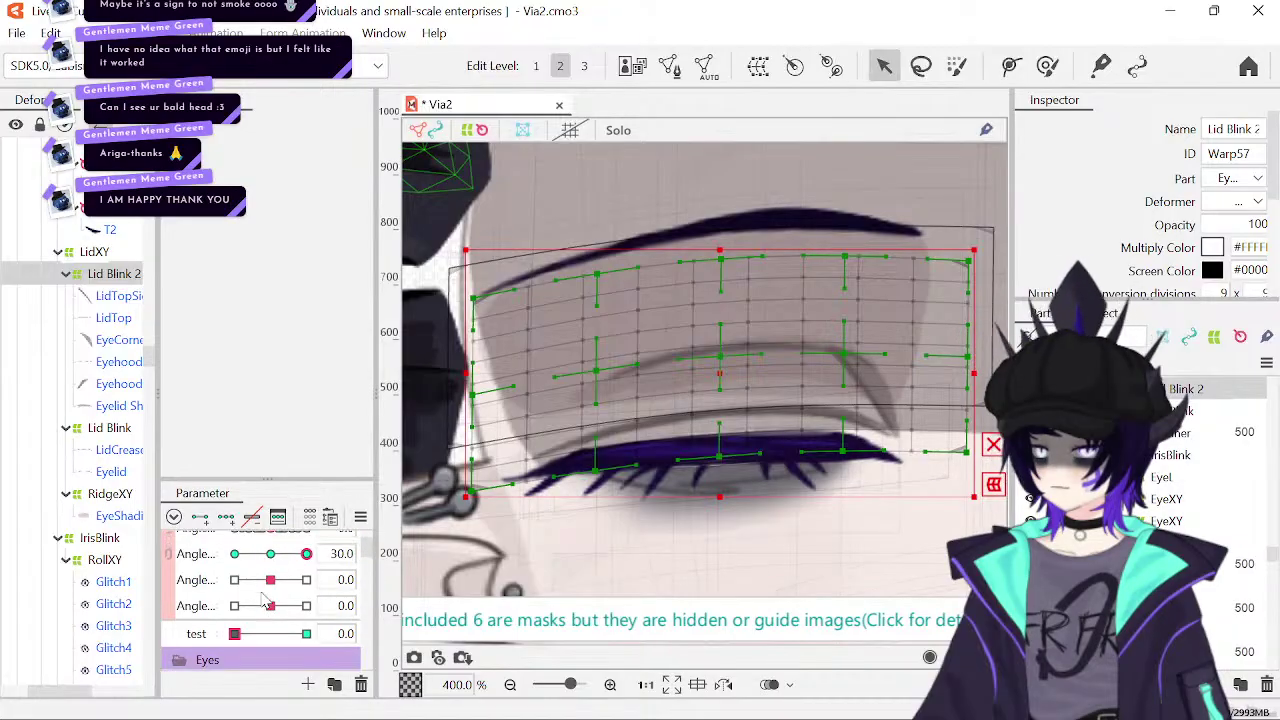
pyautogui.moveTo(270, 633); pyautogui.dragTo(448, 650)
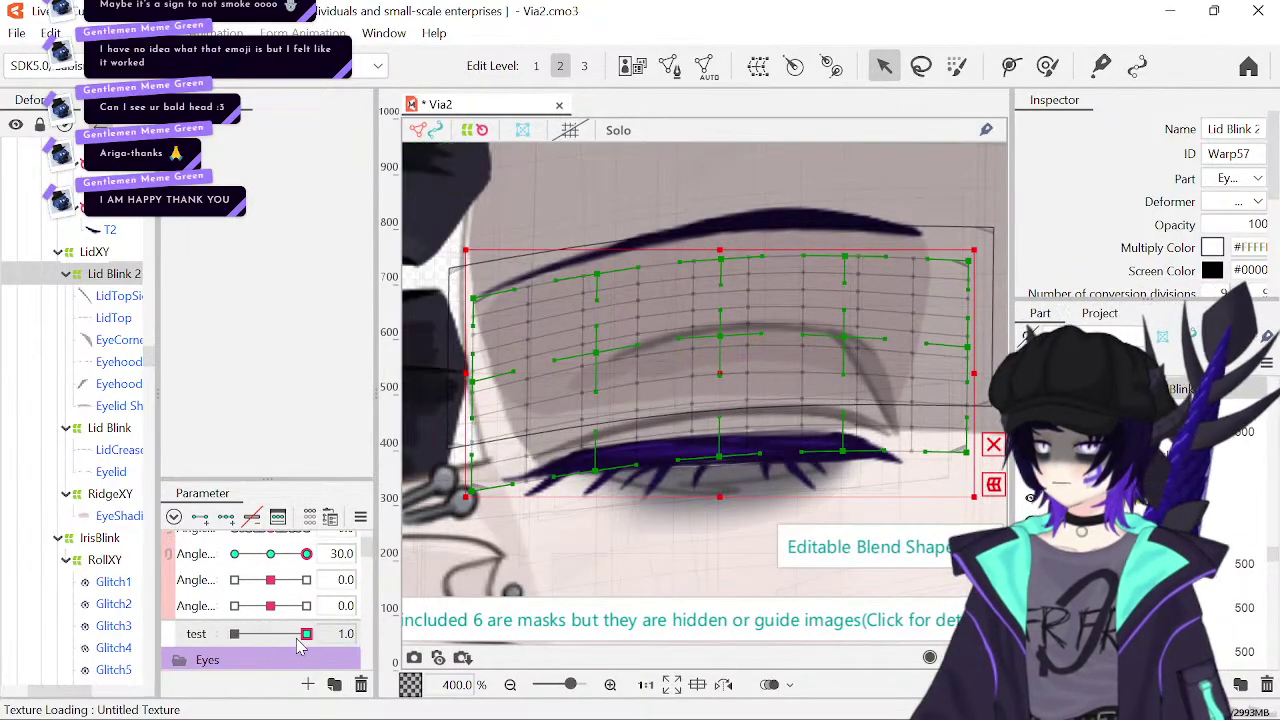
pyautogui.moveTo(305, 636); pyautogui.dragTo(142, 660)
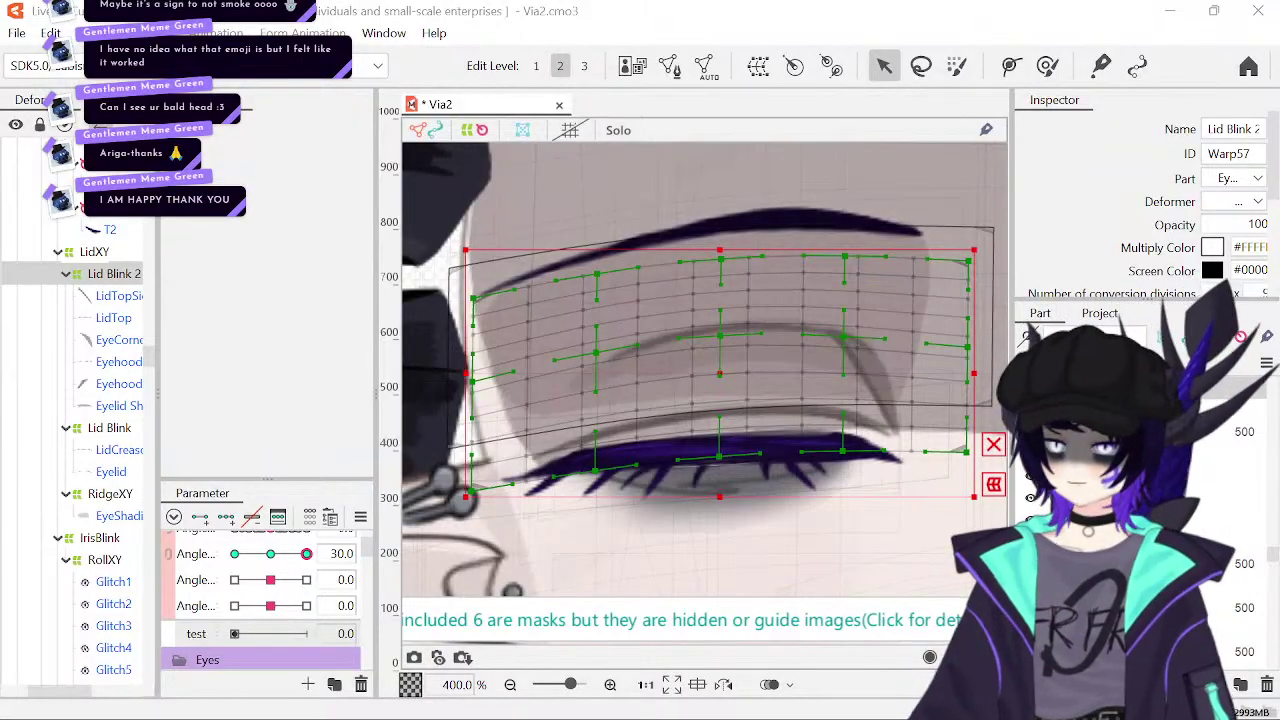
# - Reset the second head Angle parameter to 0
pyautogui.click(510, 684)
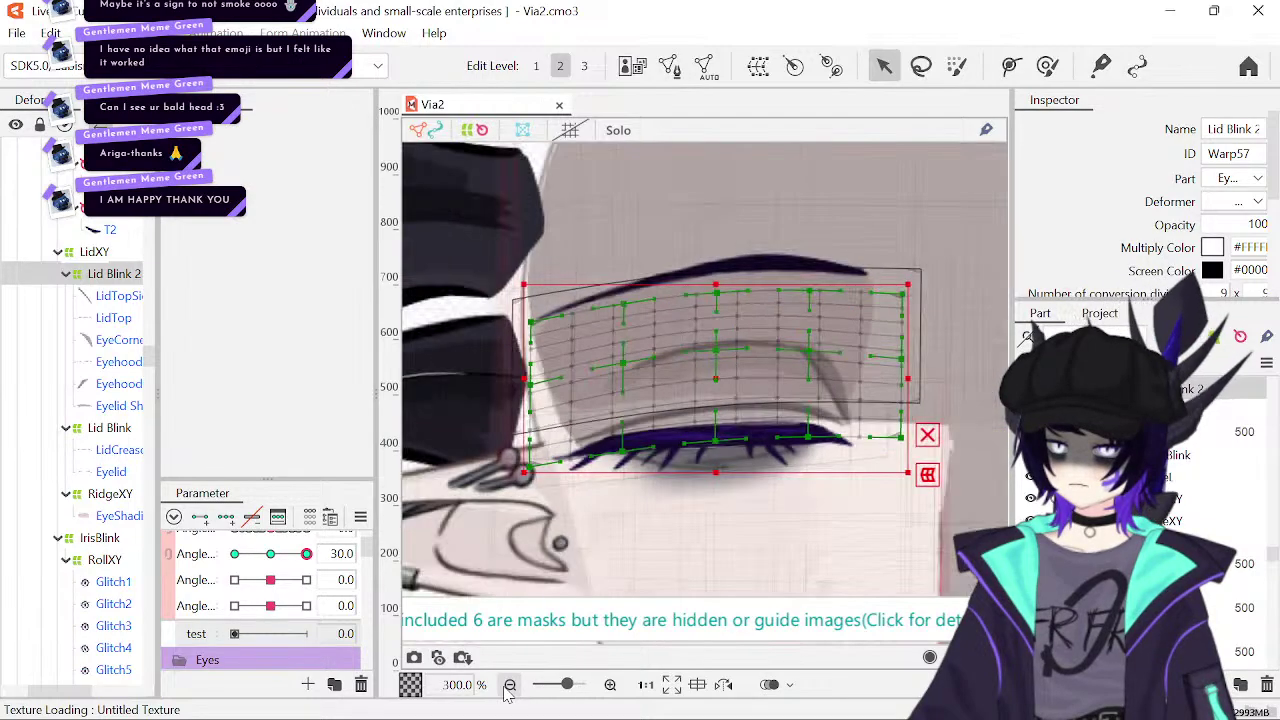
pyautogui.click(270, 554)
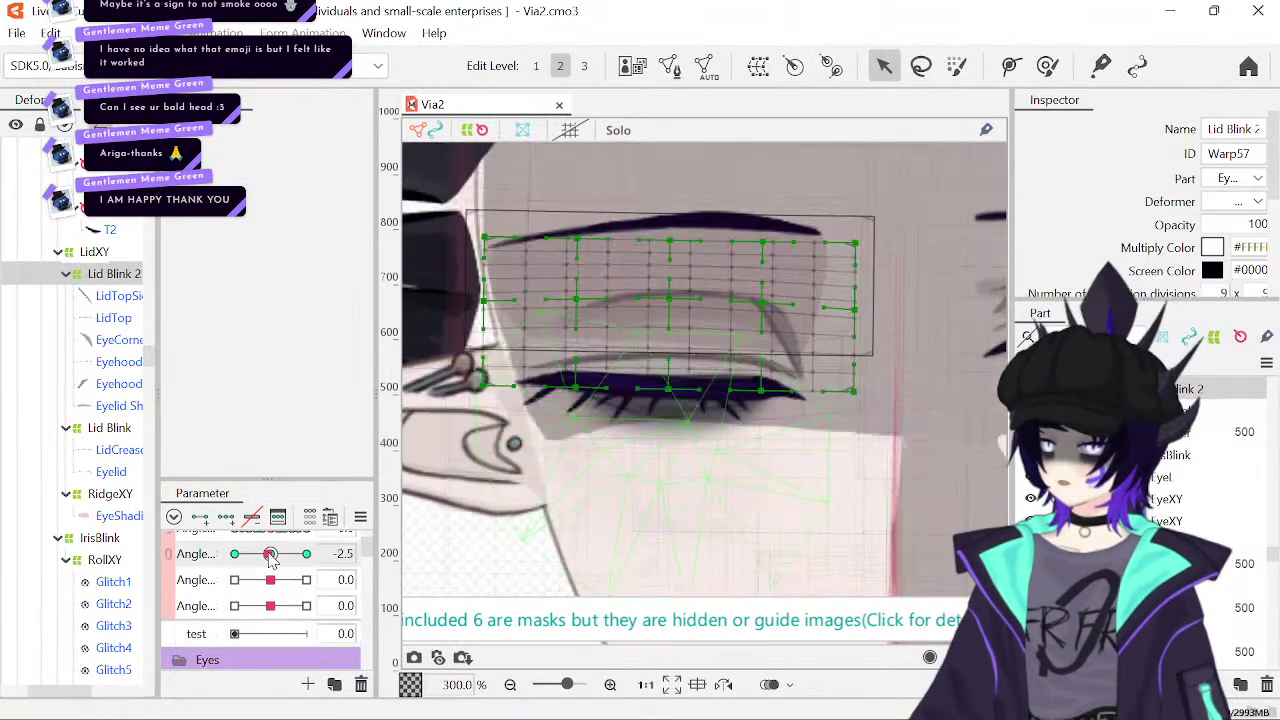
pyautogui.click(343, 554)
pyautogui.press('BackSpace')
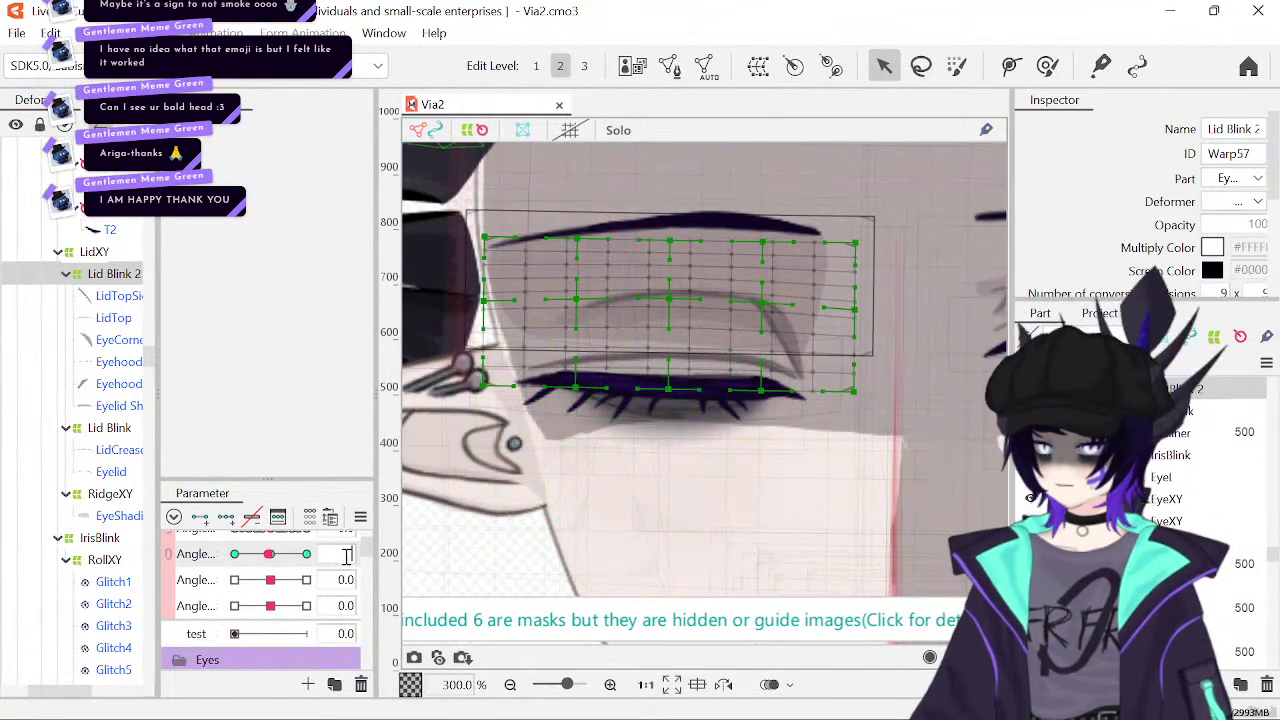
pyautogui.write('0')
pyautogui.press('Return')
# - Preview the blink with the first EyeR parameter, deselect Lid Blink 2 and leave the eye open
pyautogui.scroll(-5, 265, 620)
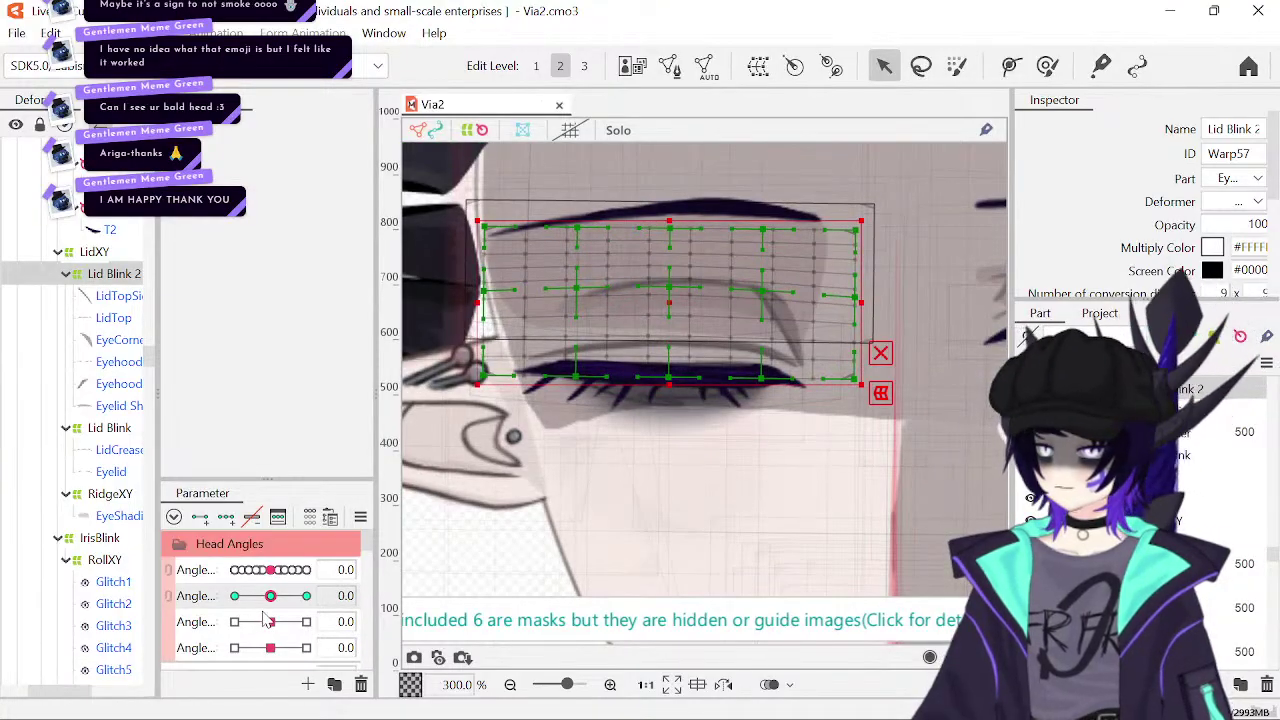
pyautogui.moveTo(236, 561); pyautogui.dragTo(196, 590)
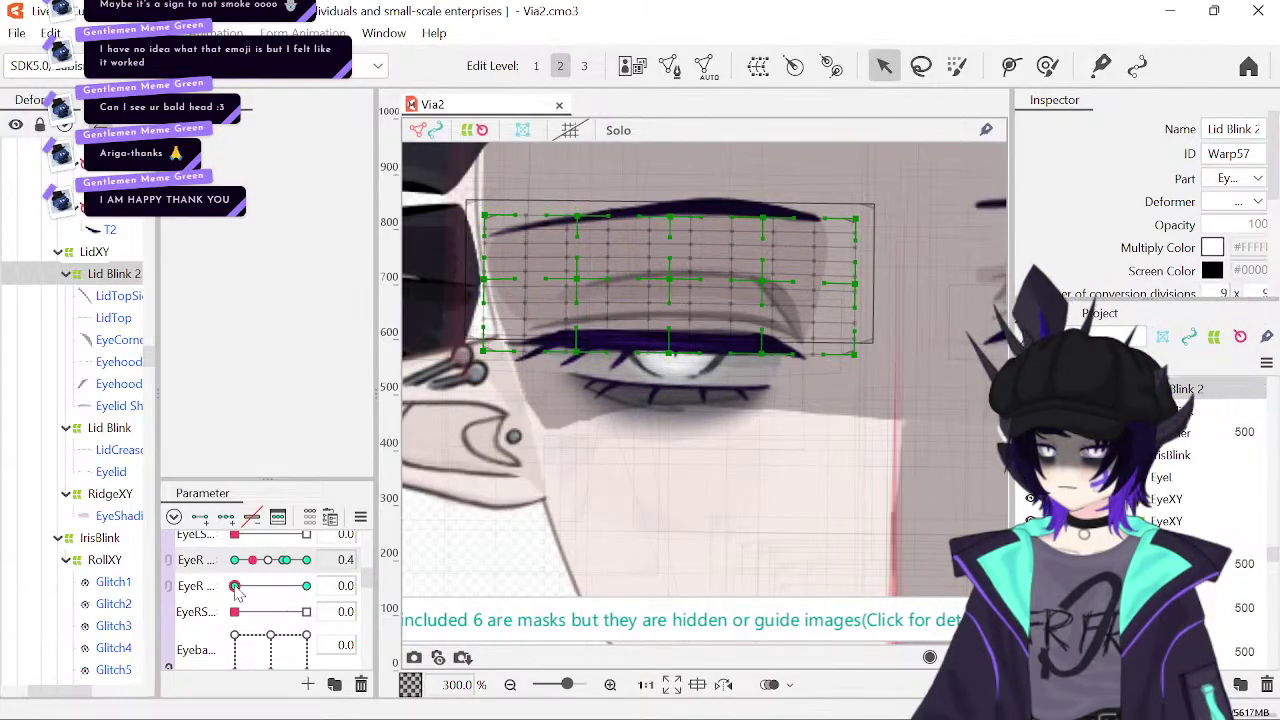
pyautogui.moveTo(236, 592); pyautogui.dragTo(200, 598)
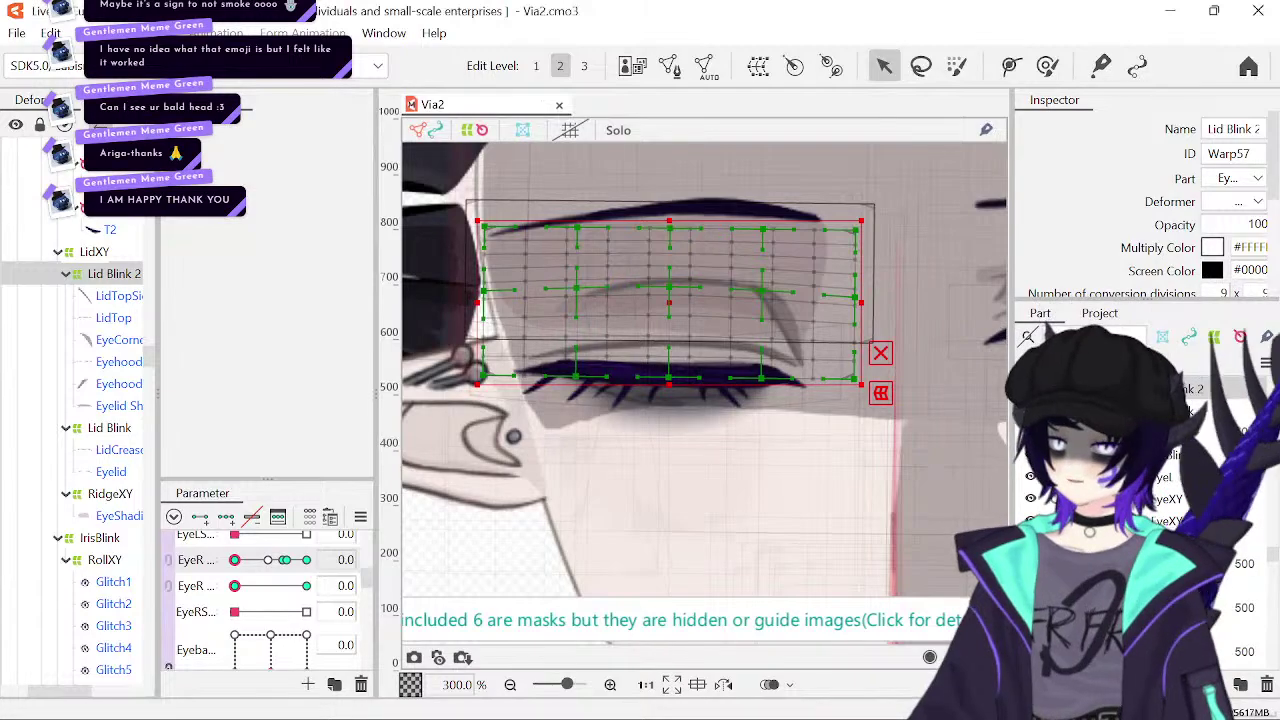
pyautogui.moveTo(287, 565); pyautogui.dragTo(213, 578)
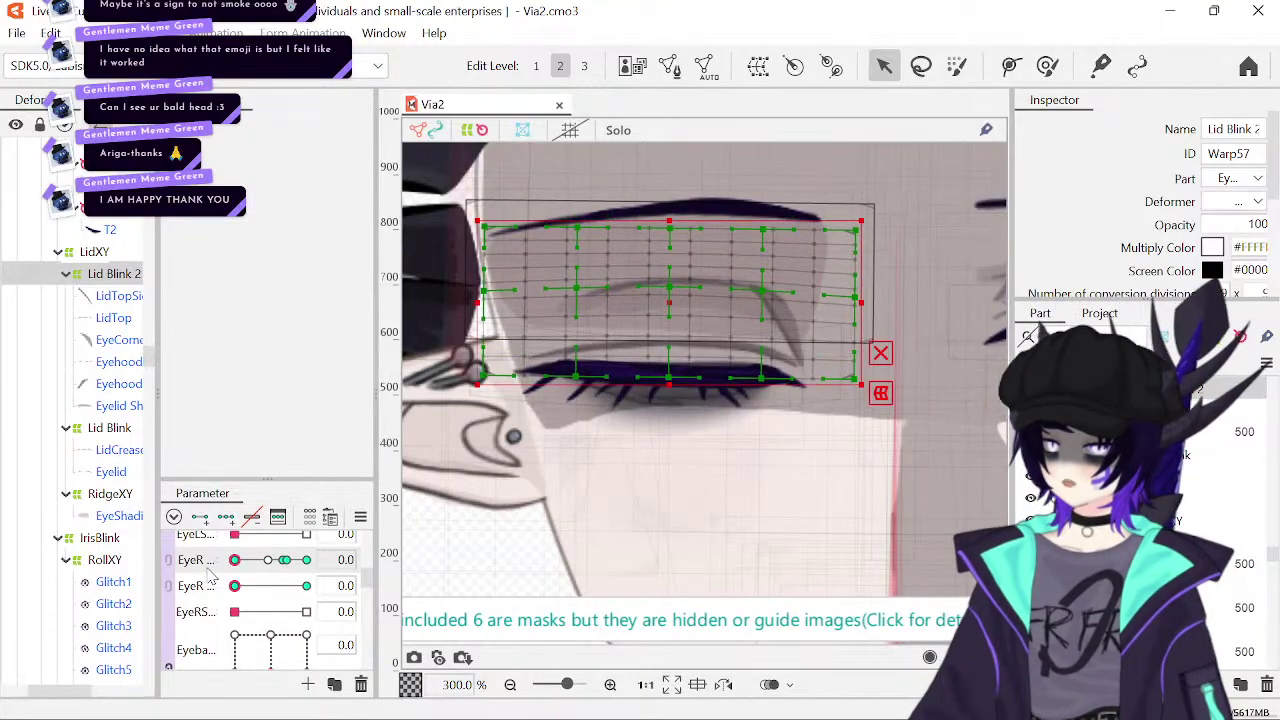
pyautogui.click(436, 557)
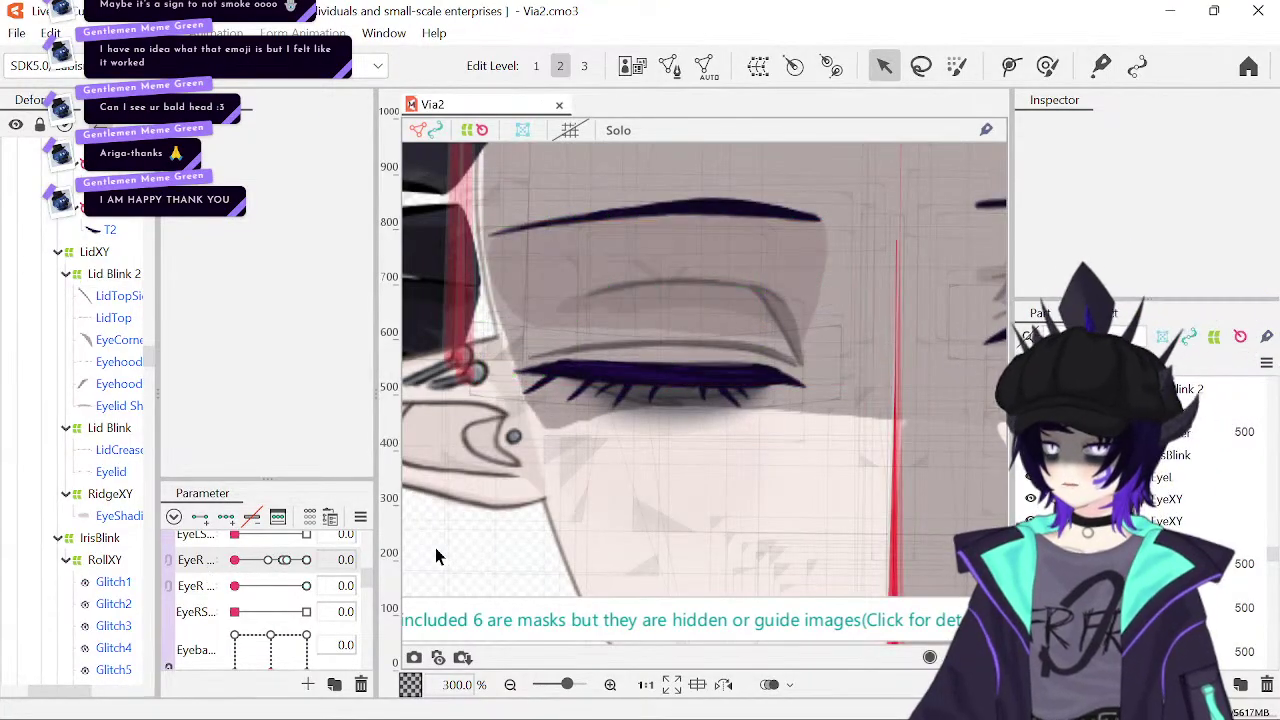
pyautogui.click(283, 565)
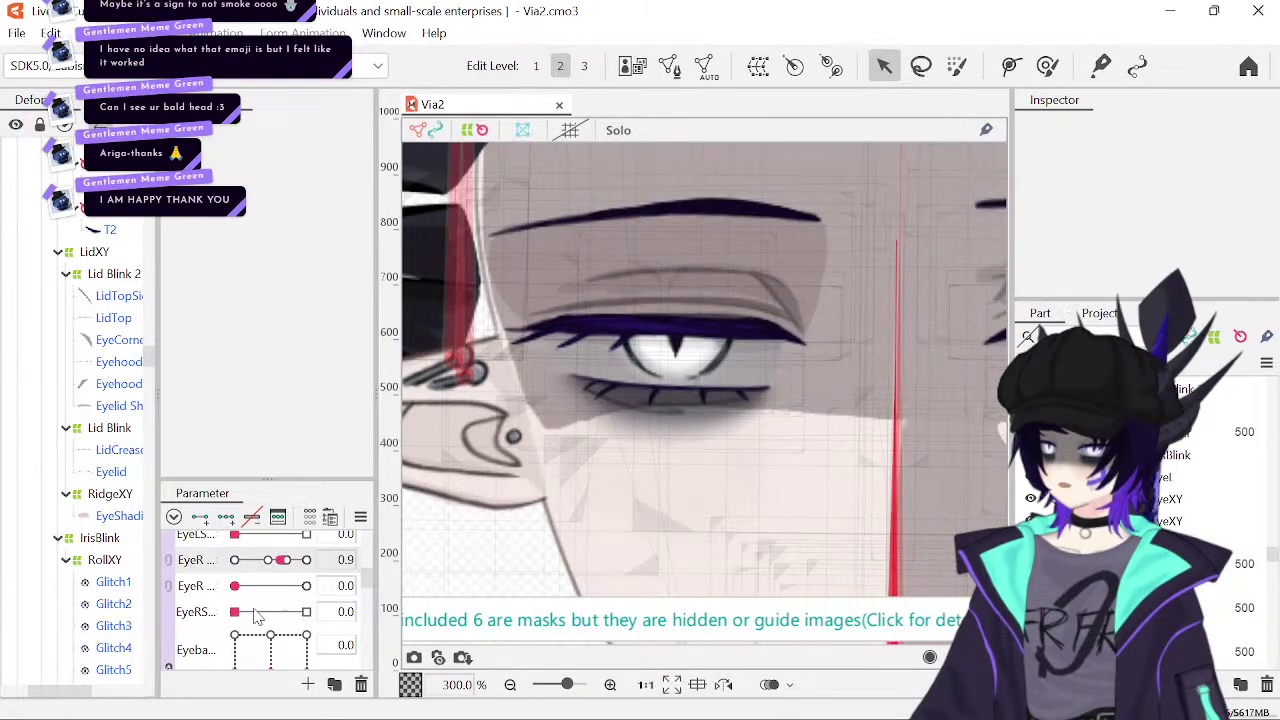
pyautogui.moveTo(234, 611); pyautogui.dragTo(158, 657)
pyautogui.moveTo(283, 560)
pyautogui.mouseDown()
pyautogui.moveTo(234, 560)
pyautogui.moveTo(306, 585)
pyautogui.moveTo(220, 590)
pyautogui.moveTo(305, 586)
pyautogui.moveTo(258, 595)
pyautogui.moveTo(252, 561)
pyautogui.moveTo(282, 564)
pyautogui.mouseUp()
pyautogui.click(306, 560)
# - Check the open eyes with the first head Angle parameter at 50.0 and return that parameter to 0
pyautogui.scroll(3, 282, 564)
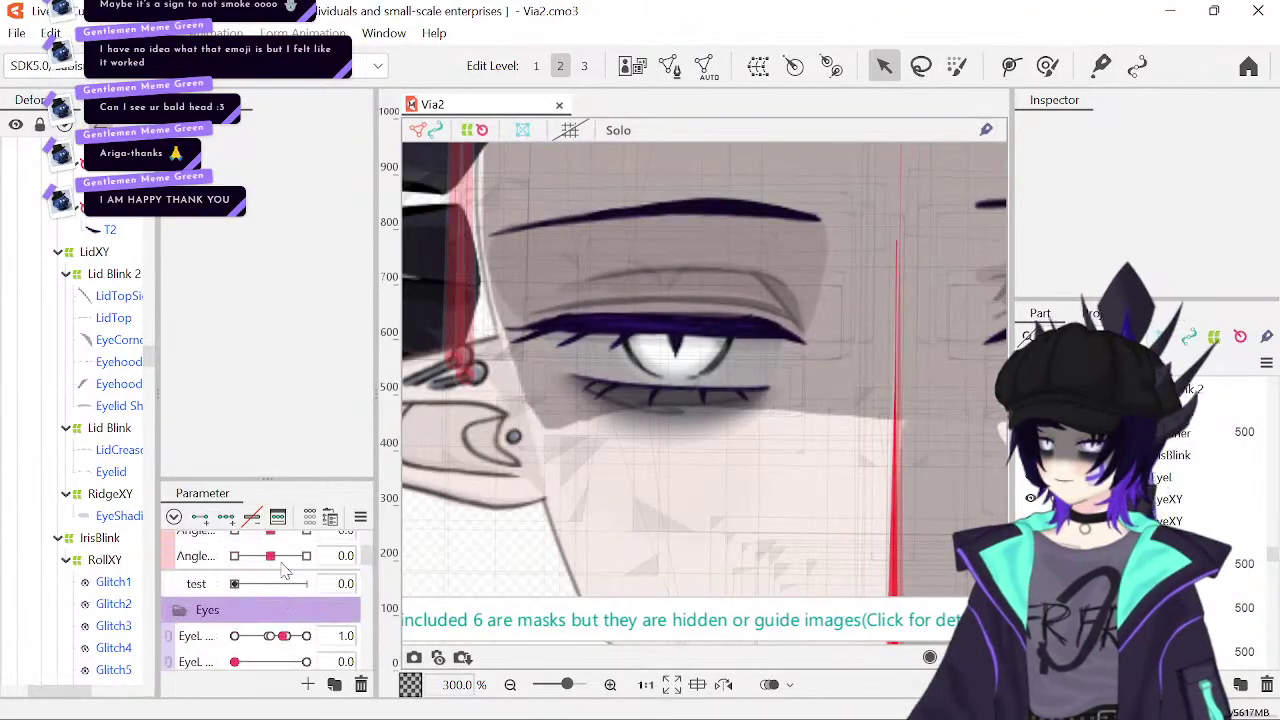
pyautogui.scroll(2, 283, 568)
pyautogui.click(306, 569)
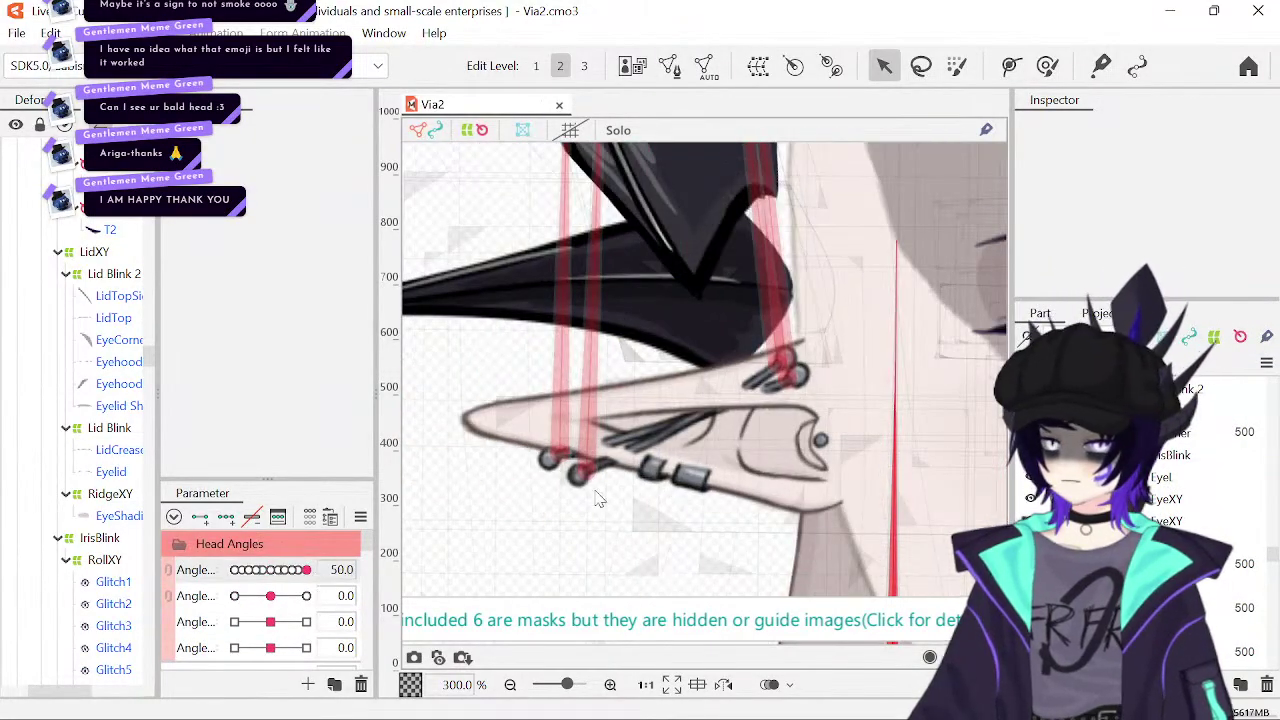
pyautogui.moveTo(745, 436); pyautogui.dragTo(414, 449)
pyautogui.moveTo(714, 396); pyautogui.dragTo(583, 414)
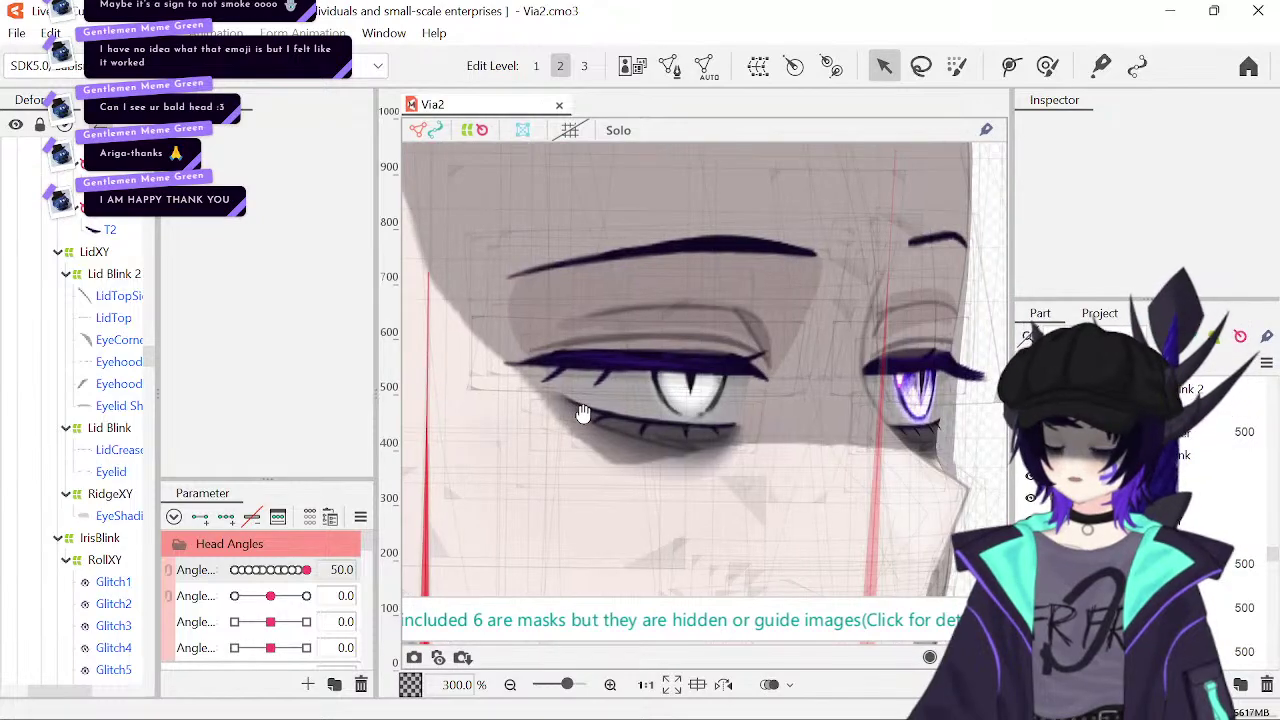
pyautogui.click(587, 421)
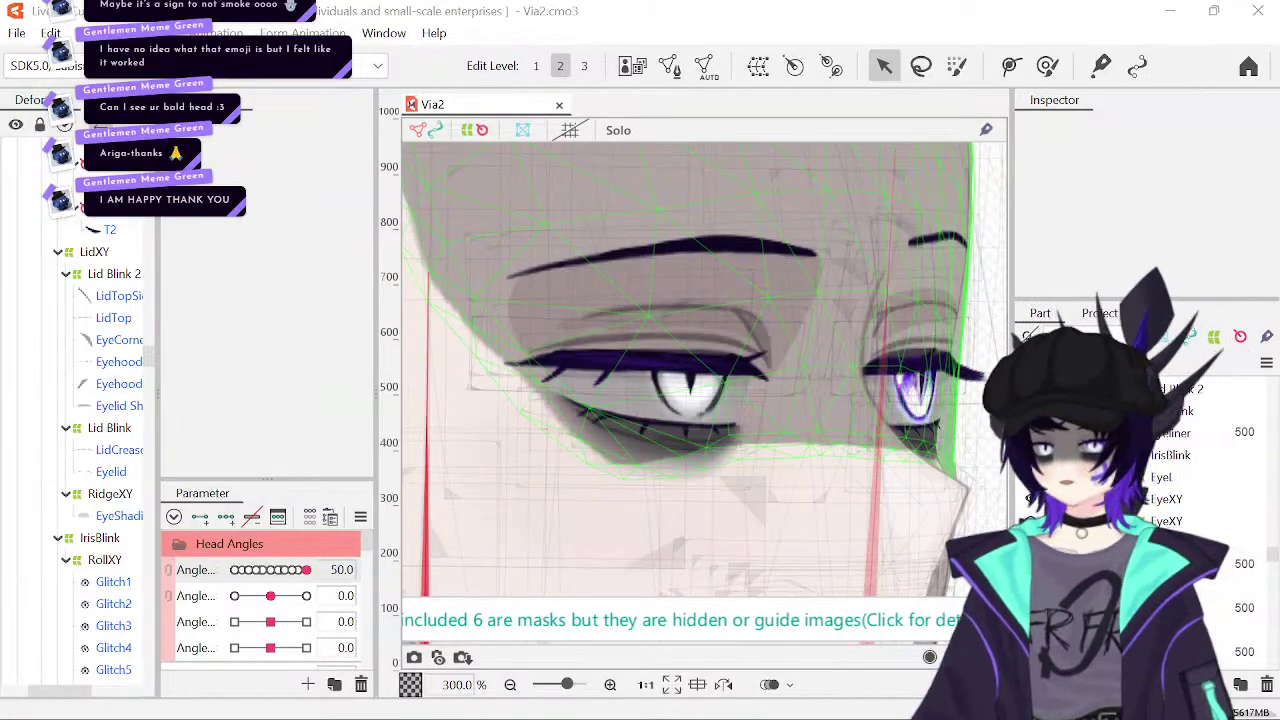
pyautogui.click(585, 422)
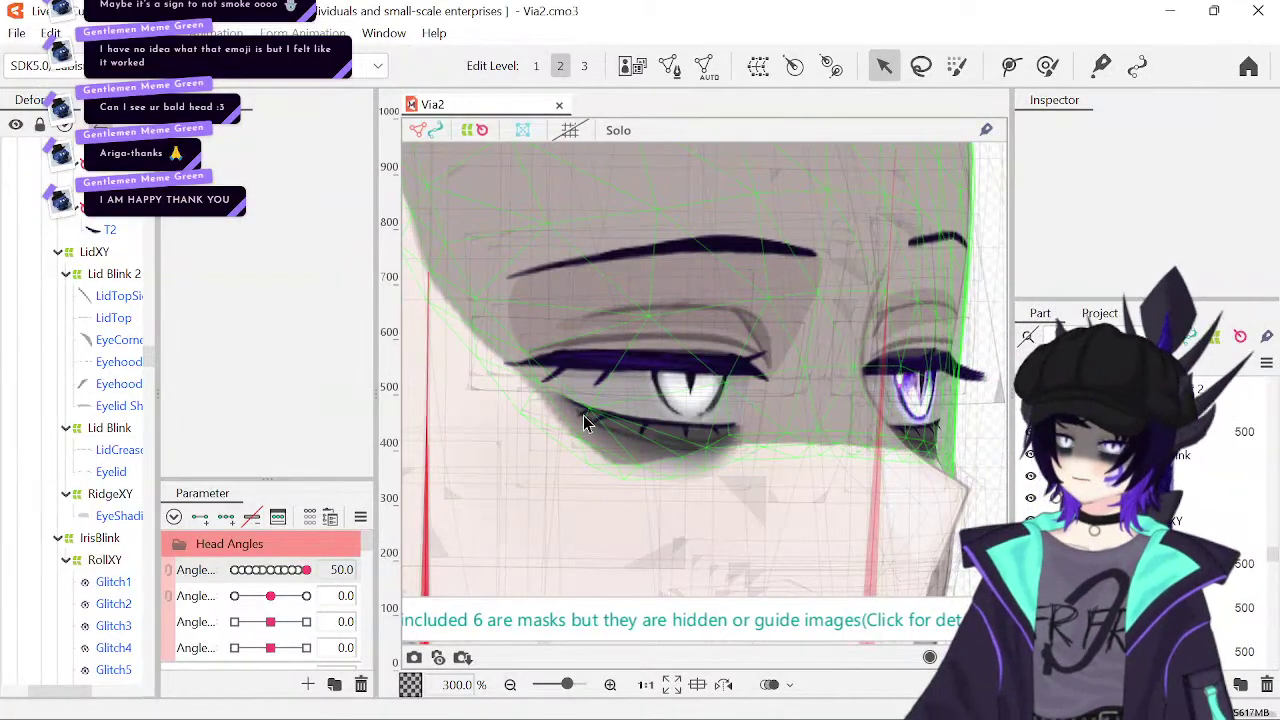
pyautogui.click(342, 569)
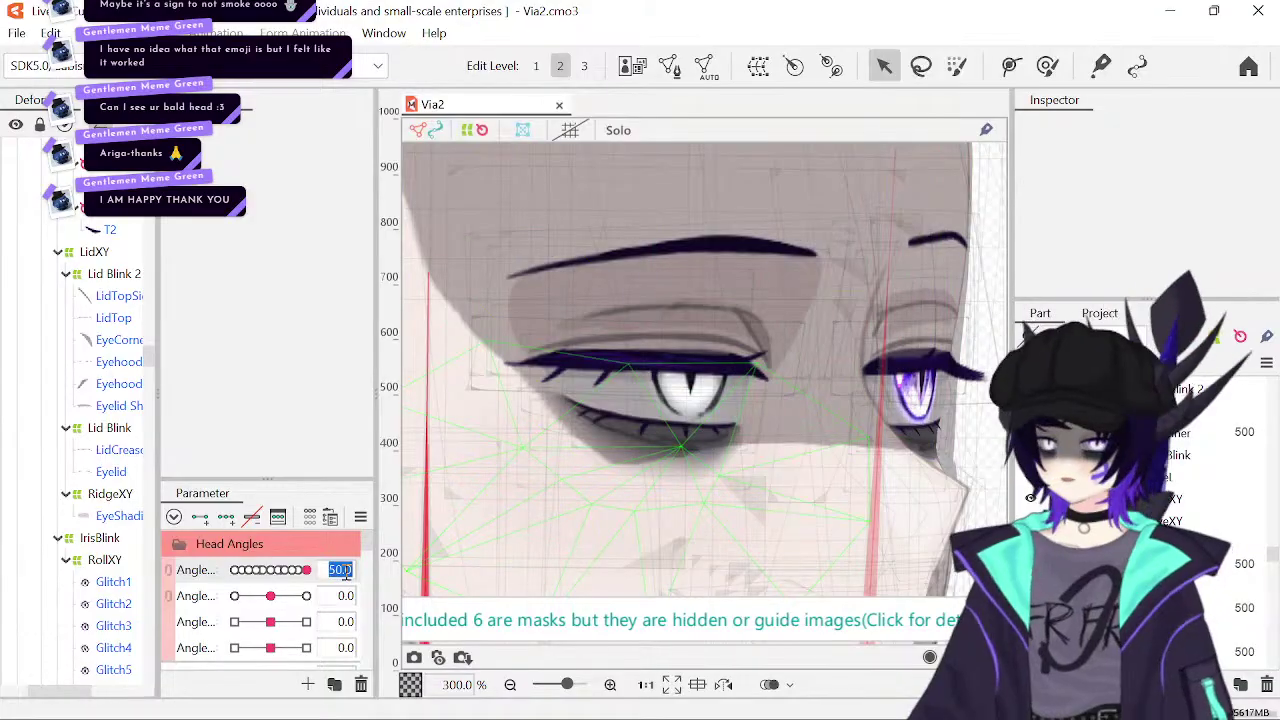
pyautogui.write('0')
pyautogui.press('Return')
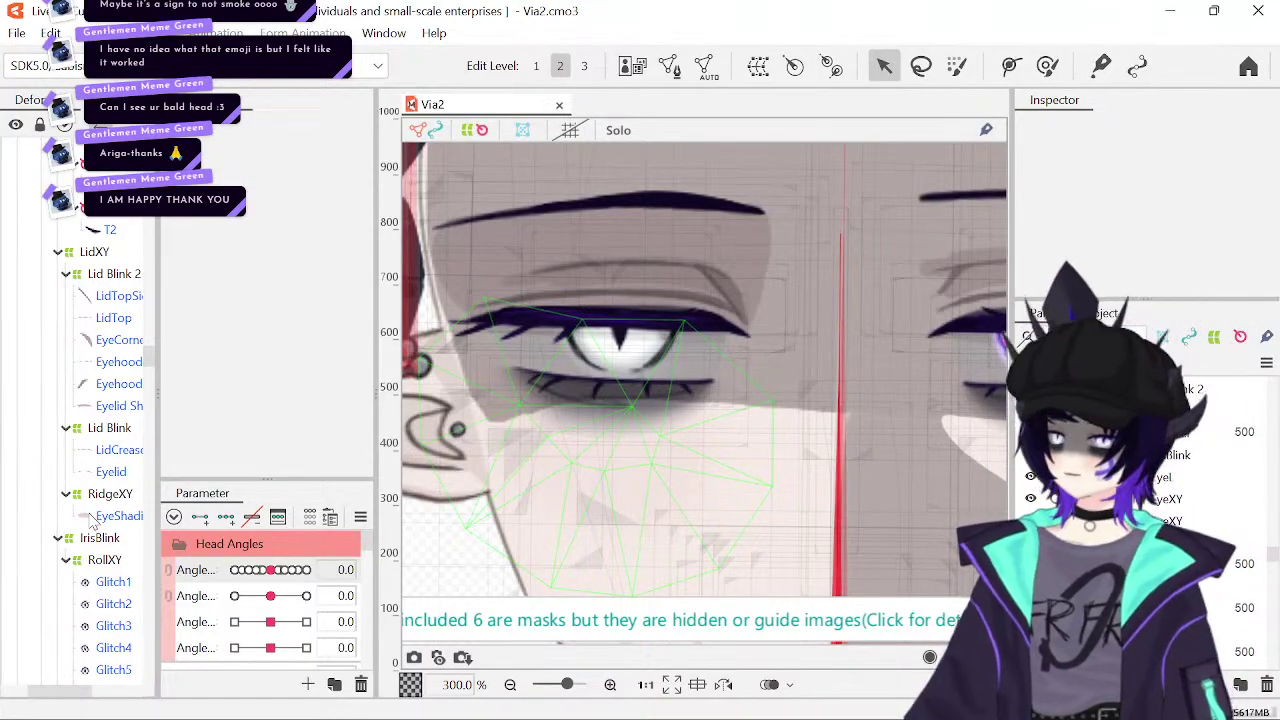
# - Select the white eye's Eyeliner mesh, hide and show it to compare the upper lid line, and deselect it
pyautogui.moveTo(900, 451); pyautogui.dragTo(862, 515)
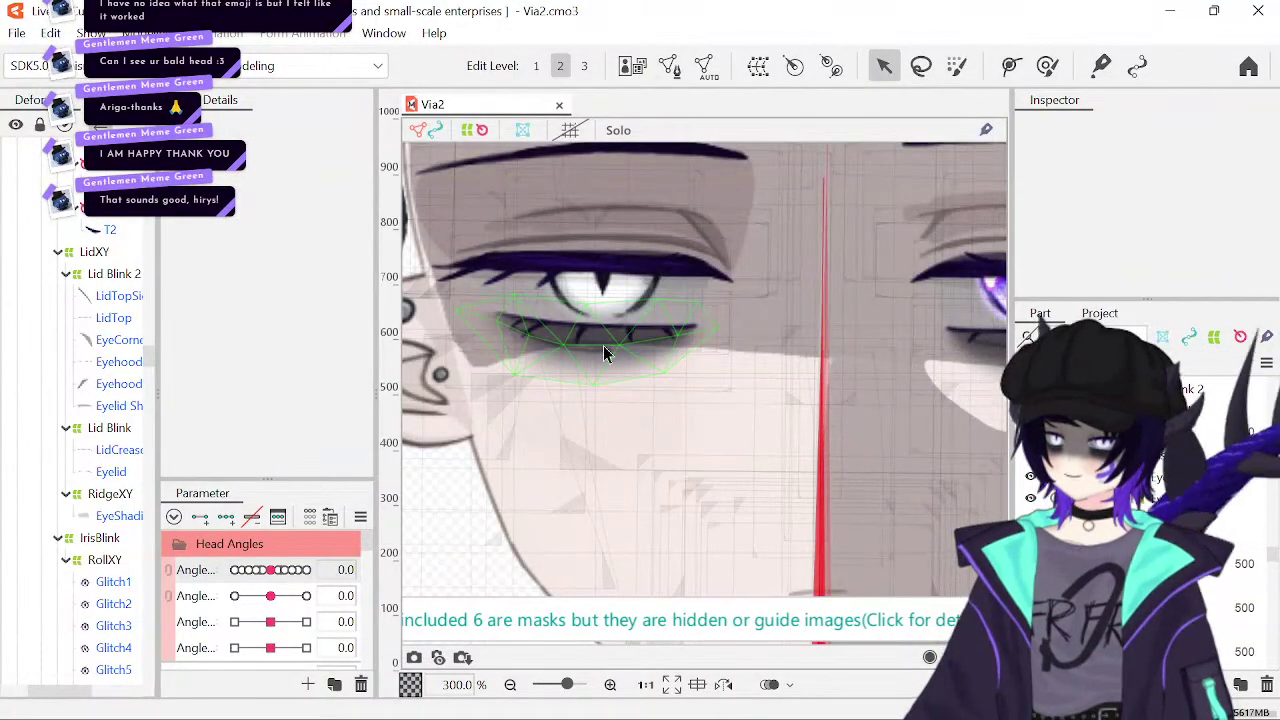
pyautogui.scroll(-1, 238, 617)
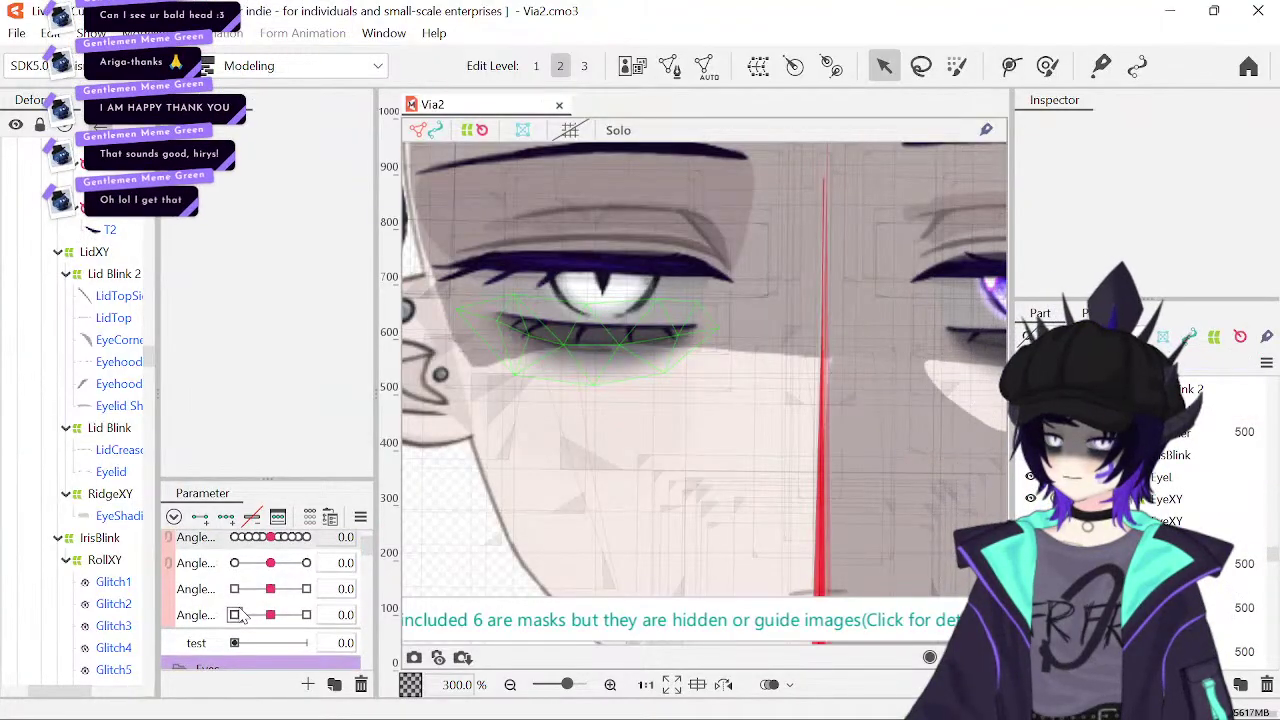
pyautogui.click(611, 685)
pyautogui.click(611, 685)
pyautogui.moveTo(612, 318); pyautogui.dragTo(762, 668)
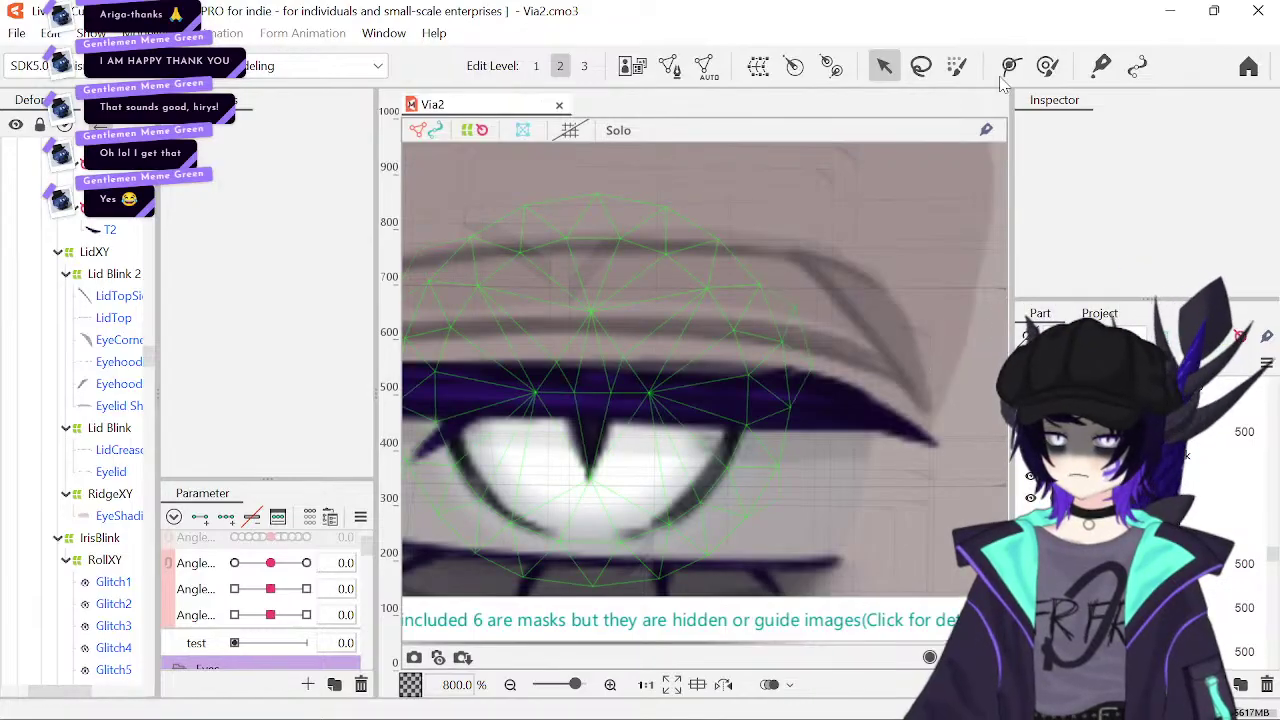
pyautogui.click(700, 393)
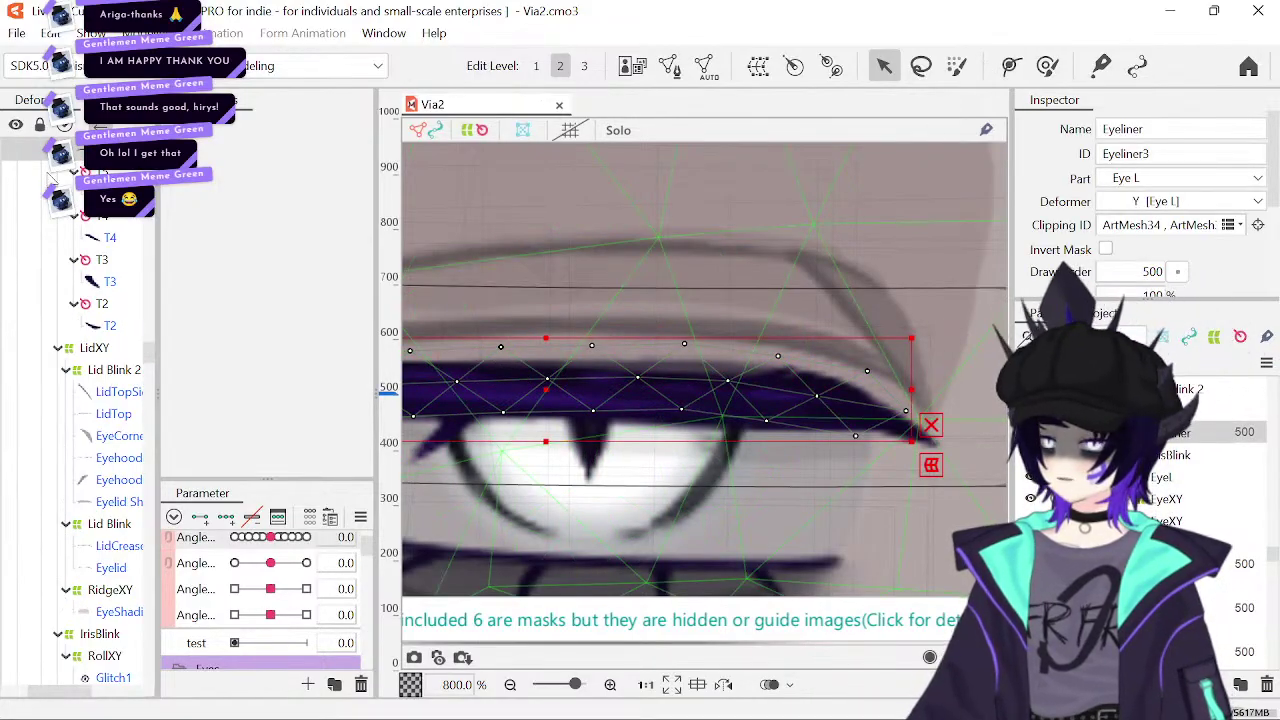
pyautogui.click(16, 150)
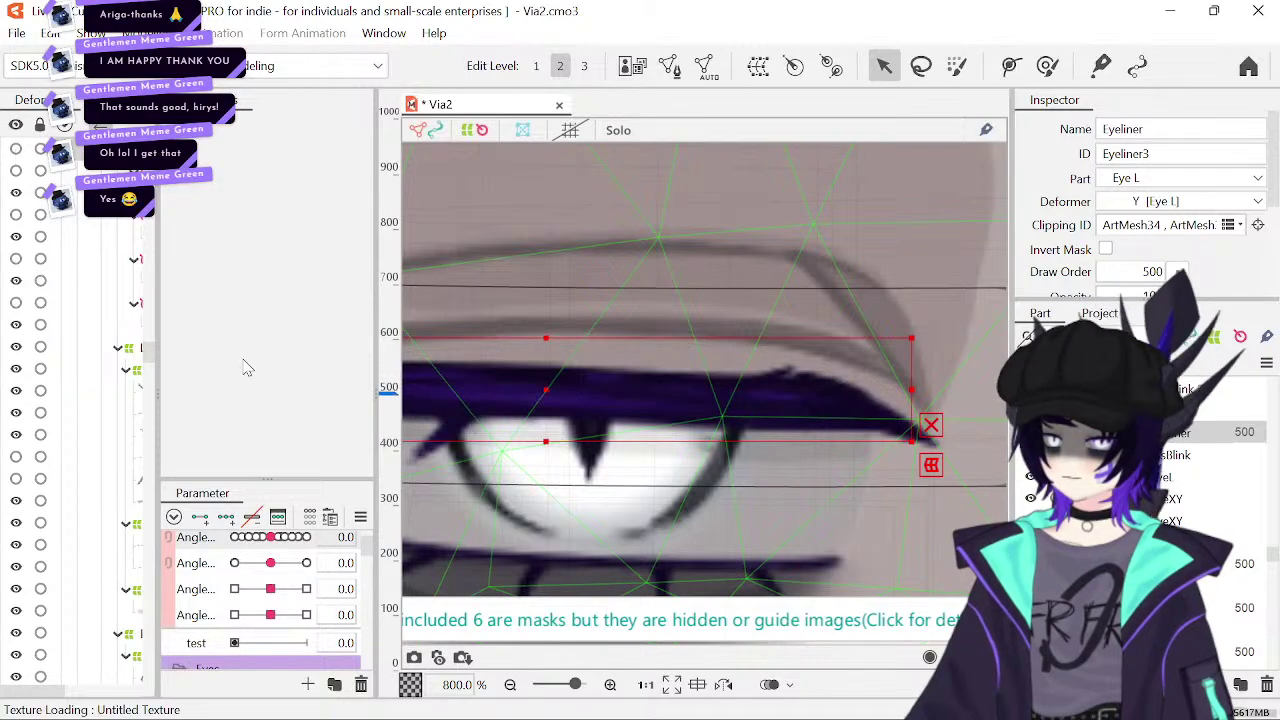
pyautogui.scroll(-5, 455, 590)
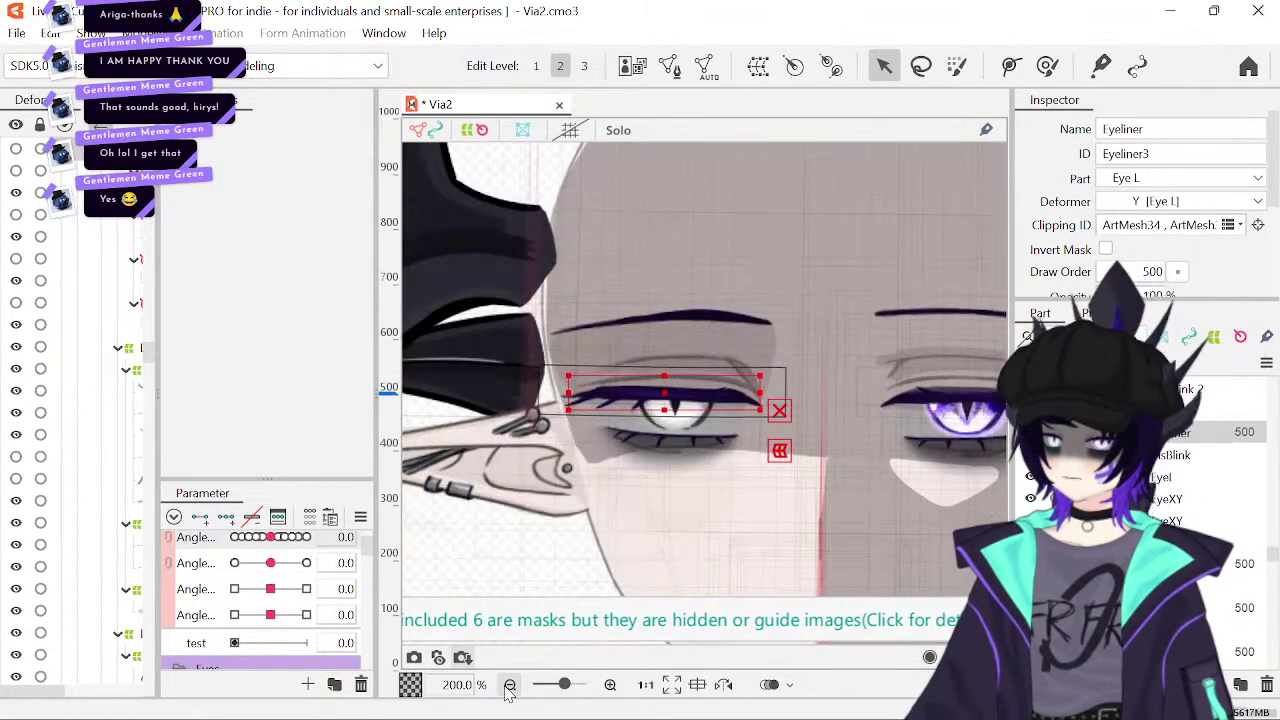
pyautogui.click(16, 150)
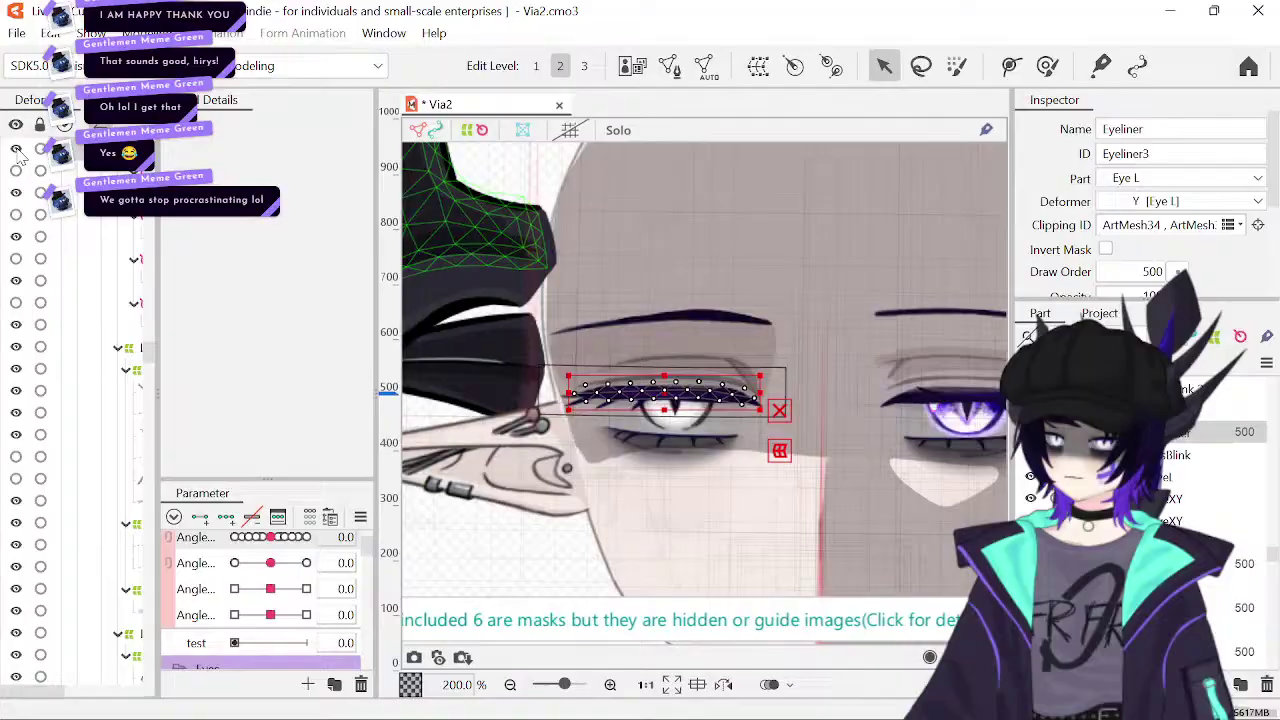
pyautogui.click(413, 561)
# - Set the multiply color of the white eye's Eyeliner to #E3E3E3, deselect it and save the model
pyautogui.scroll(2, 90, 420)
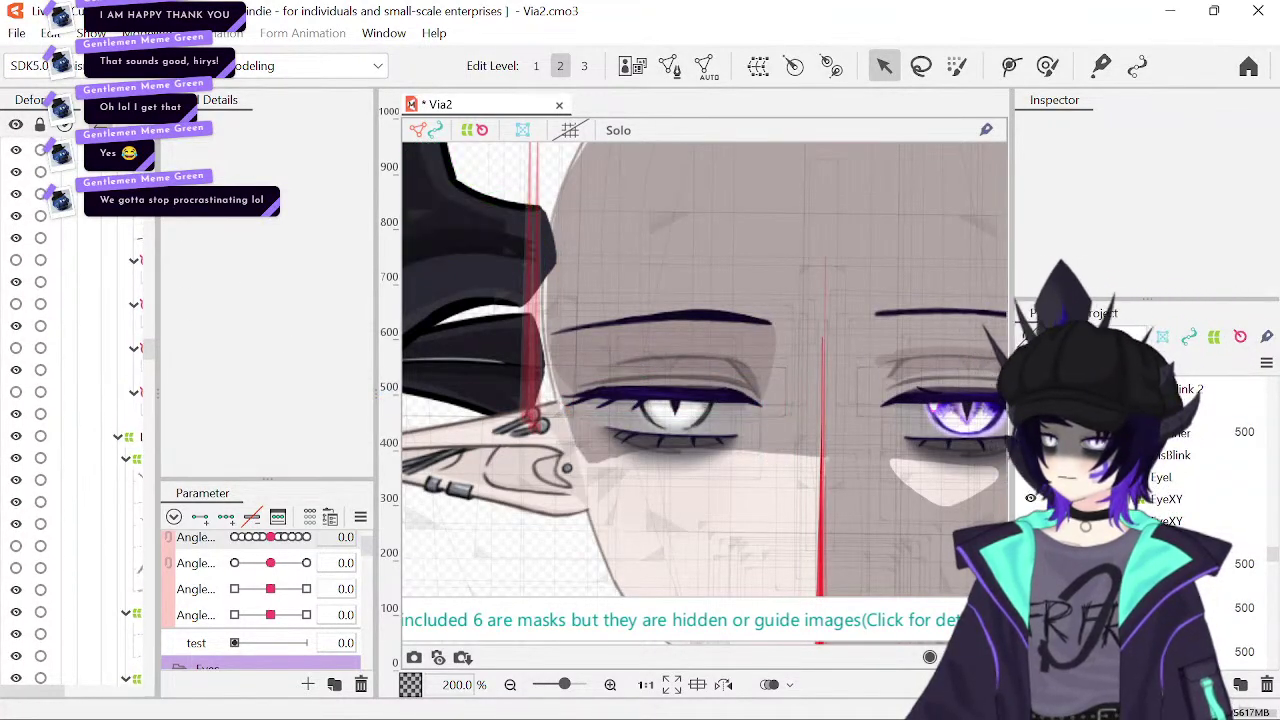
pyautogui.moveTo(48, 691); pyautogui.dragTo(90, 691)
pyautogui.hscroll(-5, 75, 420)
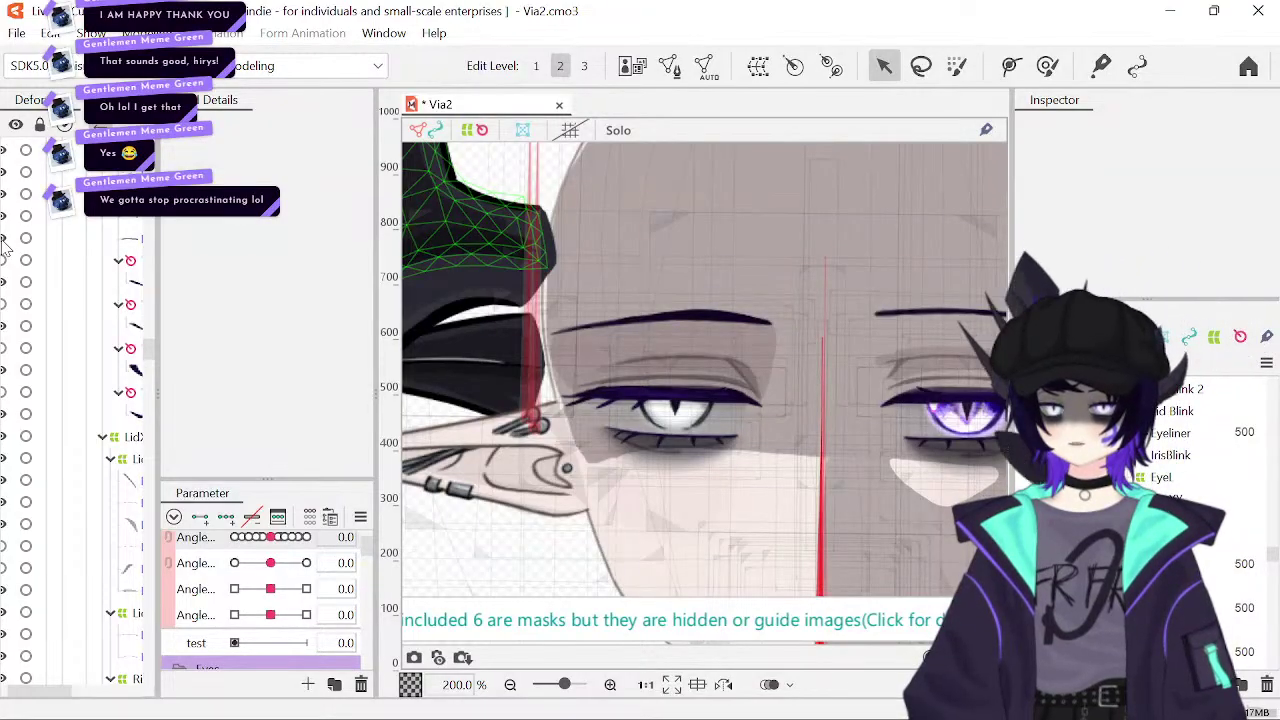
pyautogui.click(139, 242)
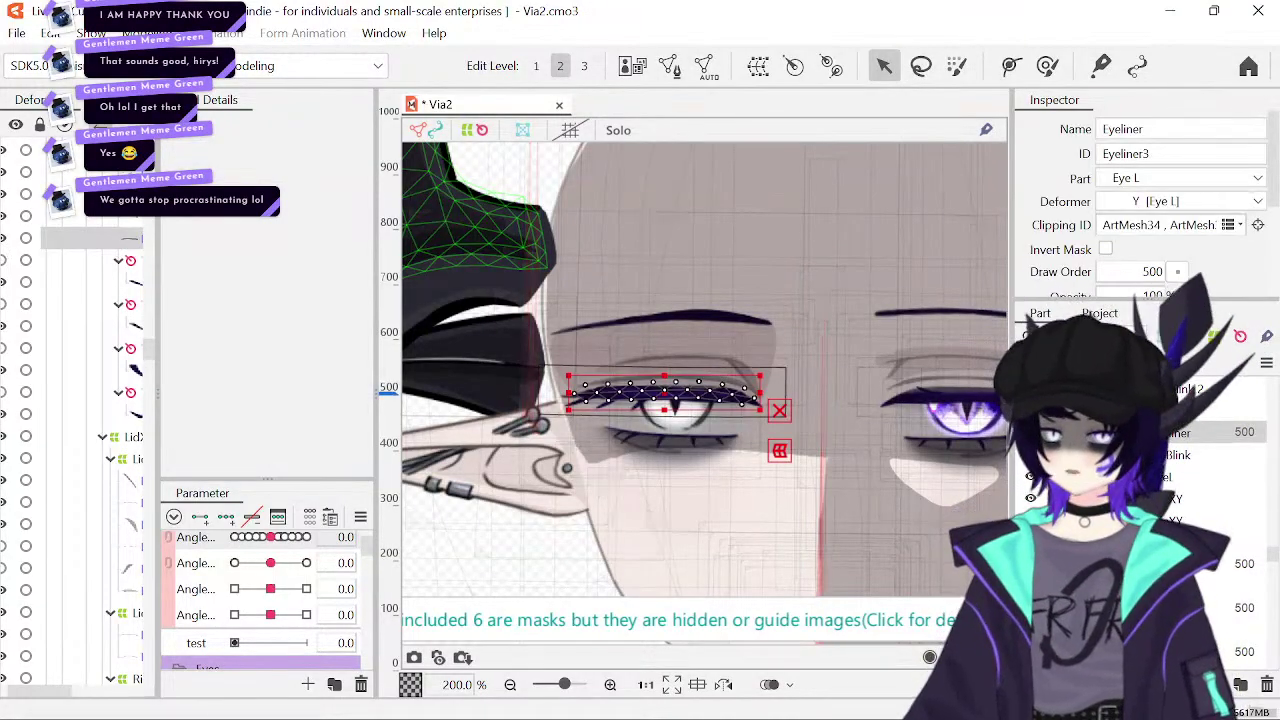
pyautogui.scroll(-2, 1236, 278)
pyautogui.scroll(-1, 1236, 278)
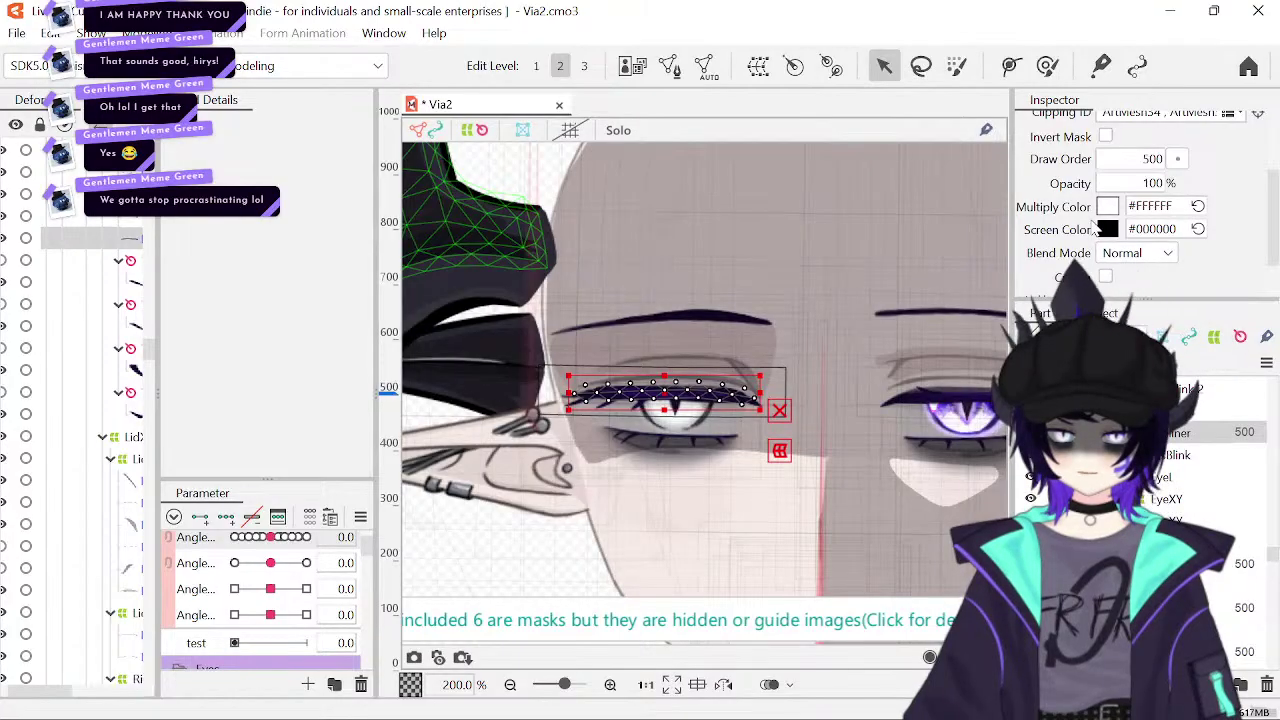
pyautogui.click(1085, 243)
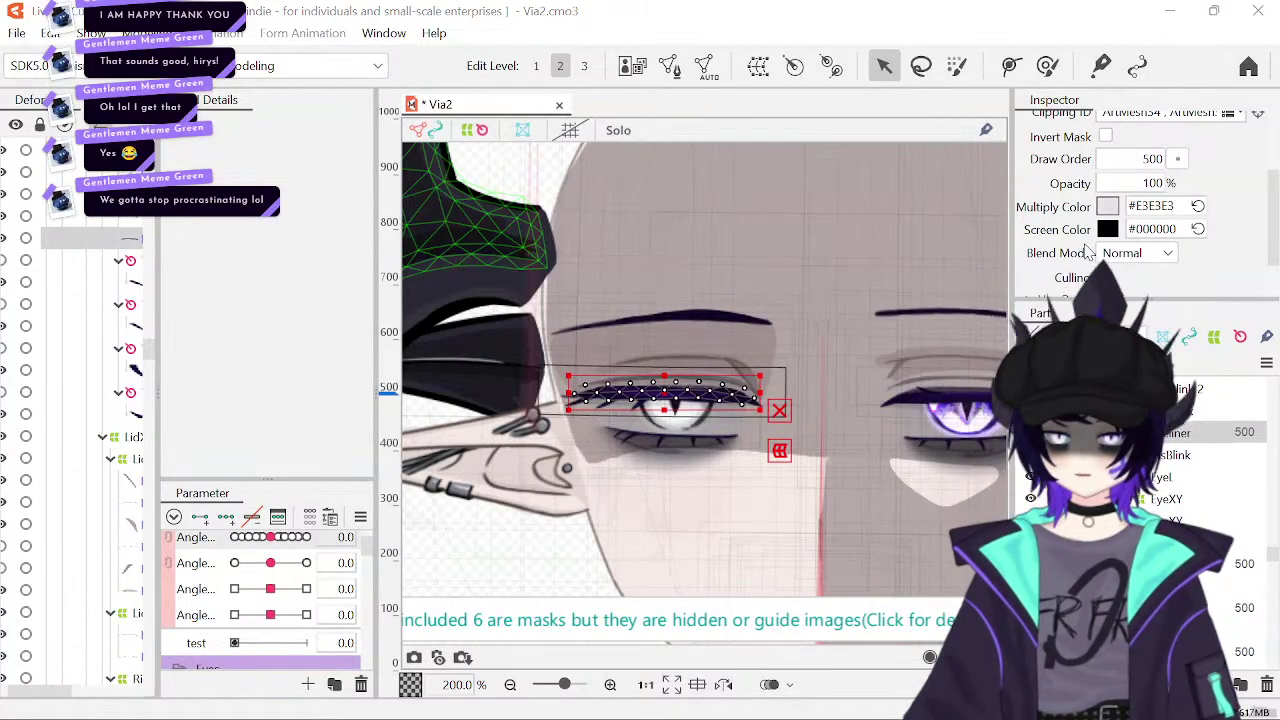
pyautogui.click(1086, 252)
pyautogui.click(489, 576)
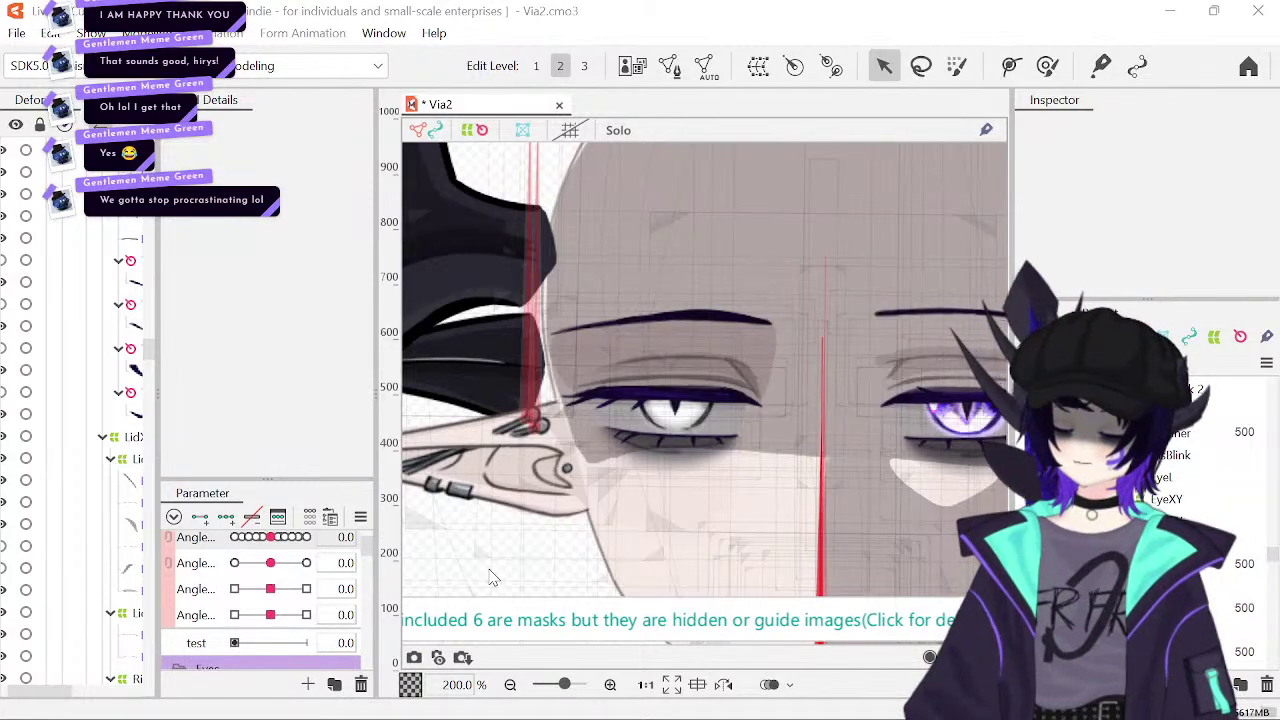
pyautogui.hotkey('ctrl', 's')
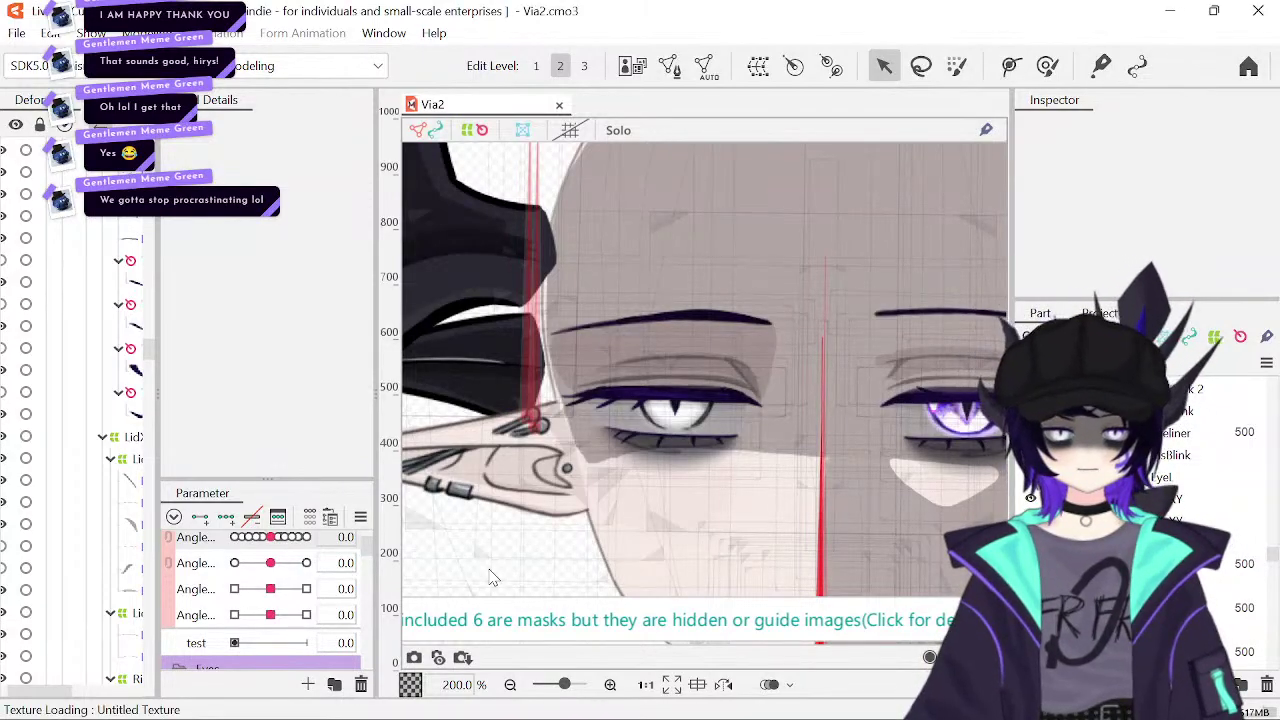
# - Select the EyeR warp deformer with all its child objects and duplicate the whole hierarchy into the Face part
pyautogui.moveTo(878, 503); pyautogui.dragTo(751, 463)
pyautogui.click(750, 463)
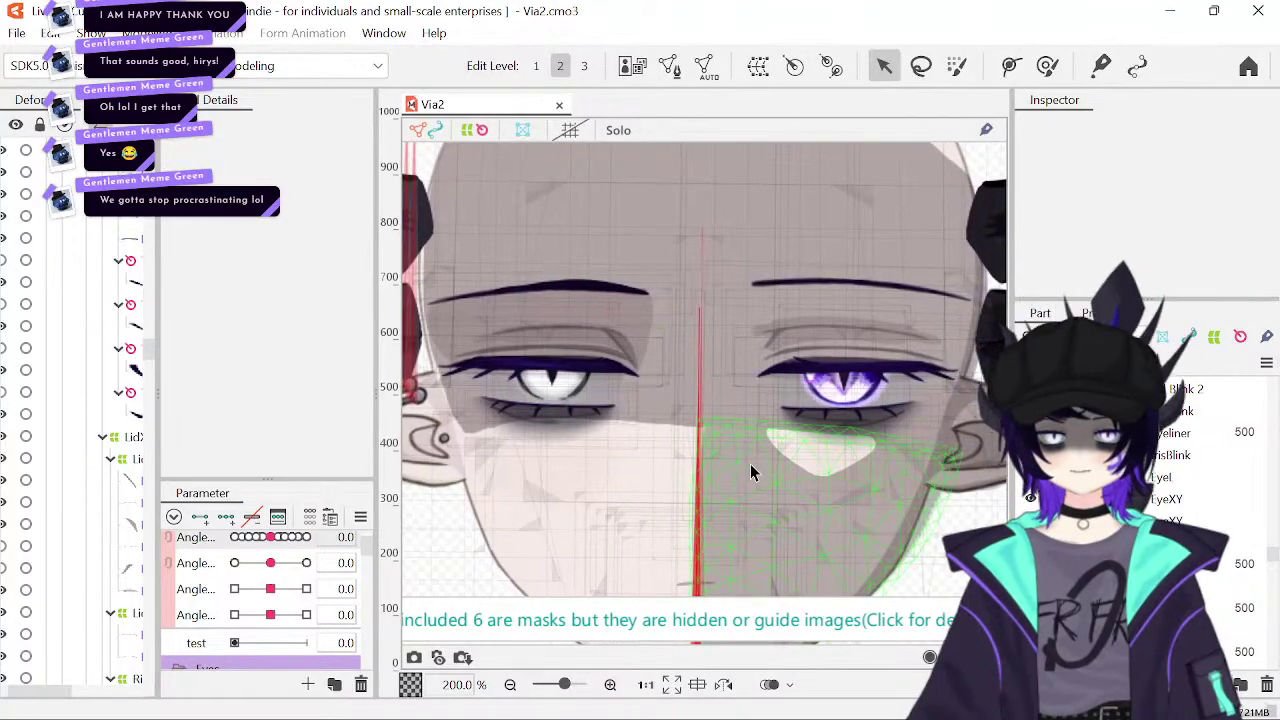
pyautogui.click(418, 578)
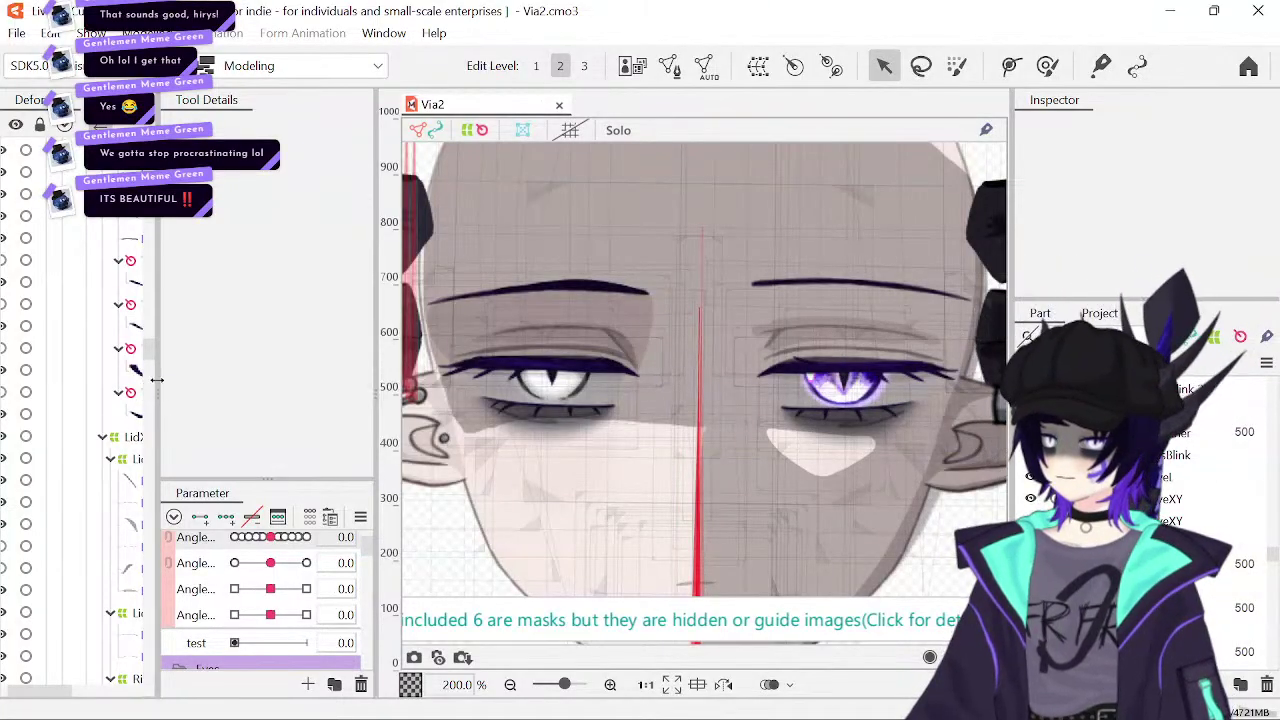
pyautogui.moveTo(157, 380); pyautogui.dragTo(277, 374)
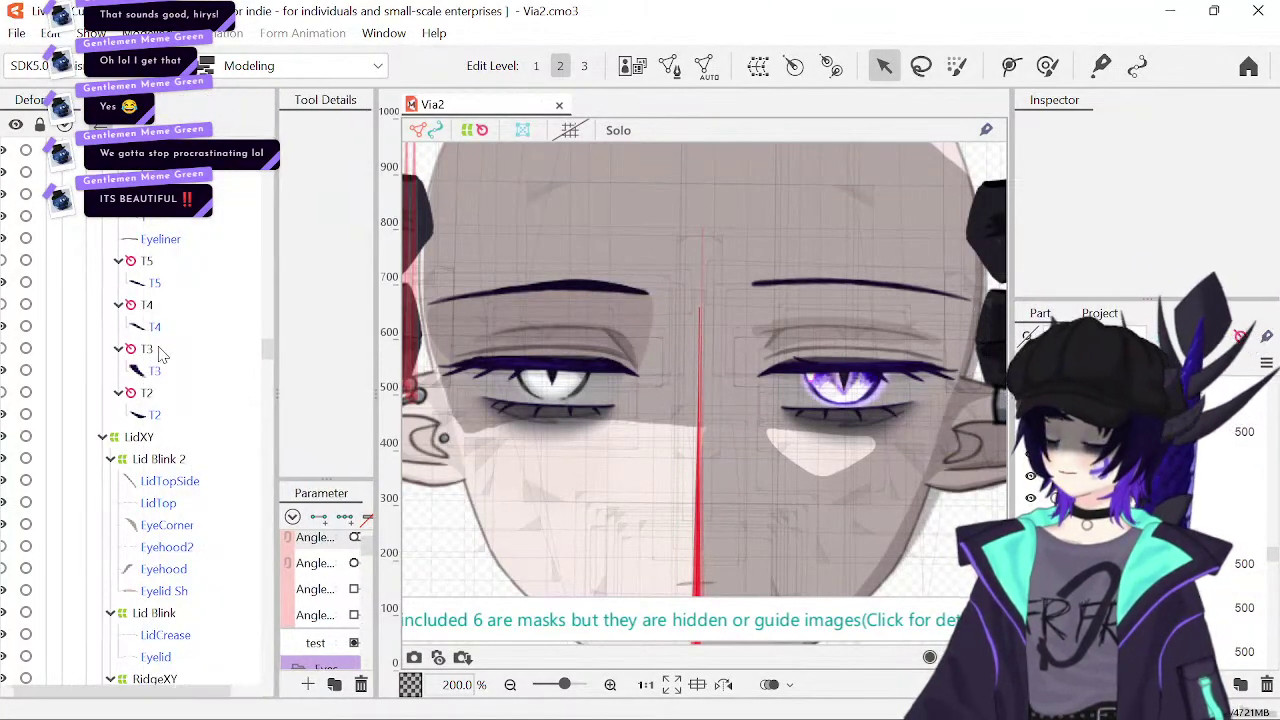
pyautogui.scroll(3, 163, 355)
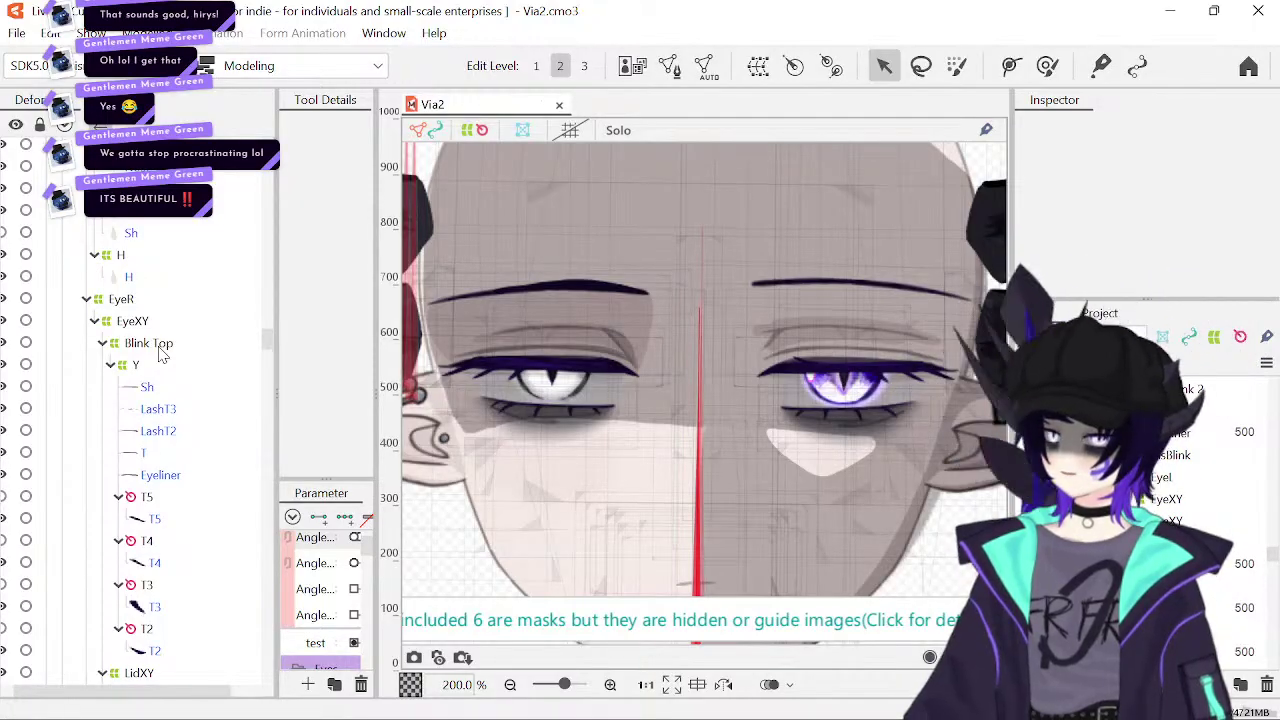
pyautogui.click(156, 302)
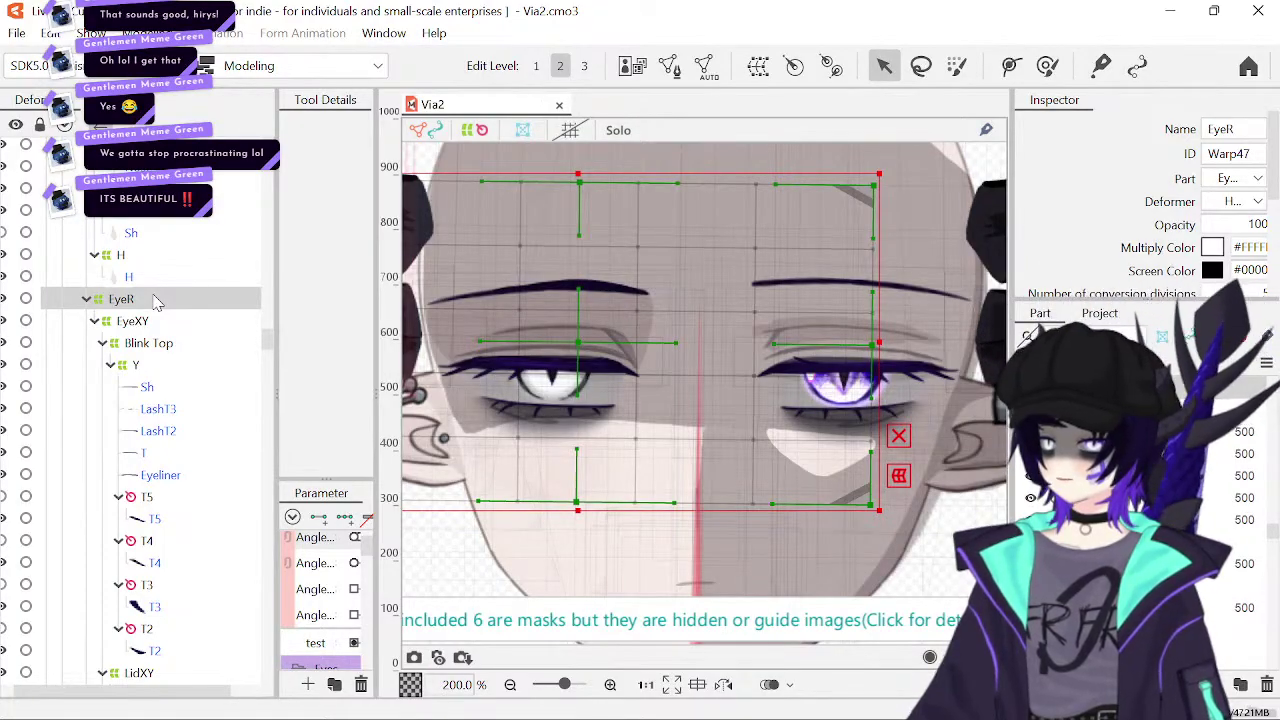
pyautogui.doubleClick(257, 308)
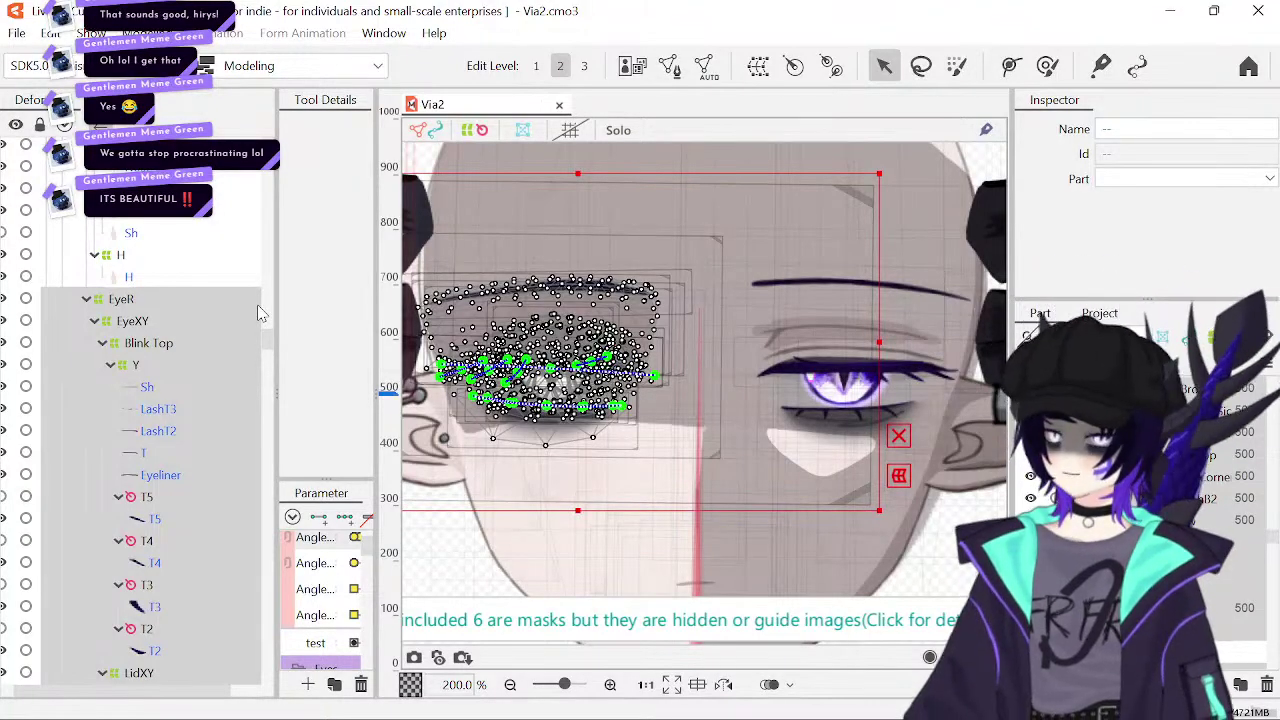
pyautogui.scroll(-5, 258, 313)
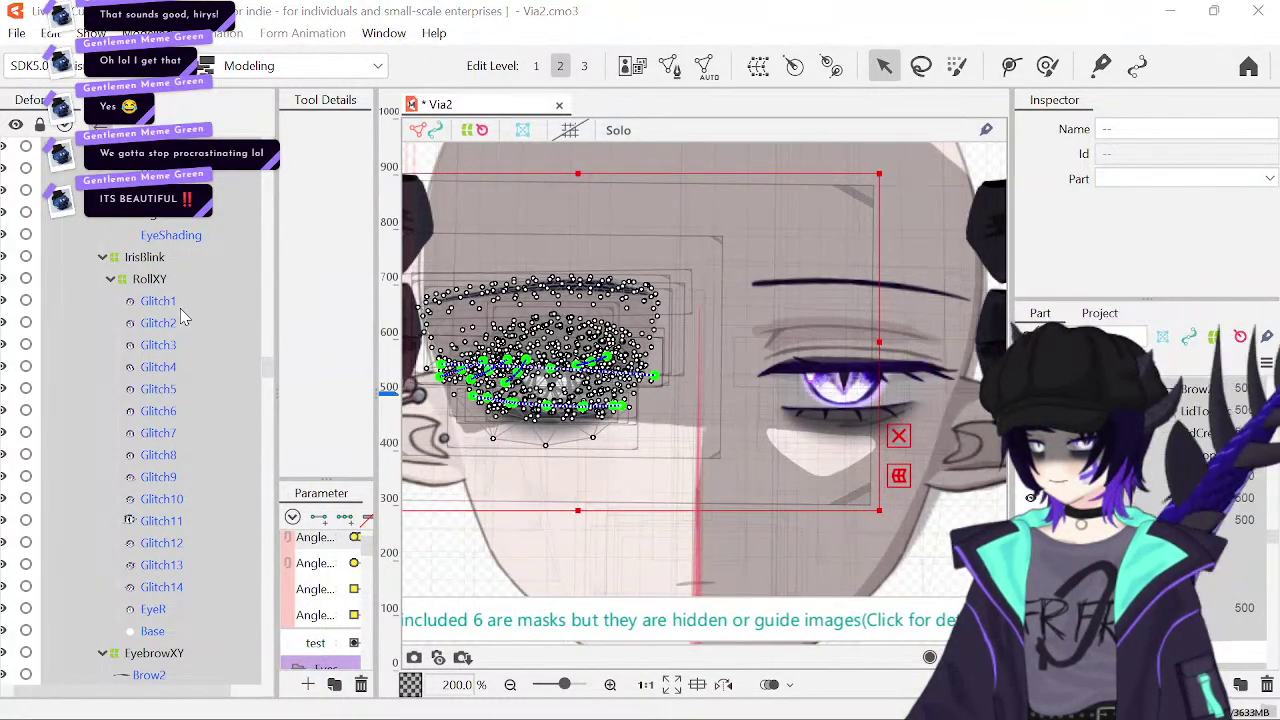
pyautogui.scroll(-3, 181, 317)
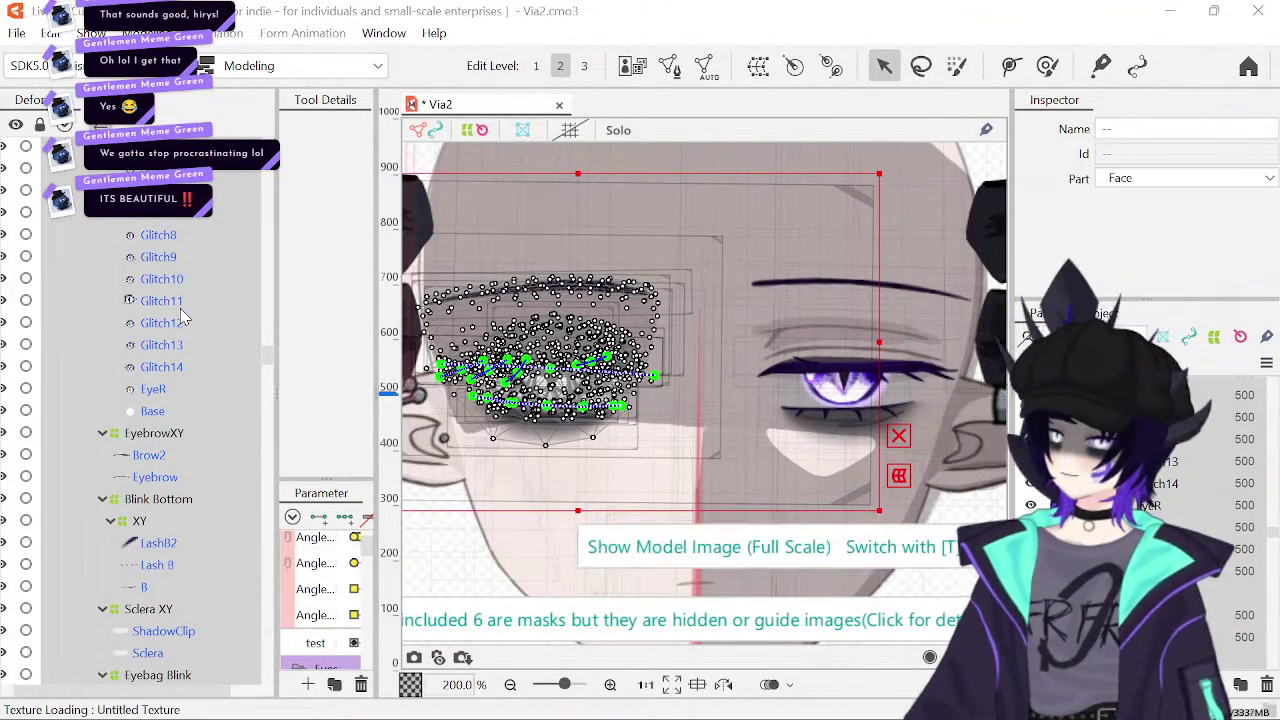
pyautogui.scroll(3, 183, 316)
pyautogui.scroll(8, 183, 316)
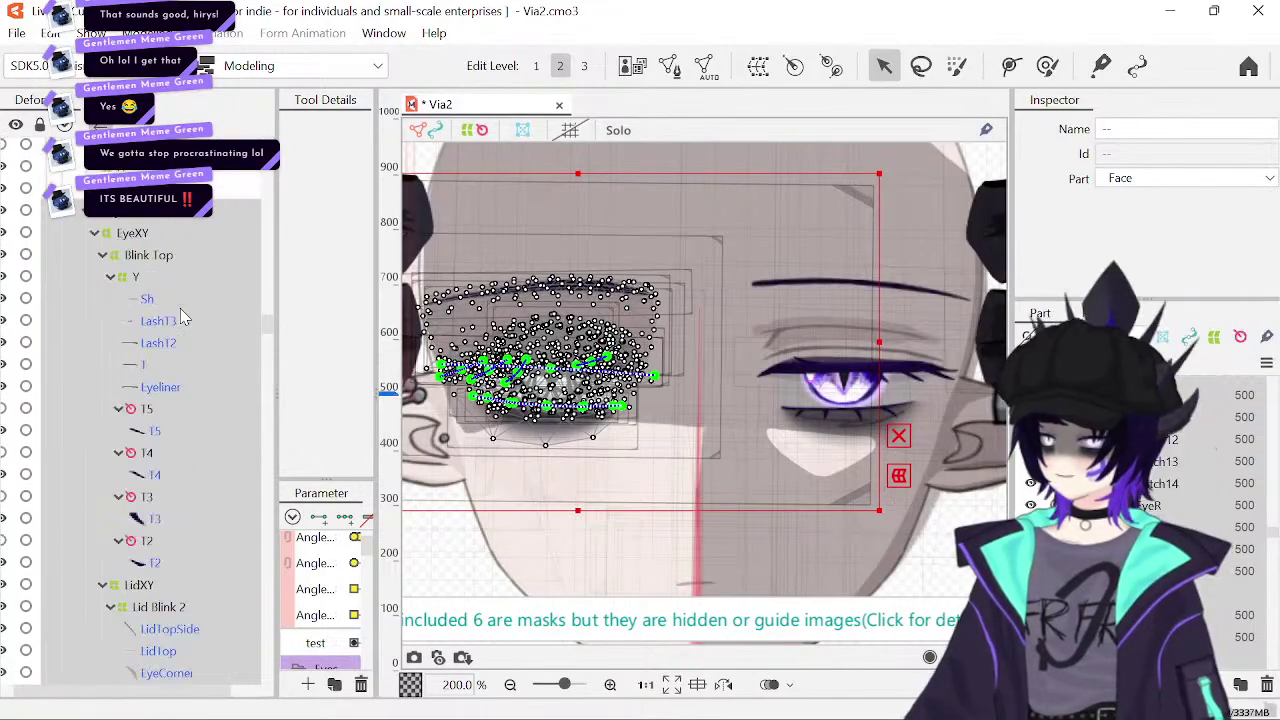
# - Rename the duplicated EyeR warp deformer, ID Warp160, to EyeL2
pyautogui.click(127, 252)
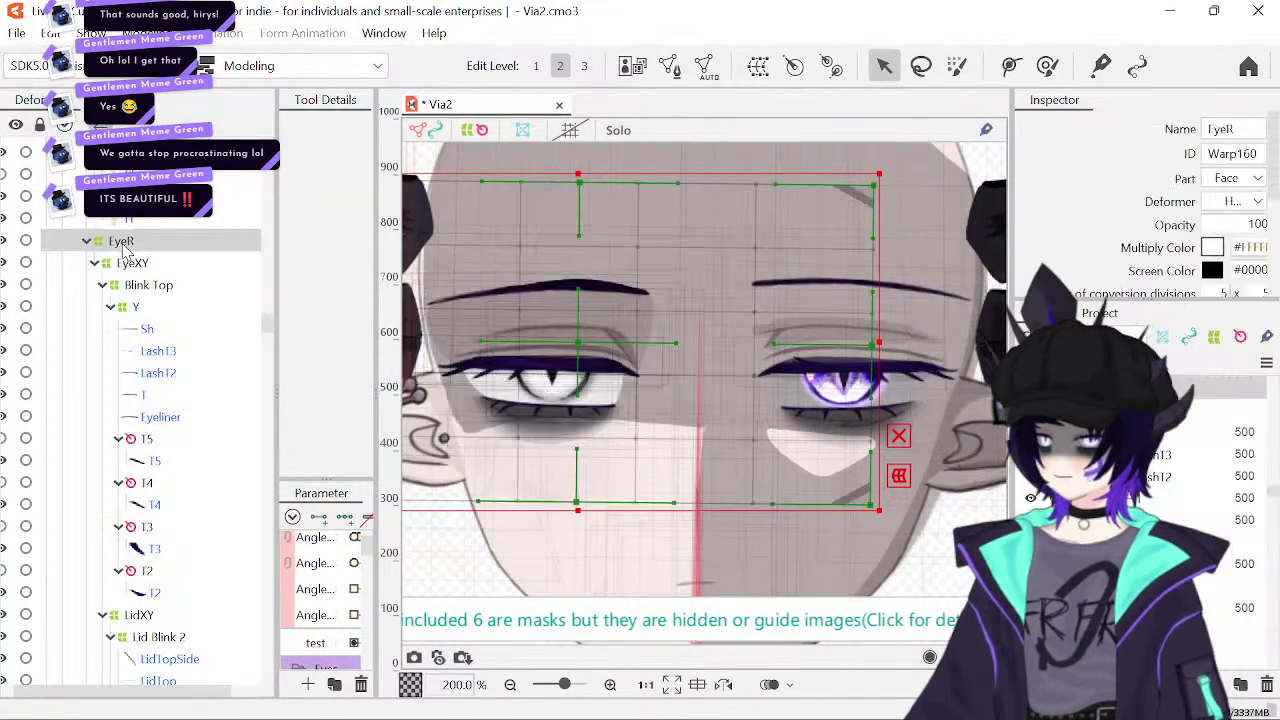
pyautogui.click(1242, 130)
pyautogui.click(1242, 130)
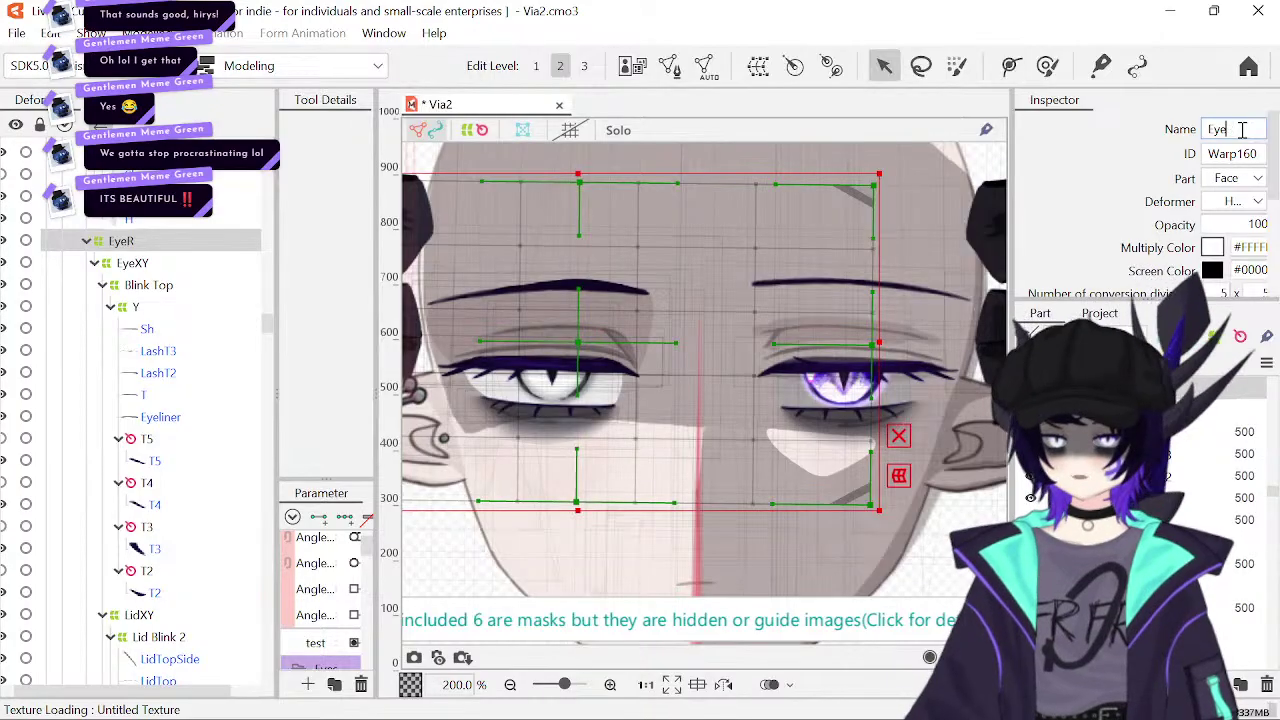
pyautogui.write('L2')
pyautogui.press('Return')
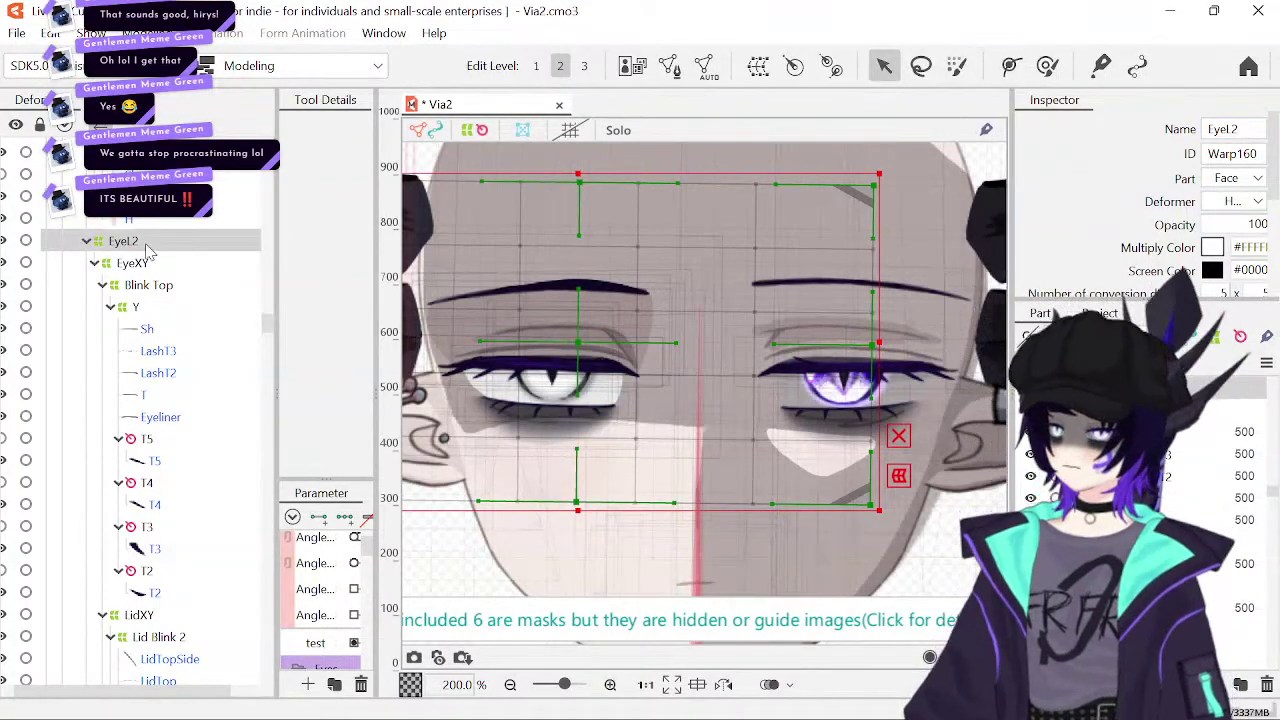
# - Locate the HeadZ deformer near the start of the Head hierarchy
pyautogui.scroll(15, 145, 248)
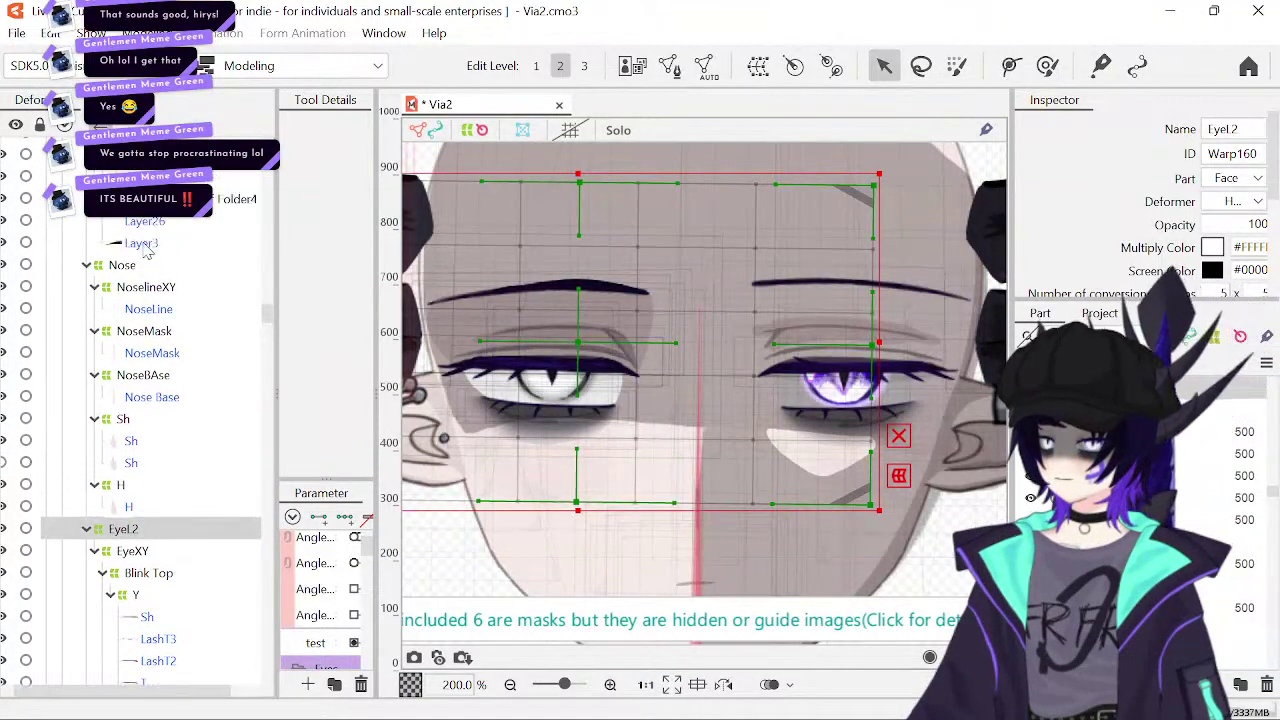
pyautogui.scroll(15, 145, 248)
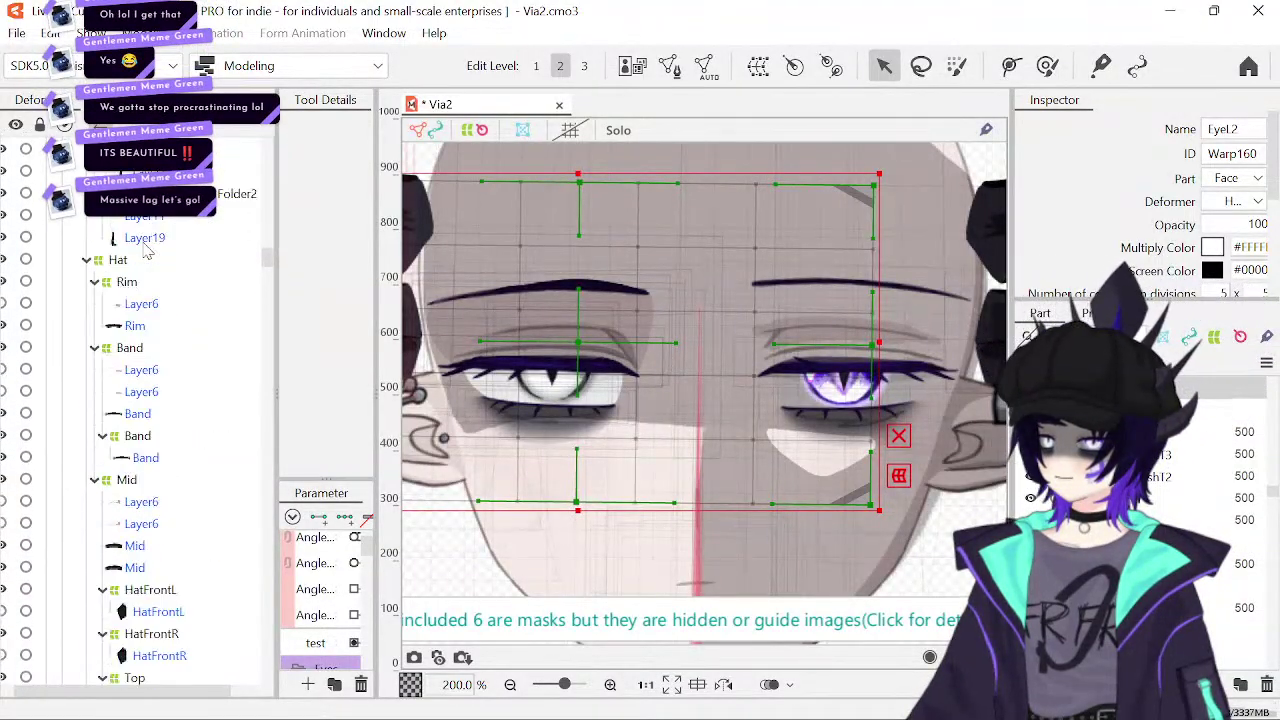
pyautogui.scroll(15, 145, 250)
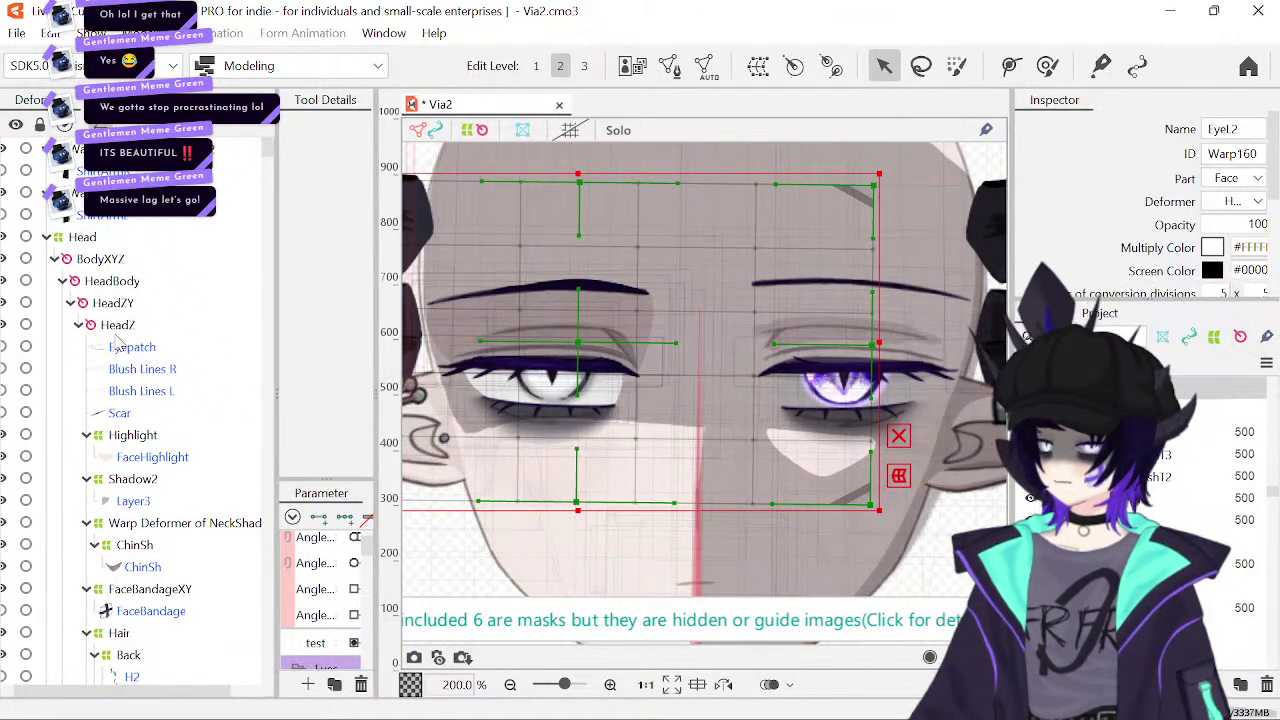
# - Collapse the Highlight, Shadow2, neck shadow, FaceBandageXY, Hair, Horns, LT and Hat groups under HeadZ in the deformer hierarchy
pyautogui.click(87, 435)
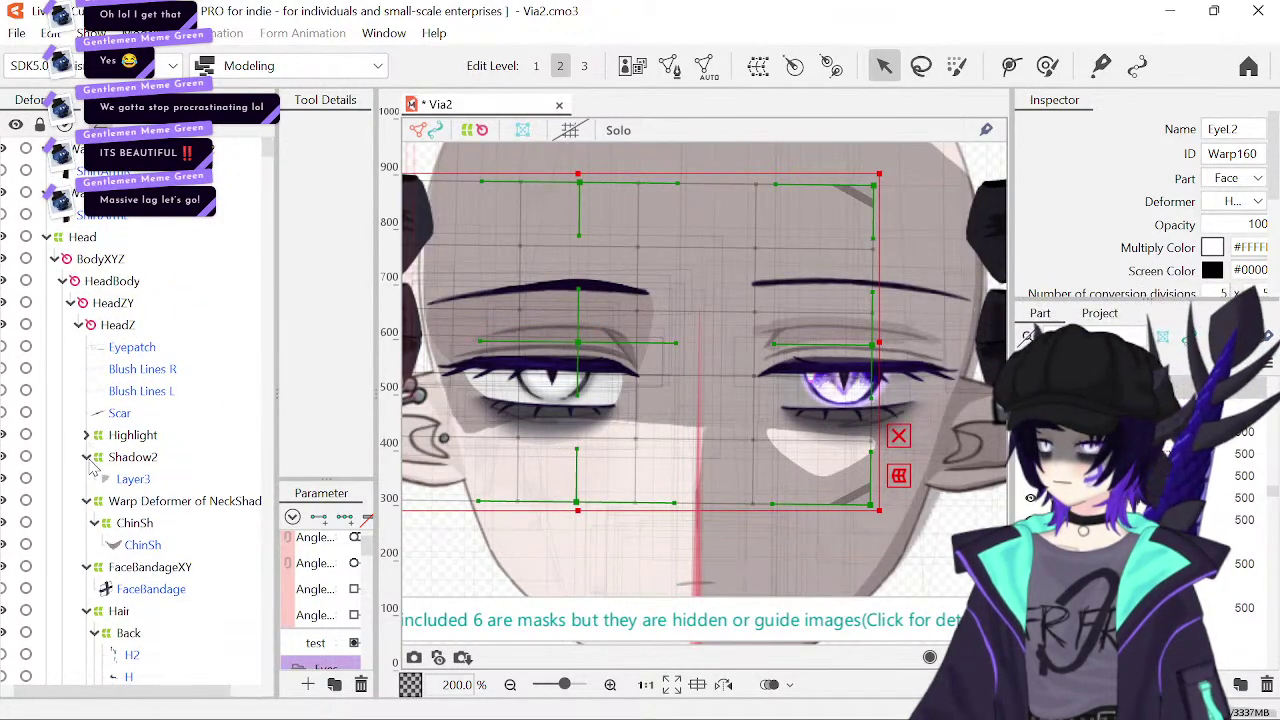
pyautogui.click(88, 458)
pyautogui.click(87, 480)
pyautogui.click(87, 501)
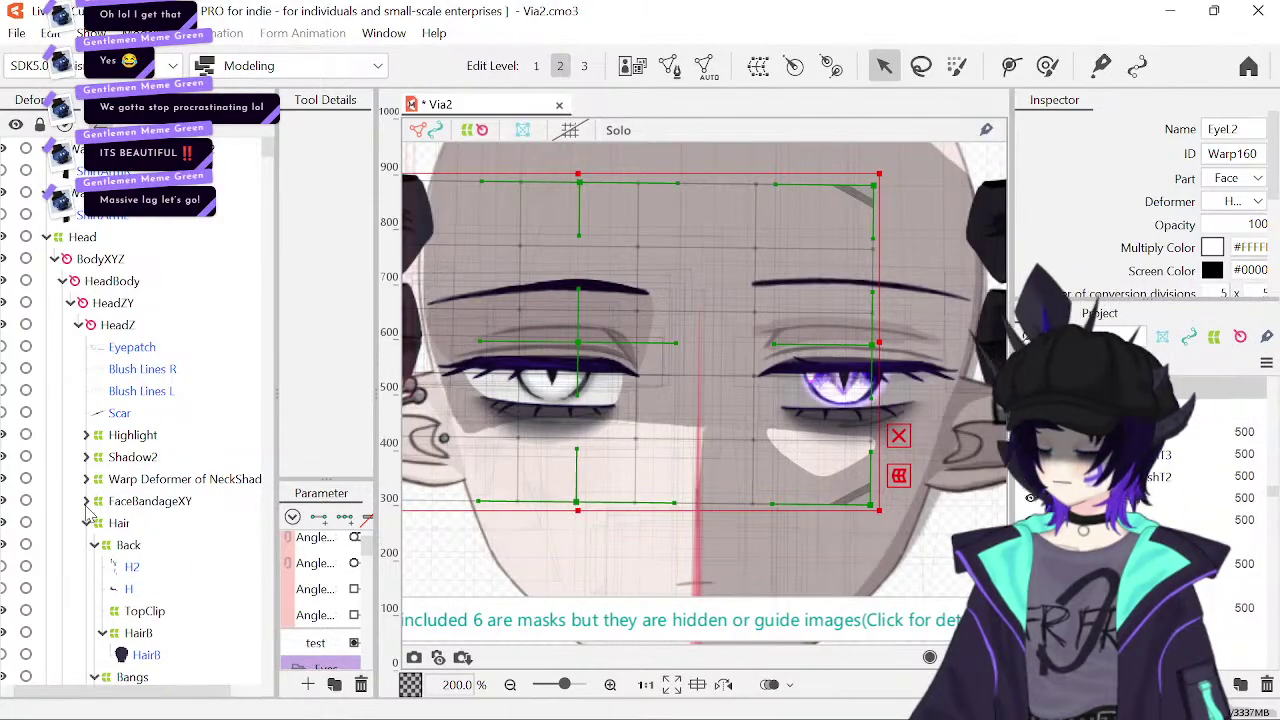
pyautogui.click(87, 523)
pyautogui.click(87, 545)
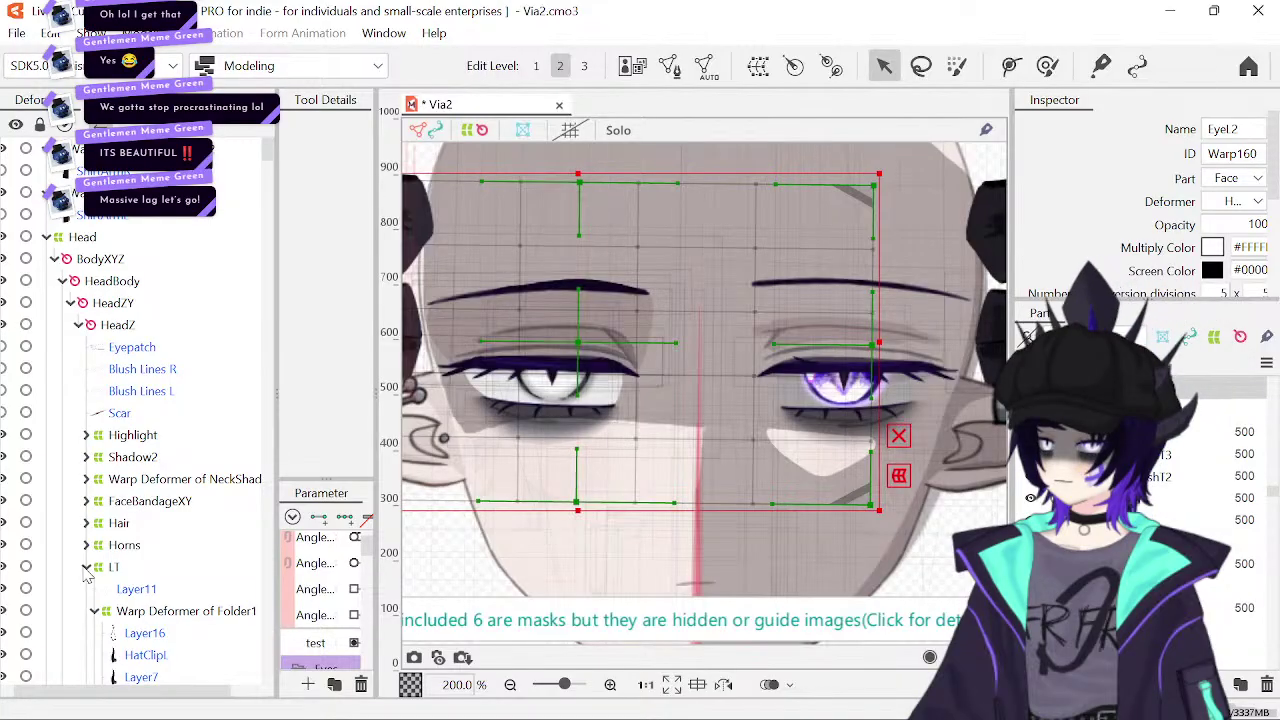
pyautogui.click(87, 567)
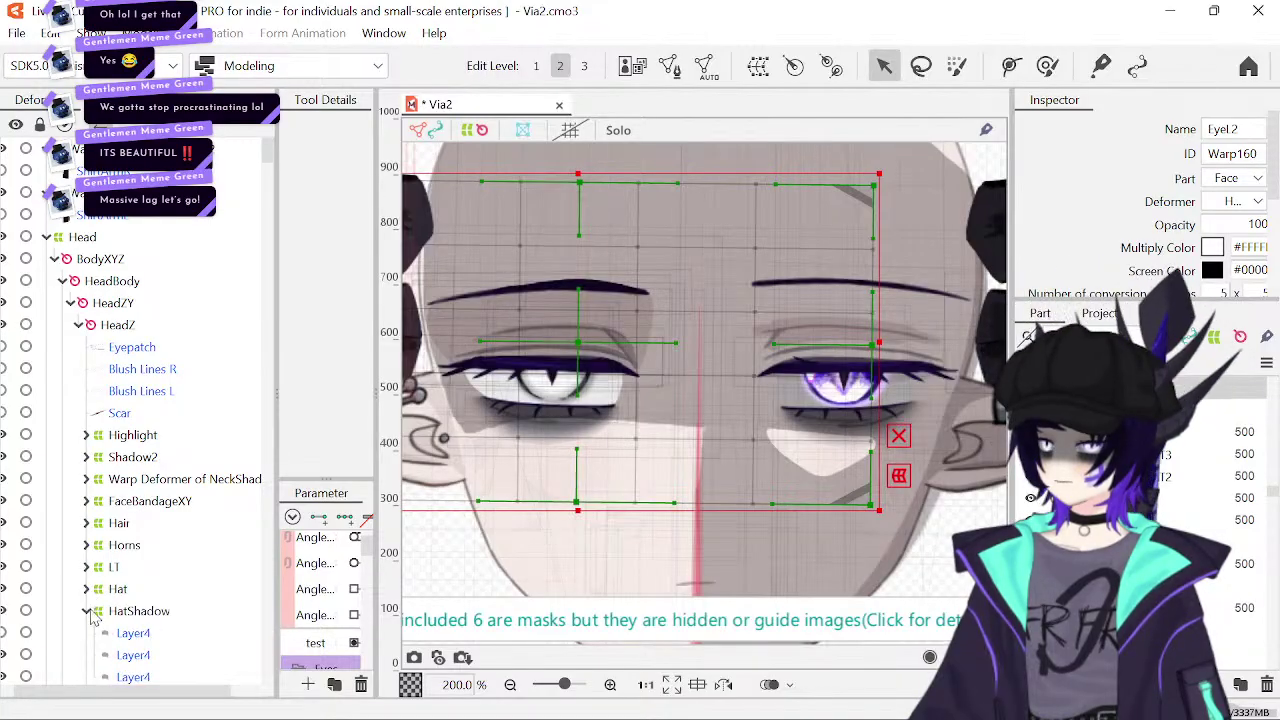
# - Collapse the HatShadow, Ear L, Ear R, LB and Nose groups under HeadZ
pyautogui.click(91, 614)
pyautogui.click(87, 612)
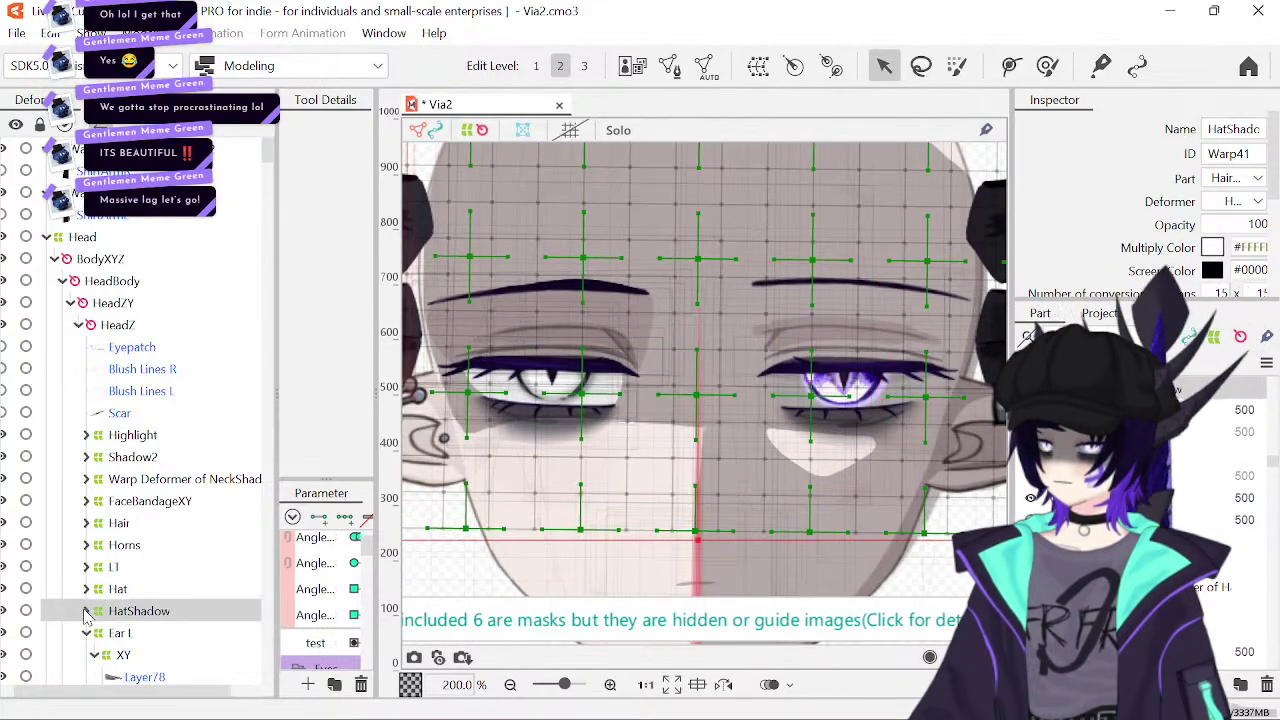
pyautogui.click(87, 633)
pyautogui.scroll(-3, 88, 610)
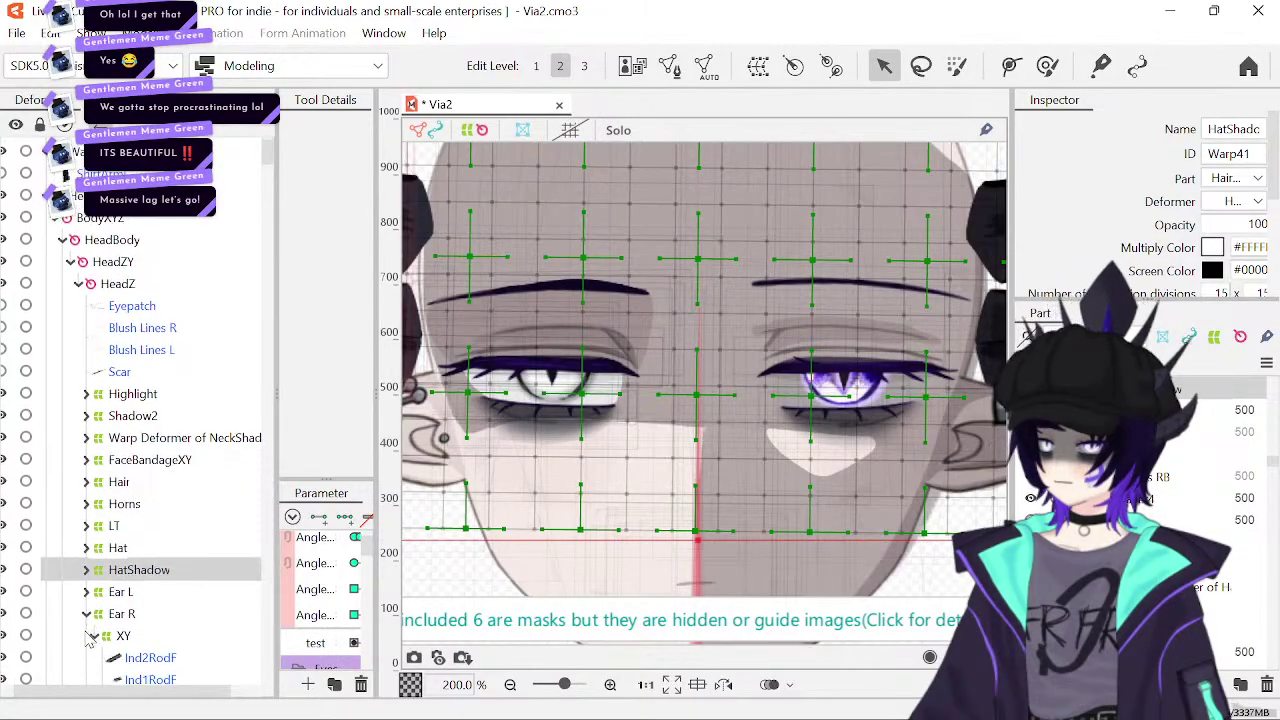
pyautogui.click(87, 590)
pyautogui.click(87, 610)
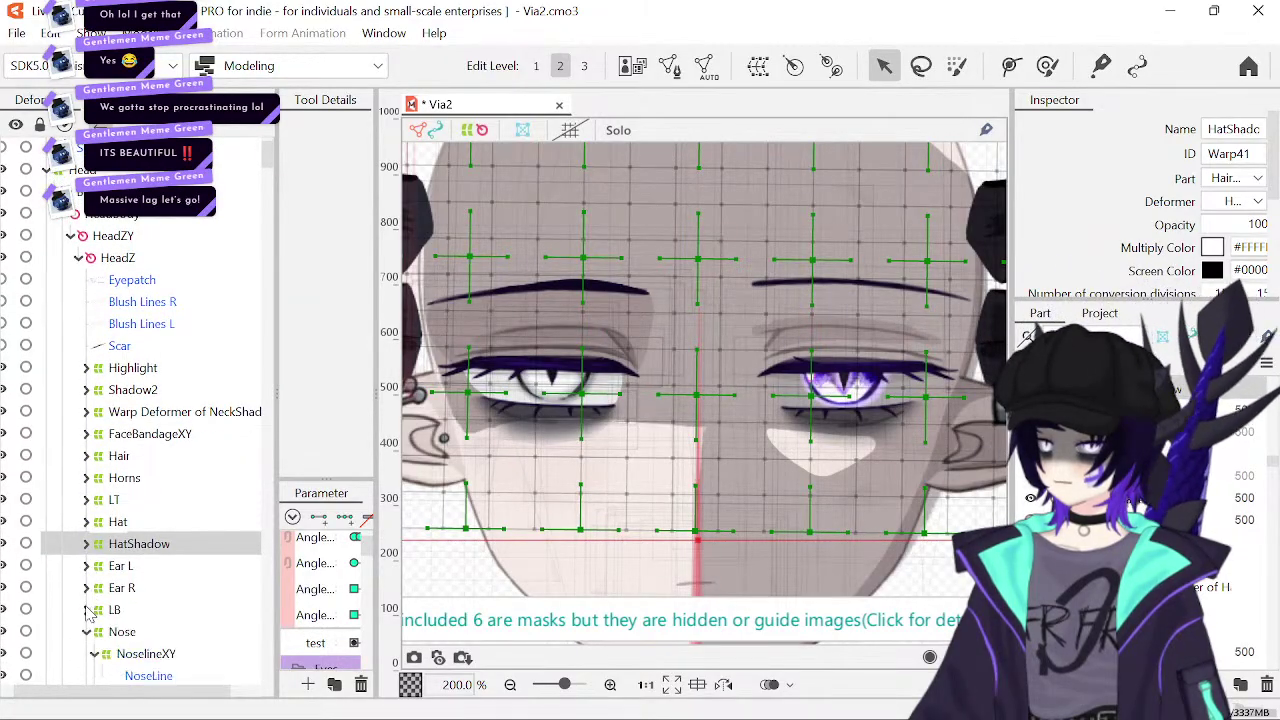
pyautogui.click(87, 632)
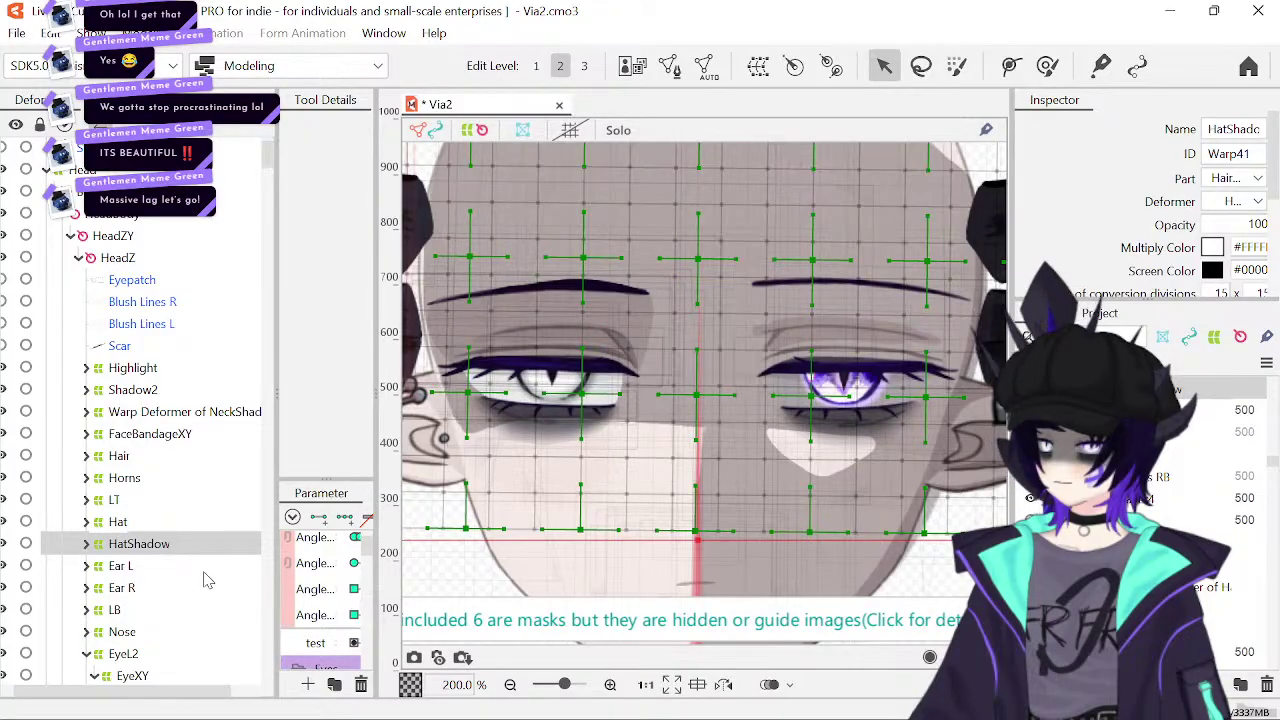
# - Mirror the EyeL2 warp deformer with all its child objects horizontally onto the opposite side of the face
pyautogui.scroll(-5, 207, 580)
pyautogui.click(124, 535)
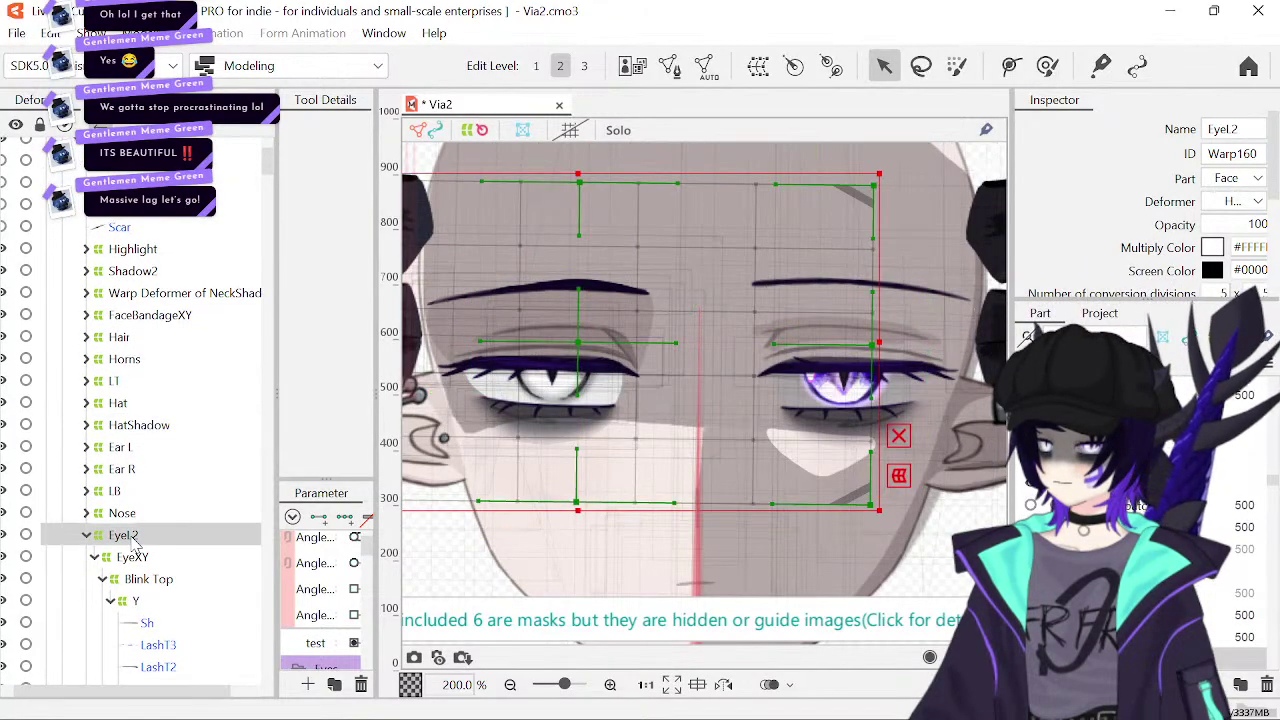
pyautogui.scroll(5, 197, 392)
pyautogui.click(117, 260)
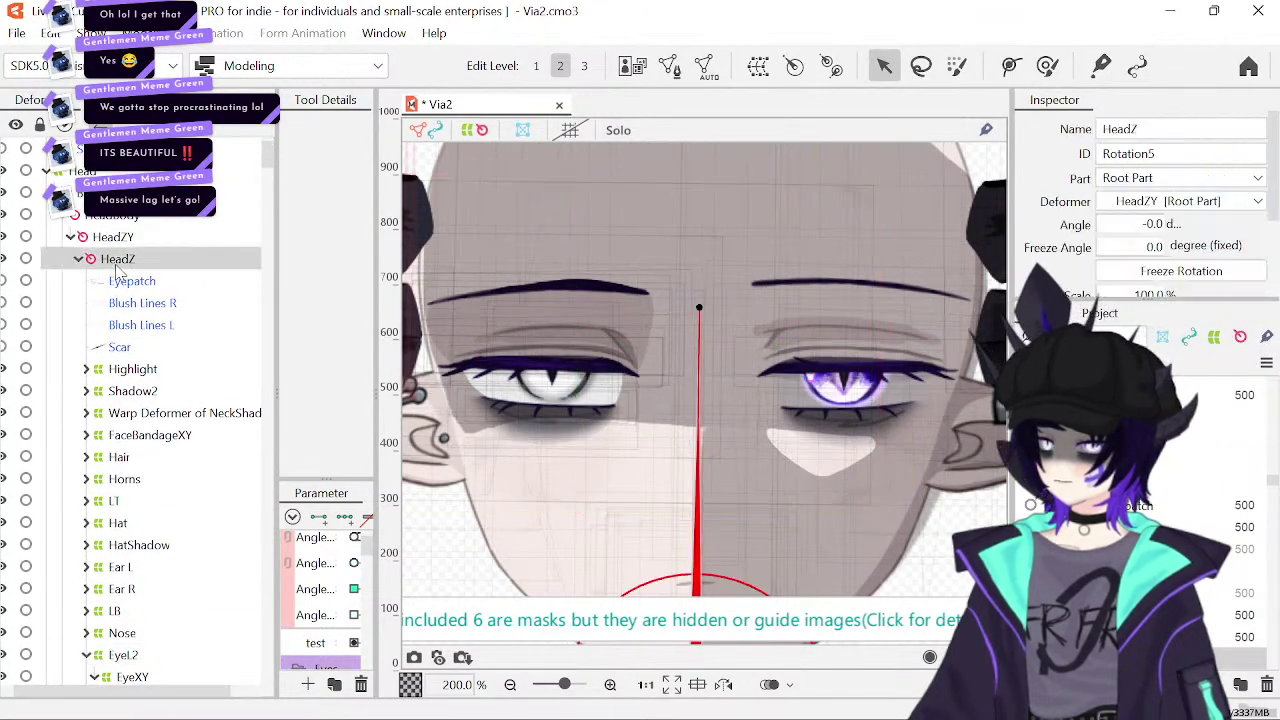
pyautogui.click(124, 656)
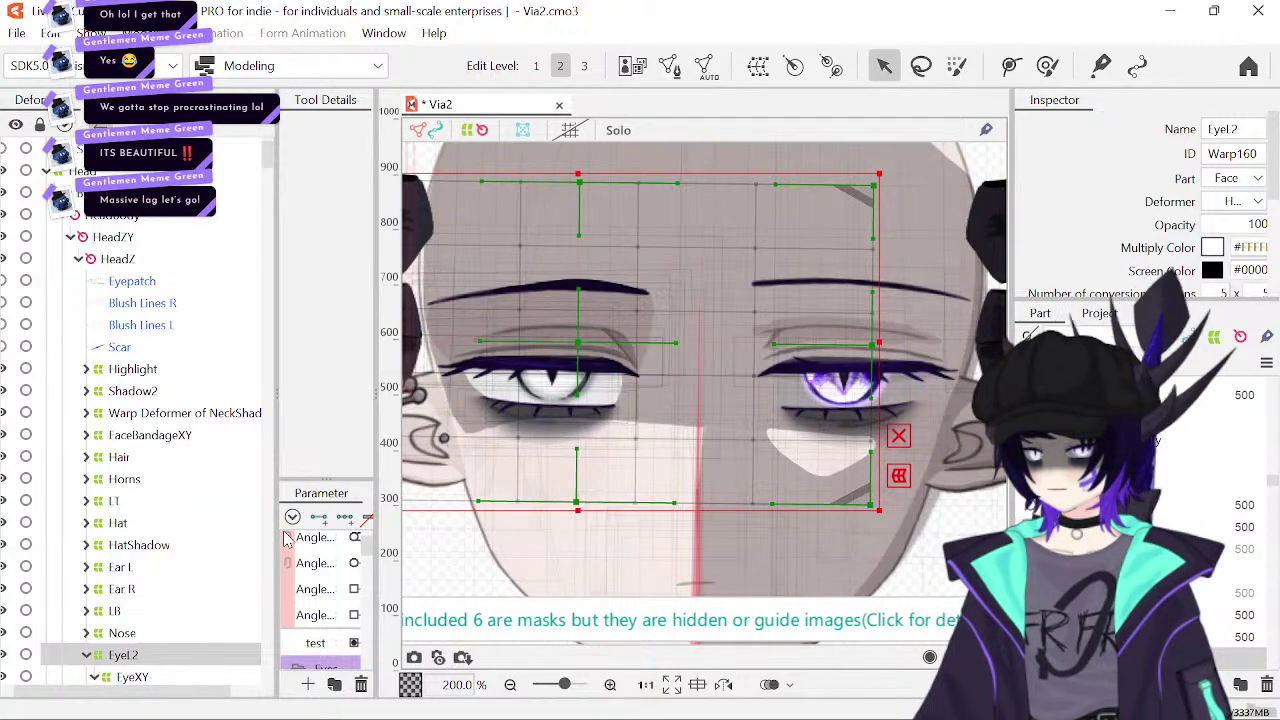
pyautogui.click(575, 360)
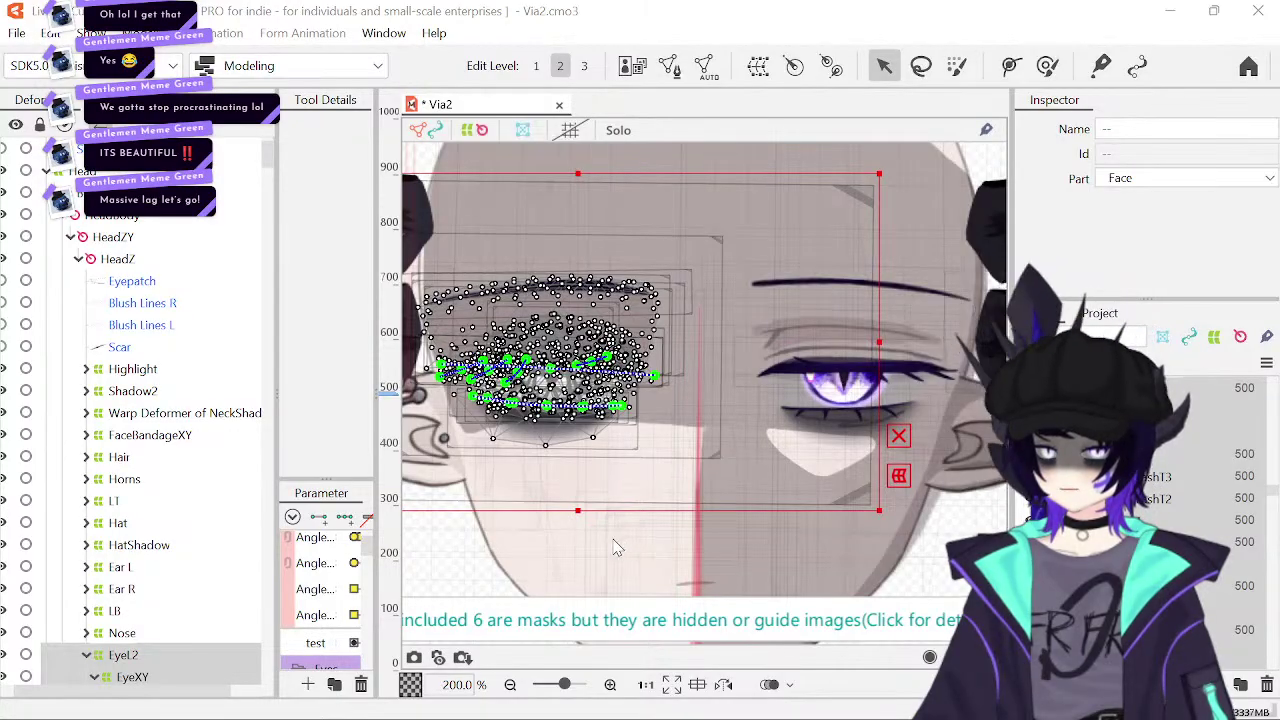
pyautogui.hotkey('ctrl', 'z')
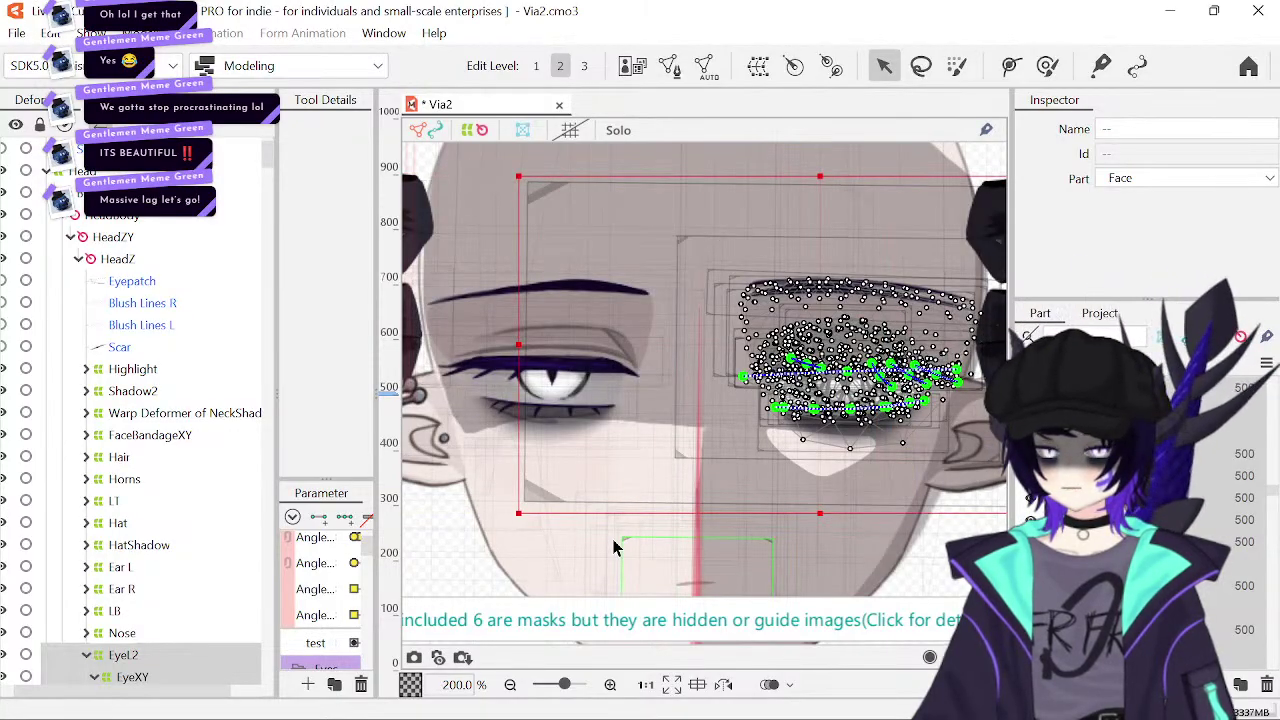
# - Delete Glitch1 through Glitch14, EyeR and Base from the RollXY deformer inside EyeL2's IrisBlink
pyautogui.scroll(-3, 197, 535)
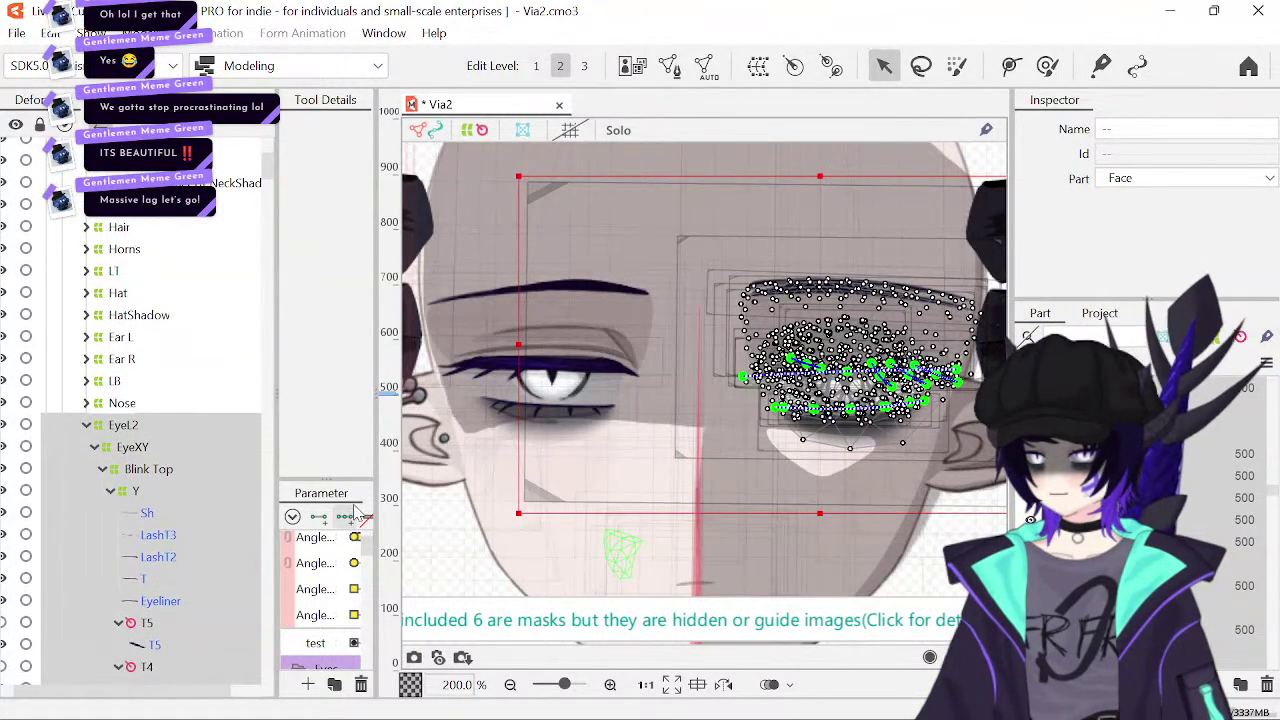
pyautogui.scroll(-9, 50, 527)
pyautogui.scroll(-6, 215, 560)
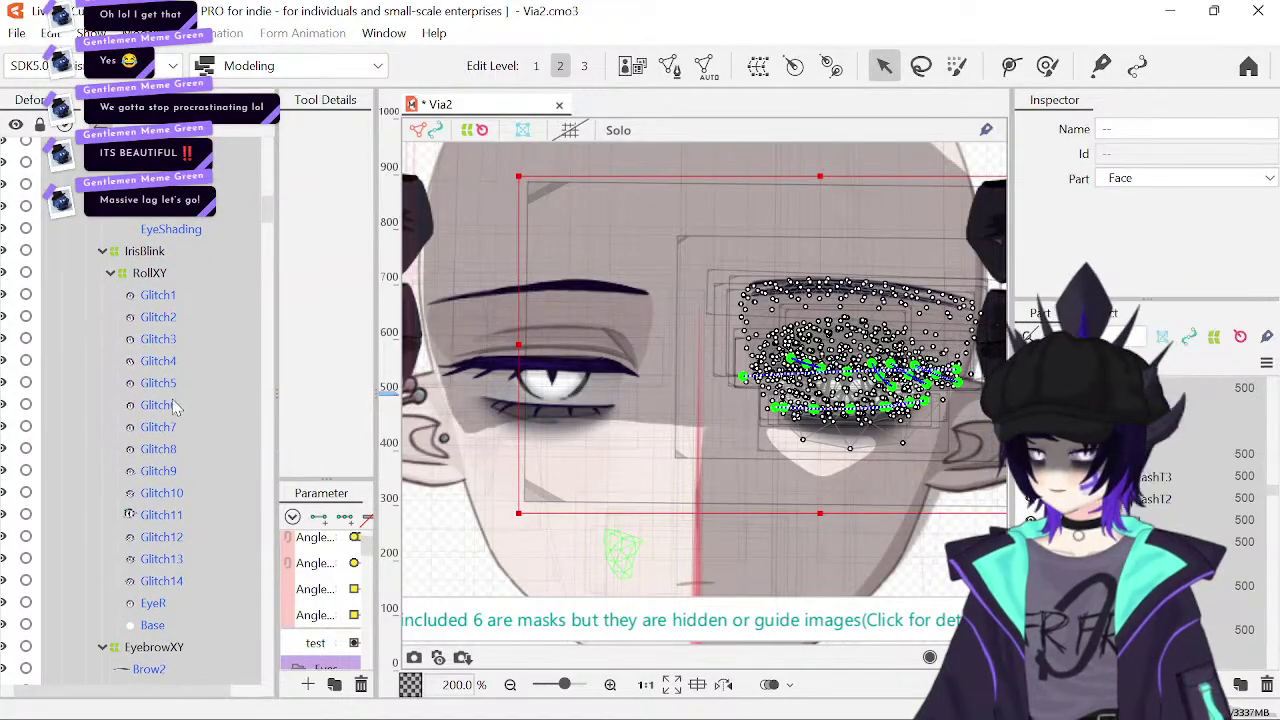
pyautogui.click(146, 297)
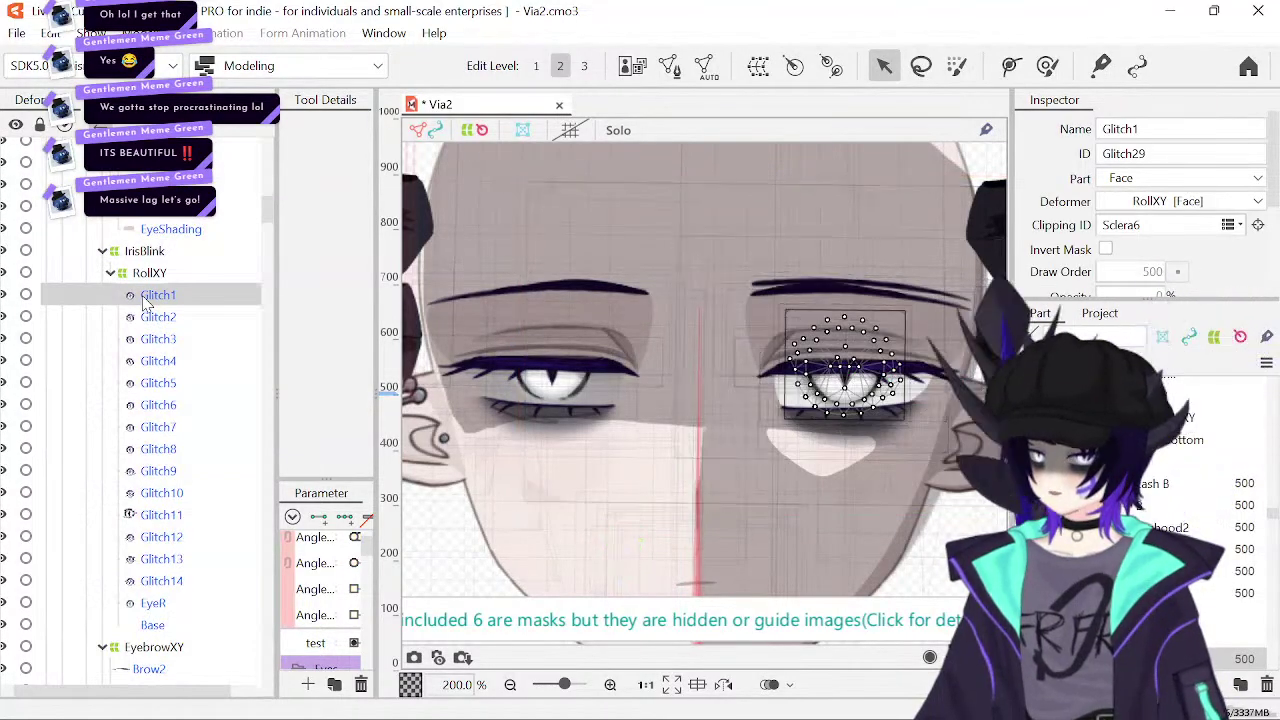
pyautogui.keyDown('shift'); pyautogui.click(153, 625); pyautogui.keyUp('shift')
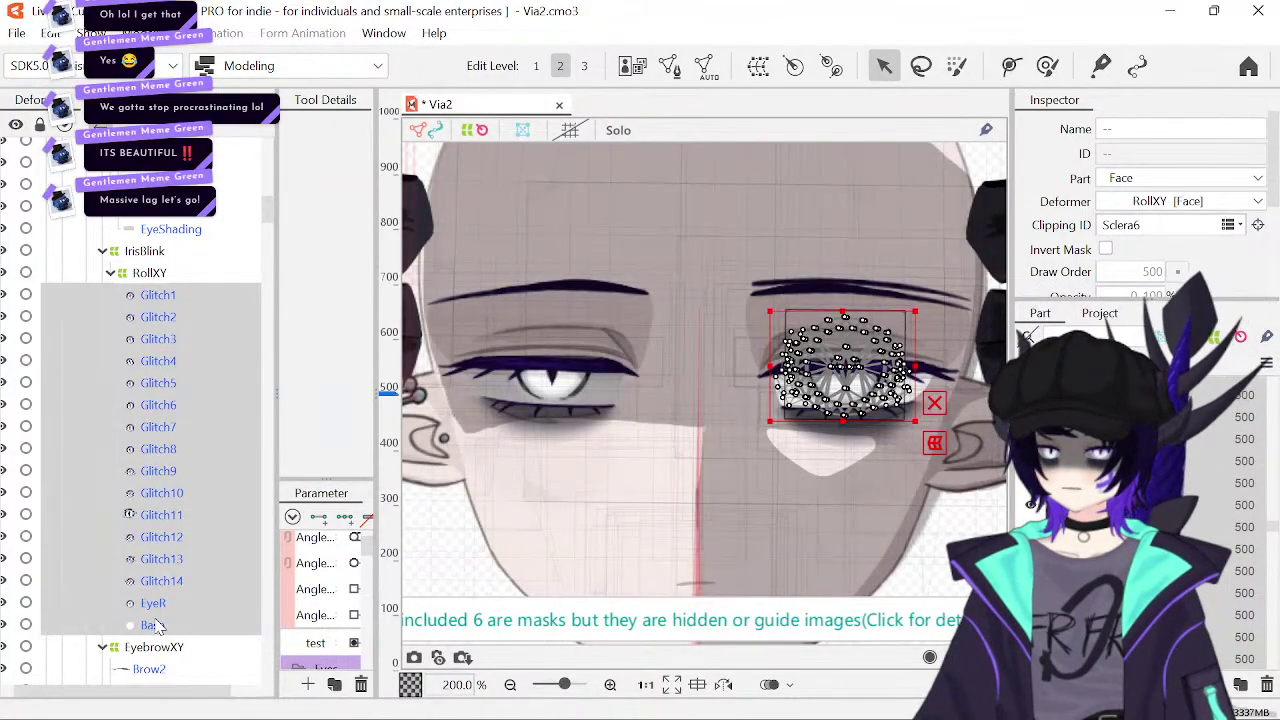
pyautogui.press('Delete')
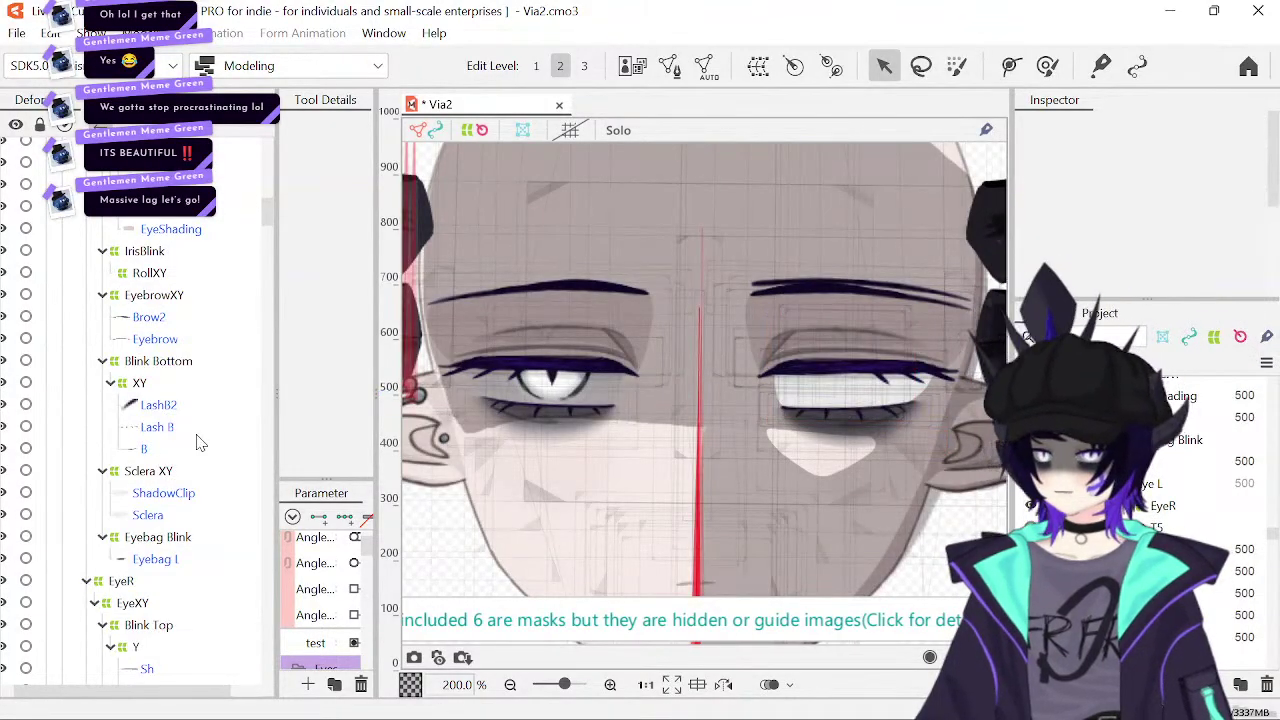
# - Move all iris, pupil and highlight objects from Sh through H11 out of EyeL's RollXY into the RollXY deformer under EyeL2's IrisBlink
pyautogui.scroll(7, 200, 443)
pyautogui.hotkey('ctrl', 'z')
pyautogui.scroll(-5, 200, 443)
pyautogui.scroll(-10, 200, 443)
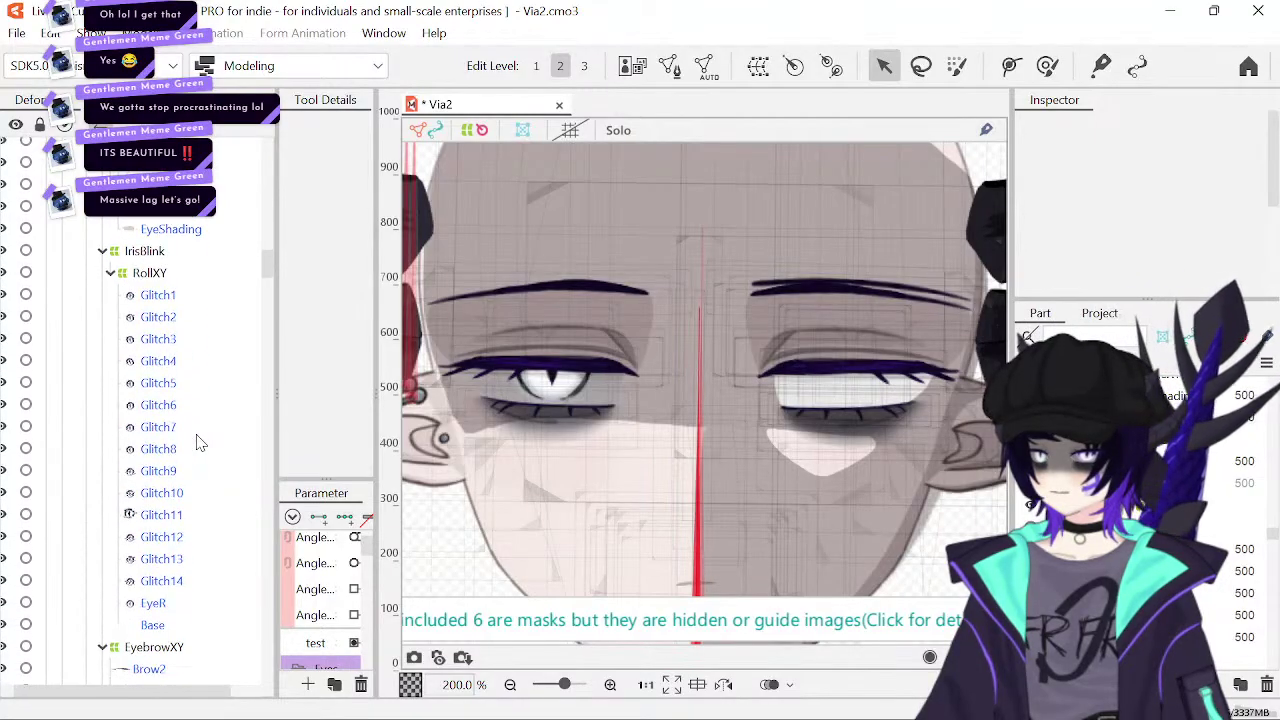
pyautogui.scroll(-10, 200, 443)
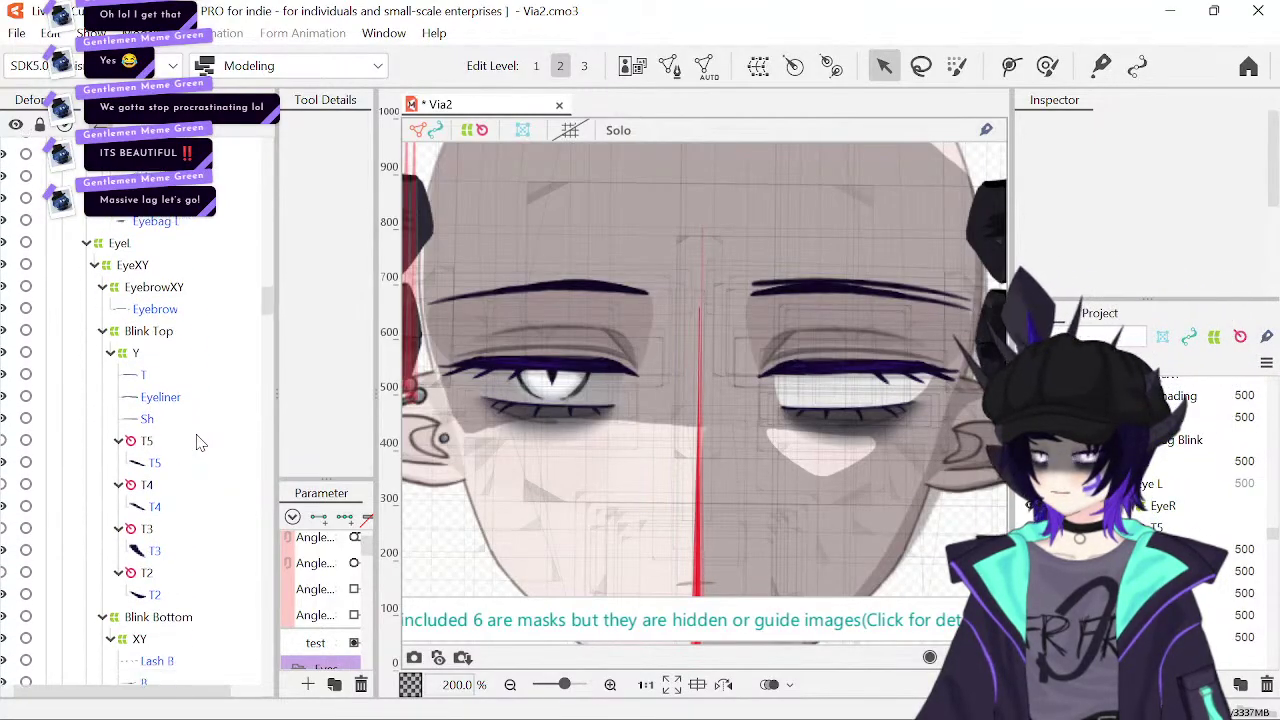
pyautogui.scroll(-3, 200, 443)
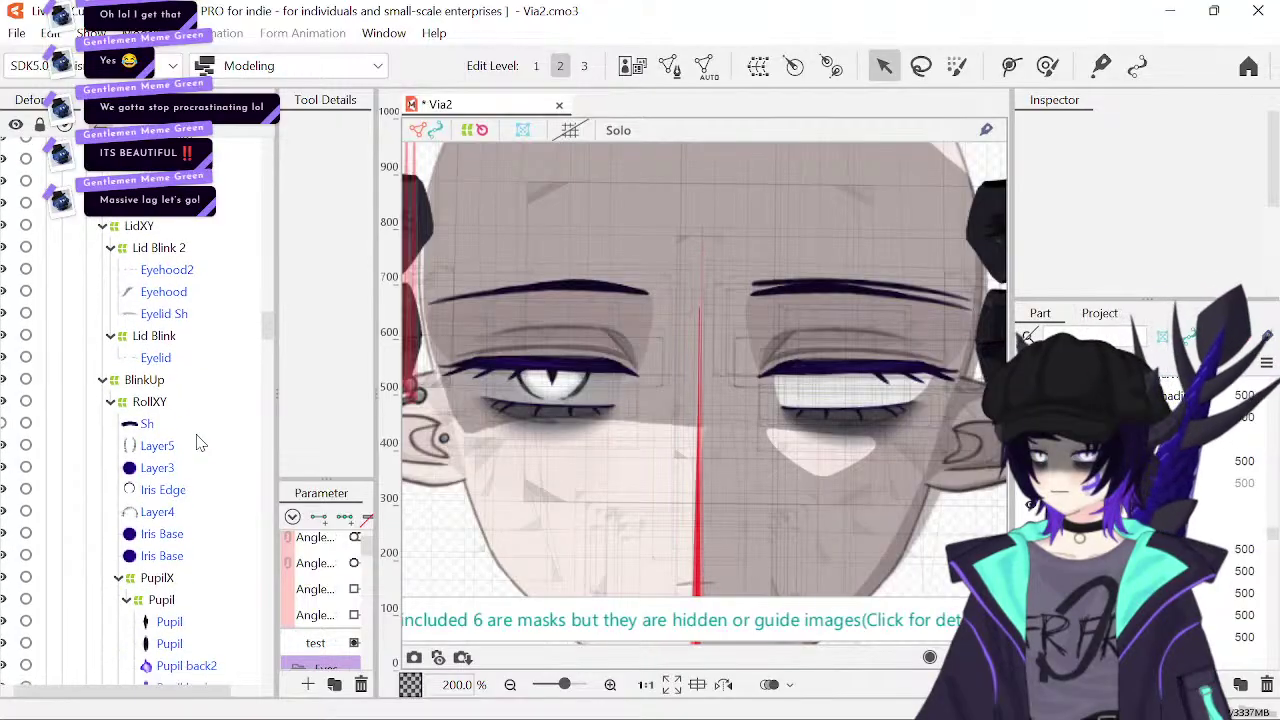
pyautogui.click(165, 399)
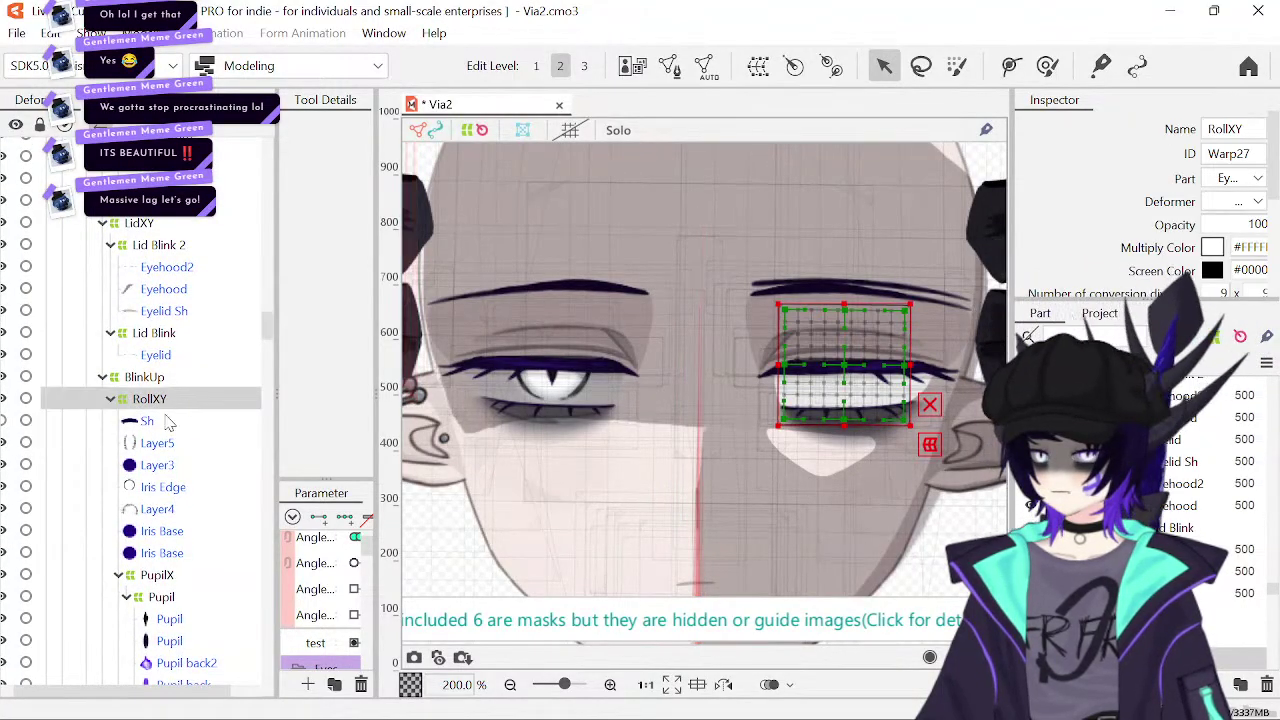
pyautogui.click(147, 421)
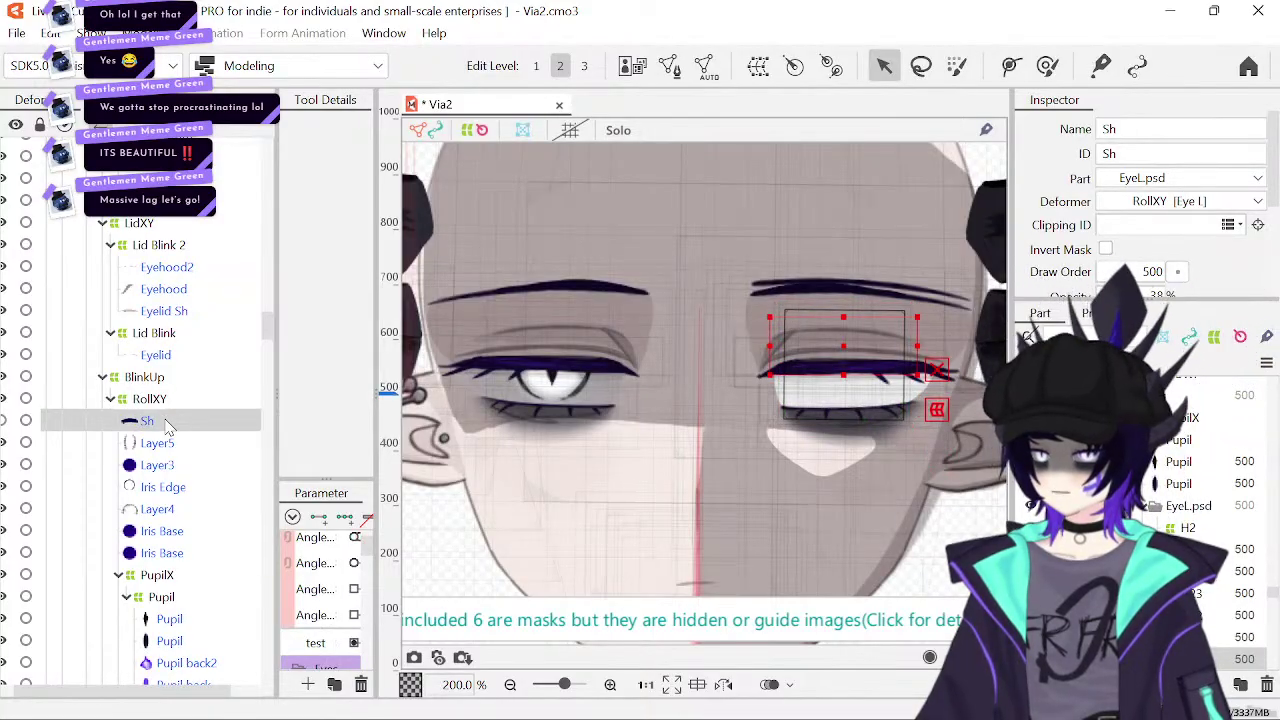
pyautogui.scroll(-4, 178, 605)
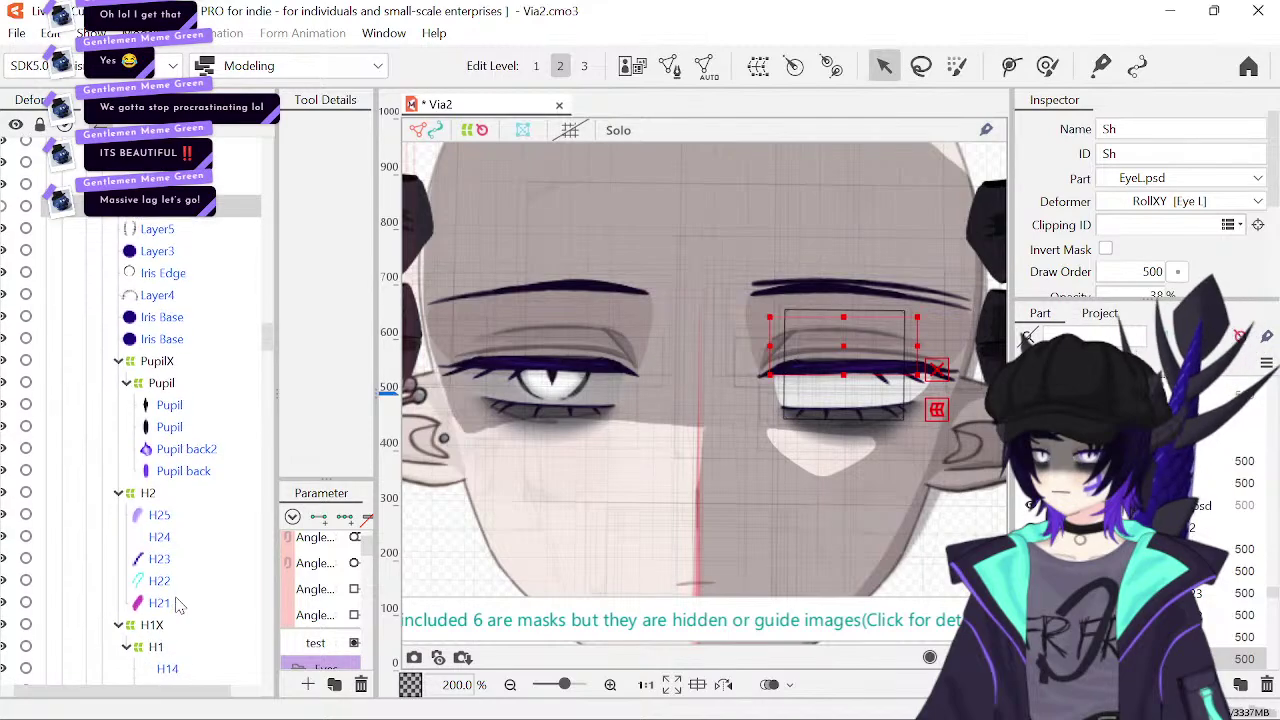
pyautogui.scroll(-4, 178, 605)
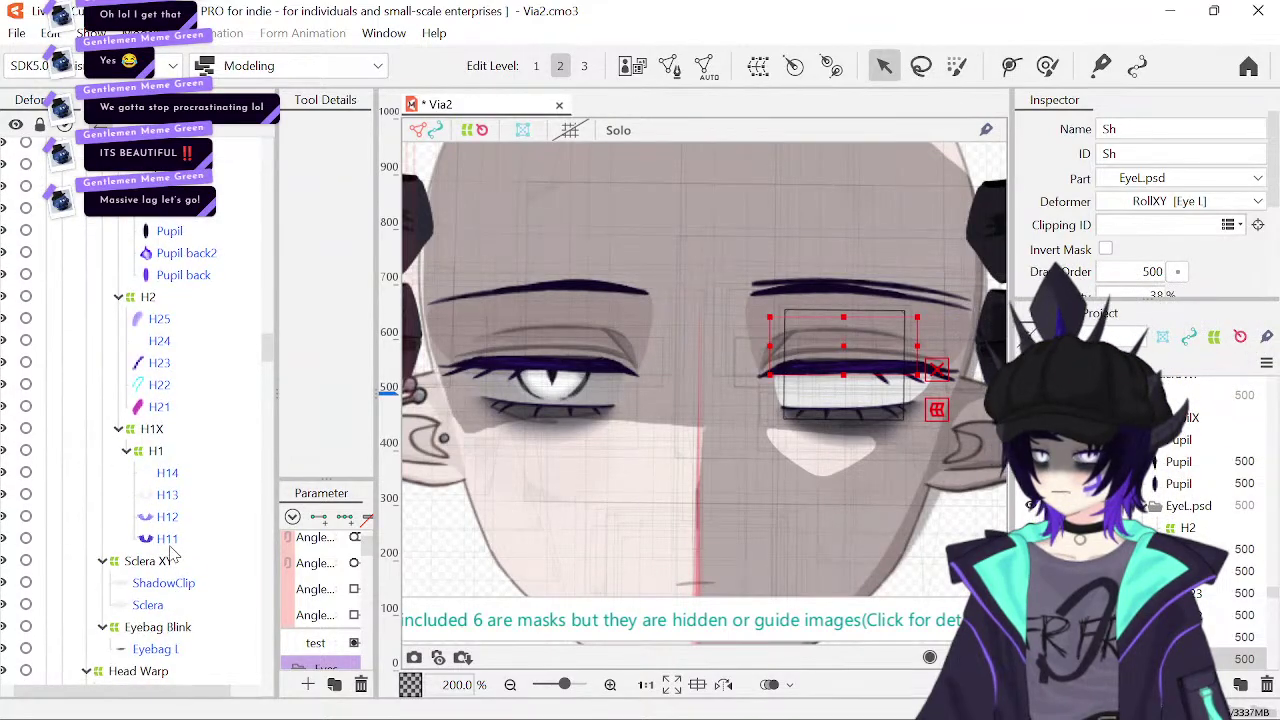
pyautogui.keyDown('shift'); pyautogui.click(168, 542); pyautogui.keyUp('shift')
pyautogui.scroll(6, 148, 347)
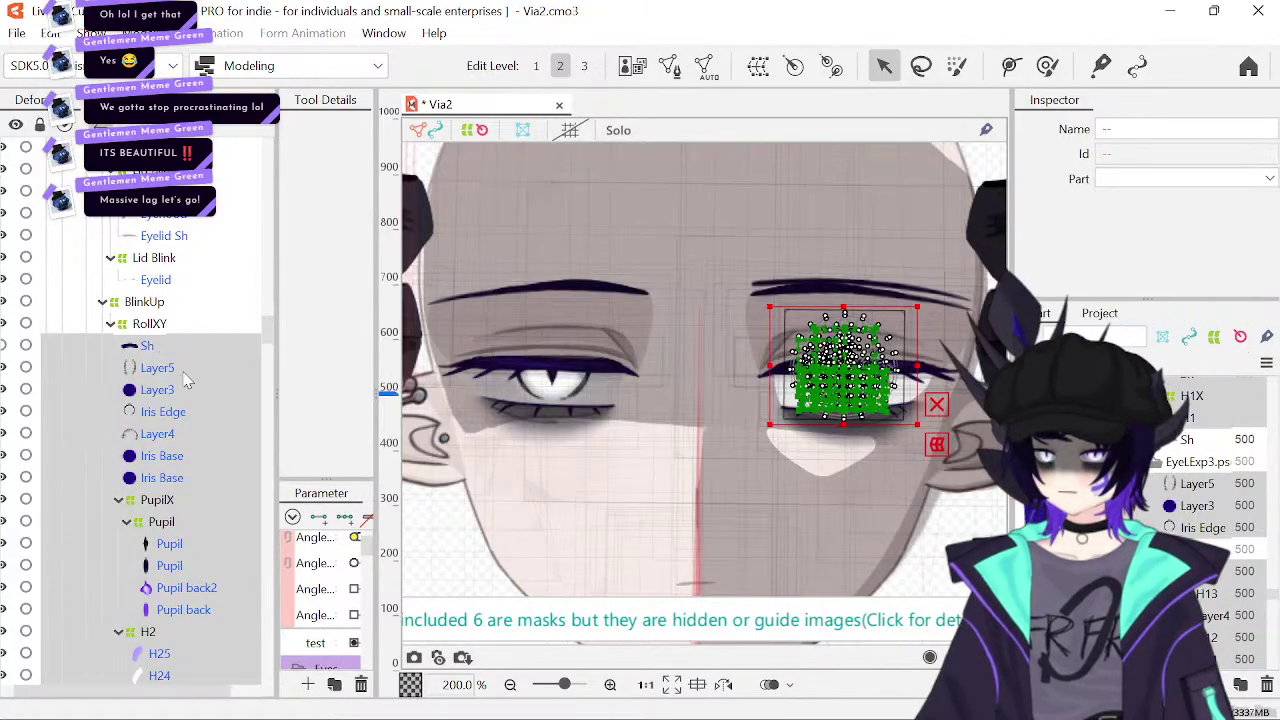
pyautogui.scroll(15, 222, 472)
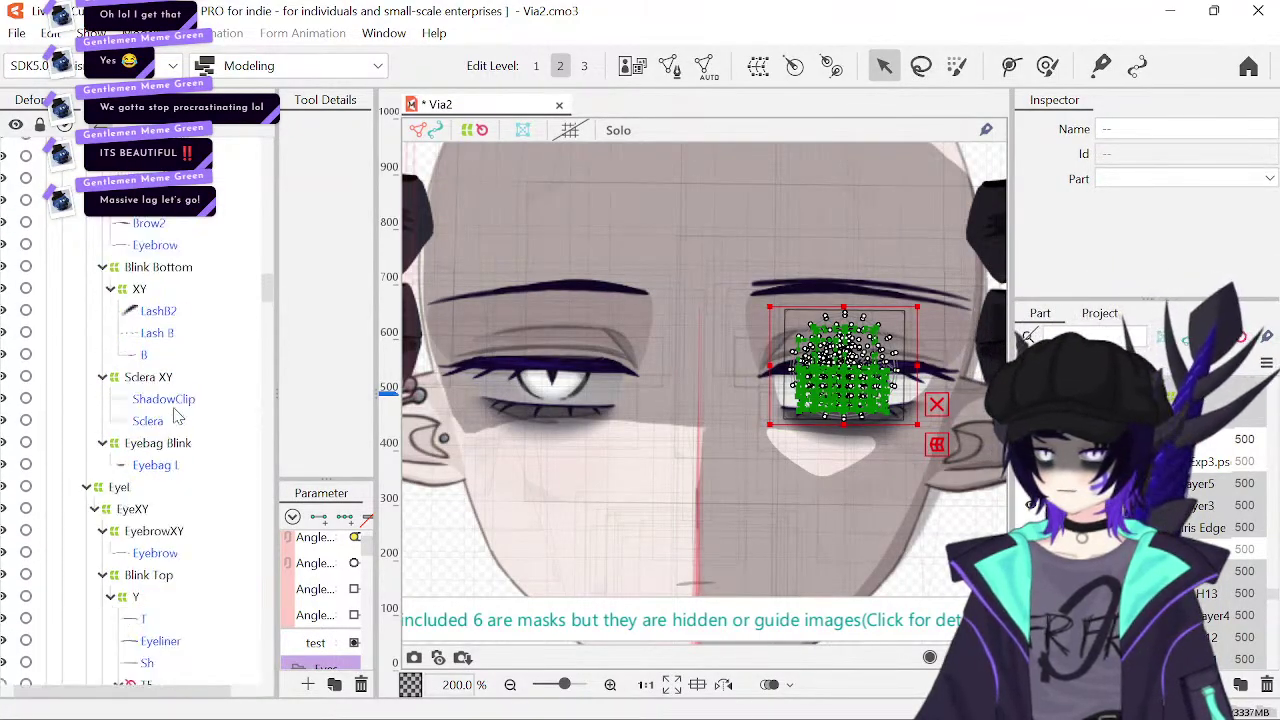
pyautogui.scroll(15, 175, 416)
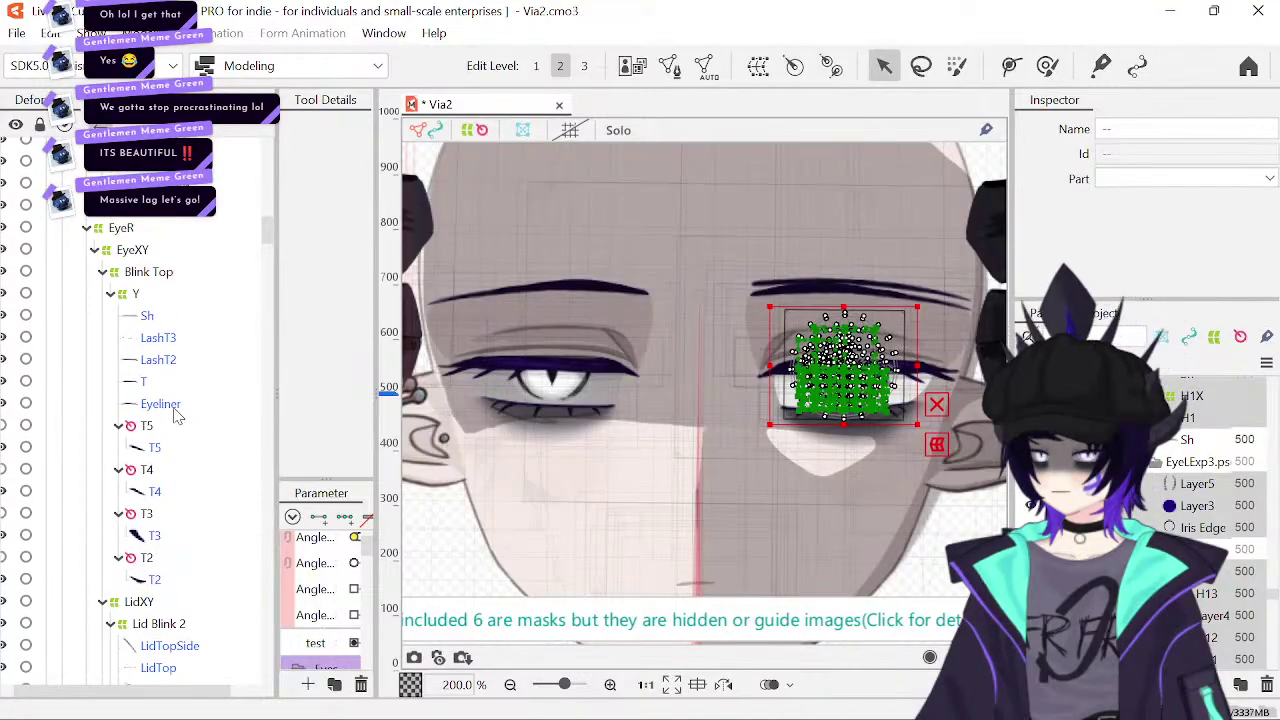
pyautogui.scroll(15, 175, 416)
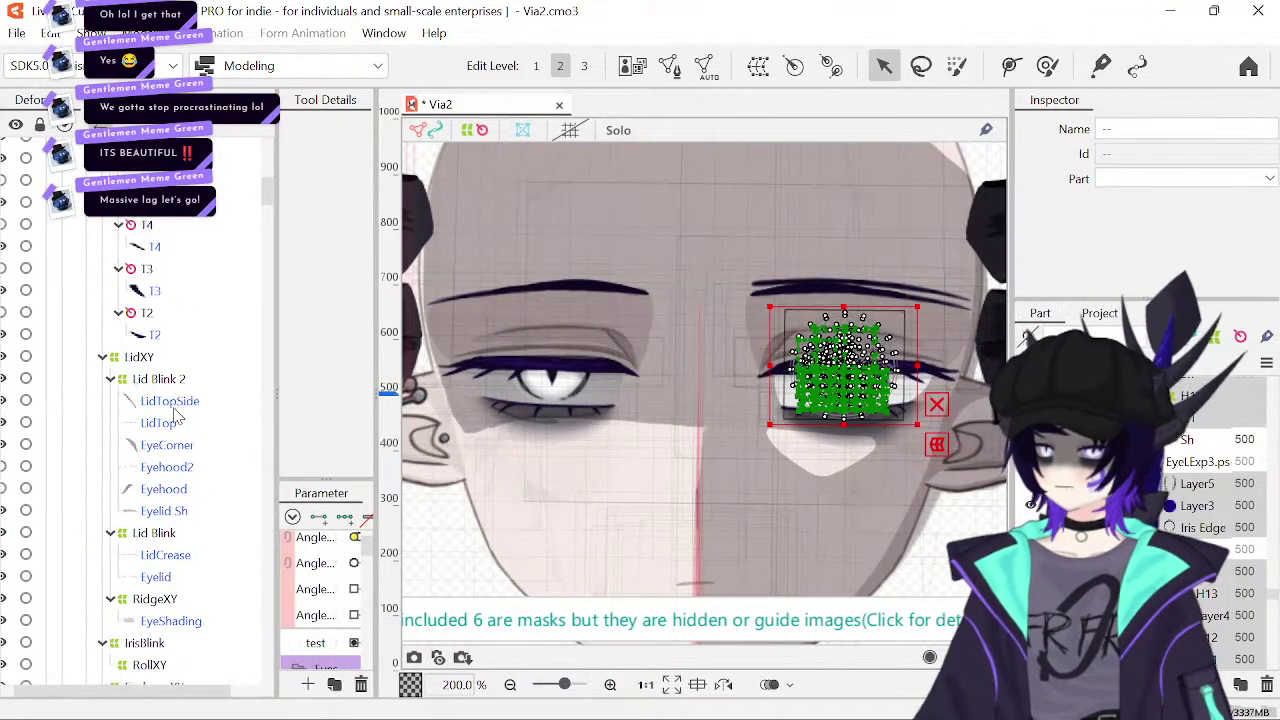
pyautogui.scroll(5, 175, 416)
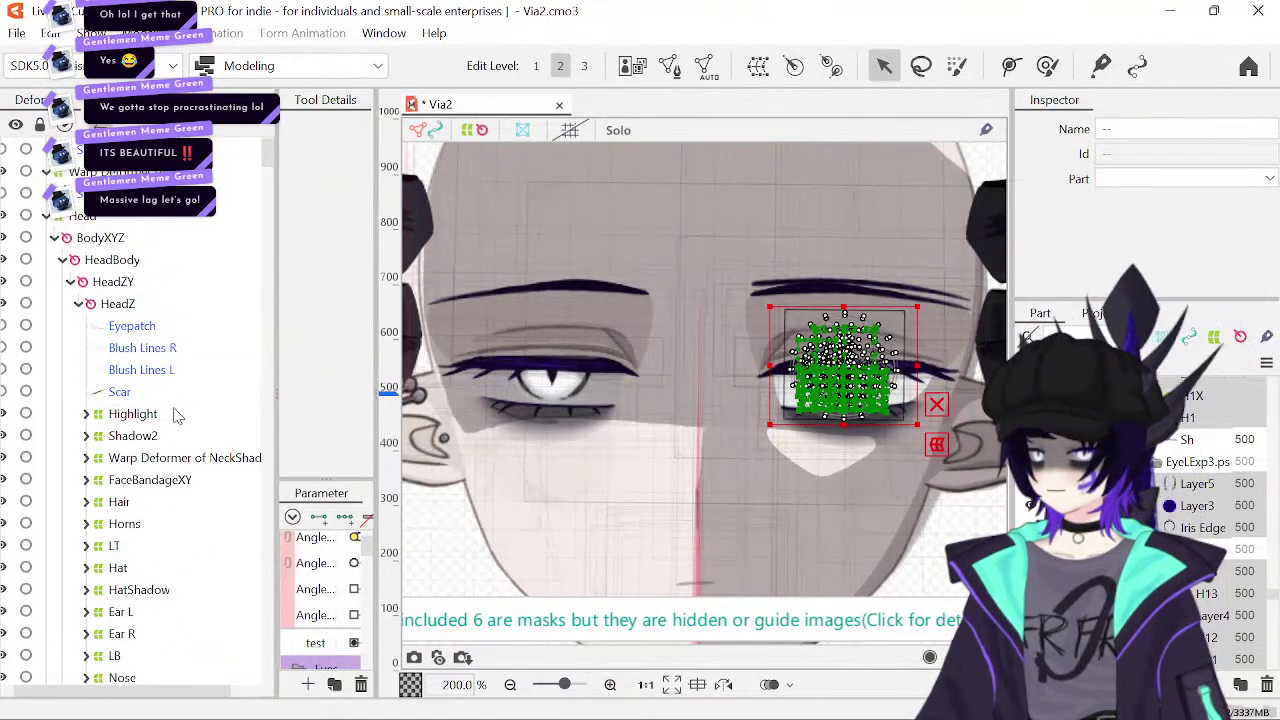
pyautogui.scroll(-8, 175, 416)
pyautogui.scroll(-6, 175, 416)
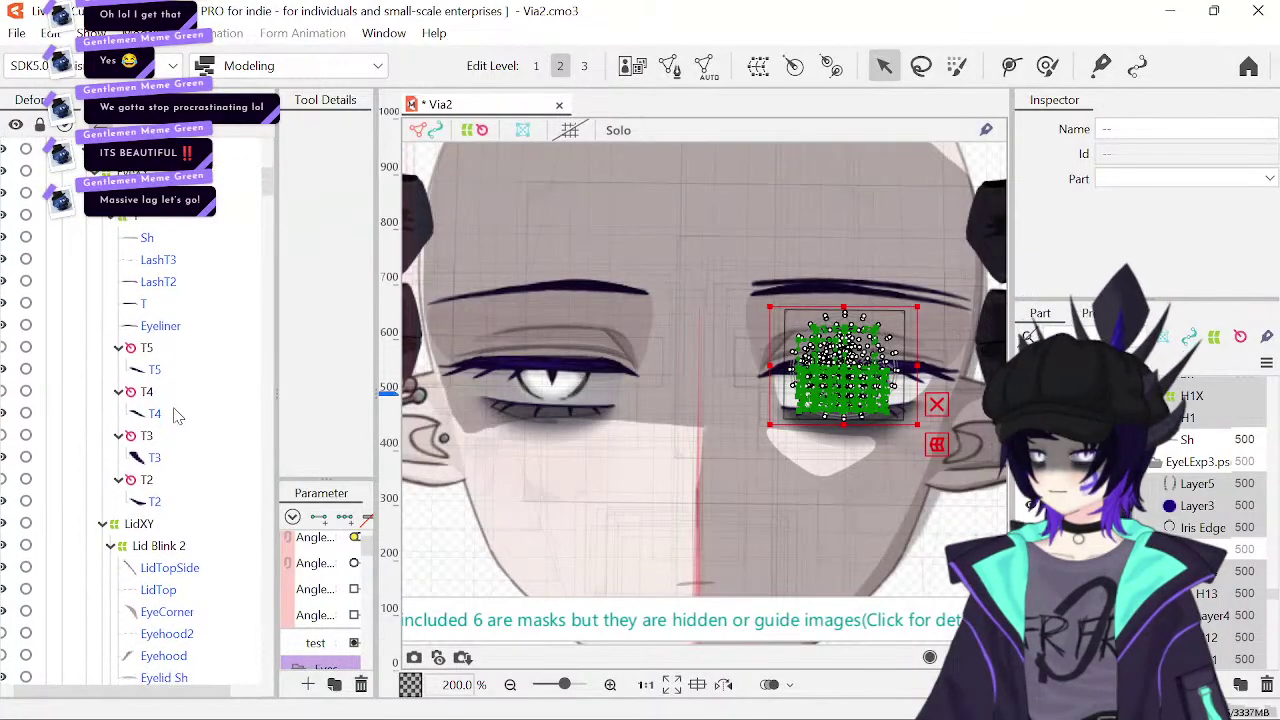
pyautogui.scroll(-2, 175, 416)
pyautogui.scroll(6, 175, 416)
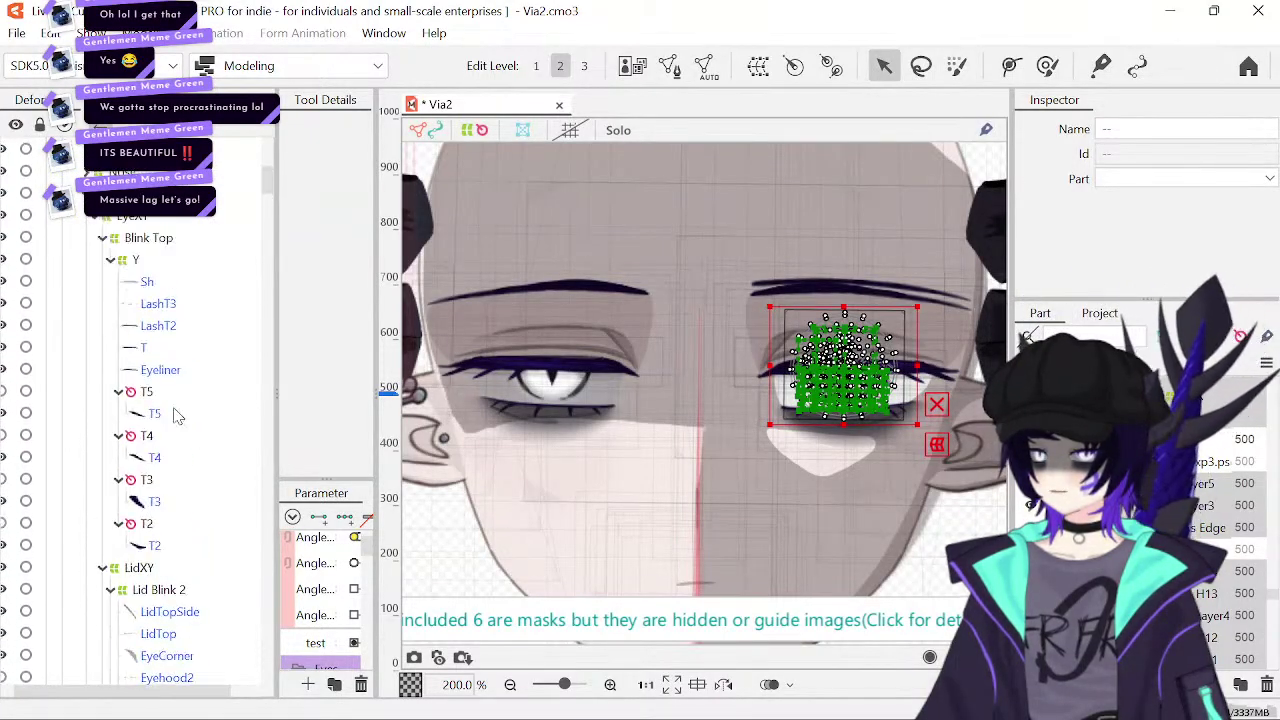
pyautogui.scroll(-6, 175, 416)
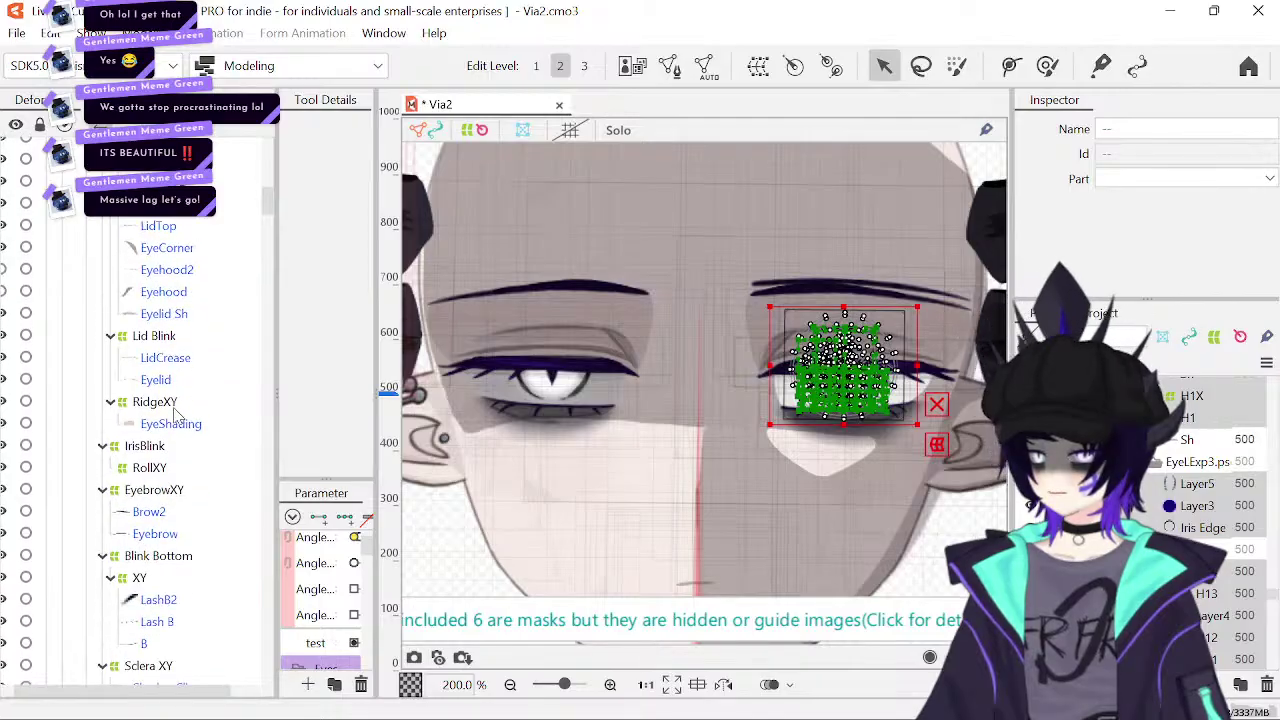
pyautogui.click(150, 467)
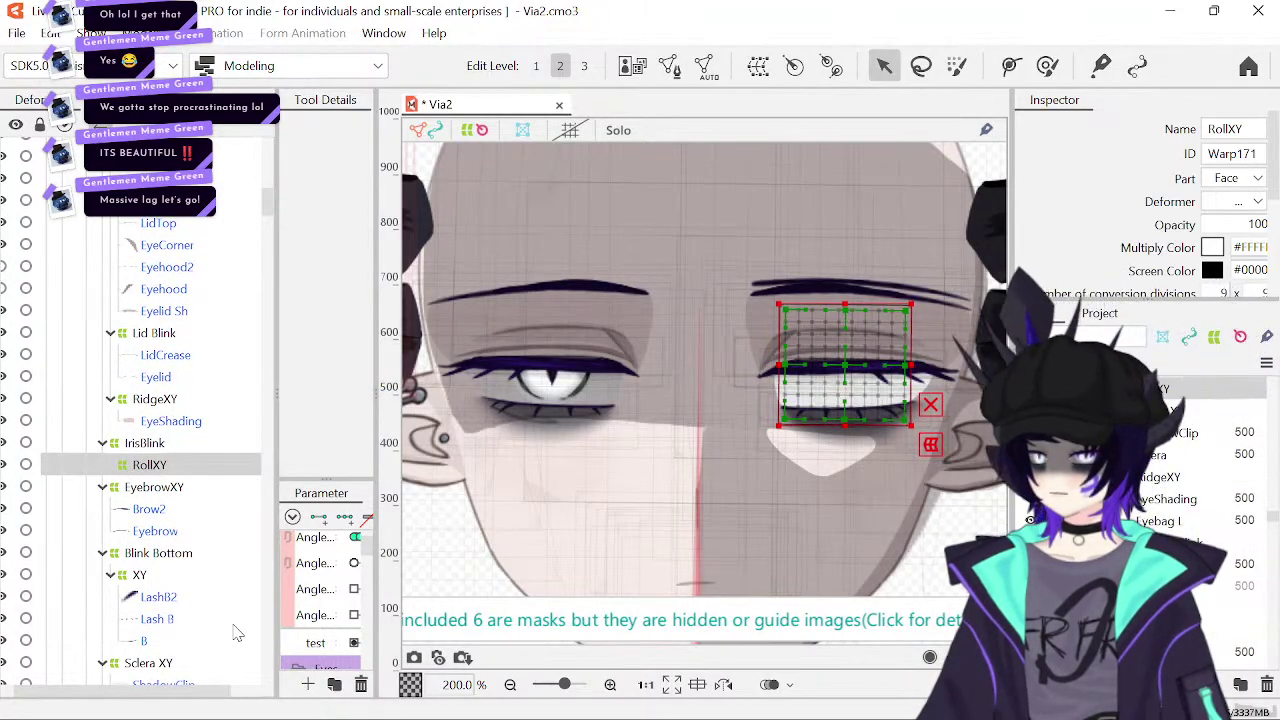
pyautogui.hotkey('ctrl', 'a')
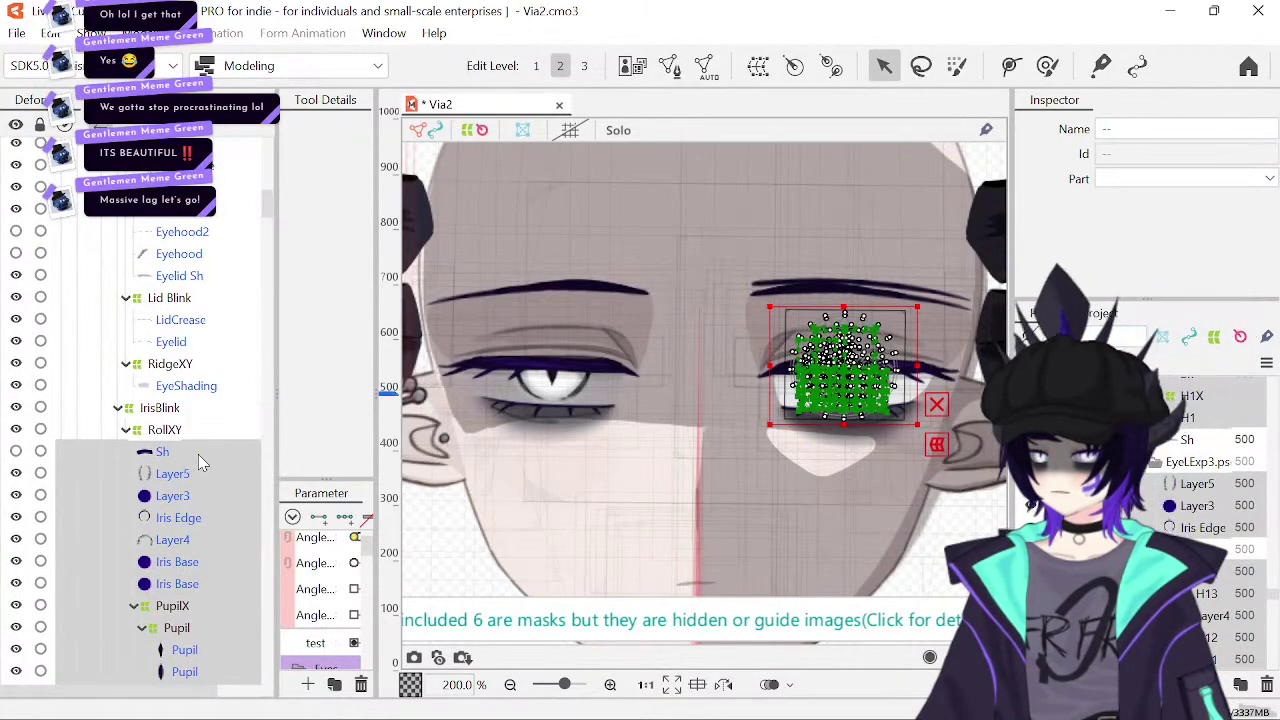
# - Select EyeL2's IrisBlink RollXY deformer with all its child objects, and locate the Iris part inside Eye L
pyautogui.click(162, 452)
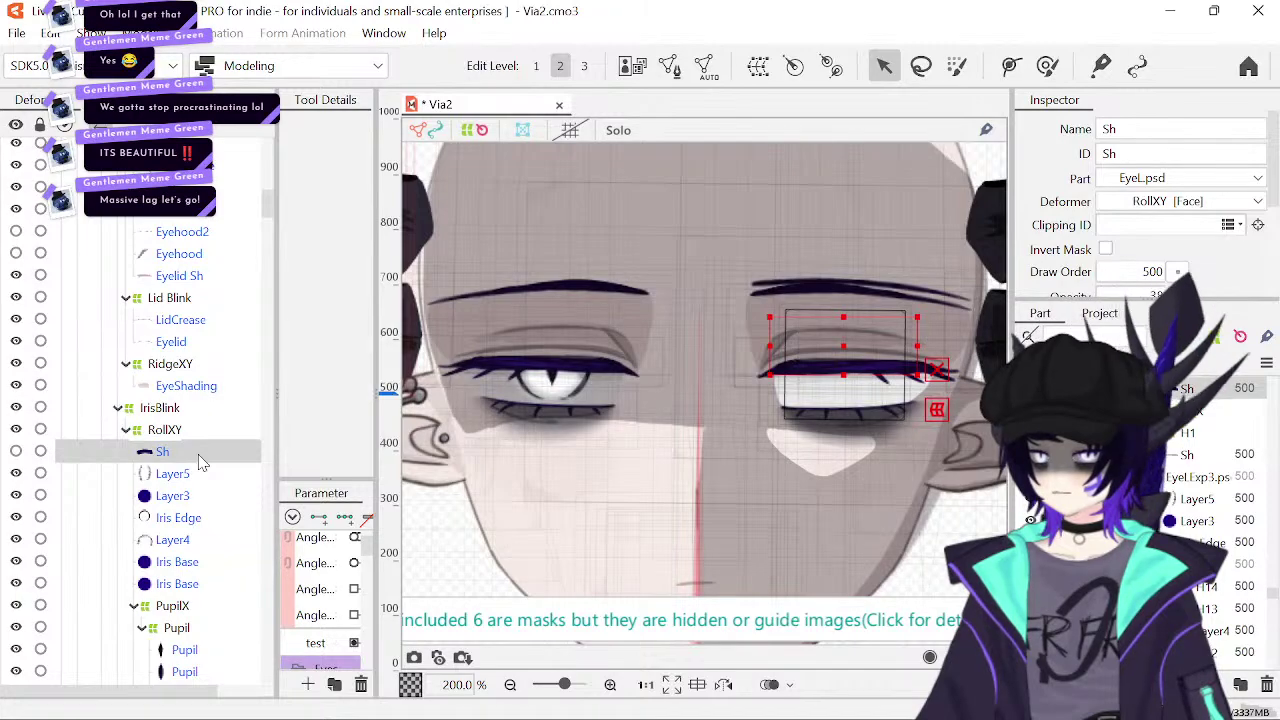
pyautogui.click(165, 432)
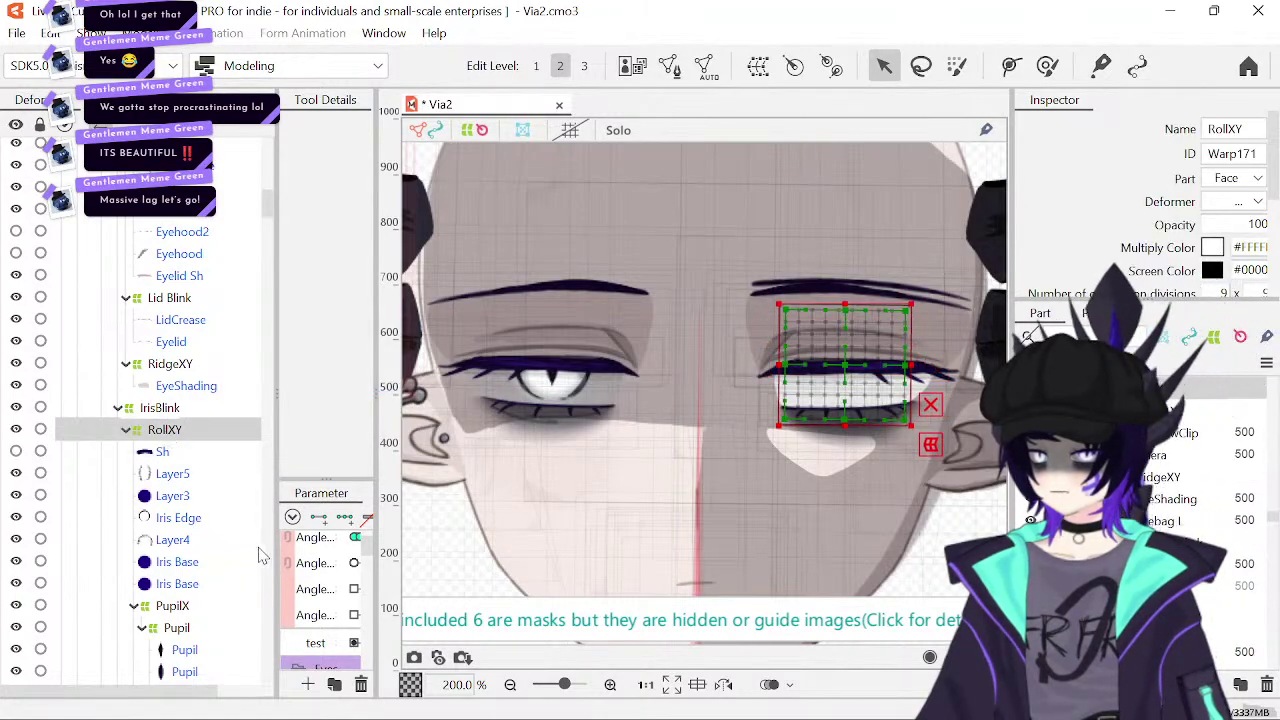
pyautogui.hotkey('ctrl', 'shift', 'c')
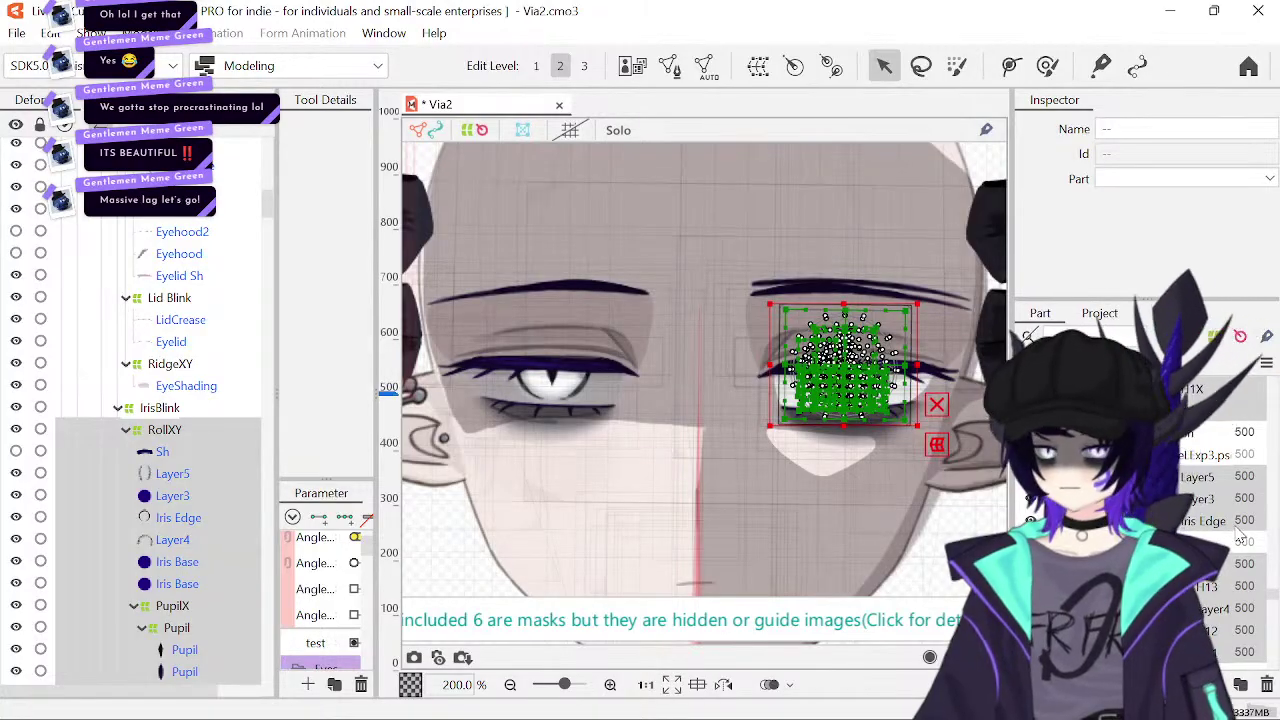
pyautogui.scroll(-3, 1232, 504)
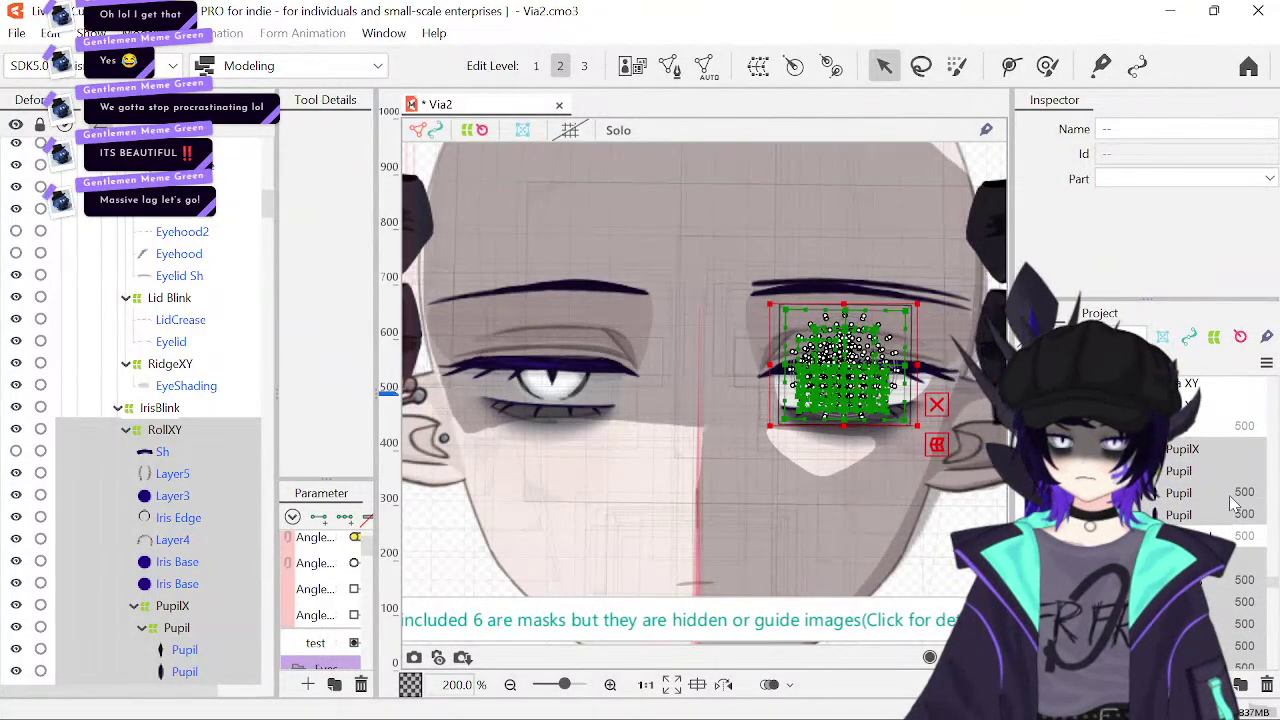
pyautogui.scroll(1, 1195, 470)
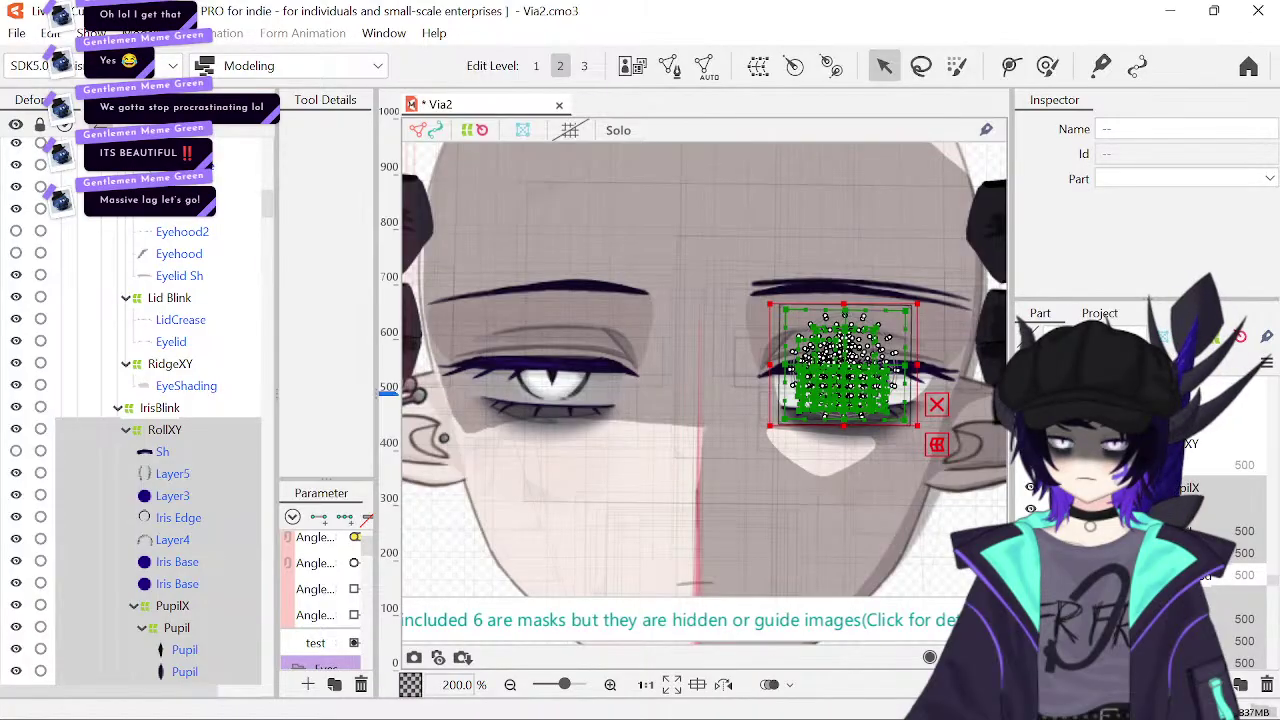
pyautogui.scroll(-5, 160, 400)
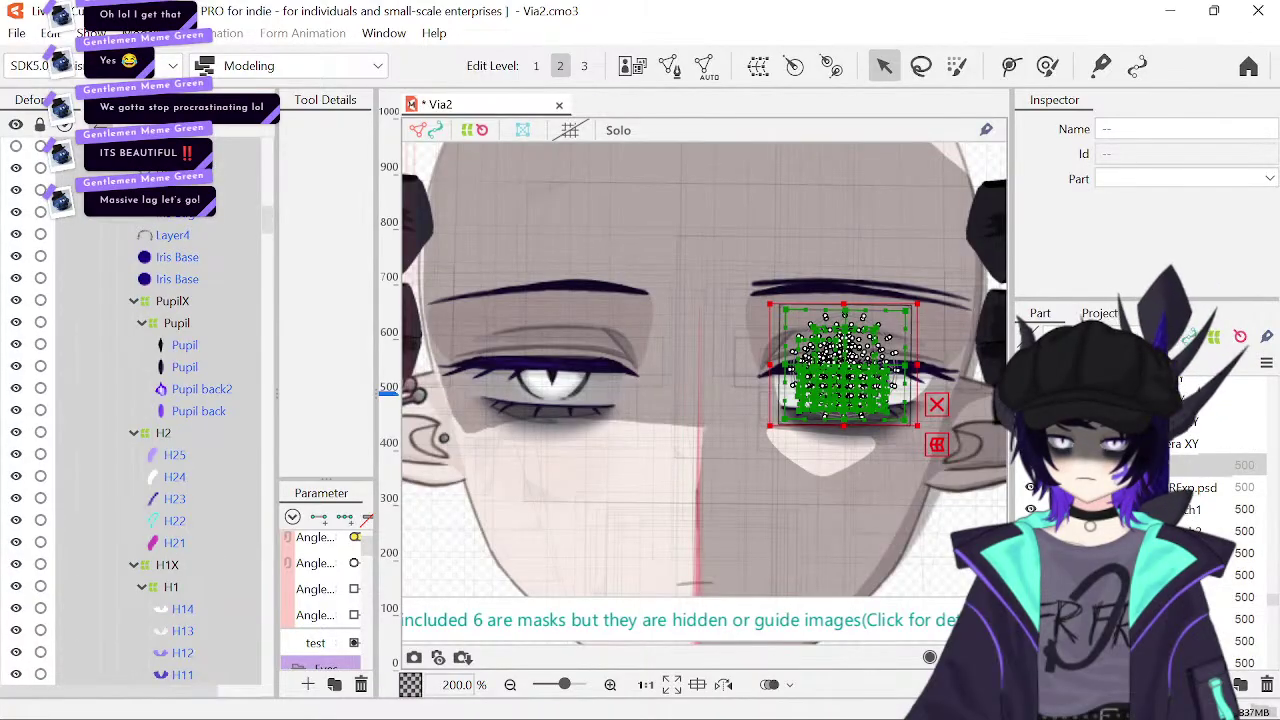
pyautogui.click(1180, 467)
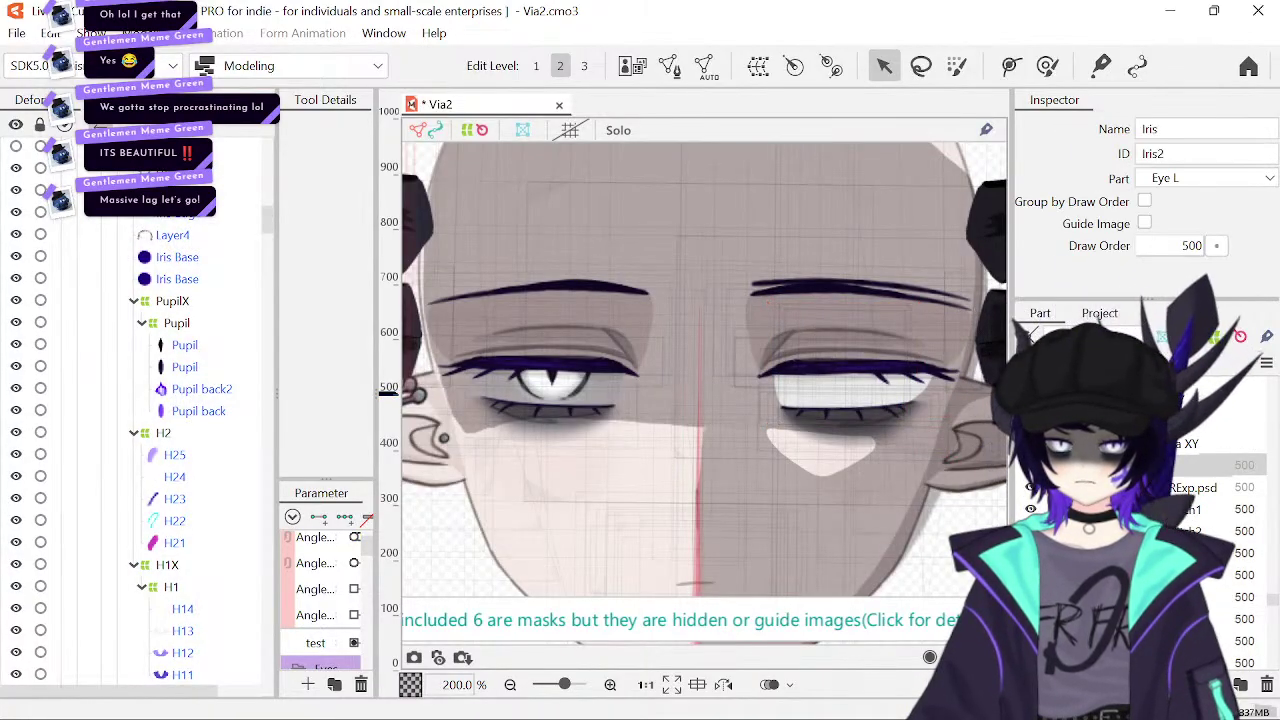
# - Locate the left eye's Sclera object among the Eye L parts and select the Iris part near it
pyautogui.scroll(-5, 1183, 463)
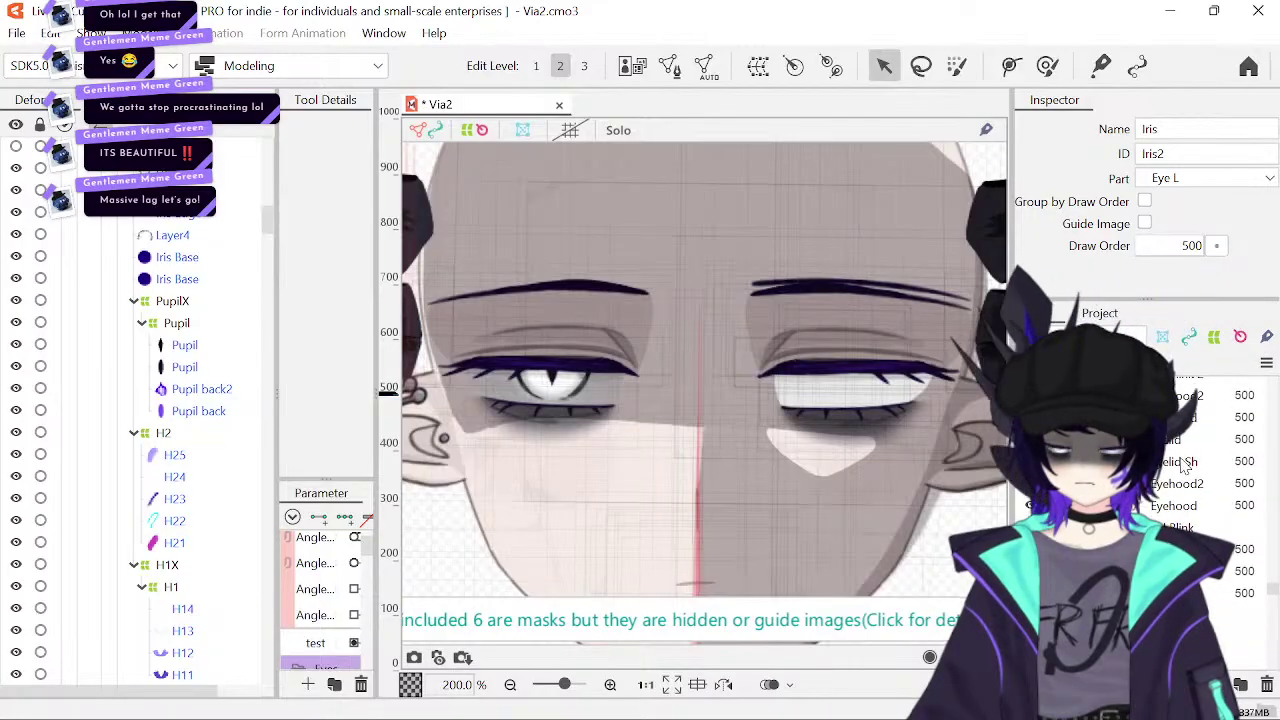
pyautogui.scroll(-2, 1183, 463)
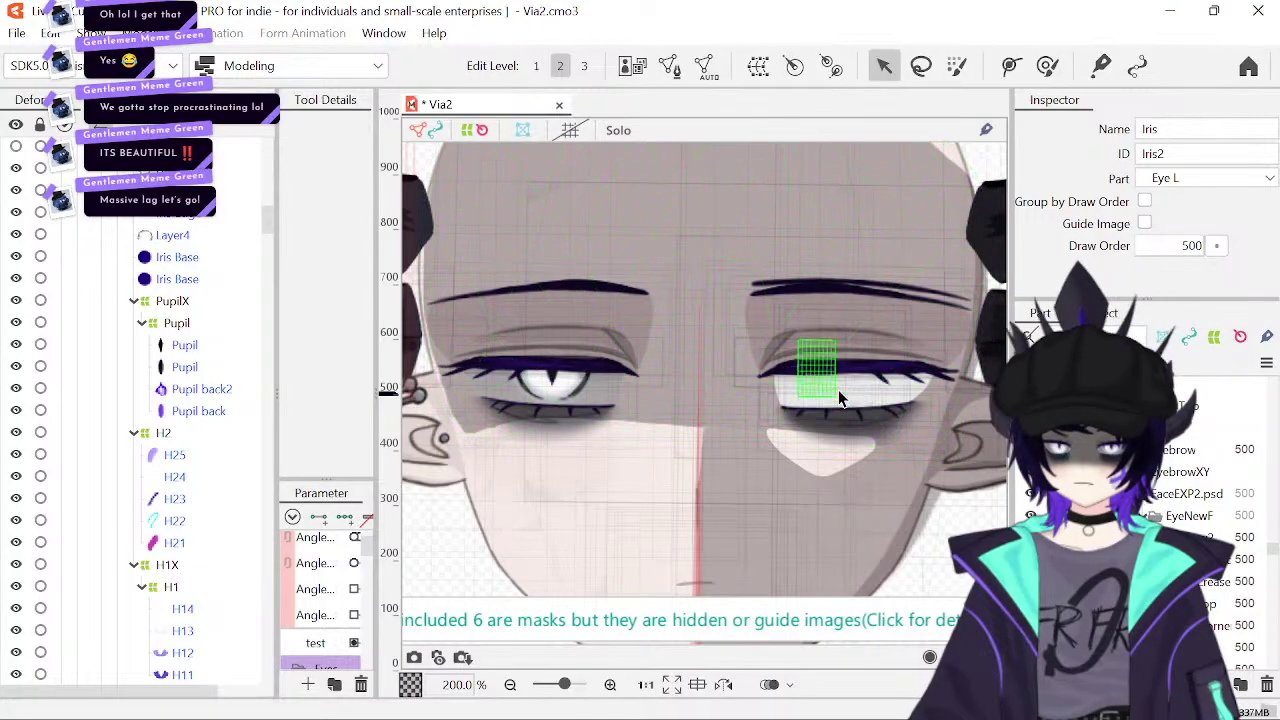
pyautogui.click(786, 392)
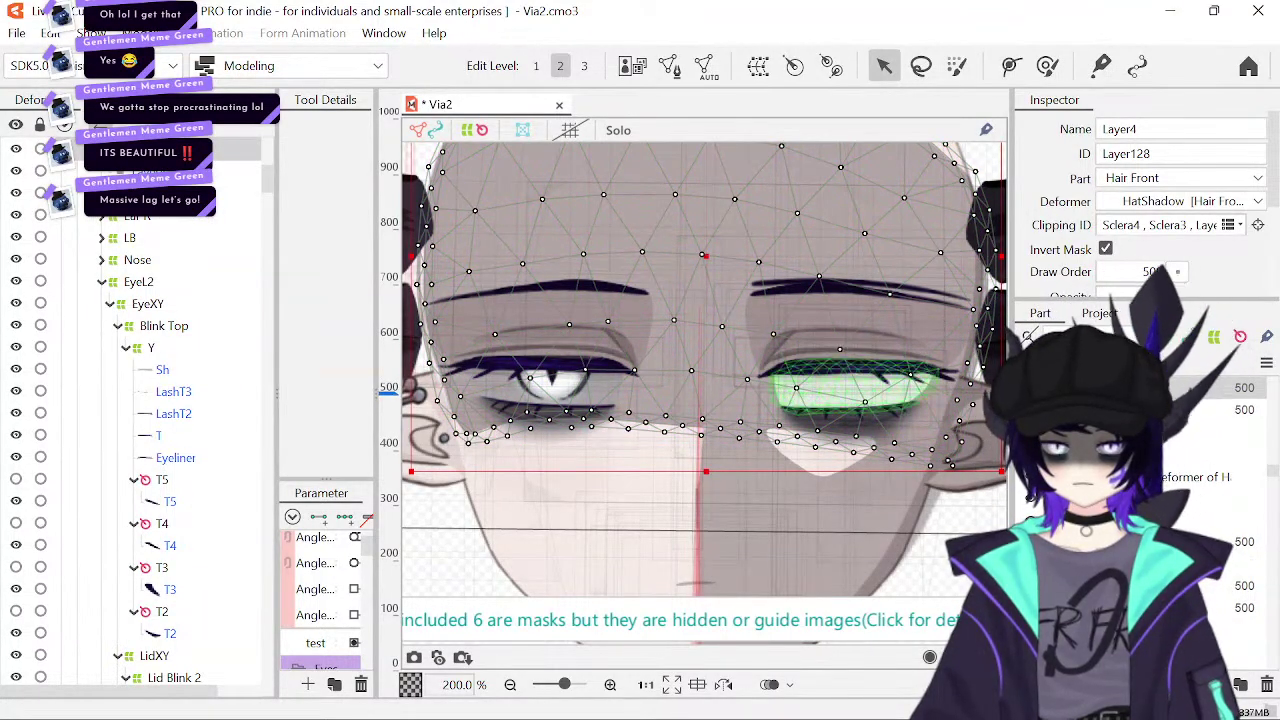
pyautogui.click(850, 385)
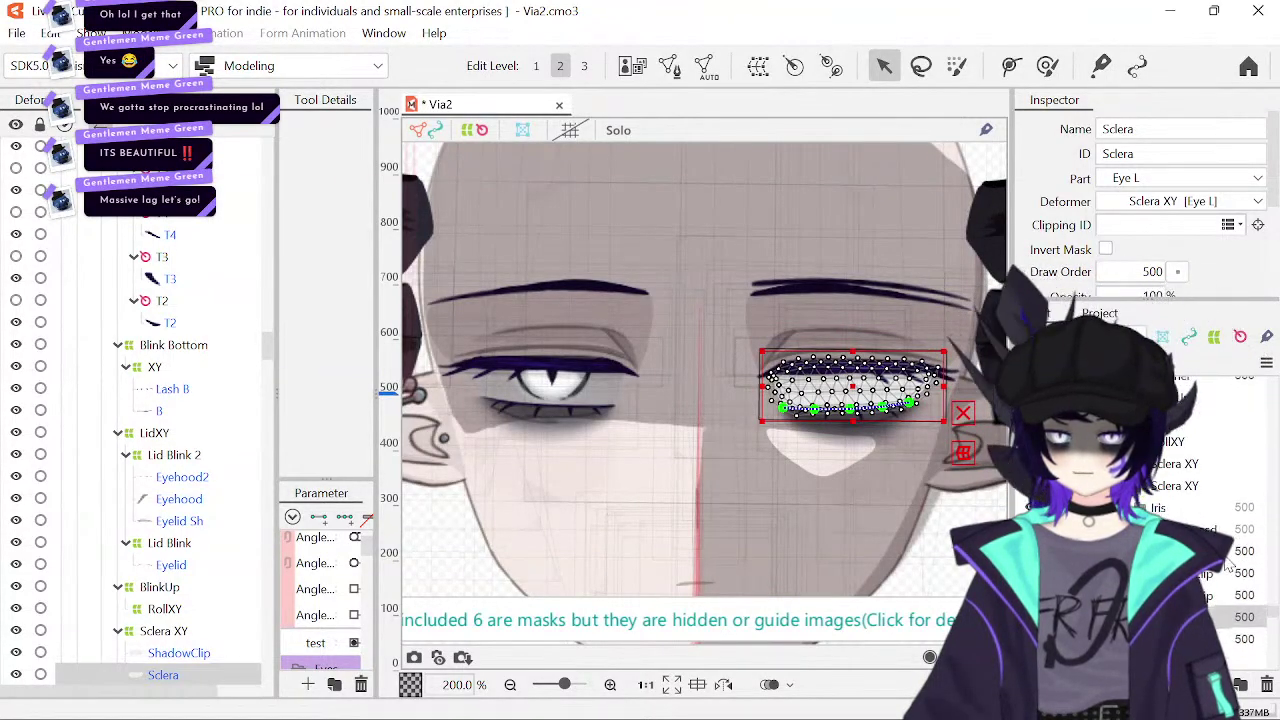
pyautogui.scroll(1, 1202, 516)
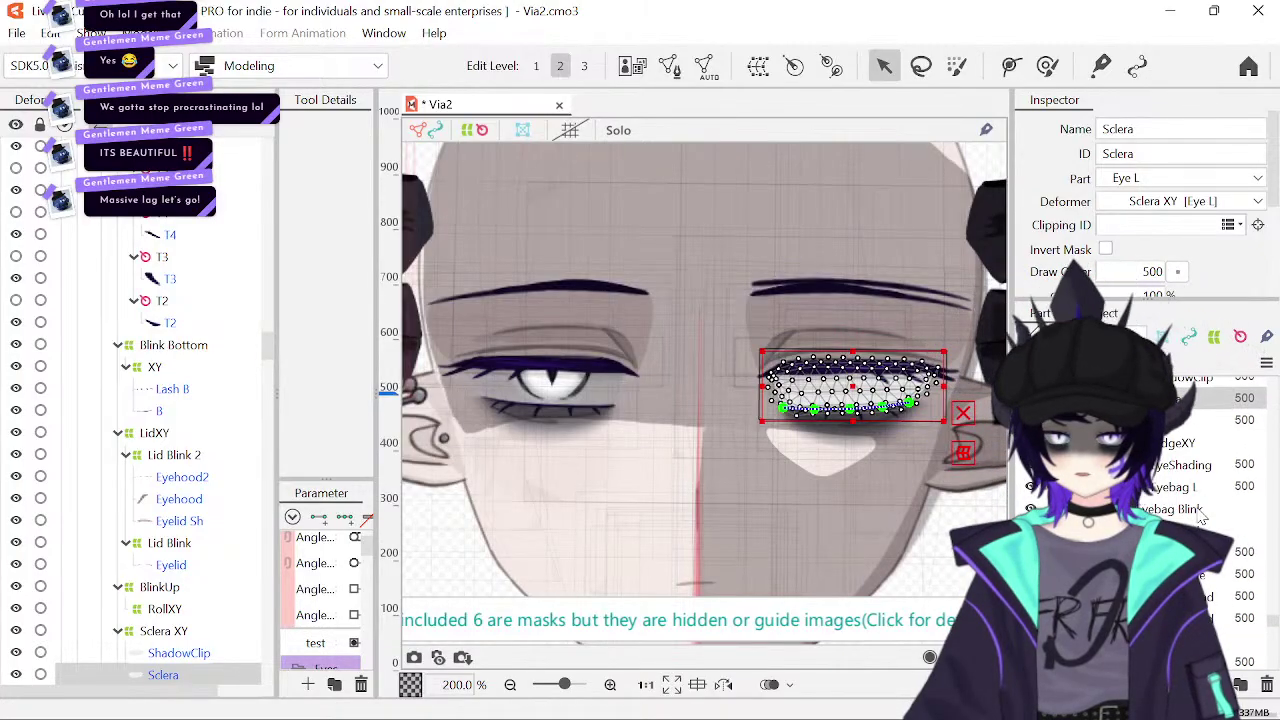
pyautogui.scroll(2, 1202, 516)
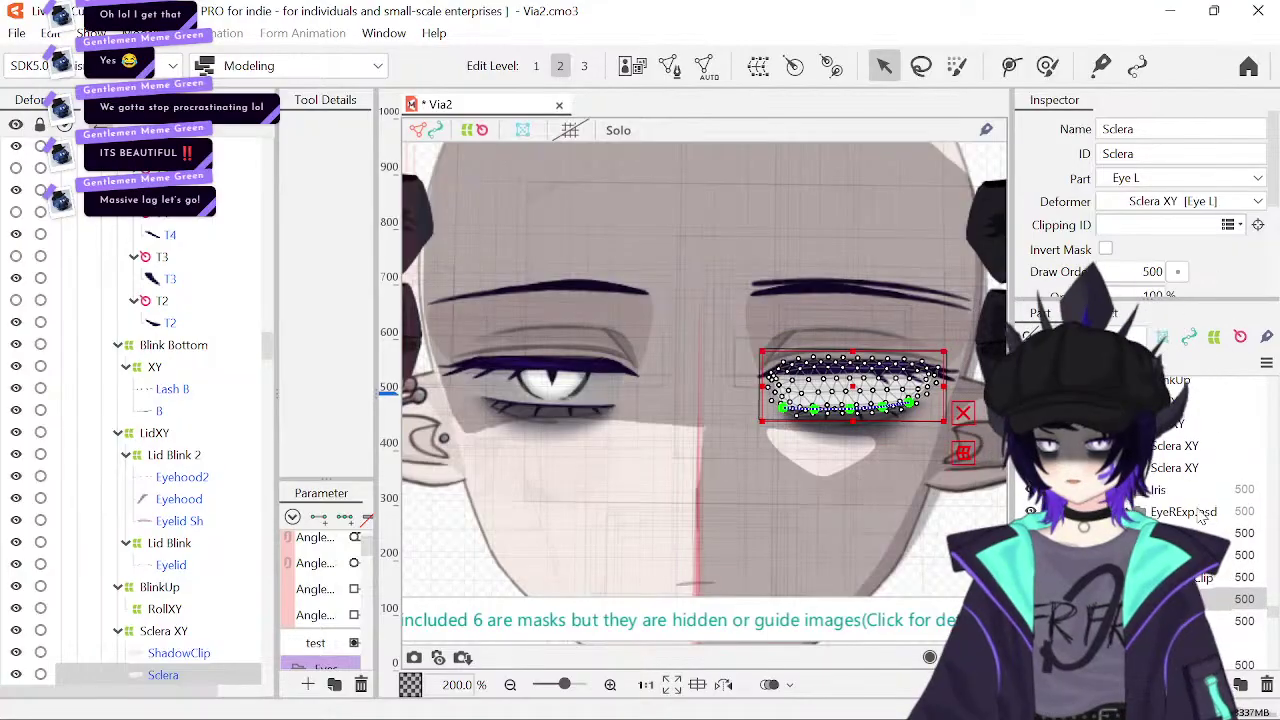
pyautogui.scroll(4, 664, 394)
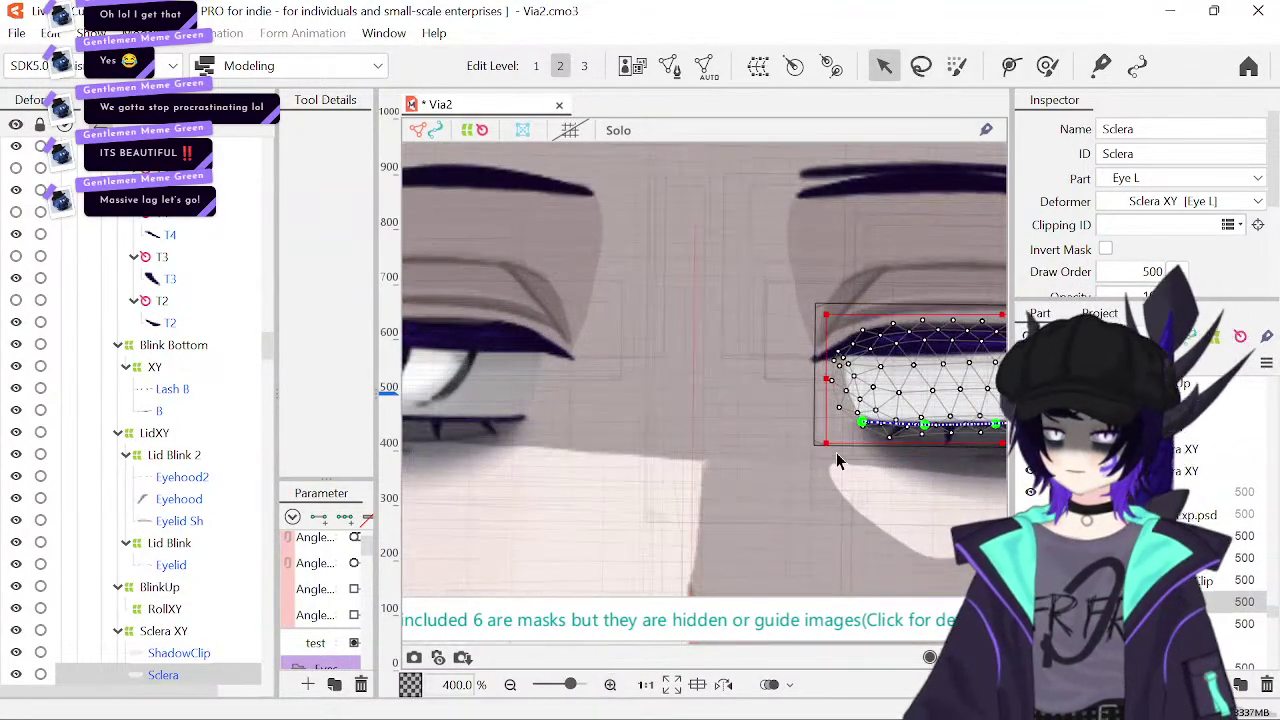
pyautogui.click(1190, 492)
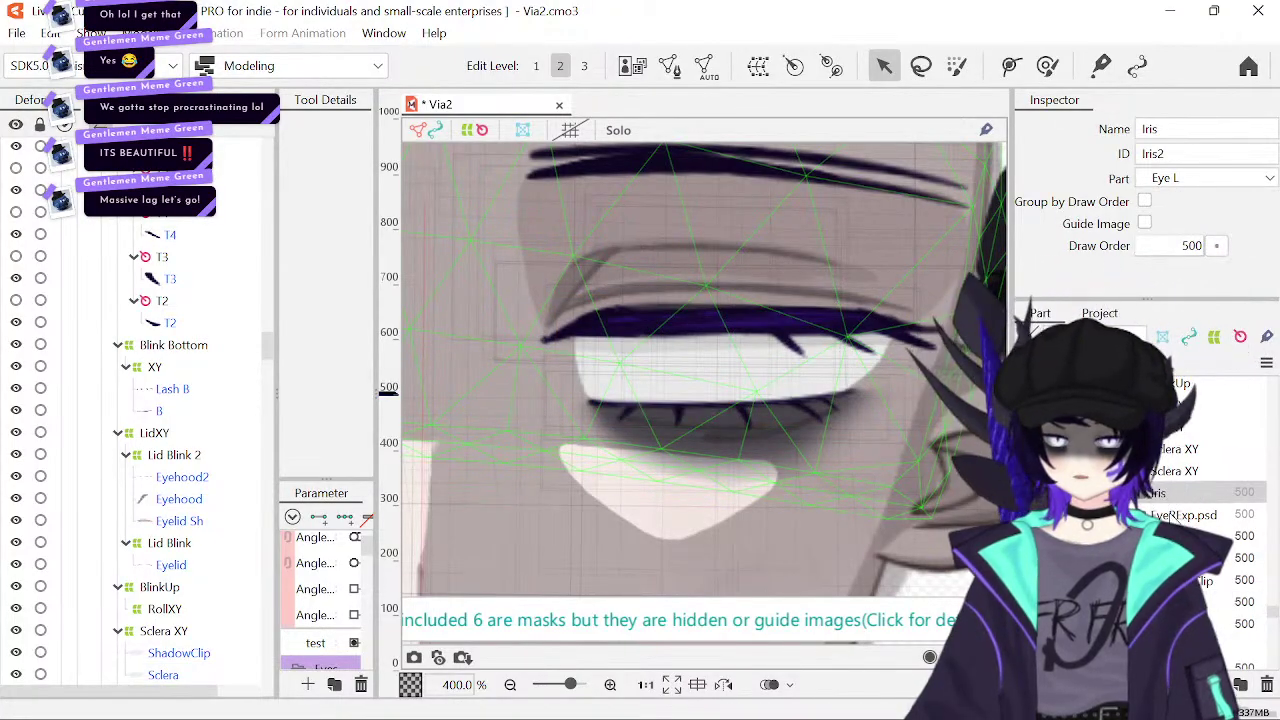
# - Widen the parameter area and look through the parameters down to the Hair entries
pyautogui.moveTo(378, 560); pyautogui.dragTo(505, 560)
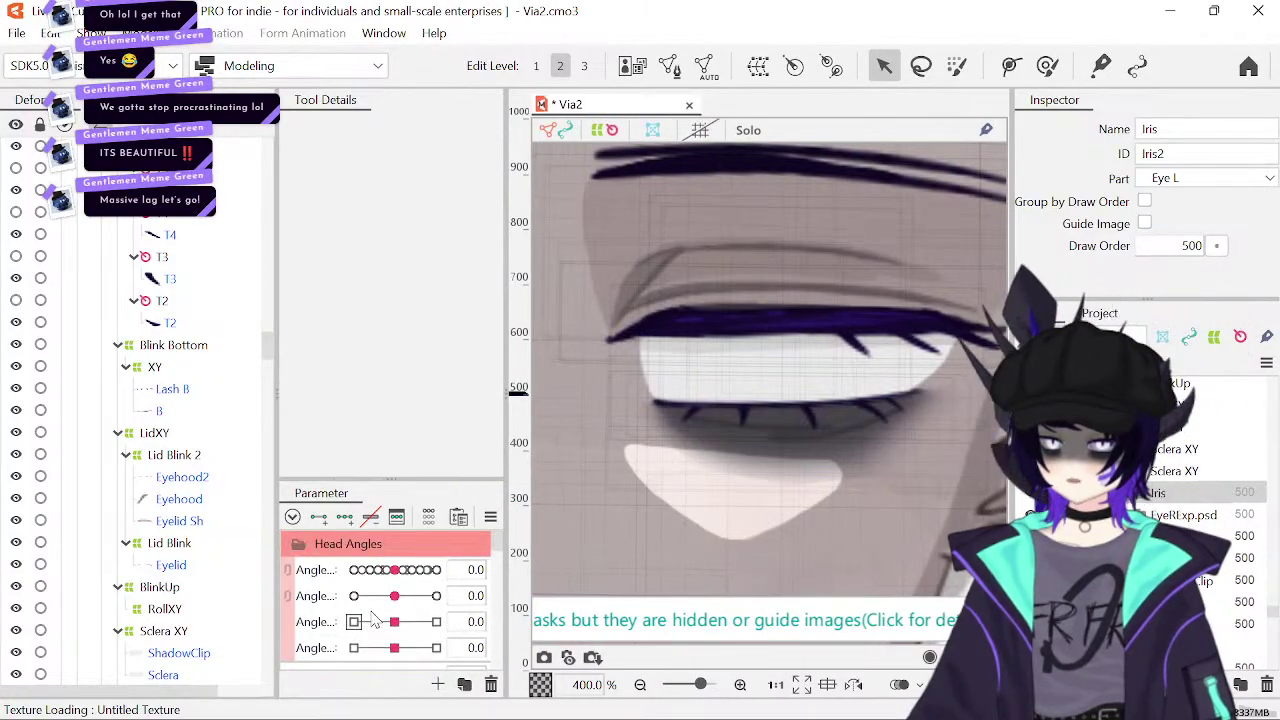
pyautogui.scroll(-10, 372, 620)
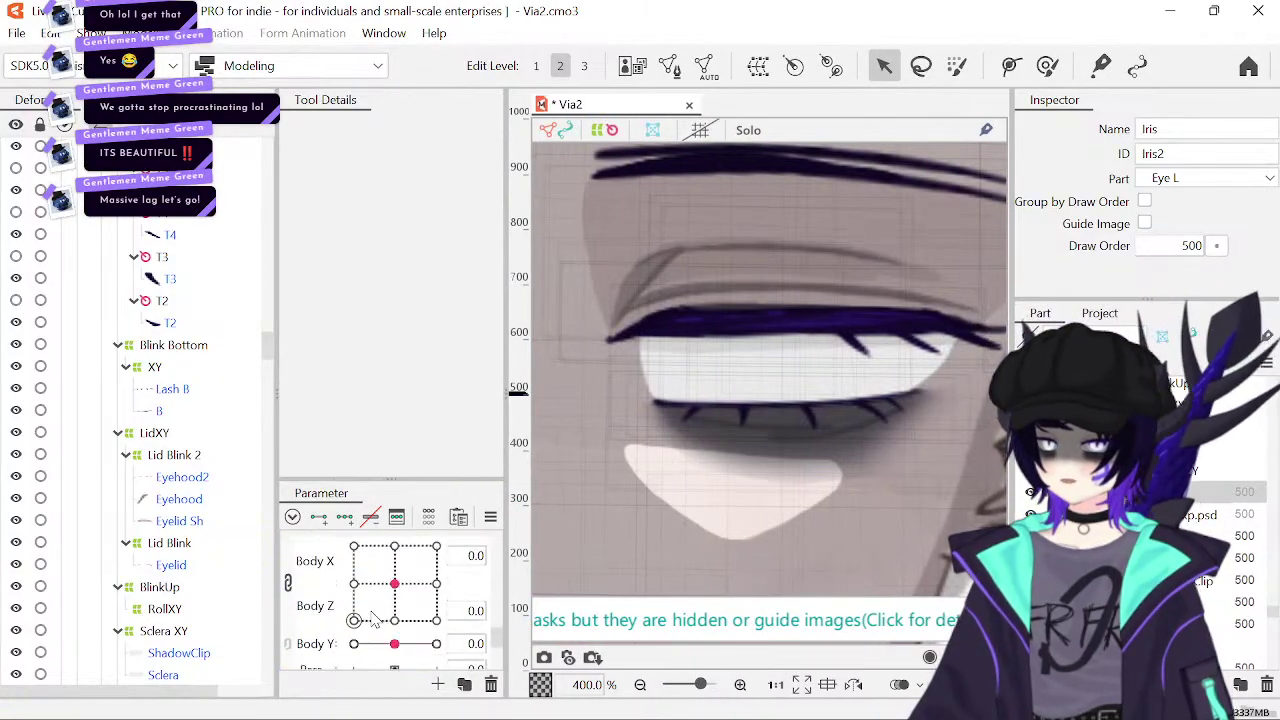
pyautogui.scroll(-5, 372, 620)
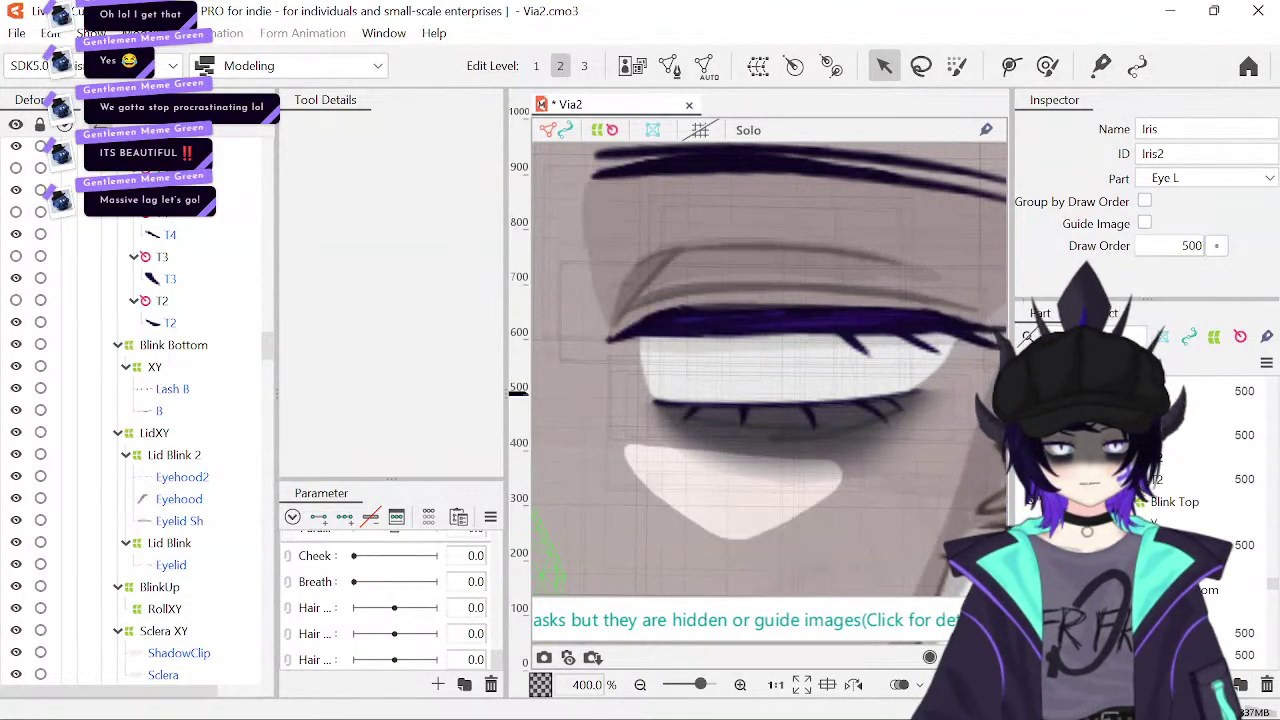
# - Move the Iris part directly below EyeRExp.psd in the Eye L part order
pyautogui.scroll(-3, 1182, 482)
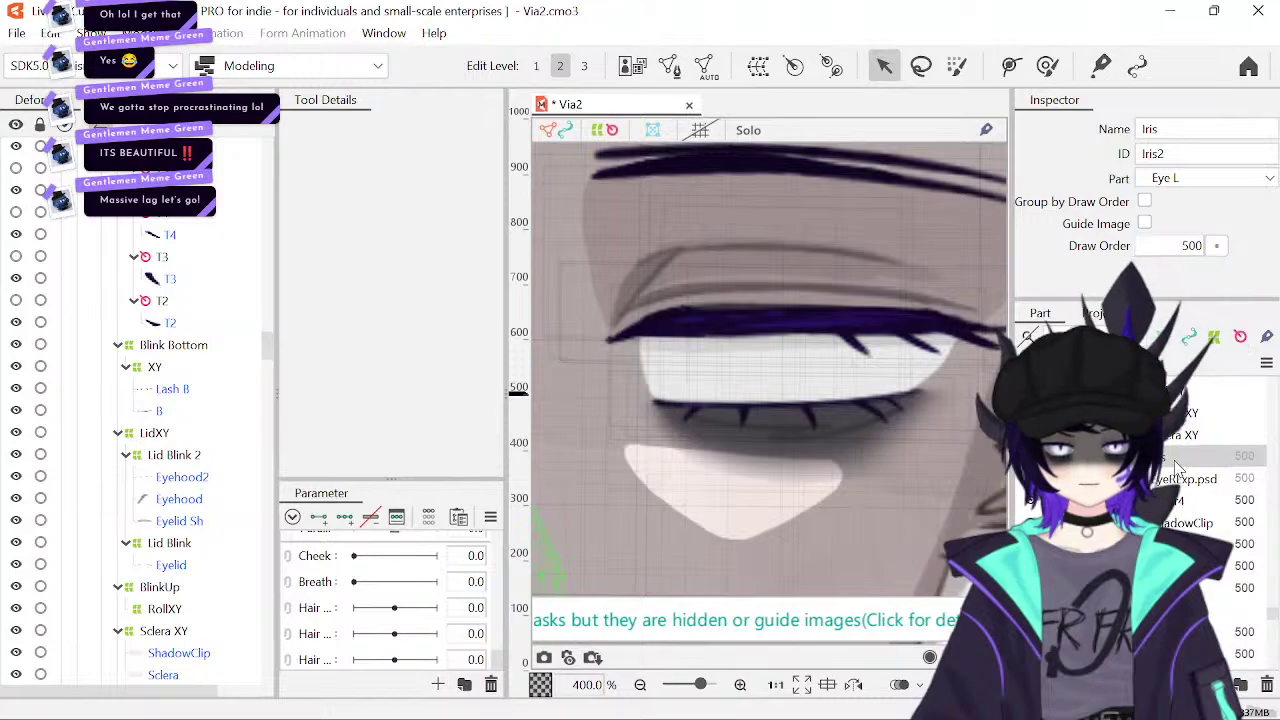
pyautogui.moveTo(1164, 496); pyautogui.dragTo(1183, 501)
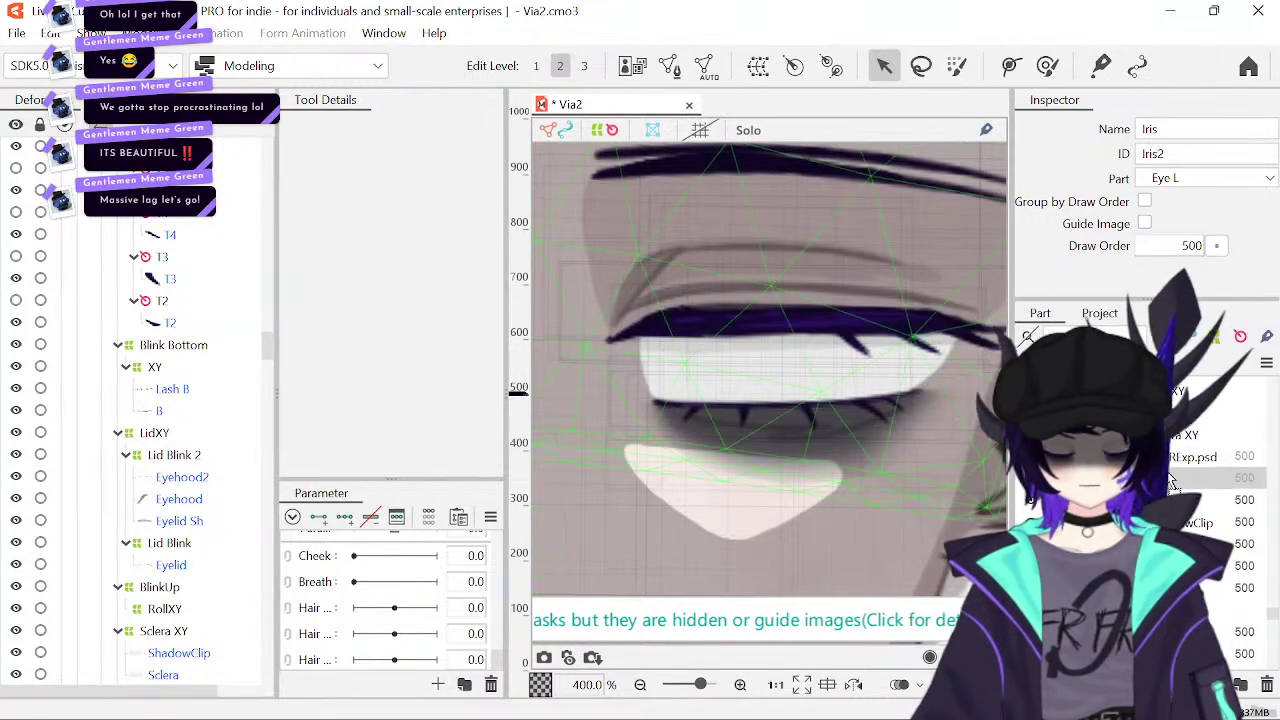
pyautogui.moveTo(1170, 456); pyautogui.dragTo(1170, 457)
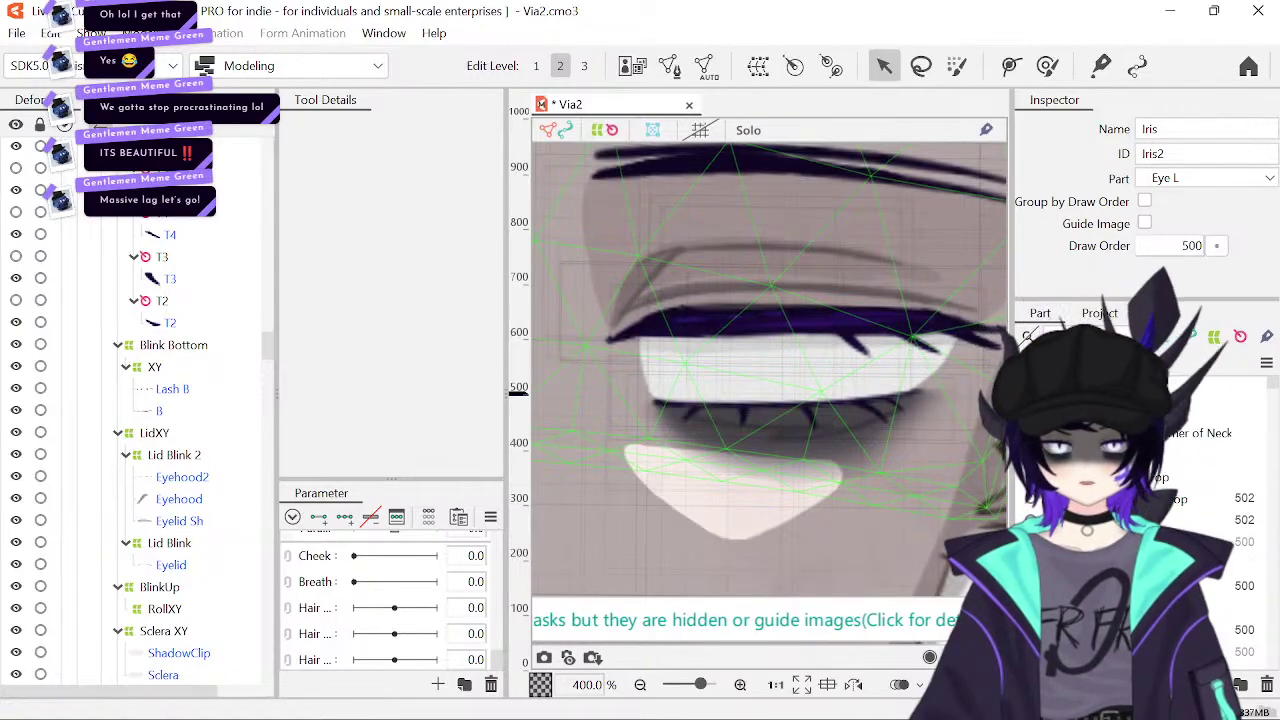
# - Select the duplicated Sclera in the Face part on the left eye and hide it
pyautogui.scroll(-3, 1200, 450)
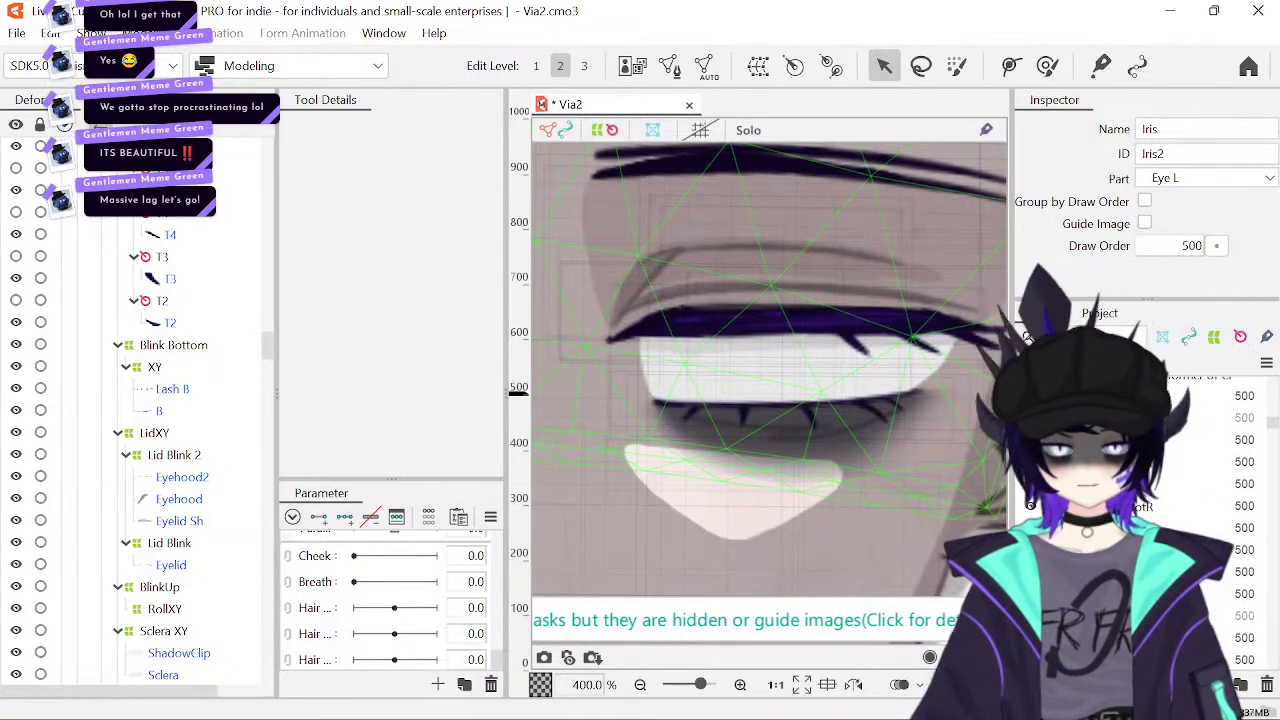
pyautogui.scroll(-2, 1200, 480)
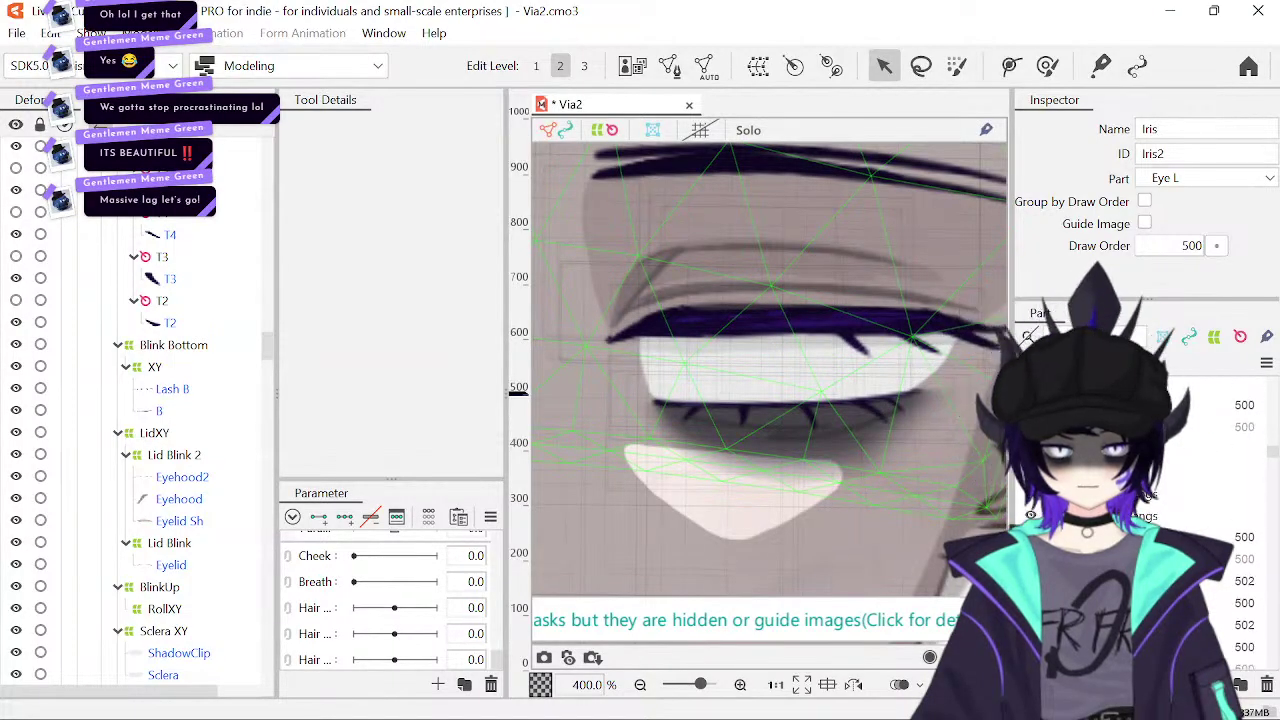
pyautogui.scroll(-2, 1200, 480)
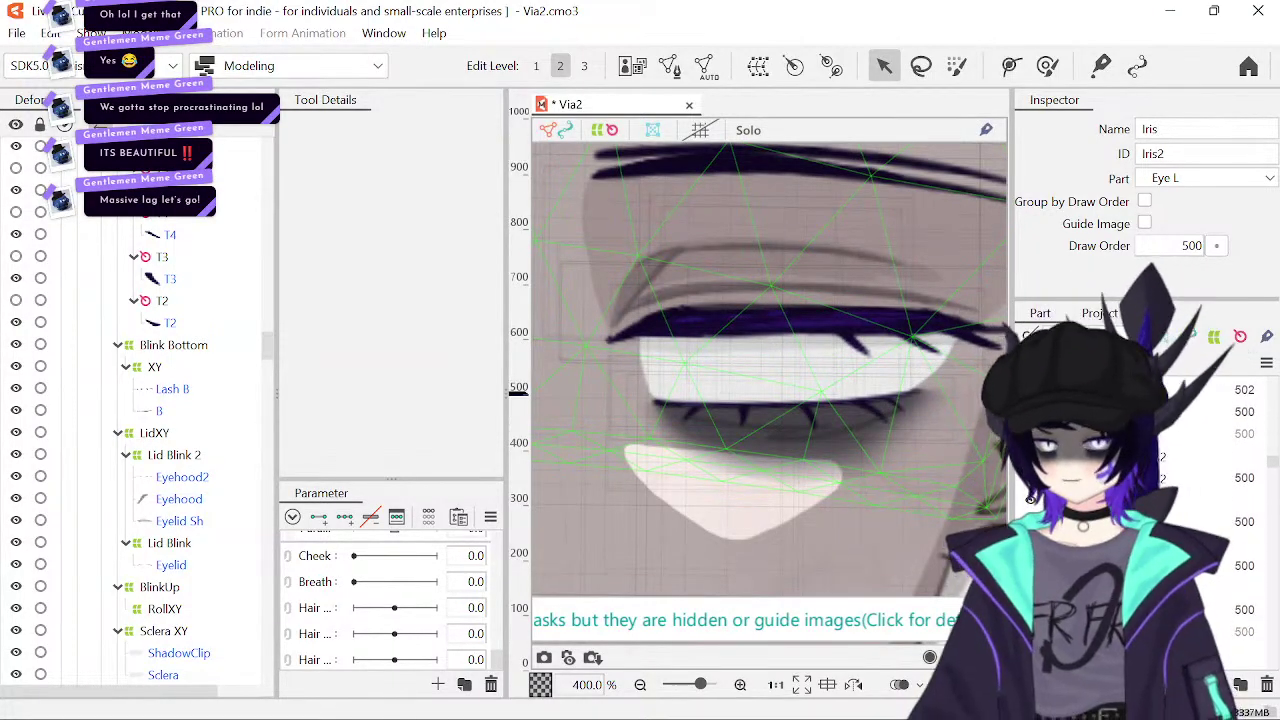
pyautogui.scroll(-2, 1200, 480)
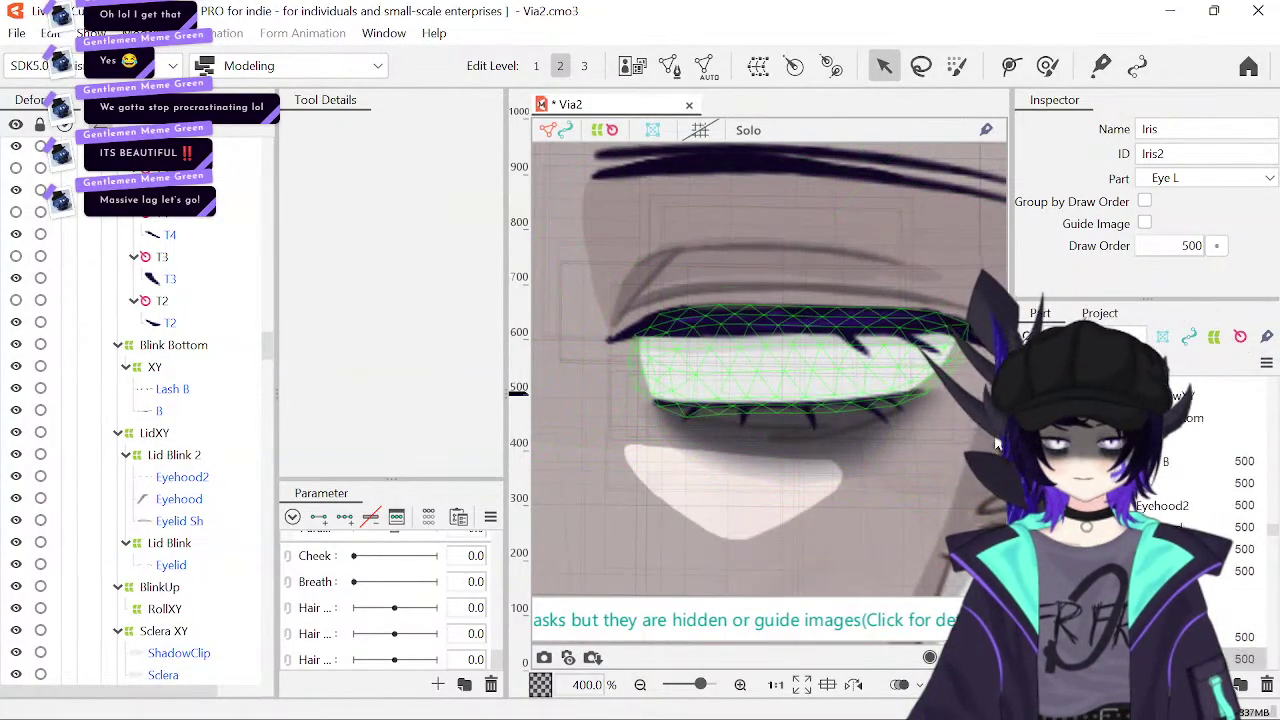
pyautogui.click(920, 358)
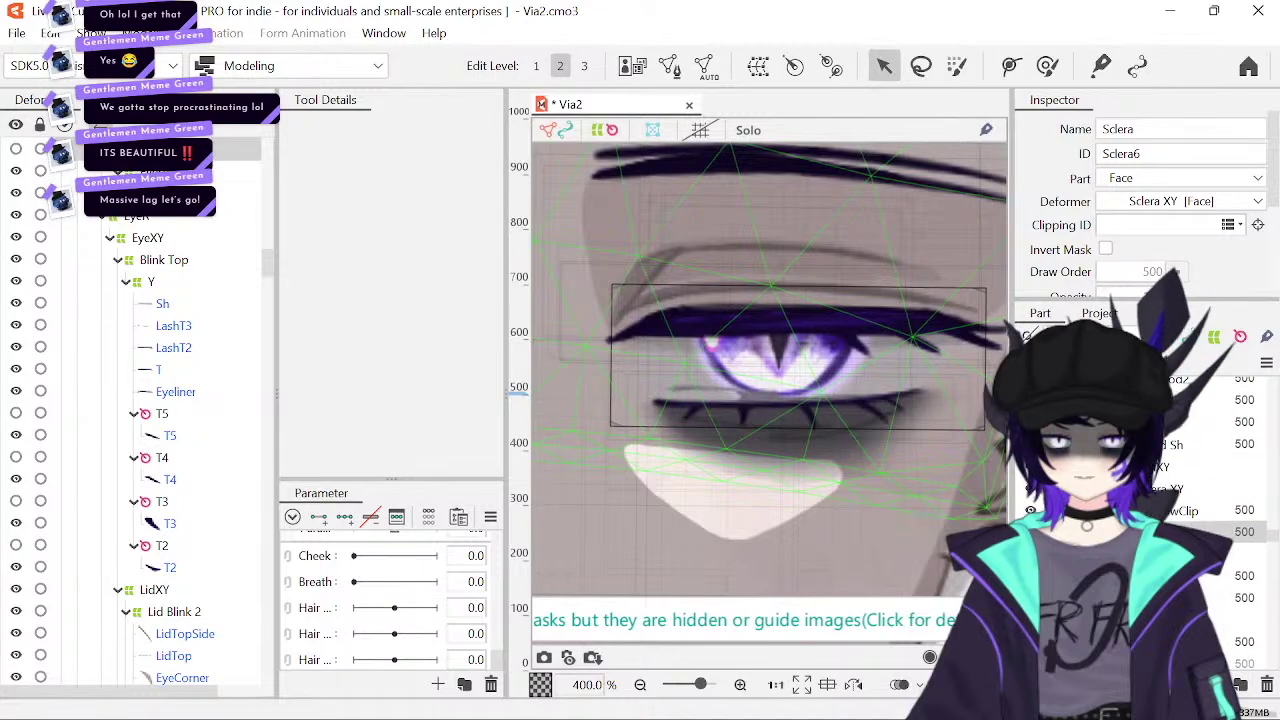
# - Examine the duplicated eye's objects in the Face part, checking the upper lash pieces LashT2, LashT3 and T
pyautogui.scroll(-3, 1140, 480)
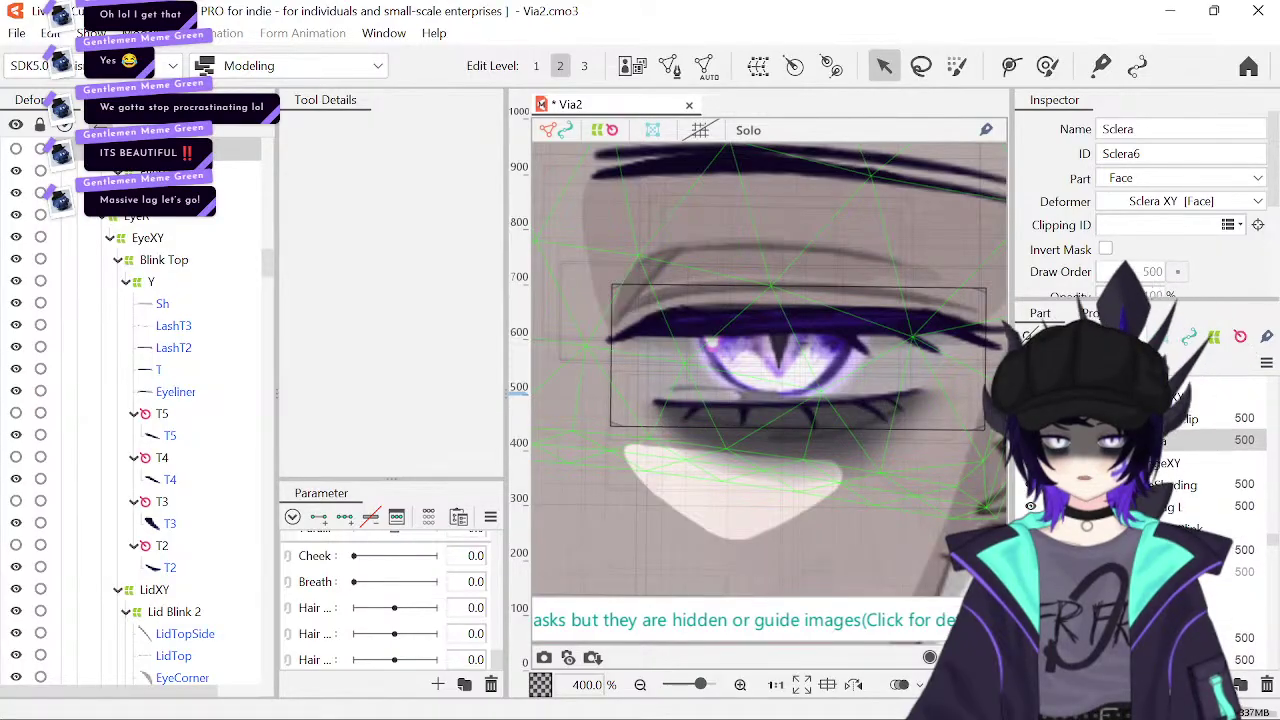
pyautogui.scroll(3, 1140, 480)
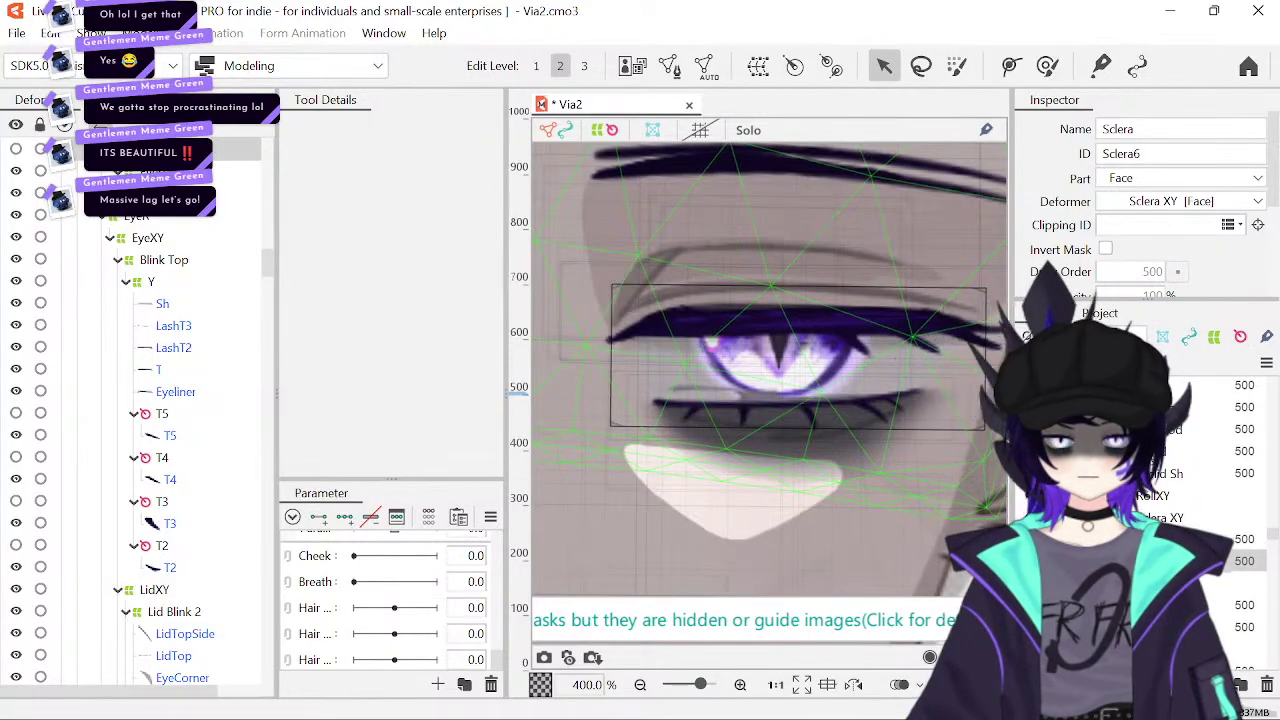
pyautogui.scroll(-1, 1140, 480)
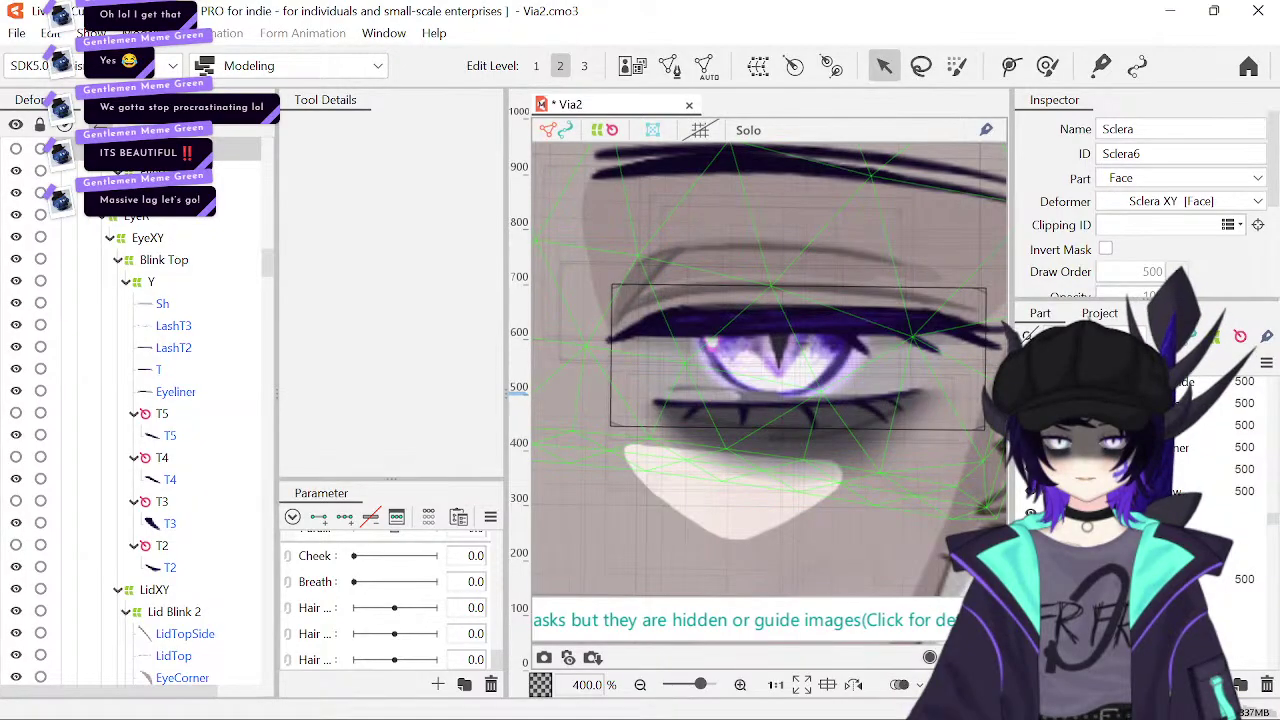
pyautogui.scroll(2, 1140, 480)
pyautogui.scroll(-2, 1140, 480)
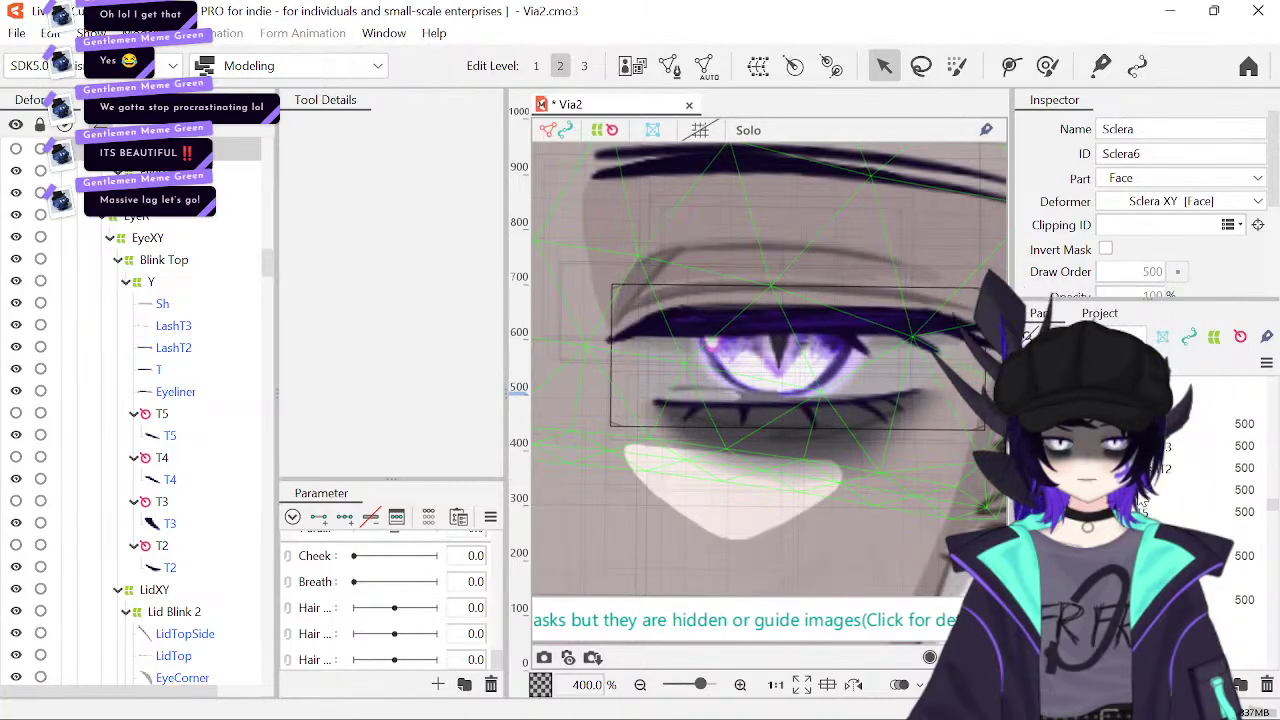
pyautogui.click(1155, 467)
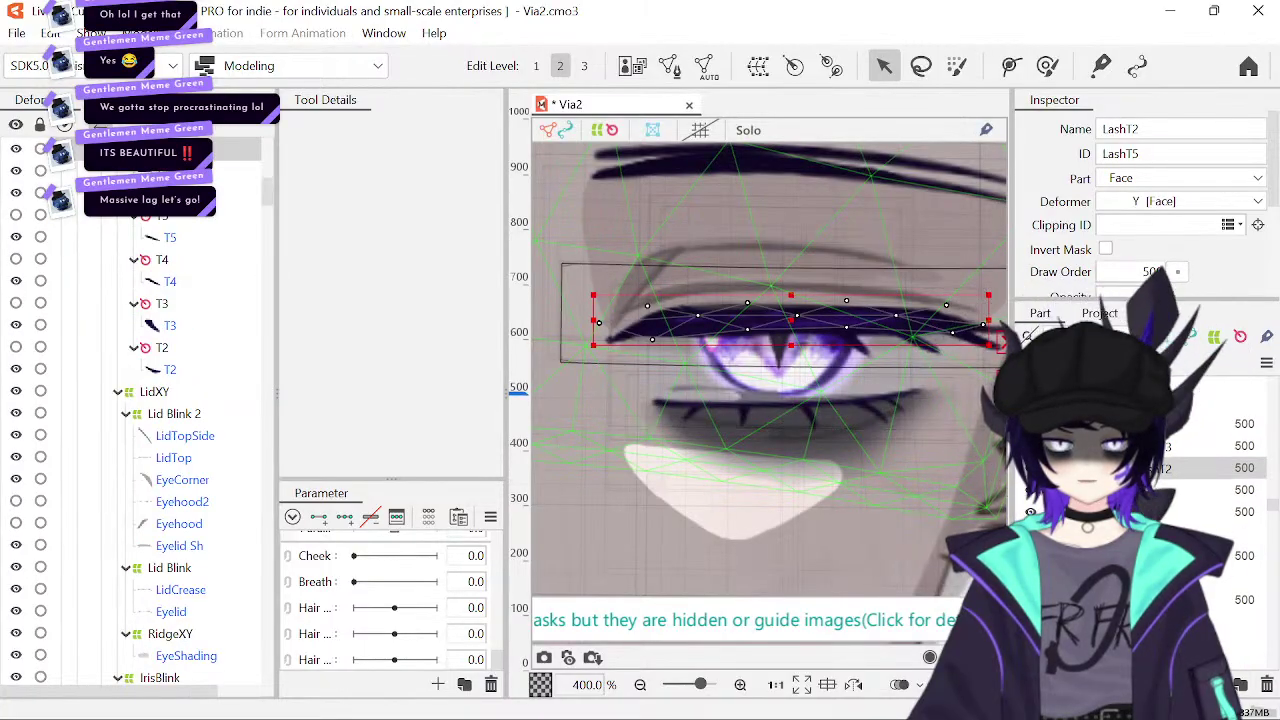
pyautogui.click(1155, 445)
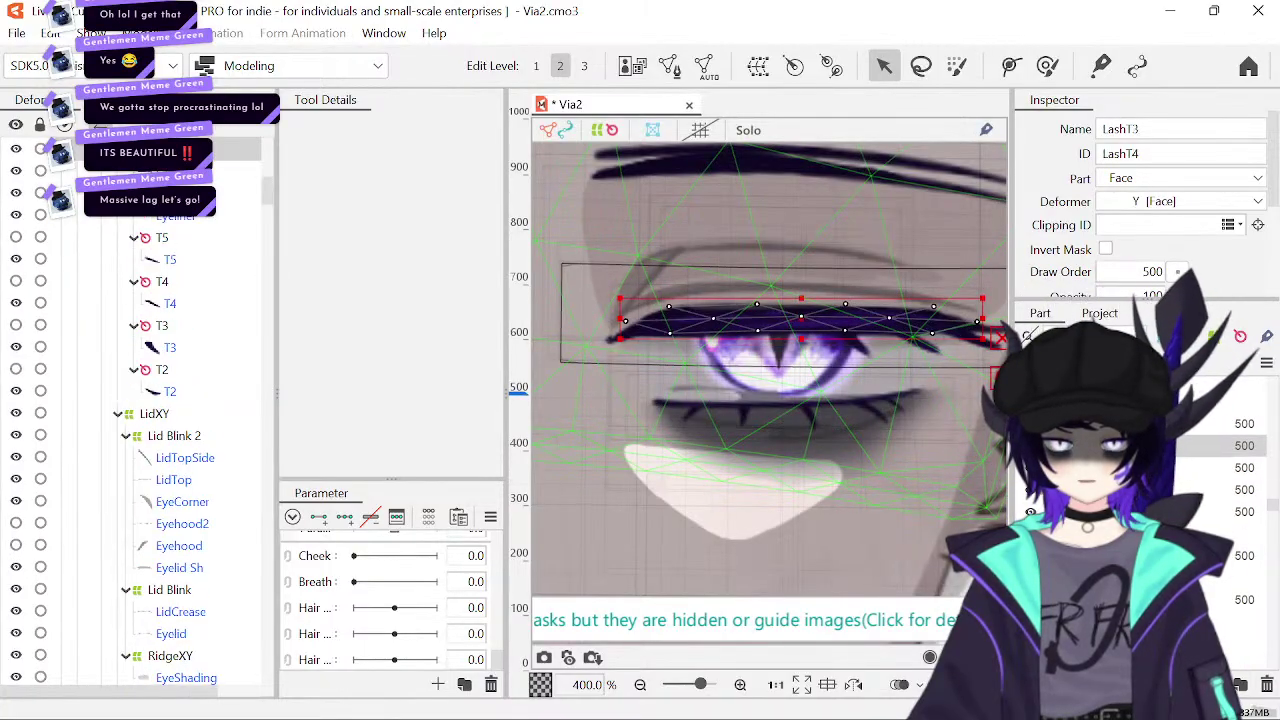
pyautogui.click(1172, 489)
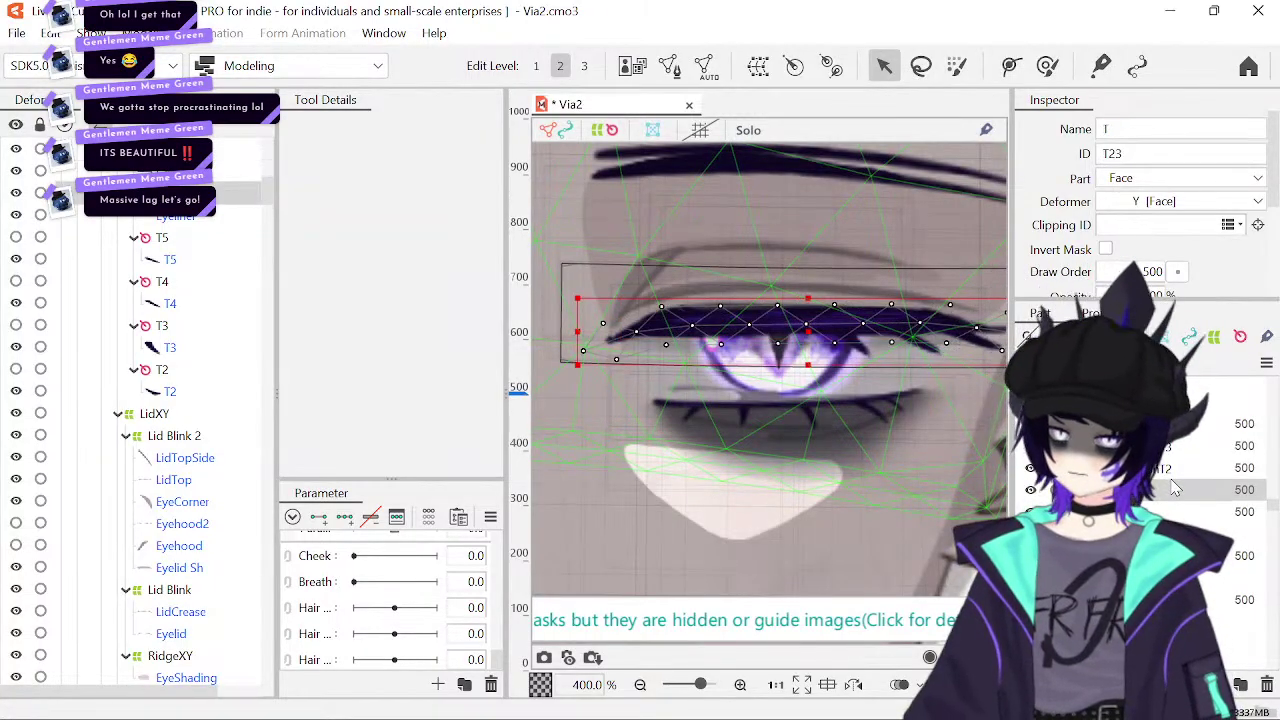
pyautogui.click(1160, 445)
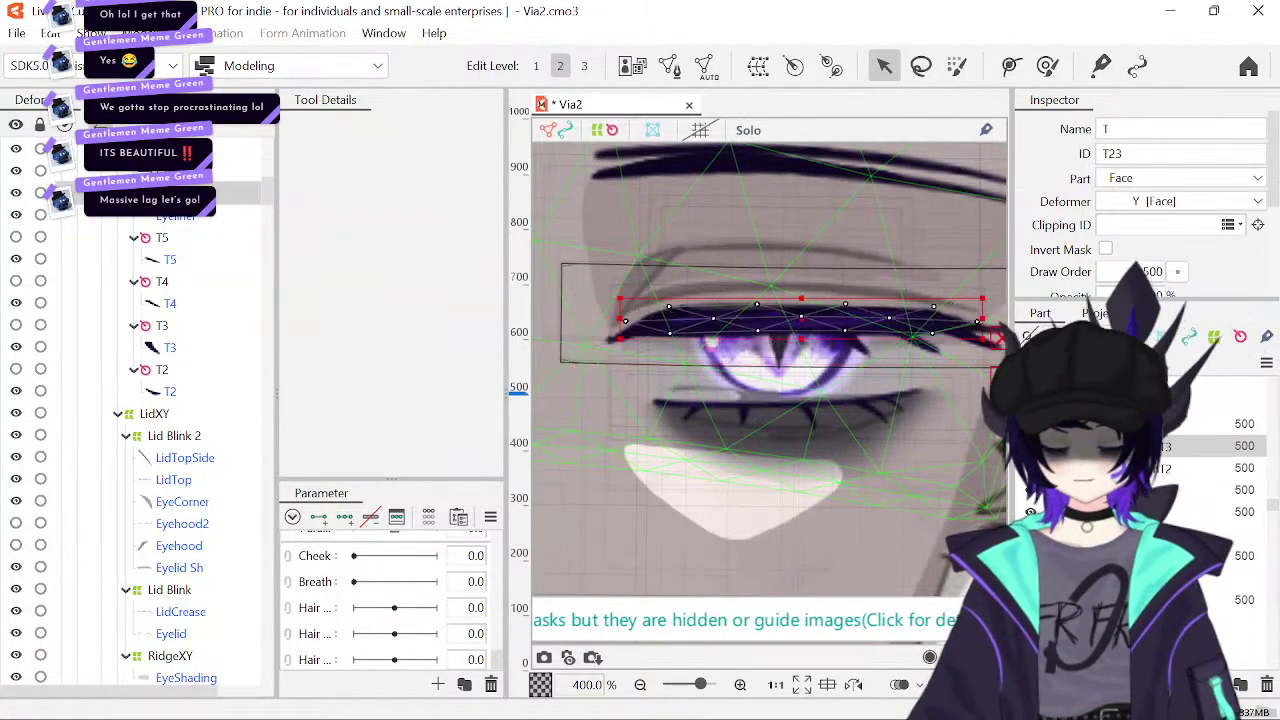
pyautogui.click(1165, 489)
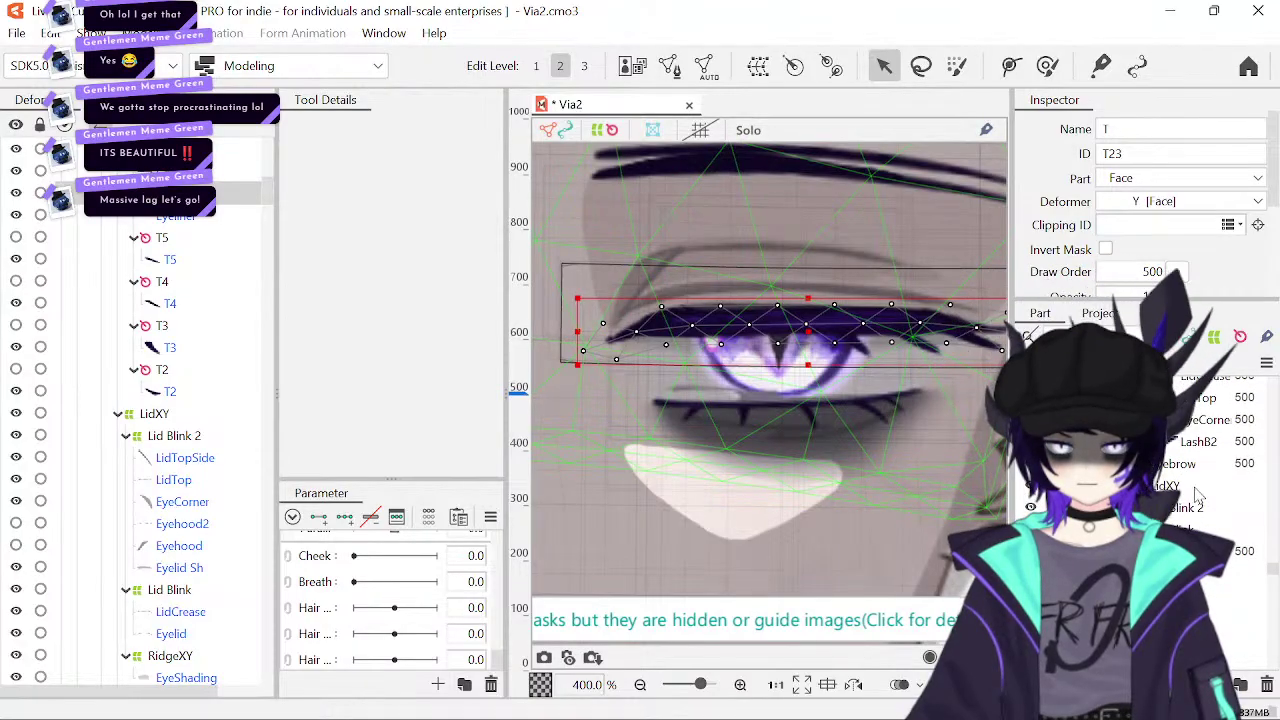
# - Look through the Eye L and Face part entries to locate the Iris part and the duplicated eye's Sclera
pyautogui.click(1195, 538)
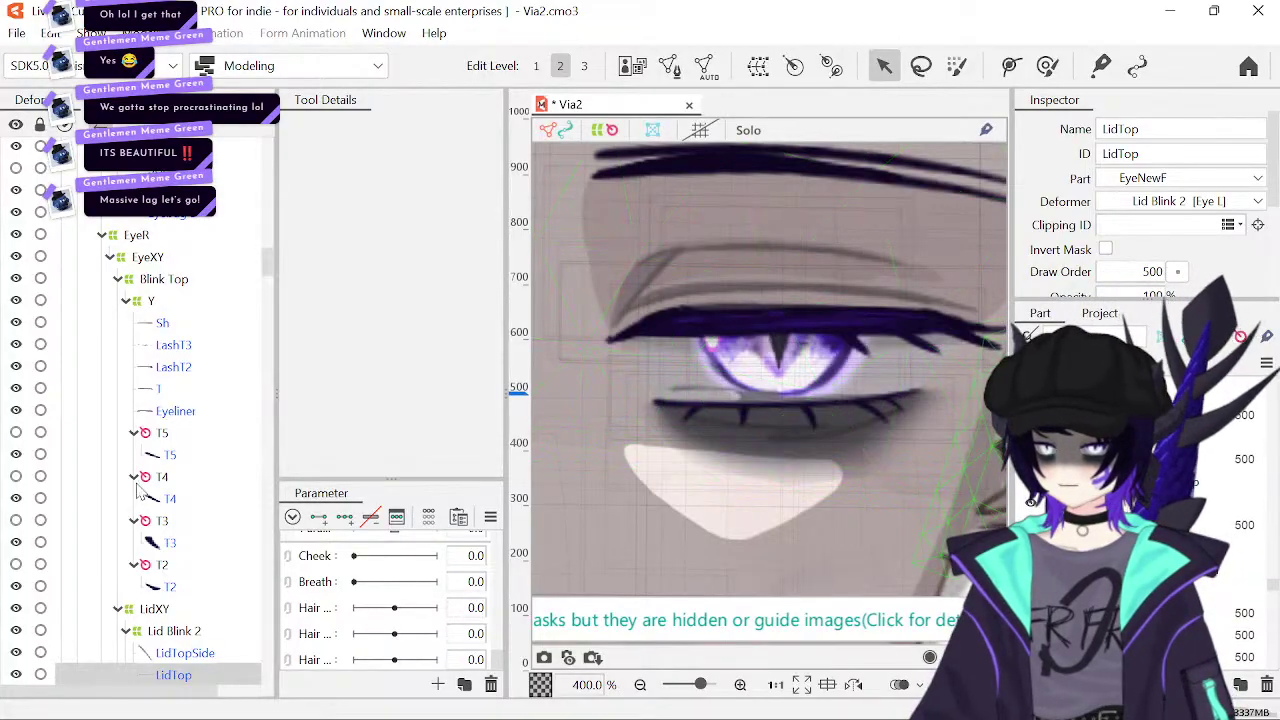
pyautogui.scroll(-4, 1190, 500)
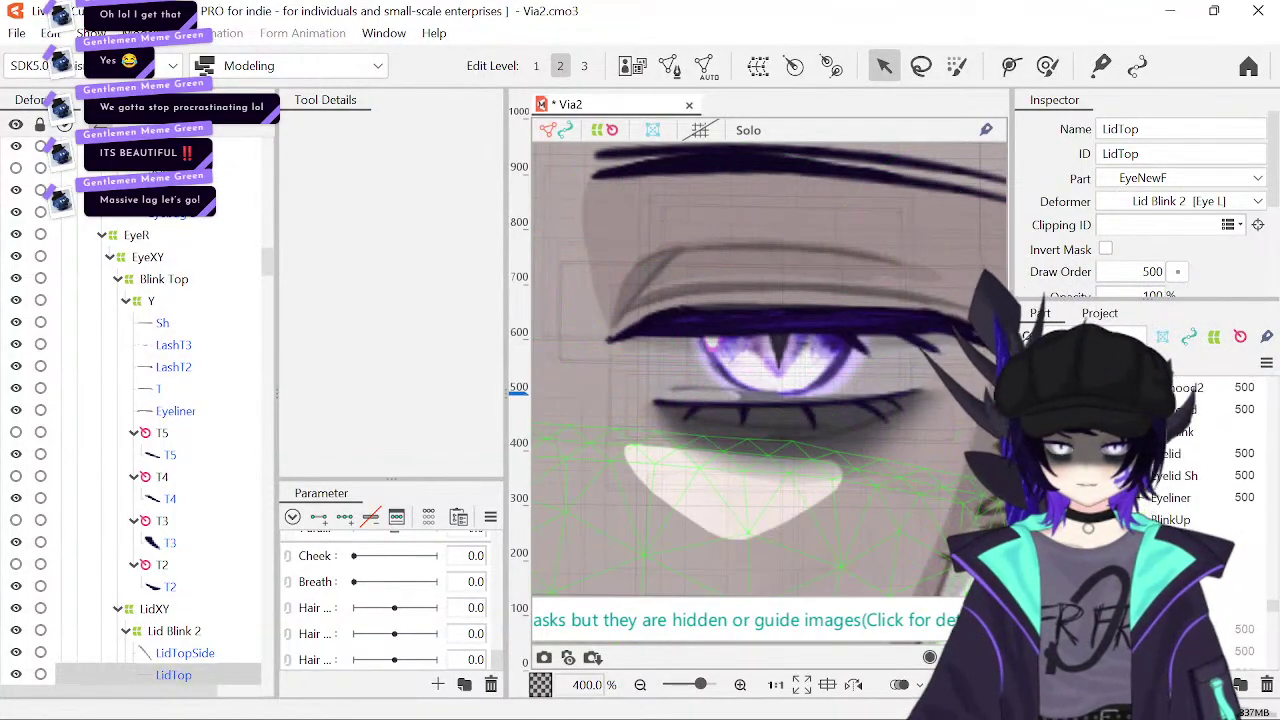
pyautogui.click(1158, 517)
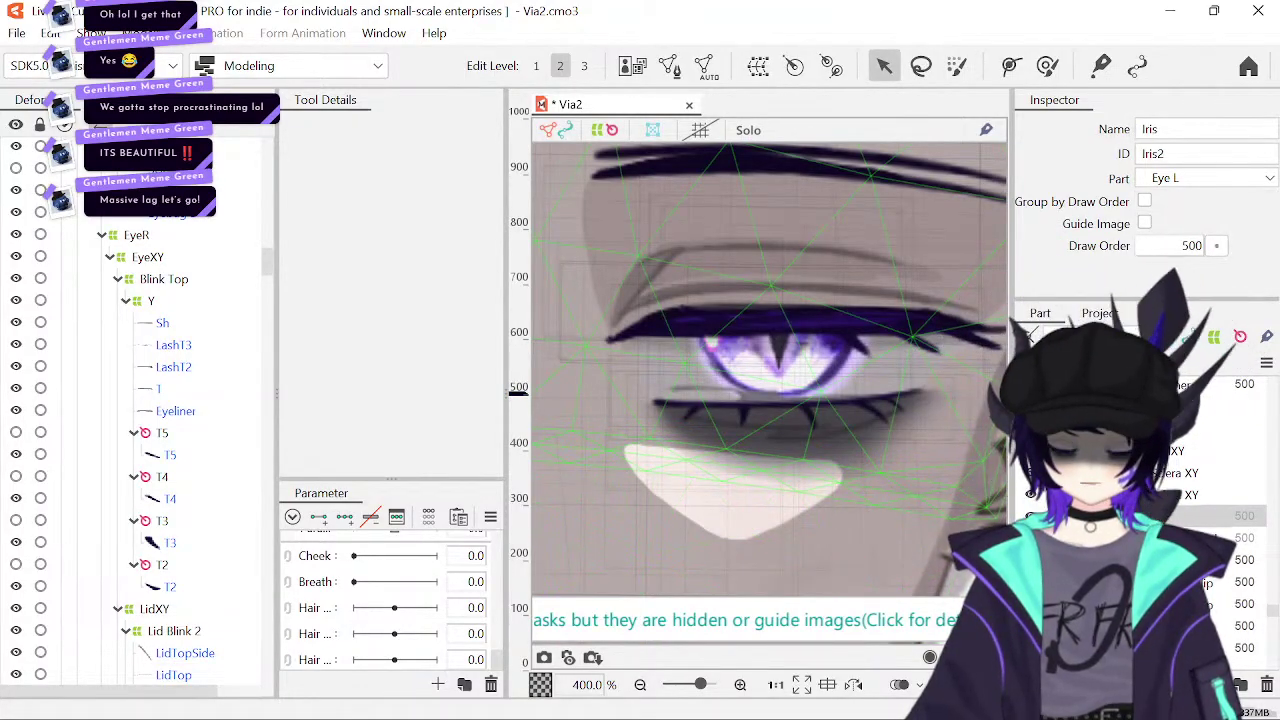
pyautogui.scroll(-3, 1225, 505)
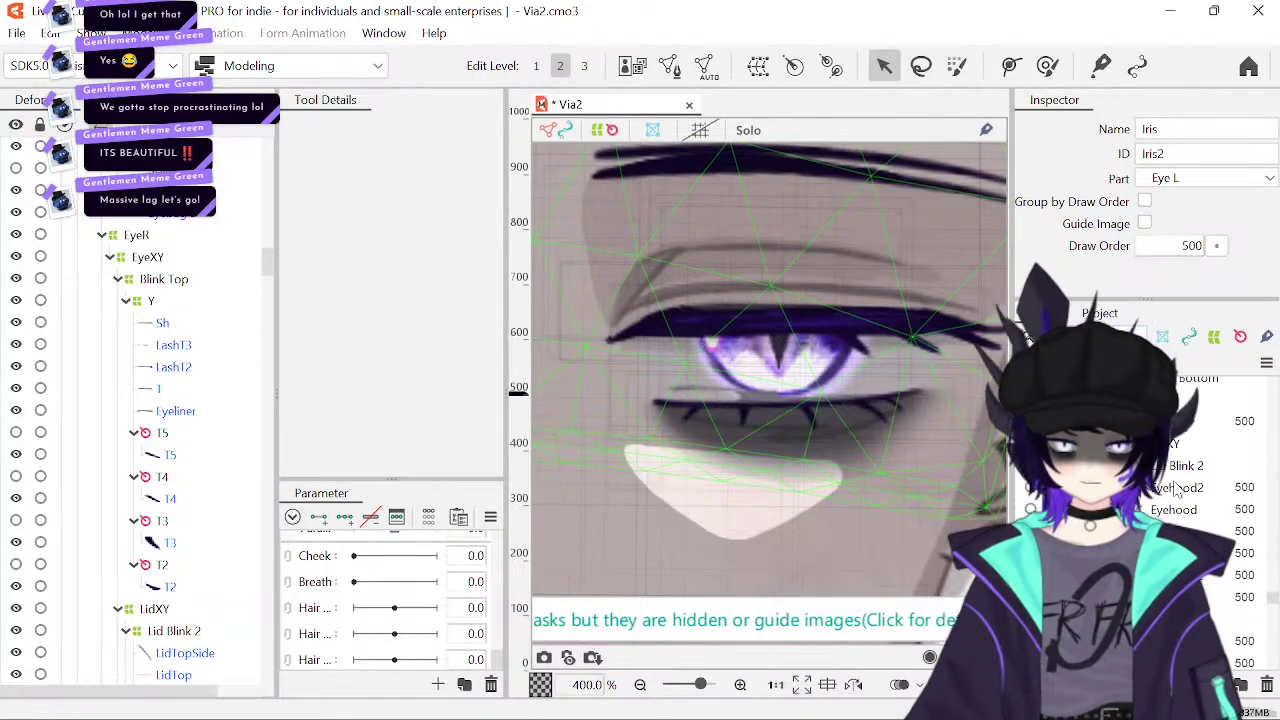
pyautogui.scroll(3, 1178, 490)
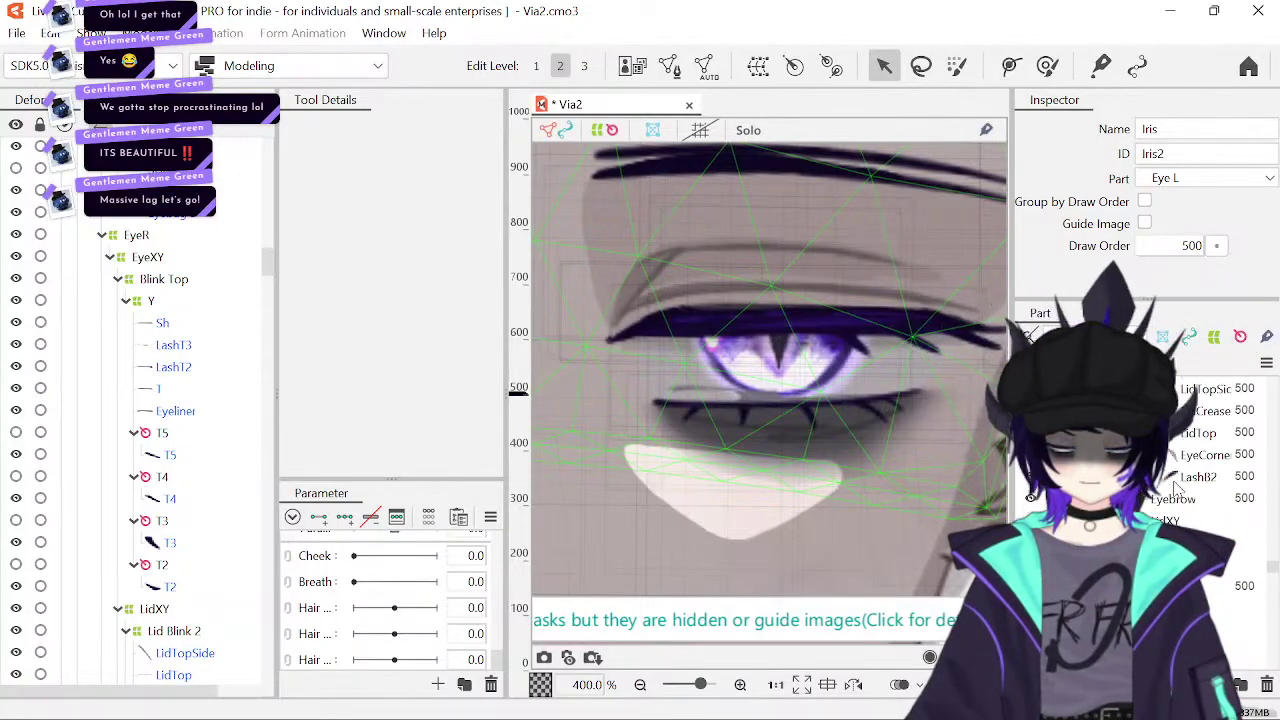
pyautogui.scroll(2, 1178, 488)
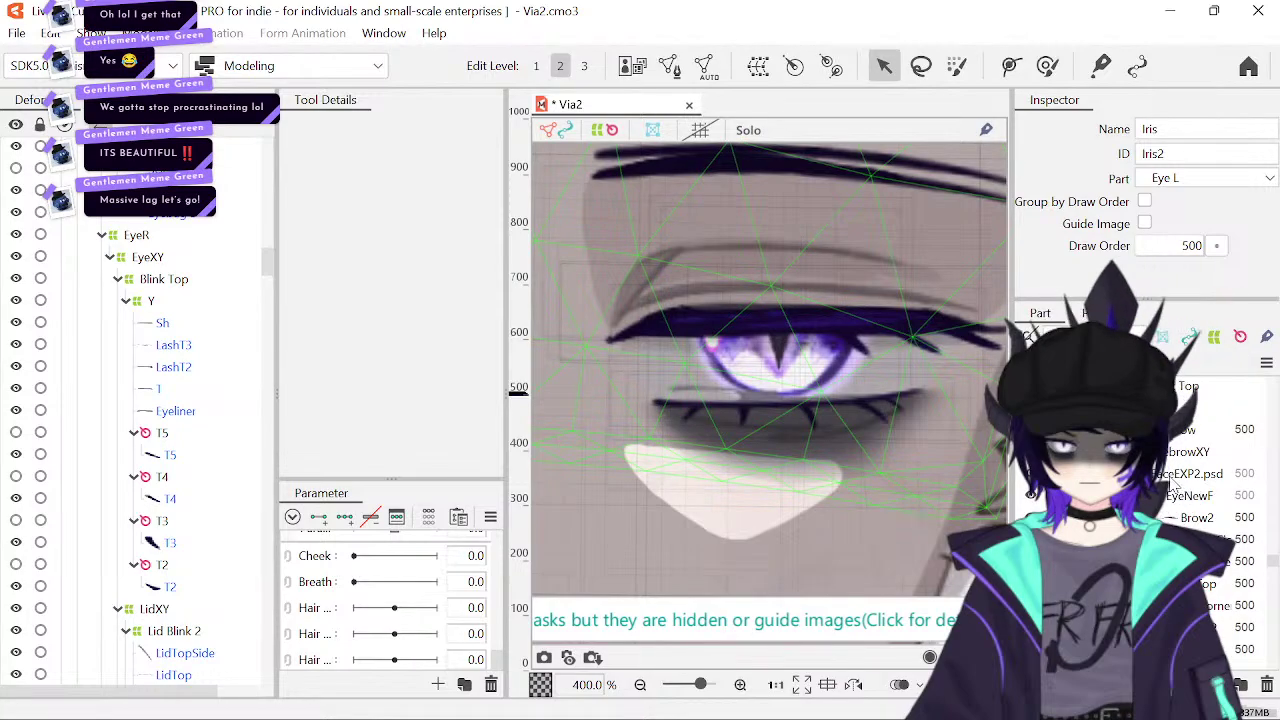
pyautogui.click(1192, 473)
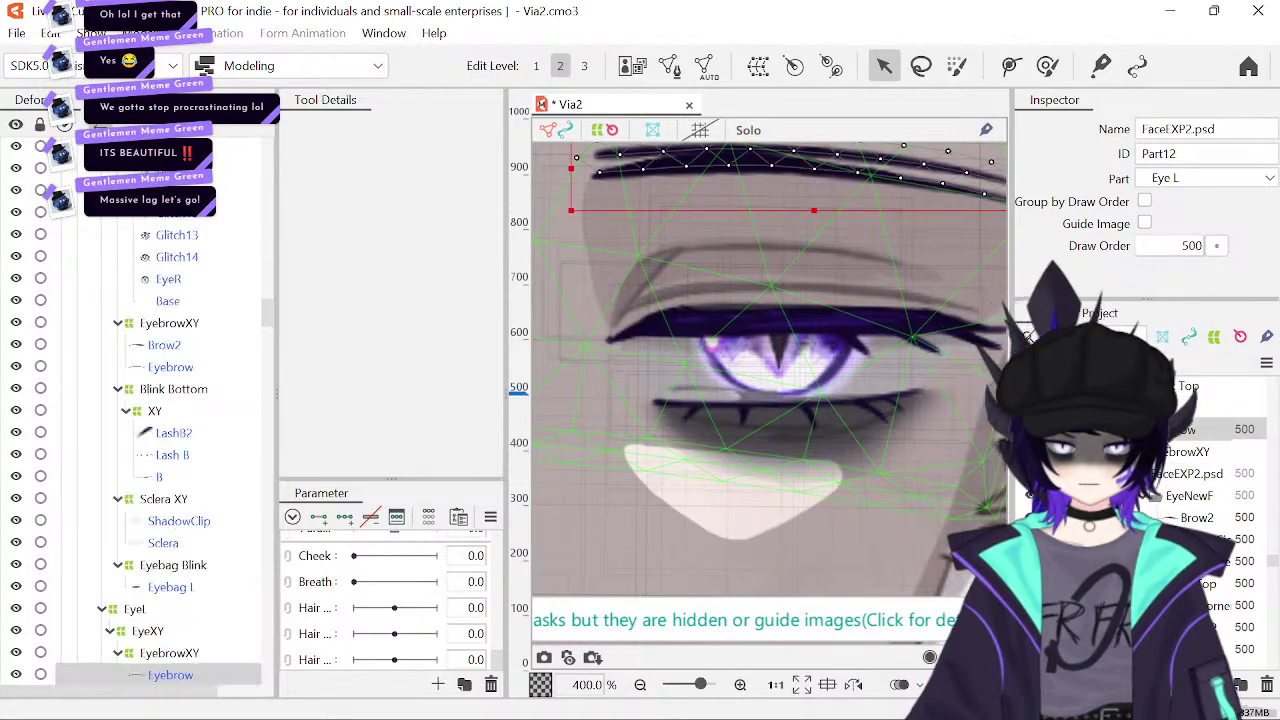
pyautogui.click(1180, 429)
pyautogui.scroll(8, 1180, 481)
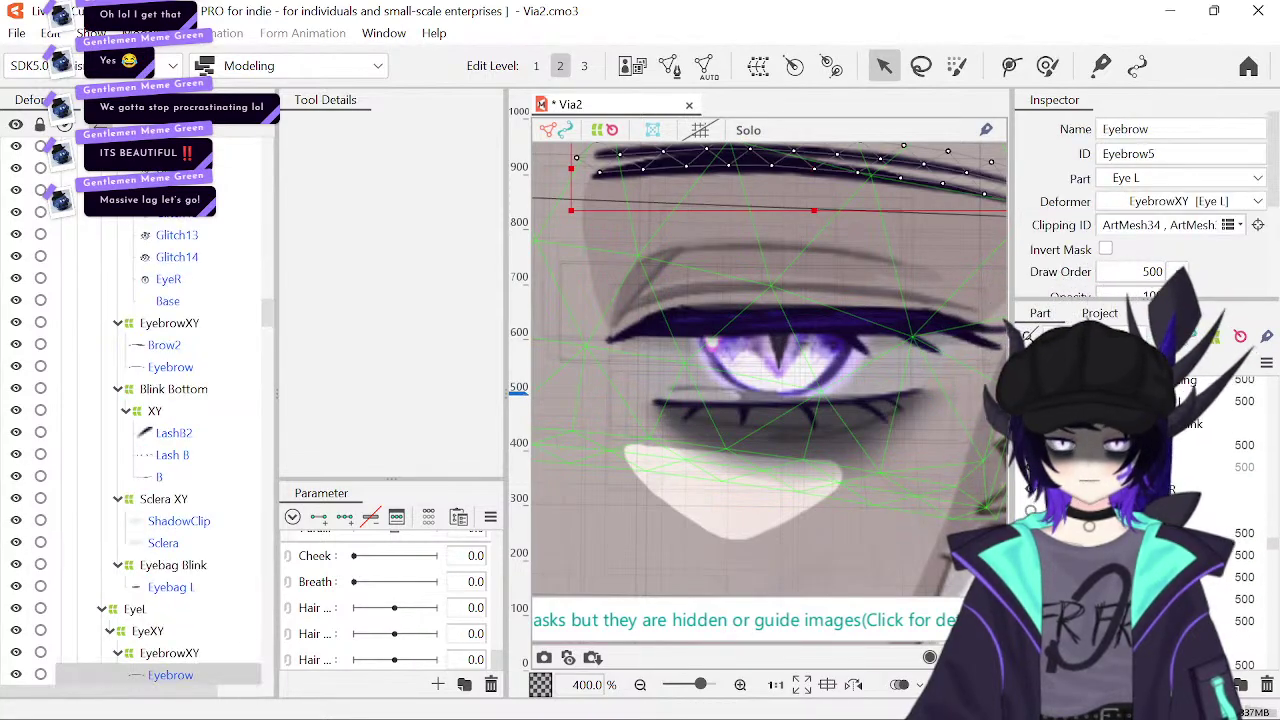
pyautogui.scroll(3, 1180, 481)
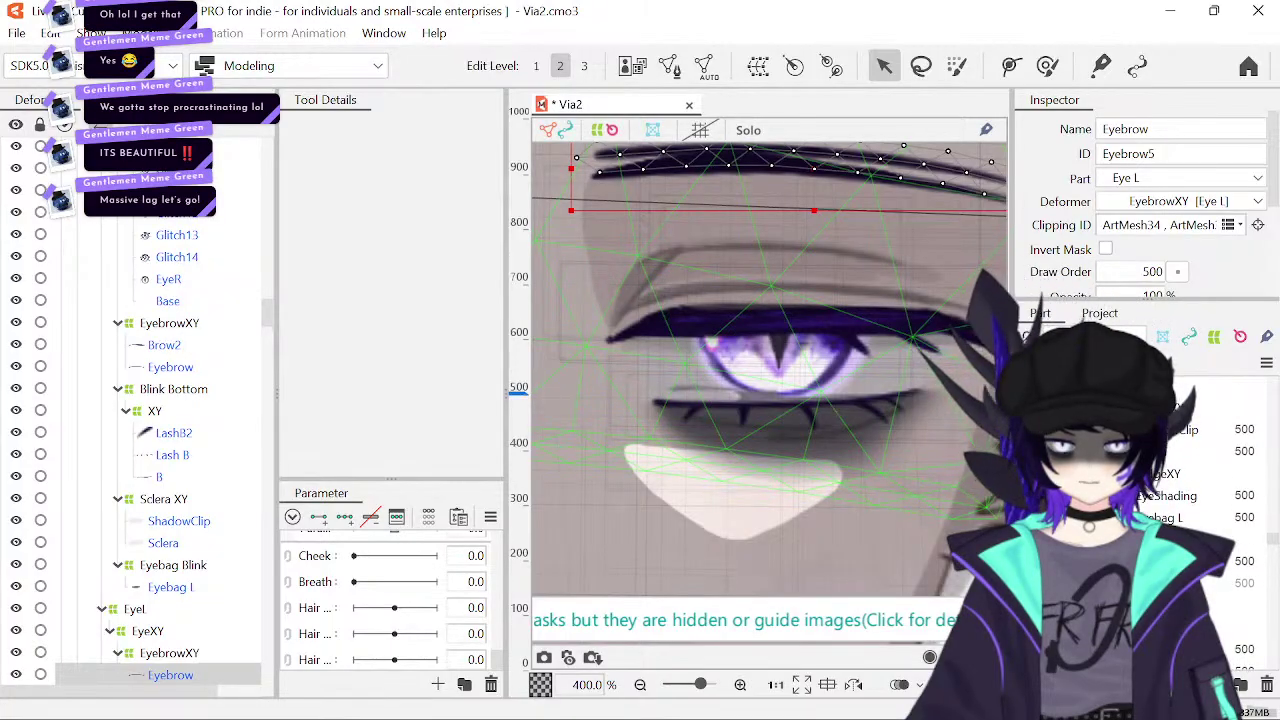
pyautogui.scroll(2, 1180, 481)
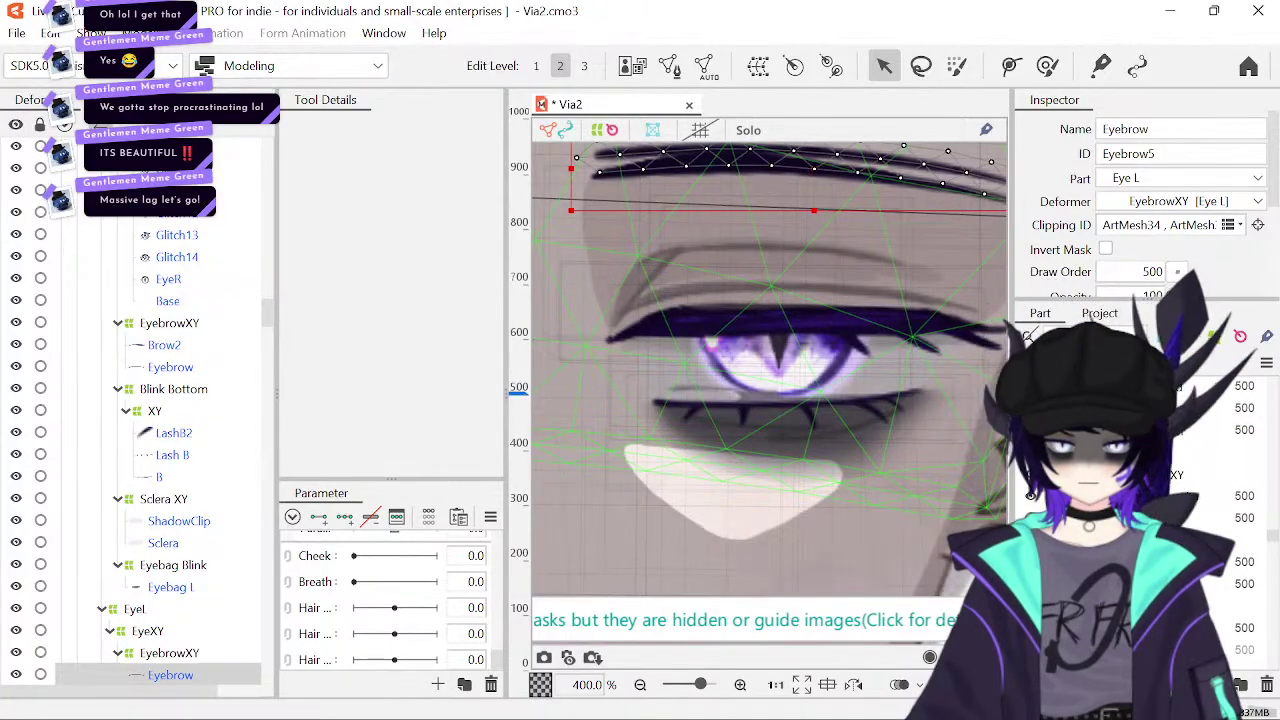
# - Show the duplicated Sclera in the Face part and place the Iris part directly above it, below ShadowClip
pyautogui.click(1160, 518)
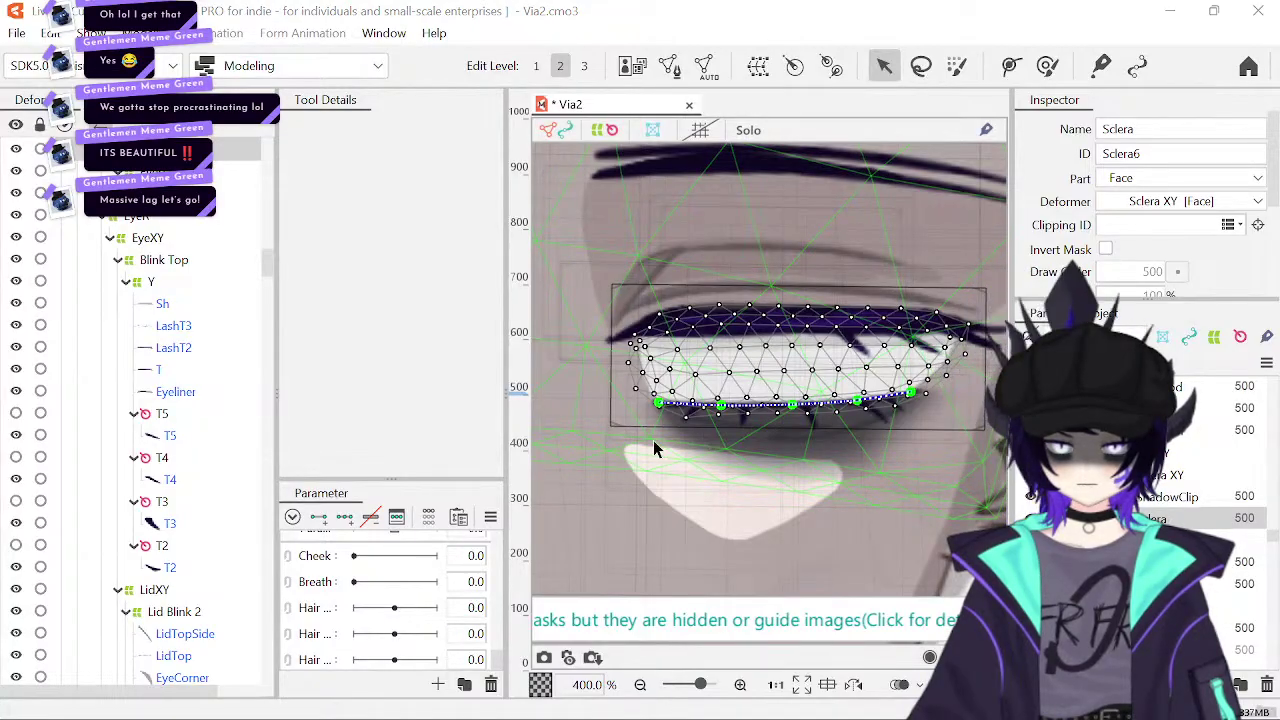
pyautogui.click(1031, 540)
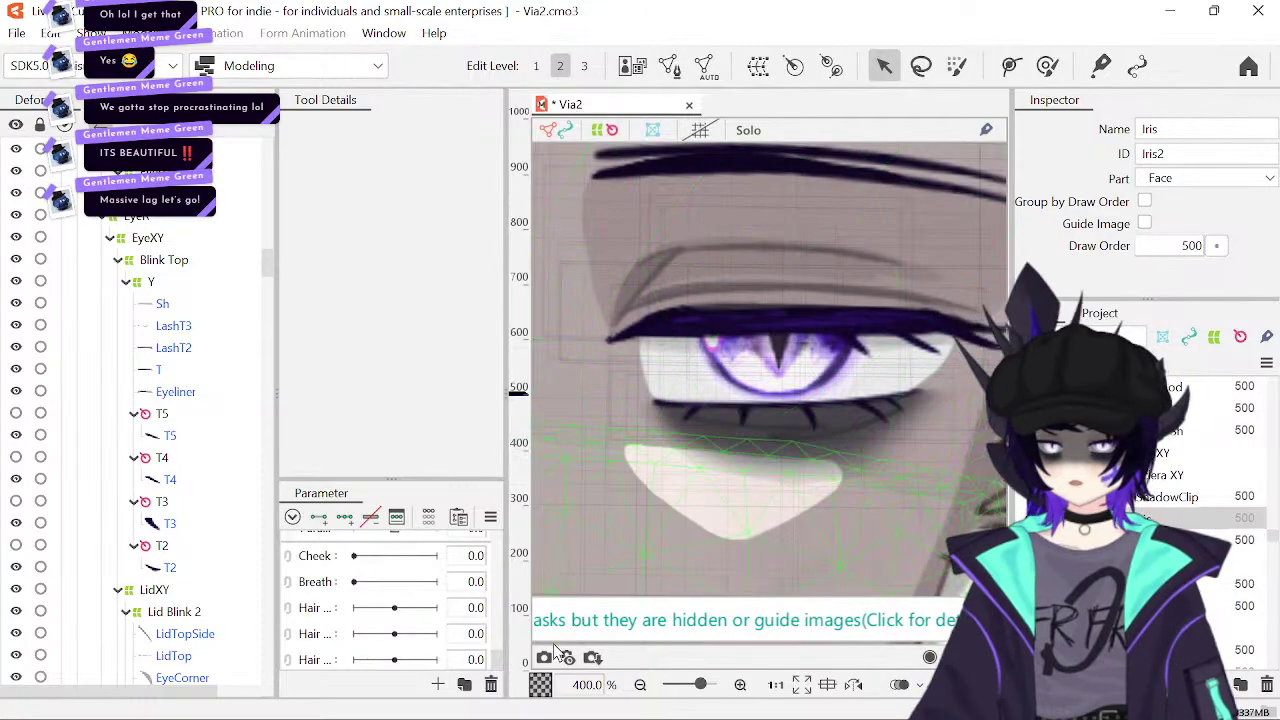
pyautogui.click(640, 684)
pyautogui.click(644, 685)
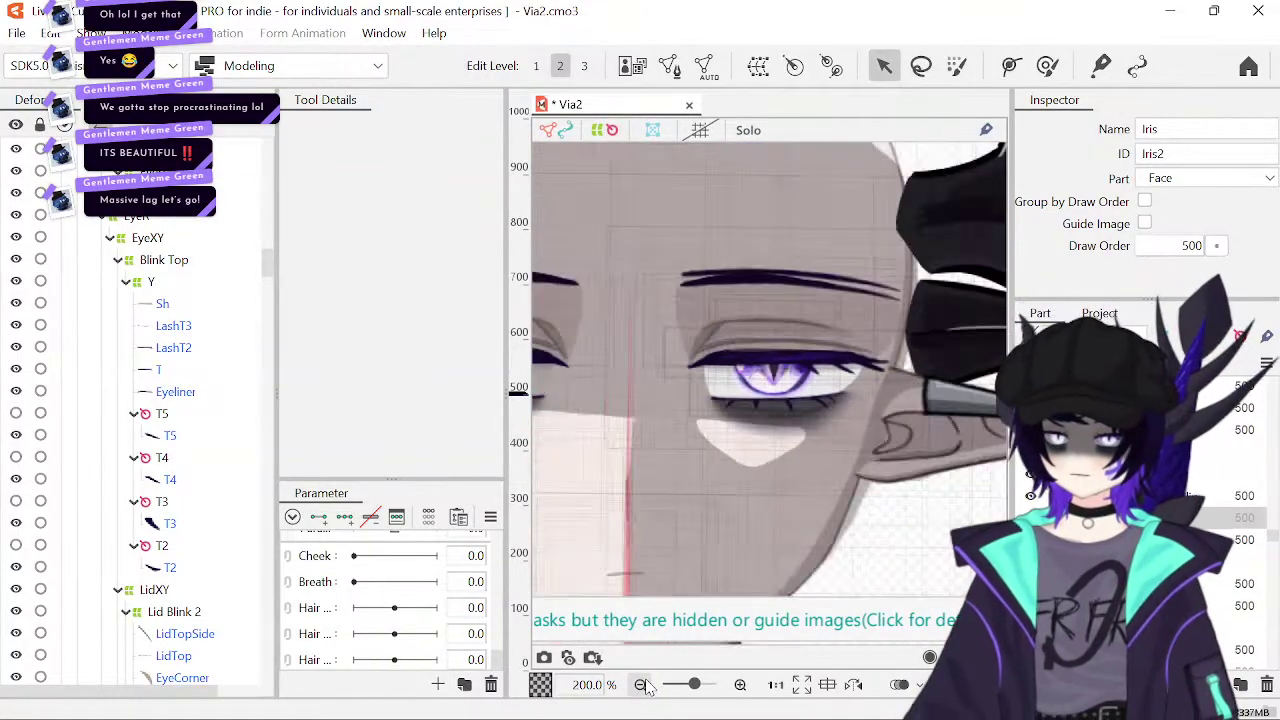
# - Look up the object ID of the duplicated eye's ShadowClip in the Face part and save the model
pyautogui.click(1165, 497)
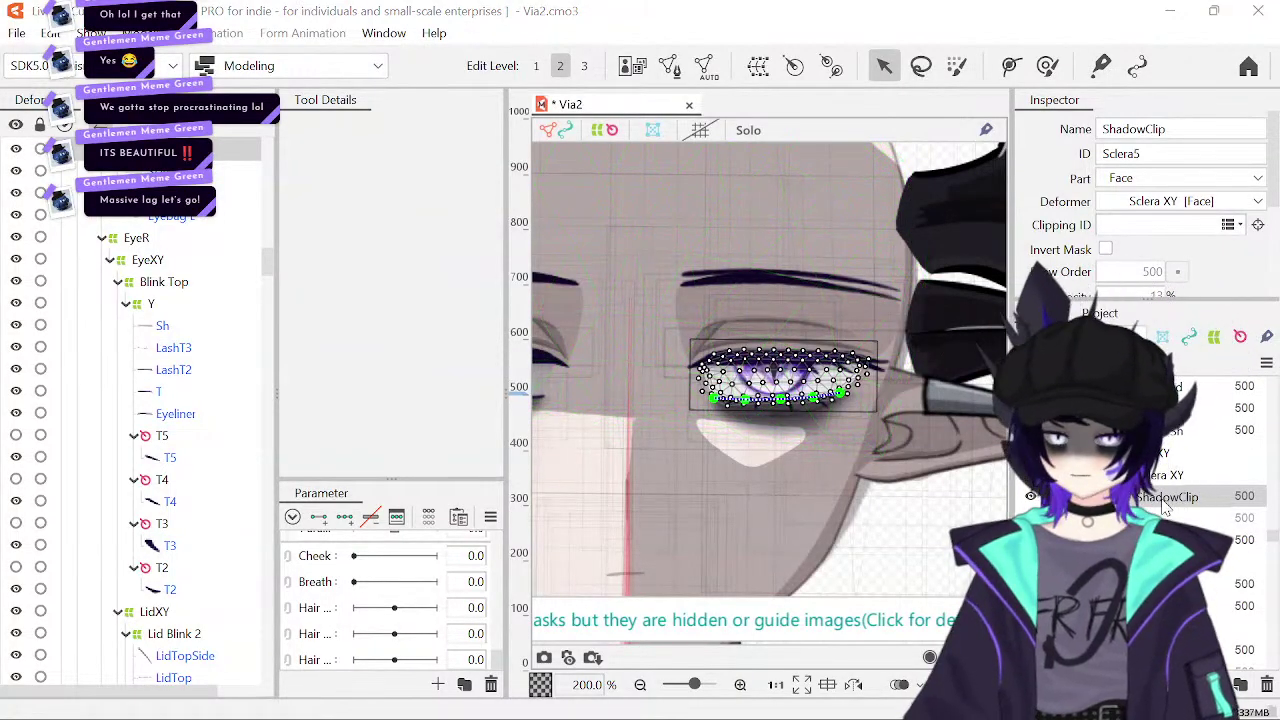
pyautogui.doubleClick(1157, 155)
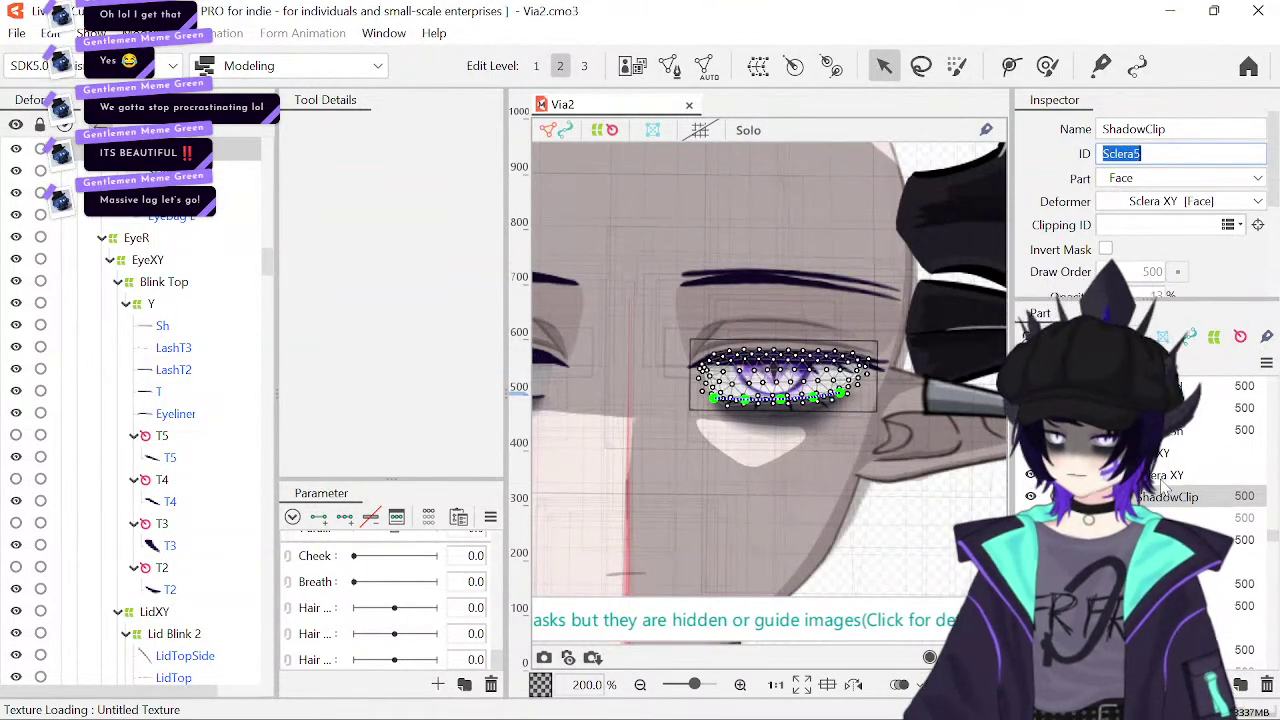
pyautogui.scroll(2, 1163, 488)
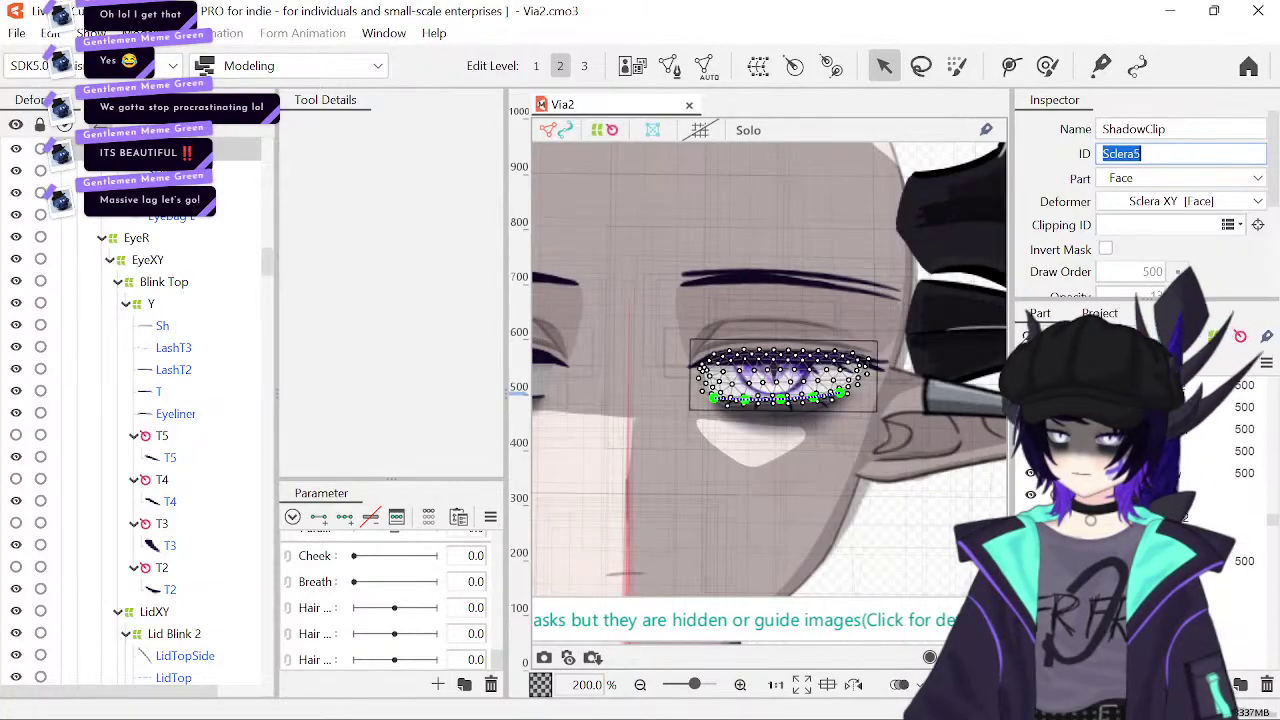
pyautogui.press('Return')
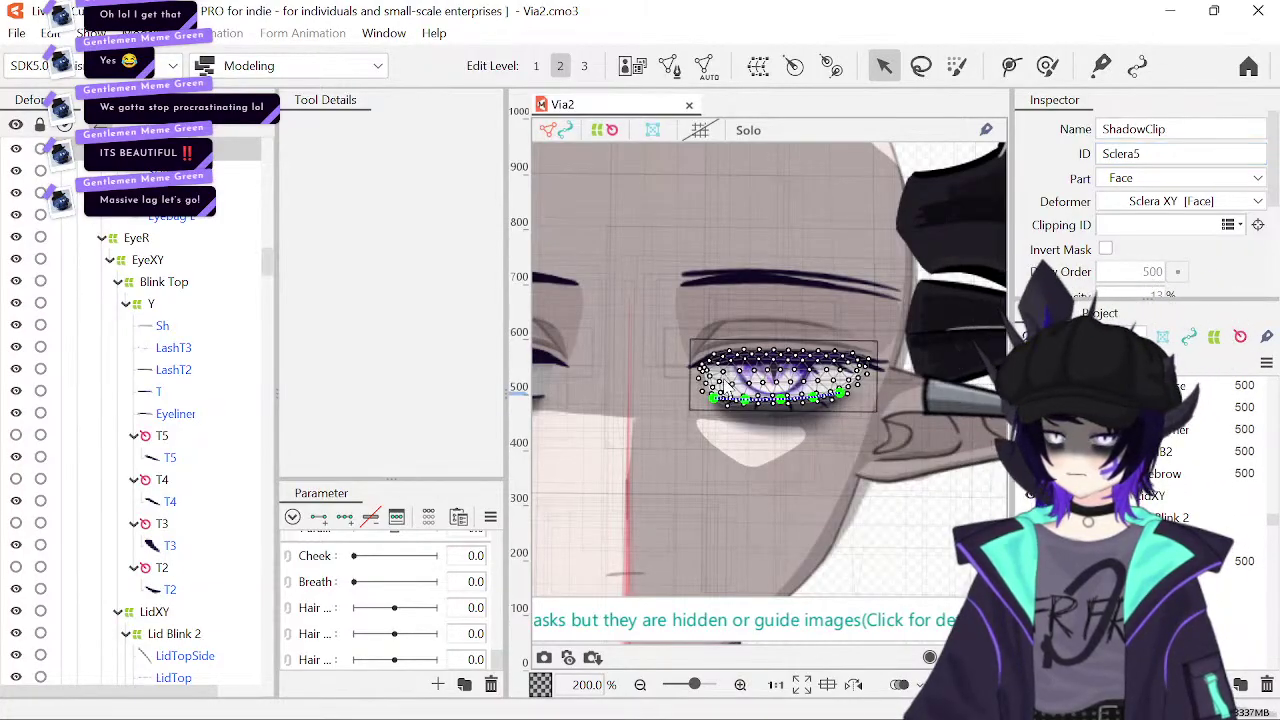
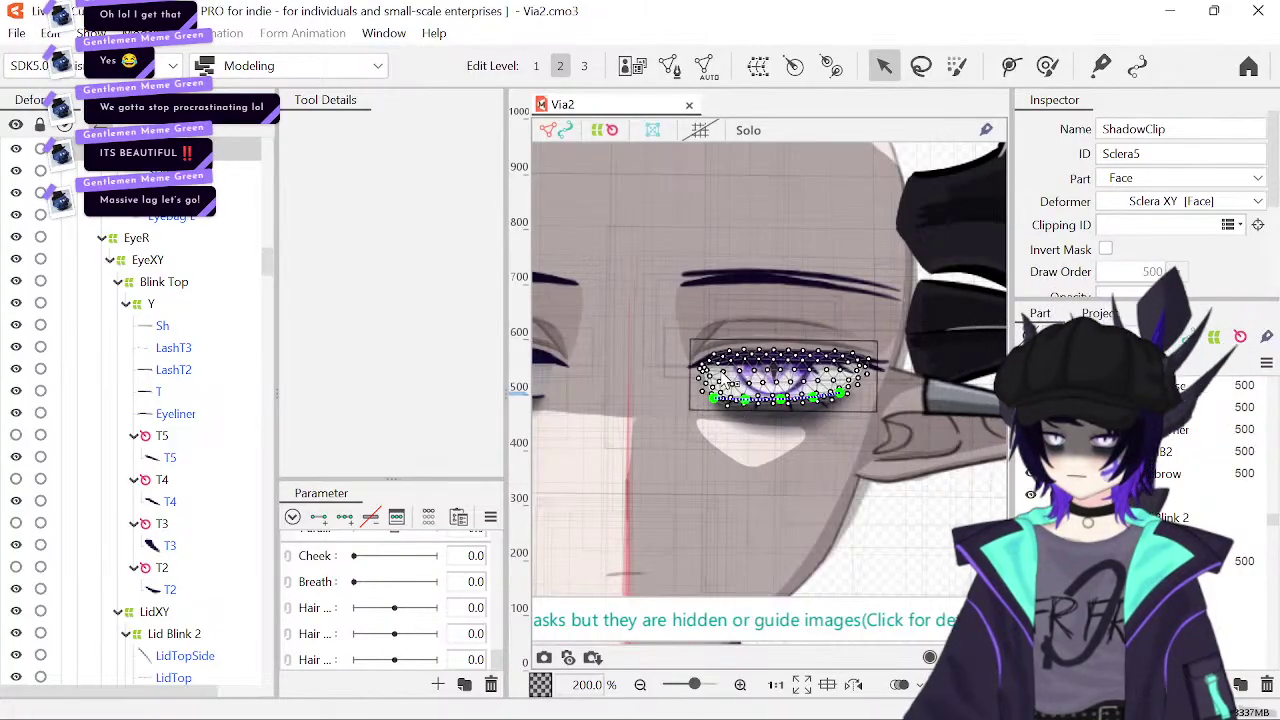
# - Select the Hair Front hat shadow Layer4 with ID Layer128 and bring both eyes into view
pyautogui.click(664, 347)
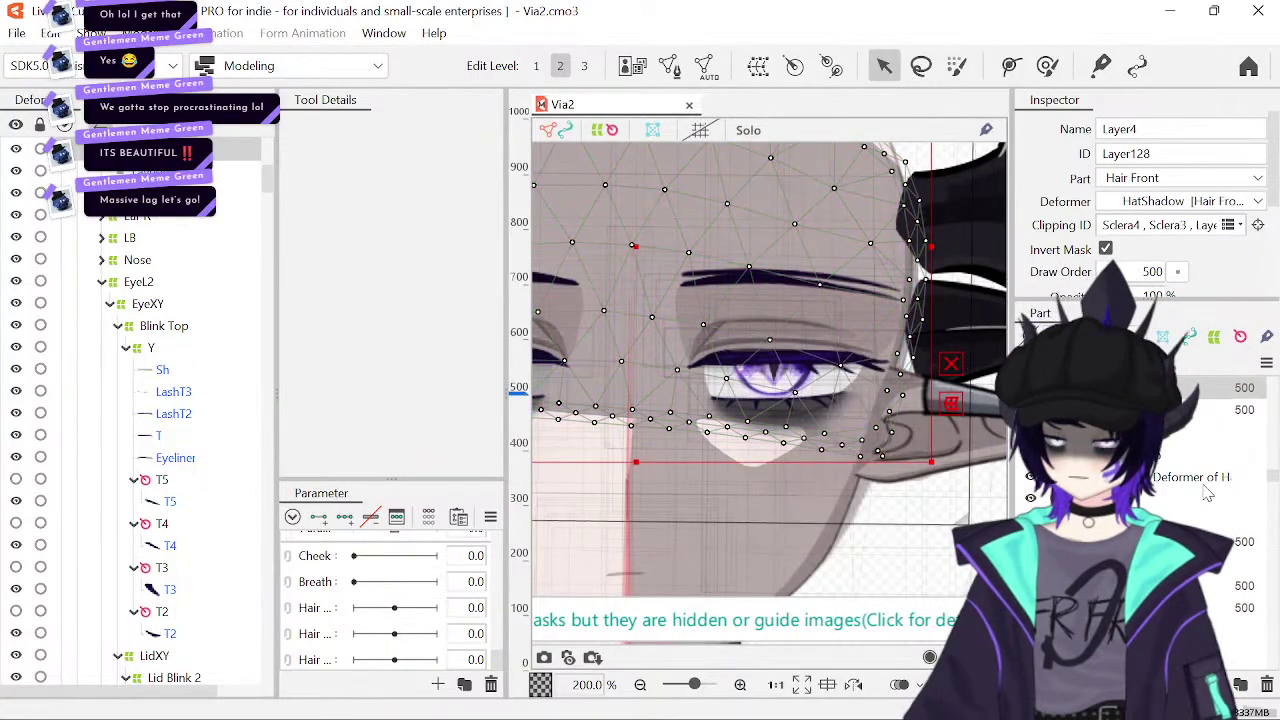
pyautogui.scroll(4, 1207, 493)
pyautogui.moveTo(743, 480); pyautogui.dragTo(861, 477)
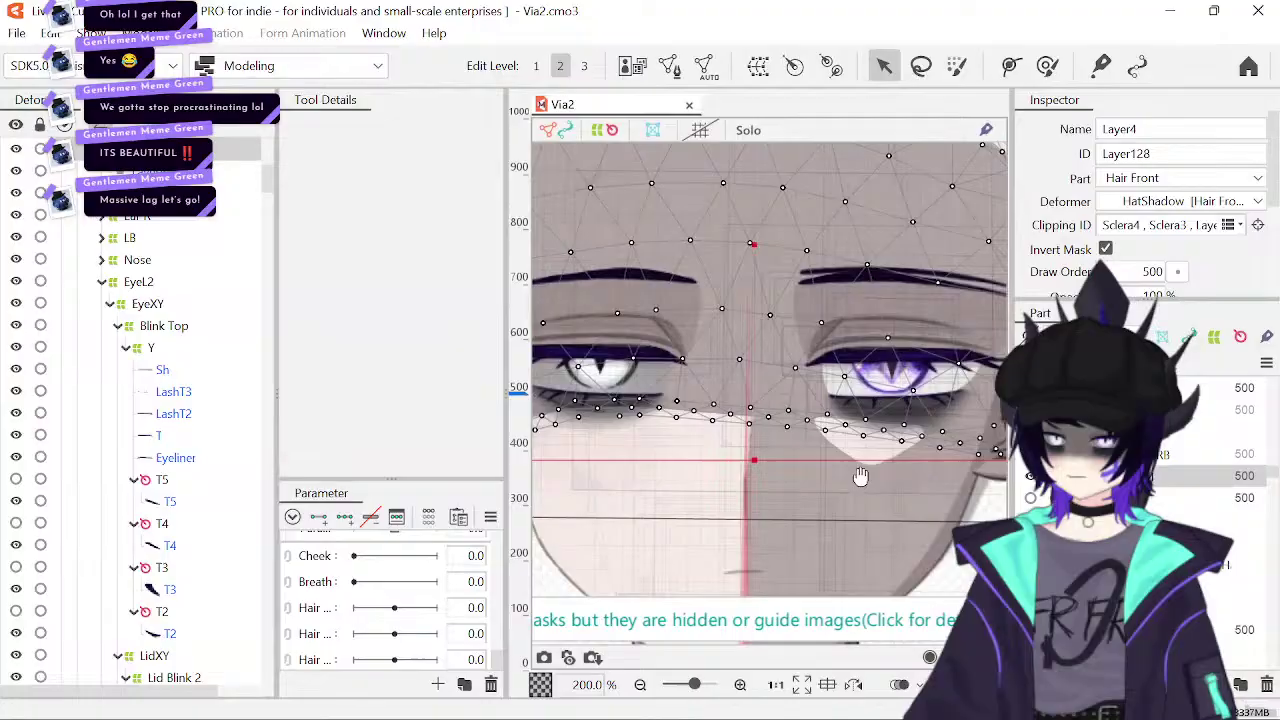
# - Try replacing Sclera4 with Sclera5 in the clipping IDs of the Layer128 hat shadow, and undo it
pyautogui.click(1141, 225)
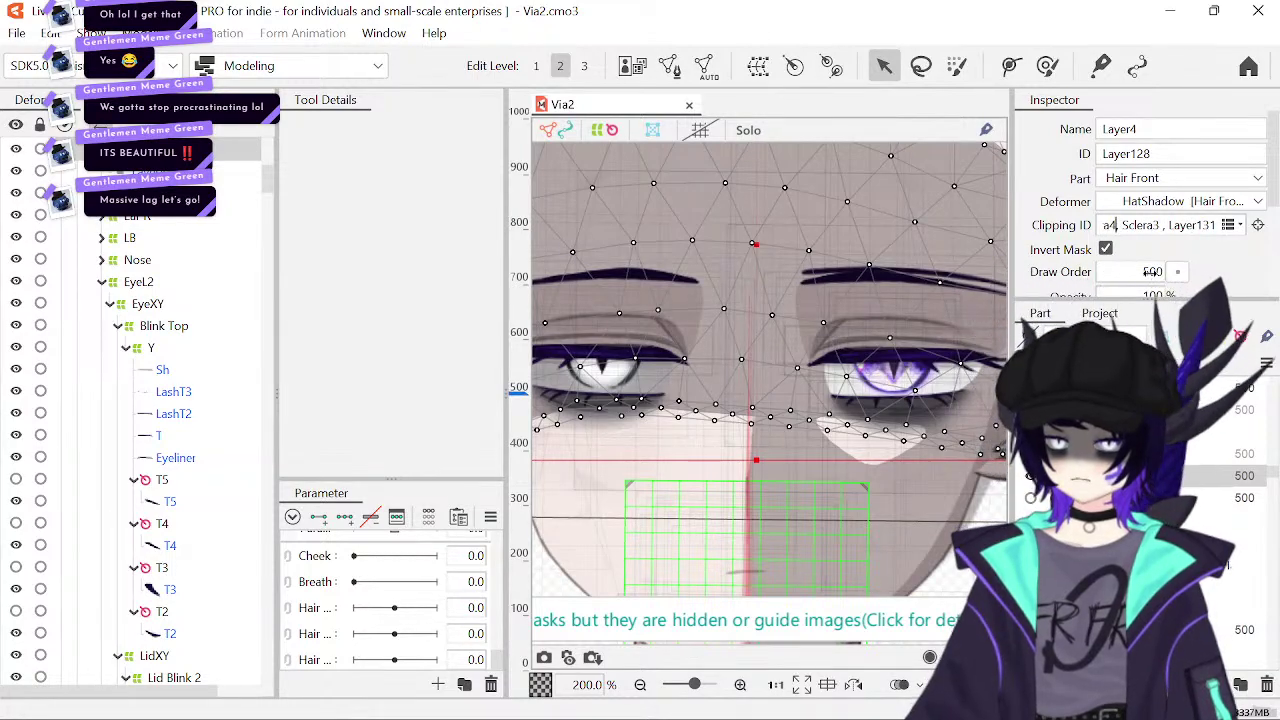
pyautogui.press('BackSpace')
pyautogui.write('5')
pyautogui.press('Return')
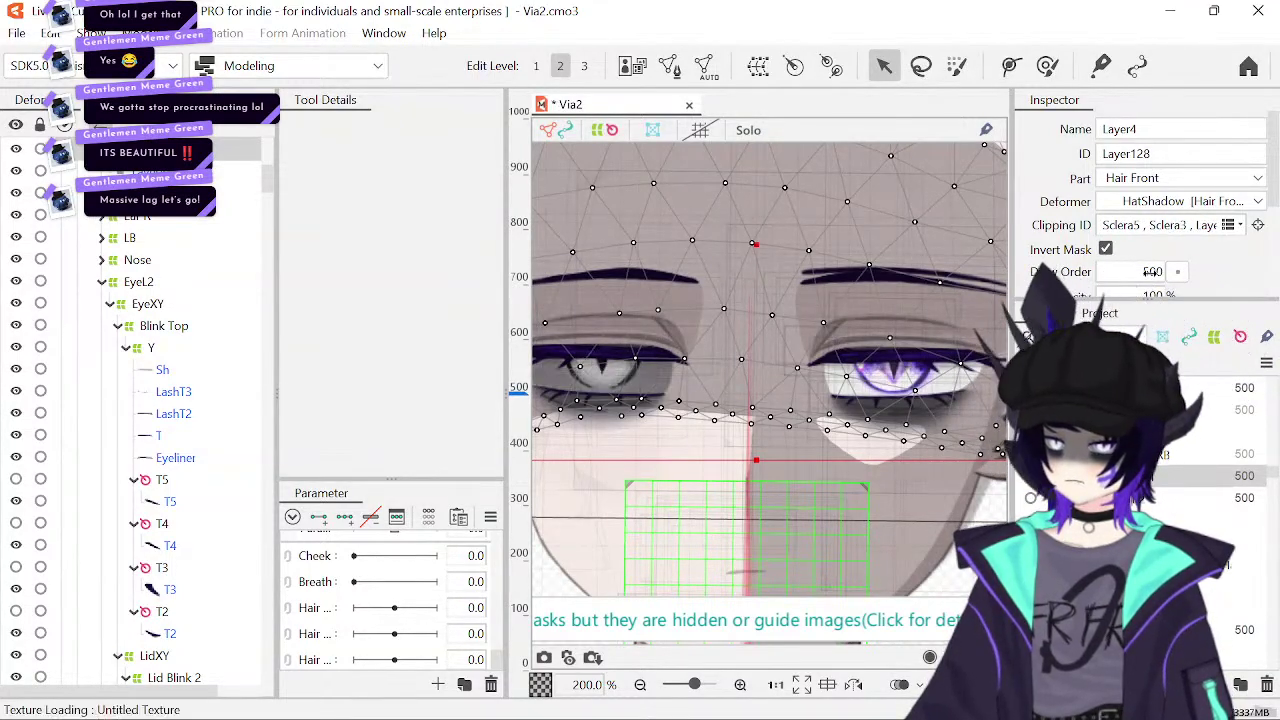
pyautogui.hotkey('ctrl', 'z')
# - Replace Sclera3 with Sclera5 in the Layer128 hat shadow's clipping IDs, keeping Sclera4 and Layer131
pyautogui.click(1181, 228)
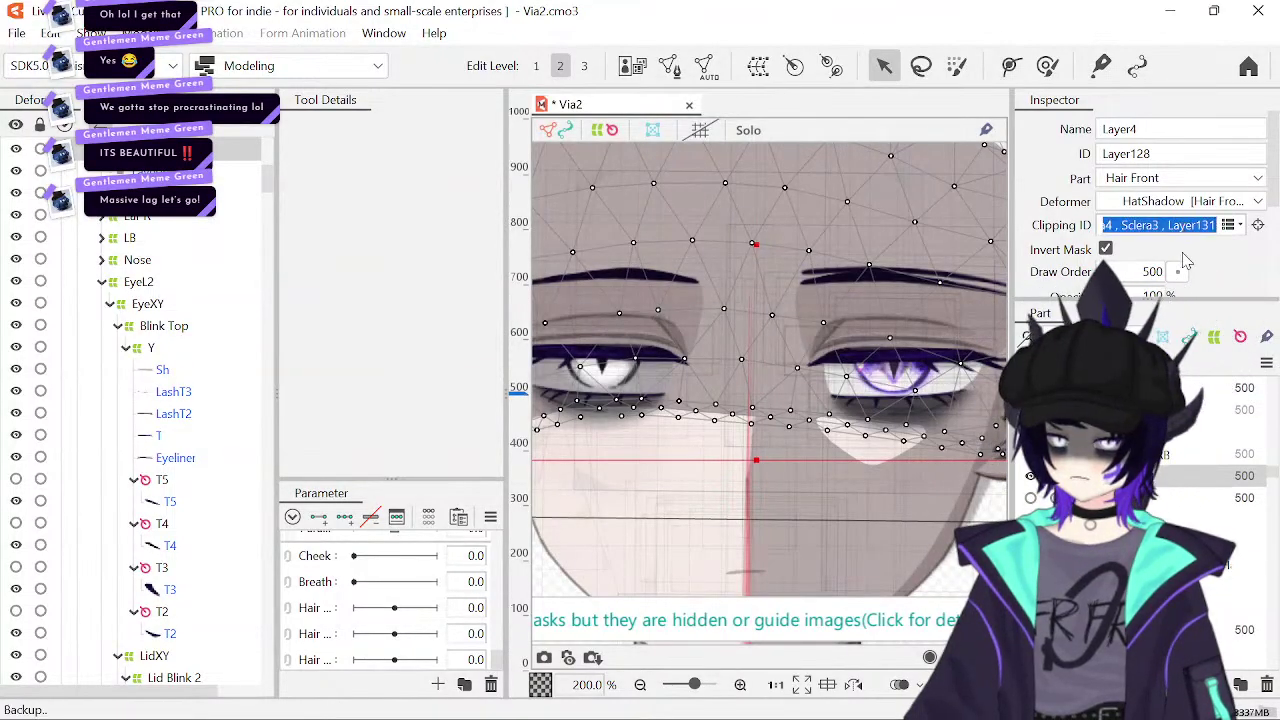
pyautogui.press('End')
pyautogui.press('BackSpace')
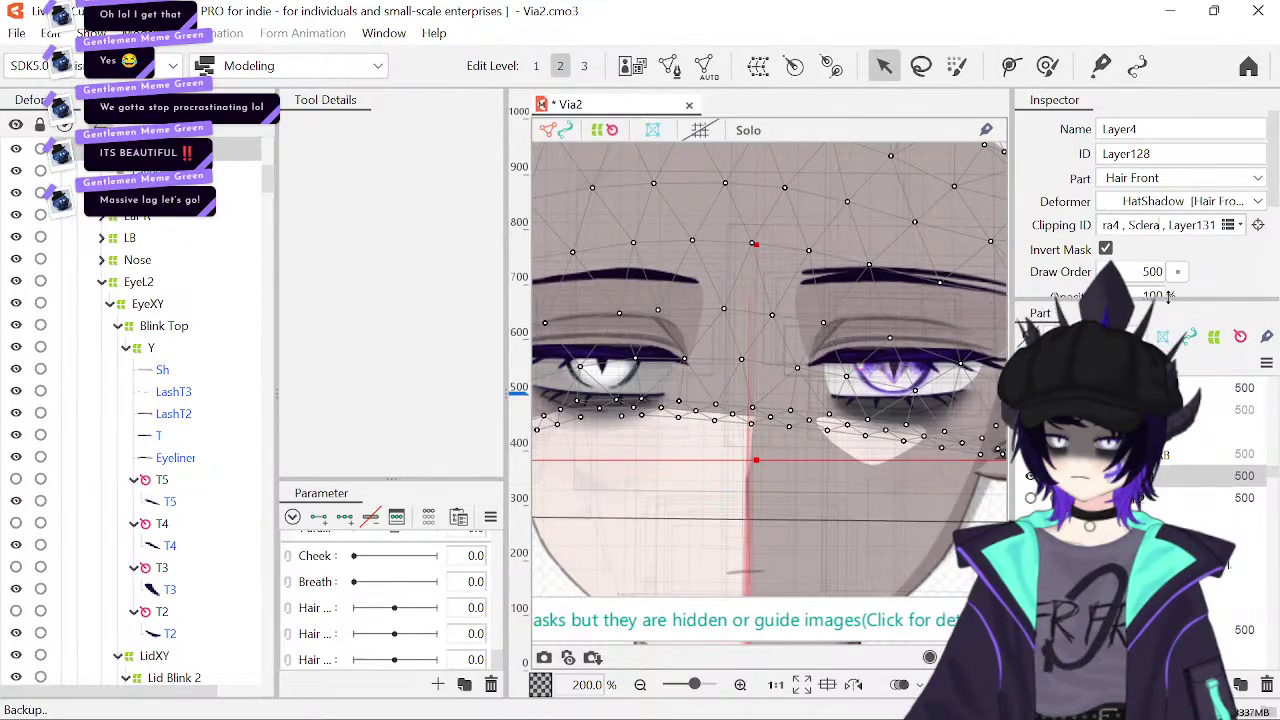
pyautogui.write('5')
pyautogui.press('Return')
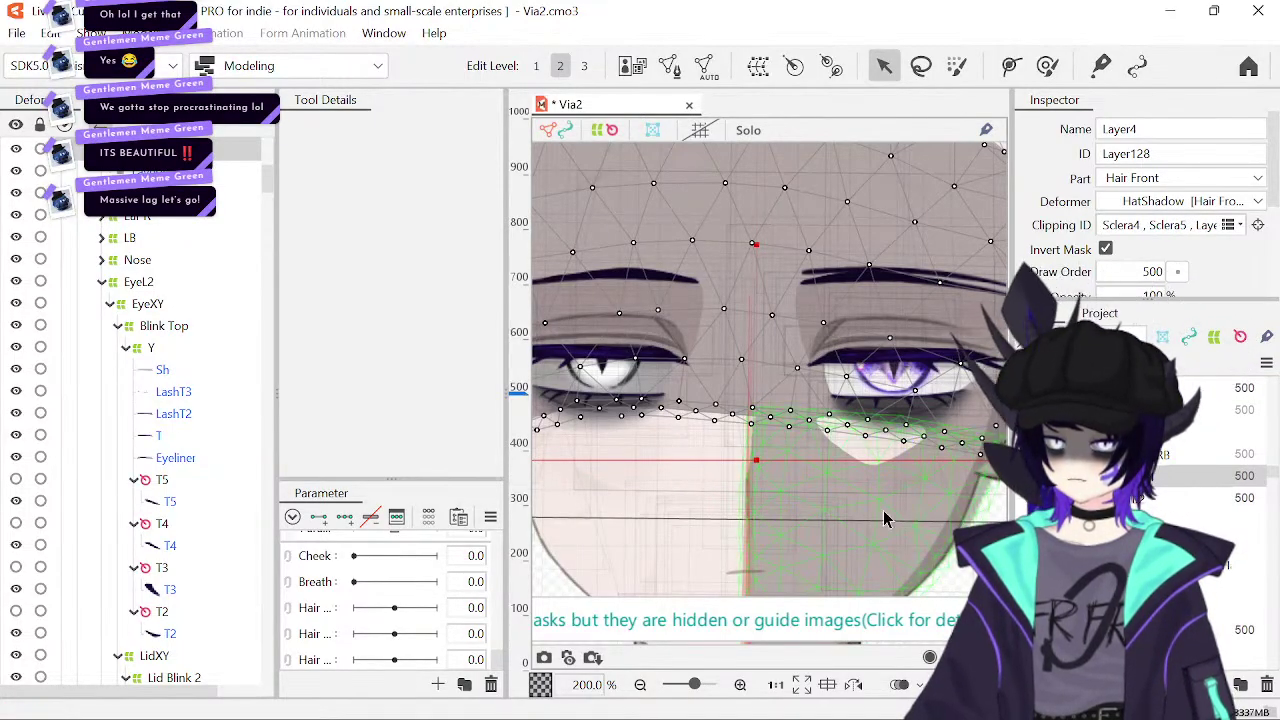
# - Set the clipping IDs of the other Hair Front Layer4 shadow, ID Layer4, to Sclera4 and Sclera5
pyautogui.moveTo(892, 510); pyautogui.dragTo(811, 481)
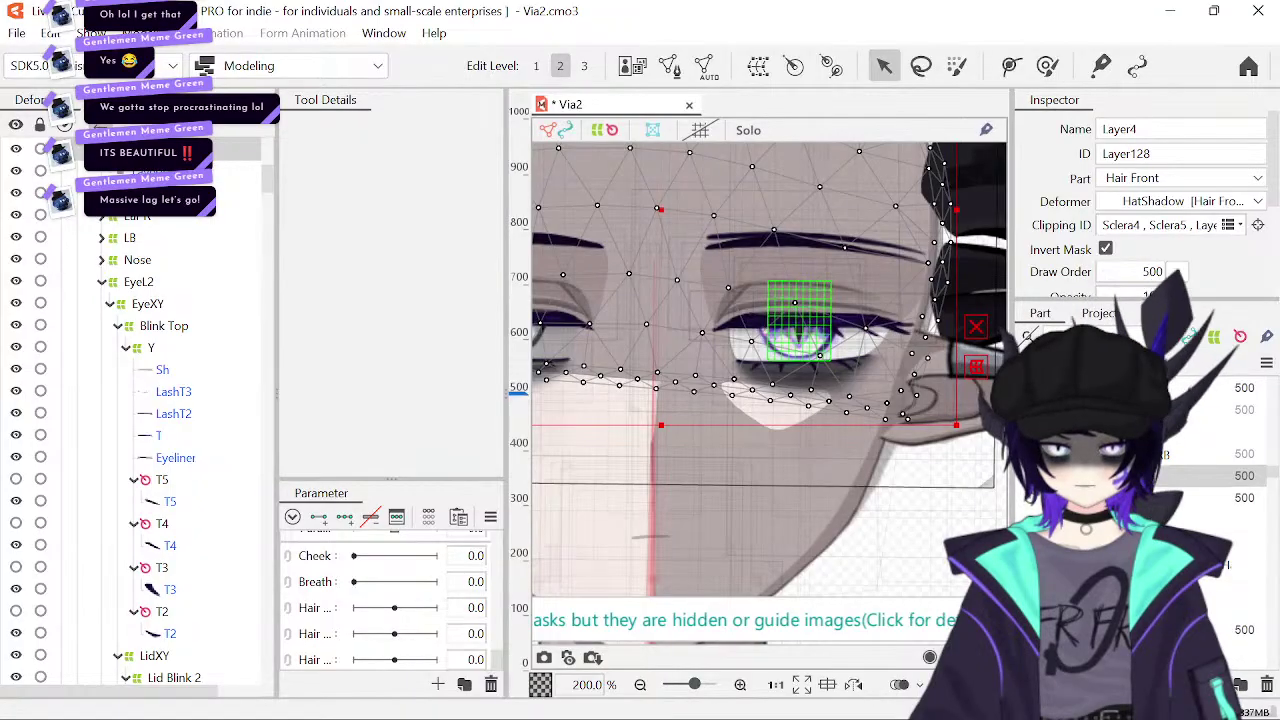
pyautogui.click(798, 318)
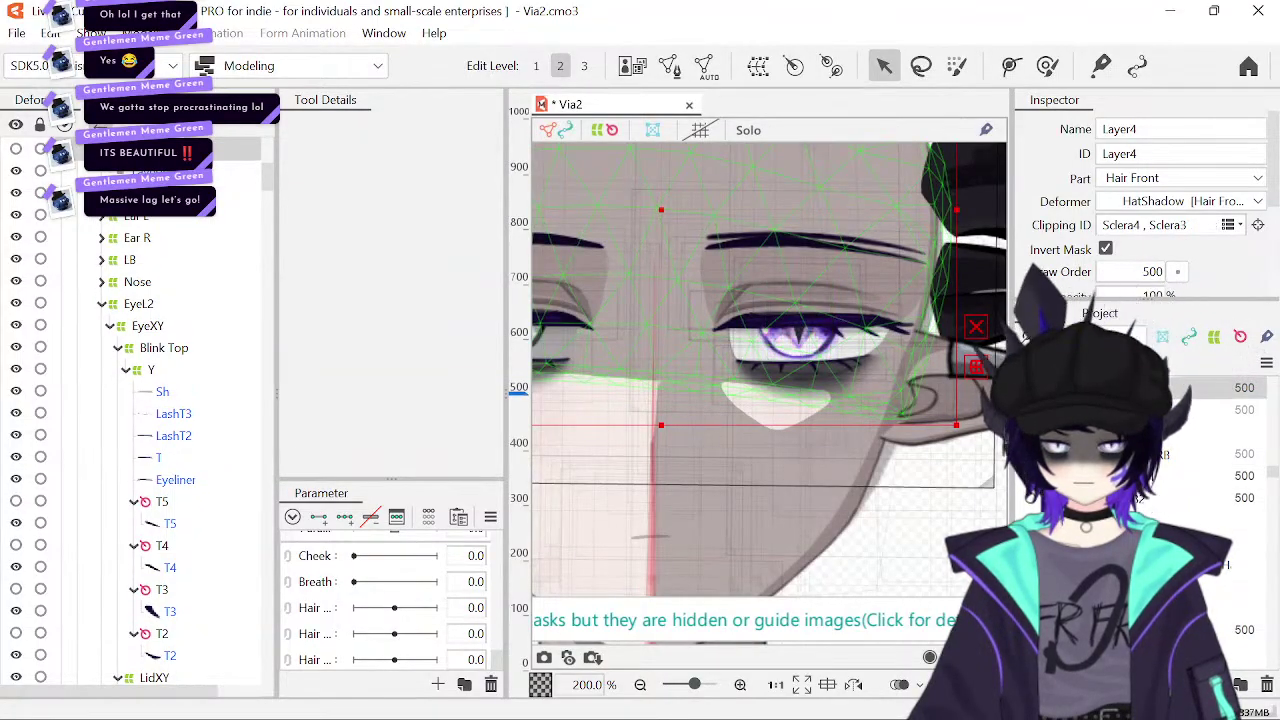
pyautogui.click(1197, 224)
pyautogui.click(1197, 224)
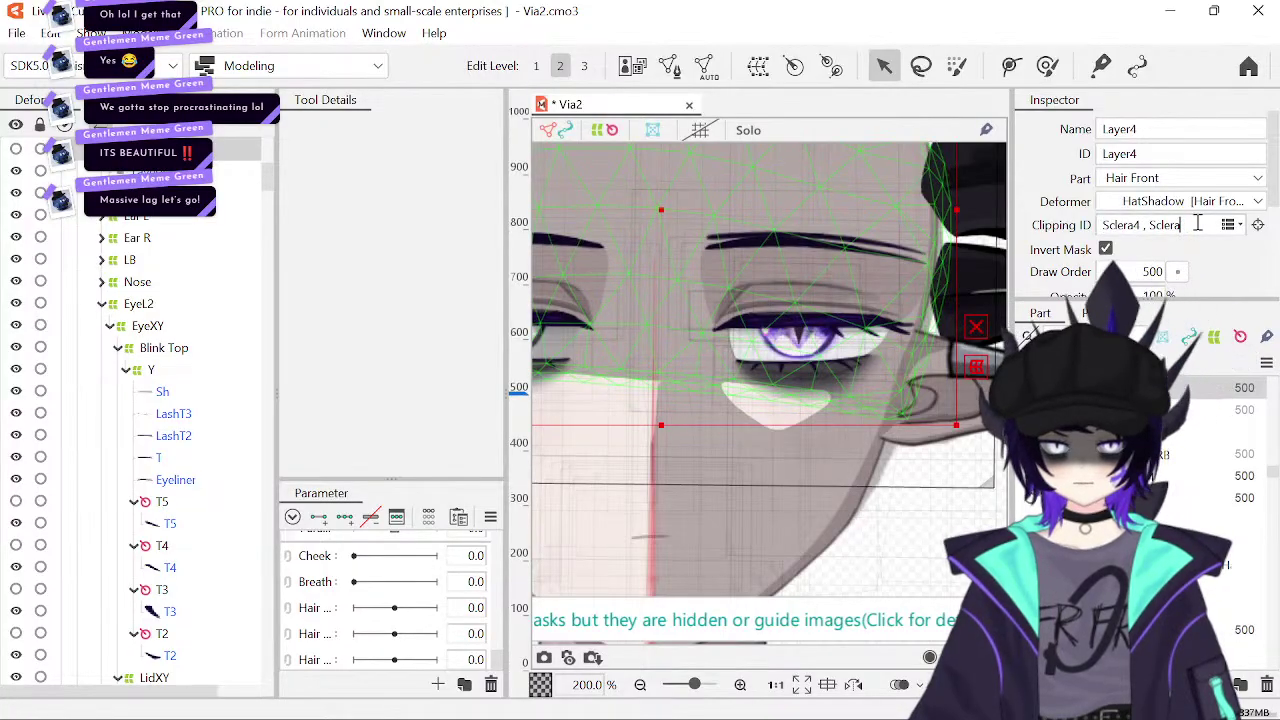
pyautogui.press('BackSpace')
pyautogui.write('5')
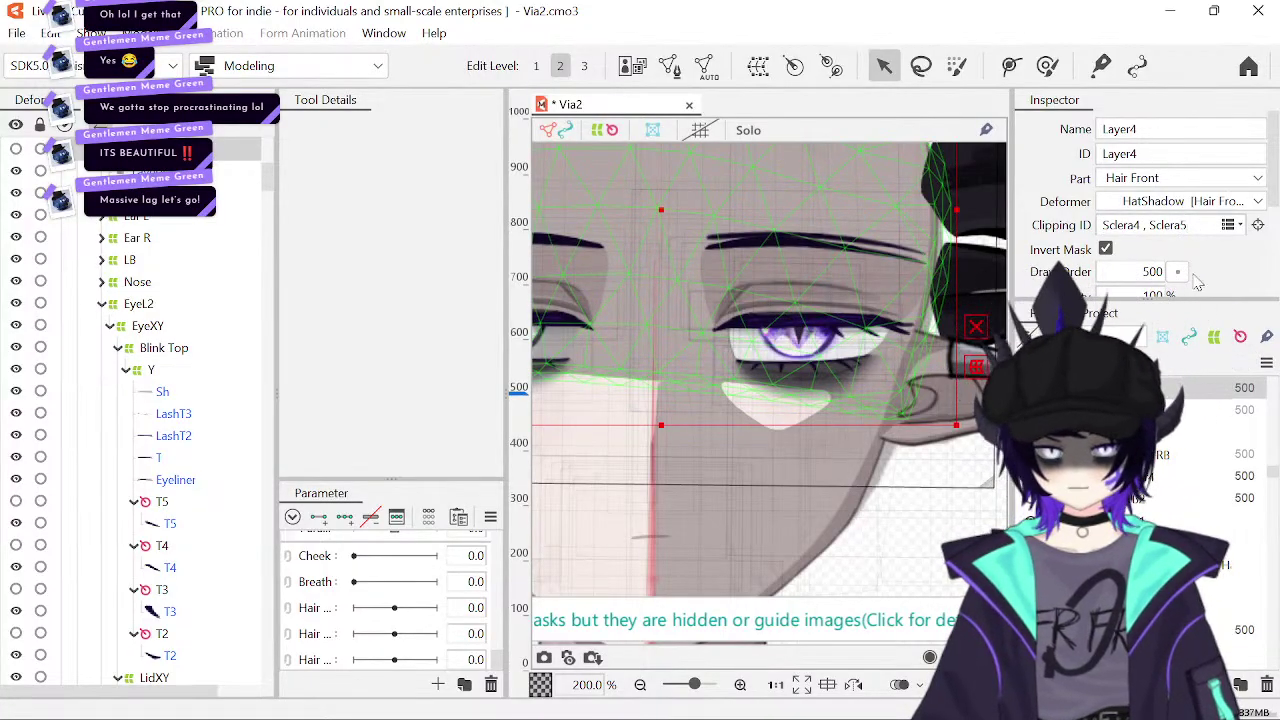
# - Set the clipping IDs of the Eye L part's Layer4 shadow, ID Layer5, to Sclera4 and Sclera5
pyautogui.scroll(3, 1183, 484)
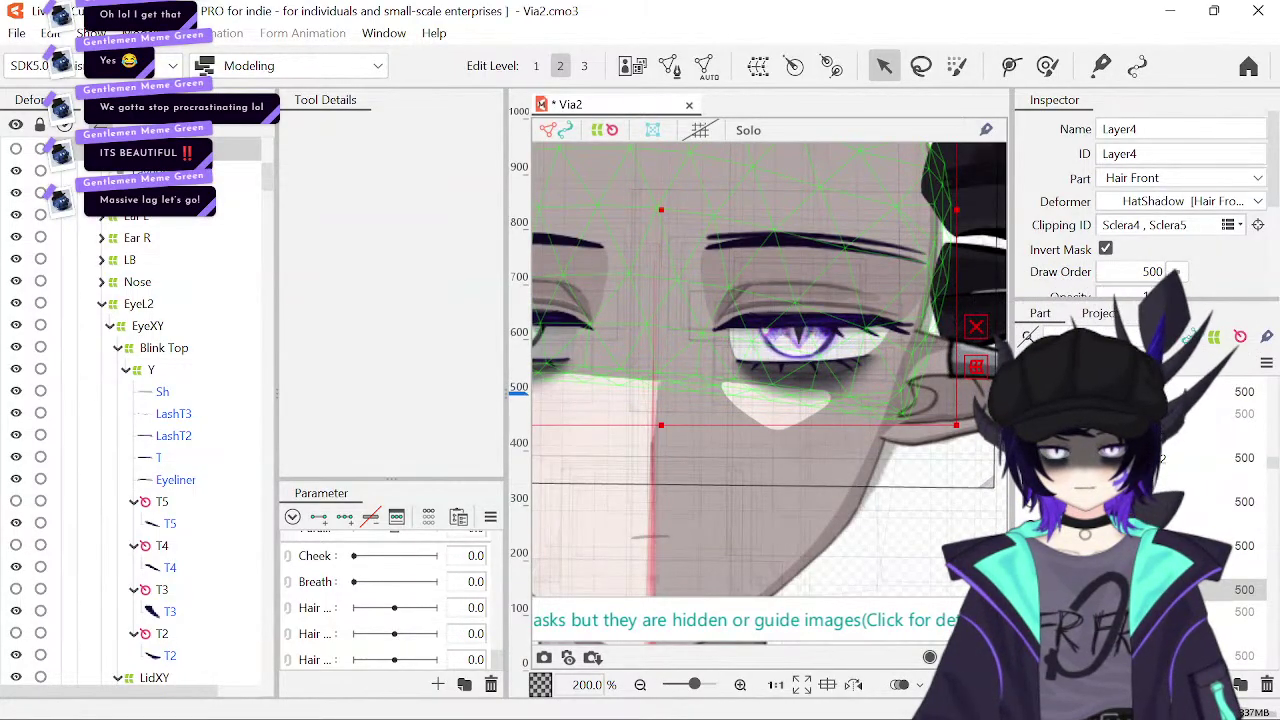
pyautogui.click(150, 195)
pyautogui.click(1198, 227)
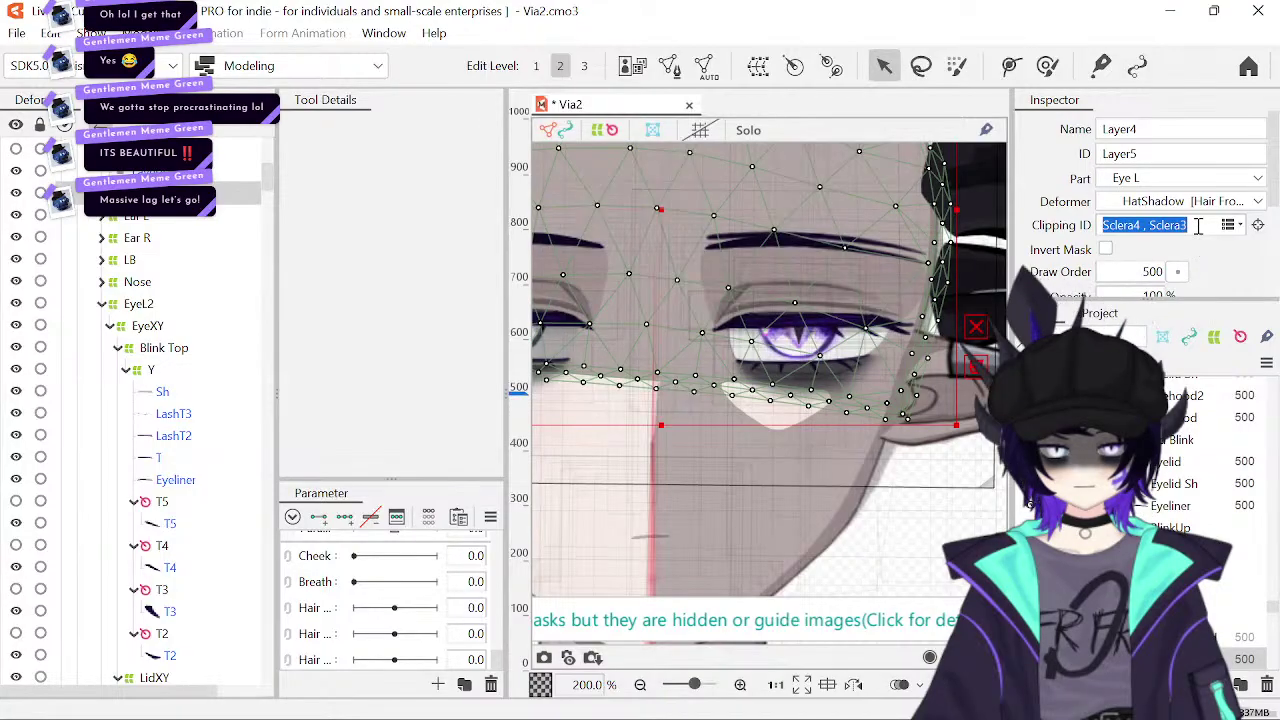
pyautogui.click(1198, 227)
pyautogui.press('BackSpace')
pyautogui.write('5')
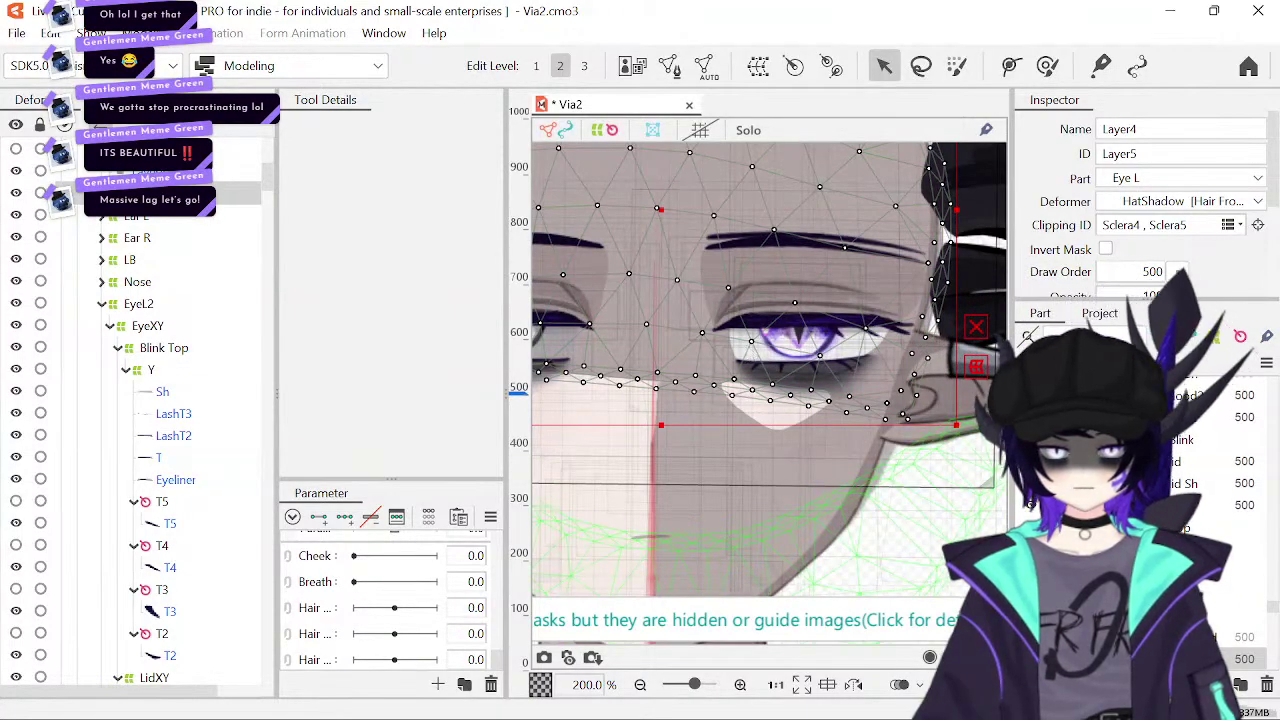
# - Move the left eye's ShadowClip mesh, ID Sclera5, directly above the Sclera mesh in the part hierarchy
pyautogui.scroll(3, 1203, 592)
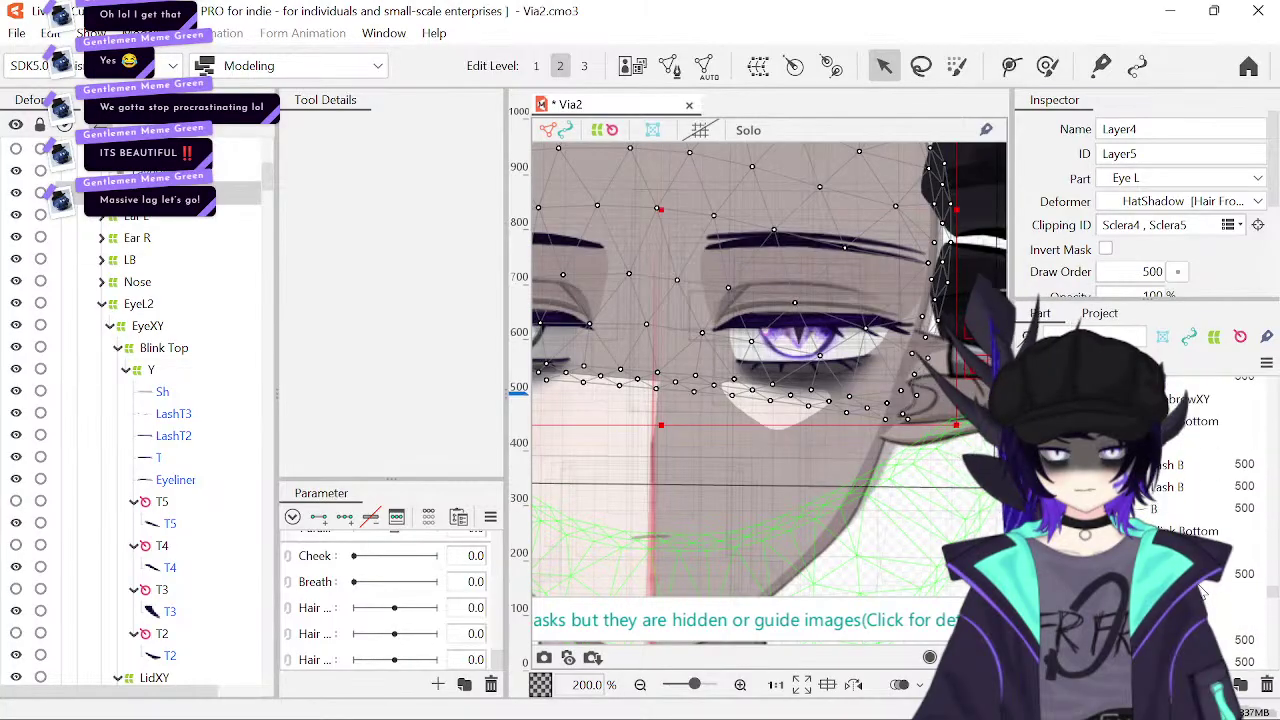
pyautogui.scroll(3, 1203, 592)
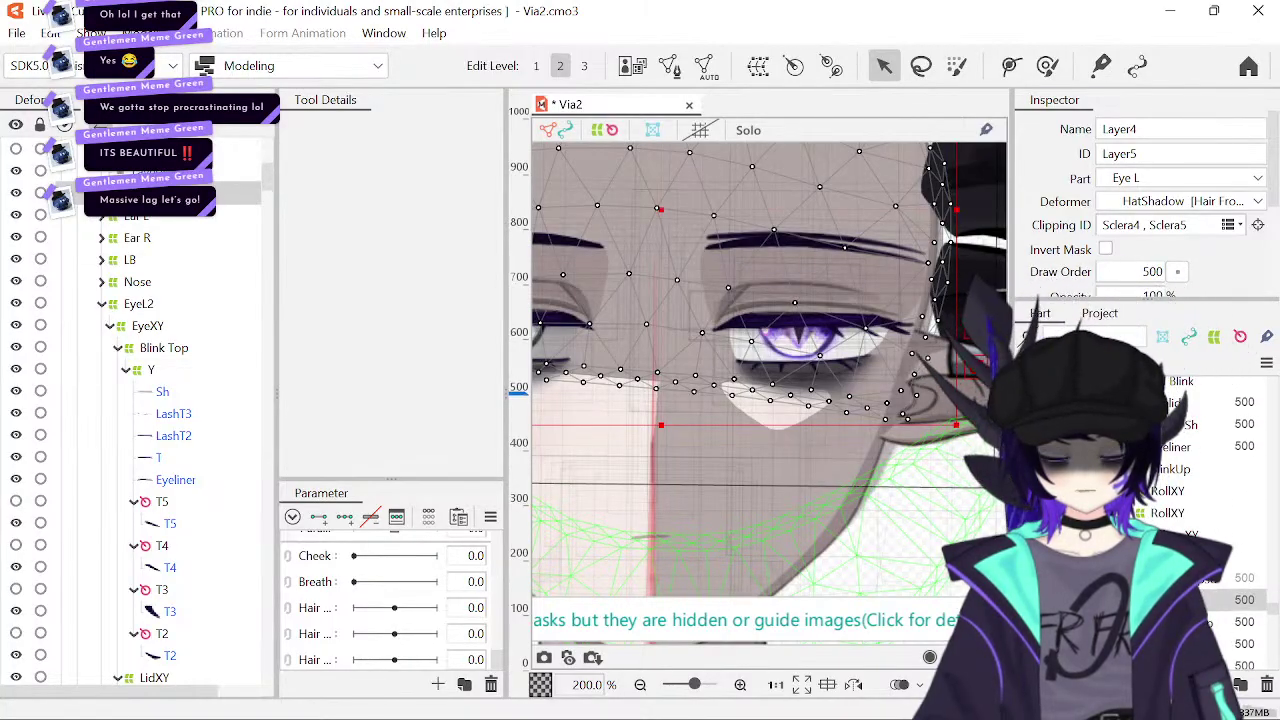
pyautogui.scroll(-1, 1203, 592)
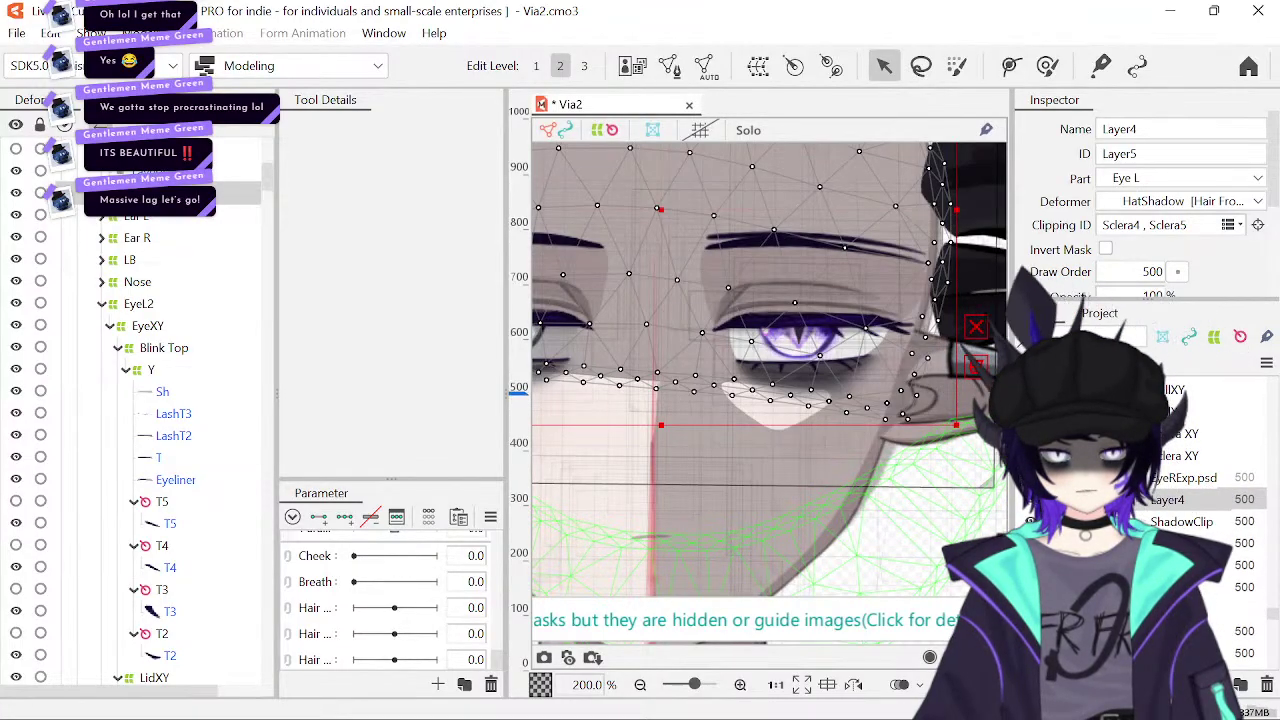
pyautogui.click(1125, 478)
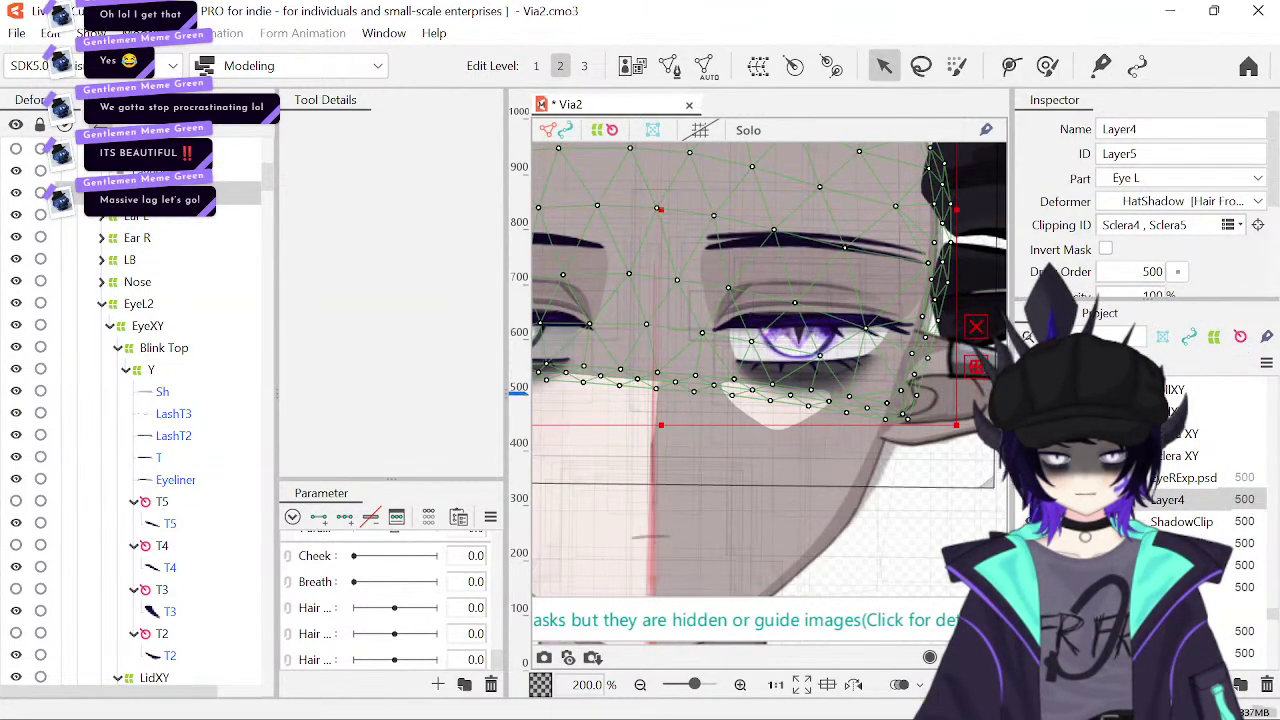
pyautogui.scroll(1, 1196, 515)
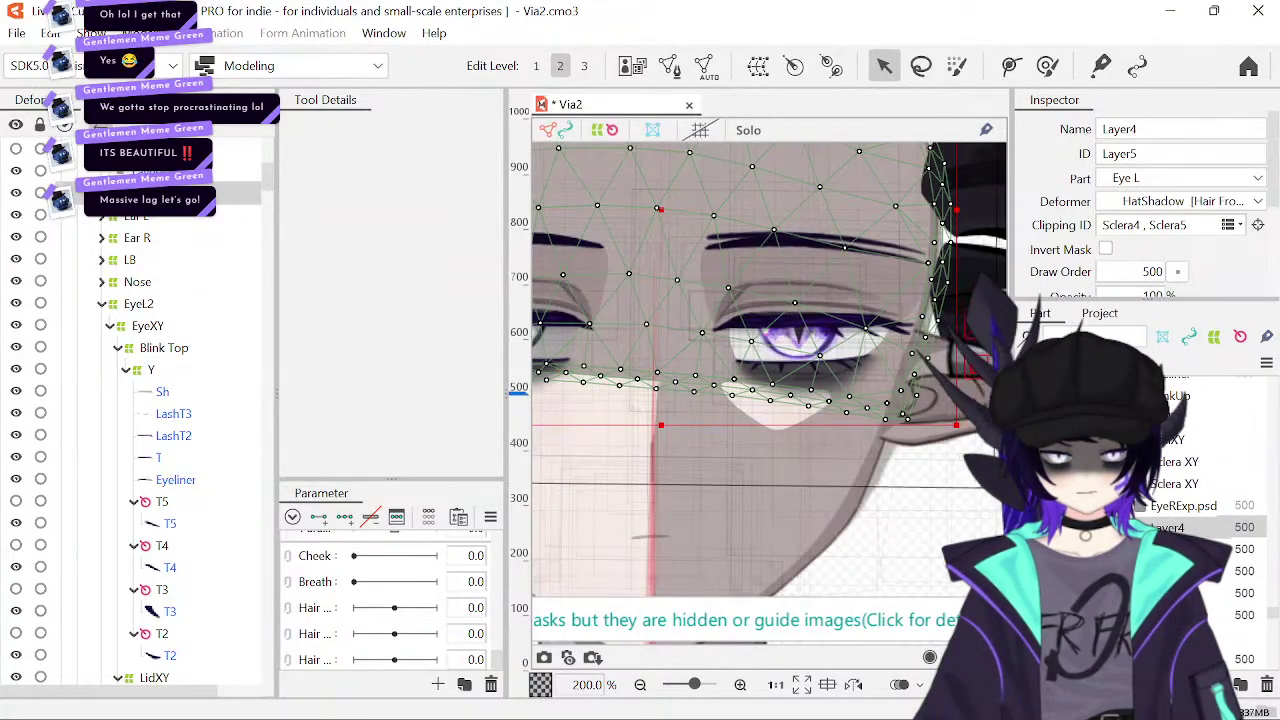
pyautogui.scroll(-3, 1196, 515)
pyautogui.scroll(4, 1196, 515)
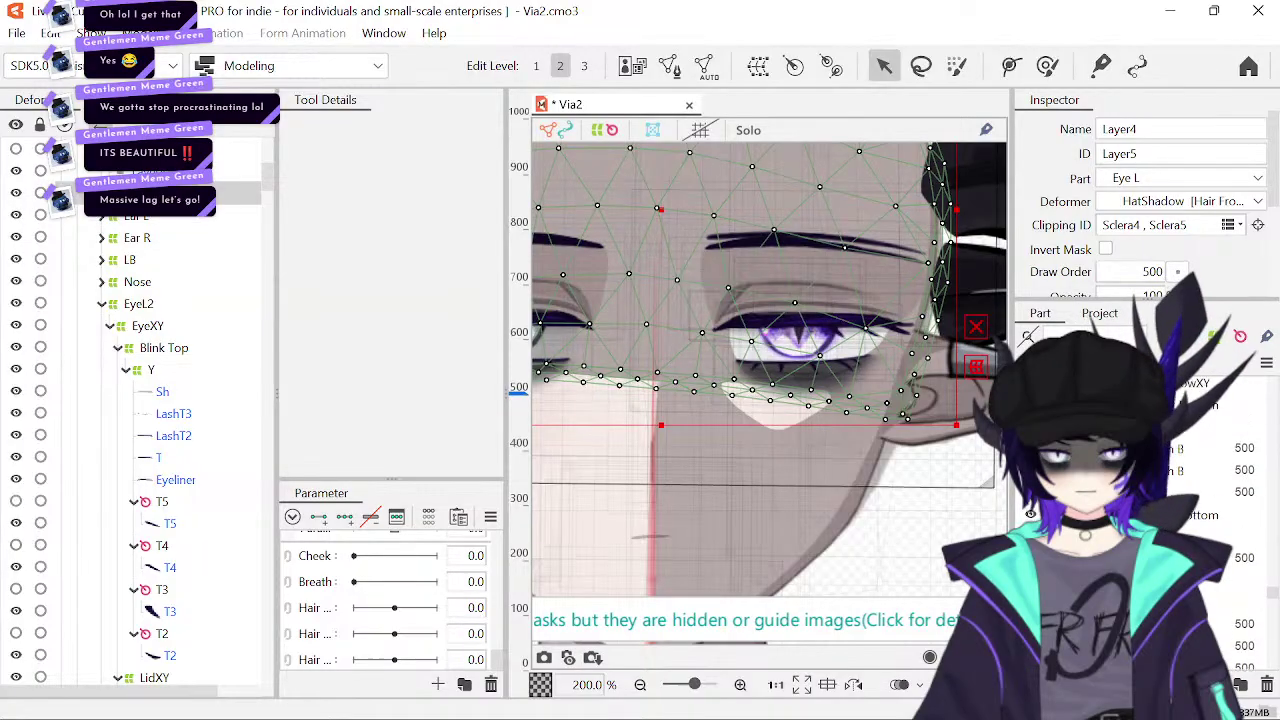
pyautogui.scroll(6, 1196, 515)
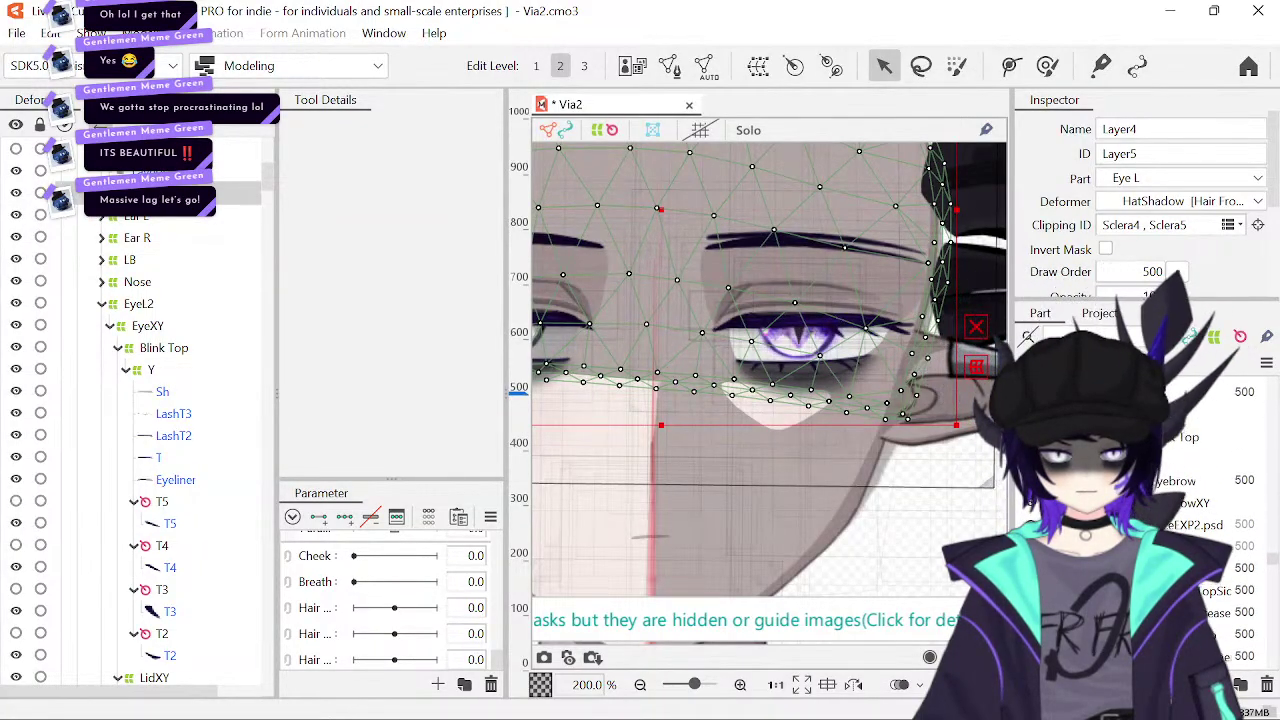
pyautogui.scroll(-3, 1196, 515)
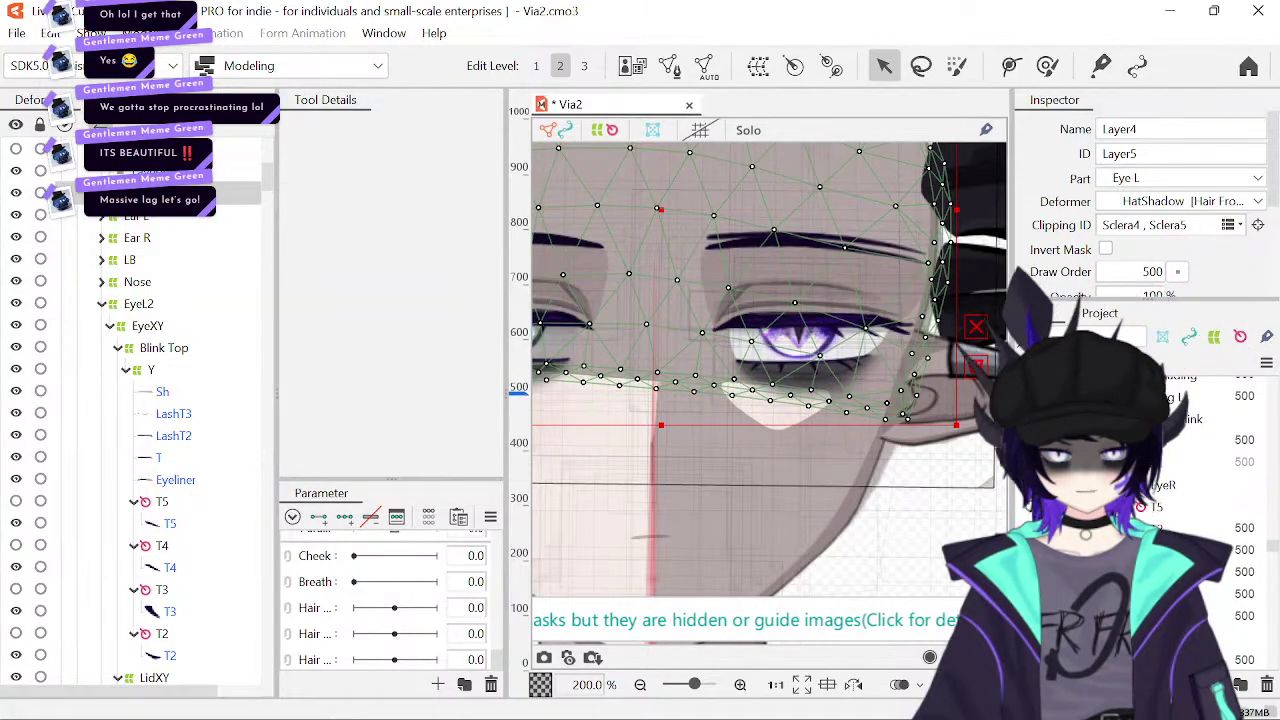
pyautogui.scroll(5, 1178, 463)
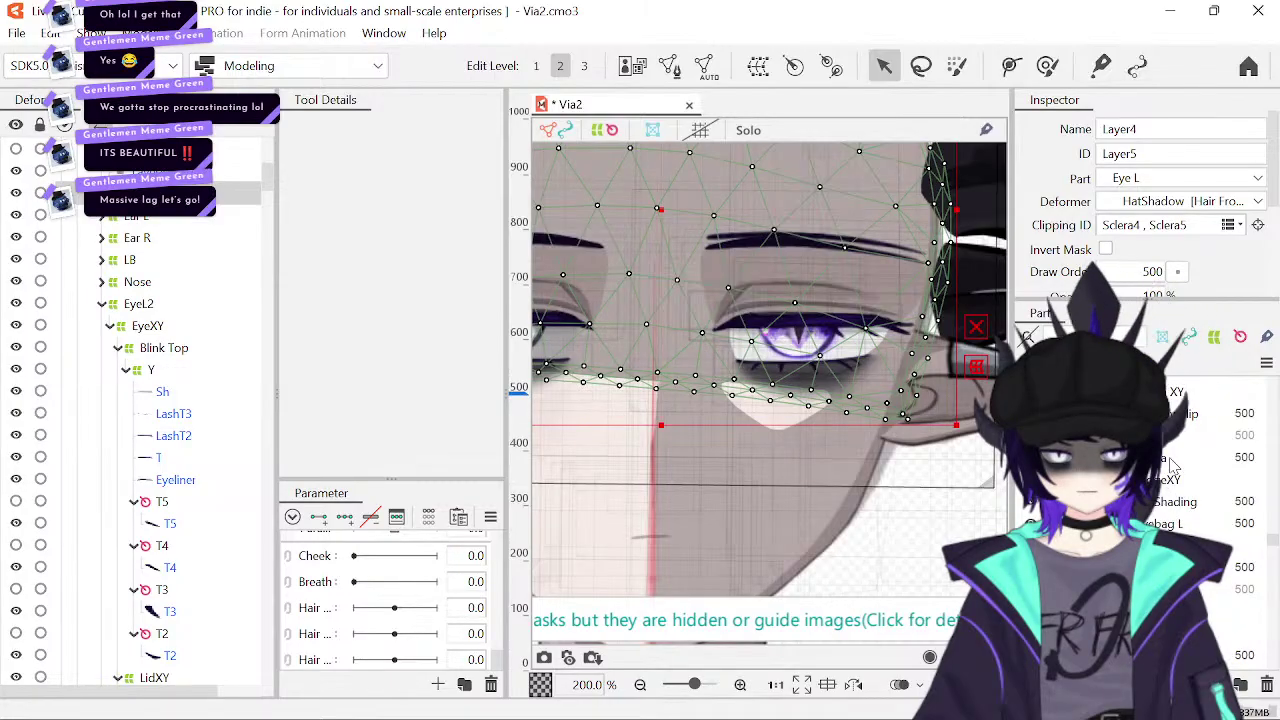
pyautogui.click(1176, 460)
pyautogui.press('Up')
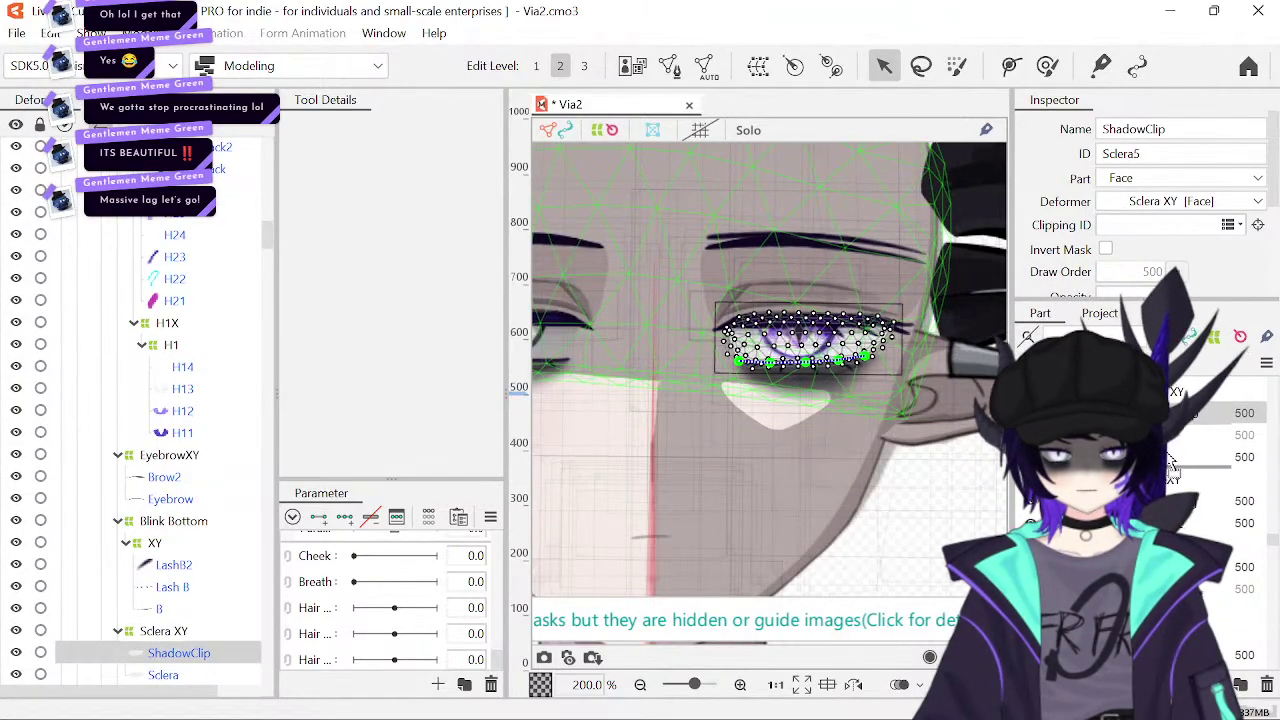
pyautogui.moveTo(1168, 456); pyautogui.dragTo(1168, 444)
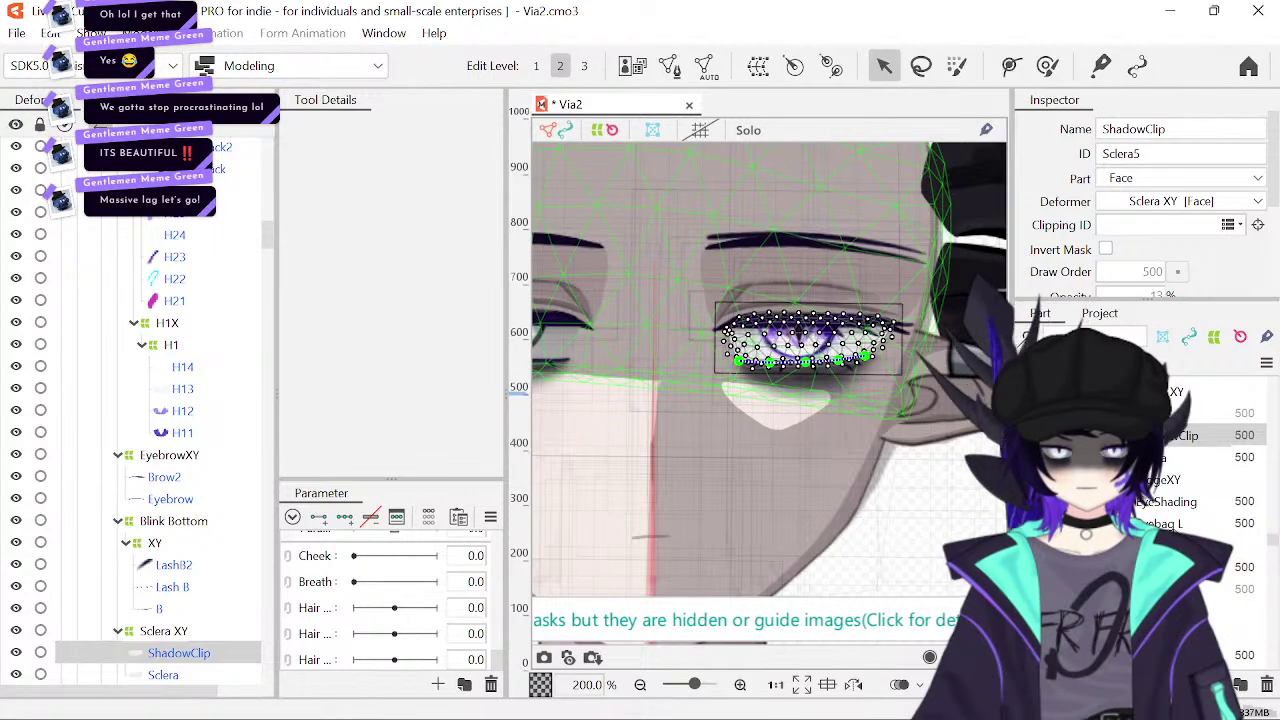
# - Select the left eye's Eyebag L, EyeShading, Sclera and ShadowClip meshes together
pyautogui.click(1170, 523)
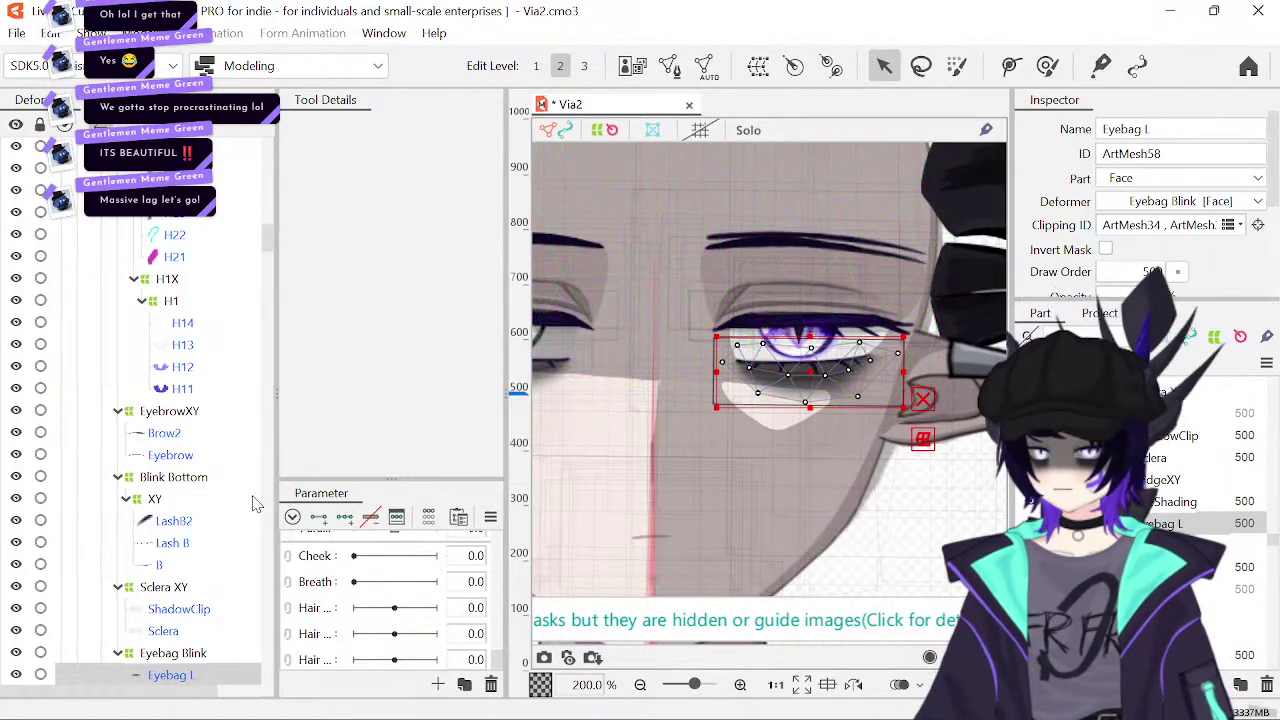
pyautogui.scroll(10, 185, 477)
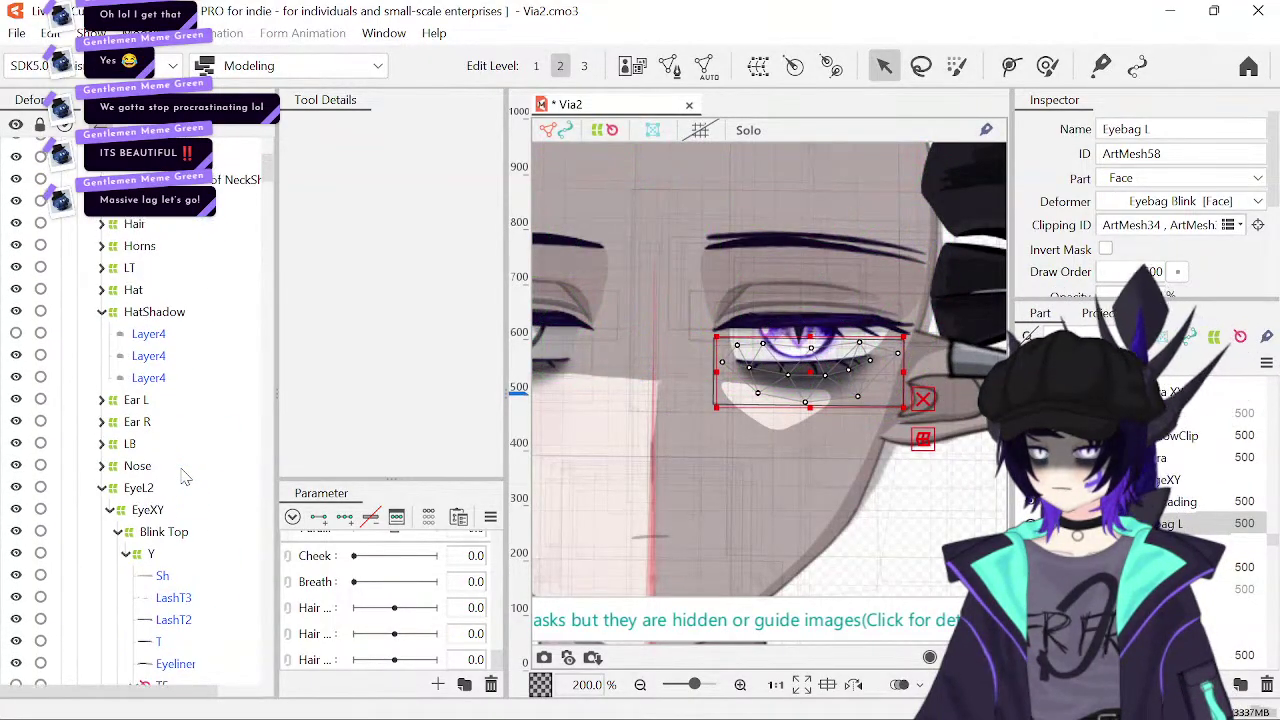
pyautogui.scroll(-5, 185, 477)
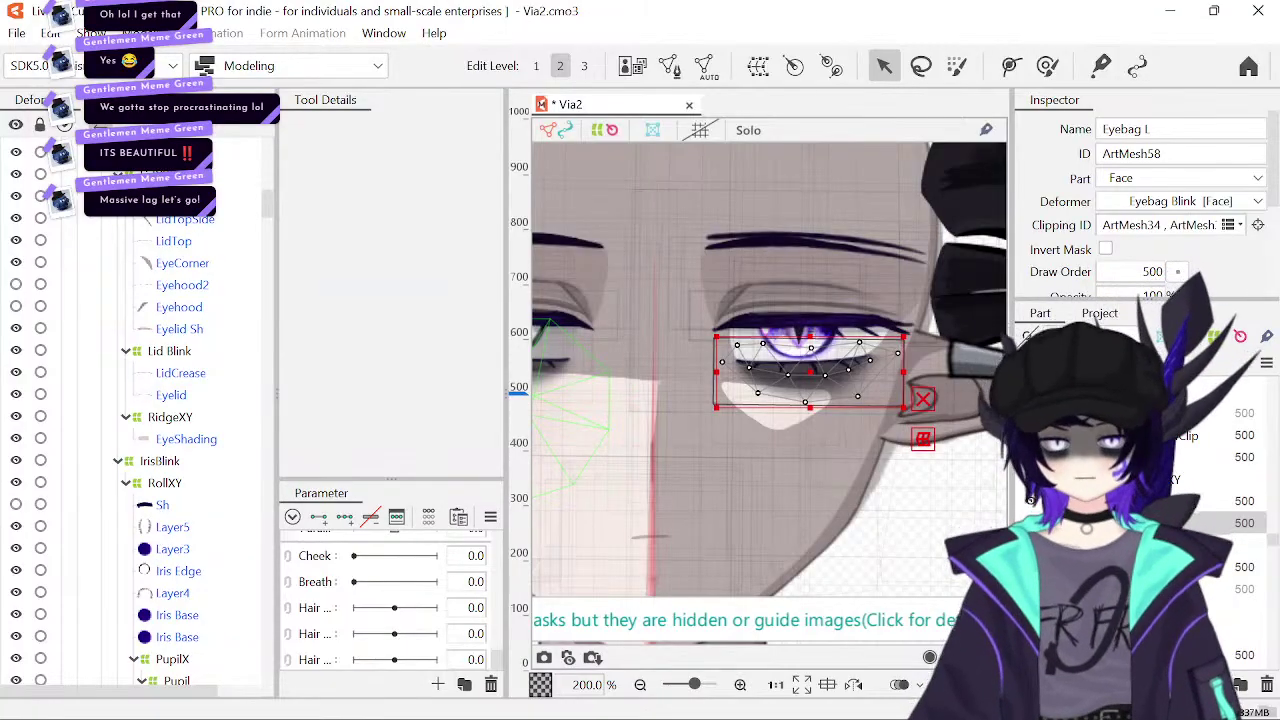
pyautogui.keyDown('ctrl'); pyautogui.click(1170, 501); pyautogui.keyUp('ctrl')
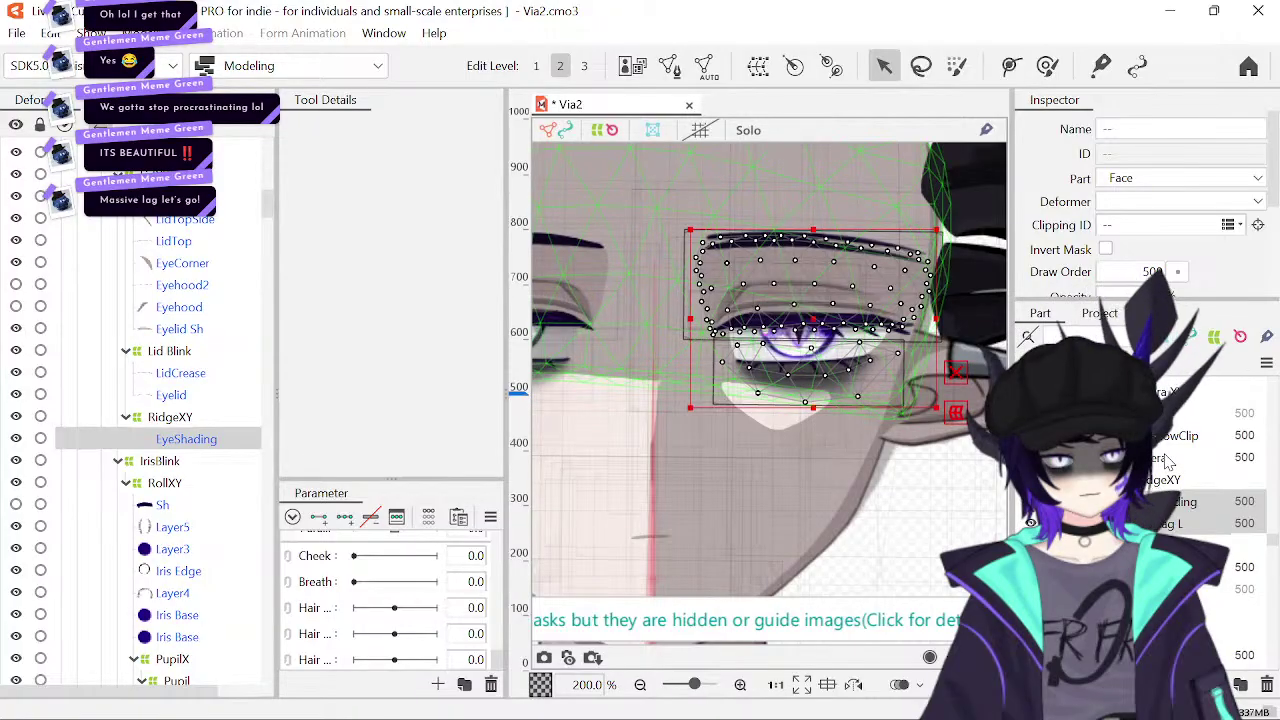
pyautogui.keyDown('ctrl'); pyautogui.click(1168, 458); pyautogui.keyUp('ctrl')
pyautogui.keyDown('ctrl'); pyautogui.click(1186, 440); pyautogui.keyUp('ctrl')
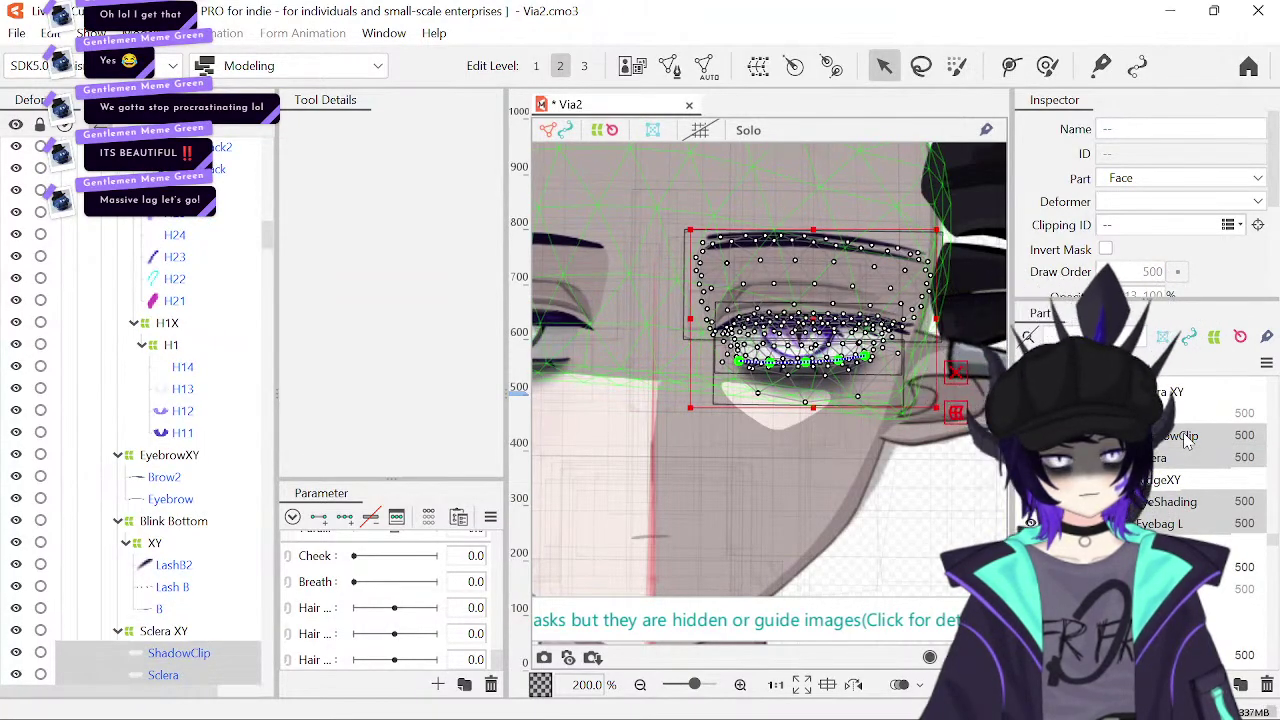
pyautogui.scroll(1, 1200, 450)
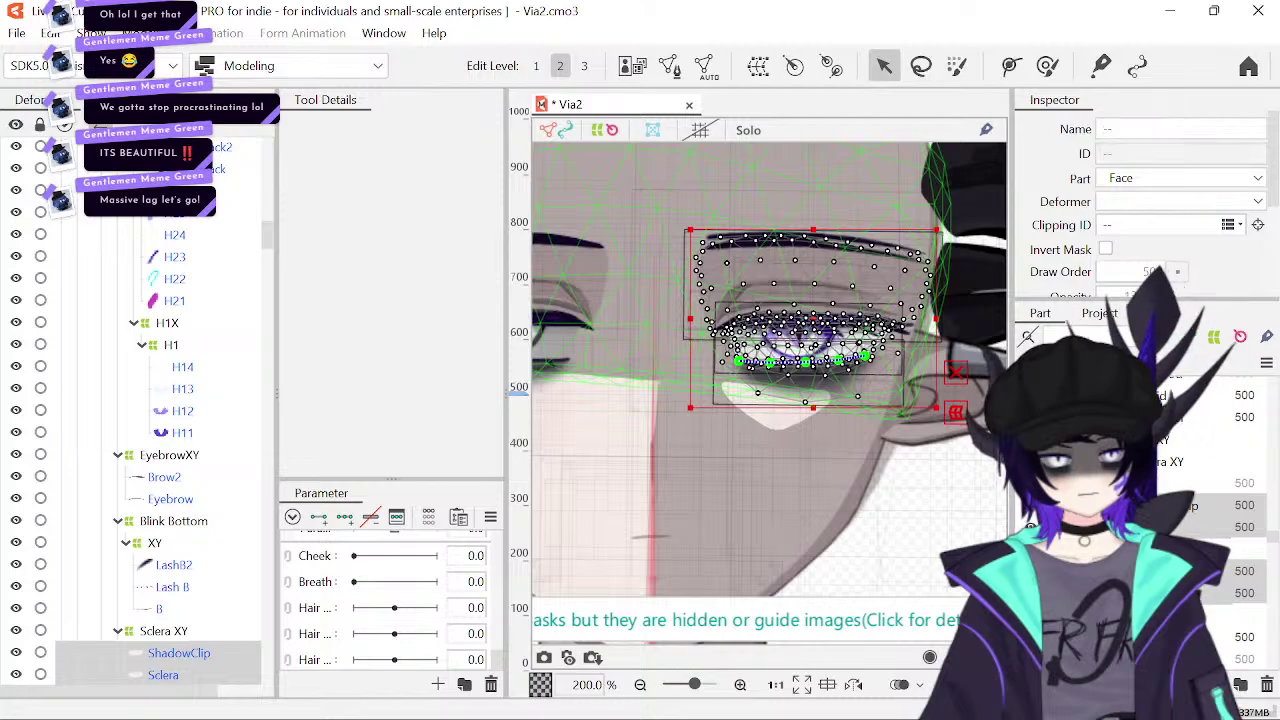
pyautogui.scroll(-3, 1200, 450)
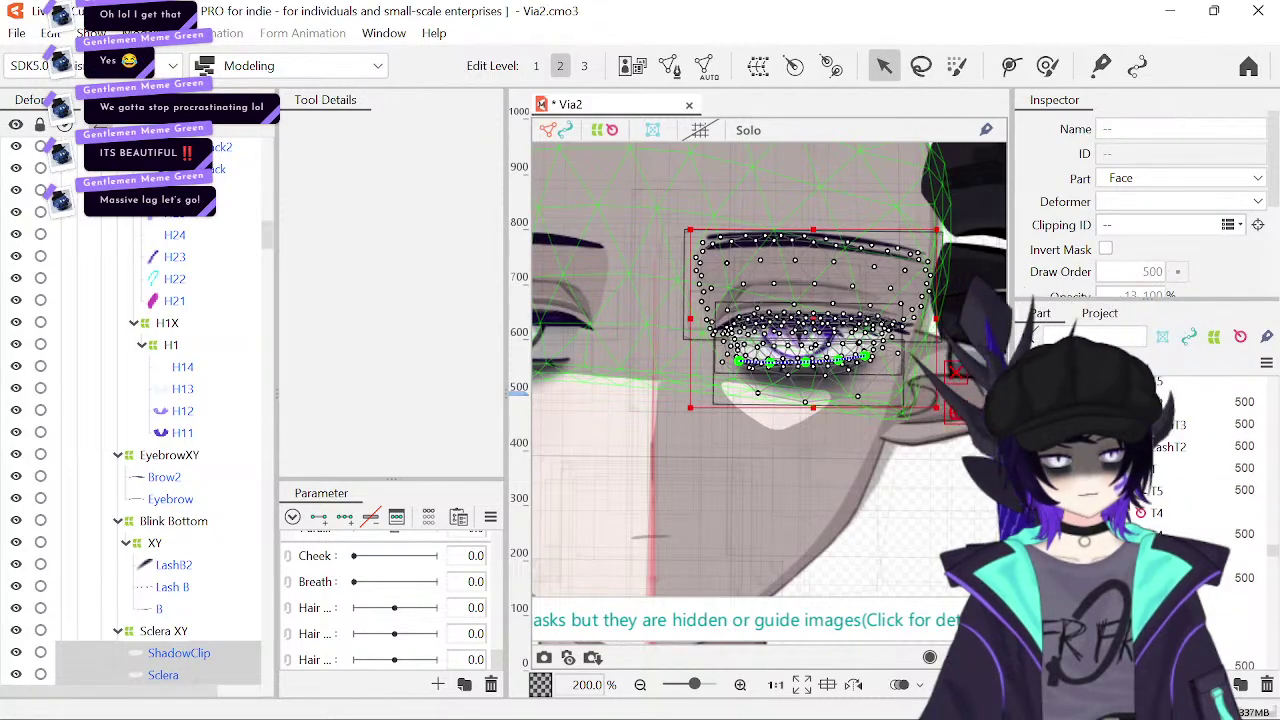
pyautogui.scroll(1, 1200, 450)
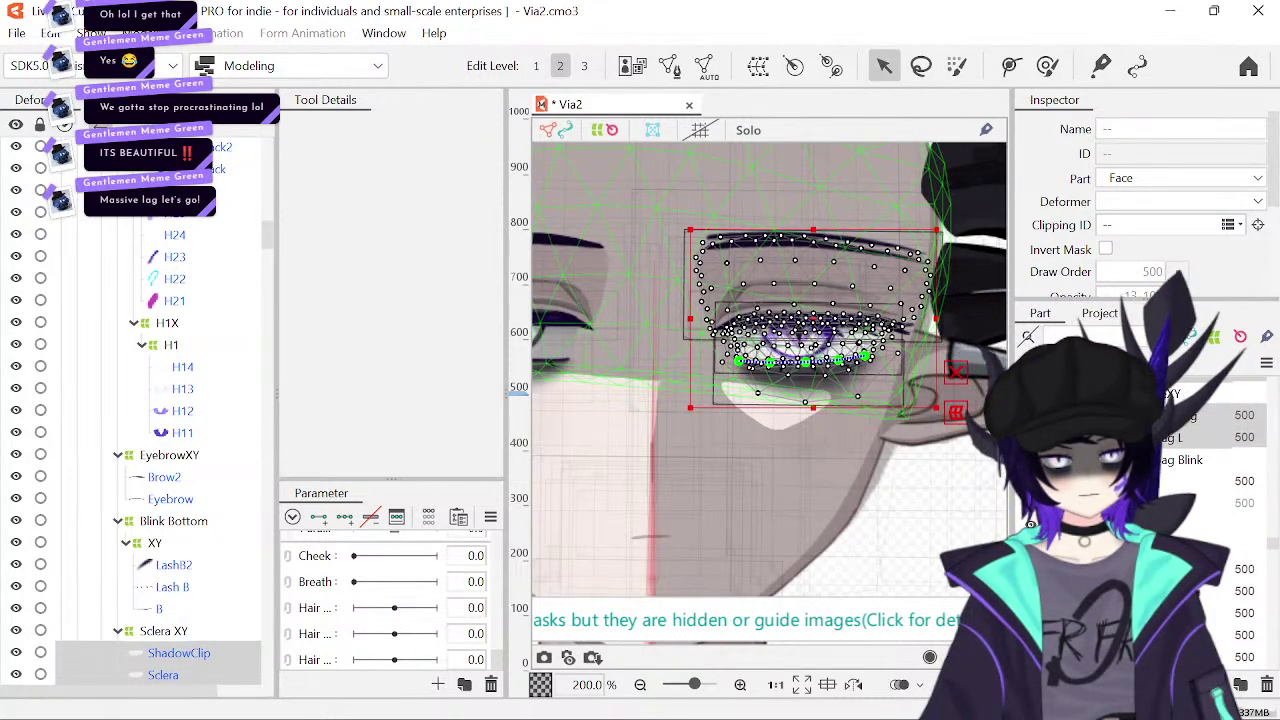
# - Try deleting the Eye L part, ID Part5, and undo the deletion
pyautogui.click(1155, 503)
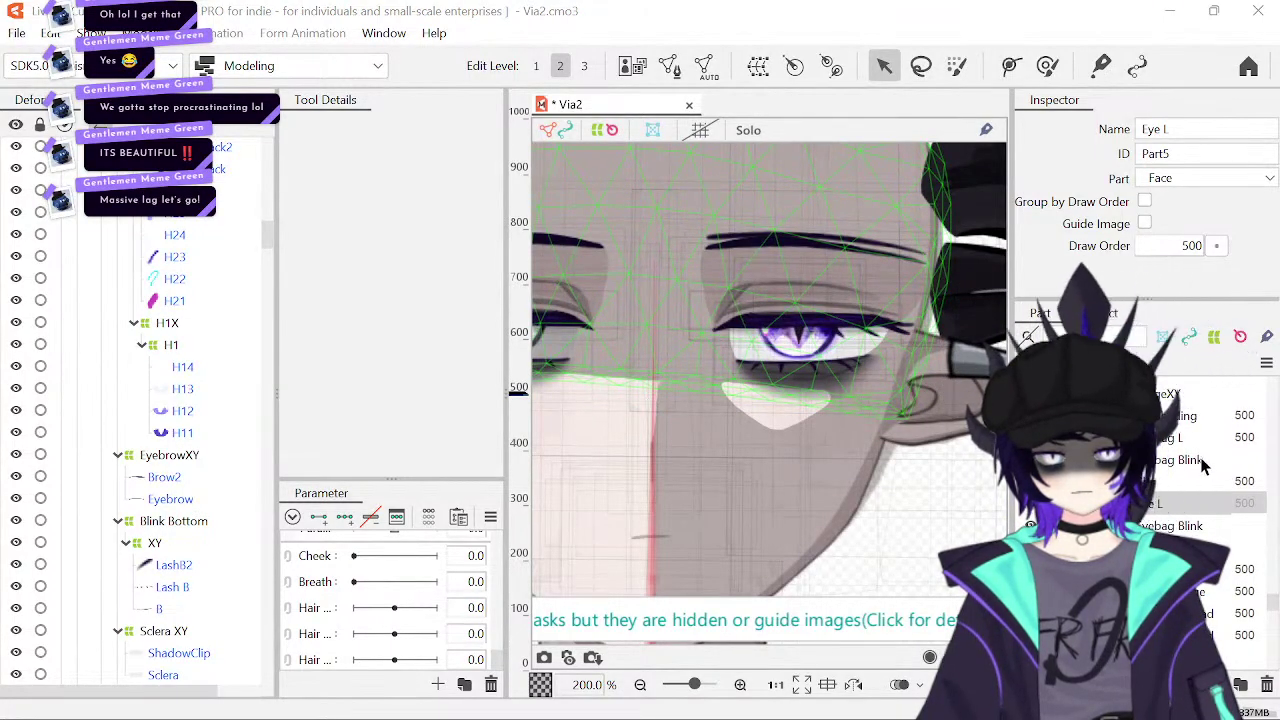
pyautogui.press('Delete')
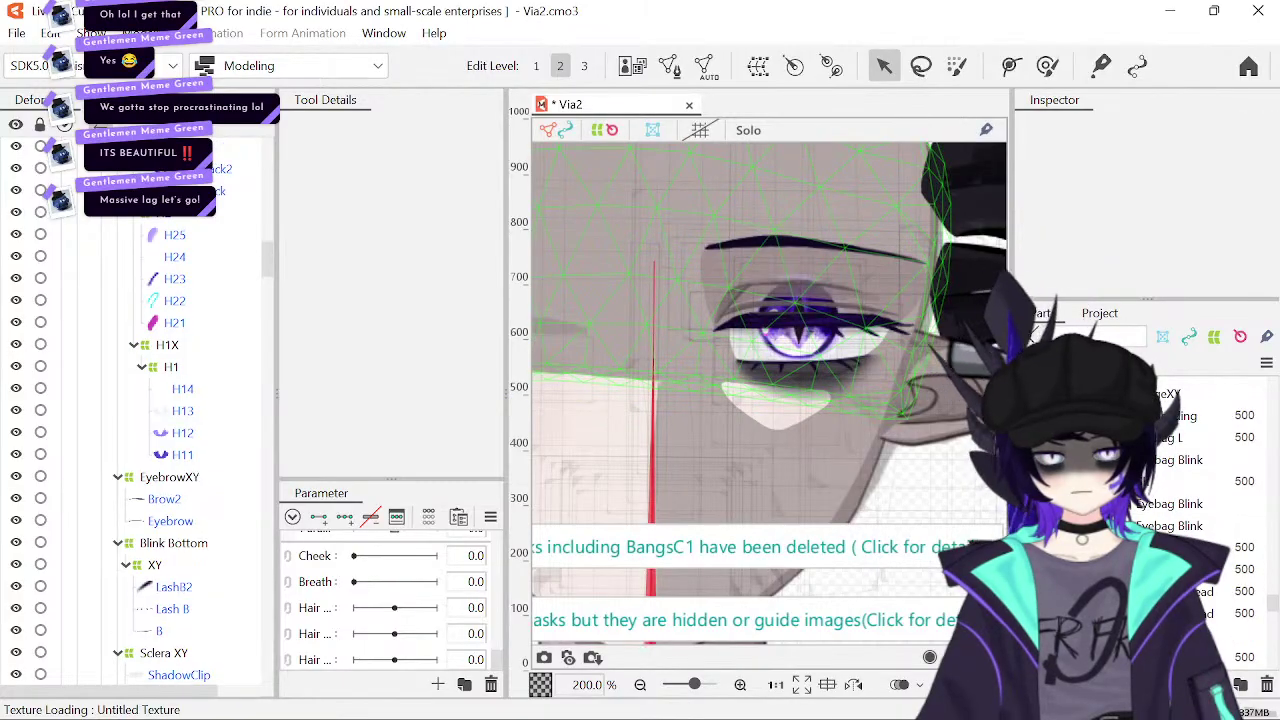
pyautogui.moveTo(674, 480); pyautogui.dragTo(894, 466)
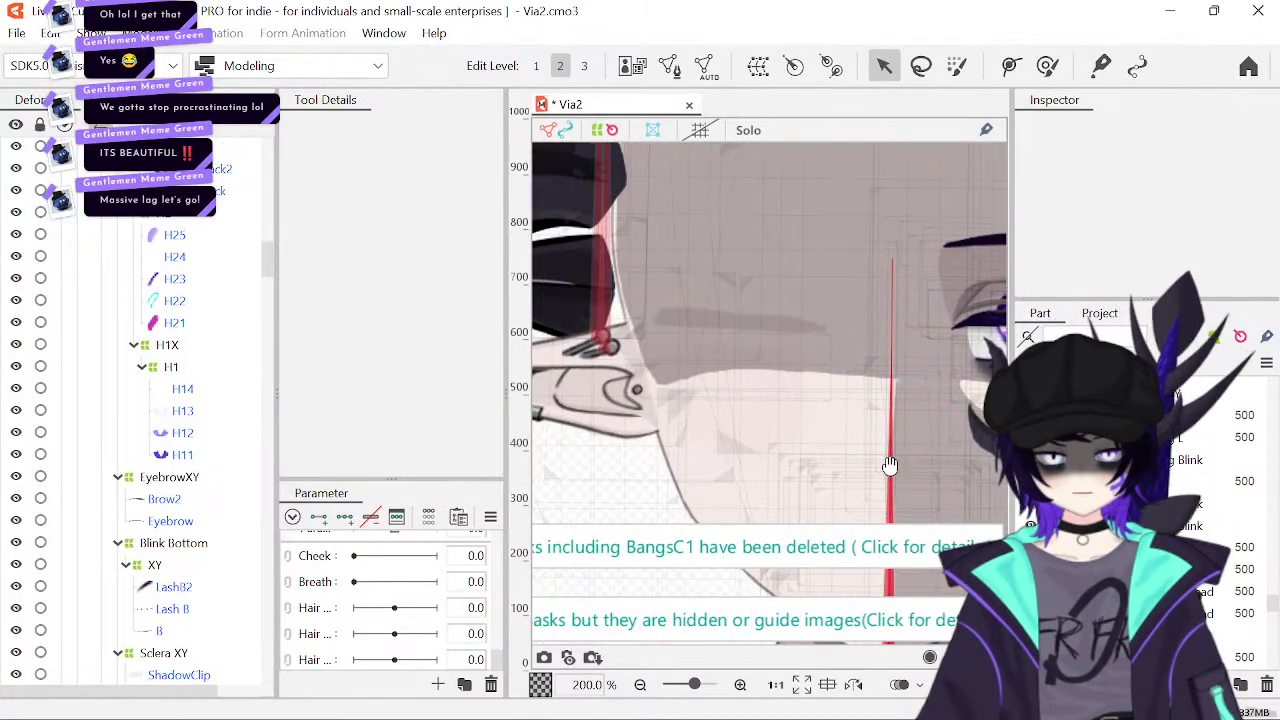
pyautogui.hotkey('ctrl', 'z')
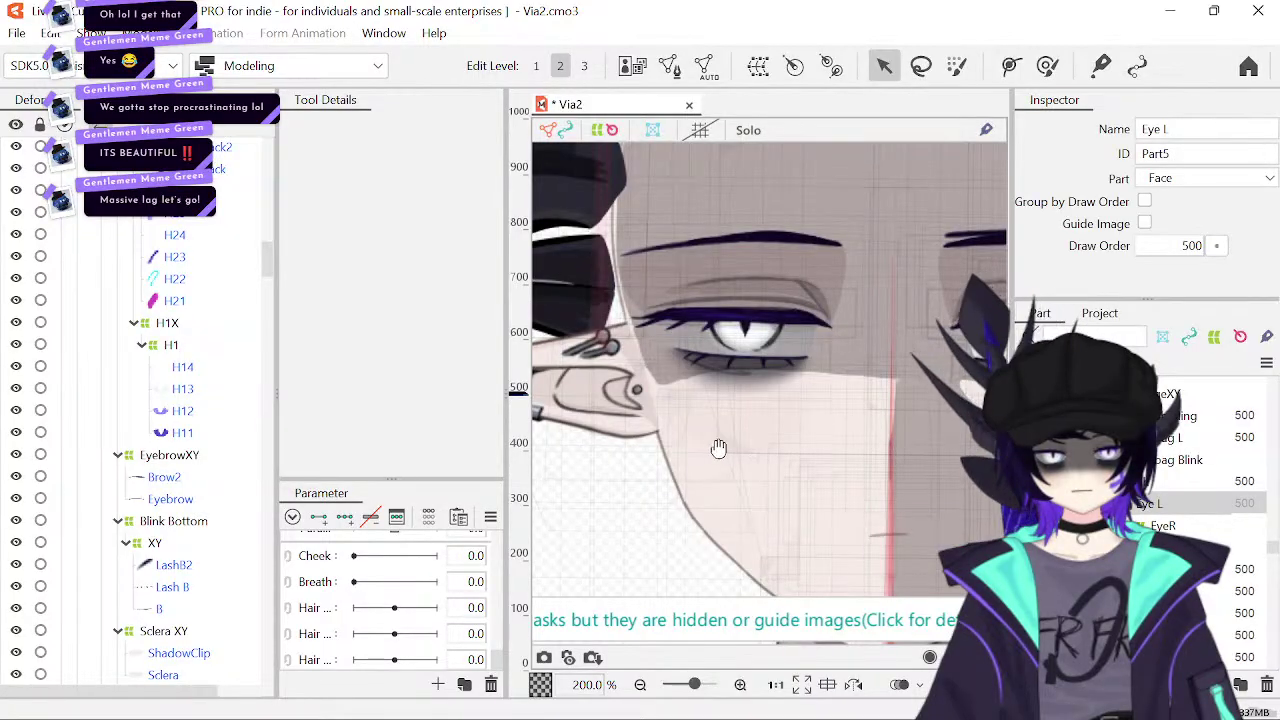
pyautogui.moveTo(720, 446); pyautogui.dragTo(828, 459)
# - Examine how the eye meshes, deformers and imported PSD parts are arranged in the Face part's hierarchy
pyautogui.scroll(-7, 1160, 510)
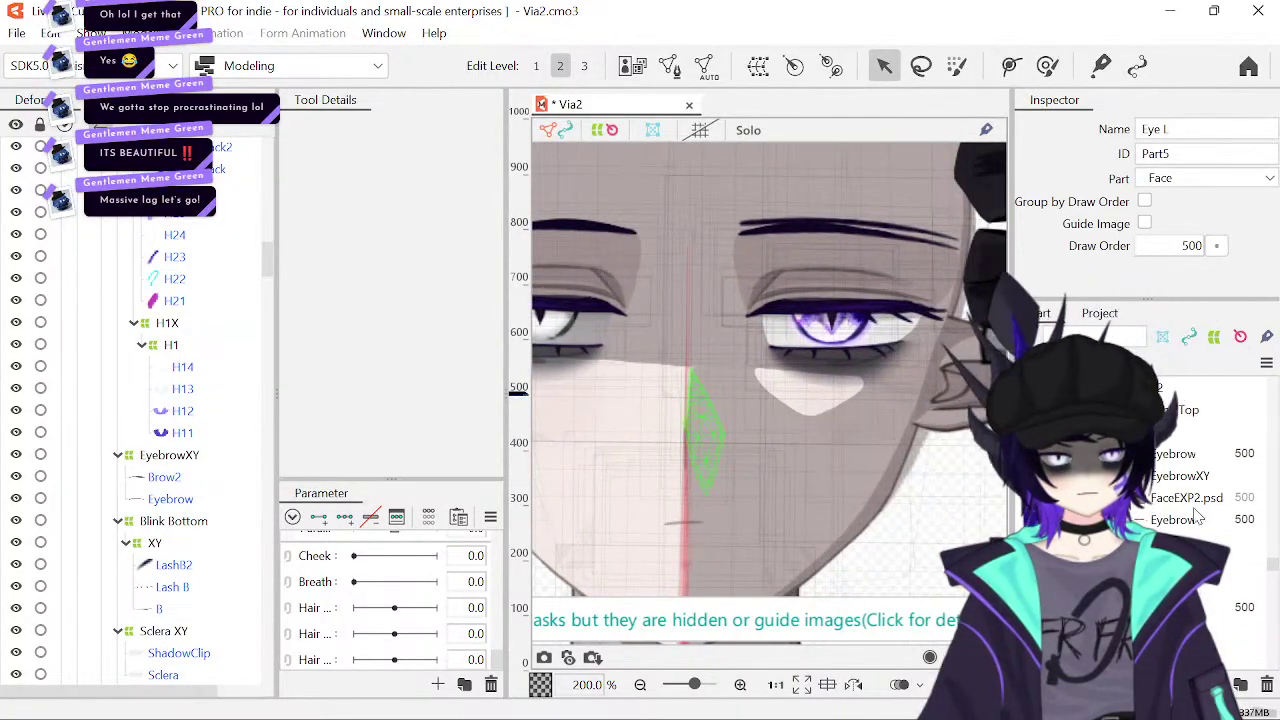
pyautogui.scroll(-3, 1192, 510)
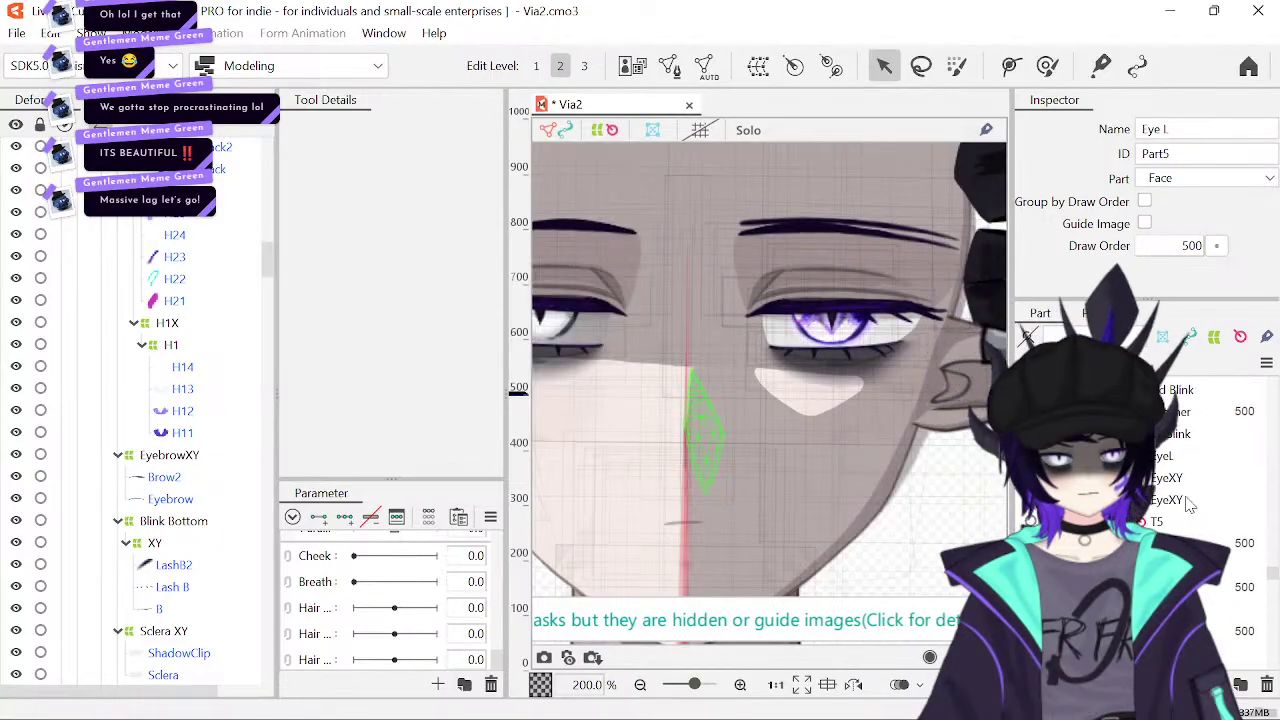
pyautogui.scroll(3, 1188, 505)
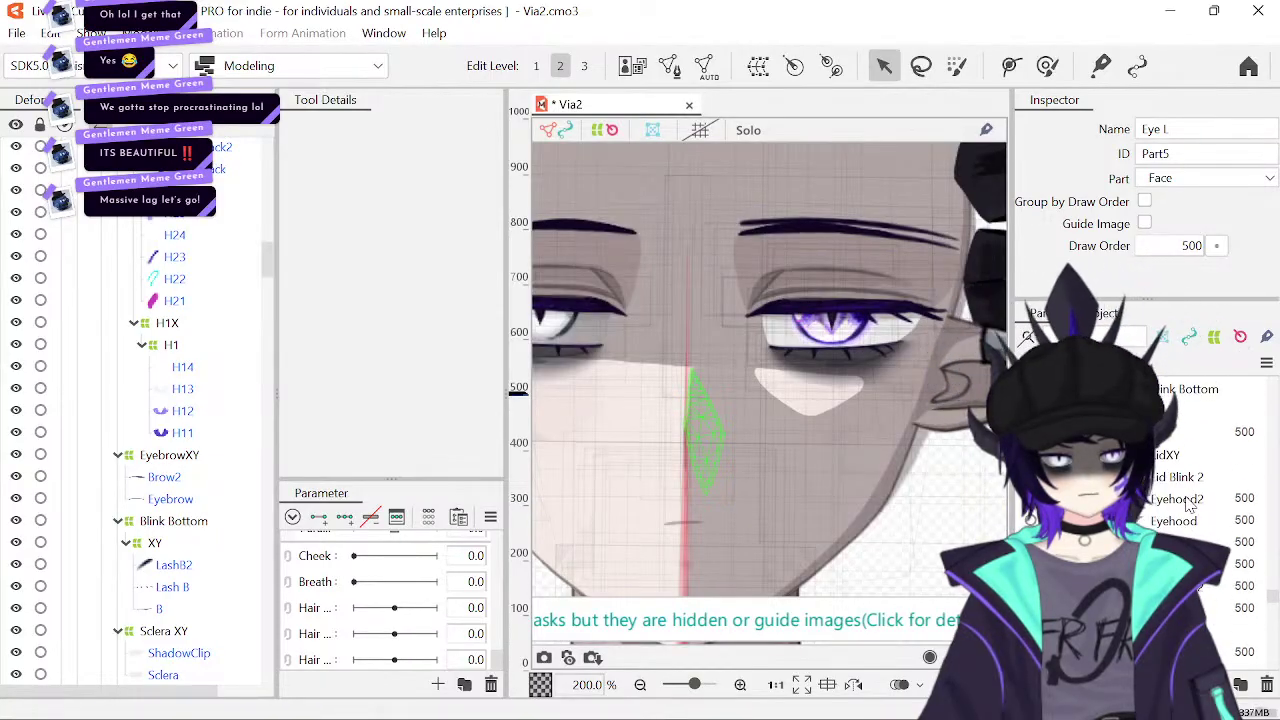
pyautogui.scroll(-3, 1188, 505)
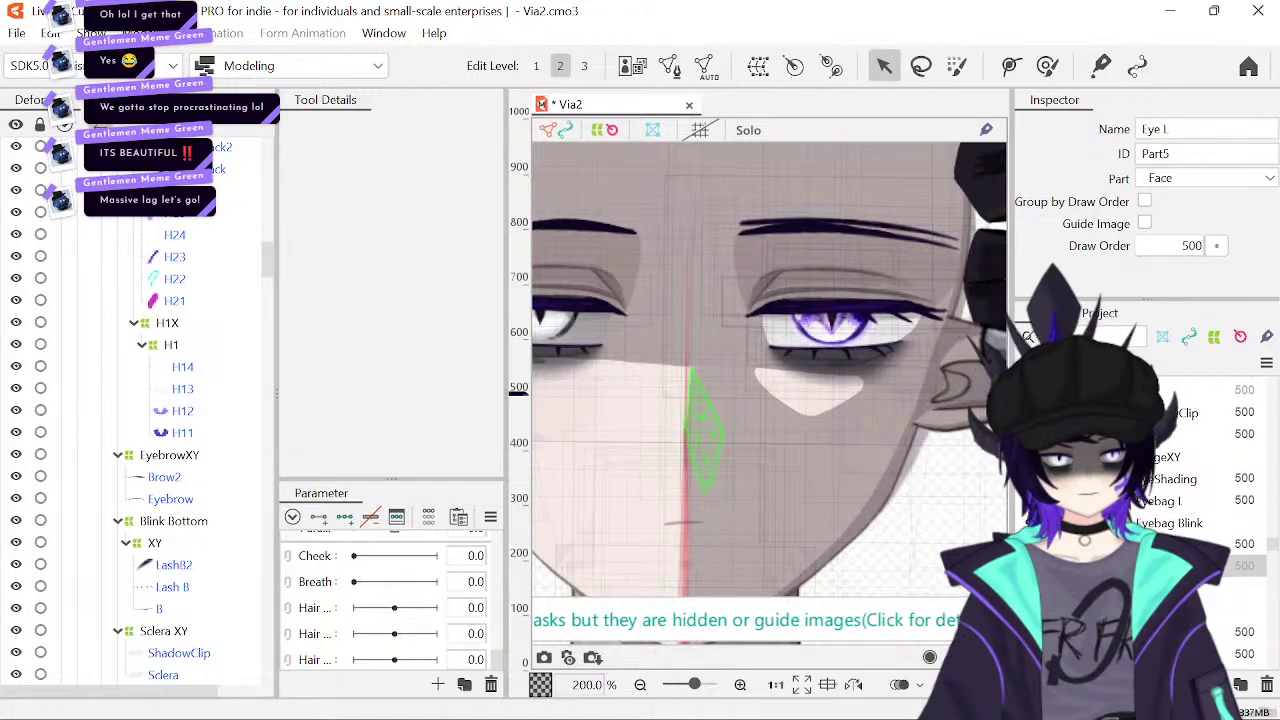
pyautogui.scroll(-3, 1200, 560)
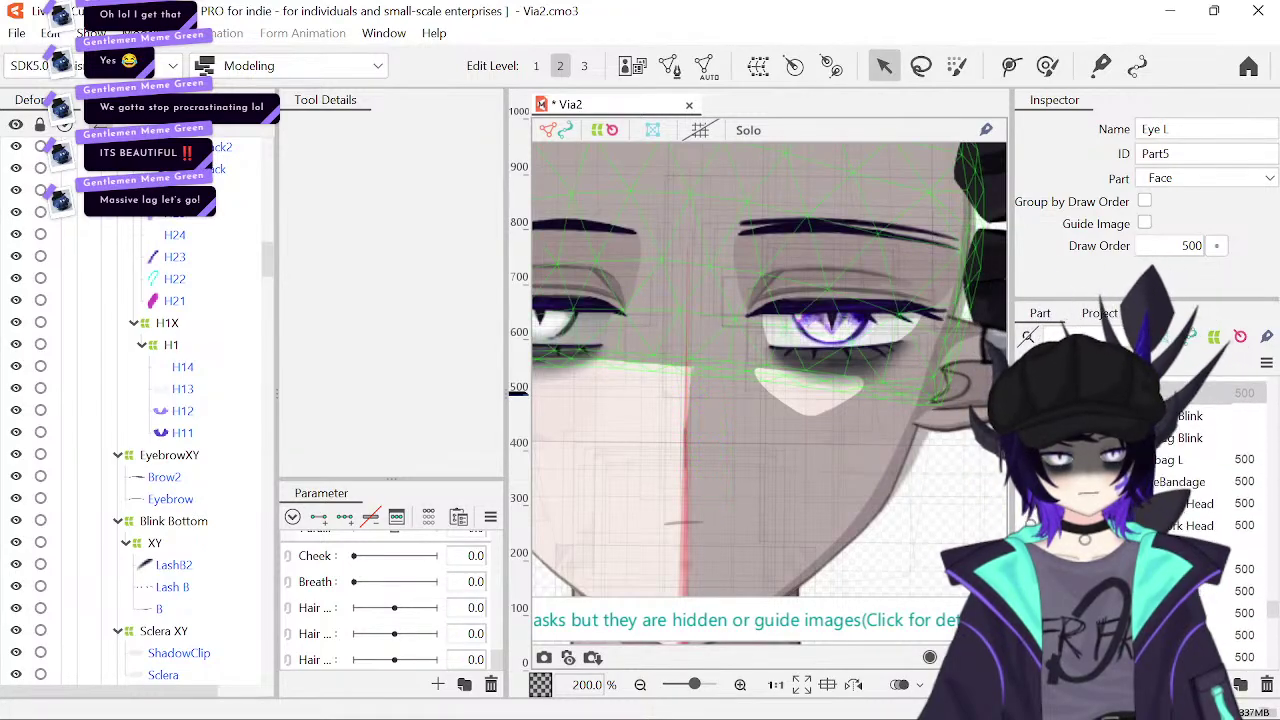
pyautogui.scroll(2, 1200, 480)
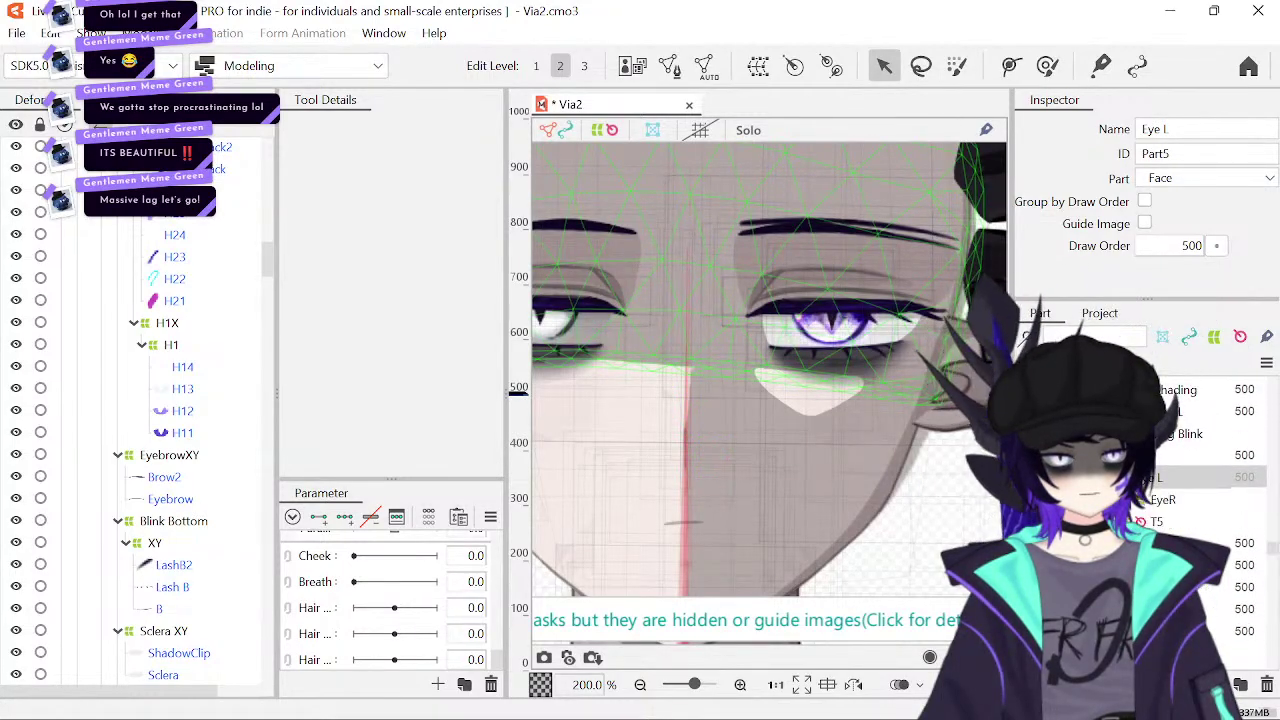
pyautogui.scroll(5, 1190, 480)
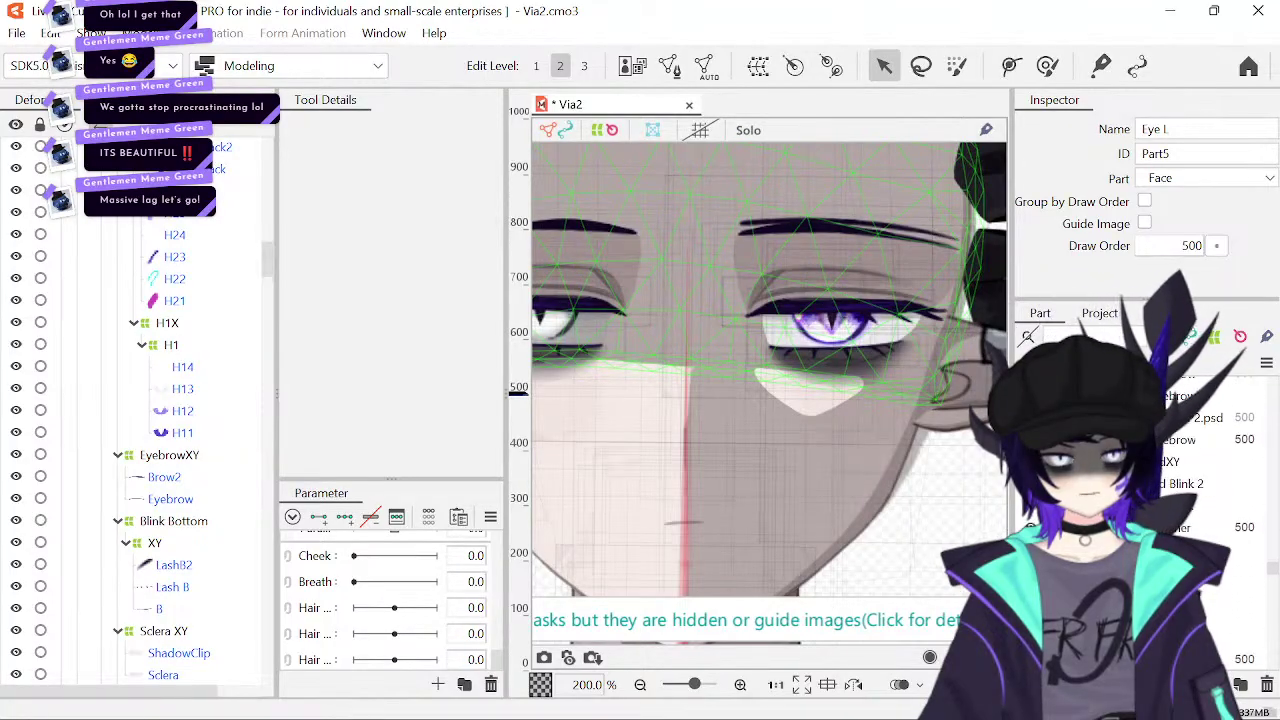
pyautogui.scroll(-3, 1190, 480)
pyautogui.scroll(-3, 1200, 480)
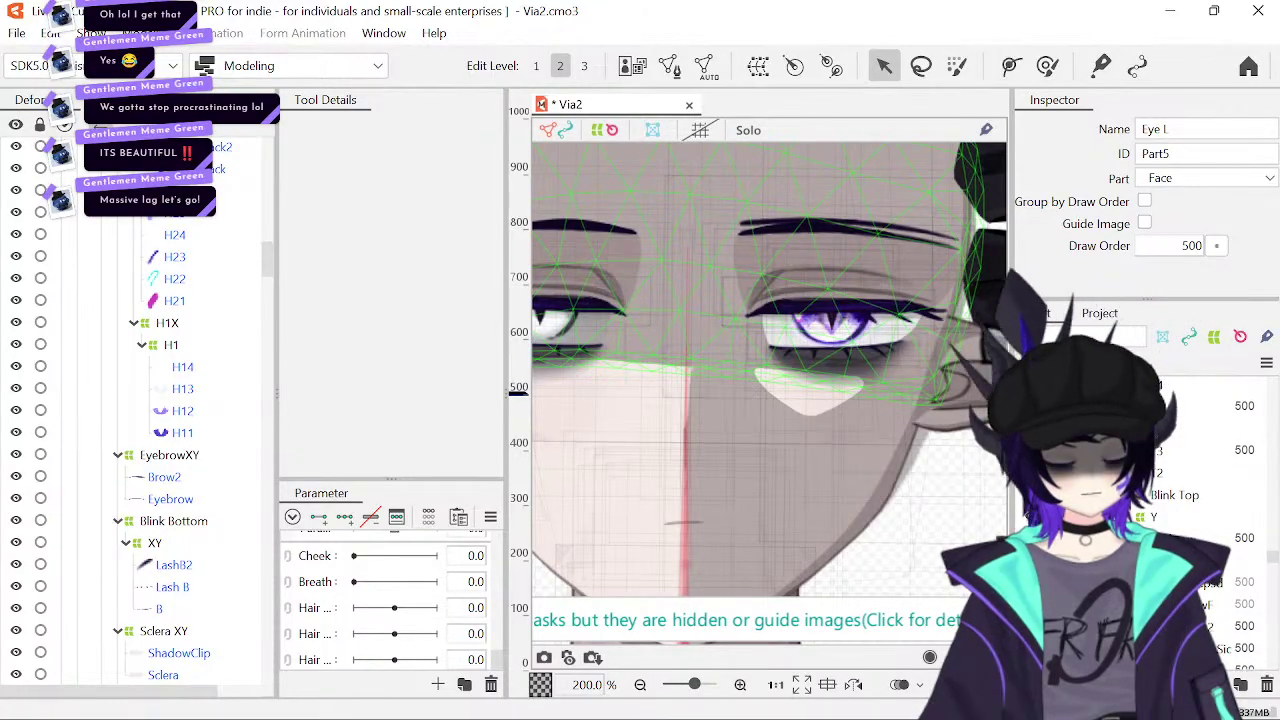
pyautogui.scroll(5, 1200, 480)
pyautogui.scroll(-8, 1200, 480)
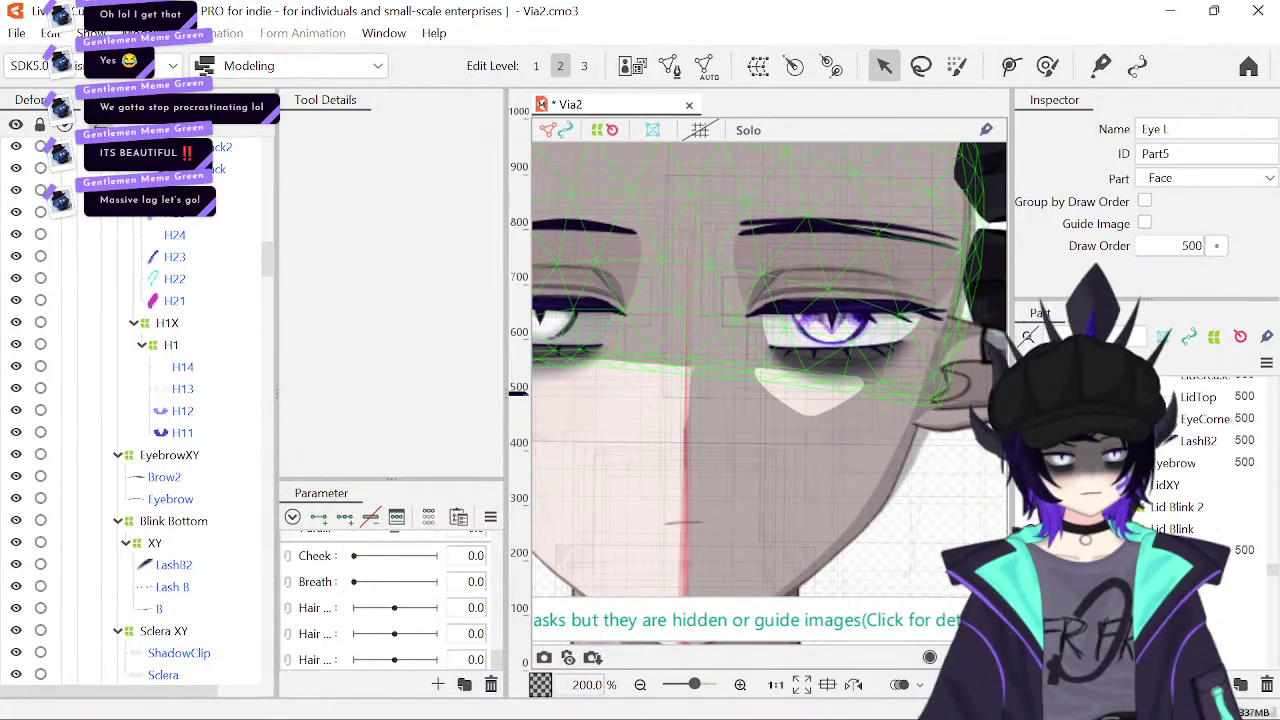
pyautogui.scroll(-5, 1200, 480)
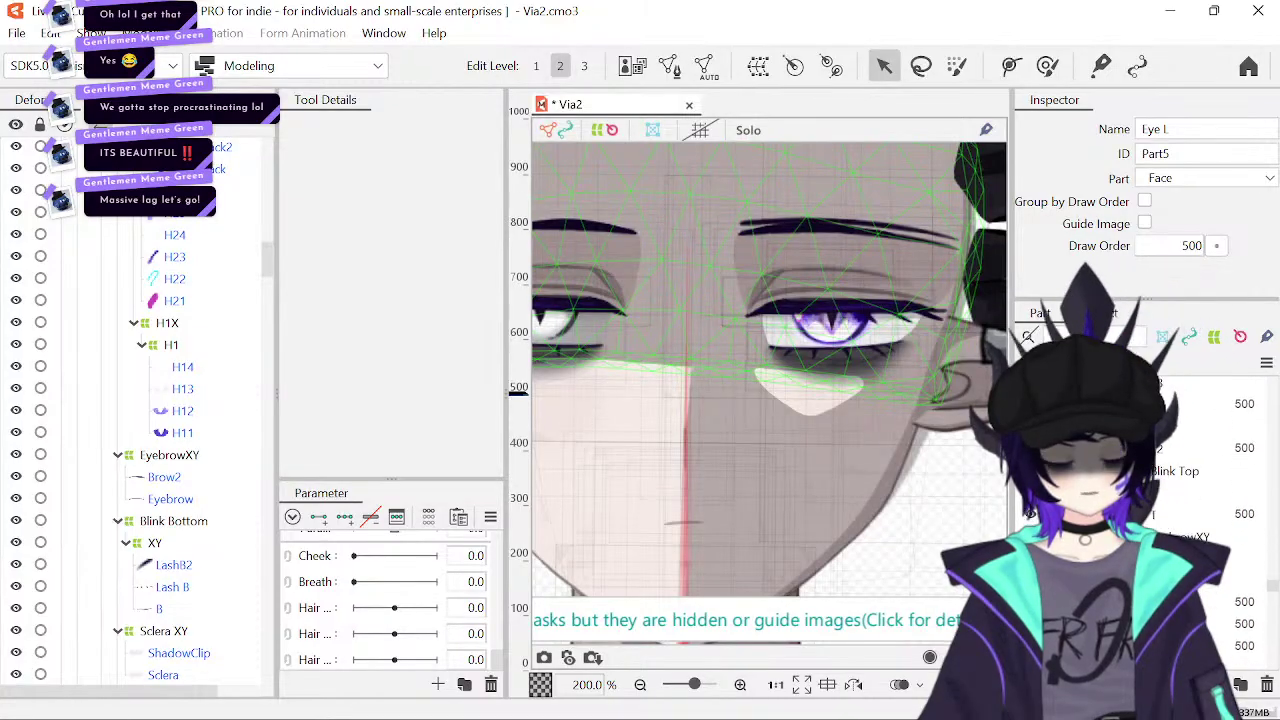
pyautogui.scroll(-3, 1200, 480)
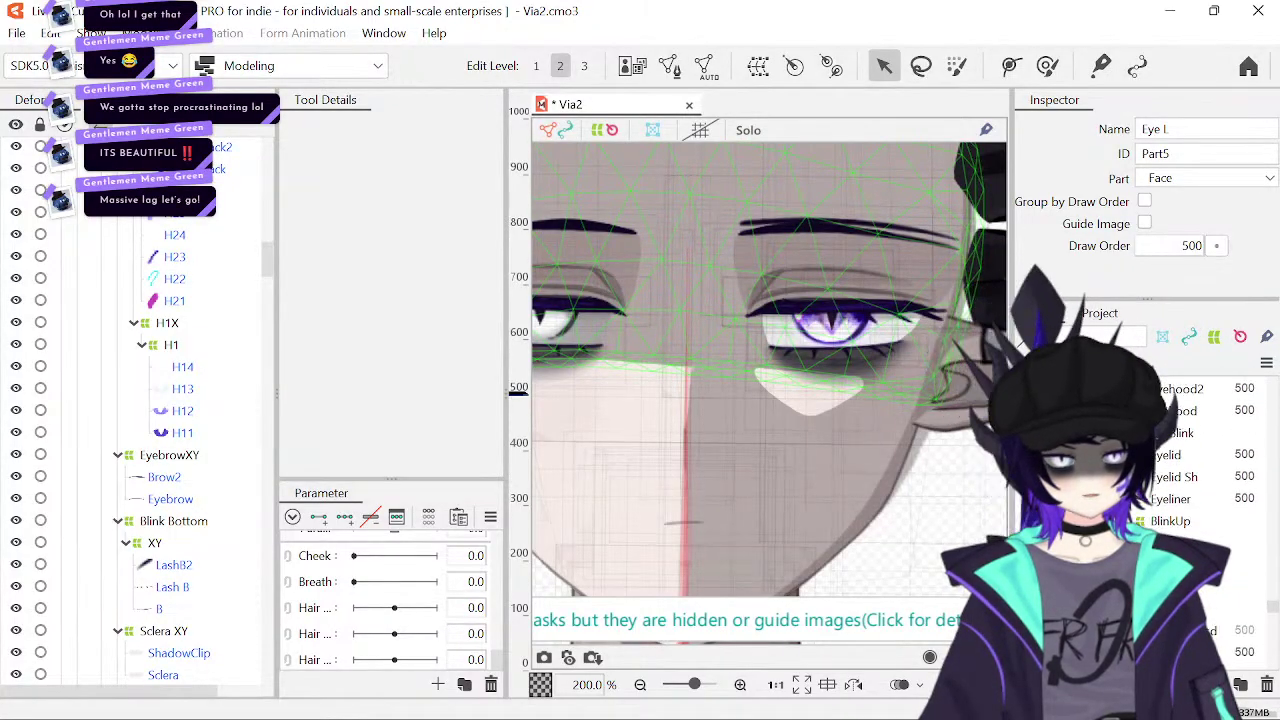
pyautogui.scroll(-1, 1200, 480)
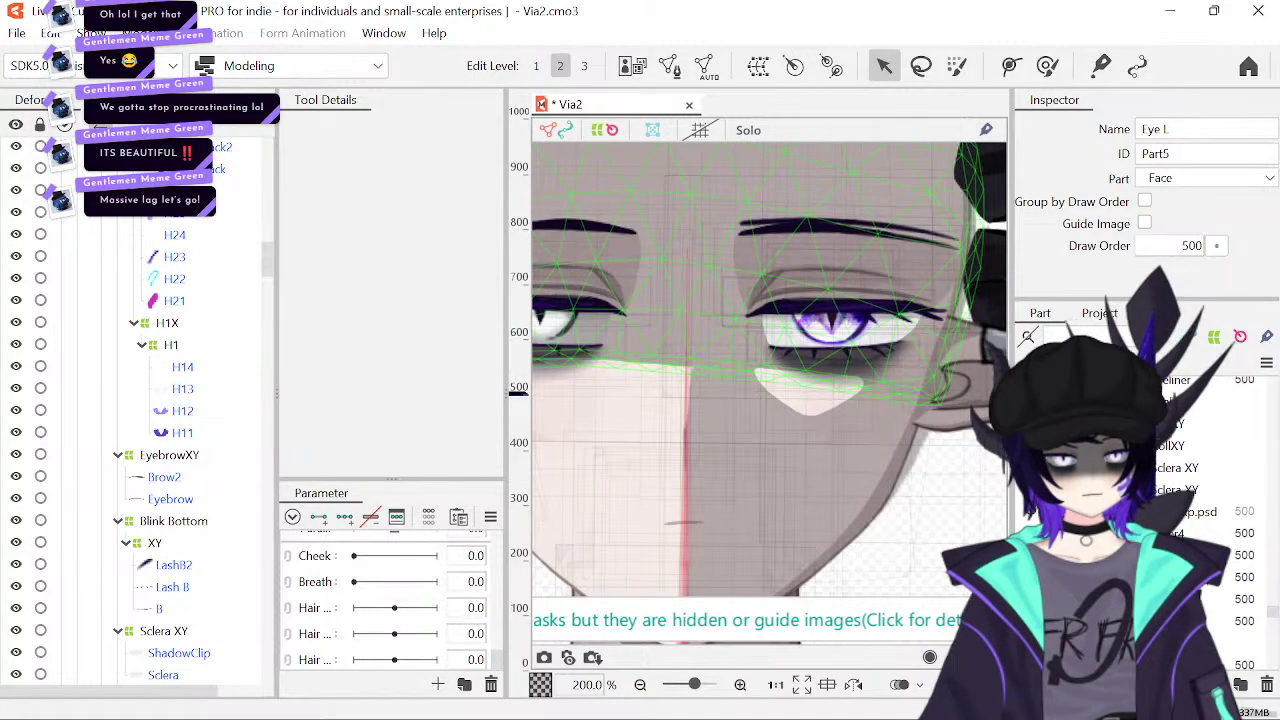
# - Move the left eye's ShadowClip, Sclera, EyeShading and Eyebag L meshes directly above Layer4 in the part hierarchy and save the model
pyautogui.click(1170, 530)
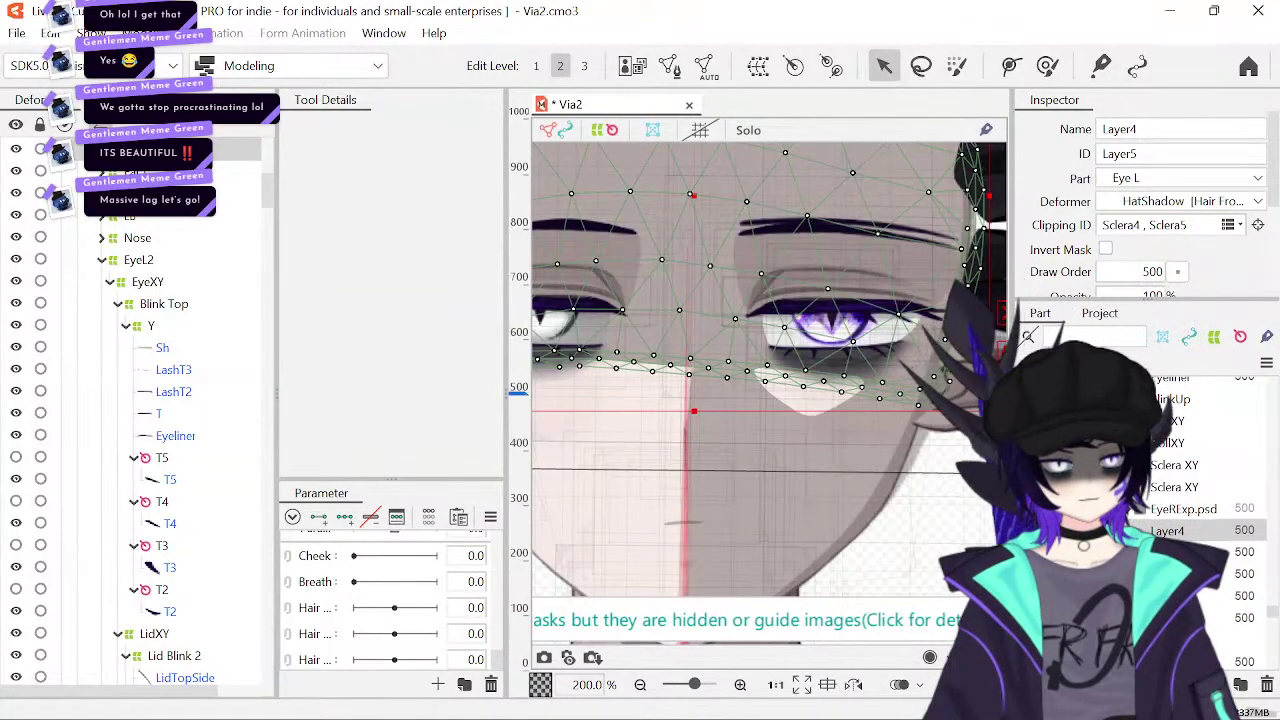
pyautogui.click(620, 466)
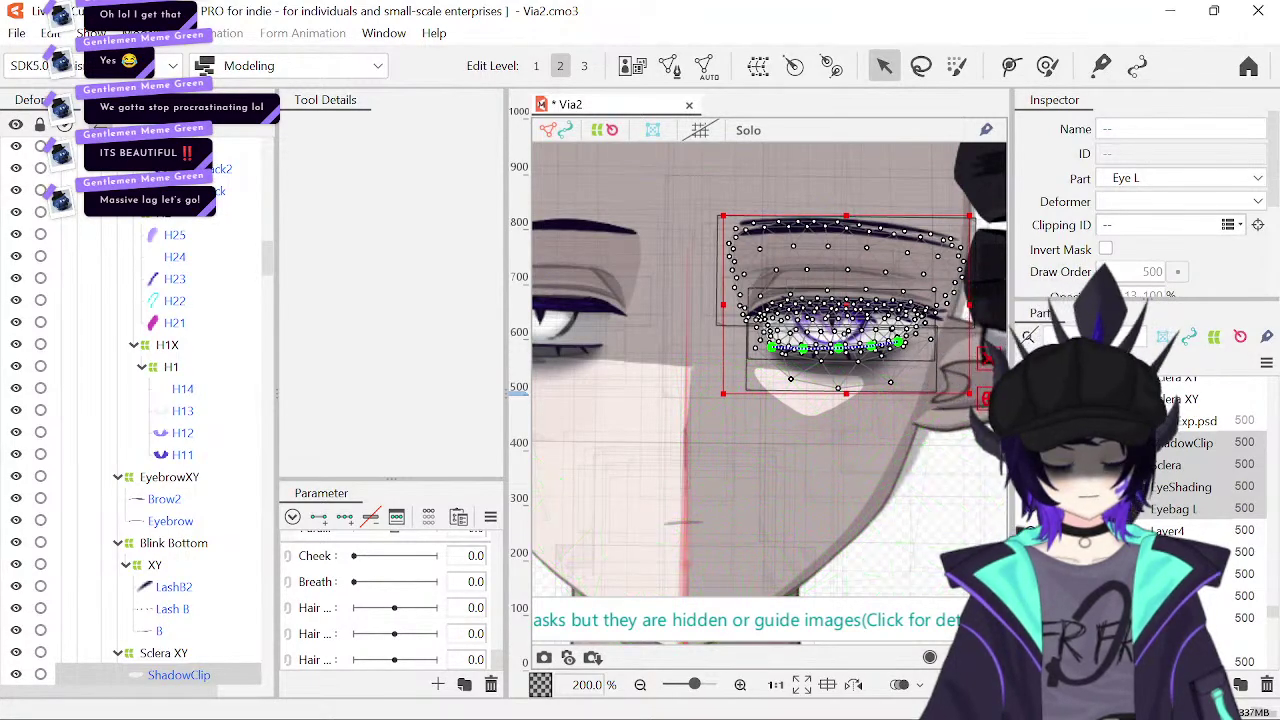
pyautogui.click(912, 510)
pyautogui.moveTo(839, 501); pyautogui.dragTo(781, 512)
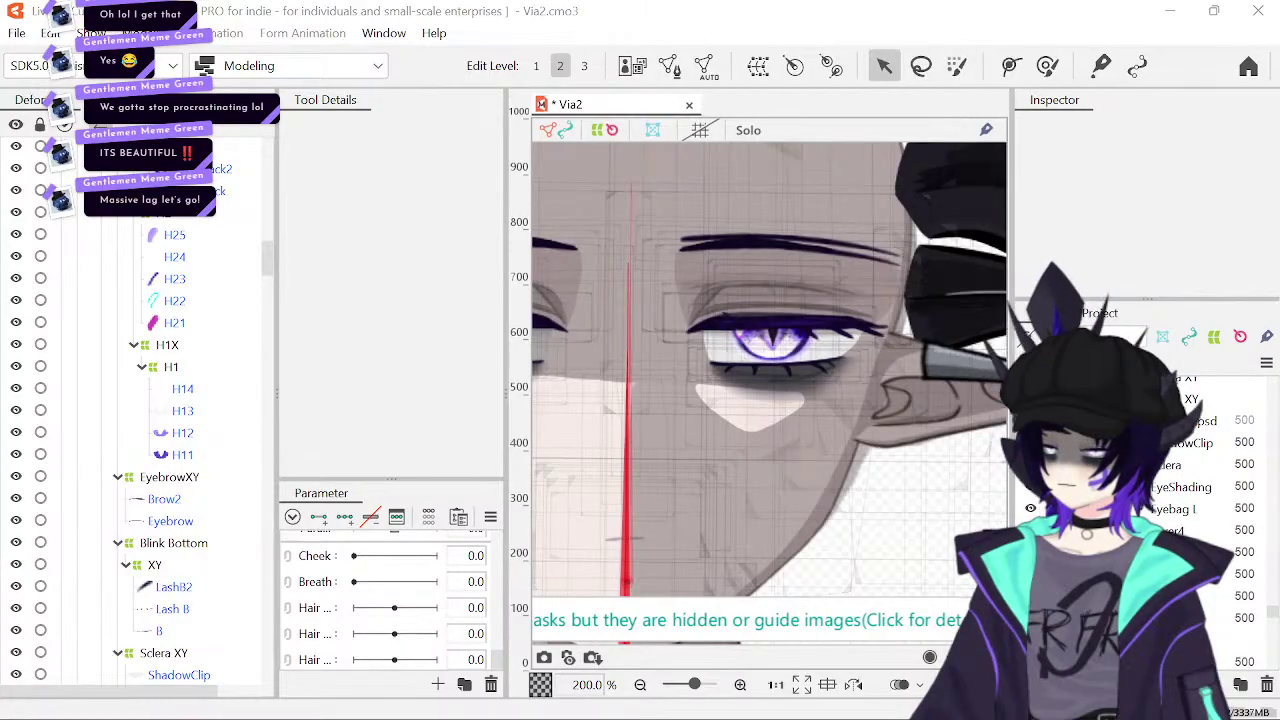
pyautogui.hotkey('ctrl', 's')
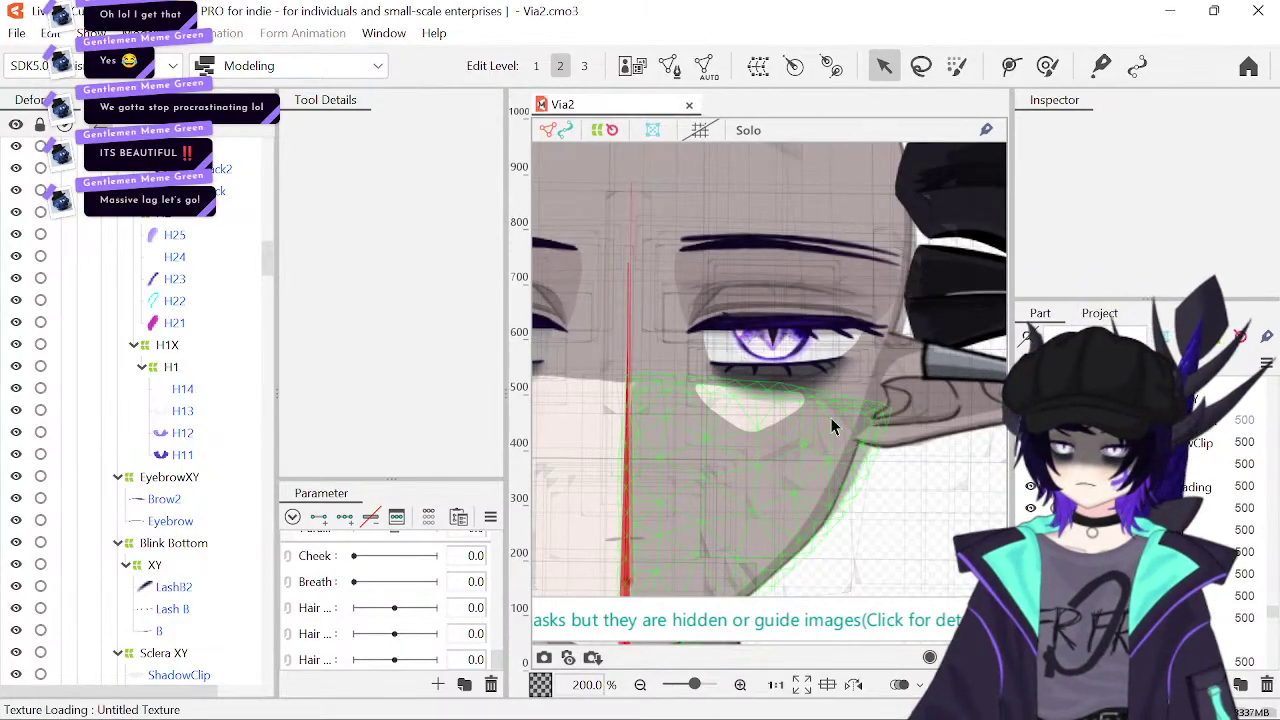
# - Examine the Sclera meshes with IDs Sclera6, Sclera2 and Sclera to tell which eye each one covers
pyautogui.click(755, 355)
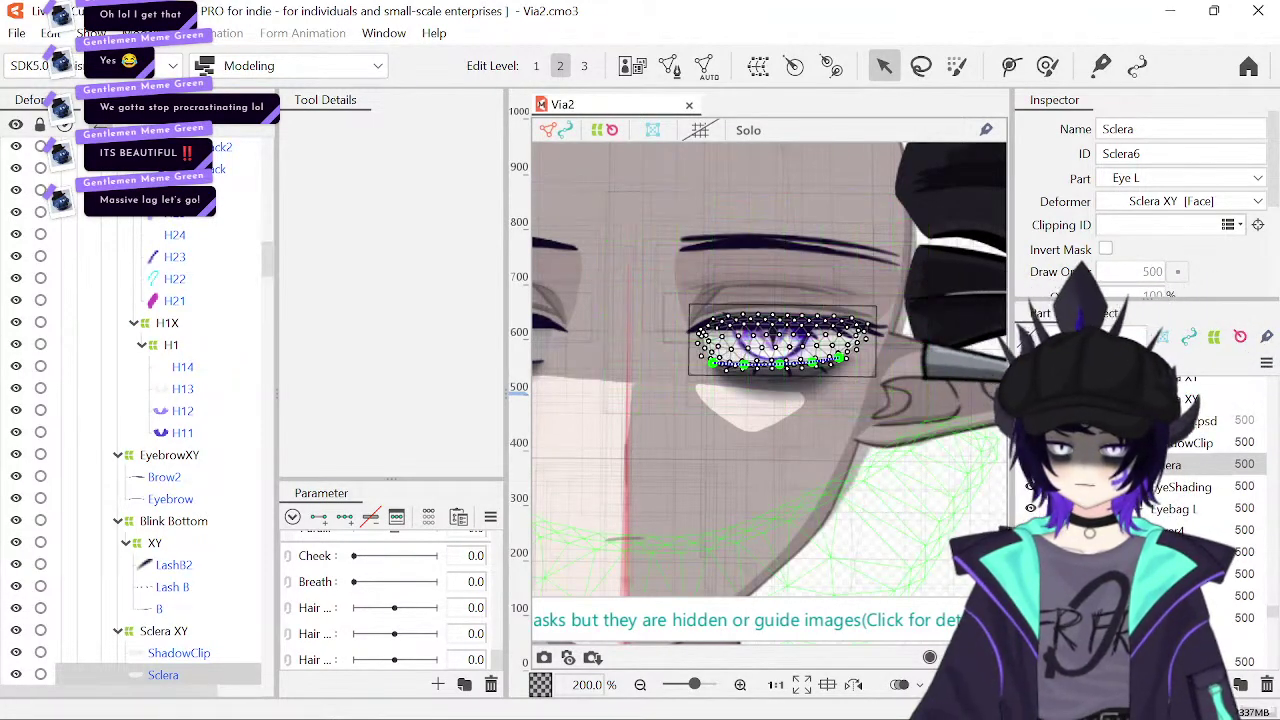
pyautogui.click(16, 674)
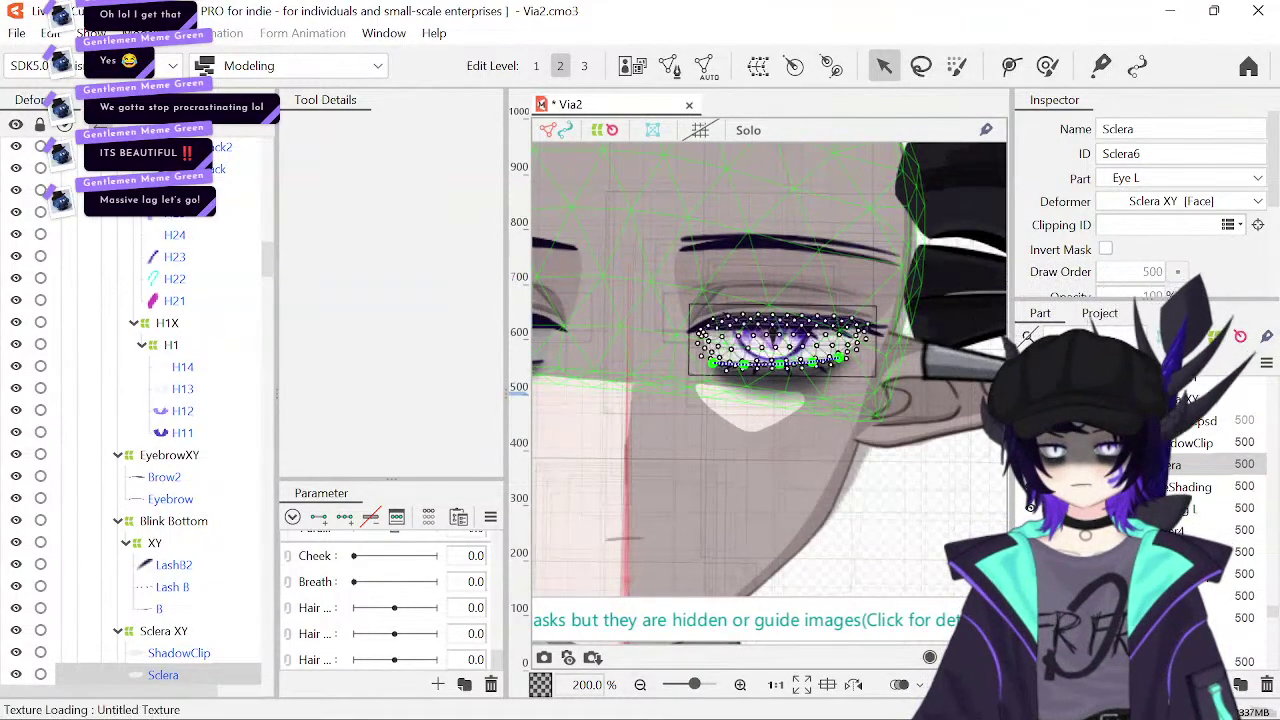
pyautogui.click(740, 685)
pyautogui.click(665, 301)
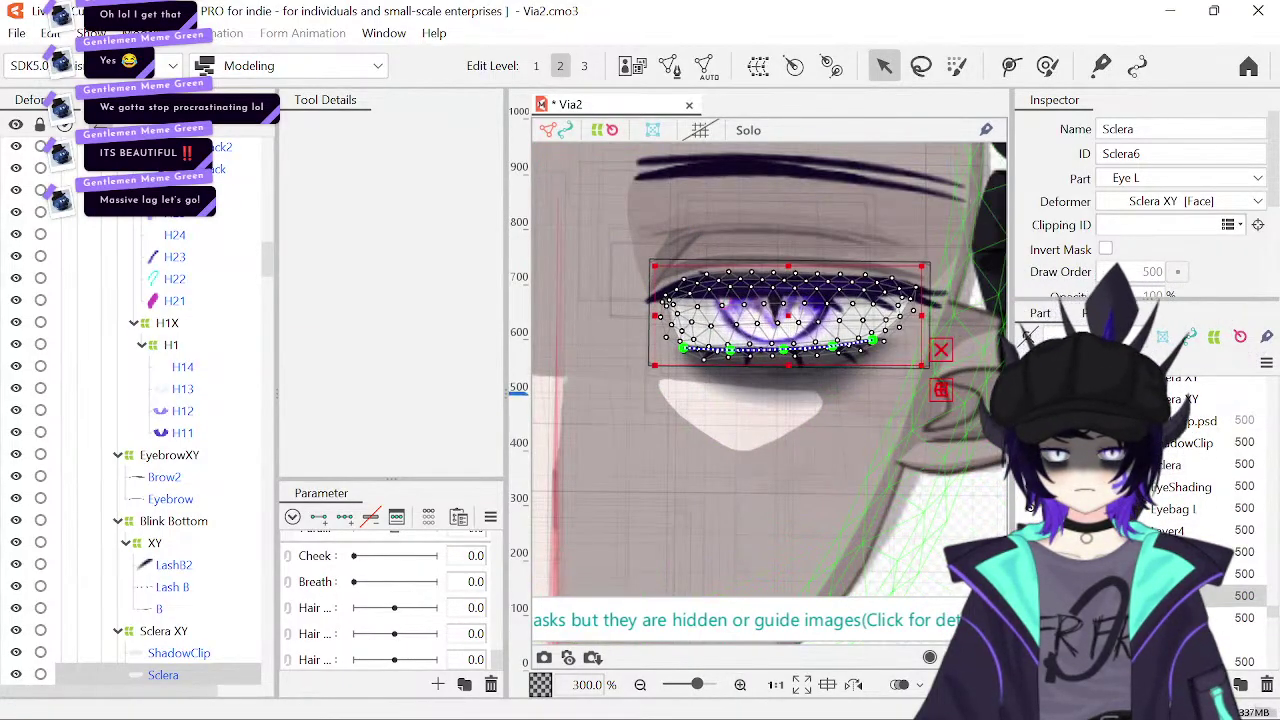
pyautogui.click(665, 301)
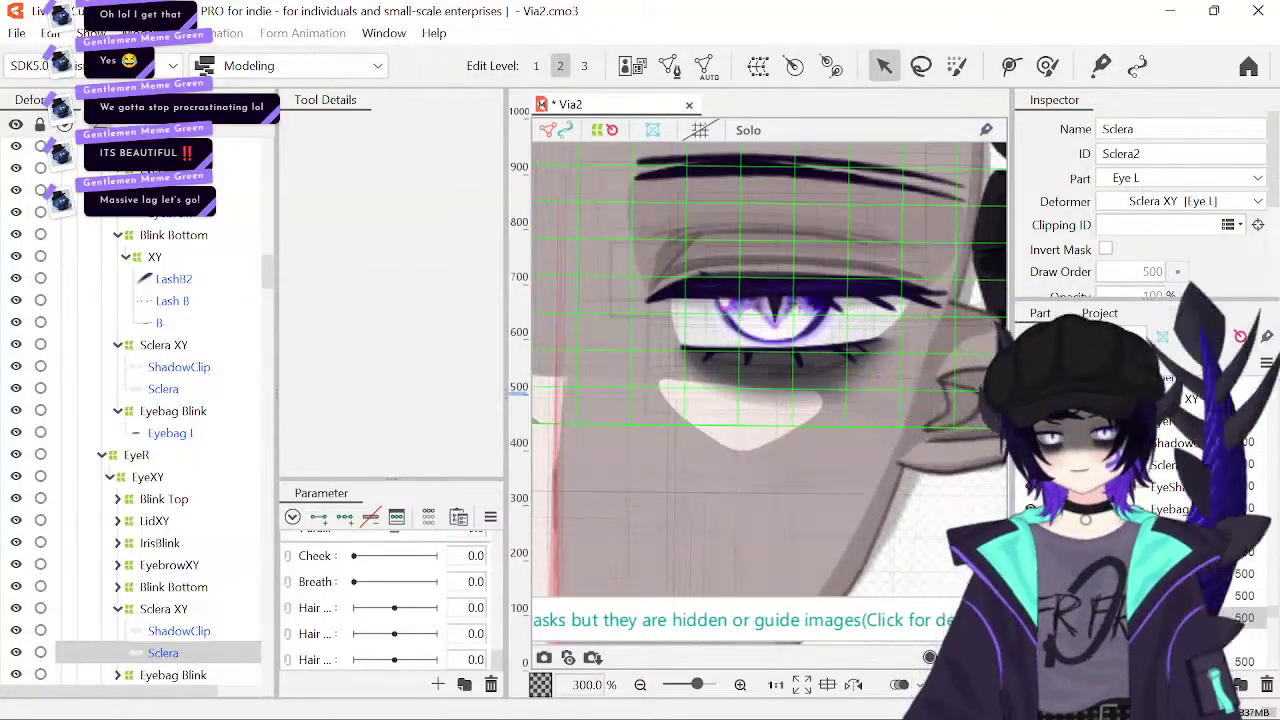
pyautogui.click(662, 301)
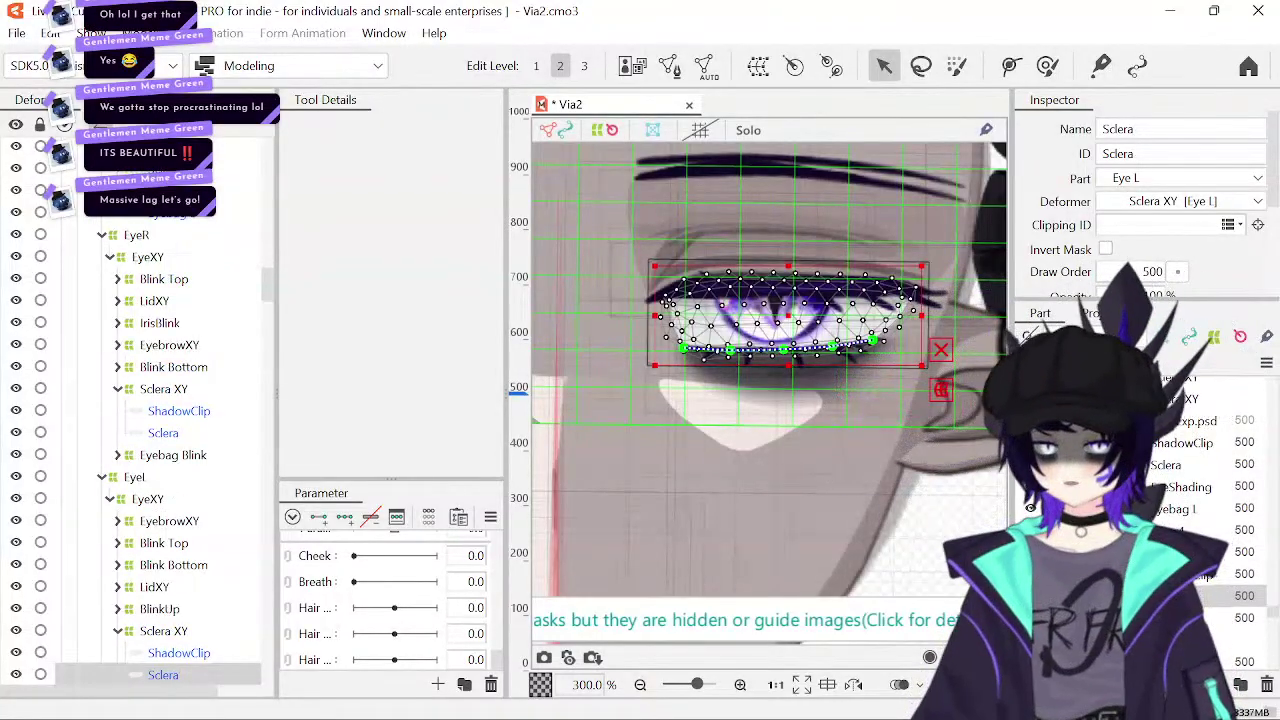
pyautogui.click(662, 301)
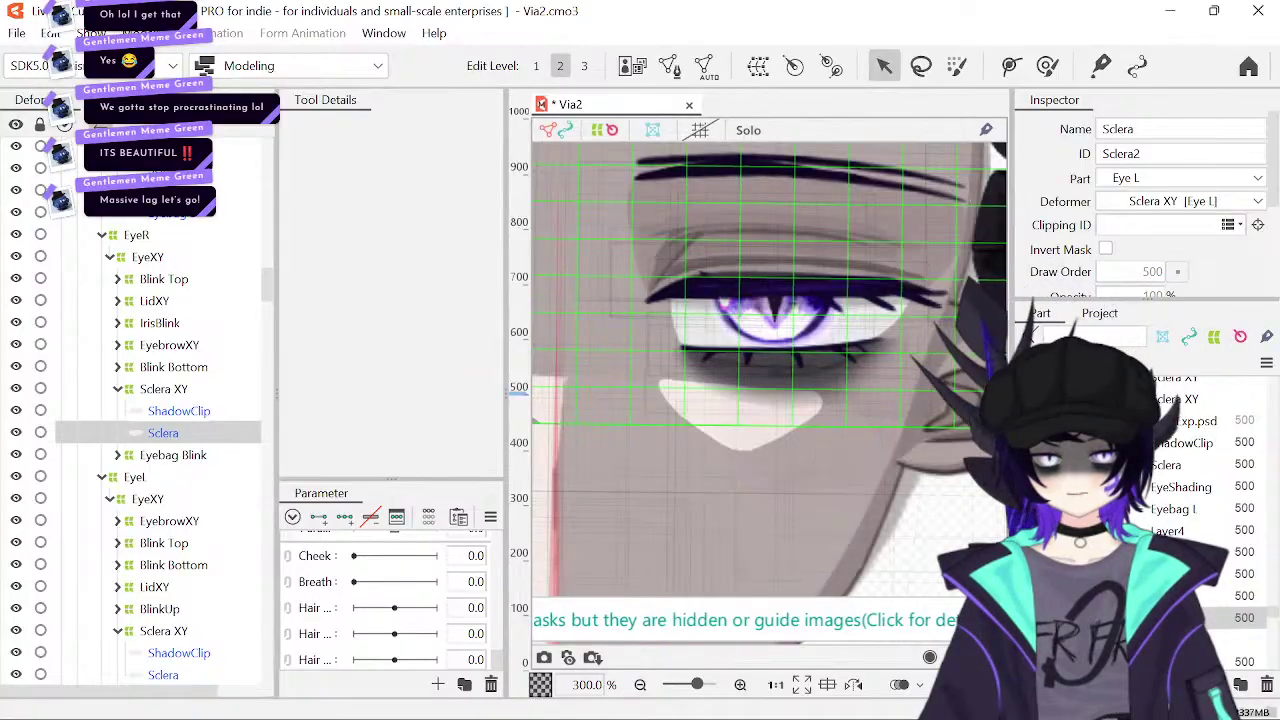
# - Check the right eye's Sclera, EyeShading and Eyebag L meshes, and hide the Face part's Eyebag L mesh, ID ArtMesh19
pyautogui.moveTo(662, 478); pyautogui.dragTo(1003, 483)
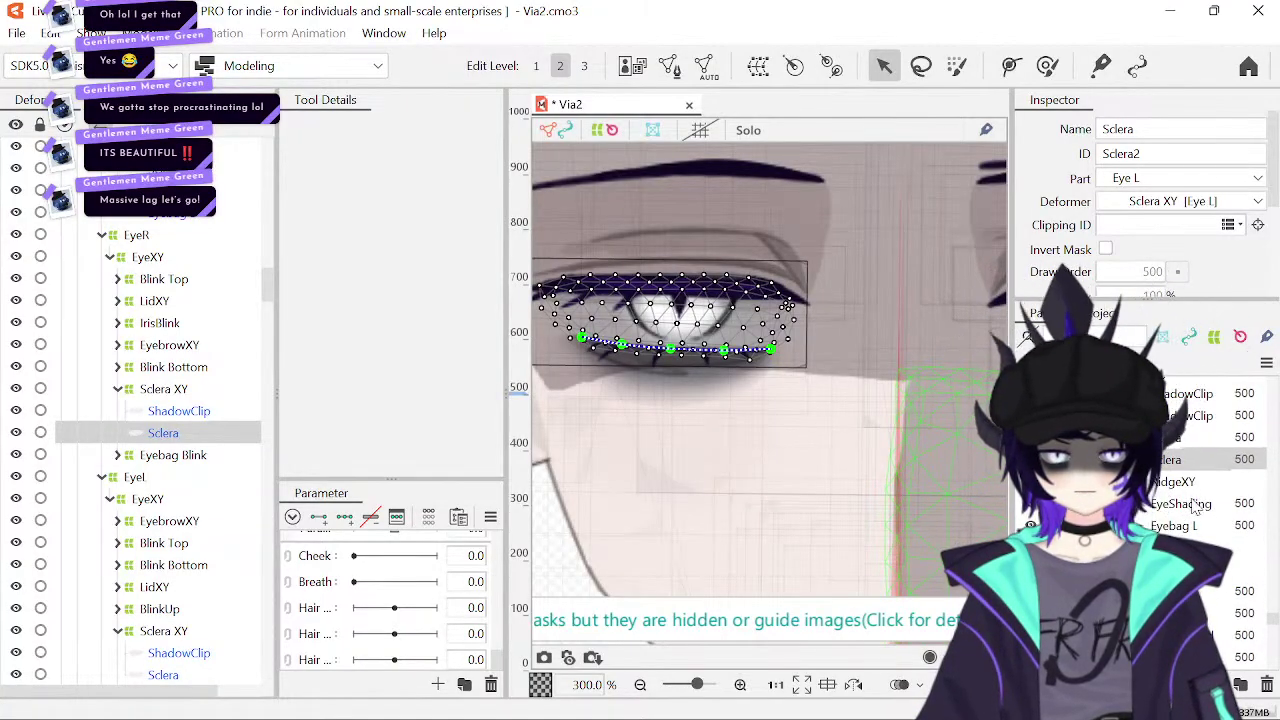
pyautogui.click(1196, 506)
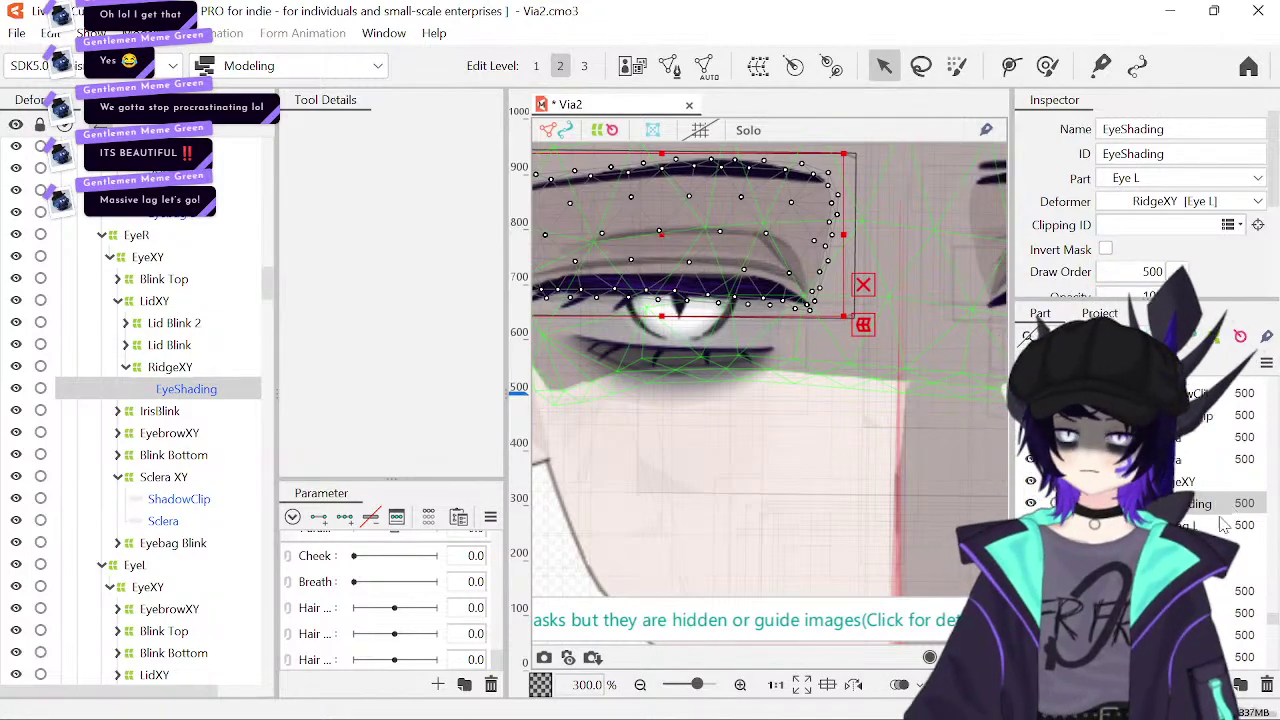
pyautogui.click(1222, 526)
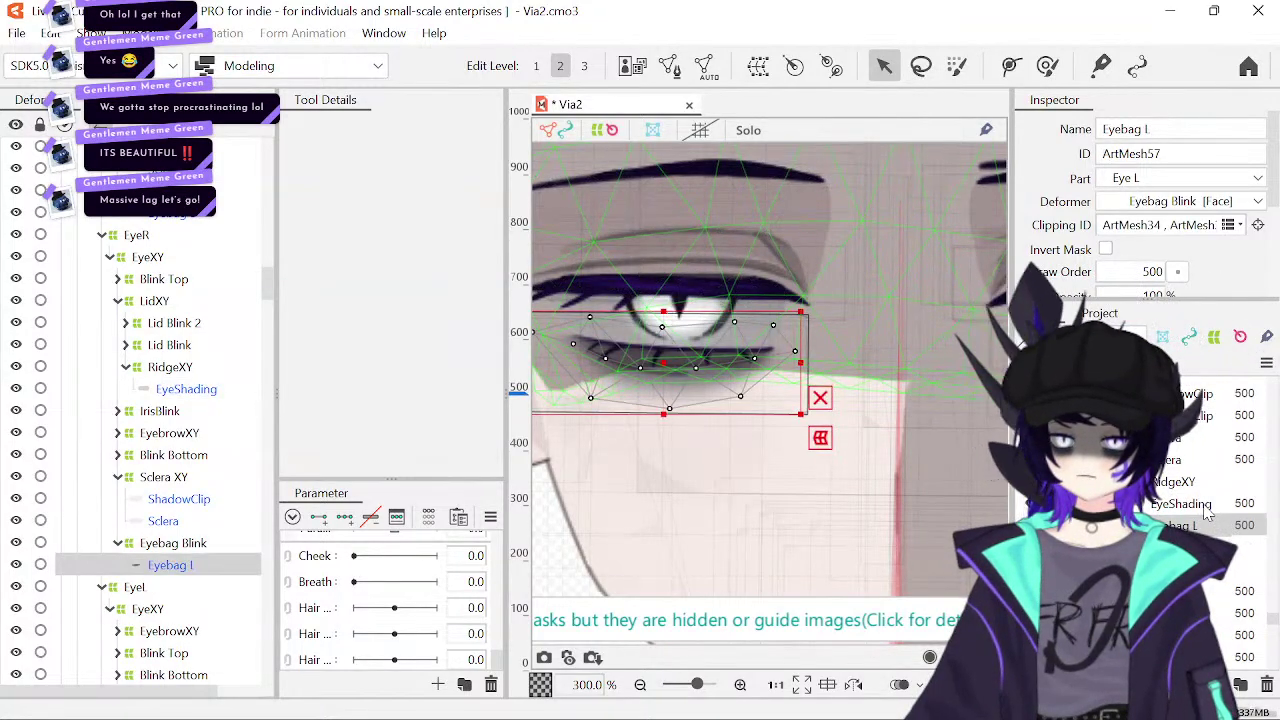
pyautogui.click(1222, 591)
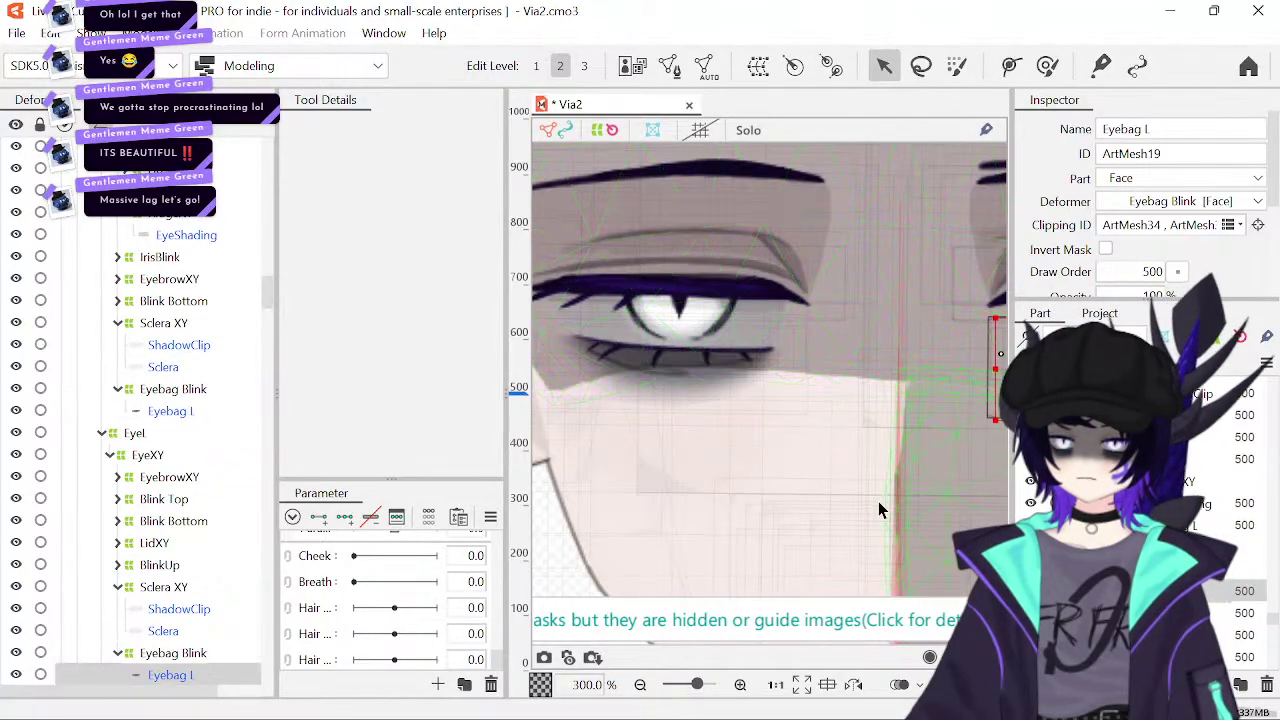
pyautogui.moveTo(876, 495); pyautogui.dragTo(829, 449)
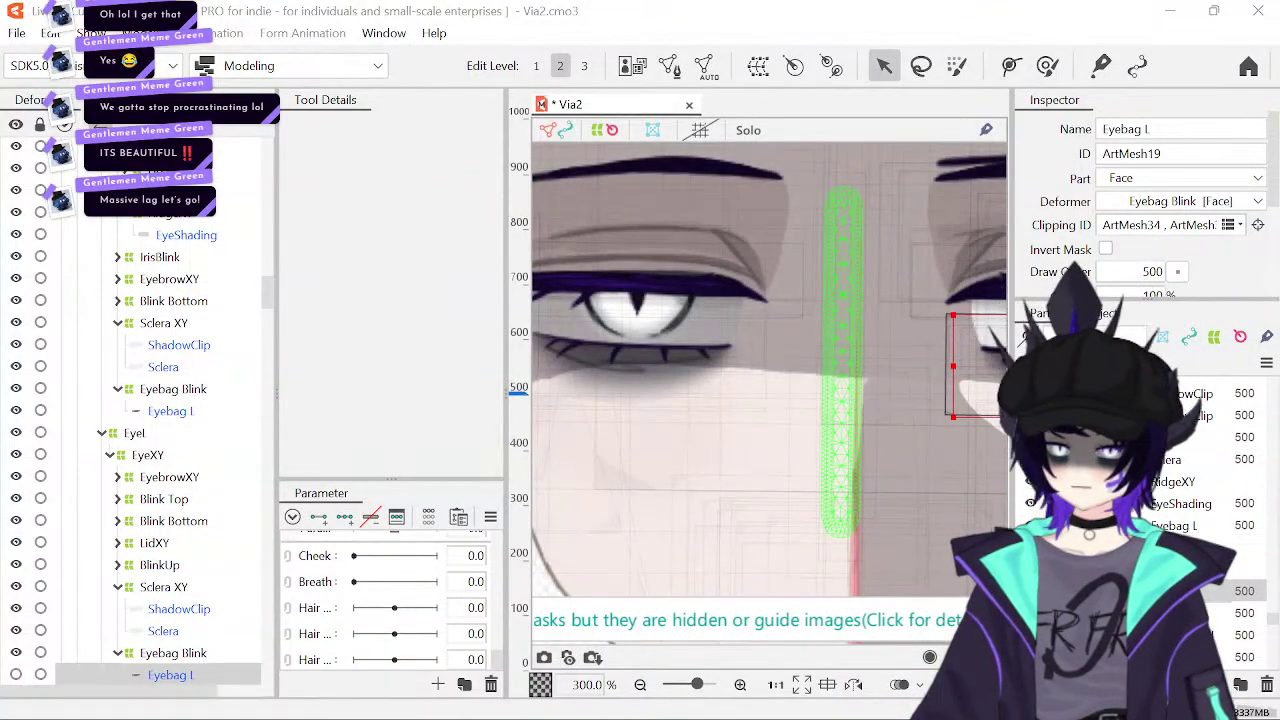
pyautogui.moveTo(857, 416); pyautogui.dragTo(722, 416)
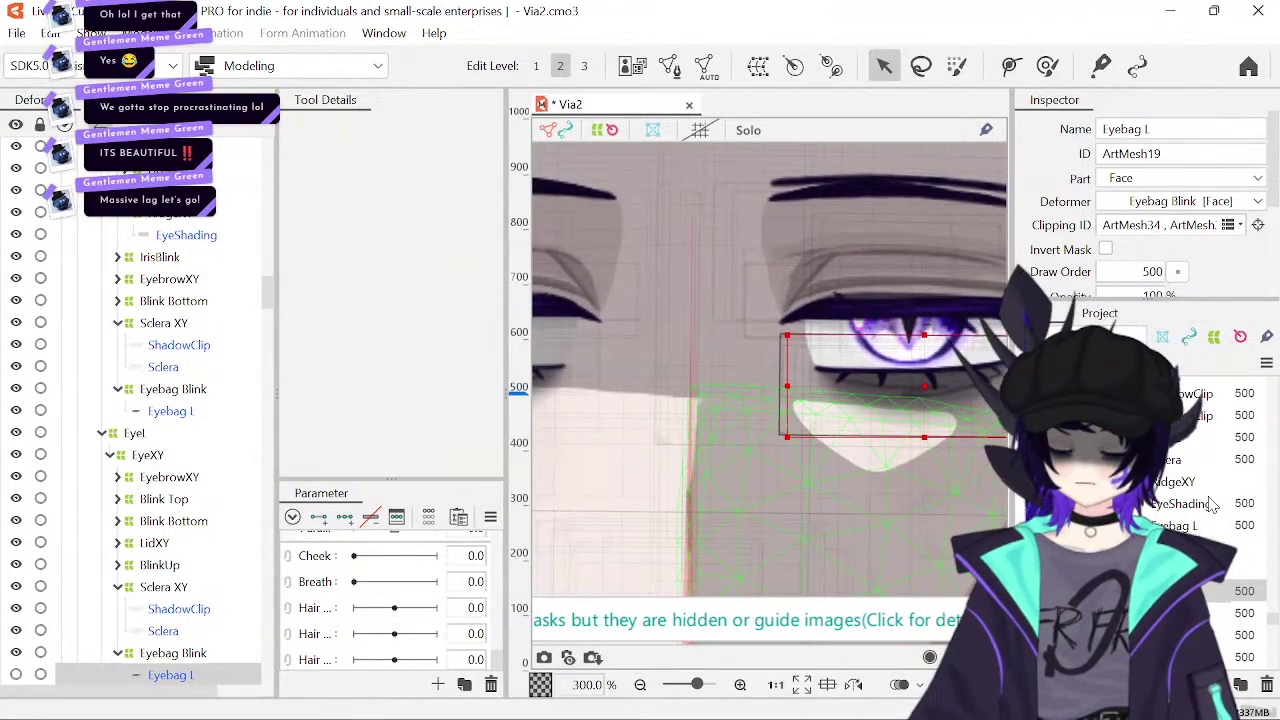
# - Move the left eye's EyeShading and Eyebag L meshes, IDs EyeShading2 and ArtMesh58, directly below RidgeXY in the part hierarchy
pyautogui.scroll(2, 1212, 505)
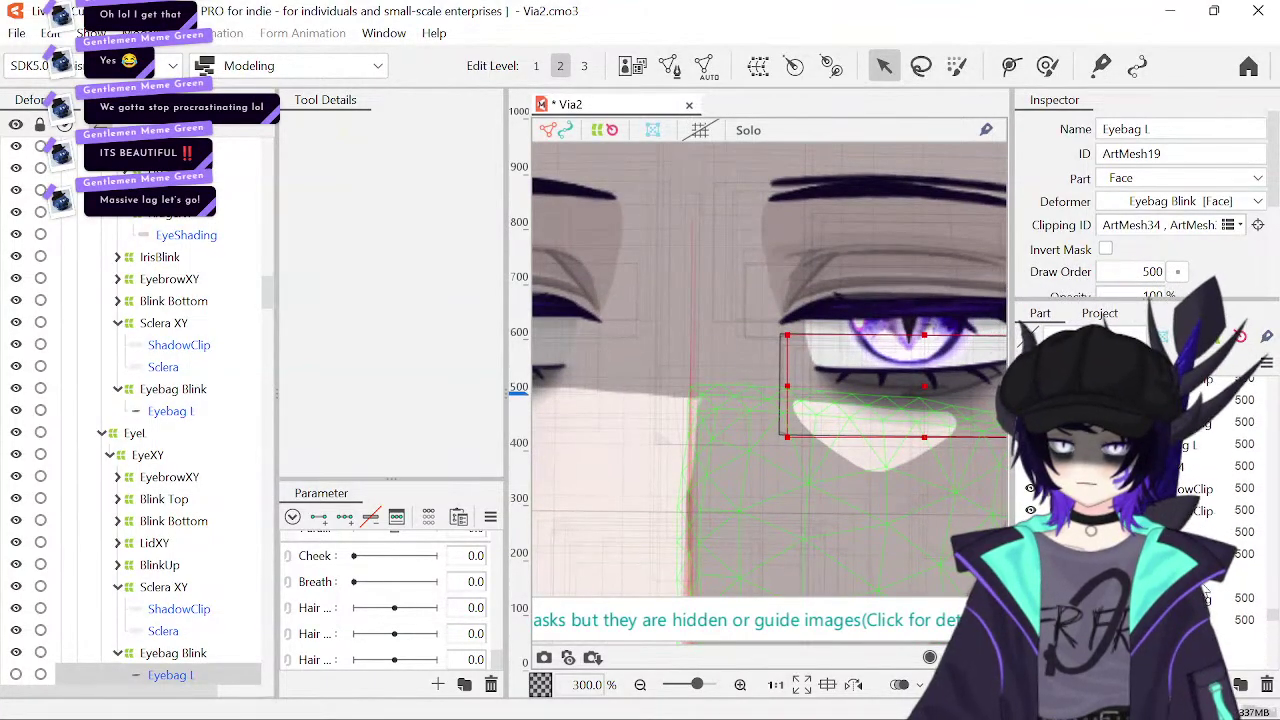
pyautogui.click(1190, 422)
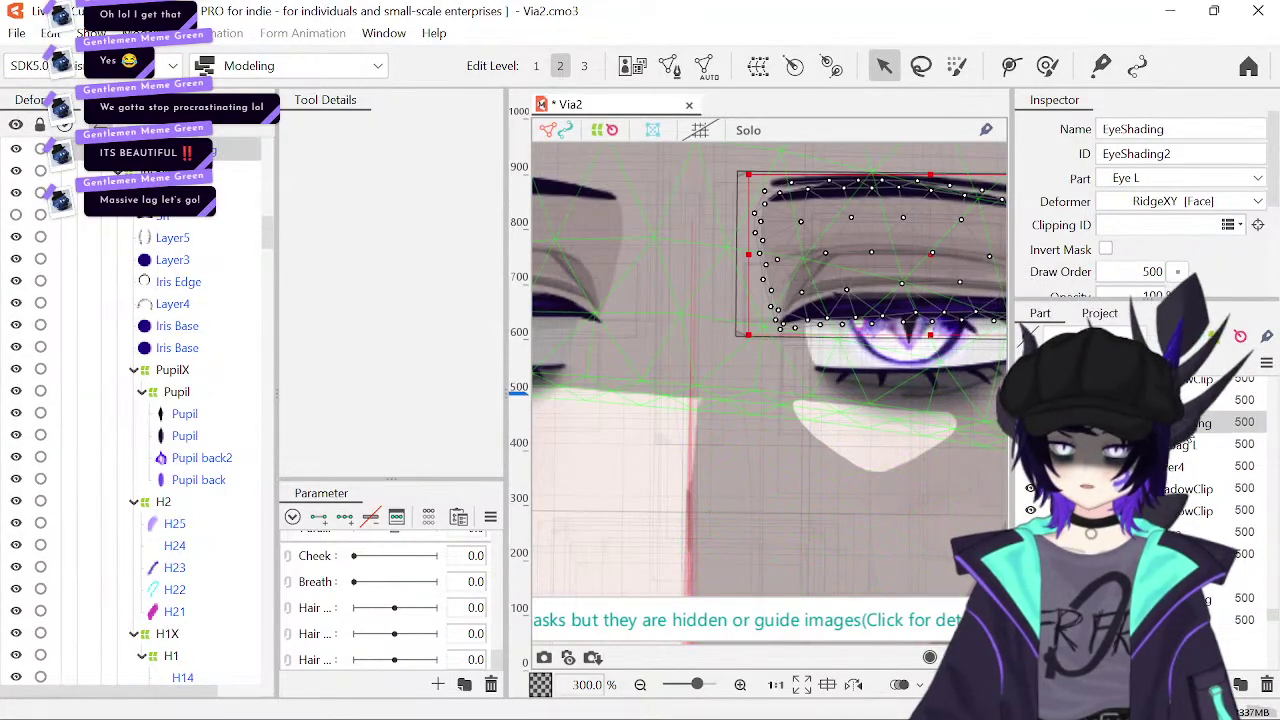
pyautogui.keyDown('ctrl'); pyautogui.click(1193, 445); pyautogui.keyUp('ctrl')
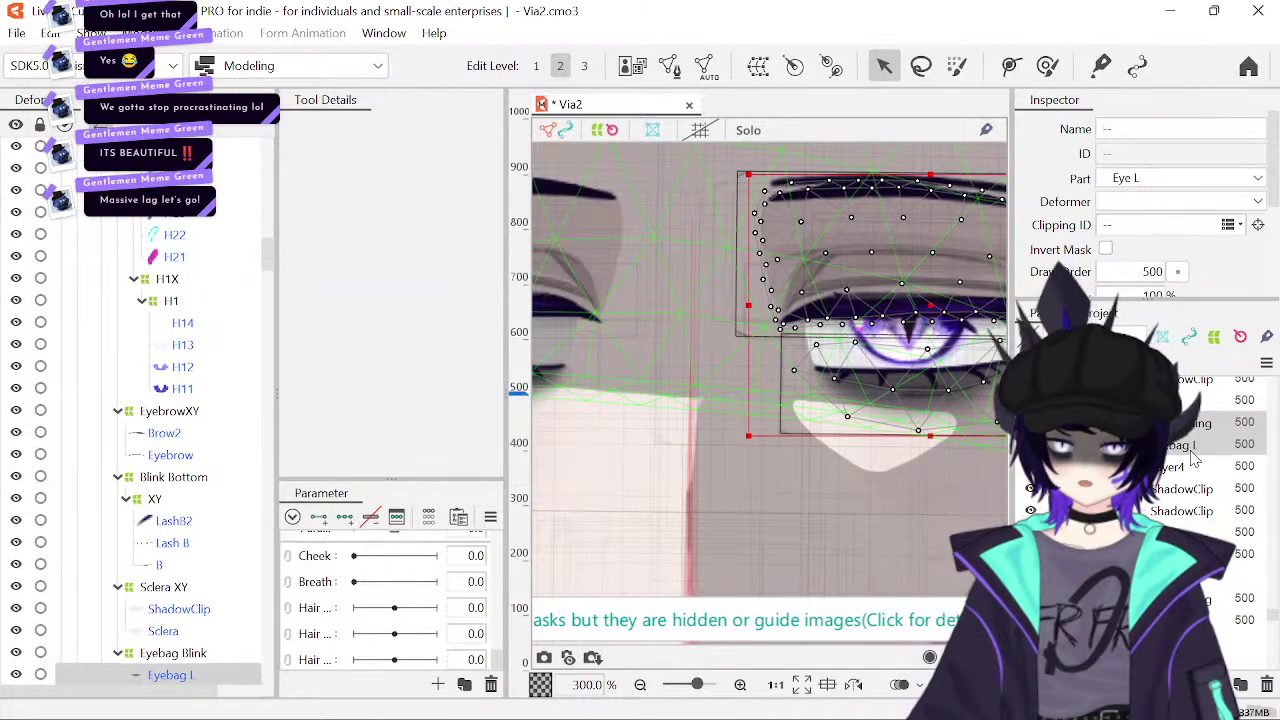
pyautogui.keyDown('ctrl'); pyautogui.click(1178, 447); pyautogui.keyUp('ctrl')
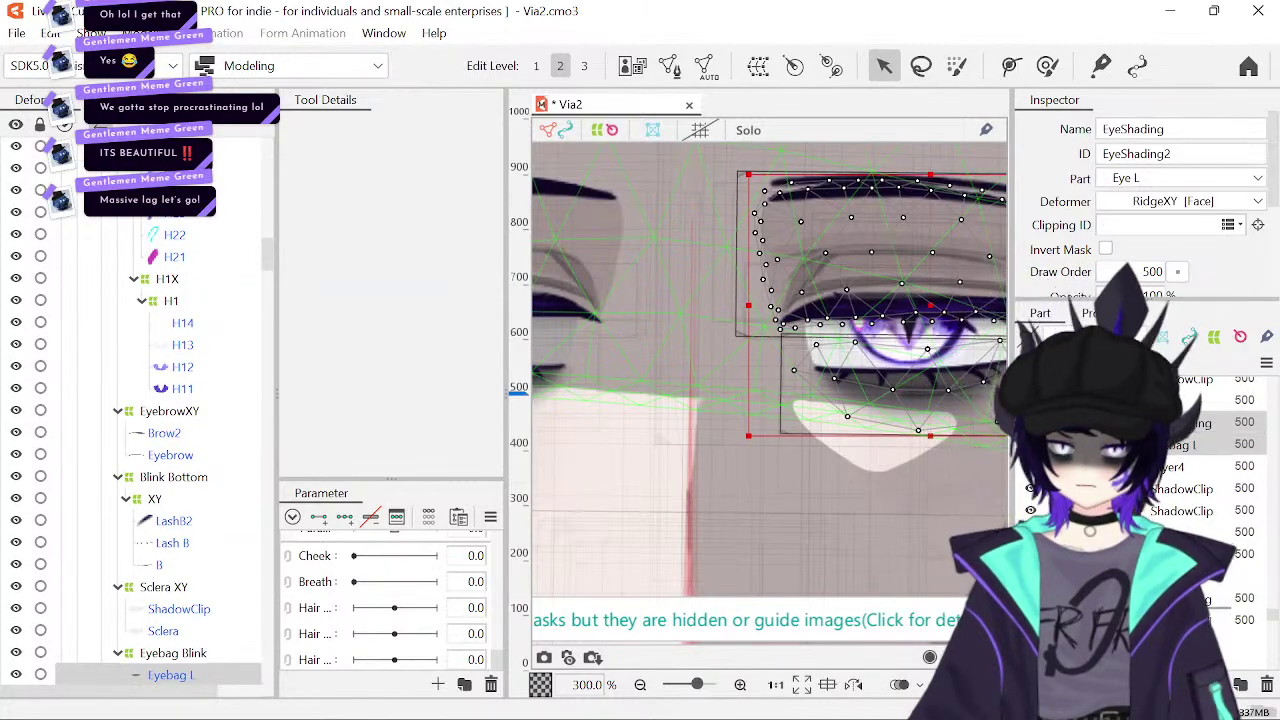
pyautogui.click(1190, 445)
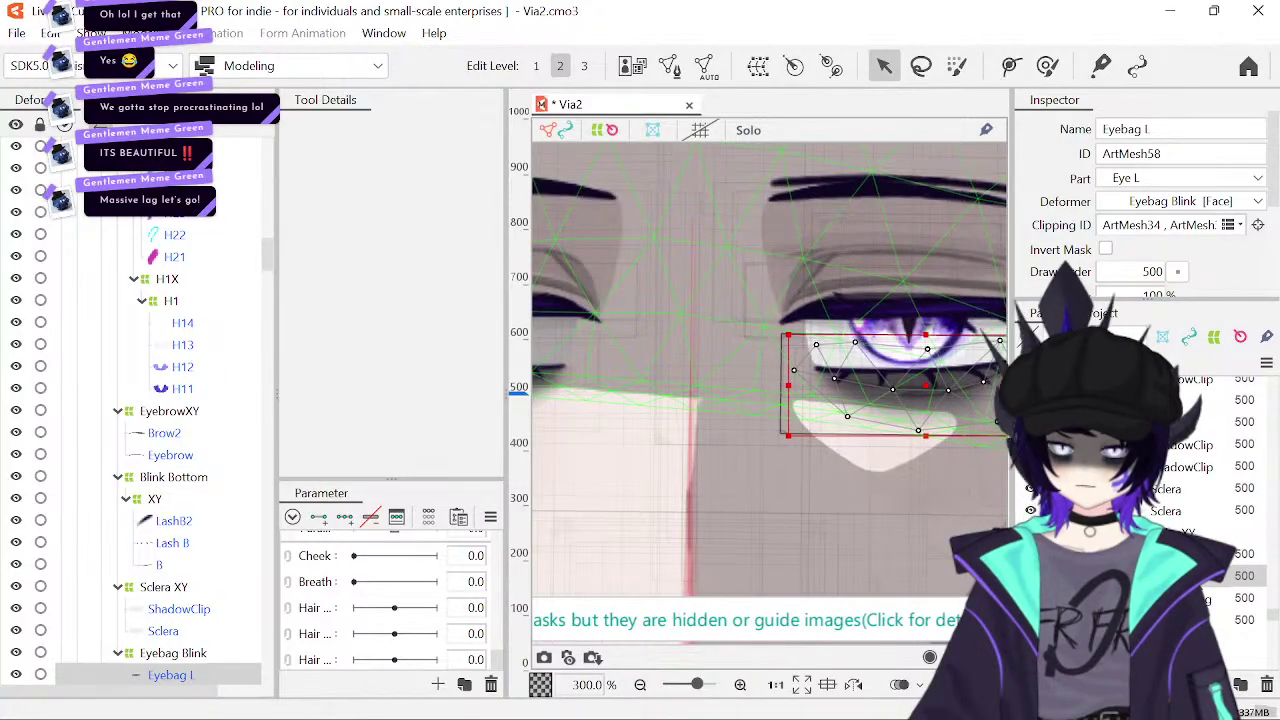
# - Rename the right eye's eyebag mesh, ID ArtMesh57, to Eyebag R and save the model
pyautogui.click(1190, 620)
pyautogui.click(1220, 129)
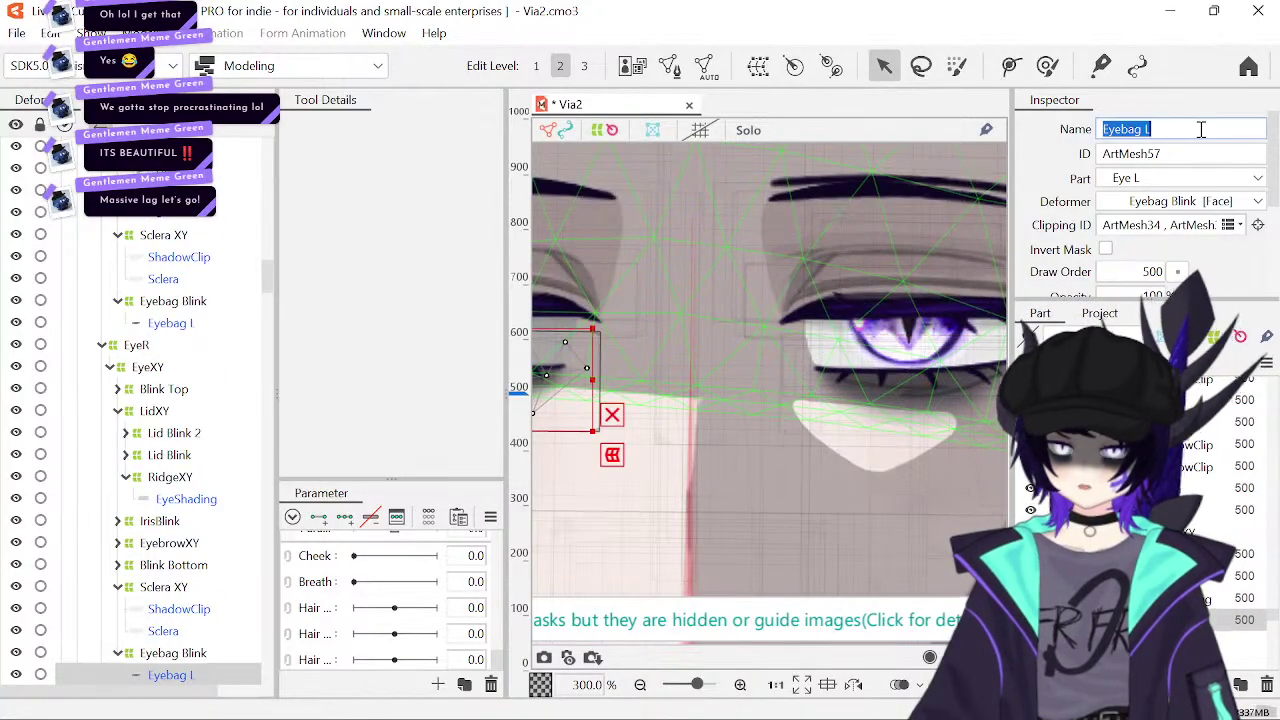
pyautogui.click(1201, 129)
pyautogui.write('R')
pyautogui.press('Return')
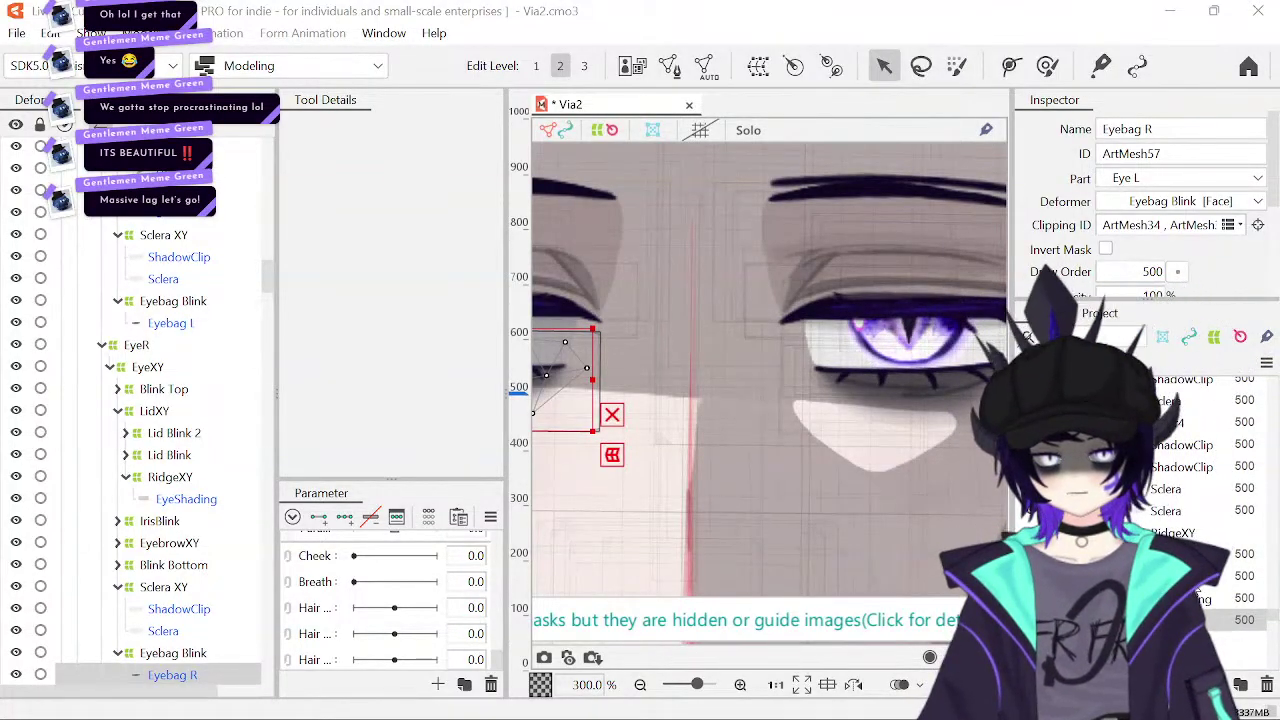
pyautogui.hotkey('ctrl', 's')
# - Check the left eye's moved meshes and hide its original Sclera mesh, ID Sclera
pyautogui.click(876, 430)
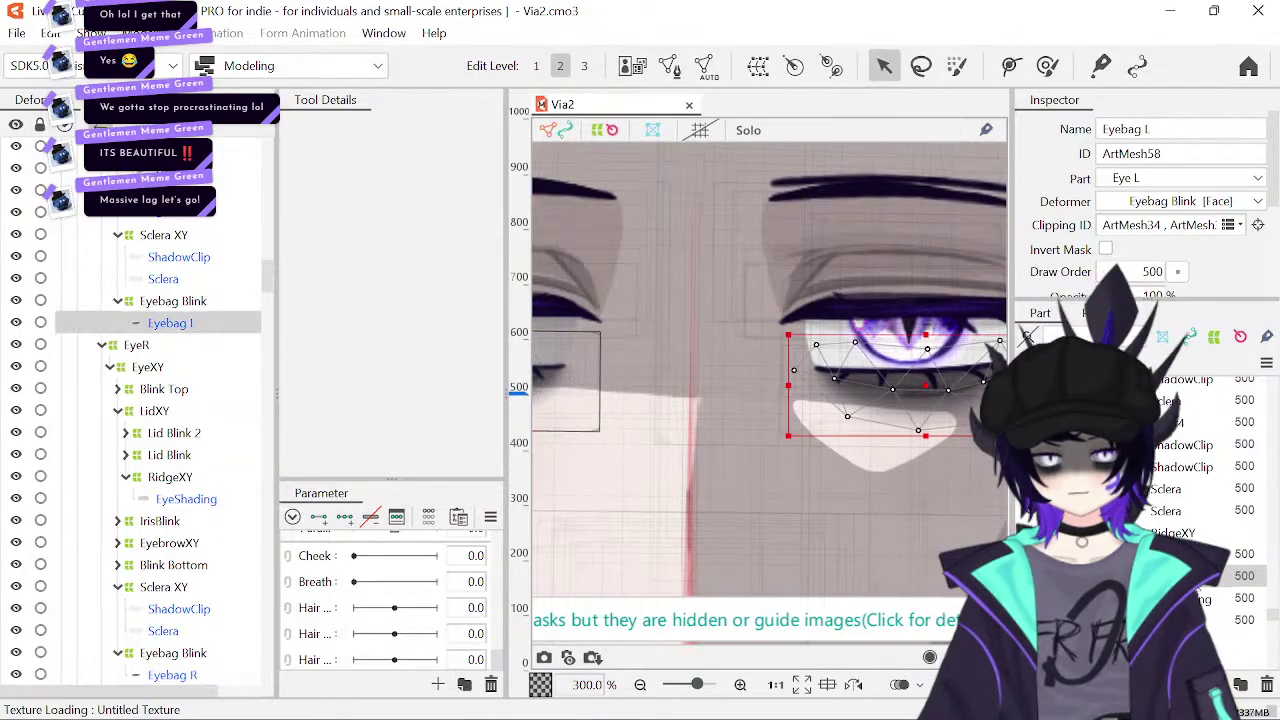
pyautogui.click(868, 228)
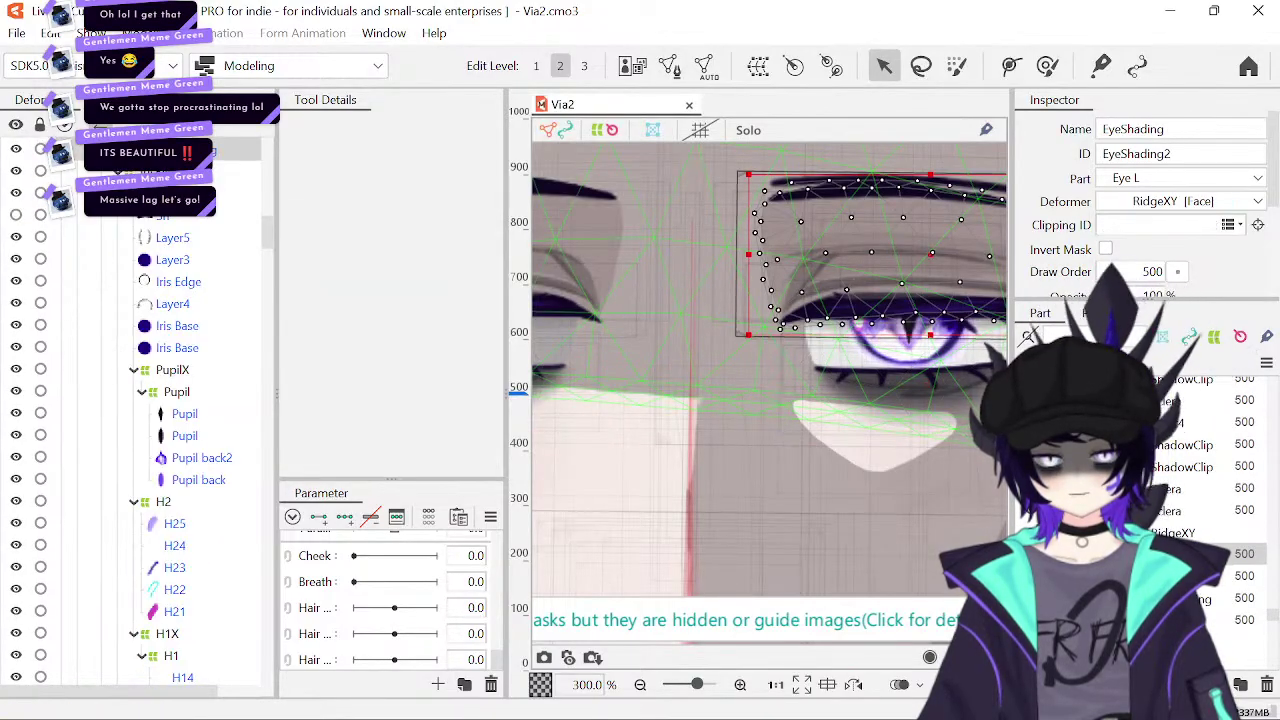
pyautogui.click(1175, 511)
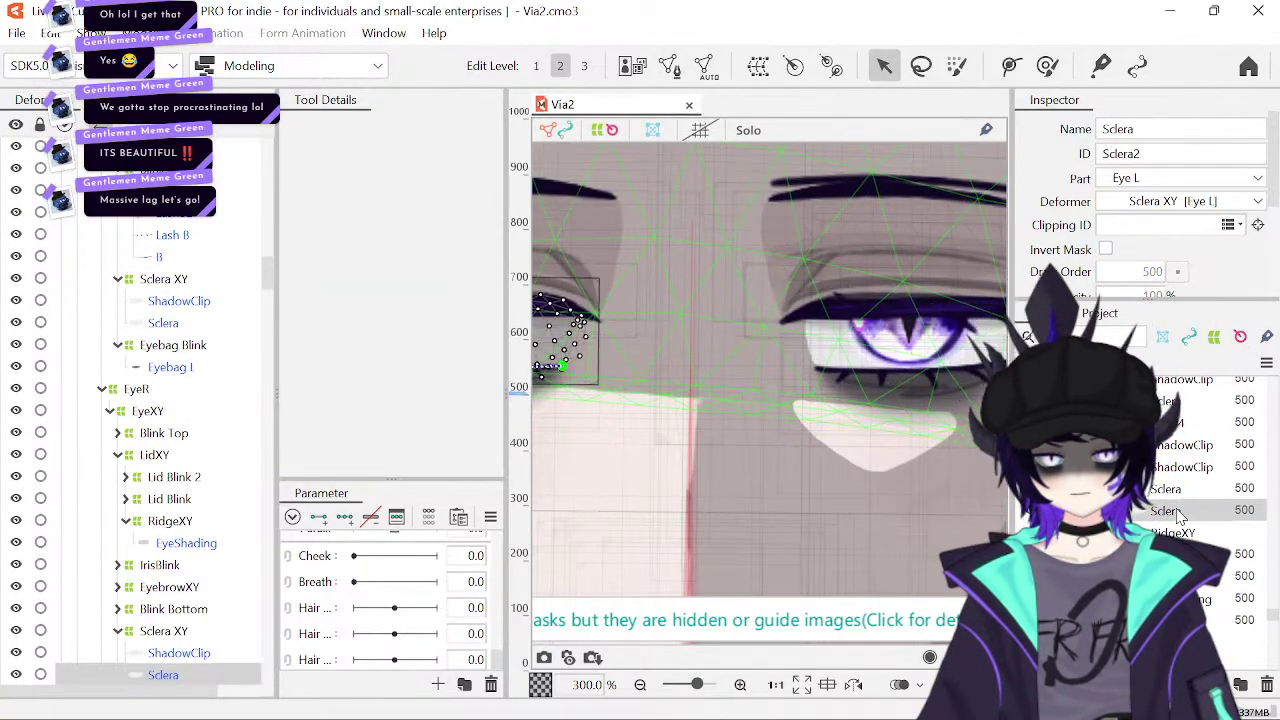
pyautogui.click(1175, 490)
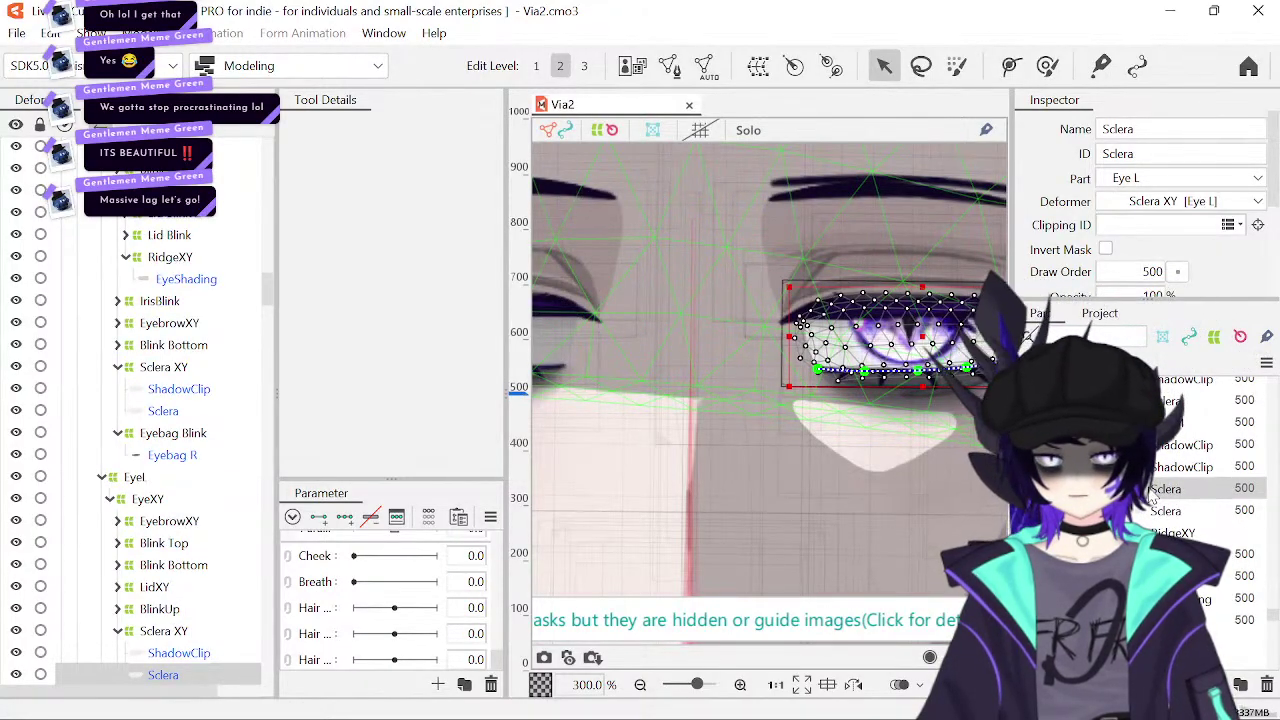
pyautogui.hotkey('ctrl', 'e')
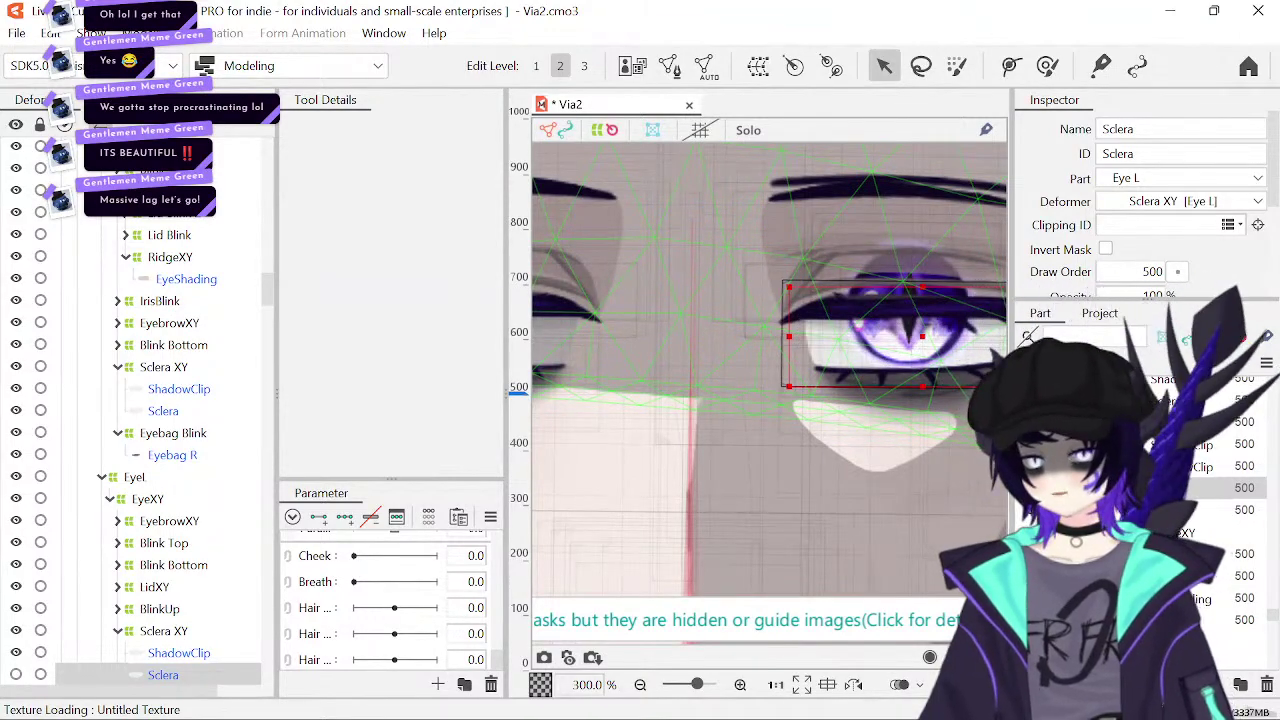
# - Move Layer4, ID Layer5, directly above the left eye's ShadowClip mesh in the part hierarchy, and select the Sclera6 mesh
pyautogui.scroll(3, 1238, 480)
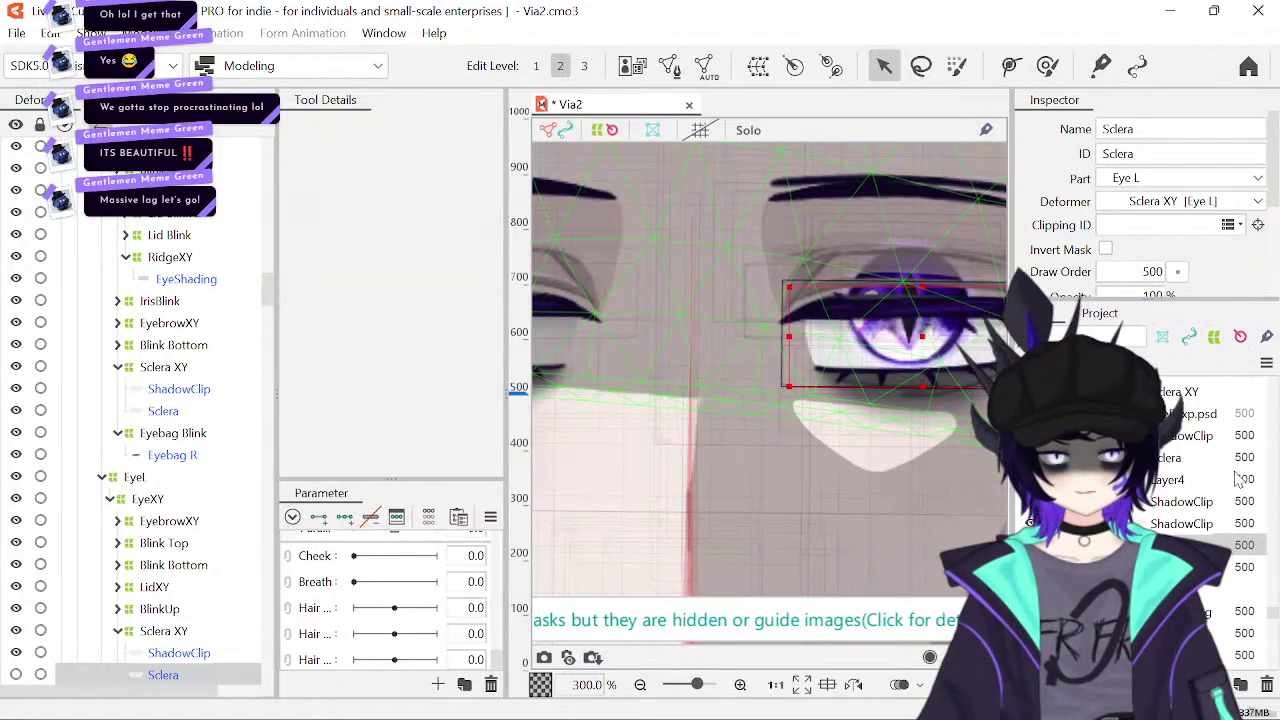
pyautogui.click(1176, 460)
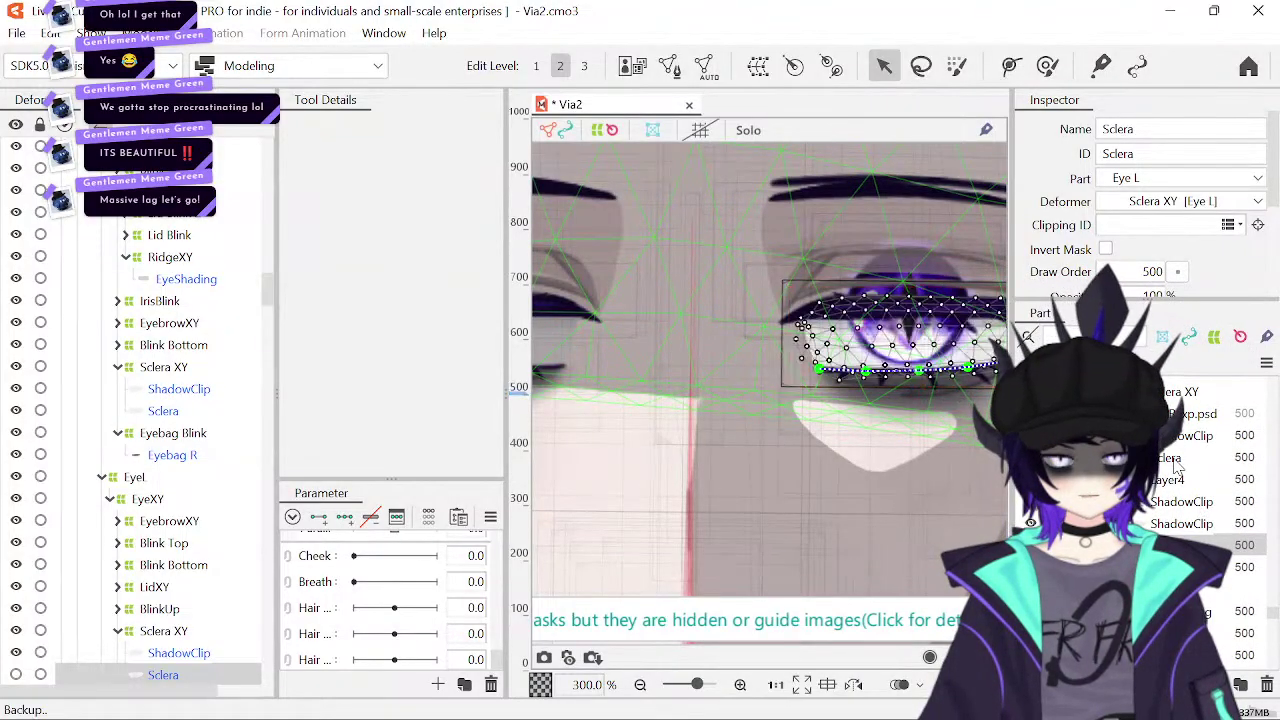
pyautogui.scroll(4, 1176, 463)
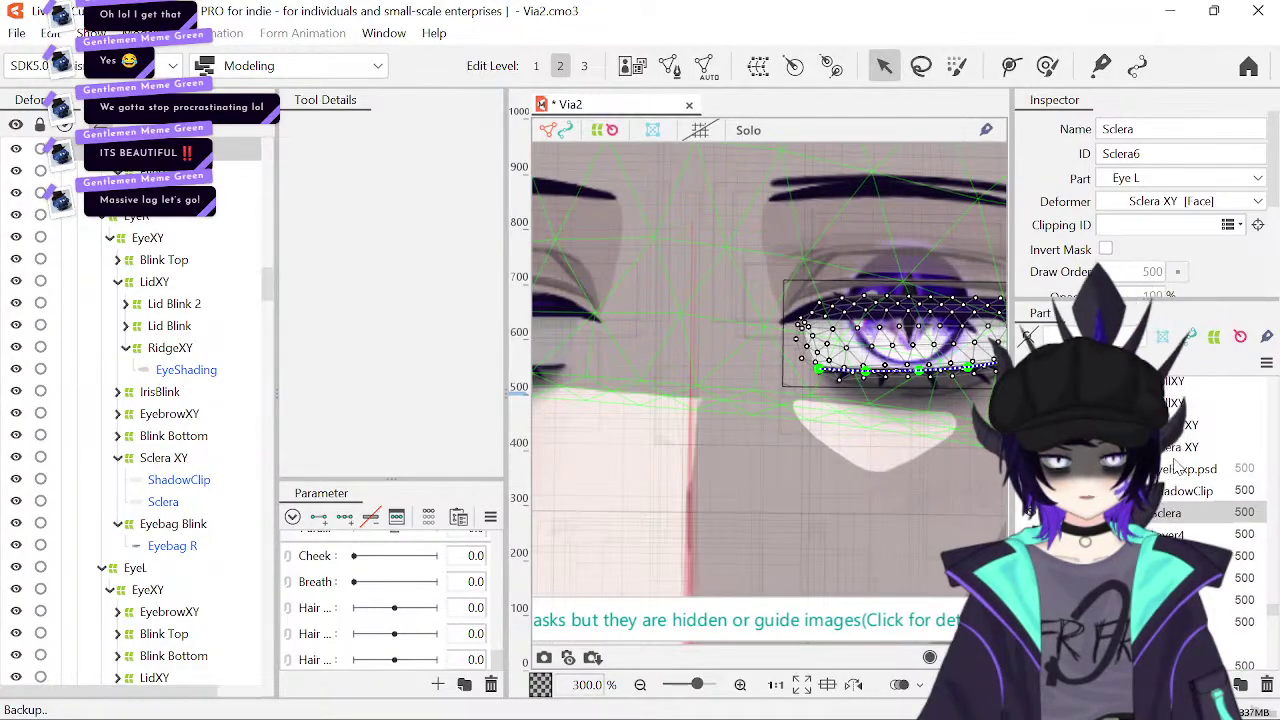
pyautogui.click(1172, 527)
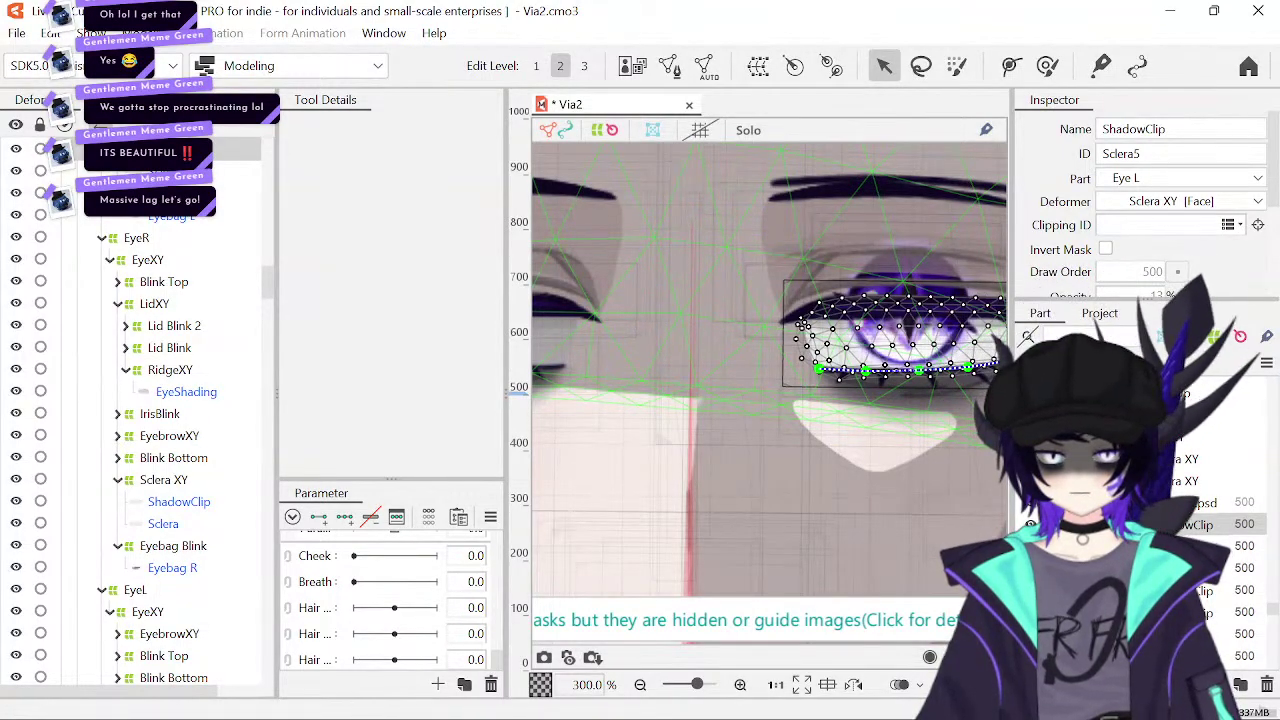
pyautogui.click(1172, 546)
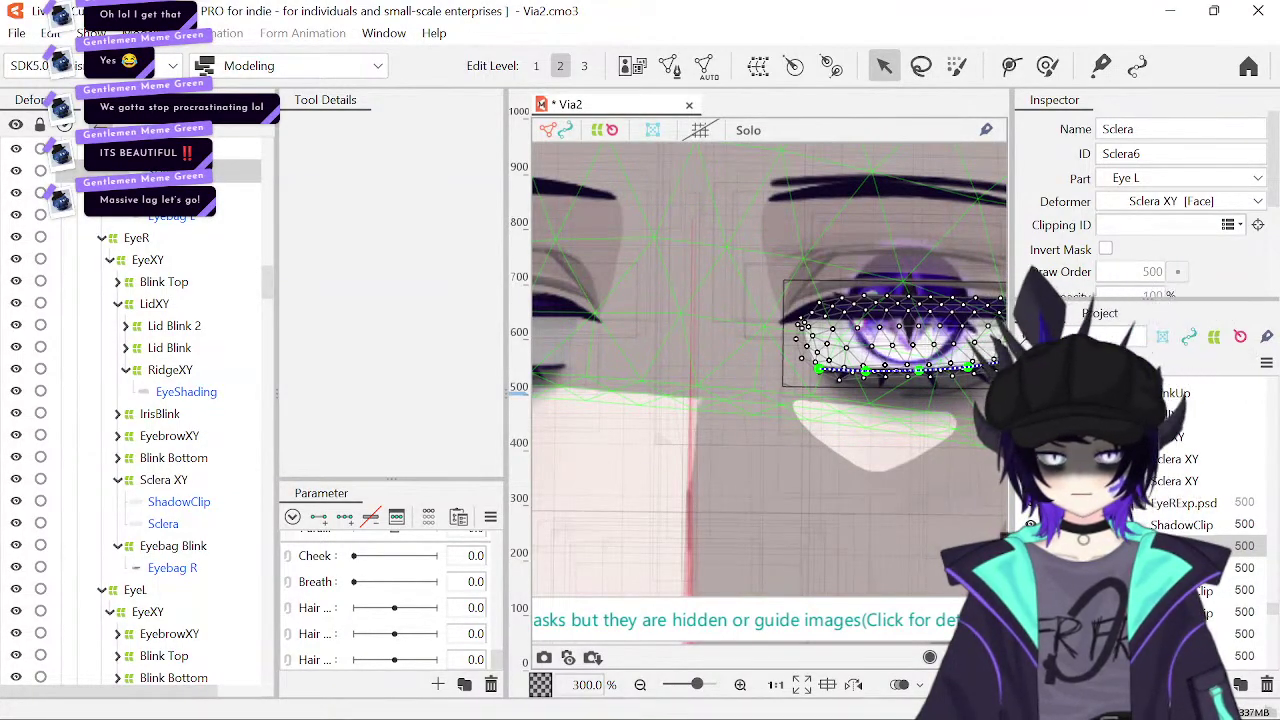
pyautogui.click(1172, 568)
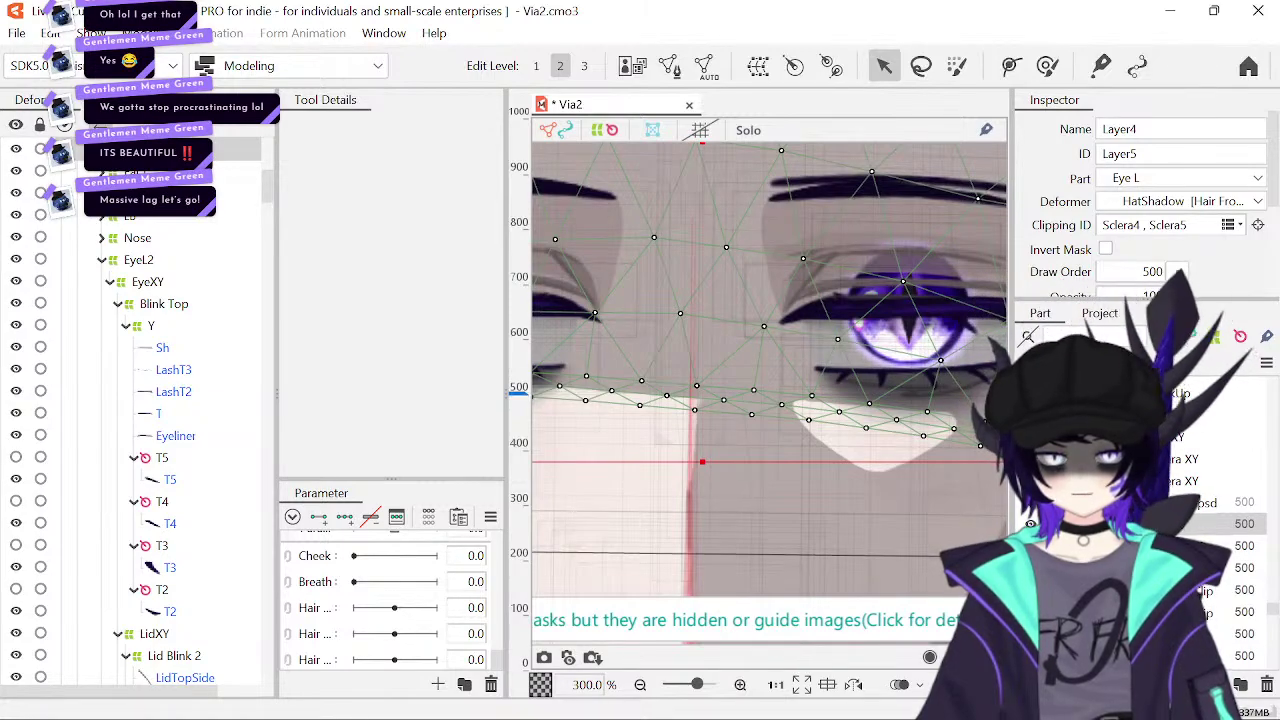
pyautogui.click(800, 323)
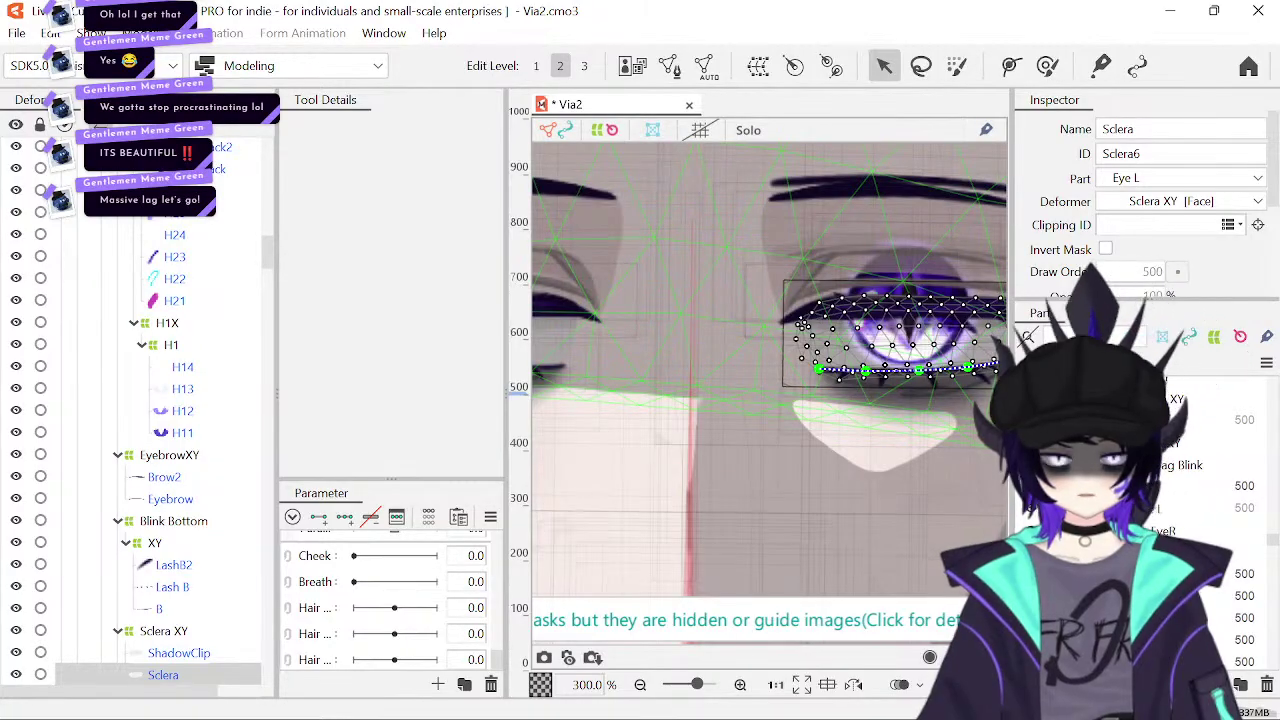
# - Move the Iris part, ID Iris2, into the Eye L part, directly below Sclera XY in the part hierarchy
pyautogui.click(858, 322)
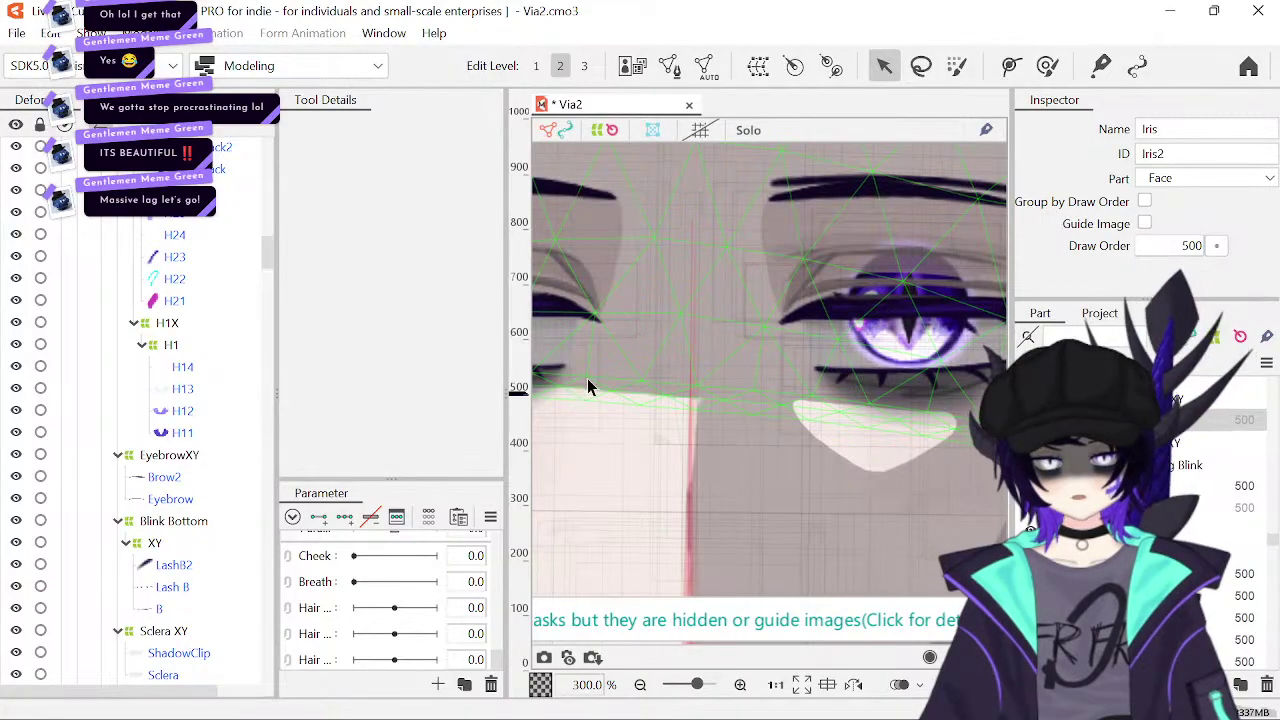
pyautogui.moveTo(775, 385); pyautogui.dragTo(763, 375)
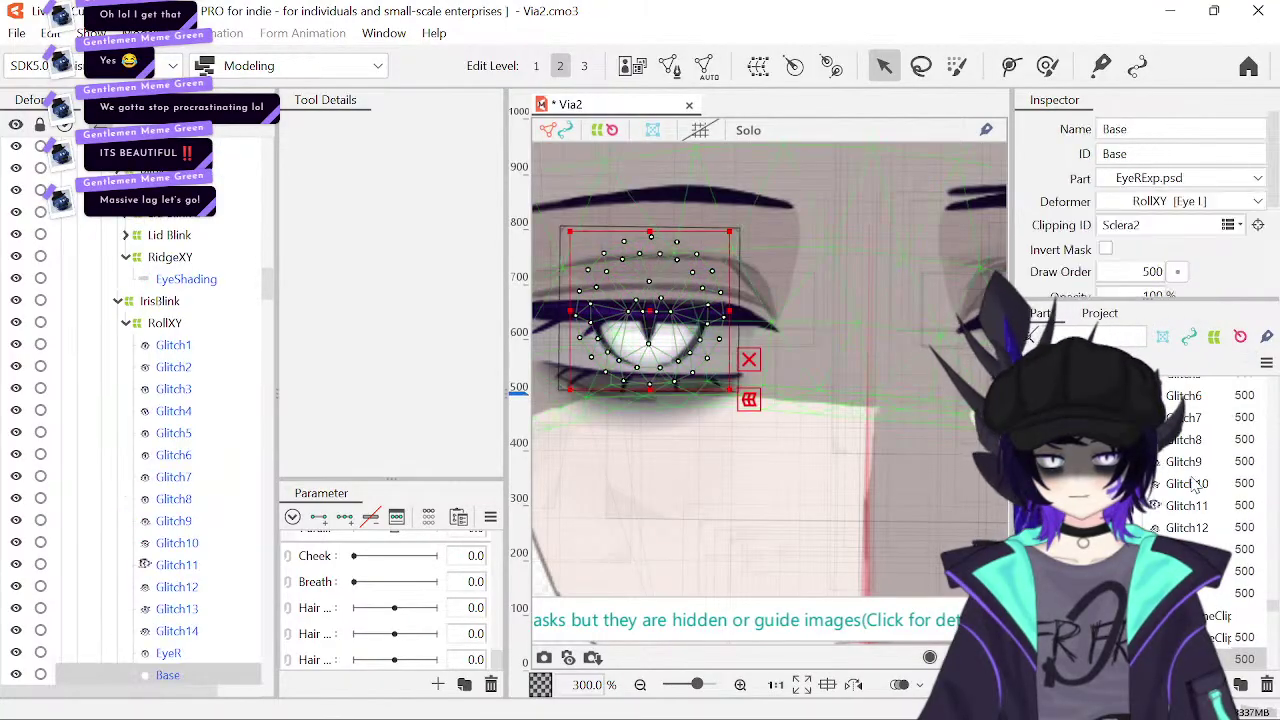
pyautogui.scroll(3, 1190, 485)
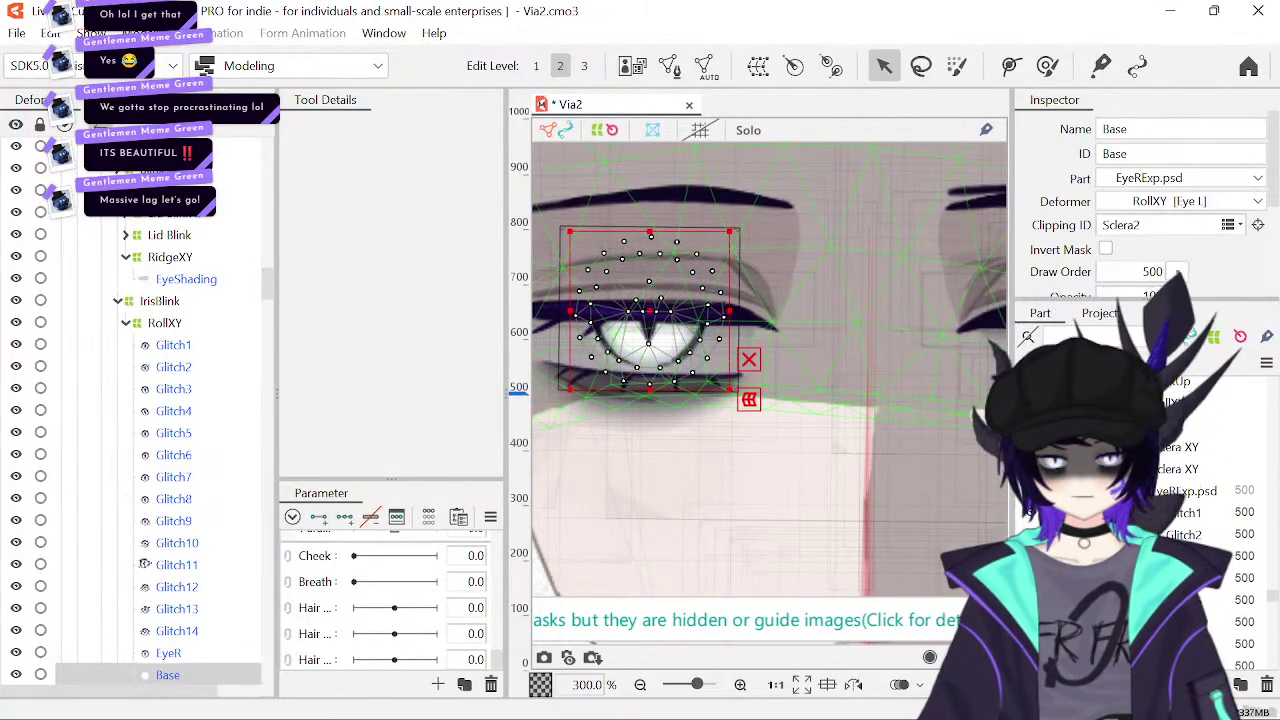
pyautogui.click(1127, 490)
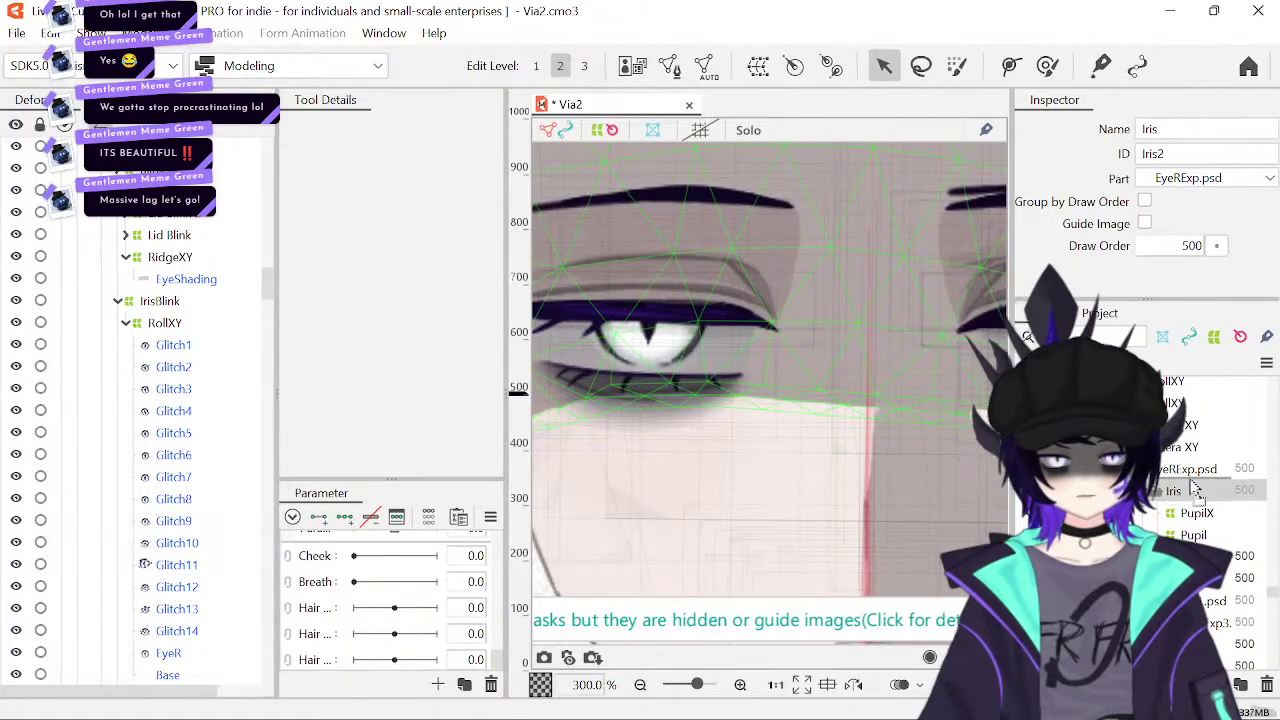
pyautogui.moveTo(1190, 478); pyautogui.dragTo(1187, 469)
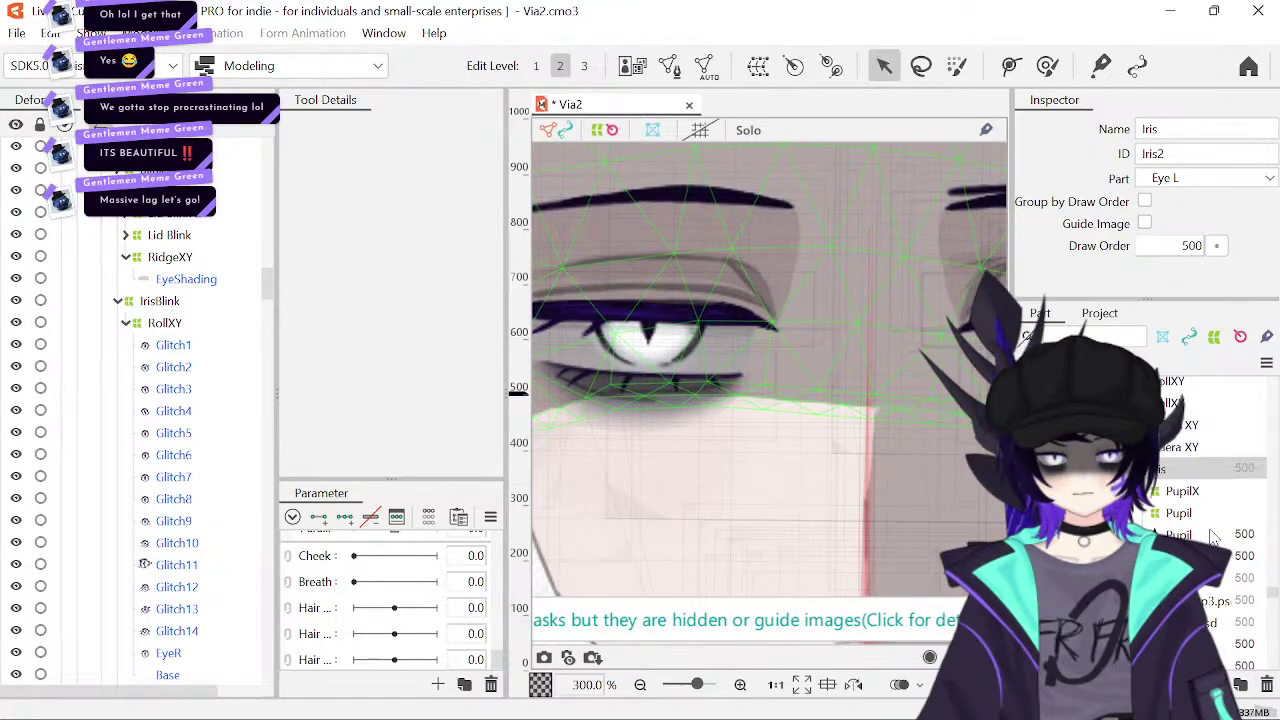
# - Examine the Iris part's pupil mesh, Pupil deformer and the contents of its EyeL.psd and EyeLExp3.psd subparts
pyautogui.click(1170, 534)
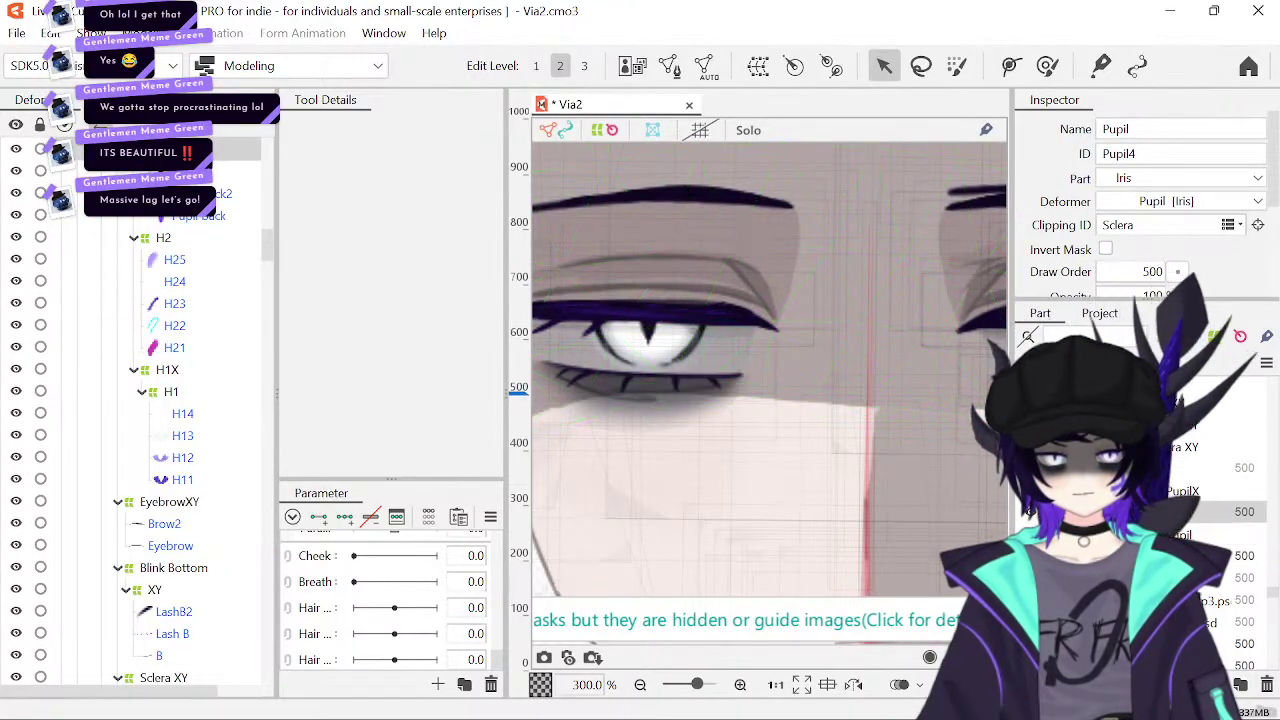
pyautogui.click(1178, 534)
pyautogui.moveTo(888, 522); pyautogui.dragTo(651, 489)
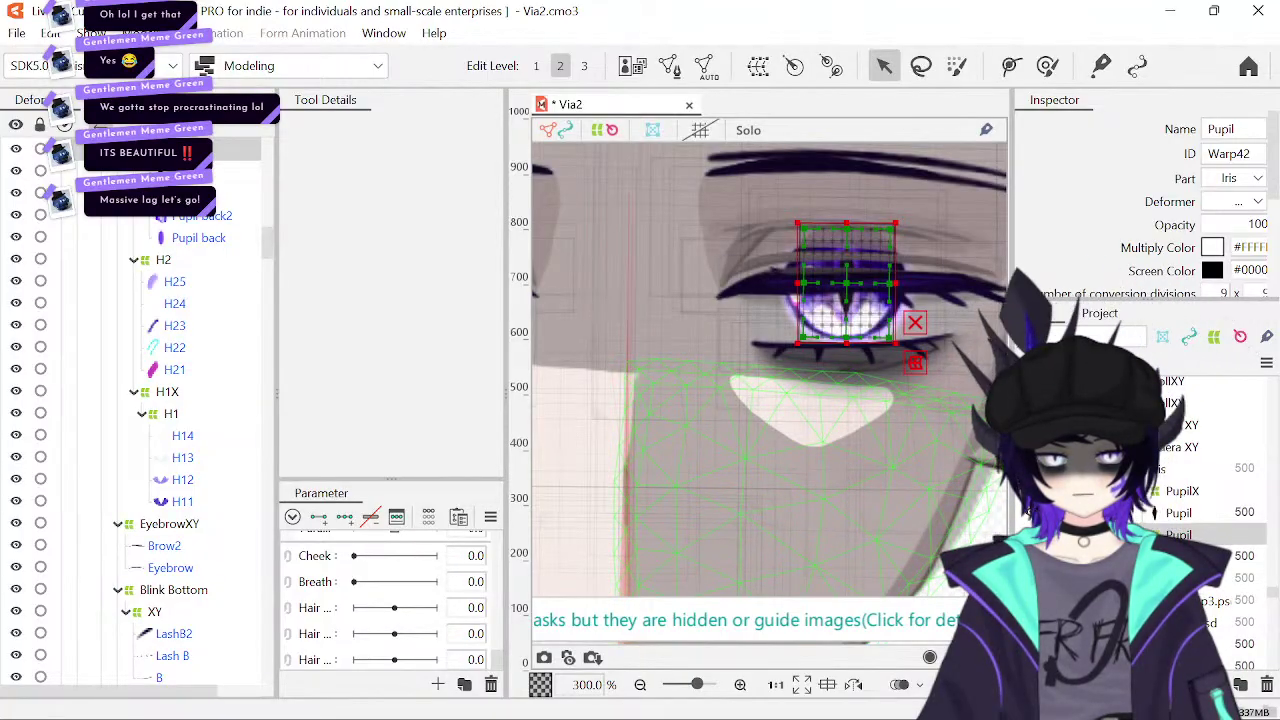
pyautogui.click(1182, 578)
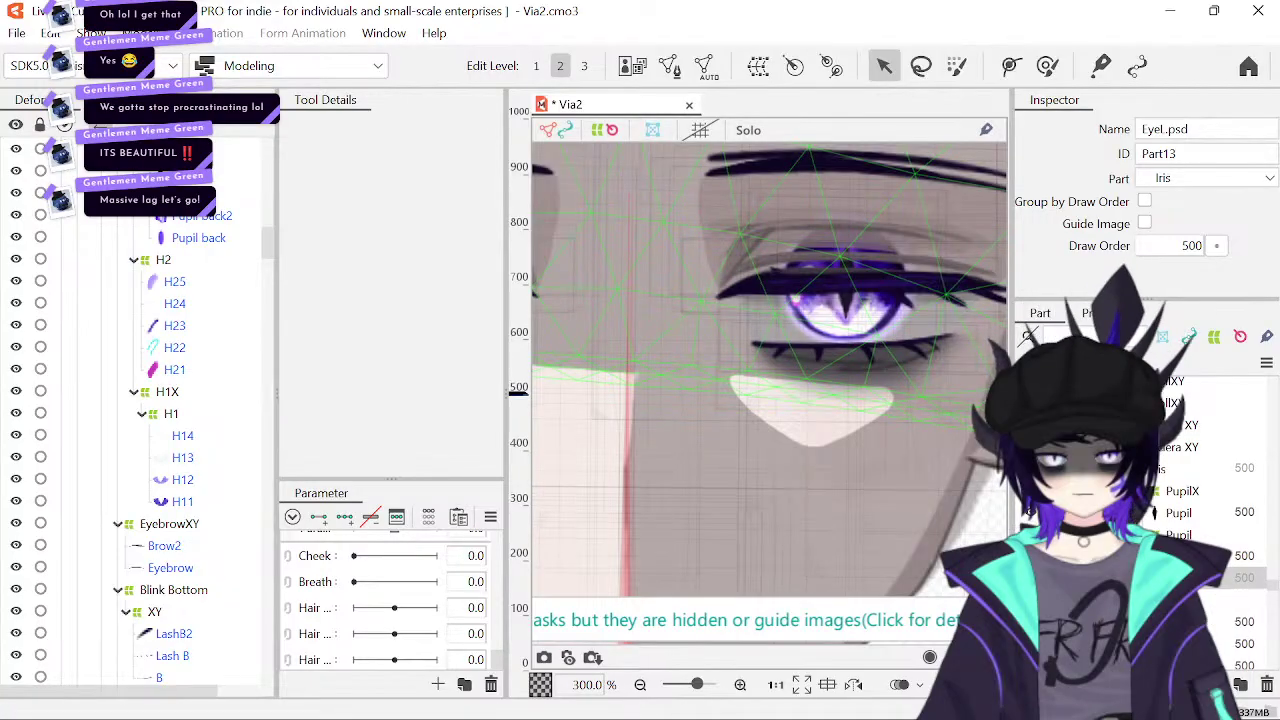
pyautogui.scroll(-3, 1200, 598)
pyautogui.scroll(-2, 1200, 598)
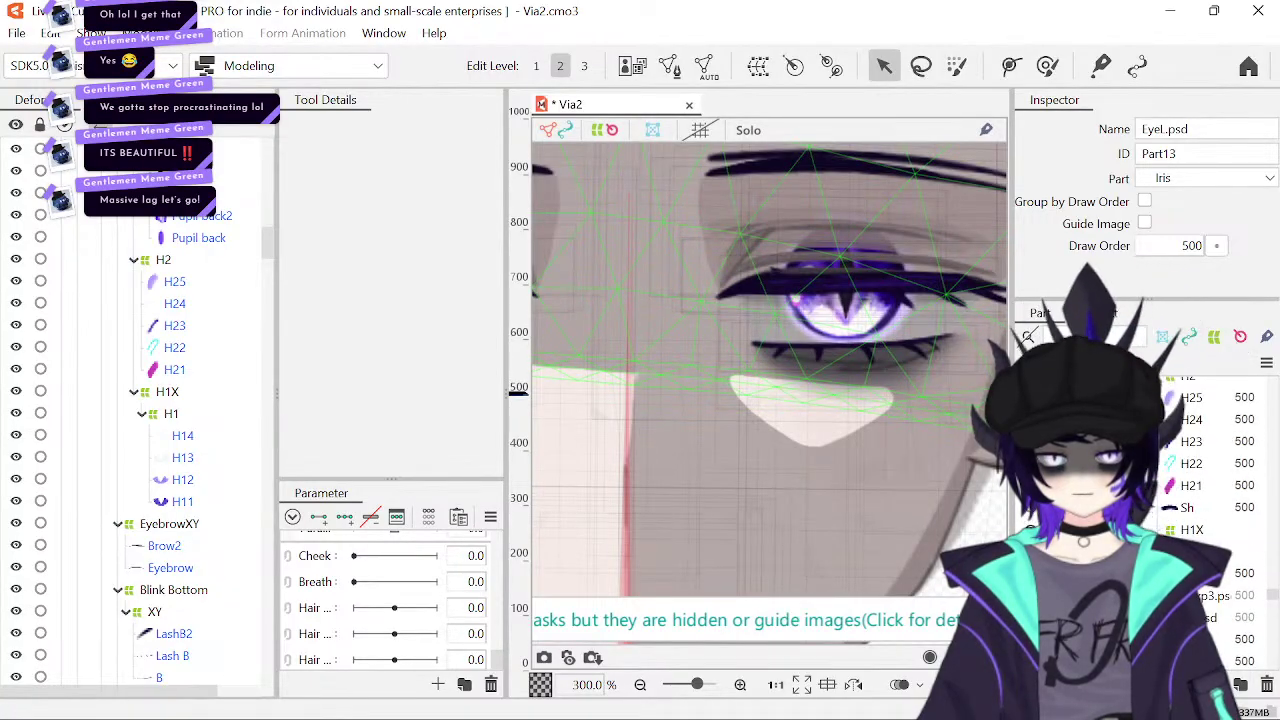
pyautogui.scroll(-3, 1210, 470)
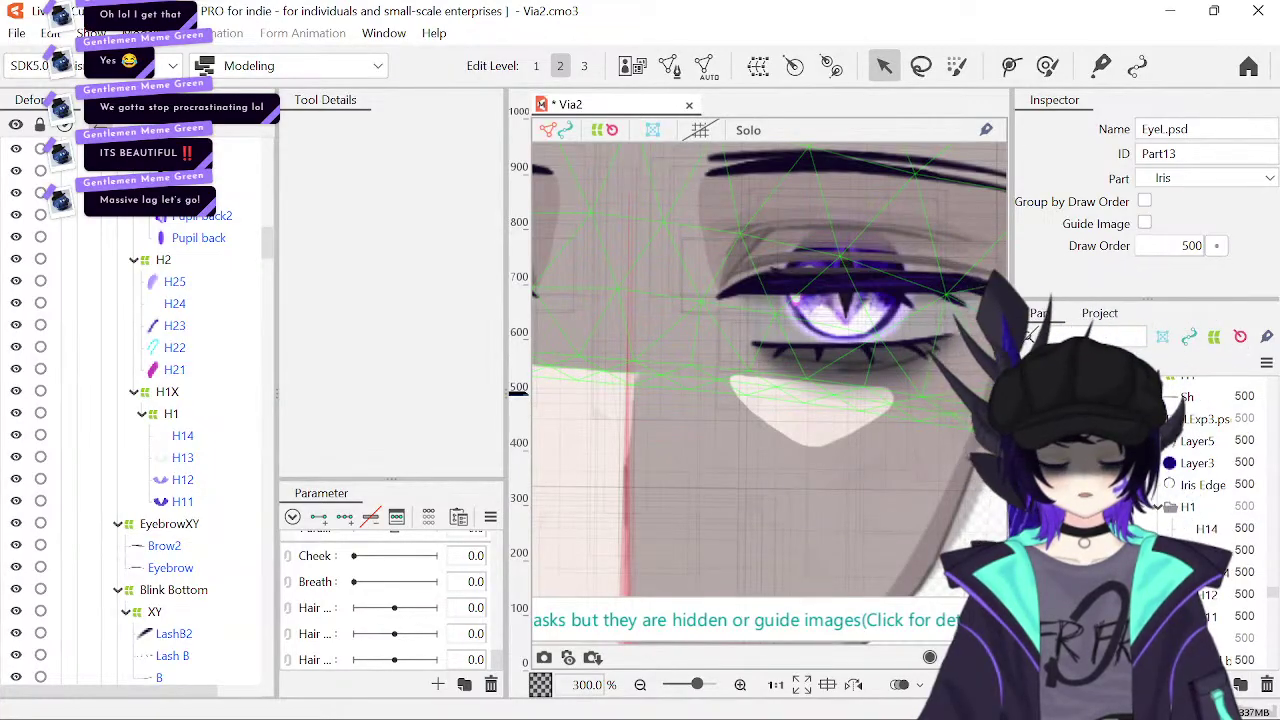
pyautogui.scroll(-3, 1210, 470)
pyautogui.scroll(-3, 1212, 500)
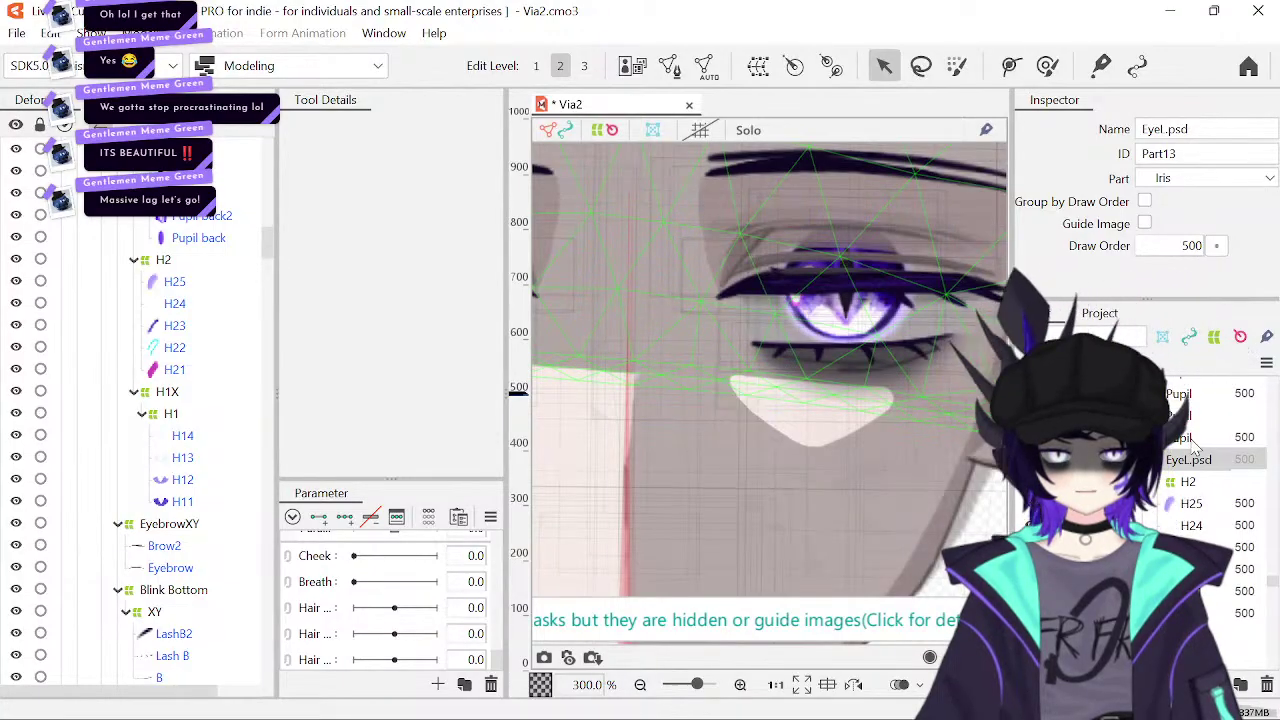
pyautogui.keyDown('shift'); pyautogui.click(1258, 524); pyautogui.keyUp('shift')
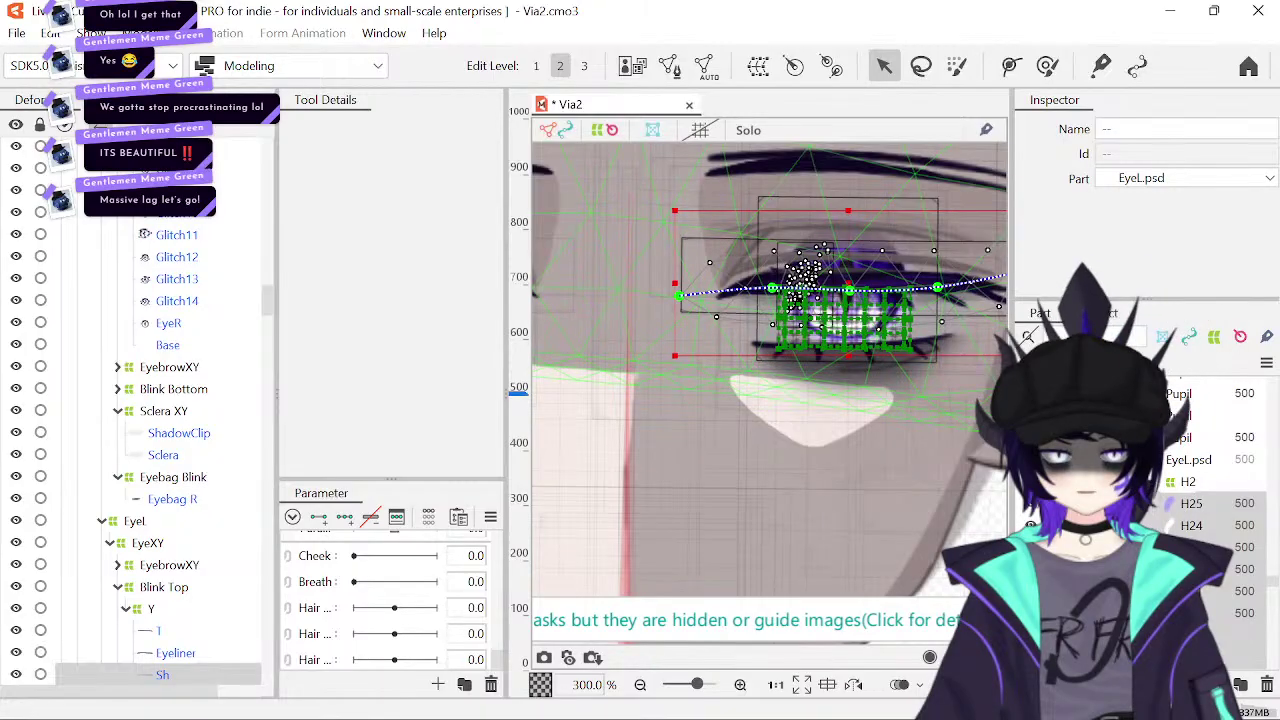
pyautogui.scroll(-3, 1200, 480)
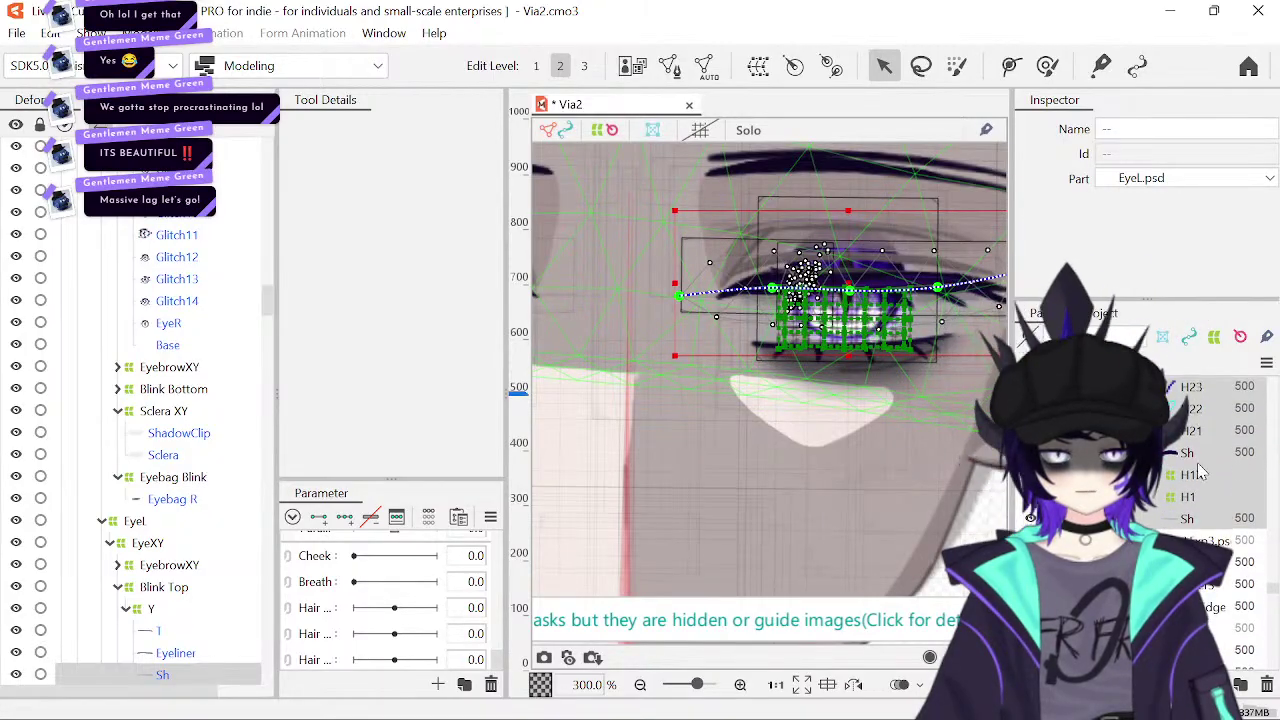
pyautogui.scroll(1, 1200, 473)
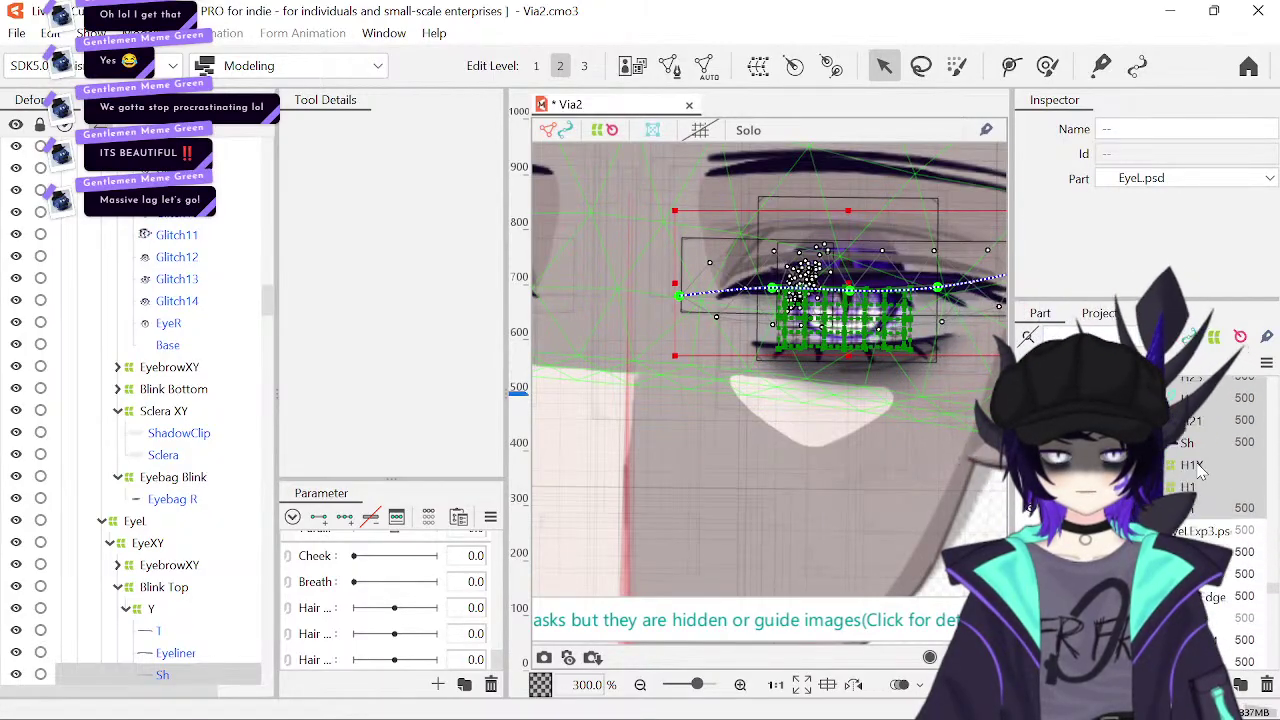
pyautogui.scroll(1, 1200, 472)
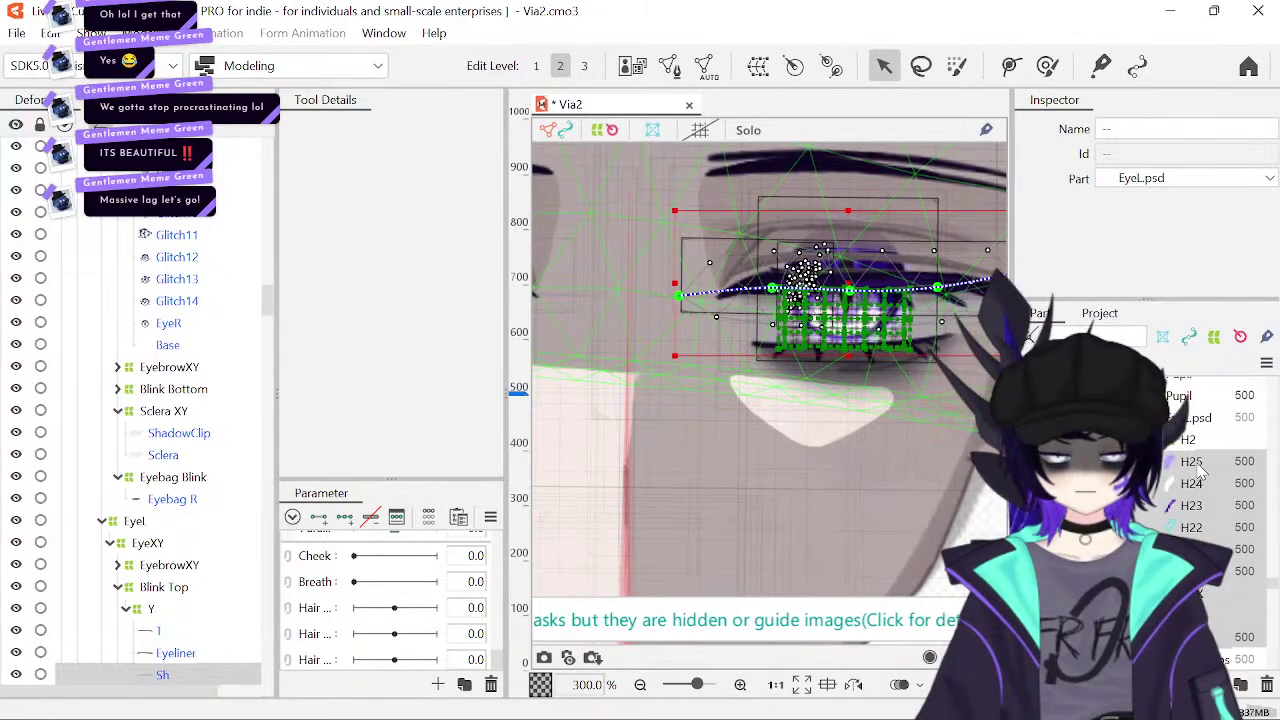
pyautogui.scroll(1, 1200, 472)
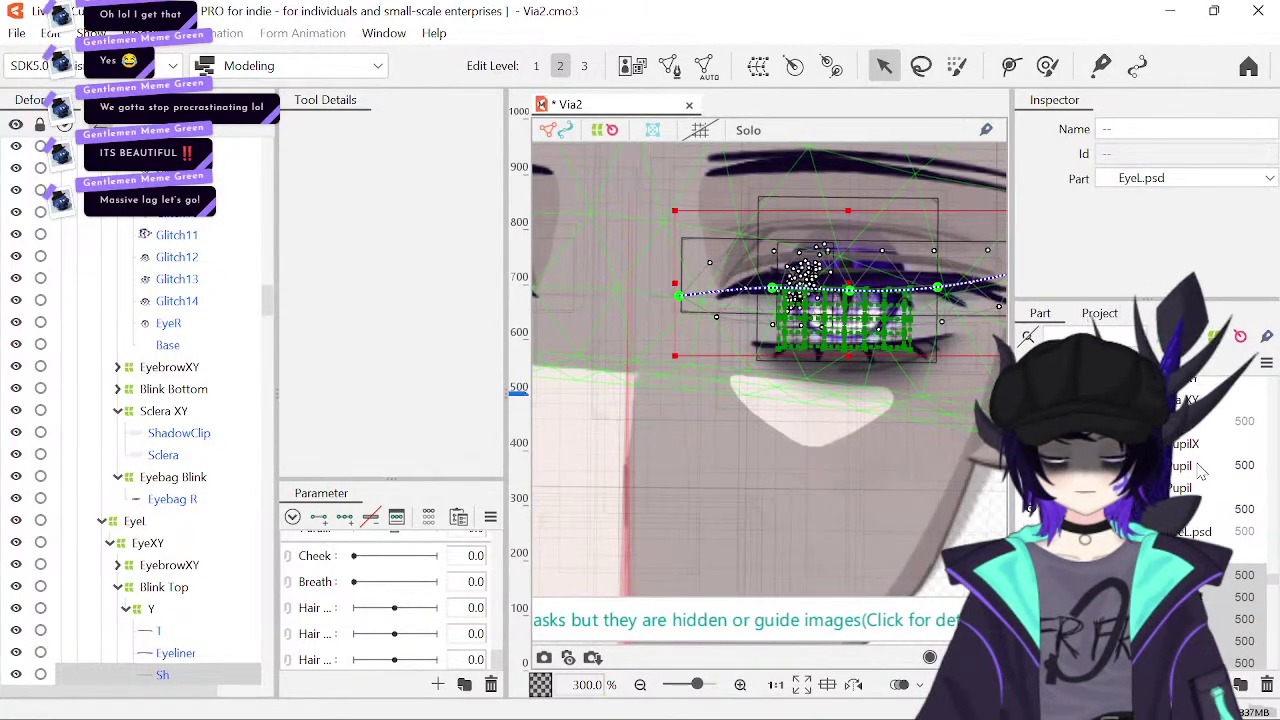
# - Select the meshes inside the Iris part without its warp deformers and set their clipping ID to Sclera
pyautogui.click(1200, 421)
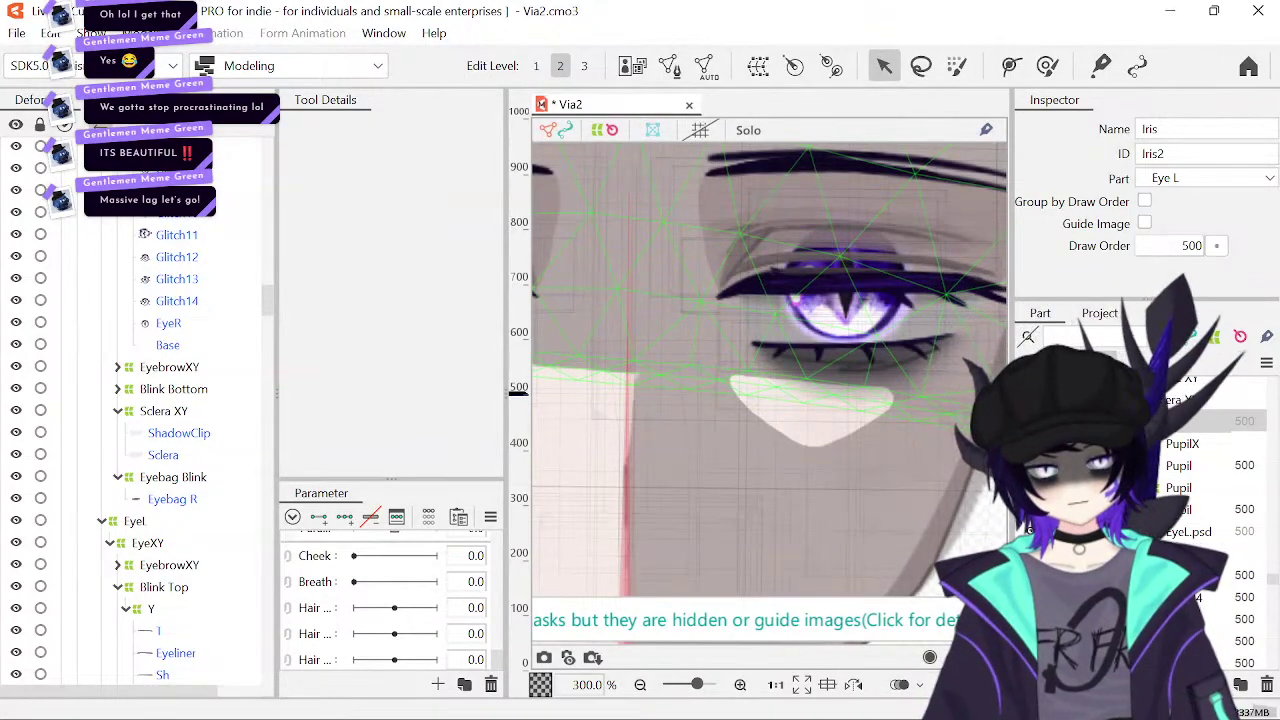
pyautogui.keyDown('shift'); pyautogui.click(1184, 443); pyautogui.keyUp('shift')
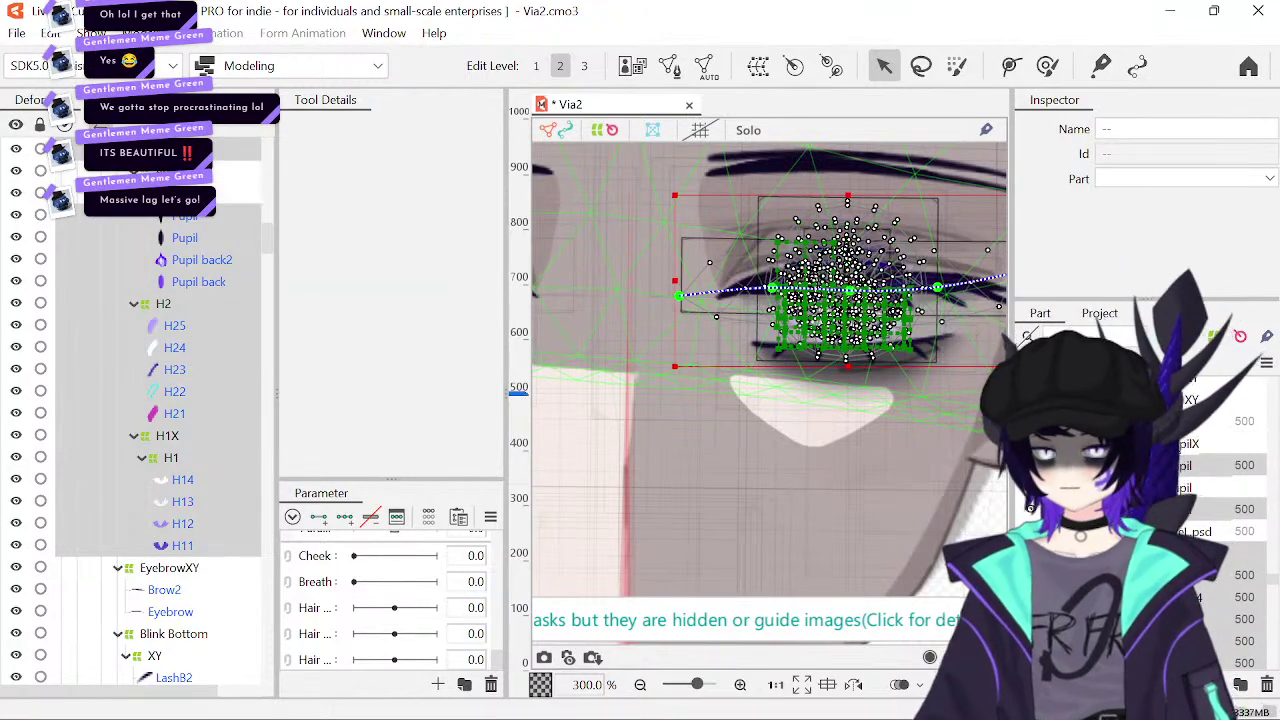
pyautogui.scroll(-3, 1228, 567)
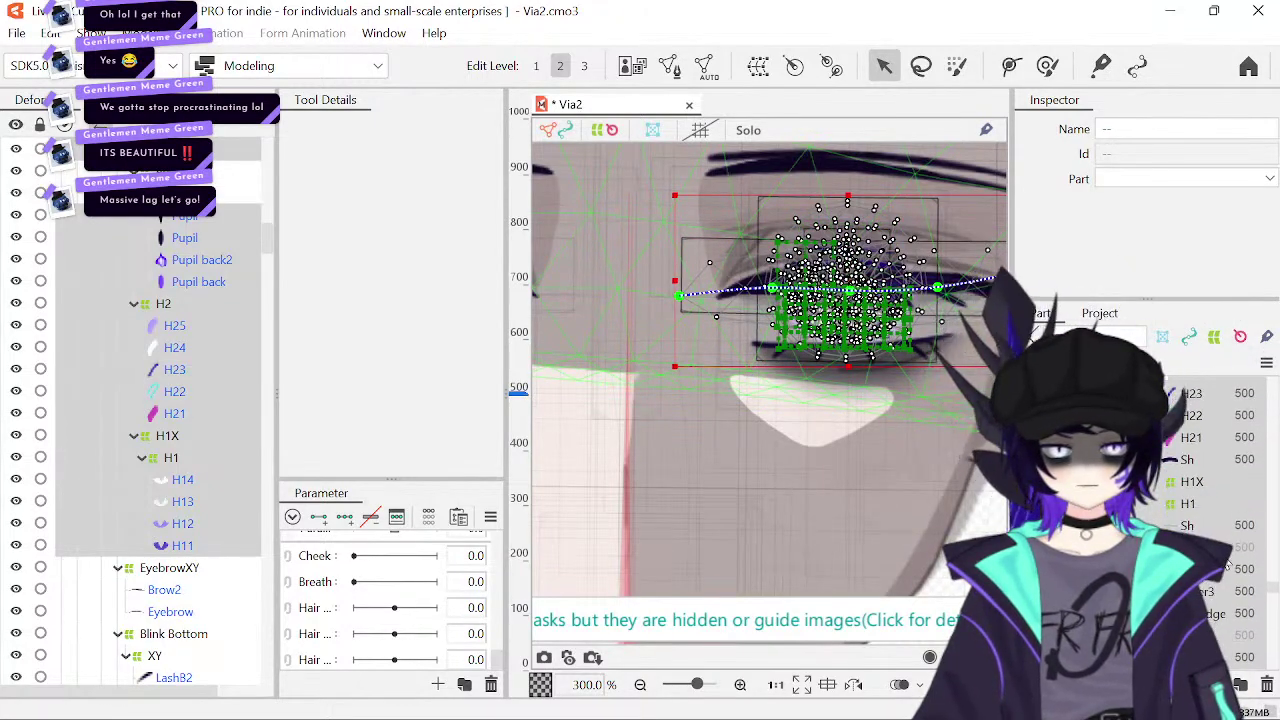
pyautogui.keyDown('ctrl'); pyautogui.click(1188, 483); pyautogui.keyUp('ctrl')
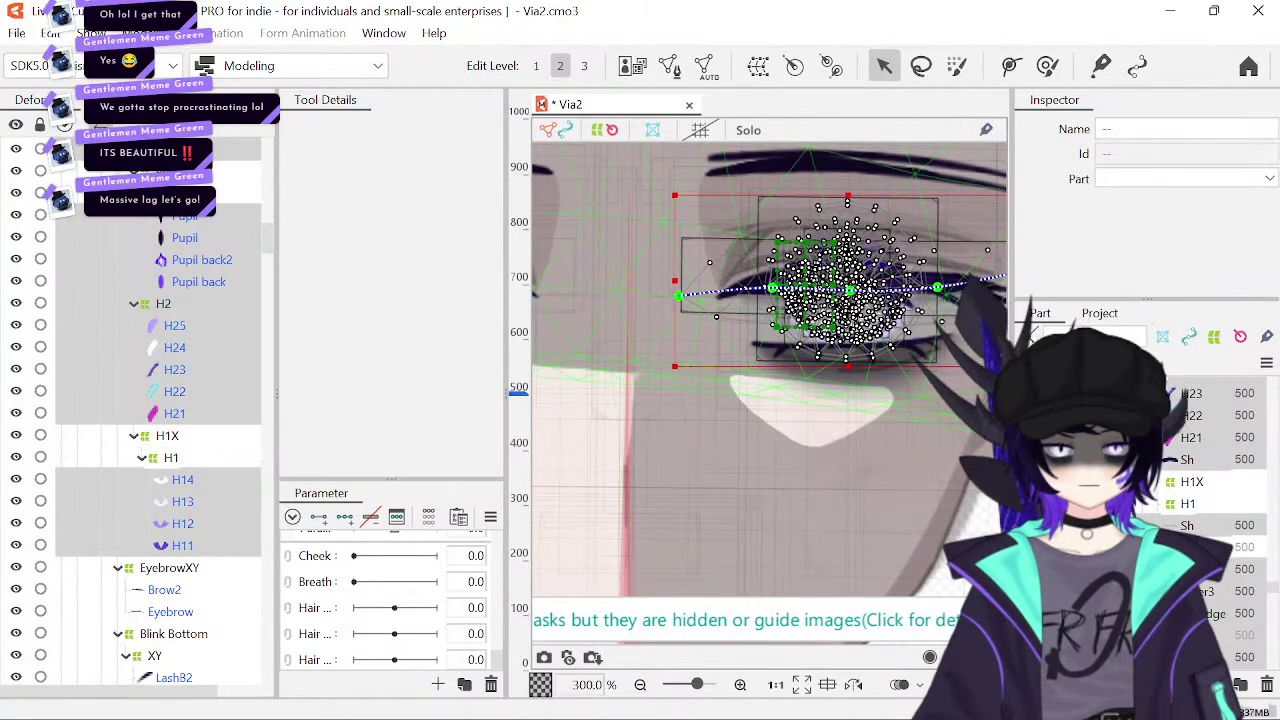
pyautogui.scroll(-3, 1200, 500)
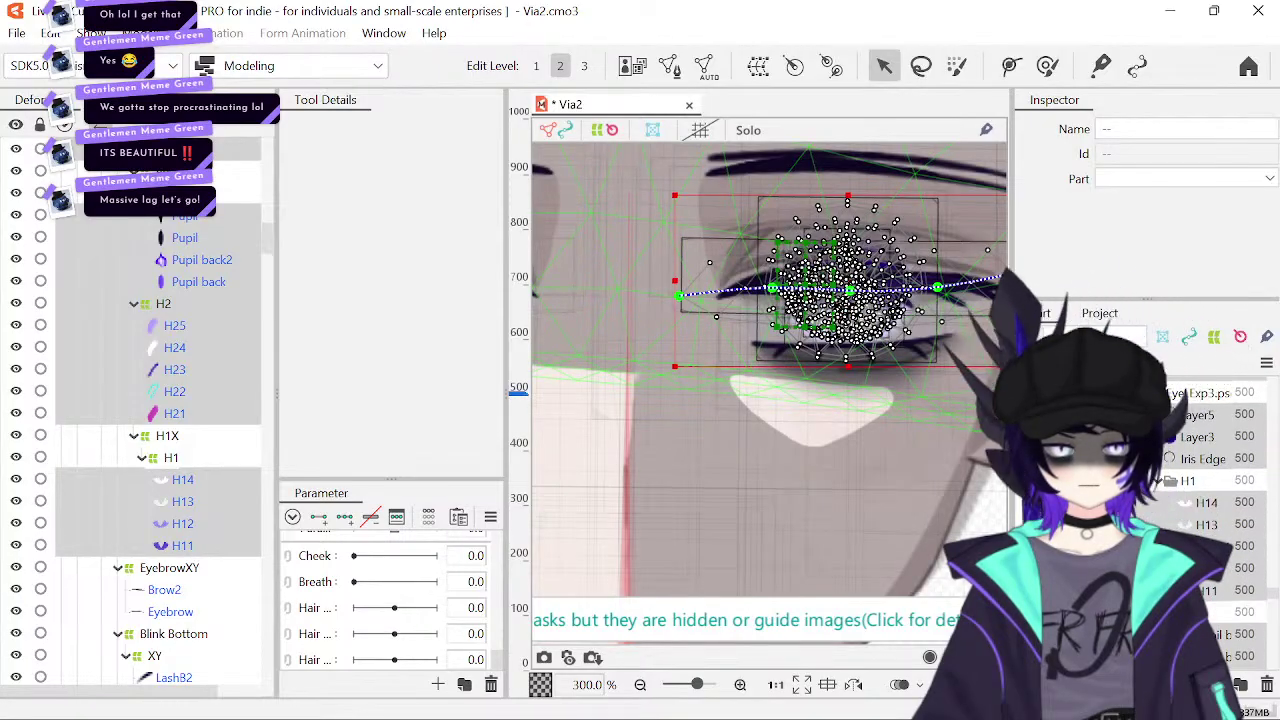
pyautogui.scroll(-3, 1210, 480)
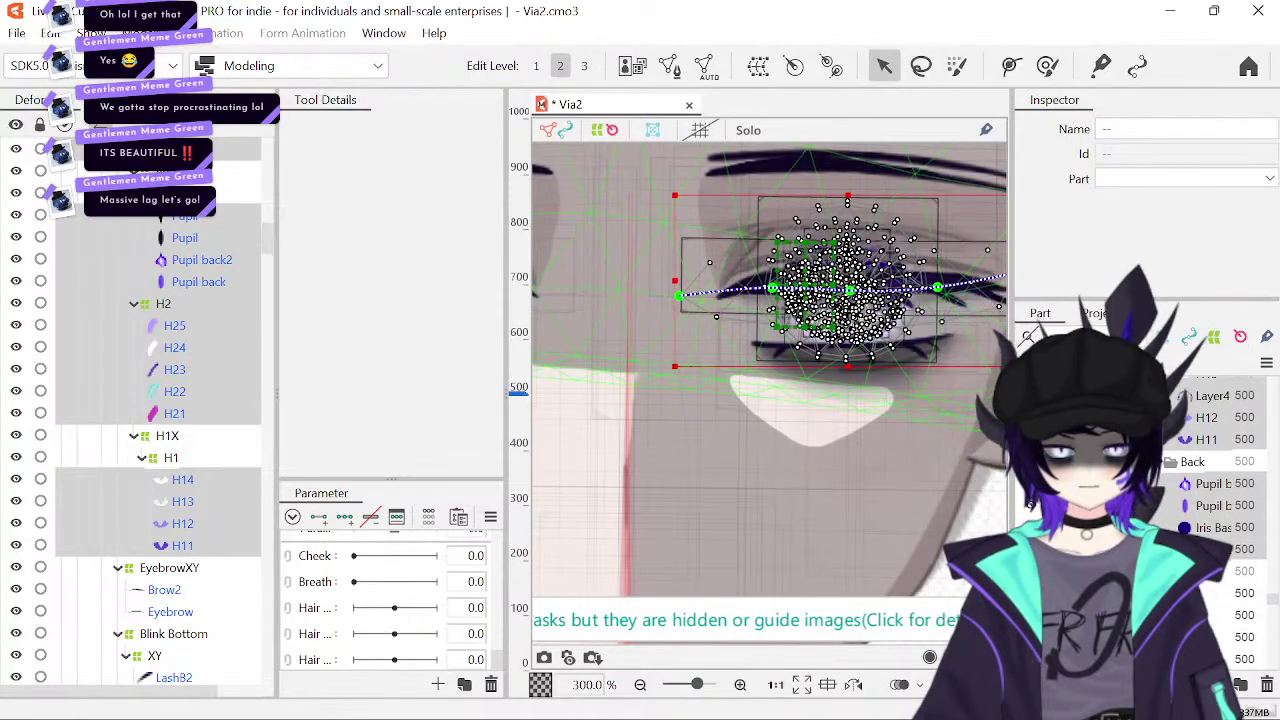
pyautogui.scroll(4, 1210, 480)
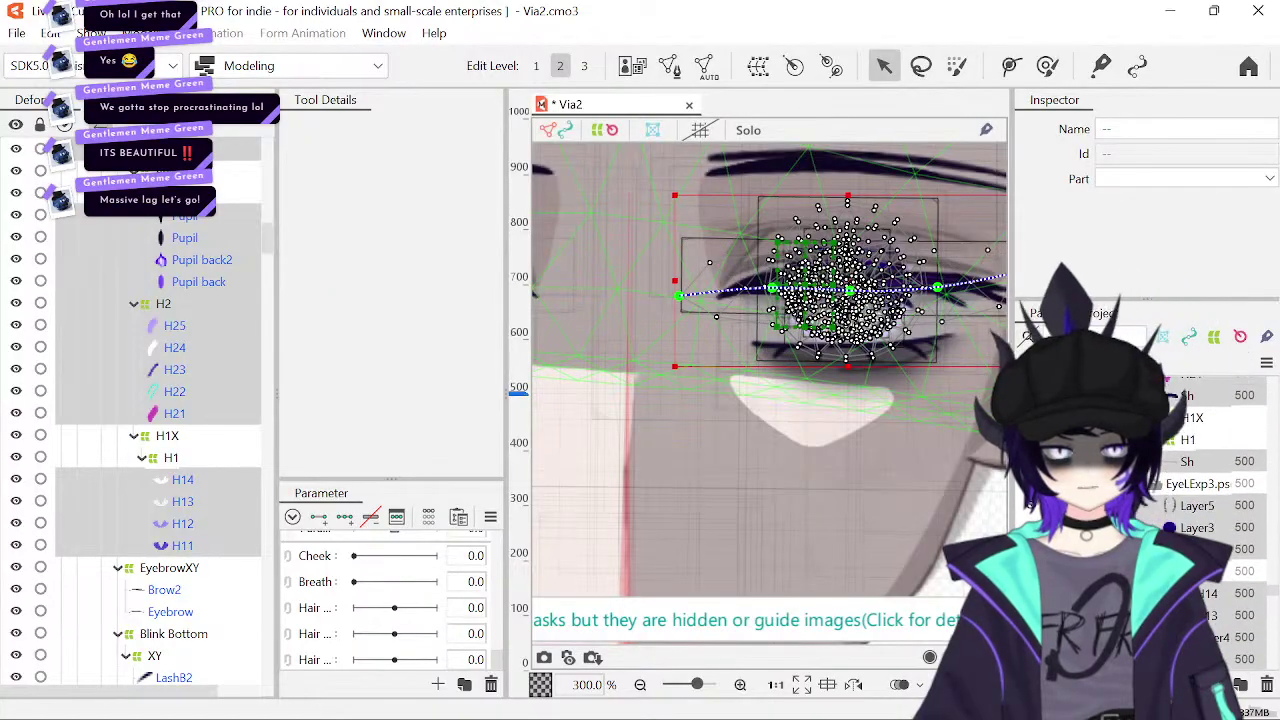
pyautogui.scroll(2, 1210, 480)
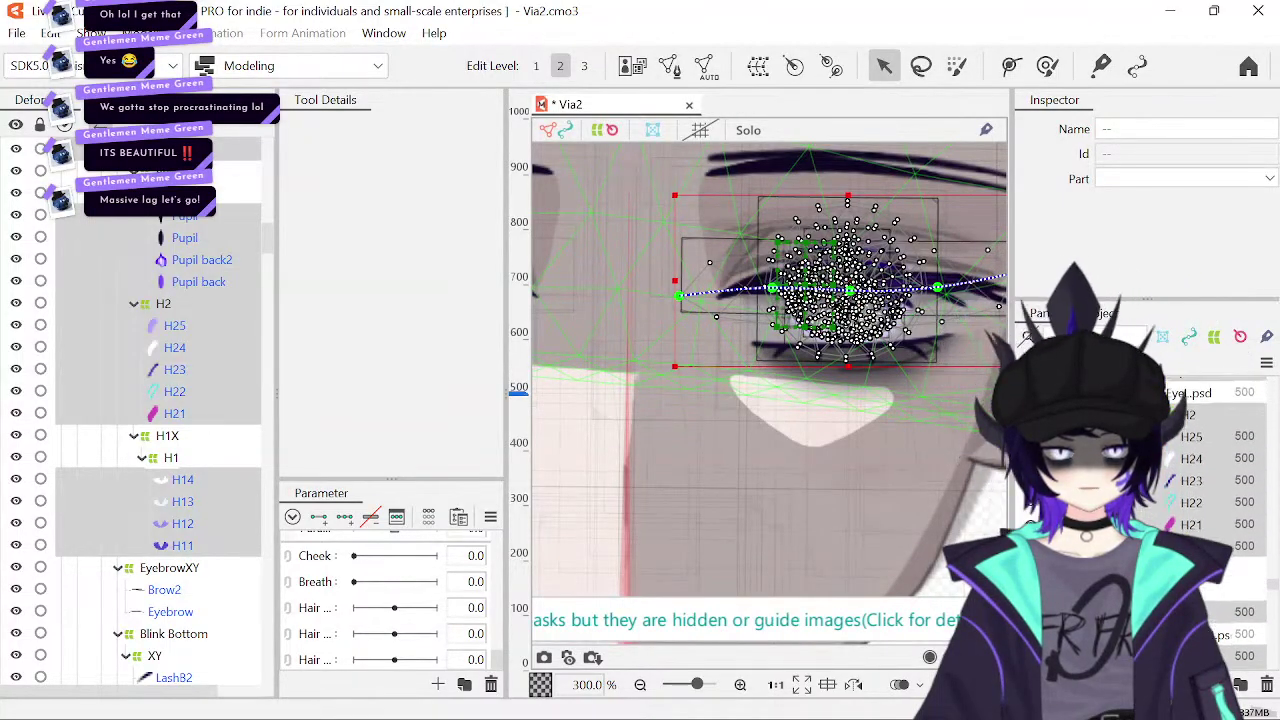
pyautogui.click(1197, 437)
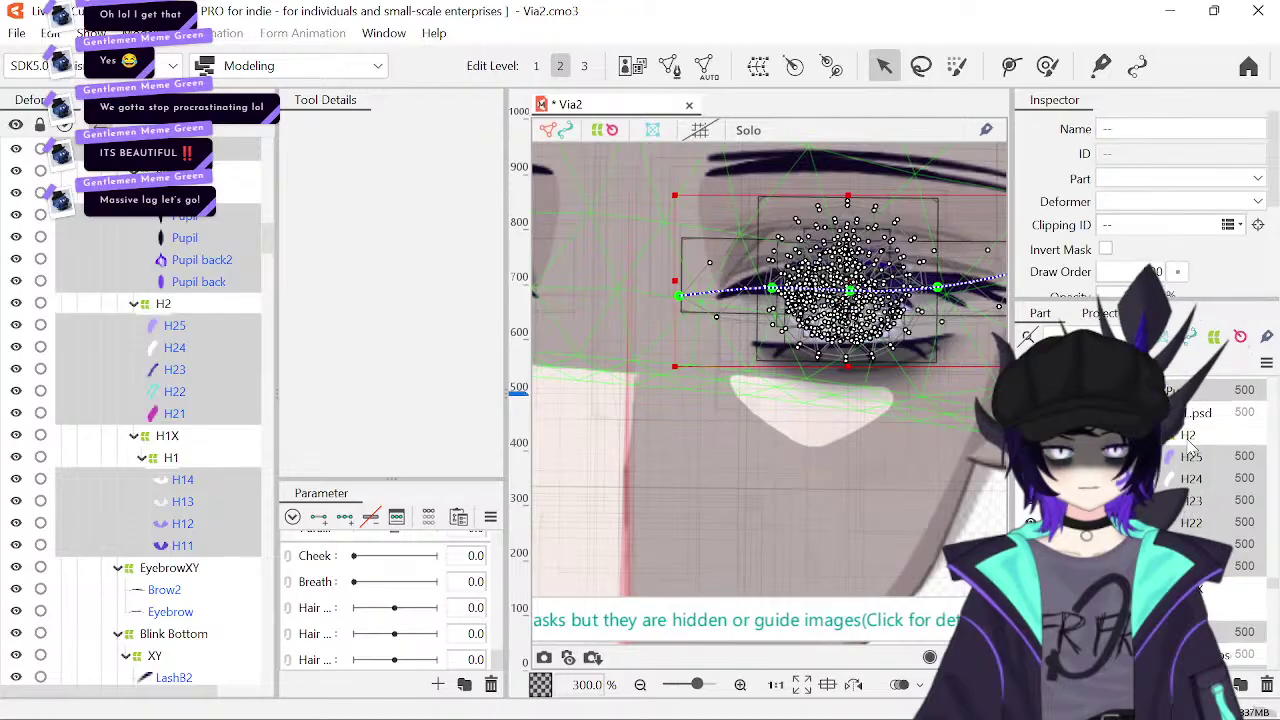
pyautogui.scroll(-1, 1066, 236)
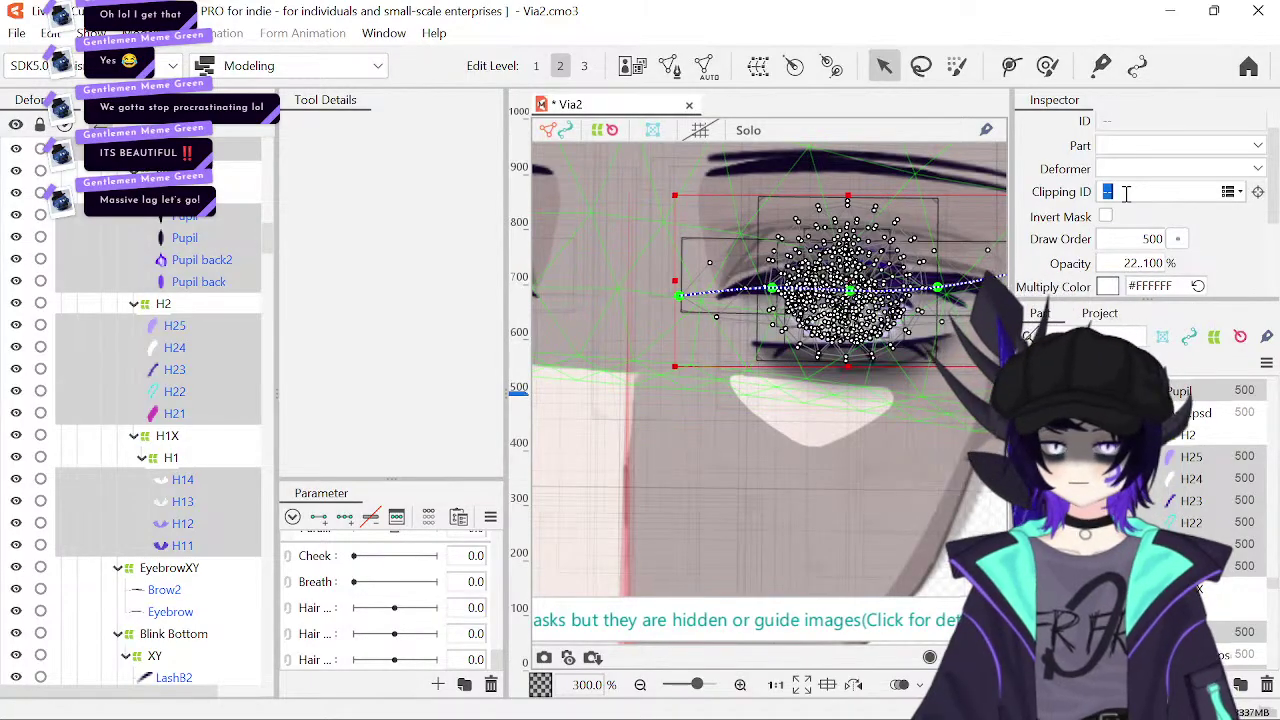
pyautogui.write('Sclera')
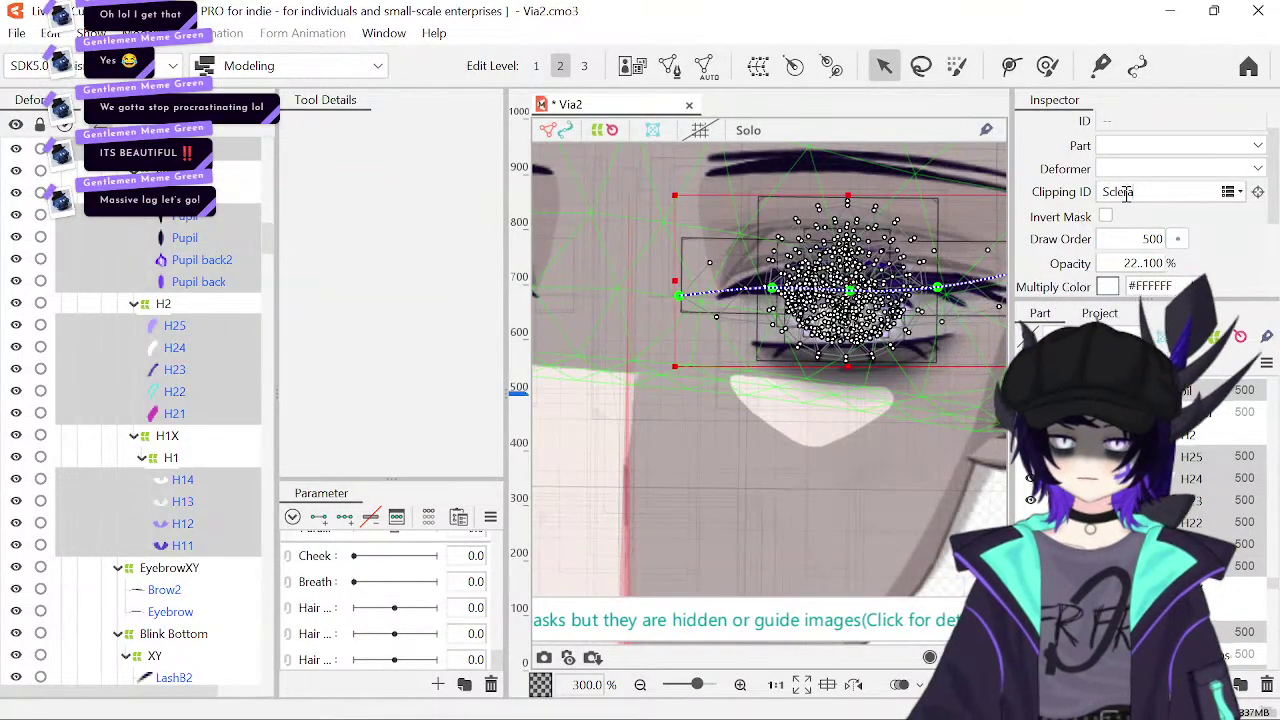
# - Check the clipping IDs of the left iris's H1 and H2 highlight meshes, iris layers and Sh mesh
pyautogui.click(1205, 518)
pyautogui.click(1205, 484)
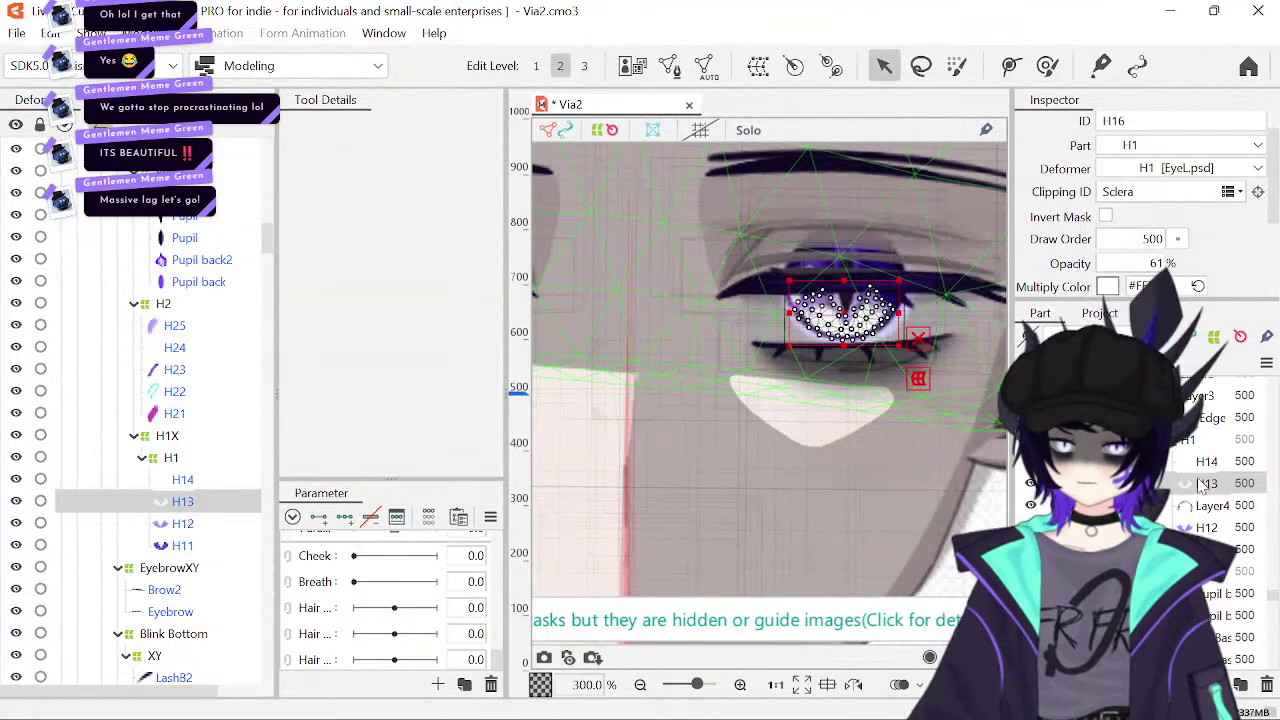
pyautogui.click(1208, 549)
pyautogui.click(1208, 510)
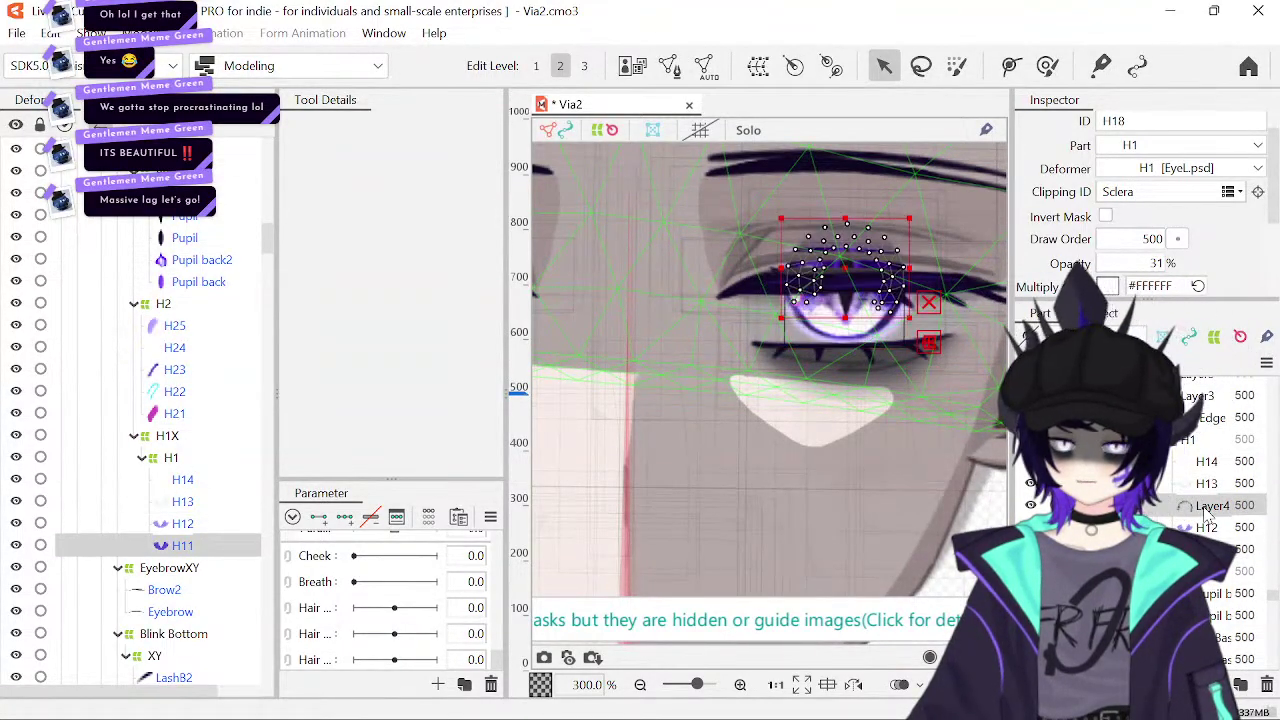
pyautogui.scroll(2, 1210, 510)
pyautogui.click(1196, 518)
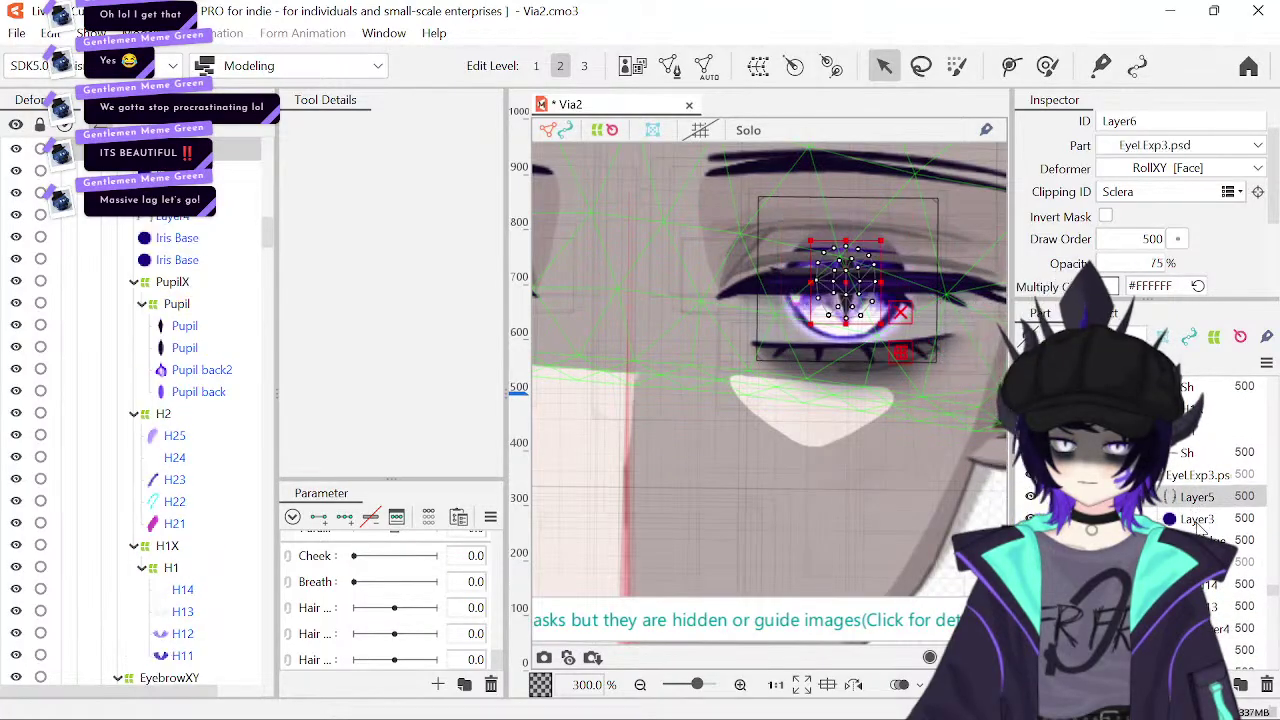
pyautogui.click(1200, 540)
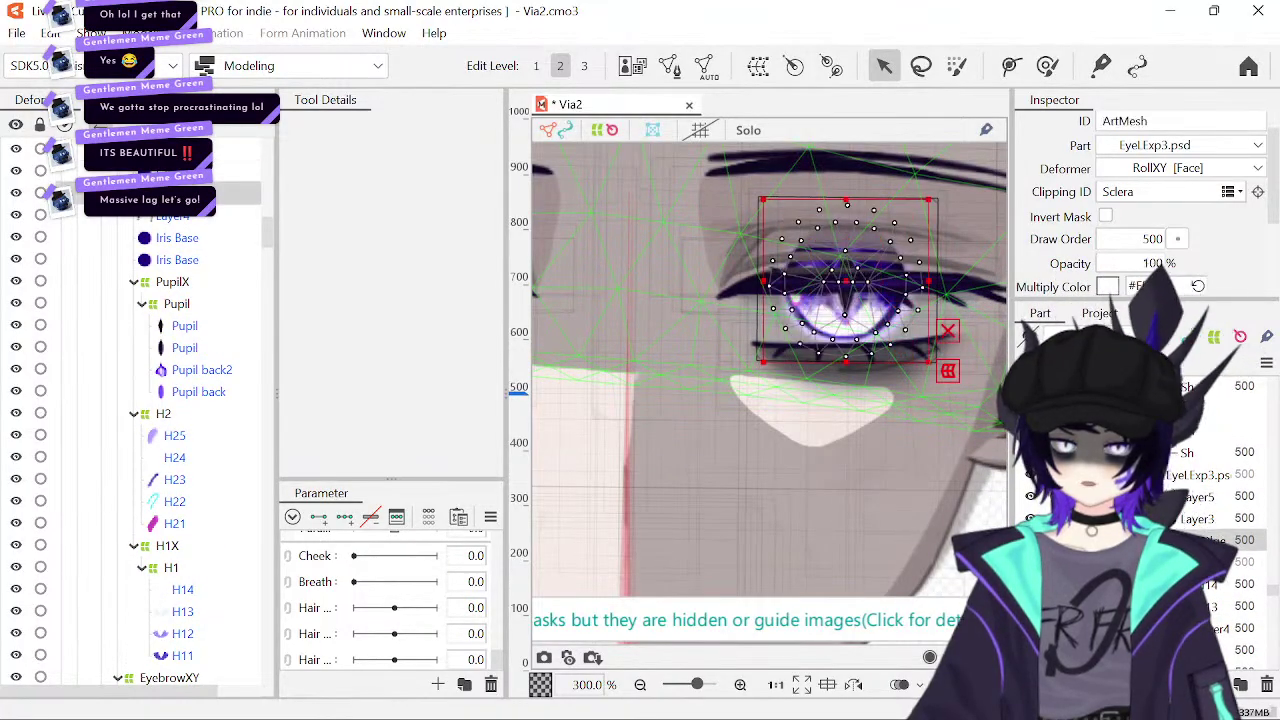
pyautogui.click(1193, 433)
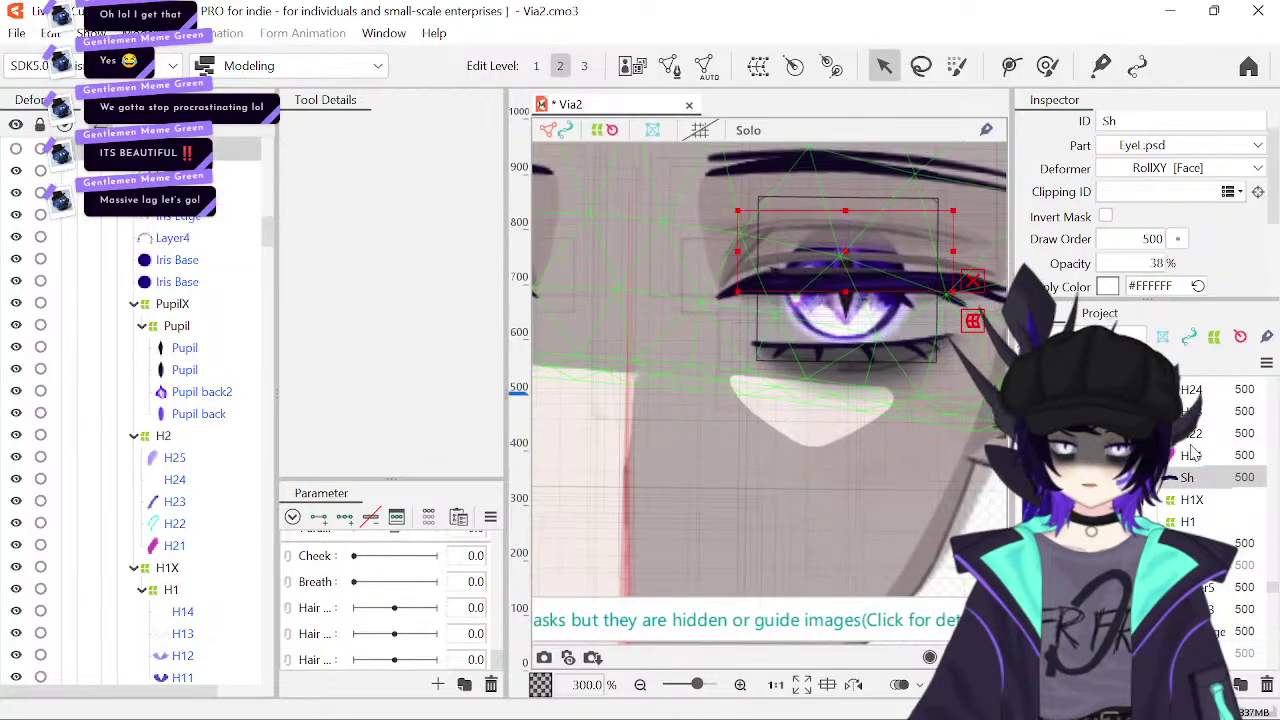
pyautogui.click(1199, 478)
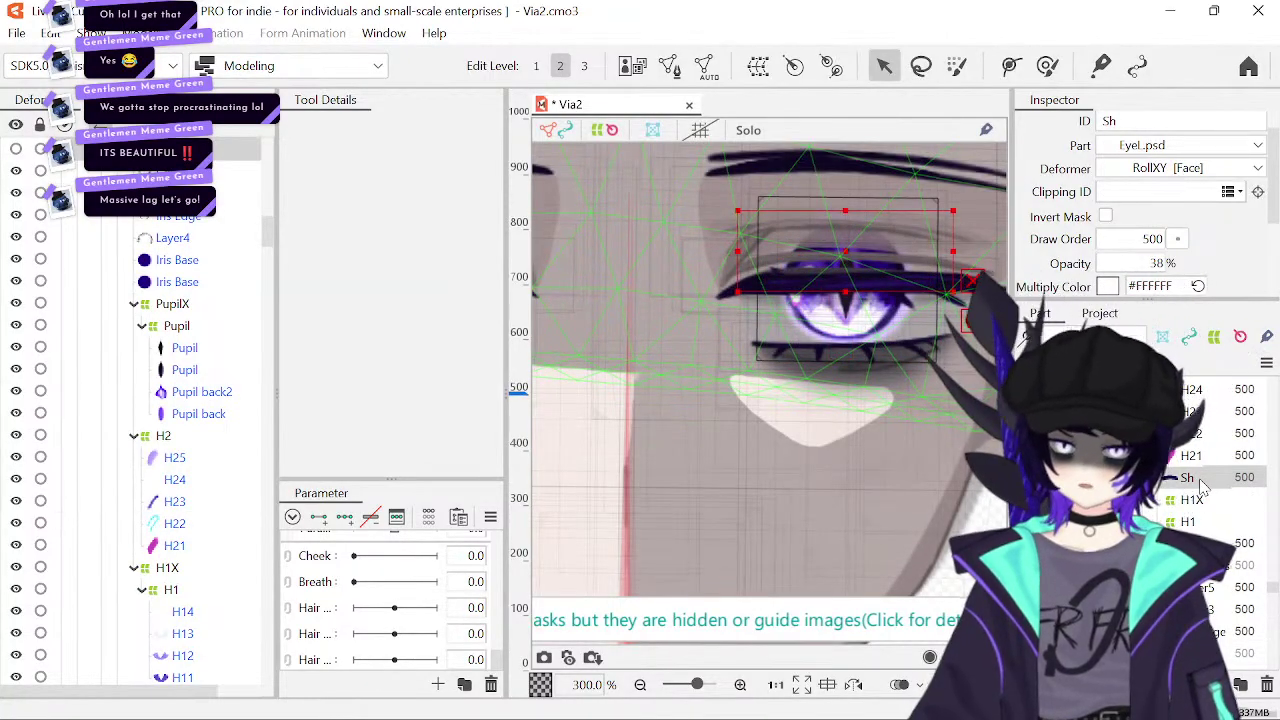
pyautogui.click(1189, 457)
pyautogui.scroll(1, 1187, 461)
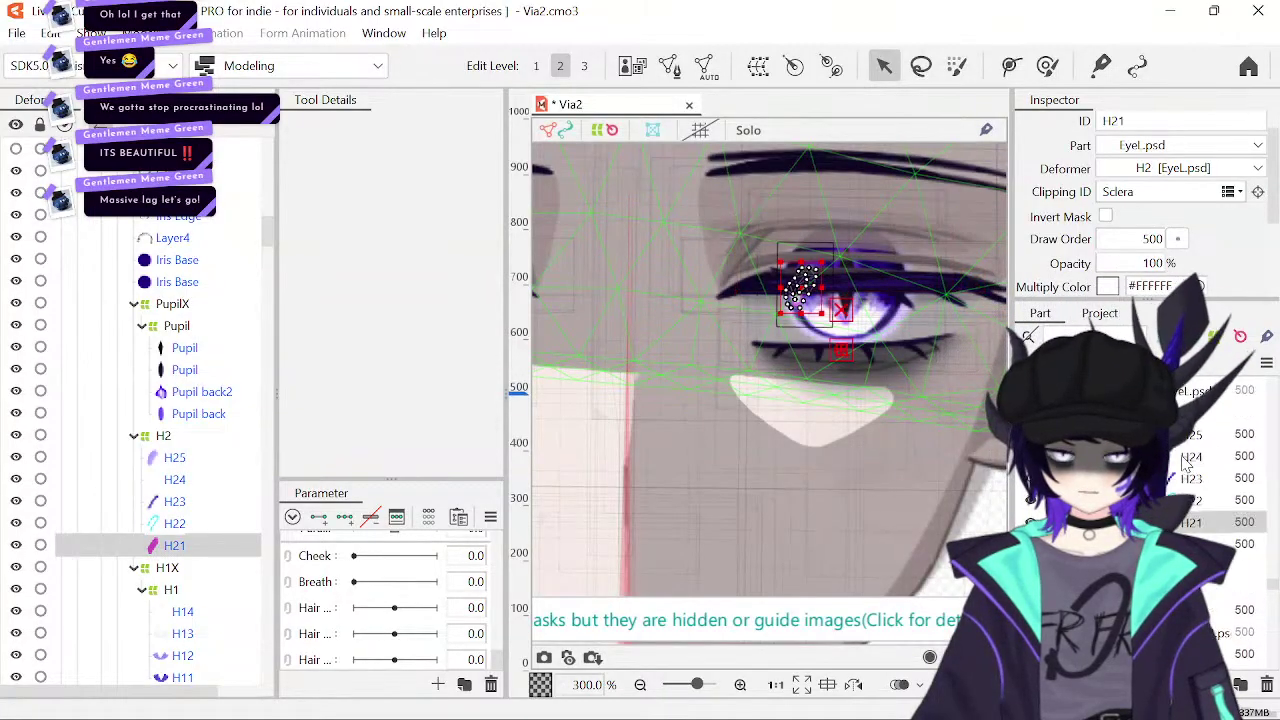
pyautogui.click(1188, 503)
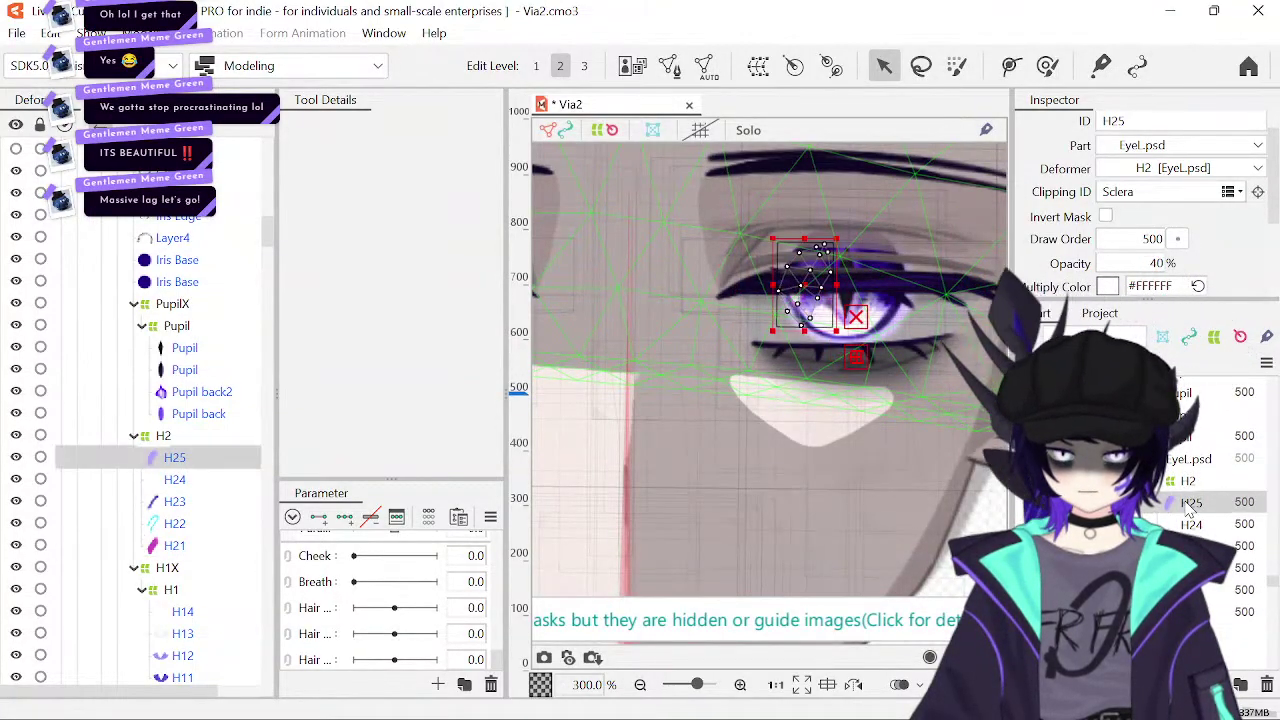
# - Check the clipping IDs of the iris base and pupil back meshes in the Iris part's Back subpart
pyautogui.scroll(-3, 1190, 505)
pyautogui.click(1201, 511)
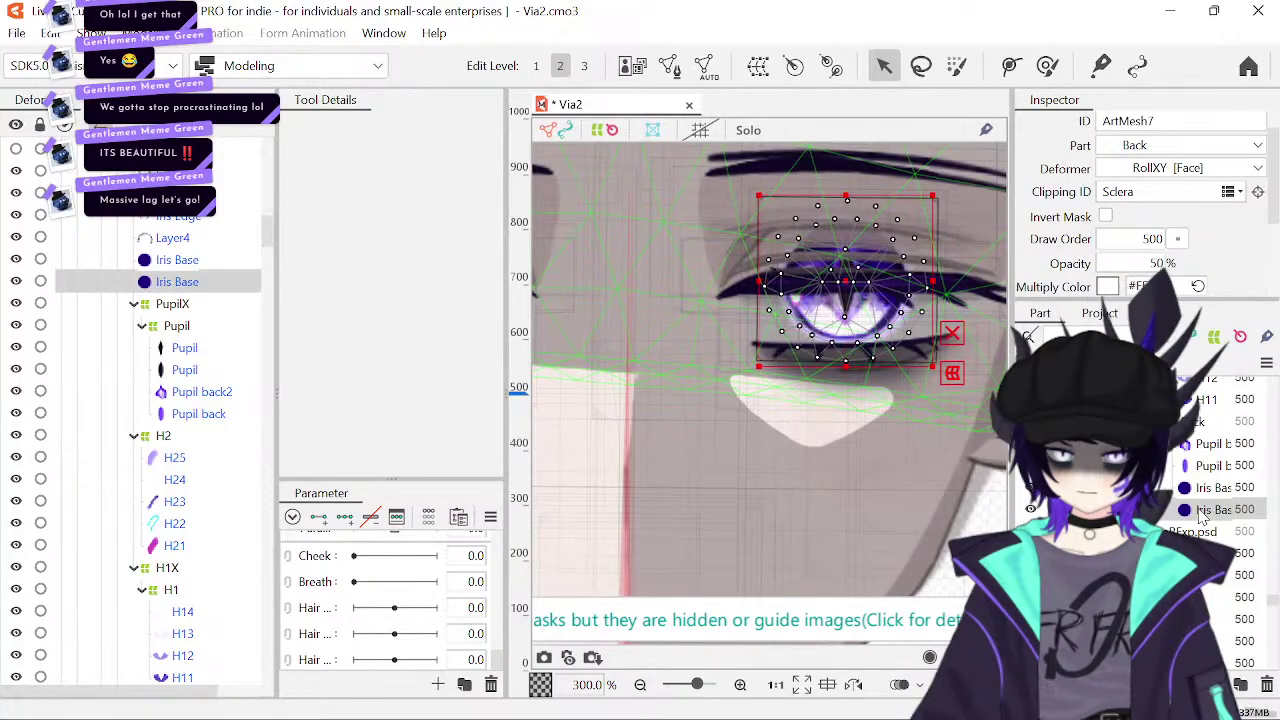
pyautogui.scroll(2, 1203, 517)
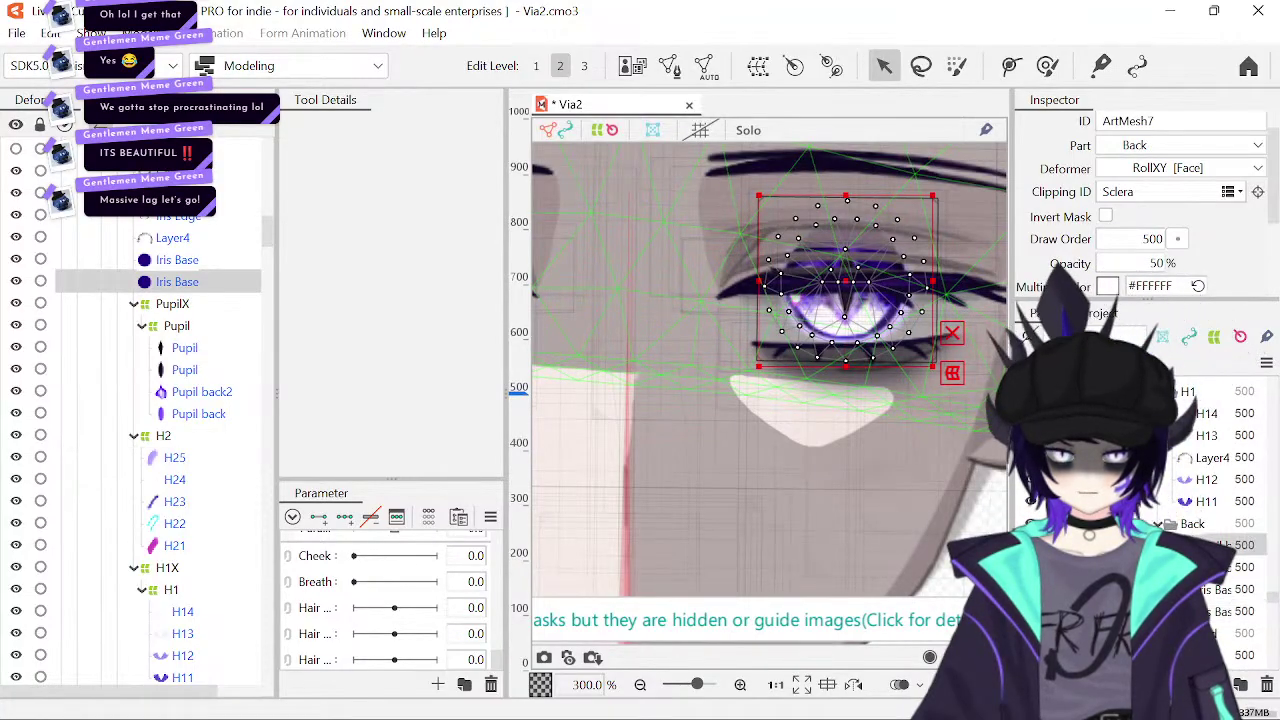
pyautogui.click(1208, 567)
pyautogui.click(1208, 590)
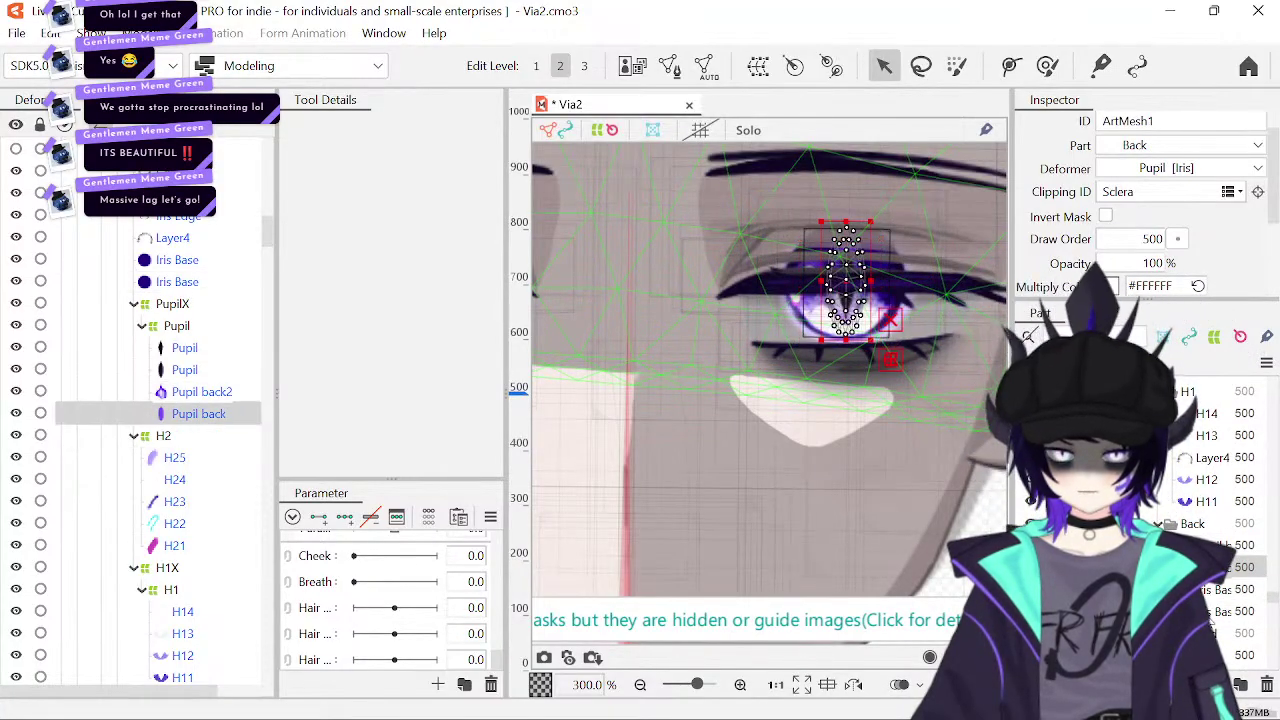
pyautogui.click(1208, 589)
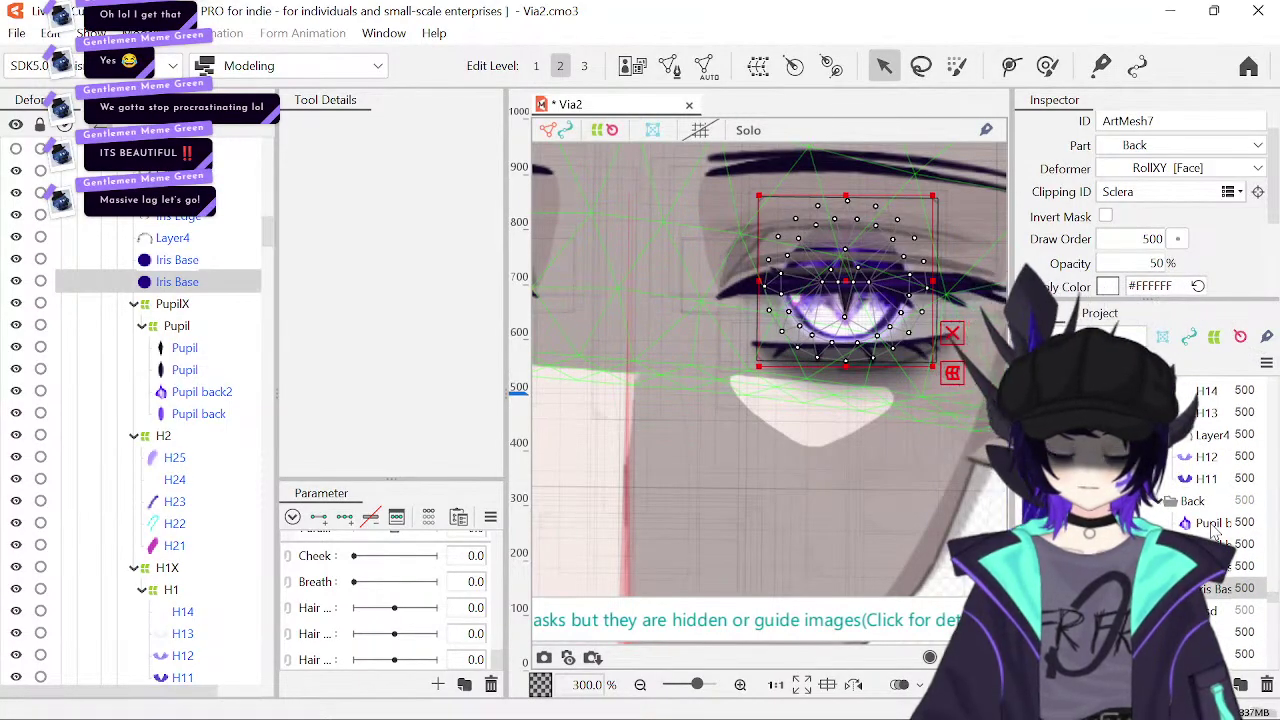
pyautogui.scroll(-5, 1215, 535)
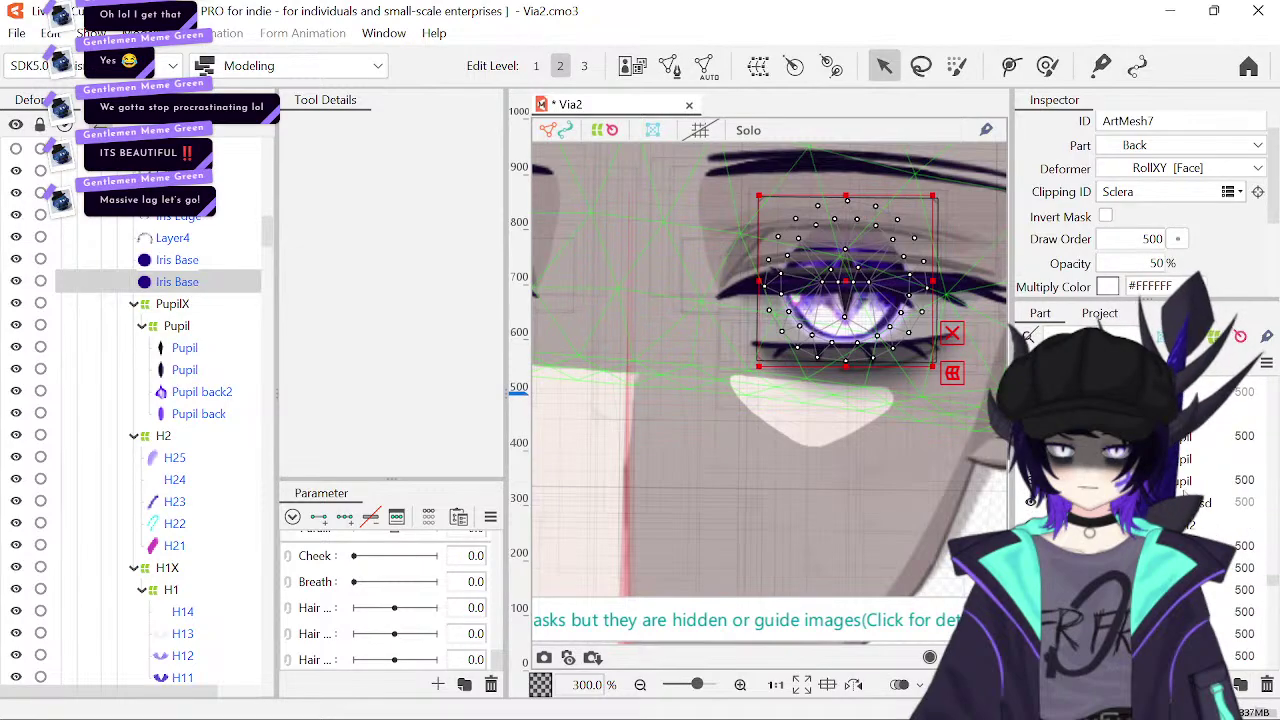
# - Select the Iris part and filter art paths, warp deformers, rotation deformers and glue out of the part hierarchy list
pyautogui.click(1215, 391)
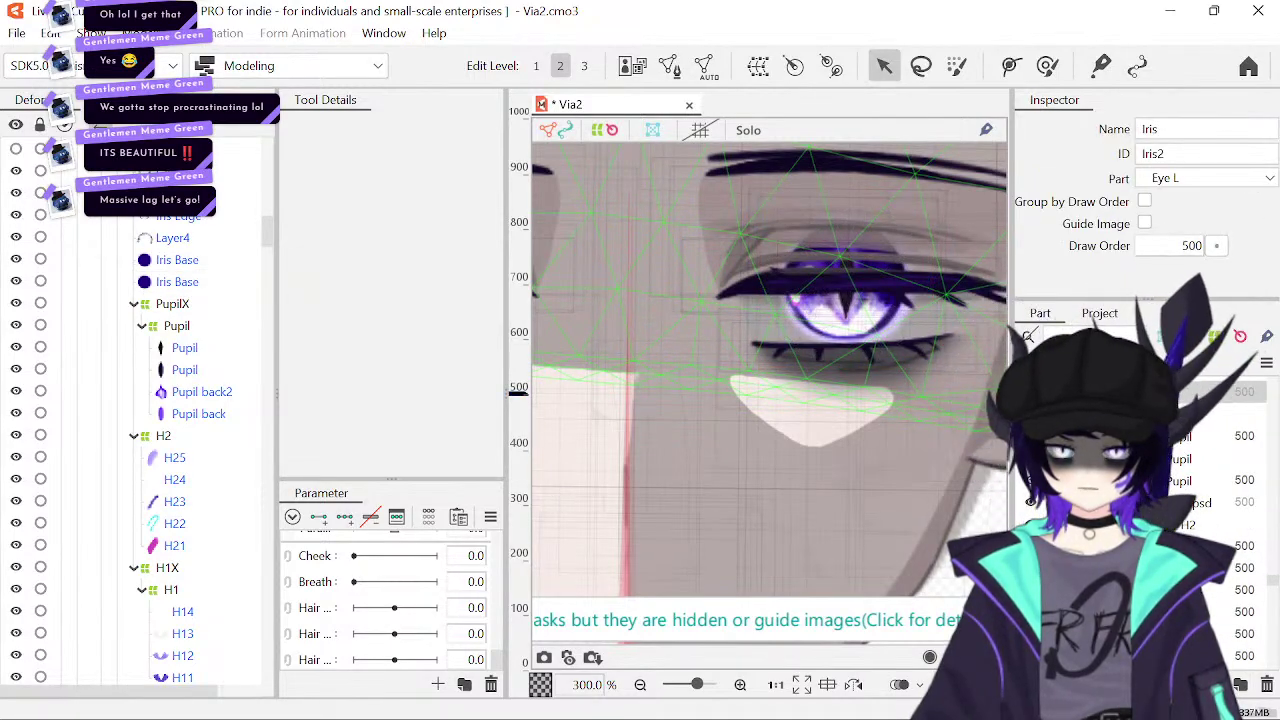
pyautogui.keyDown('ctrl'); pyautogui.click(1188, 503); pyautogui.keyUp('ctrl')
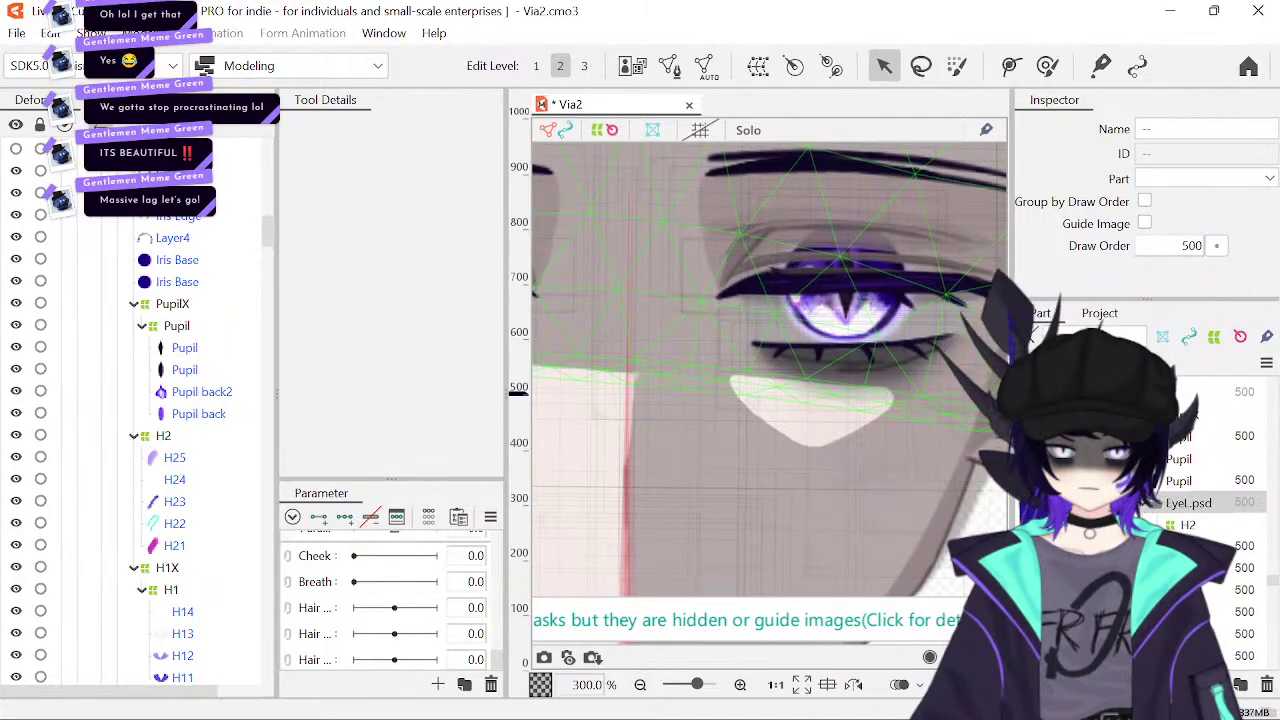
pyautogui.click(1215, 391)
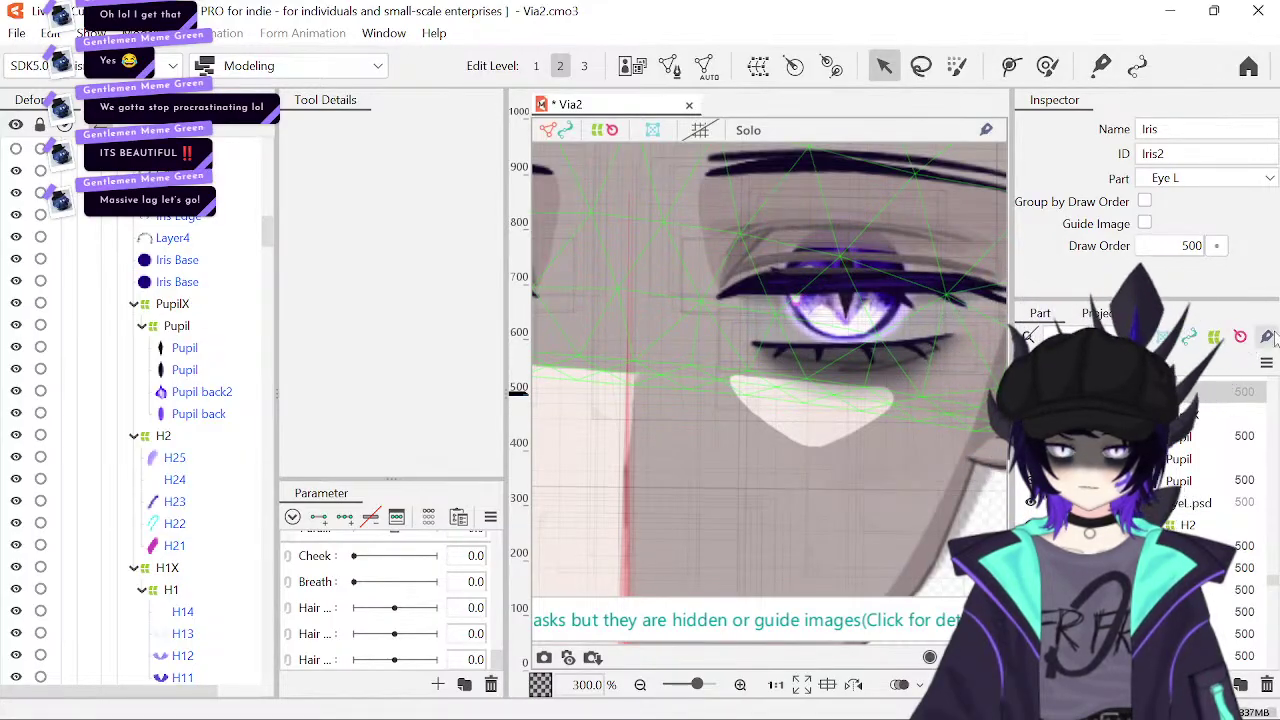
pyautogui.click(1222, 343)
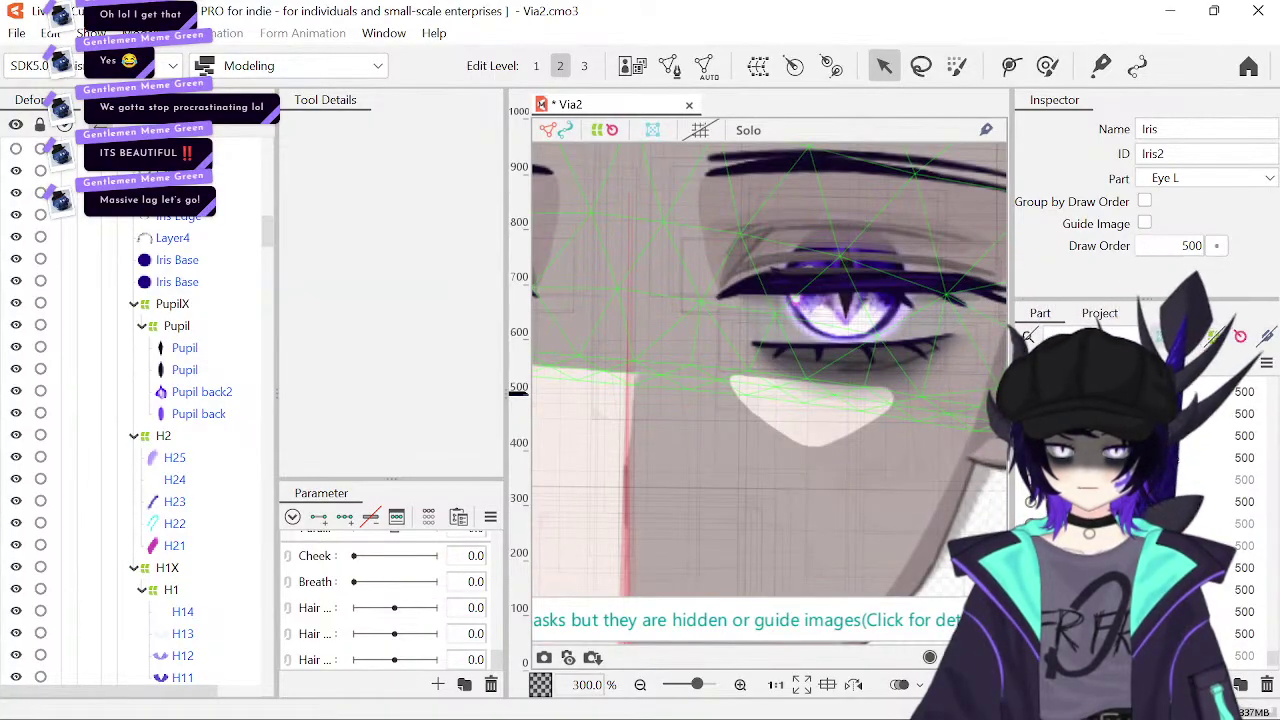
pyautogui.scroll(1, 1200, 455)
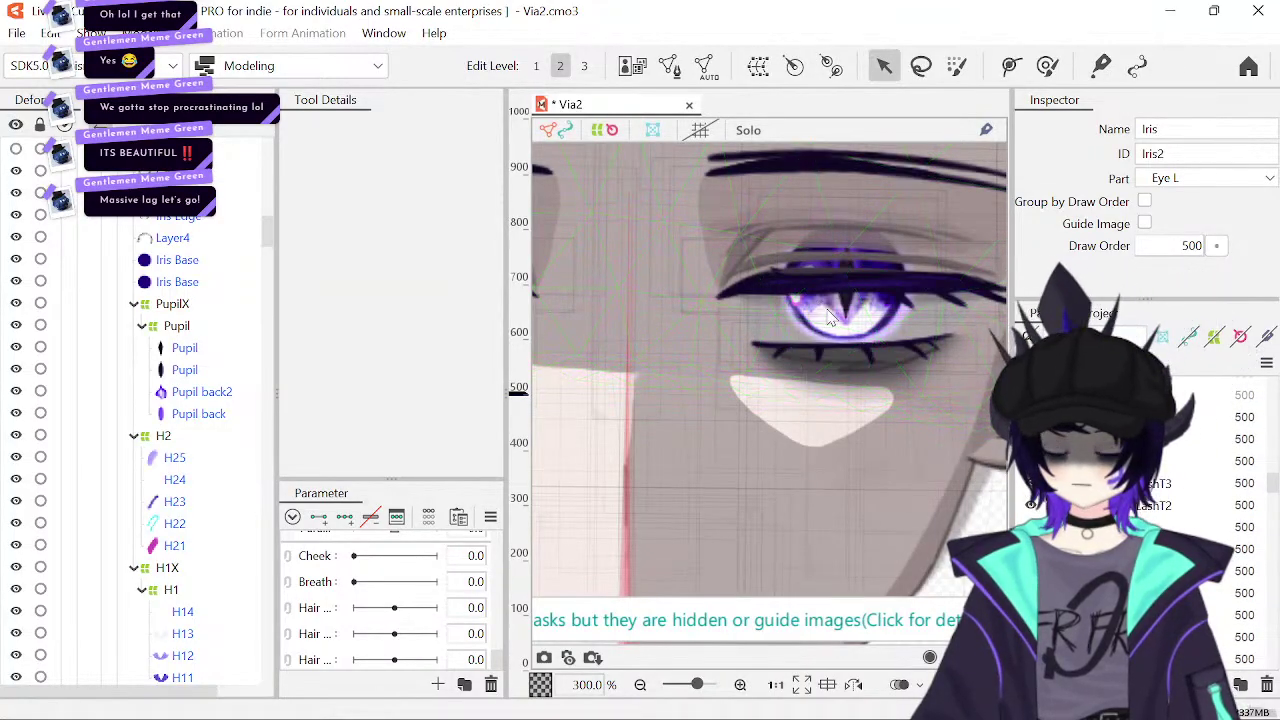
# - Select all meshes in the Iris part except the two Sh meshes, set their clipping ID to Sclera5, and clear that selection
pyautogui.click(880, 345)
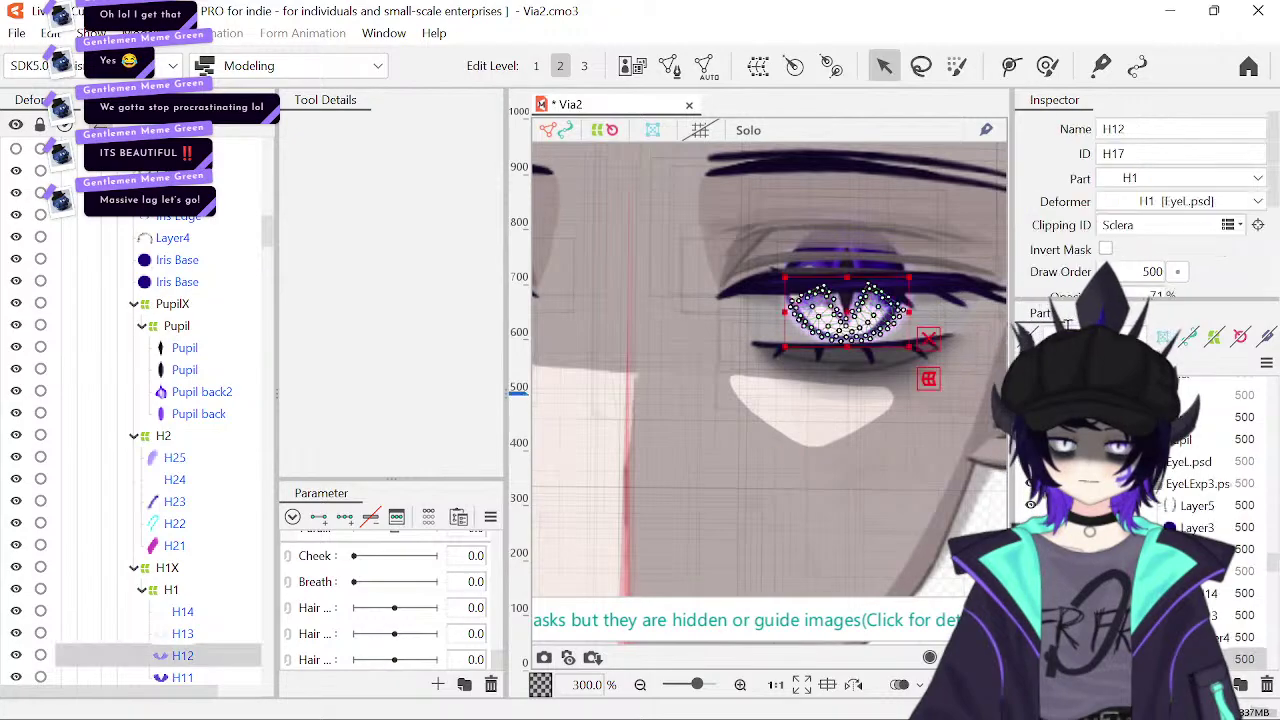
pyautogui.click(1180, 481)
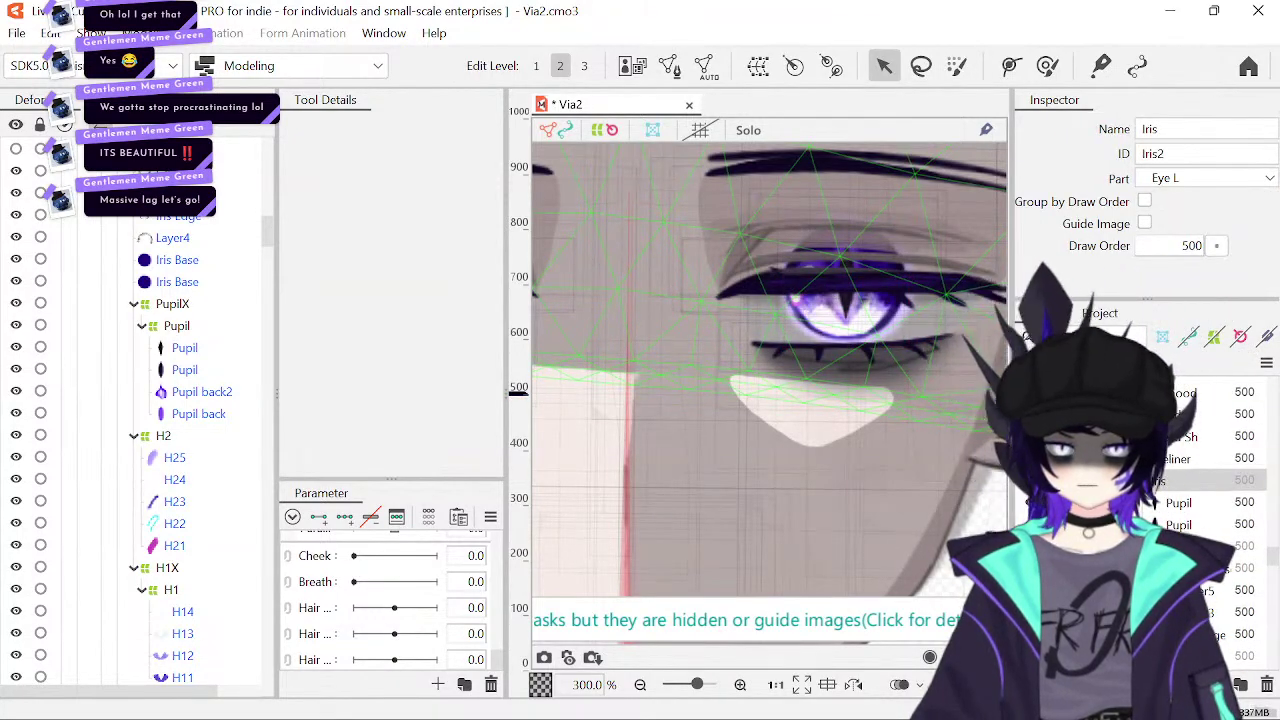
pyautogui.doubleClick(1180, 481)
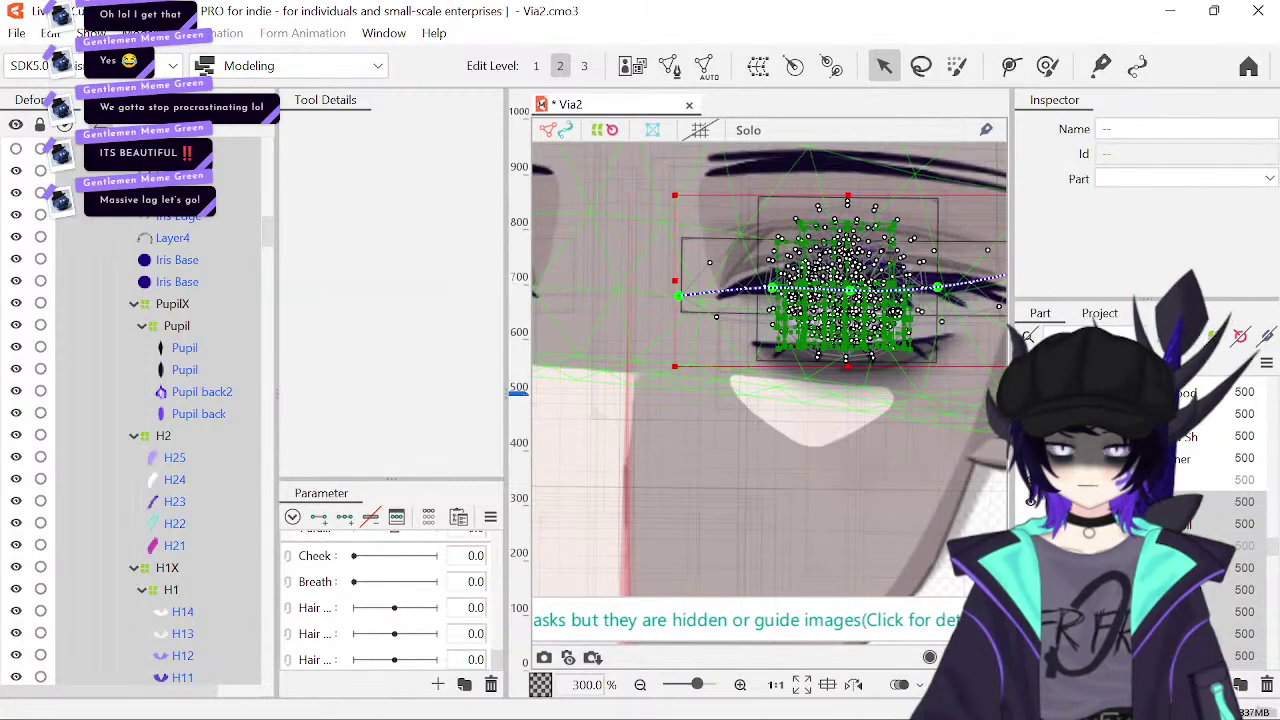
pyautogui.keyDown('ctrl'); pyautogui.click(1201, 520); pyautogui.keyUp('ctrl')
pyautogui.scroll(-3, 1201, 520)
pyautogui.scroll(-2, 1201, 500)
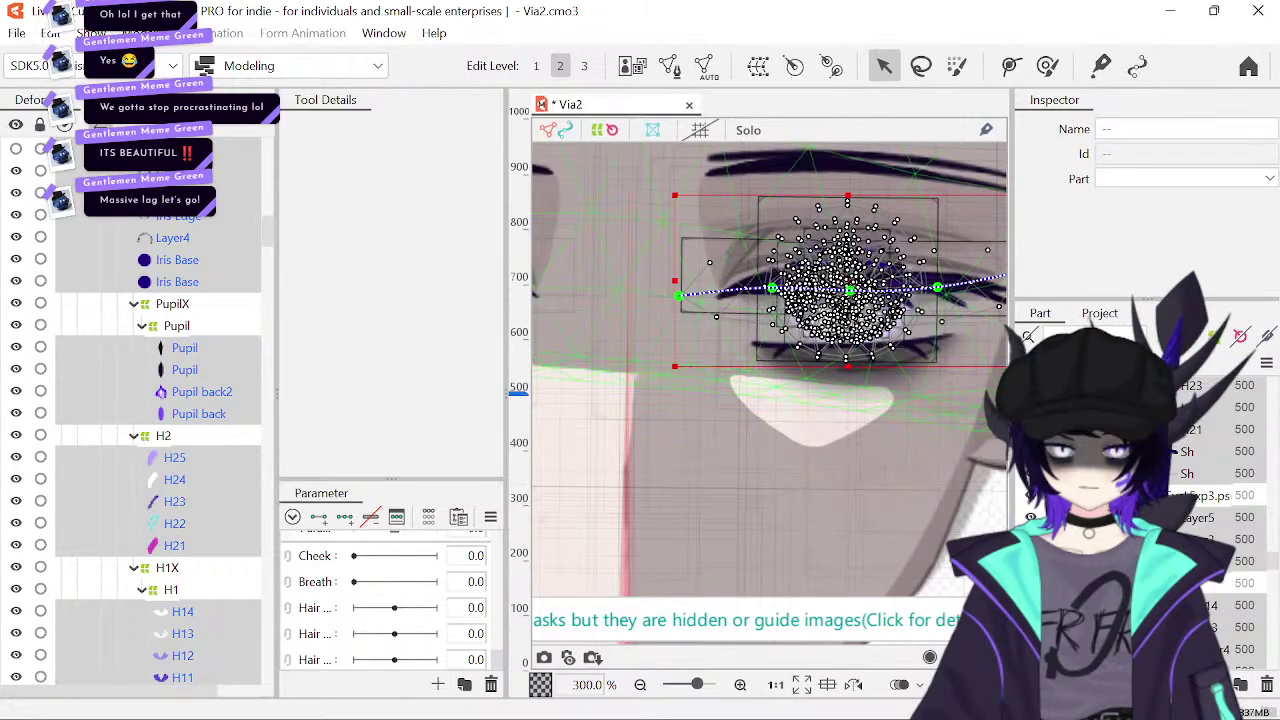
pyautogui.scroll(-3, 1215, 431)
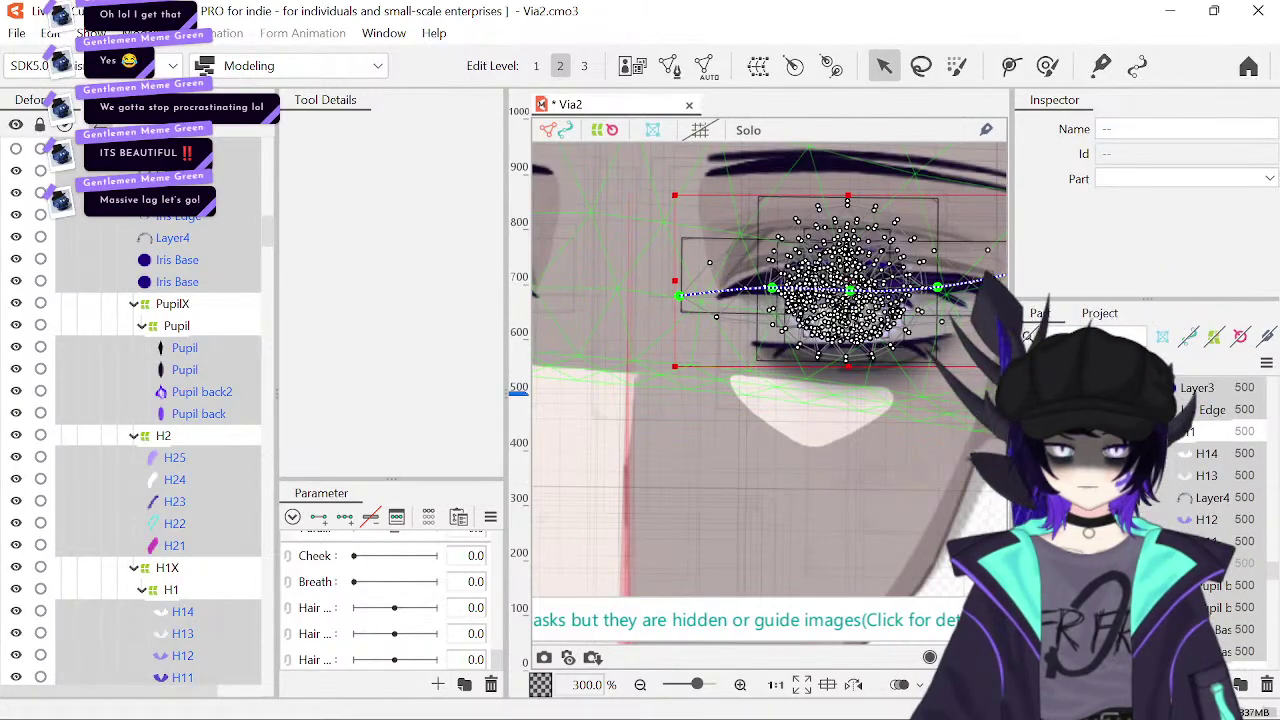
pyautogui.scroll(3, 1215, 480)
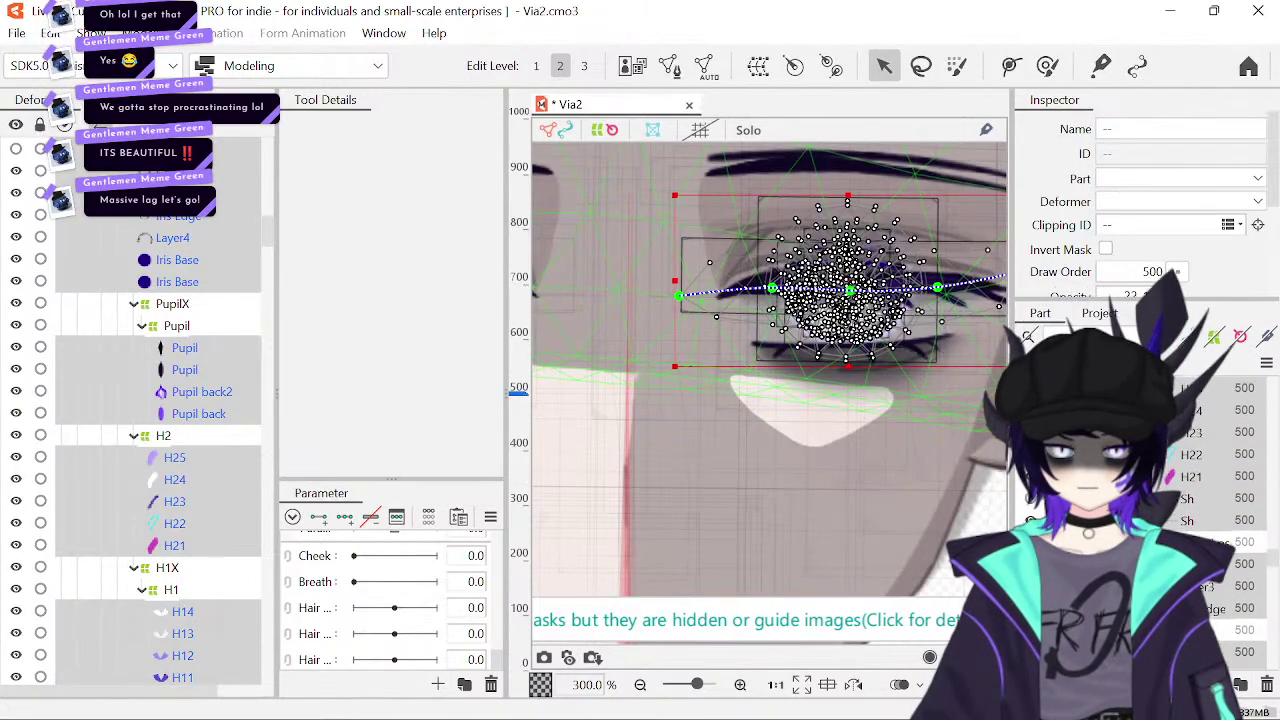
pyautogui.click(1189, 526)
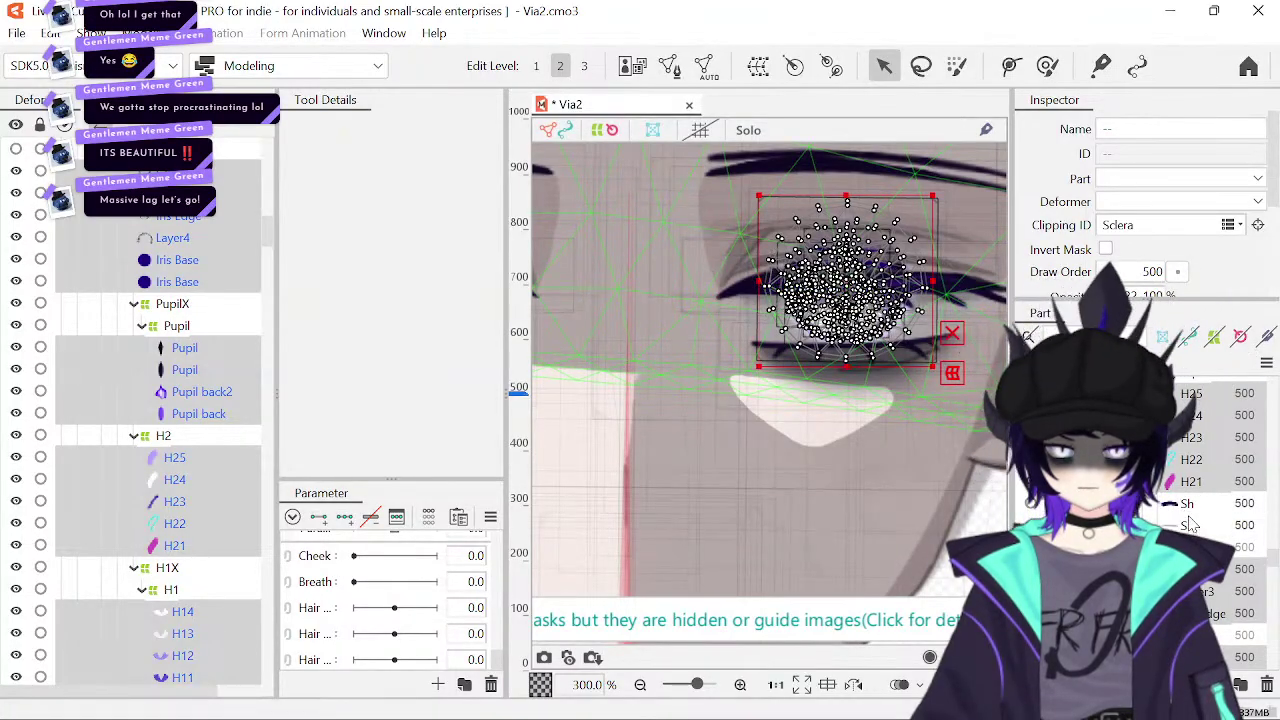
pyautogui.keyDown('ctrl'); pyautogui.click(1192, 503); pyautogui.keyUp('ctrl')
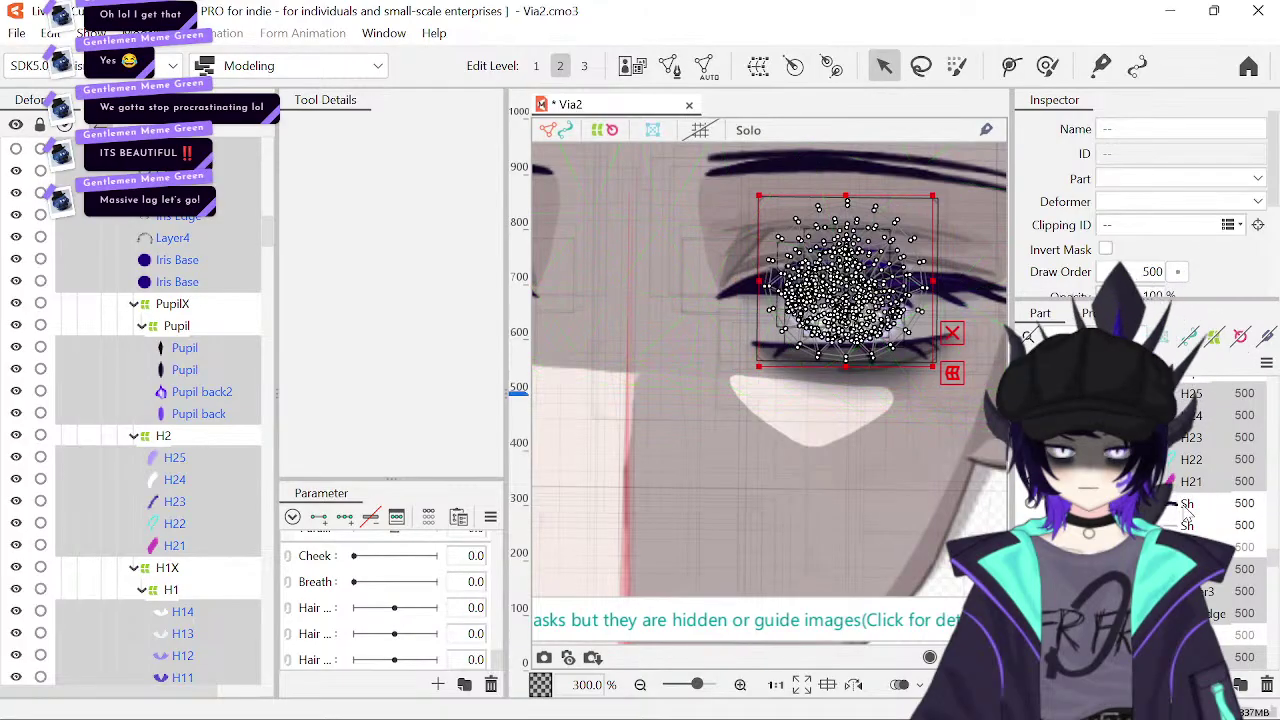
pyautogui.click(1147, 226)
pyautogui.click(1147, 226)
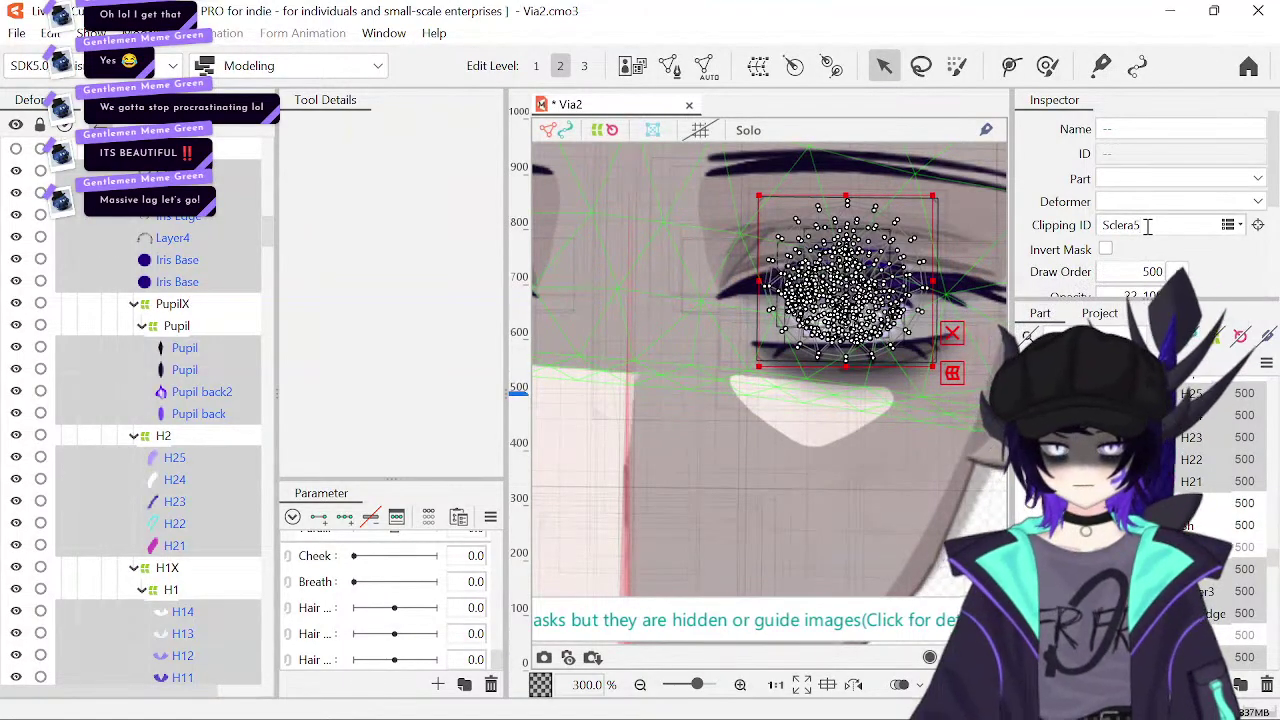
pyautogui.press('Return')
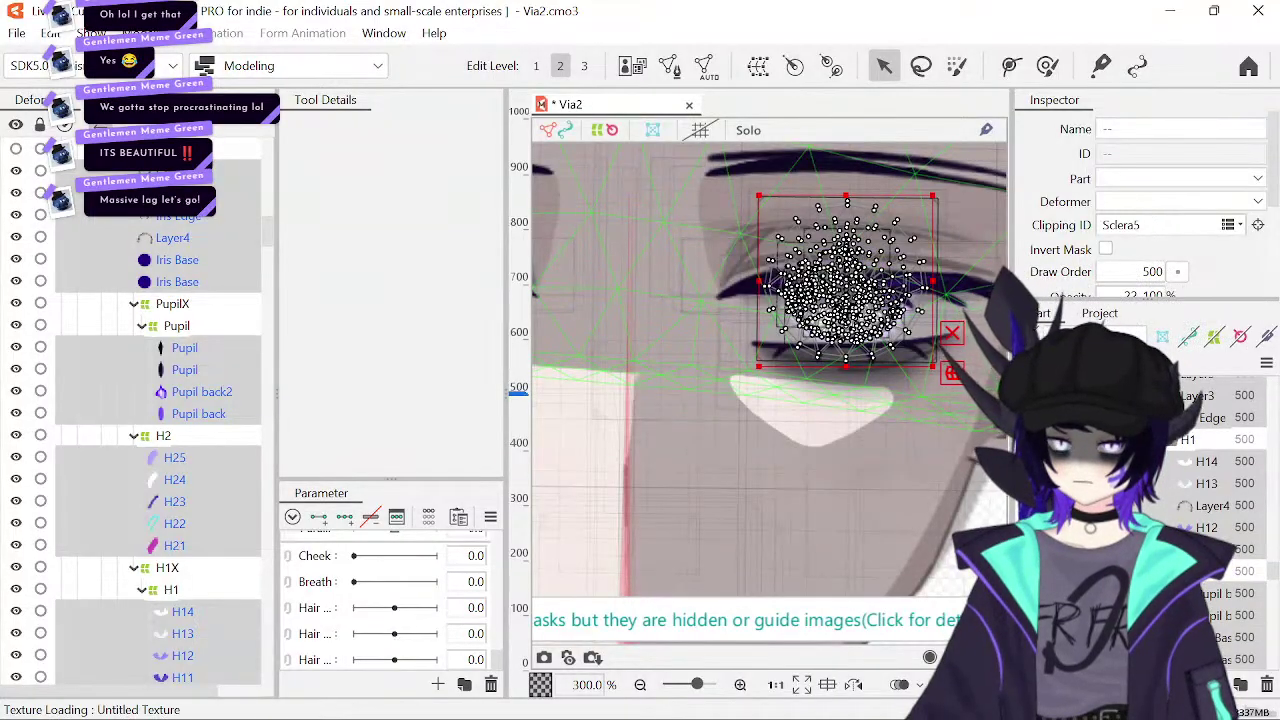
pyautogui.click(966, 540)
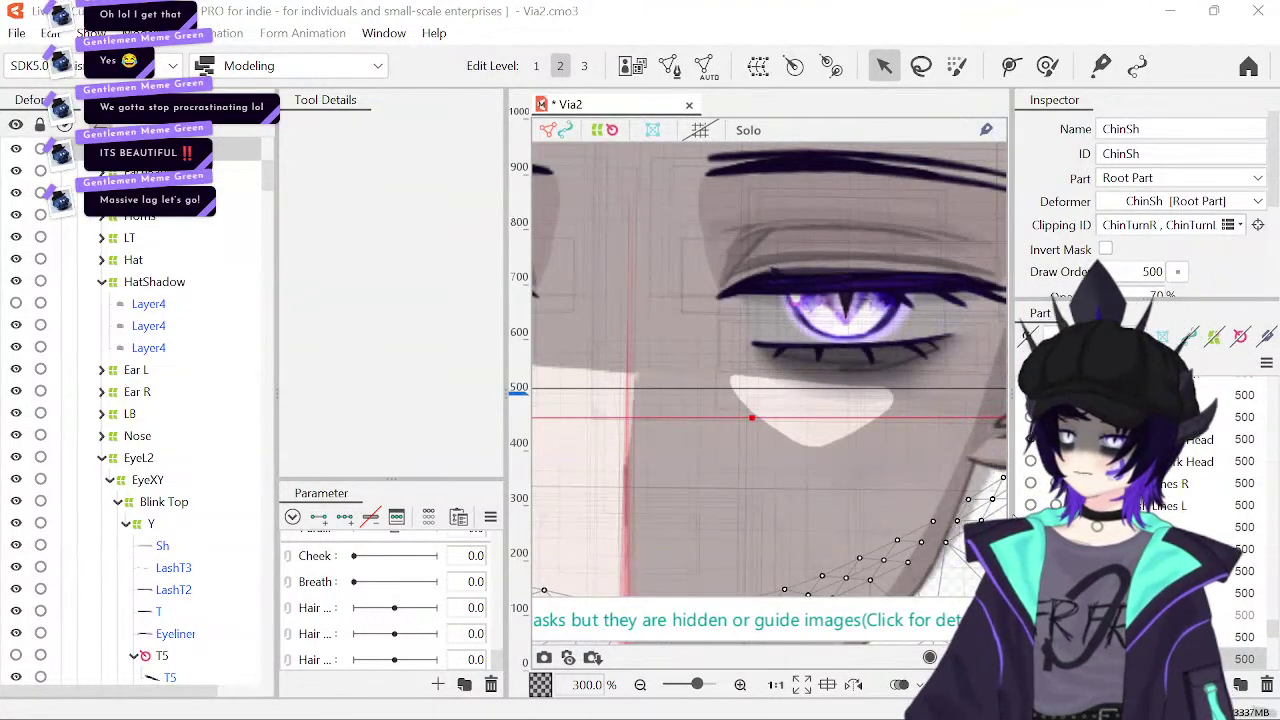
# - Delete the old EyeL warp deformer together with all its child deformers and meshes, including the duplicate eyebrow
pyautogui.moveTo(880, 431); pyautogui.dragTo(848, 457)
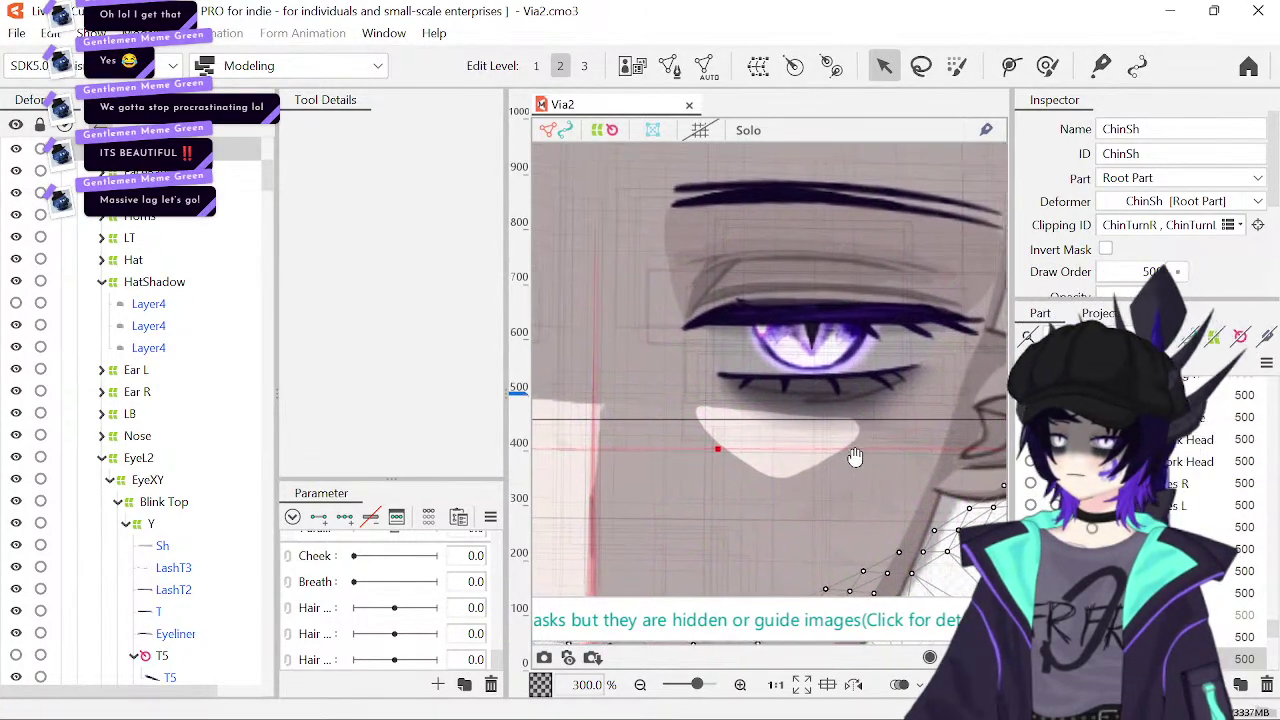
pyautogui.scroll(4, 168, 451)
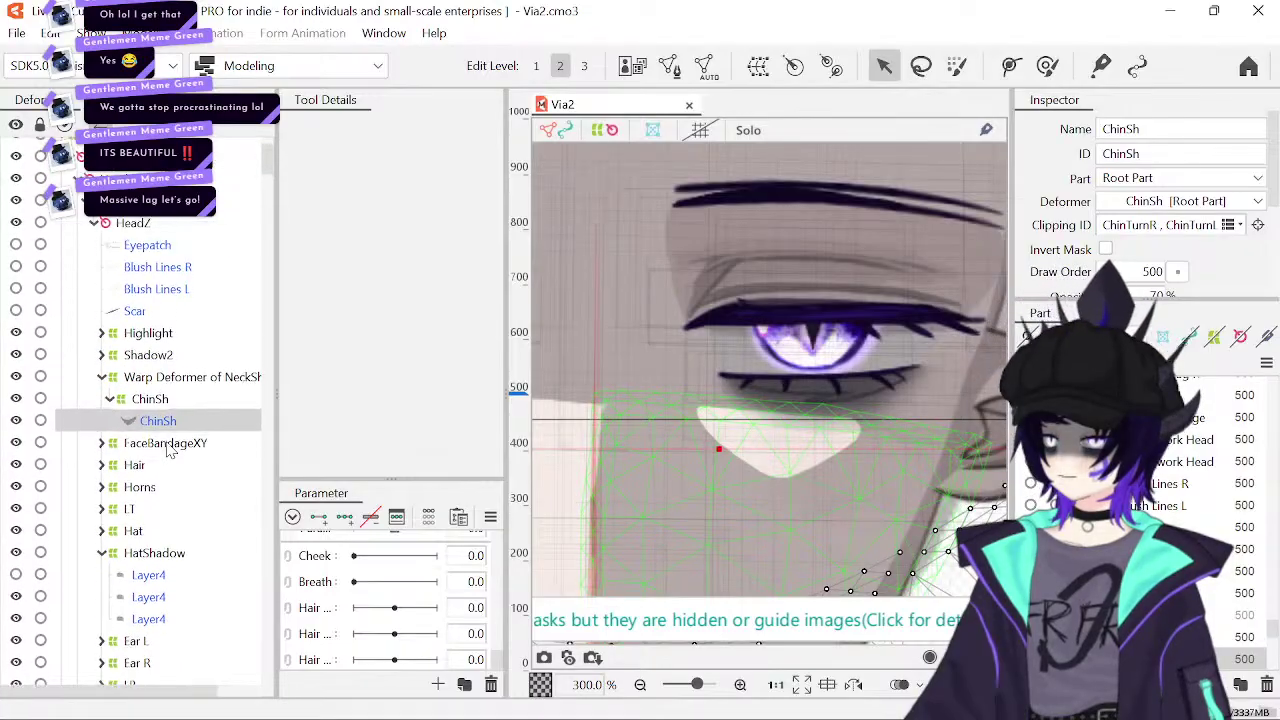
pyautogui.moveTo(669, 366); pyautogui.dragTo(825, 380)
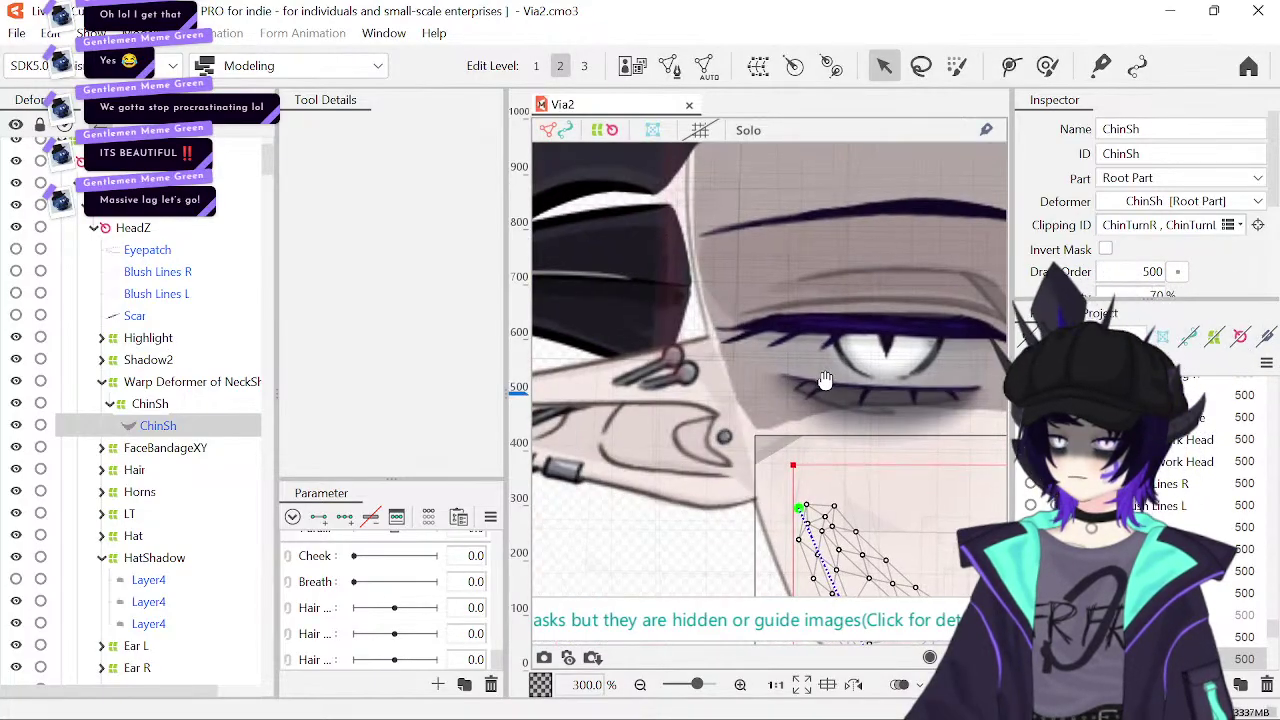
pyautogui.moveTo(806, 380); pyautogui.dragTo(651, 357)
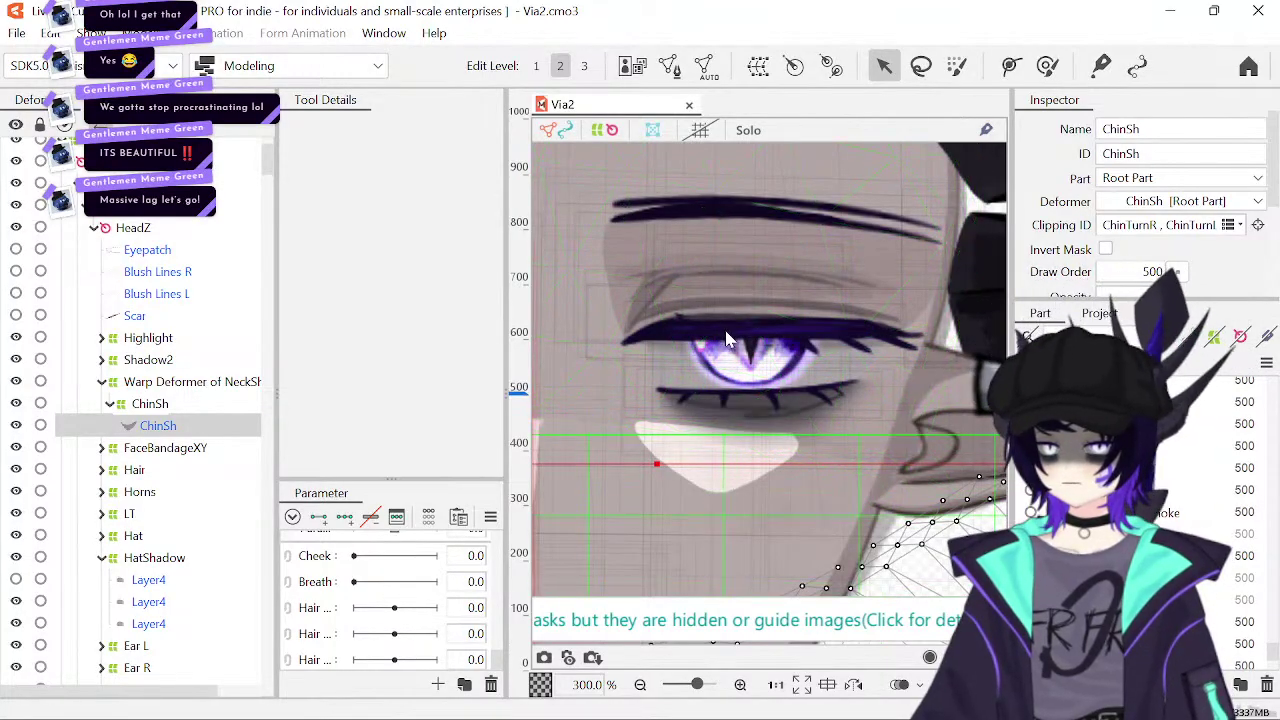
pyautogui.click(760, 212)
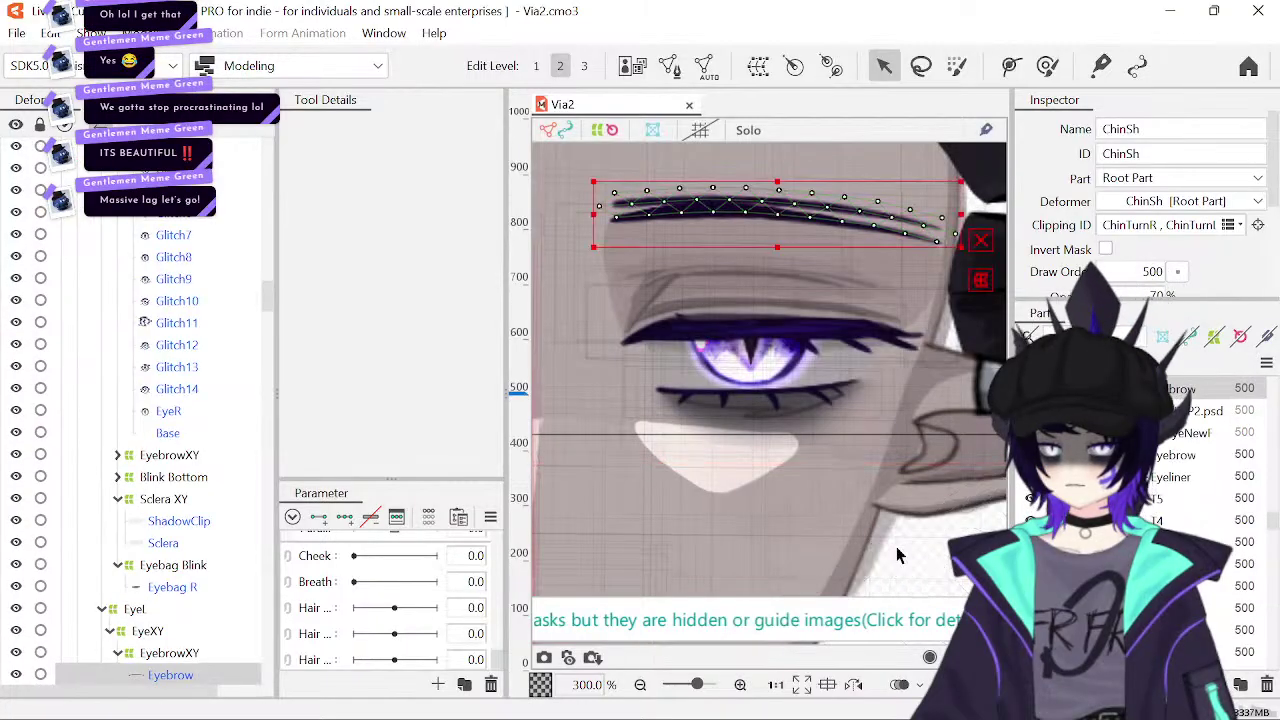
pyautogui.scroll(-2, 145, 563)
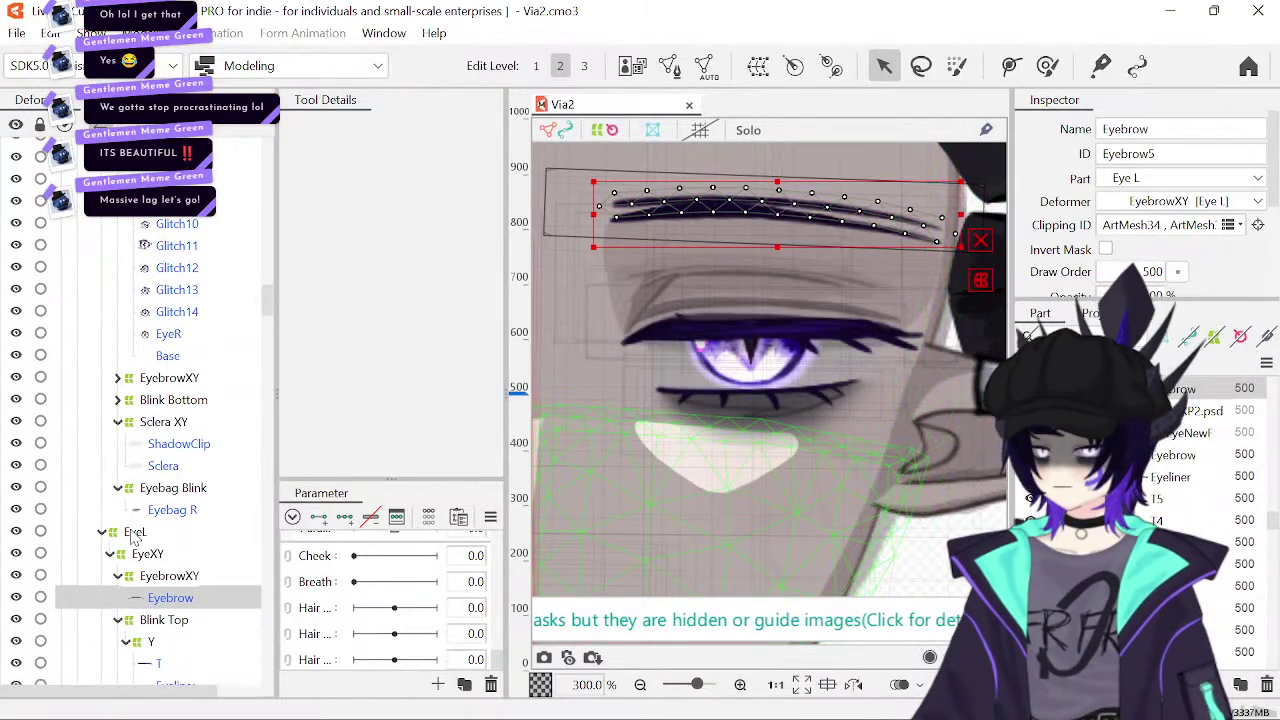
pyautogui.click(137, 532)
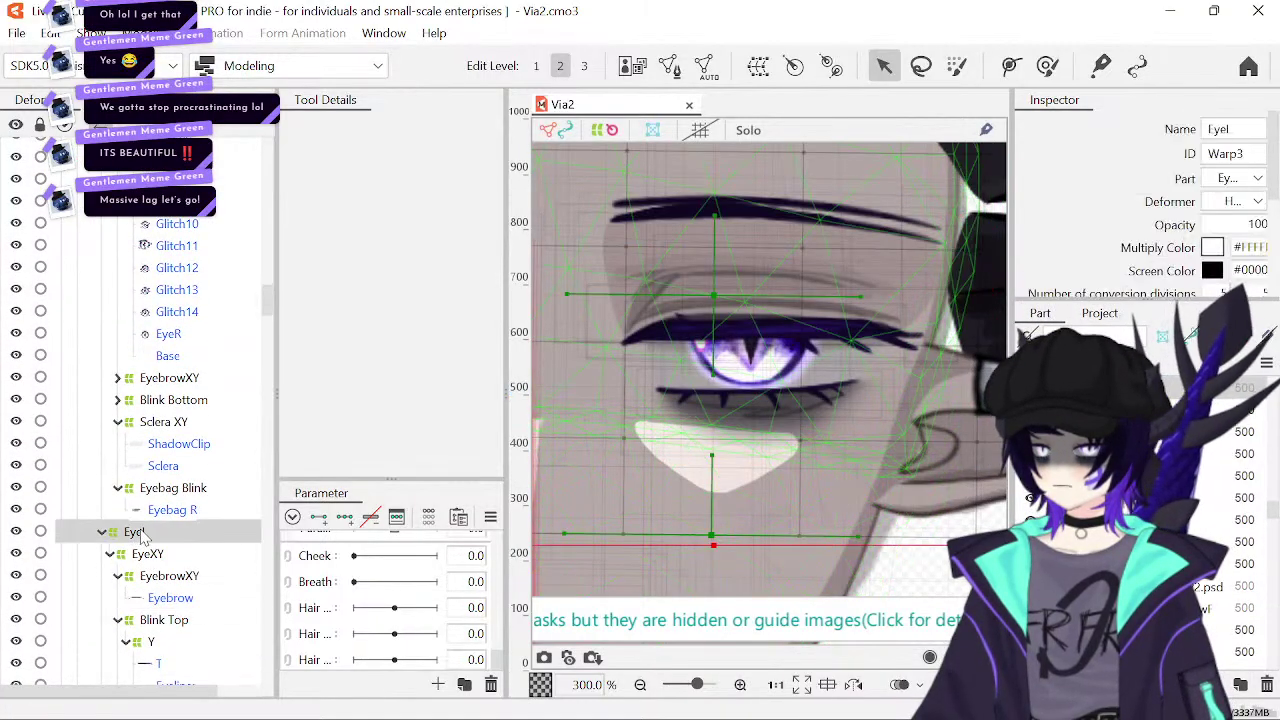
pyautogui.doubleClick(192, 538)
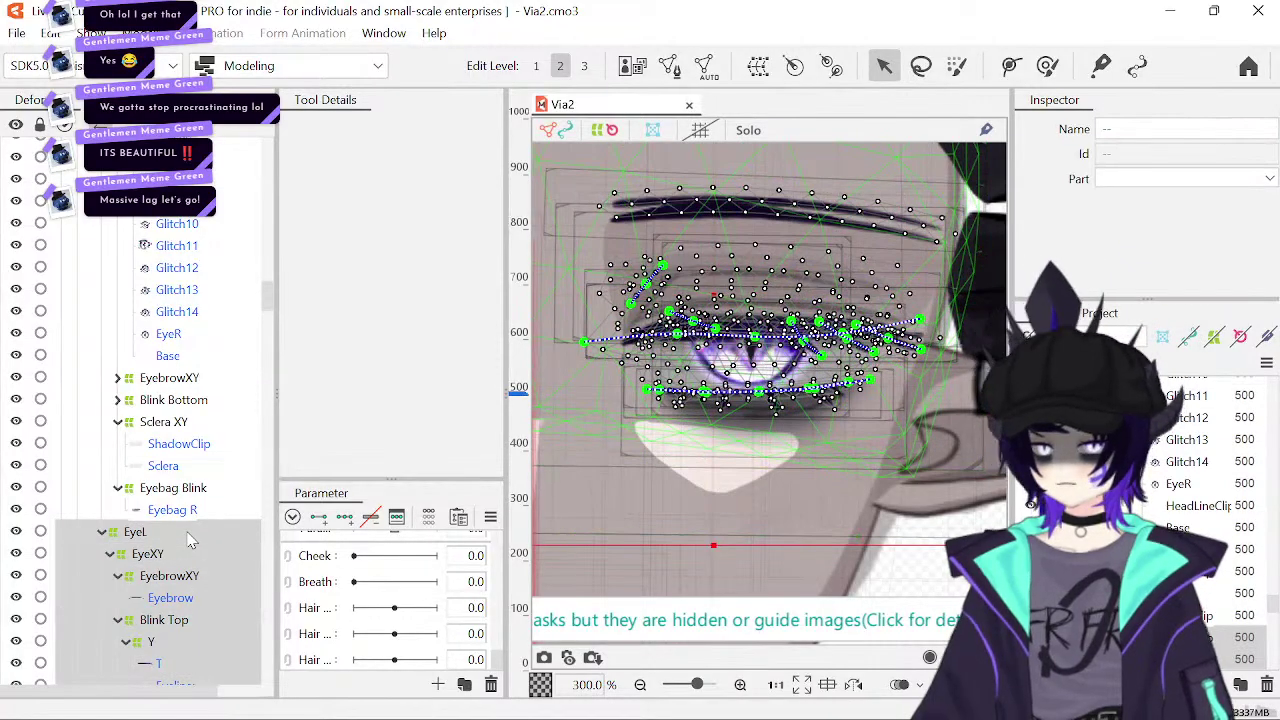
pyautogui.press('Delete')
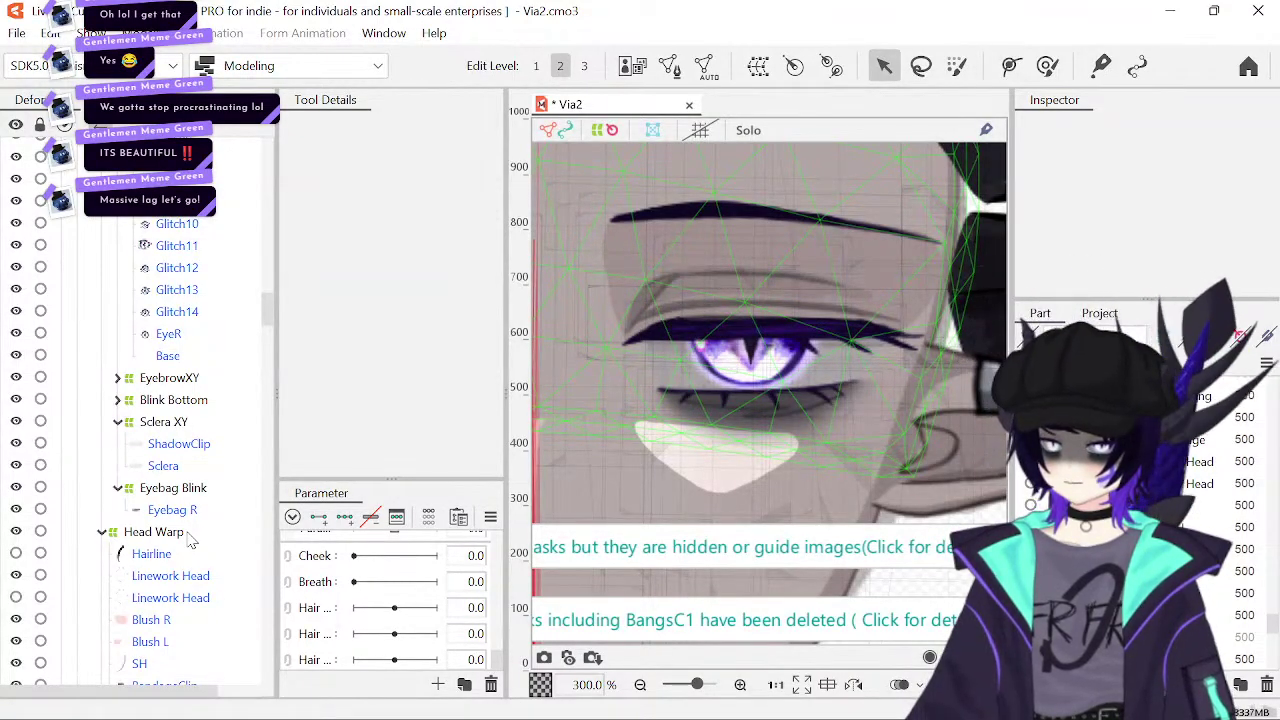
# - Clear the selection, keep the canvas grid off, and hide the deformers to show the clean face
pyautogui.click(917, 578)
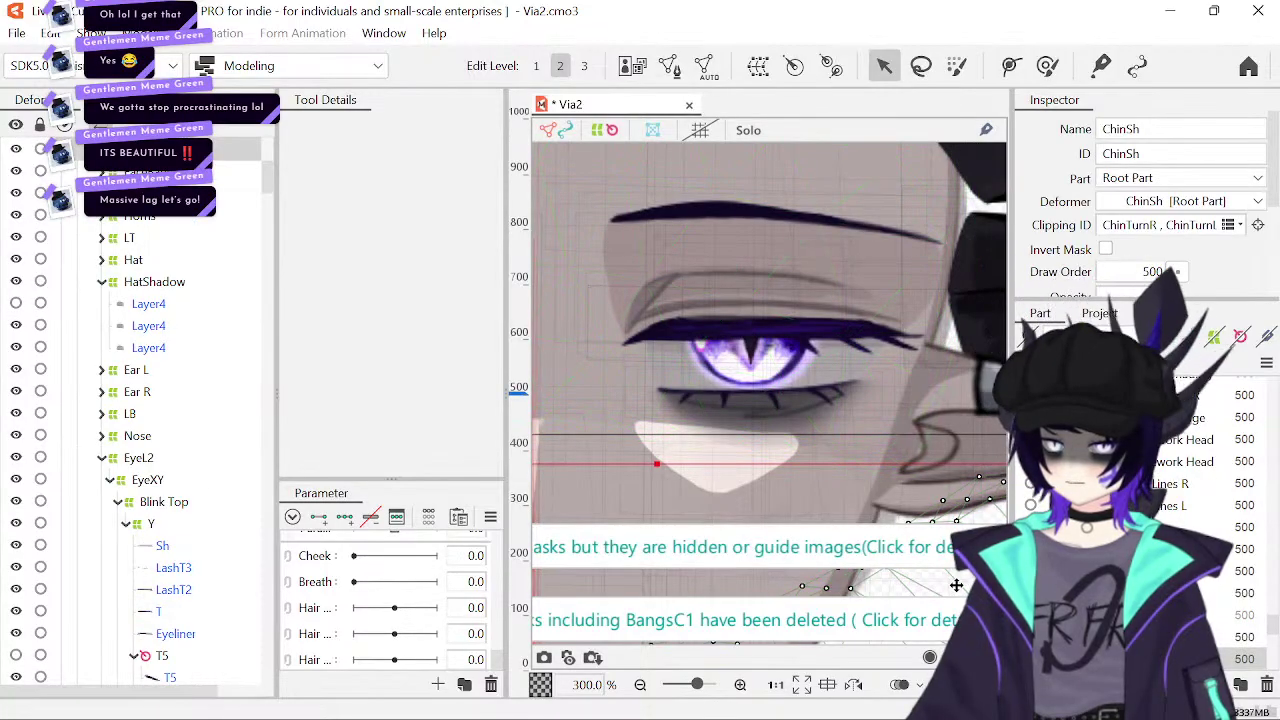
pyautogui.scroll(-2, 970, 530)
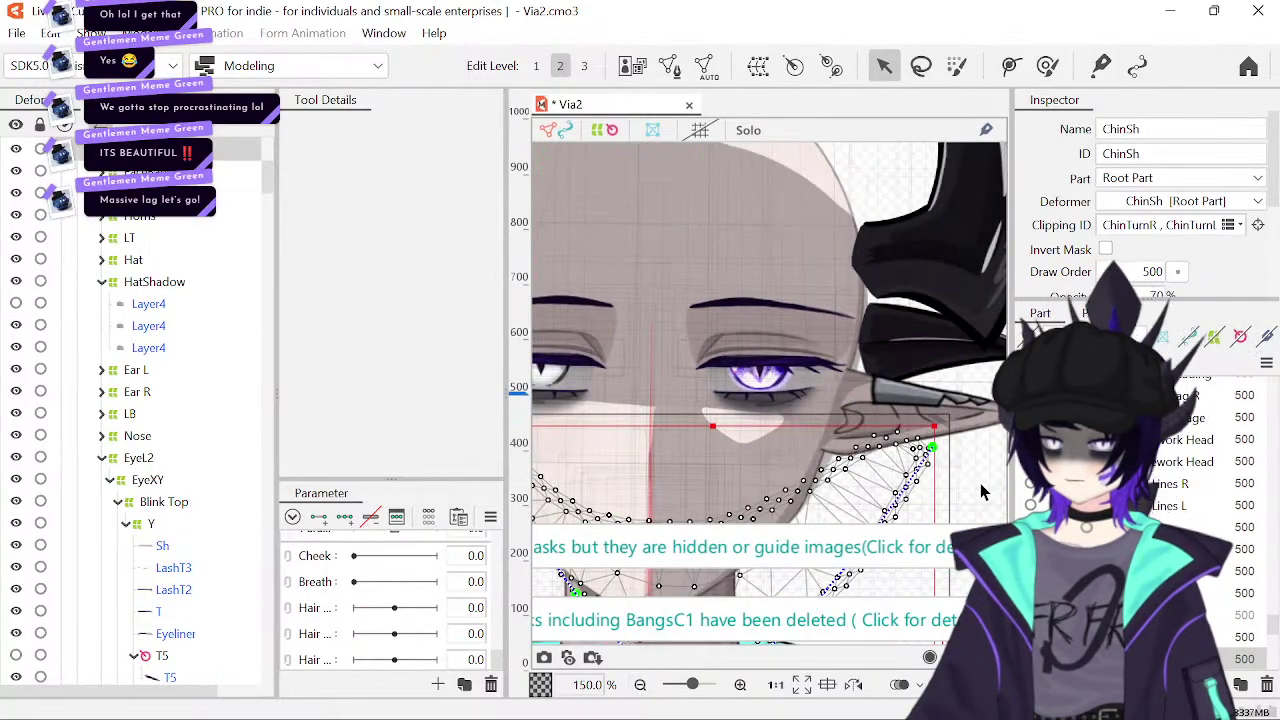
pyautogui.click(981, 491)
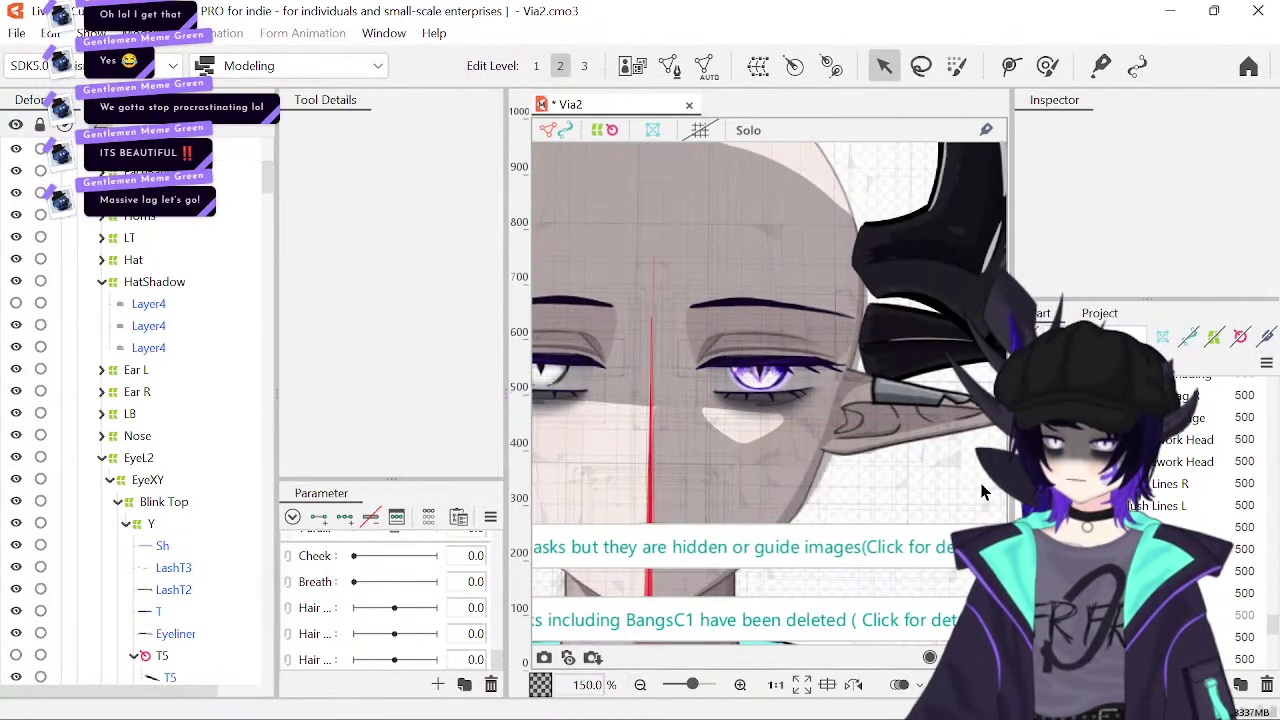
pyautogui.click(697, 130)
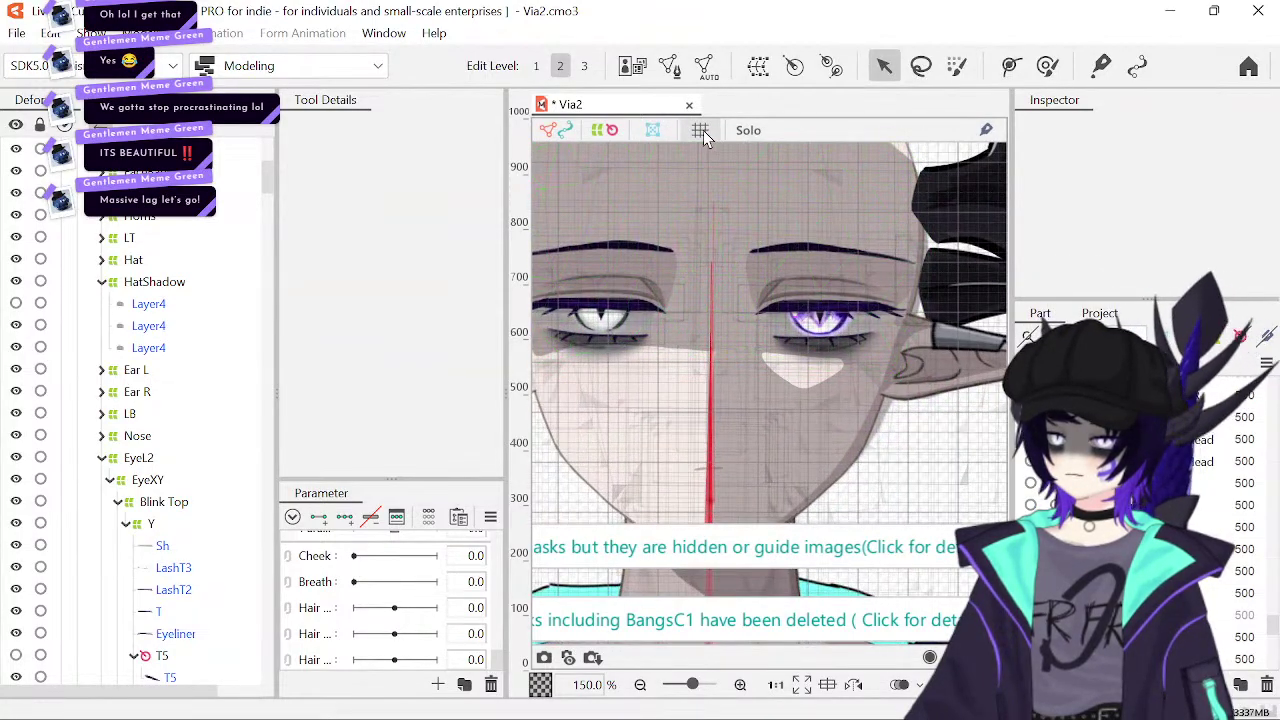
pyautogui.click(703, 130)
pyautogui.click(607, 131)
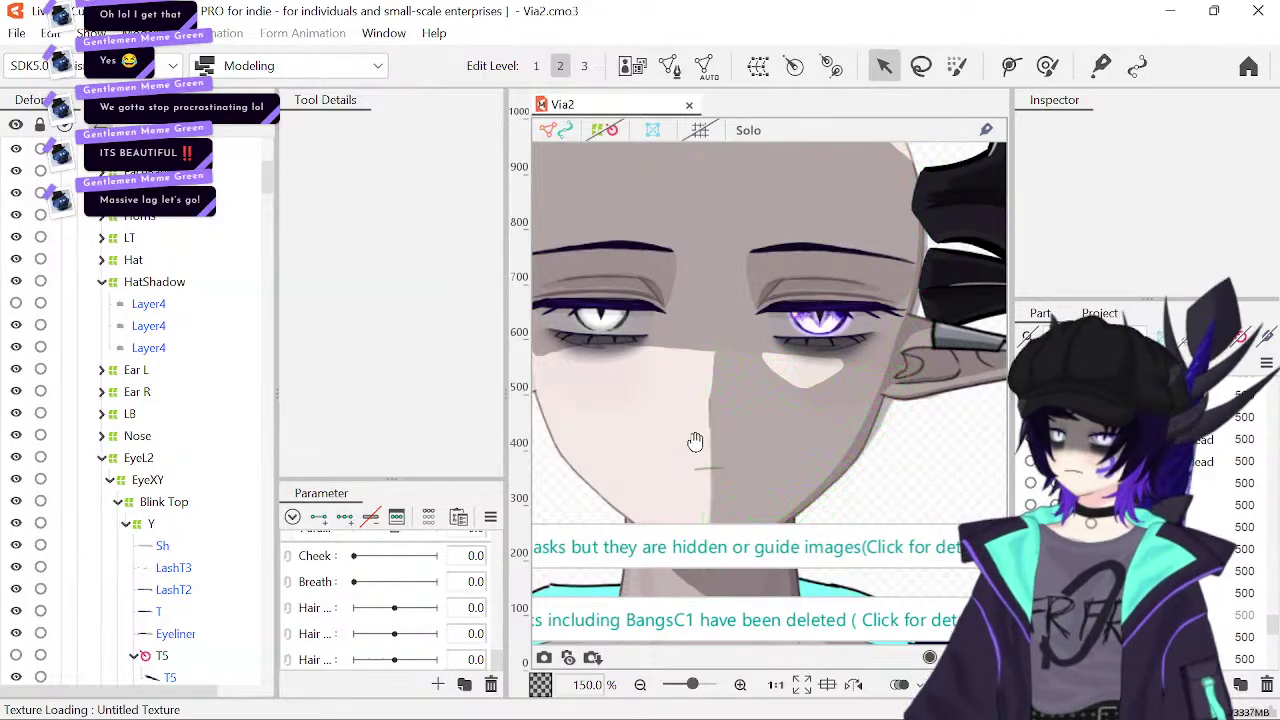
# - Select the Brow2 mesh and pull its outer end outward along the eyebrow with the Deform Brush
pyautogui.moveTo(694, 440); pyautogui.dragTo(824, 458)
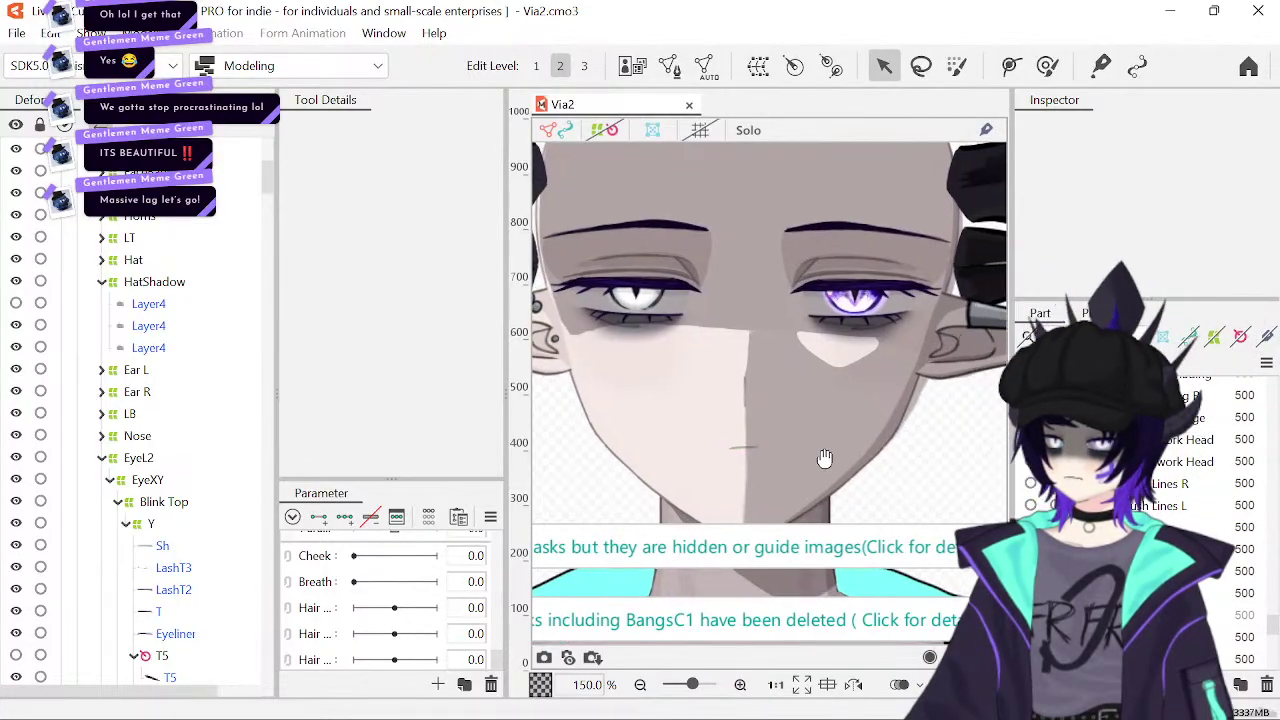
pyautogui.moveTo(737, 457); pyautogui.dragTo(905, 556)
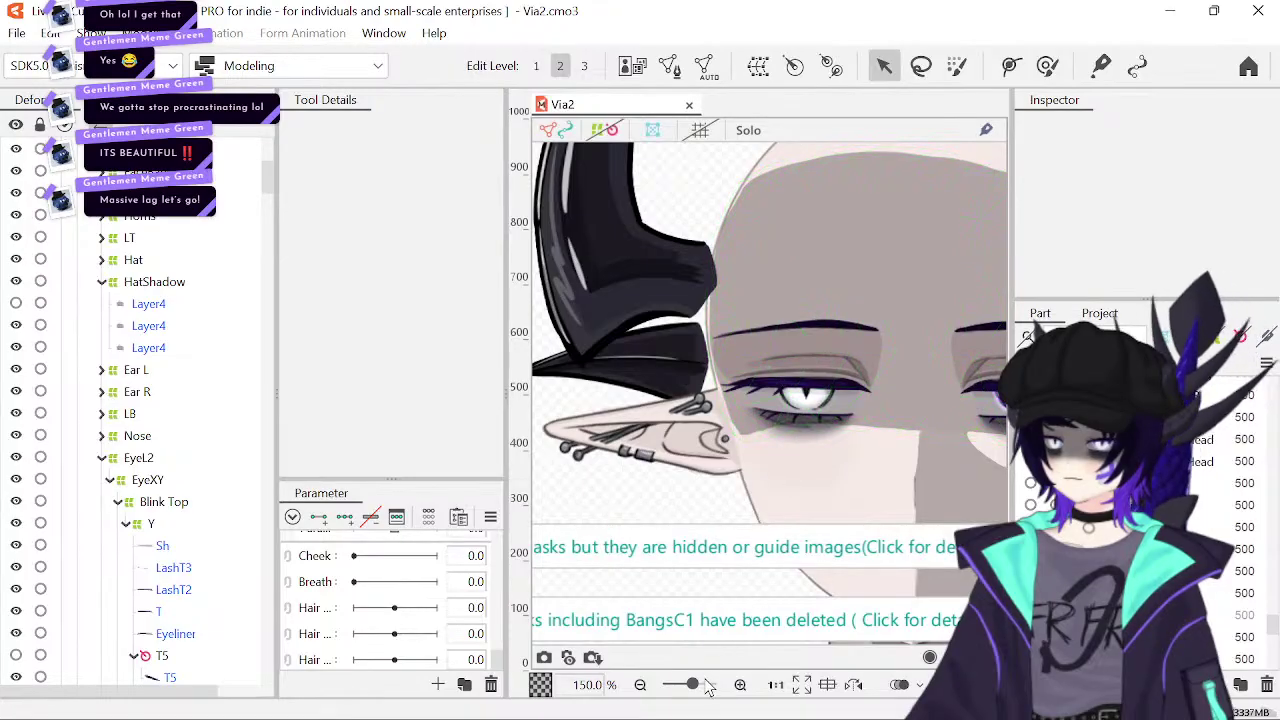
pyautogui.click(738, 685)
pyautogui.click(738, 685)
pyautogui.click(738, 685)
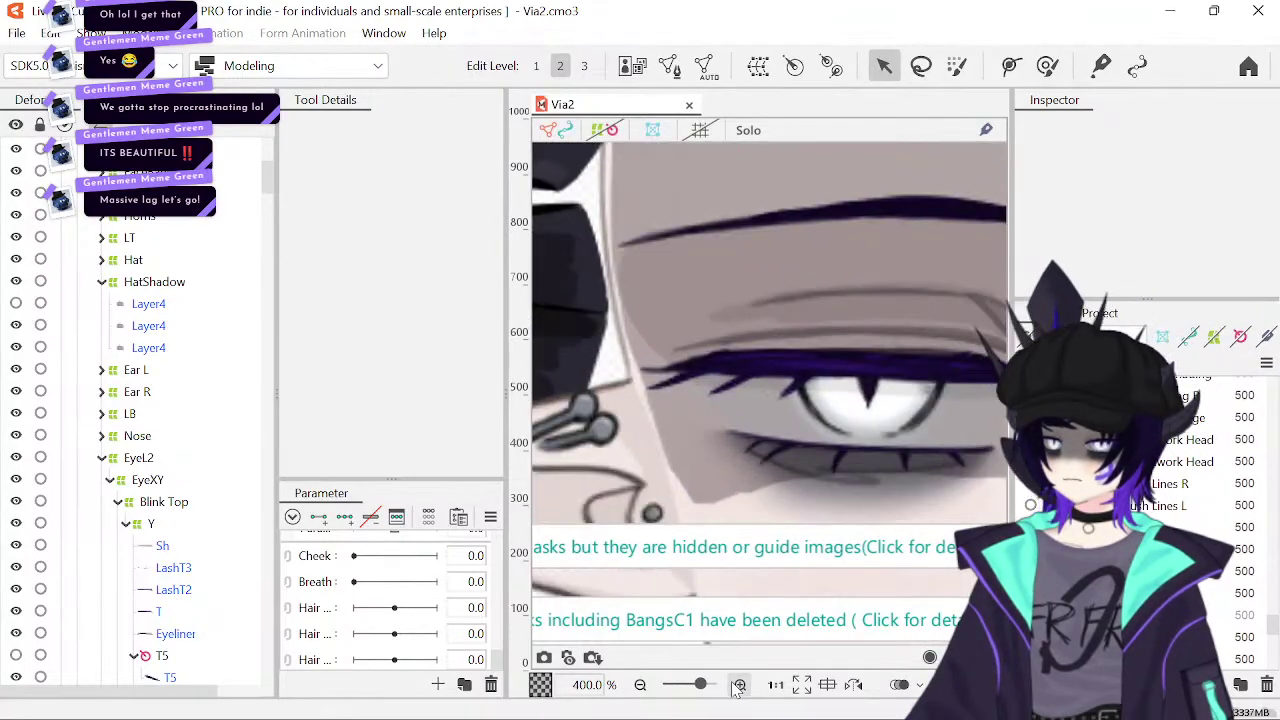
pyautogui.moveTo(745, 415); pyautogui.dragTo(702, 513)
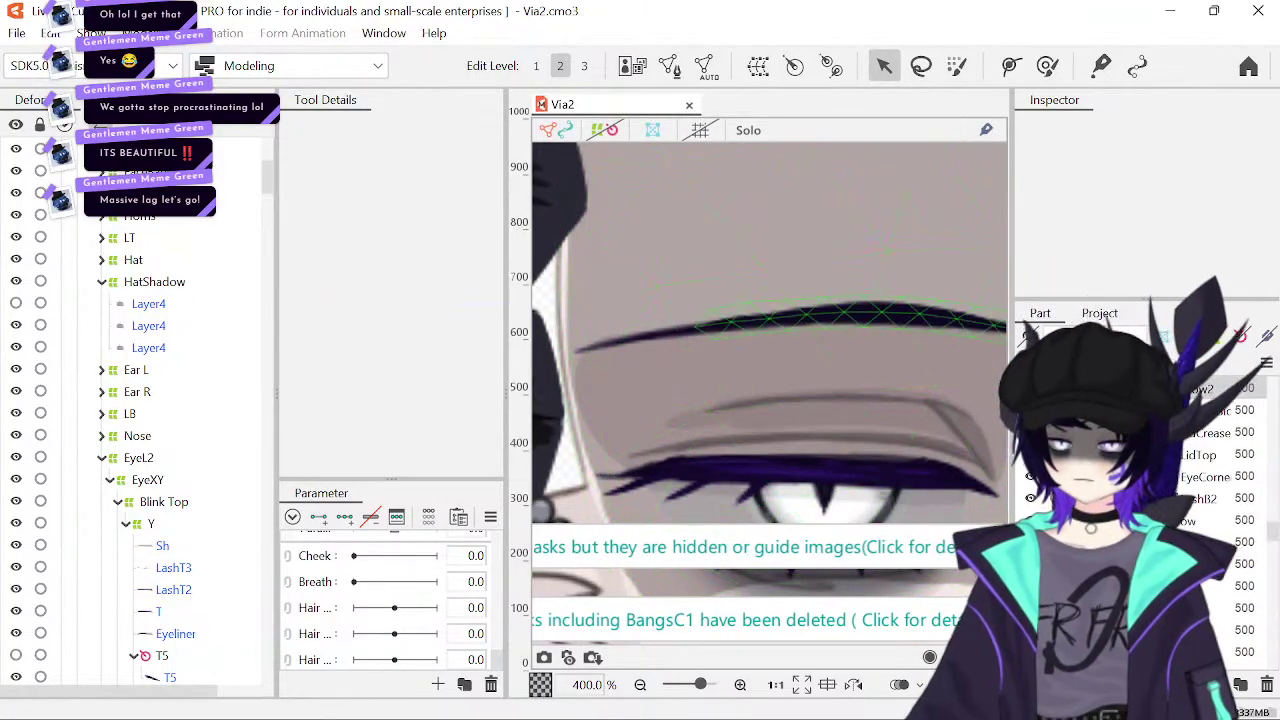
pyautogui.click(800, 320)
pyautogui.click(740, 684)
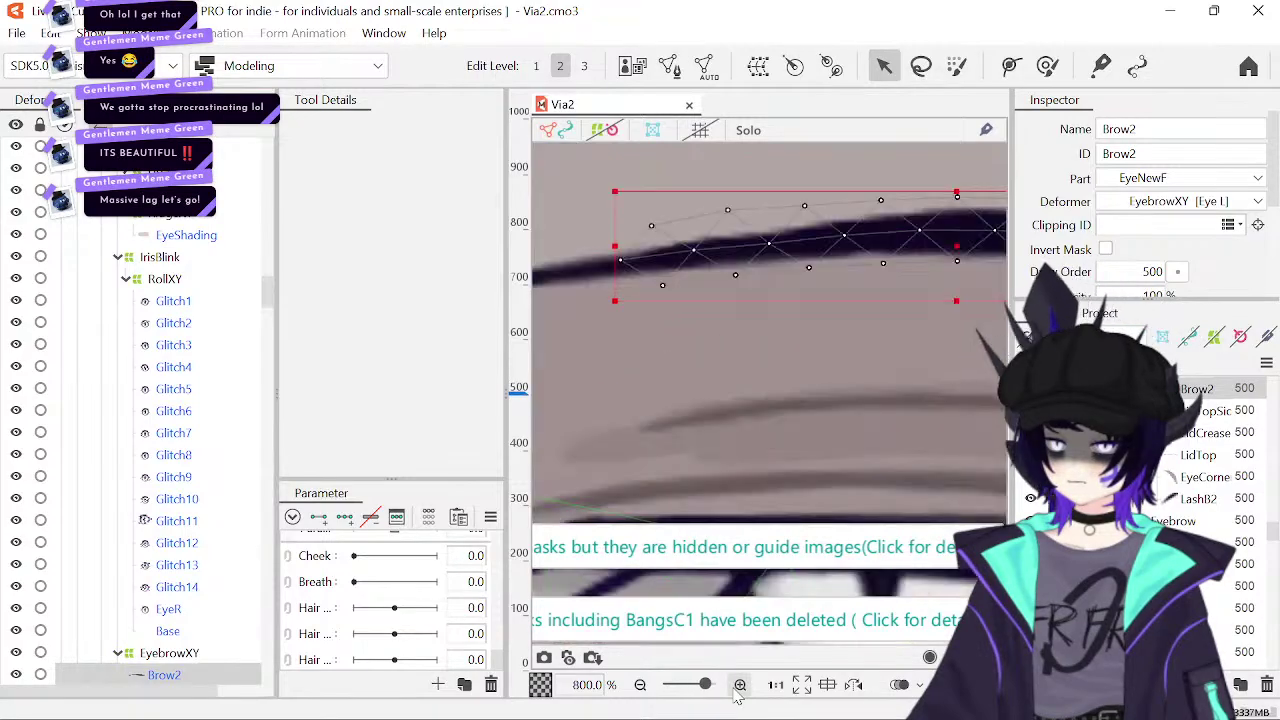
pyautogui.moveTo(714, 452)
pyautogui.mouseDown()
pyautogui.moveTo(765, 482)
pyautogui.moveTo(680, 508)
pyautogui.mouseUp()
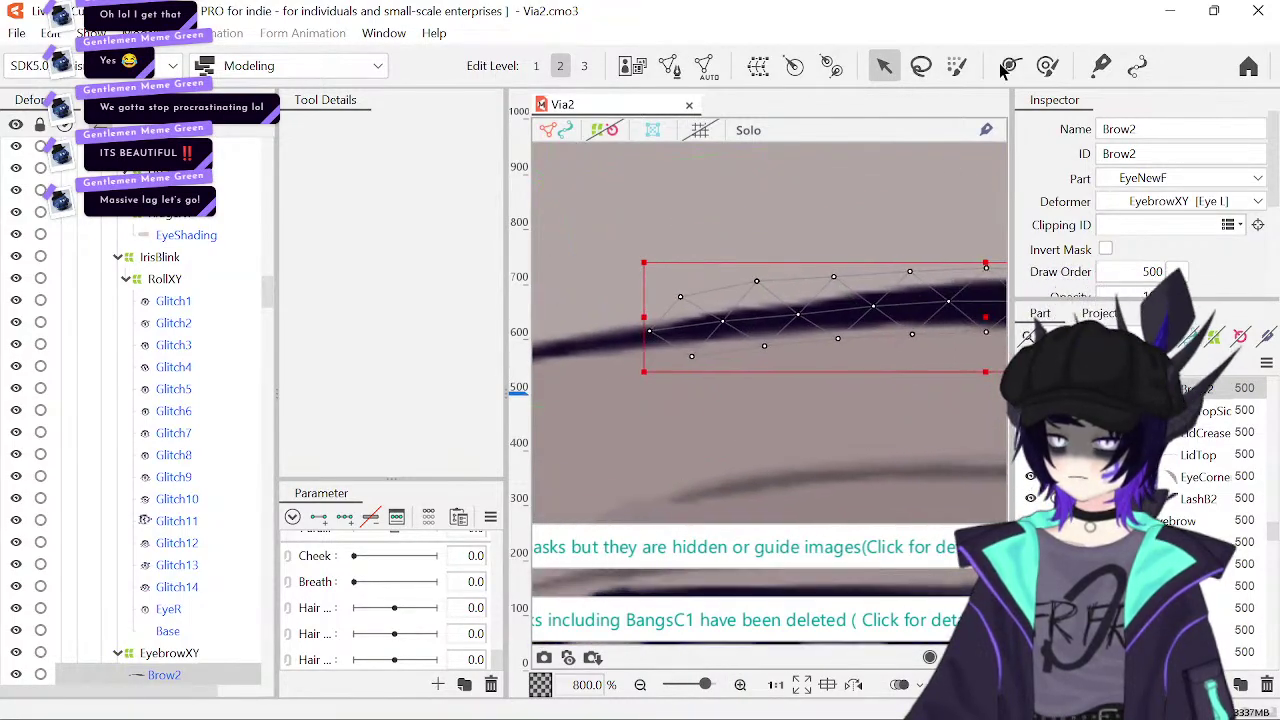
pyautogui.click(1047, 65)
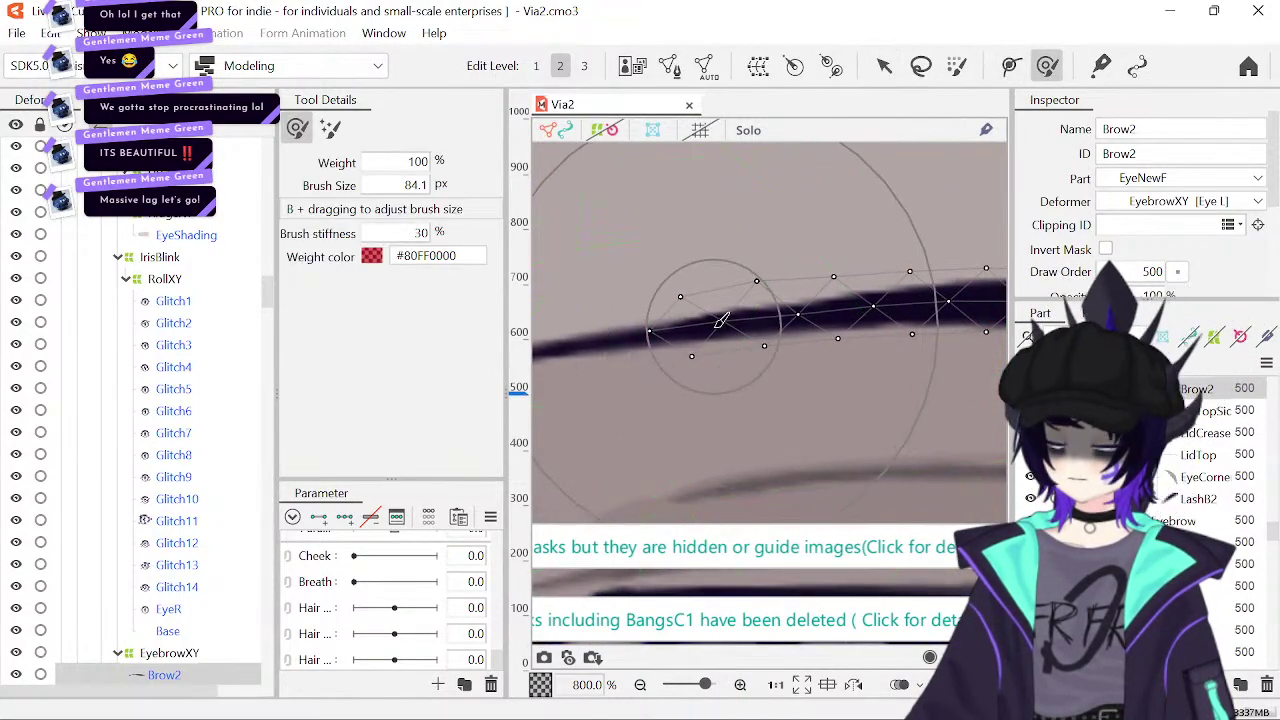
pyautogui.moveTo(720, 320)
pyautogui.mouseDown()
pyautogui.moveTo(651, 343)
pyautogui.moveTo(631, 330)
pyautogui.mouseUp()
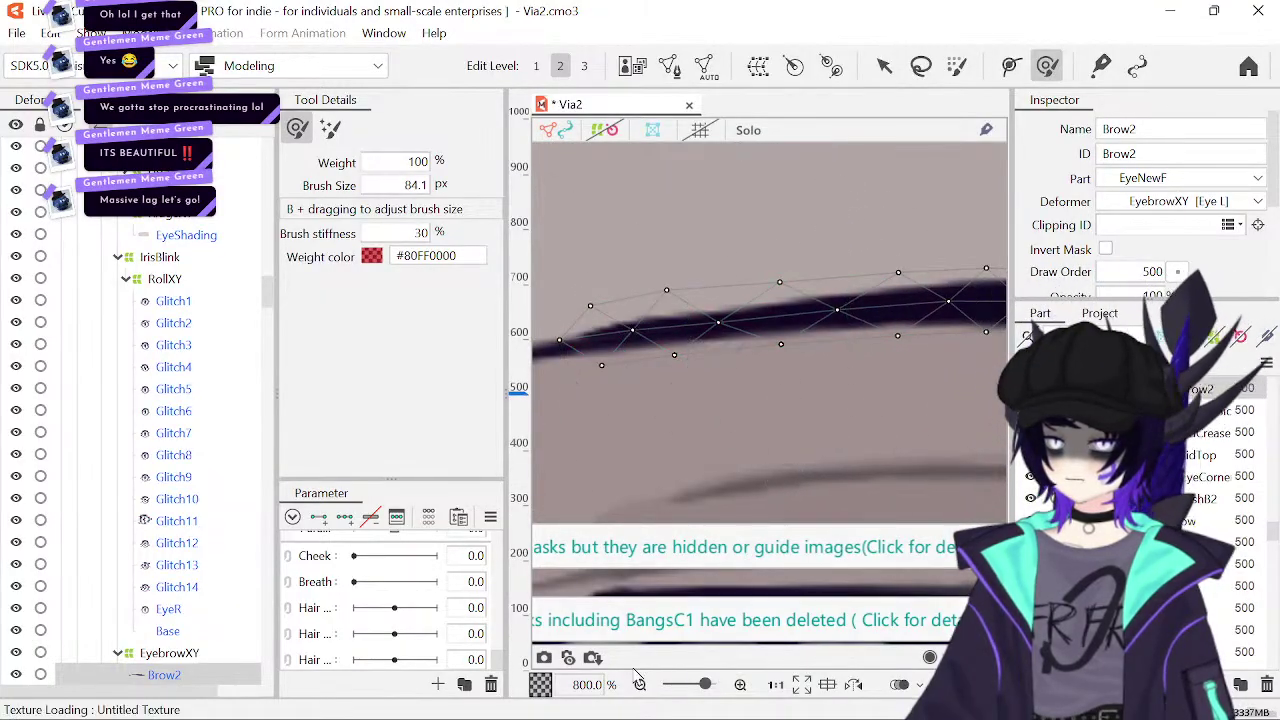
# - Nudge individual top-edge and centreline vertices near Brow2's outer end with the Arrow tool, and clear the selection
pyautogui.scroll(5, 347, 613)
pyautogui.scroll(6, 347, 613)
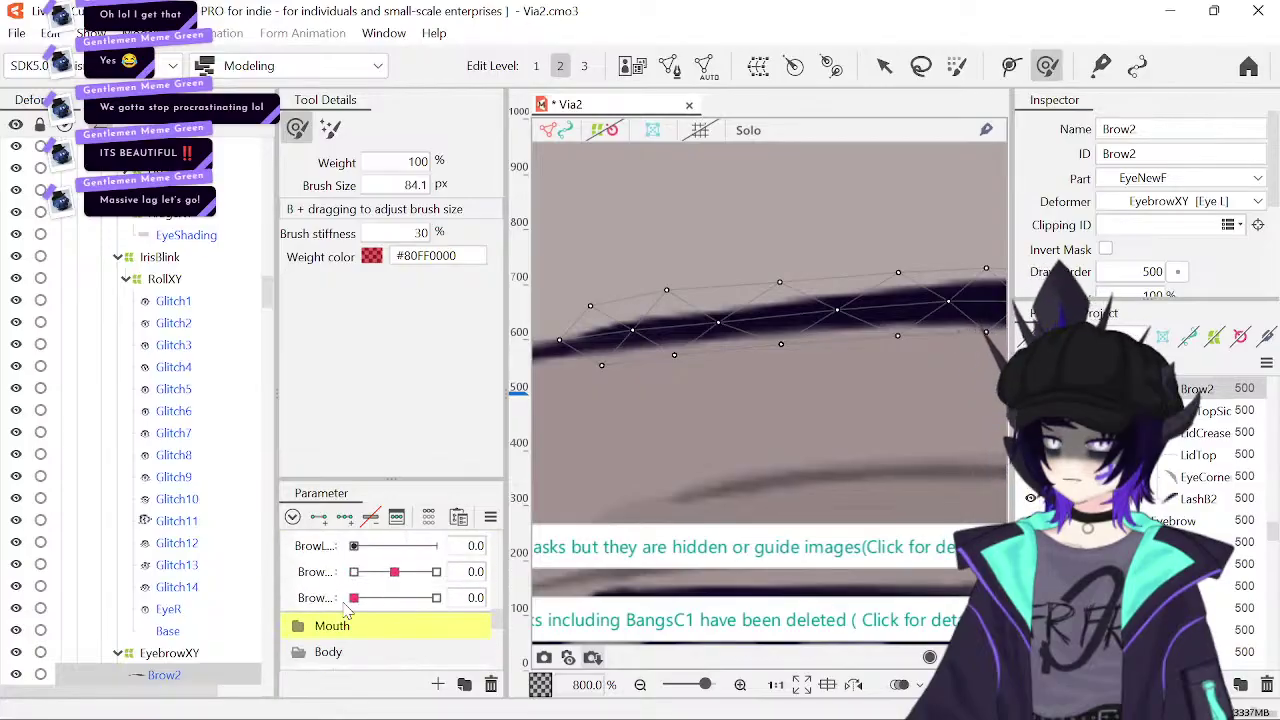
pyautogui.press('v')
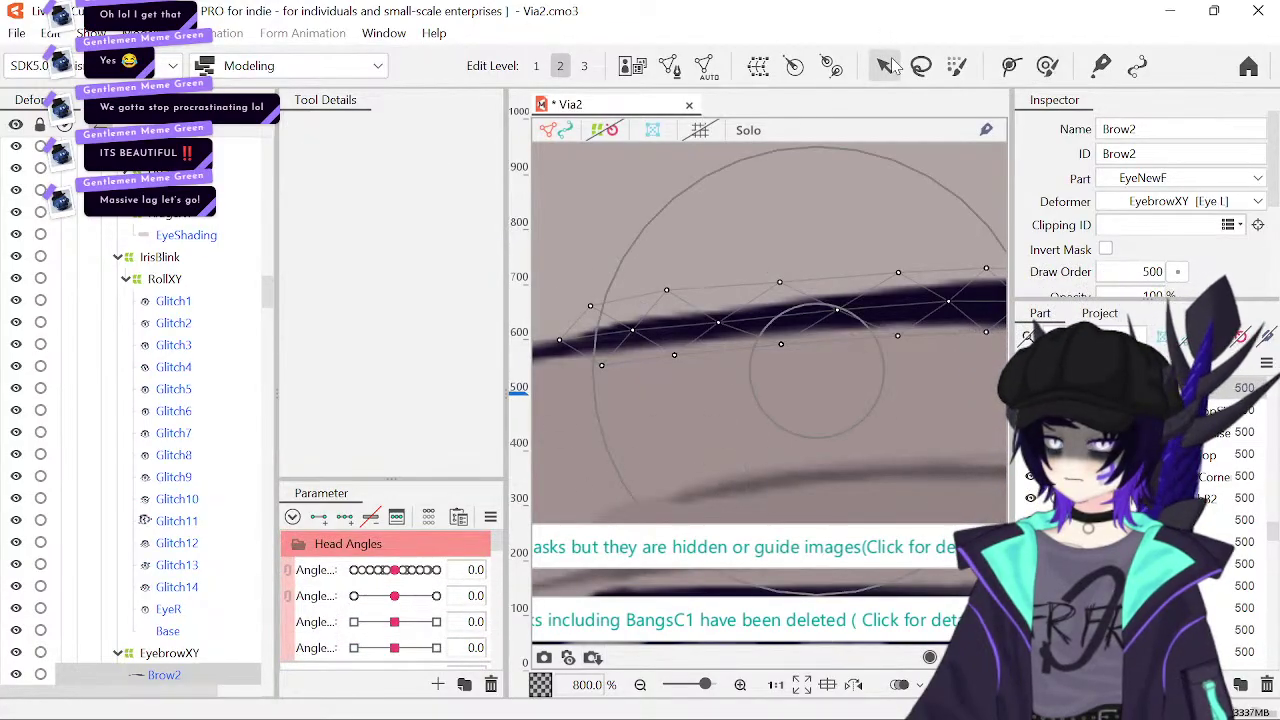
pyautogui.moveTo(667, 290); pyautogui.dragTo(672, 291)
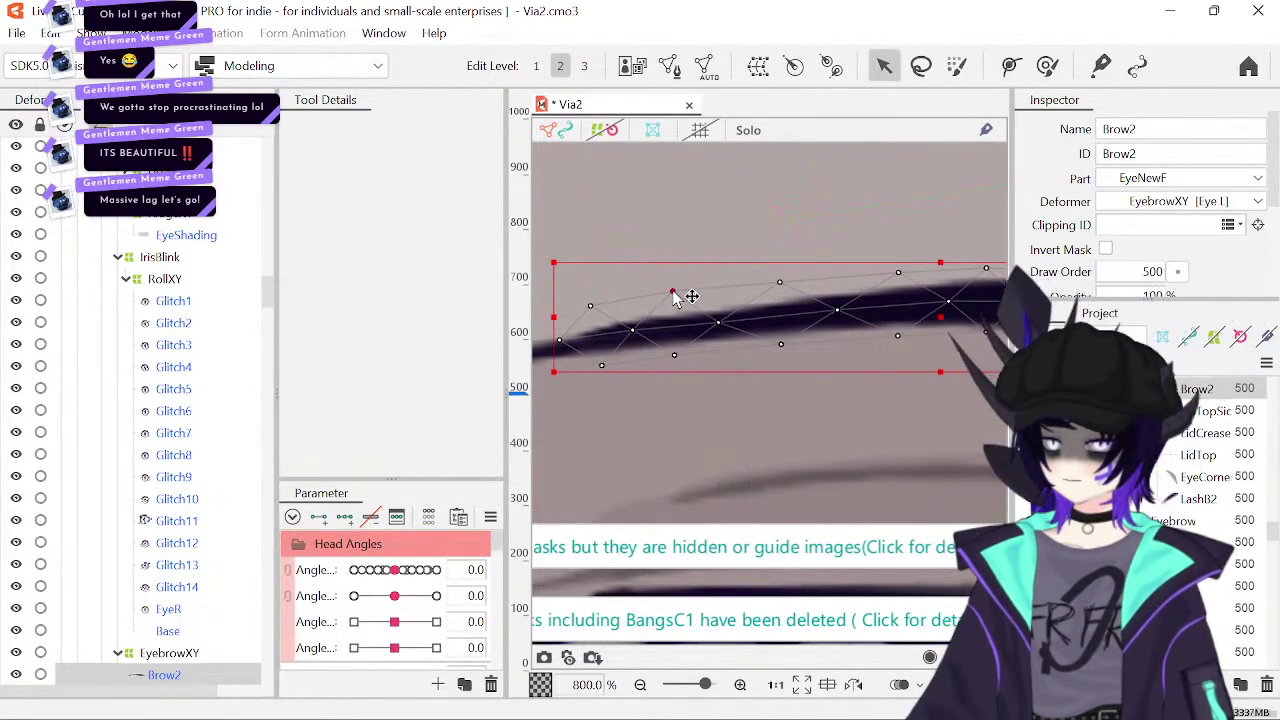
pyautogui.moveTo(647, 341); pyautogui.dragTo(725, 333)
pyautogui.moveTo(641, 337); pyautogui.dragTo(618, 347)
pyautogui.click(669, 301)
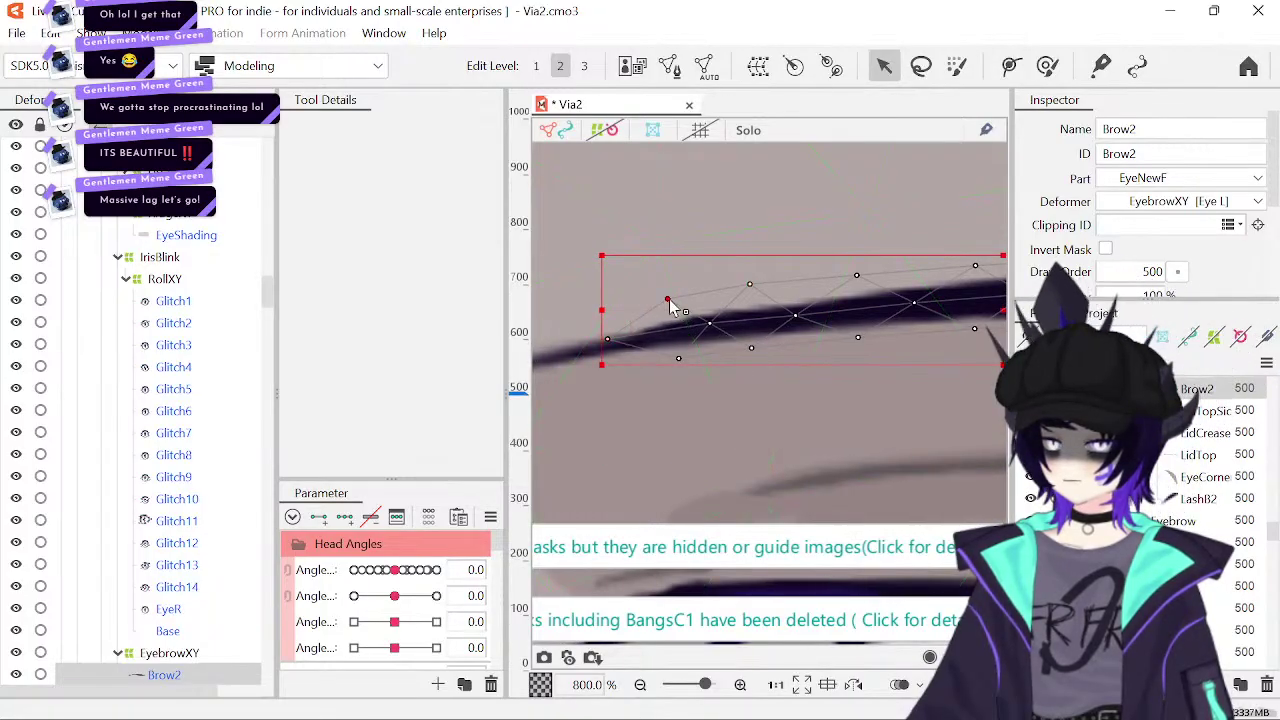
pyautogui.moveTo(663, 301); pyautogui.dragTo(655, 305)
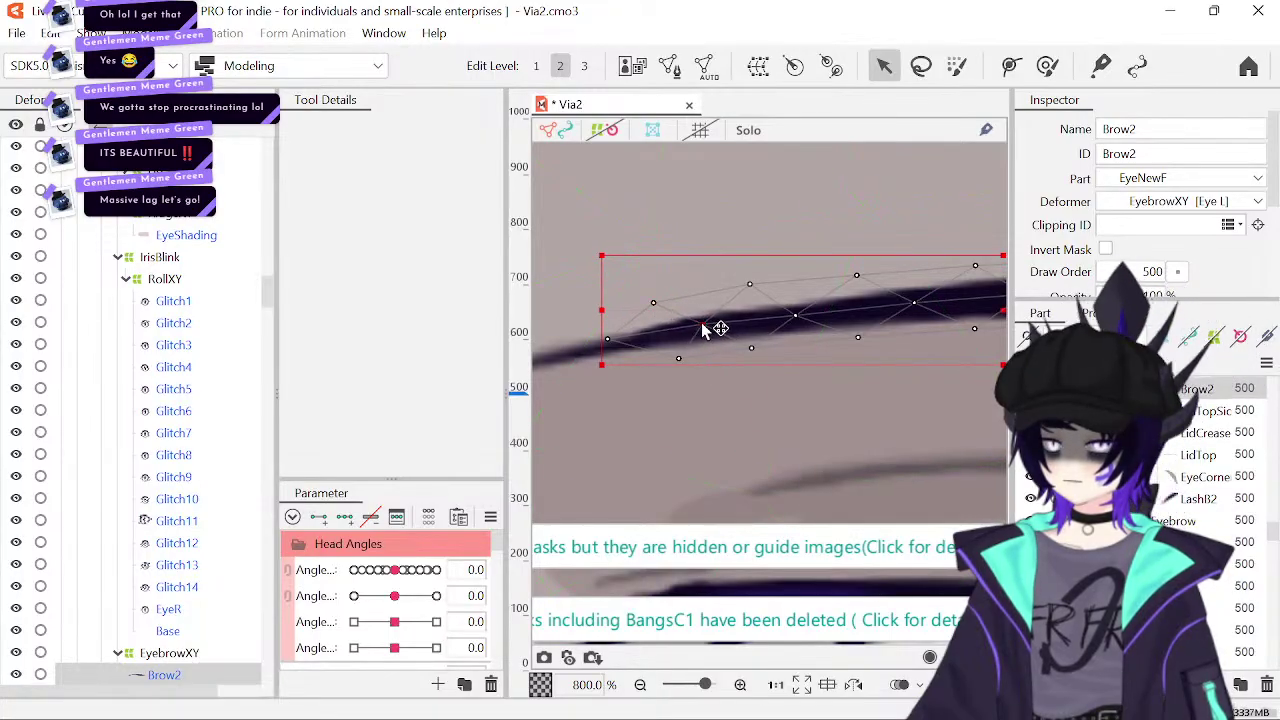
pyautogui.click(704, 323)
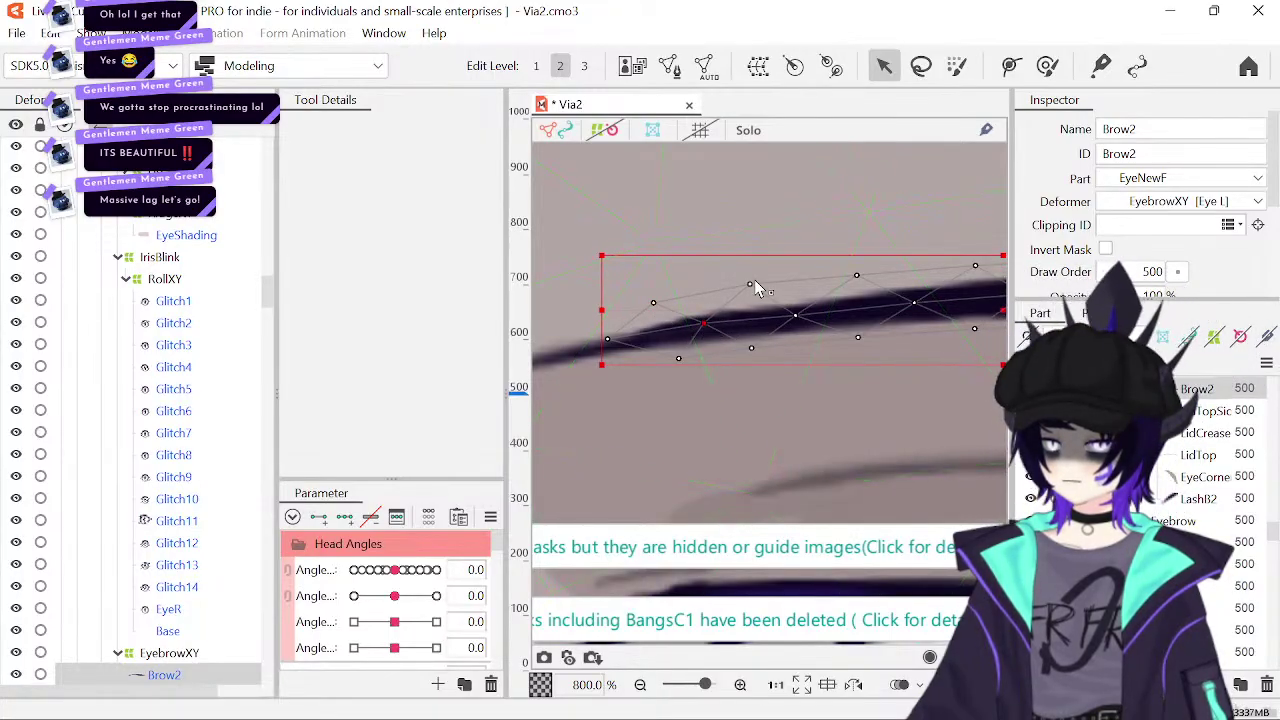
pyautogui.click(640, 690)
pyautogui.click(640, 686)
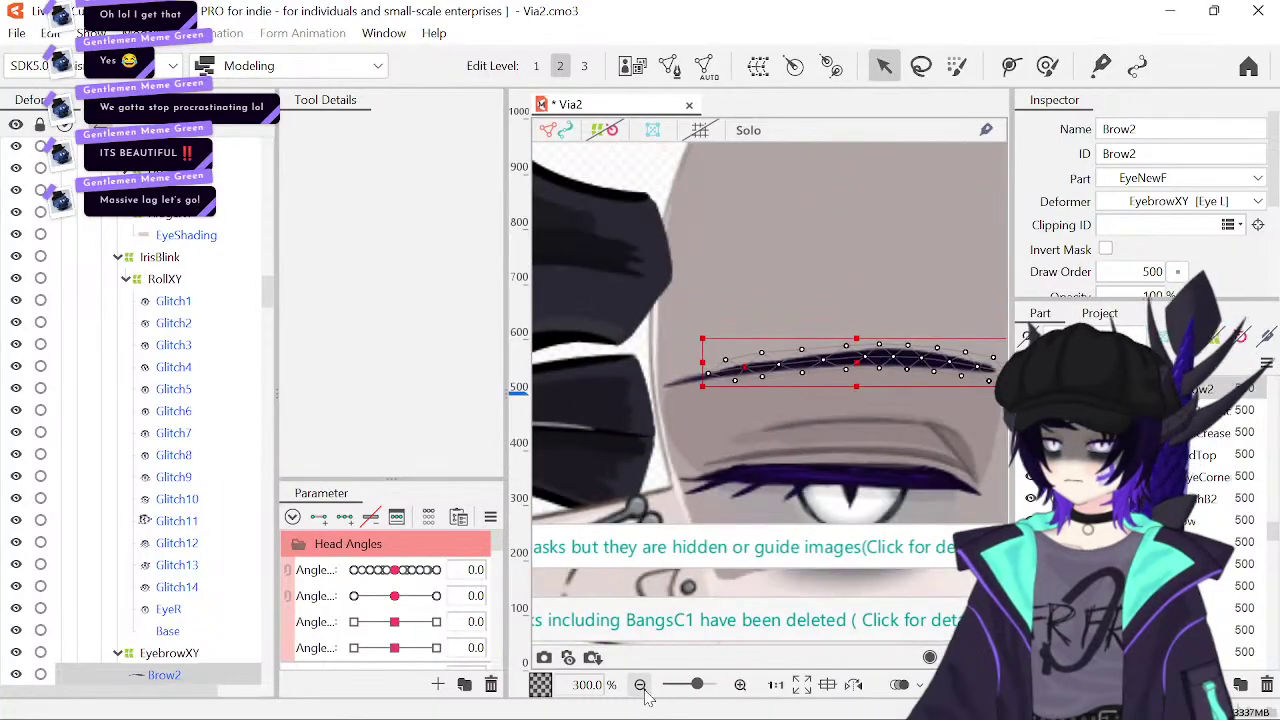
pyautogui.click(686, 480)
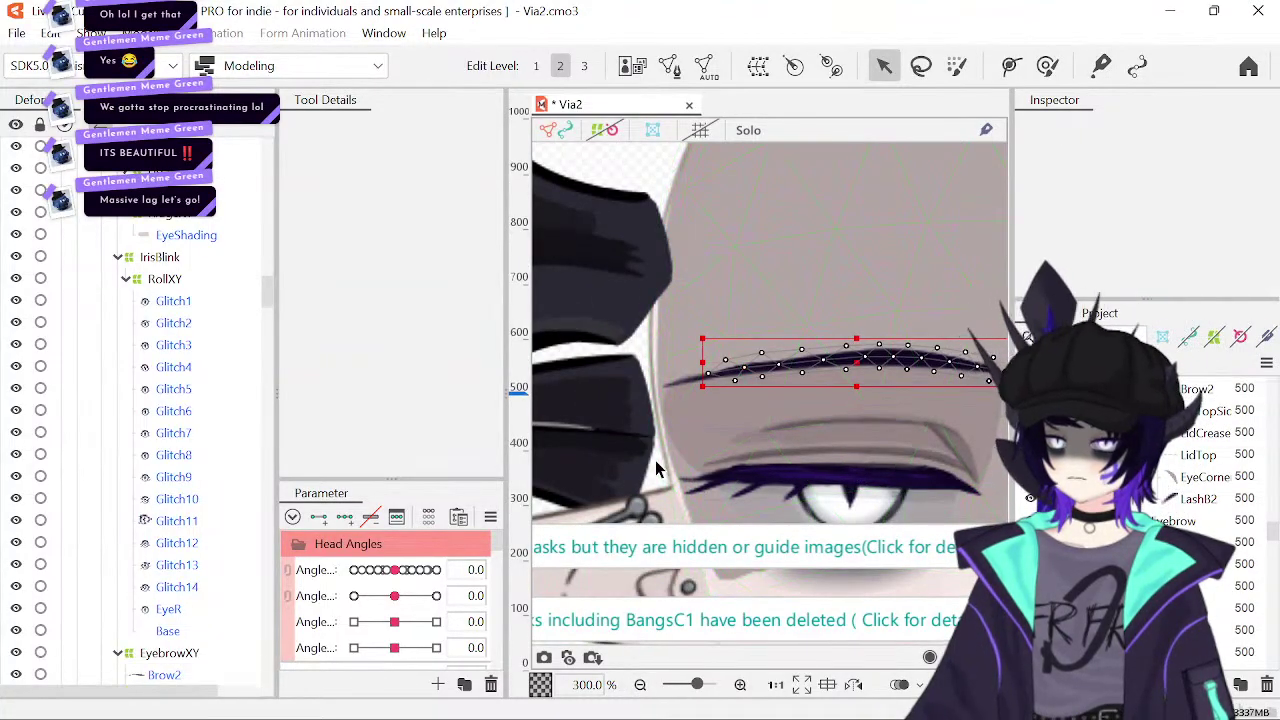
# - Reselect the Brow2 mesh and adjust the centreline and upper-edge vertices along its outer half to smooth the eyebrow's edge
pyautogui.moveTo(749, 487); pyautogui.dragTo(780, 443)
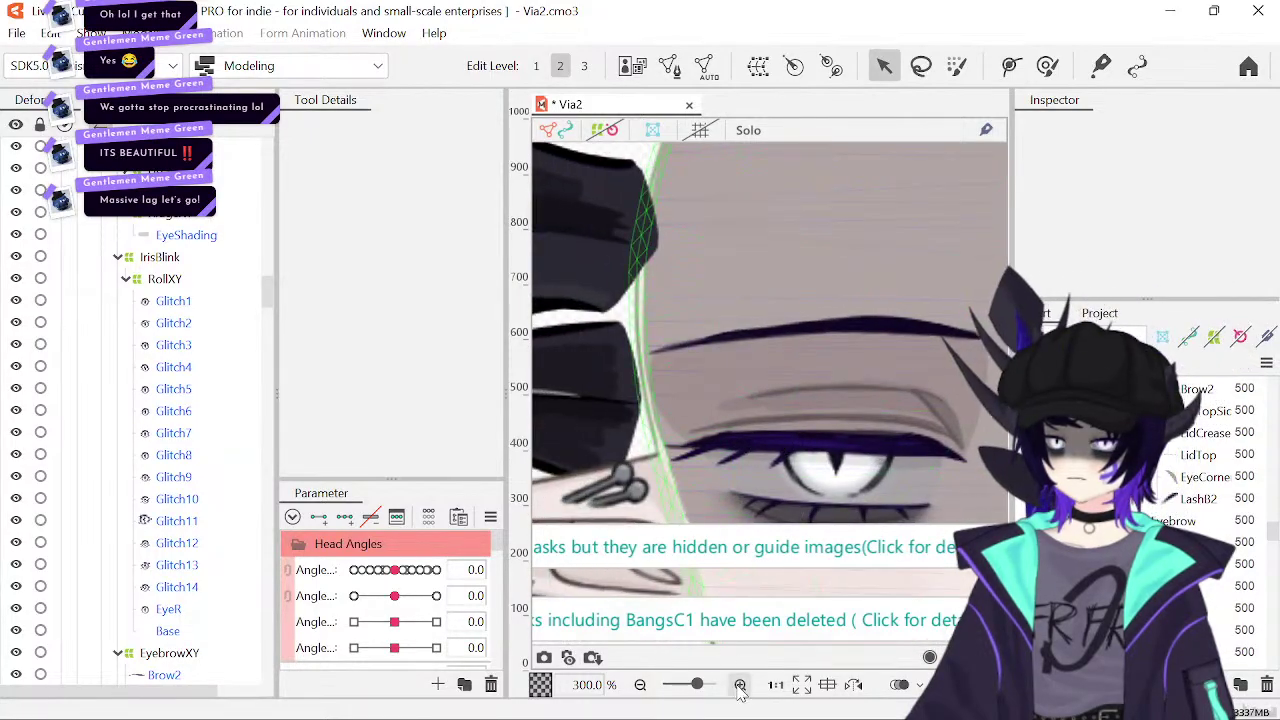
pyautogui.click(740, 684)
pyautogui.click(740, 684)
pyautogui.moveTo(806, 277); pyautogui.dragTo(894, 317)
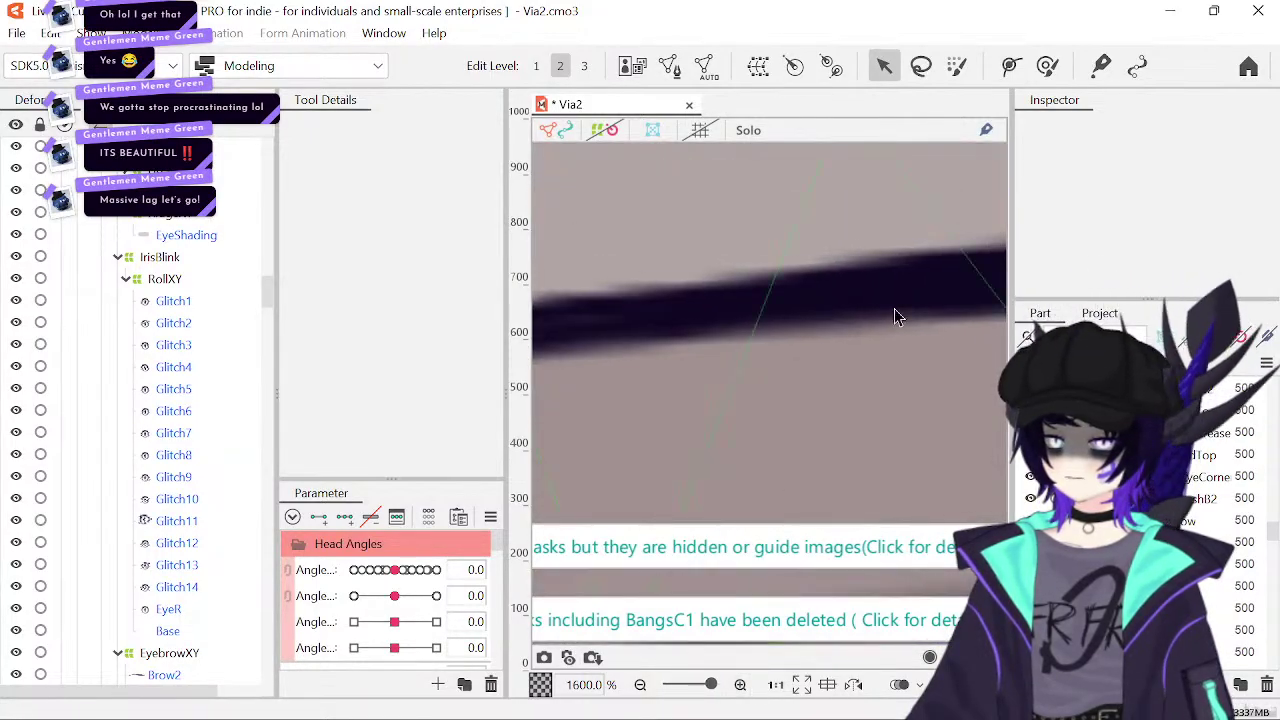
pyautogui.click(882, 281)
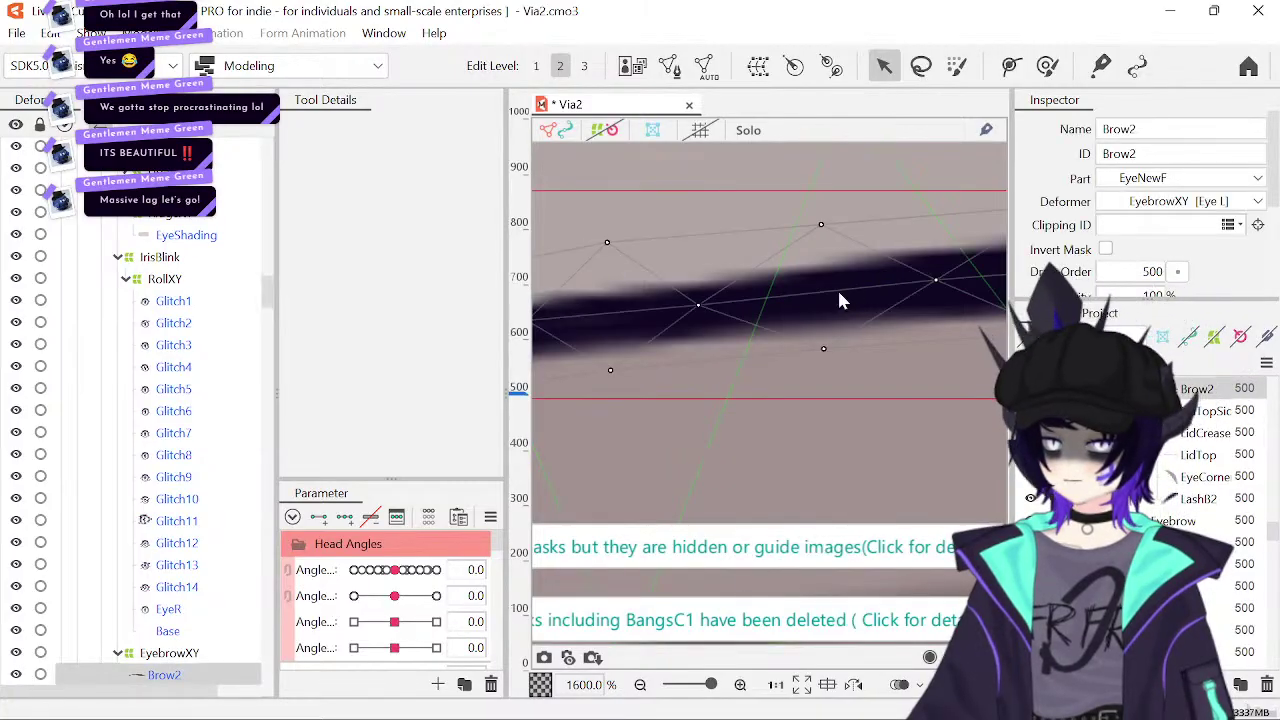
pyautogui.moveTo(823, 223); pyautogui.dragTo(777, 372)
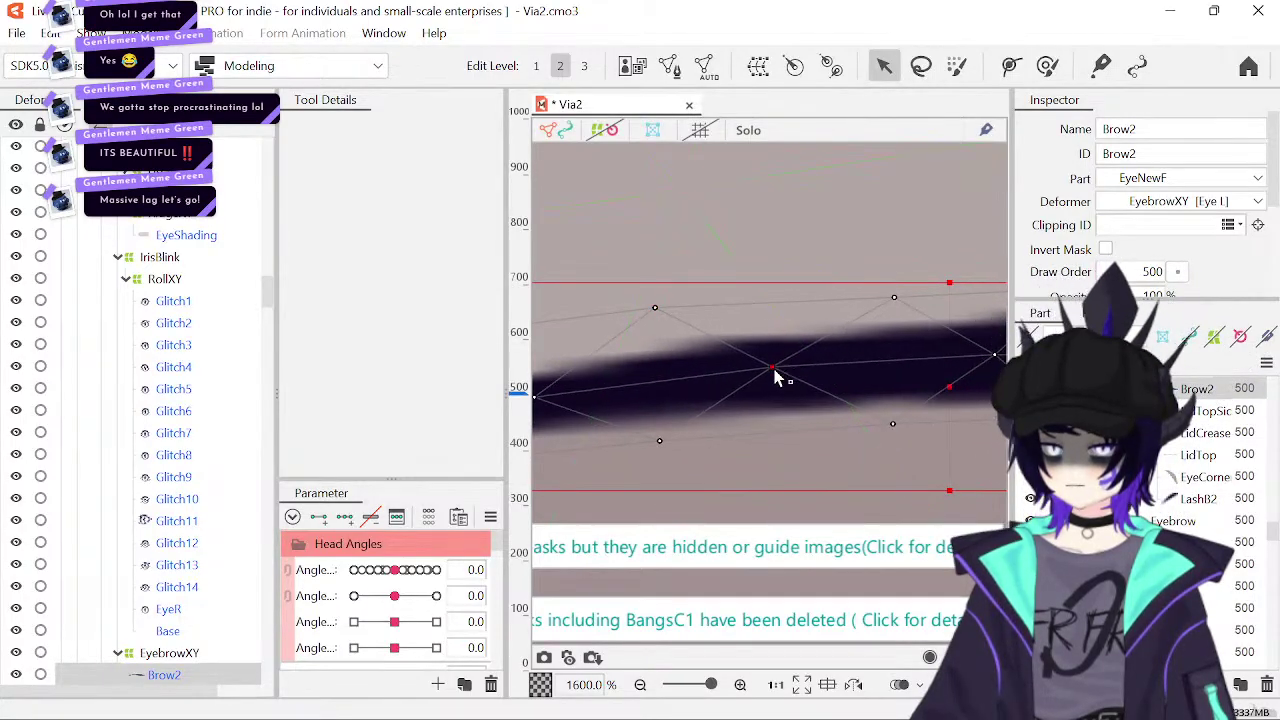
pyautogui.click(655, 308)
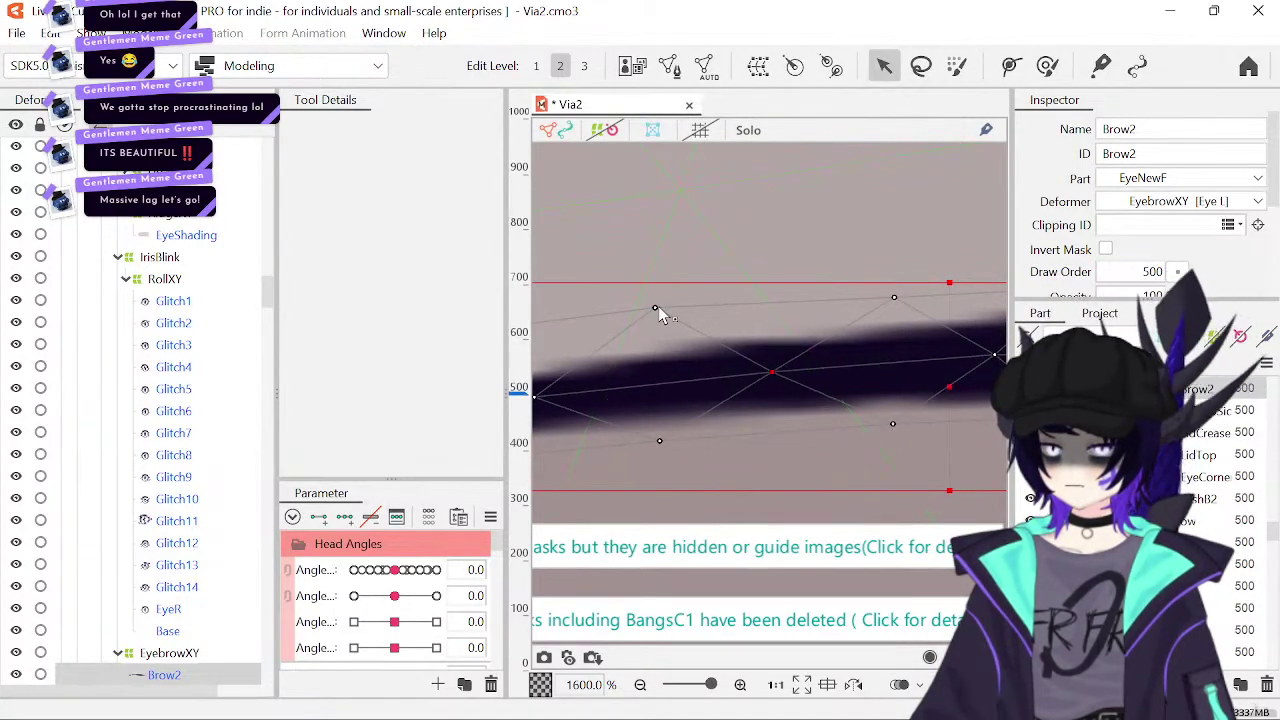
pyautogui.moveTo(657, 309); pyautogui.dragTo(660, 320)
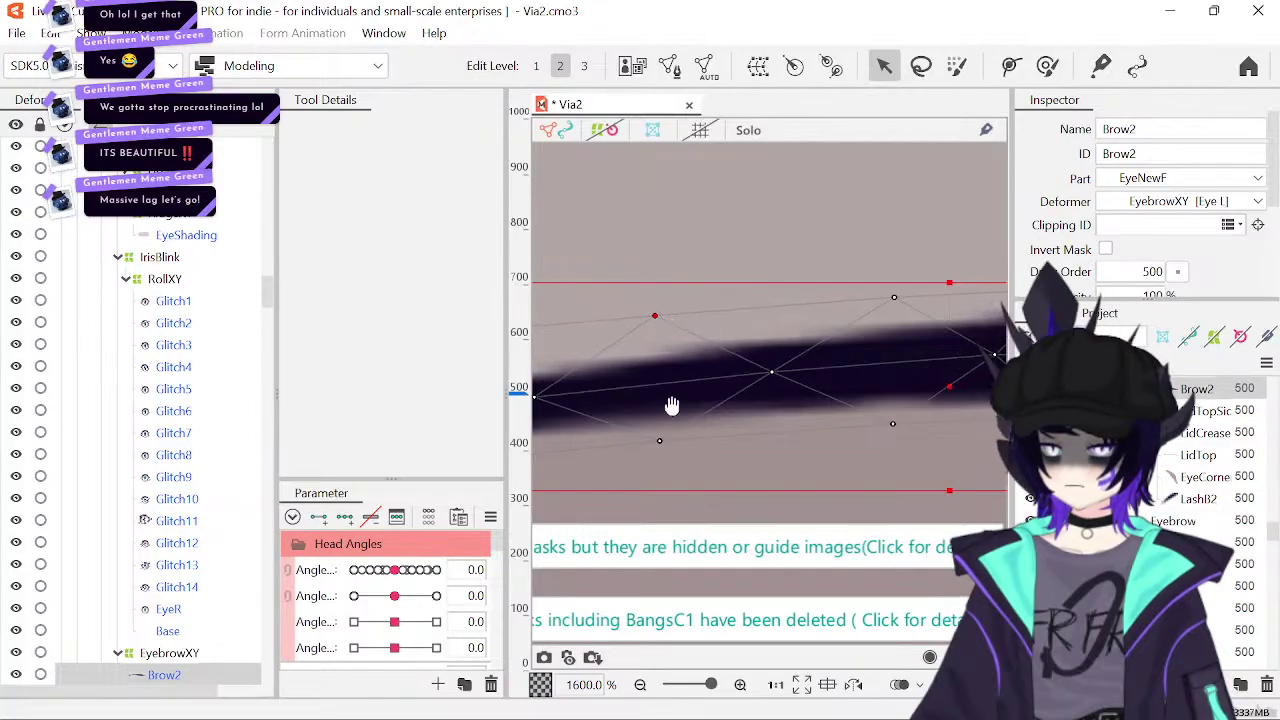
pyautogui.moveTo(674, 403); pyautogui.dragTo(947, 388)
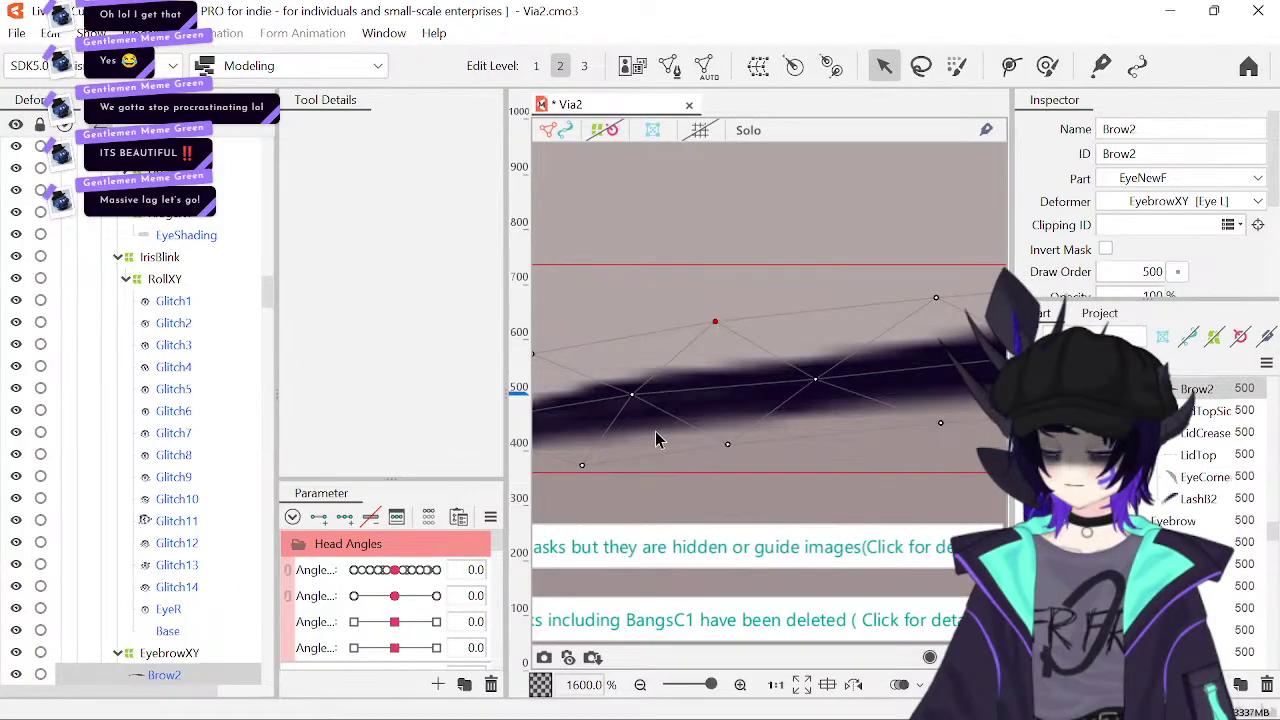
pyautogui.hotkey('ctrl', 'z')
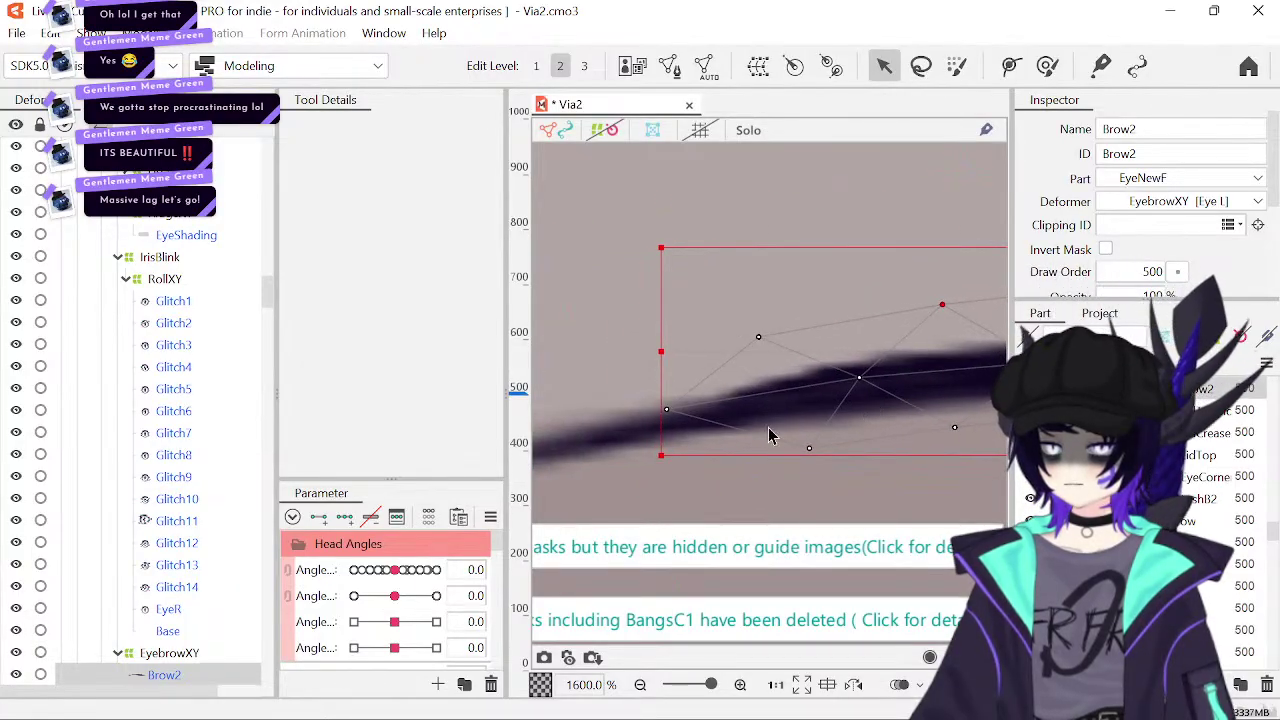
# - Move Brow2's outermost vertex further out toward the eyebrow's tip and lower the upper-edge vertex beside it
pyautogui.moveTo(670, 418); pyautogui.dragTo(605, 432)
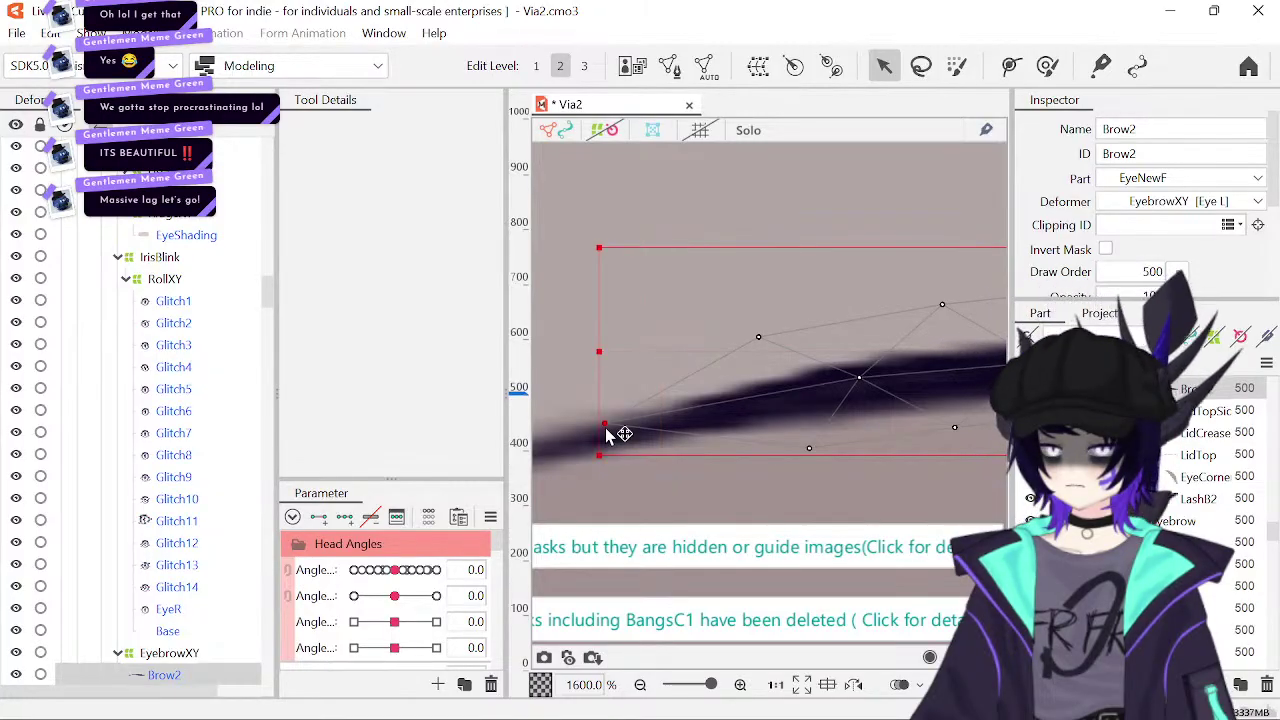
pyautogui.moveTo(768, 339); pyautogui.dragTo(772, 347)
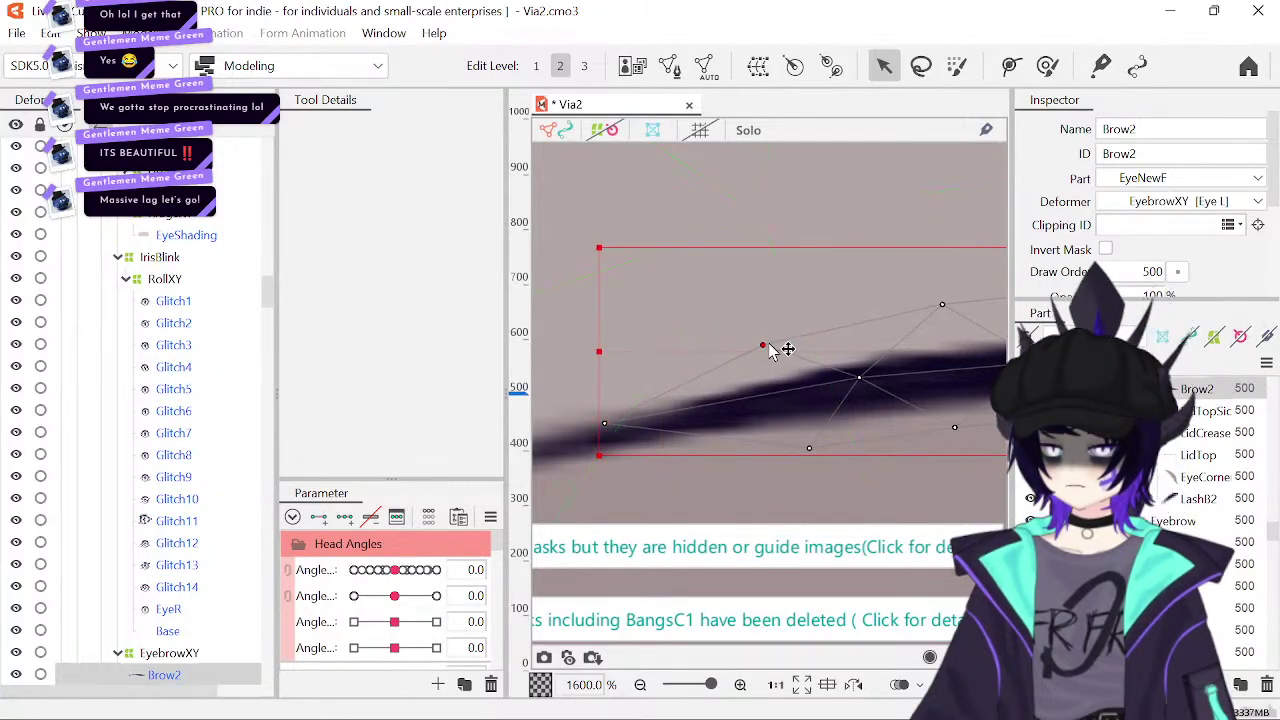
pyautogui.click(640, 684)
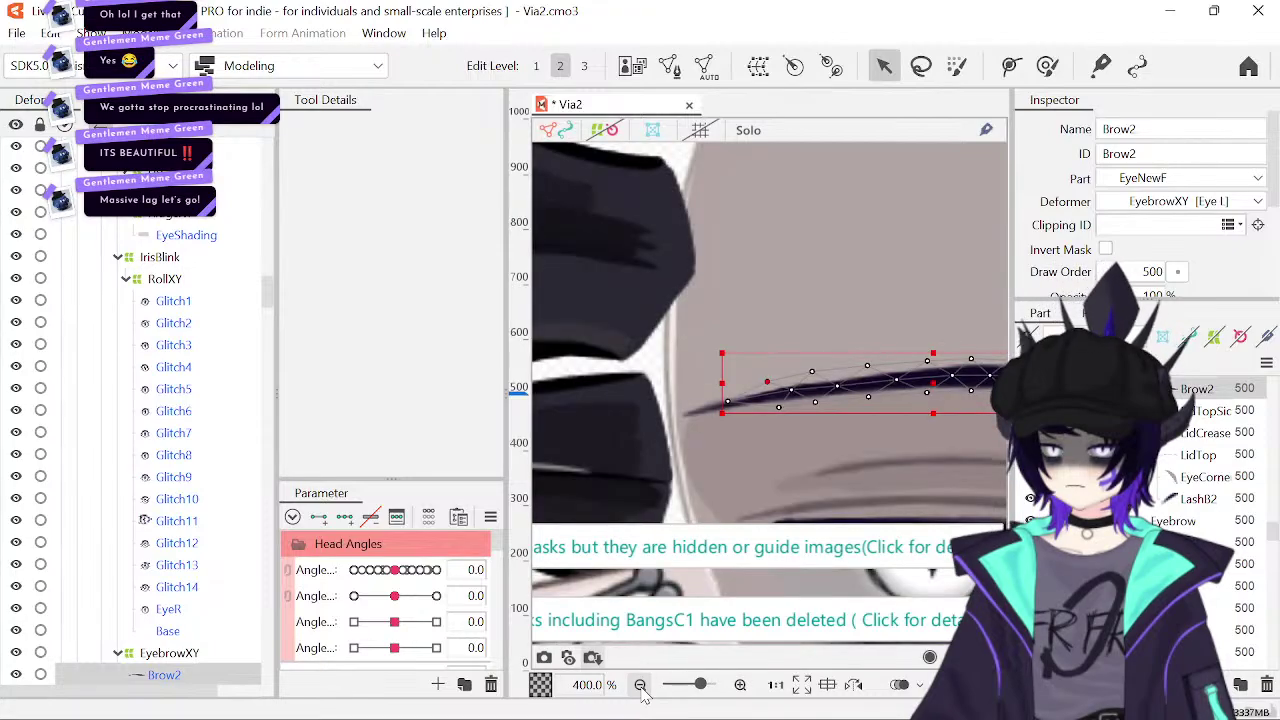
# - Fine-tune the upper-edge vertices around Brow2's arch and the centreline vertex nearer its outer end to even out the curve
pyautogui.scroll(-1, 766, 443)
pyautogui.press('Left')
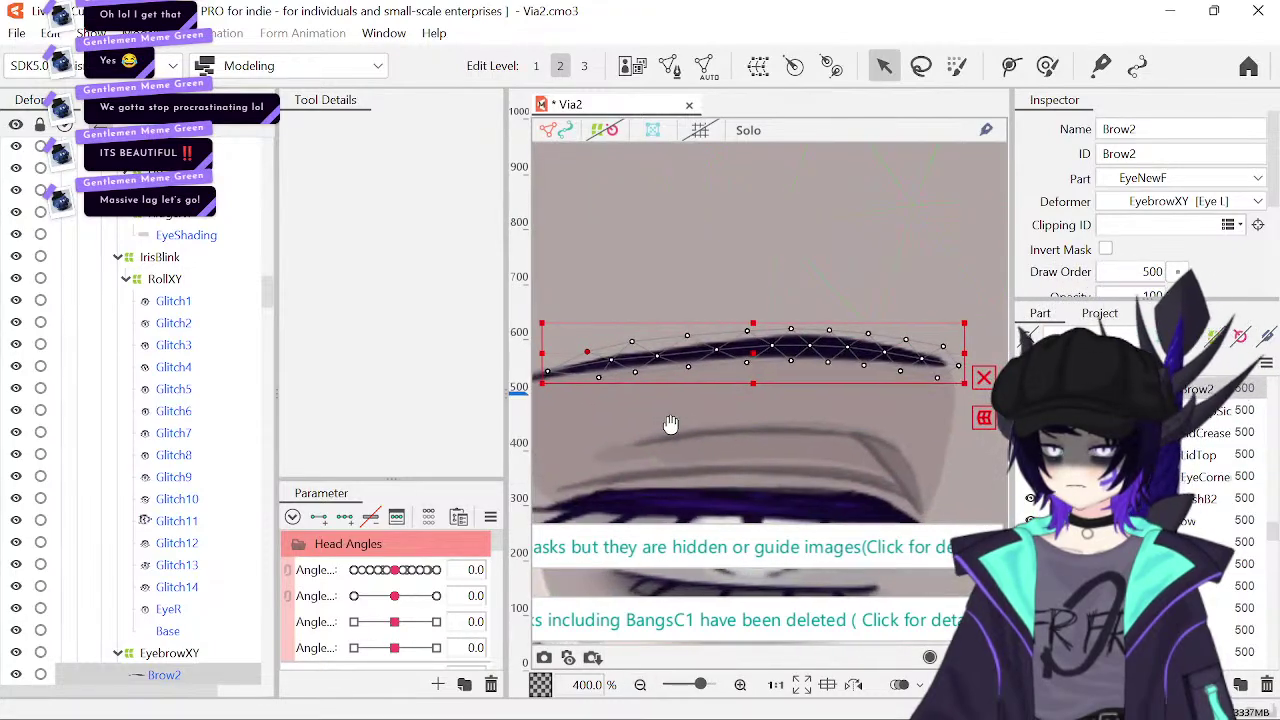
pyautogui.click(740, 685)
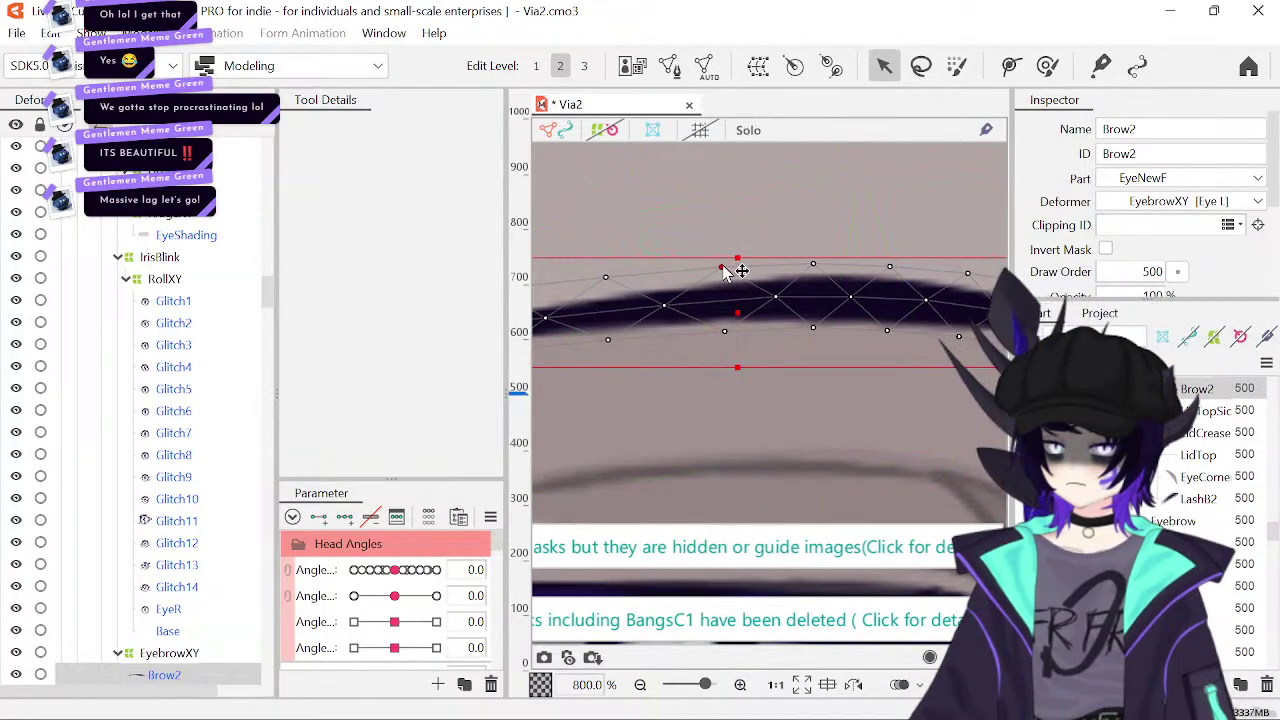
pyautogui.moveTo(818, 275); pyautogui.dragTo(814, 271)
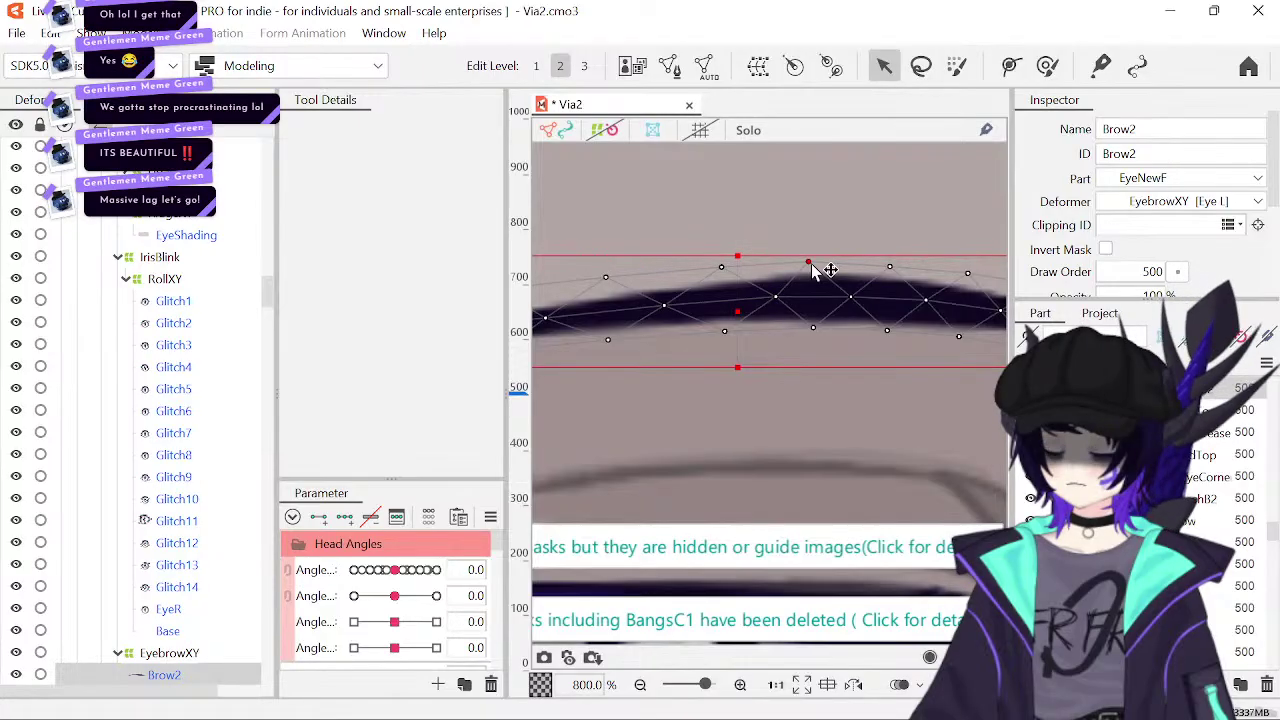
pyautogui.click(724, 268)
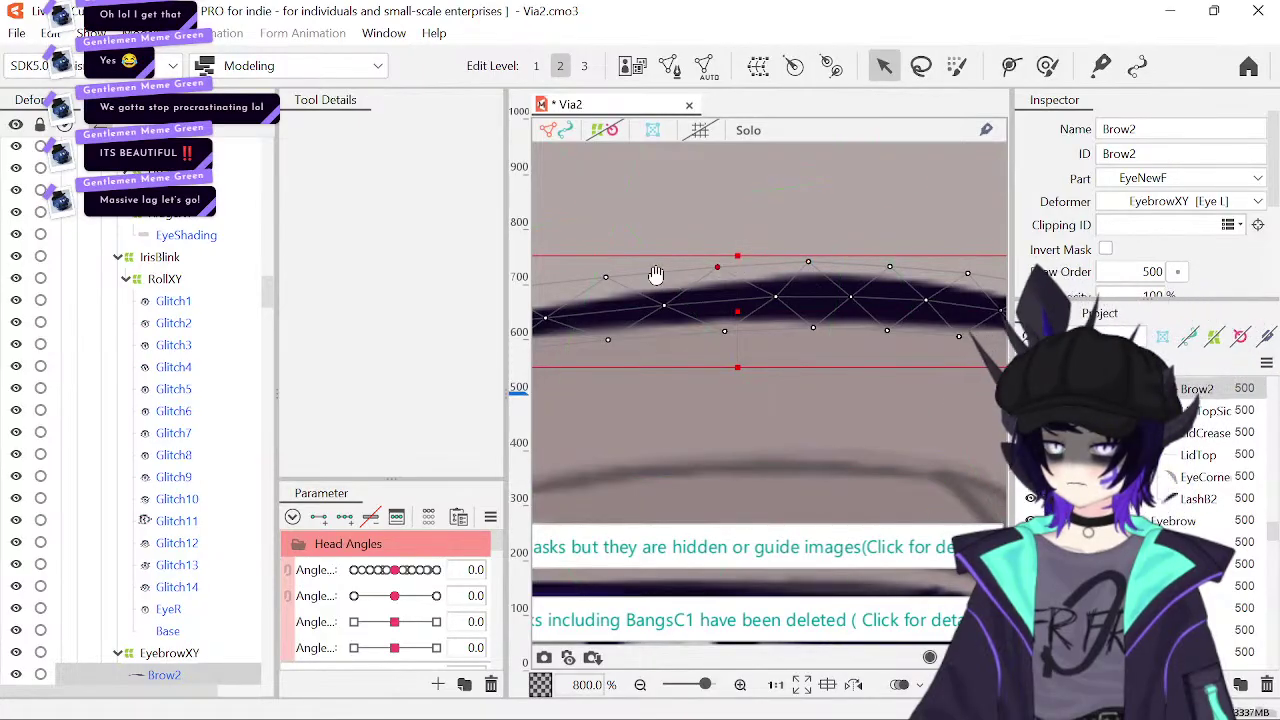
pyautogui.moveTo(657, 277); pyautogui.dragTo(701, 281)
pyautogui.click(705, 280)
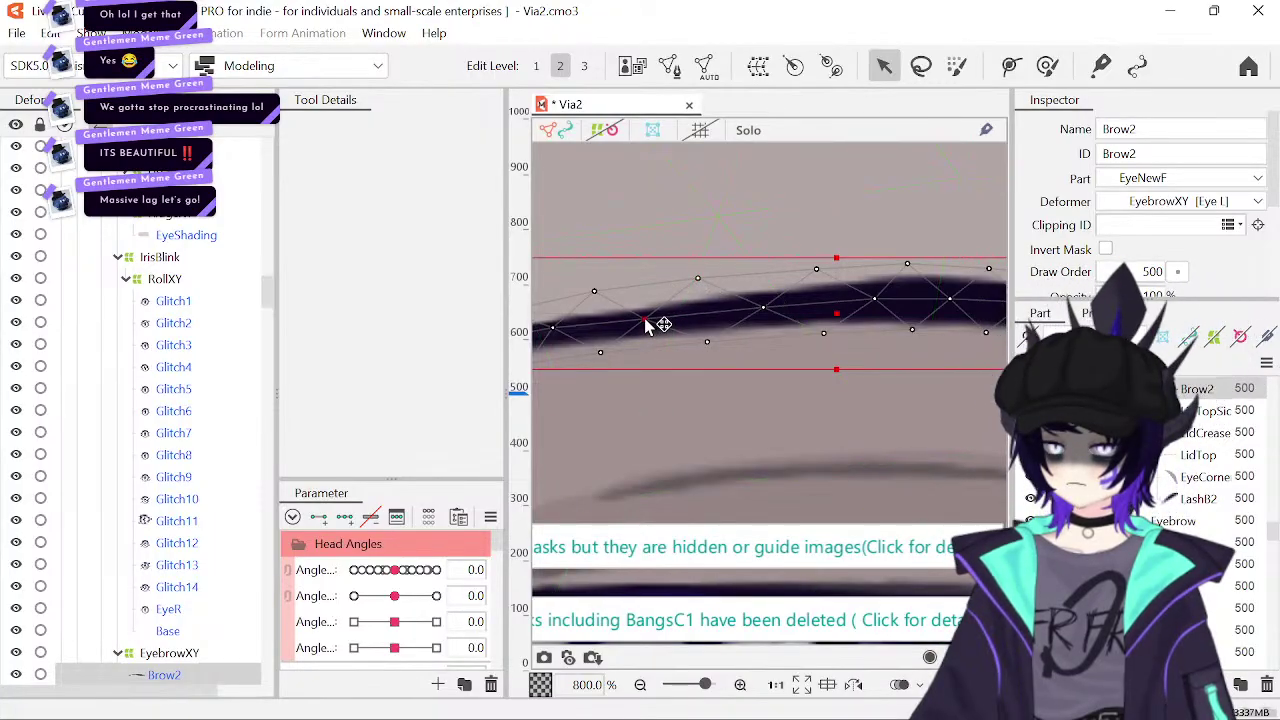
pyautogui.moveTo(646, 325); pyautogui.dragTo(646, 323)
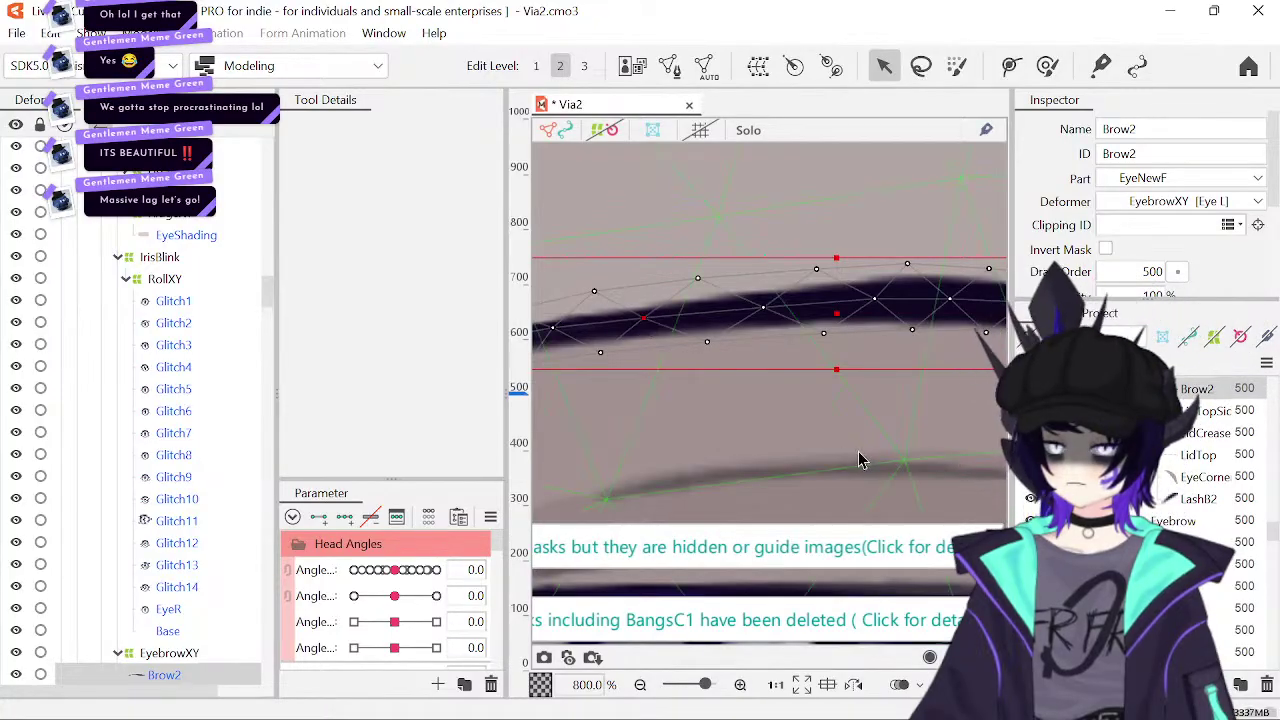
pyautogui.click(640, 684)
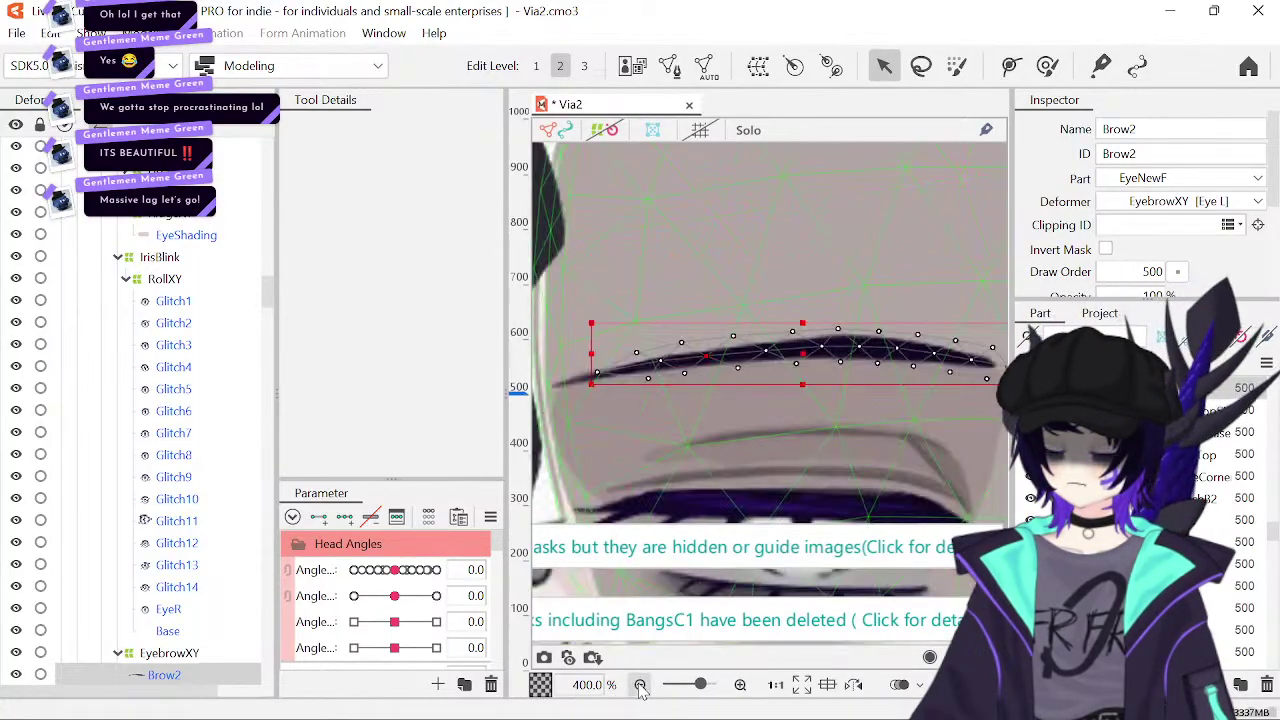
pyautogui.click(640, 684)
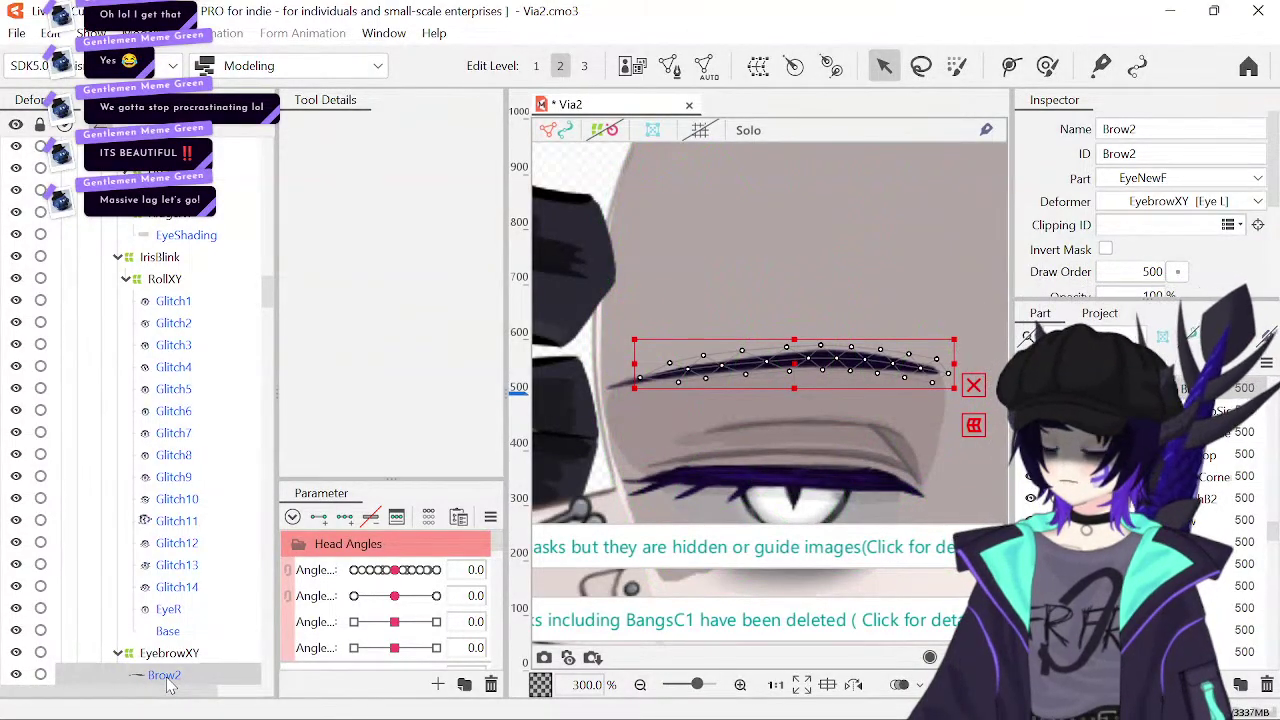
# - Compare the eyebrows on both sides of the face, clear the selection and save the model
pyautogui.moveTo(780, 471); pyautogui.dragTo(528, 443)
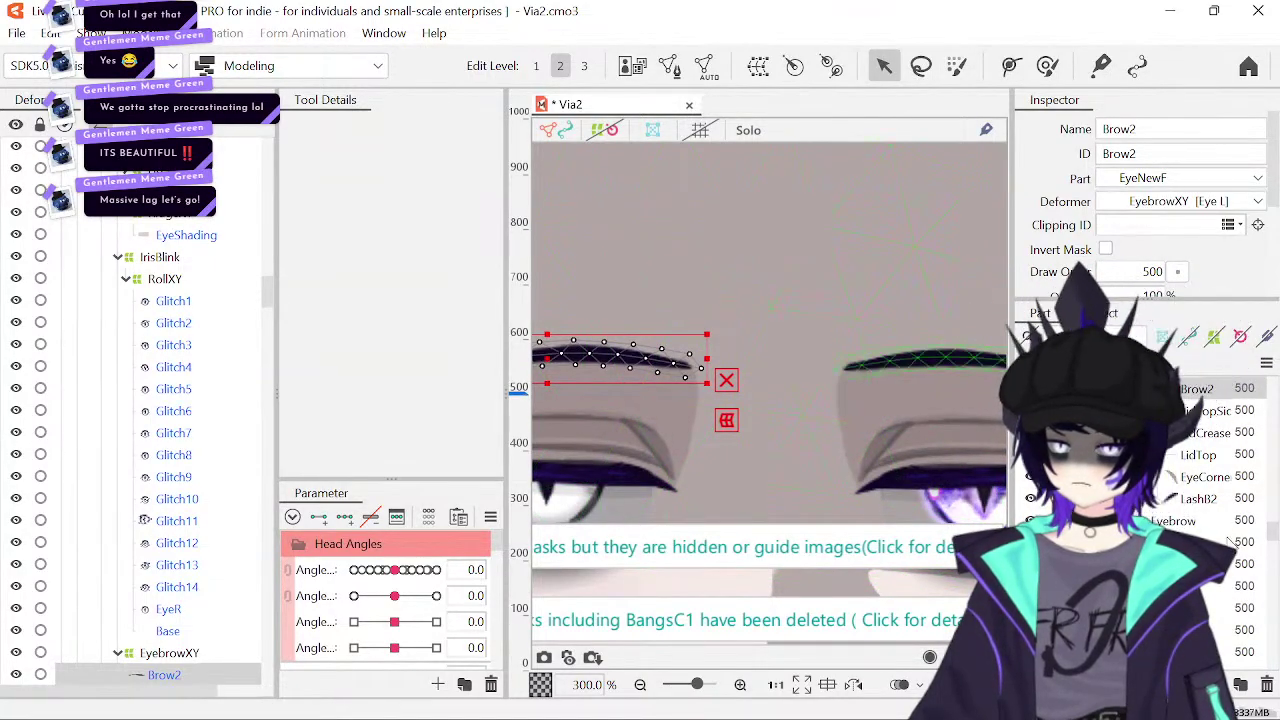
pyautogui.click(905, 362)
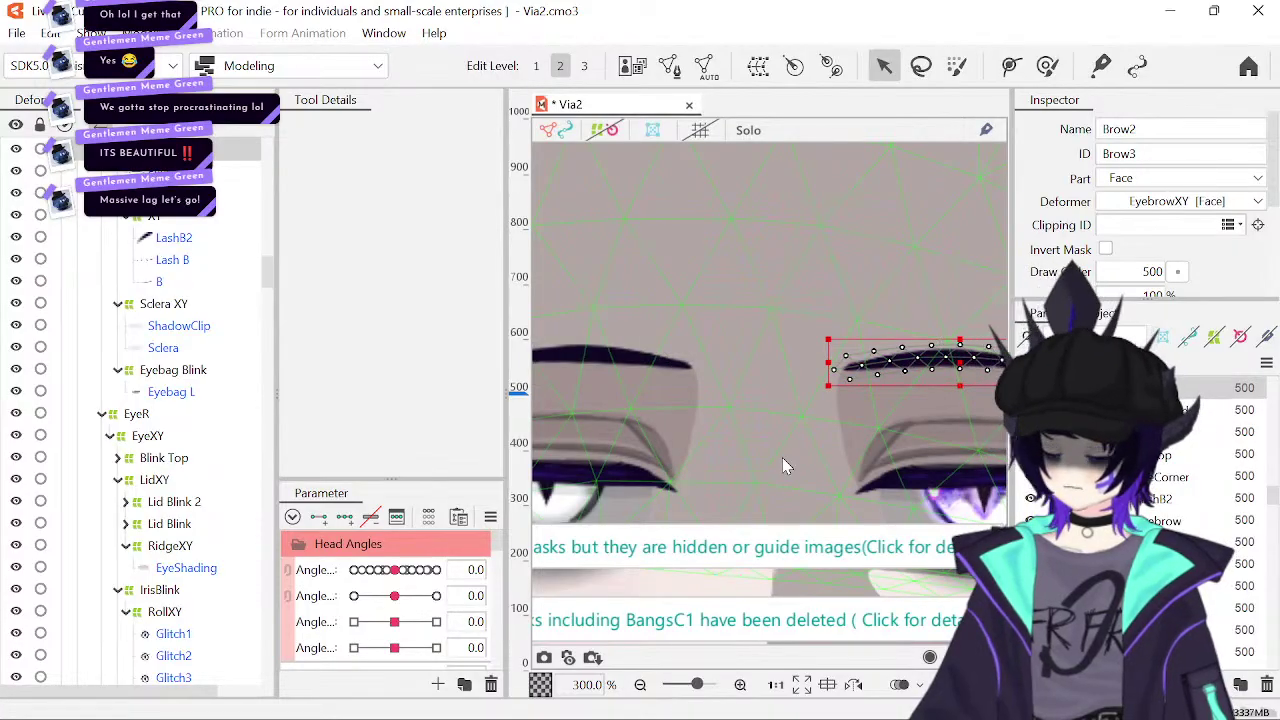
pyautogui.moveTo(871, 443); pyautogui.dragTo(656, 331)
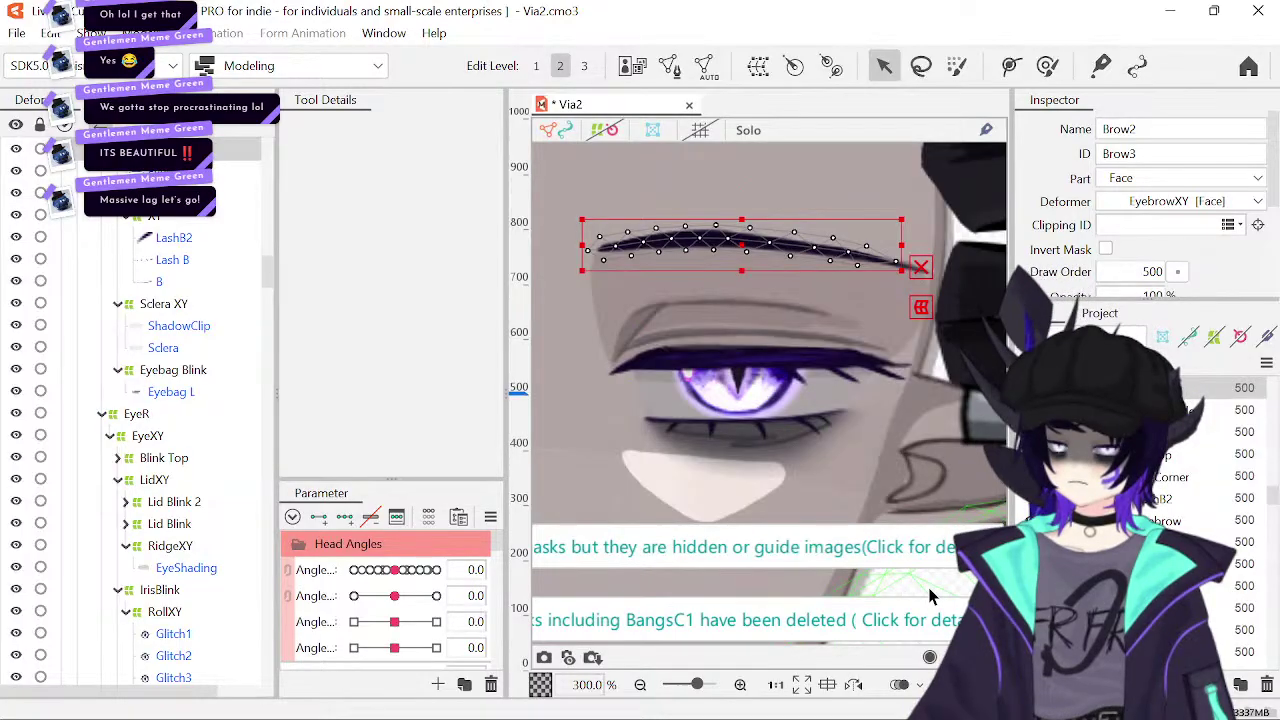
pyautogui.click(930, 596)
pyautogui.click(640, 684)
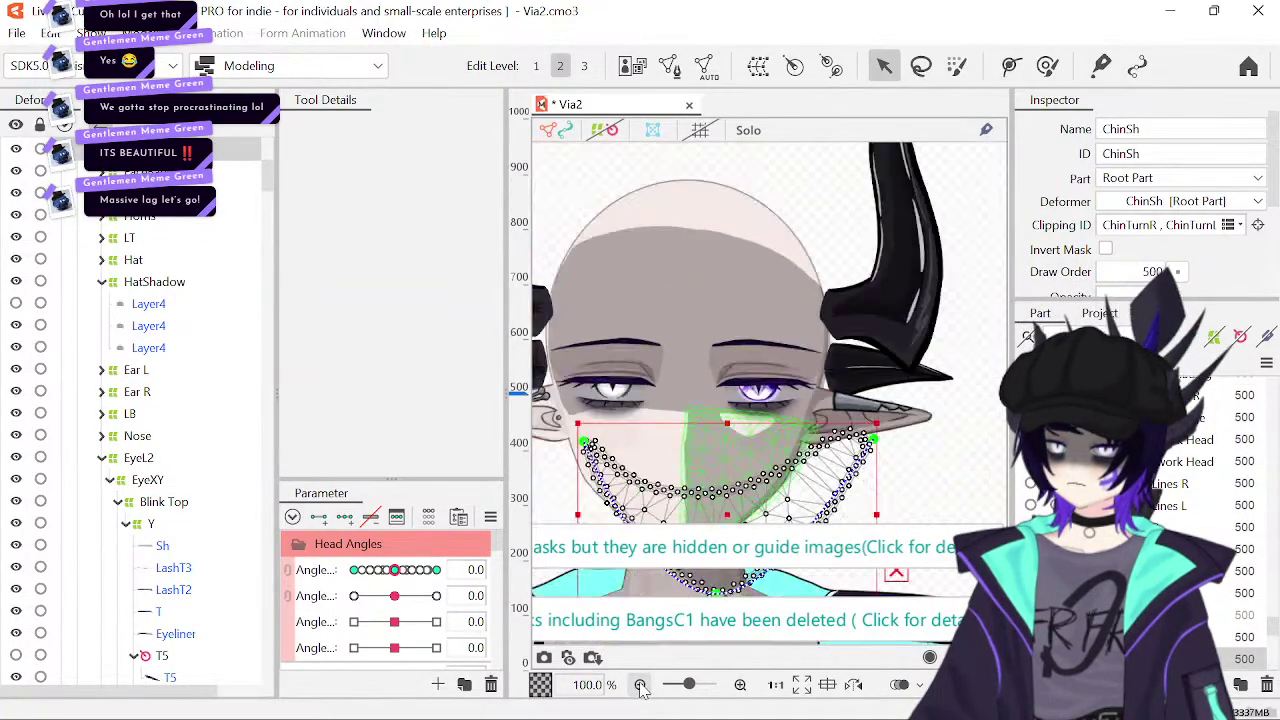
pyautogui.click(968, 486)
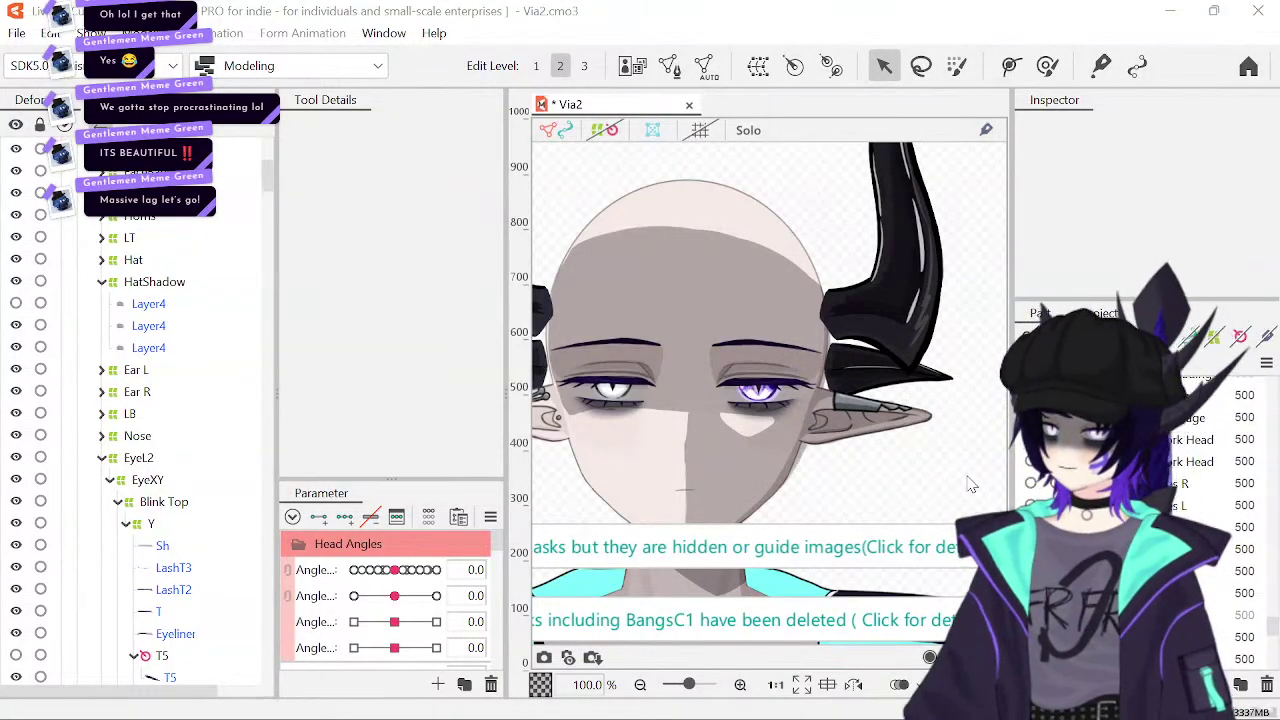
pyautogui.hotkey('ctrl', 's')
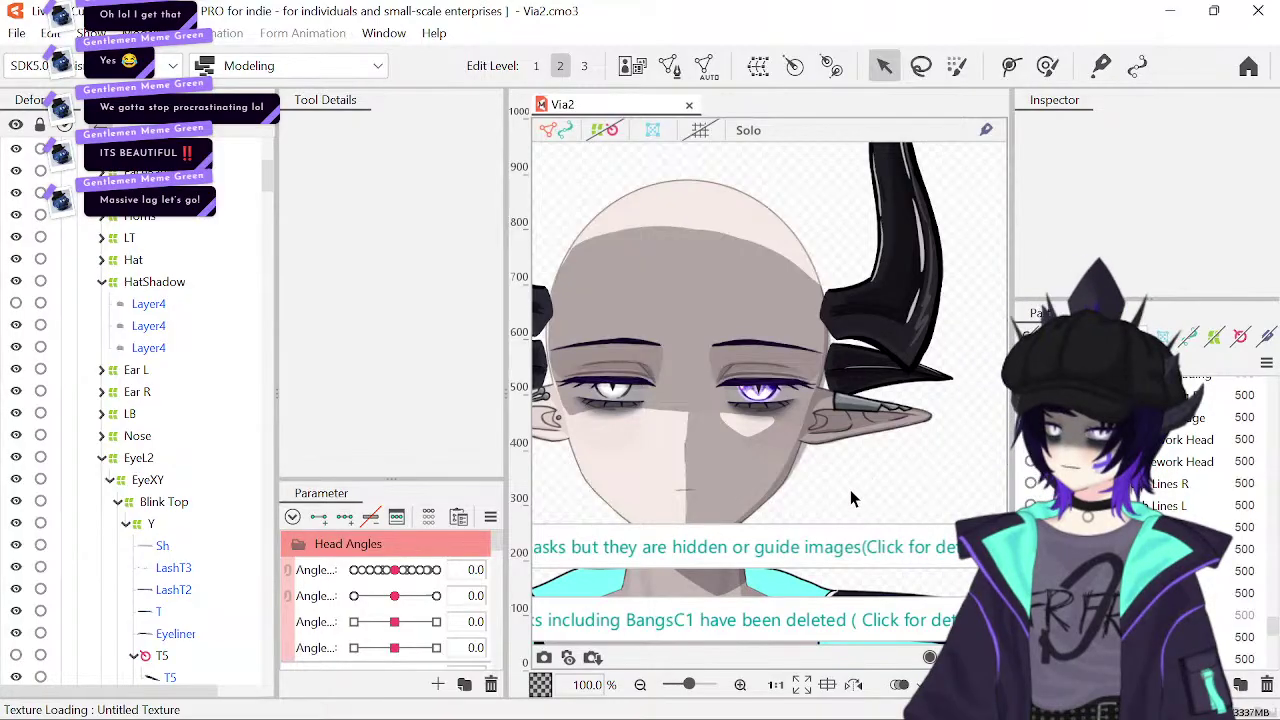
# - Select the Blink Top deformer above the purple eye's upper lash meshes and examine which eye parameters it is keyed to
pyautogui.moveTo(850, 497); pyautogui.dragTo(830, 440)
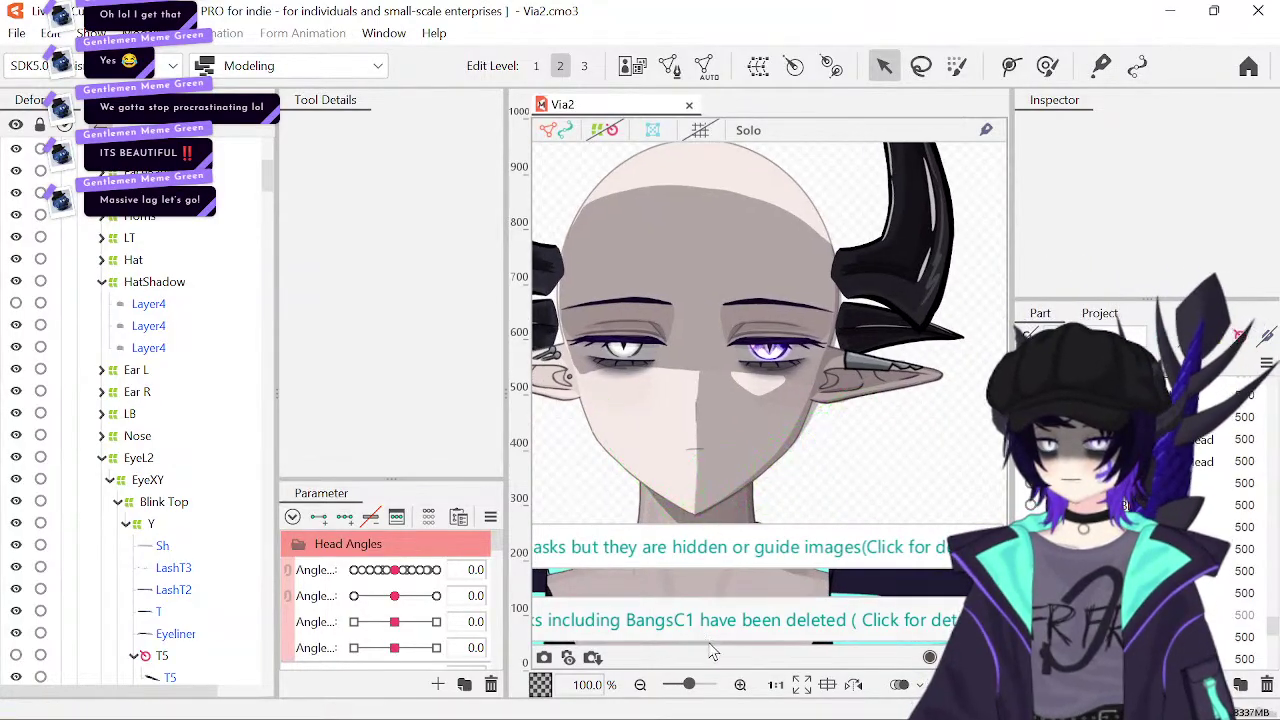
pyautogui.click(740, 686)
pyautogui.click(740, 686)
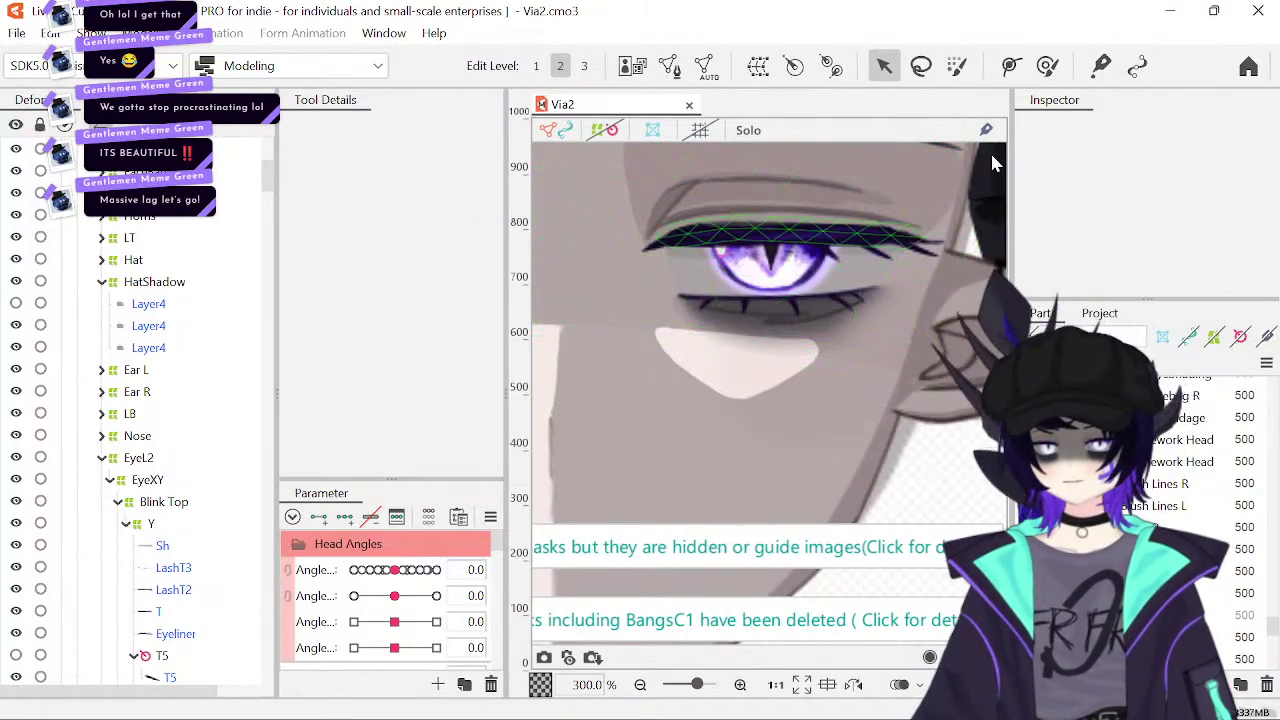
pyautogui.click(780, 240)
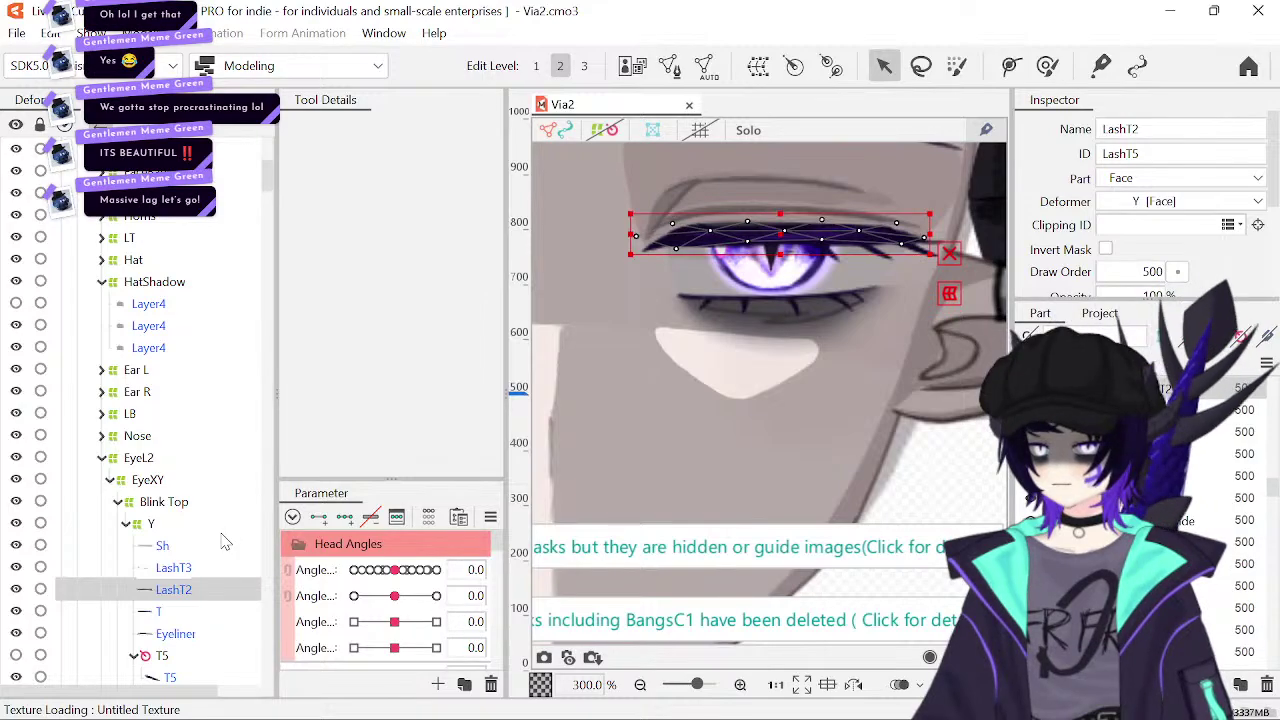
pyautogui.click(165, 505)
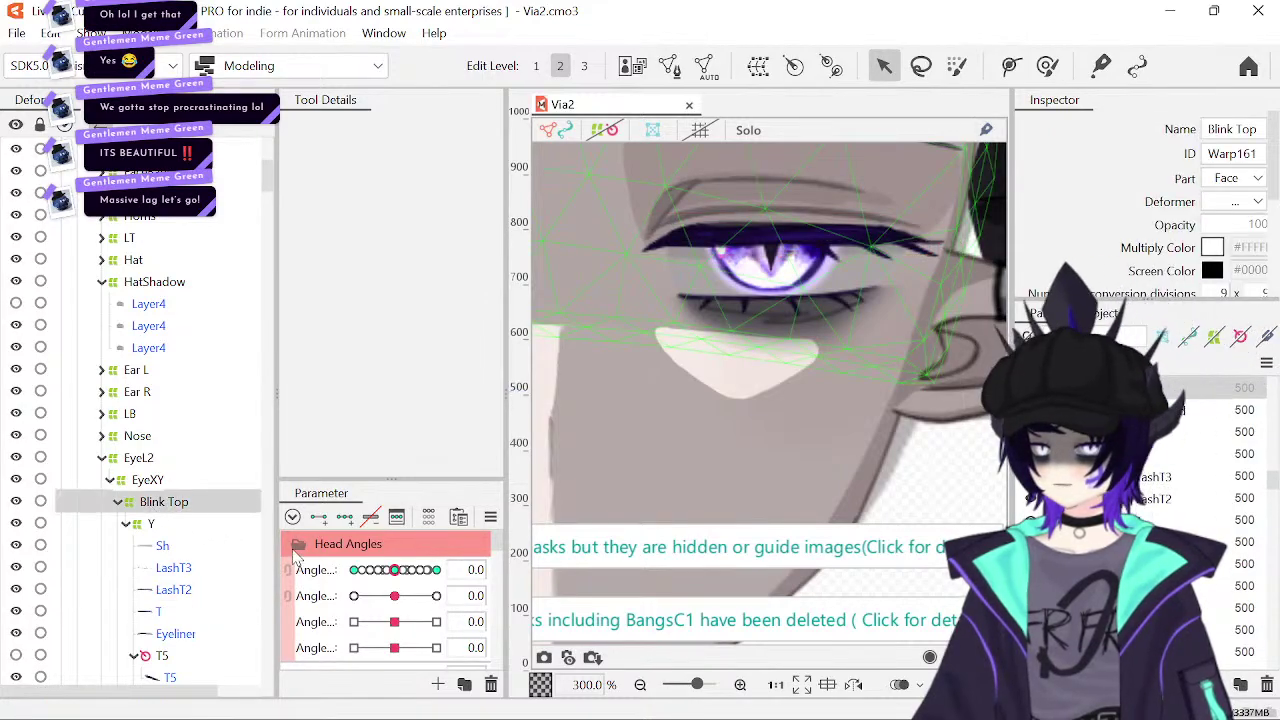
pyautogui.click(297, 548)
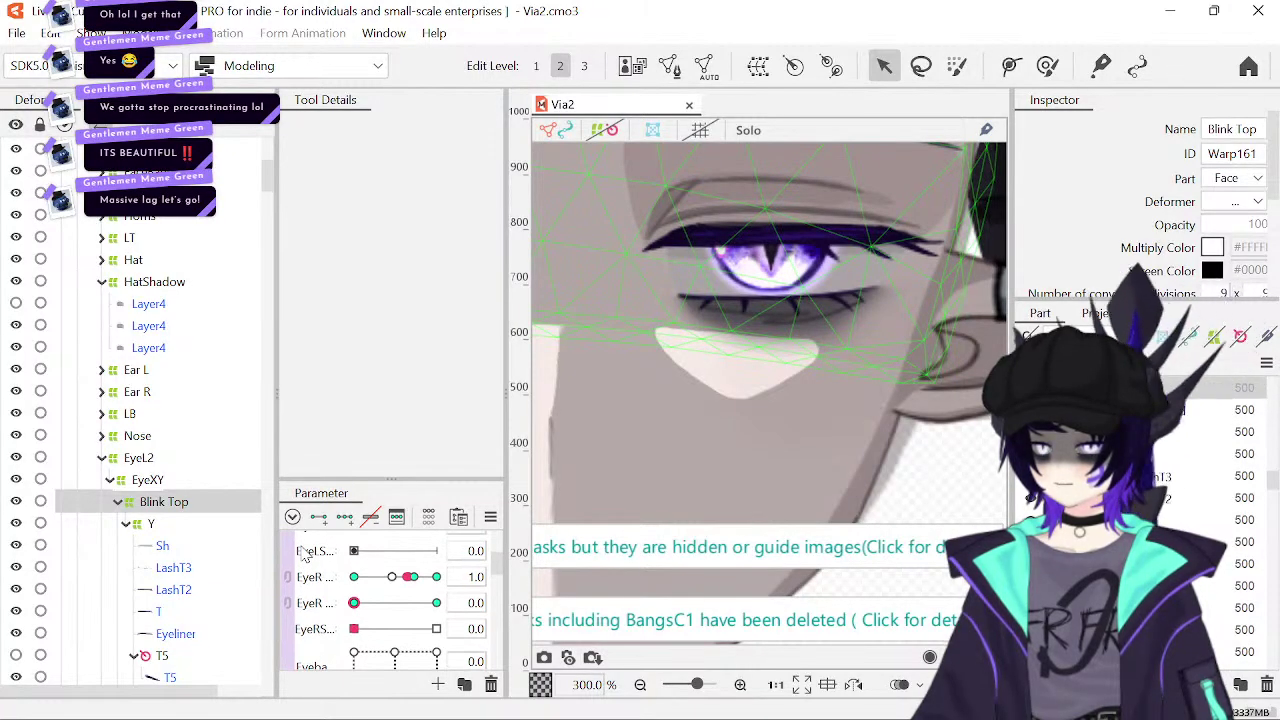
# - Rename the EyeL2 deformer to EyeL
pyautogui.click(151, 462)
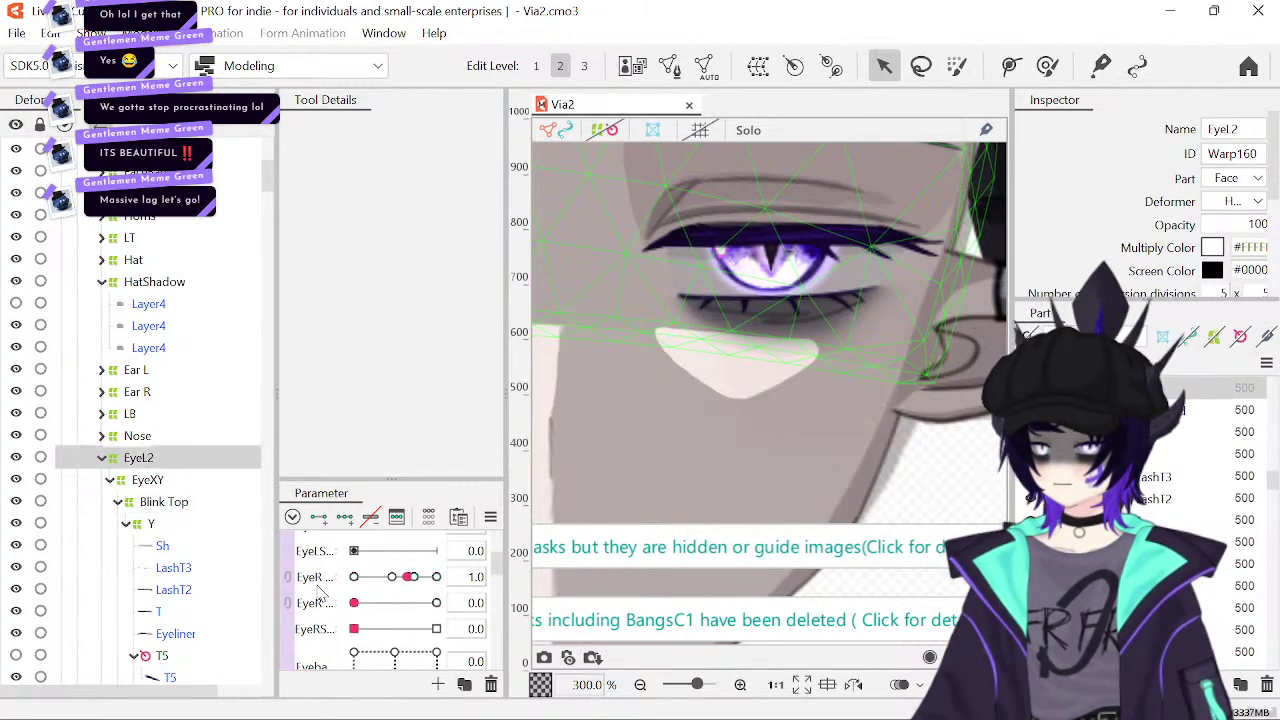
pyautogui.scroll(-5, 320, 592)
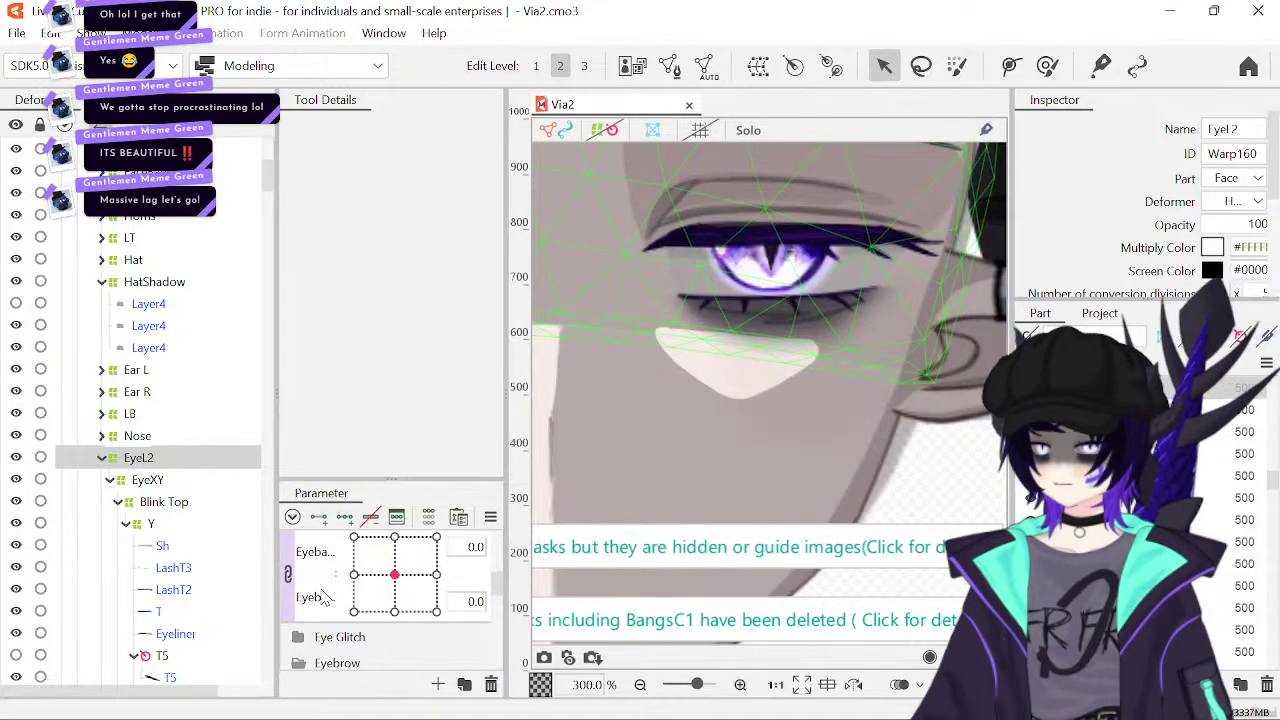
pyautogui.click(1240, 129)
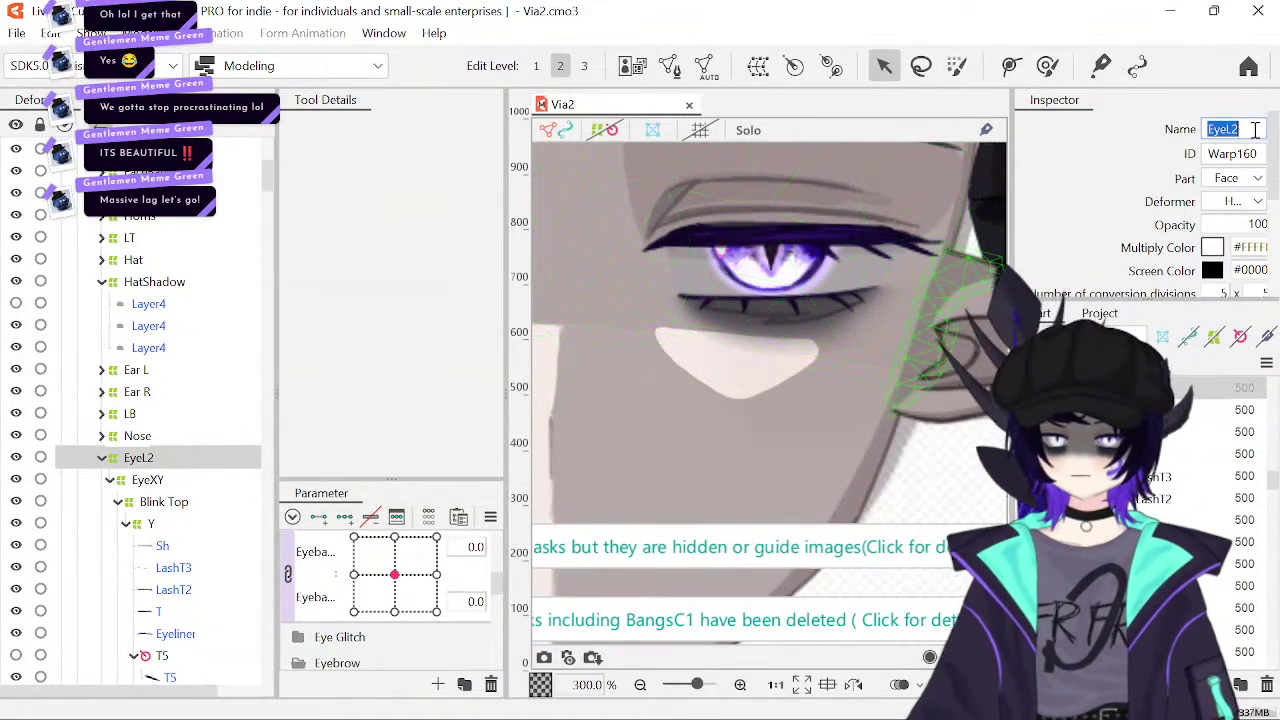
pyautogui.click(1255, 130)
pyautogui.press('BackSpace')
pyautogui.press('Return')
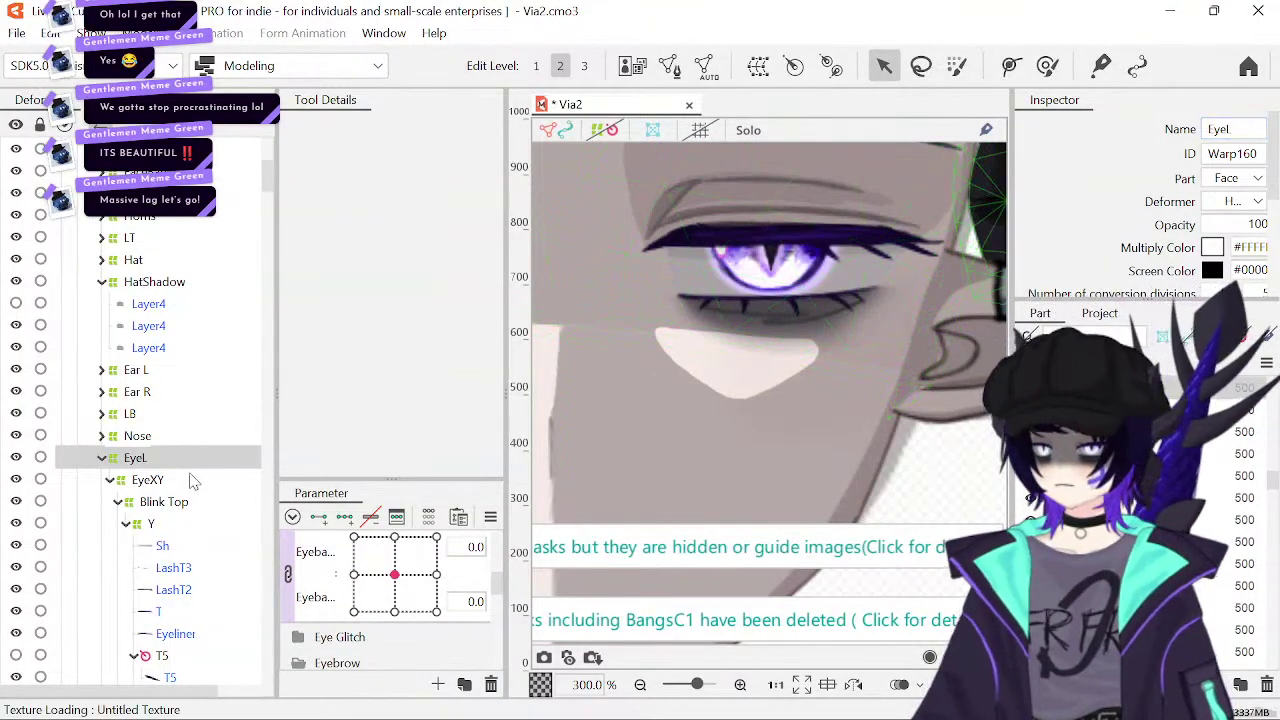
# - Check the EyeXY deformer under EyeL for keys on the eye parameters
pyautogui.click(150, 481)
pyautogui.scroll(5, 330, 585)
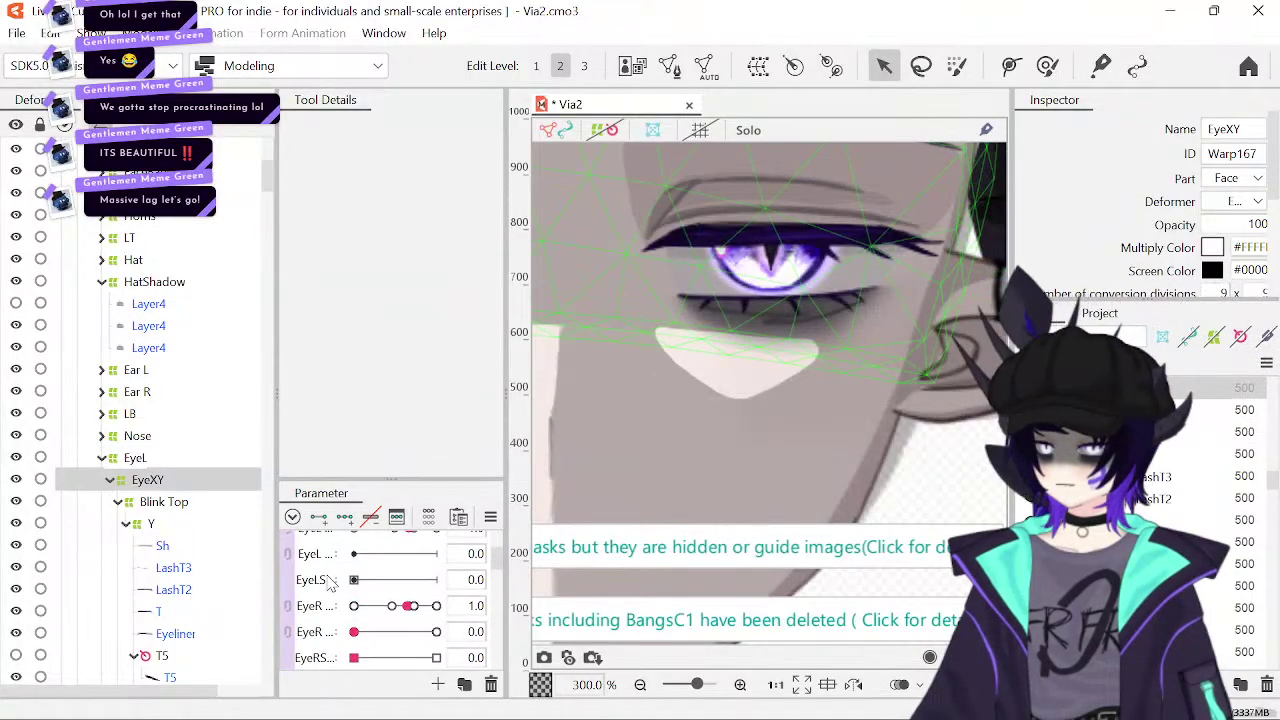
pyautogui.scroll(-3, 330, 585)
# - Transfer the Blink Top deformer's keys from the two EyeR parameters to the matching EyeL parameters, and save the model
pyautogui.click(160, 502)
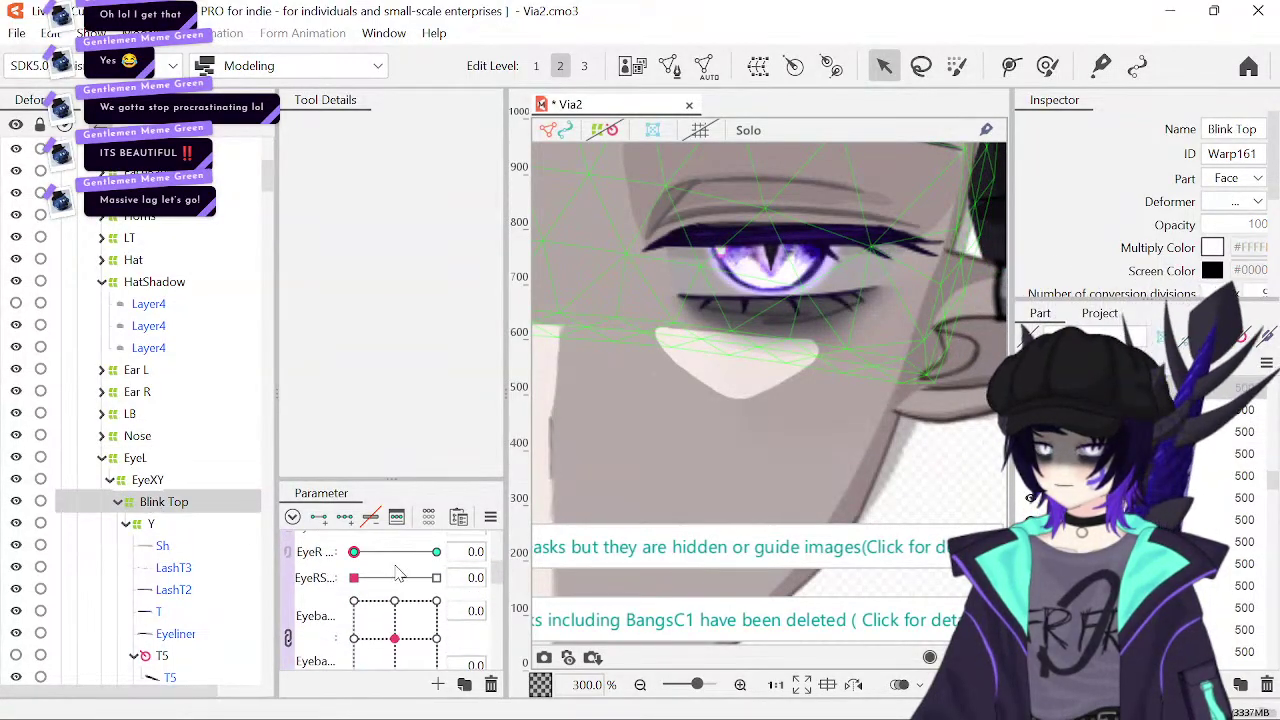
pyautogui.scroll(3, 330, 590)
pyautogui.scroll(-3, 330, 590)
pyautogui.scroll(-2, 320, 605)
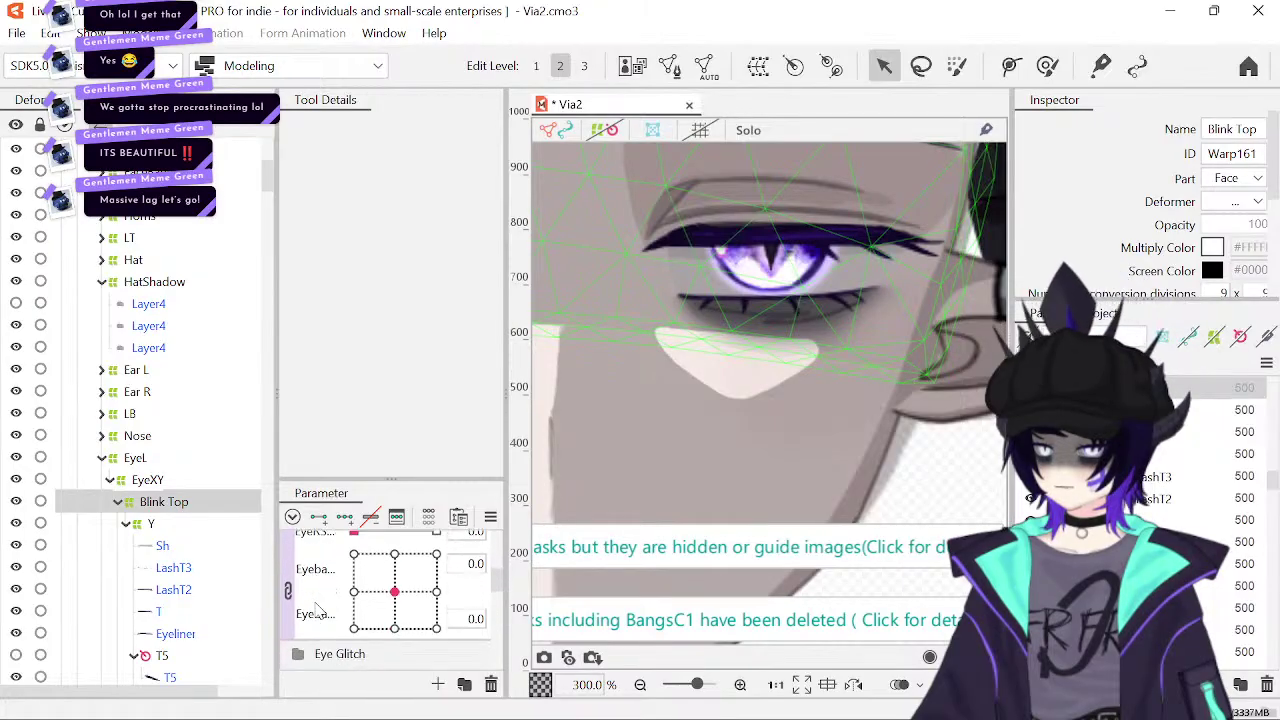
pyautogui.scroll(4, 320, 605)
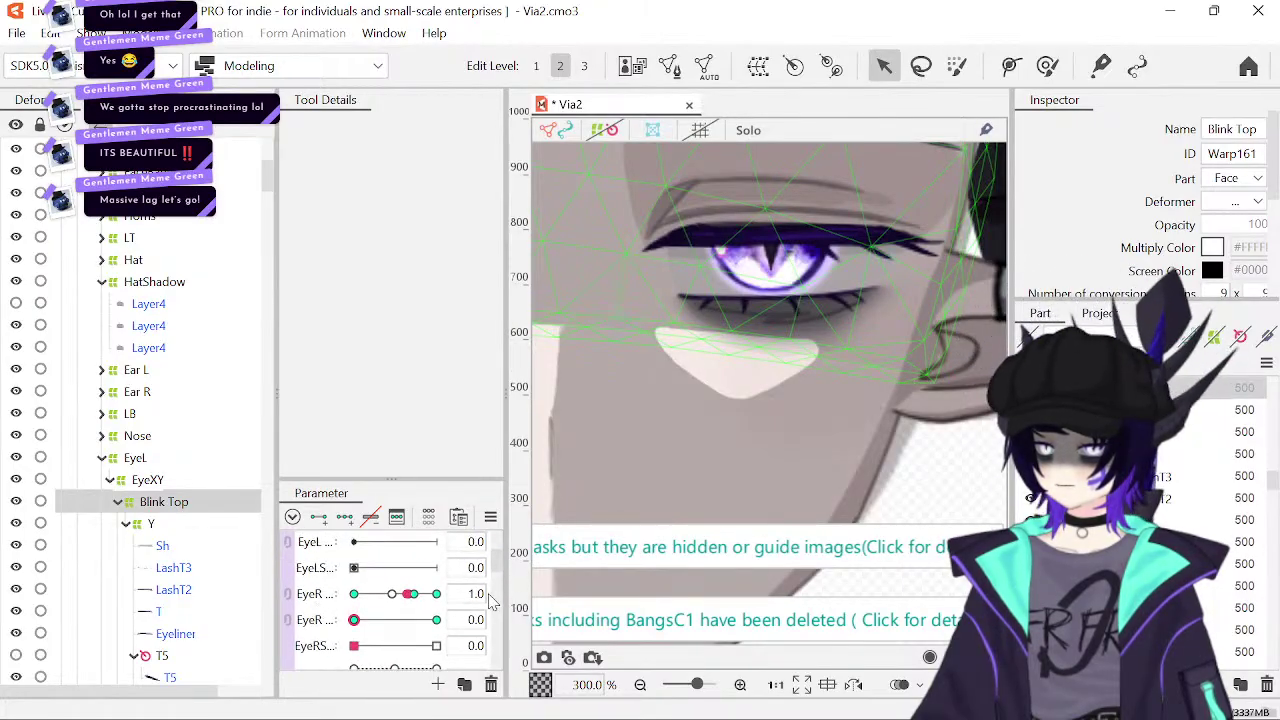
pyautogui.click(461, 594)
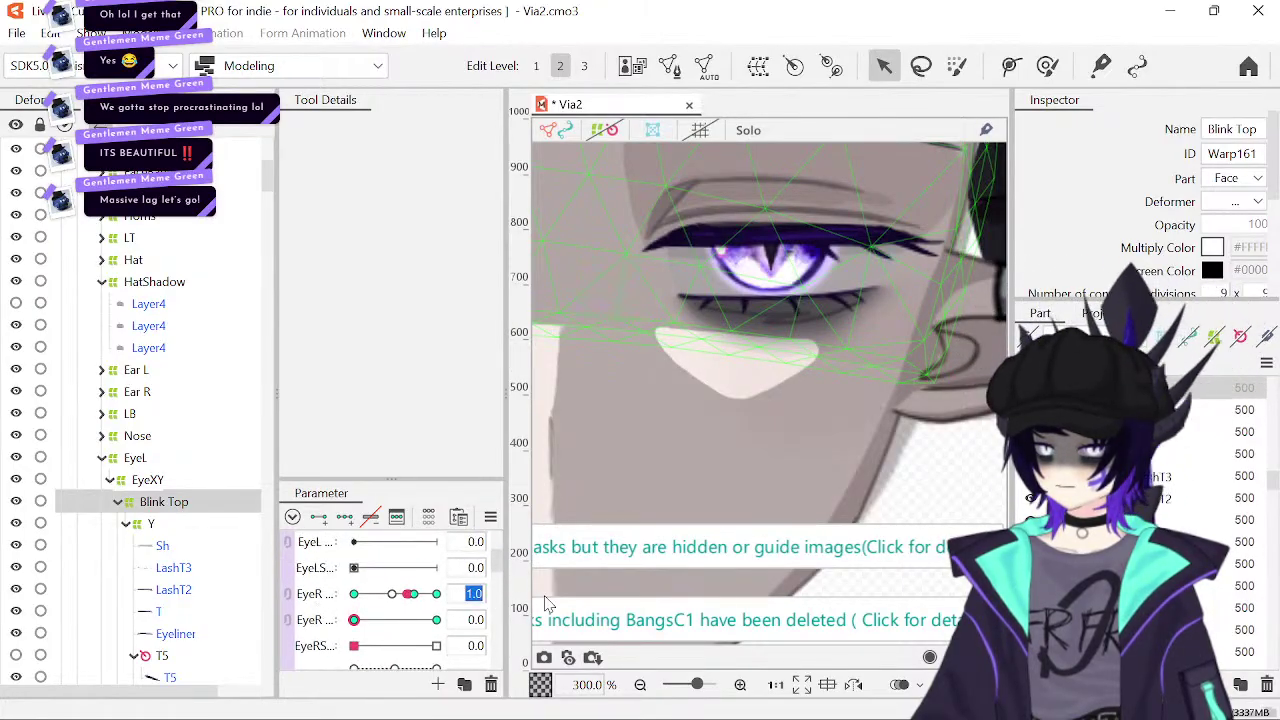
pyautogui.press('Return')
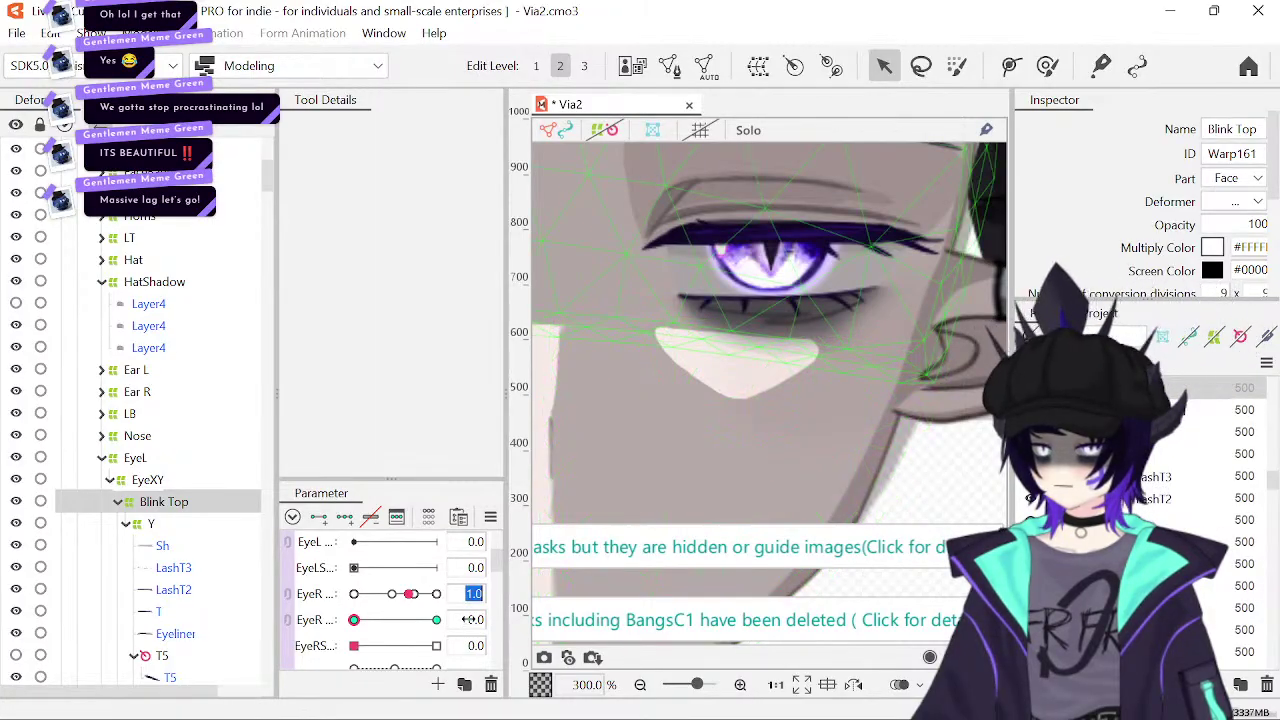
pyautogui.click(475, 620)
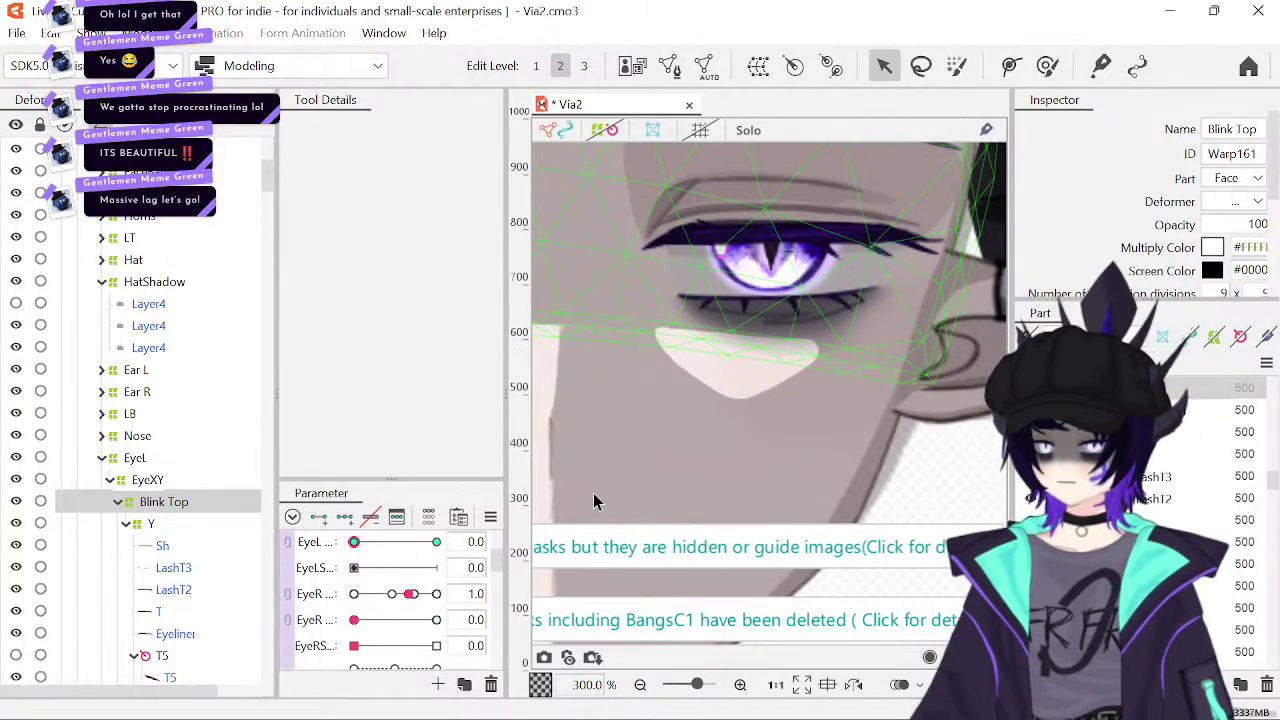
pyautogui.scroll(2, 357, 620)
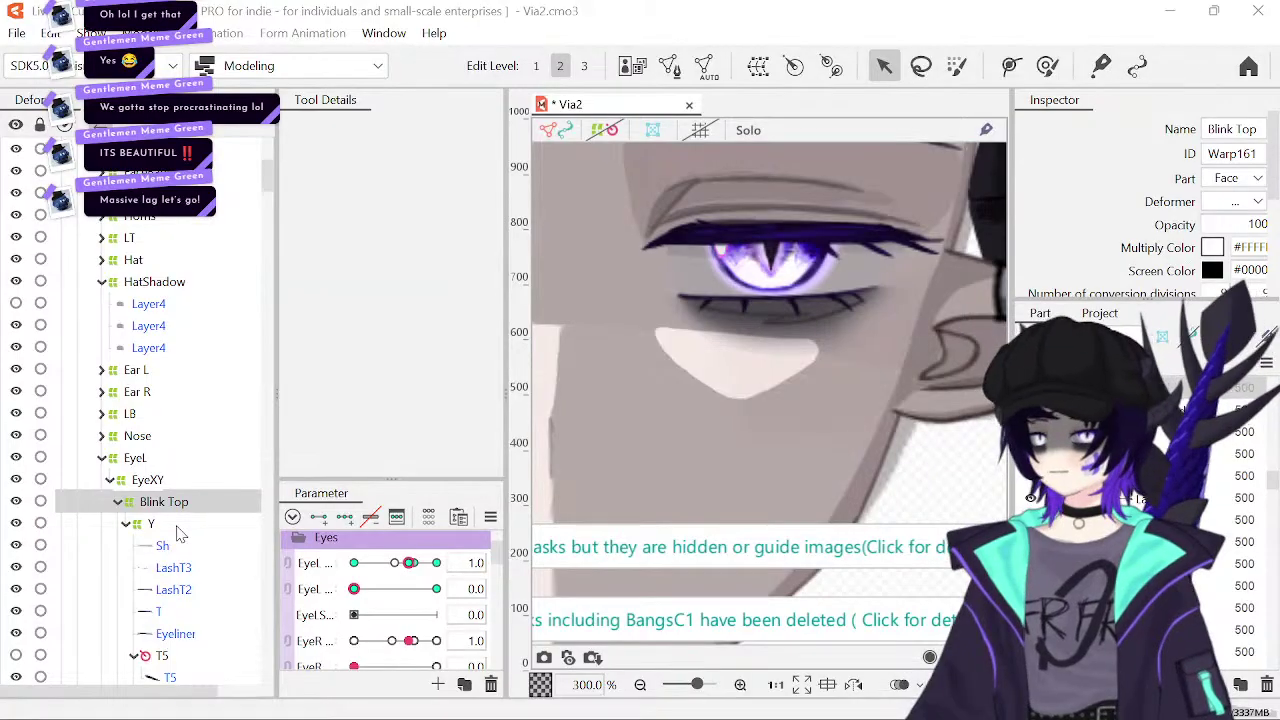
pyautogui.hotkey('ctrl', 's')
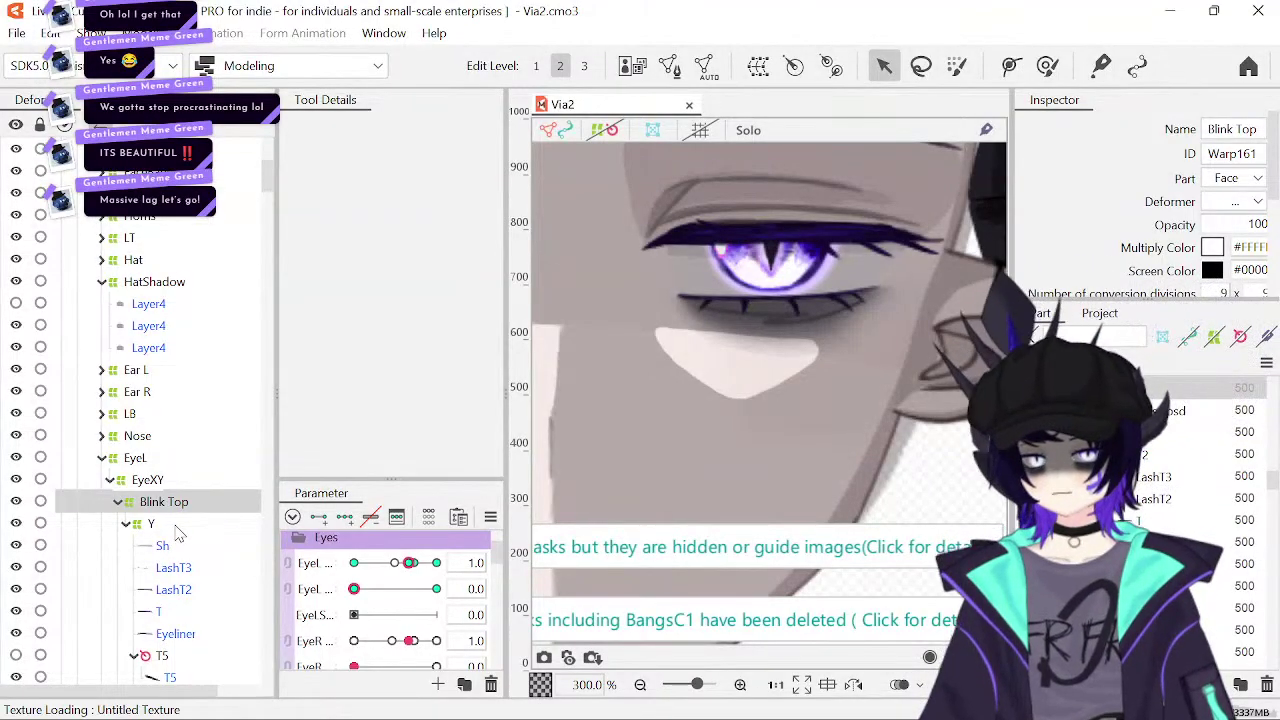
# - Check the Y deformer and its Sh, LashT3, LashT2, T and Eyeliner meshes one by one for keys on the EyeR parameters
pyautogui.click(176, 528)
pyautogui.scroll(-2, 323, 612)
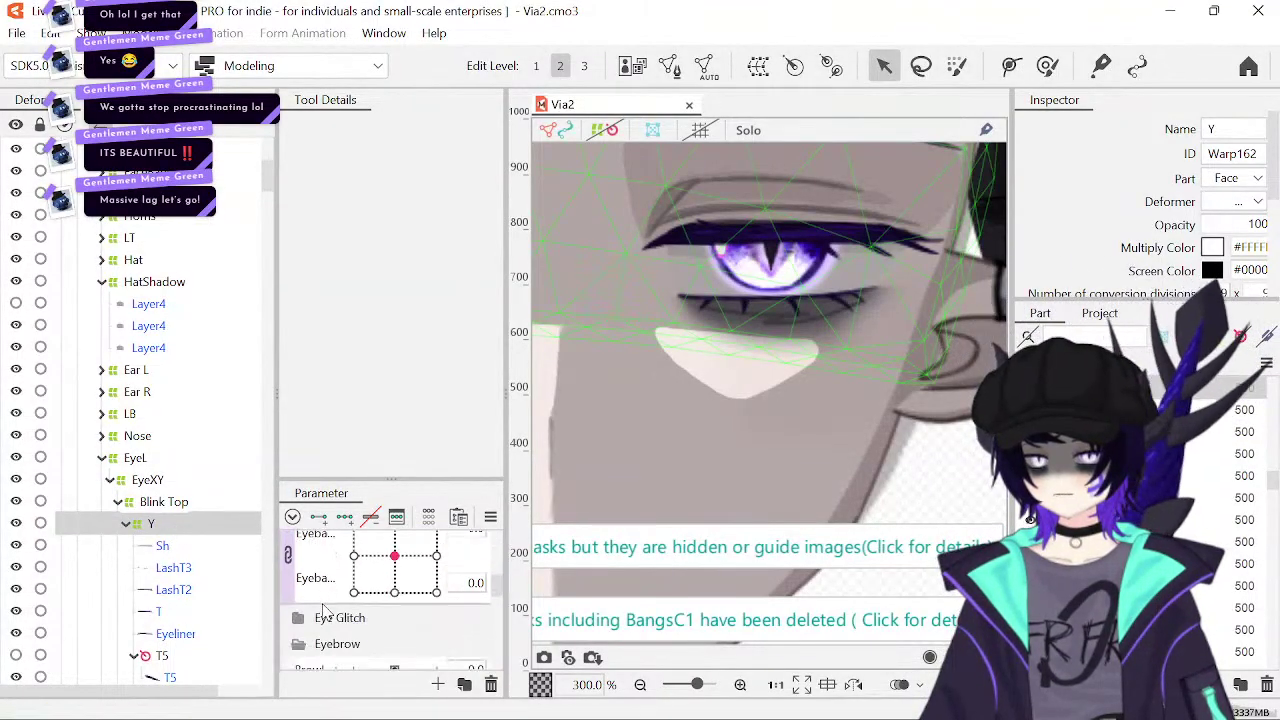
pyautogui.click(186, 543)
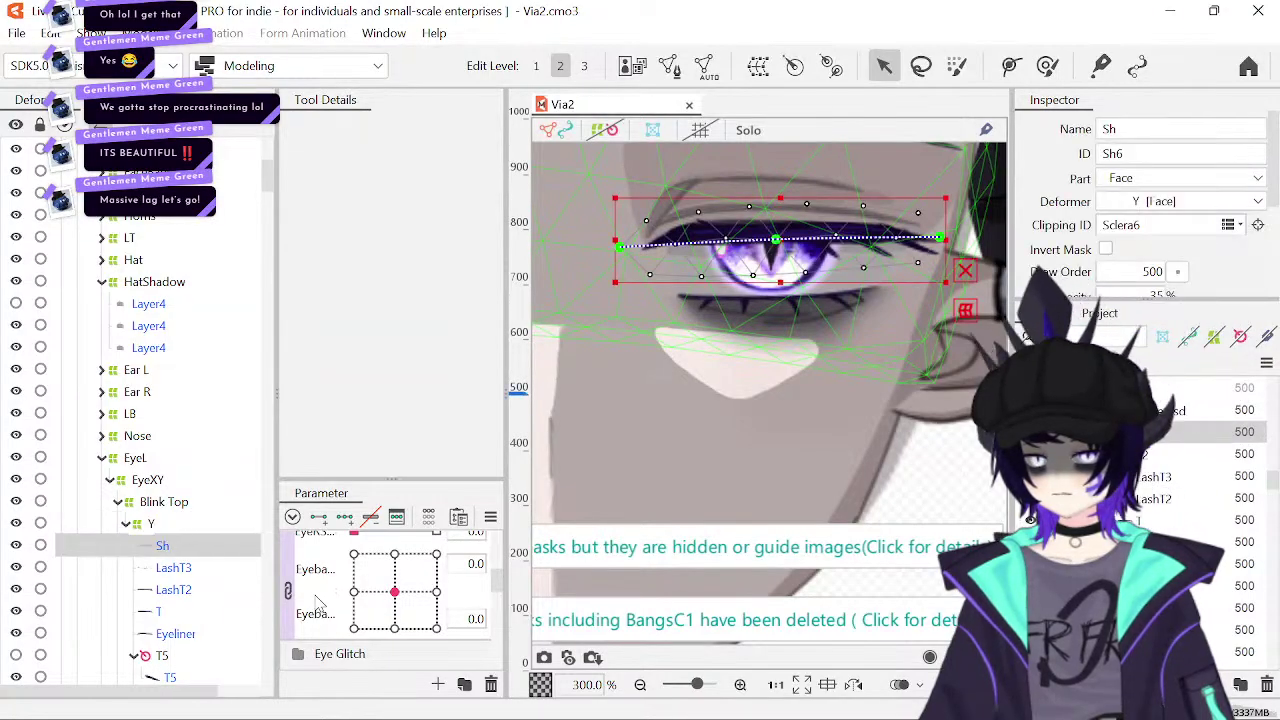
pyautogui.scroll(3, 321, 604)
pyautogui.click(191, 573)
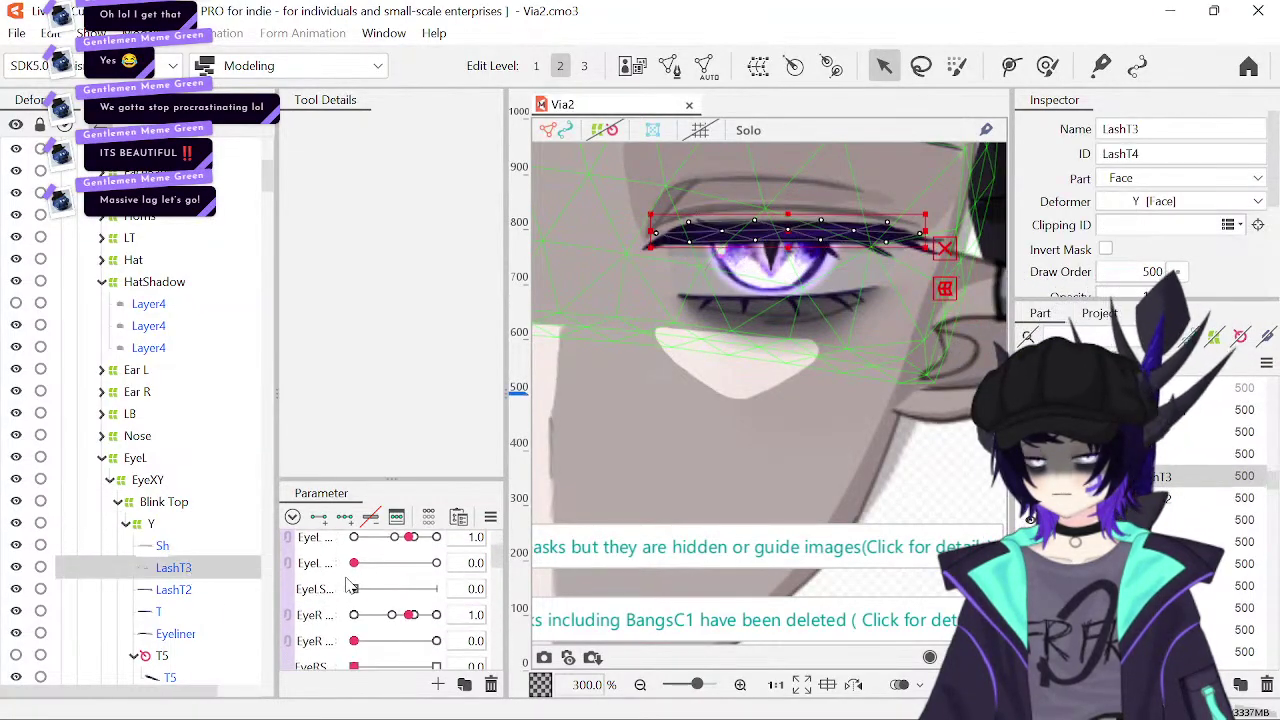
pyautogui.click(180, 590)
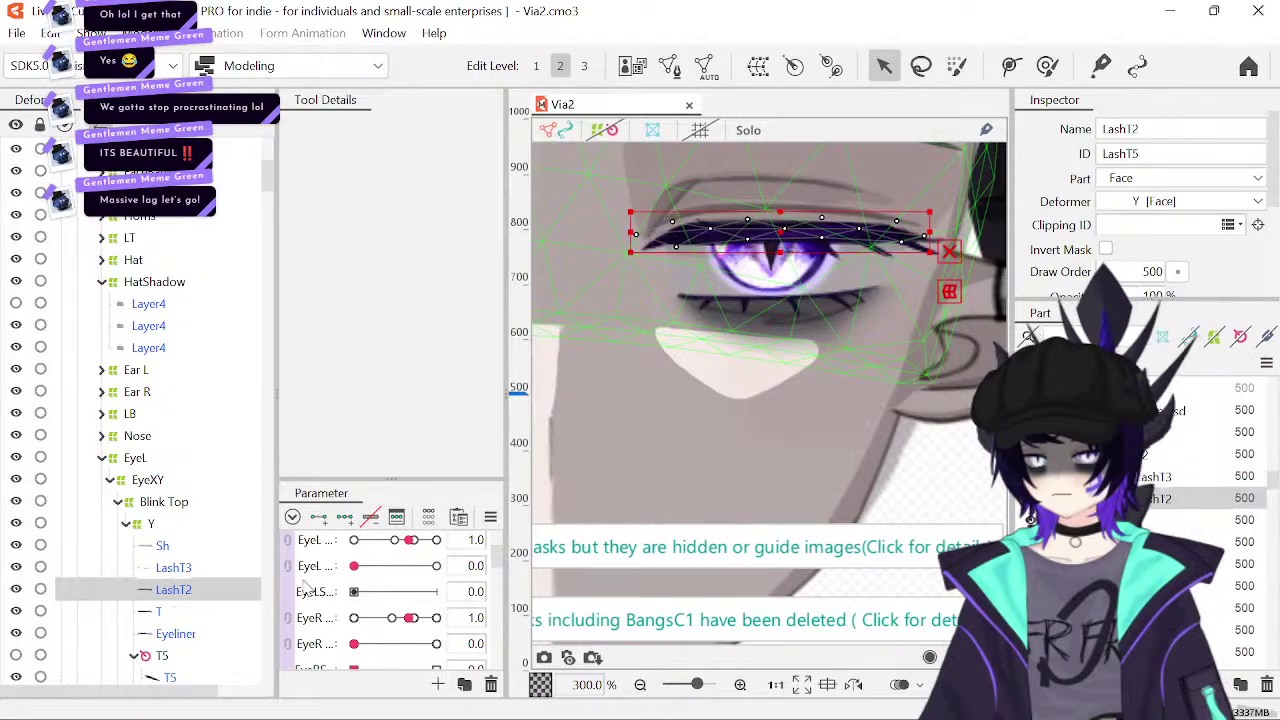
pyautogui.scroll(-3, 333, 587)
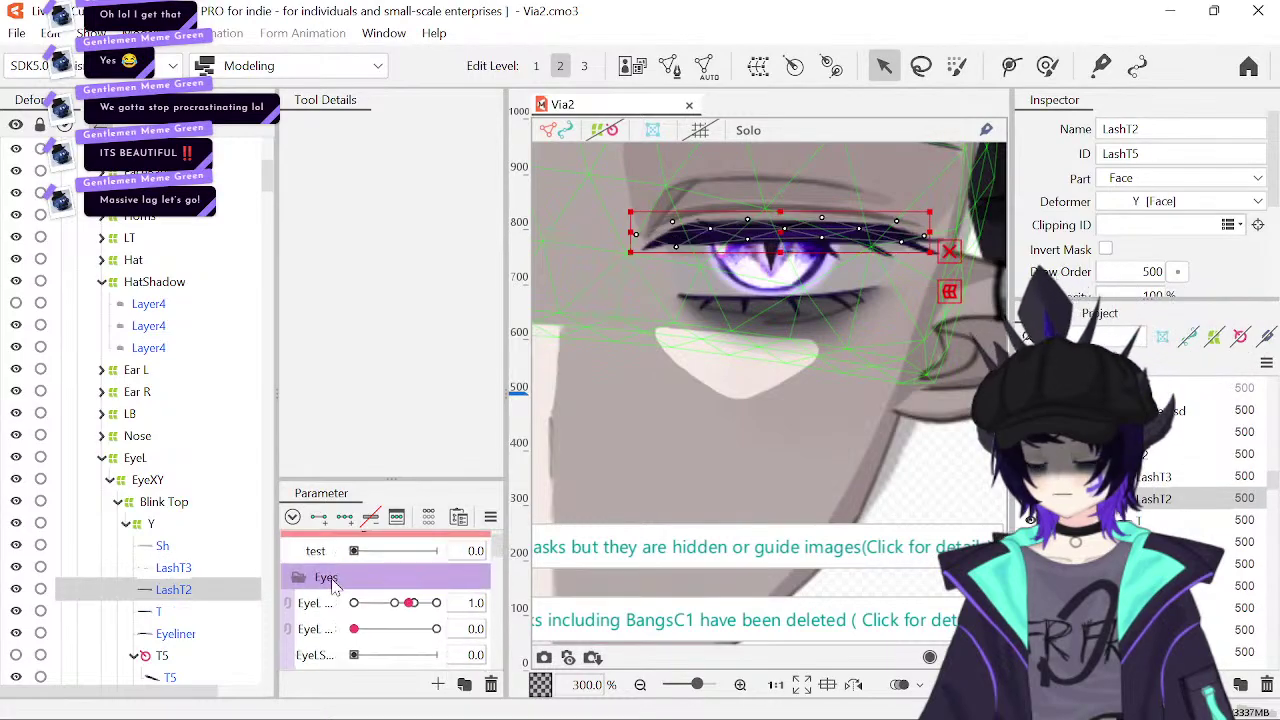
pyautogui.click(198, 612)
pyautogui.scroll(5, 323, 606)
pyautogui.scroll(-1, 323, 606)
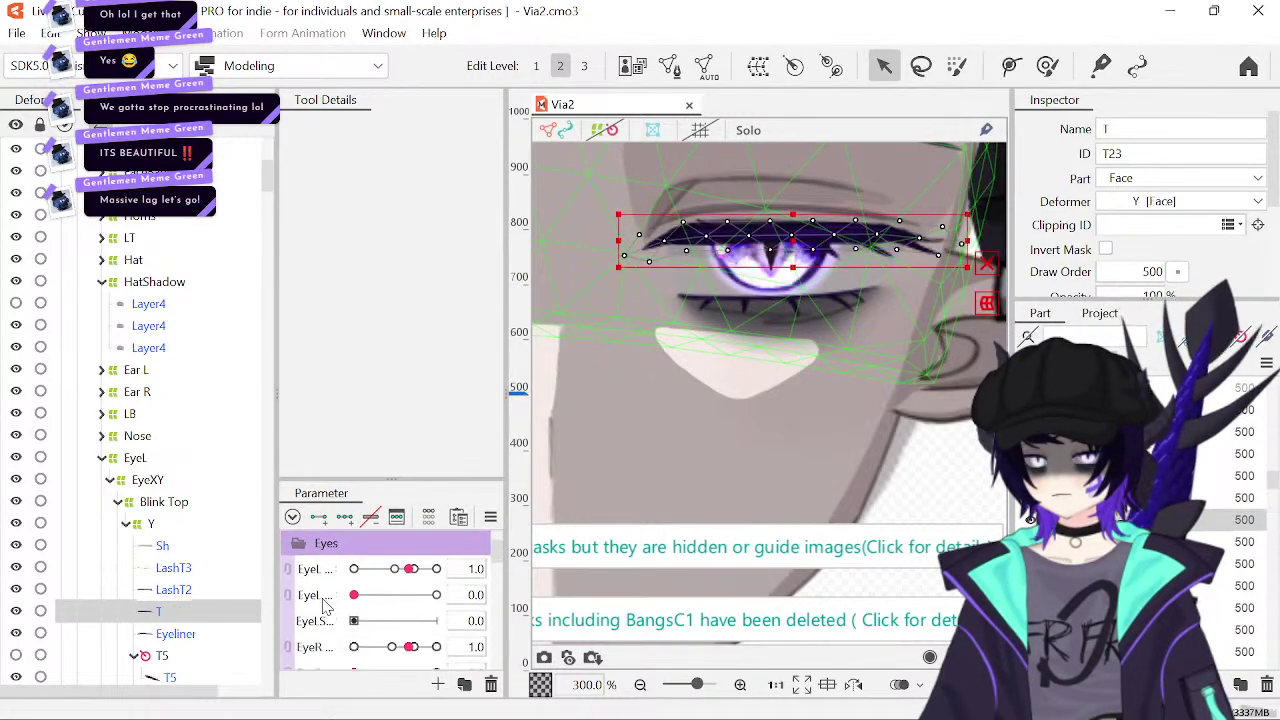
pyautogui.click(205, 634)
pyautogui.scroll(1, 325, 625)
pyautogui.scroll(-2, 323, 622)
pyautogui.scroll(-3, 323, 622)
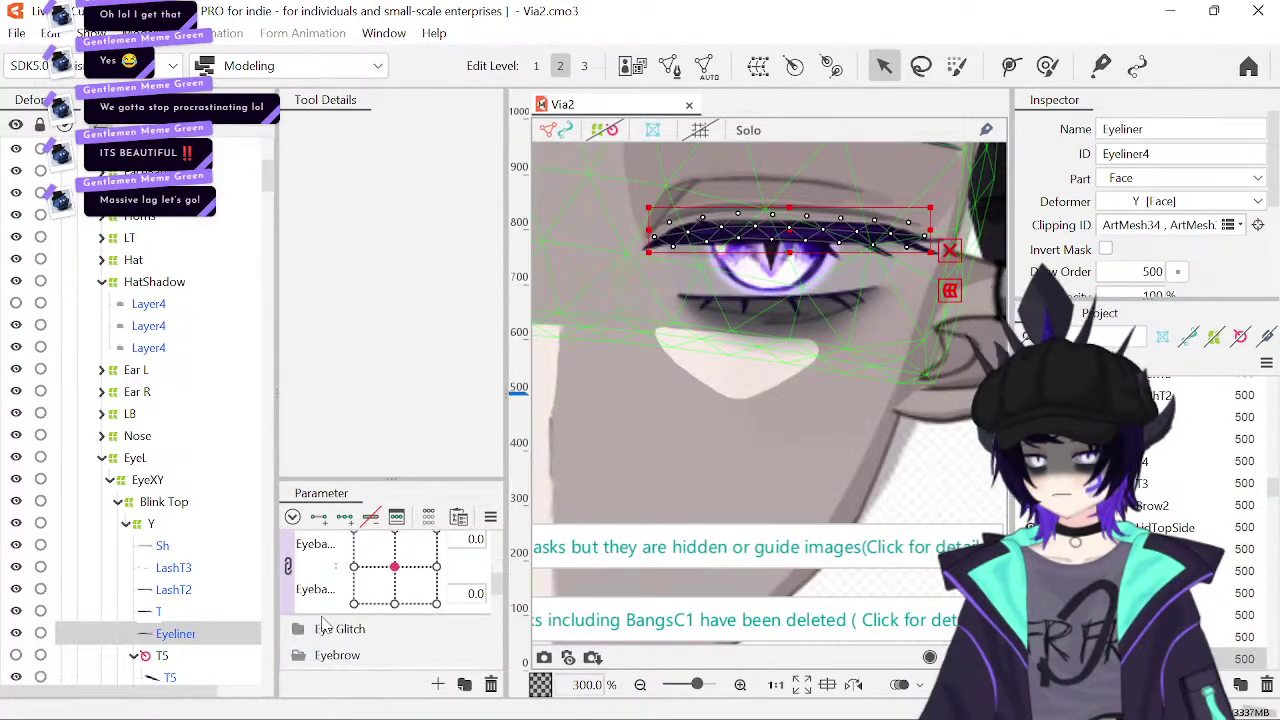
# - Transfer the keys of the T5, T4, T3 and T2 rotation deformers and their meshes from the two EyeR parameters to the matching EyeL parameters
pyautogui.click(205, 658)
pyautogui.scroll(4, 343, 594)
pyautogui.scroll(-3, 341, 594)
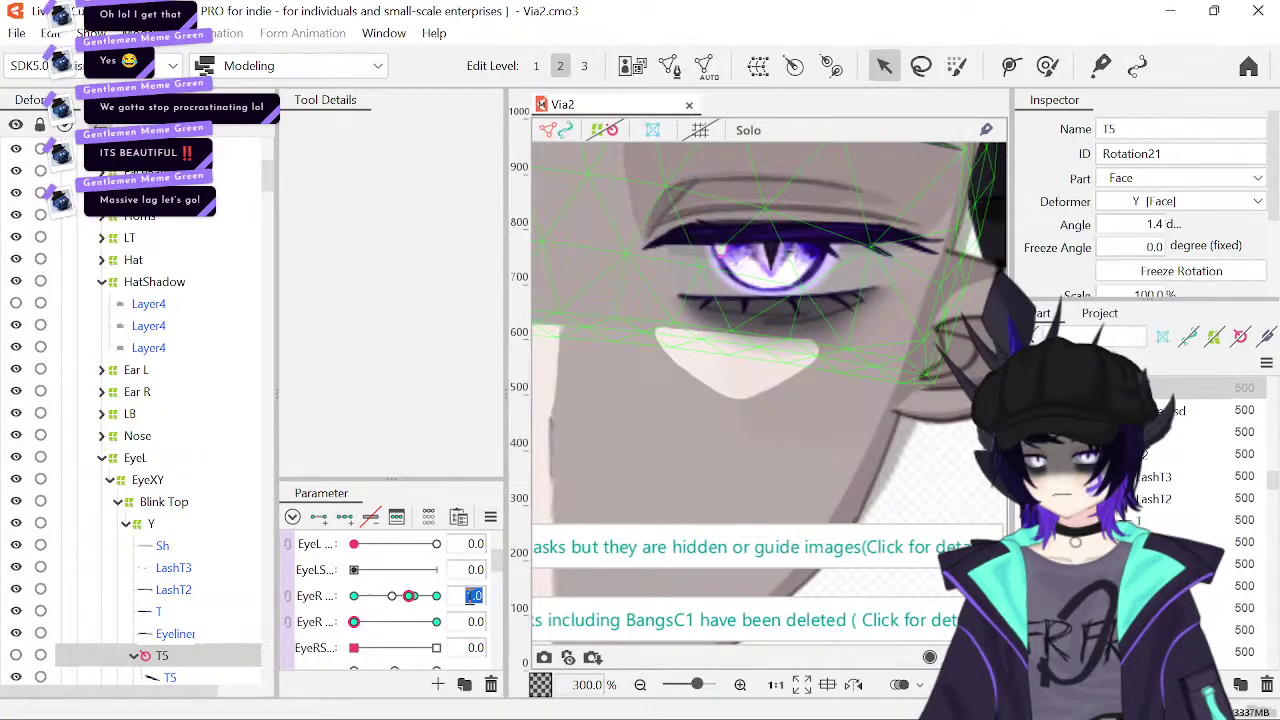
pyautogui.scroll(-3, 208, 614)
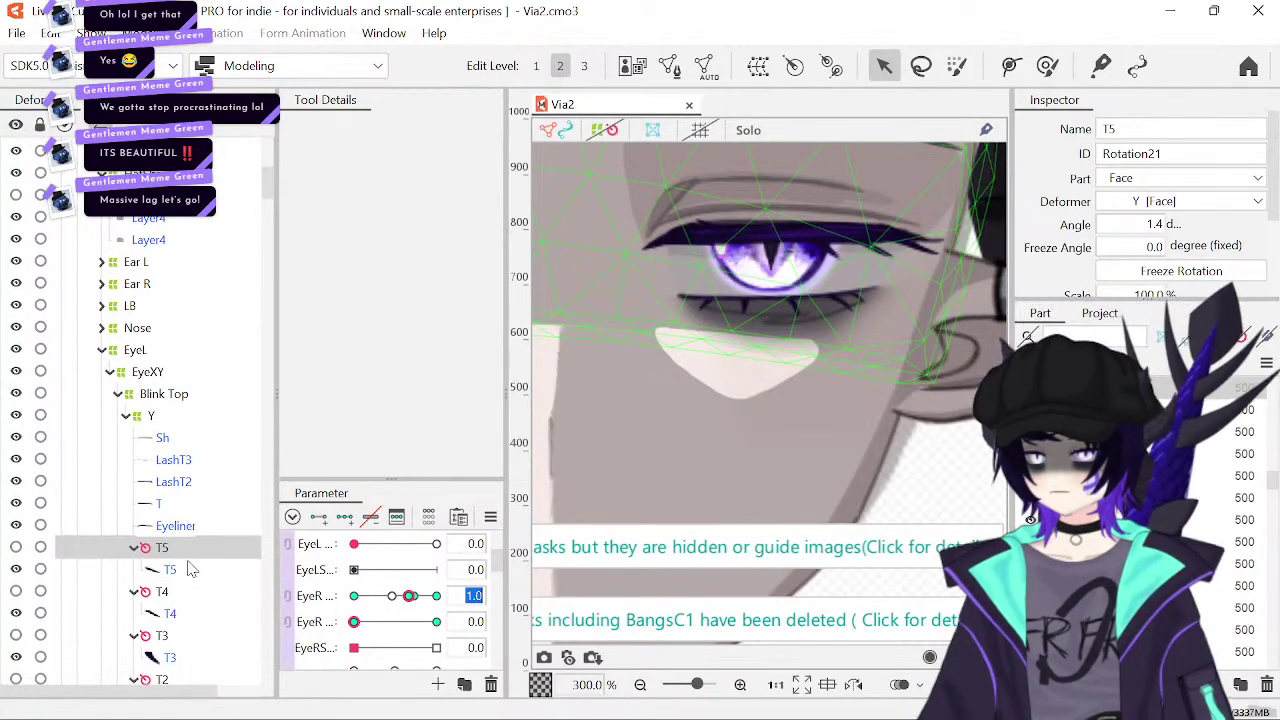
pyautogui.moveTo(195, 573); pyautogui.dragTo(240, 619)
pyautogui.scroll(-2, 203, 622)
pyautogui.scroll(-5, 240, 619)
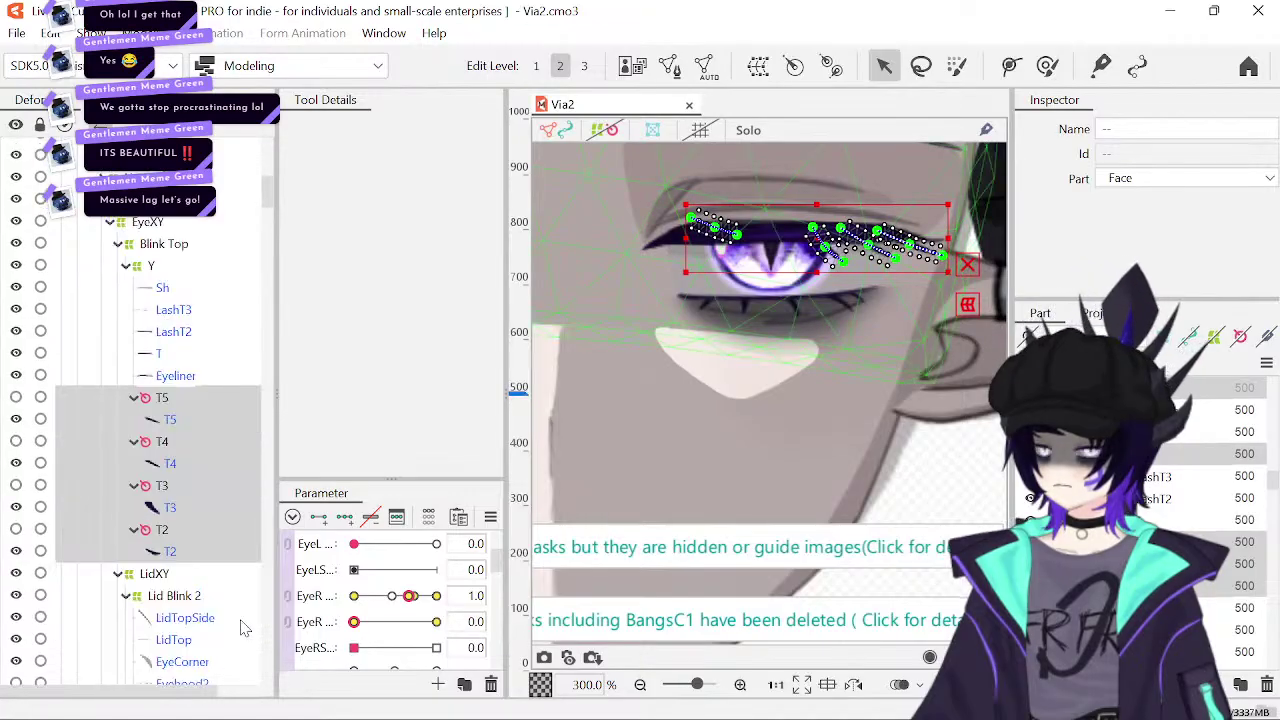
pyautogui.scroll(-5, 240, 627)
pyautogui.scroll(7, 240, 627)
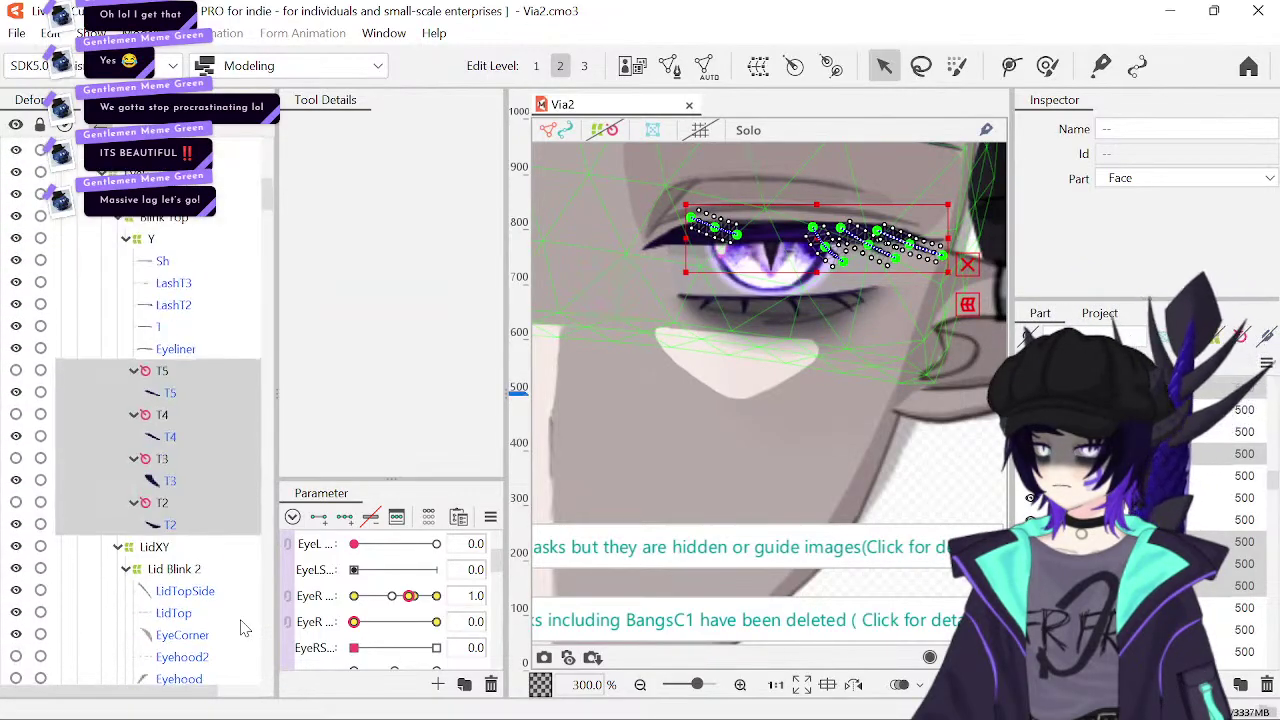
pyautogui.click(474, 596)
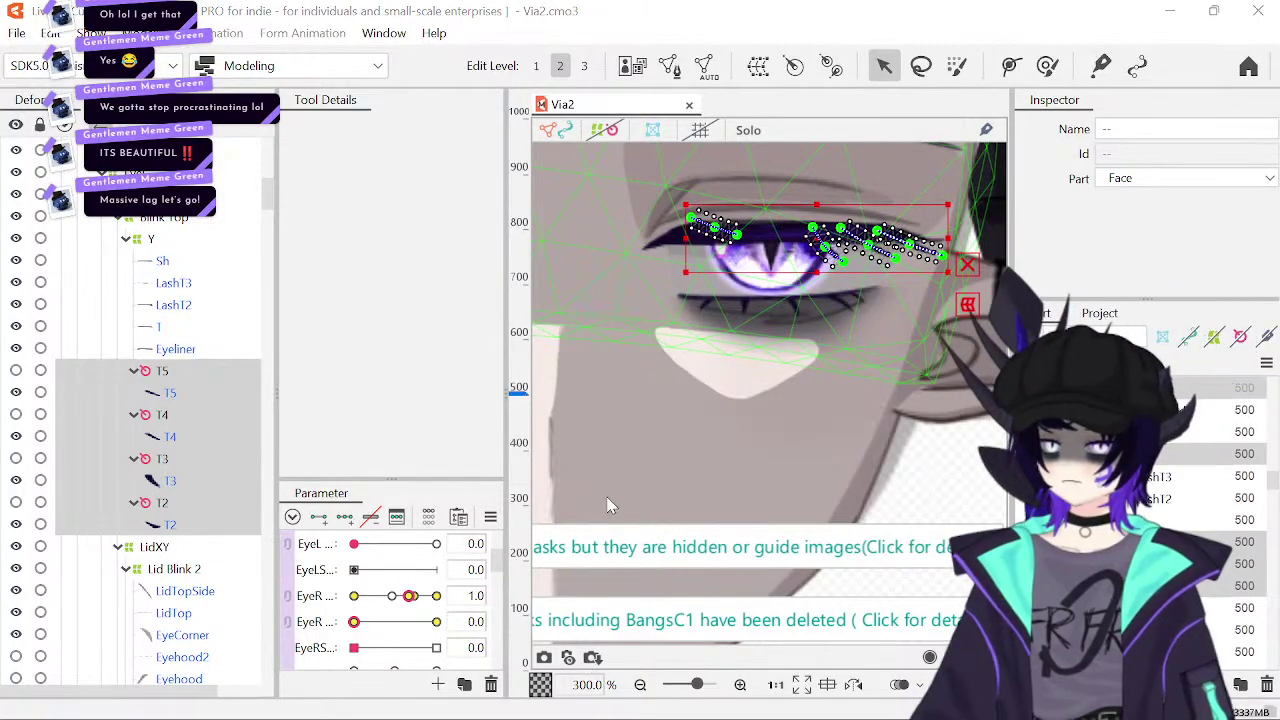
pyautogui.click(539, 578)
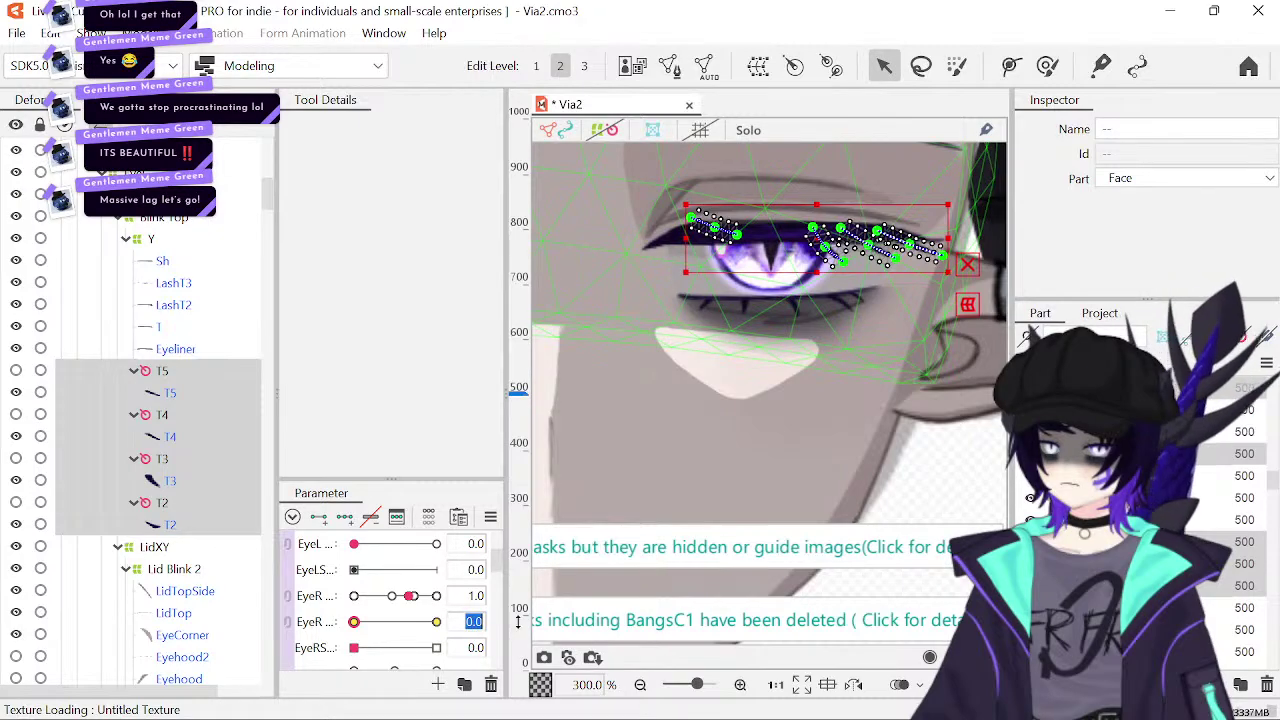
pyautogui.click(470, 621)
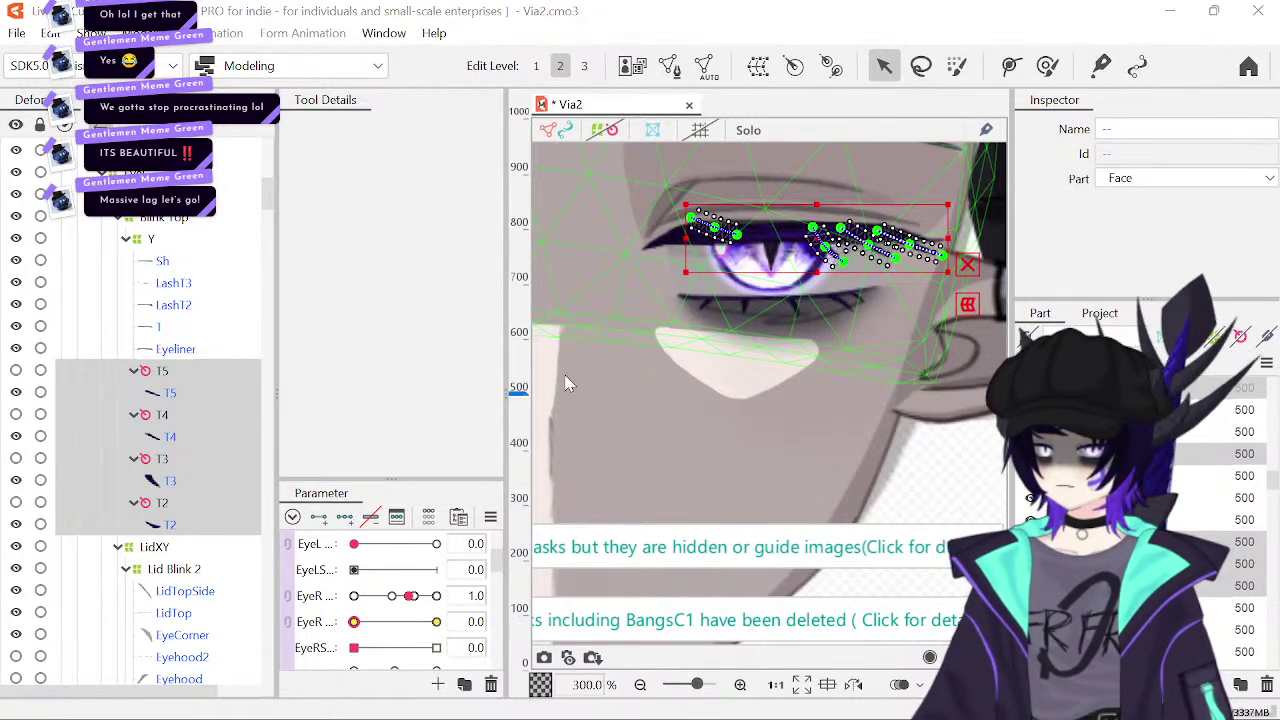
pyautogui.click(600, 506)
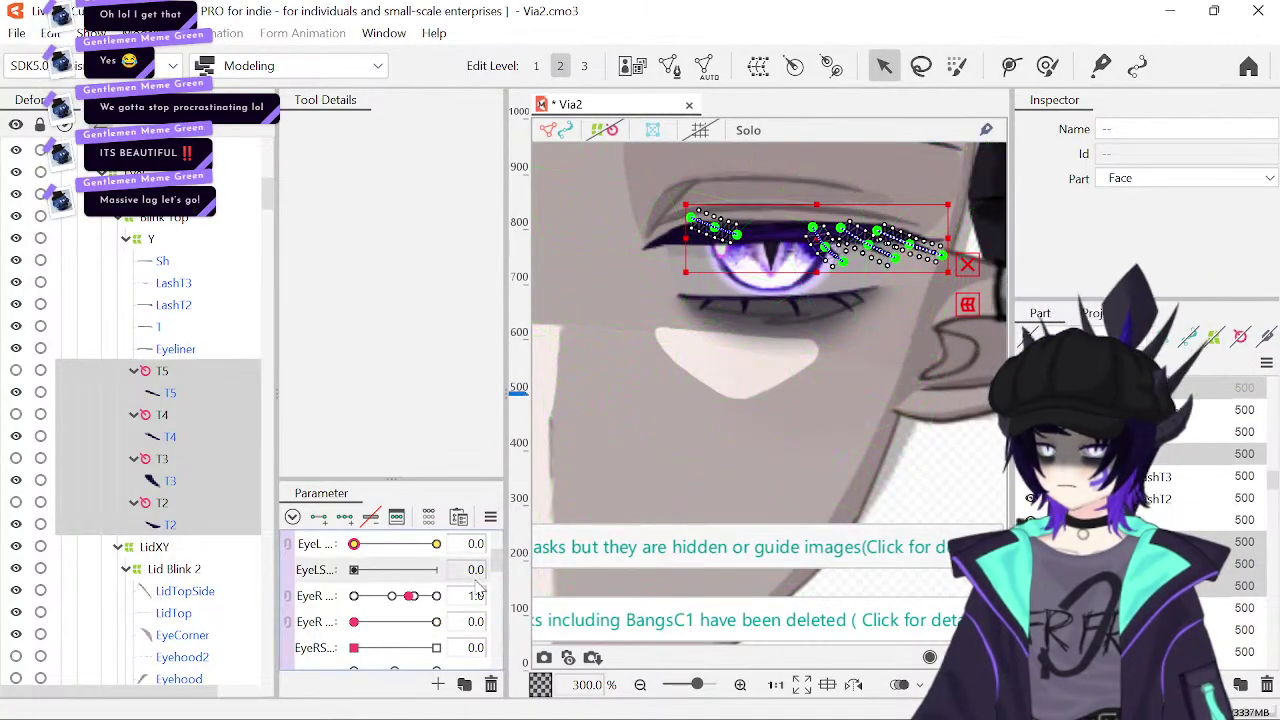
# - Check the T2, LidXY and Lid Blink 2 deformers for keys on the eye parameters
pyautogui.click(170, 505)
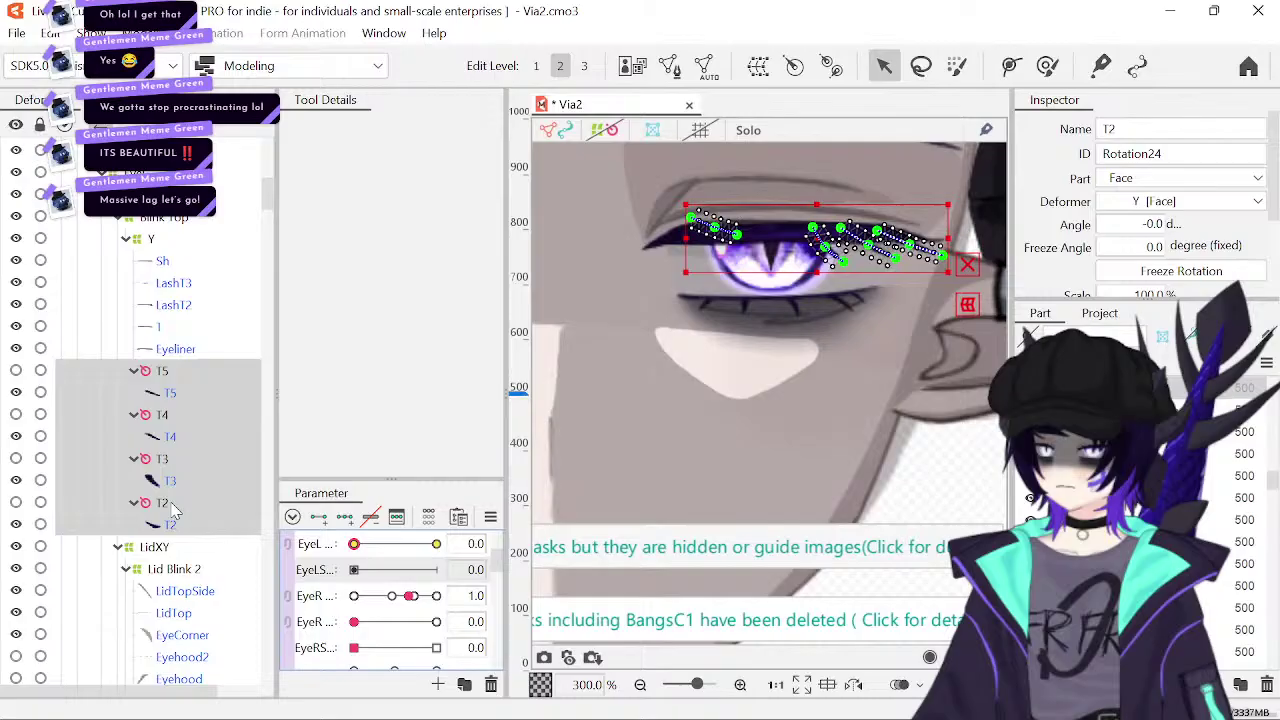
pyautogui.click(200, 549)
pyautogui.scroll(-2, 380, 569)
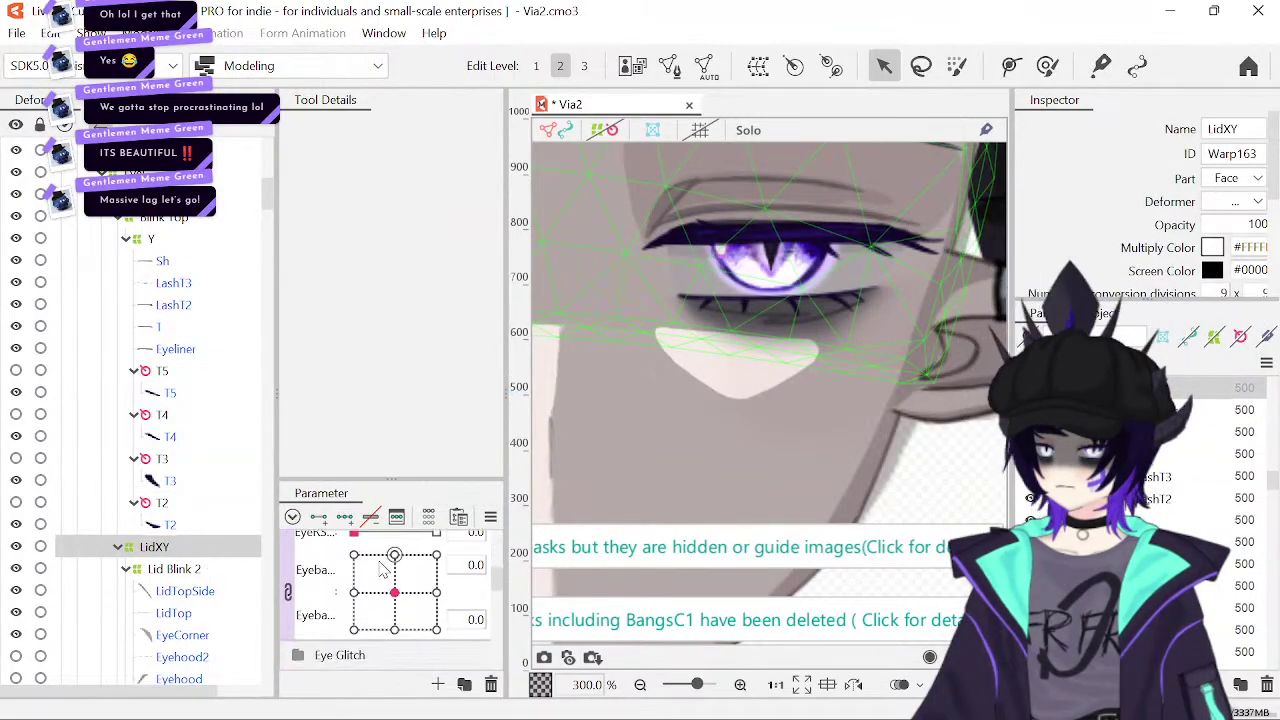
pyautogui.click(195, 569)
pyautogui.scroll(2, 352, 575)
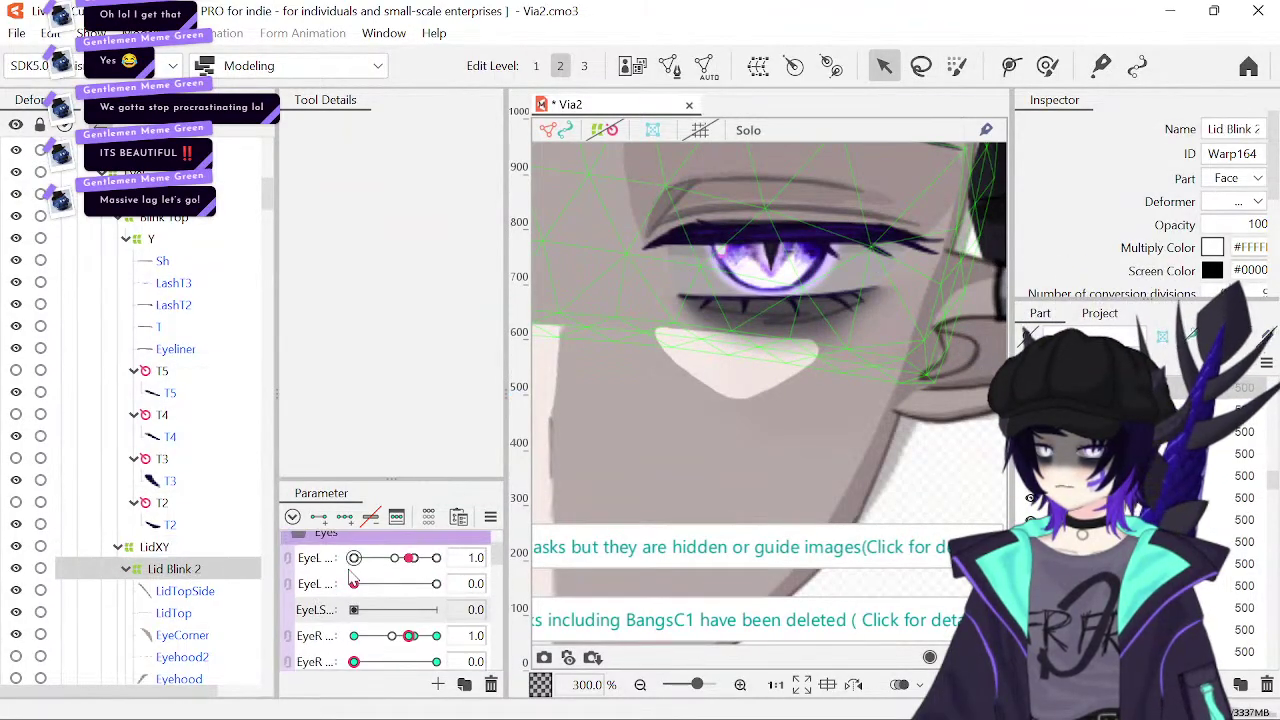
pyautogui.scroll(-2, 352, 580)
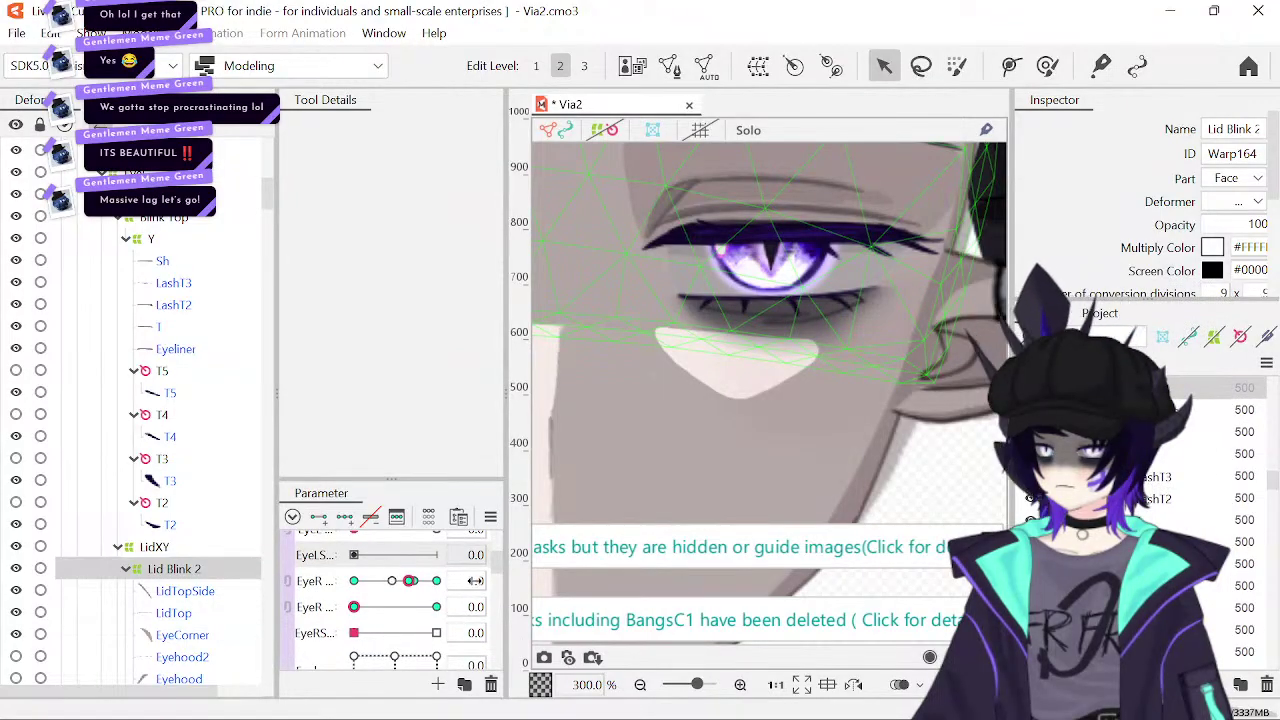
# - Check the LidTopSide, LidTop, EyeCorner, Eyehood2, Eyehood and Eyelid Sh meshes under Lid Blink 2 for keys on the eye parameters
pyautogui.click(228, 596)
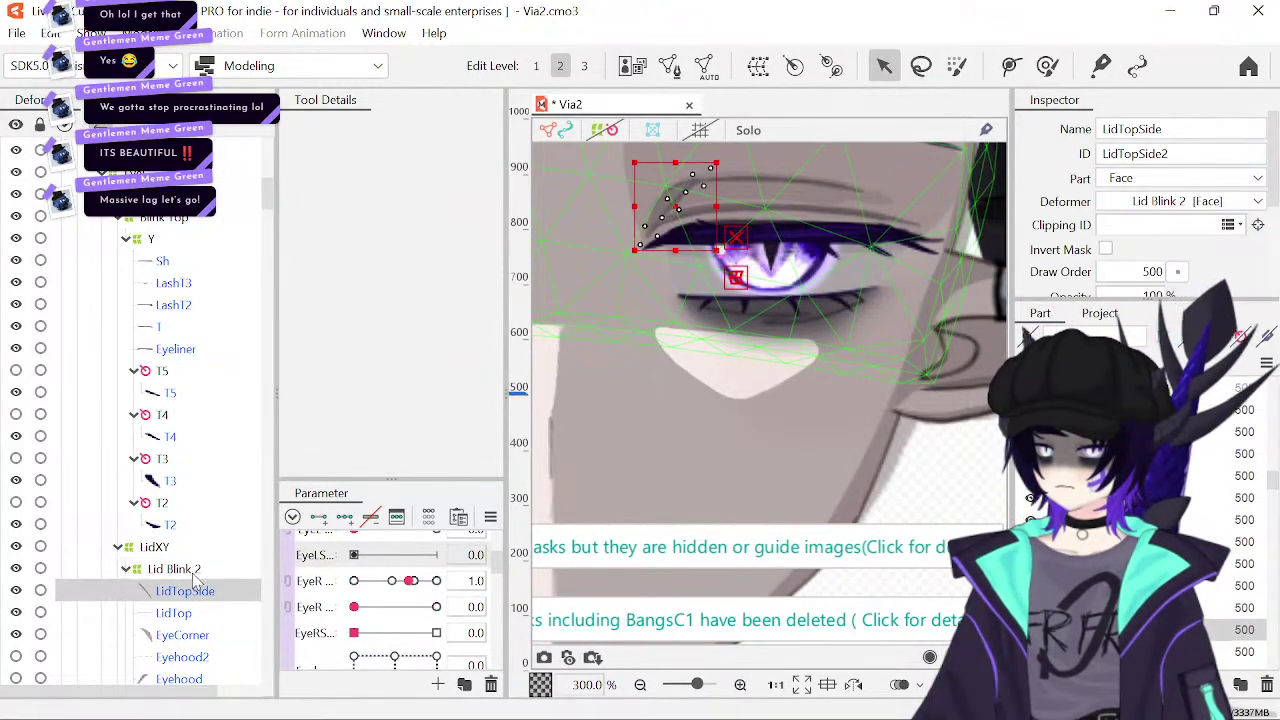
pyautogui.click(185, 572)
pyautogui.scroll(-3, 185, 570)
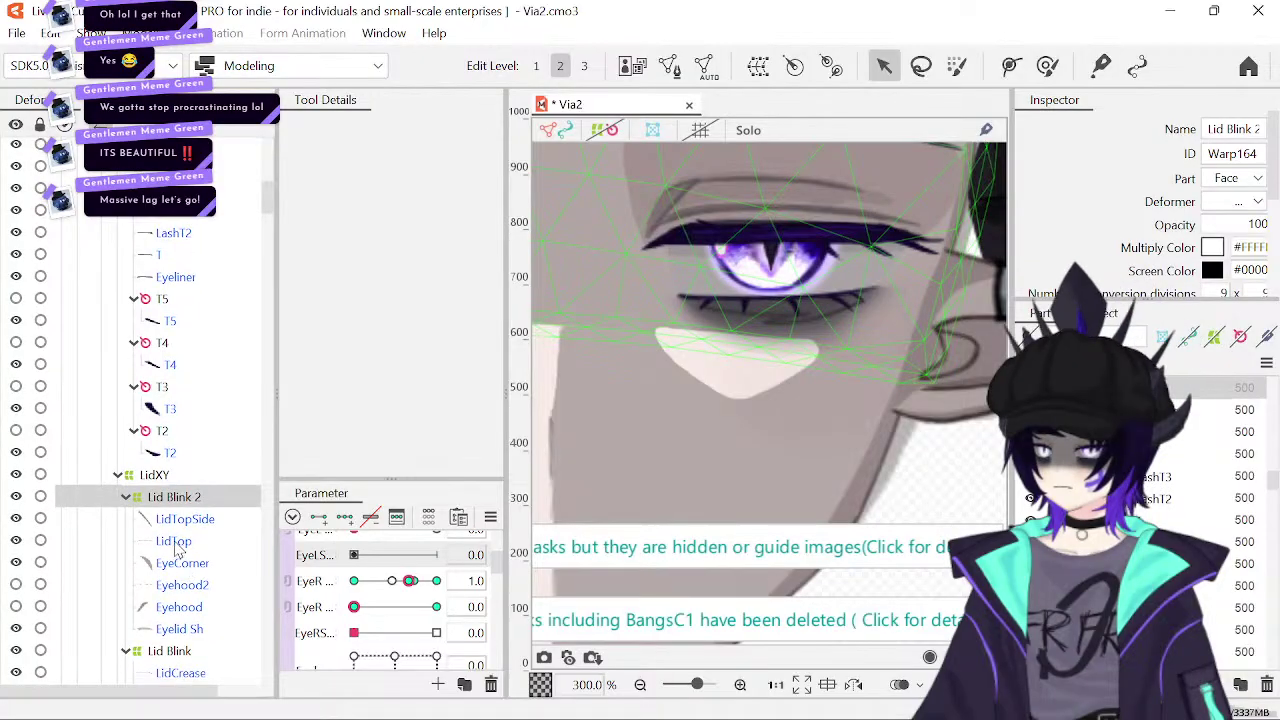
pyautogui.click(176, 543)
pyautogui.click(192, 566)
pyautogui.scroll(-3, 333, 600)
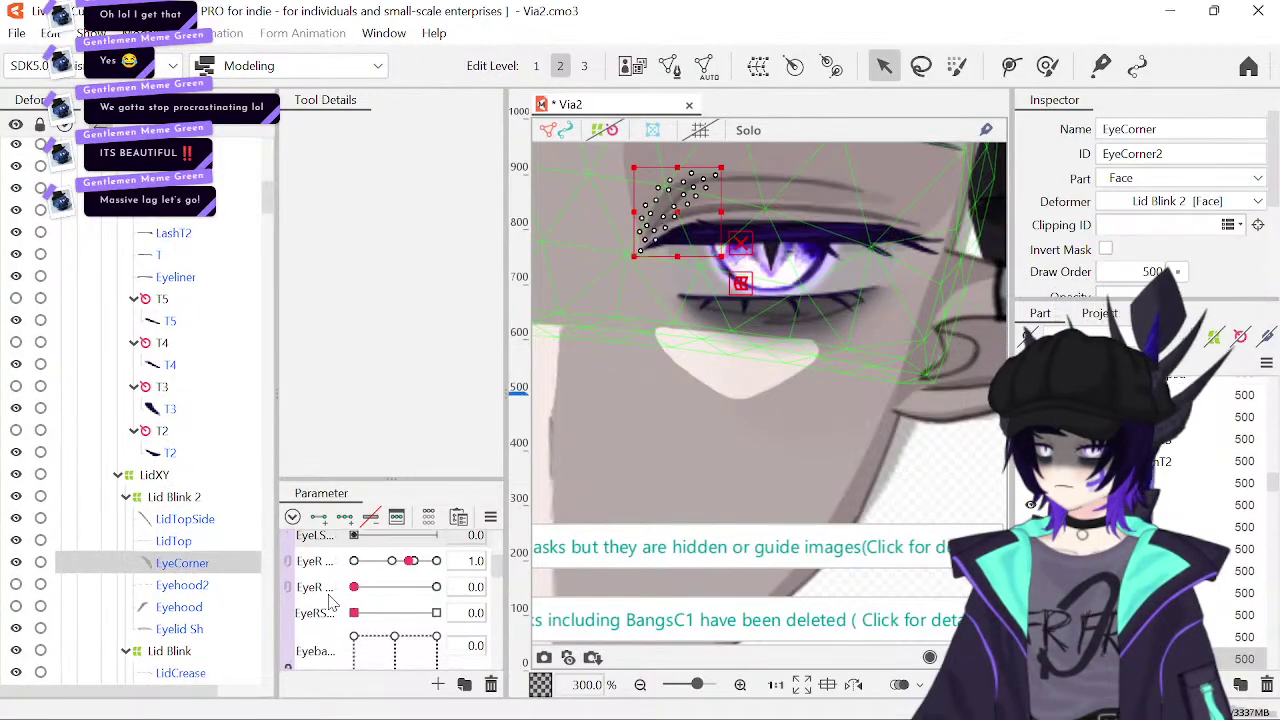
pyautogui.scroll(5, 333, 600)
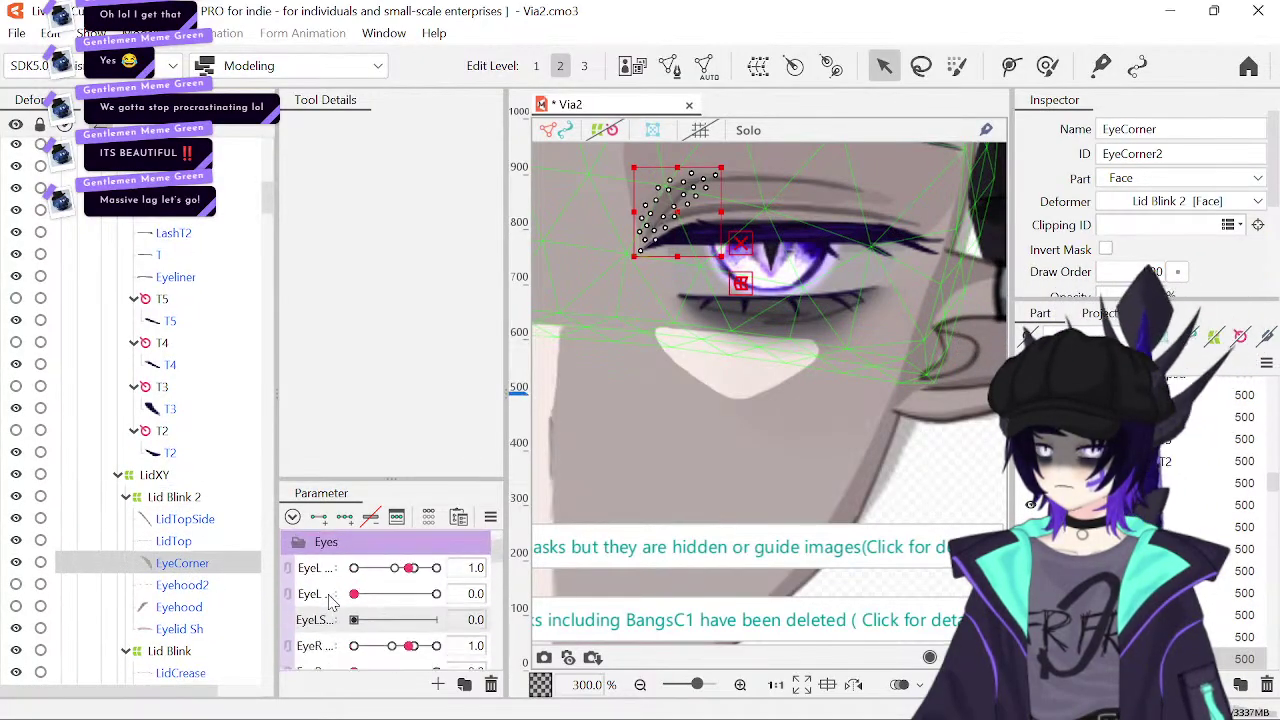
pyautogui.click(206, 590)
pyautogui.scroll(-5, 336, 615)
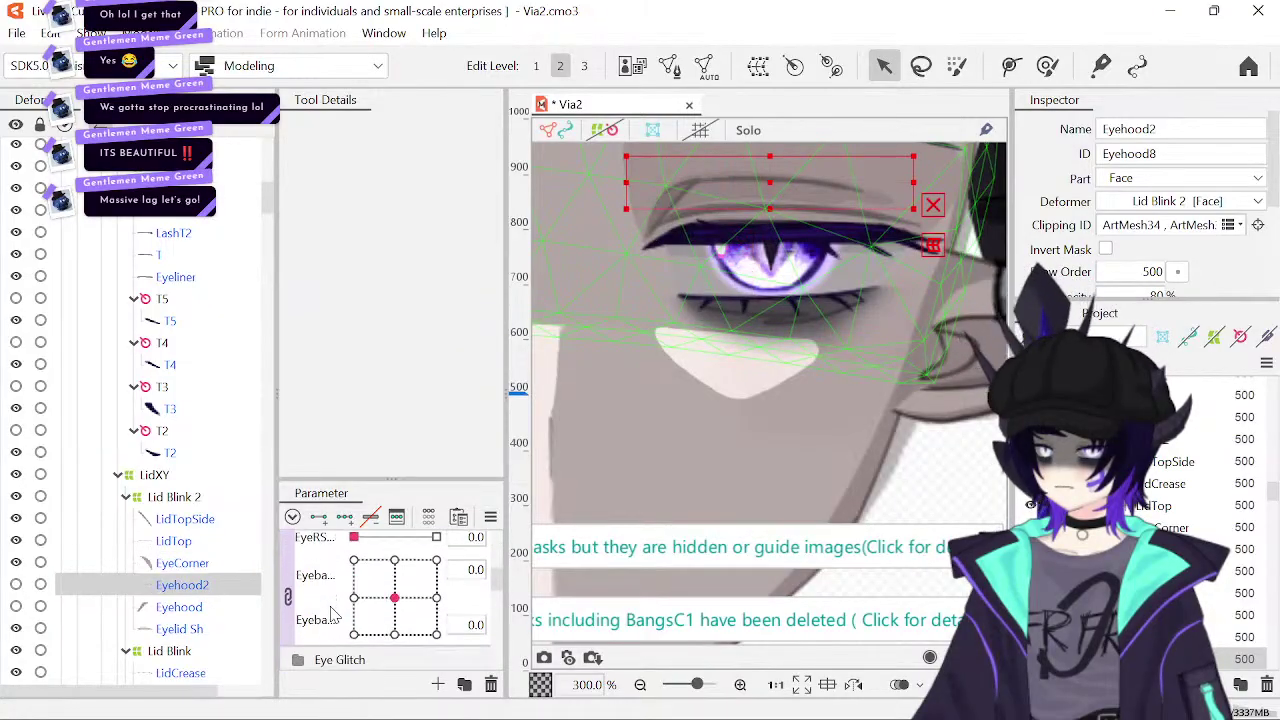
pyautogui.click(202, 608)
pyautogui.scroll(5, 358, 598)
pyautogui.scroll(-4, 358, 598)
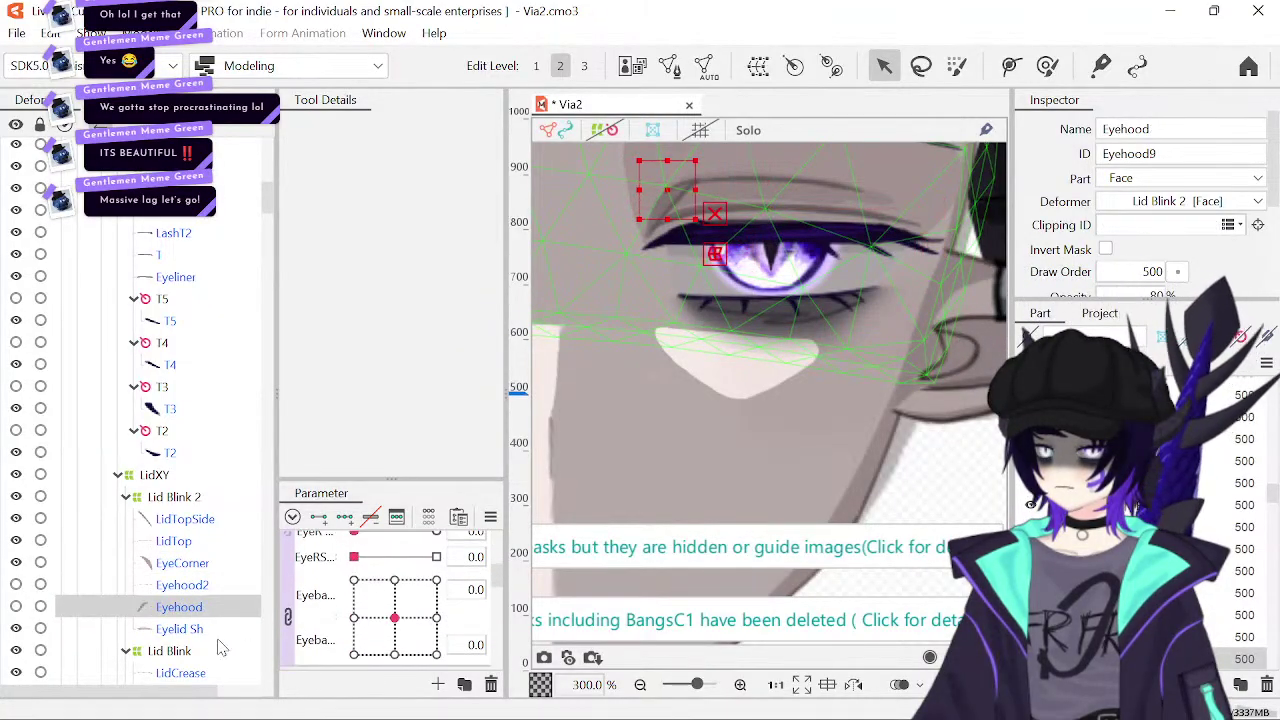
pyautogui.click(180, 630)
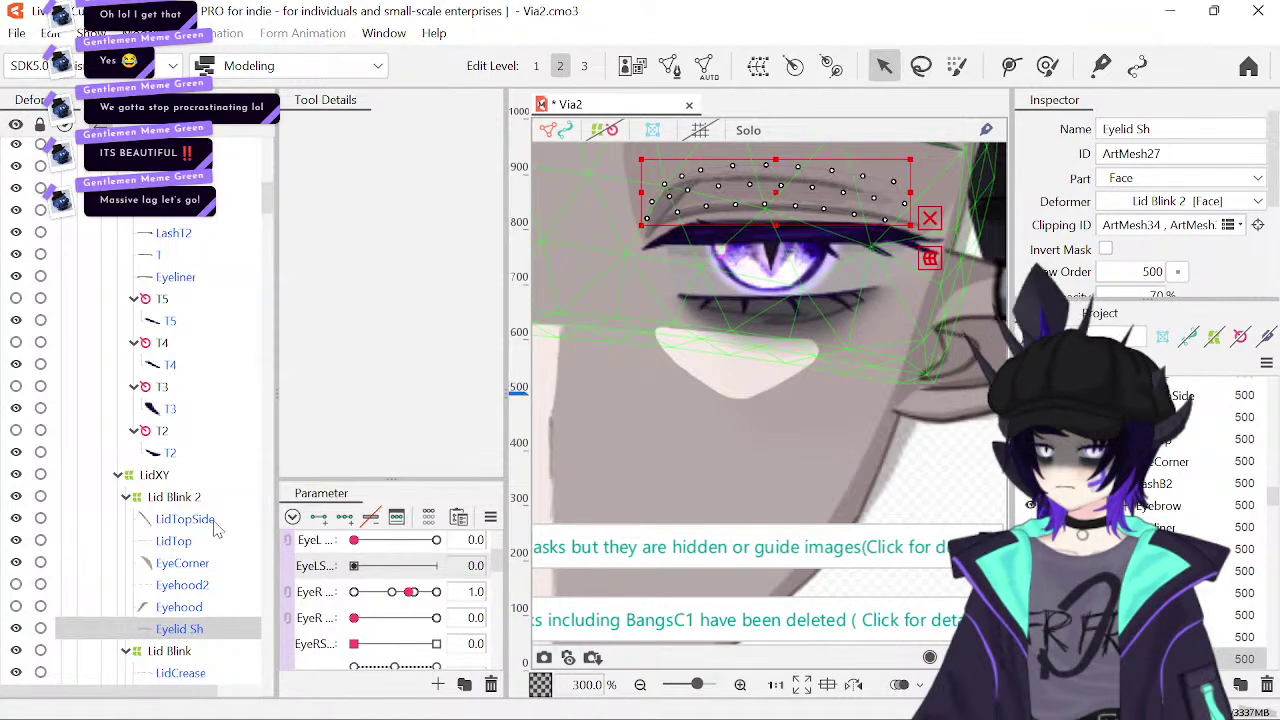
# - Transfer the Lid Blink 2 deformer's keys from the two EyeR parameters to the matching EyeL parameters
pyautogui.click(183, 499)
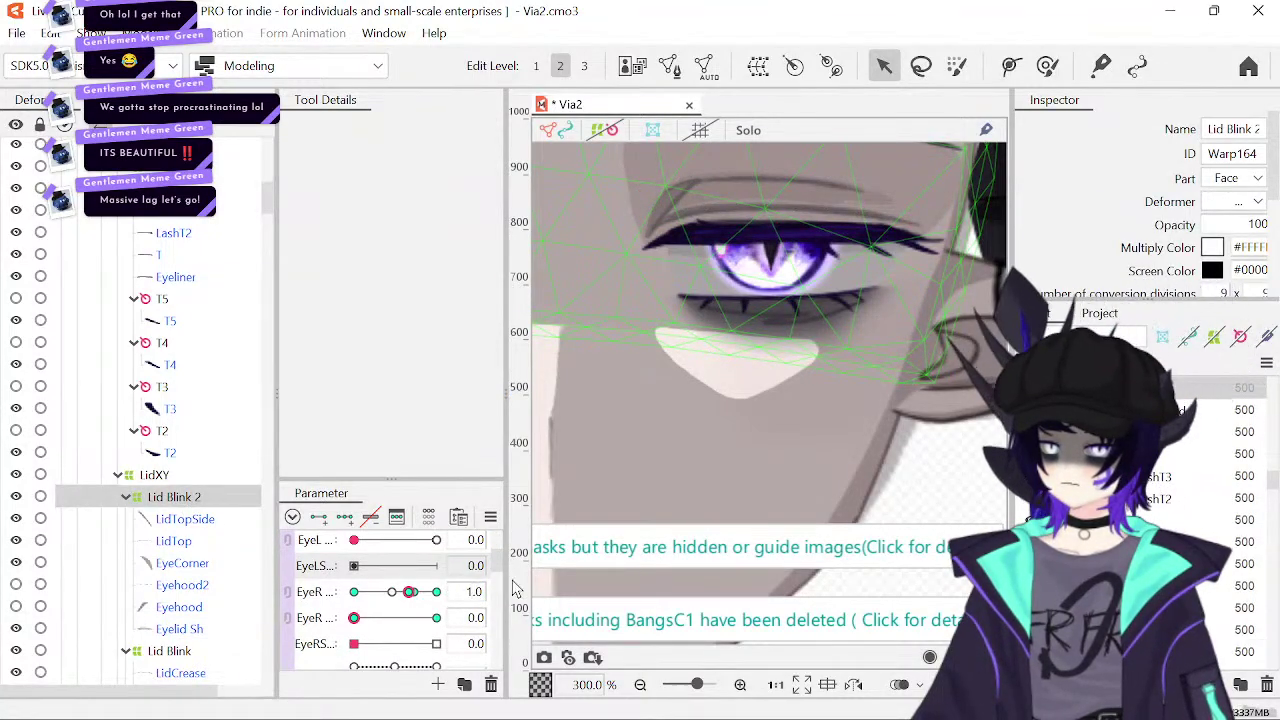
pyautogui.moveTo(508, 578); pyautogui.dragTo(533, 591)
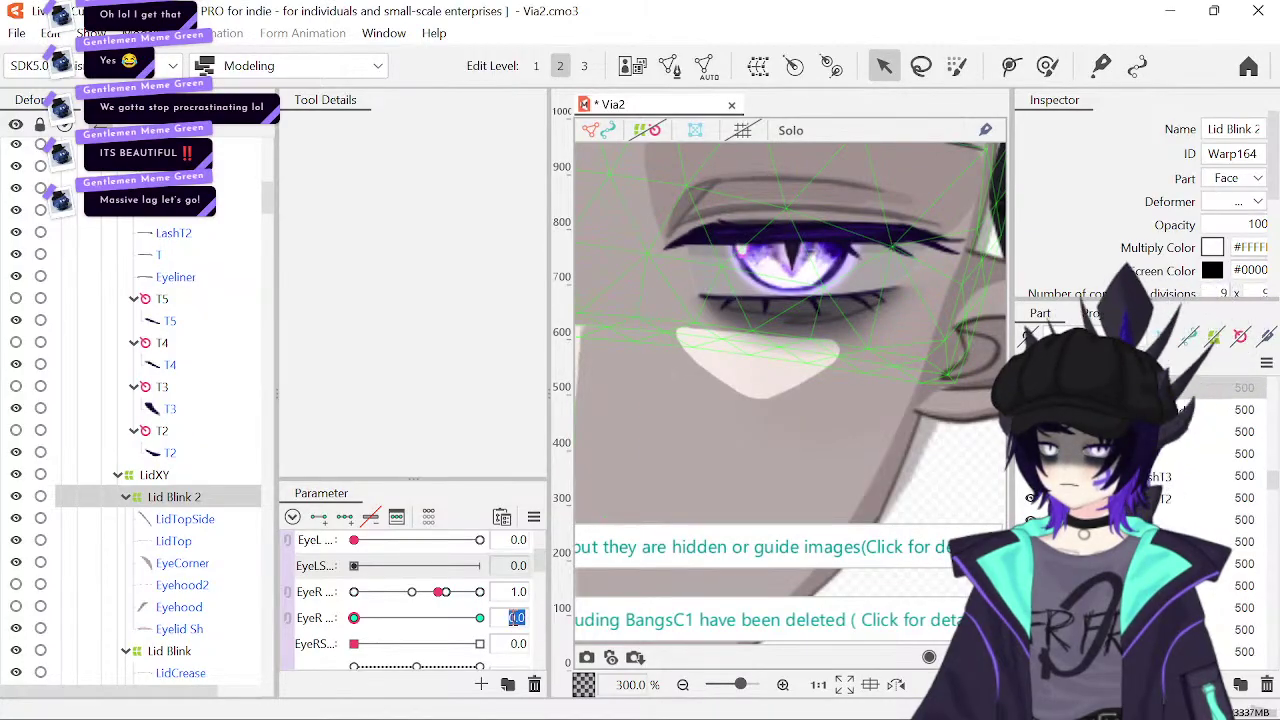
pyautogui.click(302, 620)
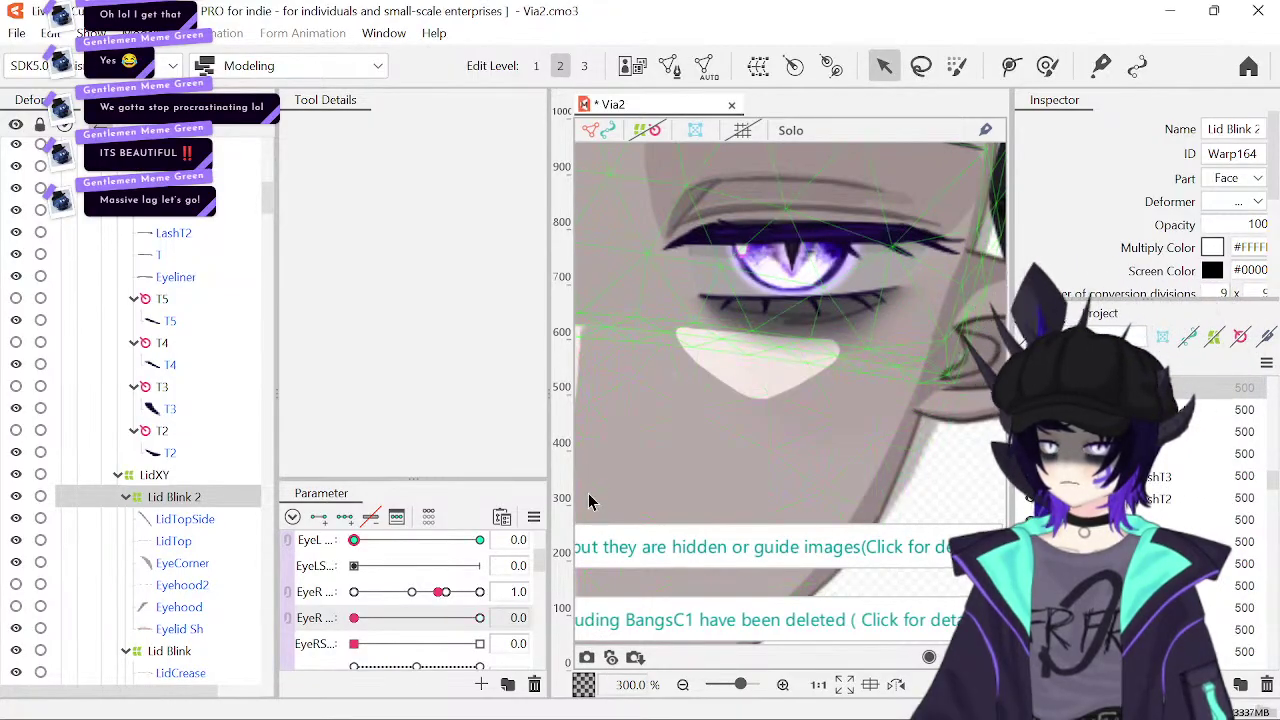
# - Check the Lid Blink deformer and its LidCrease and Eyelid meshes for keys on the EyeR parameters
pyautogui.click(209, 655)
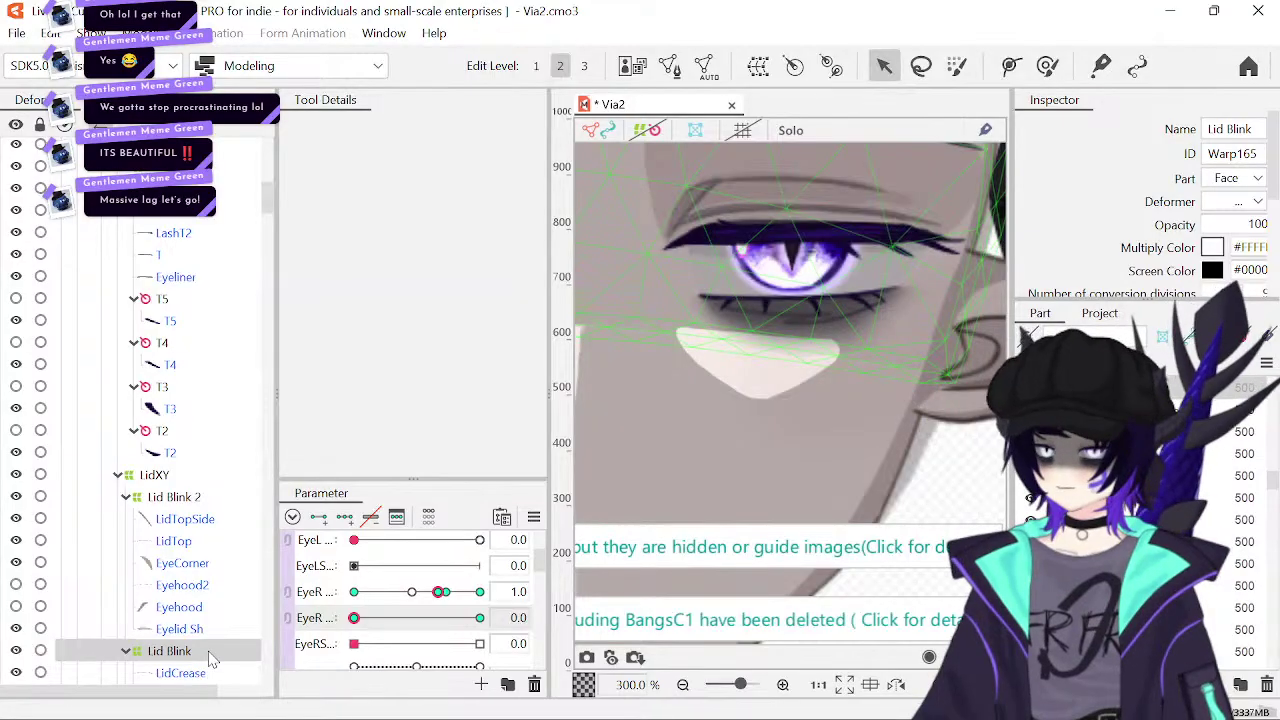
pyautogui.scroll(-3, 209, 655)
pyautogui.click(195, 506)
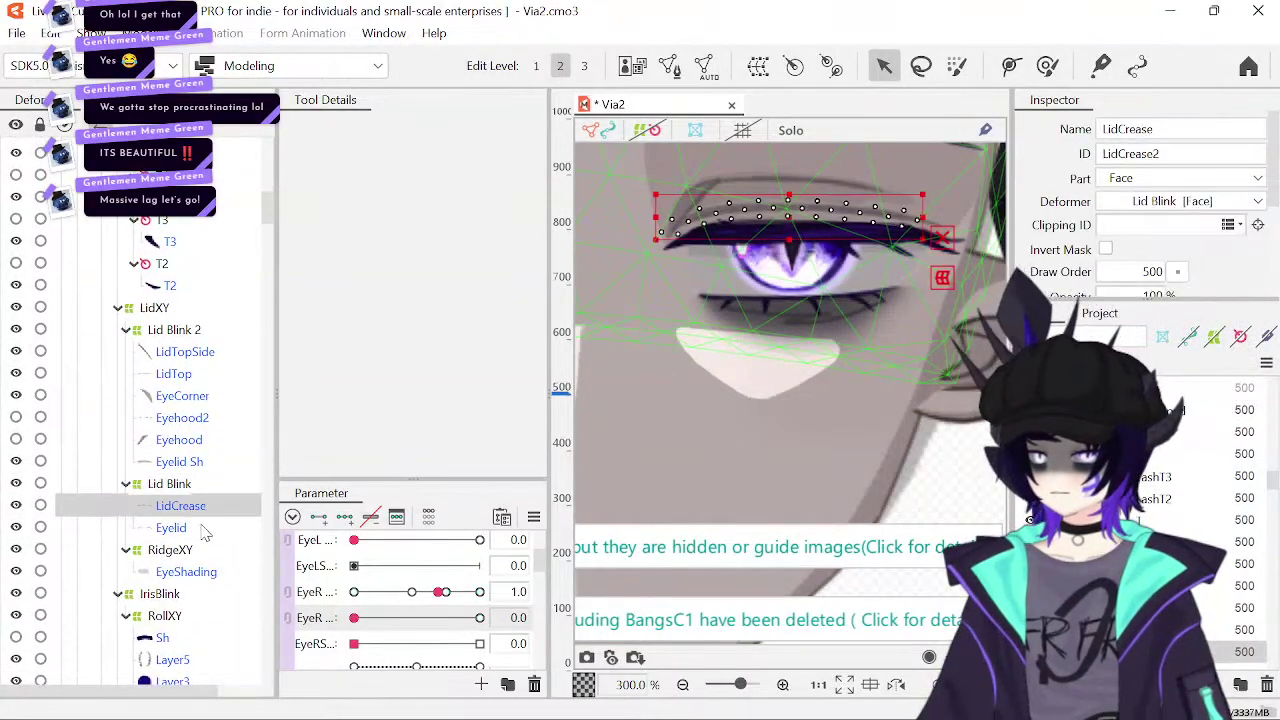
pyautogui.click(205, 528)
# - Transfer the Lid Blink deformer's keys from the first EyeR parameter to the matching EyeL parameter
pyautogui.click(160, 485)
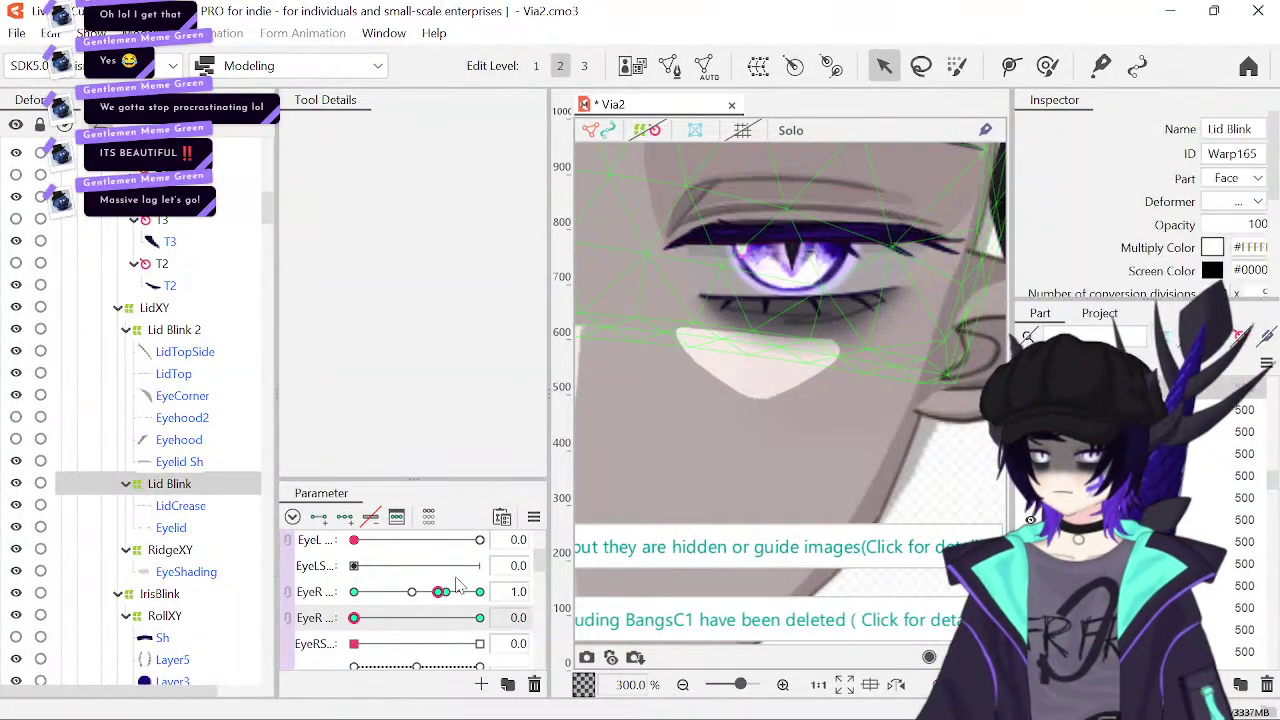
pyautogui.click(514, 591)
pyautogui.press('Return')
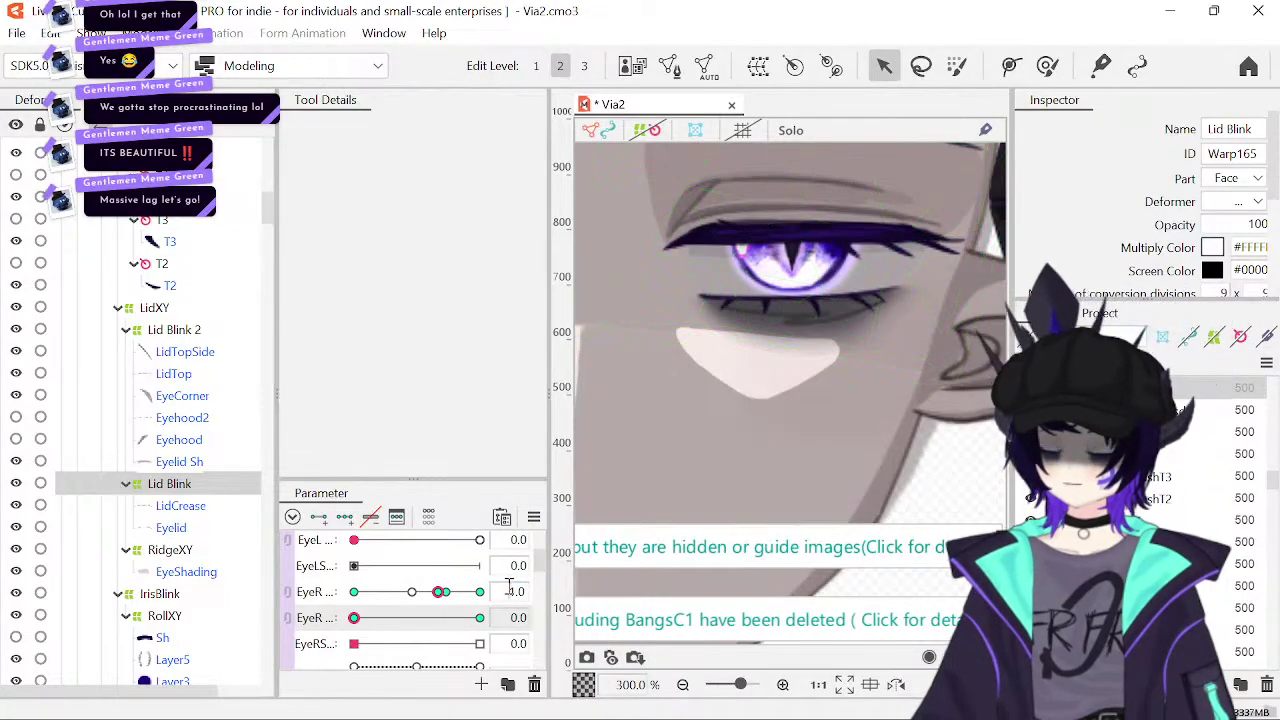
# - Set the first EyeR parameter to 1.0 and sweep the second EyeR parameter between 0.0 and 1.0 to check the purple eye
pyautogui.click(441, 592)
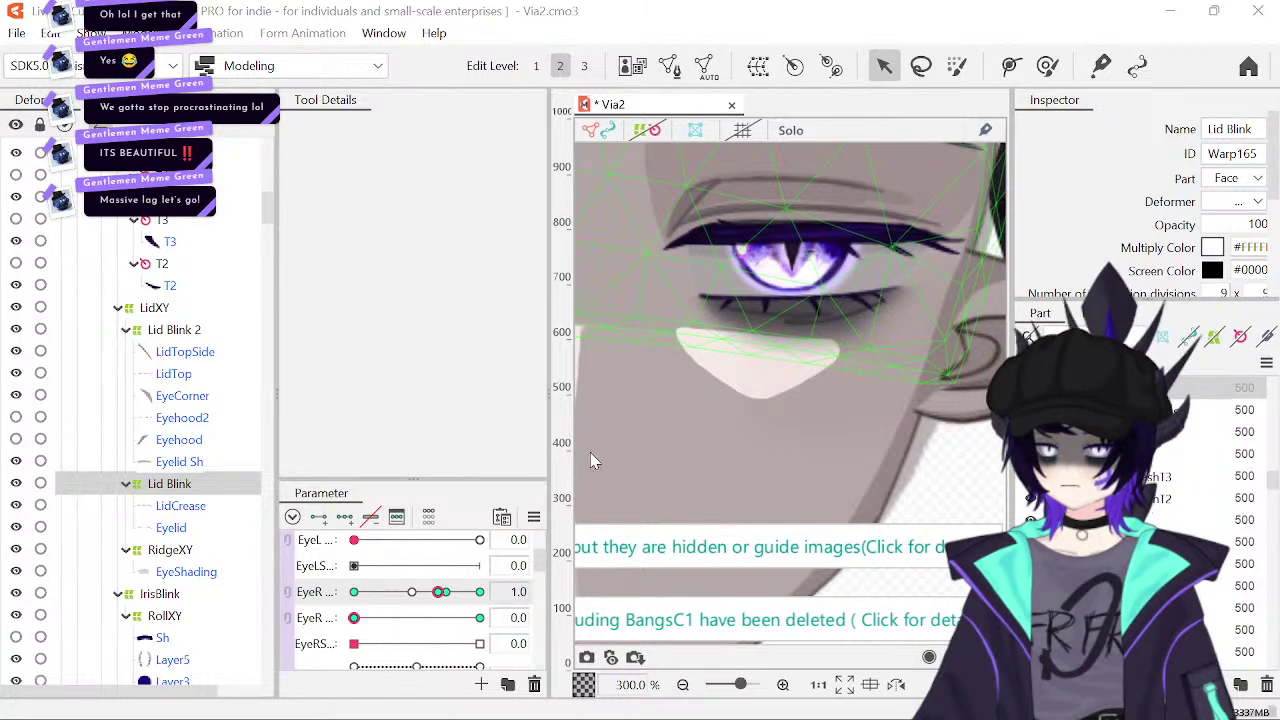
pyautogui.click(482, 619)
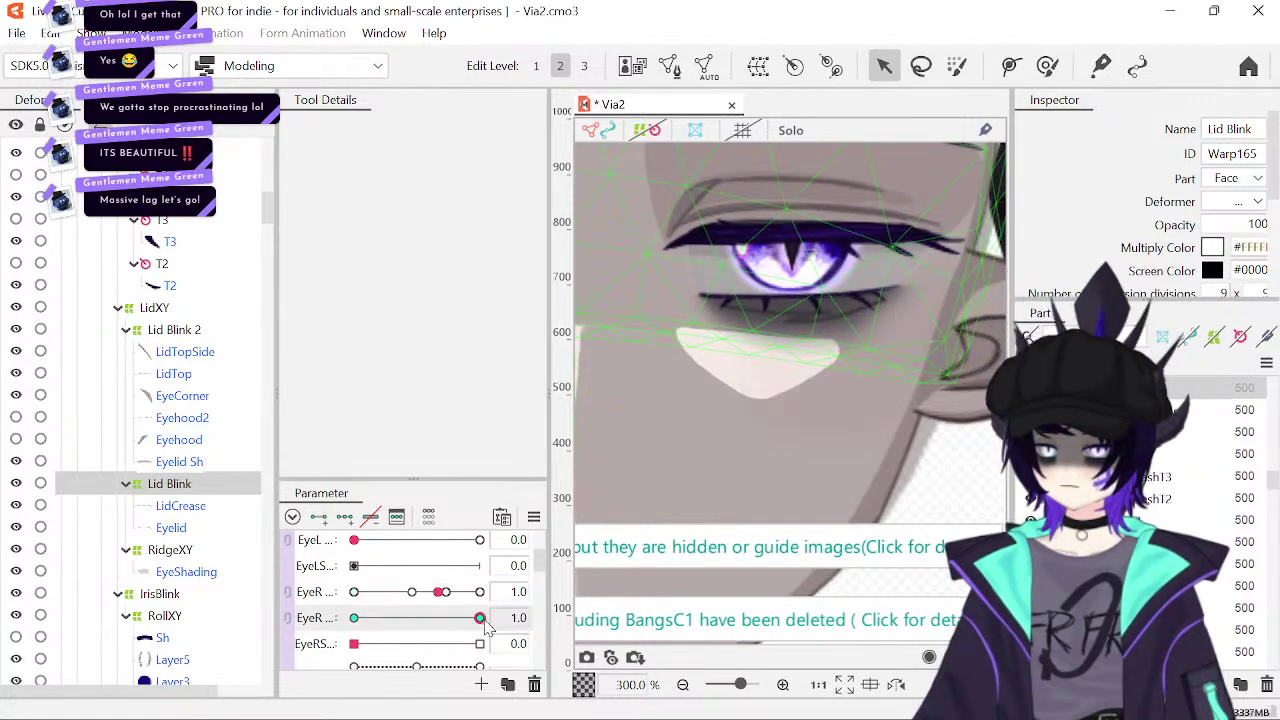
pyautogui.hotkey('ctrl', 'z')
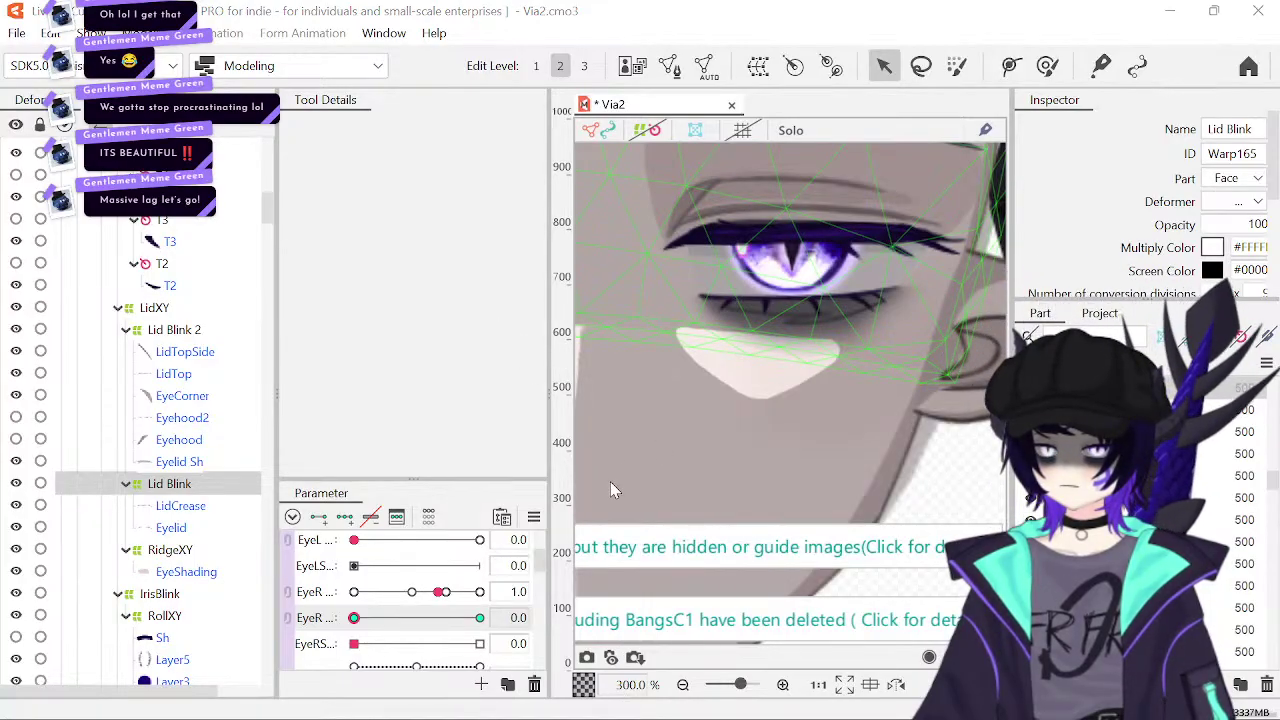
pyautogui.moveTo(354, 617); pyautogui.dragTo(270, 643)
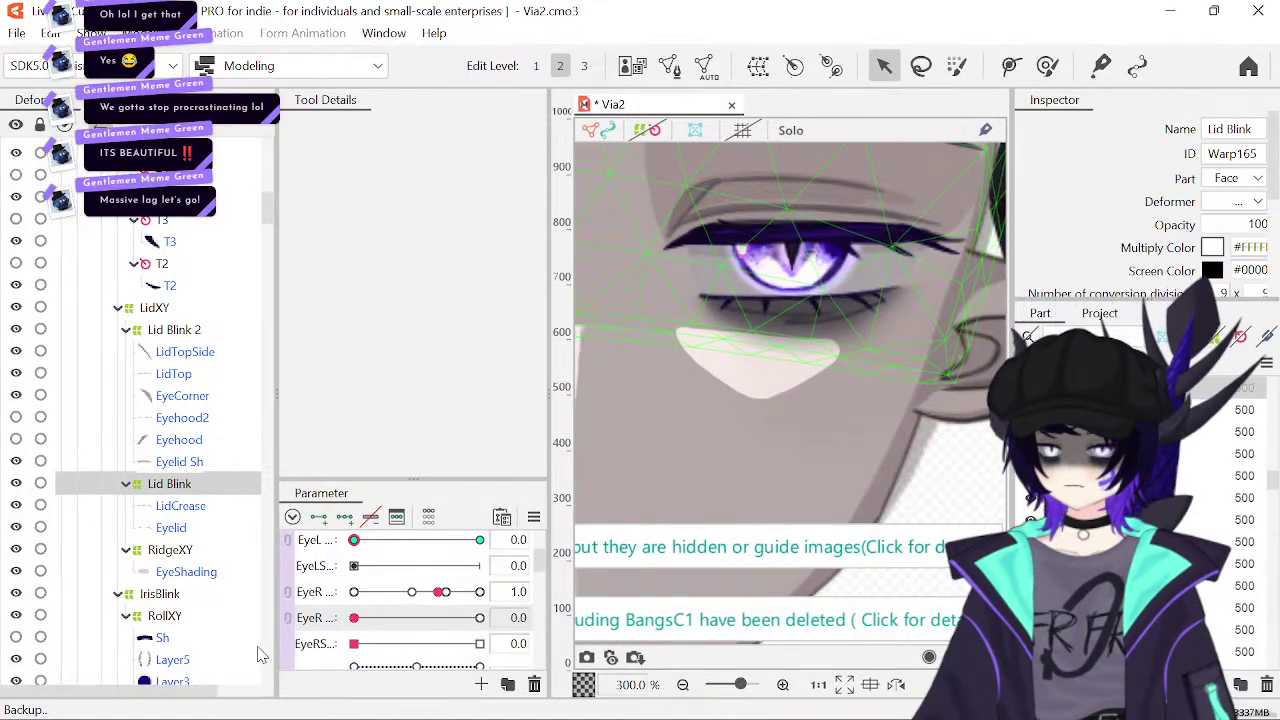
pyautogui.moveTo(354, 618); pyautogui.dragTo(577, 618)
pyautogui.click(352, 618)
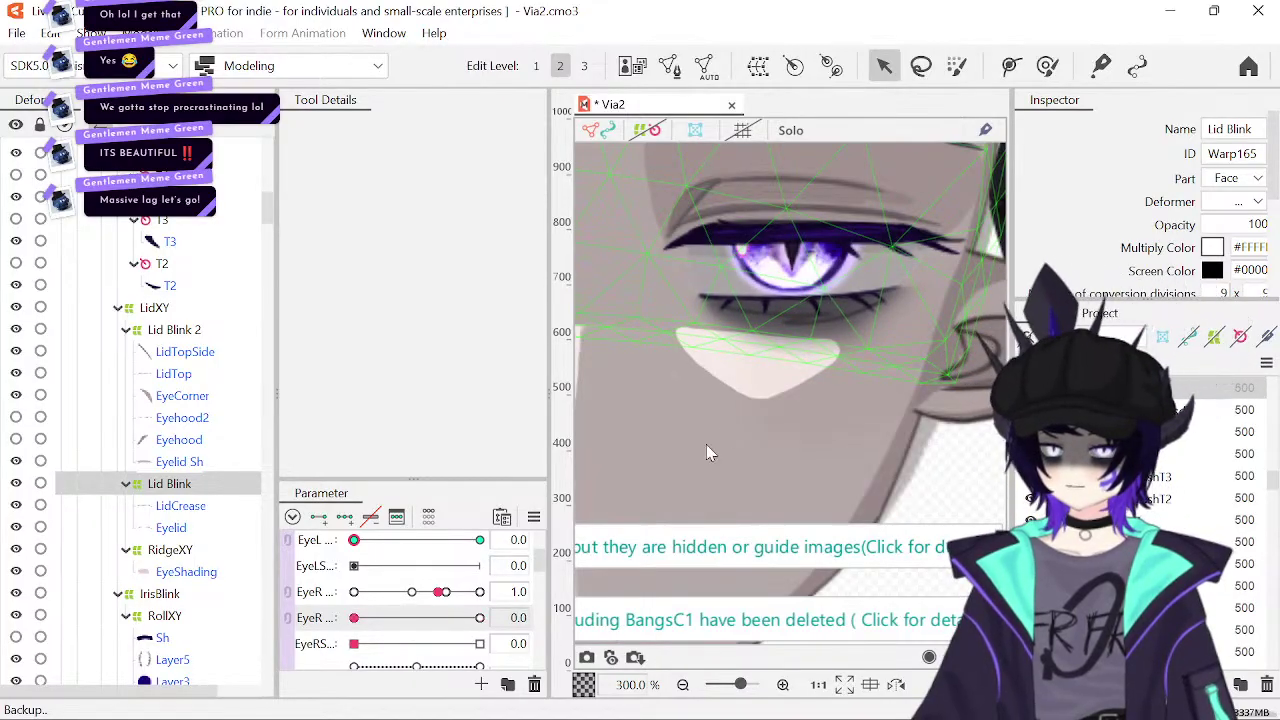
# - Compare both eyes with the second EyeL and EyeR parameters at 0.0 and save the model
pyautogui.hscroll(-3, 771, 394)
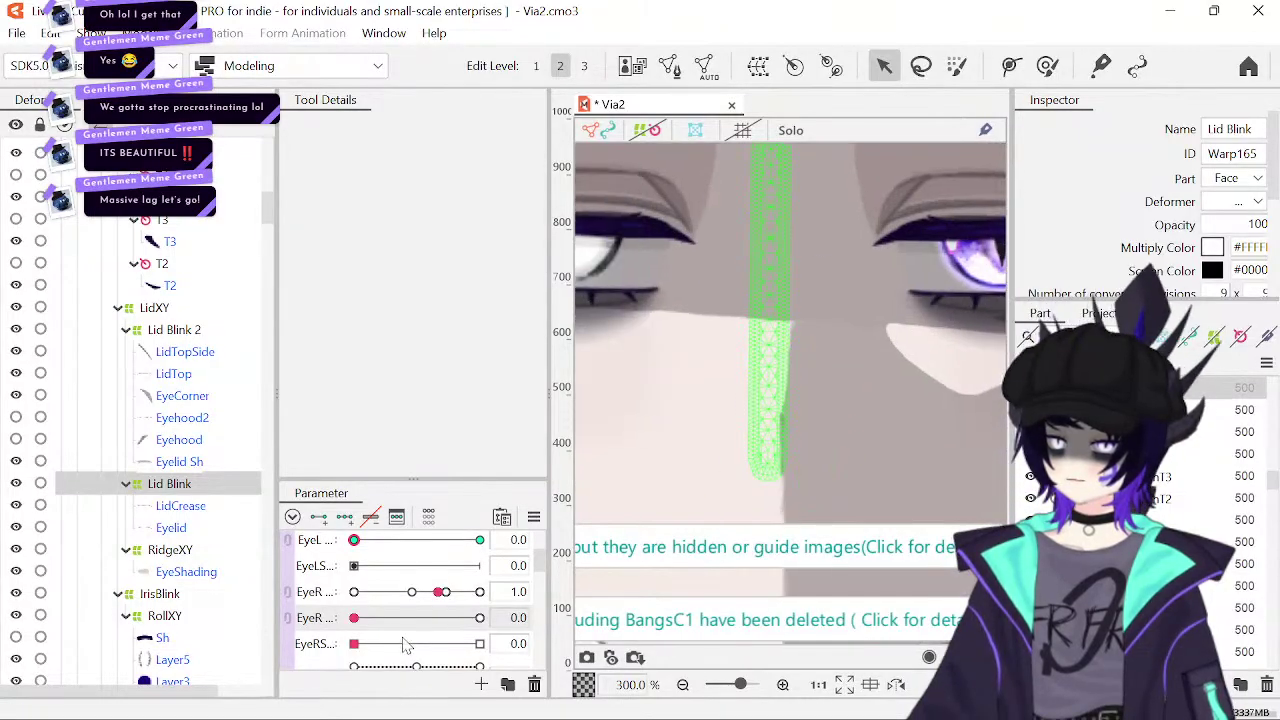
pyautogui.moveTo(354, 618); pyautogui.dragTo(305, 627)
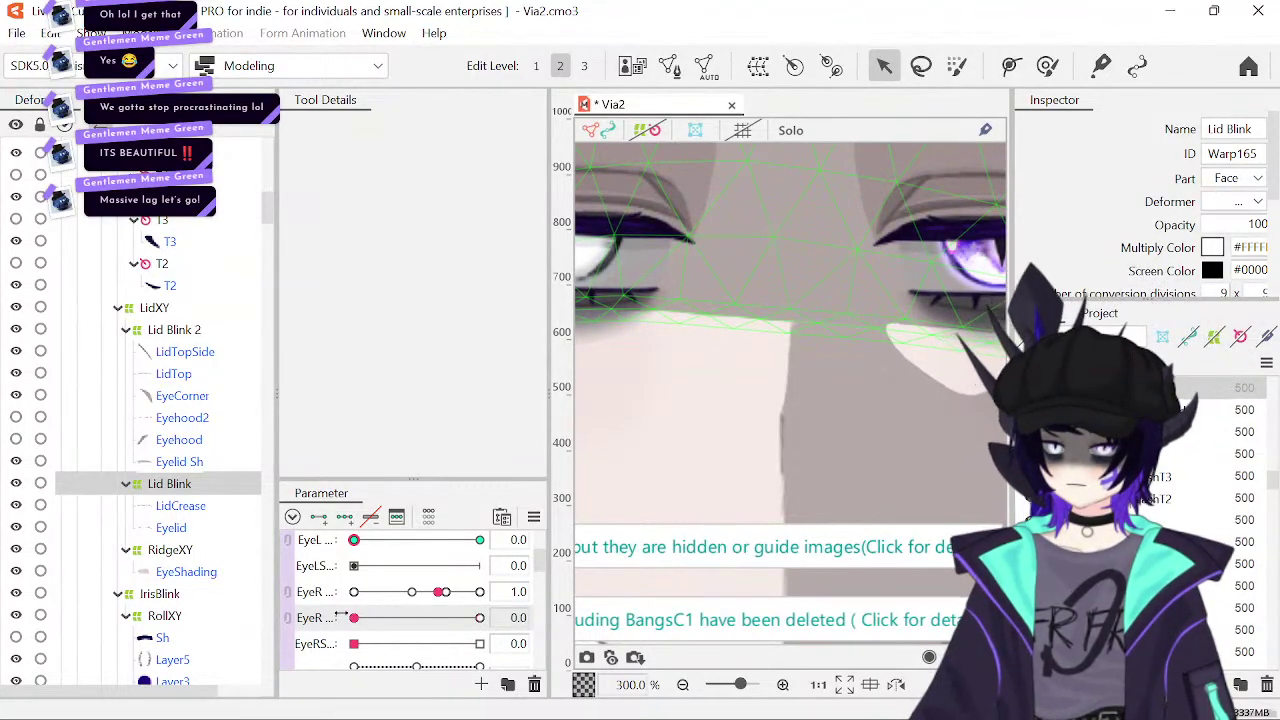
pyautogui.moveTo(356, 540); pyautogui.dragTo(290, 565)
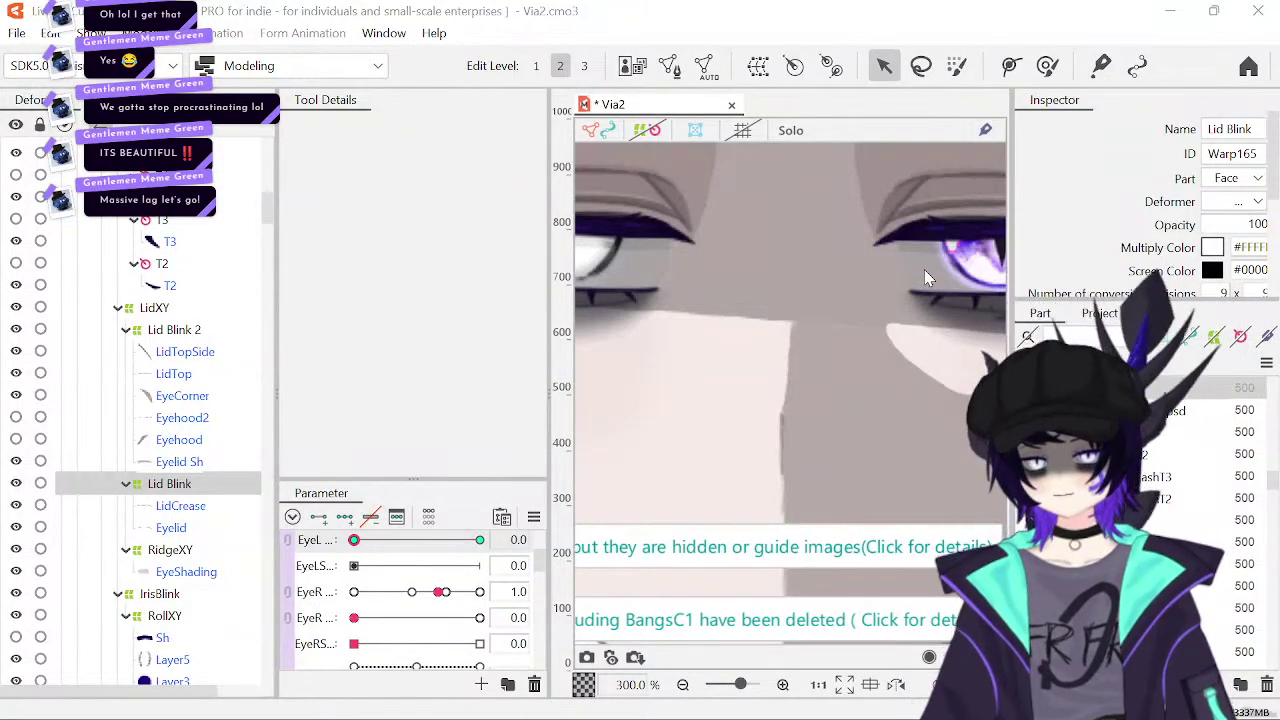
pyautogui.hotkey('ctrl', 's')
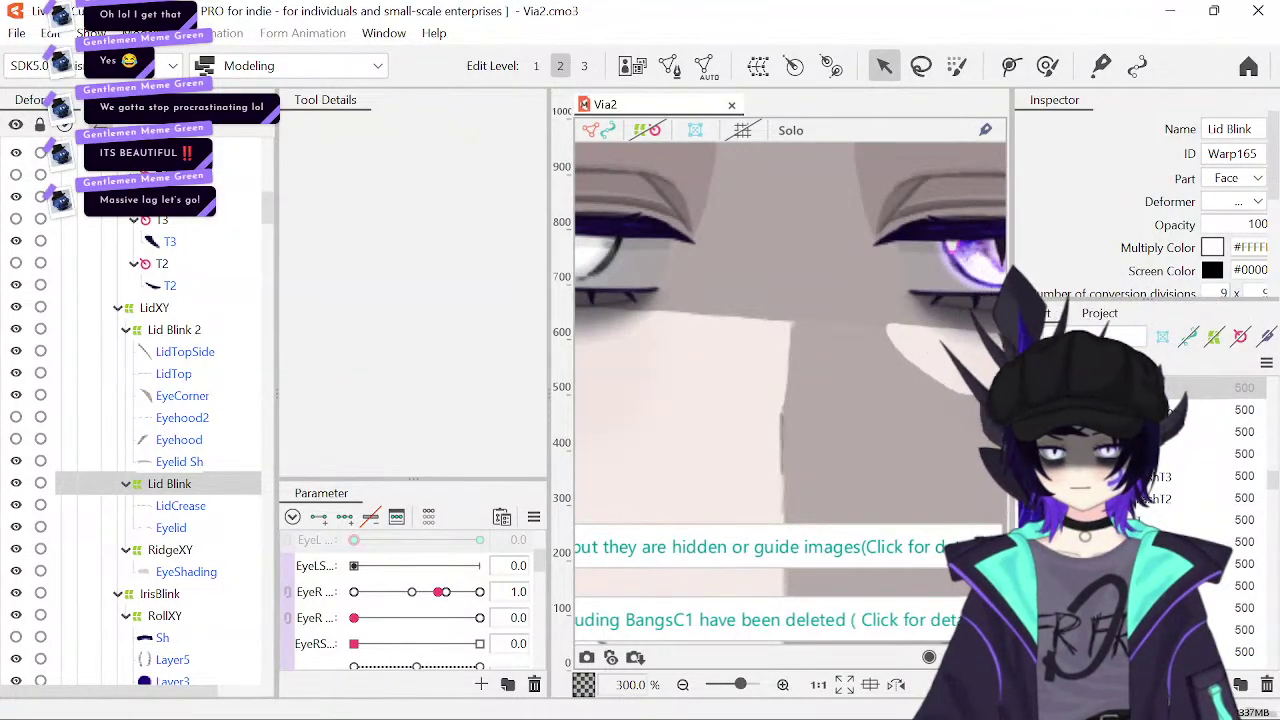
# - Inspect the Hair Front shadow mesh Layer4, toggling its visibility off and on, and select the Eye L copy of Layer4
pyautogui.click(1185, 157)
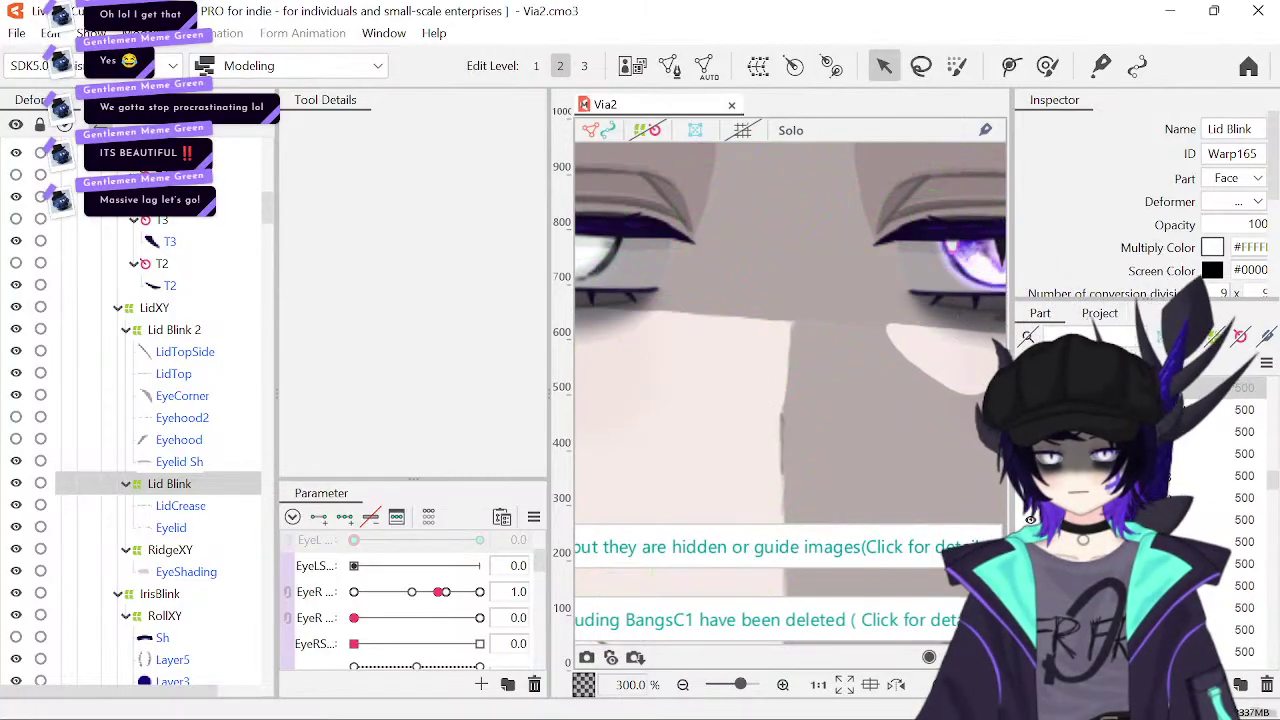
pyautogui.click(1184, 142)
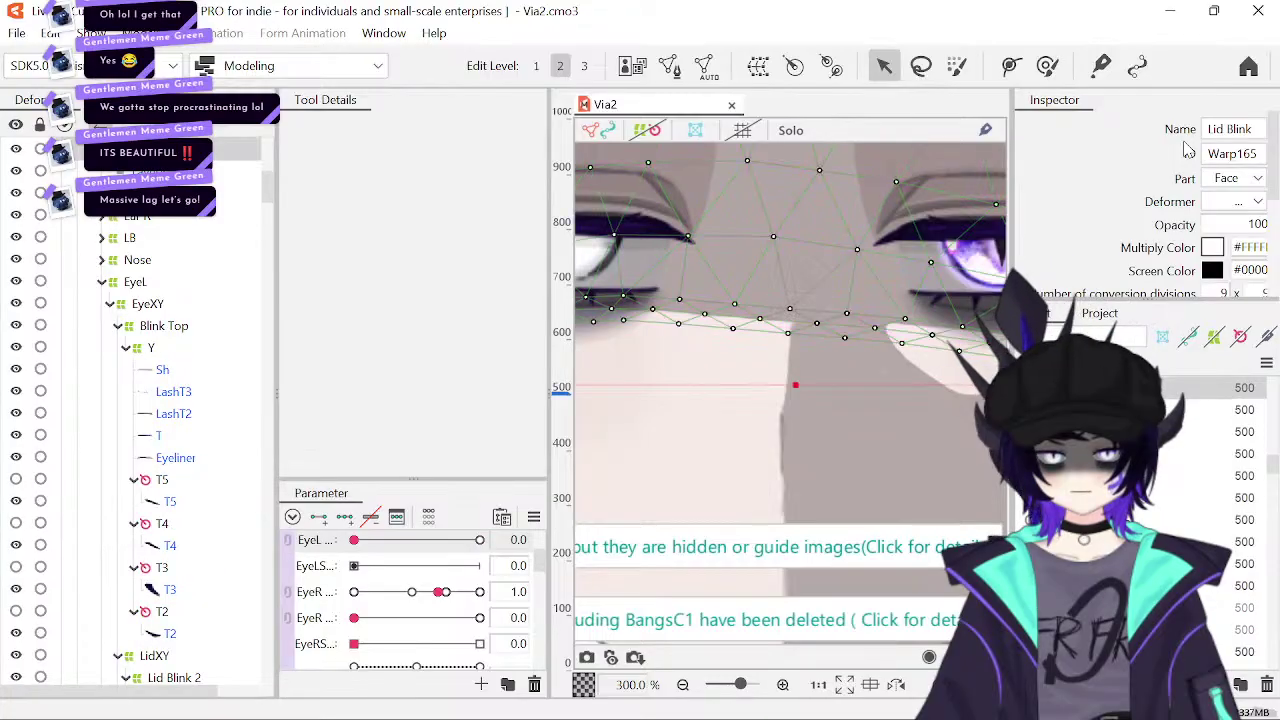
pyautogui.scroll(-5, 465, 625)
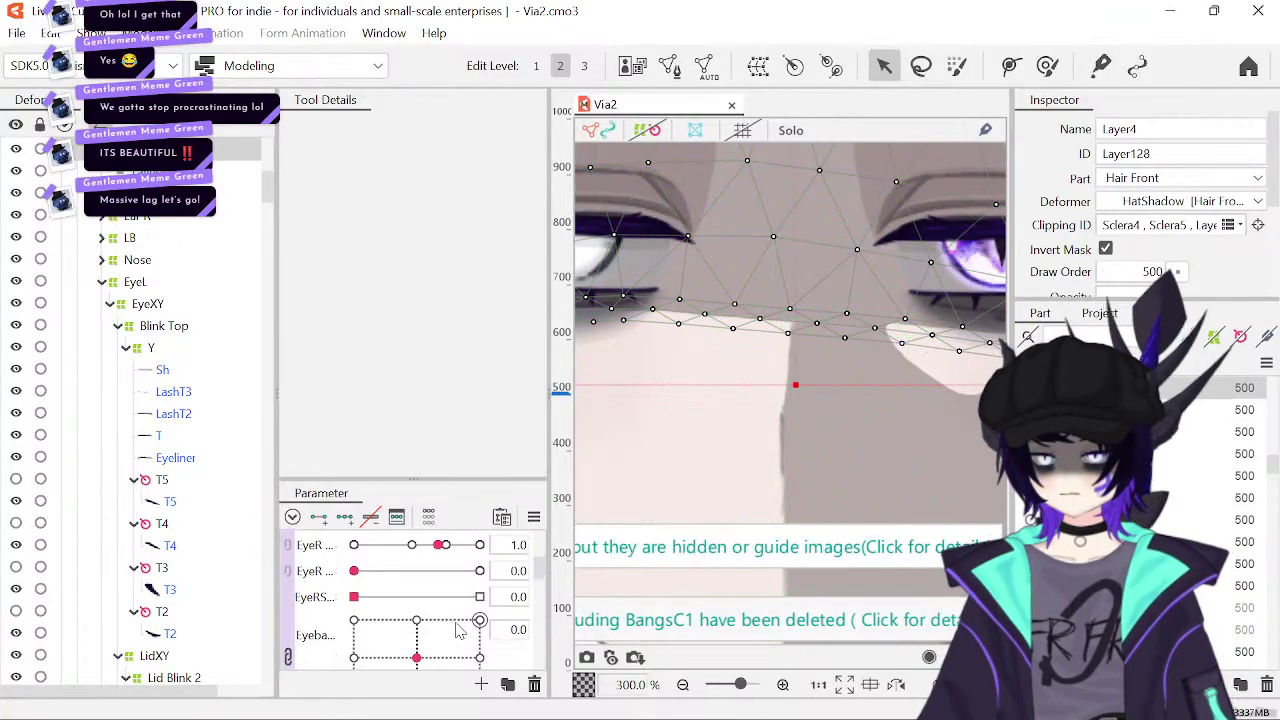
pyautogui.scroll(5, 458, 628)
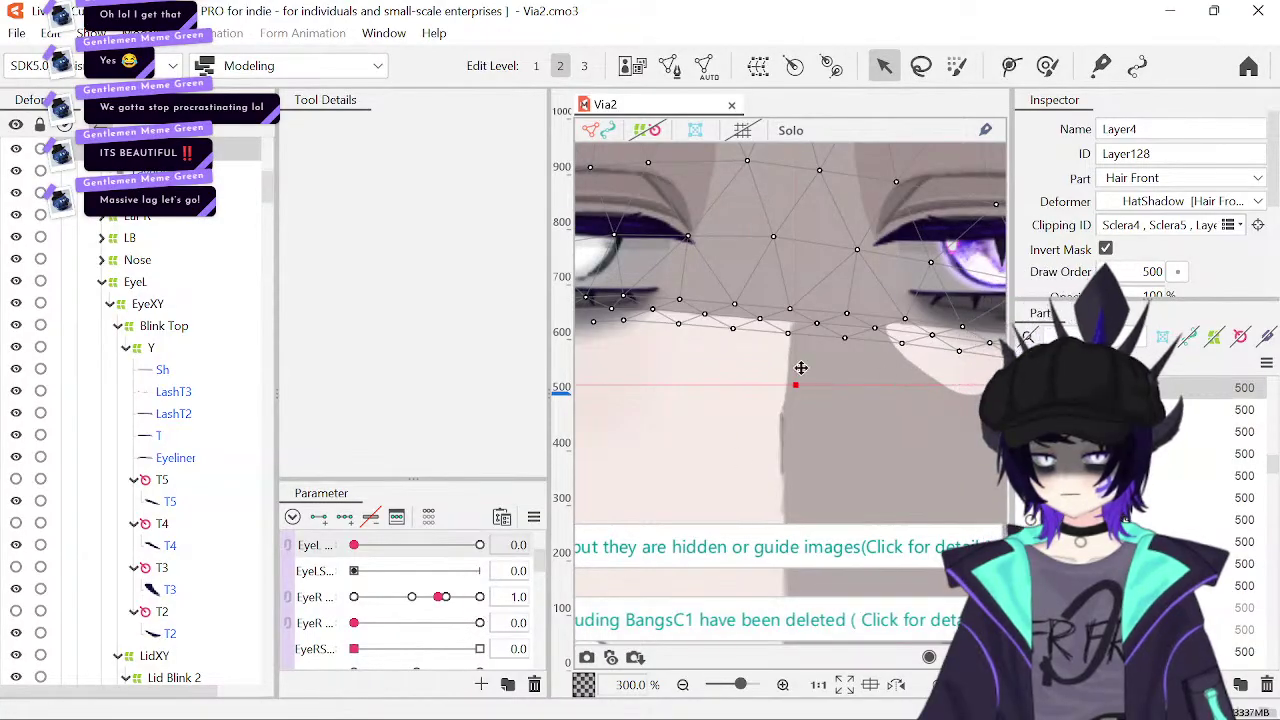
pyautogui.click(16, 150)
pyautogui.click(16, 150)
pyautogui.click(150, 171)
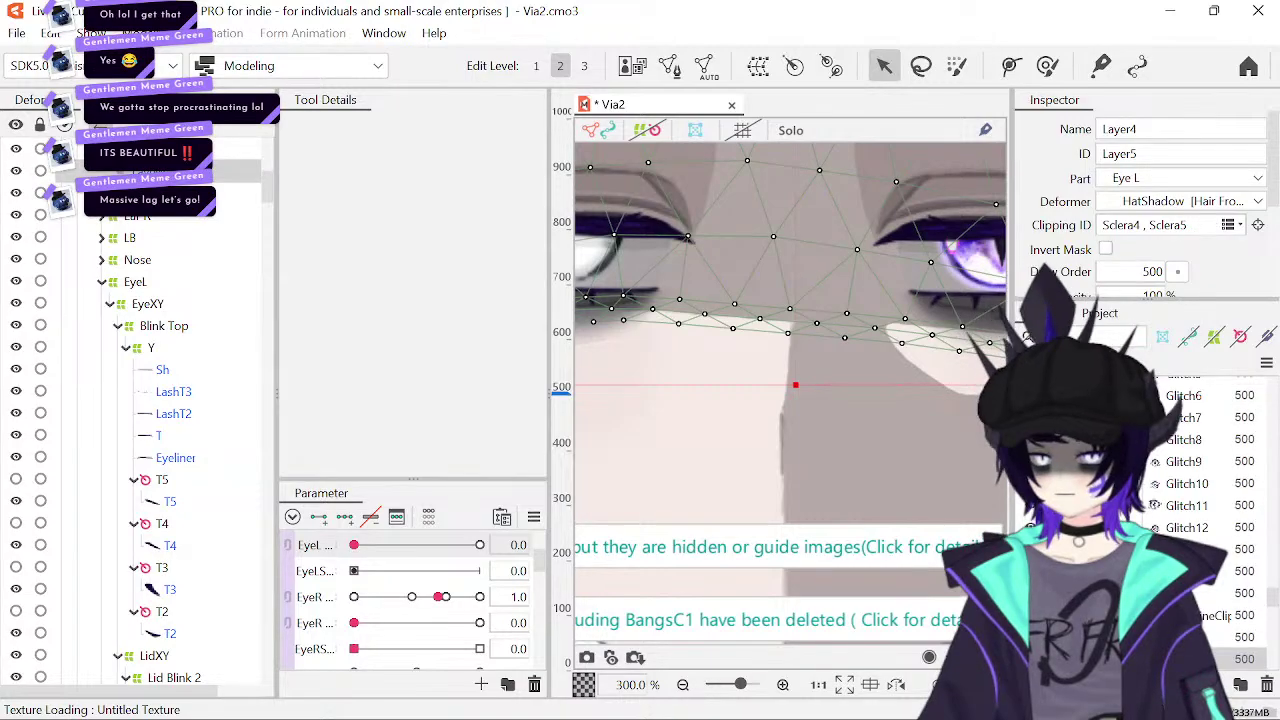
# - Sweep the second EyeR parameter repeatedly between 0.0 and 1.0 to check the shadow mesh over the eyes
pyautogui.scroll(-2, 385, 598)
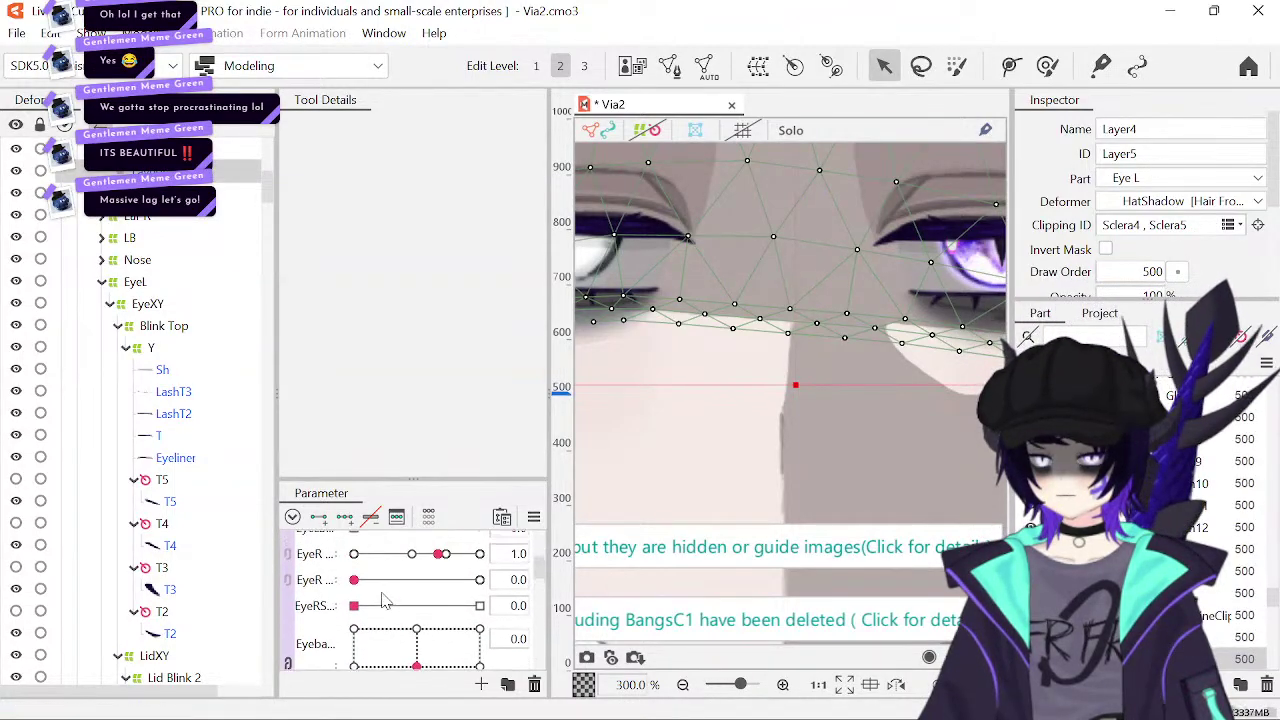
pyautogui.scroll(3, 385, 598)
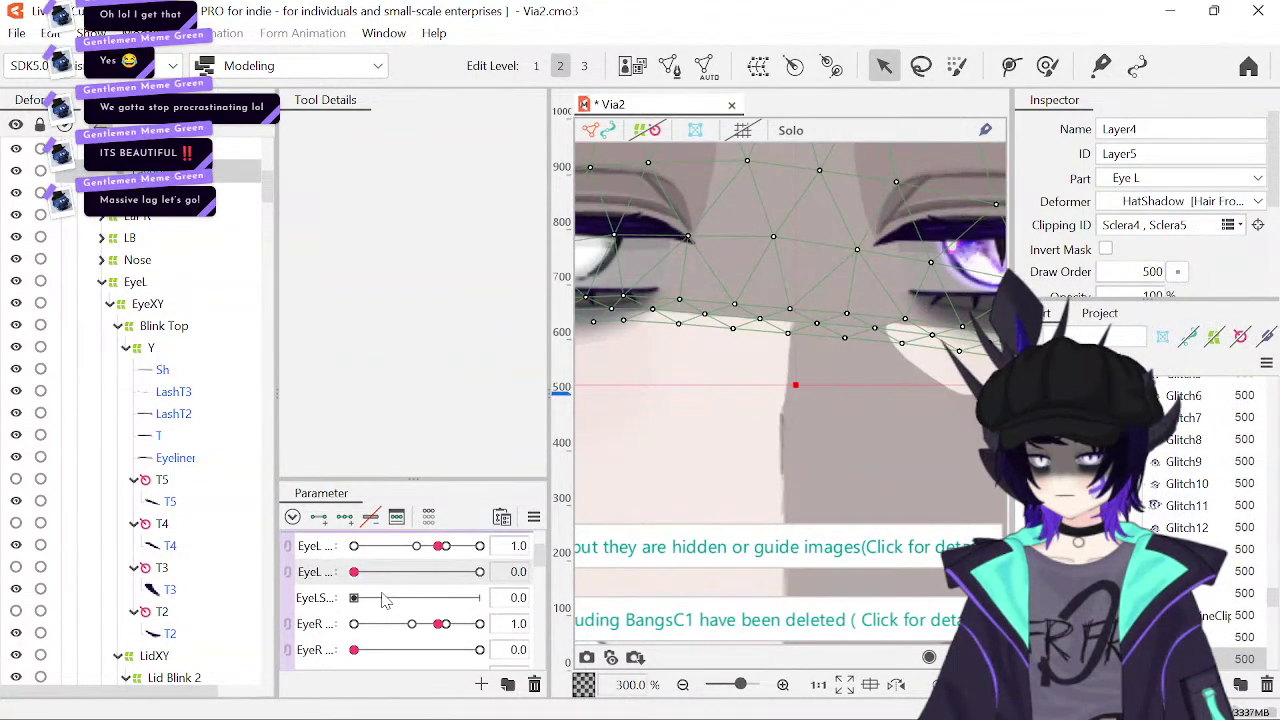
pyautogui.moveTo(358, 651); pyautogui.dragTo(521, 655)
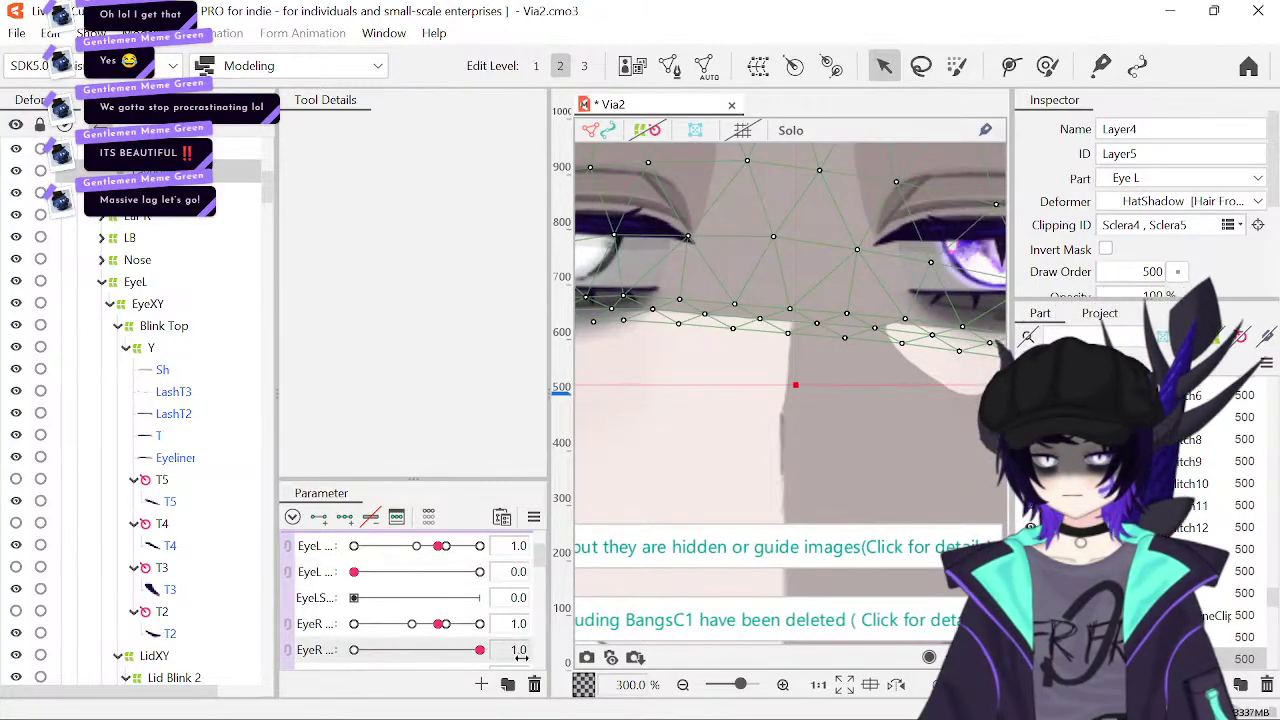
pyautogui.moveTo(447, 672); pyautogui.dragTo(308, 690)
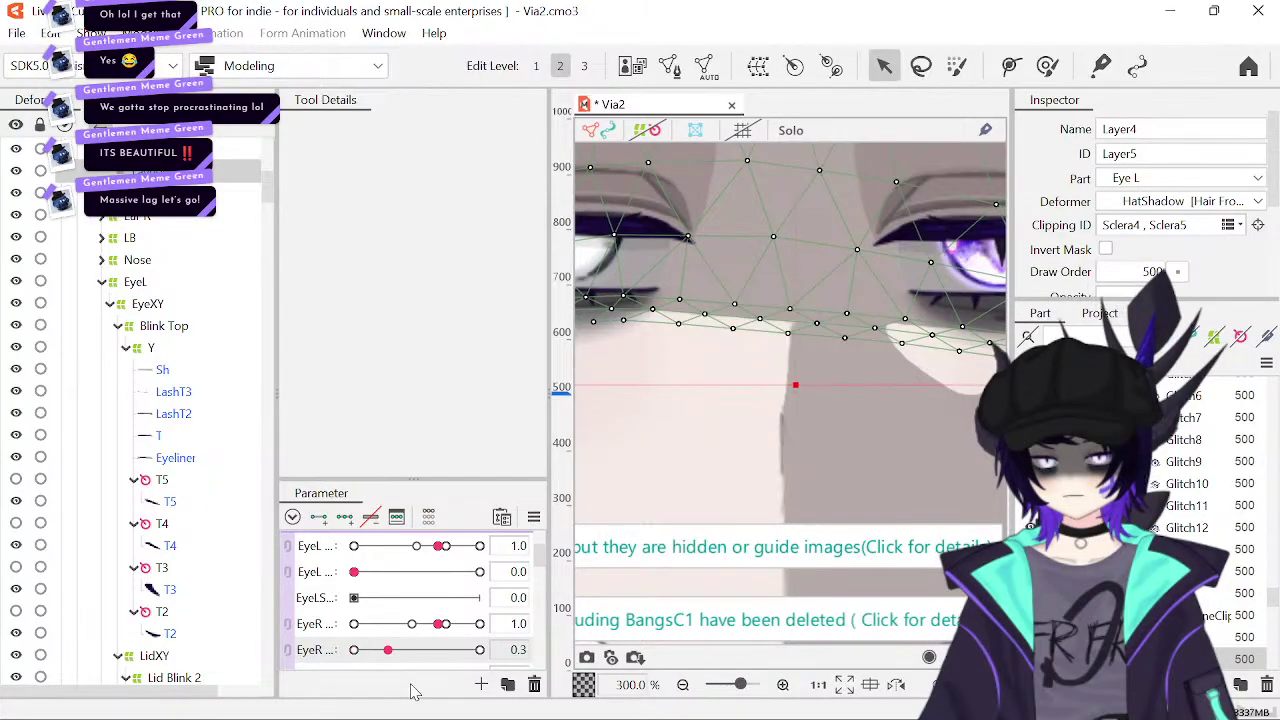
pyautogui.moveTo(415, 690); pyautogui.dragTo(535, 688)
pyautogui.moveTo(447, 697); pyautogui.dragTo(302, 712)
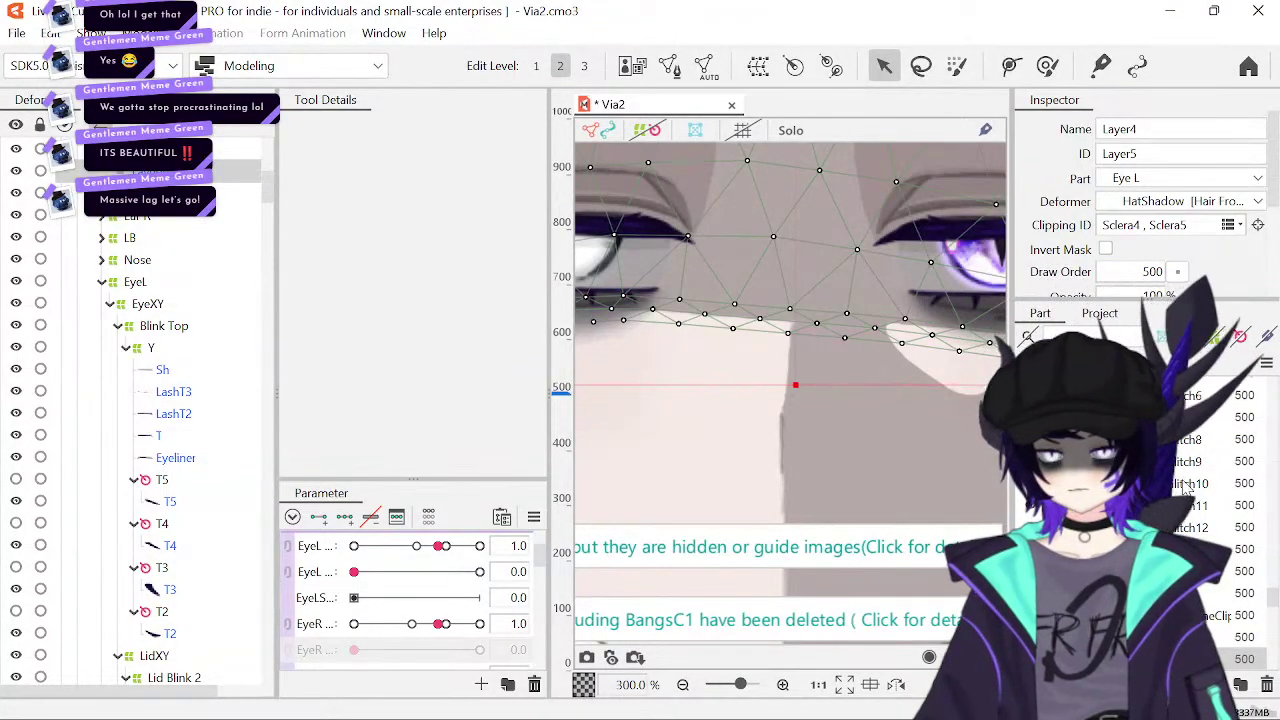
# - Select the purple eye's ShadowClip mesh and test how it follows both EyeR parameters
pyautogui.click(1226, 516)
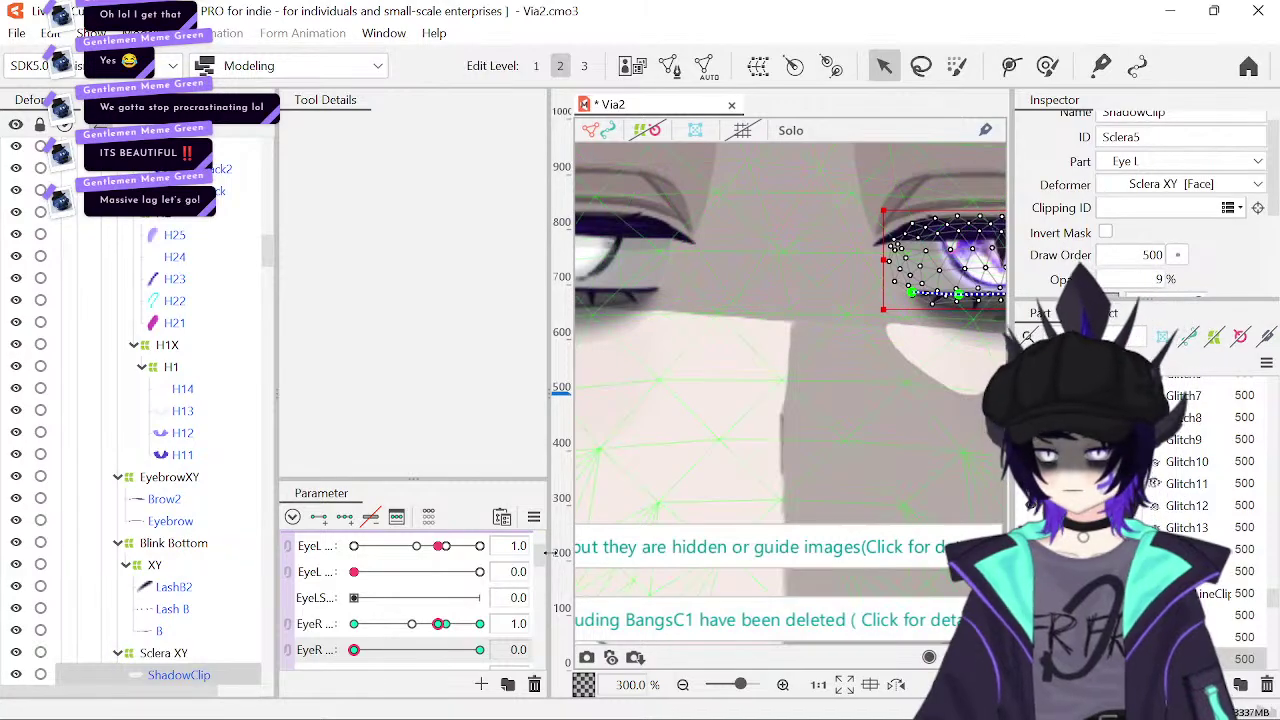
pyautogui.moveTo(354, 649); pyautogui.dragTo(643, 648)
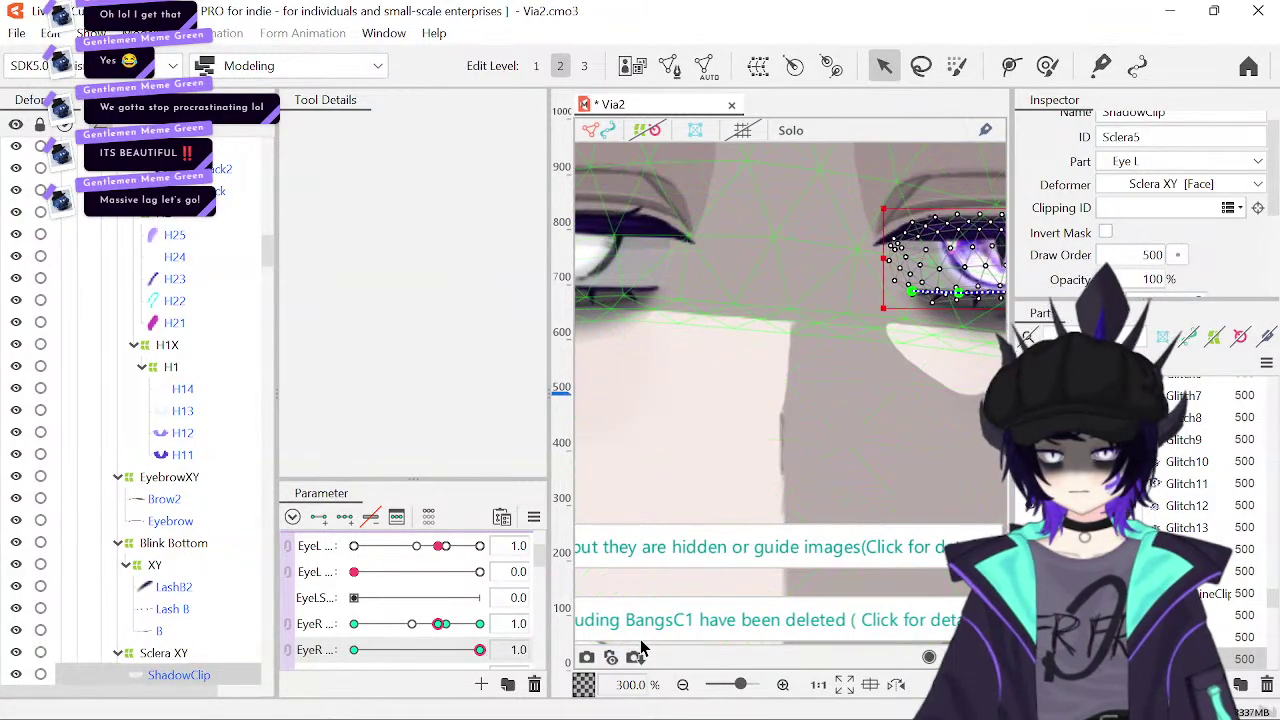
pyautogui.scroll(-1, 222, 597)
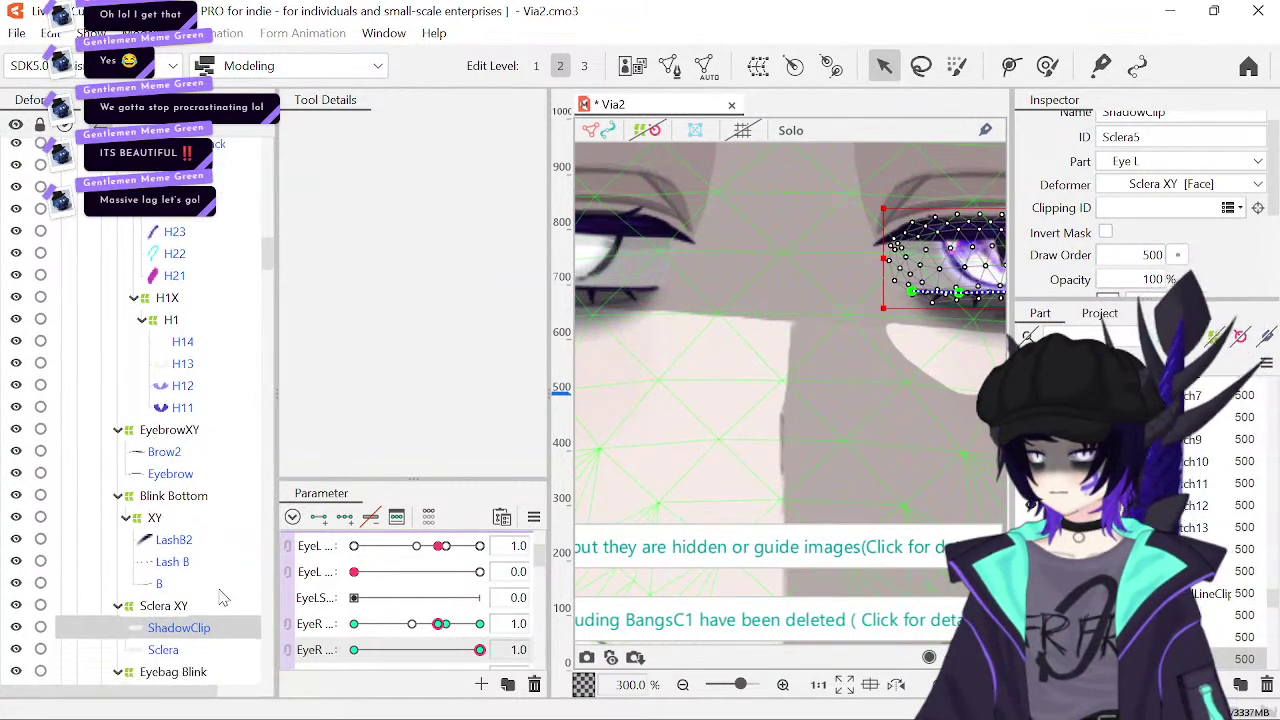
pyautogui.scroll(-1, 222, 597)
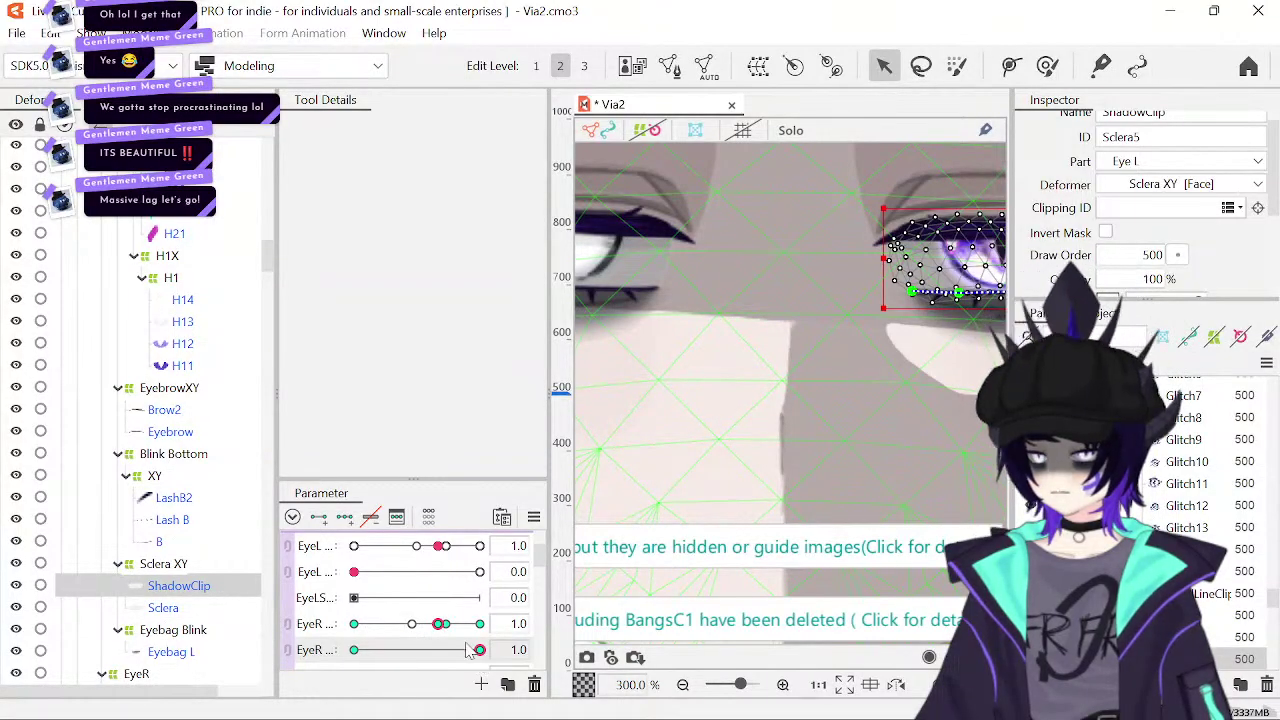
pyautogui.click(412, 623)
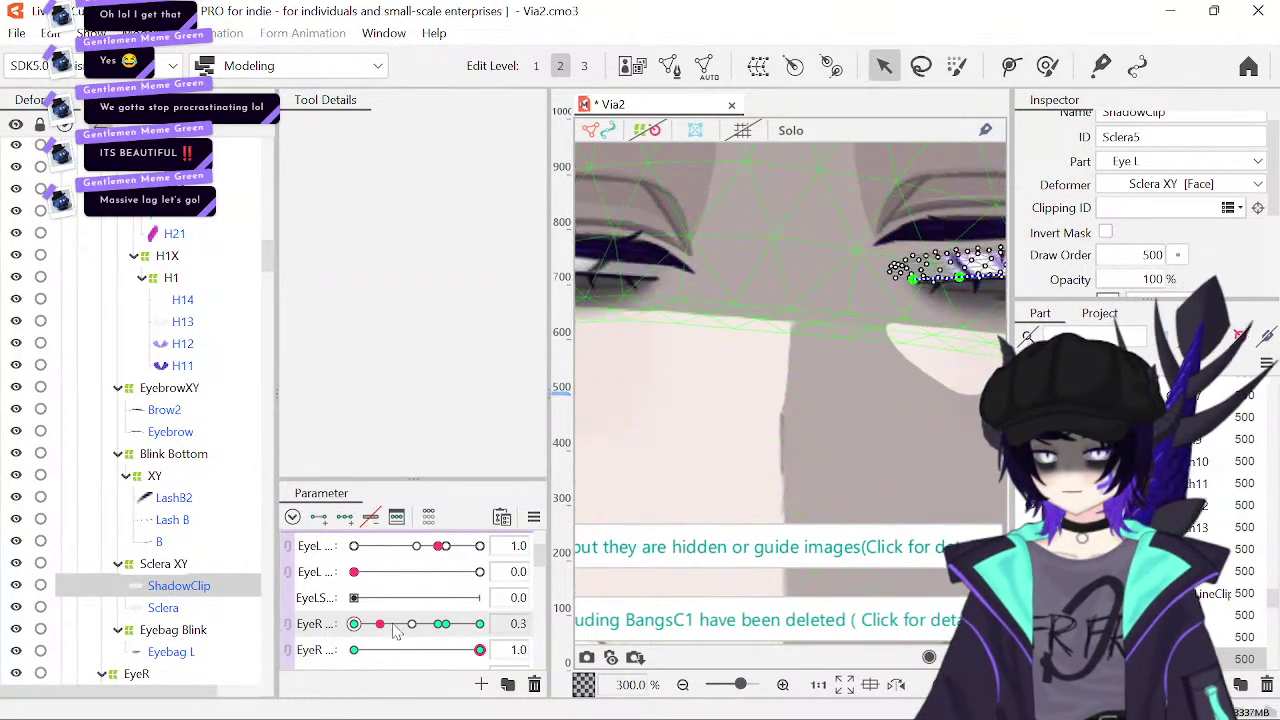
pyautogui.moveTo(425, 625); pyautogui.dragTo(287, 652)
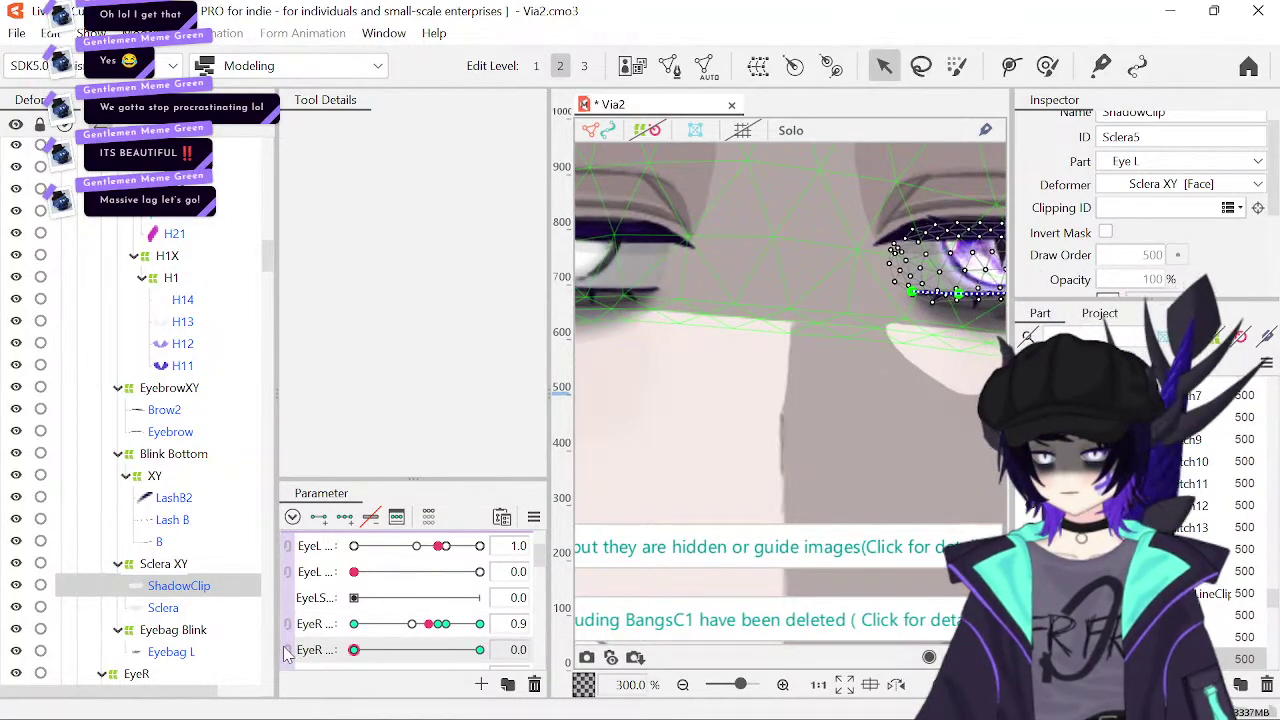
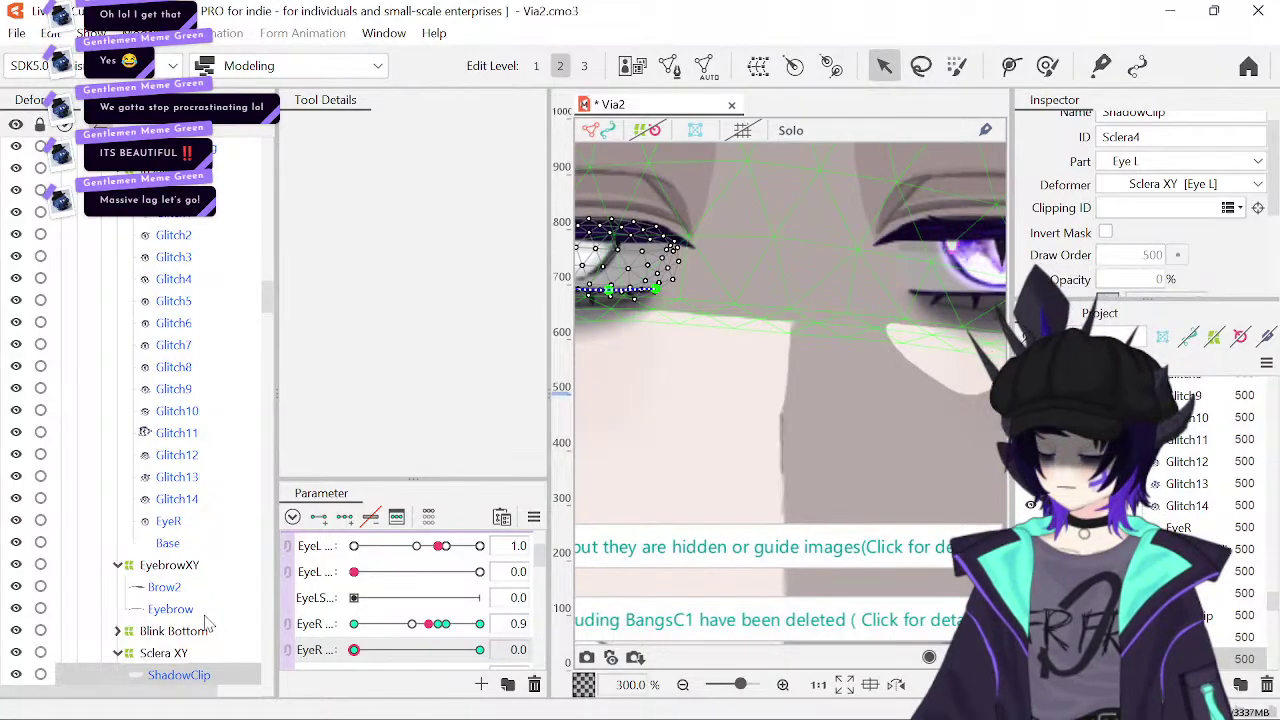
# - Select the white eye's Sclera mesh and test it with the second EyeR parameter at 1.0 and both EyeR parameters at 0.0
pyautogui.scroll(-2, 205, 622)
pyautogui.click(163, 577)
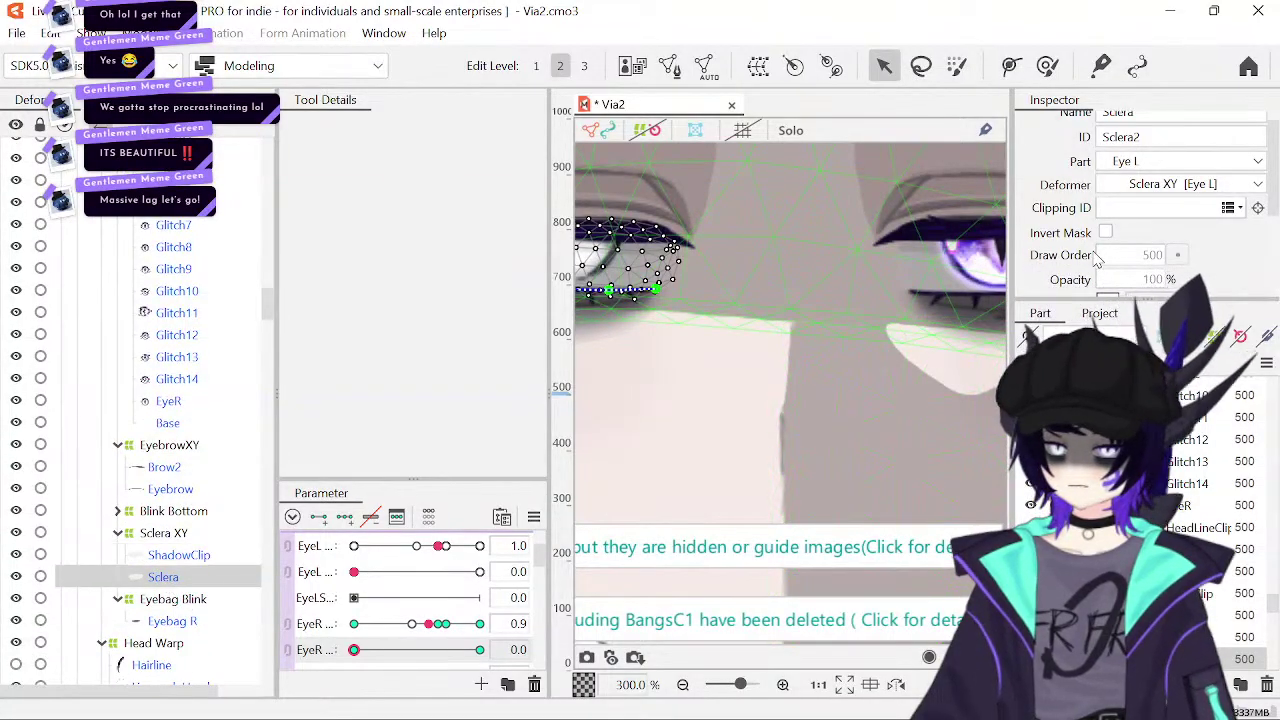
pyautogui.scroll(-3, 1097, 258)
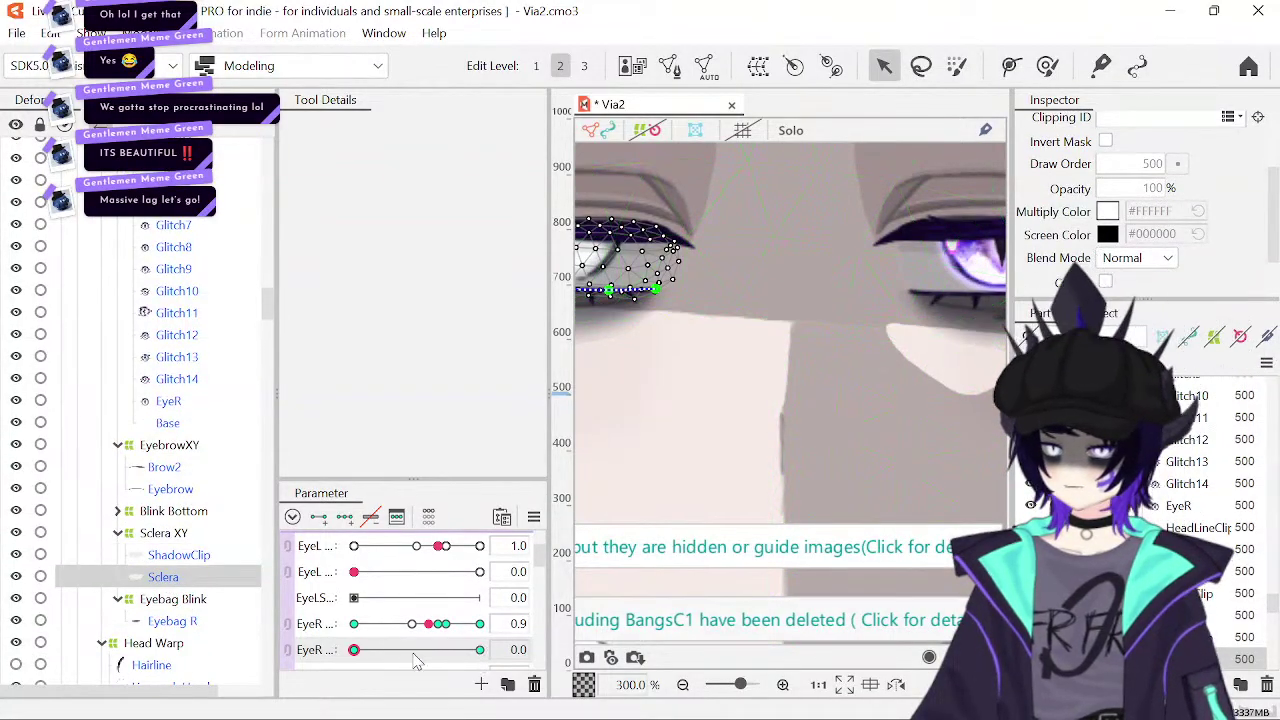
pyautogui.click(438, 628)
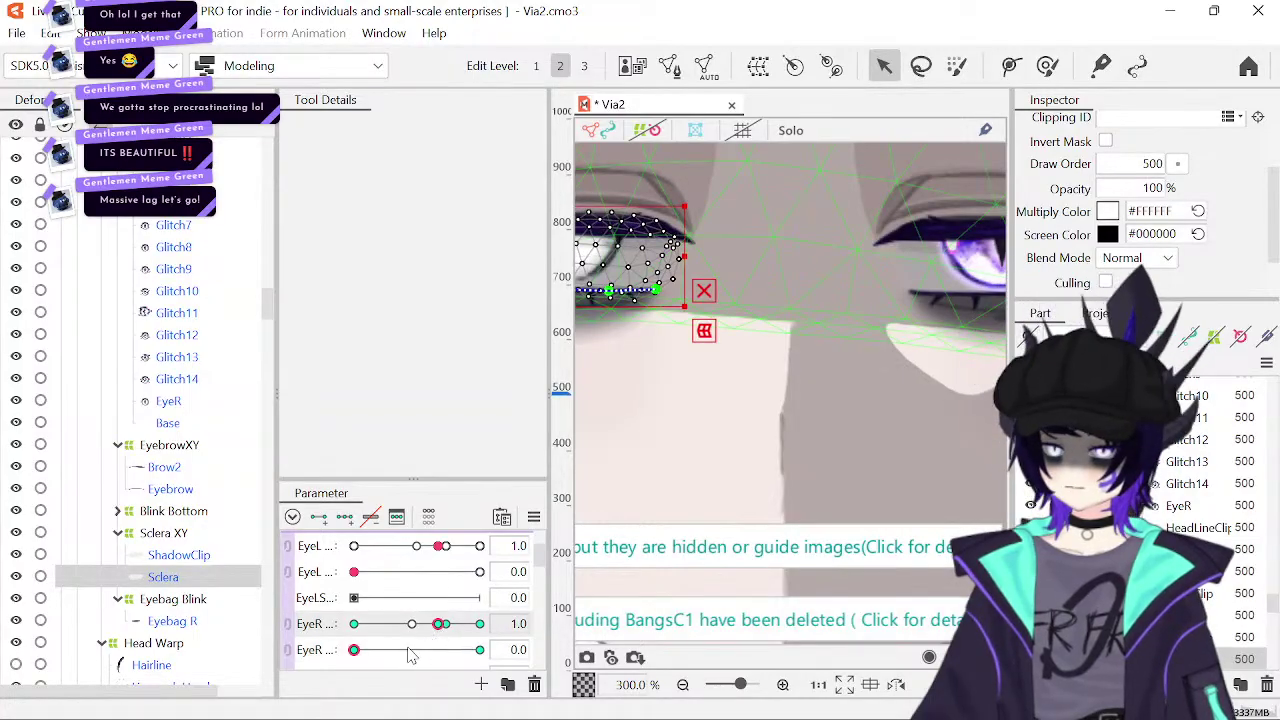
pyautogui.click(480, 650)
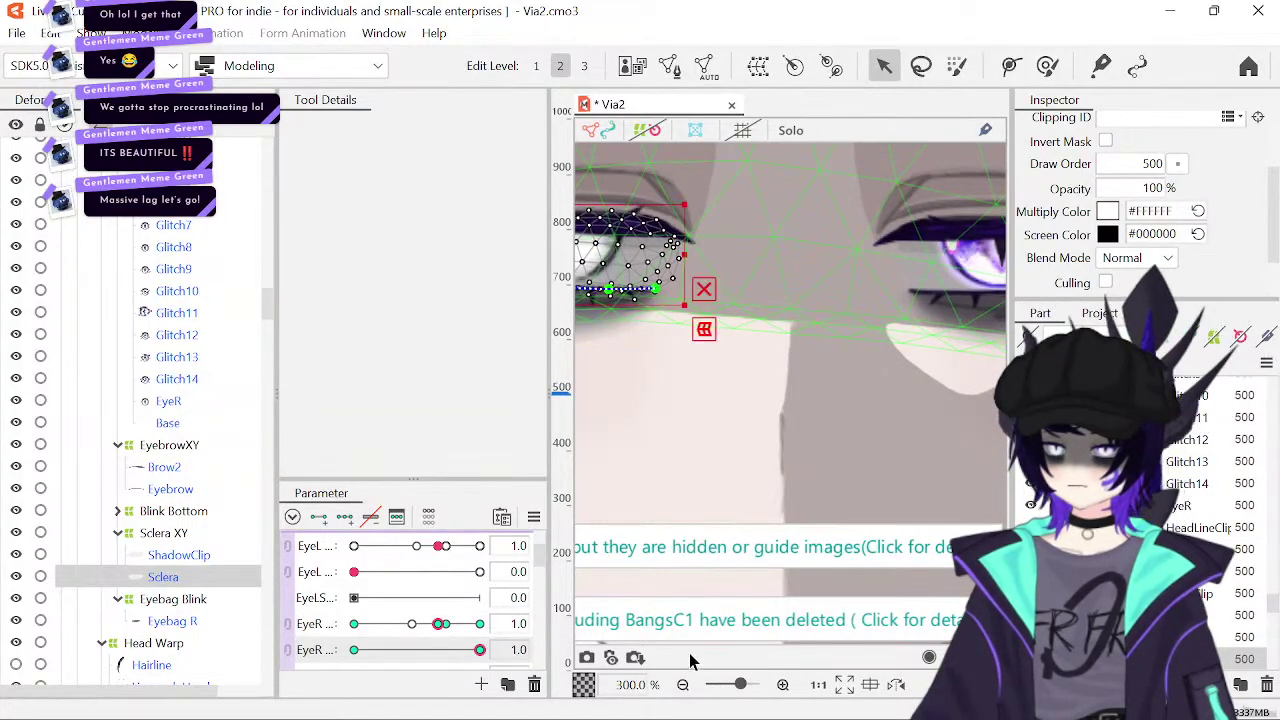
pyautogui.click(354, 650)
pyautogui.moveTo(436, 635); pyautogui.dragTo(287, 645)
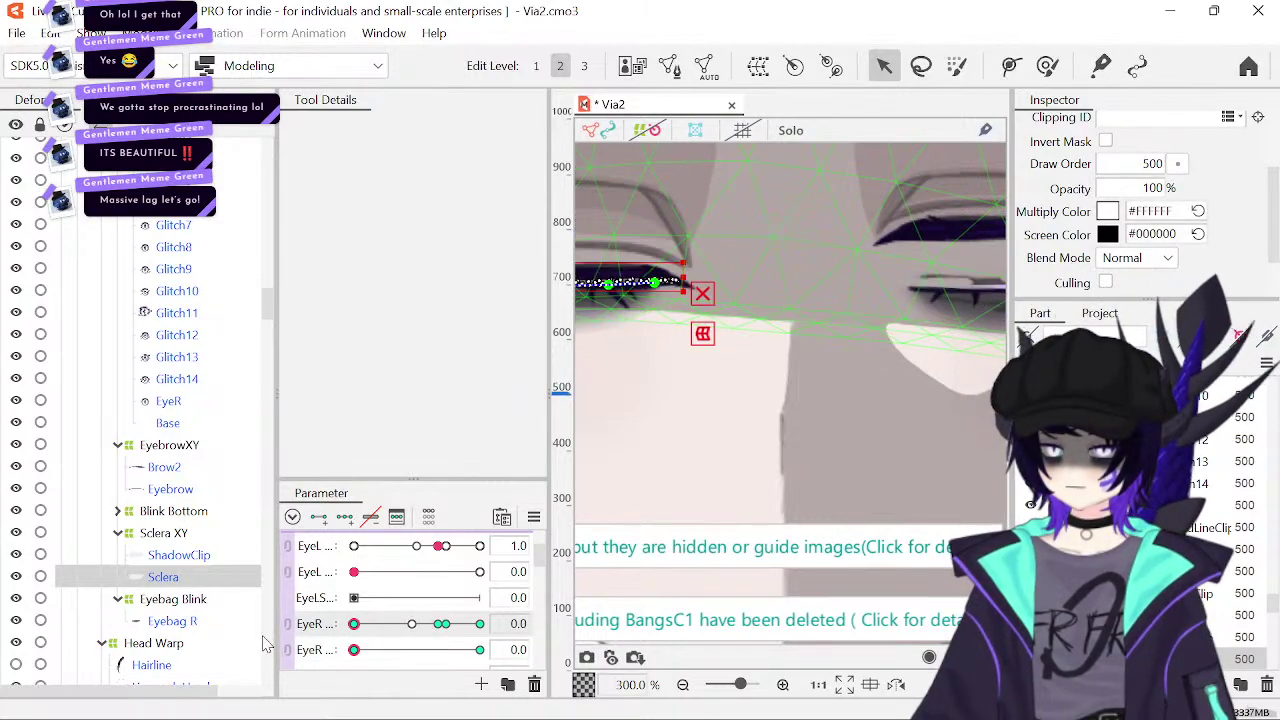
# - Set the first EyeR parameter to 1 to reopen the eyes and save the model
pyautogui.moveTo(905, 405); pyautogui.dragTo(788, 438)
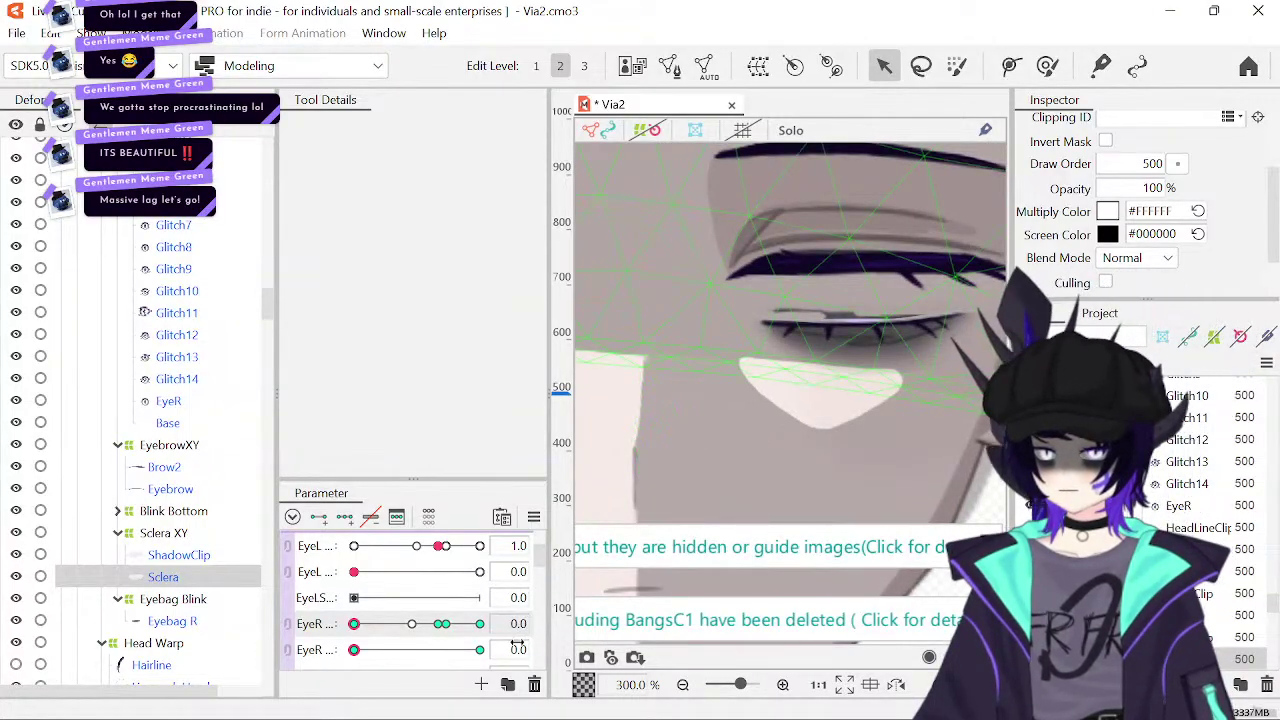
pyautogui.click(518, 624)
pyautogui.write('1')
pyautogui.press('Return')
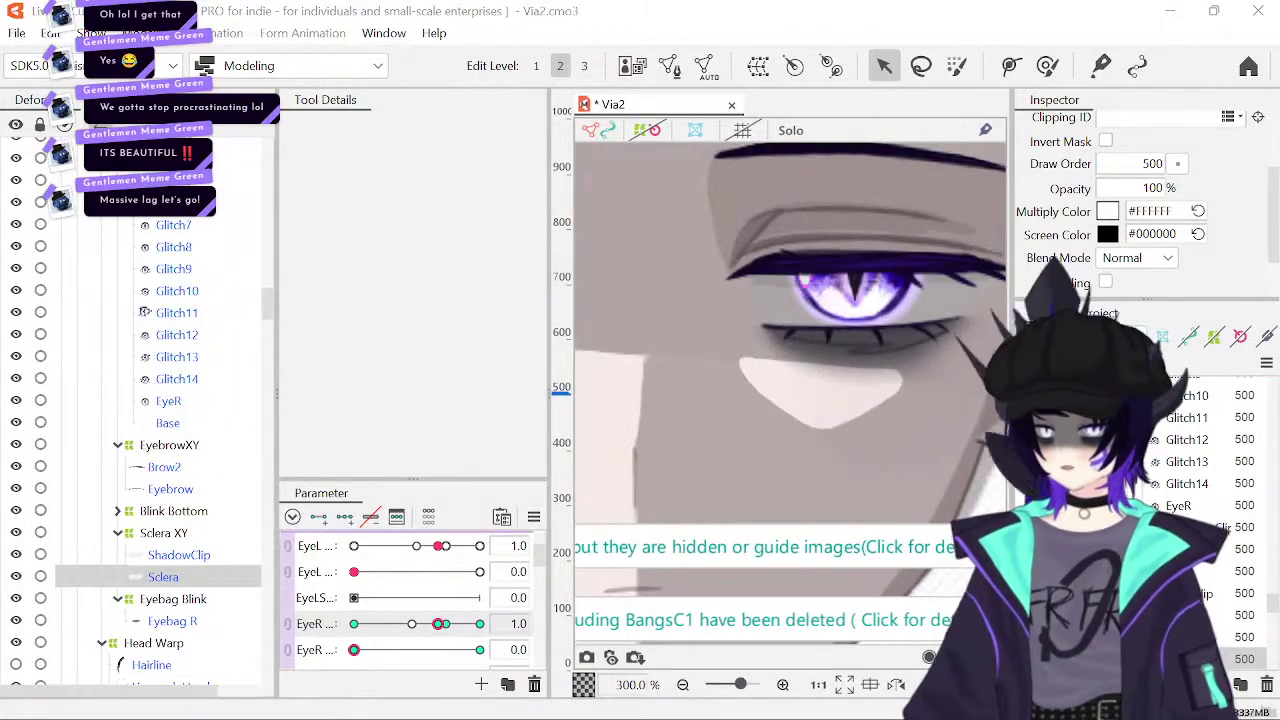
pyautogui.hotkey('ctrl', 's')
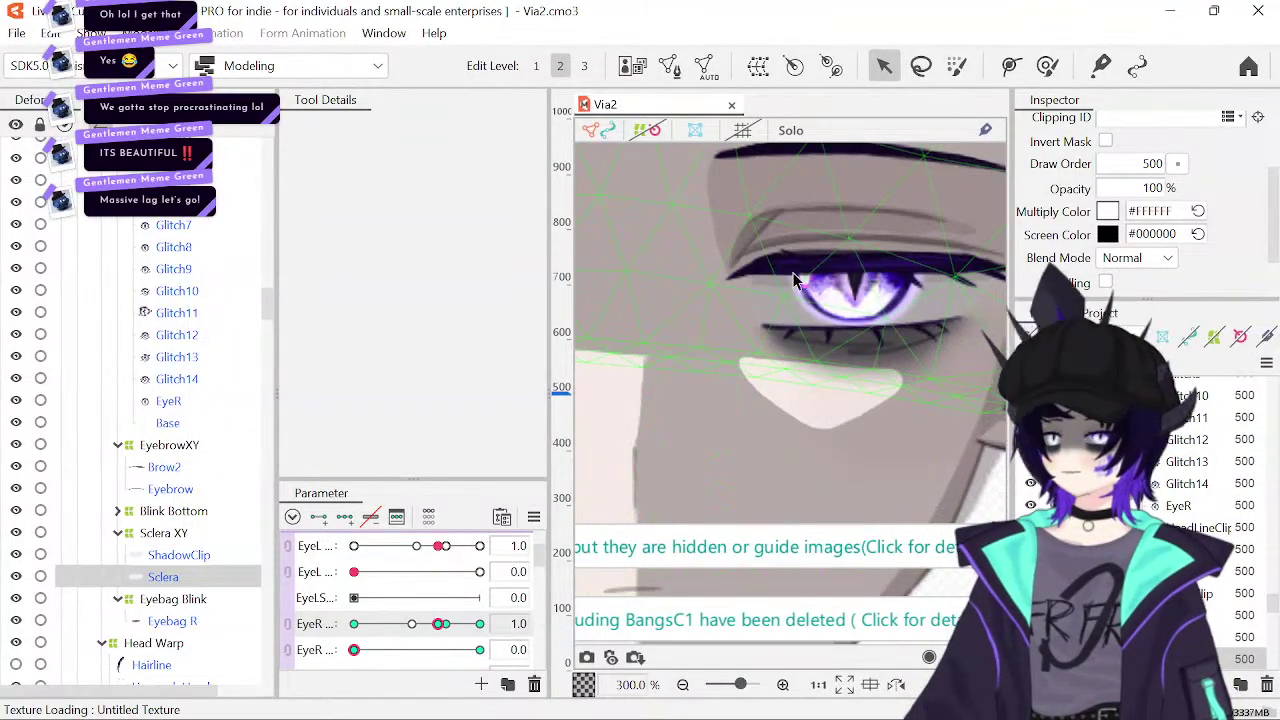
# - Select the purple eye's upper eyeliner mesh, then the Lid Blink 2 and Lid Blink deformers, to check which eye parameters they use
pyautogui.click(782, 266)
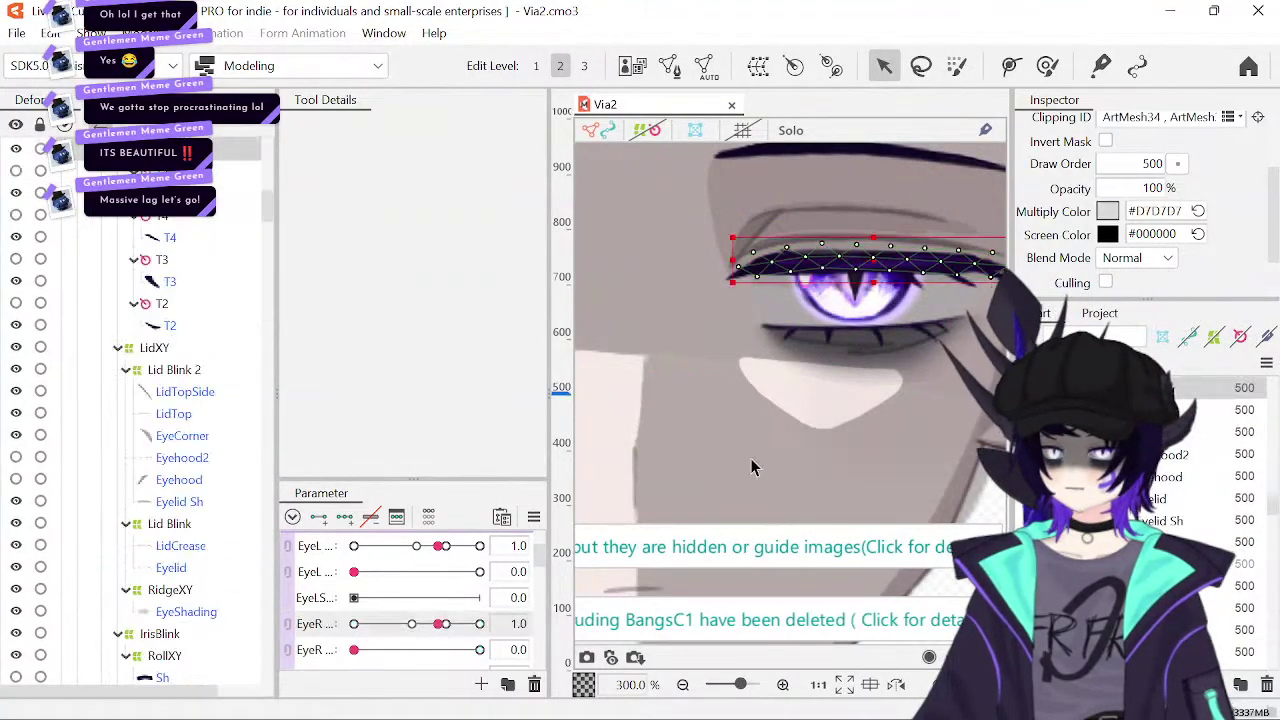
pyautogui.scroll(2, 200, 400)
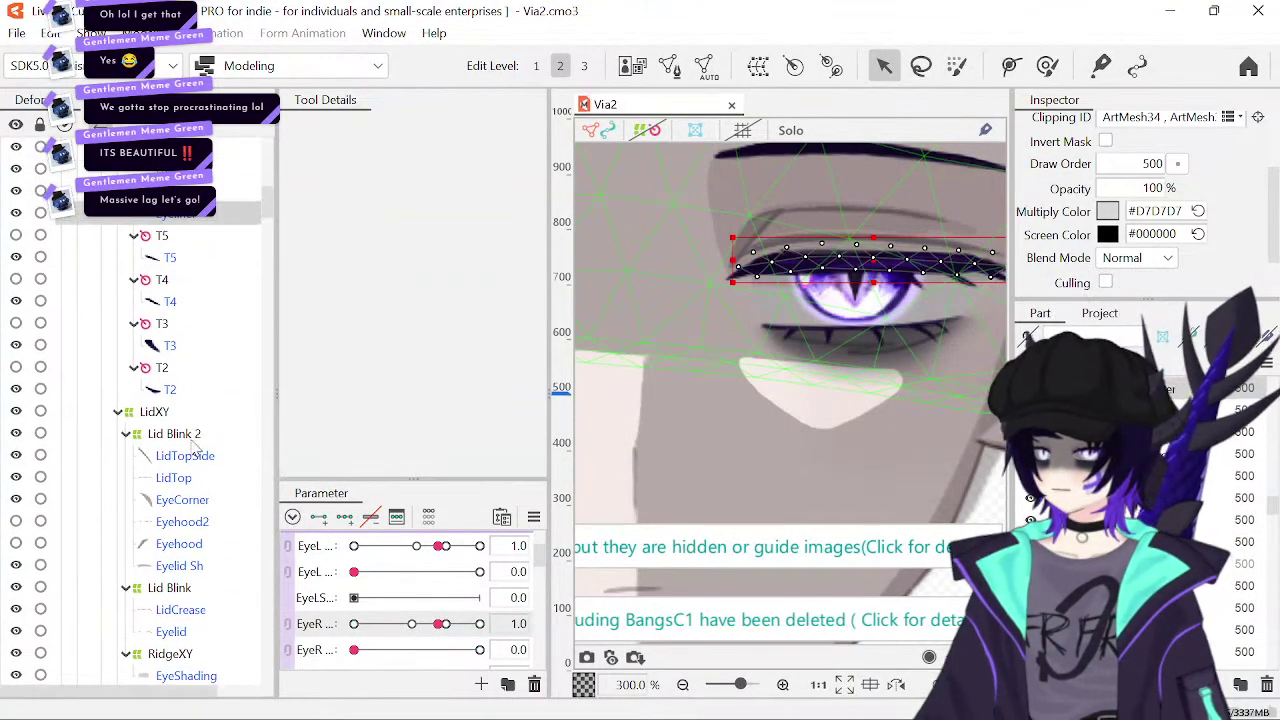
pyautogui.click(190, 433)
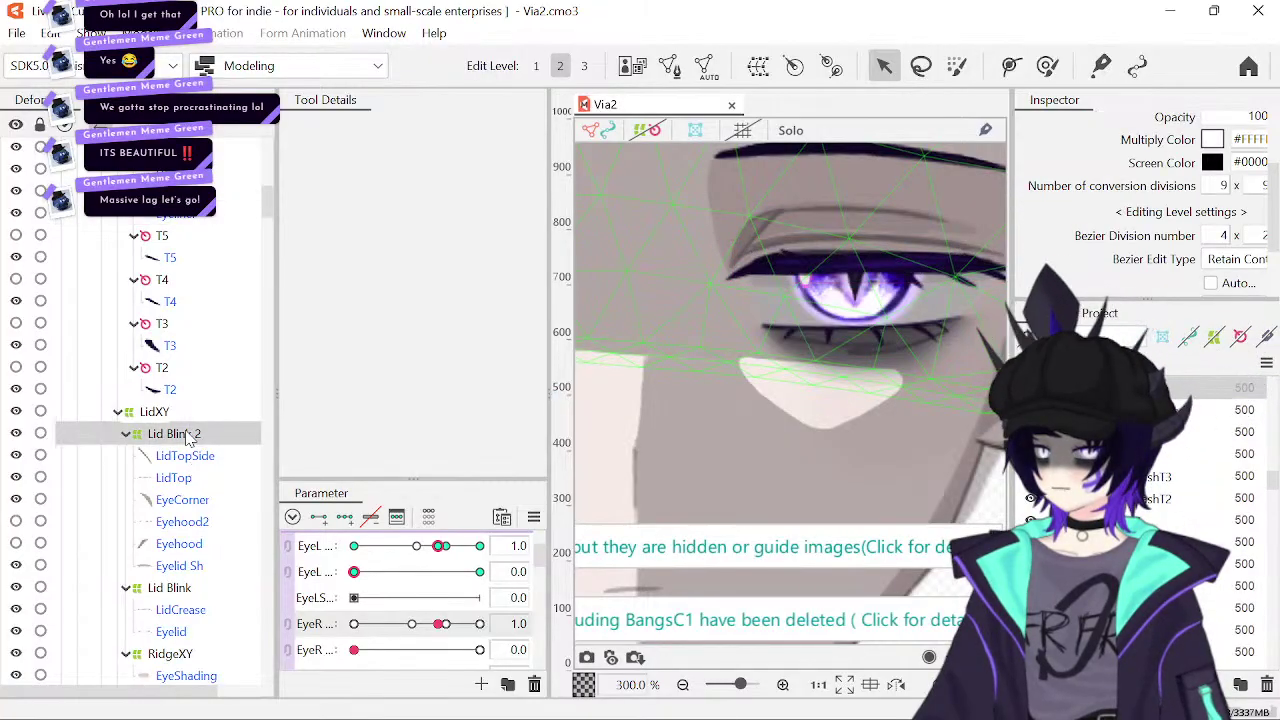
pyautogui.click(180, 590)
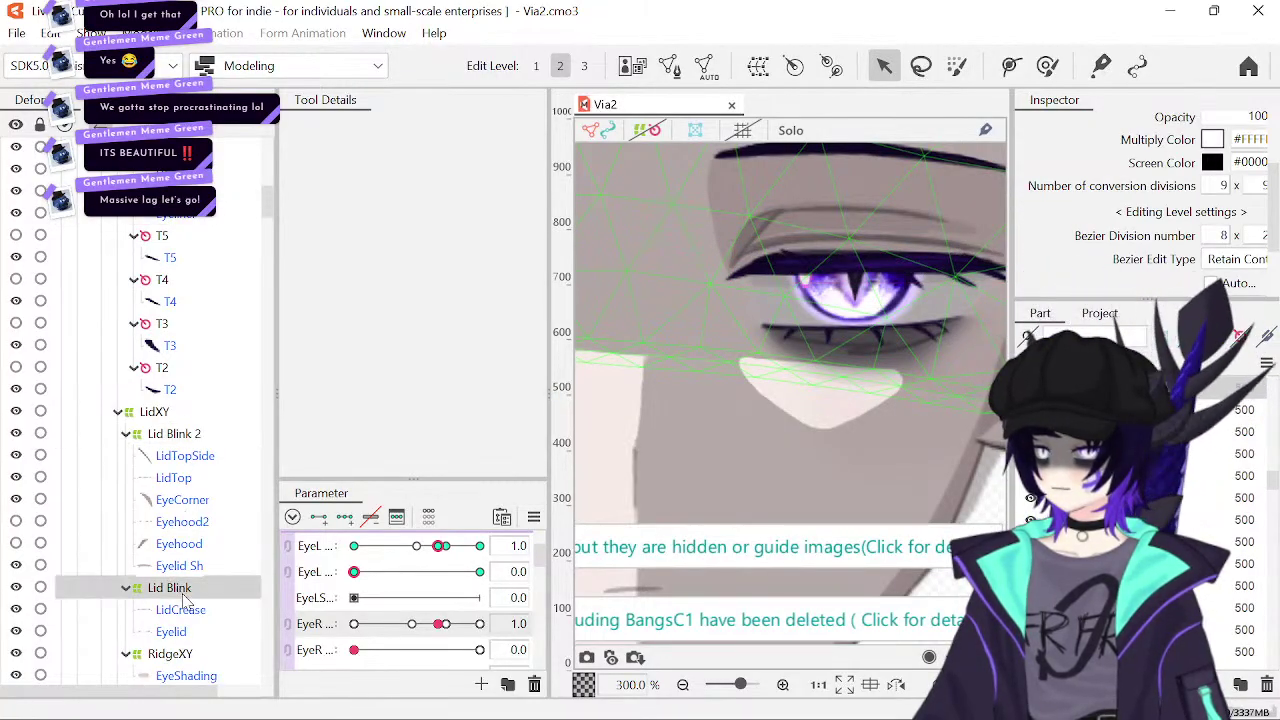
# - Check the RidgeXY deformer and its EyeShading mesh for keys on the eye parameters
pyautogui.click(185, 609)
pyautogui.scroll(-1, 190, 590)
pyautogui.click(178, 620)
pyautogui.scroll(-1, 180, 625)
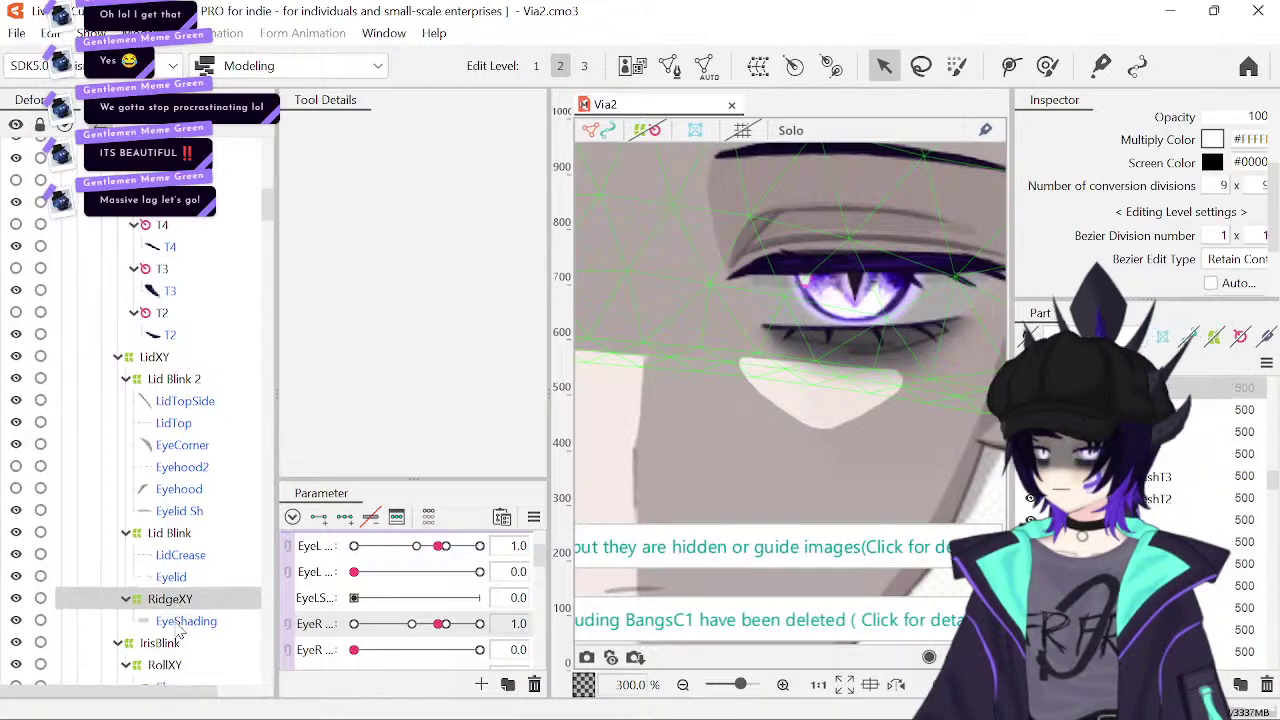
pyautogui.scroll(-3, 330, 612)
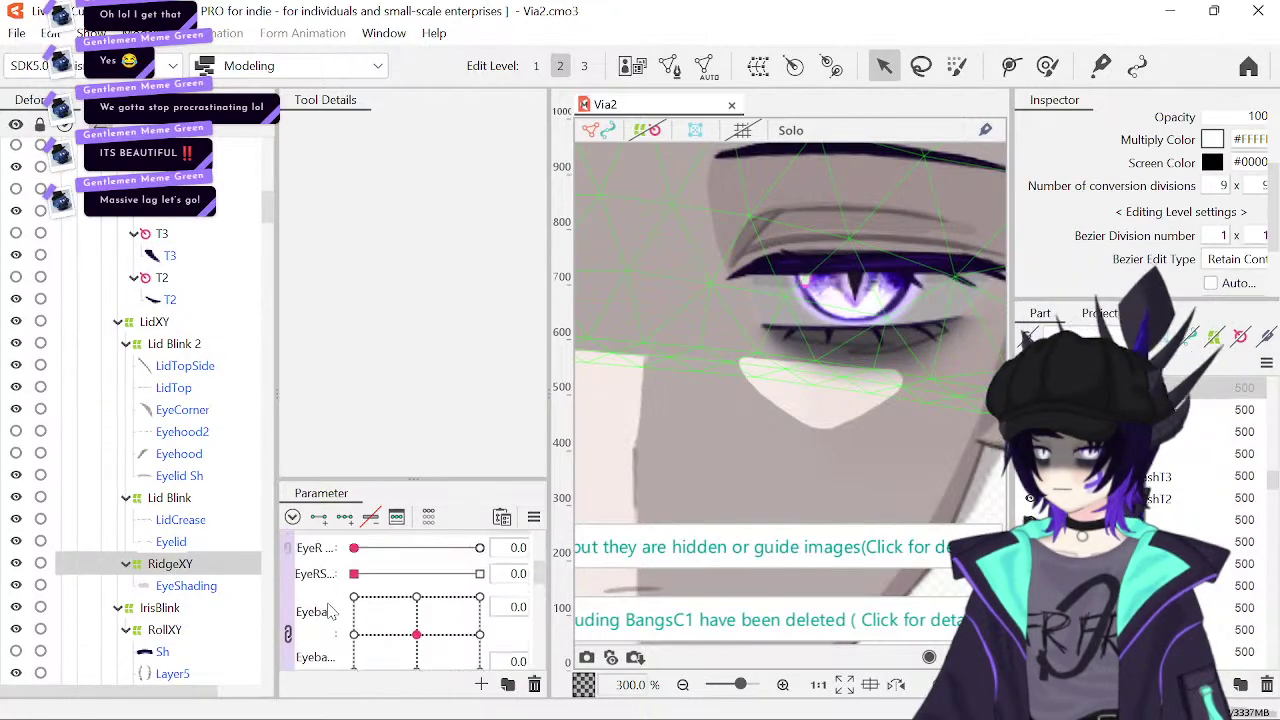
pyautogui.click(186, 586)
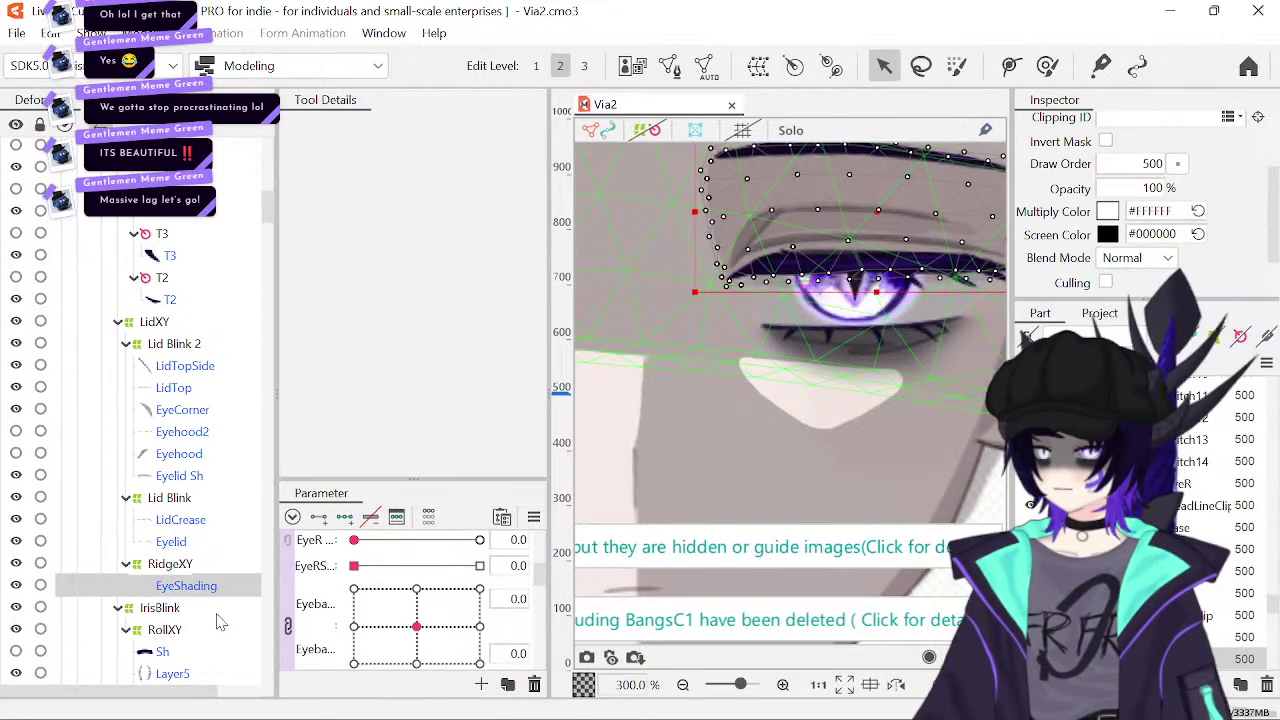
# - Reassign the IrisBlink deformer's keys from the first EyeR parameter to the first EyeL parameter
pyautogui.click(160, 608)
pyautogui.scroll(3, 420, 600)
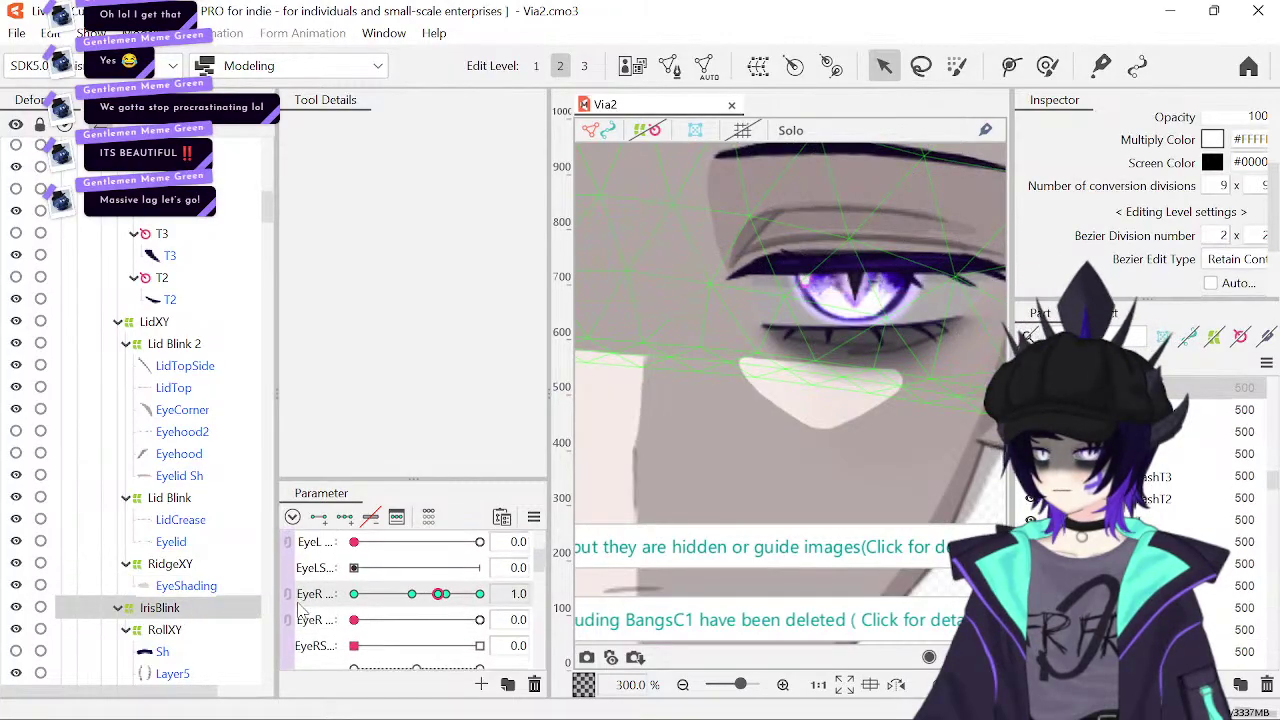
pyautogui.click(518, 587)
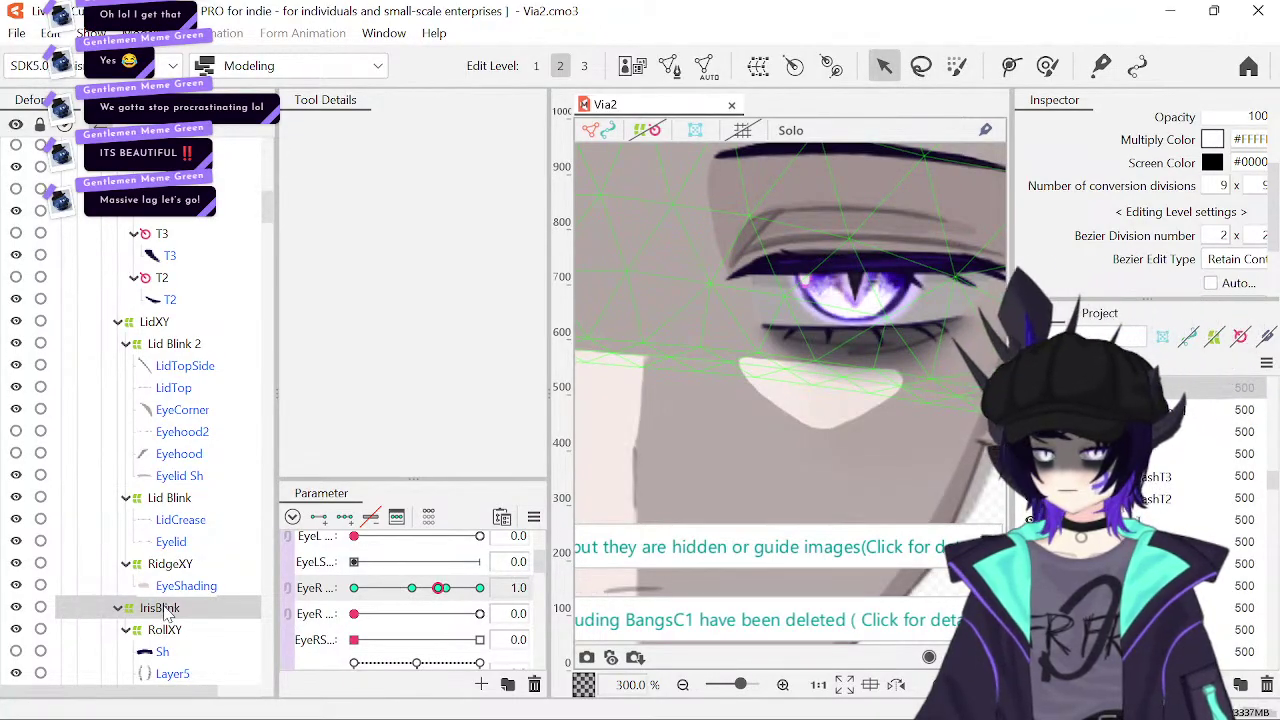
pyautogui.click(511, 586)
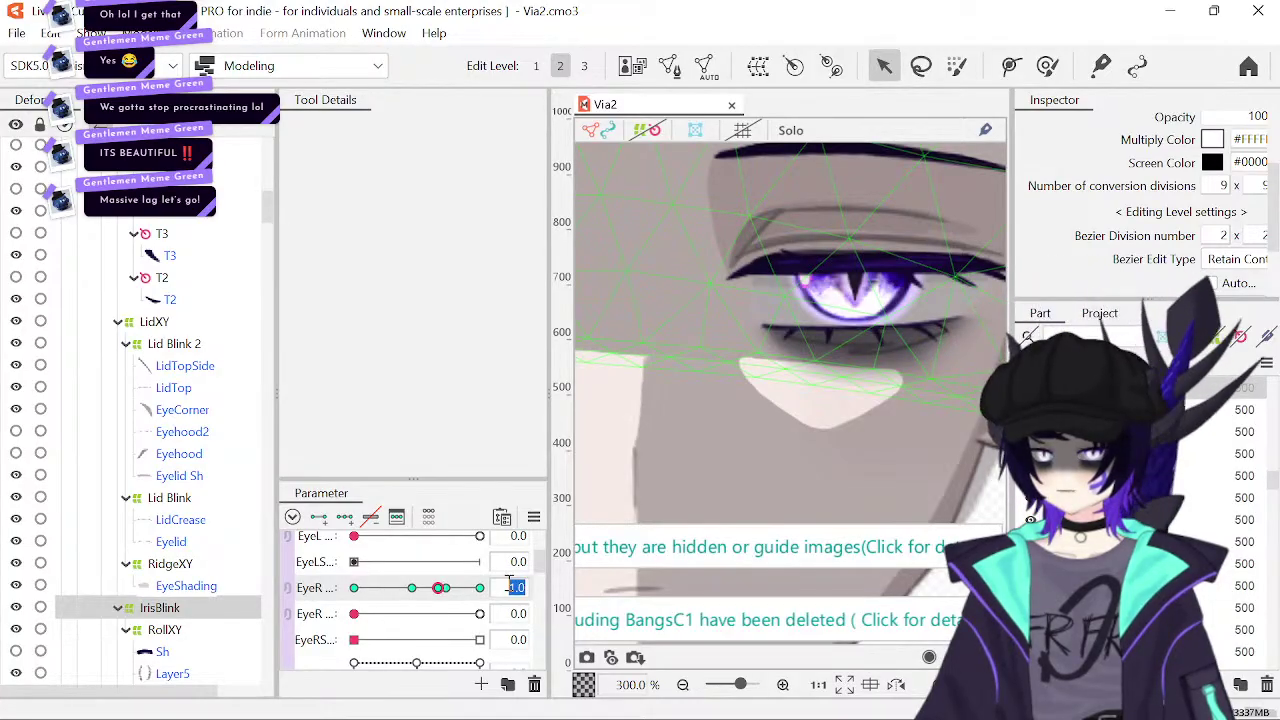
pyautogui.press('Return')
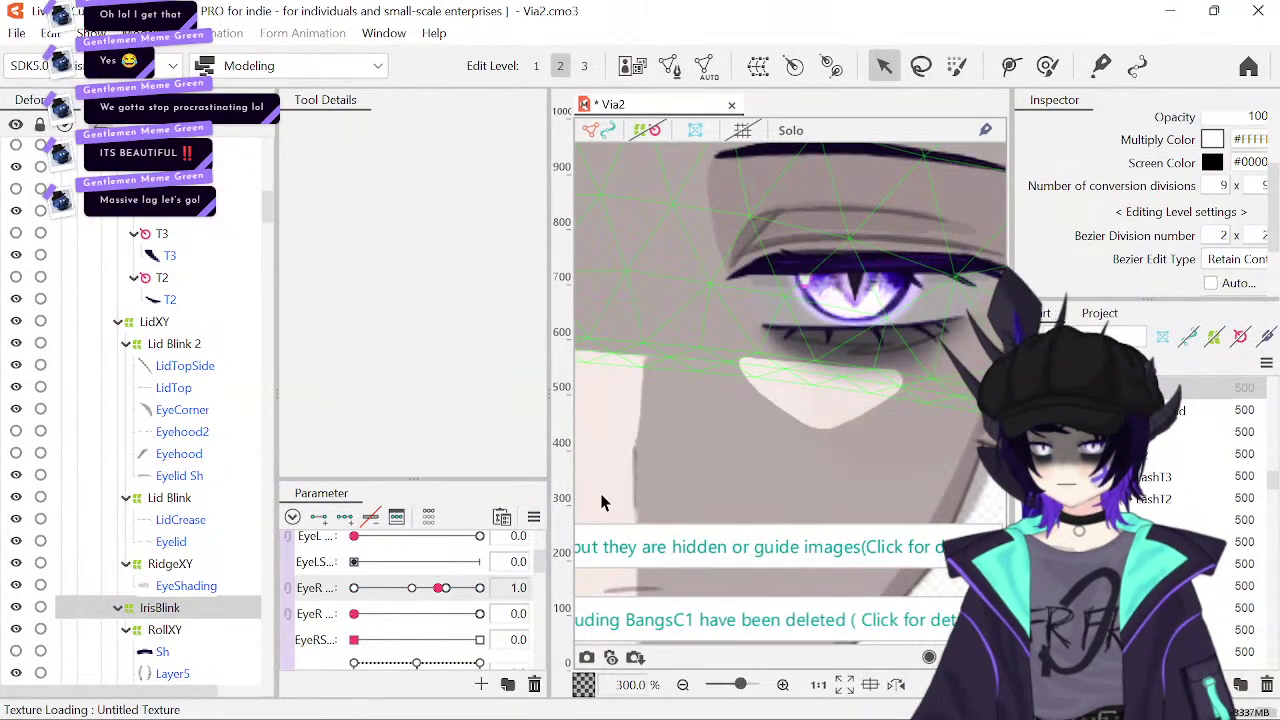
pyautogui.scroll(2, 458, 600)
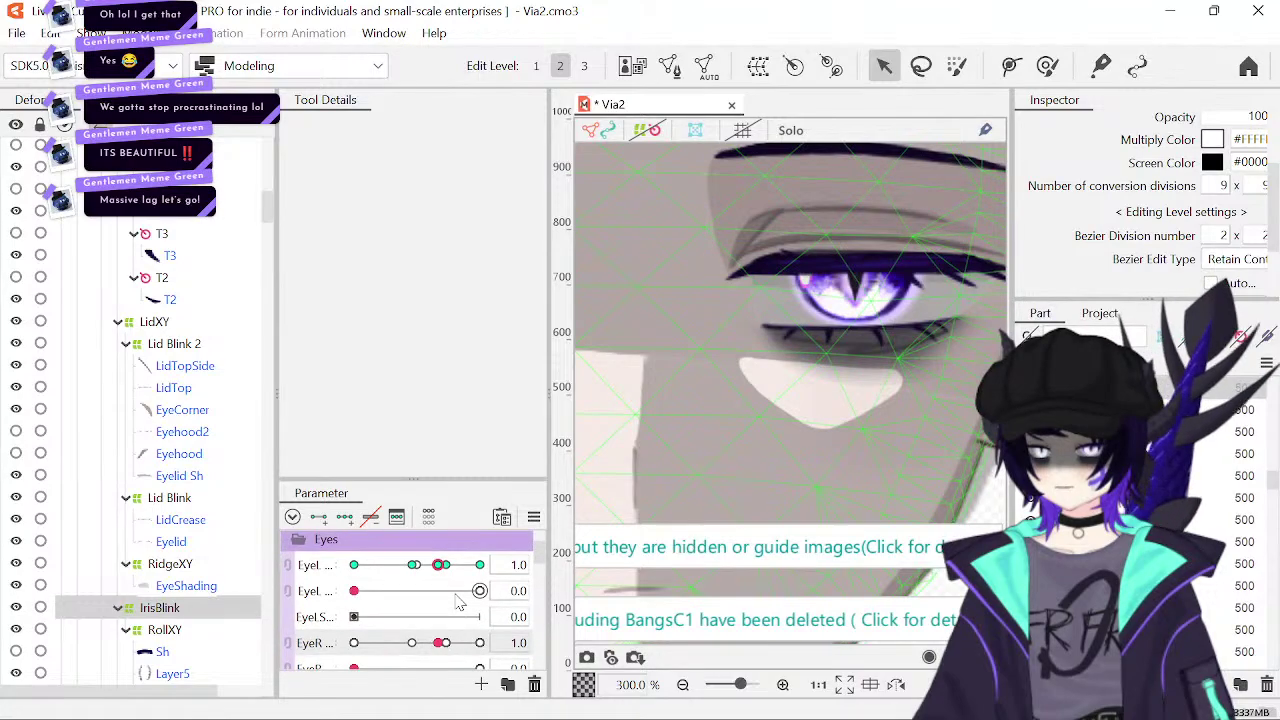
# - Select the RollXY deformer and separate the linked two-axis Eyeball parameter into two individual sliders
pyautogui.click(196, 630)
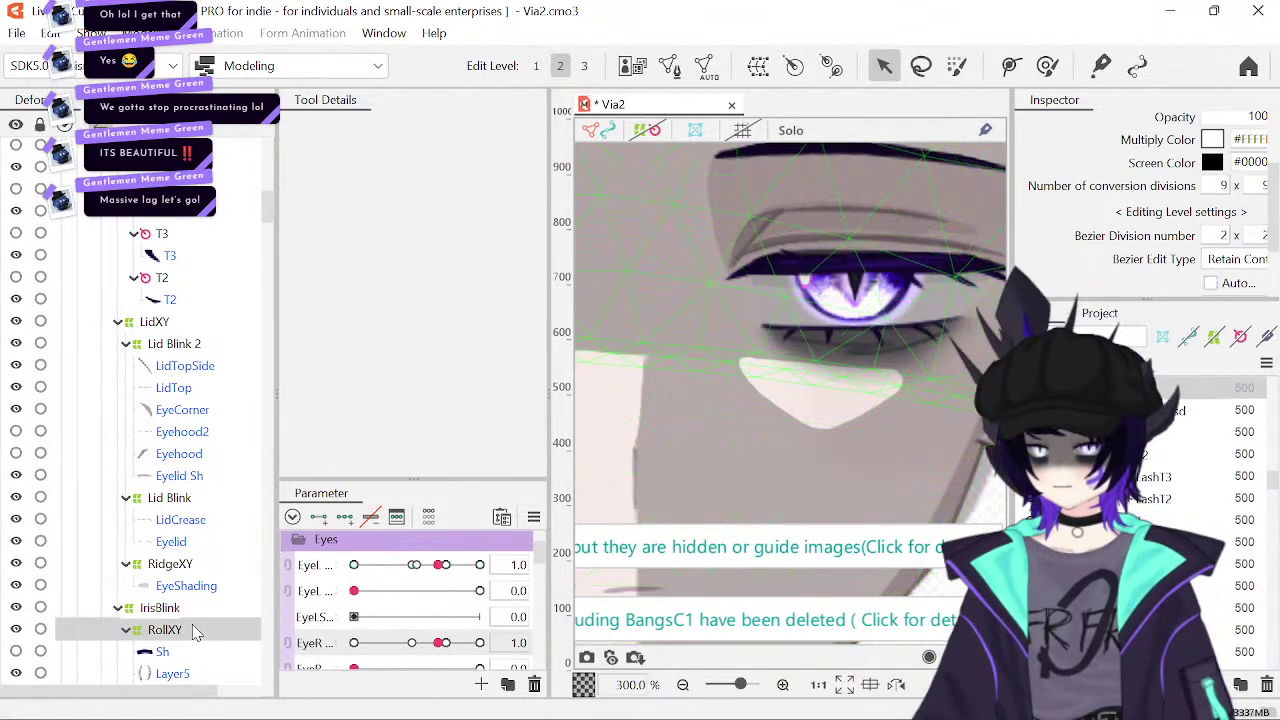
pyautogui.scroll(-4, 342, 627)
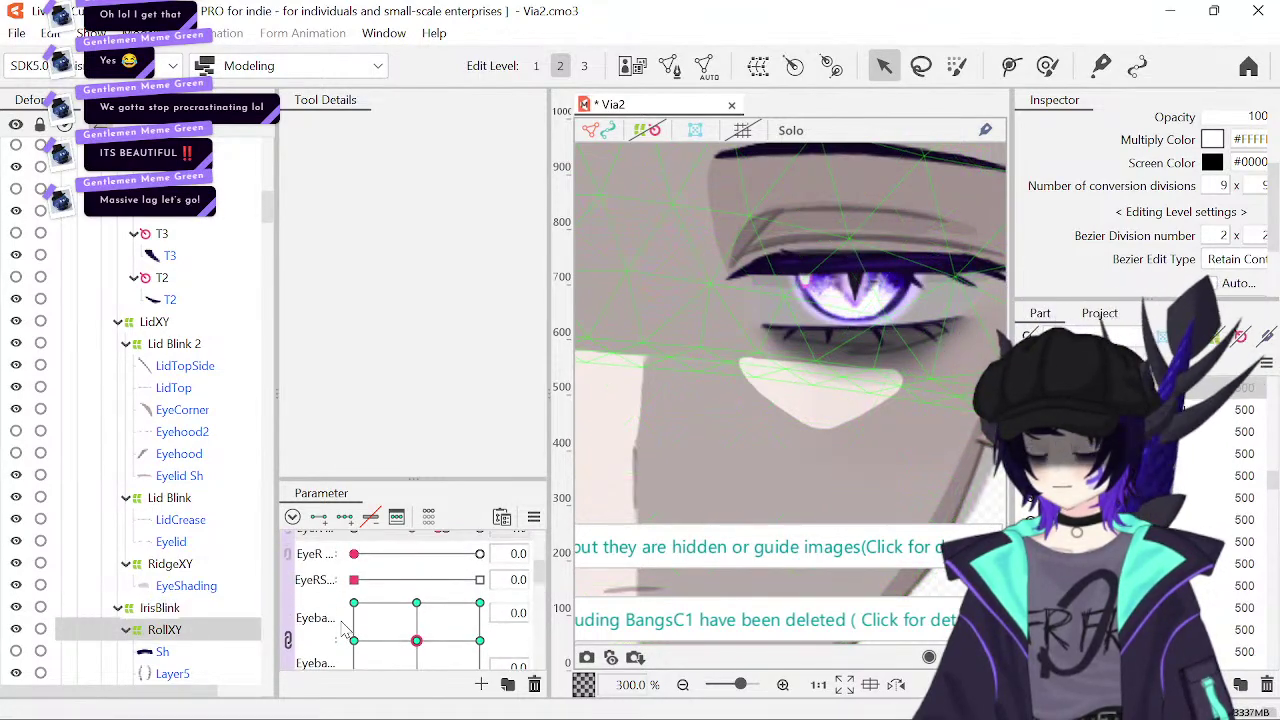
pyautogui.click(288, 640)
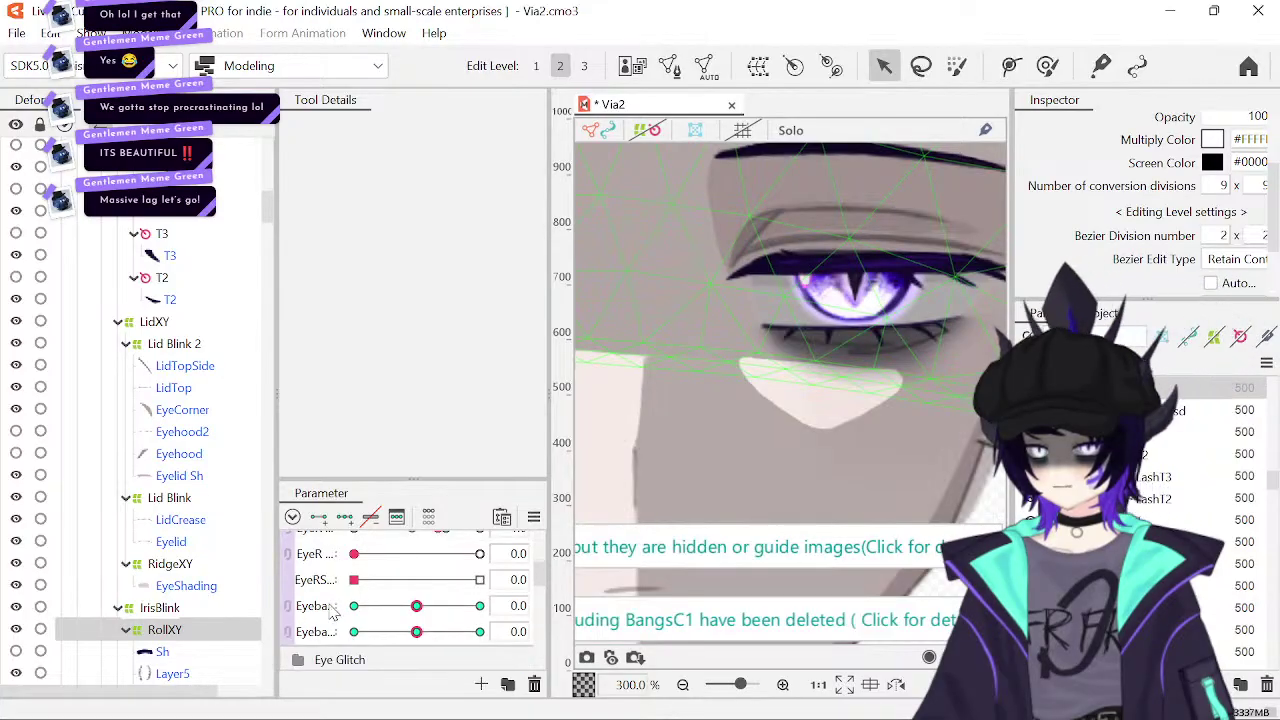
pyautogui.scroll(3, 333, 613)
# - Check the Sh, Layer5 and Layer3 iris meshes under RollXY for keys on the eye parameters
pyautogui.click(182, 652)
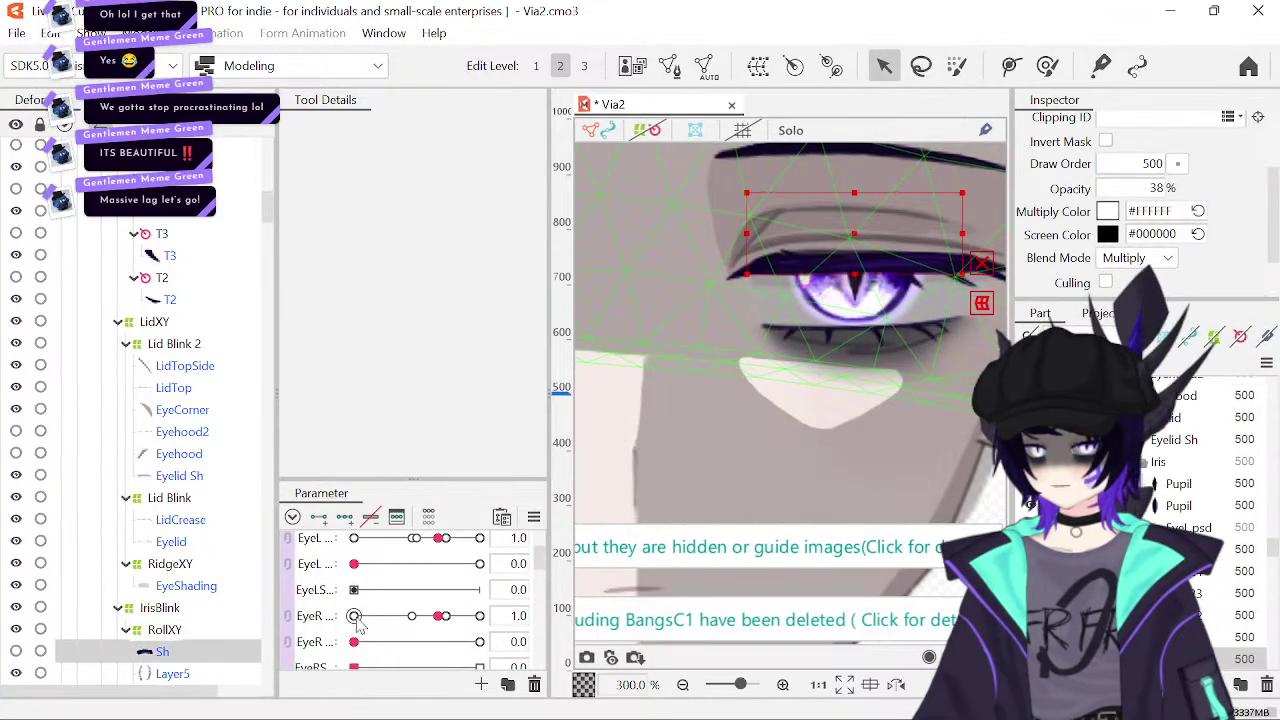
pyautogui.scroll(1, 358, 622)
pyautogui.scroll(-1, 223, 630)
pyautogui.click(185, 614)
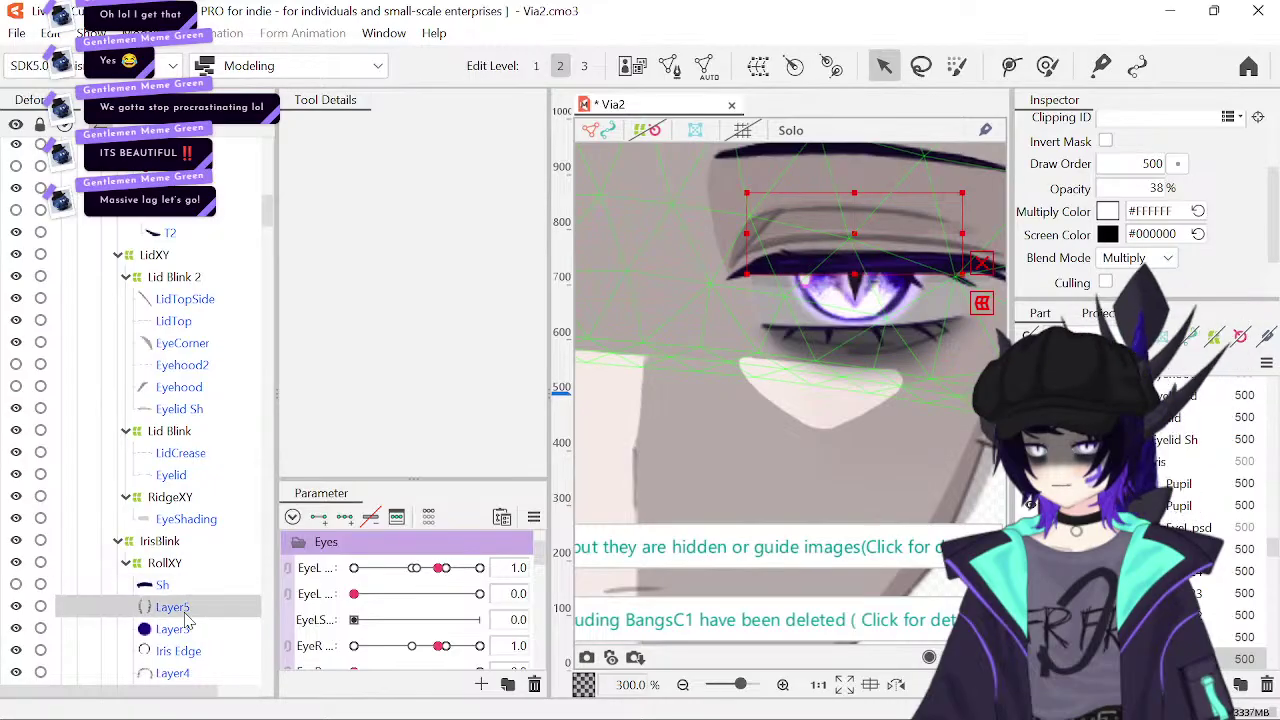
pyautogui.click(185, 627)
pyautogui.scroll(-2, 185, 622)
pyautogui.scroll(-1, 388, 603)
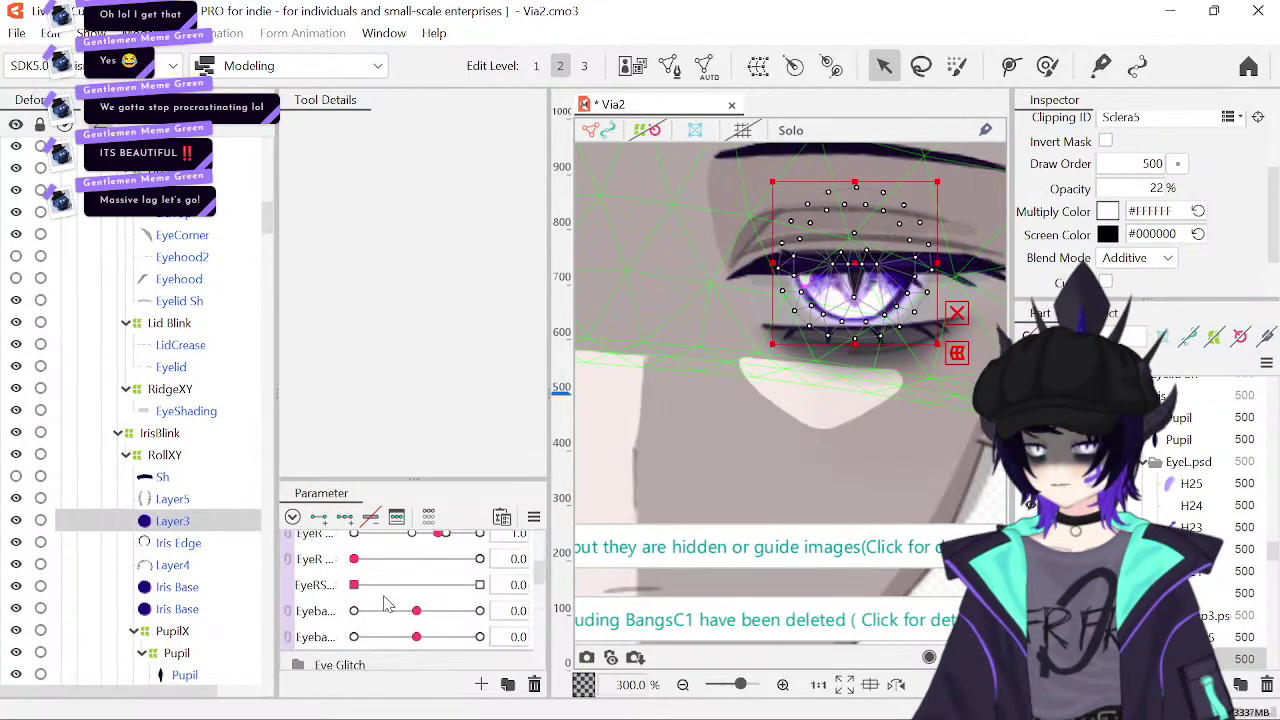
# - Check both Iris Base meshes, Layer4 and Iris Edge under RollXY for keys on the eye parameters
pyautogui.scroll(-2, 388, 603)
pyautogui.click(200, 609)
pyautogui.click(188, 588)
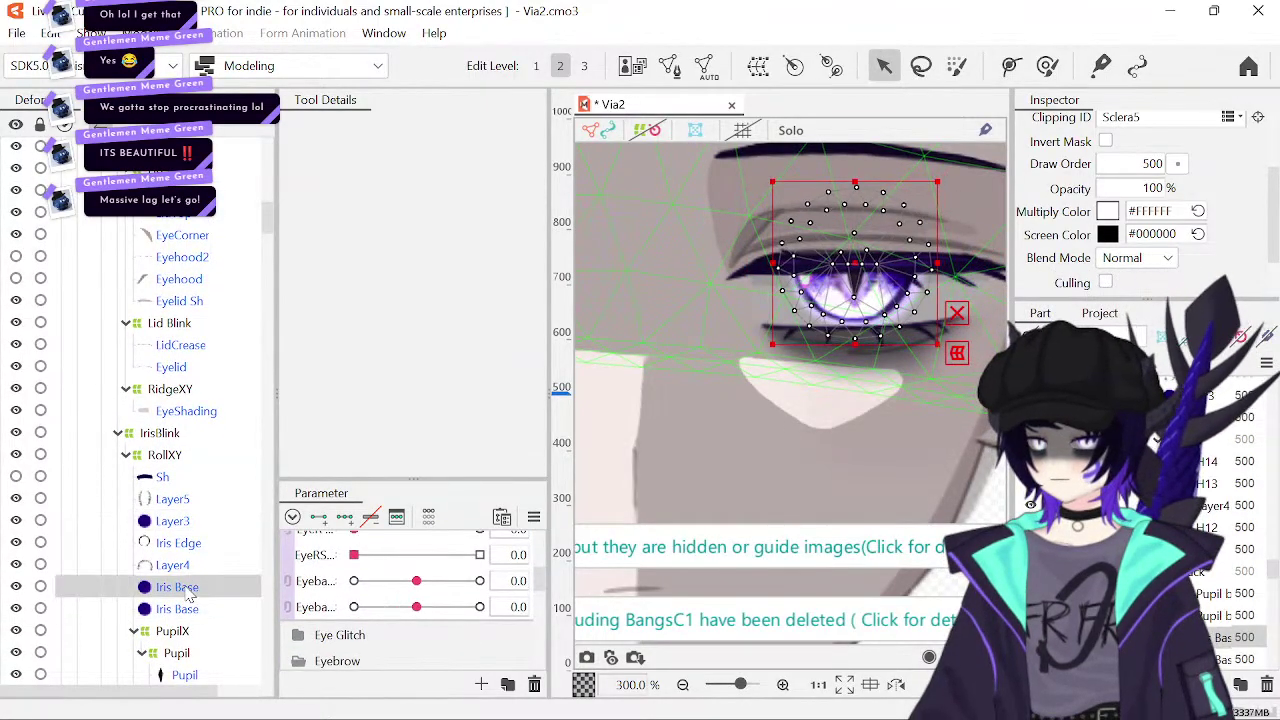
pyautogui.scroll(3, 337, 598)
pyautogui.press('Up')
pyautogui.press('Up')
pyautogui.press('Up')
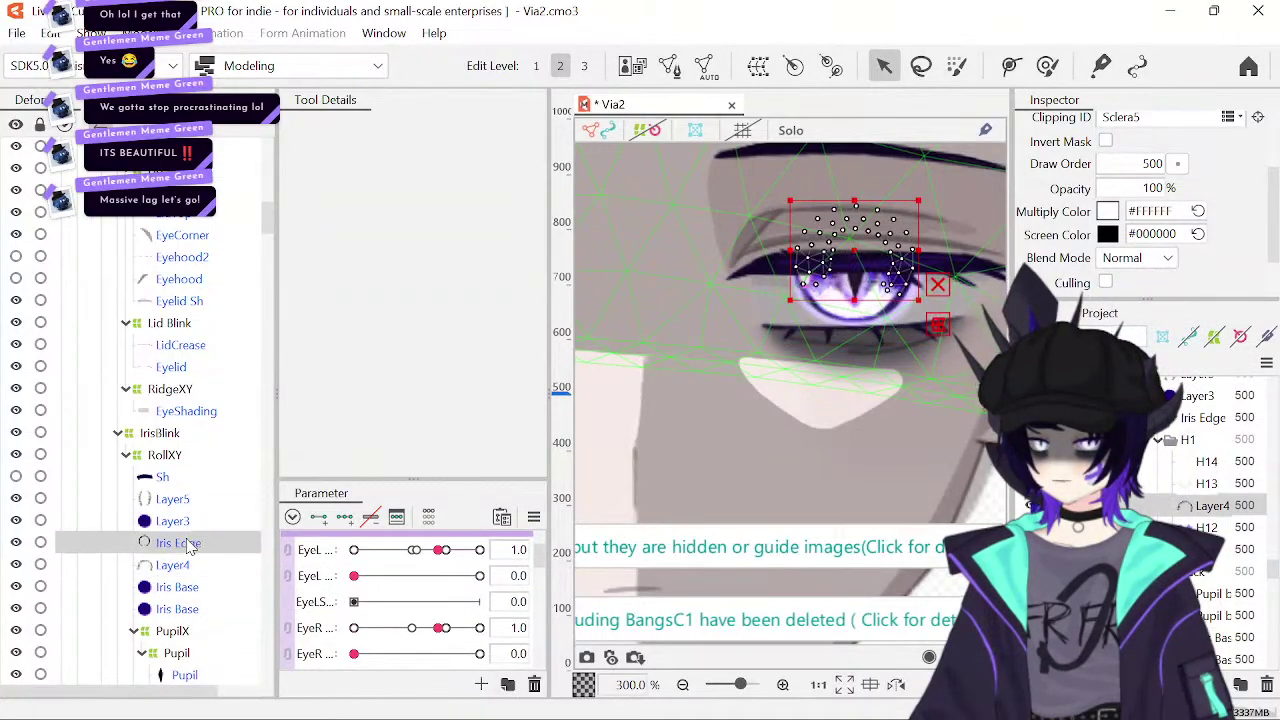
# - Go through the PupilX and Pupil deformers, the pupil meshes and the H2 deformer to check their eye parameter keys
pyautogui.click(187, 634)
pyautogui.click(206, 660)
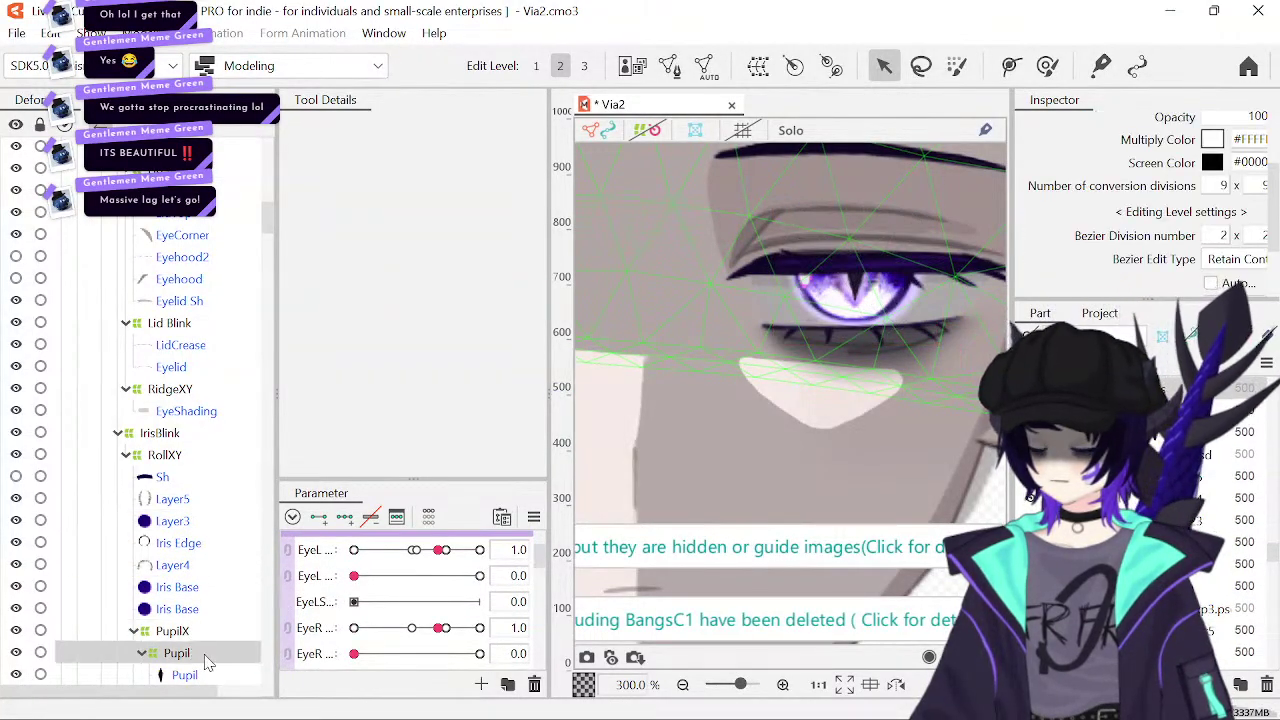
pyautogui.scroll(-3, 205, 660)
pyautogui.press('Down')
pyautogui.press('Down')
pyautogui.press('Down')
pyautogui.press('Down')
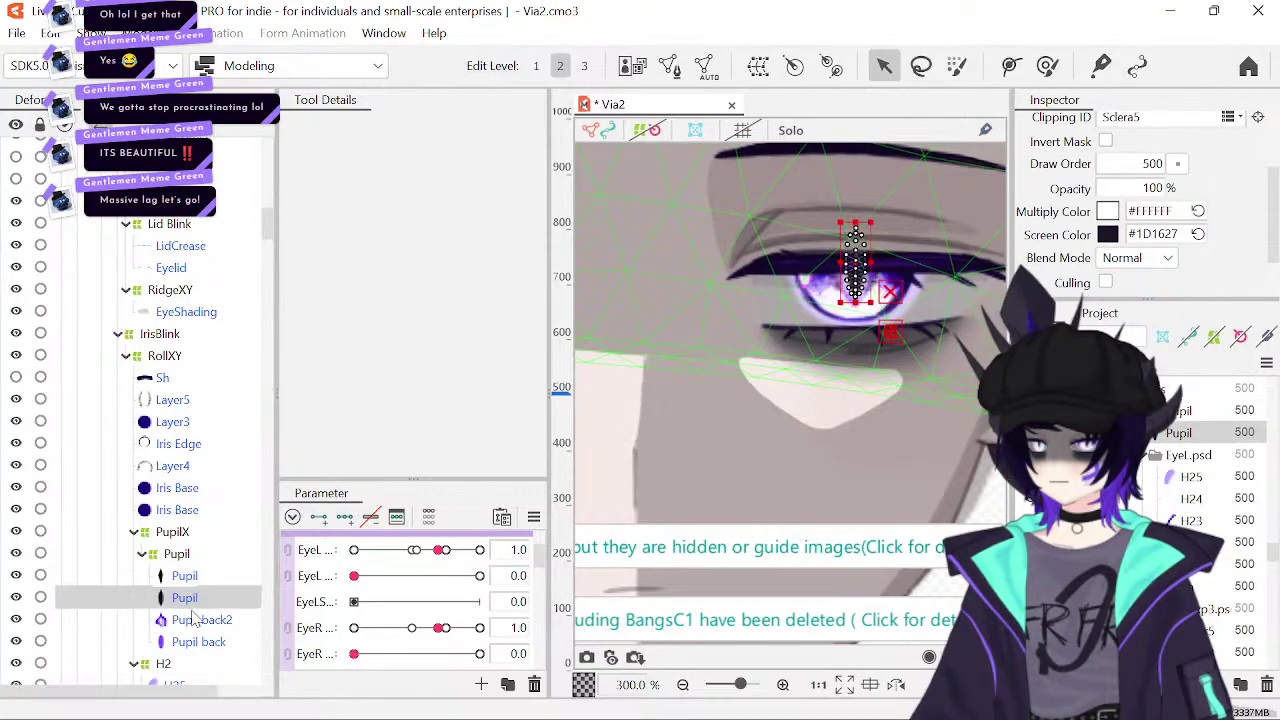
pyautogui.scroll(-1, 198, 641)
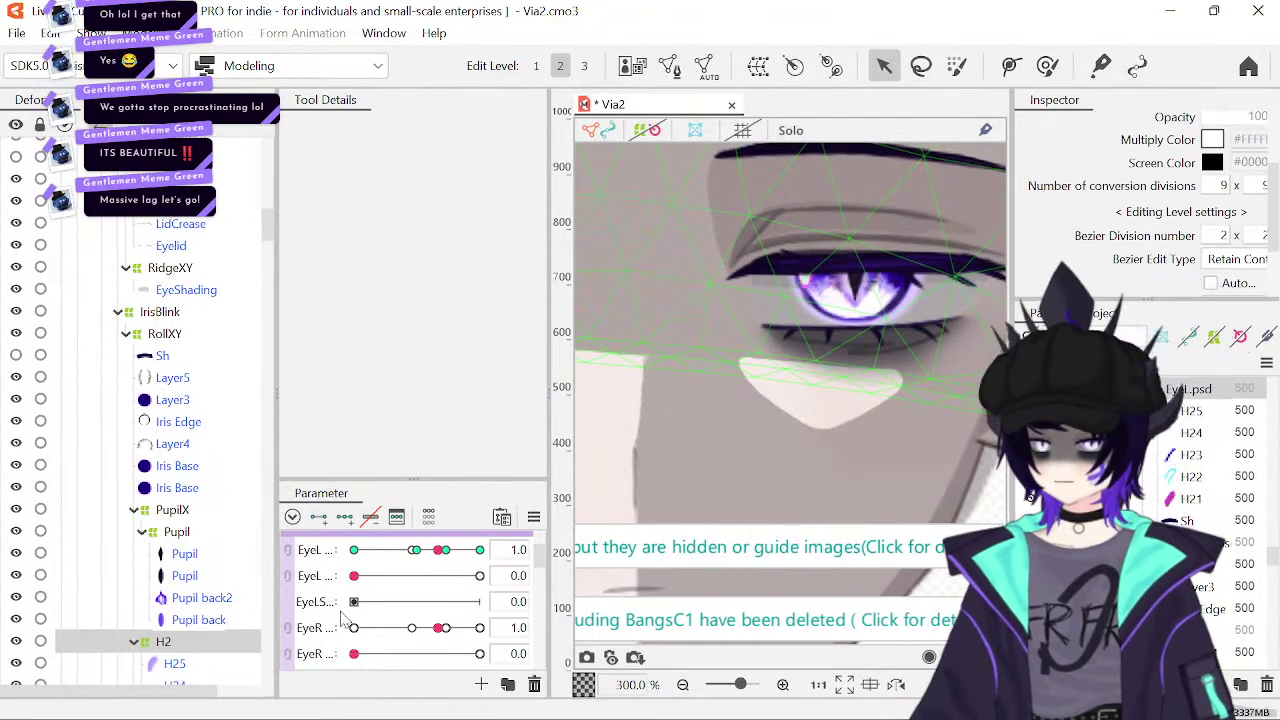
# - Test the H2 deformer's blink by moving the first EyeL parameter to 0.0 and 1.1, and return it to 1
pyautogui.scroll(1, 343, 619)
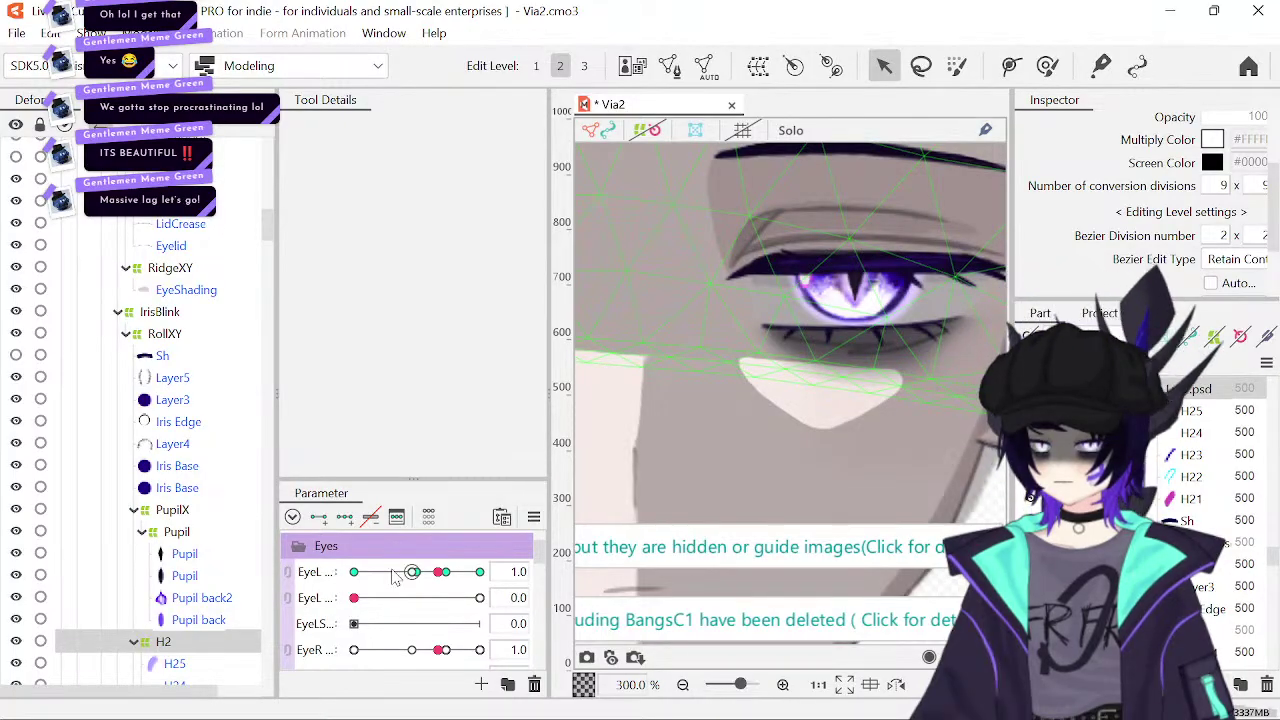
pyautogui.moveTo(414, 573); pyautogui.dragTo(354, 578)
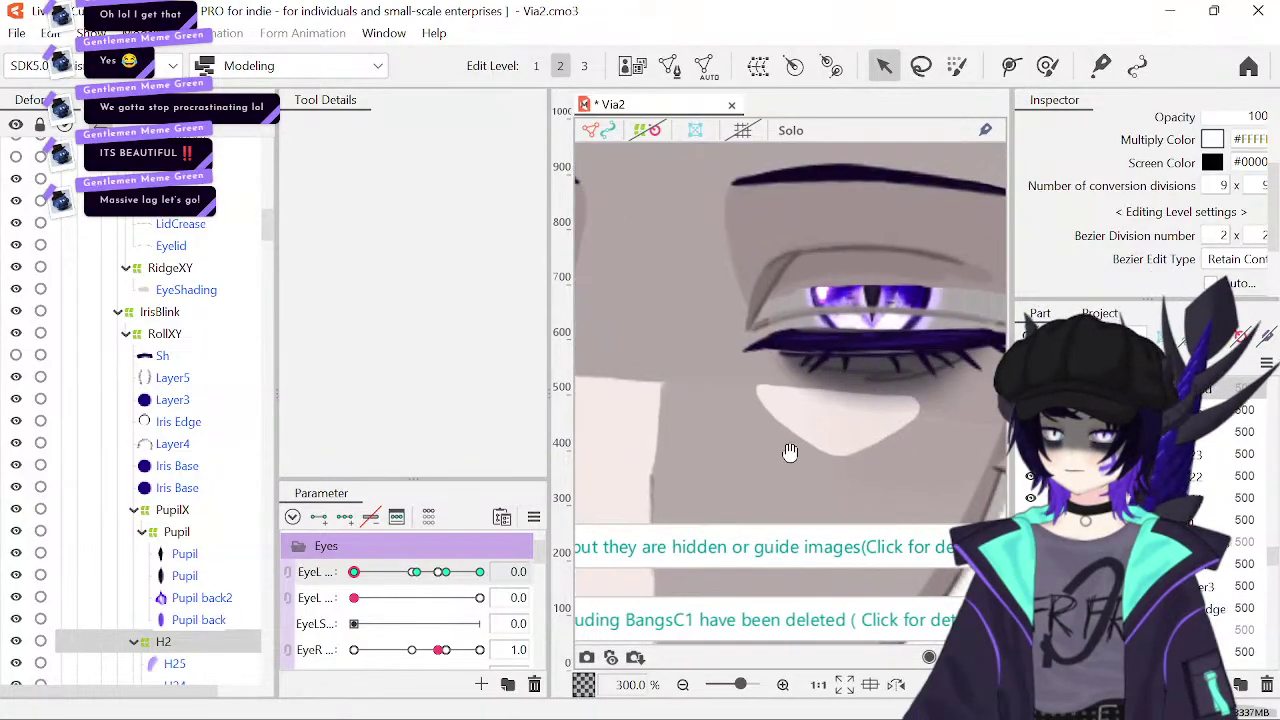
pyautogui.moveTo(354, 572); pyautogui.dragTo(447, 578)
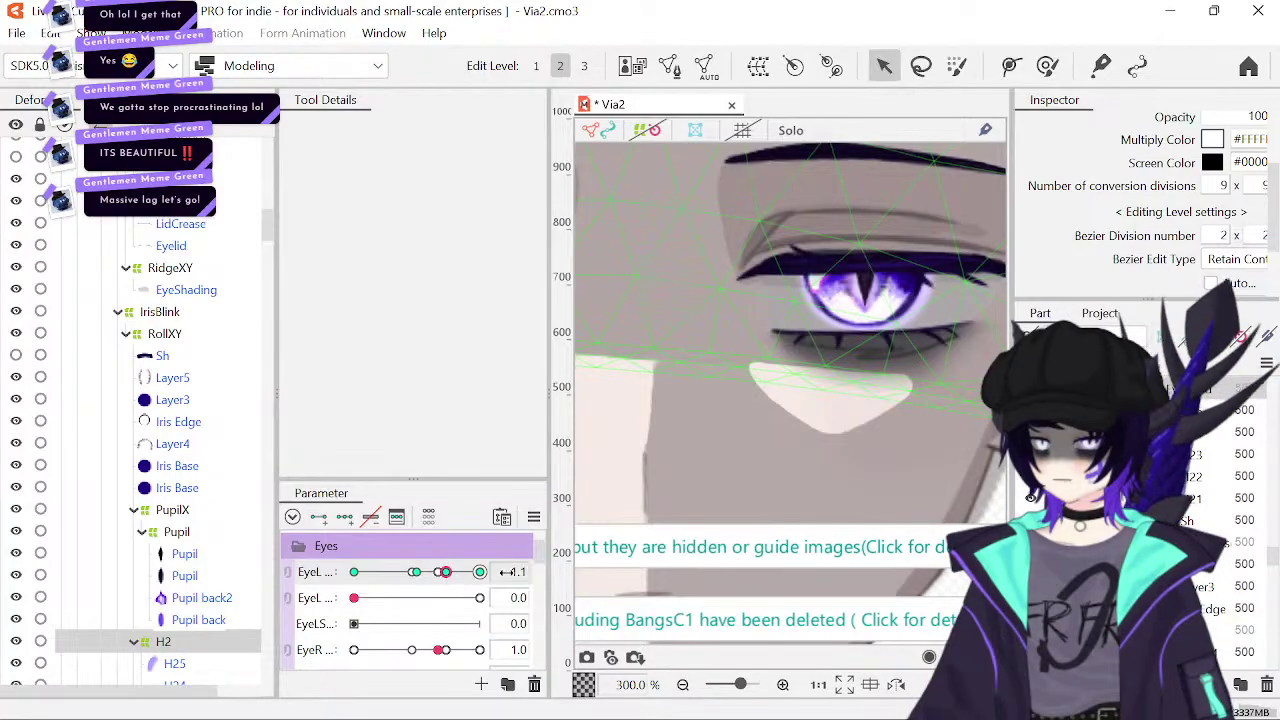
pyautogui.click(516, 571)
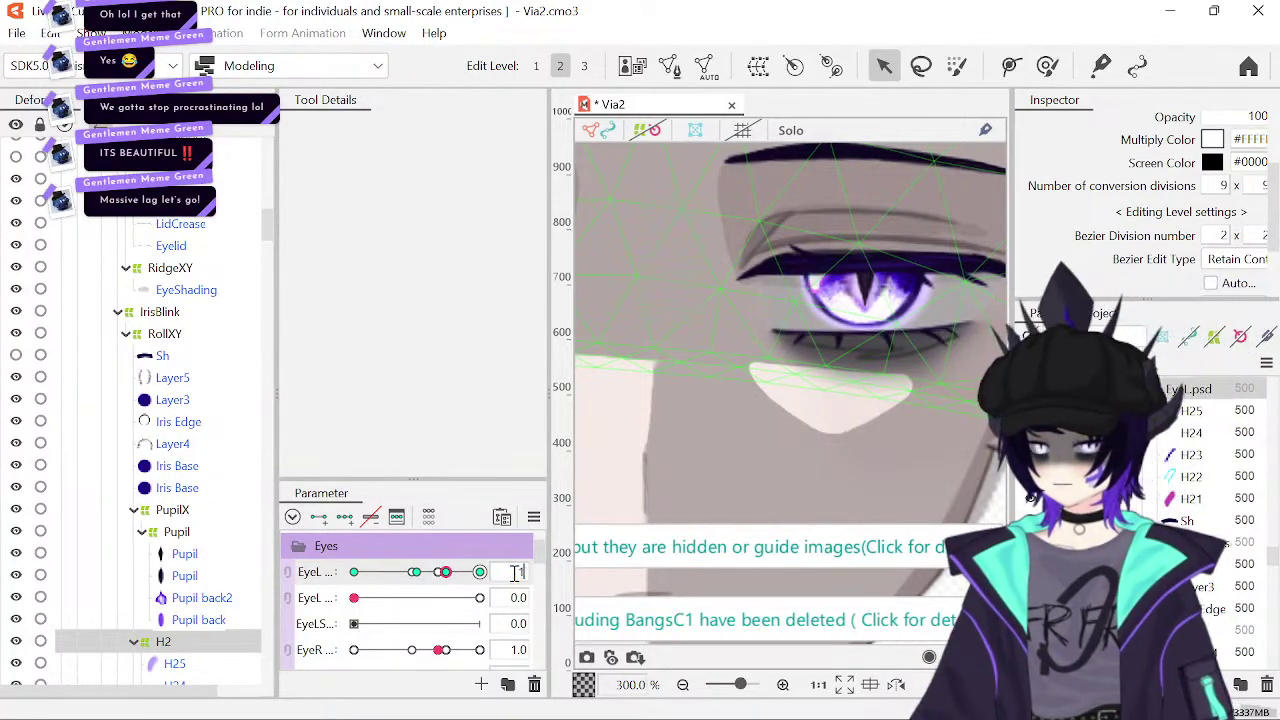
pyautogui.write('1')
pyautogui.press('Return')
# - Nudge the first EyeL parameter slightly to check the iris, and reset it to 1.0
pyautogui.moveTo(441, 572)
pyautogui.mouseDown()
pyautogui.moveTo(415, 573)
pyautogui.moveTo(442, 579)
pyautogui.mouseUp()
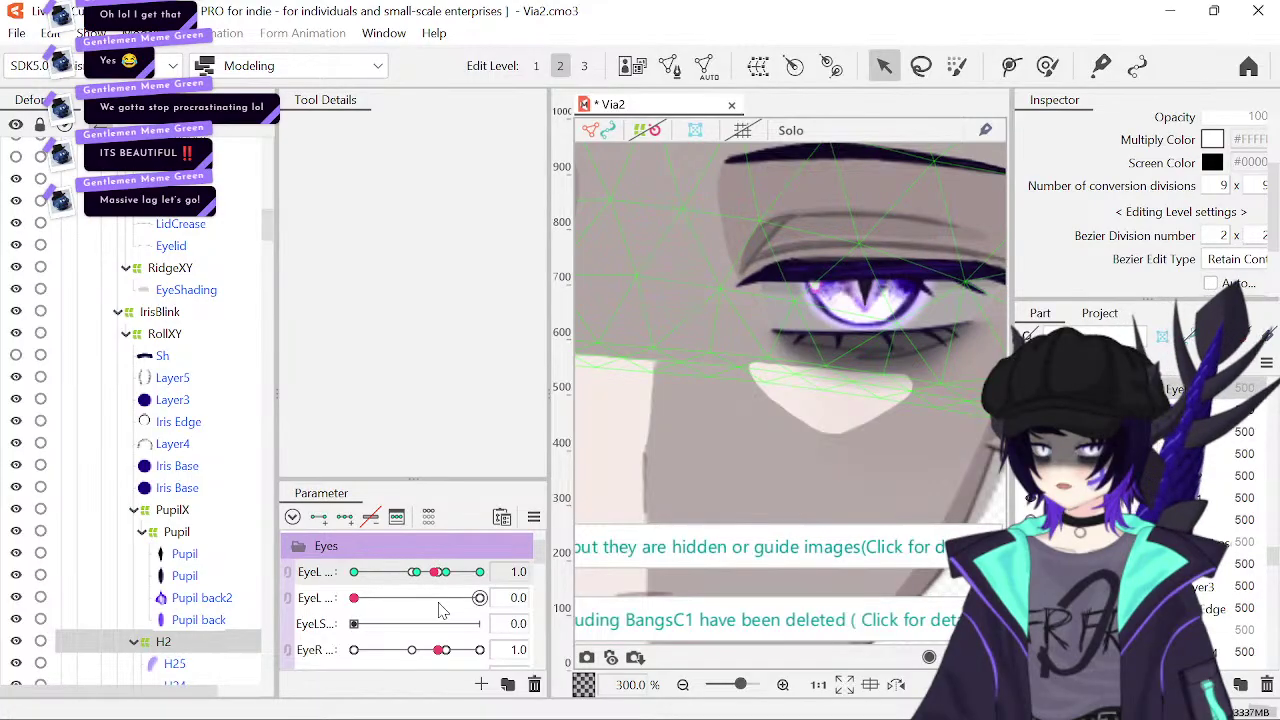
pyautogui.click(510, 571)
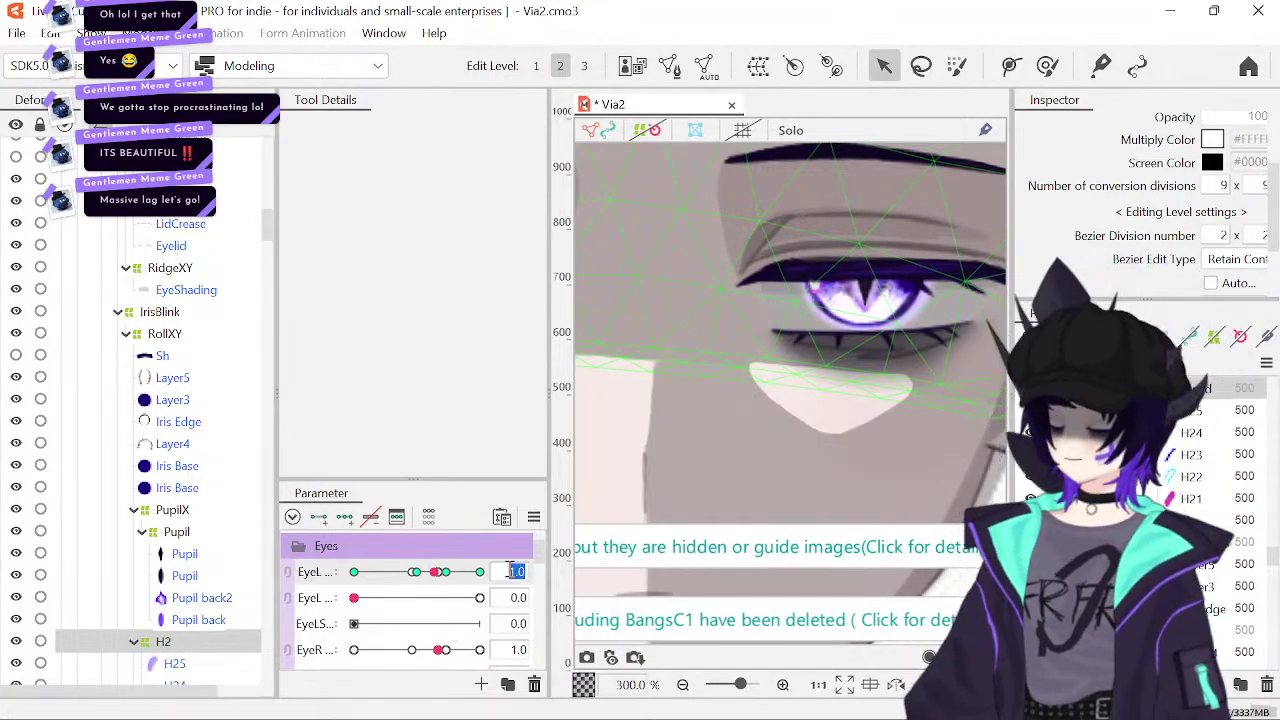
pyautogui.press('Return')
pyautogui.click(893, 430)
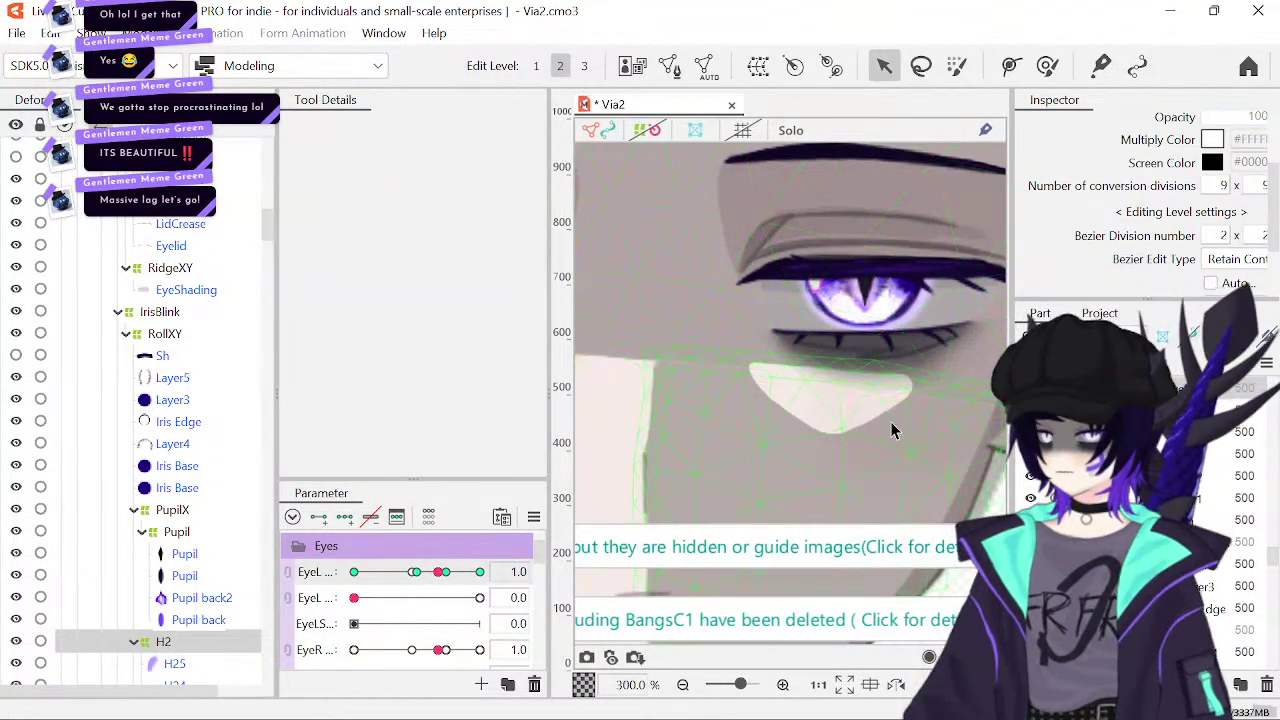
# - Test the purple eye's blink with the first EyeL parameter at 0.8, 0.2 and 1.1
pyautogui.click(416, 572)
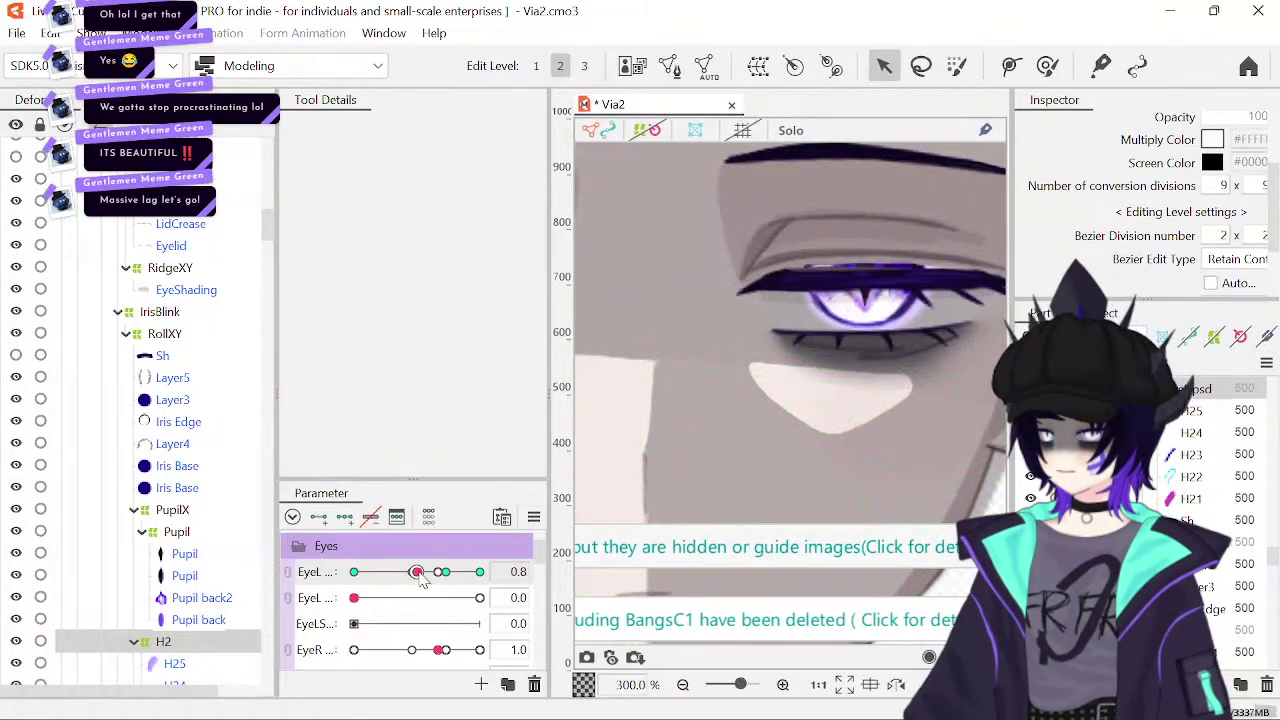
pyautogui.moveTo(810, 398); pyautogui.dragTo(891, 414)
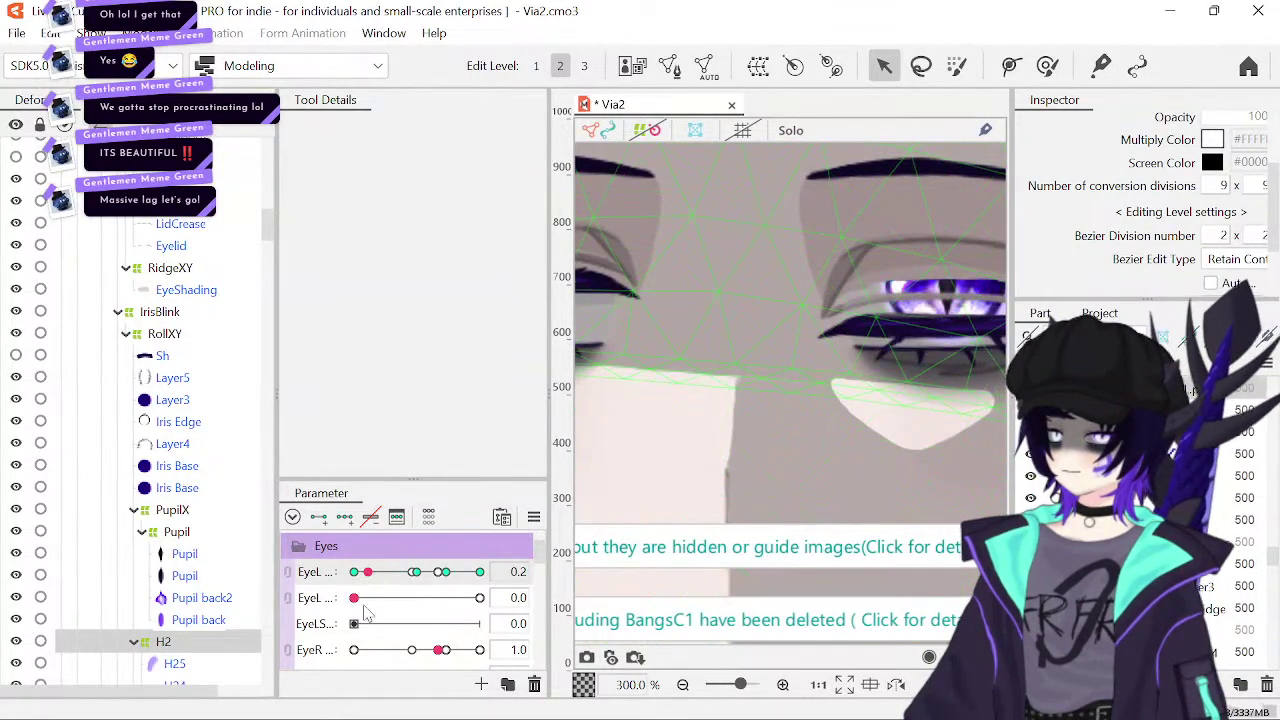
pyautogui.click(446, 574)
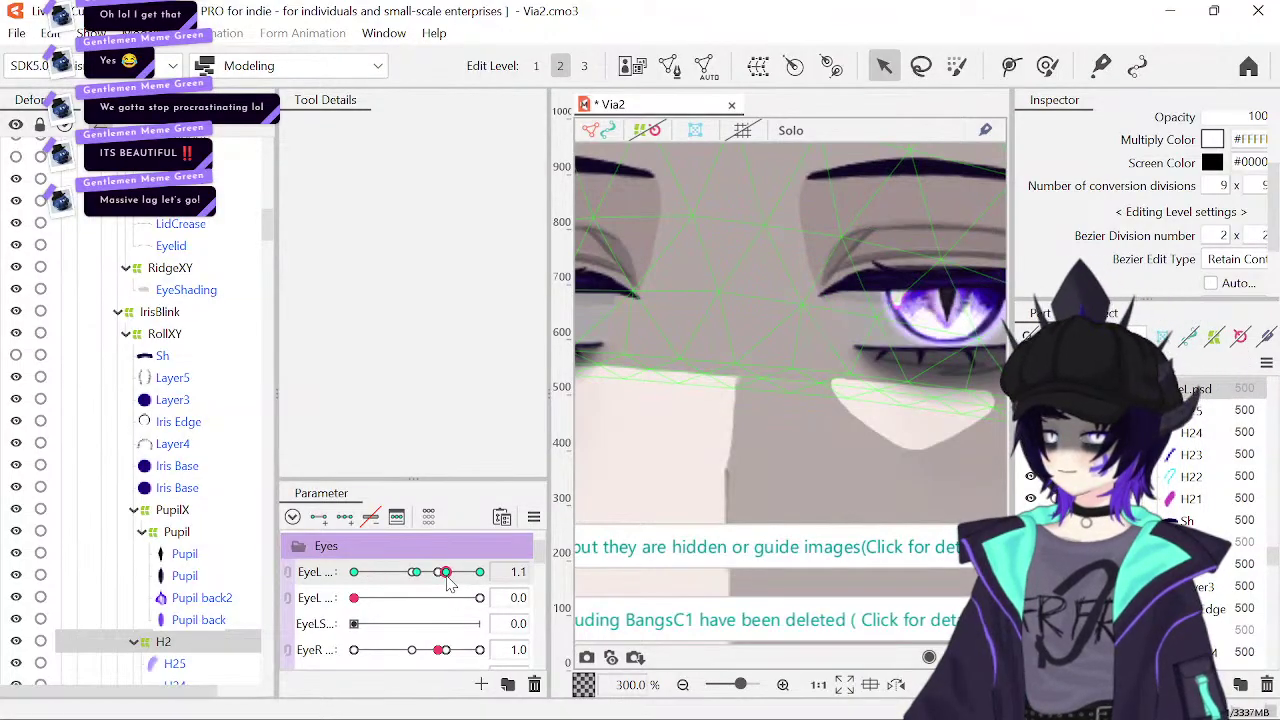
# - Check the H1 deformer and its H11 highlight mesh for keys on the eye parameters
pyautogui.scroll(-5, 200, 573)
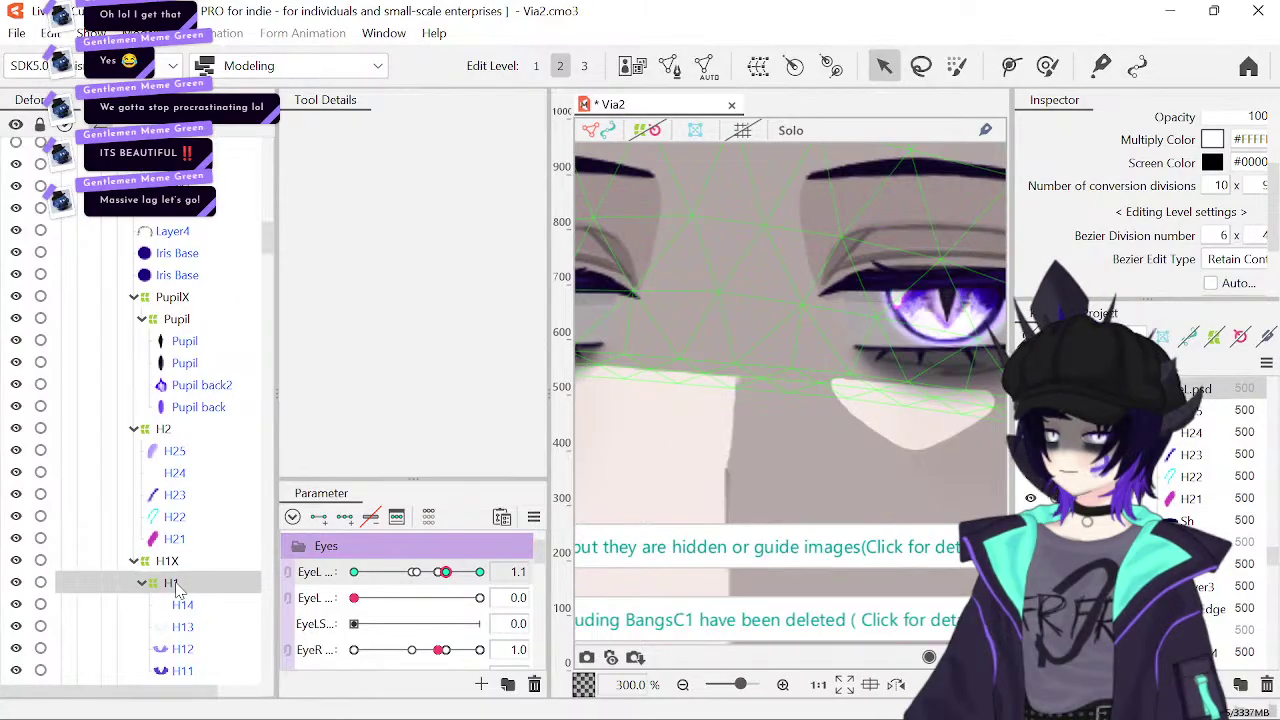
pyautogui.scroll(-2, 176, 610)
pyautogui.click(180, 588)
pyautogui.click(190, 608)
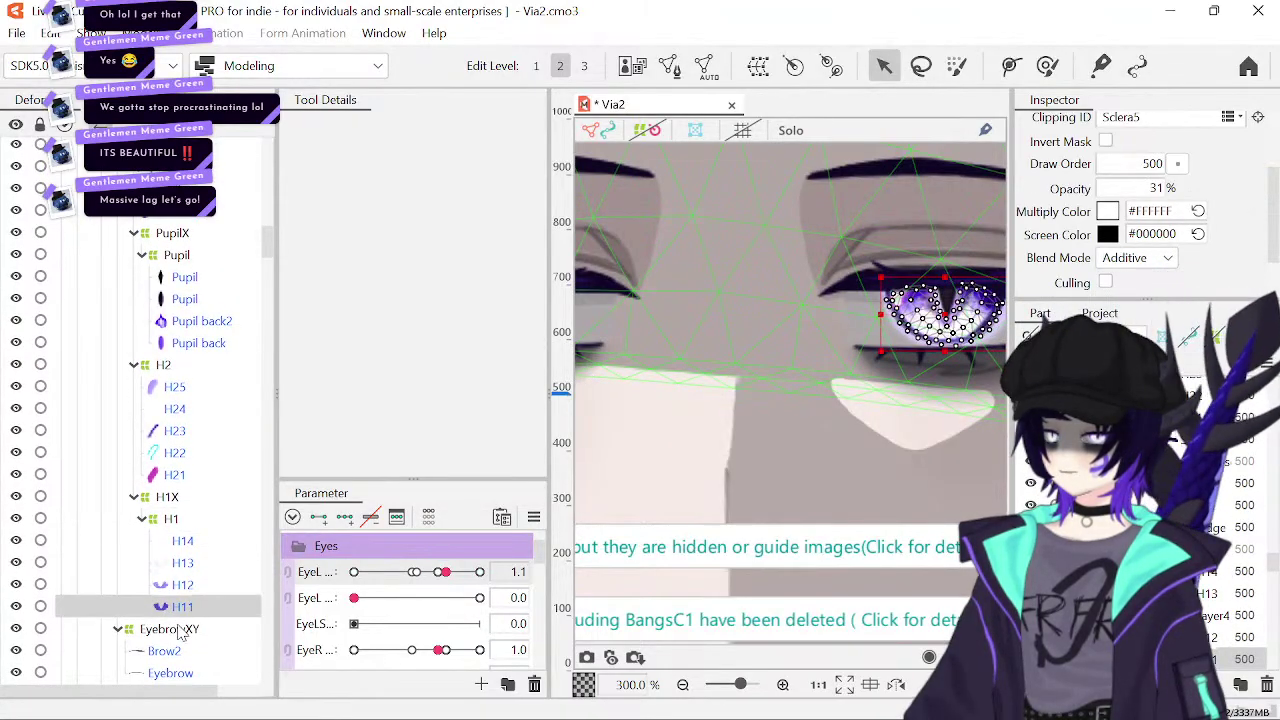
# - Check the EyebrowXY deformer, its Brow2 and Eyebrow meshes, and the lower-lid XY deformer for keys on the eye parameters
pyautogui.click(180, 630)
pyautogui.scroll(-3, 213, 545)
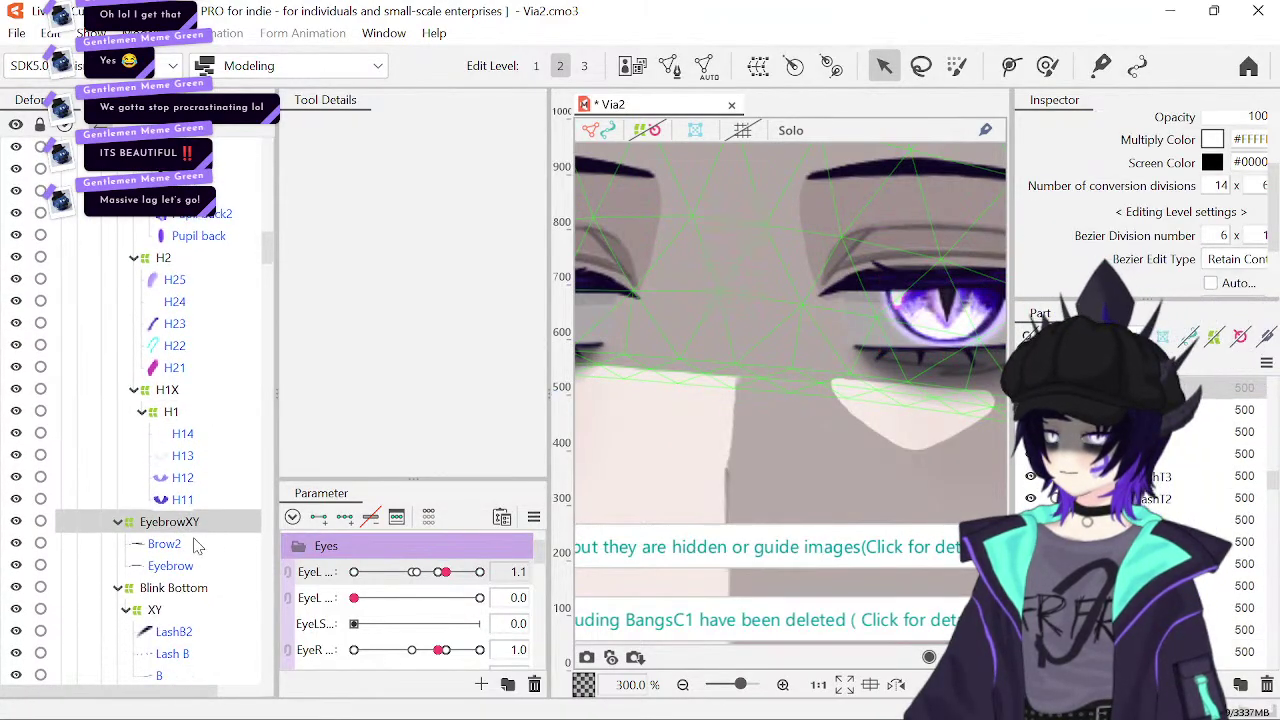
pyautogui.click(197, 545)
pyautogui.click(197, 566)
pyautogui.click(183, 610)
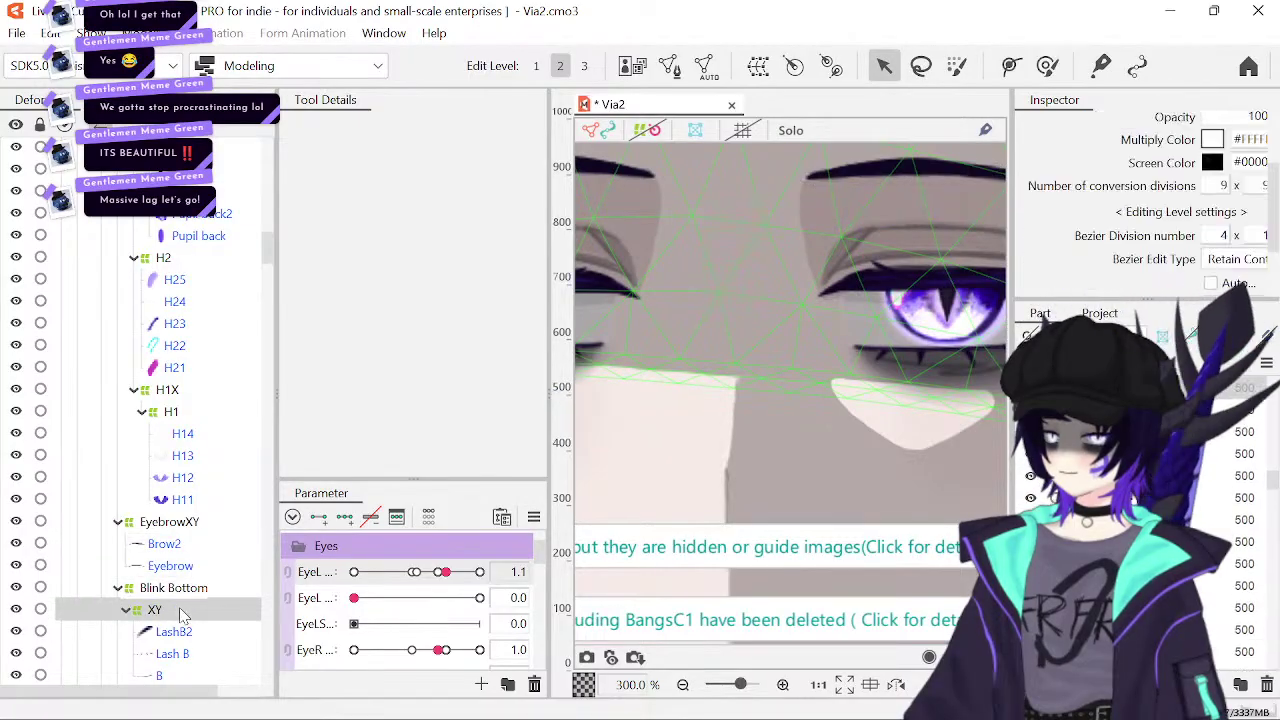
# - Transfer the Blink Bottom deformer's keys from the first EyeR parameter to the first EyeL parameter
pyautogui.click(166, 594)
pyautogui.scroll(-3, 165, 598)
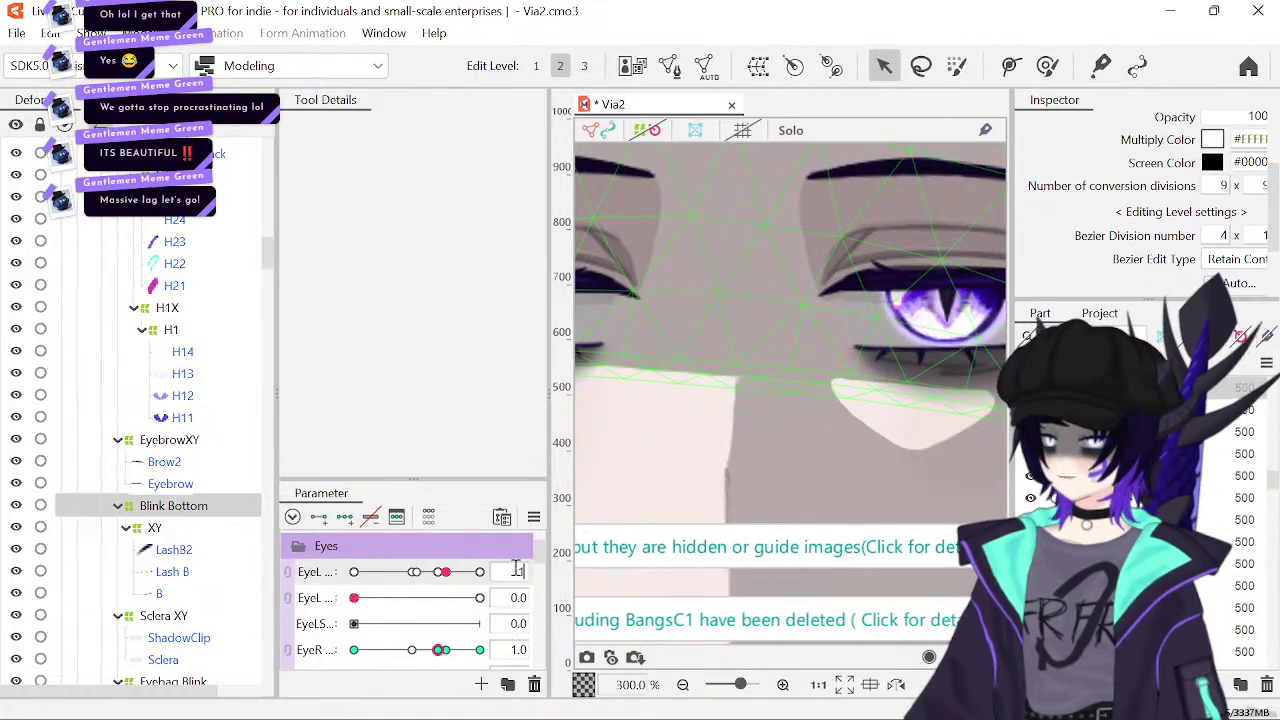
pyautogui.scroll(-1, 516, 571)
pyautogui.scroll(-2, 516, 573)
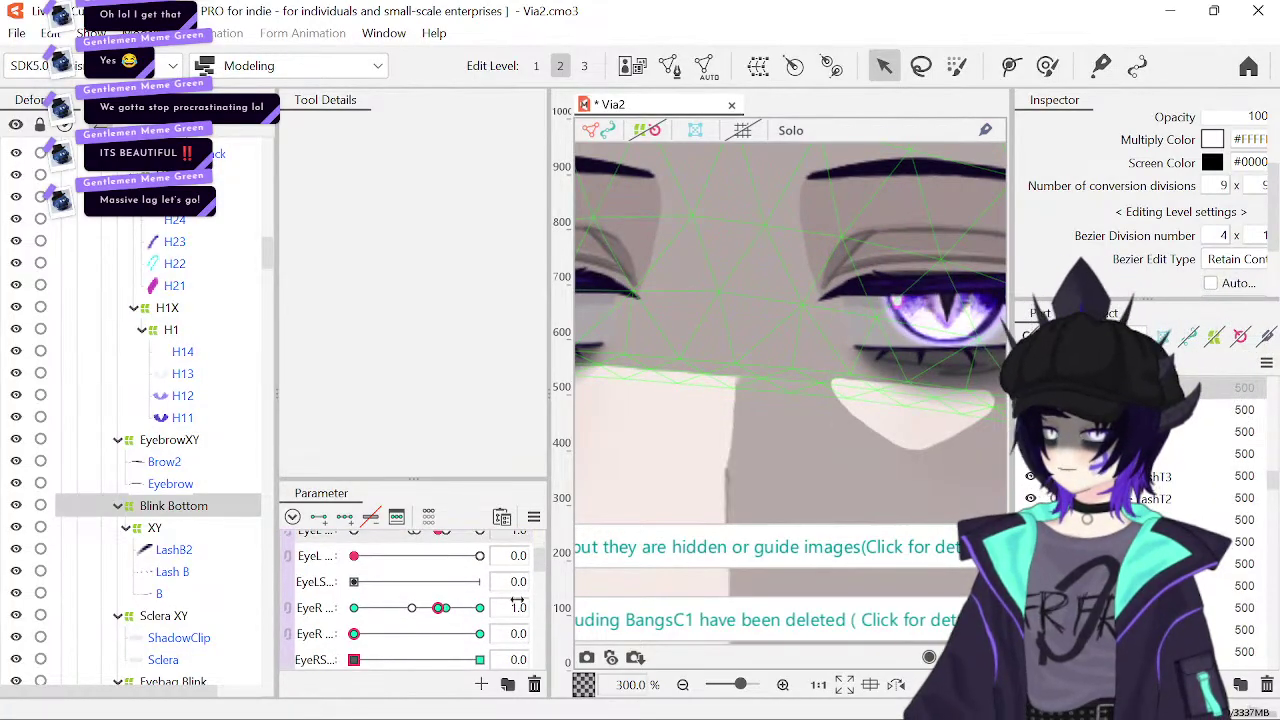
pyautogui.click(517, 604)
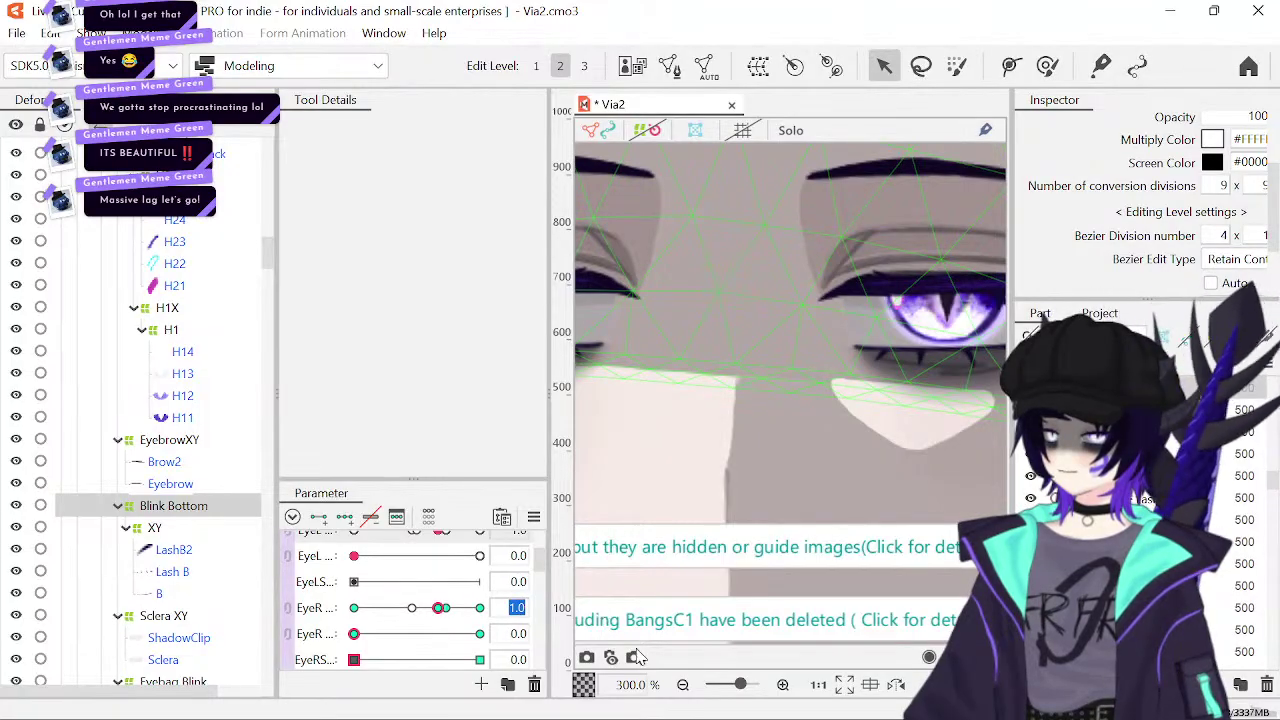
pyautogui.press('Return')
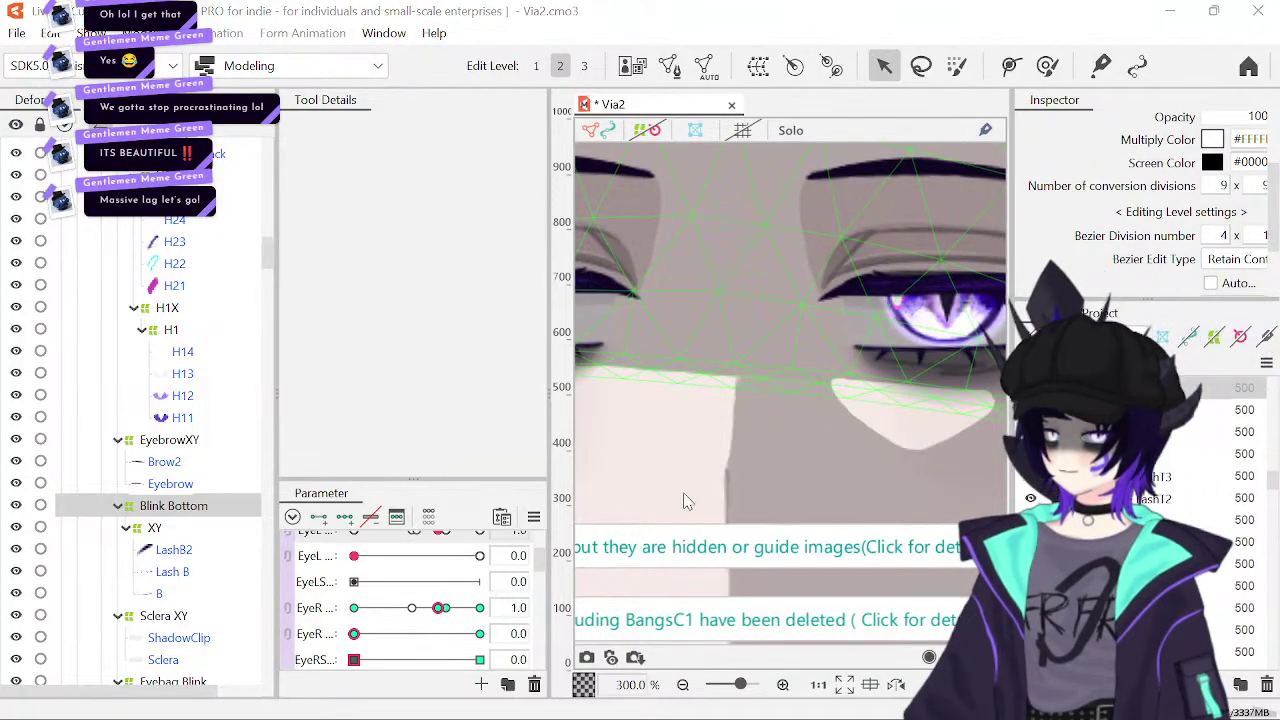
pyautogui.click(516, 607)
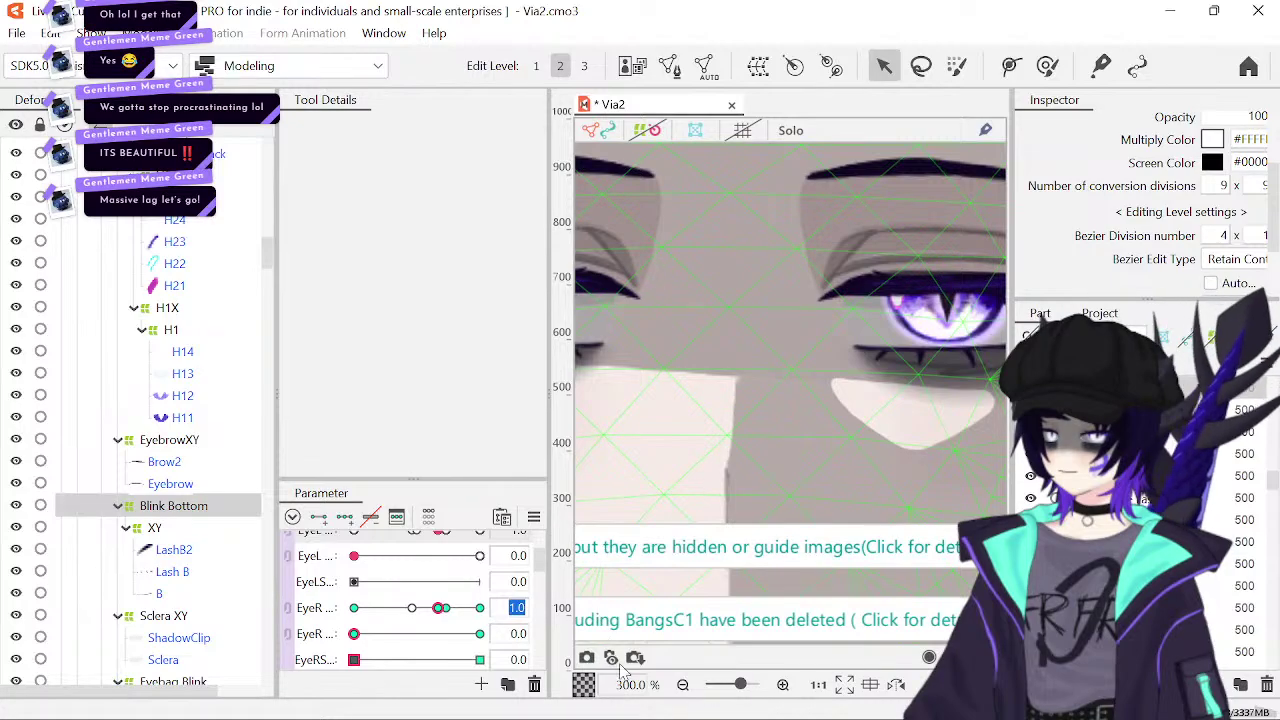
pyautogui.press('Return')
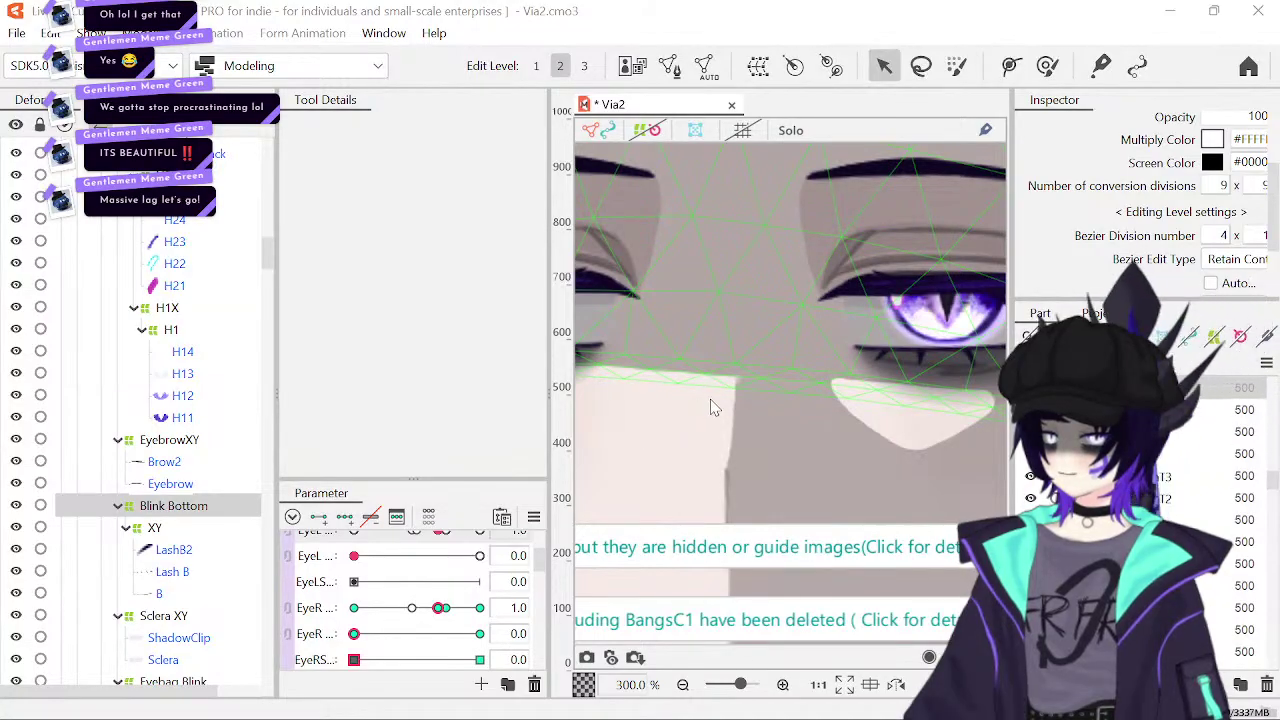
# - Transfer Blink Bottom's second EyeR keys to the second EyeL parameter, and its EyeRS keys to the EyeLS parameter
pyautogui.click(509, 633)
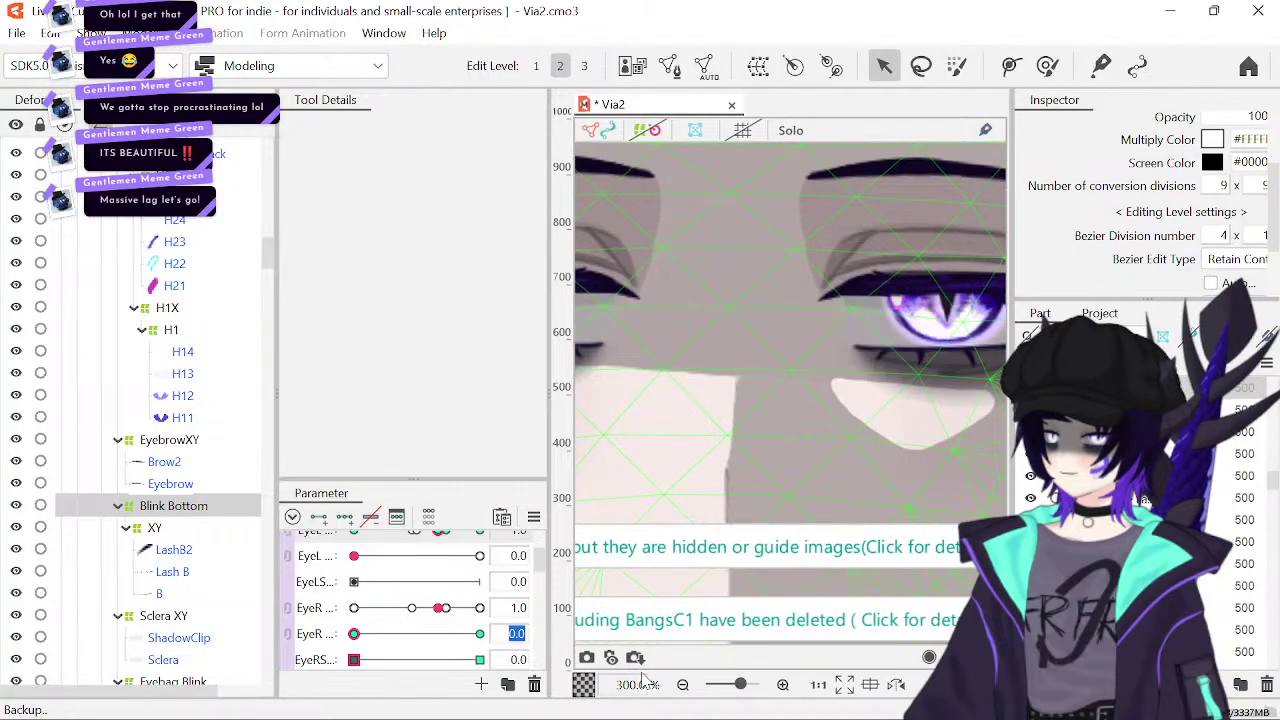
pyautogui.press('Return')
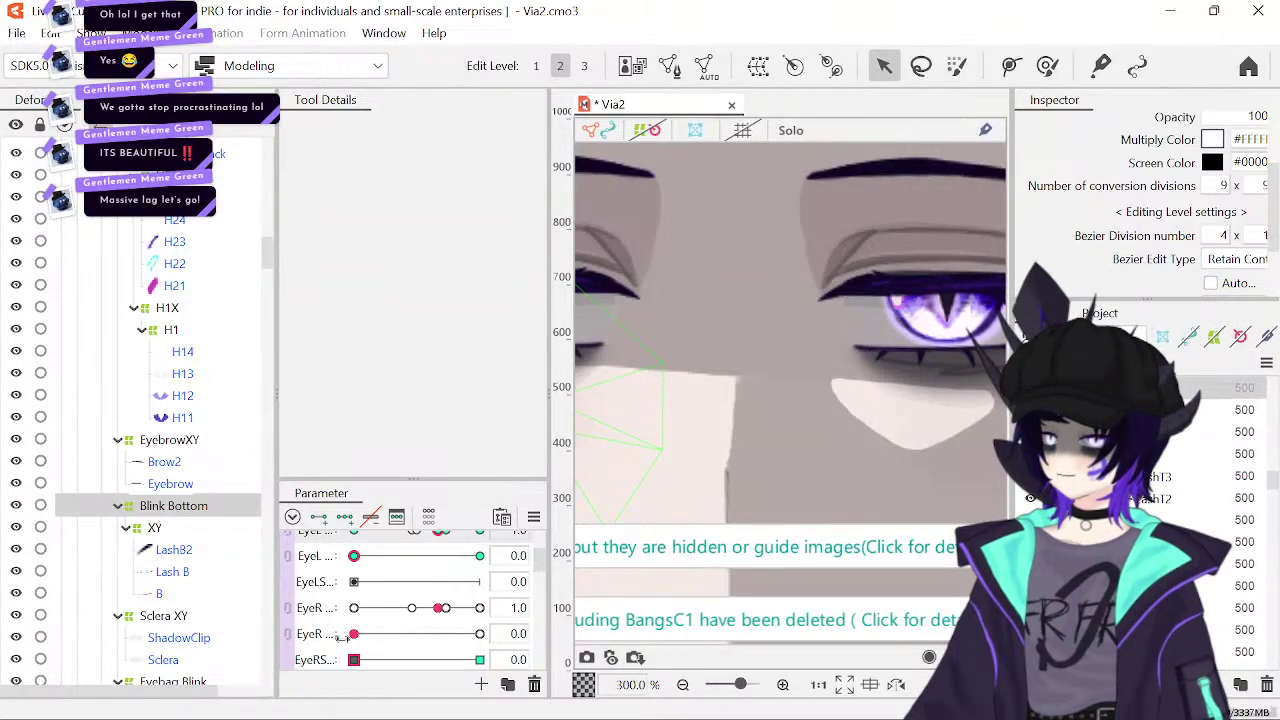
pyautogui.scroll(-2, 316, 650)
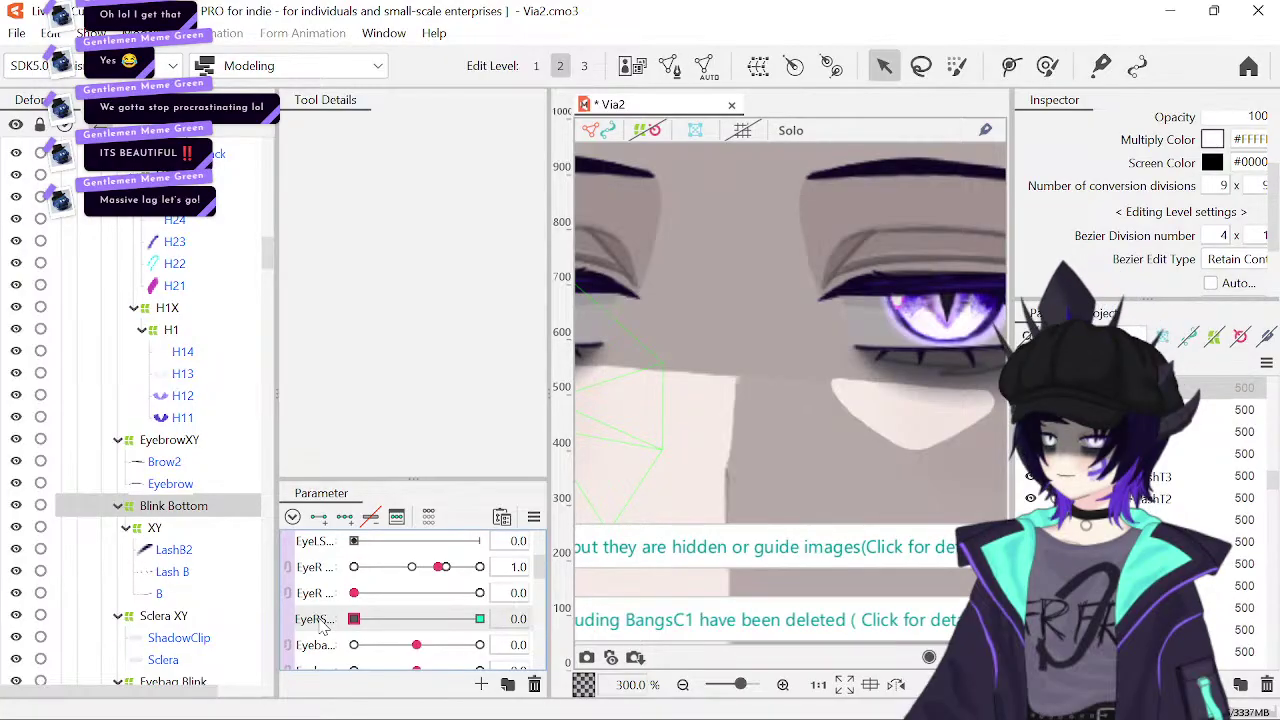
pyautogui.click(516, 619)
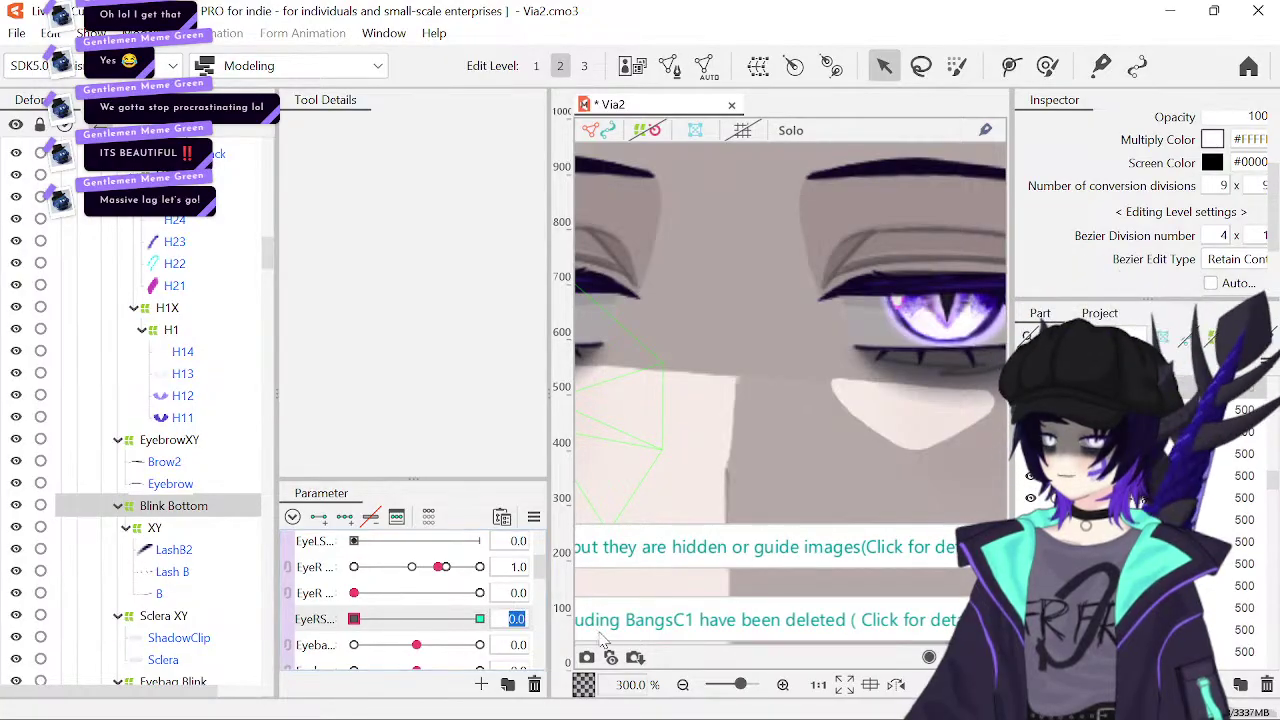
pyautogui.click(639, 680)
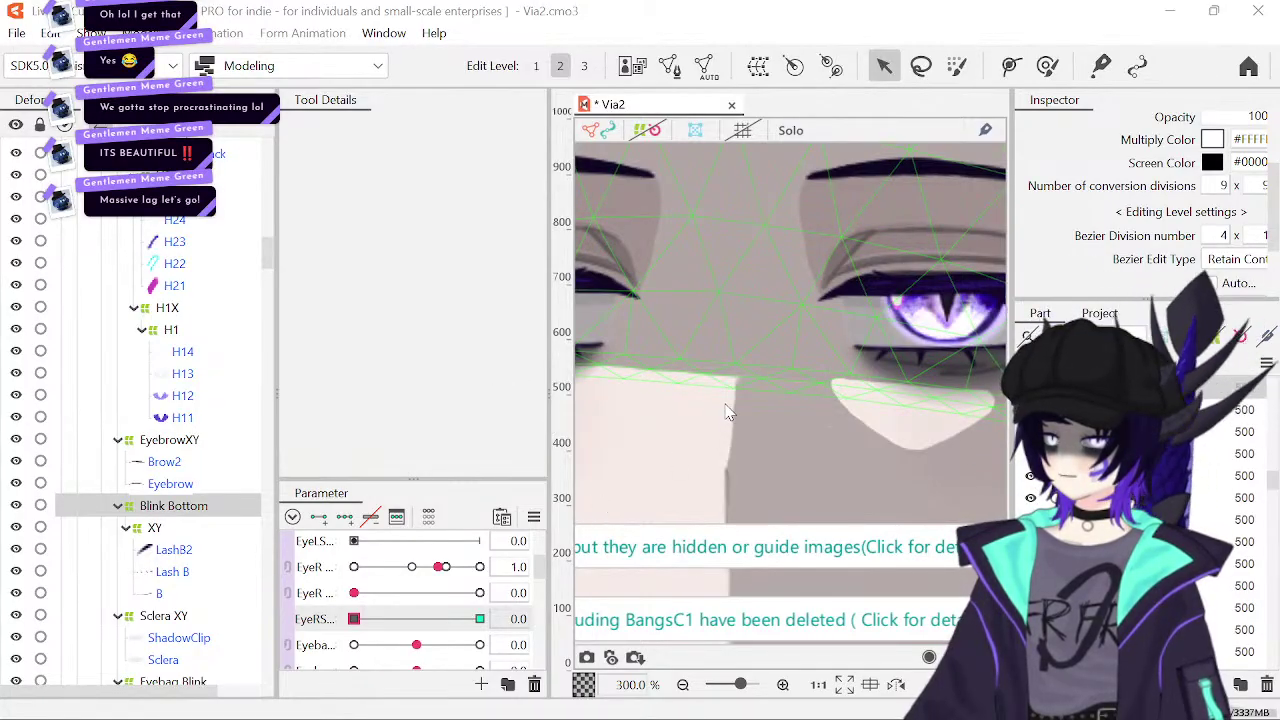
pyautogui.click(480, 541)
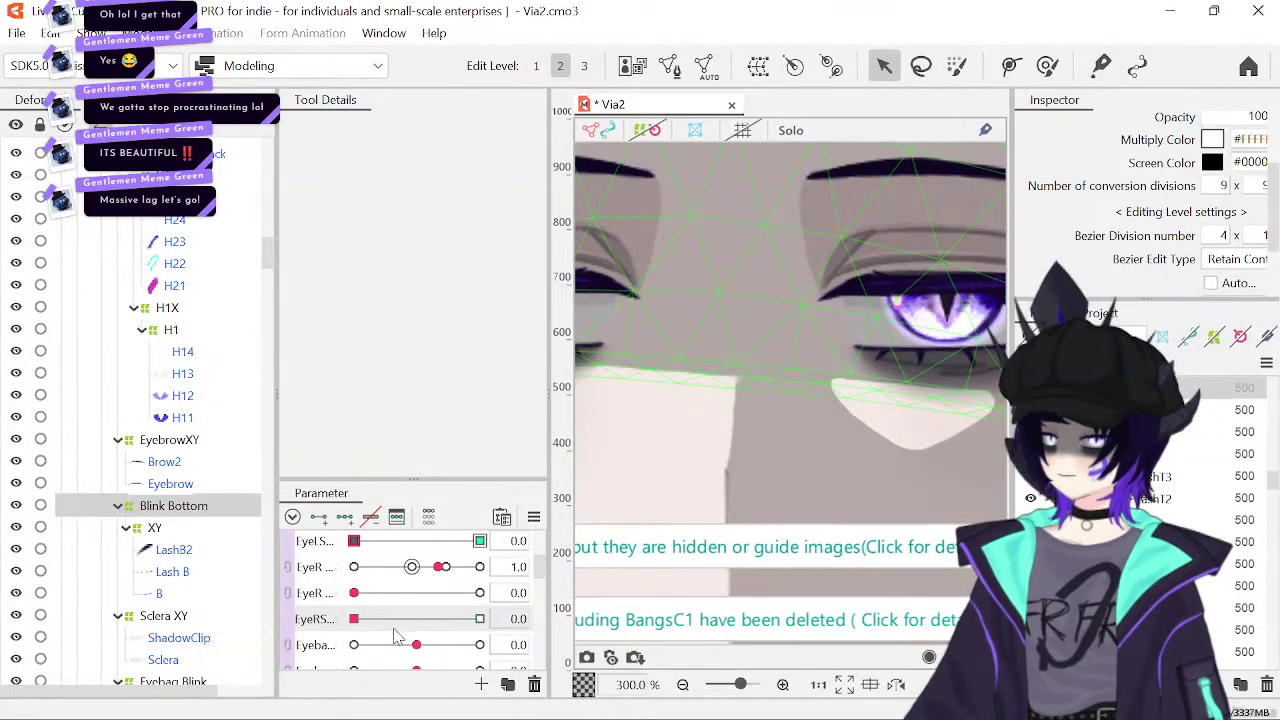
# - Check Blink Bottom's XY deformer, the LashB2, Lash B and B meshes, and the Sclera XY deformer for keys on the eye parameters
pyautogui.click(156, 528)
pyautogui.click(182, 552)
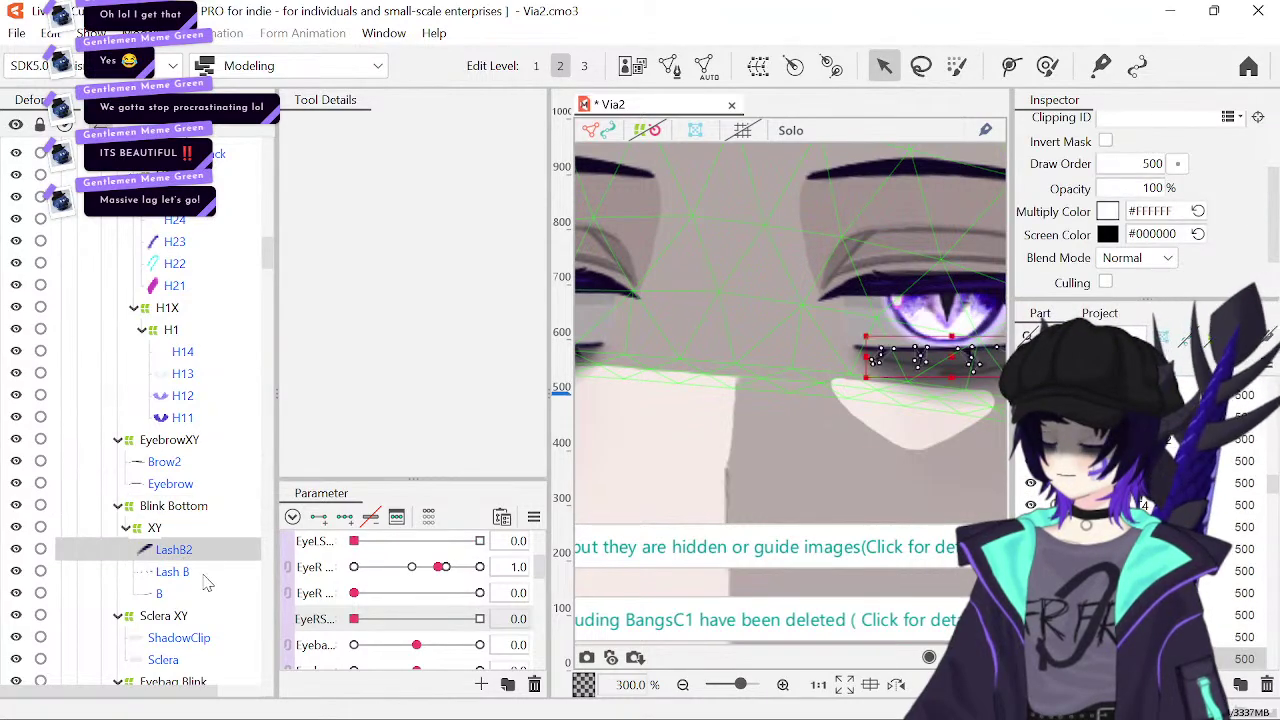
pyautogui.click(188, 574)
pyautogui.click(194, 595)
pyautogui.click(196, 616)
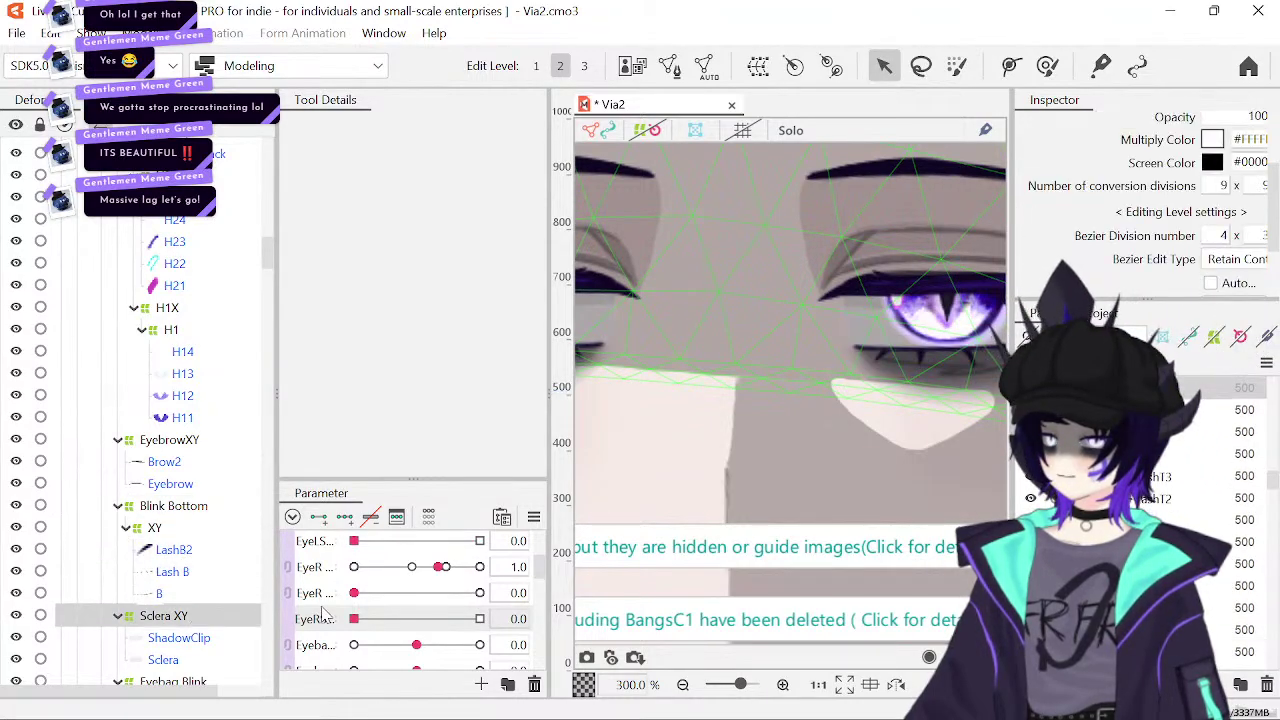
pyautogui.scroll(-3, 322, 615)
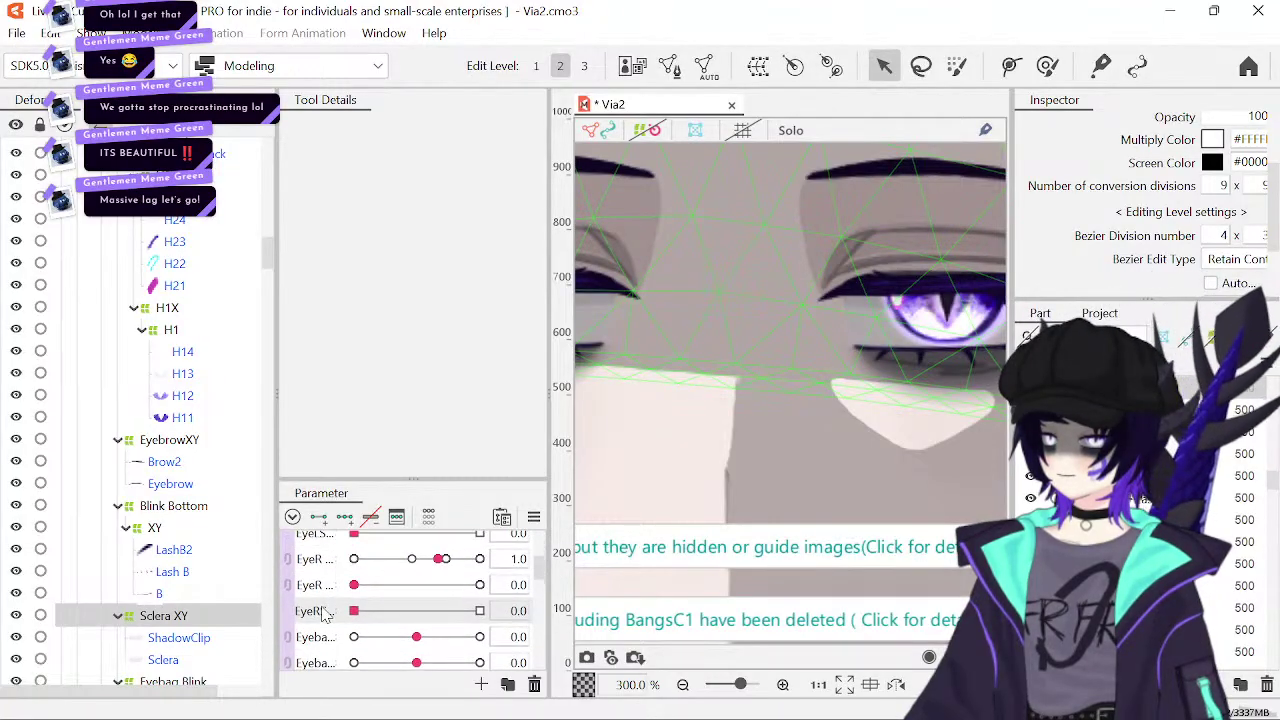
# - Select the ShadowClip and Sclera meshes together and transfer their first EyeR keys to the first EyeL parameter
pyautogui.click(181, 640)
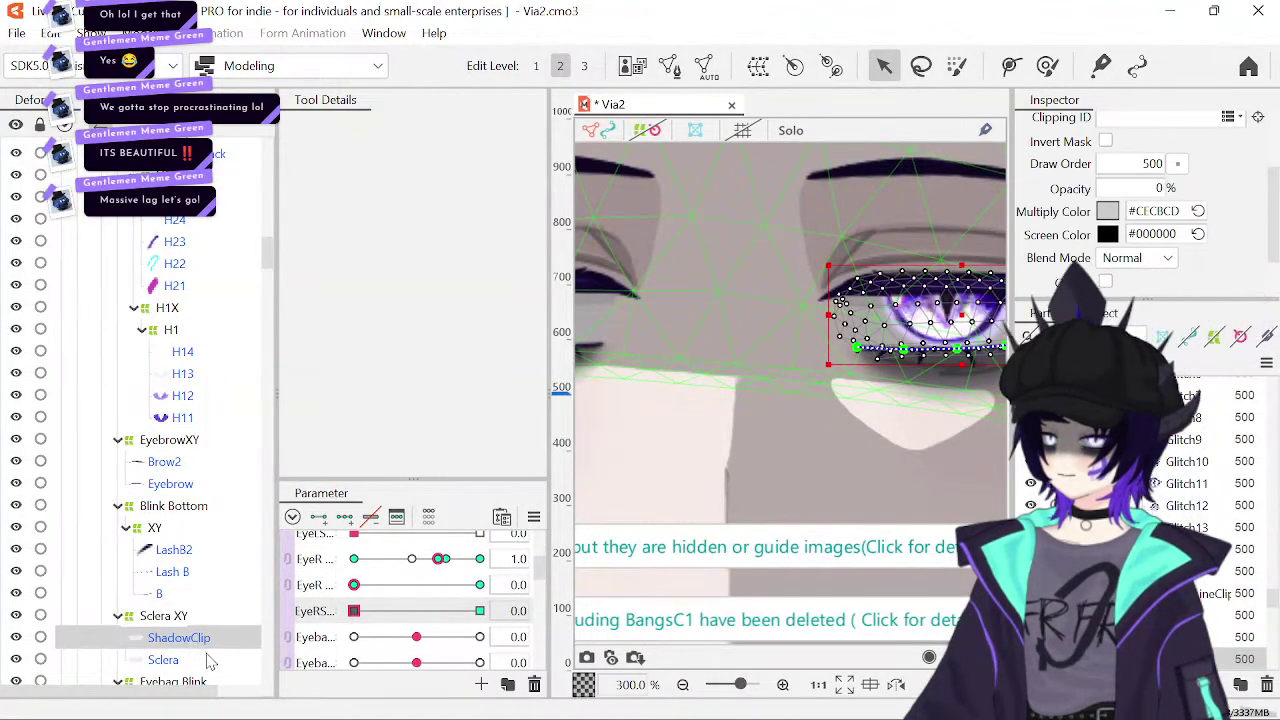
pyautogui.click(208, 660)
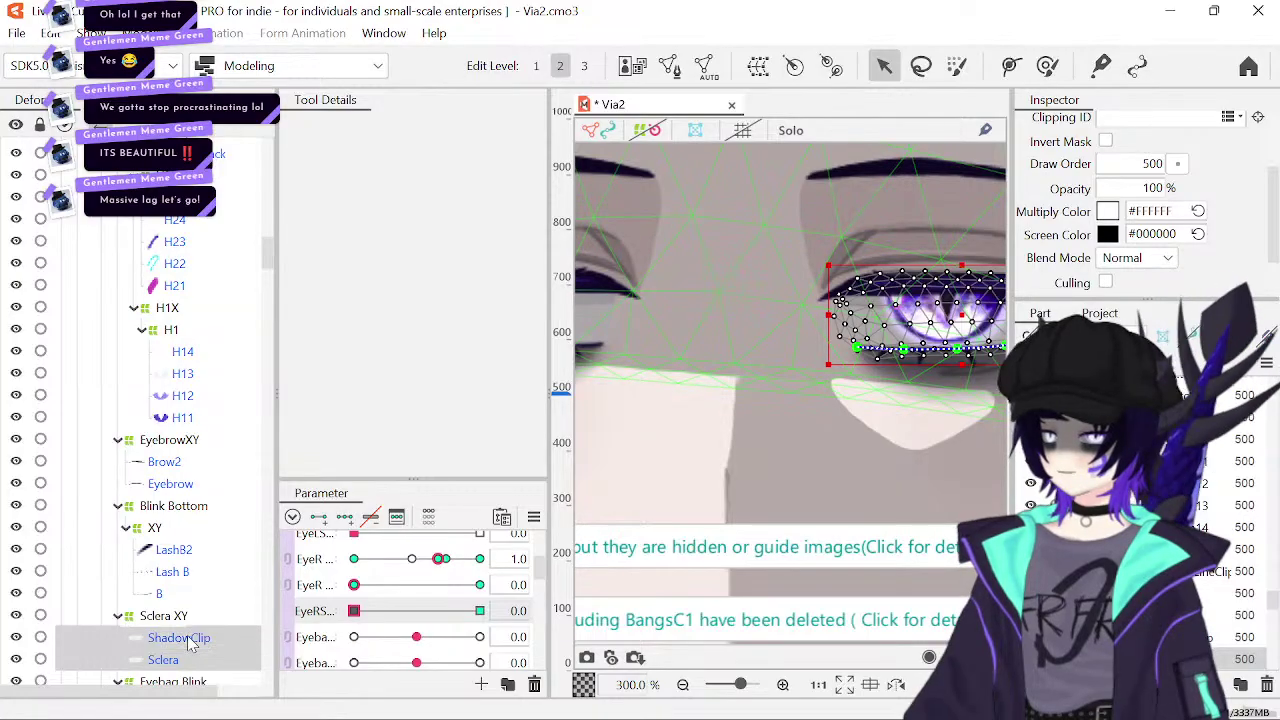
pyautogui.scroll(-3, 192, 640)
pyautogui.keyDown('ctrl'); pyautogui.click(197, 580); pyautogui.keyUp('ctrl')
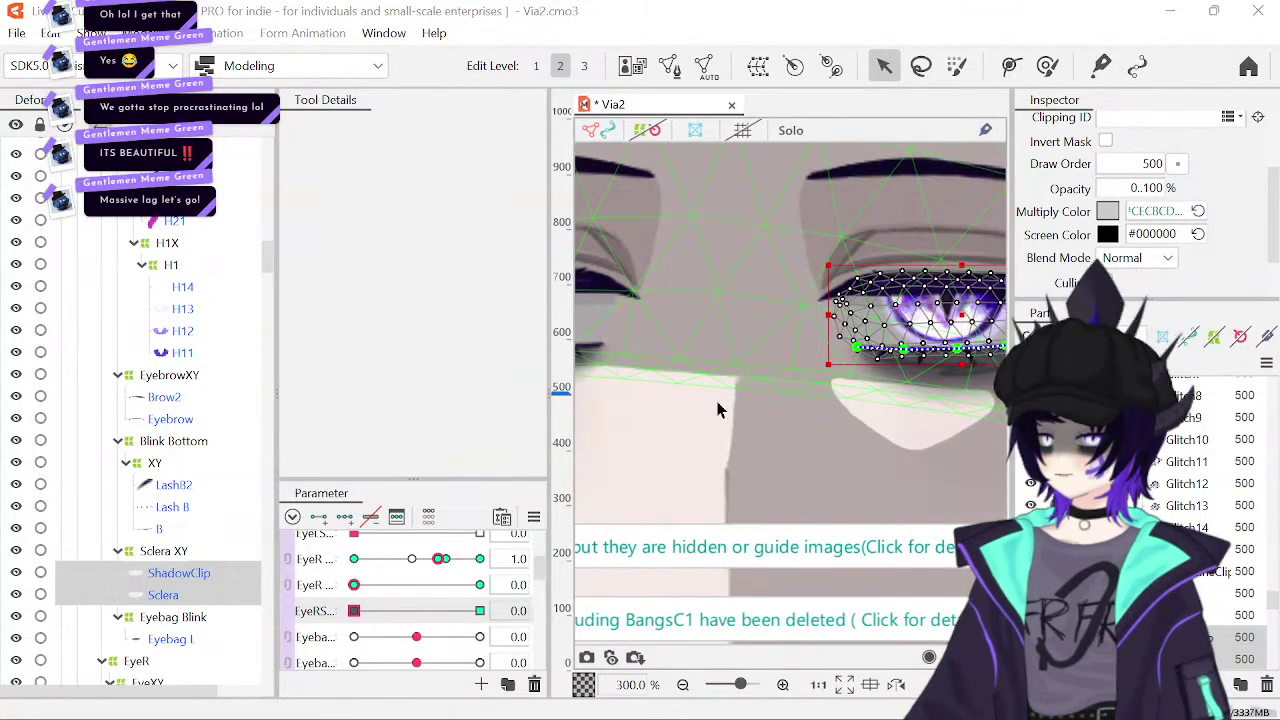
# - Transfer the ShadowClip and Sclera meshes' second EyeR keys to the second EyeL parameter, and their EyeRS keys to the EyeLS parameter
pyautogui.click(518, 580)
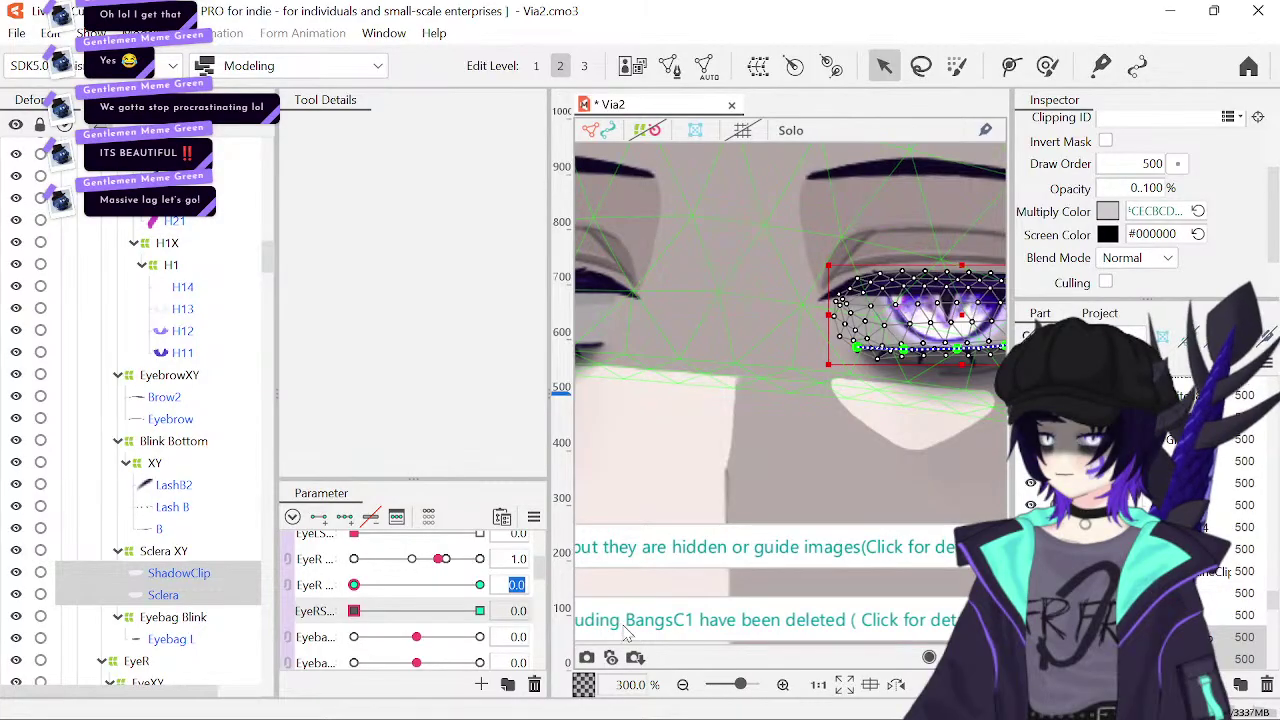
pyautogui.click(643, 655)
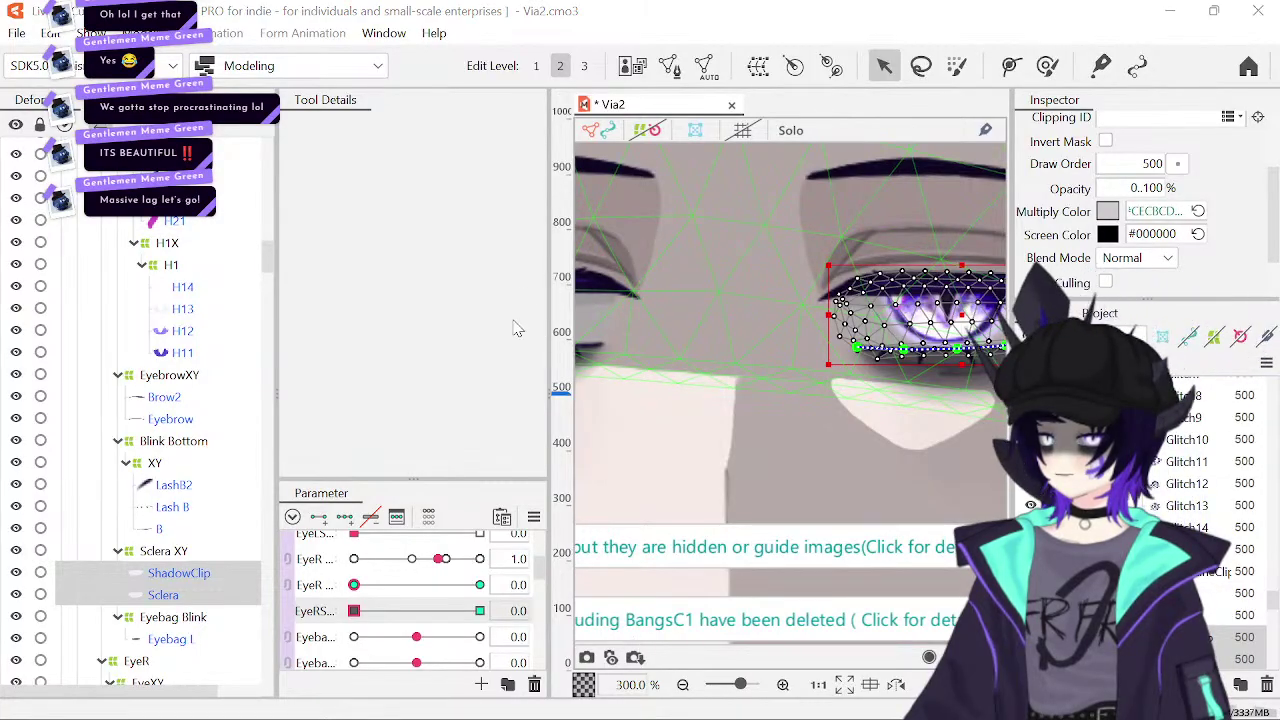
pyautogui.click(612, 498)
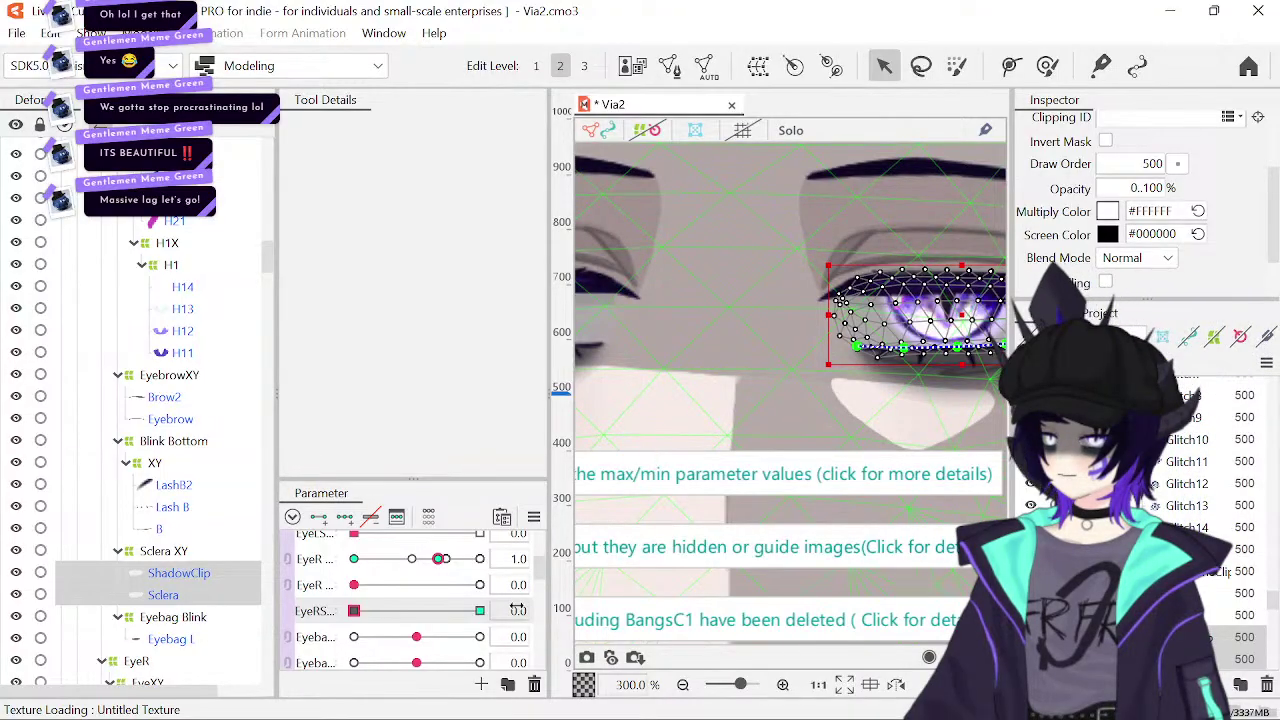
pyautogui.scroll(3, 518, 610)
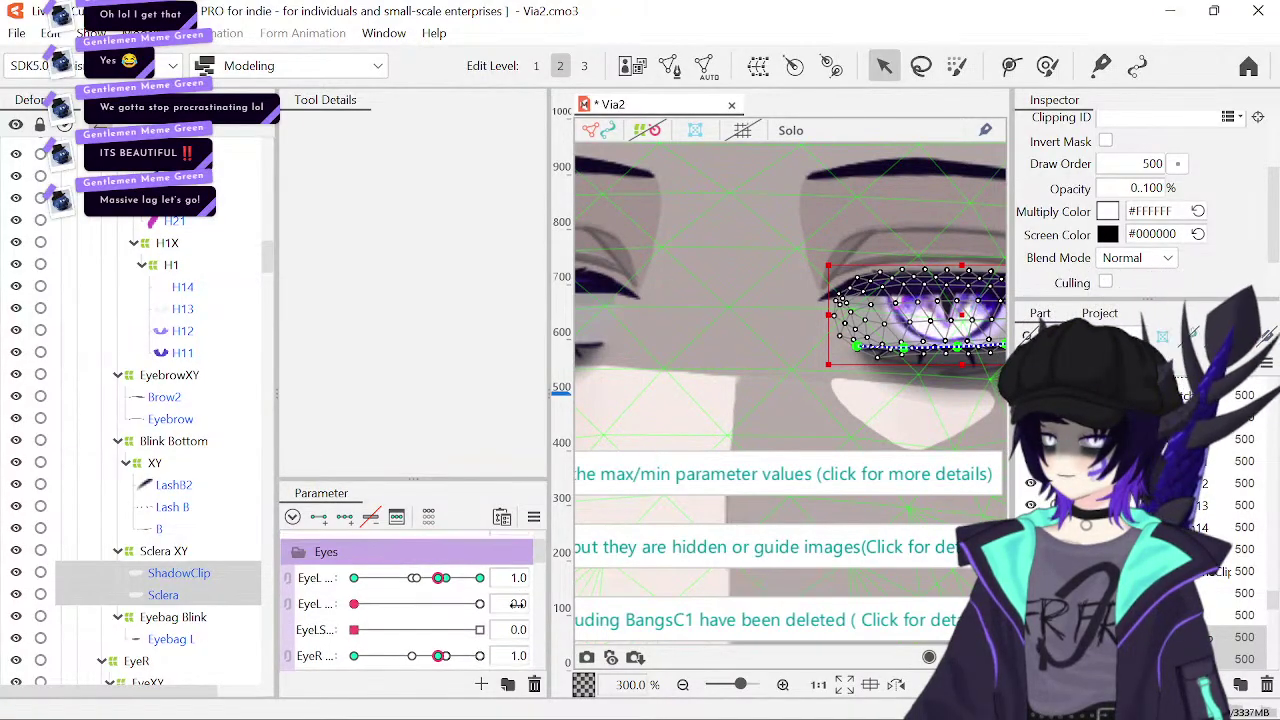
pyautogui.scroll(-2, 520, 615)
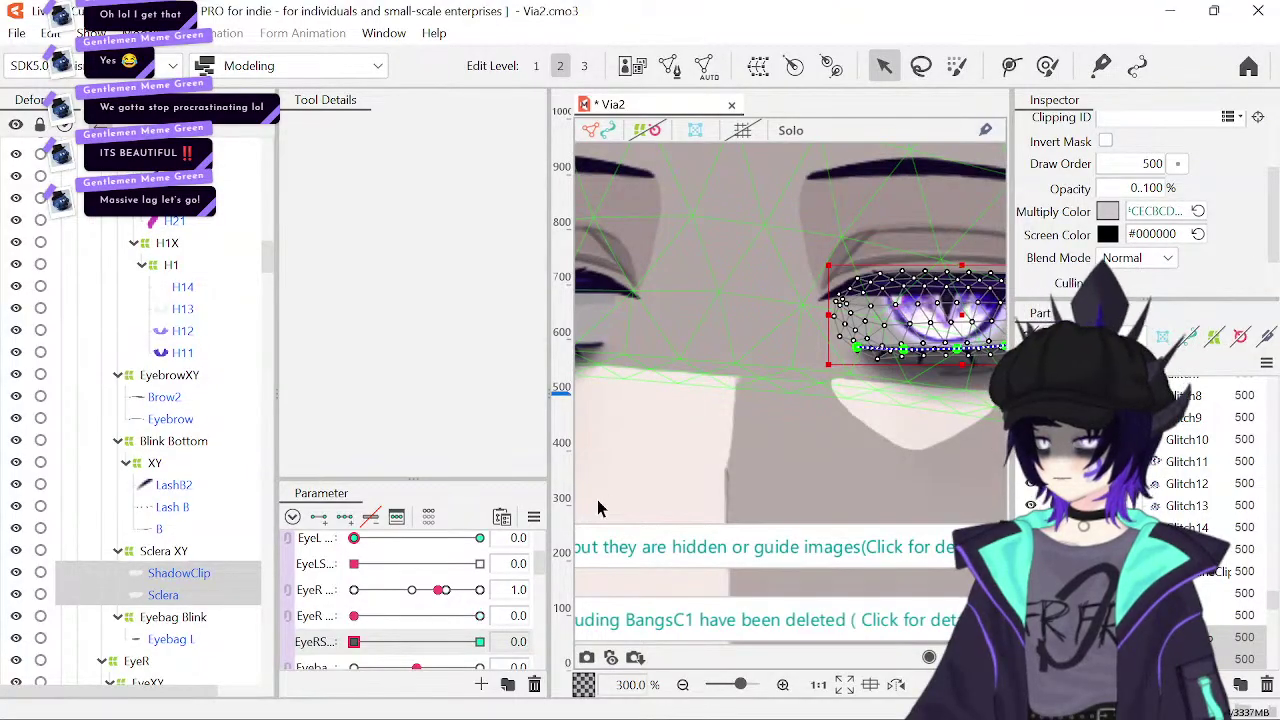
pyautogui.click(514, 641)
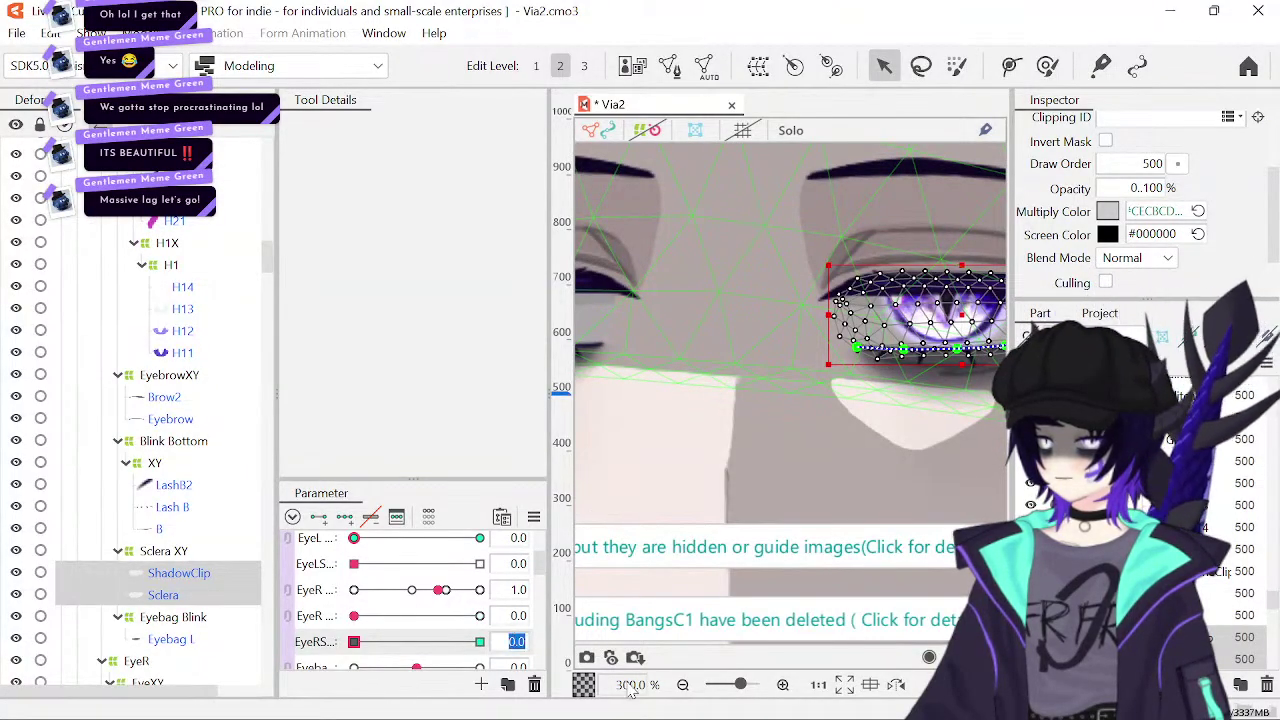
pyautogui.press('Return')
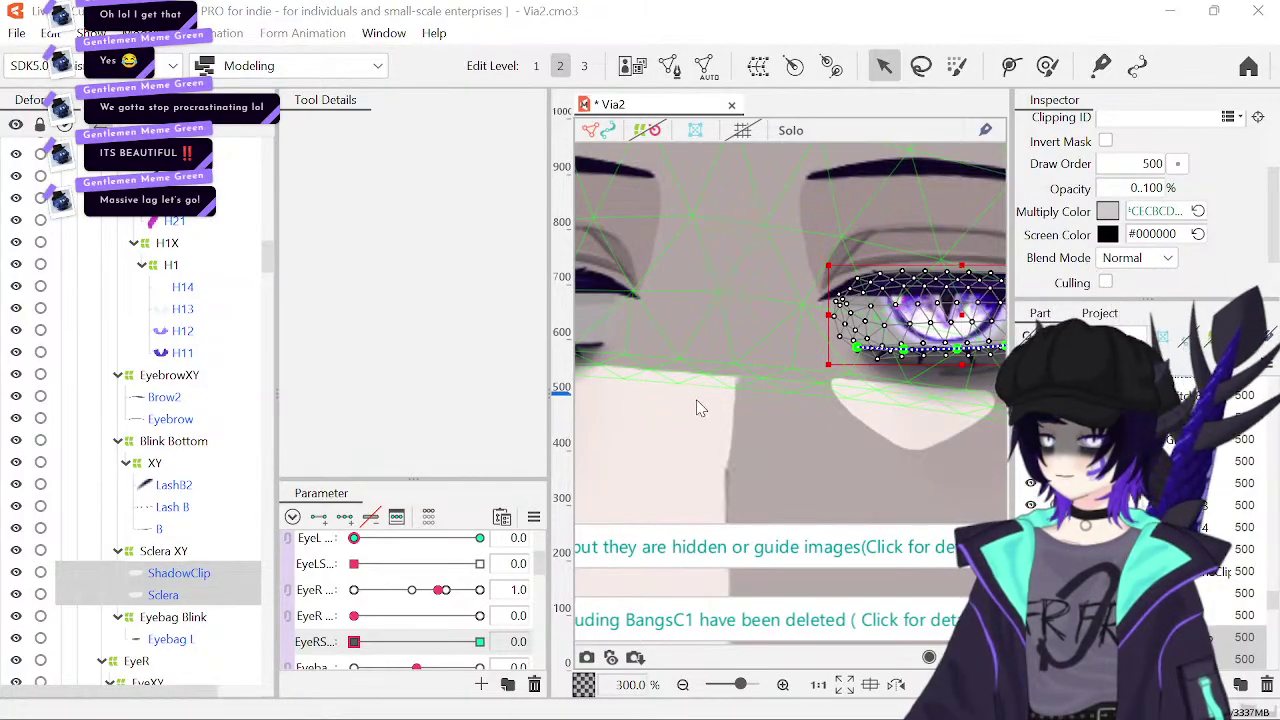
# - Check the Eyebag L mesh's keys, and transfer the Eyebag Blink deformer's first EyeR keys to the first EyeL parameter
pyautogui.click(174, 617)
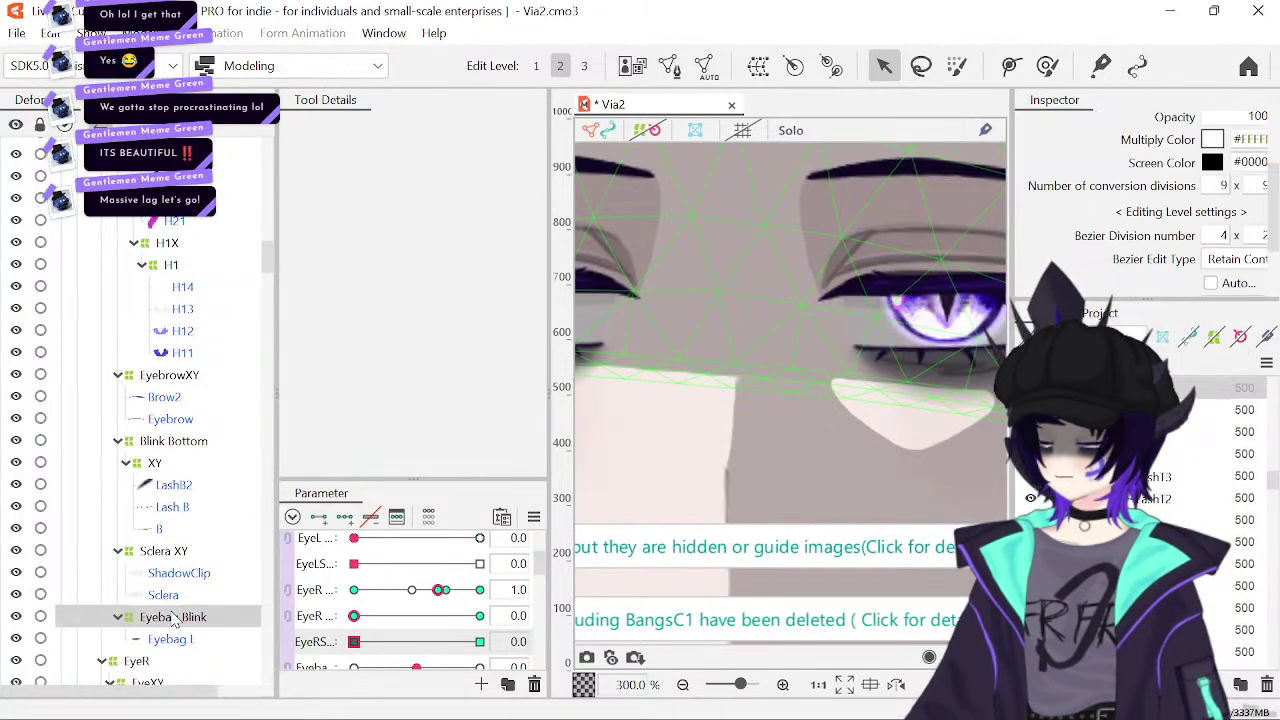
pyautogui.click(168, 639)
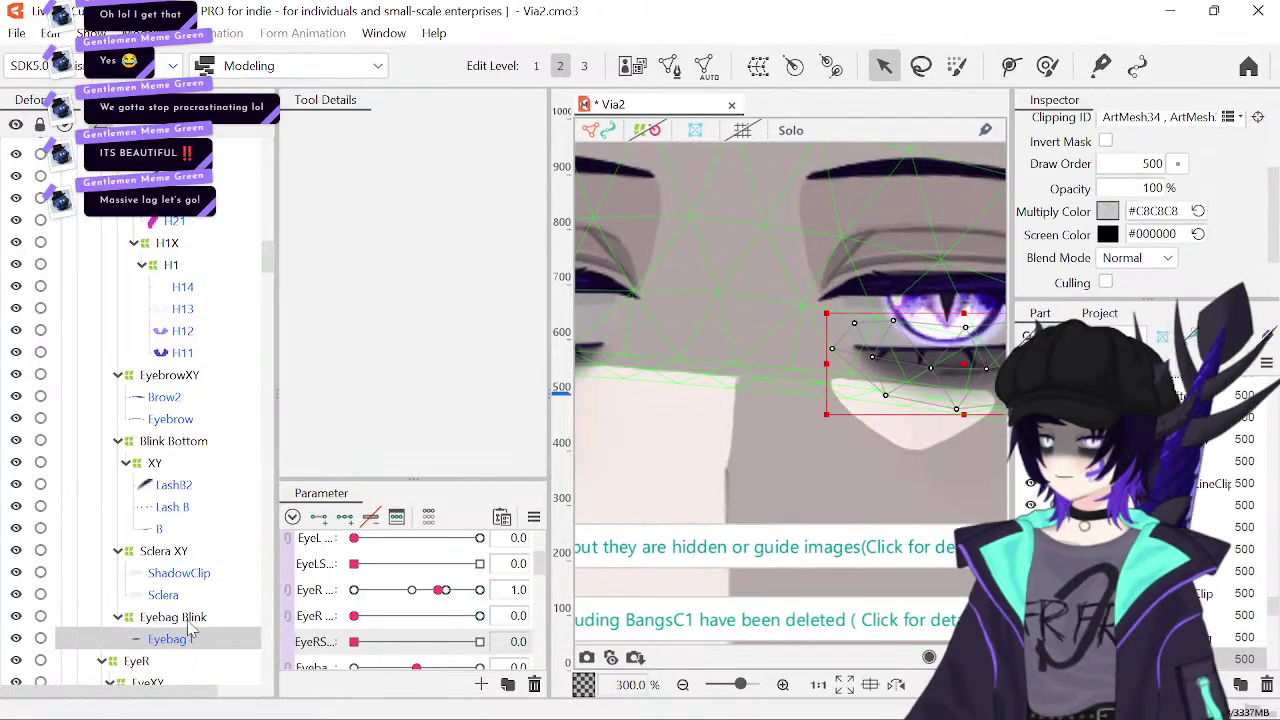
pyautogui.click(189, 621)
pyautogui.click(518, 589)
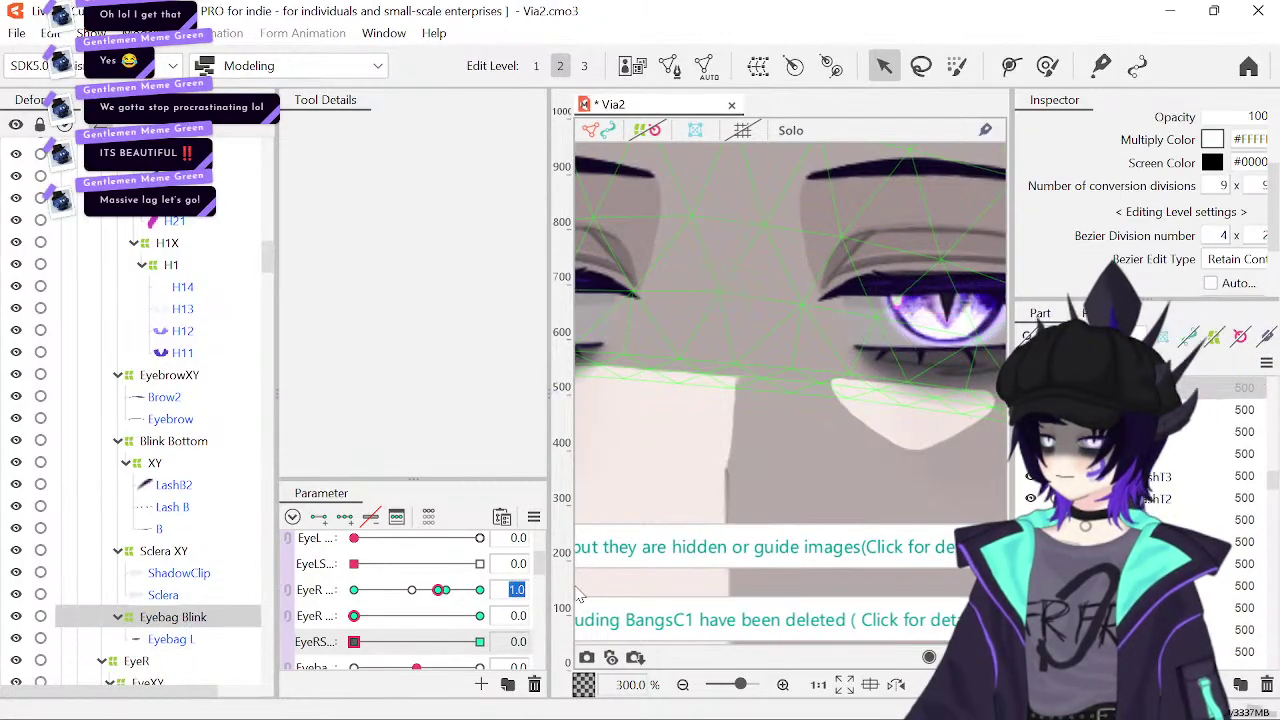
pyautogui.hotkey('alt', 'Tab')
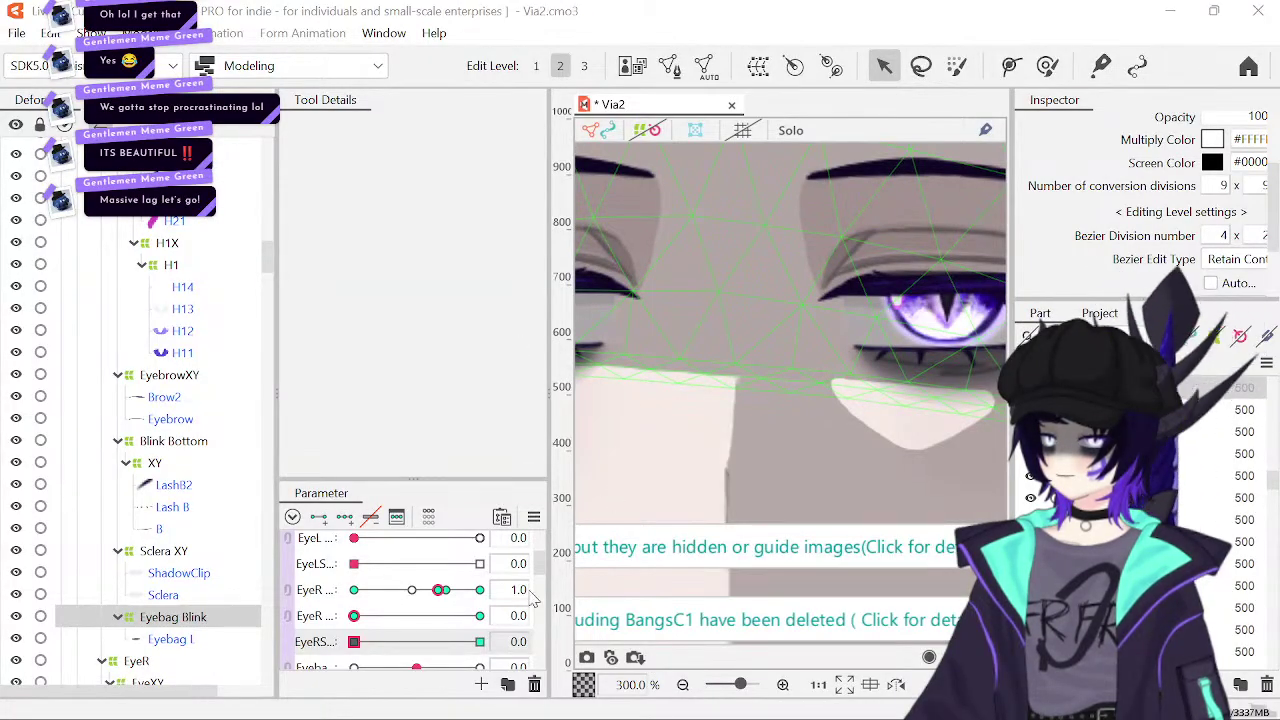
pyautogui.click(715, 400)
# - Transfer the Eyebag Blink deformer's second EyeR keys to the second EyeL parameter, and its EyeRS keys to the EyeLS parameter
pyautogui.click(518, 615)
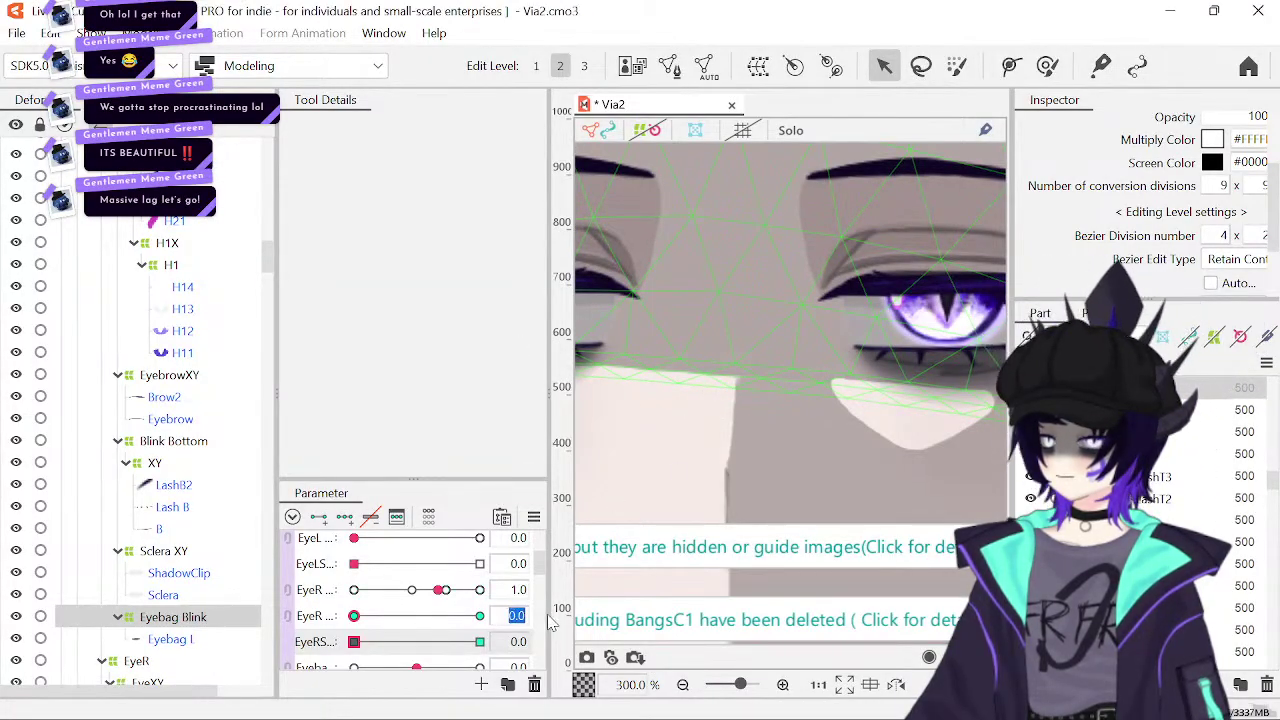
pyautogui.hotkey('alt', 'Tab')
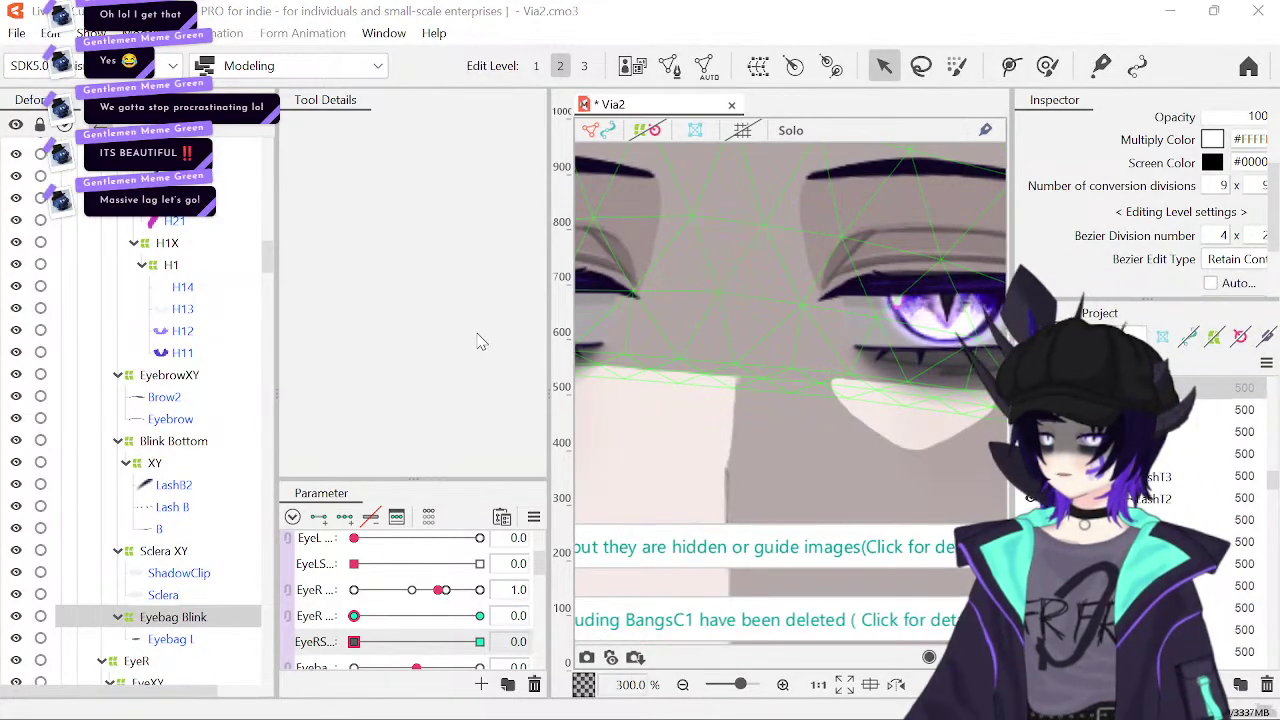
pyautogui.click(613, 503)
pyautogui.click(516, 641)
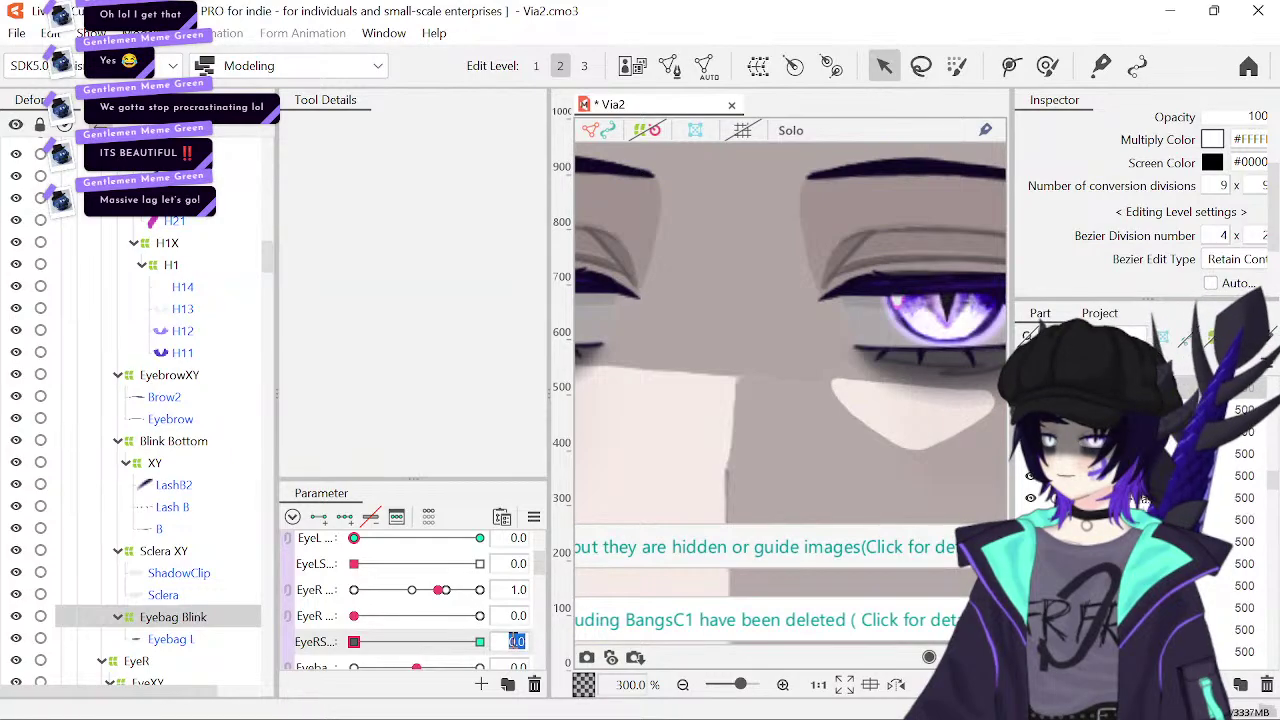
pyautogui.hotkey('alt', 'Tab')
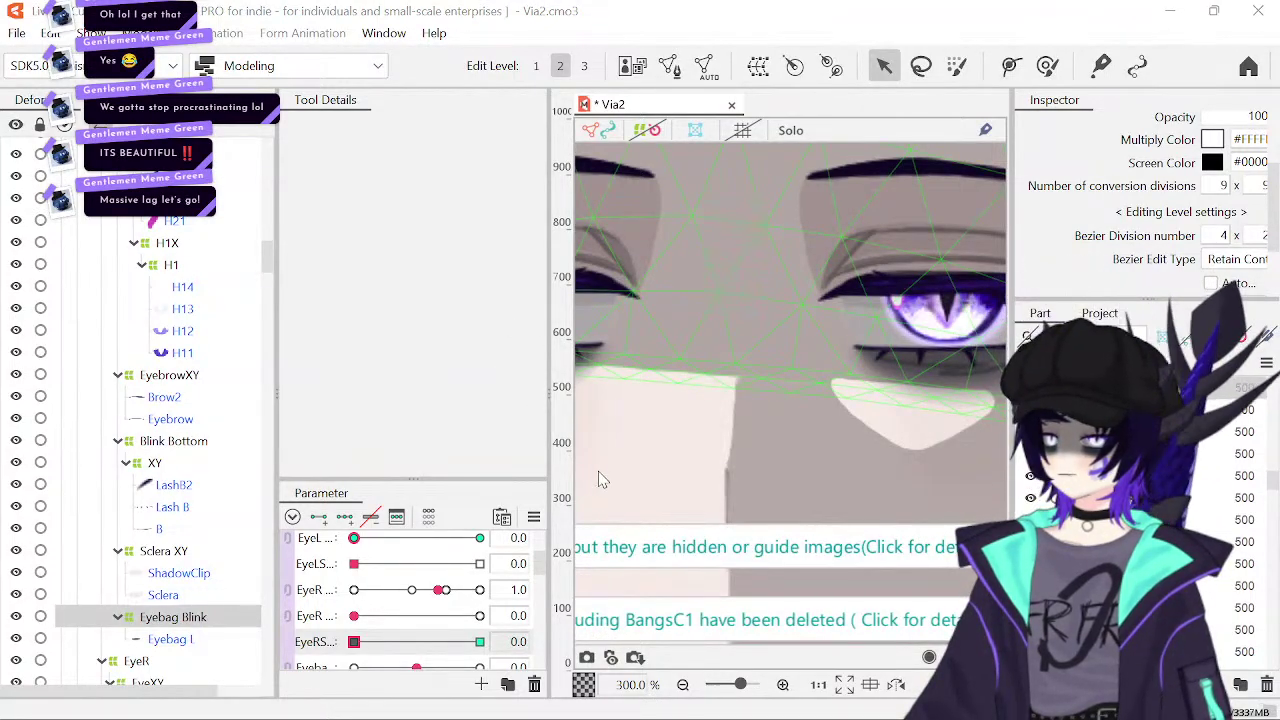
pyautogui.click(697, 407)
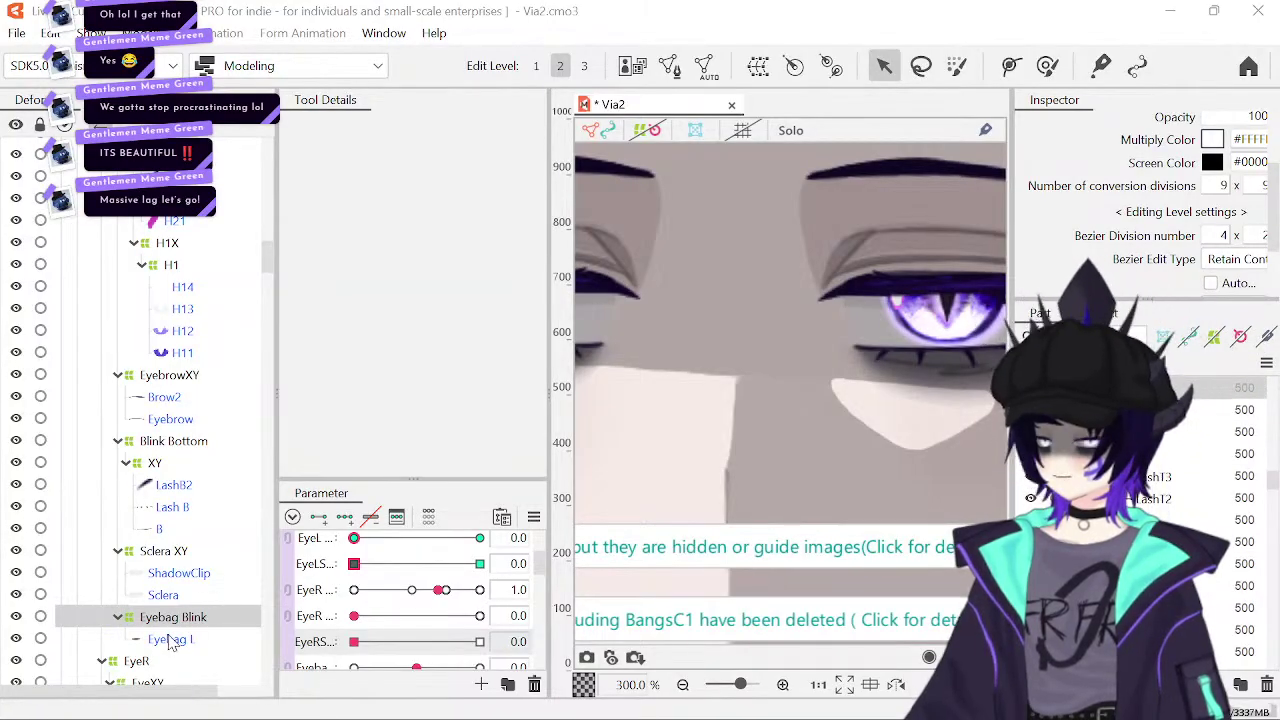
# - Test the Eyebag Blink deformer with the first EyeL parameter at 0.9 and EyeLS at 1.0, and restore them to 1 and 0
pyautogui.scroll(2, 412, 590)
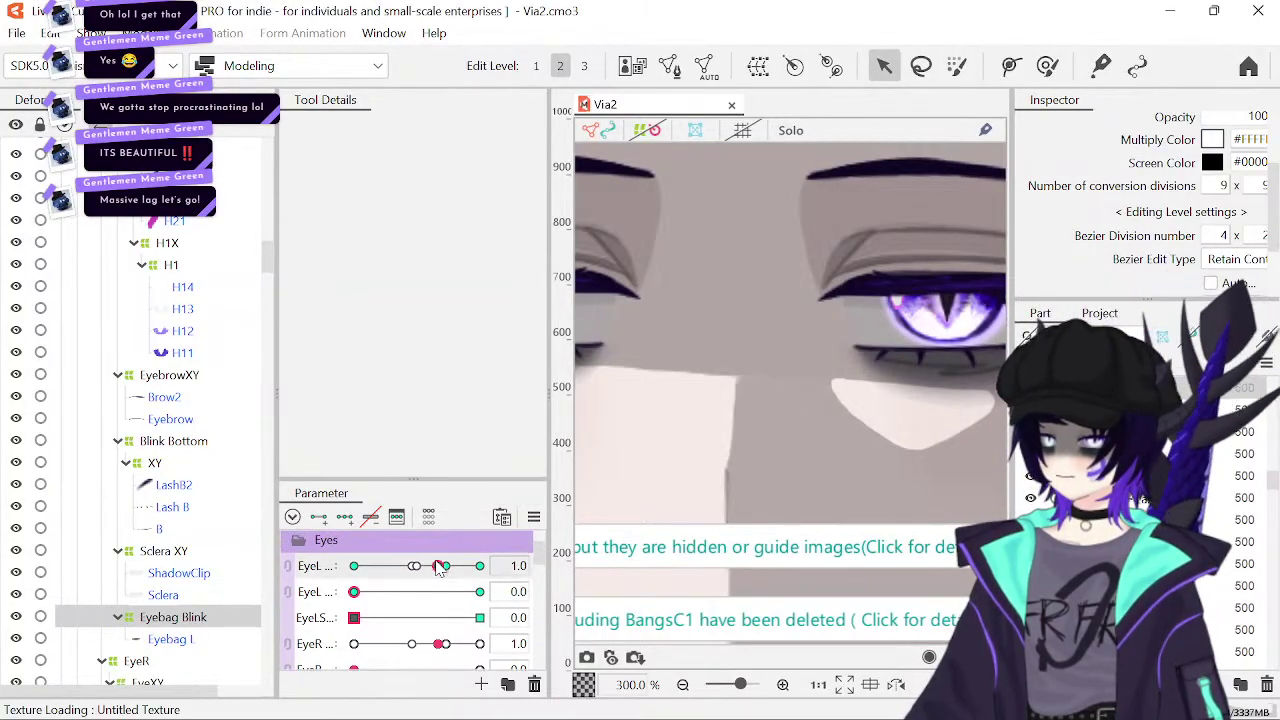
pyautogui.moveTo(440, 568)
pyautogui.mouseDown()
pyautogui.moveTo(327, 582)
pyautogui.moveTo(436, 568)
pyautogui.mouseUp()
pyautogui.click(480, 618)
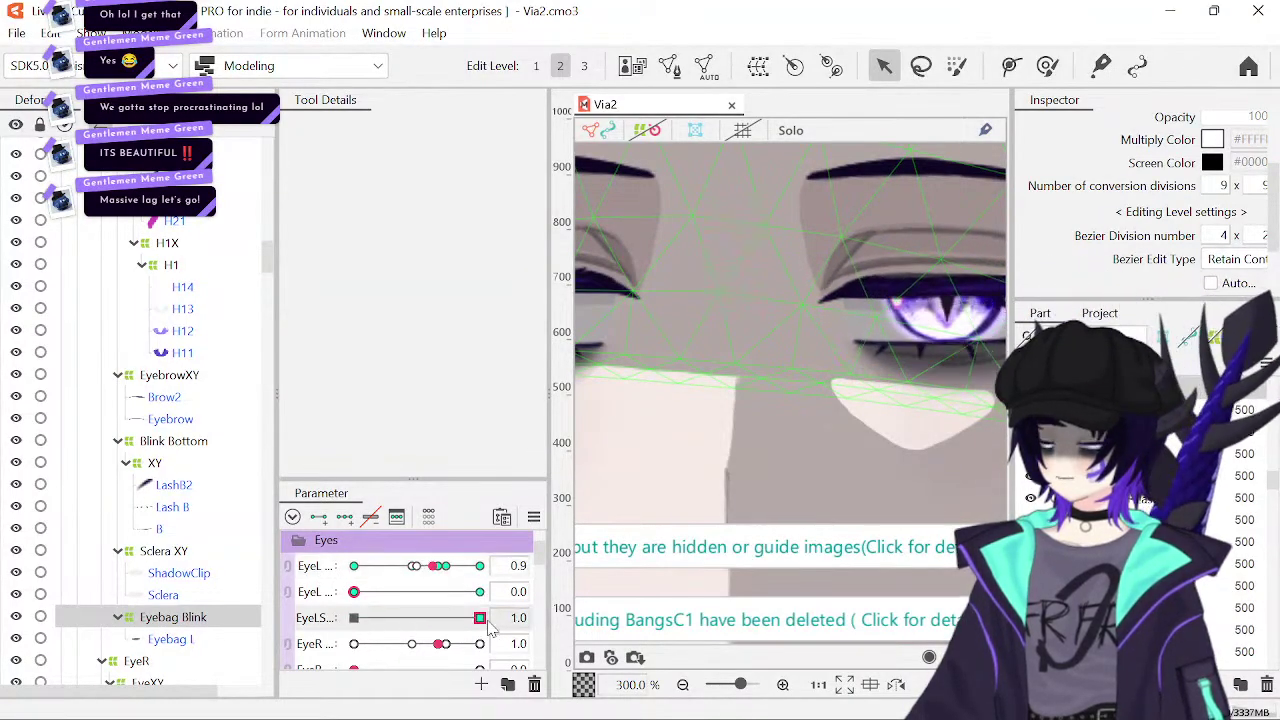
pyautogui.click(354, 618)
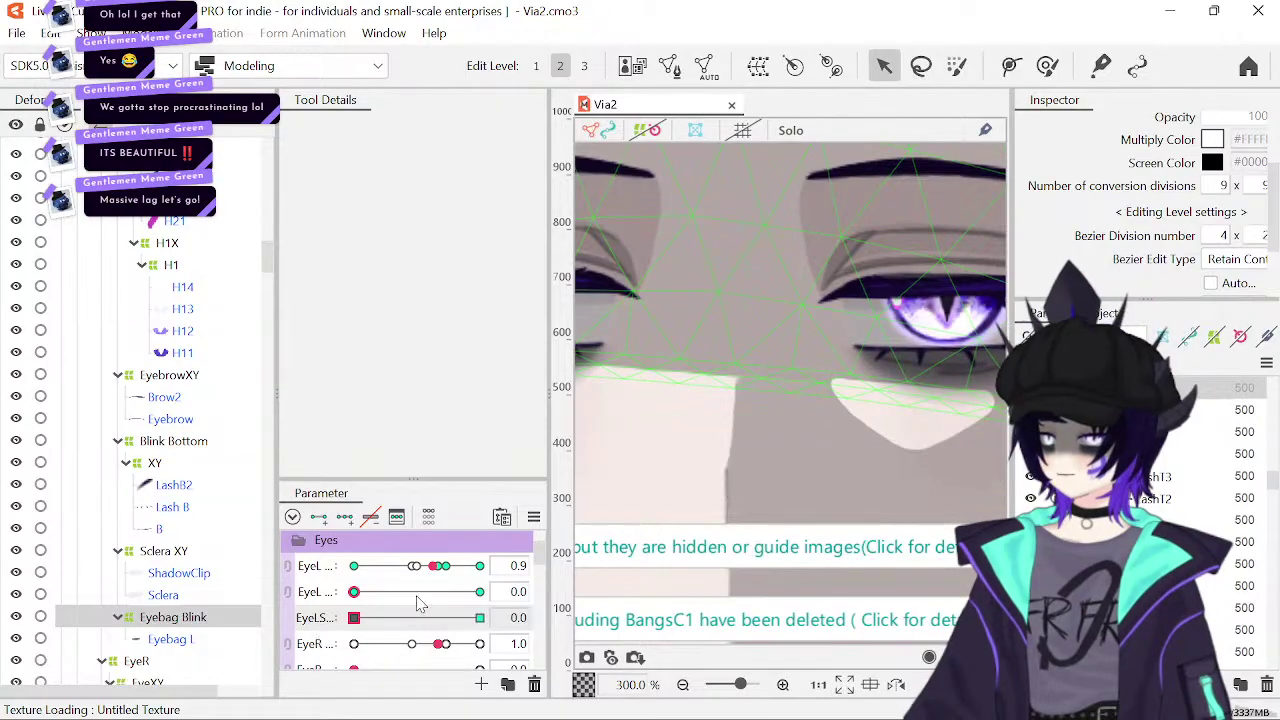
pyautogui.click(506, 568)
pyautogui.write('1')
pyautogui.press('Return')
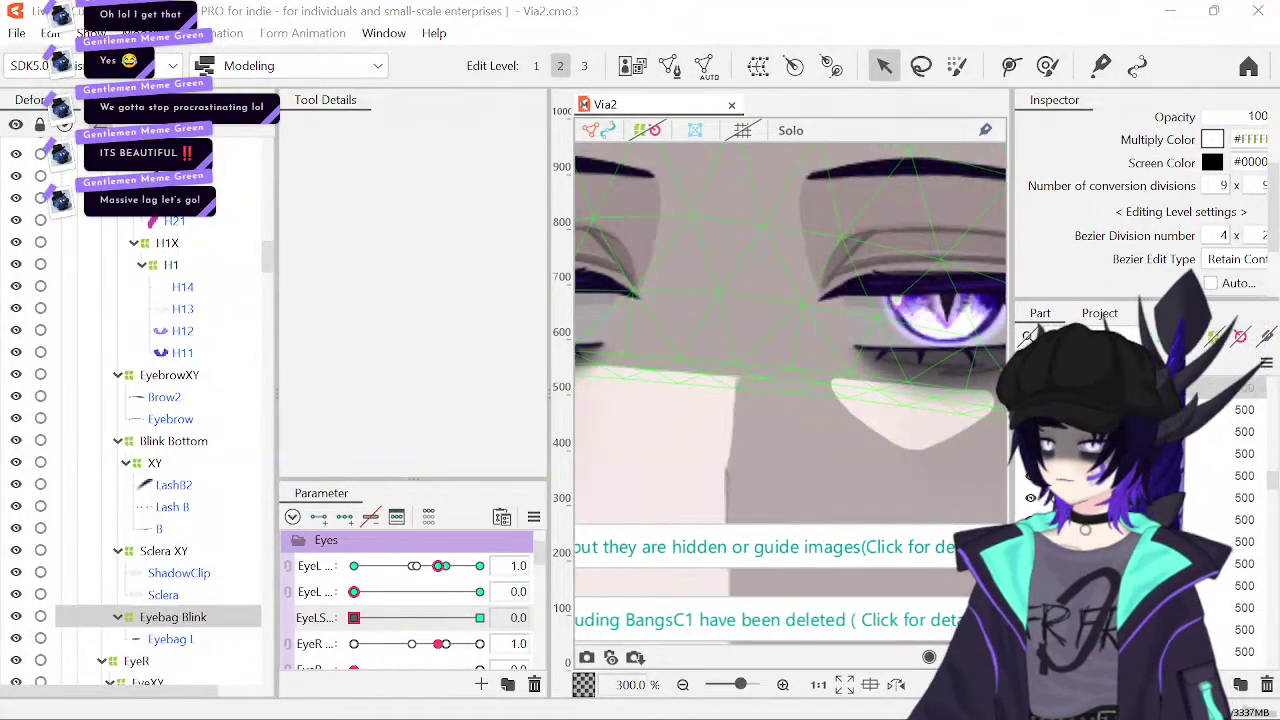
# - Select the RidgeXY deformer under EyeR's LidXY and bring up the Eyebrow group's parameters
pyautogui.moveTo(609, 420); pyautogui.dragTo(915, 522)
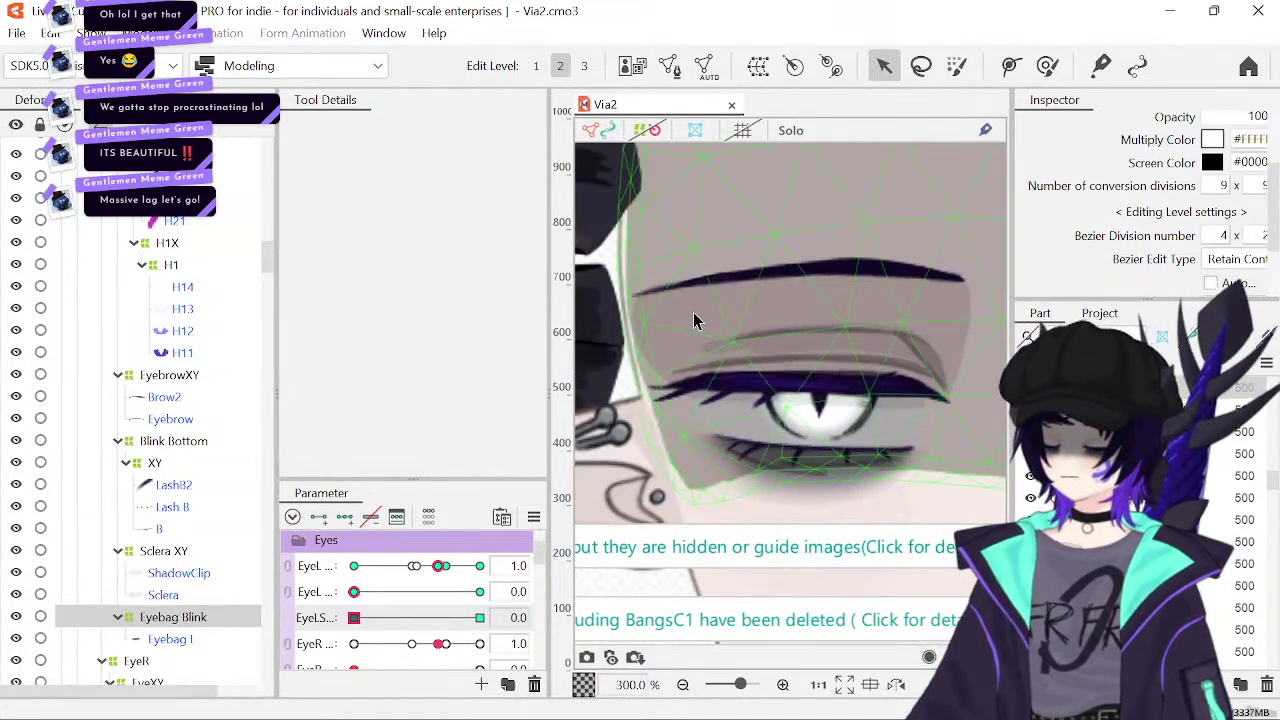
pyautogui.click(693, 311)
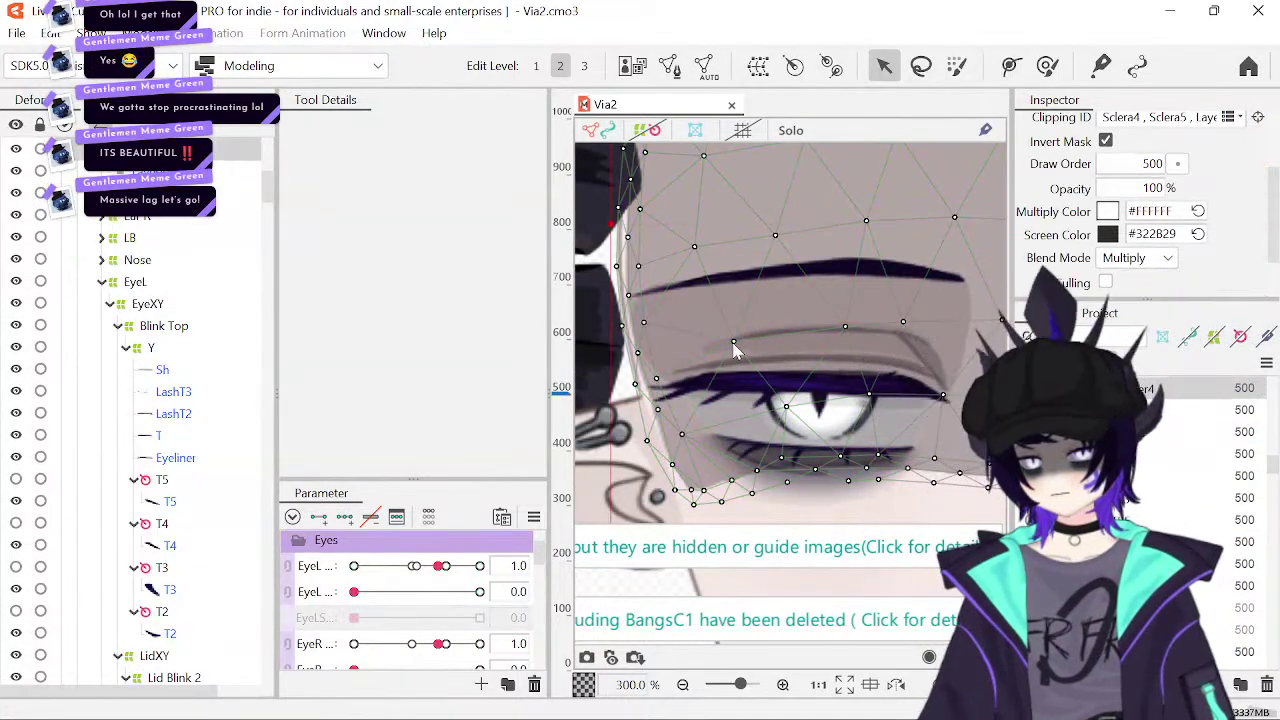
pyautogui.click(983, 513)
pyautogui.click(186, 655)
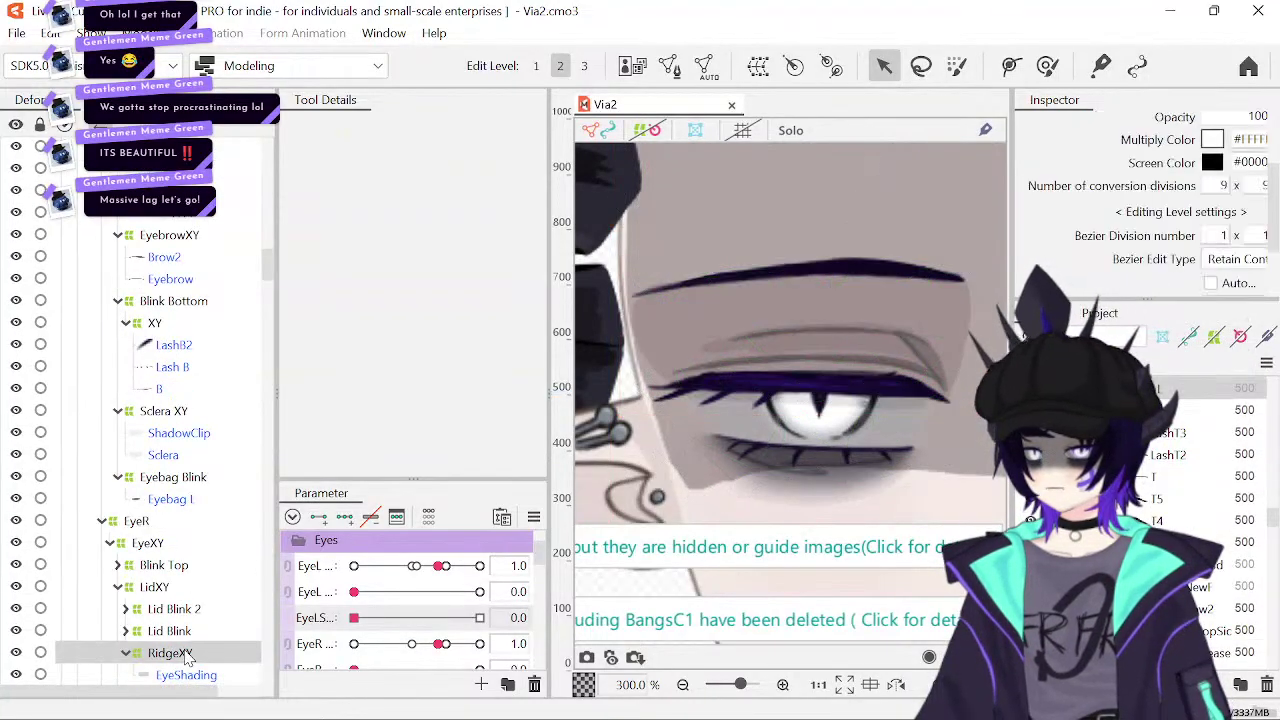
pyautogui.scroll(-5, 365, 605)
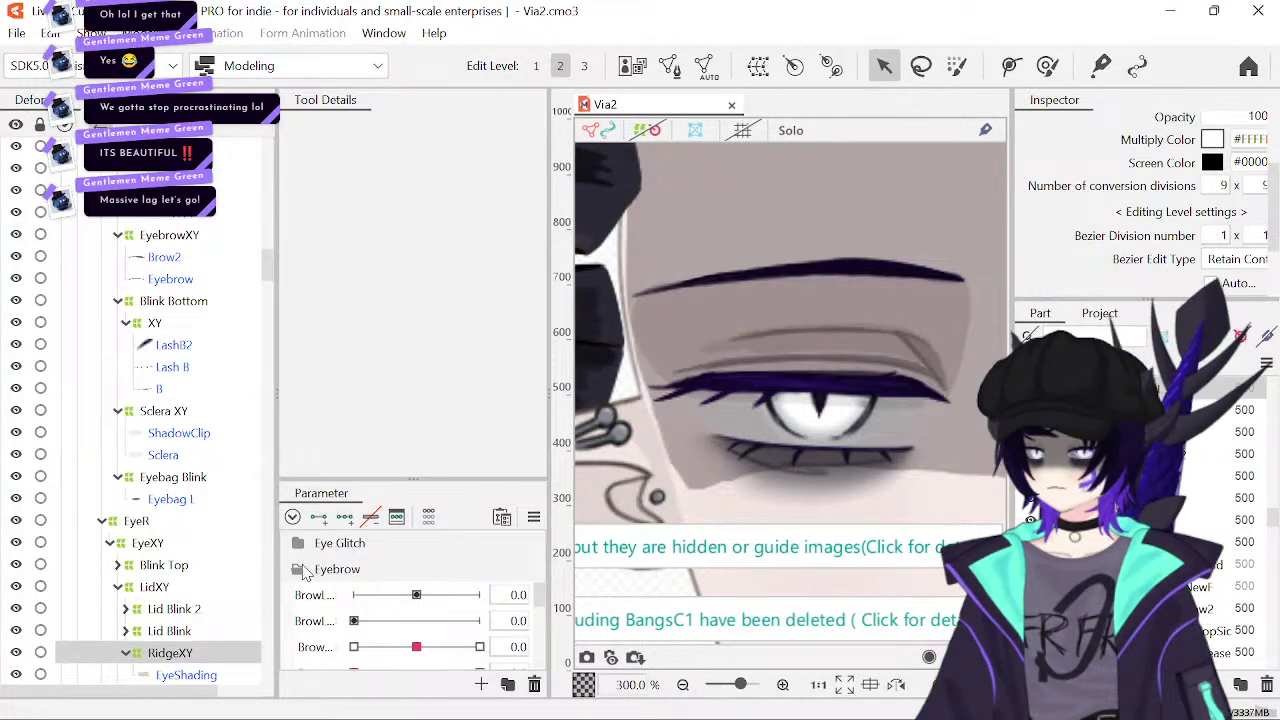
pyautogui.click(300, 569)
pyautogui.click(300, 569)
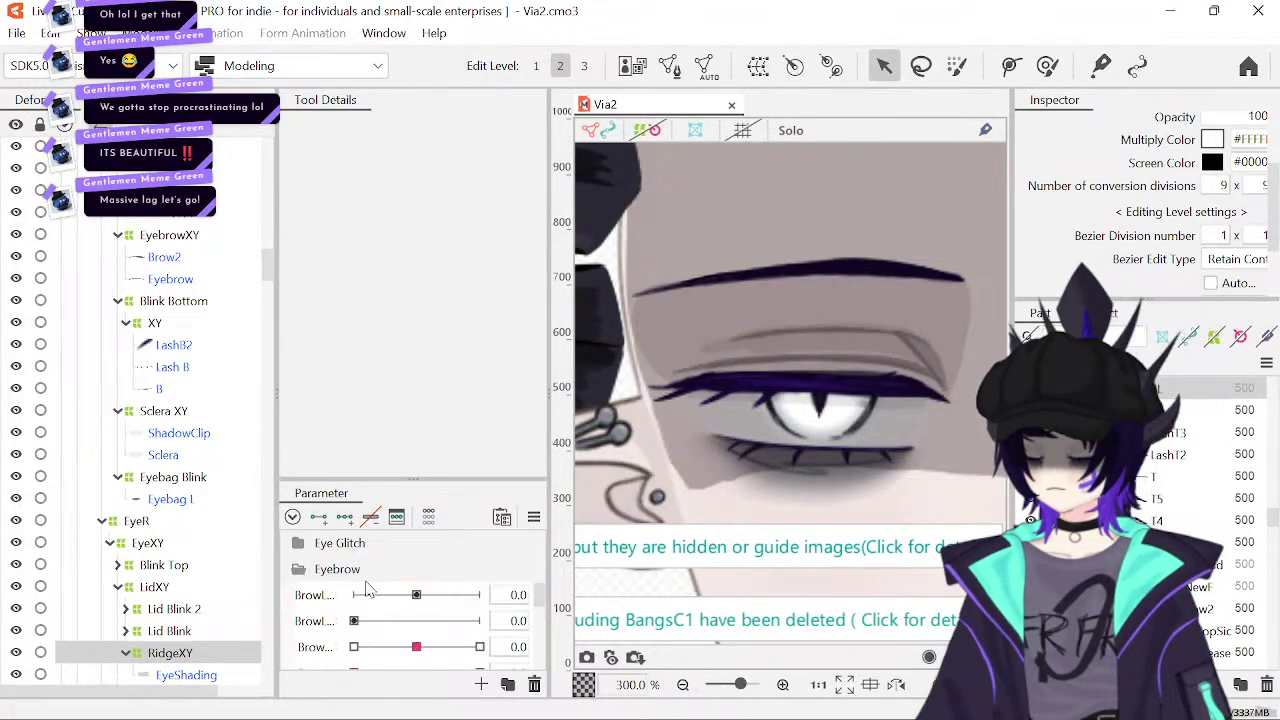
pyautogui.scroll(-1, 368, 590)
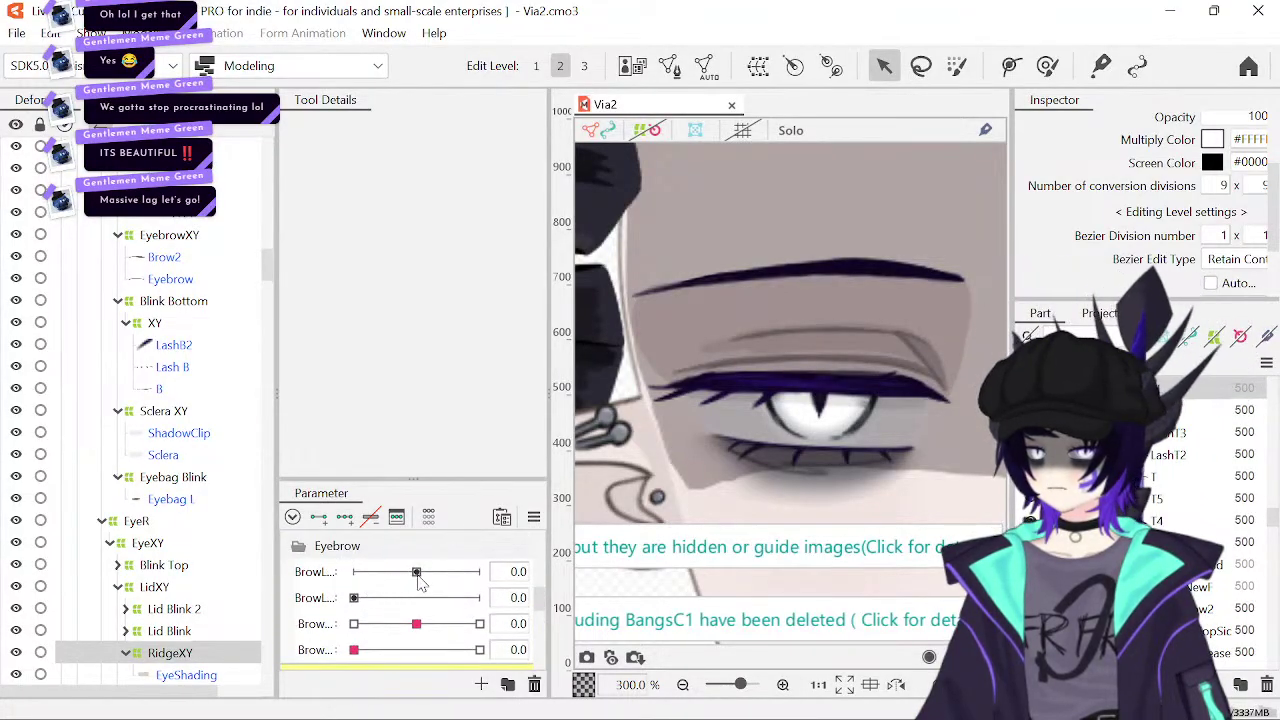
# - Try the first BrowL parameter at -0.3 and reset it to 0
pyautogui.moveTo(418, 578); pyautogui.dragTo(398, 578)
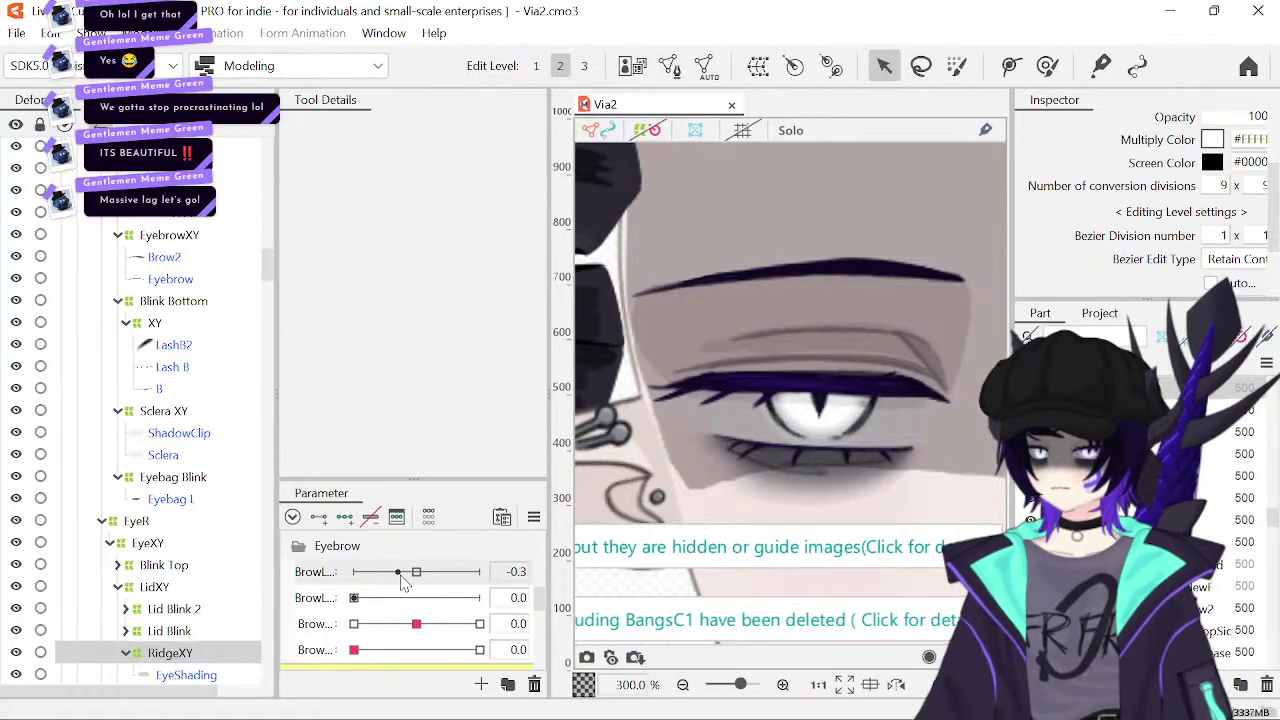
pyautogui.doubleClick(516, 571)
pyautogui.write('0')
pyautogui.press('Return')
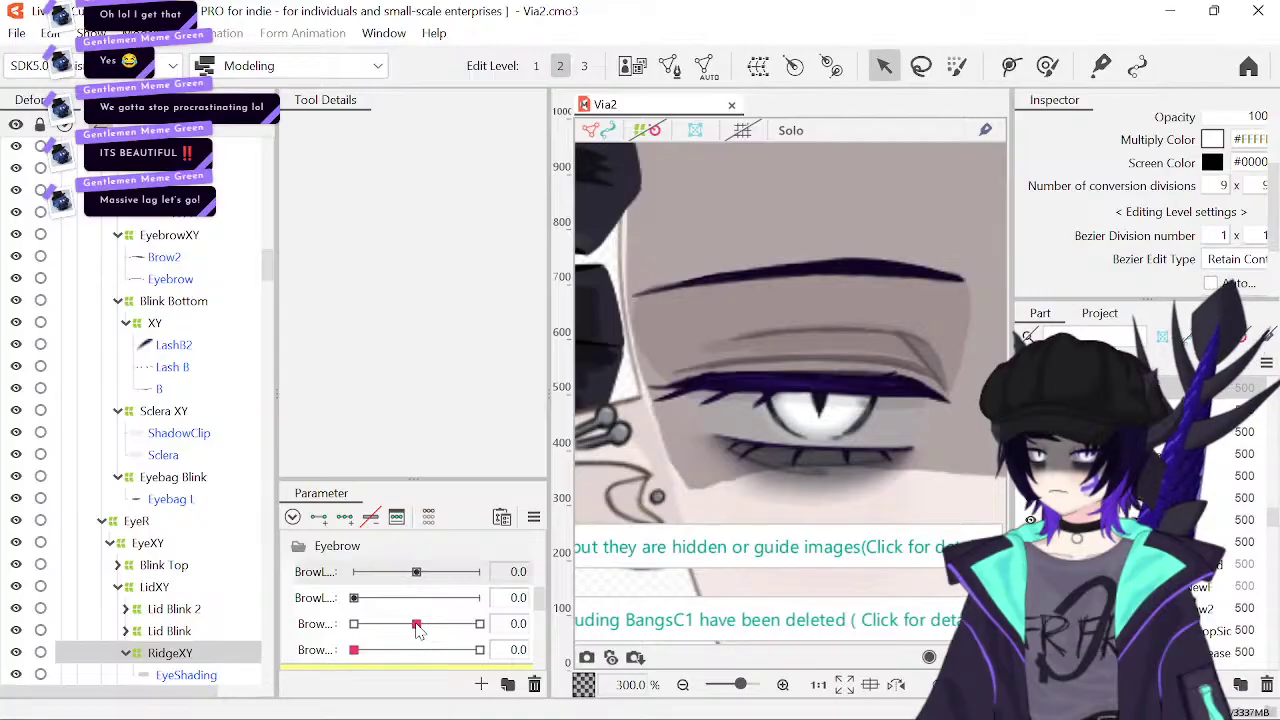
# - Examine the brow's movement with the two BrowR parameters, running BrowR Y between its neutral position and -1.0
pyautogui.moveTo(418, 628)
pyautogui.mouseDown()
pyautogui.moveTo(340, 638)
pyautogui.moveTo(420, 626)
pyautogui.moveTo(551, 635)
pyautogui.moveTo(338, 628)
pyautogui.moveTo(424, 627)
pyautogui.mouseUp()
pyautogui.moveTo(355, 650); pyautogui.dragTo(322, 662)
pyautogui.moveTo(418, 628); pyautogui.dragTo(333, 636)
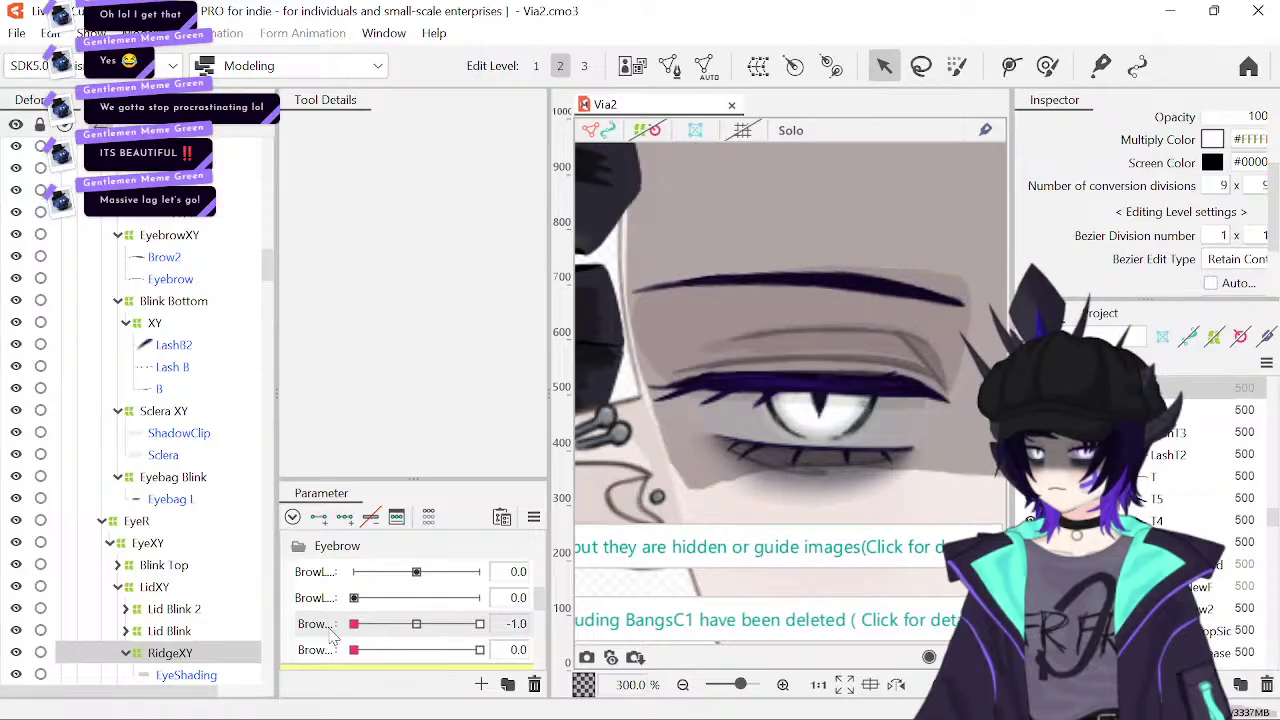
pyautogui.moveTo(905, 470); pyautogui.dragTo(713, 420)
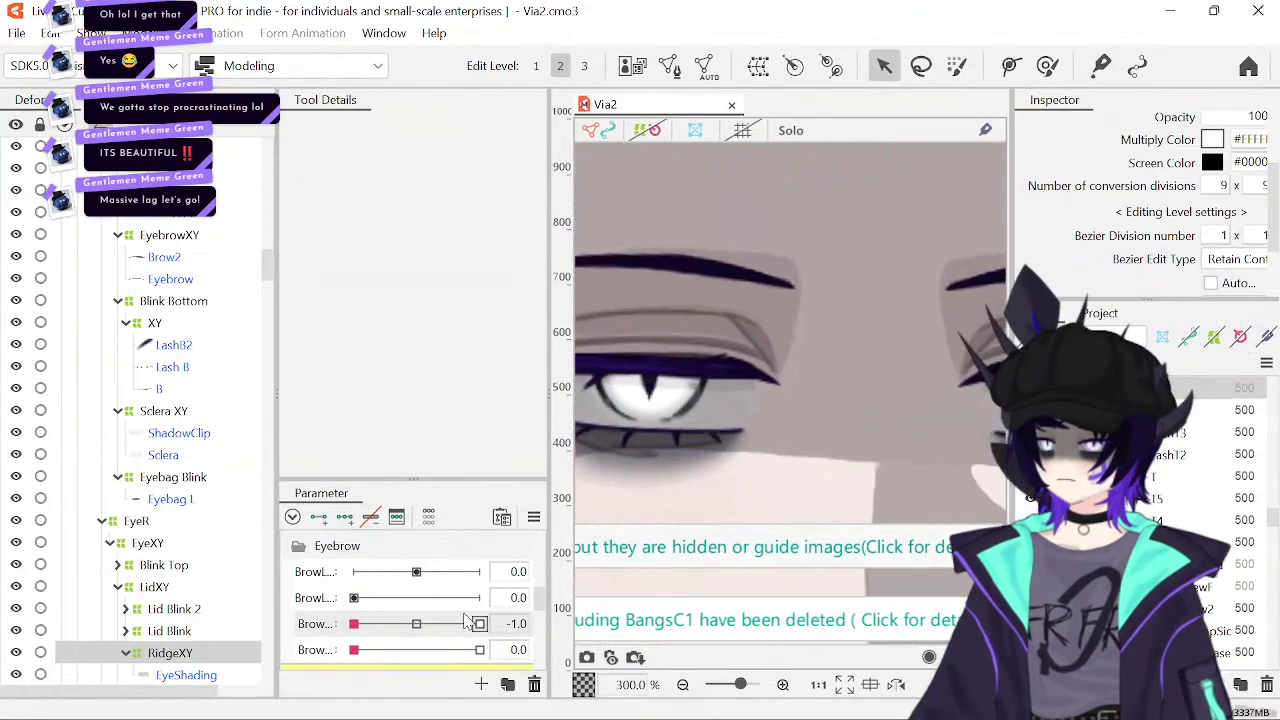
pyautogui.click(420, 625)
pyautogui.moveTo(420, 628); pyautogui.dragTo(345, 645)
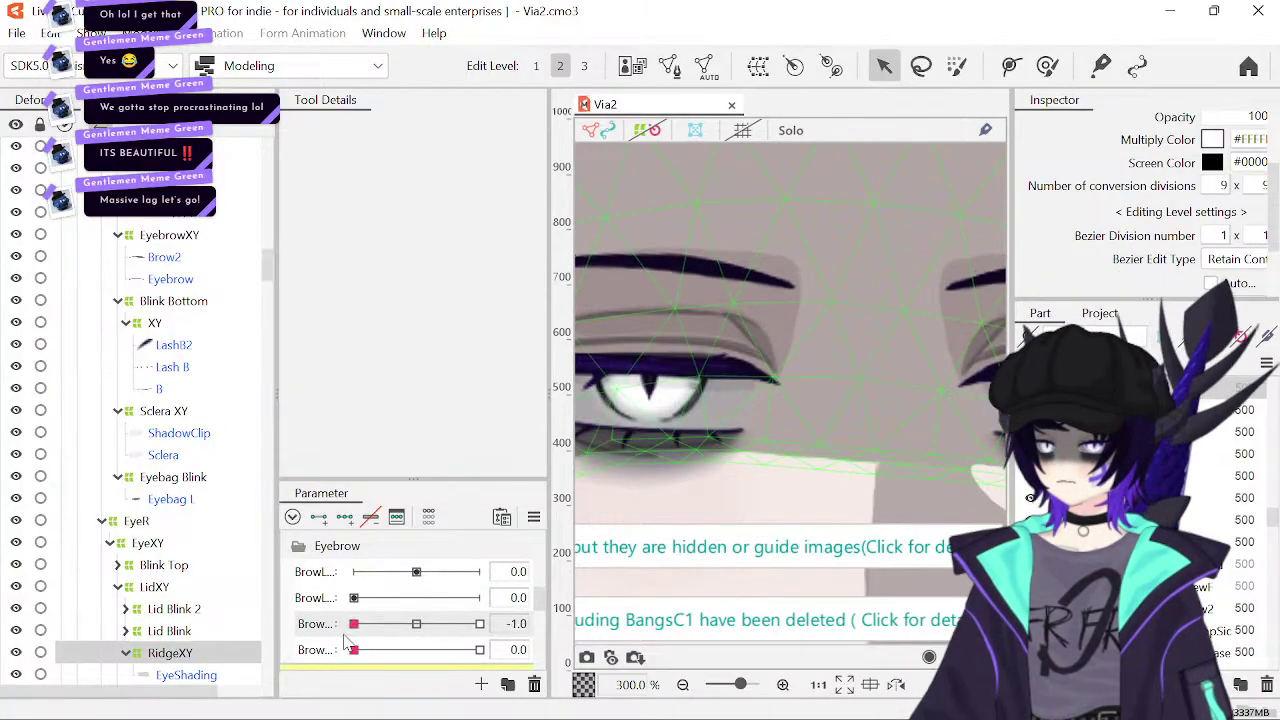
pyautogui.click(416, 624)
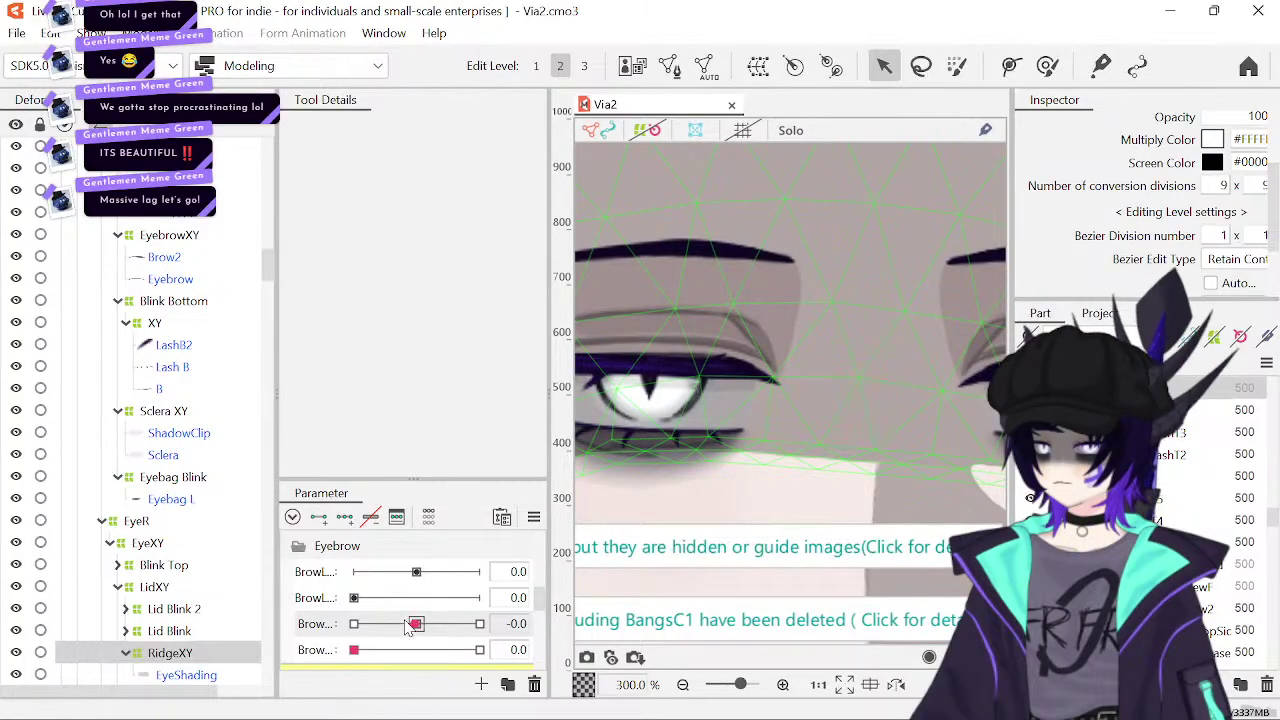
pyautogui.moveTo(418, 627); pyautogui.dragTo(326, 633)
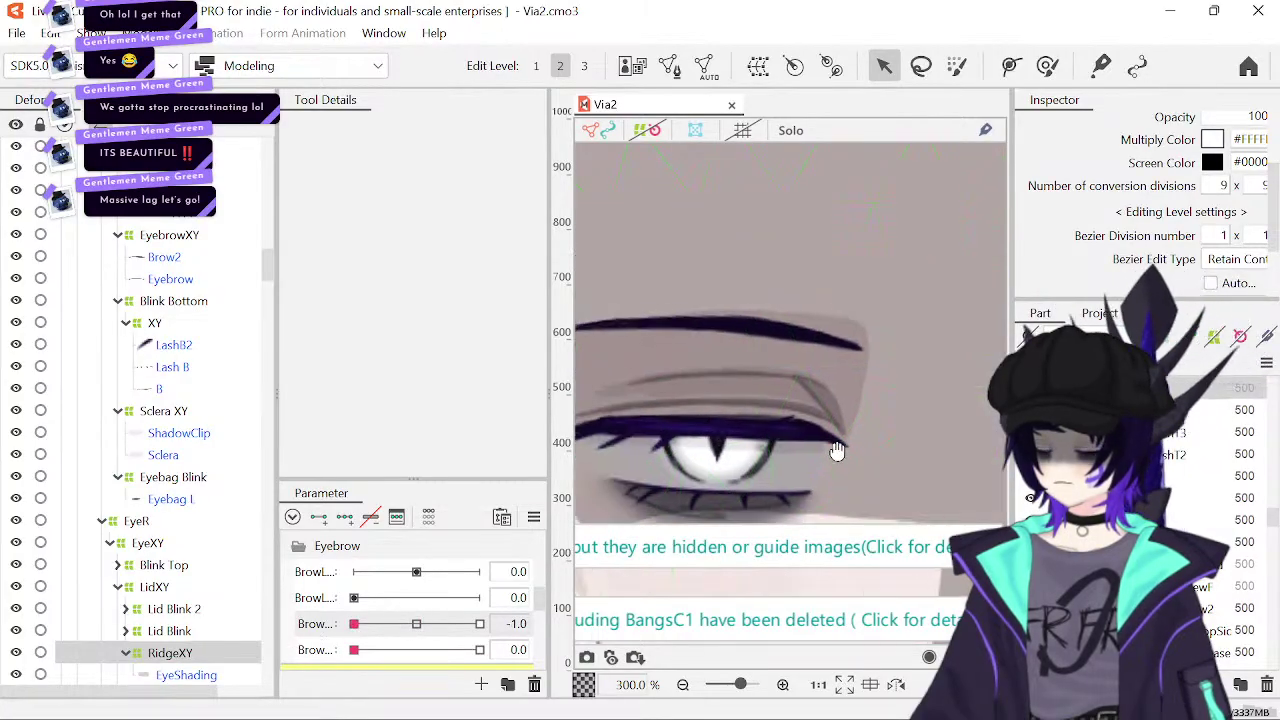
# - Compare both brows on the whole face with BrowR Y at -1.0 and 1, and reset the parameter to 0
pyautogui.click(683, 685)
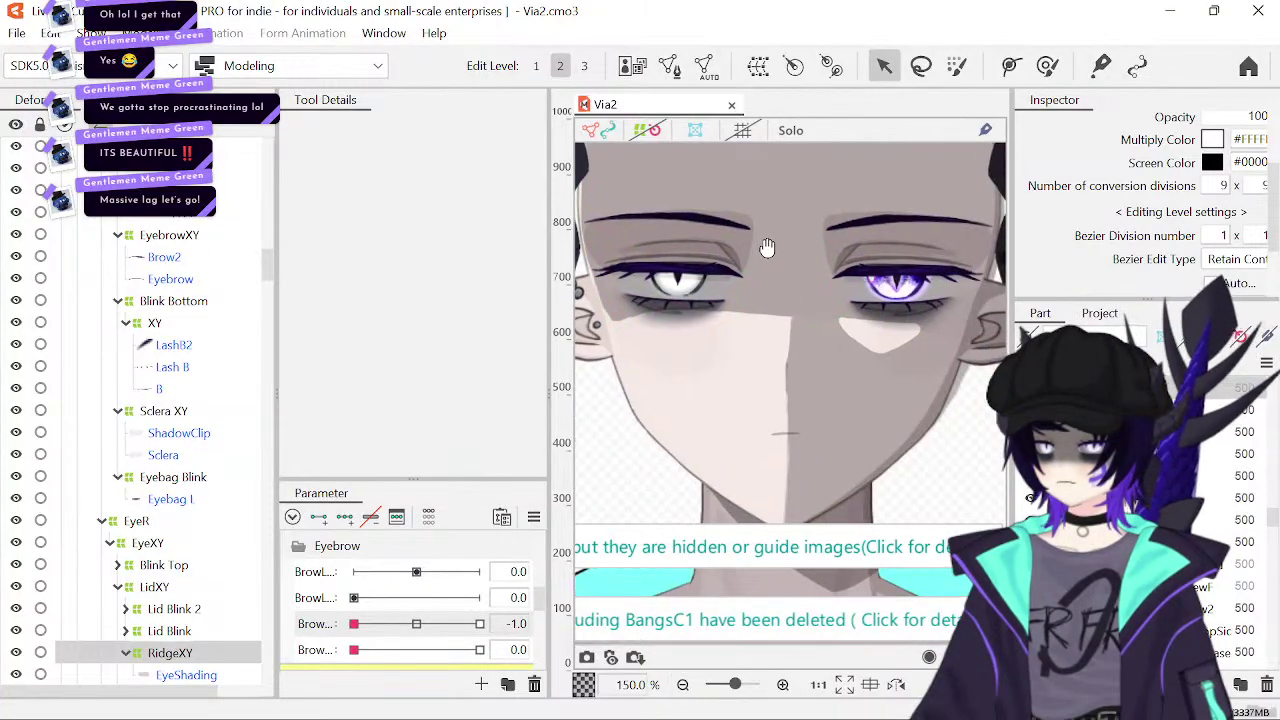
pyautogui.click(414, 652)
pyautogui.moveTo(412, 651); pyautogui.dragTo(320, 640)
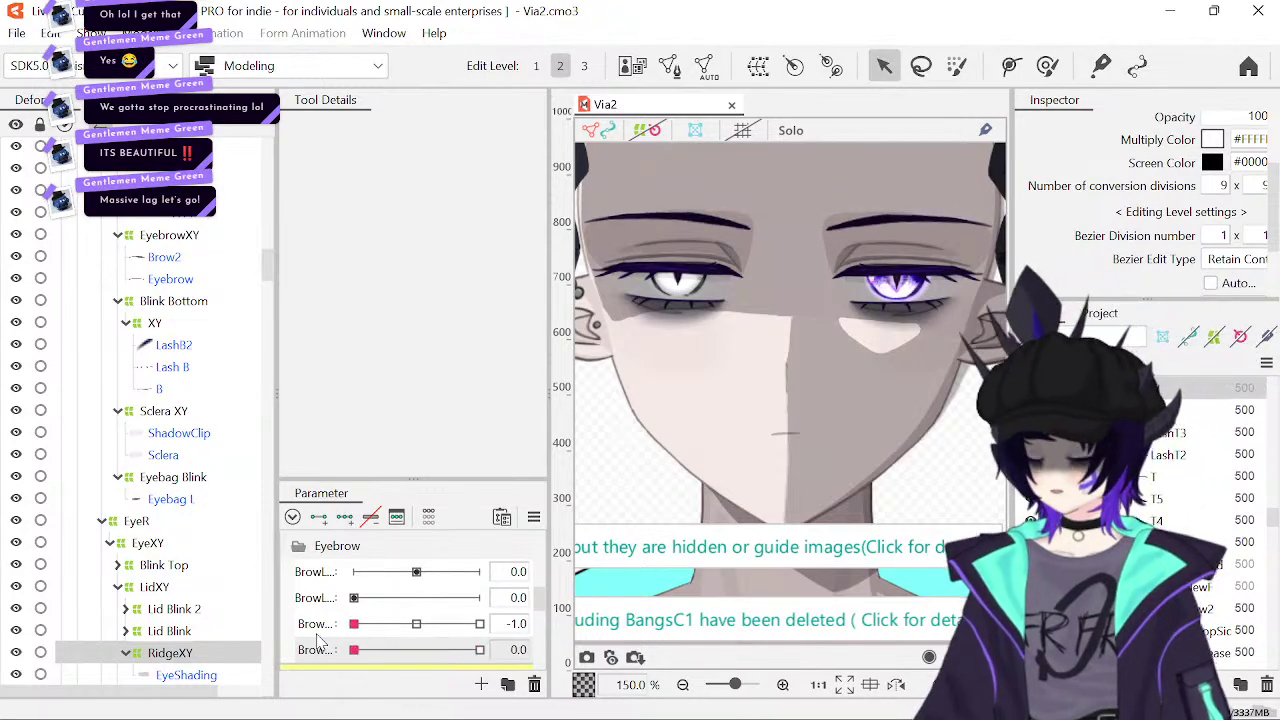
pyautogui.click(515, 623)
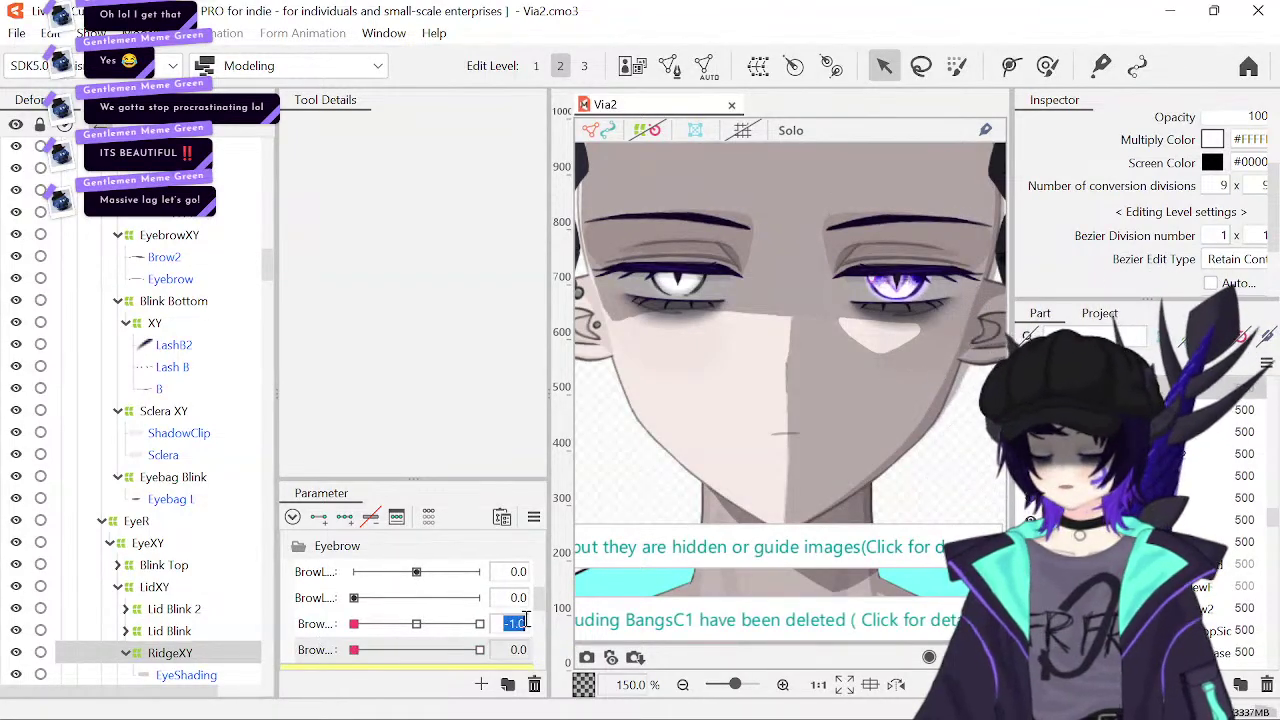
pyautogui.write('1')
pyautogui.press('Return')
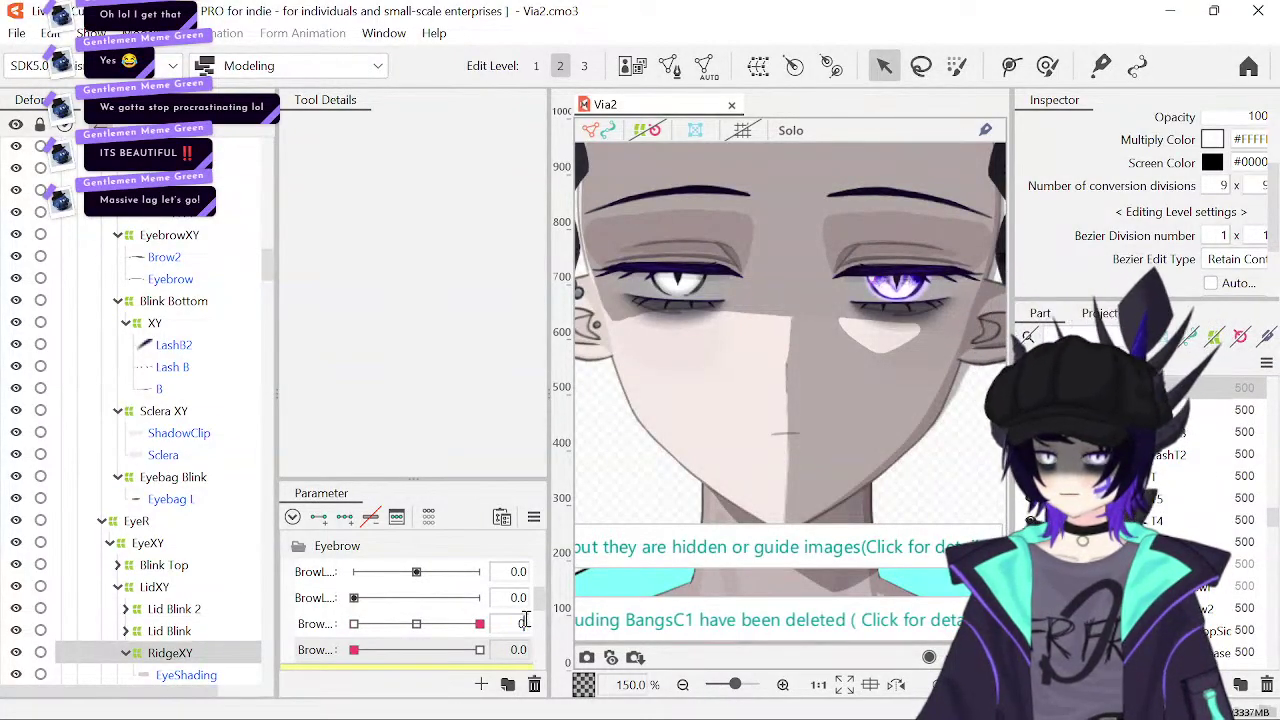
pyautogui.press('Return')
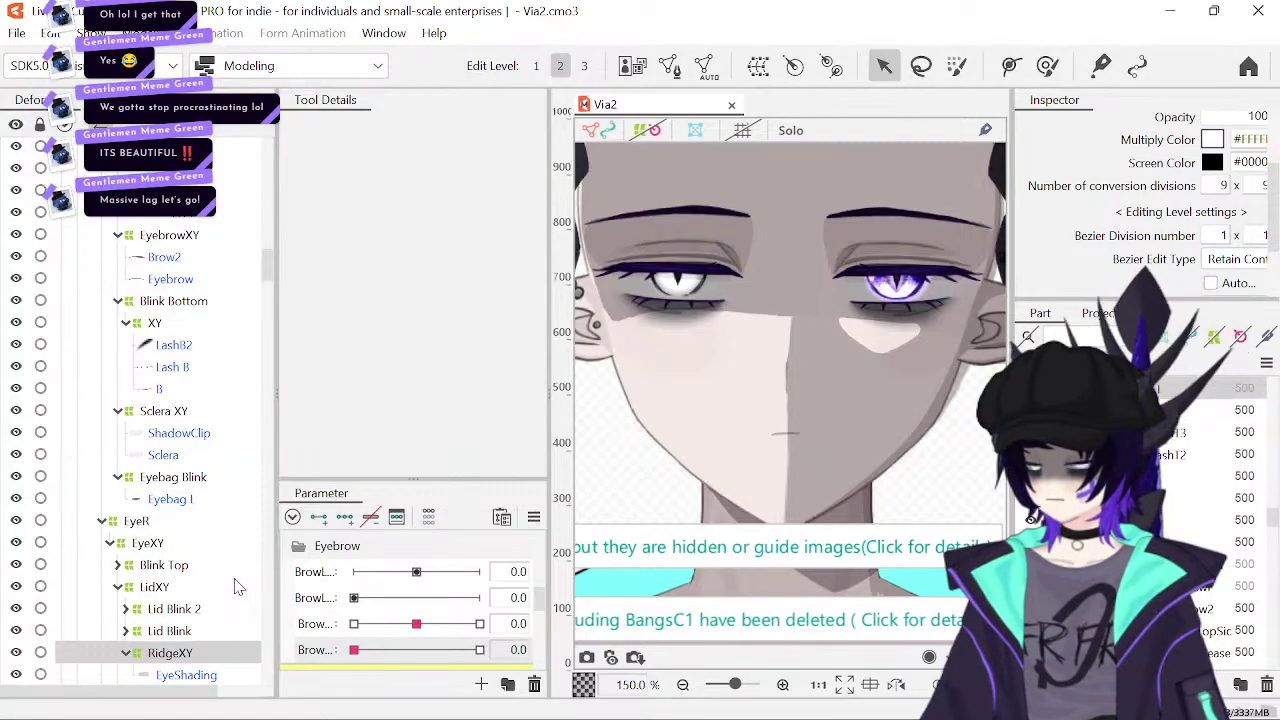
# - Select the EyebrowXY deformer under EyeR and display warp deformers on the canvas
pyautogui.scroll(-3, 208, 604)
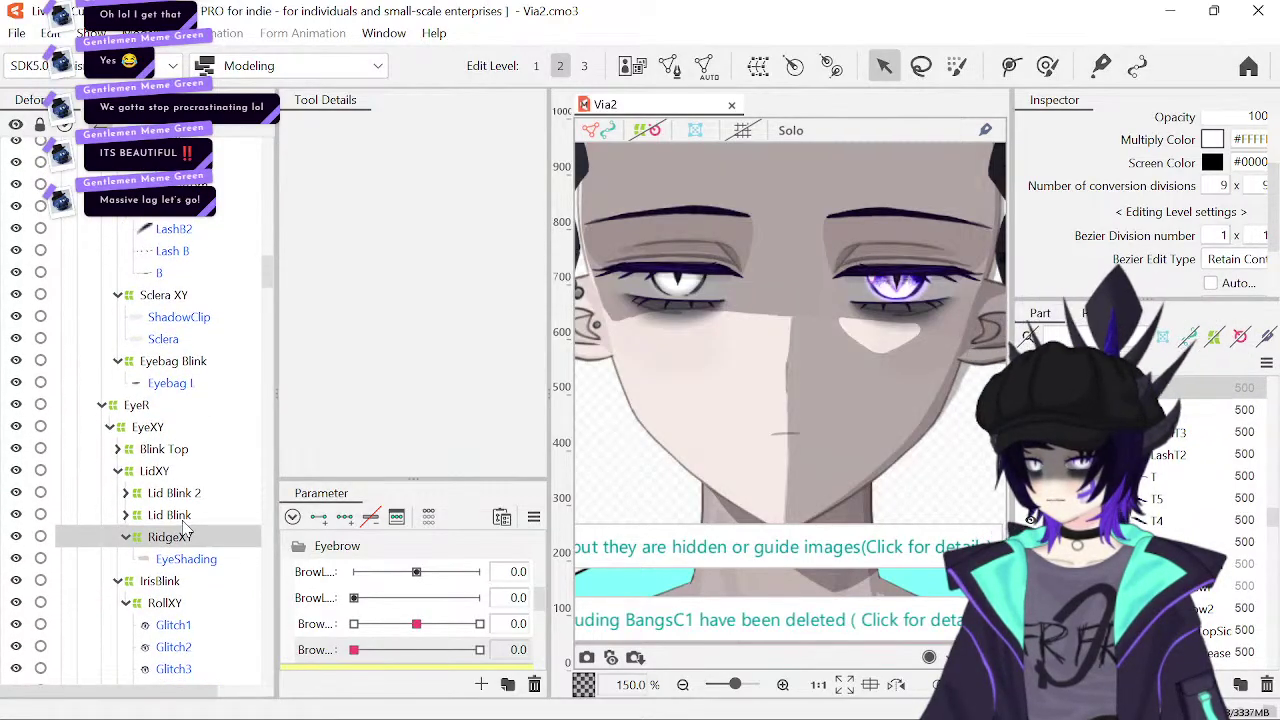
pyautogui.click(783, 684)
pyautogui.click(783, 684)
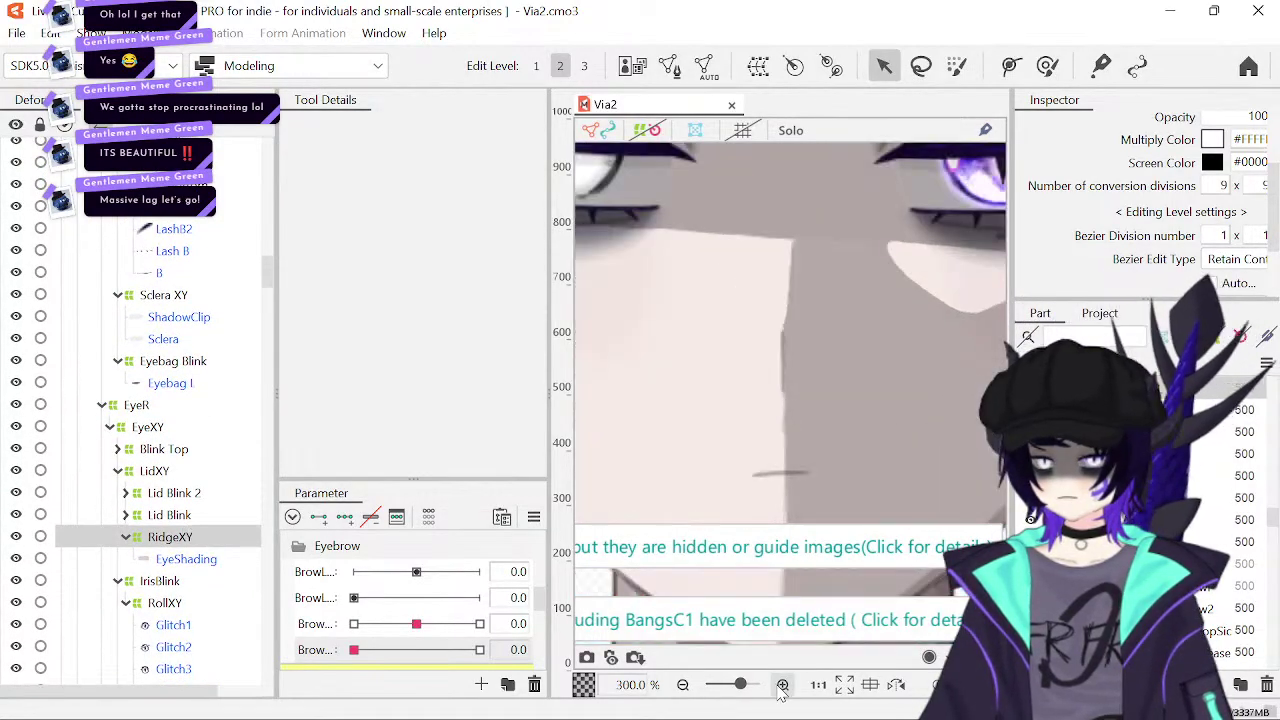
pyautogui.scroll(3, 803, 374)
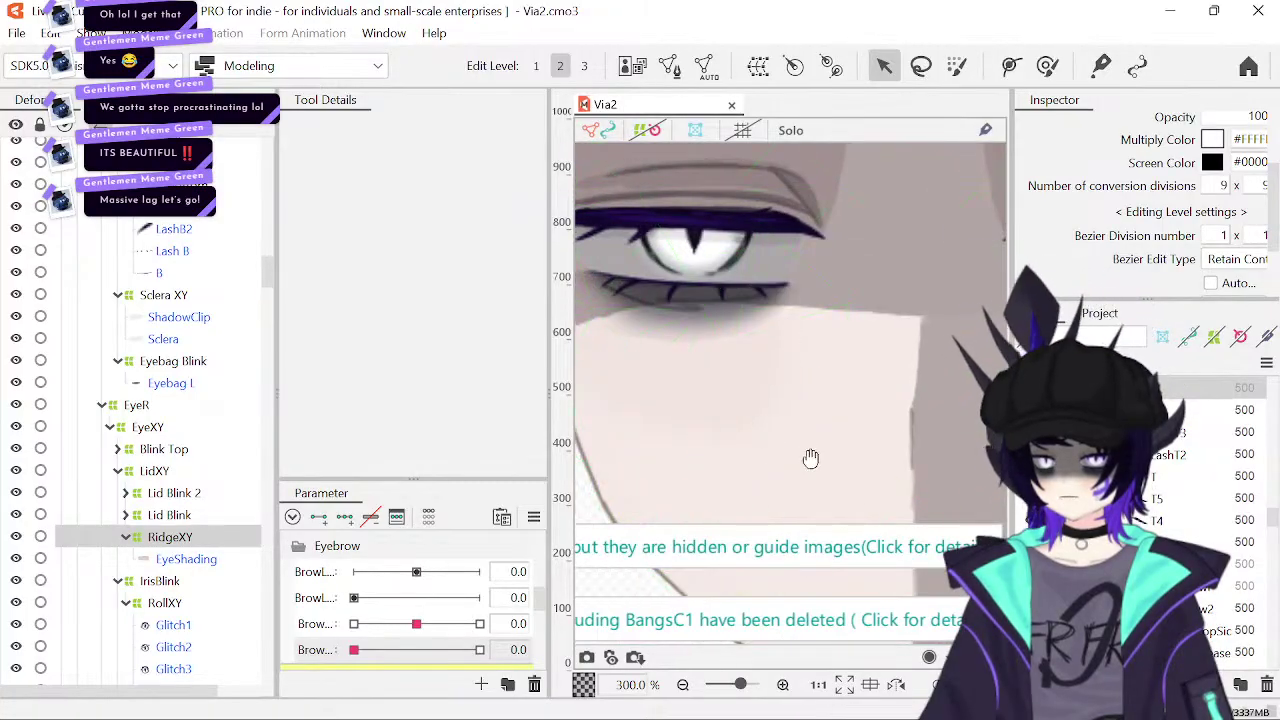
pyautogui.scroll(2, 811, 457)
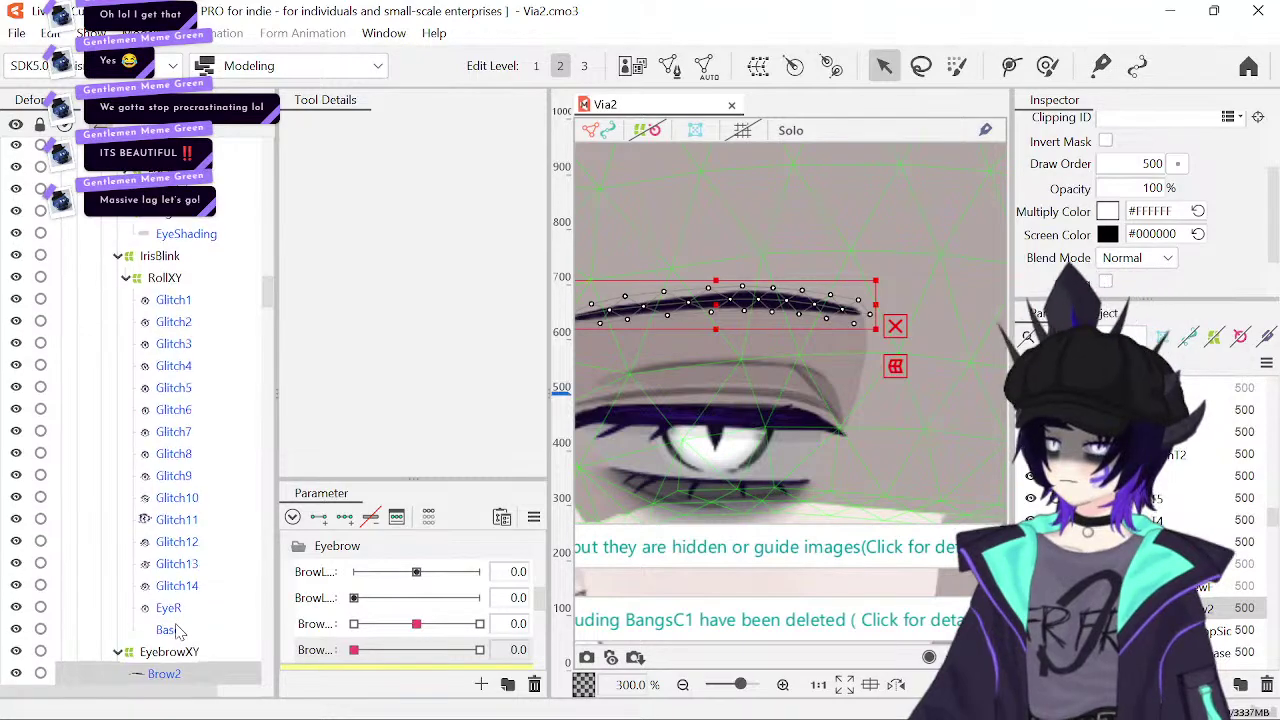
pyautogui.scroll(-1, 180, 632)
pyautogui.click(186, 636)
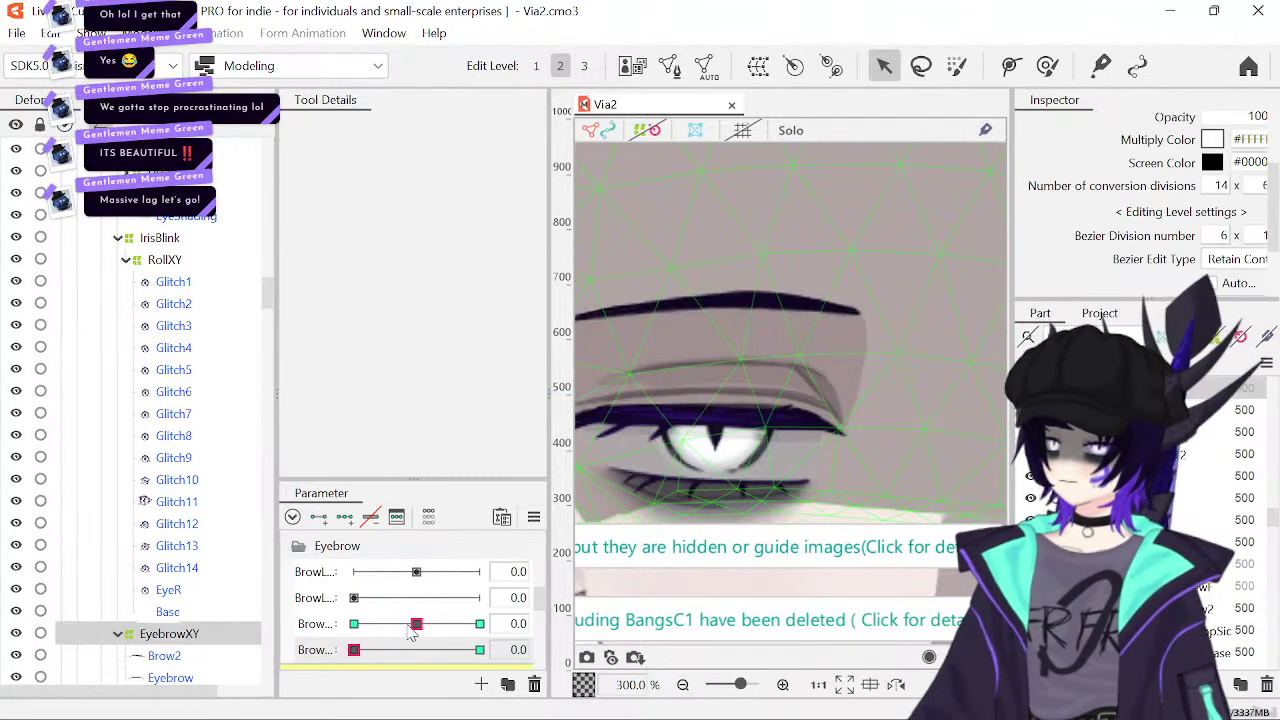
pyautogui.click(648, 132)
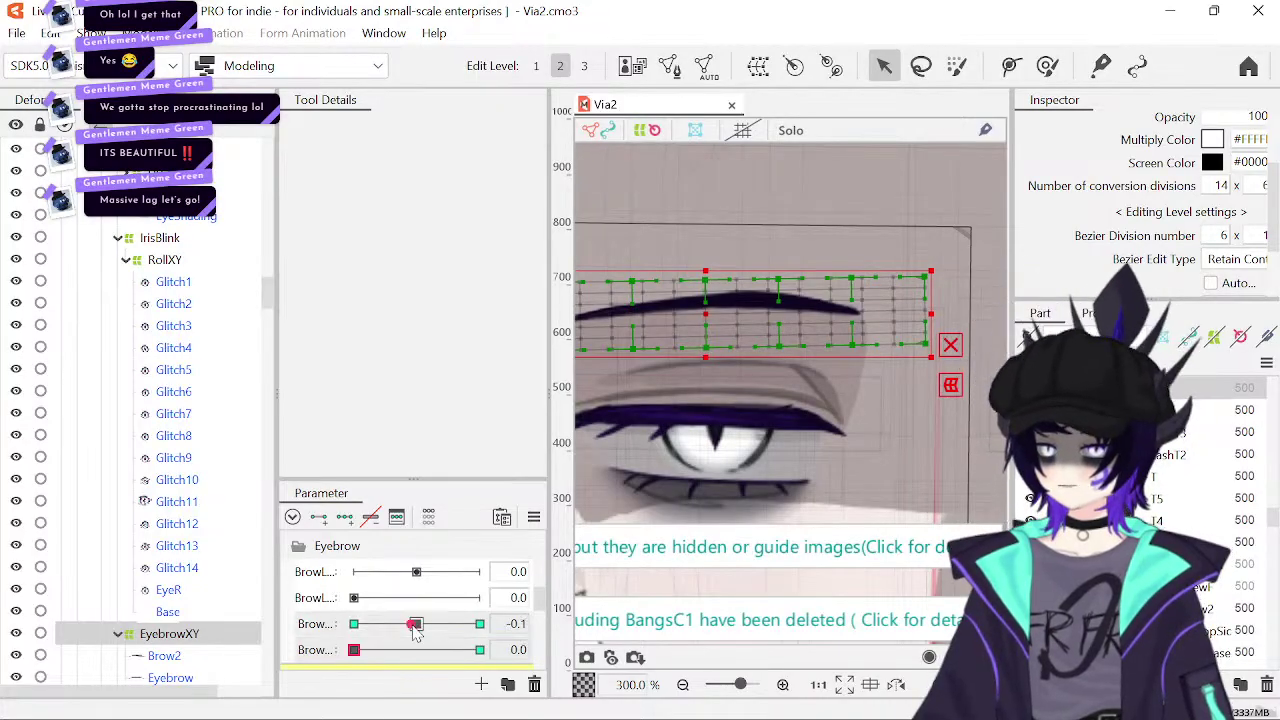
# - With BrowR Y at -1.0, lower the inner-end corner points of the EyebrowXY deformer slightly, using edit level 3
pyautogui.moveTo(416, 623); pyautogui.dragTo(352, 624)
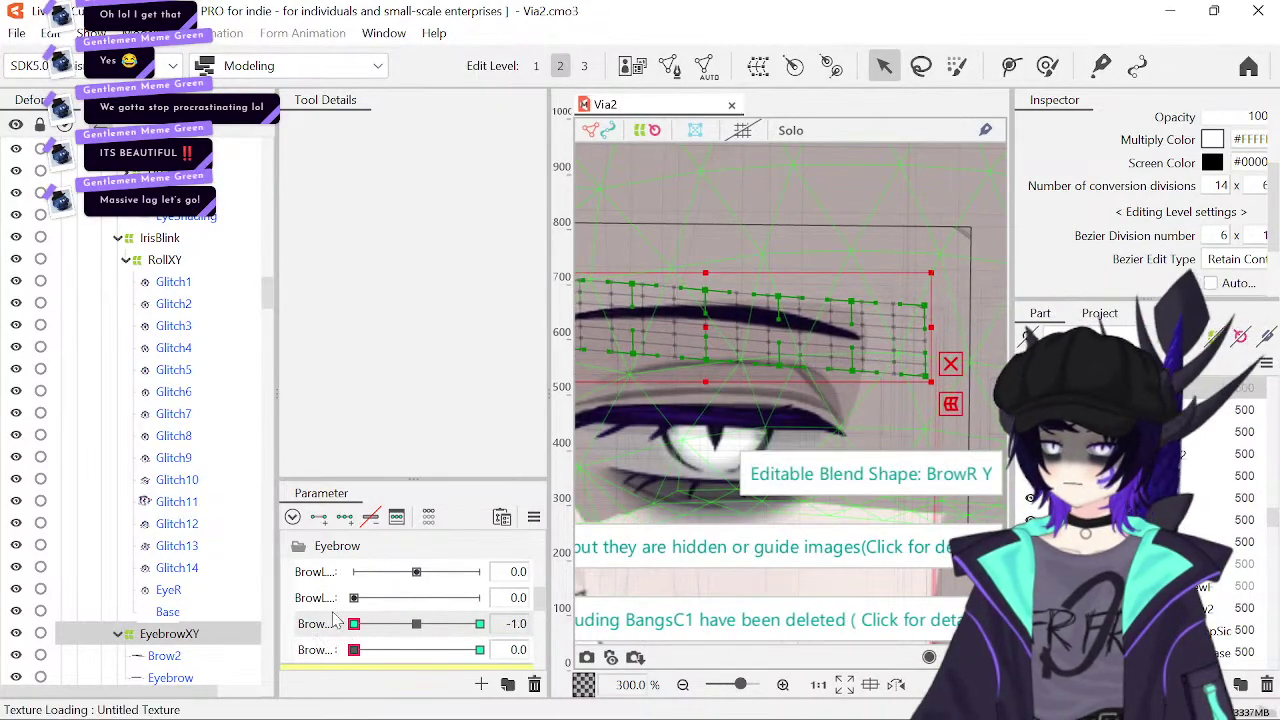
pyautogui.click(584, 67)
pyautogui.moveTo(803, 341); pyautogui.dragTo(809, 266)
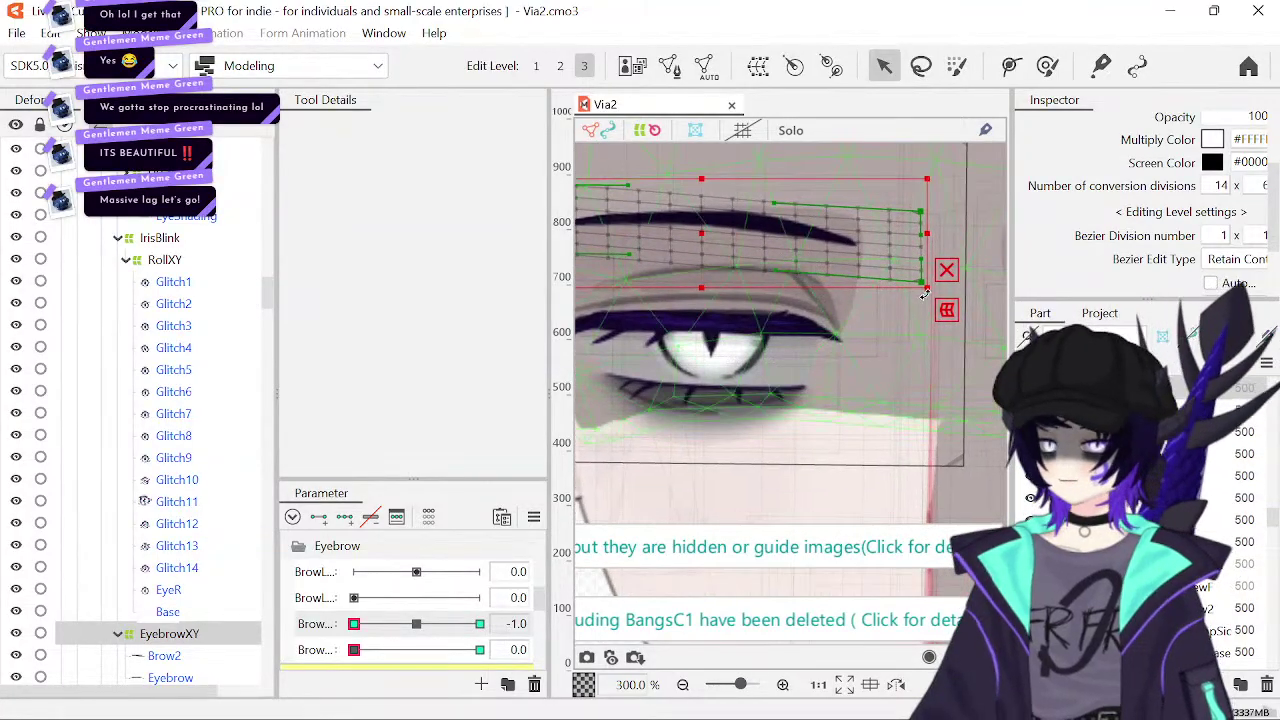
pyautogui.moveTo(922, 287); pyautogui.dragTo(922, 299)
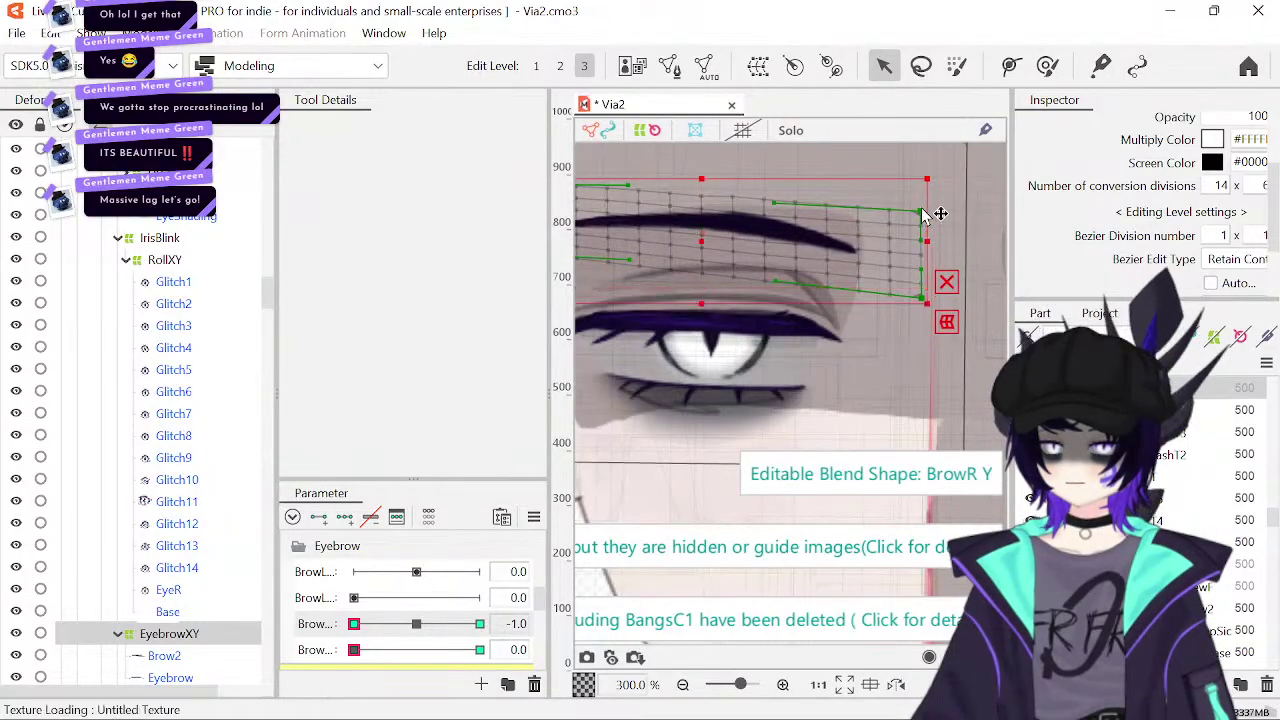
pyautogui.moveTo(920, 212); pyautogui.dragTo(919, 230)
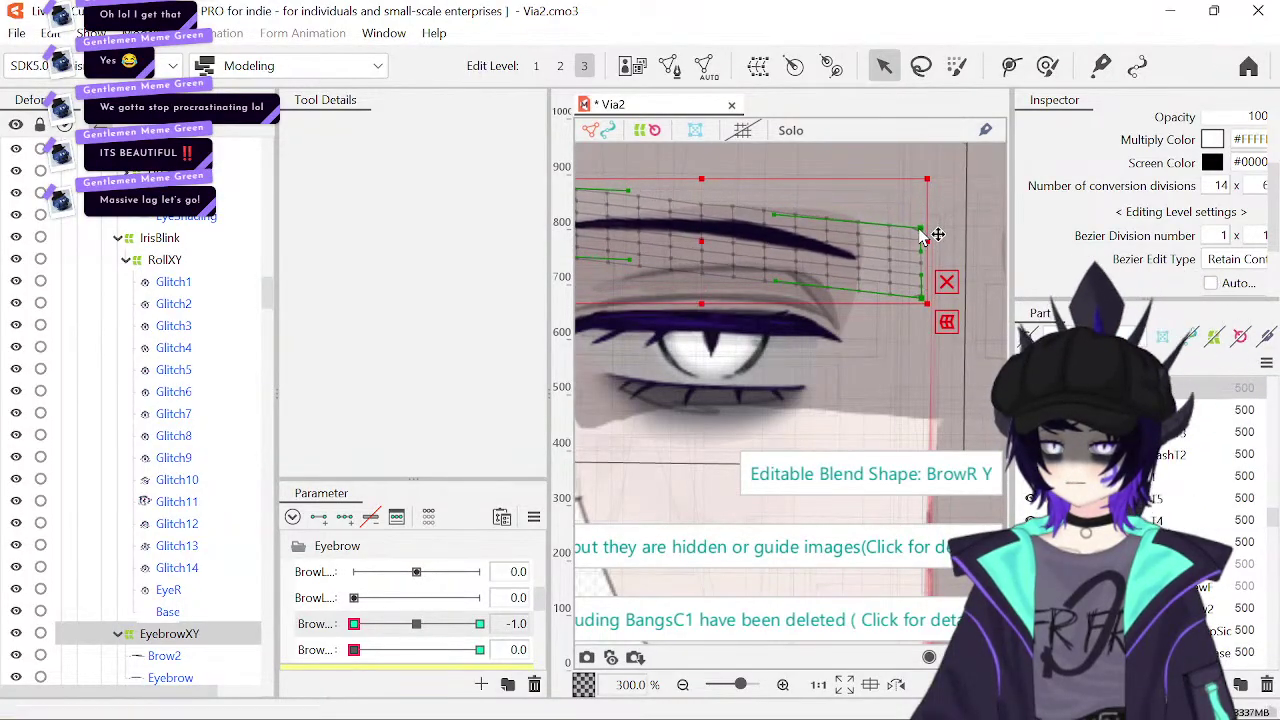
# - Compare both brows on the face with BrowR Y at its neutral position, -1.0 and 1.0
pyautogui.click(683, 684)
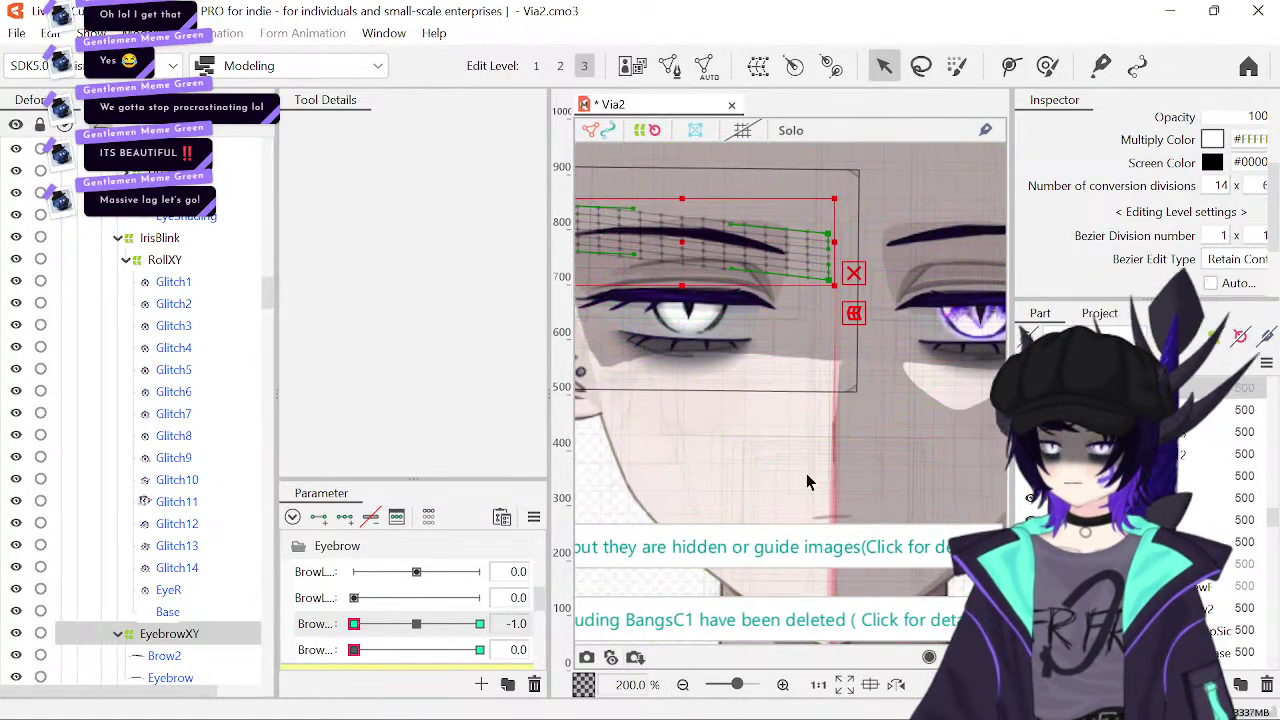
pyautogui.click(681, 686)
pyautogui.click(416, 623)
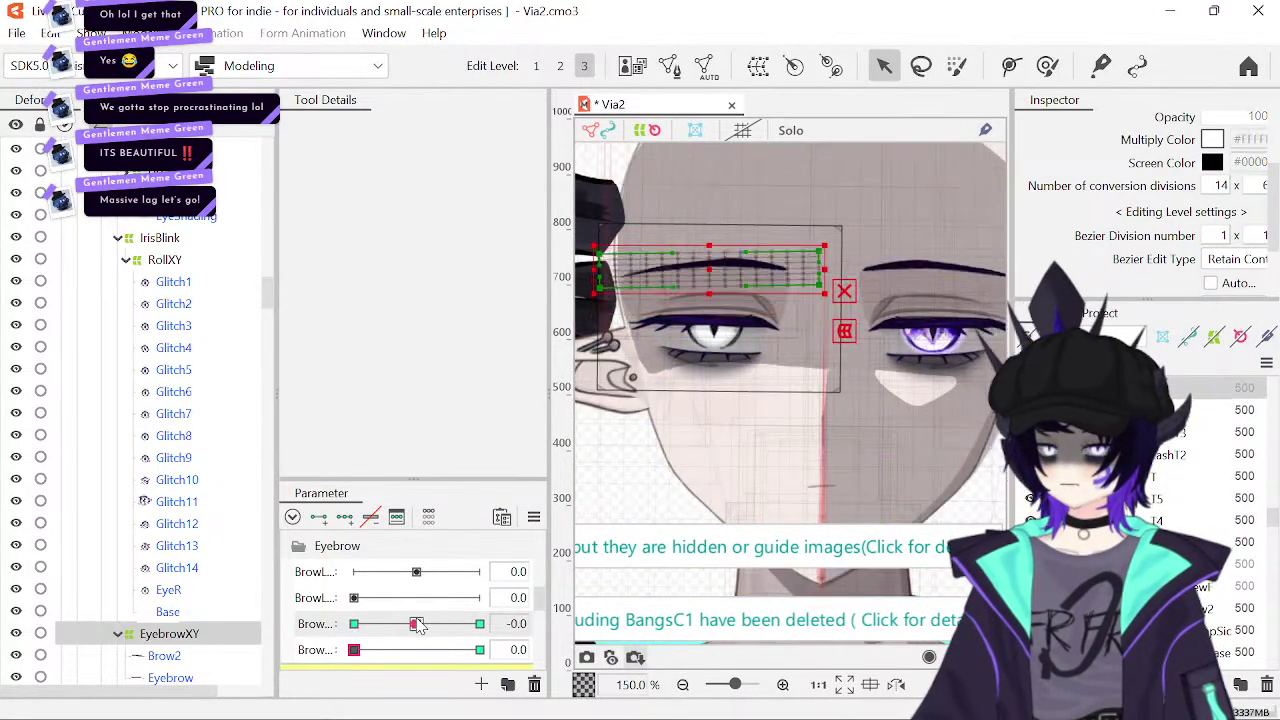
pyautogui.click(353, 623)
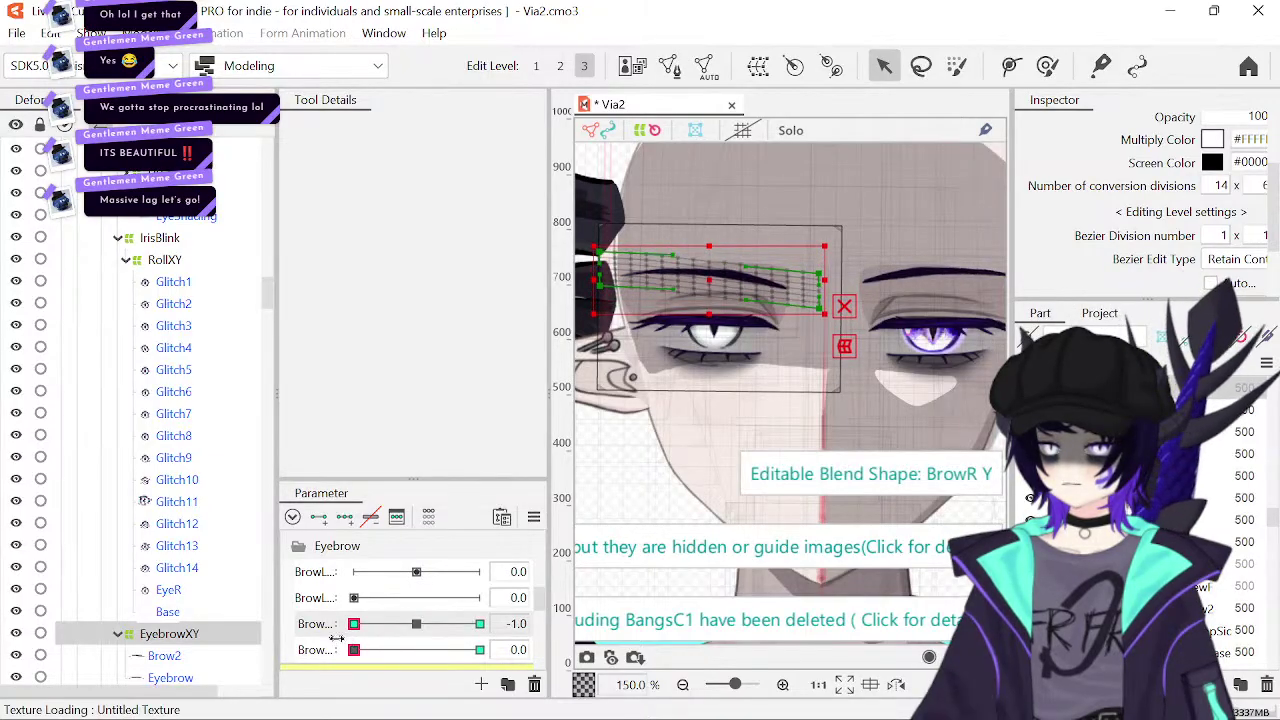
pyautogui.moveTo(353, 623); pyautogui.dragTo(287, 660)
pyautogui.click(480, 623)
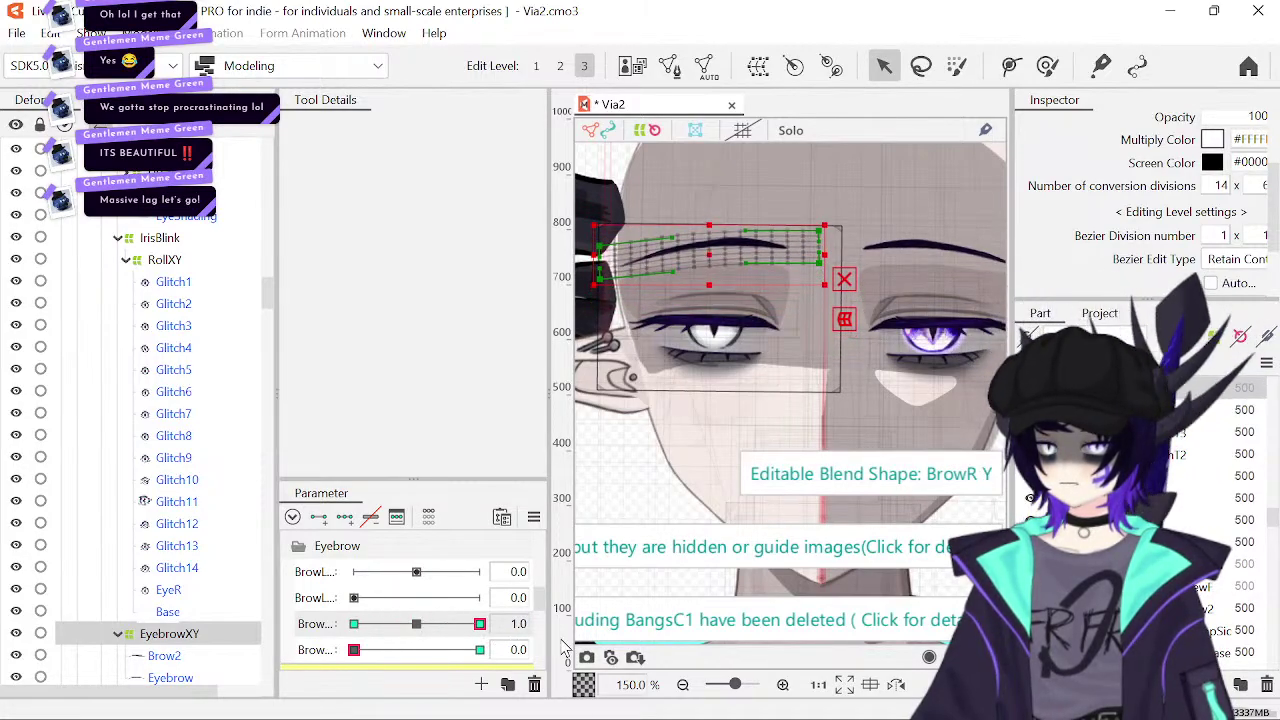
# - Examine the right brow up close while running BrowR Y repeatedly between -1.0 and 1.0
pyautogui.click(783, 684)
pyautogui.click(783, 684)
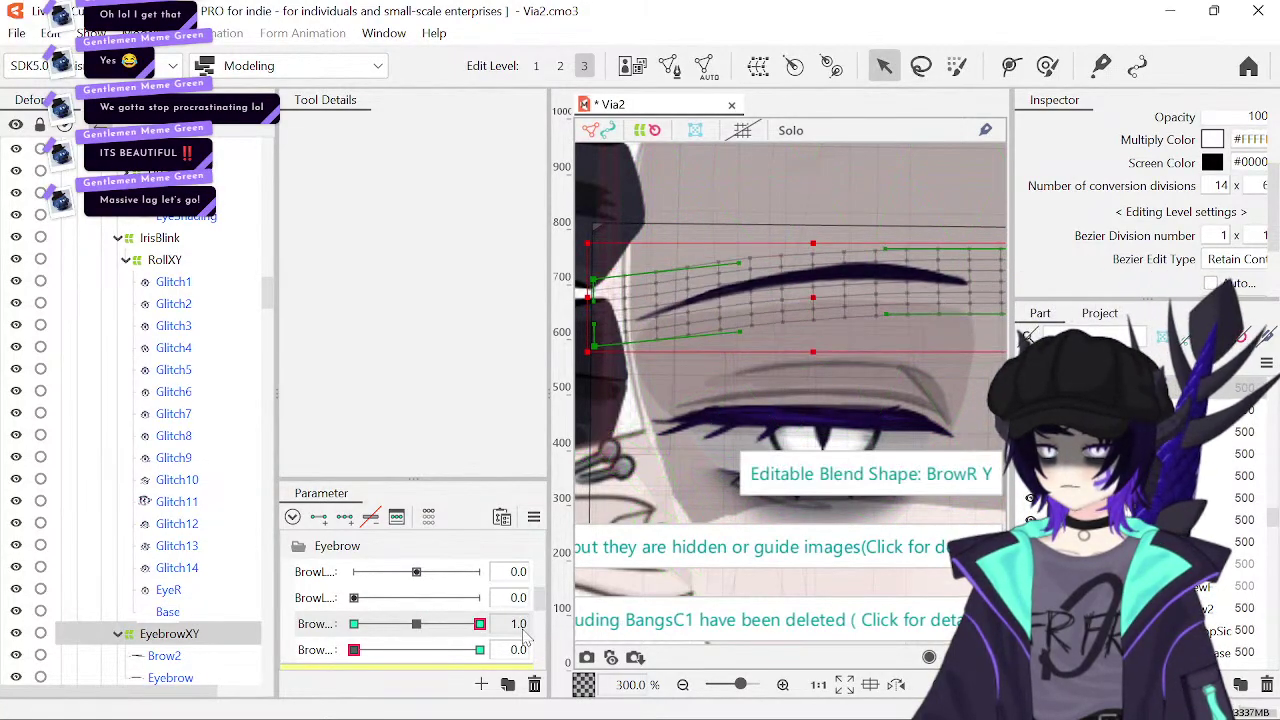
pyautogui.click(353, 623)
pyautogui.hotkey('ctrl', 'z')
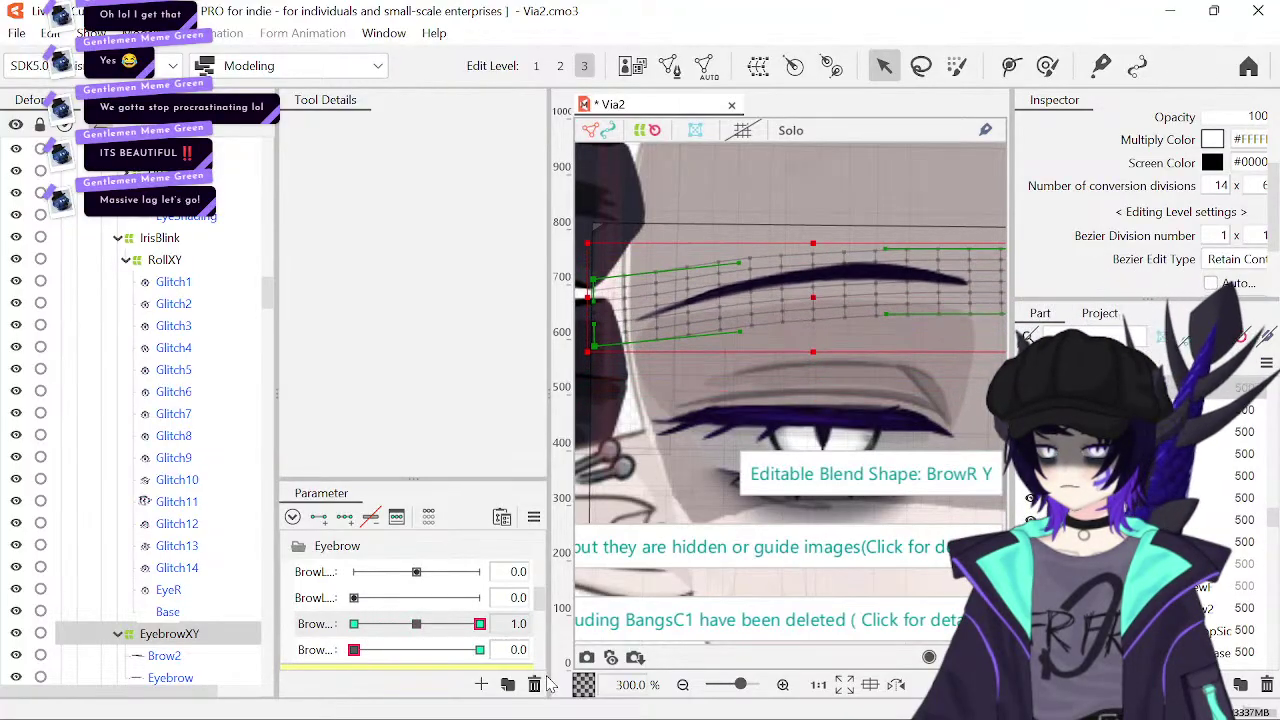
pyautogui.moveTo(842, 368); pyautogui.dragTo(811, 352)
pyautogui.click(354, 623)
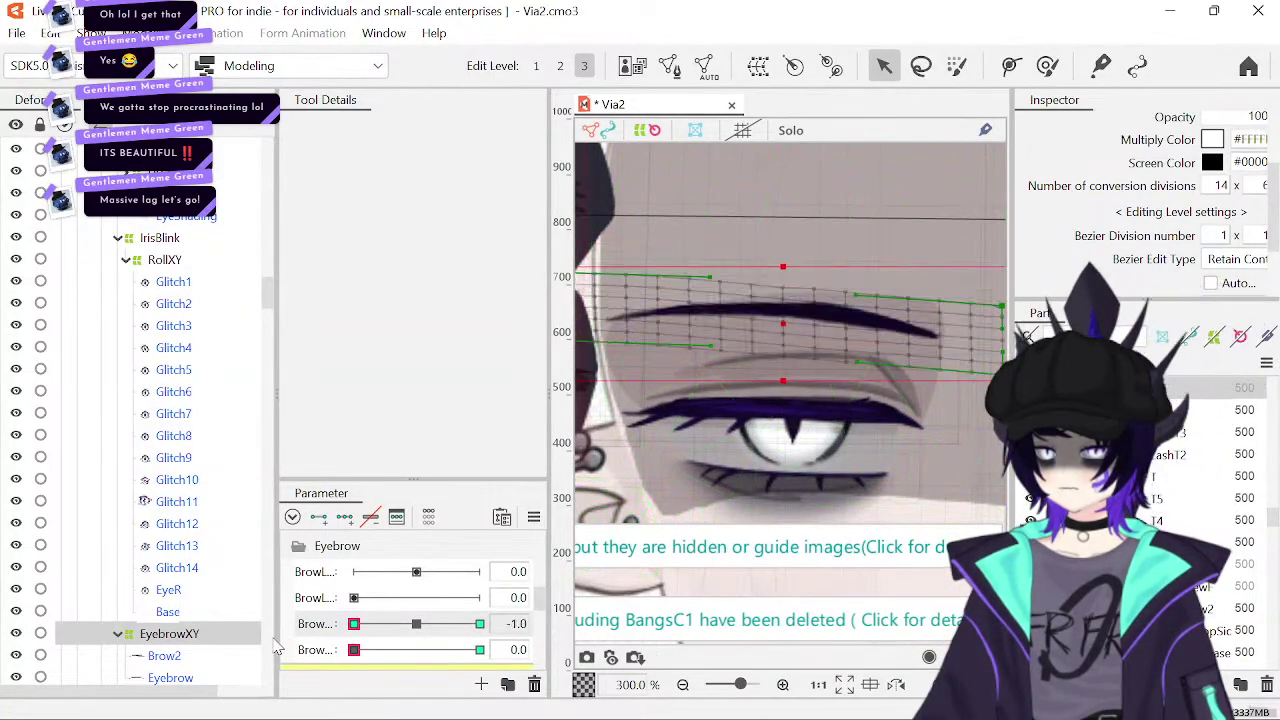
pyautogui.click(480, 623)
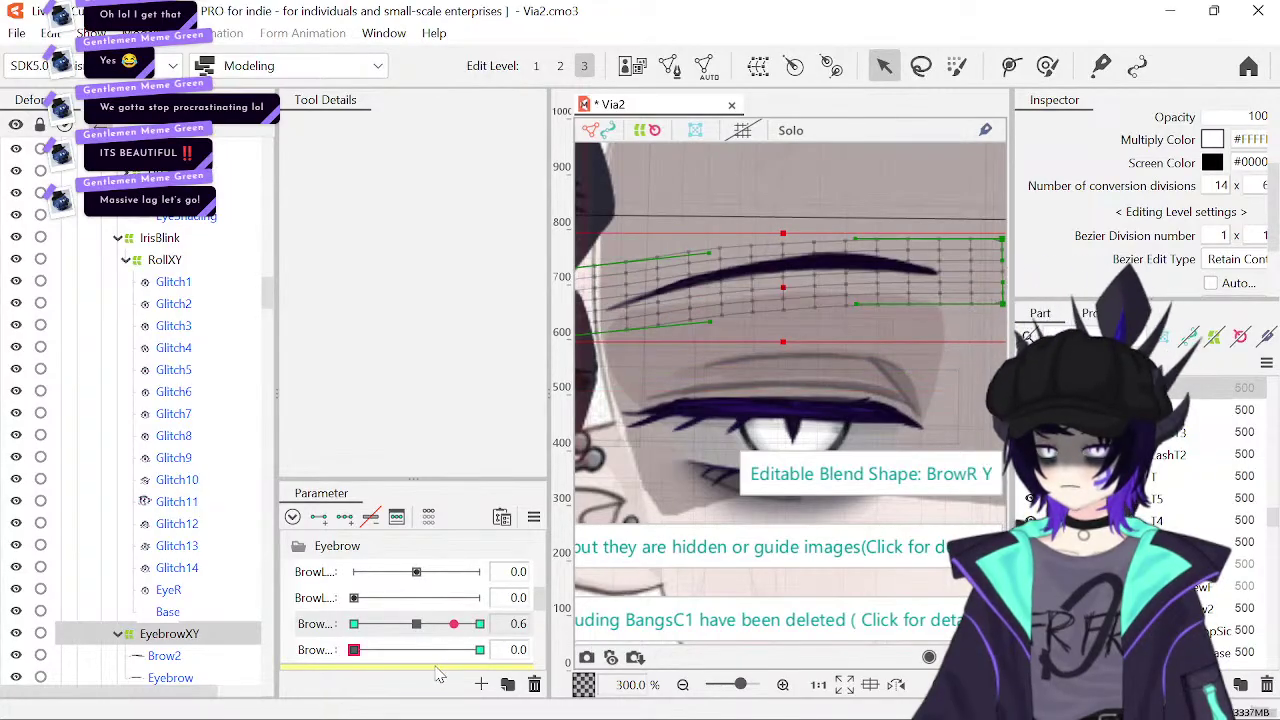
pyautogui.click(354, 623)
pyautogui.moveTo(354, 623); pyautogui.dragTo(476, 623)
pyautogui.moveTo(450, 671); pyautogui.dragTo(546, 623)
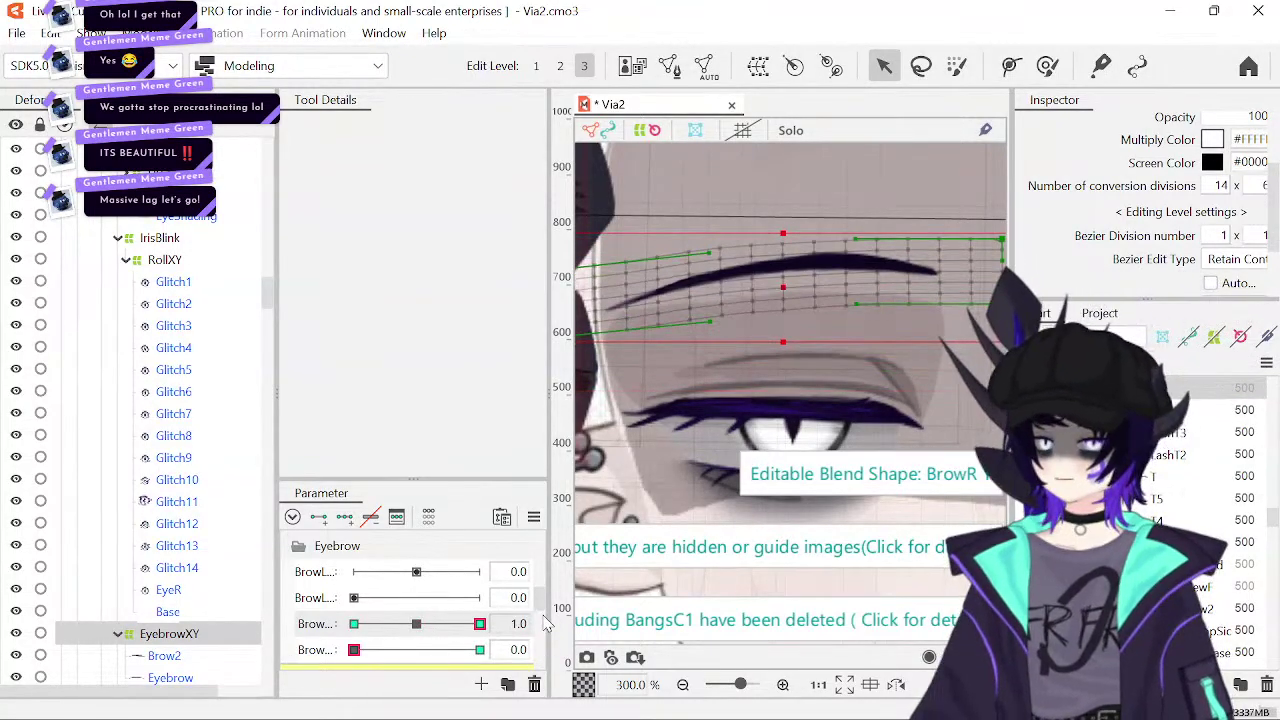
# - Compare both brows with BrowR Y at -1.0 and BrowR Form at 1.0, and reset both parameters to 0
pyautogui.click(683, 684)
pyautogui.click(683, 684)
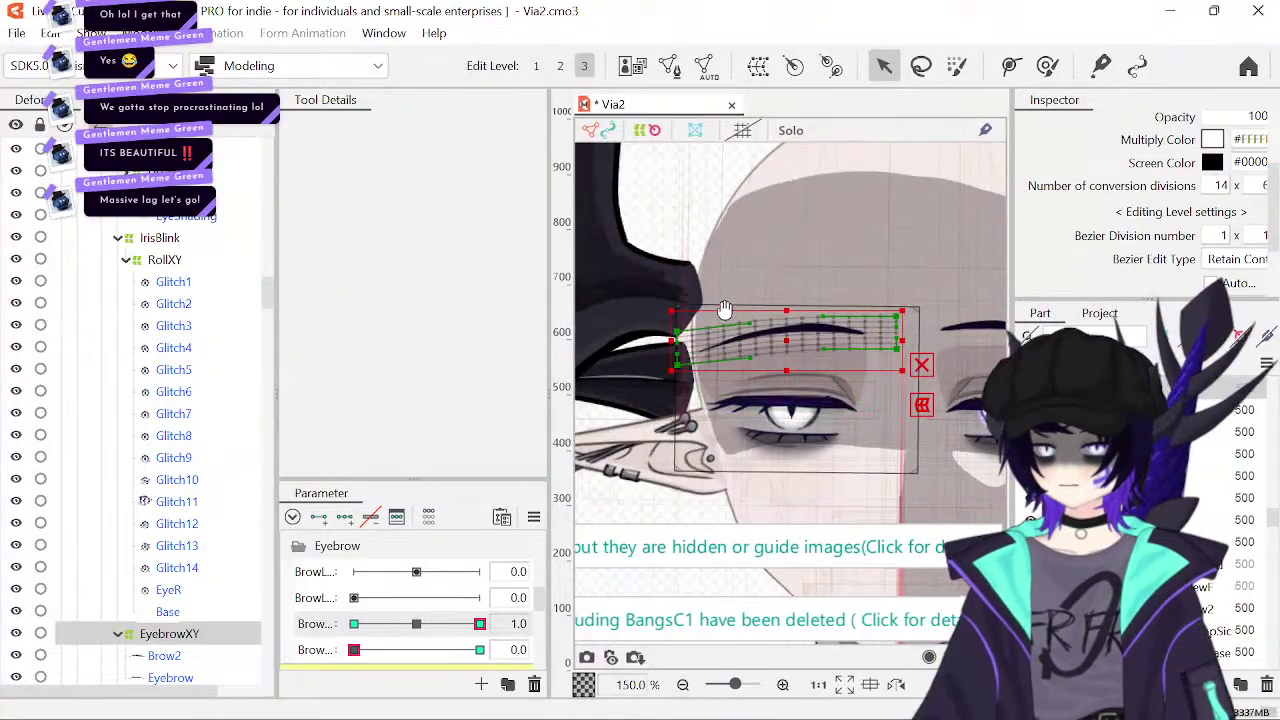
pyautogui.click(421, 624)
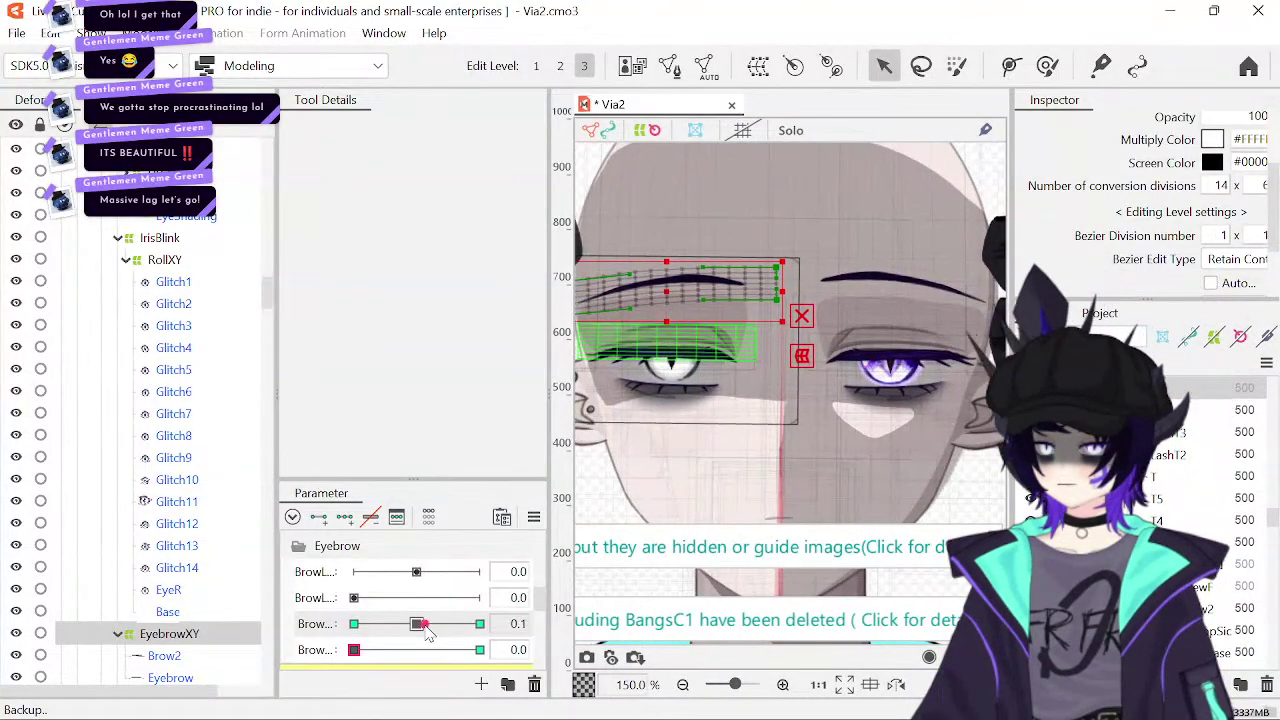
pyautogui.moveTo(418, 624); pyautogui.dragTo(523, 650)
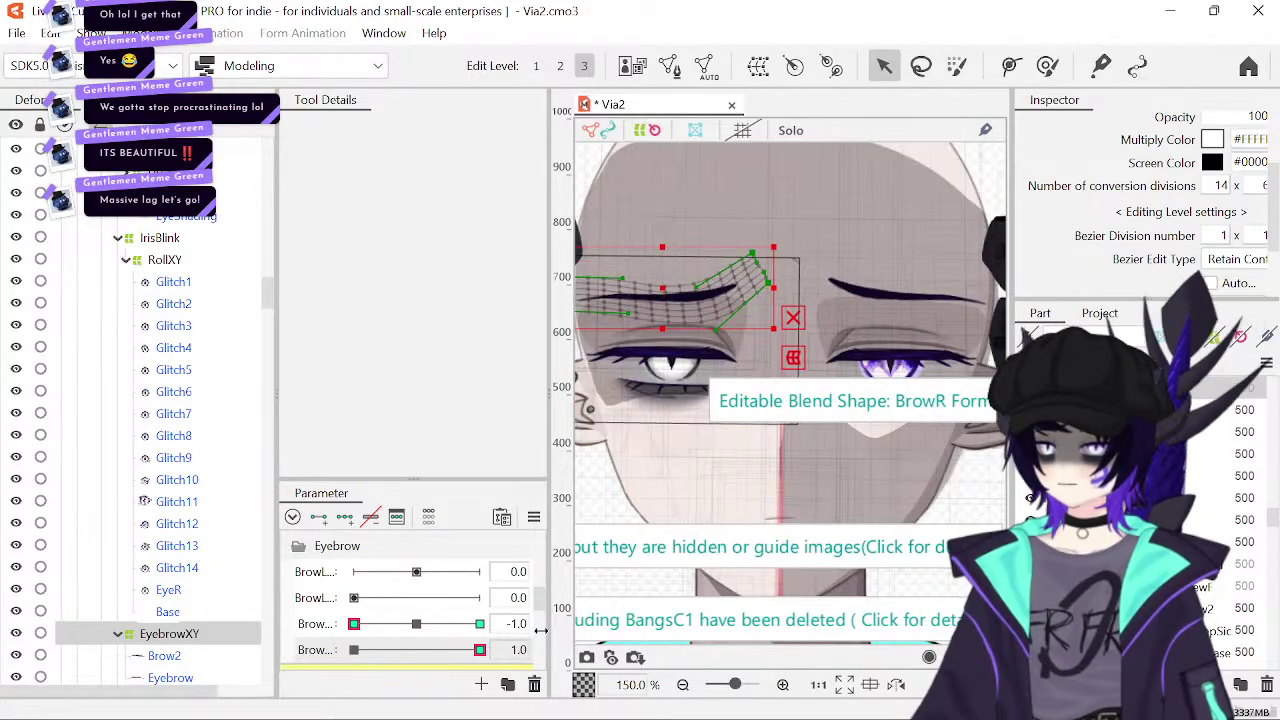
pyautogui.write('0')
pyautogui.press('Return')
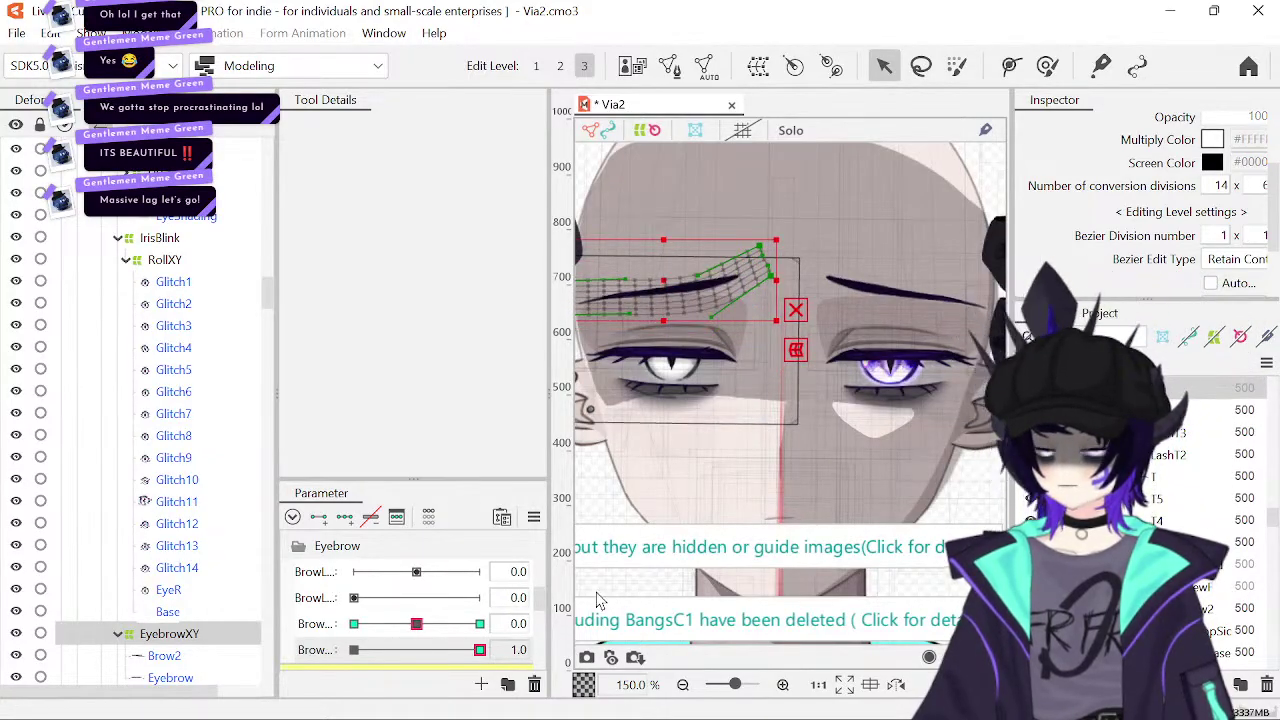
pyautogui.moveTo(447, 651); pyautogui.dragTo(298, 672)
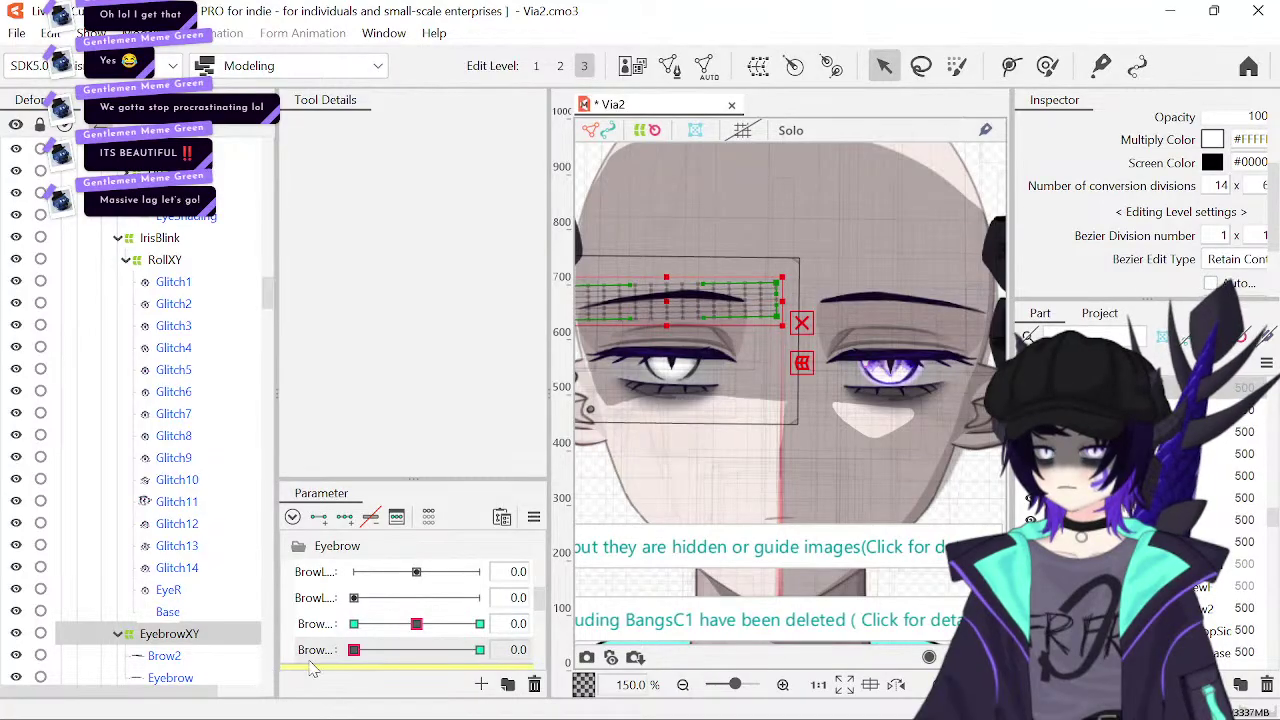
# - Set BrowR Form to 1.0 and reselect the EyebrowXY deformer at edit level 2
pyautogui.click(480, 650)
pyautogui.click(783, 684)
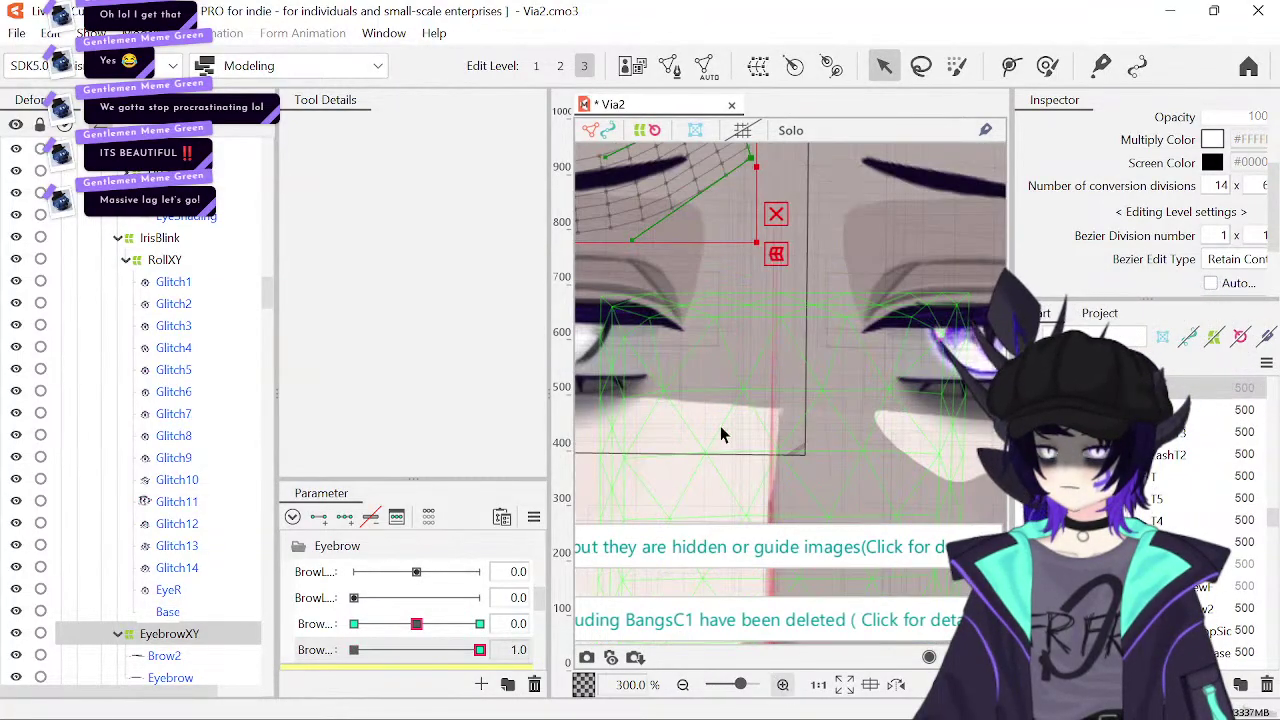
pyautogui.click(655, 131)
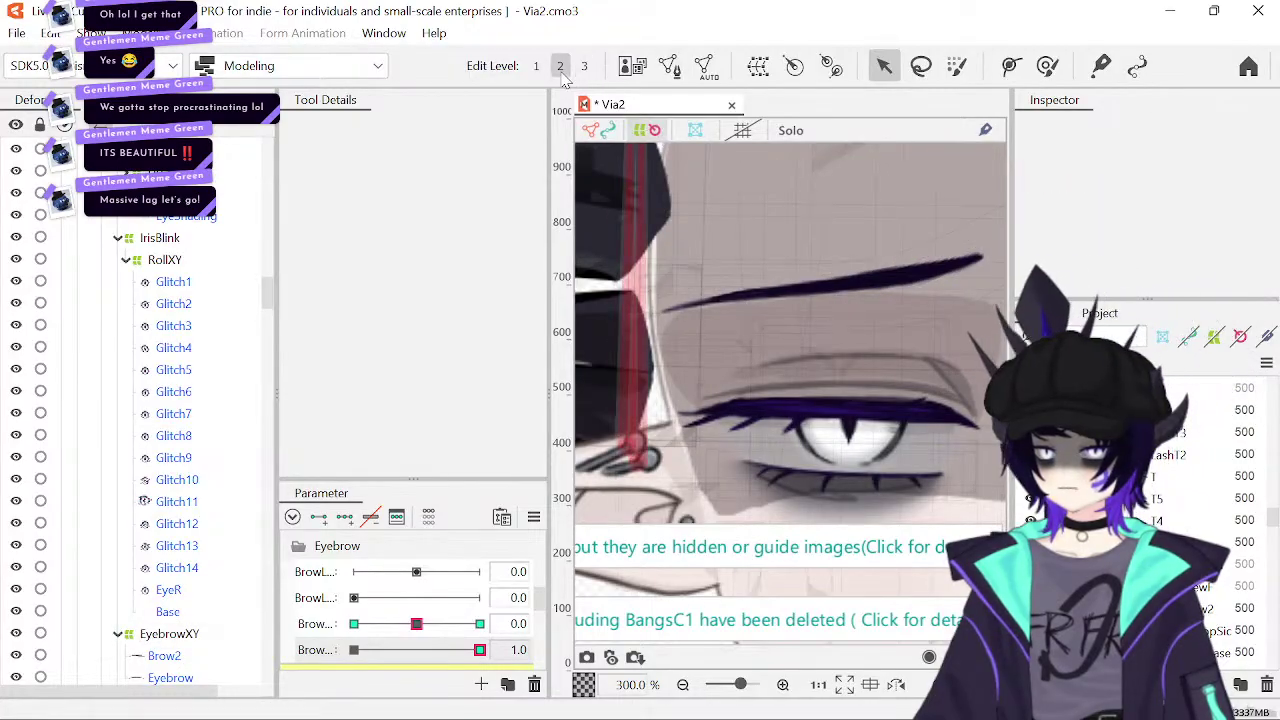
pyautogui.click(203, 638)
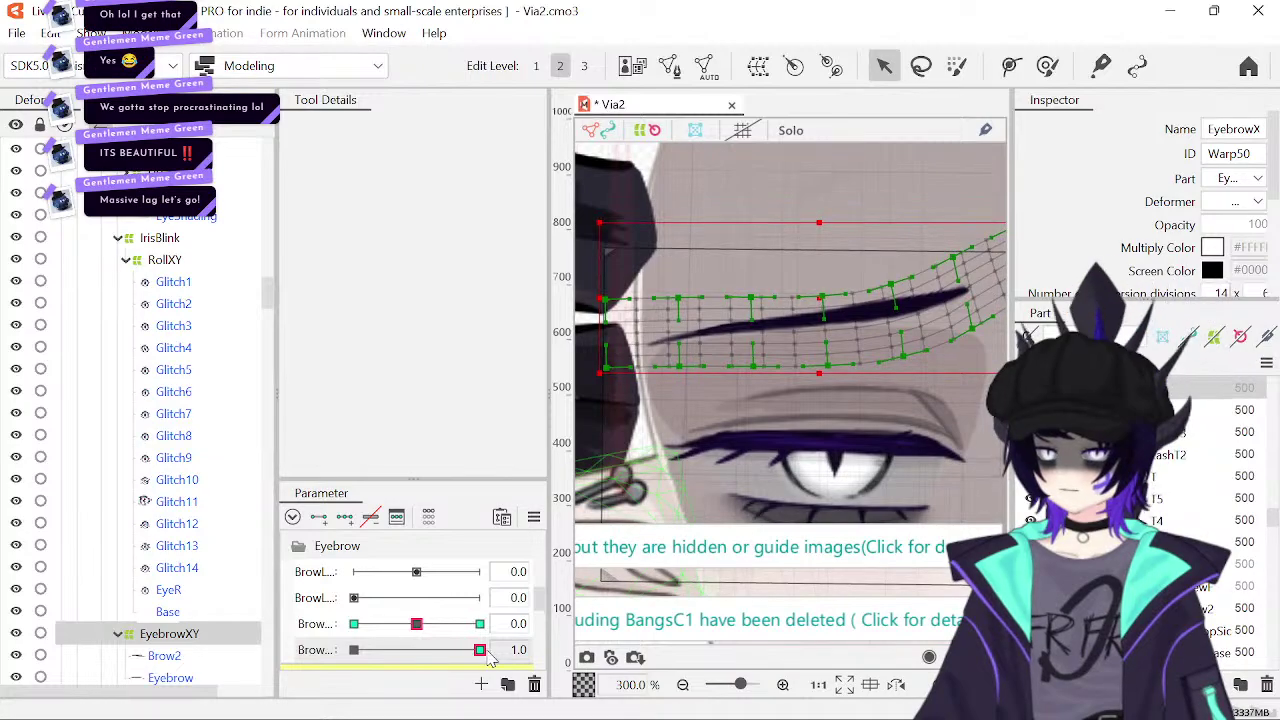
# - Select the outer-end points of the EyebrowXY deformer and examine their movement with BrowR Form between 0 and 1.0
pyautogui.moveTo(480, 650); pyautogui.dragTo(617, 670)
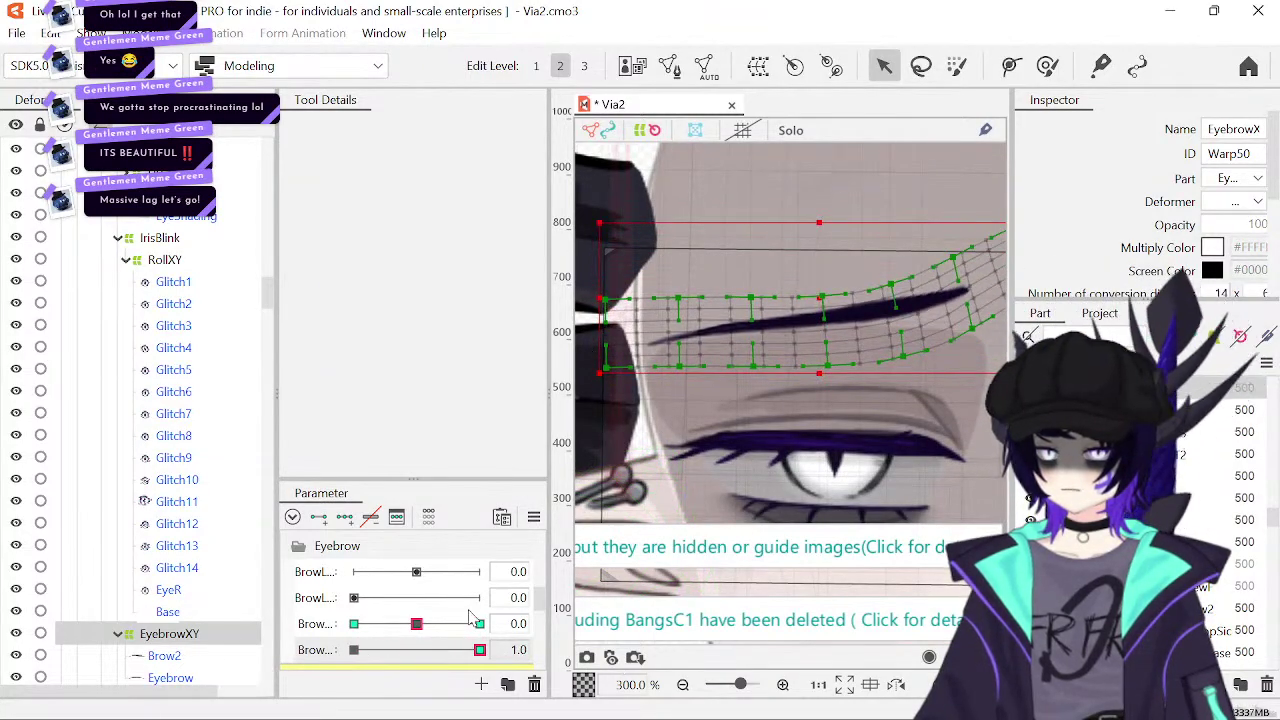
pyautogui.moveTo(480, 650); pyautogui.dragTo(228, 685)
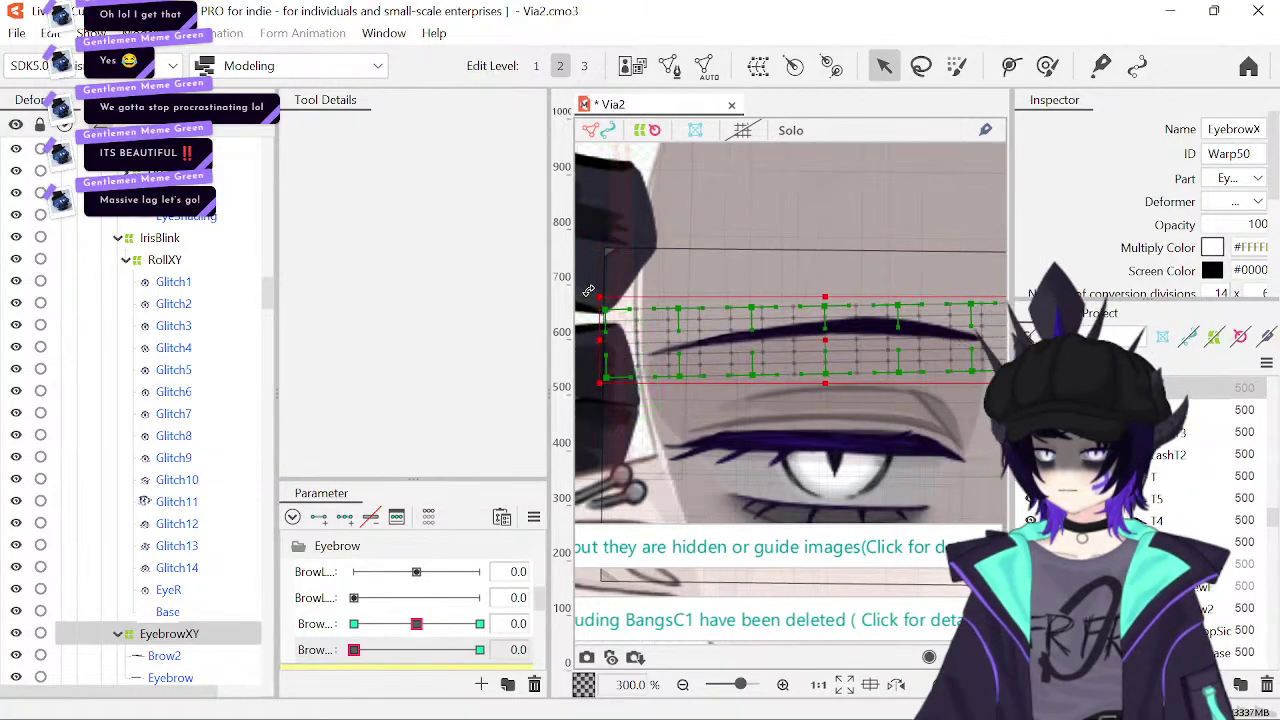
pyautogui.moveTo(584, 285); pyautogui.dragTo(821, 418)
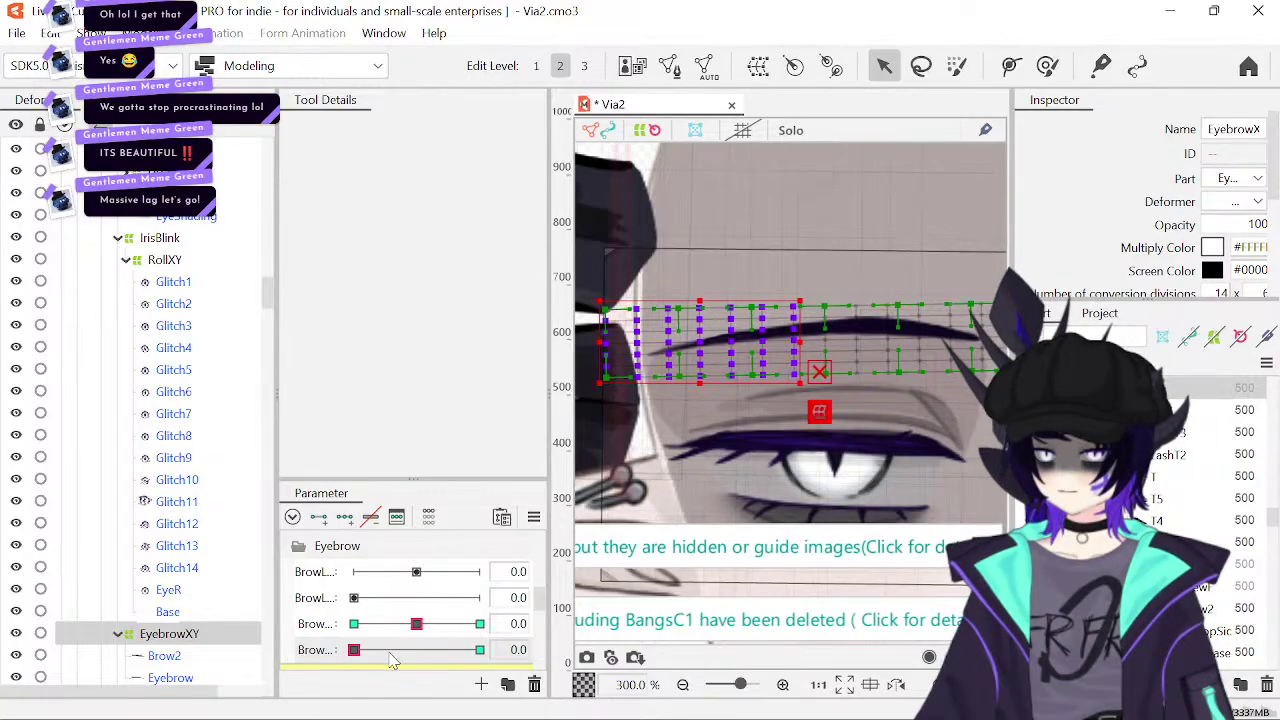
pyautogui.moveTo(392, 660); pyautogui.dragTo(680, 635)
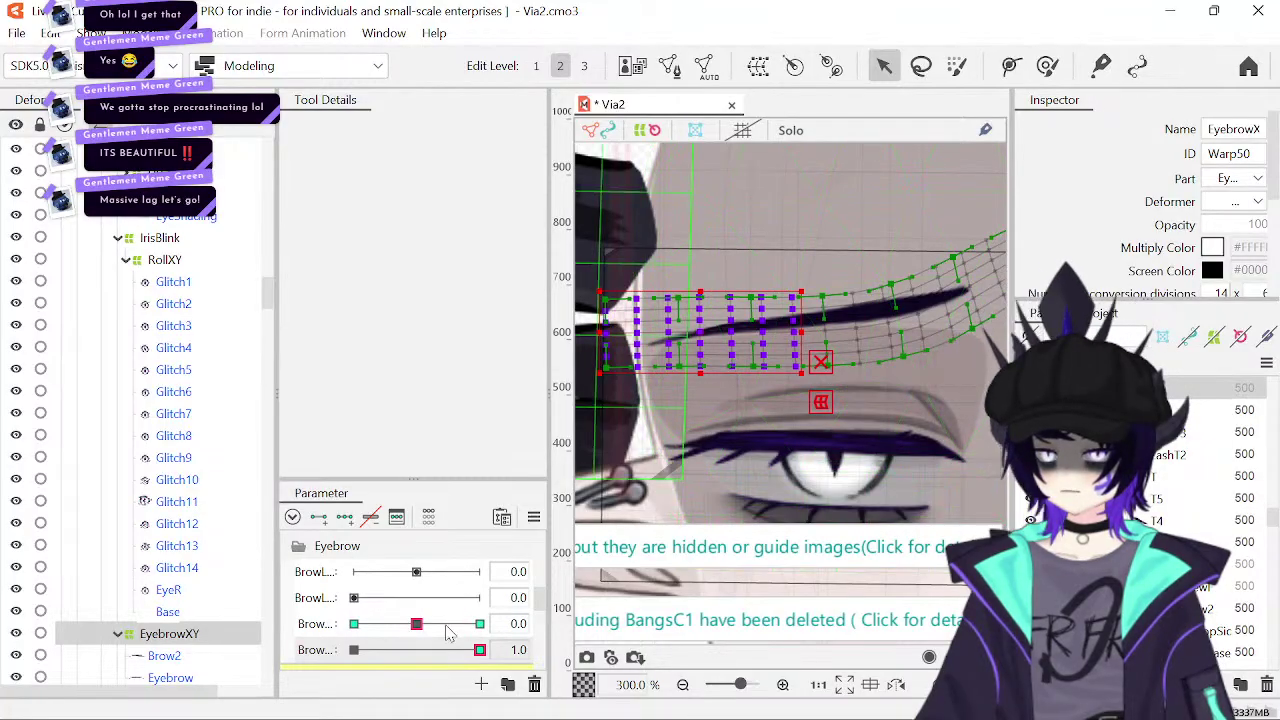
pyautogui.moveTo(470, 652); pyautogui.dragTo(268, 668)
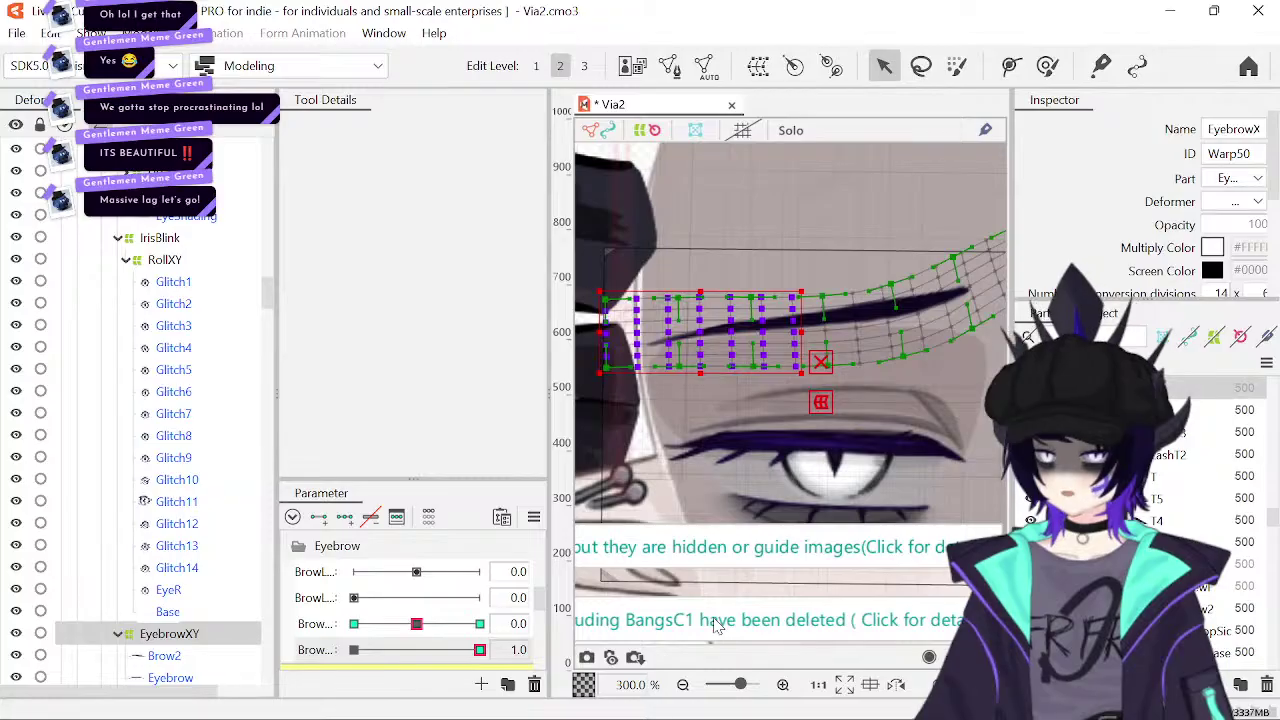
pyautogui.moveTo(480, 650); pyautogui.dragTo(663, 655)
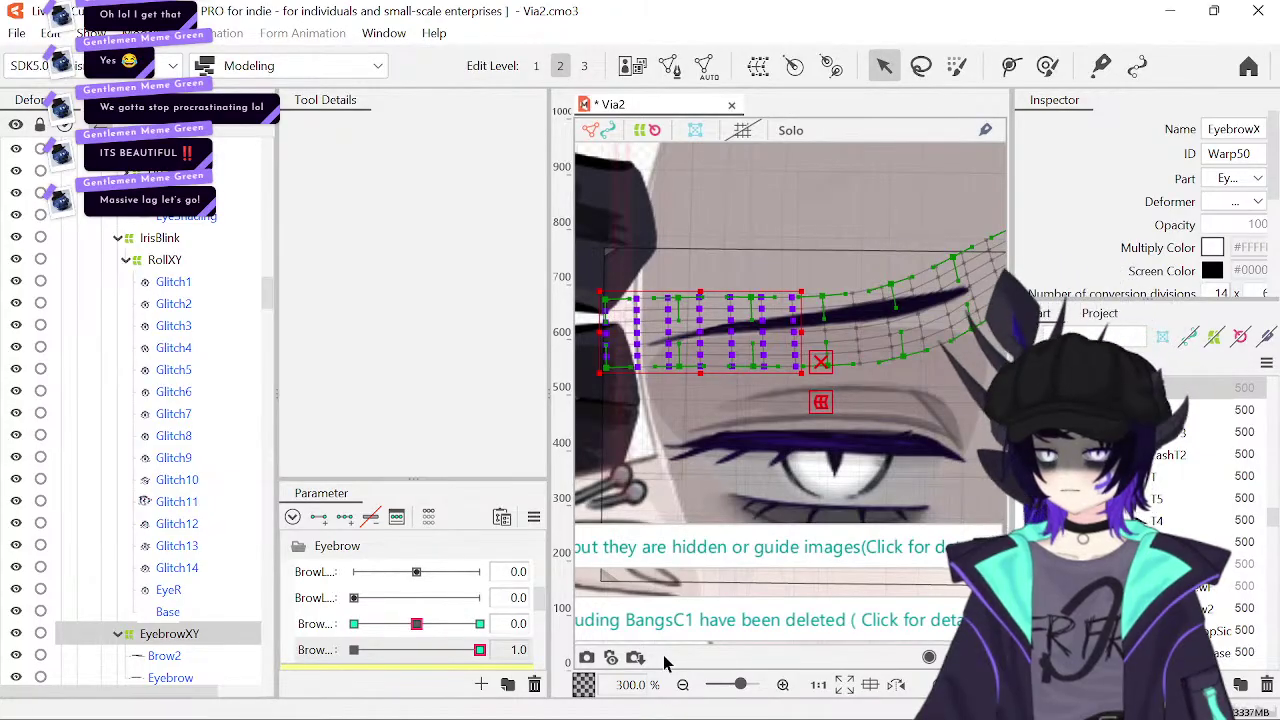
# - Reselect the whole EyebrowXY deformer and lower its outer-end control points slightly with BrowR Form at 1.0
pyautogui.moveTo(929, 430); pyautogui.dragTo(873, 425)
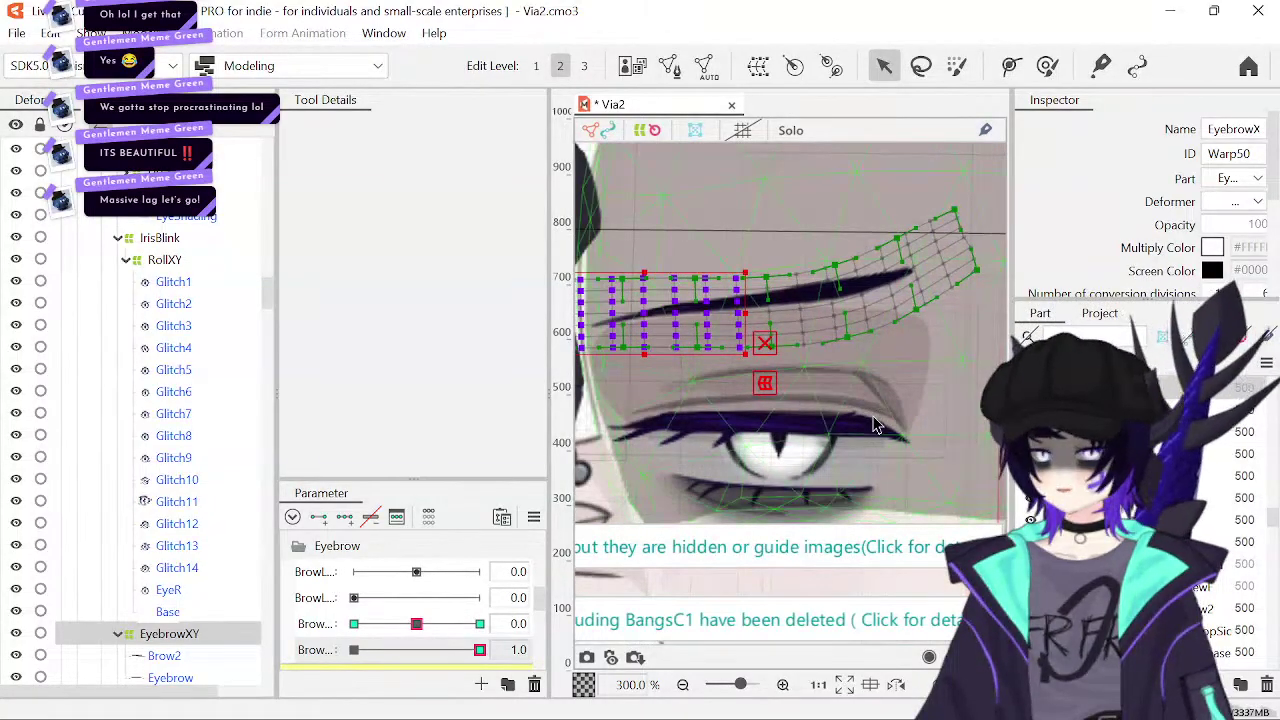
pyautogui.click(220, 643)
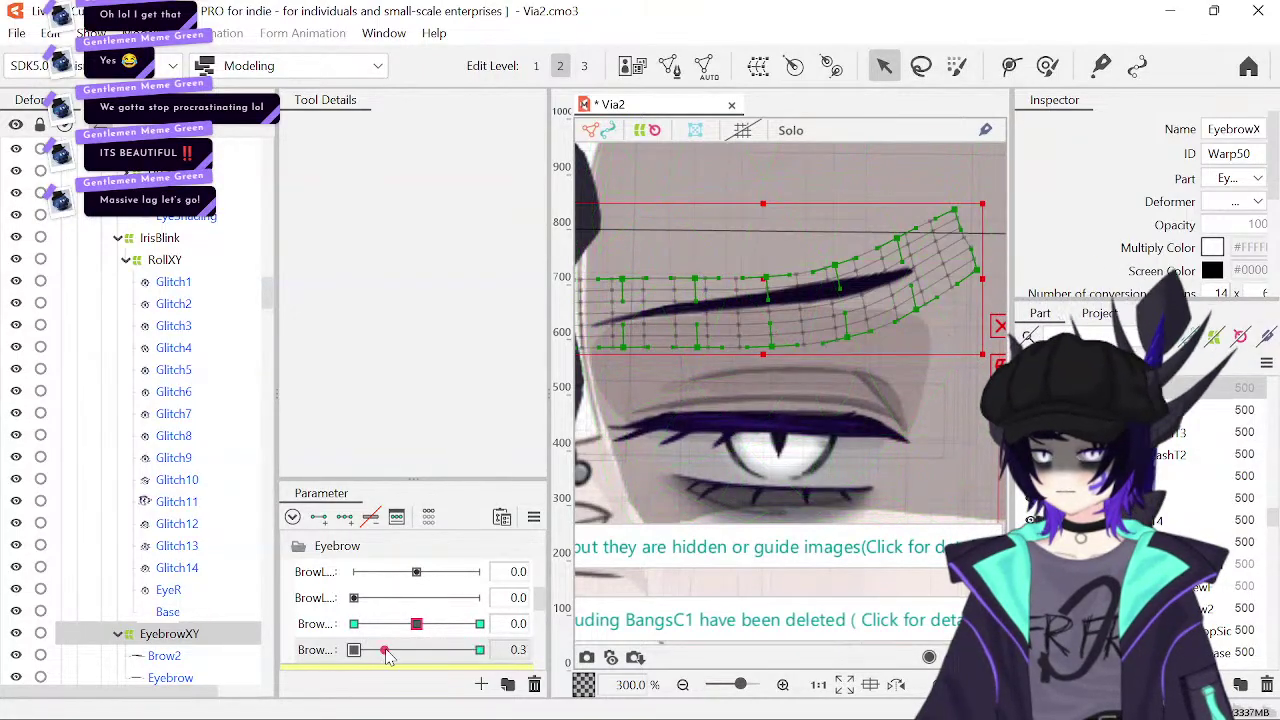
pyautogui.moveTo(388, 656); pyautogui.dragTo(652, 662)
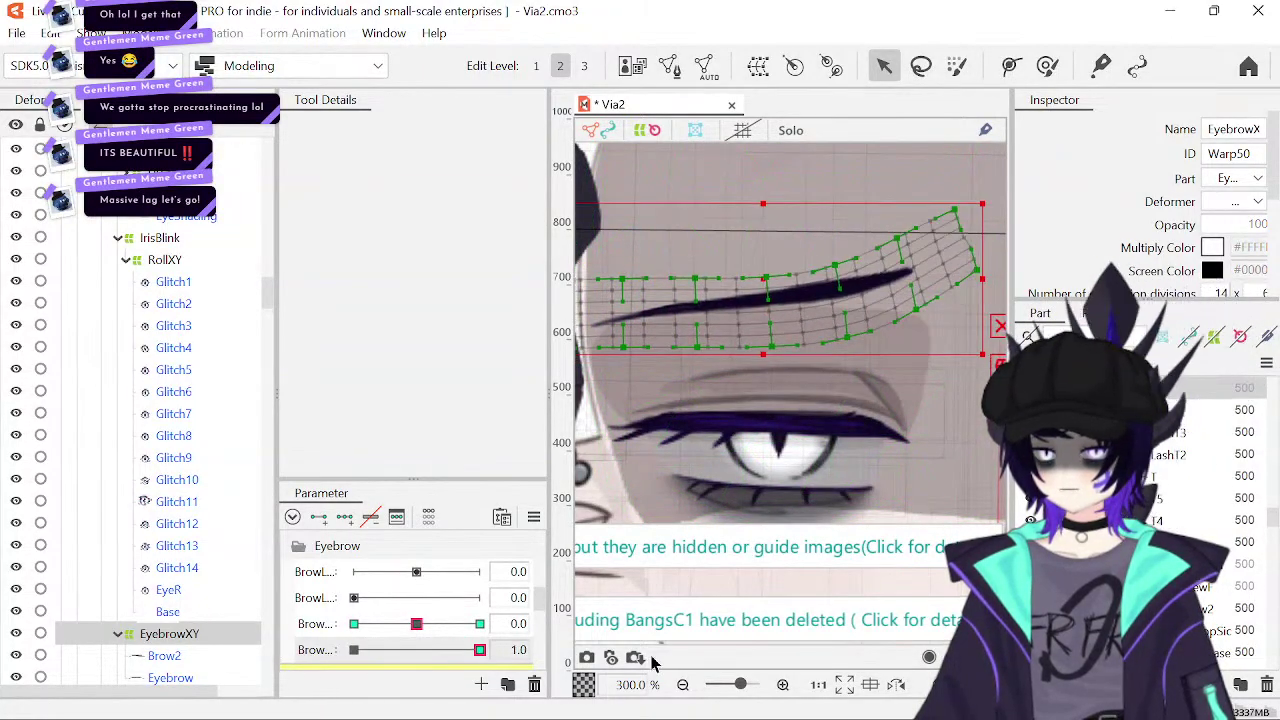
pyautogui.moveTo(695, 396); pyautogui.dragTo(820, 420)
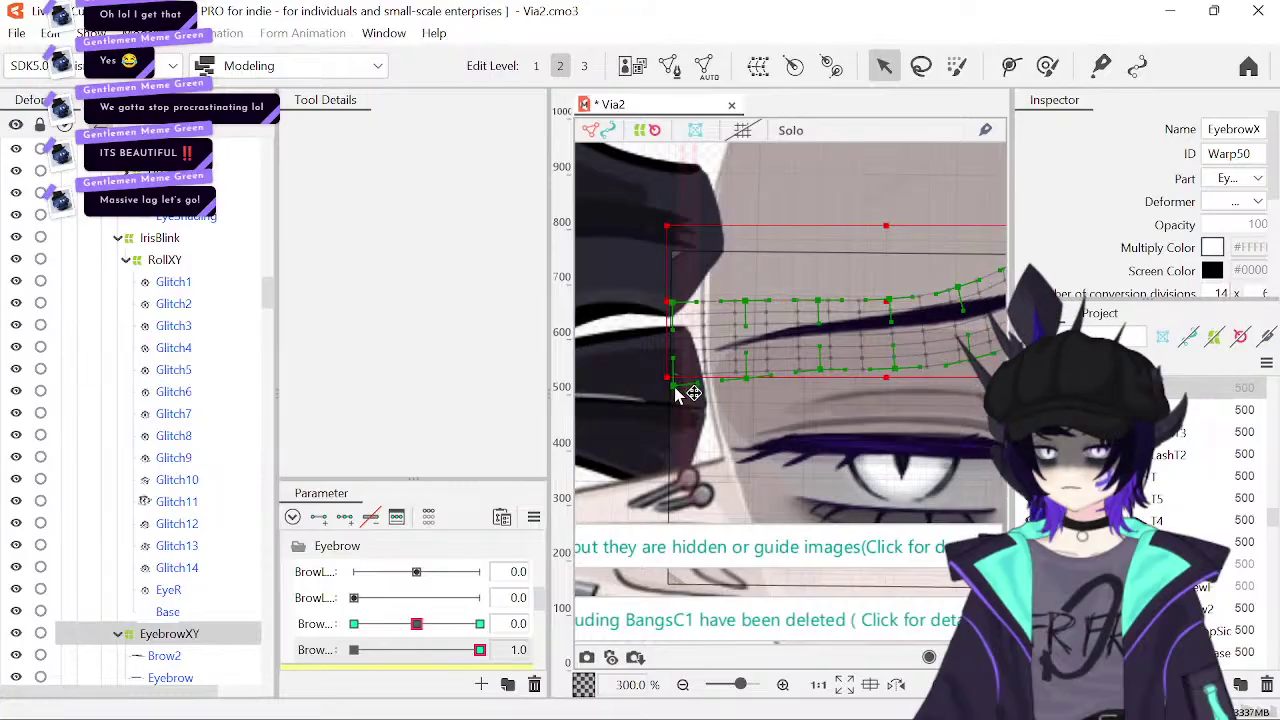
pyautogui.moveTo(676, 390); pyautogui.dragTo(674, 385)
pyautogui.scroll(-5, 1137, 236)
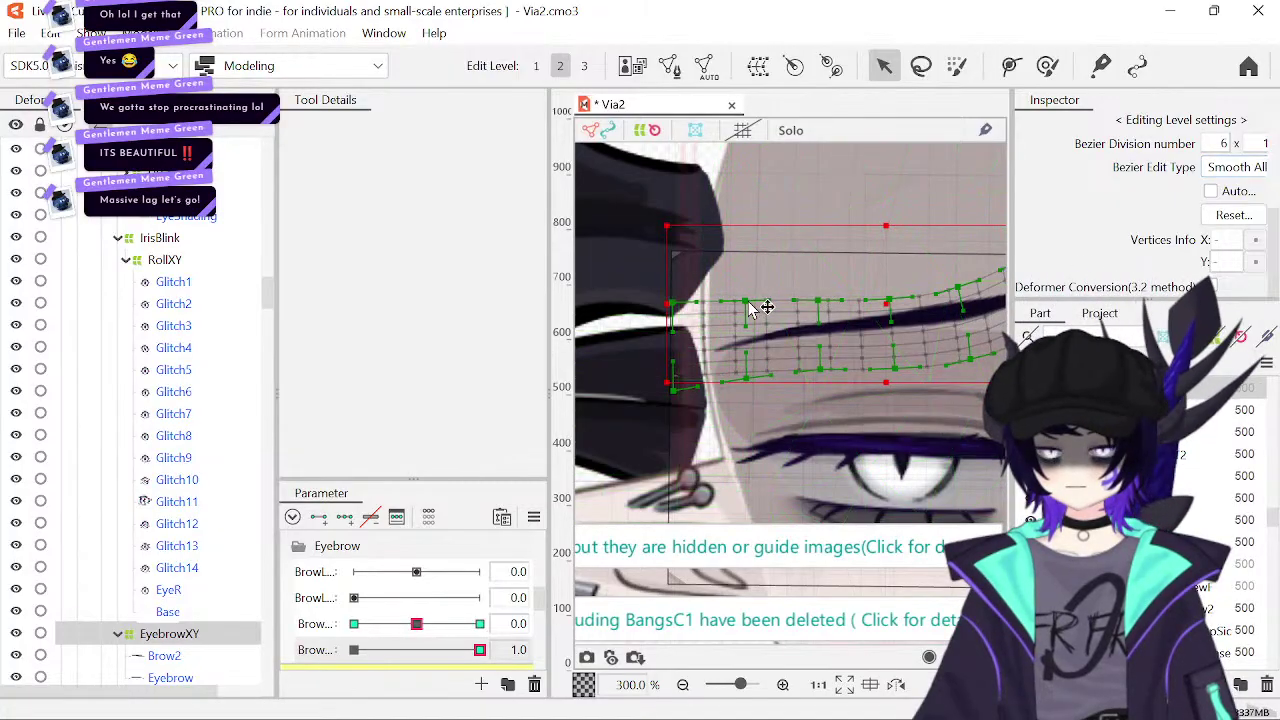
pyautogui.click(889, 302)
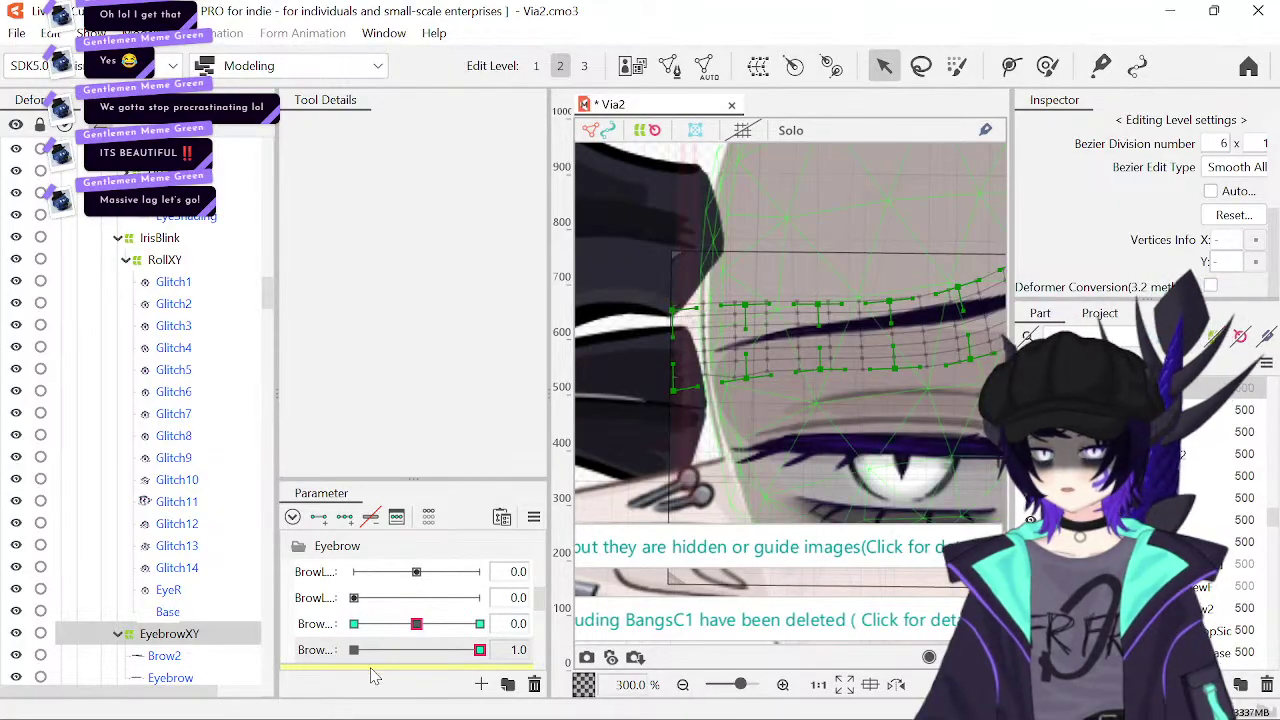
# - Check the brow's reshaped outer end by running BrowR Form down to 0 and back to 1.0
pyautogui.moveTo(480, 650); pyautogui.dragTo(243, 668)
pyautogui.moveTo(360, 656); pyautogui.dragTo(687, 648)
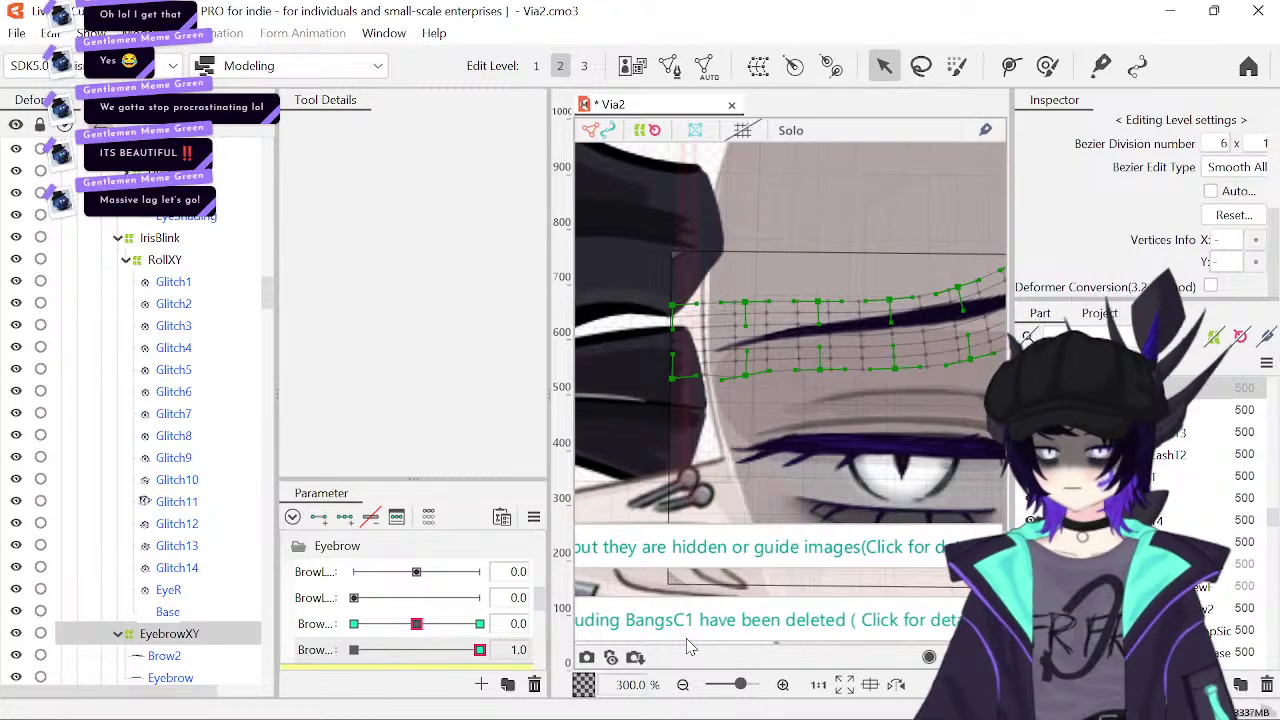
pyautogui.moveTo(910, 410); pyautogui.dragTo(568, 420)
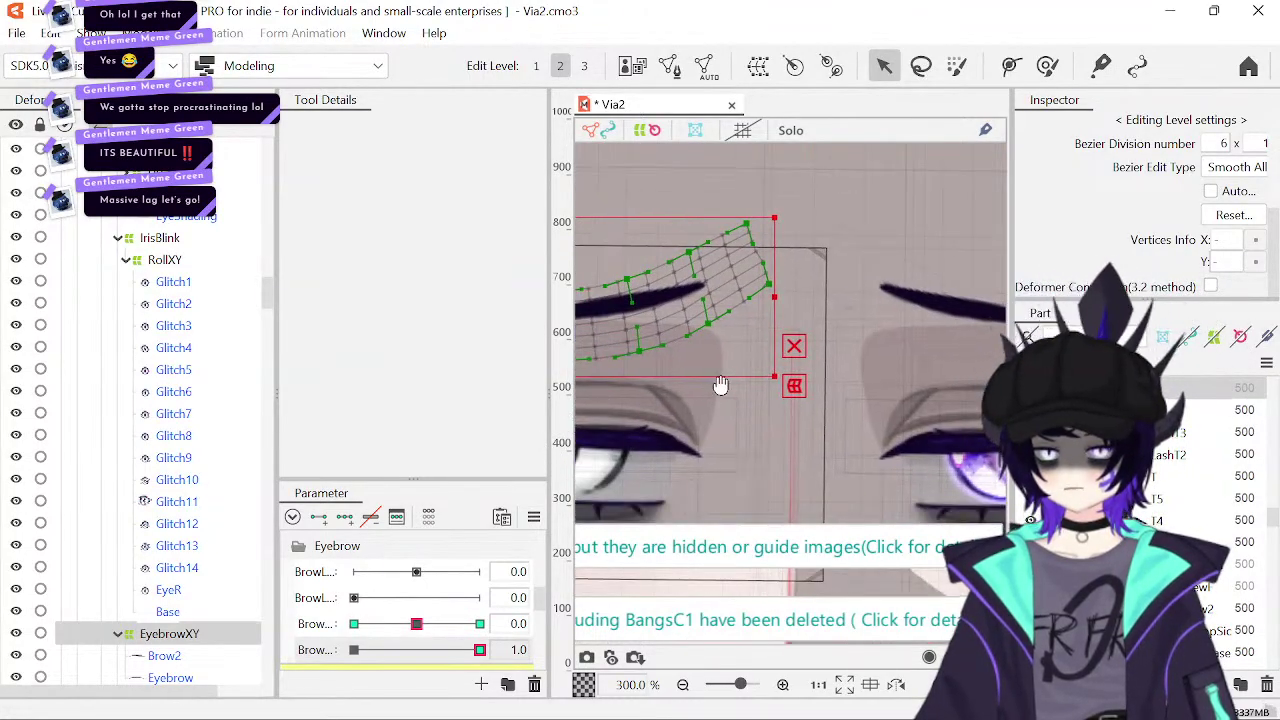
# - Compare the whole brow's shape with BrowR Form at 0 and at 1.0
pyautogui.moveTo(720, 385); pyautogui.dragTo(785, 378)
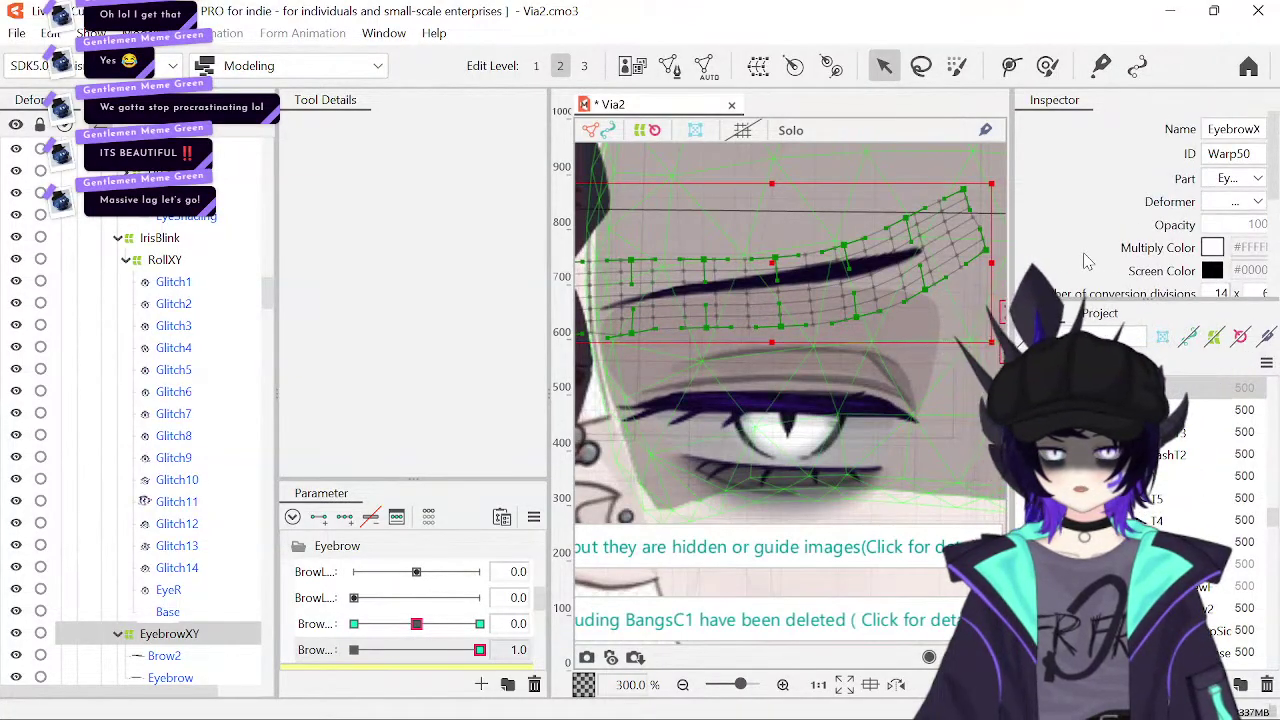
pyautogui.click(682, 686)
pyautogui.click(682, 686)
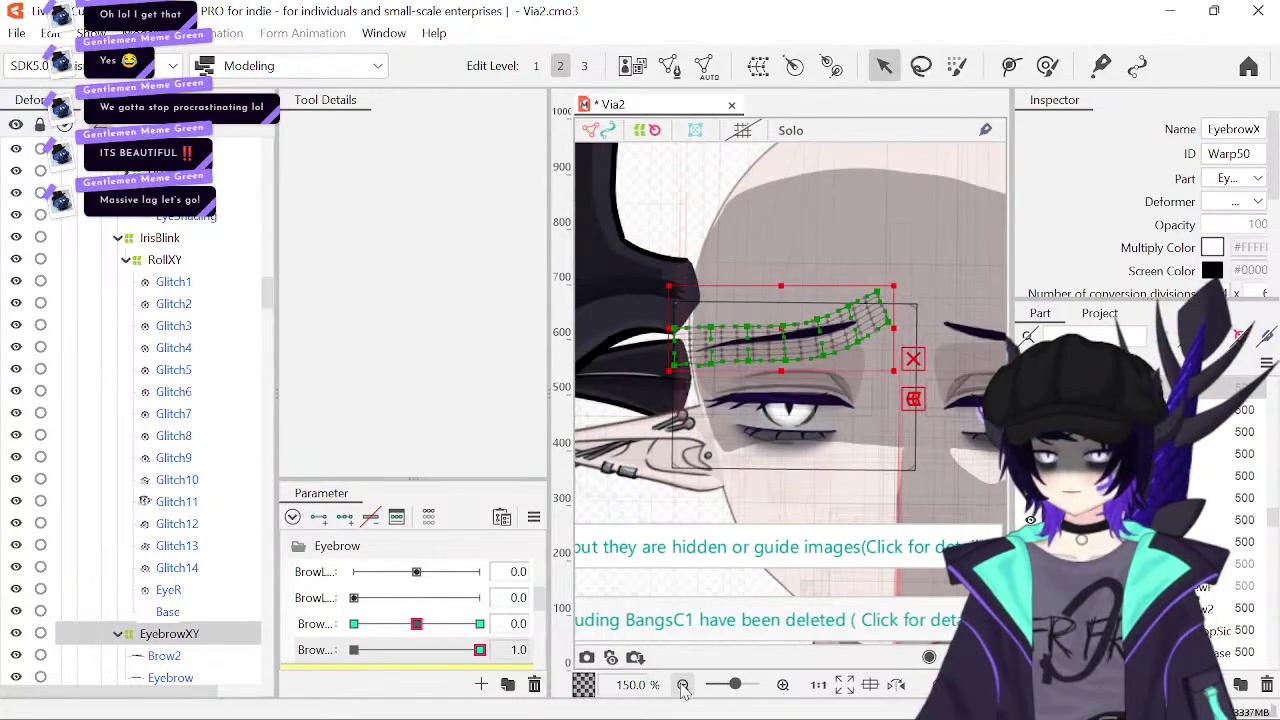
pyautogui.moveTo(455, 658); pyautogui.dragTo(290, 678)
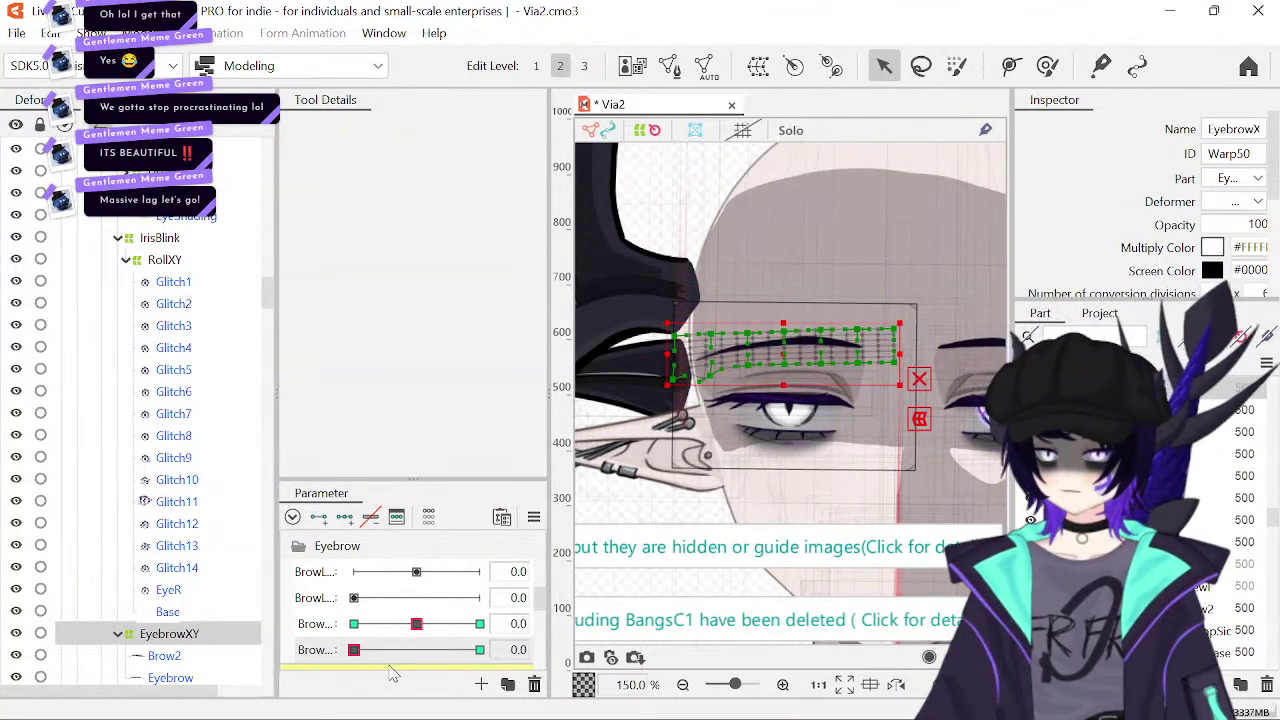
pyautogui.hotkey('ctrl', 'z')
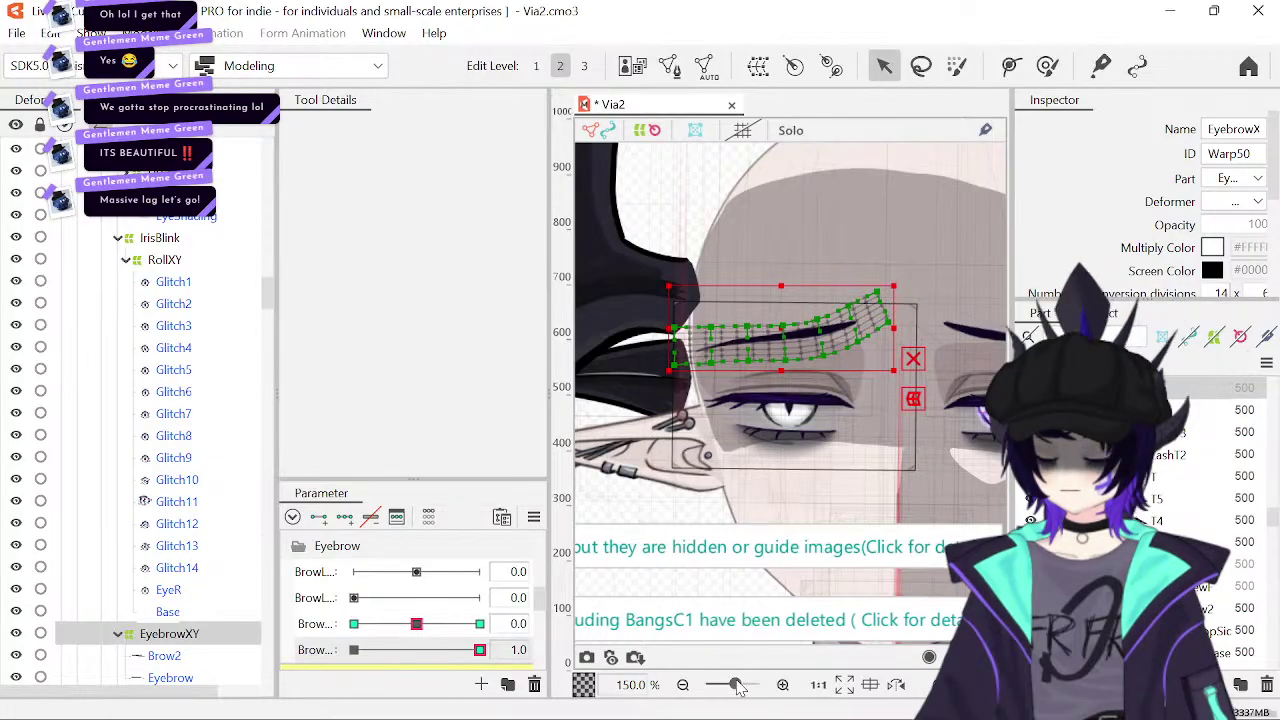
# - Expand the Head Angles parameter group and return to the brow parameters
pyautogui.click(786, 692)
pyautogui.scroll(-5, 313, 648)
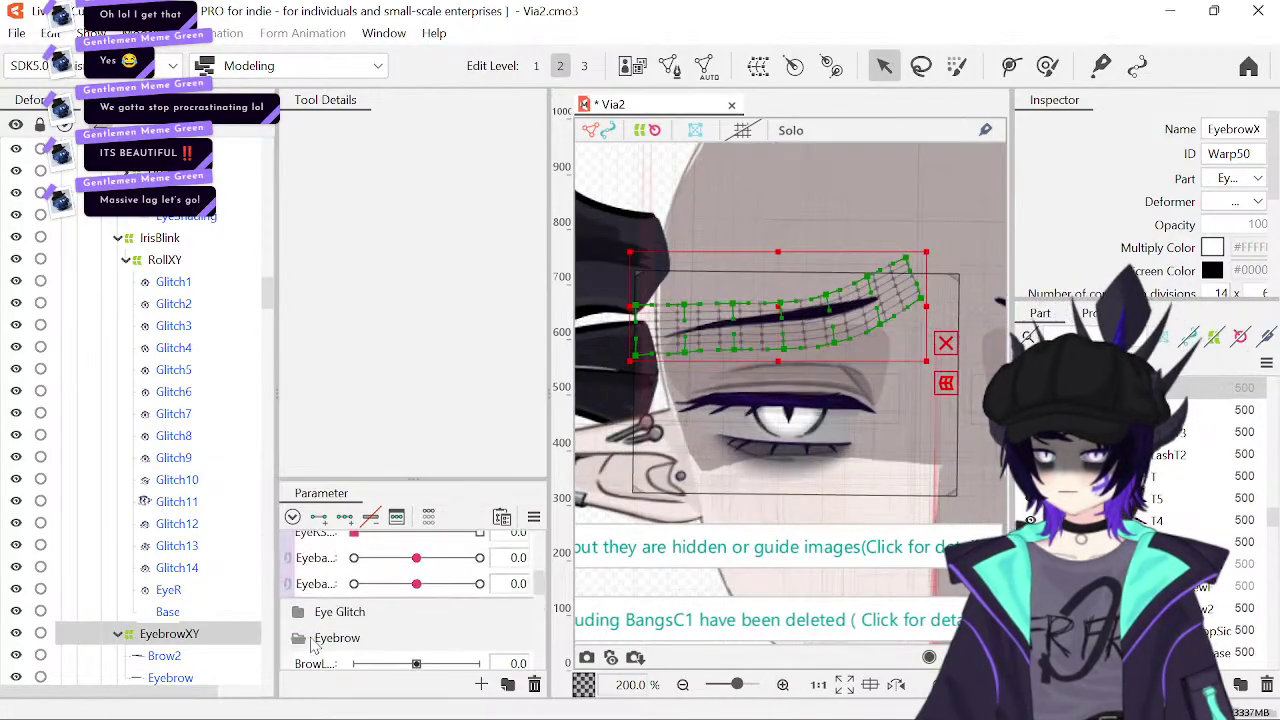
pyautogui.scroll(2, 313, 648)
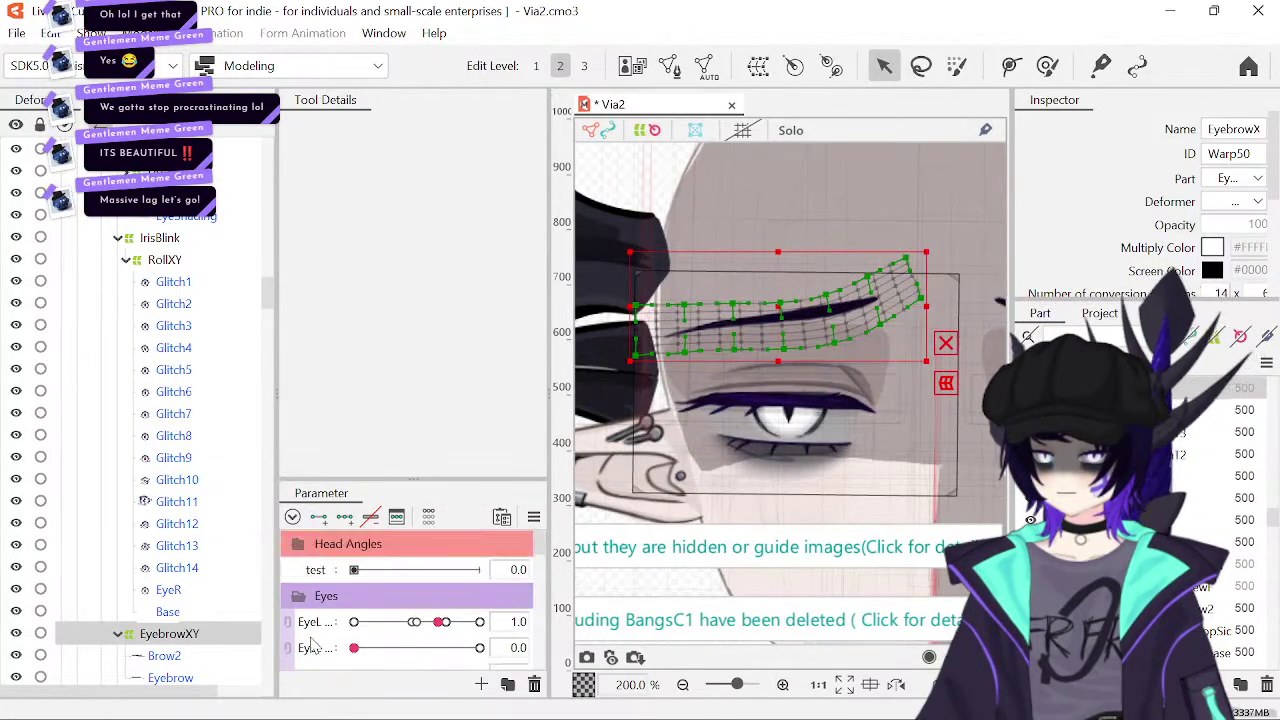
pyautogui.click(298, 547)
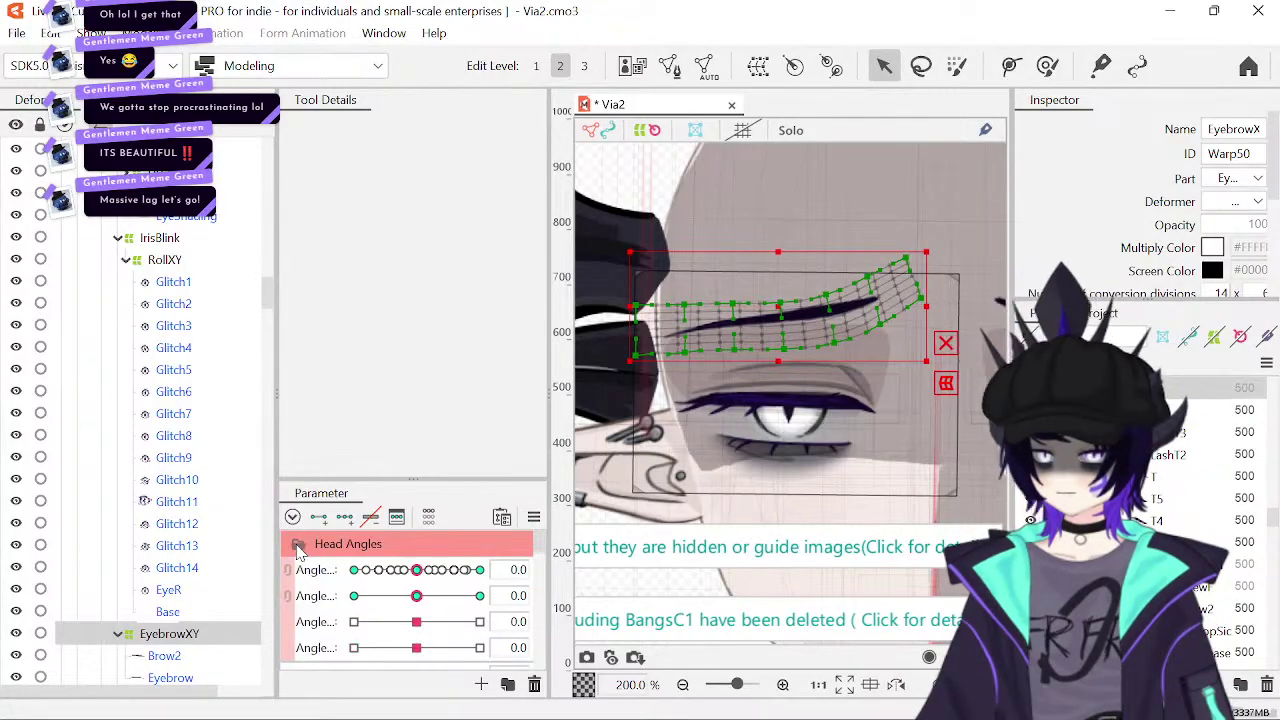
pyautogui.scroll(-8, 313, 617)
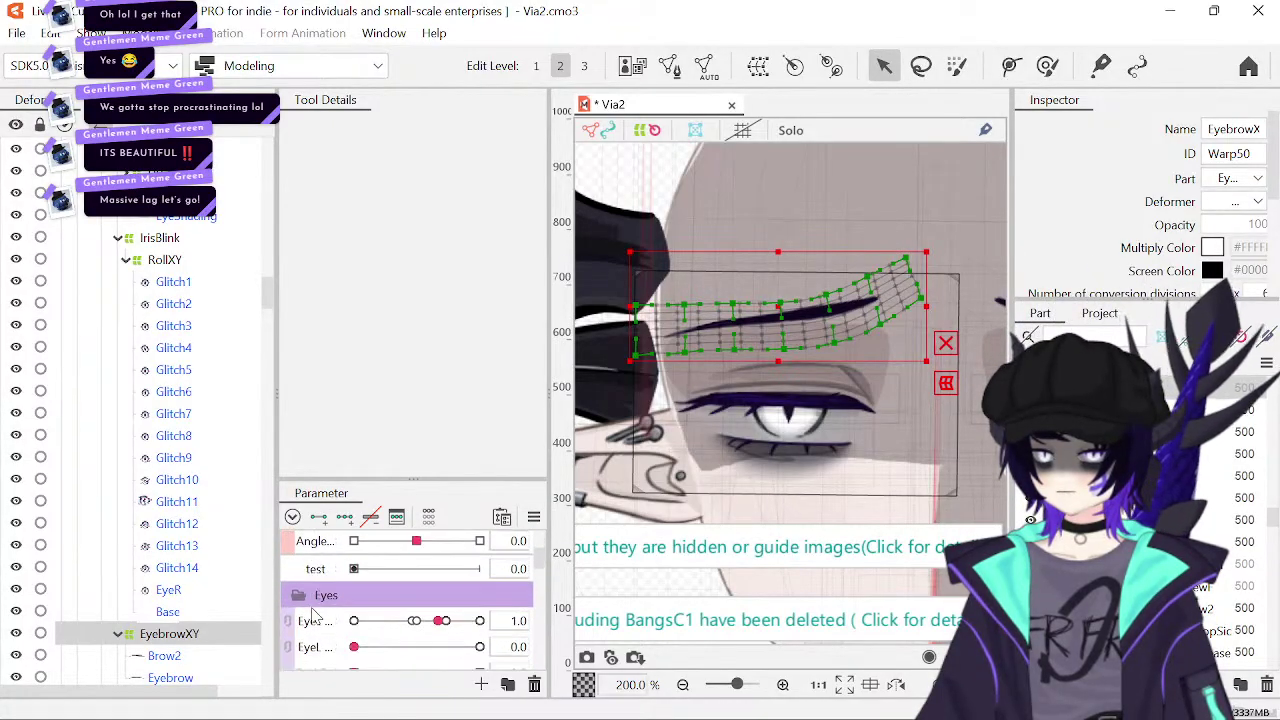
pyautogui.scroll(-3, 313, 617)
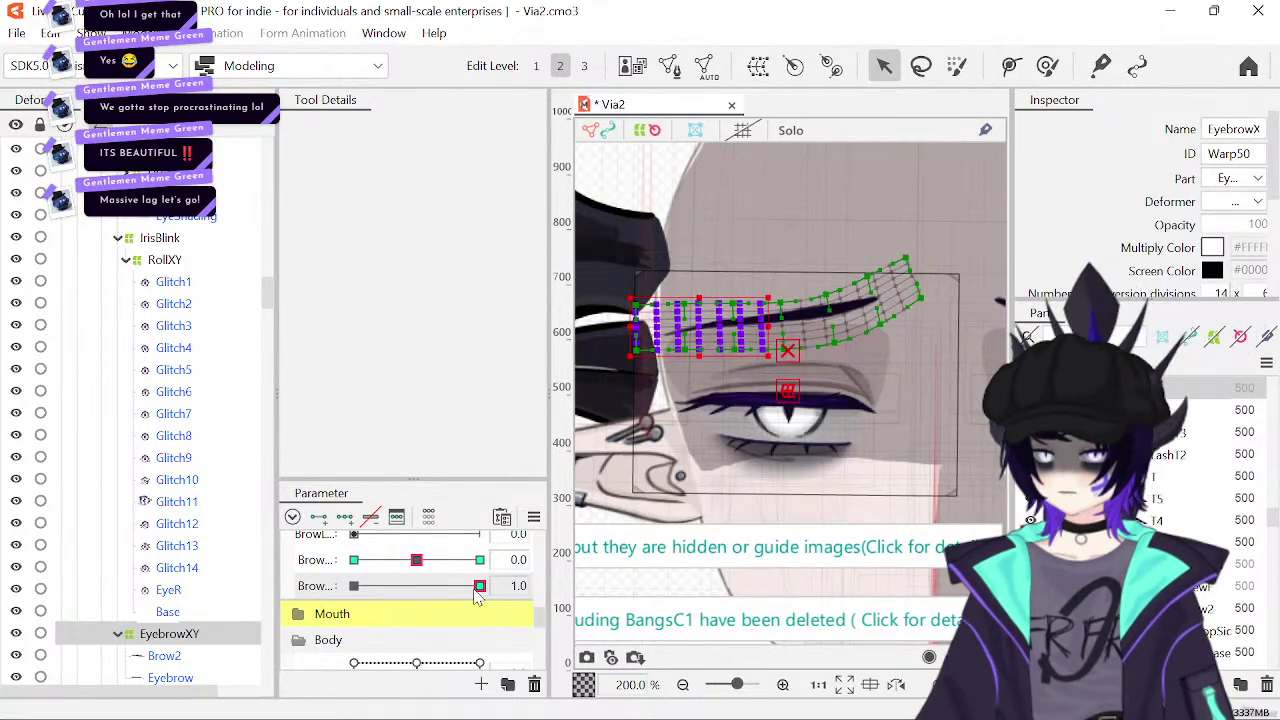
# - Clear the EyebrowXY deformer's reshaped form for BrowR Form and set the parameter to 1.0
pyautogui.moveTo(465, 597); pyautogui.dragTo(603, 615)
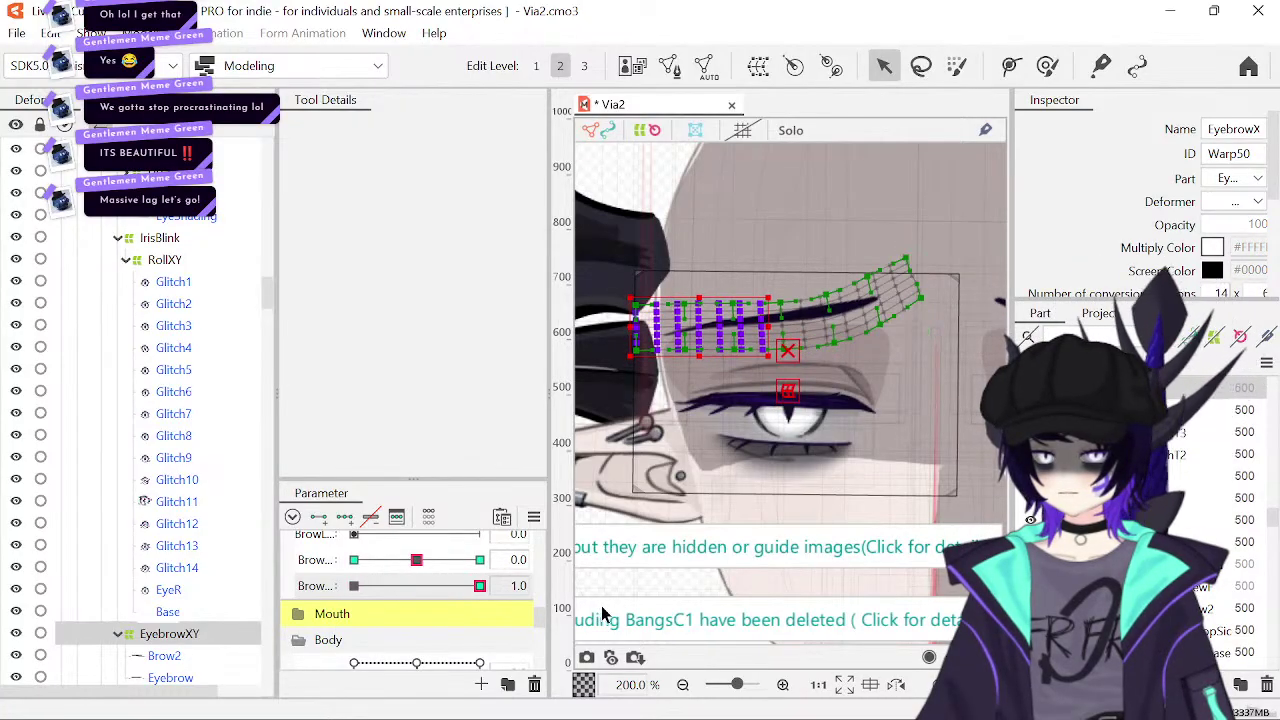
pyautogui.hotkey('ctrl', 'z')
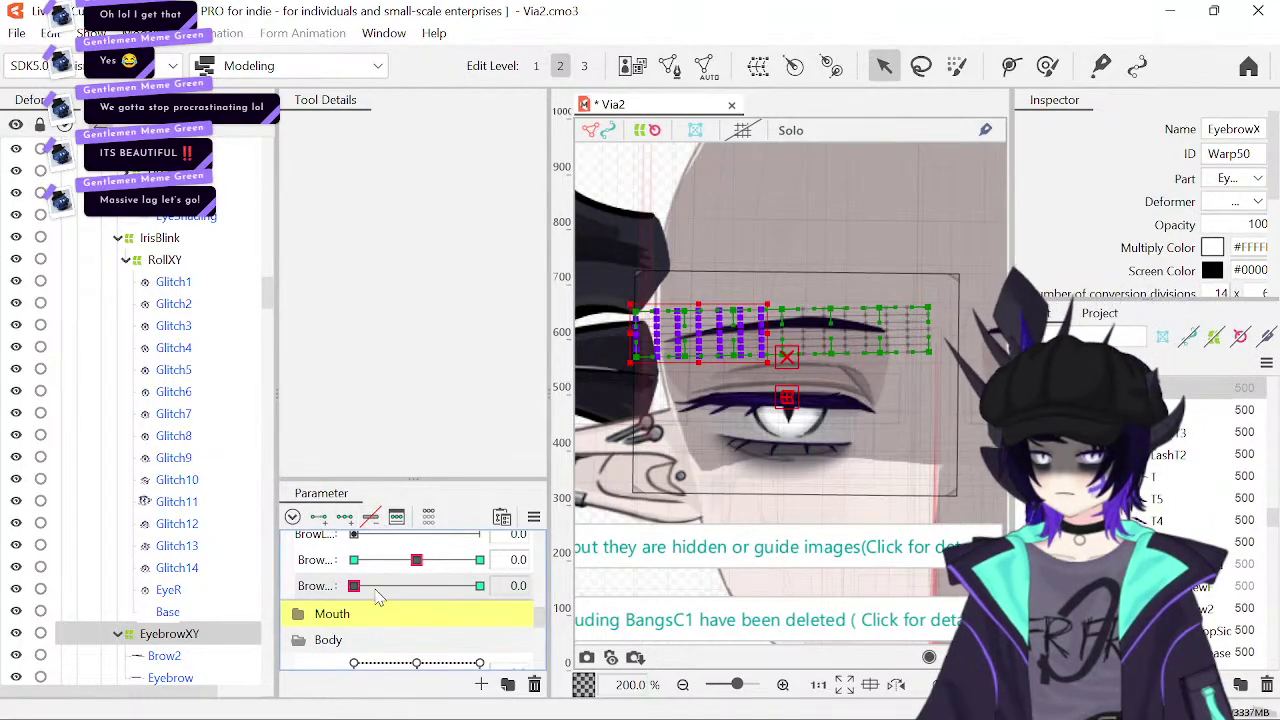
pyautogui.moveTo(356, 591); pyautogui.dragTo(566, 595)
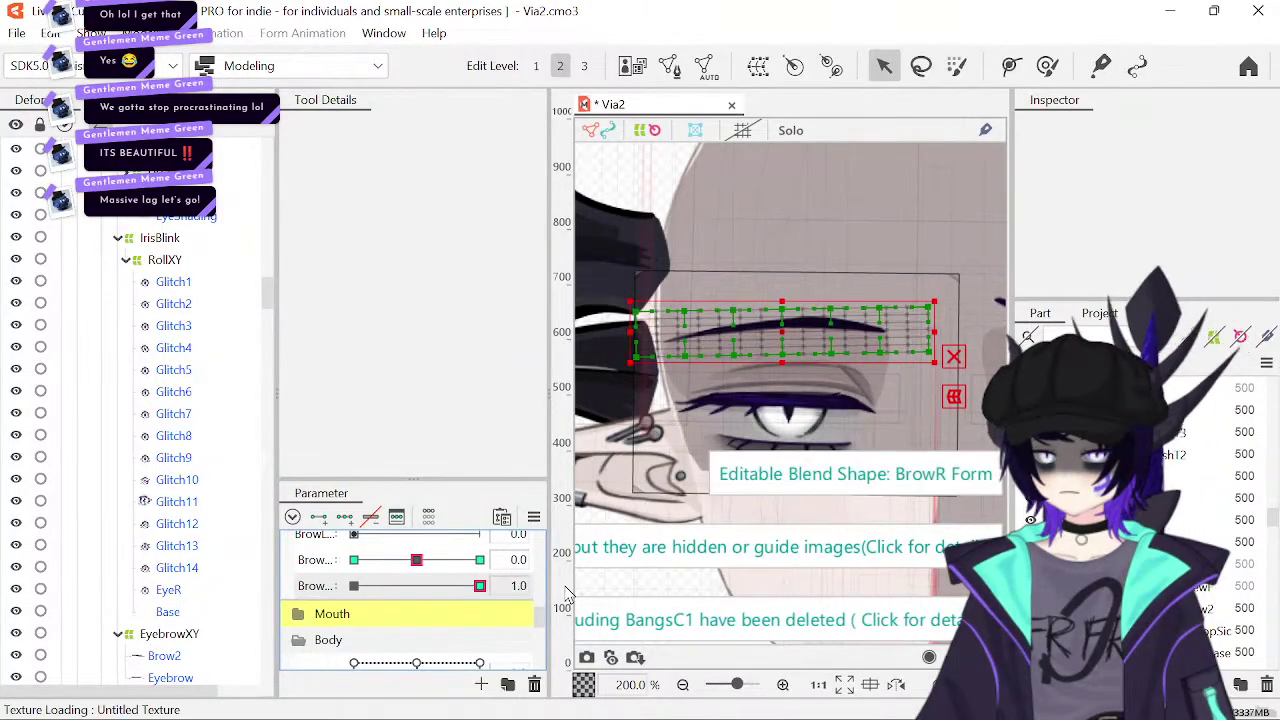
# - Try to bend the right brow's inner end upward with the Deform Brush at 169.6 px and BrowR Form at 1.0
pyautogui.click(1047, 65)
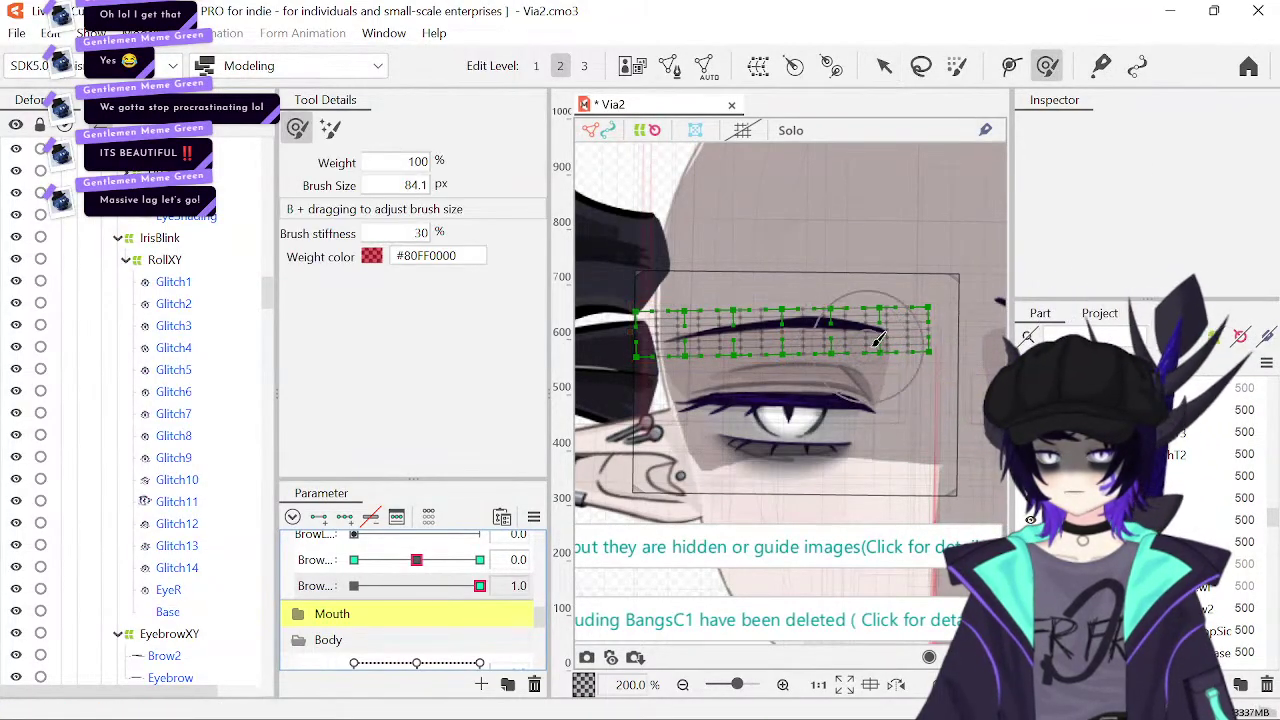
pyautogui.moveTo(876, 340)
pyautogui.mouseDown()
pyautogui.moveTo(894, 460)
pyautogui.moveTo(894, 378)
pyautogui.mouseUp()
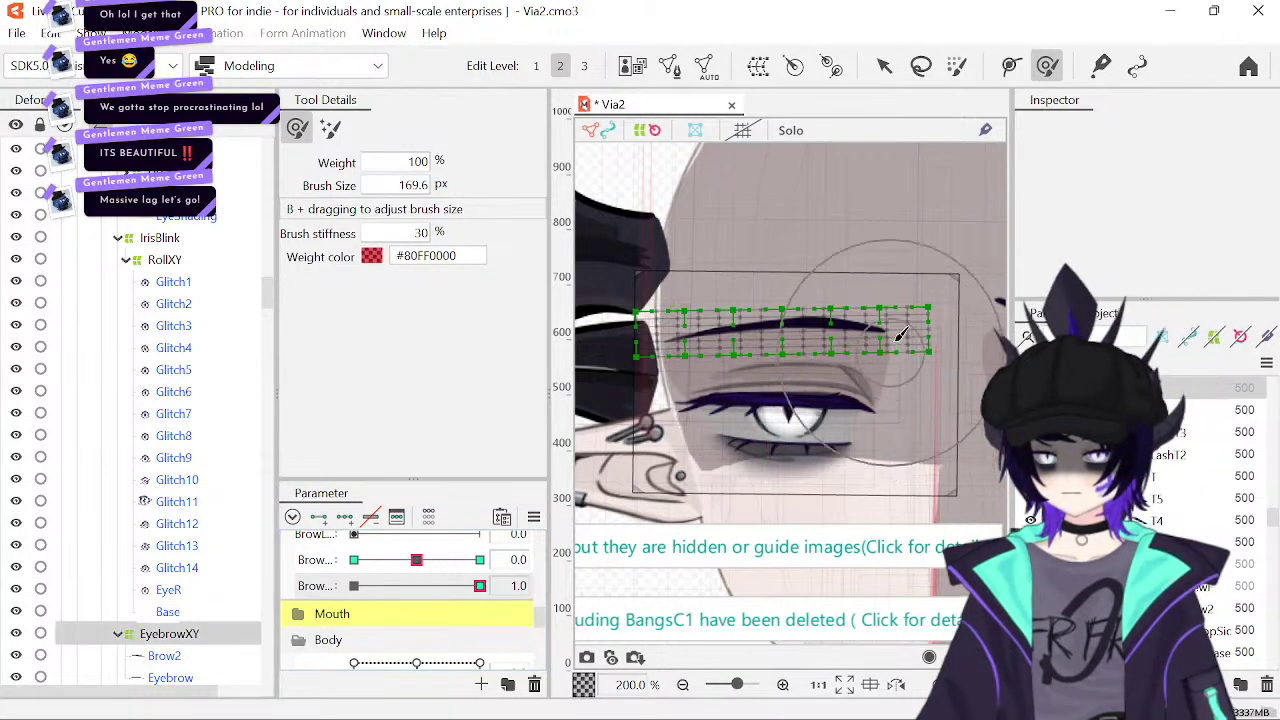
pyautogui.moveTo(900, 320)
pyautogui.mouseDown()
pyautogui.moveTo(911, 337)
pyautogui.moveTo(902, 330)
pyautogui.moveTo(943, 319)
pyautogui.moveTo(941, 296)
pyautogui.mouseUp()
pyautogui.moveTo(872, 411); pyautogui.dragTo(772, 426)
pyautogui.moveTo(895, 270); pyautogui.dragTo(880, 260)
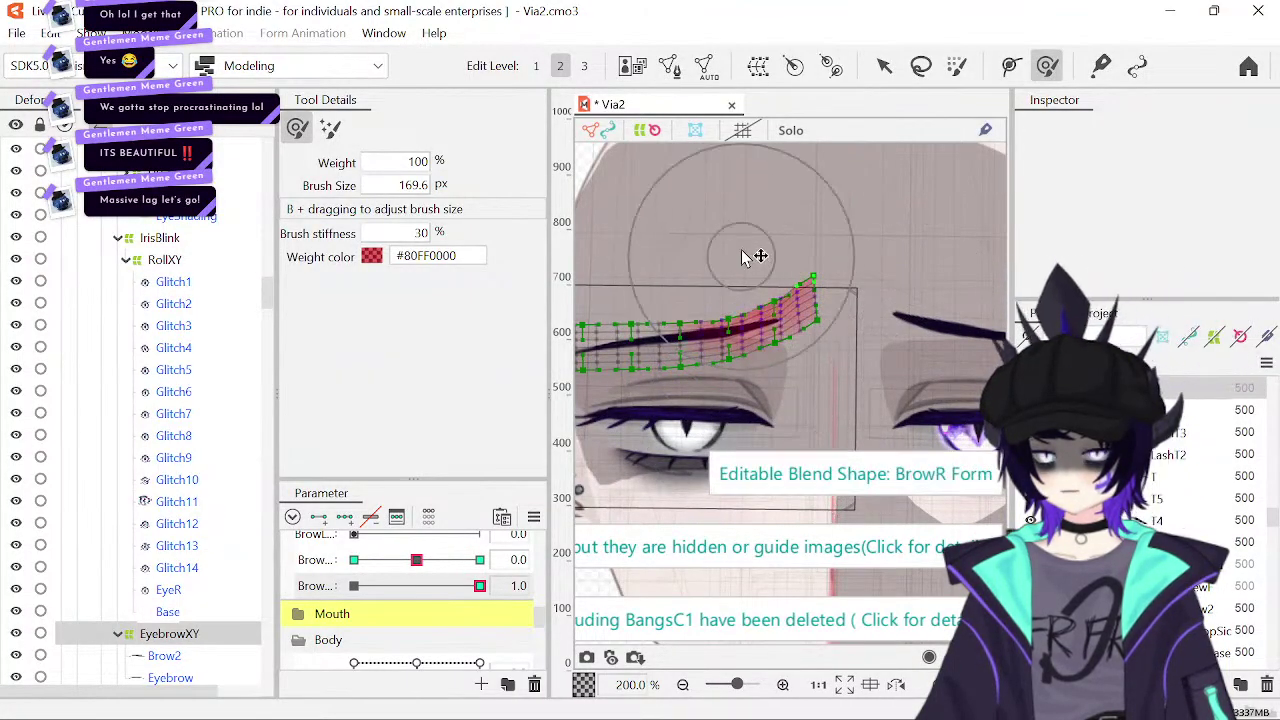
pyautogui.moveTo(757, 257); pyautogui.dragTo(809, 260)
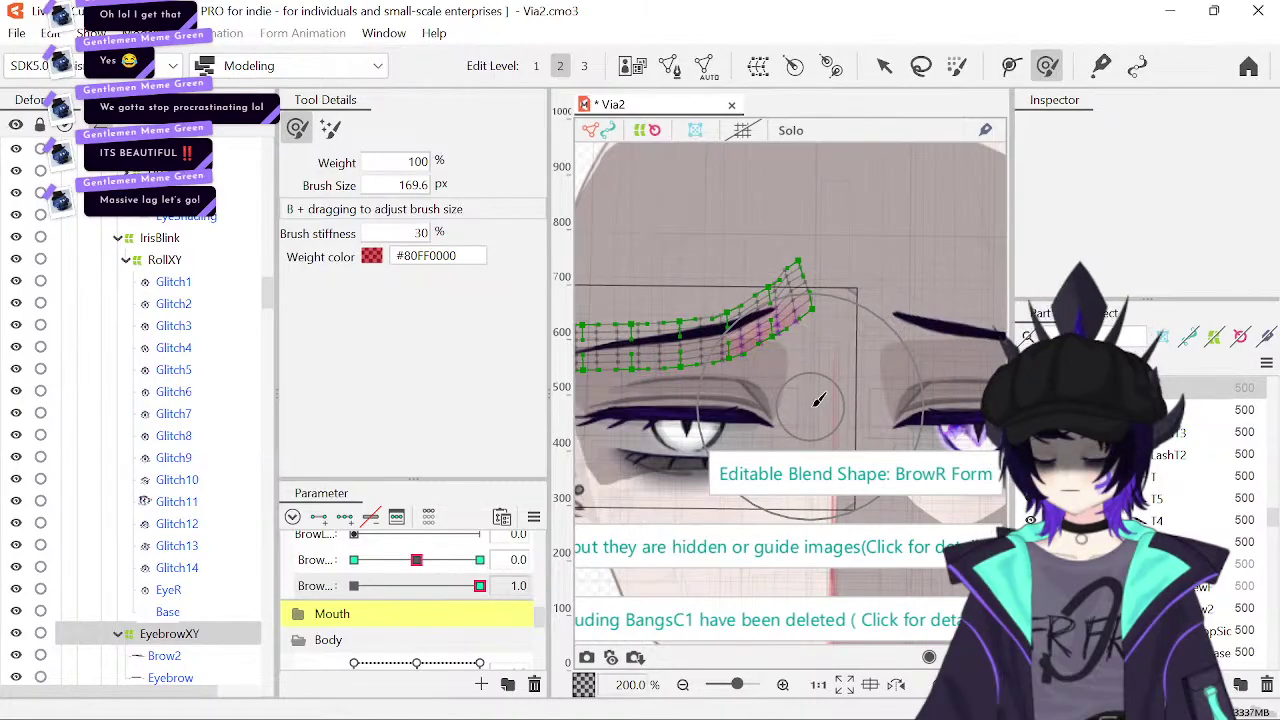
# - Recreate the EyebrowXY deformer's BrowR Form keys and raise the brow's inner end at 1.0 with a 297.9 px Deform Brush
pyautogui.moveTo(480, 586); pyautogui.dragTo(315, 590)
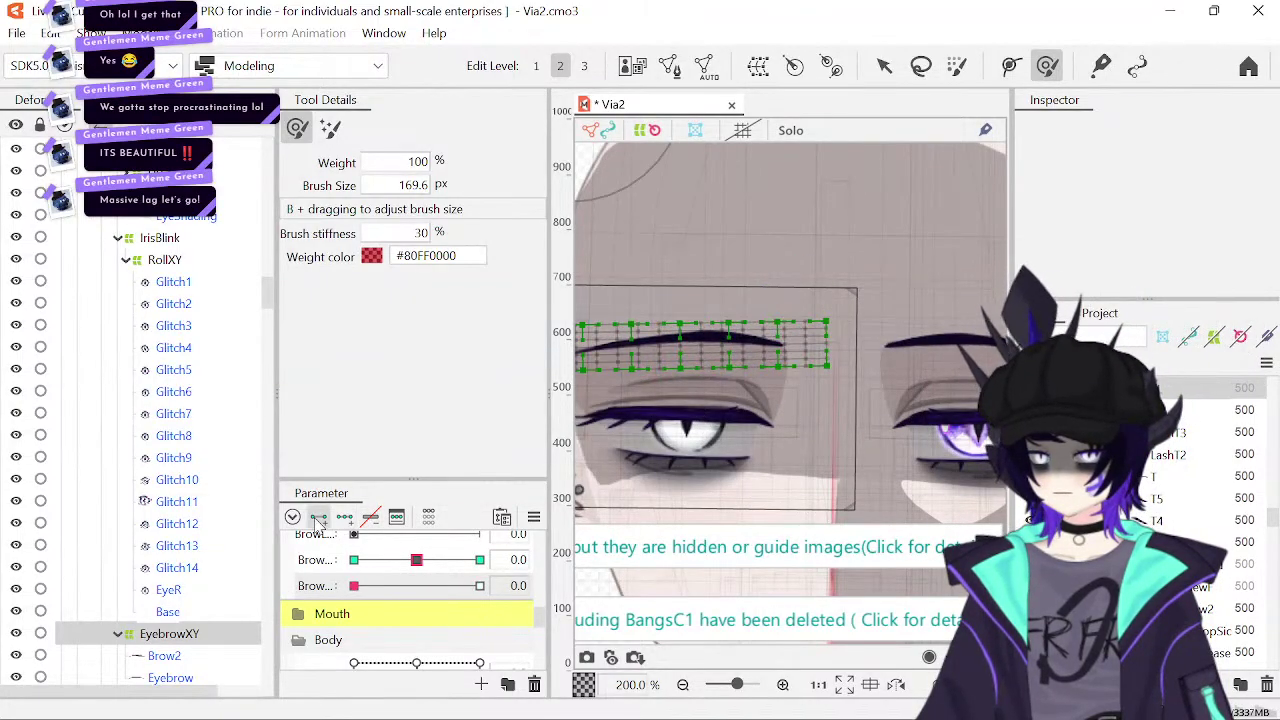
pyautogui.click(480, 586)
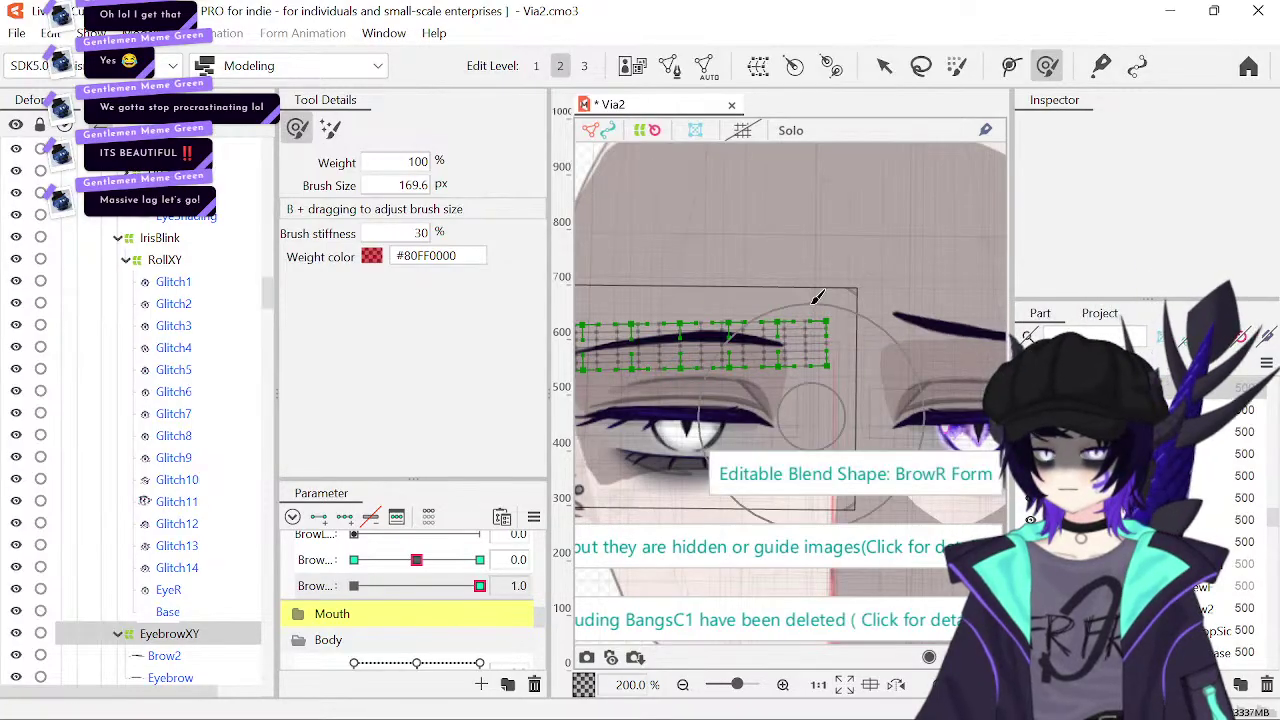
pyautogui.moveTo(806, 289)
pyautogui.mouseDown()
pyautogui.moveTo(820, 357)
pyautogui.moveTo(814, 337)
pyautogui.moveTo(802, 340)
pyautogui.moveTo(808, 350)
pyautogui.moveTo(871, 337)
pyautogui.moveTo(862, 311)
pyautogui.mouseUp()
pyautogui.click(813, 343)
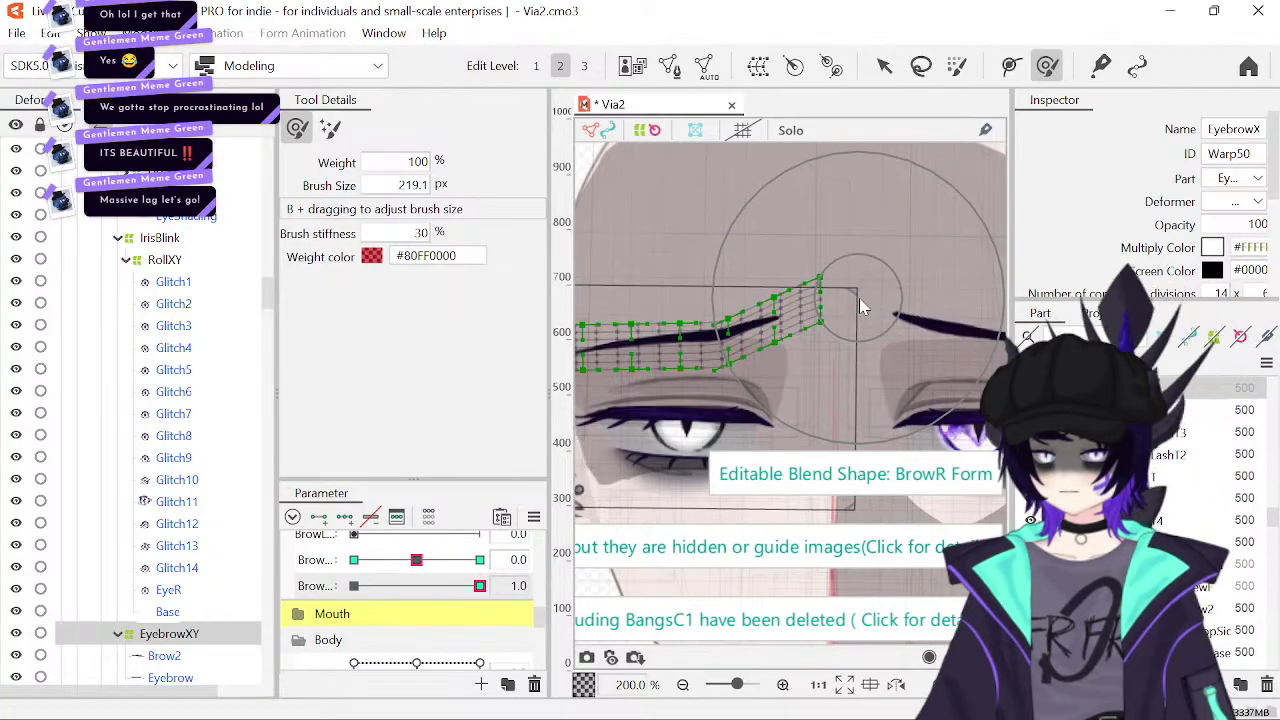
pyautogui.hotkey('ctrl', 'z')
pyautogui.moveTo(814, 280)
pyautogui.mouseDown()
pyautogui.moveTo(811, 367)
pyautogui.moveTo(834, 369)
pyautogui.moveTo(909, 303)
pyautogui.mouseUp()
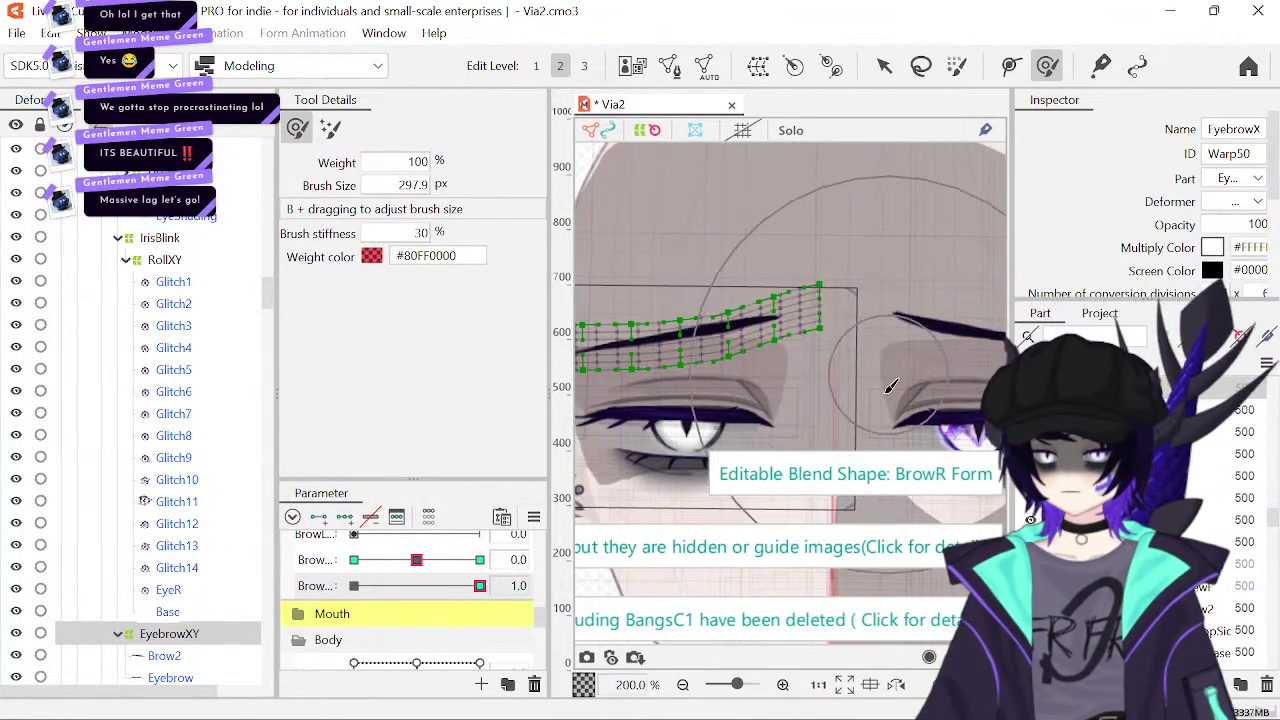
# - Tilt and curve the raised inner end of the EyebrowXY deformer more steeply with the Deform Brush
pyautogui.moveTo(820, 370); pyautogui.dragTo(875, 320)
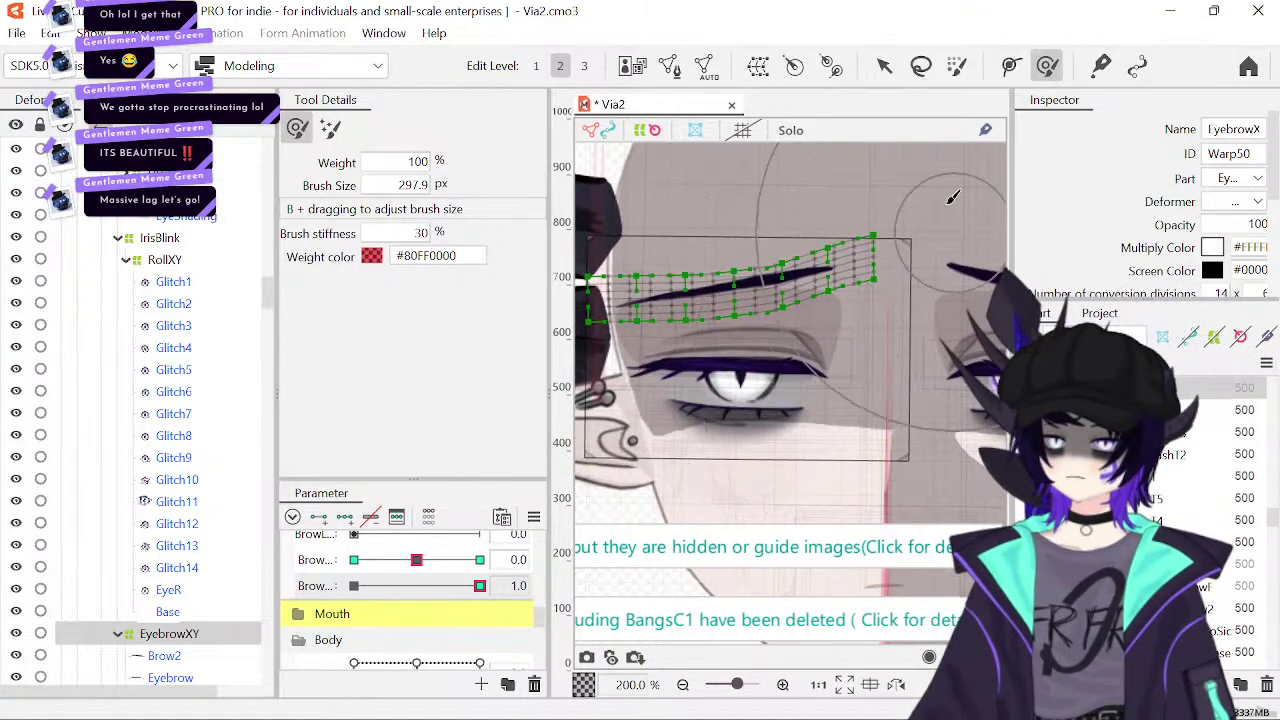
pyautogui.moveTo(927, 245); pyautogui.dragTo(920, 289)
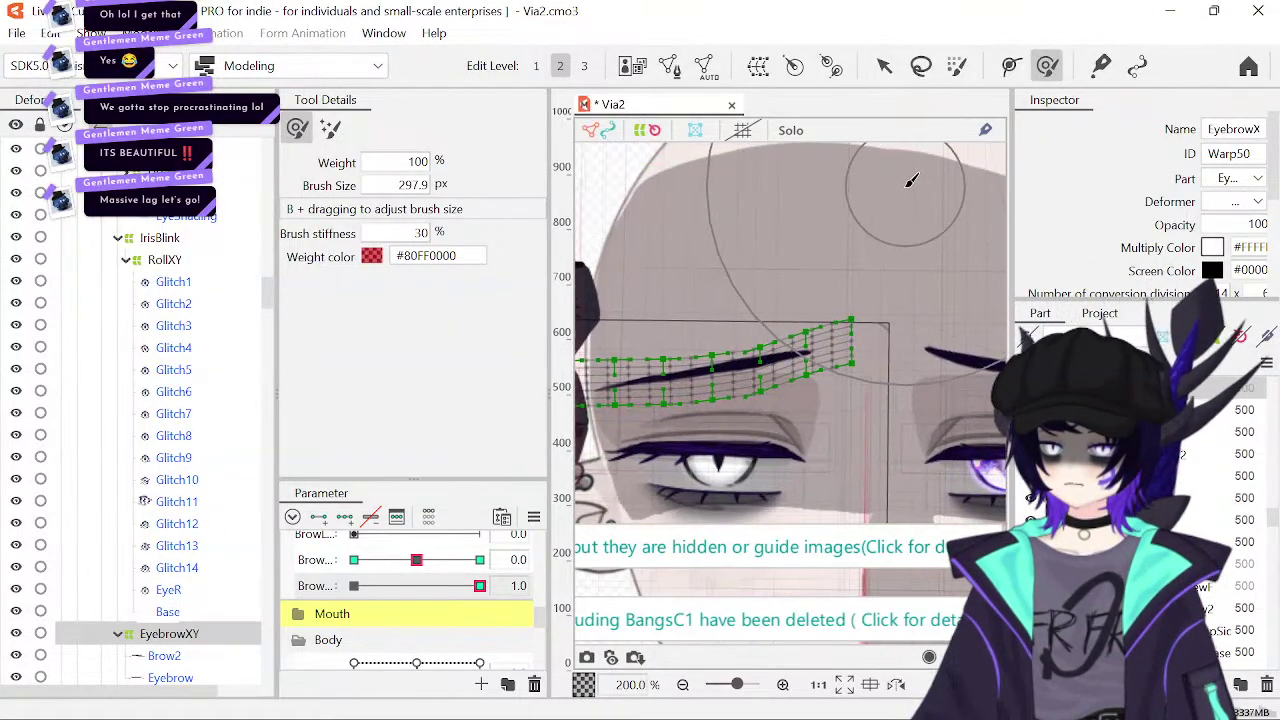
pyautogui.moveTo(893, 188); pyautogui.dragTo(880, 174)
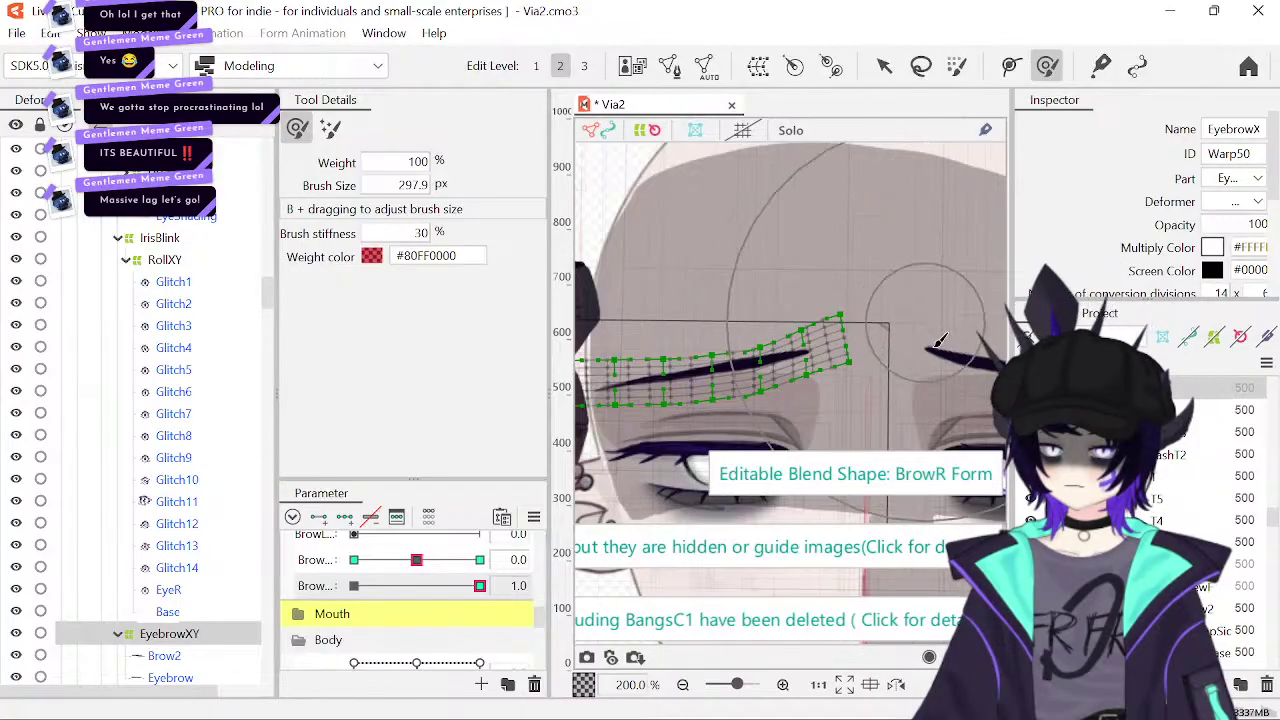
pyautogui.moveTo(877, 325); pyautogui.dragTo(821, 293)
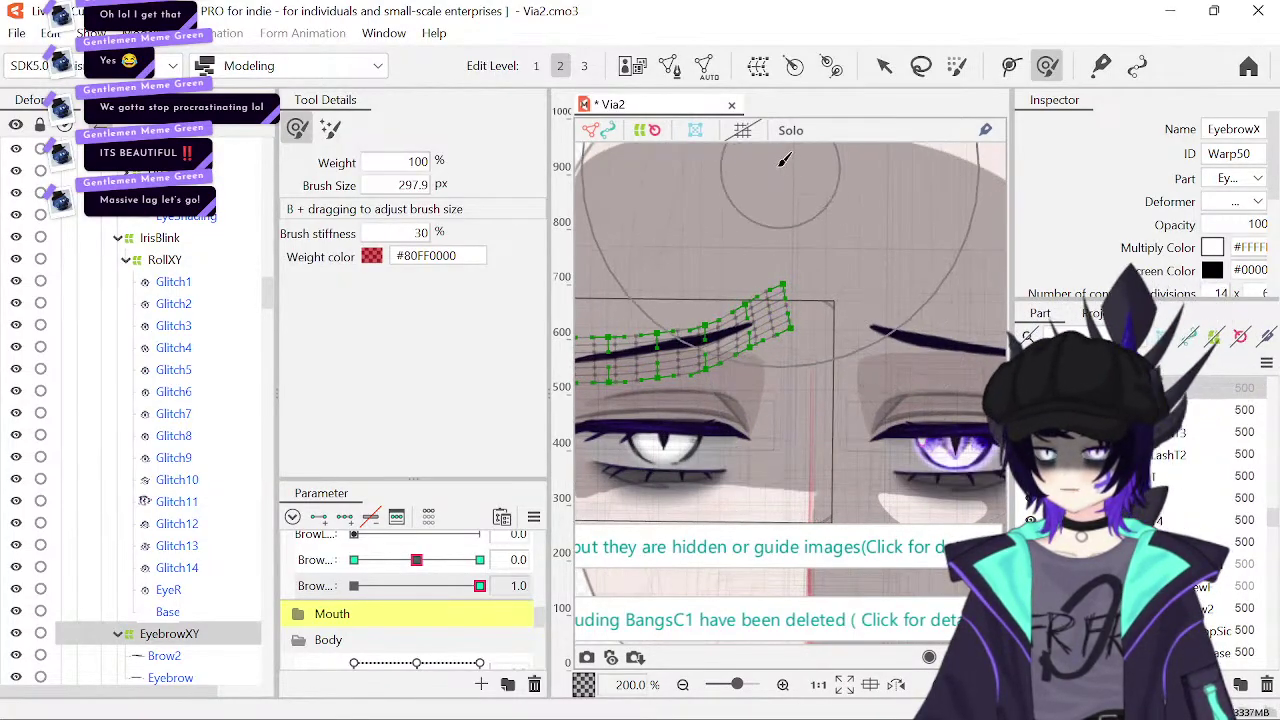
pyautogui.moveTo(786, 160)
pyautogui.mouseDown()
pyautogui.moveTo(752, 175)
pyautogui.moveTo(837, 340)
pyautogui.mouseUp()
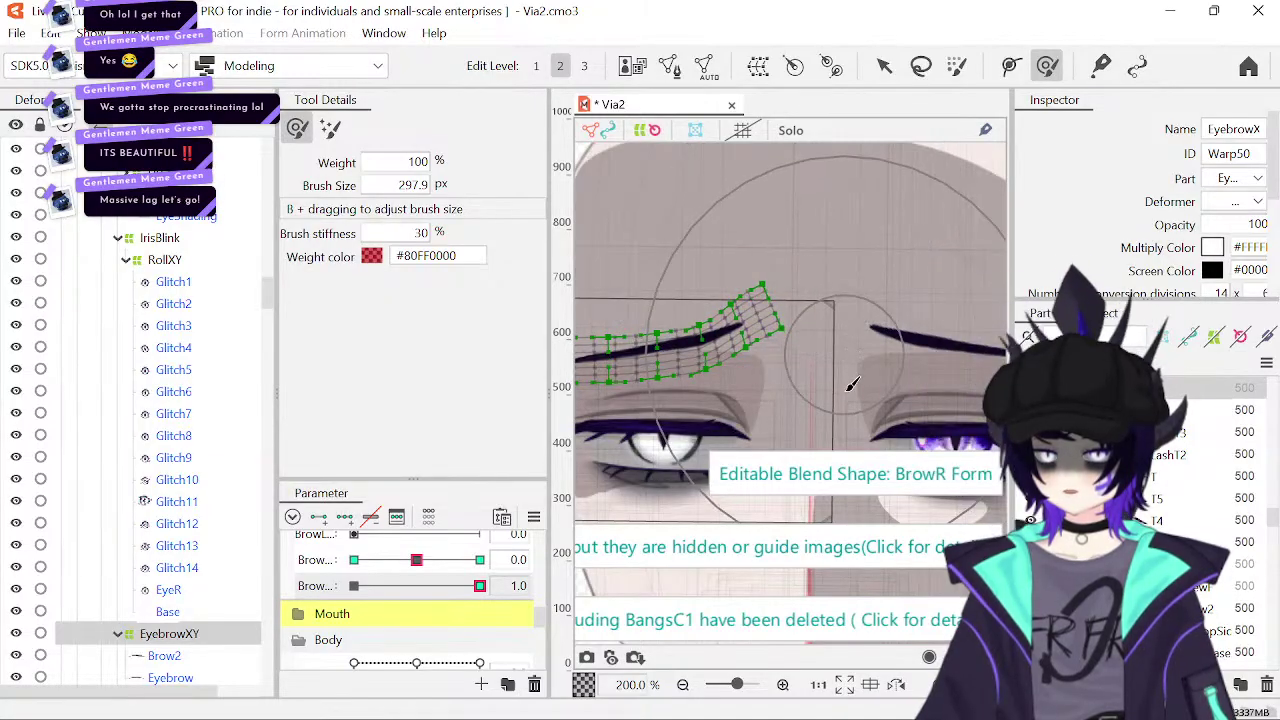
pyautogui.moveTo(855, 388); pyautogui.dragTo(857, 395)
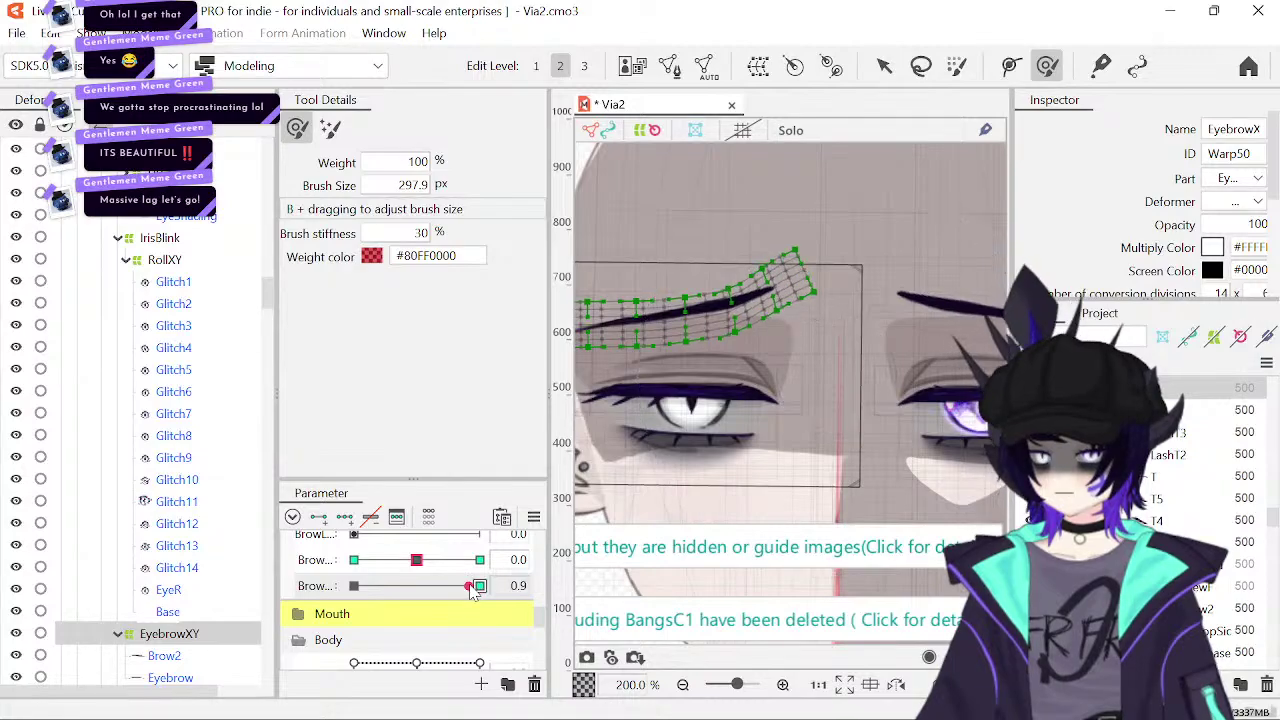
# - Push the brow's inner end slightly inward and up at BrowR Form 1.0 and check the motion between 0 and 1.0
pyautogui.moveTo(479, 586)
pyautogui.mouseDown()
pyautogui.moveTo(311, 597)
pyautogui.moveTo(480, 597)
pyautogui.mouseUp()
pyautogui.moveTo(824, 326)
pyautogui.mouseDown()
pyautogui.moveTo(846, 334)
pyautogui.moveTo(860, 292)
pyautogui.moveTo(880, 269)
pyautogui.moveTo(899, 284)
pyautogui.moveTo(895, 270)
pyautogui.moveTo(872, 292)
pyautogui.mouseUp()
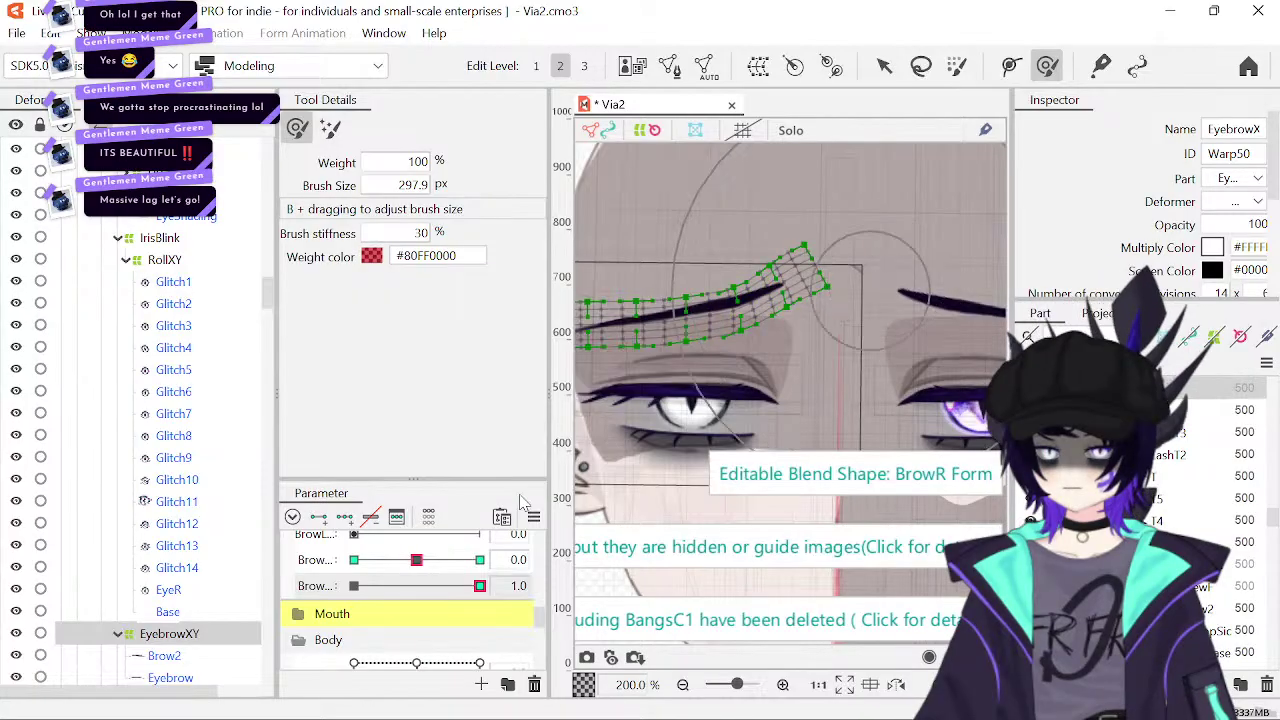
pyautogui.click(355, 586)
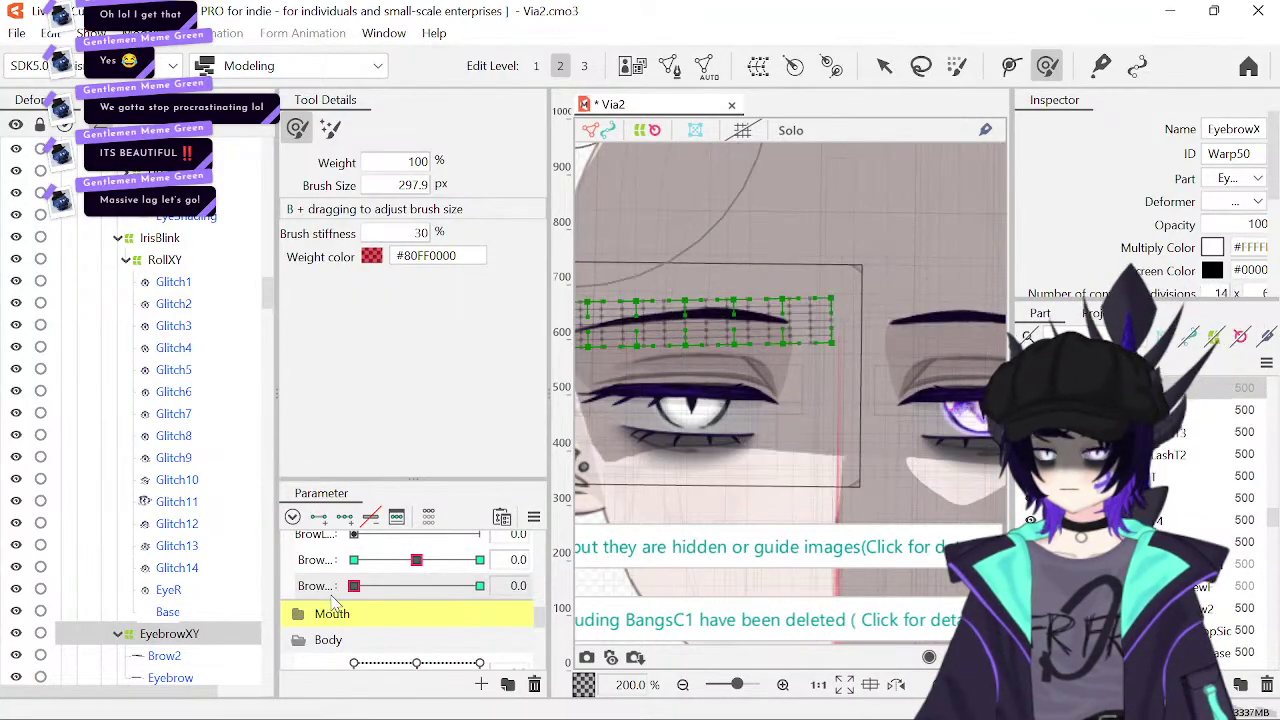
pyautogui.moveTo(354, 586); pyautogui.dragTo(548, 610)
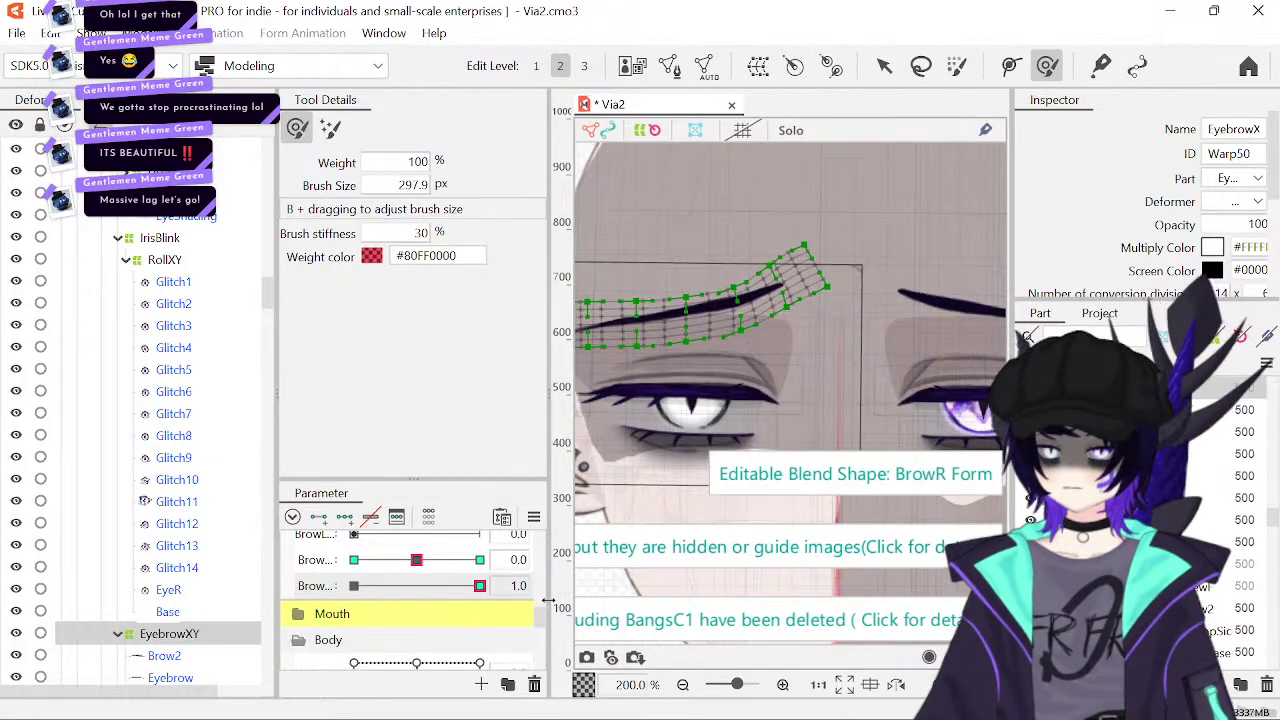
# - Fine-tune the inner-end control points of the EyebrowXY deformer with the Arrow tool at BrowR Form 1.0
pyautogui.click(884, 65)
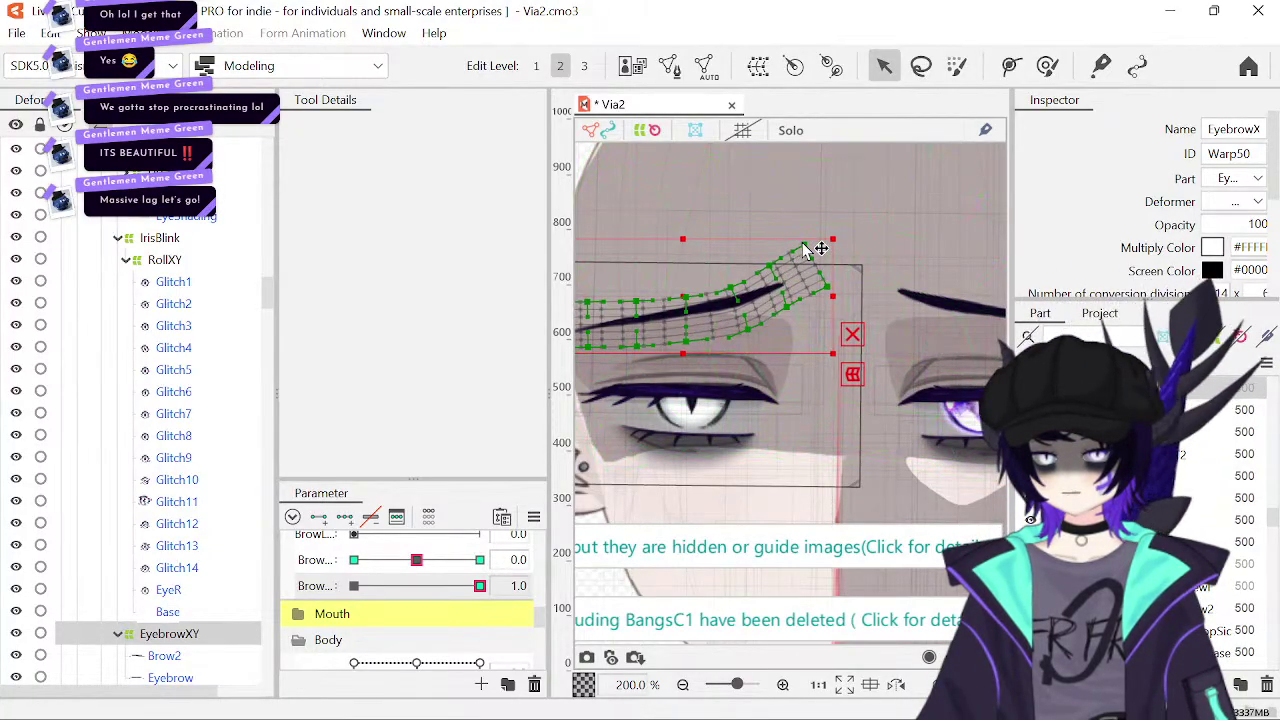
pyautogui.moveTo(814, 244); pyautogui.dragTo(779, 265)
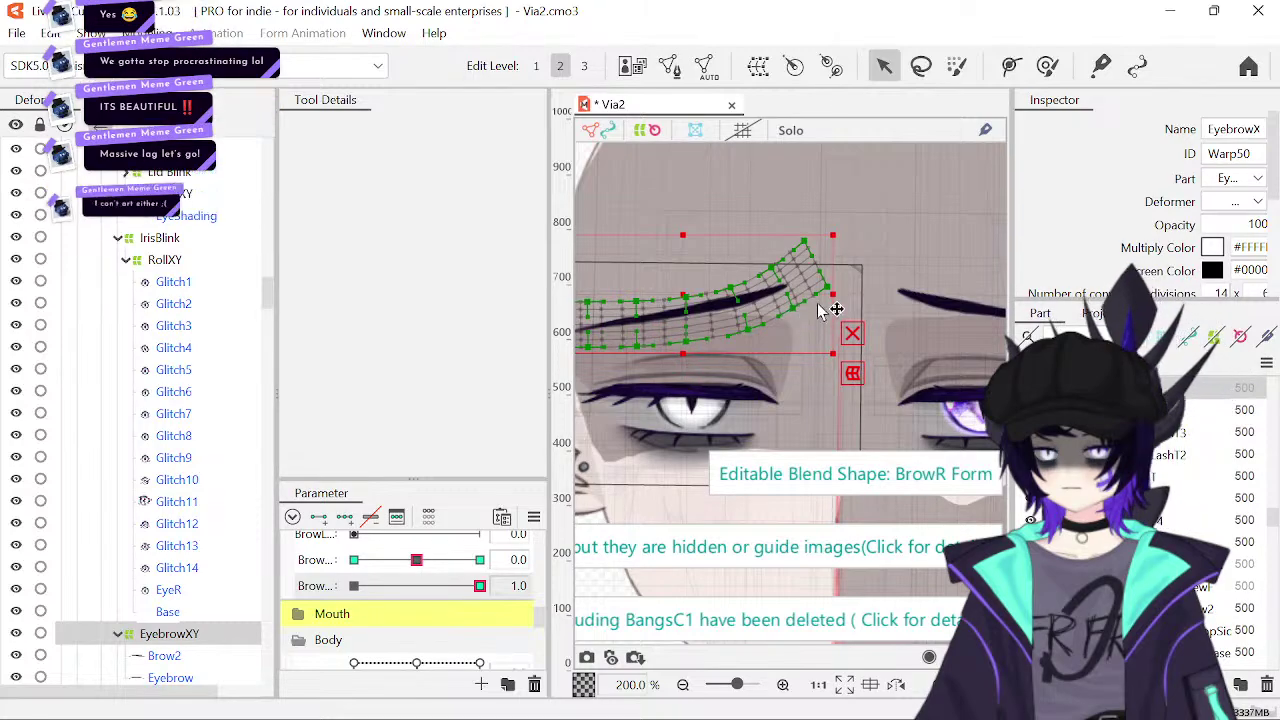
pyautogui.moveTo(479, 586); pyautogui.dragTo(521, 632)
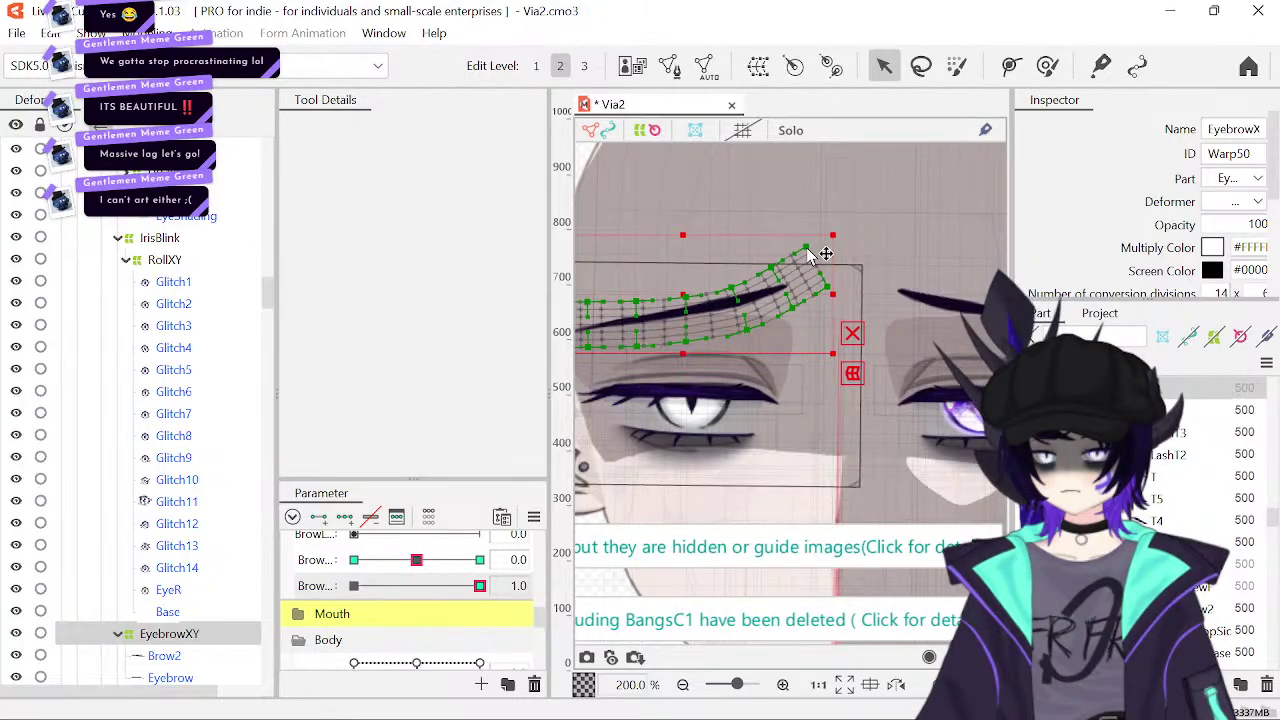
pyautogui.moveTo(812, 252); pyautogui.dragTo(790, 282)
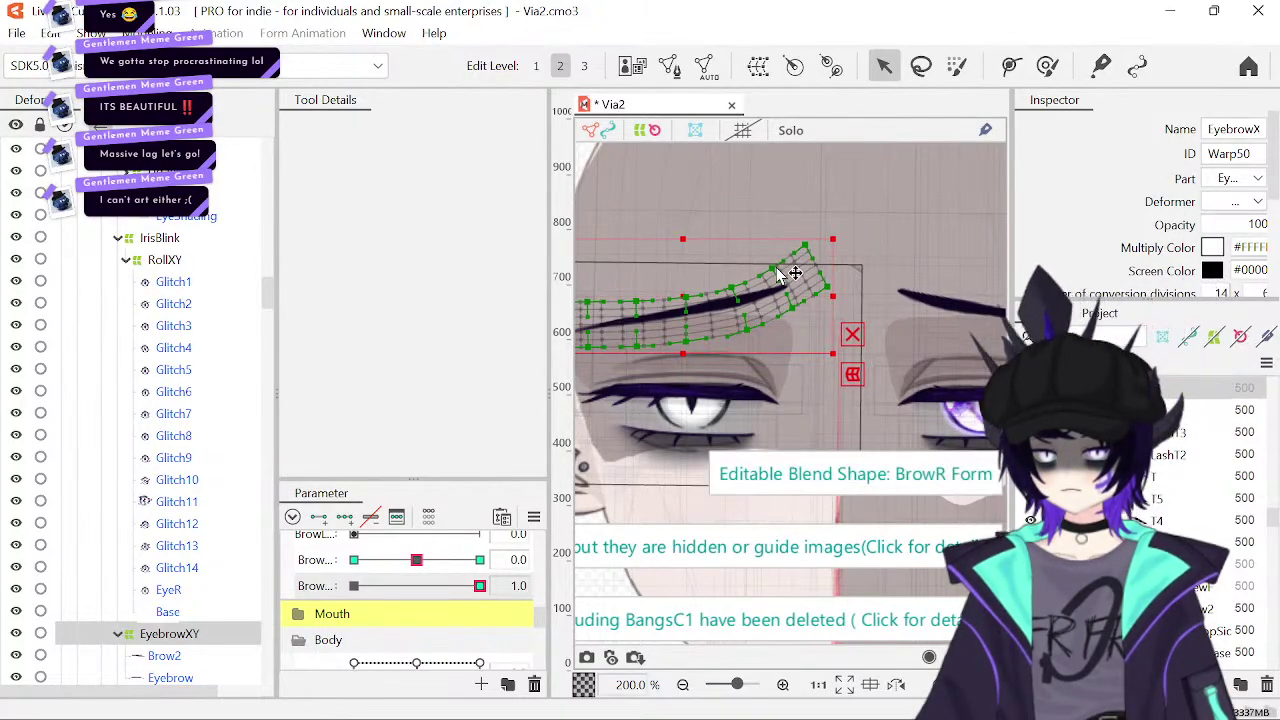
pyautogui.scroll(-3, 780, 260)
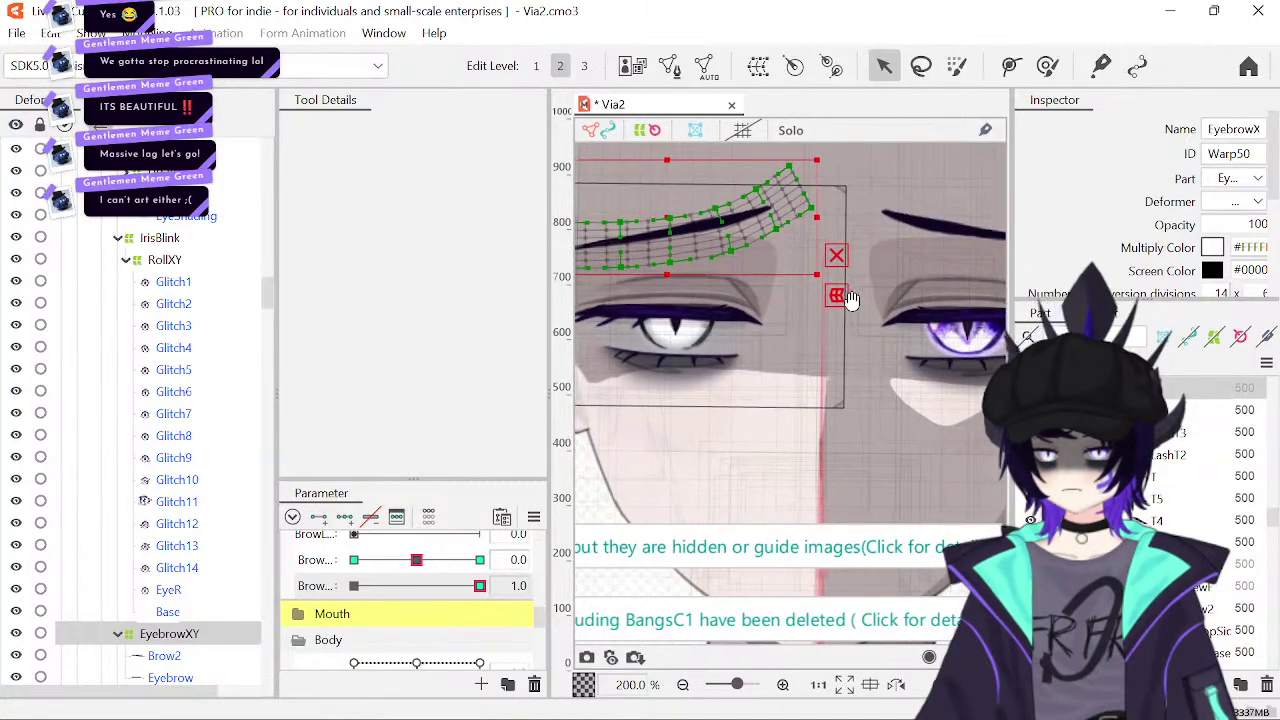
pyautogui.moveTo(849, 298); pyautogui.dragTo(643, 308)
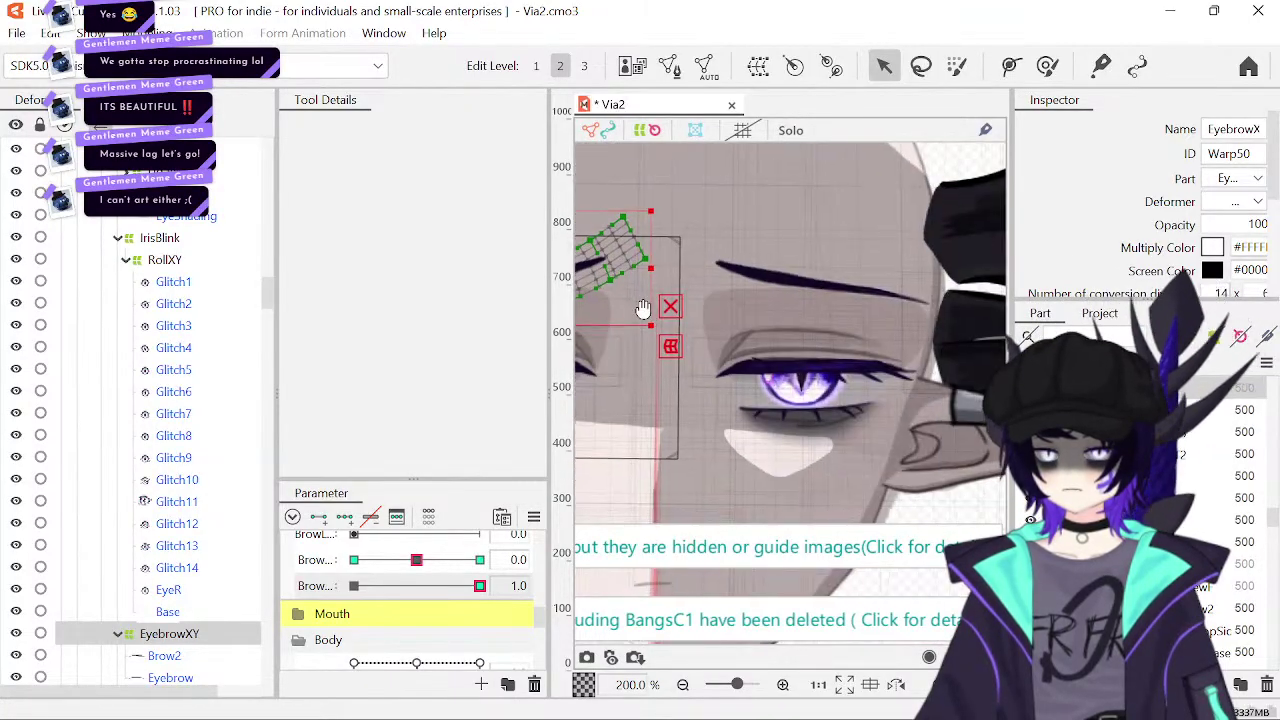
# - Deselect the deformer and check the right brow's BrowR Form motion between 0 and 1.0 against the whole face
pyautogui.moveTo(480, 586); pyautogui.dragTo(630, 594)
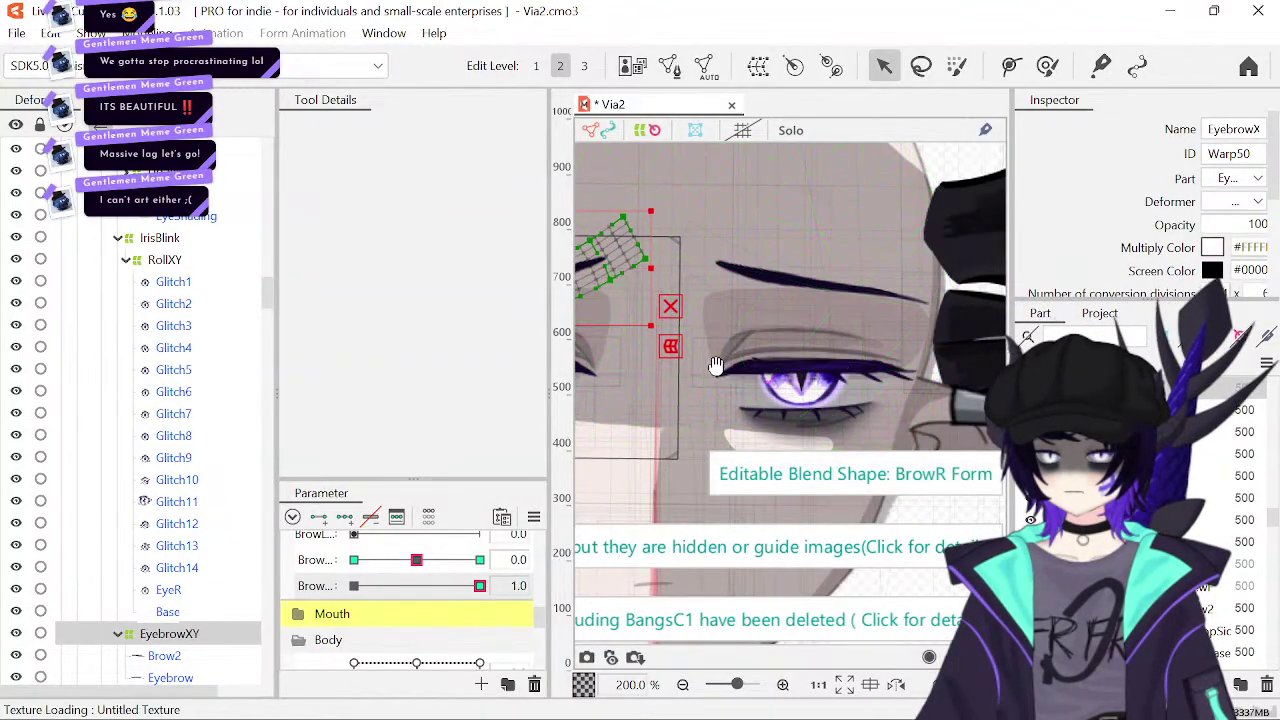
pyautogui.moveTo(715, 365); pyautogui.dragTo(880, 388)
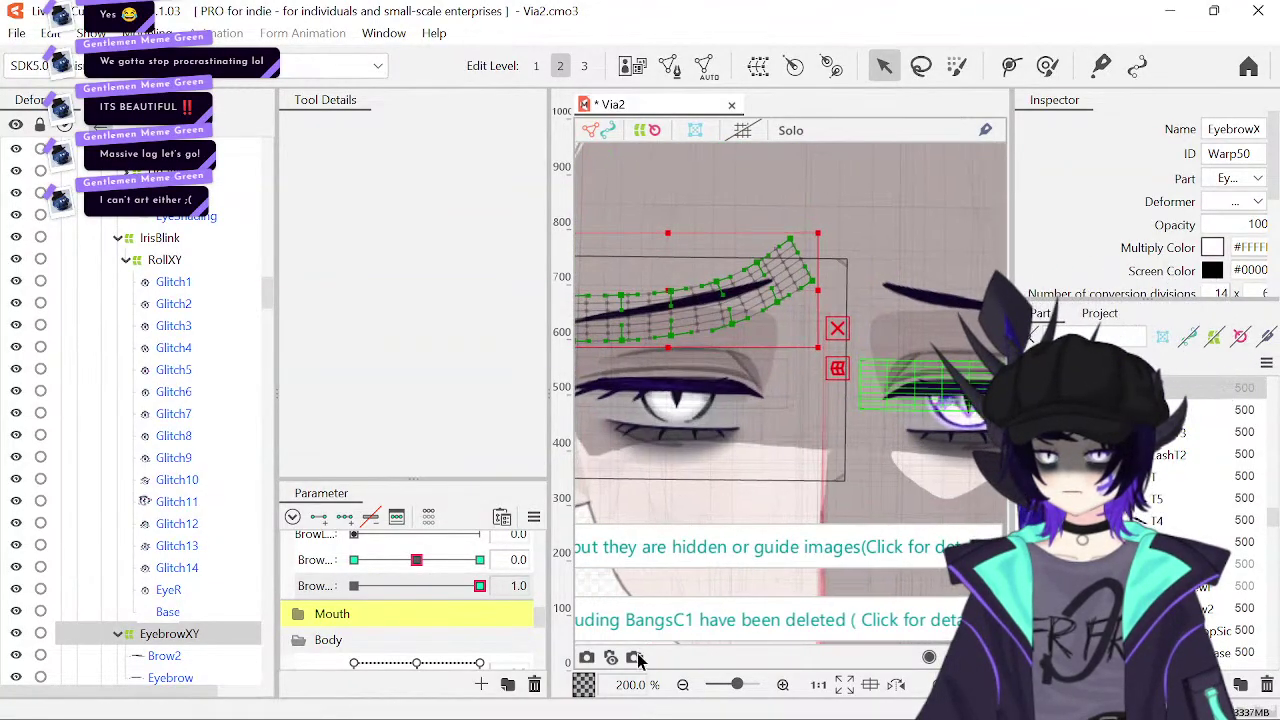
pyautogui.click(682, 685)
pyautogui.click(682, 685)
pyautogui.press('Escape')
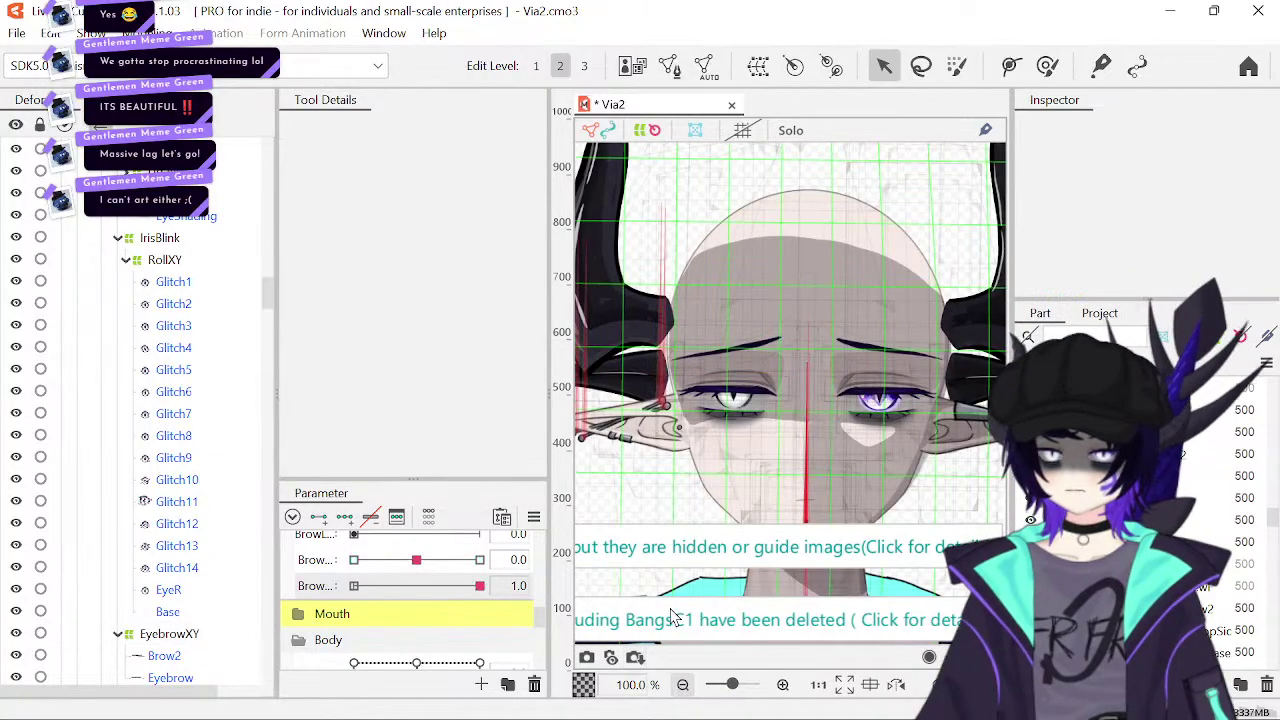
pyautogui.moveTo(408, 588); pyautogui.dragTo(285, 640)
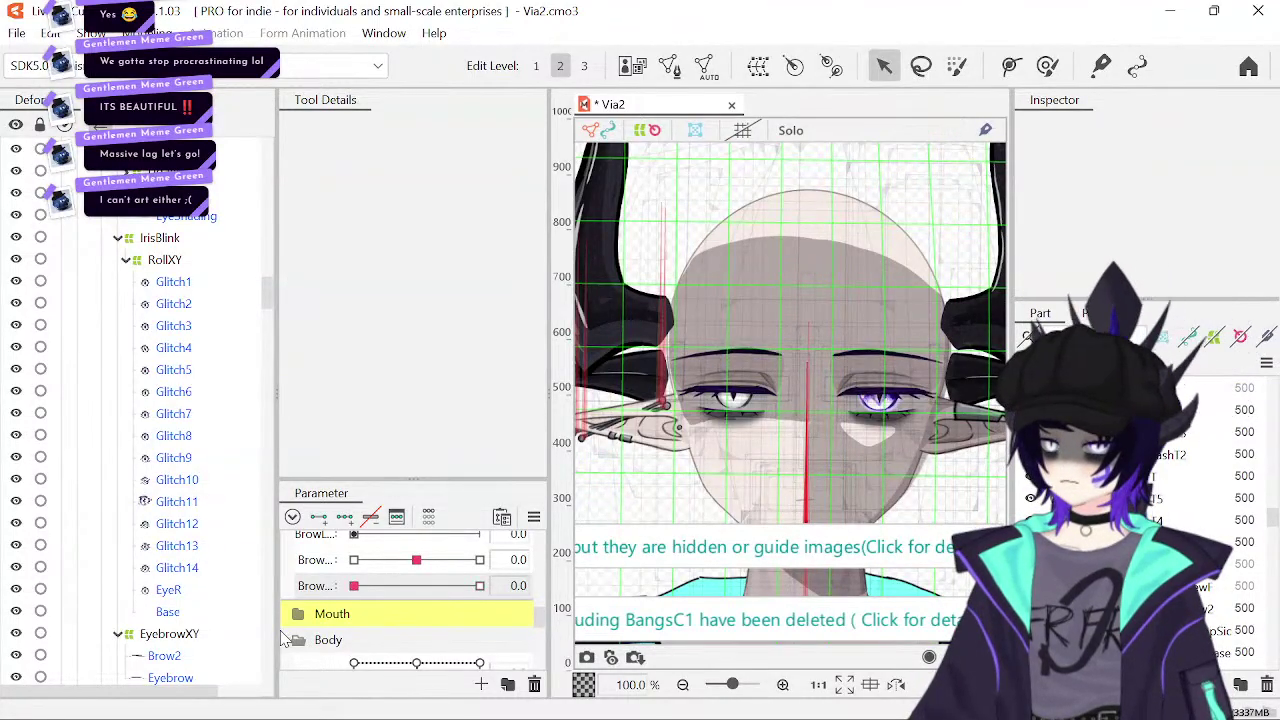
pyautogui.moveTo(463, 628); pyautogui.dragTo(588, 633)
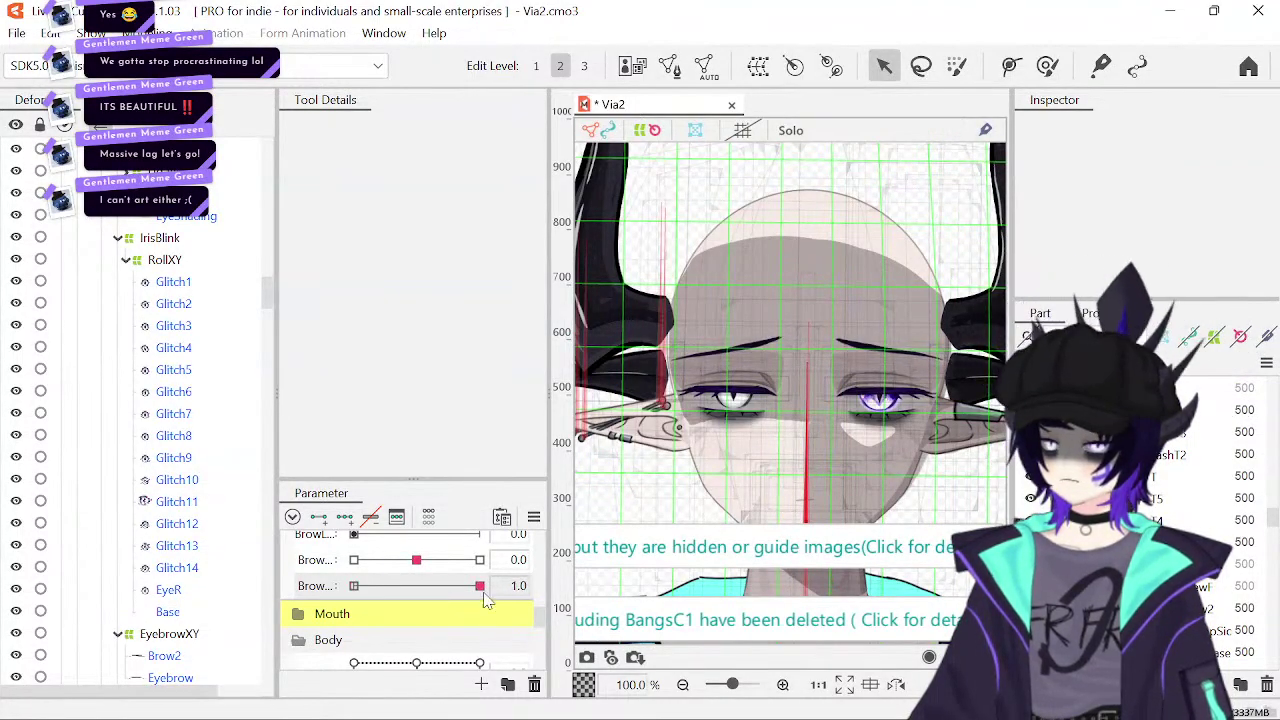
# - Check the right brow's raised and lowered poses at 1.0 and -1.0 with BrowR Form held at 1.0
pyautogui.moveTo(418, 561); pyautogui.dragTo(522, 585)
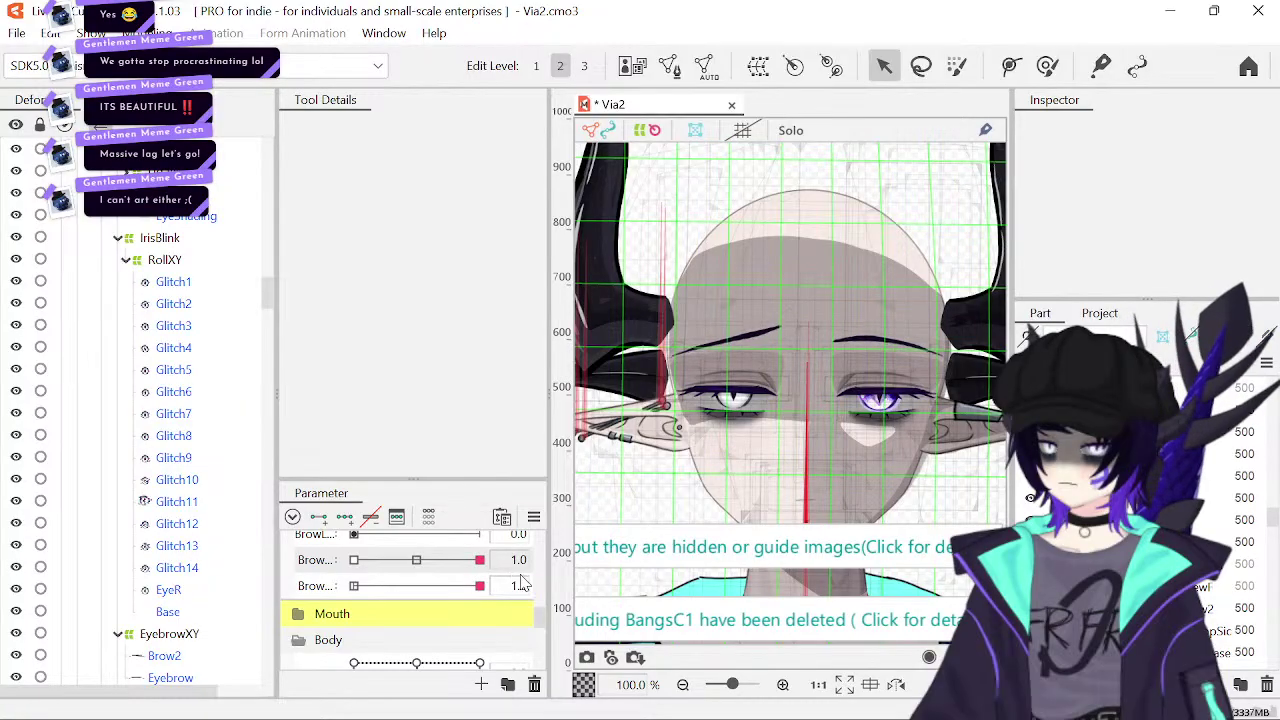
pyautogui.moveTo(408, 572); pyautogui.dragTo(425, 578)
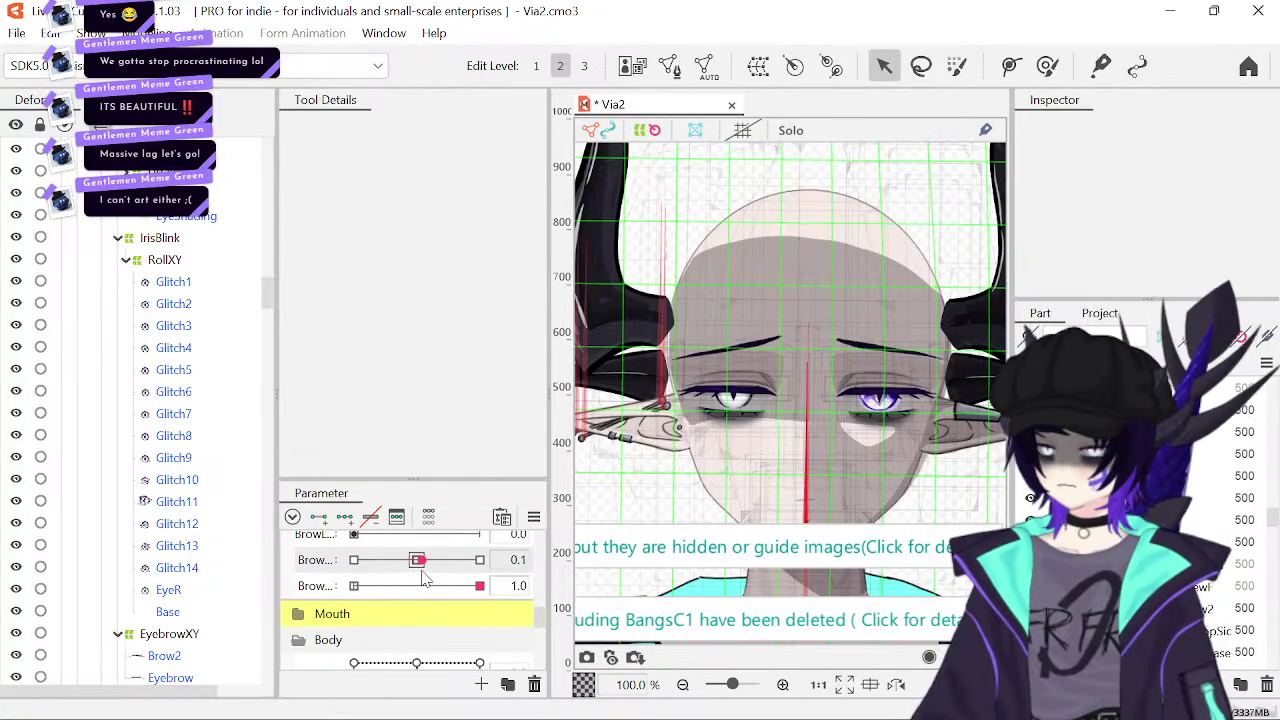
pyautogui.moveTo(420, 566); pyautogui.dragTo(582, 590)
pyautogui.moveTo(417, 561); pyautogui.dragTo(318, 590)
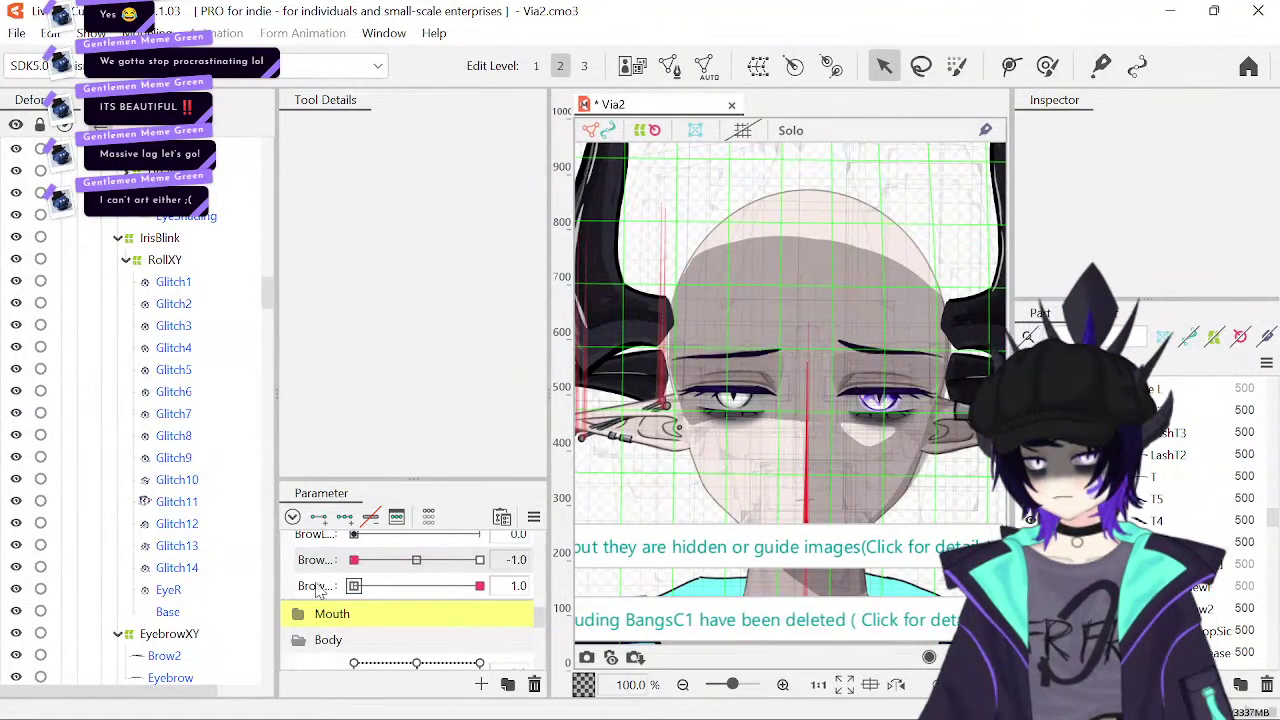
# - Inspect the lowered brow's inner end up close at BrowR Form 1.0 and save the model
pyautogui.click(783, 684)
pyautogui.click(783, 684)
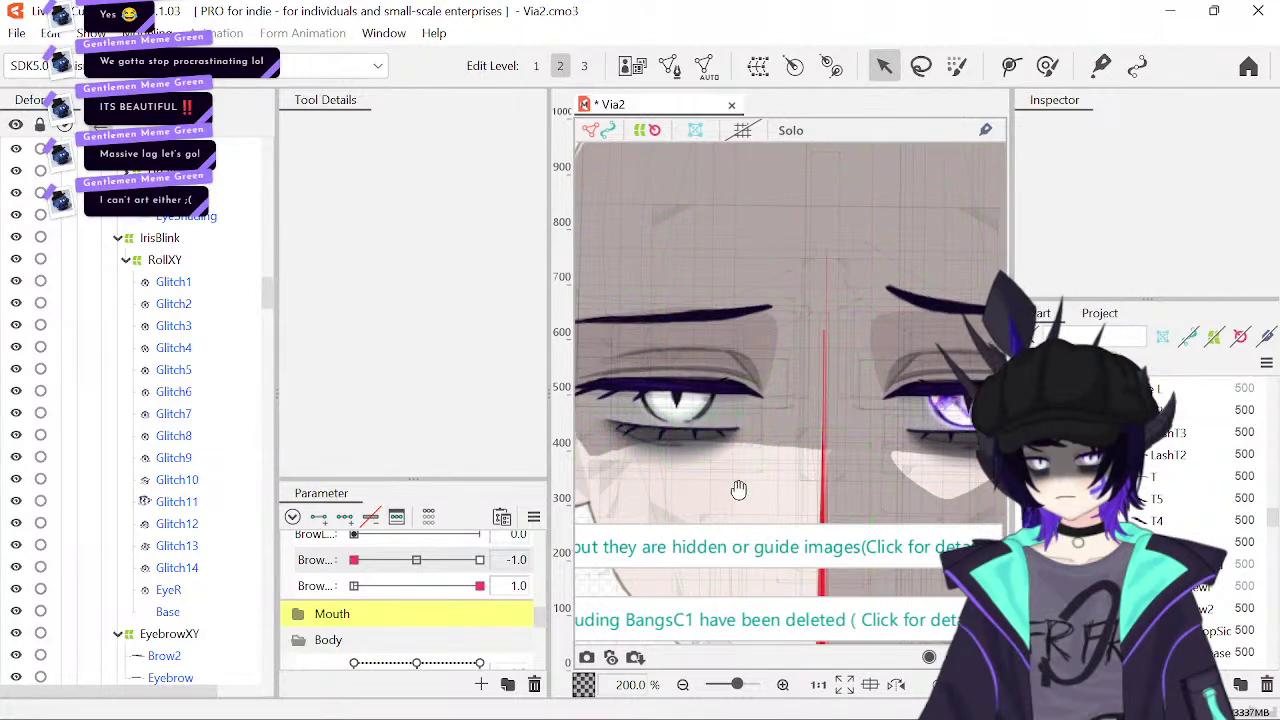
pyautogui.moveTo(738, 489); pyautogui.dragTo(773, 546)
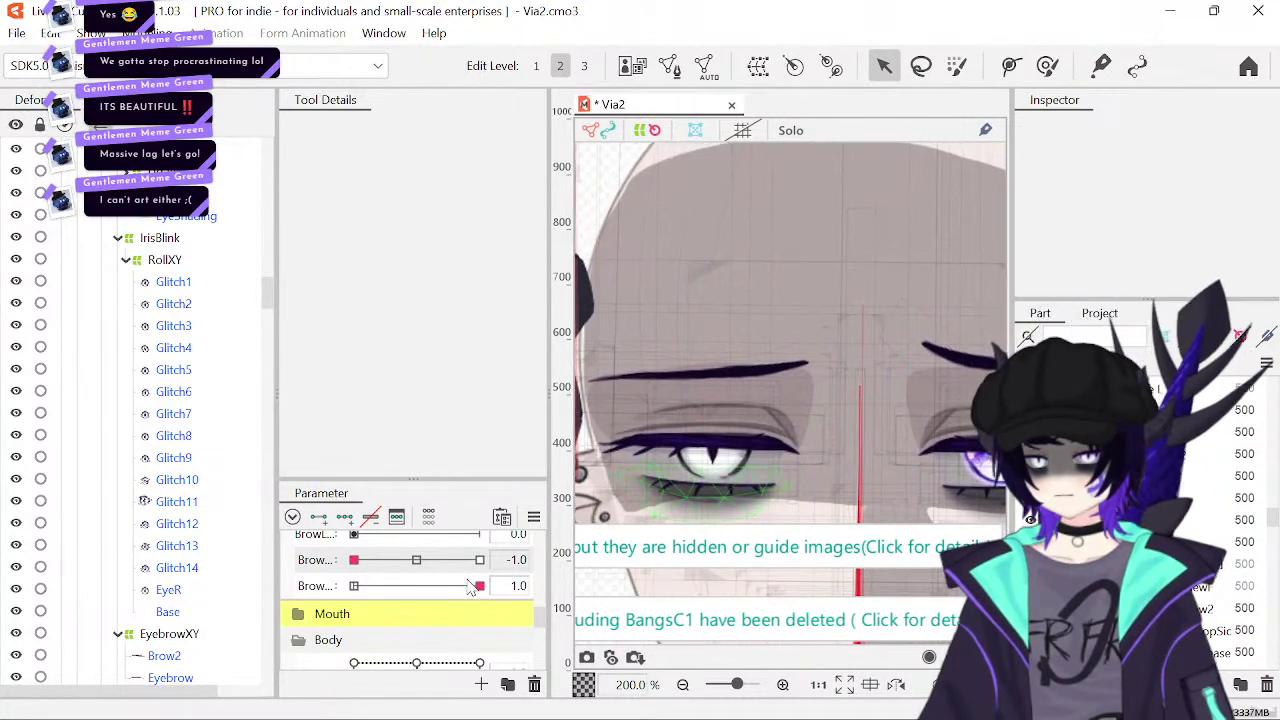
pyautogui.moveTo(470, 588); pyautogui.dragTo(588, 612)
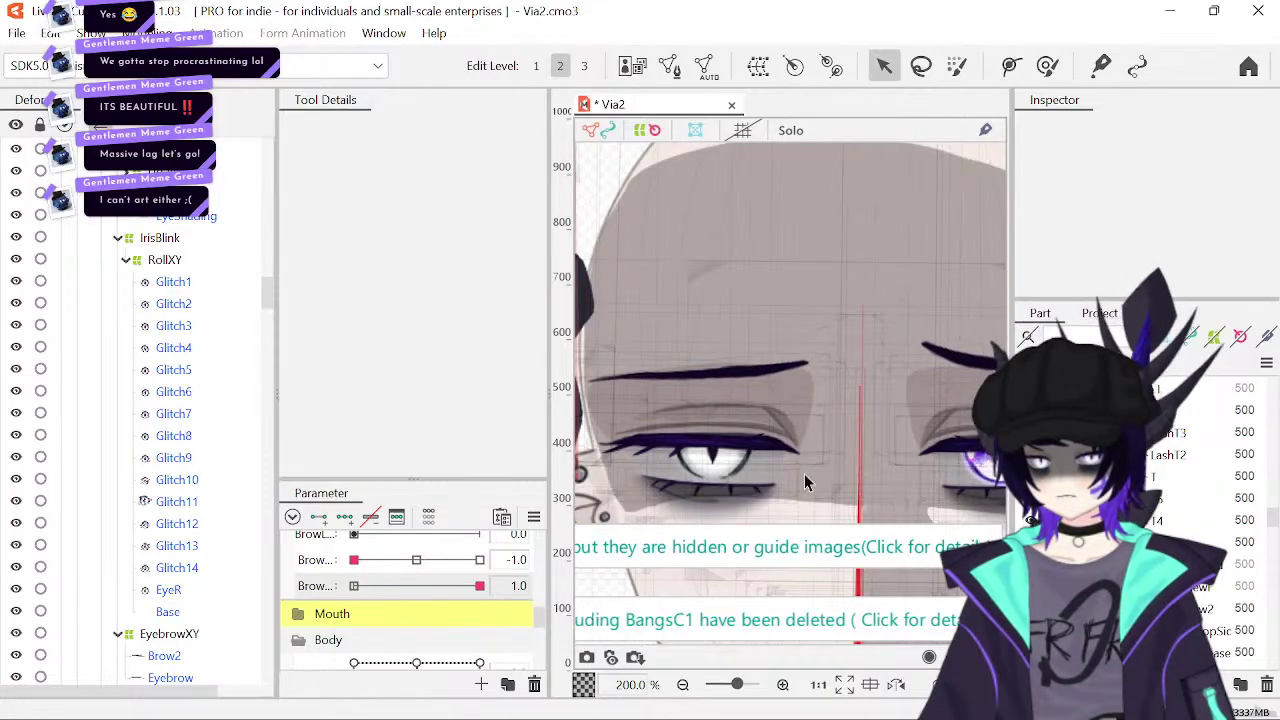
pyautogui.moveTo(783, 357); pyautogui.dragTo(838, 370)
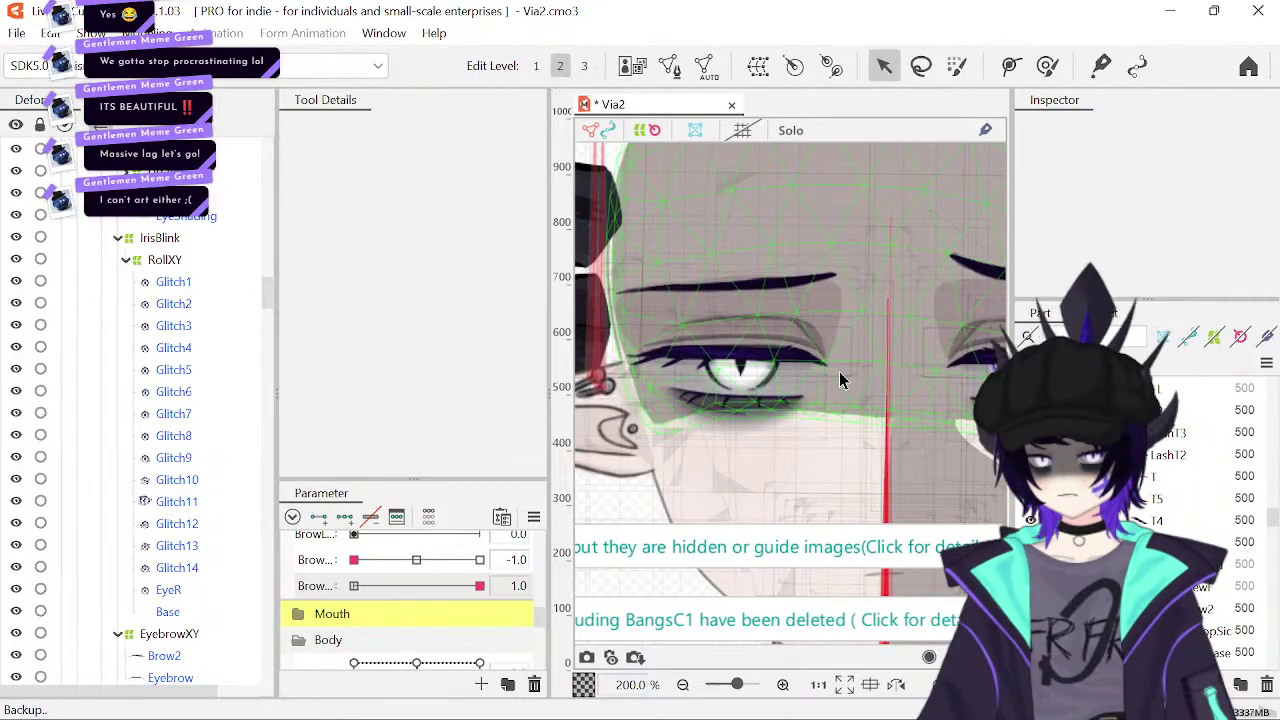
pyautogui.click(783, 685)
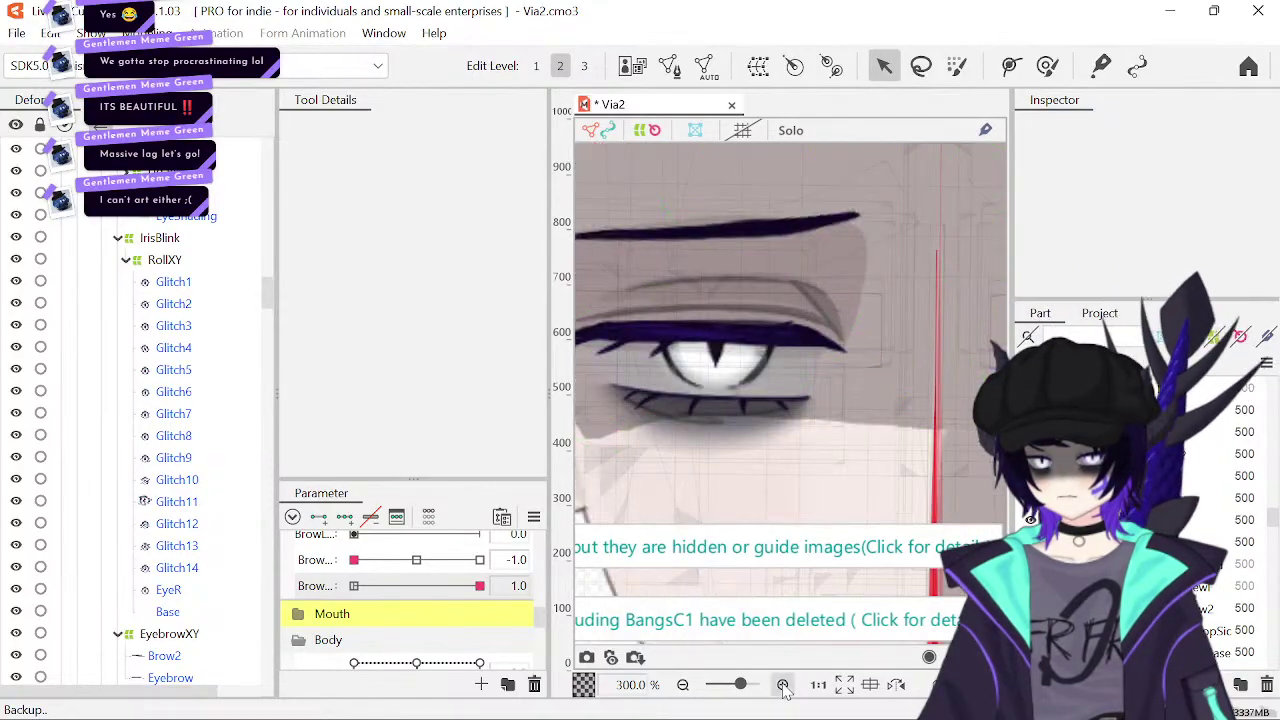
pyautogui.click(783, 685)
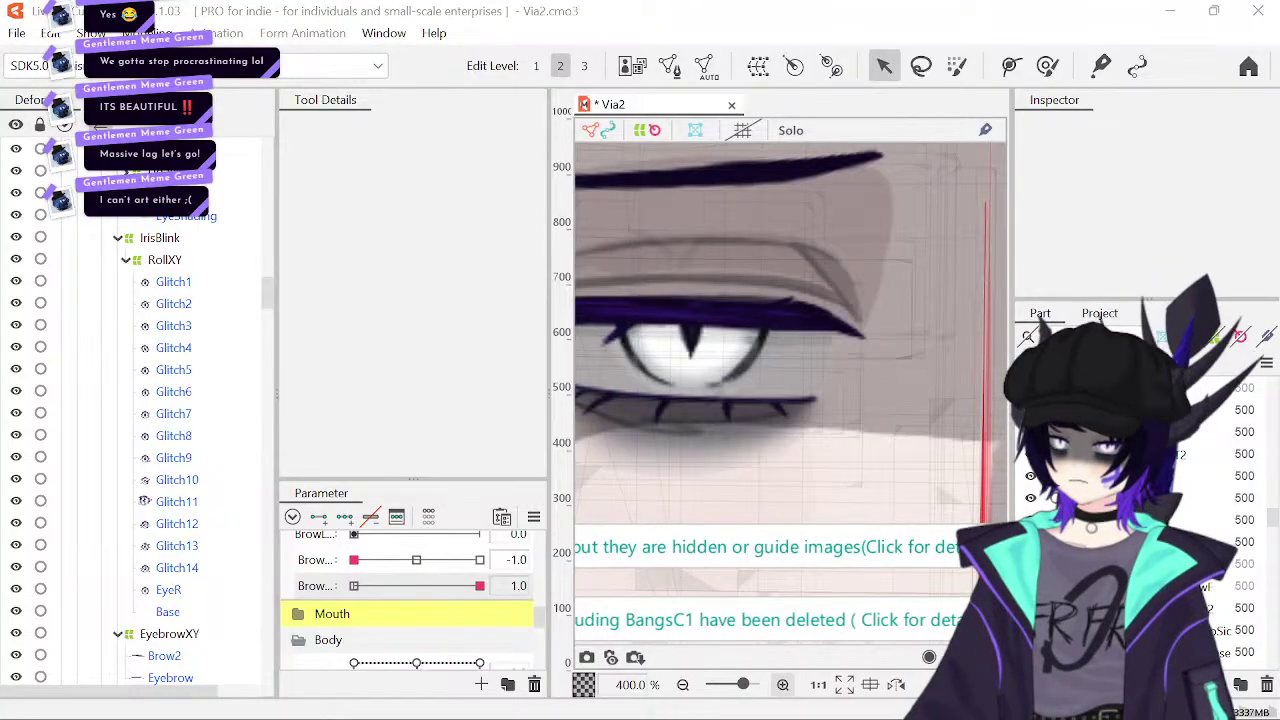
pyautogui.hotkey('ctrl', 's')
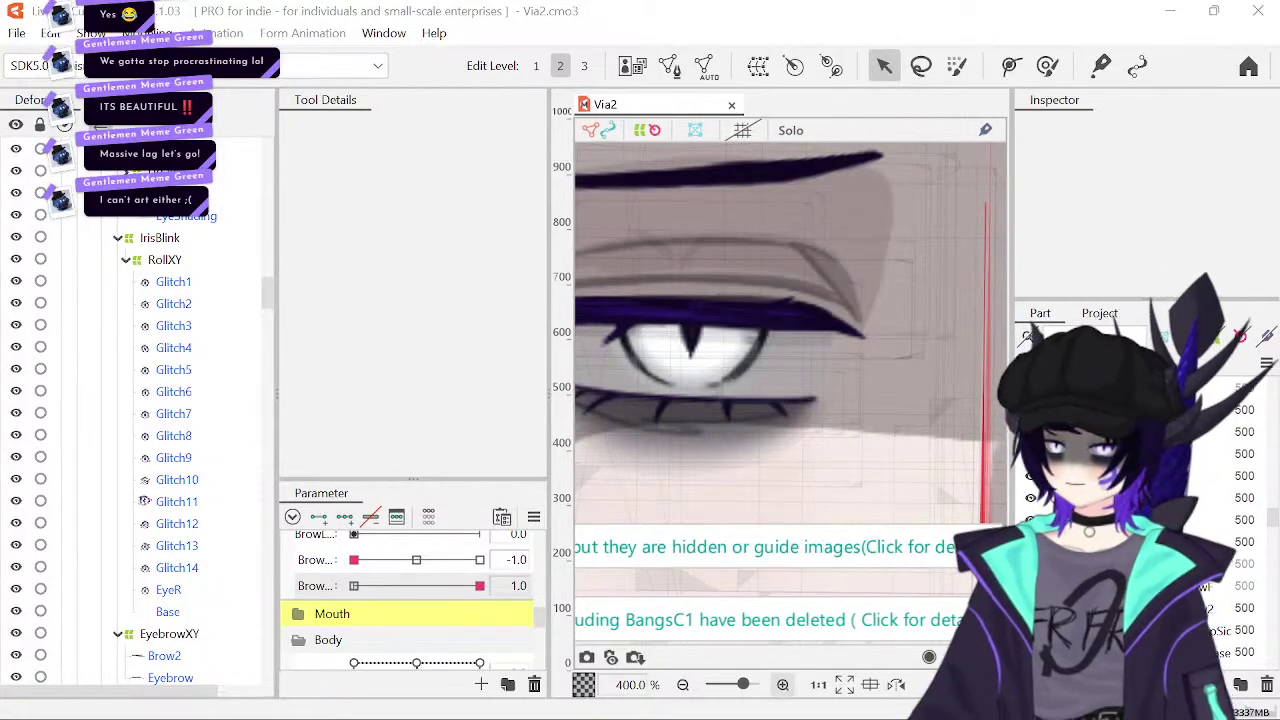
# - Select the EyebrowXY deformer, reset the brow's vertical parameter to 0.0 and compare BrowR Form at 0 and 1.0
pyautogui.moveTo(748, 297); pyautogui.dragTo(800, 434)
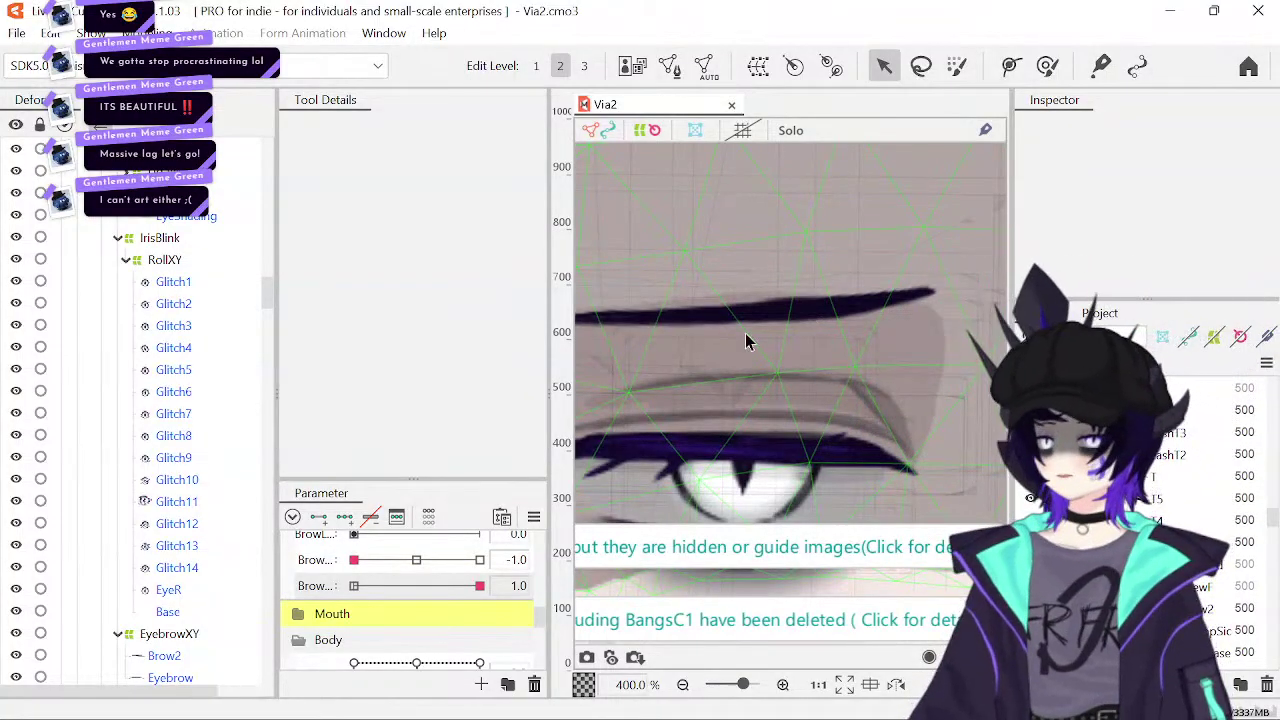
pyautogui.moveTo(479, 586); pyautogui.dragTo(612, 622)
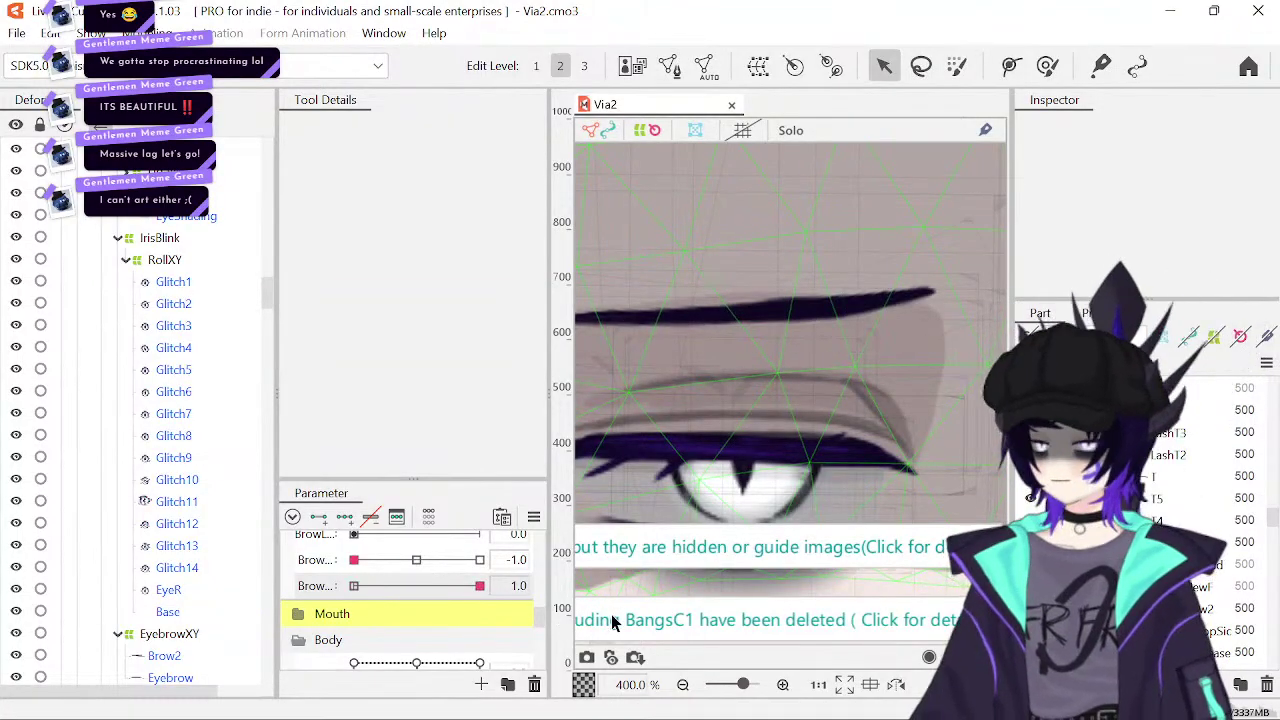
pyautogui.click(212, 637)
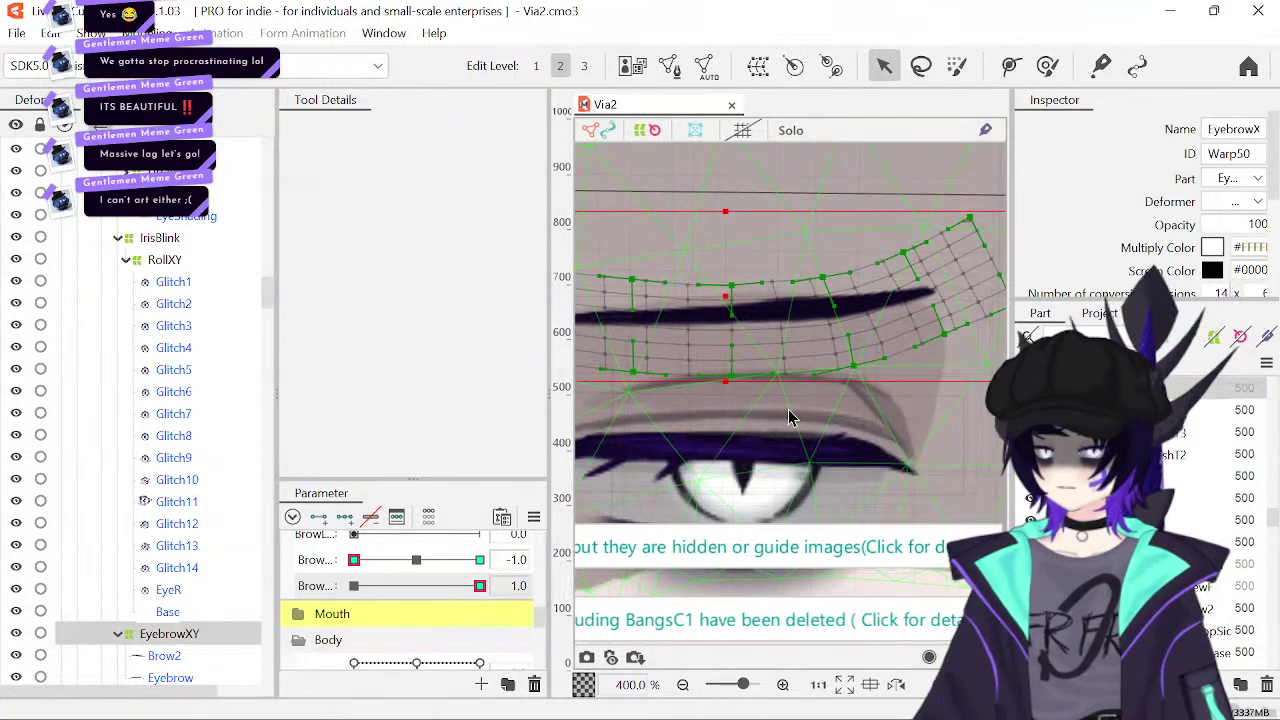
pyautogui.click(418, 560)
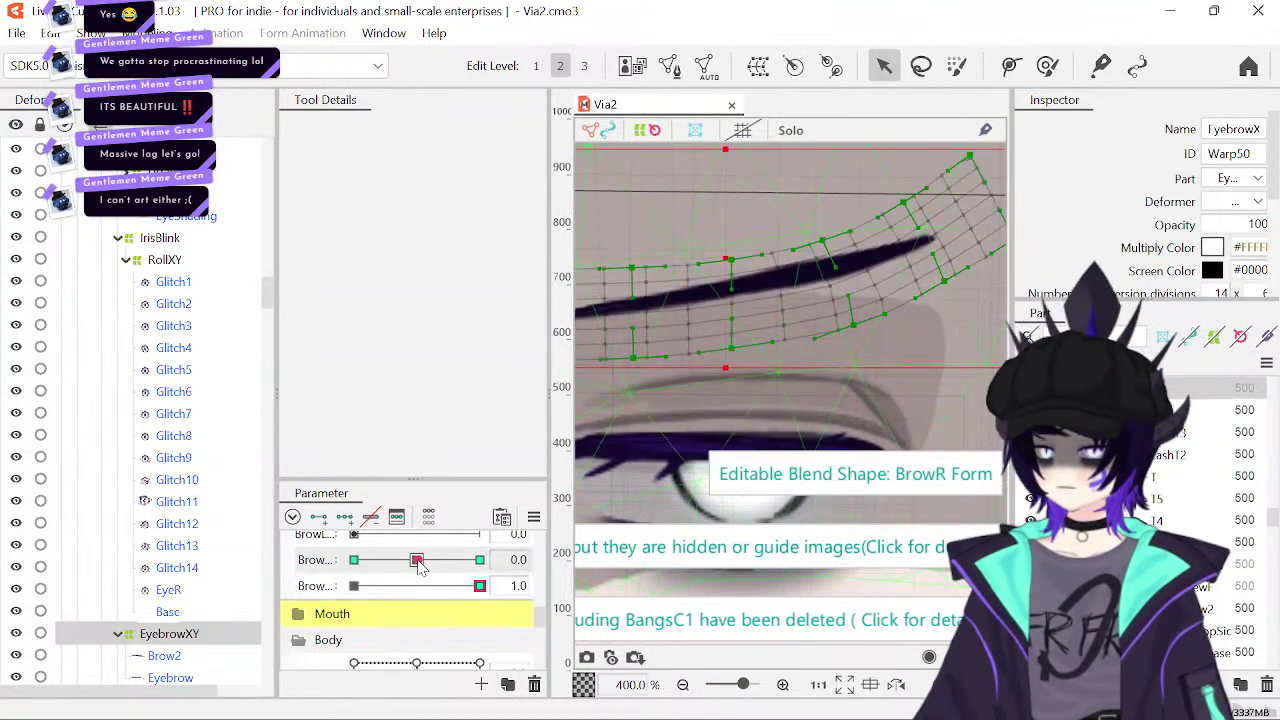
pyautogui.click(516, 563)
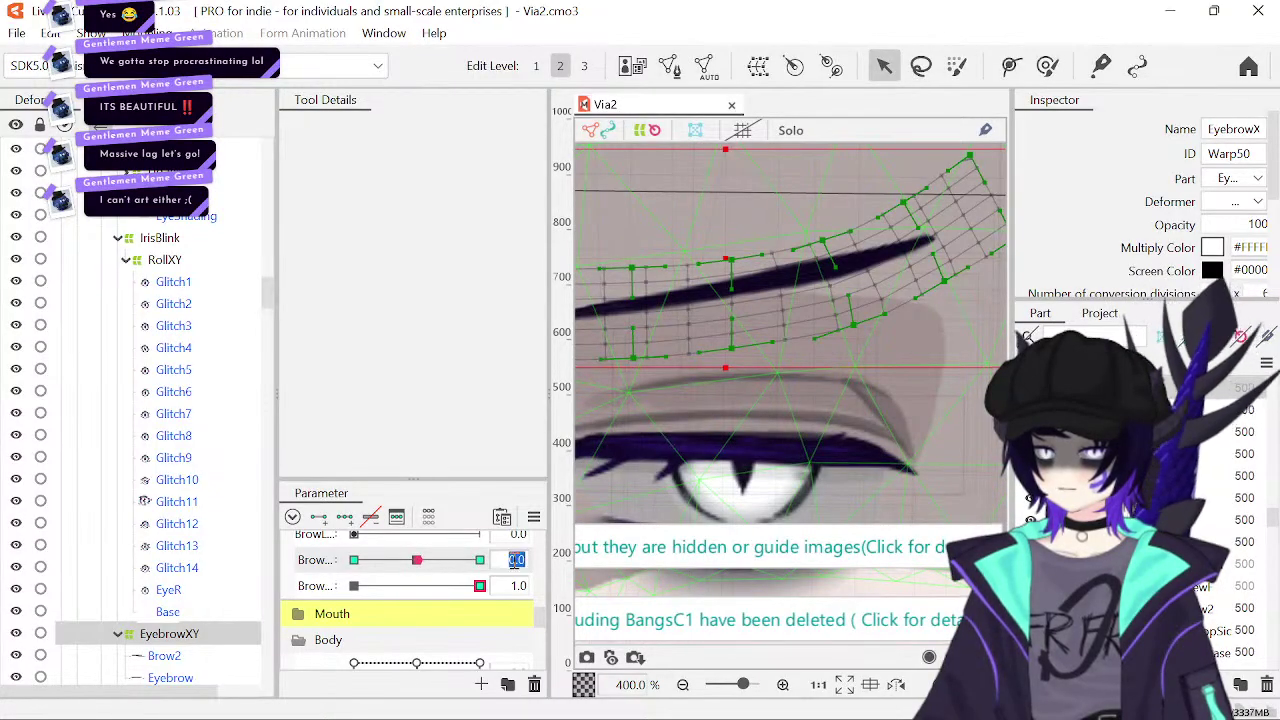
pyautogui.press('Return')
pyautogui.click(354, 586)
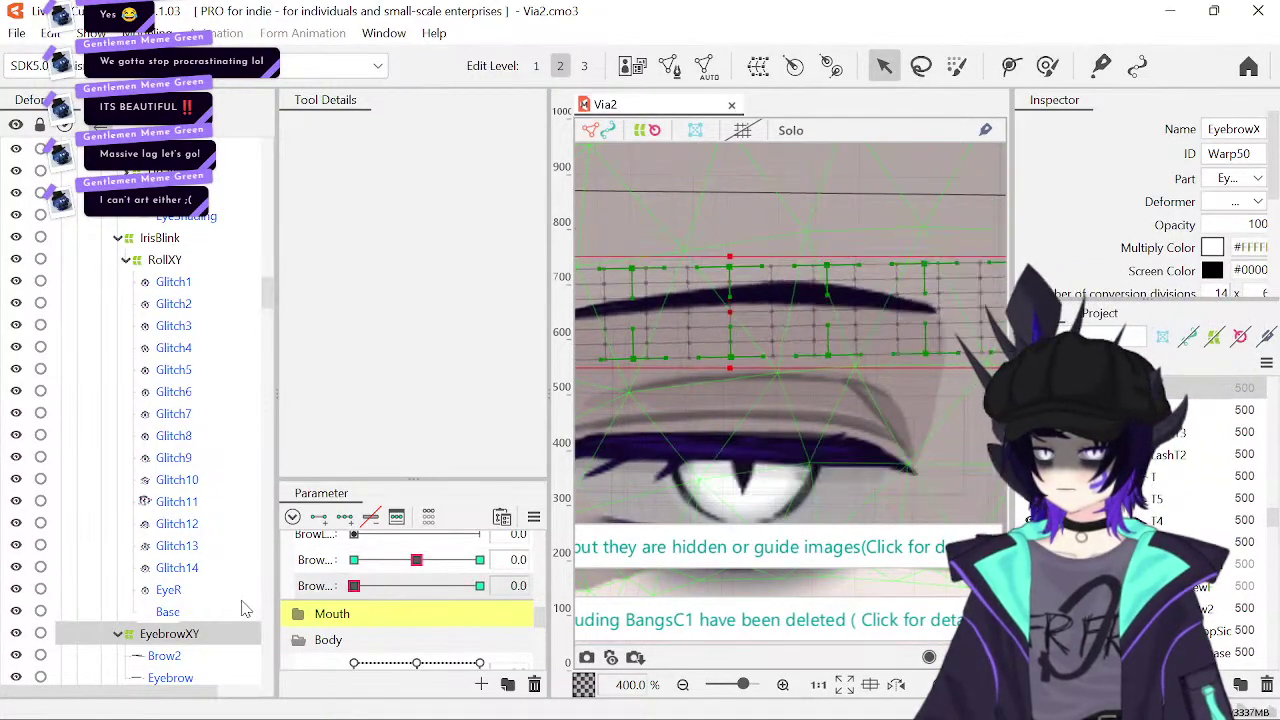
pyautogui.click(480, 586)
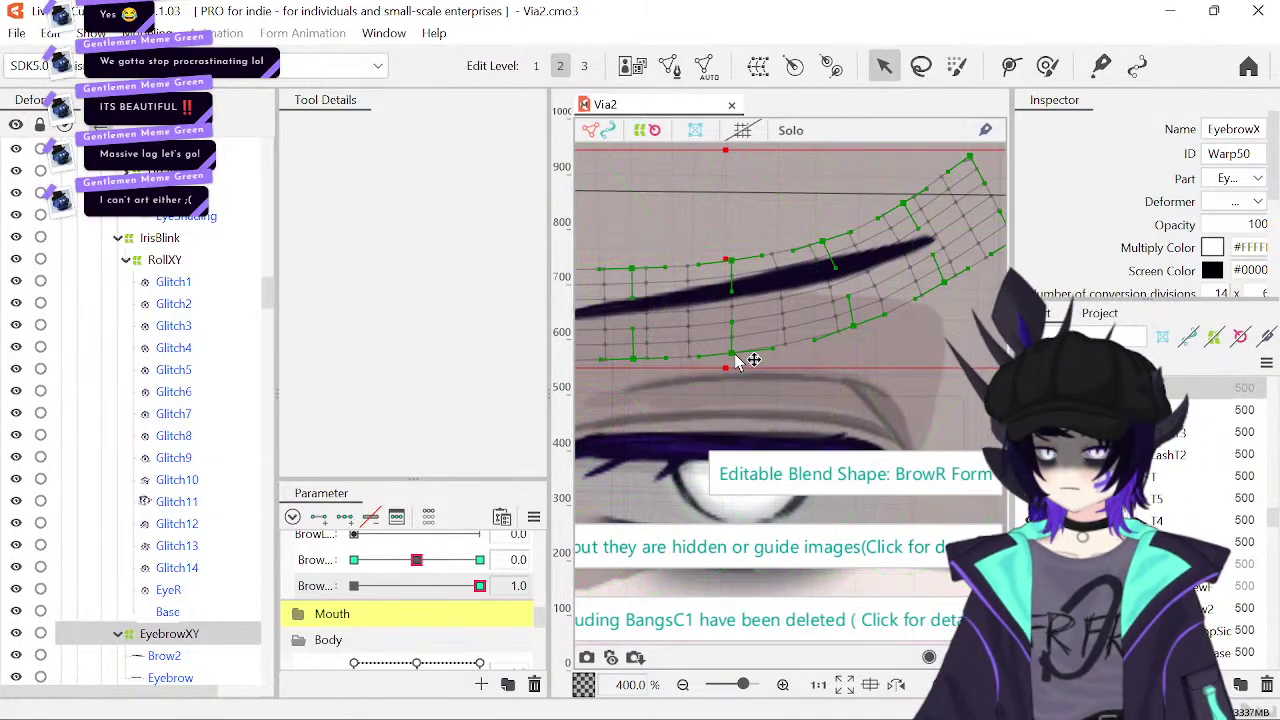
# - Lower the middle and inner-third control points of the EyebrowXY deformer slightly at BrowR Form 1.0 to smooth the bend
pyautogui.click(733, 263)
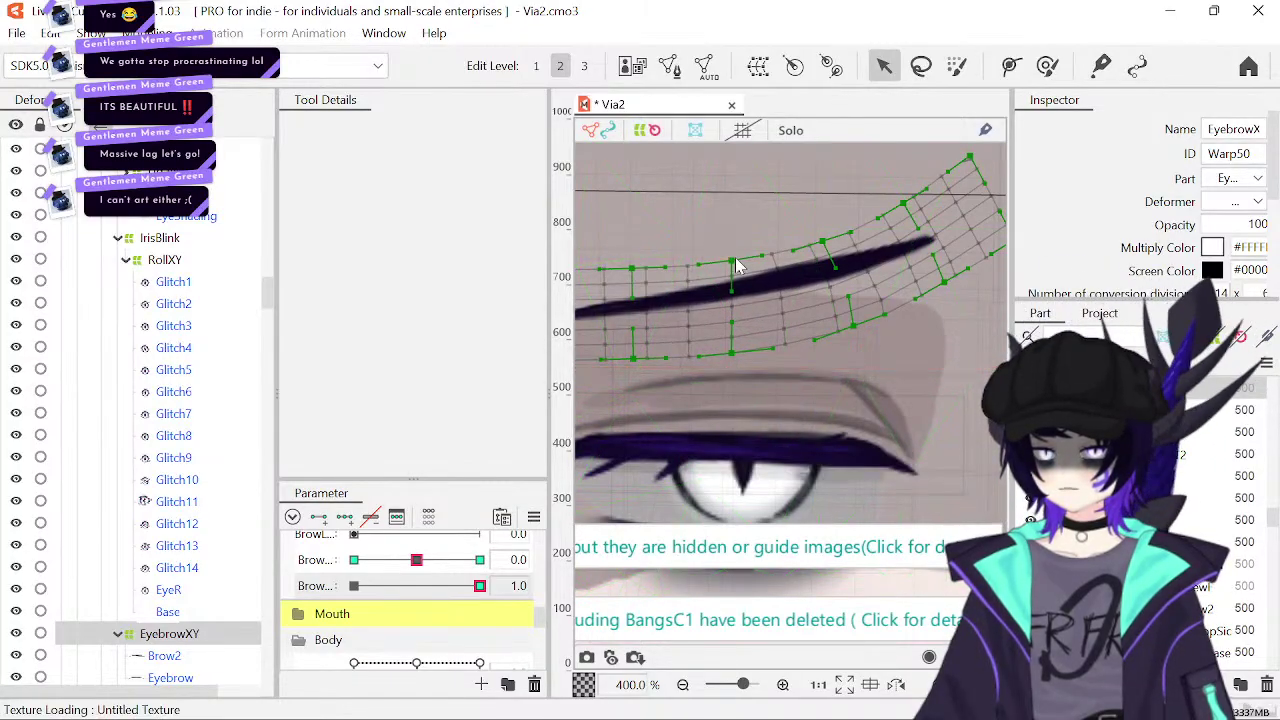
pyautogui.moveTo(735, 265); pyautogui.dragTo(738, 275)
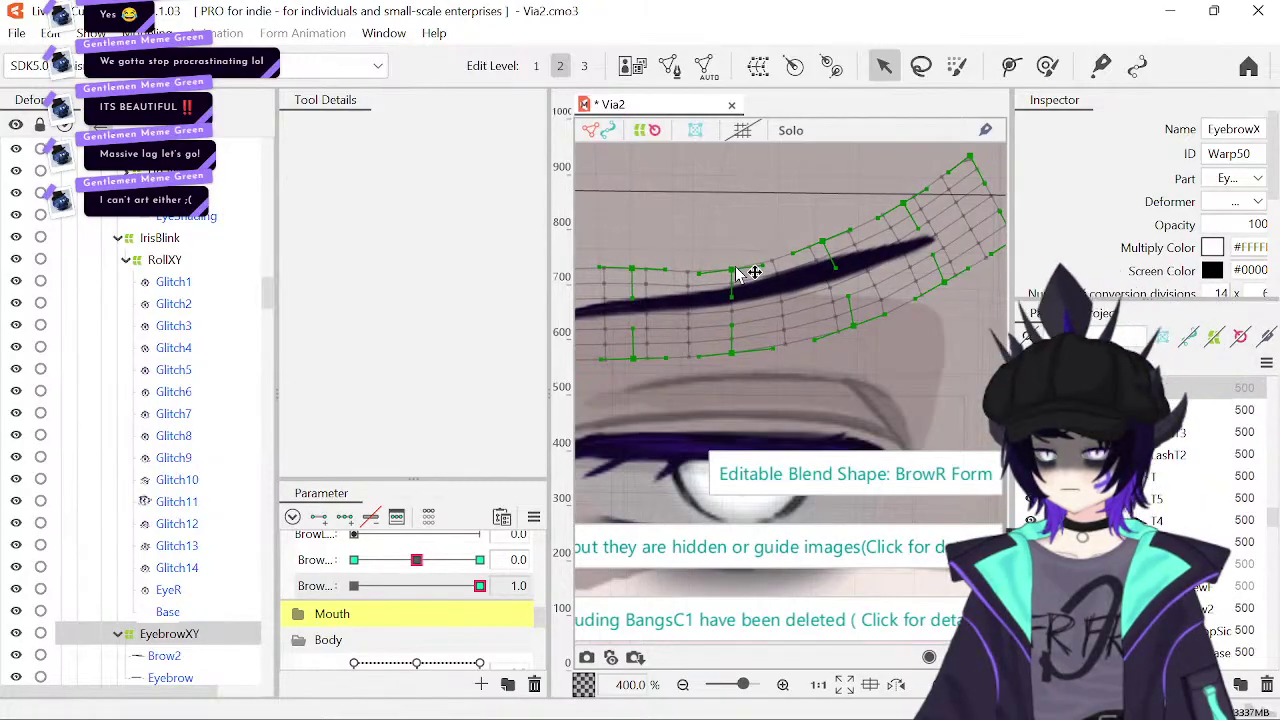
pyautogui.moveTo(829, 251); pyautogui.dragTo(835, 272)
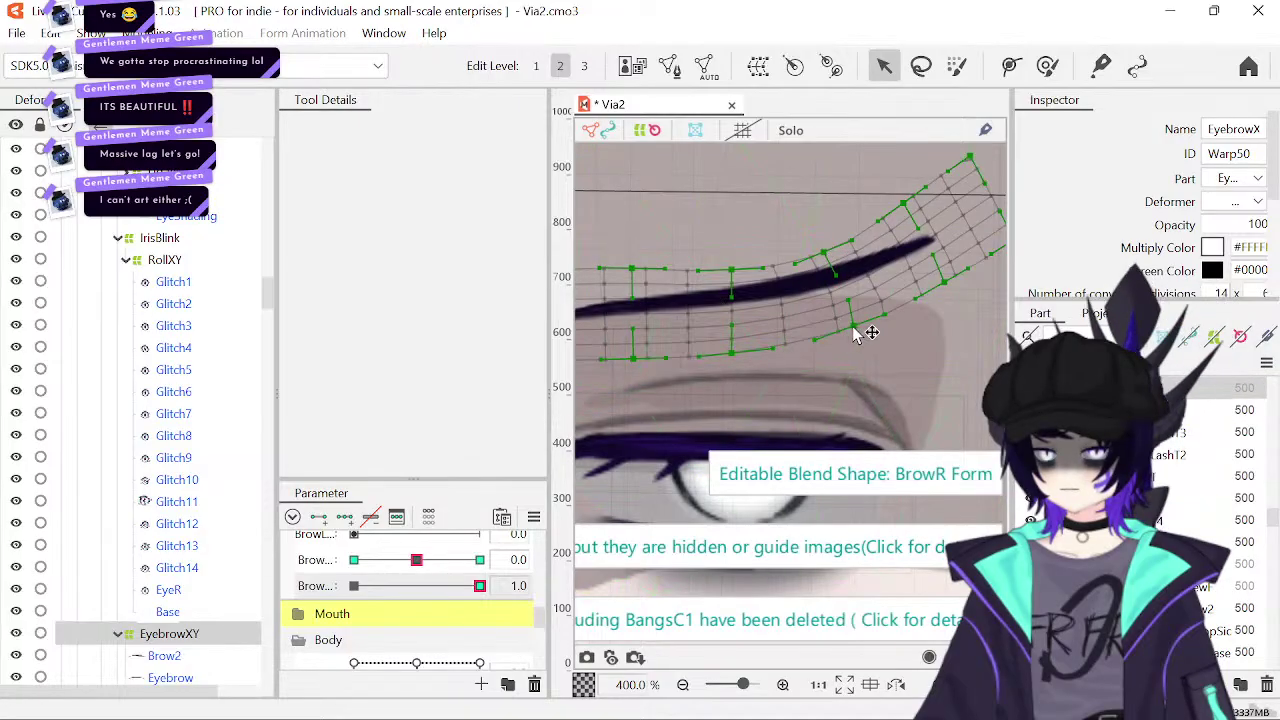
pyautogui.moveTo(851, 338); pyautogui.dragTo(851, 343)
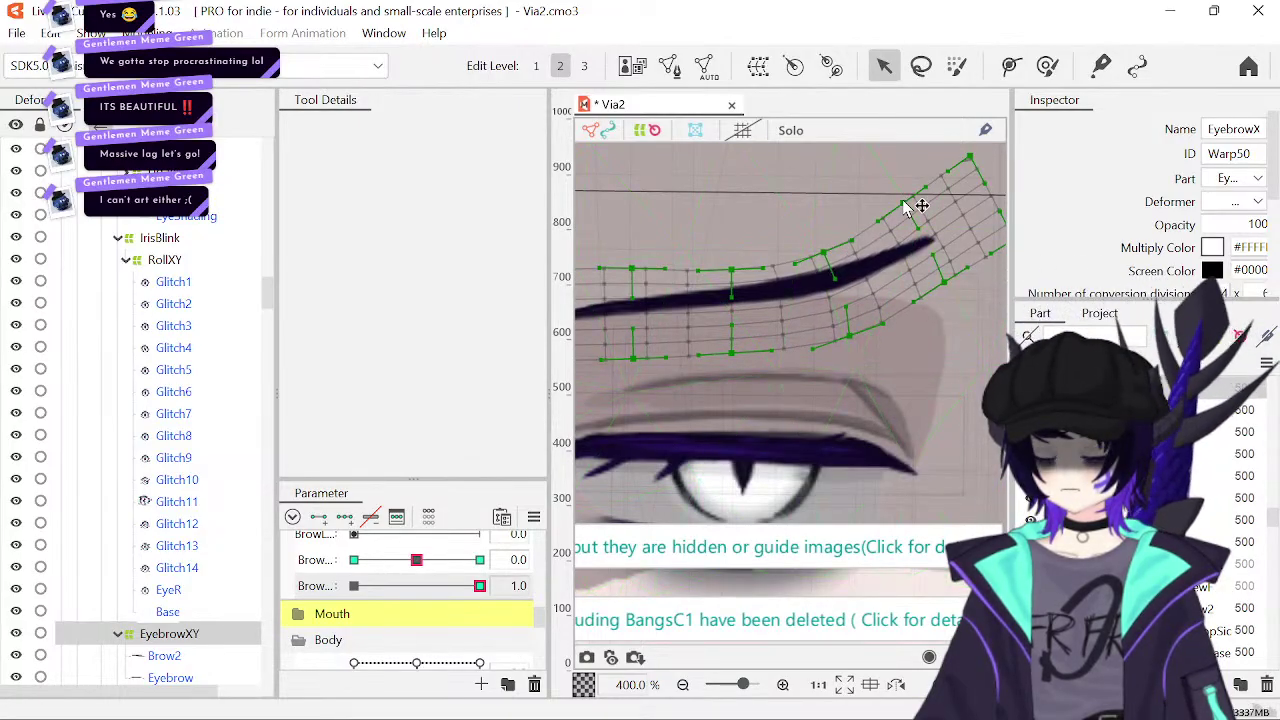
# - Adjust the EyebrowXY deformer's inner-tip control point slightly and compare the shape between BrowR Form 0 and 1.0
pyautogui.moveTo(968, 158)
pyautogui.mouseDown()
pyautogui.moveTo(945, 210)
pyautogui.moveTo(966, 246)
pyautogui.moveTo(960, 214)
pyautogui.mouseUp()
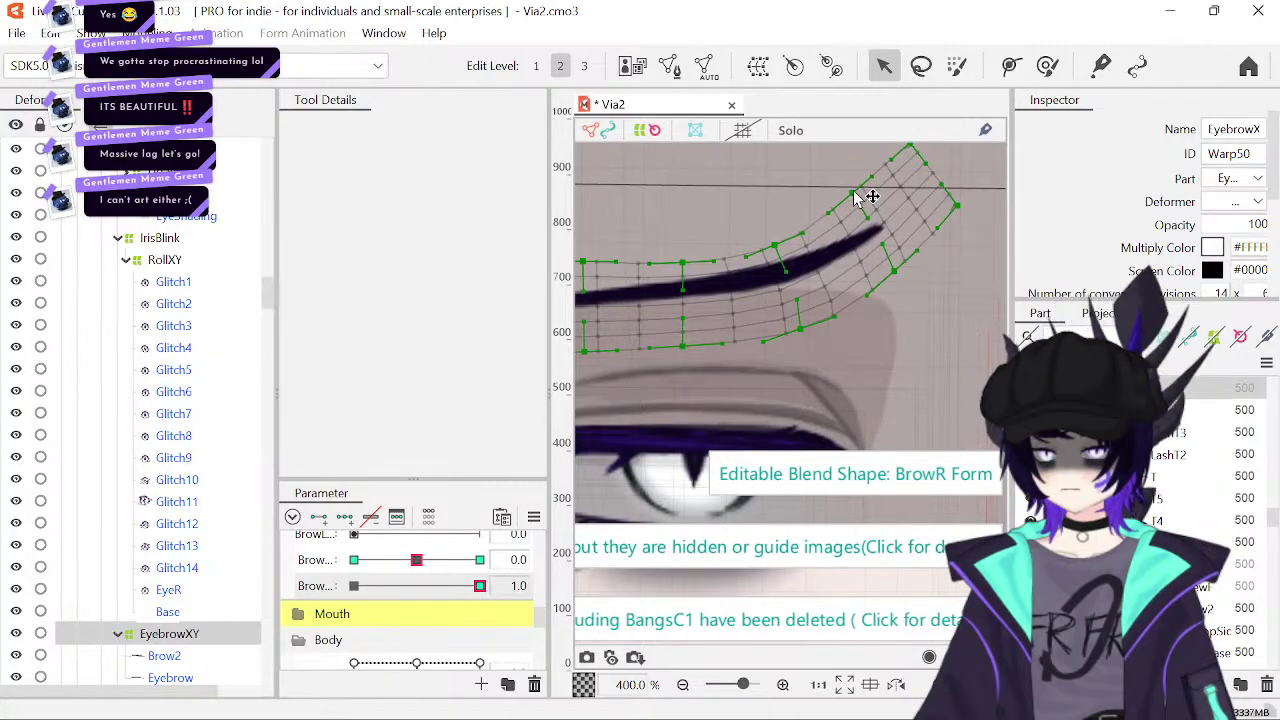
pyautogui.moveTo(852, 189); pyautogui.dragTo(914, 183)
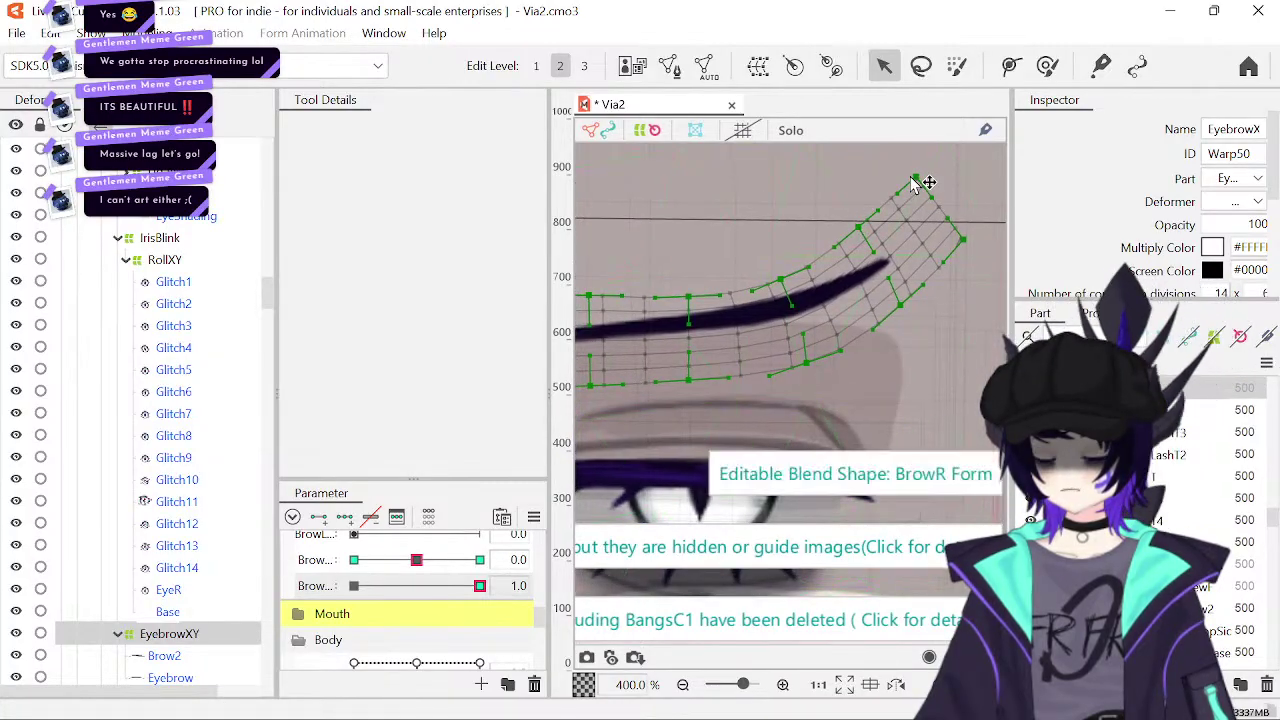
pyautogui.moveTo(480, 586); pyautogui.dragTo(432, 588)
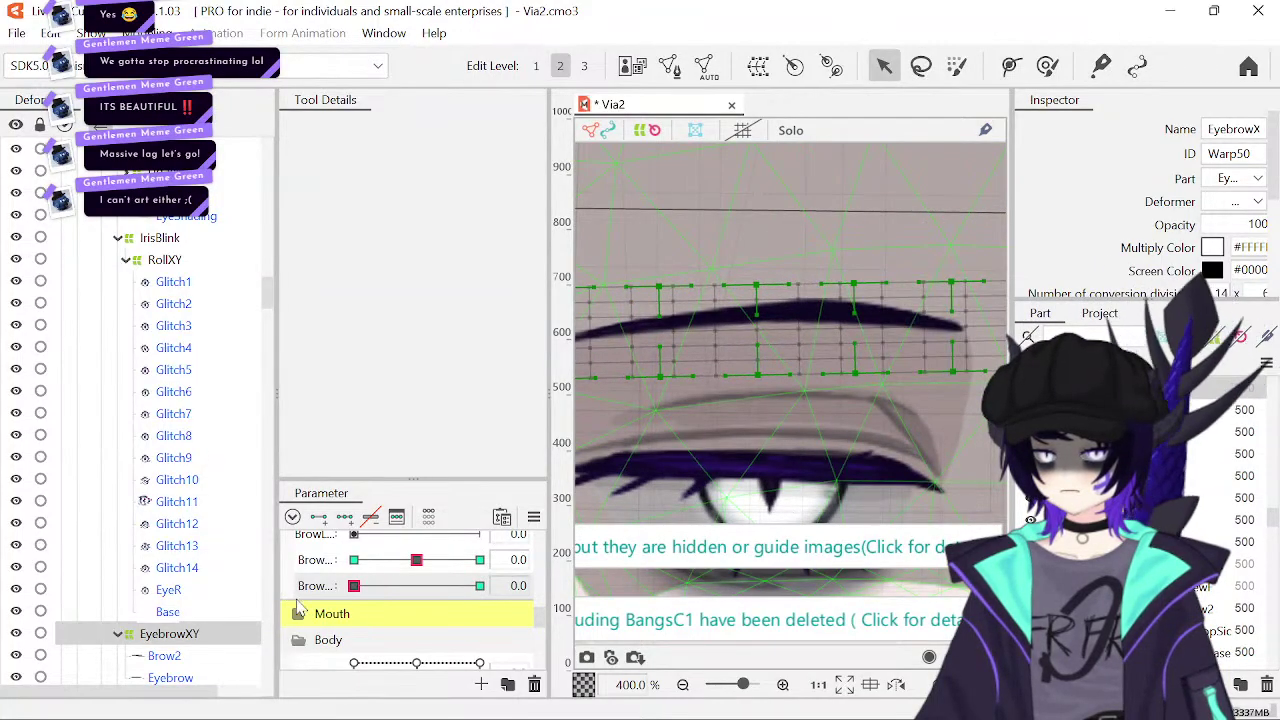
pyautogui.moveTo(433, 586); pyautogui.dragTo(480, 586)
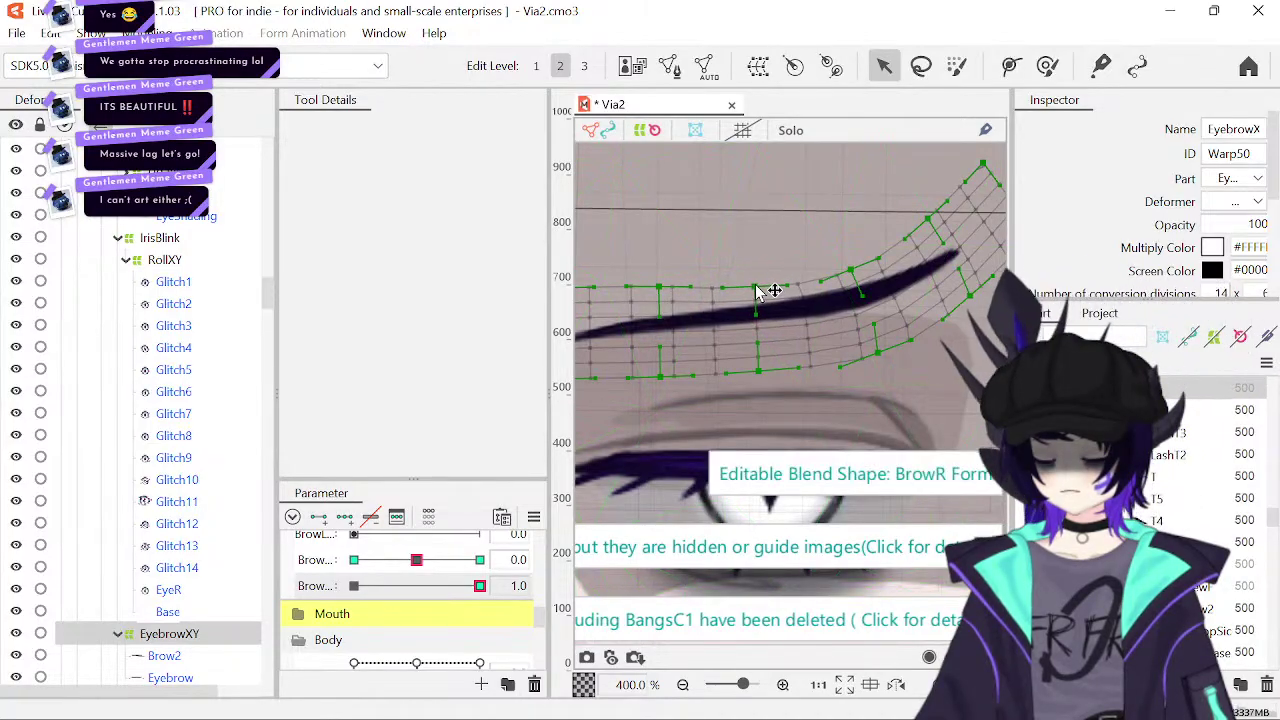
# - Nudge the upper inner-third control point of the EyebrowXY deformer slightly outward and recheck BrowR Form between 0 and 1.0
pyautogui.moveTo(480, 586); pyautogui.dragTo(562, 612)
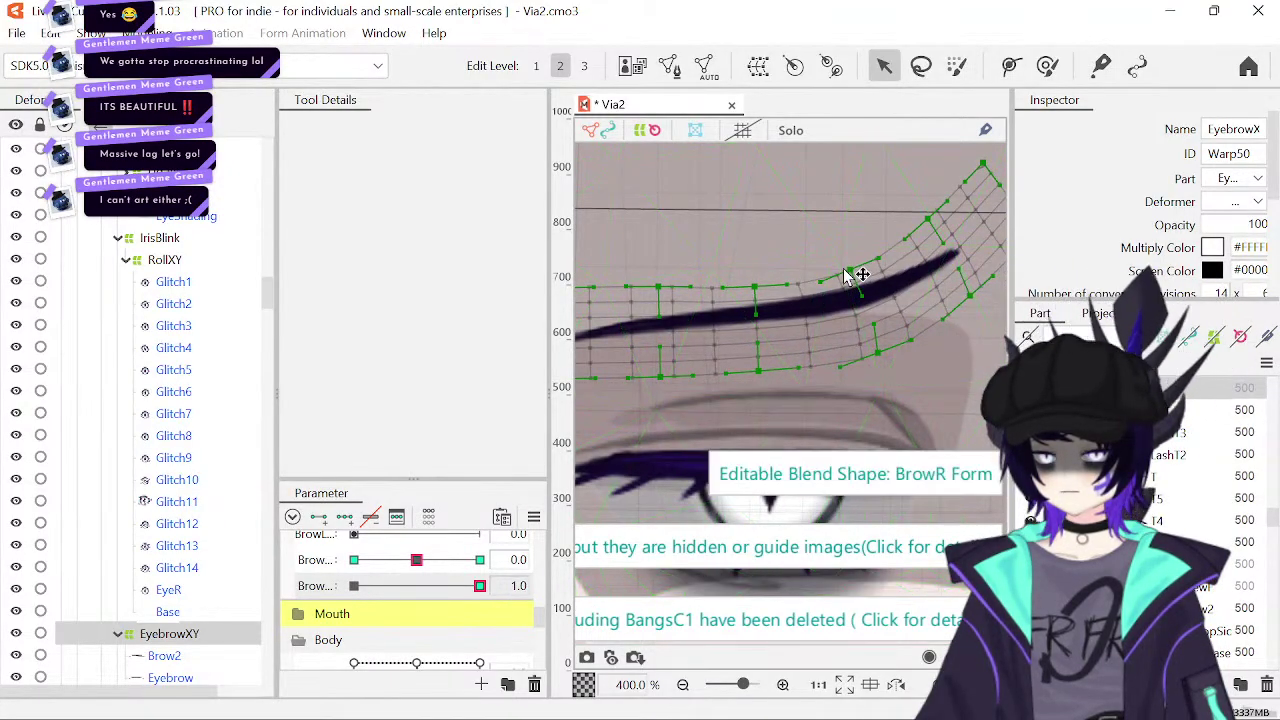
pyautogui.moveTo(846, 275); pyautogui.dragTo(847, 279)
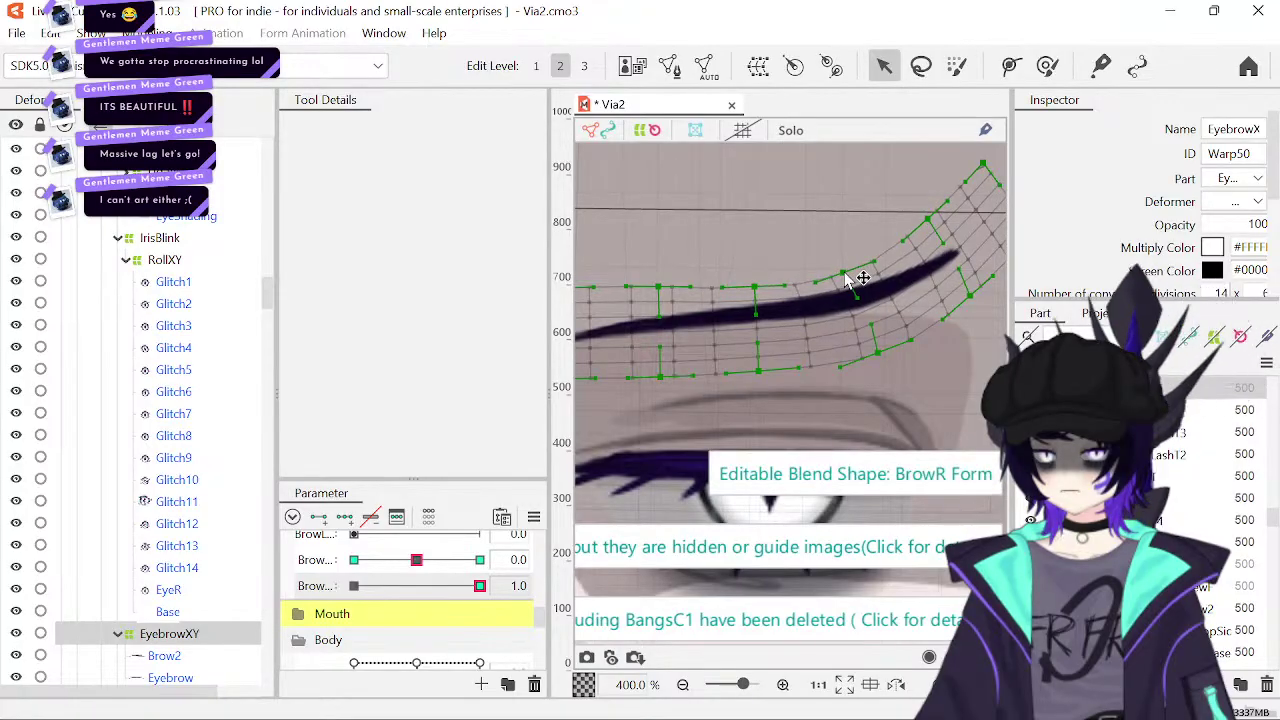
pyautogui.moveTo(480, 586); pyautogui.dragTo(255, 605)
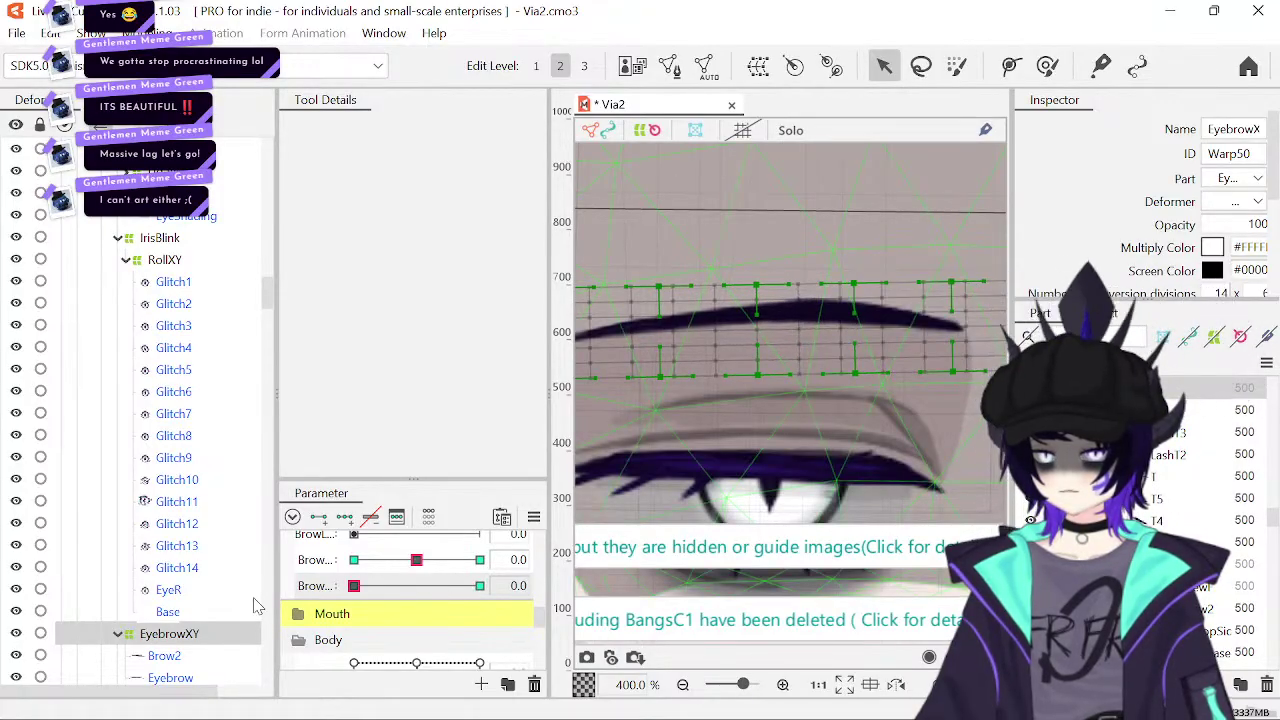
pyautogui.click(480, 586)
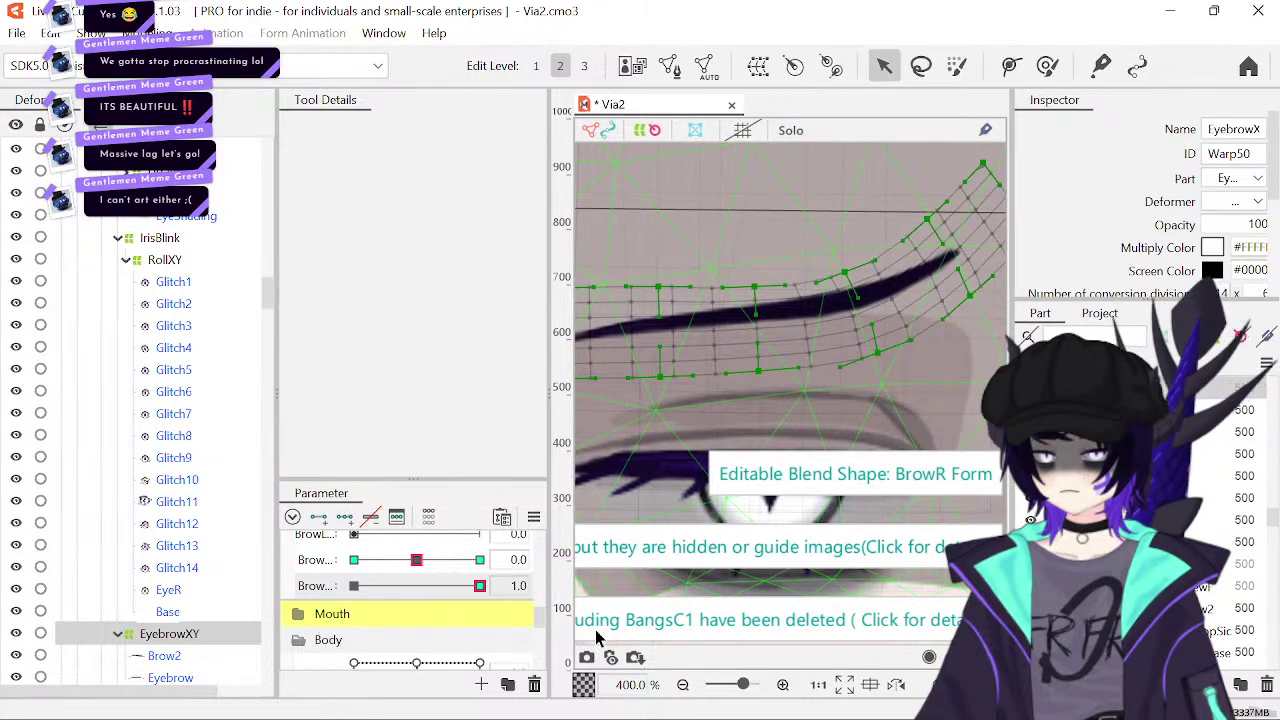
pyautogui.moveTo(865, 380); pyautogui.dragTo(742, 360)
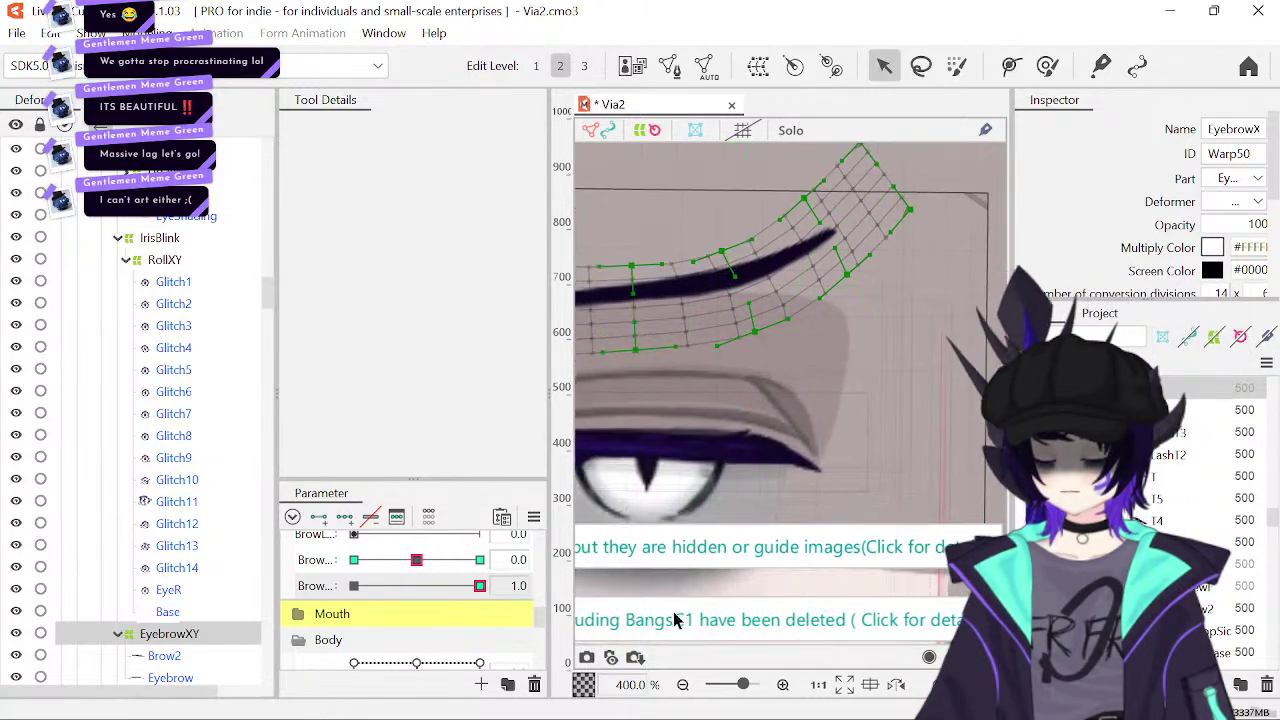
# - Check the right brow's bend between BrowR Form 0 and 1.0, including with BrowR Y lowered to -1.0
pyautogui.click(681, 685)
pyautogui.click(681, 685)
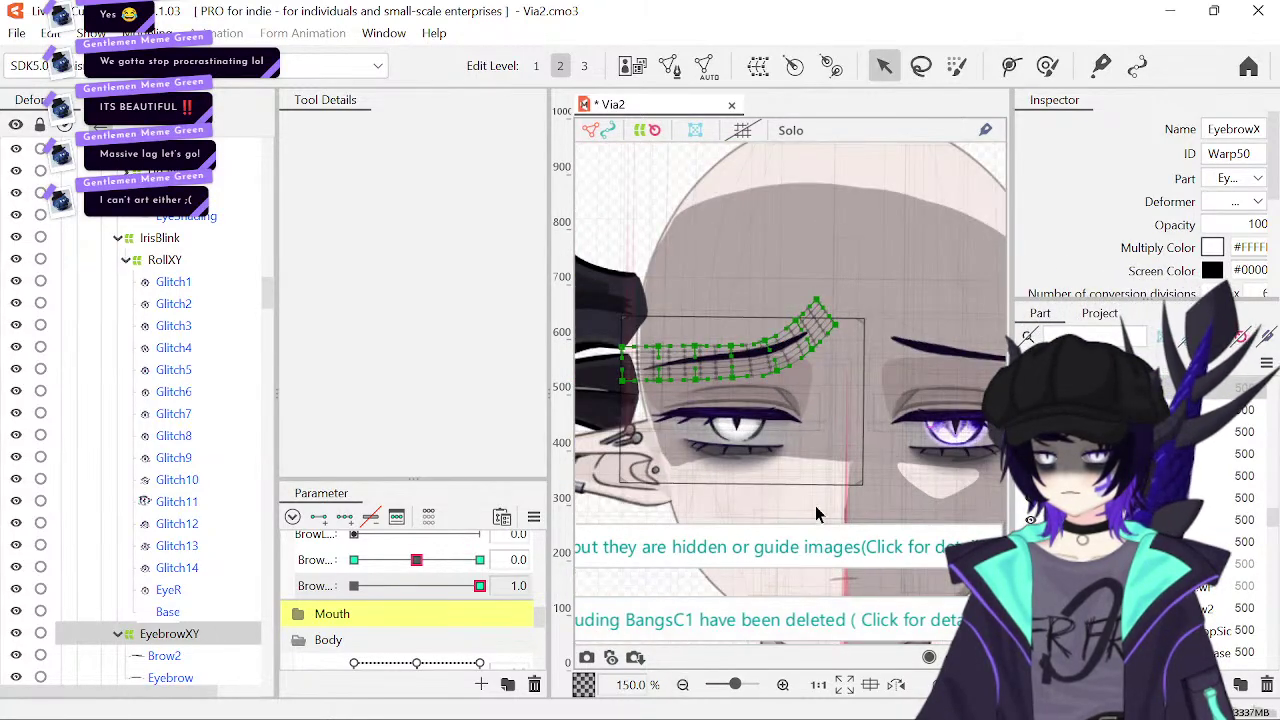
pyautogui.moveTo(765, 403); pyautogui.dragTo(740, 330)
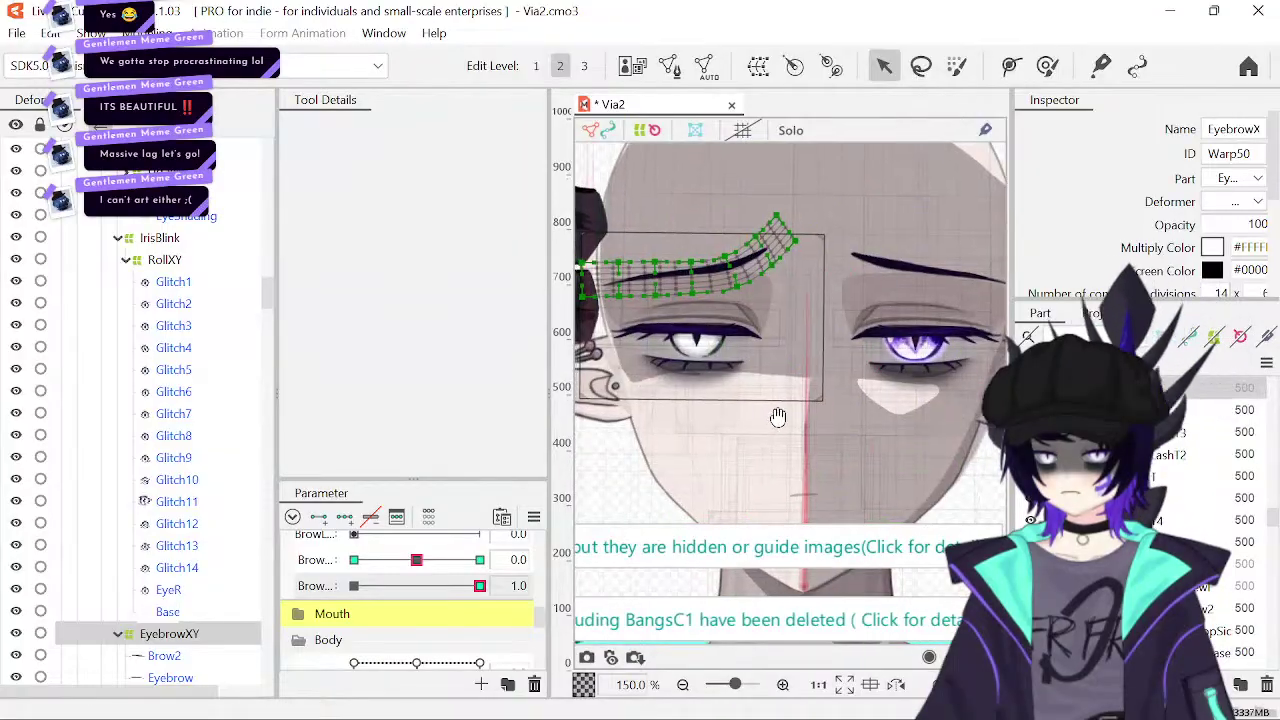
pyautogui.moveTo(480, 586); pyautogui.dragTo(380, 571)
pyautogui.click(480, 586)
pyautogui.click(415, 560)
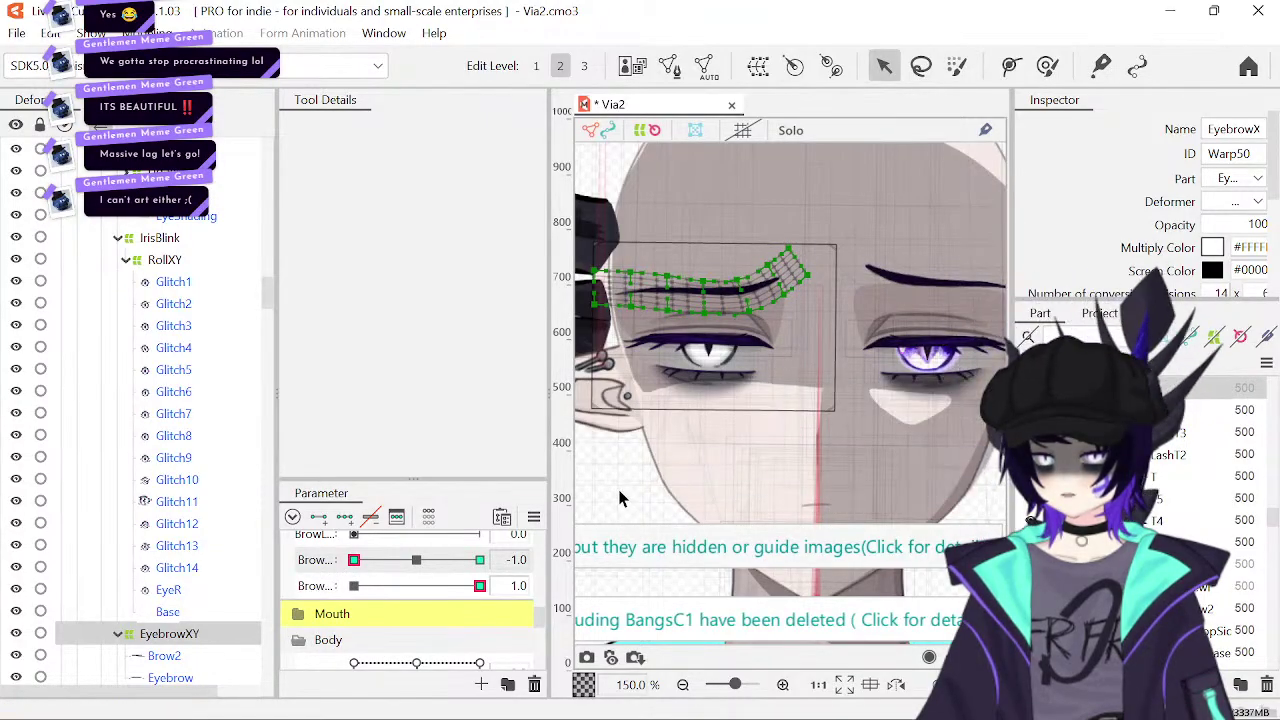
pyautogui.click(724, 431)
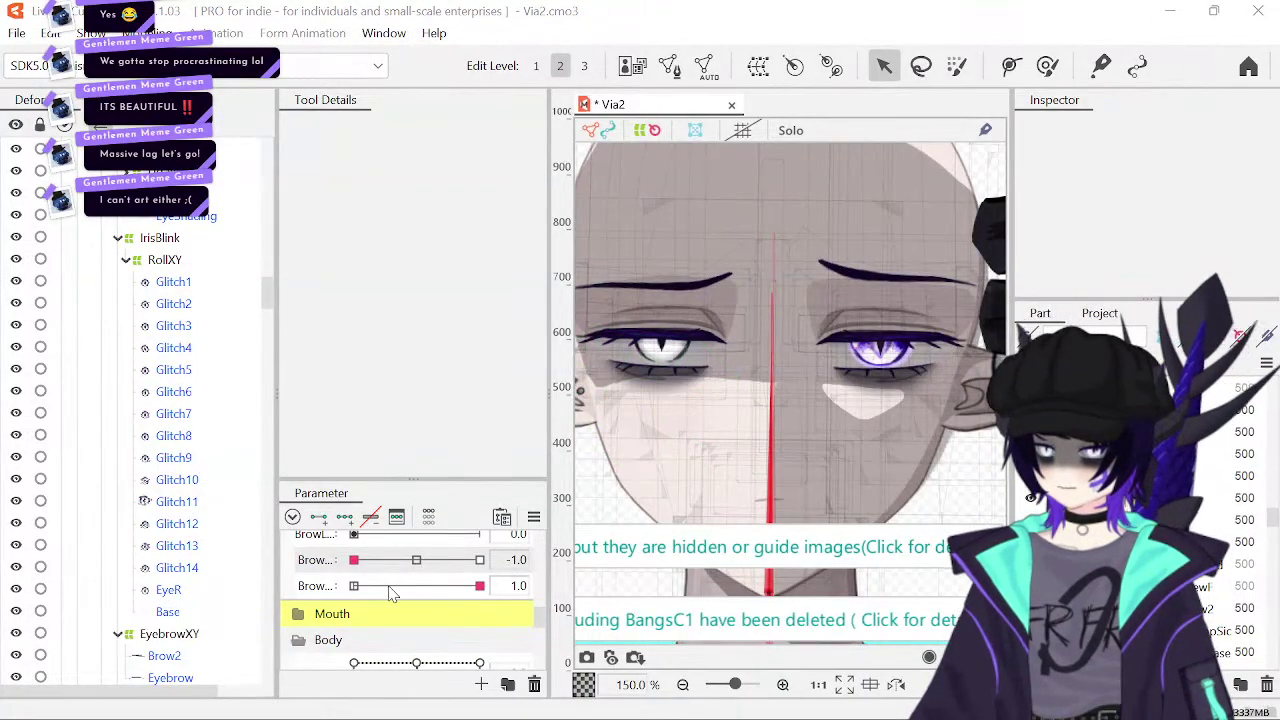
# - Raise the inner end of the EyebrowXY deformer slightly with BrowR Y and BrowR Form both at 1.0, checking both parameters
pyautogui.click(200, 640)
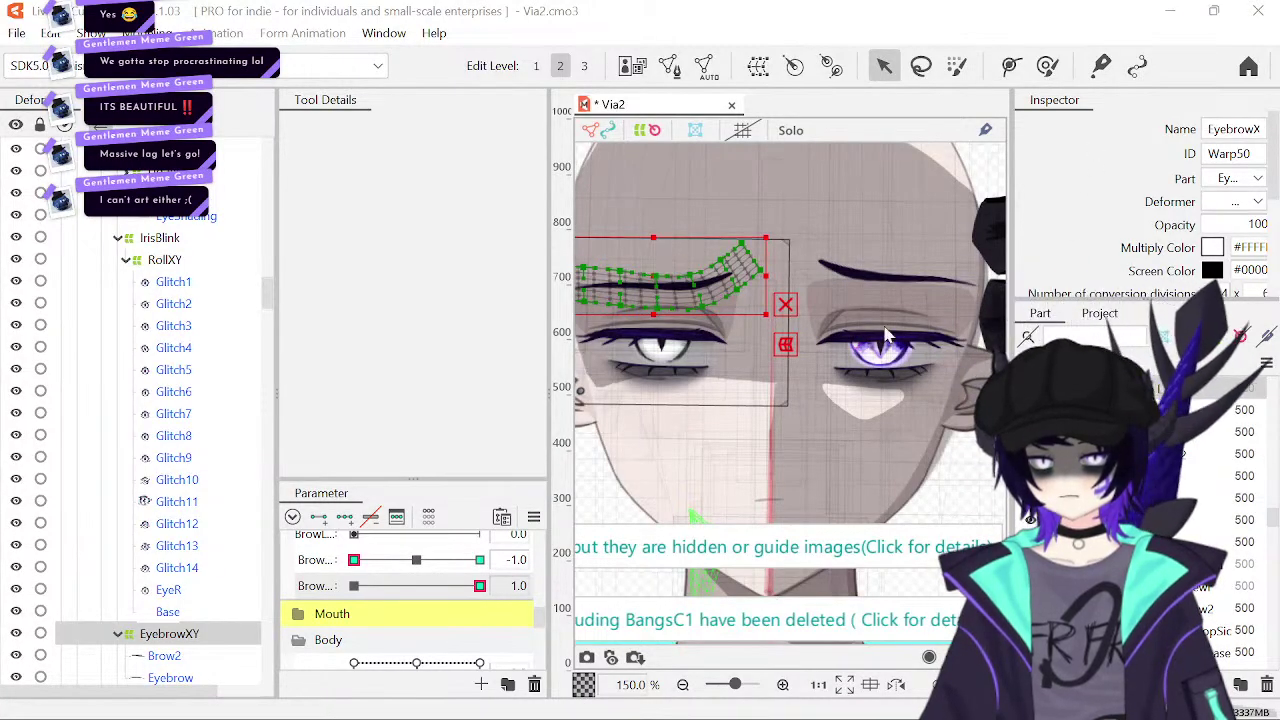
pyautogui.moveTo(405, 560); pyautogui.dragTo(490, 570)
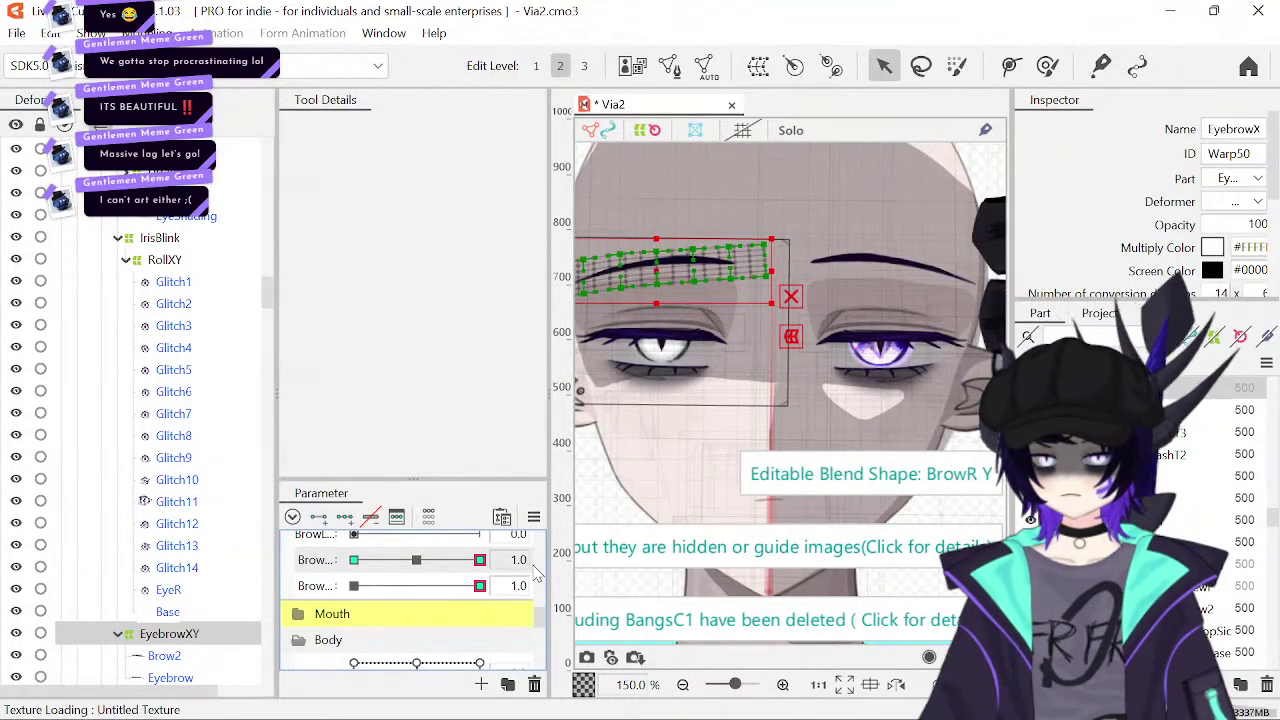
pyautogui.moveTo(482, 585); pyautogui.dragTo(505, 608)
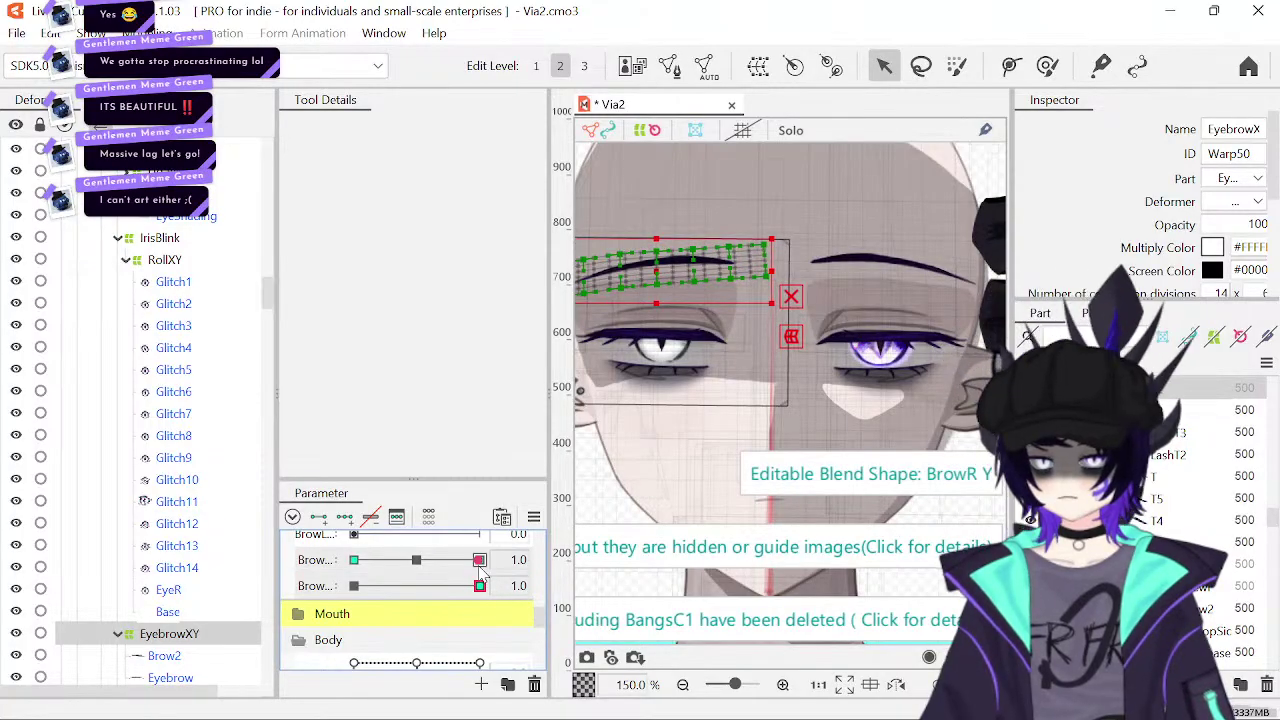
pyautogui.moveTo(480, 562); pyautogui.dragTo(543, 583)
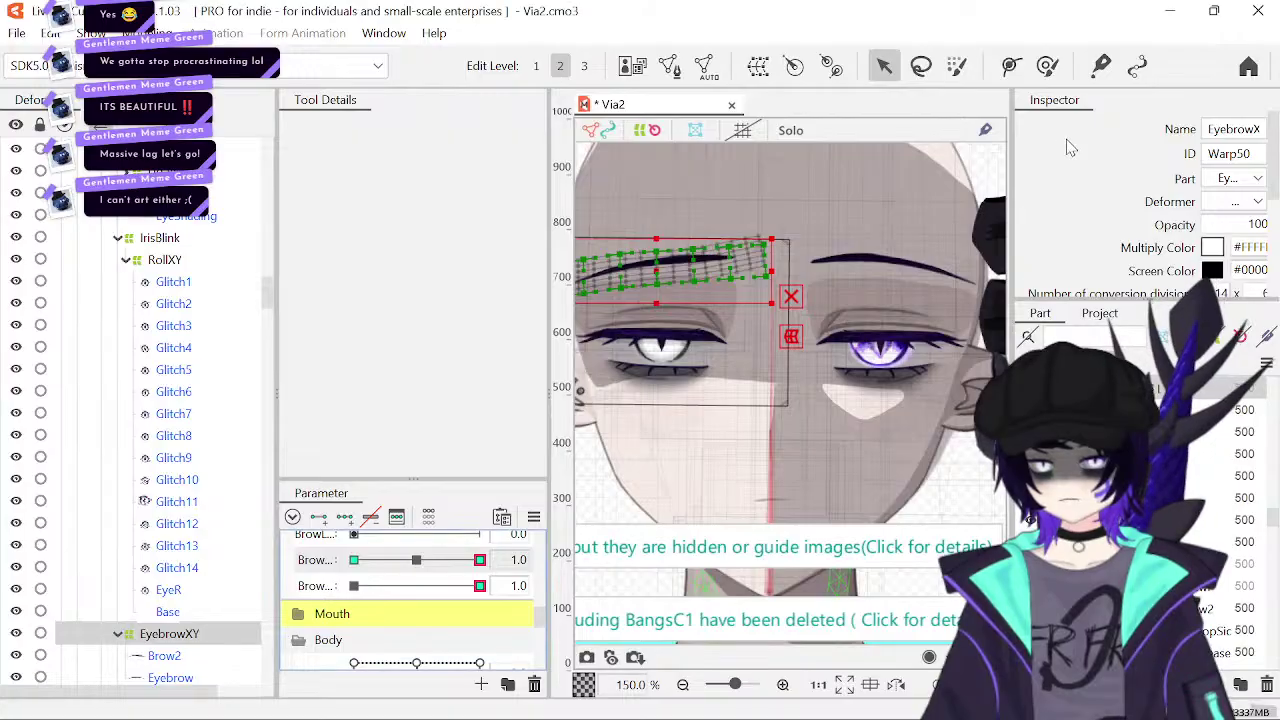
pyautogui.moveTo(478, 565); pyautogui.dragTo(567, 592)
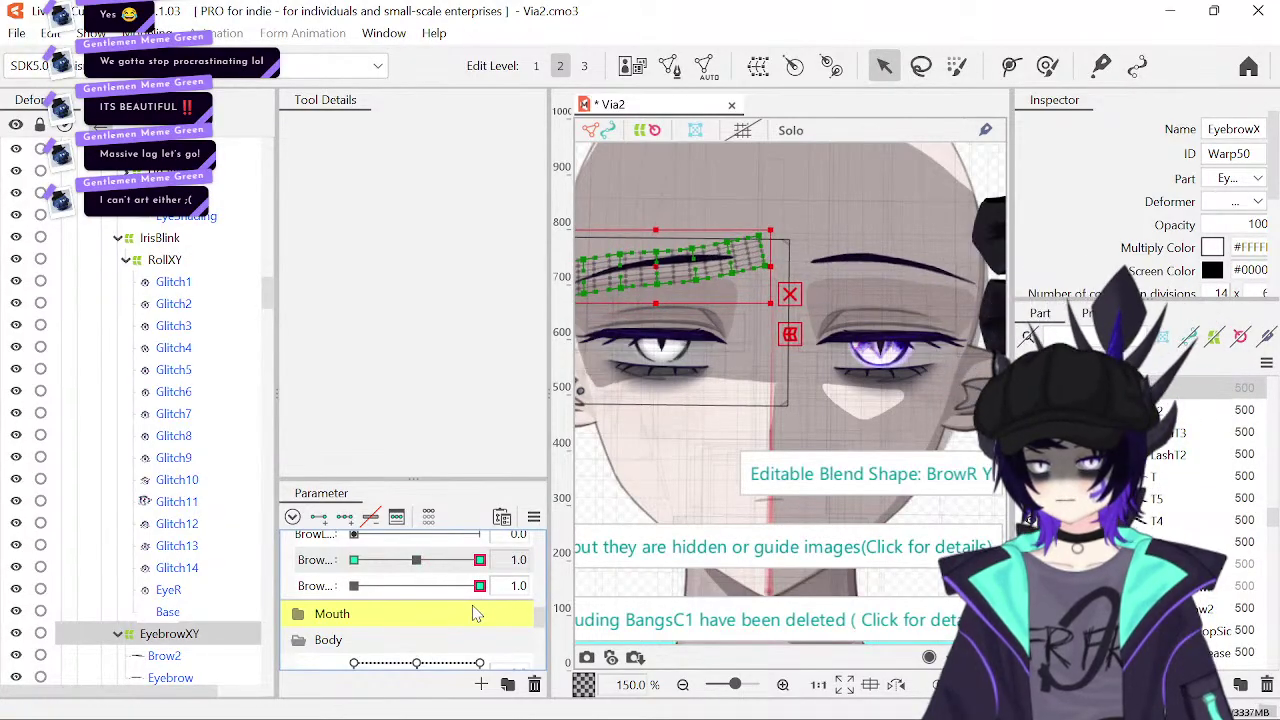
pyautogui.moveTo(478, 588); pyautogui.dragTo(520, 636)
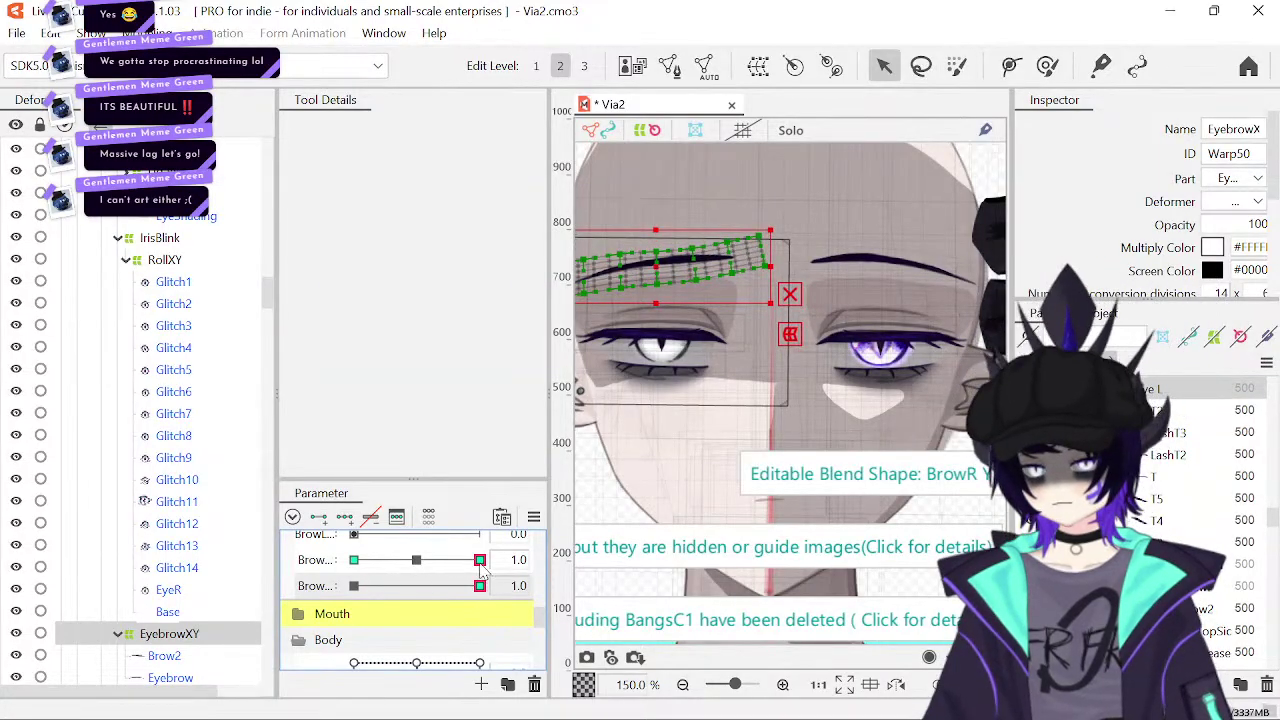
pyautogui.moveTo(480, 560); pyautogui.dragTo(535, 586)
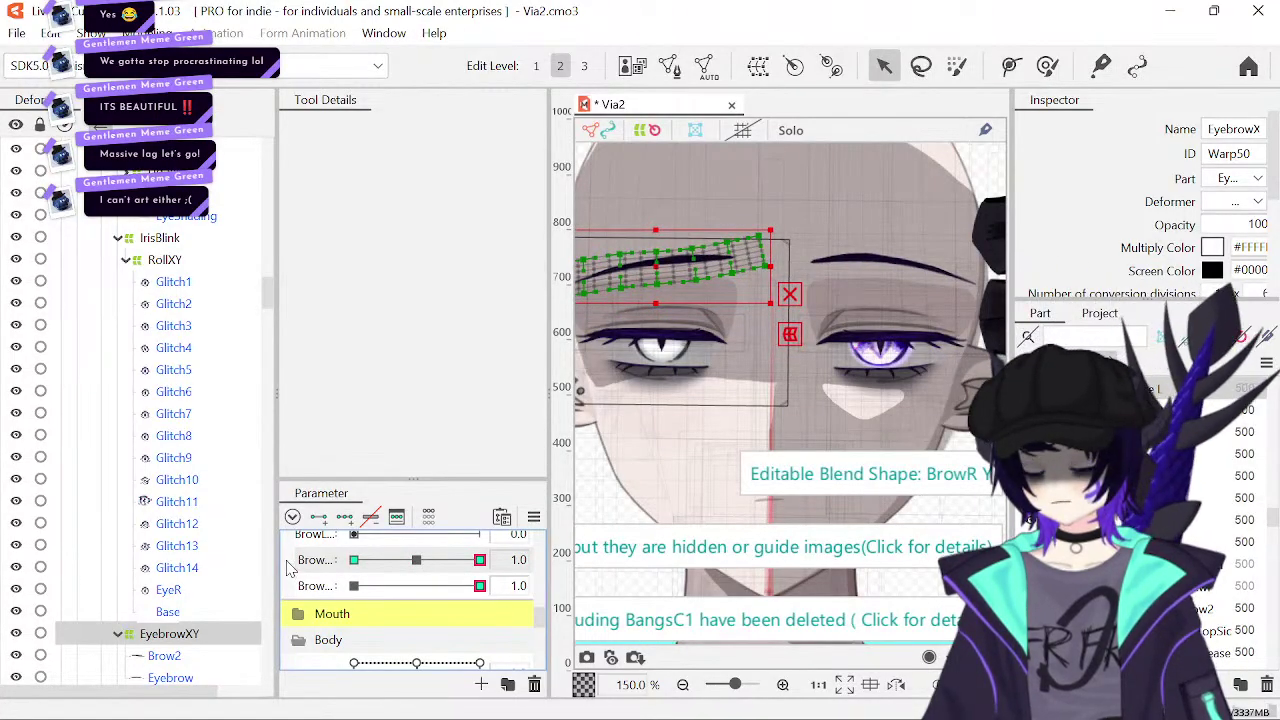
# - Deselect the deformer and save the model
pyautogui.click(590, 500)
pyautogui.scroll(-2, 825, 318)
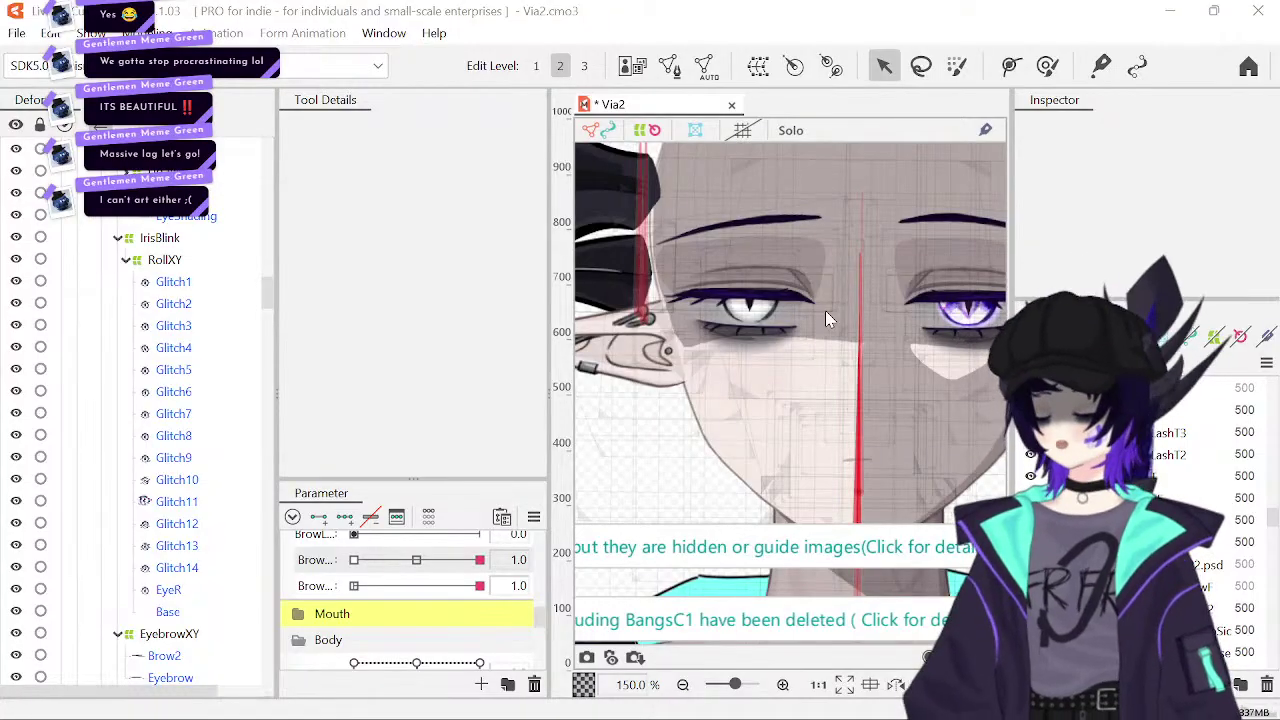
pyautogui.hotkey('ctrl', 's')
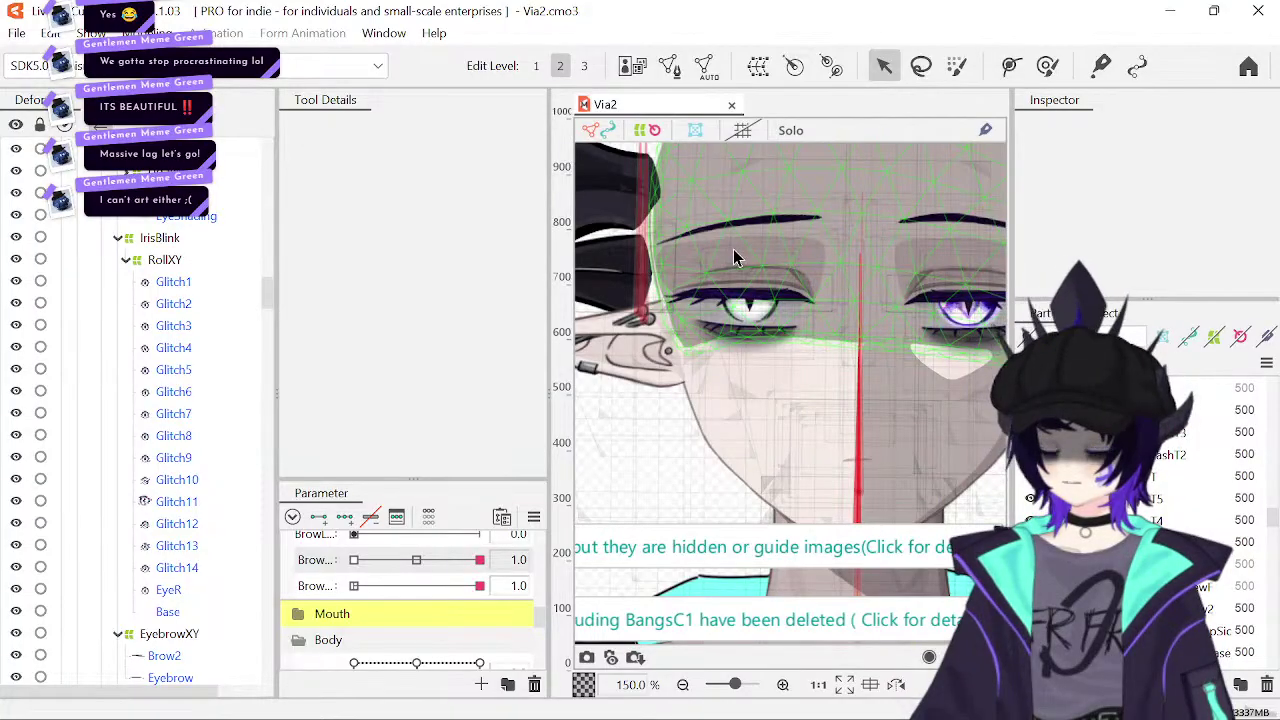
# - Set BrowR Y to -1.0 and compare the brow shape with BrowR Form at 0 and 1.0
pyautogui.moveTo(479, 585); pyautogui.dragTo(293, 598)
pyautogui.click(417, 561)
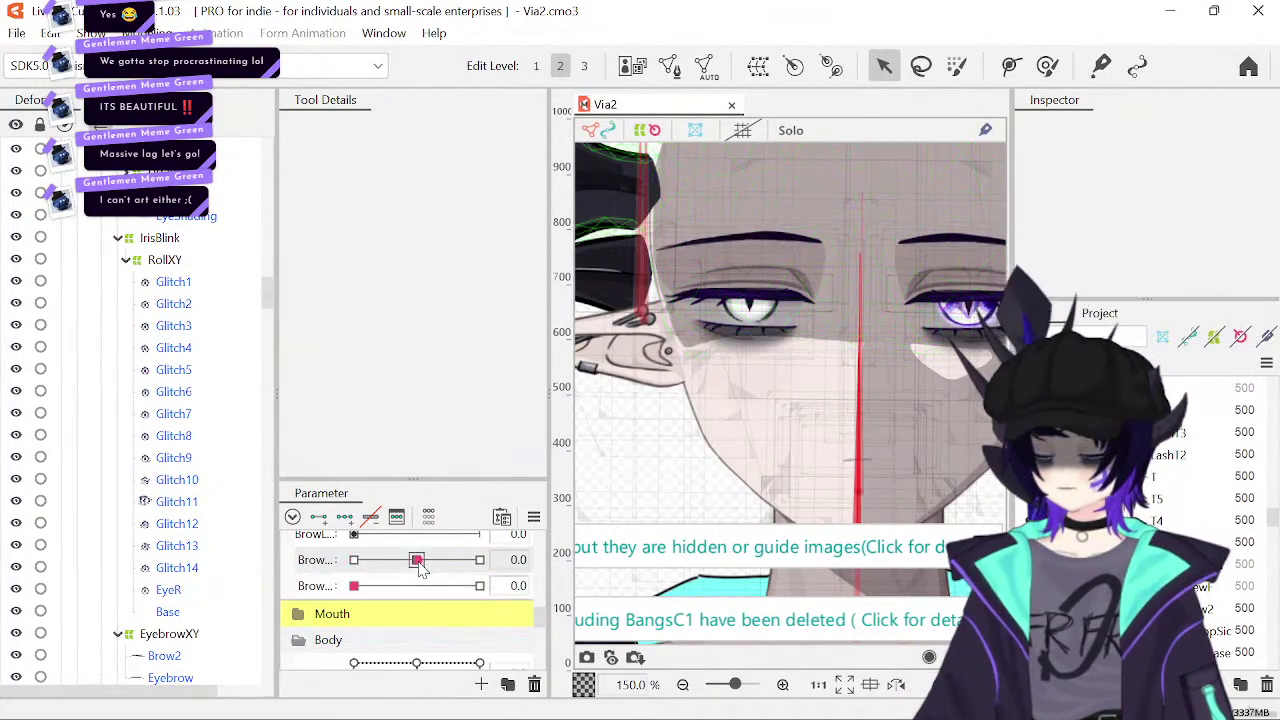
pyautogui.moveTo(417, 561); pyautogui.dragTo(335, 598)
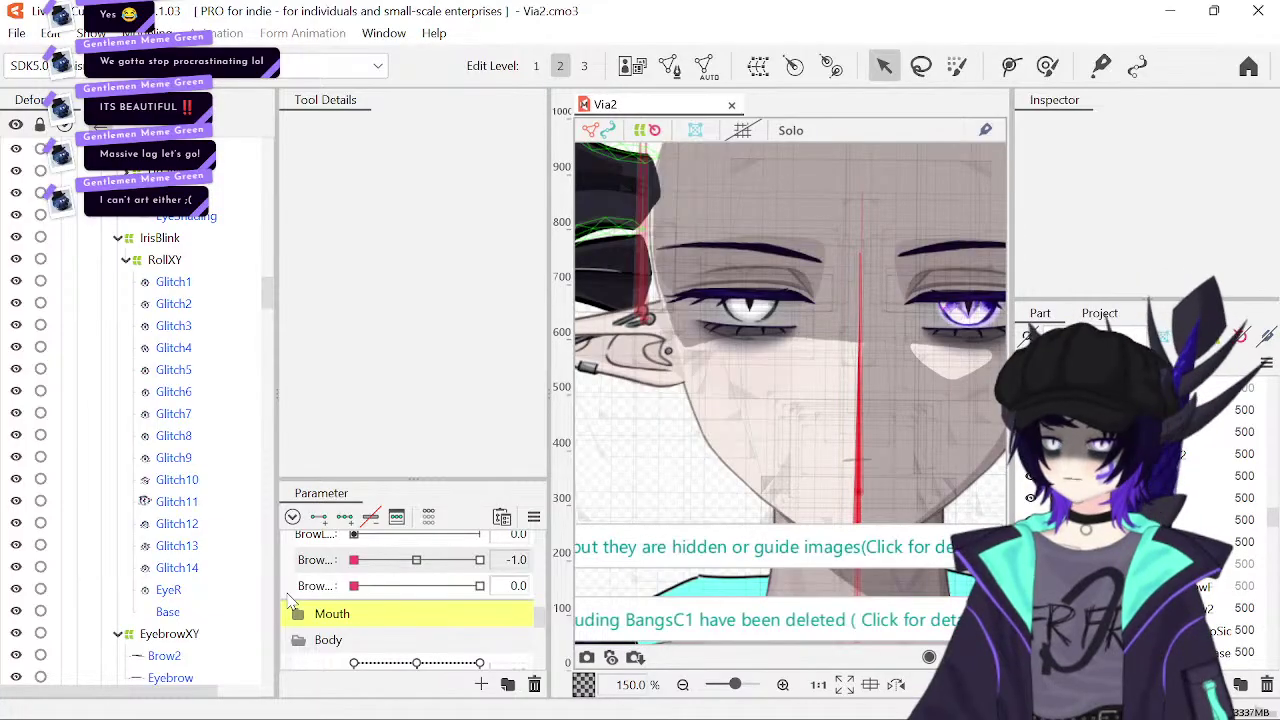
pyautogui.moveTo(415, 590); pyautogui.dragTo(540, 595)
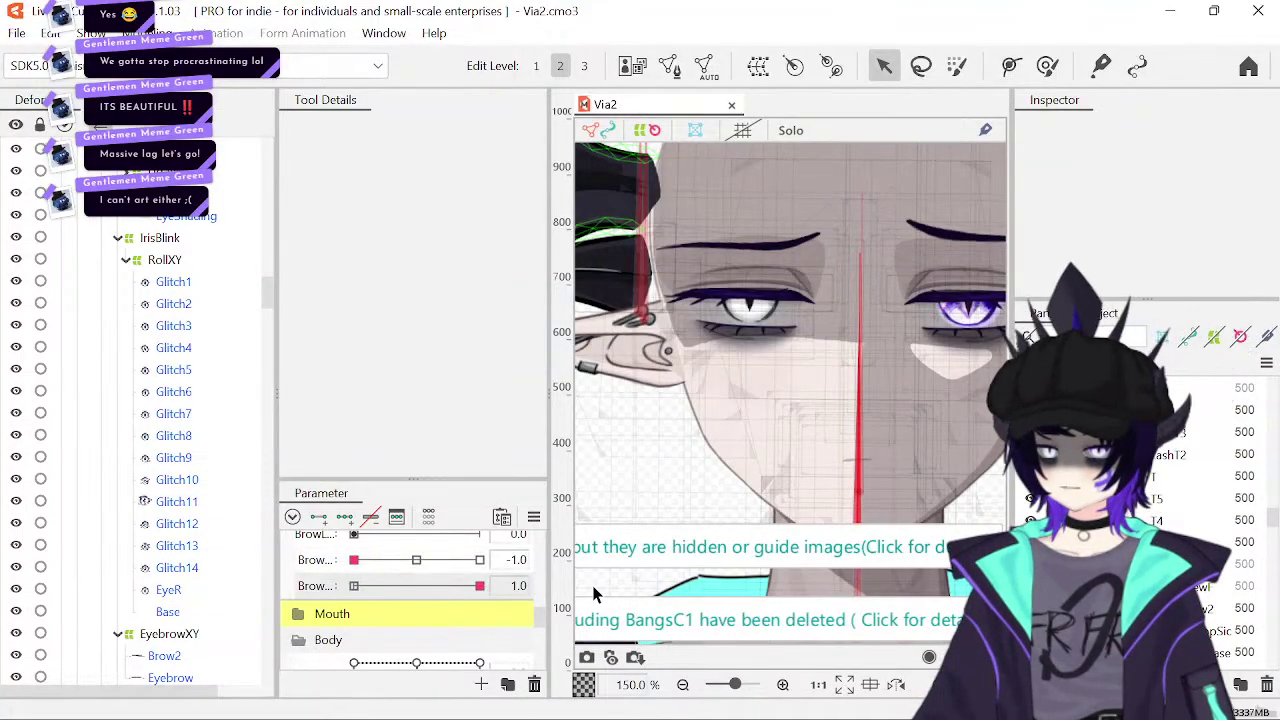
pyautogui.moveTo(452, 590); pyautogui.dragTo(296, 607)
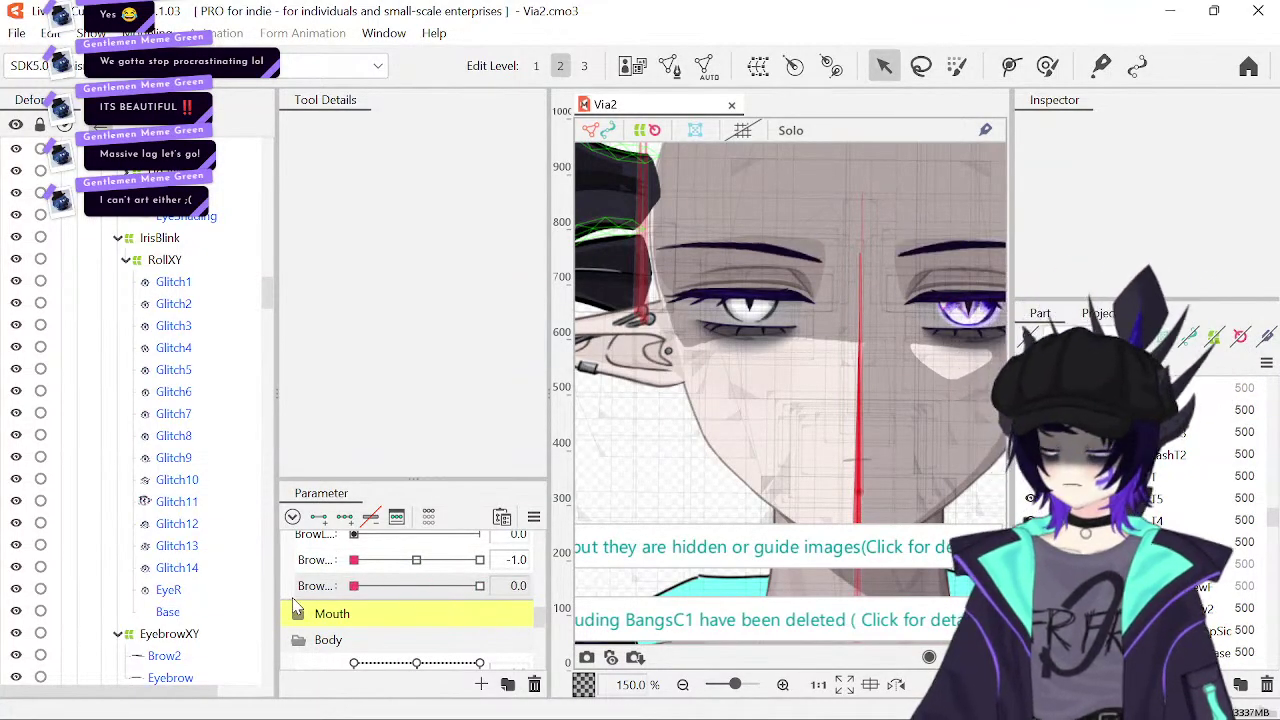
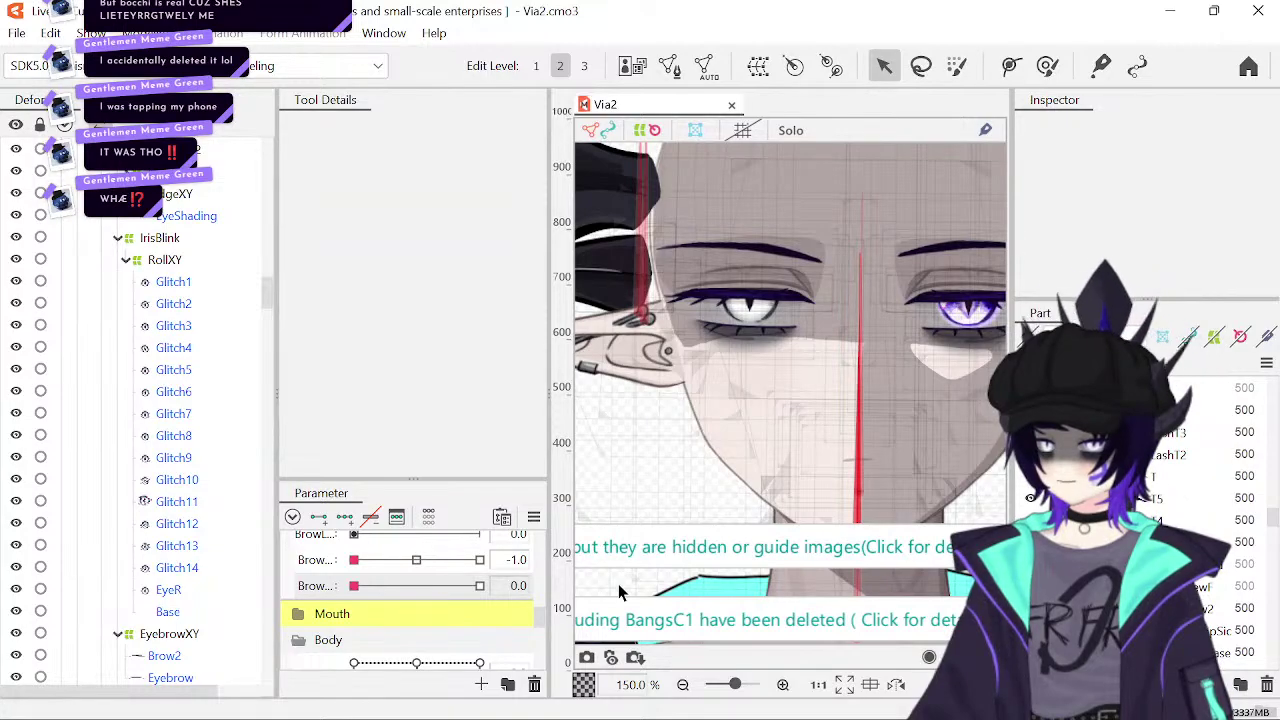
# - Select the RidgeXY deformer above the eye shading and add BrowR Y blend shape keys at -1.0, 0.0 and 1.0
pyautogui.click(712, 268)
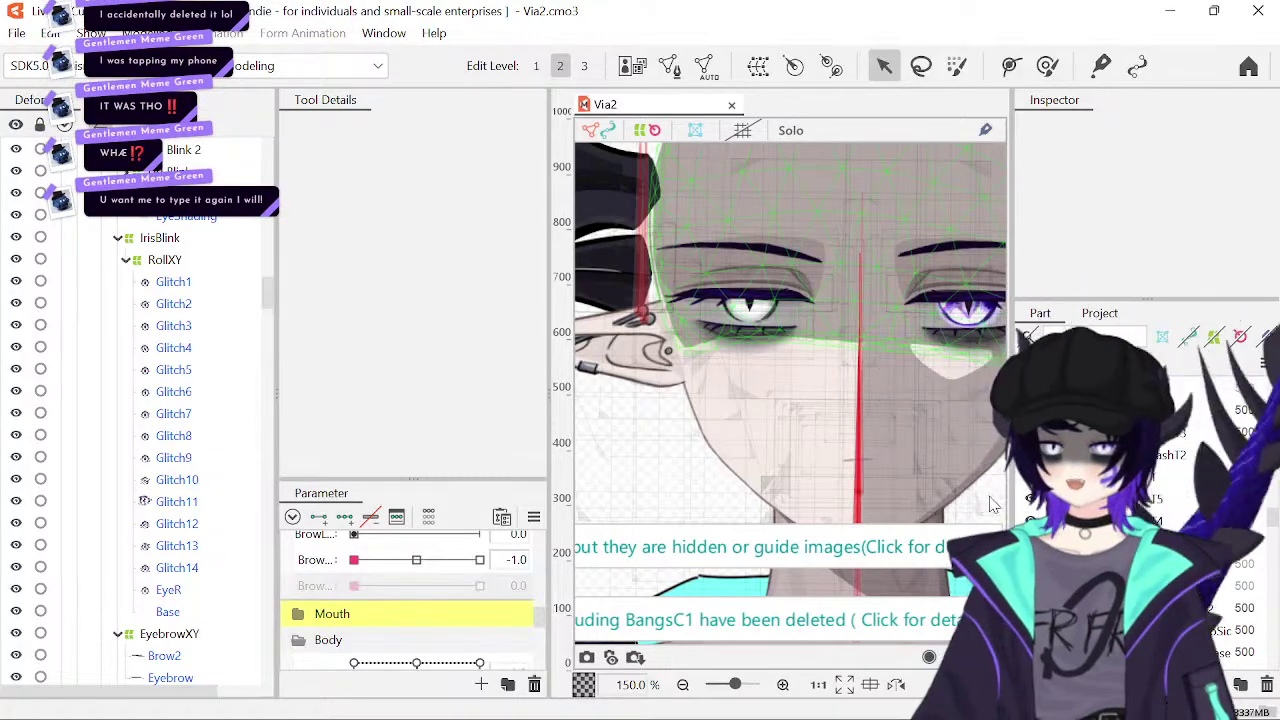
pyautogui.click(195, 218)
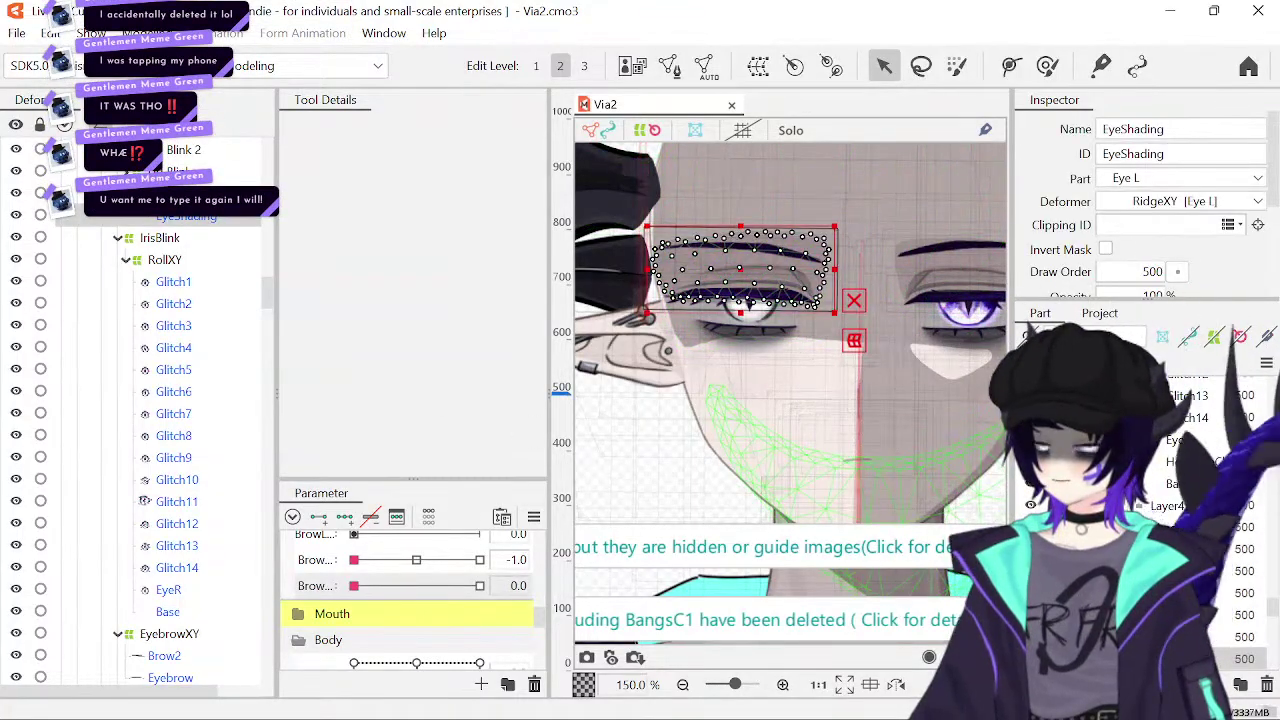
pyautogui.click(186, 194)
pyautogui.scroll(3, 339, 598)
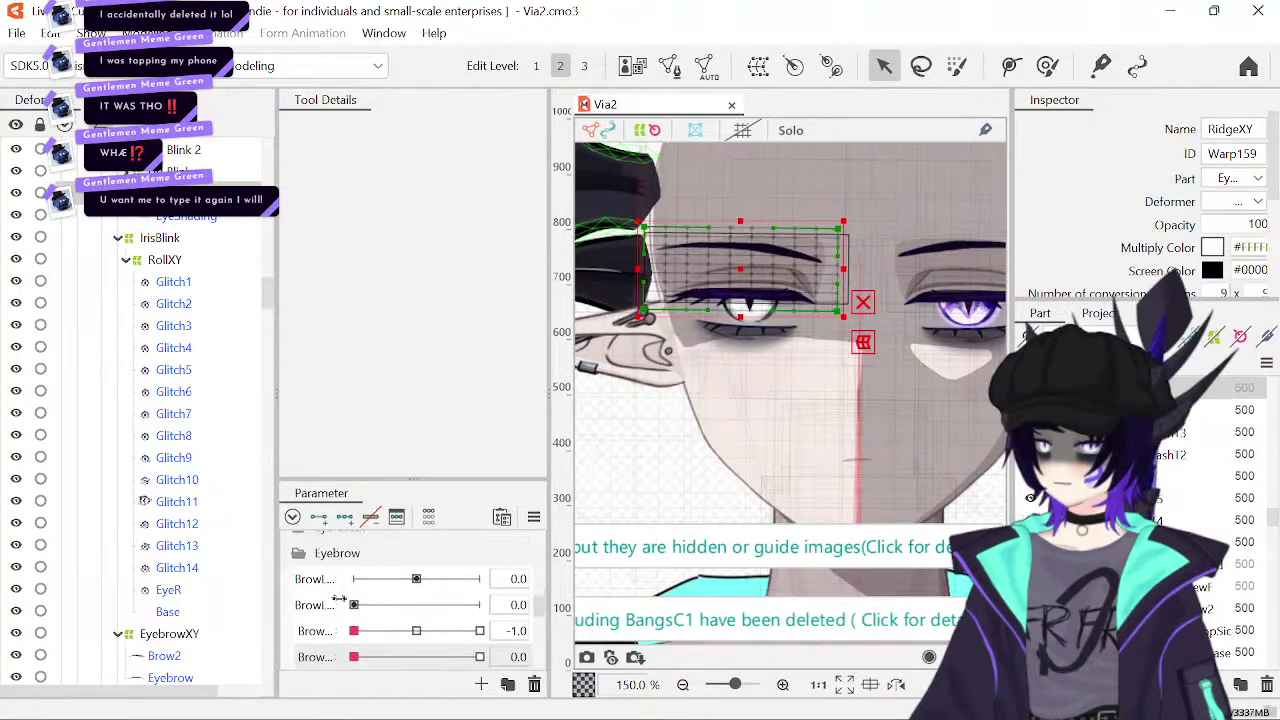
pyautogui.scroll(4, 339, 598)
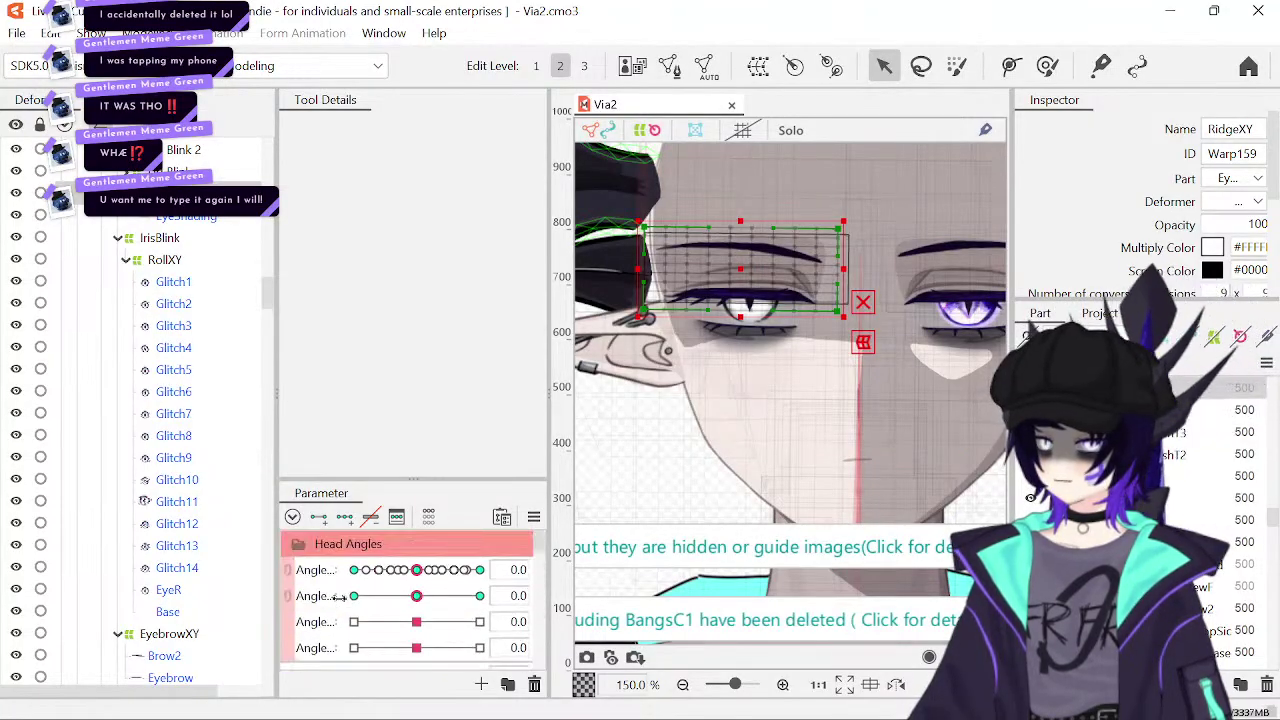
pyautogui.scroll(-10, 339, 598)
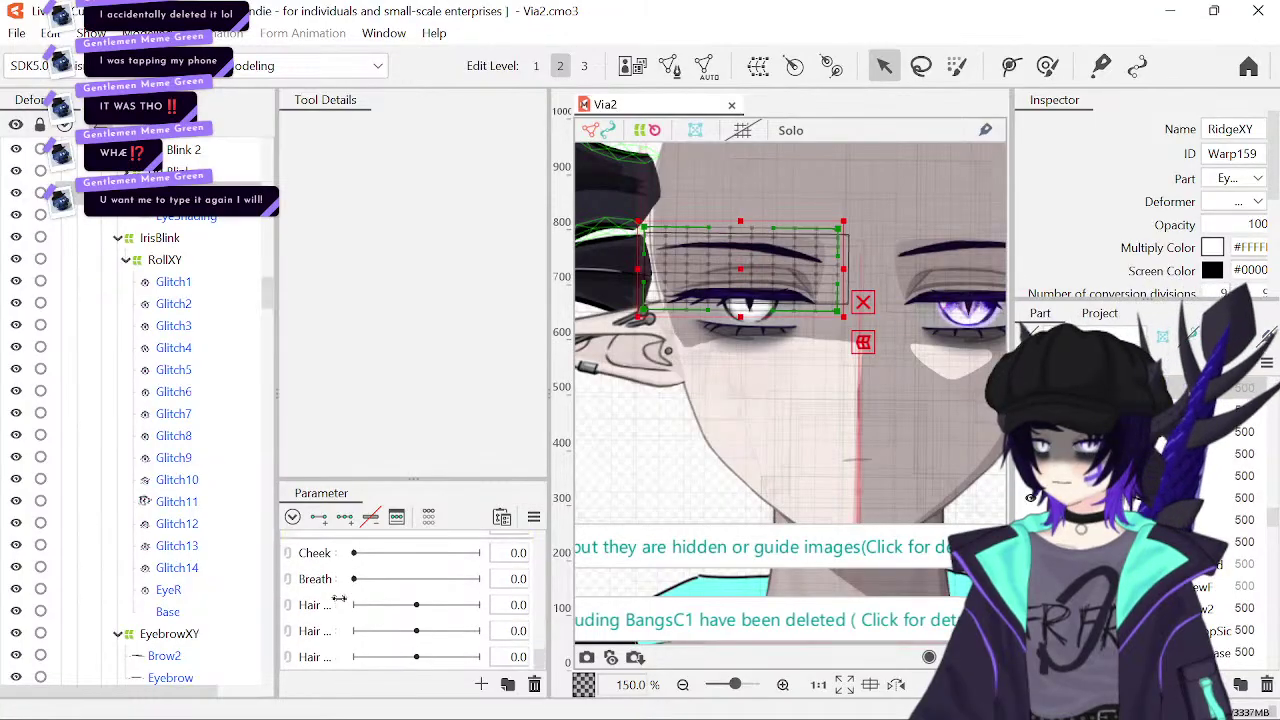
pyautogui.scroll(5, 339, 598)
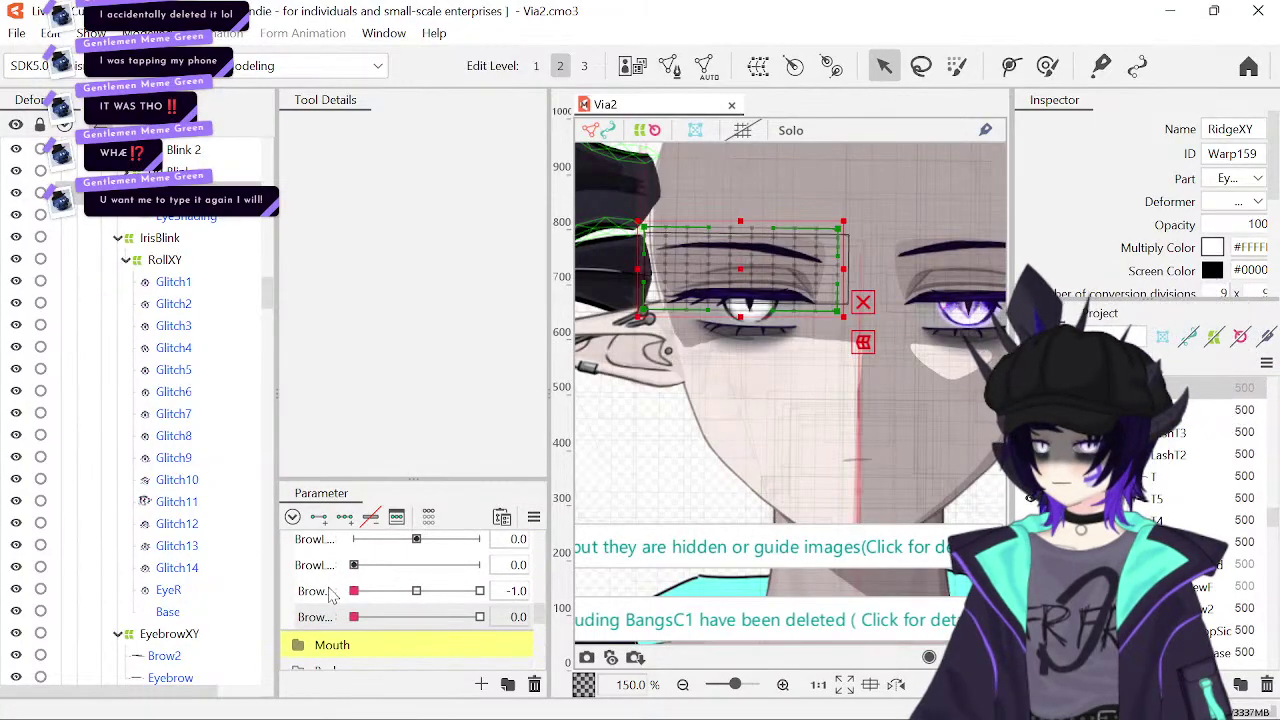
pyautogui.click(333, 594)
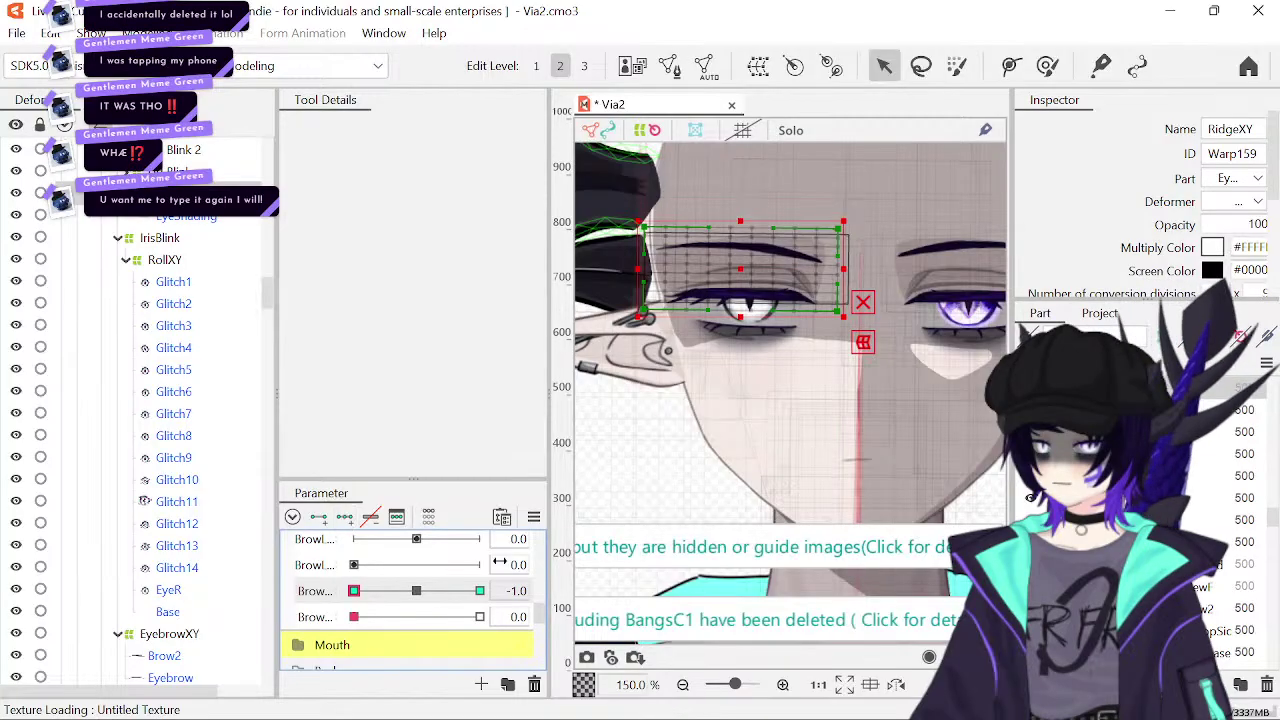
# - Lower the RidgeXY deformer's inner upper corner at BrowR Y -1.0 and raise the same corner at BrowR Y 1.0
pyautogui.click(783, 685)
pyautogui.click(783, 685)
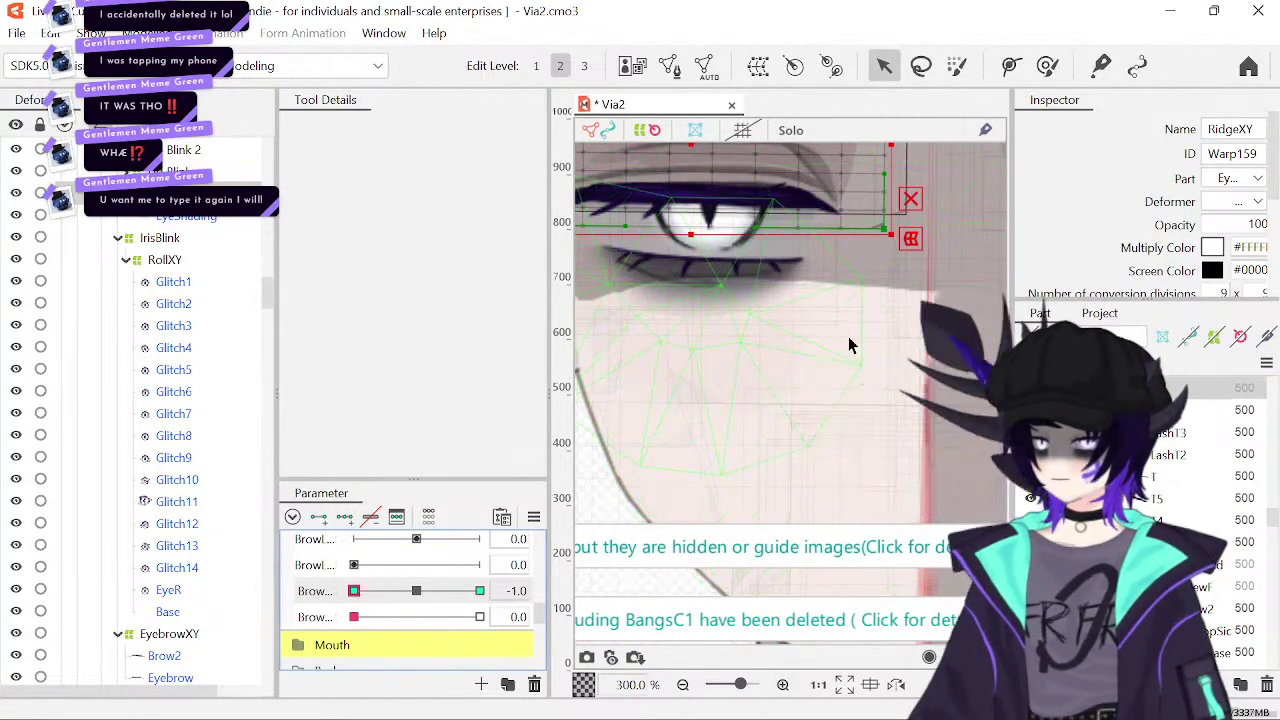
pyautogui.moveTo(854, 437); pyautogui.dragTo(887, 500)
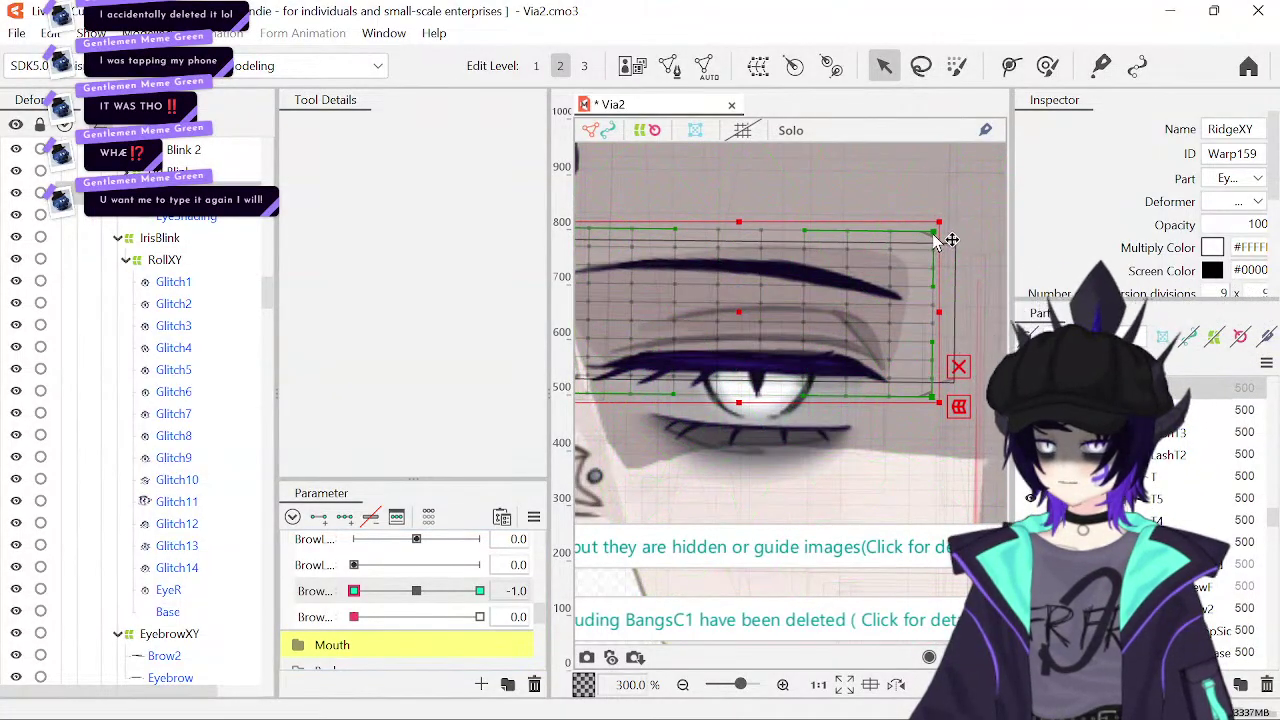
pyautogui.moveTo(937, 240); pyautogui.dragTo(929, 276)
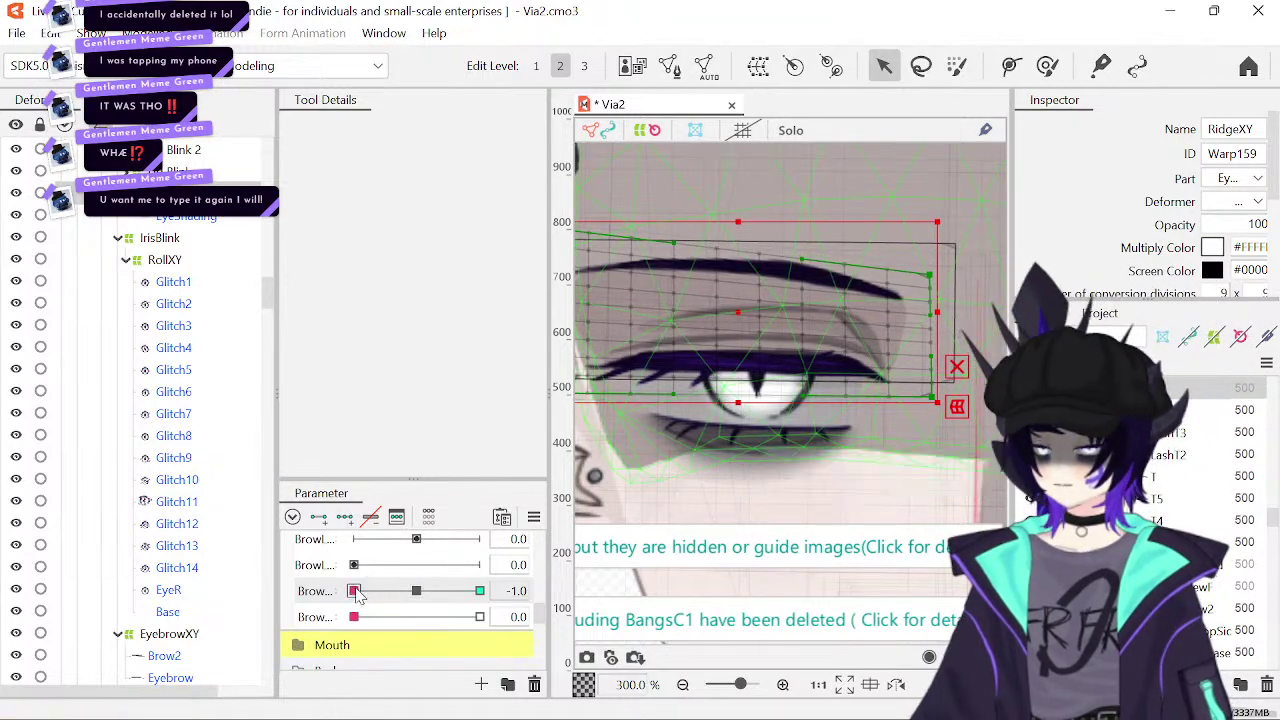
pyautogui.moveTo(358, 594); pyautogui.dragTo(590, 588)
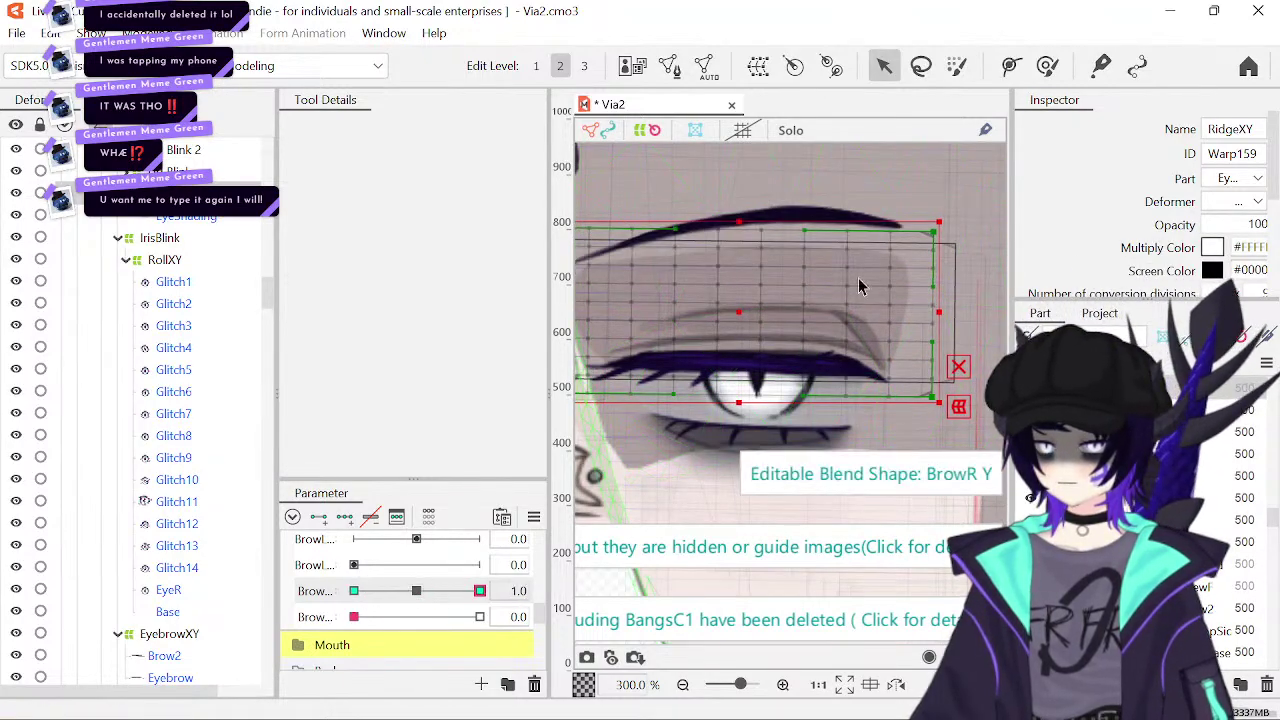
pyautogui.moveTo(931, 235); pyautogui.dragTo(929, 193)
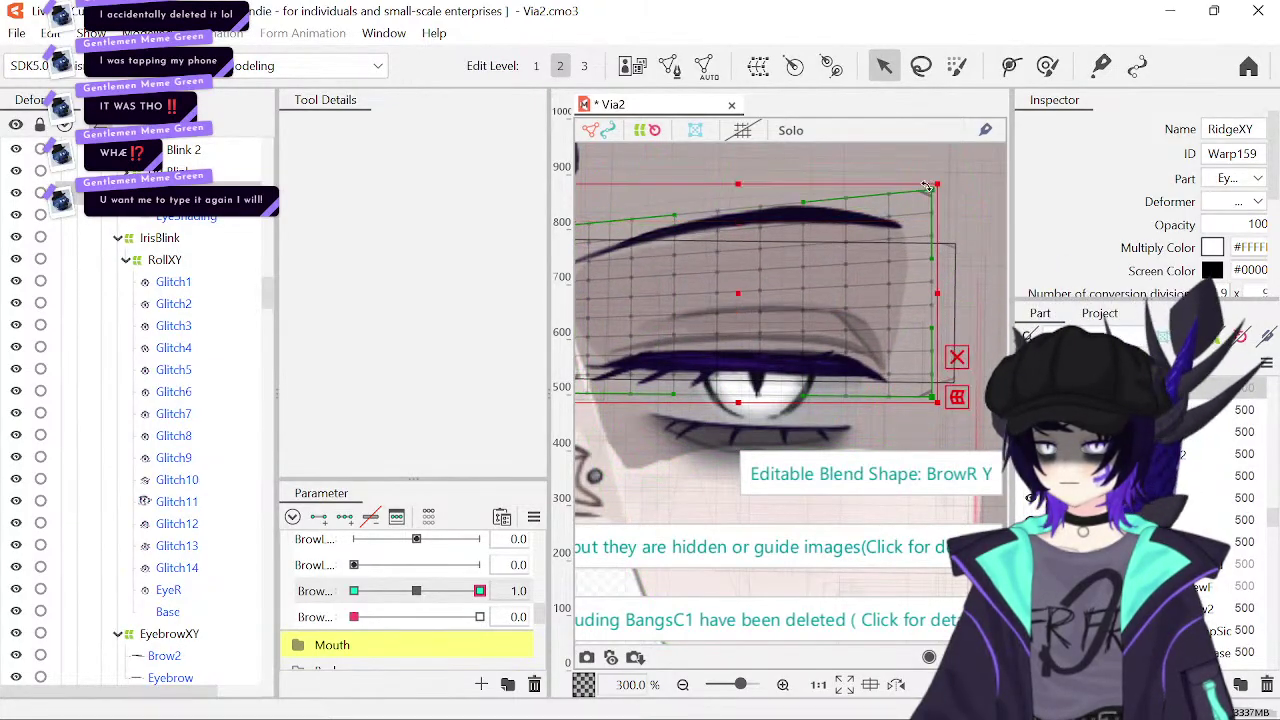
# - Set RidgeXY's Bezier divisions to 2 x 1, raise its upper middle control point slightly at BrowR Y 1.0, and recheck the movement
pyautogui.moveTo(696, 238); pyautogui.dragTo(758, 258)
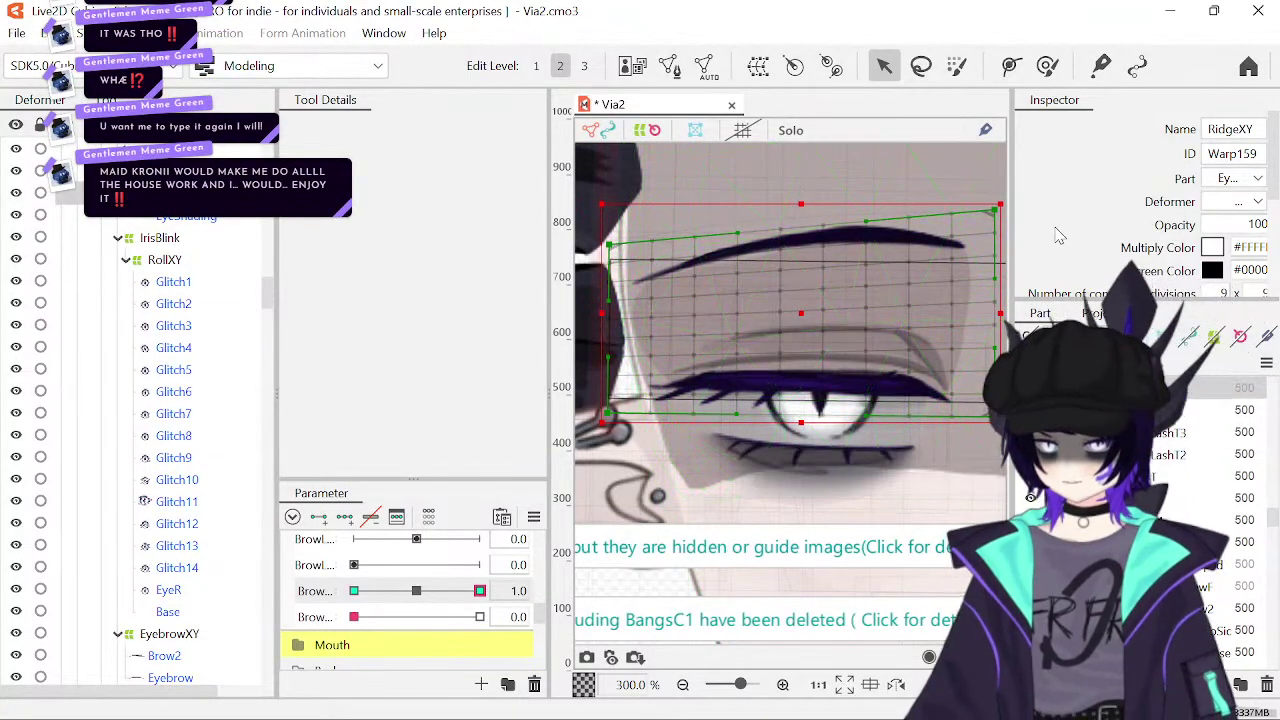
pyautogui.scroll(-2, 1110, 226)
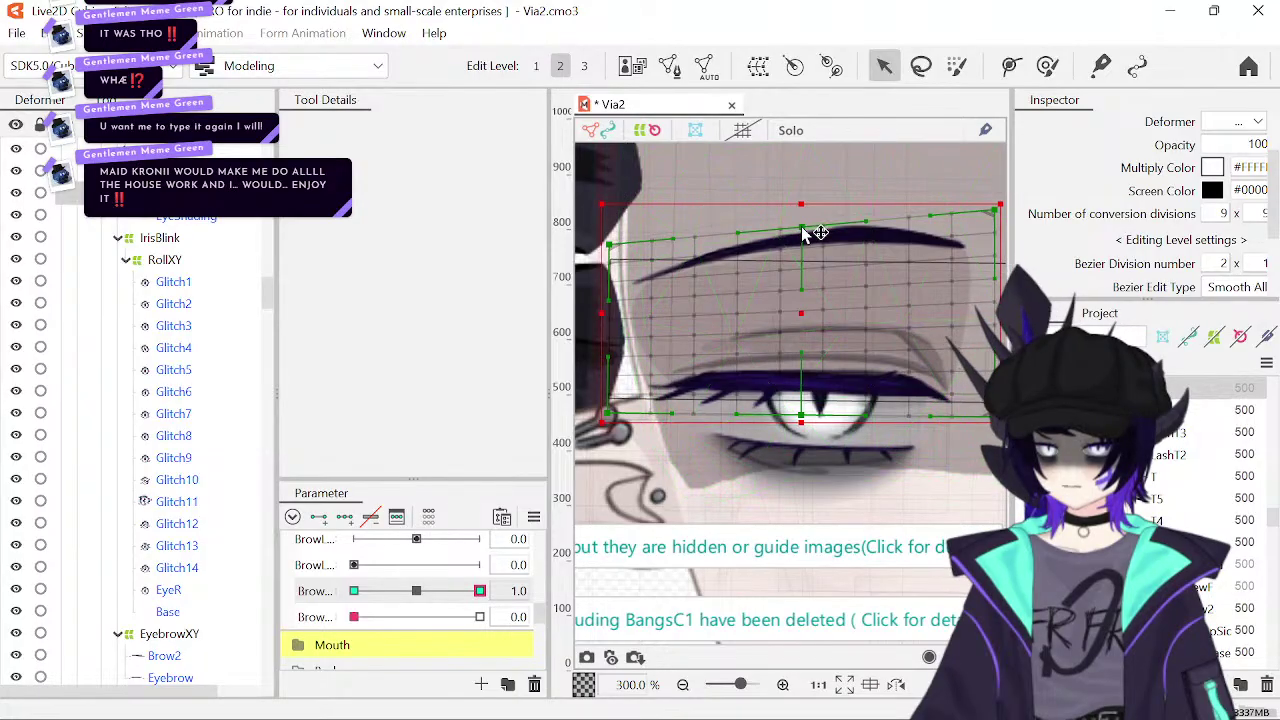
pyautogui.moveTo(816, 231); pyautogui.dragTo(806, 225)
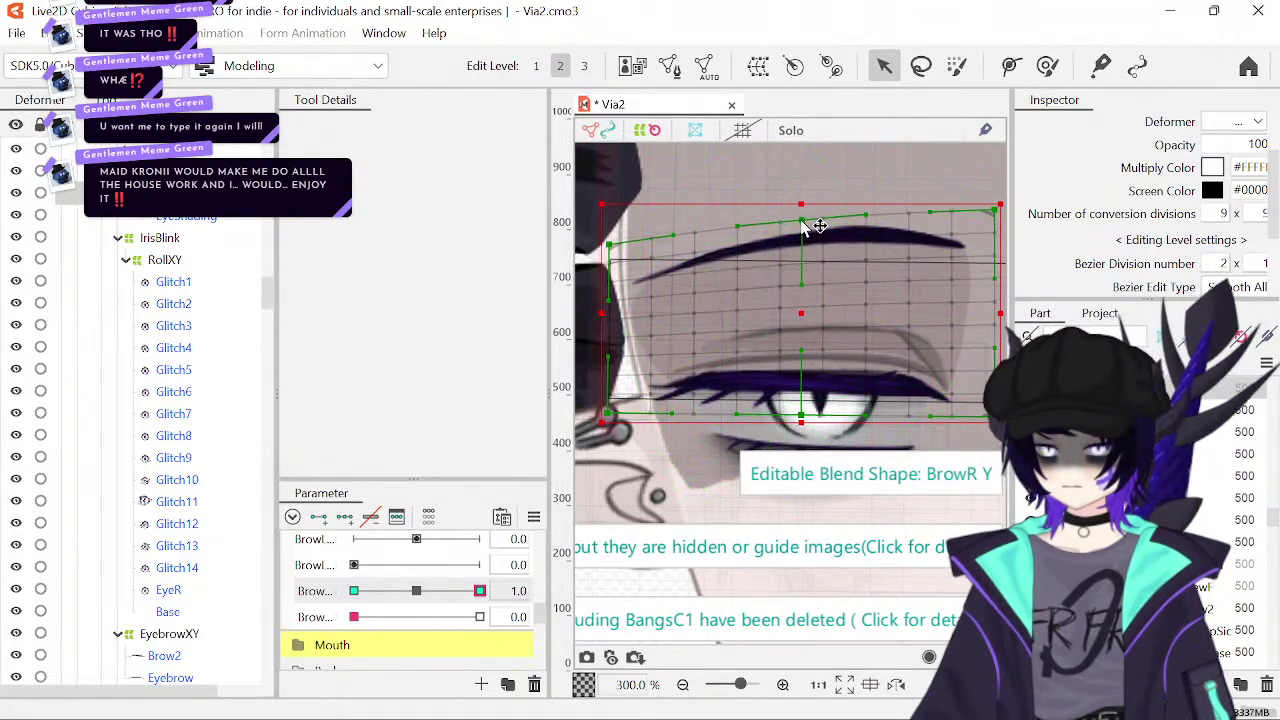
pyautogui.click(422, 594)
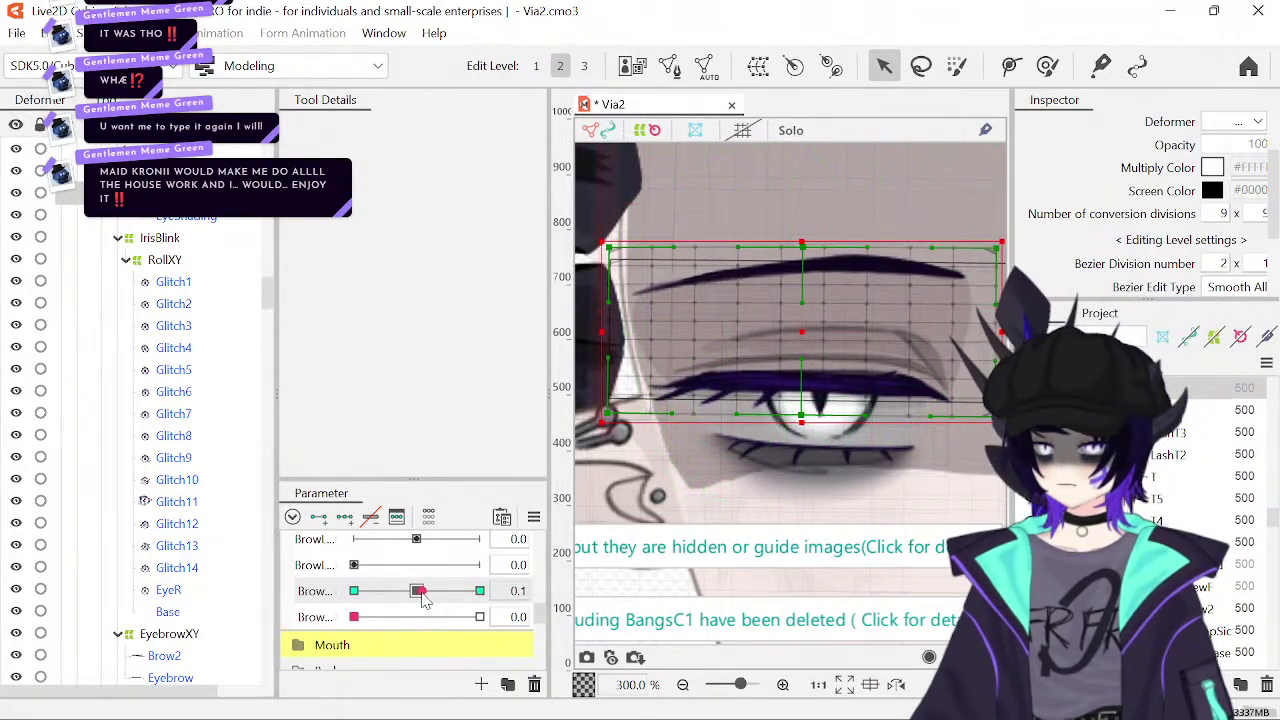
pyautogui.moveTo(422, 594); pyautogui.dragTo(480, 591)
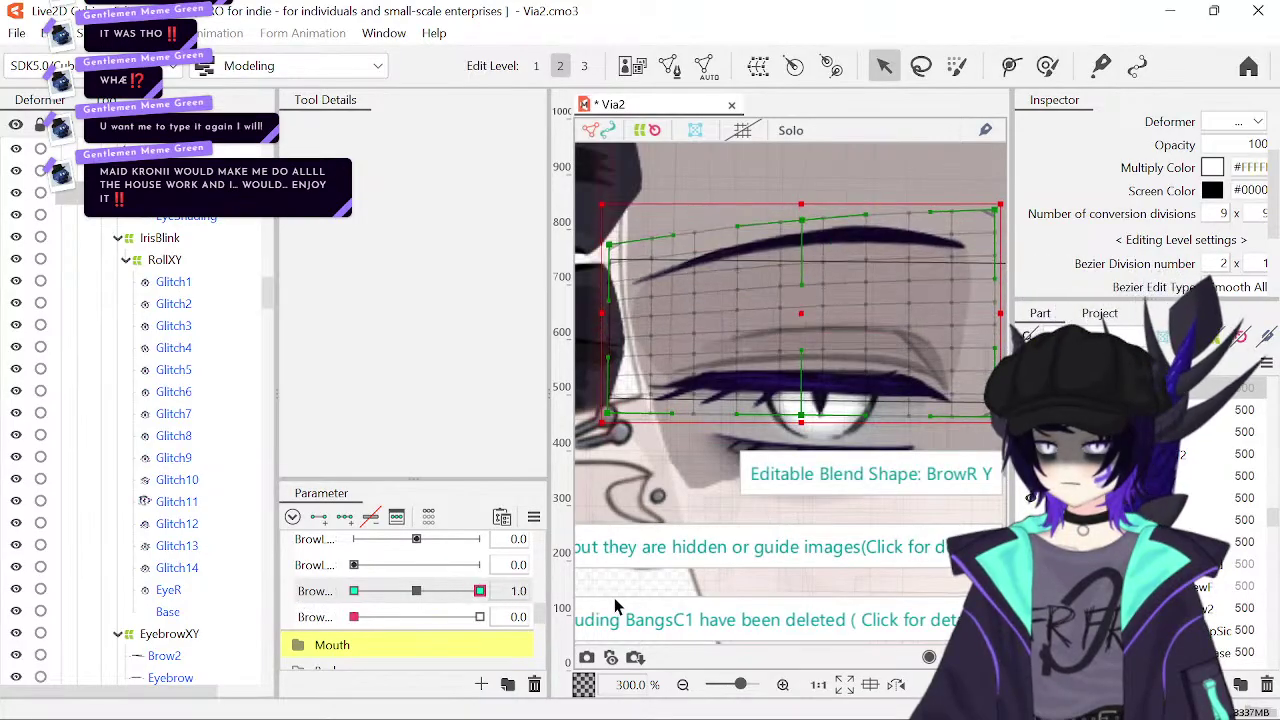
# - Check BrowR Y at -1.0, return it to 0.0, and add BrowR Form blend shape keys at 0.0 and 1.0 to the RidgeXY deformer
pyautogui.click(354, 591)
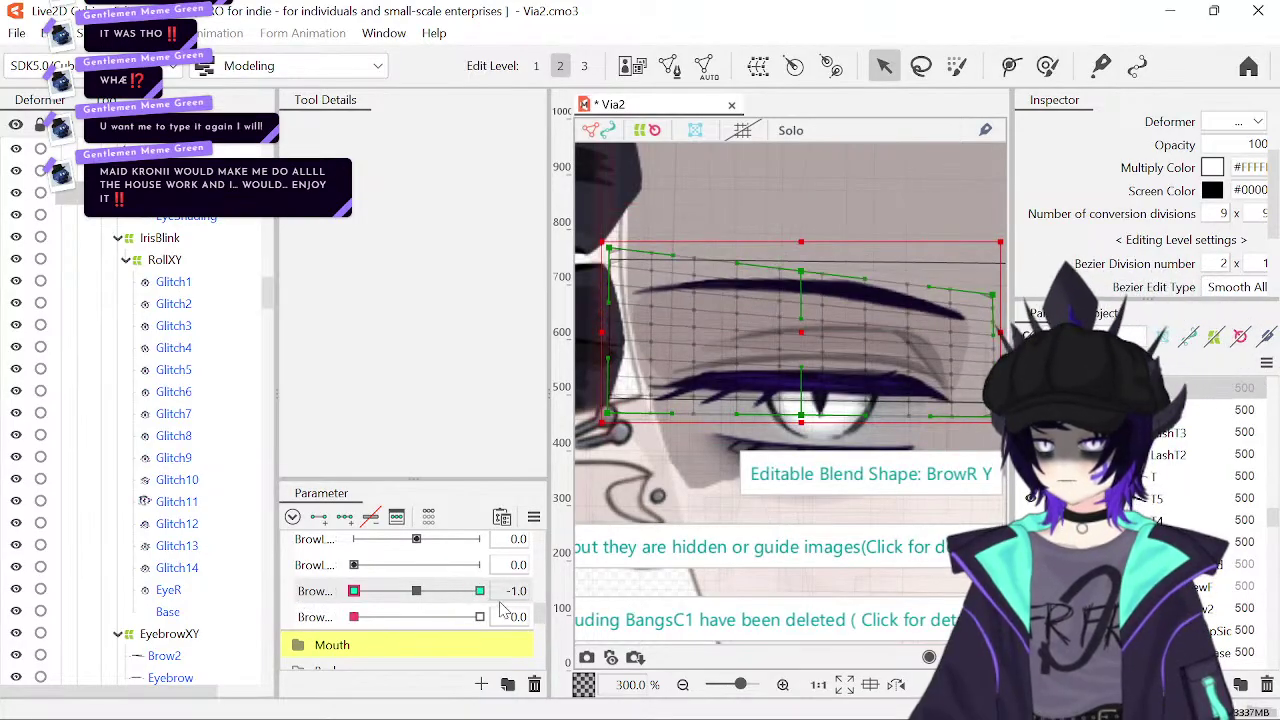
pyautogui.click(416, 591)
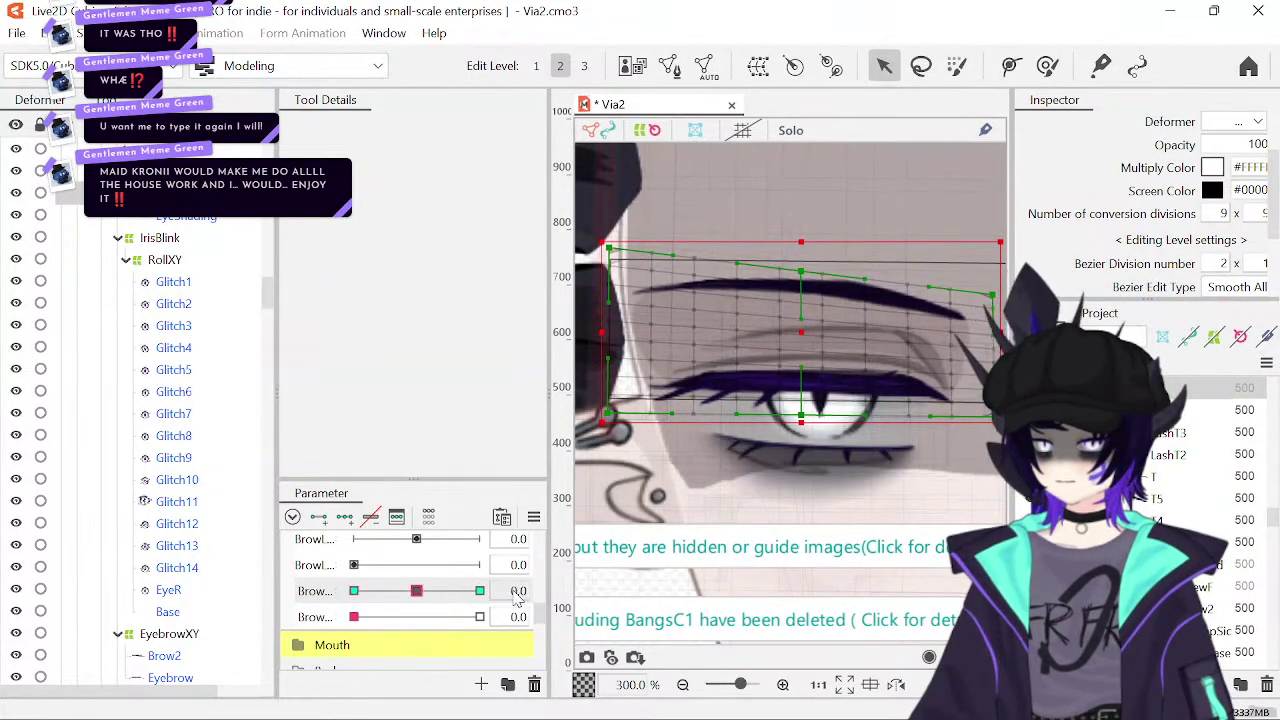
pyautogui.click(354, 617)
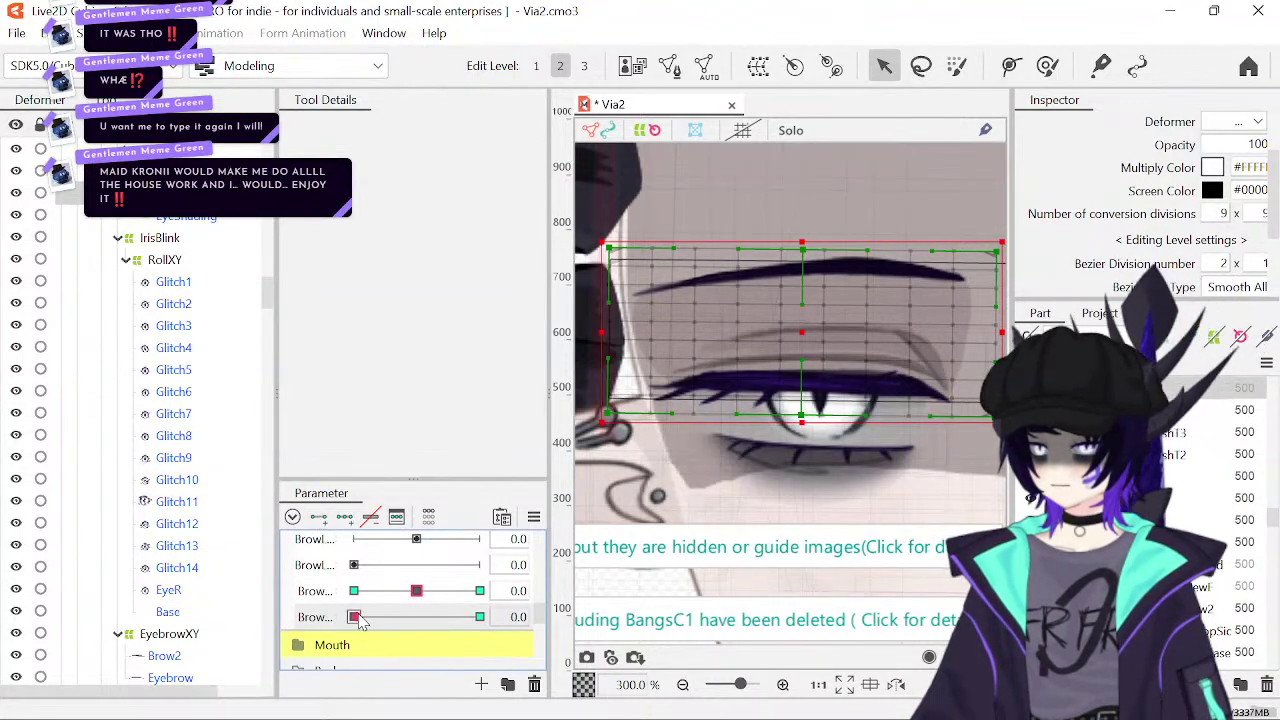
# - Raise the RidgeXY deformer's inner upper corner at BrowR Form 1.0, keeping it close to the bent brow's end
pyautogui.click(480, 617)
pyautogui.moveTo(748, 347); pyautogui.dragTo(642, 394)
pyautogui.moveTo(893, 302); pyautogui.dragTo(882, 240)
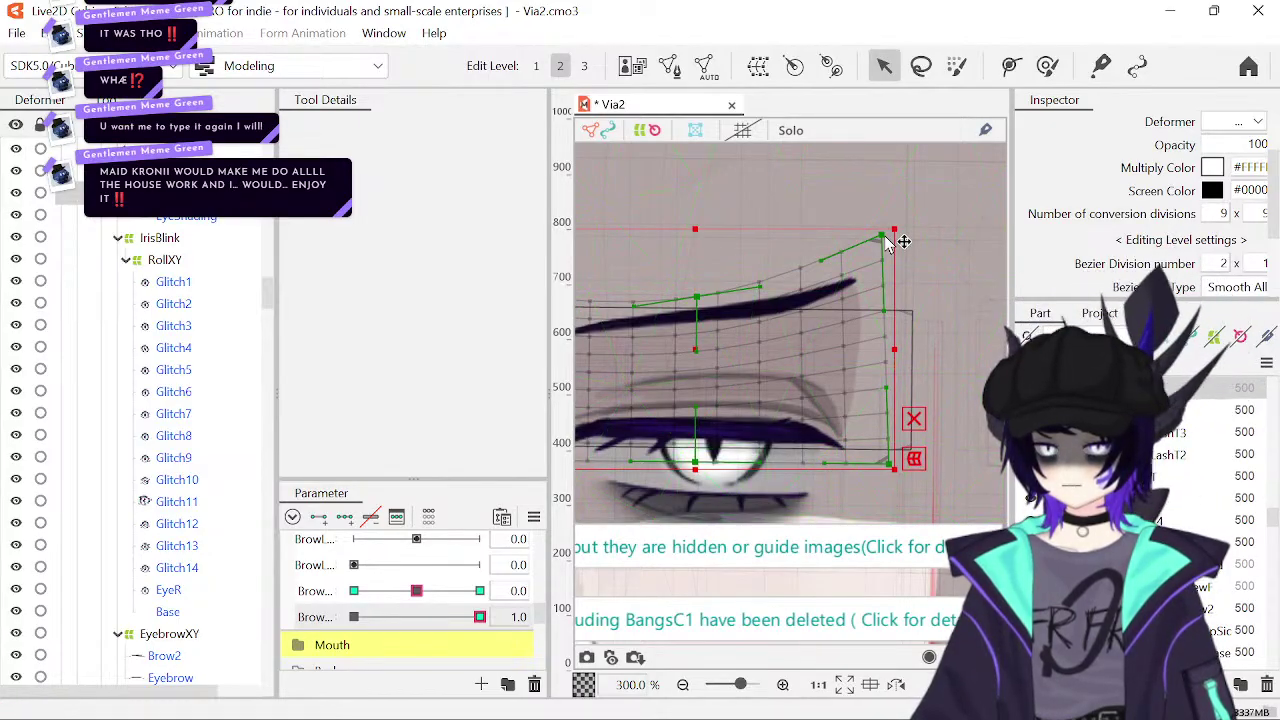
pyautogui.moveTo(882, 237); pyautogui.dragTo(886, 260)
pyautogui.moveTo(480, 617); pyautogui.dragTo(572, 637)
pyautogui.moveTo(893, 263); pyautogui.dragTo(877, 271)
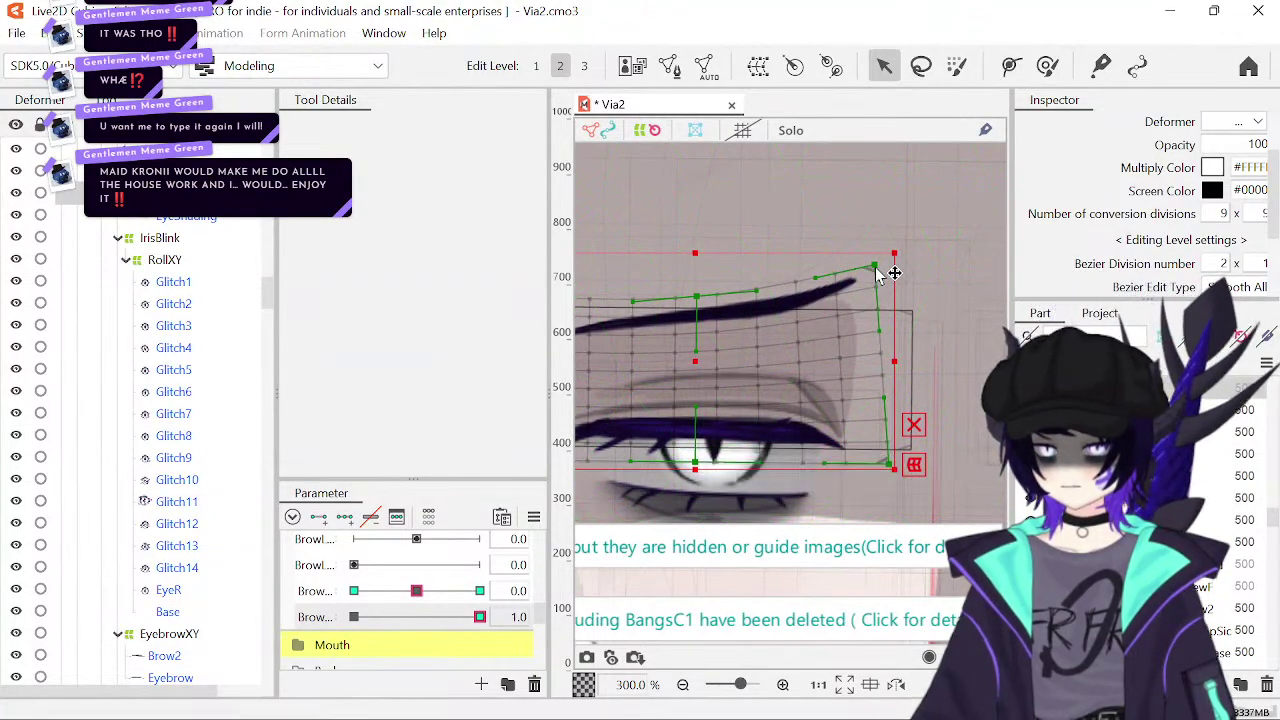
# - Compare the eye ridge and brow shapes with BrowR Form at 0.0 and 1.0
pyautogui.moveTo(480, 617); pyautogui.dragTo(278, 632)
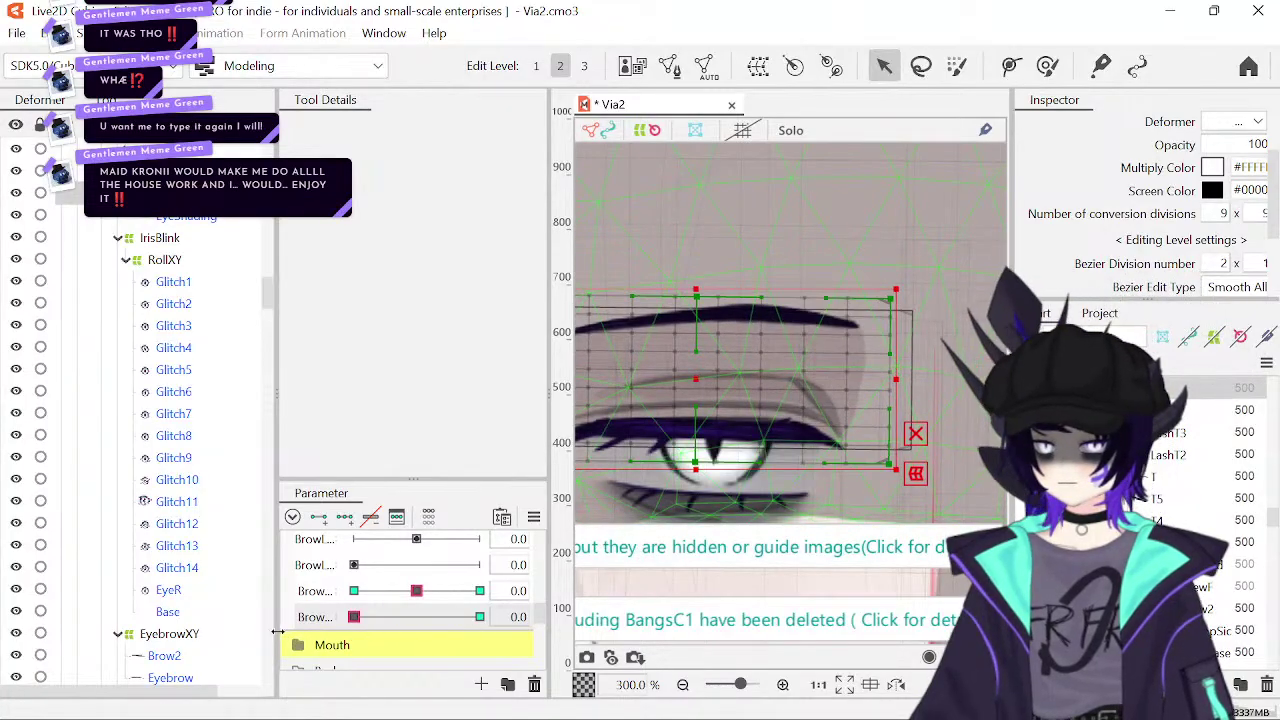
pyautogui.moveTo(354, 617); pyautogui.dragTo(512, 643)
pyautogui.moveTo(792, 345); pyautogui.dragTo(792, 232)
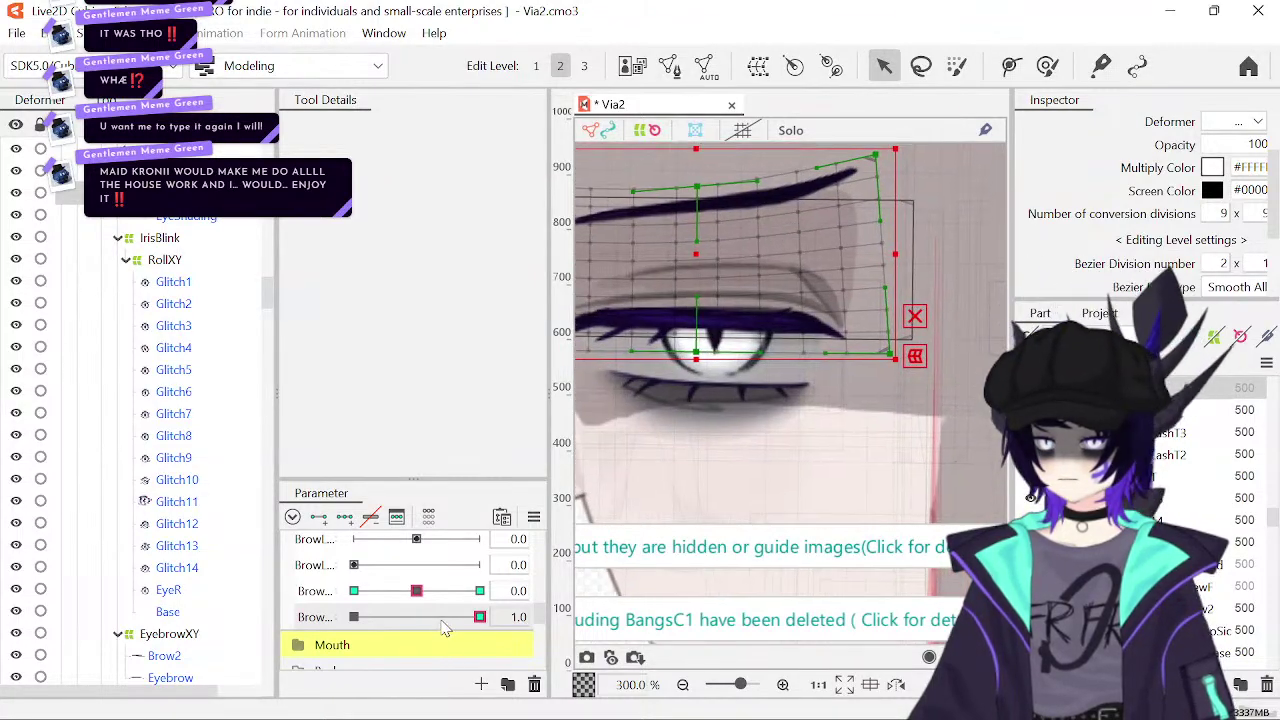
pyautogui.moveTo(443, 622); pyautogui.dragTo(548, 650)
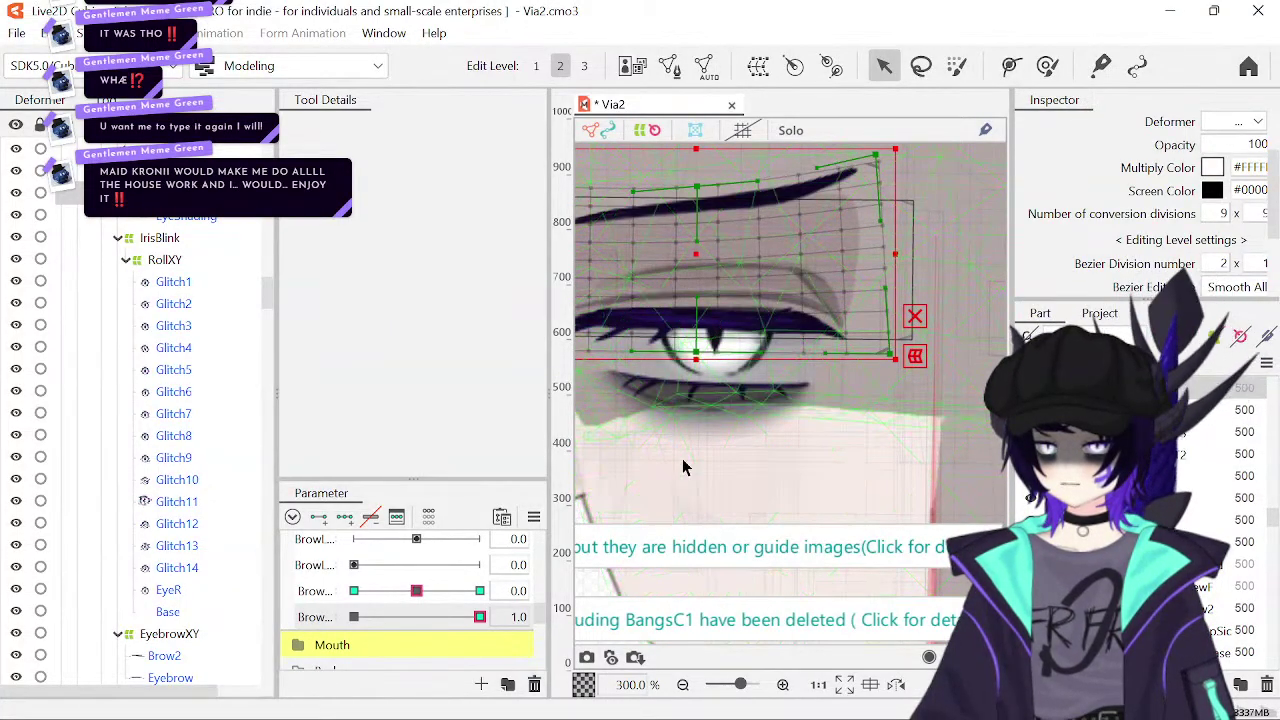
pyautogui.click(408, 617)
pyautogui.moveTo(407, 619); pyautogui.dragTo(575, 657)
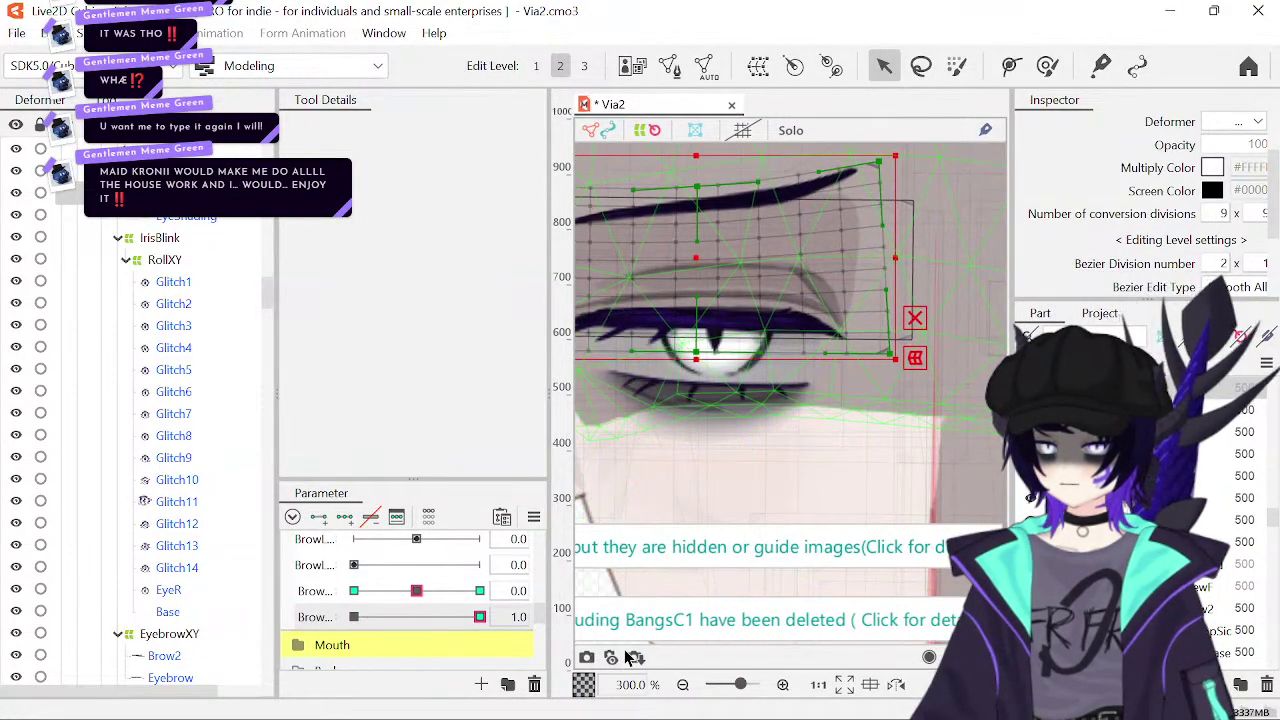
# - With BrowR Y at -1.0, raise RidgeXY's inner upper corner at BrowR Form 1.0 and lower it at BrowR Form 0.0
pyautogui.moveTo(416, 591); pyautogui.dragTo(309, 604)
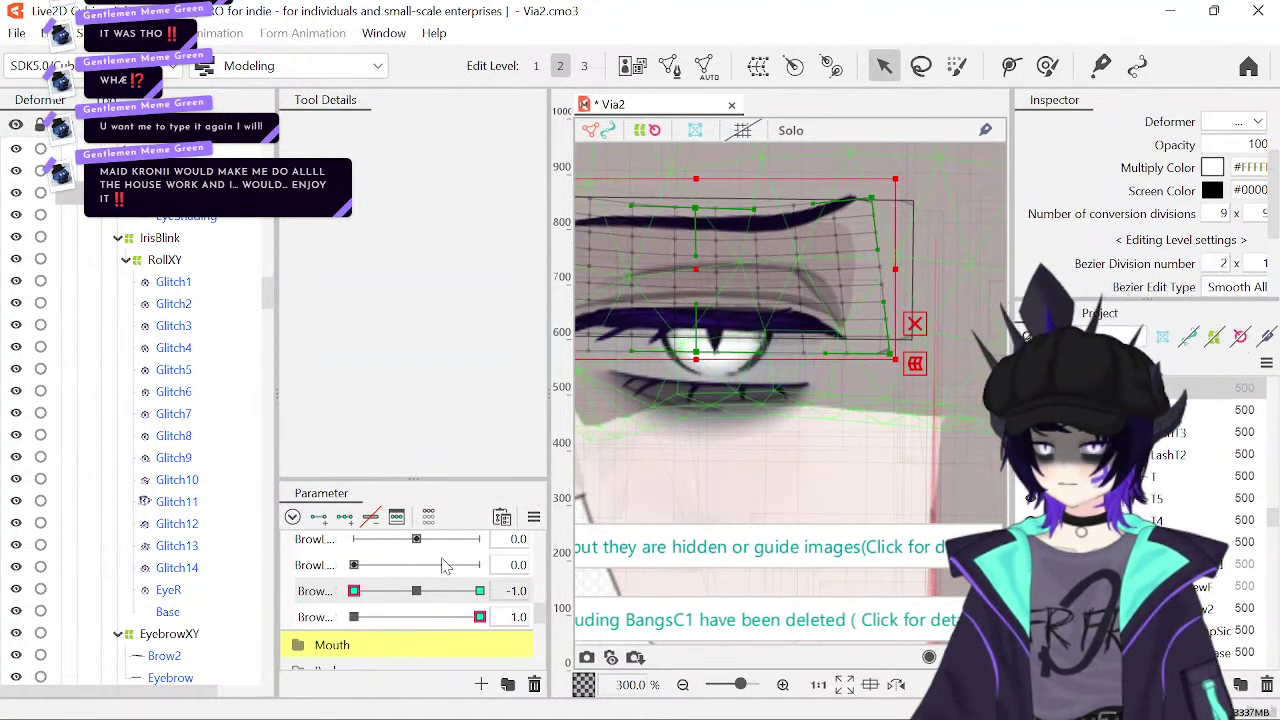
pyautogui.moveTo(416, 591); pyautogui.dragTo(222, 628)
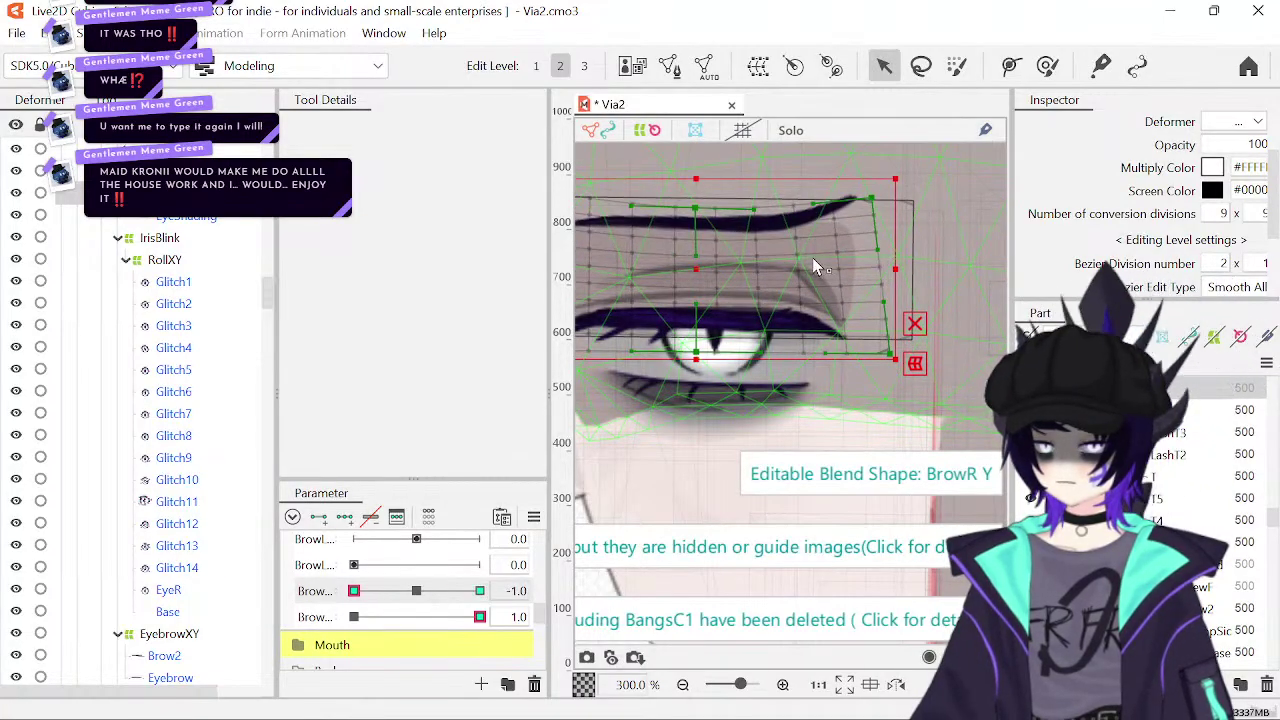
pyautogui.moveTo(872, 198); pyautogui.dragTo(875, 173)
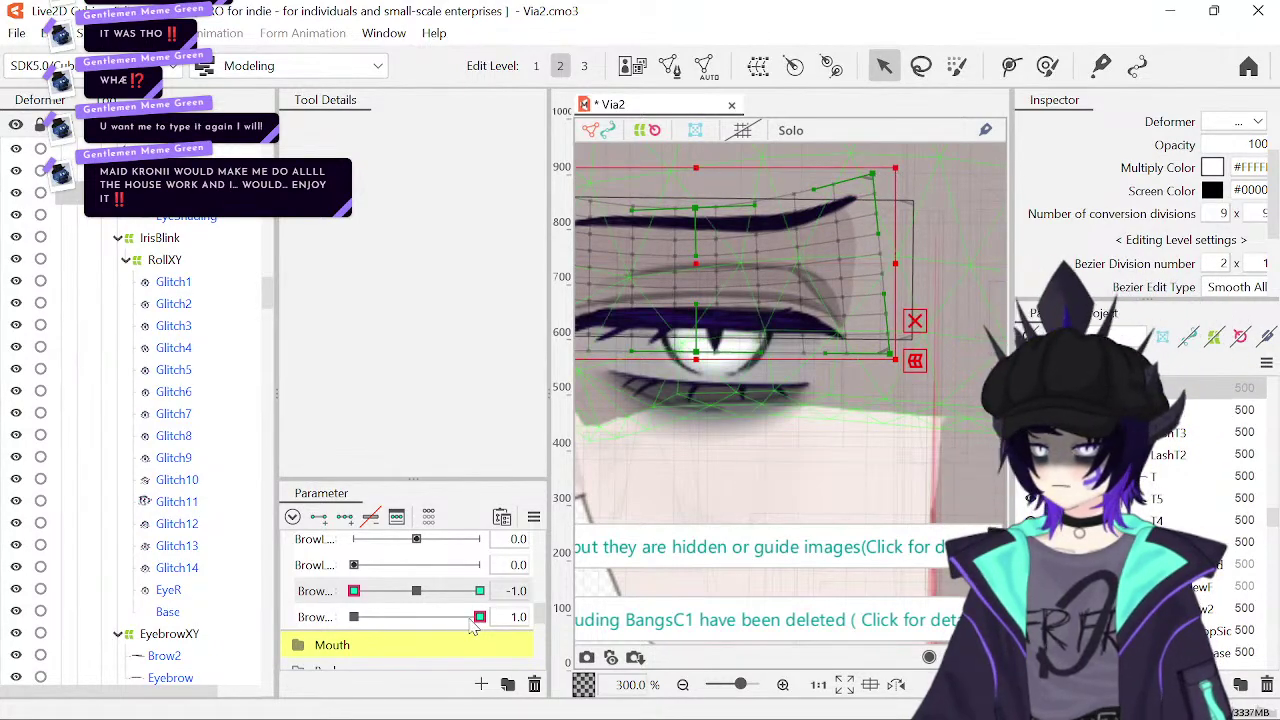
pyautogui.moveTo(479, 617); pyautogui.dragTo(341, 624)
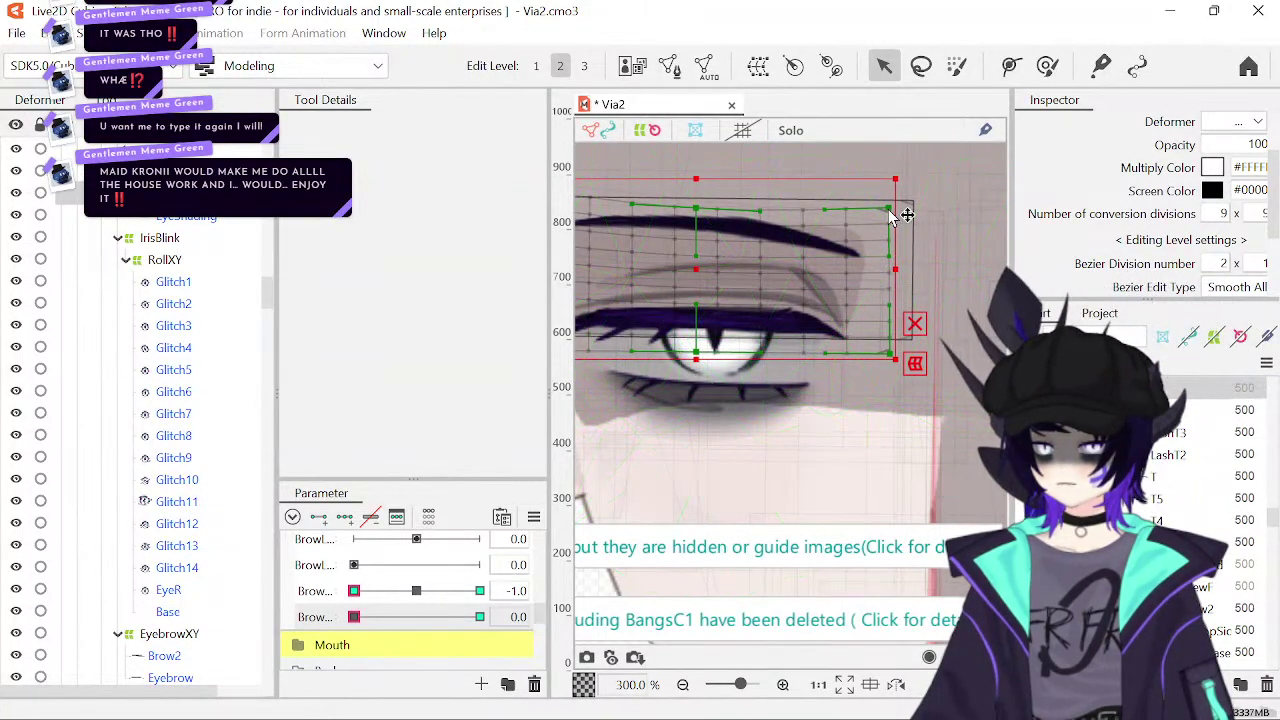
pyautogui.moveTo(893, 214); pyautogui.dragTo(885, 236)
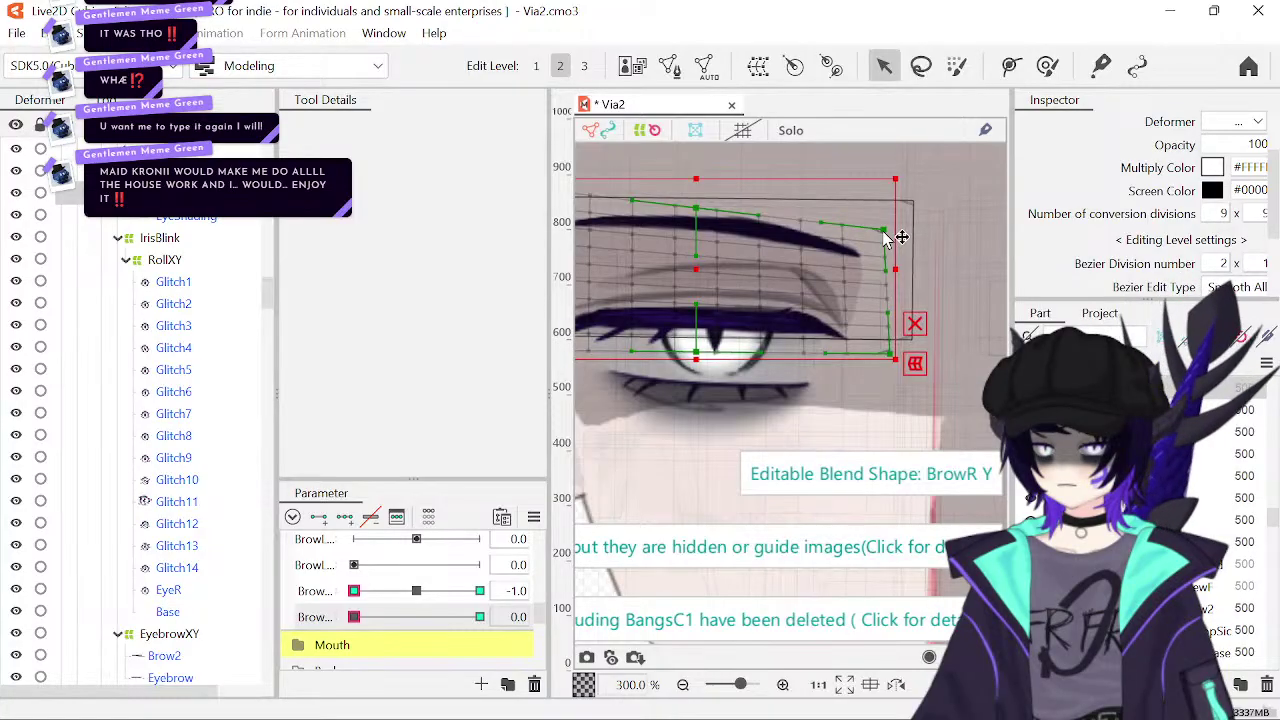
pyautogui.moveTo(358, 622); pyautogui.dragTo(566, 617)
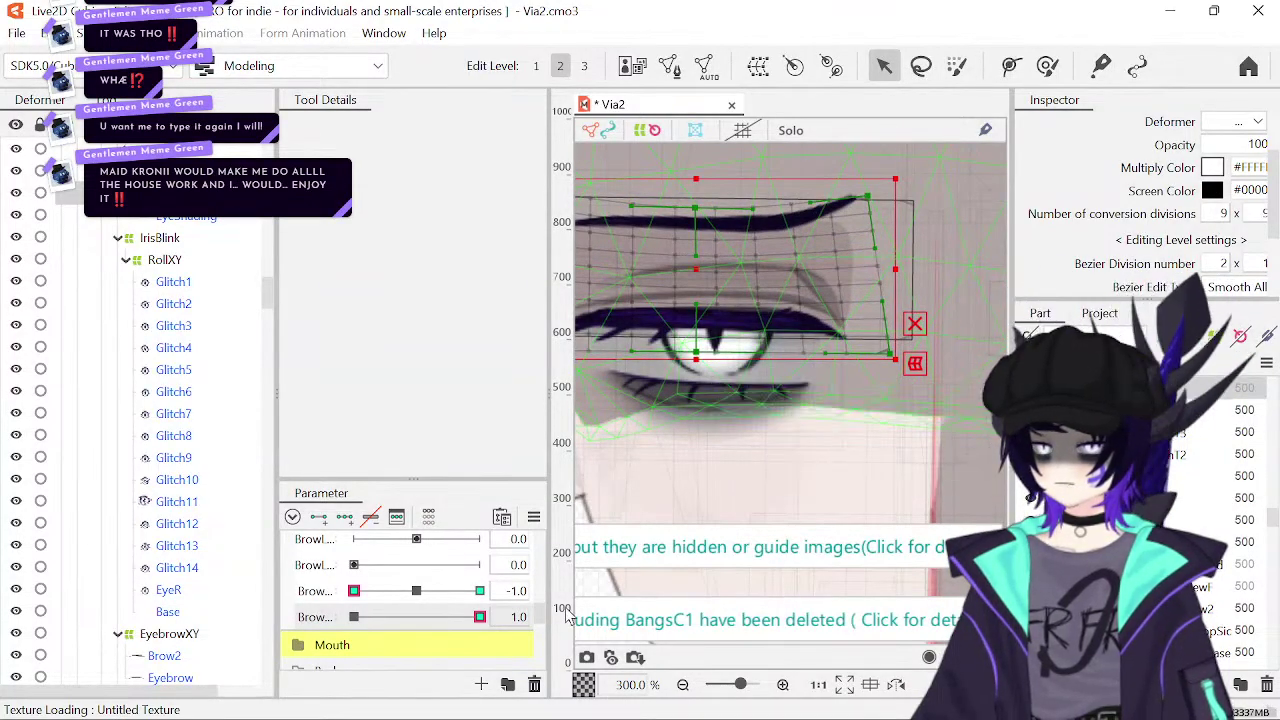
# - Raise RidgeXY's inner upper corner slightly at BrowR Y 0.0 with BrowR Form 1.0, and recheck the movement at BrowR Y 1.0
pyautogui.click(418, 592)
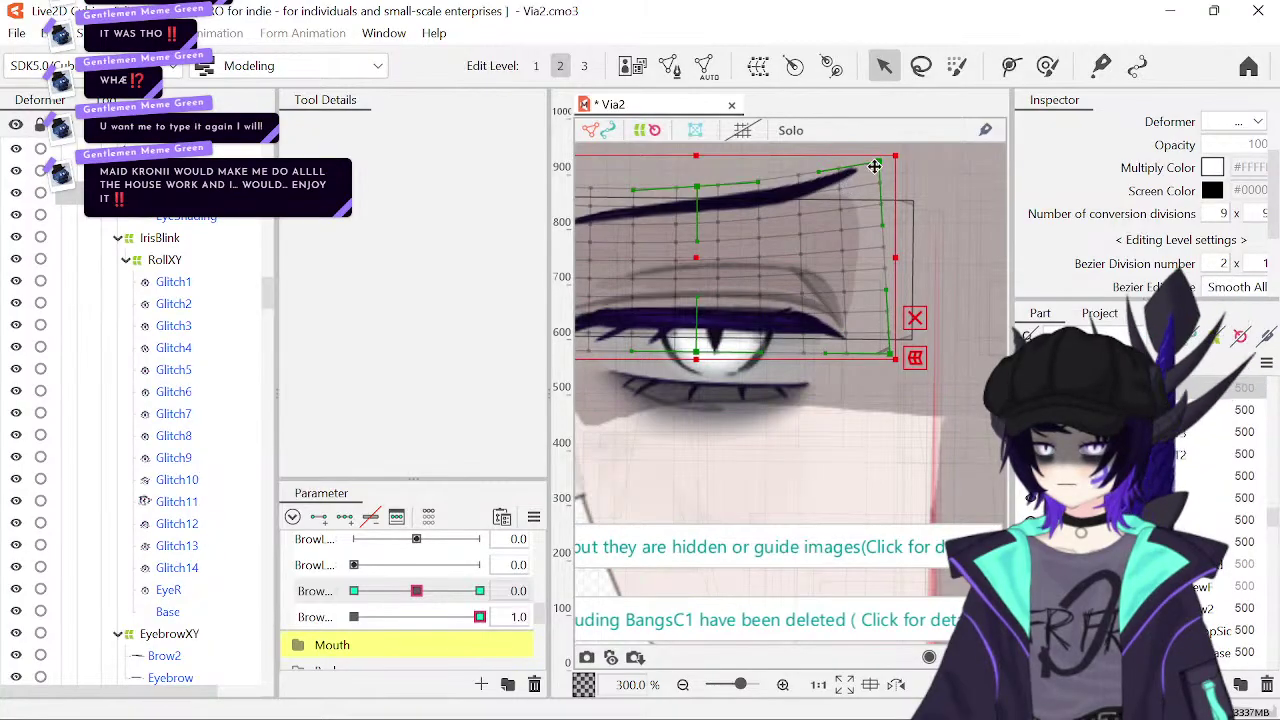
pyautogui.moveTo(880, 164); pyautogui.dragTo(880, 159)
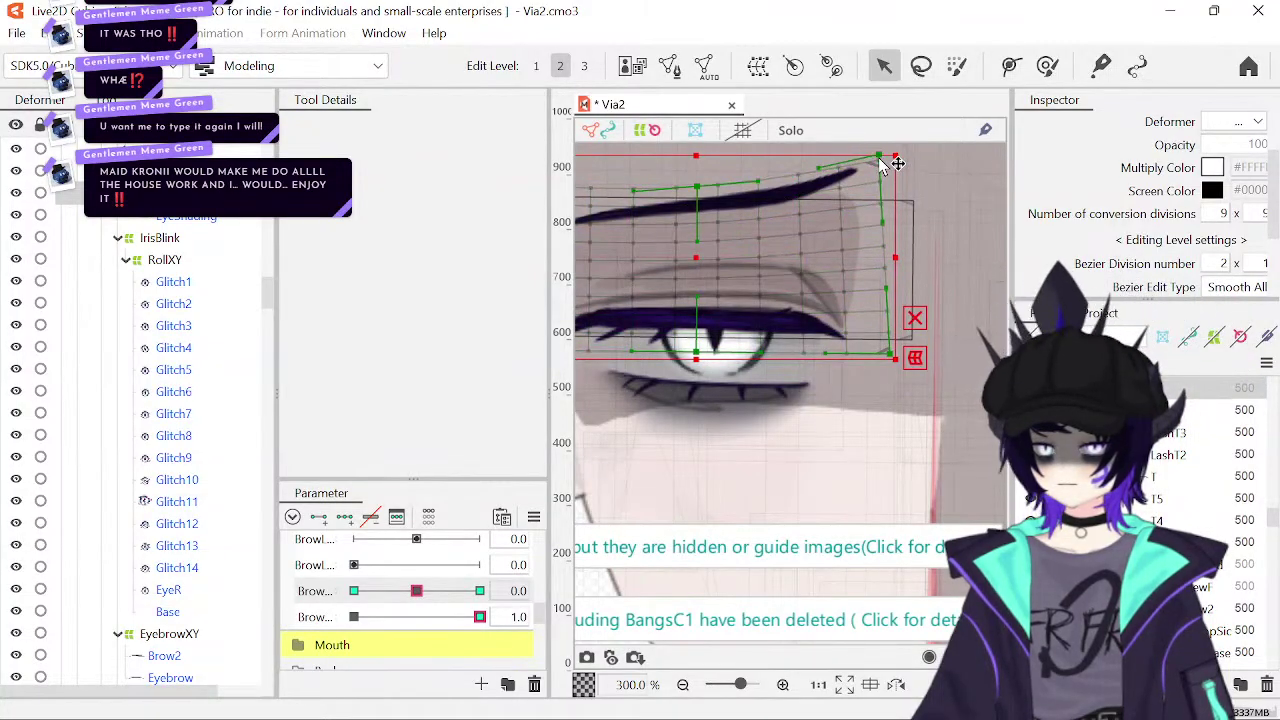
pyautogui.moveTo(420, 591); pyautogui.dragTo(555, 592)
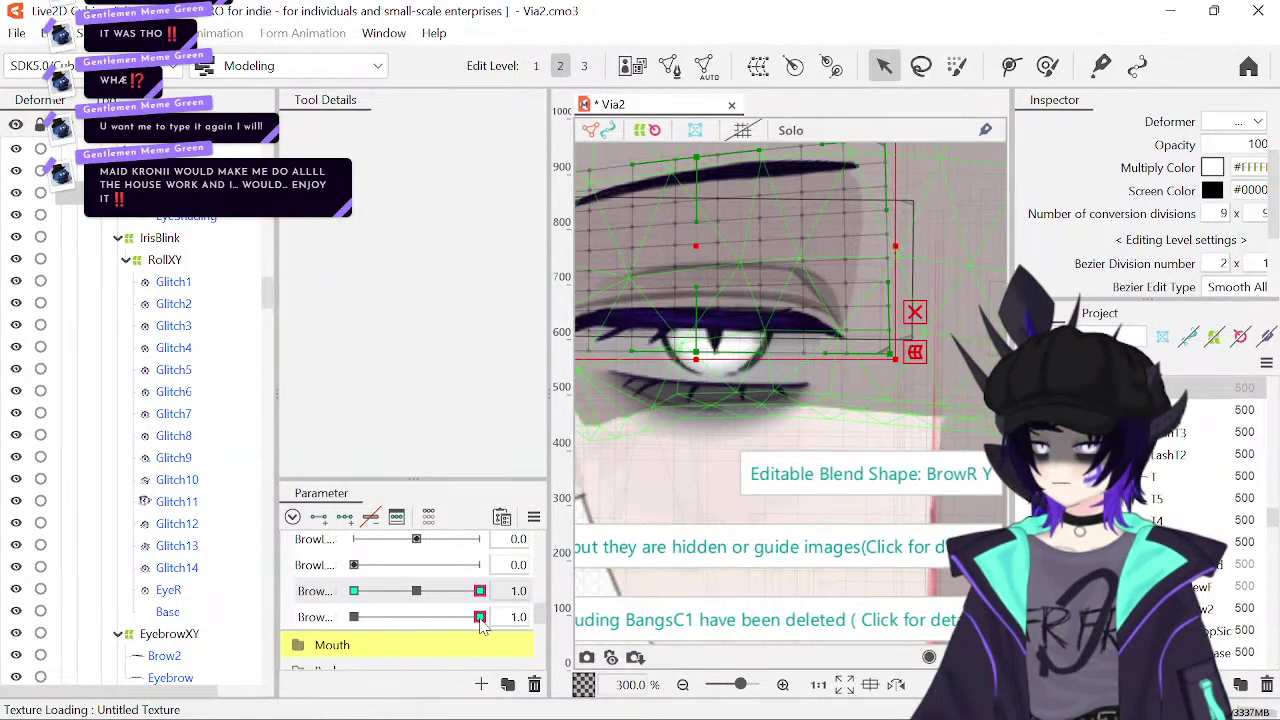
pyautogui.moveTo(480, 617); pyautogui.dragTo(345, 620)
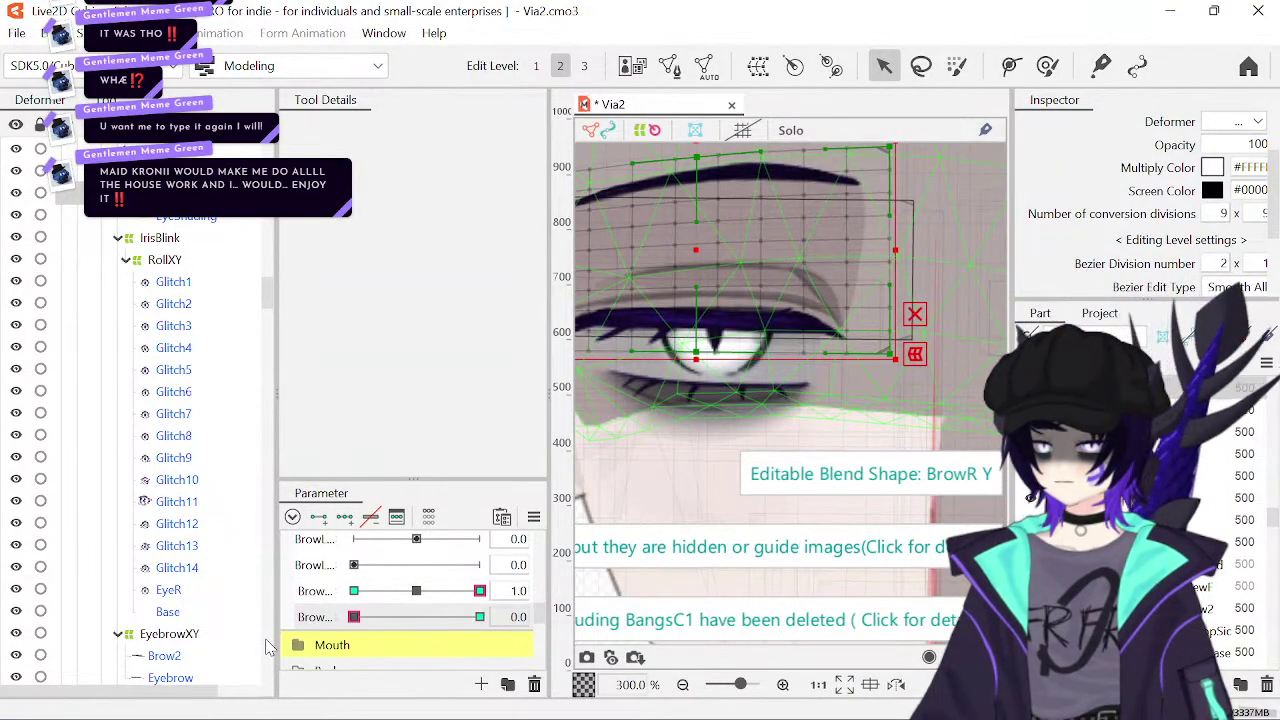
# - Examine the ridge and brow movement between BrowR Y -1.0 and 0.0, comparing BrowR Form at 0.0 and 1.0
pyautogui.click(480, 617)
pyautogui.moveTo(481, 590); pyautogui.dragTo(345, 596)
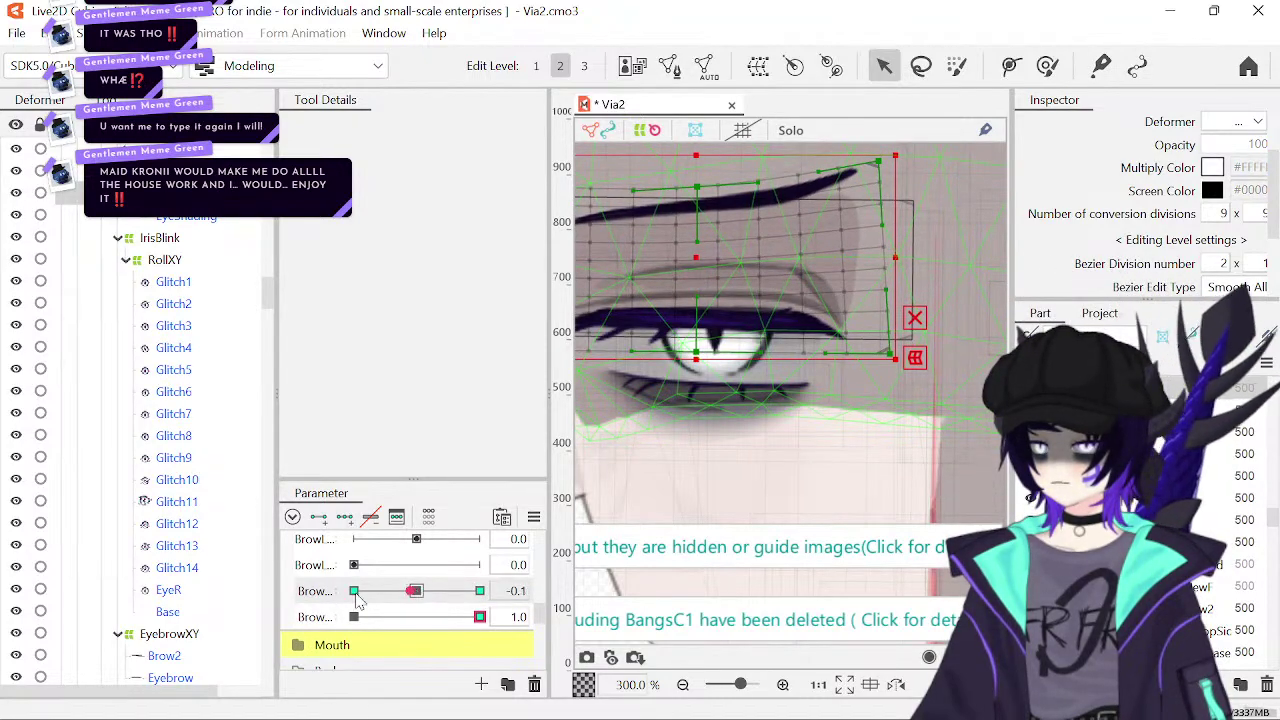
pyautogui.click(480, 612)
pyautogui.click(348, 617)
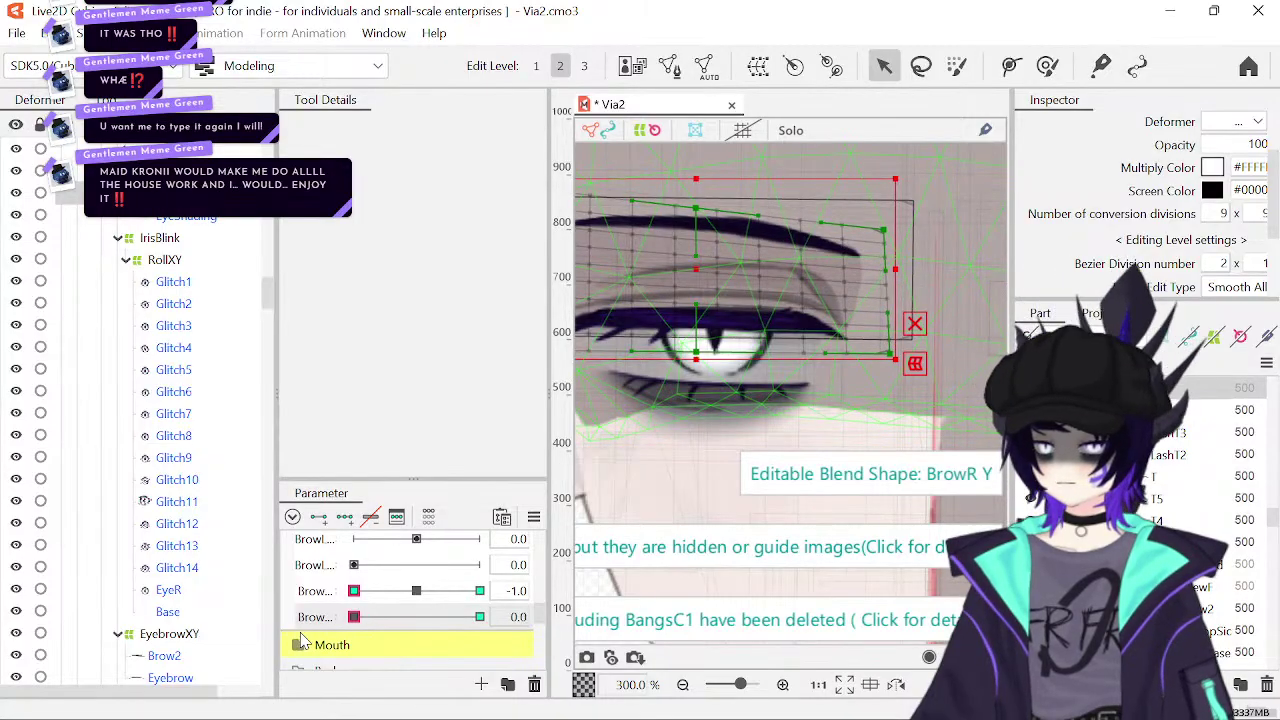
pyautogui.click(480, 617)
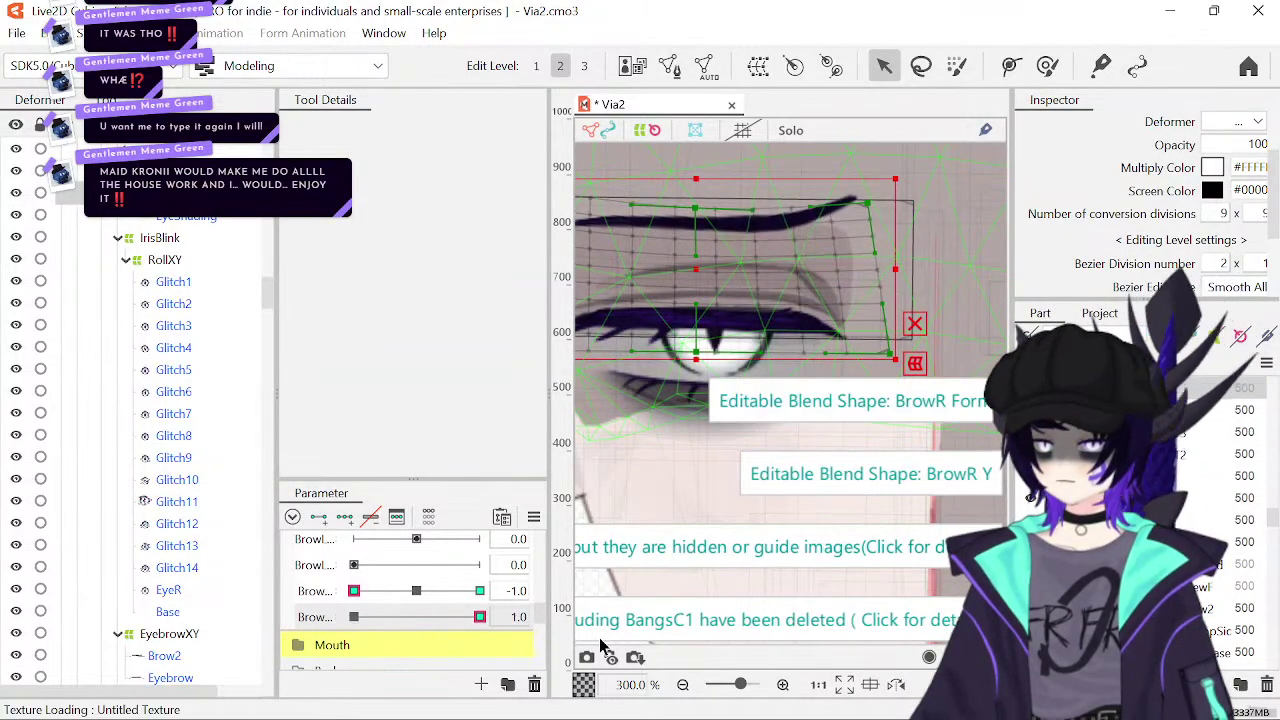
pyautogui.moveTo(437, 643); pyautogui.dragTo(623, 625)
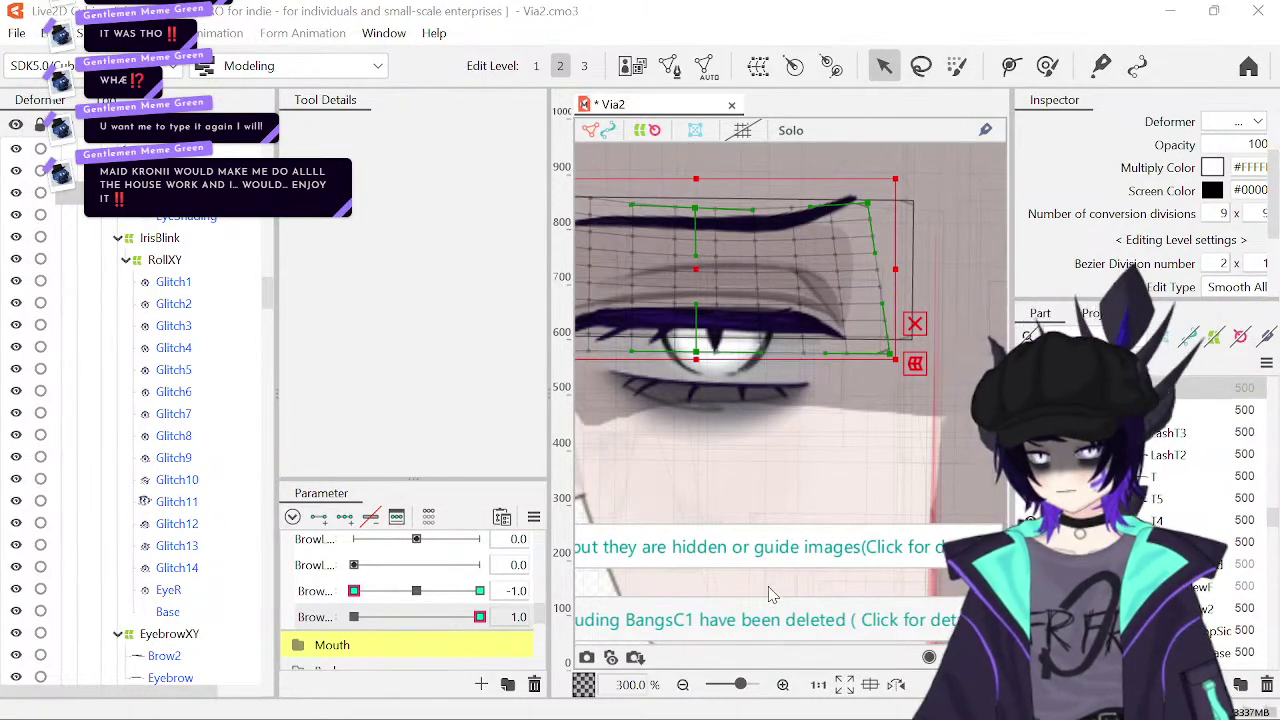
pyautogui.click(437, 617)
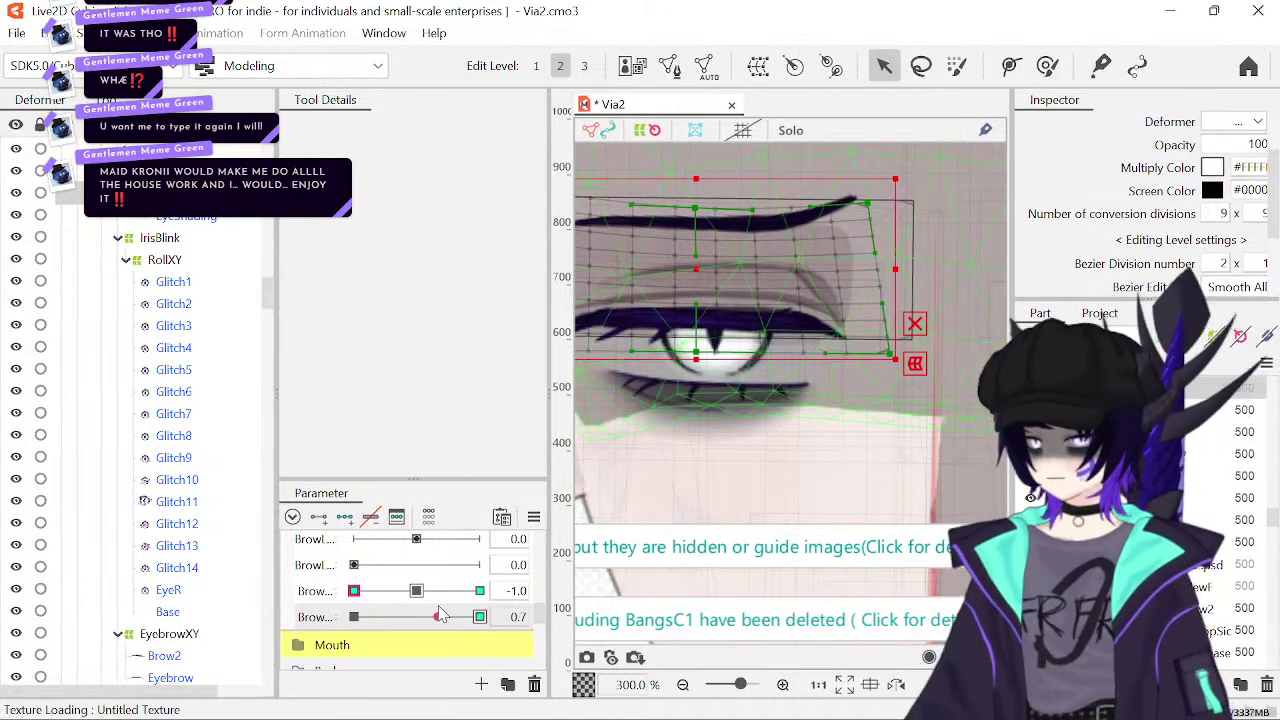
pyautogui.click(480, 617)
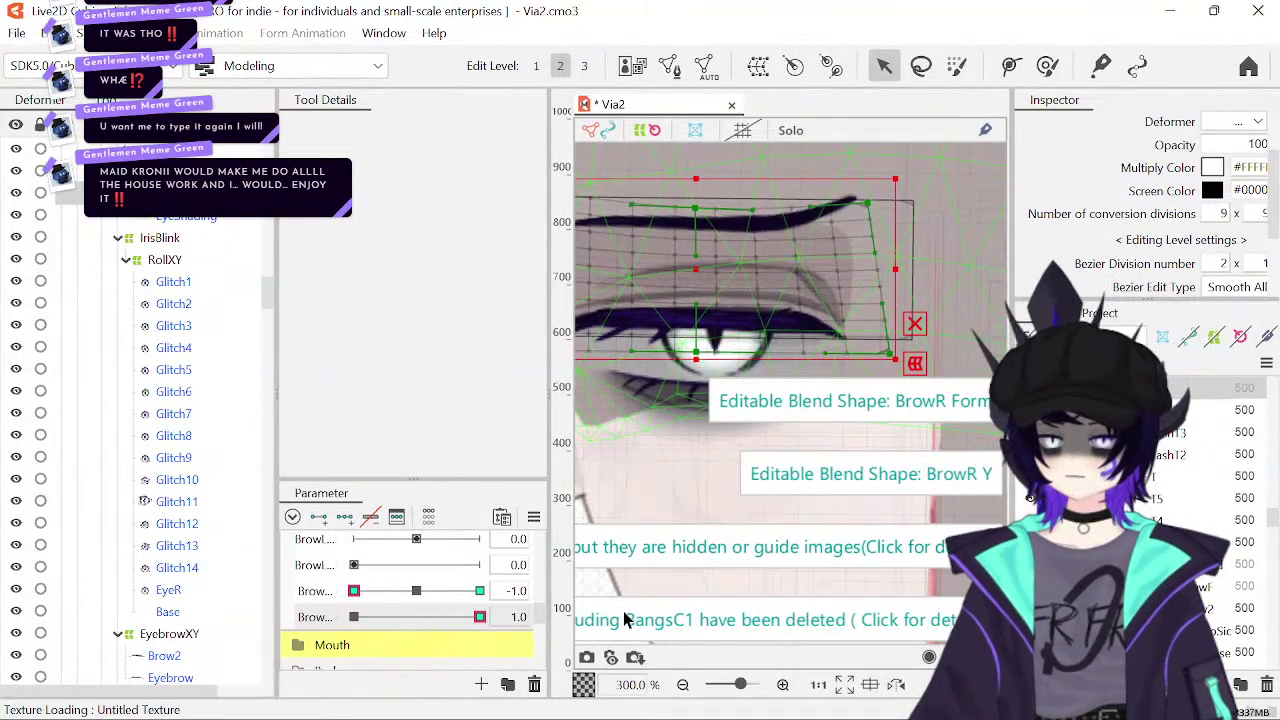
pyautogui.moveTo(354, 591); pyautogui.dragTo(418, 595)
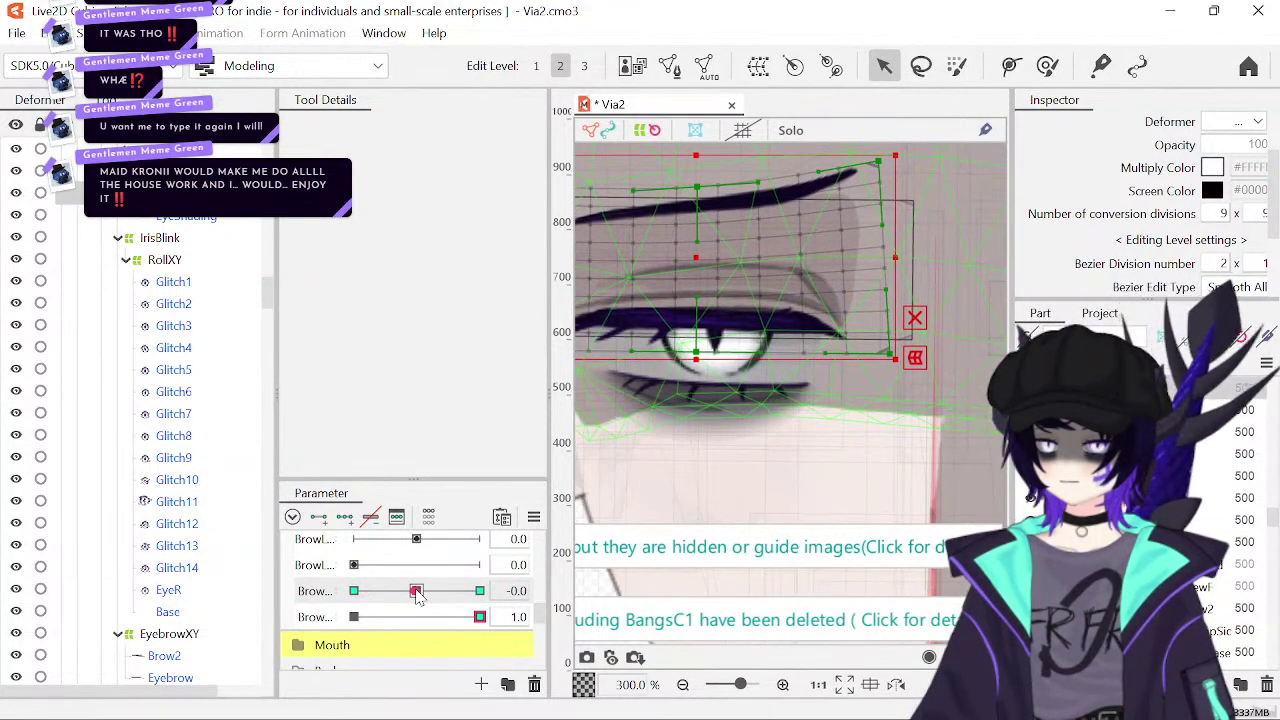
pyautogui.moveTo(420, 594); pyautogui.dragTo(482, 618)
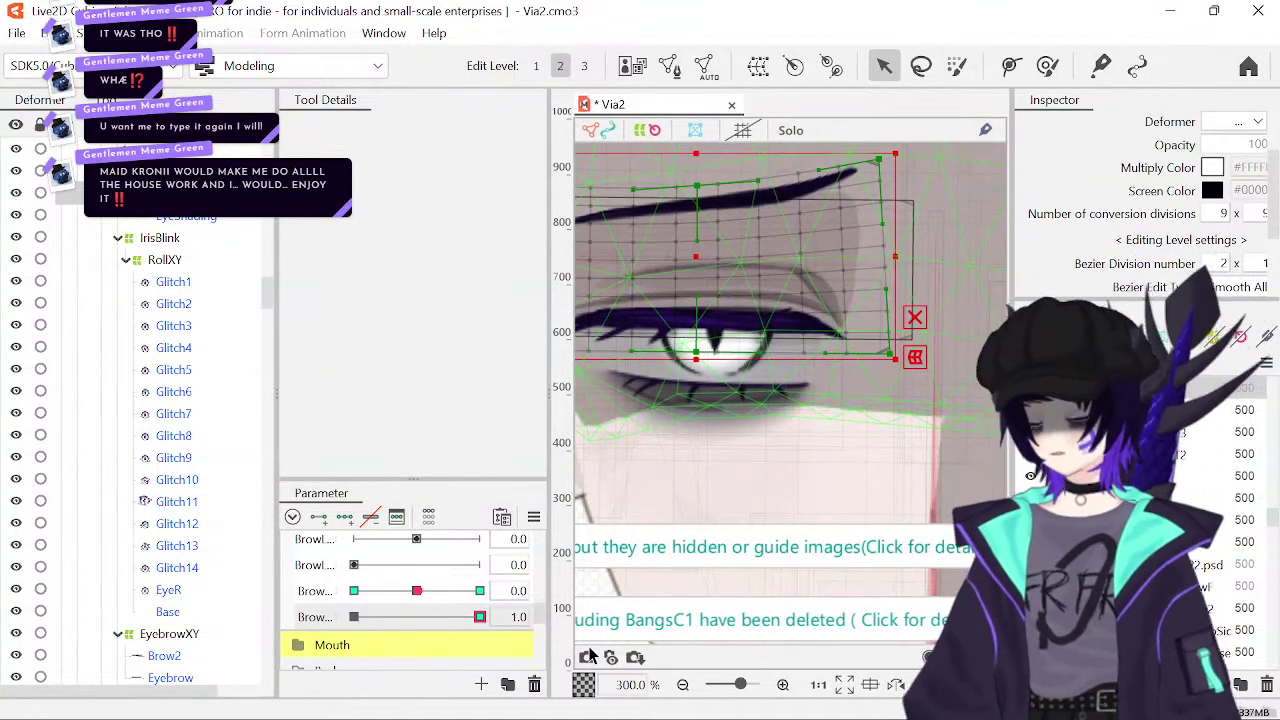
pyautogui.click(354, 591)
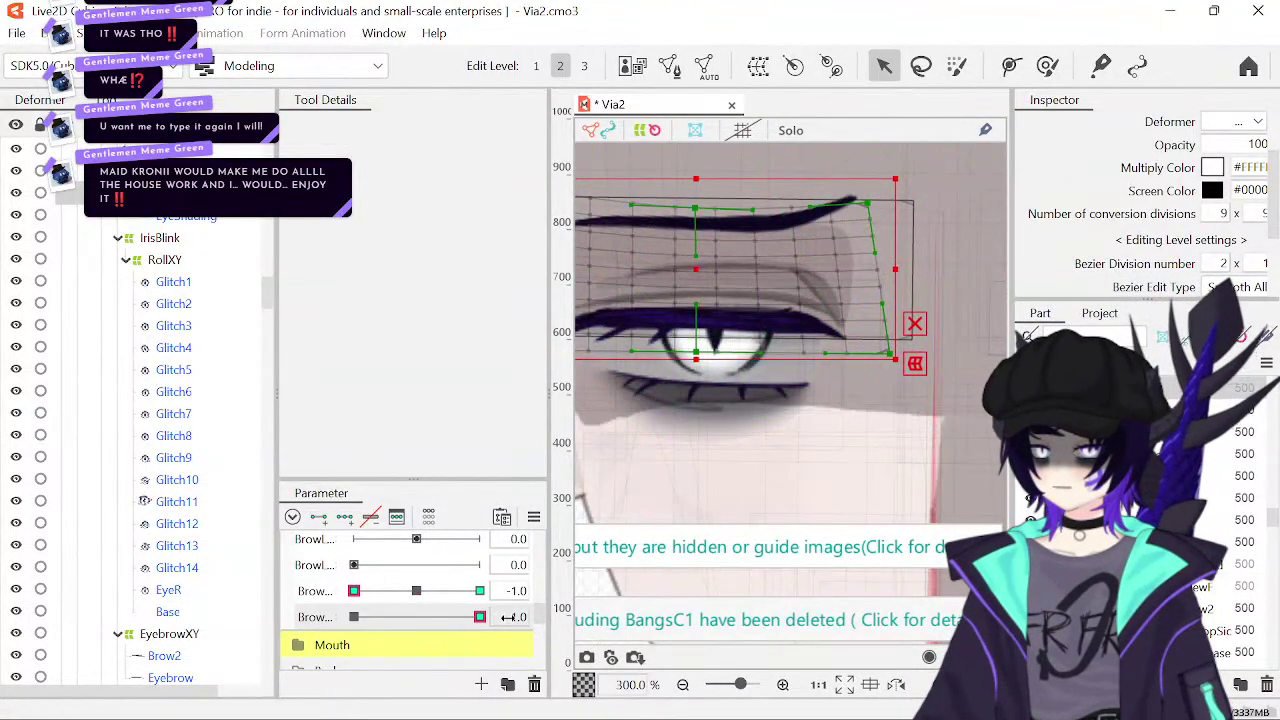
# - Set BrowR Y to 0.0 and raise RidgeXY's inner upper corner further at BrowR Form 1.0
pyautogui.click(416, 591)
pyautogui.click(513, 591)
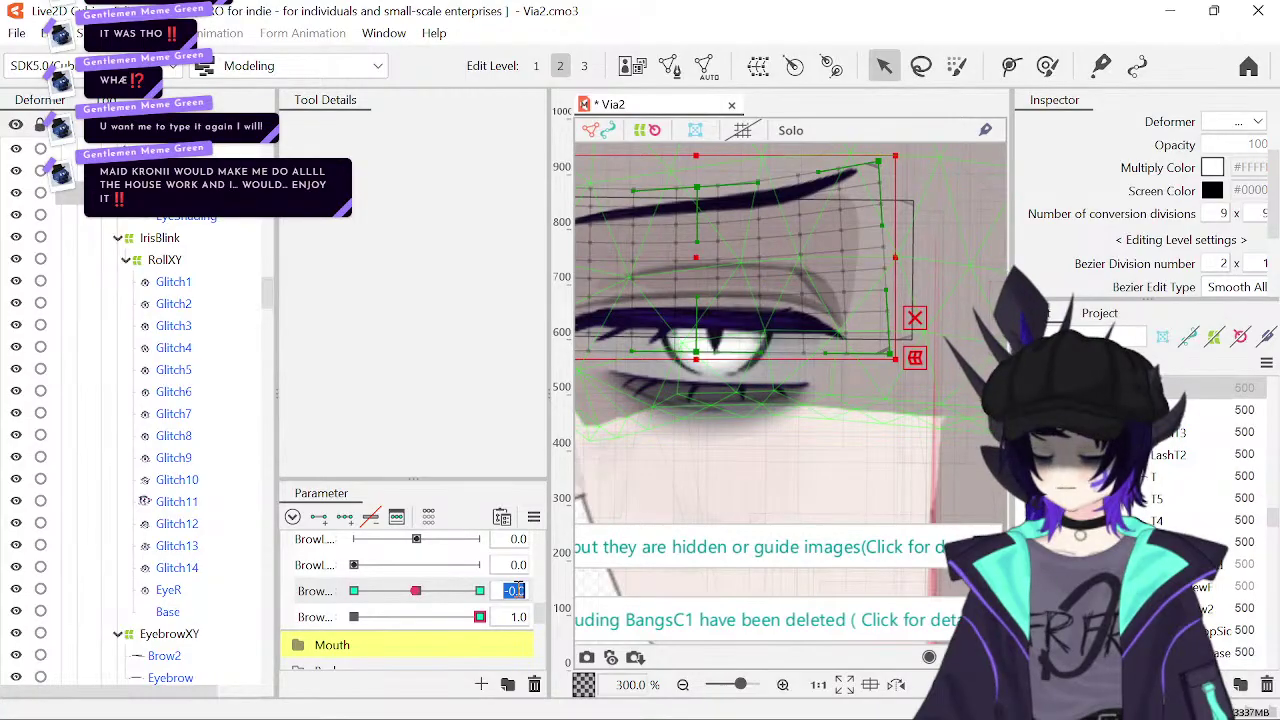
pyautogui.press('Return')
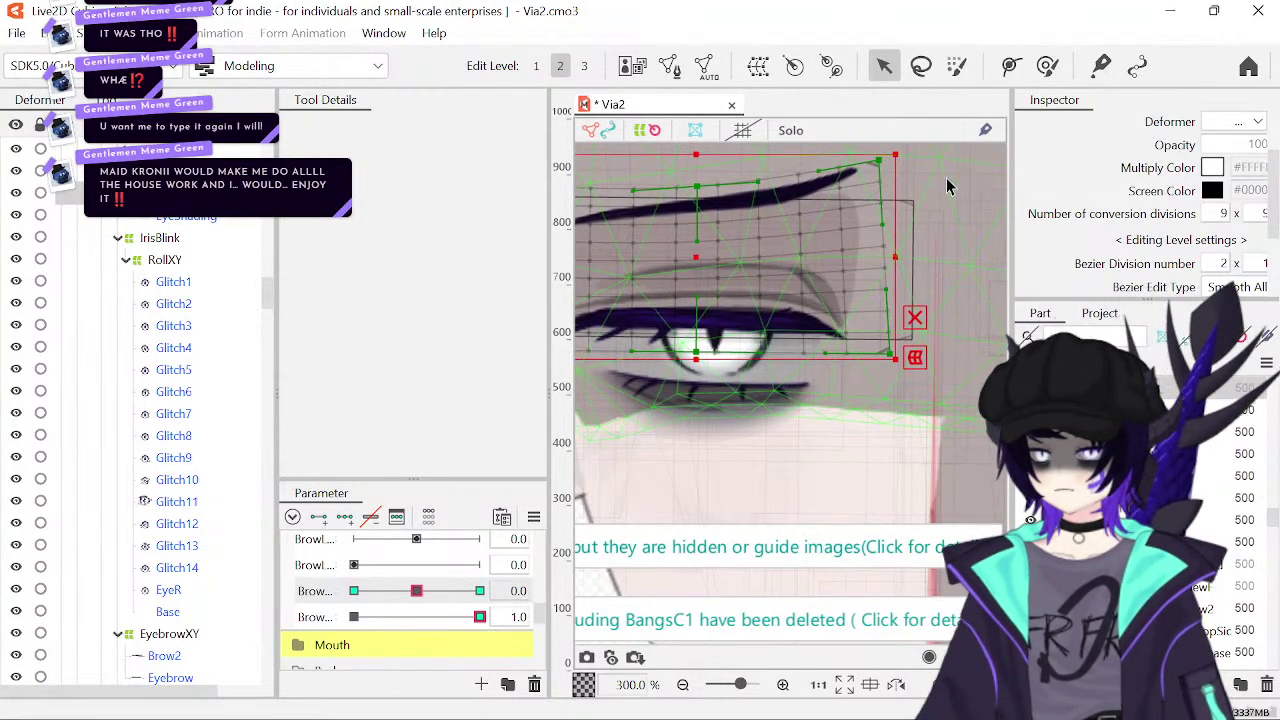
pyautogui.moveTo(880, 165); pyautogui.dragTo(871, 104)
pyautogui.moveTo(790, 246); pyautogui.dragTo(754, 354)
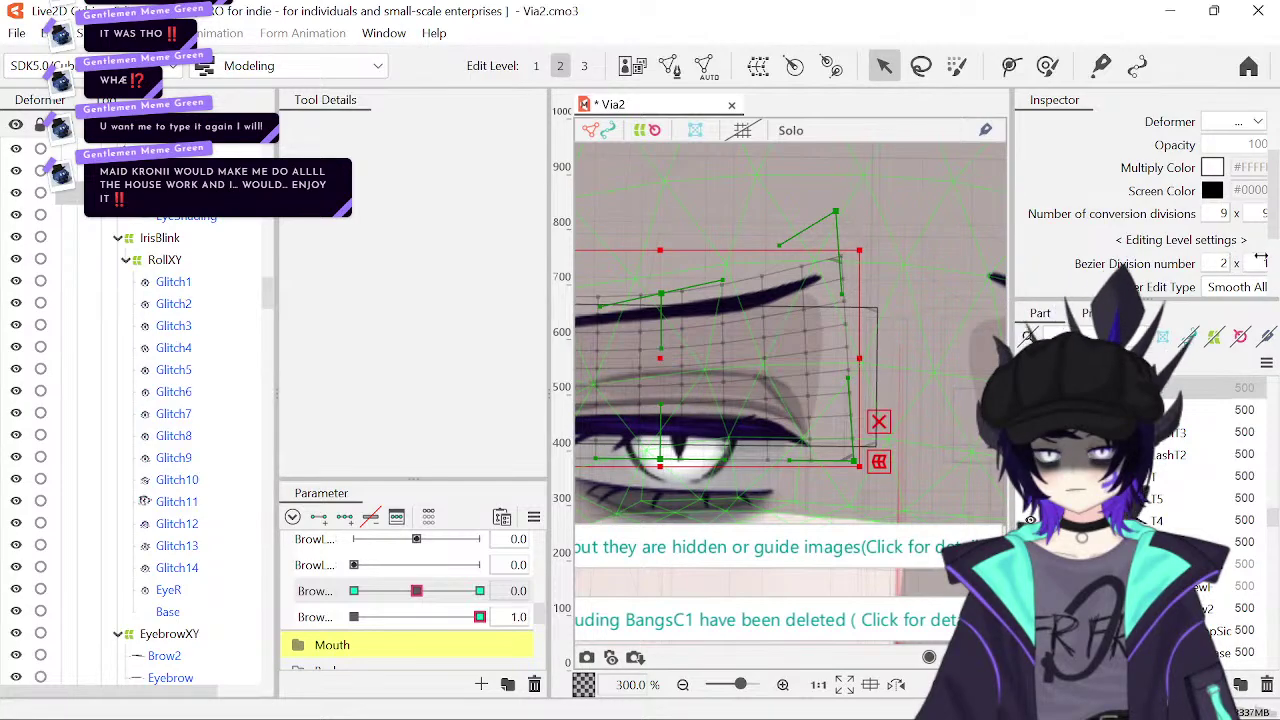
# - Set RidgeXY's Bezier divisions to 2 x 2, raise its inner upper corner again, and compare BrowR Form at 0.0 and 1.0
pyautogui.click(1261, 263)
pyautogui.write('2')
pyautogui.press('Return')
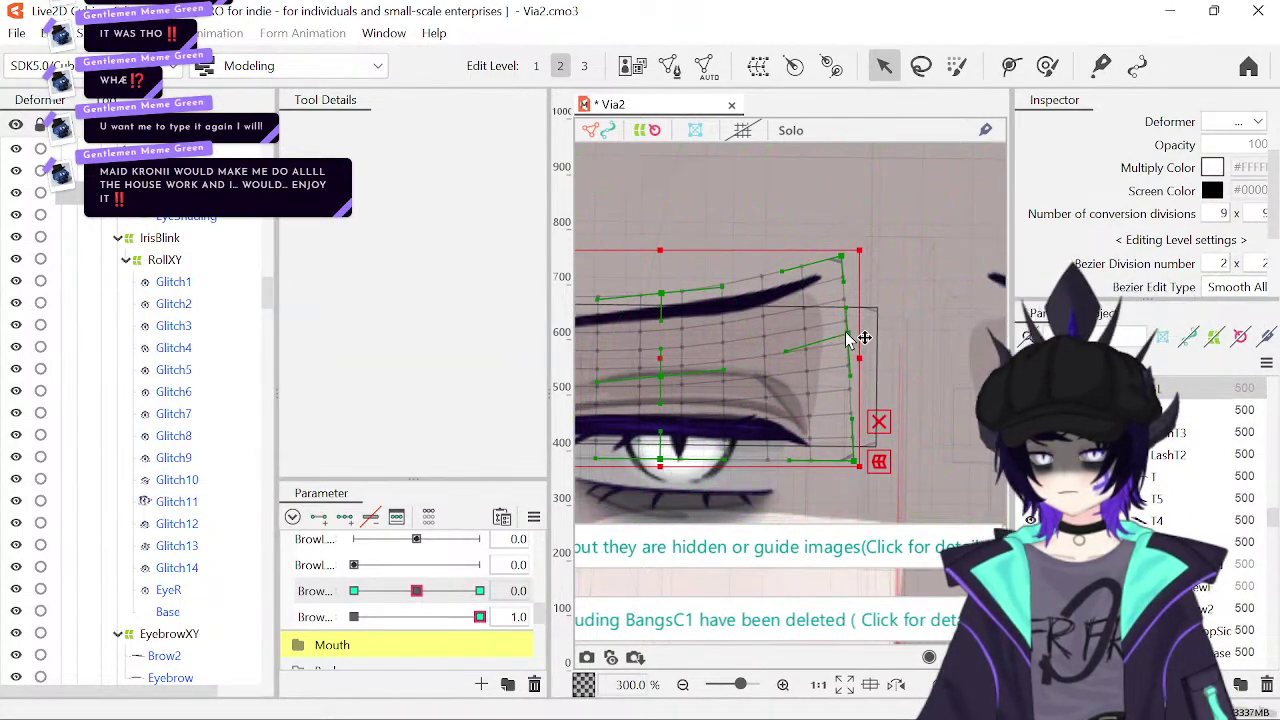
pyautogui.moveTo(843, 263); pyautogui.dragTo(831, 212)
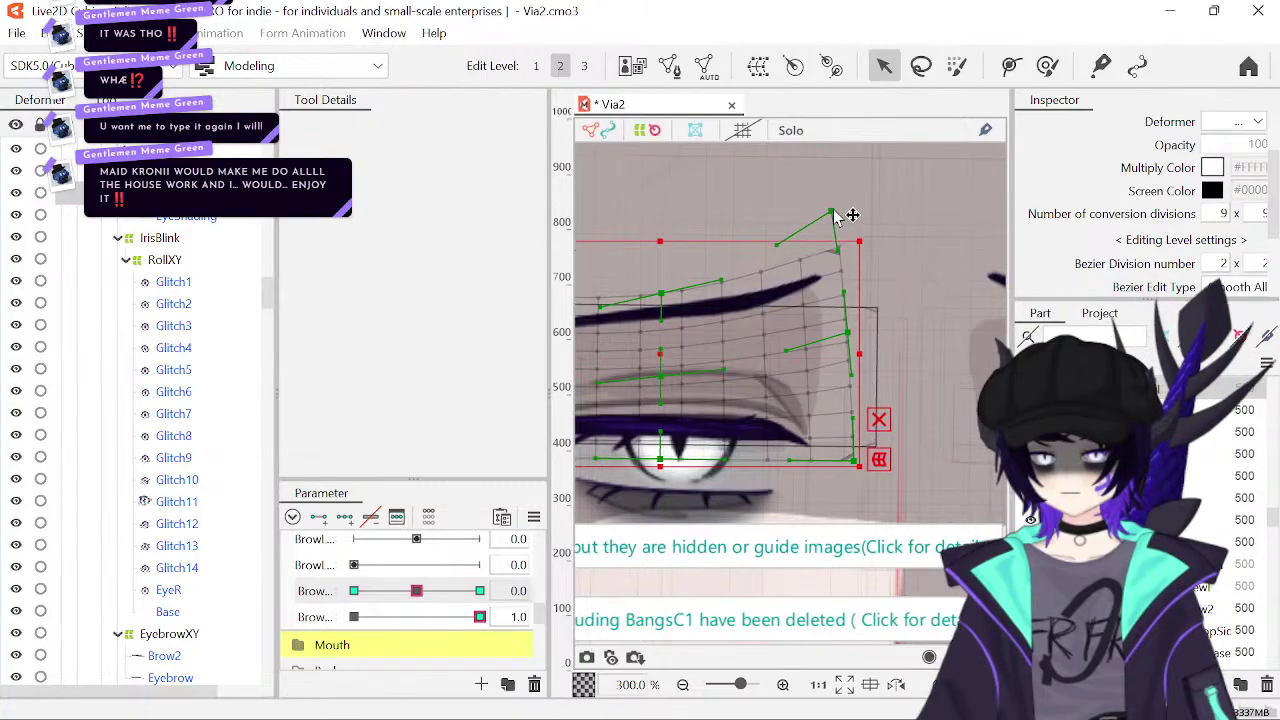
pyautogui.moveTo(422, 600); pyautogui.dragTo(283, 628)
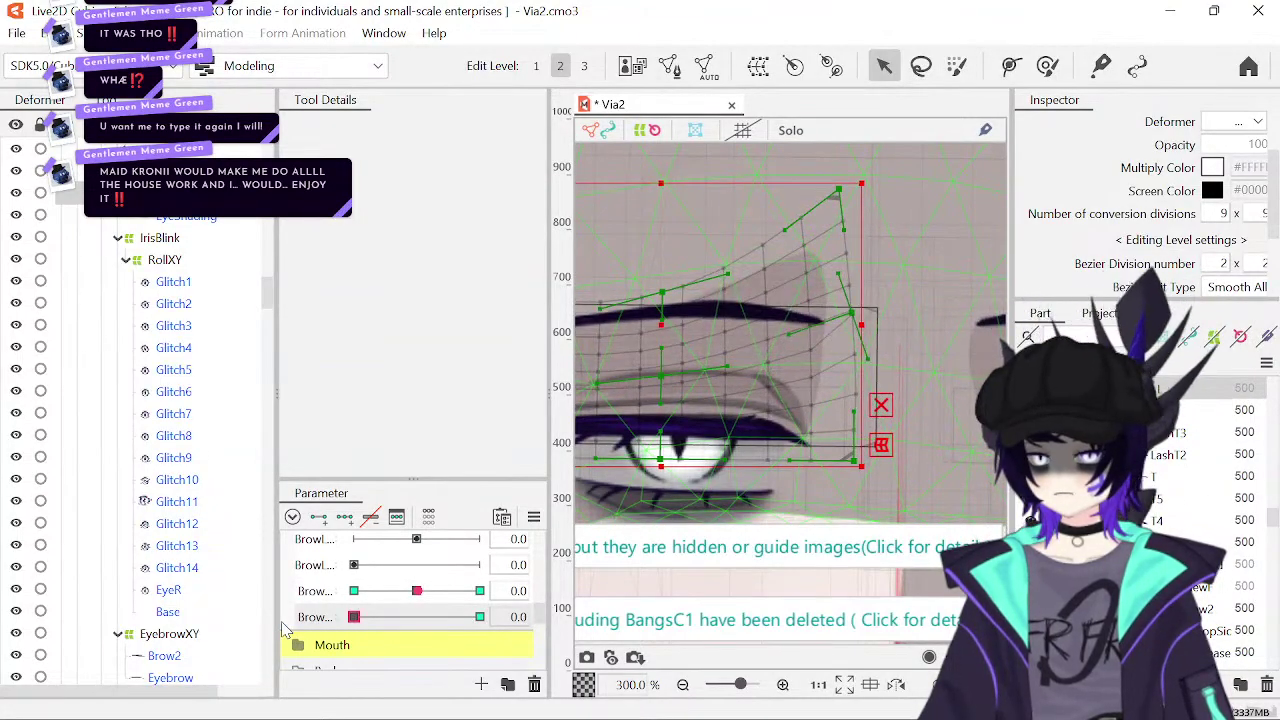
pyautogui.click(480, 617)
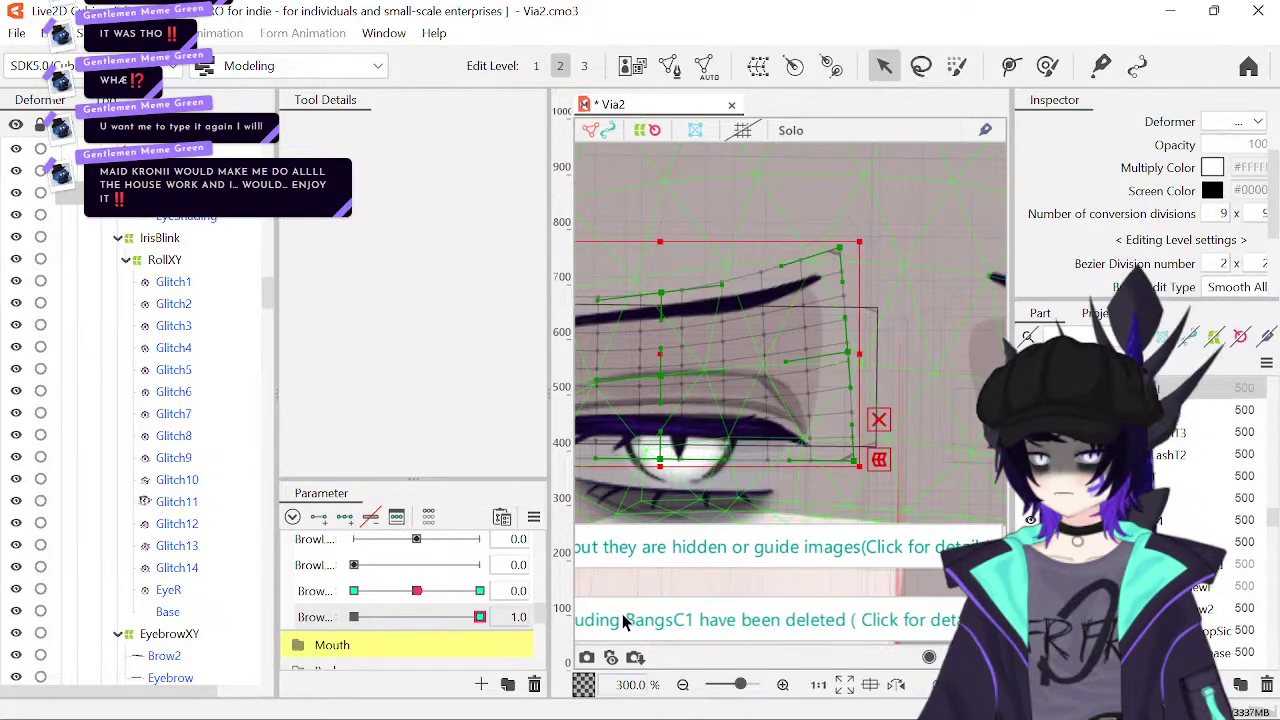
# - Compare the ridge at BrowR Y -1.0 and near 0.0 across BrowR Form 0.0 and 1.0, and undo the last change
pyautogui.moveTo(480, 617); pyautogui.dragTo(276, 641)
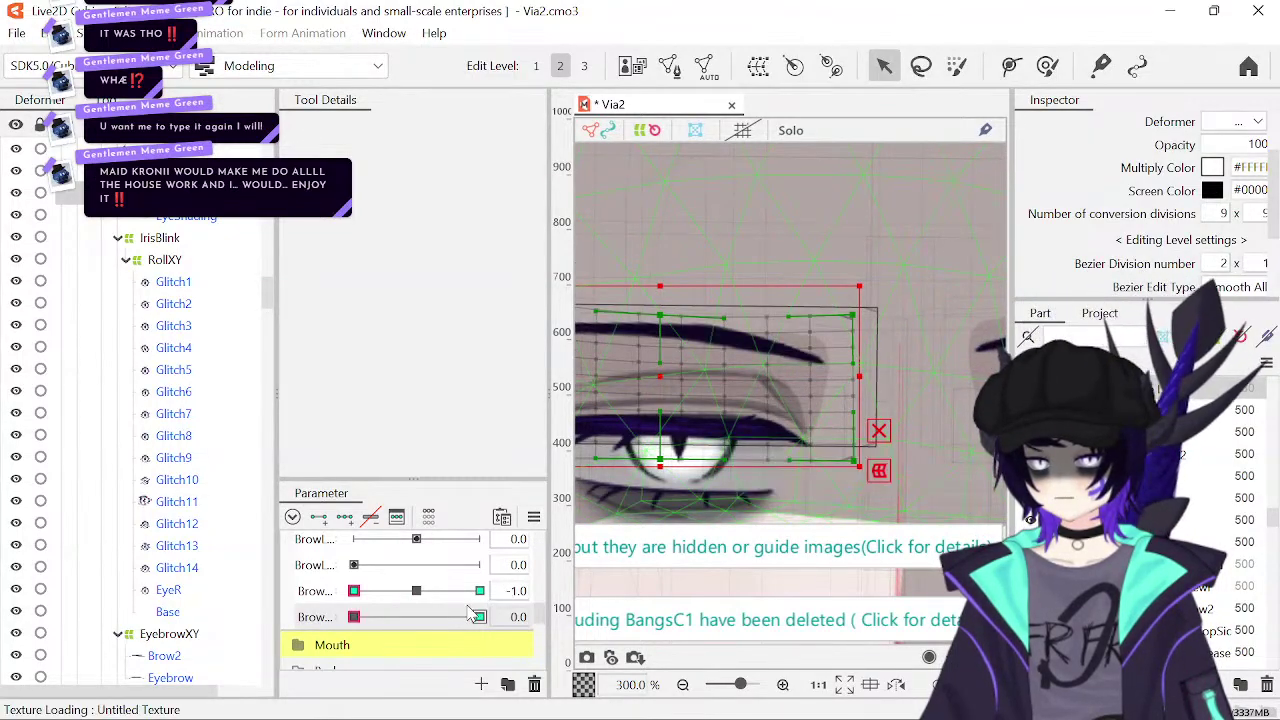
pyautogui.moveTo(422, 598); pyautogui.dragTo(522, 619)
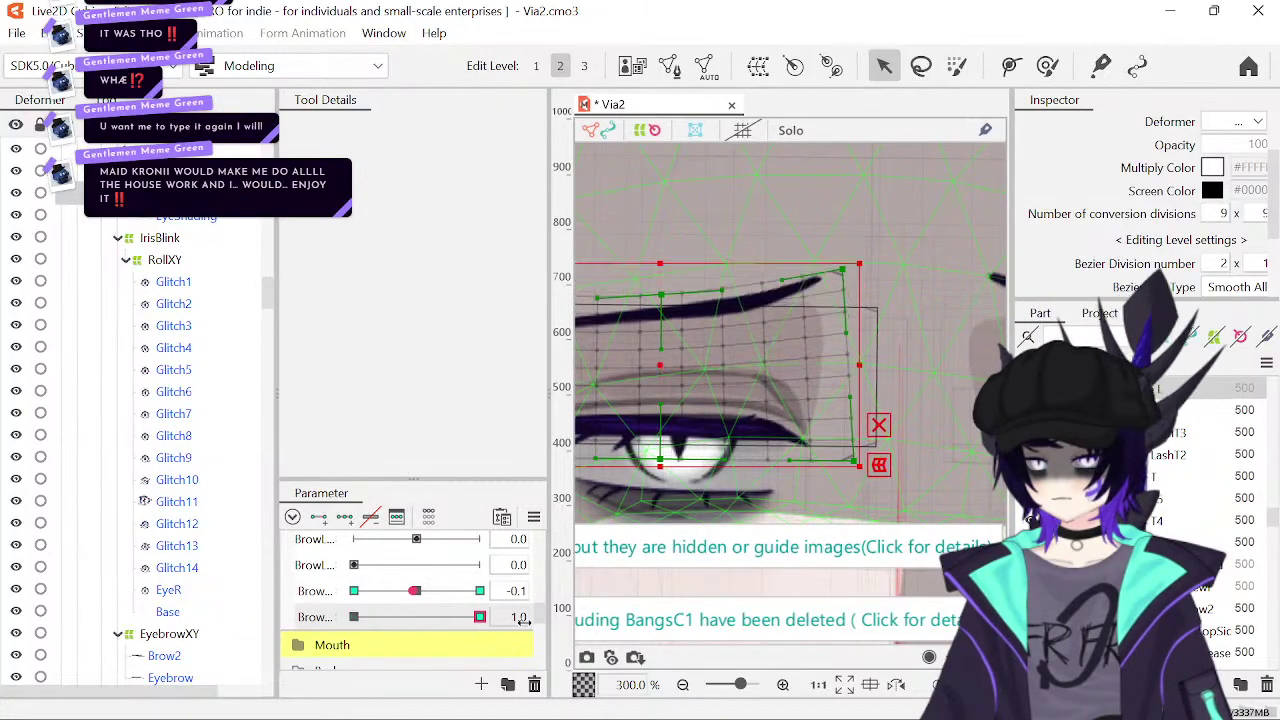
pyautogui.hotkey('ctrl', 'z')
# - Lower RidgeXY's inner upper corner slightly at BrowR Y -1.0 with BrowR Form 0.0, and check the motion across BrowR Y
pyautogui.moveTo(422, 597); pyautogui.dragTo(281, 614)
pyautogui.moveTo(354, 591); pyautogui.dragTo(263, 608)
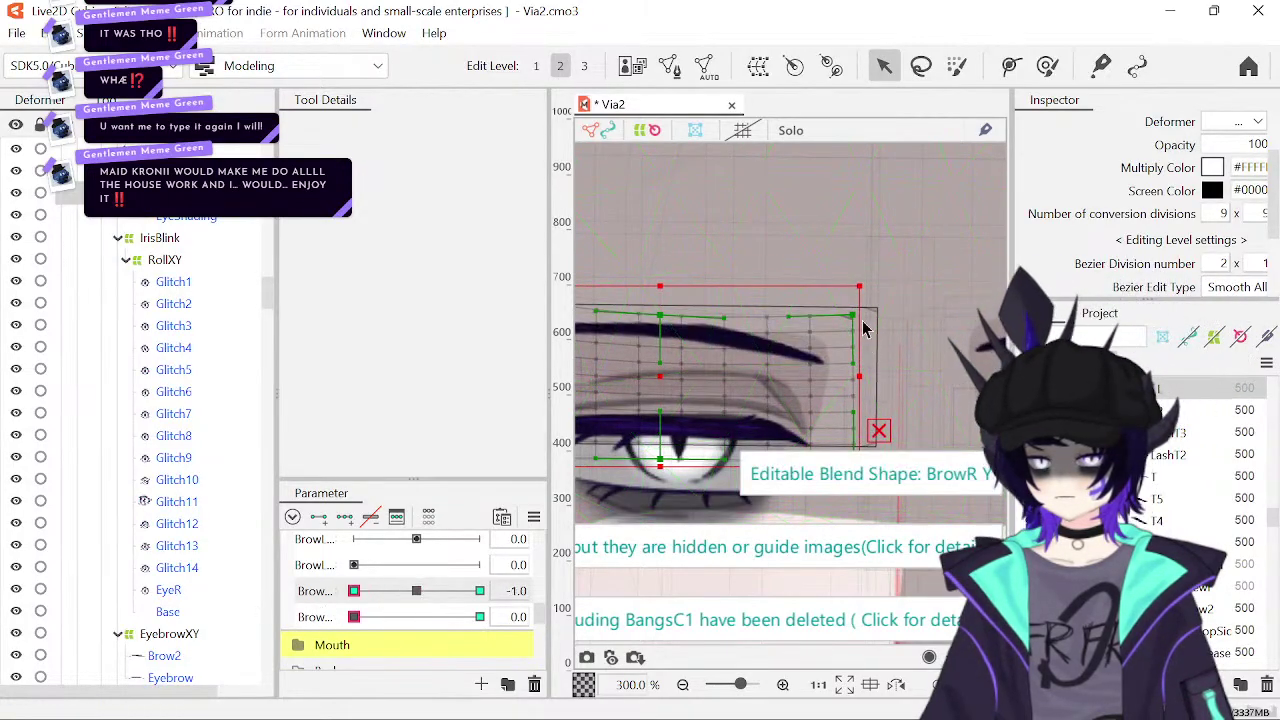
pyautogui.moveTo(852, 316); pyautogui.dragTo(853, 338)
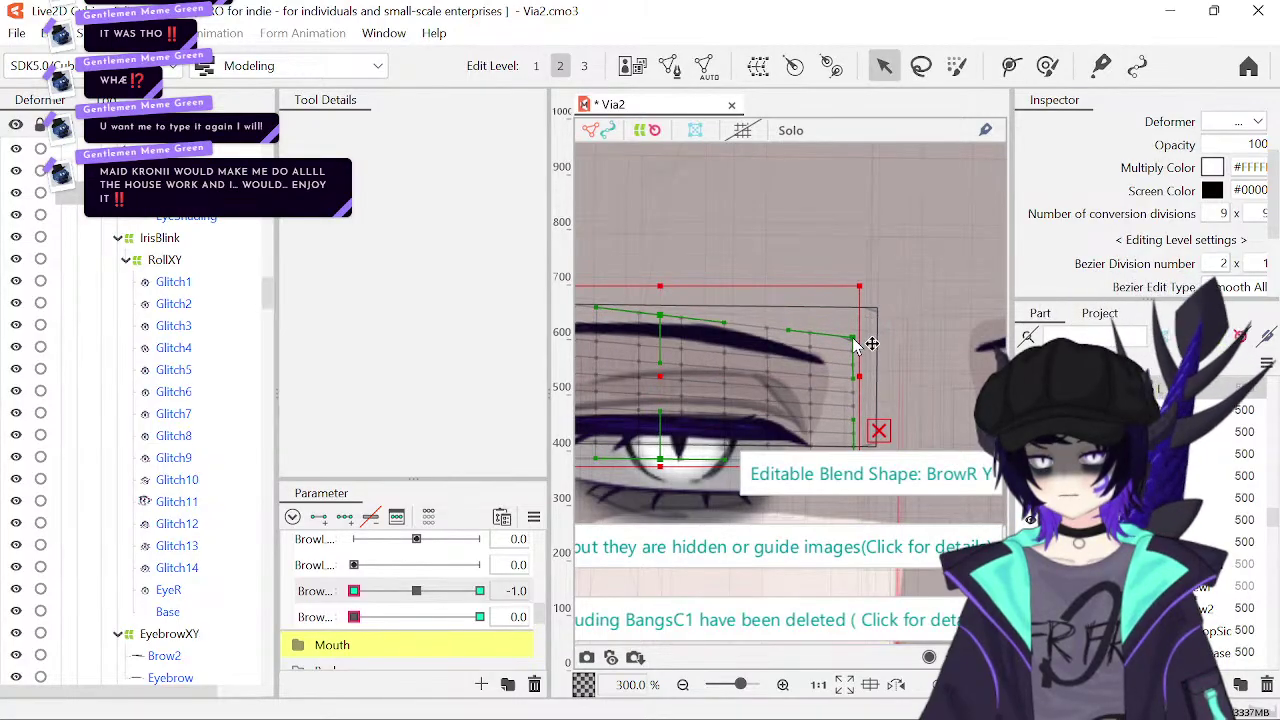
pyautogui.moveTo(354, 591); pyautogui.dragTo(588, 600)
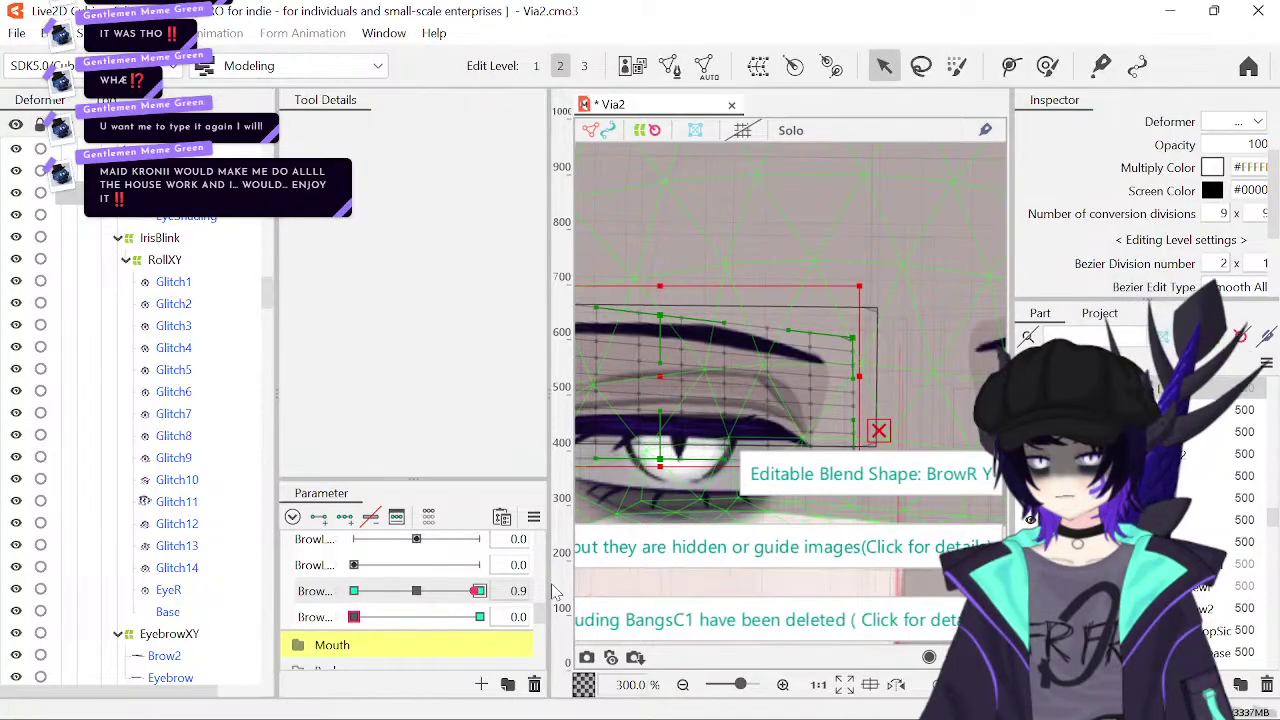
pyautogui.moveTo(400, 603); pyautogui.dragTo(287, 612)
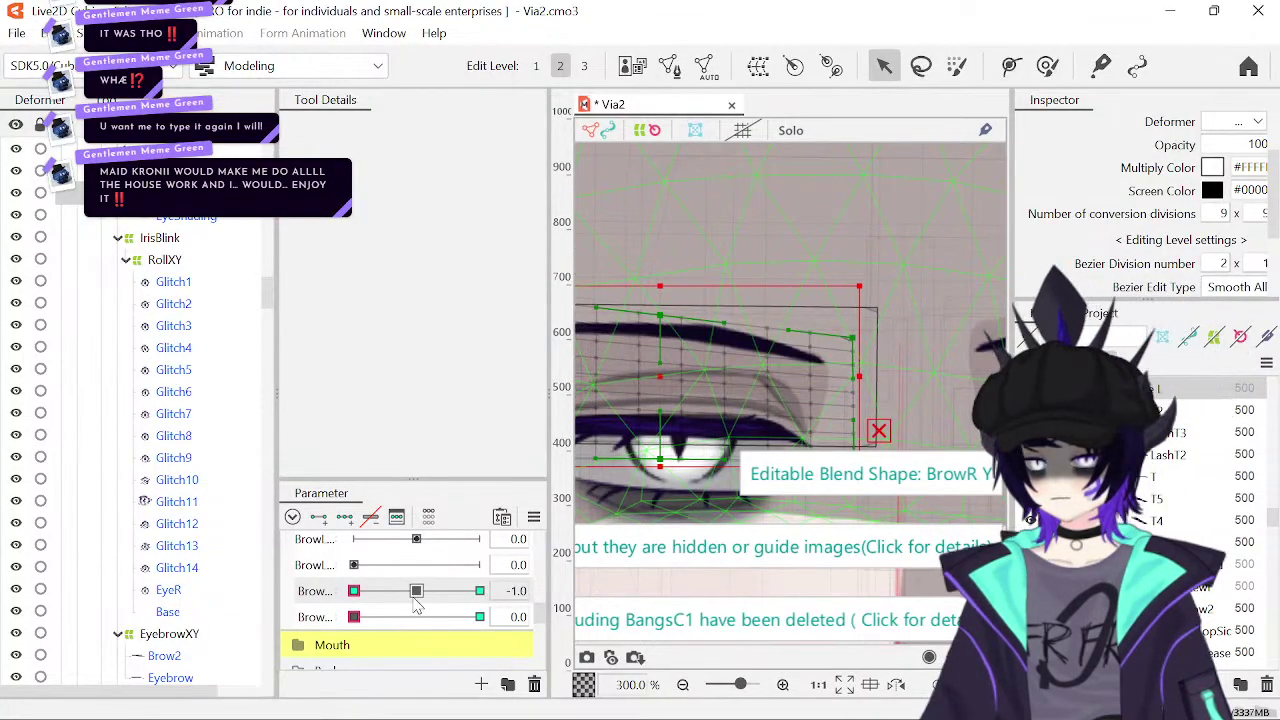
# - Set BrowR Y to 0.0 and BrowR Form to 1.0, try raising RidgeXY's inner upper corner, and undo the attempt
pyautogui.click(518, 591)
pyautogui.write('0')
pyautogui.press('Return')
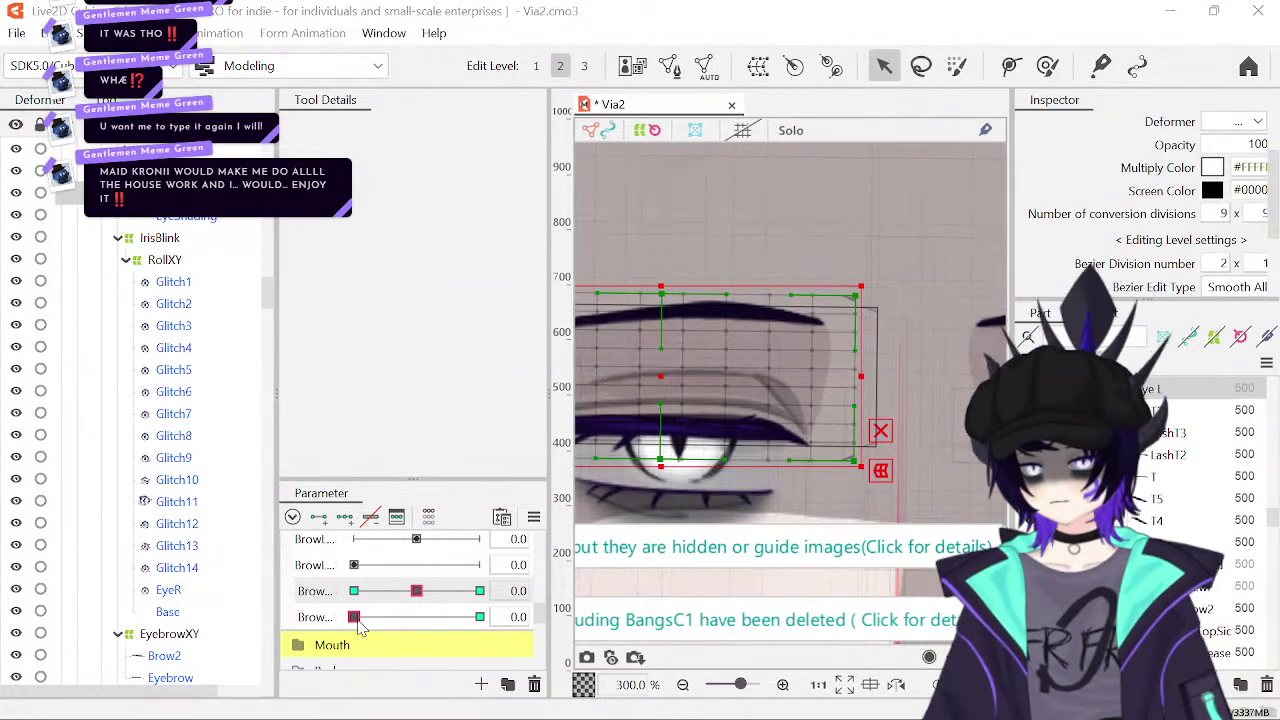
pyautogui.moveTo(355, 617); pyautogui.dragTo(480, 617)
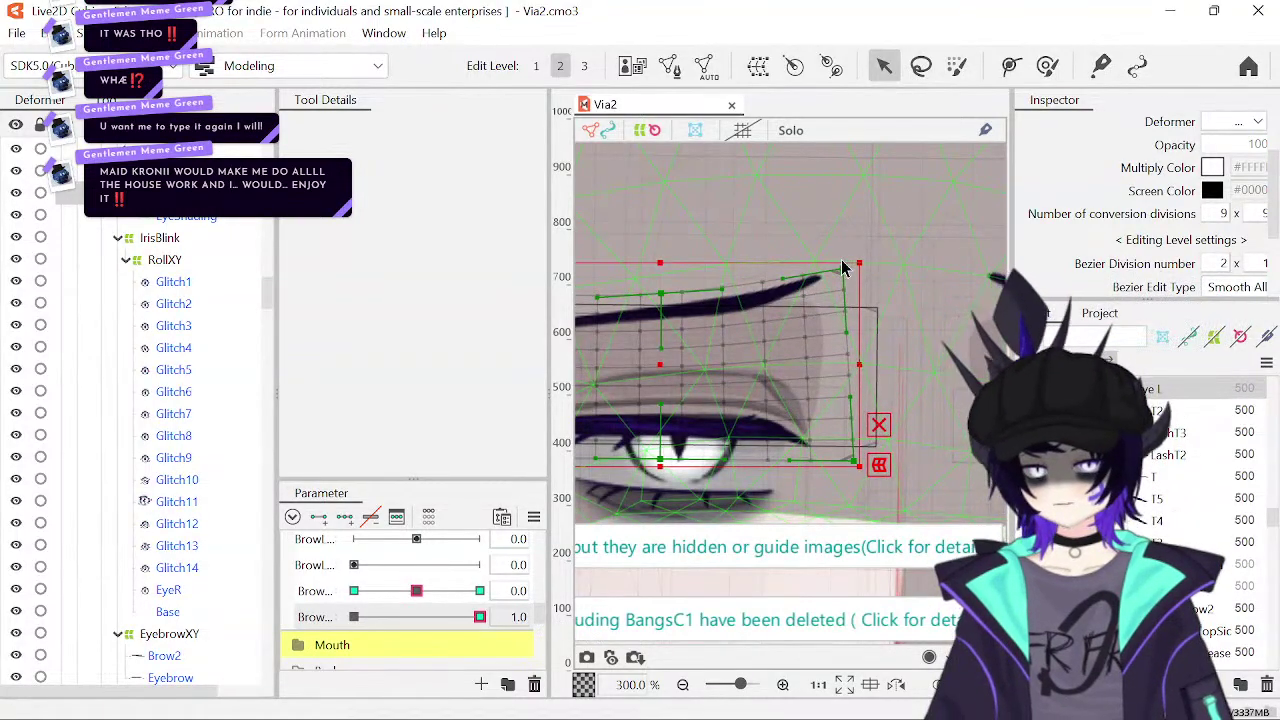
pyautogui.moveTo(843, 268); pyautogui.dragTo(845, 228)
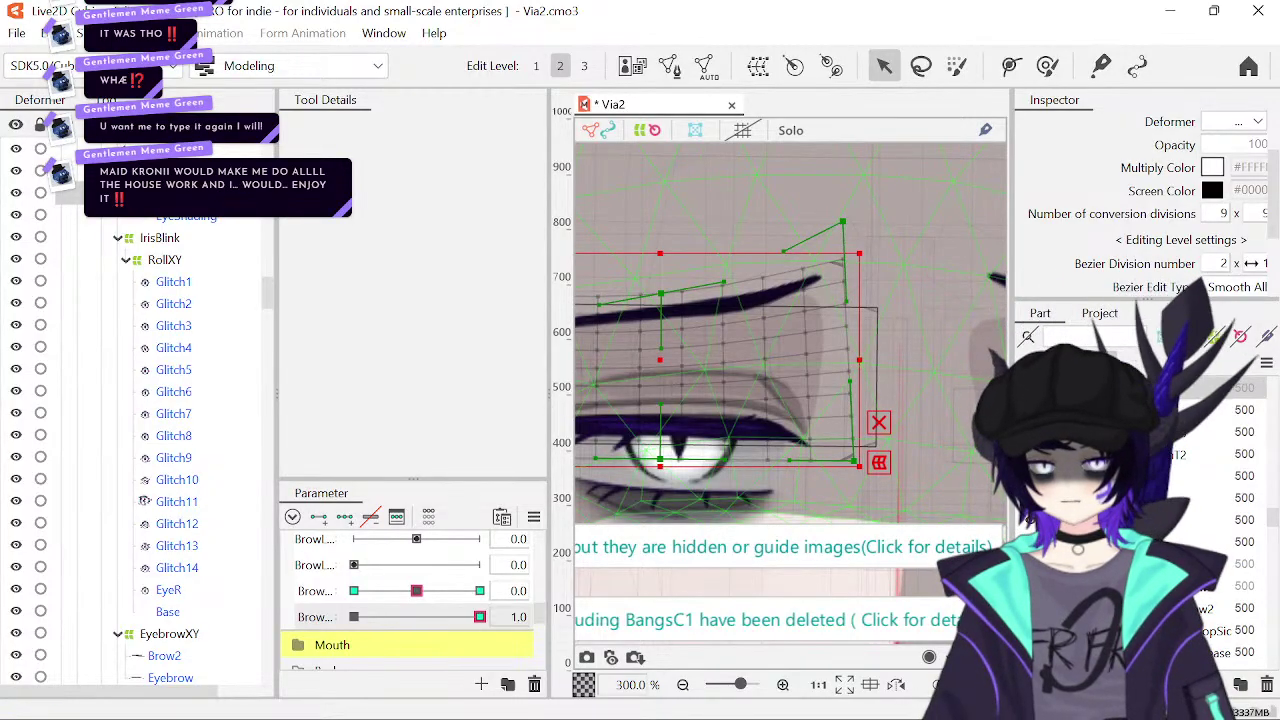
pyautogui.hotkey('ctrl', 'z')
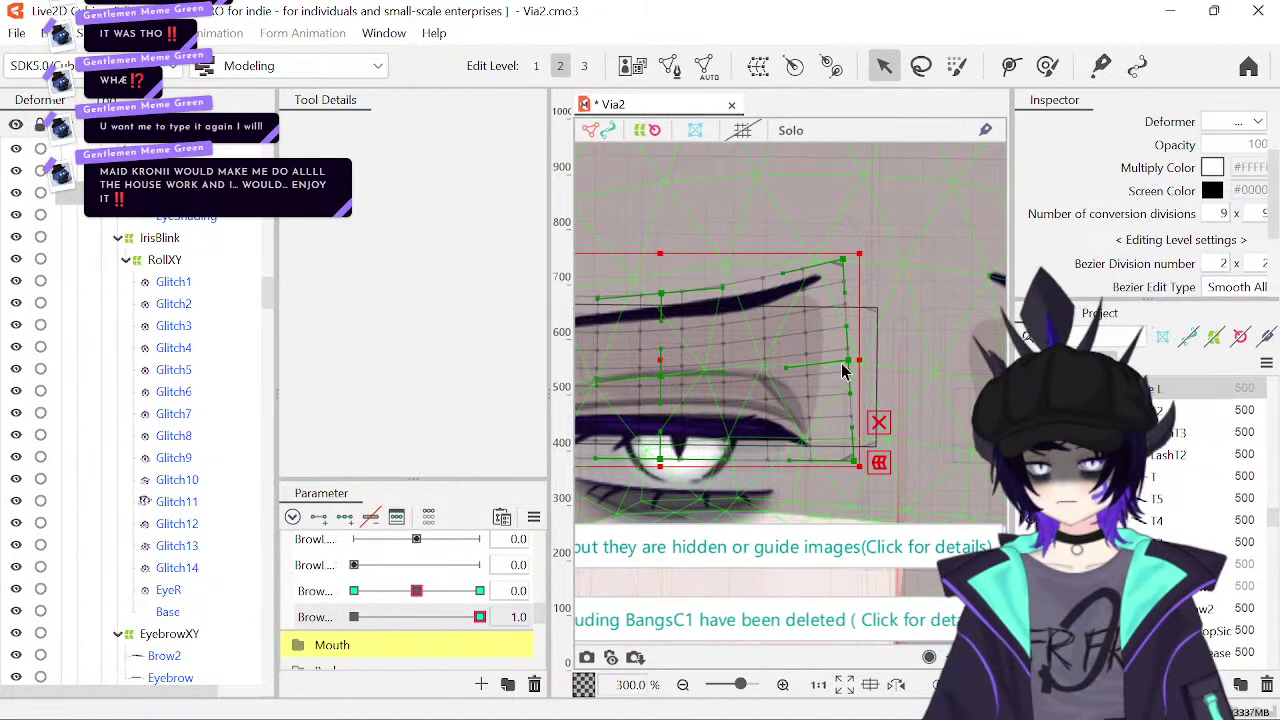
# - Try raising RidgeXY's inner edge and upper corner with 2 x 2 Bezier divisions at BrowR Form 1.0, and check the form's motion
pyautogui.moveTo(841, 363)
pyautogui.mouseDown()
pyautogui.moveTo(852, 364)
pyautogui.moveTo(847, 325)
pyautogui.moveTo(830, 414)
pyautogui.moveTo(755, 372)
pyautogui.moveTo(850, 341)
pyautogui.mouseUp()
pyautogui.moveTo(844, 261); pyautogui.dragTo(840, 232)
pyautogui.moveTo(480, 617); pyautogui.dragTo(603, 607)
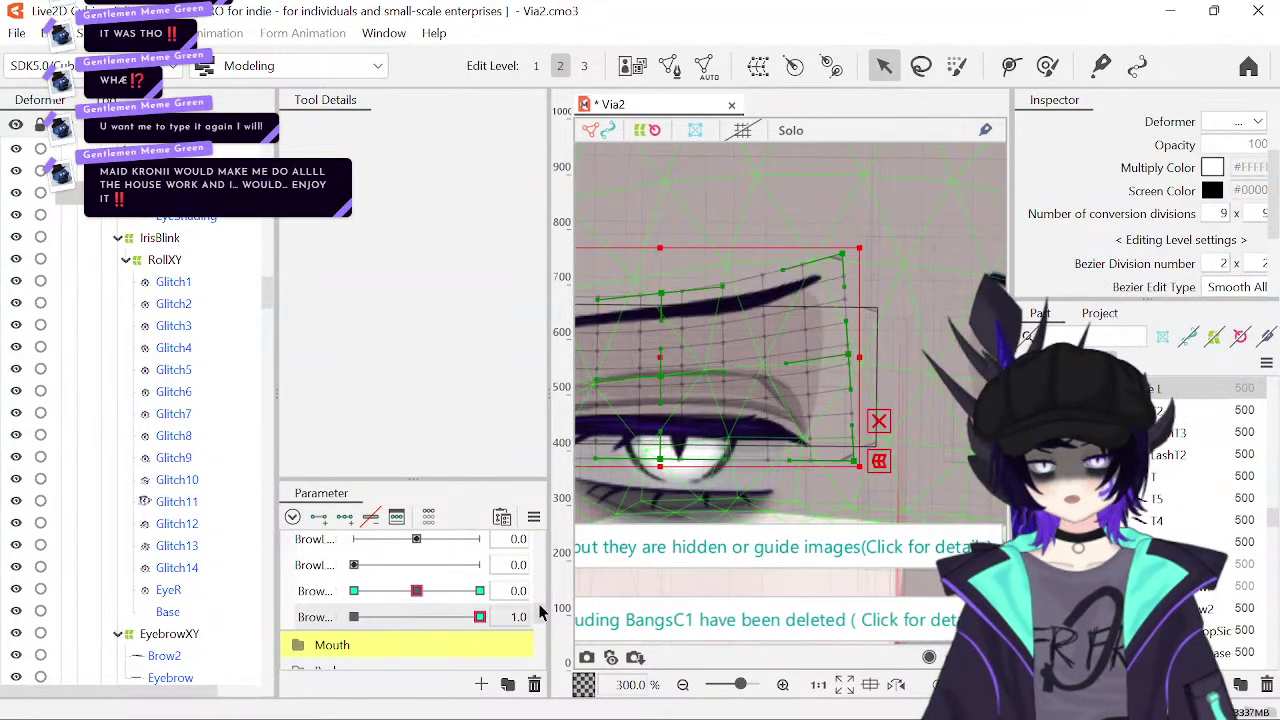
pyautogui.moveTo(406, 617); pyautogui.dragTo(548, 610)
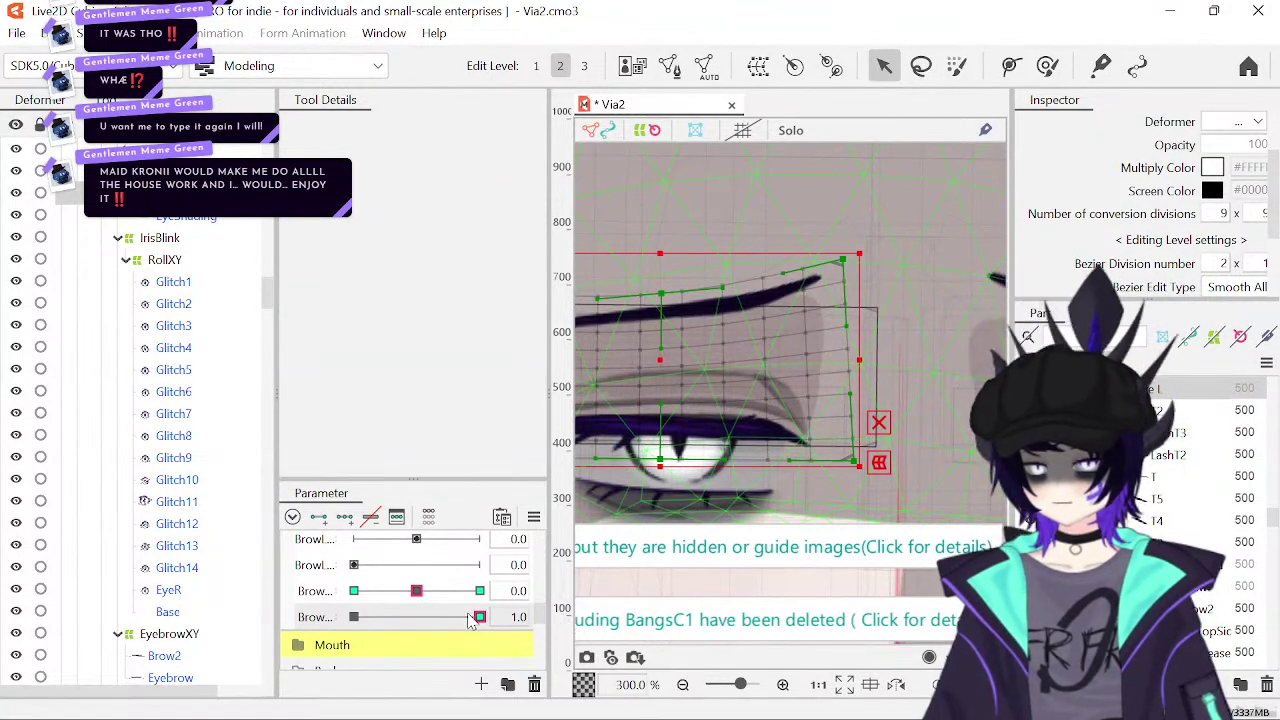
# - Undo the recent RidgeXY inner edge and corner adjustments, rechecking the ridge at BrowR Y -1.0
pyautogui.moveTo(472, 620); pyautogui.dragTo(340, 624)
pyautogui.hotkey('ctrl', 'z')
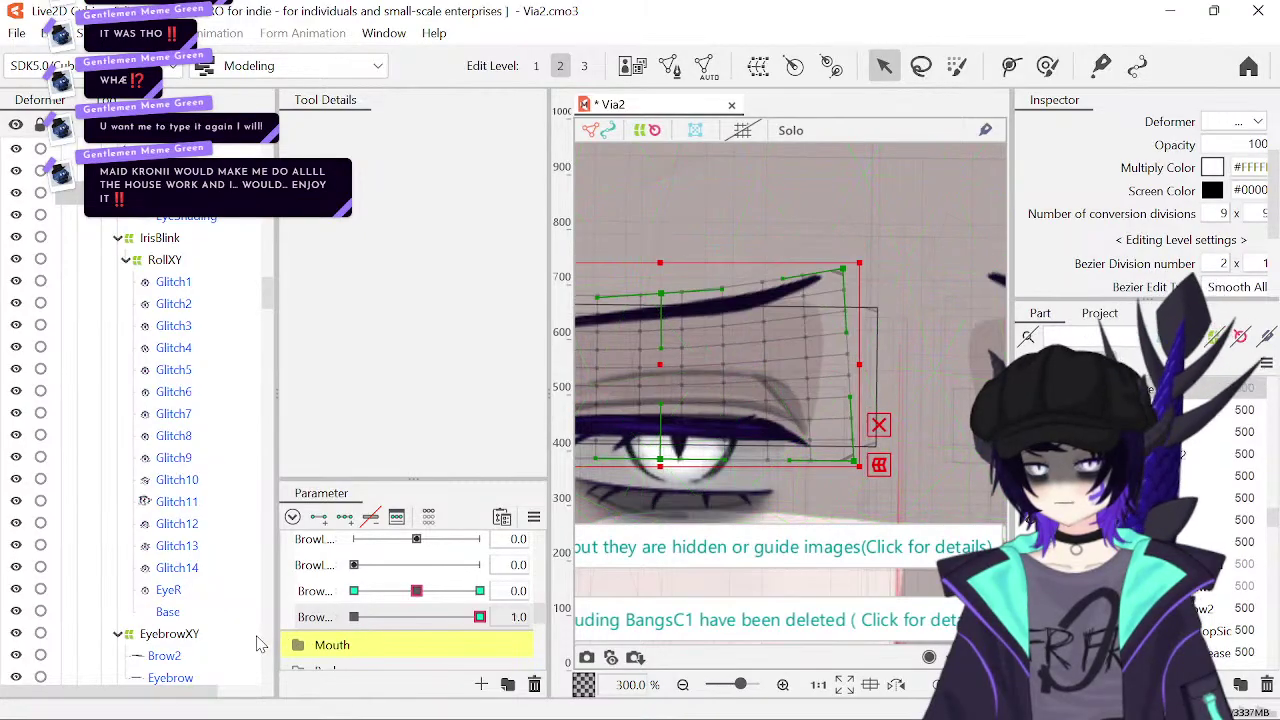
pyautogui.hotkey('ctrl', 'z')
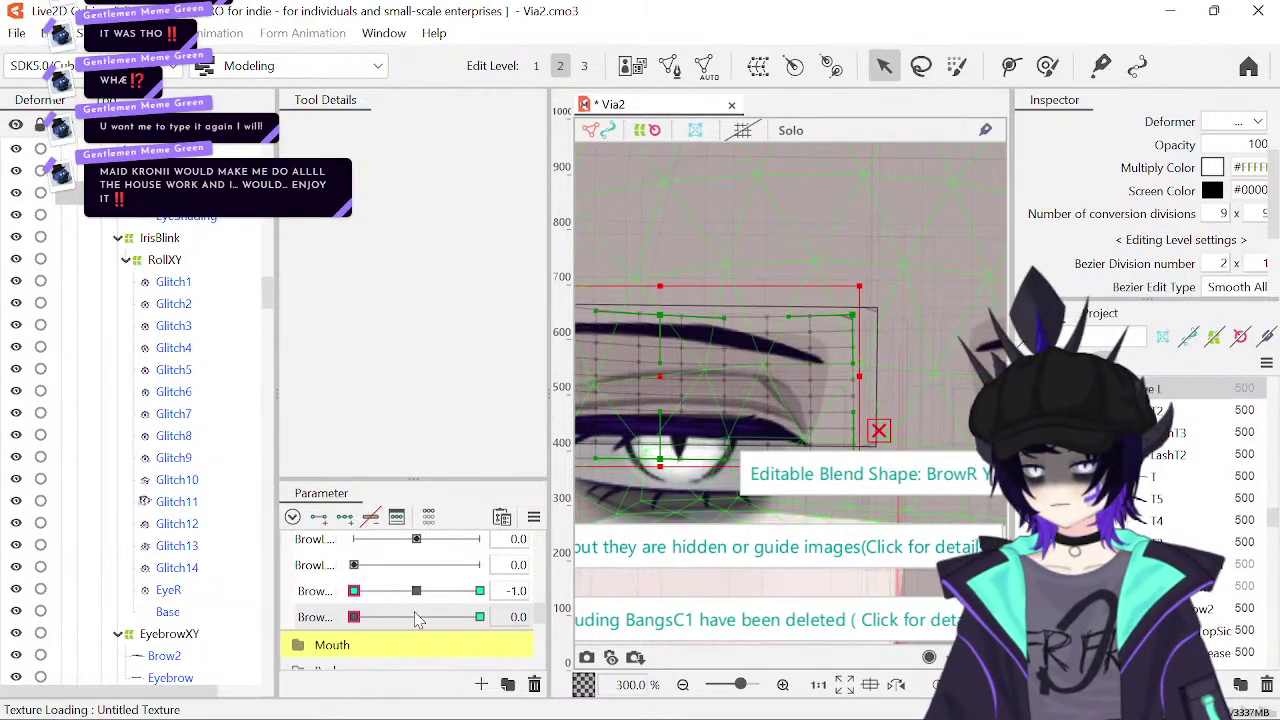
pyautogui.hotkey('ctrl', 'z')
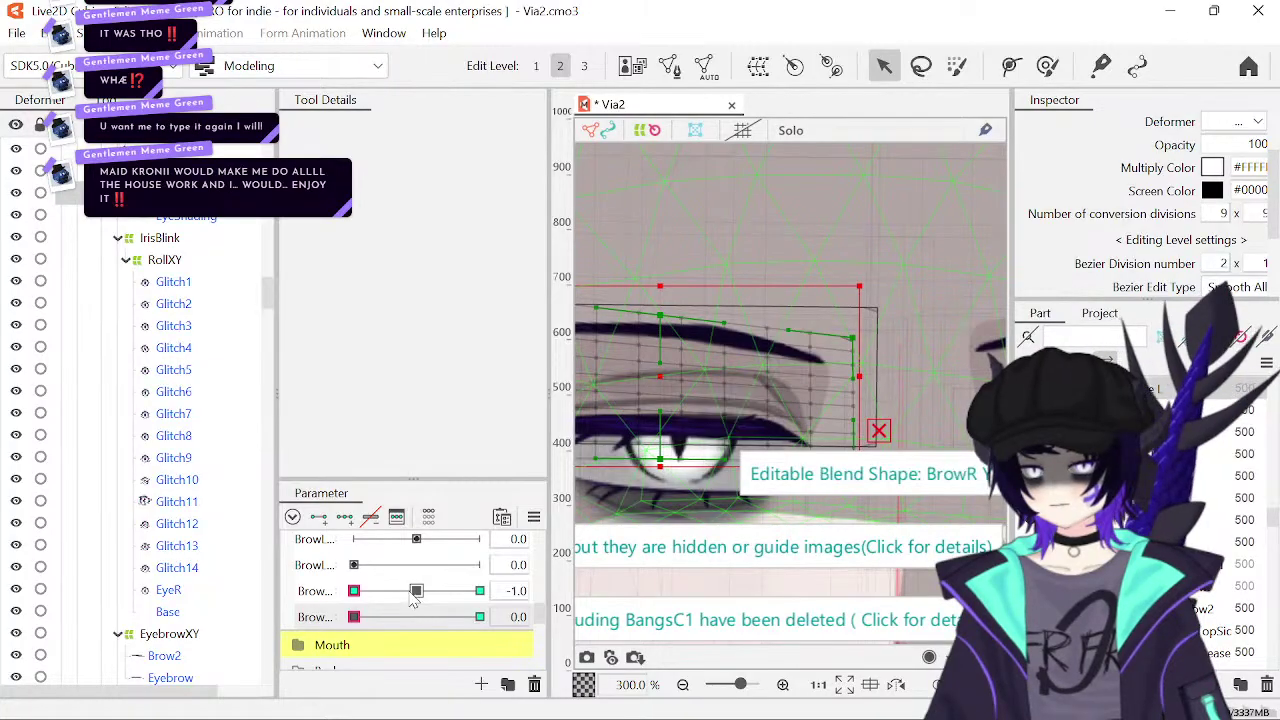
# - Set BrowR Y to 0.0, raise RidgeXY's inner upper corner at BrowR Form 1.0, and recheck the form's motion
pyautogui.click(415, 592)
pyautogui.click(479, 617)
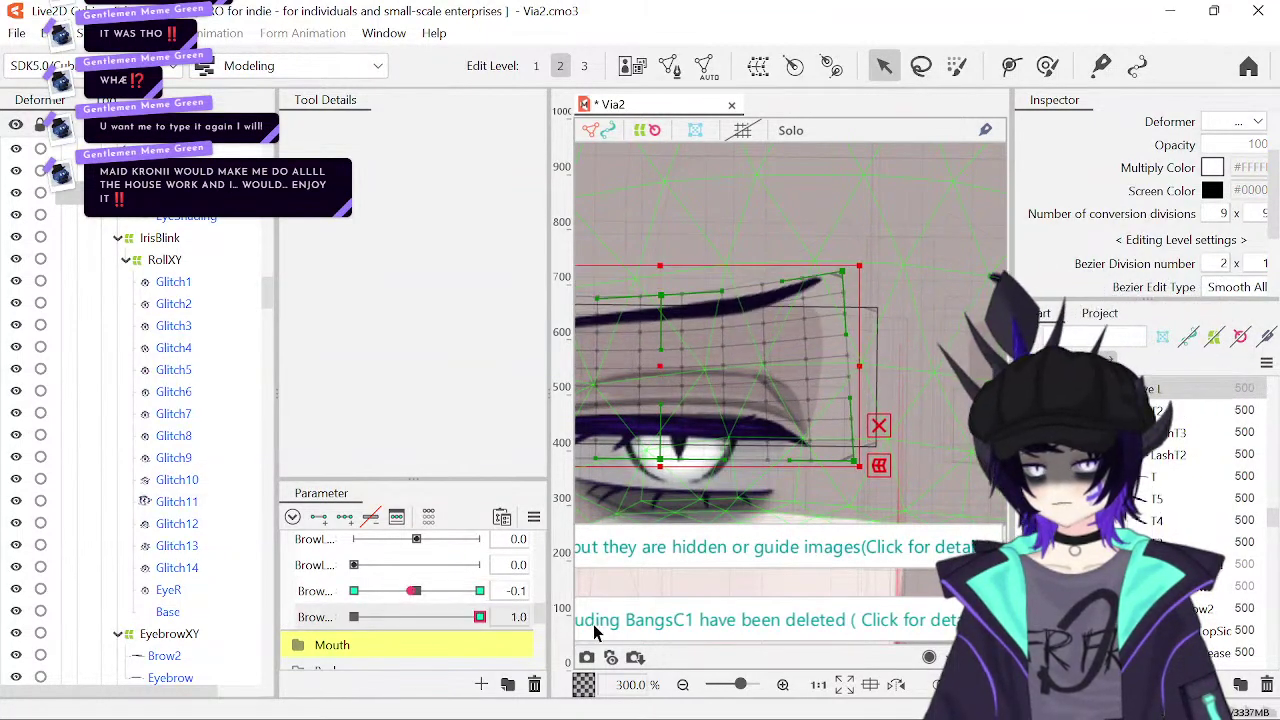
pyautogui.hotkey('ctrl', 'z')
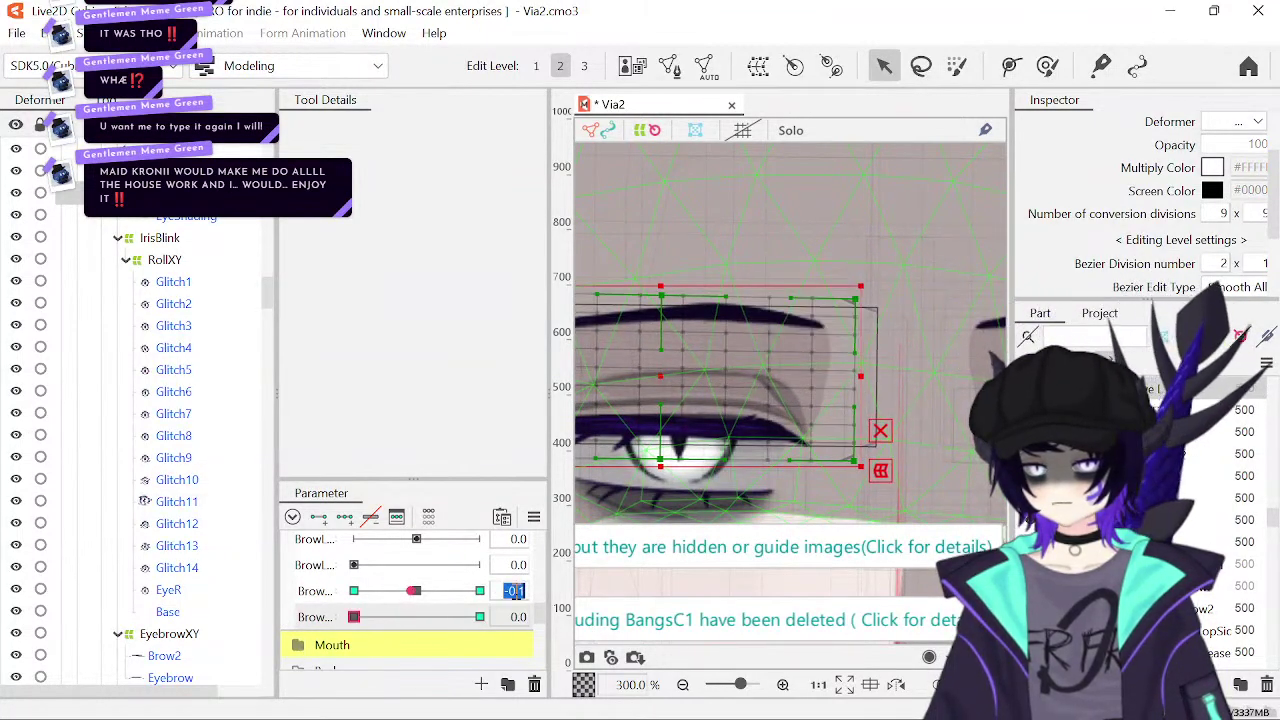
pyautogui.write('0')
pyautogui.press('Return')
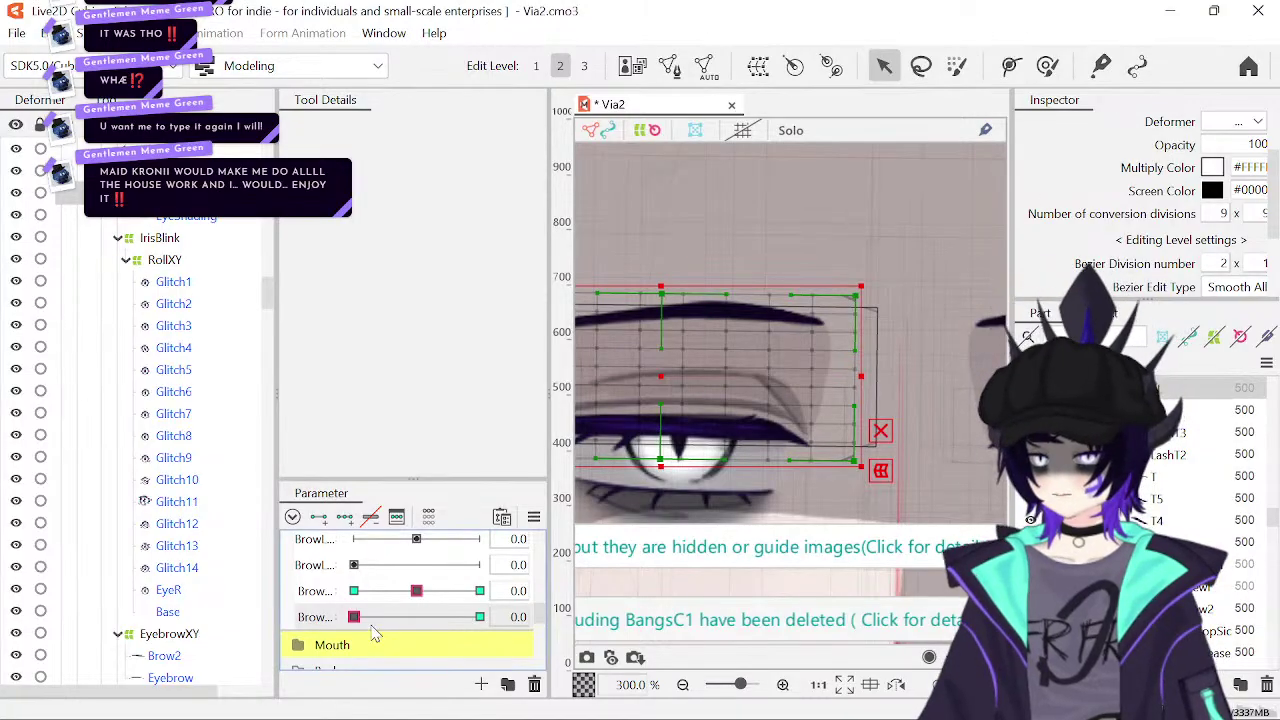
pyautogui.moveTo(358, 617); pyautogui.dragTo(494, 620)
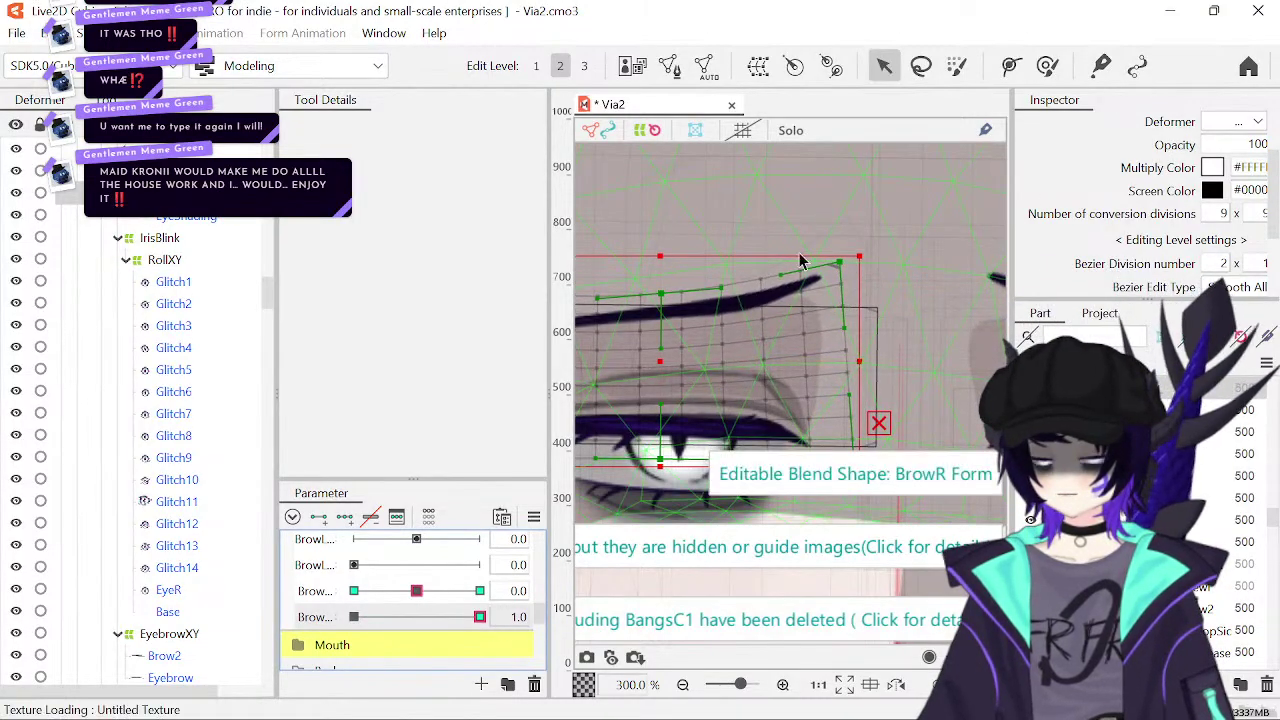
pyautogui.moveTo(847, 262); pyautogui.dragTo(851, 232)
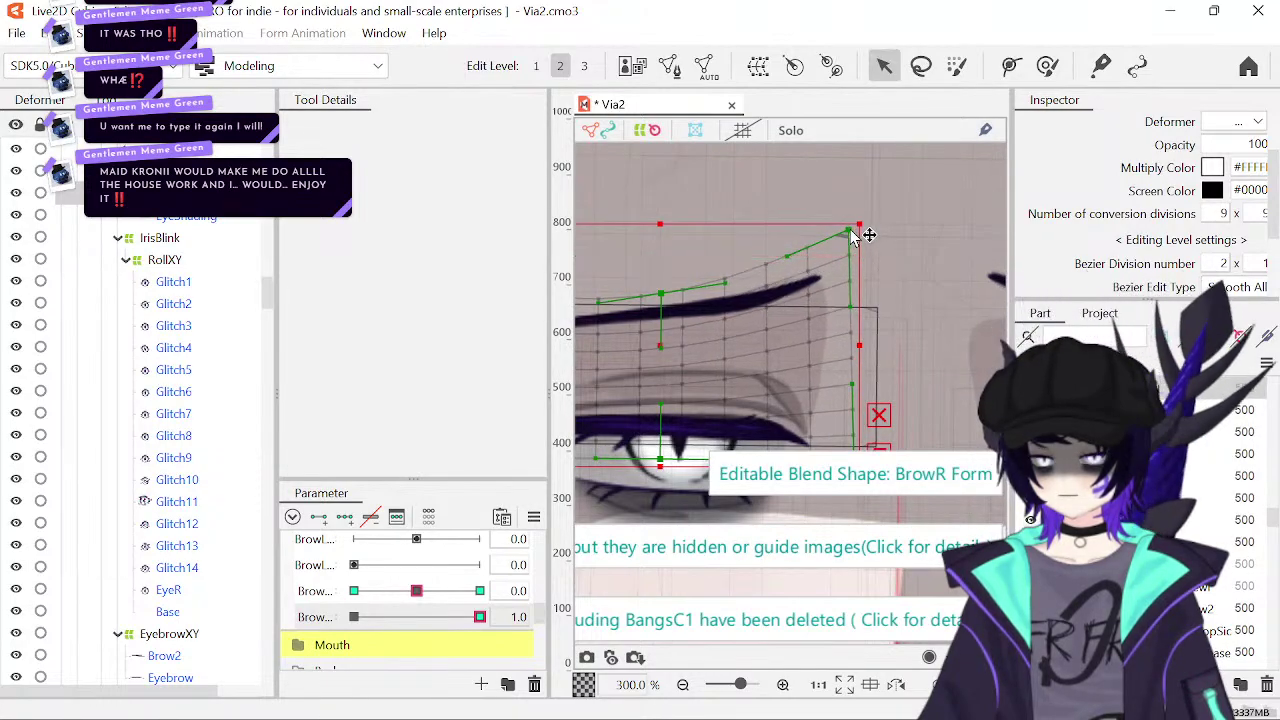
pyautogui.click(448, 617)
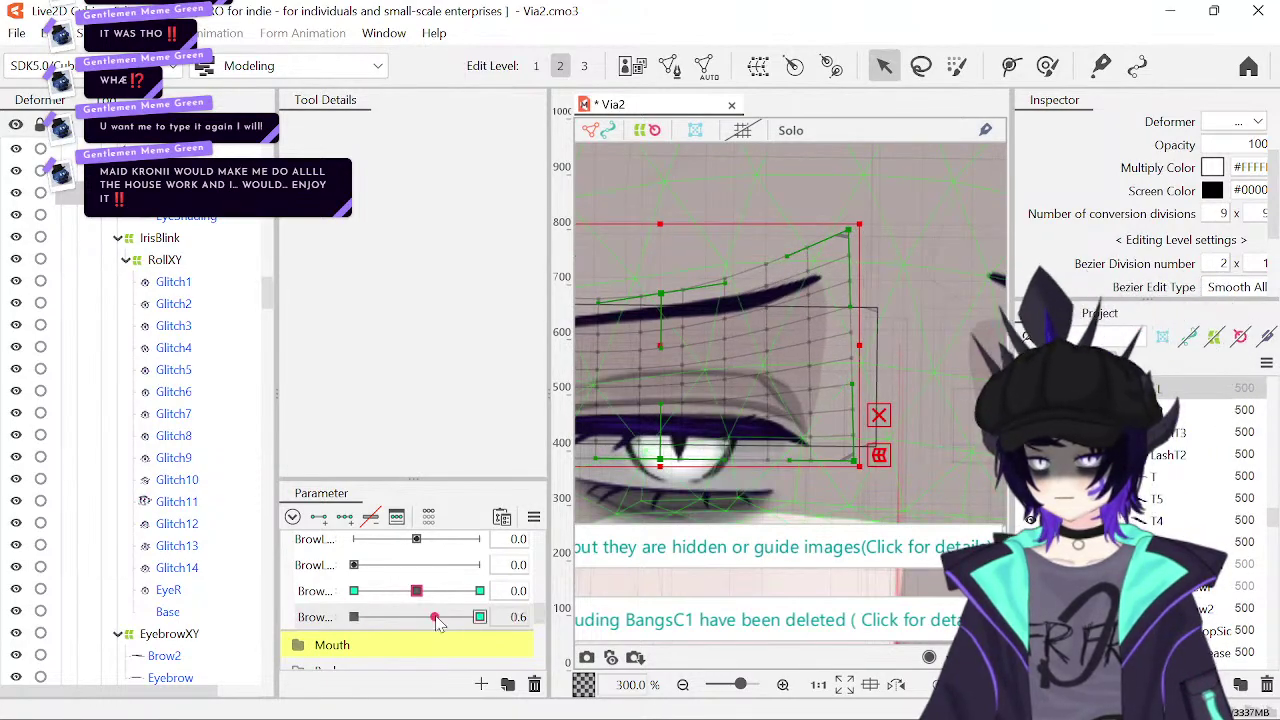
pyautogui.click(484, 618)
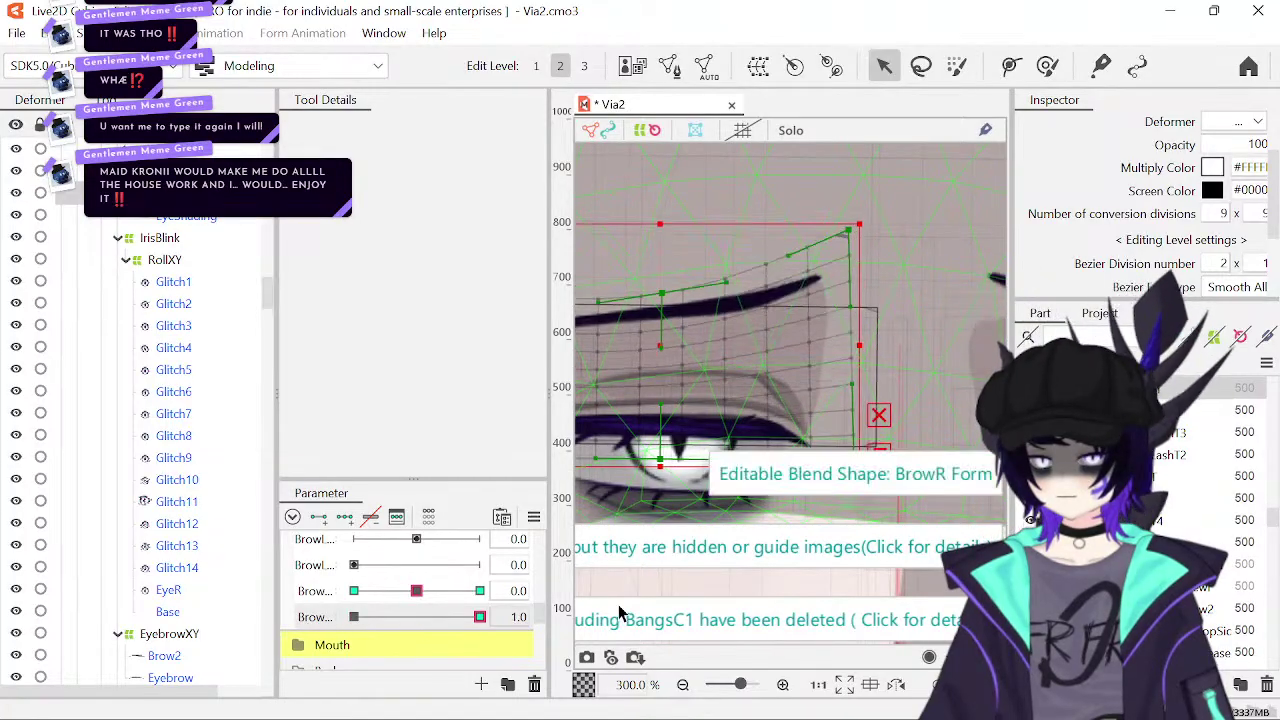
# - Examine the ridge and brow at BrowR Y -1.0, comparing BrowR Form at 0.0 and 1.0
pyautogui.moveTo(427, 596); pyautogui.dragTo(313, 612)
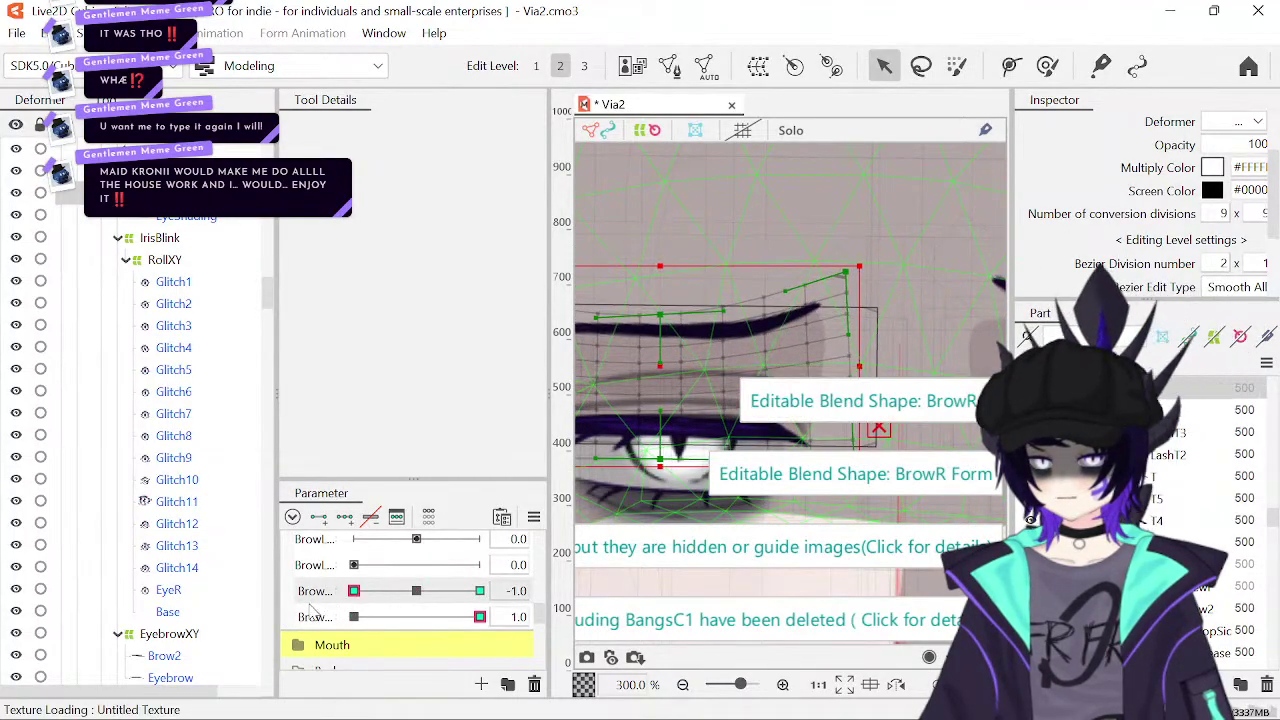
pyautogui.moveTo(445, 617); pyautogui.dragTo(352, 620)
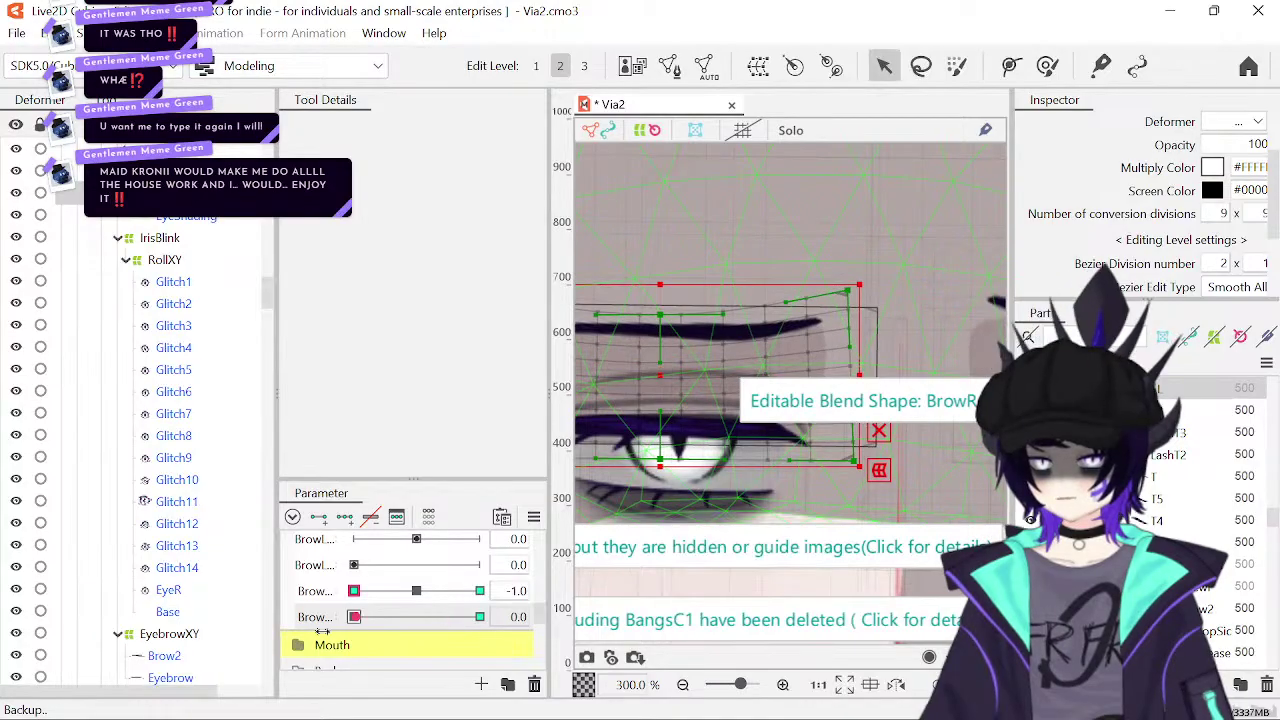
pyautogui.moveTo(748, 343); pyautogui.dragTo(625, 260)
pyautogui.moveTo(375, 618); pyautogui.dragTo(545, 630)
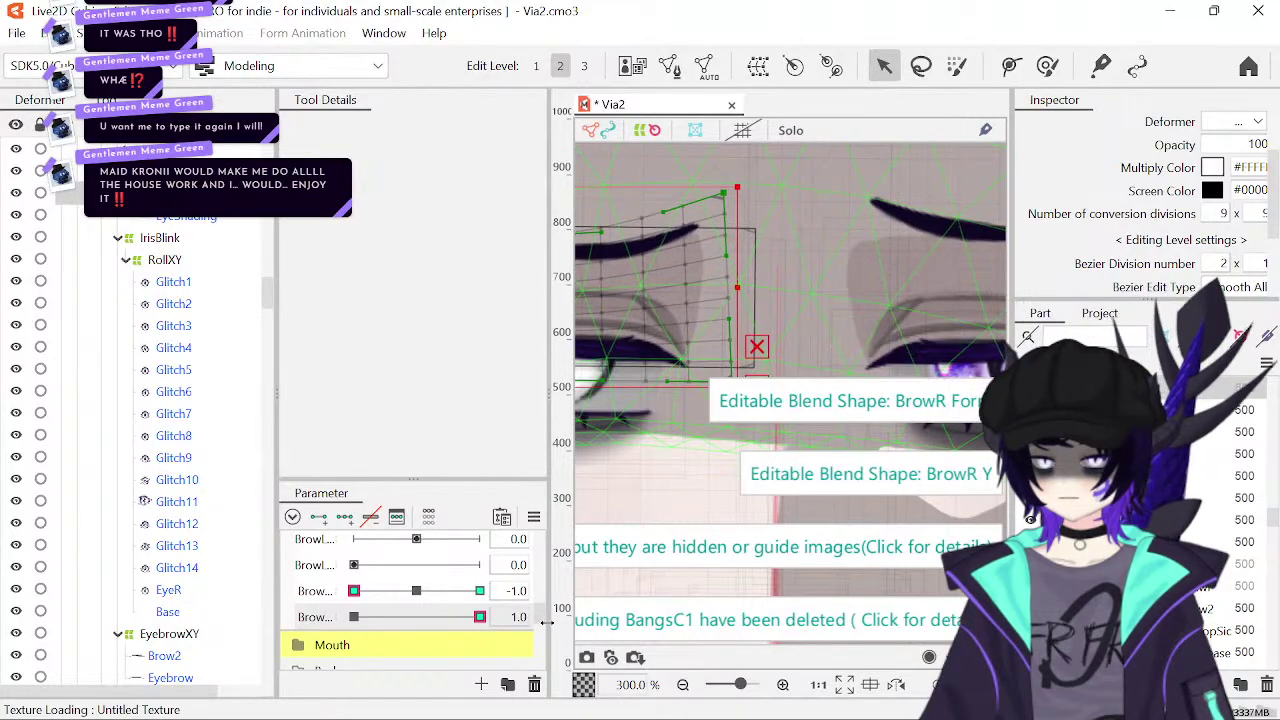
# - Check the right brow at BrowR Y 1.0, reset BrowR Y and BrowR Form to 0, and save the model
pyautogui.moveTo(680, 334); pyautogui.dragTo(747, 360)
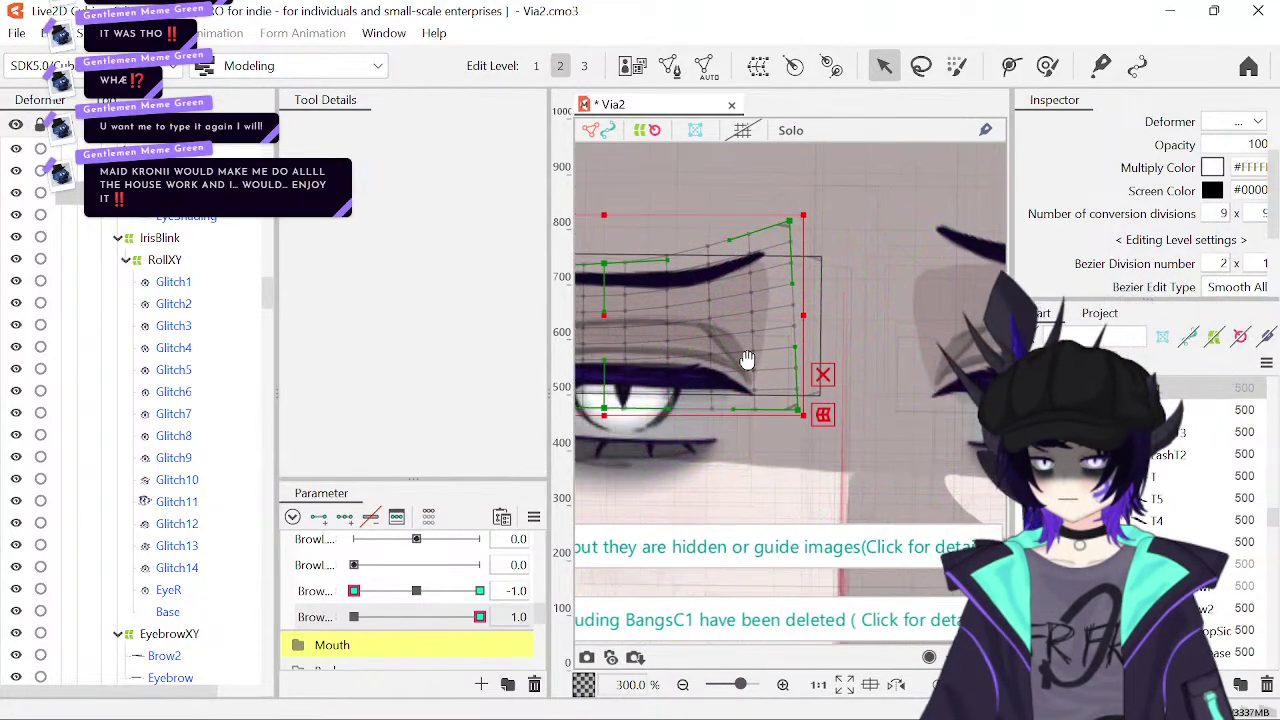
pyautogui.moveTo(355, 592); pyautogui.dragTo(572, 607)
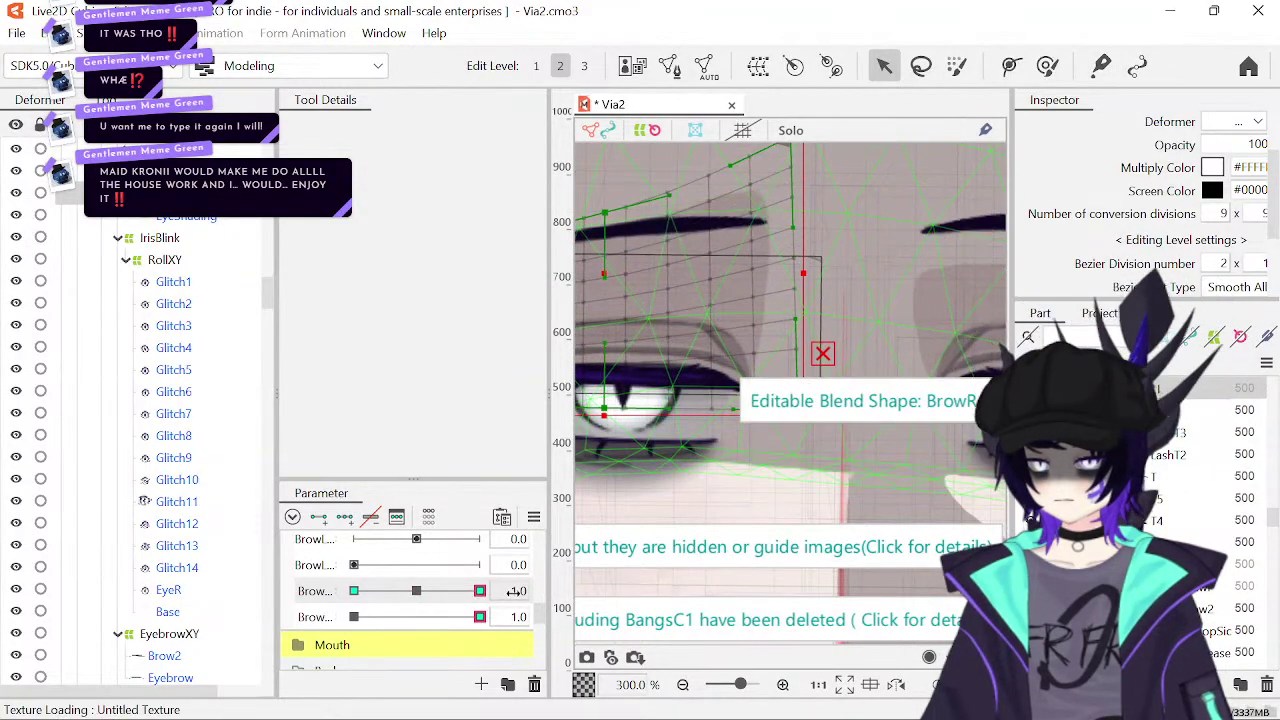
pyautogui.click(518, 591)
pyautogui.write('0')
pyautogui.press('Return')
pyautogui.click(518, 616)
pyautogui.write('0')
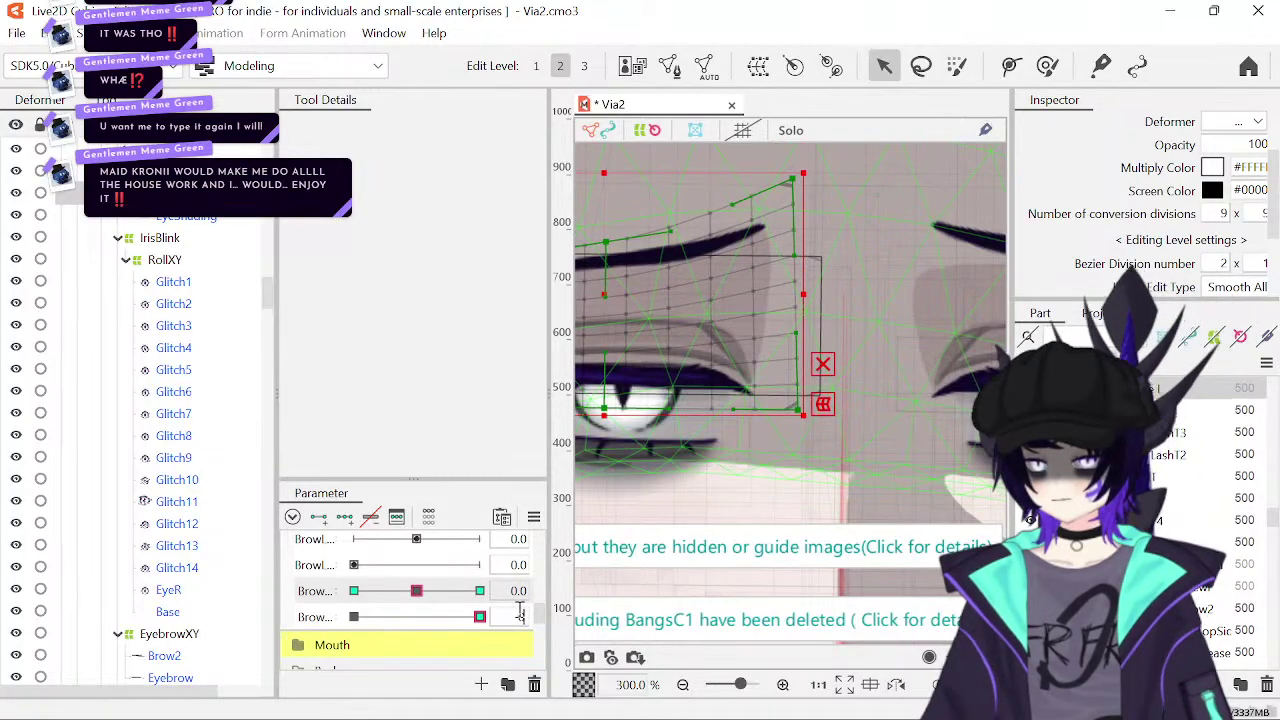
pyautogui.press('Return')
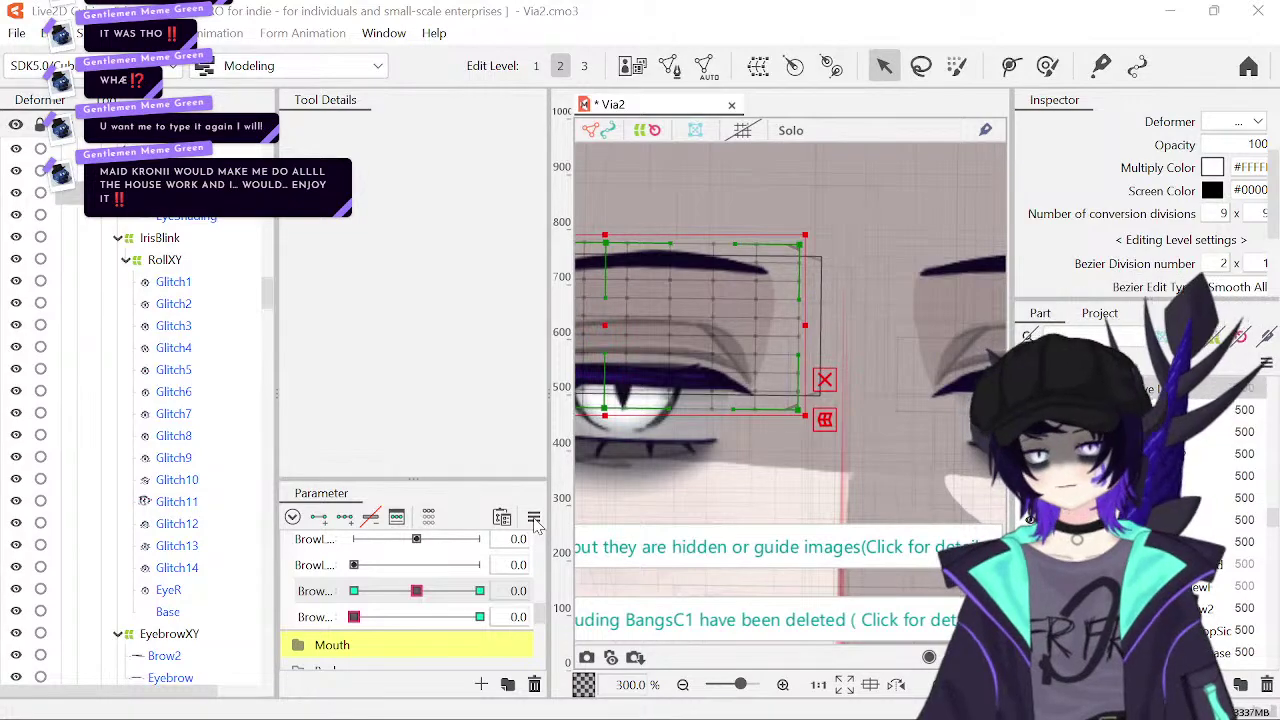
pyautogui.hotkey('ctrl', 's')
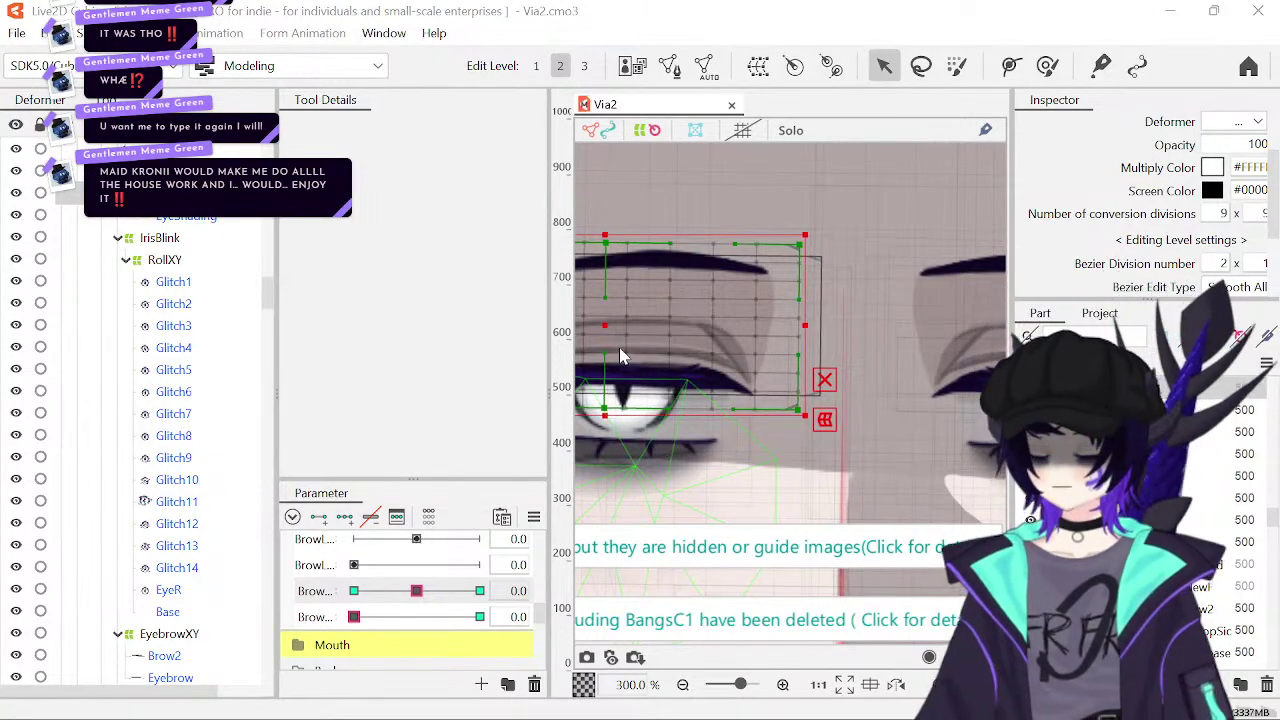
# - Preview the right brow with BrowR Form at 1.0 and BrowR Y at -1.0 and 1.0
pyautogui.click(759, 236)
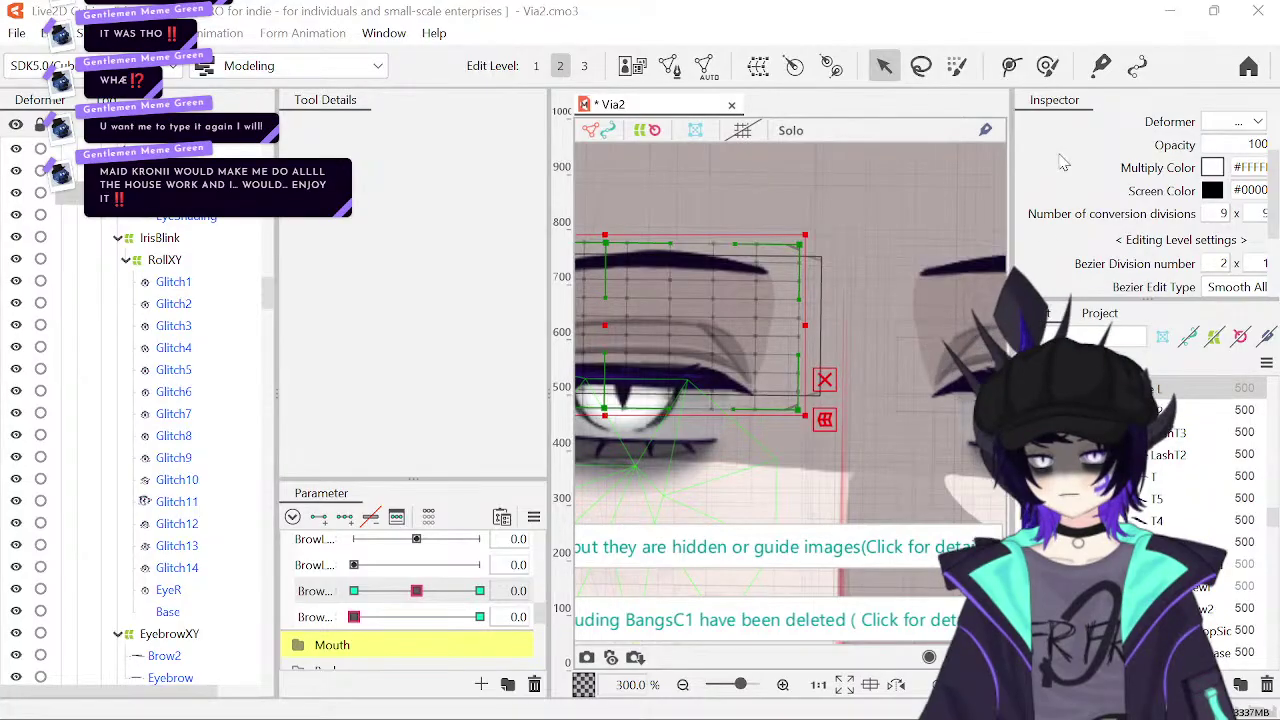
pyautogui.moveTo(382, 623); pyautogui.dragTo(567, 628)
pyautogui.moveTo(413, 597); pyautogui.dragTo(257, 627)
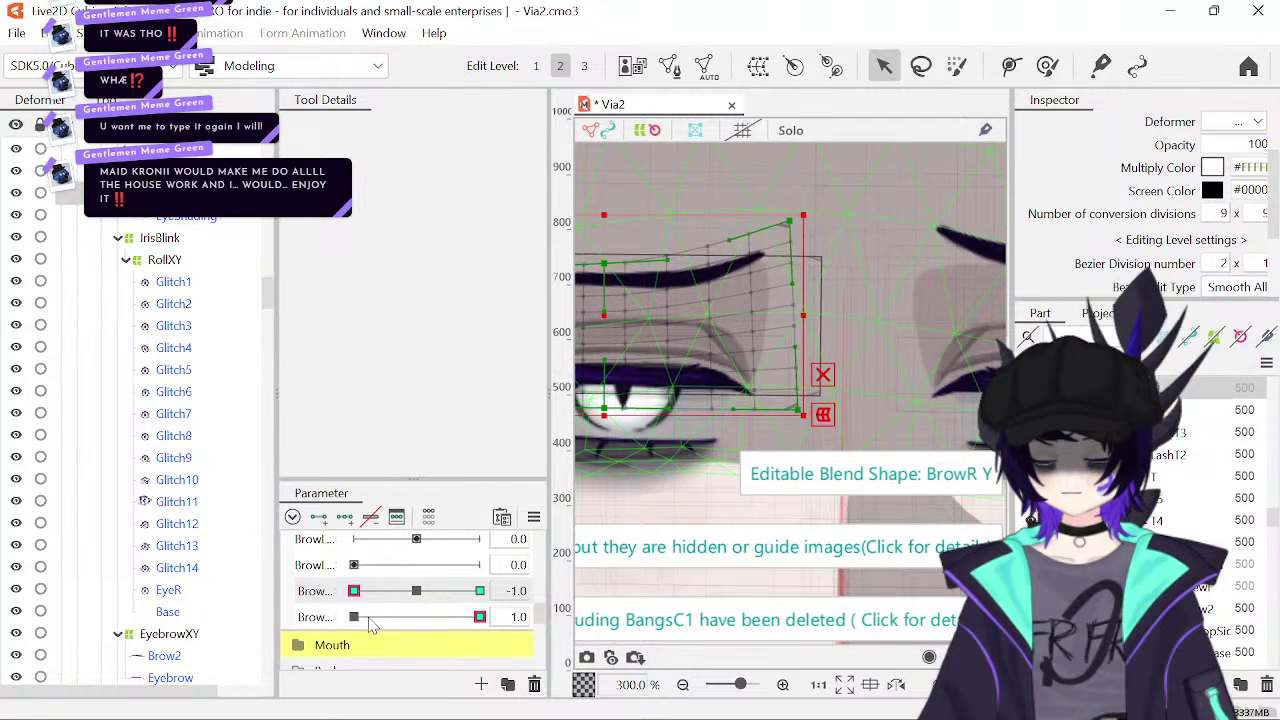
pyautogui.moveTo(354, 591); pyautogui.dragTo(576, 610)
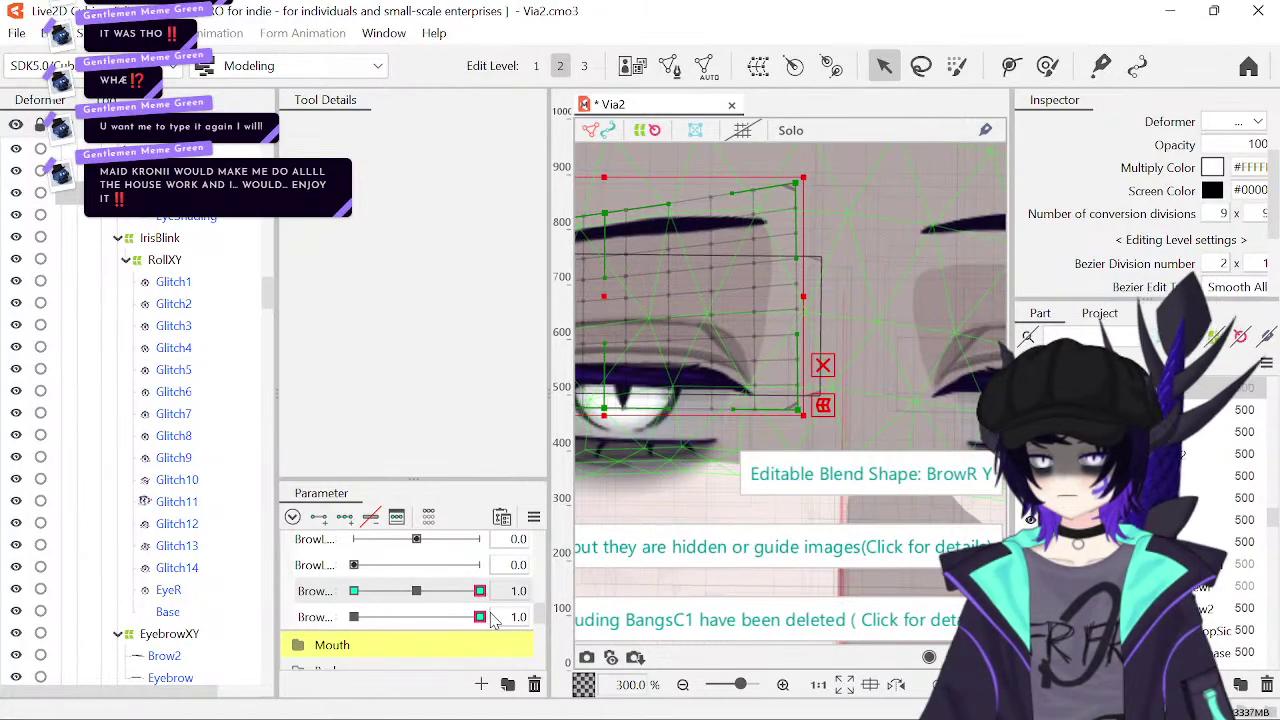
pyautogui.moveTo(490, 620); pyautogui.dragTo(551, 626)
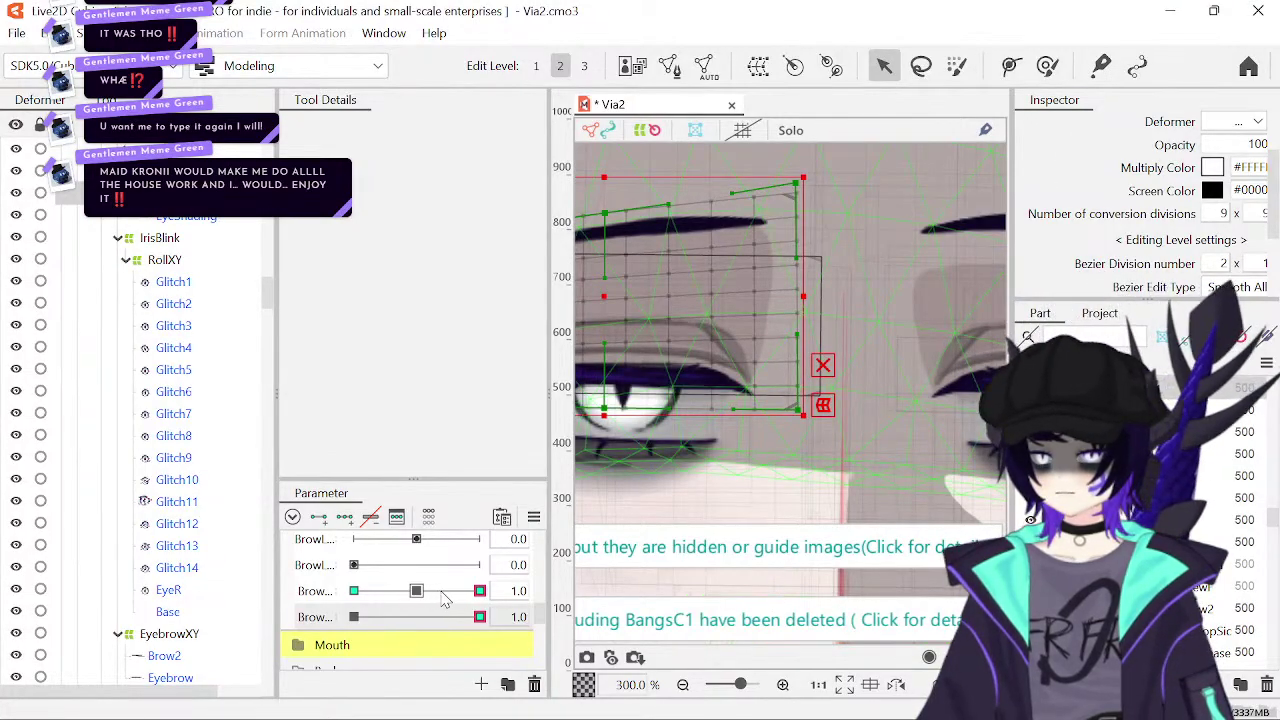
# - Compare the right brow at BrowR Form 0.0 and 1.0, and at BrowR Y 0.0 and 1.0
pyautogui.moveTo(456, 617); pyautogui.dragTo(348, 620)
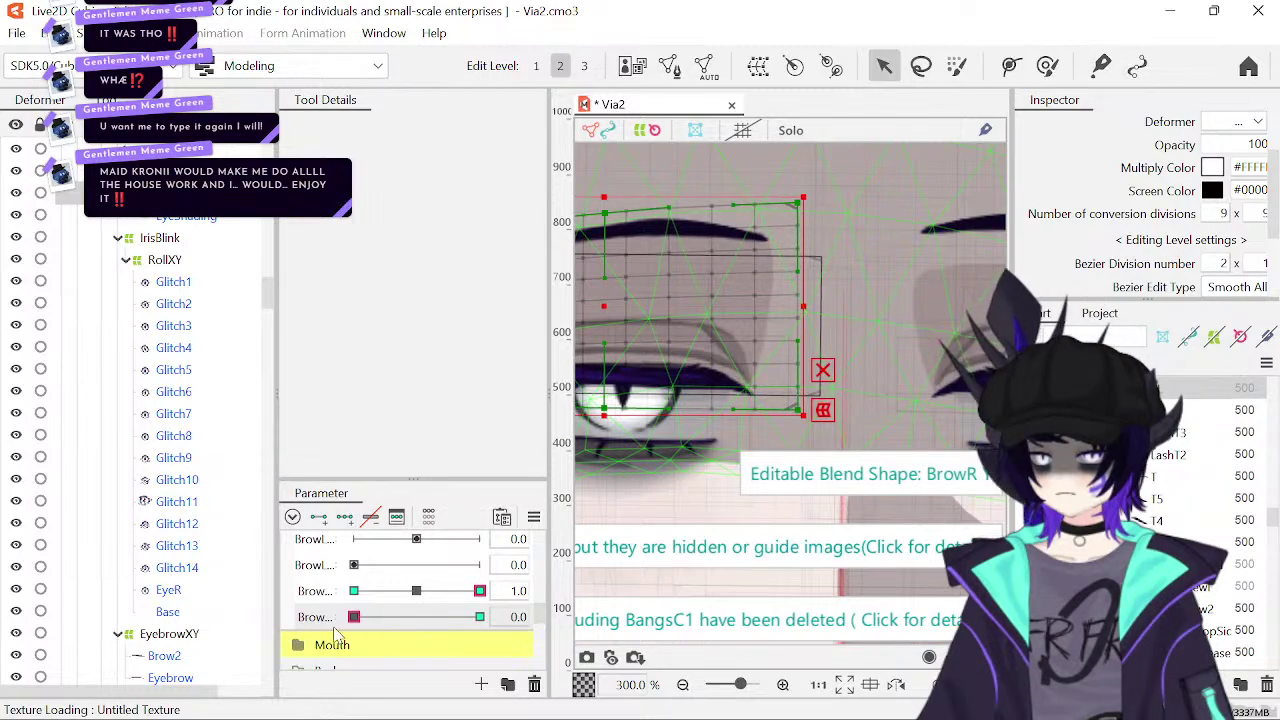
pyautogui.click(480, 617)
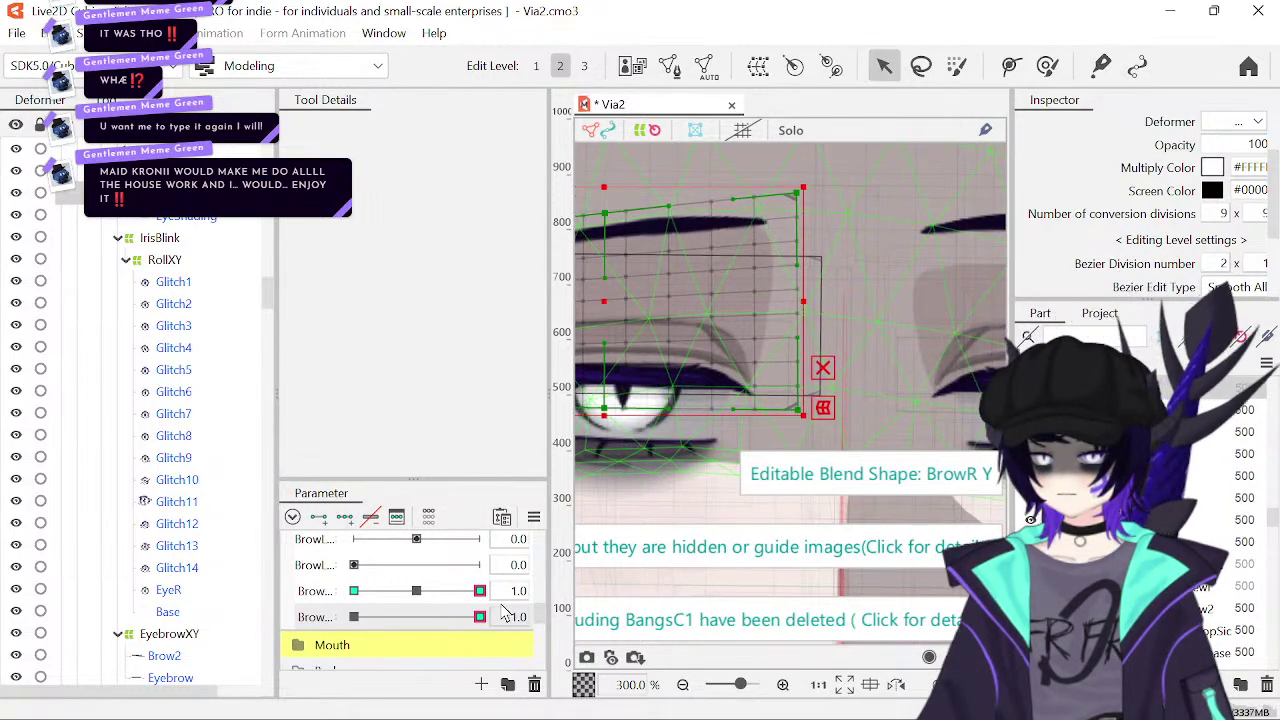
pyautogui.click(415, 592)
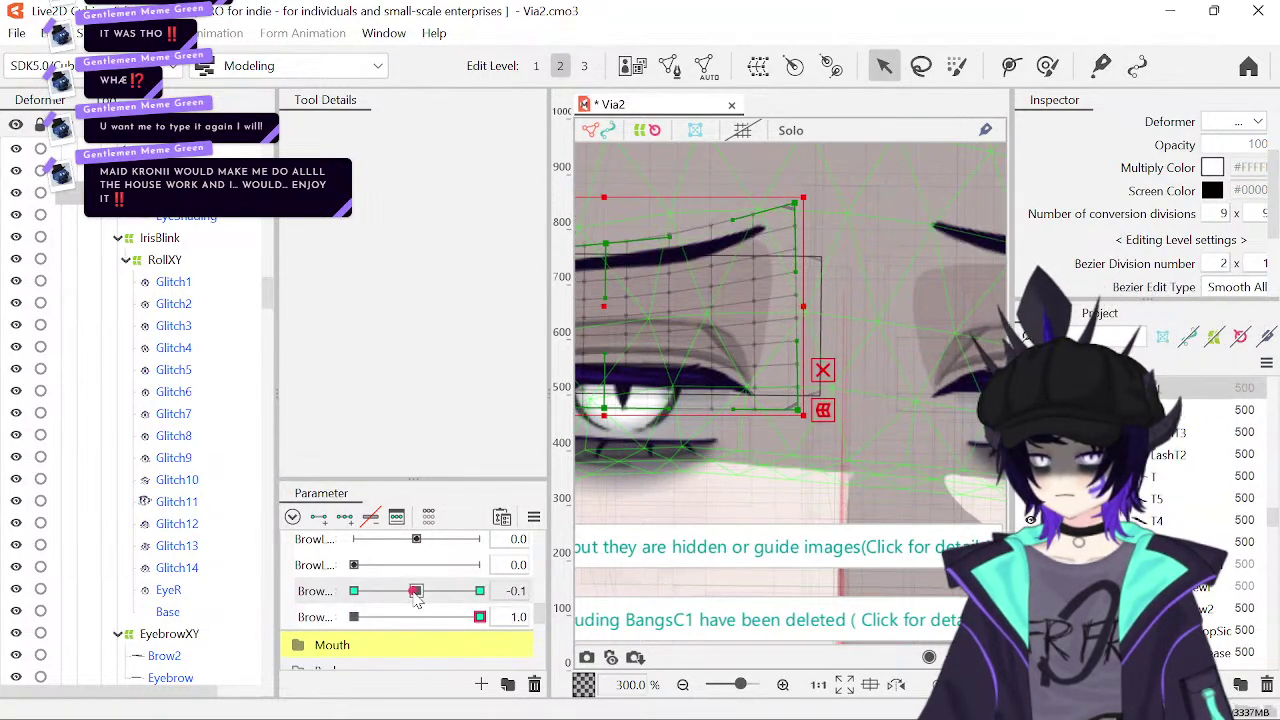
pyautogui.click(416, 592)
pyautogui.moveTo(470, 617); pyautogui.dragTo(510, 657)
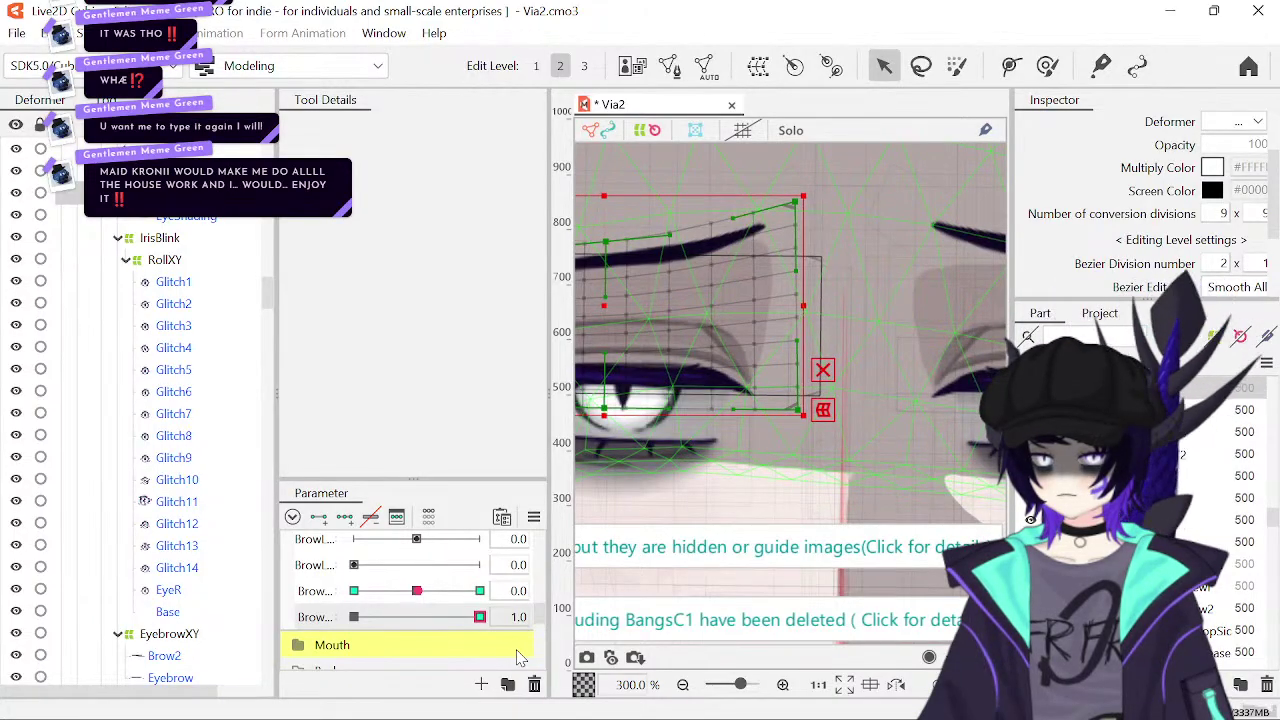
pyautogui.click(462, 591)
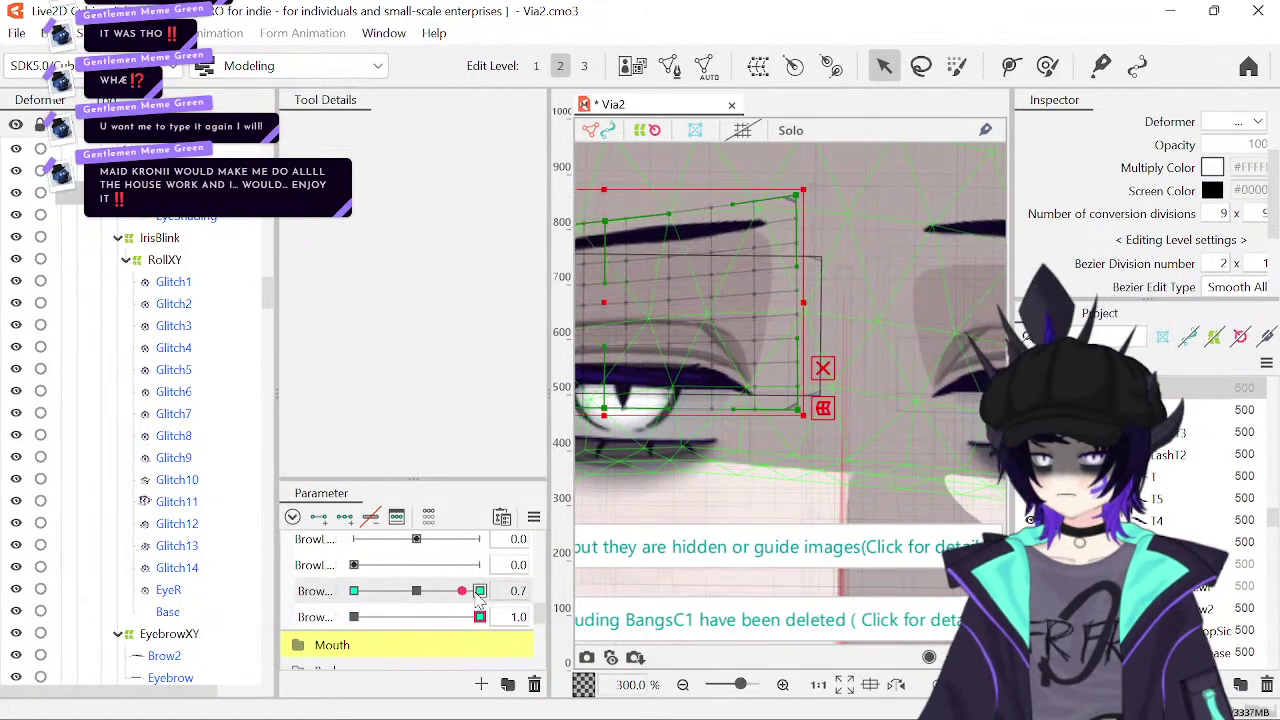
pyautogui.click(479, 592)
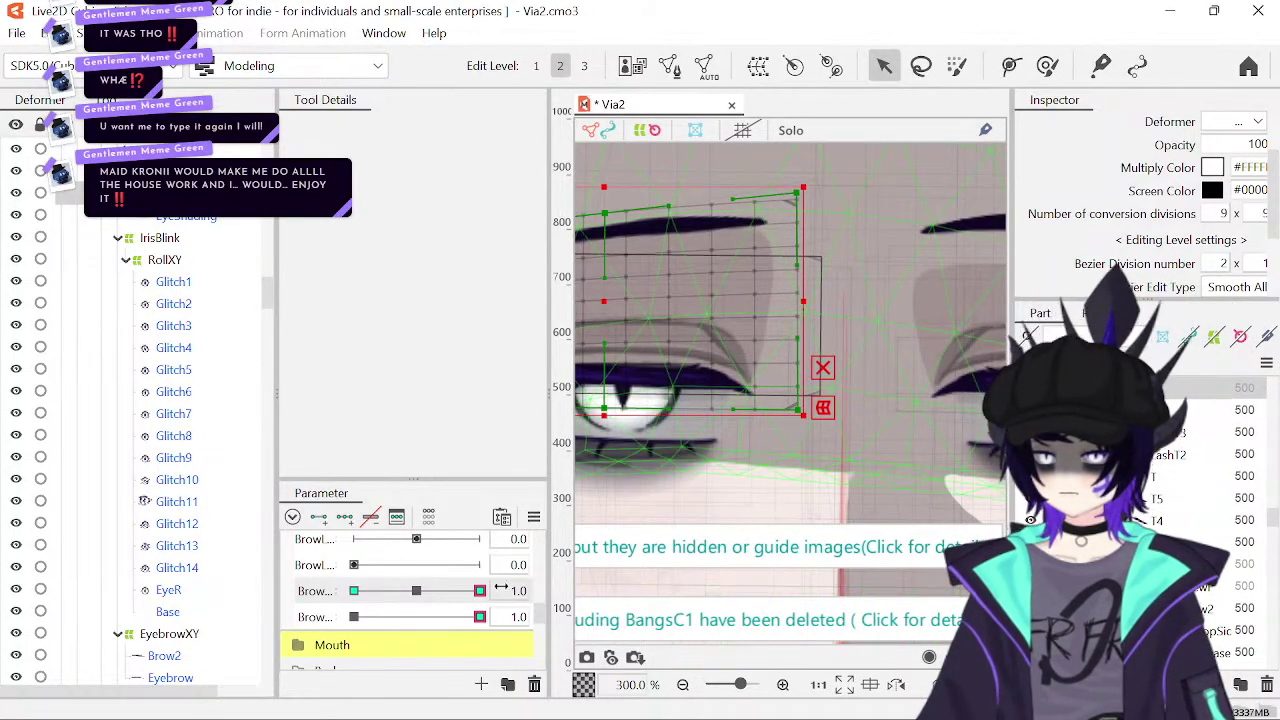
# - Recheck the right brow across BrowR Y from -1.0 to 1.0, ending with BrowR Y at 1.0 and BrowR Form at 0.0
pyautogui.moveTo(480, 591)
pyautogui.mouseDown()
pyautogui.moveTo(307, 619)
pyautogui.moveTo(430, 606)
pyautogui.moveTo(398, 598)
pyautogui.mouseUp()
pyautogui.moveTo(355, 647); pyautogui.dragTo(277, 645)
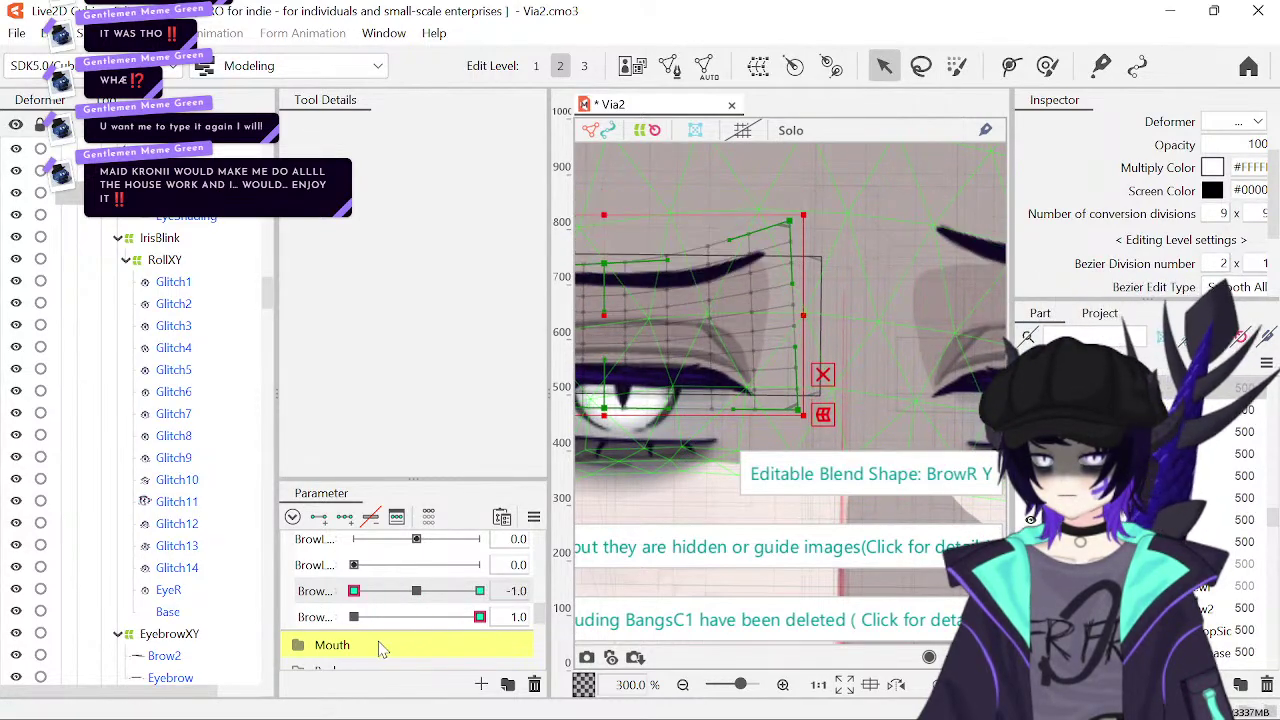
pyautogui.moveTo(380, 648)
pyautogui.mouseDown()
pyautogui.moveTo(500, 640)
pyautogui.moveTo(449, 626)
pyautogui.moveTo(293, 643)
pyautogui.moveTo(540, 640)
pyautogui.moveTo(234, 654)
pyautogui.mouseUp()
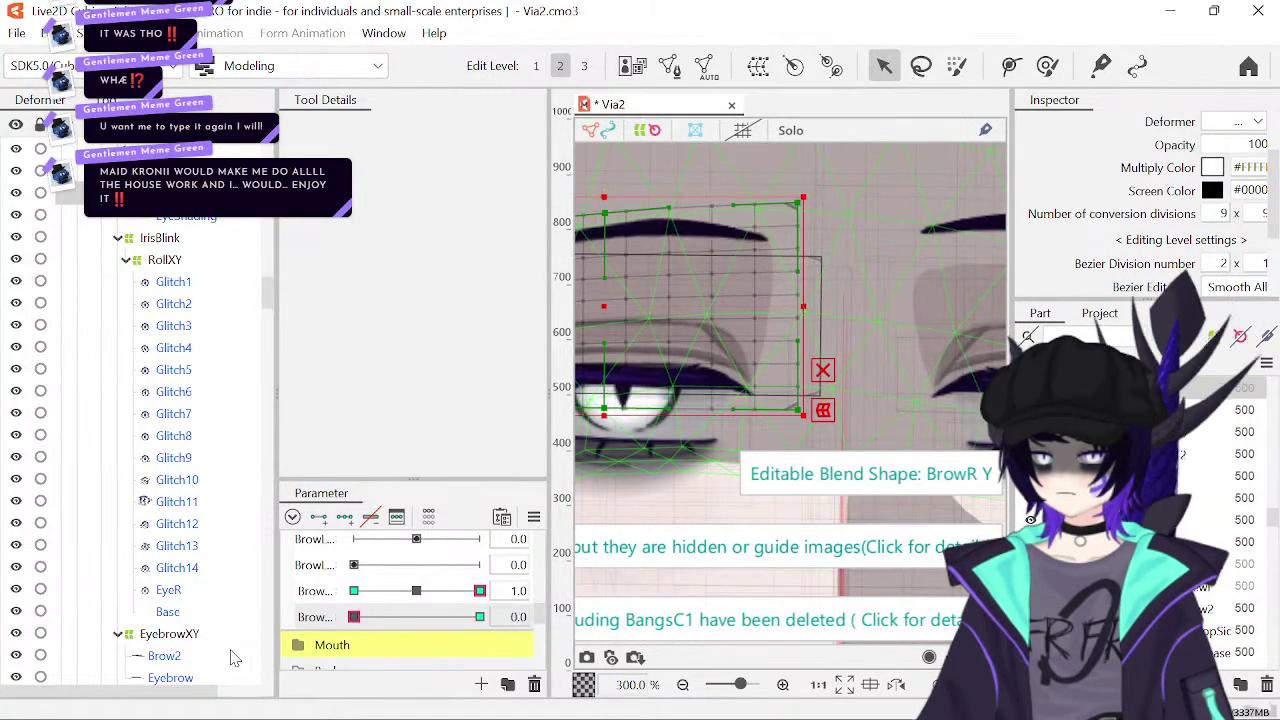
pyautogui.click(418, 591)
pyautogui.moveTo(354, 618); pyautogui.dragTo(565, 625)
pyautogui.moveTo(437, 591); pyautogui.dragTo(508, 591)
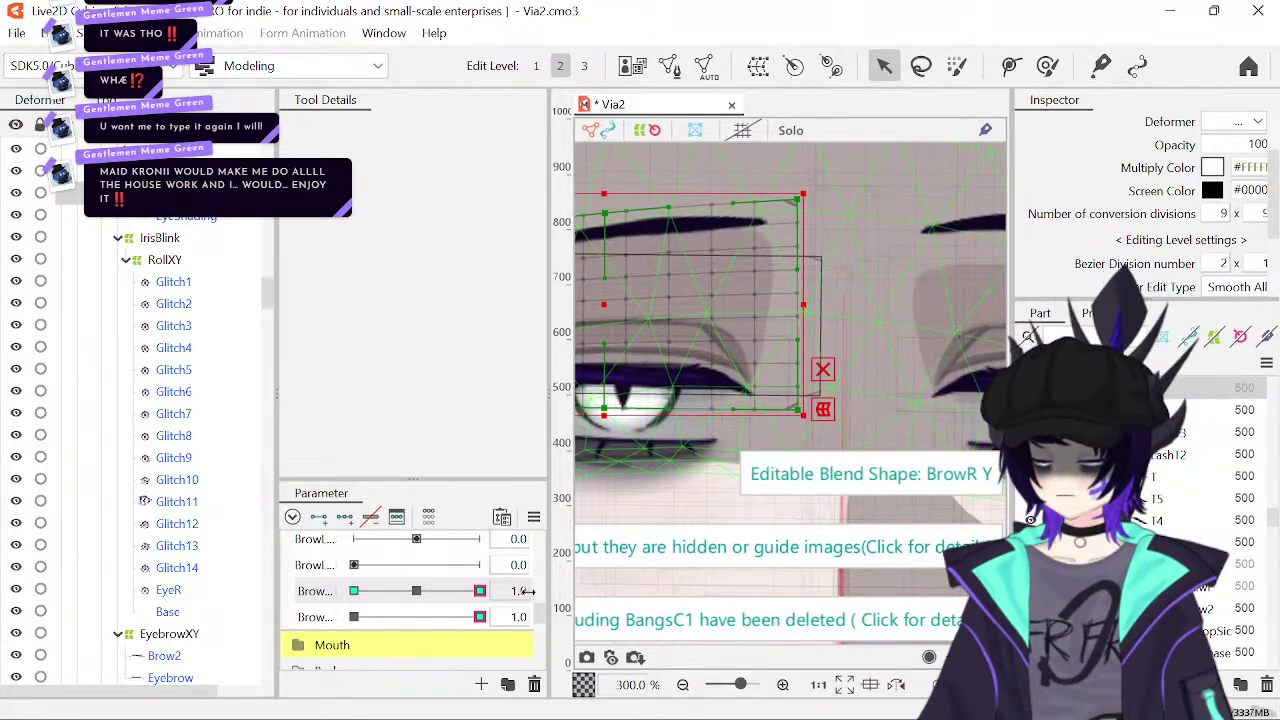
pyautogui.moveTo(447, 619); pyautogui.dragTo(354, 618)
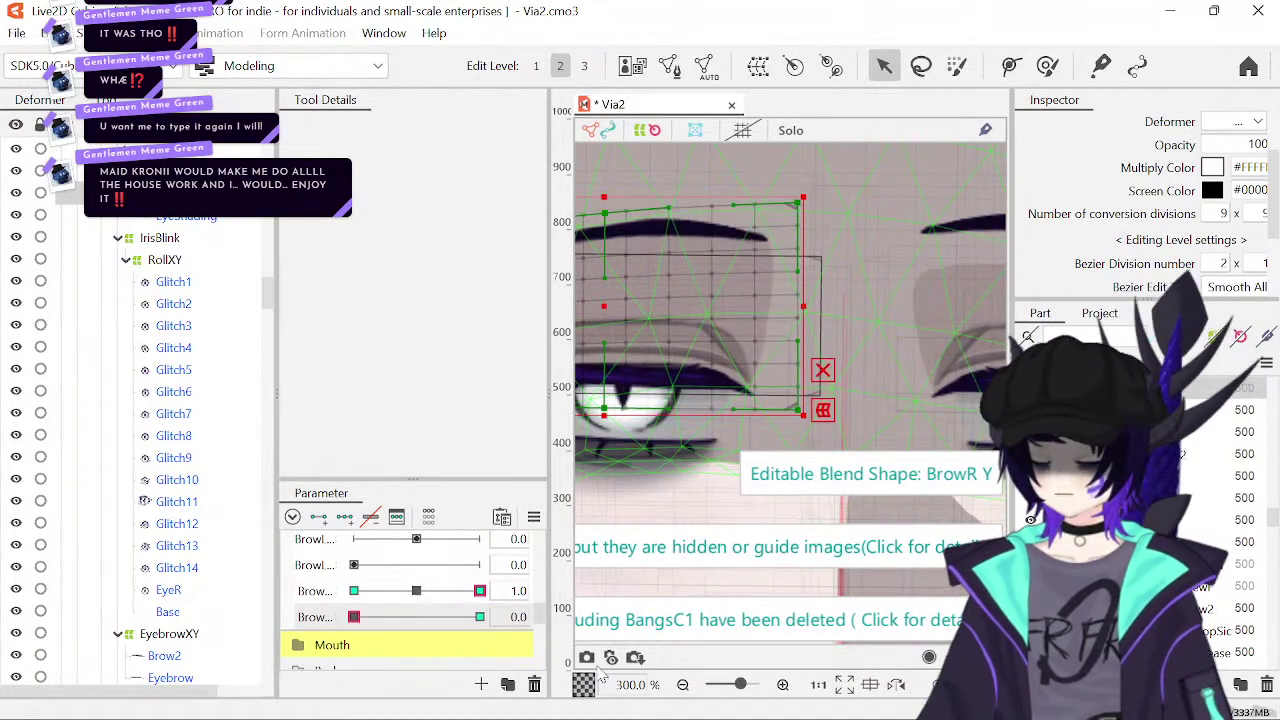
# - Preview the BrowR Y movement against the whole face, and reset BrowR Y to 0
pyautogui.click(683, 685)
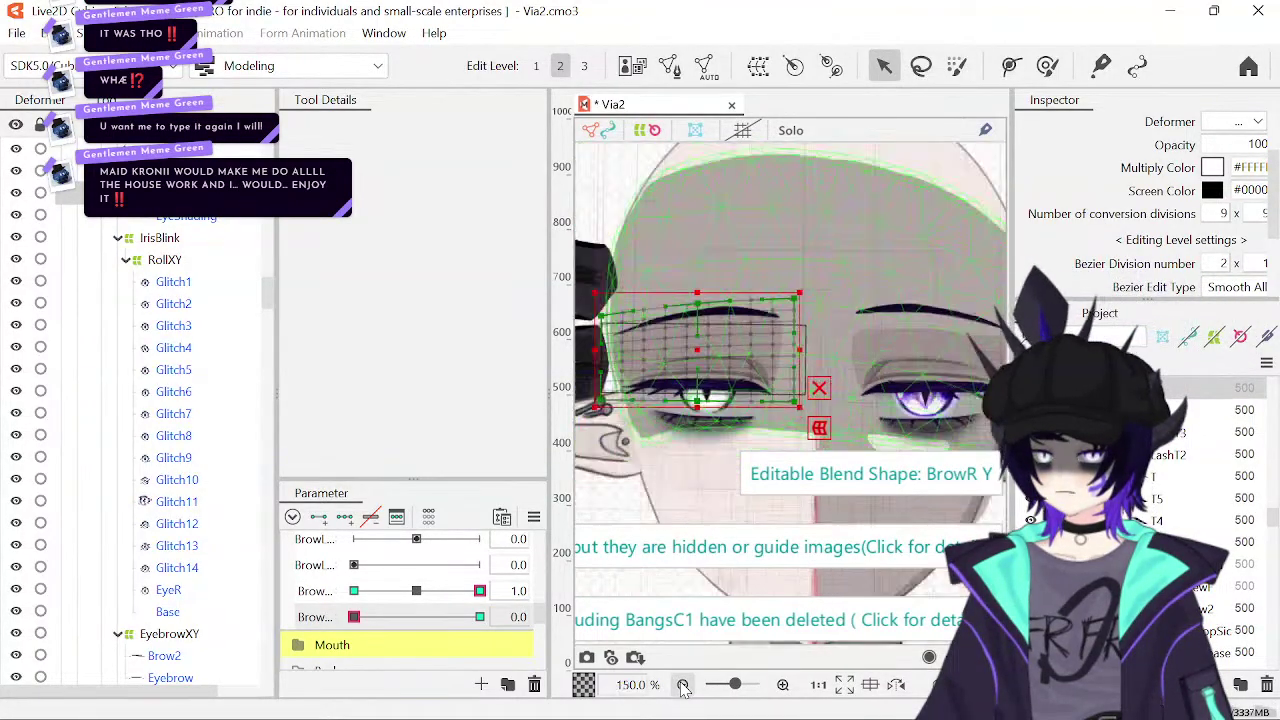
pyautogui.click(415, 591)
pyautogui.moveTo(418, 597); pyautogui.dragTo(512, 590)
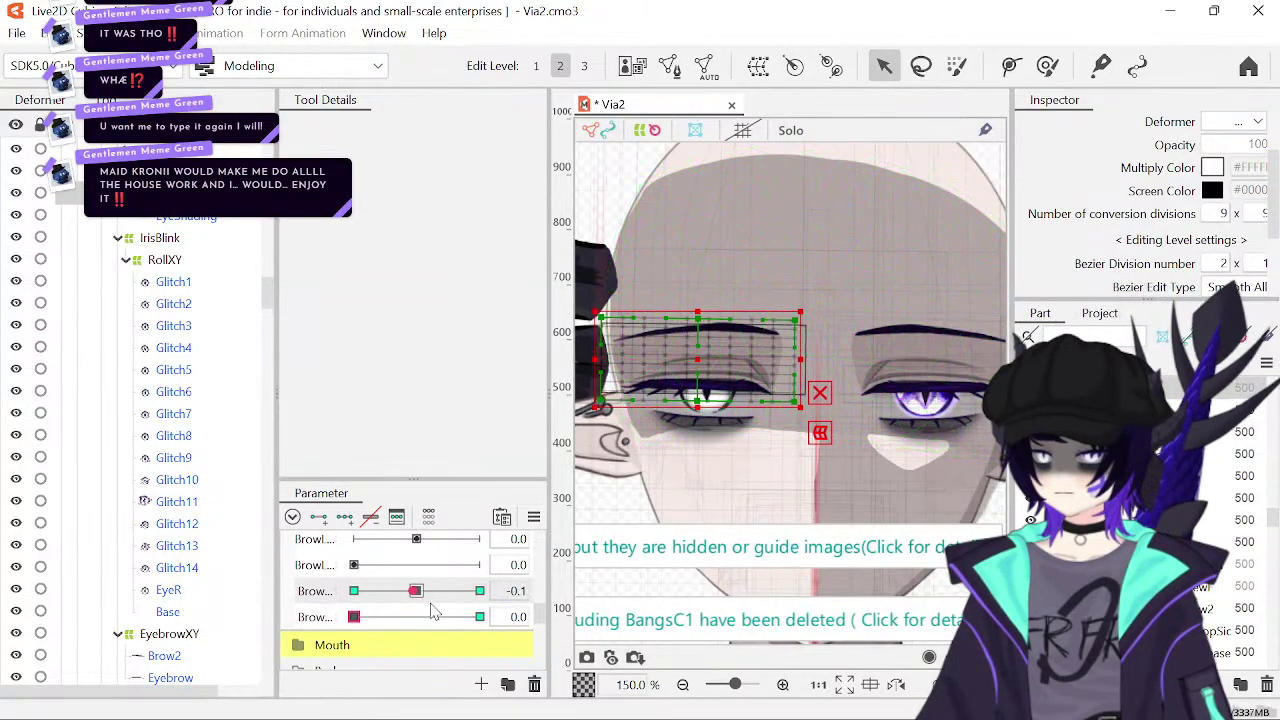
pyautogui.moveTo(400, 600)
pyautogui.mouseDown()
pyautogui.moveTo(283, 622)
pyautogui.moveTo(476, 595)
pyautogui.moveTo(415, 591)
pyautogui.mouseUp()
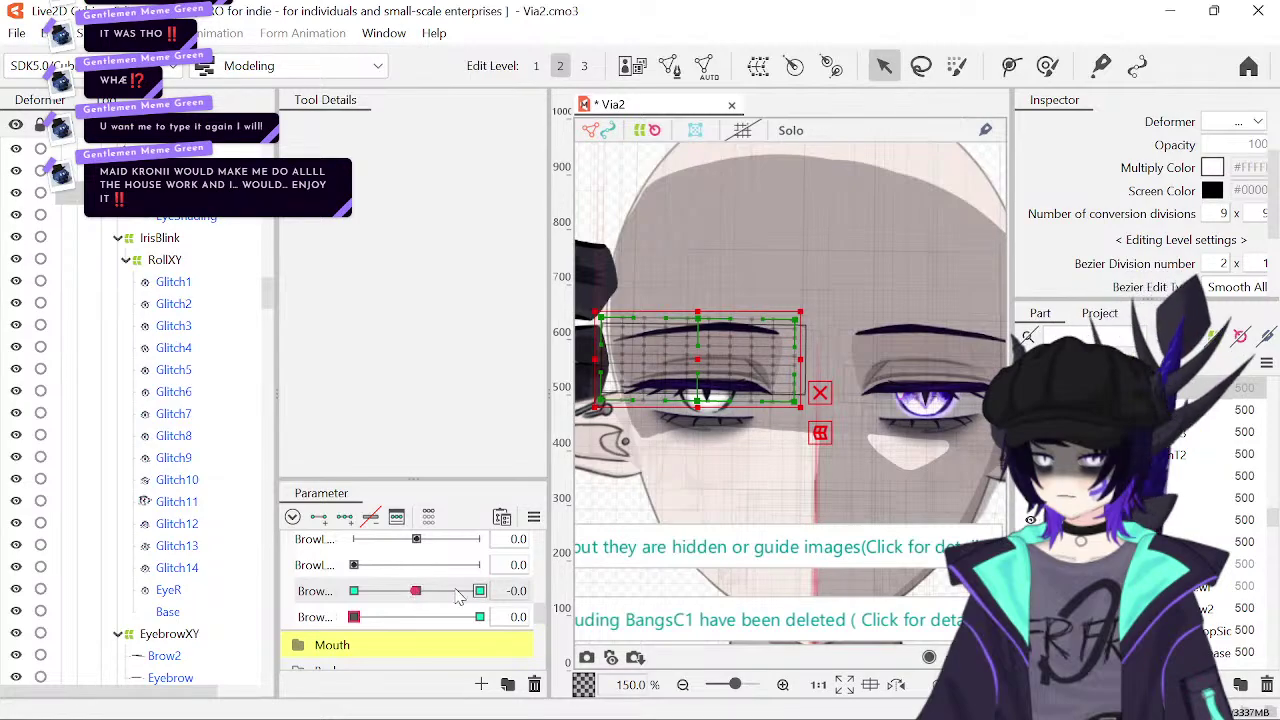
pyautogui.click(514, 590)
pyautogui.write('0')
pyautogui.press('Return')
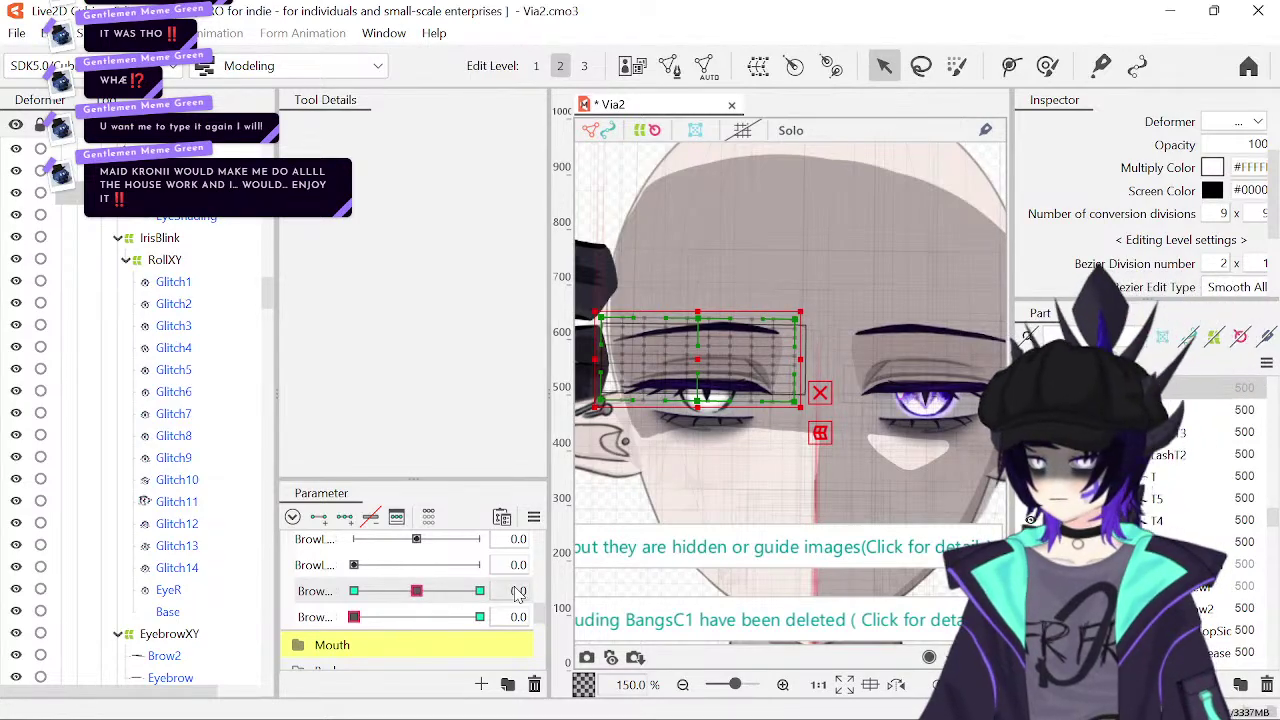
# - Compare the right brow's raised shape at BrowR Y 1.0 with its near-neutral shape
pyautogui.click(480, 591)
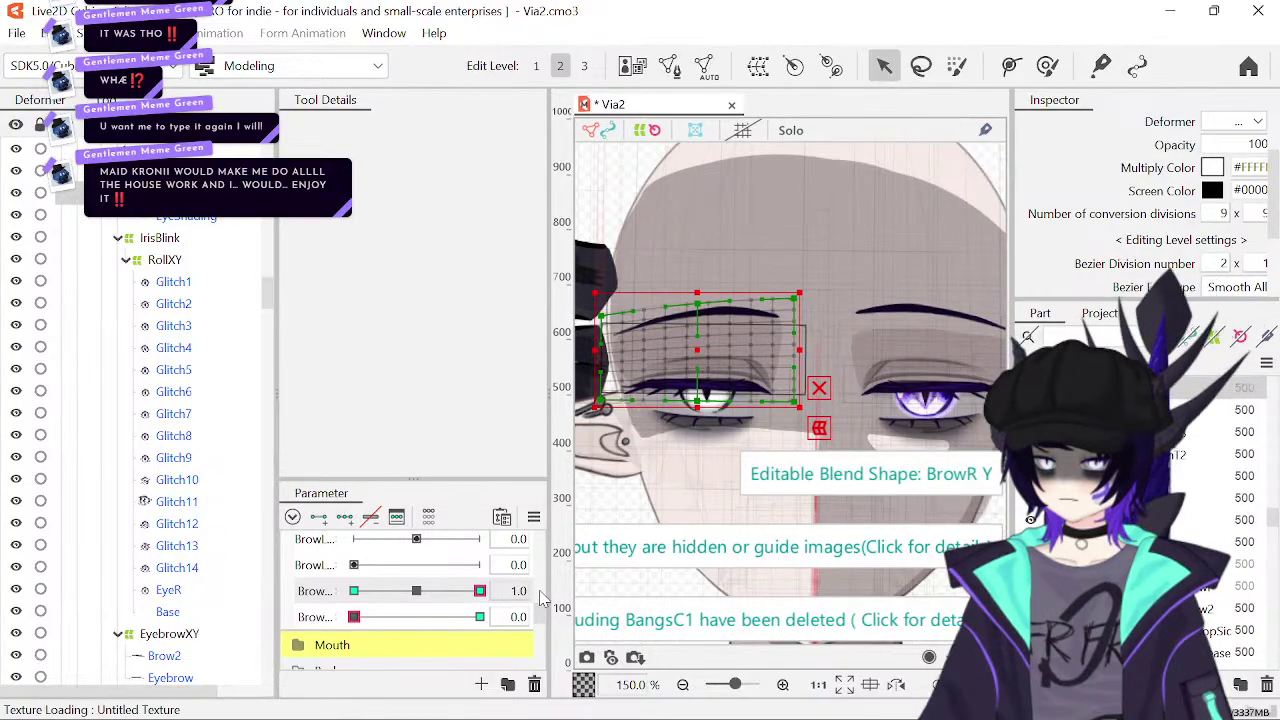
pyautogui.moveTo(841, 372); pyautogui.dragTo(801, 277)
pyautogui.click(420, 591)
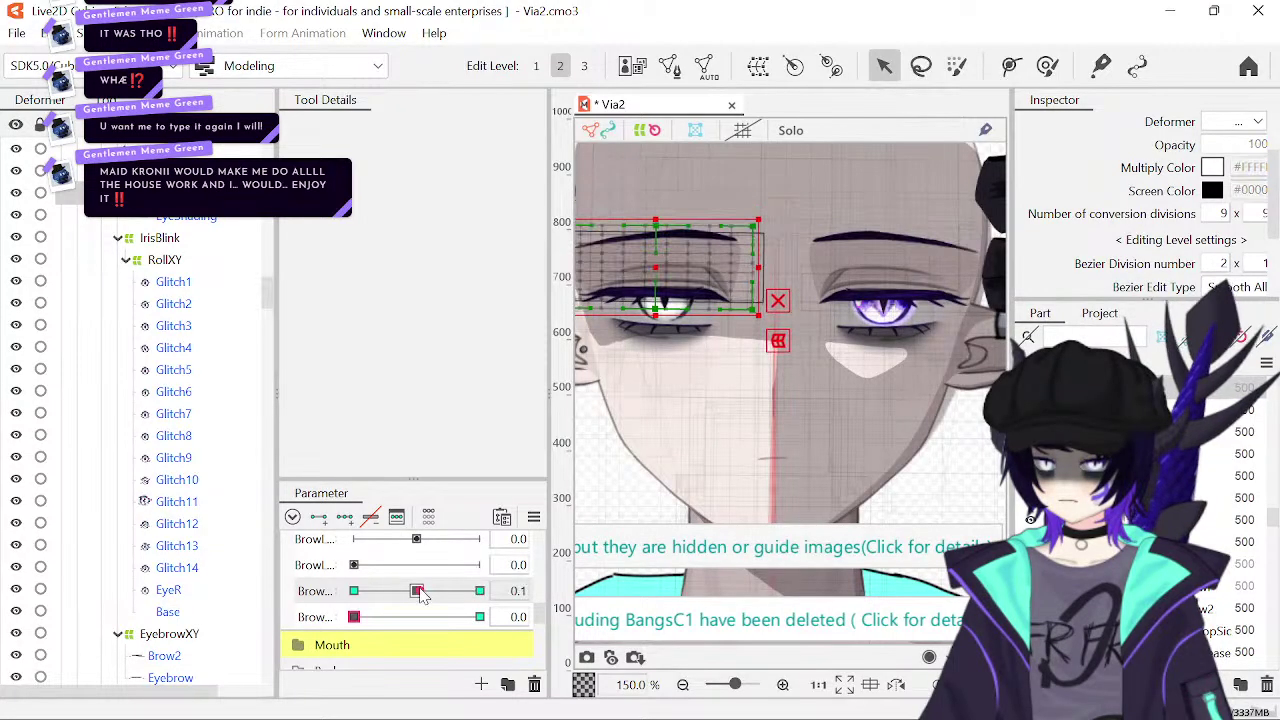
pyautogui.moveTo(420, 593); pyautogui.dragTo(481, 591)
# - At BrowR Y 1.0, switch to edit level 3 and lower the inner upper corner of the right brow's warp deformer
pyautogui.scroll(4, 718, 600)
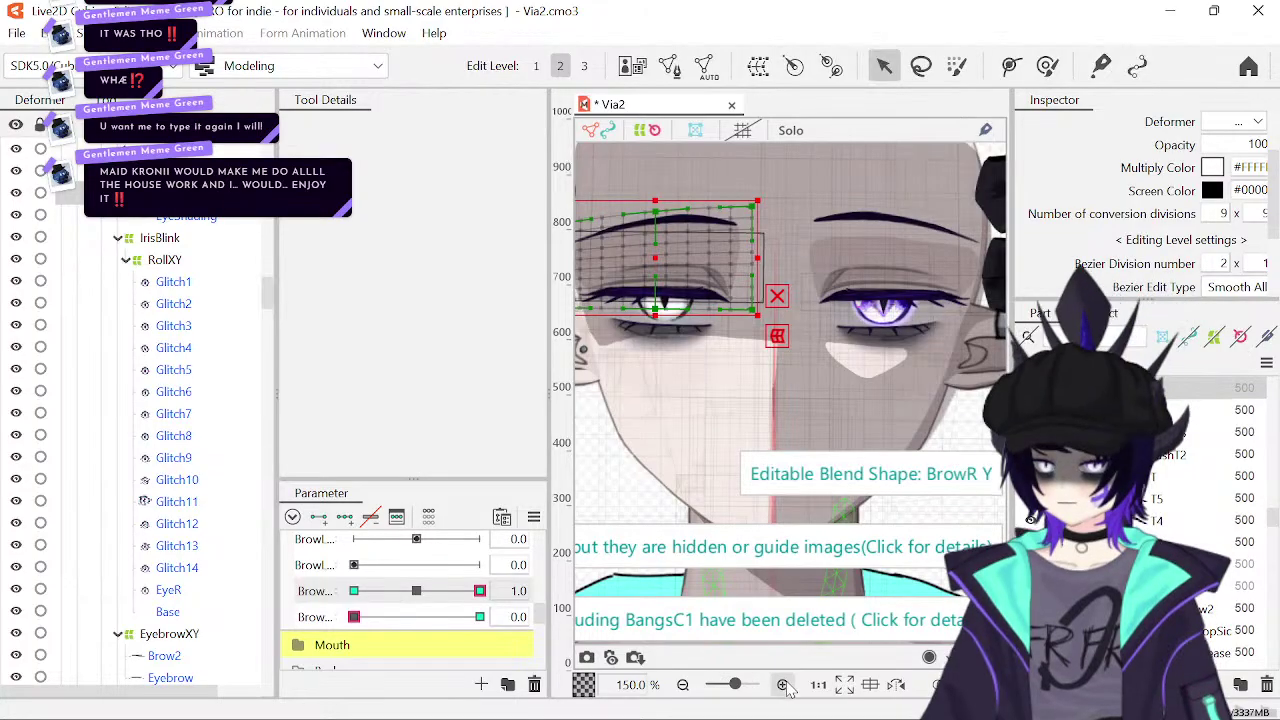
pyautogui.moveTo(646, 224); pyautogui.dragTo(883, 407)
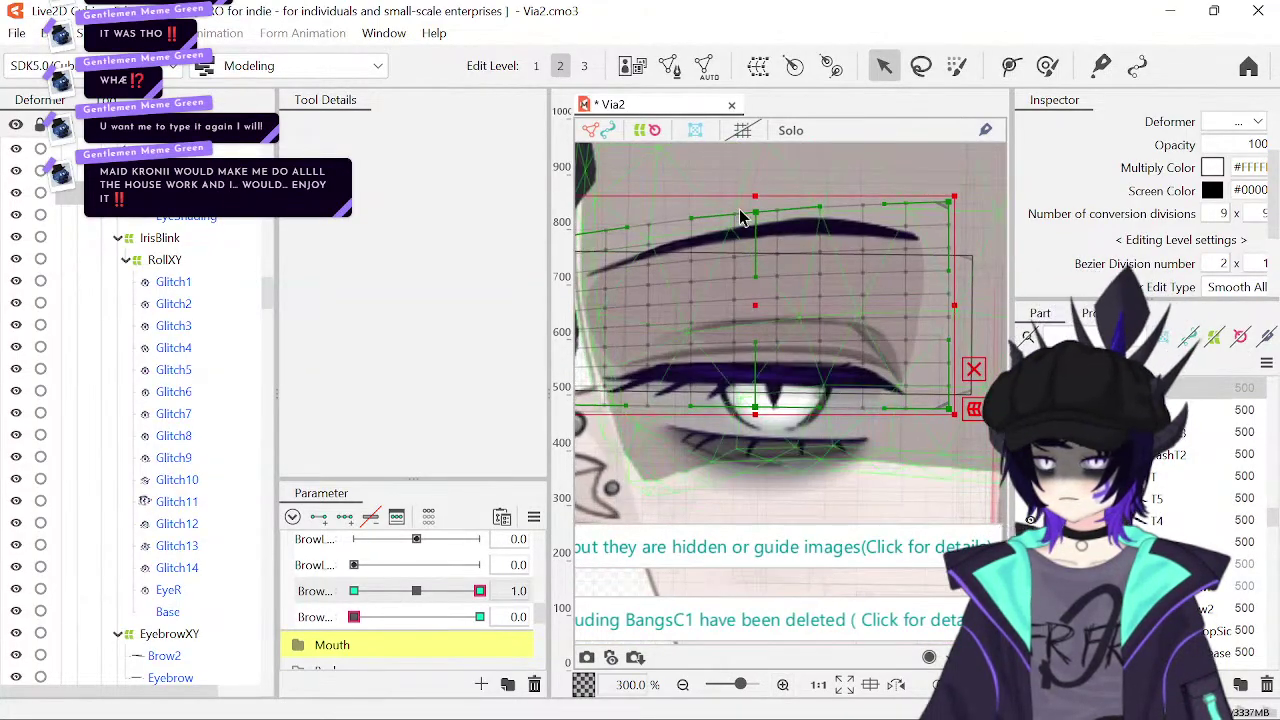
pyautogui.click(584, 65)
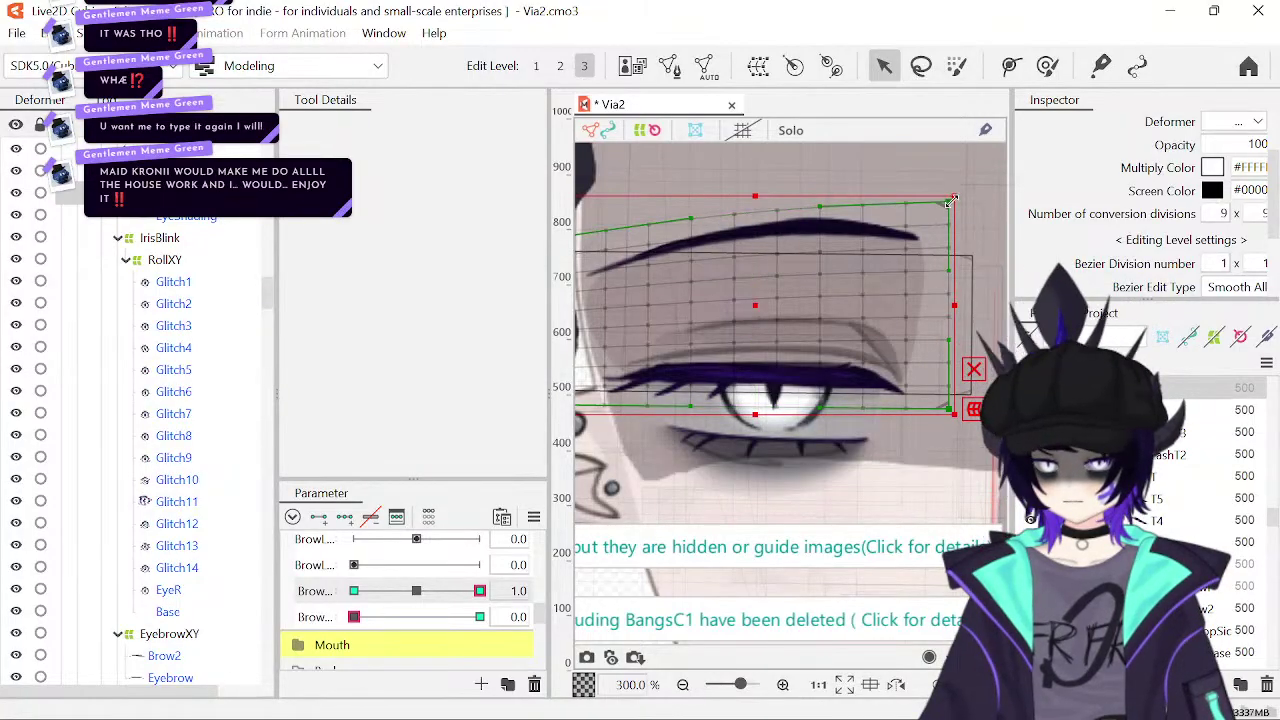
pyautogui.moveTo(950, 205); pyautogui.dragTo(950, 232)
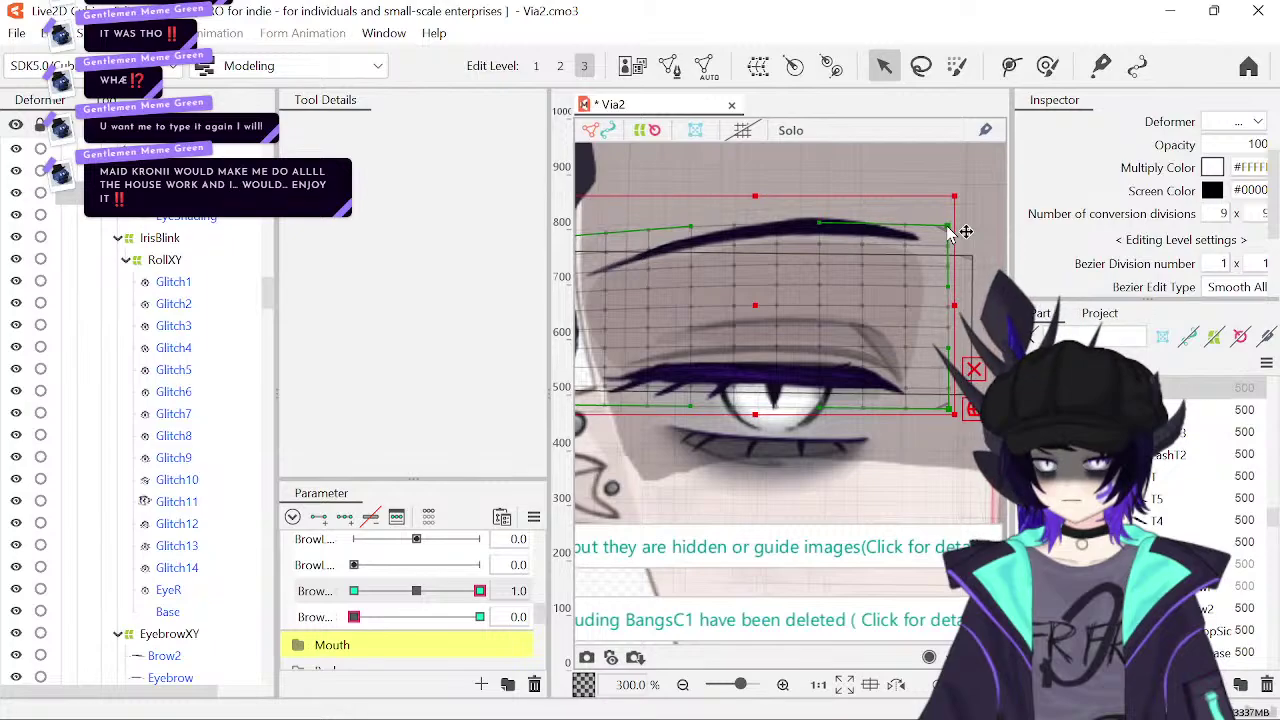
# - Preview the adjusted right brow between BrowR Y 0.1 and 1.0, deselecting its deformer to view the whole face
pyautogui.click(423, 591)
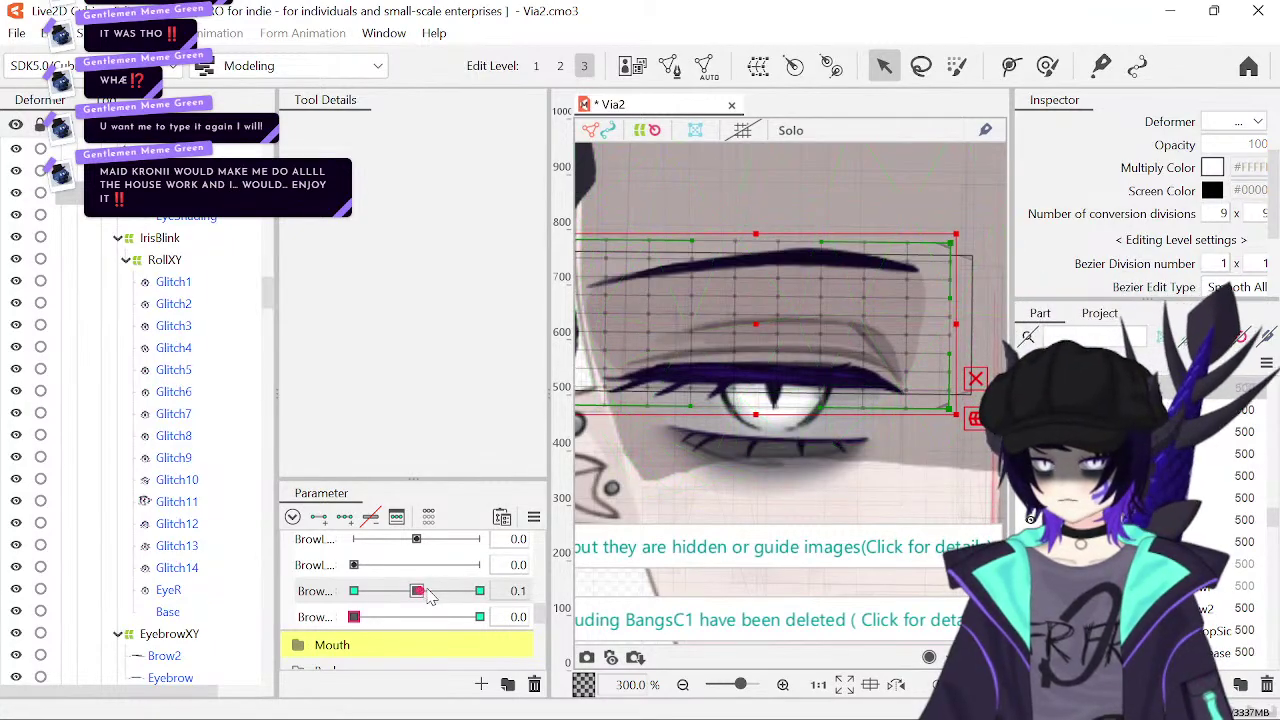
pyautogui.moveTo(429, 595); pyautogui.dragTo(492, 591)
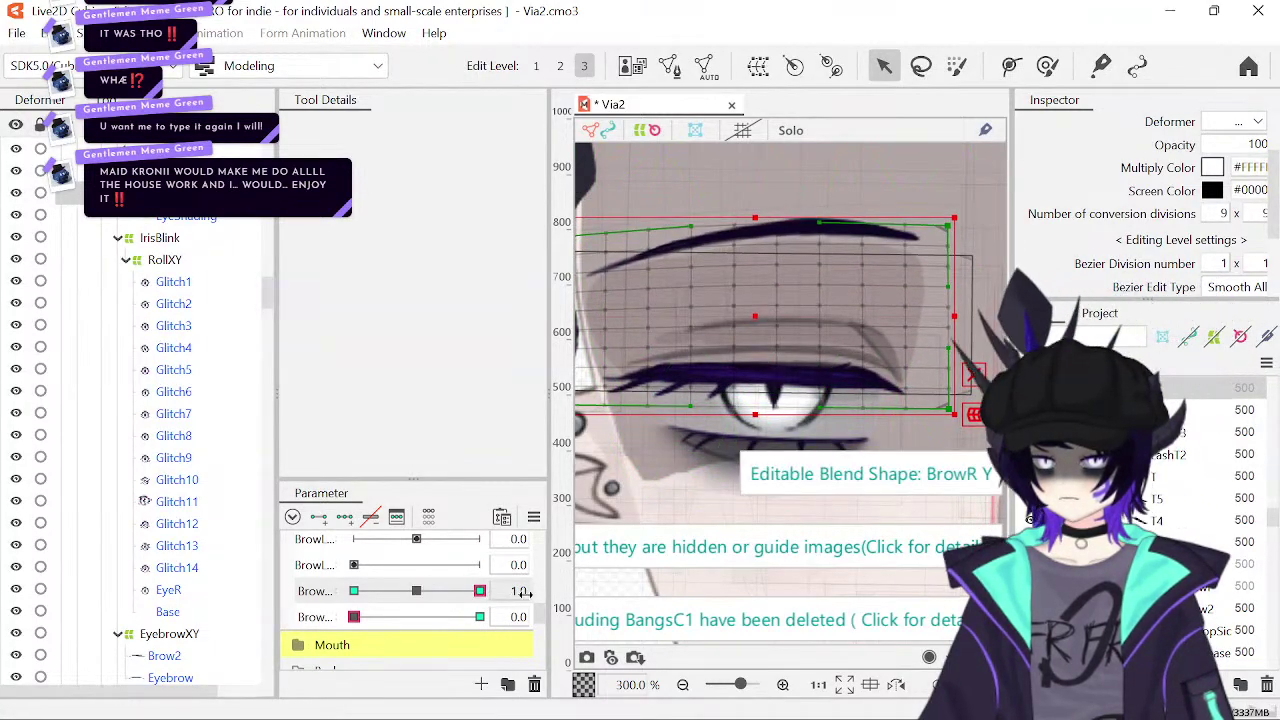
pyautogui.scroll(-3, 643, 539)
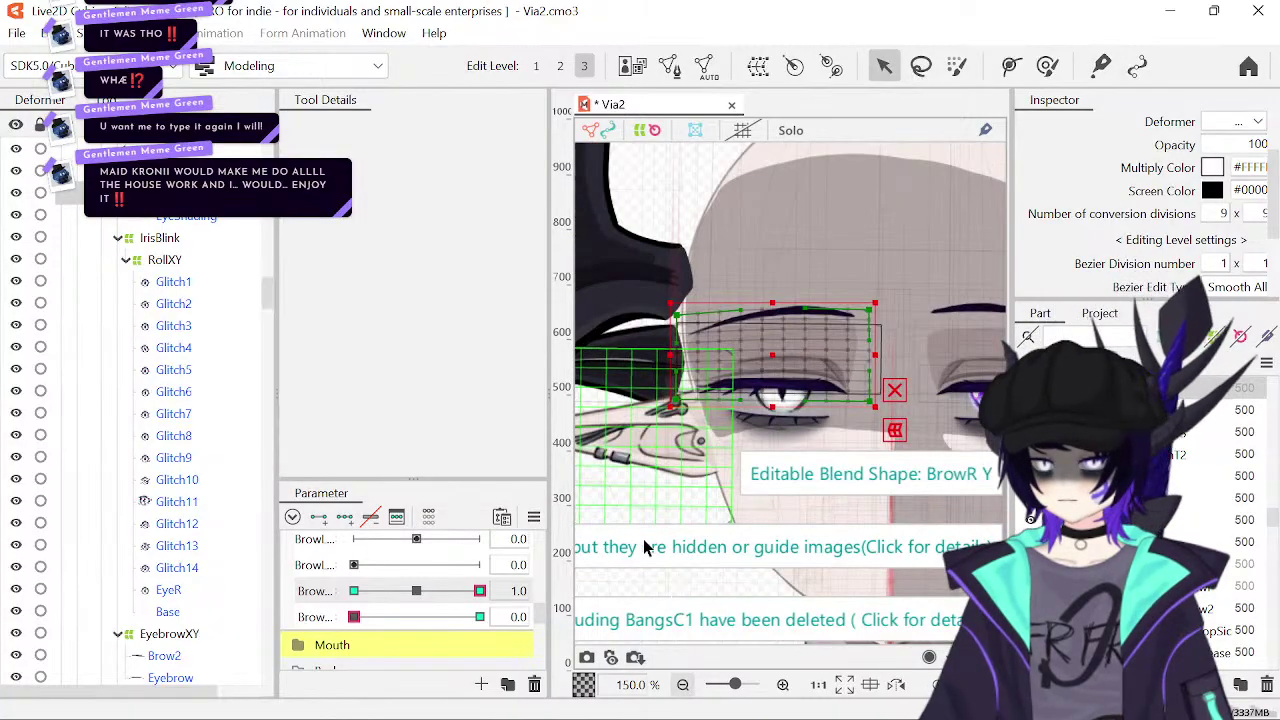
pyautogui.click(622, 512)
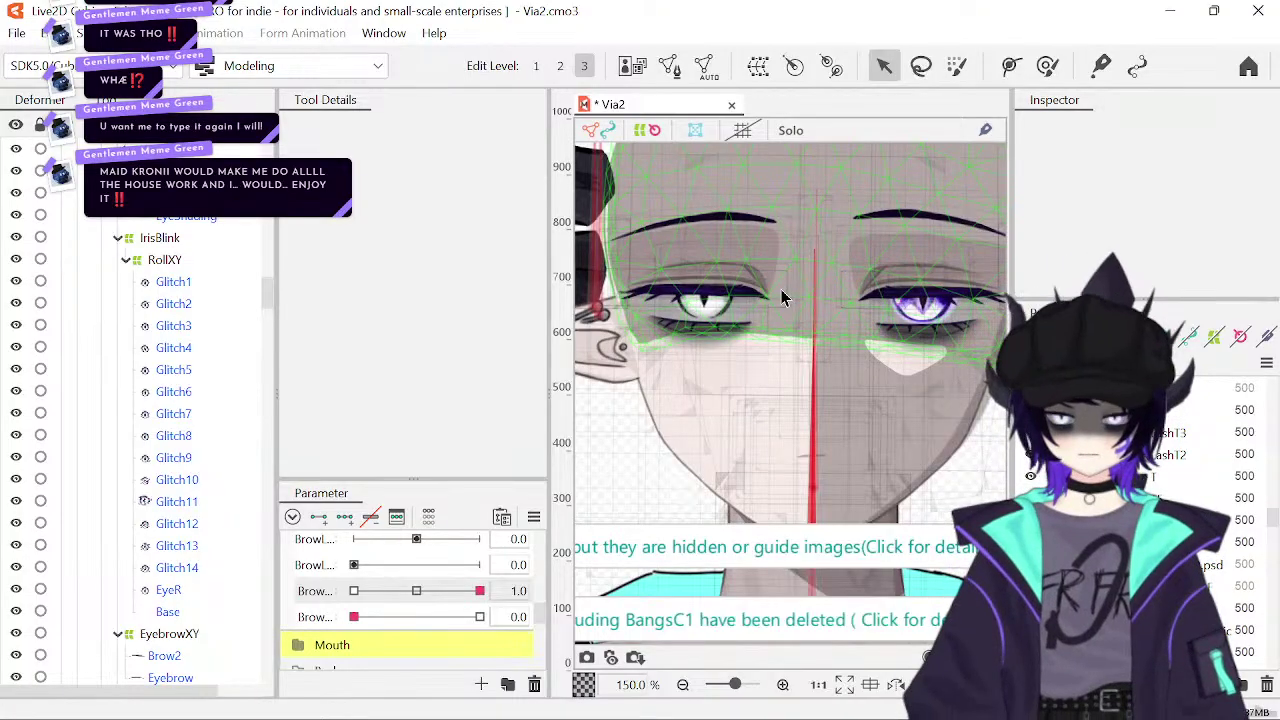
pyautogui.moveTo(422, 591)
pyautogui.mouseDown()
pyautogui.moveTo(525, 591)
pyautogui.moveTo(444, 597)
pyautogui.mouseUp()
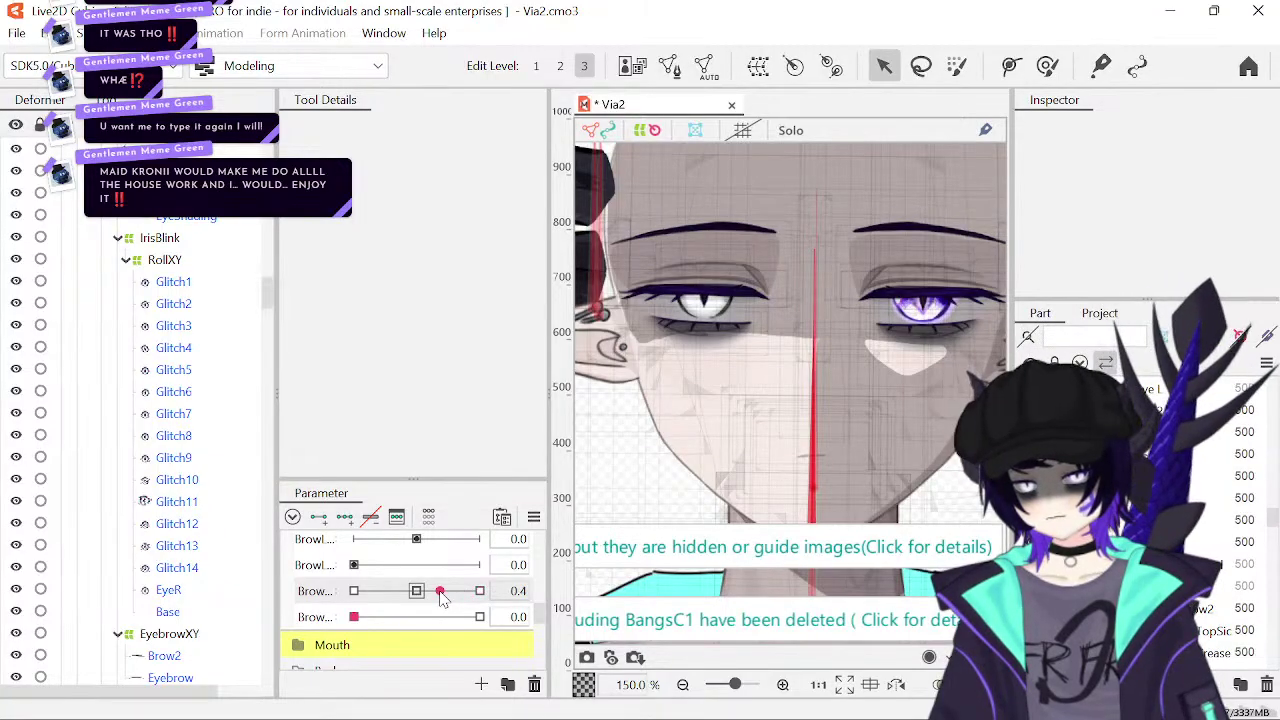
# - Select the right eye's RidgeXY warp deformer, preview it as BrowR Y rises to 1.0, and deselect it
pyautogui.click(206, 640)
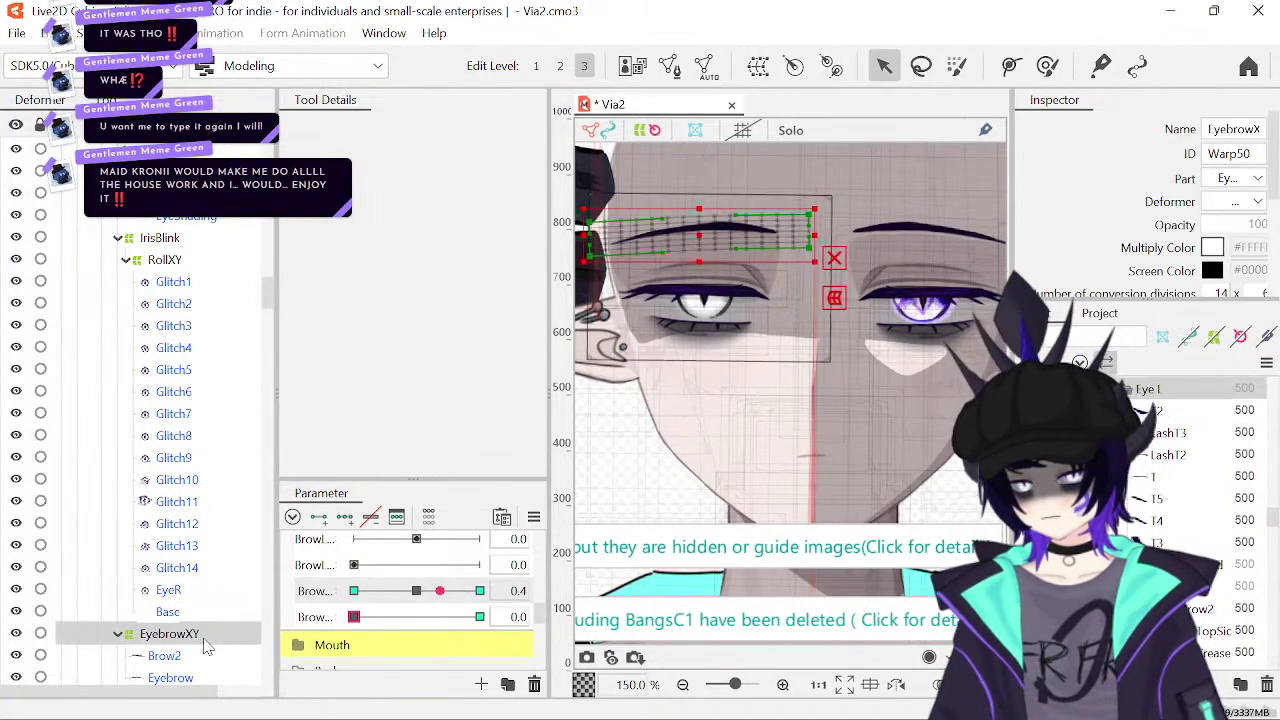
pyautogui.click(205, 193)
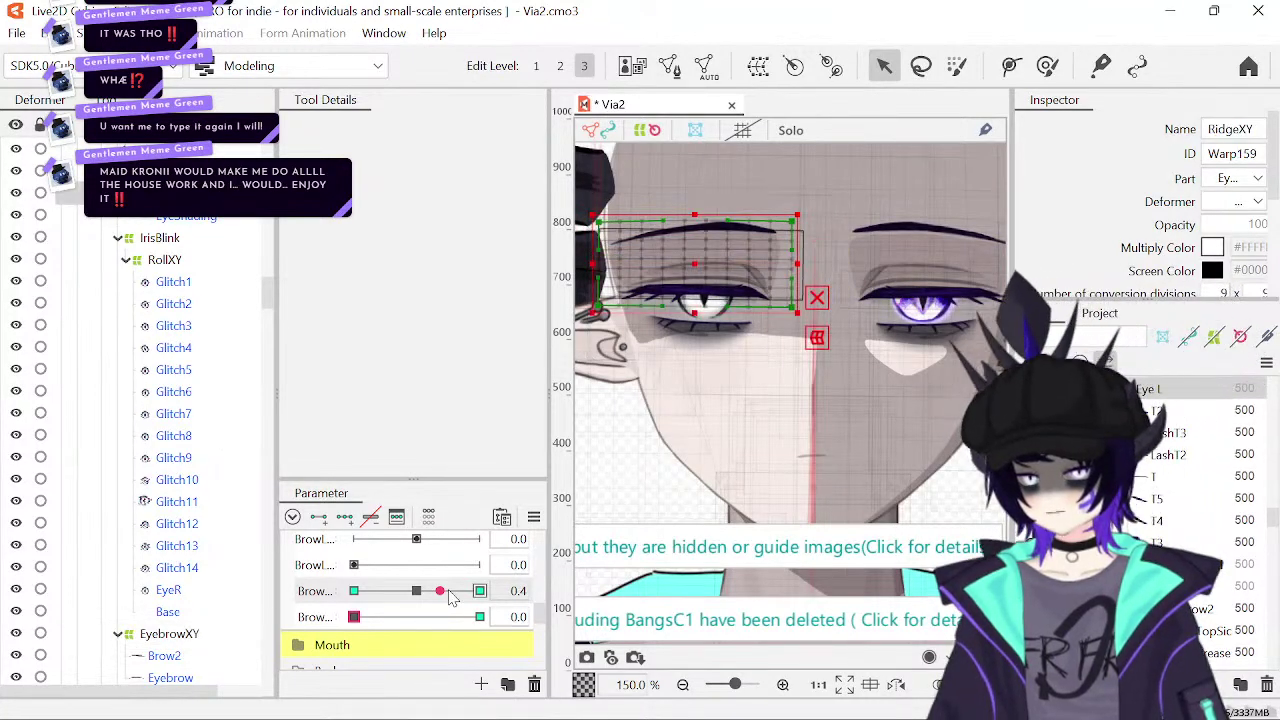
pyautogui.moveTo(443, 592); pyautogui.dragTo(480, 591)
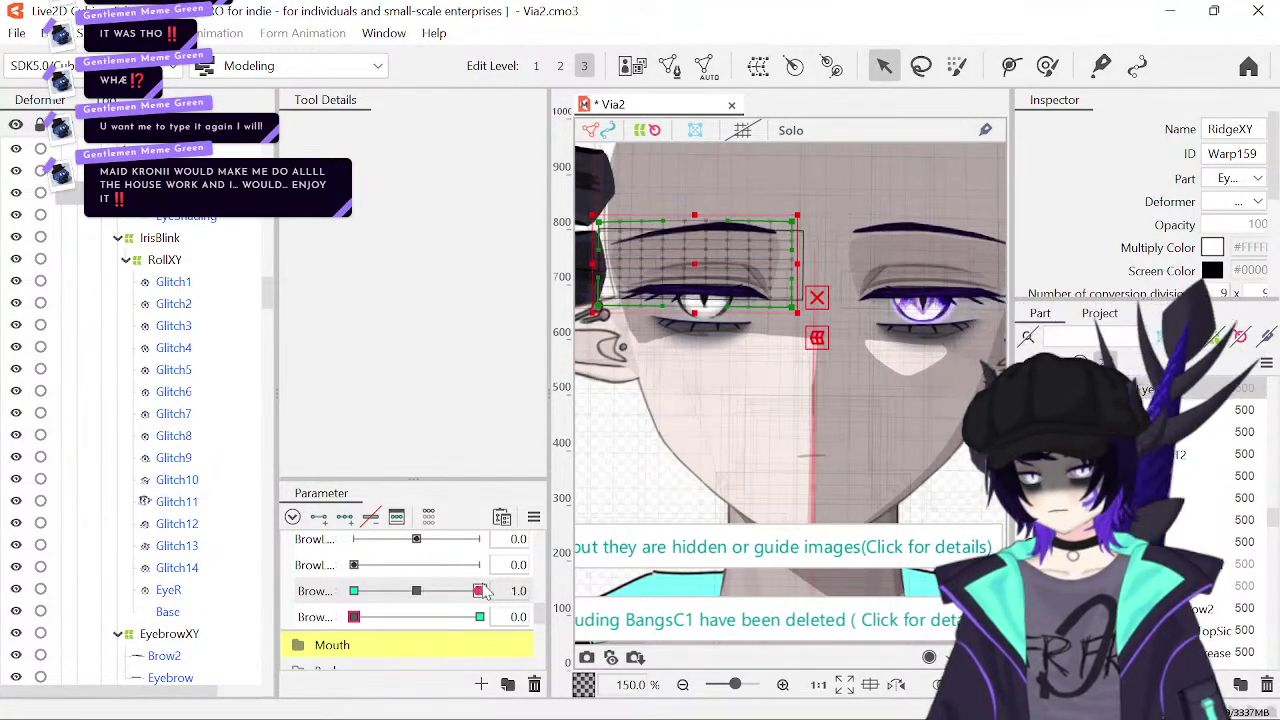
pyautogui.click(450, 592)
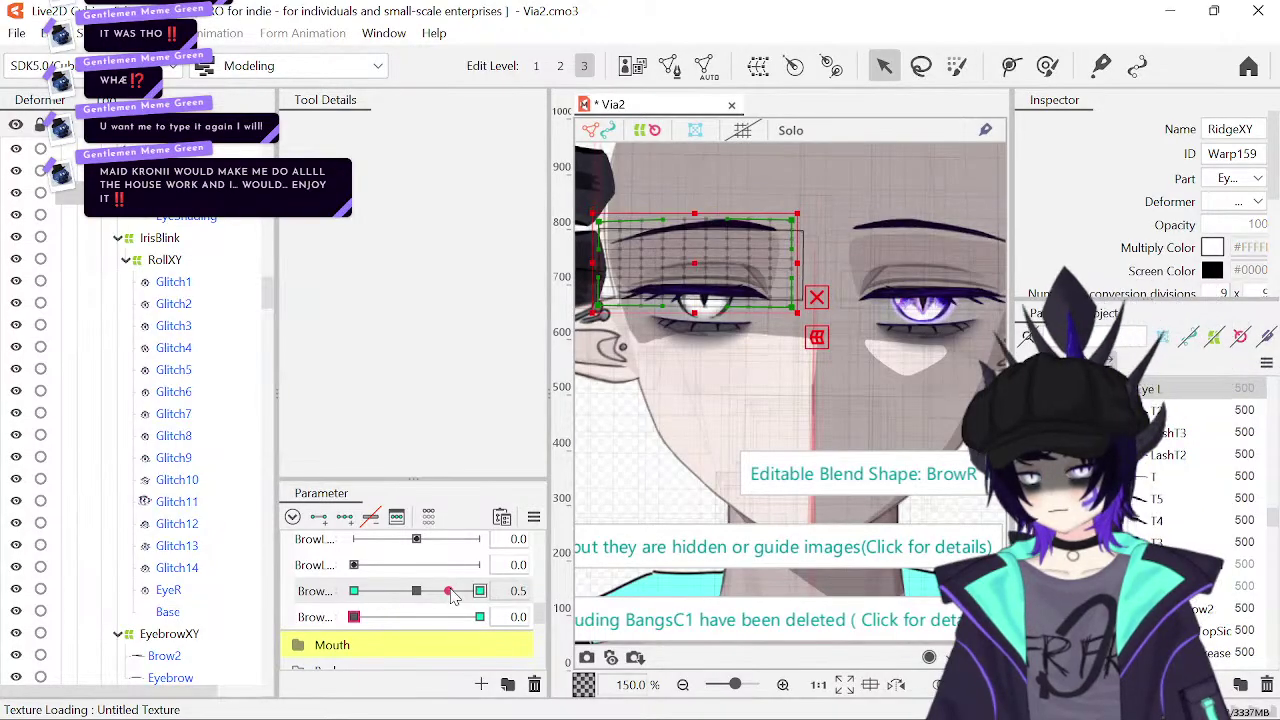
pyautogui.moveTo(450, 592); pyautogui.dragTo(480, 591)
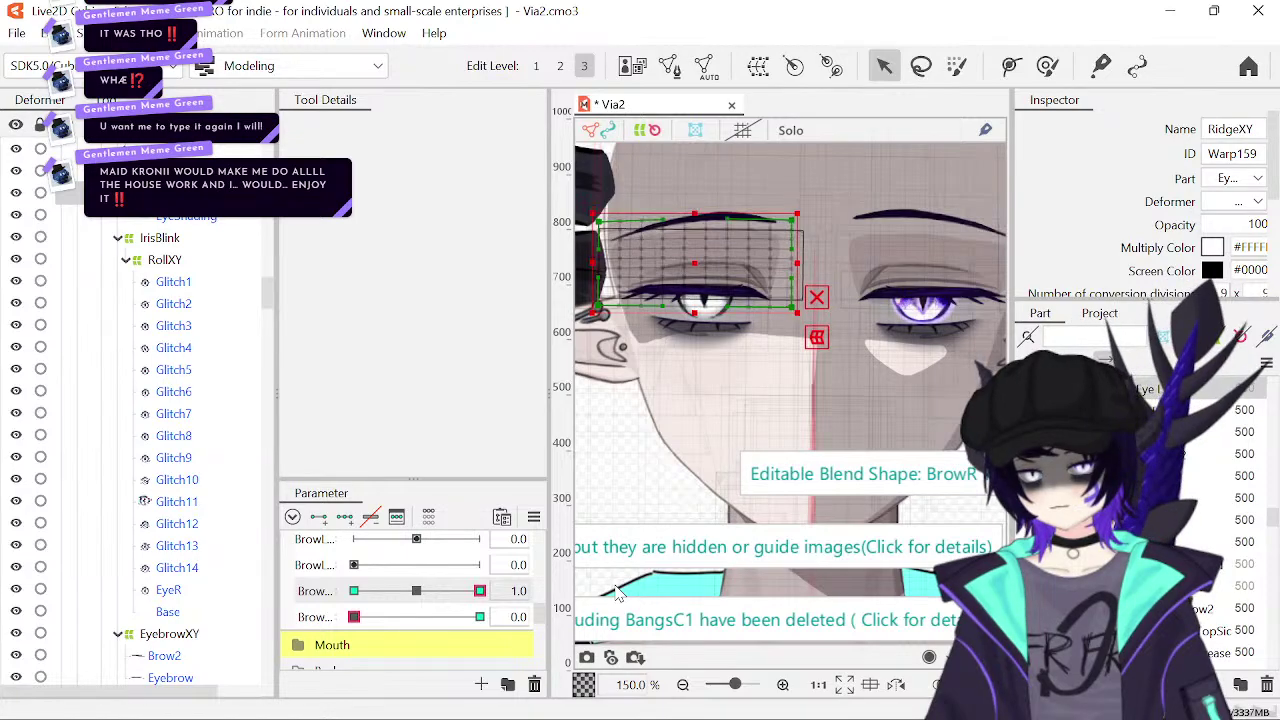
pyautogui.press('Escape')
pyautogui.moveTo(419, 592); pyautogui.dragTo(577, 606)
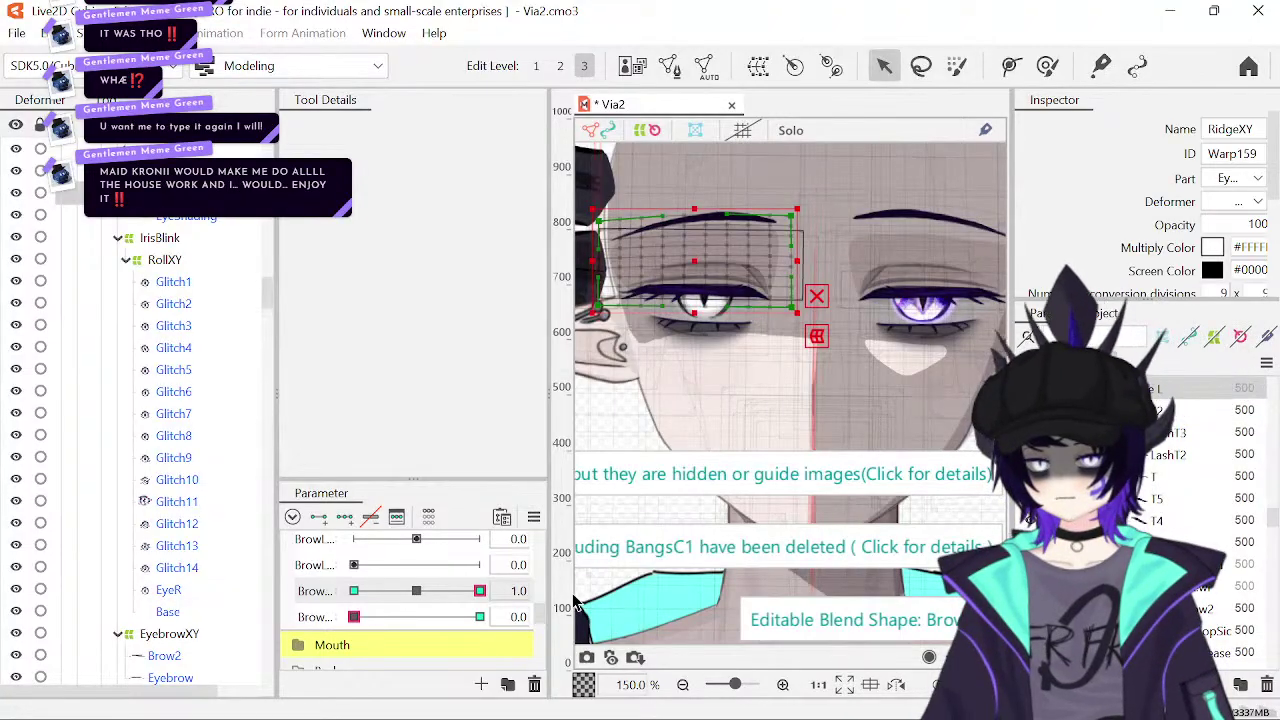
pyautogui.press('Escape')
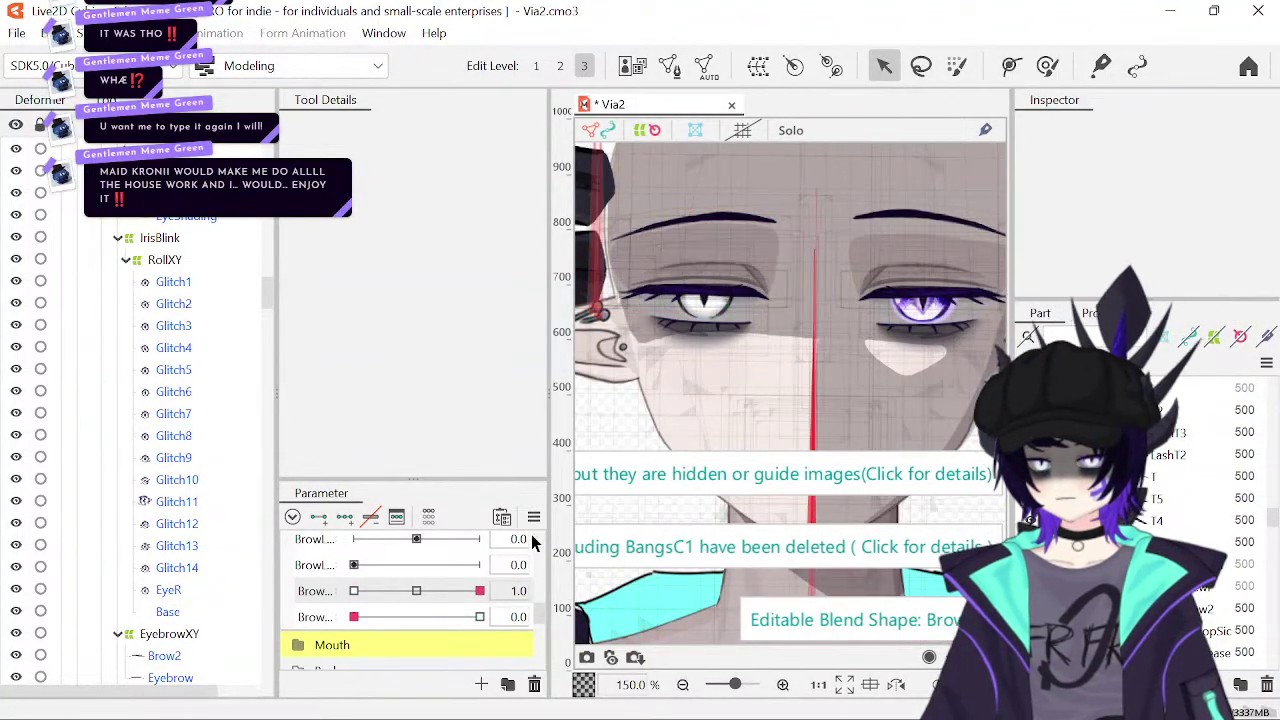
# - Preview the raised right brow against the whole head and shoulders, moving BrowR Y from 1.0 down to 0.6
pyautogui.moveTo(480, 591); pyautogui.dragTo(511, 591)
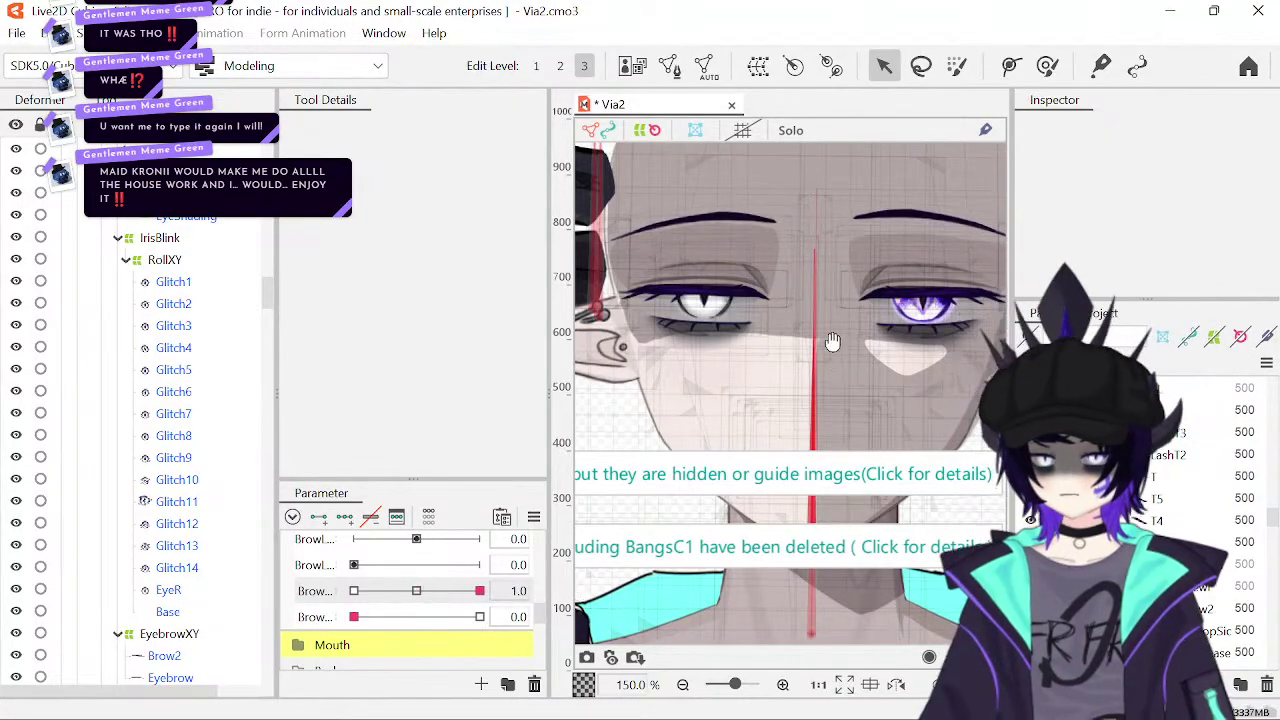
pyautogui.moveTo(832, 342); pyautogui.dragTo(798, 365)
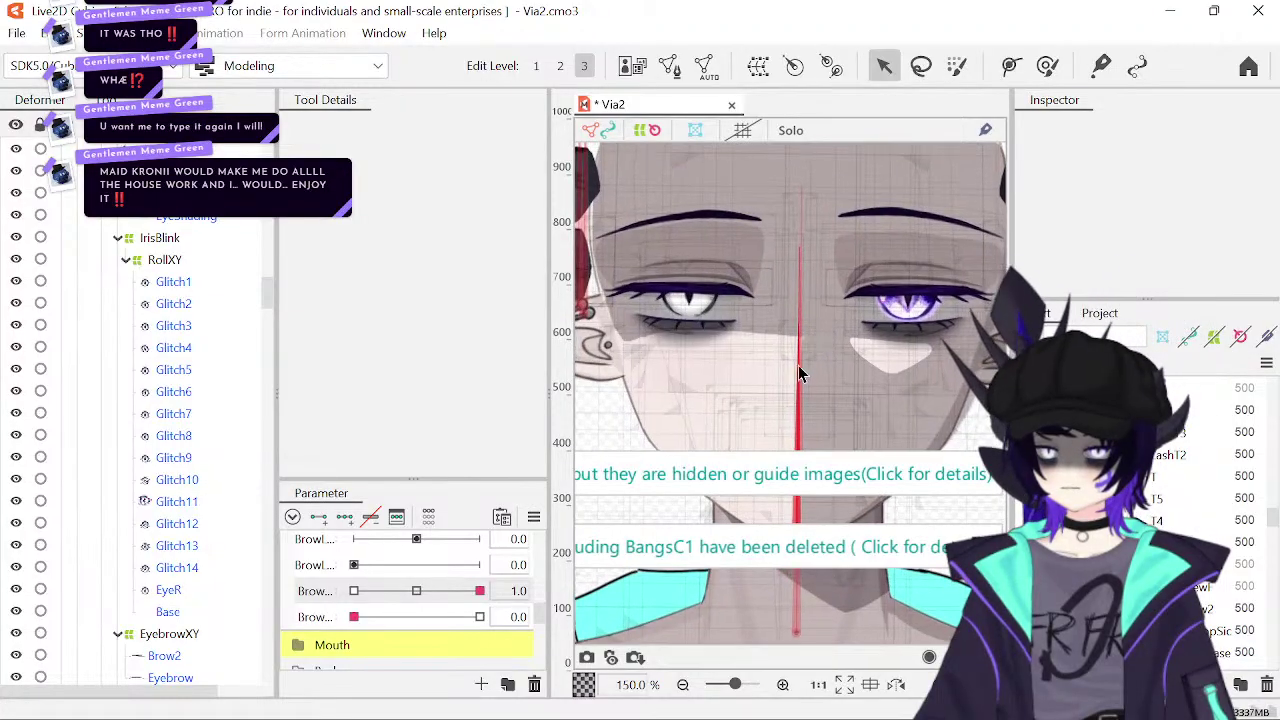
pyautogui.click(681, 685)
pyautogui.click(681, 685)
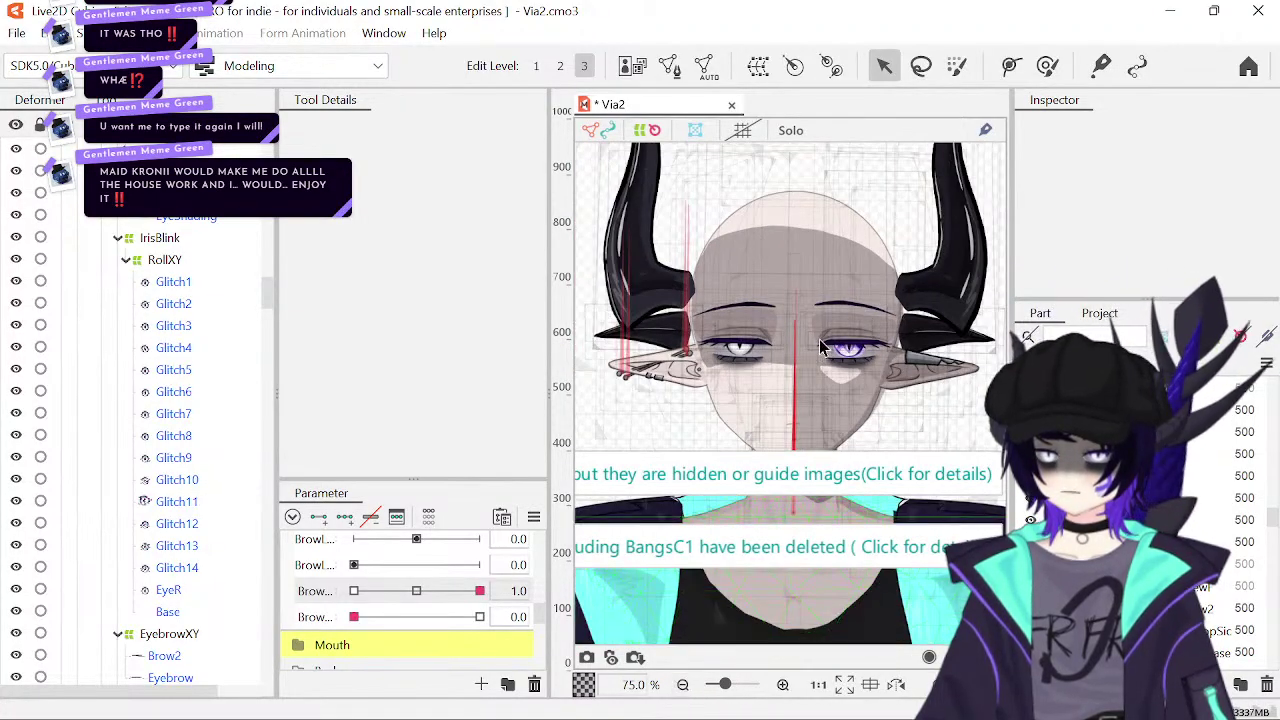
pyautogui.scroll(-3, 806, 214)
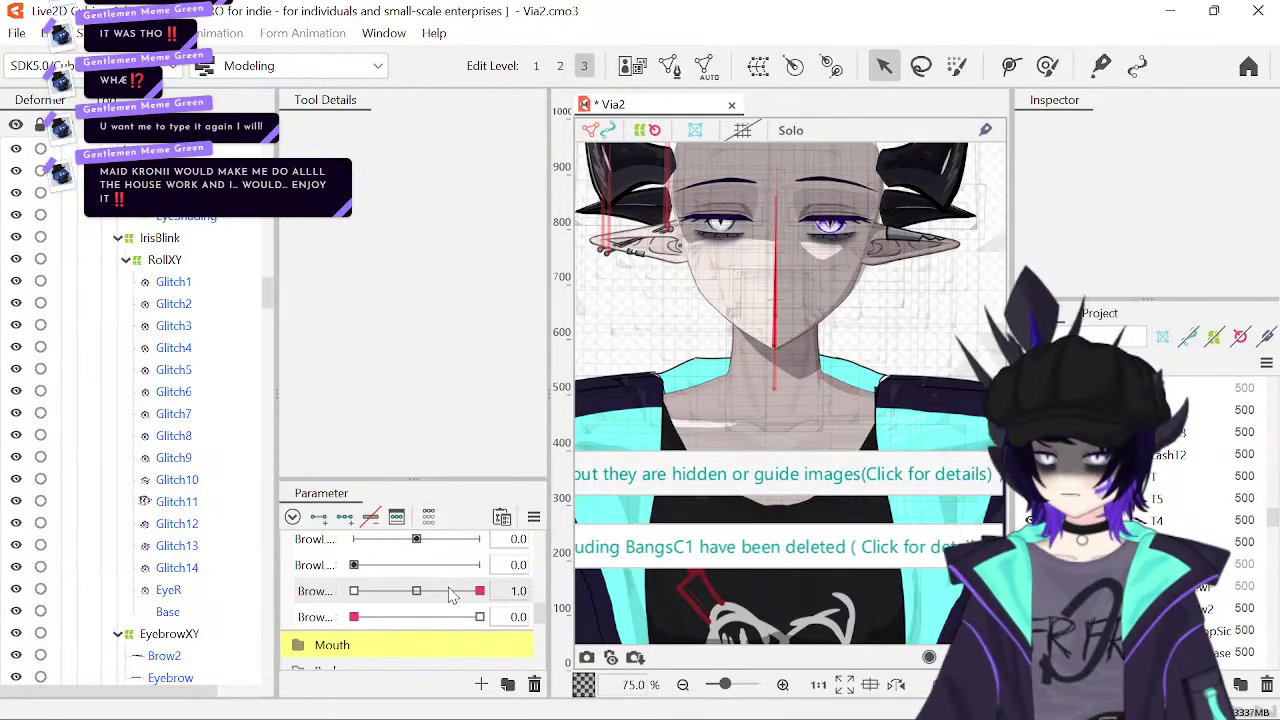
pyautogui.moveTo(480, 591)
pyautogui.mouseDown()
pyautogui.moveTo(417, 591)
pyautogui.moveTo(467, 593)
pyautogui.mouseUp()
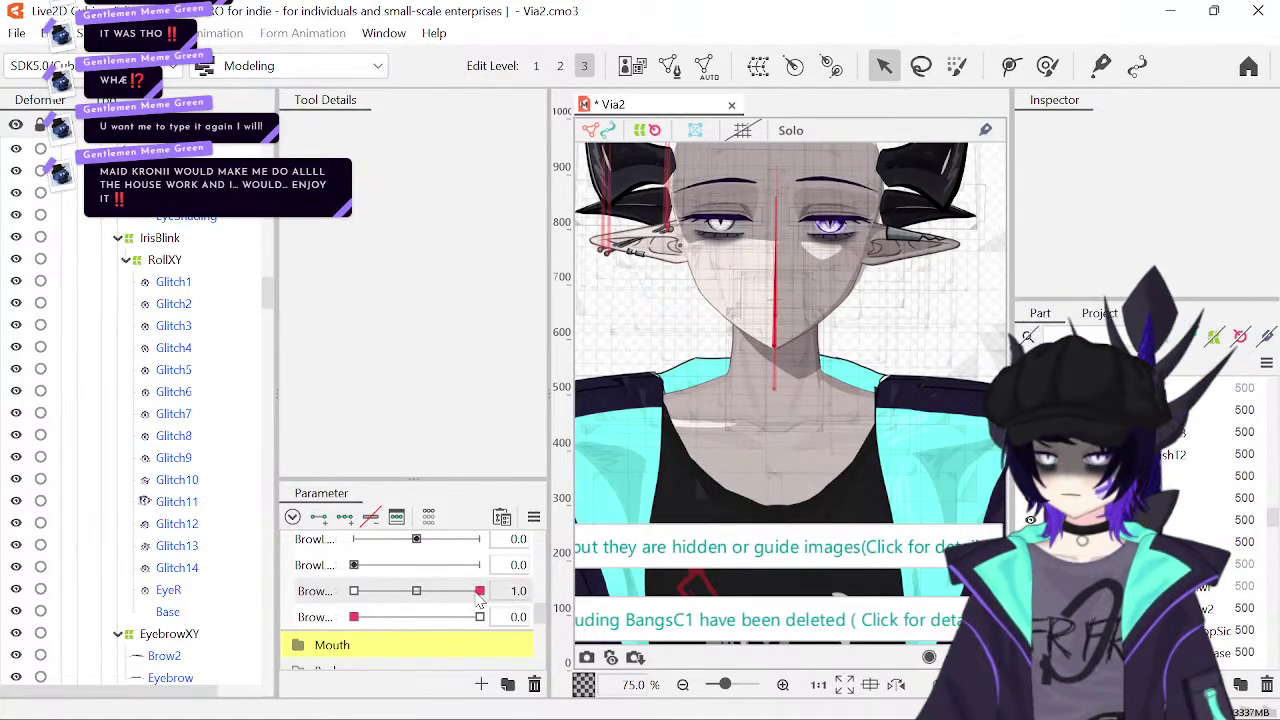
pyautogui.moveTo(465, 596)
pyautogui.mouseDown()
pyautogui.moveTo(335, 600)
pyautogui.moveTo(460, 598)
pyautogui.mouseUp()
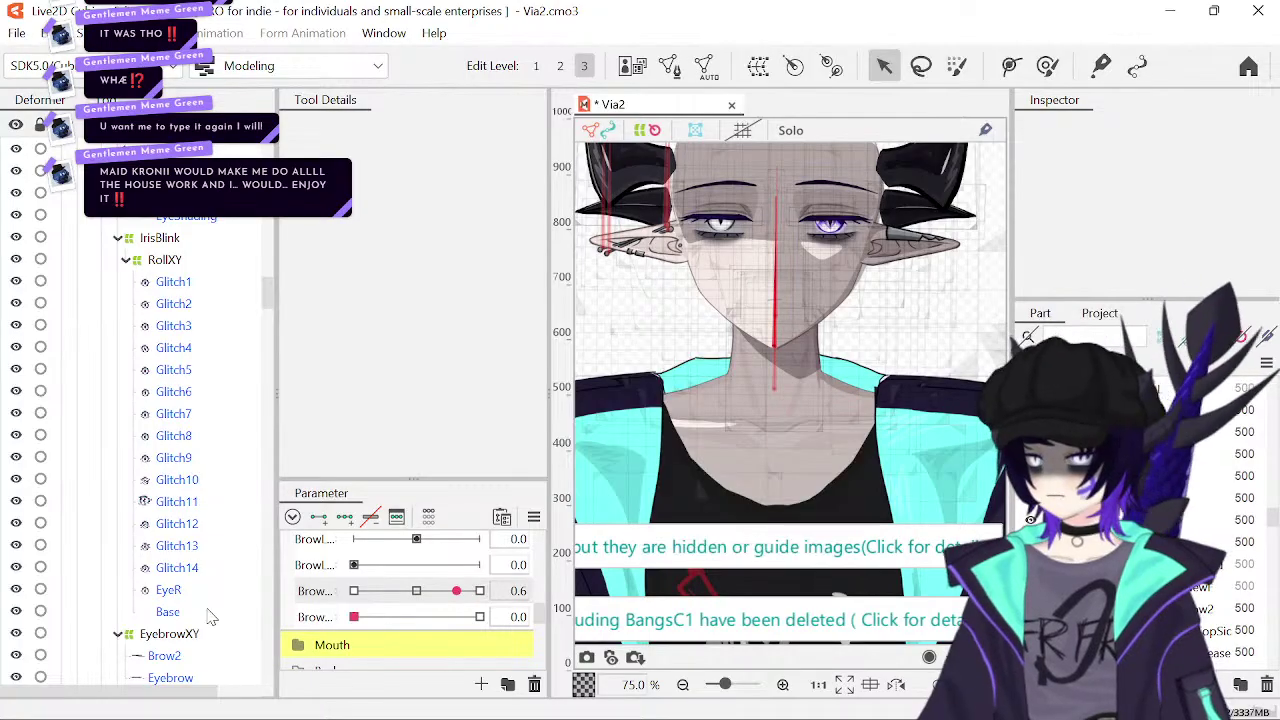
# - Select the right brow's EyebrowXY warp deformer and compare its shape at BrowR Y 0.7 and 1.0
pyautogui.click(164, 654)
pyautogui.click(166, 640)
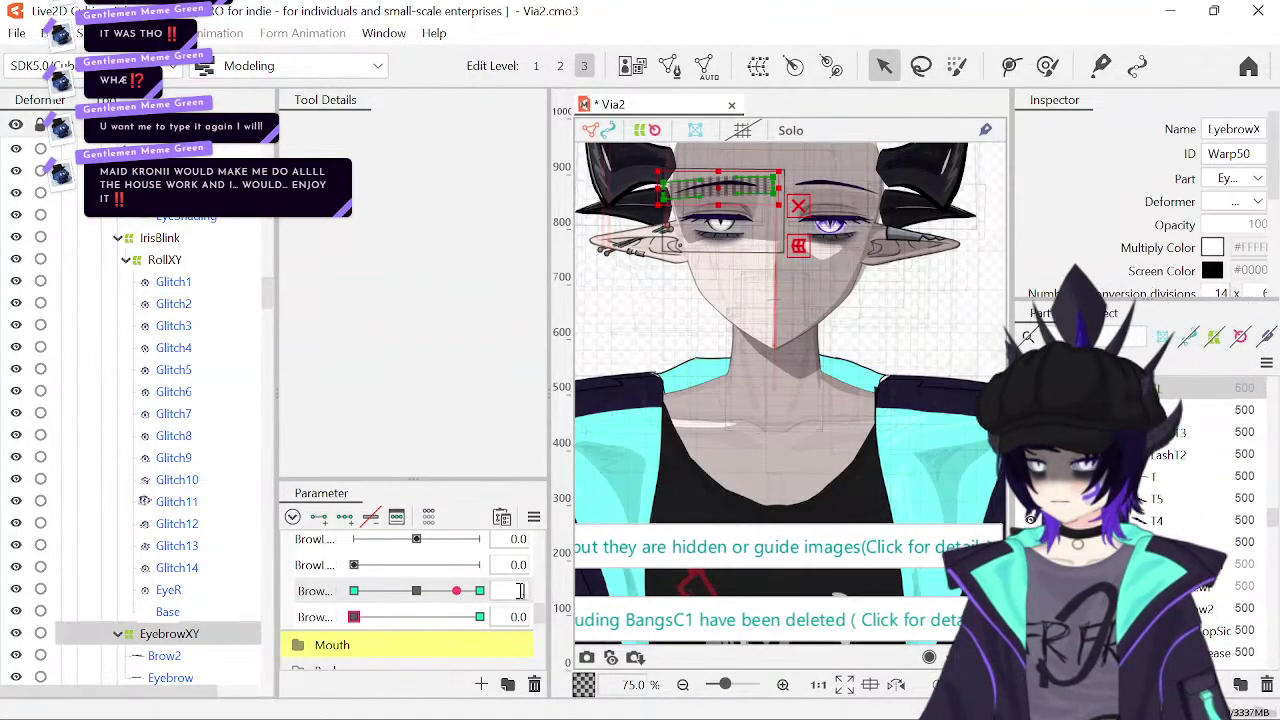
pyautogui.click(517, 591)
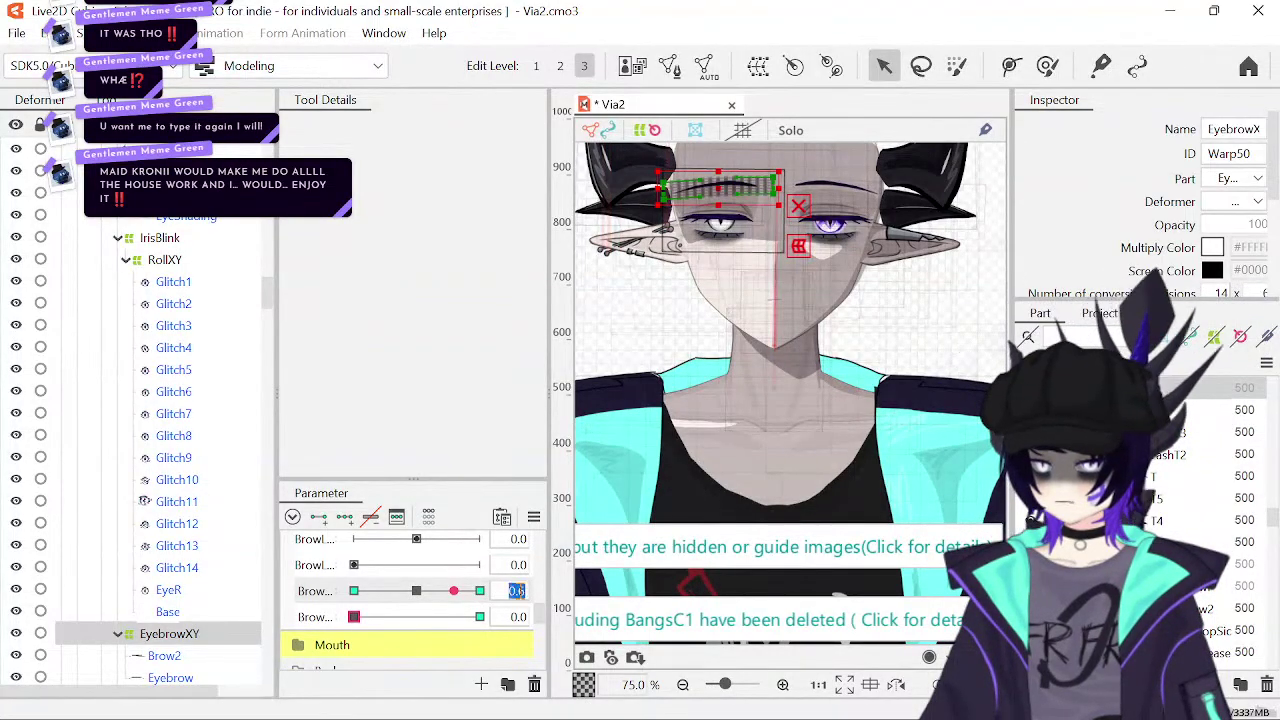
pyautogui.write('0.7')
pyautogui.press('Return')
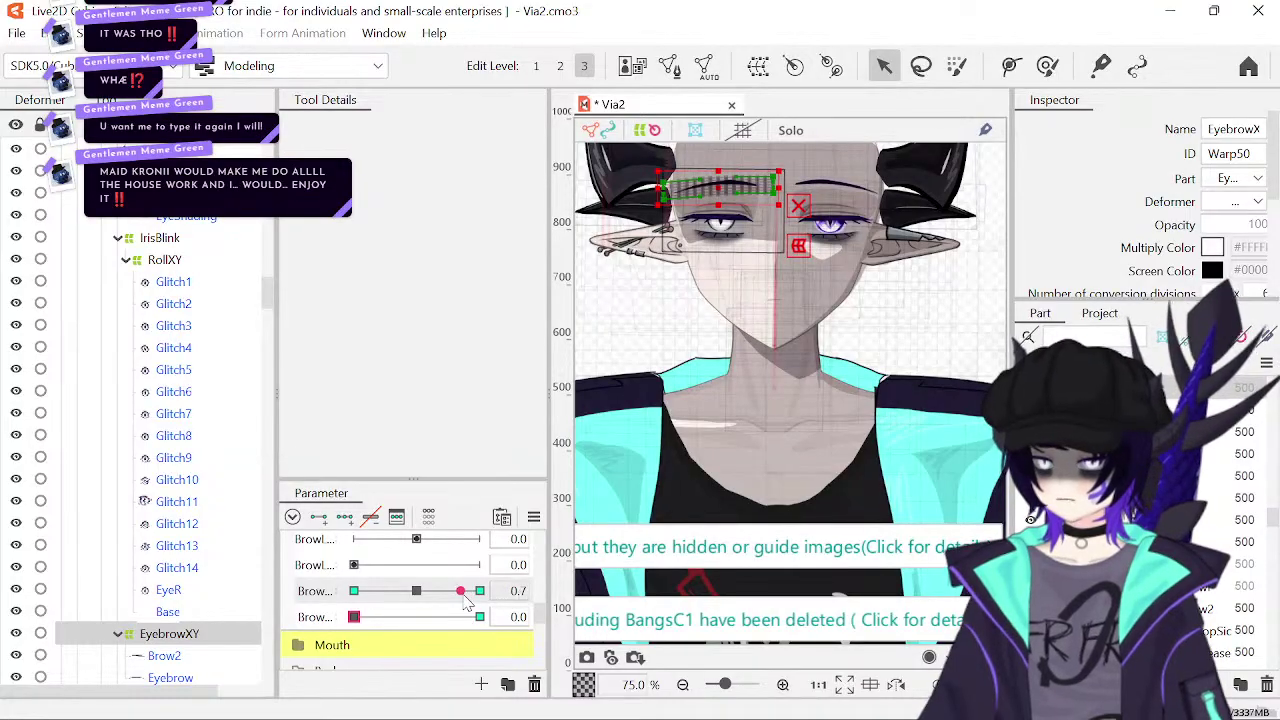
pyautogui.moveTo(465, 597); pyautogui.dragTo(541, 598)
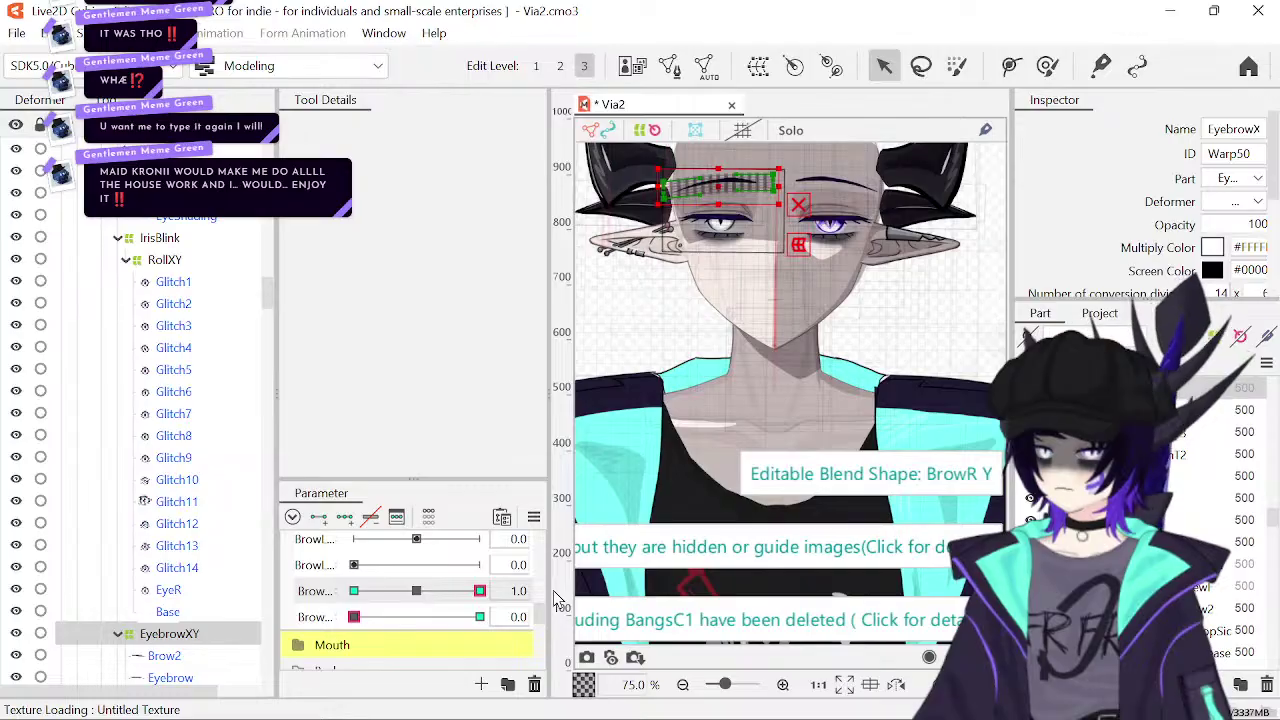
# - Clear the selection and hide the deformers on the canvas to see the face without grids
pyautogui.click(957, 333)
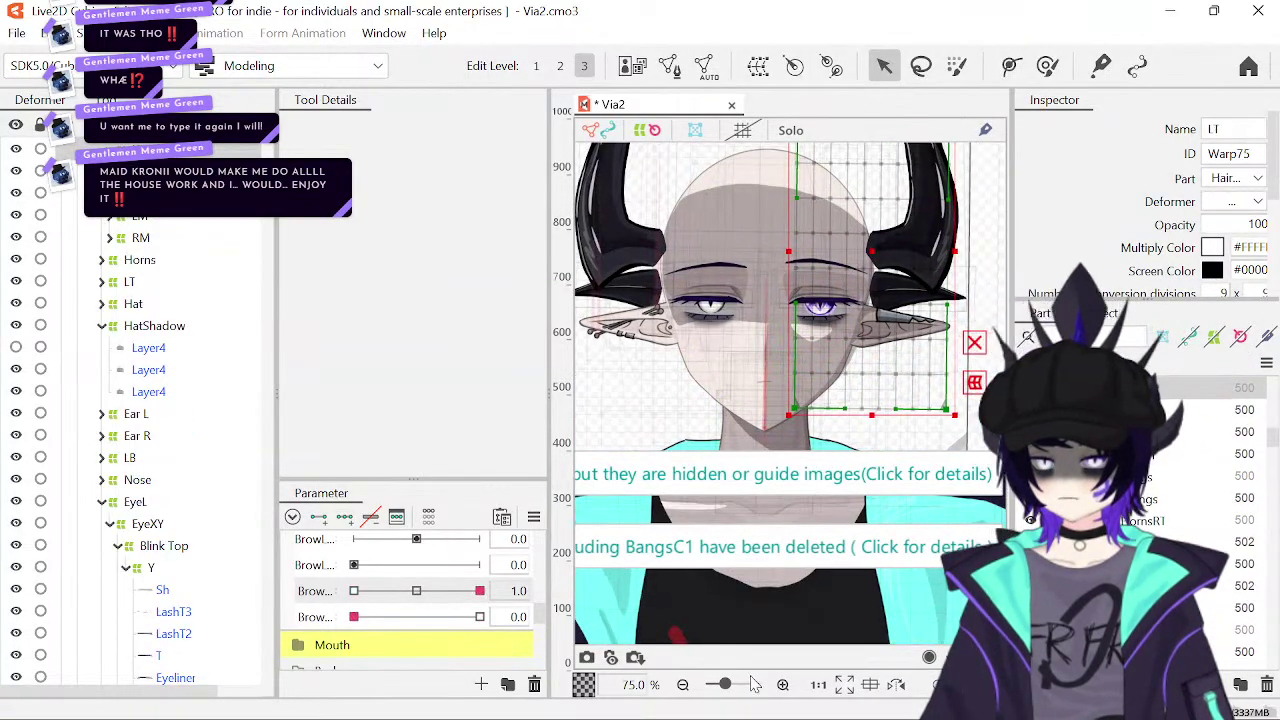
pyautogui.click(784, 685)
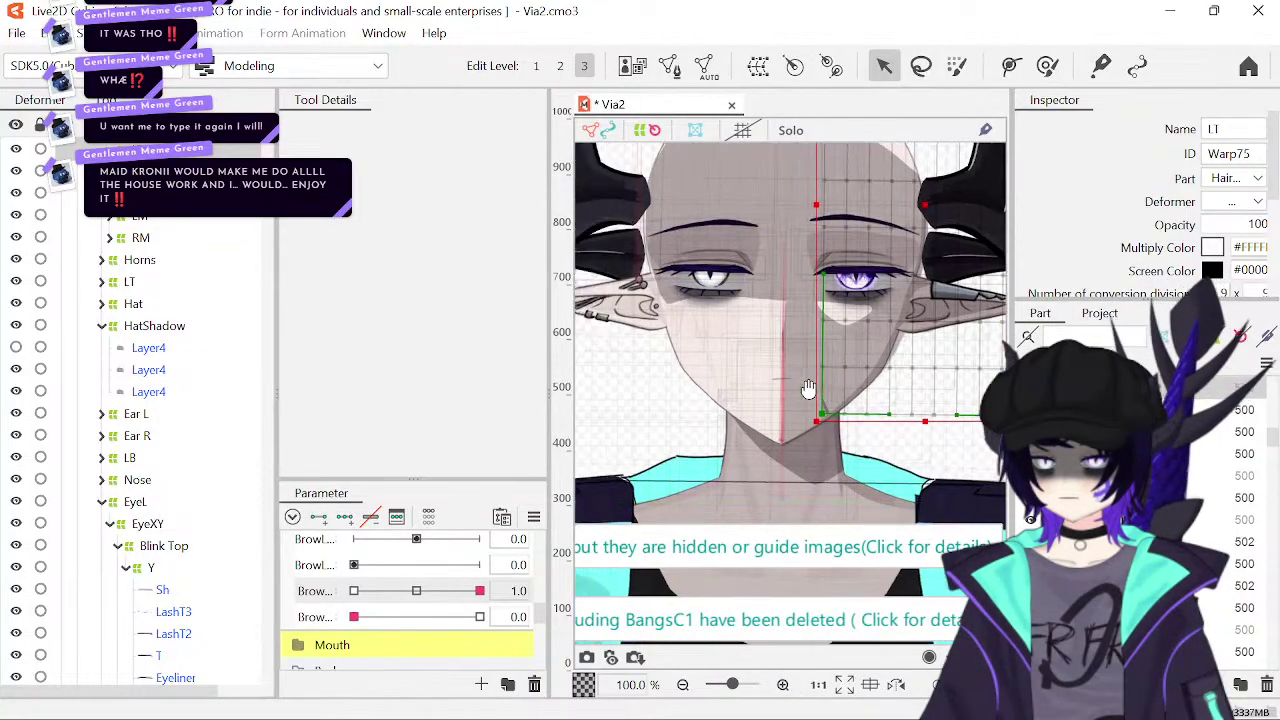
pyautogui.click(620, 409)
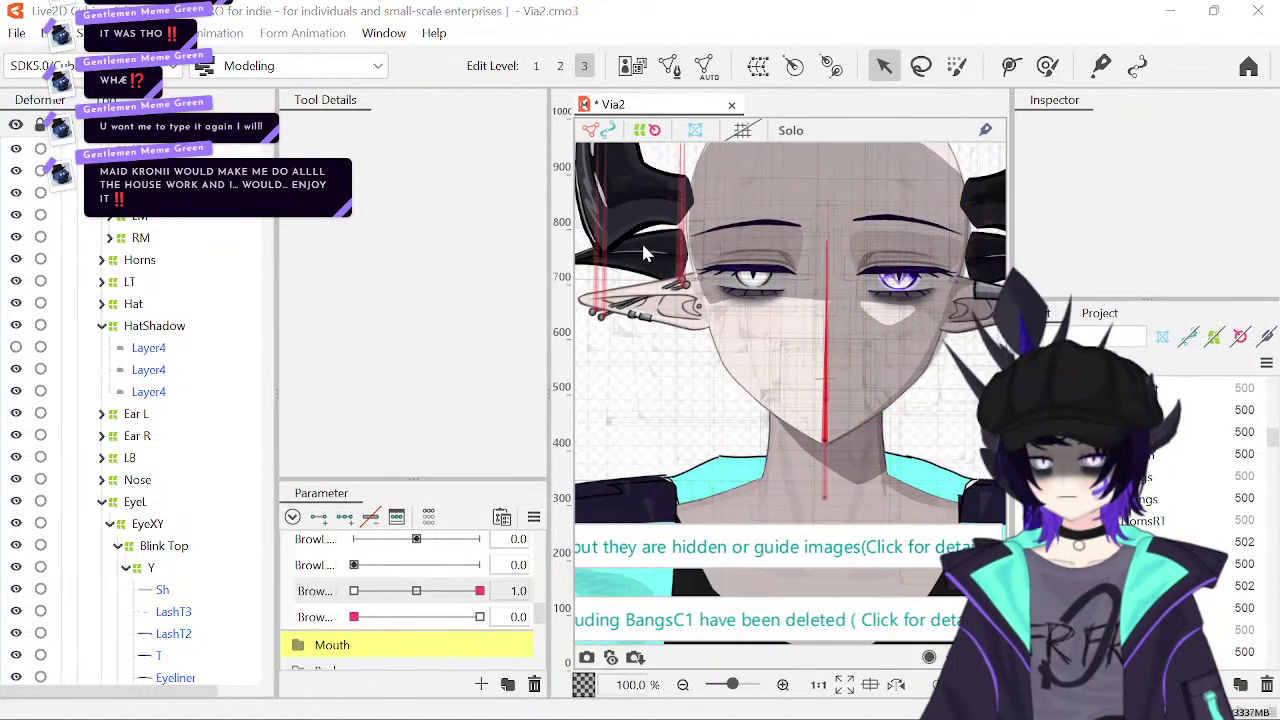
pyautogui.click(648, 131)
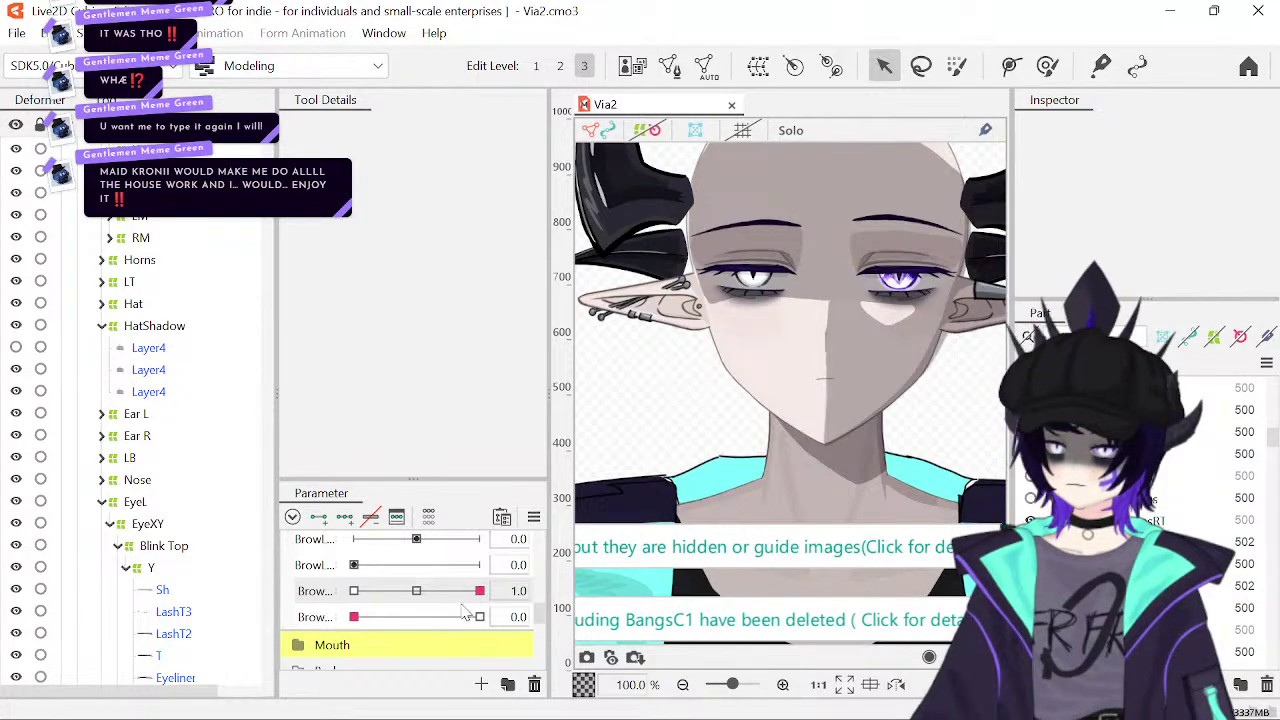
# - Preview the right brow's movement without grids, moving BrowR Y between 0 and 1.0
pyautogui.moveTo(463, 614); pyautogui.dragTo(570, 598)
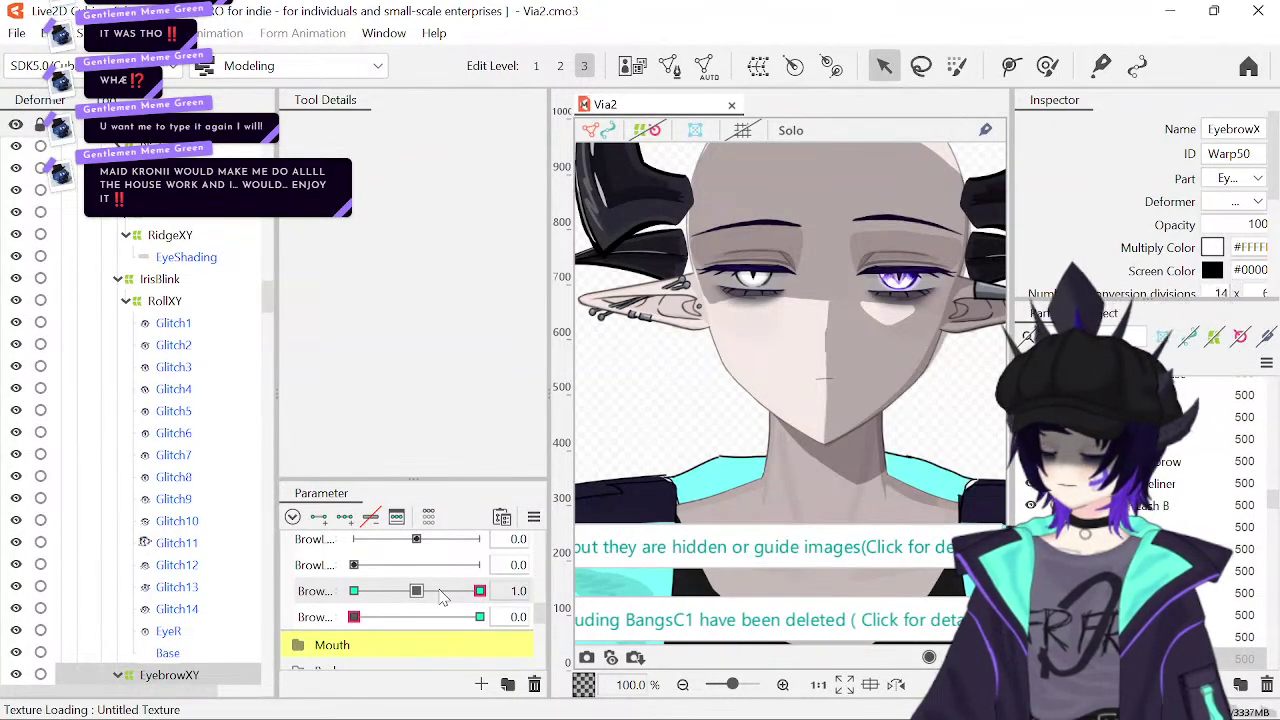
pyautogui.moveTo(440, 596); pyautogui.dragTo(466, 600)
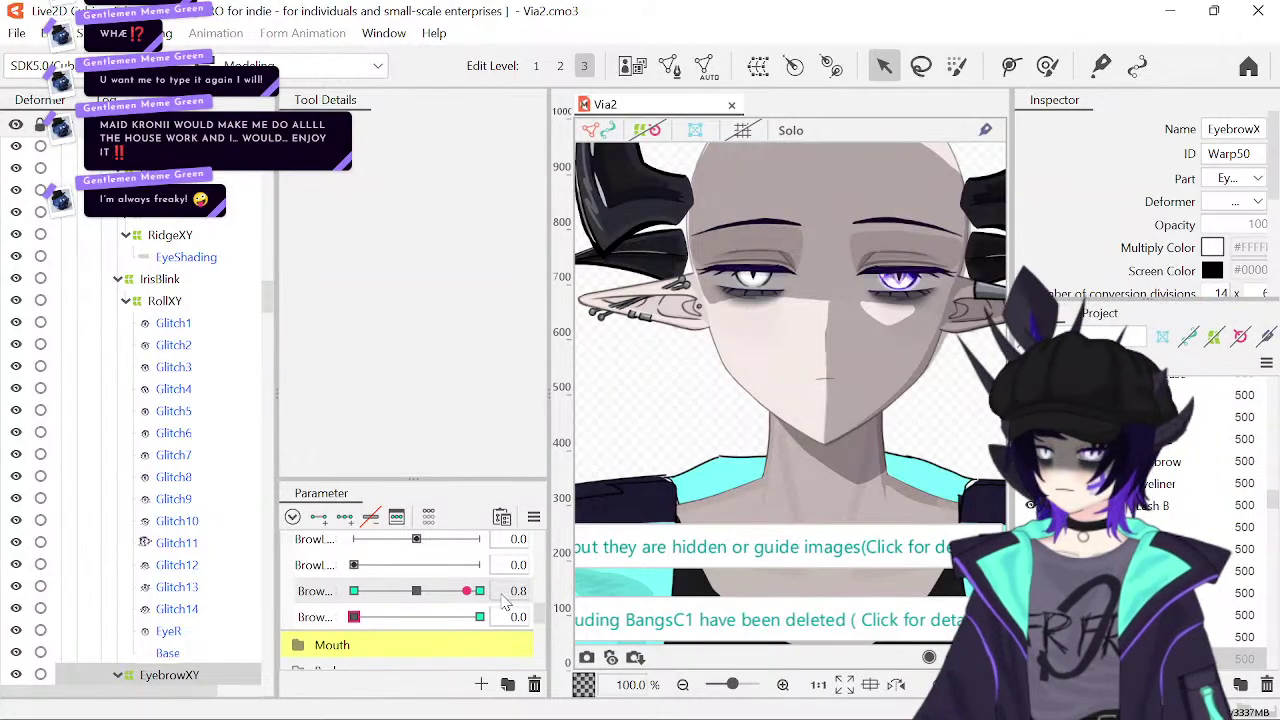
pyautogui.moveTo(468, 591); pyautogui.dragTo(560, 597)
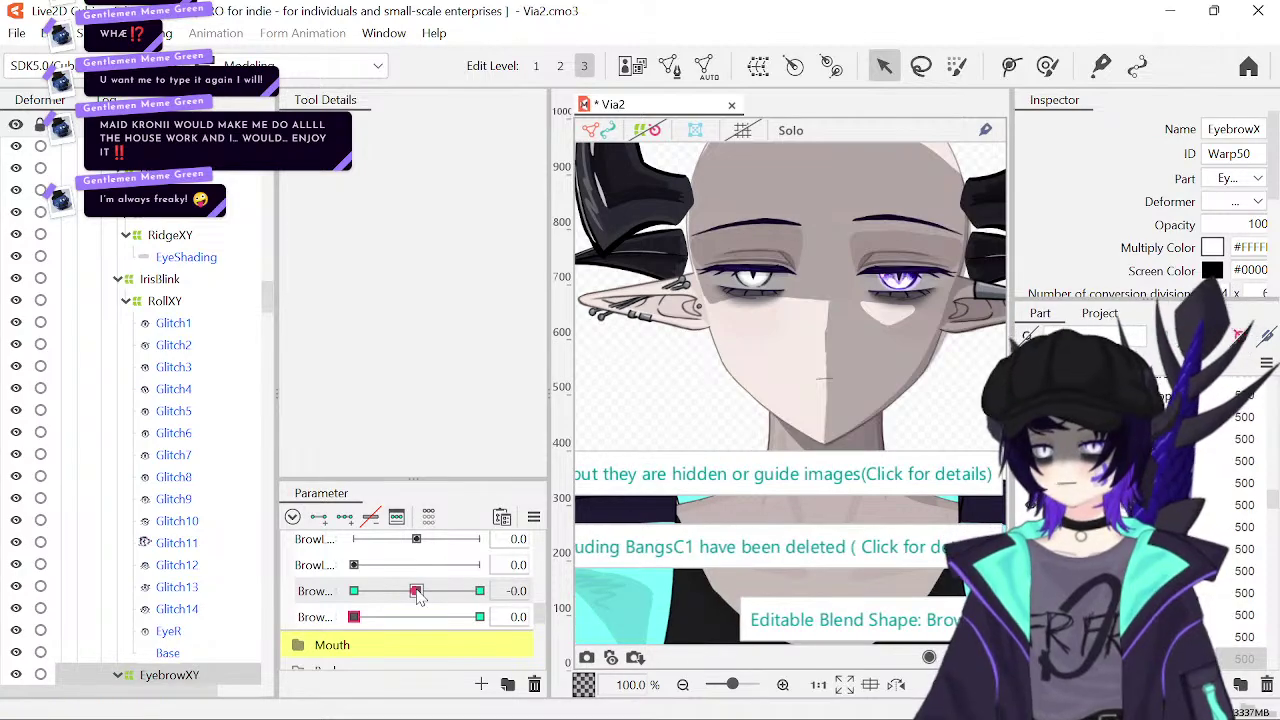
pyautogui.moveTo(418, 597); pyautogui.dragTo(608, 568)
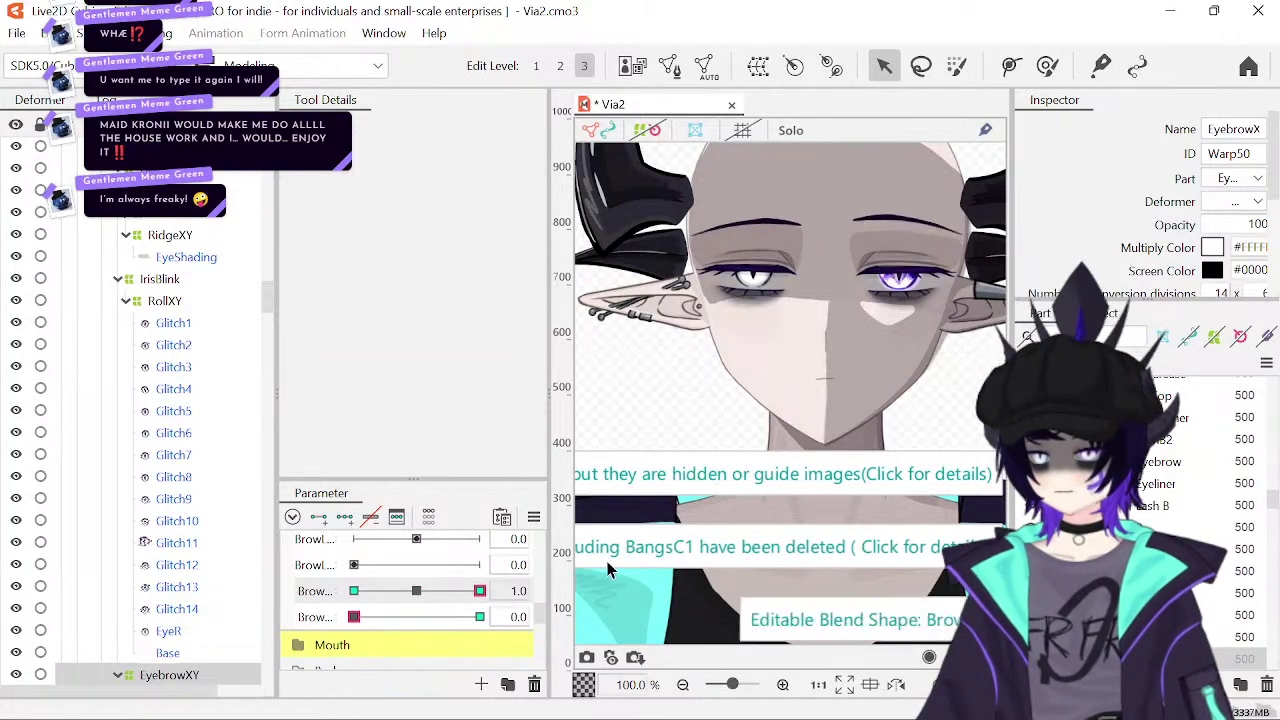
# - Select the right RidgeXY deformer and check the eye shading's movement between BrowR Y 0.2 and 1.0
pyautogui.click(211, 241)
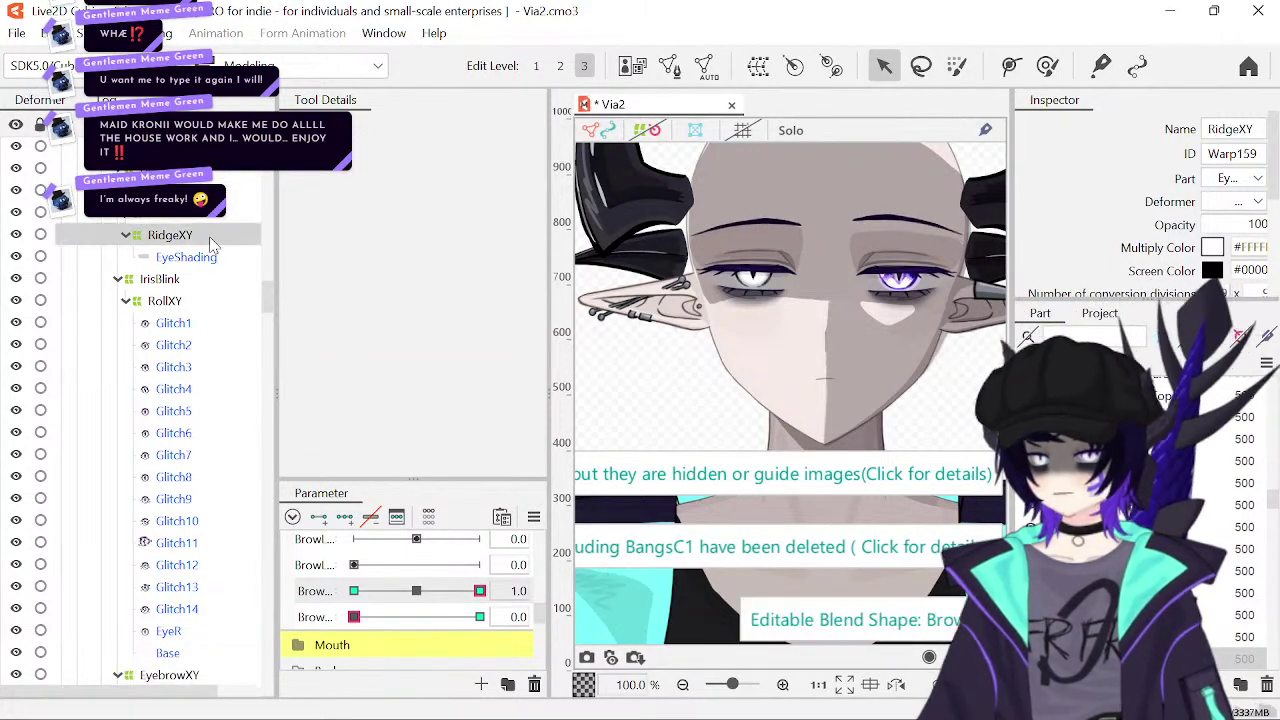
pyautogui.moveTo(480, 591); pyautogui.dragTo(468, 591)
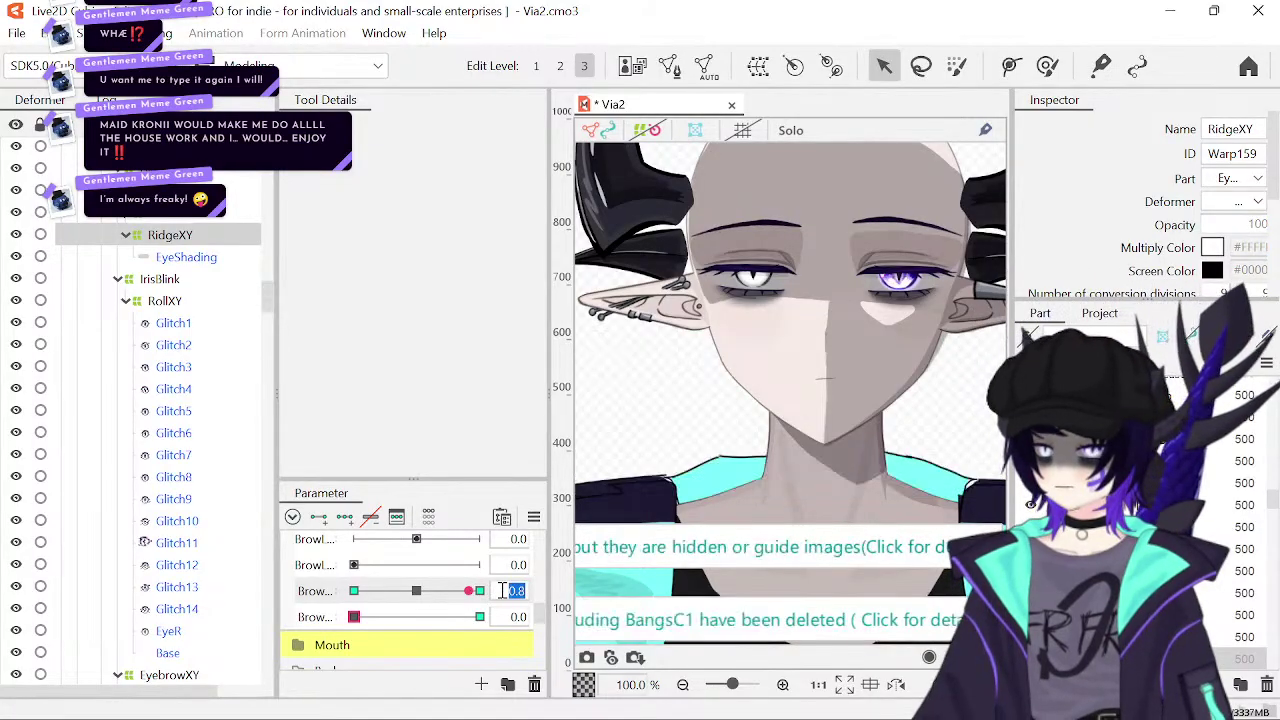
pyautogui.click(480, 591)
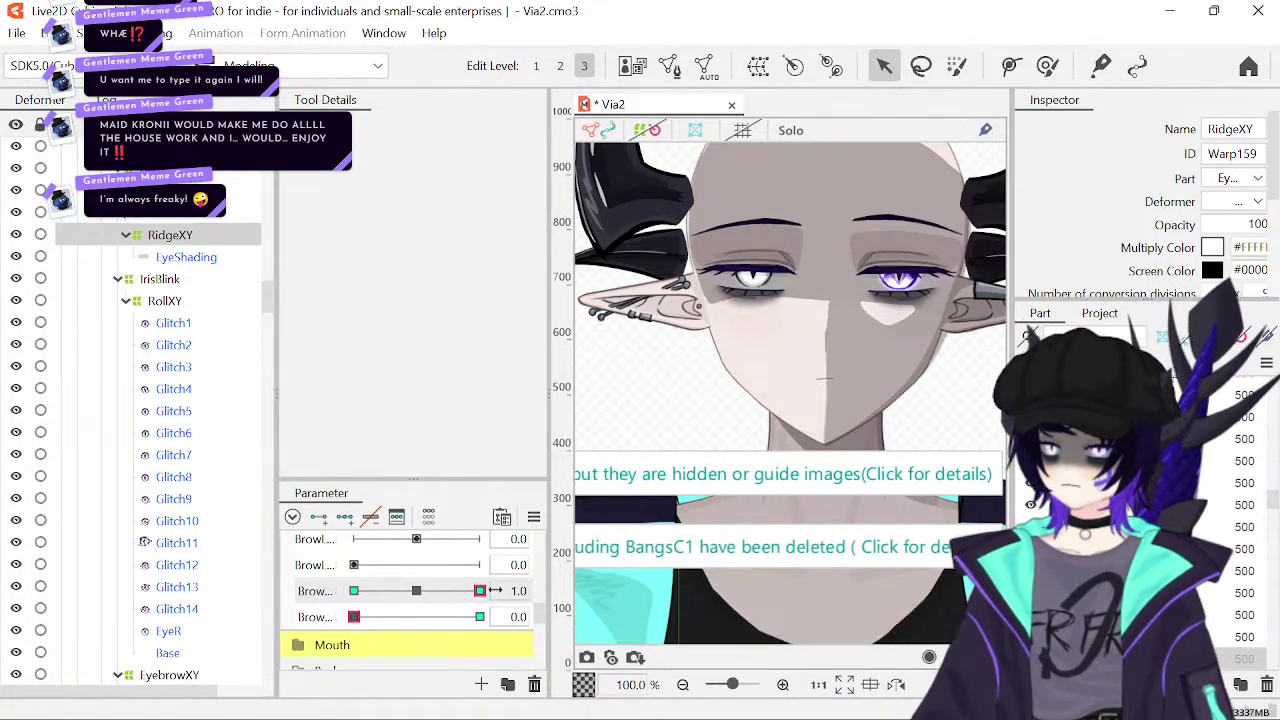
pyautogui.moveTo(470, 594); pyautogui.dragTo(432, 614)
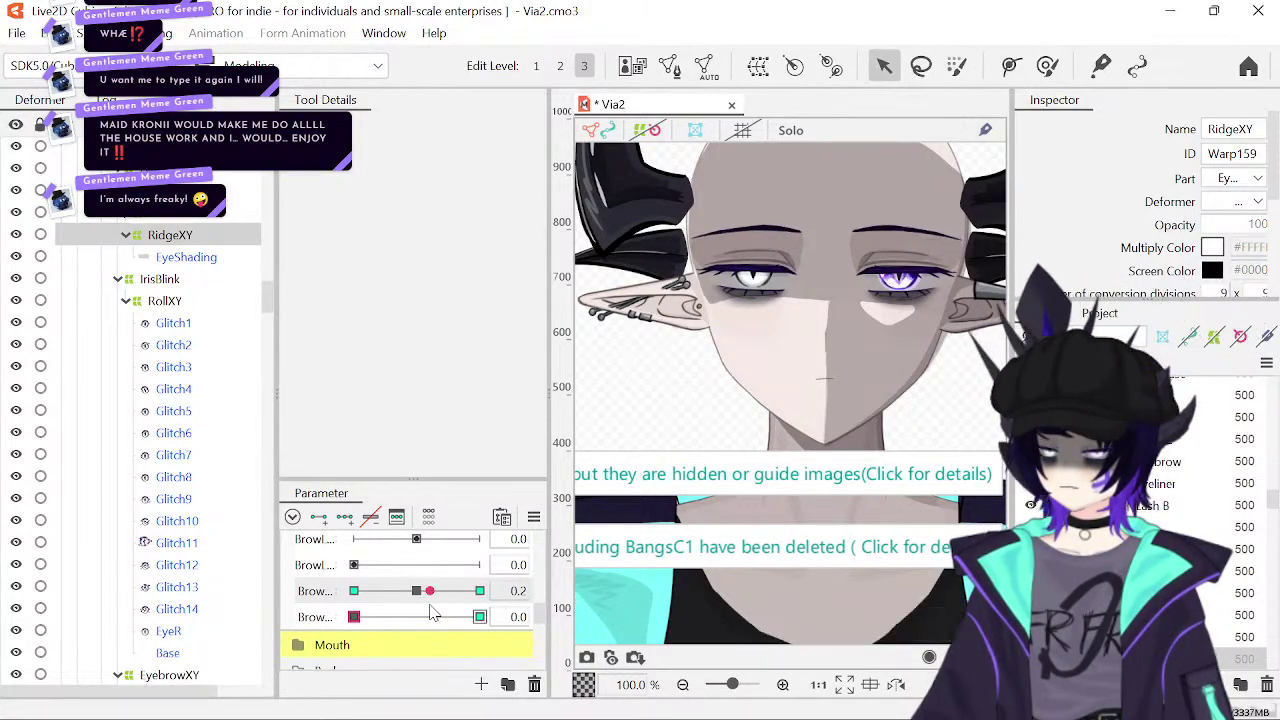
pyautogui.click(480, 591)
# - Compare the right brow at BrowR Y -1.0 and 1.0 with the whole head in view, and set BrowR Form to 1.0
pyautogui.click(683, 685)
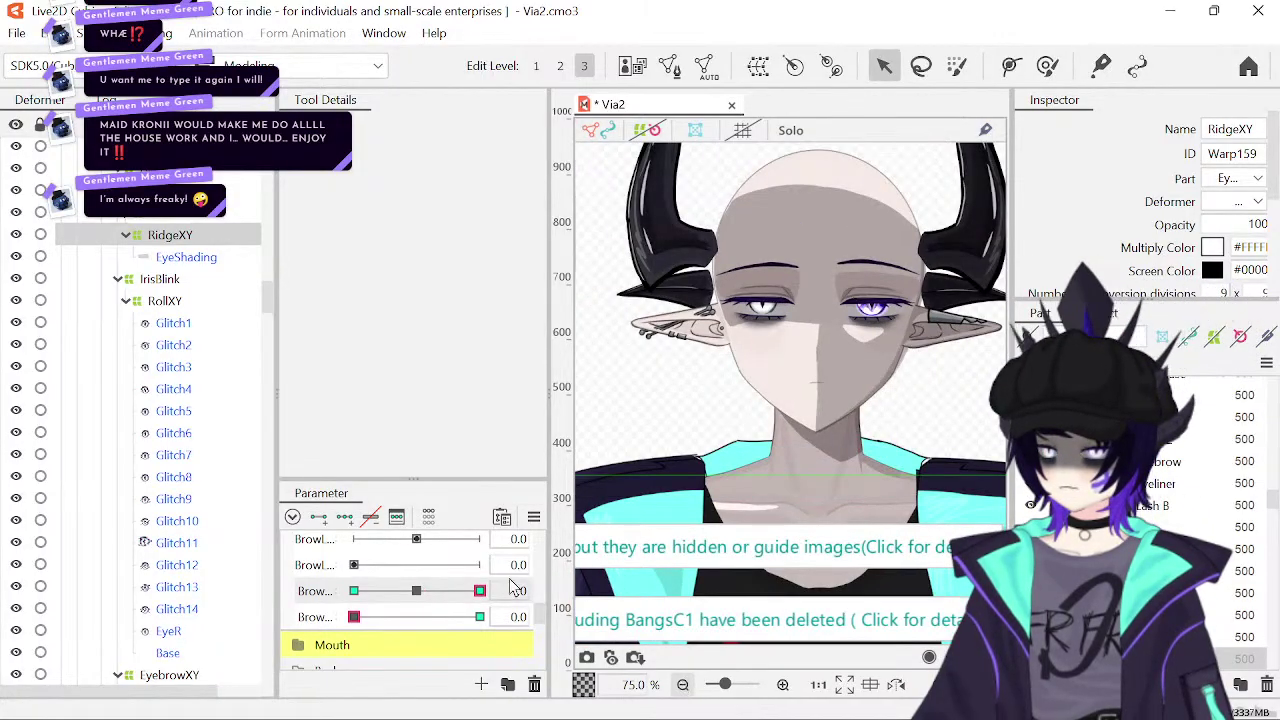
pyautogui.click(354, 591)
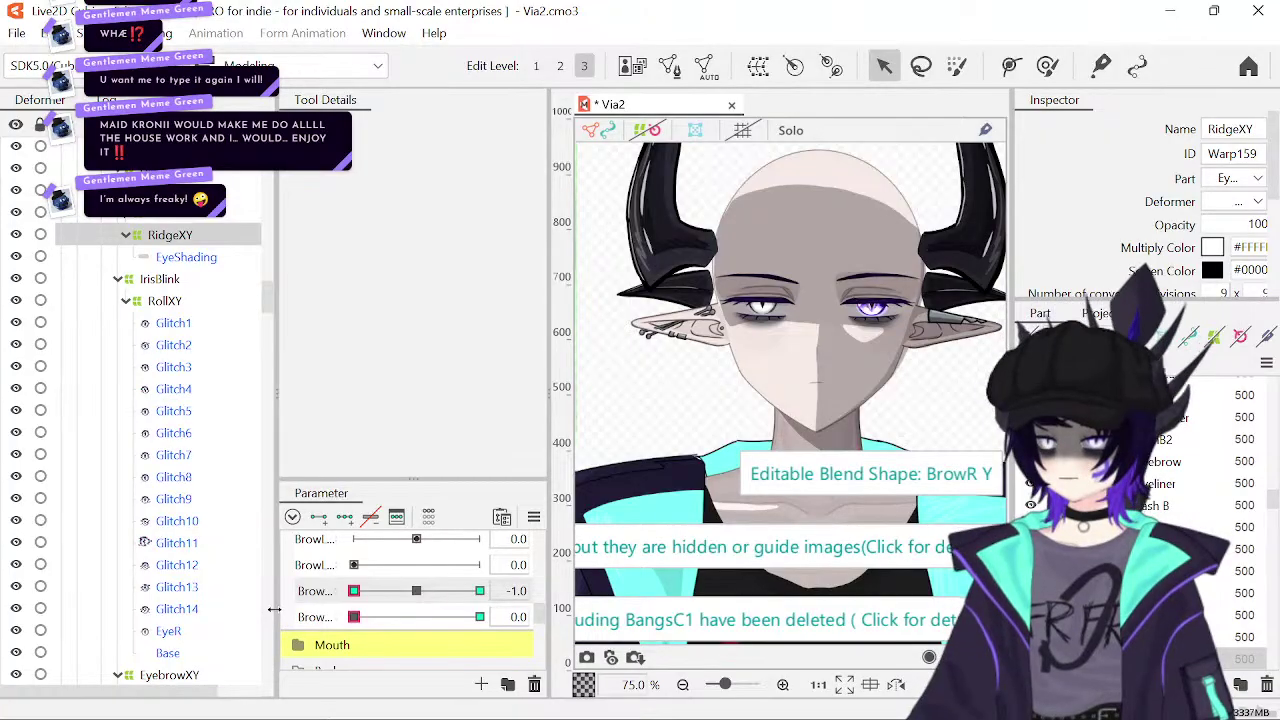
pyautogui.click(480, 591)
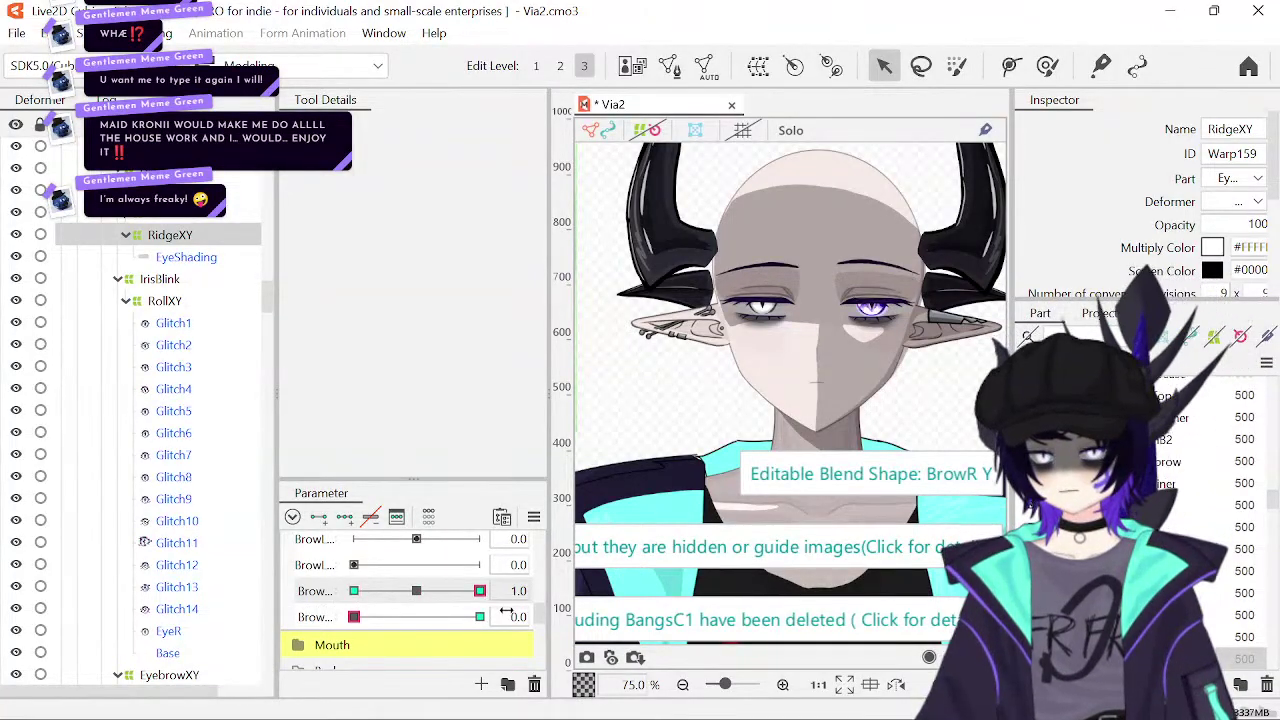
pyautogui.moveTo(480, 591); pyautogui.dragTo(448, 591)
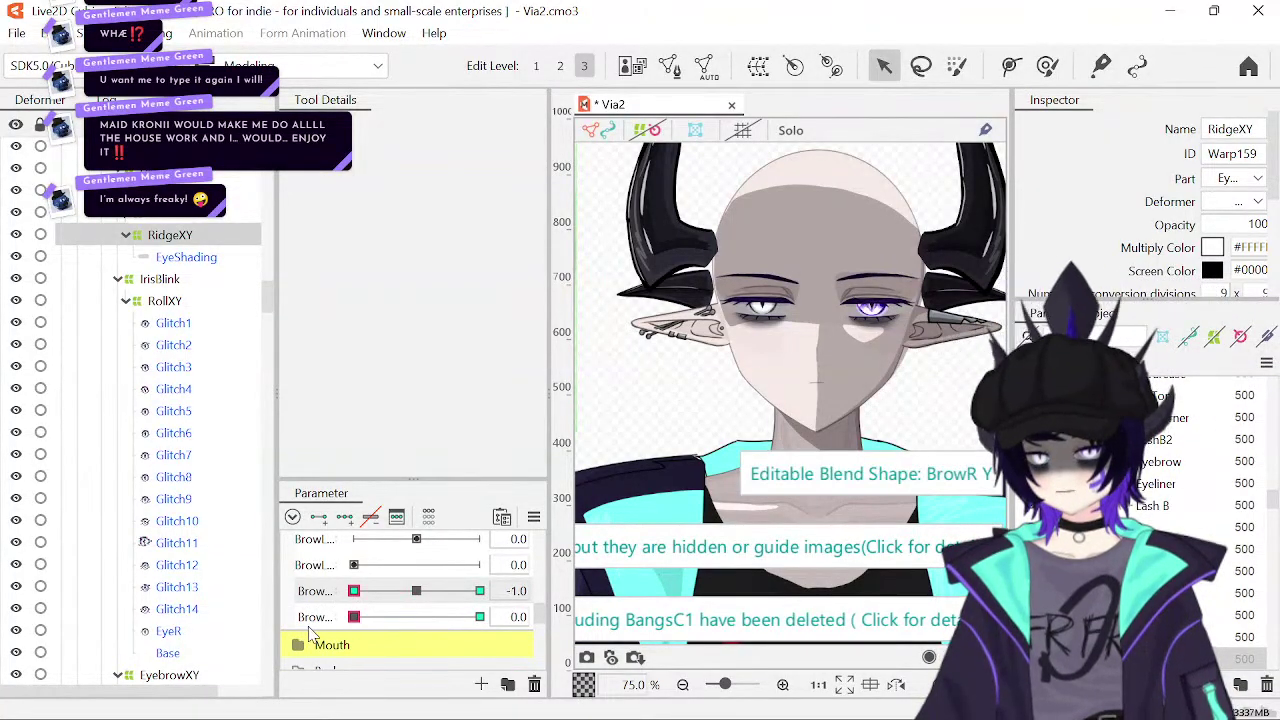
pyautogui.click(480, 591)
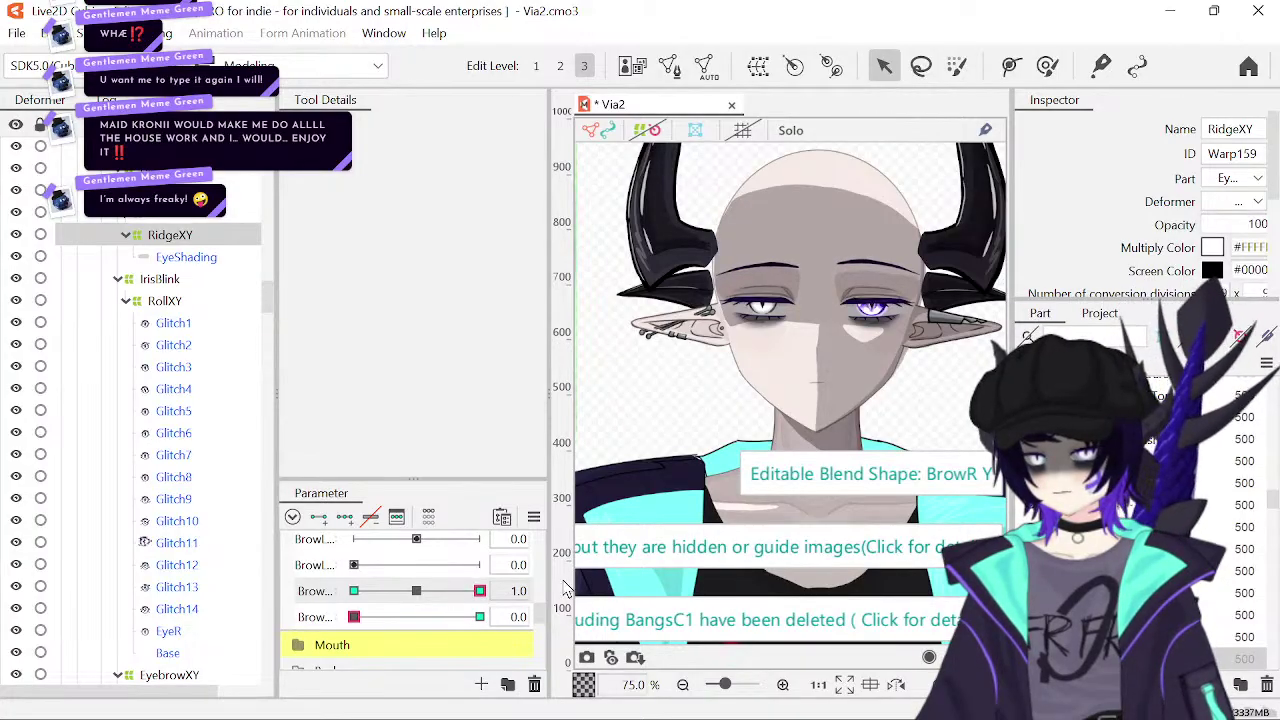
pyautogui.click(480, 617)
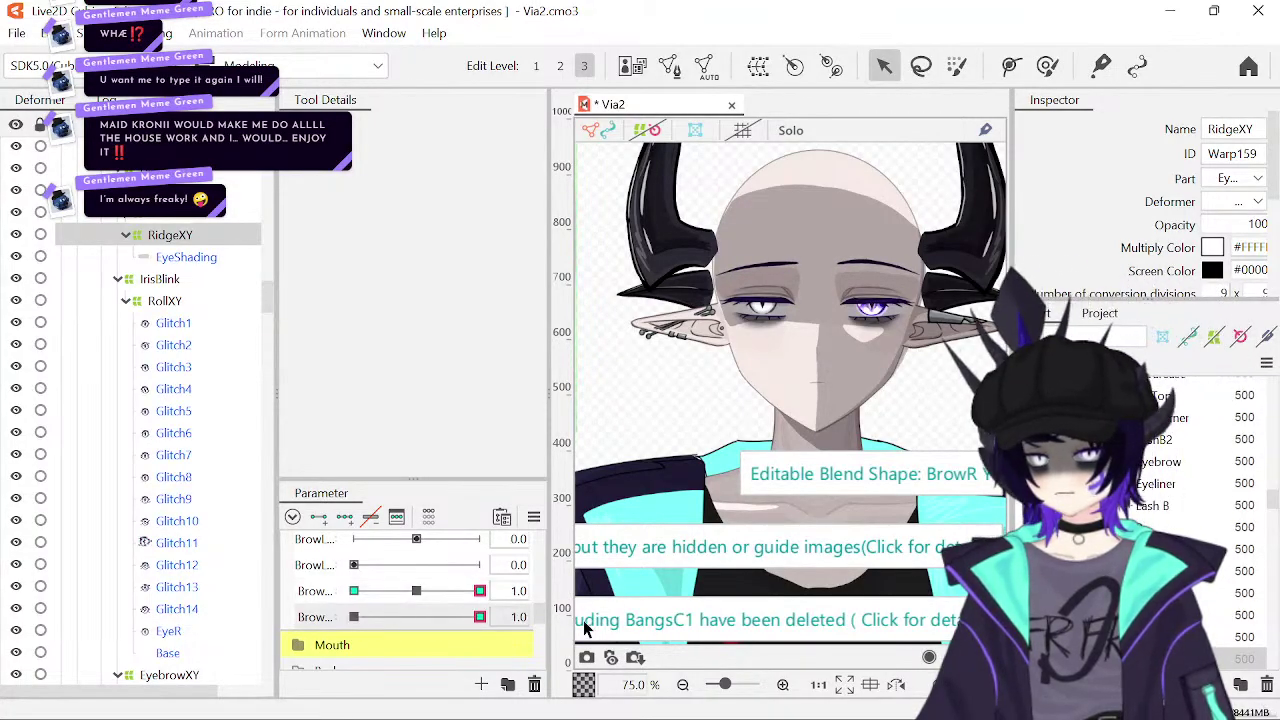
# - Check the right brow at BrowR Y 1.0 while switching BrowR Form between 0 and 1.0
pyautogui.moveTo(480, 591); pyautogui.dragTo(549, 598)
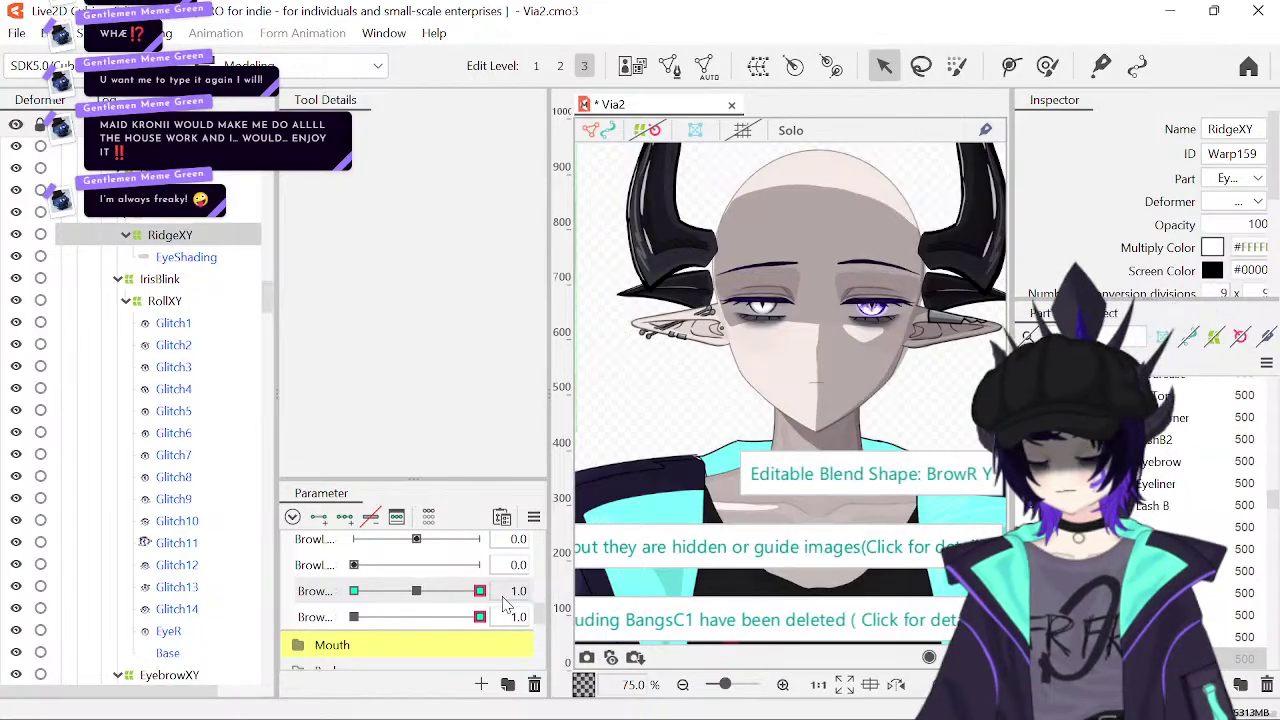
pyautogui.moveTo(480, 618); pyautogui.dragTo(594, 626)
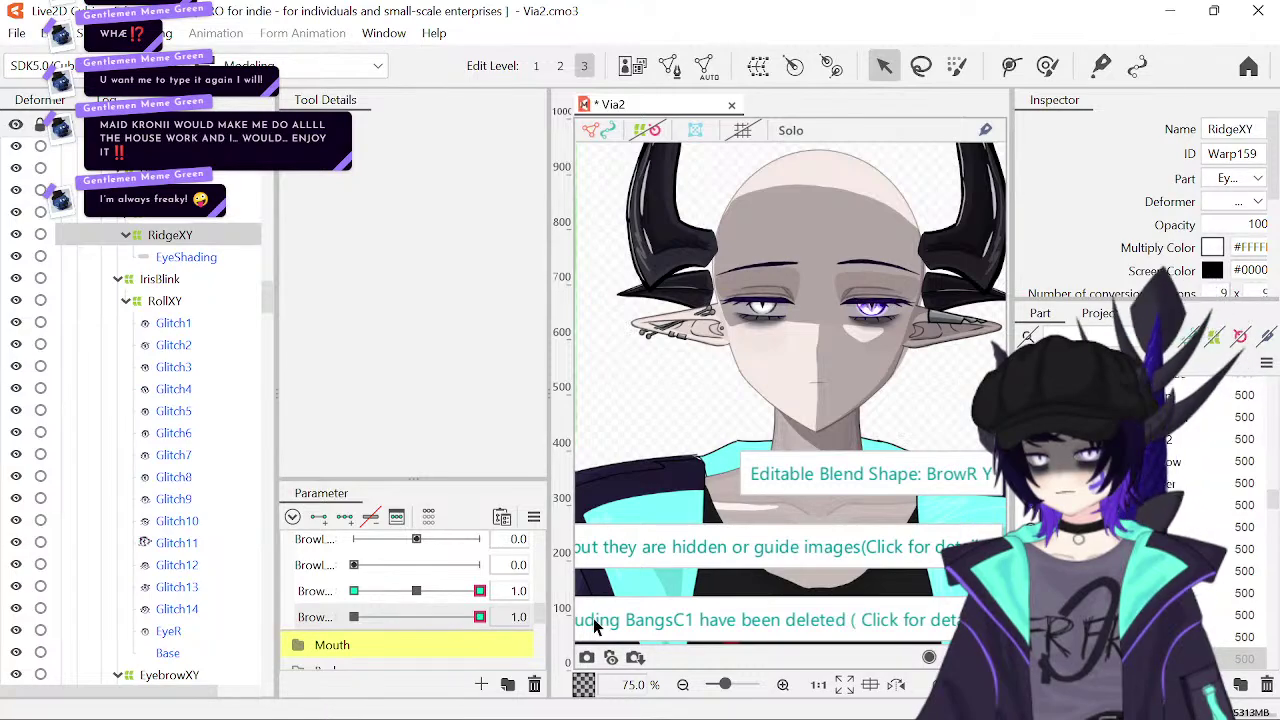
pyautogui.moveTo(462, 604); pyautogui.dragTo(537, 600)
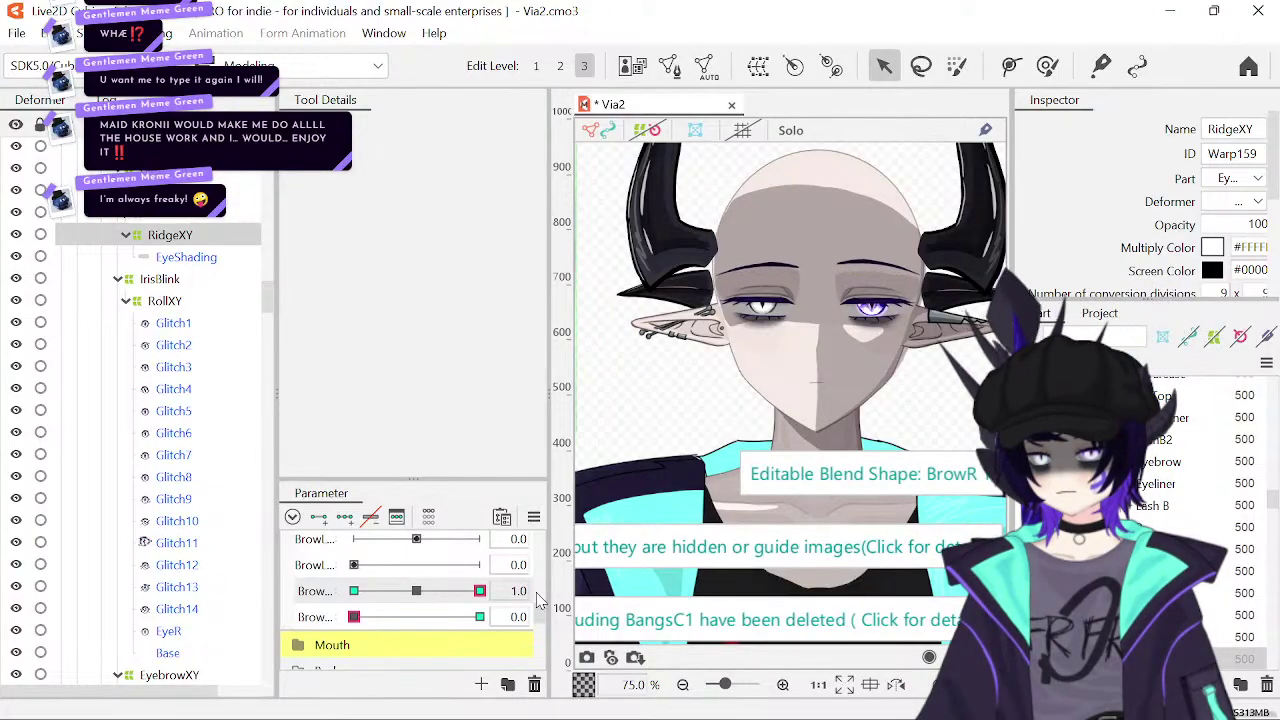
pyautogui.moveTo(383, 628); pyautogui.dragTo(543, 627)
pyautogui.moveTo(478, 597)
pyautogui.mouseDown()
pyautogui.moveTo(403, 597)
pyautogui.moveTo(480, 592)
pyautogui.mouseUp()
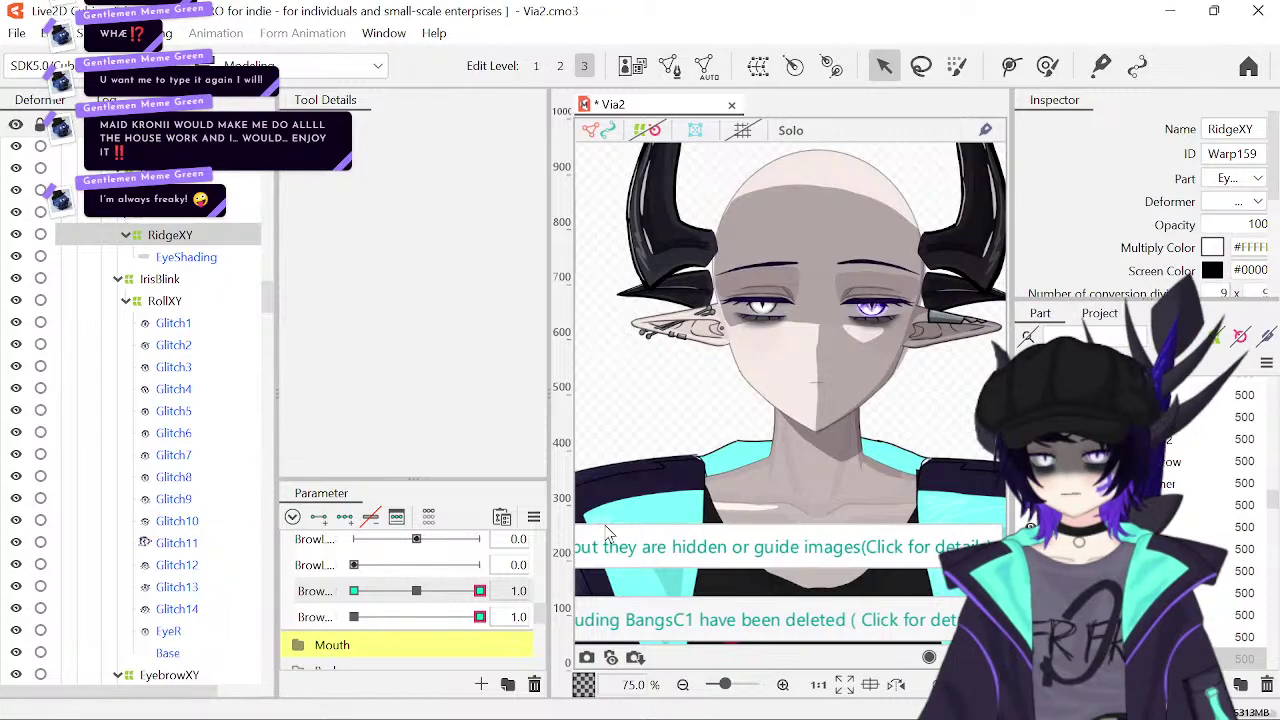
# - Recheck the right brow's rise to BrowR Y 1.0 with BrowR Form at 1.0, and reset BrowR Form to 0
pyautogui.moveTo(449, 617); pyautogui.dragTo(388, 617)
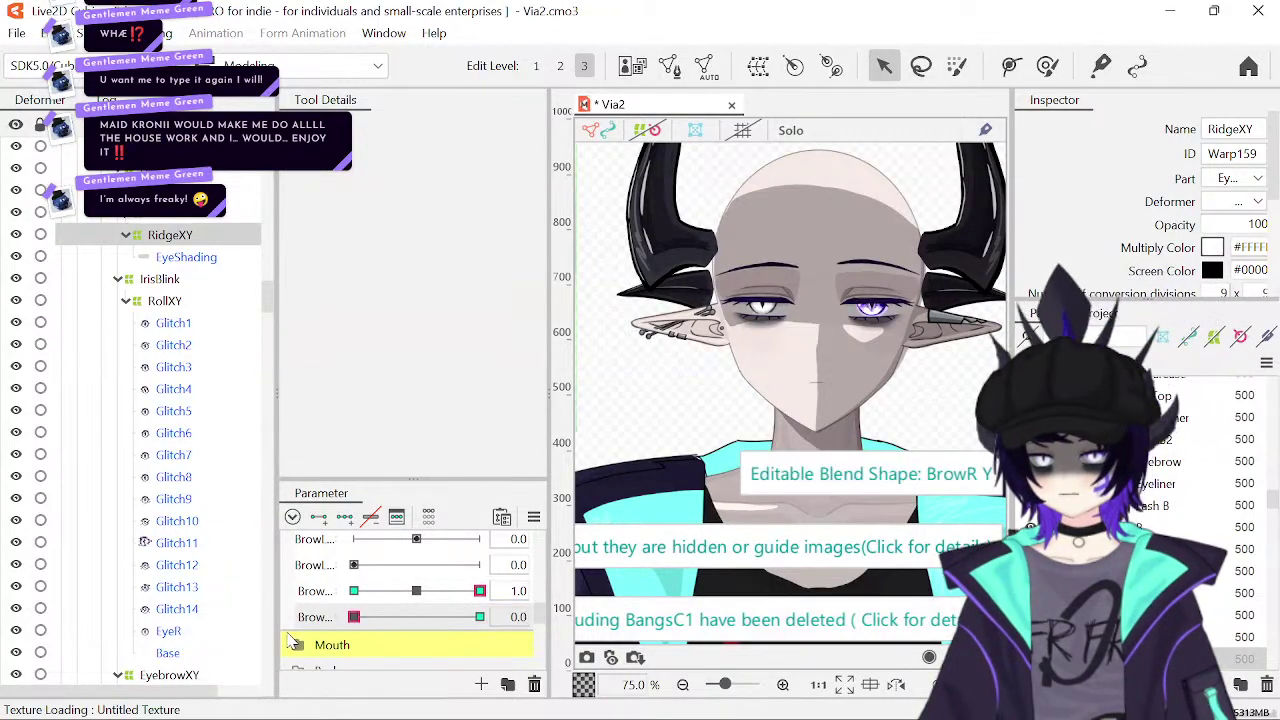
pyautogui.click(480, 617)
pyautogui.click(417, 591)
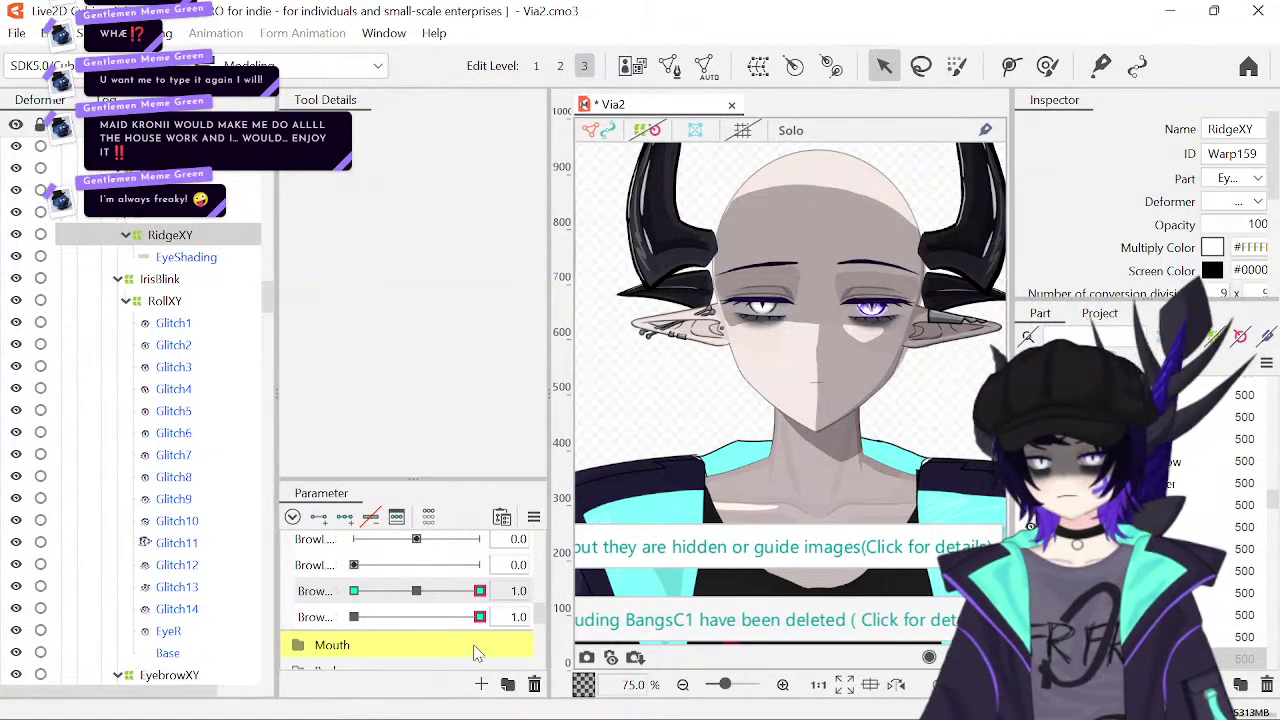
pyautogui.moveTo(479, 617)
pyautogui.mouseDown()
pyautogui.moveTo(330, 626)
pyautogui.moveTo(672, 616)
pyautogui.mouseUp()
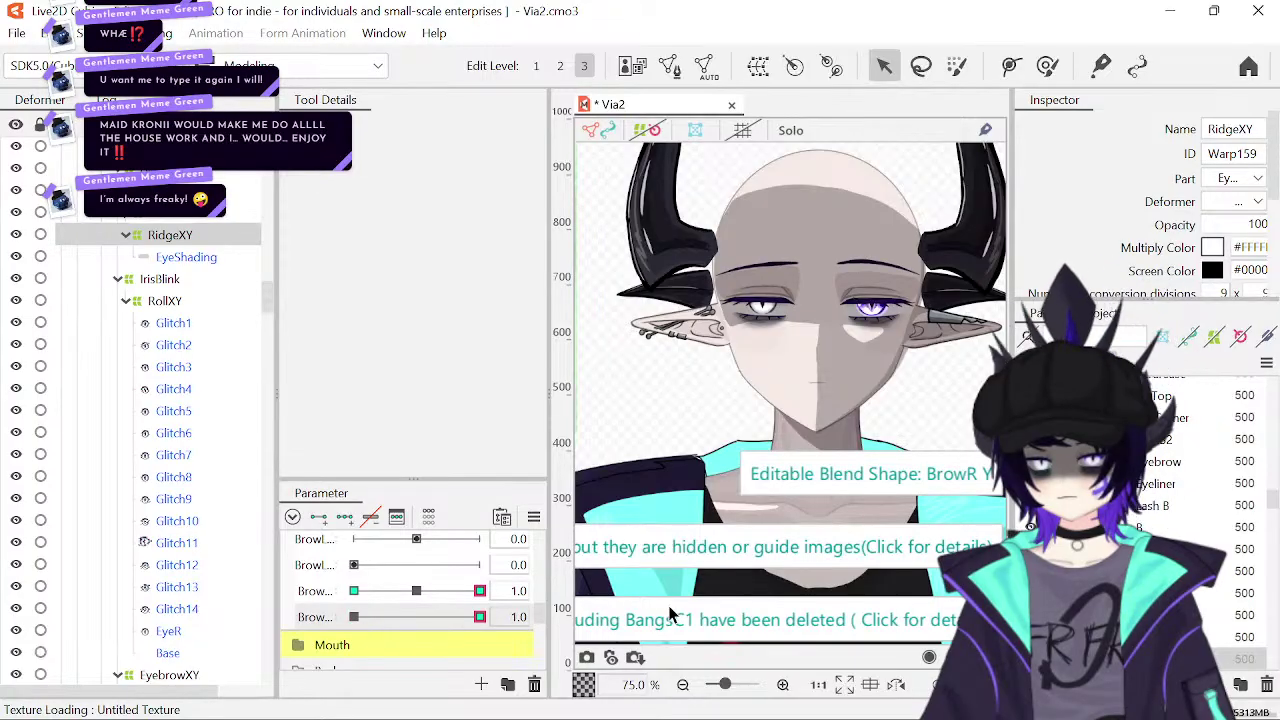
pyautogui.moveTo(478, 590)
pyautogui.mouseDown()
pyautogui.moveTo(416, 594)
pyautogui.moveTo(588, 592)
pyautogui.mouseUp()
pyautogui.moveTo(499, 590)
pyautogui.mouseDown()
pyautogui.moveTo(402, 598)
pyautogui.moveTo(558, 598)
pyautogui.mouseUp()
pyautogui.moveTo(480, 616); pyautogui.dragTo(273, 638)
pyautogui.moveTo(425, 596); pyautogui.dragTo(563, 605)
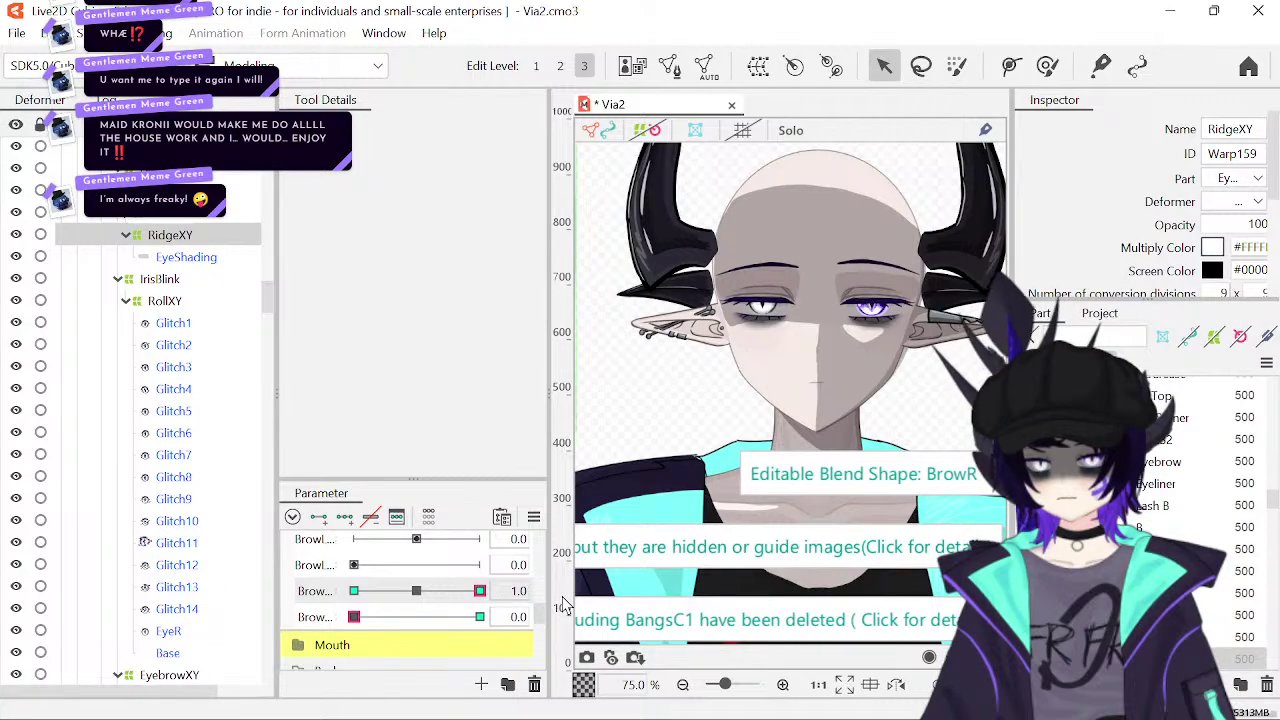
# - Compare the right brow between BrowR Y 0.7 and 1.0 with BrowR Form at 0
pyautogui.moveTo(479, 592); pyautogui.dragTo(462, 600)
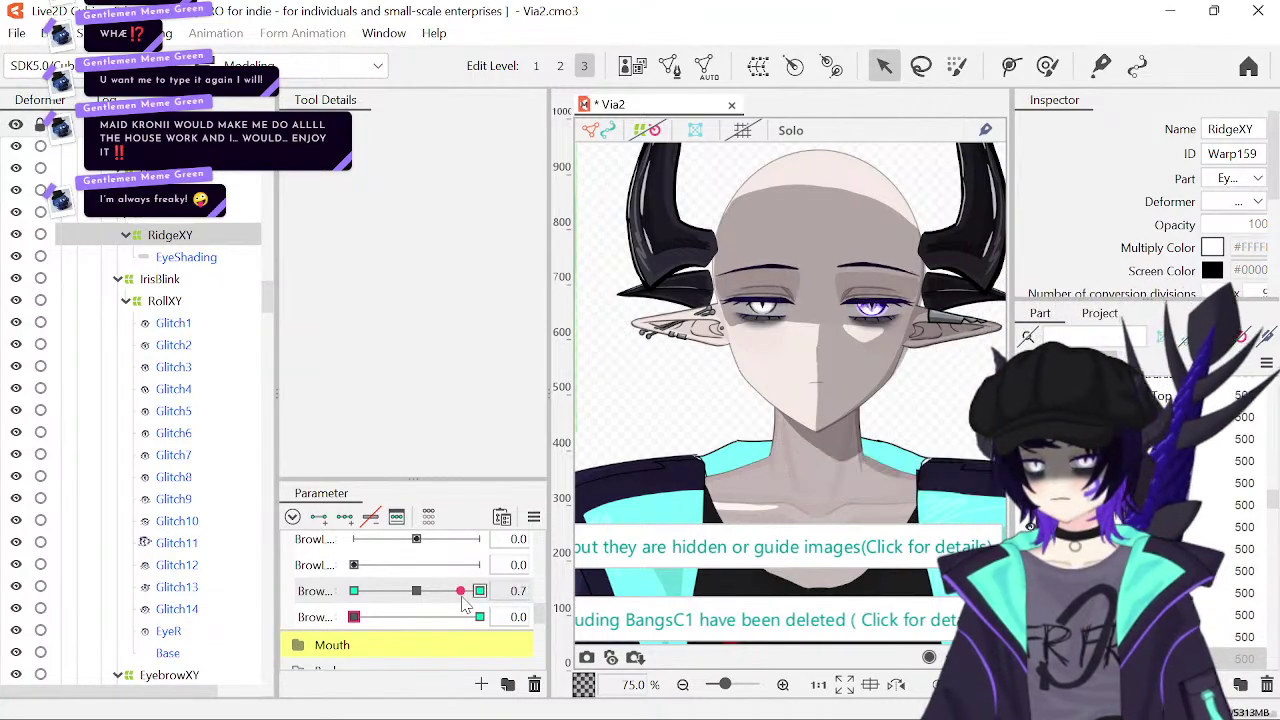
pyautogui.doubleClick(513, 591)
pyautogui.press('Return')
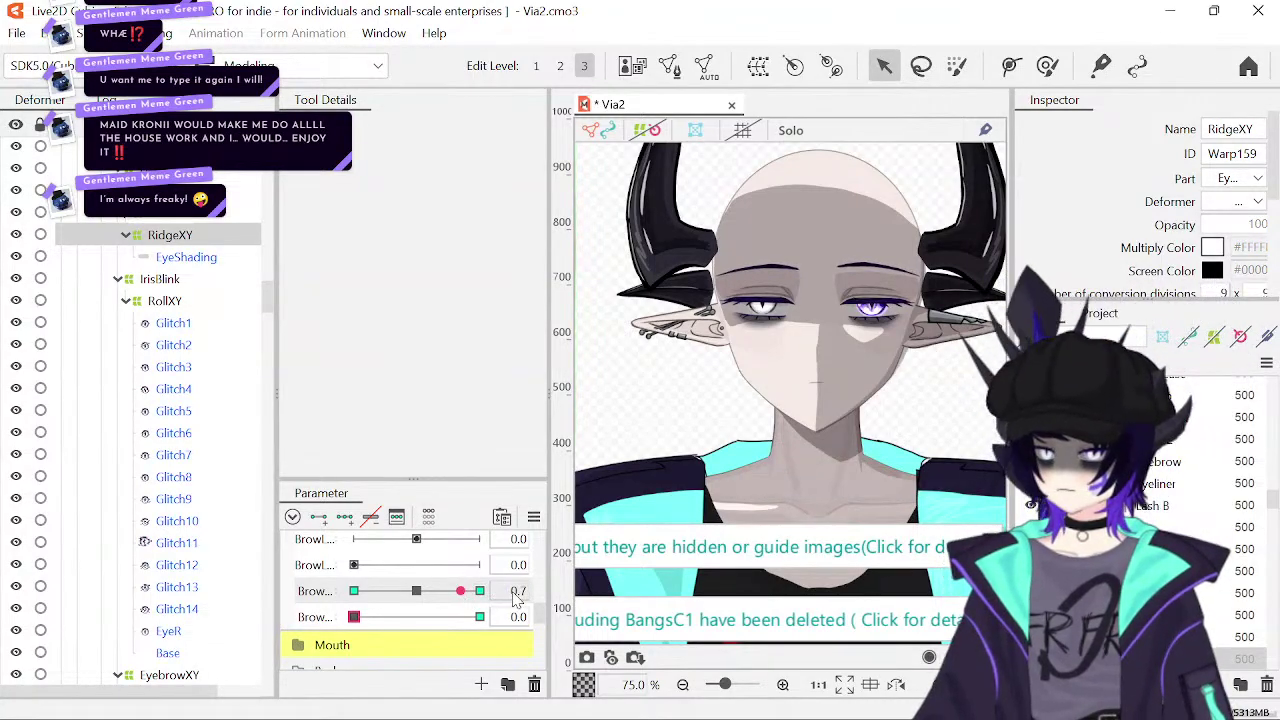
pyautogui.moveTo(460, 591); pyautogui.dragTo(481, 592)
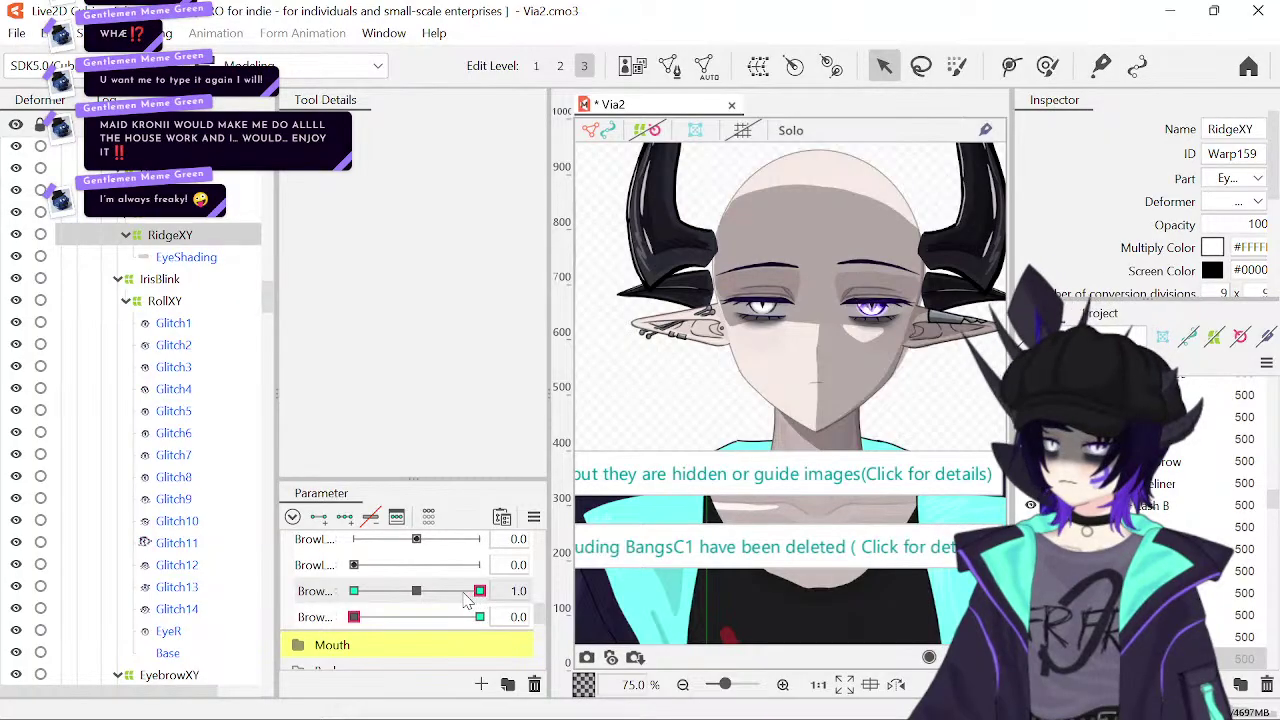
pyautogui.moveTo(478, 591)
pyautogui.mouseDown()
pyautogui.moveTo(410, 598)
pyautogui.moveTo(578, 605)
pyautogui.mouseUp()
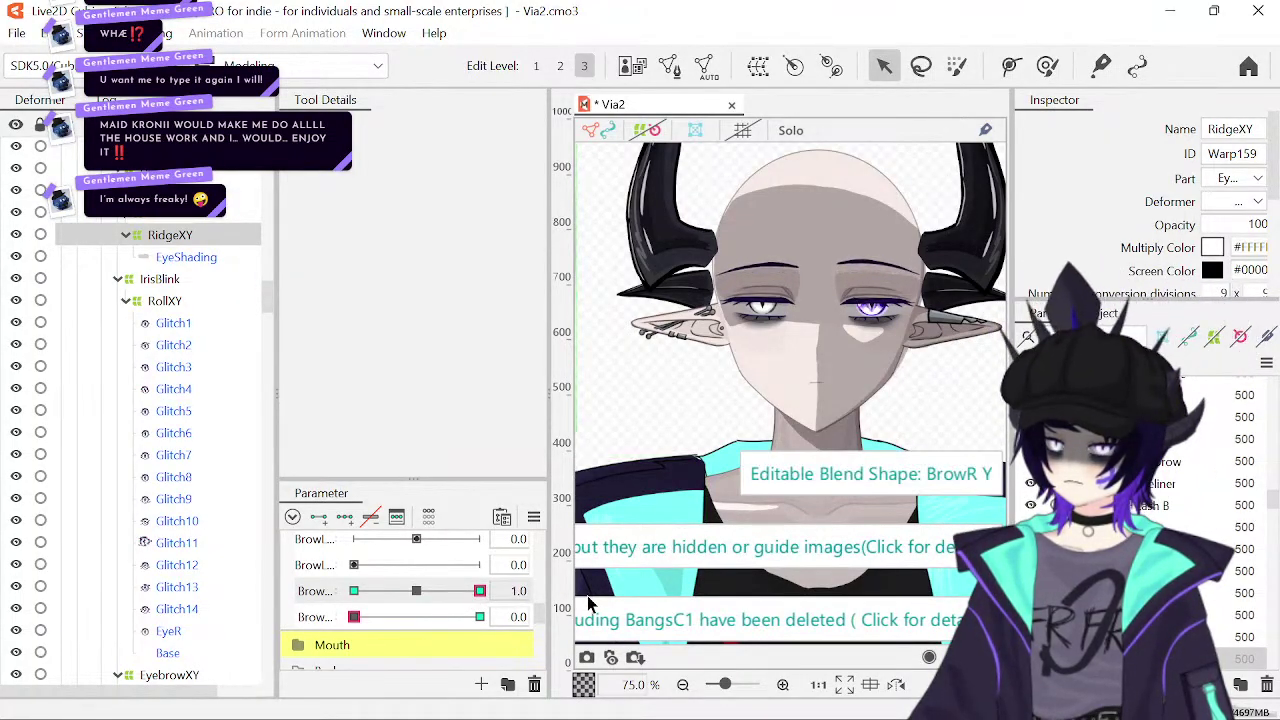
pyautogui.moveTo(480, 591)
pyautogui.mouseDown()
pyautogui.moveTo(462, 592)
pyautogui.moveTo(598, 612)
pyautogui.mouseUp()
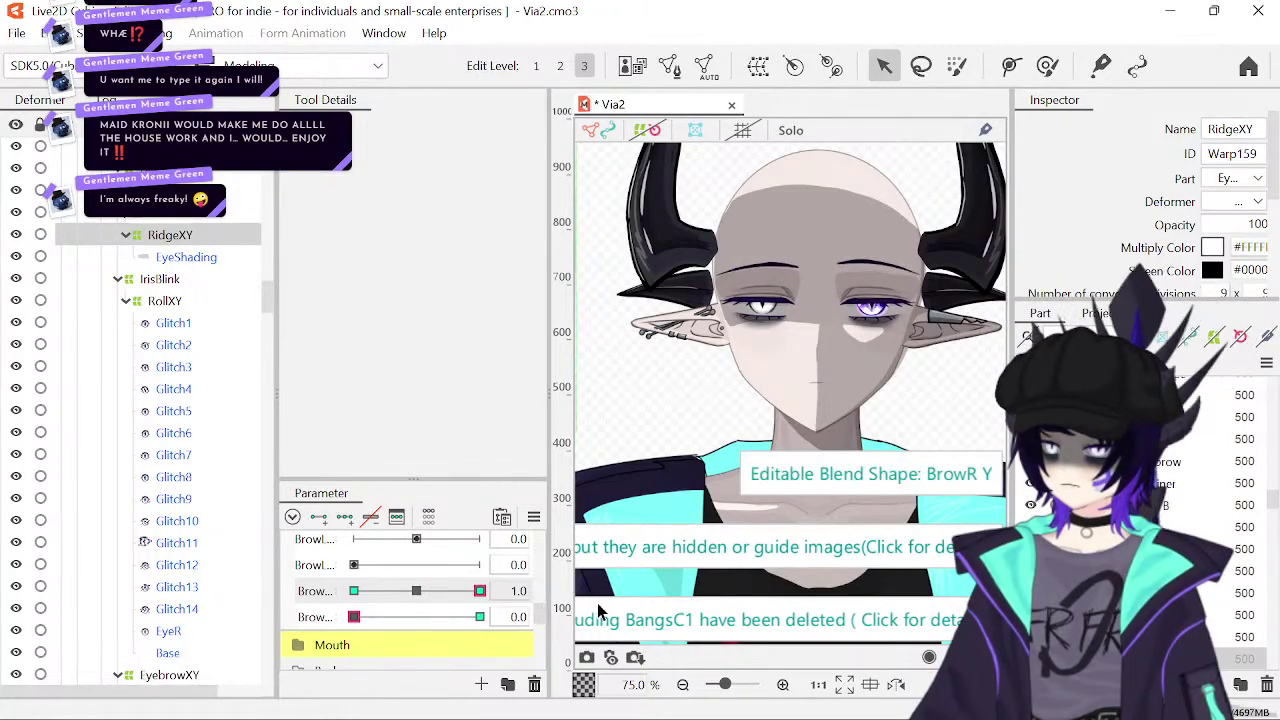
pyautogui.moveTo(466, 592); pyautogui.dragTo(628, 598)
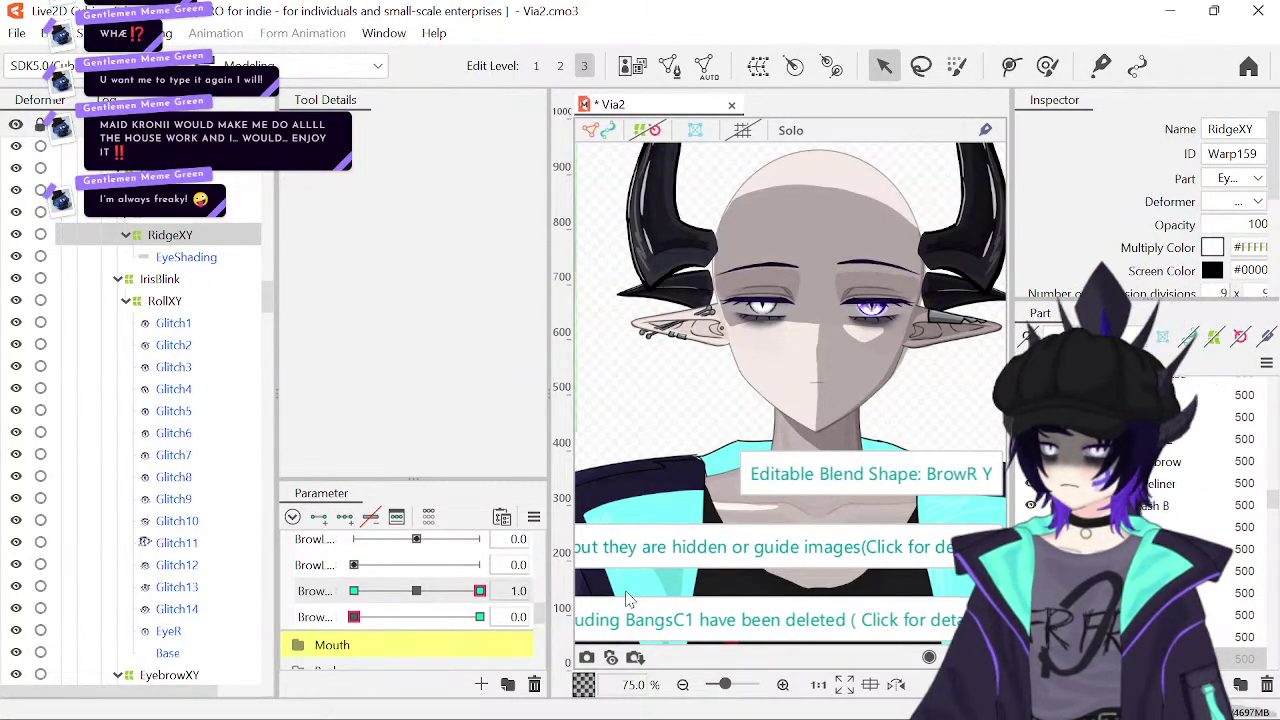
# - Save the Via2 model
pyautogui.moveTo(900, 370); pyautogui.dragTo(866, 323)
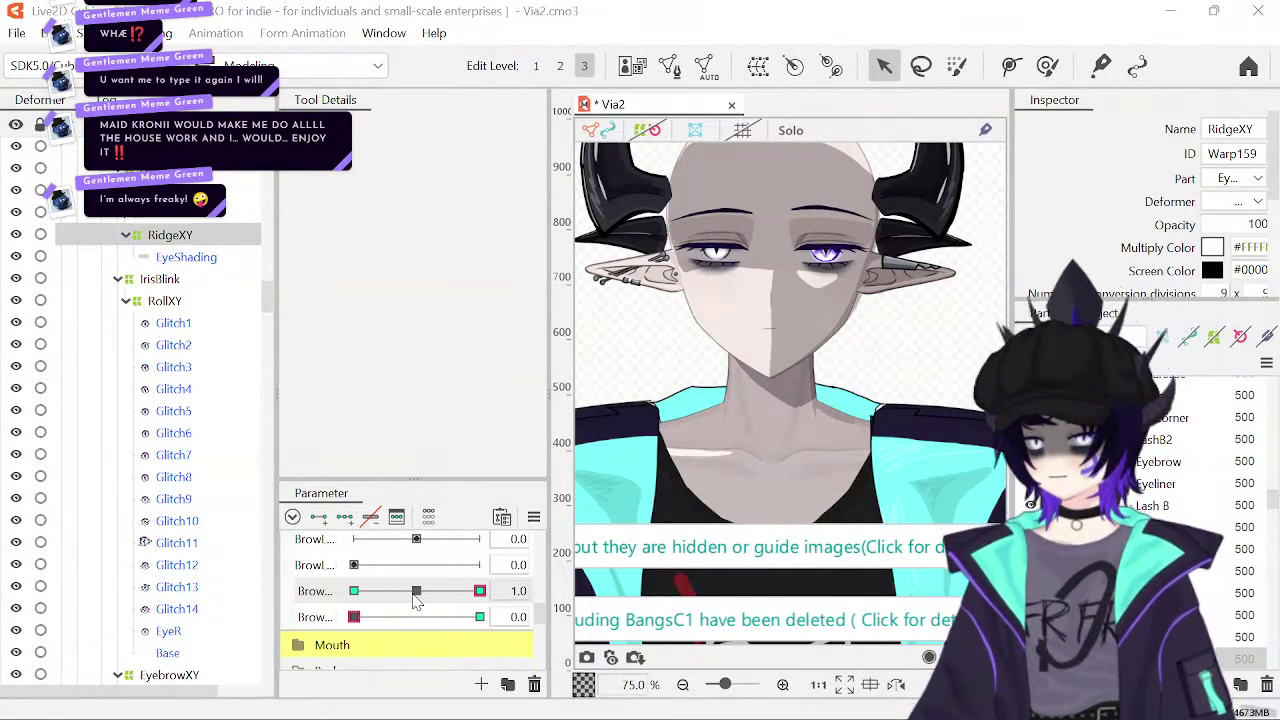
pyautogui.hotkey('ctrl', 's')
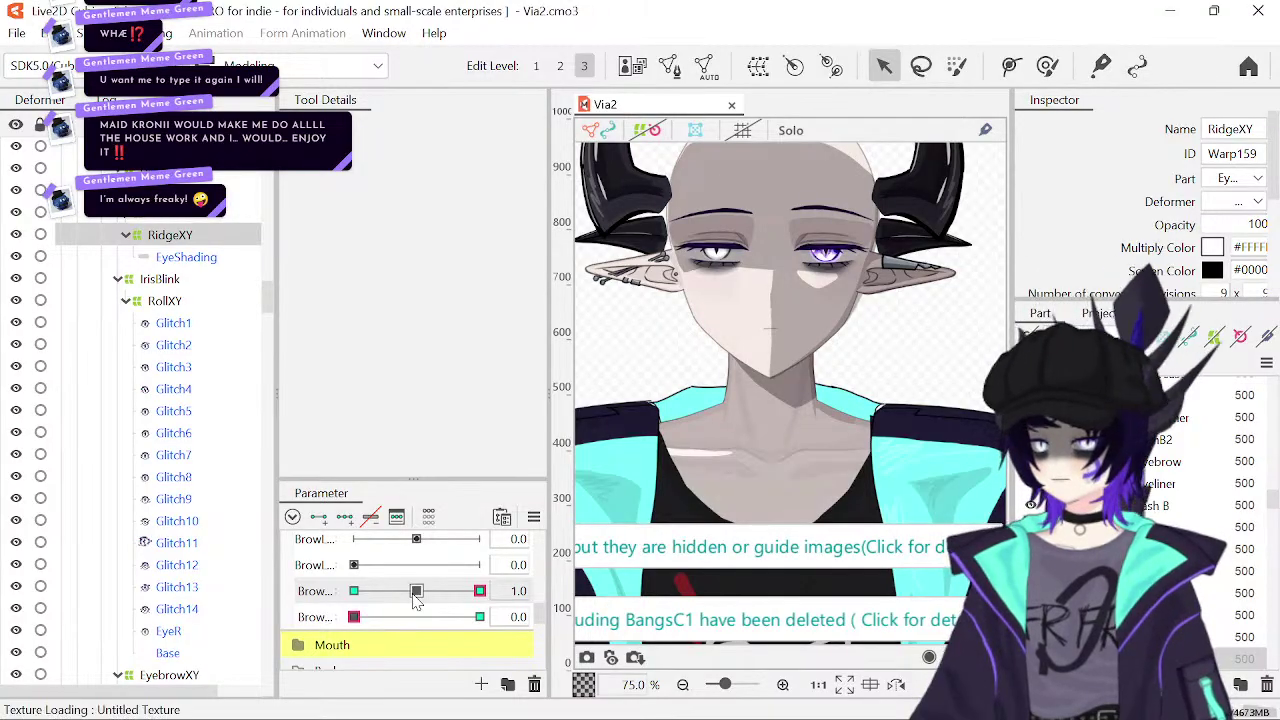
# - Turn the head to Angle X 50.0 and check the right brow at BrowR Y -1.0 and 0
pyautogui.moveTo(424, 578); pyautogui.dragTo(548, 578)
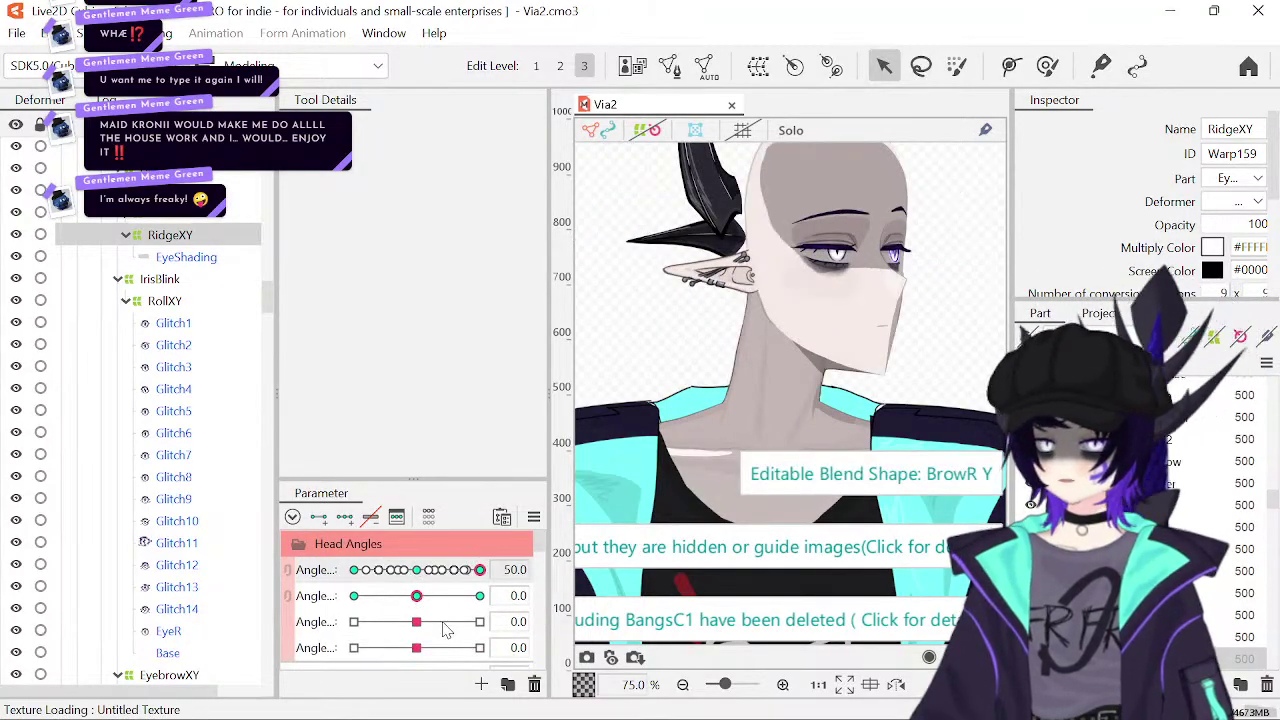
pyautogui.scroll(-6, 447, 628)
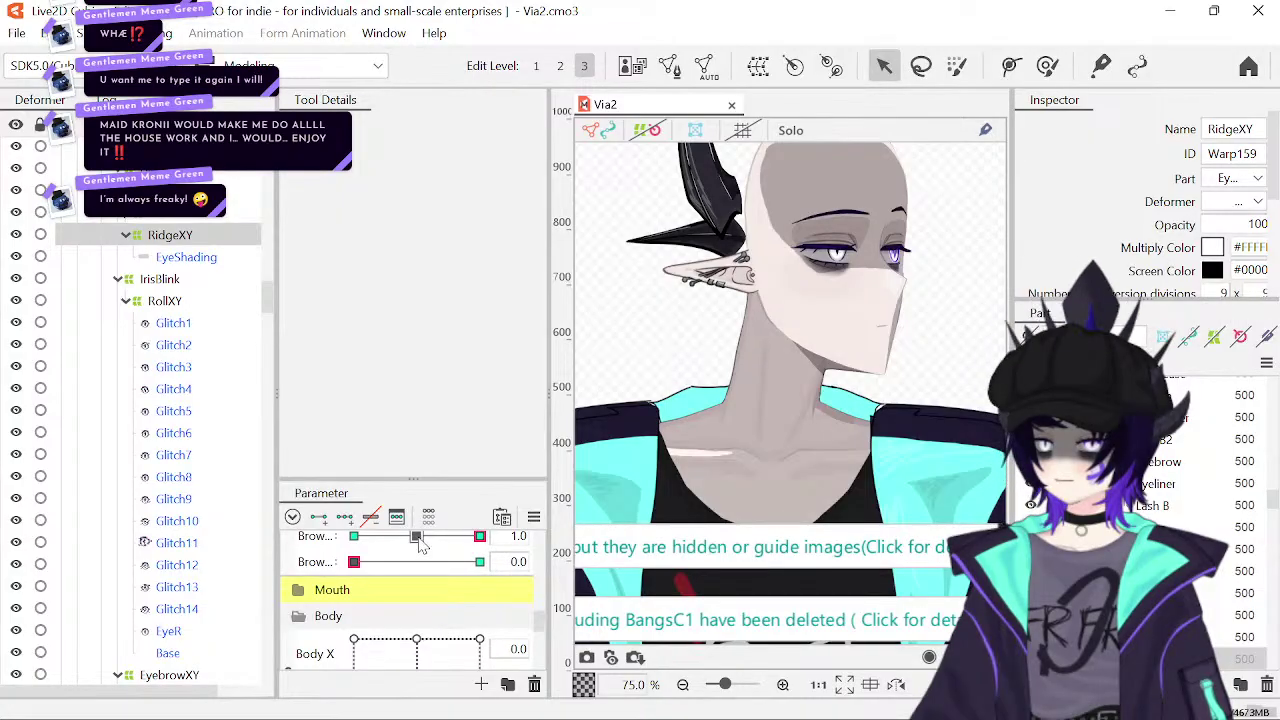
pyautogui.click(421, 543)
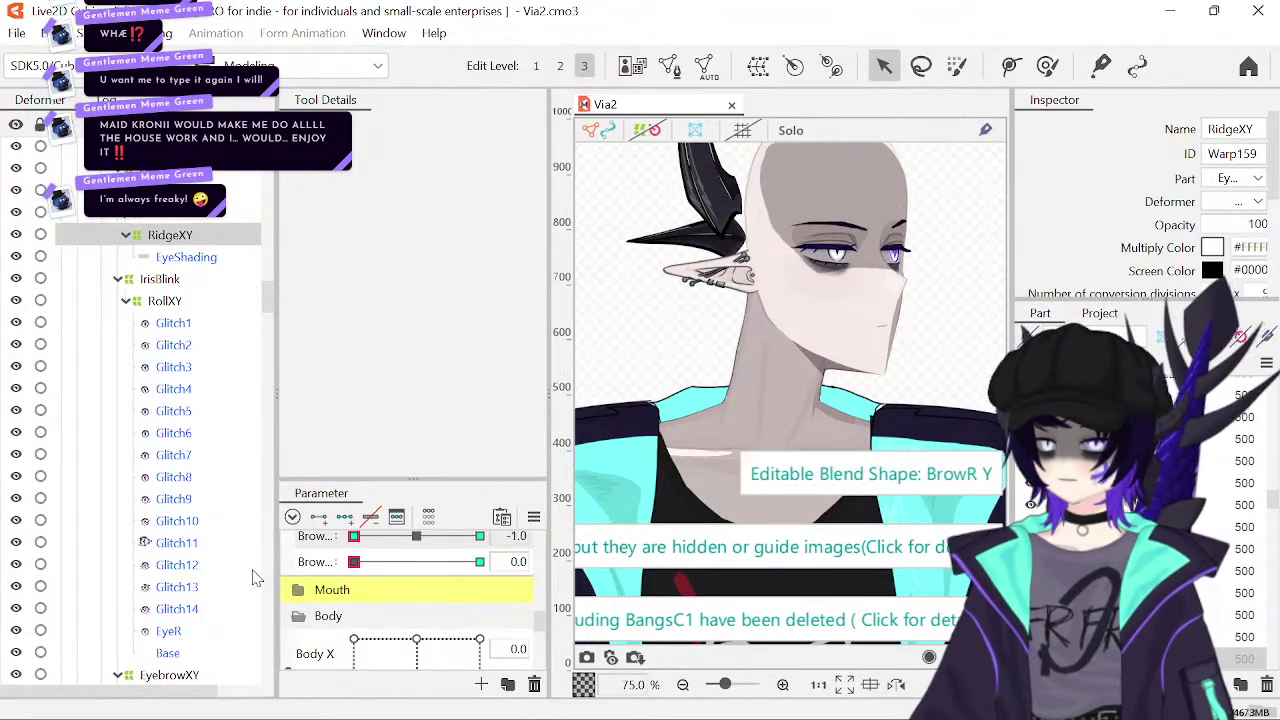
pyautogui.click(417, 537)
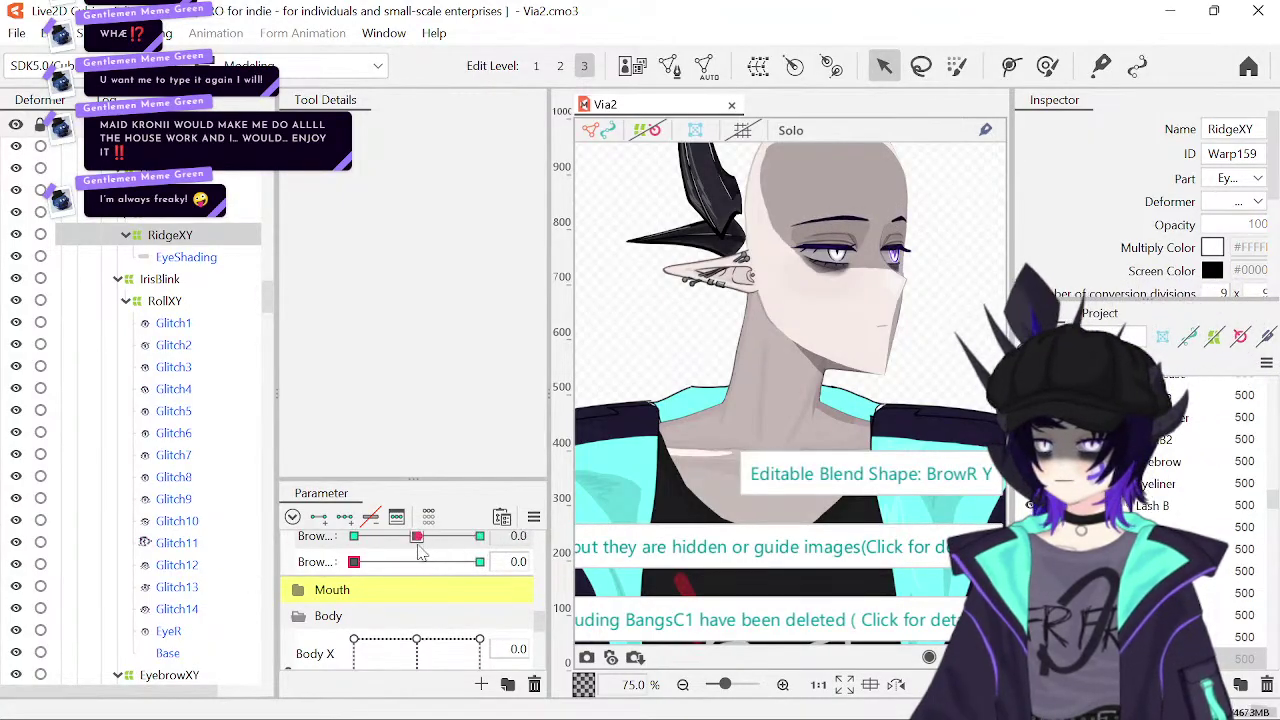
# - Check the right brow on the turned head with BrowR Form and BrowR Y at 1.0, and reset both to 0
pyautogui.click(480, 562)
pyautogui.click(447, 543)
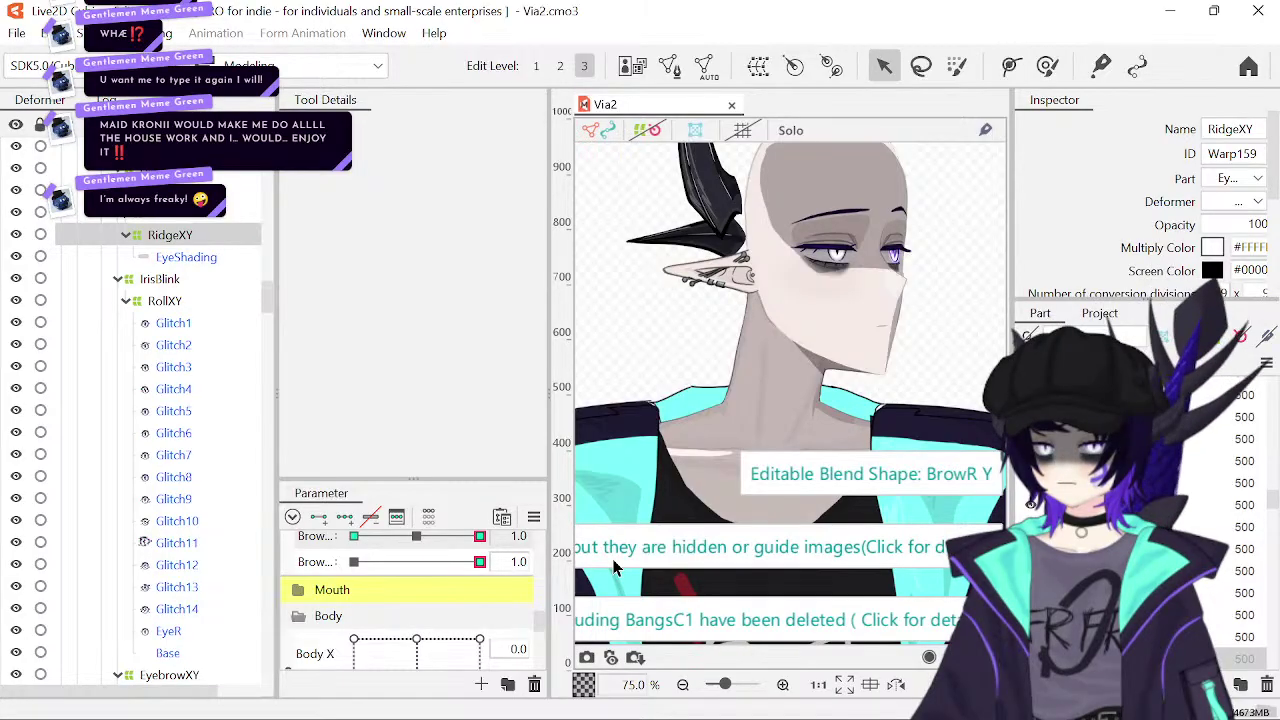
pyautogui.click(477, 538)
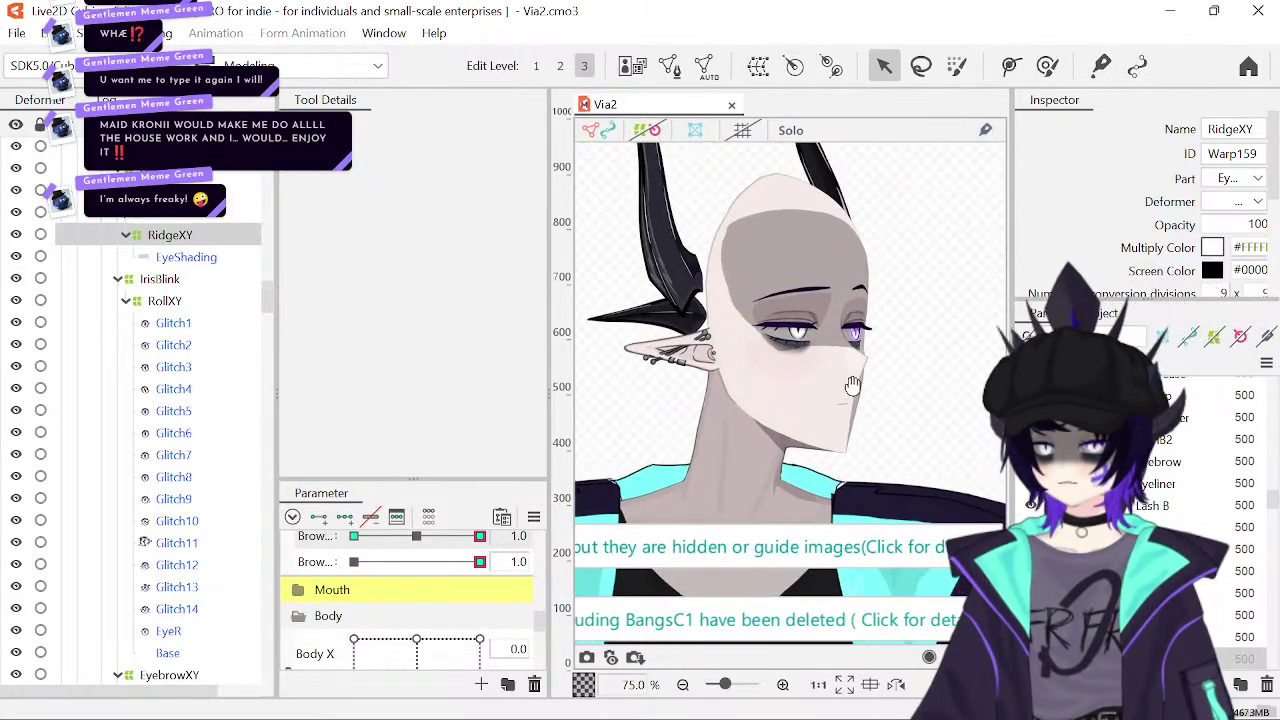
pyautogui.moveTo(477, 538); pyautogui.dragTo(417, 538)
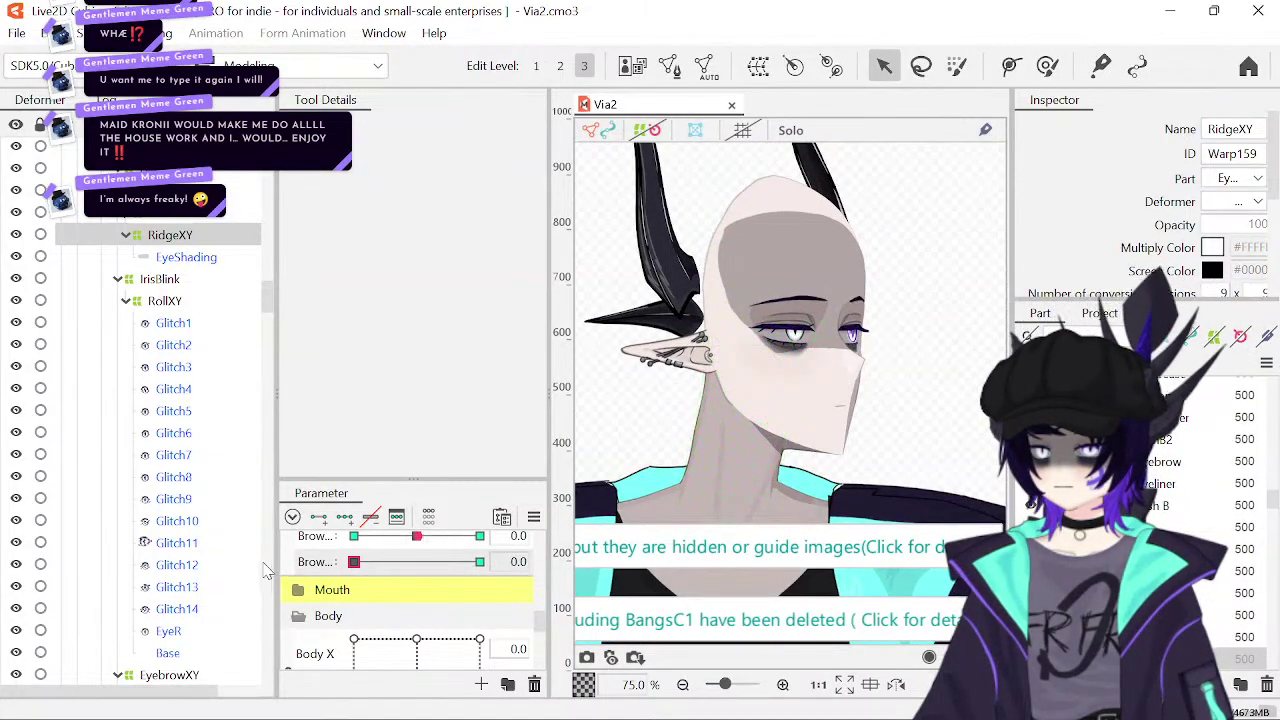
# - Turn the head to Angle X -50.0 and collapse the Eyes parameter group to reach the brow parameters
pyautogui.scroll(5, 370, 590)
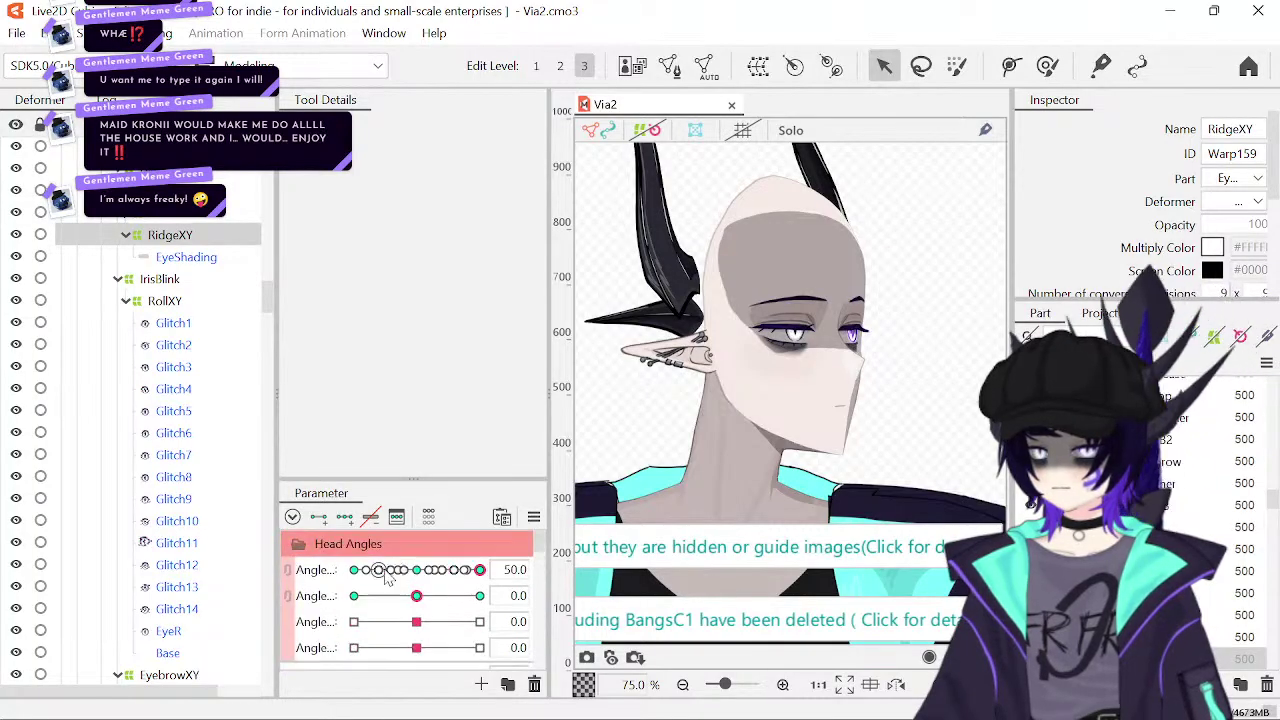
pyautogui.click(385, 572)
pyautogui.scroll(-5, 410, 597)
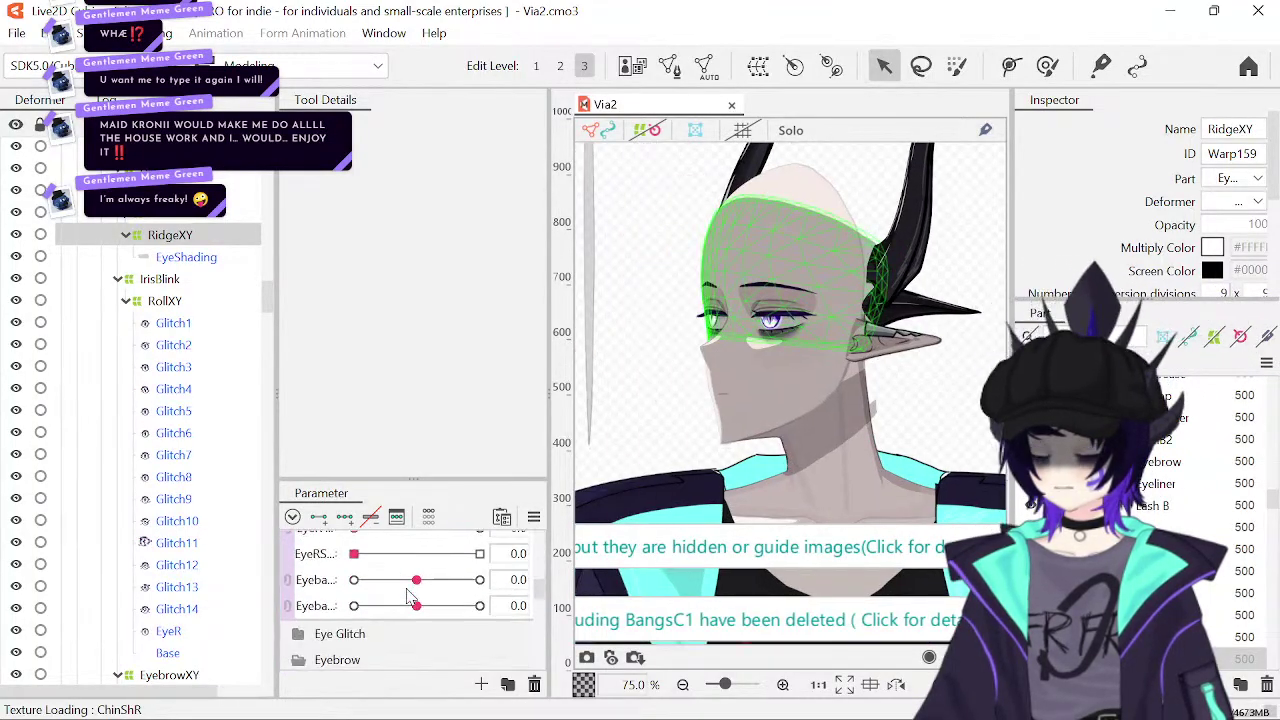
pyautogui.scroll(5, 395, 585)
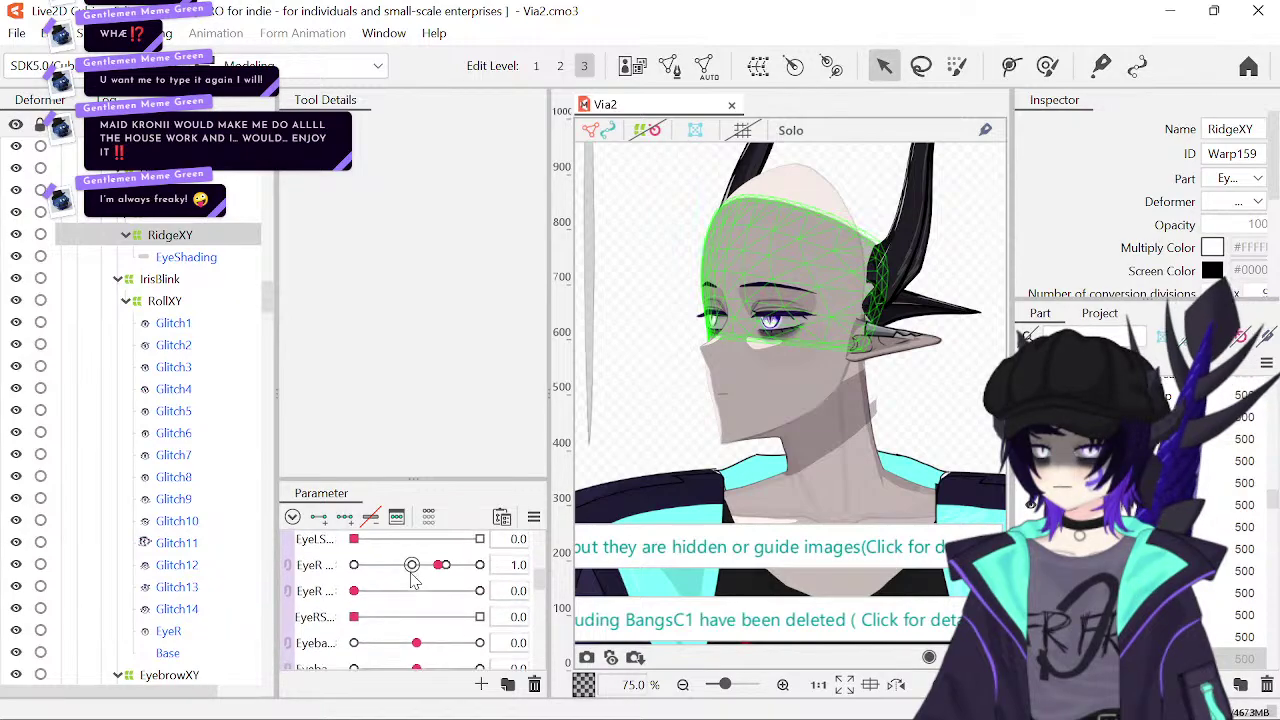
pyautogui.scroll(3, 415, 581)
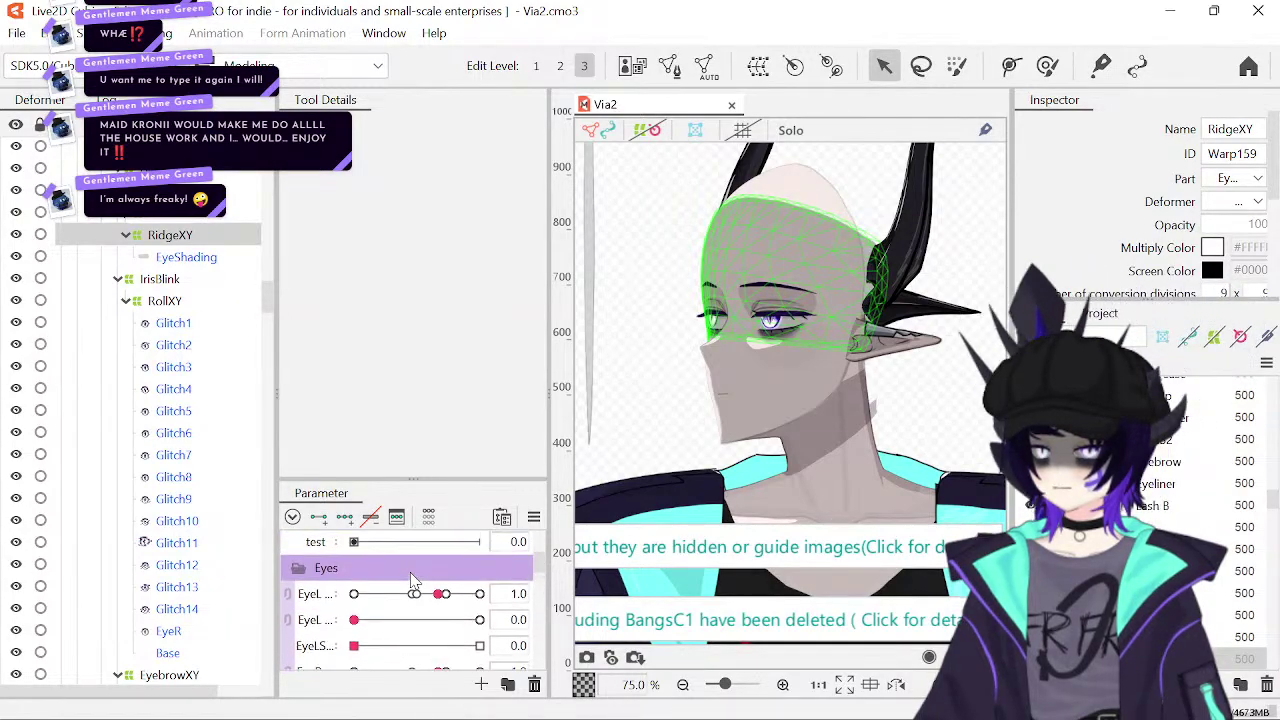
pyautogui.click(304, 577)
pyautogui.click(398, 617)
pyautogui.scroll(-1, 400, 600)
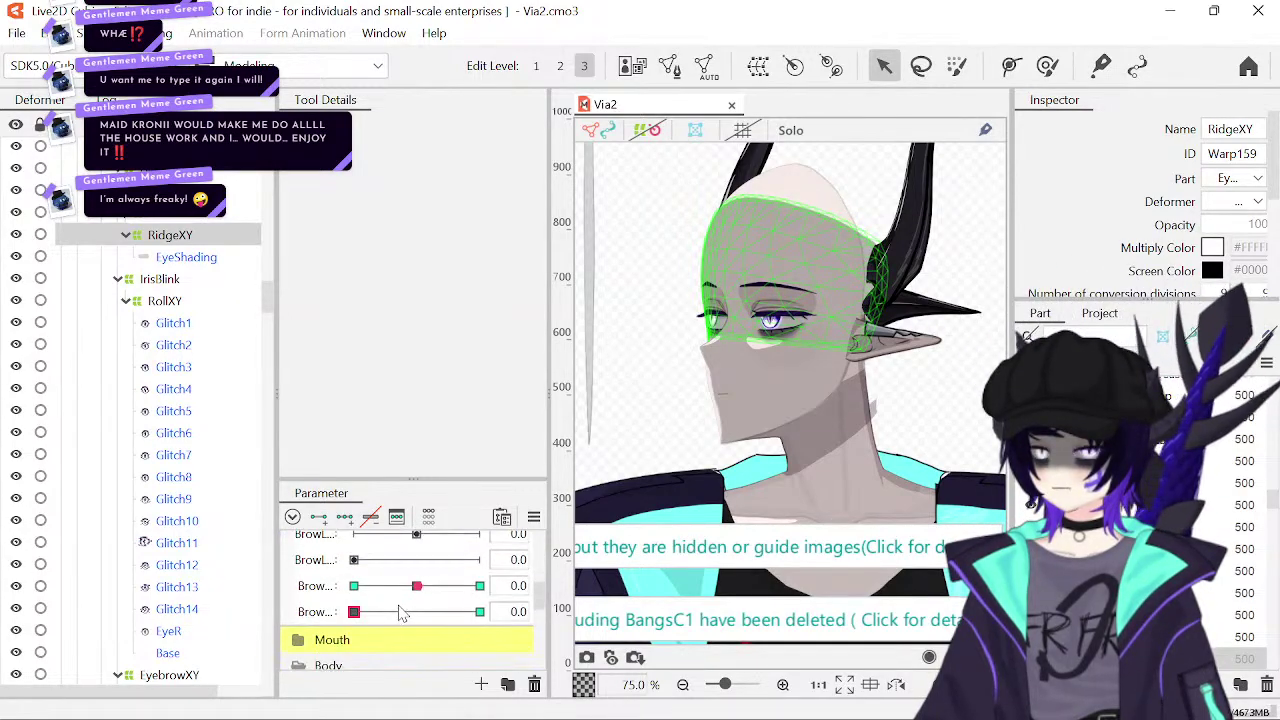
# - Check the right brow at BrowR Y -1.0 with BrowR Form at 0 and 1.0, and reset both to 0
pyautogui.moveTo(410, 601); pyautogui.dragTo(380, 601)
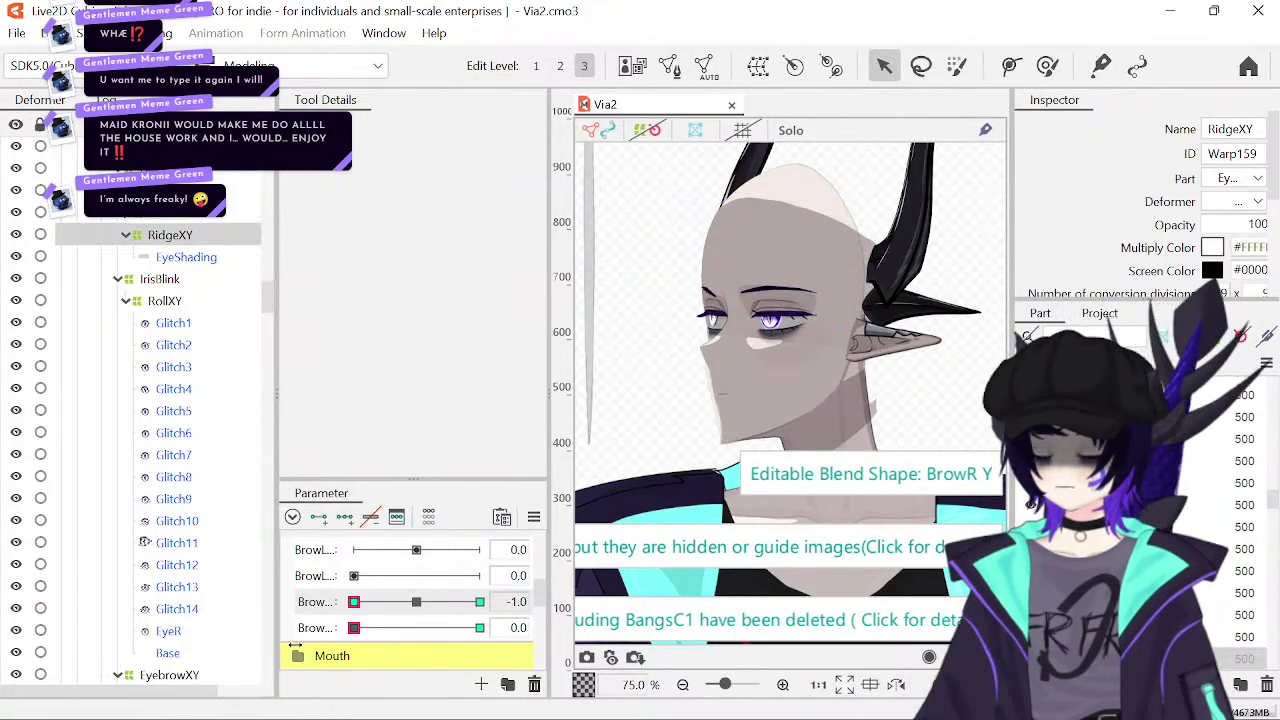
pyautogui.click(416, 601)
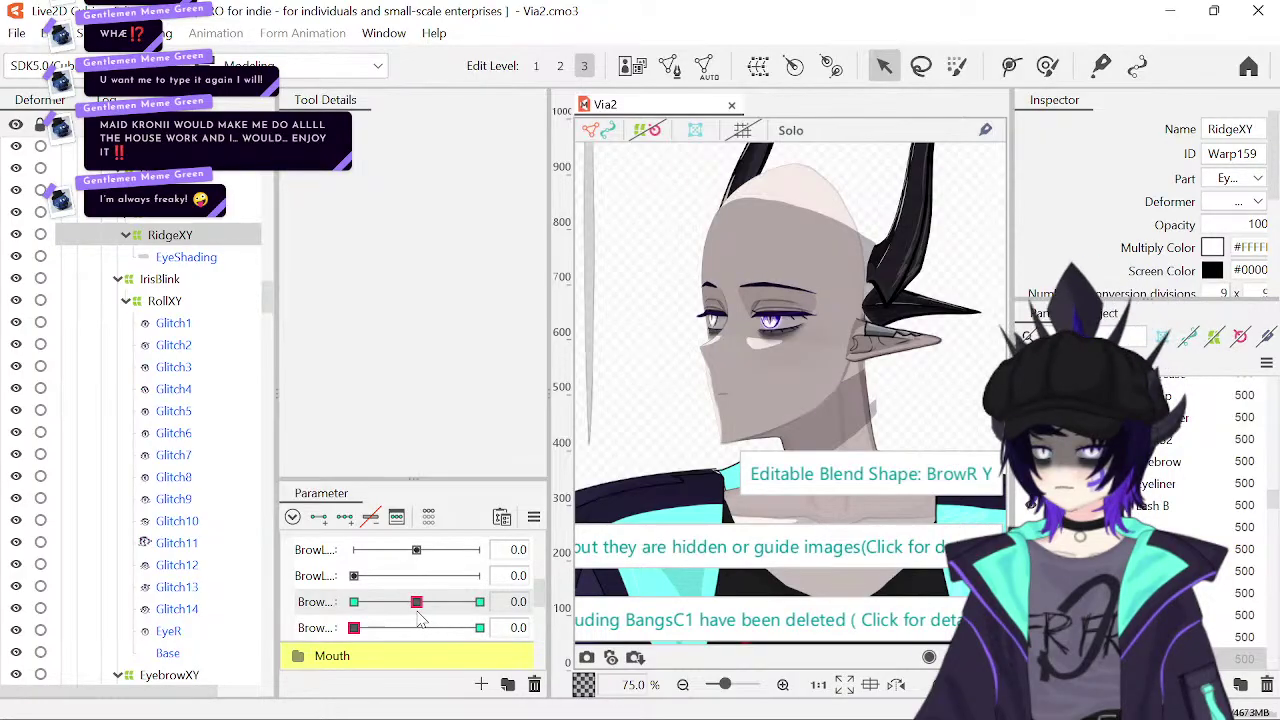
pyautogui.moveTo(403, 630); pyautogui.dragTo(585, 638)
pyautogui.moveTo(416, 601); pyautogui.dragTo(300, 620)
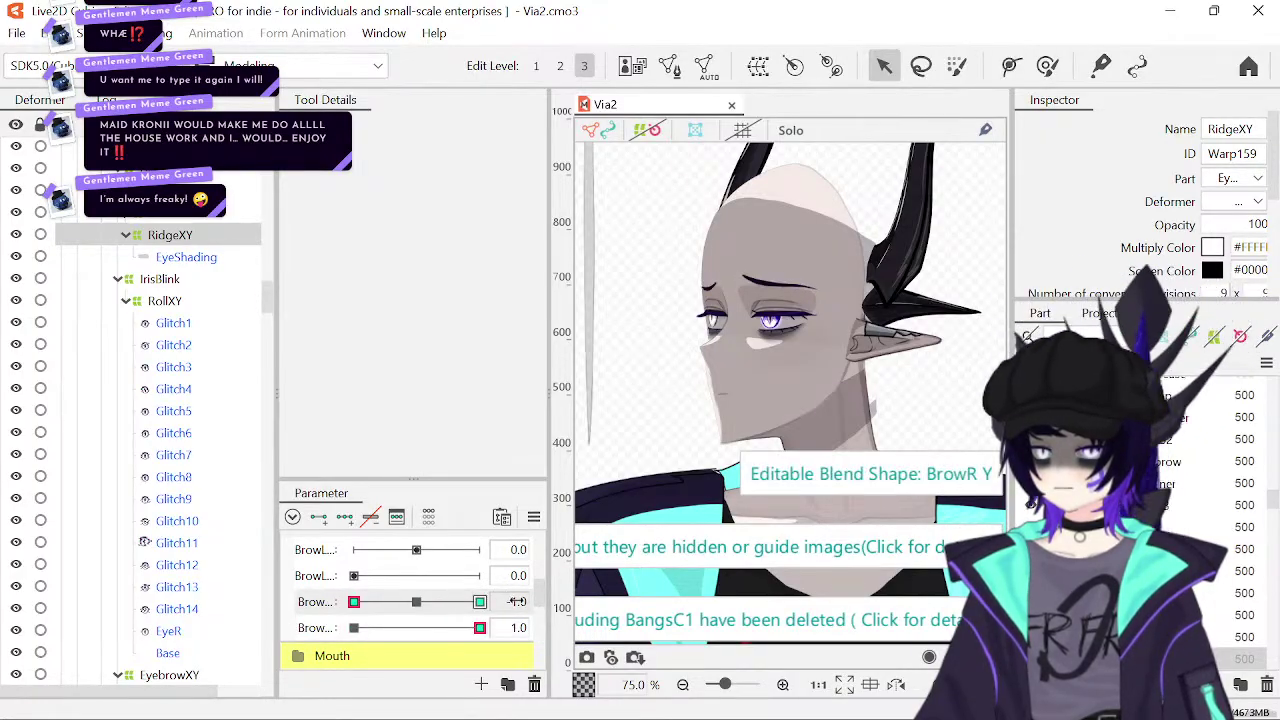
pyautogui.click(416, 601)
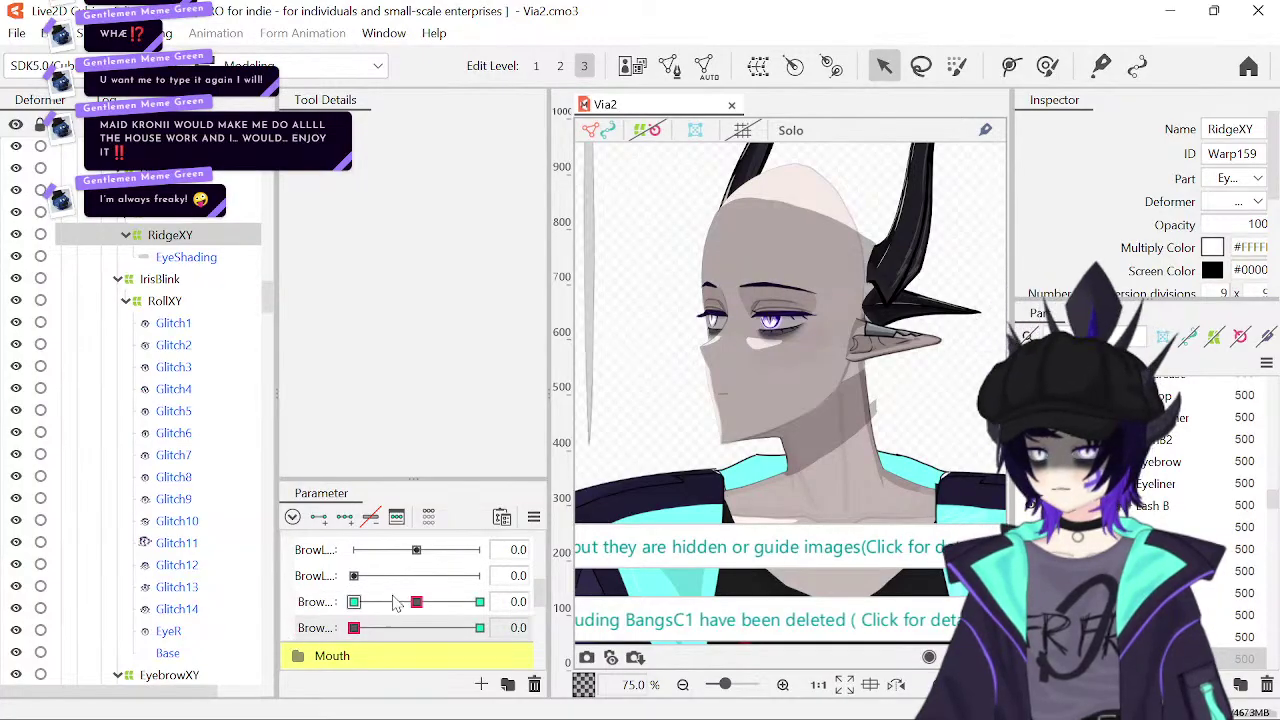
# - Tilt the turned head downward with Angle Y and check the right brow at BrowR Y -1.0
pyautogui.scroll(-3, 396, 601)
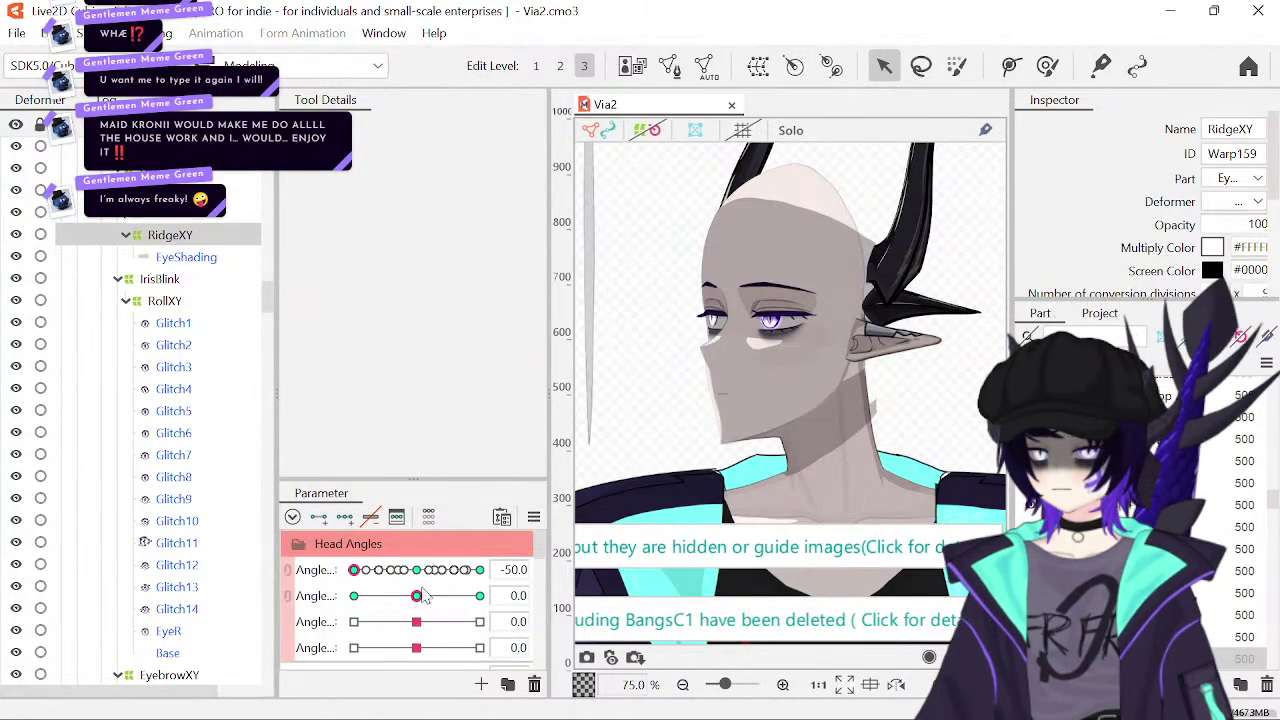
pyautogui.moveTo(422, 595); pyautogui.dragTo(372, 628)
pyautogui.scroll(3, 374, 630)
pyautogui.scroll(-1, 374, 630)
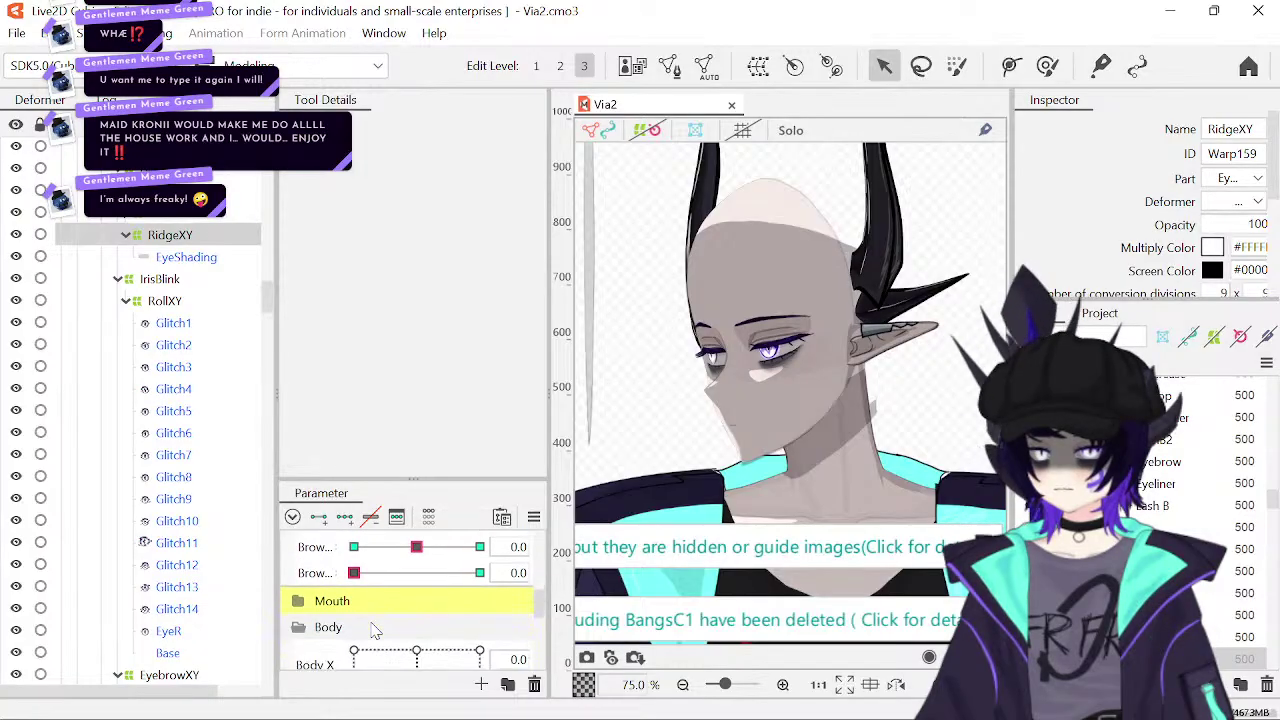
pyautogui.scroll(1, 375, 630)
pyautogui.moveTo(416, 565); pyautogui.dragTo(305, 588)
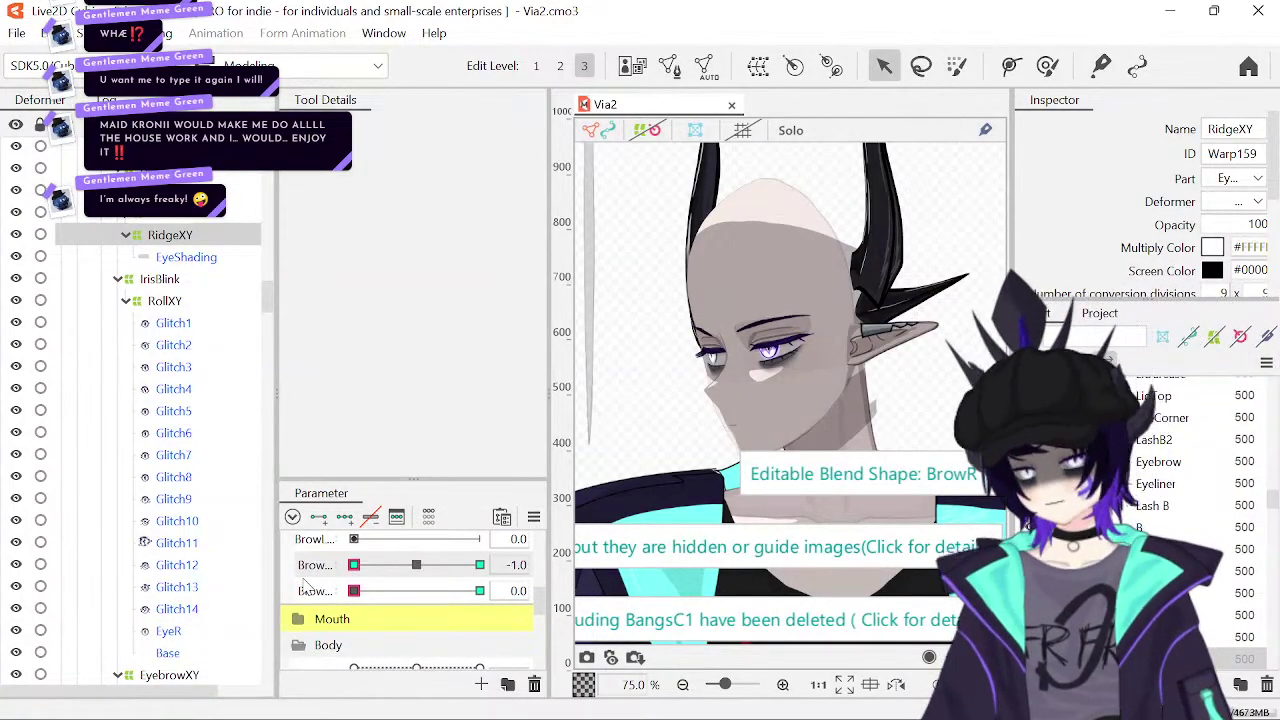
# - Bring the turned head out of its downward tilt by setting Angle Y to 0.5, with the eyes viewed close up
pyautogui.moveTo(303, 580)
pyautogui.mouseDown()
pyautogui.moveTo(421, 580)
pyautogui.moveTo(318, 575)
pyautogui.mouseUp()
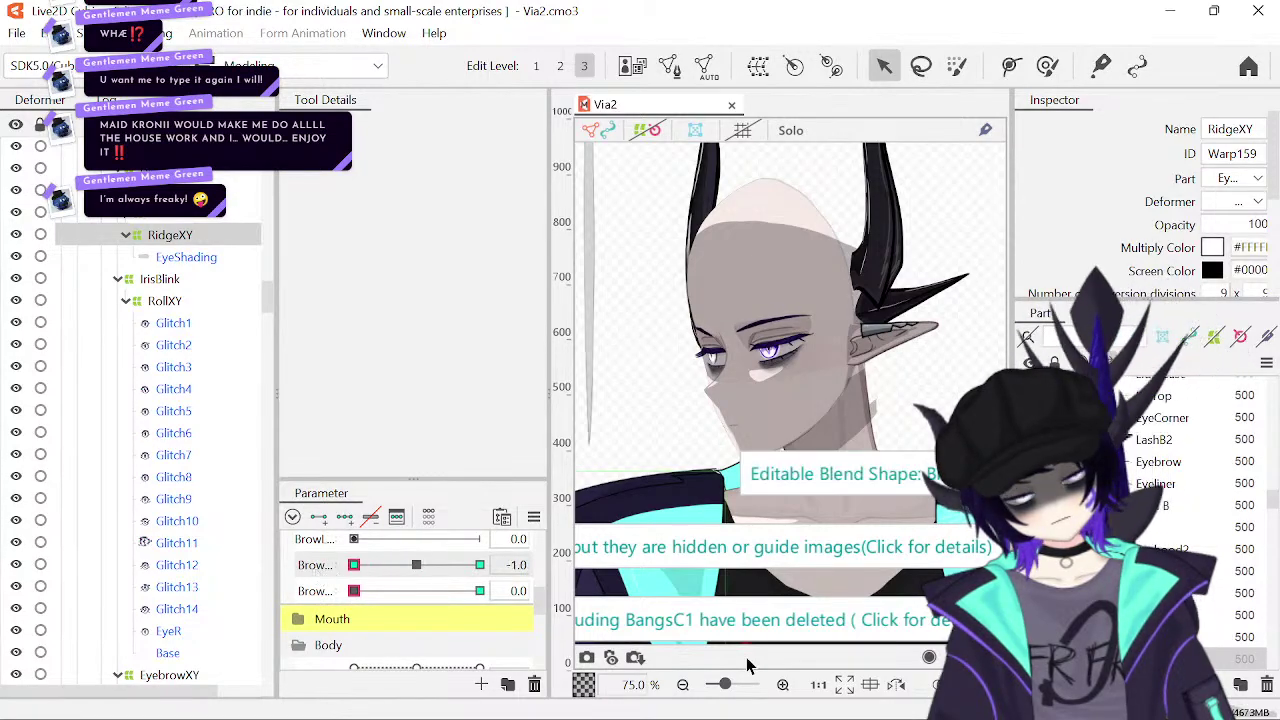
pyautogui.scroll(2, 770, 449)
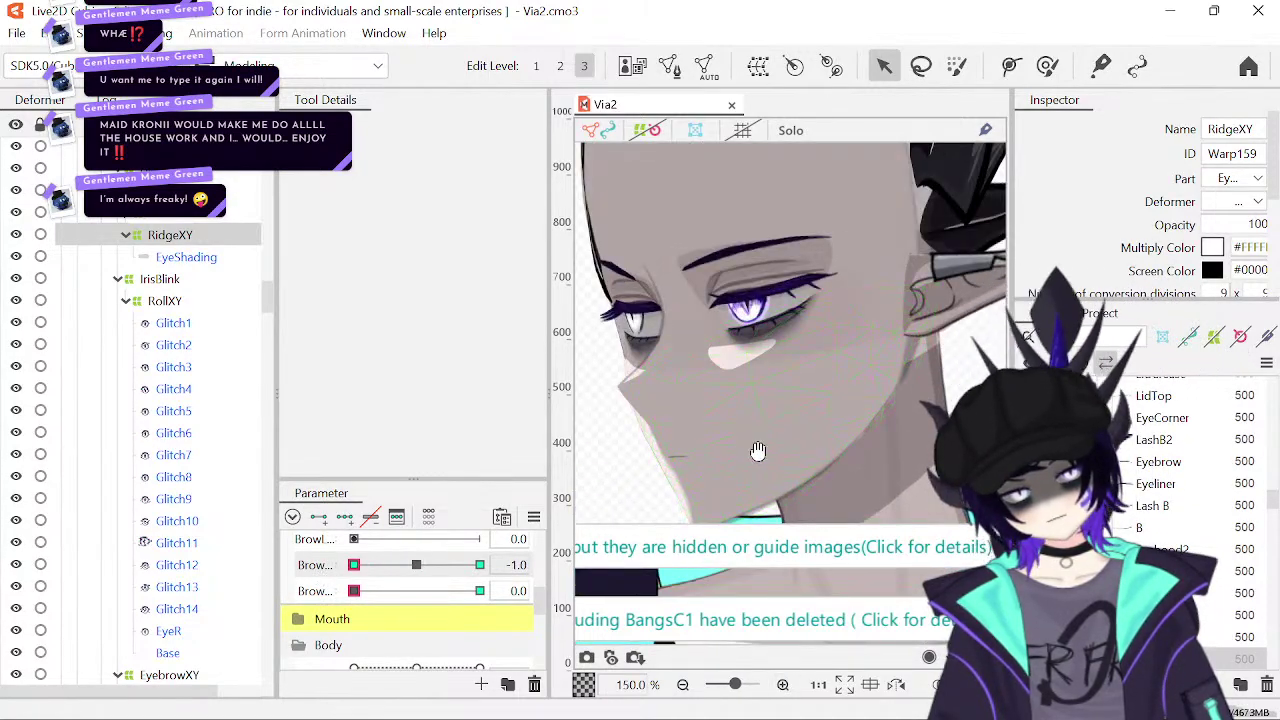
pyautogui.moveTo(757, 450); pyautogui.dragTo(786, 498)
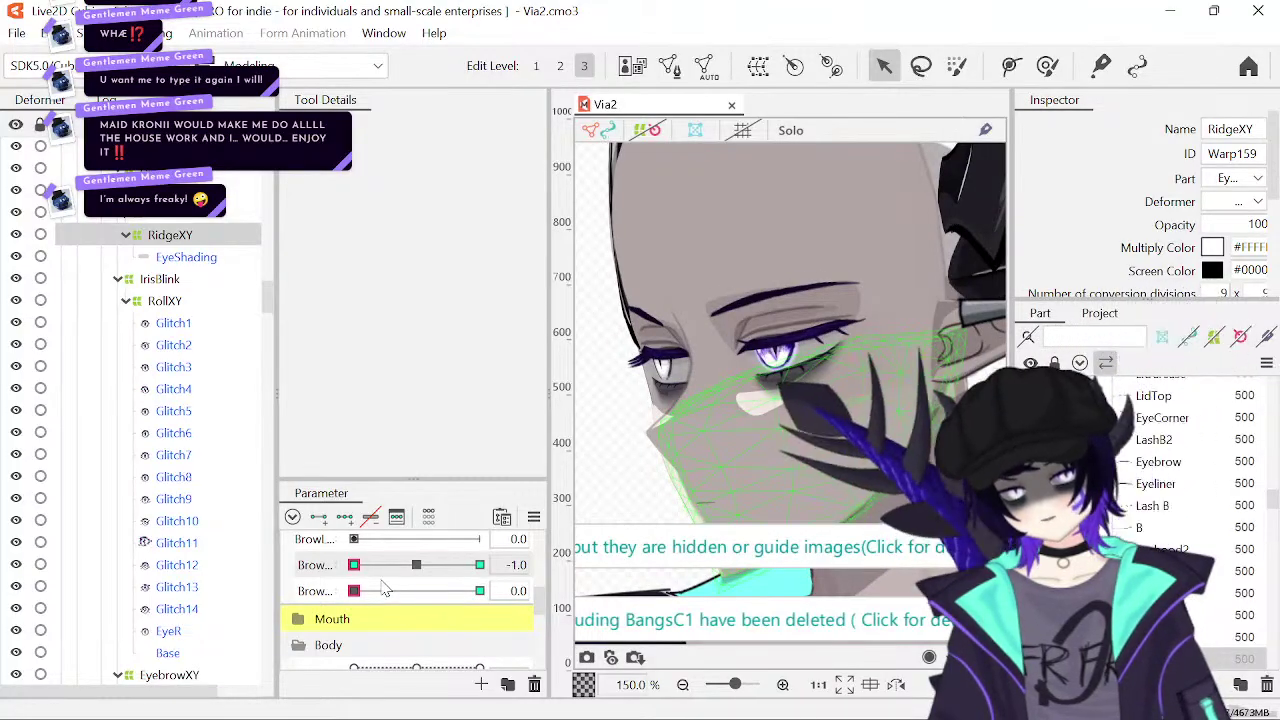
pyautogui.scroll(8, 385, 590)
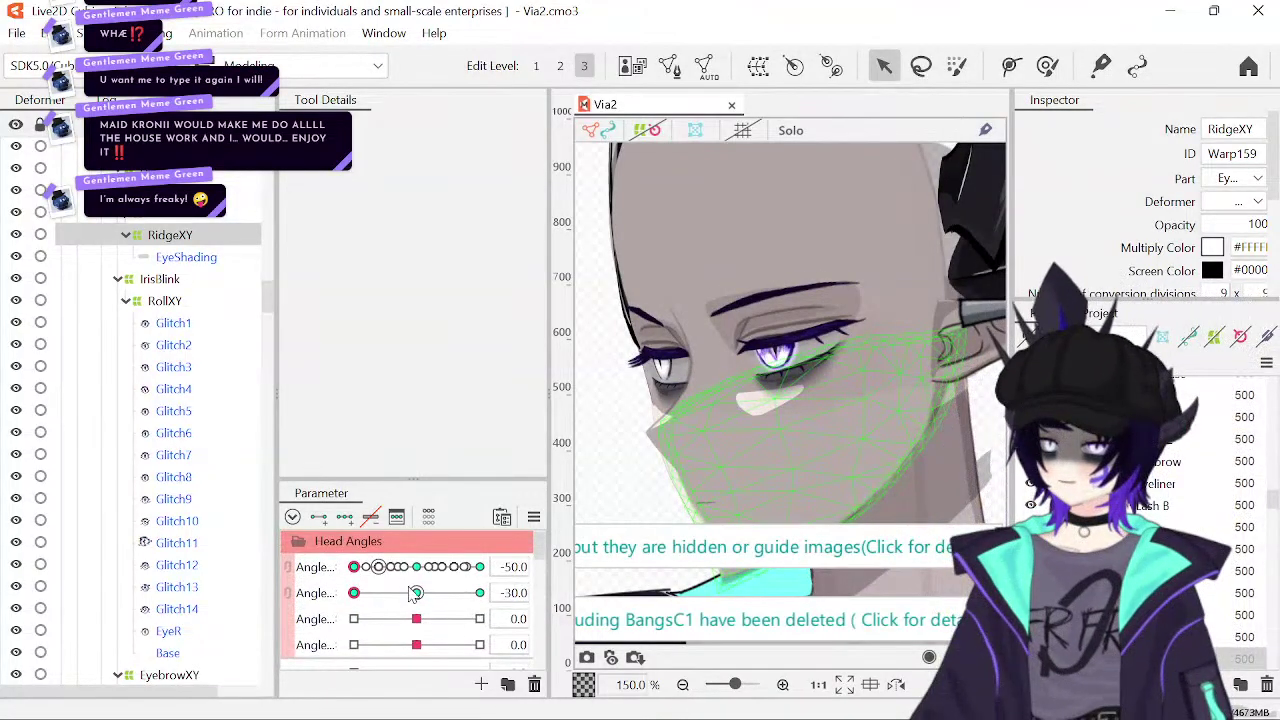
pyautogui.click(418, 594)
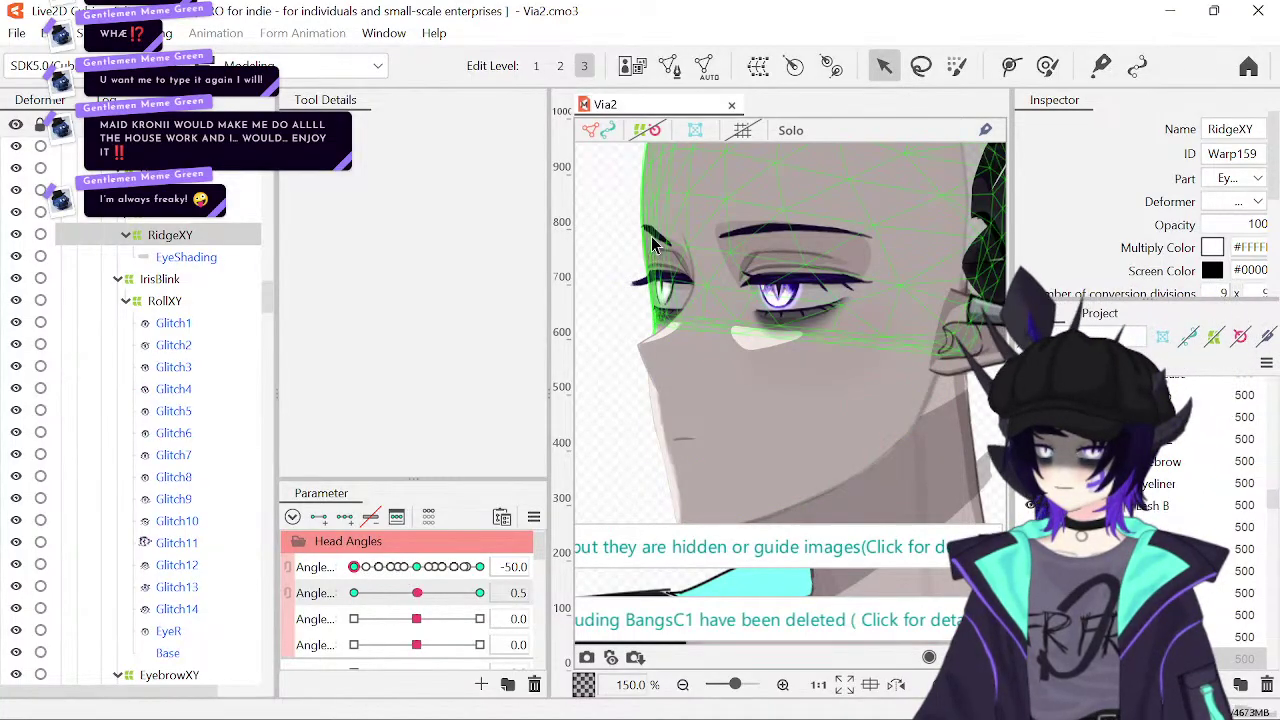
# - Check the right brow on the turned head at BrowR Y -1.0 with BrowR Form at 1.0
pyautogui.scroll(-6, 418, 600)
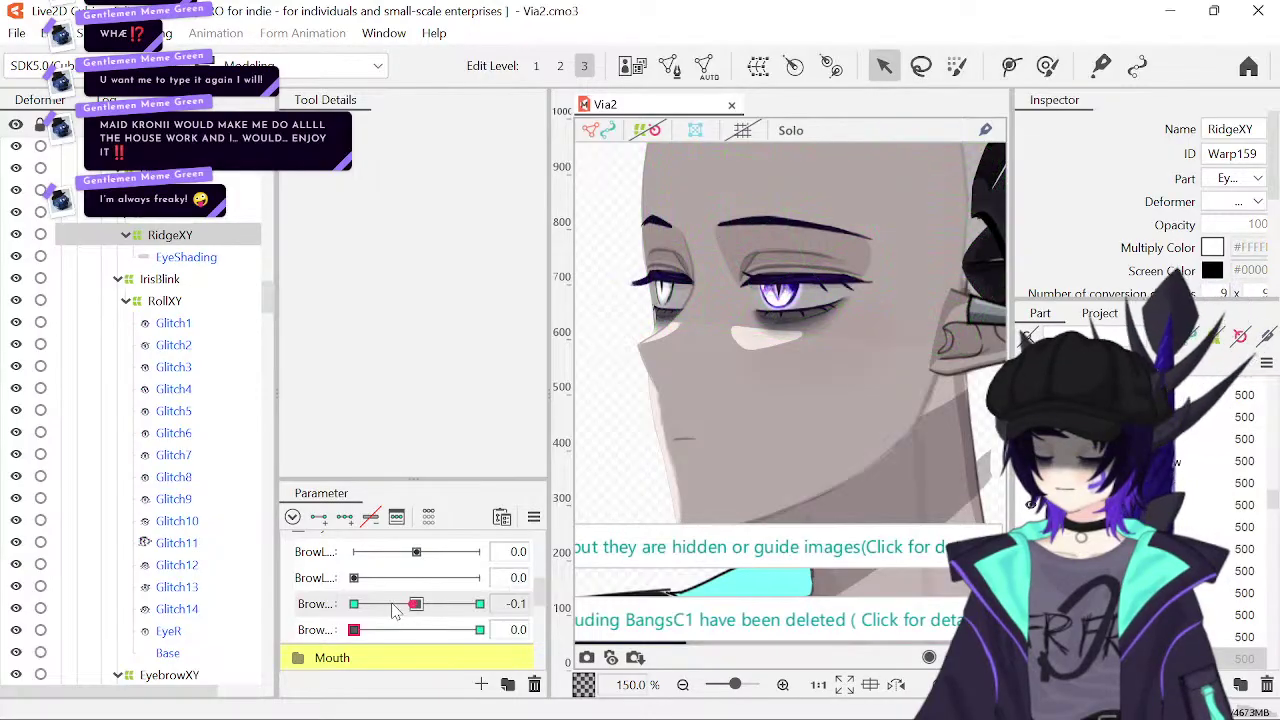
pyautogui.moveTo(395, 612); pyautogui.dragTo(561, 628)
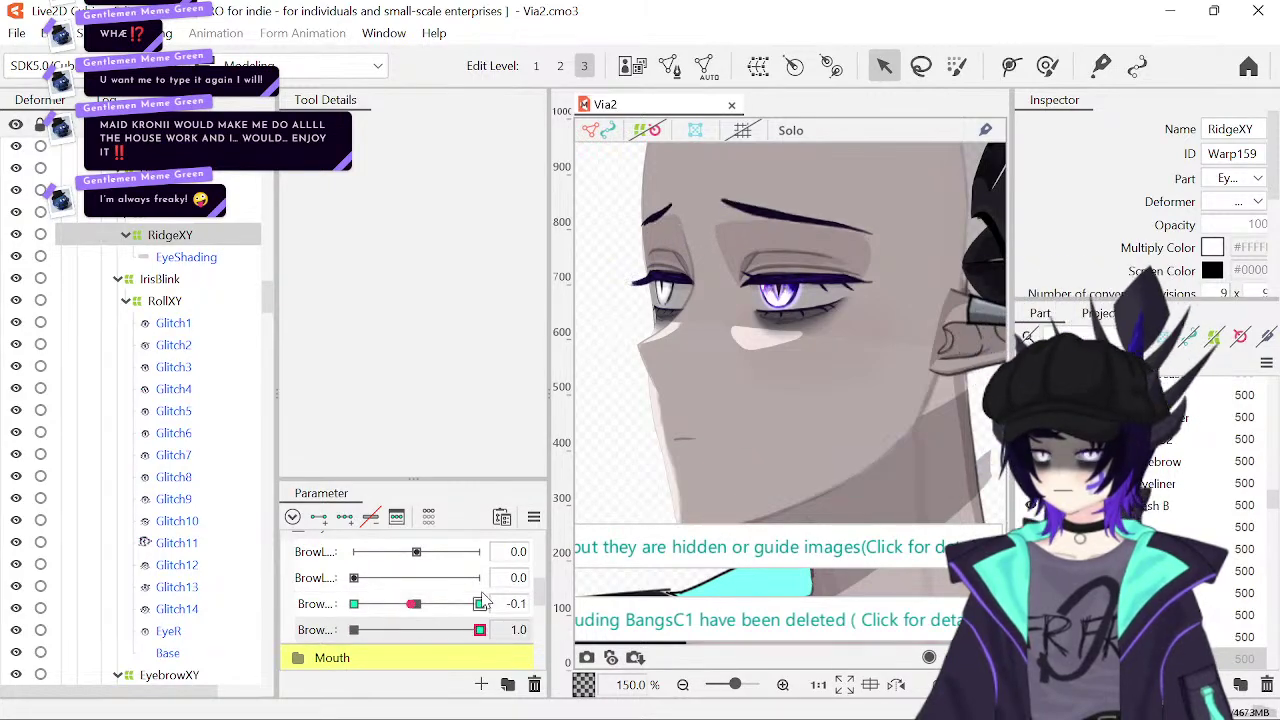
pyautogui.click(418, 606)
pyautogui.click(354, 604)
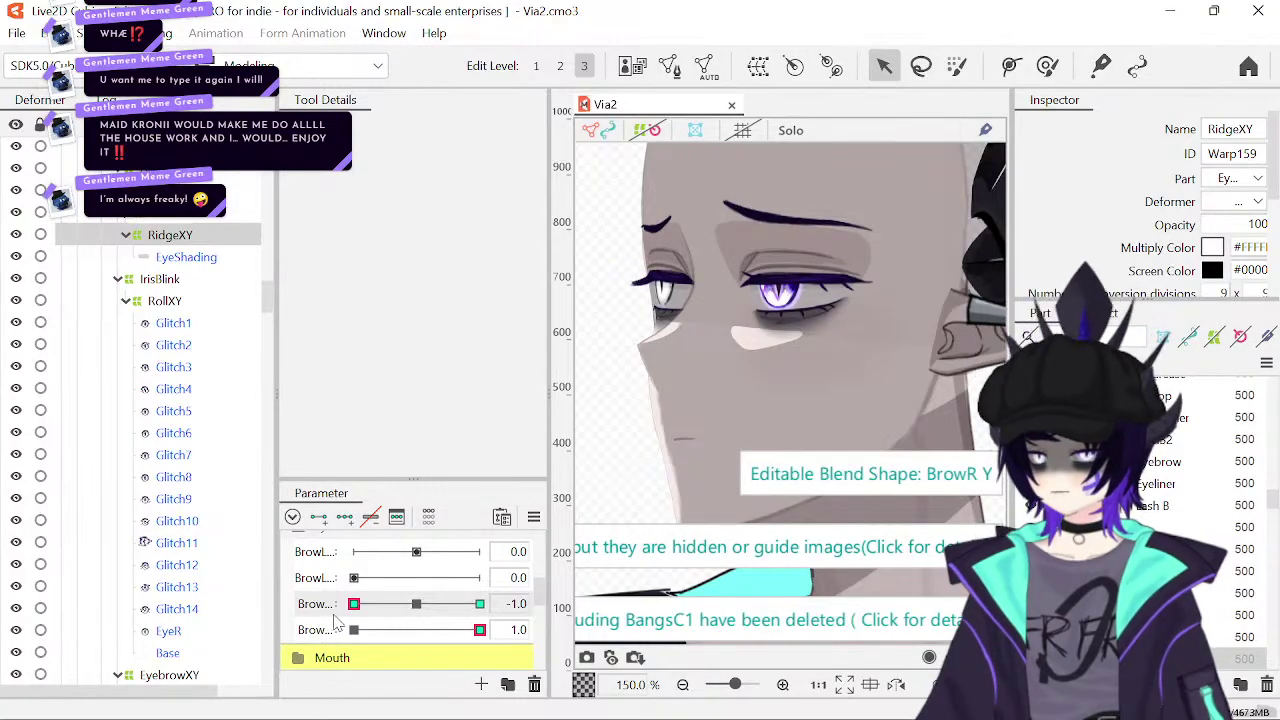
pyautogui.moveTo(354, 606); pyautogui.dragTo(354, 612)
pyautogui.click(354, 608)
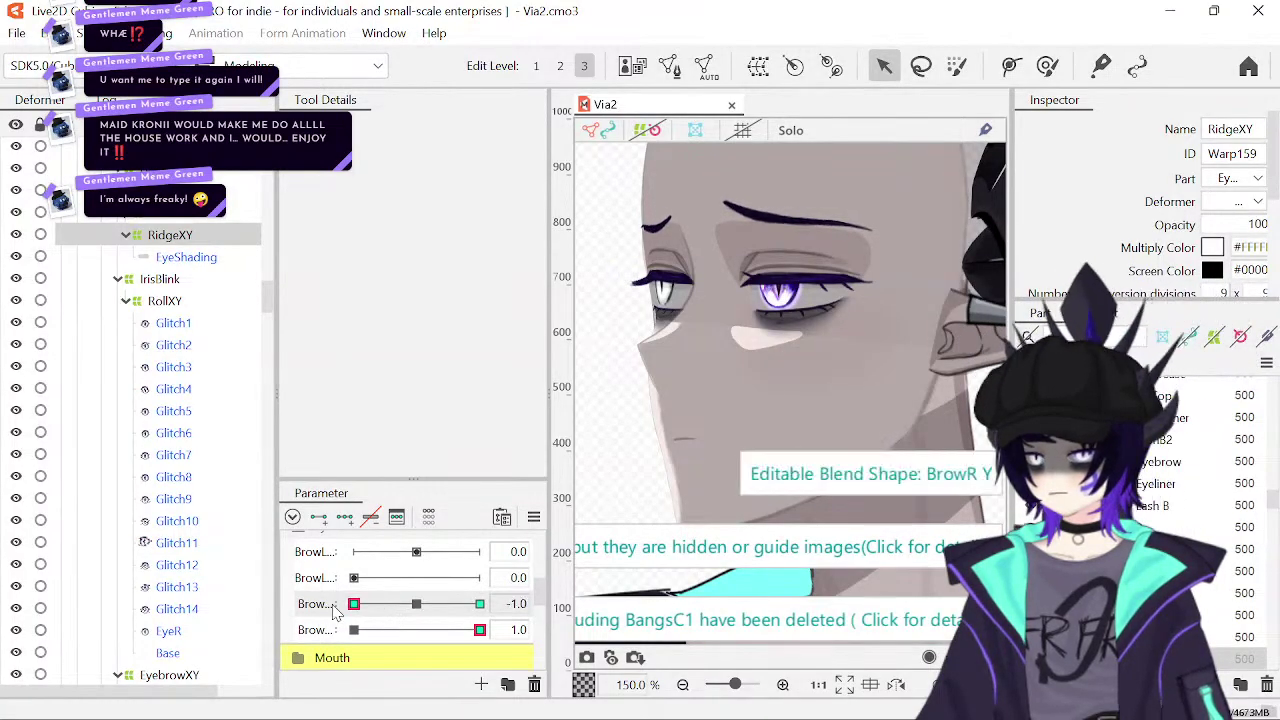
# - Show the deformers on the canvas and select the right eye's EyebrowXY warp deformer
pyautogui.click(631, 130)
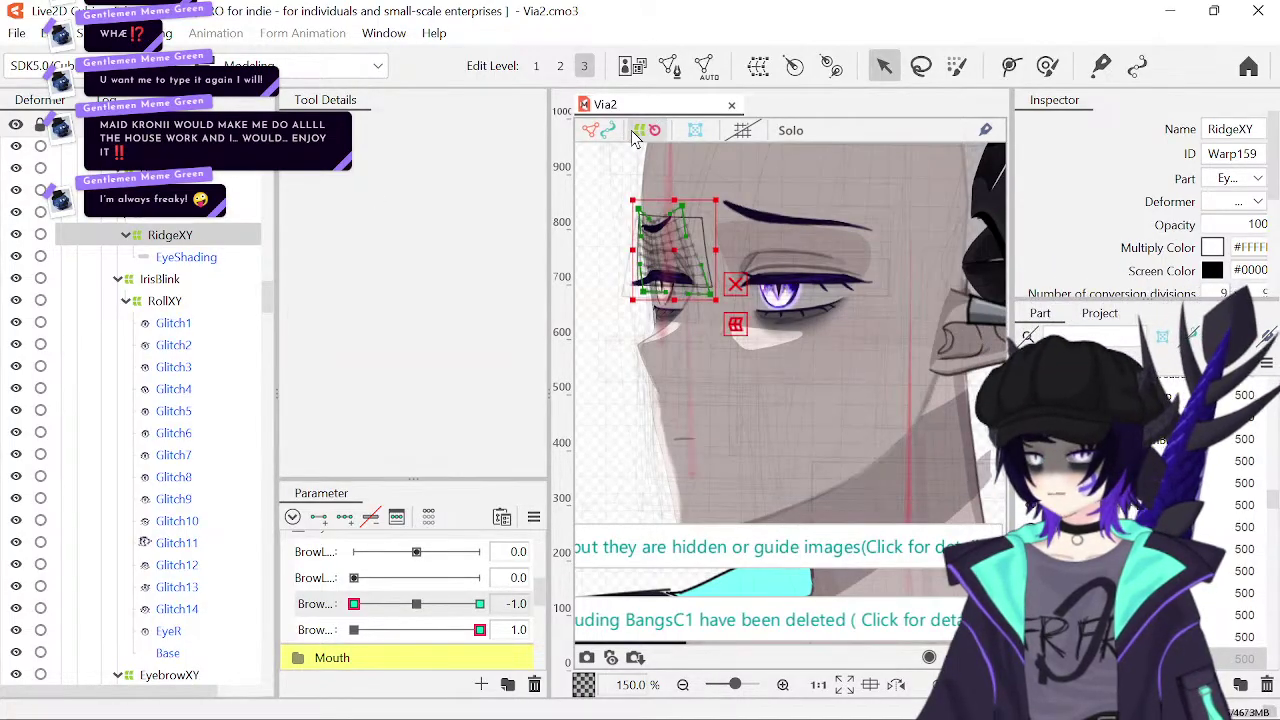
pyautogui.scroll(5, 240, 250)
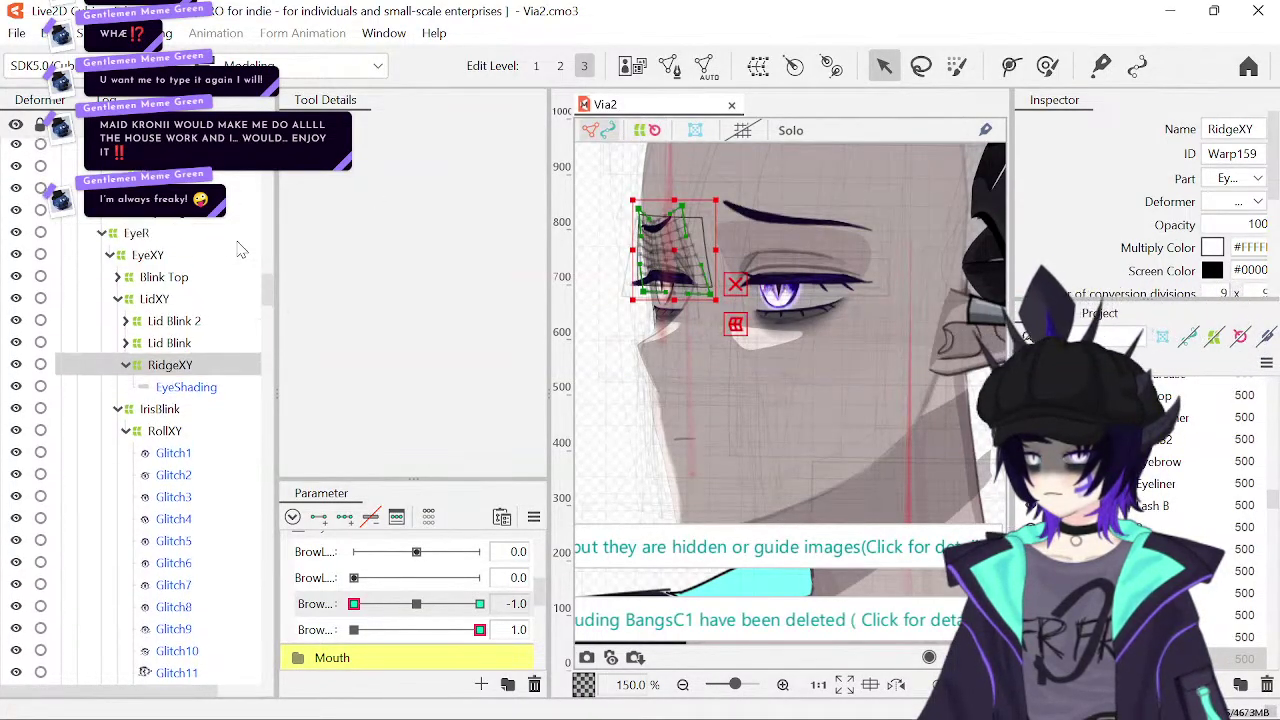
pyautogui.scroll(8, 170, 285)
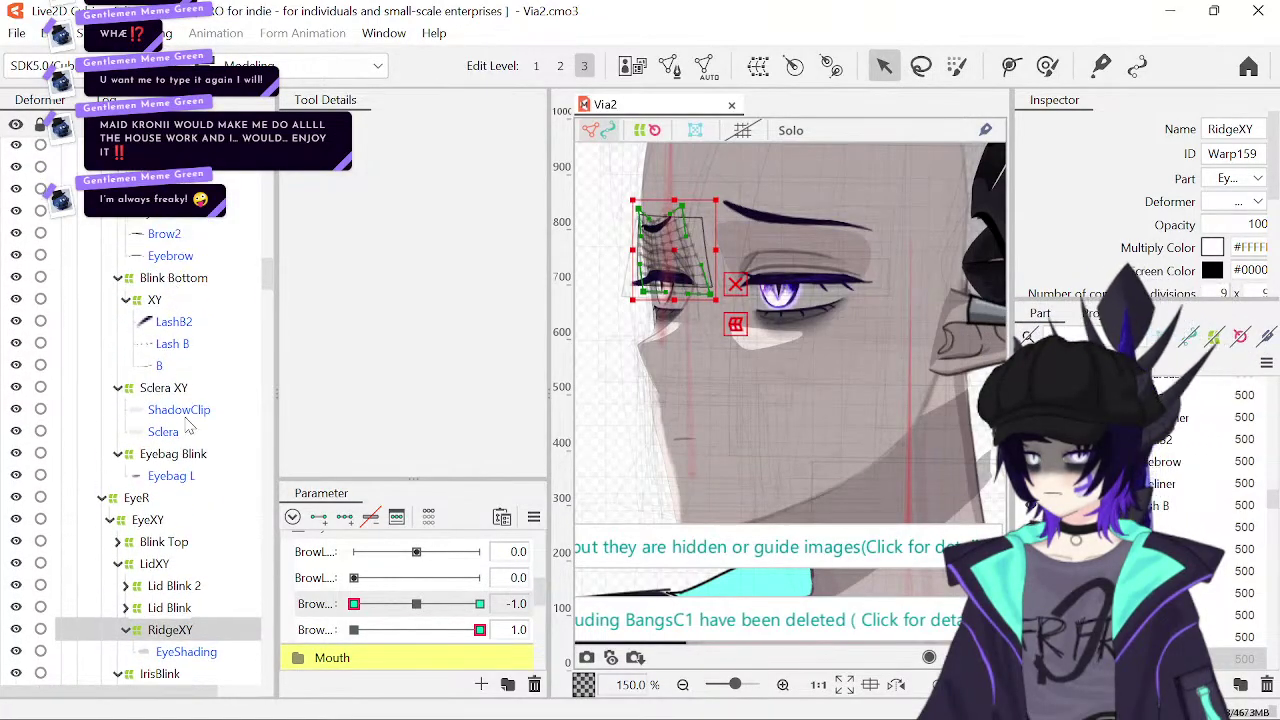
pyautogui.scroll(-10, 190, 425)
pyautogui.scroll(20, 190, 425)
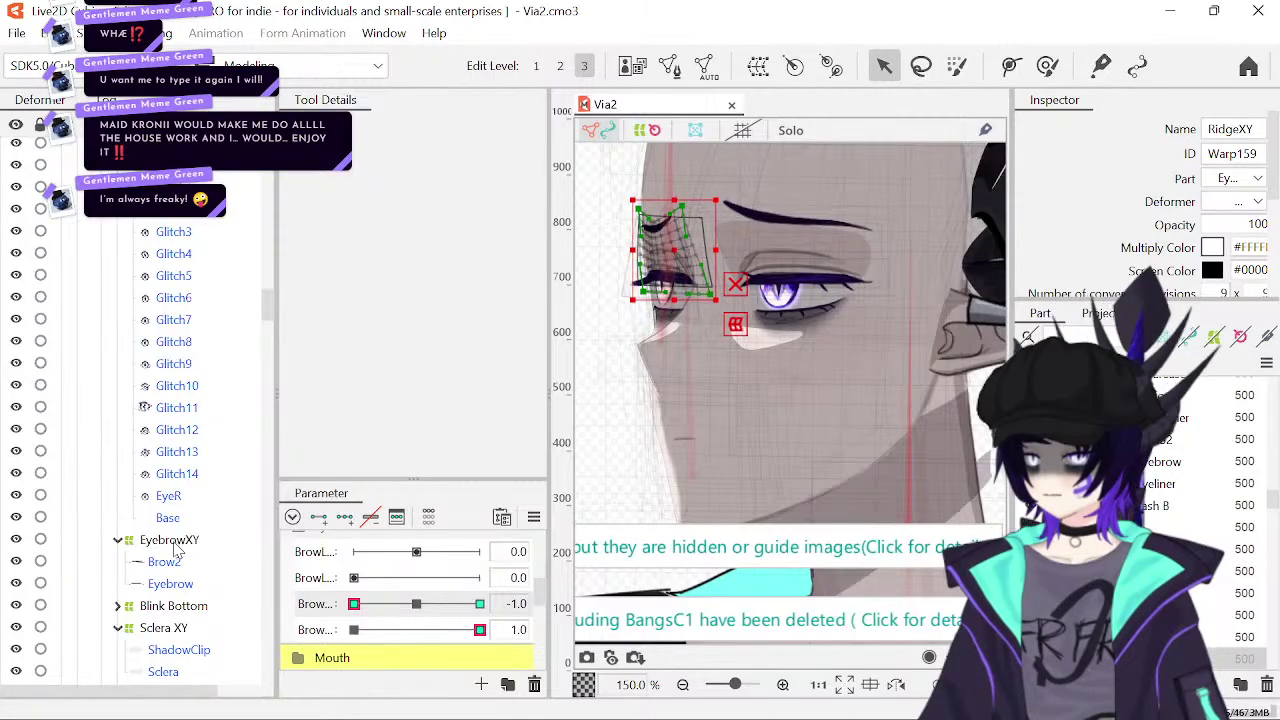
pyautogui.click(170, 541)
# - Compare the EyebrowXY warp at BrowR Y -1.0 and 1.0 with BrowR Form at 0, and set BrowR Y to -0.5
pyautogui.click(416, 604)
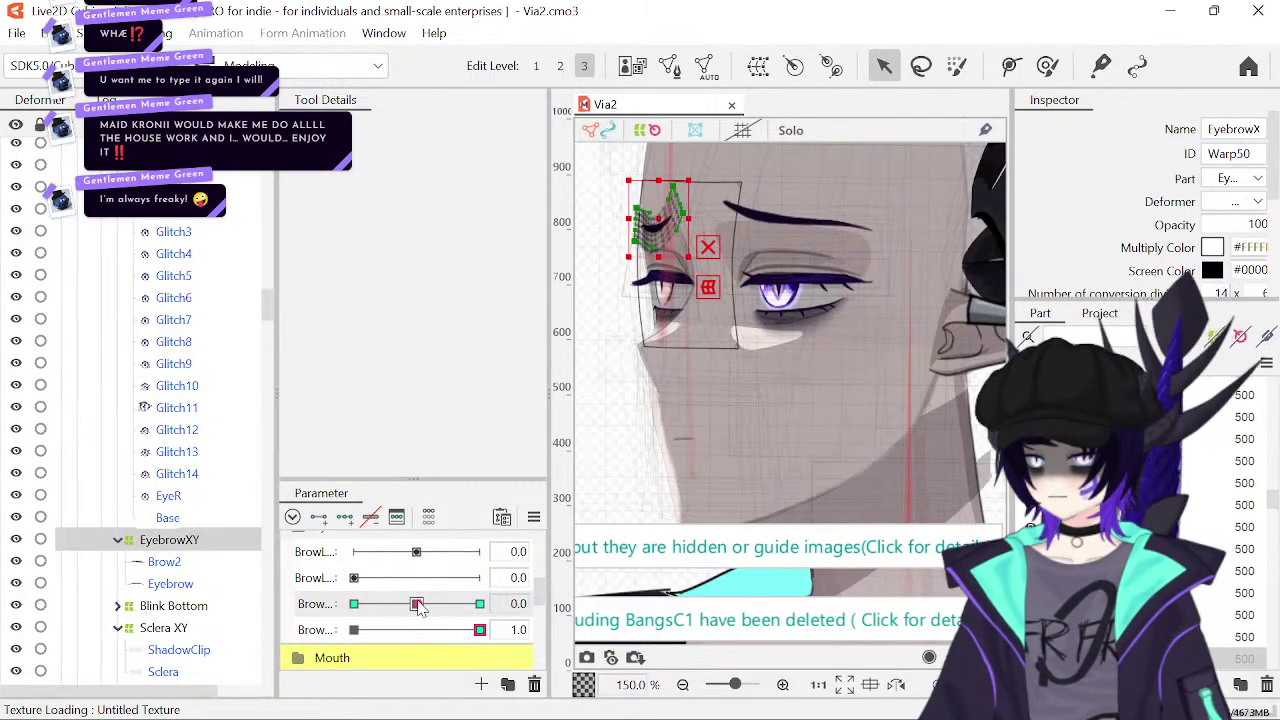
pyautogui.click(354, 629)
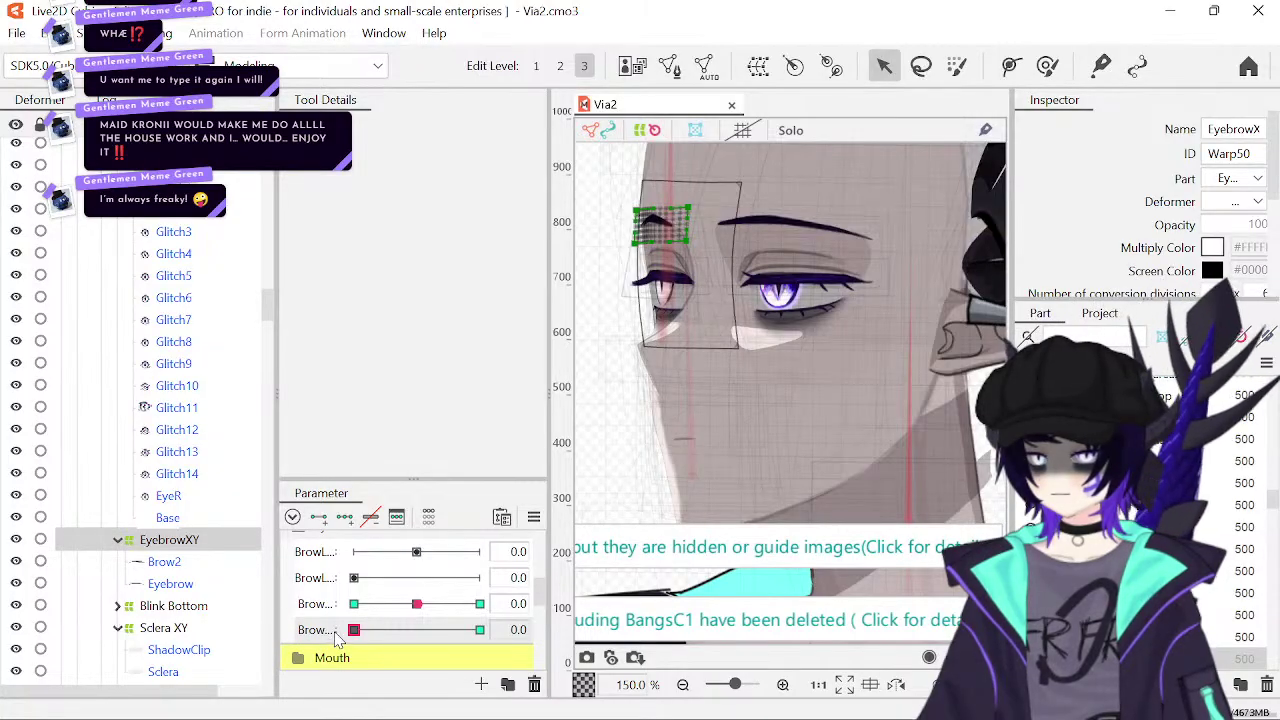
pyautogui.click(354, 604)
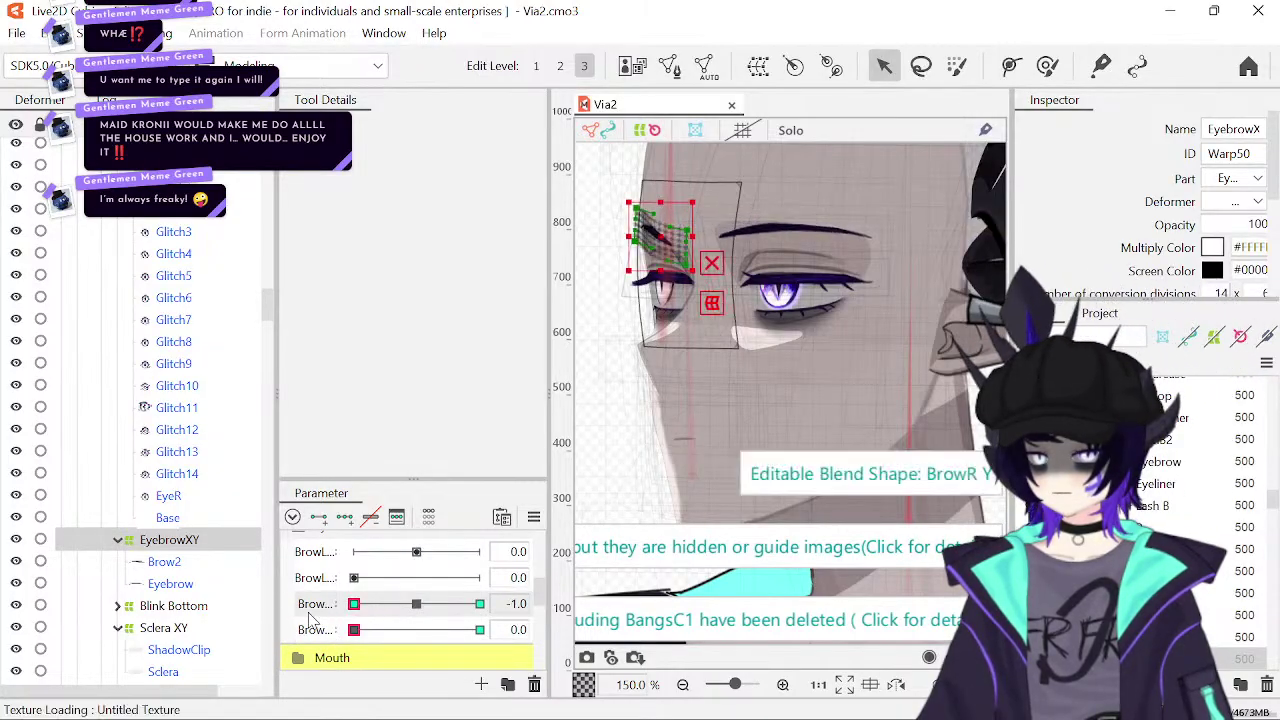
pyautogui.moveTo(355, 614); pyautogui.dragTo(525, 610)
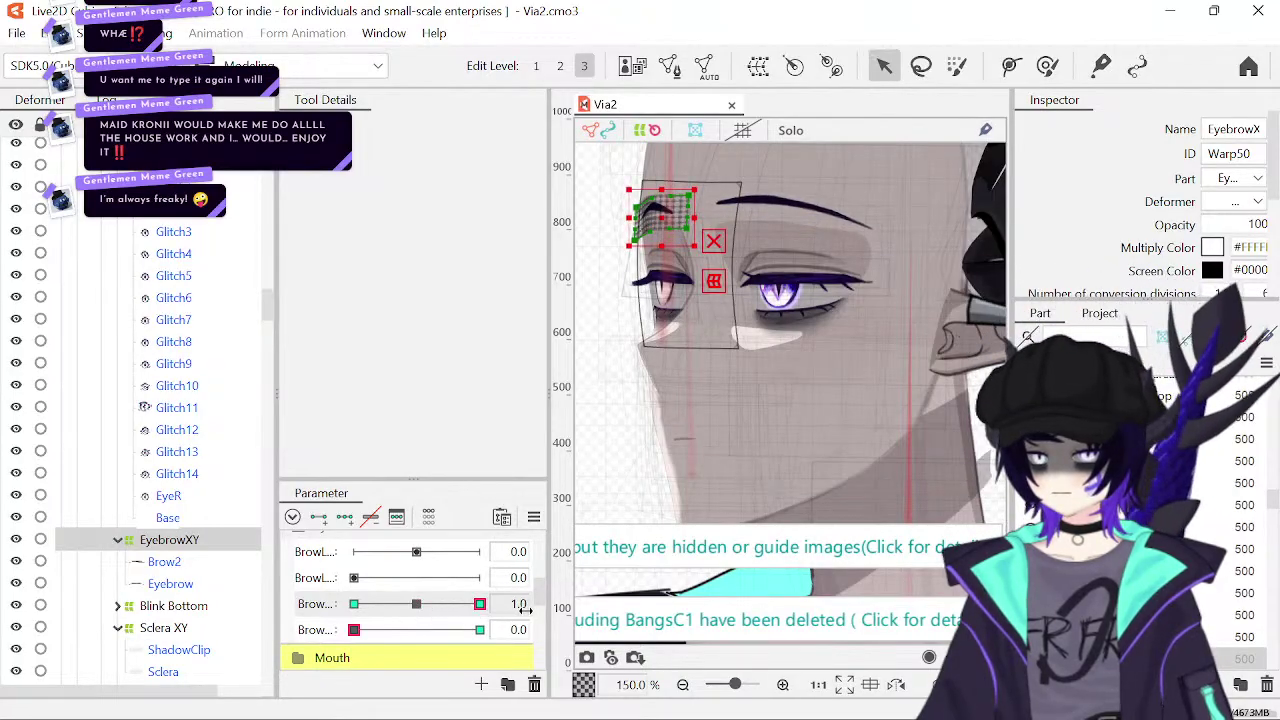
pyautogui.moveTo(480, 604)
pyautogui.mouseDown()
pyautogui.moveTo(453, 614)
pyautogui.moveTo(536, 620)
pyautogui.moveTo(450, 612)
pyautogui.moveTo(503, 604)
pyautogui.moveTo(320, 608)
pyautogui.moveTo(376, 614)
pyautogui.mouseUp()
pyautogui.moveTo(376, 612)
pyautogui.mouseDown()
pyautogui.moveTo(420, 612)
pyautogui.moveTo(348, 612)
pyautogui.moveTo(386, 606)
pyautogui.mouseUp()
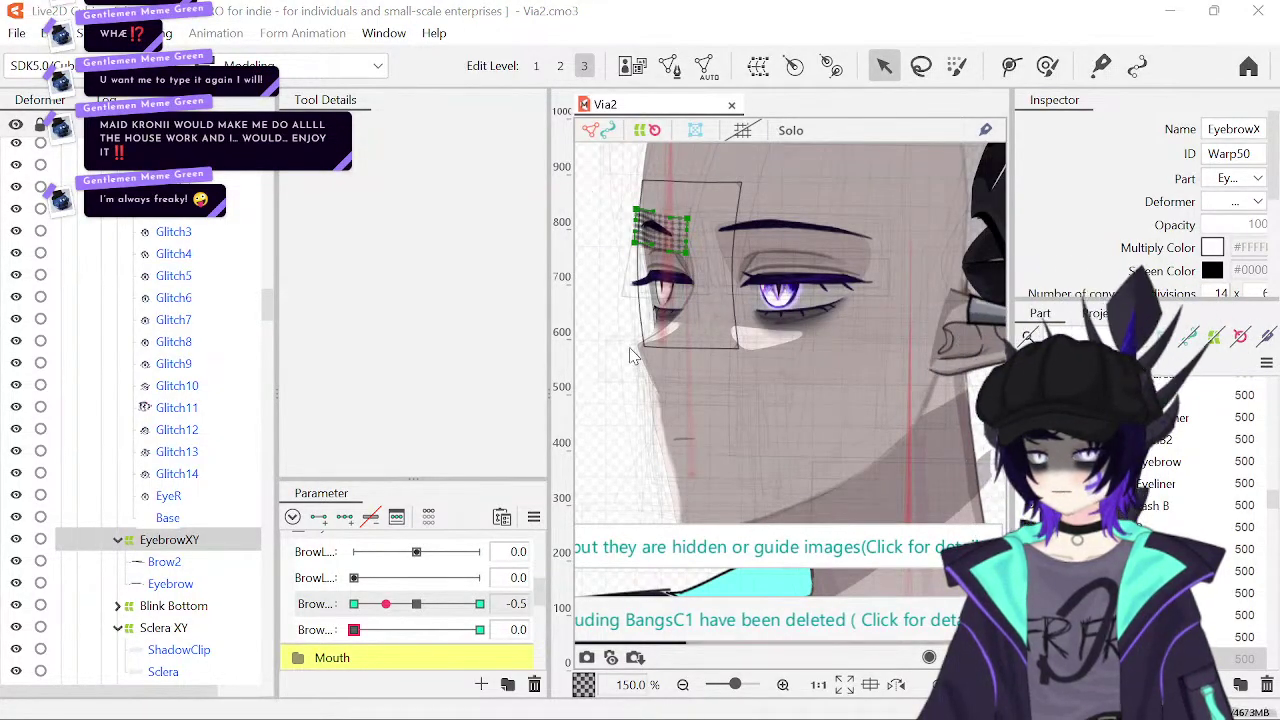
pyautogui.hotkey('ctrl', 'z')
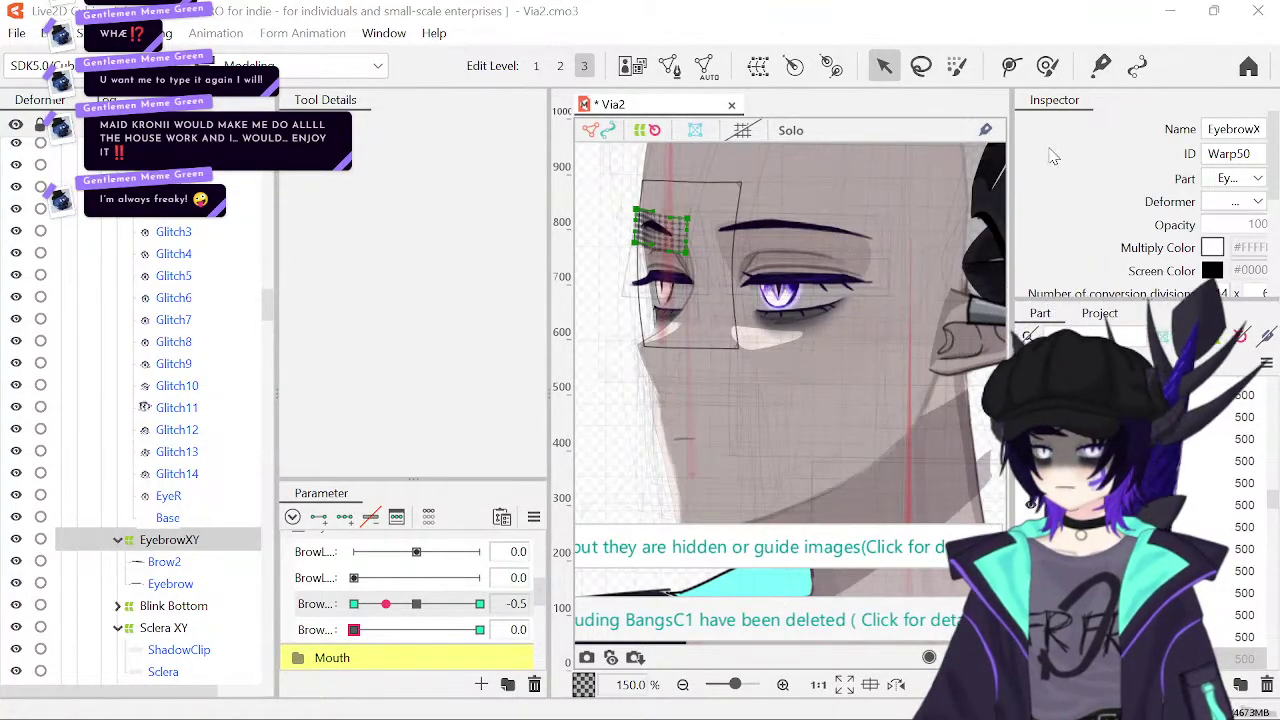
# - Check the EyebrowXY warp at BrowR Y -1.0 and 1.0, including BrowR Y 1.0 combined with BrowR Form 1.0
pyautogui.click(416, 605)
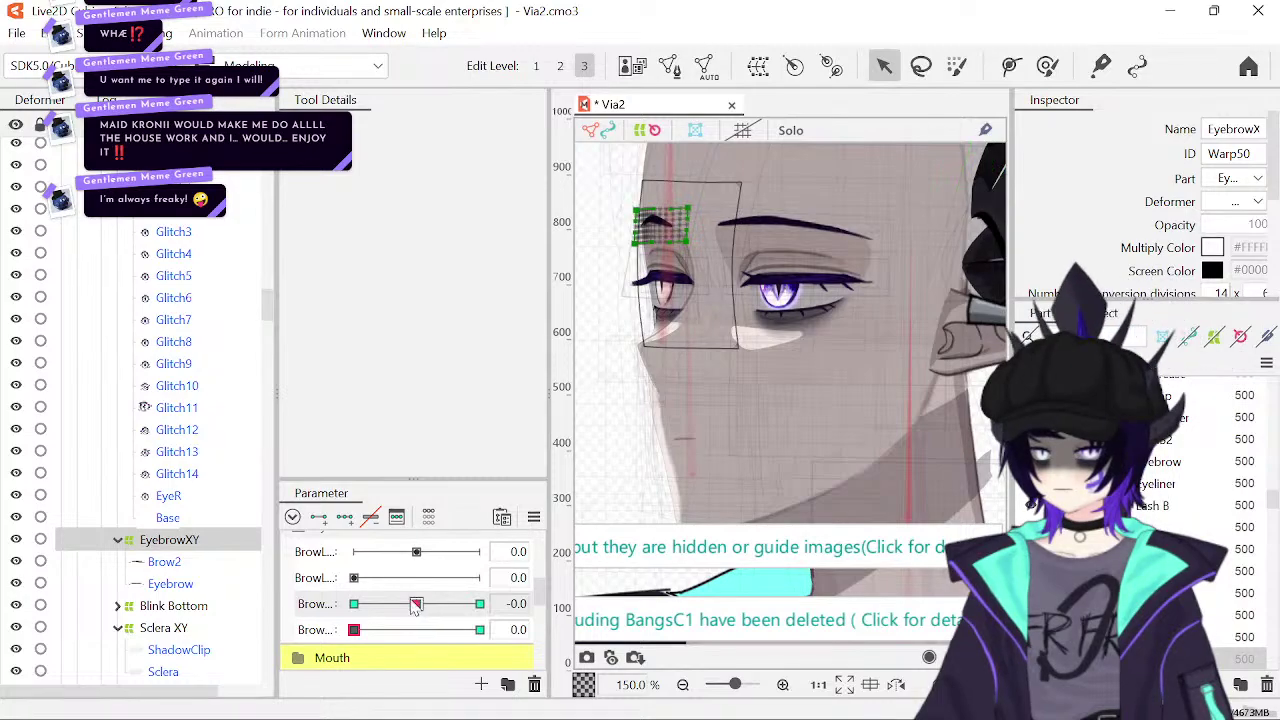
pyautogui.moveTo(416, 605); pyautogui.dragTo(283, 636)
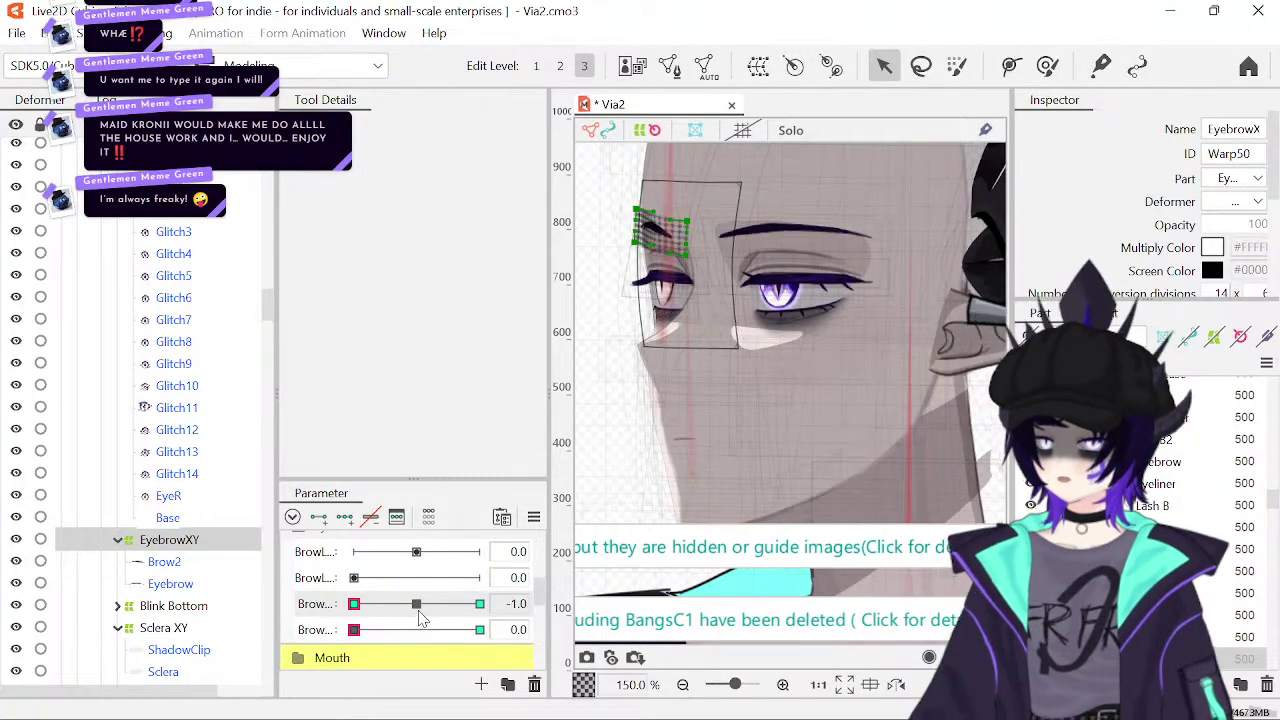
pyautogui.click(480, 604)
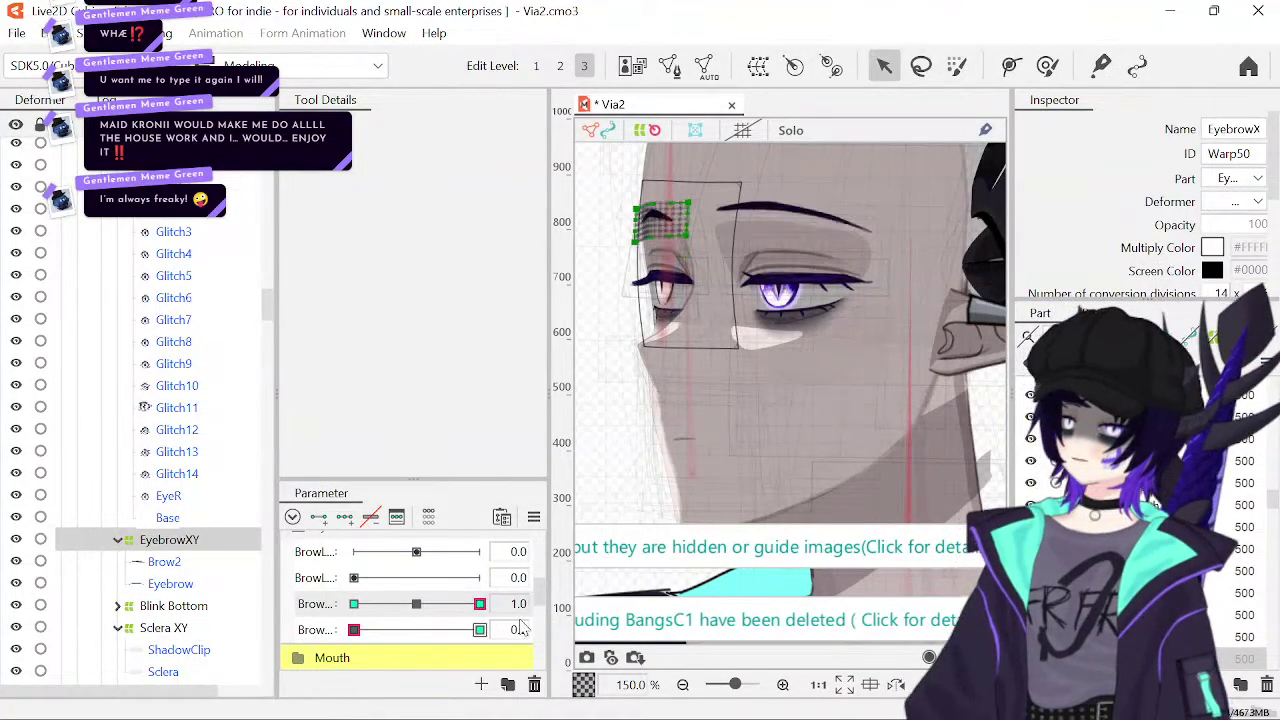
pyautogui.moveTo(396, 634); pyautogui.dragTo(600, 638)
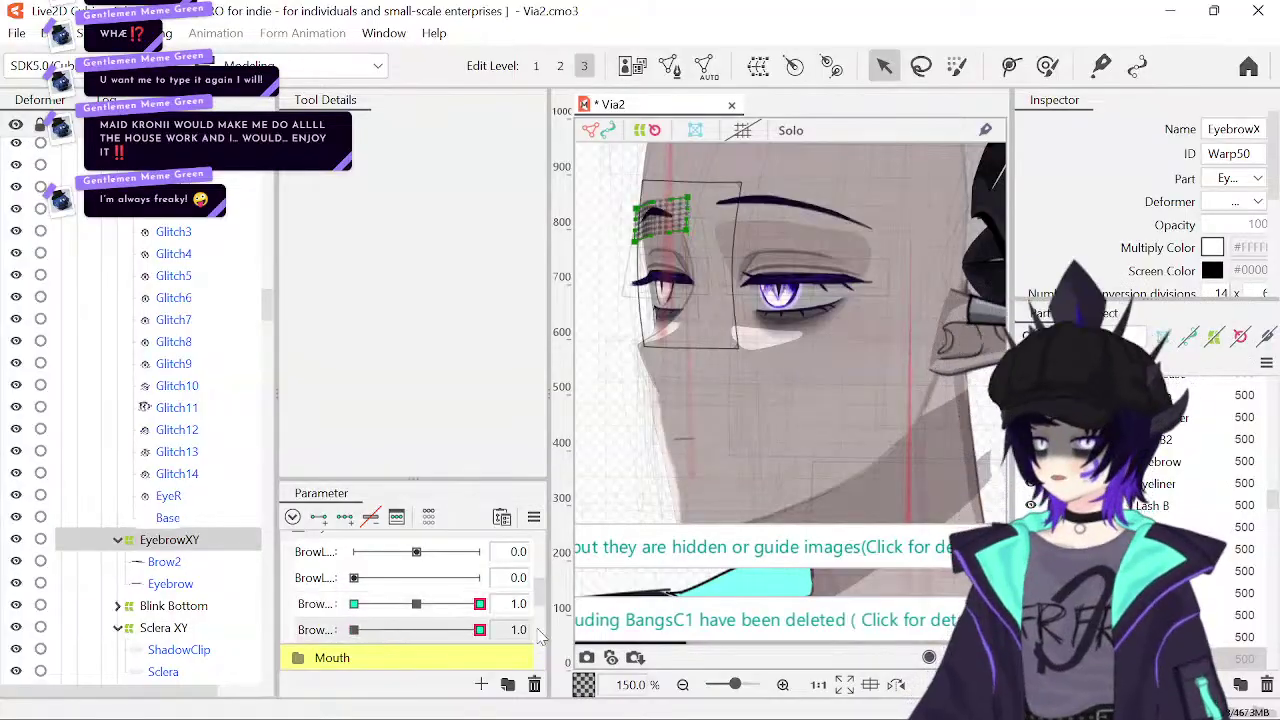
# - Check the warp between BrowR Y 0 and -1.0 with BrowR Form at 1.0, and reset BrowR Form to 0
pyautogui.click(354, 604)
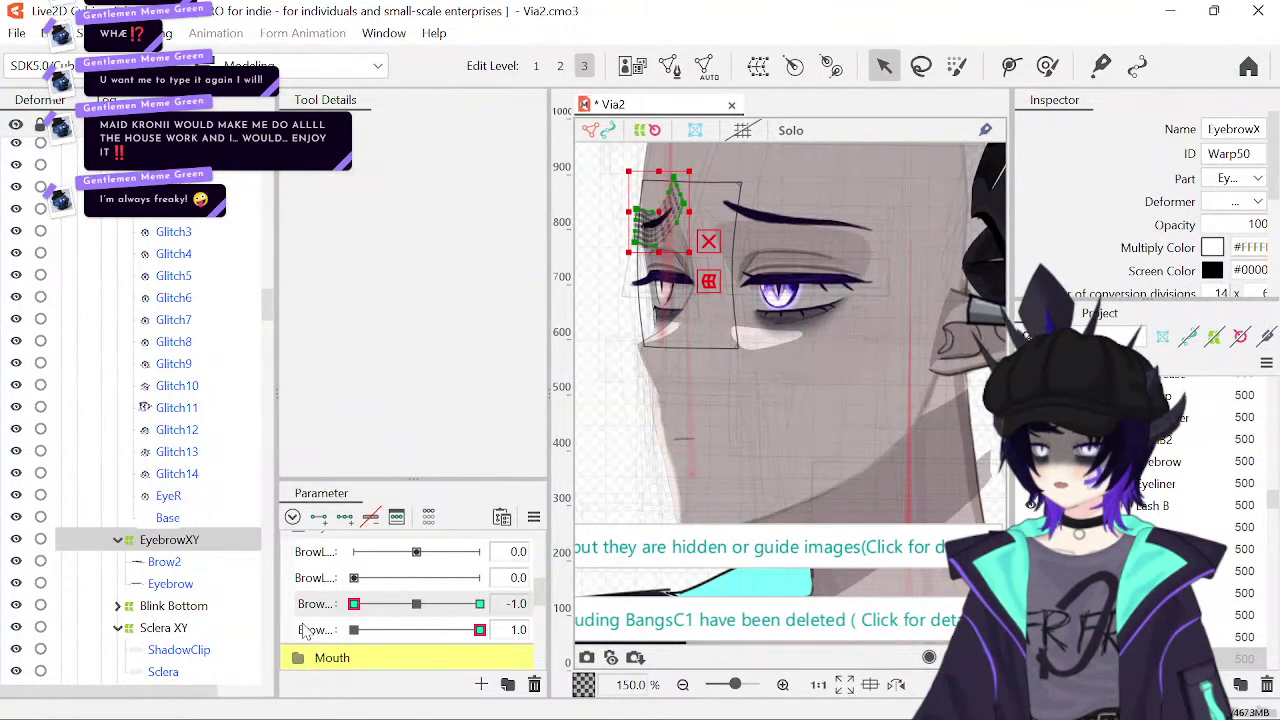
pyautogui.click(417, 606)
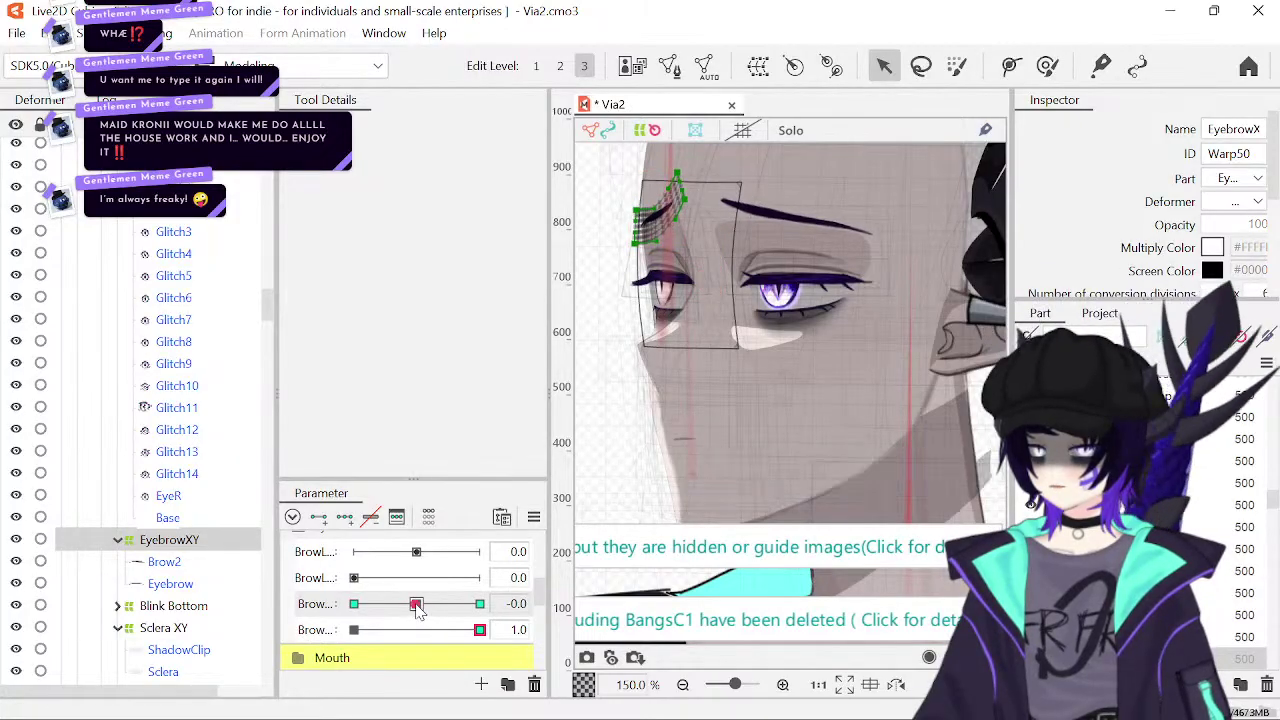
pyautogui.moveTo(417, 606); pyautogui.dragTo(305, 615)
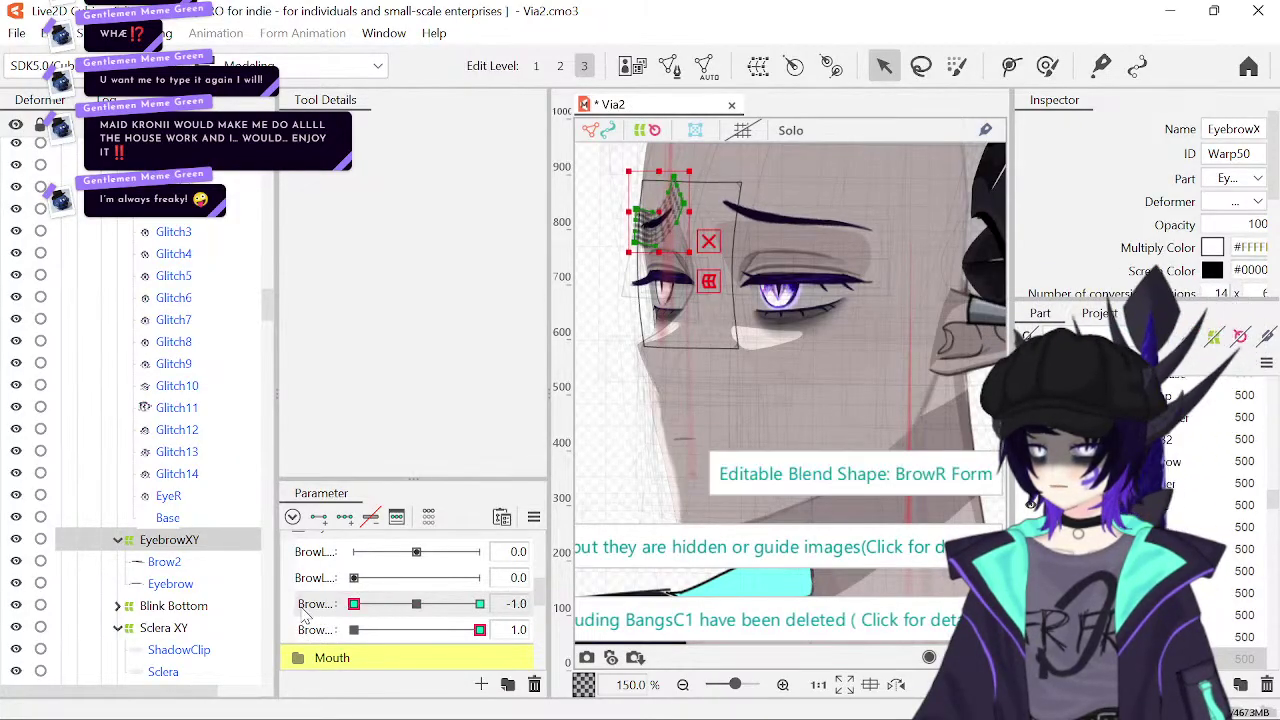
pyautogui.click(354, 630)
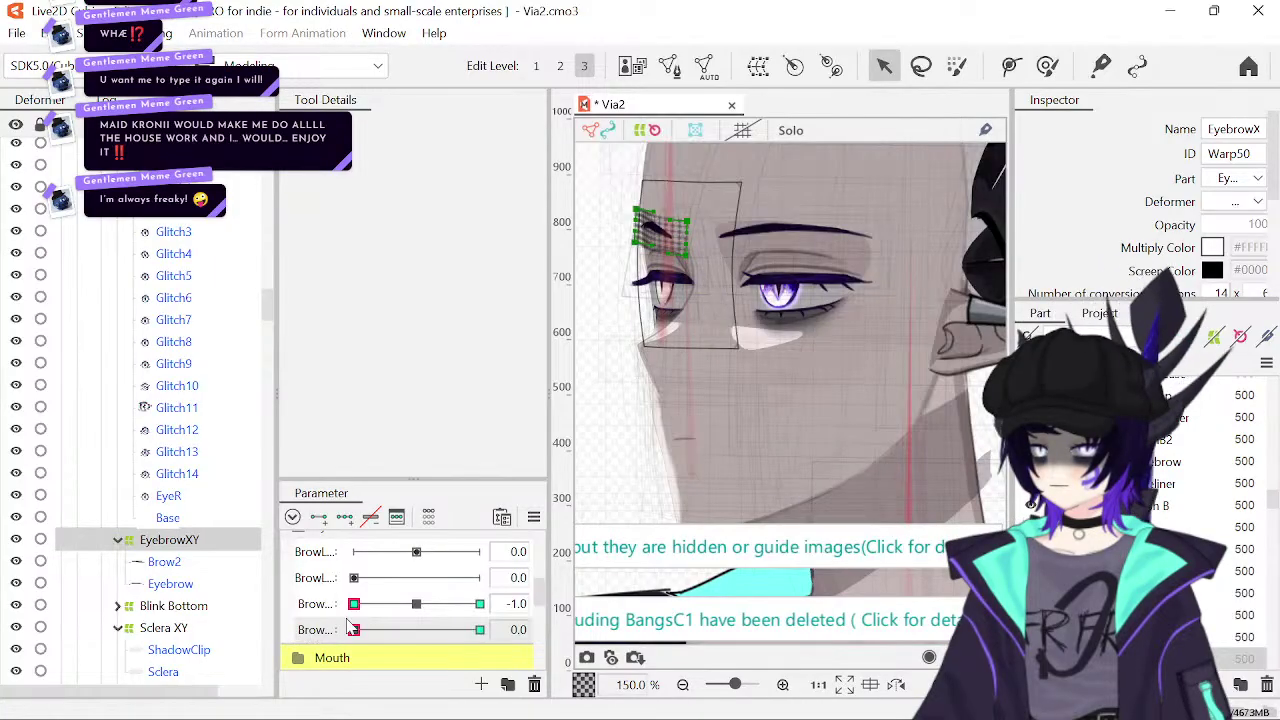
# - Compare the brow warp at BrowR Y -1.0 with the head at Angle X 1.6, and return Angle X to -50.0
pyautogui.scroll(10, 420, 612)
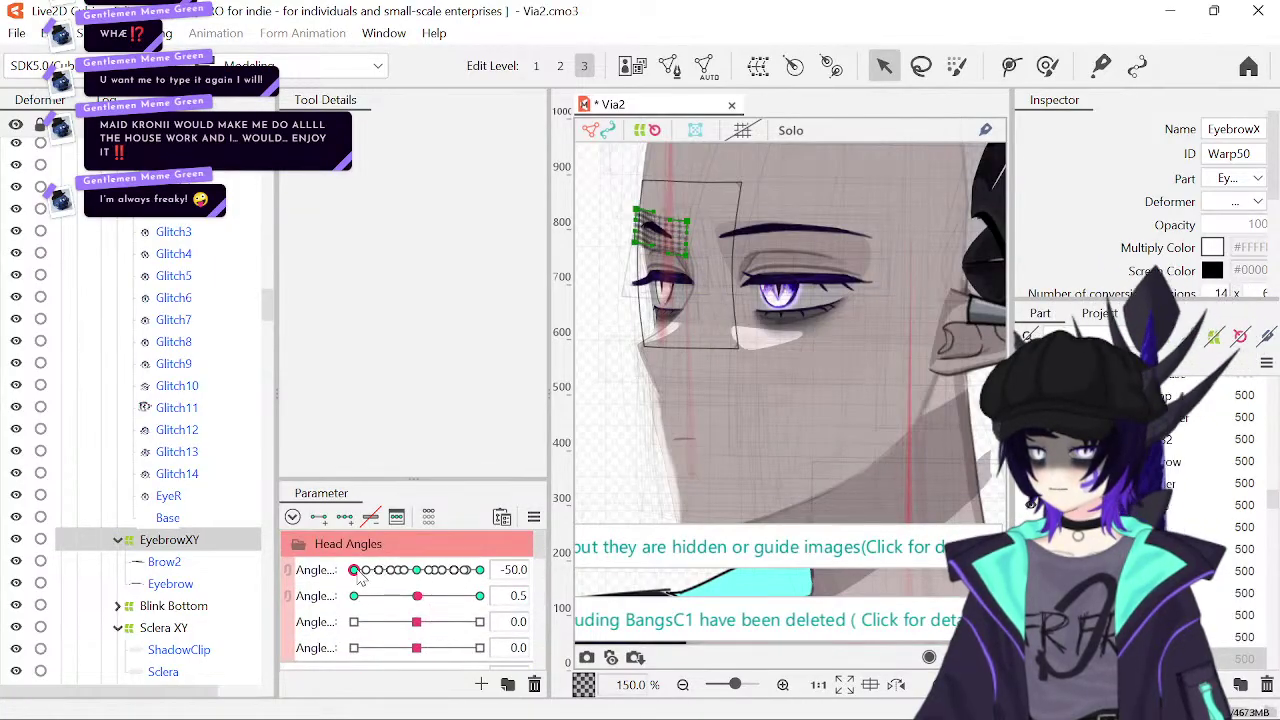
pyautogui.moveTo(356, 571); pyautogui.dragTo(422, 573)
pyautogui.scroll(-8, 422, 573)
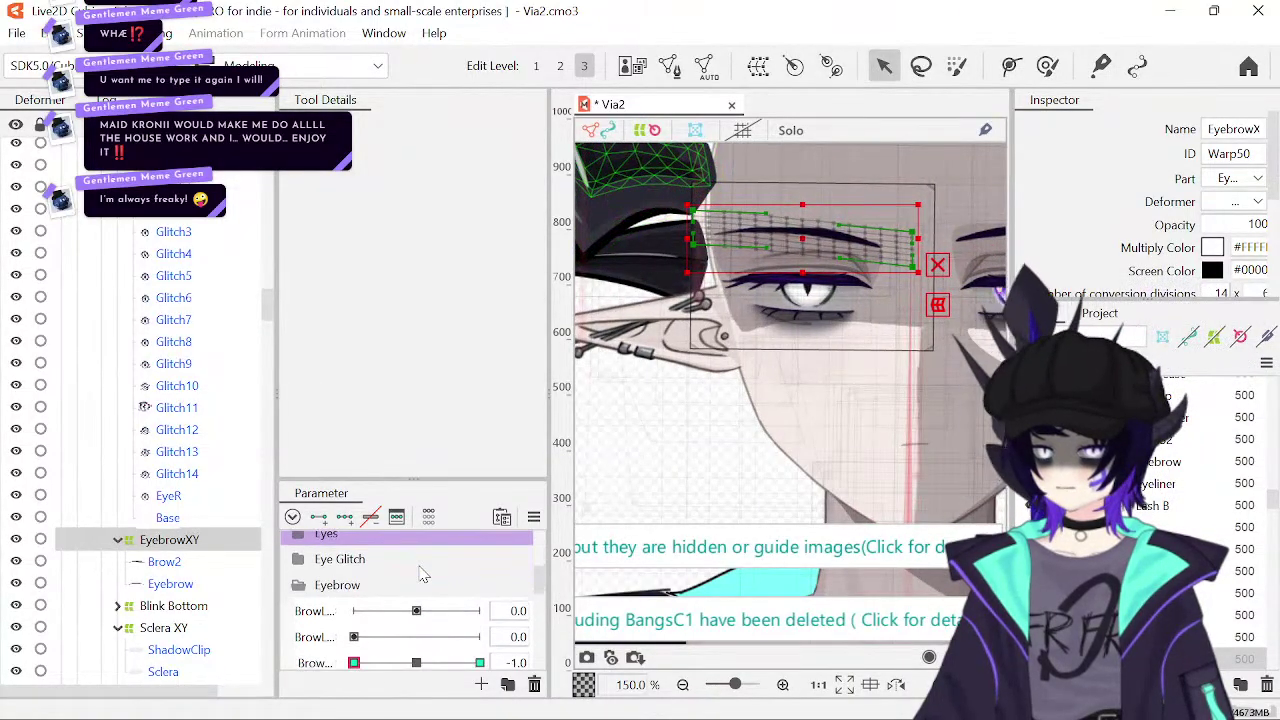
pyautogui.click(418, 575)
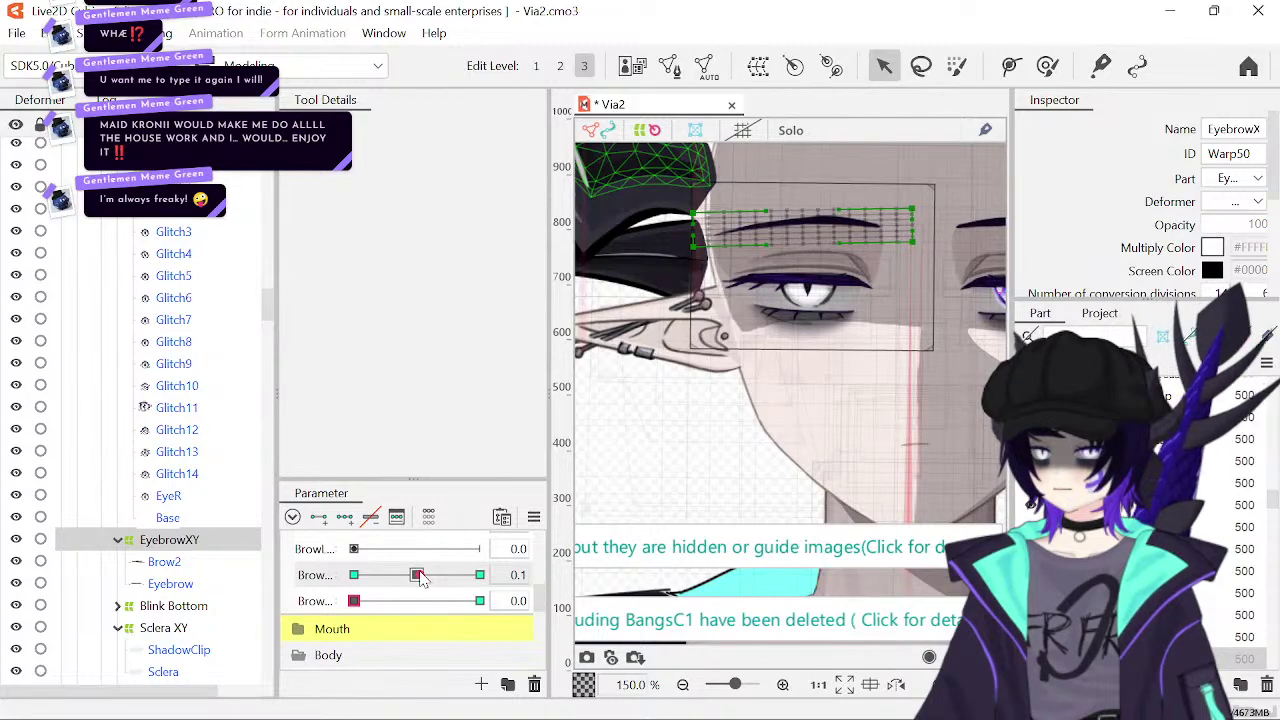
pyautogui.click(354, 575)
pyautogui.scroll(8, 366, 601)
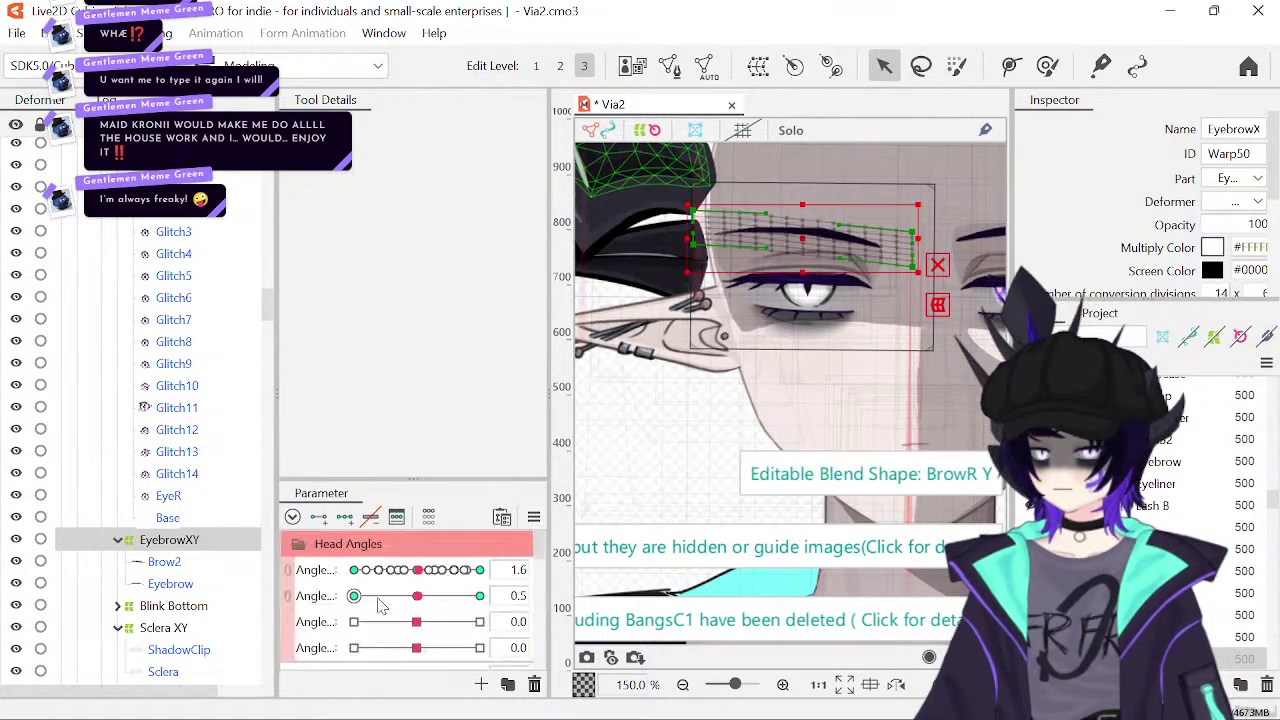
pyautogui.moveTo(416, 570); pyautogui.dragTo(352, 588)
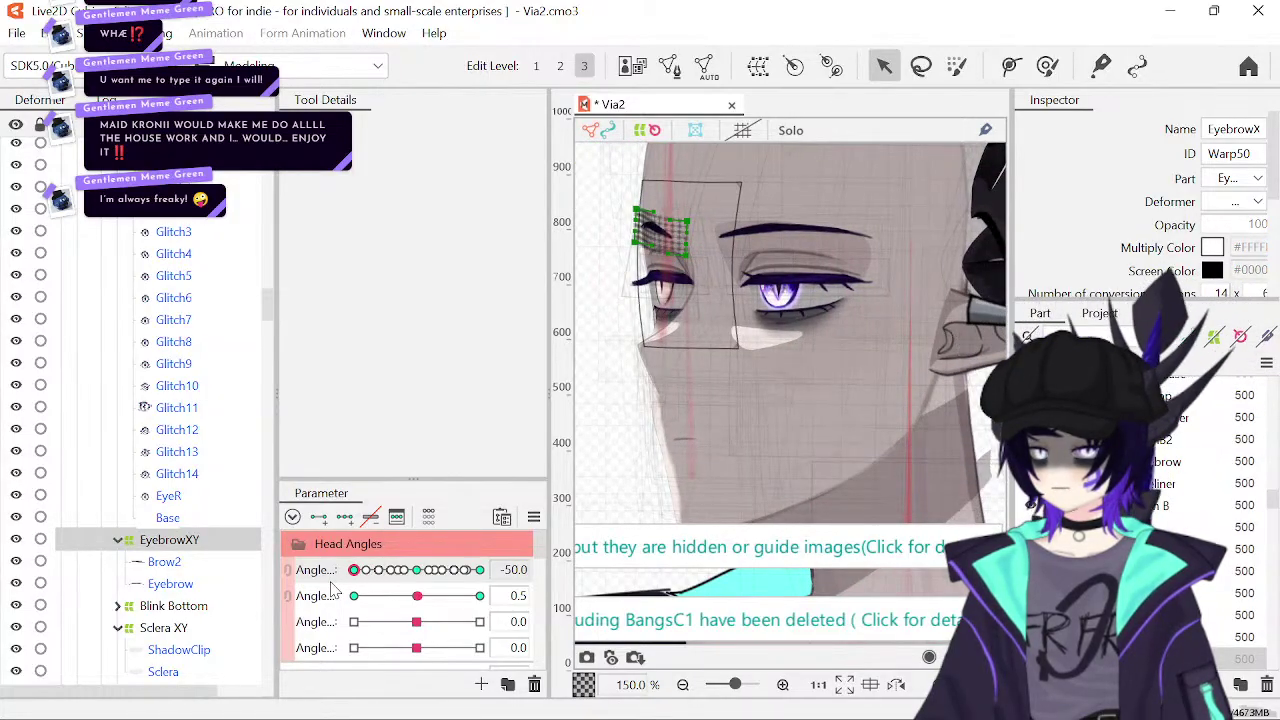
# - Hide the deformers on the canvas to inspect the turned head's right brow, and restore the EyebrowXY selection
pyautogui.click(585, 400)
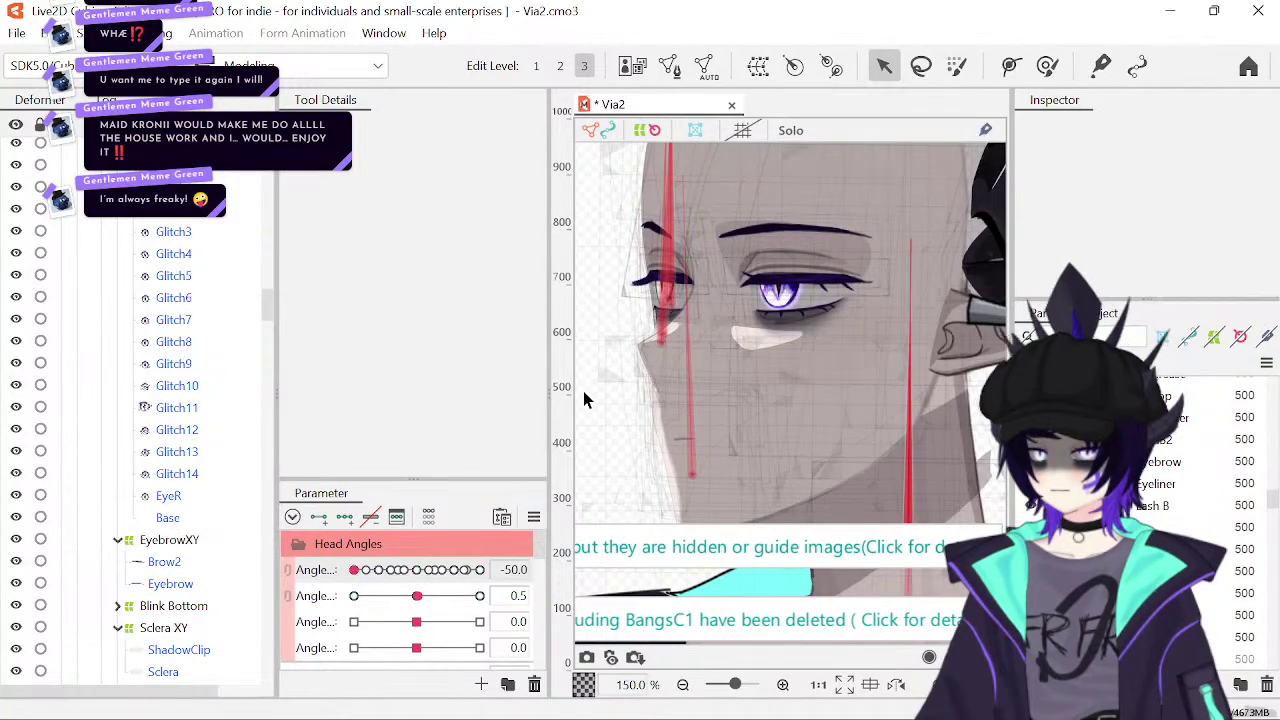
pyautogui.click(646, 131)
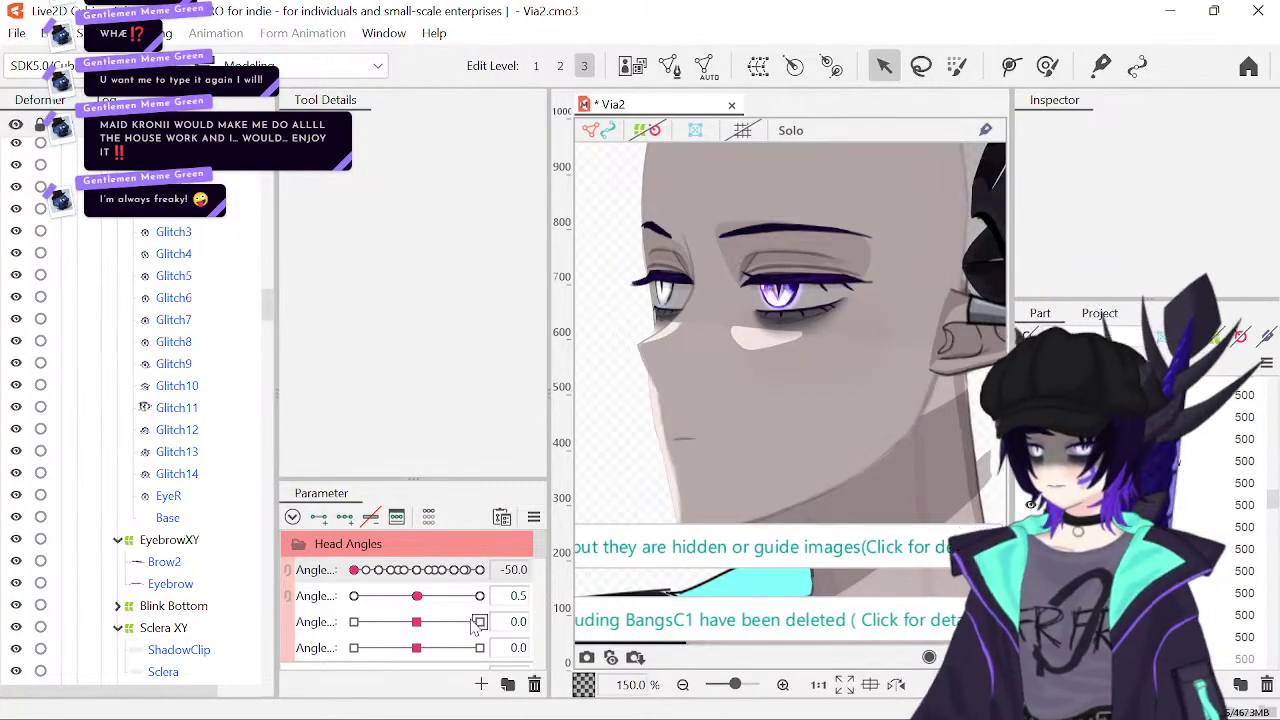
pyautogui.hotkey('ctrl', 'z')
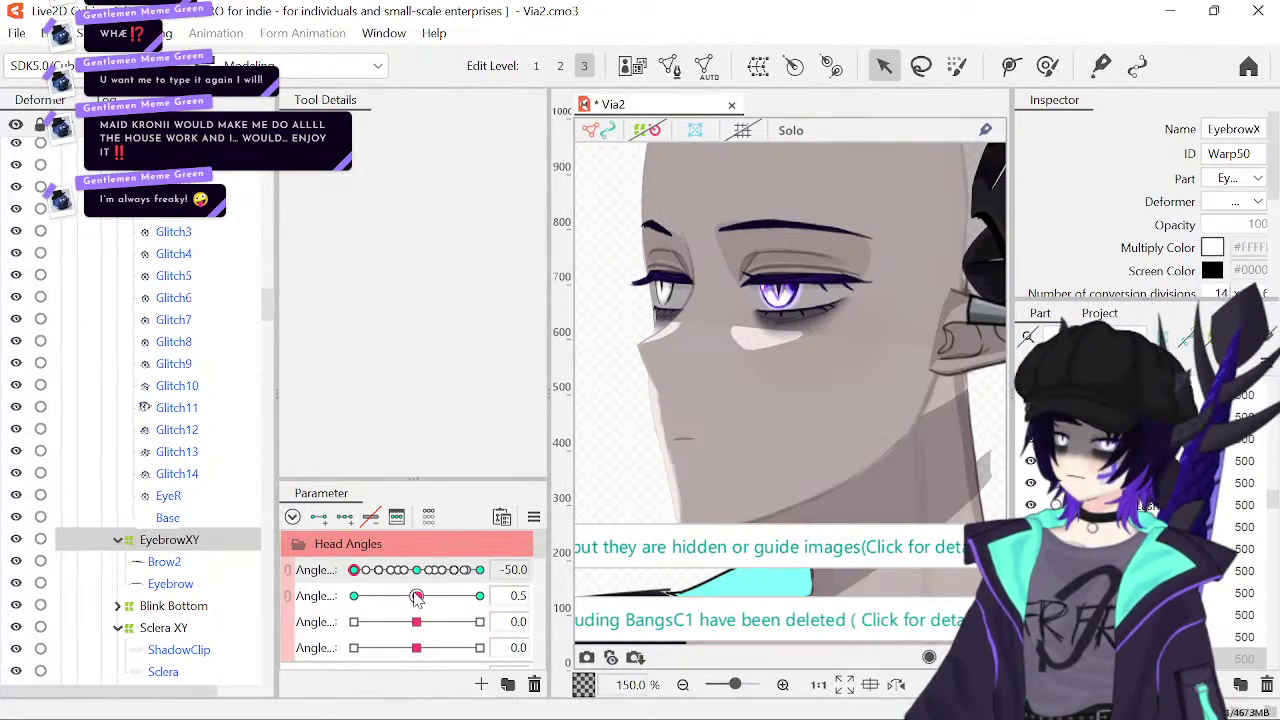
# - Undo and redo the last changes to compare the front-facing and turned brow, and save the model
pyautogui.hotkey('ctrl', 'z')
pyautogui.hotkey('ctrl', 'z')
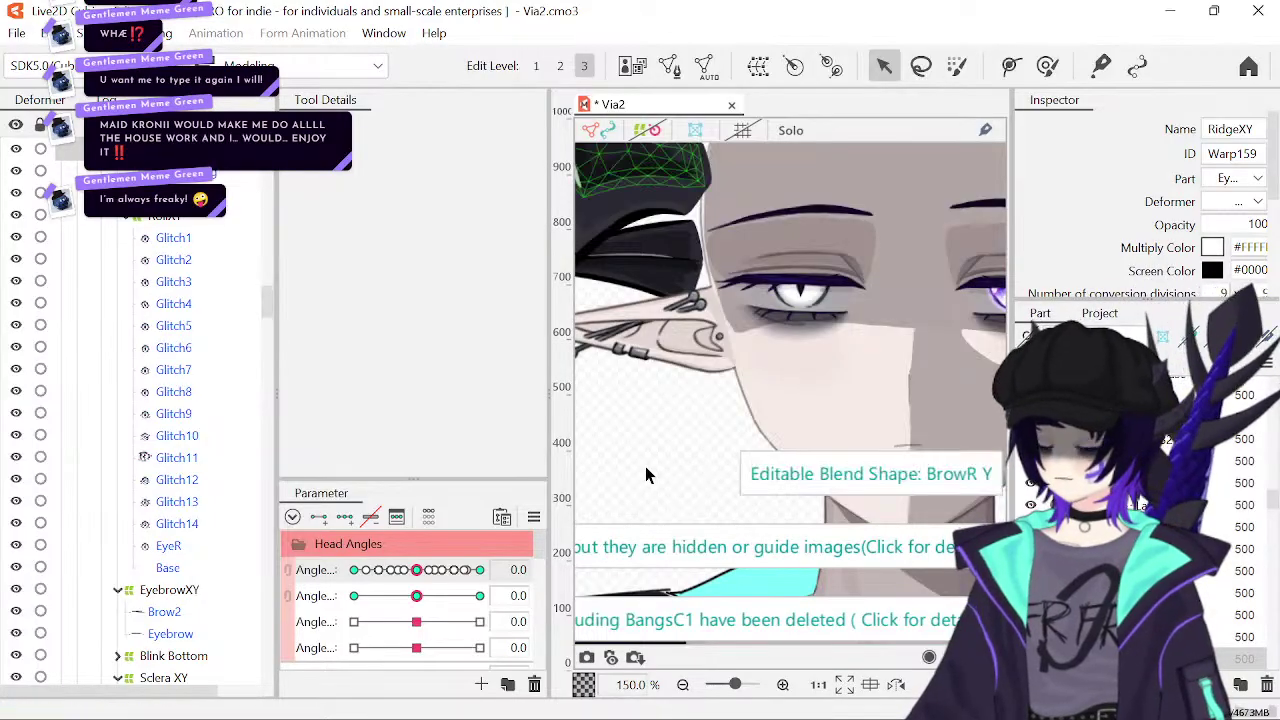
pyautogui.hotkey('ctrl', 'y')
pyautogui.hotkey('ctrl', 'y')
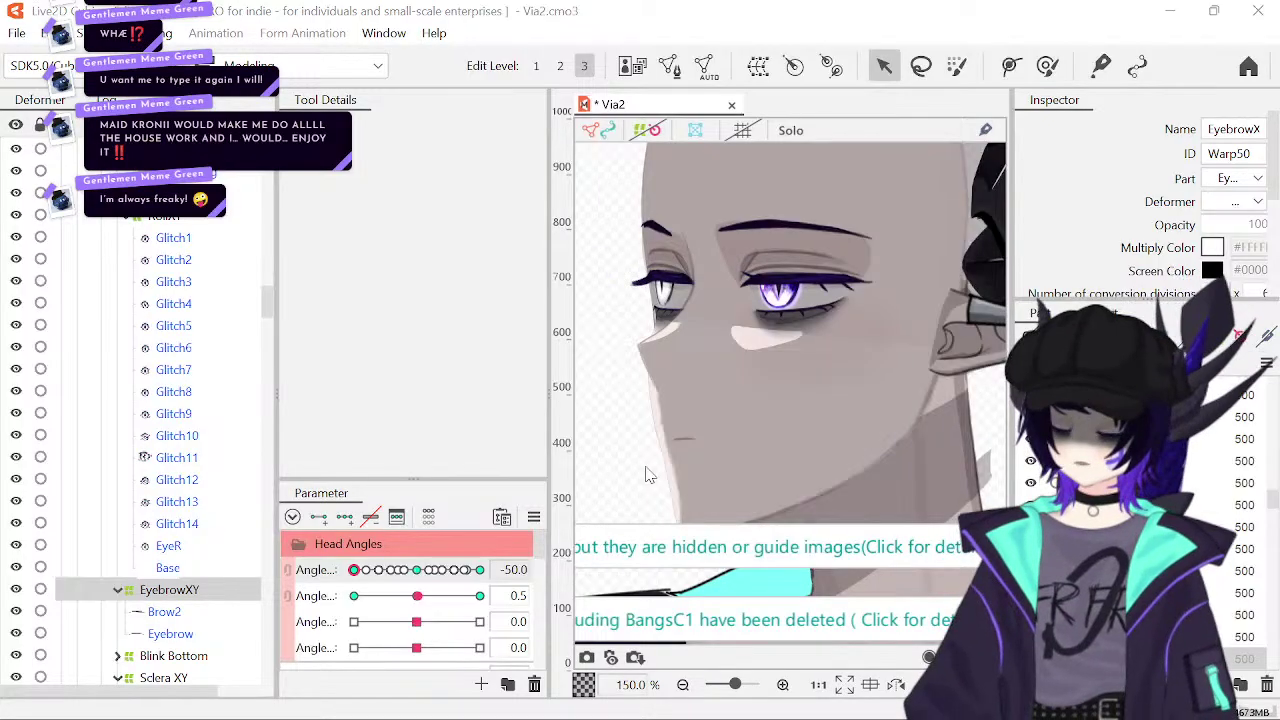
pyautogui.hotkey('ctrl', 's')
# - Reset Angle Y and BrowR Y to 0, keeping the head turned at Angle X -50.0
pyautogui.doubleClick(514, 595)
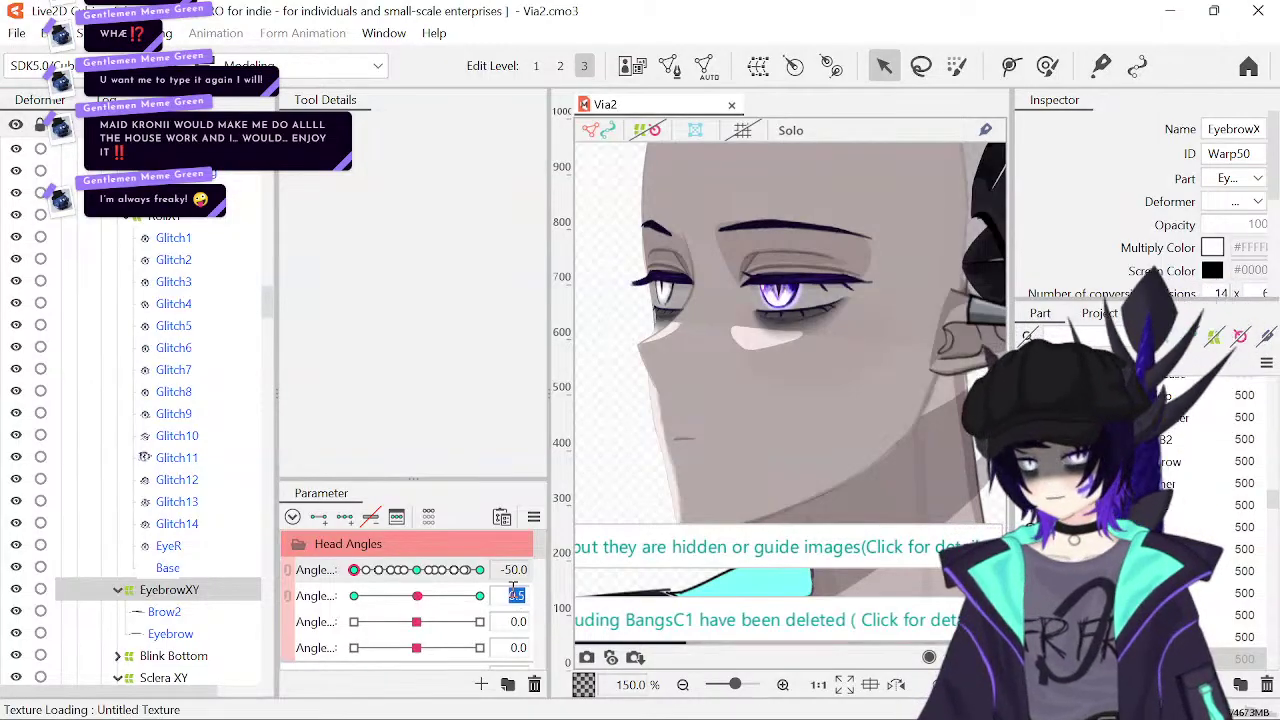
pyautogui.scroll(-3, 433, 597)
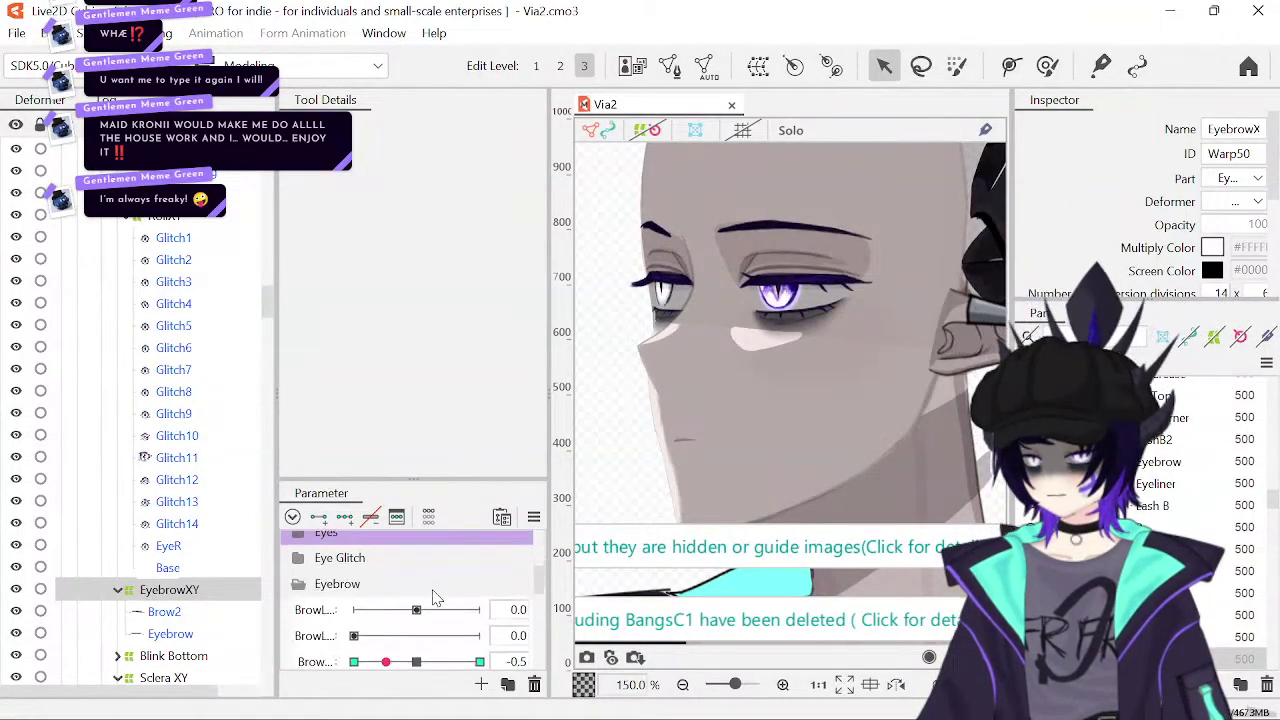
pyautogui.scroll(-2, 433, 597)
pyautogui.click(418, 566)
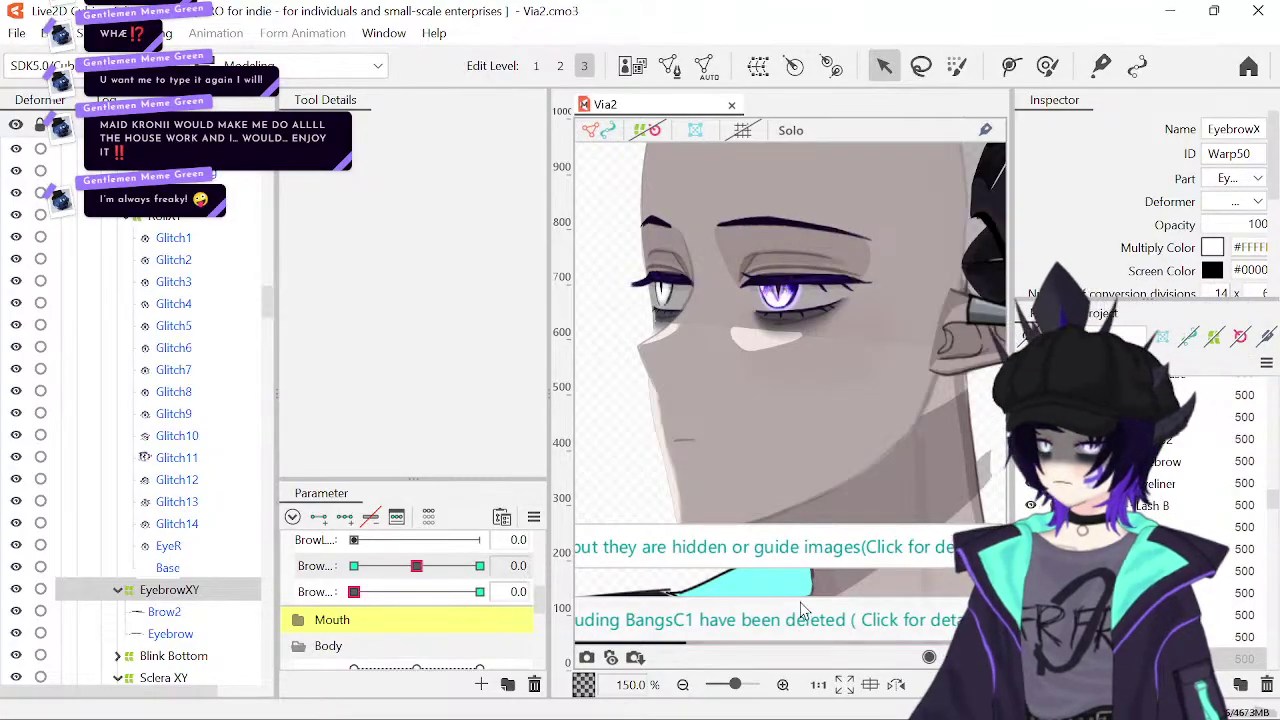
# - Show the deformers, set the test blend shape to 1.0, and widen the EyebrowXY warp toward the nose
pyautogui.click(783, 684)
pyautogui.click(783, 684)
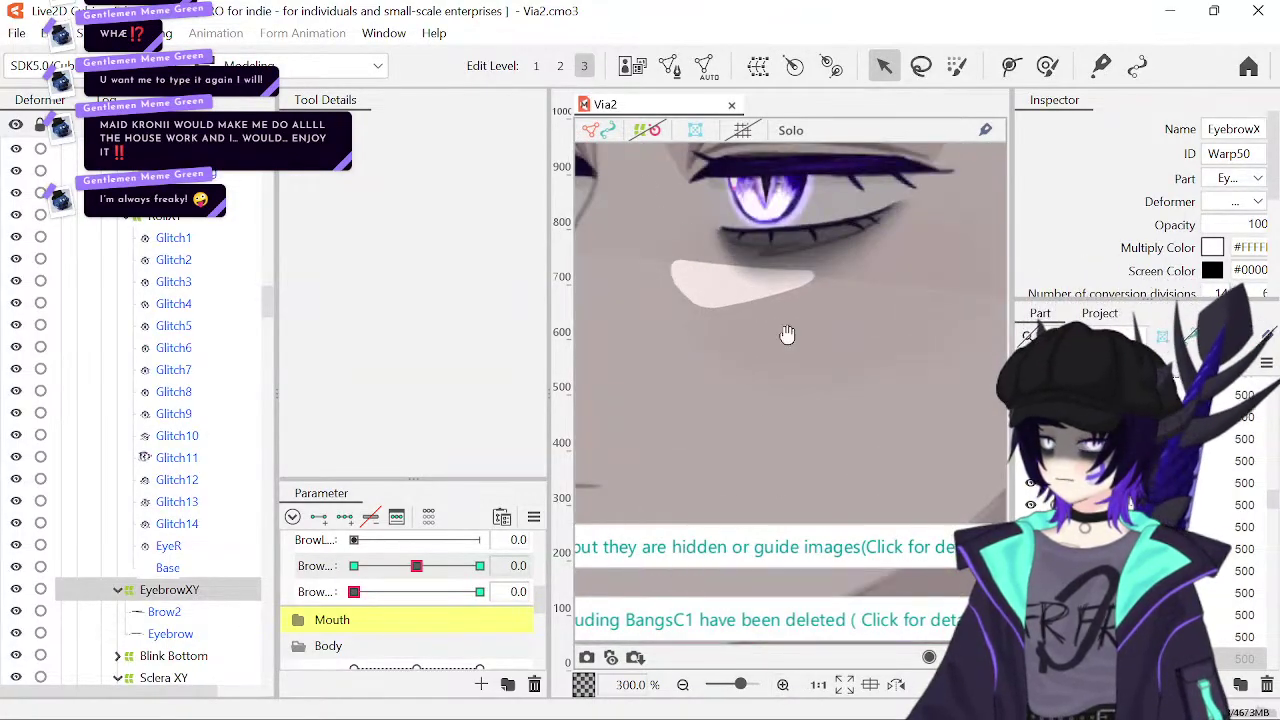
pyautogui.moveTo(787, 335); pyautogui.dragTo(868, 417)
pyautogui.click(782, 685)
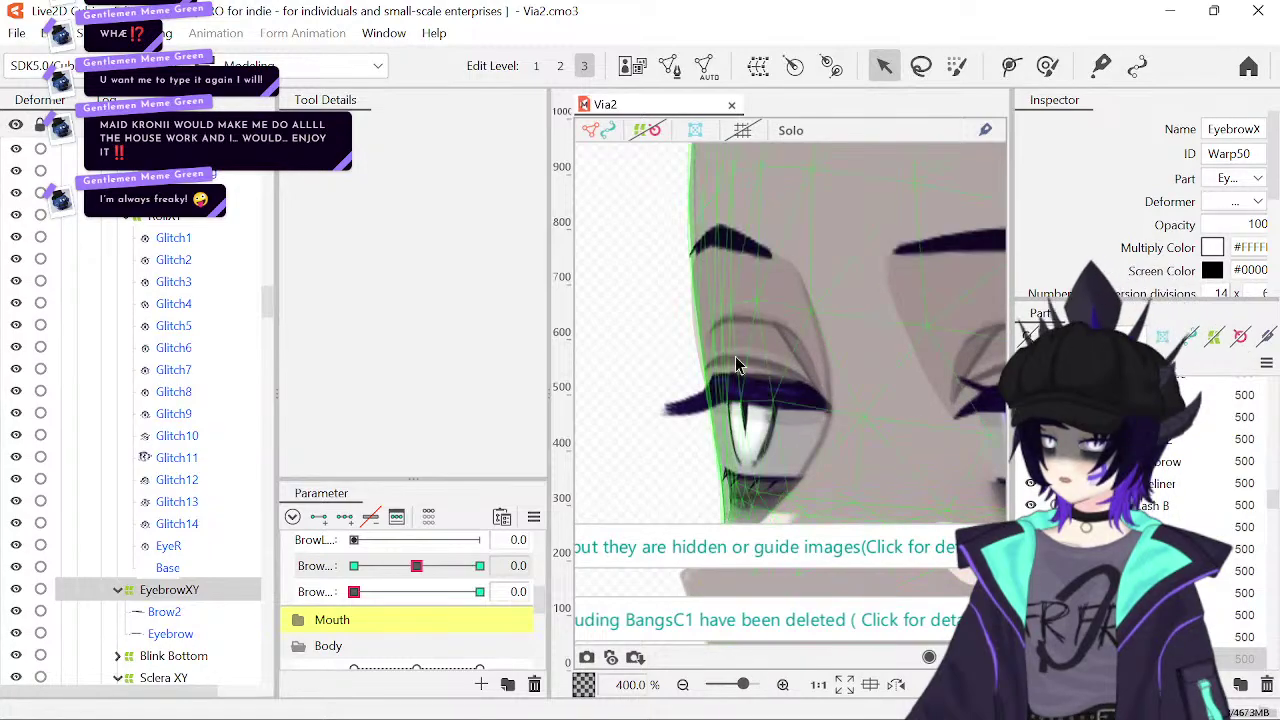
pyautogui.click(645, 130)
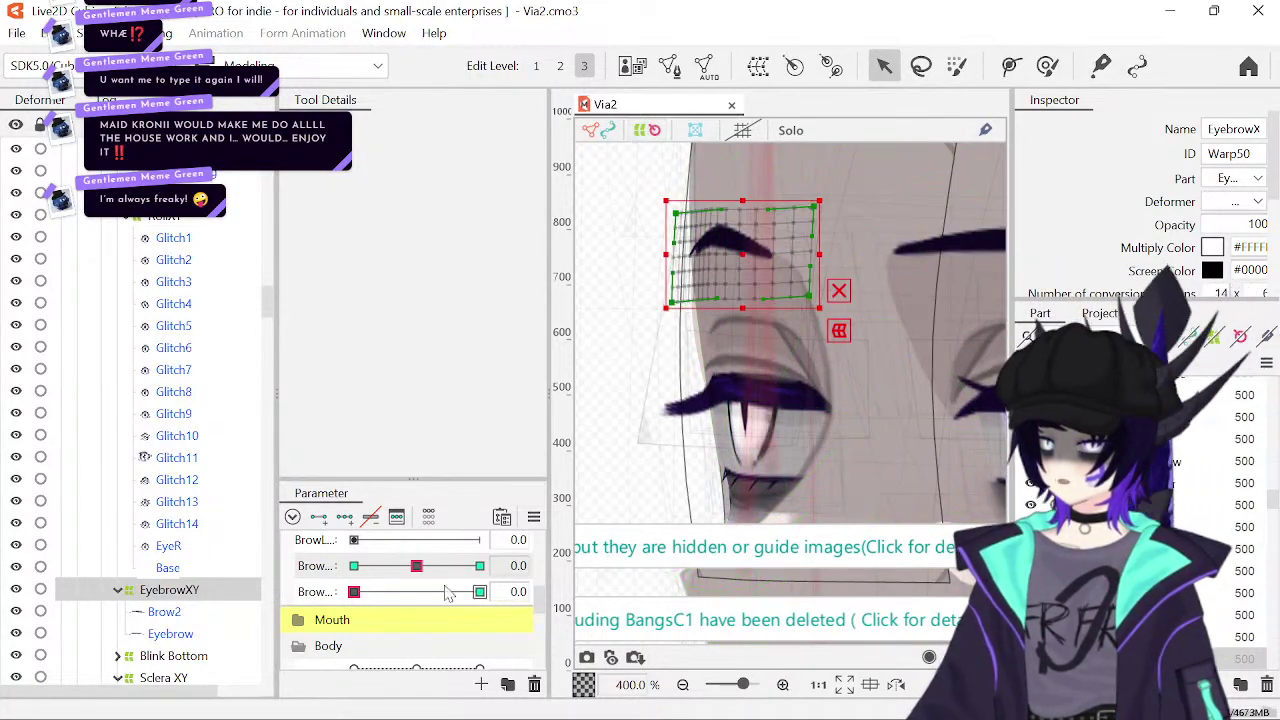
pyautogui.scroll(5, 360, 590)
pyautogui.scroll(-2, 320, 610)
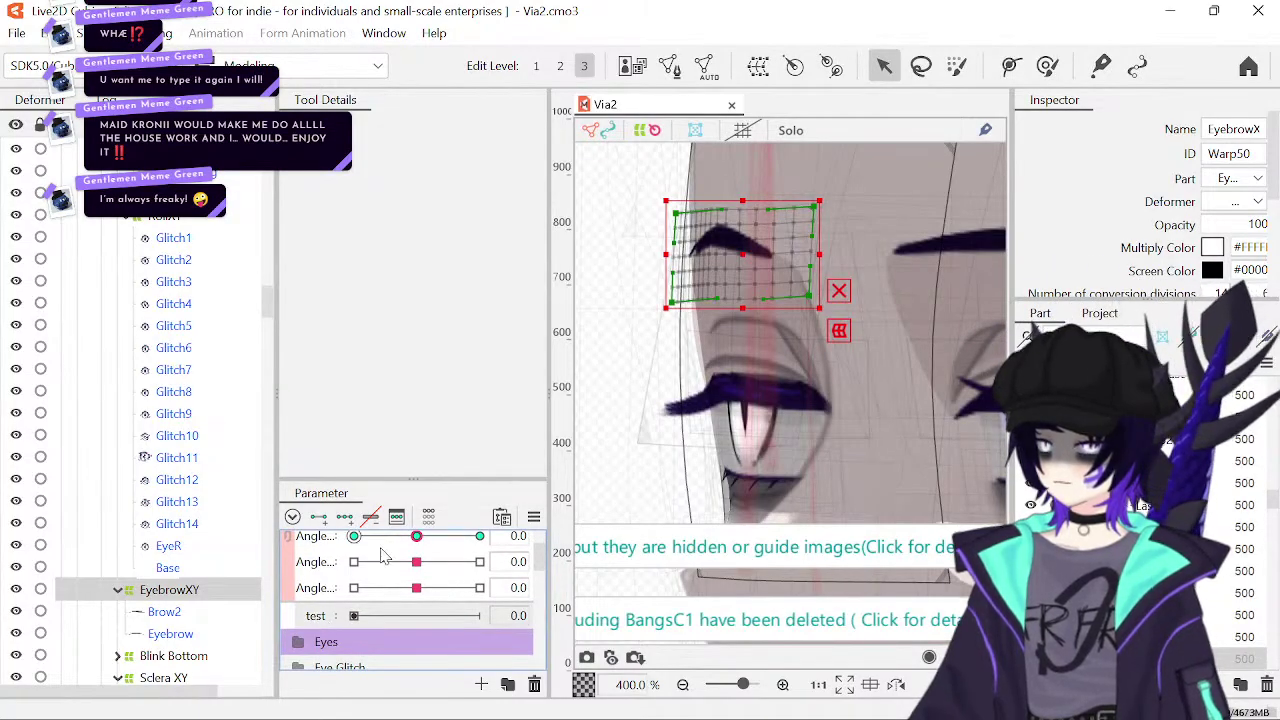
pyautogui.click(480, 615)
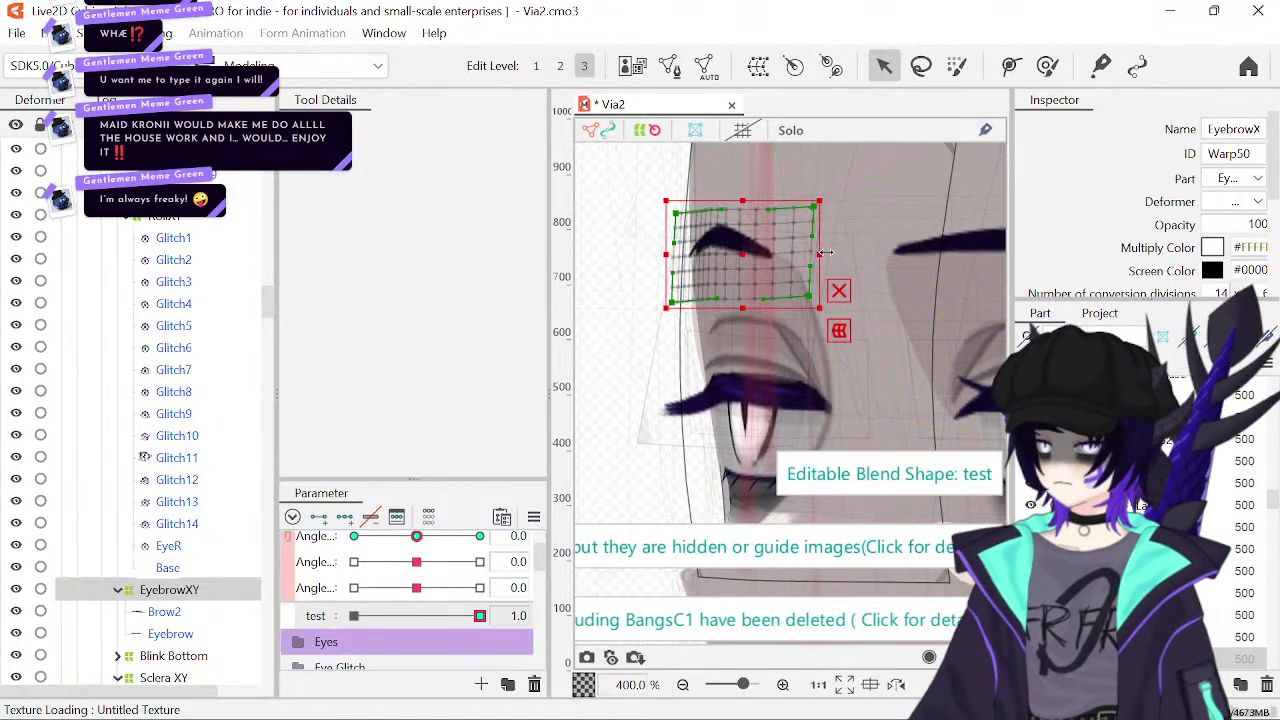
pyautogui.moveTo(820, 254); pyautogui.dragTo(846, 253)
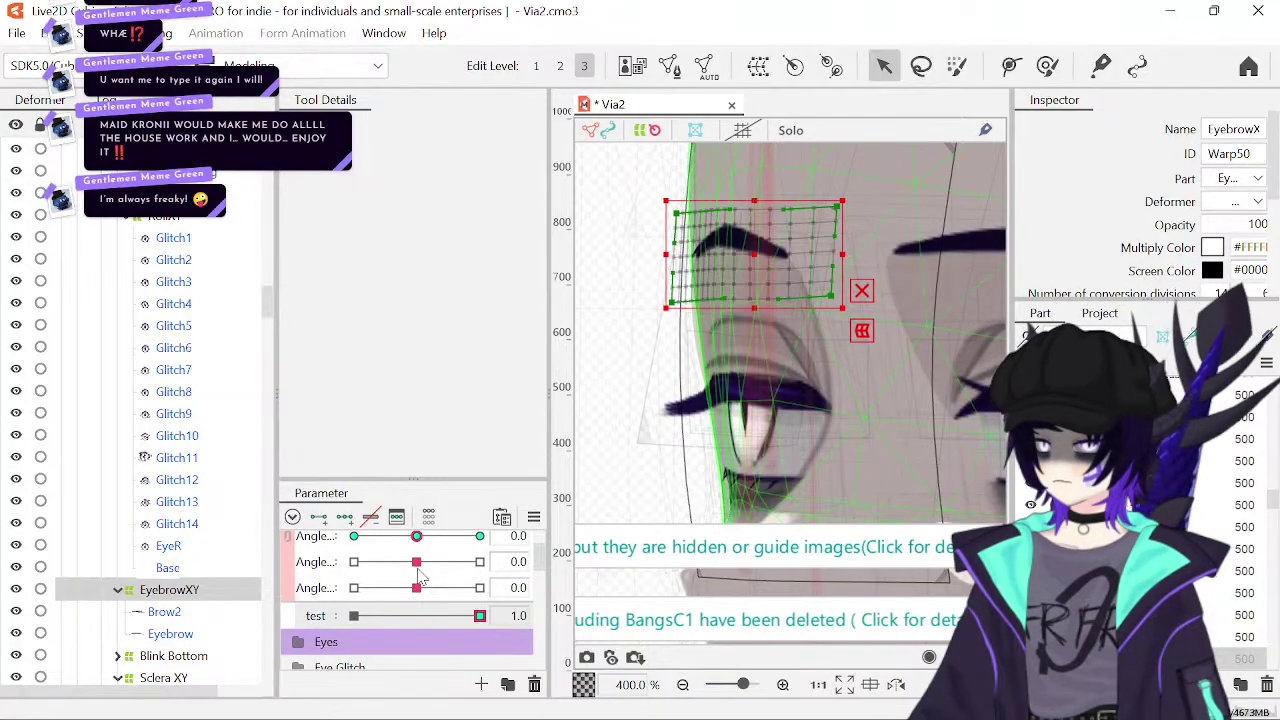
# - Check the widened EyebrowXY warp at BrowR Y -1.0 and 1.0, and reset BrowR Y to 0
pyautogui.scroll(-5, 400, 634)
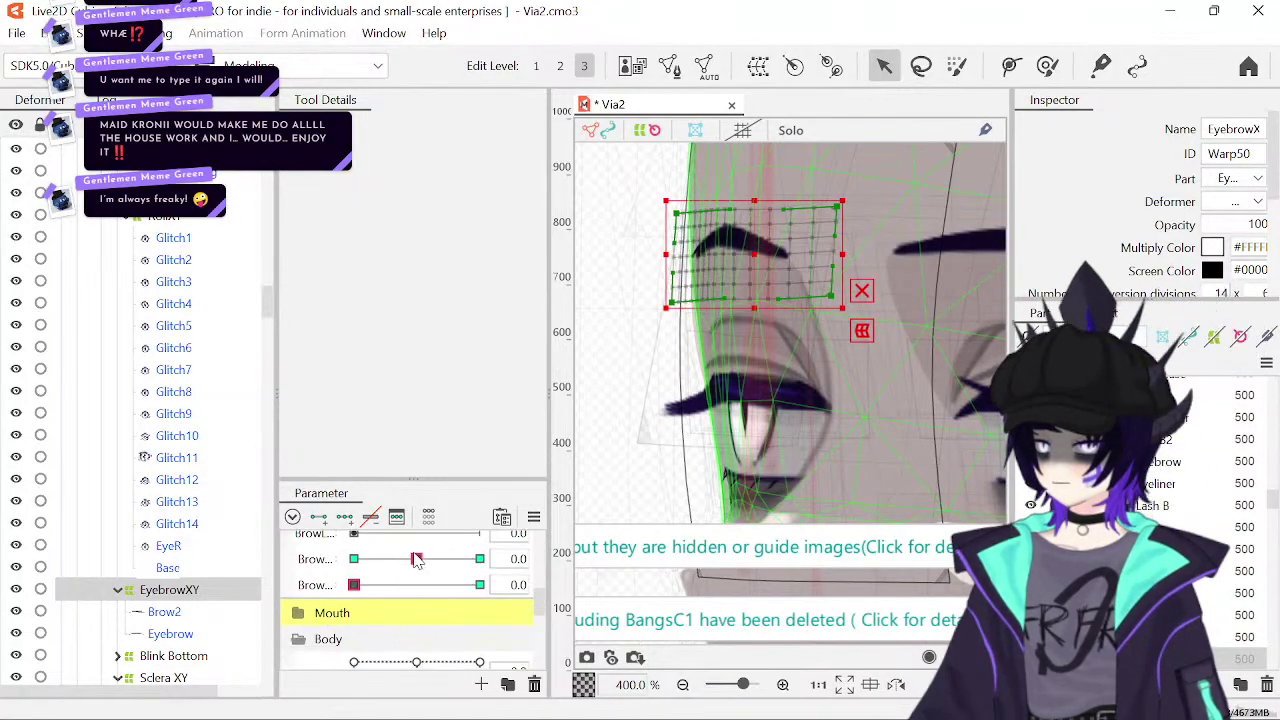
pyautogui.click(388, 565)
pyautogui.moveTo(388, 565); pyautogui.dragTo(330, 563)
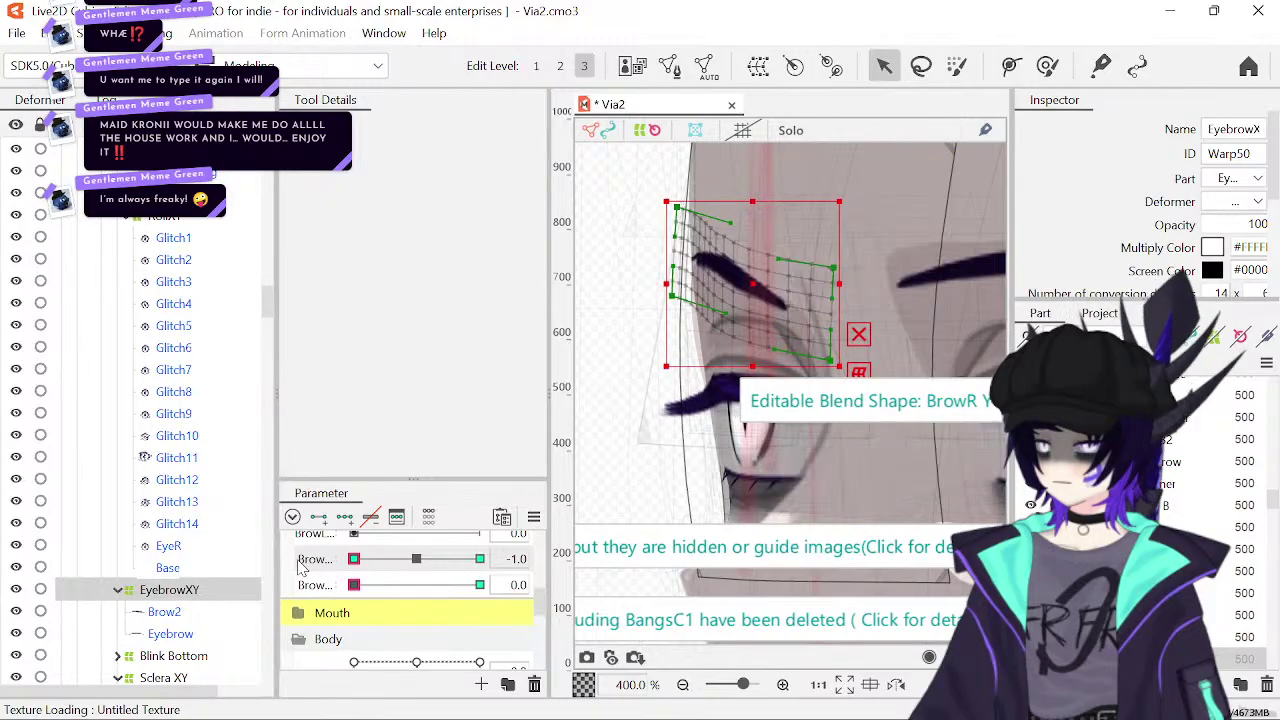
pyautogui.moveTo(355, 560); pyautogui.dragTo(548, 570)
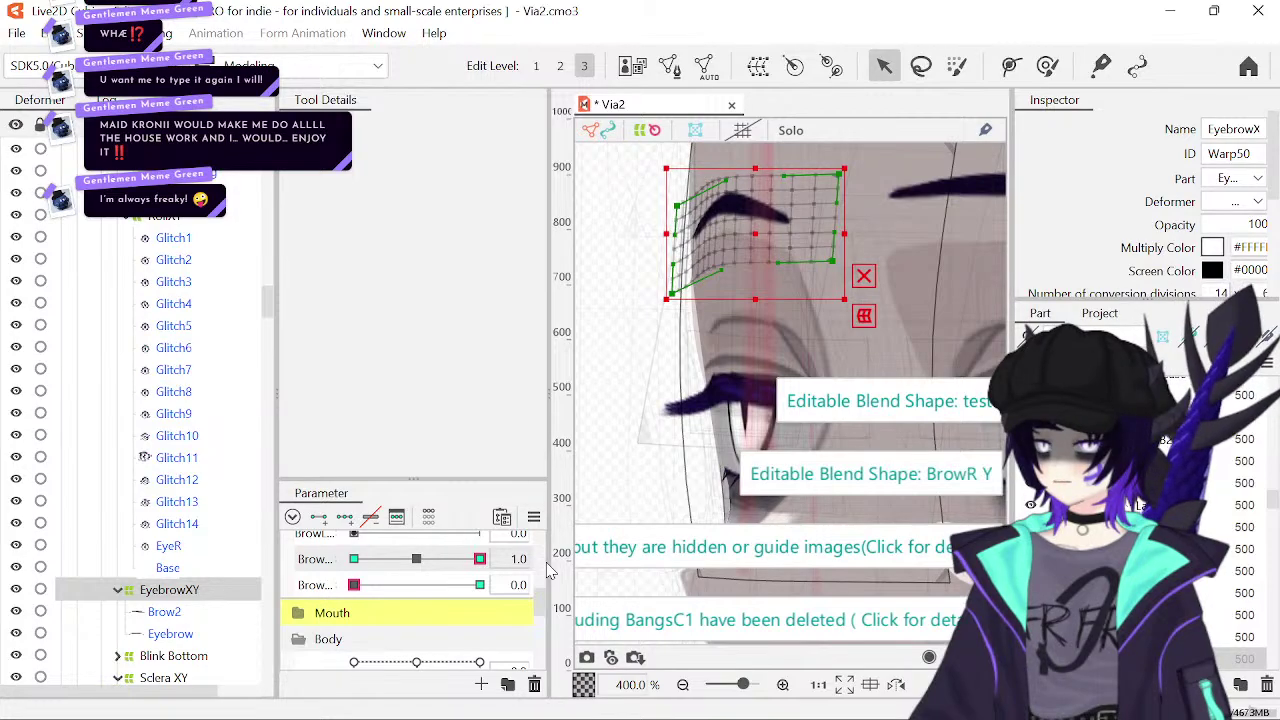
pyautogui.click(517, 560)
pyautogui.write('0')
pyautogui.press('Return')
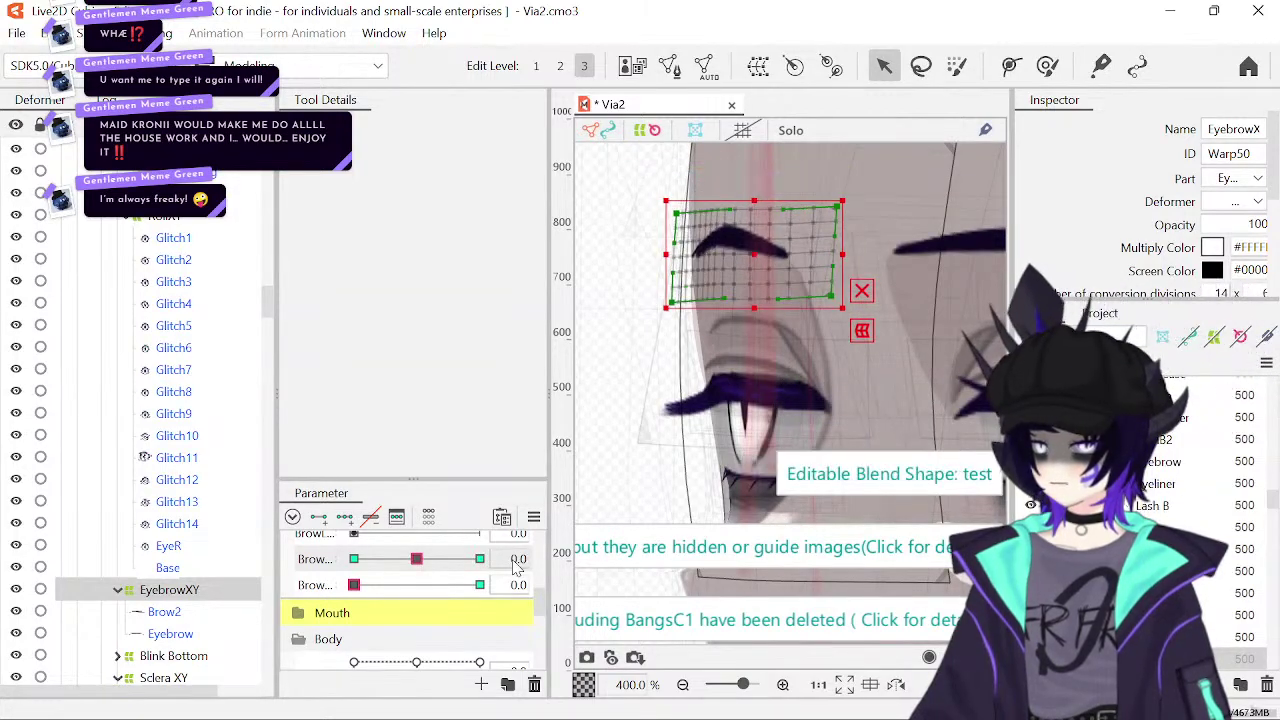
# - Compare the EyebrowXY warp at test 1.0 and 0 with the head at Angle Y -30.0
pyautogui.scroll(5, 517, 566)
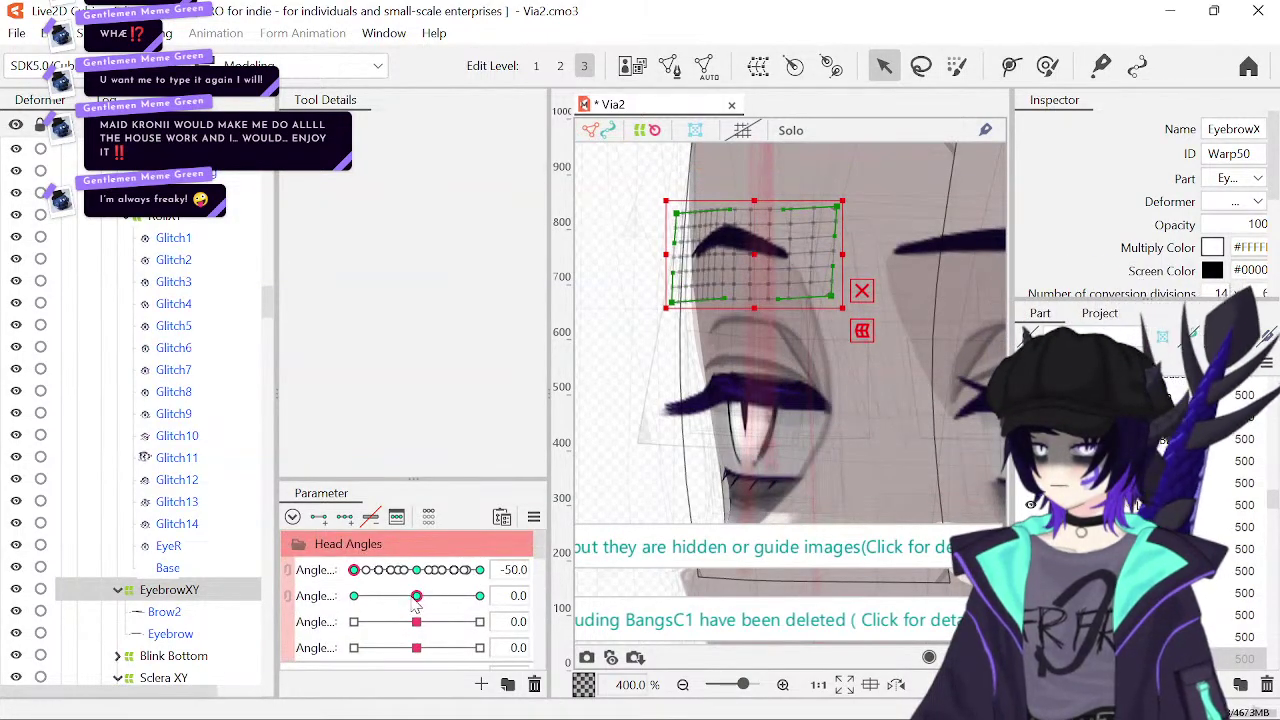
pyautogui.scroll(-1, 416, 600)
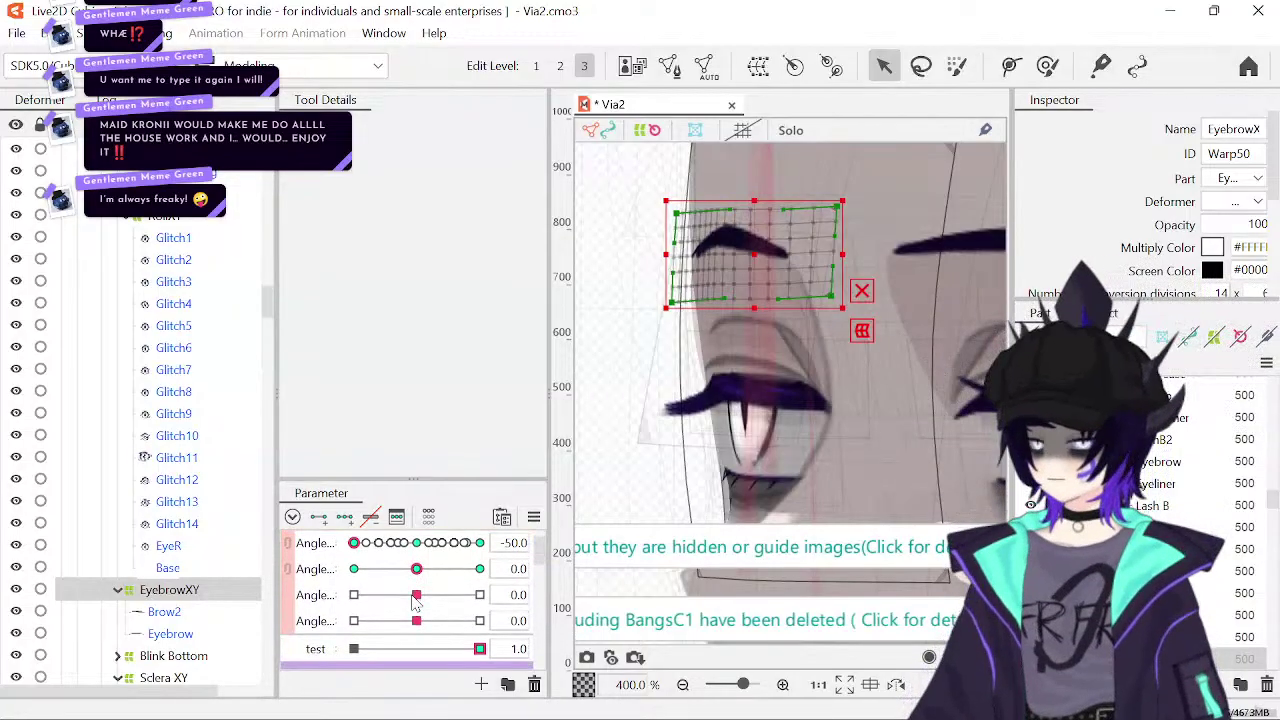
pyautogui.moveTo(416, 568); pyautogui.dragTo(296, 588)
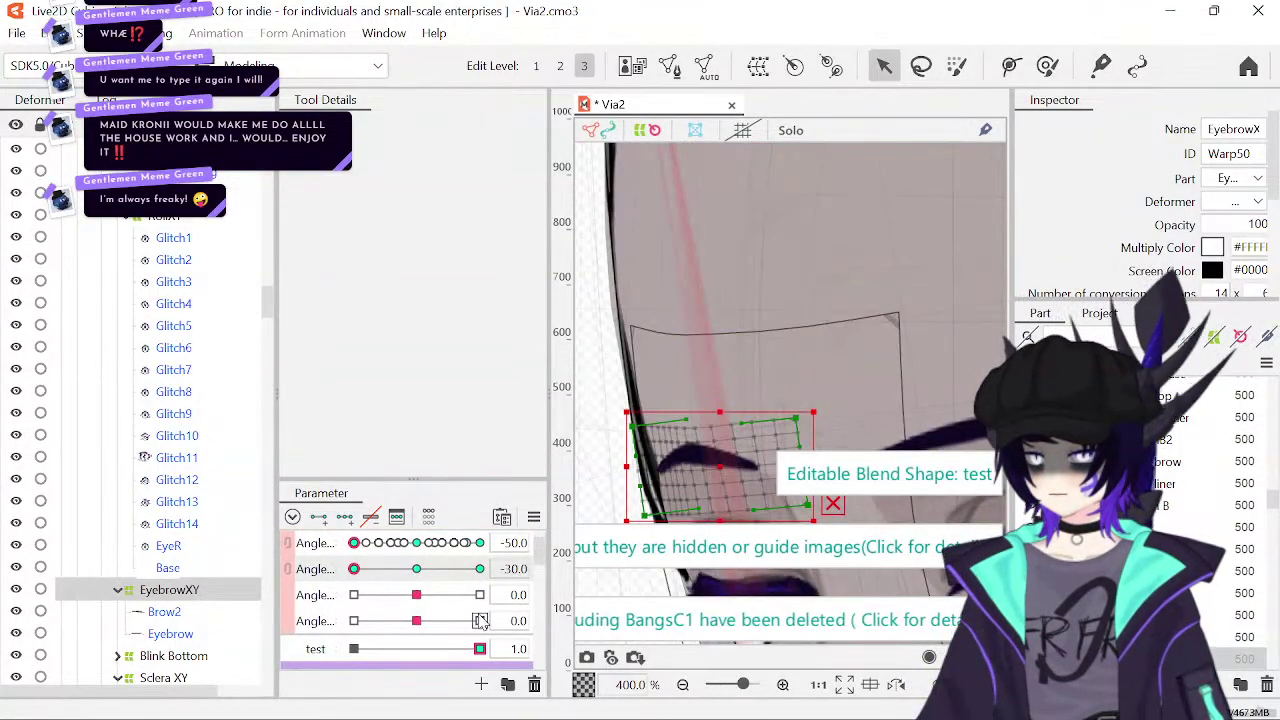
pyautogui.moveTo(480, 648); pyautogui.dragTo(570, 655)
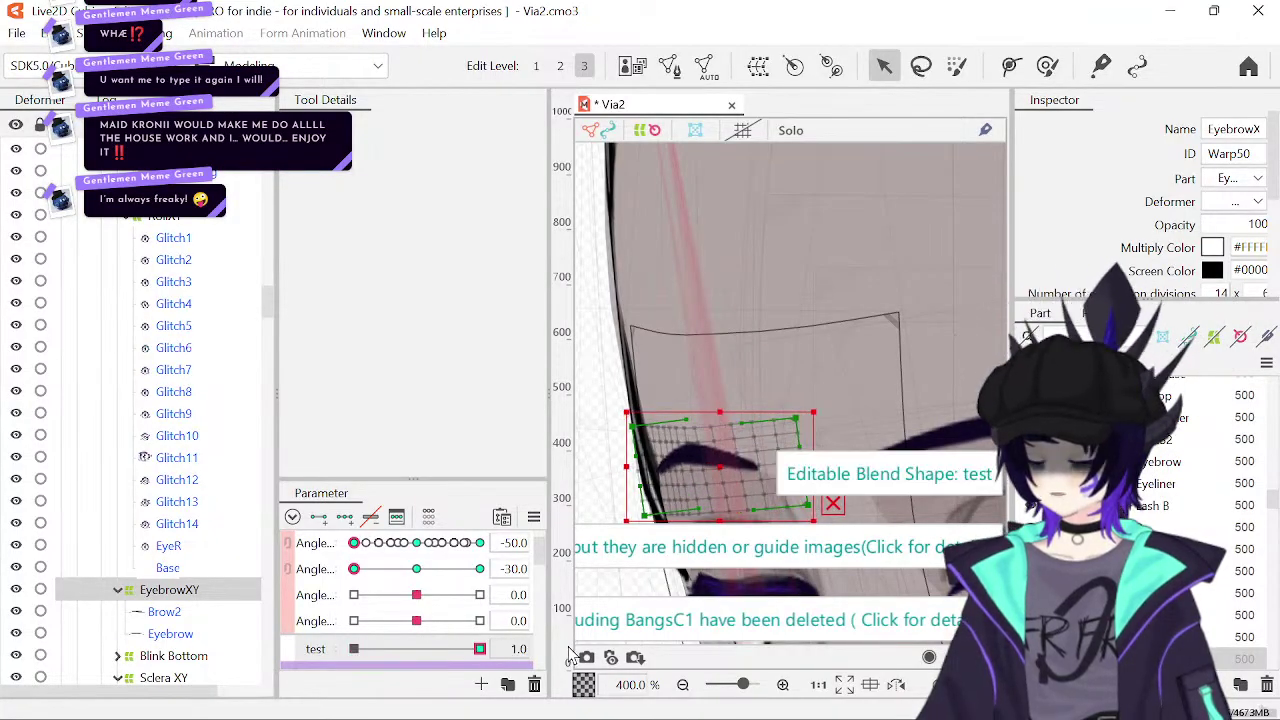
pyautogui.moveTo(458, 652); pyautogui.dragTo(250, 672)
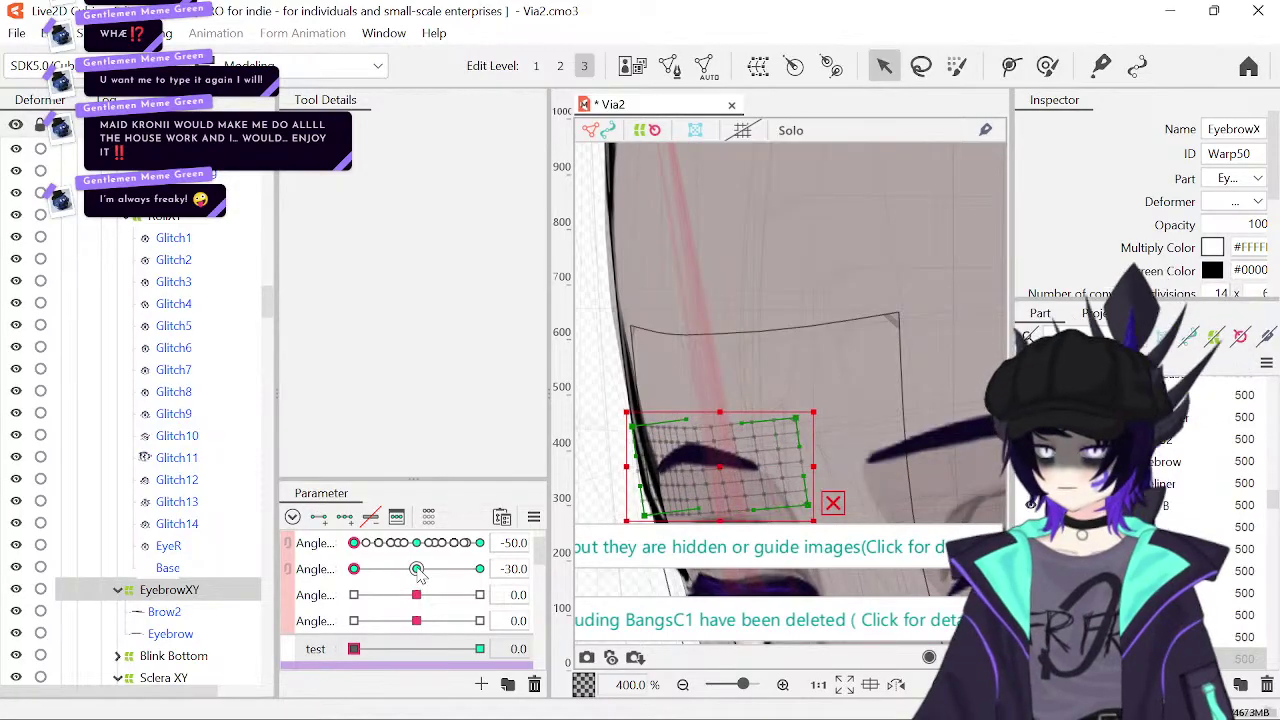
# - Compare the EyebrowXY warp at test 0 and 1.0 with Angle Y at 30.0, and reset Angle Y to 0
pyautogui.moveTo(420, 578); pyautogui.dragTo(640, 579)
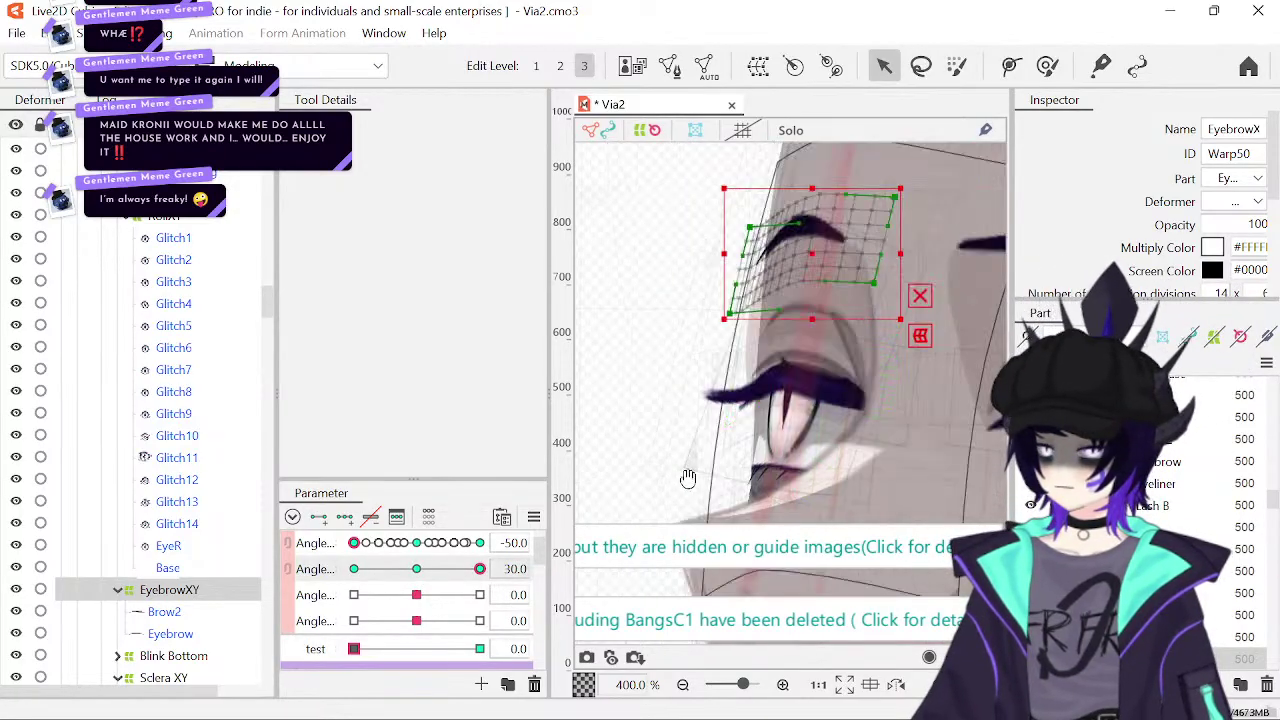
pyautogui.moveTo(353, 649); pyautogui.dragTo(596, 656)
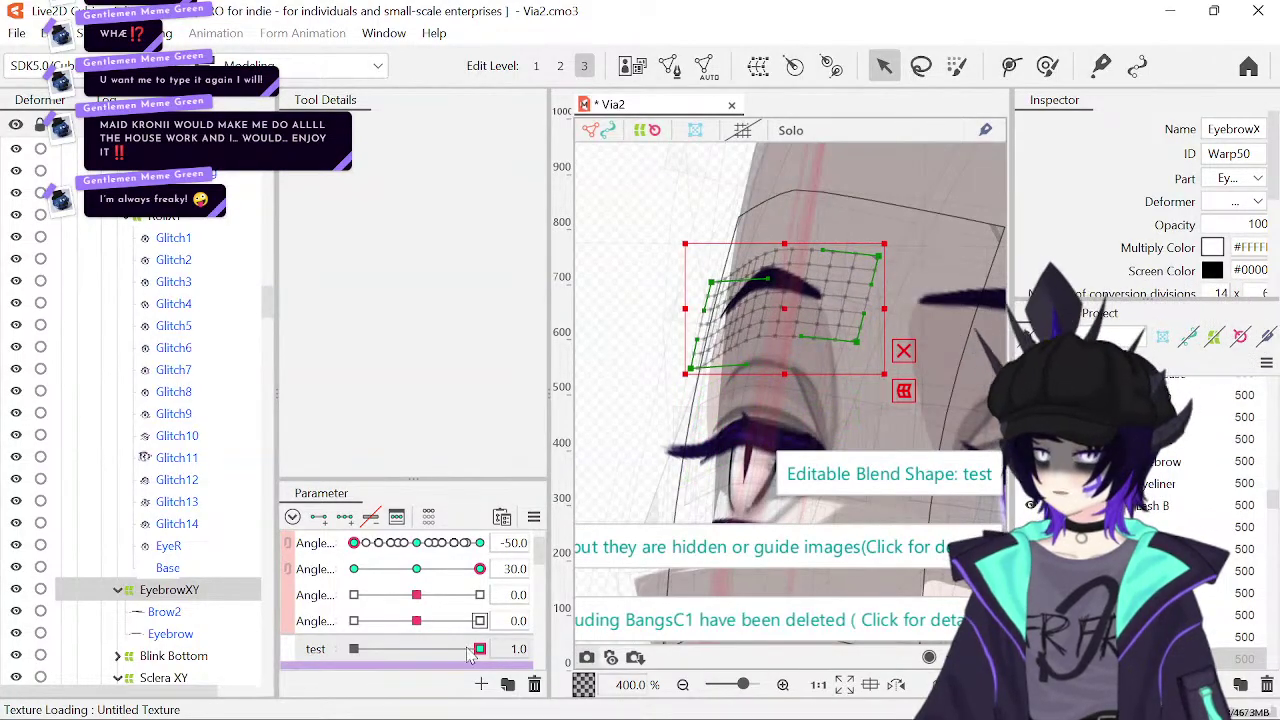
pyautogui.moveTo(480, 649); pyautogui.dragTo(345, 662)
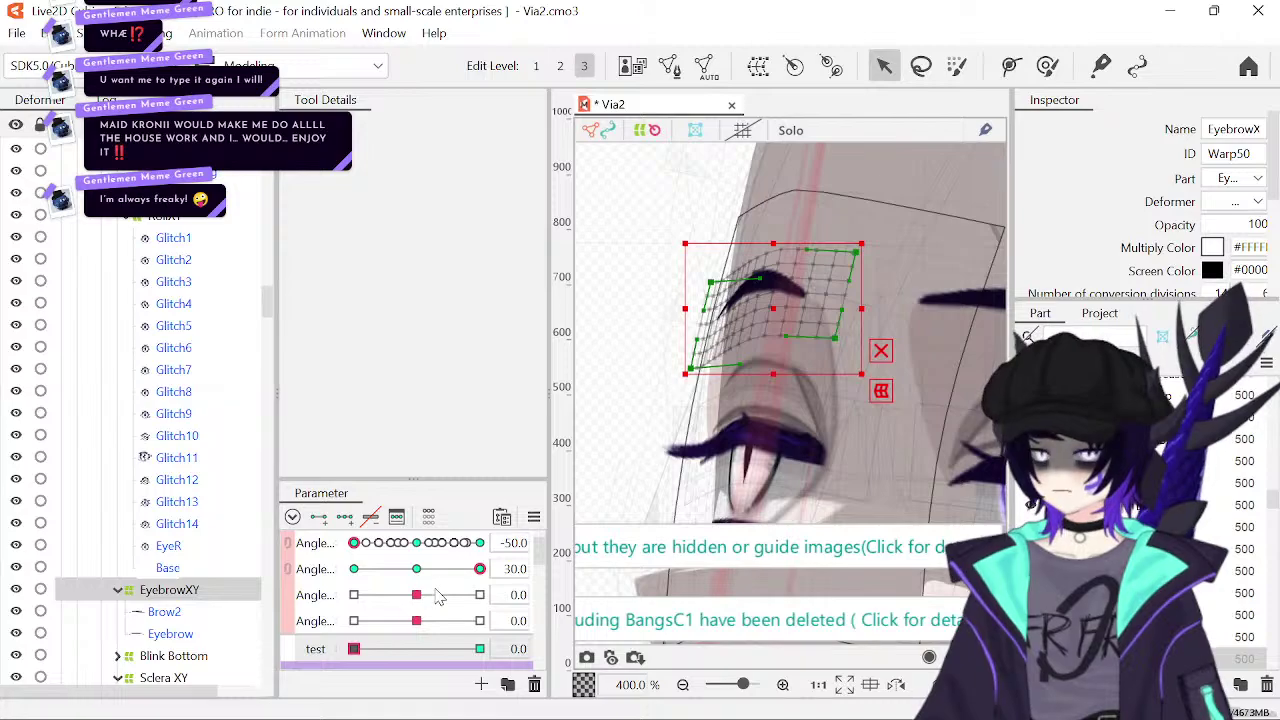
pyautogui.doubleClick(511, 570)
pyautogui.write('0')
pyautogui.press('Return')
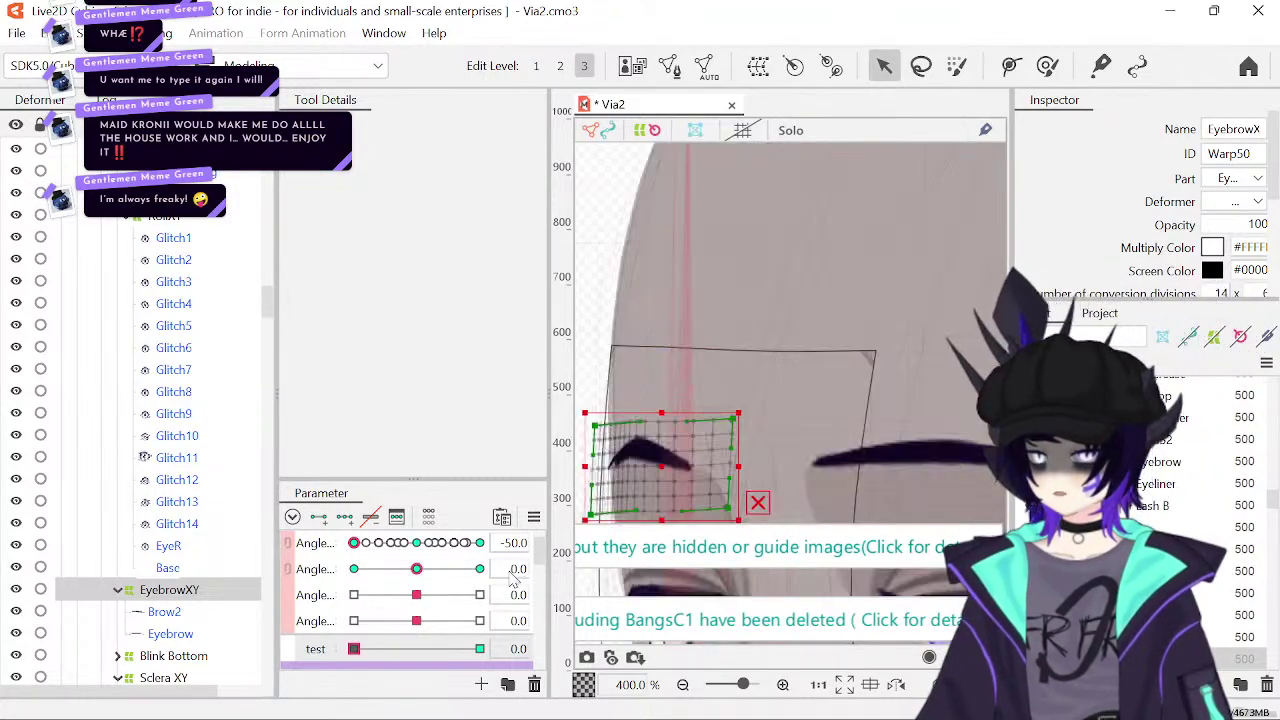
# - Carry the widened EyebrowXY shape from test 1.0 over to test 0 at Angle X -50.0, and delete the warp's test keys
pyautogui.click(480, 649)
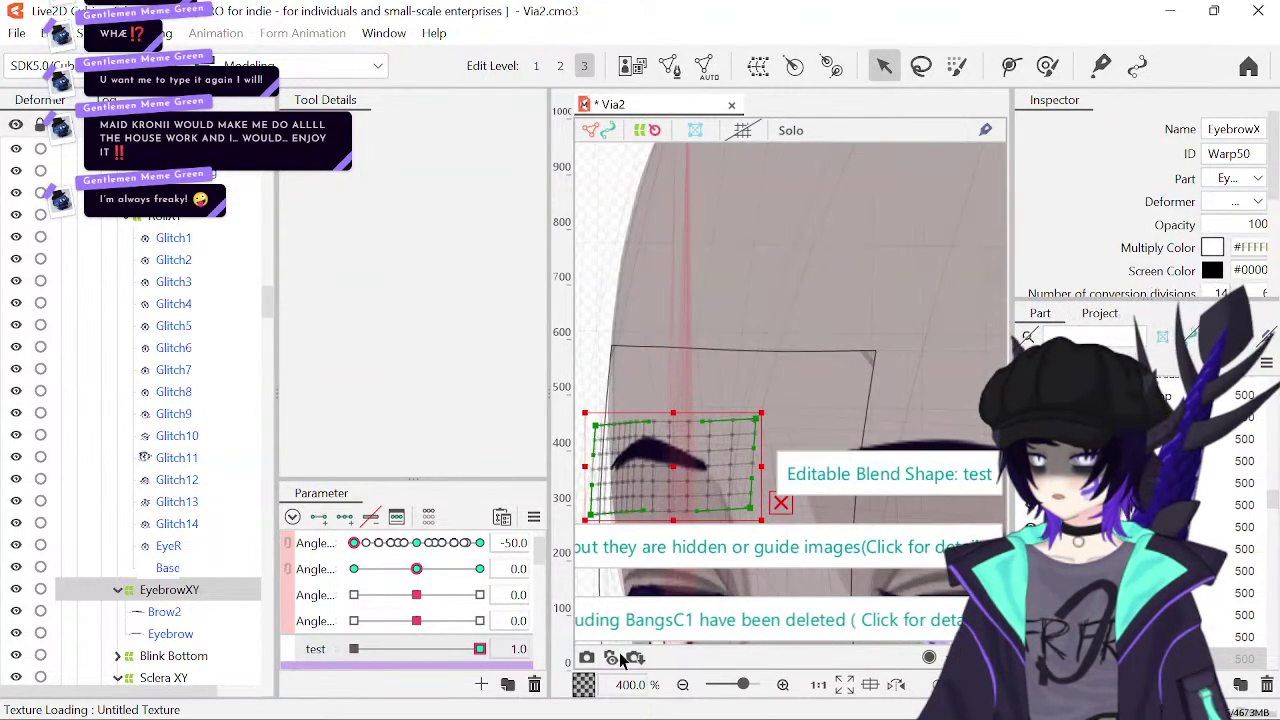
pyautogui.moveTo(479, 649); pyautogui.dragTo(330, 662)
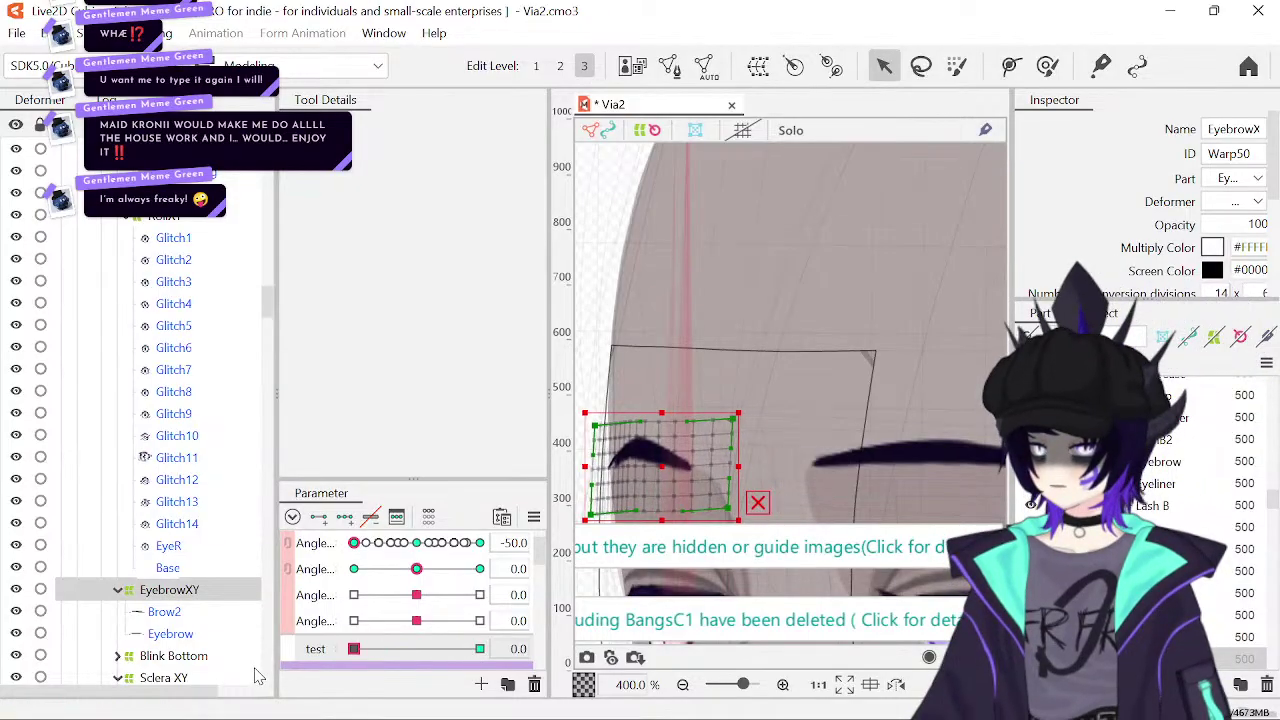
pyautogui.hotkey('ctrl', 'z')
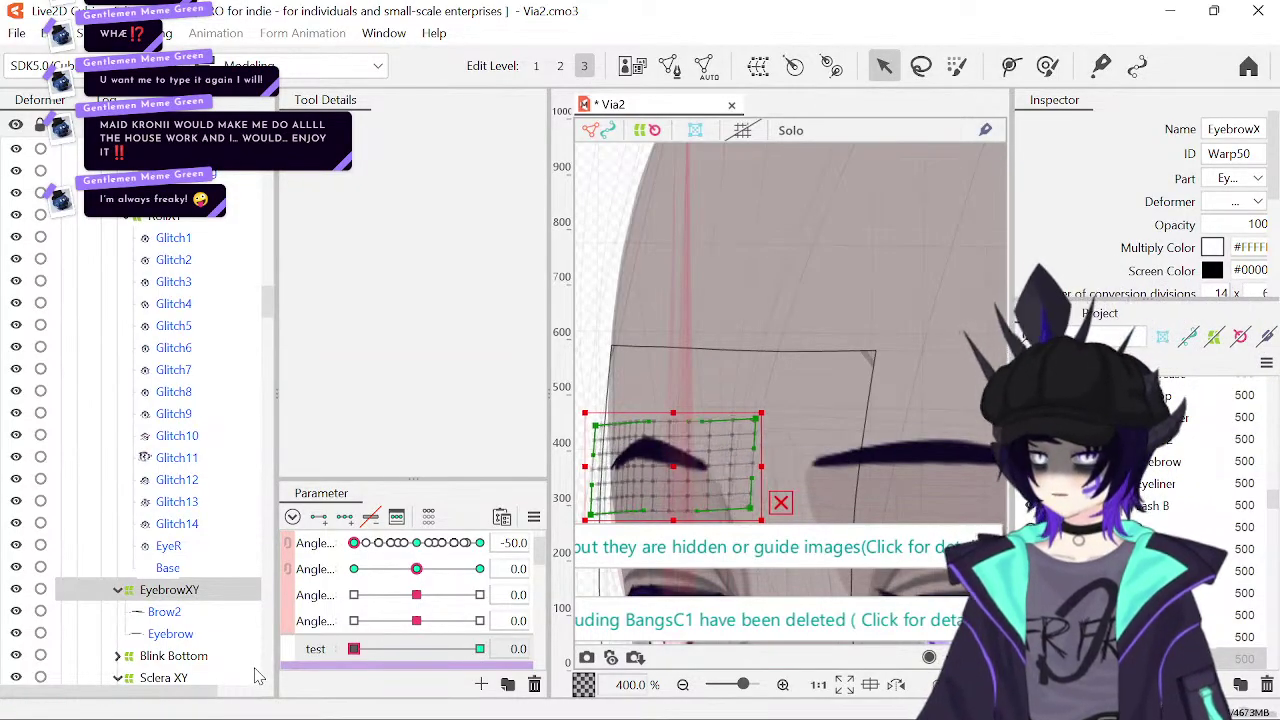
pyautogui.moveTo(694, 309); pyautogui.dragTo(702, 131)
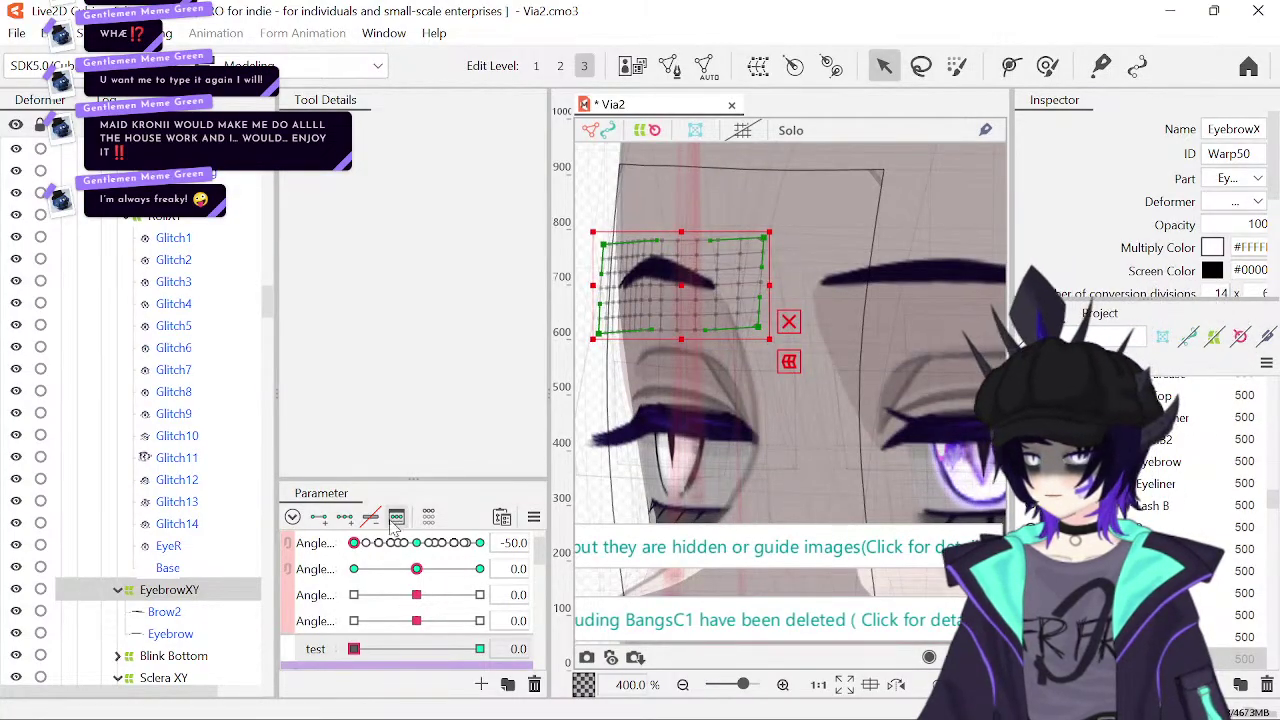
pyautogui.click(683, 685)
pyautogui.click(683, 686)
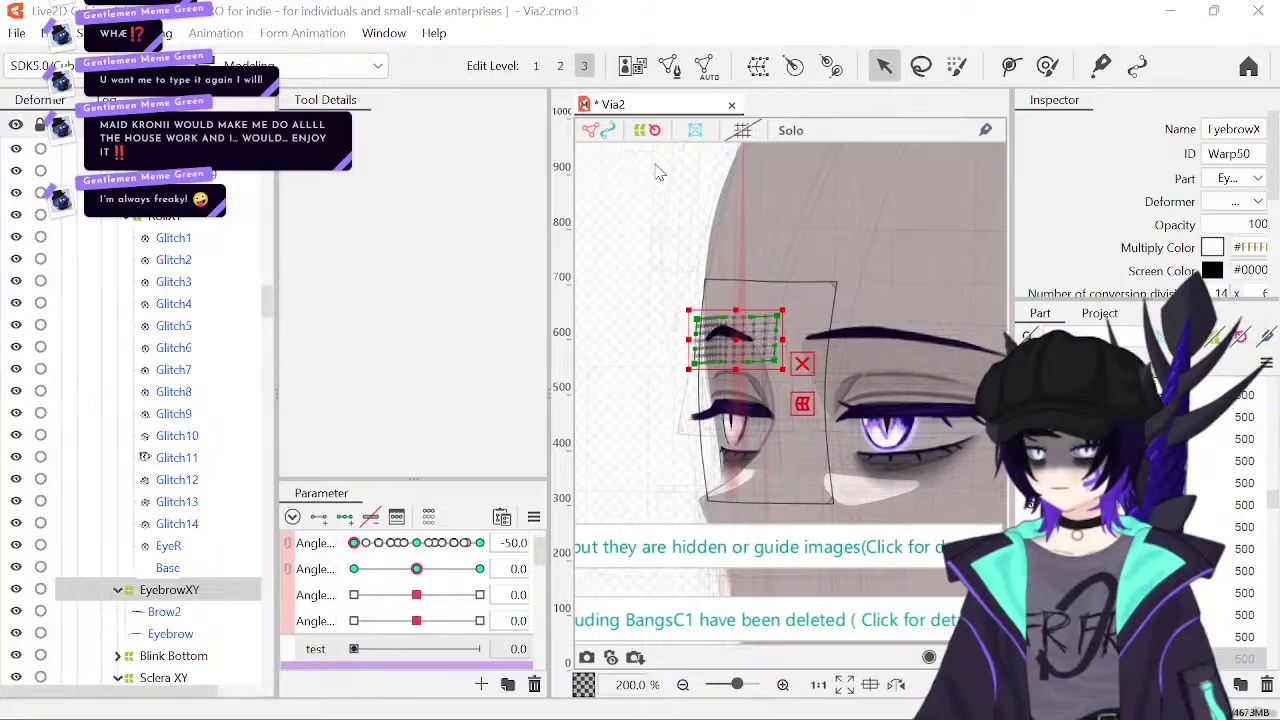
# - Deselect the EyebrowXY warp and compare the eyebrow shapes at BrowR Y -1.0 and 0 with Angle X at -50.0
pyautogui.click(563, 366)
pyautogui.scroll(-1, 440, 590)
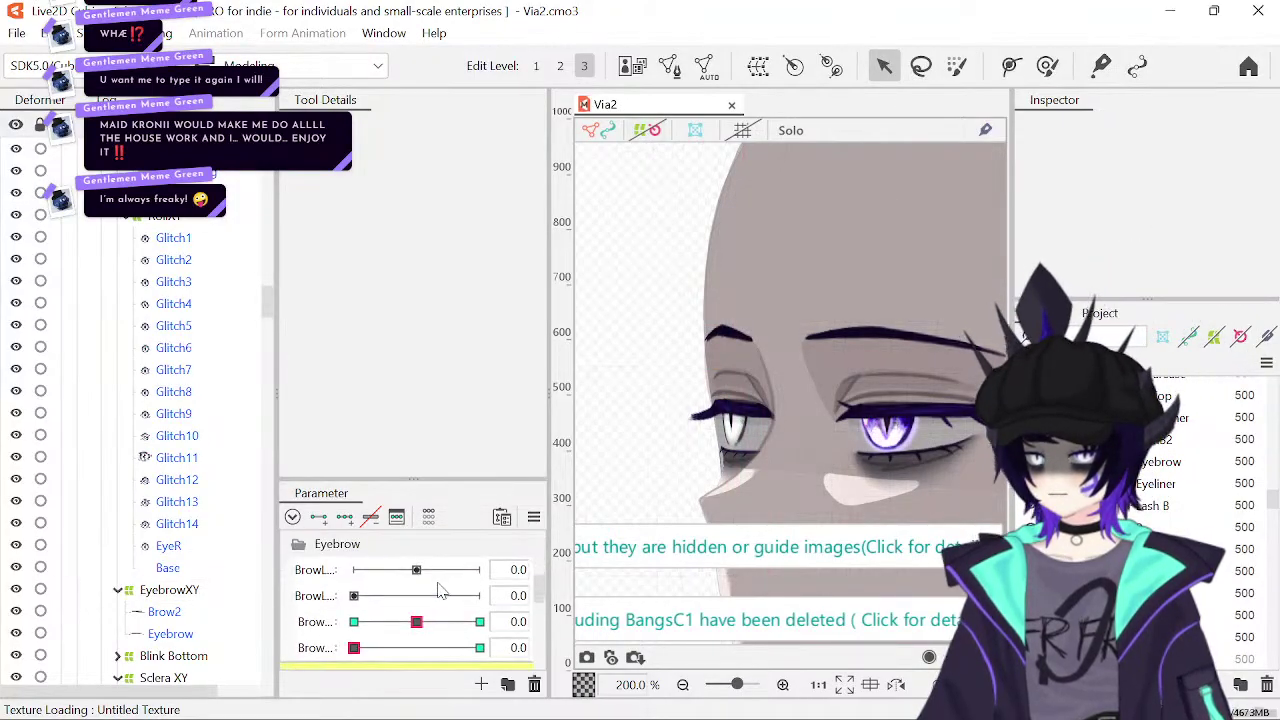
pyautogui.scroll(-1, 440, 590)
pyautogui.moveTo(416, 611); pyautogui.dragTo(278, 622)
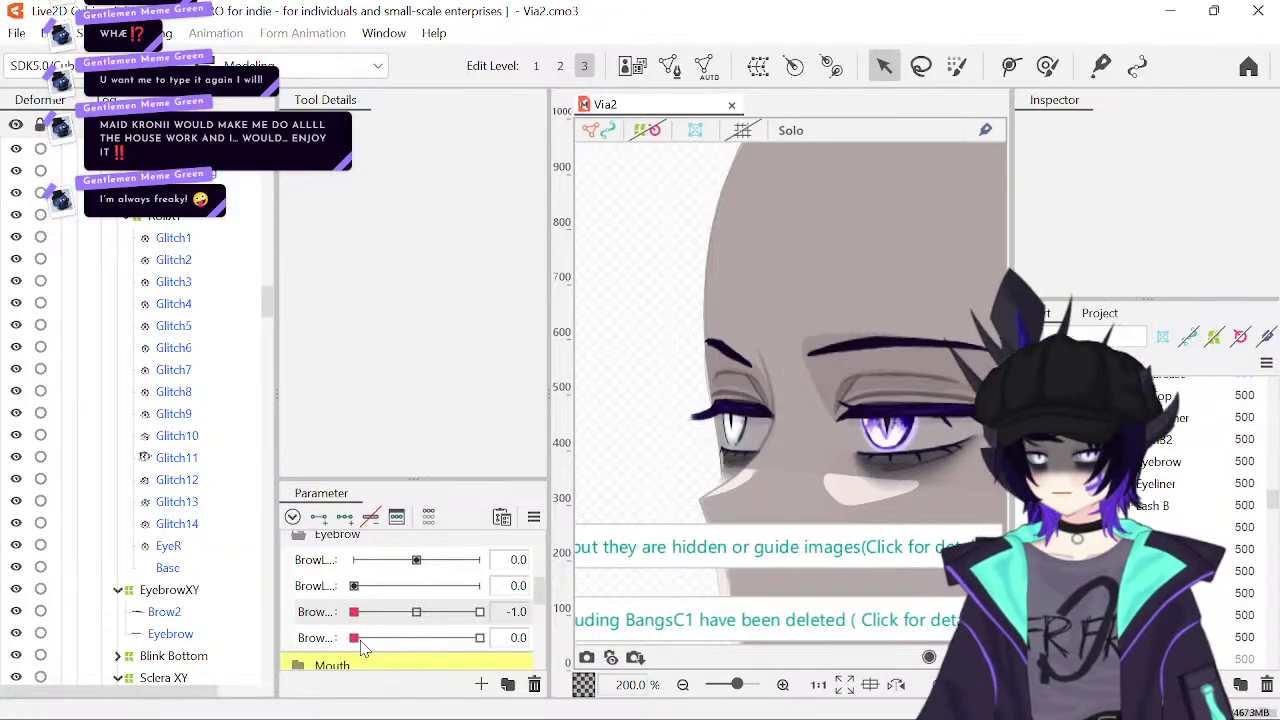
pyautogui.click(683, 685)
pyautogui.click(683, 685)
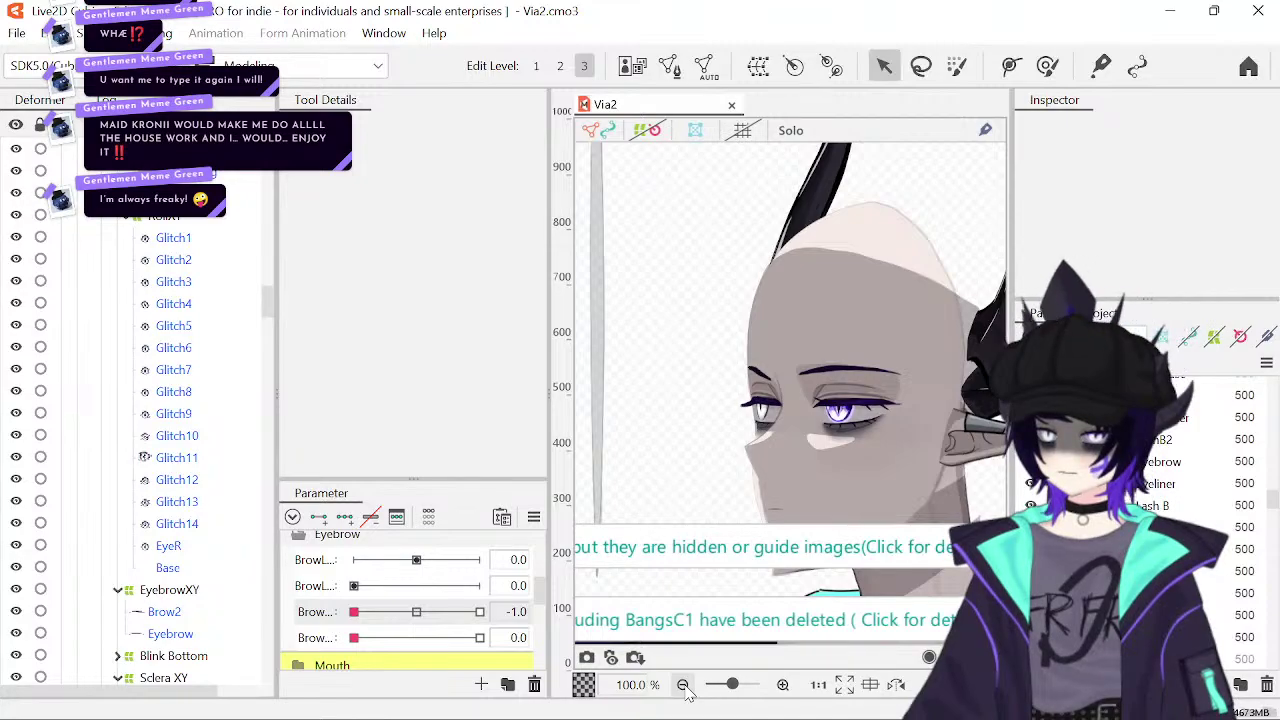
pyautogui.click(417, 612)
pyautogui.moveTo(417, 615); pyautogui.dragTo(350, 617)
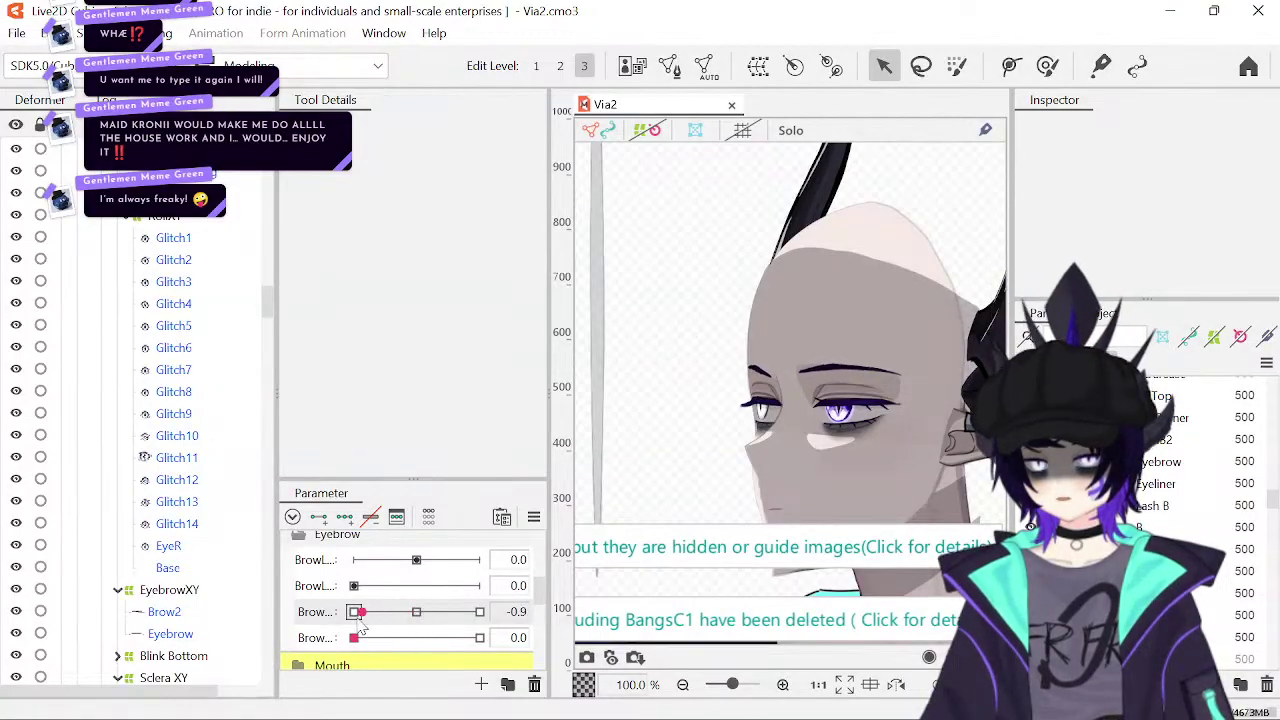
# - Swing the head from Angle X -50.0 to about 0 and back to check the brows at BrowR Y -1.0
pyautogui.scroll(3, 416, 612)
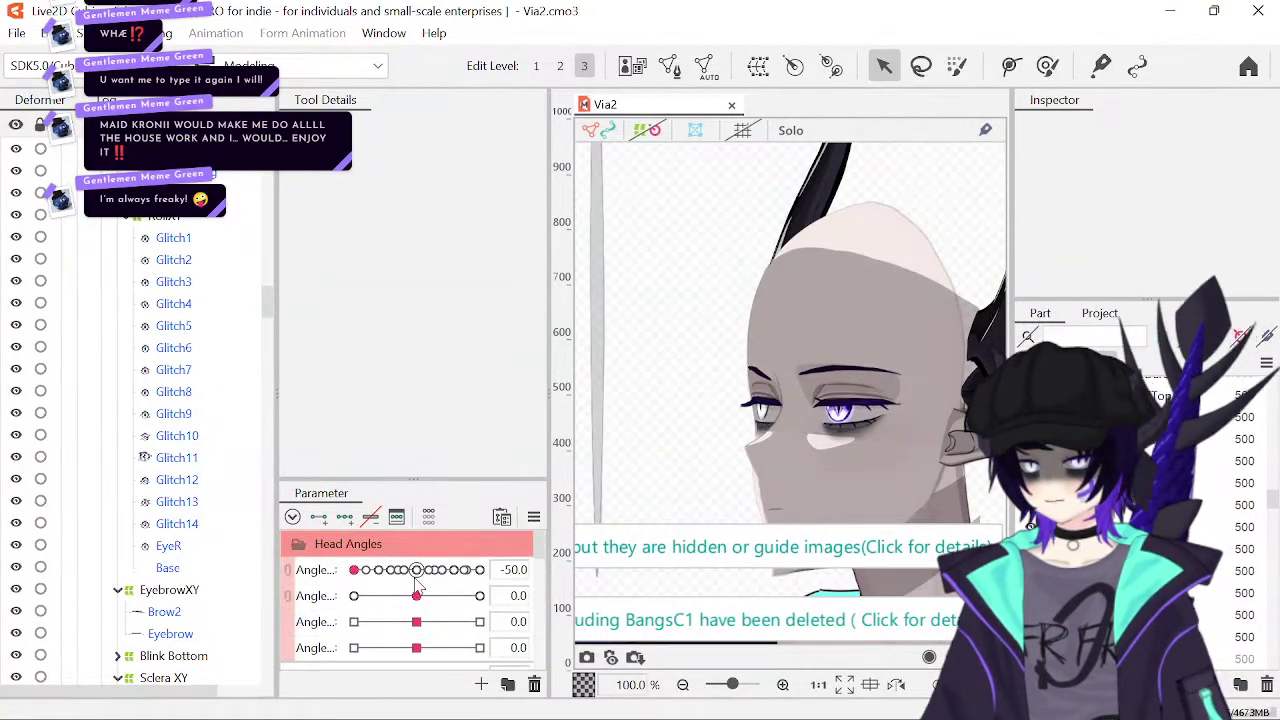
pyautogui.click(415, 570)
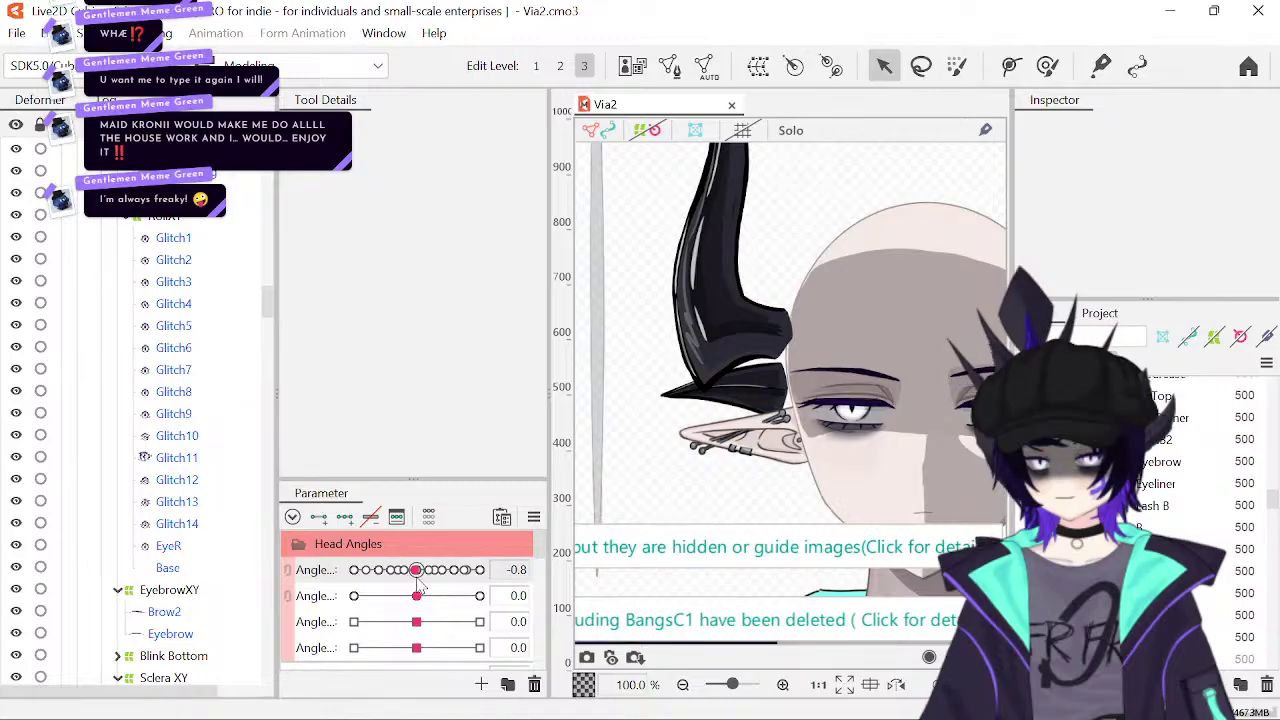
pyautogui.moveTo(418, 588); pyautogui.dragTo(344, 586)
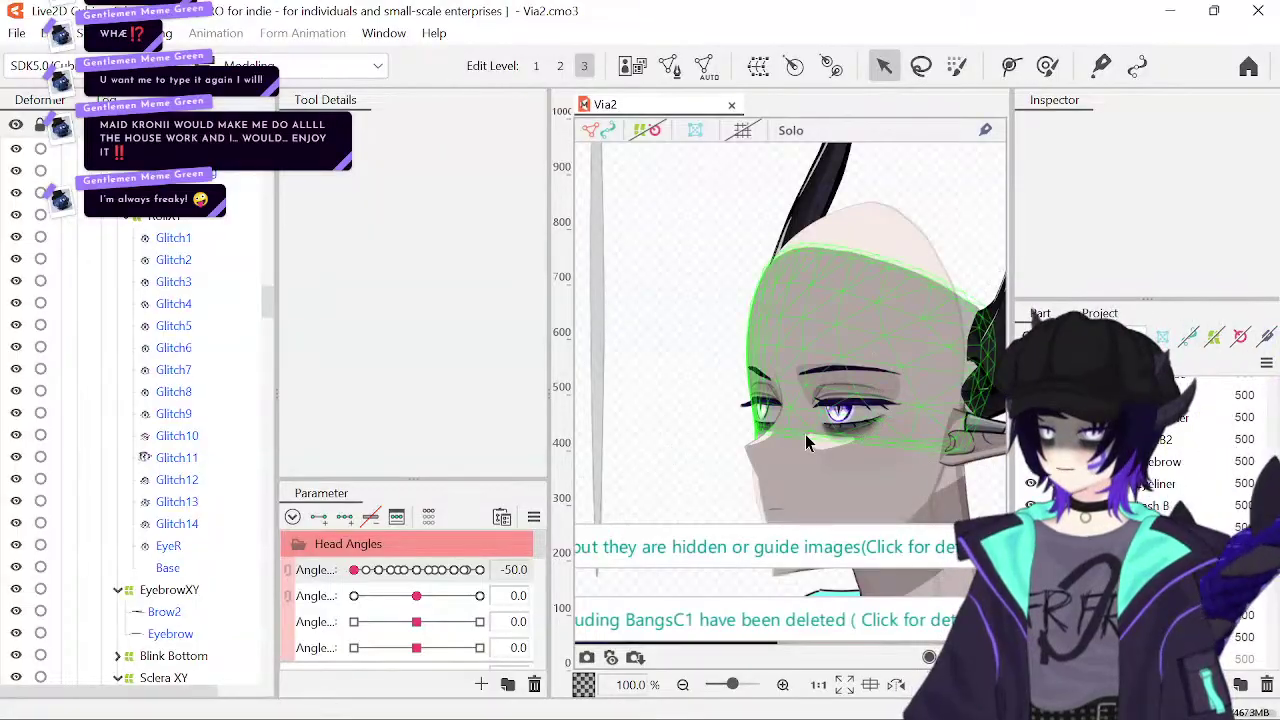
# - Inspect the right eyebrow and the eye area around it up close at Angle X -50.0
pyautogui.click(783, 686)
pyautogui.click(783, 686)
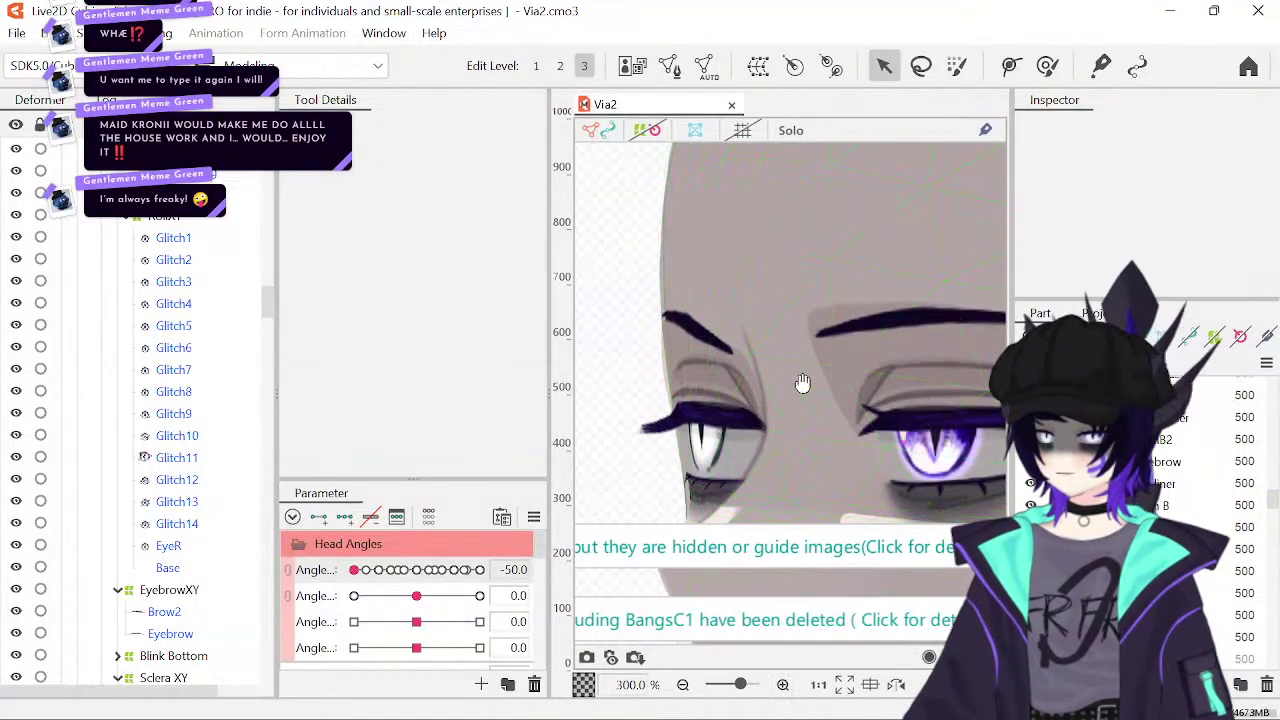
pyautogui.scroll(-2, 790, 330)
pyautogui.click(746, 268)
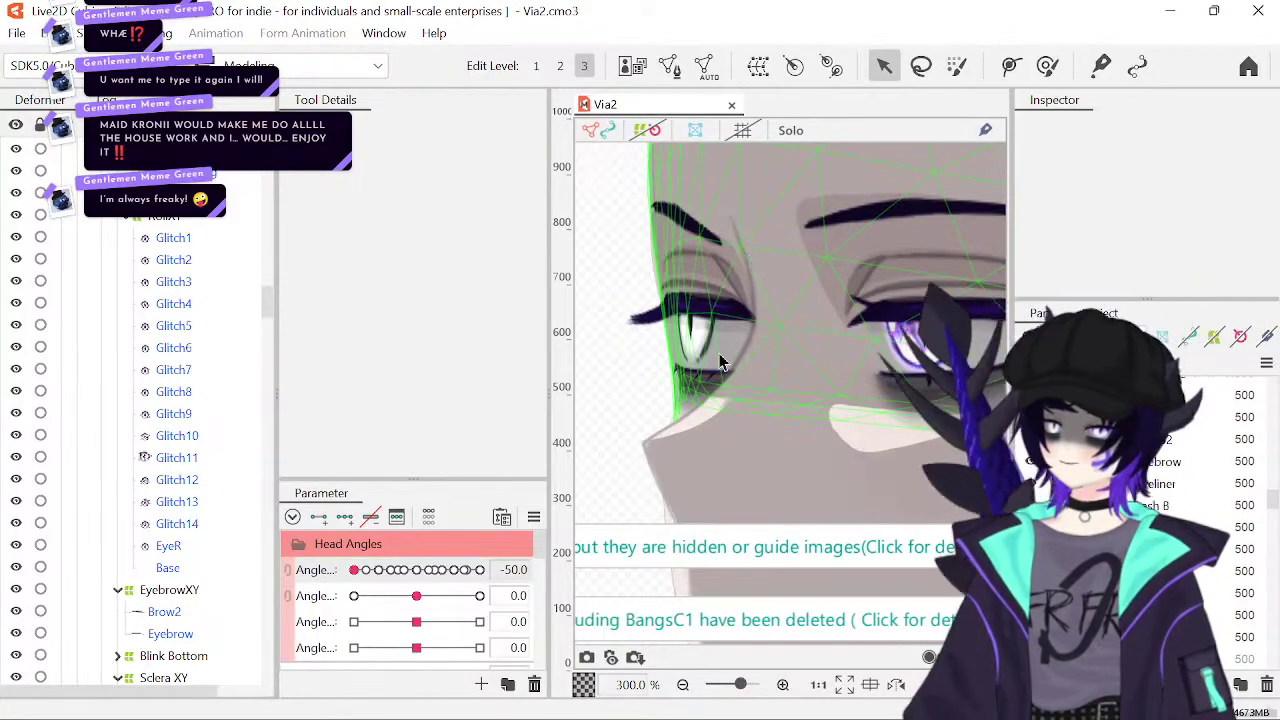
pyautogui.scroll(-2, 428, 615)
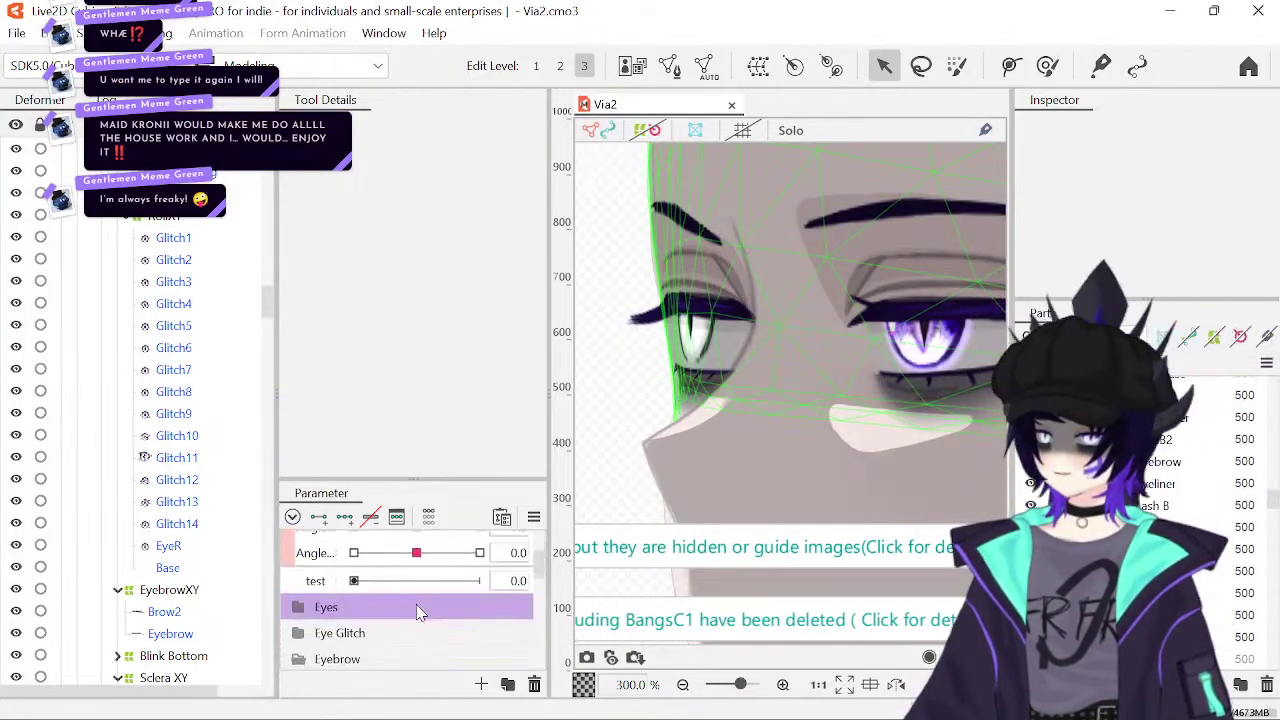
pyautogui.click(682, 686)
pyautogui.click(682, 686)
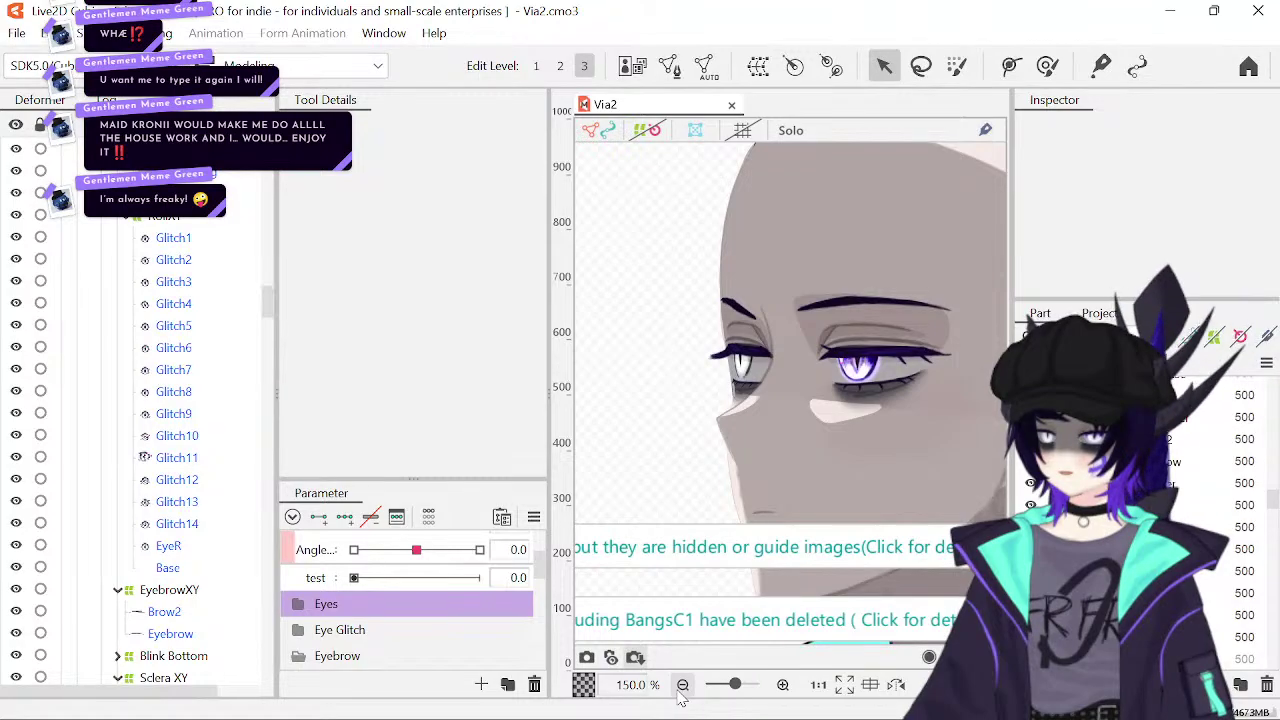
pyautogui.click(783, 685)
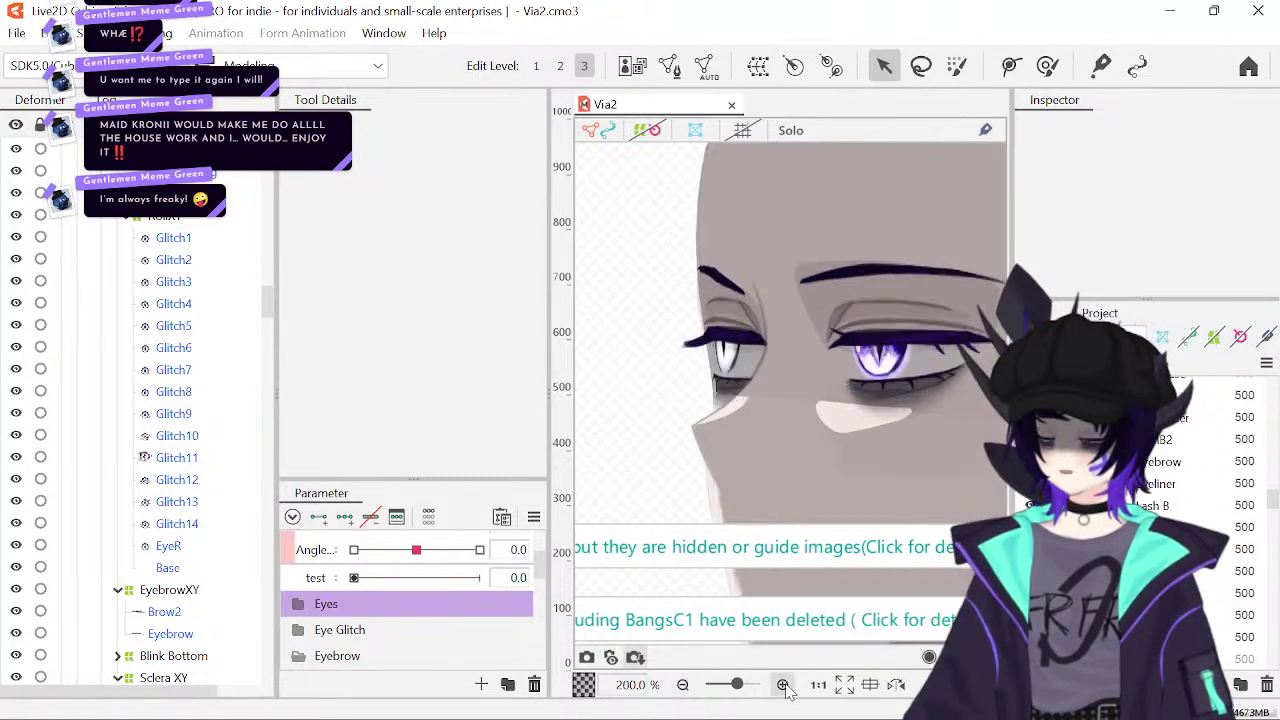
pyautogui.click(783, 685)
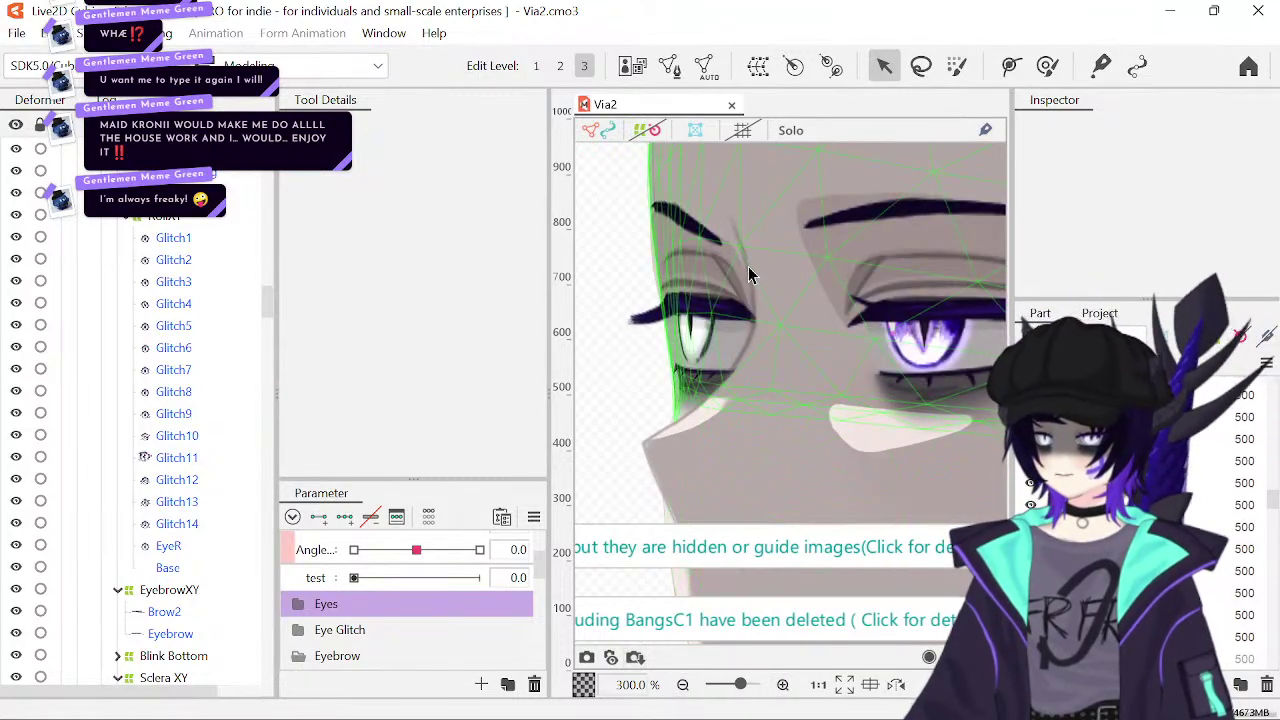
# - Move BrowR Y repeatedly between 0 and -1.0 to compare the right brow's shape against the face edge at Angle X -50.0
pyautogui.scroll(3, 397, 603)
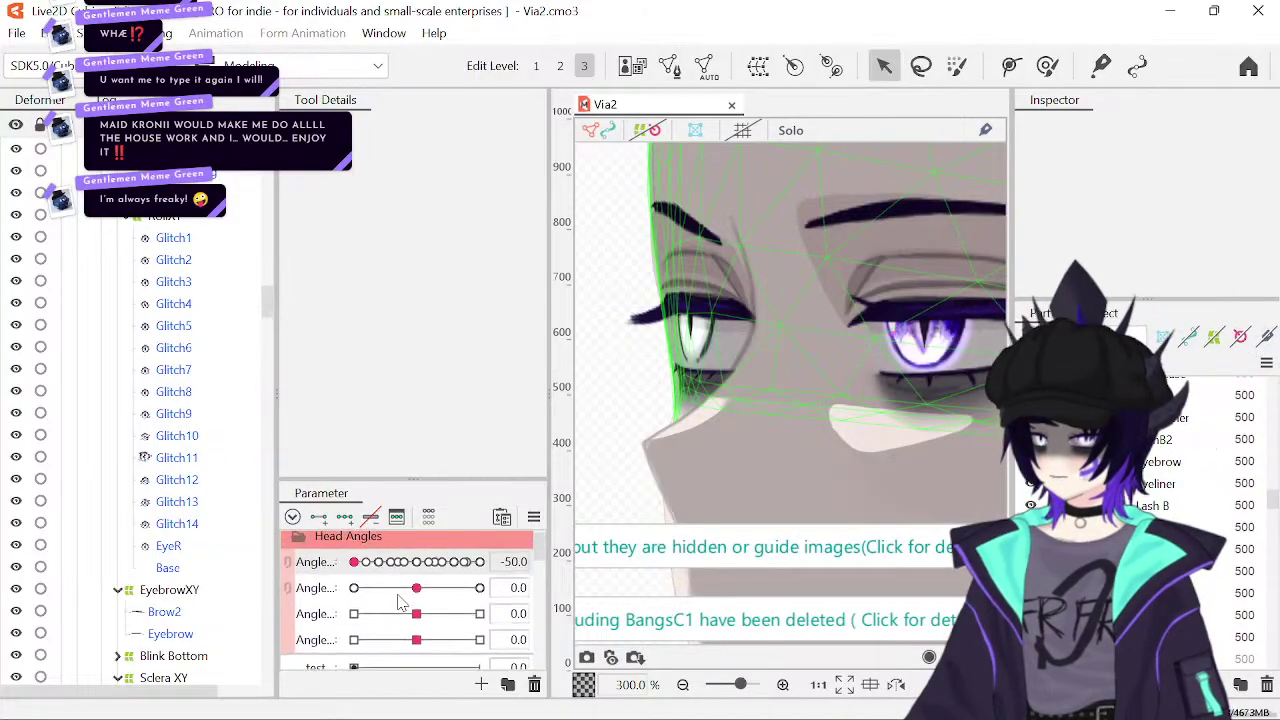
pyautogui.scroll(-10, 415, 605)
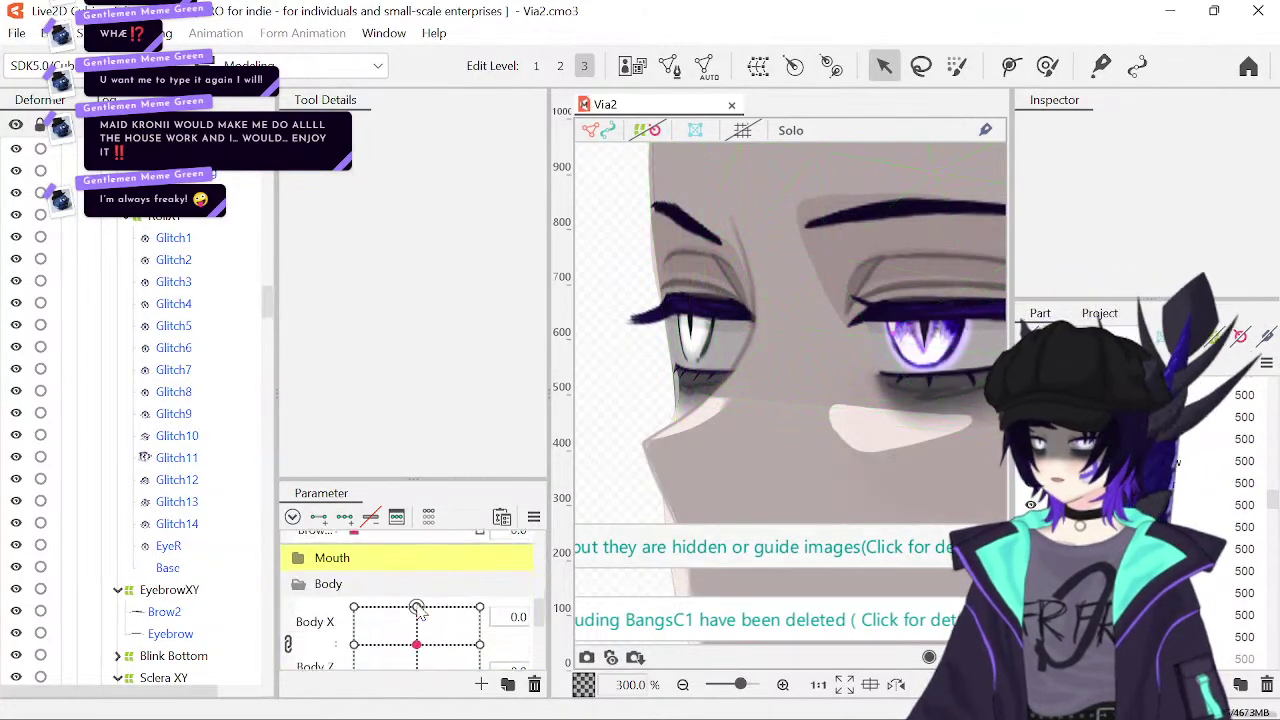
pyautogui.scroll(10, 418, 612)
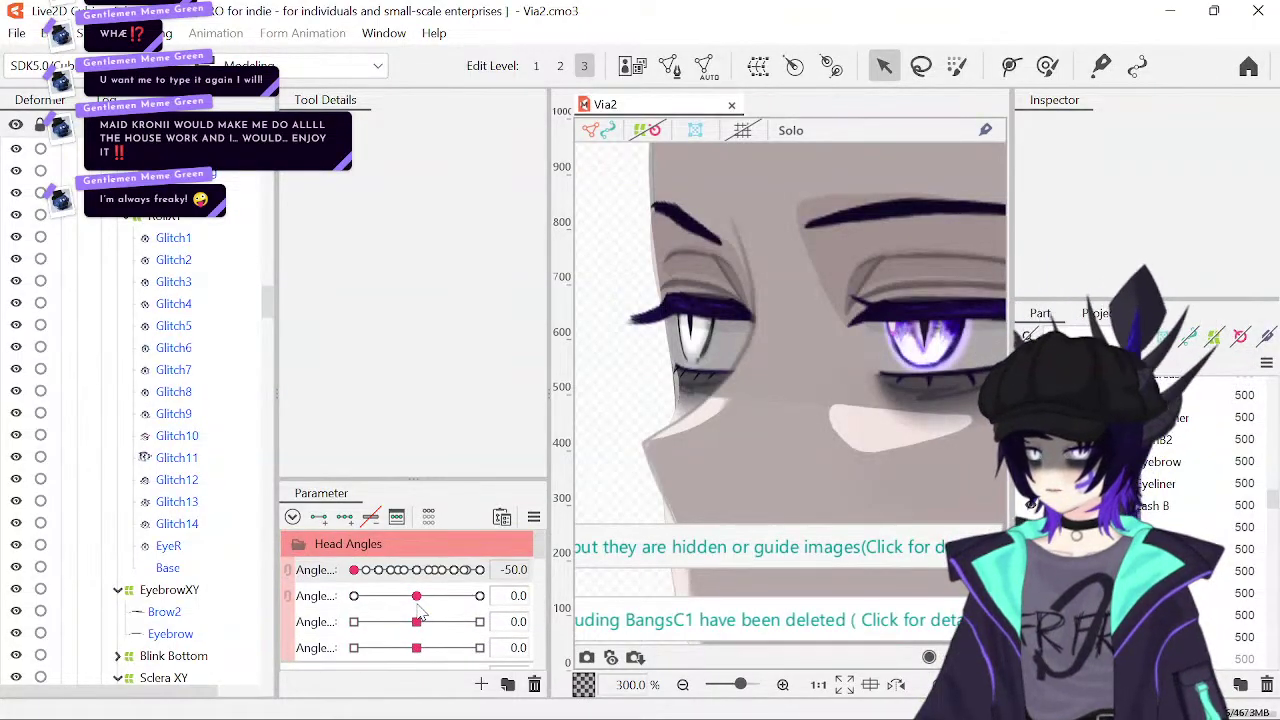
pyautogui.scroll(-5, 421, 615)
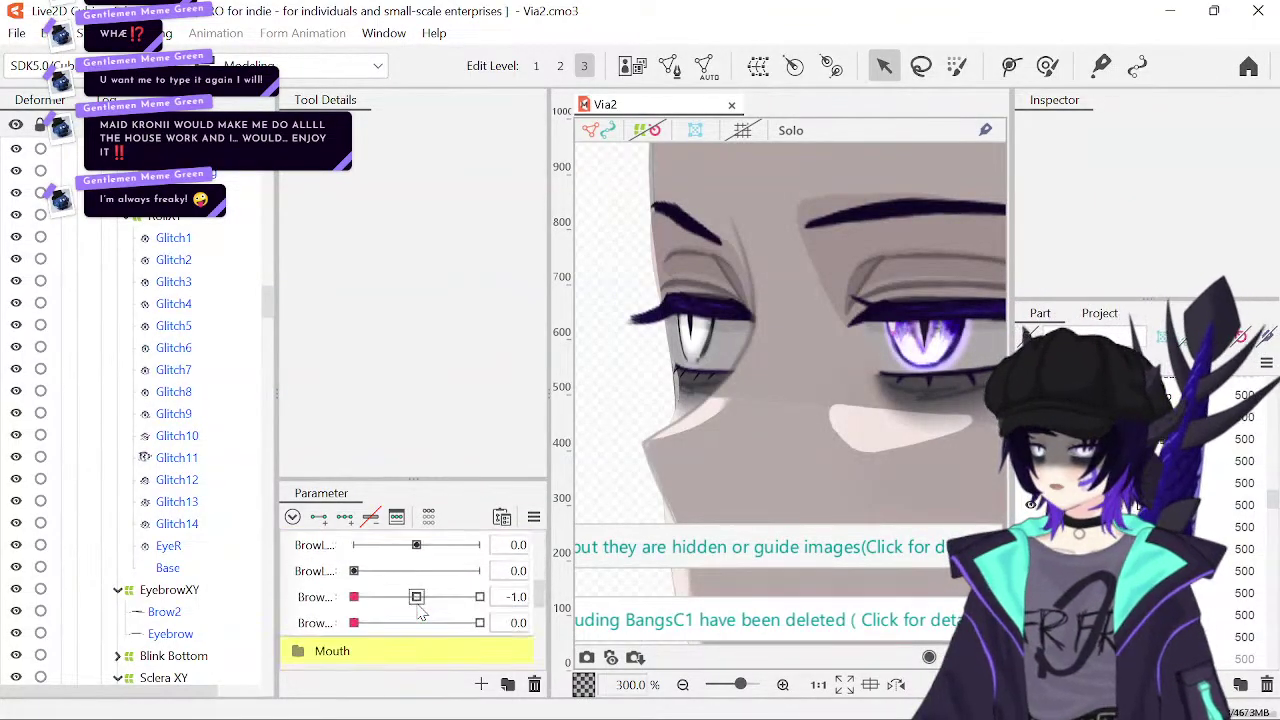
pyautogui.moveTo(416, 586); pyautogui.dragTo(340, 610)
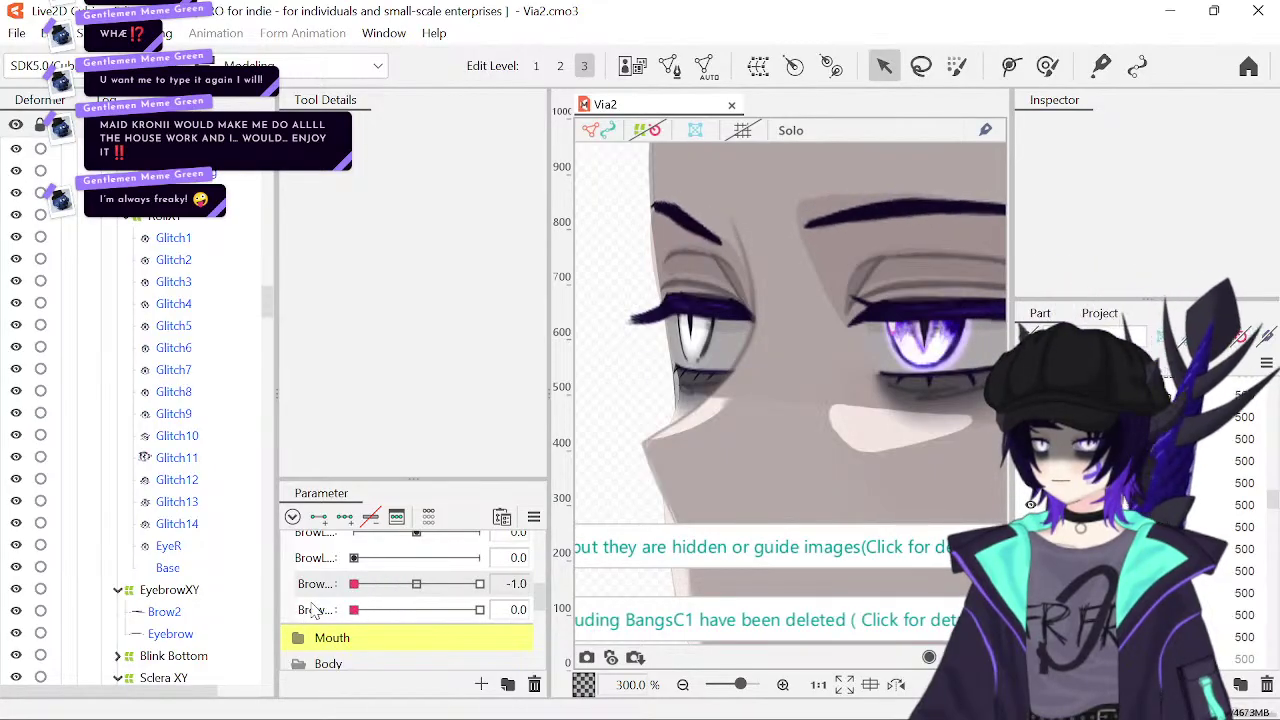
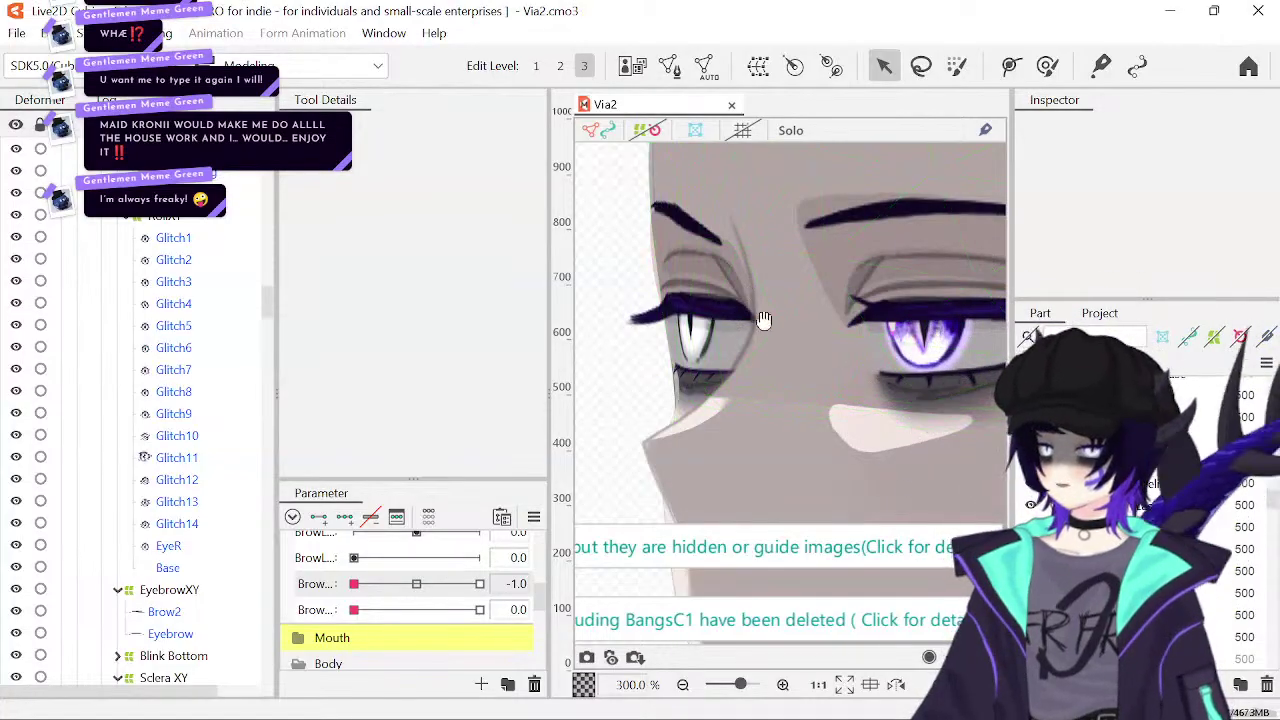
pyautogui.moveTo(764, 319); pyautogui.dragTo(703, 355)
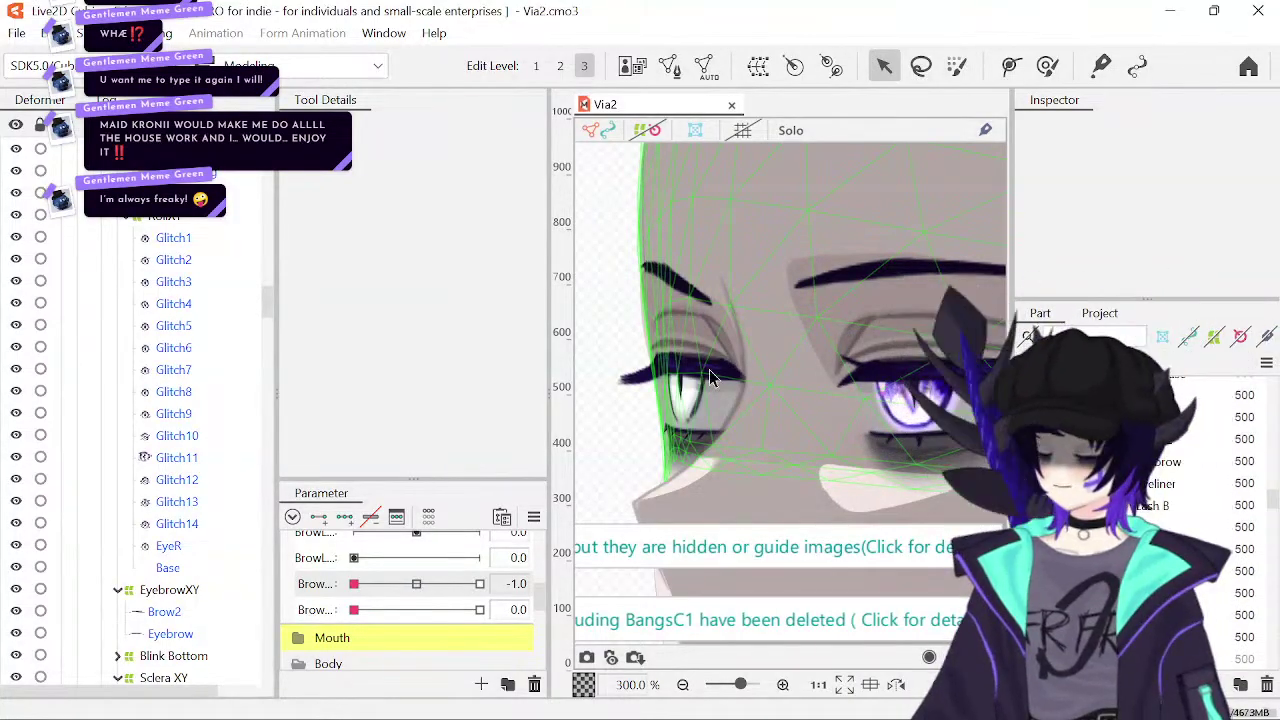
pyautogui.moveTo(798, 370); pyautogui.dragTo(769, 333)
pyautogui.click(416, 584)
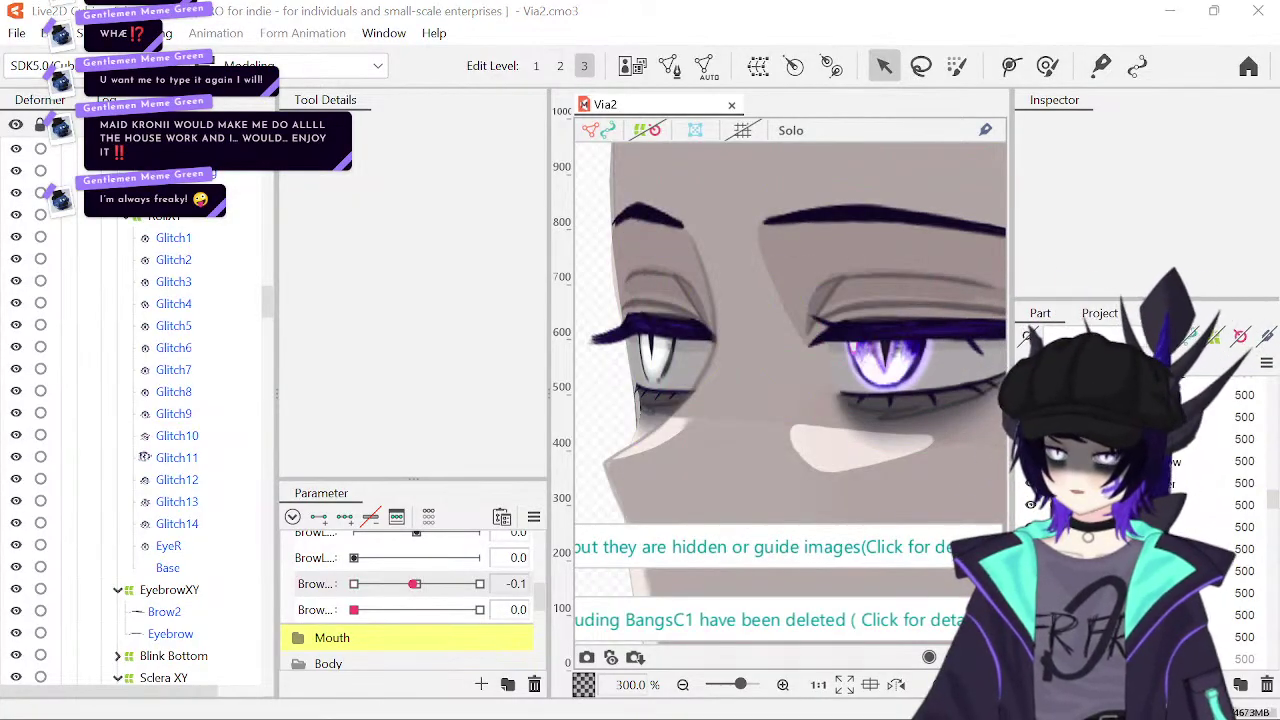
pyautogui.hotkey('ctrl', 'z')
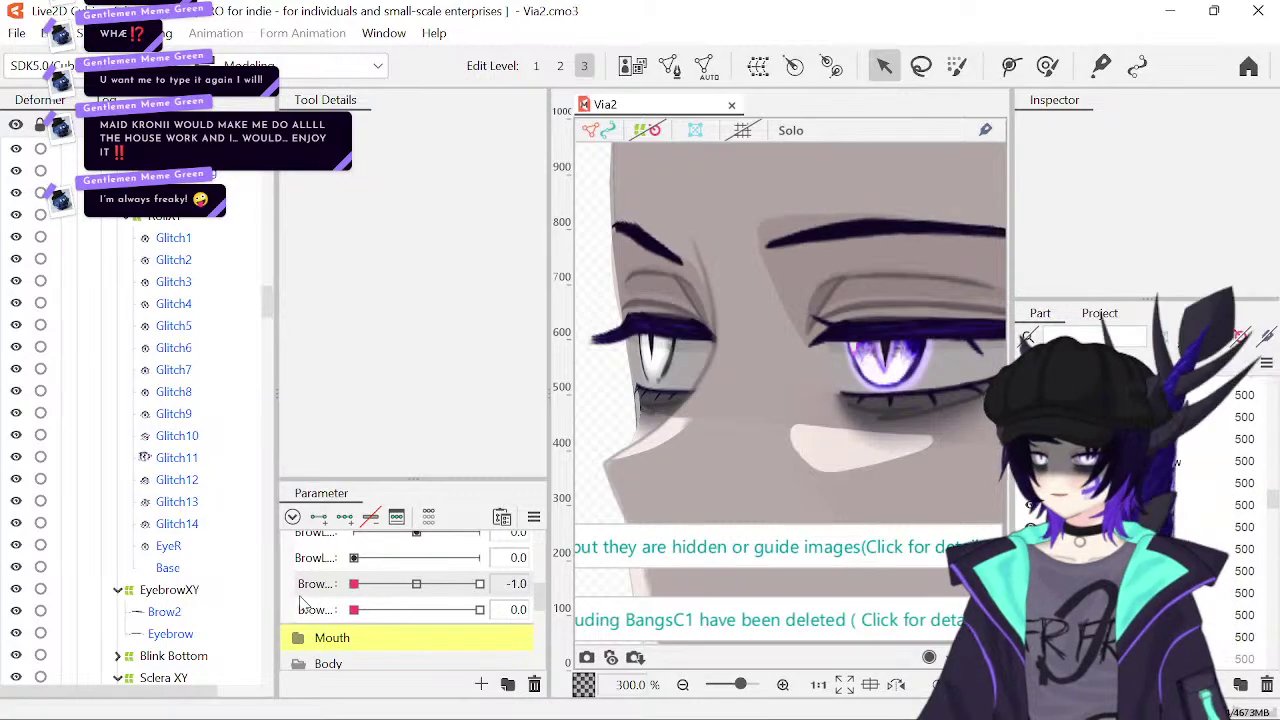
pyautogui.moveTo(300, 598); pyautogui.dragTo(297, 635)
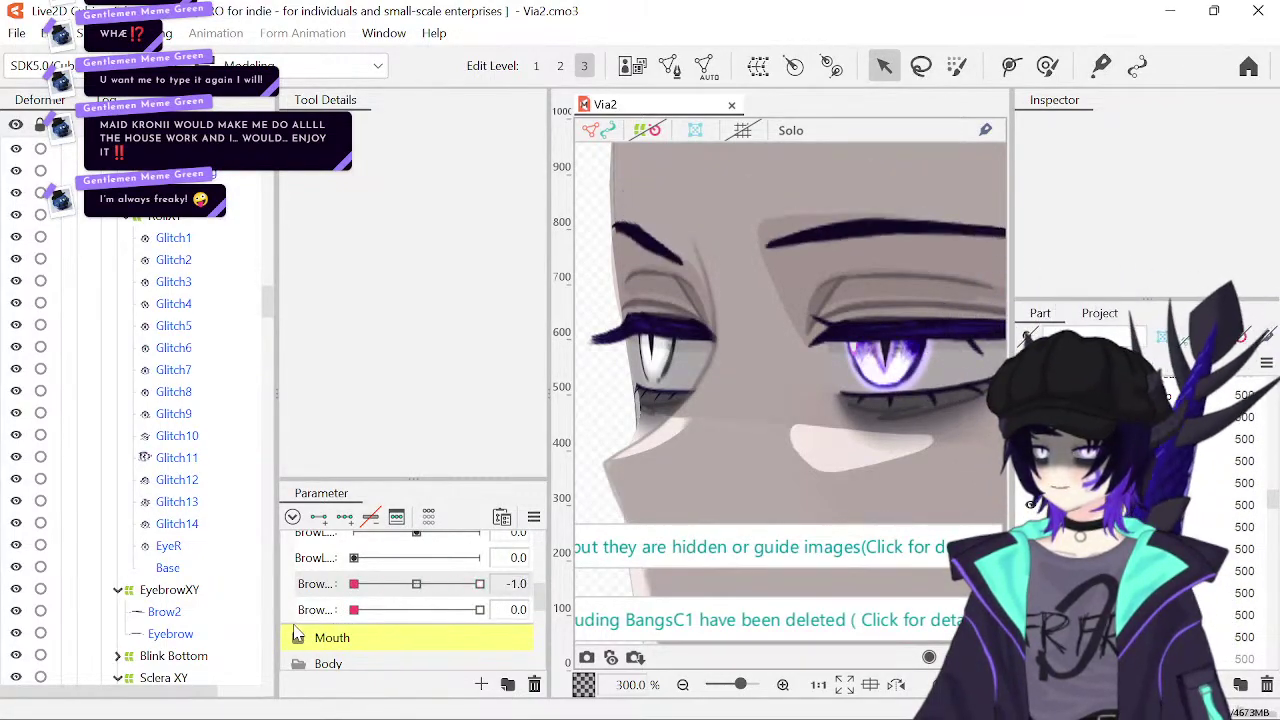
pyautogui.moveTo(392, 592); pyautogui.dragTo(270, 638)
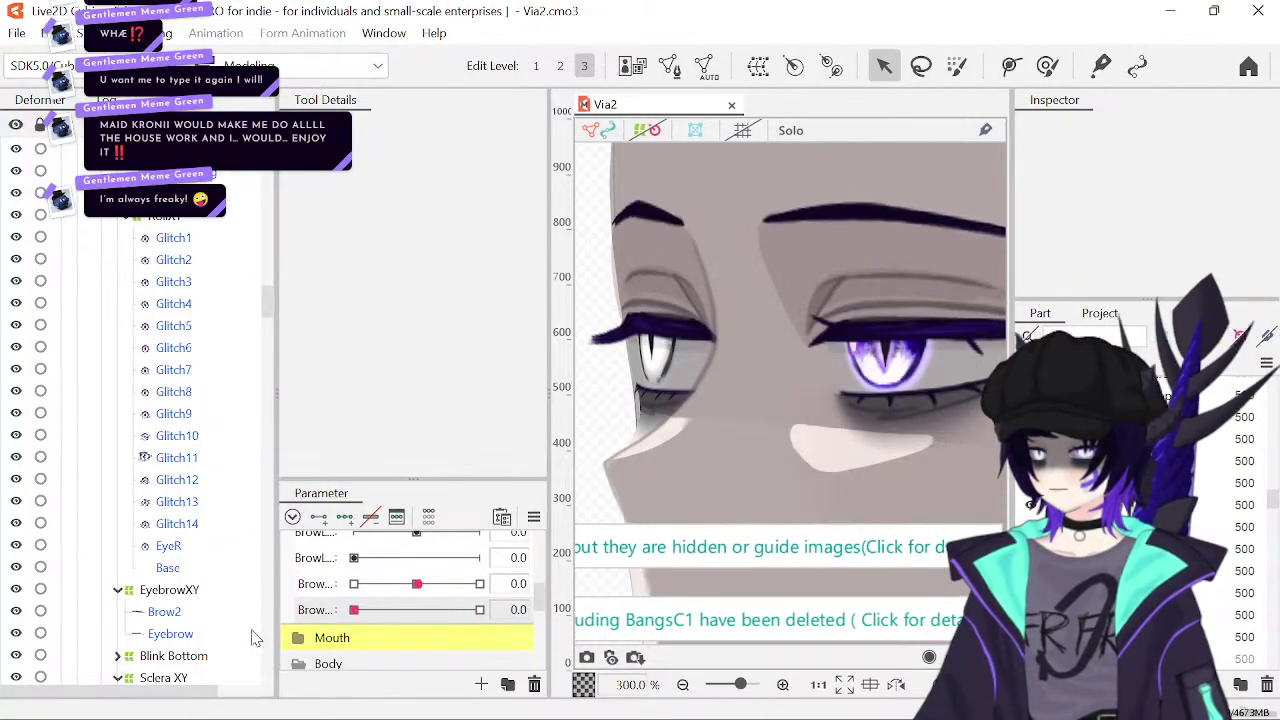
pyautogui.moveTo(416, 584); pyautogui.dragTo(275, 600)
pyautogui.moveTo(354, 610); pyautogui.dragTo(290, 628)
pyautogui.moveTo(420, 584); pyautogui.dragTo(414, 585)
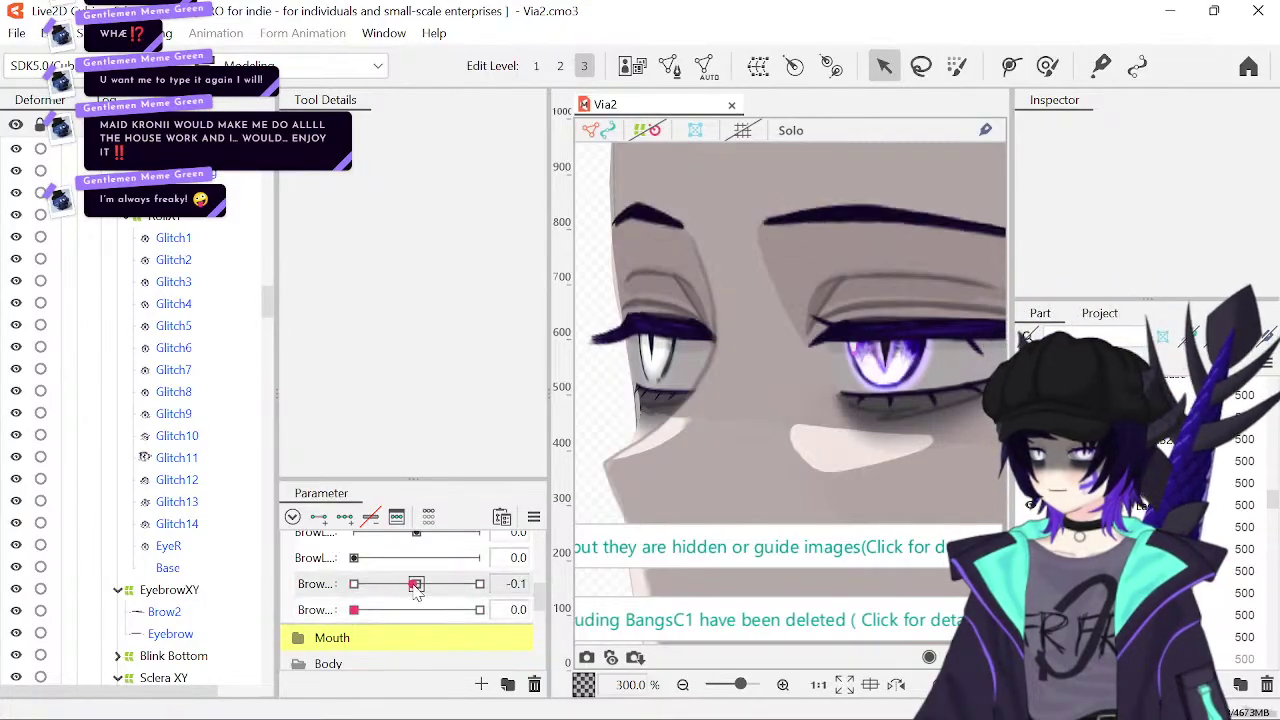
# - Reset BrowR Y and Angle X to 0 and bring both eyes of the front-facing head into view
pyautogui.click(518, 584)
pyautogui.write('0')
pyautogui.press('Return')
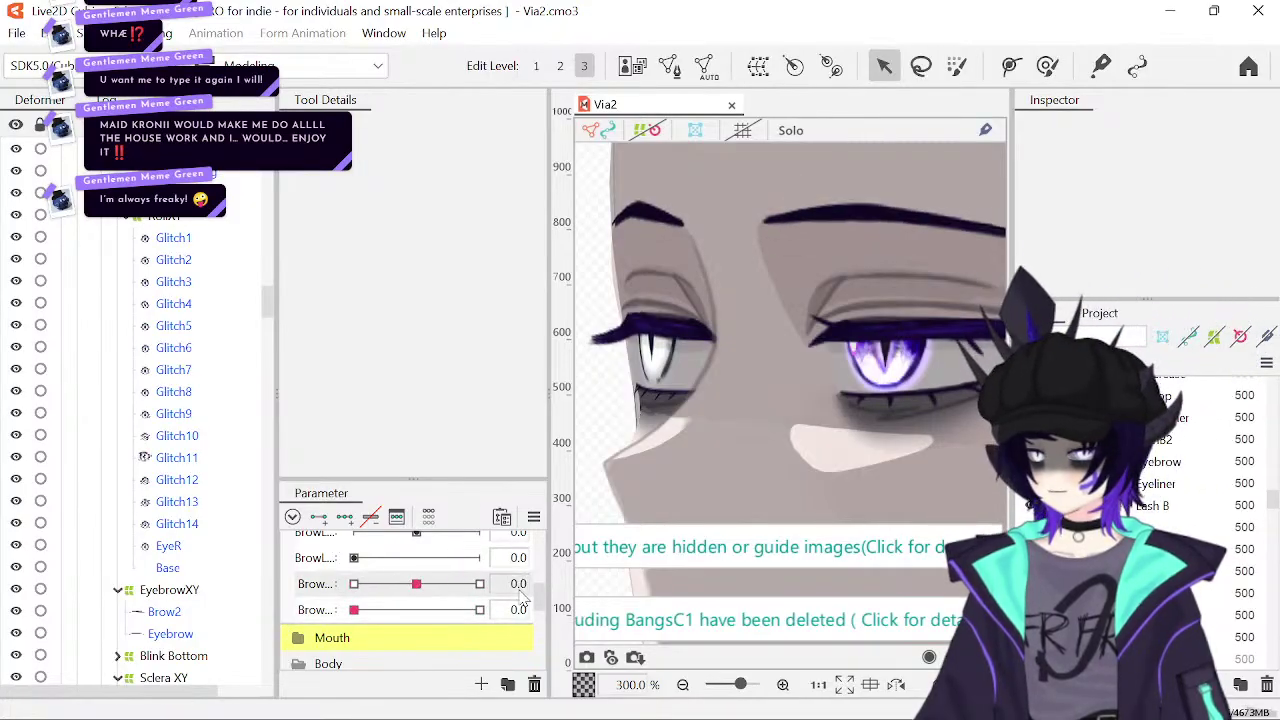
pyautogui.scroll(-3, 472, 597)
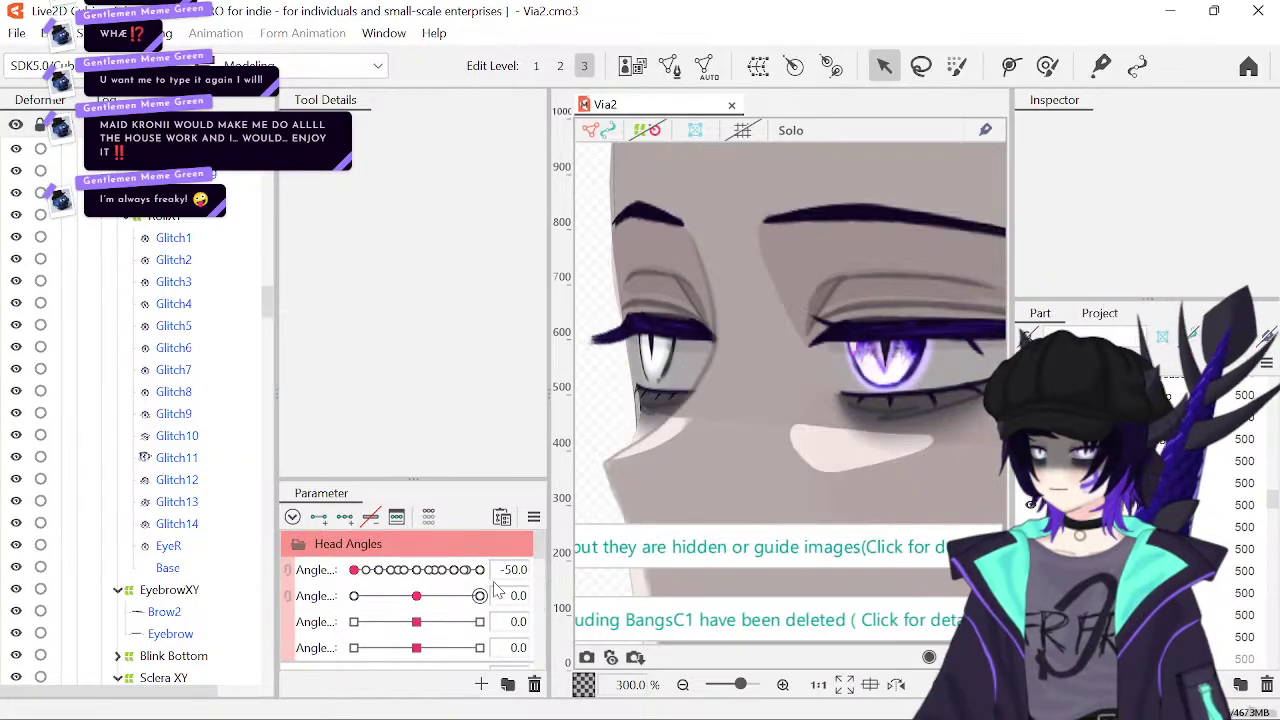
pyautogui.click(510, 569)
pyautogui.write('0')
pyautogui.press('Return')
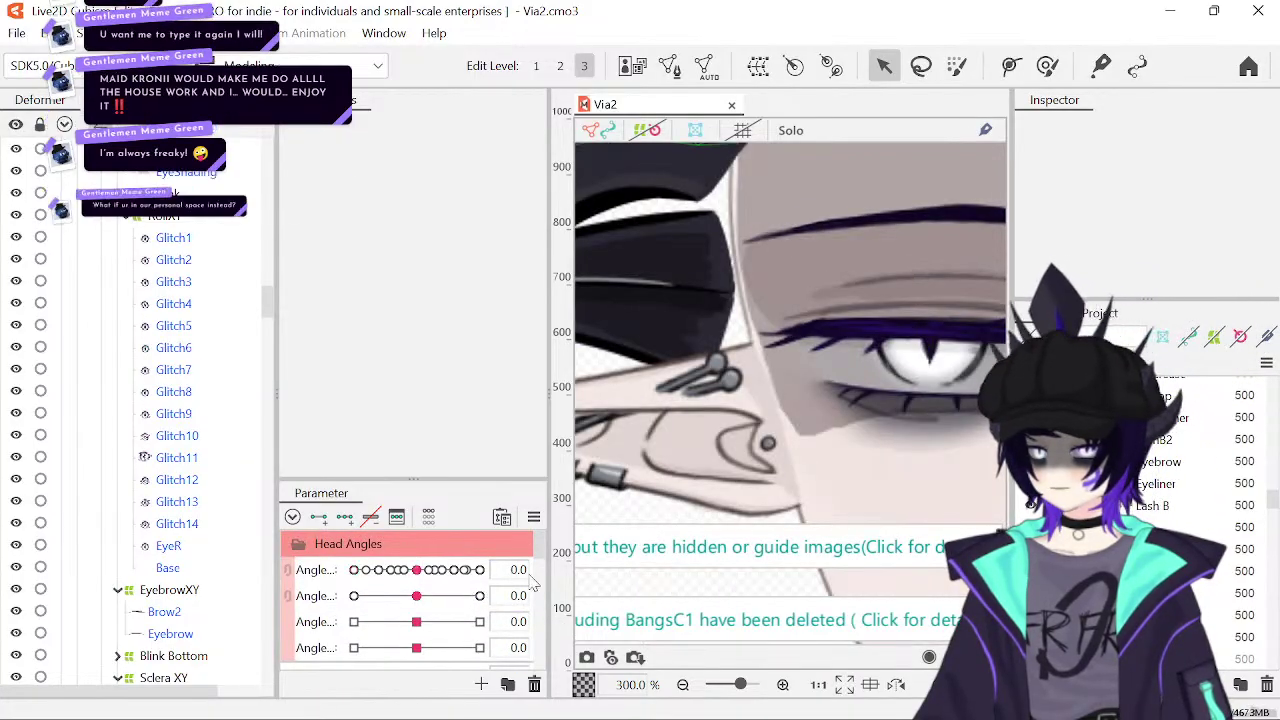
pyautogui.click(683, 684)
pyautogui.click(683, 684)
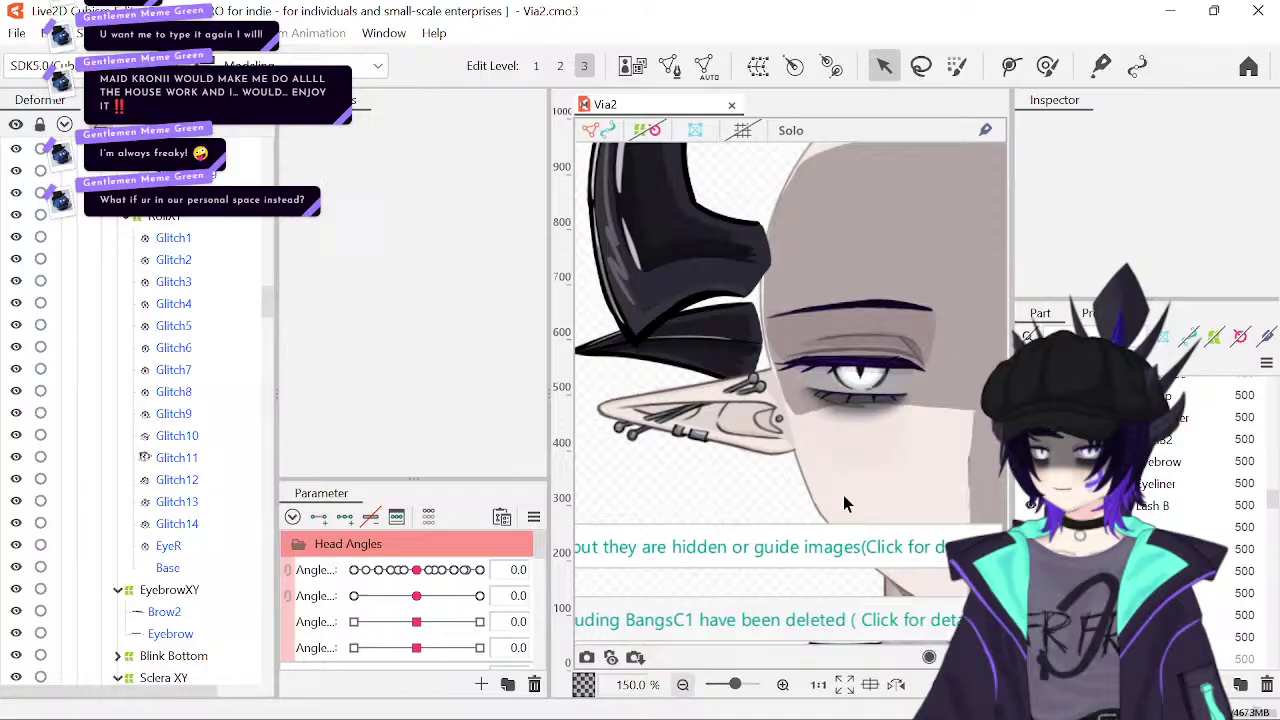
pyautogui.moveTo(828, 388); pyautogui.dragTo(718, 345)
pyautogui.click(720, 352)
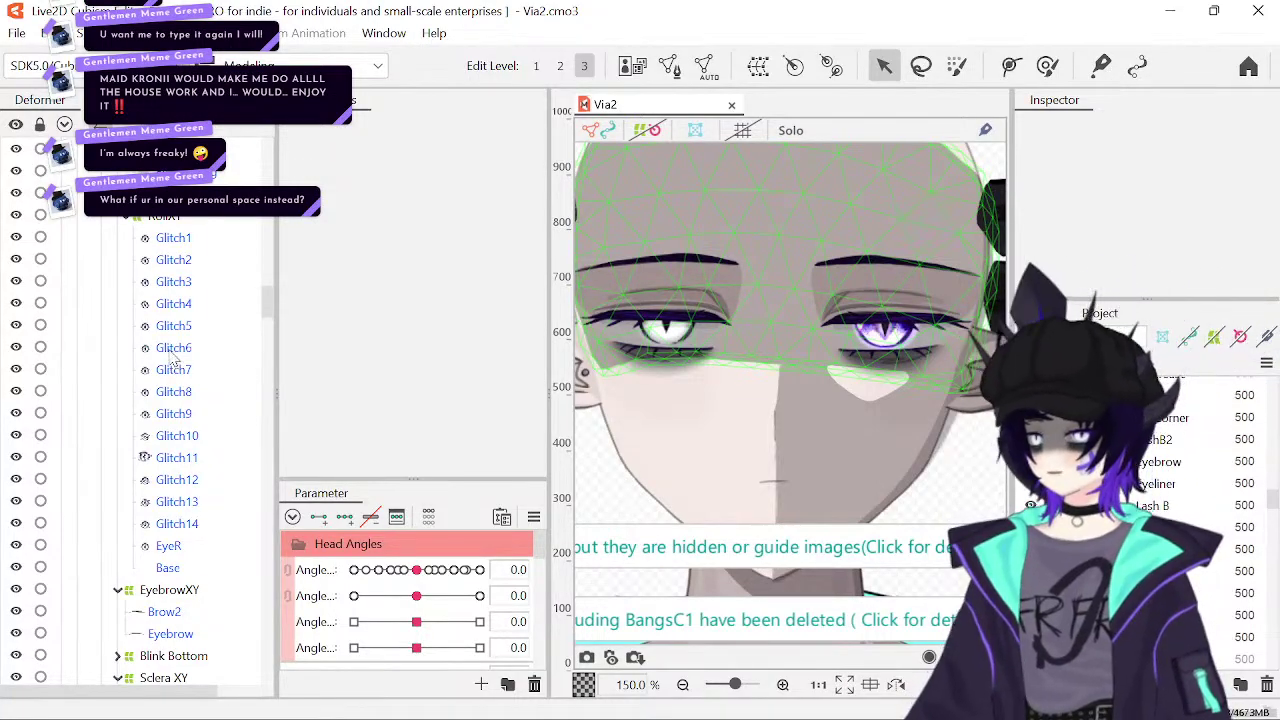
# - Duplicate the right eye's EyebrowXY warp deformer, found below RollXY in EyeXY
pyautogui.scroll(5, 172, 362)
pyautogui.click(172, 309)
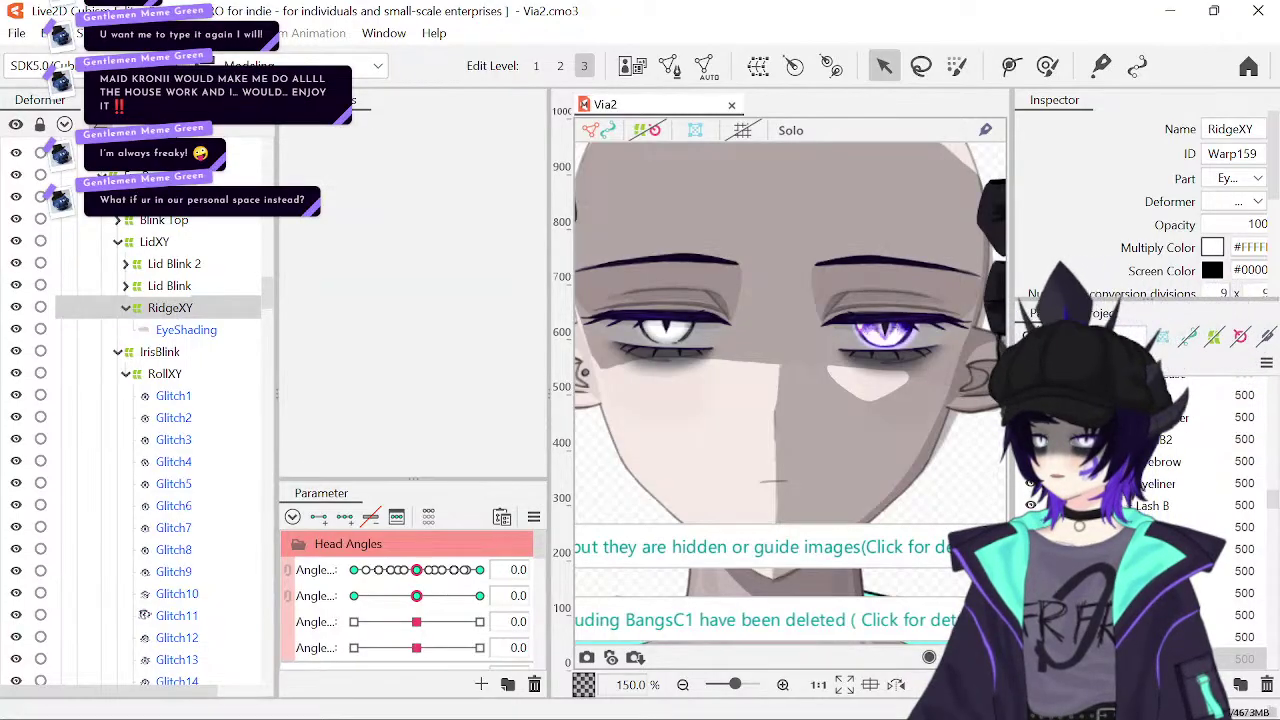
pyautogui.scroll(3, 192, 322)
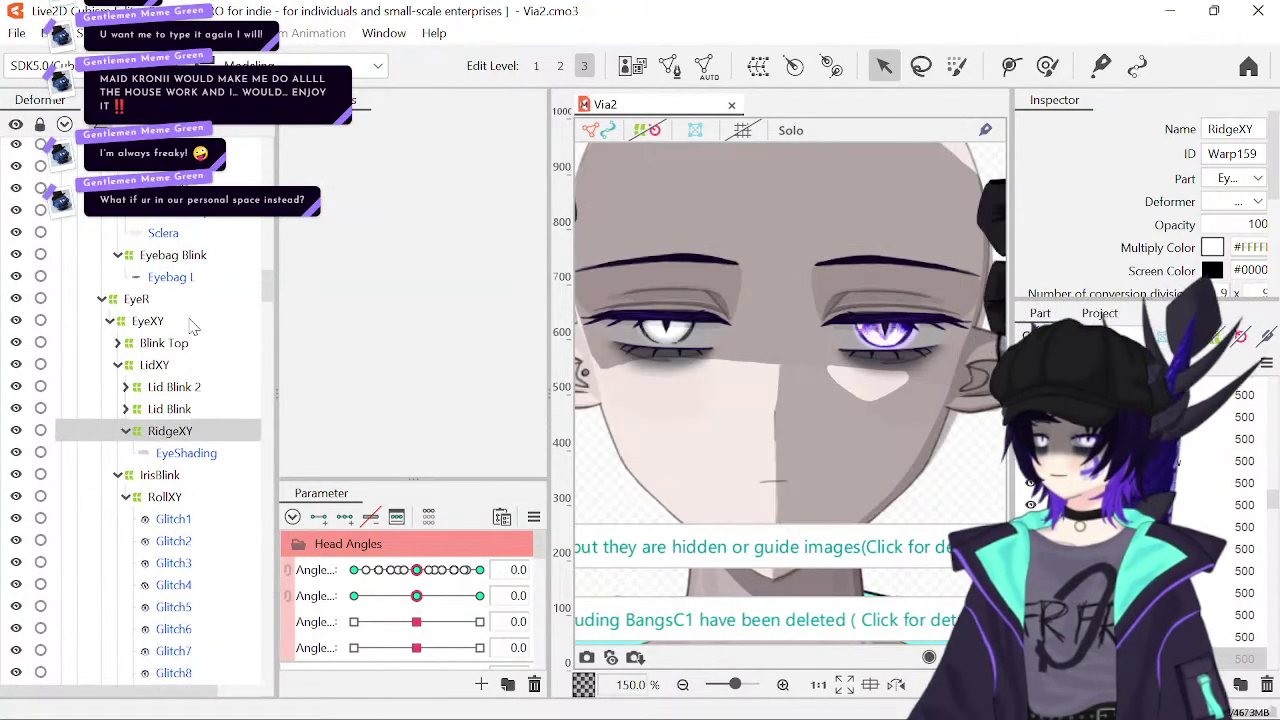
pyautogui.scroll(-11, 192, 326)
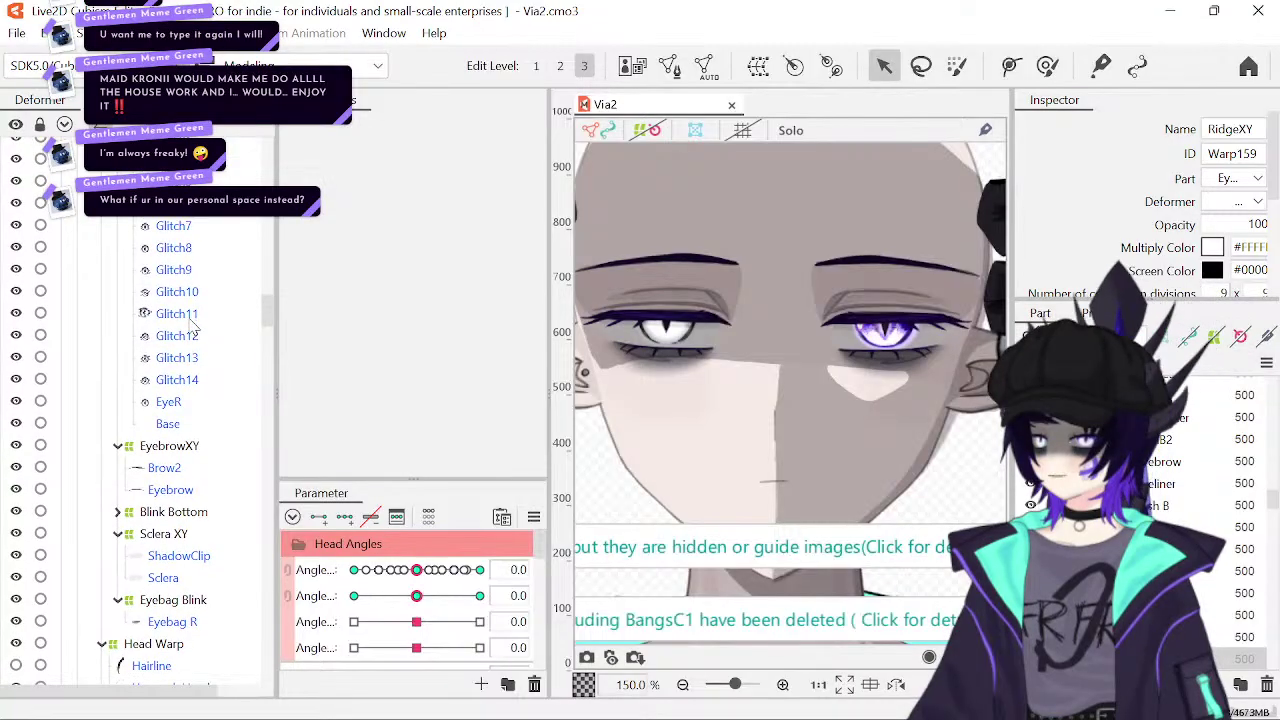
pyautogui.scroll(-2, 192, 327)
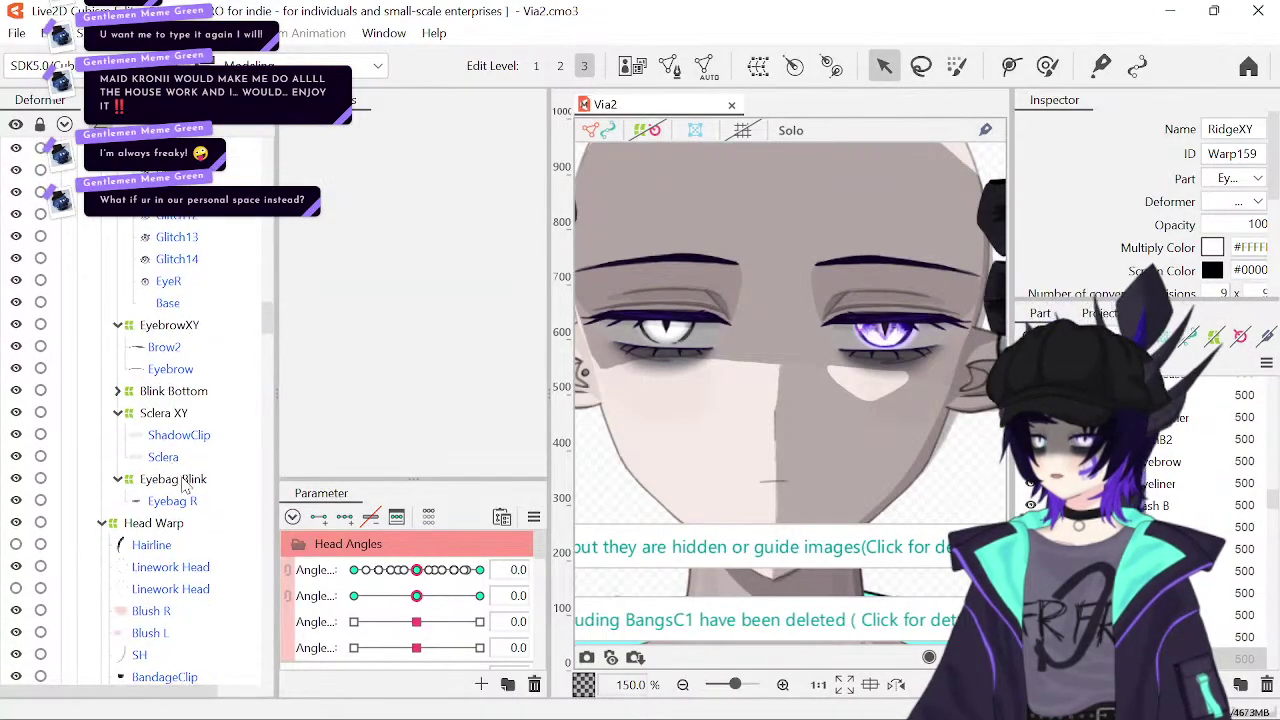
pyautogui.scroll(-6, 184, 487)
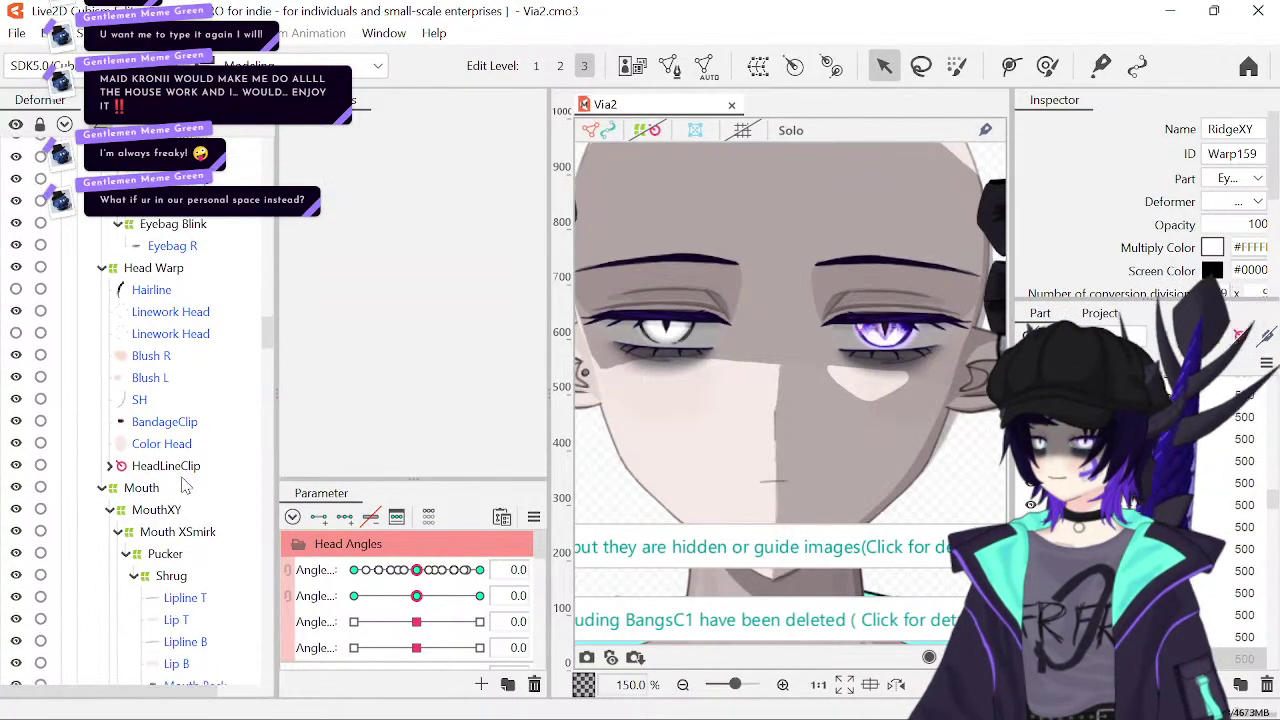
pyautogui.scroll(-1, 184, 487)
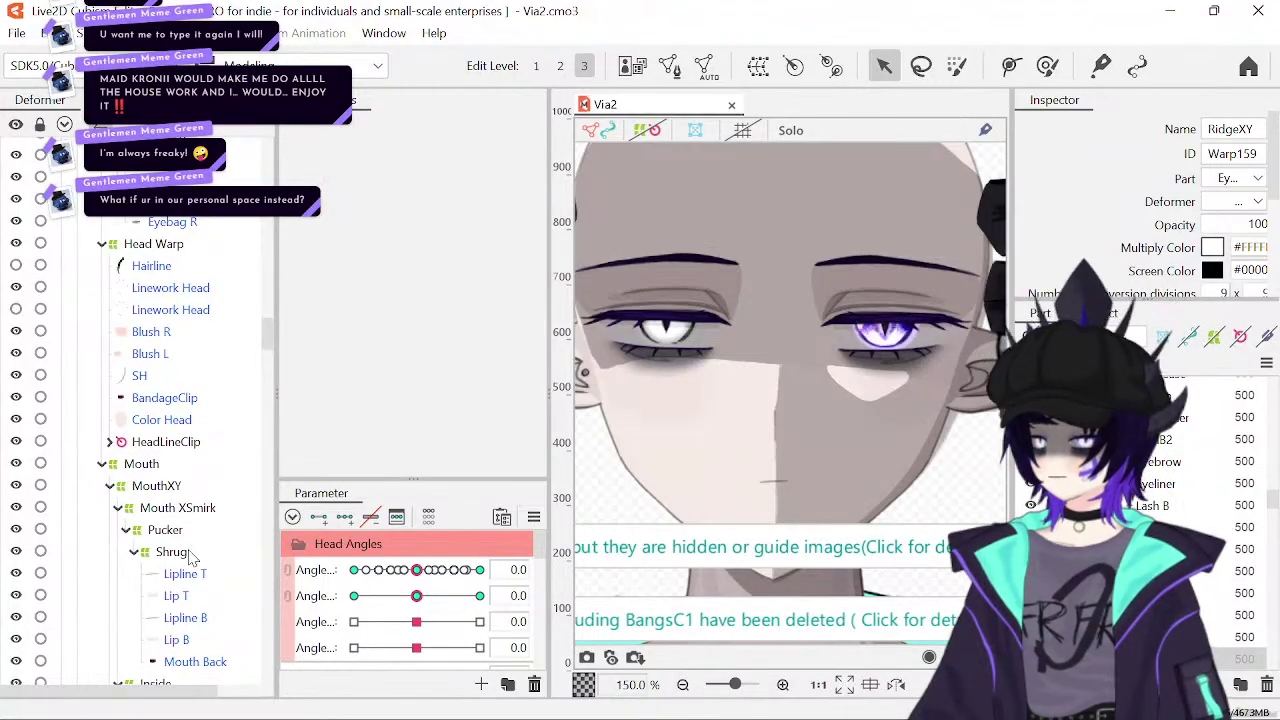
pyautogui.scroll(3, 192, 558)
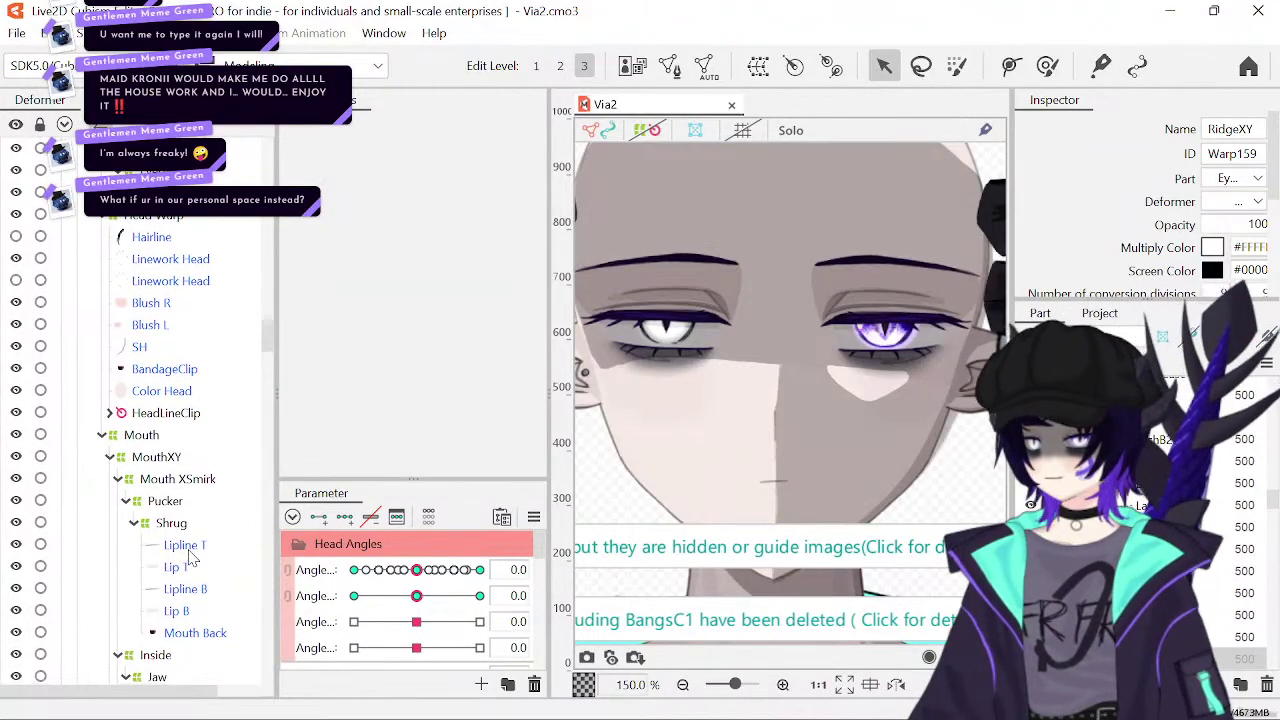
pyautogui.scroll(4, 192, 558)
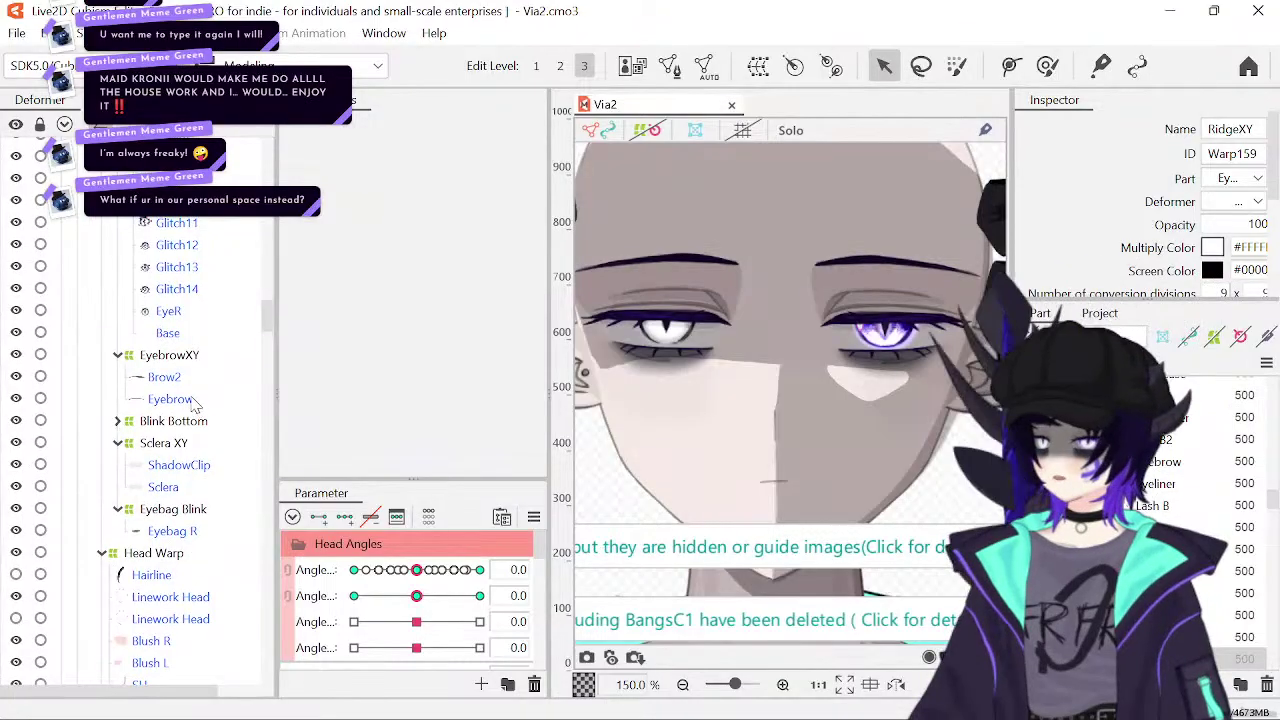
pyautogui.click(170, 360)
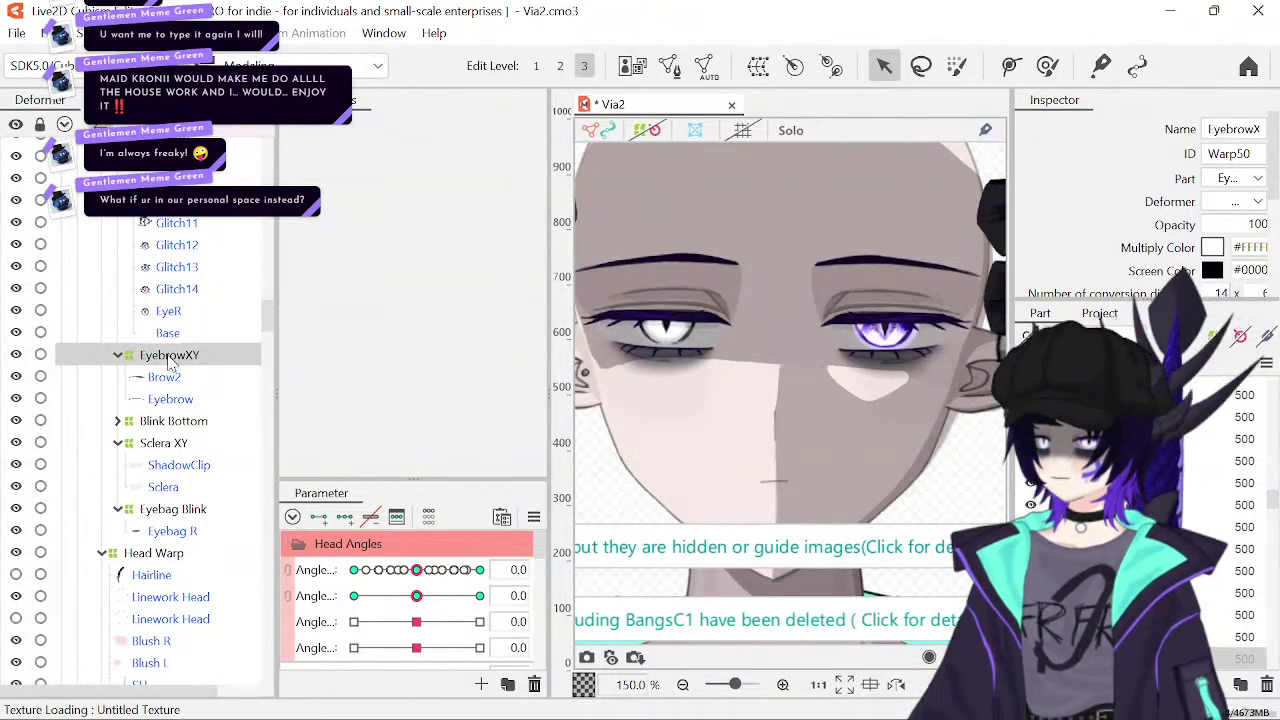
pyautogui.hotkey('ctrl', 'v')
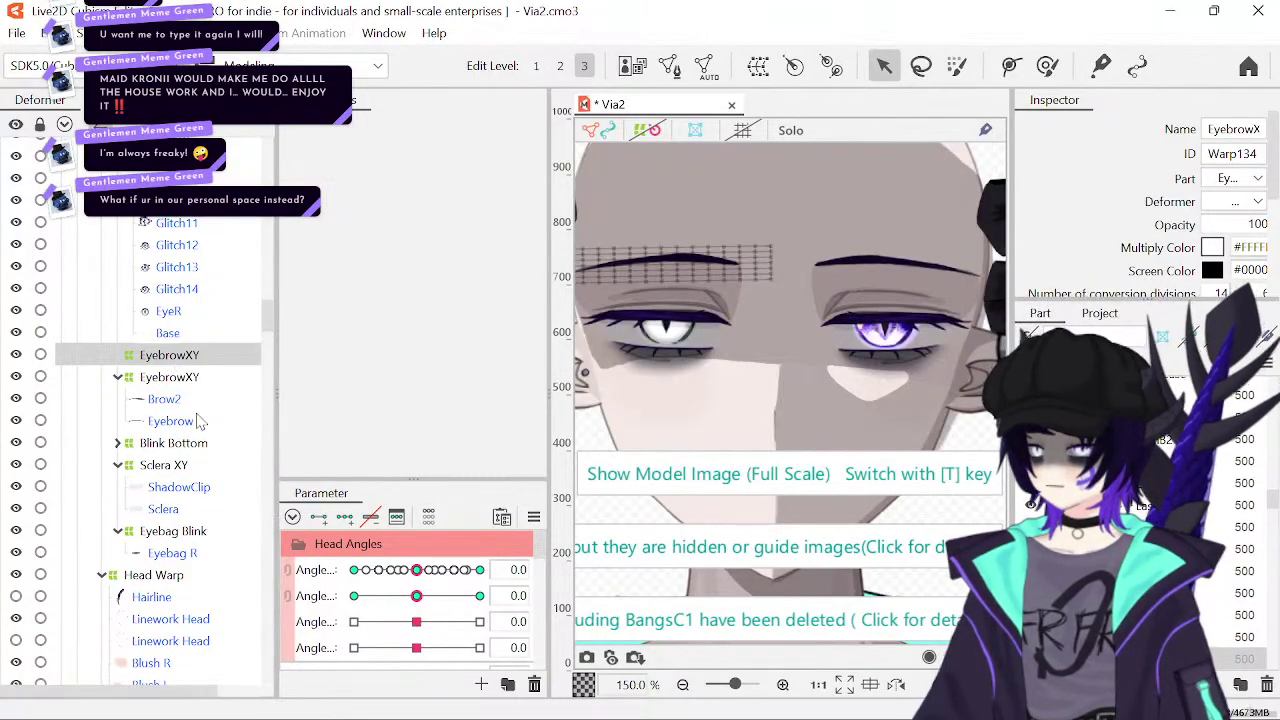
# - Place the copied EyebrowXY warp directly under the HeadZ rotation deformer, outside the EyeR group
pyautogui.scroll(6, 176, 380)
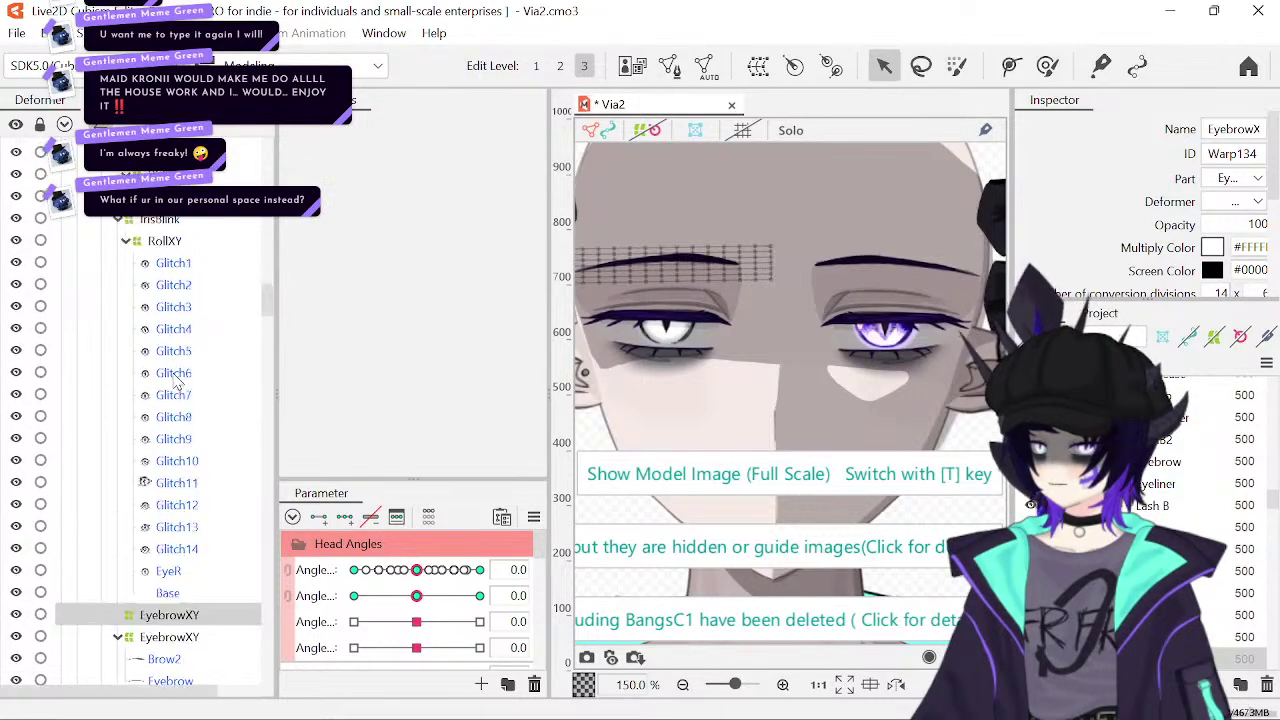
pyautogui.scroll(15, 176, 380)
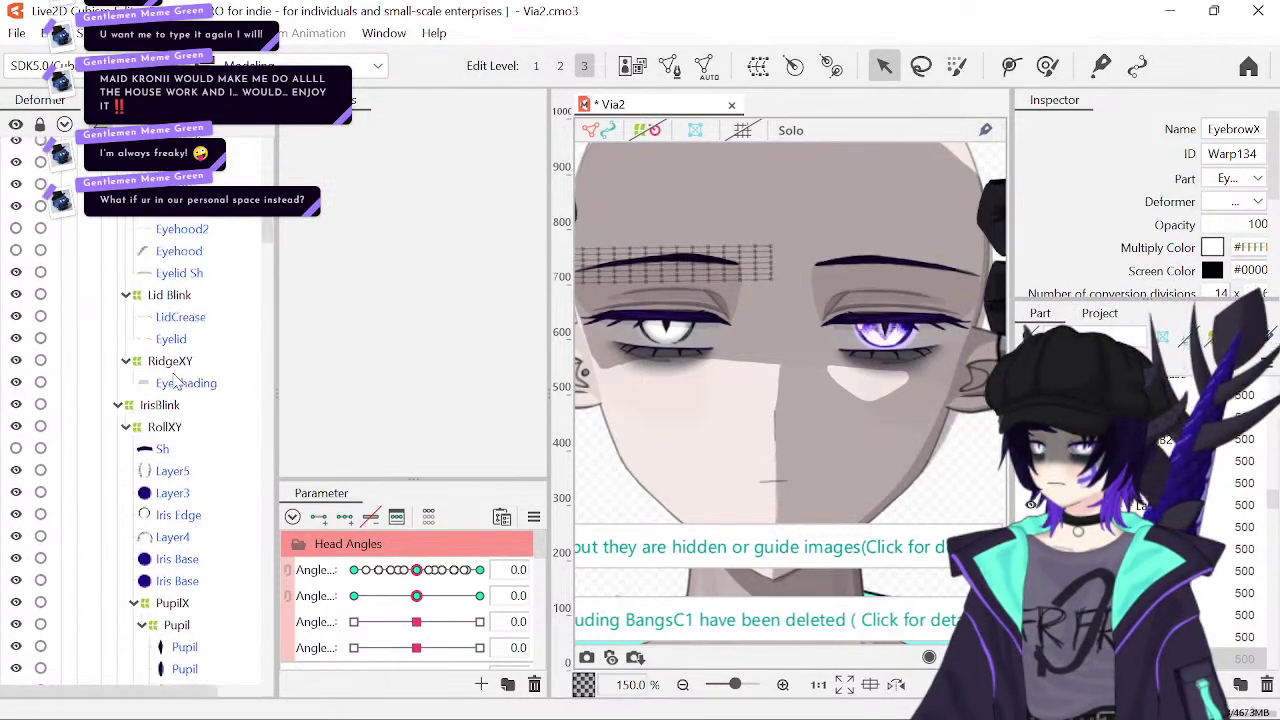
pyautogui.scroll(15, 176, 380)
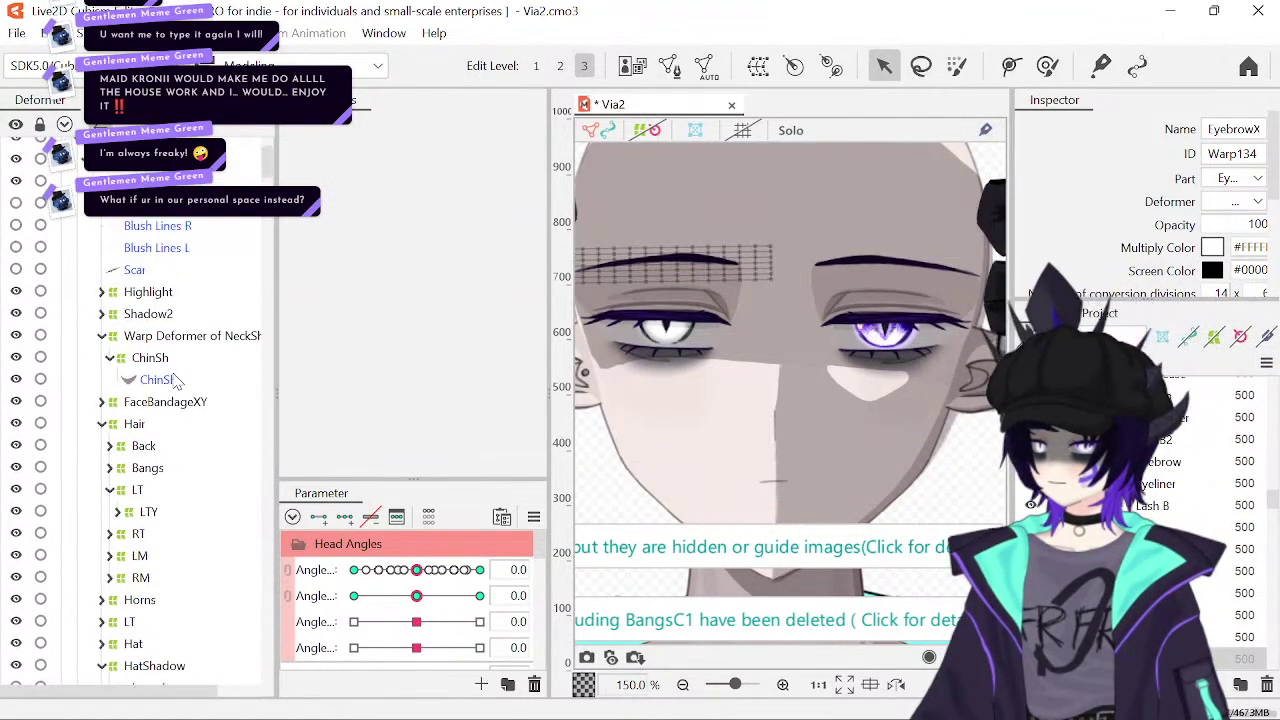
pyautogui.scroll(3, 176, 380)
pyautogui.click(124, 320)
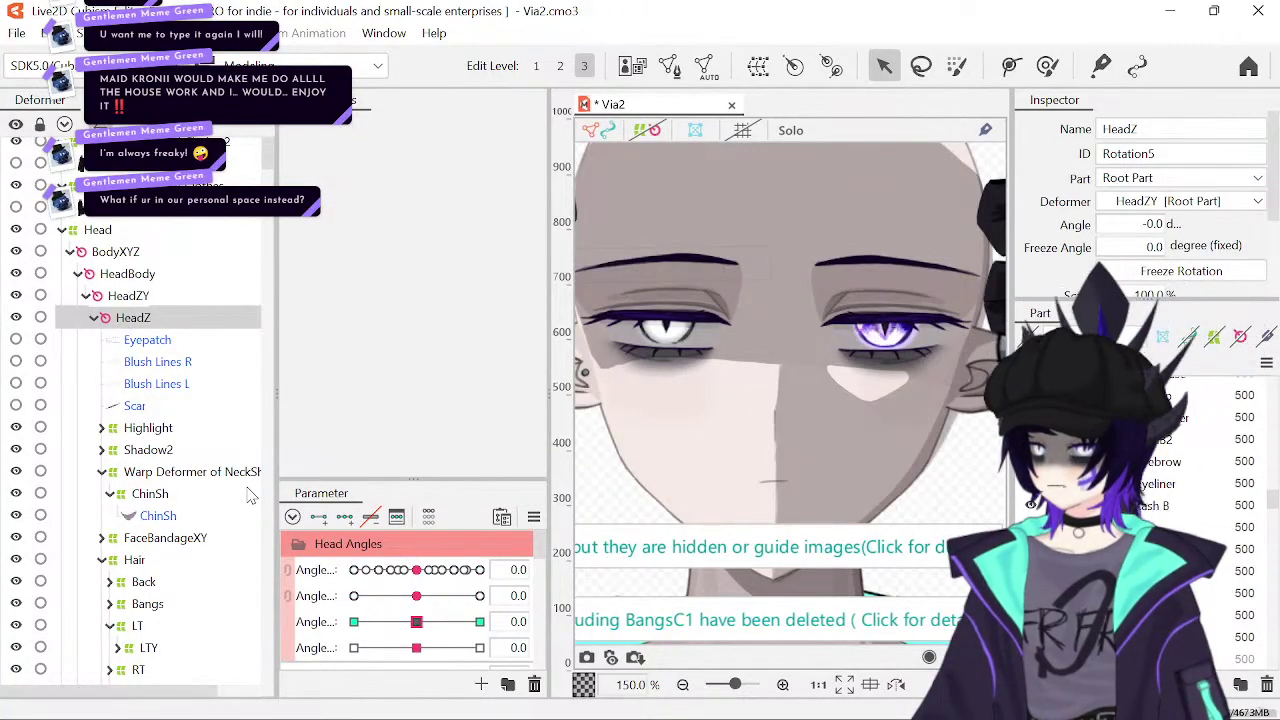
pyautogui.click(668, 441)
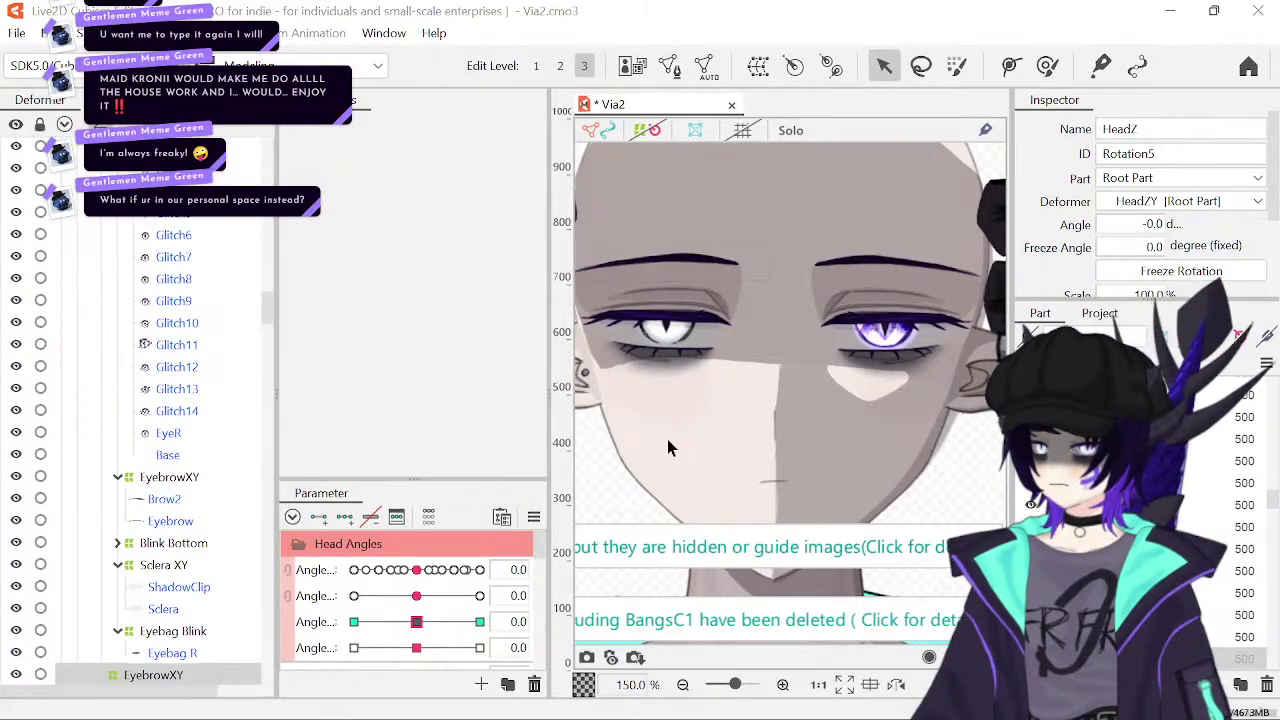
# - At edit level 2, mirror the copied EyebrowXY warp horizontally onto the opposite eyebrow and review its eyebrow parameter keys
pyautogui.click(560, 66)
pyautogui.click(669, 266)
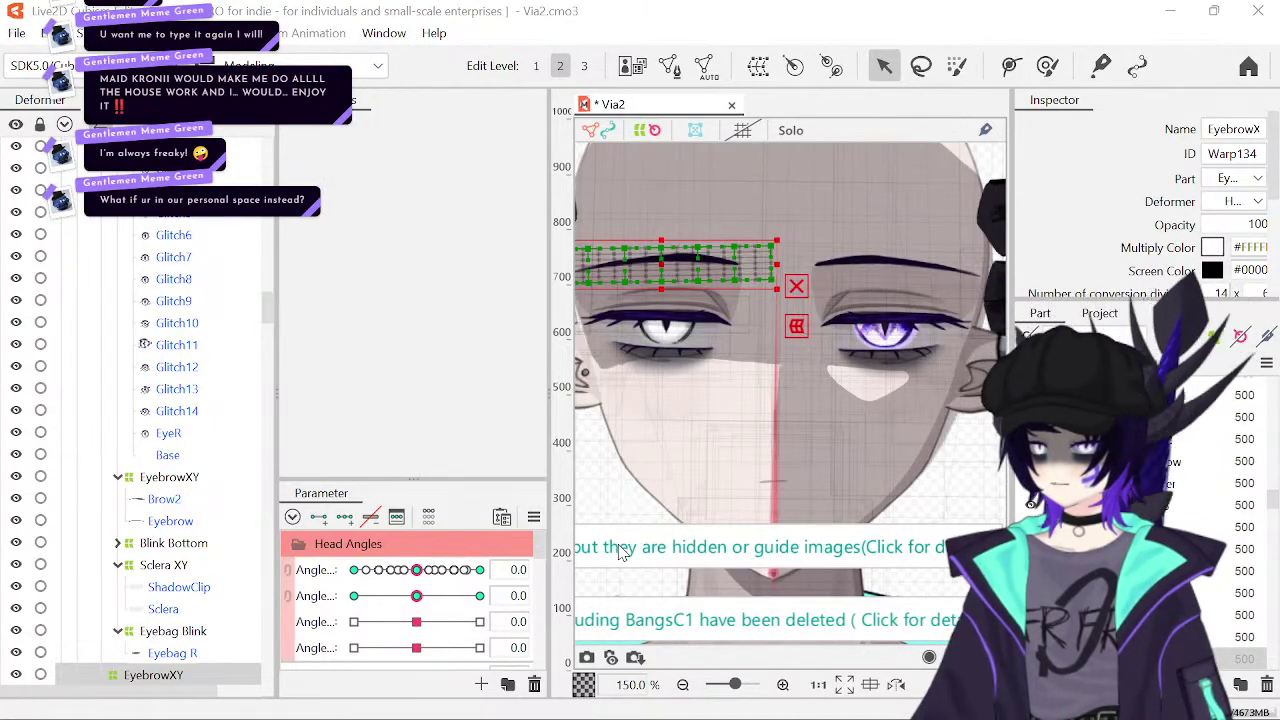
pyautogui.scroll(-5, 320, 638)
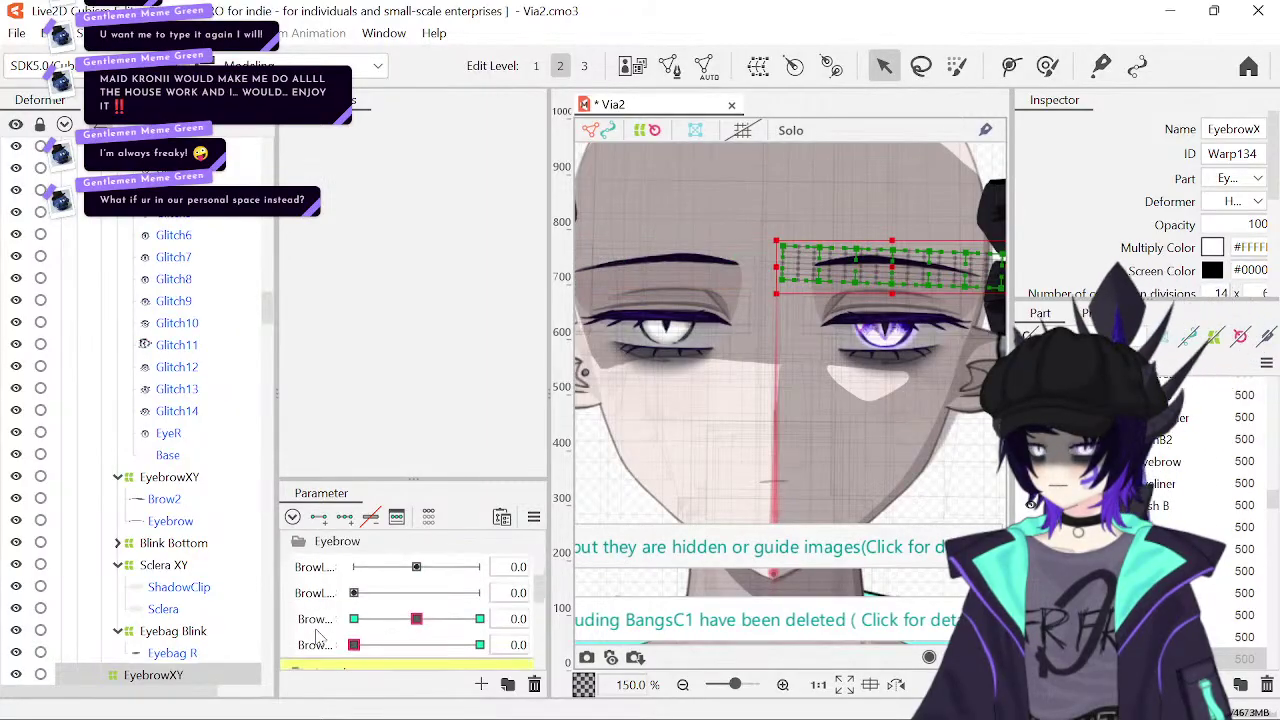
pyautogui.scroll(-2, 318, 636)
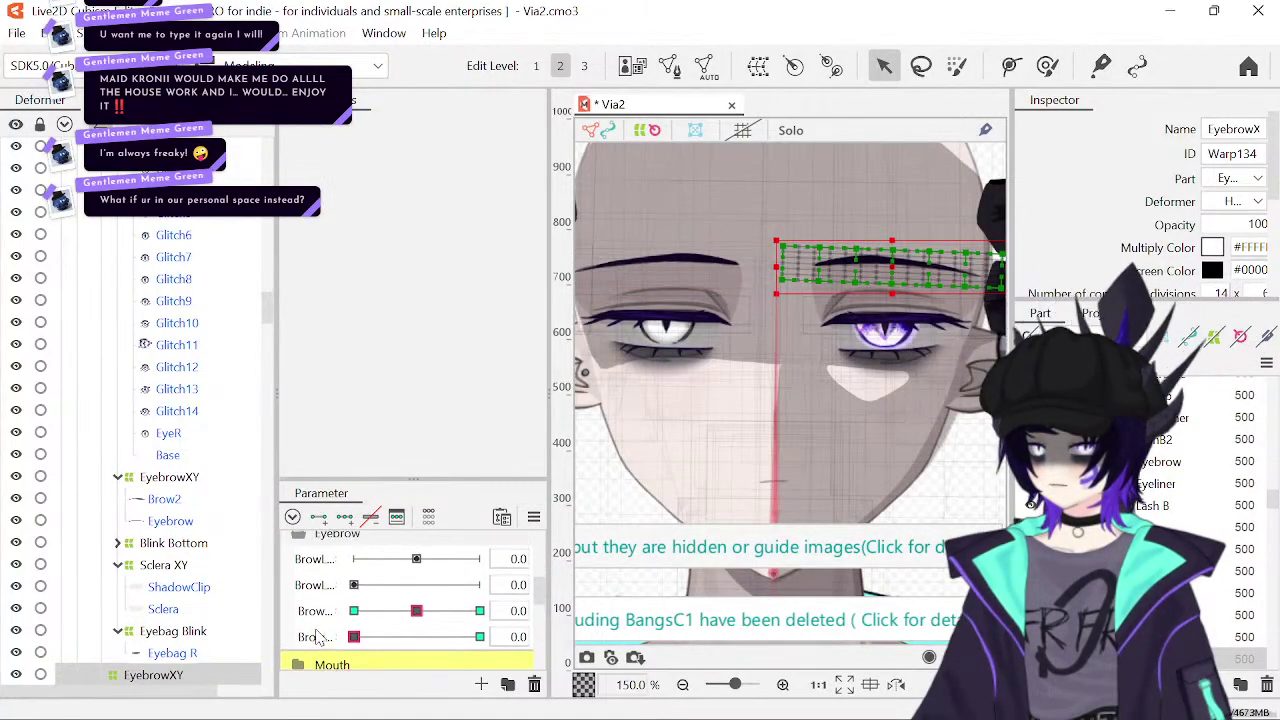
pyautogui.scroll(-1, 318, 638)
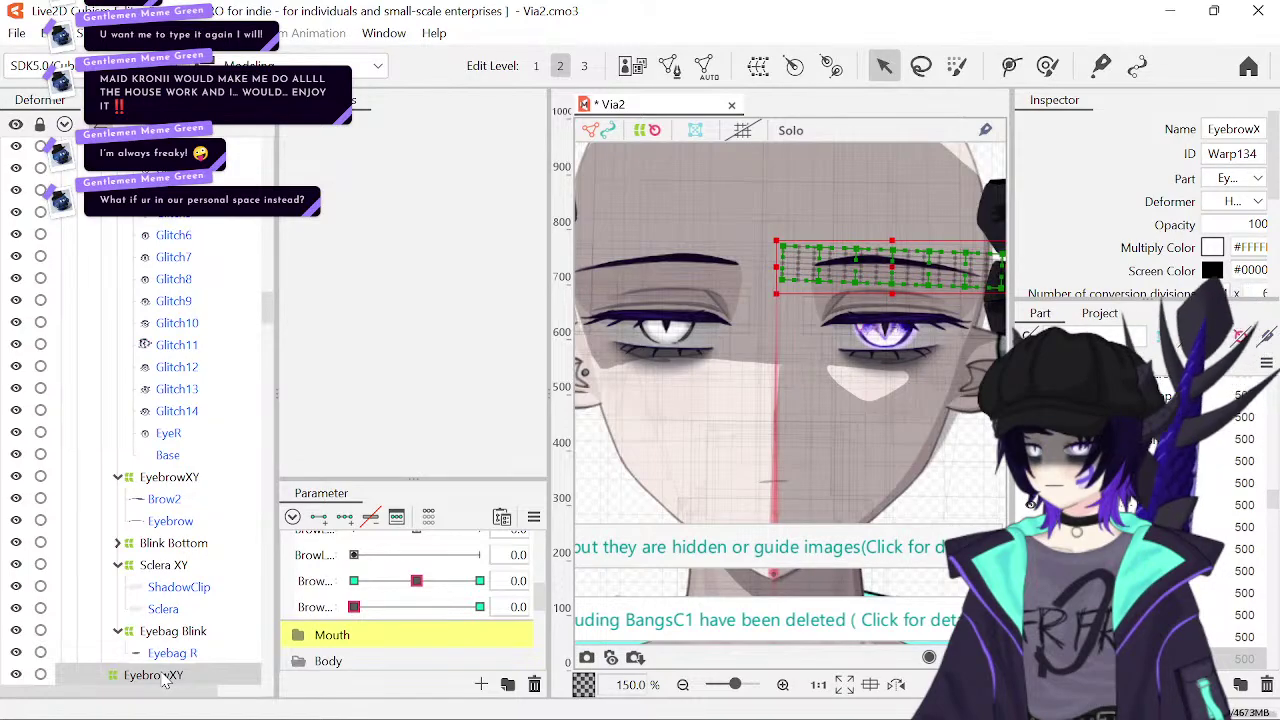
# - Collapse the Mouth, NeckCordsBody and NeckBody2 branches in the deformer hierarchy
pyautogui.scroll(-7, 222, 666)
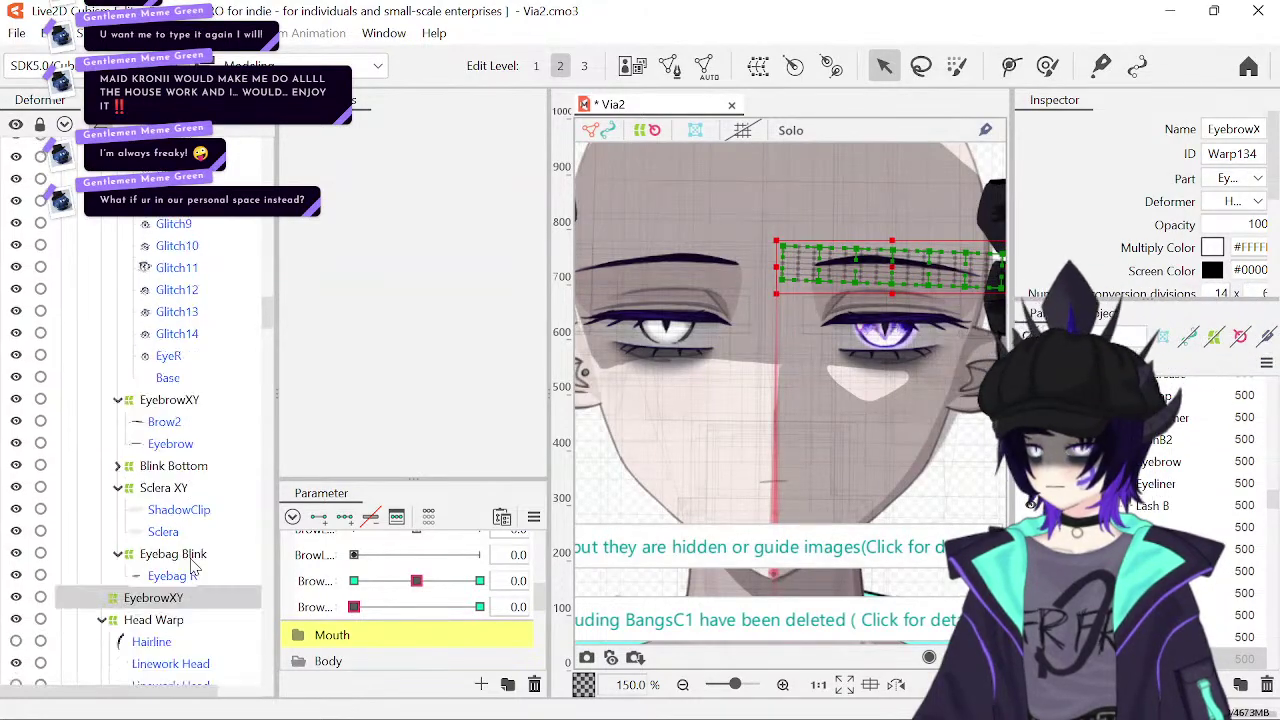
pyautogui.scroll(-15, 195, 567)
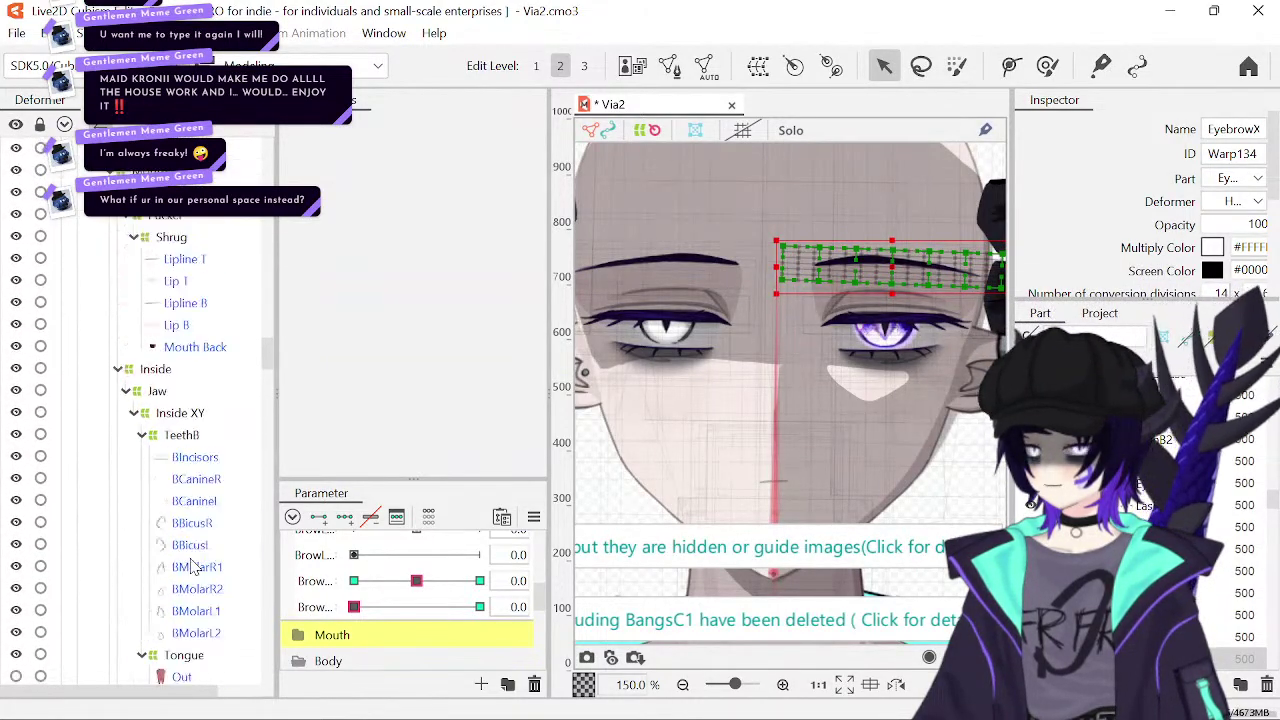
pyautogui.scroll(-5, 195, 567)
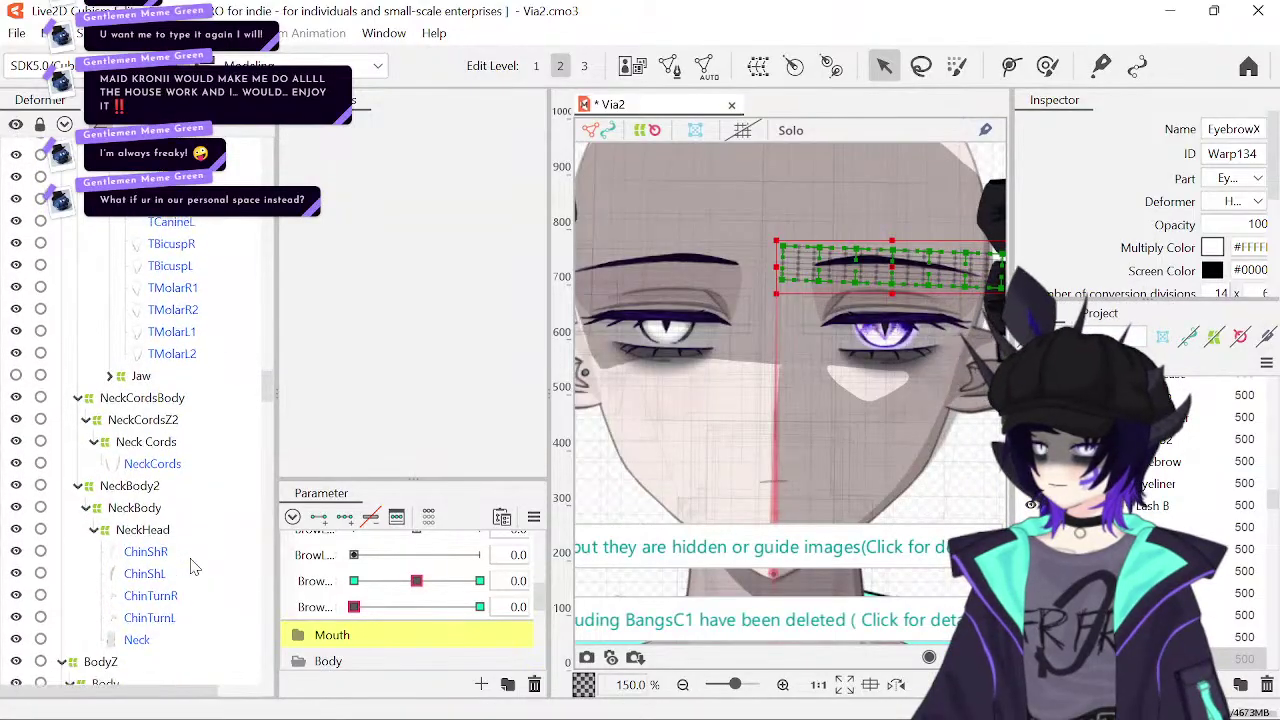
pyautogui.scroll(-5, 195, 567)
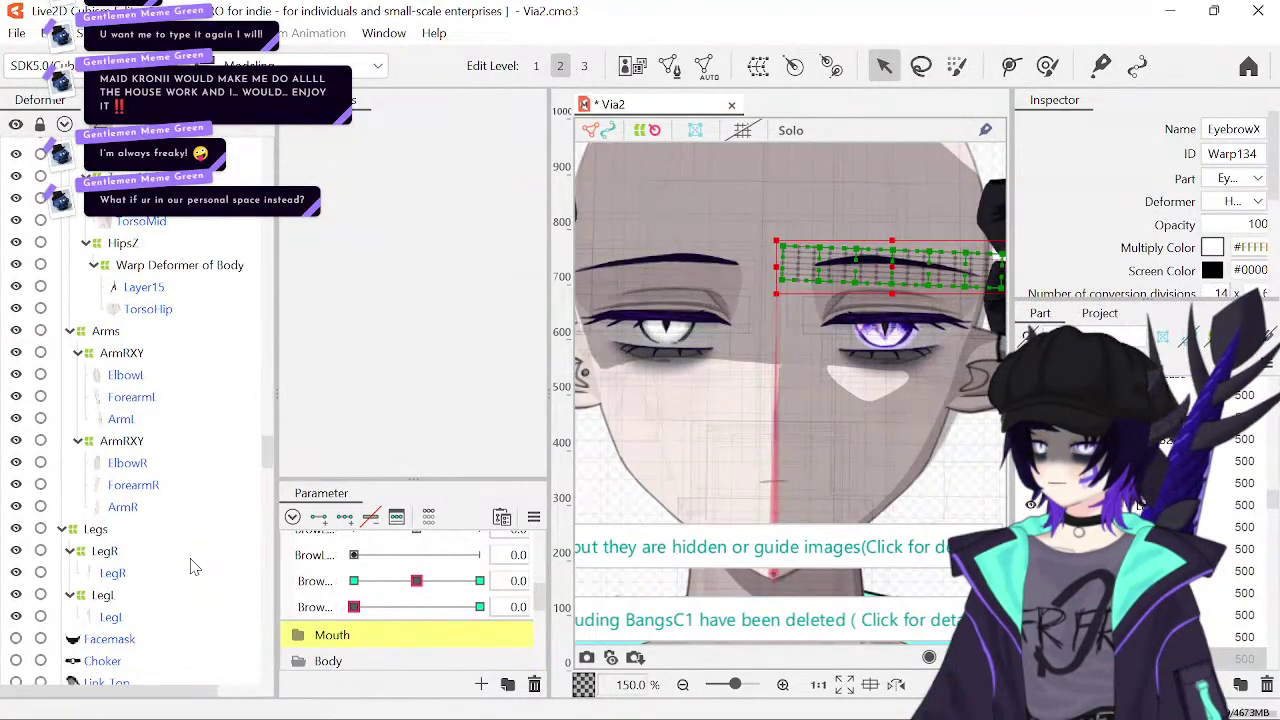
pyautogui.scroll(8, 195, 567)
pyautogui.scroll(10, 193, 567)
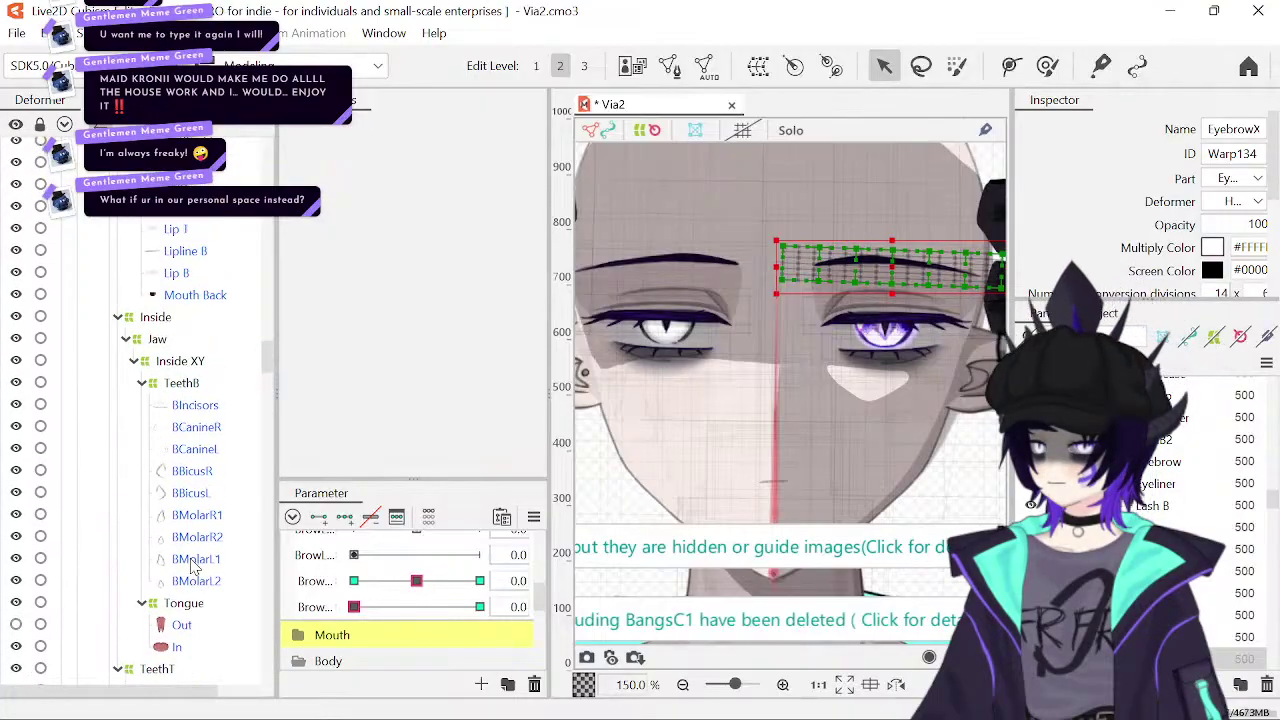
pyautogui.scroll(-1, 193, 567)
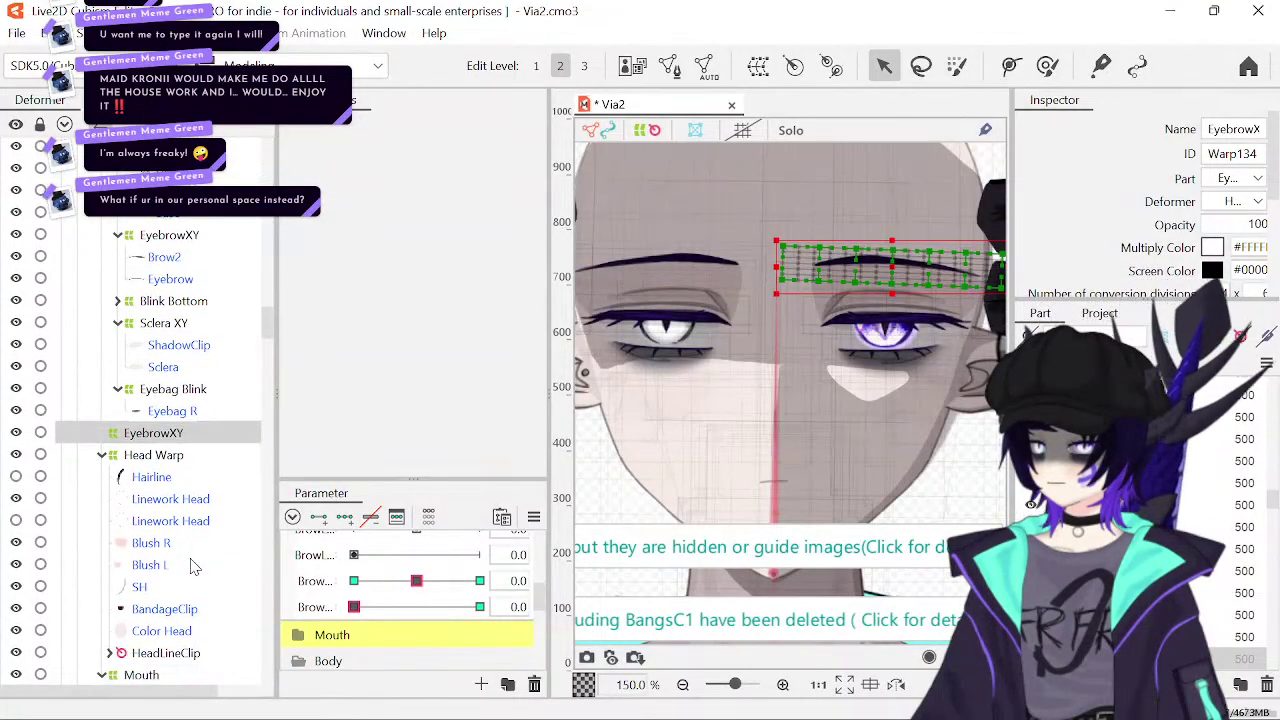
pyautogui.click(106, 614)
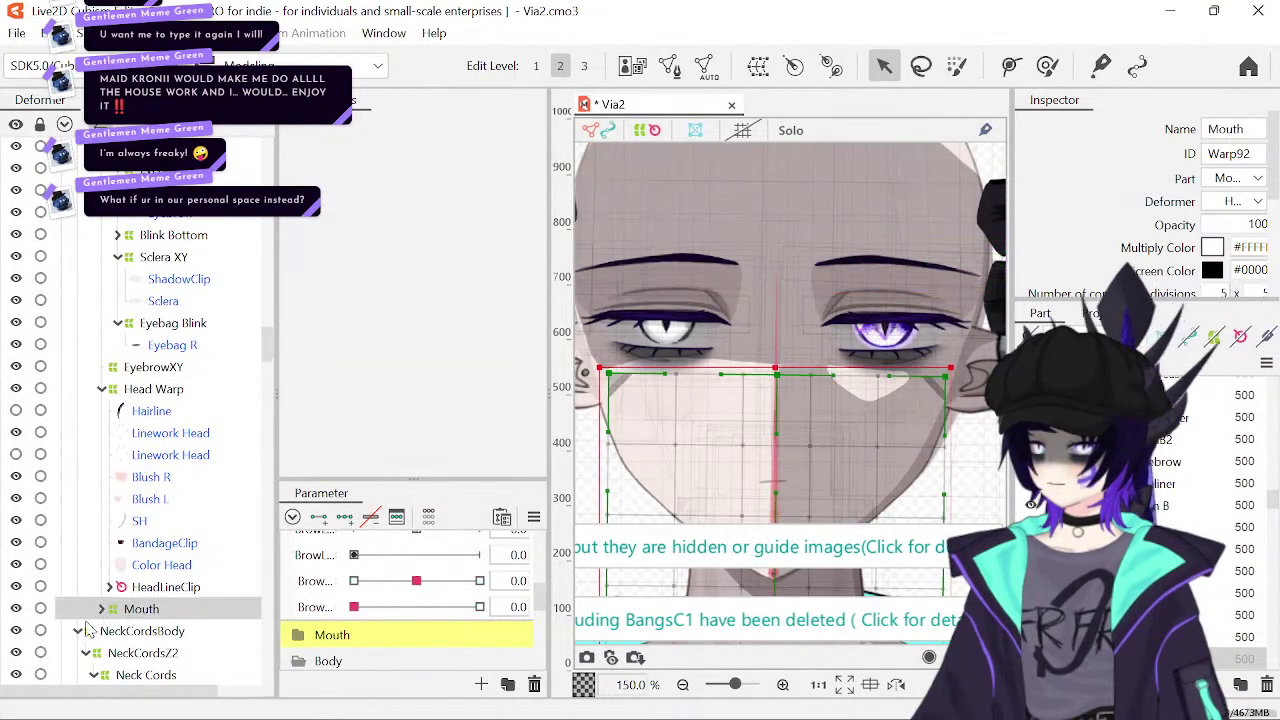
pyautogui.click(79, 631)
pyautogui.click(79, 654)
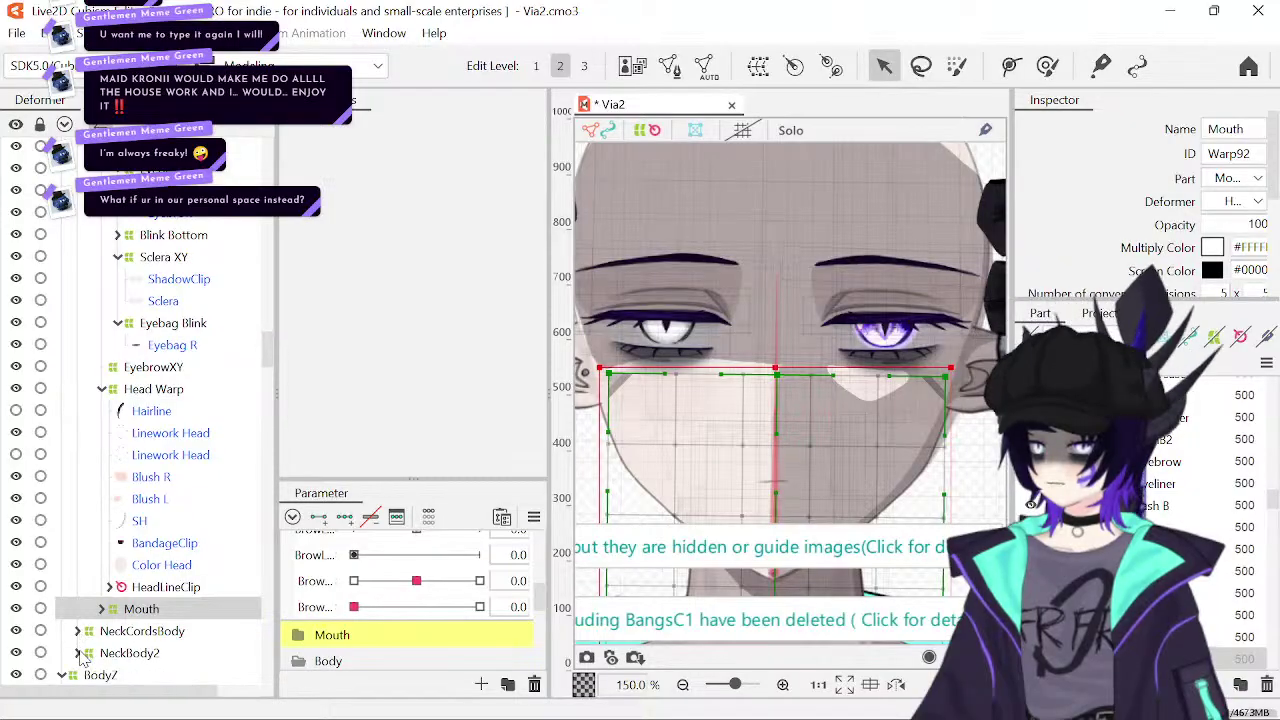
# - Collapse the left eye's IrisBlink, LidXY and Blink Top branches under EyeL's EyeXY deformer
pyautogui.scroll(10, 181, 481)
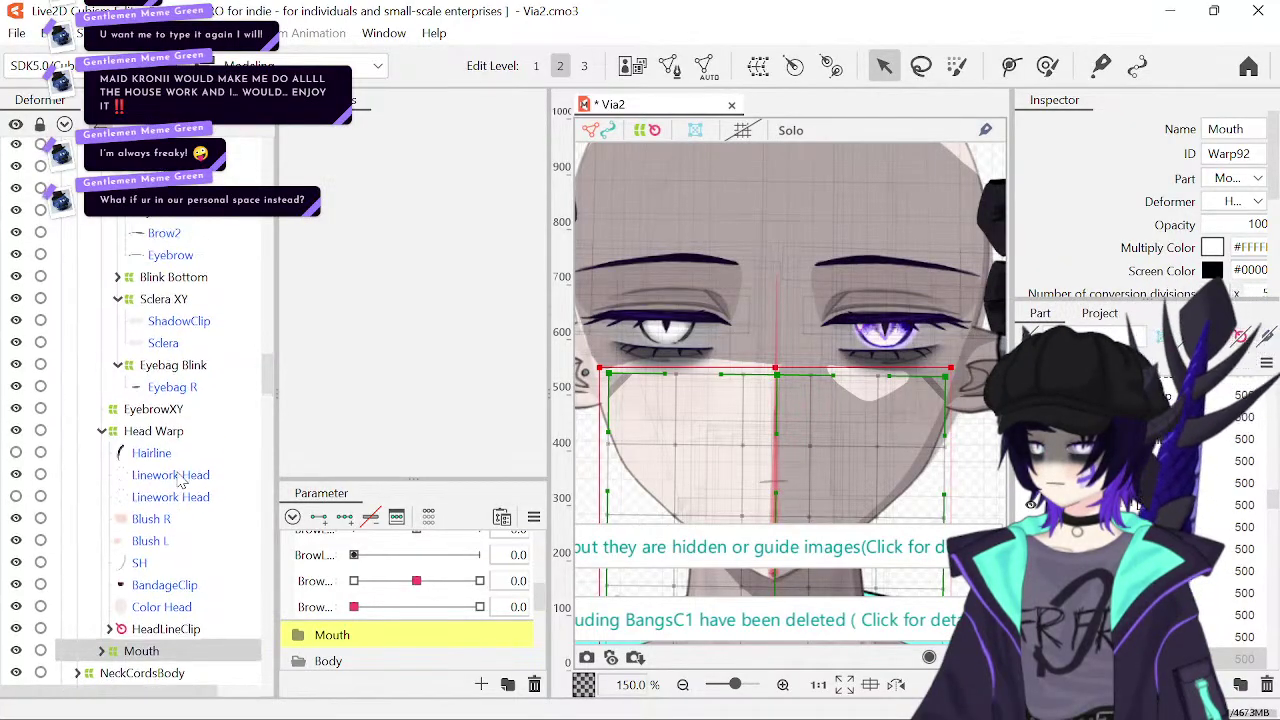
pyautogui.scroll(5, 181, 481)
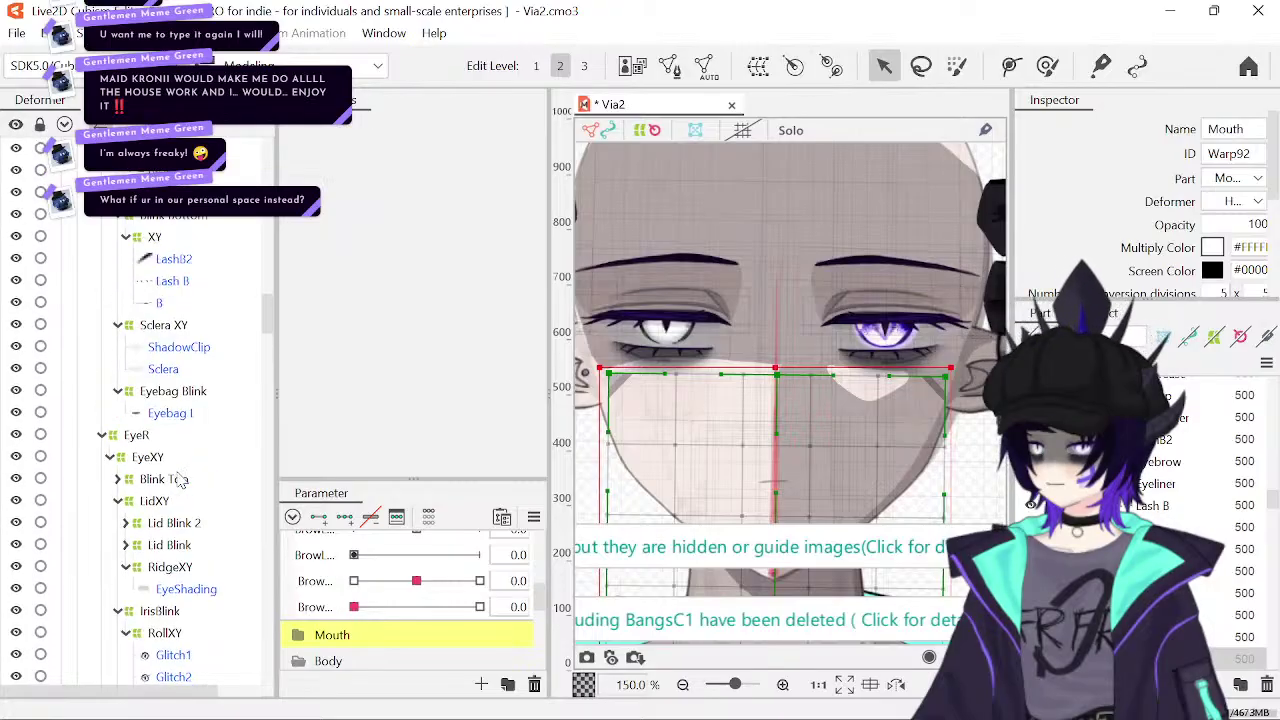
pyautogui.scroll(5, 181, 481)
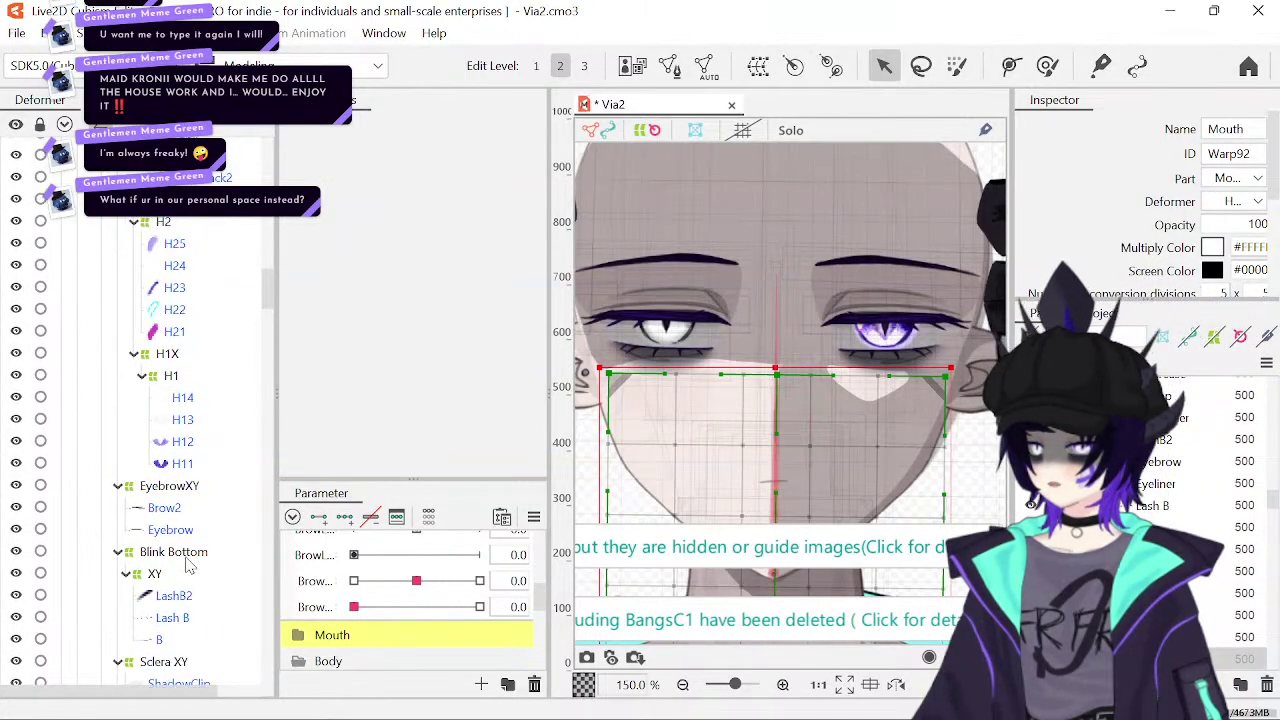
pyautogui.scroll(3, 190, 566)
pyautogui.scroll(-5, 190, 566)
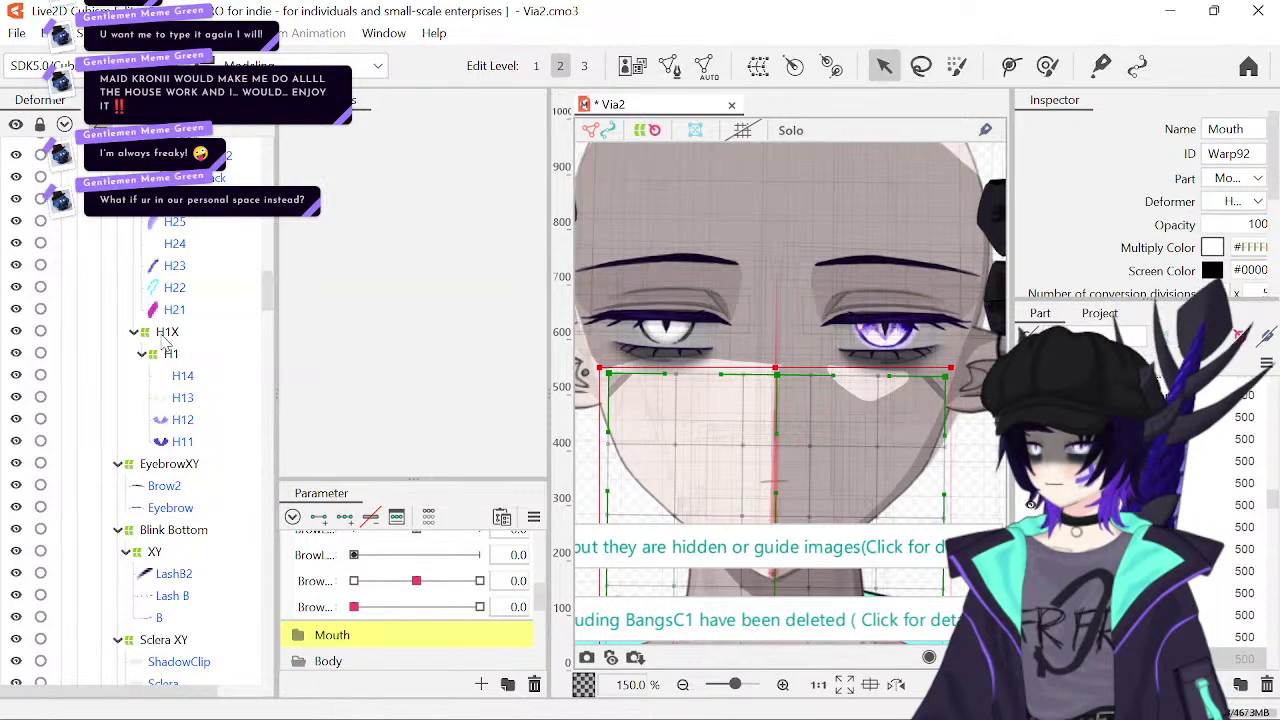
pyautogui.scroll(12, 165, 345)
pyautogui.click(118, 322)
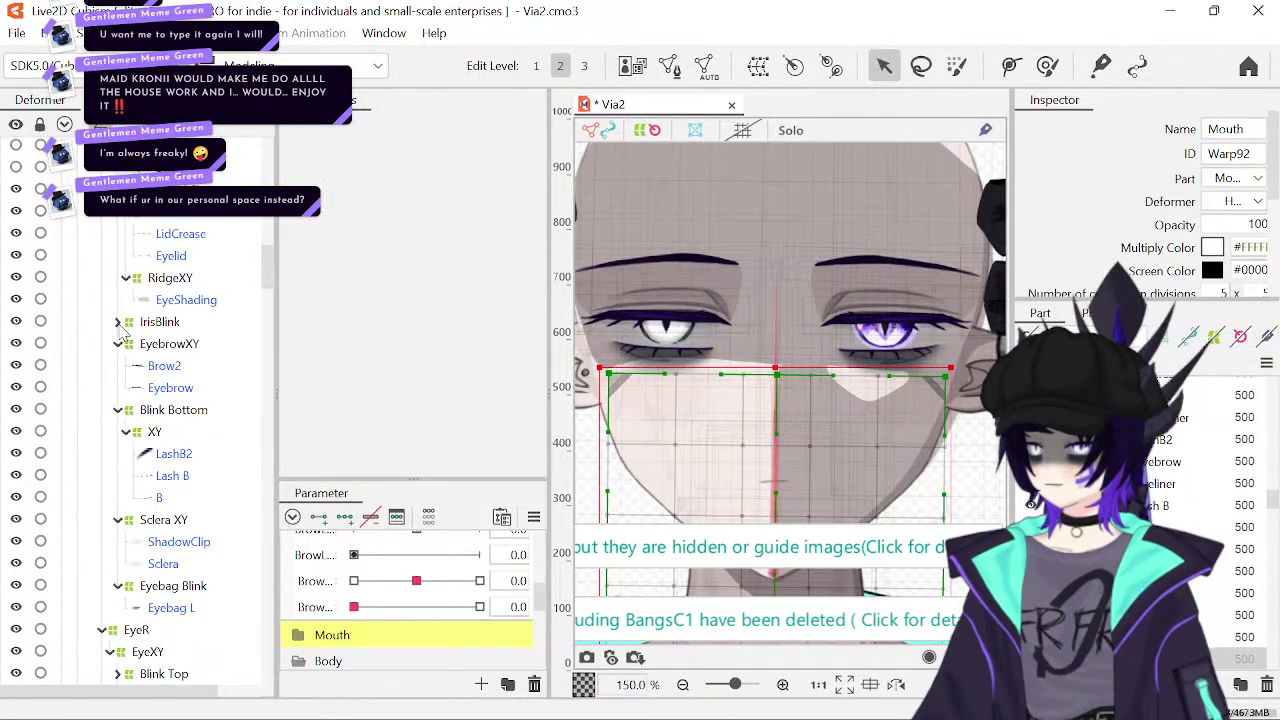
pyautogui.scroll(5, 127, 335)
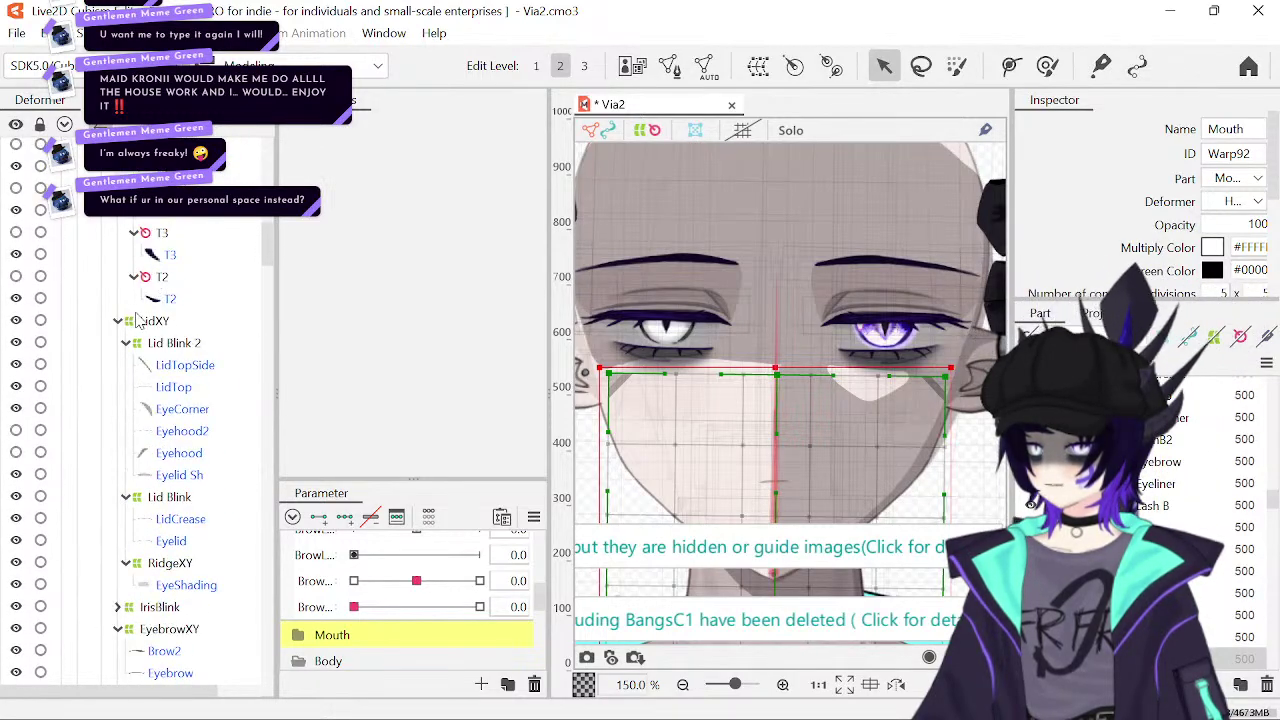
pyautogui.click(118, 321)
pyautogui.scroll(5, 127, 335)
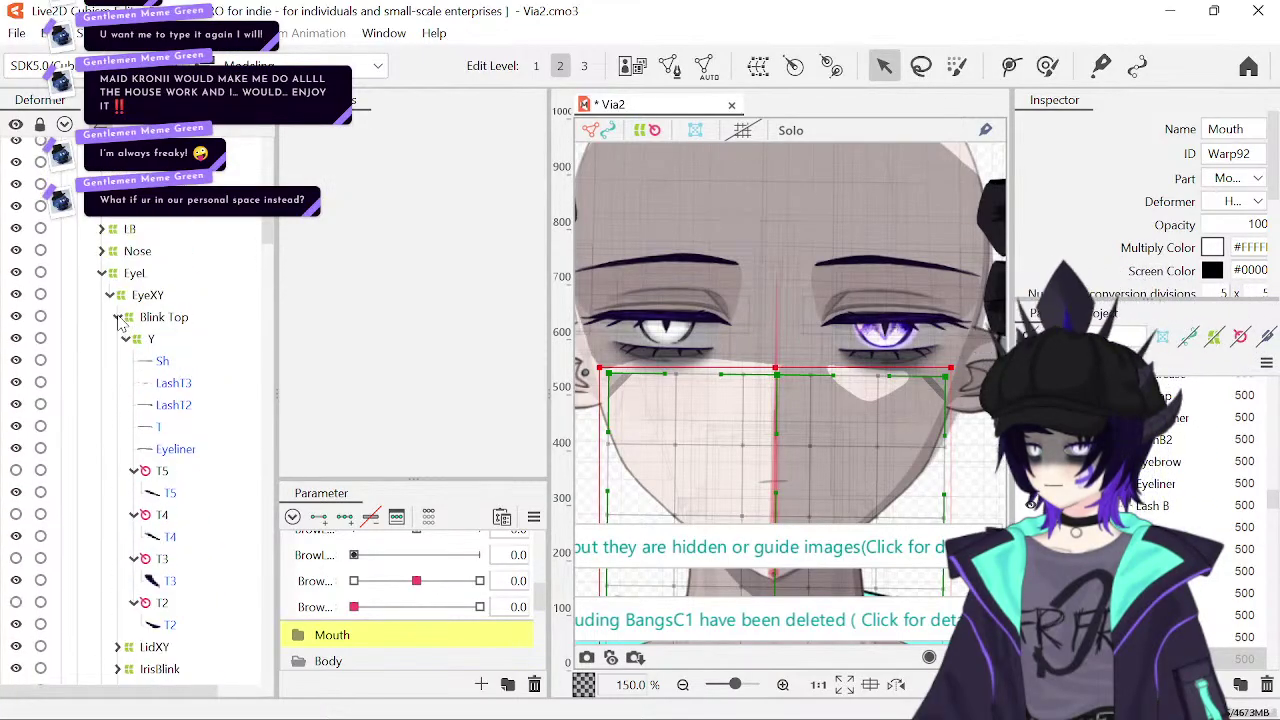
pyautogui.click(117, 317)
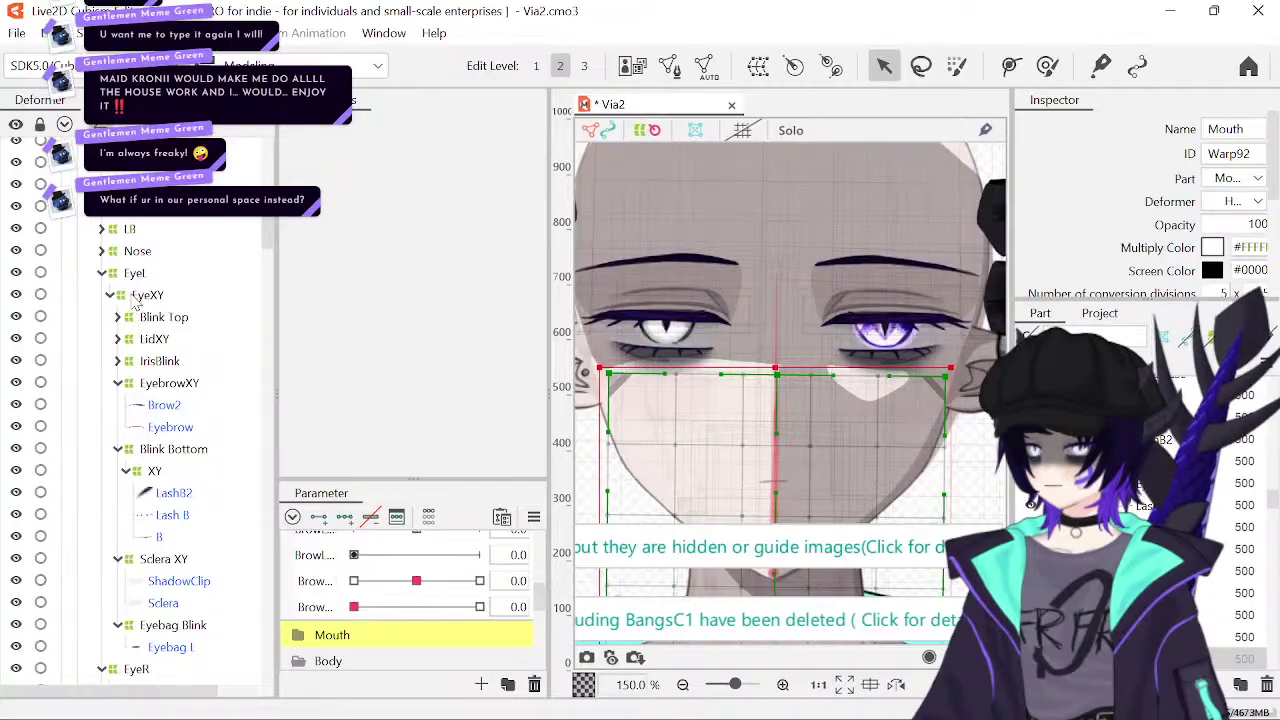
# - Place the mirrored EyebrowXY copy under EyeL's EyeXY, nest the old EyebrowXY inside it, and delete the old warp, keeping Brow2 and Eyebrow
pyautogui.click(140, 296)
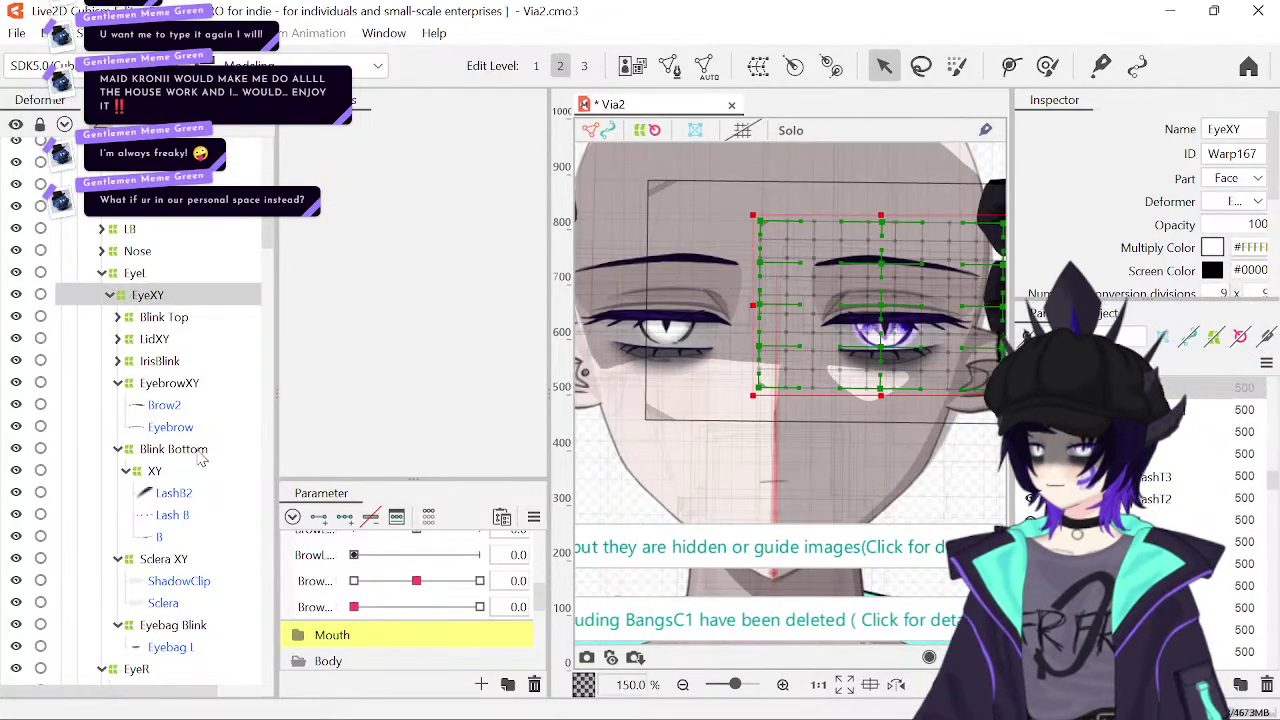
pyautogui.hotkey('ctrl', 'v')
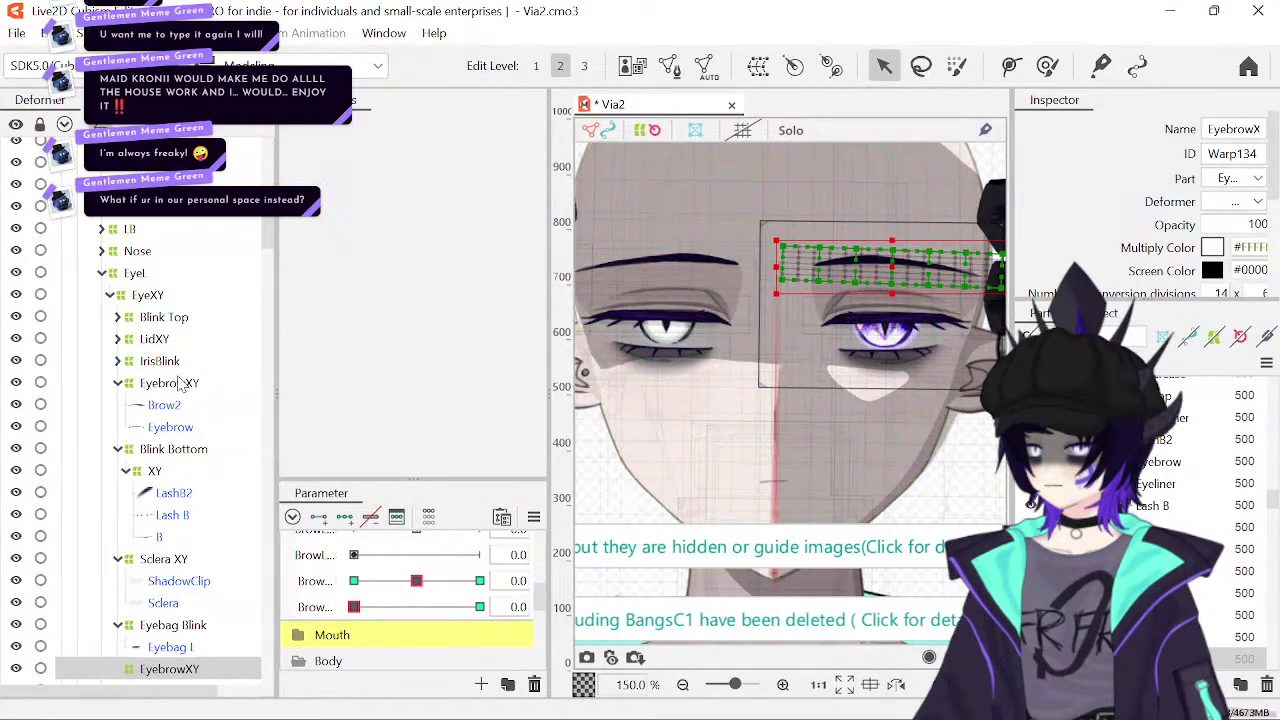
pyautogui.moveTo(189, 386); pyautogui.dragTo(175, 678)
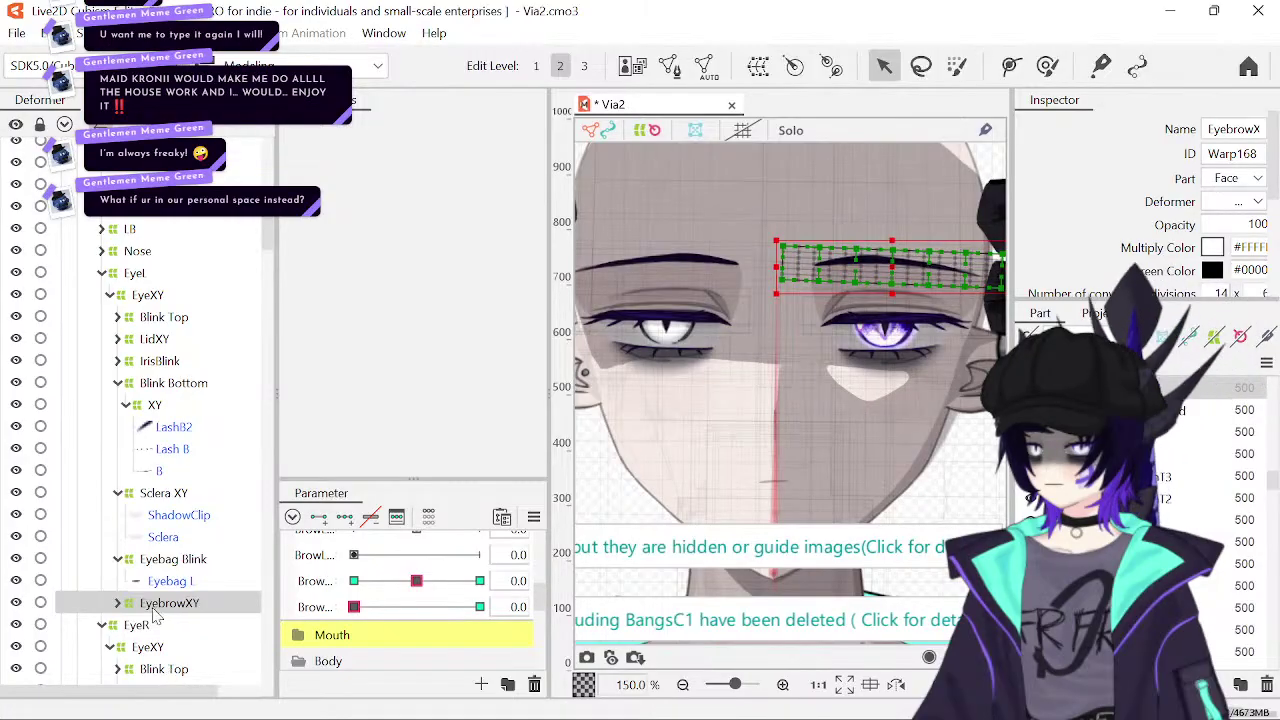
pyautogui.click(117, 603)
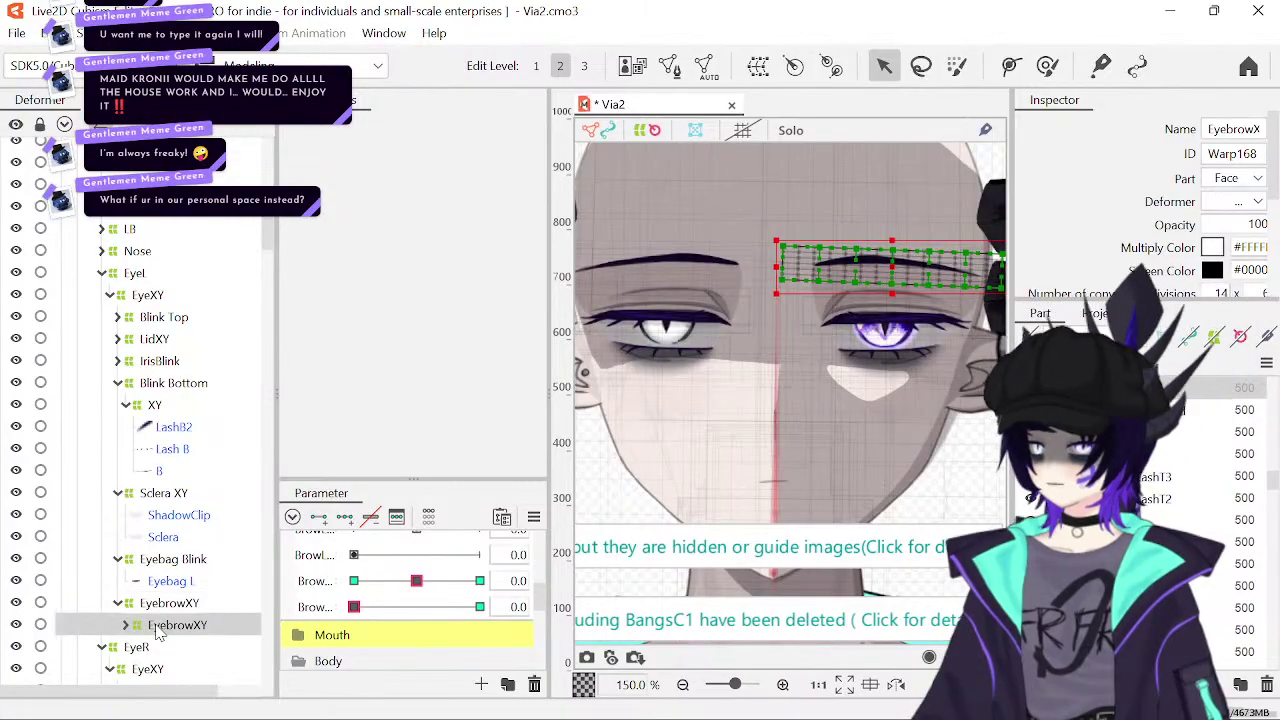
pyautogui.press('Delete')
pyautogui.click(170, 608)
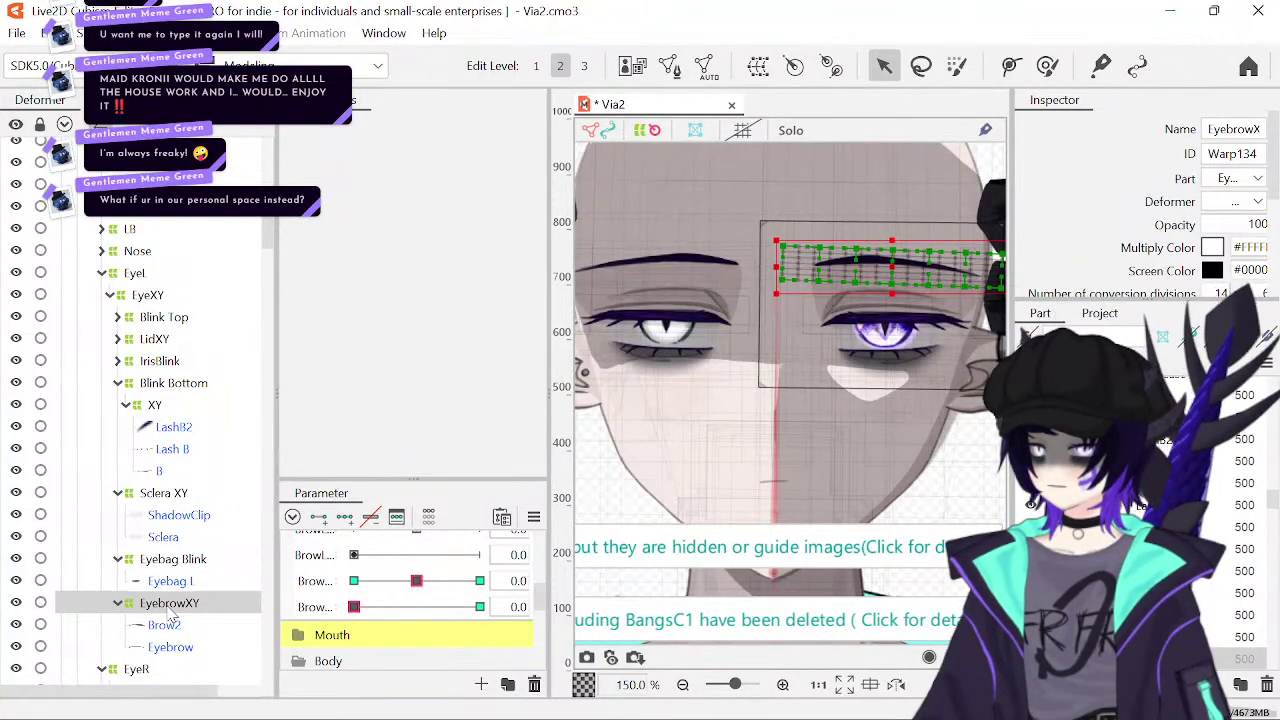
# - Test the mirrored EyebrowXY warp by moving the third brow parameter to 1.0 and back to its middle key
pyautogui.moveTo(414, 590); pyautogui.dragTo(537, 615)
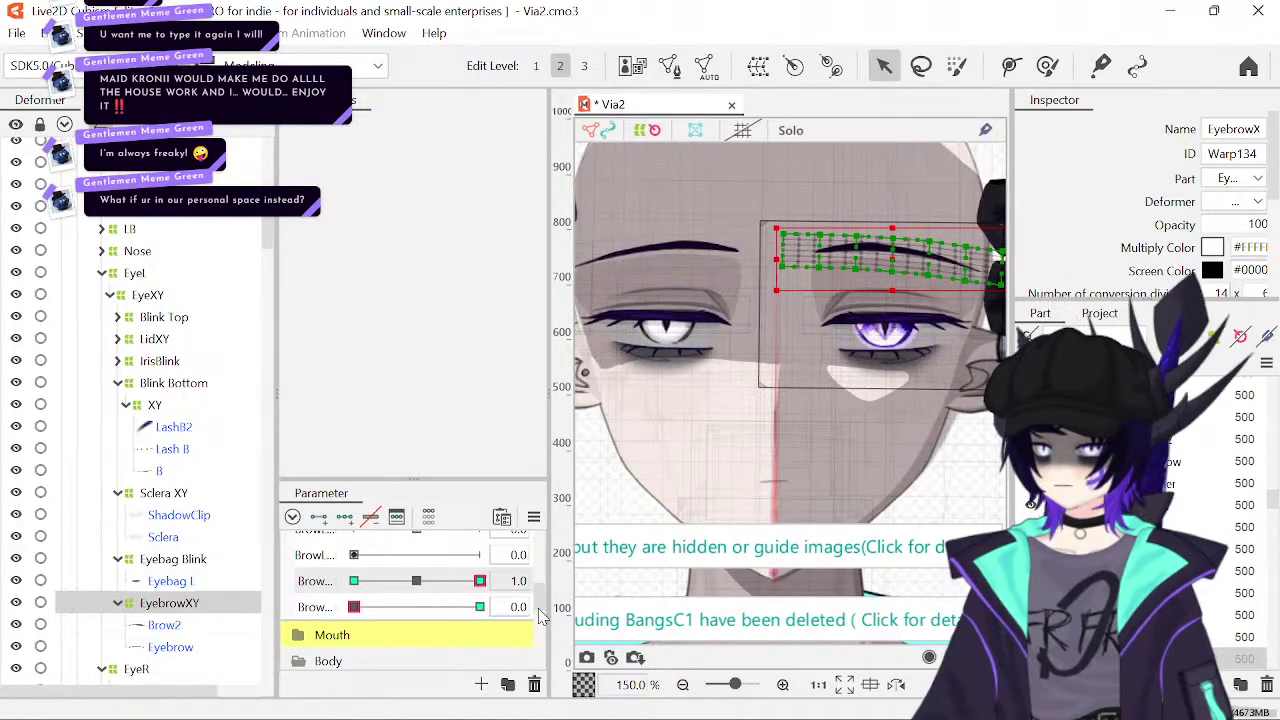
pyautogui.moveTo(478, 581); pyautogui.dragTo(418, 587)
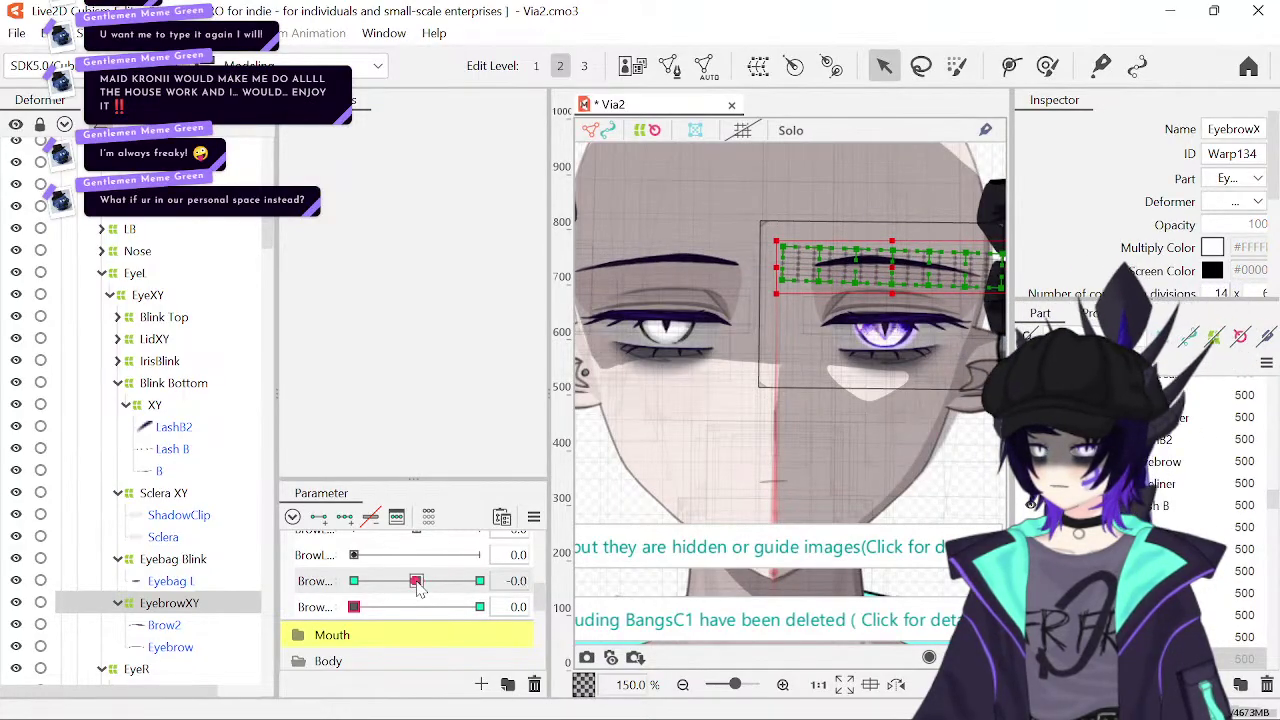
pyautogui.scroll(3, 418, 587)
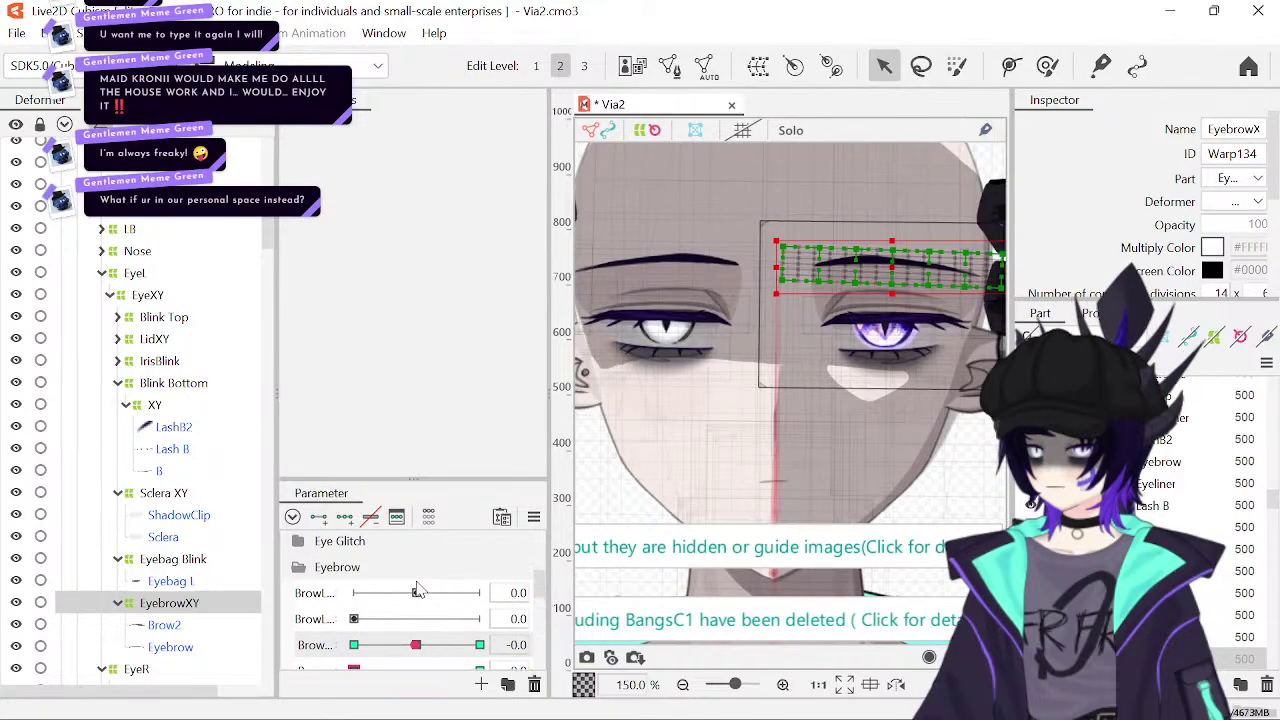
pyautogui.scroll(-2, 416, 610)
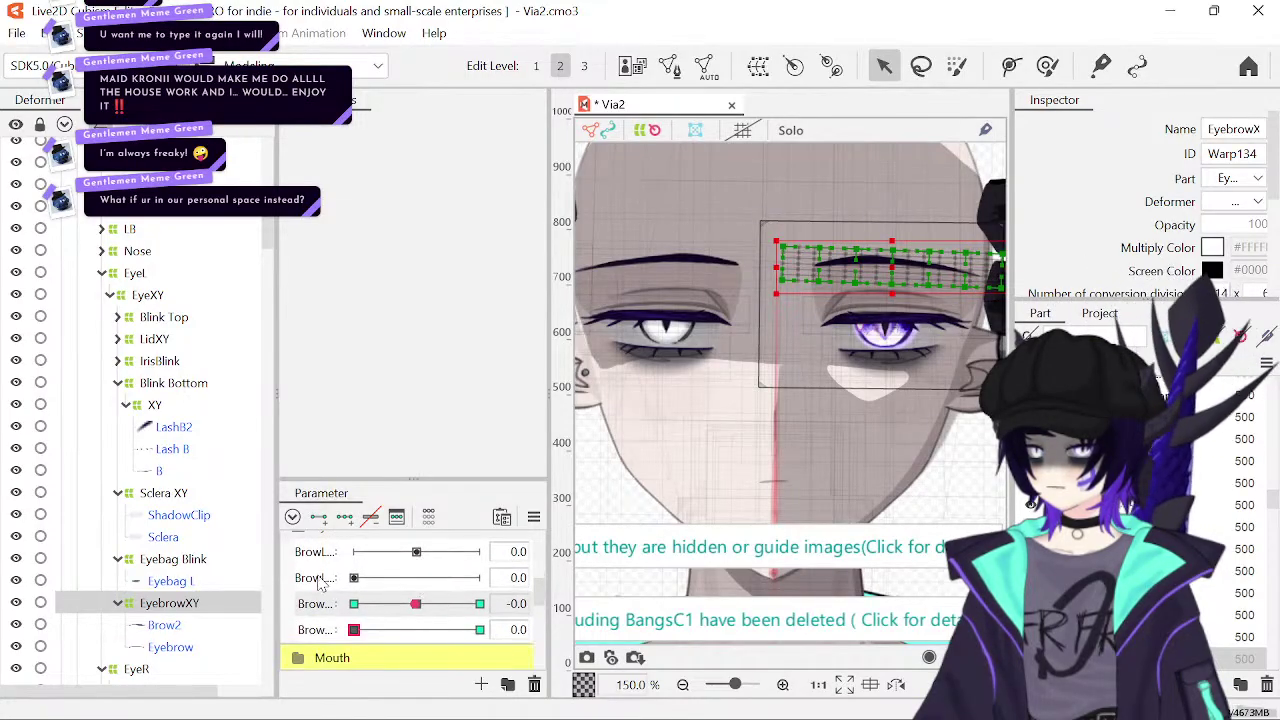
# - Select EyeR's EyebrowXY warp and reset the third brow parameter to exactly 0
pyautogui.scroll(-3, 218, 561)
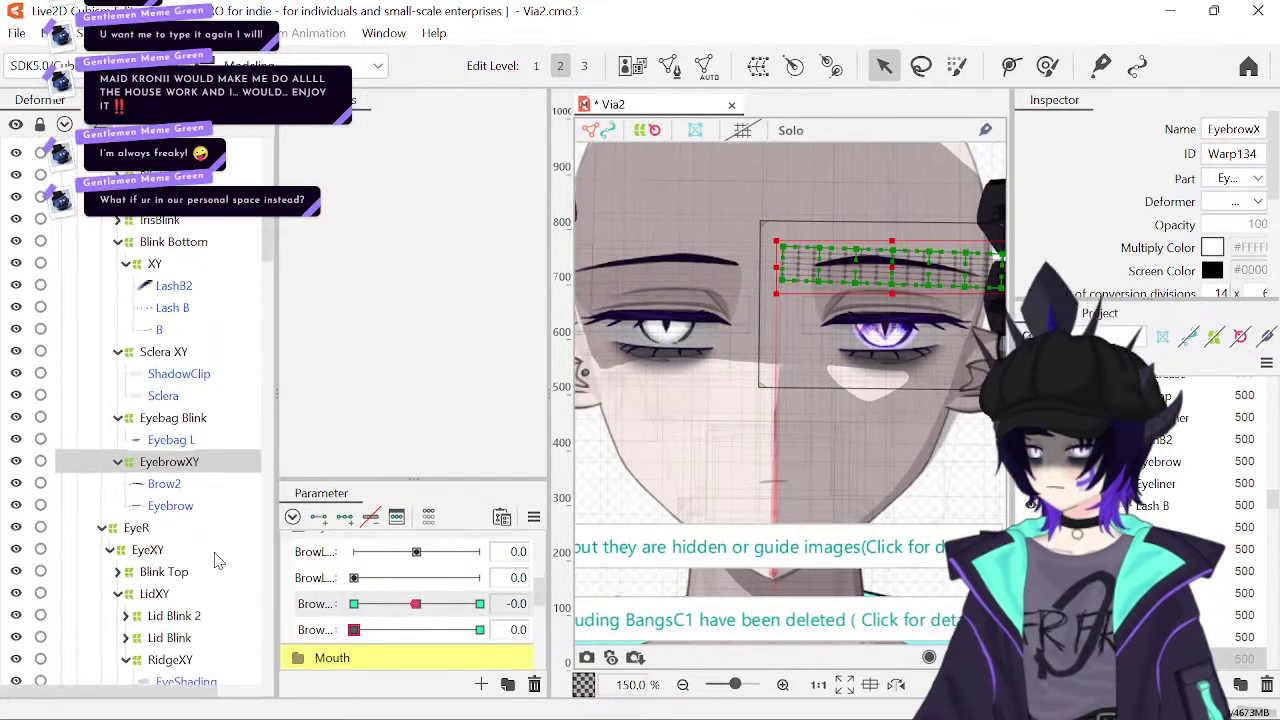
pyautogui.scroll(-5, 218, 561)
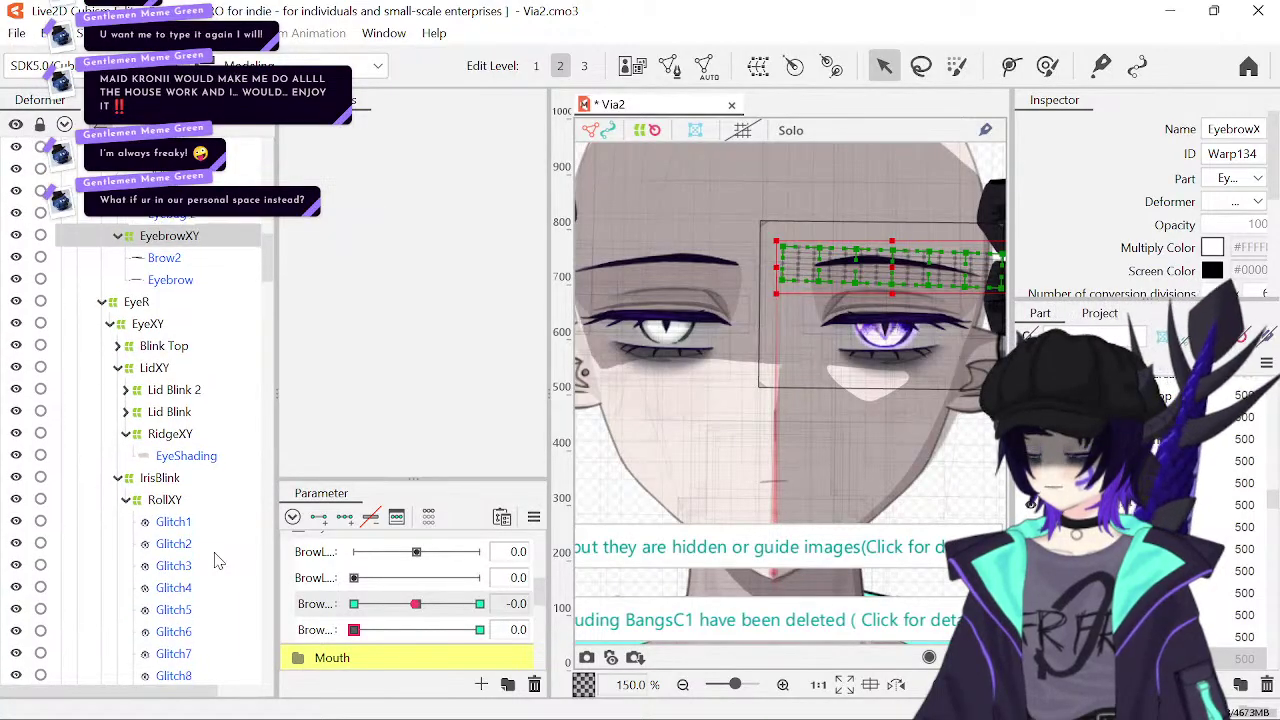
pyautogui.scroll(-6, 218, 561)
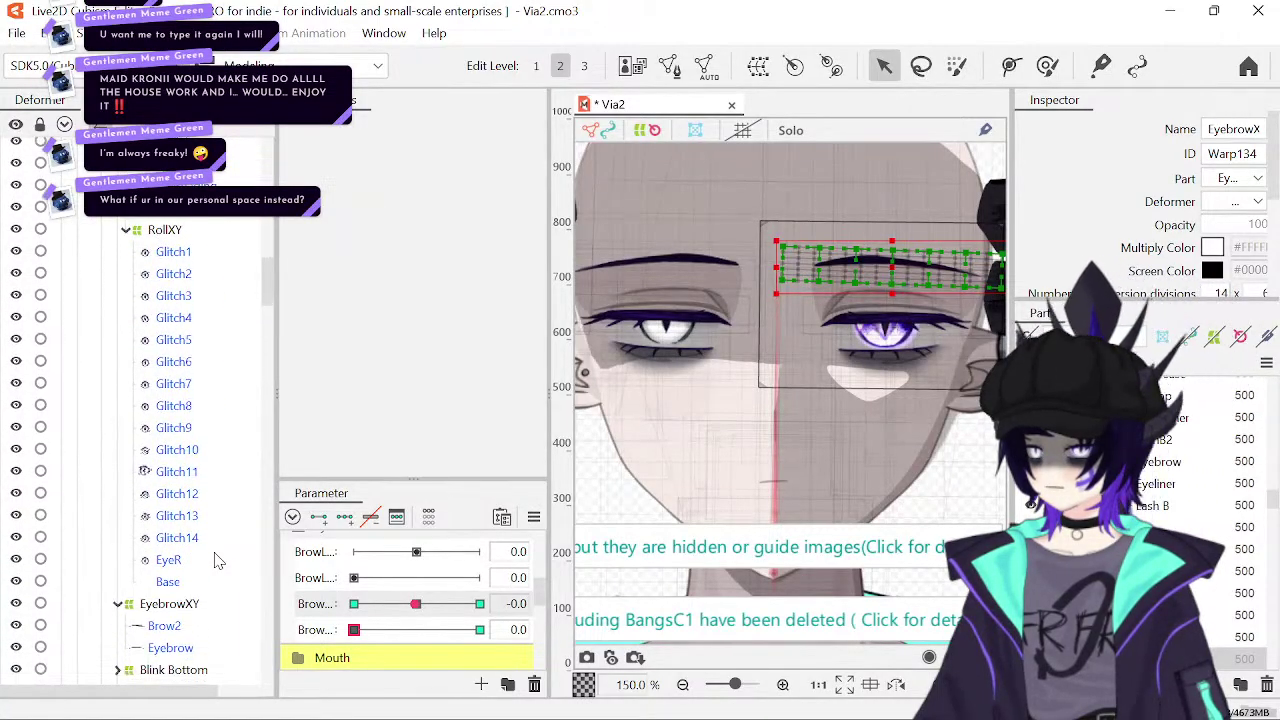
pyautogui.click(170, 604)
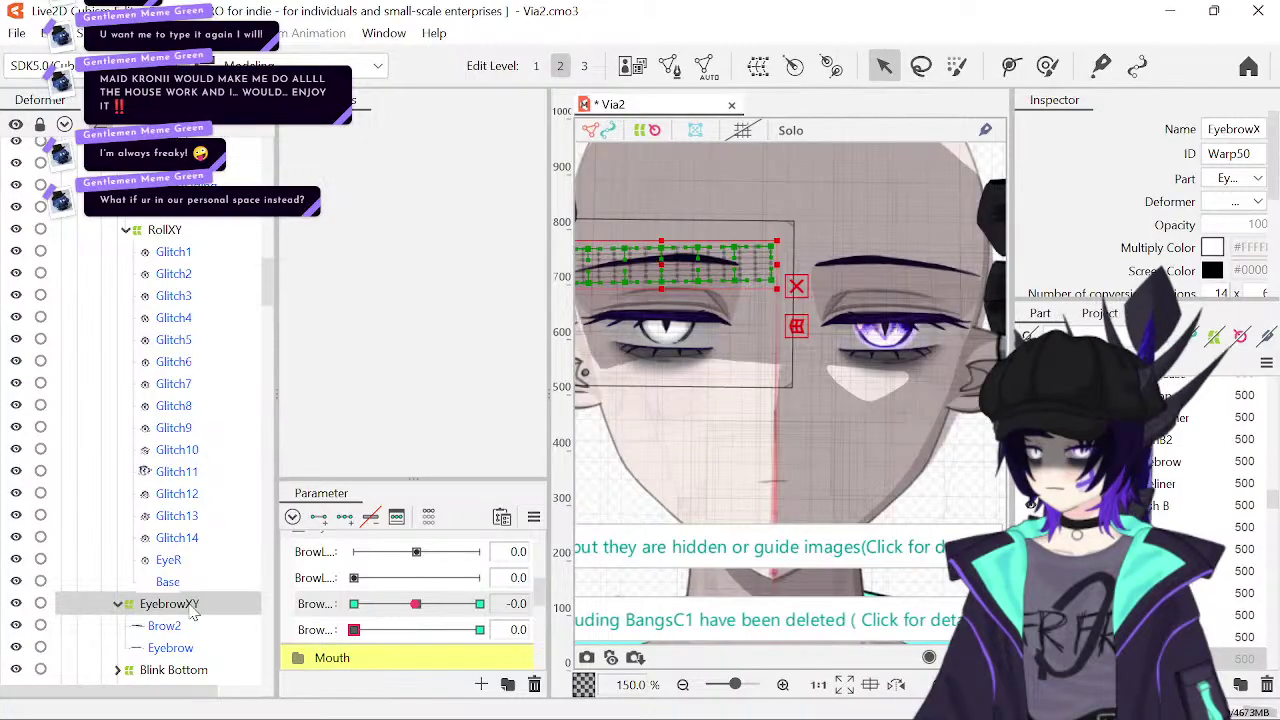
pyautogui.click(517, 605)
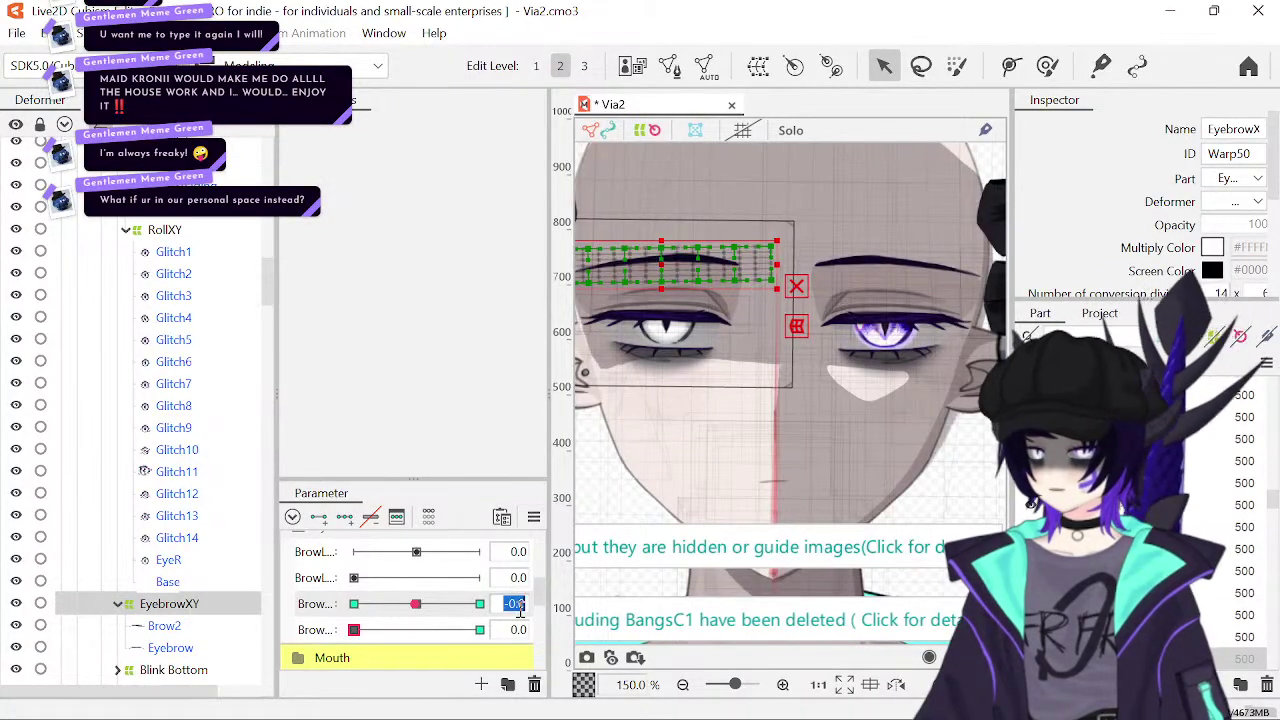
pyautogui.write('0')
pyautogui.press('Return')
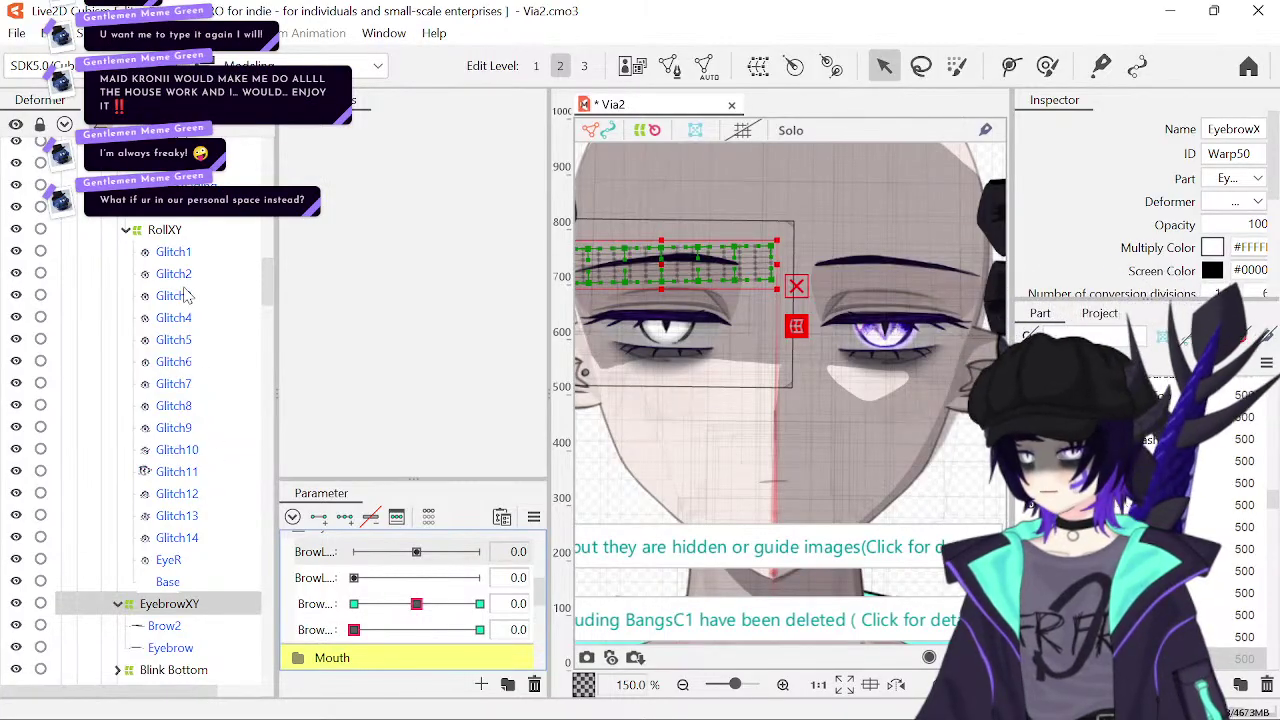
# - Transfer the EyeL EyebrowXY warp's keys from the two lower brow parameters to the two corresponding BrowL parameters
pyautogui.scroll(4, 184, 294)
pyautogui.click(170, 227)
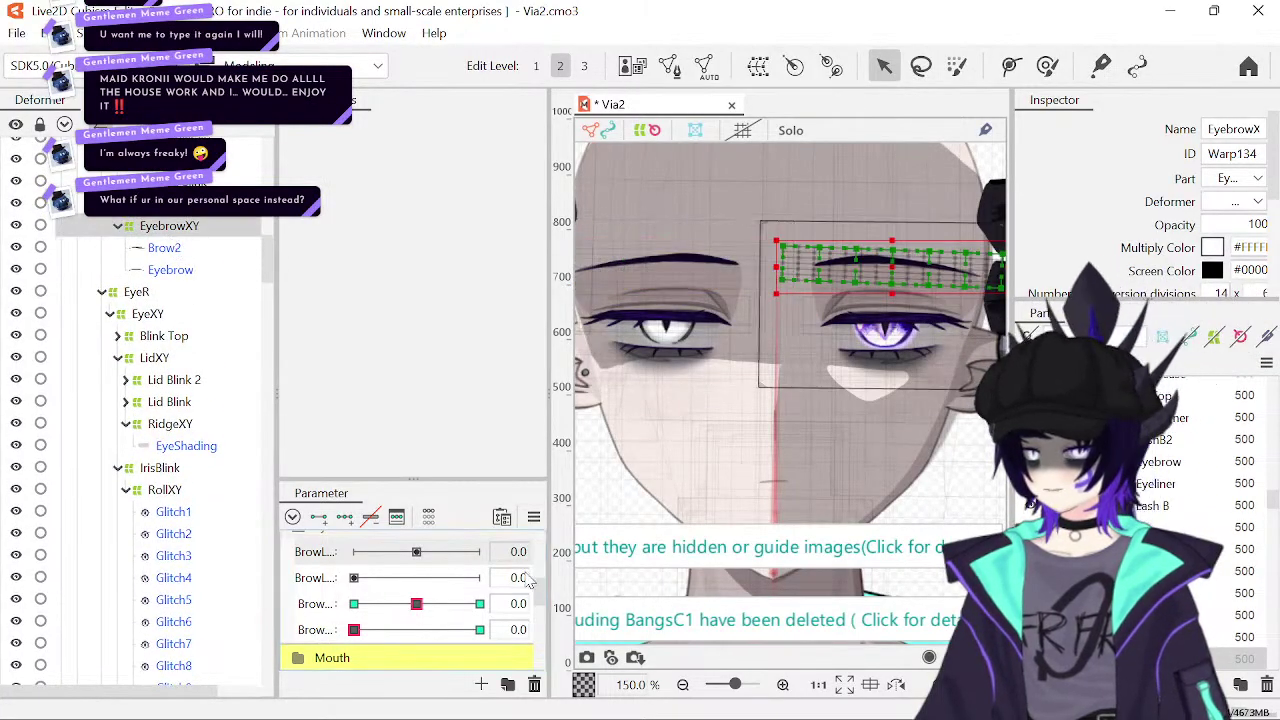
pyautogui.click(516, 603)
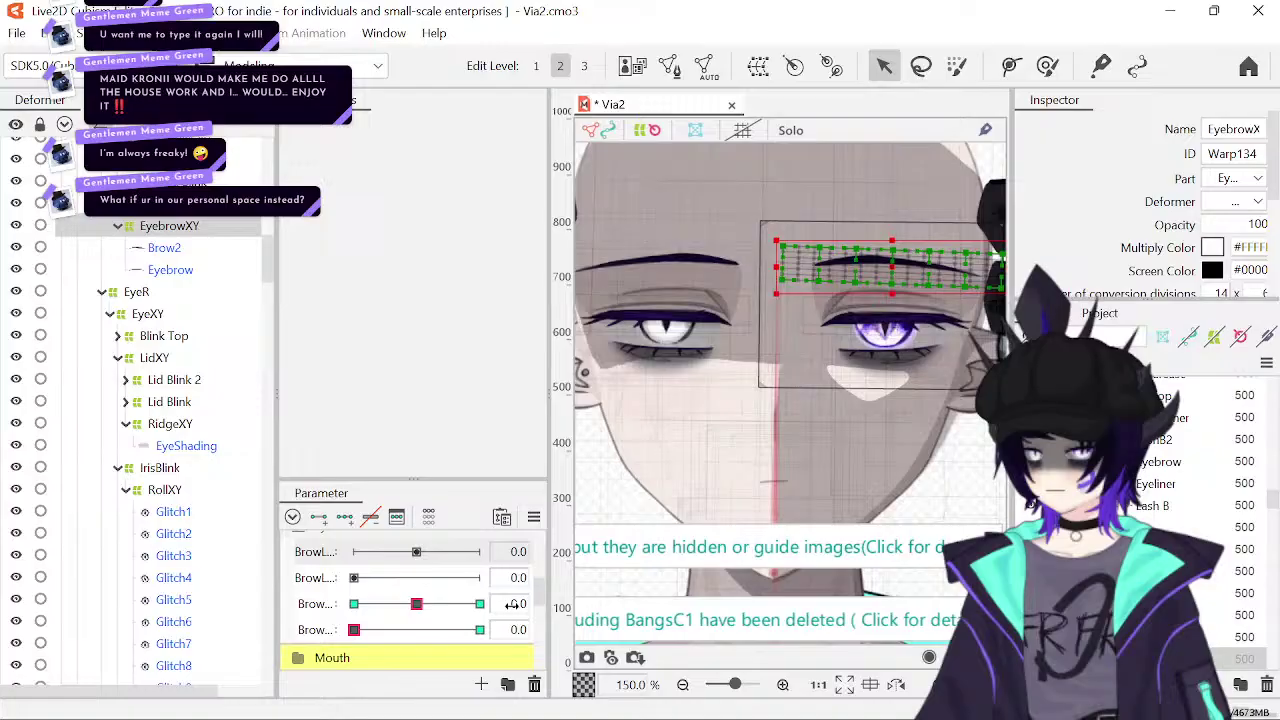
pyautogui.click(641, 672)
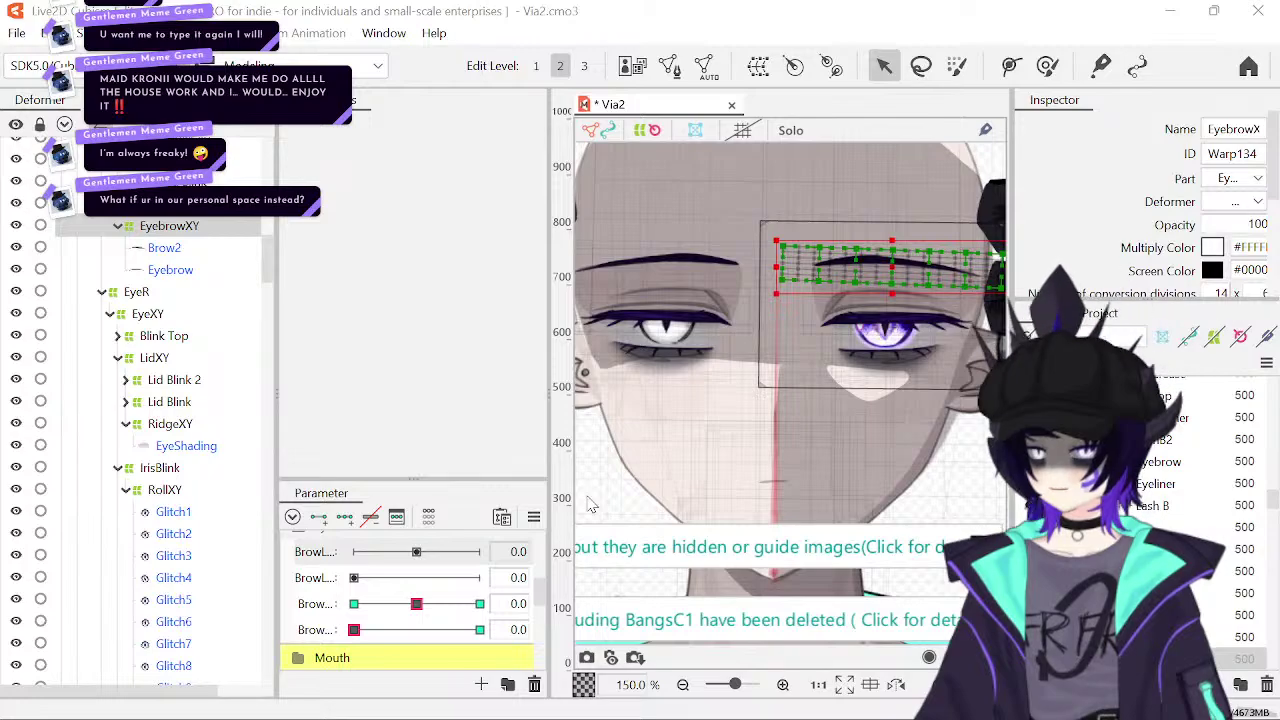
pyautogui.click(516, 629)
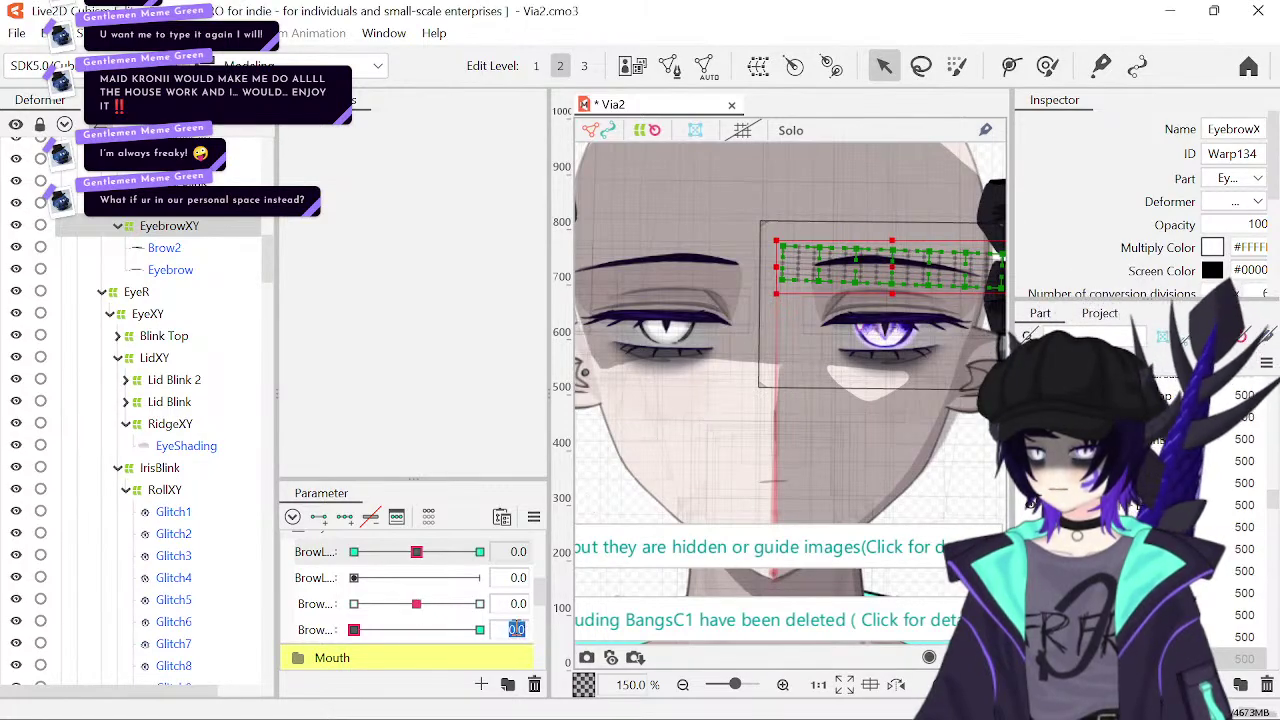
pyautogui.click(622, 697)
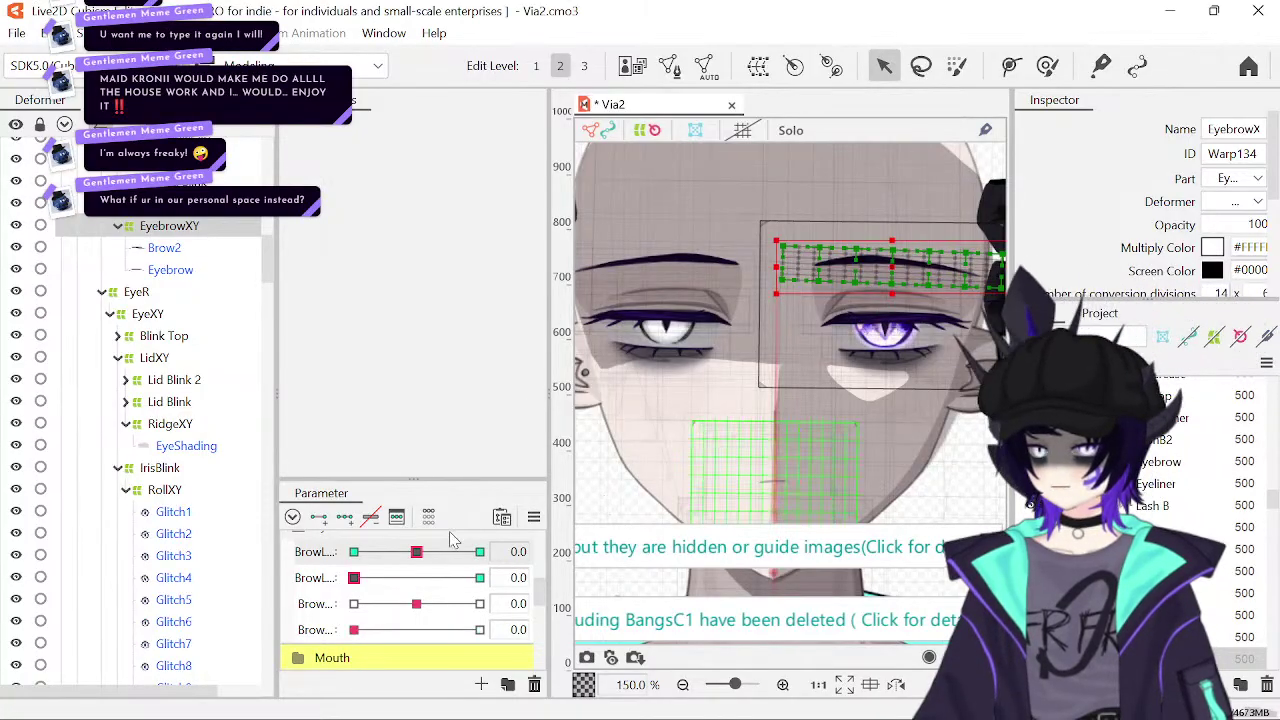
# - Test the first BrowL parameter on the EyeL EyebrowXY warp, reset it to 0, and save the model
pyautogui.moveTo(416, 552); pyautogui.dragTo(478, 565)
pyautogui.doubleClick(516, 556)
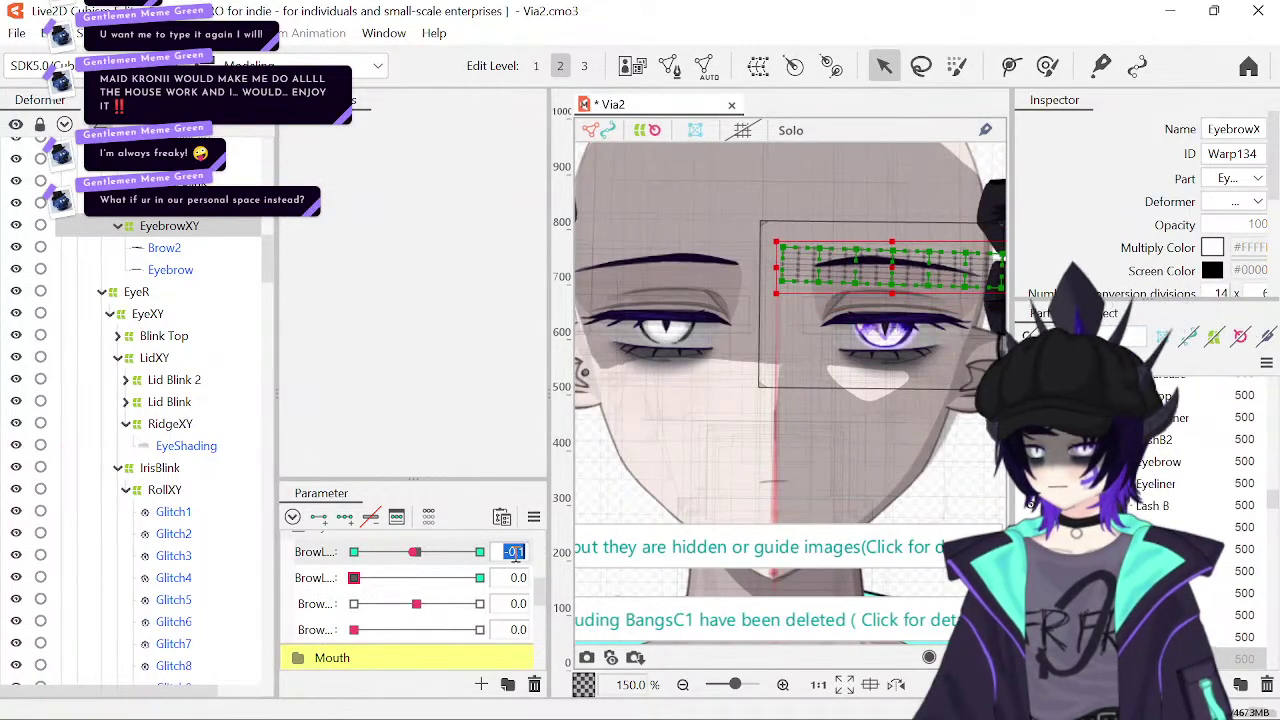
pyautogui.write('0')
pyautogui.press('Return')
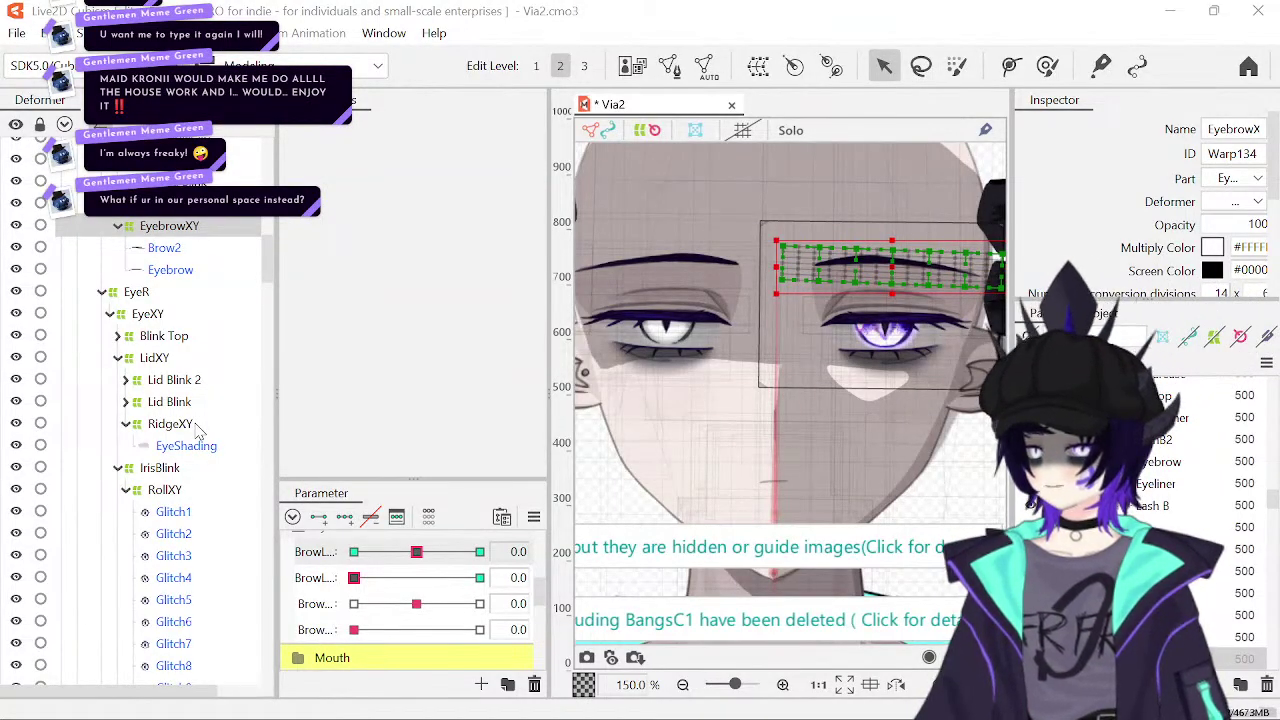
pyautogui.hotkey('ctrl', 's')
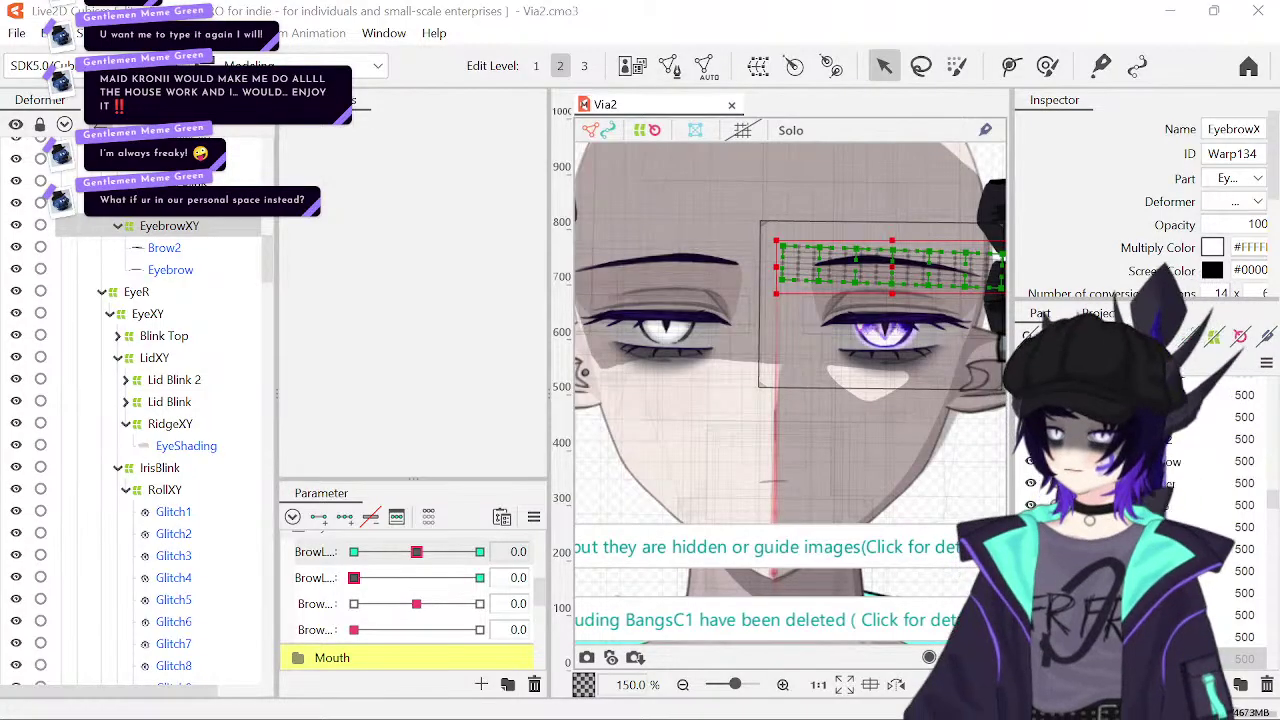
# - Duplicate EyeR's RidgeXY warp, place the copy directly under HeadZ, and mirror it horizontally onto the opposite eye
pyautogui.click(198, 428)
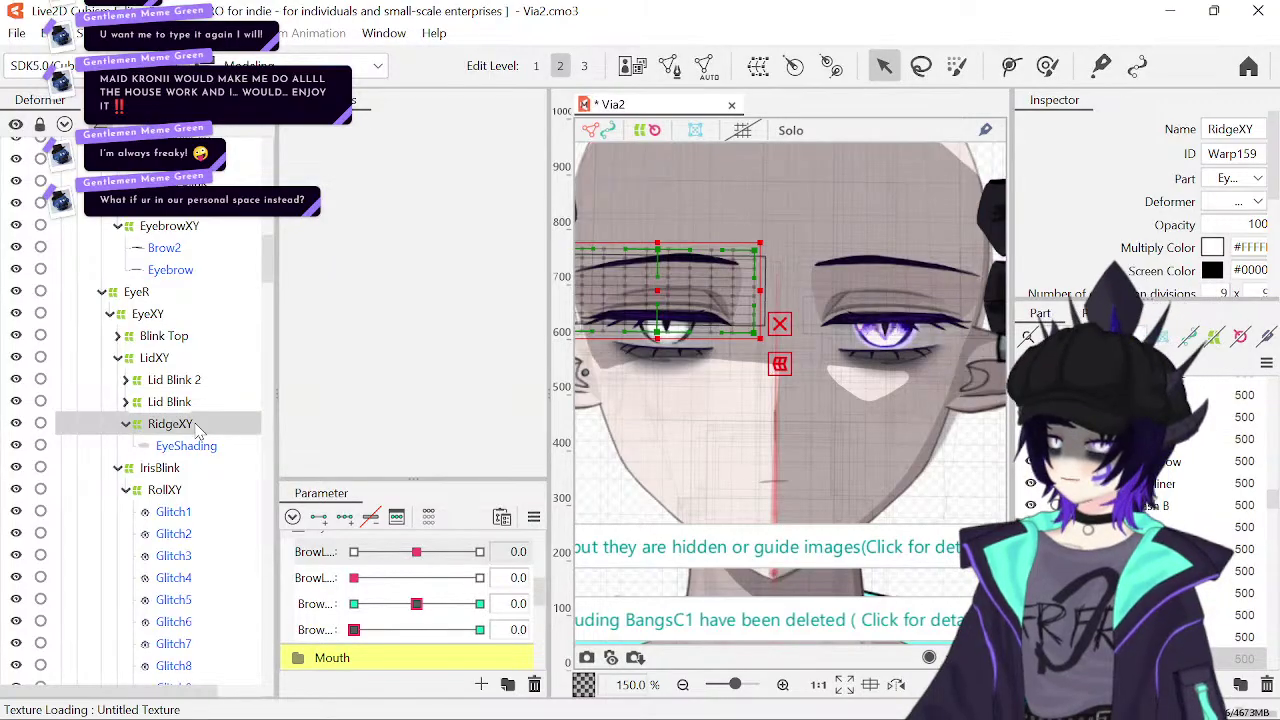
pyautogui.hotkey('ctrl', 'v')
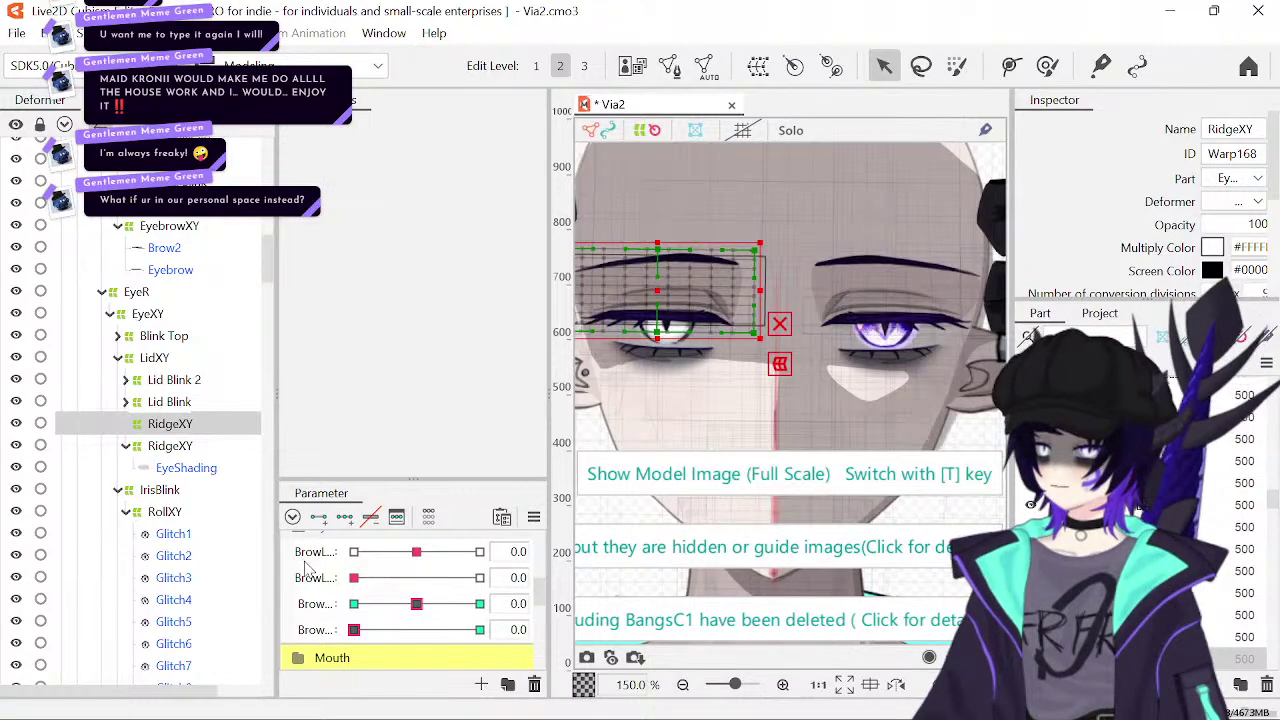
pyautogui.scroll(5, 158, 318)
pyautogui.click(157, 328)
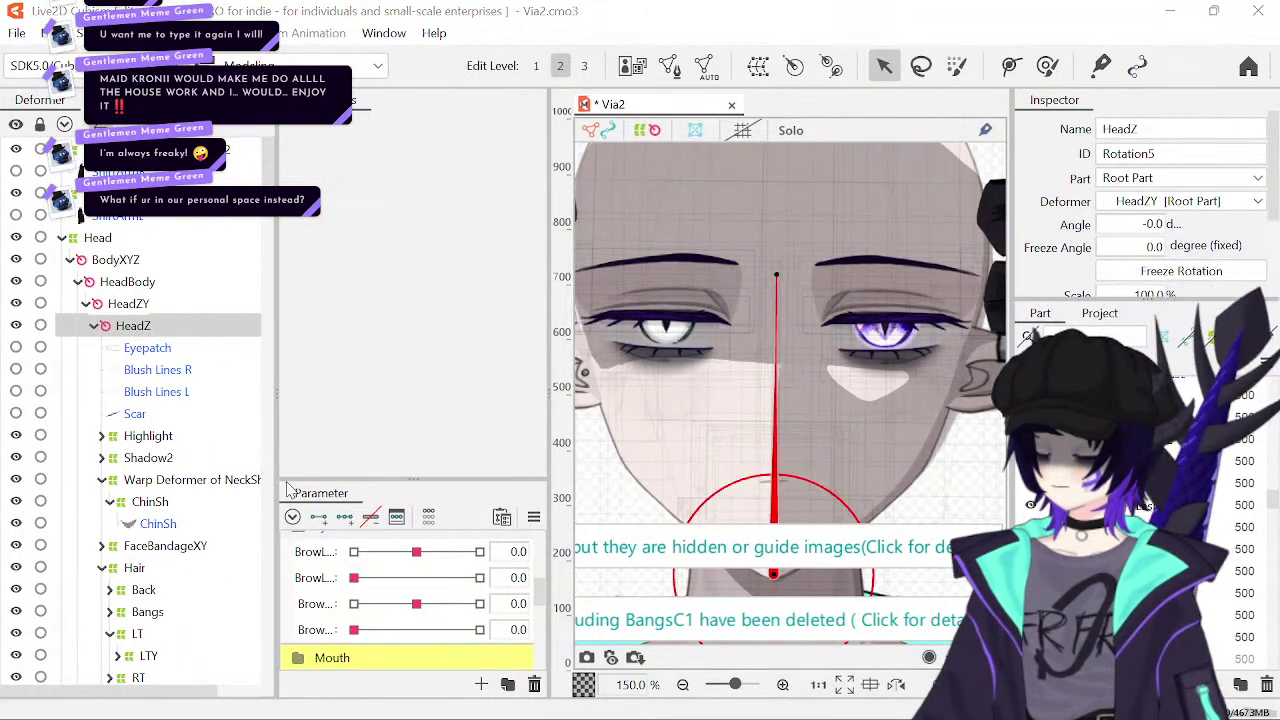
pyautogui.scroll(-5, 186, 372)
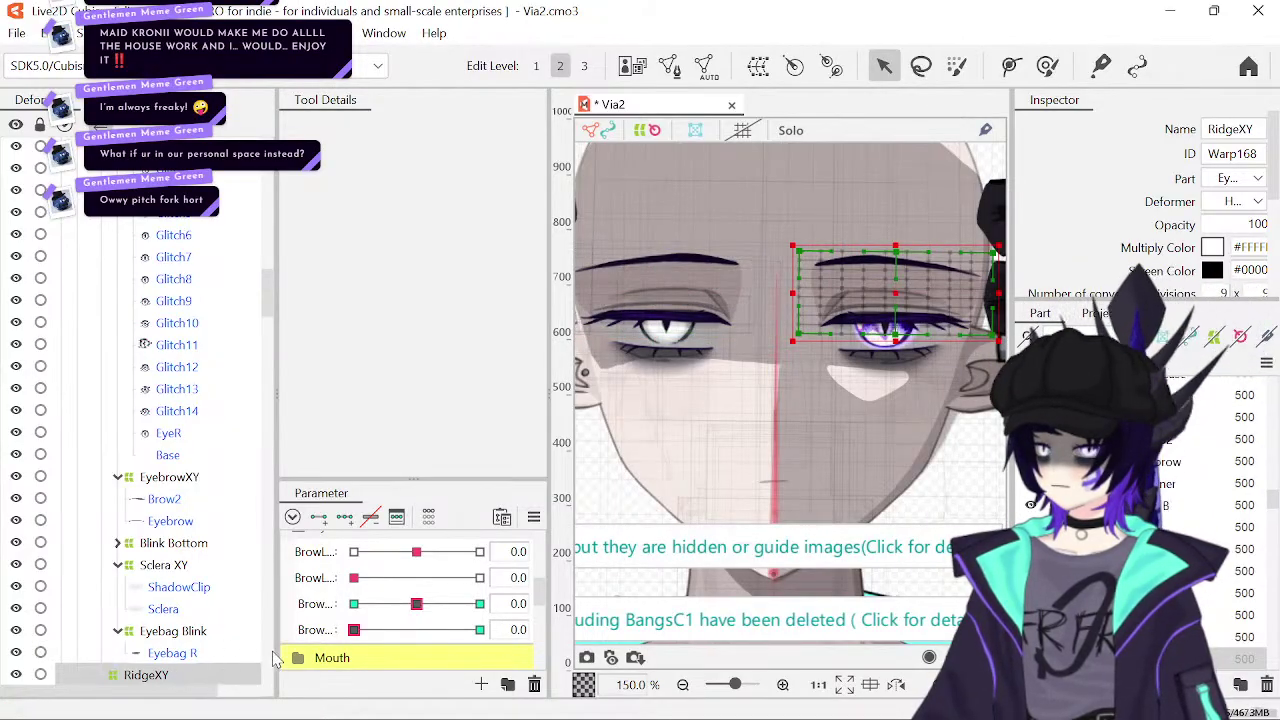
# - Expand EyeL's LidXY branch and place the mirrored RidgeXY copy inside it, beside the existing RidgeXY warp
pyautogui.scroll(4, 205, 556)
pyautogui.scroll(6, 205, 556)
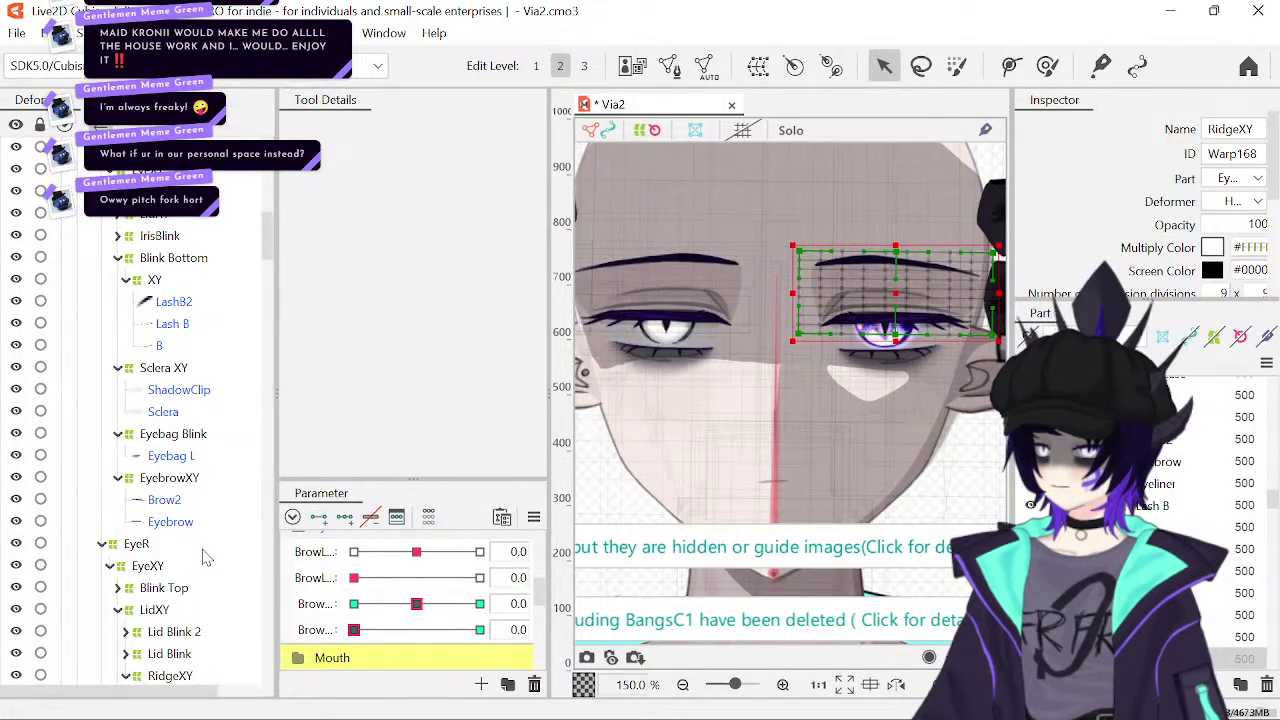
pyautogui.scroll(6, 210, 430)
pyautogui.scroll(-2, 210, 430)
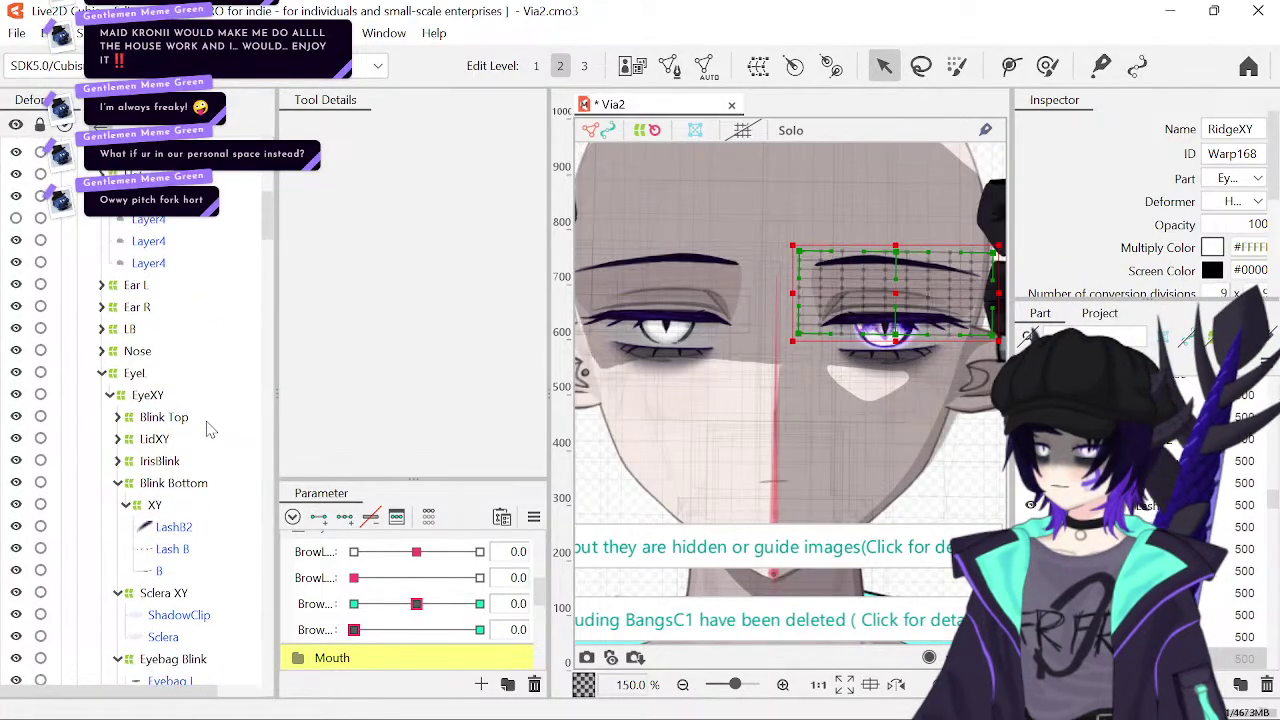
pyautogui.scroll(-4, 160, 444)
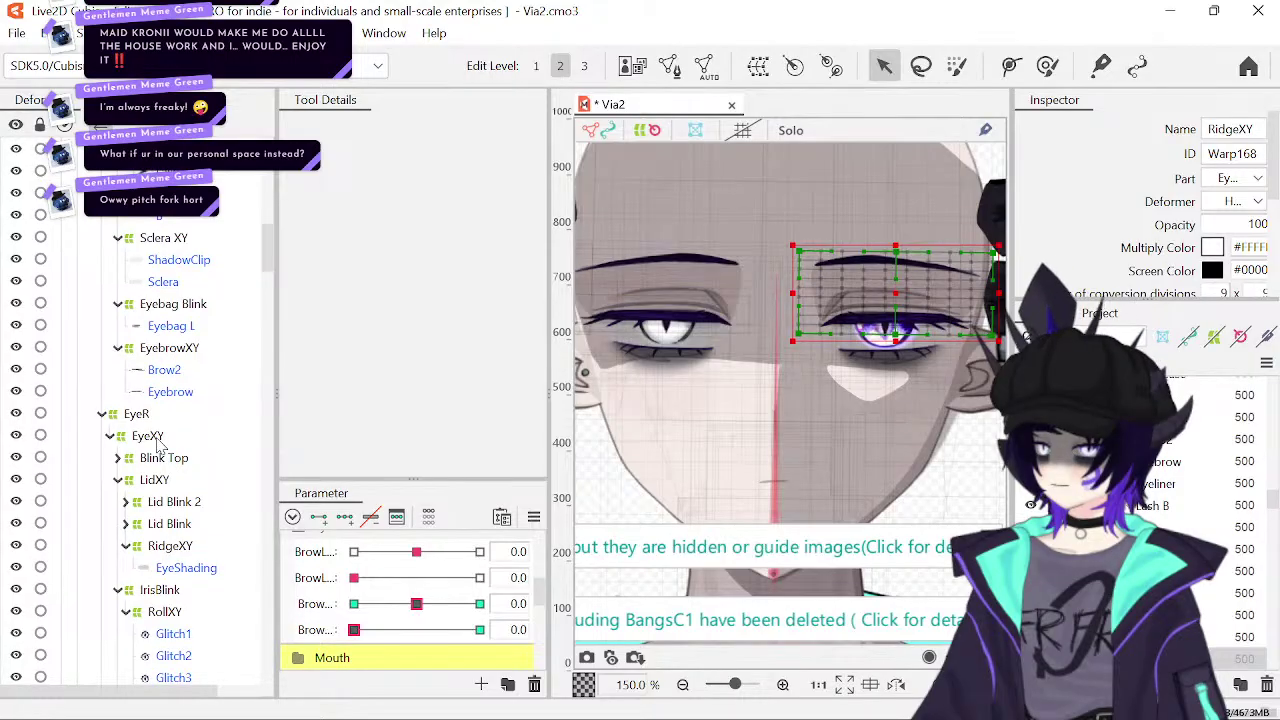
pyautogui.scroll(2, 157, 444)
pyautogui.scroll(1, 157, 444)
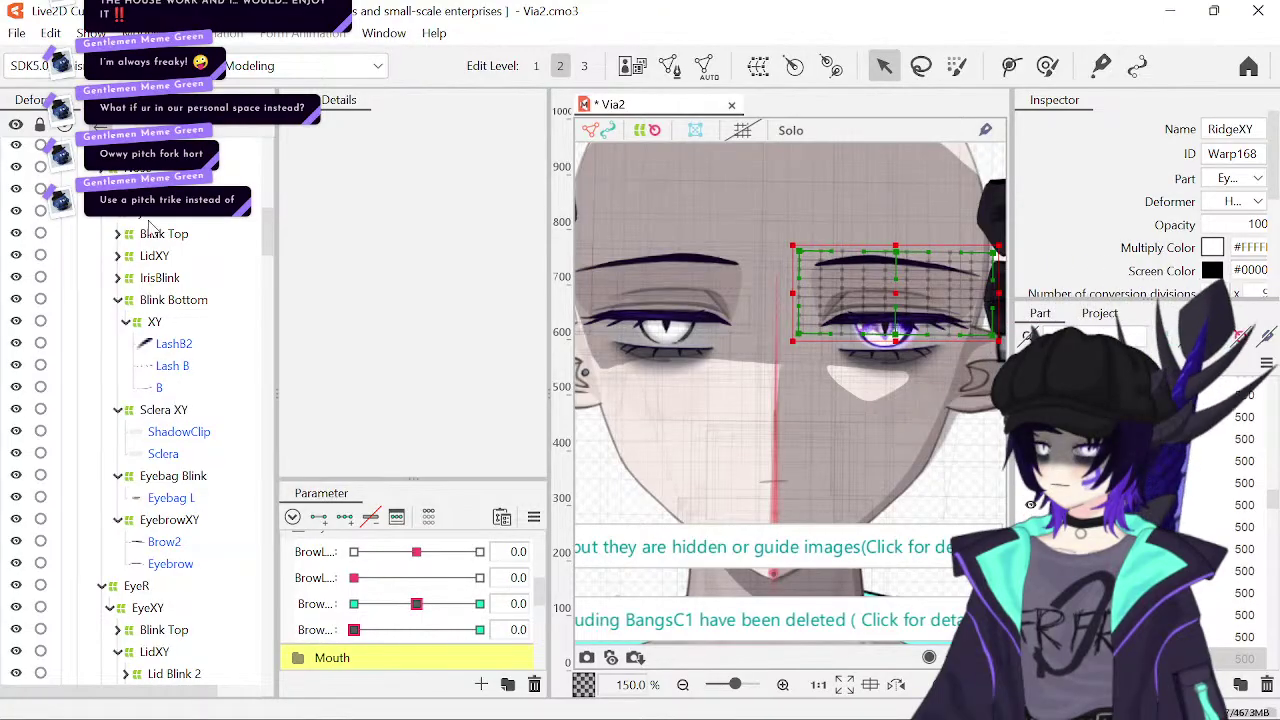
pyautogui.click(118, 236)
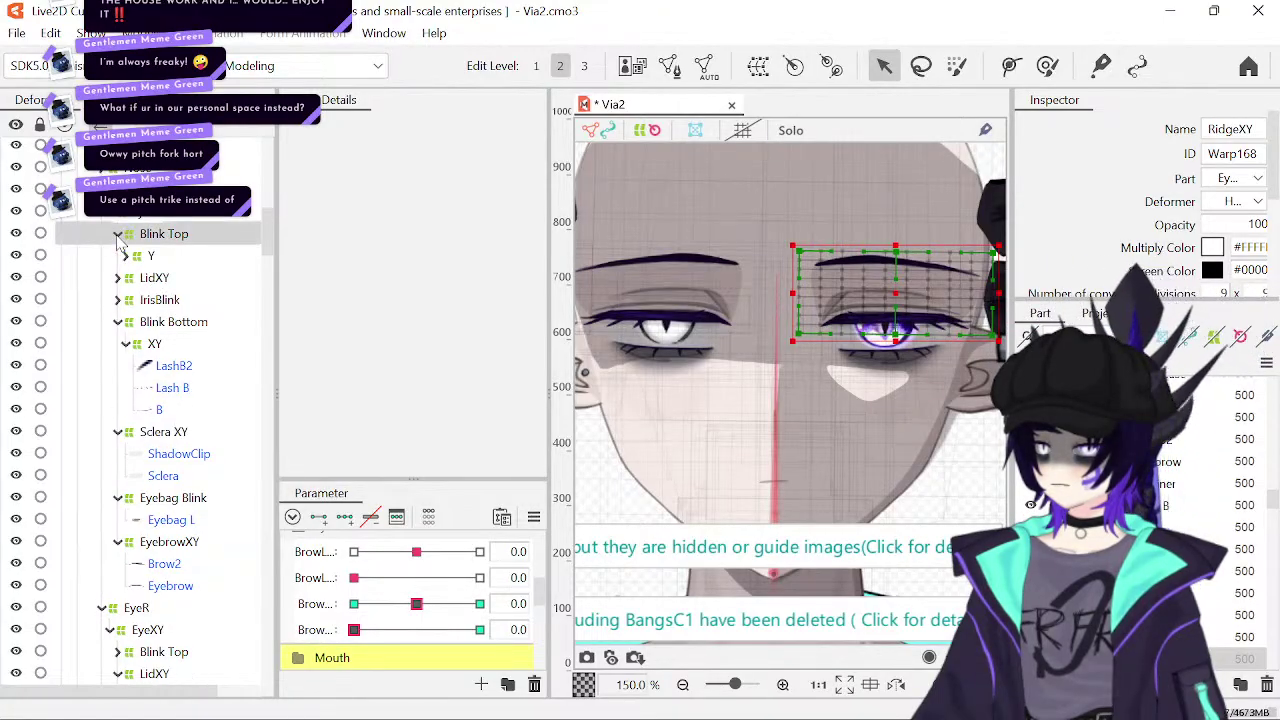
pyautogui.click(118, 256)
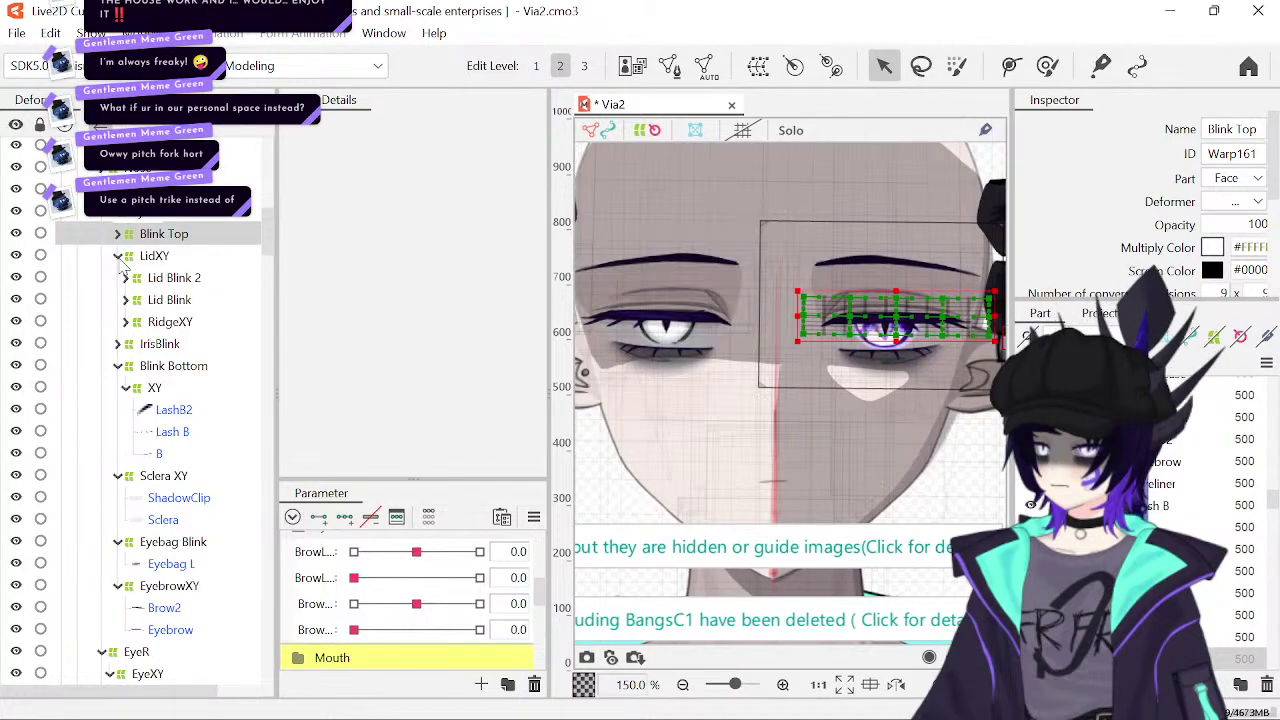
pyautogui.click(143, 260)
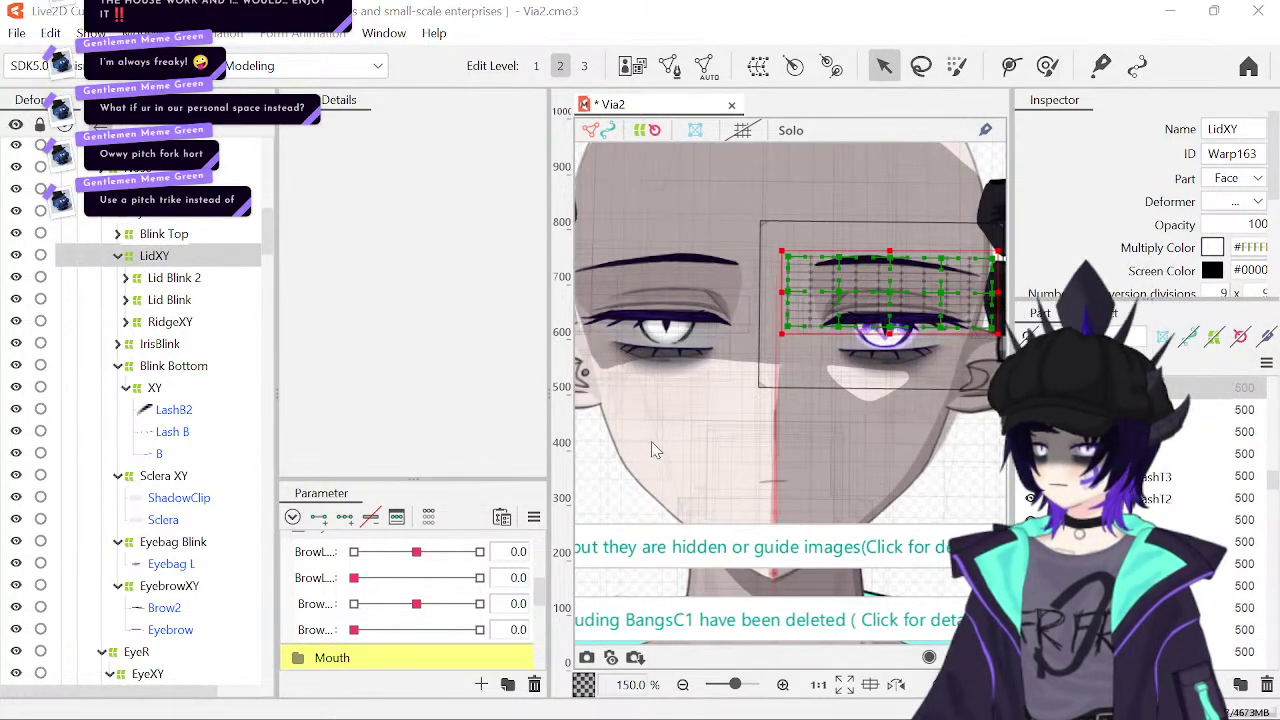
pyautogui.click(170, 322)
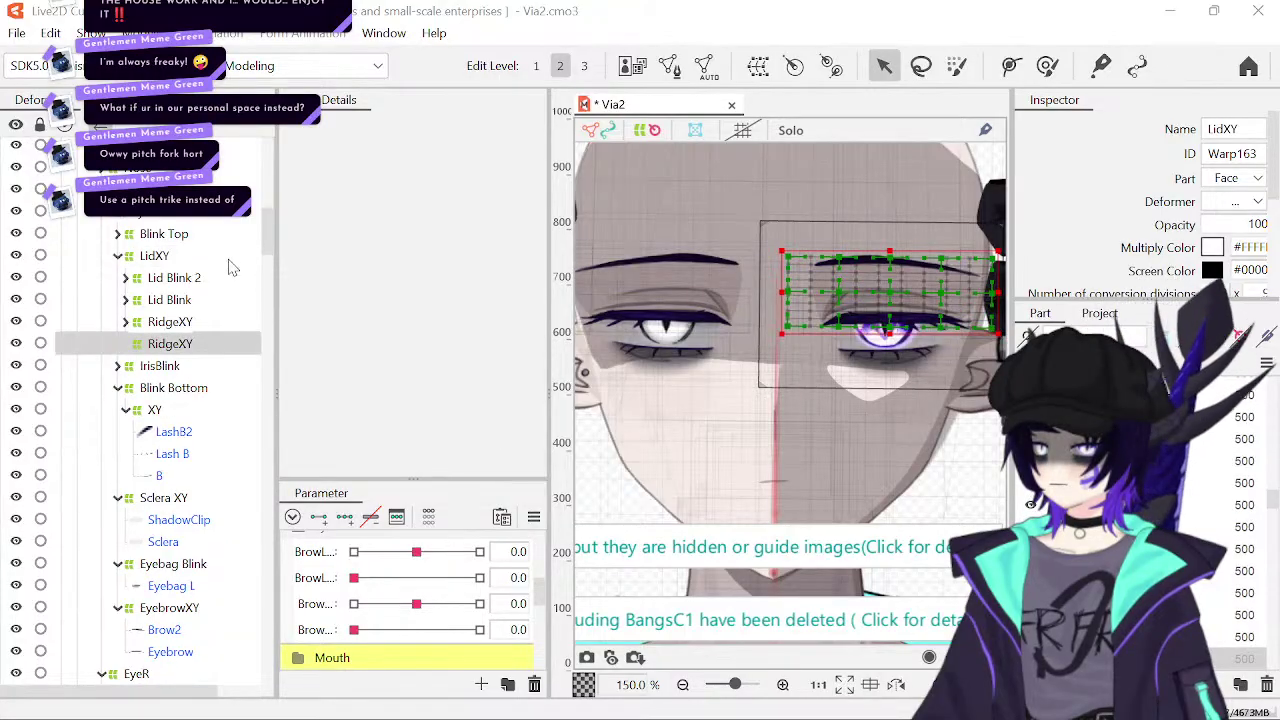
# - Place EyeL's old RidgeXY warp inside the mirrored RidgeXY copy and delete the old one, leaving EyeShading directly under the copy
pyautogui.hotkey('ctrl', 'd')
pyautogui.click(172, 344)
pyautogui.press('Delete')
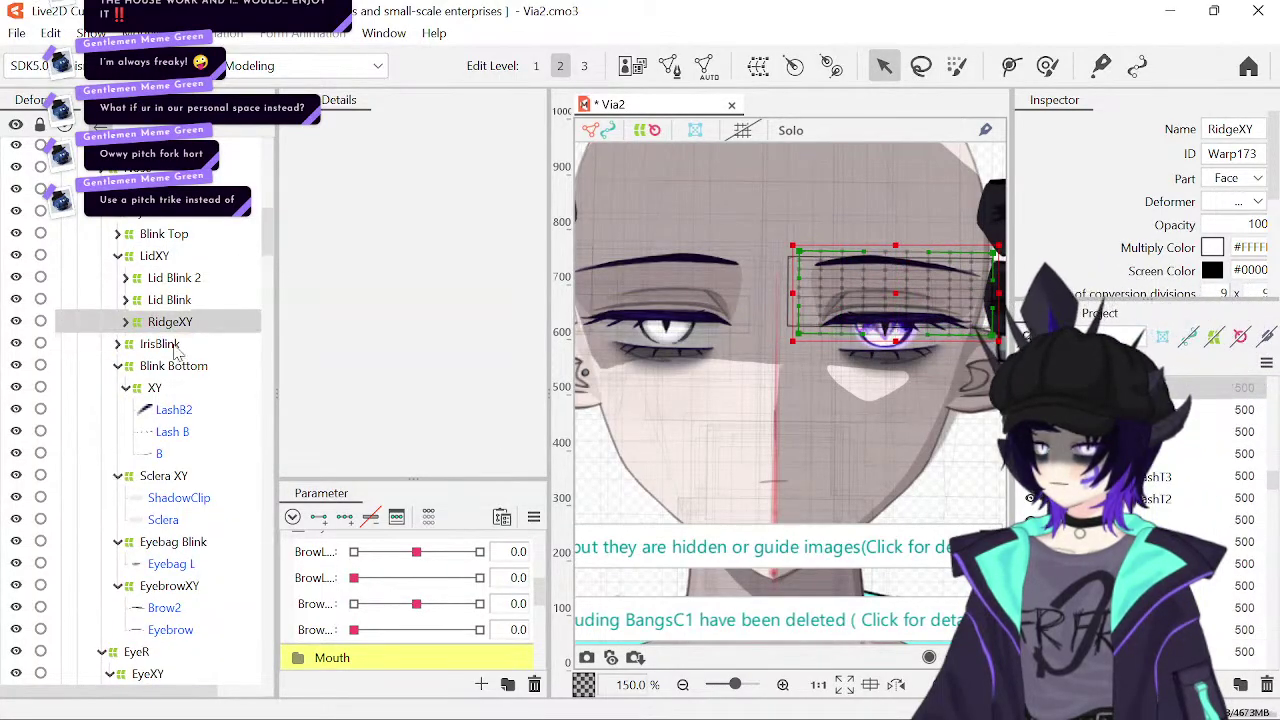
pyautogui.click(126, 322)
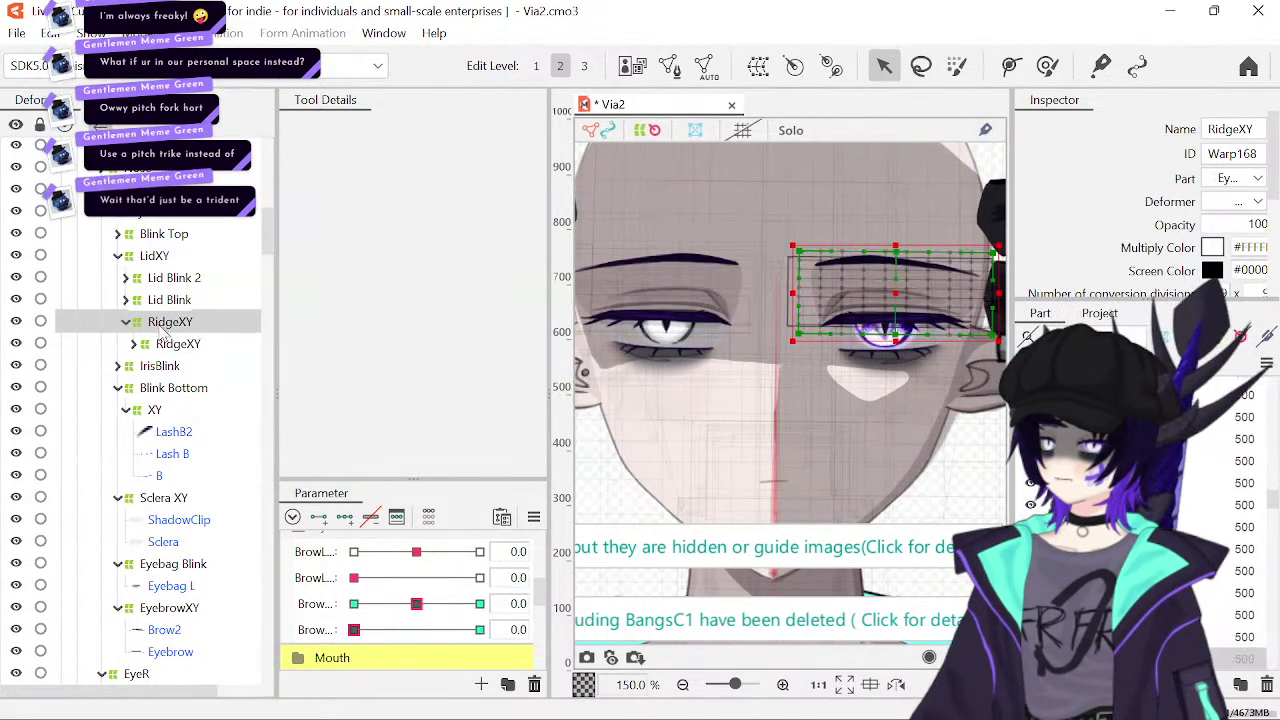
pyautogui.press('Delete')
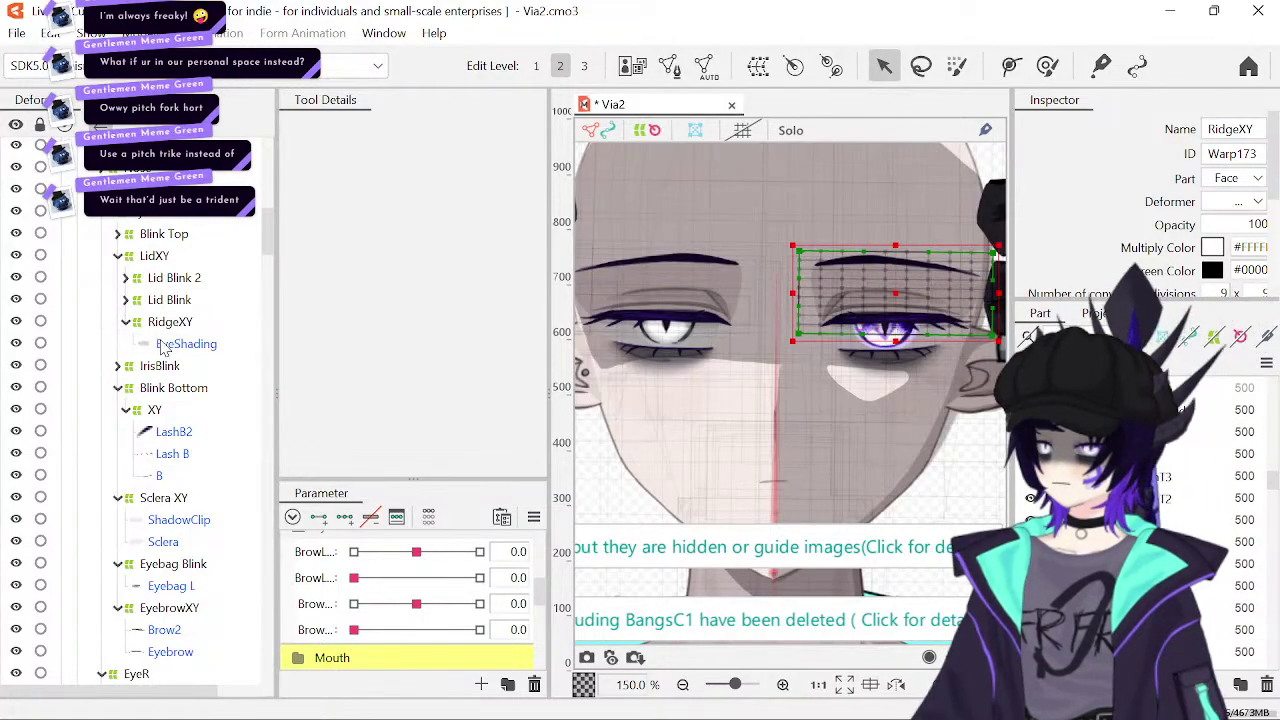
# - Transfer the mirrored RidgeXY warp's keys to the two corresponding BrowL parameters, and test BrowL Y at 1.0 before resetting it to 0
pyautogui.click(516, 605)
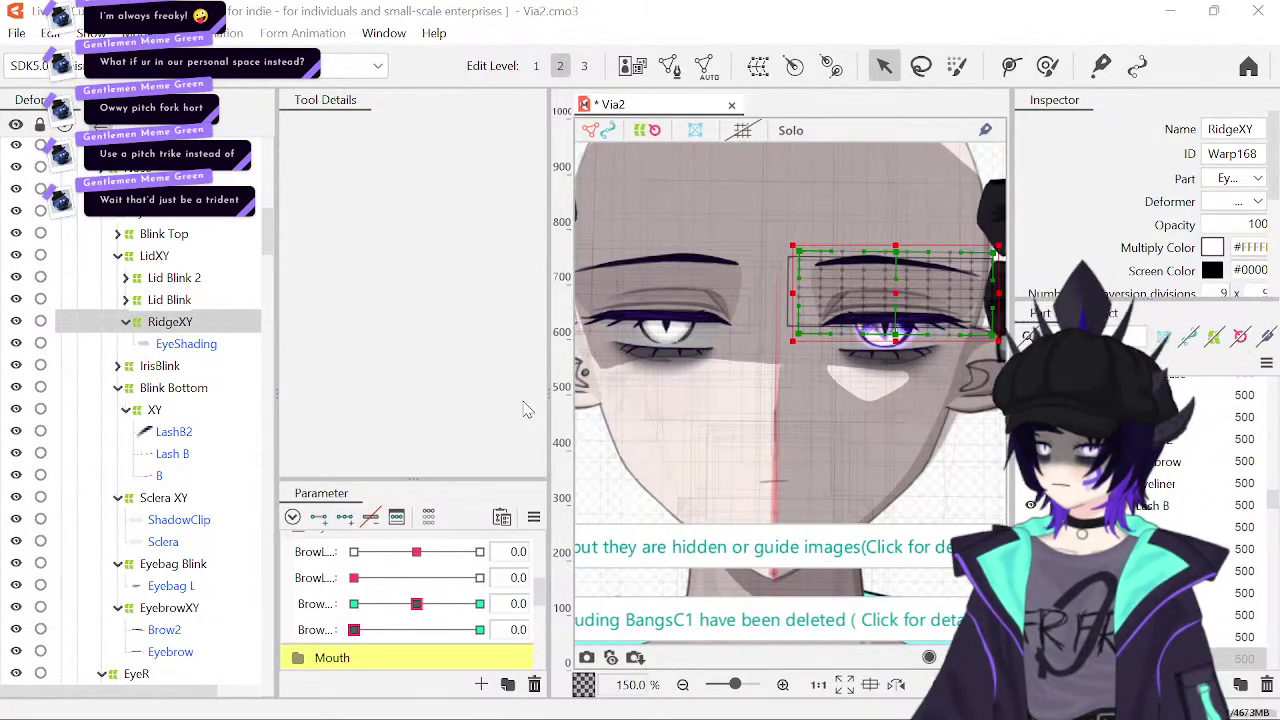
pyautogui.click(711, 403)
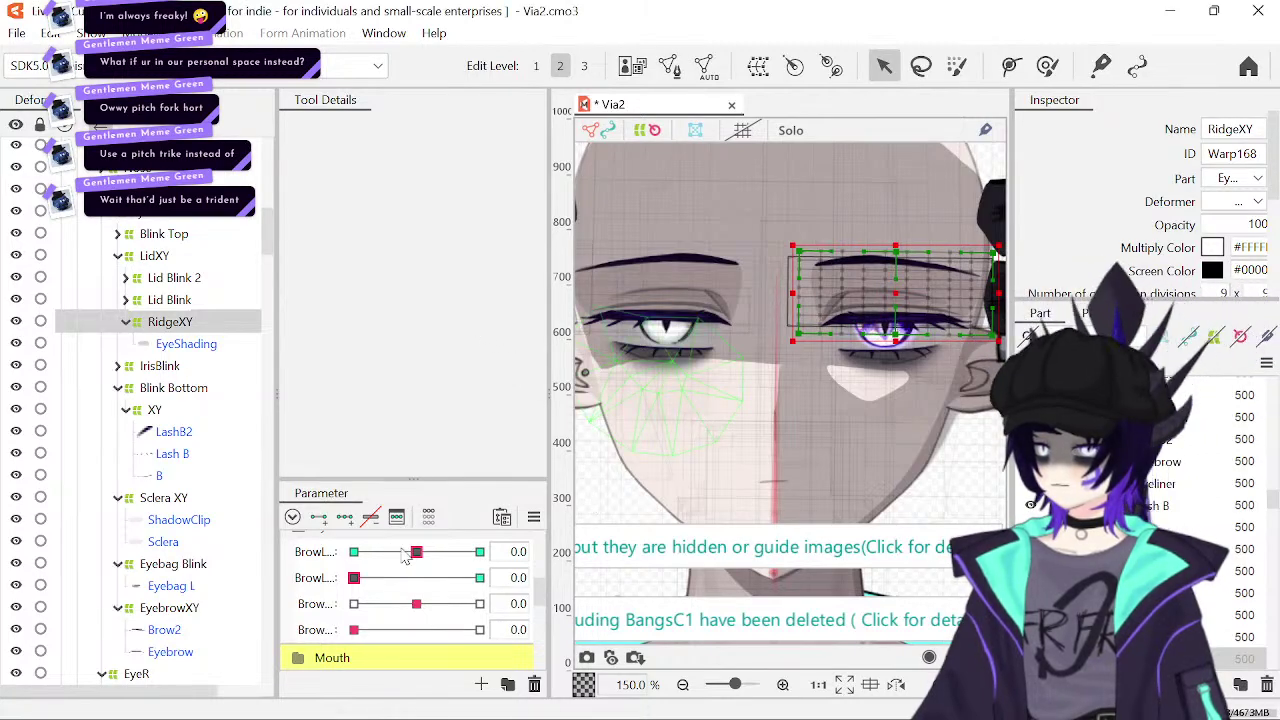
pyautogui.moveTo(416, 552); pyautogui.dragTo(480, 552)
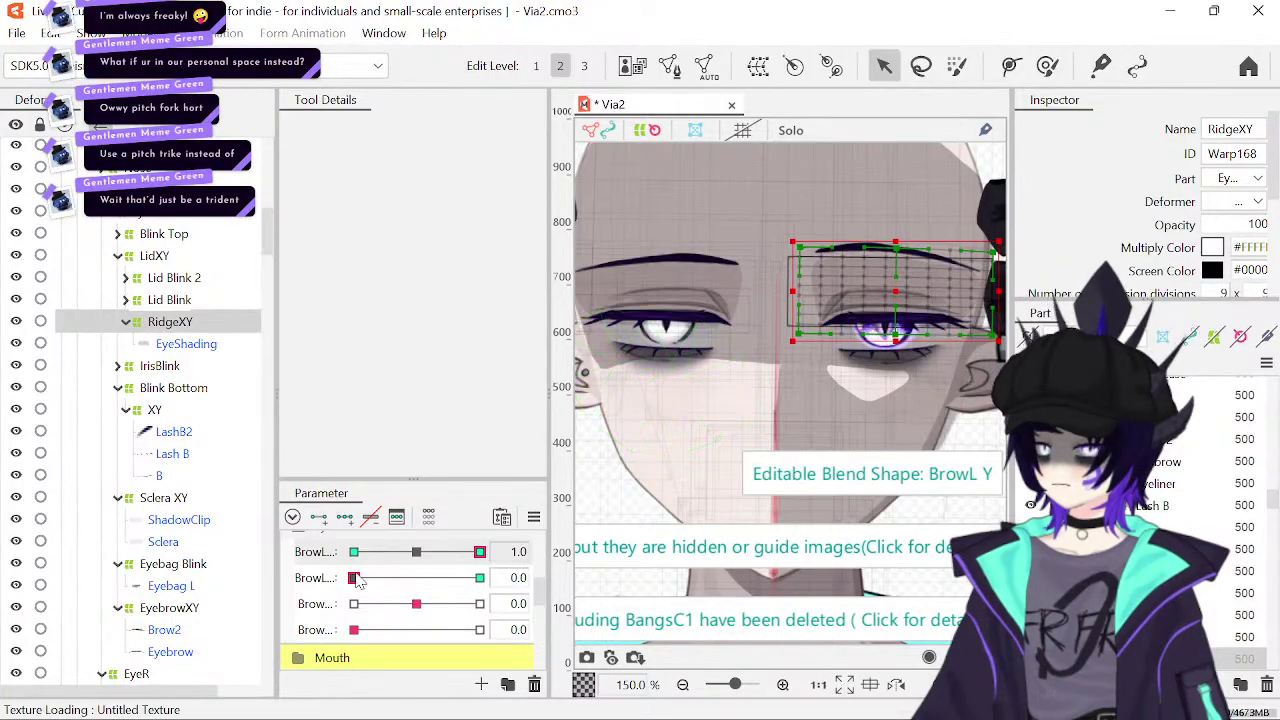
pyautogui.moveTo(355, 552); pyautogui.dragTo(422, 566)
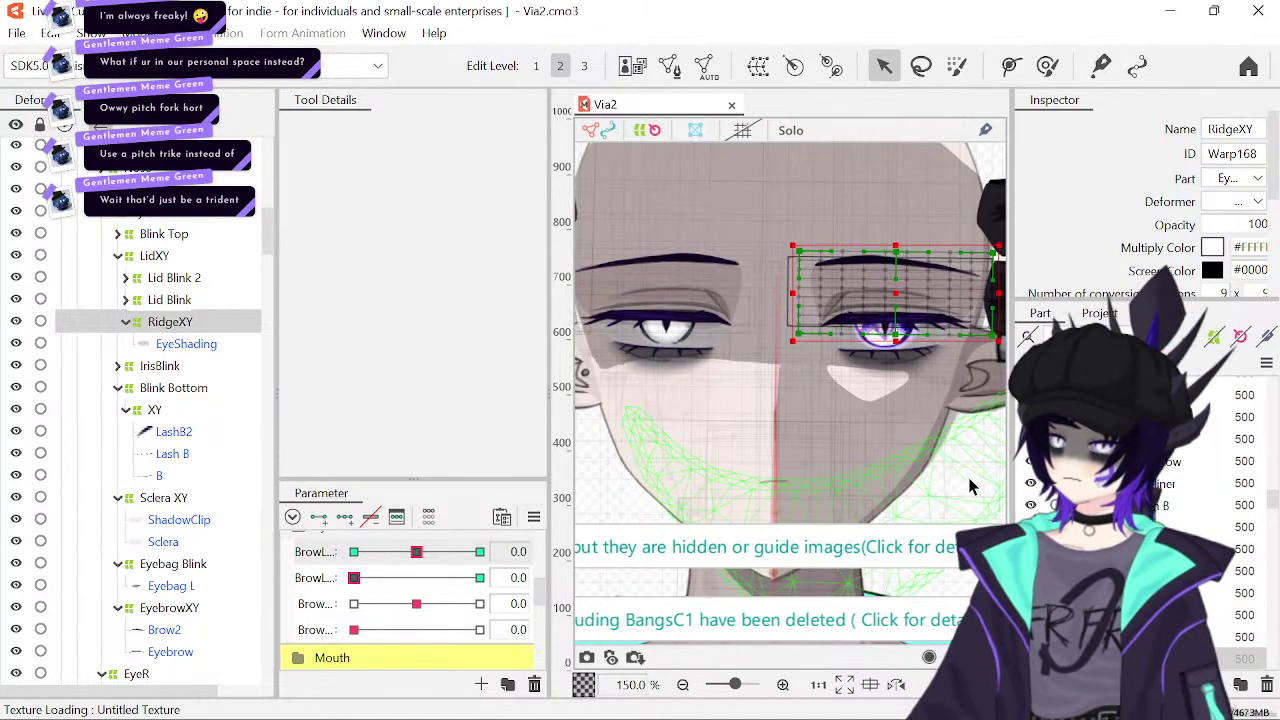
# - Turn off the deformer display on the canvas, clear the ChinSh selection and show the back hair around the head
pyautogui.click(635, 420)
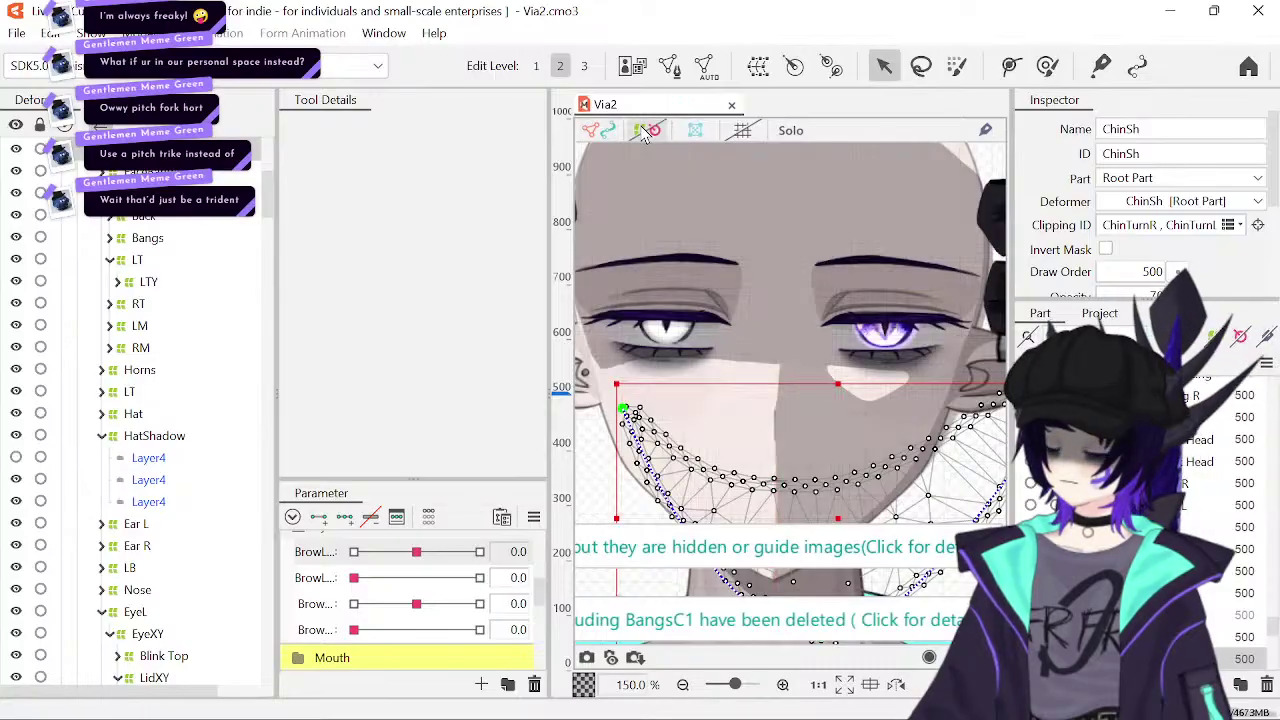
pyautogui.click(682, 685)
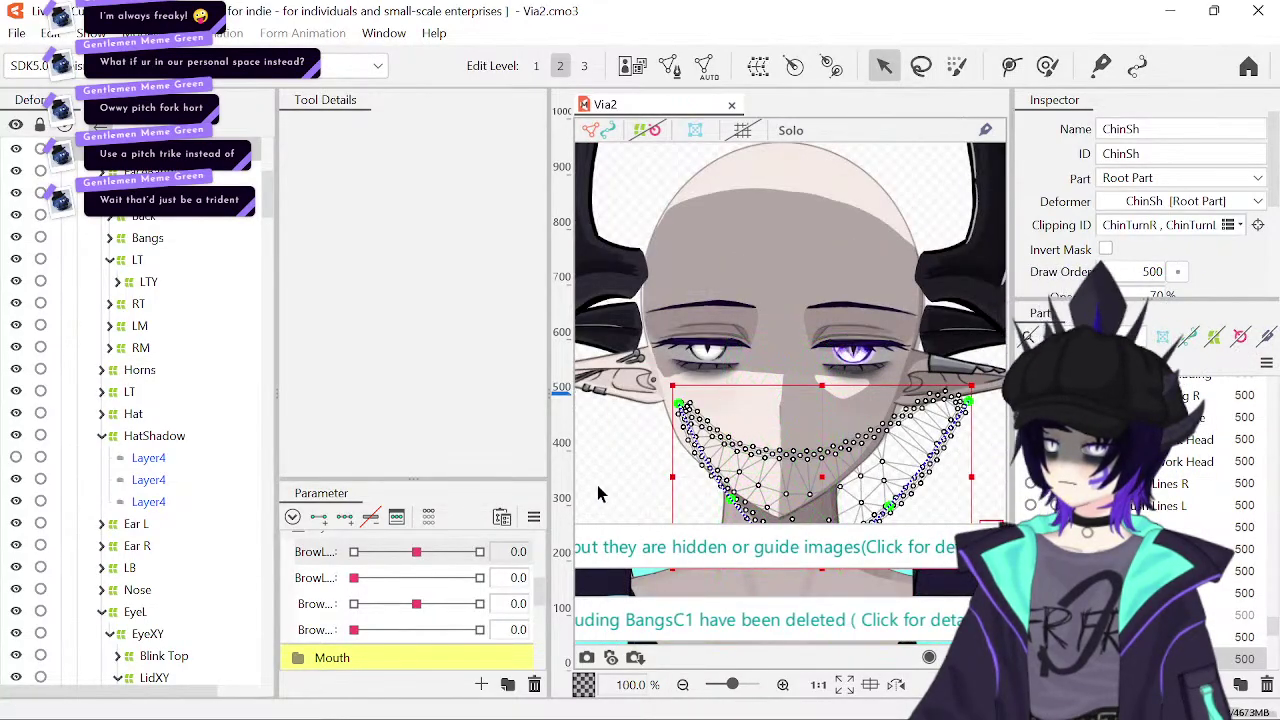
pyautogui.click(603, 495)
pyautogui.moveTo(807, 377)
pyautogui.mouseDown()
pyautogui.moveTo(796, 366)
pyautogui.moveTo(826, 394)
pyautogui.mouseUp()
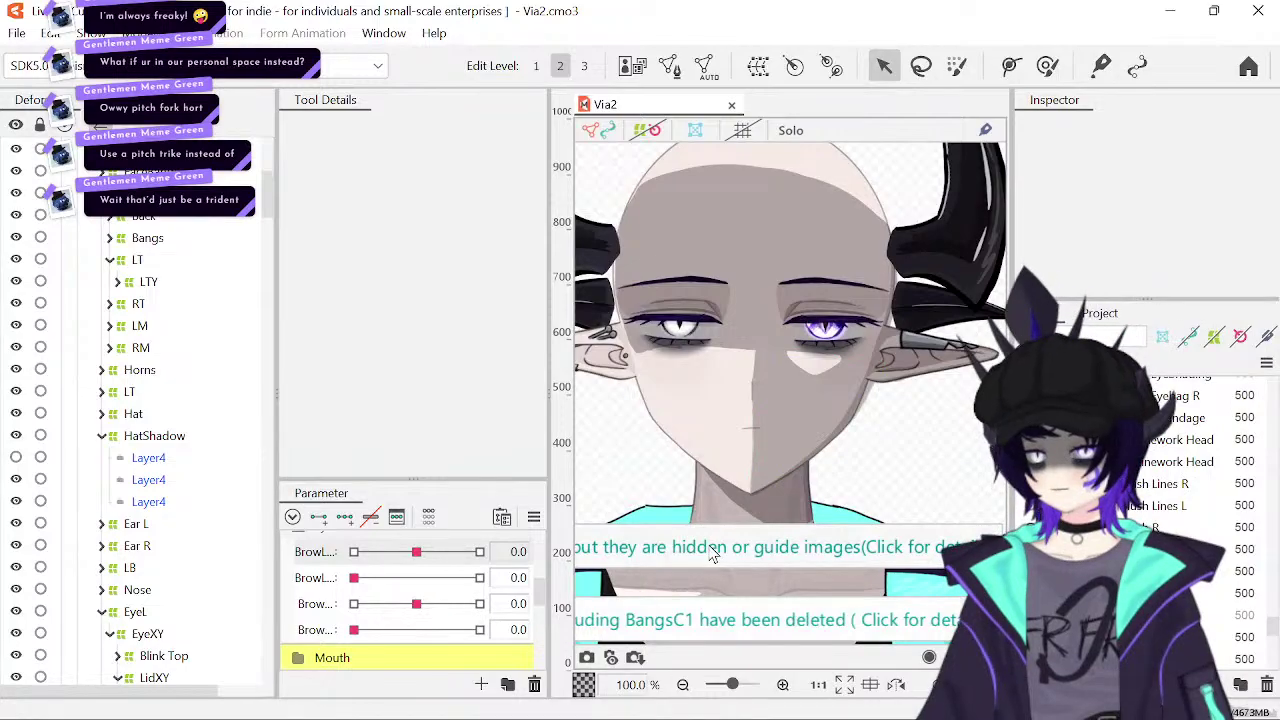
pyautogui.click(683, 685)
pyautogui.moveTo(863, 443); pyautogui.dragTo(860, 396)
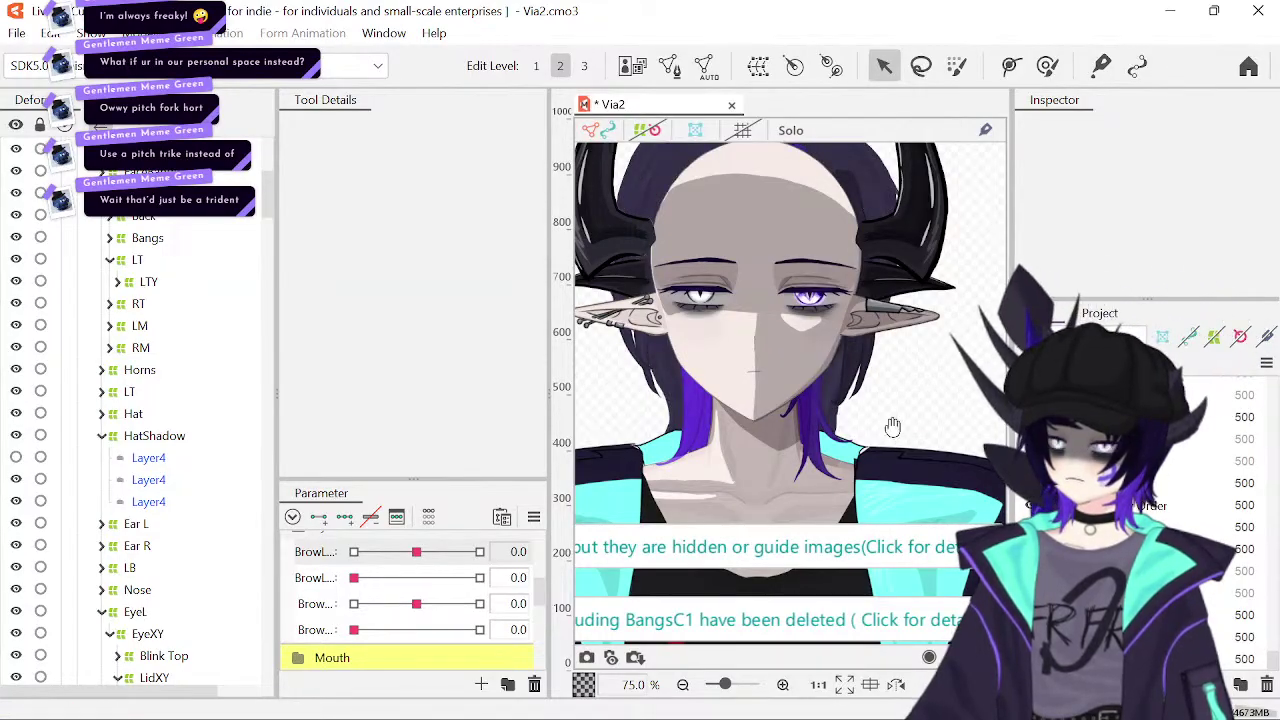
pyautogui.moveTo(894, 432); pyautogui.dragTo(893, 492)
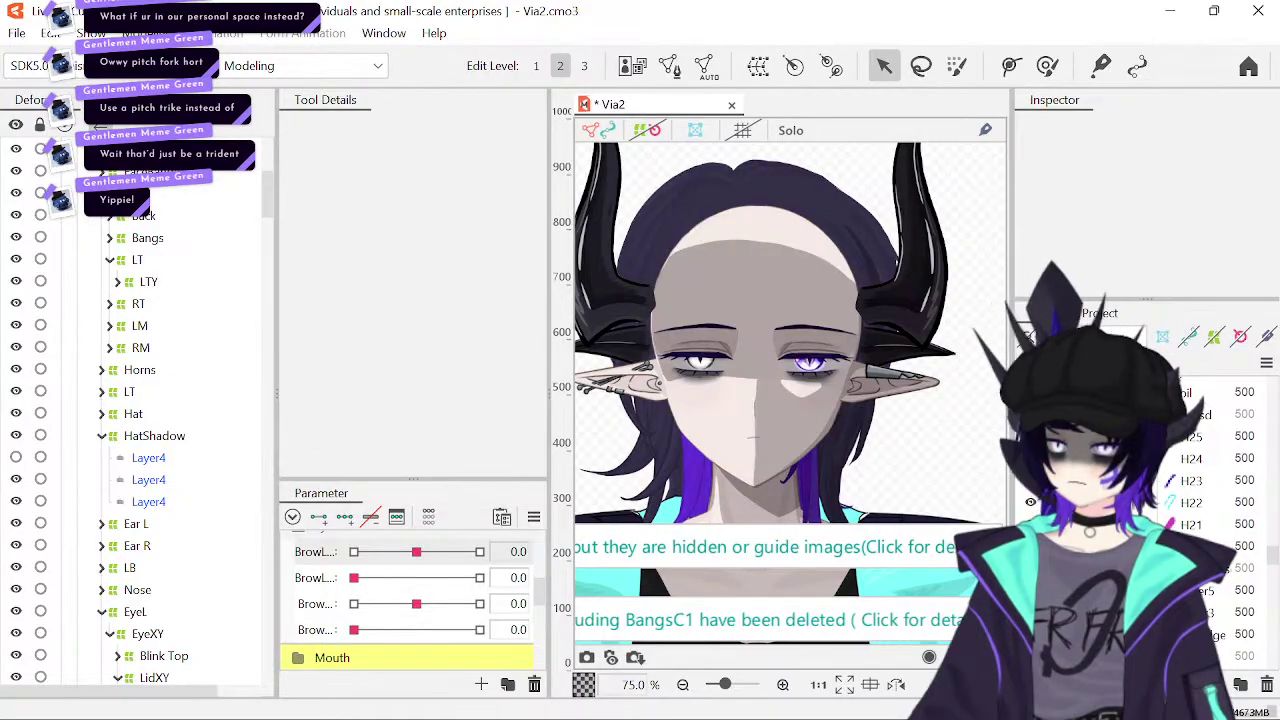
# - Find the hidden Eyehood2 and Eyehood meshes in EyeR's Lid Blink 2 and delete both, checking Eyehood2's visibility first
pyautogui.click(808, 358)
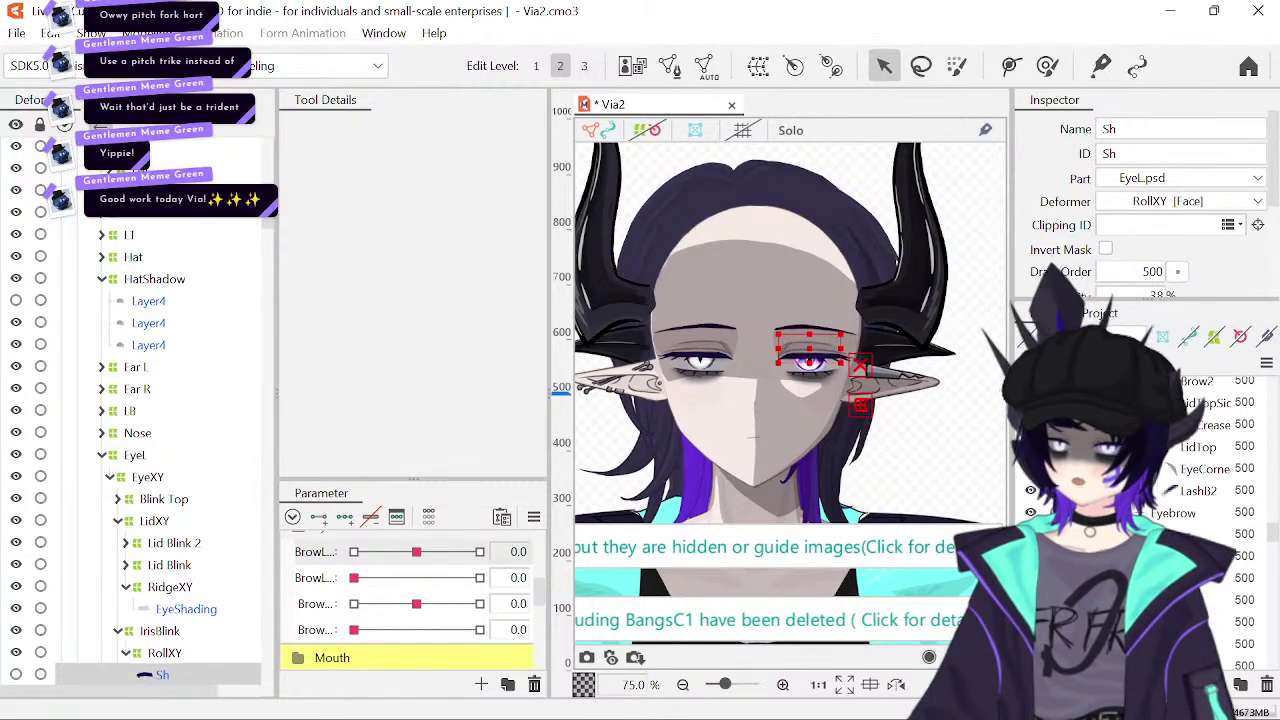
pyautogui.scroll(-1, 1200, 480)
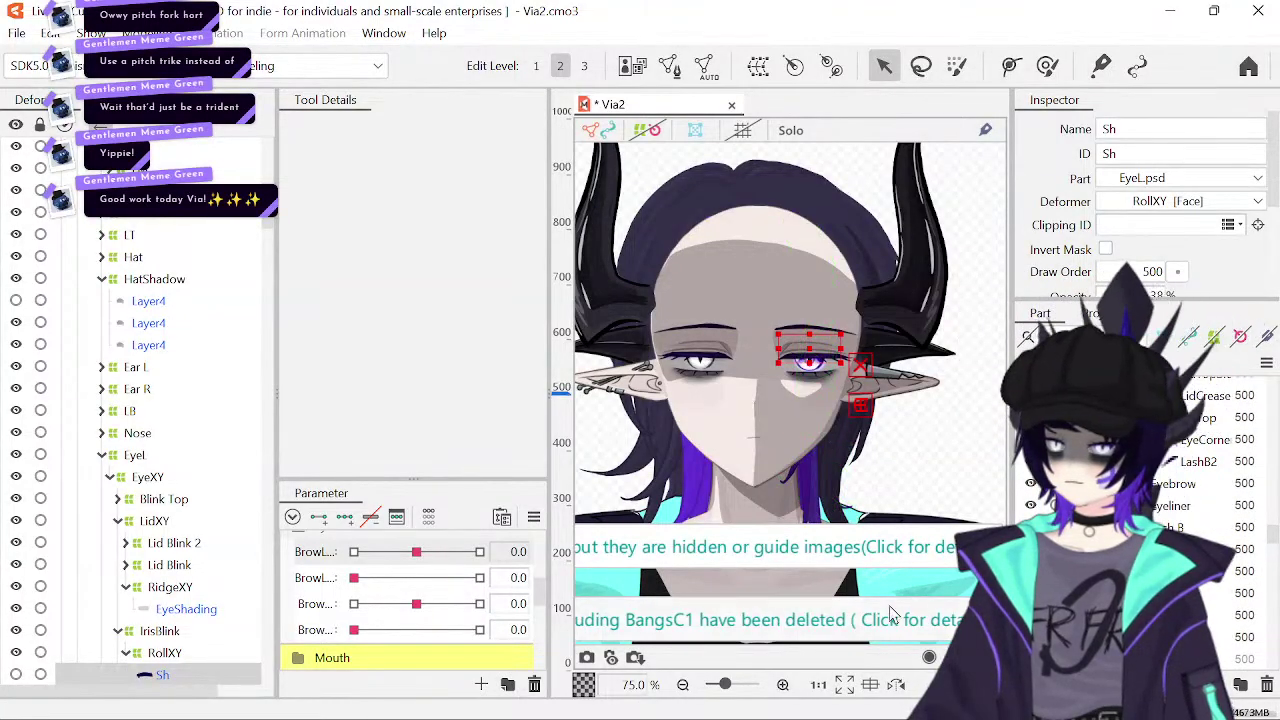
pyautogui.scroll(2, 1238, 476)
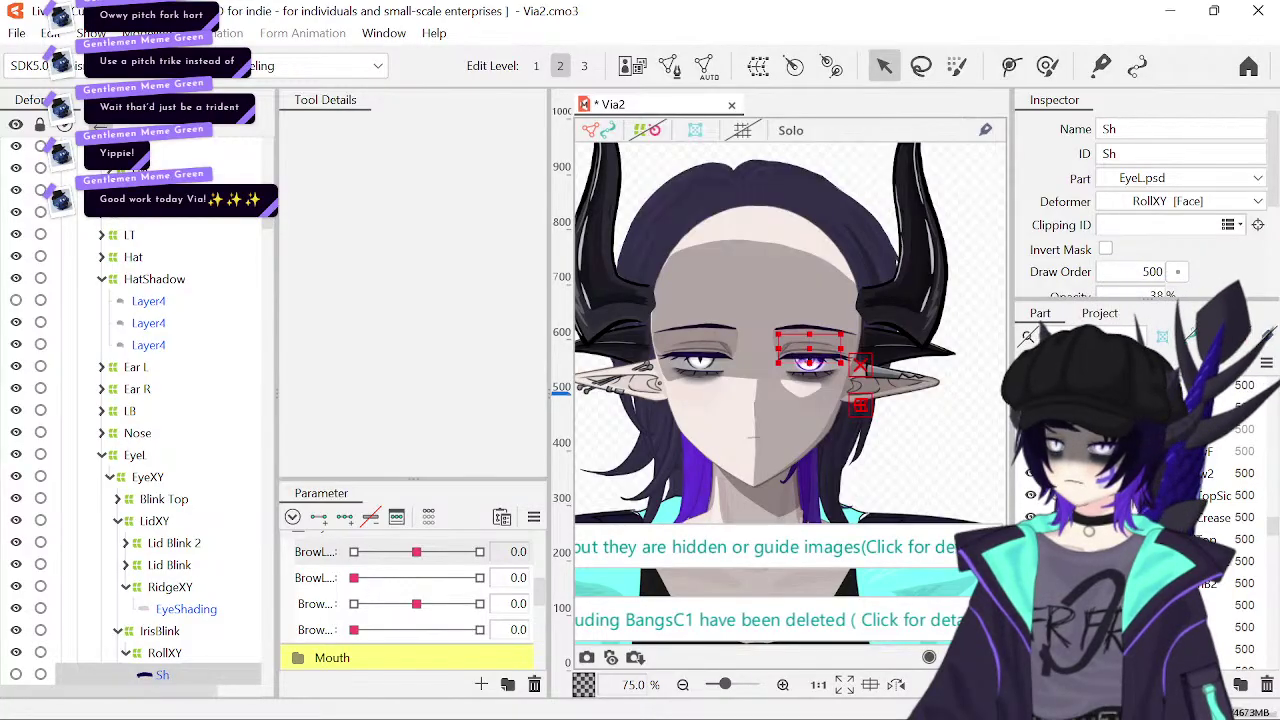
pyautogui.scroll(-2, 1230, 470)
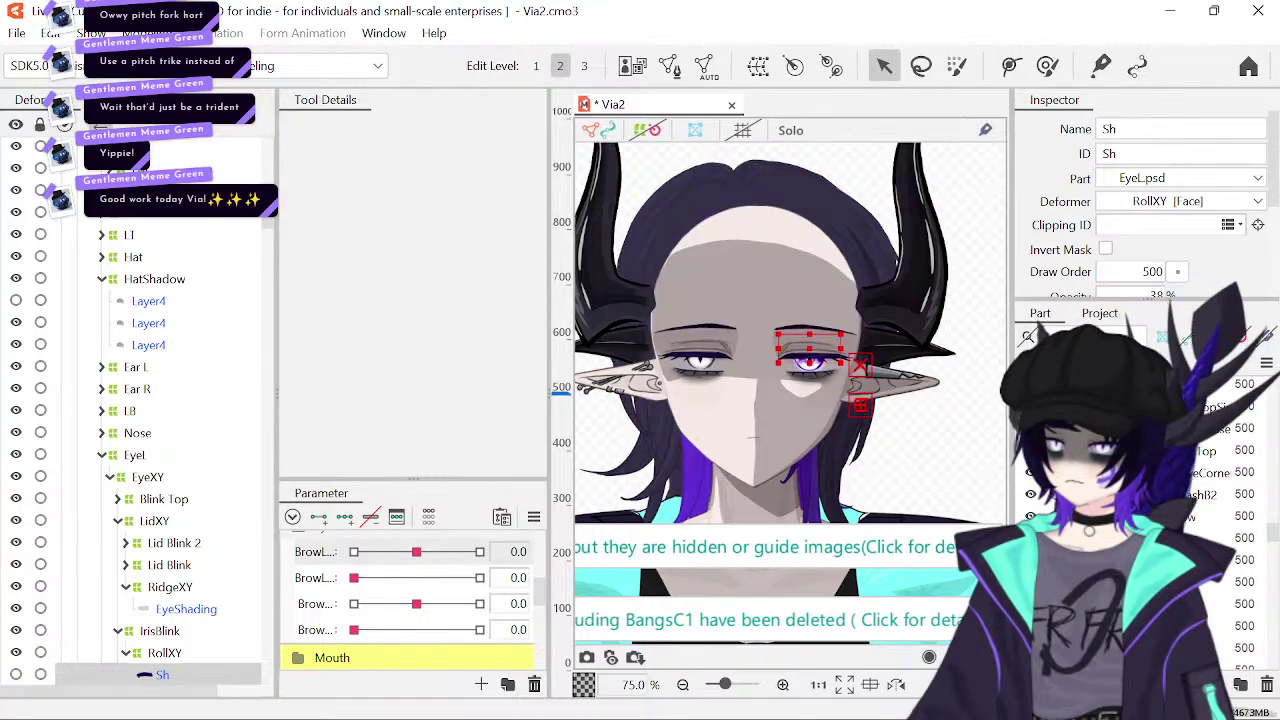
pyautogui.click(690, 345)
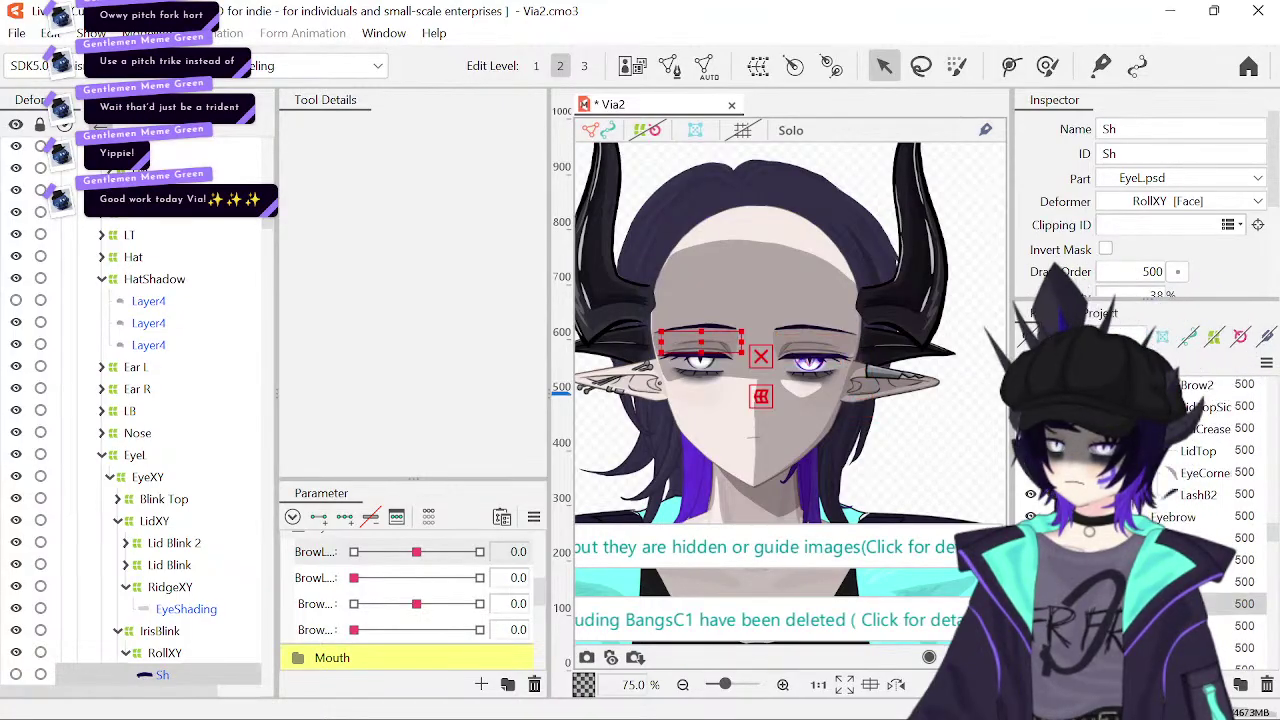
pyautogui.click(783, 685)
pyautogui.click(783, 685)
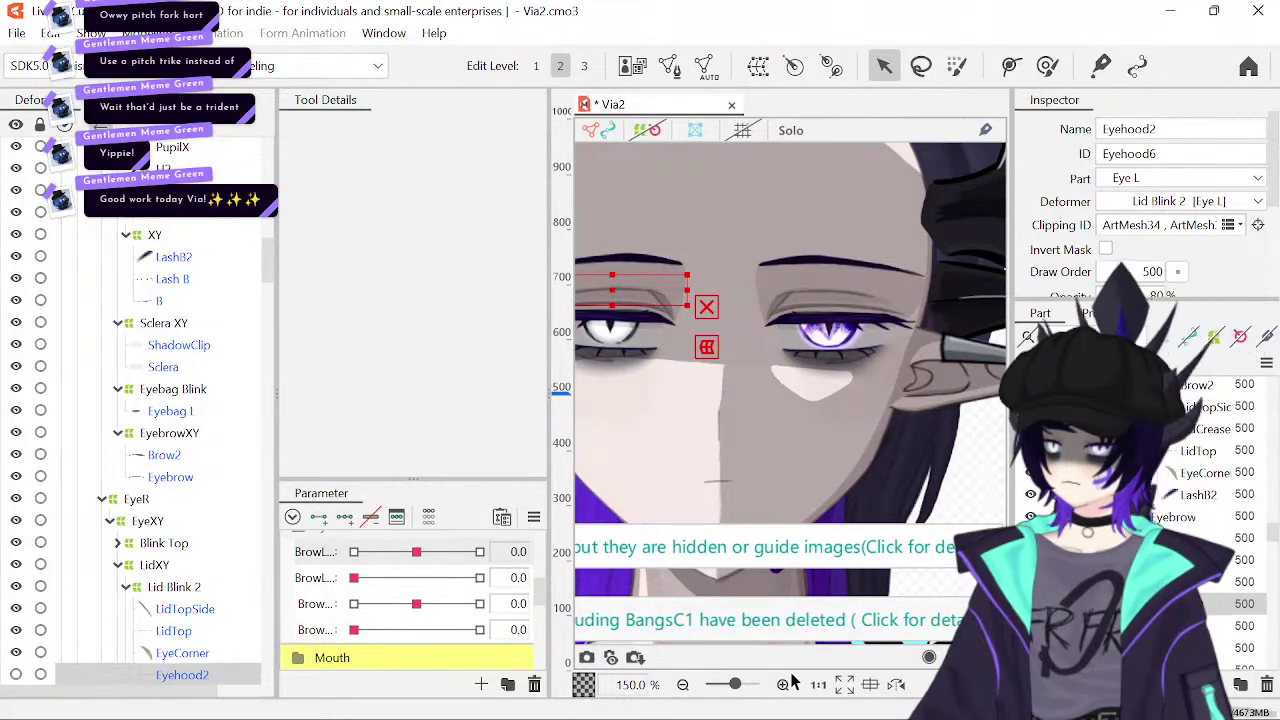
pyautogui.click(783, 685)
pyautogui.moveTo(794, 428); pyautogui.dragTo(925, 441)
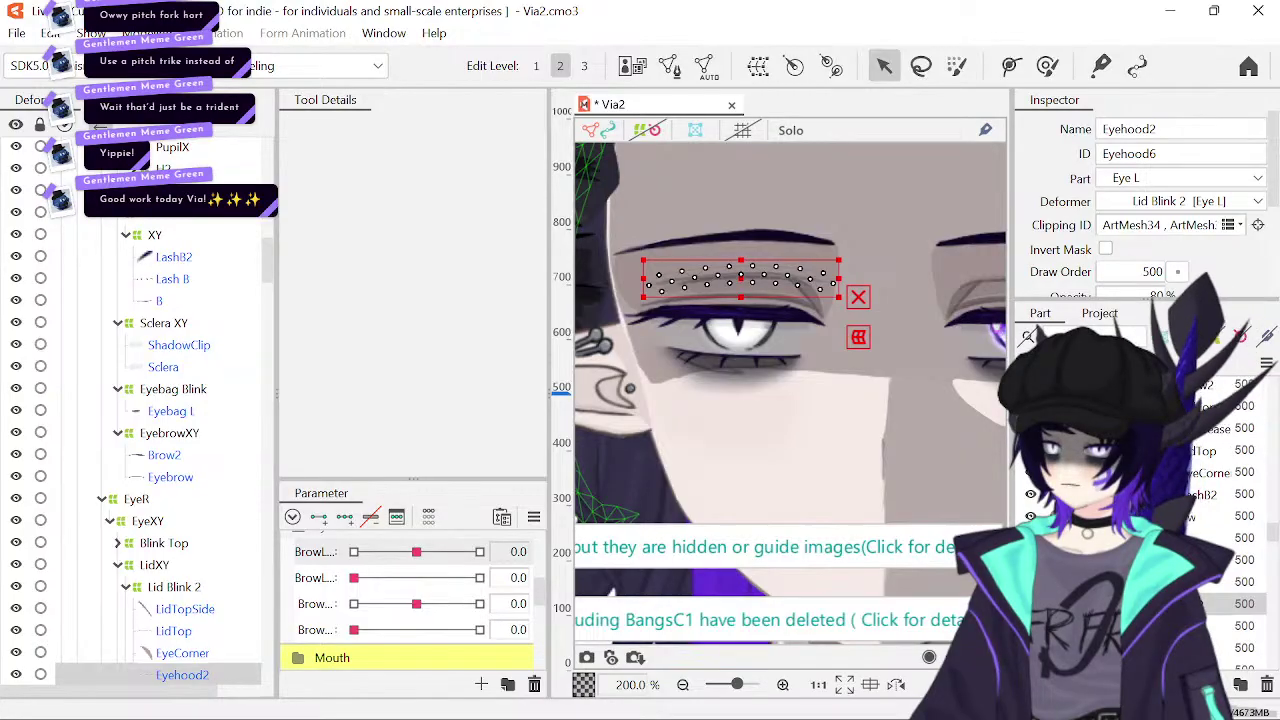
pyautogui.click(15, 674)
pyautogui.press('Delete')
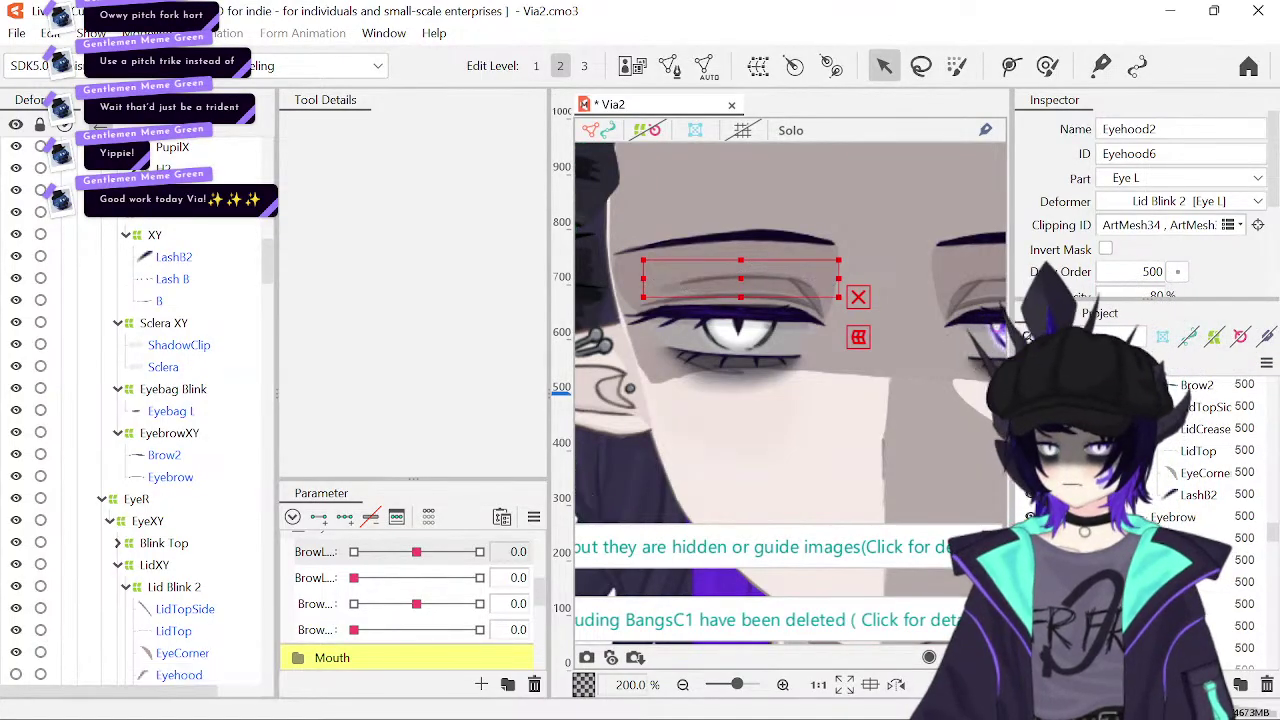
pyautogui.click(180, 675)
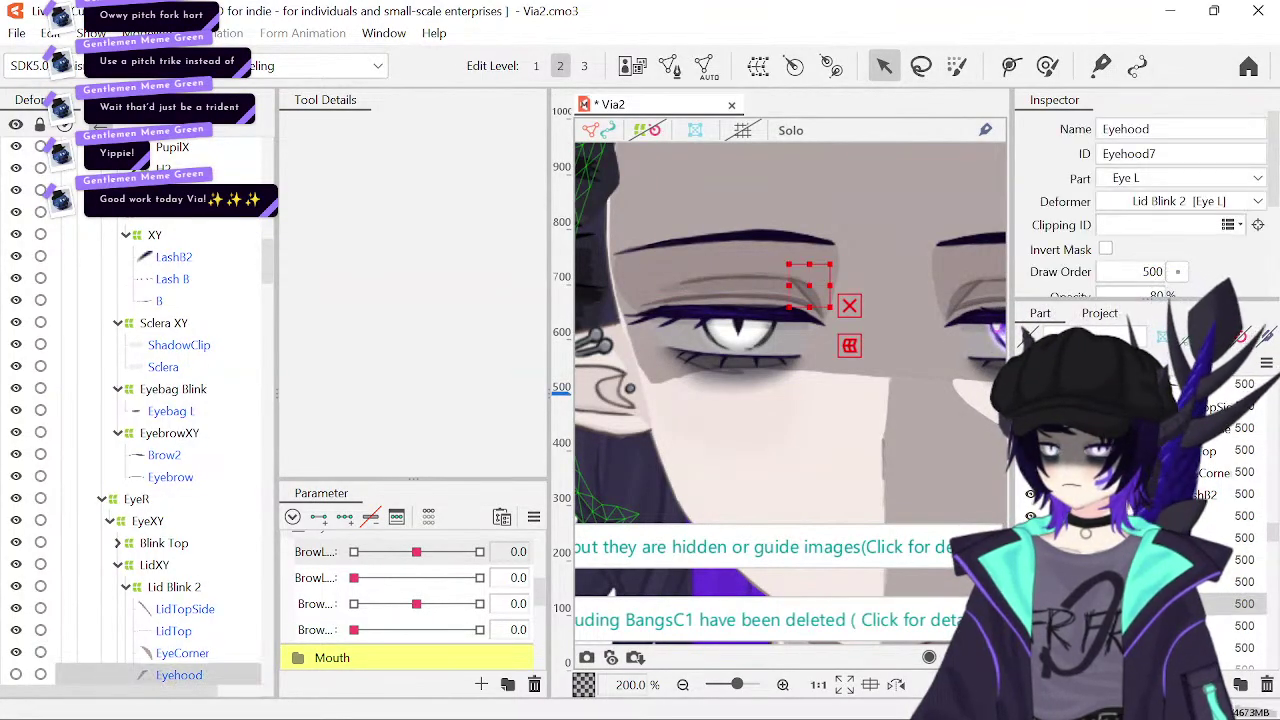
pyautogui.press('Delete')
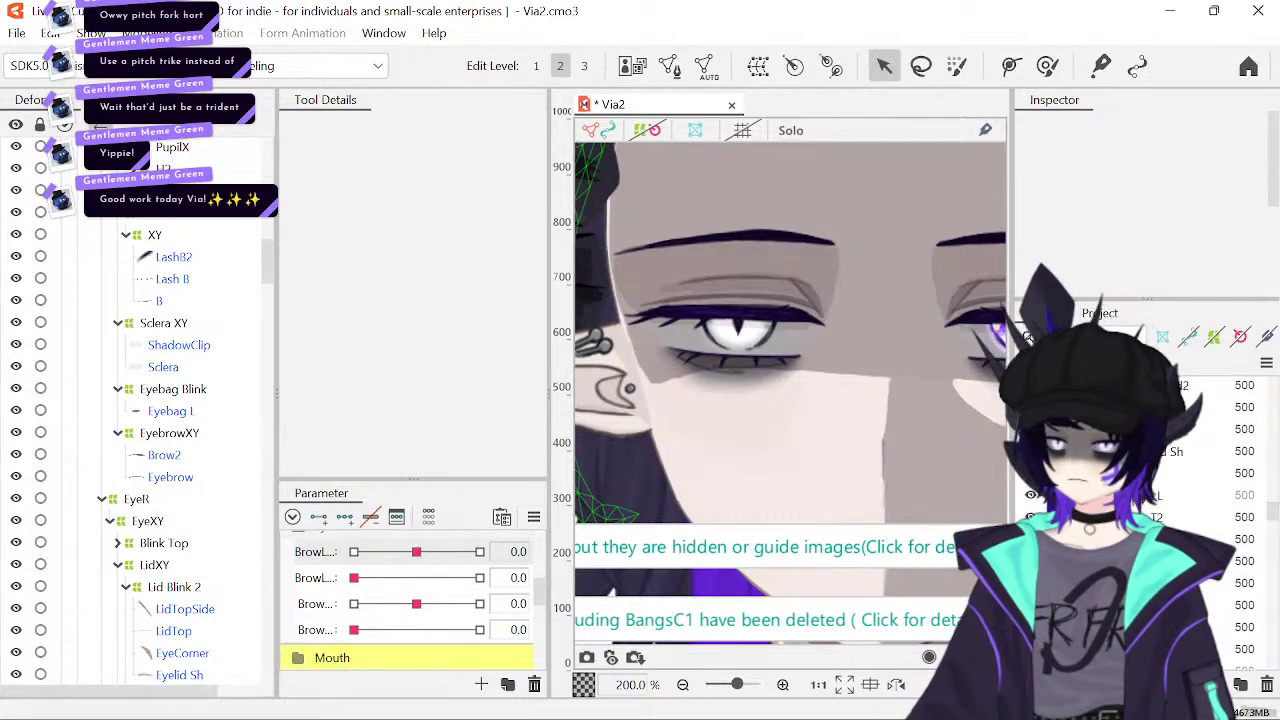
# - Delete the matching Eyehood2 and Eyehood meshes from EyeL's Lid Blink 2 warp and deselect everything
pyautogui.scroll(3, 1140, 500)
pyautogui.click(1170, 455)
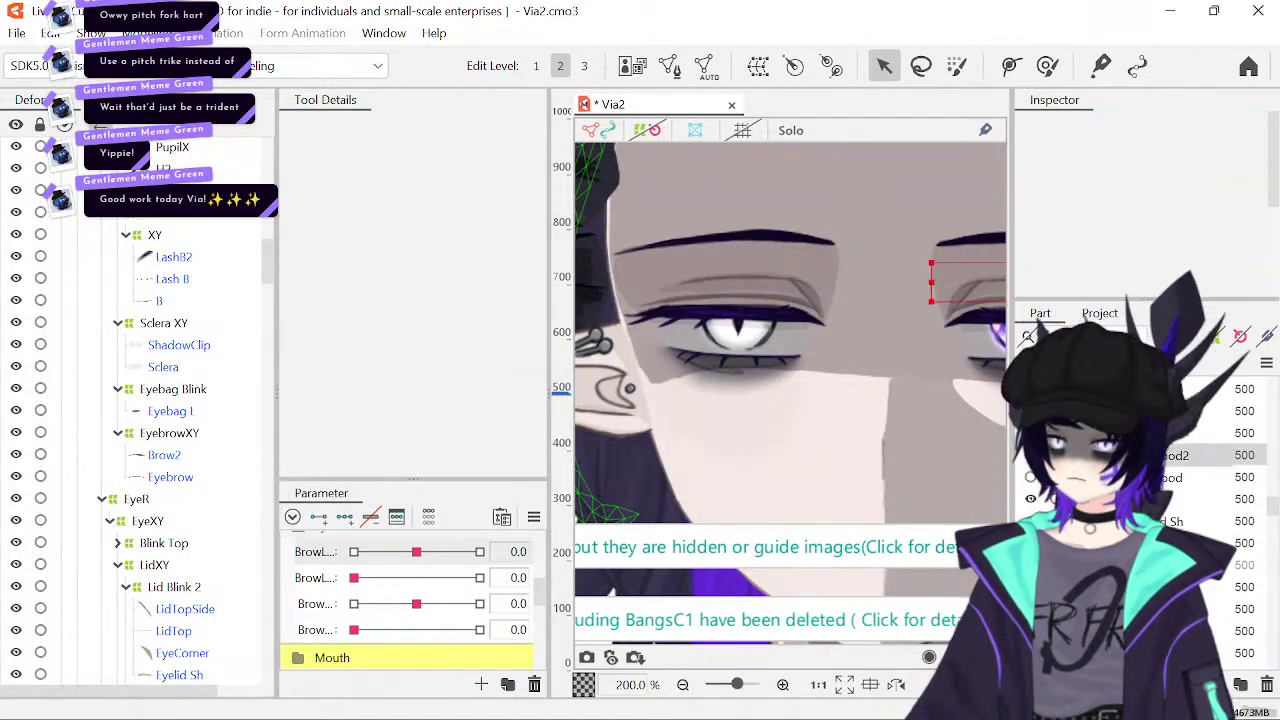
pyautogui.press('Delete')
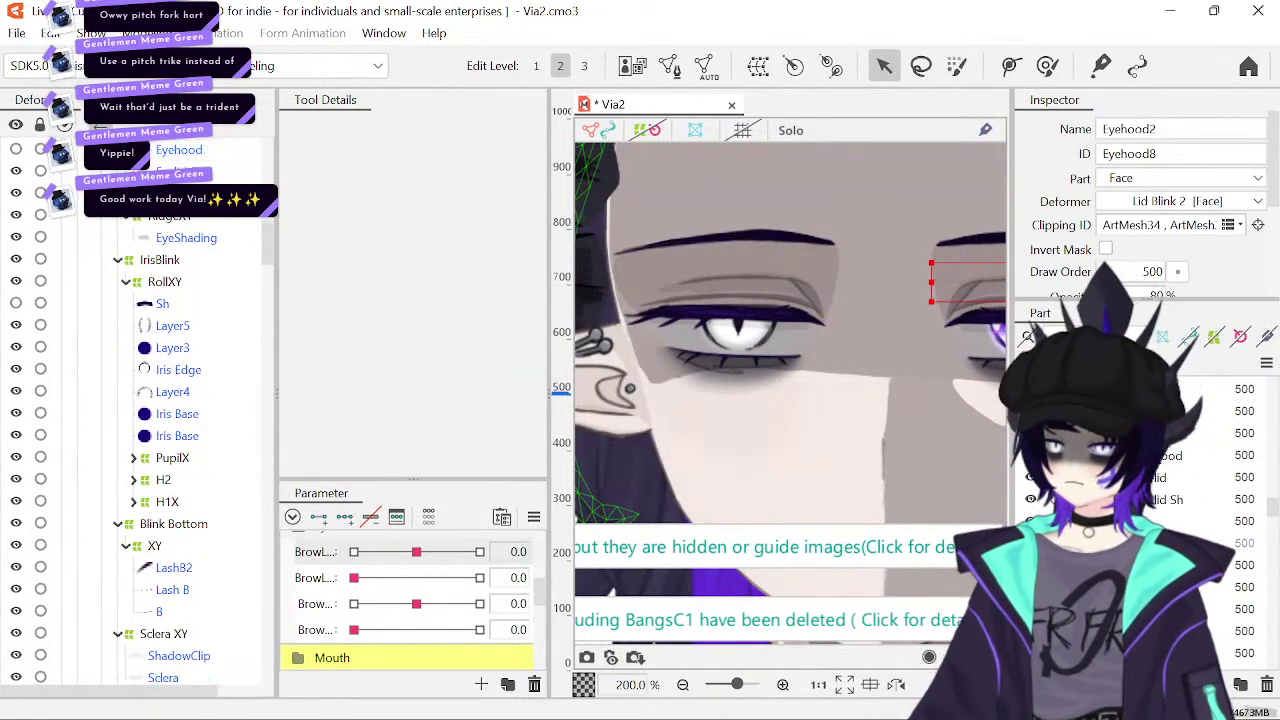
pyautogui.click(1168, 458)
pyautogui.press('Delete')
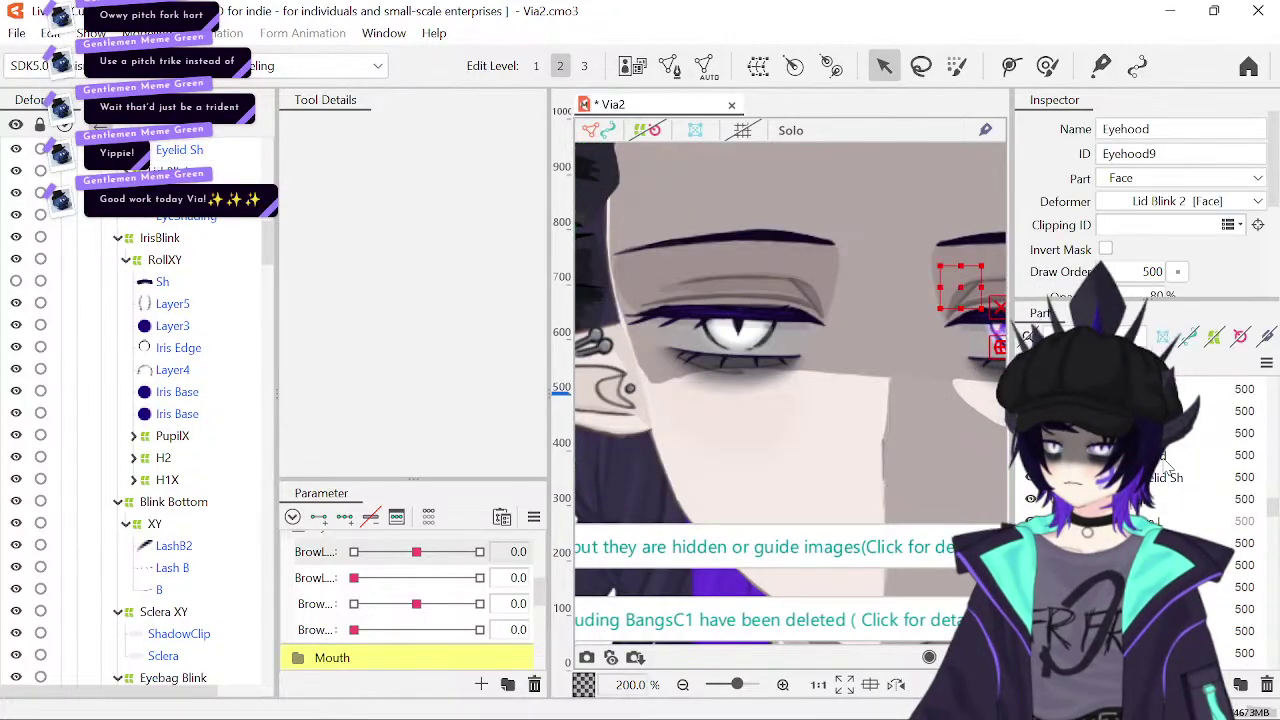
pyautogui.moveTo(877, 423); pyautogui.dragTo(774, 412)
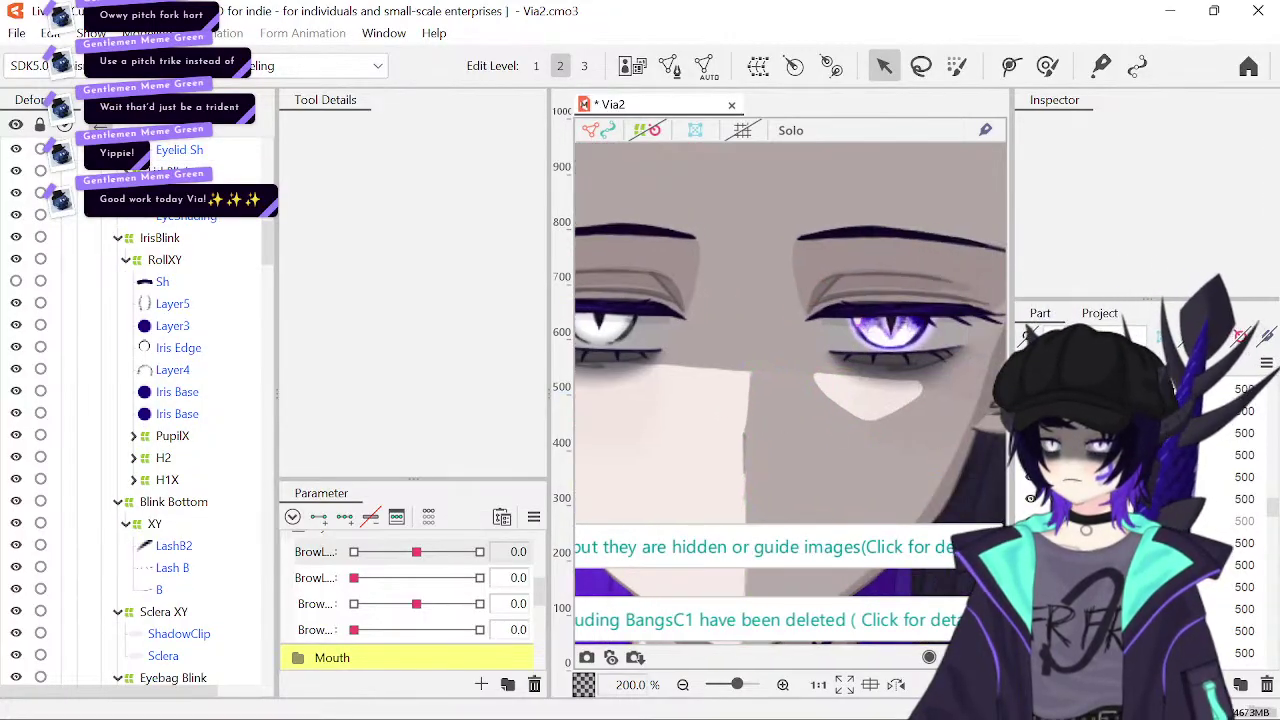
pyautogui.click(774, 412)
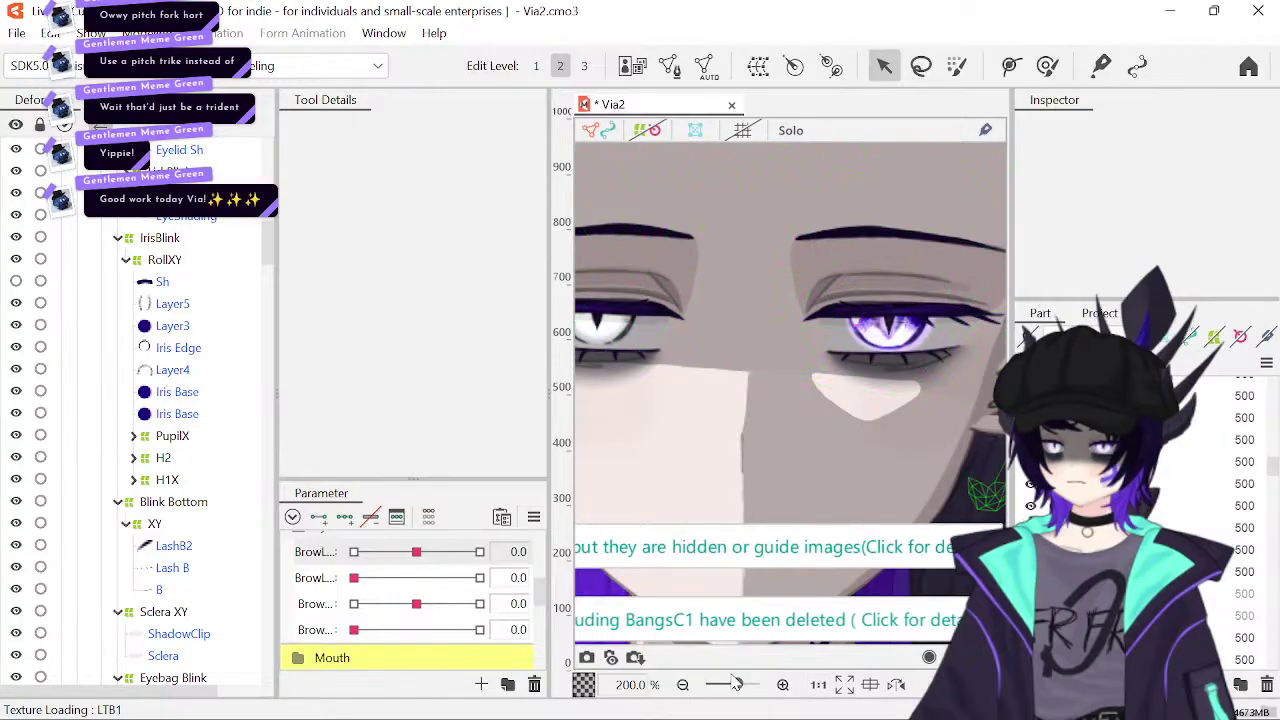
# - Check the hidden Layer4 shadow mesh under HatShadow that is clipped to Sclera4 and Sclera5, and delete it
pyautogui.click(683, 684)
pyautogui.moveTo(714, 385); pyautogui.dragTo(857, 451)
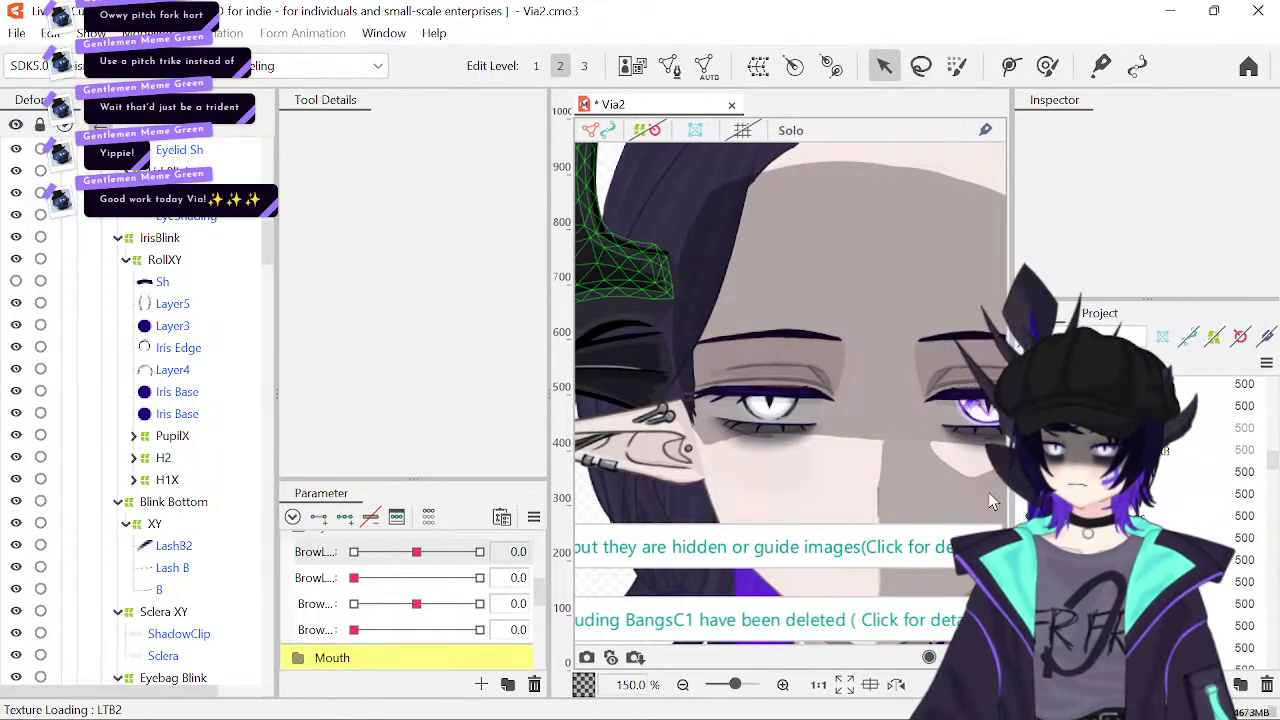
pyautogui.moveTo(701, 416); pyautogui.dragTo(745, 446)
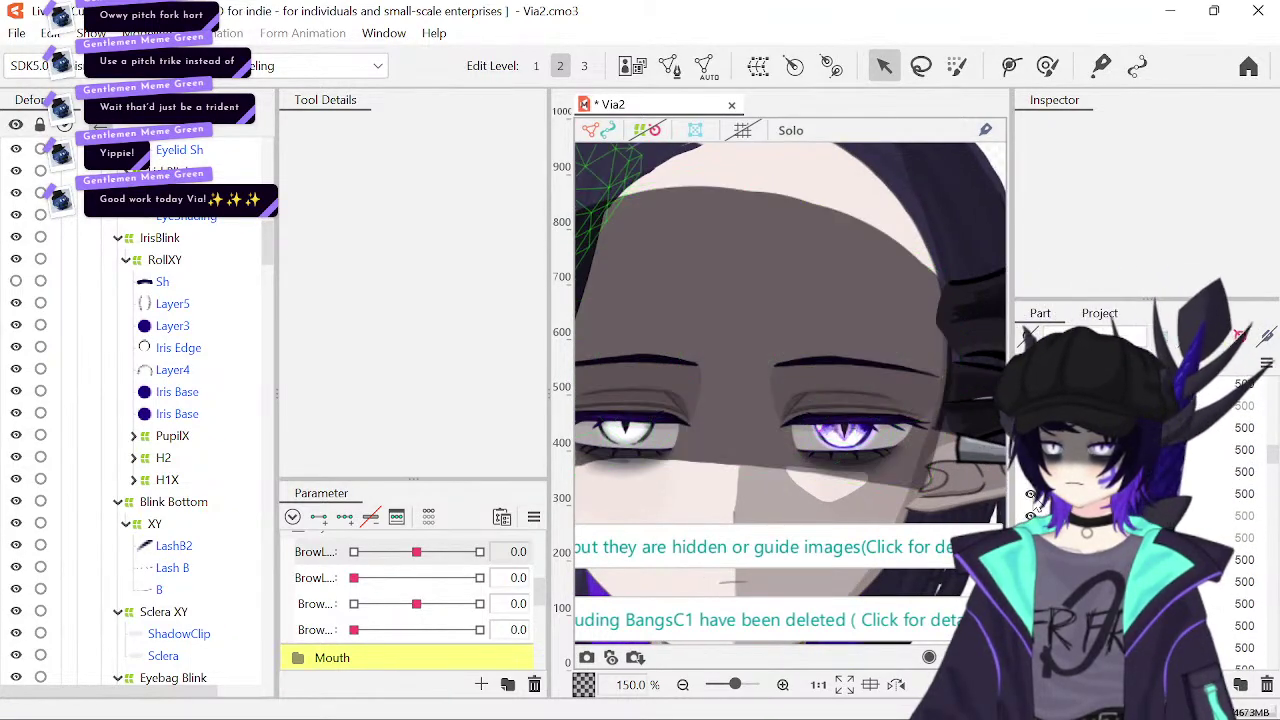
pyautogui.click(1135, 493)
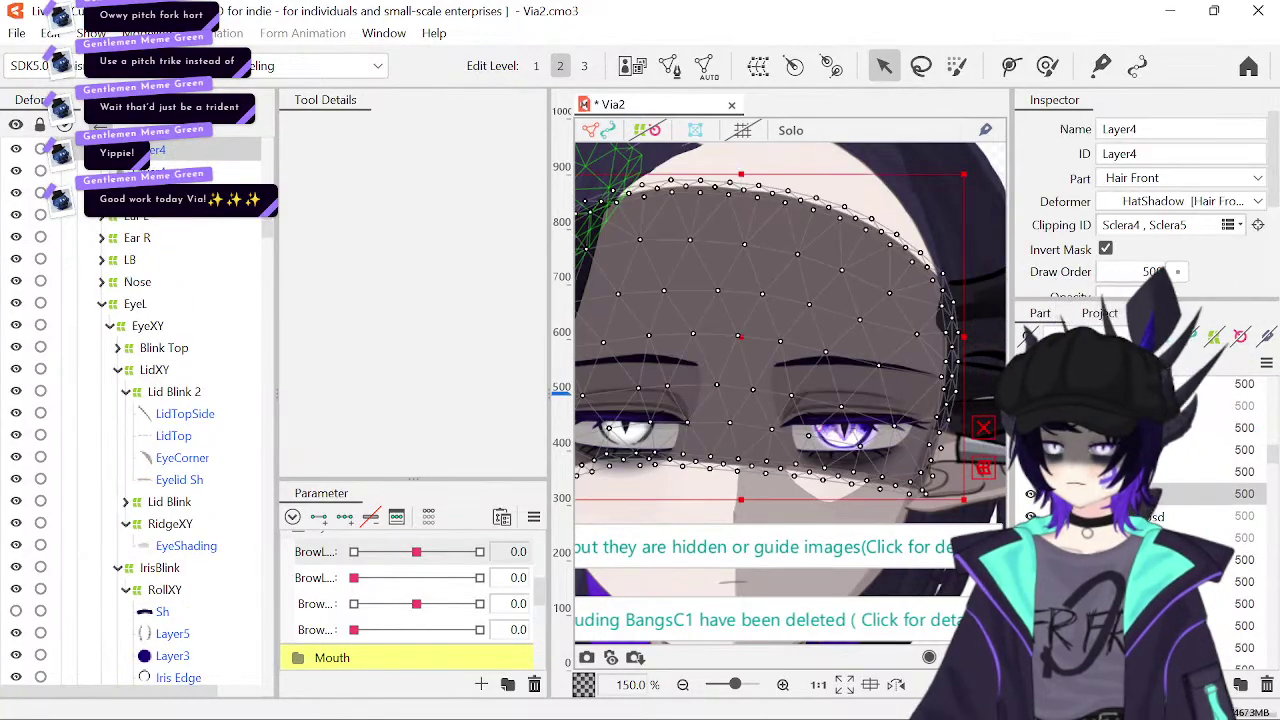
pyautogui.click(1031, 494)
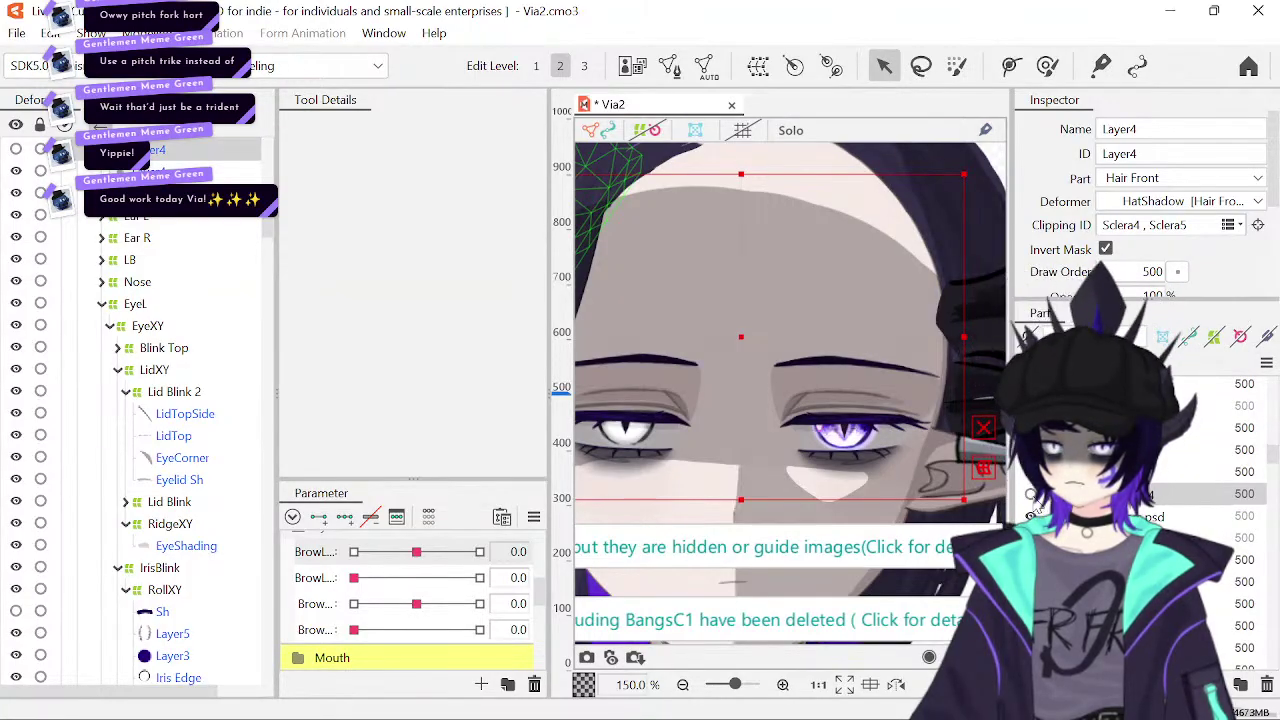
pyautogui.press('Delete')
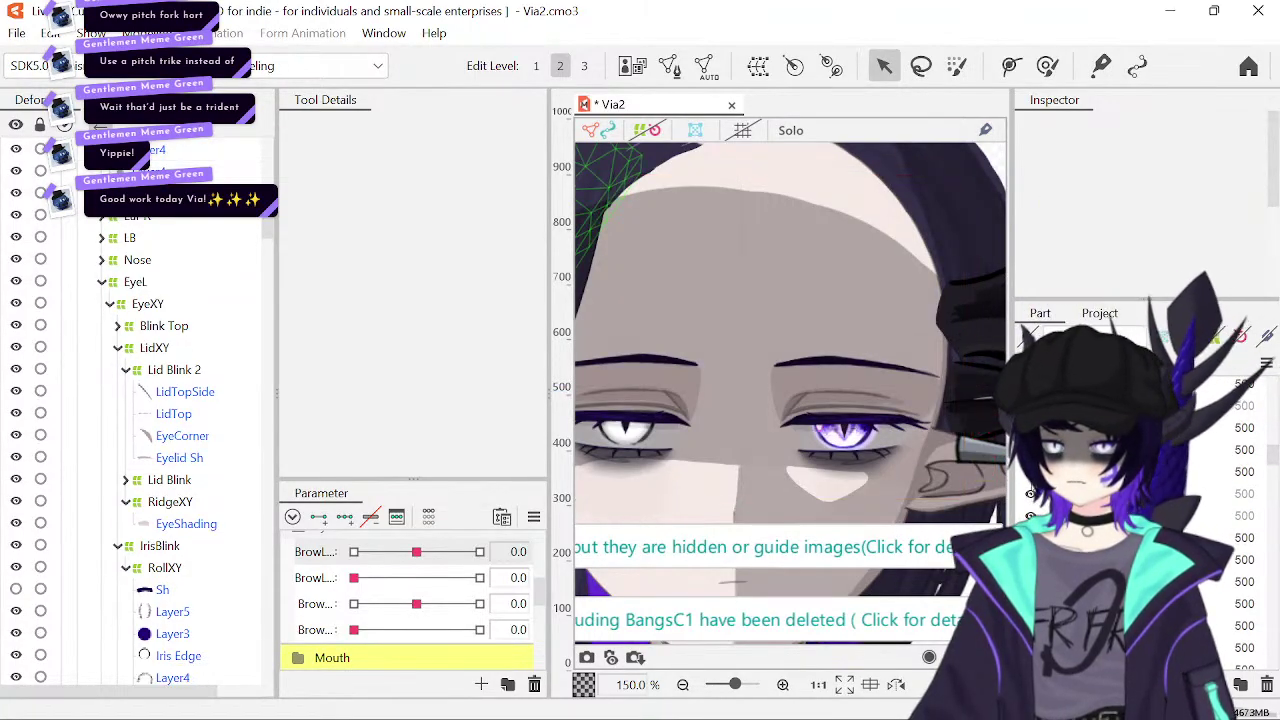
# - Show the front hair over the forehead and the sides of the face
pyautogui.click(1031, 516)
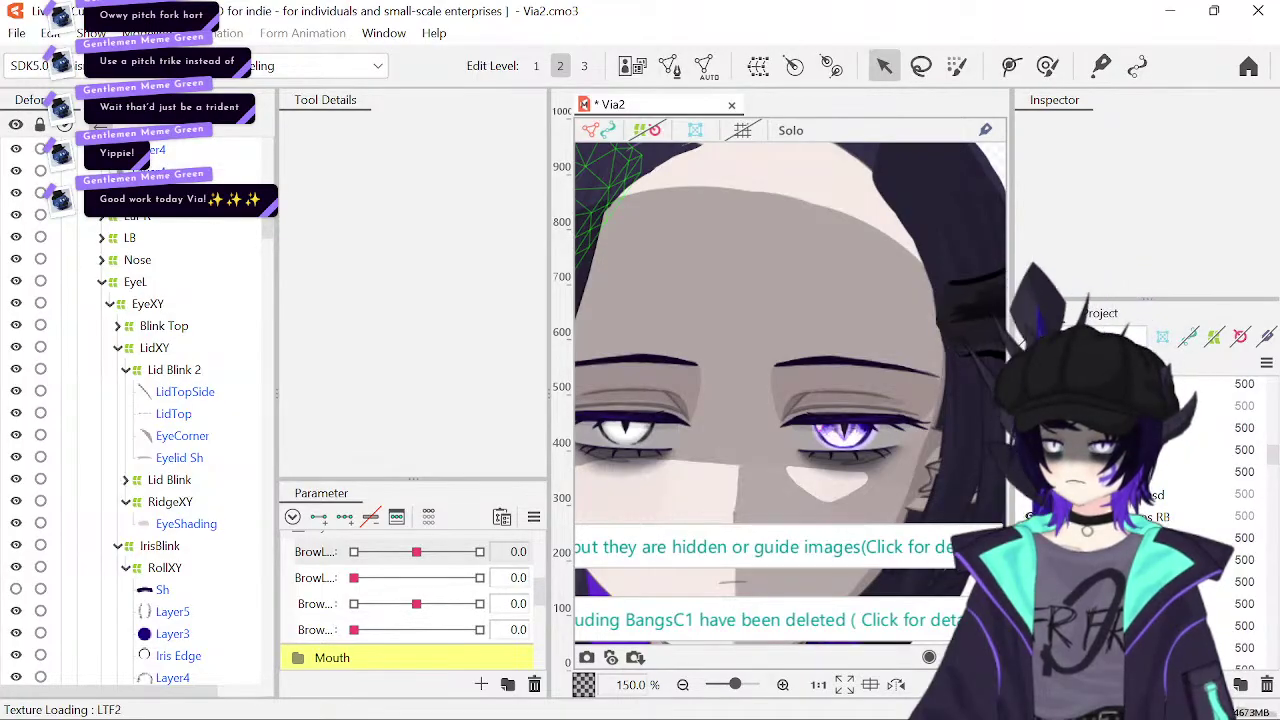
pyautogui.moveTo(830, 377); pyautogui.dragTo(960, 377)
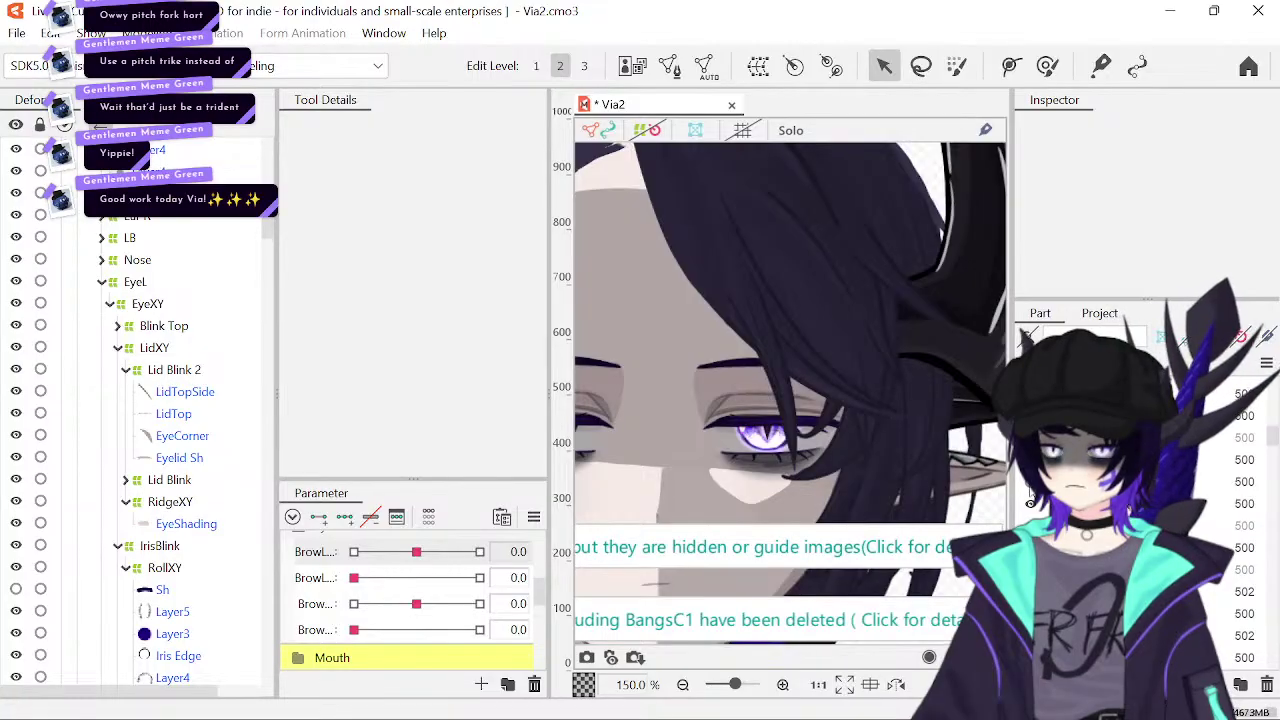
pyautogui.click(682, 684)
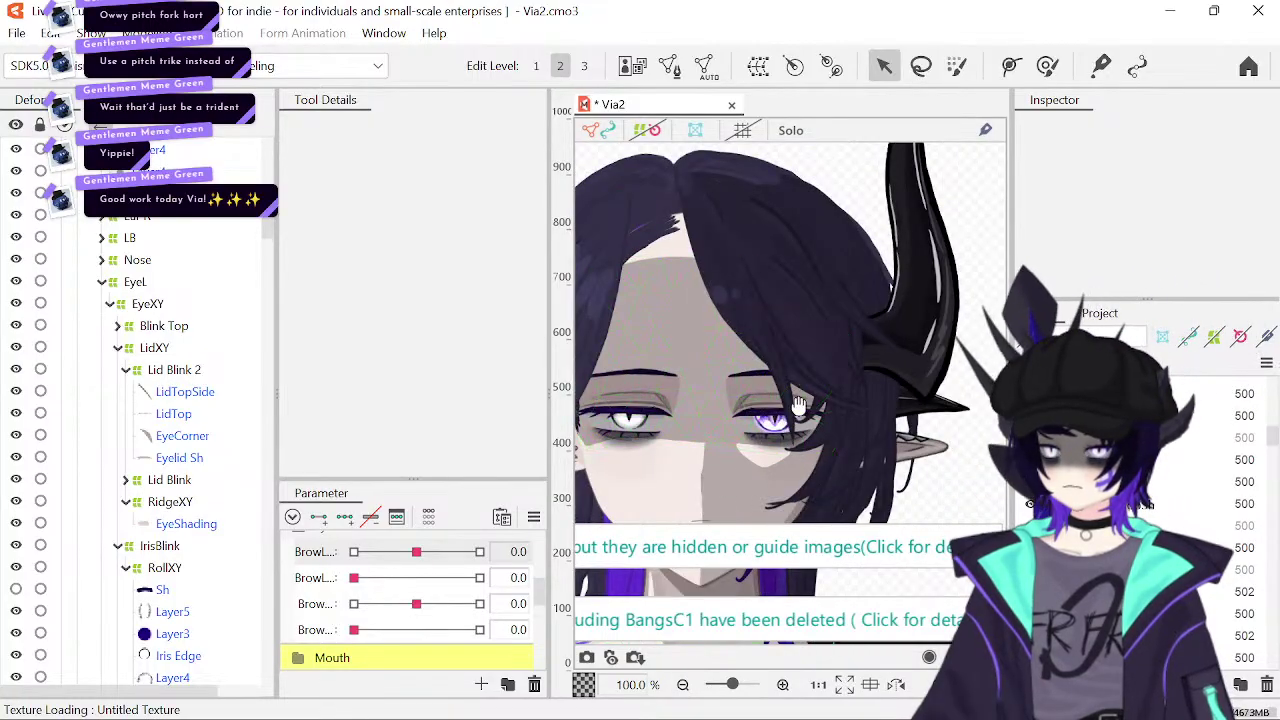
# - Bring the face and horns into view and delete another unused hidden mesh from the part list
pyautogui.moveTo(700, 395); pyautogui.dragTo(812, 401)
pyautogui.click(812, 401)
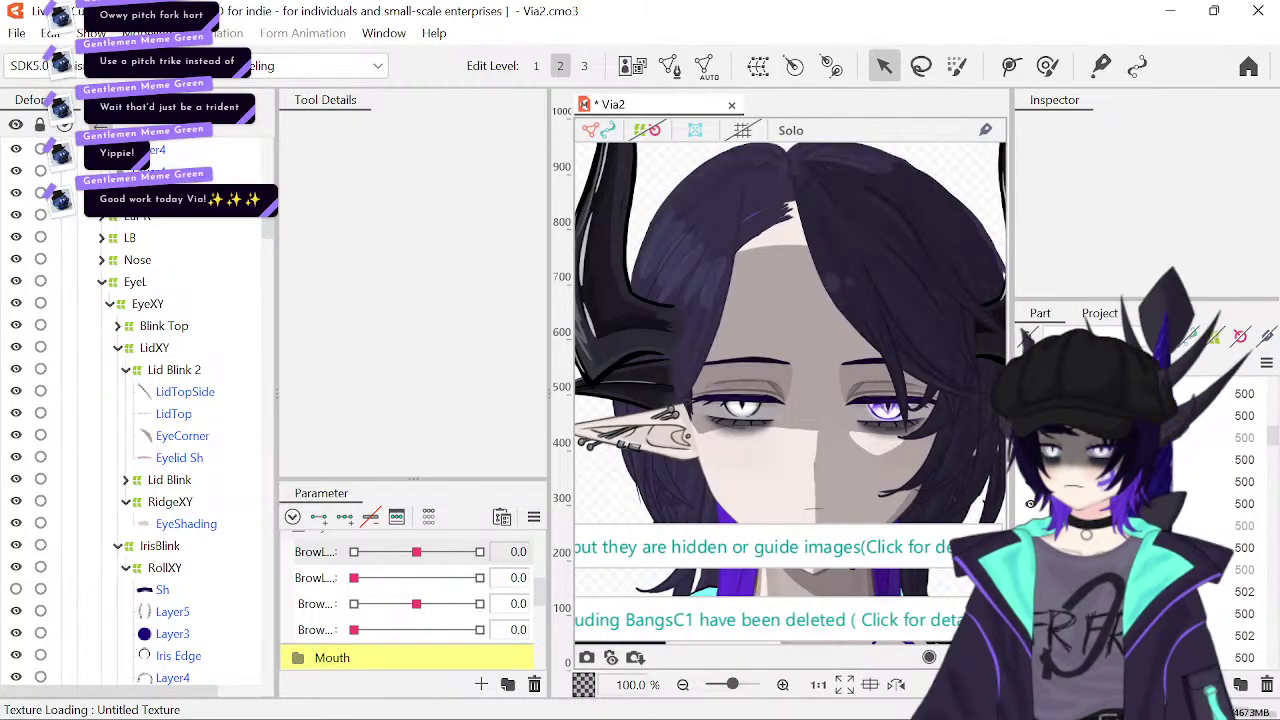
pyautogui.click(1140, 460)
pyautogui.press('Delete')
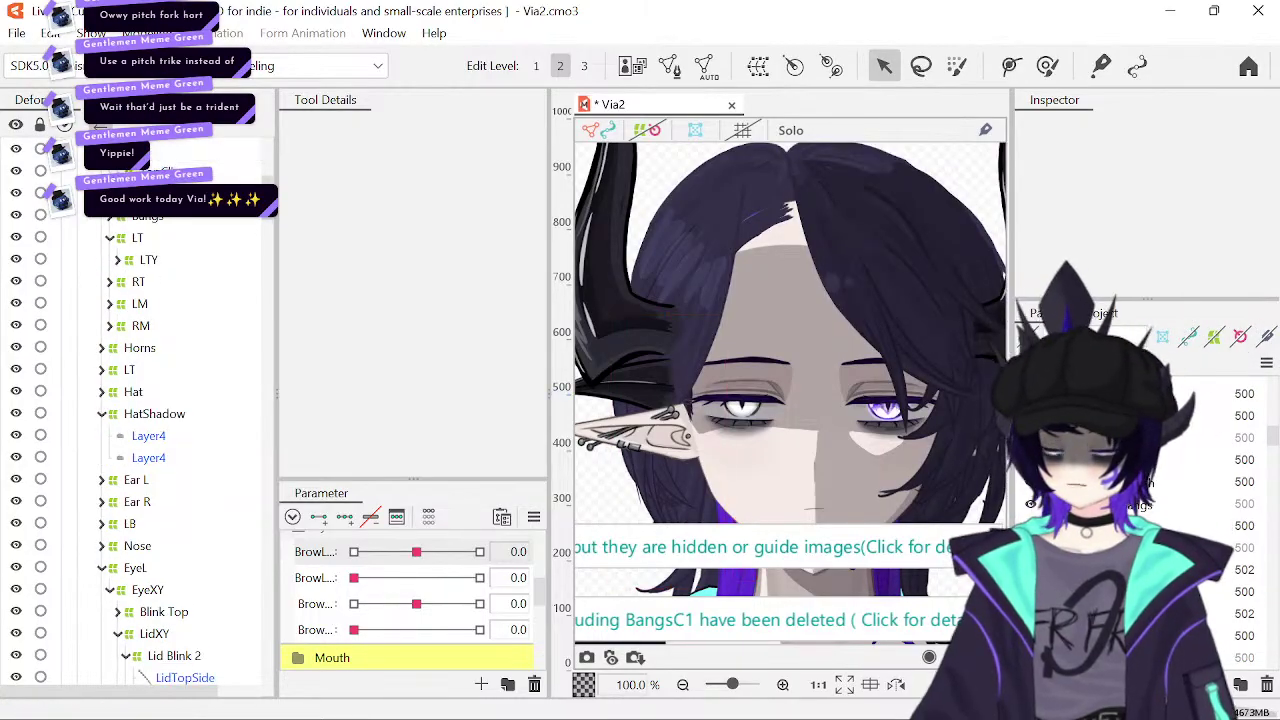
# - Check the two Layer4 meshes under BodyXYZ and locate them on the model
pyautogui.scroll(3, 1140, 500)
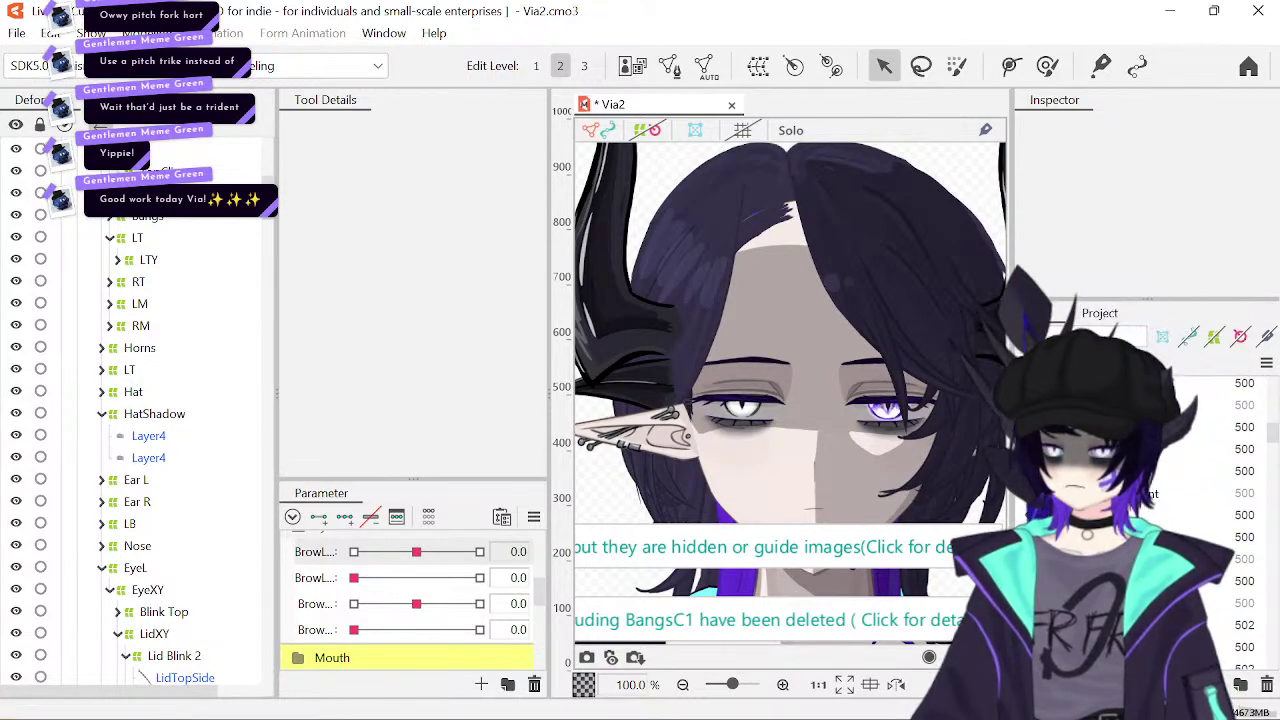
pyautogui.click(1250, 449)
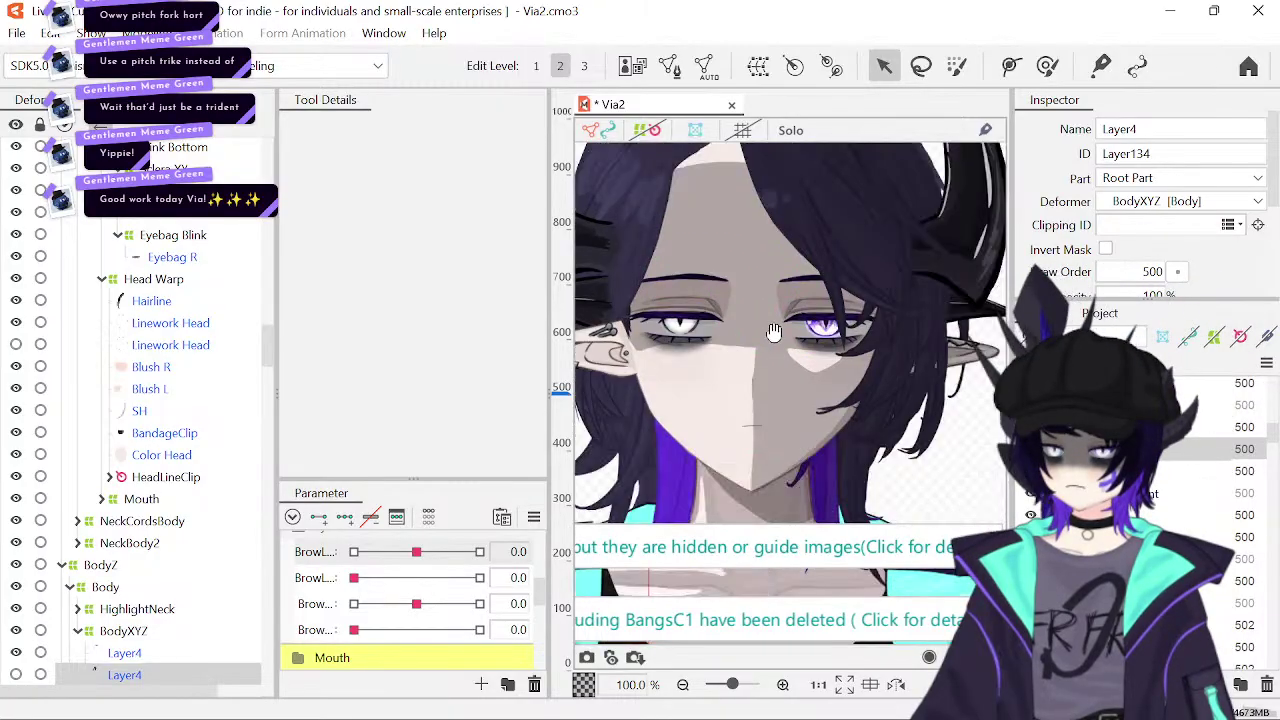
pyautogui.click(683, 684)
pyautogui.click(683, 684)
pyautogui.click(683, 684)
pyautogui.click(683, 684)
pyautogui.moveTo(787, 481); pyautogui.dragTo(766, 467)
pyautogui.scroll(2, 766, 467)
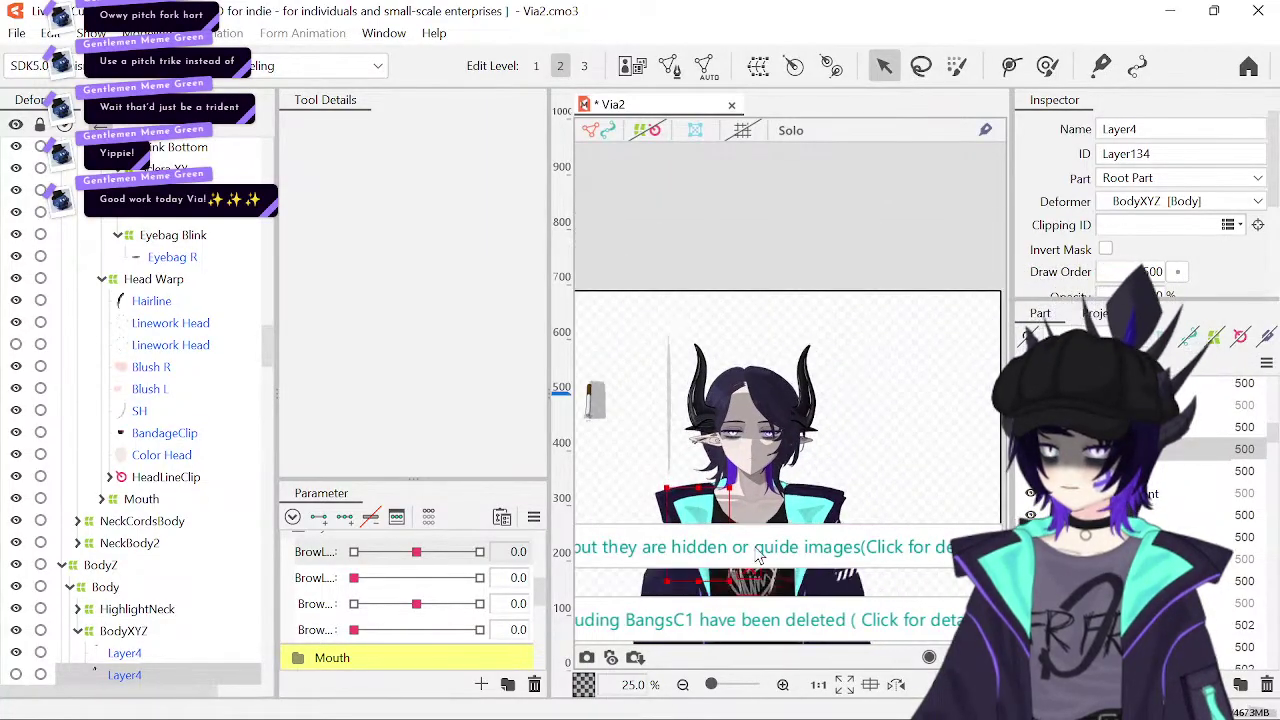
pyautogui.click(783, 684)
pyautogui.click(783, 684)
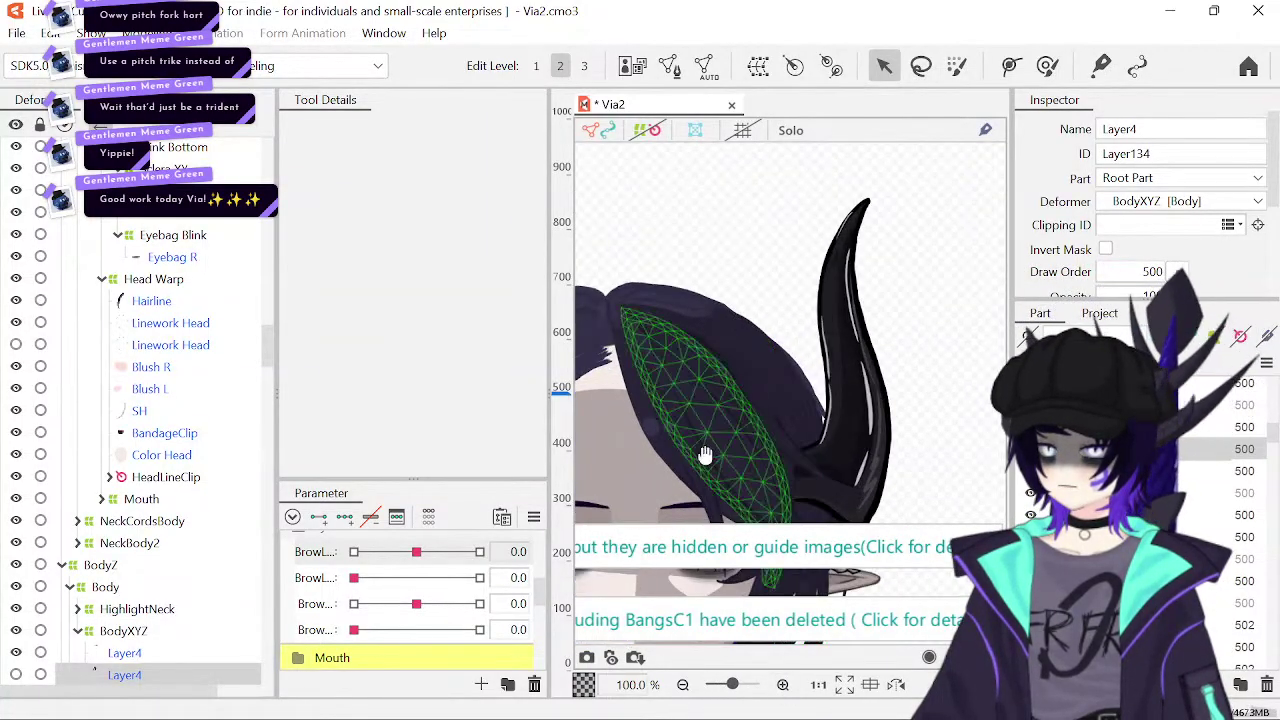
pyautogui.click(783, 684)
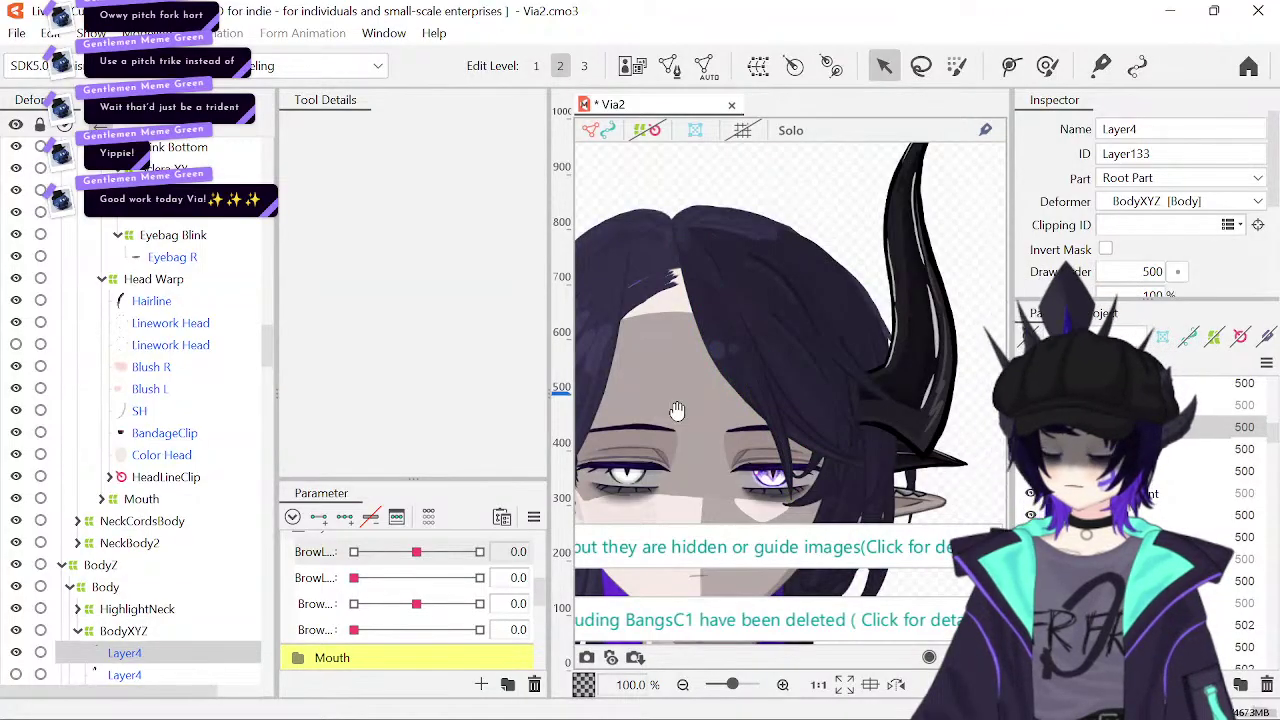
# - Show the centre bangs hanging over the forehead and between the eyes
pyautogui.moveTo(677, 414); pyautogui.dragTo(827, 243)
pyautogui.moveTo(800, 405); pyautogui.dragTo(720, 526)
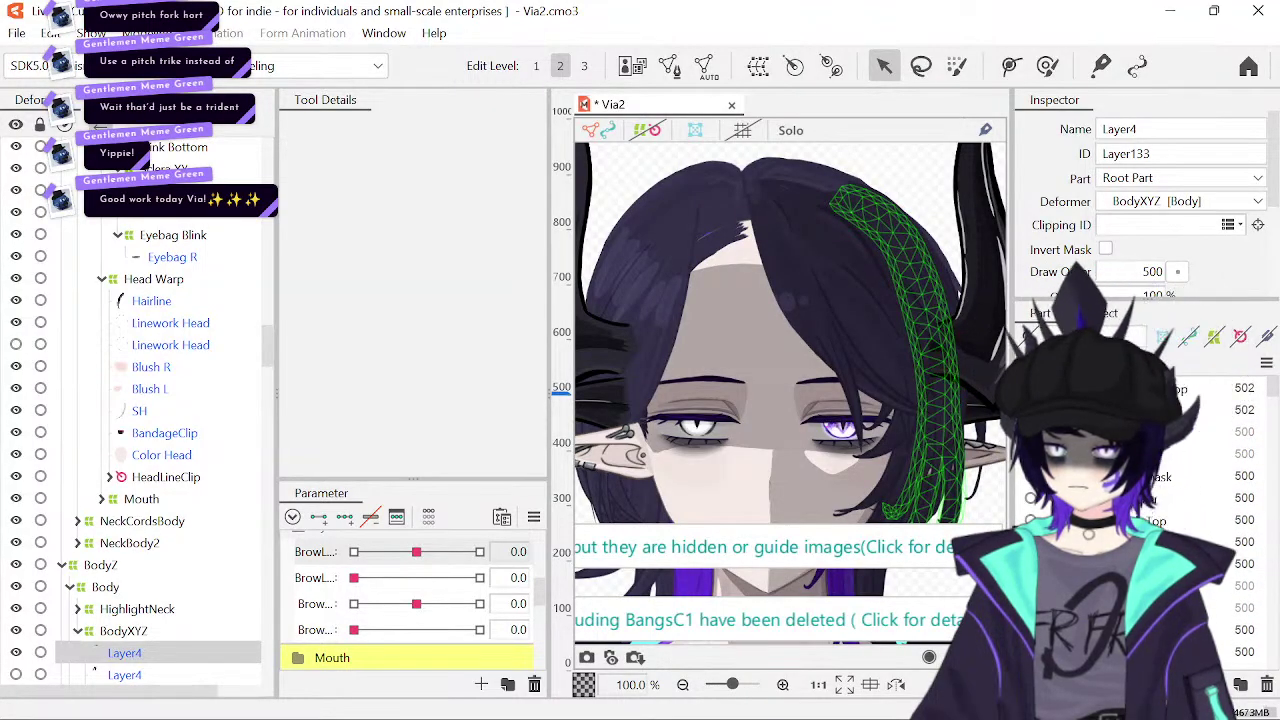
pyautogui.scroll(-3, 1150, 520)
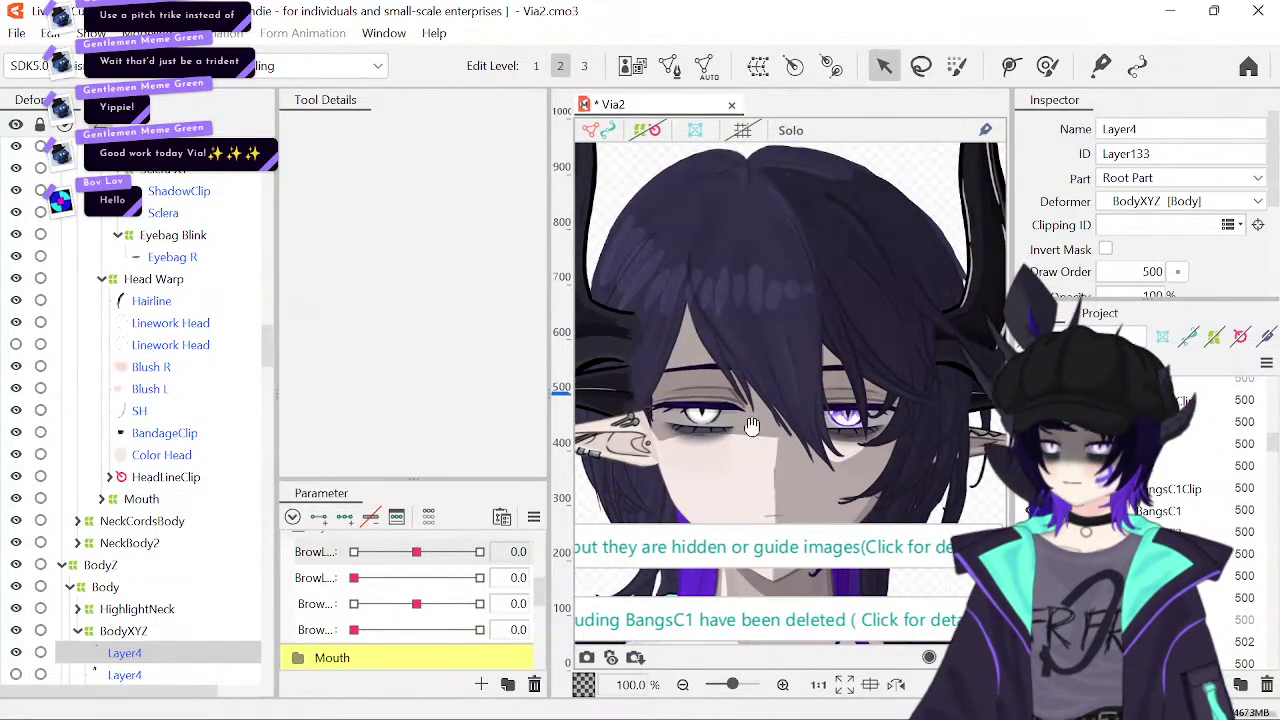
pyautogui.click(686, 687)
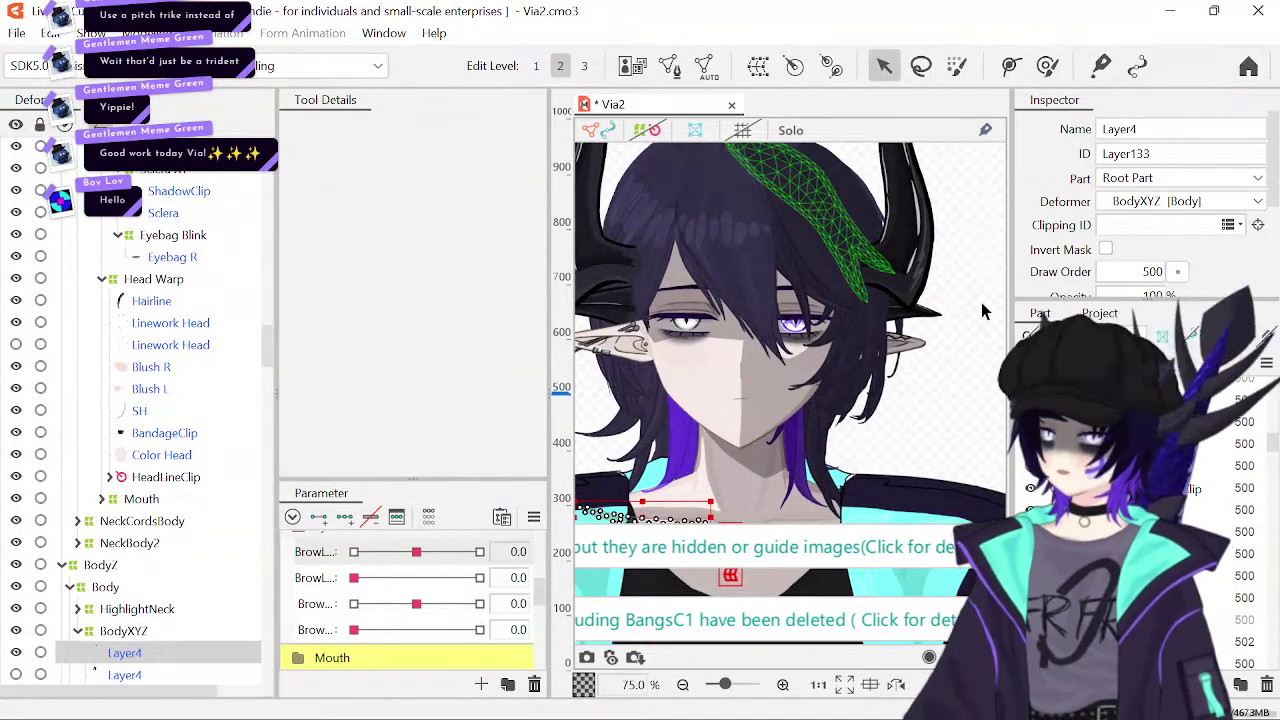
pyautogui.moveTo(955, 328); pyautogui.dragTo(955, 354)
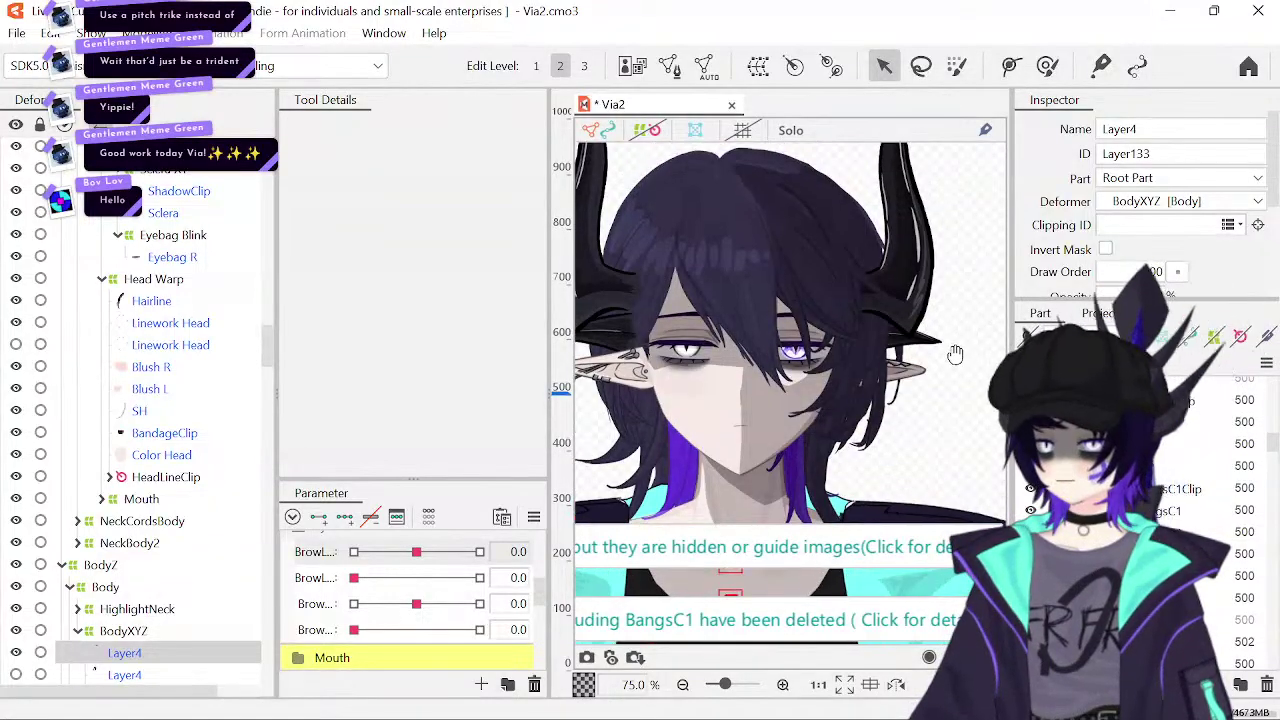
# - Restore the visibility of the black hat and the dark pieces behind the hair on the head
pyautogui.scroll(3, 1140, 500)
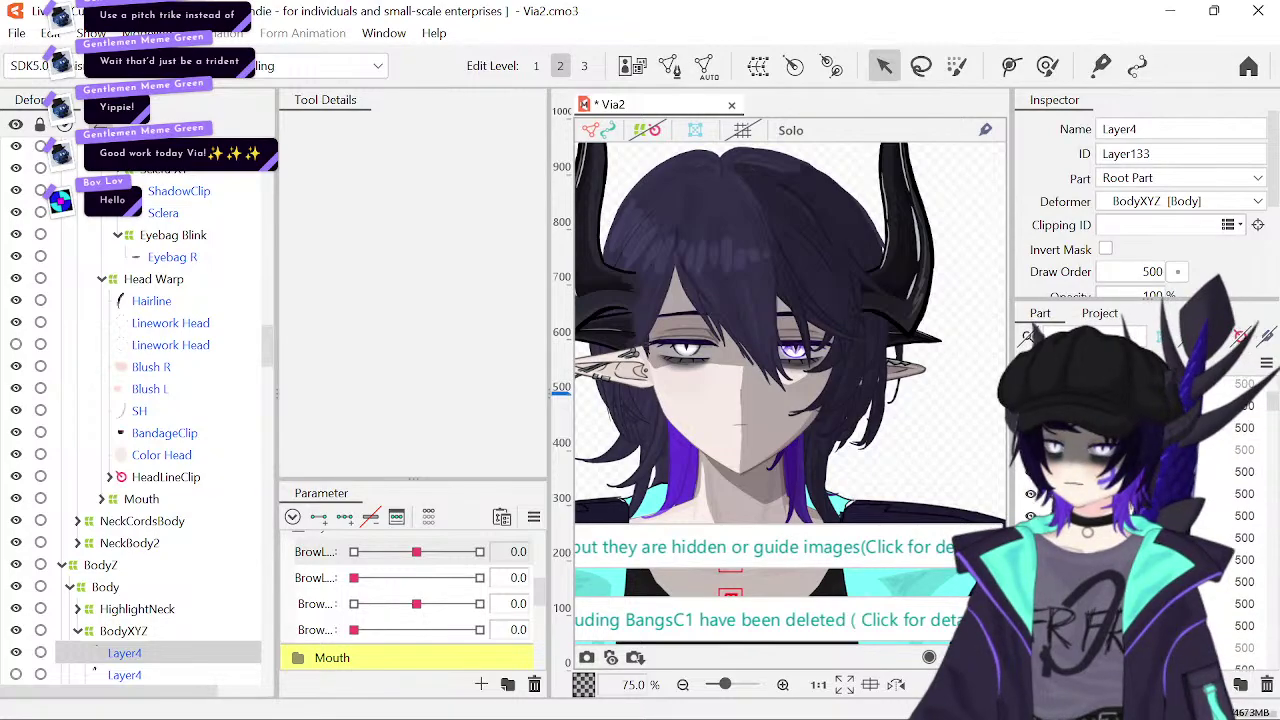
pyautogui.scroll(1, 1140, 500)
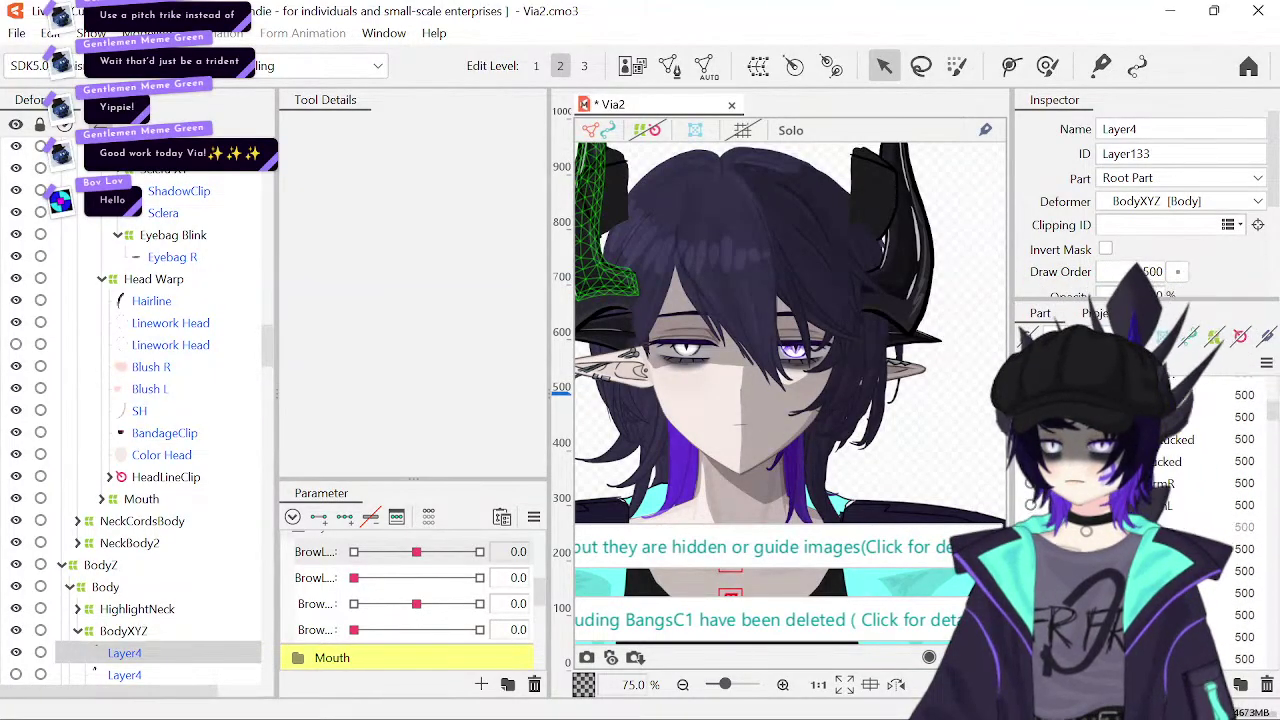
pyautogui.scroll(-1, 1150, 480)
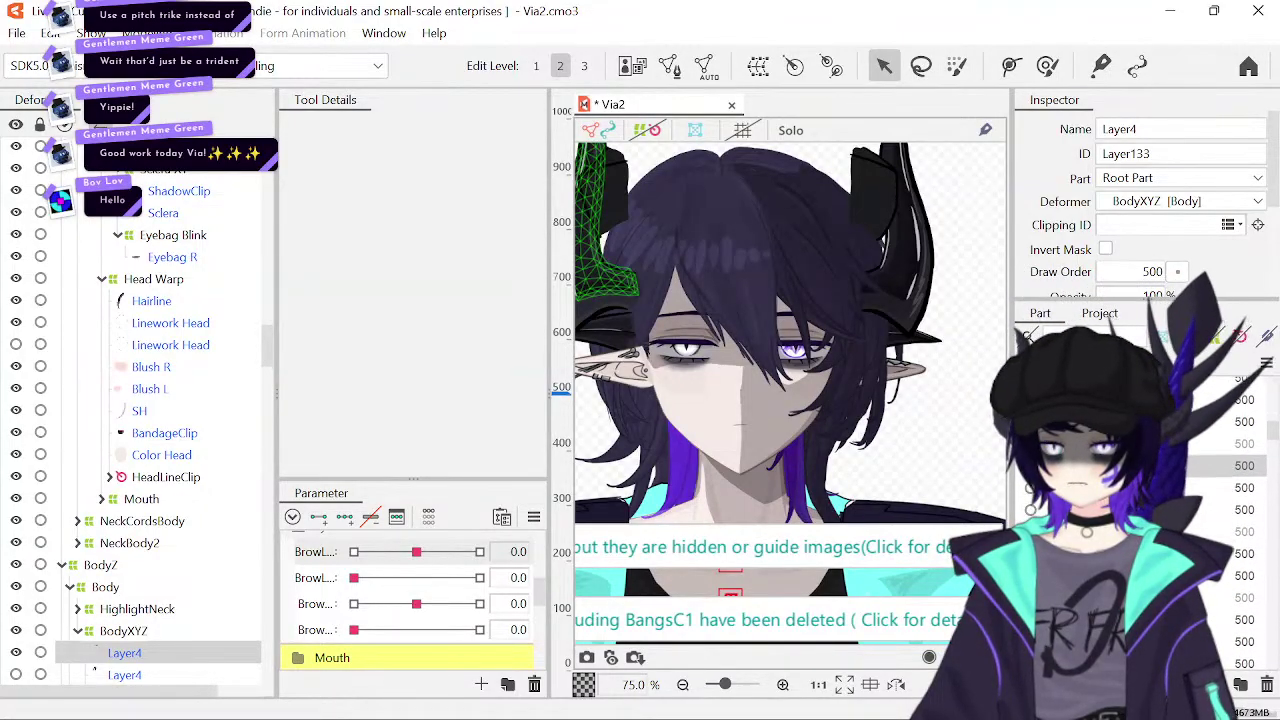
pyautogui.scroll(-1, 1150, 480)
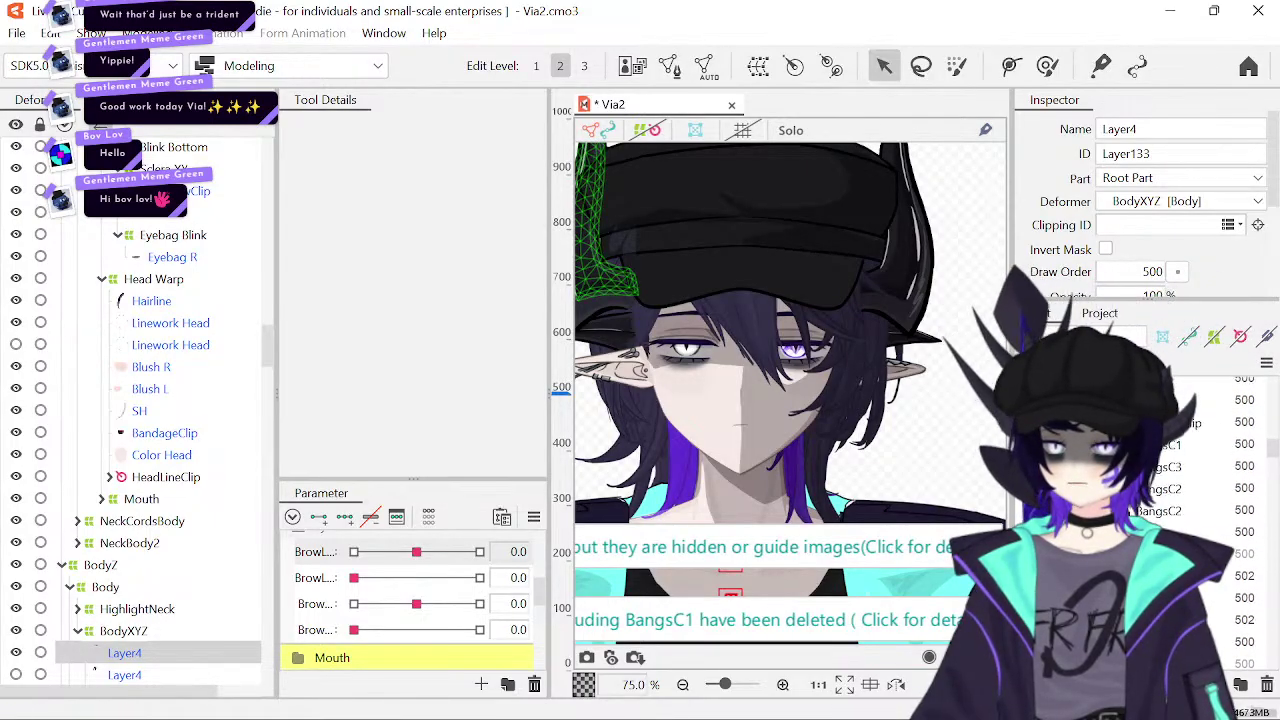
pyautogui.scroll(3, 1140, 500)
pyautogui.moveTo(821, 340); pyautogui.dragTo(841, 426)
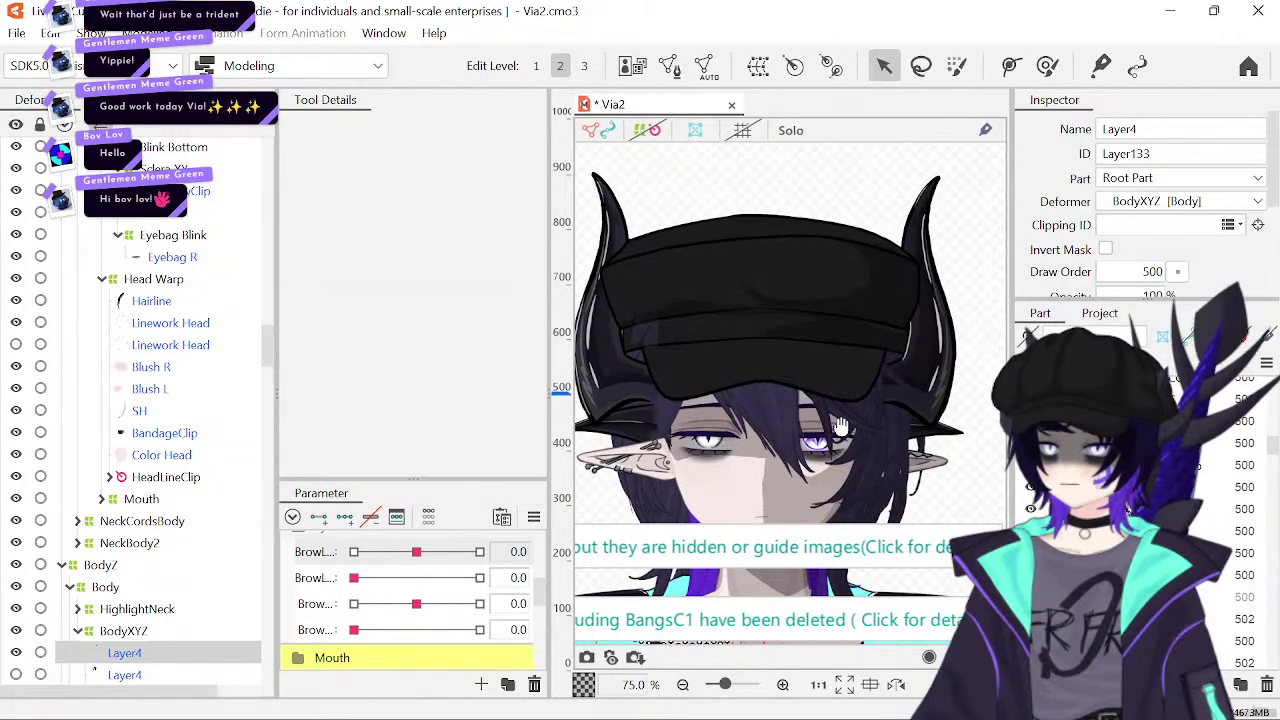
# - Find the Hair Front highlight mesh H that shows over the hat, hide it and deselect everything
pyautogui.scroll(1, 1140, 500)
pyautogui.scroll(-1, 1140, 500)
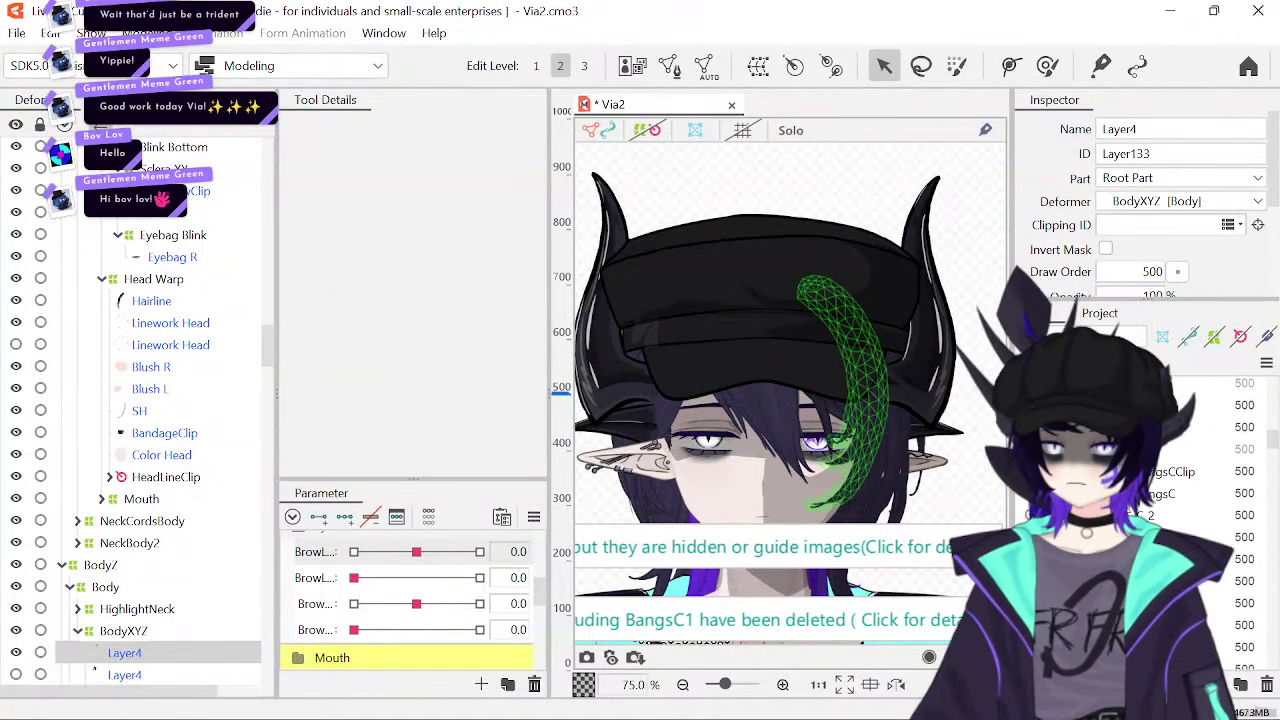
pyautogui.scroll(1, 1140, 500)
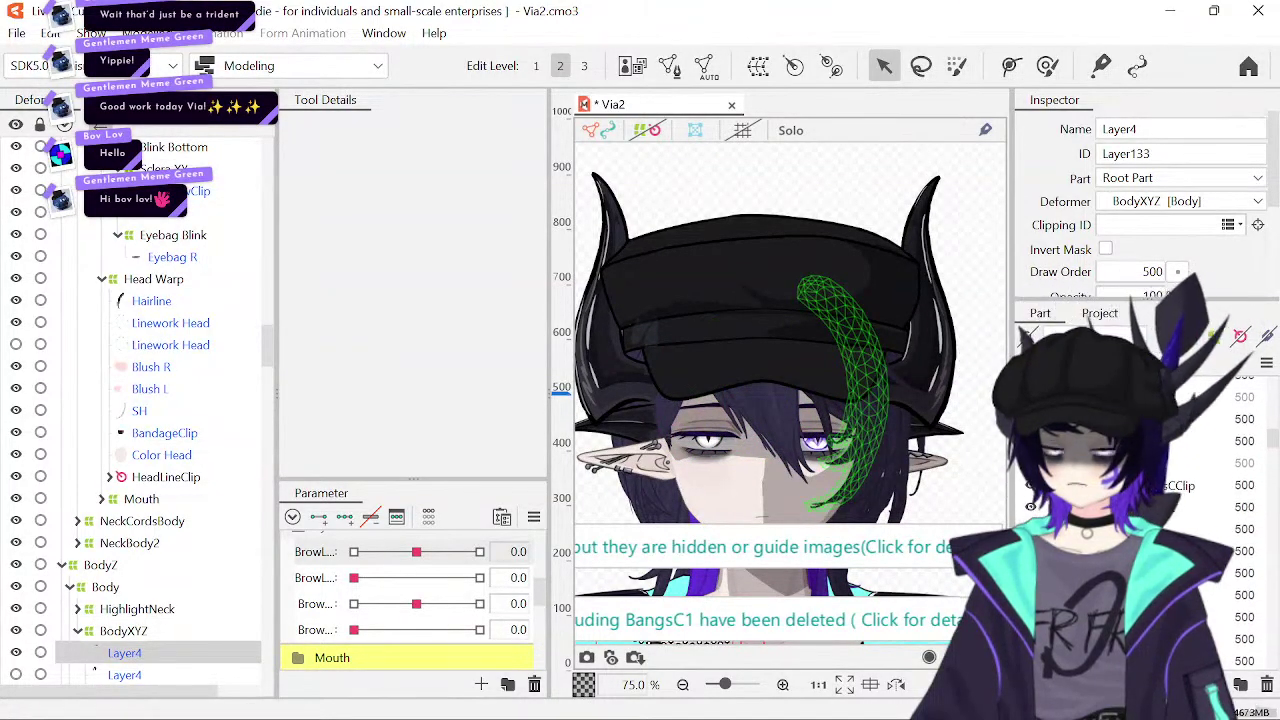
pyautogui.click(643, 347)
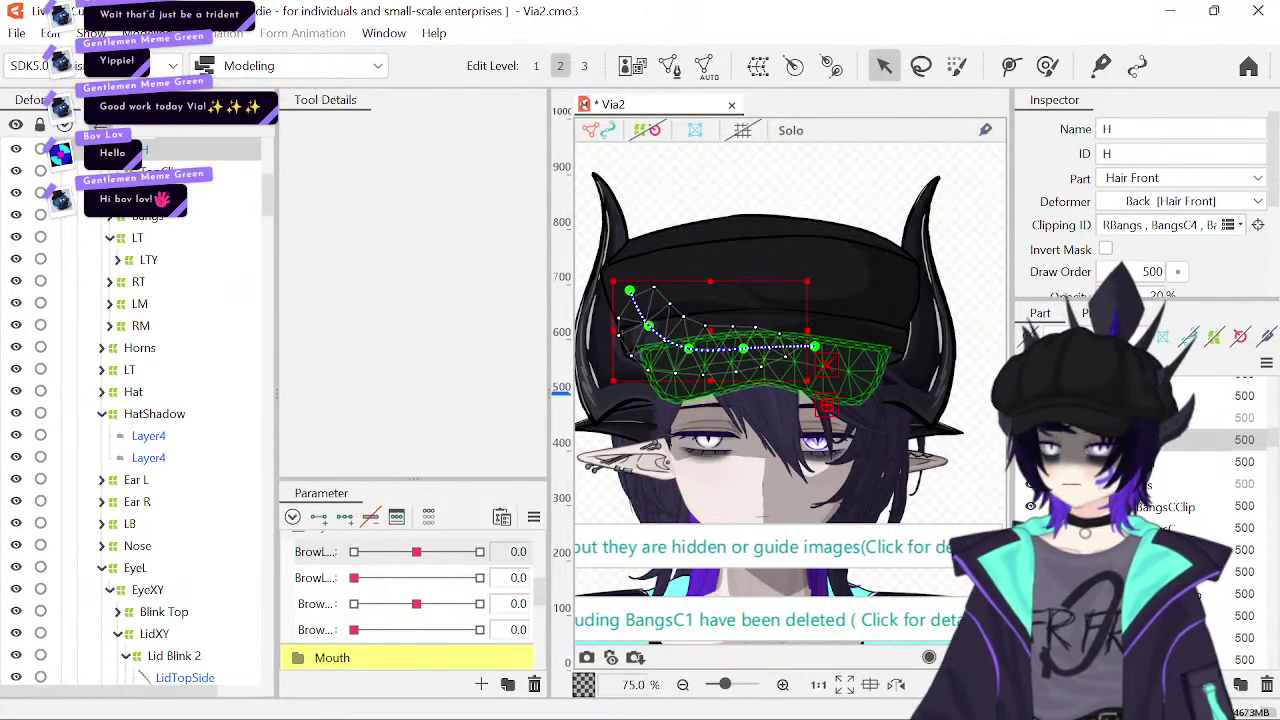
pyautogui.click(966, 305)
pyautogui.moveTo(886, 334); pyautogui.dragTo(886, 239)
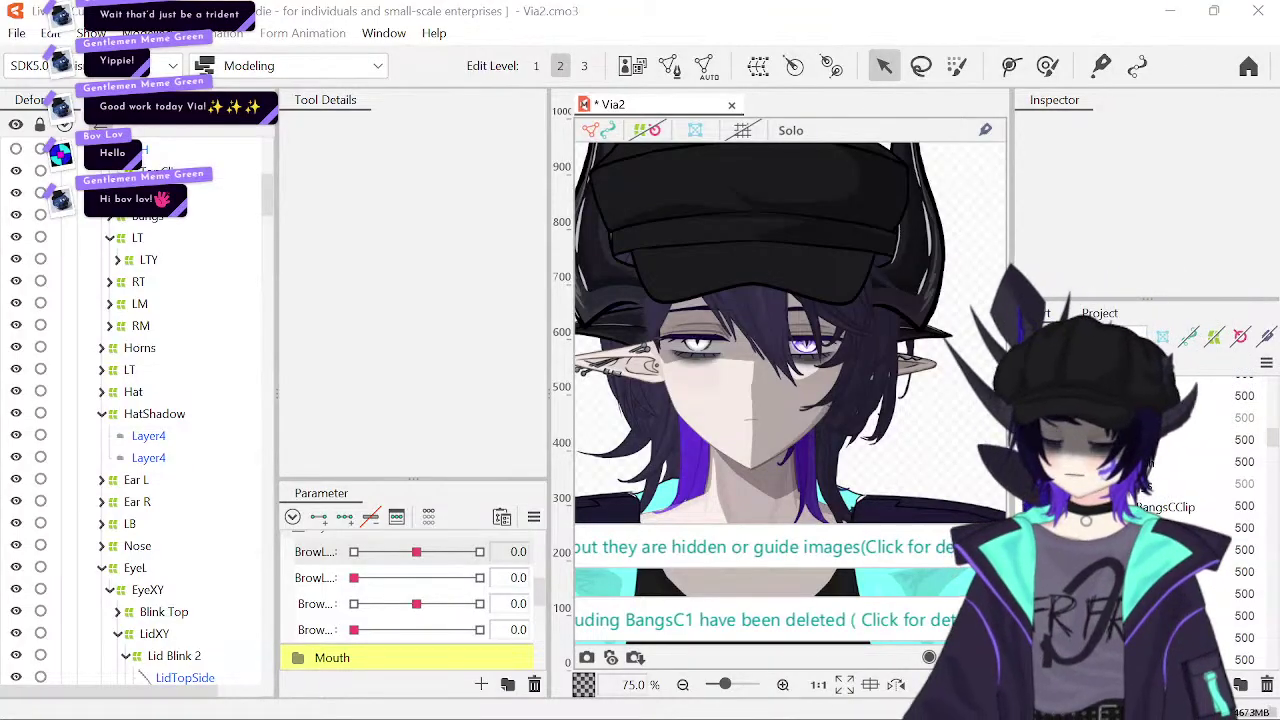
# - Hide the centre bangs beneath the hat, including BangsCClip
pyautogui.click(683, 685)
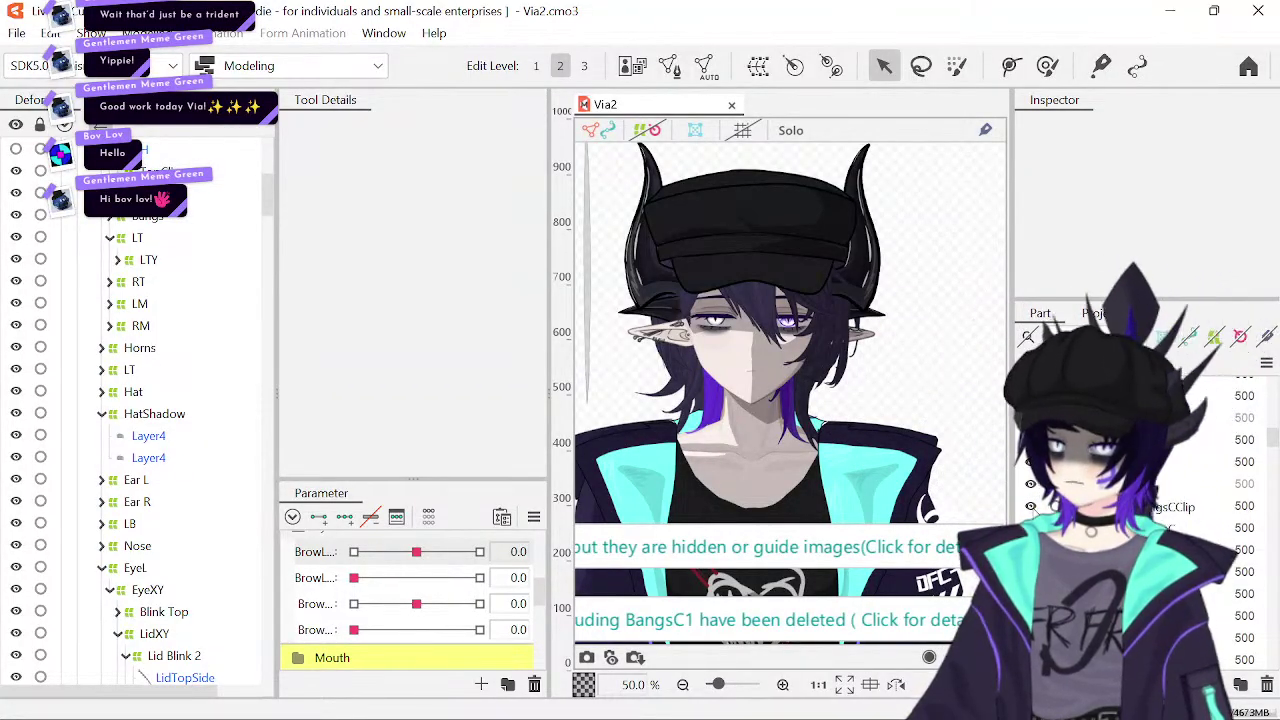
pyautogui.click(1030, 506)
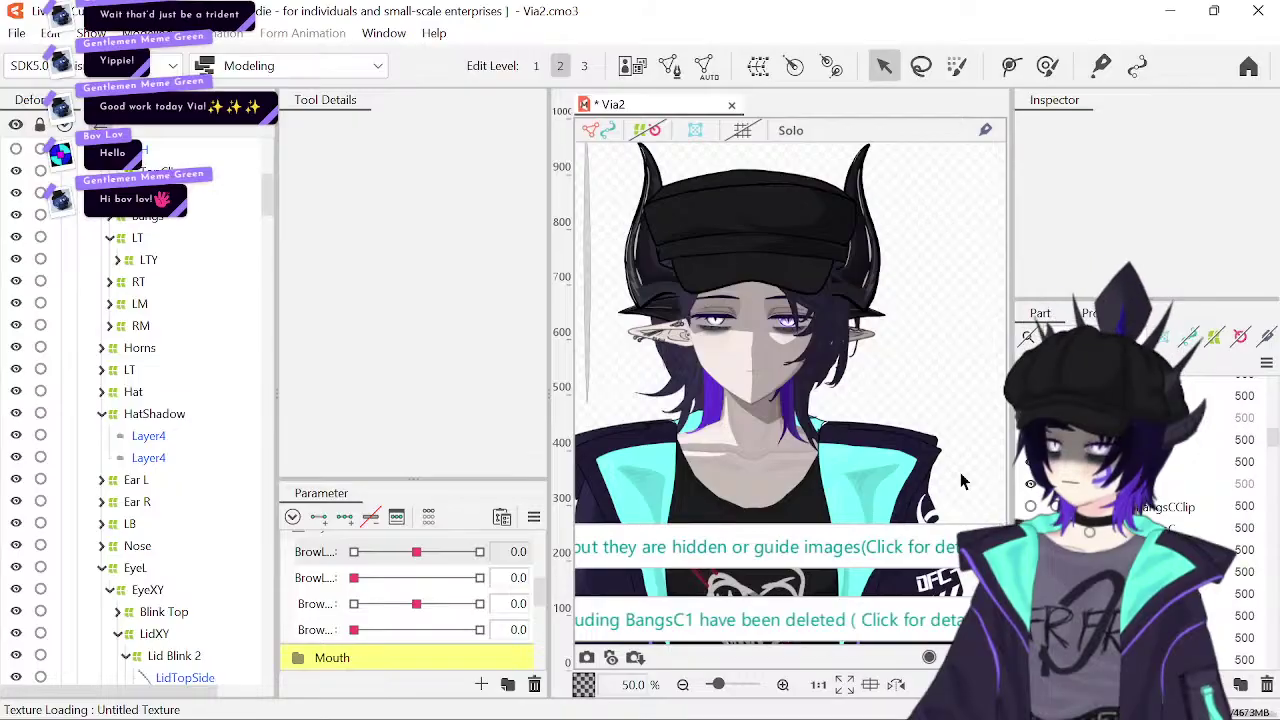
pyautogui.moveTo(927, 415)
pyautogui.mouseDown()
pyautogui.moveTo(906, 289)
pyautogui.moveTo(912, 414)
pyautogui.mouseUp()
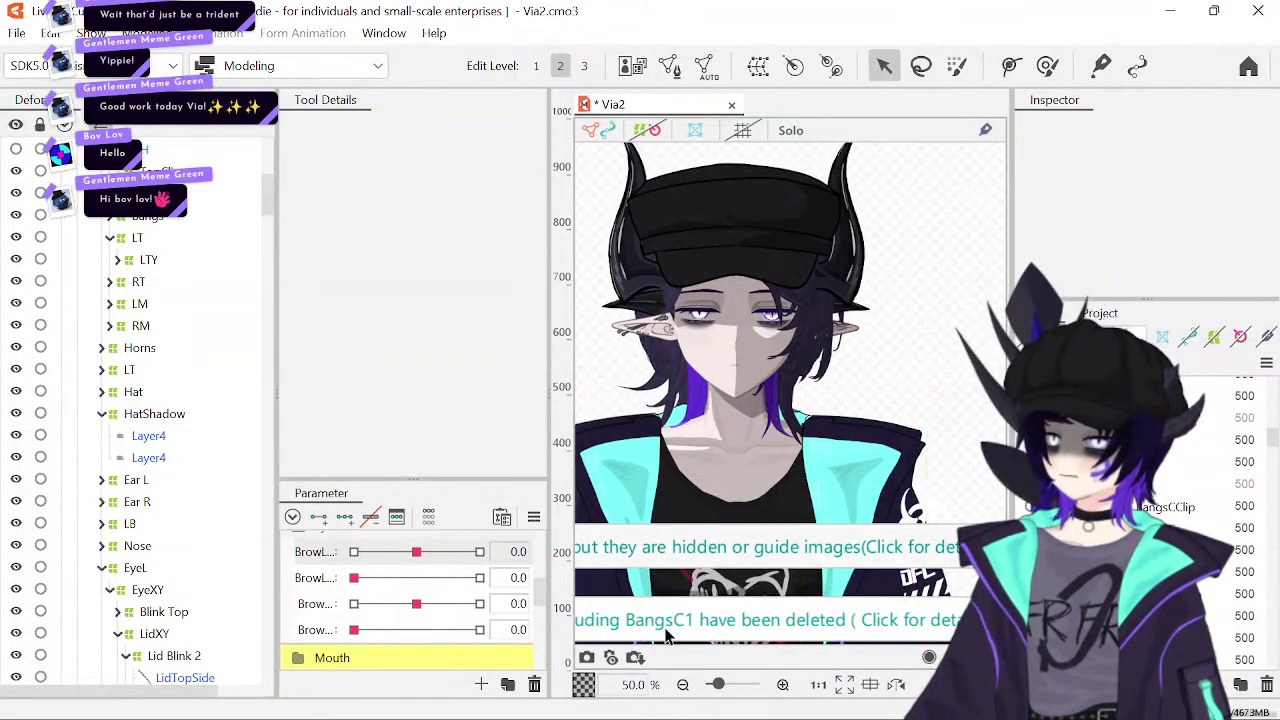
# - Examine the model without centre bangs, from full figure to close-up, checking the face, eyes and hair under the hat
pyautogui.click(683, 685)
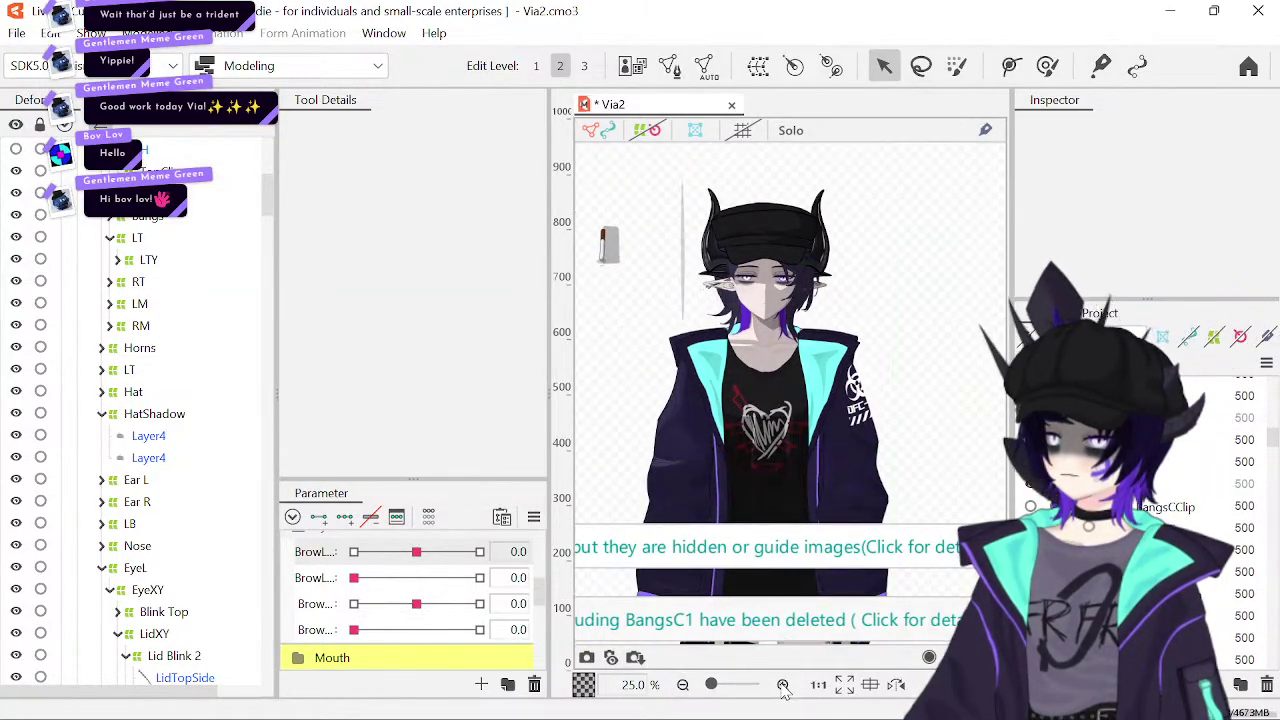
pyautogui.scroll(2, 872, 332)
pyautogui.moveTo(878, 308); pyautogui.dragTo(911, 392)
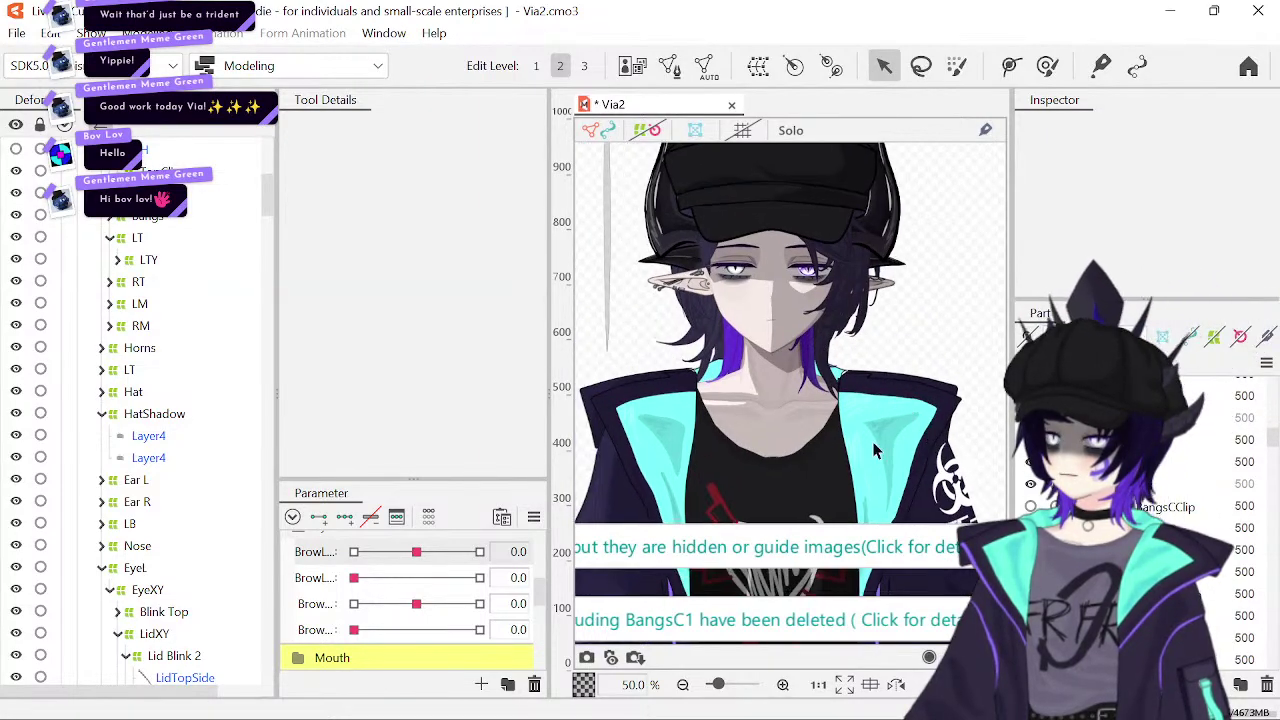
pyautogui.click(782, 686)
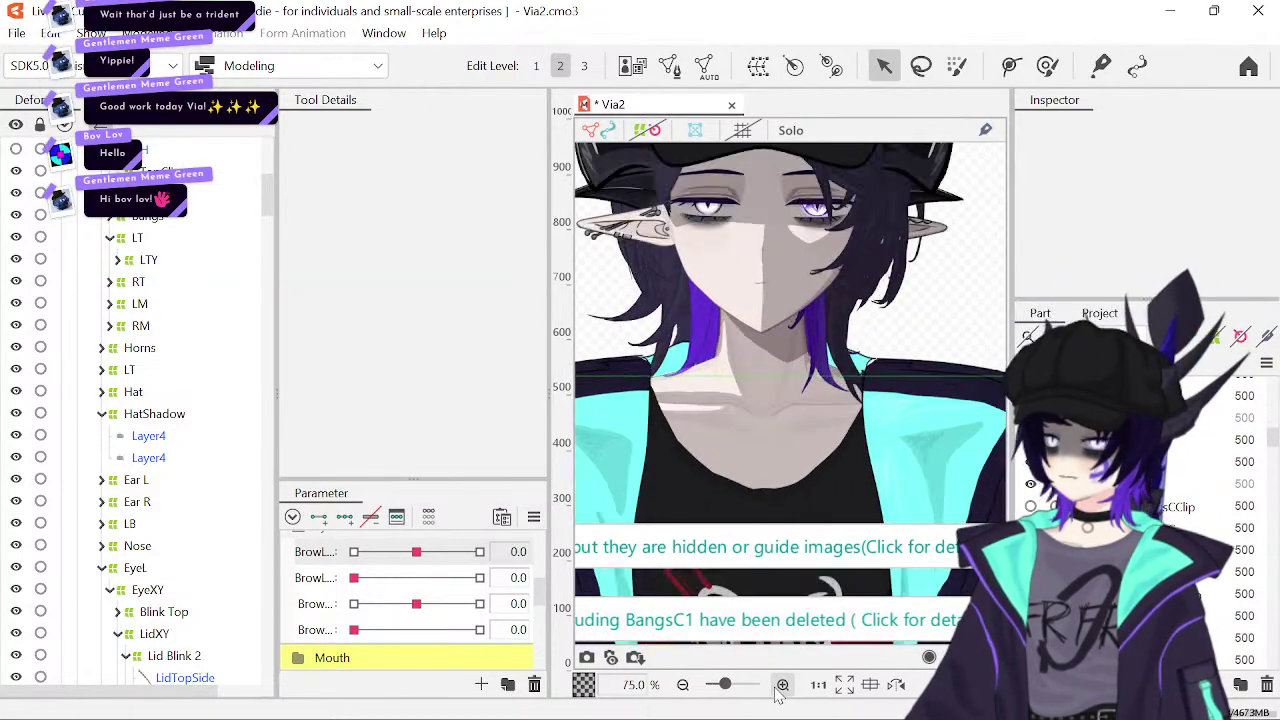
pyautogui.click(782, 685)
pyautogui.click(782, 685)
pyautogui.moveTo(785, 330); pyautogui.dragTo(814, 601)
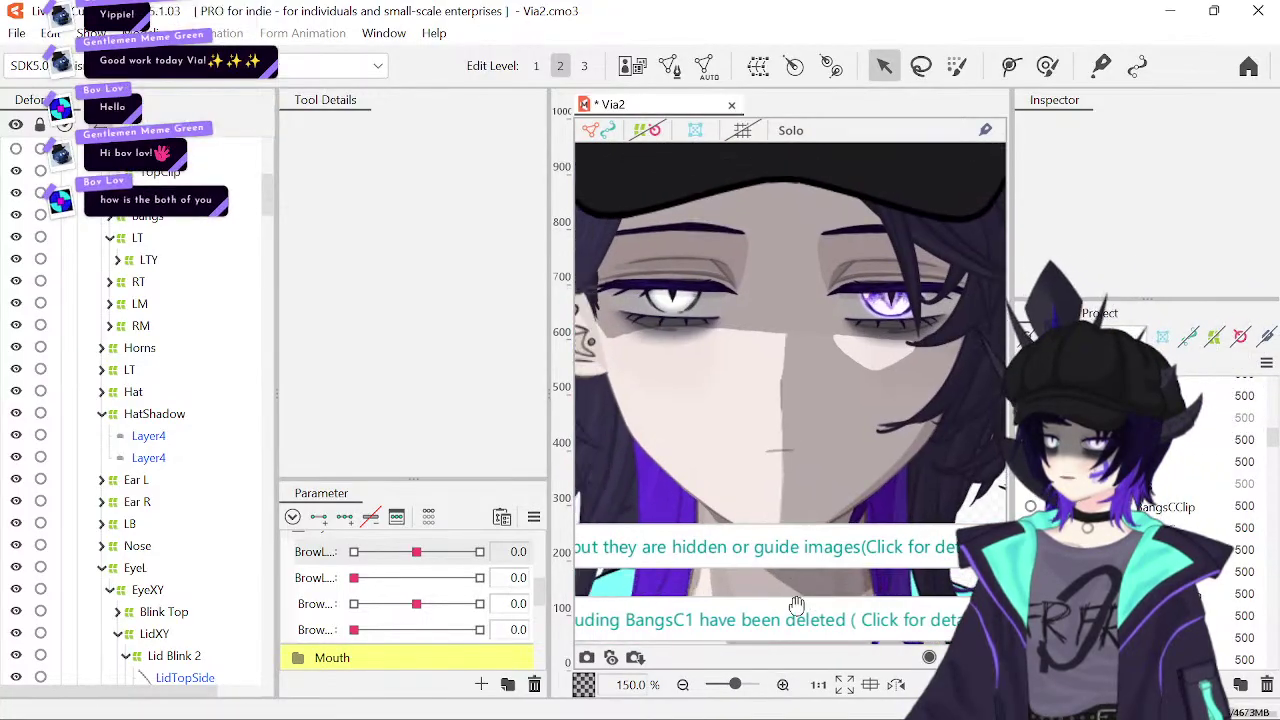
pyautogui.click(683, 686)
pyautogui.click(683, 686)
pyautogui.click(681, 687)
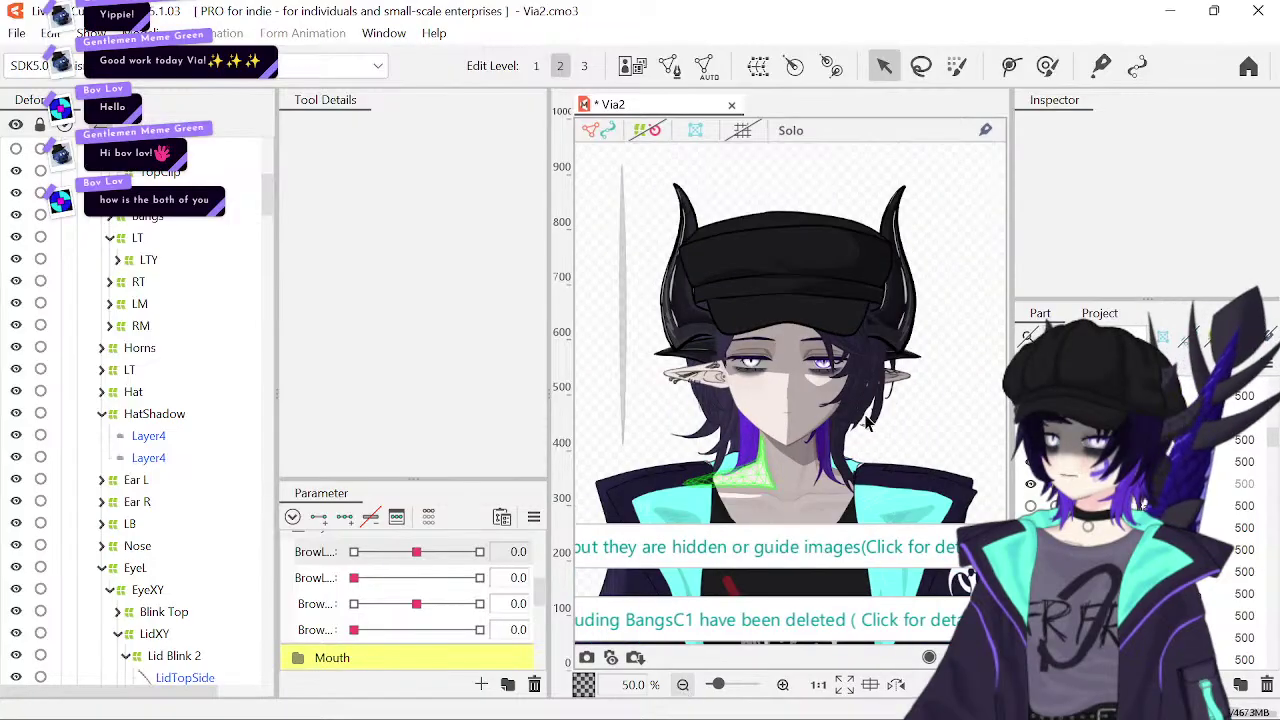
pyautogui.click(855, 322)
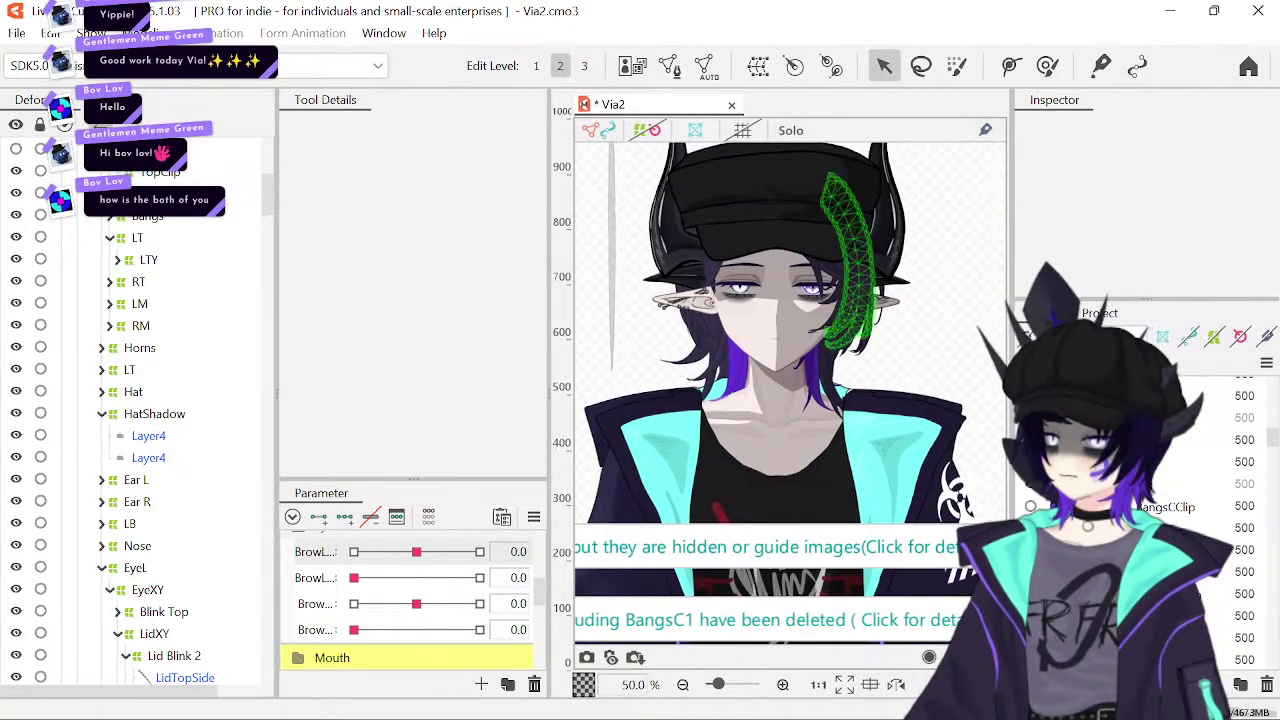
pyautogui.click(878, 452)
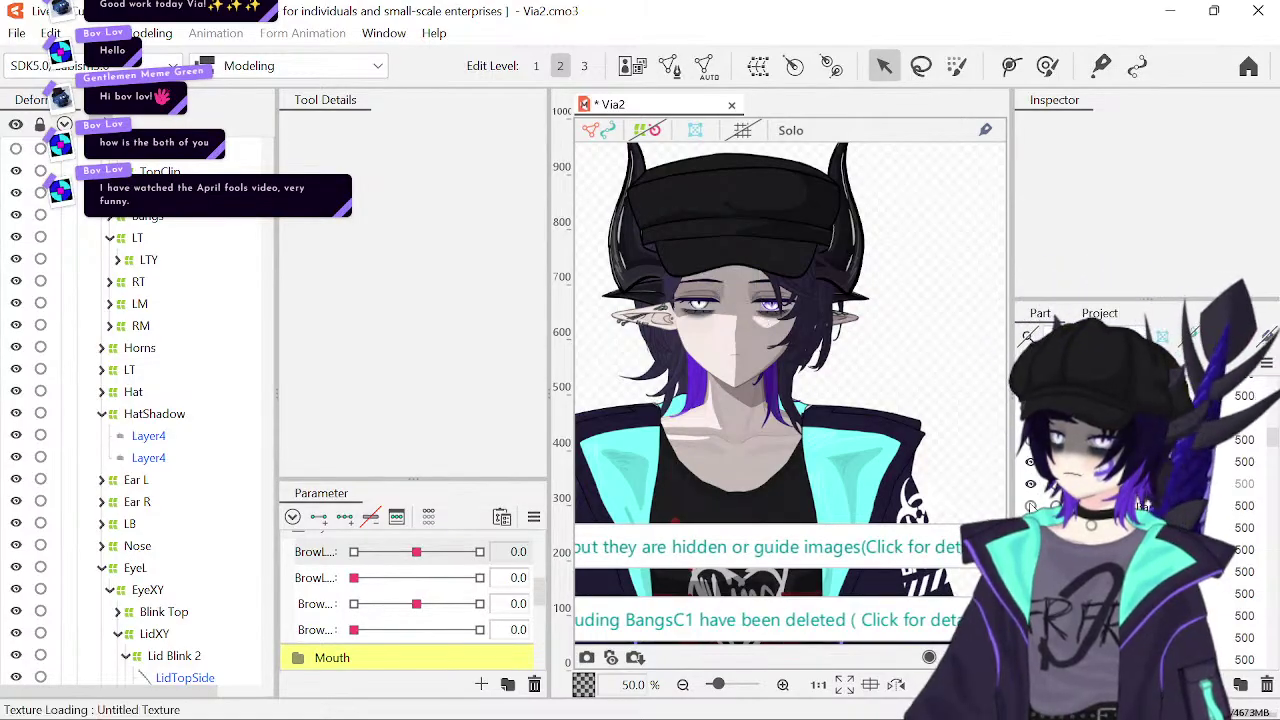
pyautogui.moveTo(933, 432)
pyautogui.mouseDown()
pyautogui.moveTo(946, 358)
pyautogui.moveTo(948, 444)
pyautogui.mouseUp()
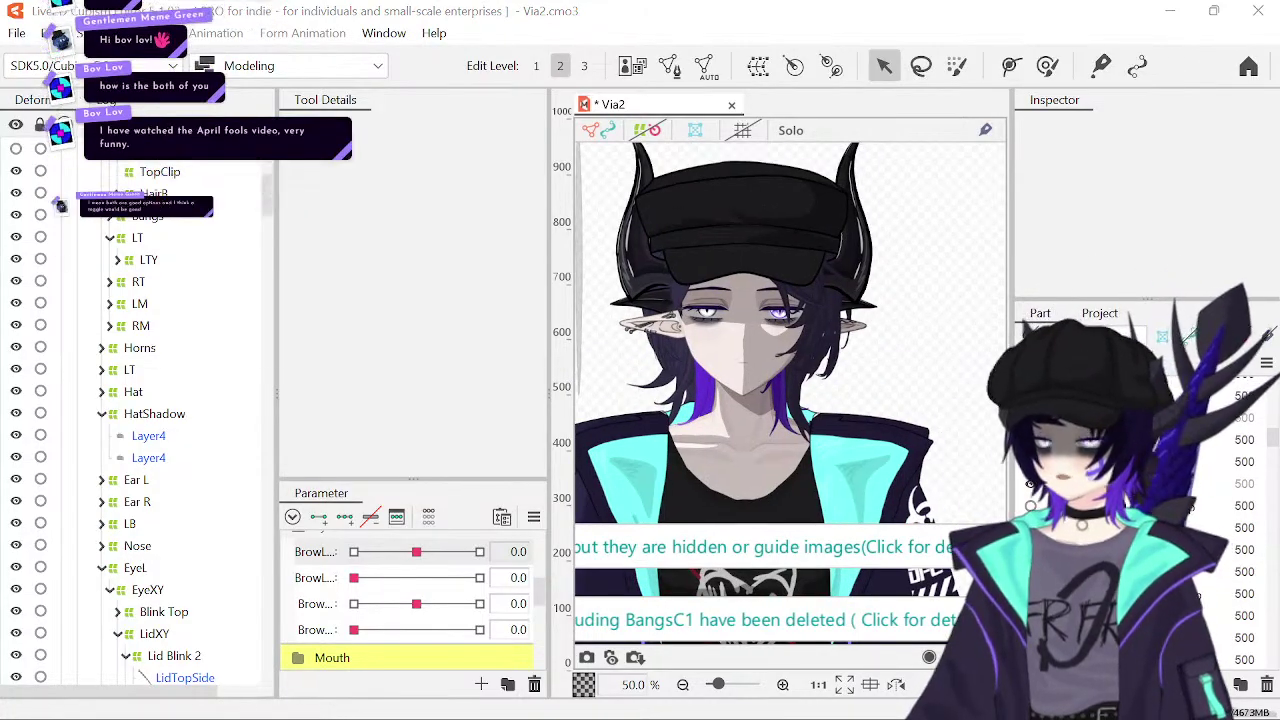